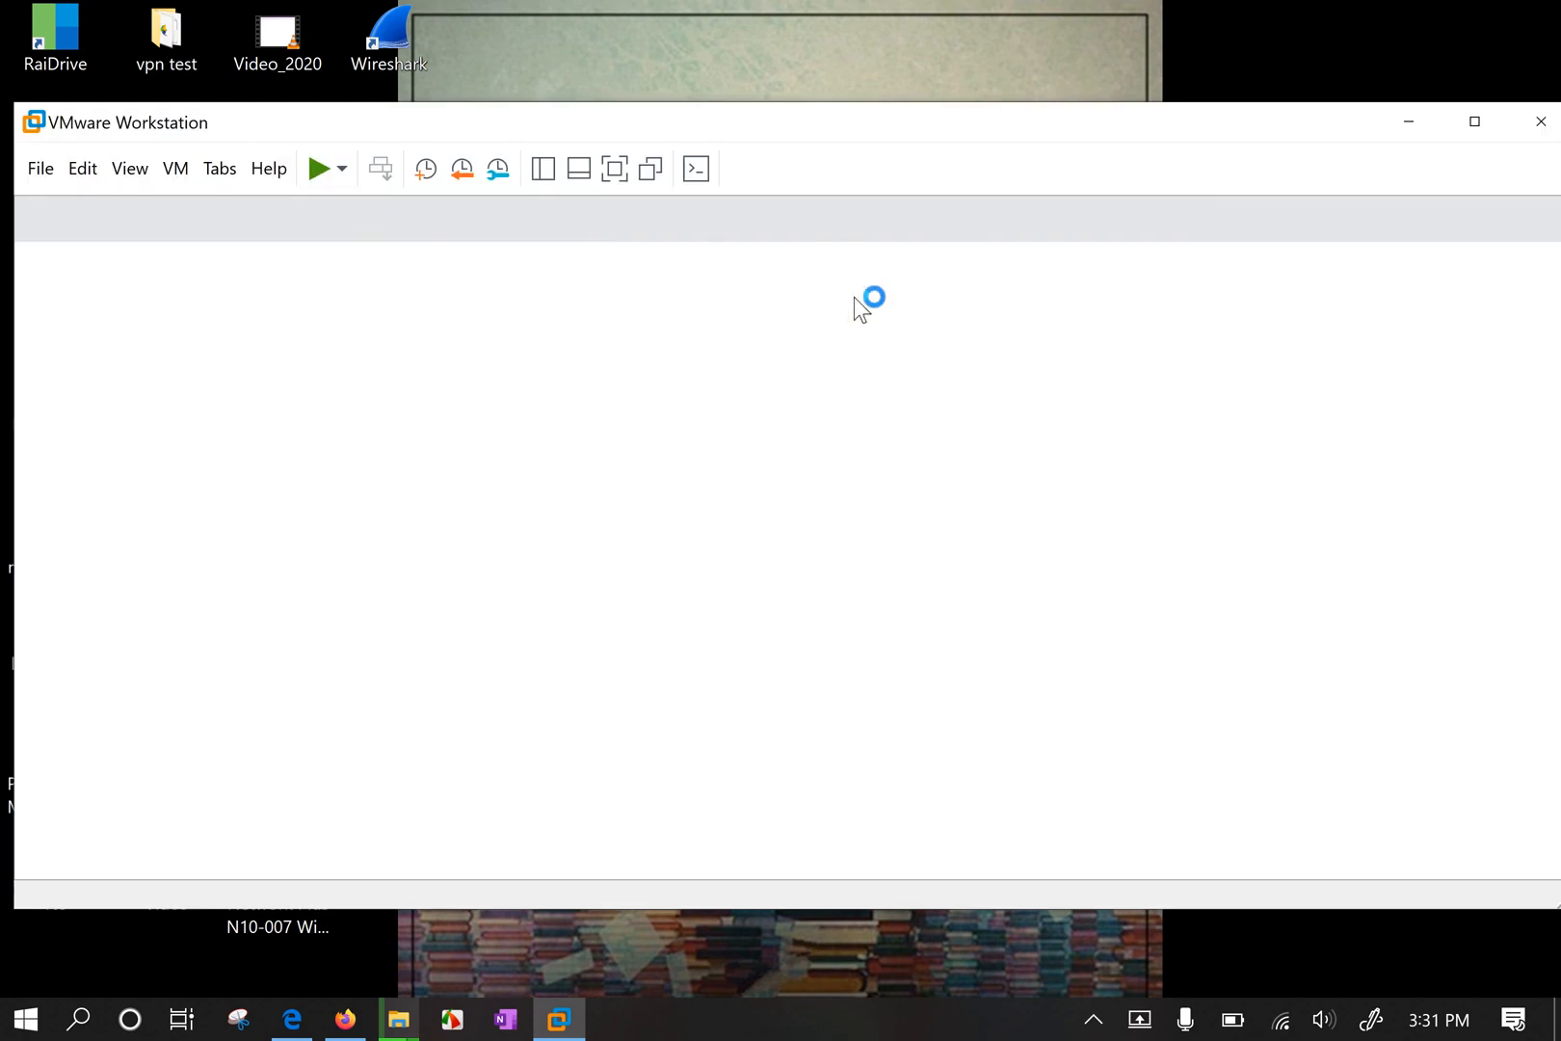
# Reposition the VMware window and stretch it to full screen height to show the Windows 10 x64 summary.
pyautogui.moveTo(777, 106); pyautogui.dragTo(789, 102)
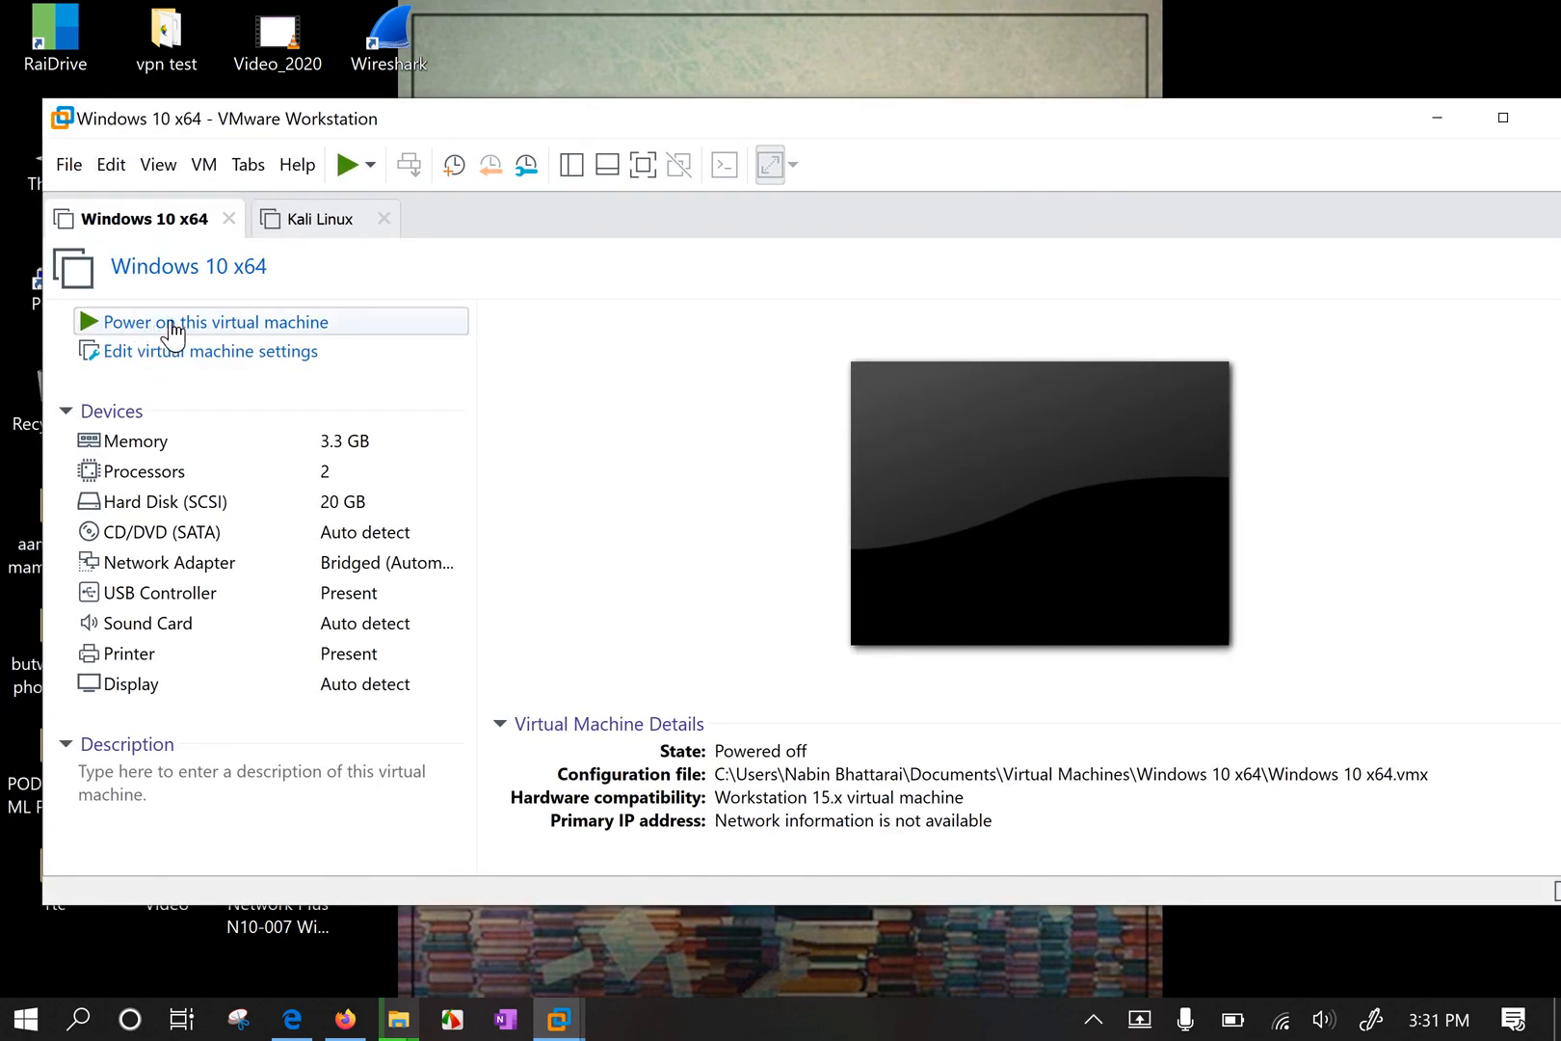
pyautogui.doubleClick(462, 99)
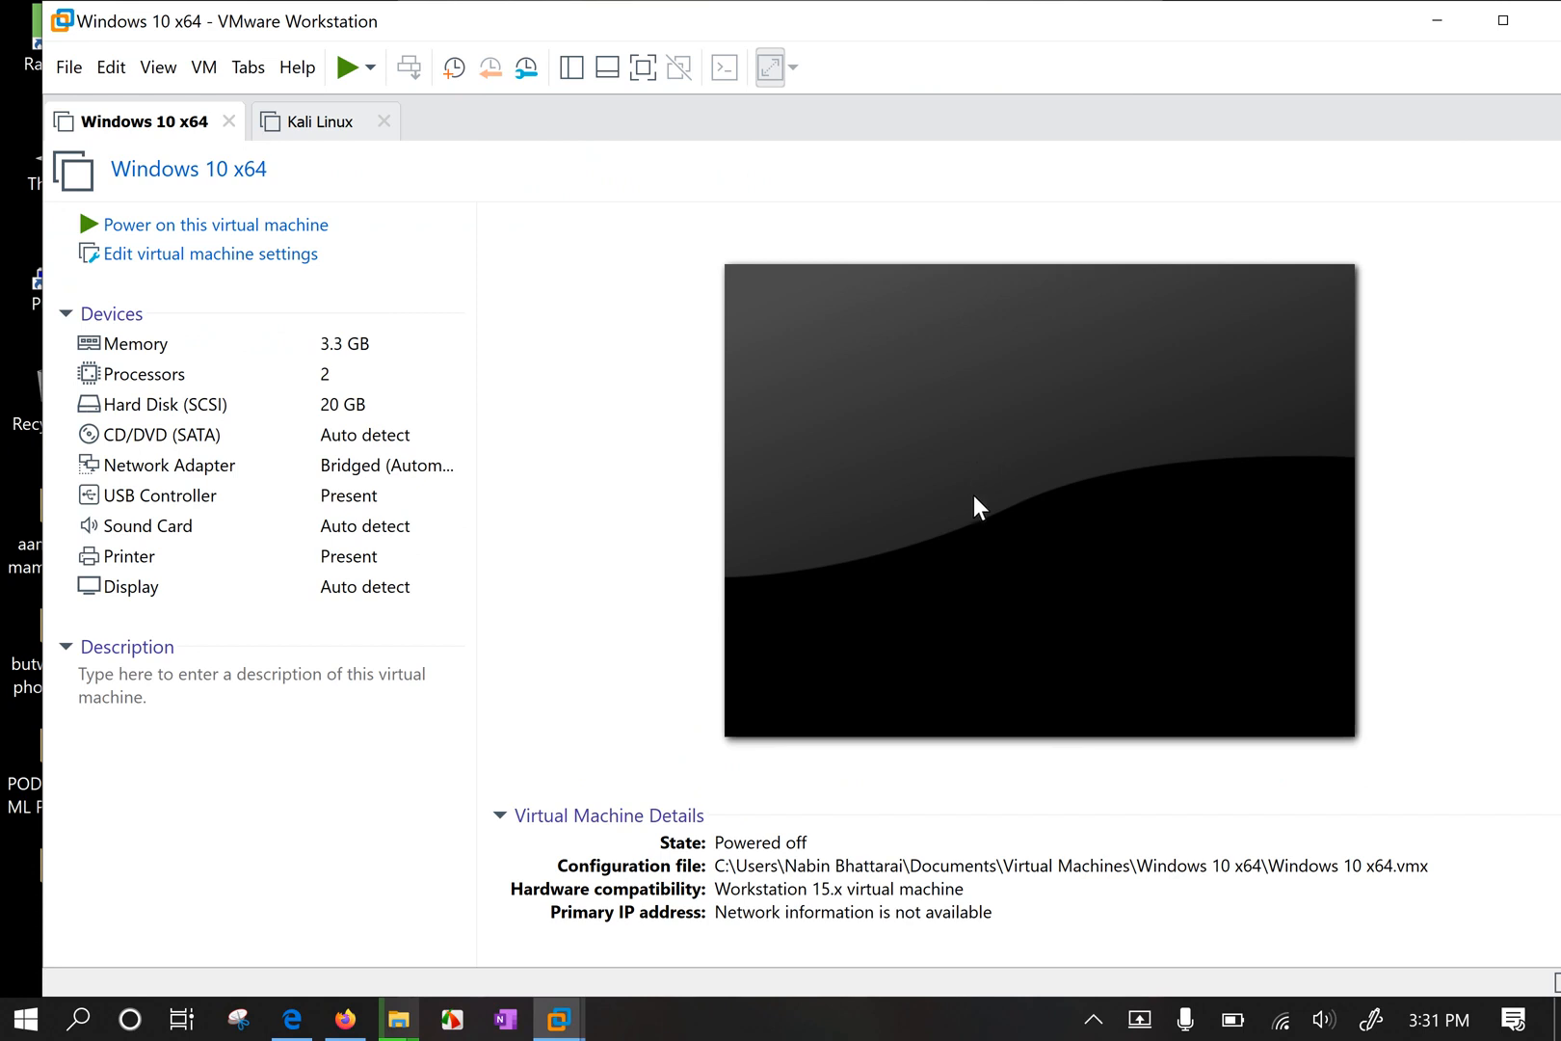
pyautogui.click(1281, 1020)
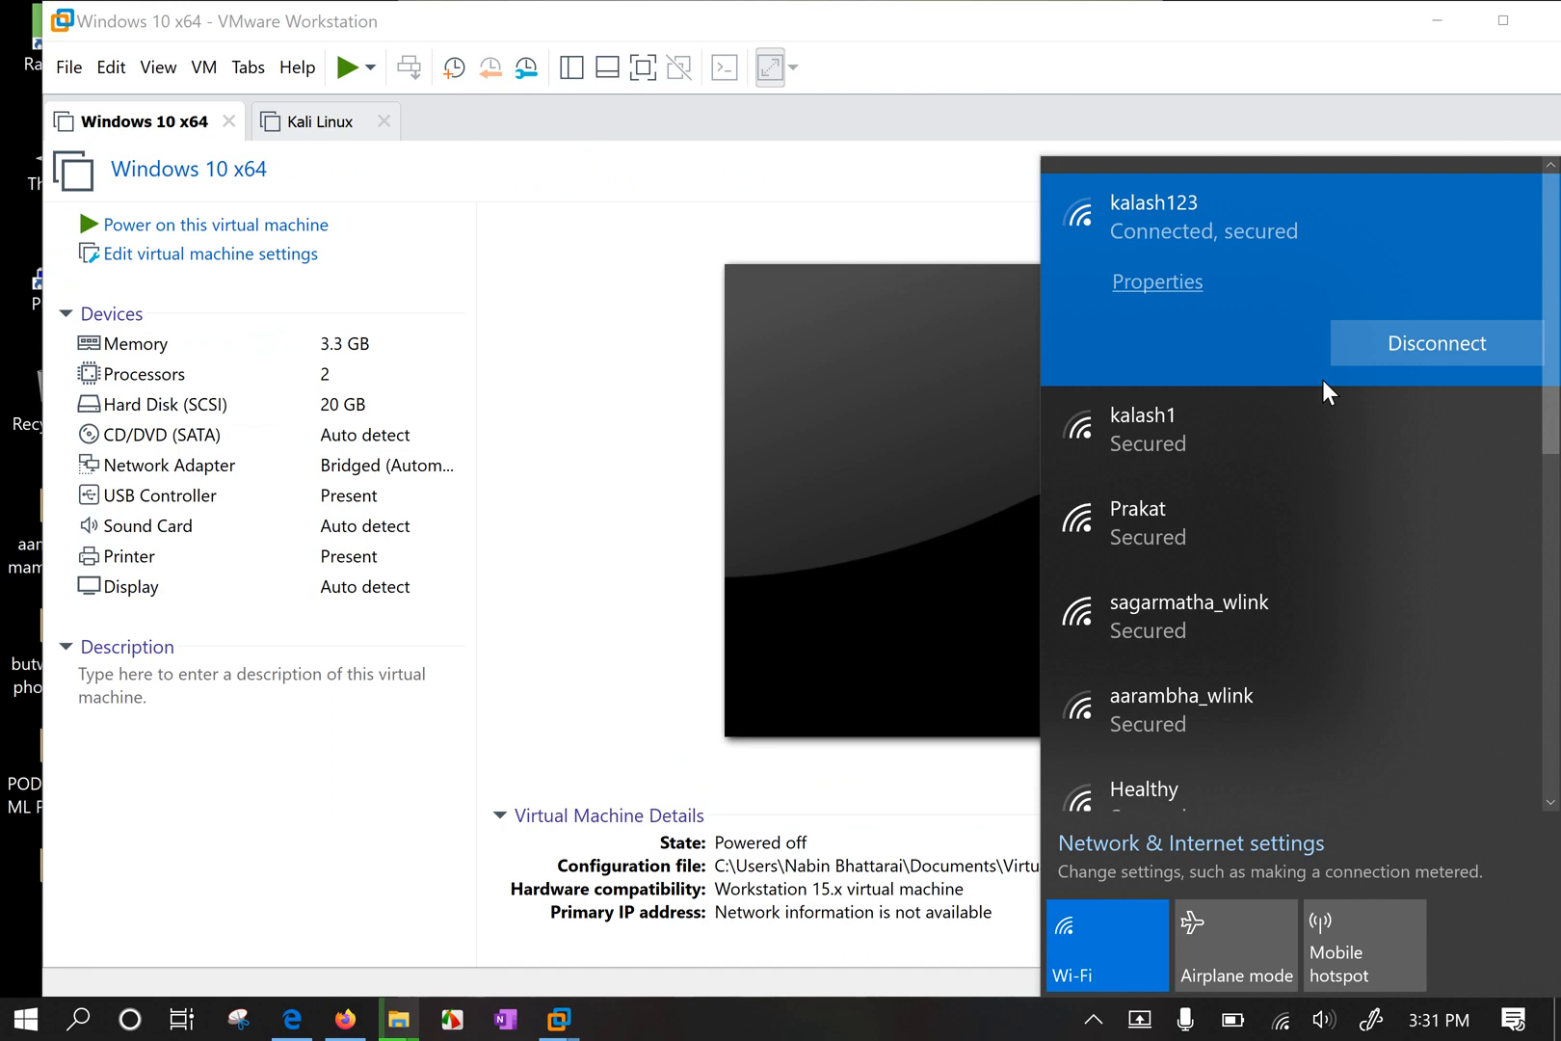
pyautogui.scroll(-5, 1305, 580)
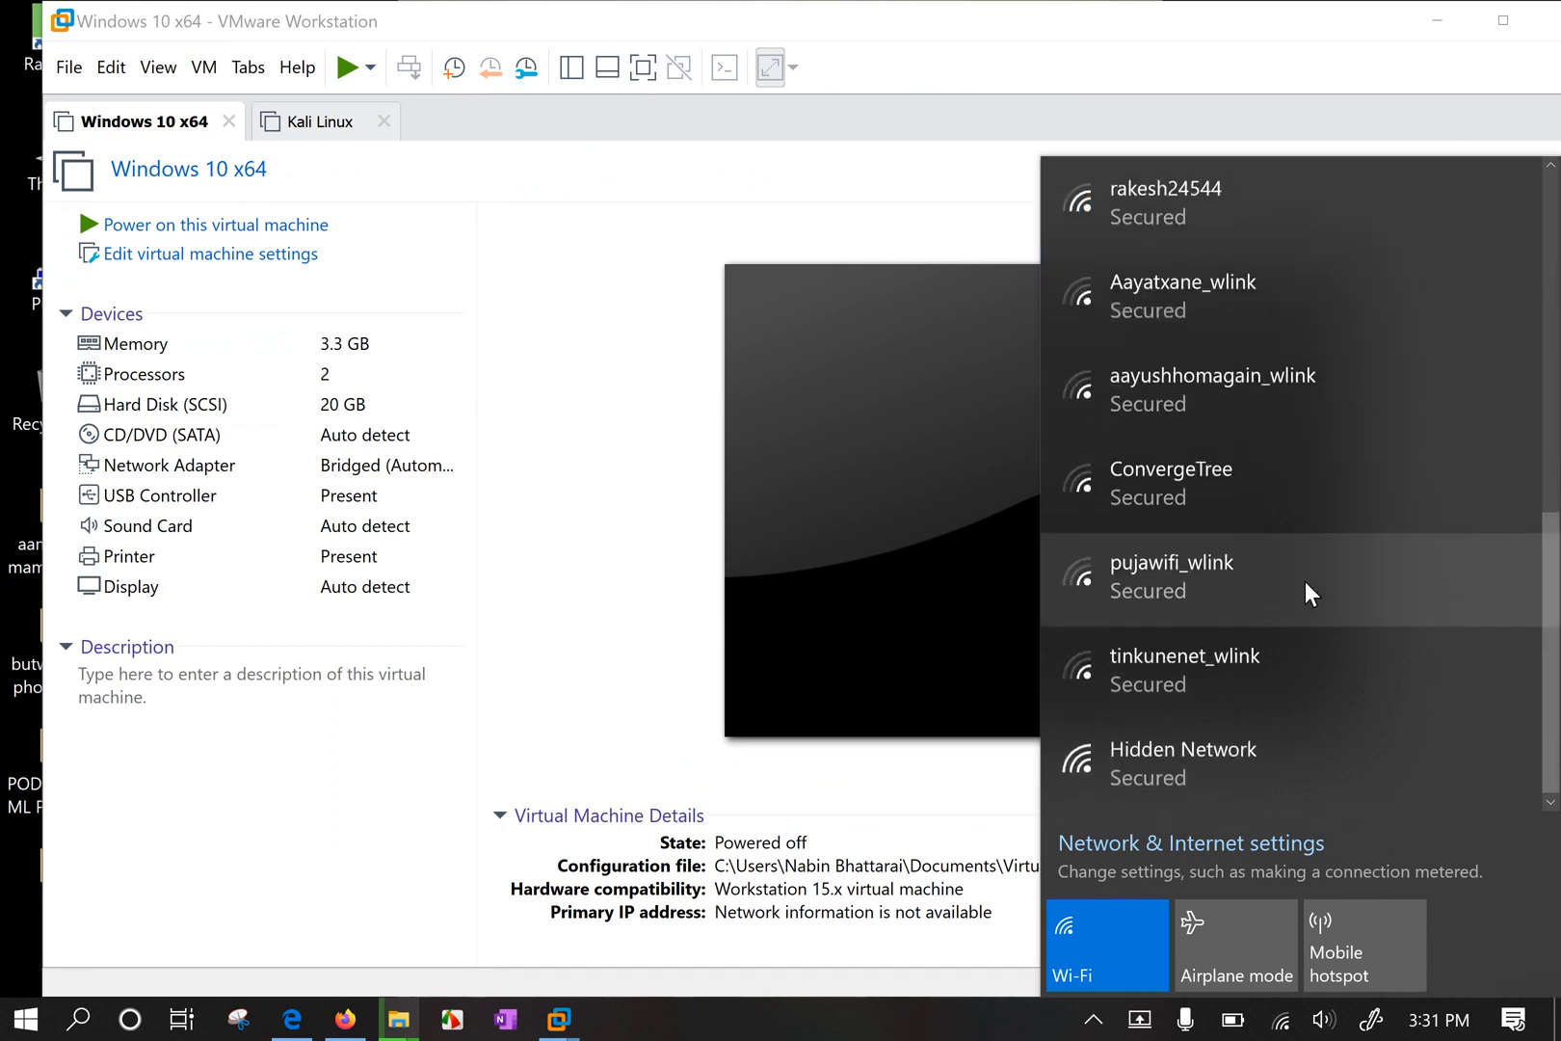
pyautogui.scroll(5, 1305, 577)
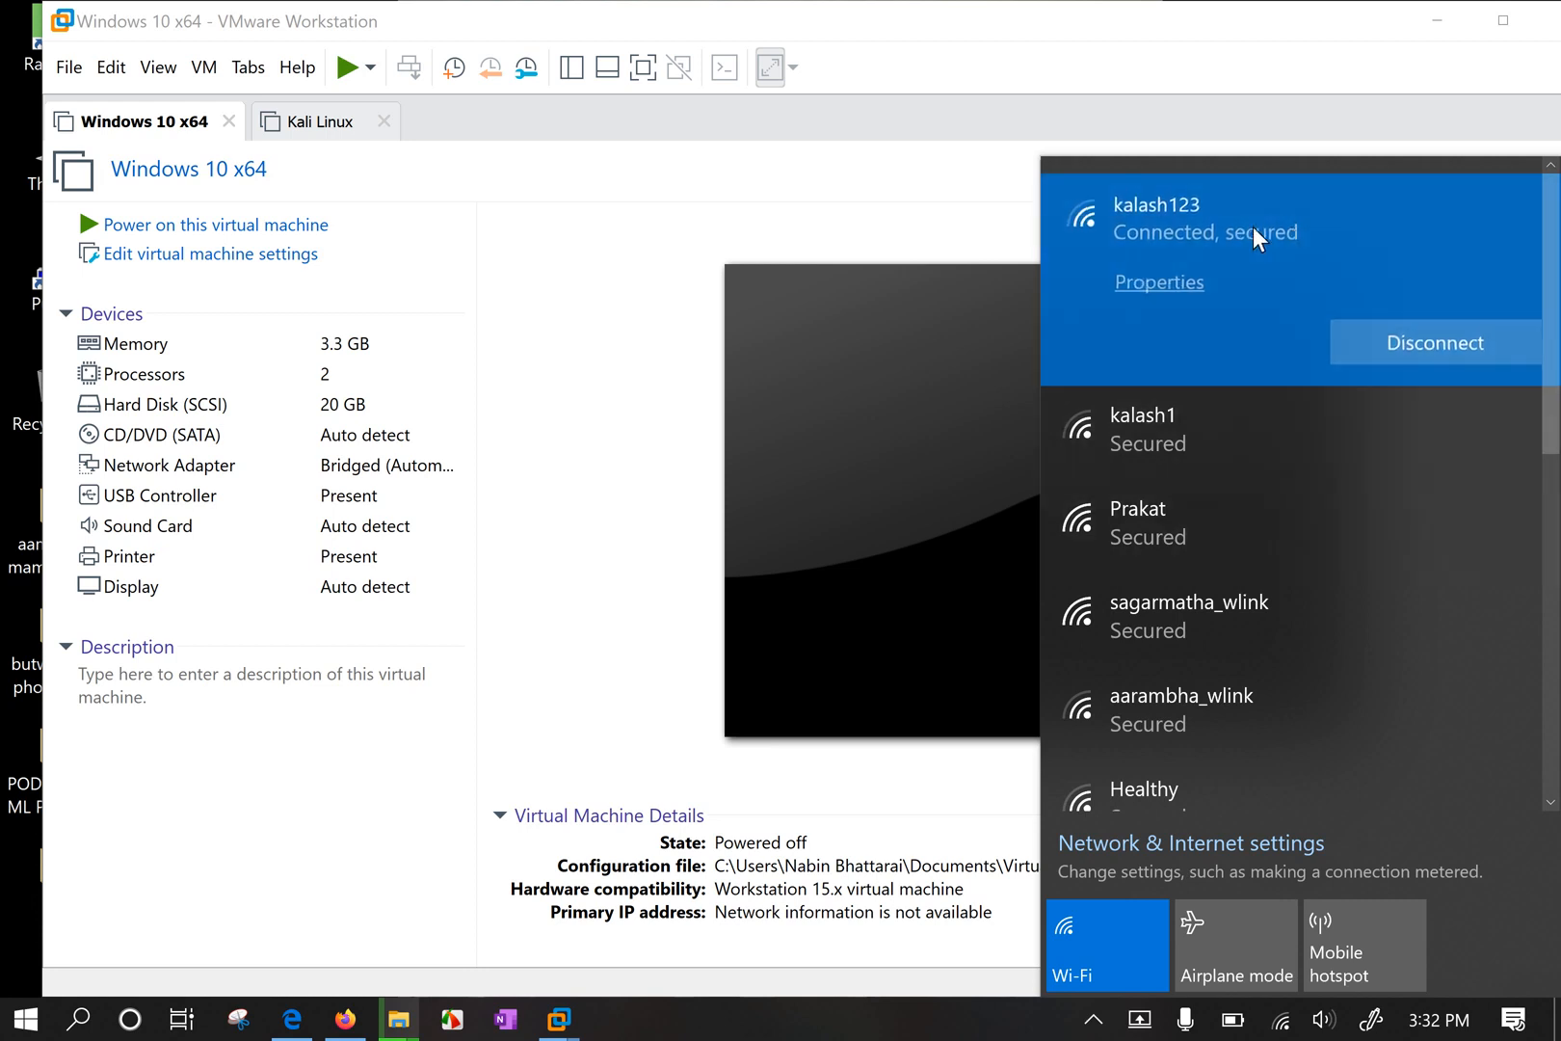
# Power on Windows 10 x64, keep the sata0:1 device connected, and maximize the VMware window.
pyautogui.click(880, 362)
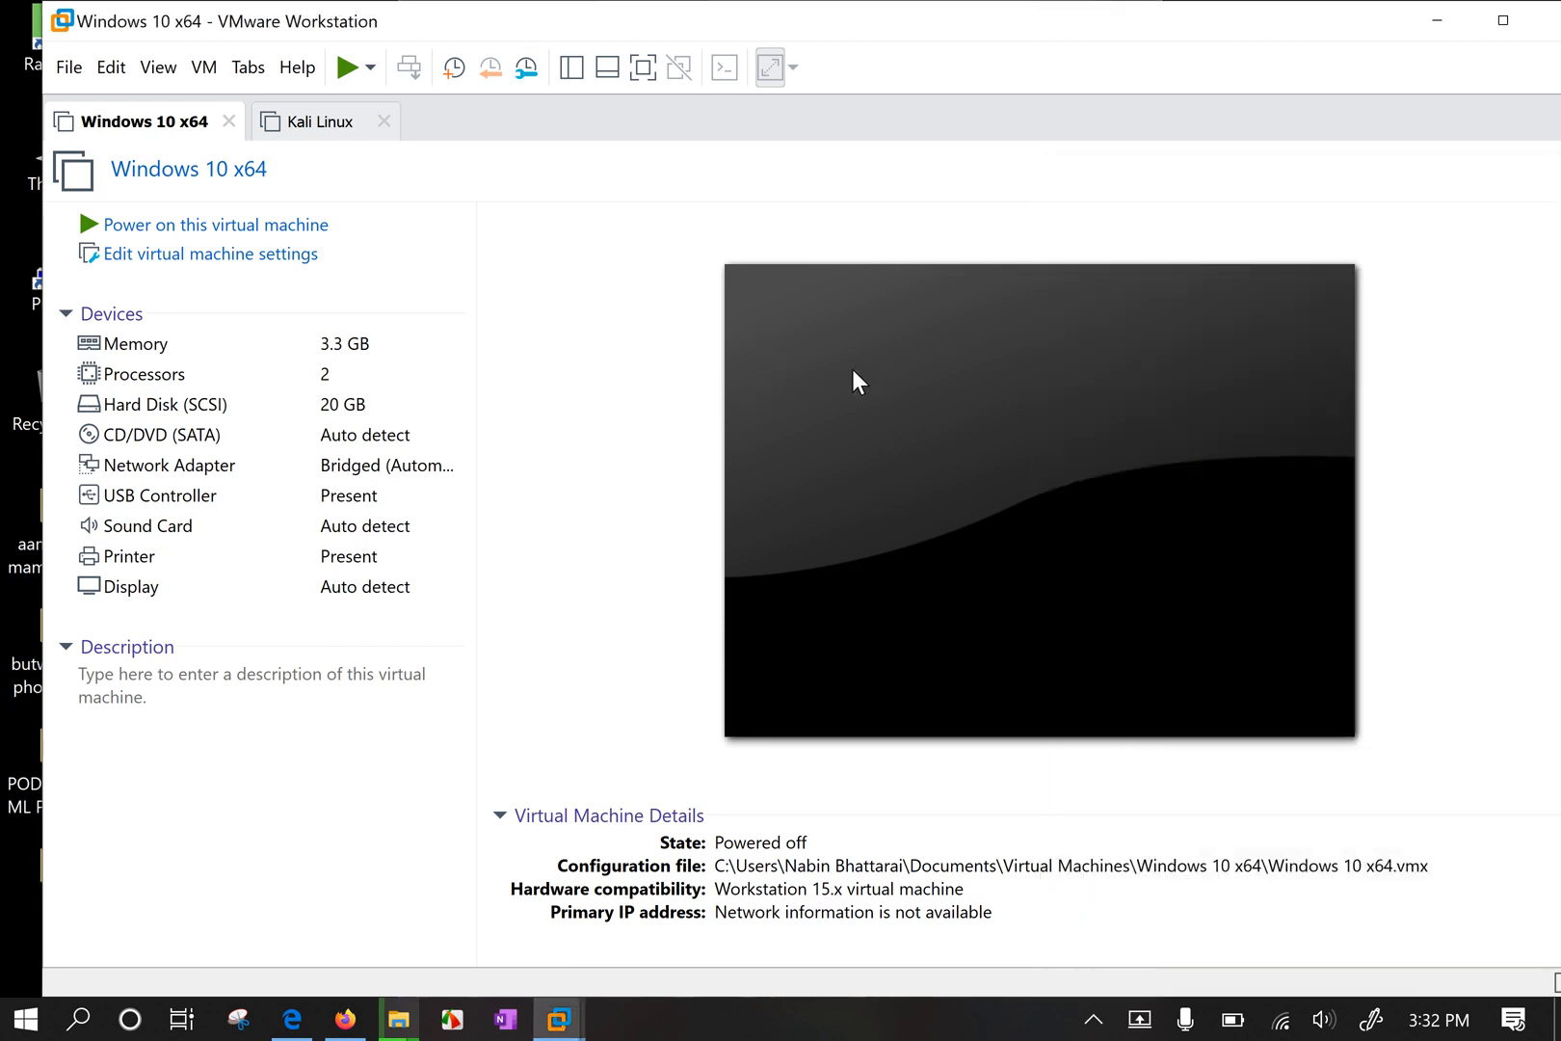
pyautogui.click(248, 226)
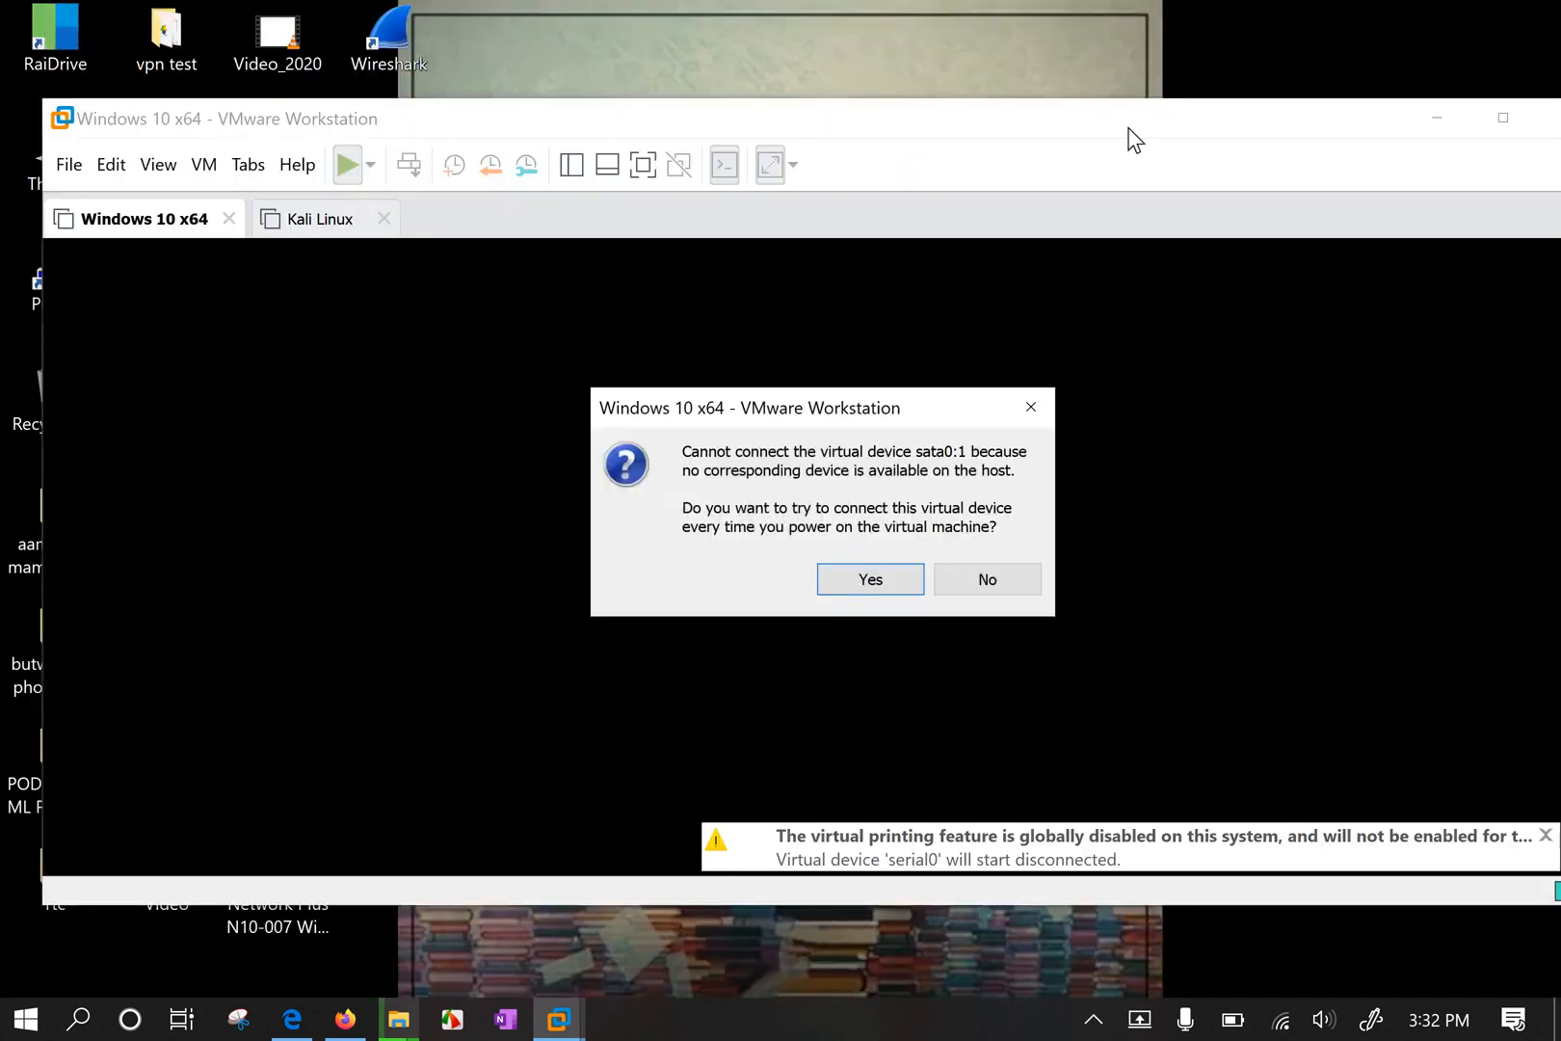
pyautogui.click(871, 586)
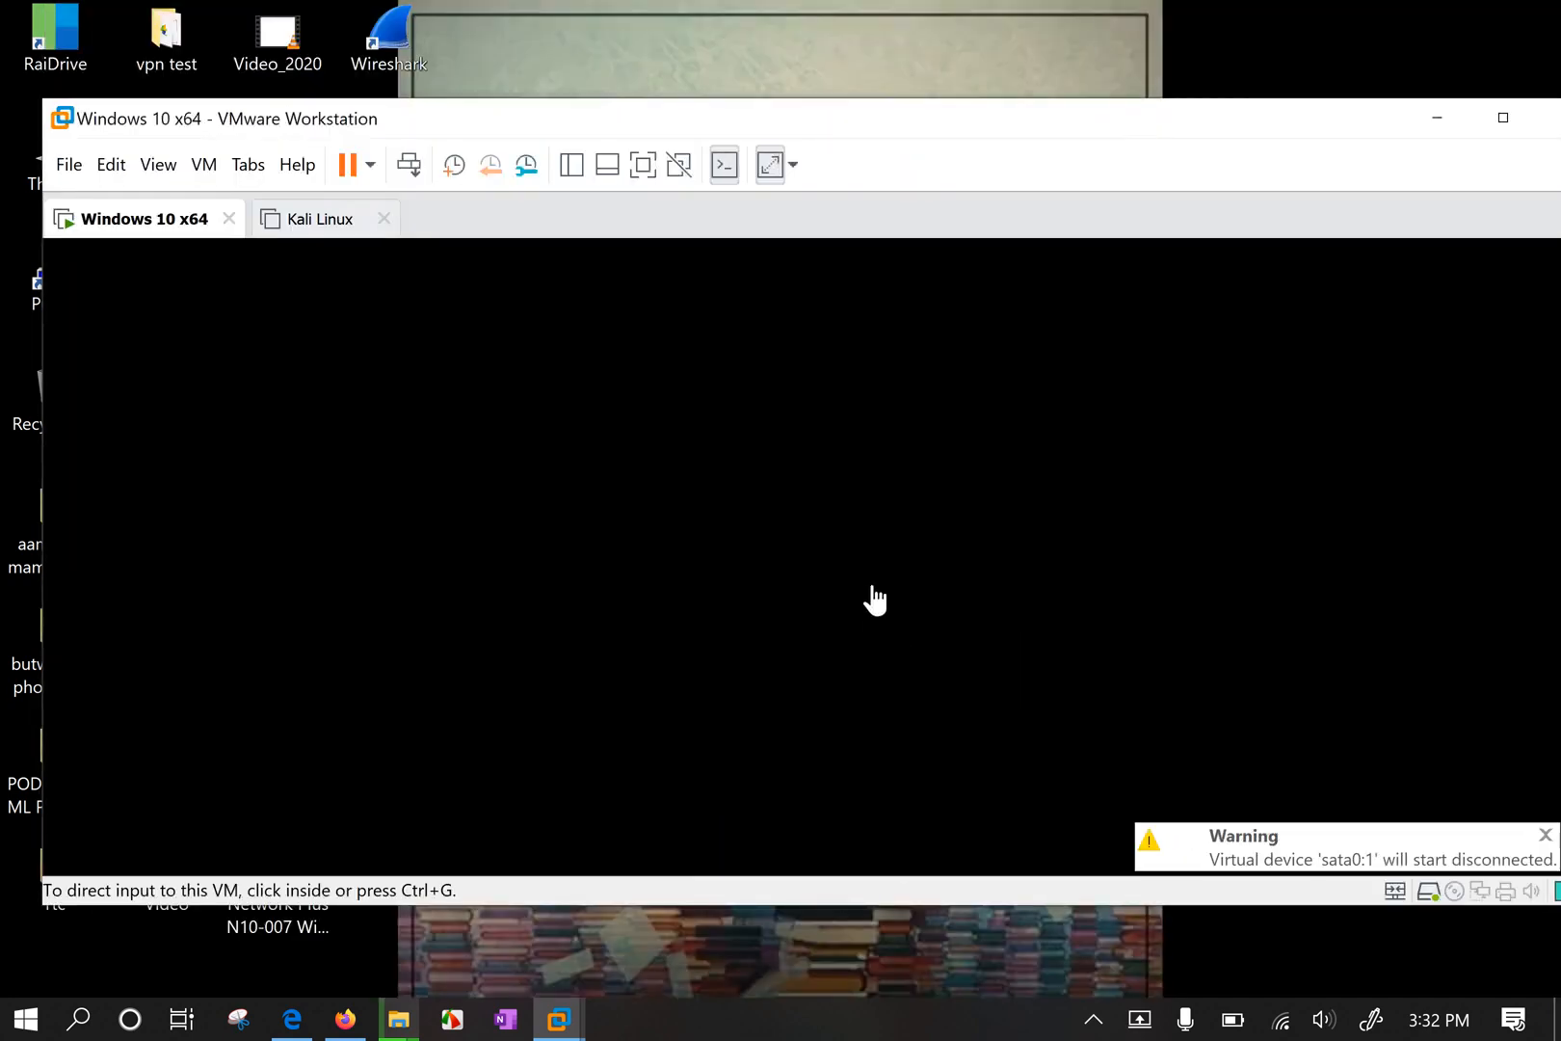
pyautogui.doubleClick(1011, 120)
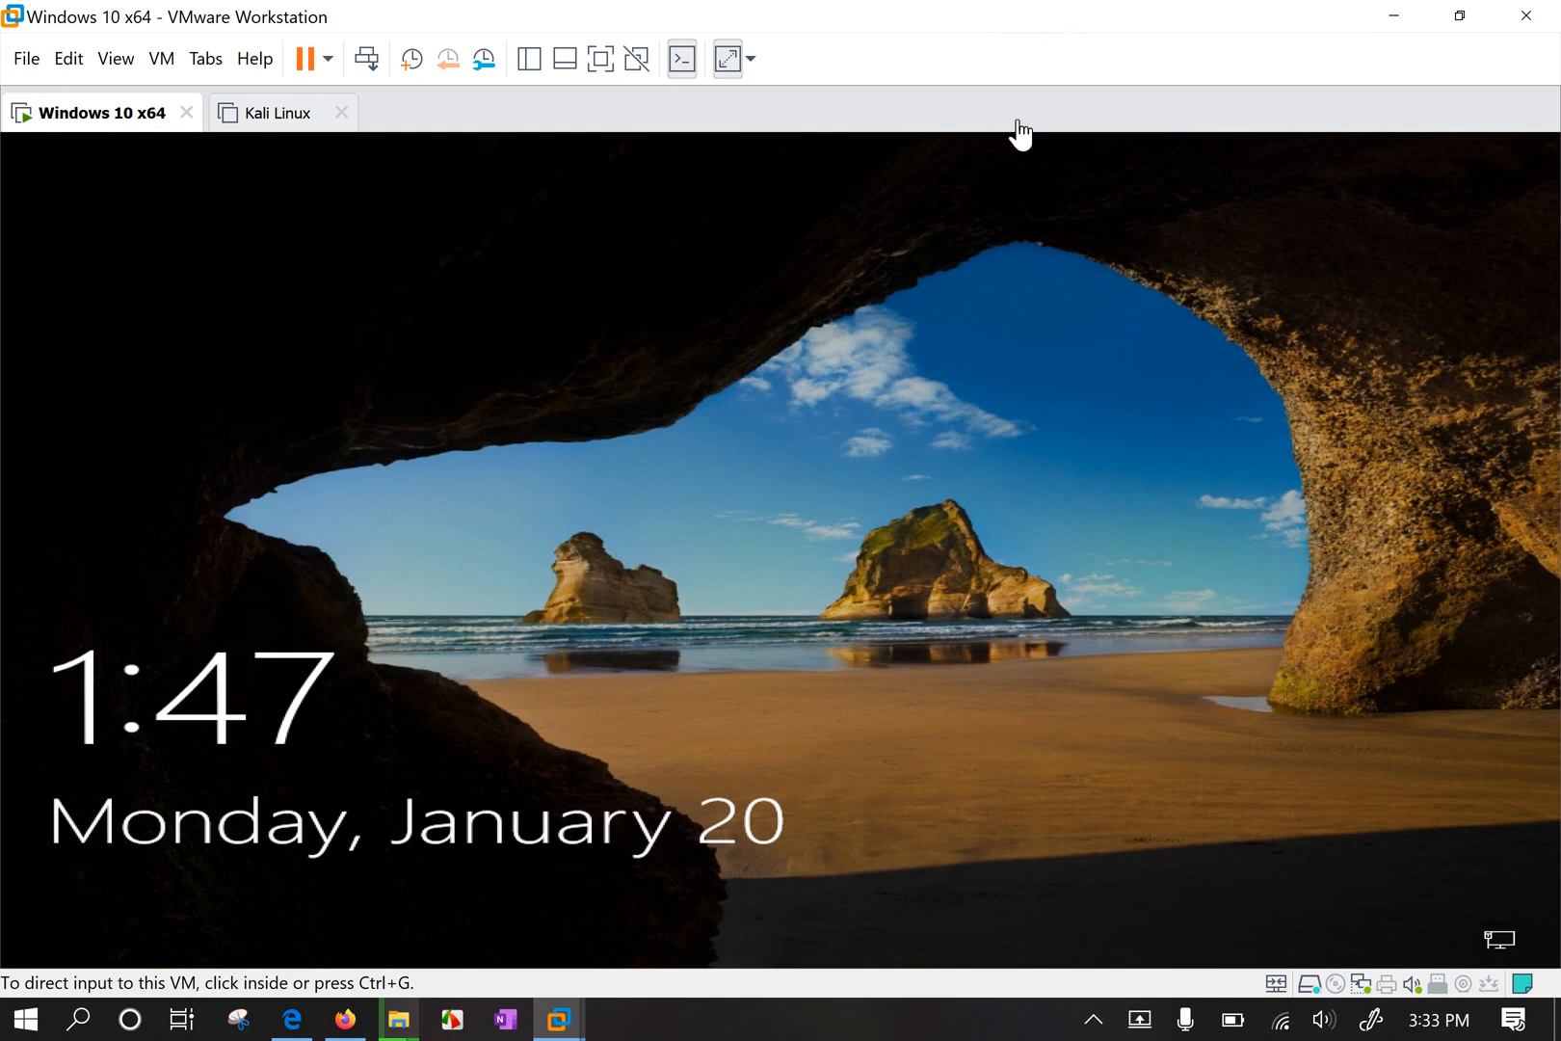
# Sign in to the Windows 10 guest with the account password, then return to its tab.
pyautogui.click(962, 459)
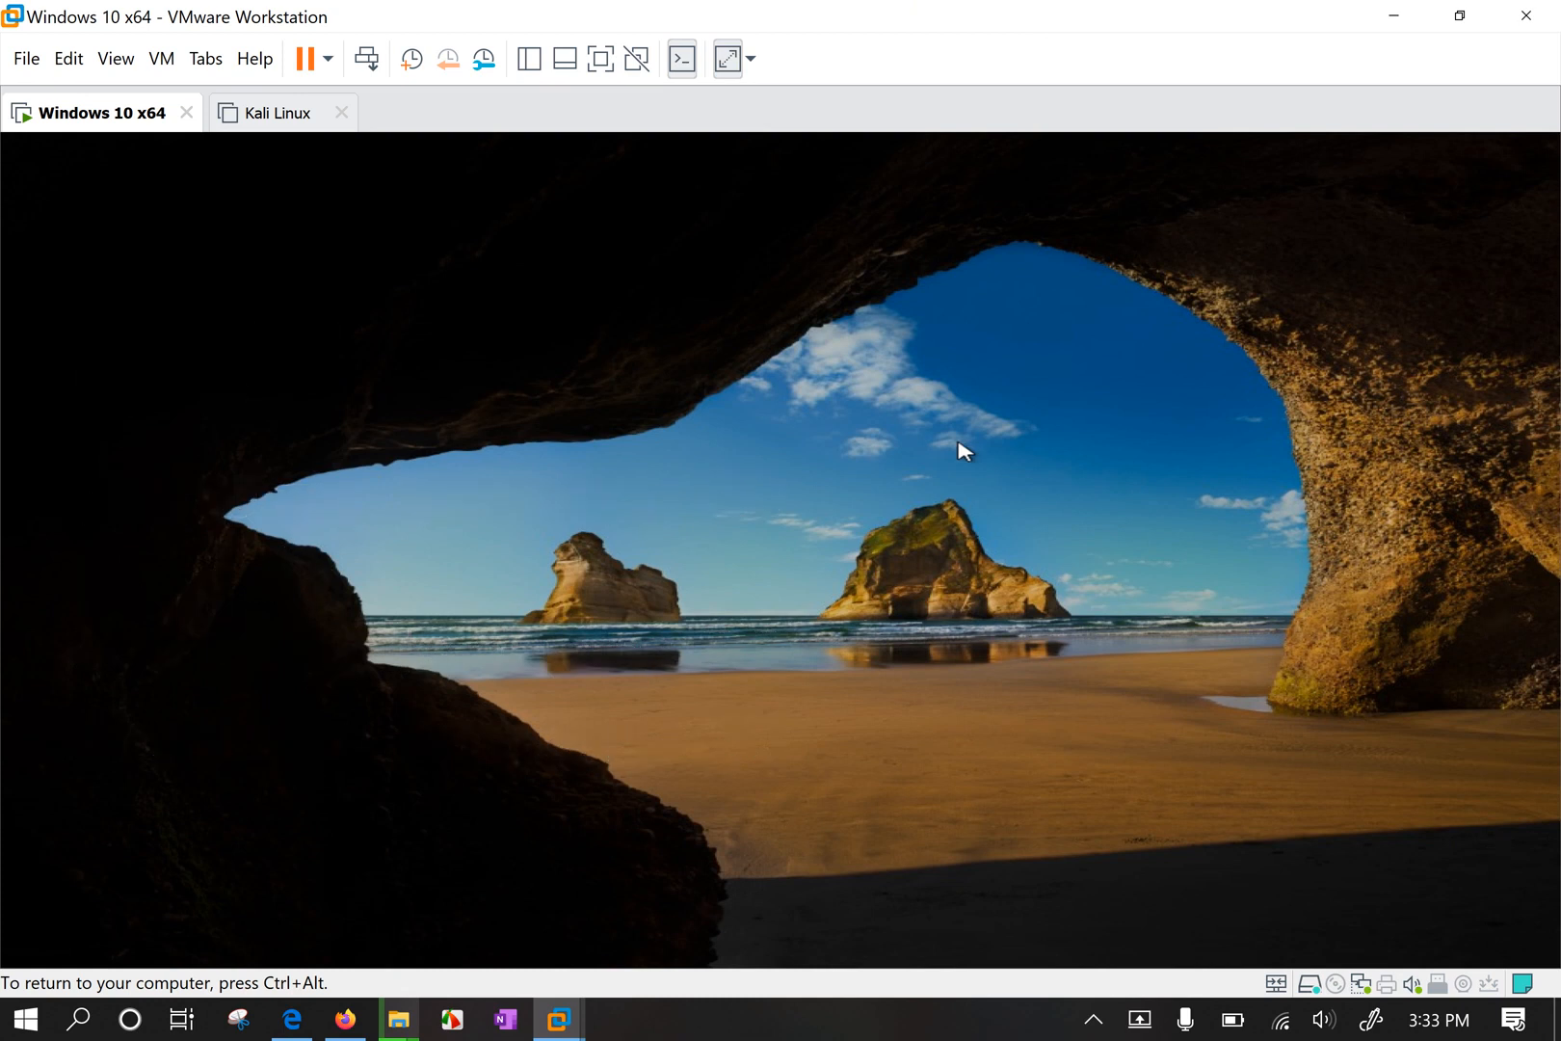
pyautogui.write('password')
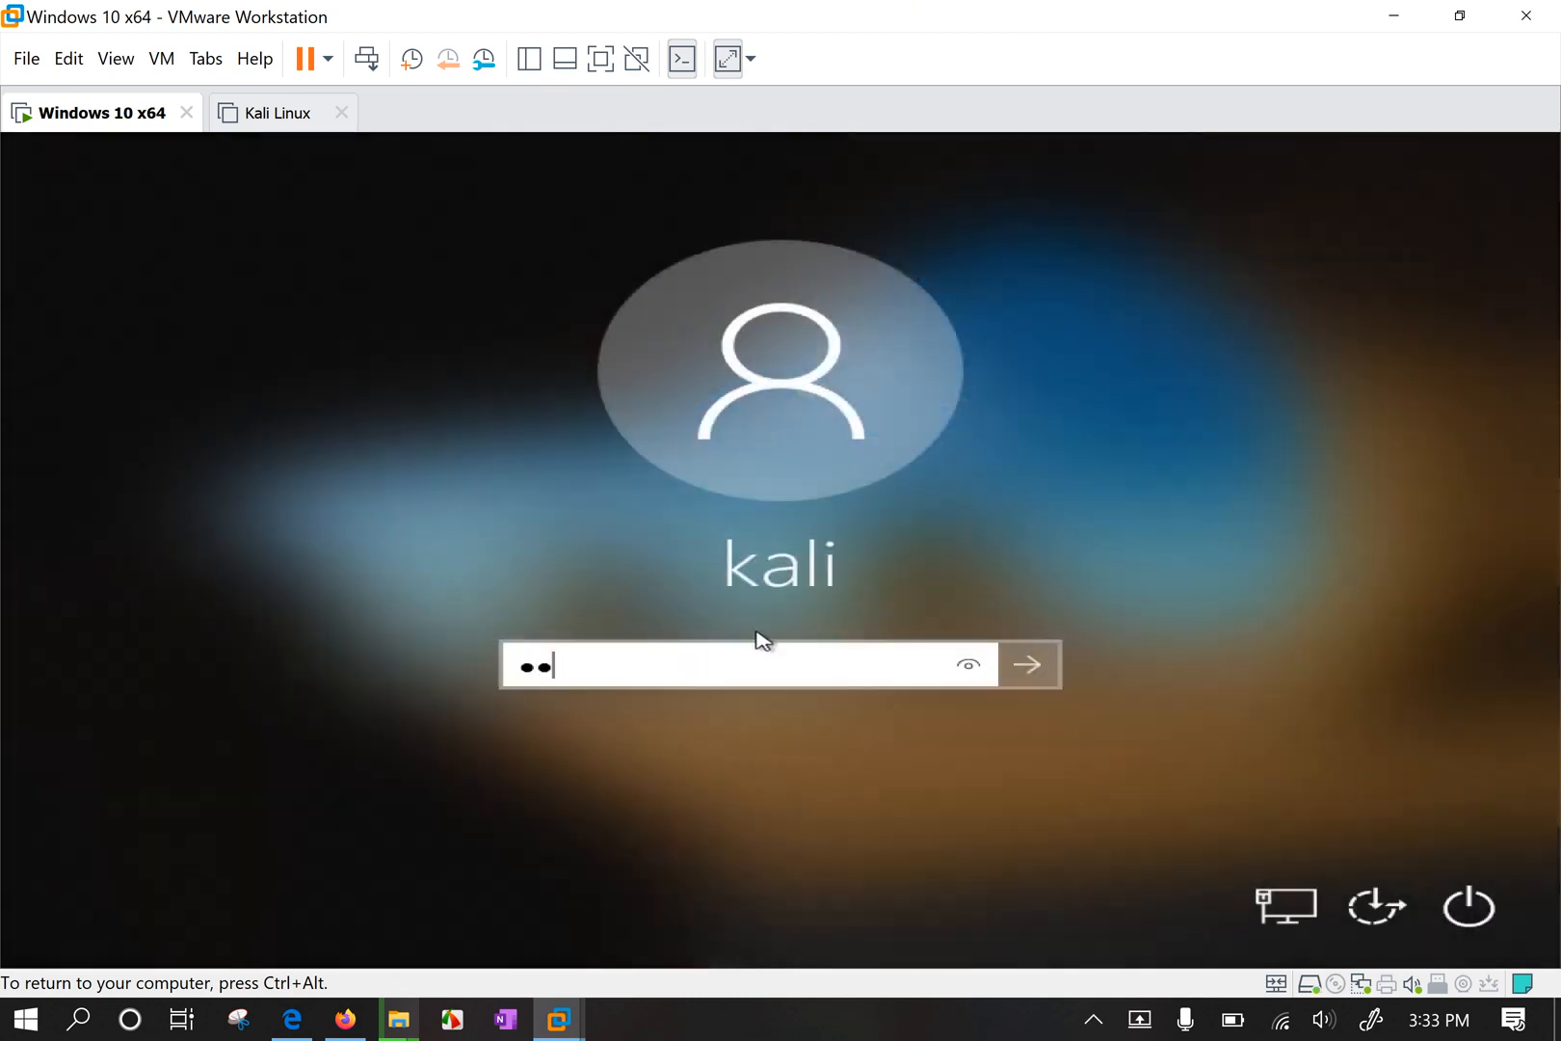
pyautogui.press('Return')
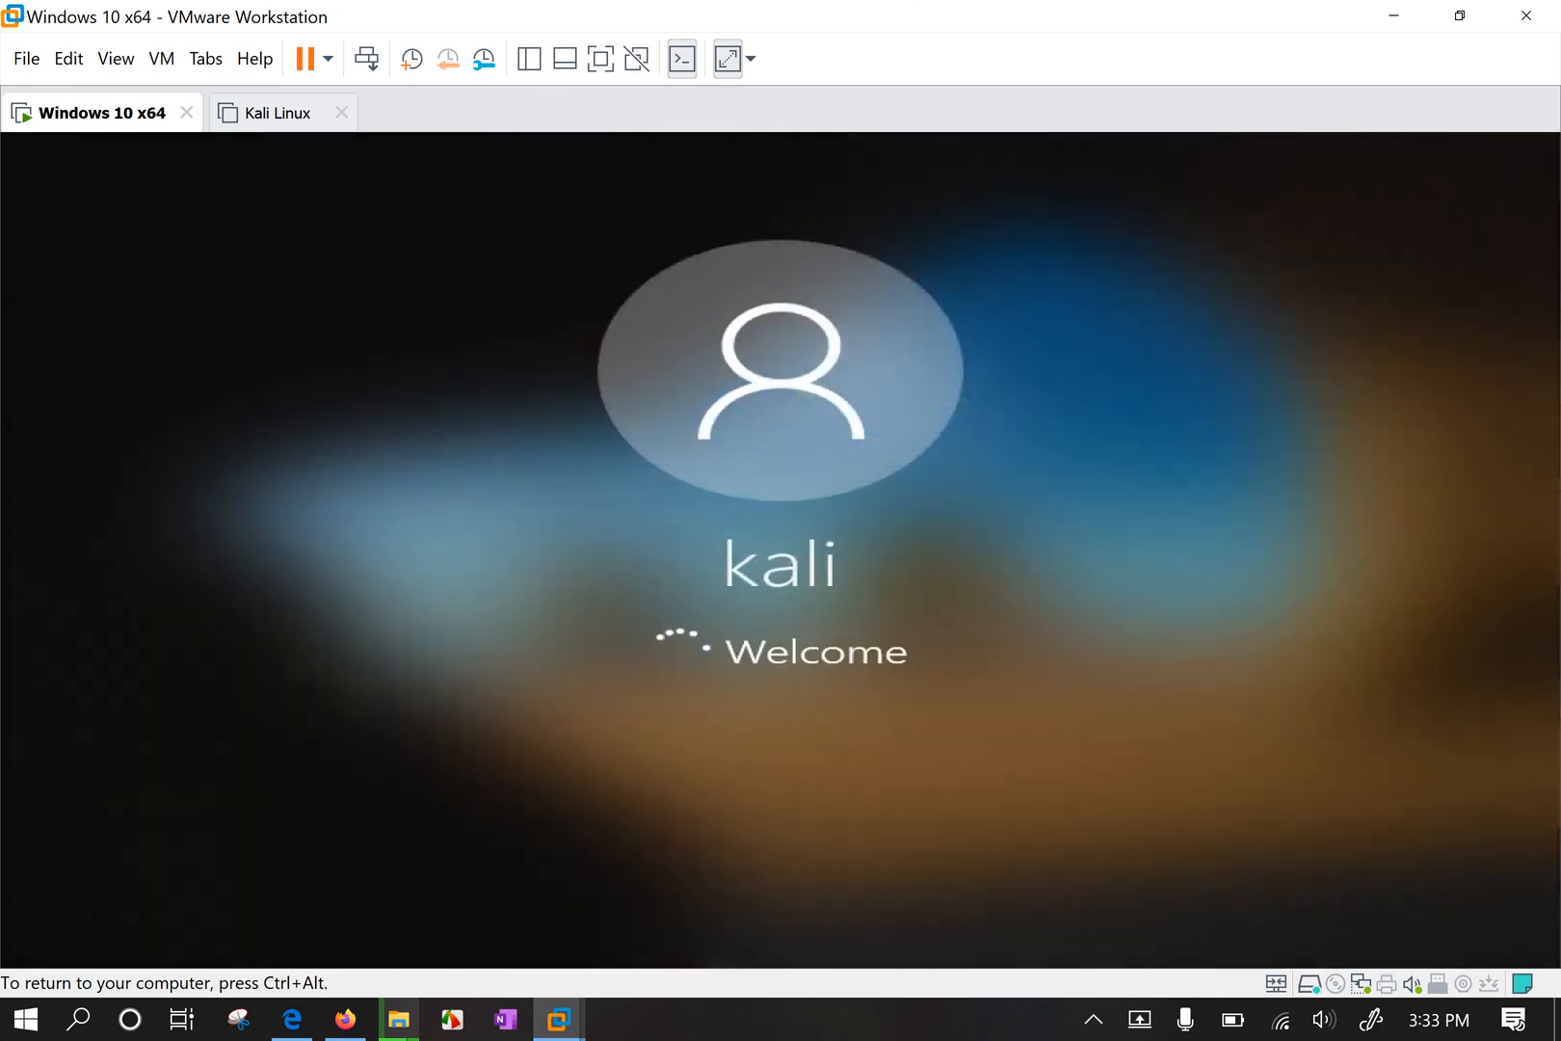
pyautogui.hotkey('ctrl', 'alt')
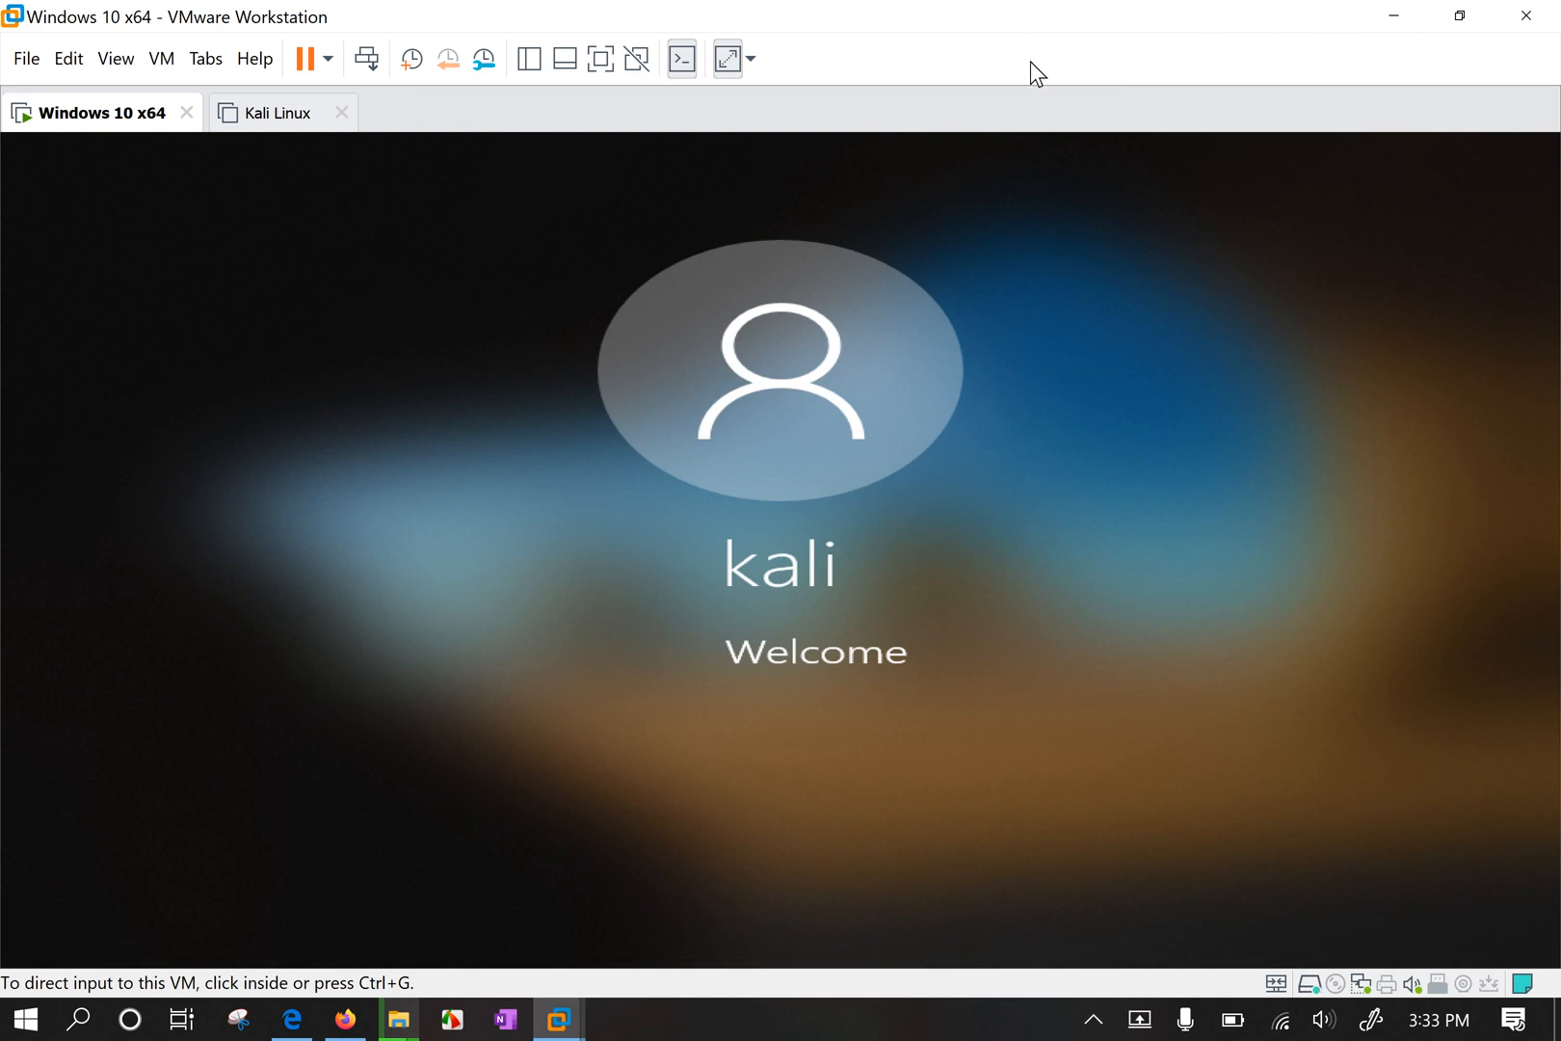
pyautogui.click(276, 116)
pyautogui.click(144, 119)
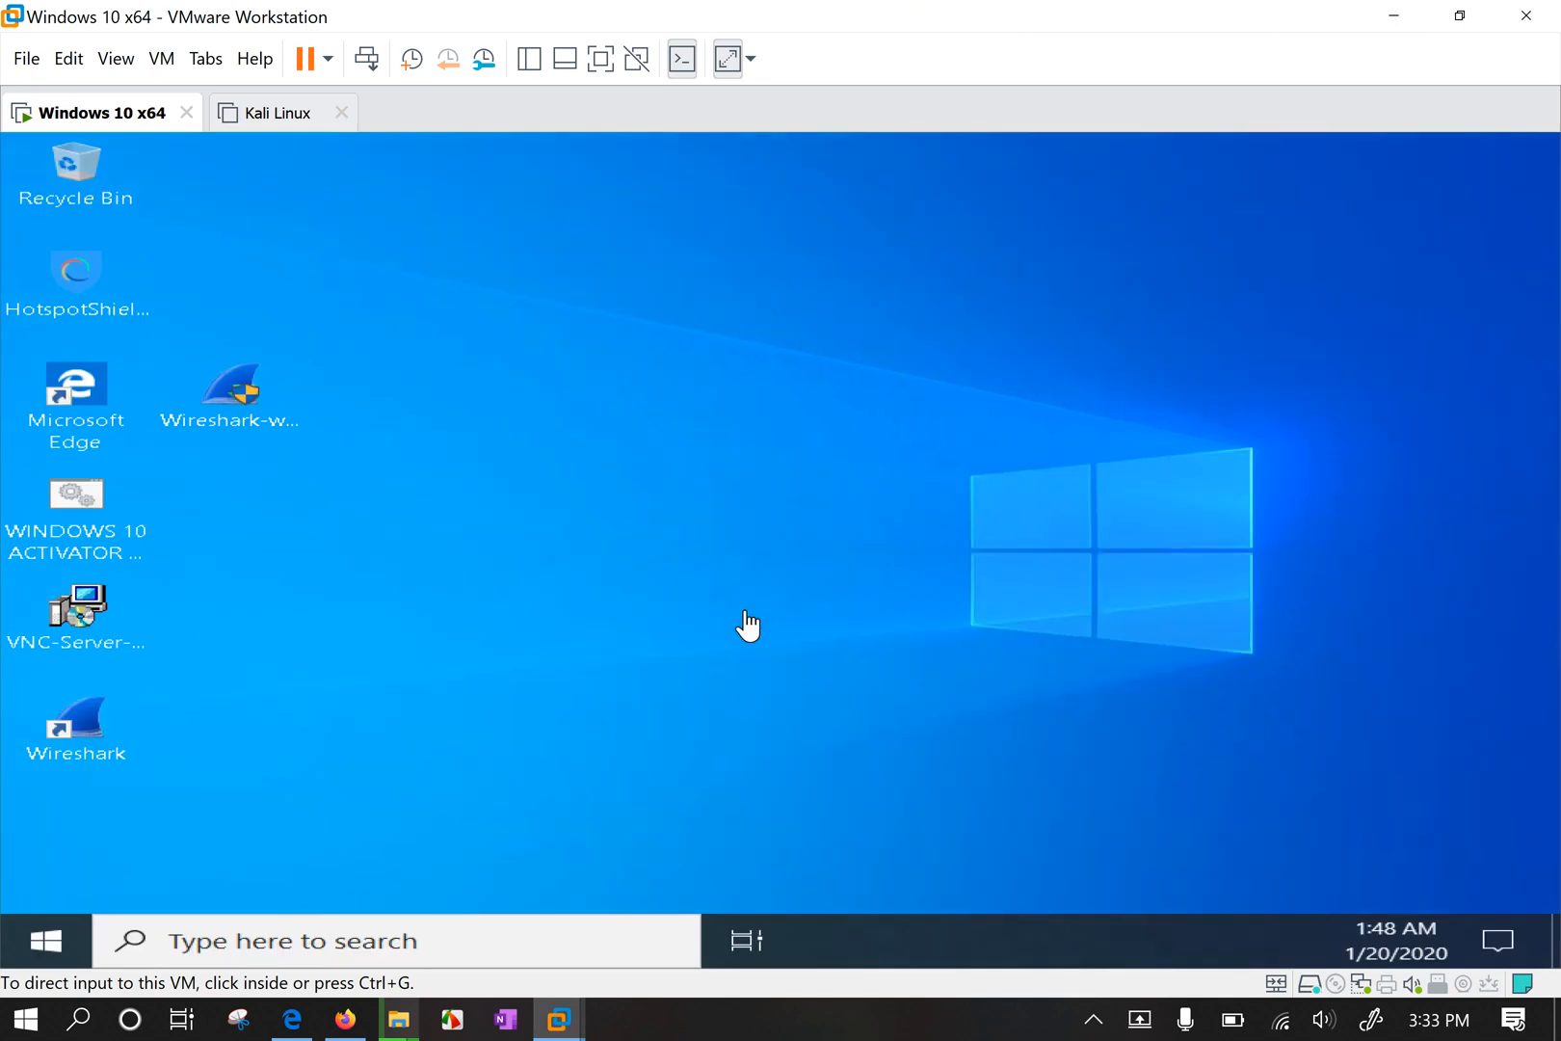
# Show the guest full screen and open its Network Adapter settings, set to Bridged (Automatic).
pyautogui.click(405, 680)
pyautogui.click(601, 59)
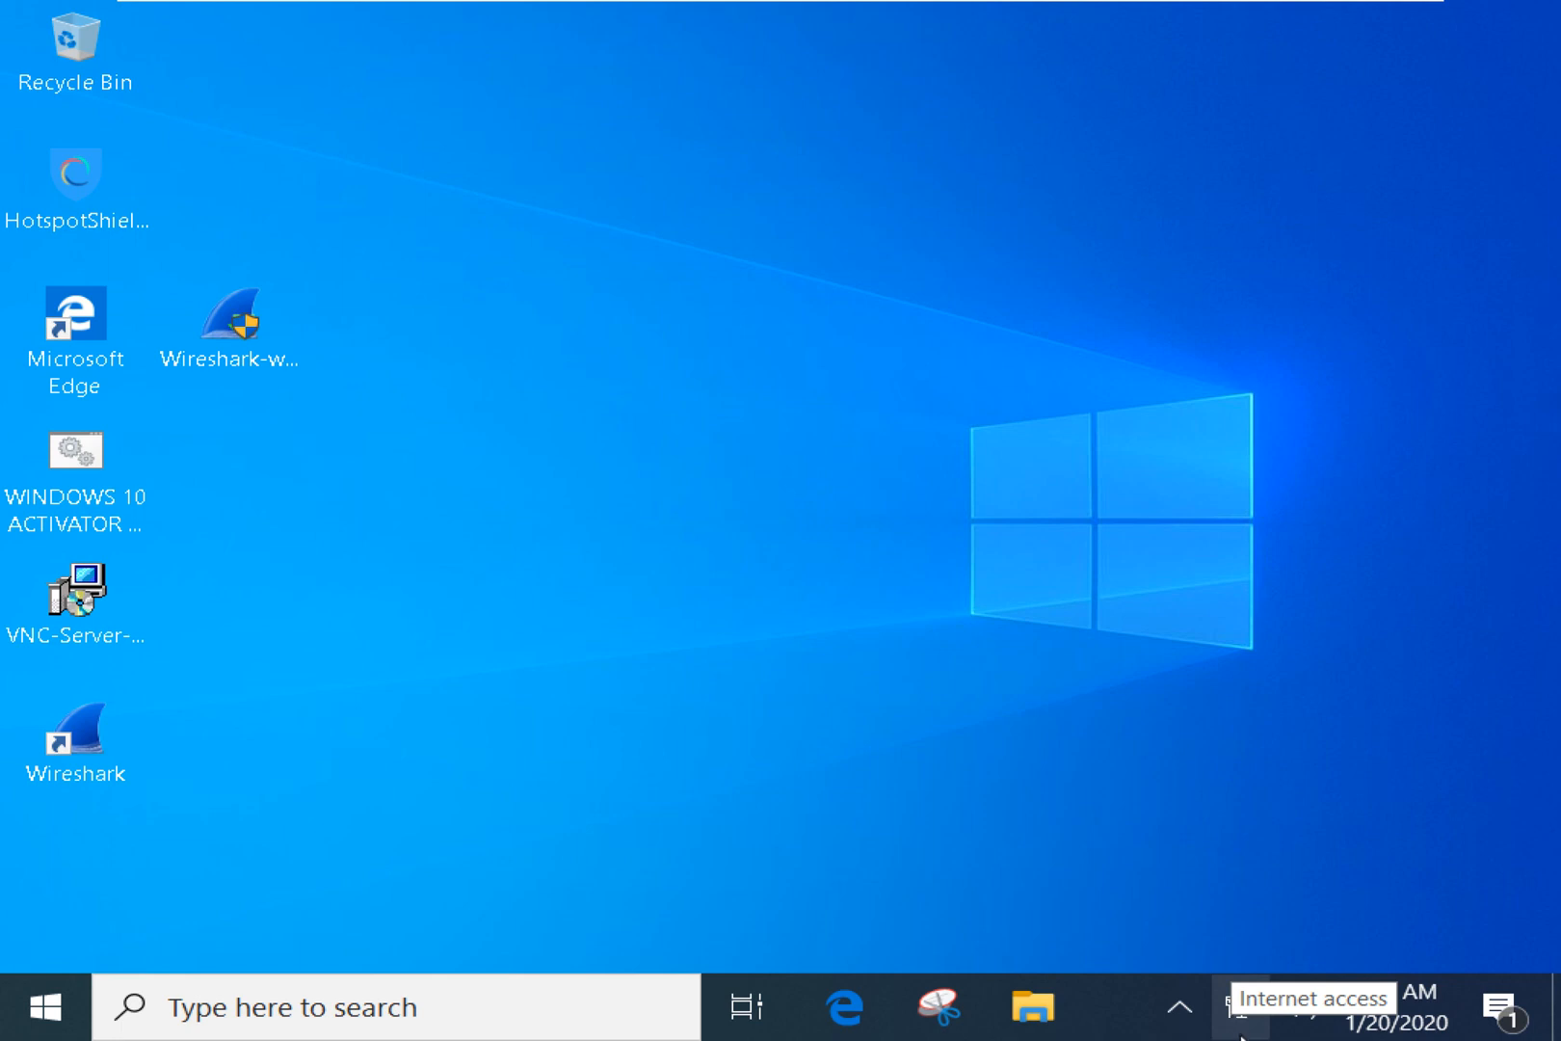
pyautogui.moveTo(1162, 1)
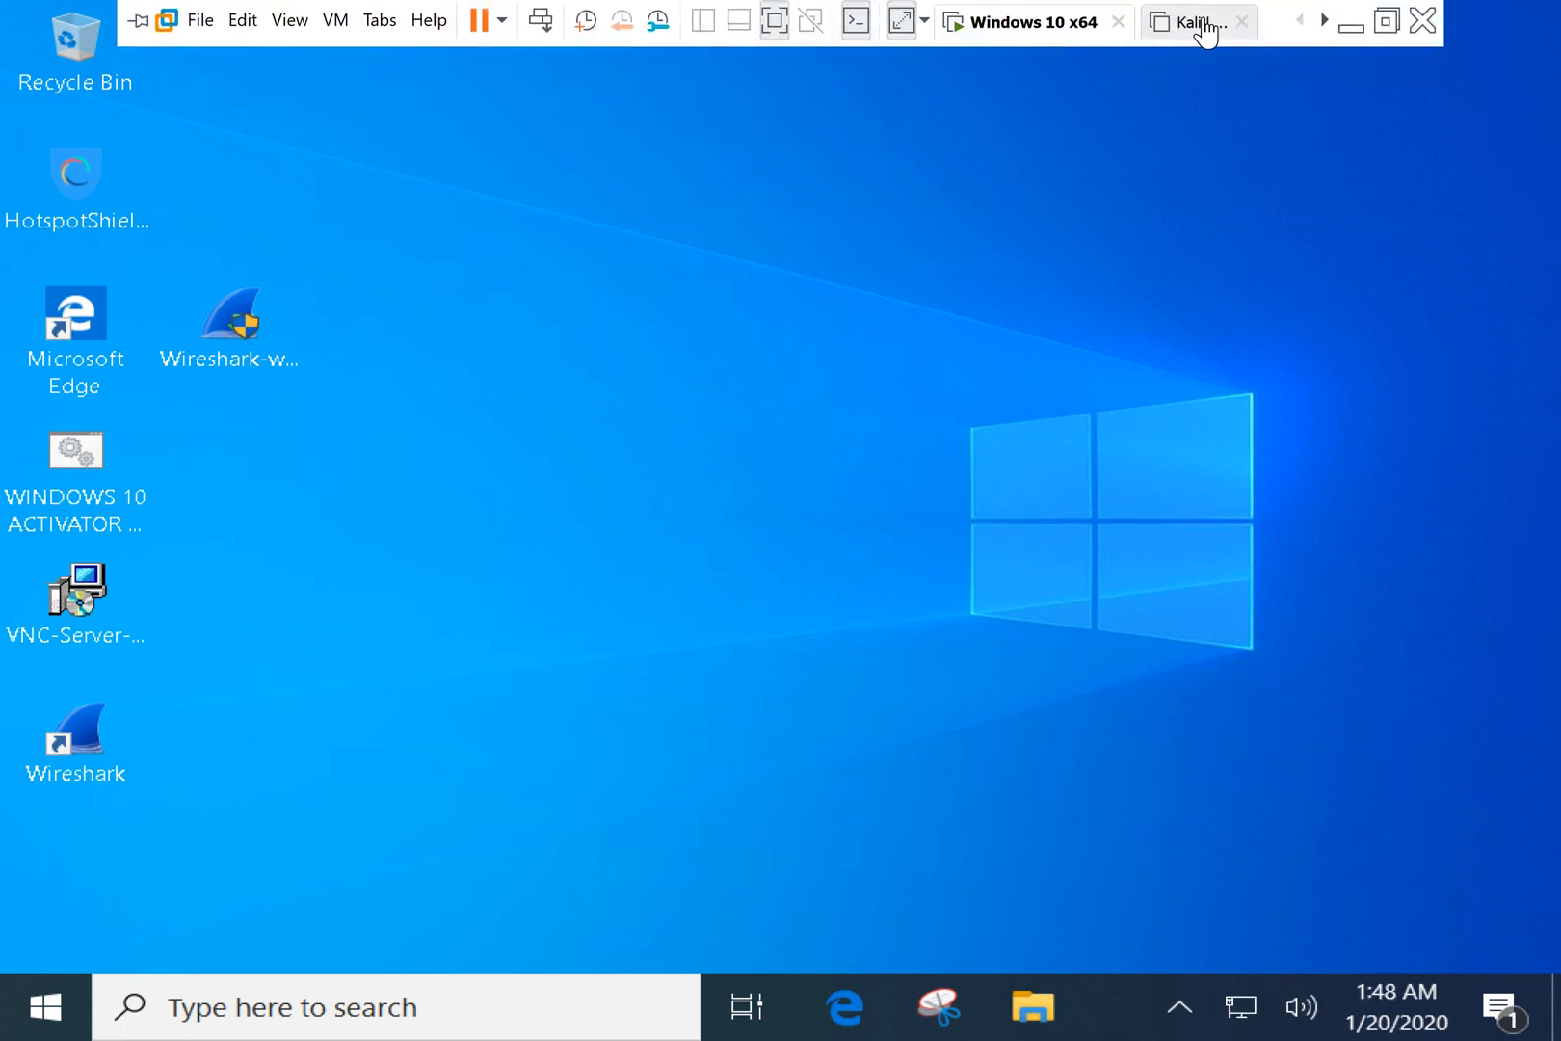
pyautogui.rightClick(1019, 29)
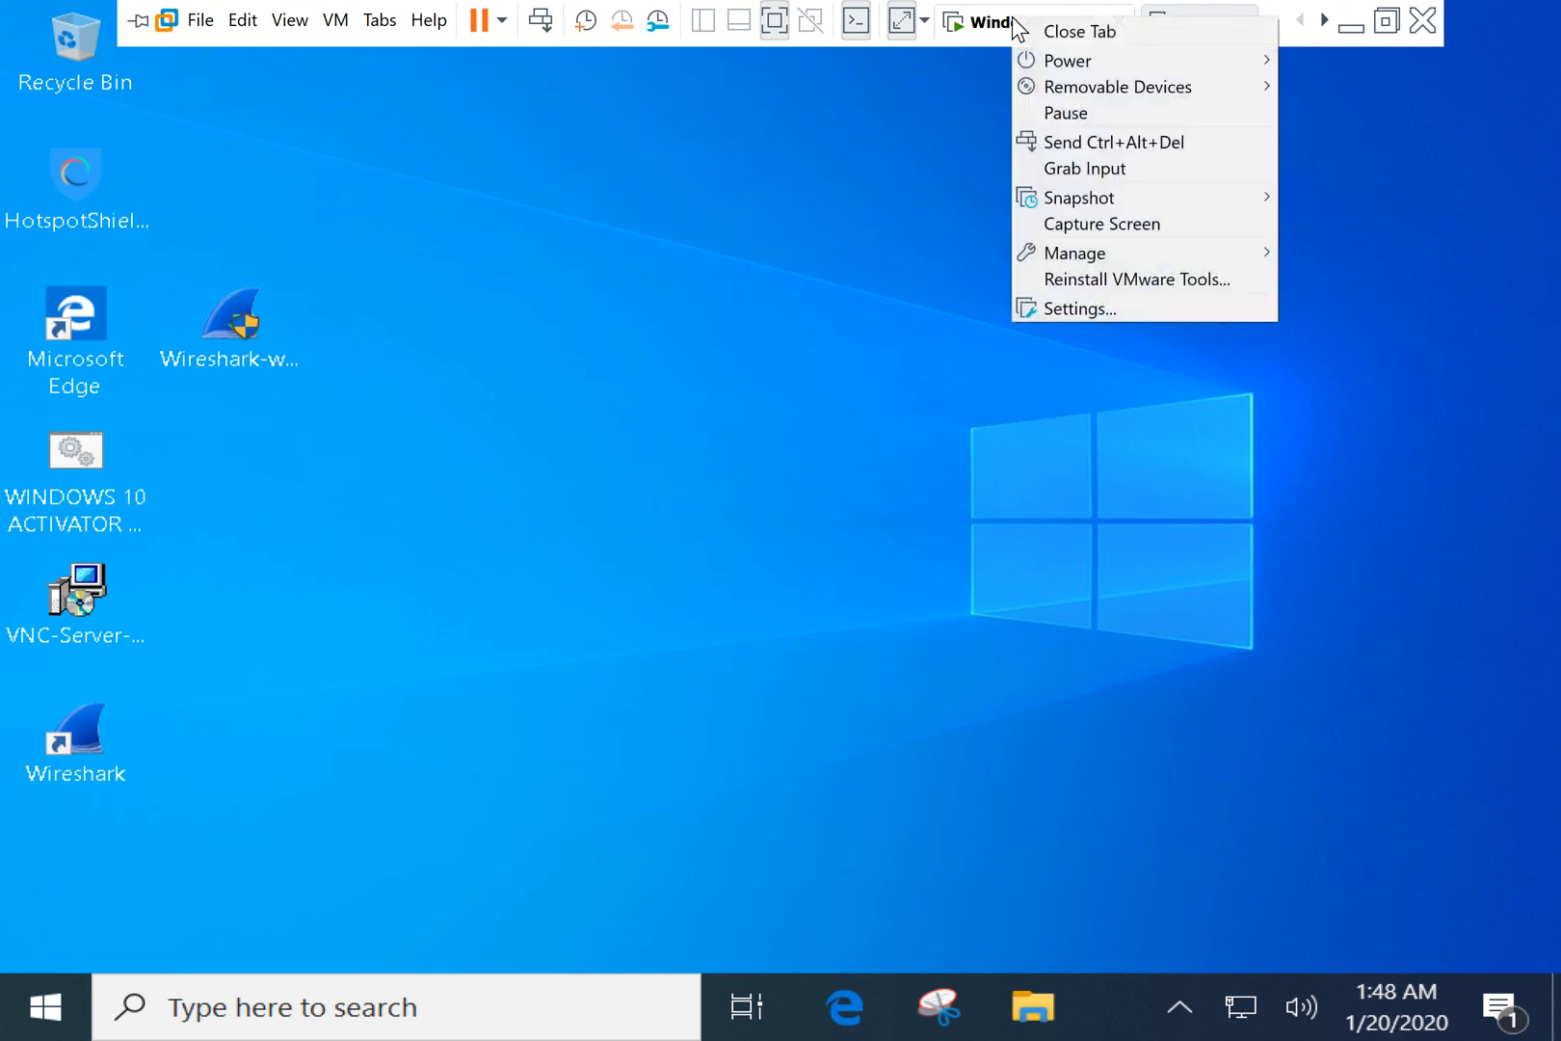
pyautogui.click(1083, 307)
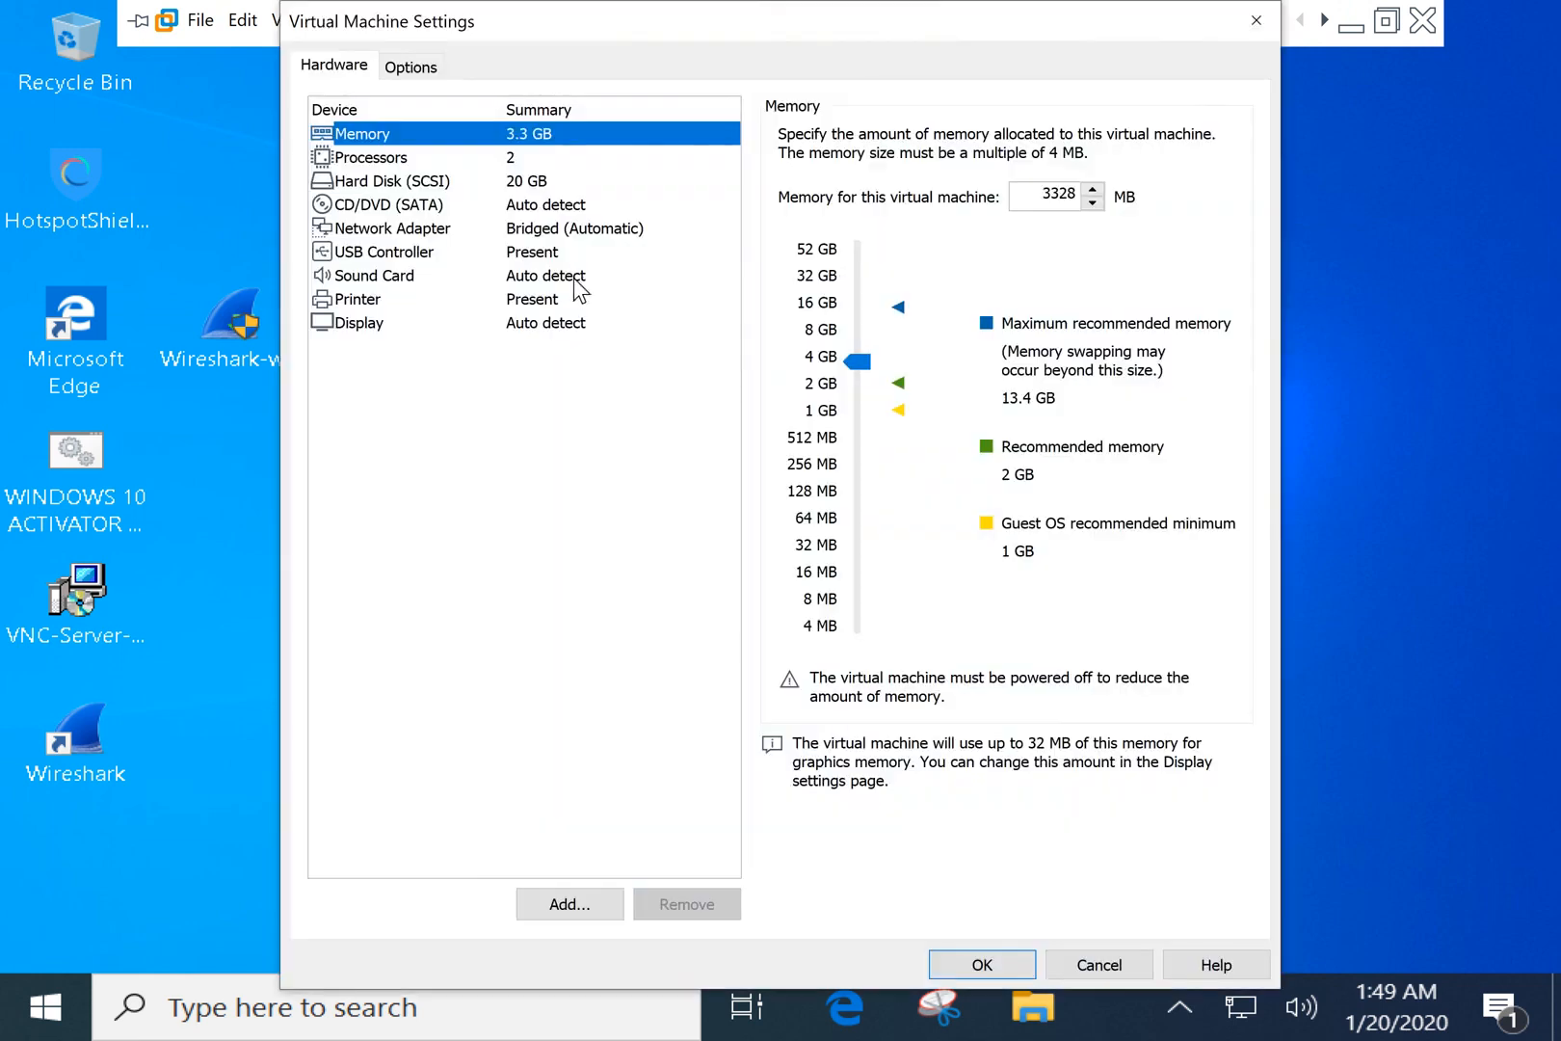
pyautogui.click(540, 227)
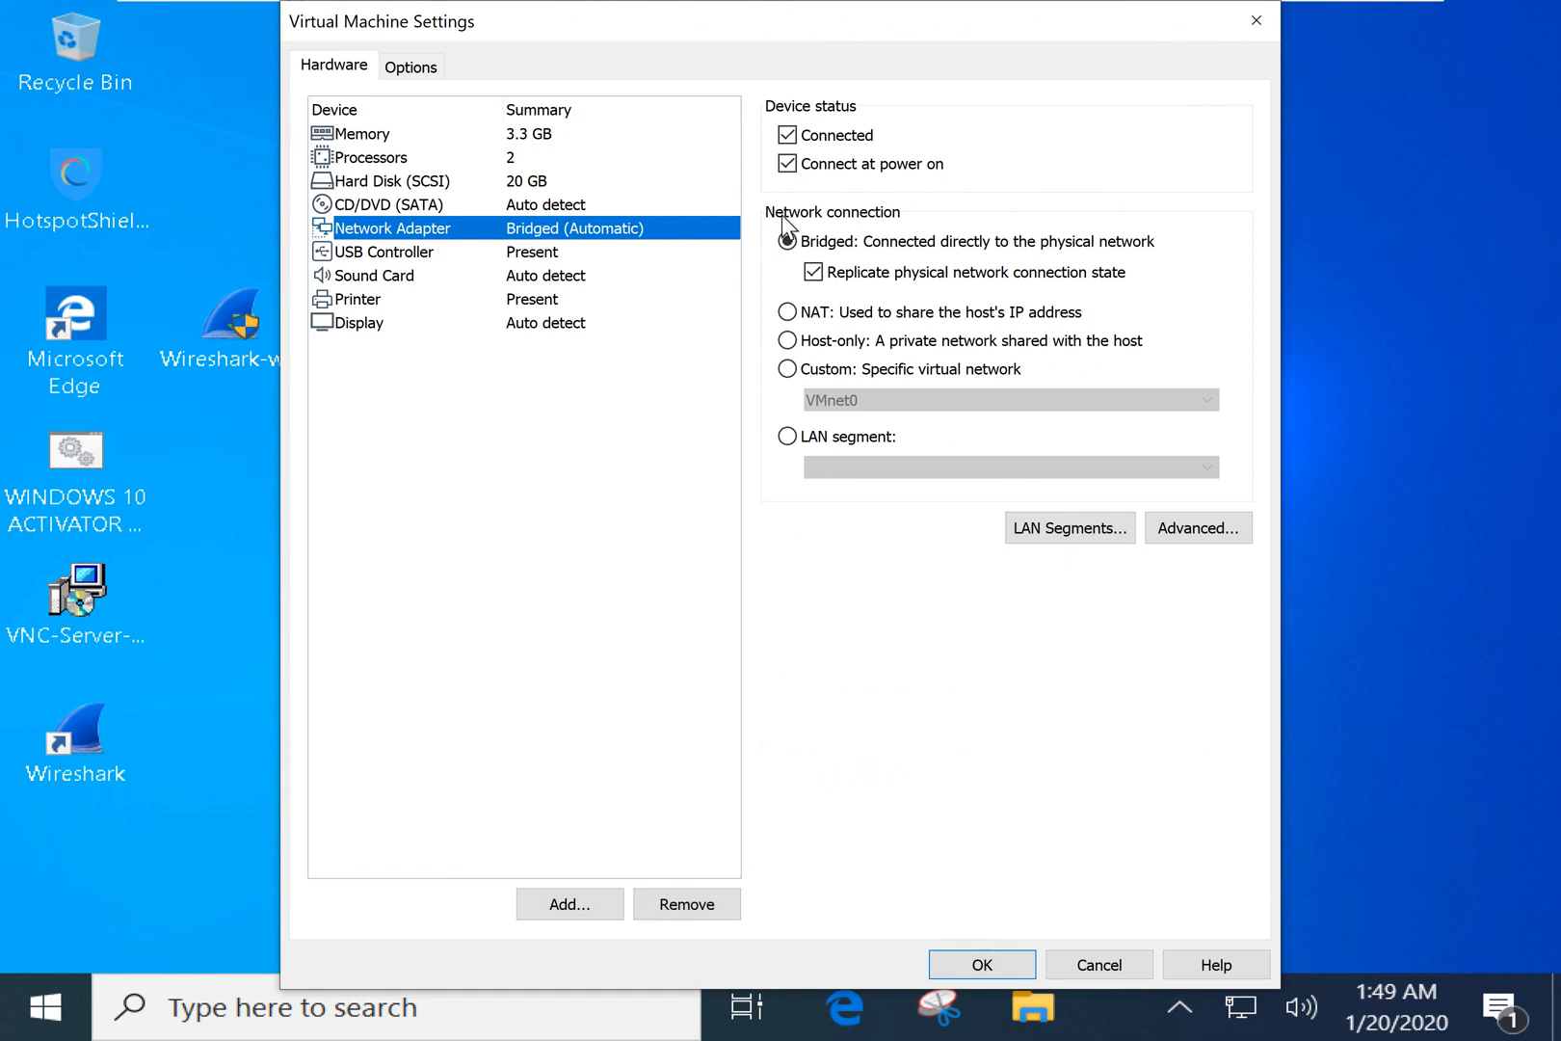
# Leave the adapter on Bridged and close Virtual Machine Settings with OK, back to the desktop.
pyautogui.click(868, 242)
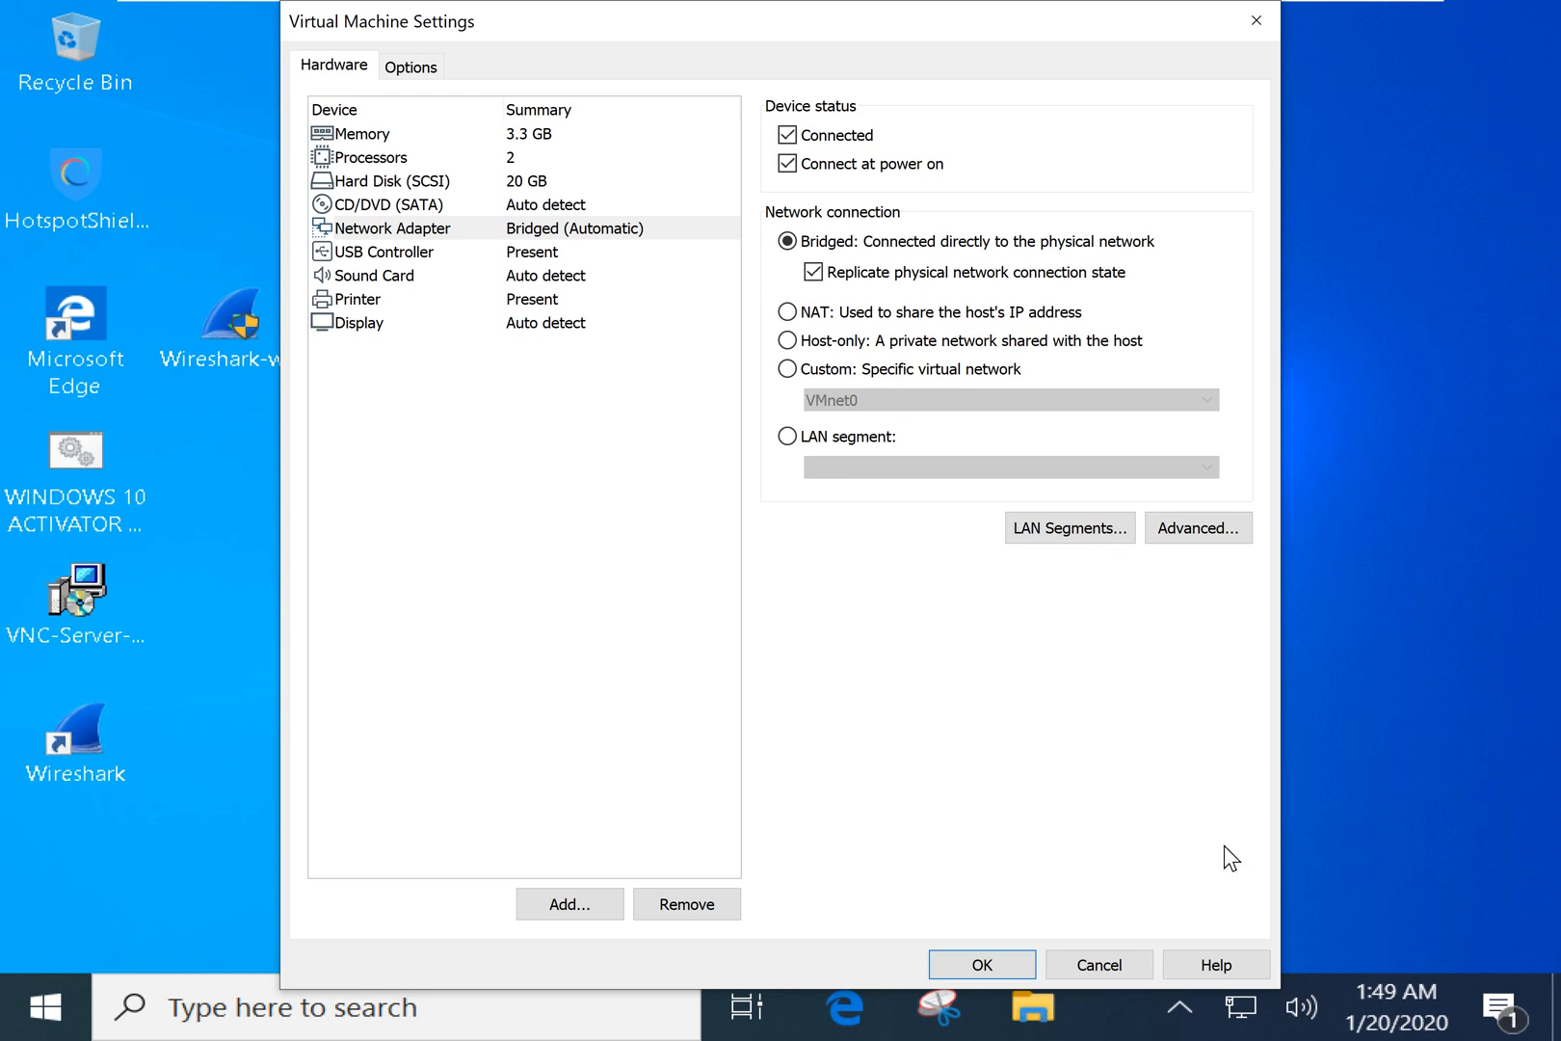
pyautogui.click(1012, 964)
pyautogui.moveTo(564, 213); pyautogui.dragTo(1122, 844)
pyautogui.moveTo(1445, 871); pyautogui.dragTo(403, 68)
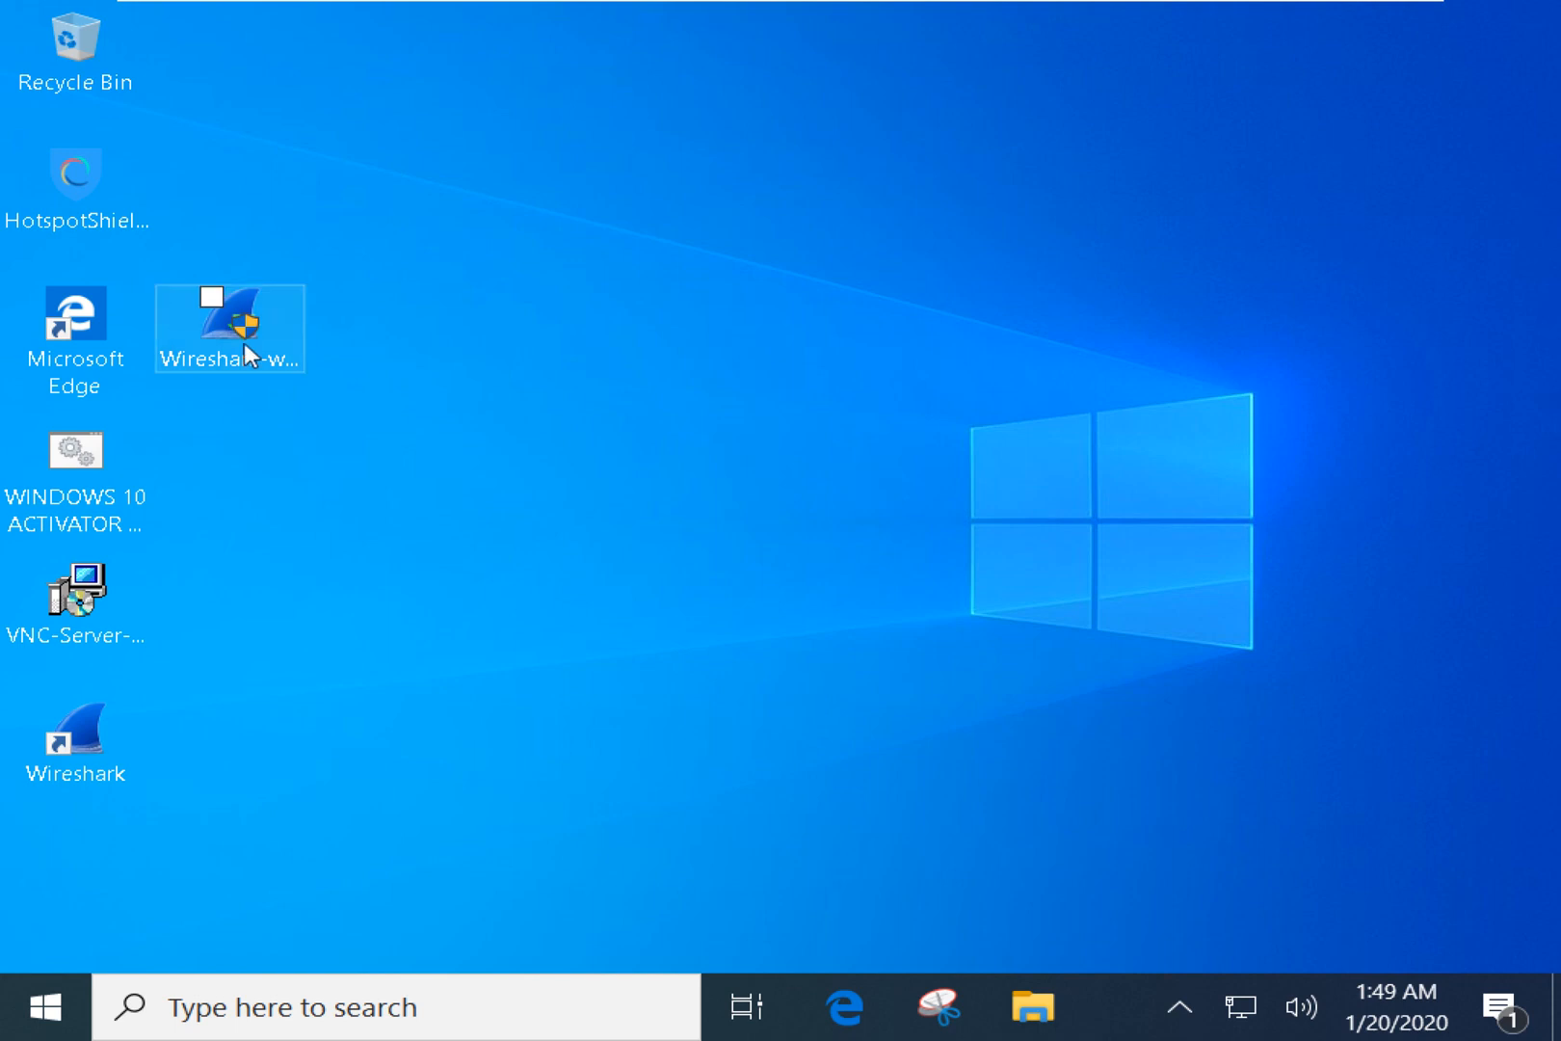
# Delete the Wireshark installer icon by moving it to the Recycle Bin and emptying it.
pyautogui.moveTo(251, 351); pyautogui.dragTo(96, 59)
pyautogui.rightClick(96, 75)
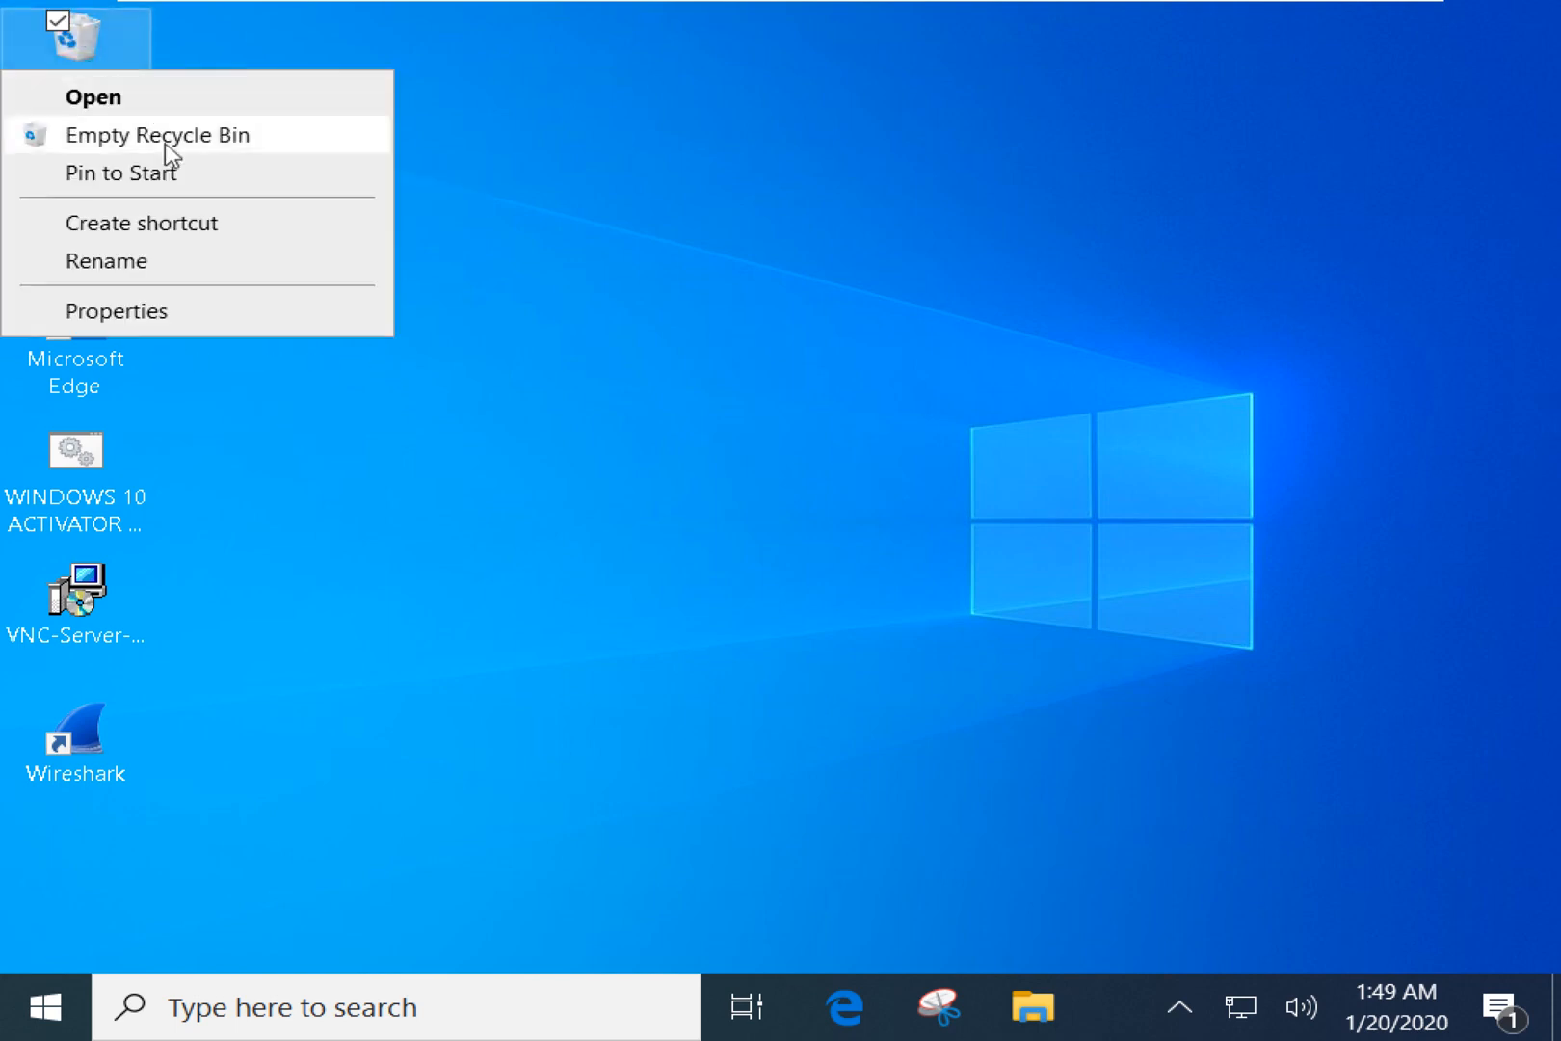
pyautogui.click(165, 143)
pyautogui.click(901, 660)
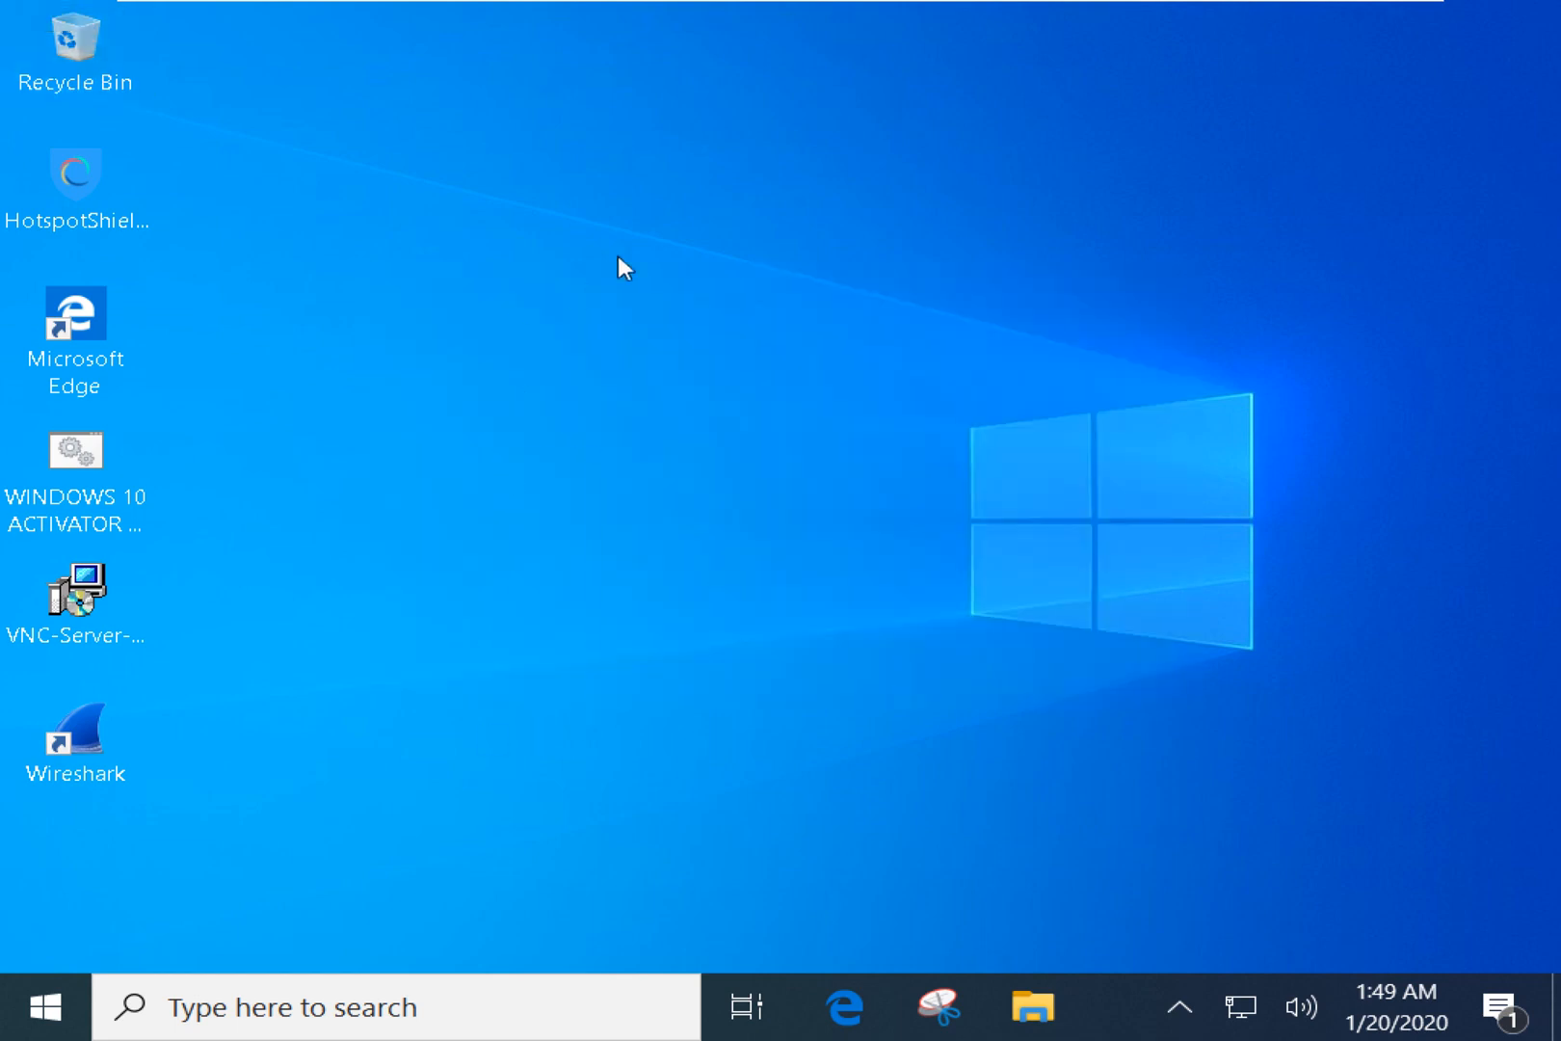
# Open Command Prompt from Run and run ipconfig to show the network configuration.
pyautogui.press('super+r')
pyautogui.write('cm')
pyautogui.write('ipconfig')
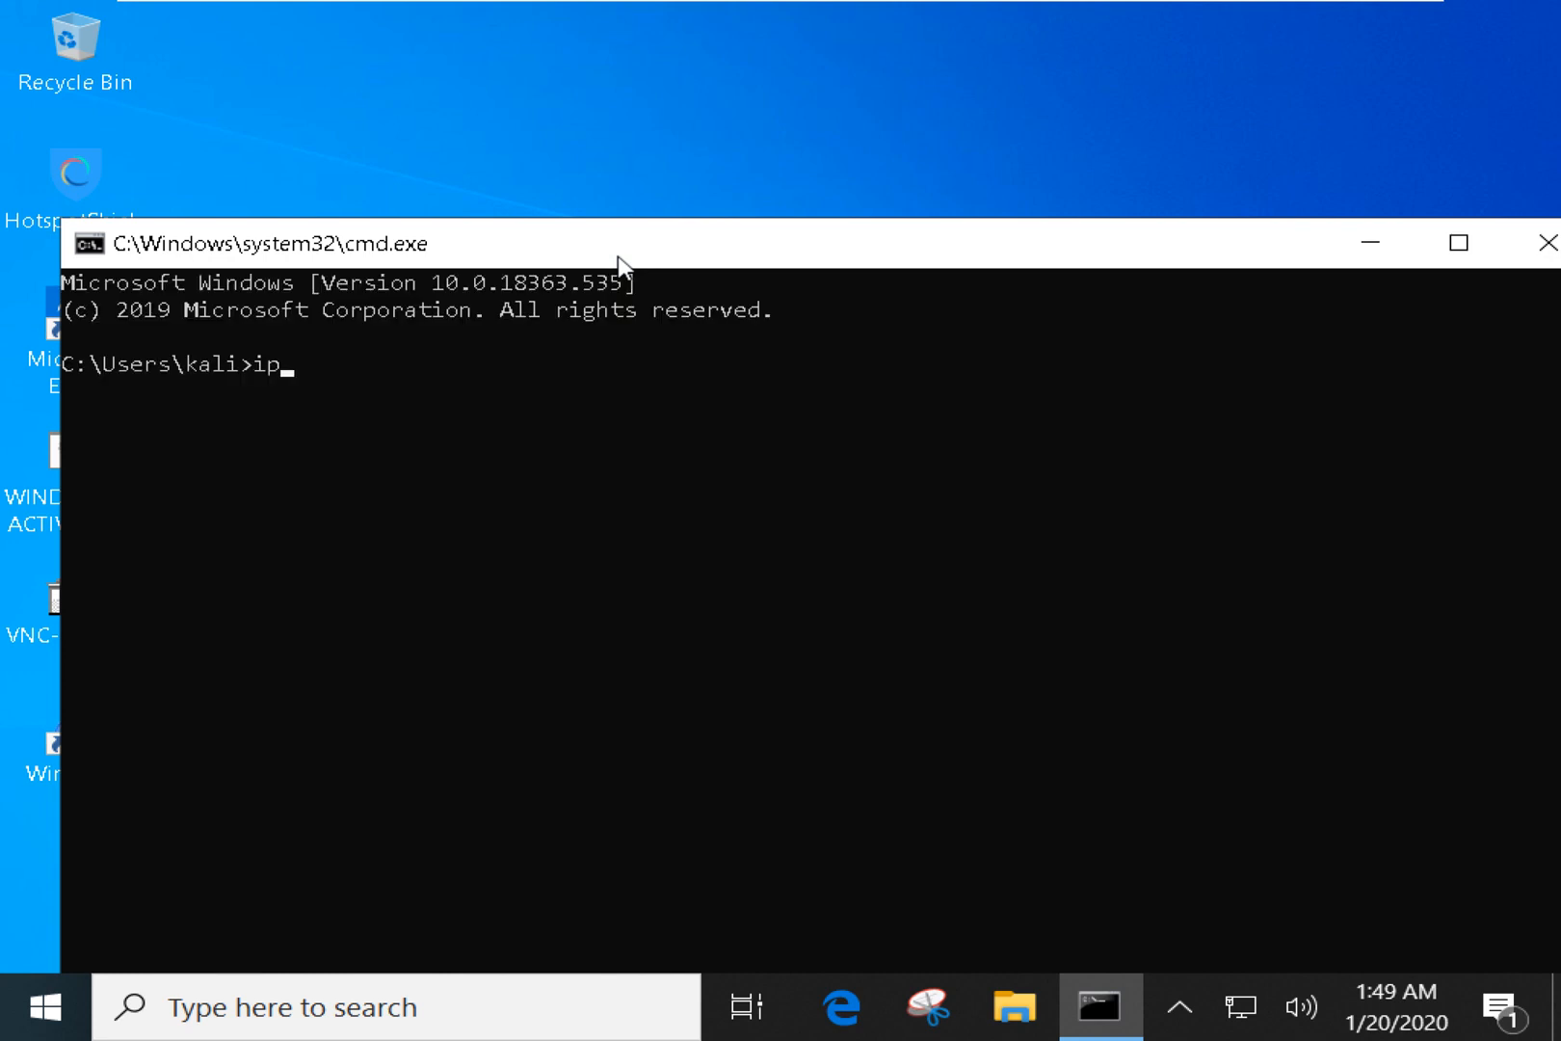
pyautogui.press('Return')
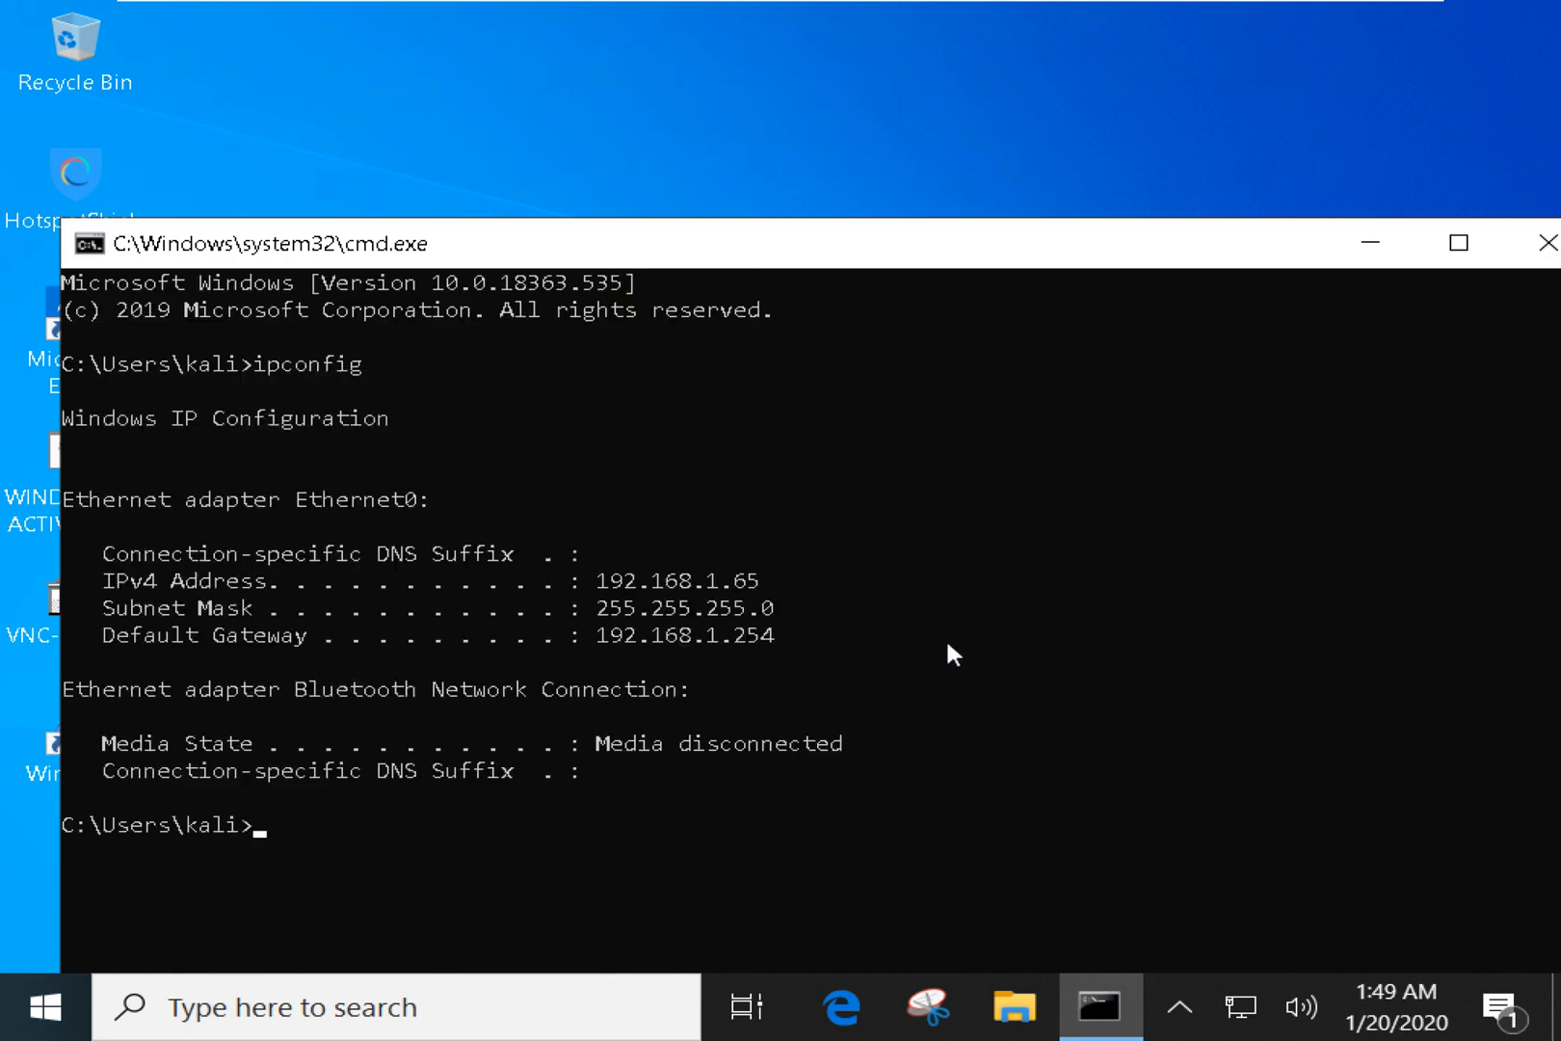
# Copy the default gateway 192.168.1.254 and run ping against it.
pyautogui.moveTo(586, 578); pyautogui.dragTo(758, 588)
pyautogui.moveTo(883, 254); pyautogui.dragTo(890, 150)
pyautogui.click(601, 531)
pyautogui.moveTo(605, 531); pyautogui.dragTo(781, 542)
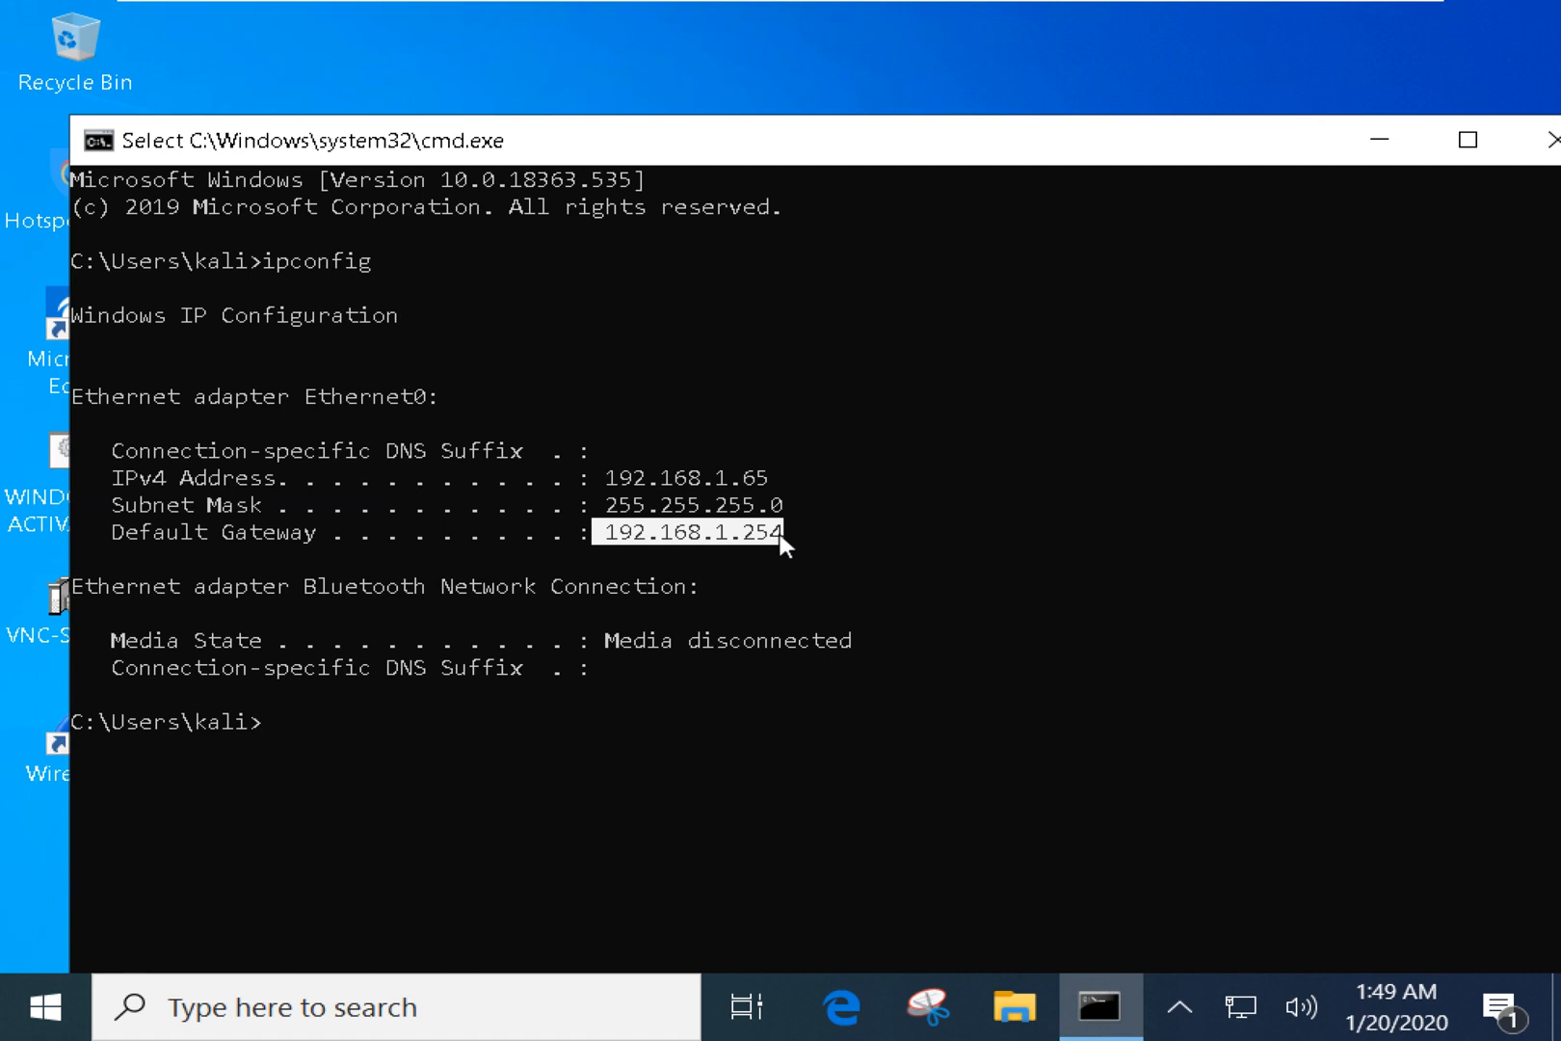
pyautogui.hotkey('ctrl', 'c')
pyautogui.write('ping')
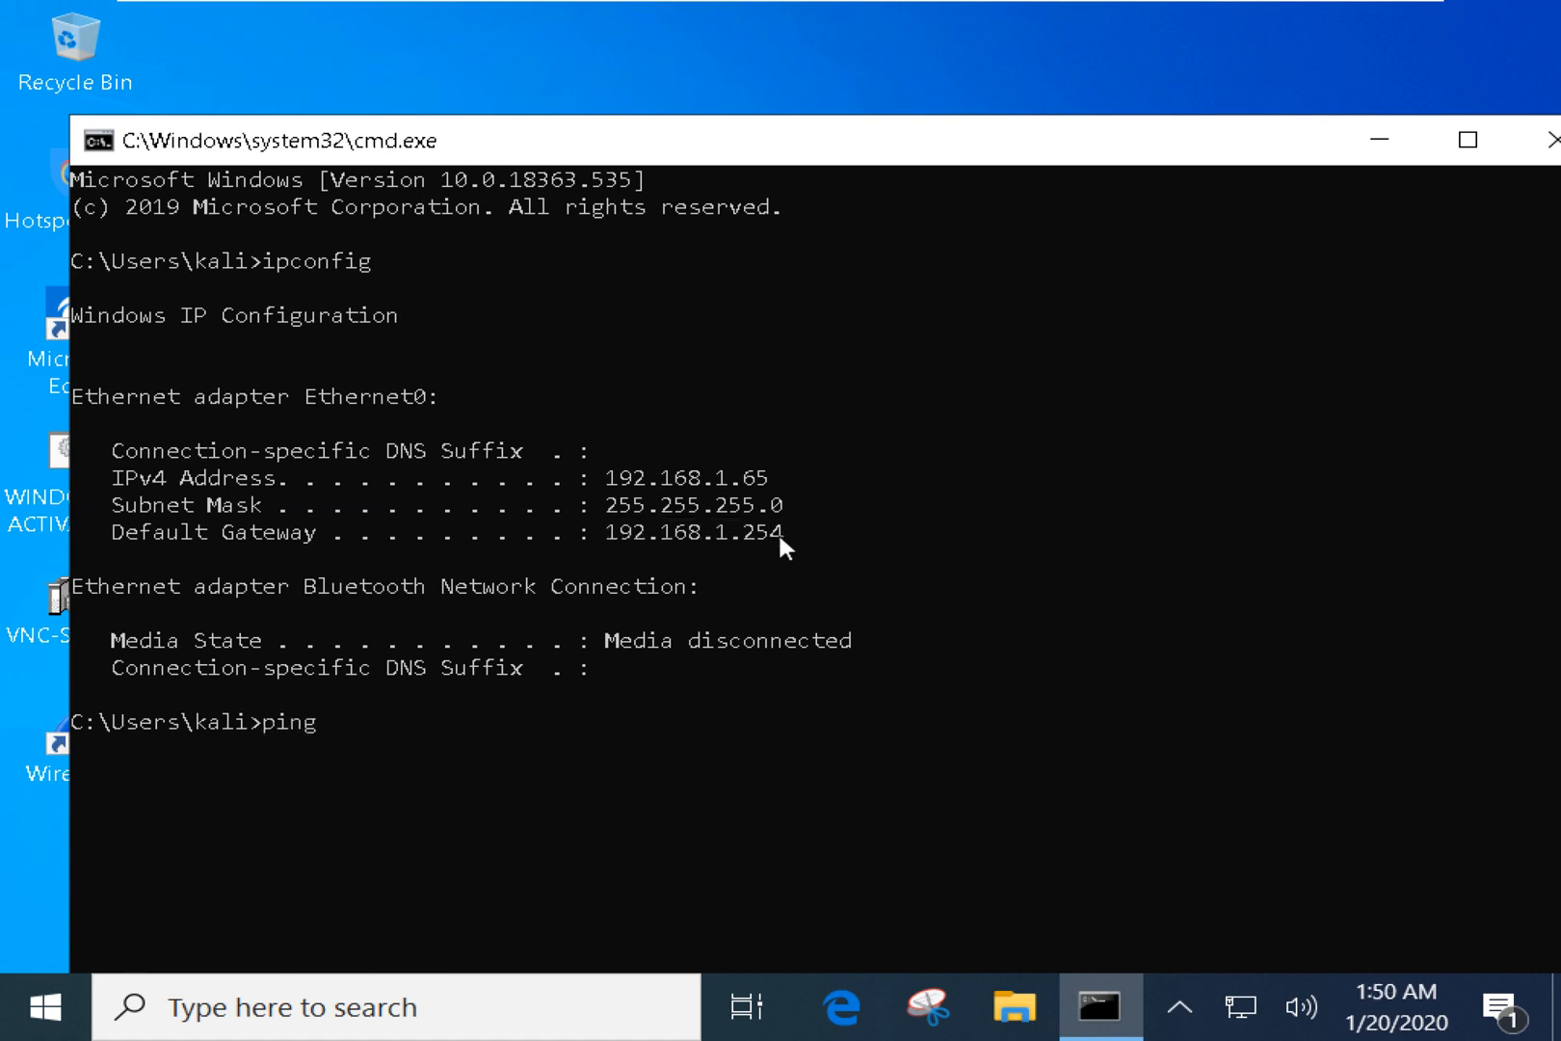
pyautogui.hotkey('ctrl', 'v')
pyautogui.press('Return')
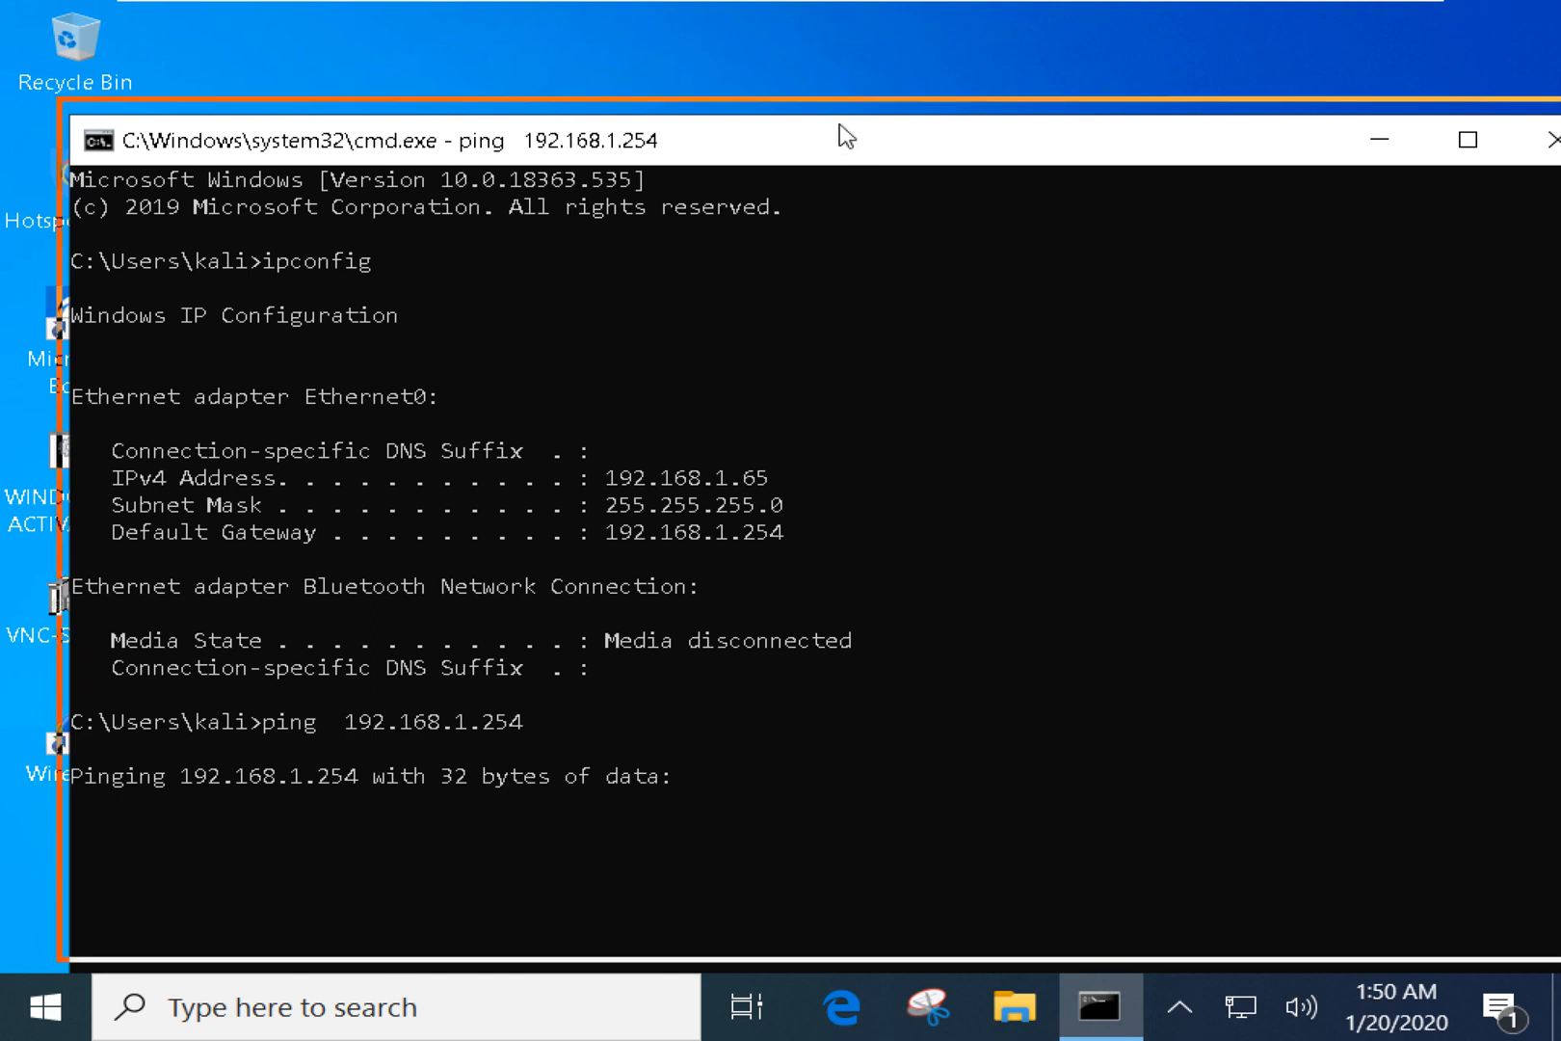
# Examine the 'Request timed out.' lines and rerun ping 192.168.1.254.
pyautogui.moveTo(836, 132); pyautogui.dragTo(802, 67)
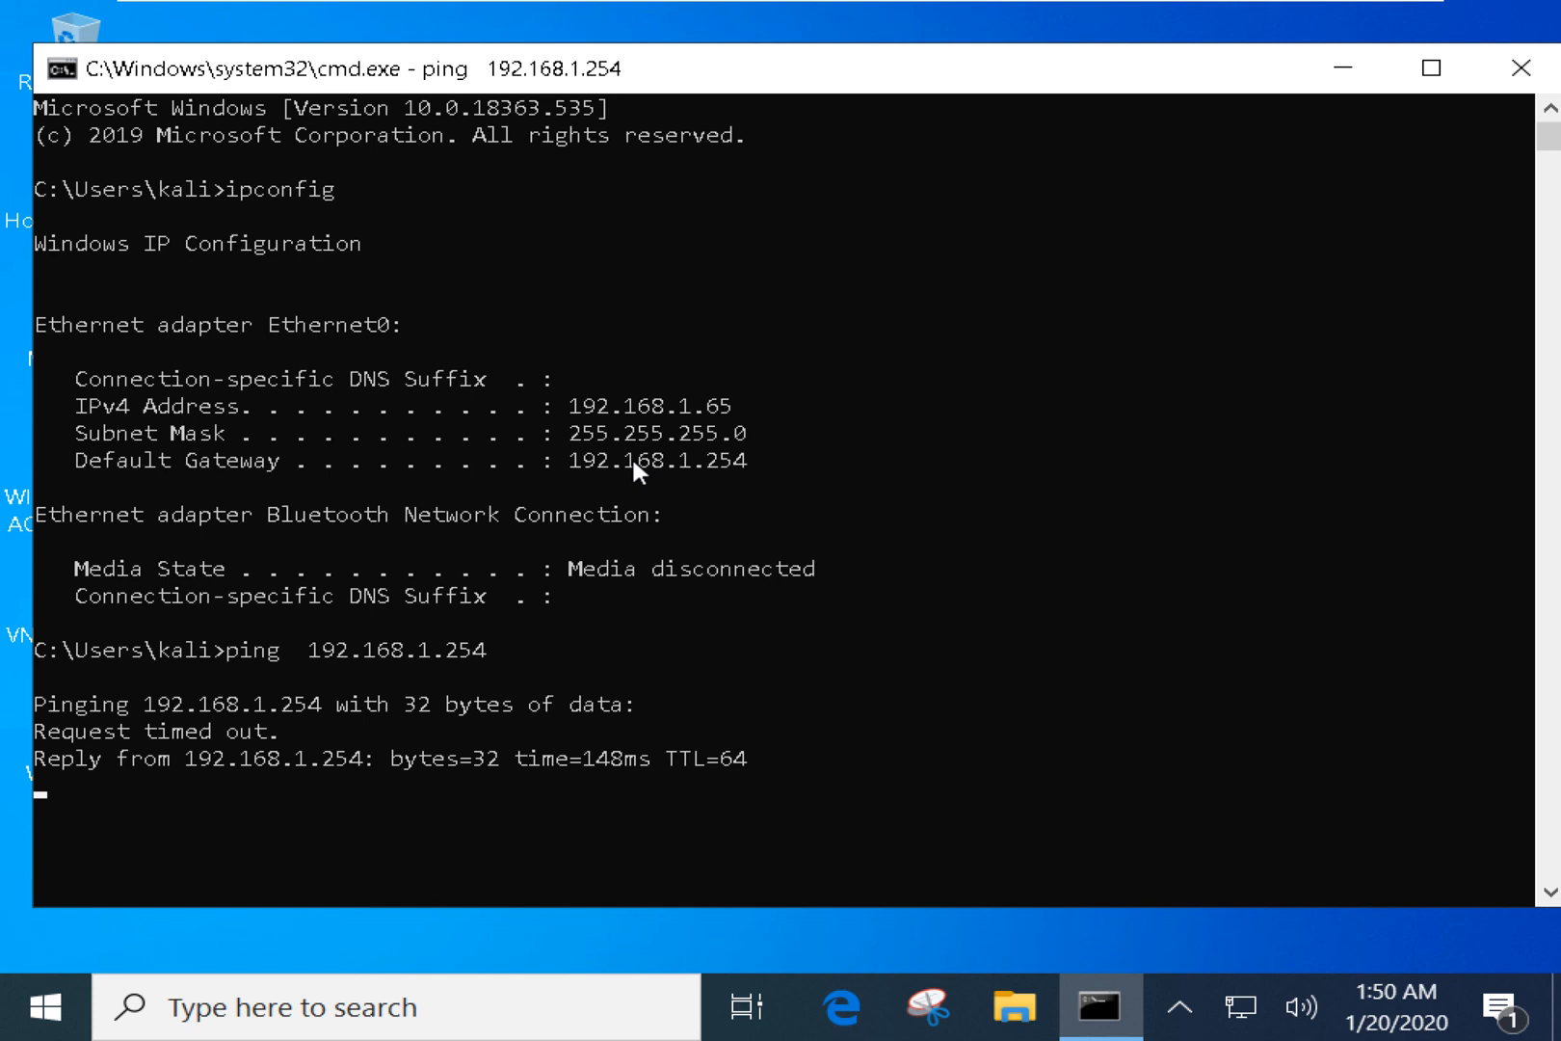
pyautogui.write('\\')
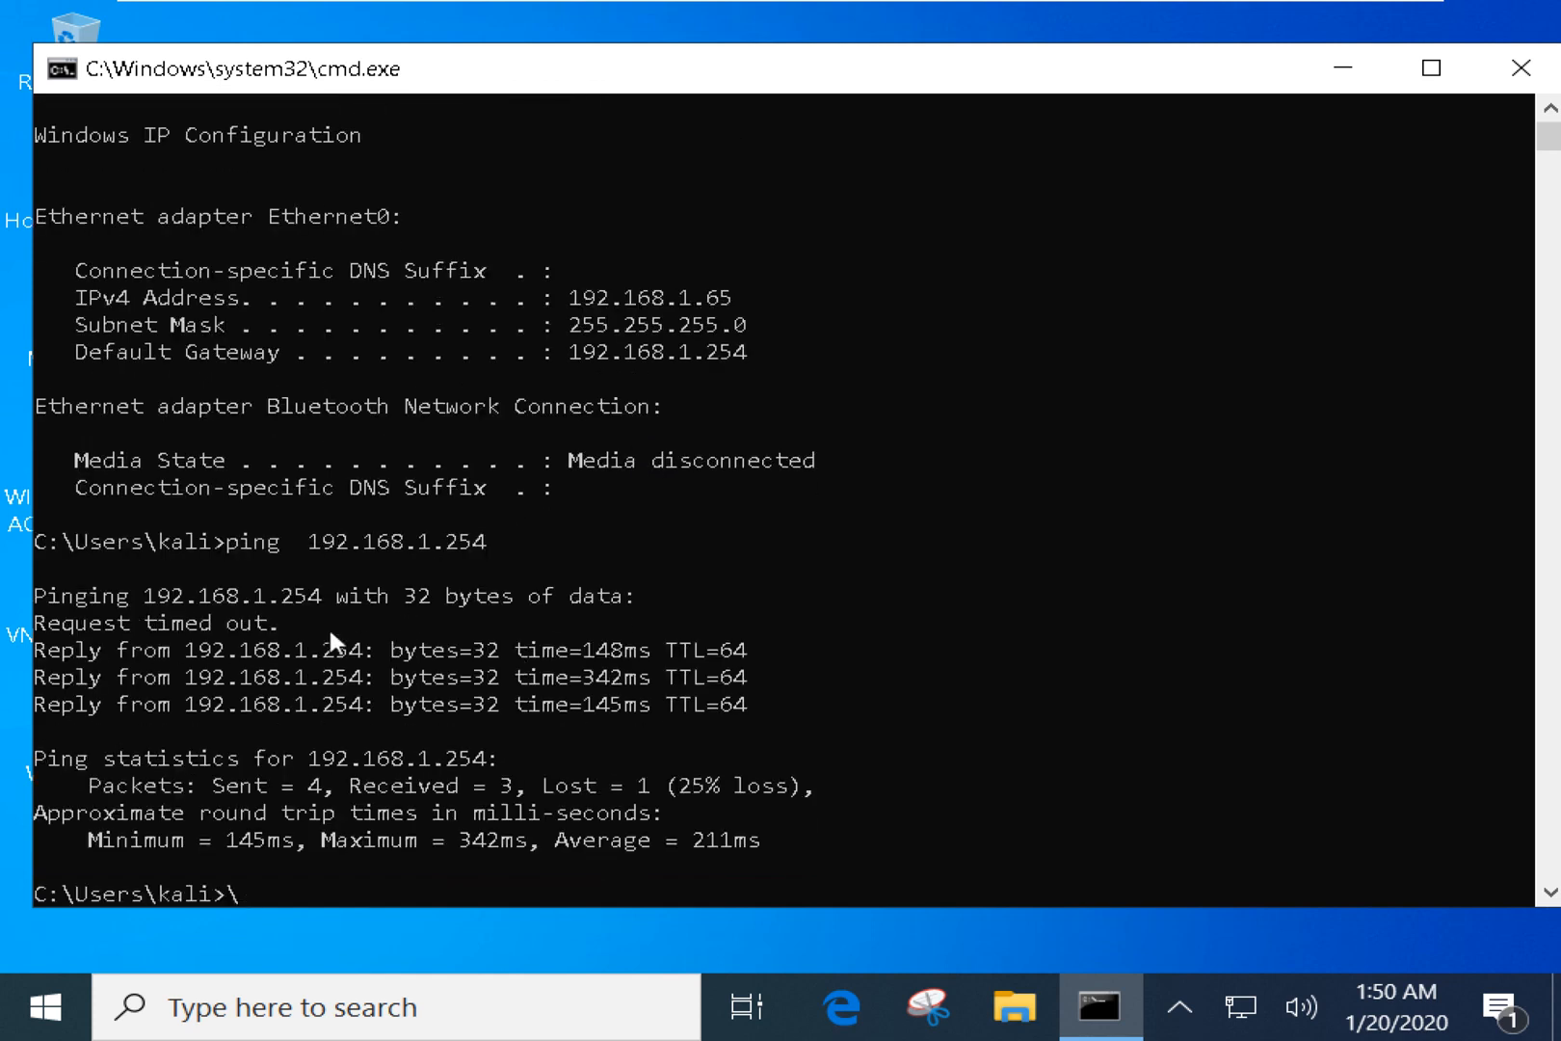
pyautogui.moveTo(289, 625); pyautogui.dragTo(32, 626)
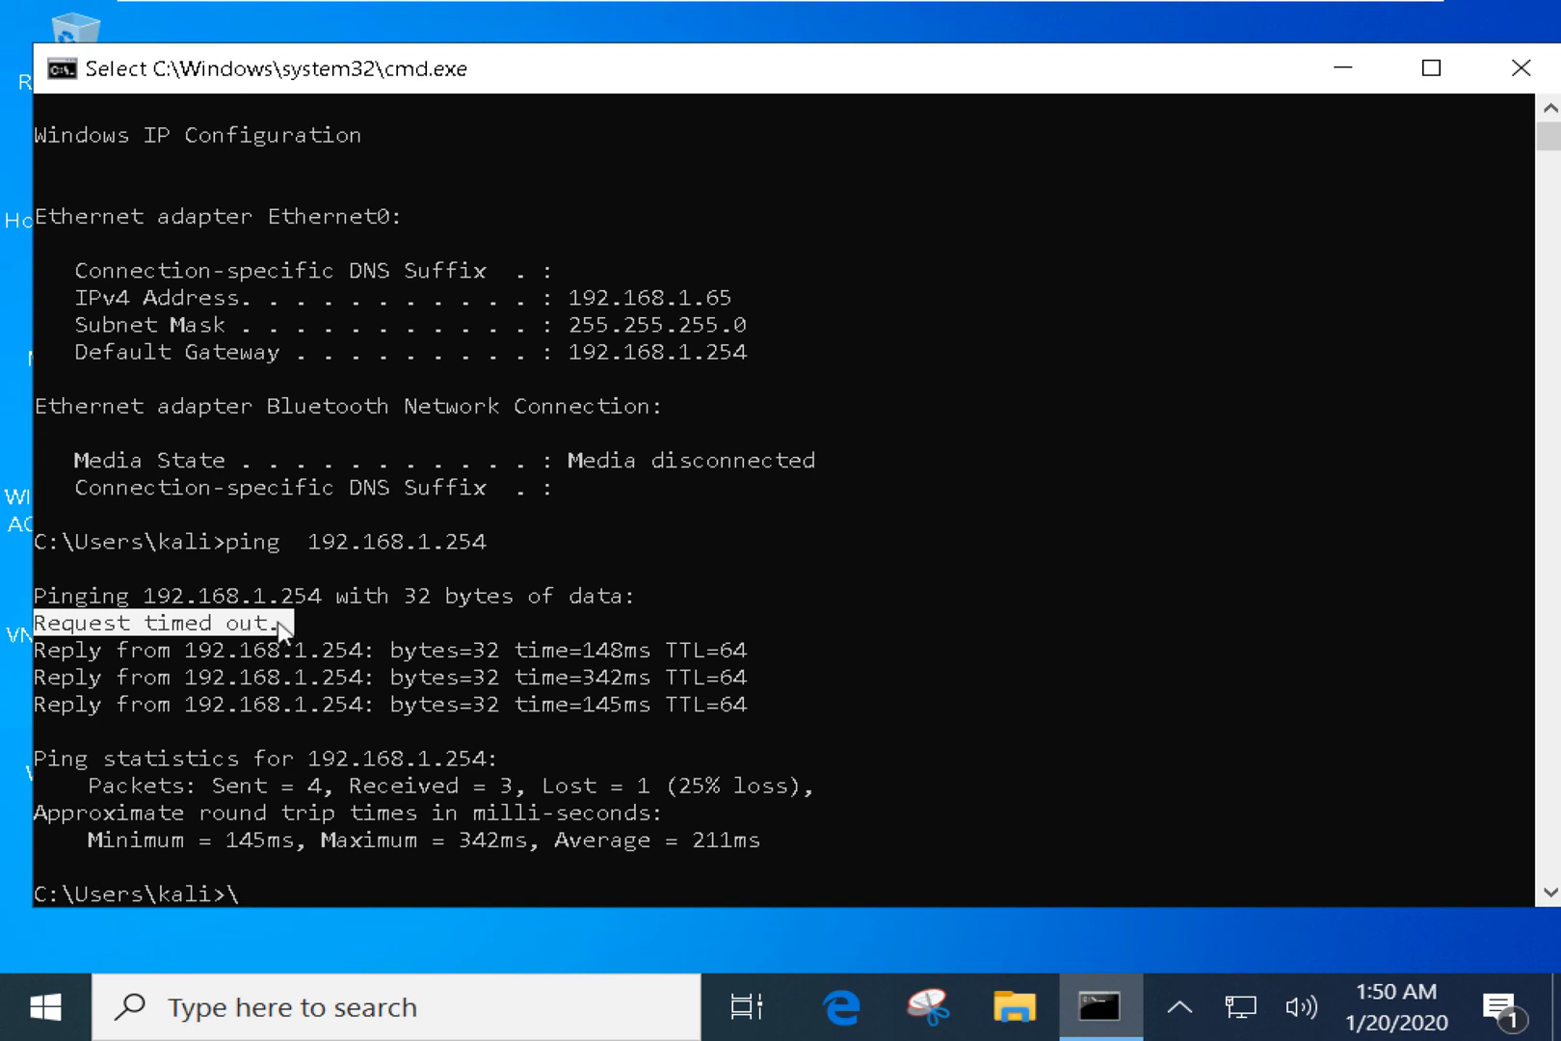
pyautogui.moveTo(279, 623); pyautogui.dragTo(8, 636)
pyautogui.press('Up')
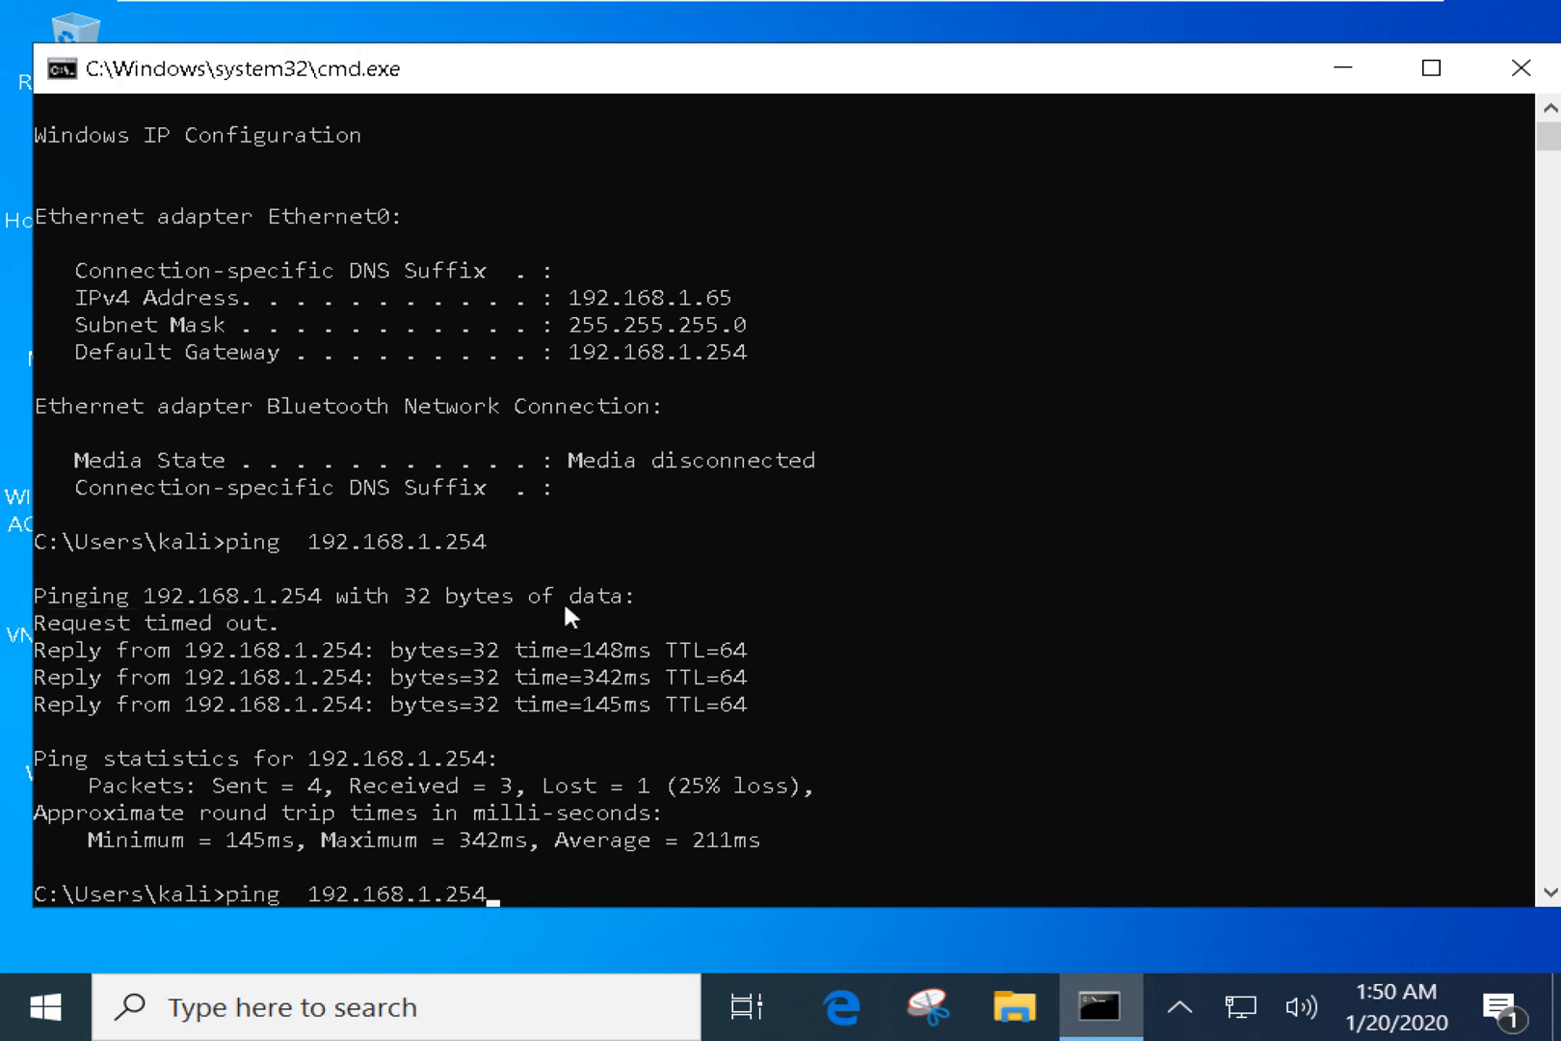
pyautogui.press('Return')
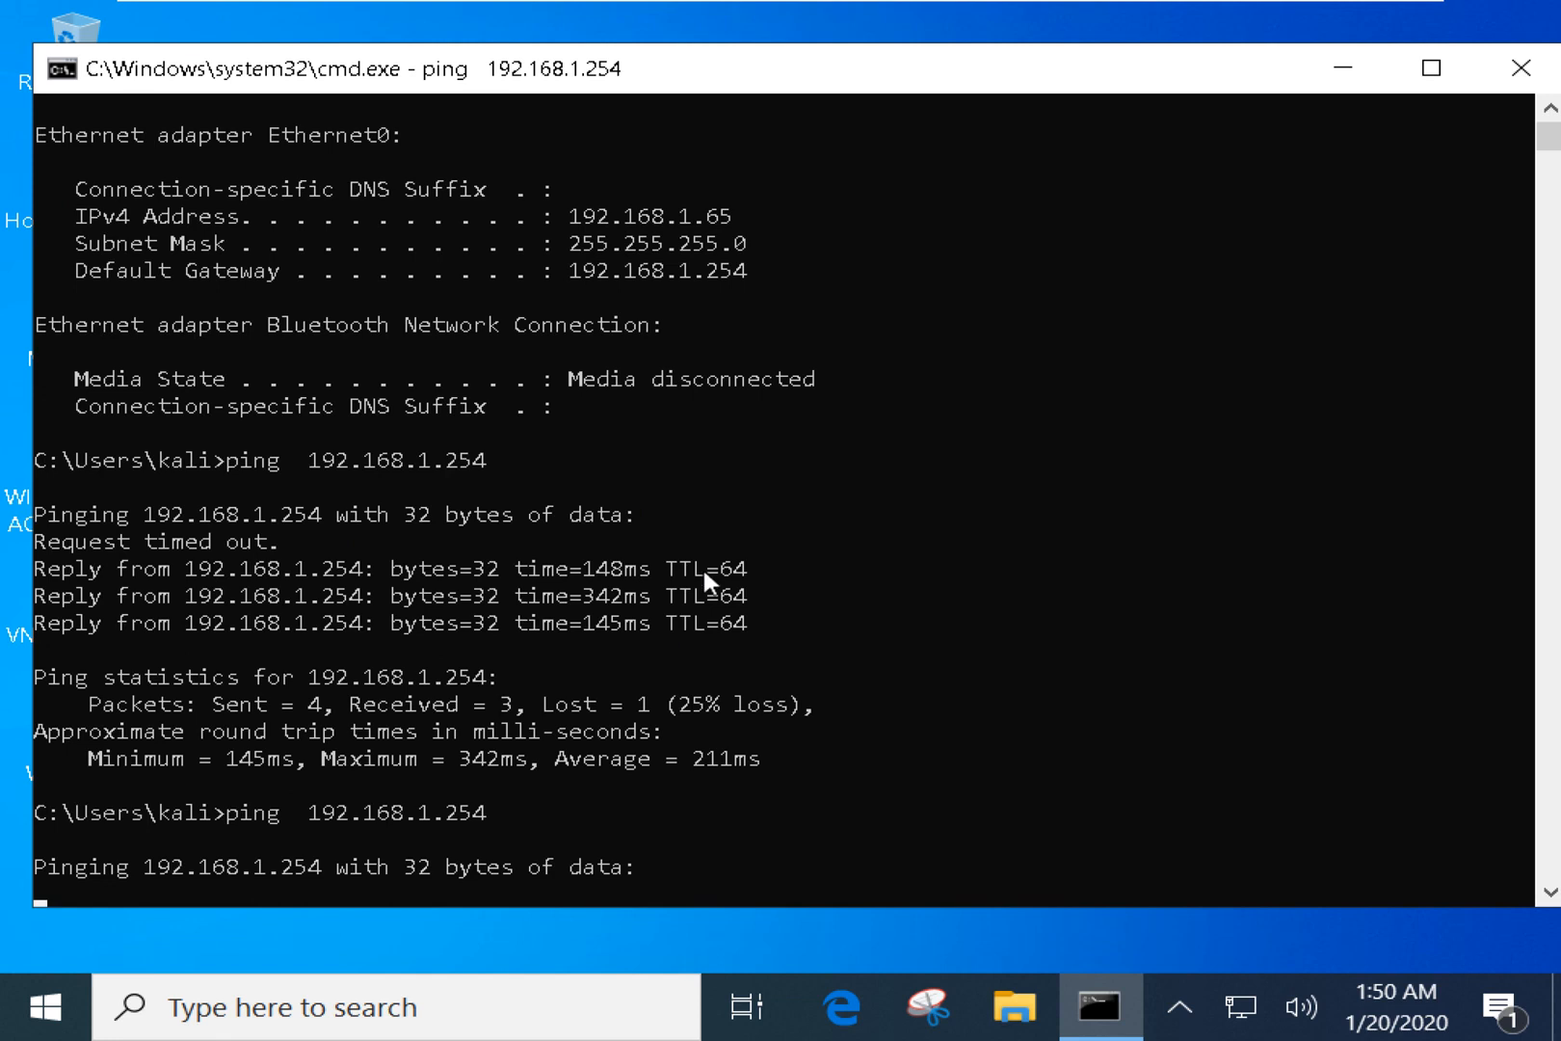
# Run ping 192.168.1.254 once more and stop it with Ctrl+C.
pyautogui.scroll(-4, 704, 578)
pyautogui.scroll(1, 704, 578)
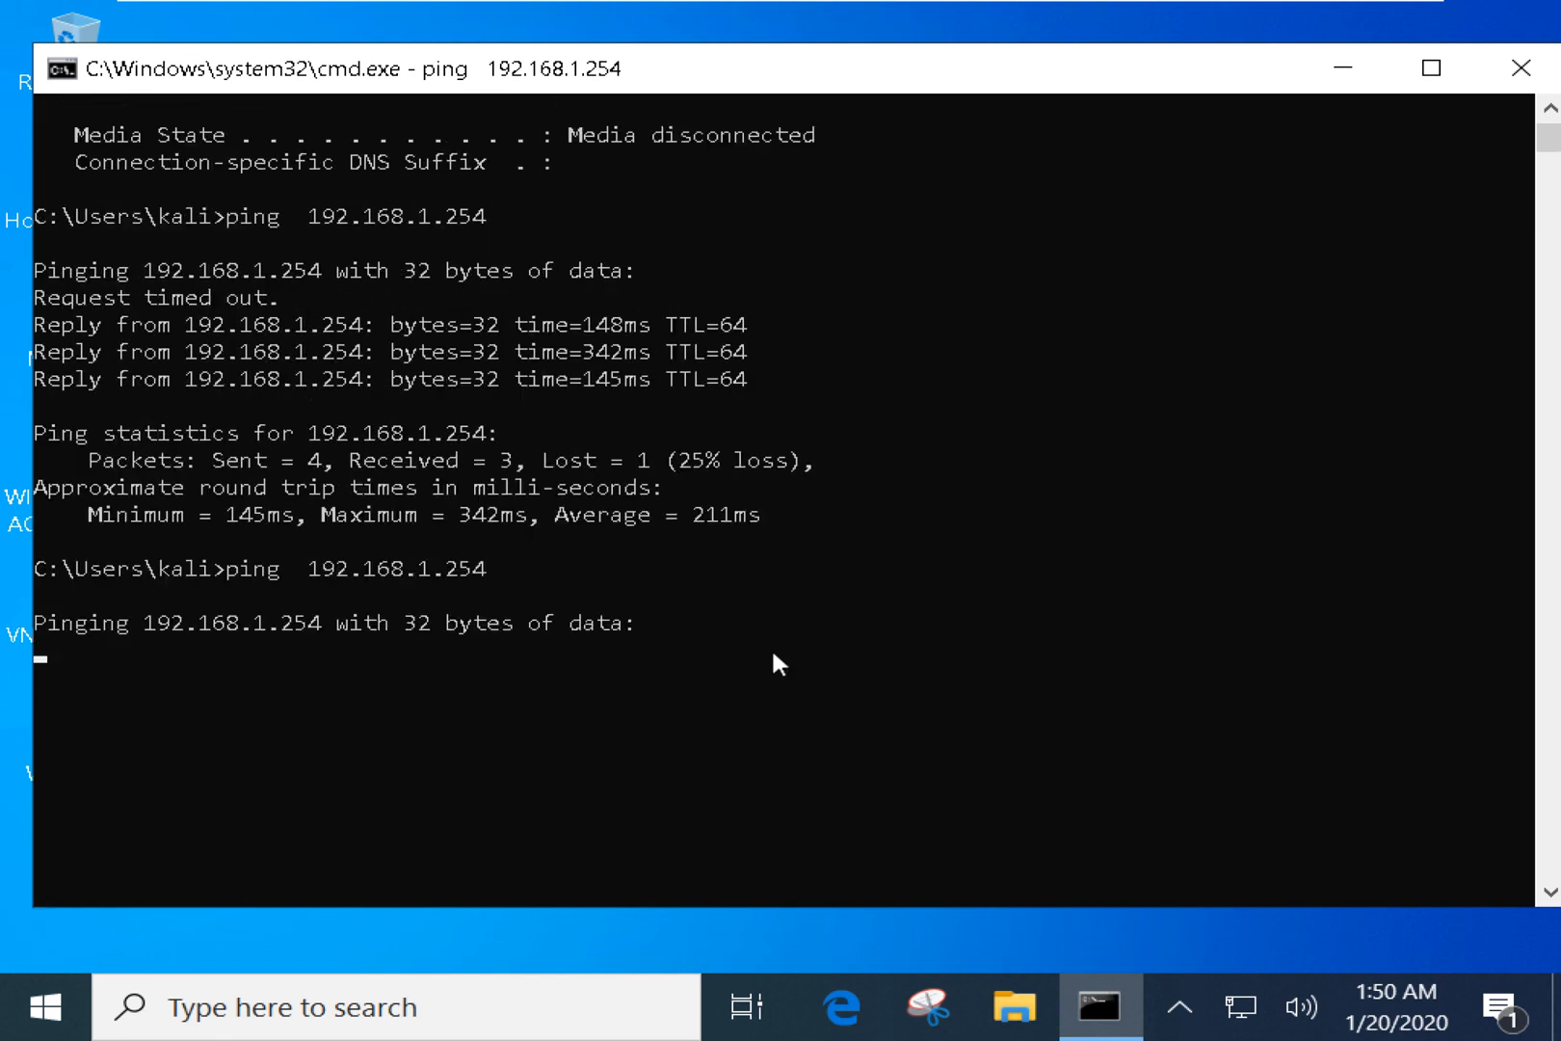
pyautogui.moveTo(702, 81); pyautogui.dragTo(689, 62)
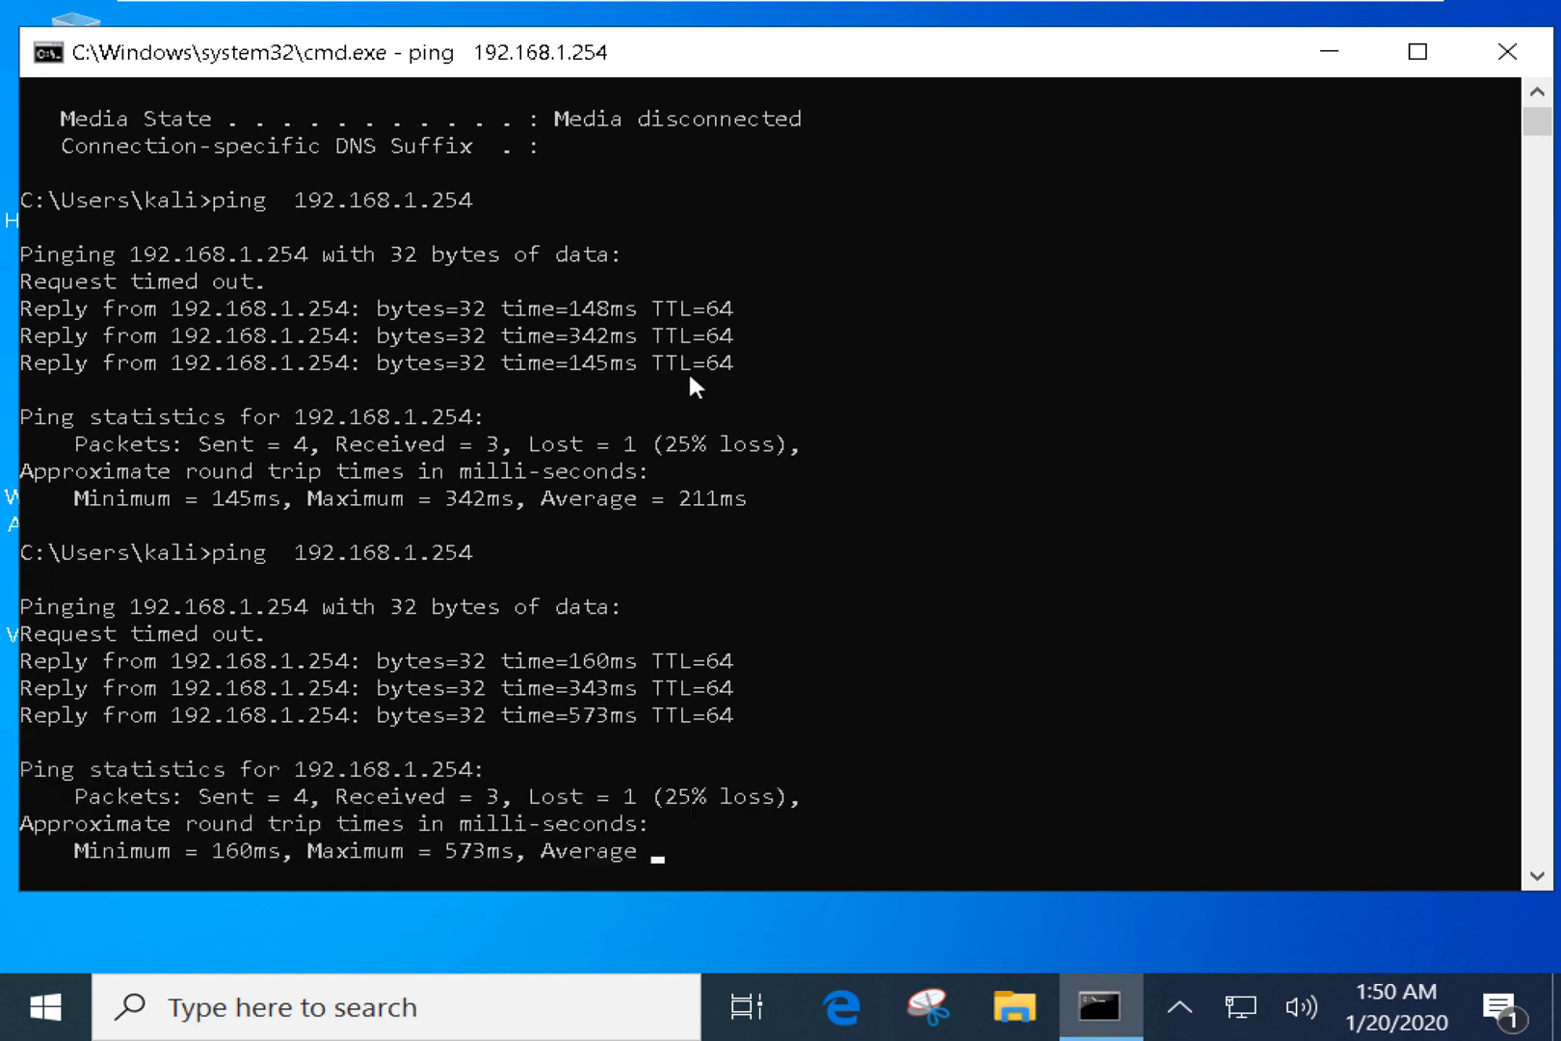
pyautogui.press('Return')
pyautogui.press('Return')
pyautogui.press('Return')
pyautogui.press('Return')
pyautogui.press('Return')
pyautogui.press('Return')
pyautogui.press('Up')
pyautogui.press('Return')
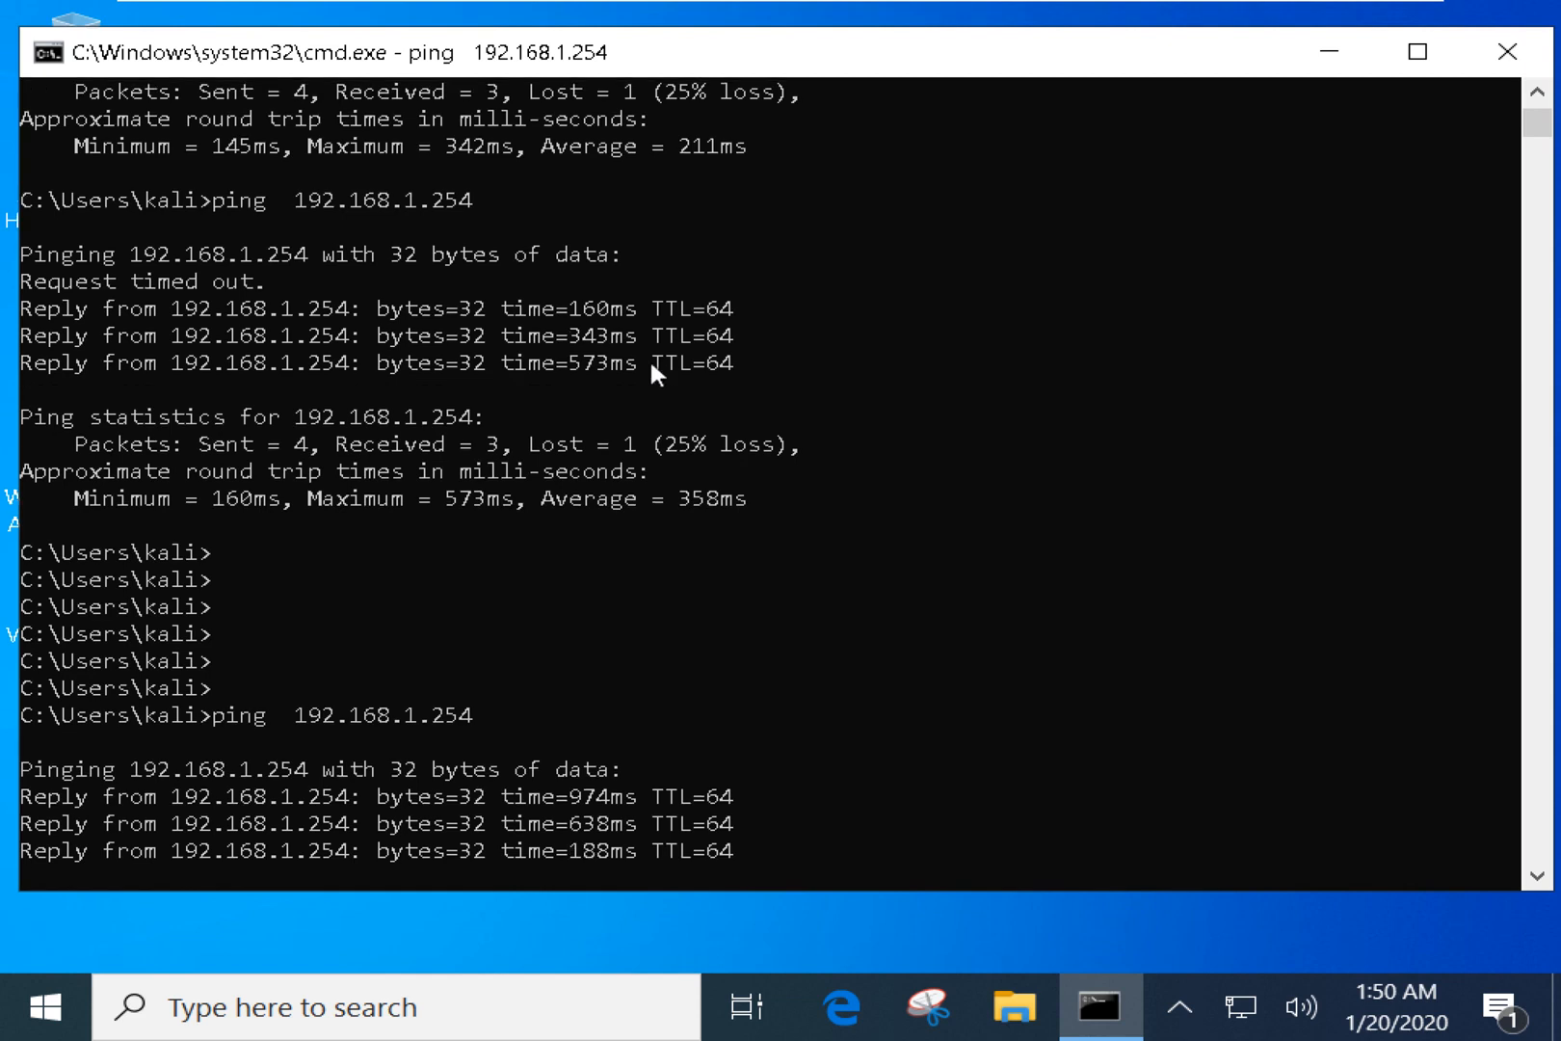
pyautogui.hotkey('ctrl', 'c')
pyautogui.press('Return')
pyautogui.press('Return')
pyautogui.press('Return')
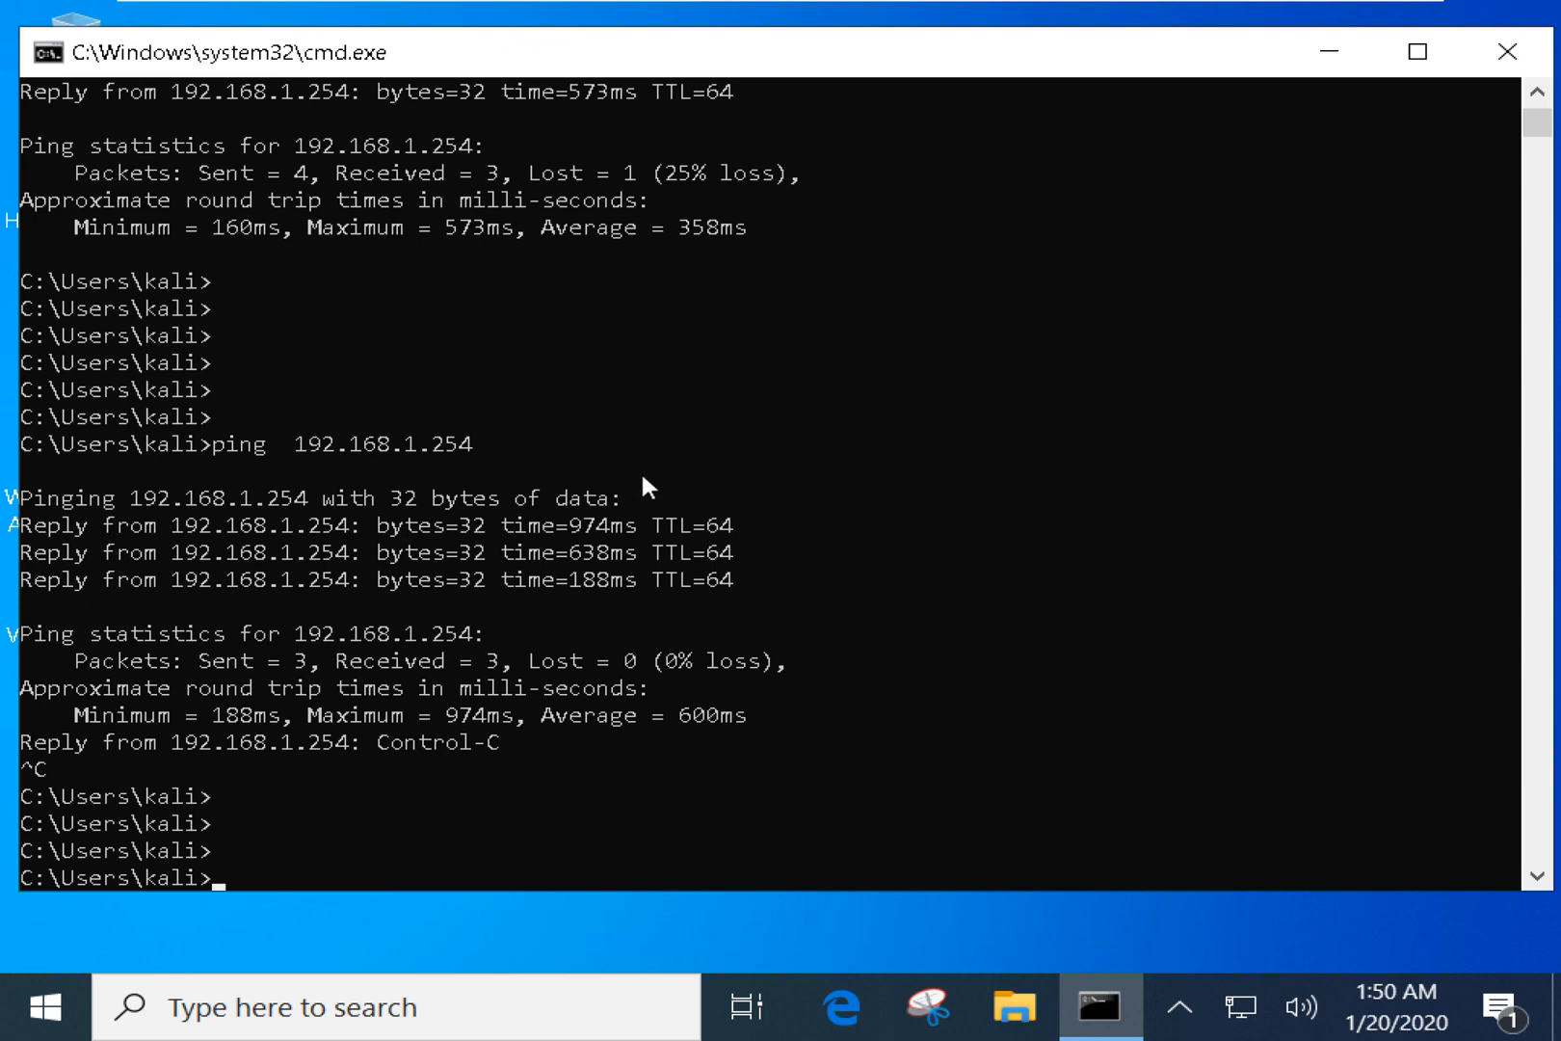
# Run arp -a and mark gateway 192.168.1.254 with its MAC f0-68-65-9e-d4-a0.
pyautogui.write('arp -a')
pyautogui.press('Return')
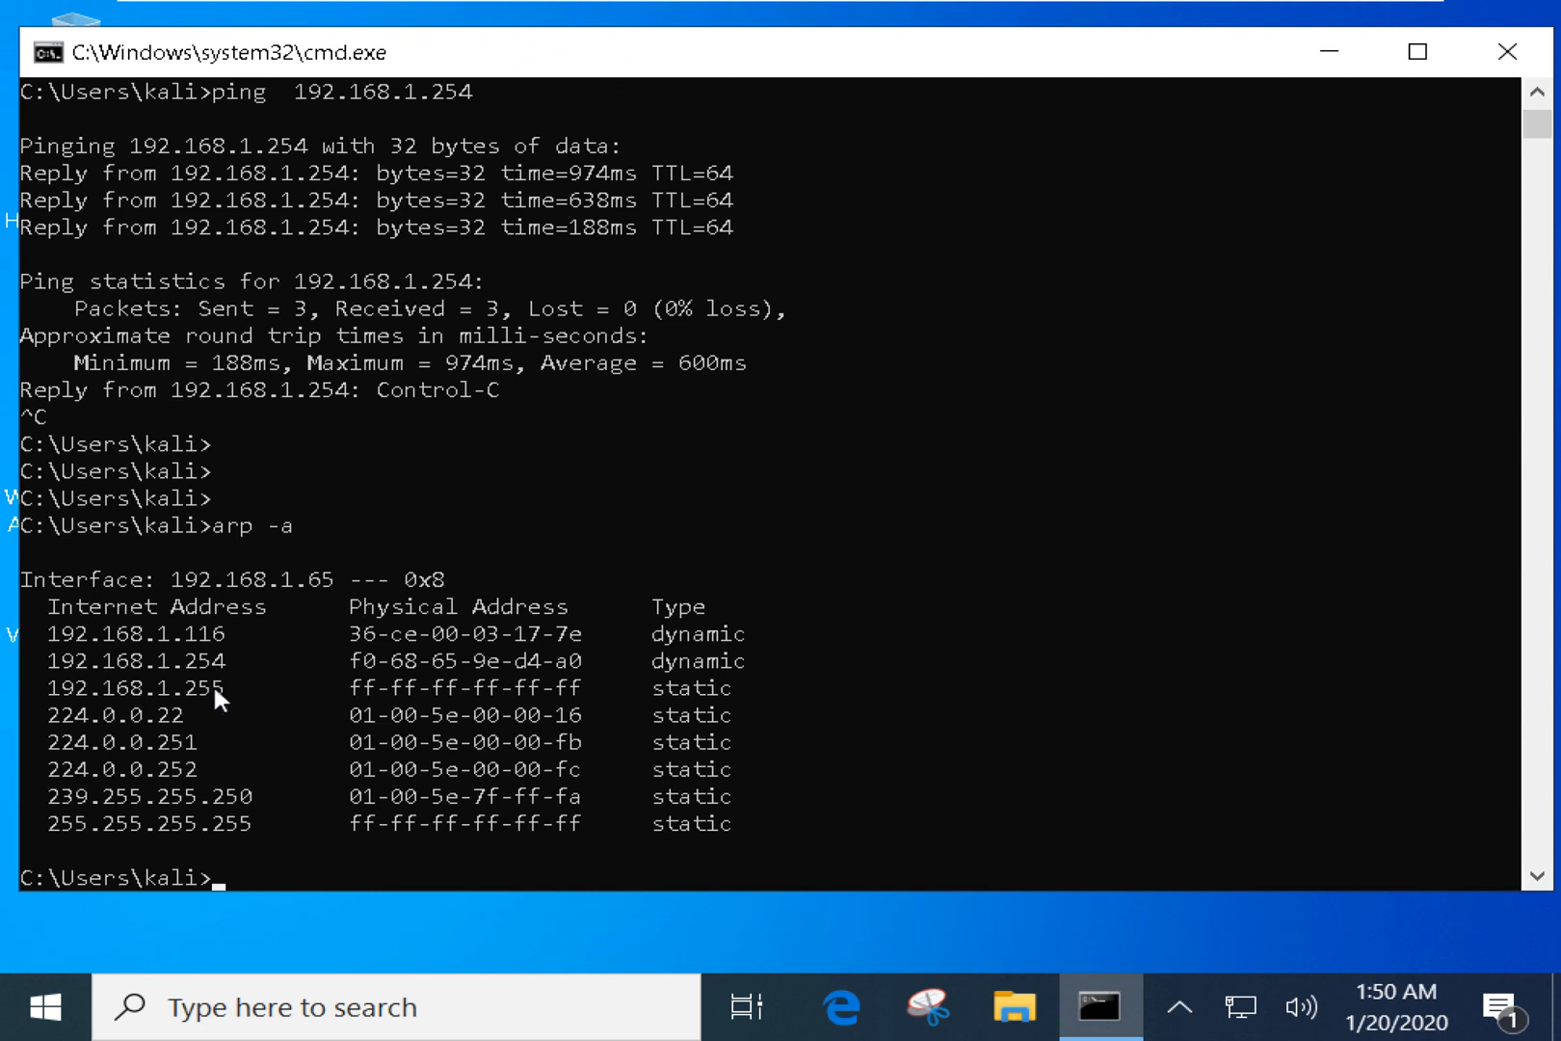
pyautogui.moveTo(224, 663); pyautogui.dragTo(37, 663)
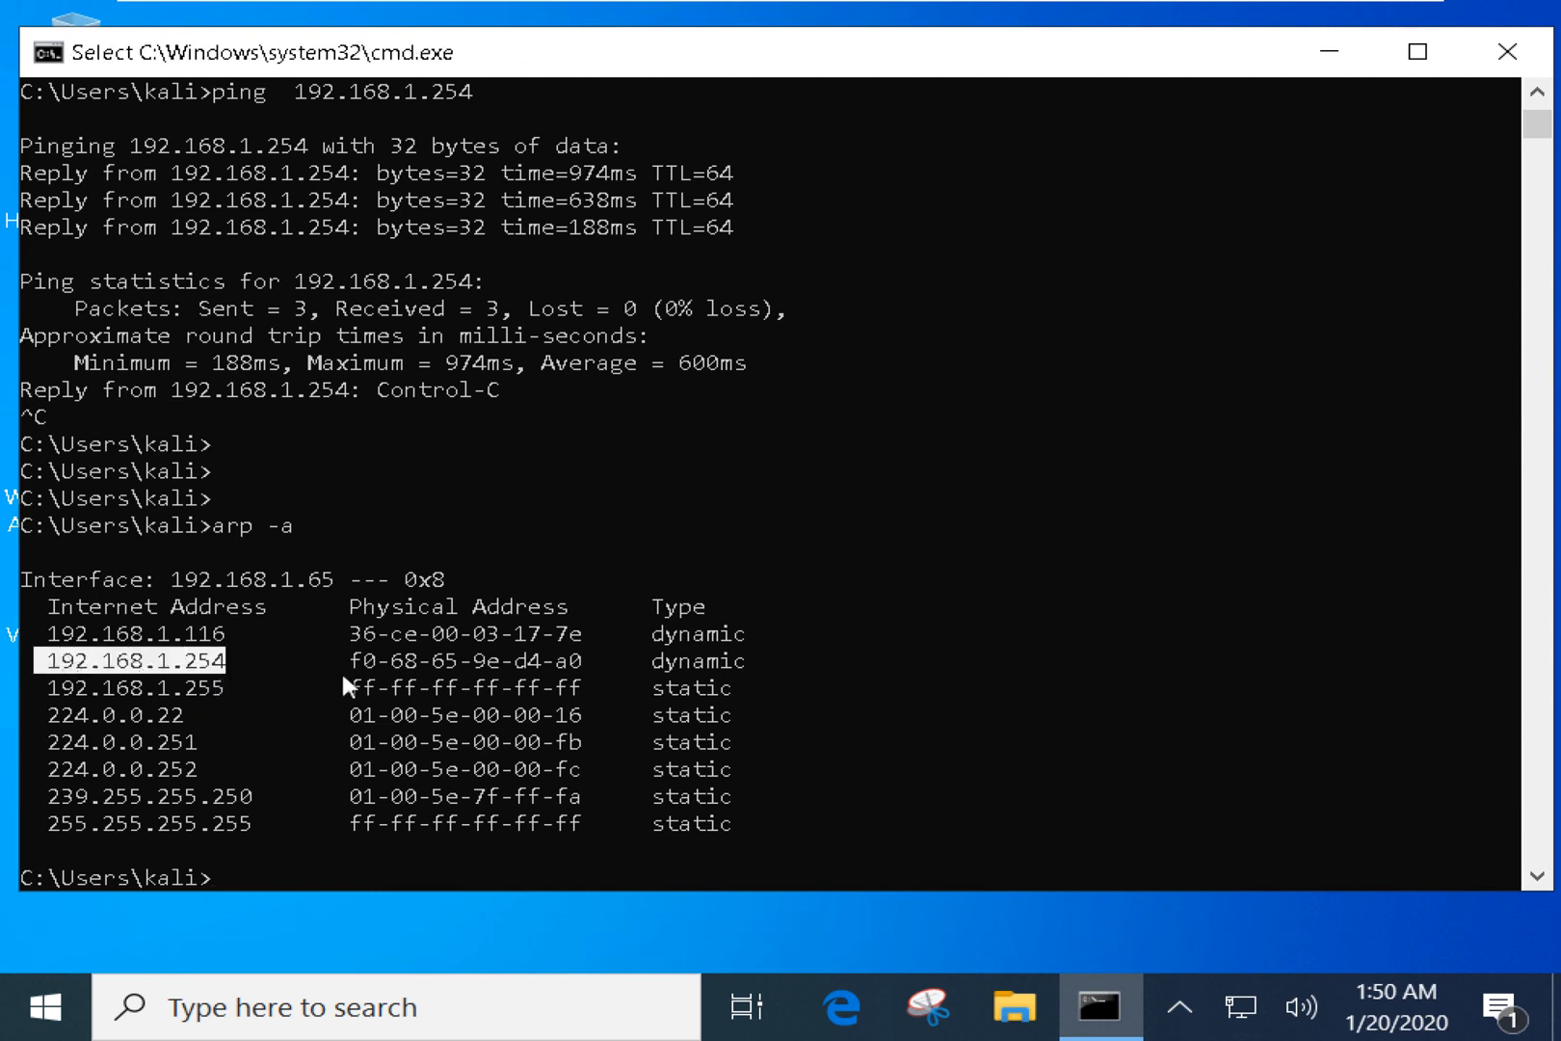
pyautogui.moveTo(350, 661); pyautogui.dragTo(558, 661)
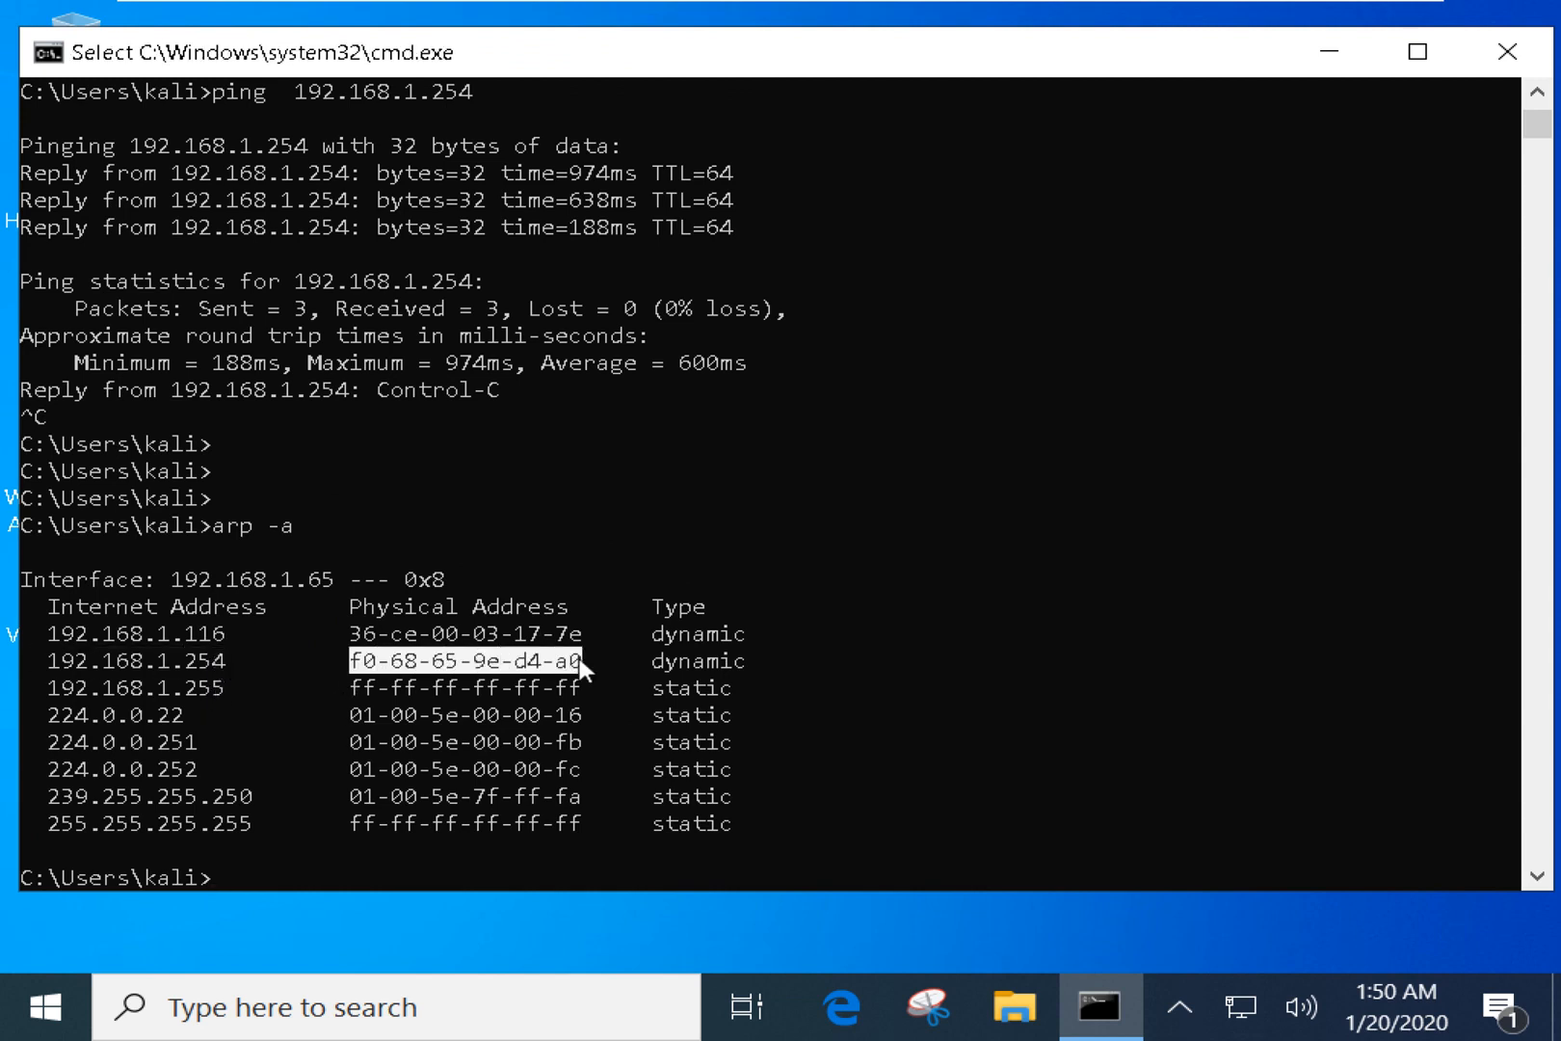
pyautogui.moveTo(225, 663); pyautogui.dragTo(70, 663)
pyautogui.moveTo(352, 661); pyautogui.dragTo(559, 648)
# Mark 192.168.1.116 and its MAC 36-ce-00-03-17-7e in the ARP table.
pyautogui.click(519, 634)
pyautogui.moveTo(220, 634); pyautogui.dragTo(53, 634)
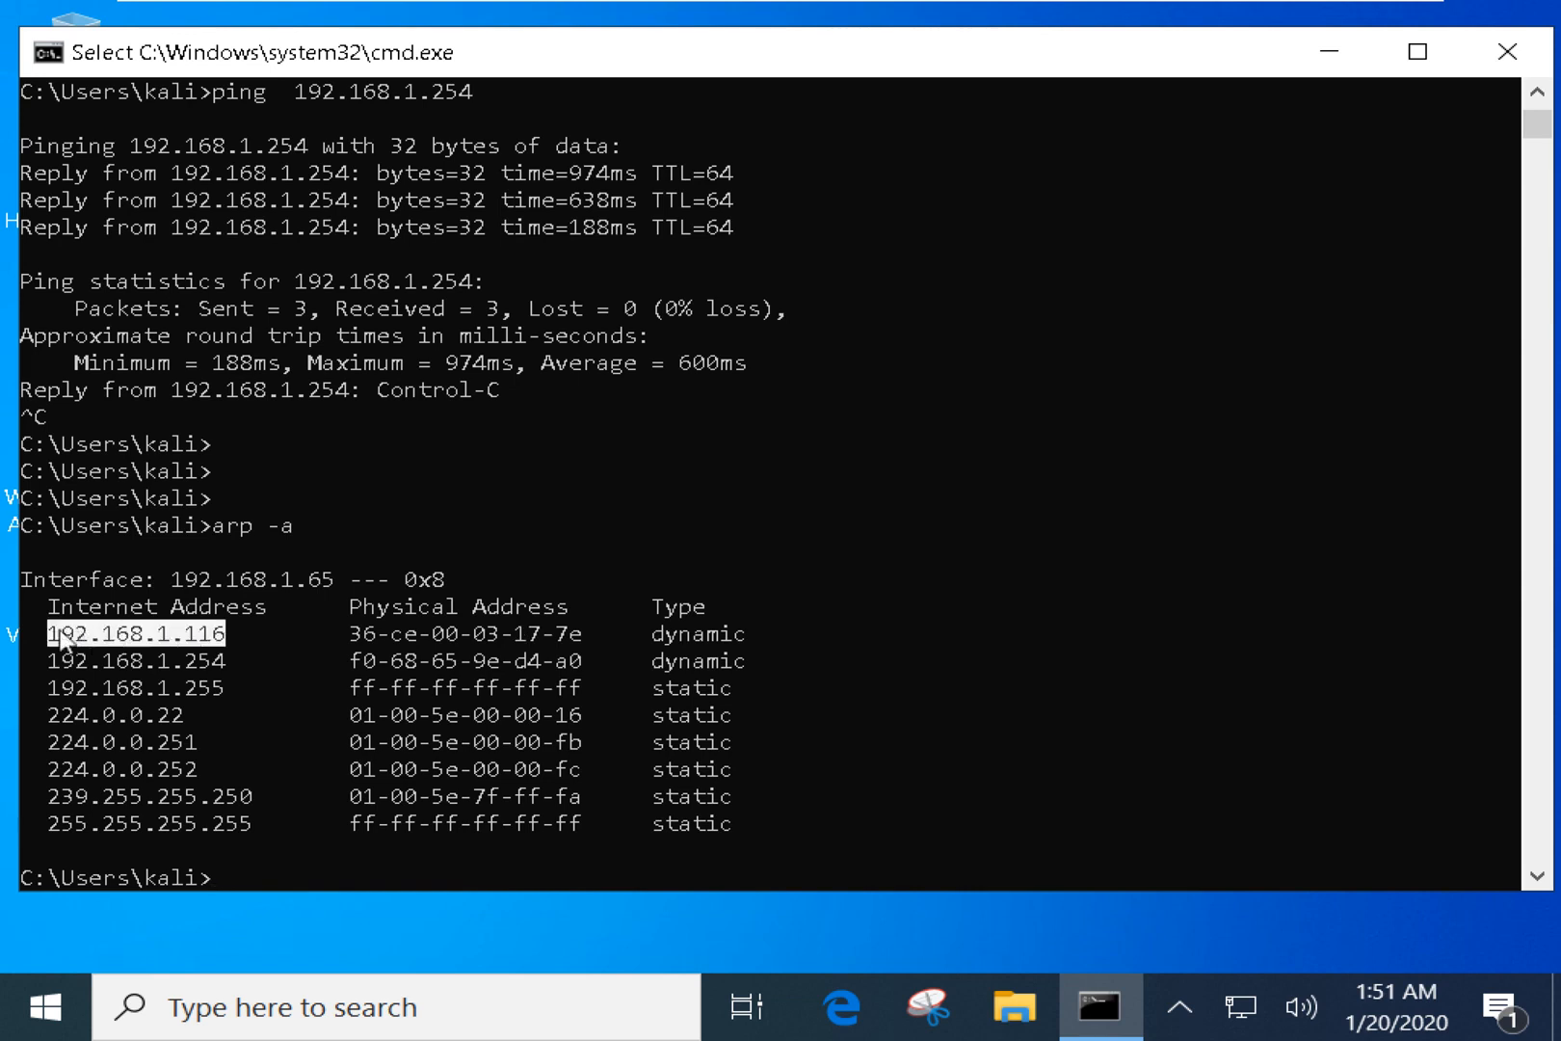
pyautogui.moveTo(63, 554); pyautogui.dragTo(731, 817)
pyautogui.click(699, 714)
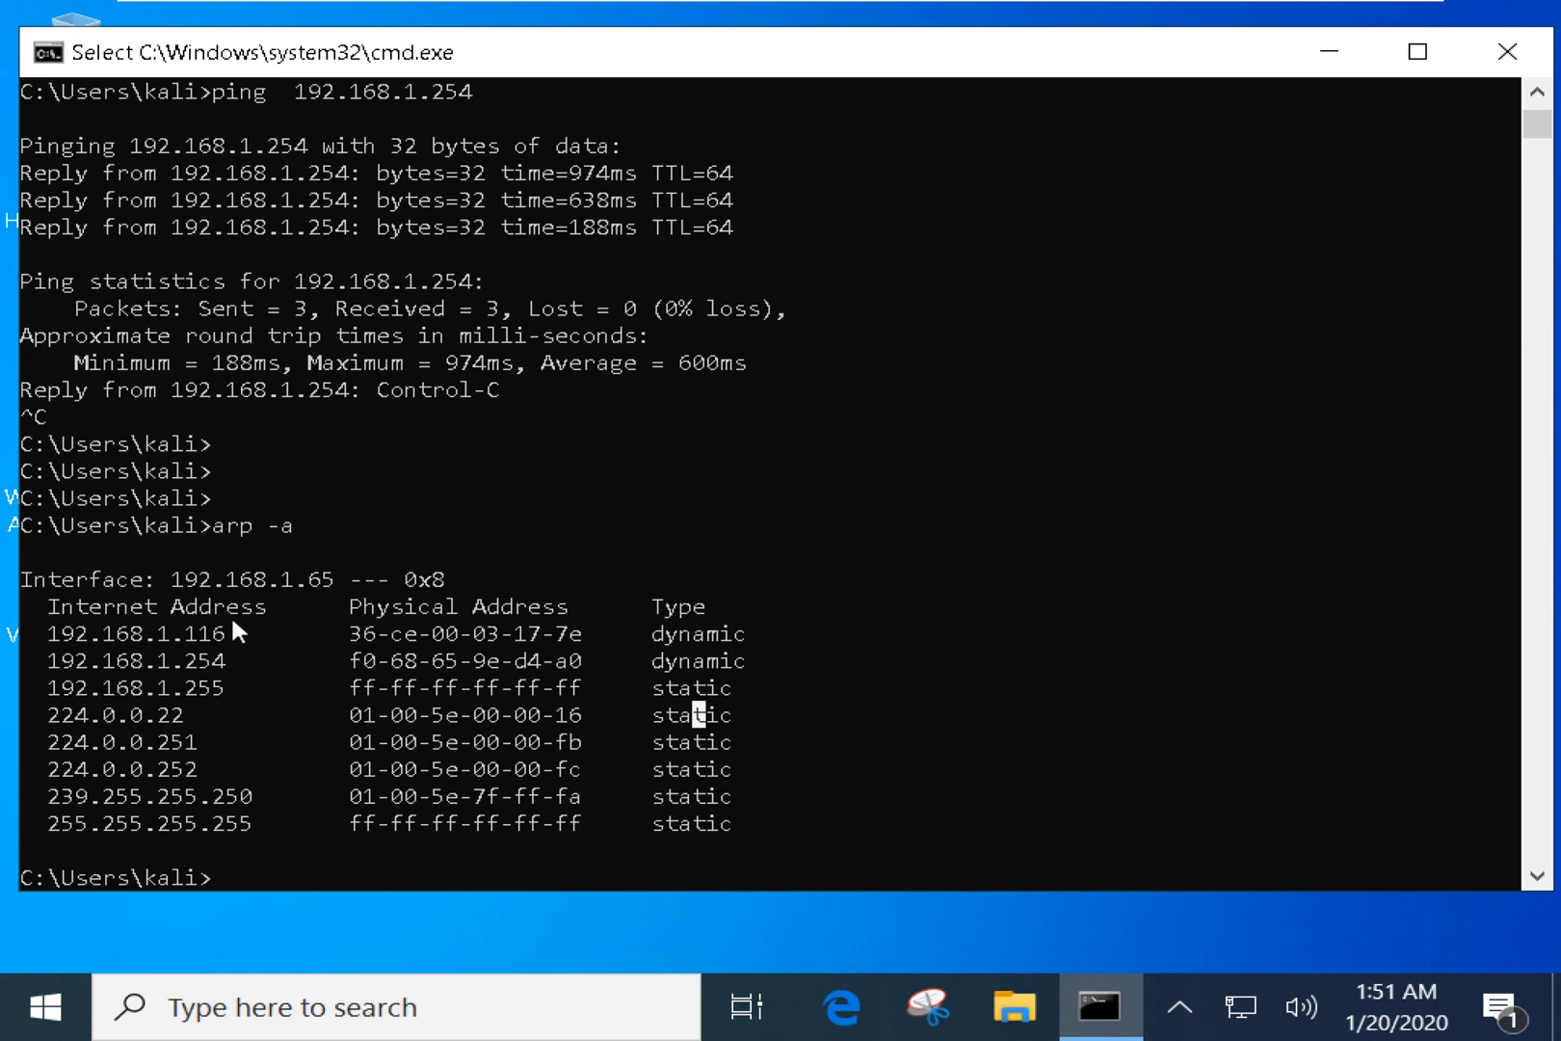
pyautogui.moveTo(46, 625); pyautogui.dragTo(229, 636)
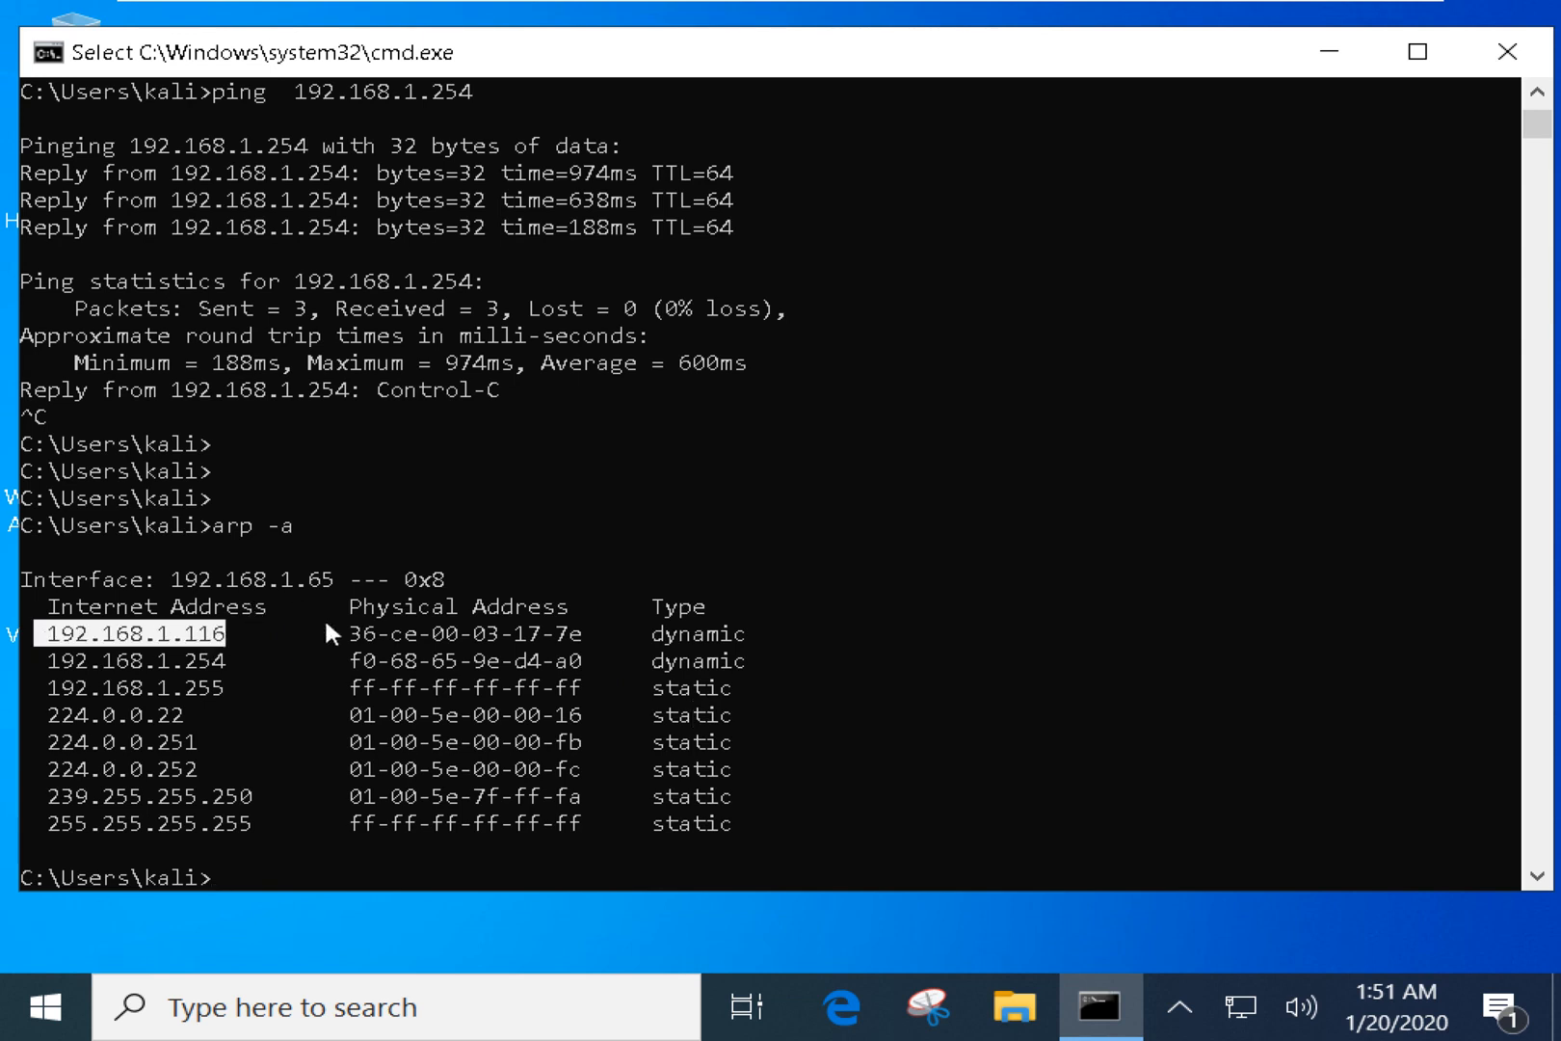
pyautogui.moveTo(322, 625); pyautogui.dragTo(585, 636)
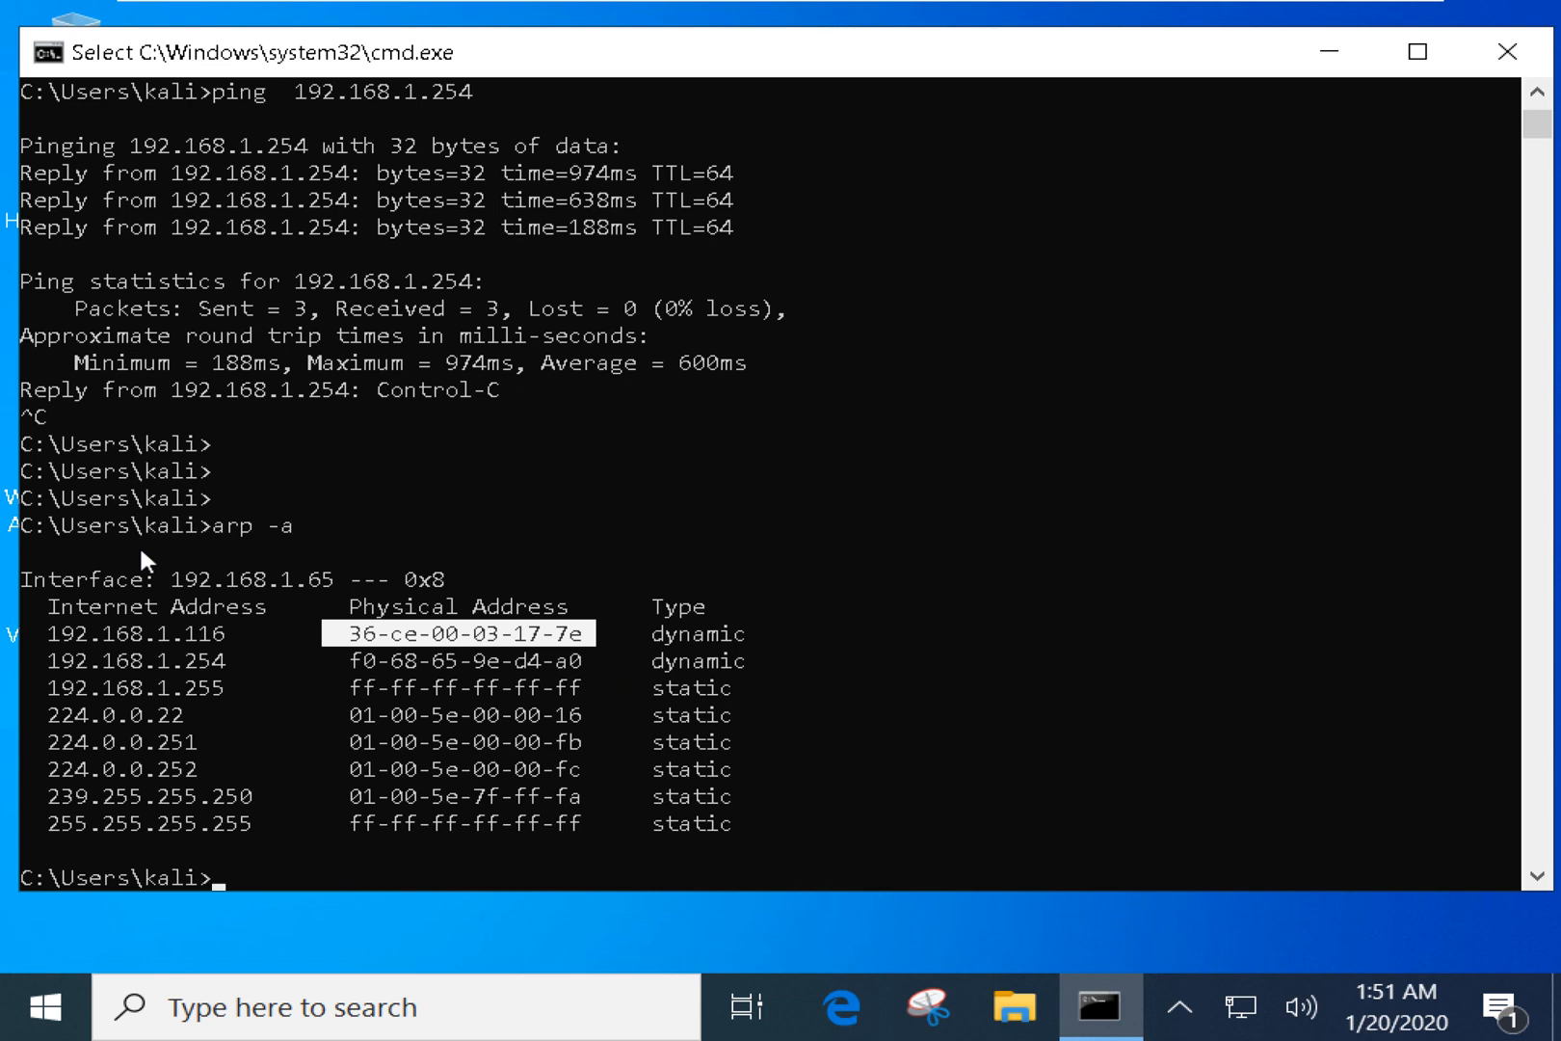
# Point out the Internet and Physical Address columns, the 192.168.1.255 broadcast MAC, and the gateway entry.
pyautogui.moveTo(105, 625); pyautogui.dragTo(226, 635)
pyautogui.moveTo(355, 633); pyautogui.dragTo(554, 634)
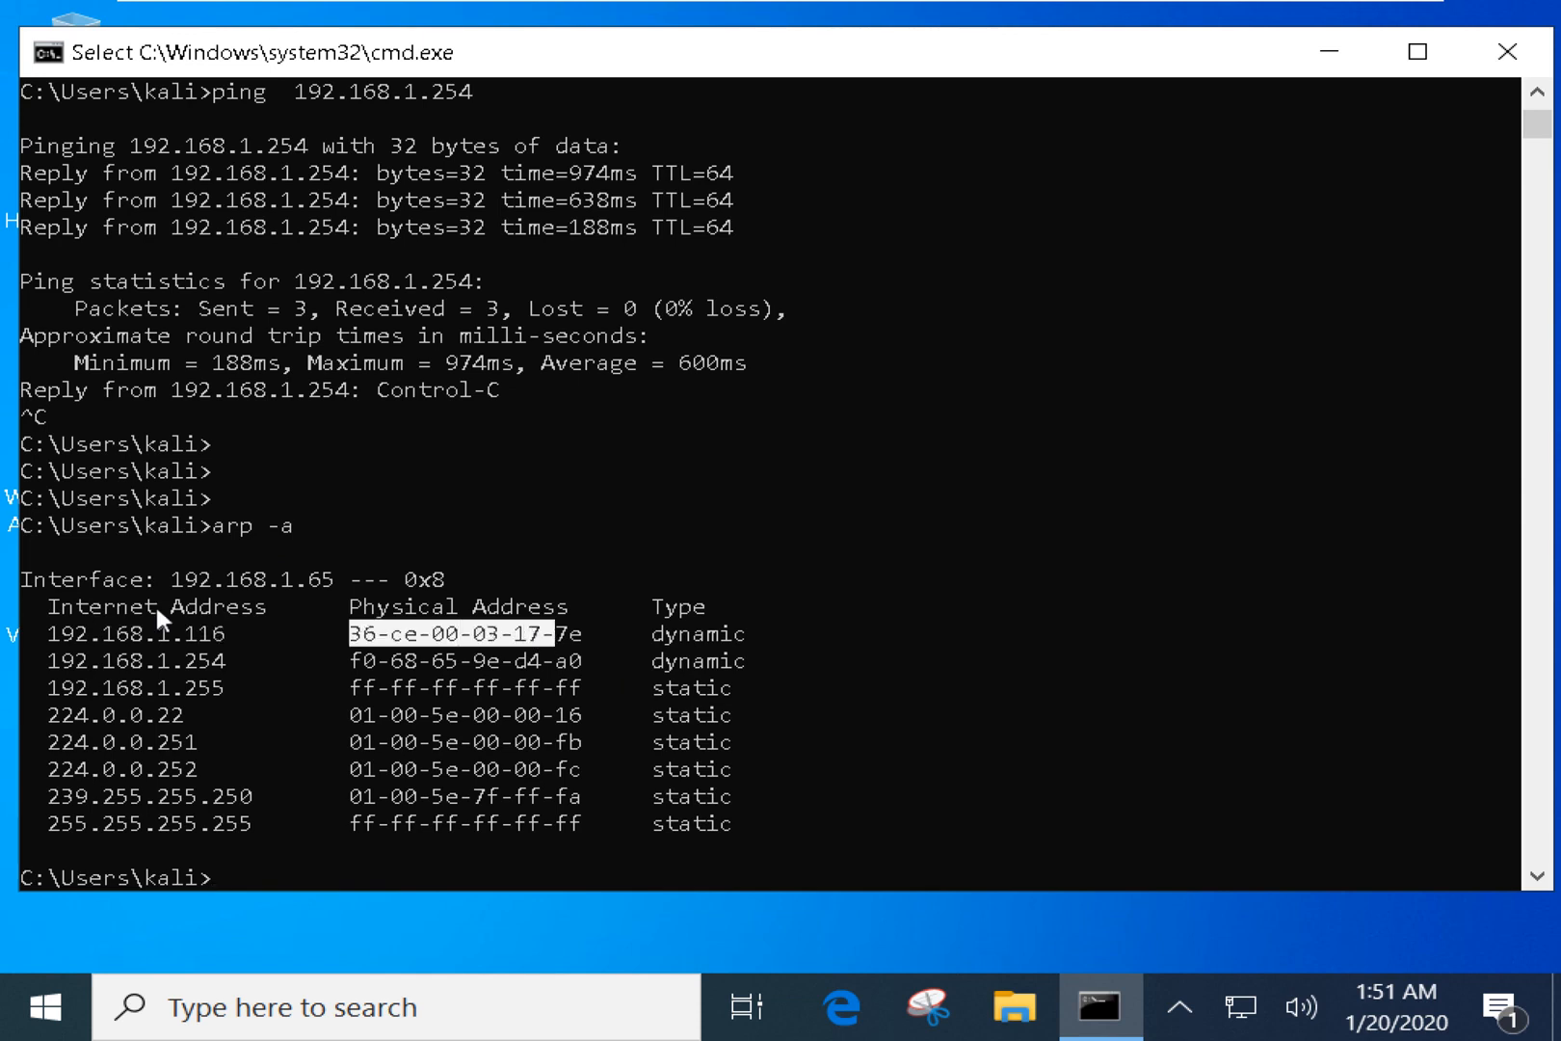
pyautogui.moveTo(39, 605); pyautogui.dragTo(262, 610)
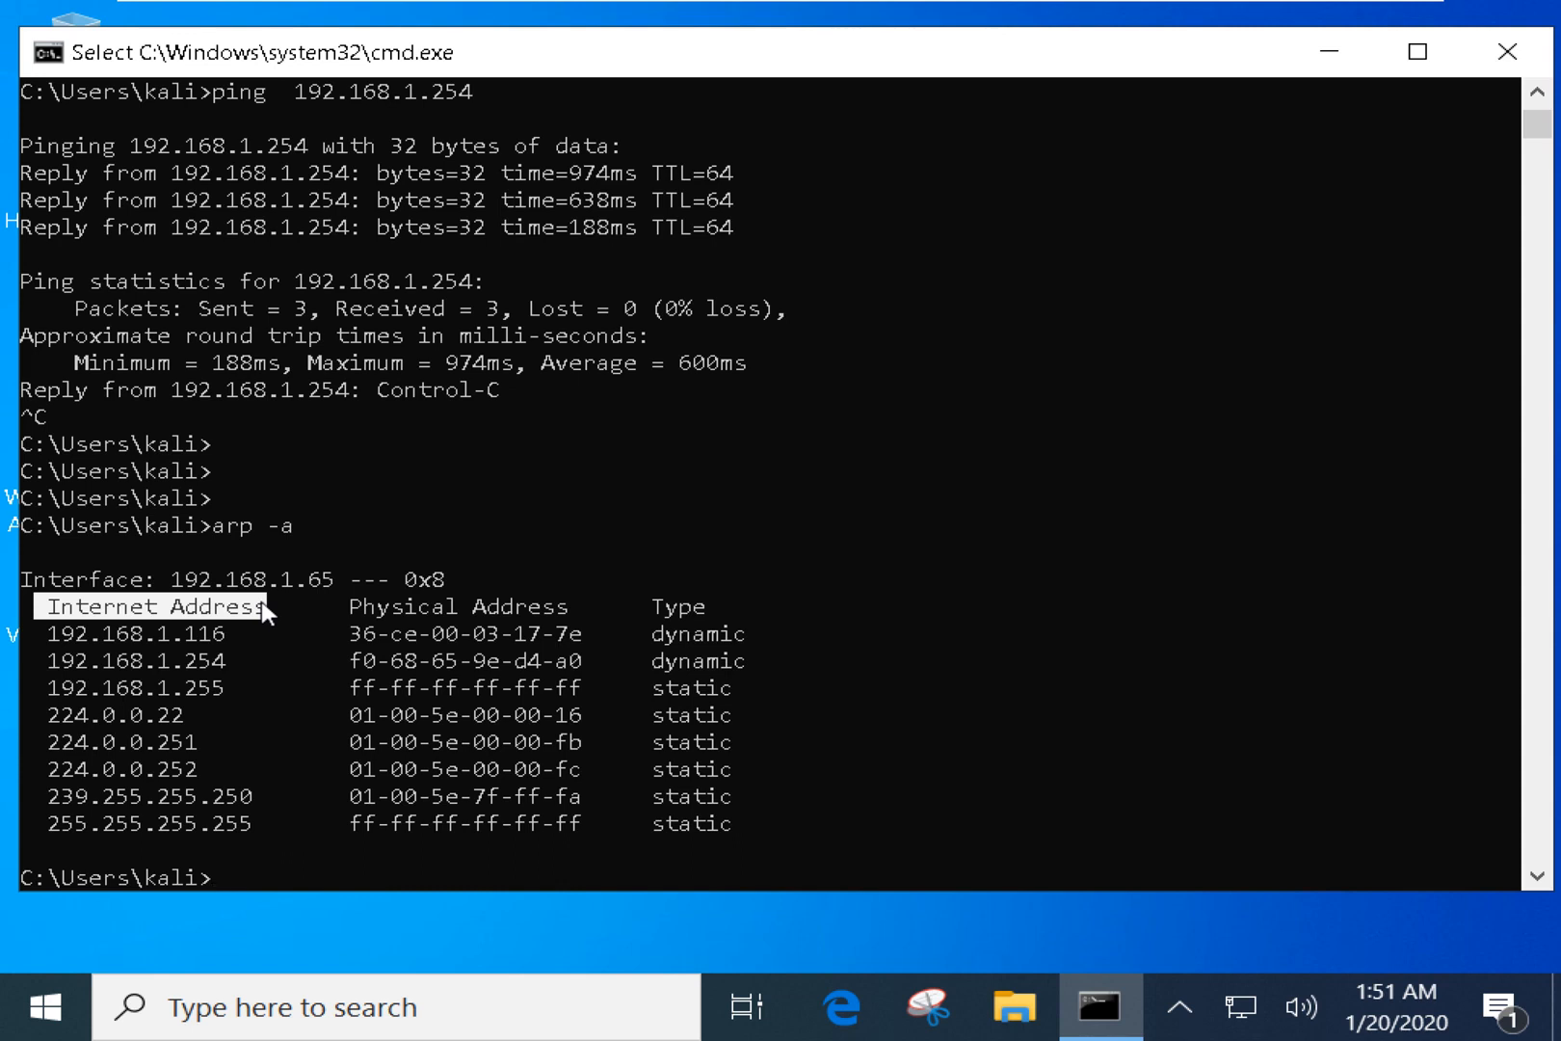
pyautogui.moveTo(338, 608); pyautogui.dragTo(578, 621)
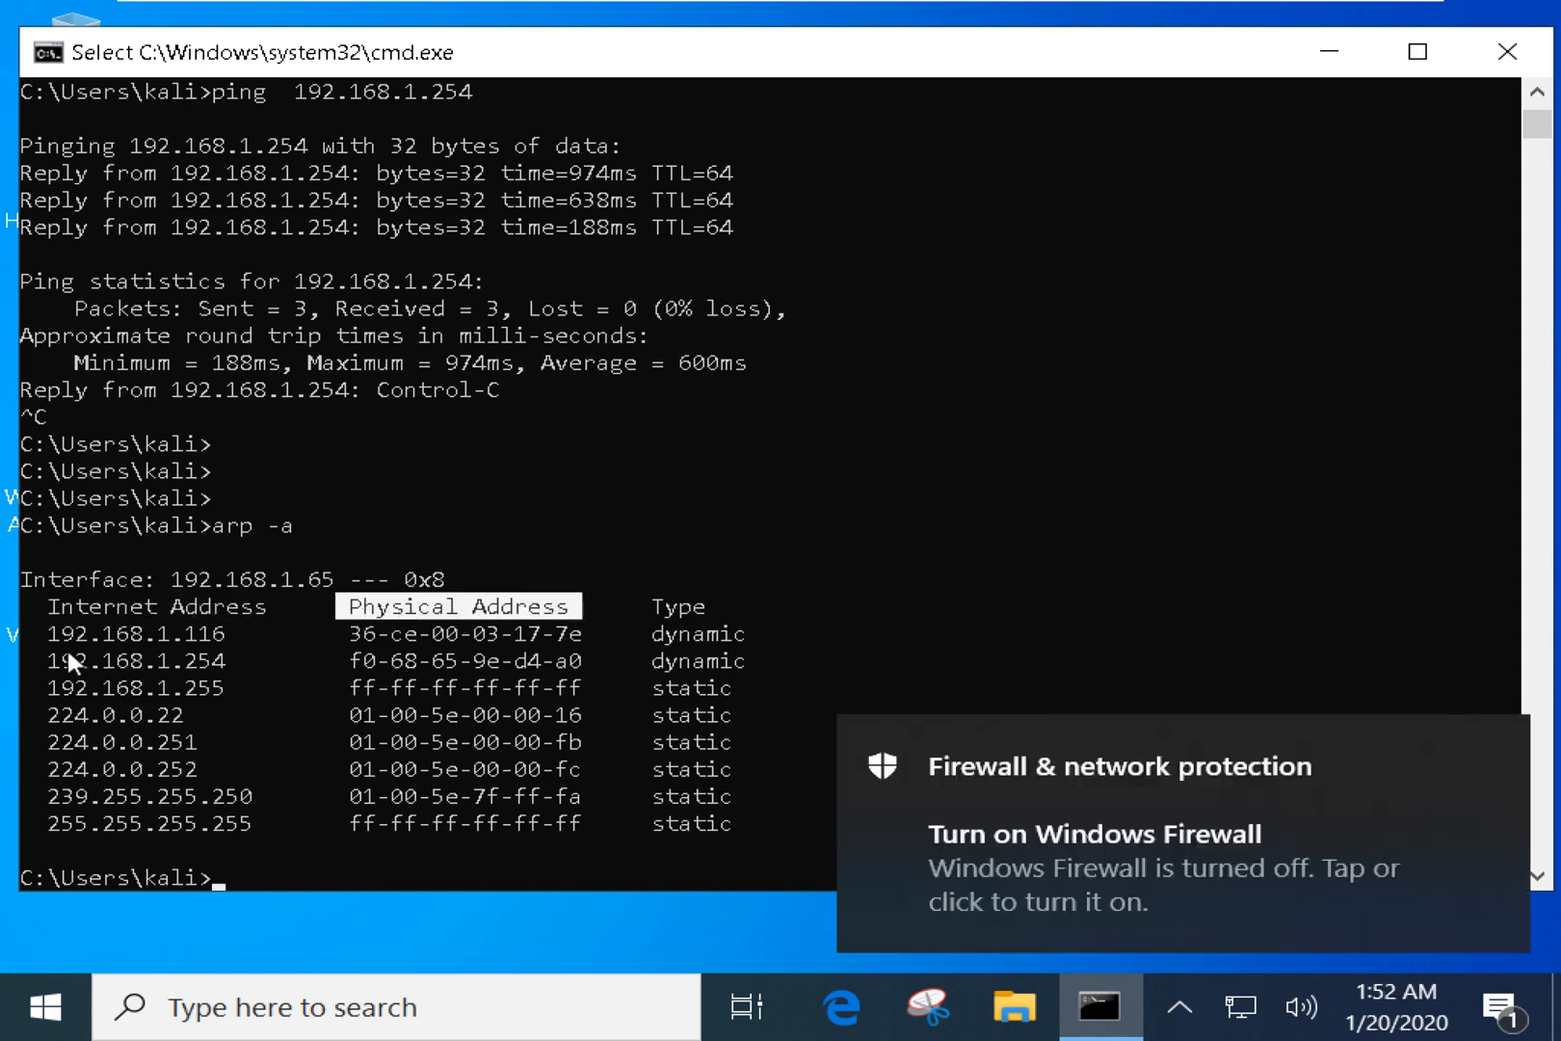
pyautogui.moveTo(68, 651); pyautogui.dragTo(234, 643)
pyautogui.moveTo(383, 687); pyautogui.dragTo(578, 700)
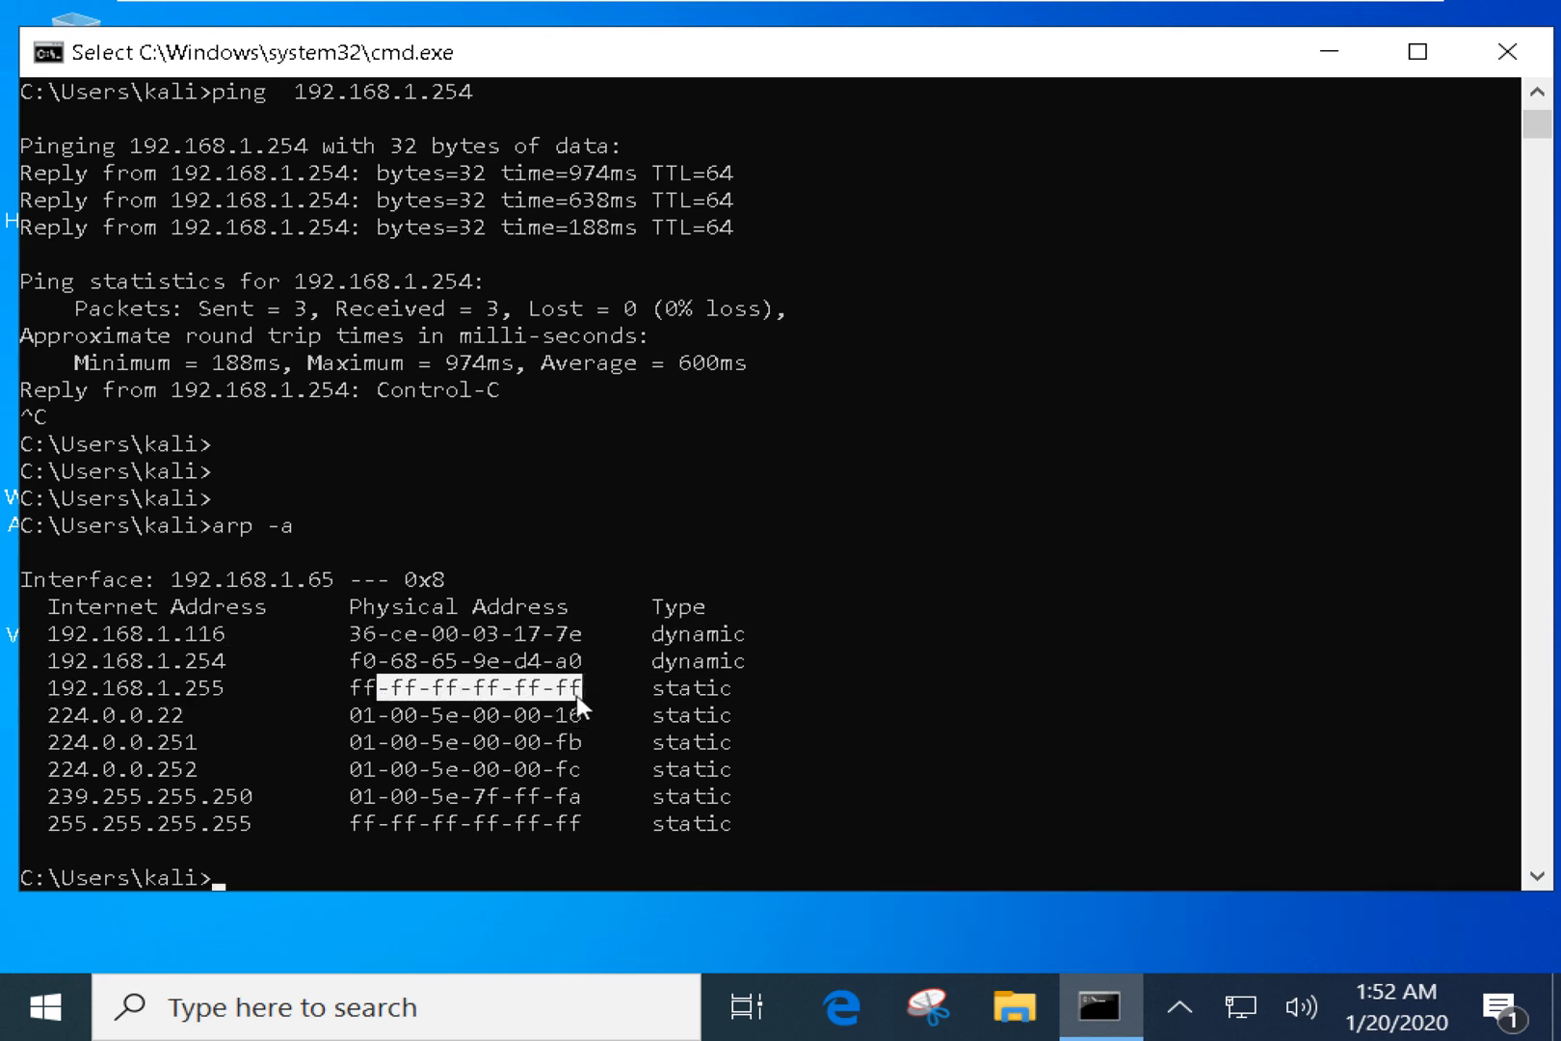
pyautogui.moveTo(201, 525); pyautogui.dragTo(254, 526)
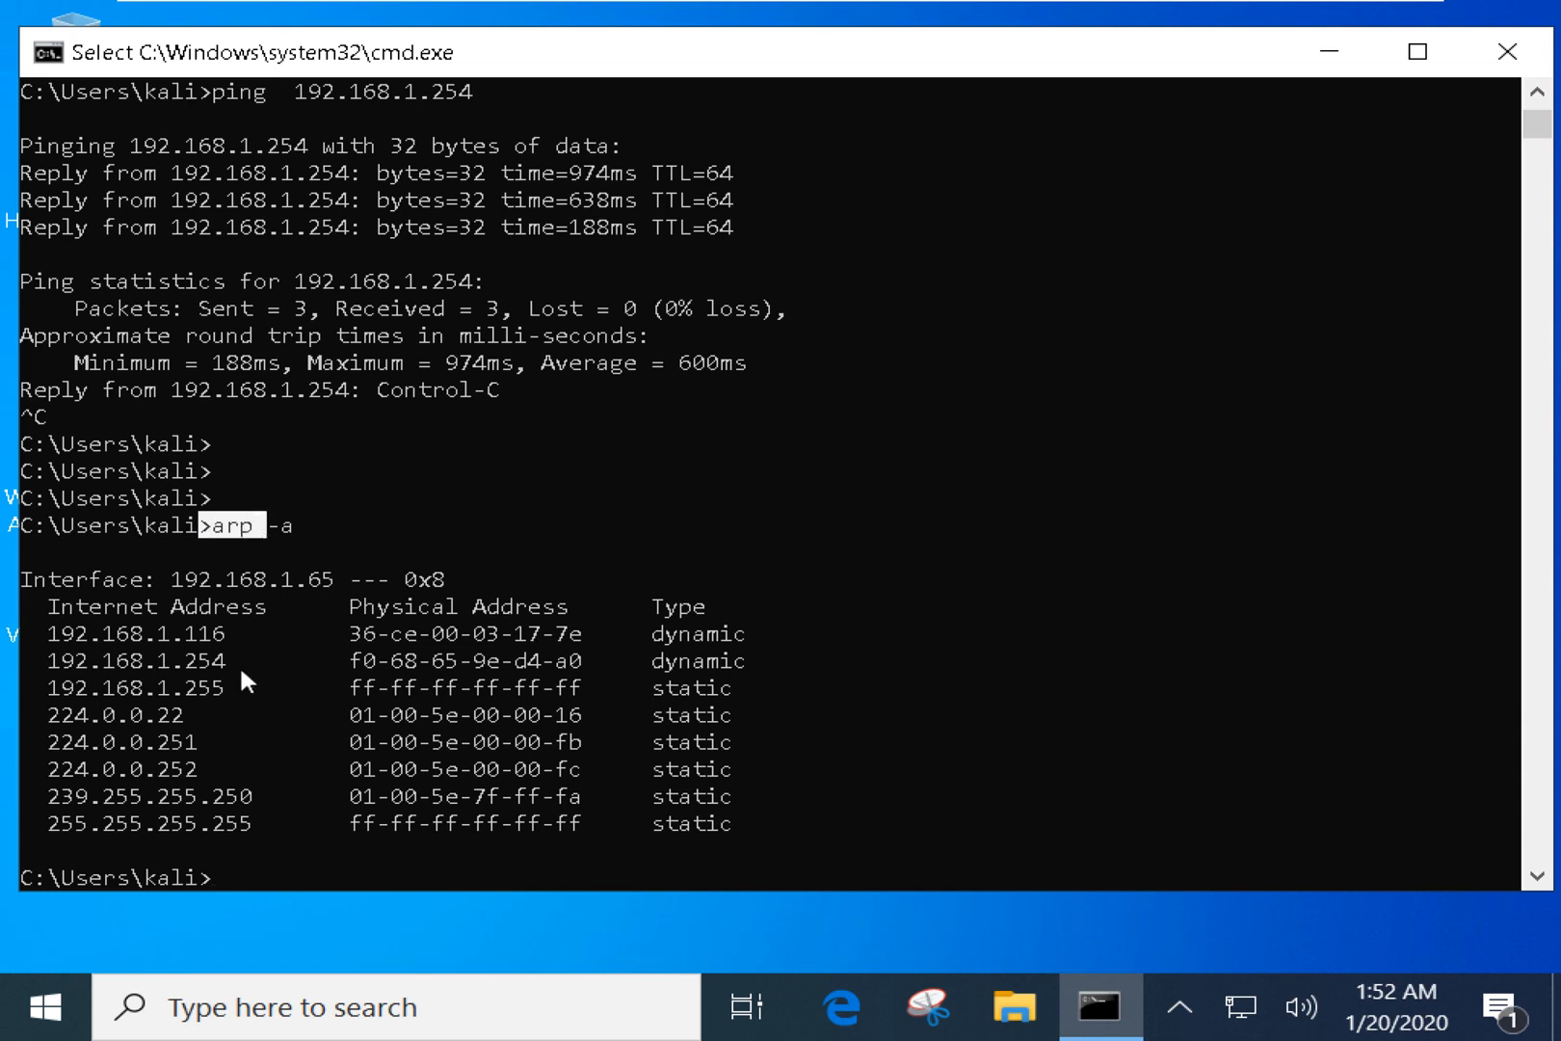
pyautogui.moveTo(228, 663); pyautogui.dragTo(158, 663)
pyautogui.moveTo(349, 663); pyautogui.dragTo(578, 663)
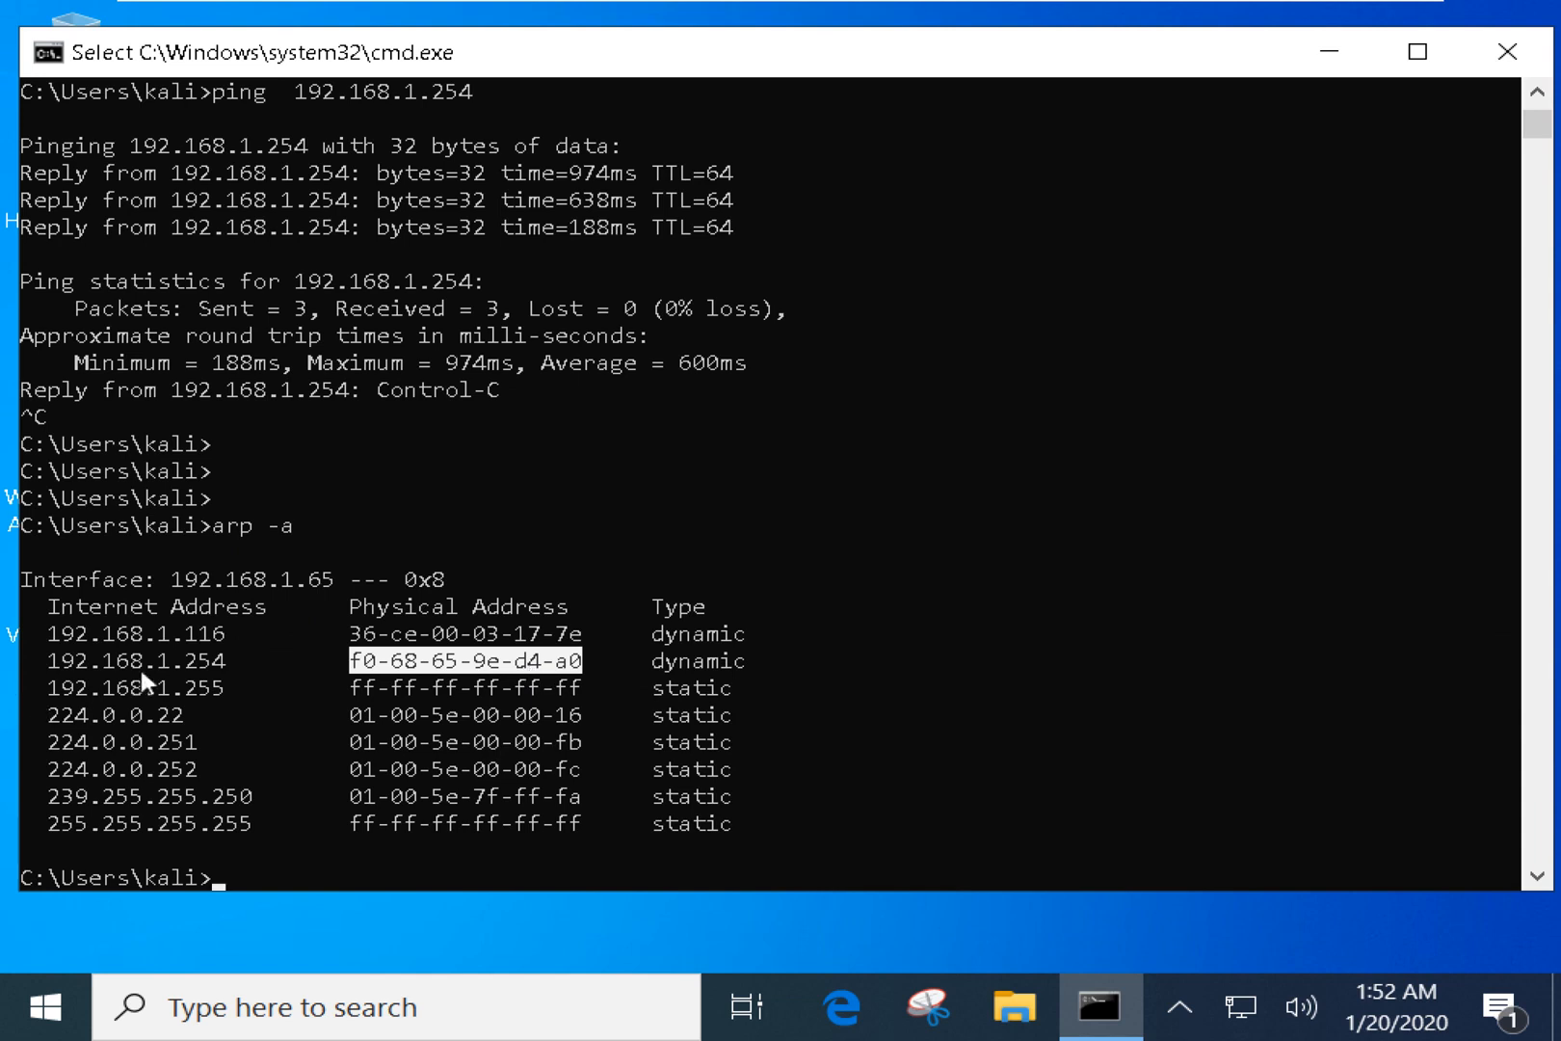
# Copy the MAC address 36-ce-00-03-17-7e of 192.168.1.116.
pyautogui.moveTo(210, 633); pyautogui.dragTo(77, 633)
pyautogui.moveTo(339, 633); pyautogui.dragTo(563, 640)
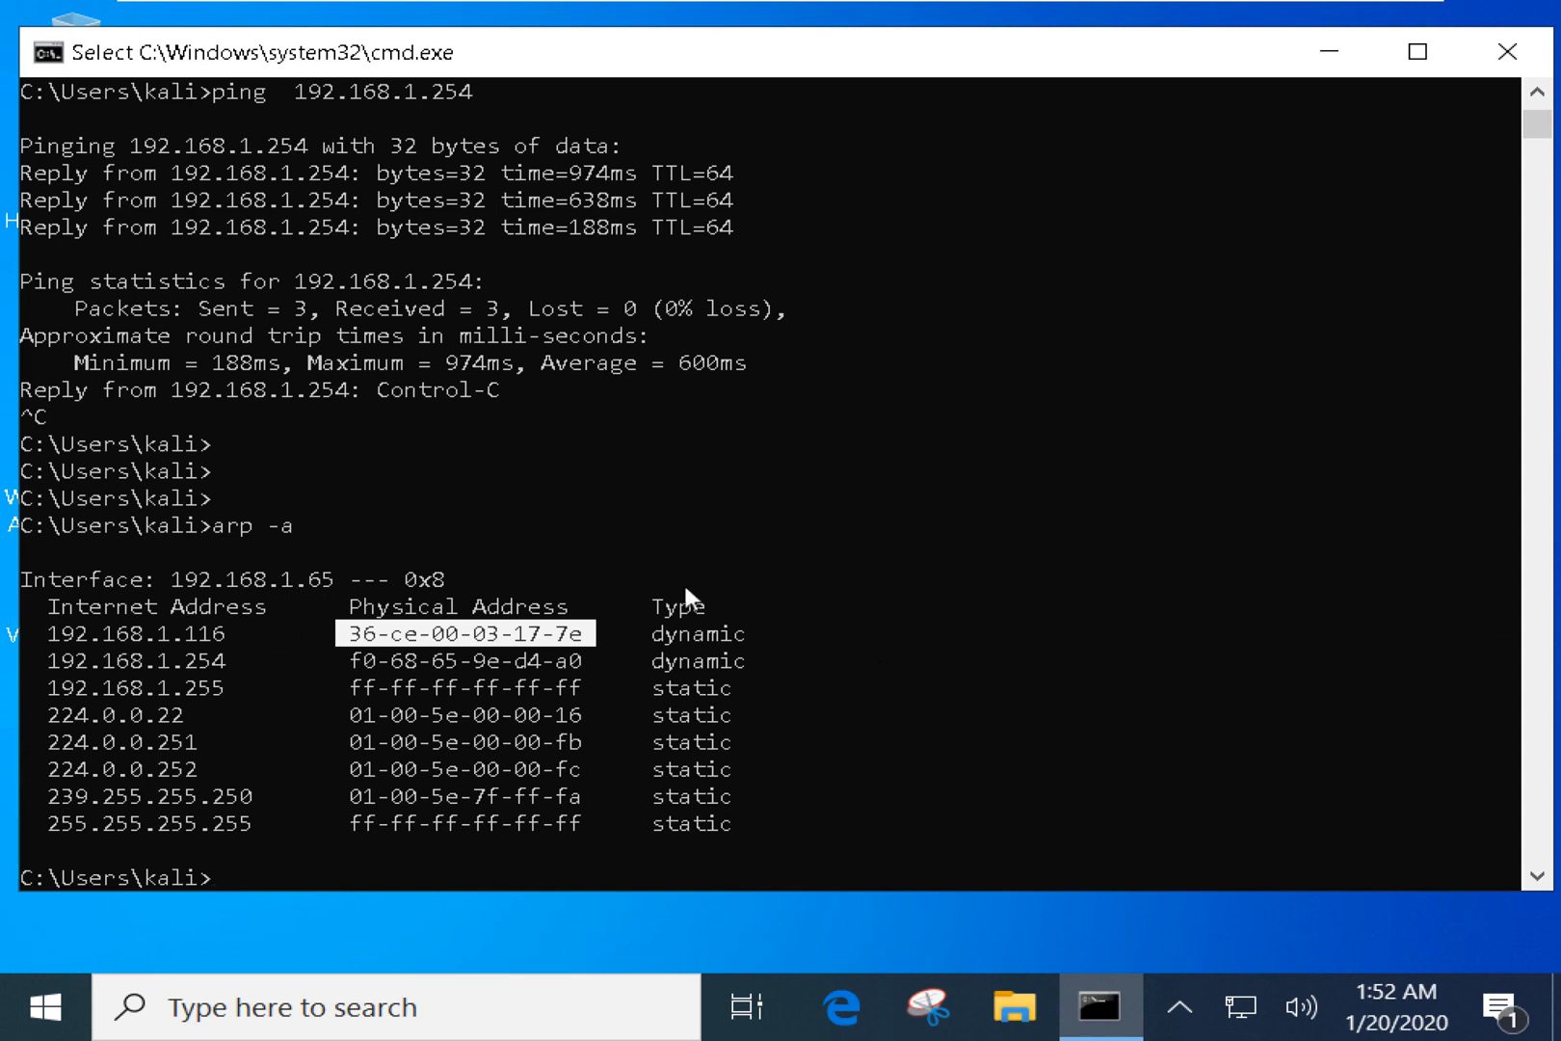
pyautogui.hotkey('ctrl', 'c')
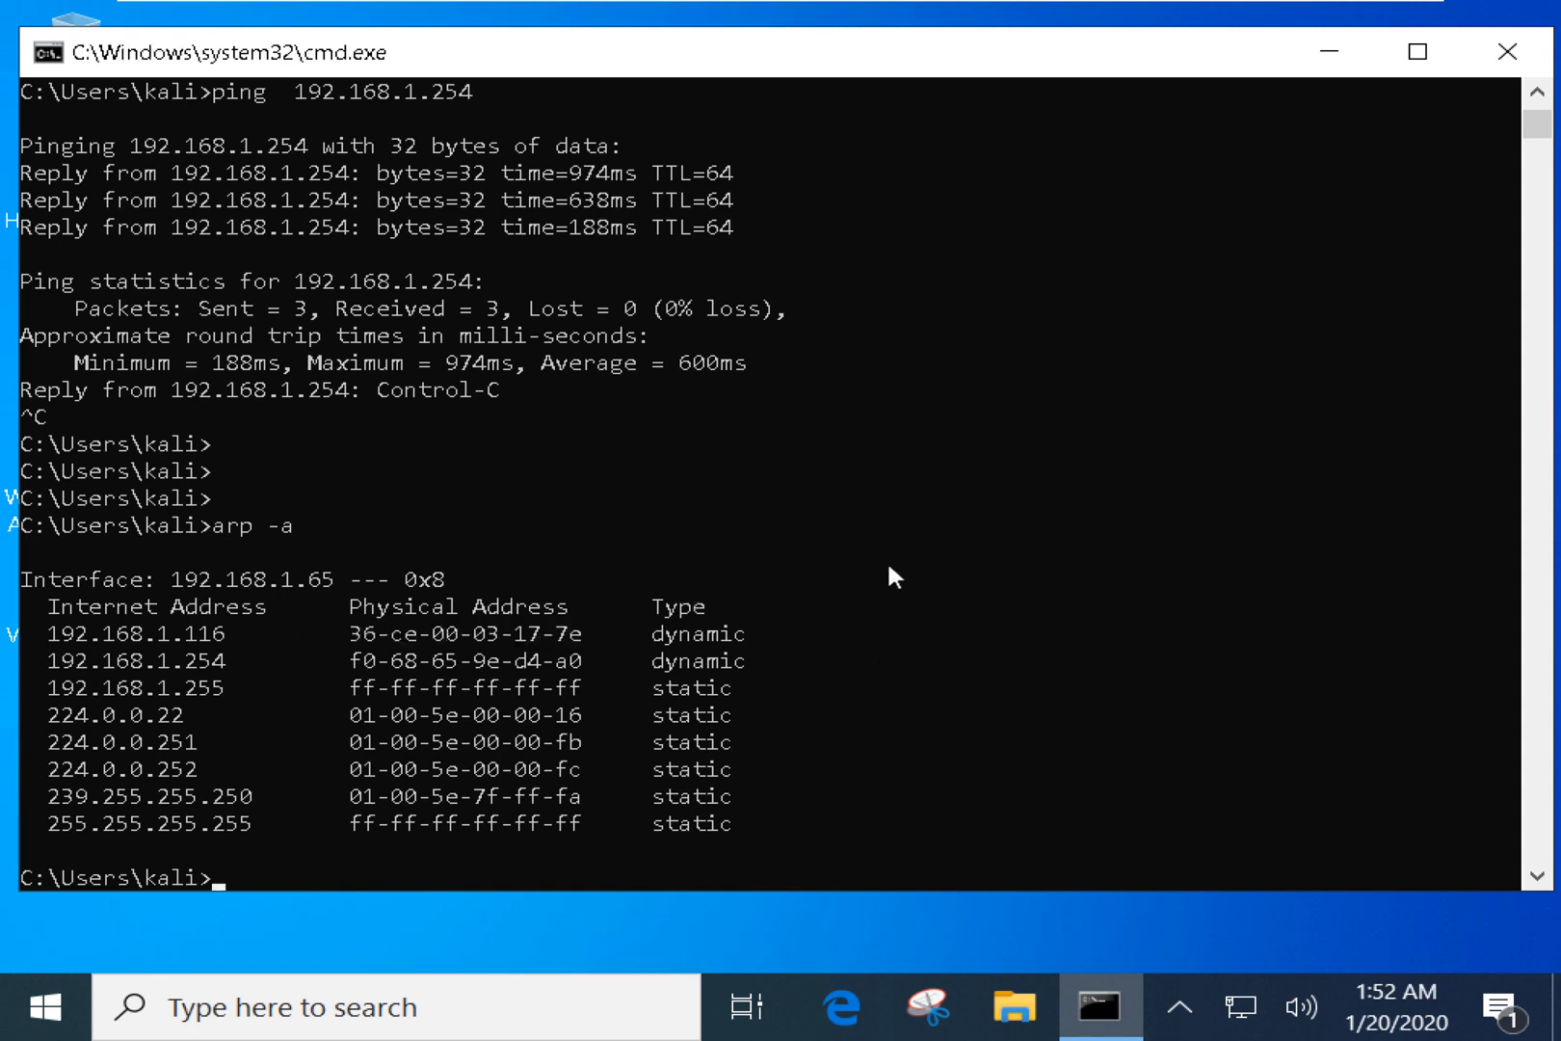
pyautogui.press('Return')
pyautogui.press('Return')
pyautogui.press('Return')
pyautogui.press('Return')
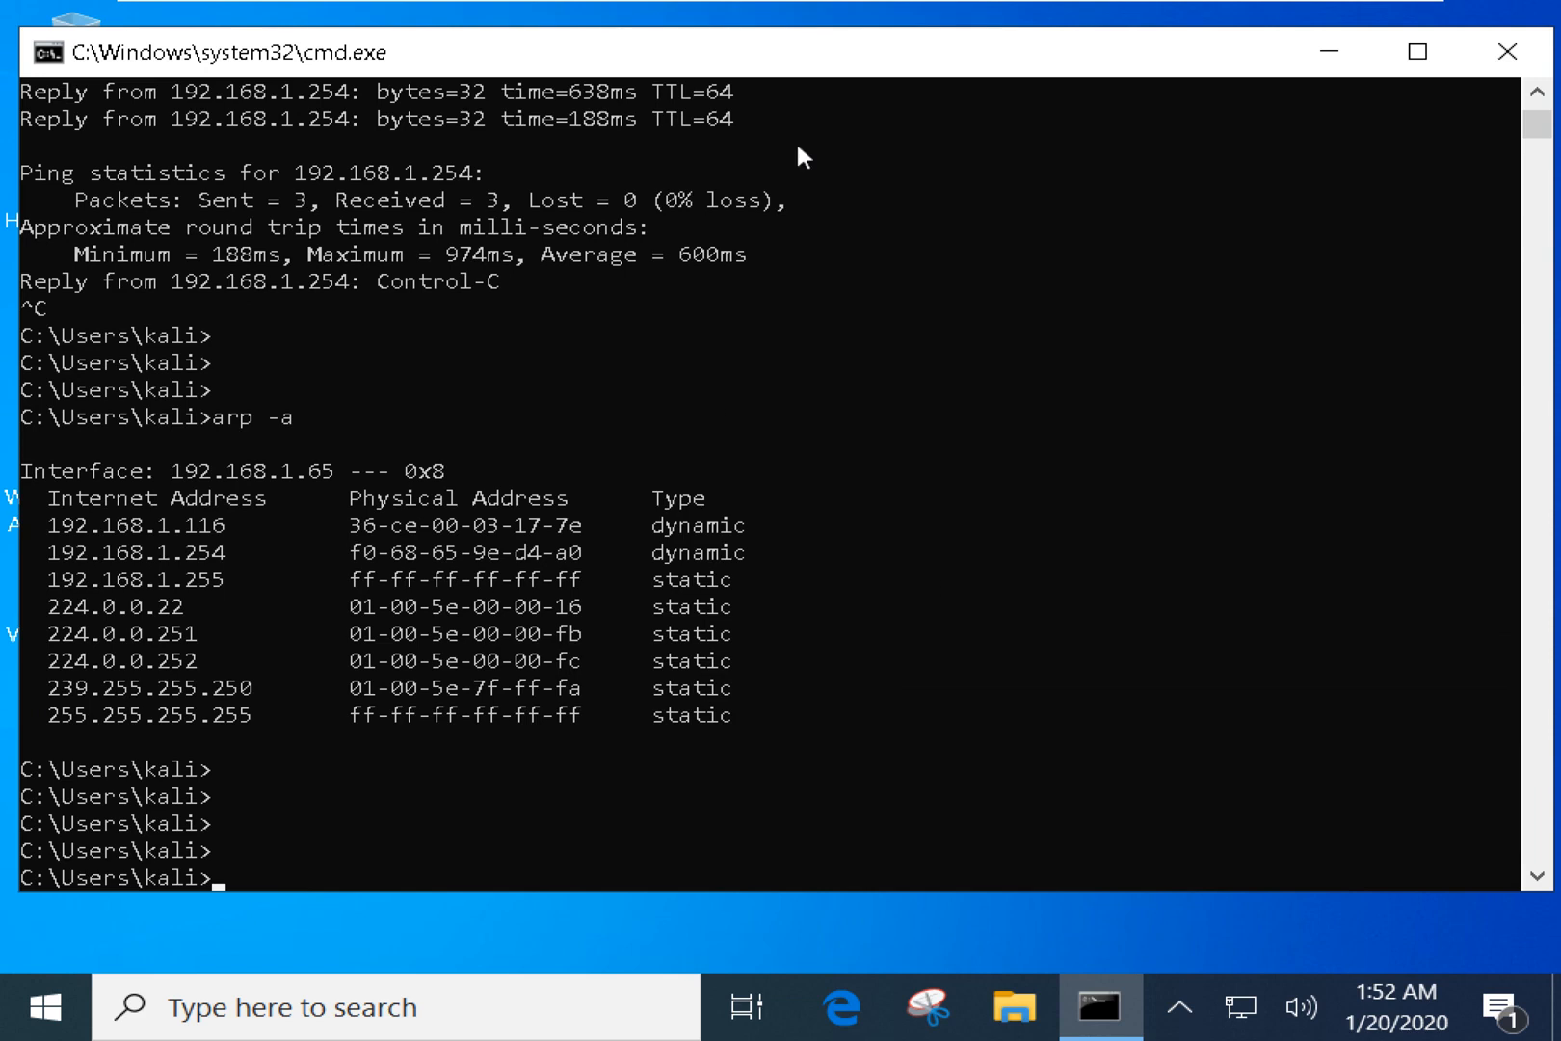
pyautogui.moveTo(819, 59); pyautogui.dragTo(811, 43)
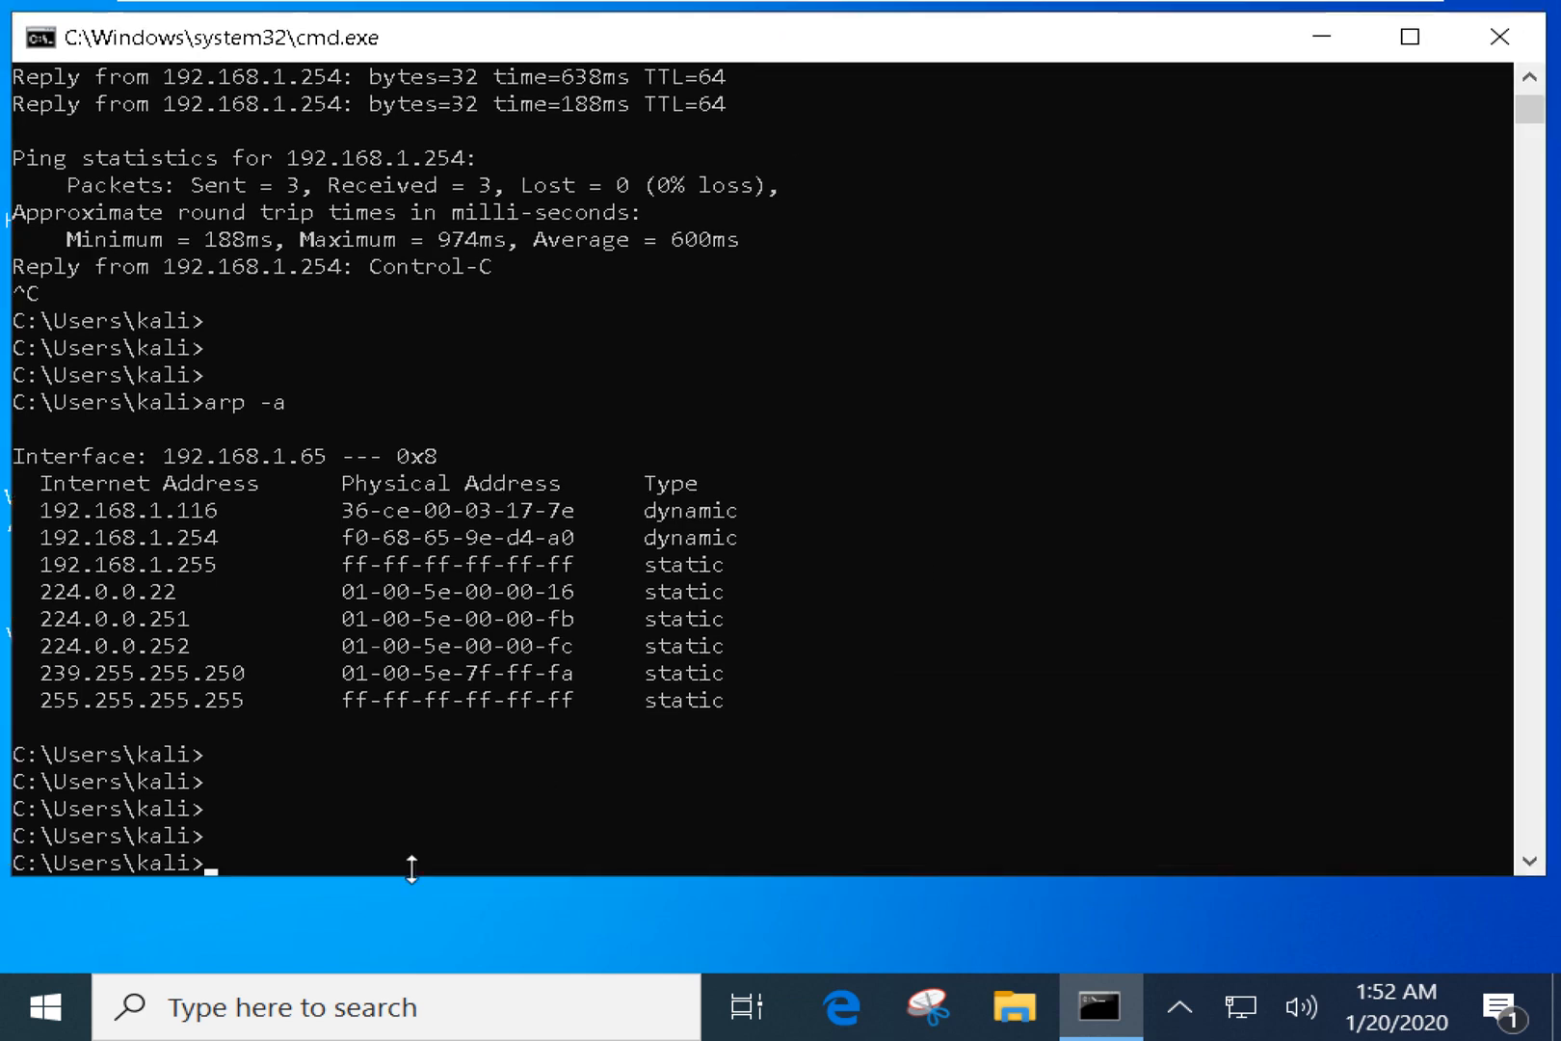
pyautogui.click(373, 911)
# Launch Wireshark by searching 'wire' and start capturing on Ethernet0, then return to Command Prompt.
pyautogui.press('super+s')
pyautogui.write('wire')
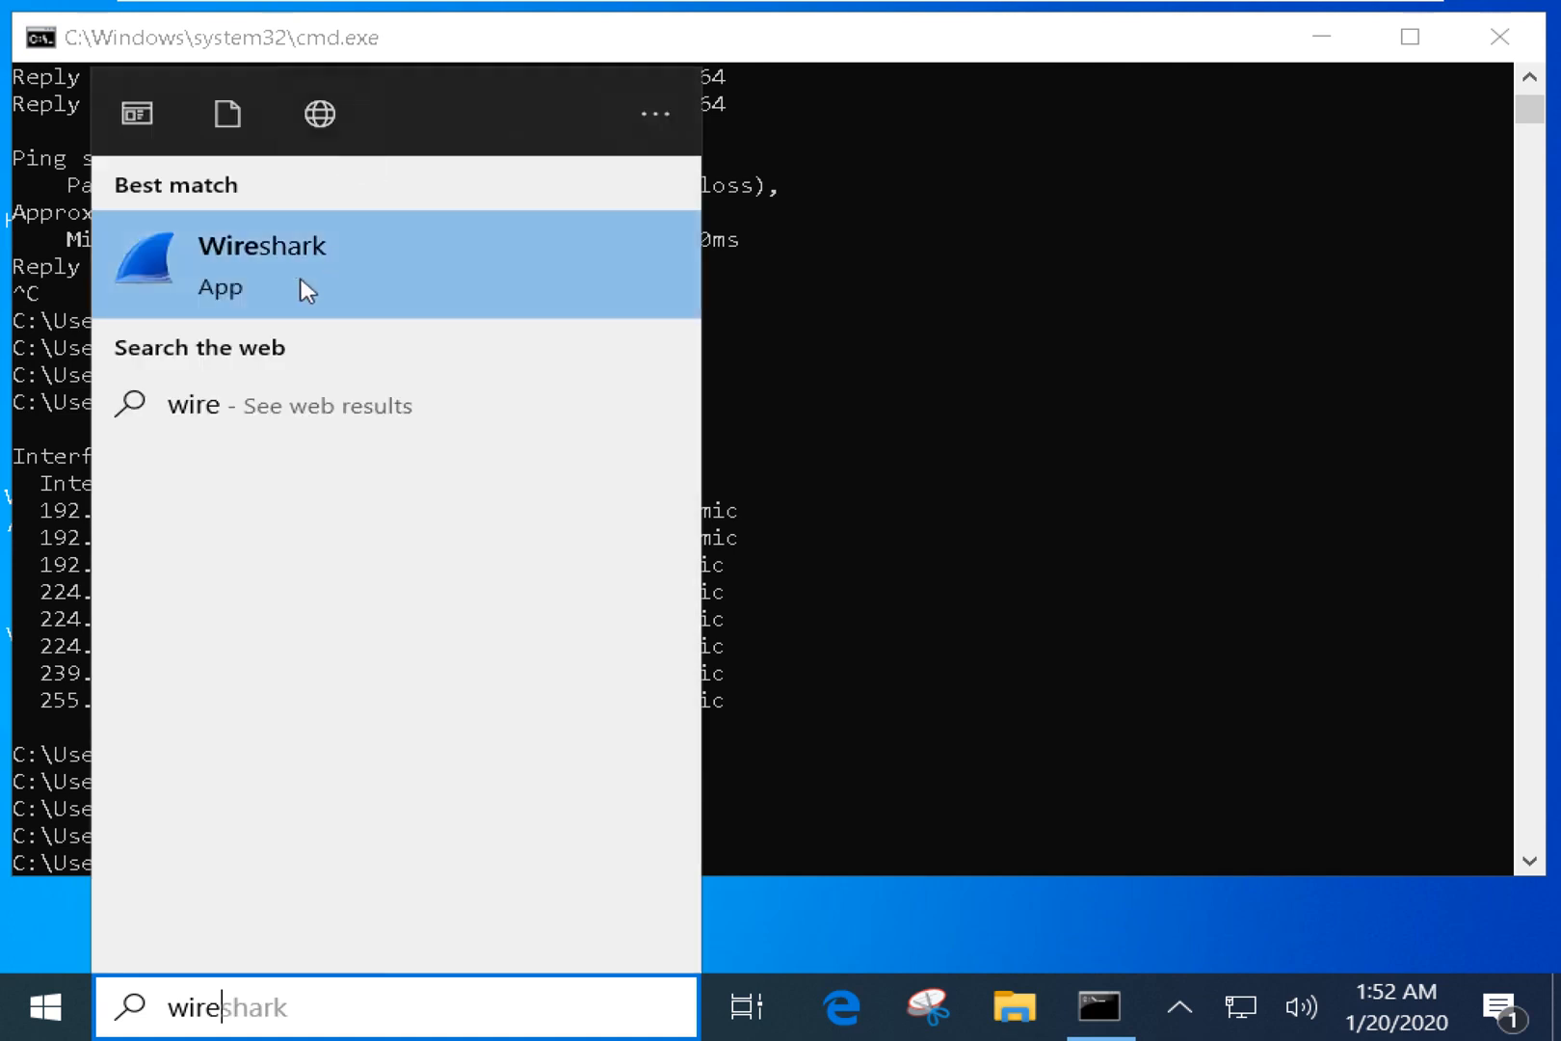
pyautogui.click(307, 273)
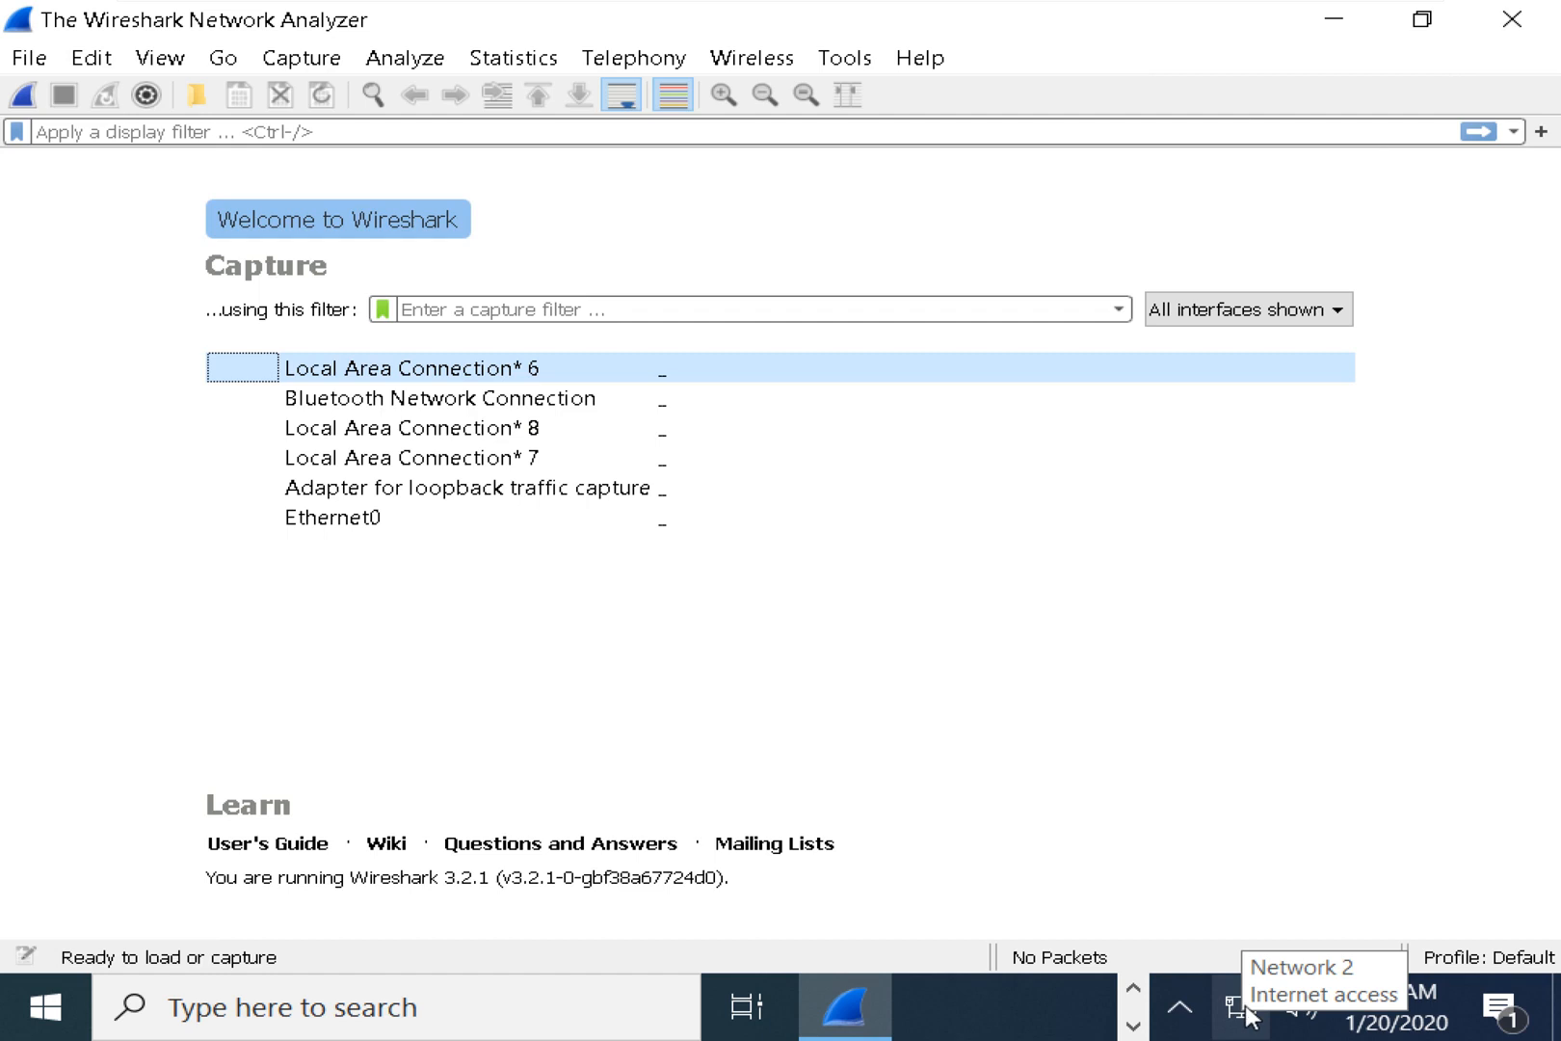
pyautogui.click(1246, 1006)
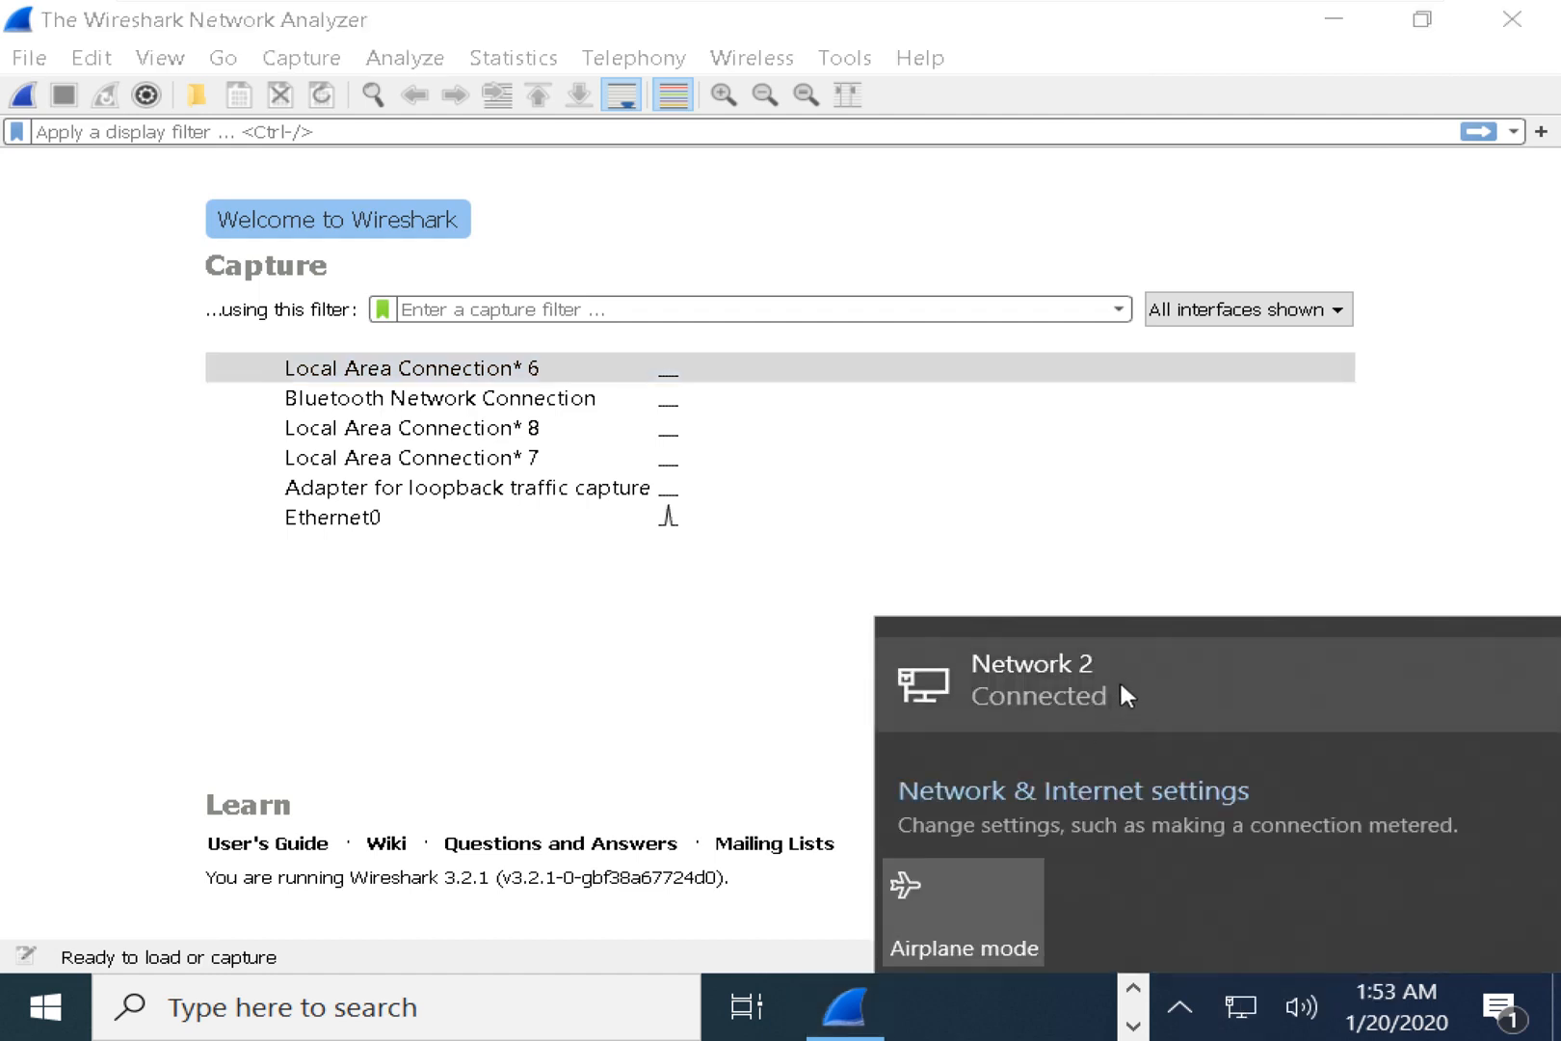
pyautogui.click(397, 551)
pyautogui.click(389, 520)
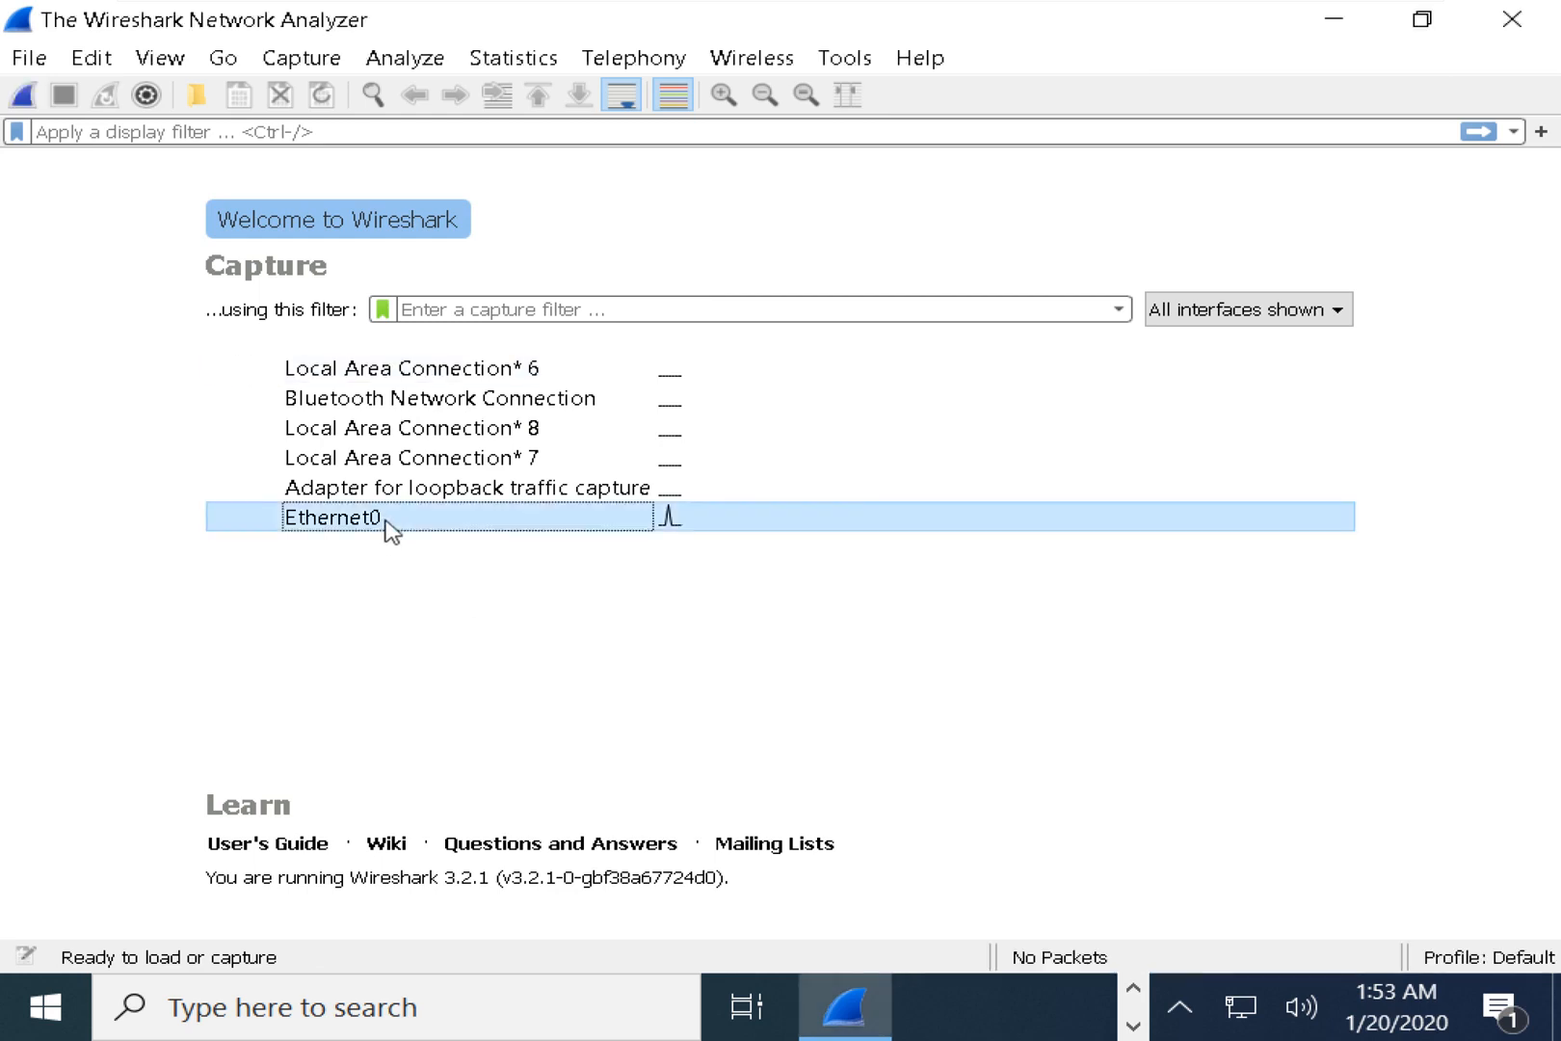
pyautogui.click(24, 95)
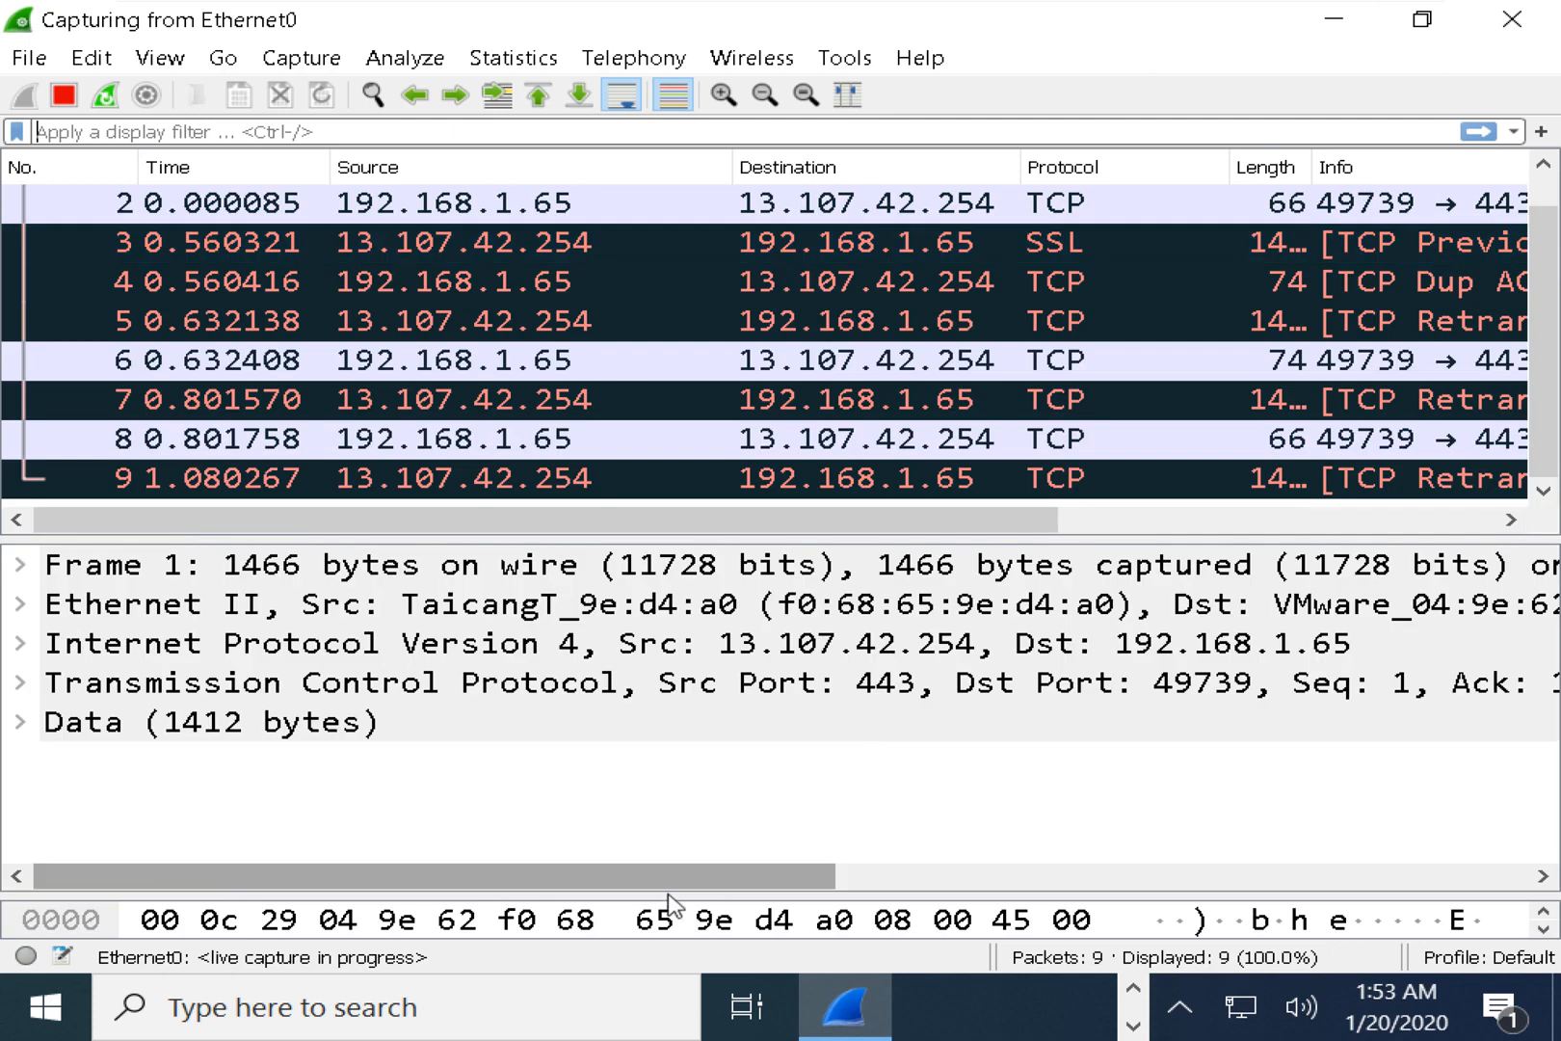
pyautogui.hotkey('alt', 'Tab')
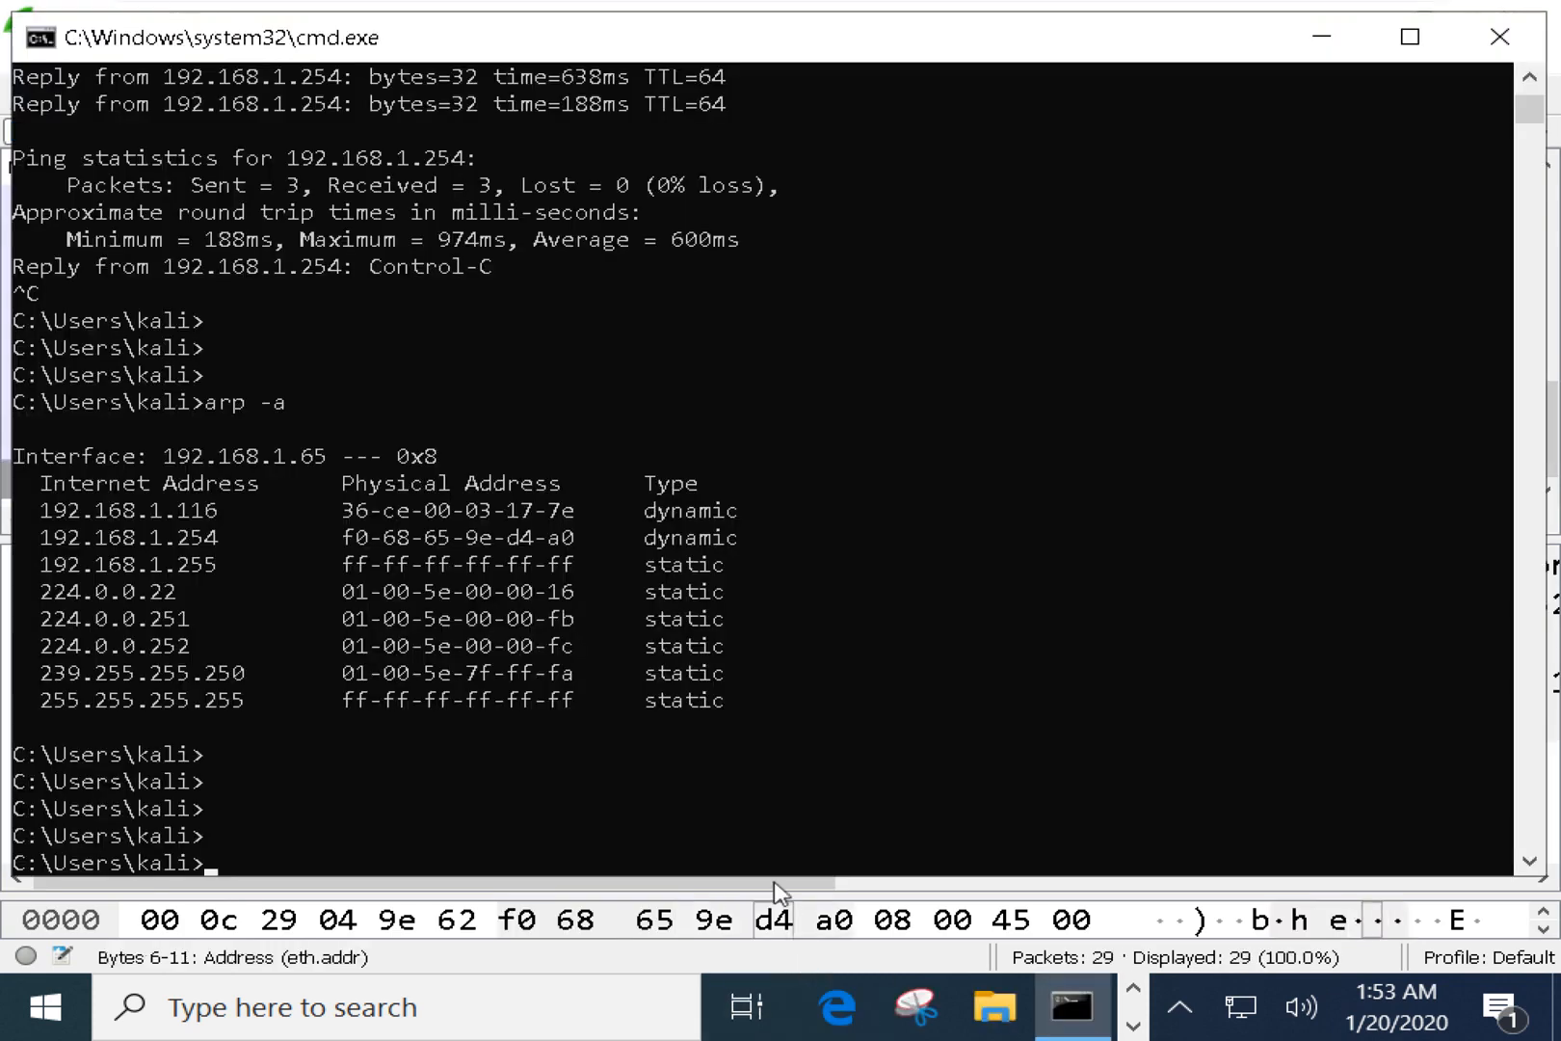
# Enter ping 192.168.1.143, fixing a mistyped digit, and run it to get TTL=128 replies.
pyautogui.write('ping ')
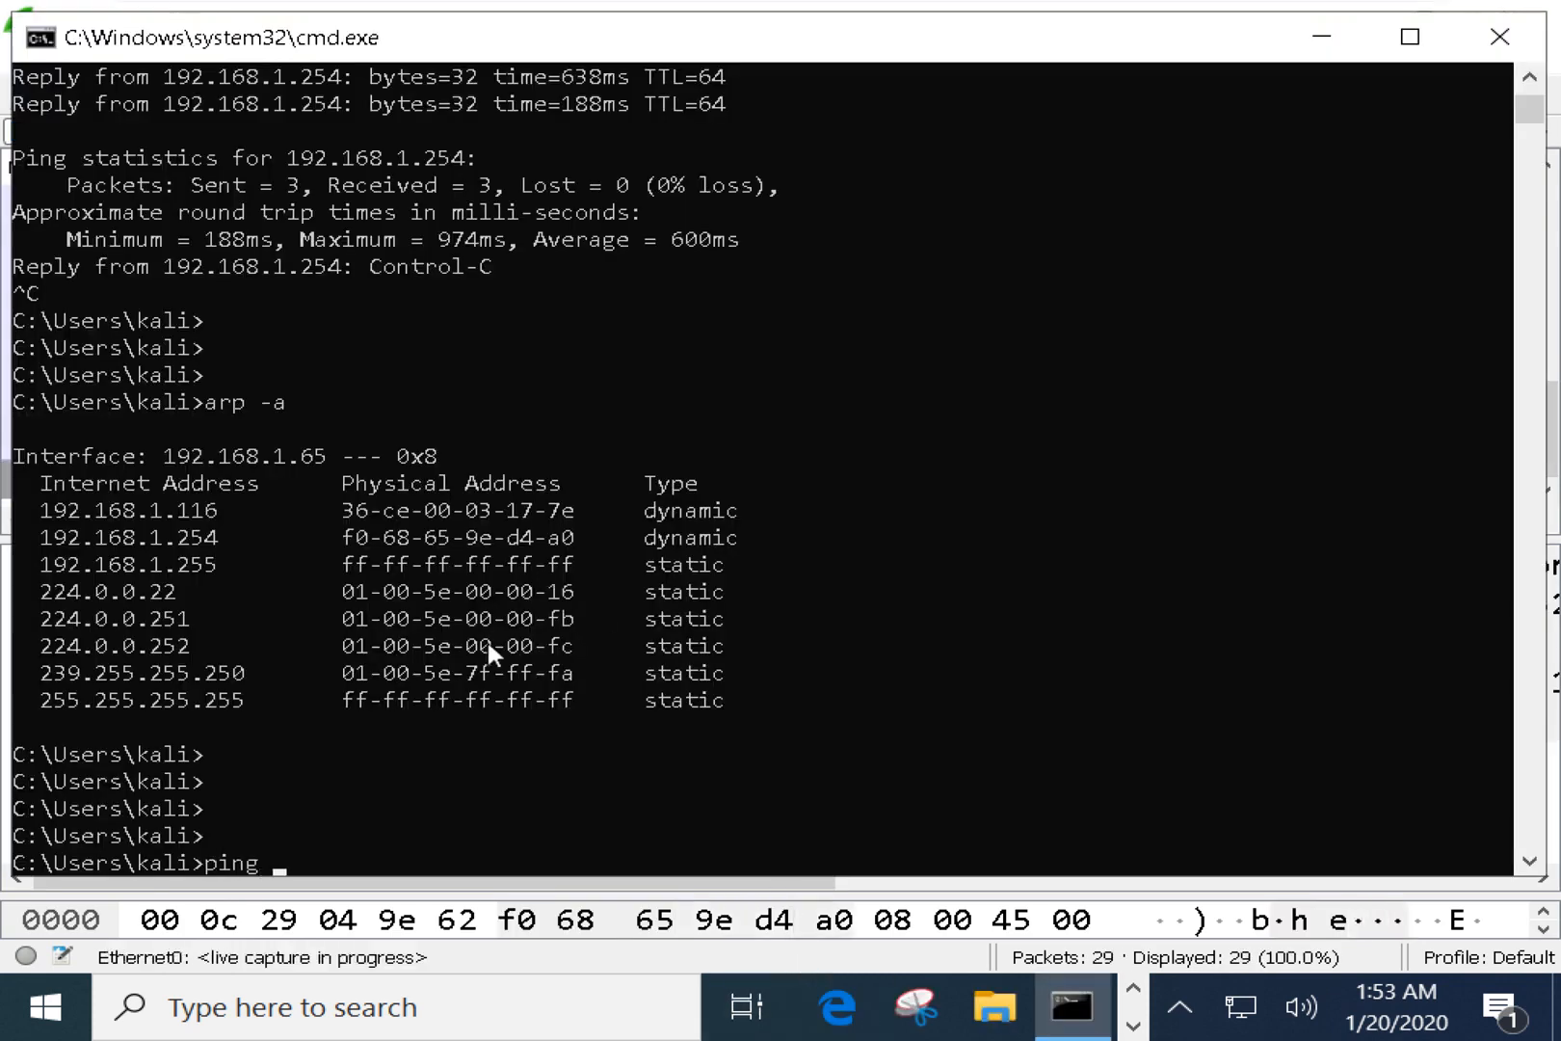
pyautogui.write('192.168.1.')
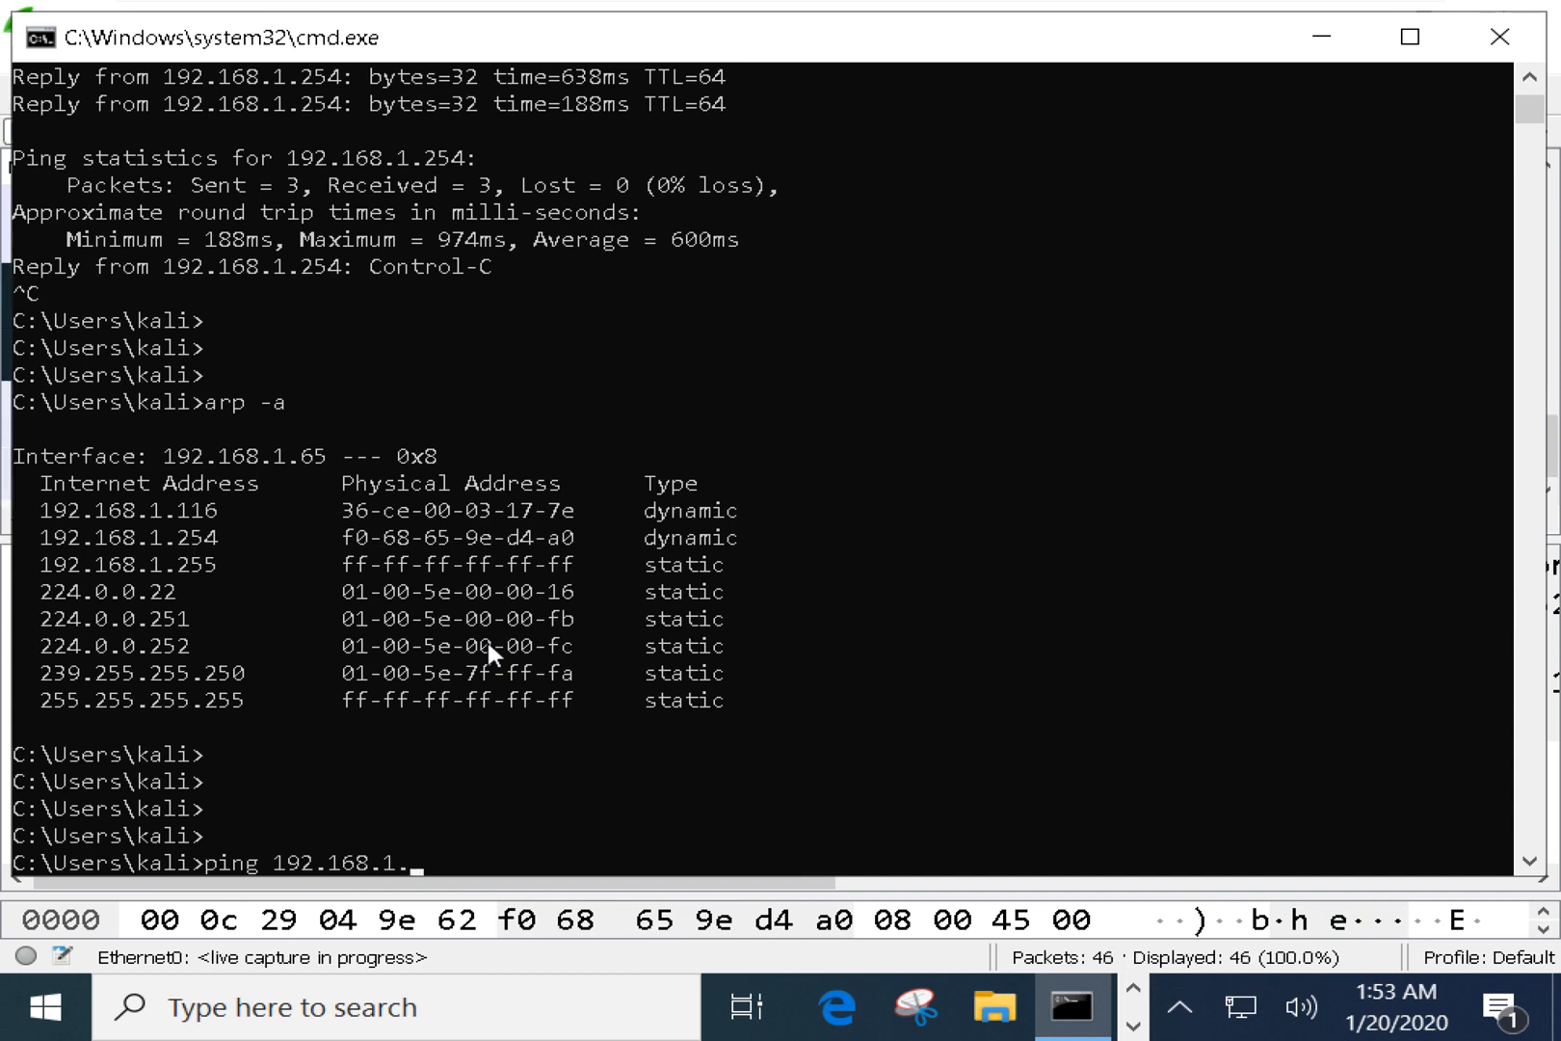
pyautogui.write('4')
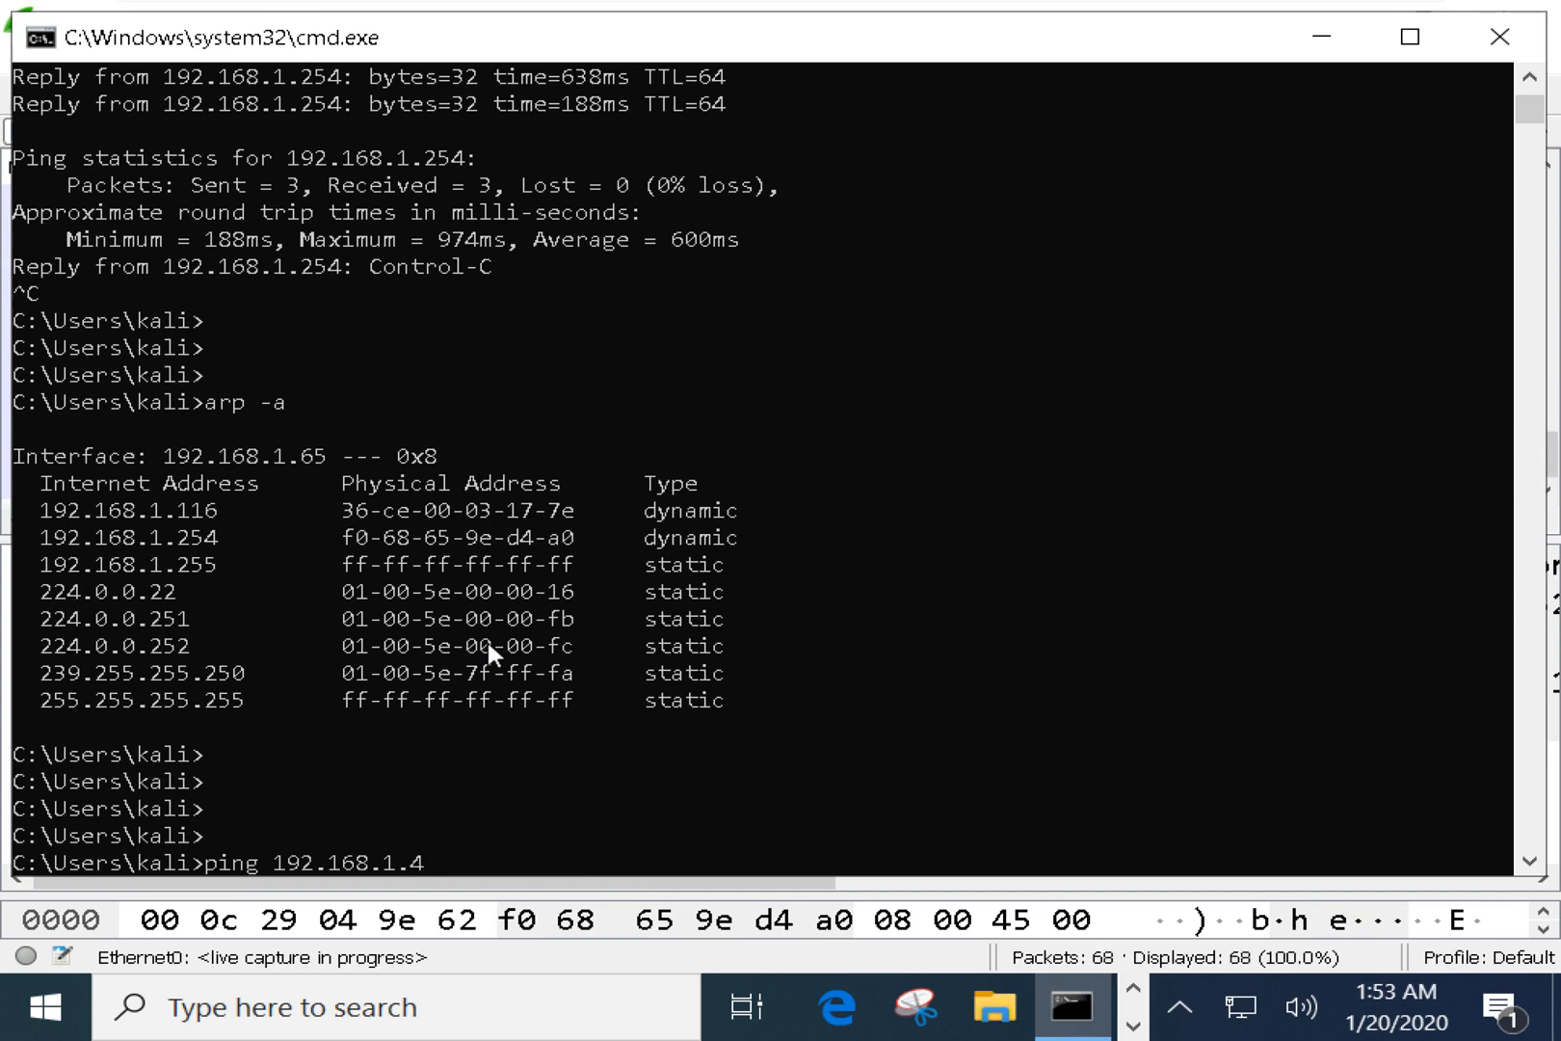
pyautogui.press('BackSpace')
pyautogui.write('143')
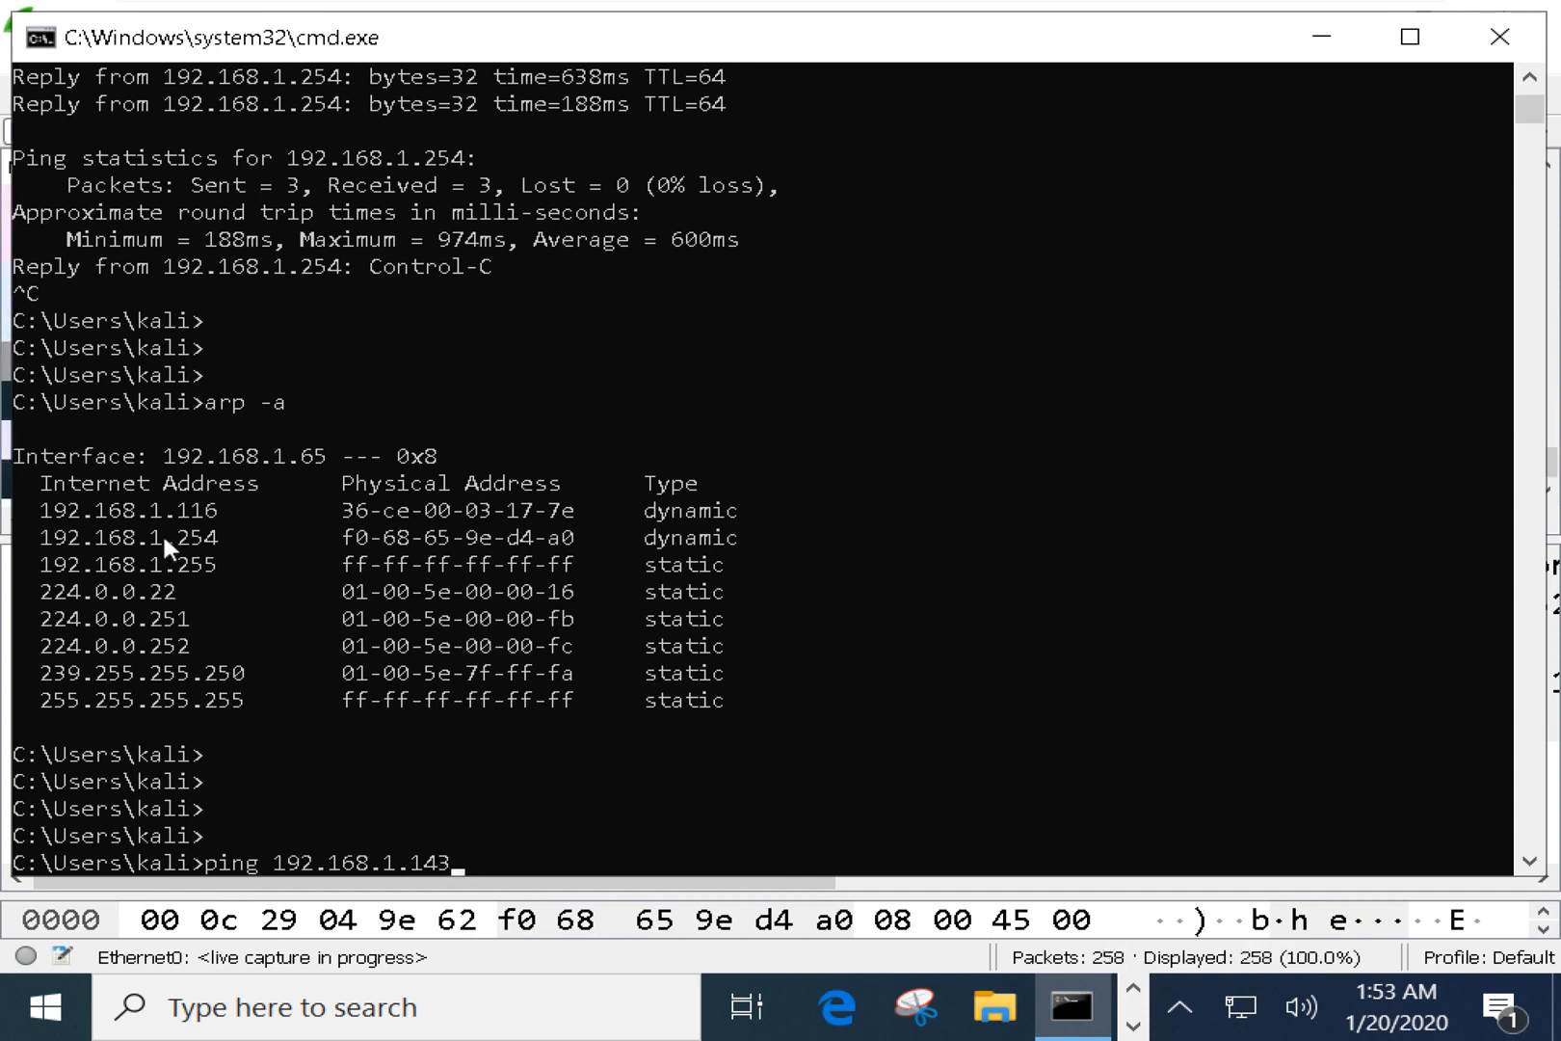
pyautogui.moveTo(164, 513)
pyautogui.mouseDown()
pyautogui.moveTo(207, 540)
pyautogui.moveTo(179, 516)
pyautogui.moveTo(212, 523)
pyautogui.moveTo(178, 544)
pyautogui.mouseUp()
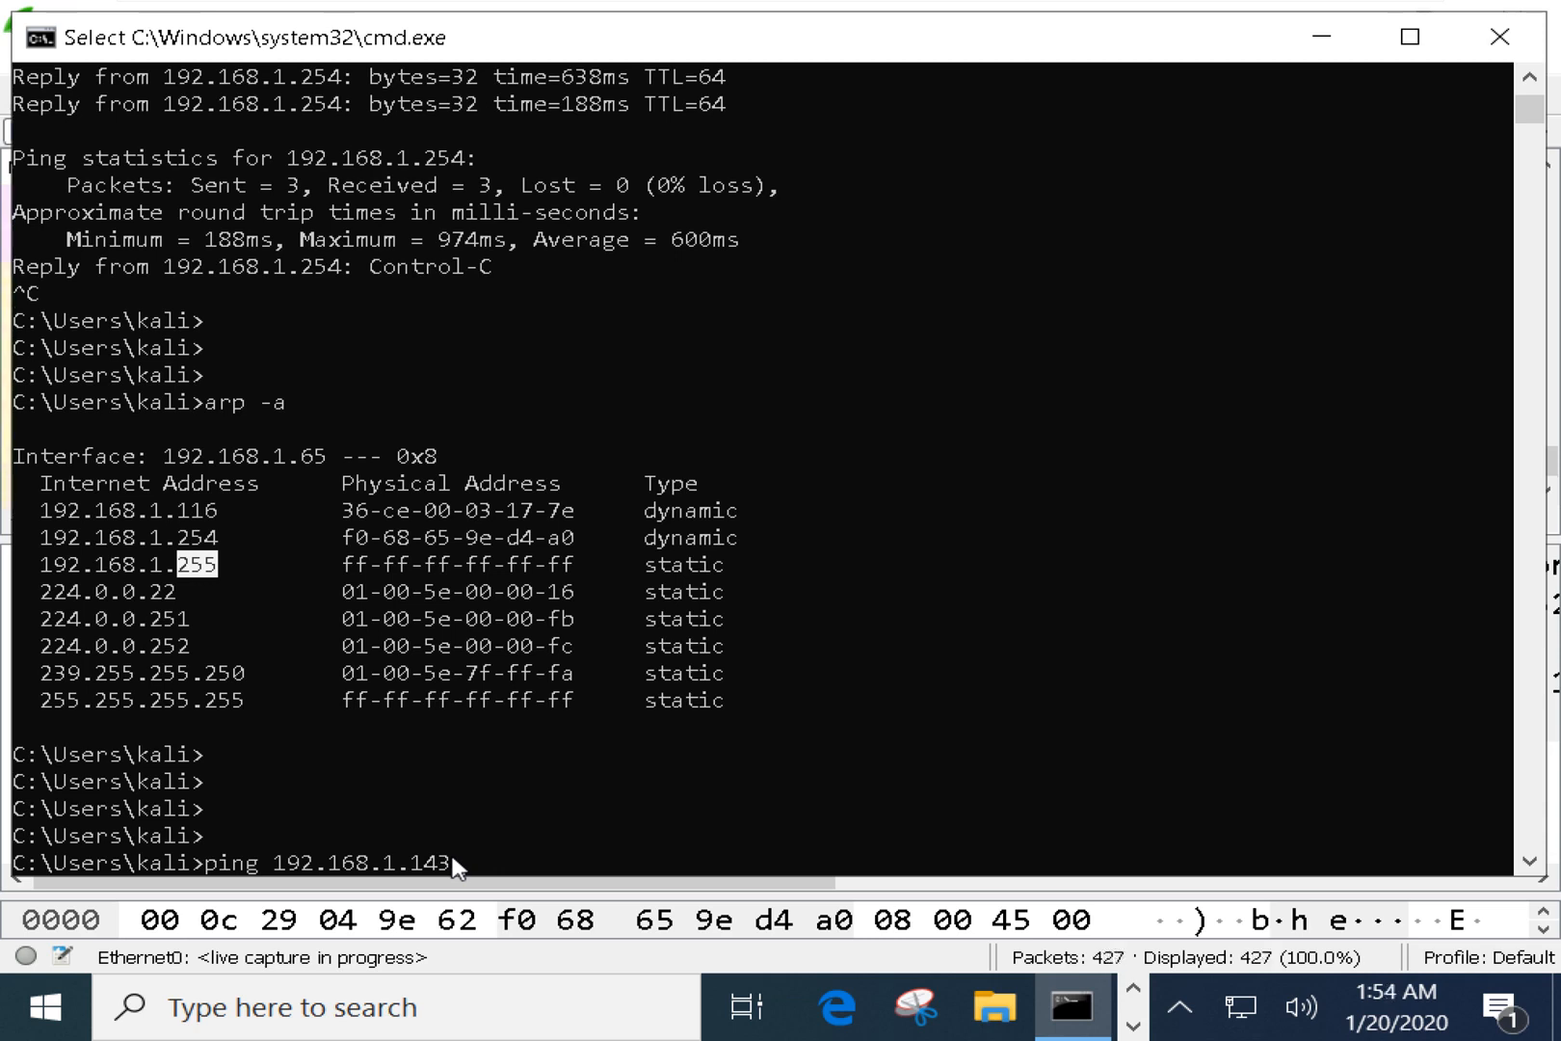
pyautogui.press('Return')
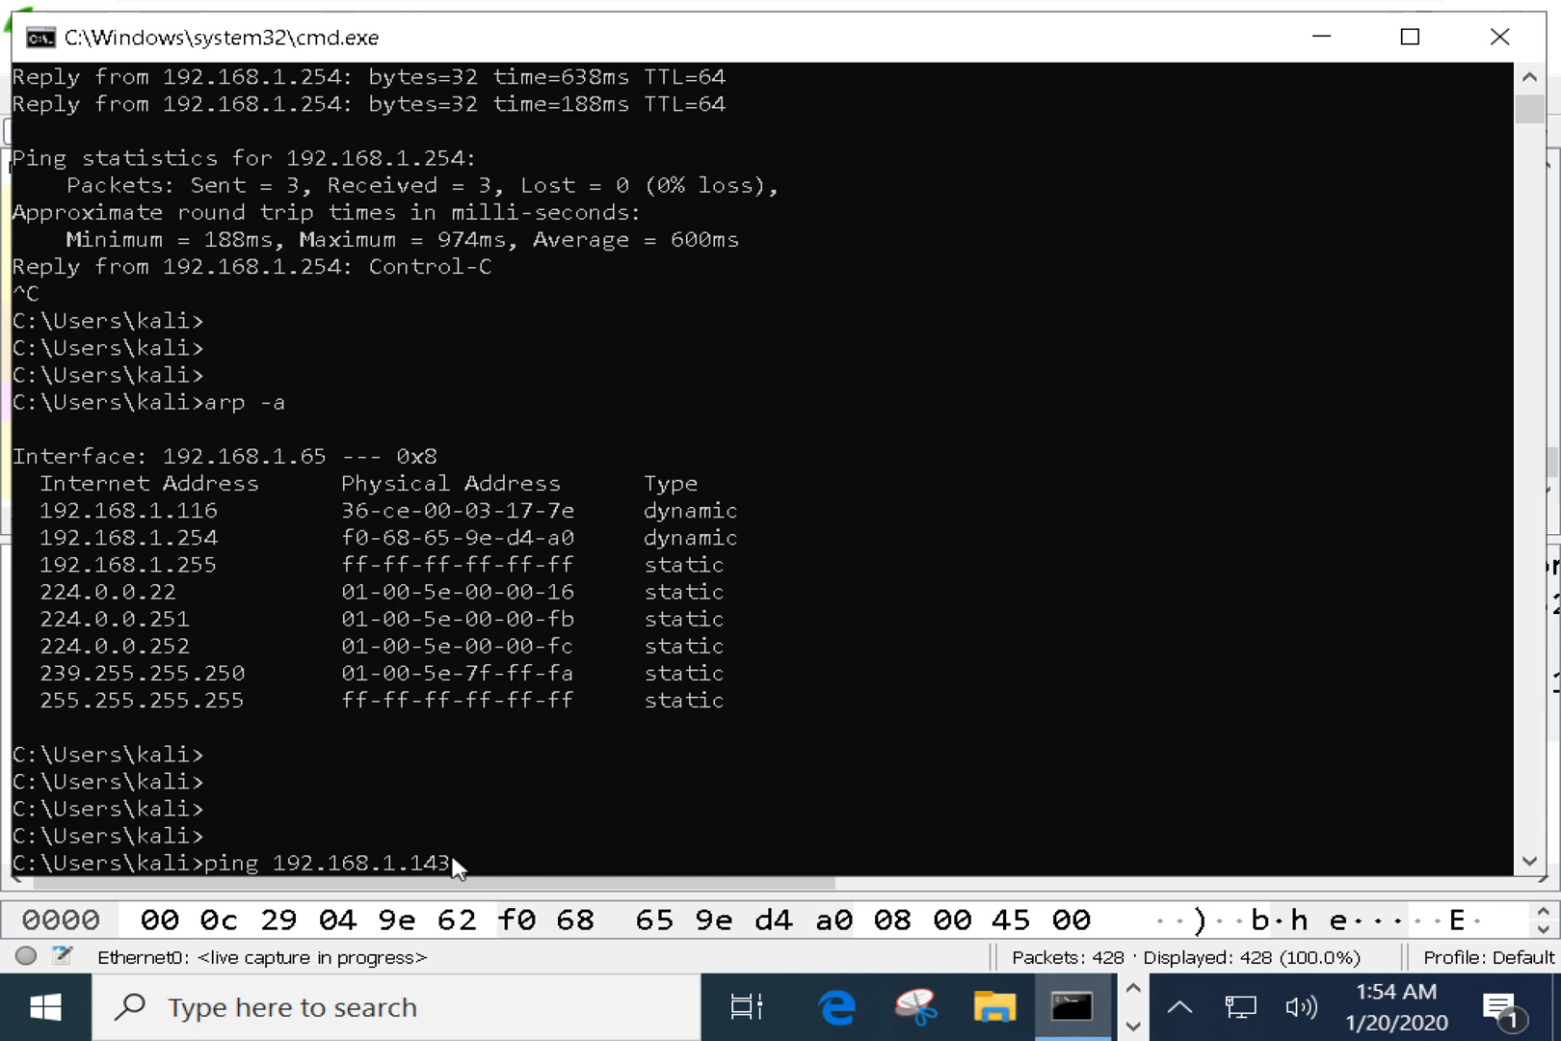
pyautogui.click(580, 777)
pyautogui.press('Return')
pyautogui.press('Return')
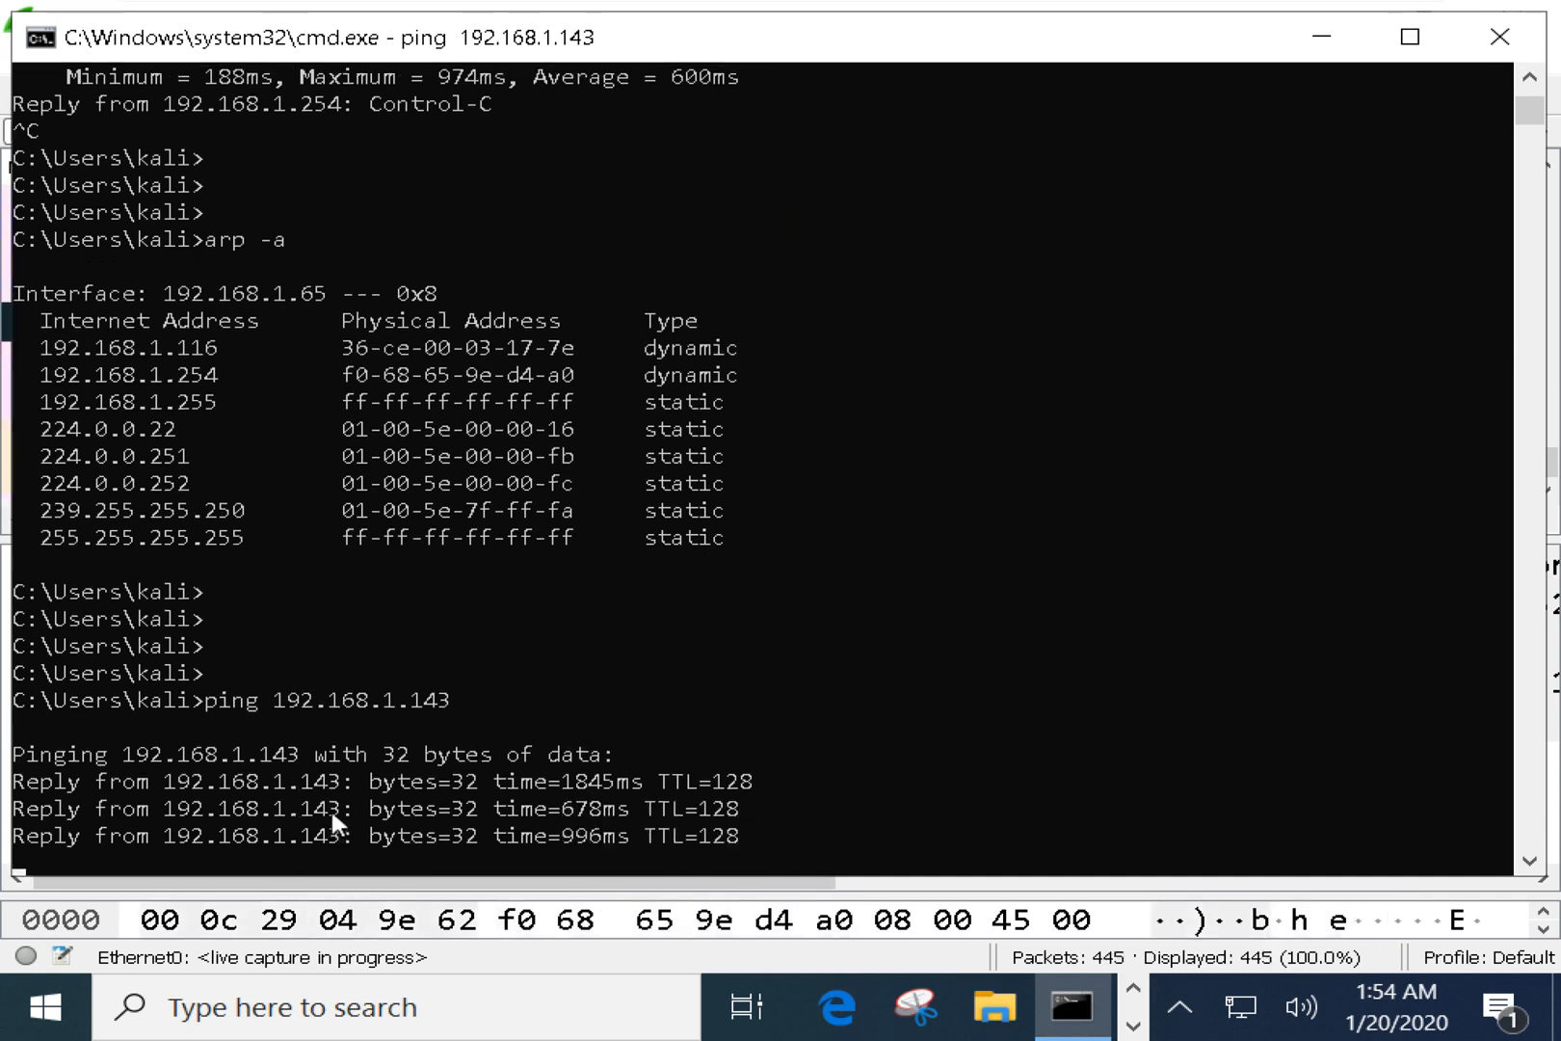
# Stop the live Wireshark capture and enter 'arp' in the display filter bar.
pyautogui.click(1348, 37)
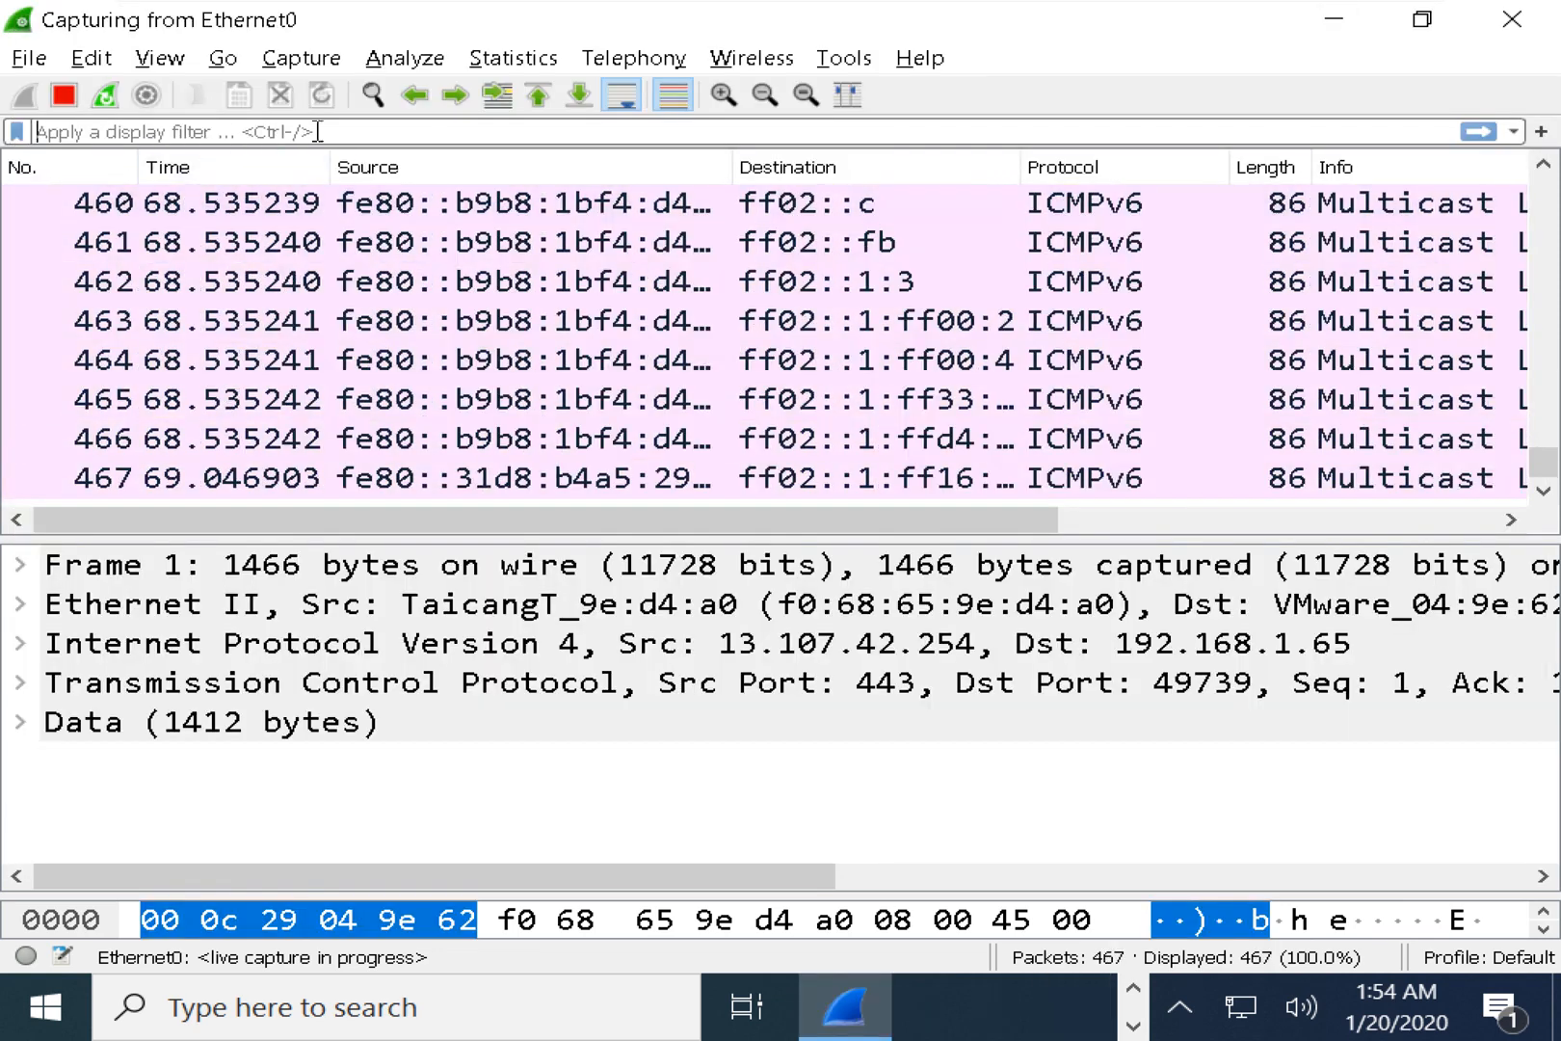
pyautogui.click(63, 102)
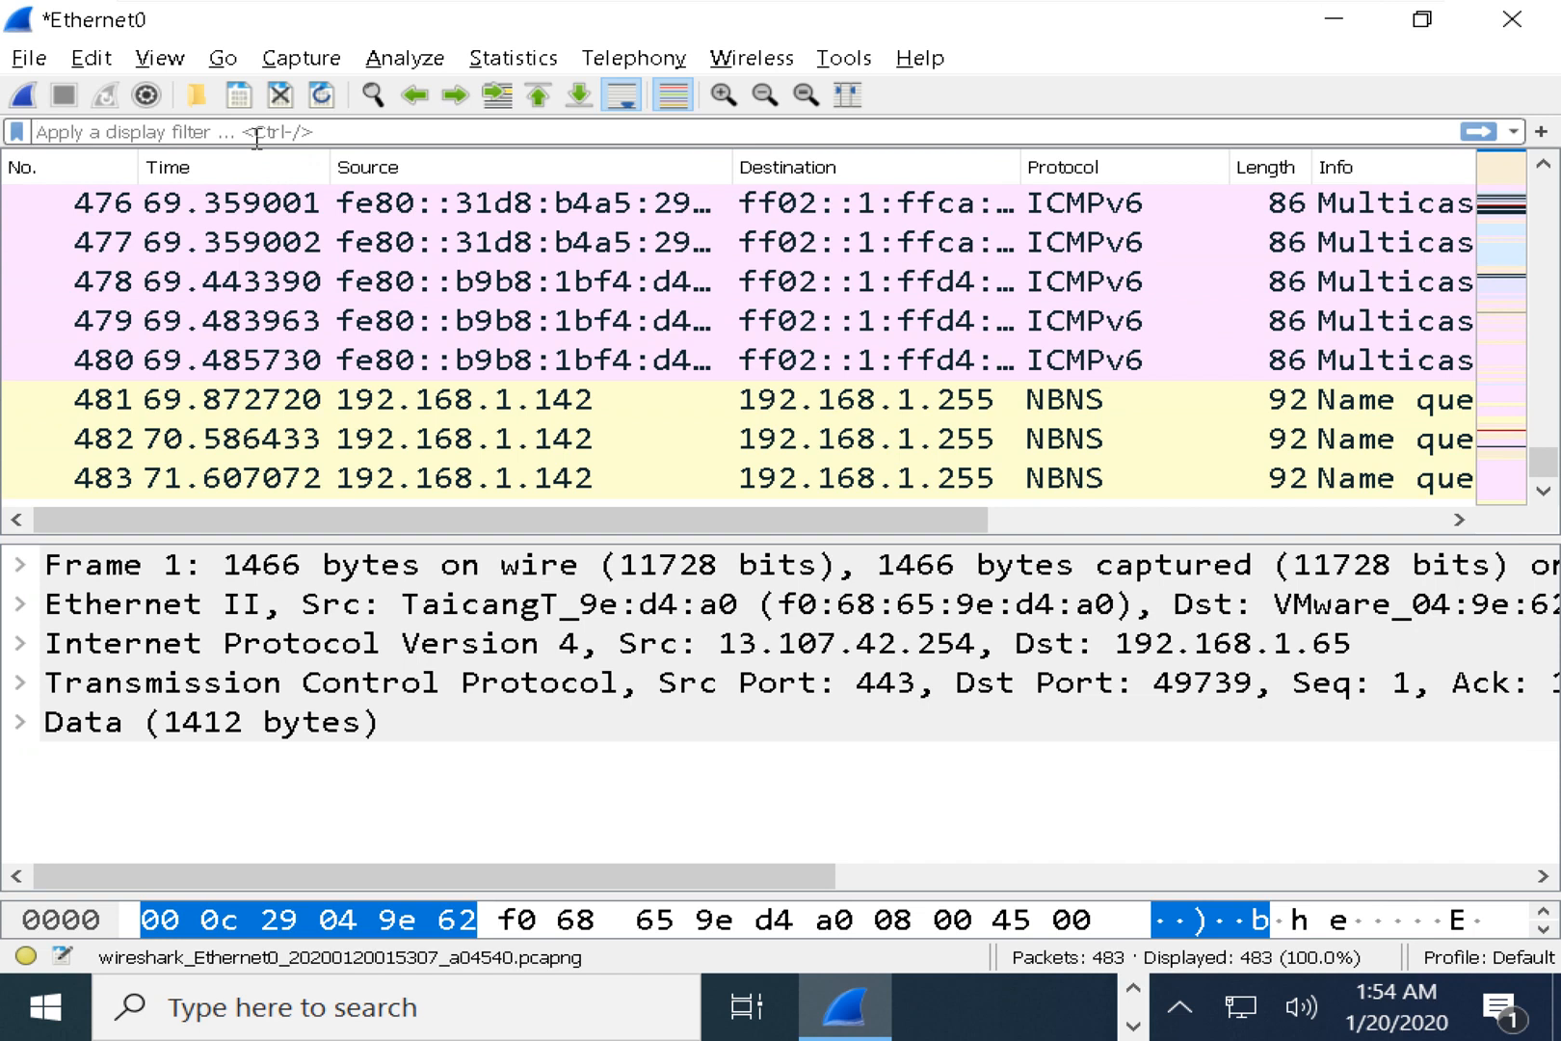
pyautogui.write('arp')
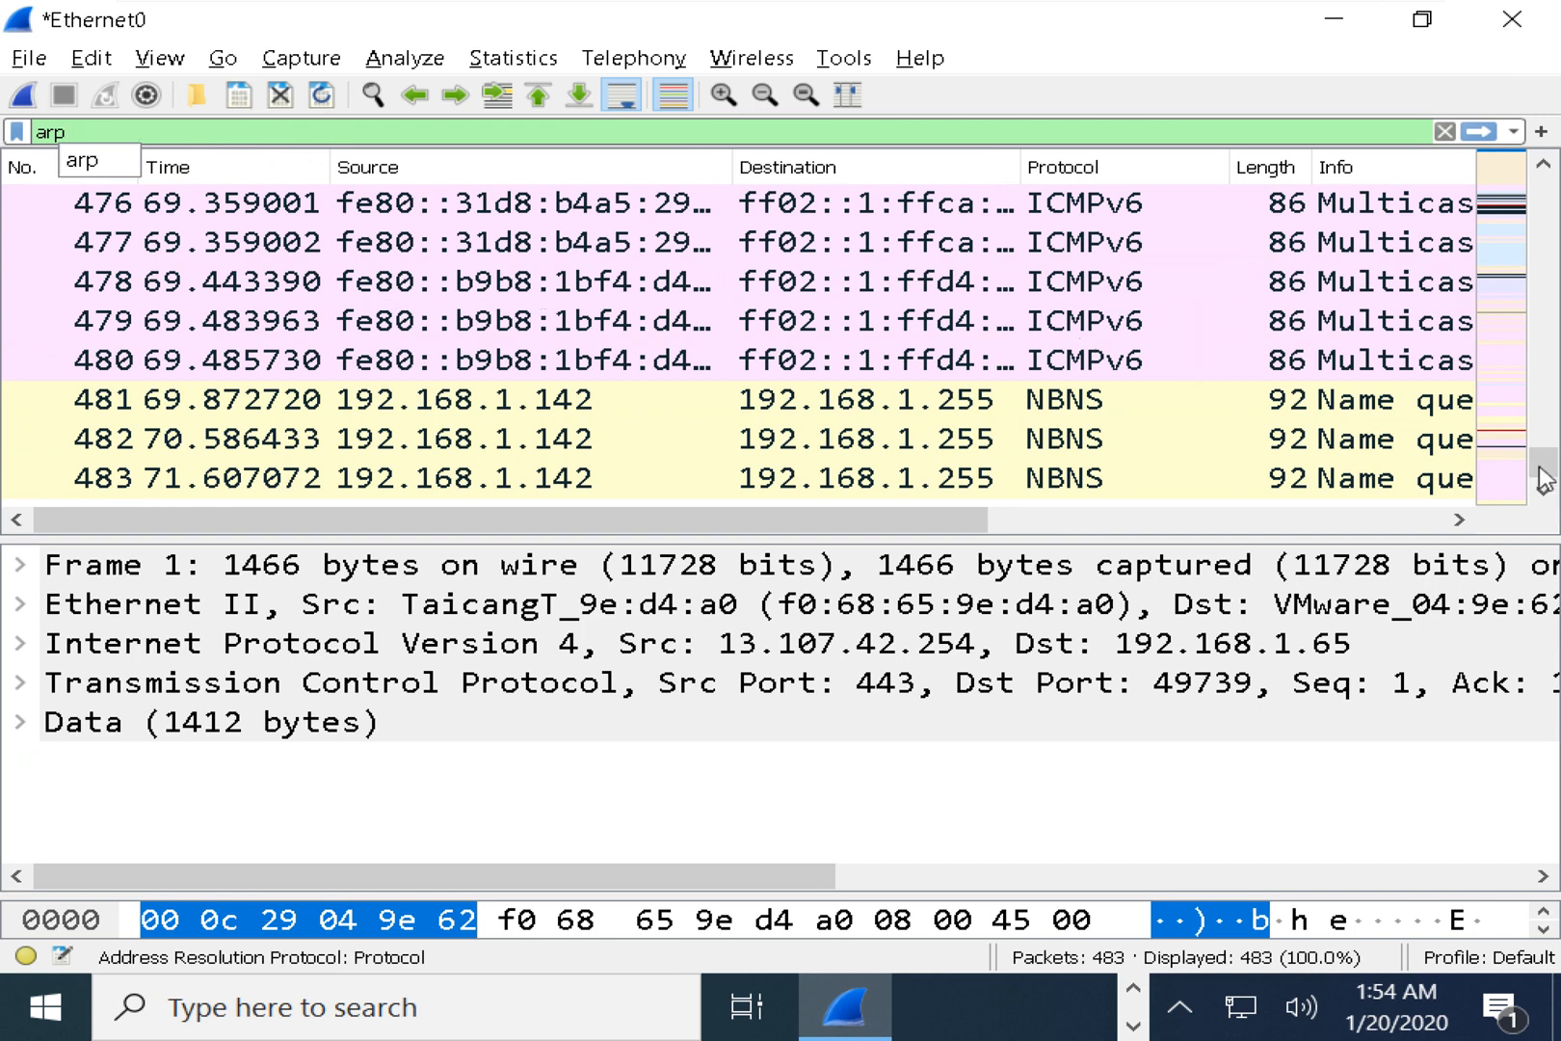
pyautogui.moveTo(1540, 469); pyautogui.dragTo(1544, 443)
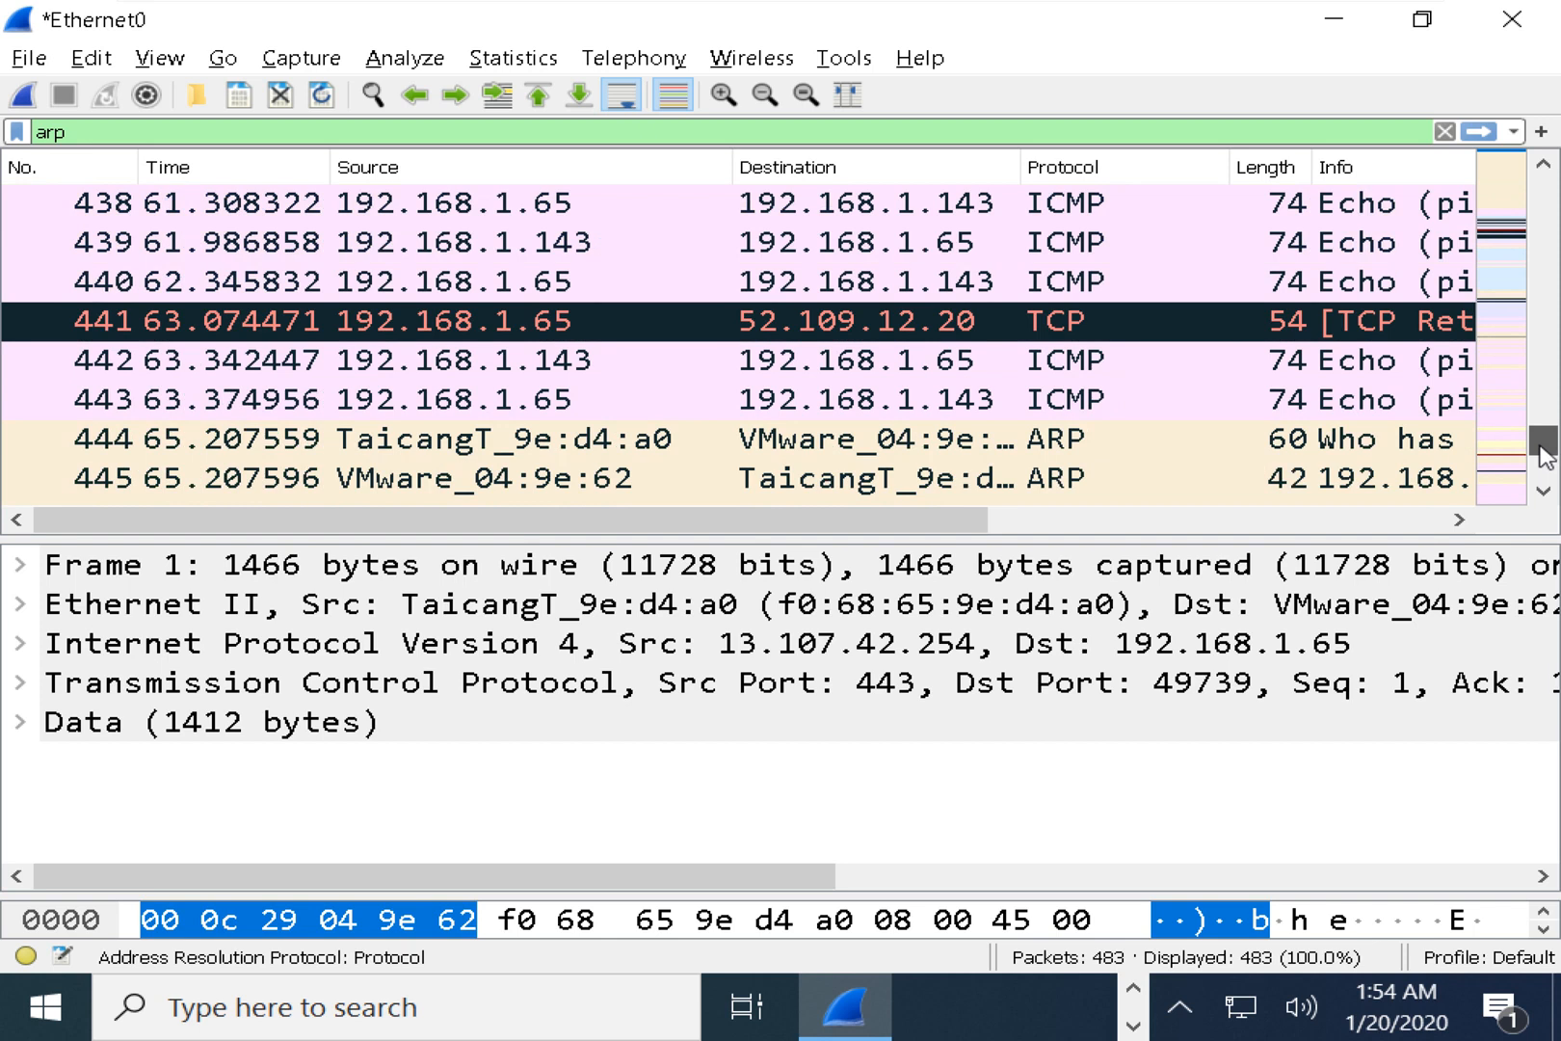
pyautogui.scroll(-1, 983, 437)
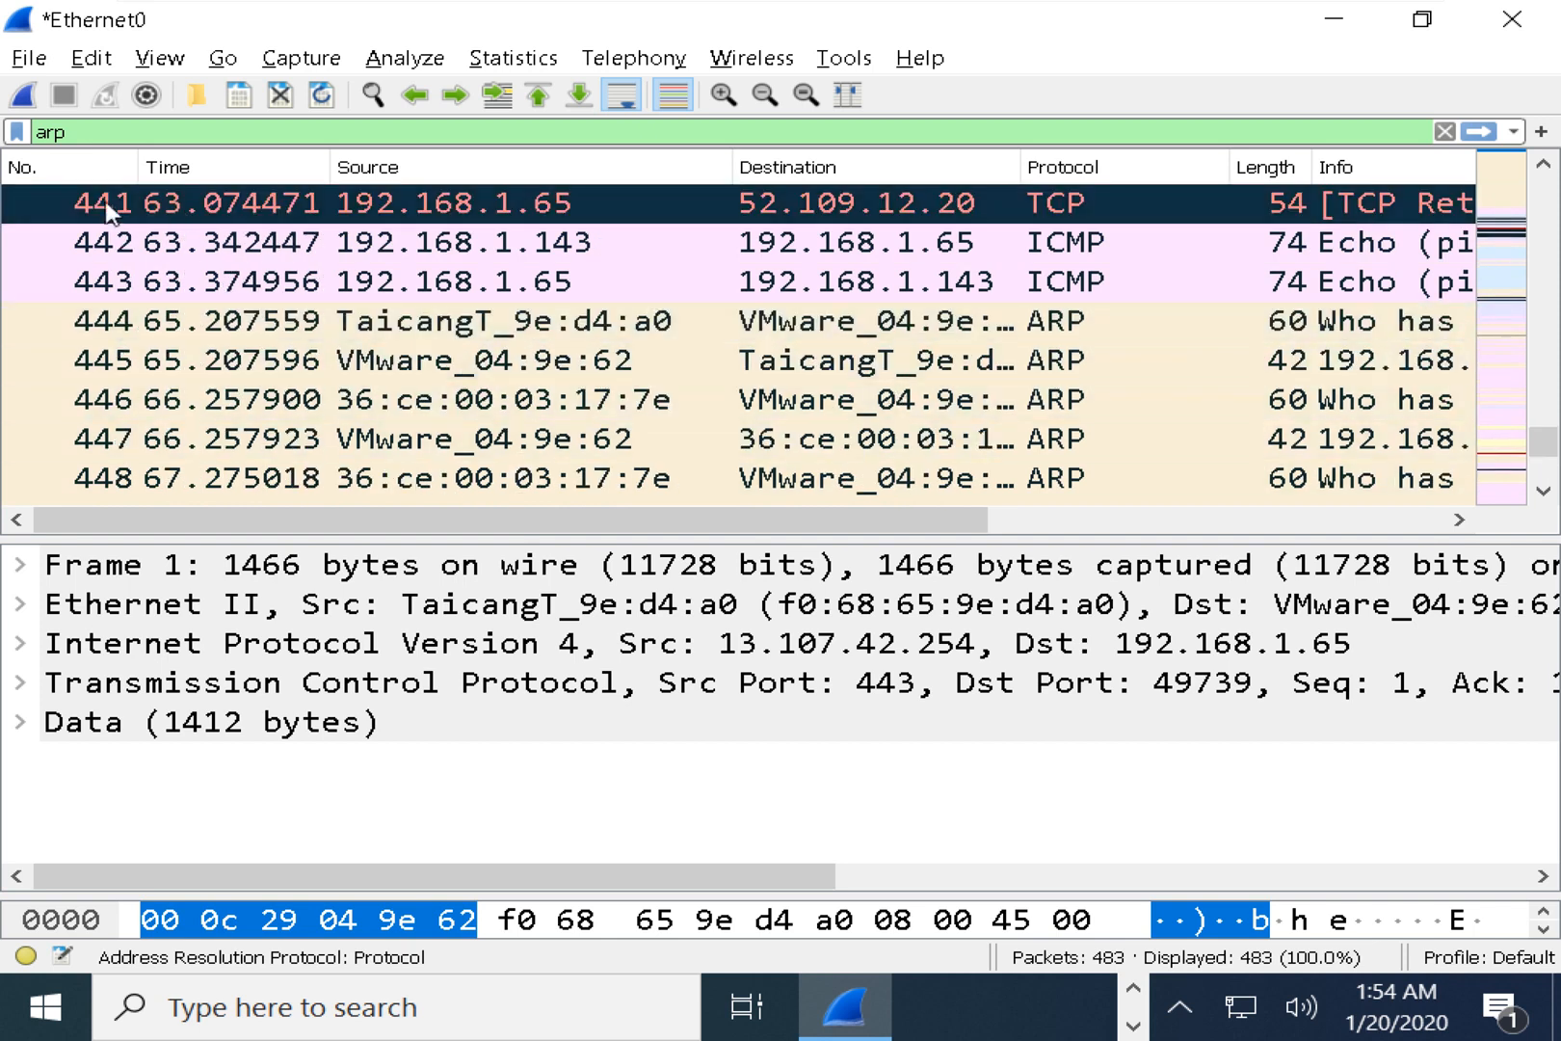
pyautogui.moveTo(85, 140); pyautogui.dragTo(21, 128)
# Apply the arp filter, narrow the Source column and zoom out the packet list twice.
pyautogui.press('Return')
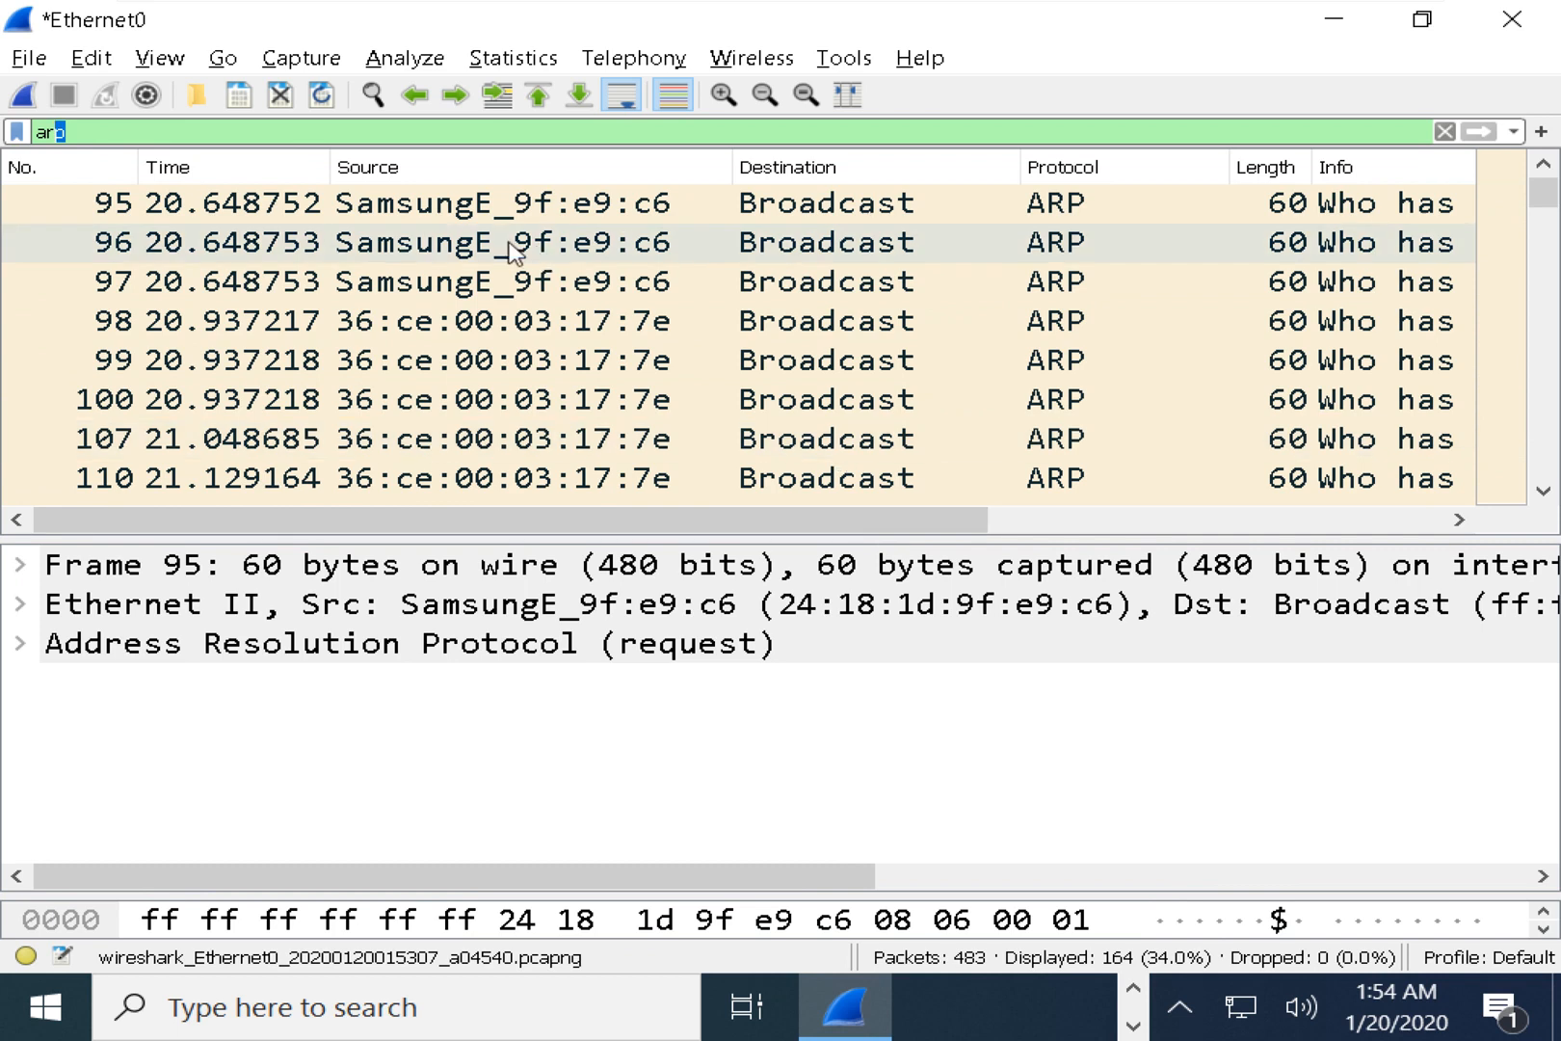
pyautogui.moveTo(723, 166); pyautogui.dragTo(692, 165)
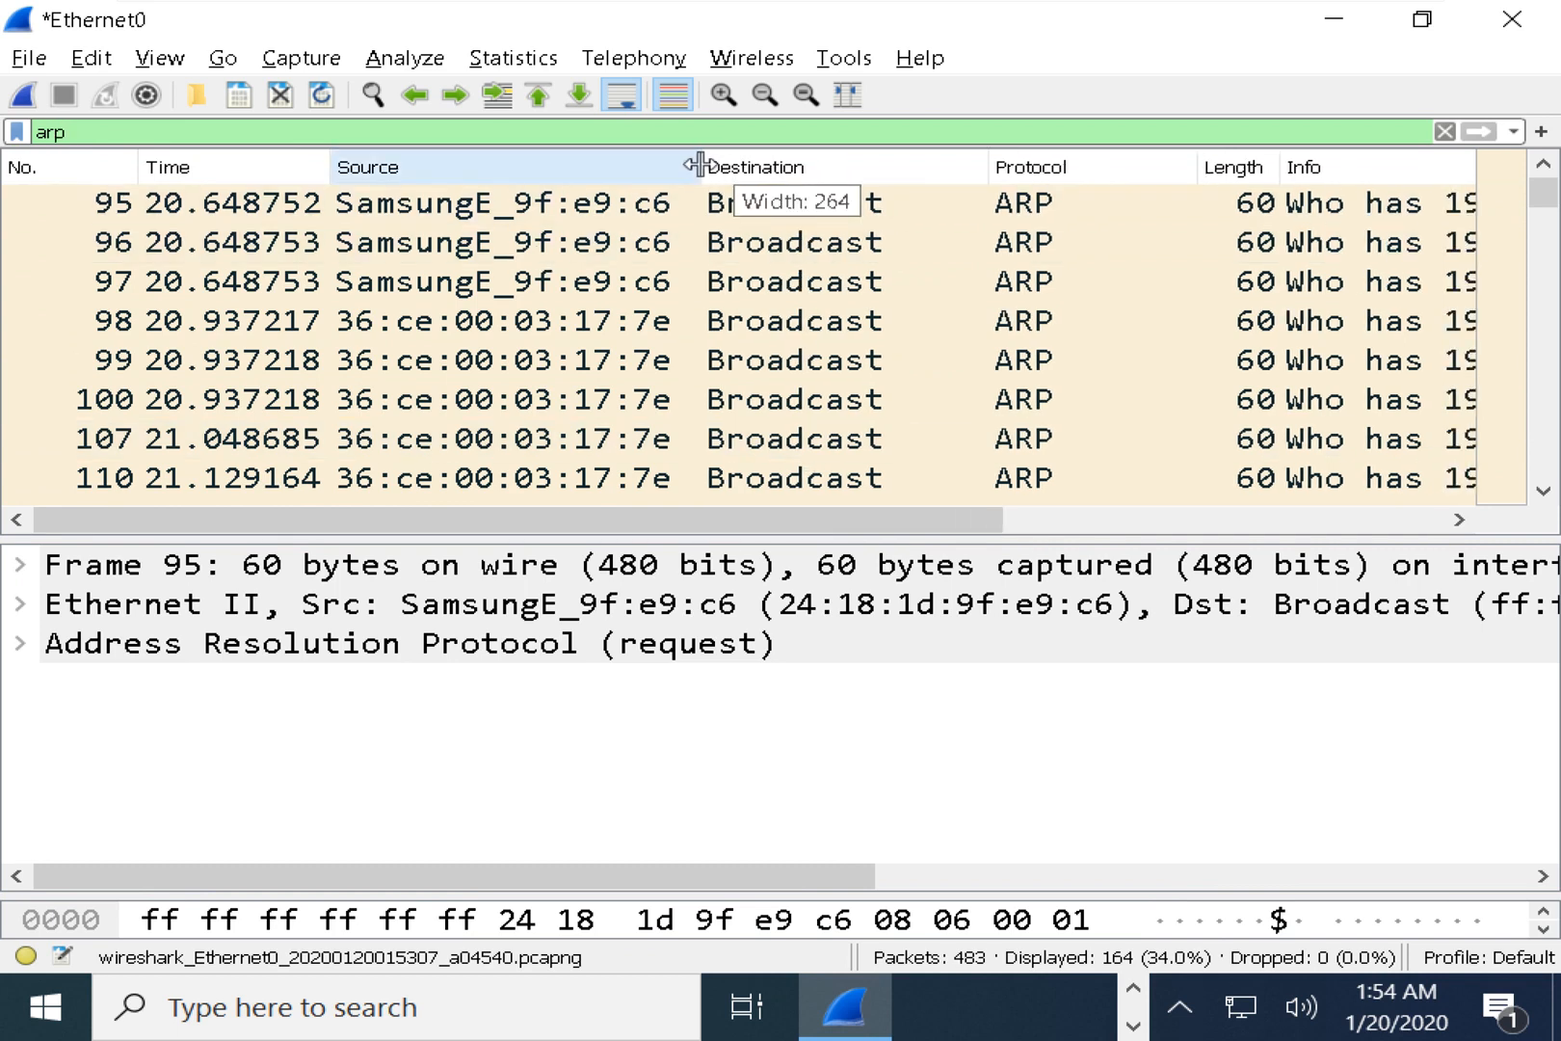
pyautogui.moveTo(973, 525); pyautogui.dragTo(1000, 526)
pyautogui.click(764, 96)
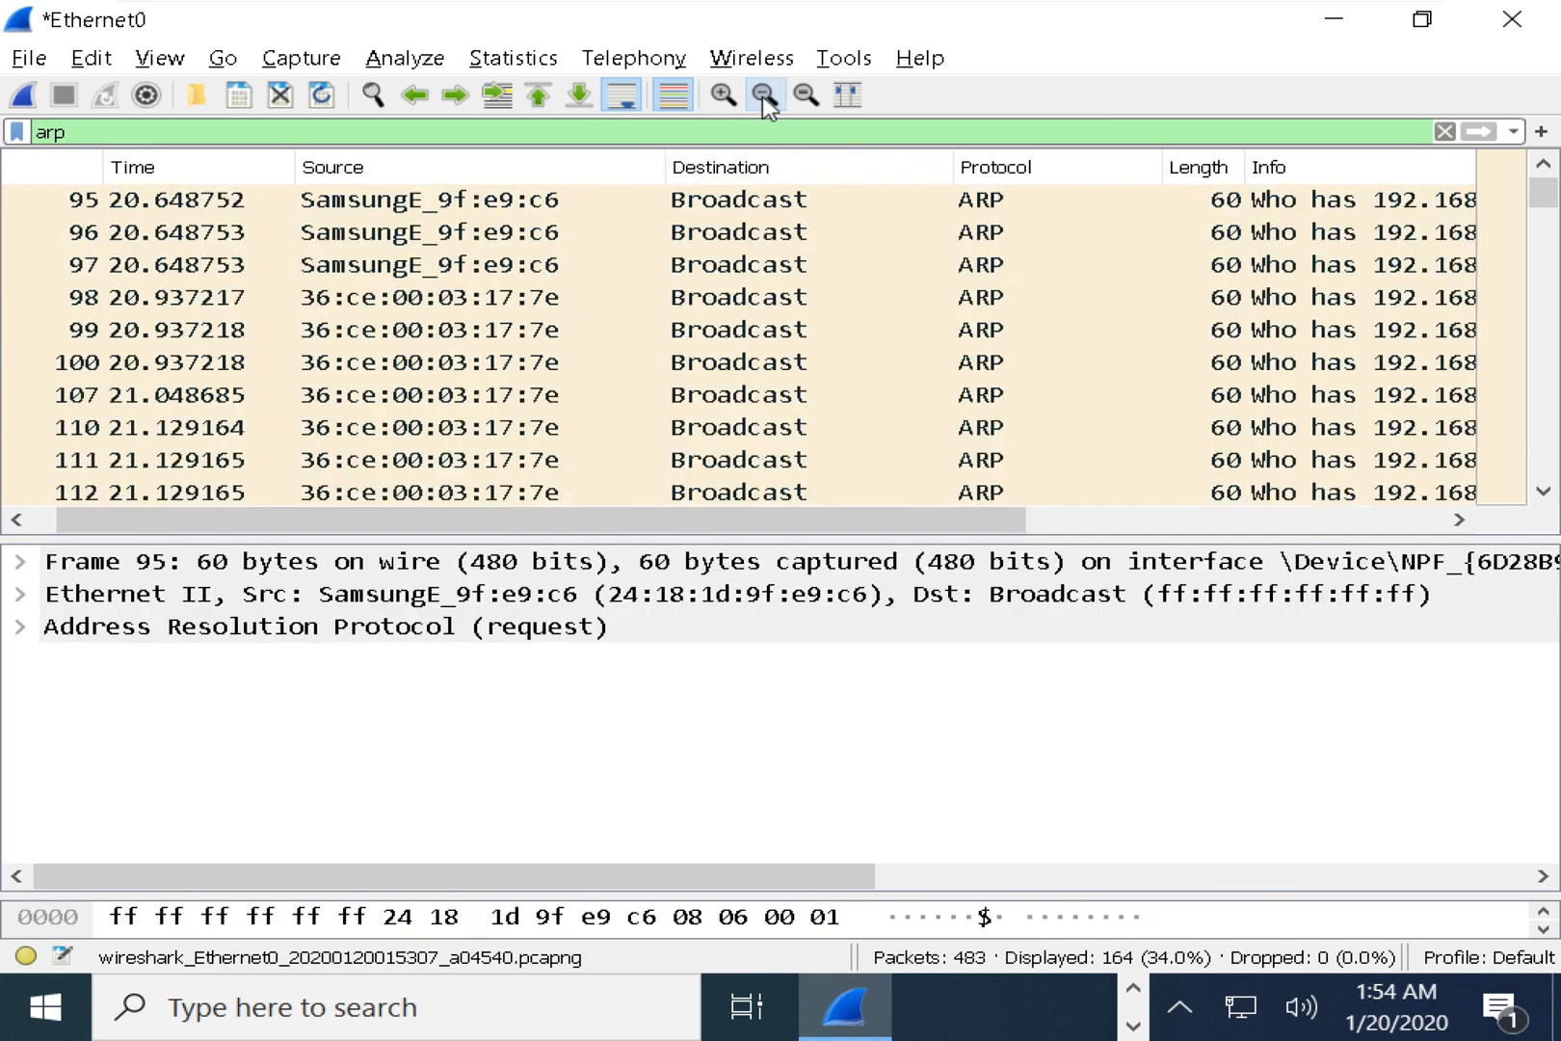
pyautogui.click(765, 96)
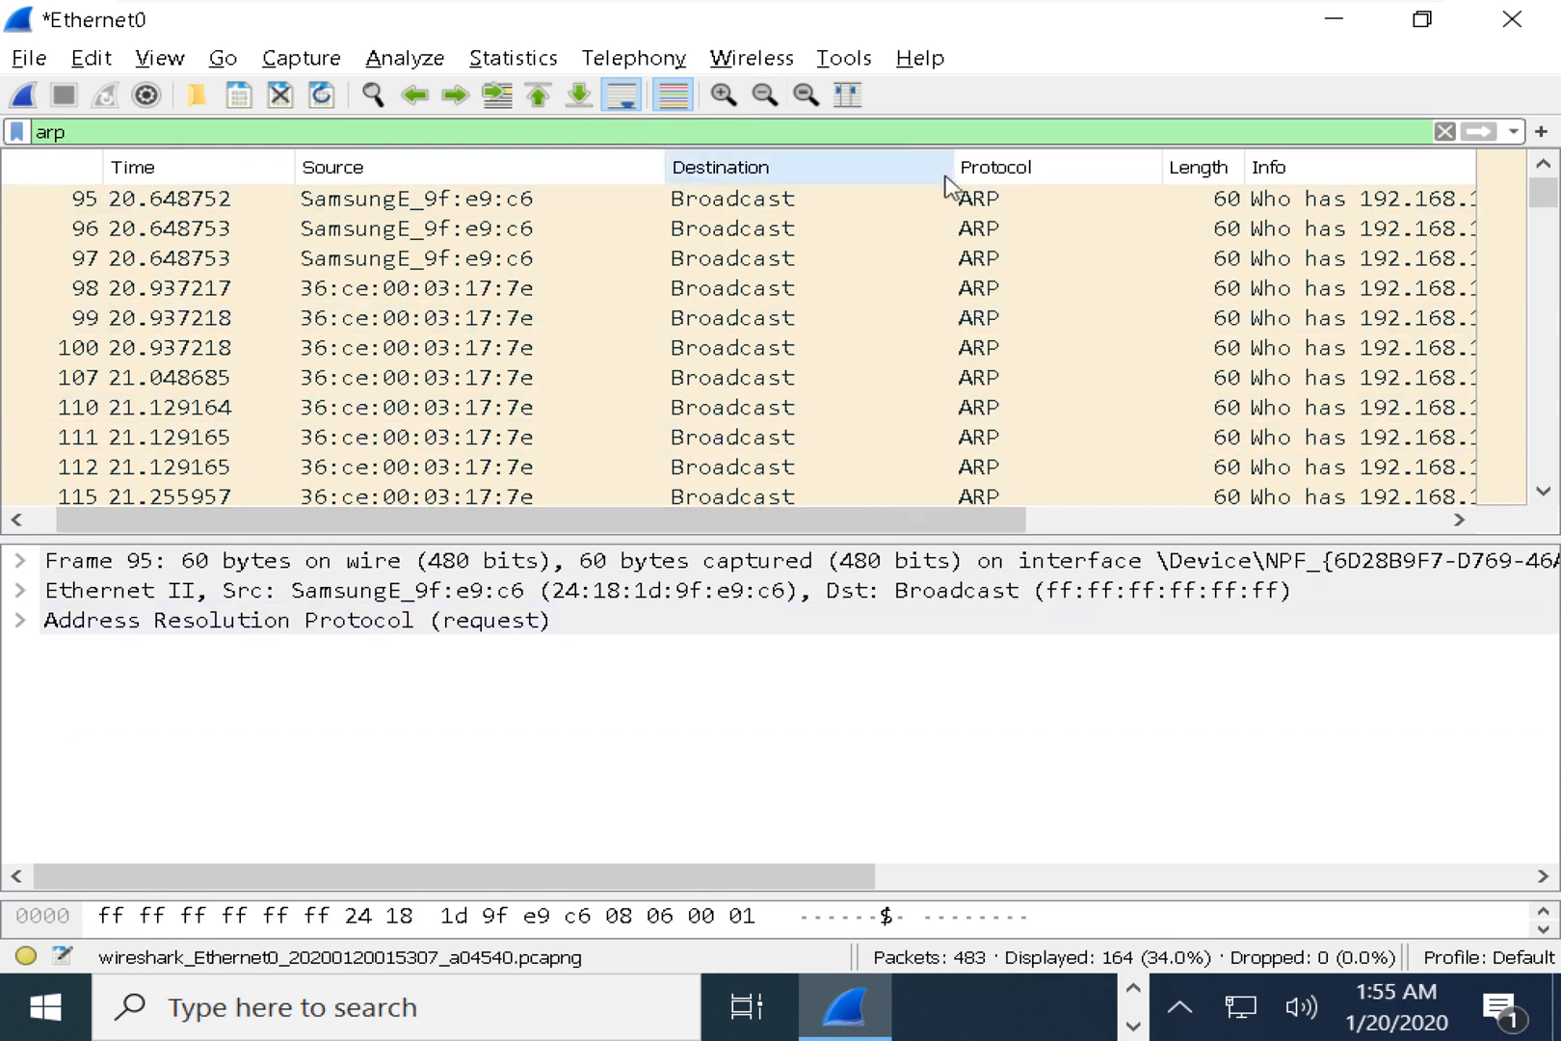
# Narrow the Destination and Source columns to show more Info, then bring Command Prompt forward.
pyautogui.moveTo(956, 165); pyautogui.dragTo(837, 162)
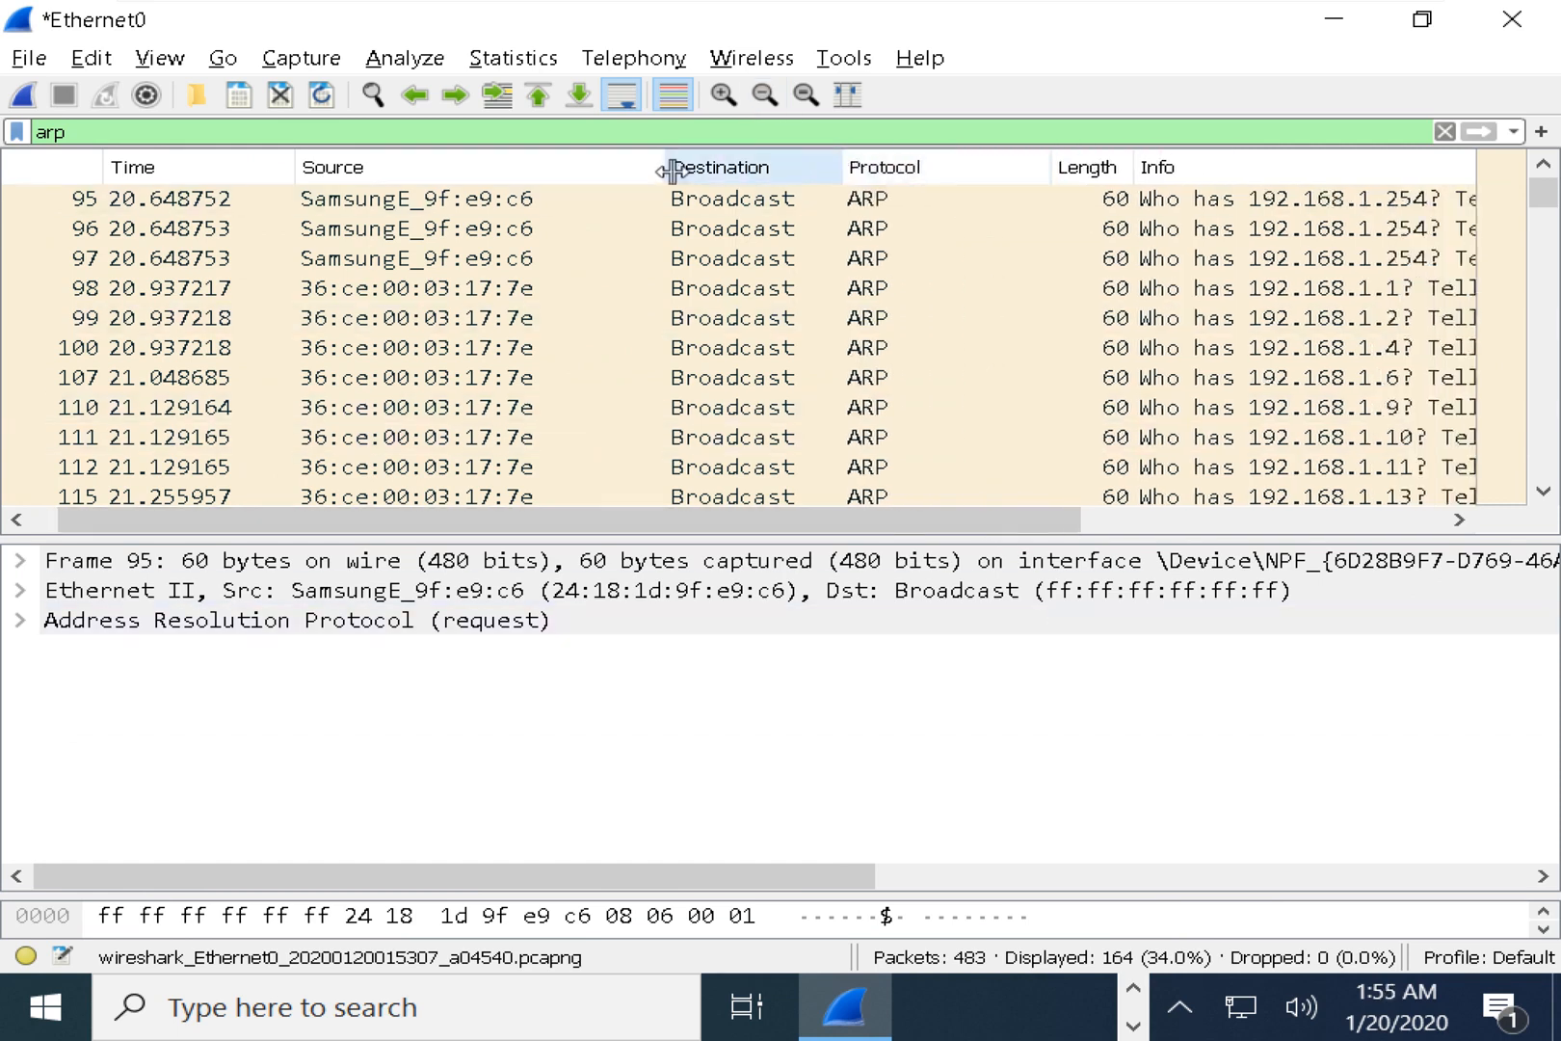
pyautogui.moveTo(663, 169); pyautogui.dragTo(593, 166)
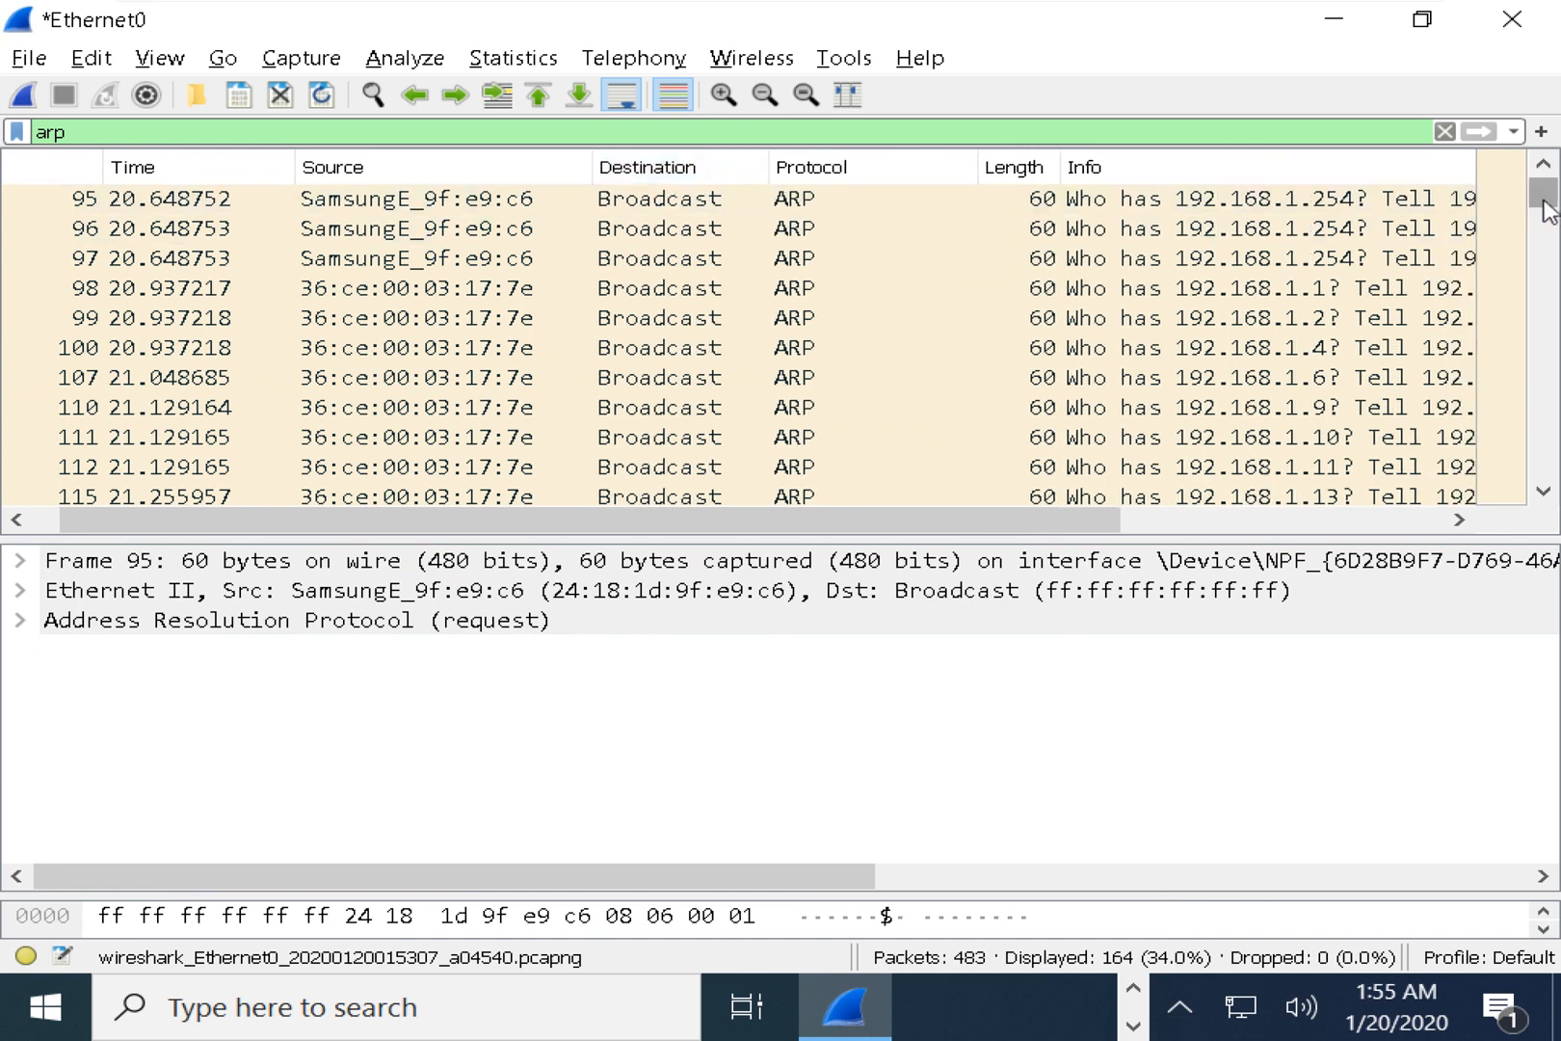
pyautogui.moveTo(1544, 201); pyautogui.dragTo(1542, 461)
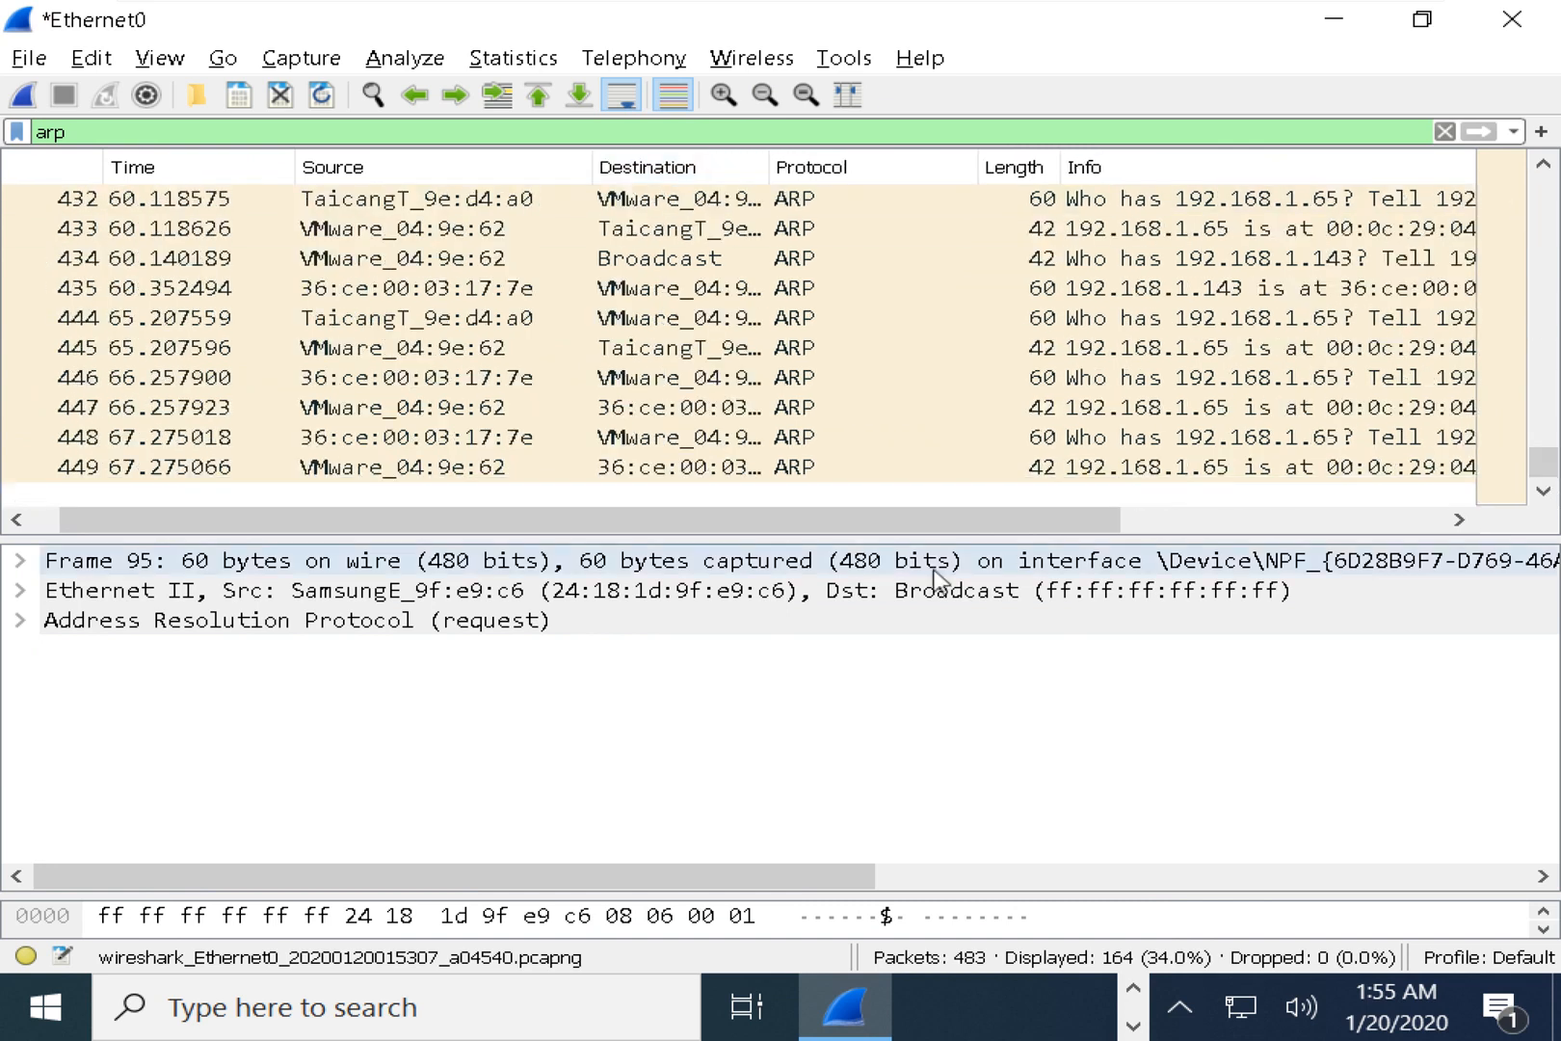
pyautogui.moveTo(861, 533); pyautogui.dragTo(1017, 530)
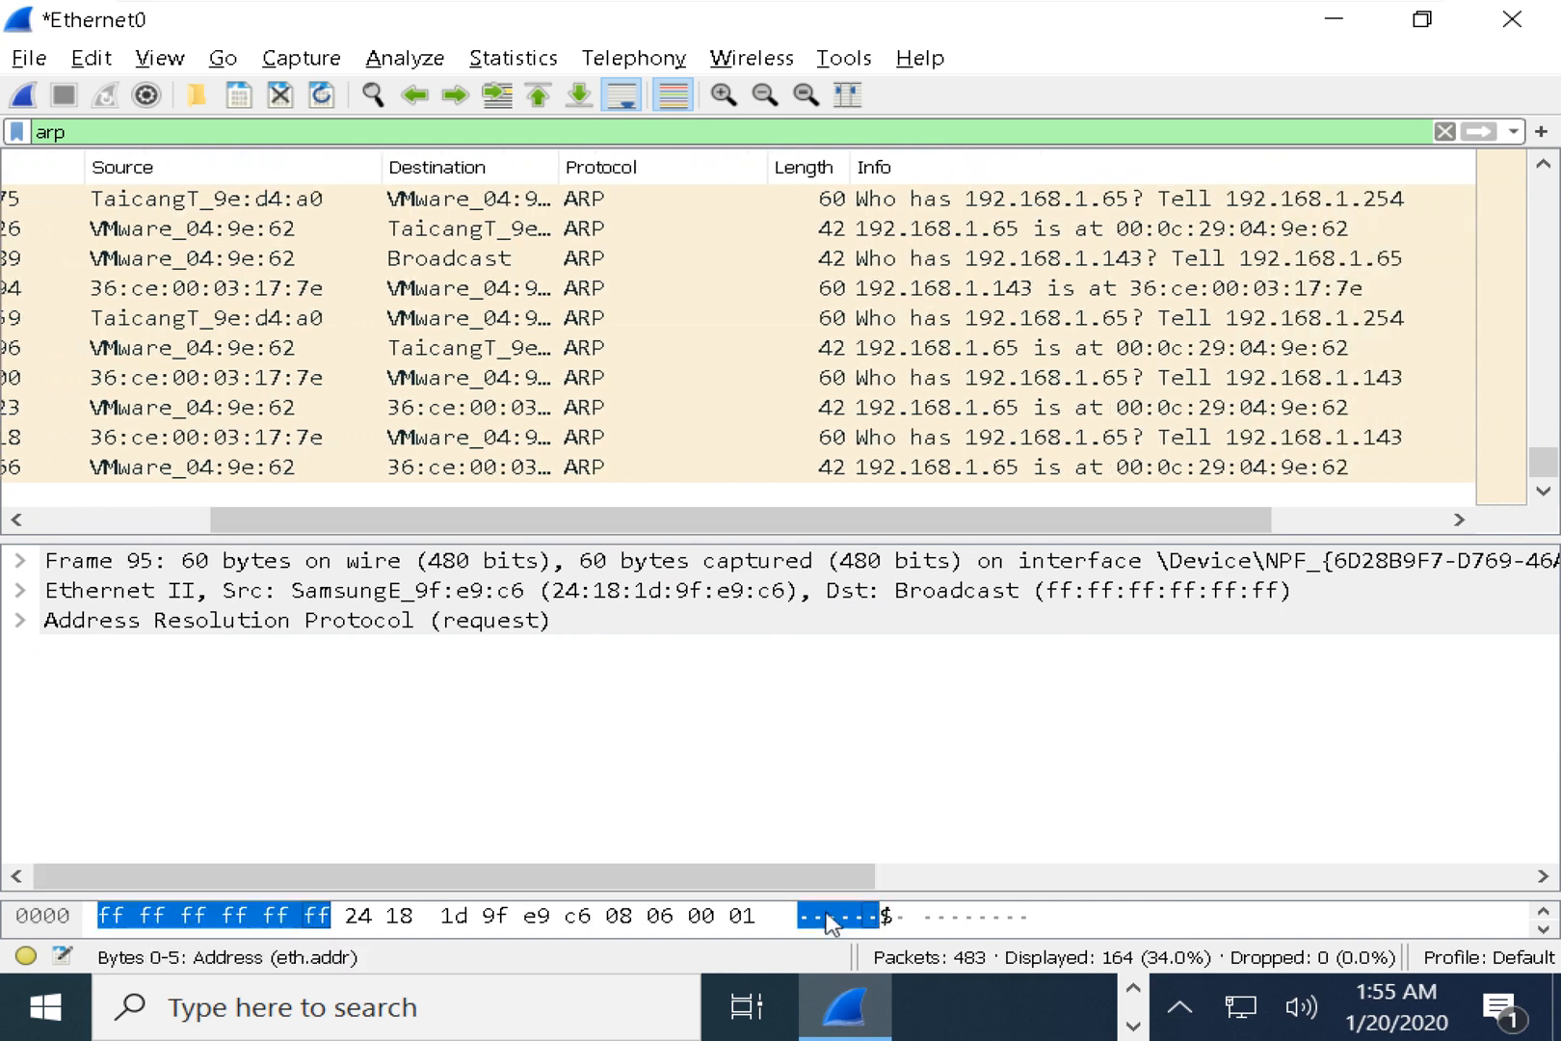
pyautogui.hotkey('alt', 'Tab')
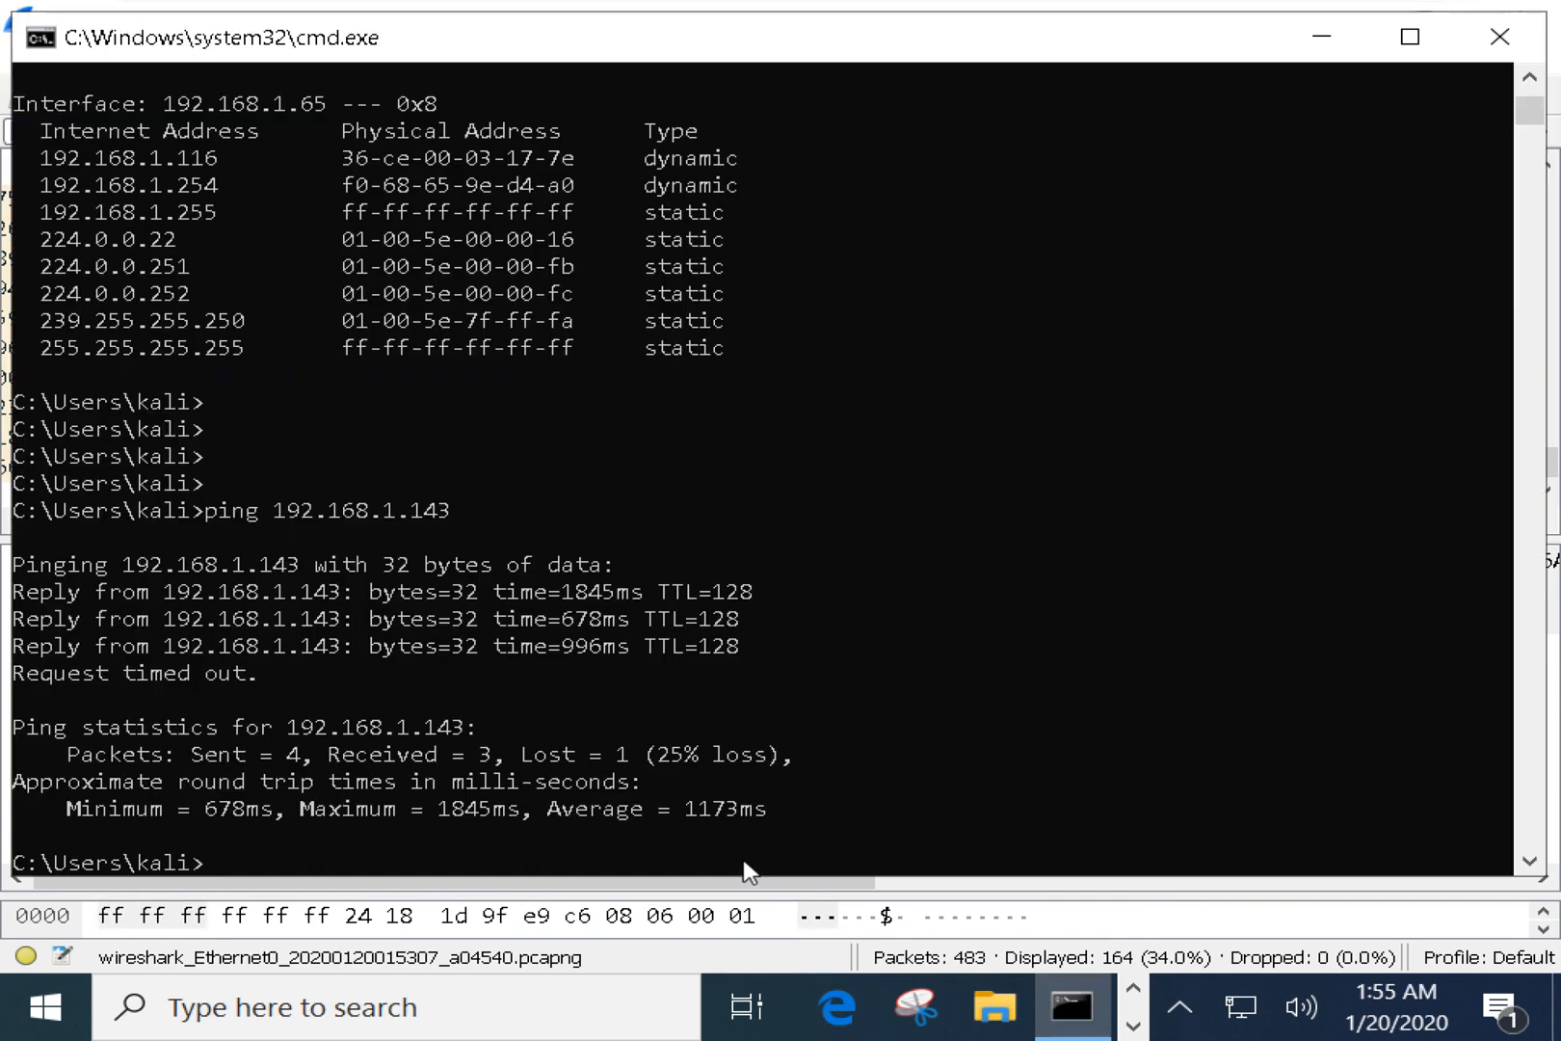
pyautogui.scroll(20, 536, 472)
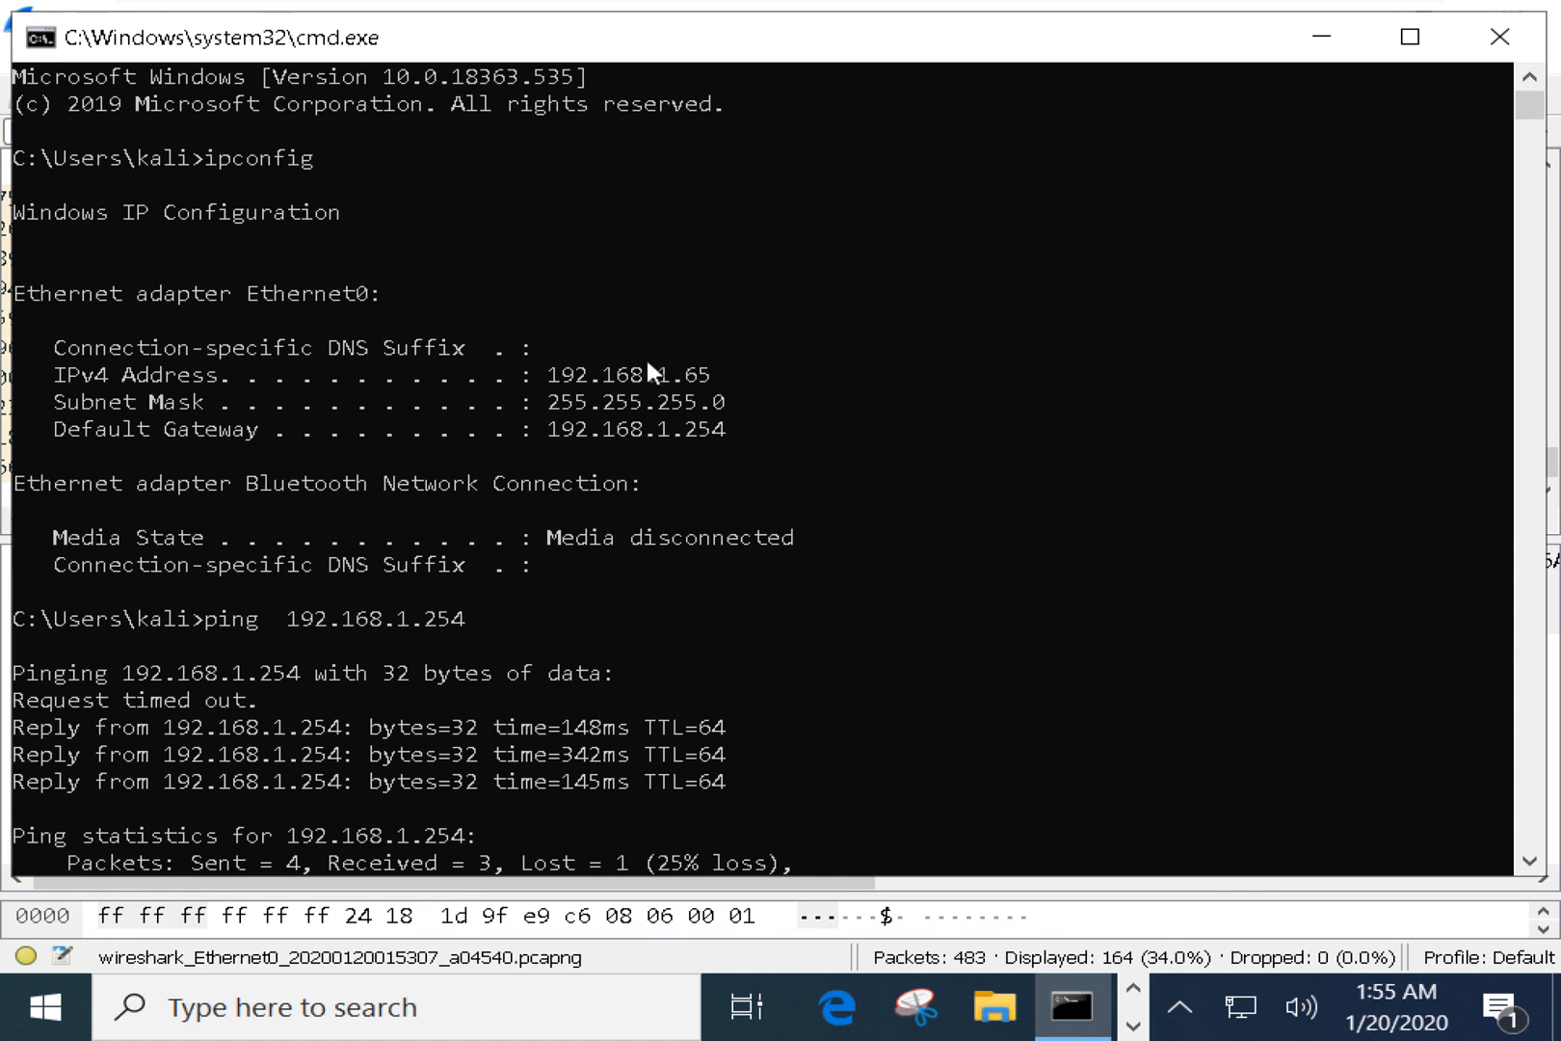
# Highlight the VM's own address and the pinged host address, then minimize Command Prompt.
pyautogui.moveTo(648, 364); pyautogui.dragTo(753, 374)
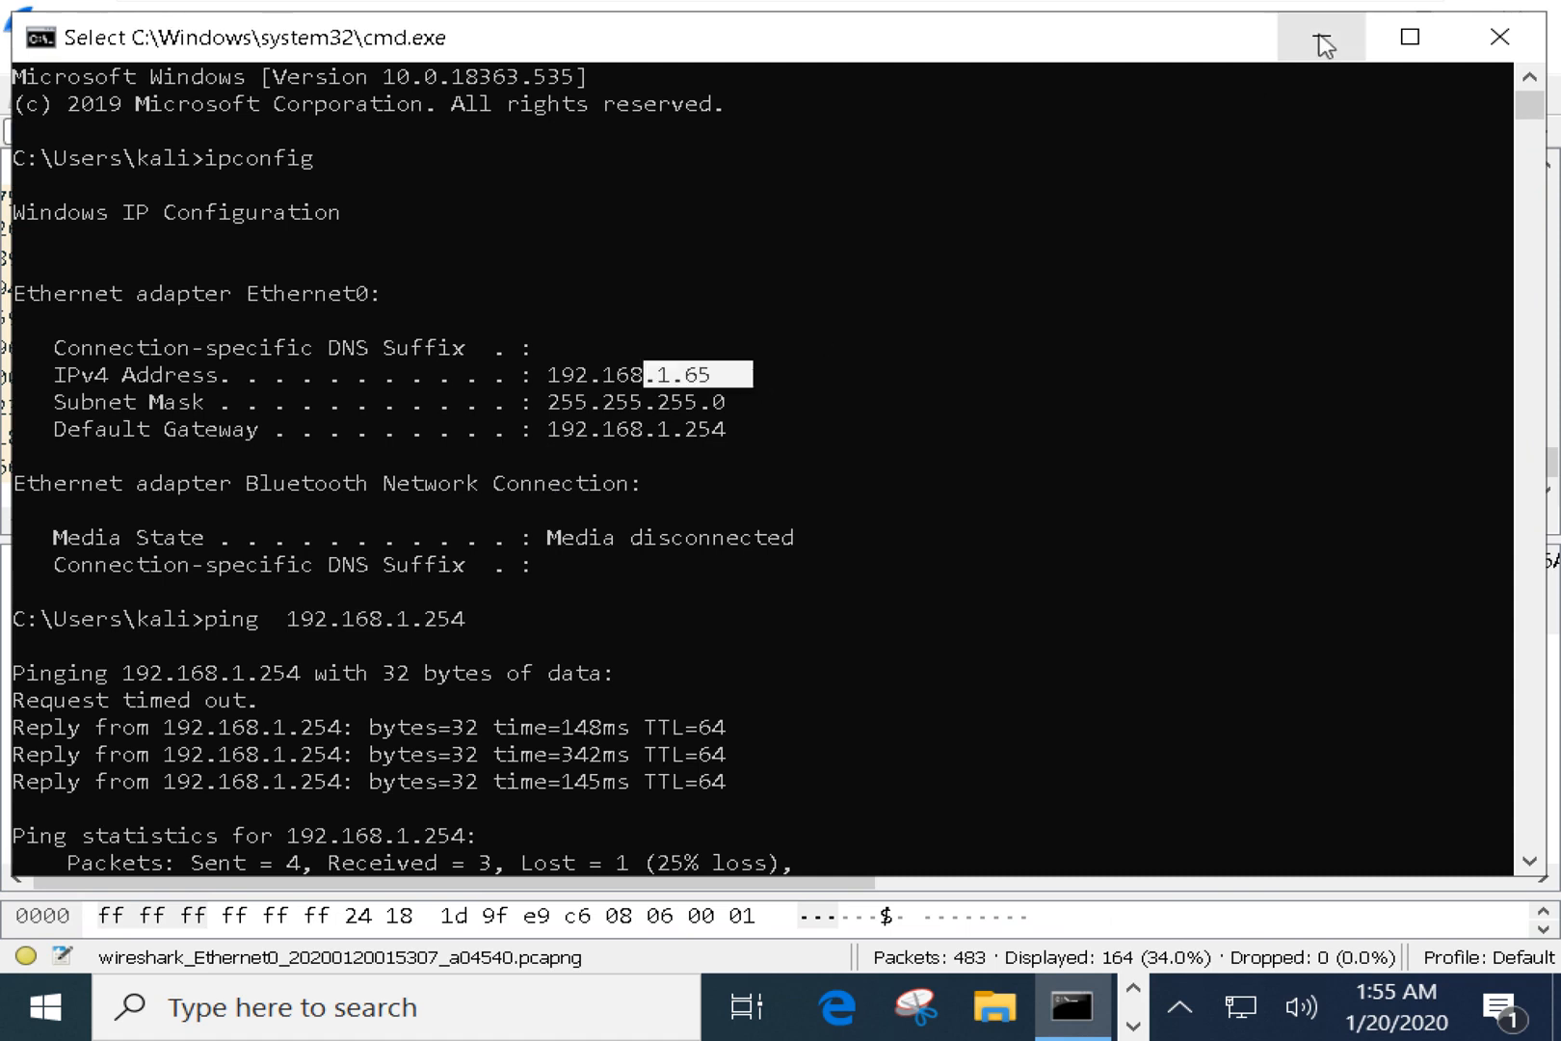
pyautogui.scroll(-15, 651, 510)
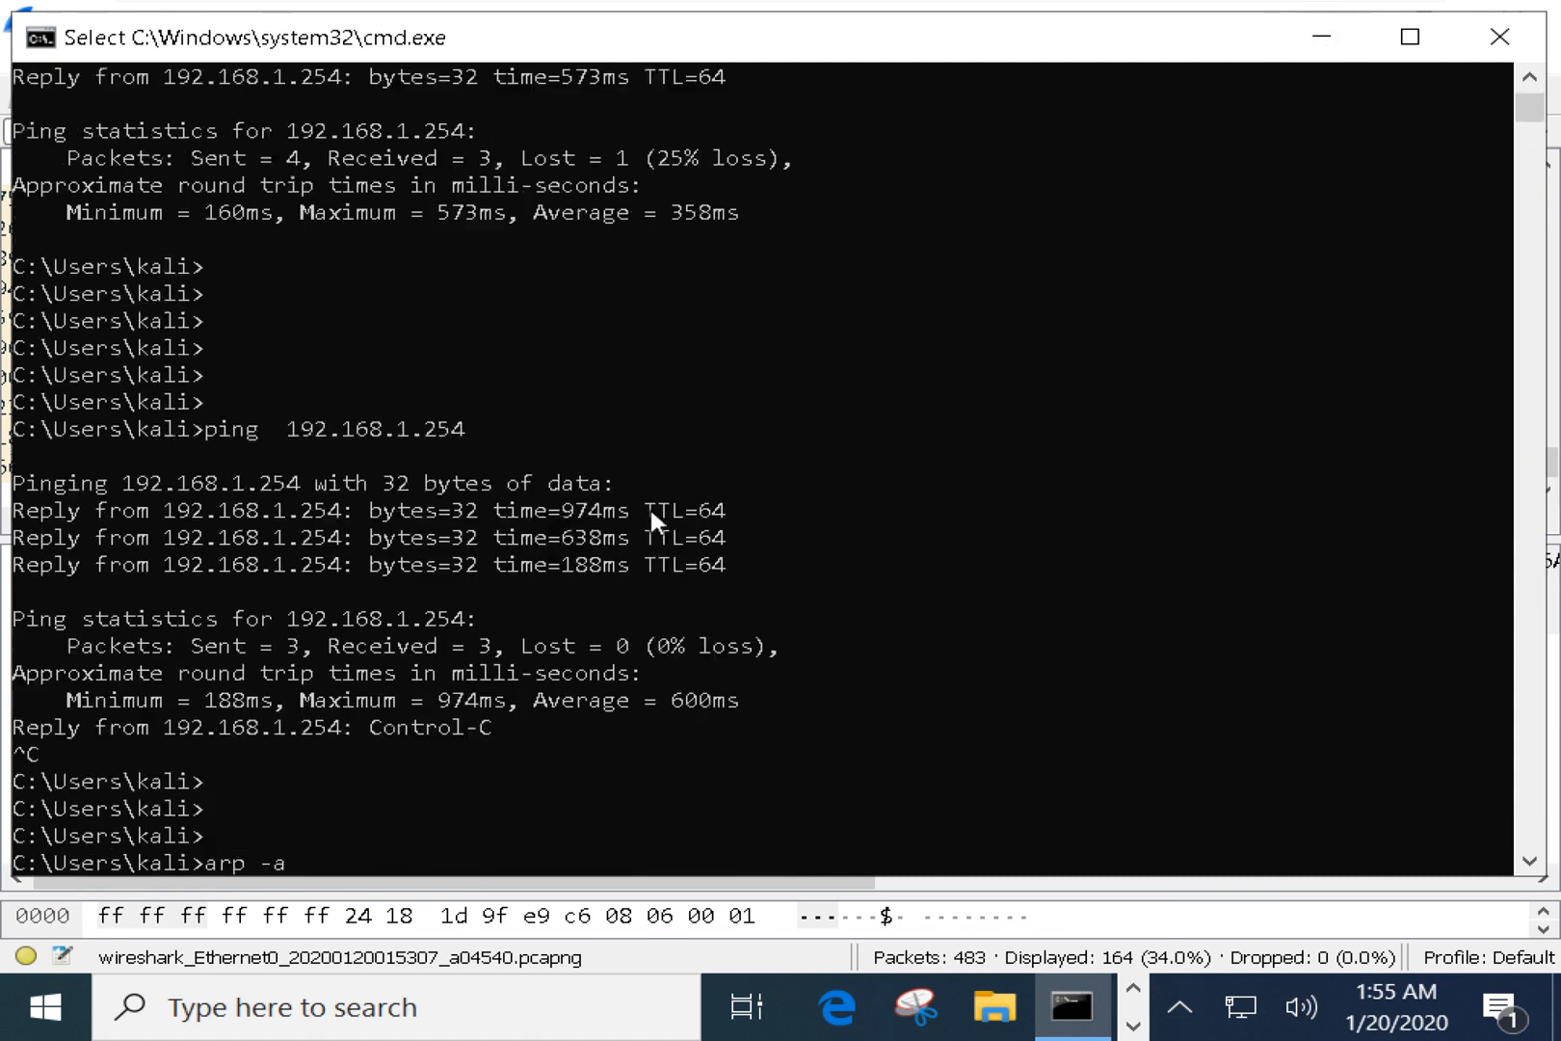
pyautogui.scroll(12, 652, 526)
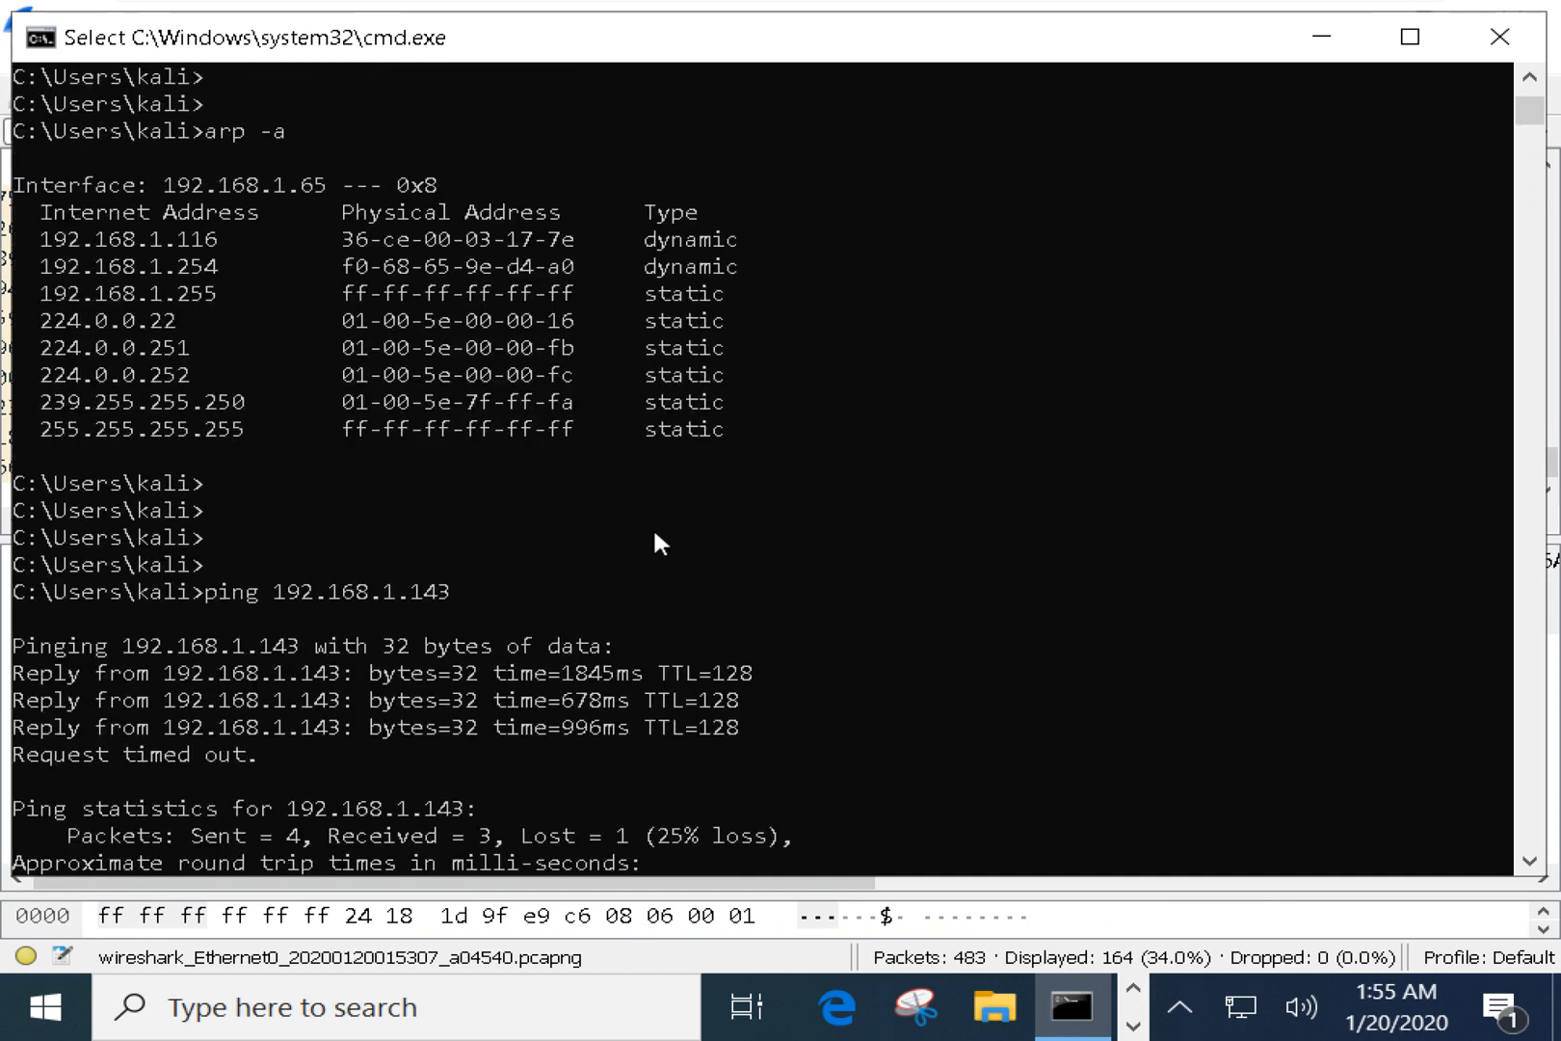
pyautogui.scroll(-1, 652, 525)
pyautogui.moveTo(452, 483); pyautogui.dragTo(482, 510)
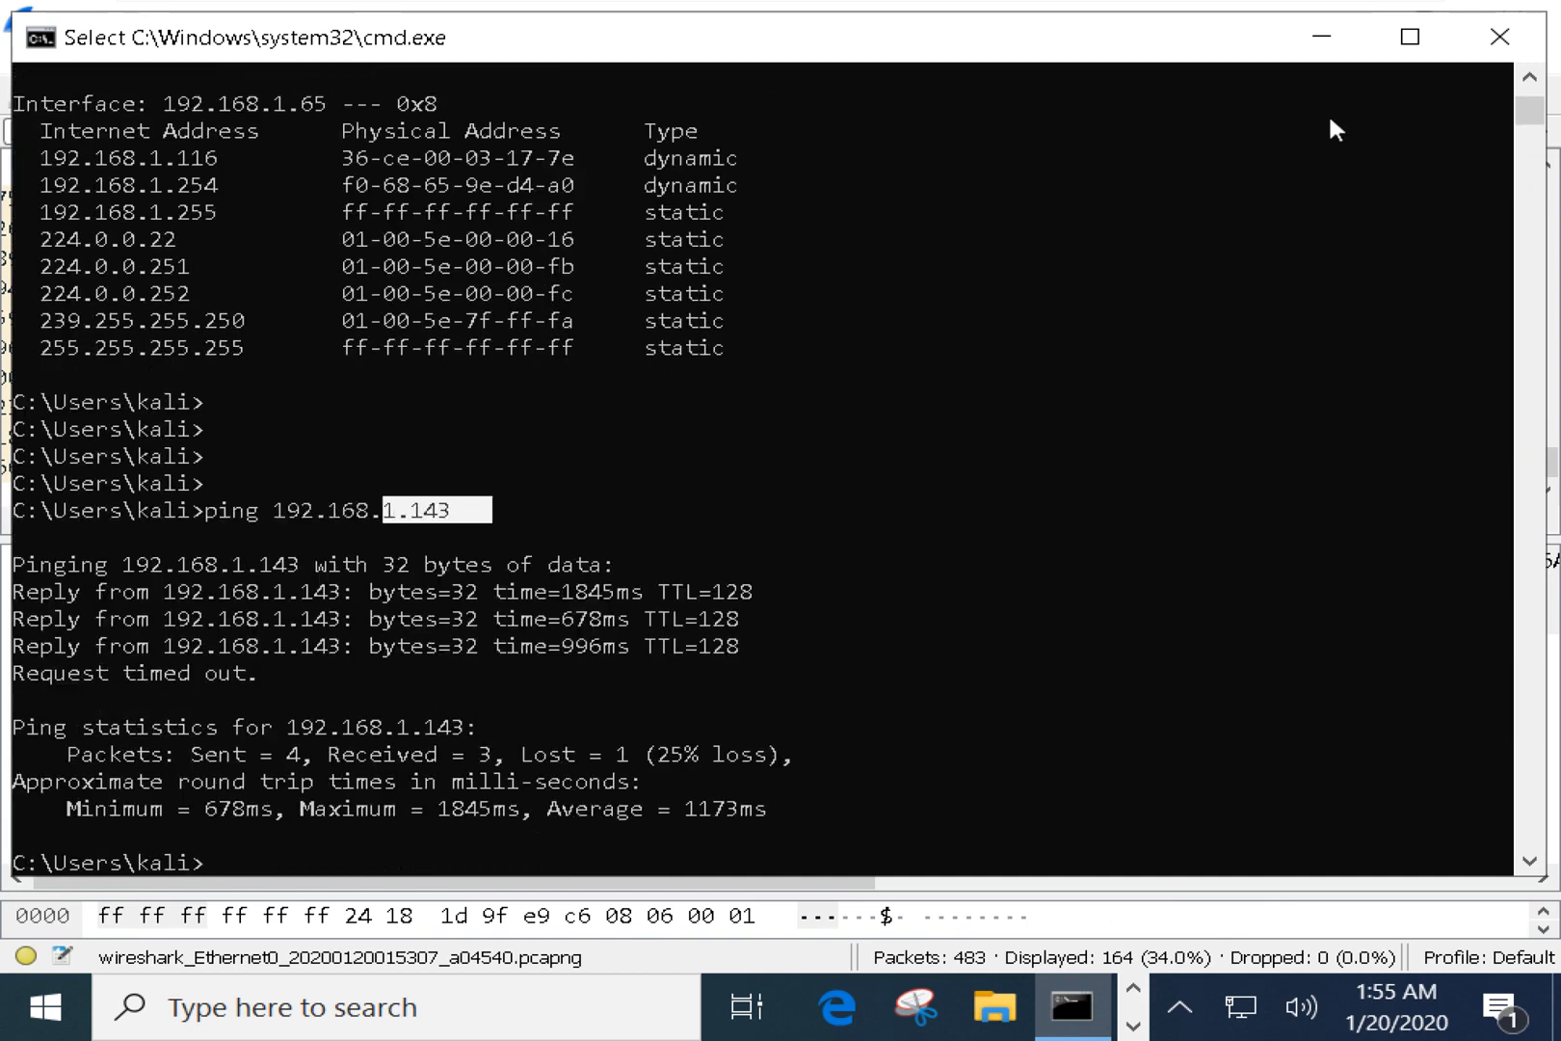
pyautogui.click(1322, 37)
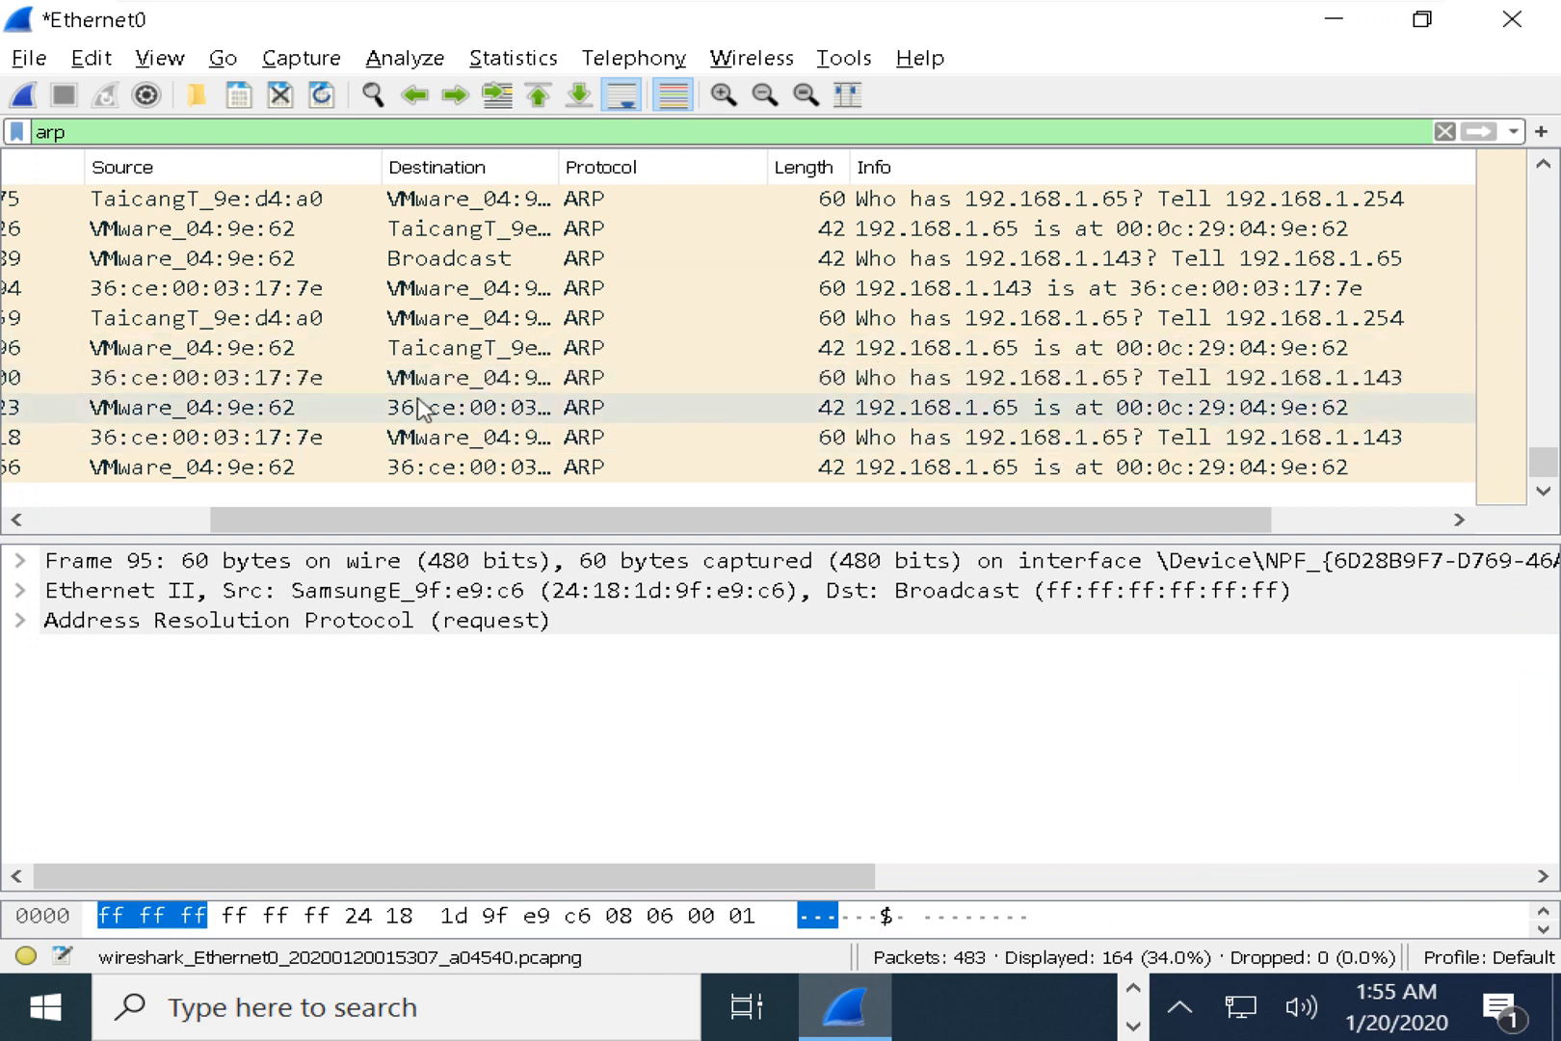
# Widen the Destination column, narrow Protocol, and select frame 431's ARP request for 192.168.1.143.
pyautogui.moveTo(256, 520); pyautogui.dragTo(109, 525)
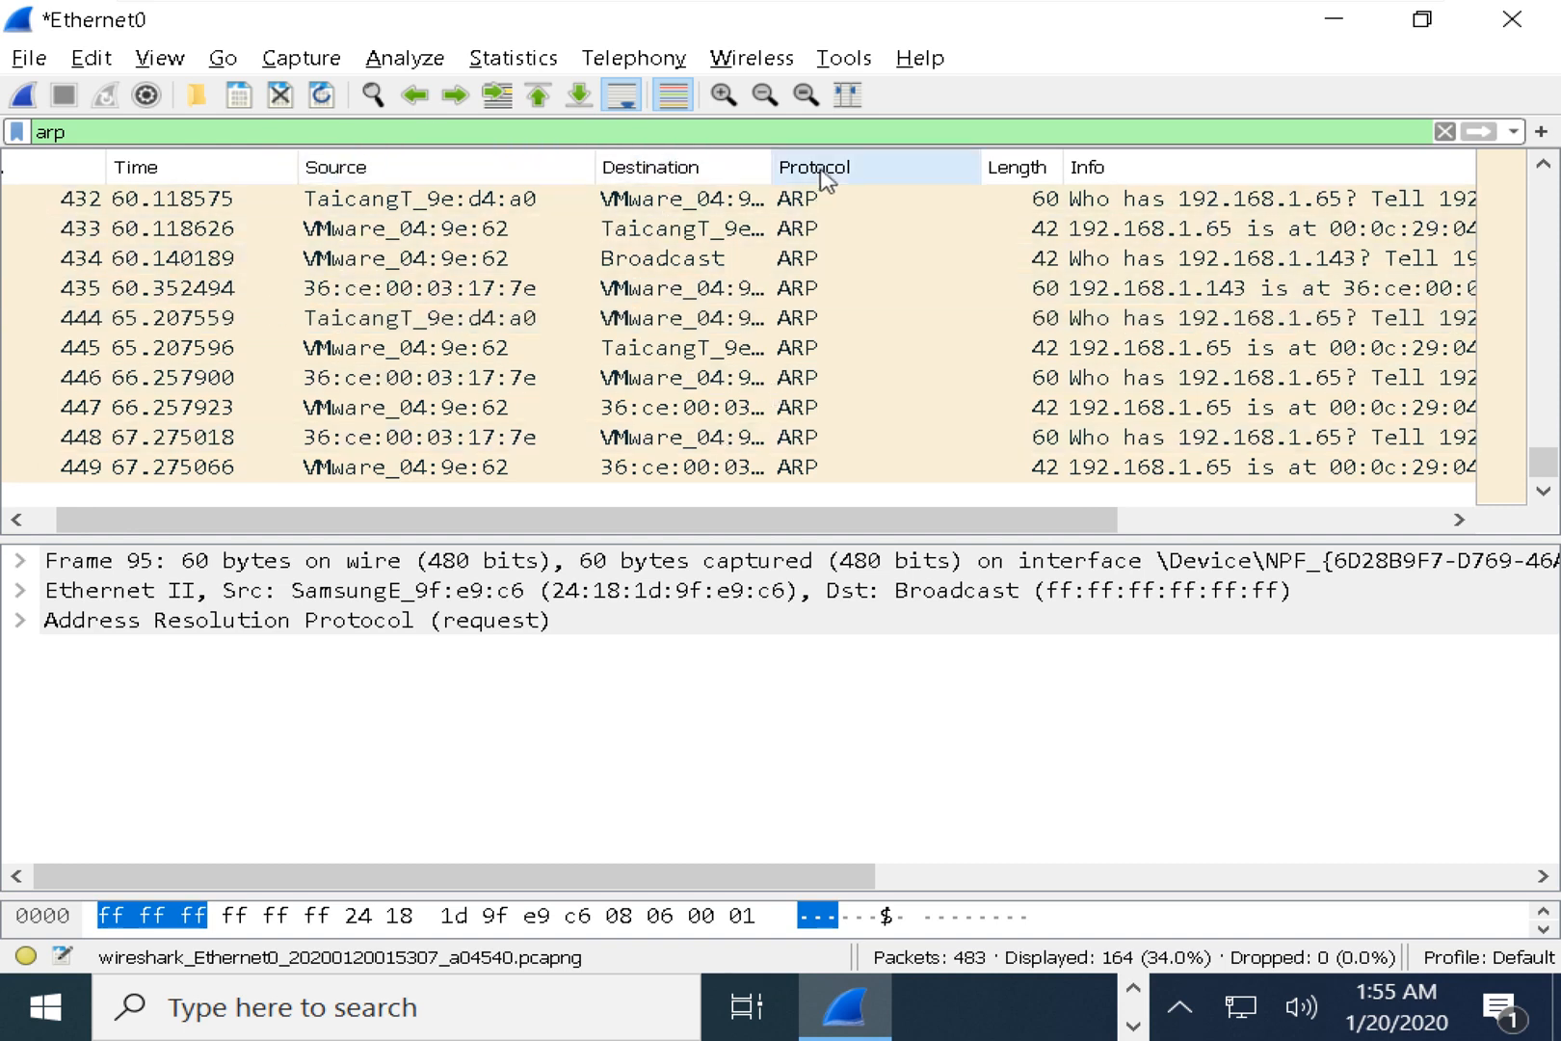
pyautogui.moveTo(770, 166); pyautogui.dragTo(816, 166)
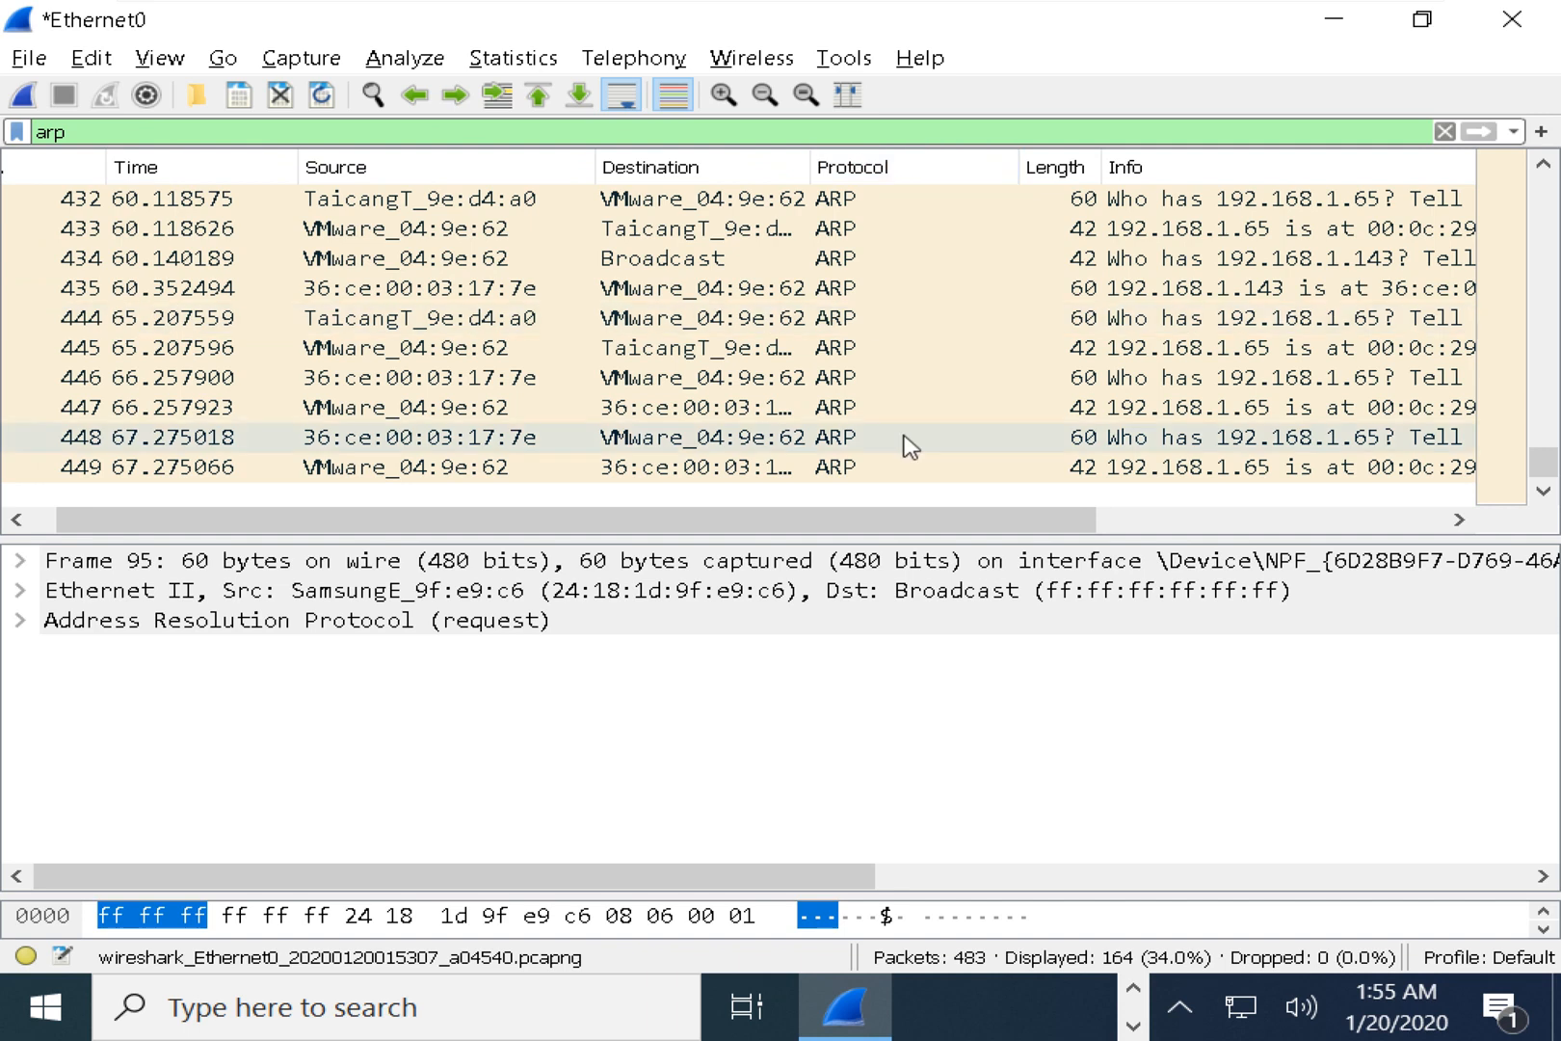
pyautogui.moveTo(1011, 162); pyautogui.dragTo(899, 159)
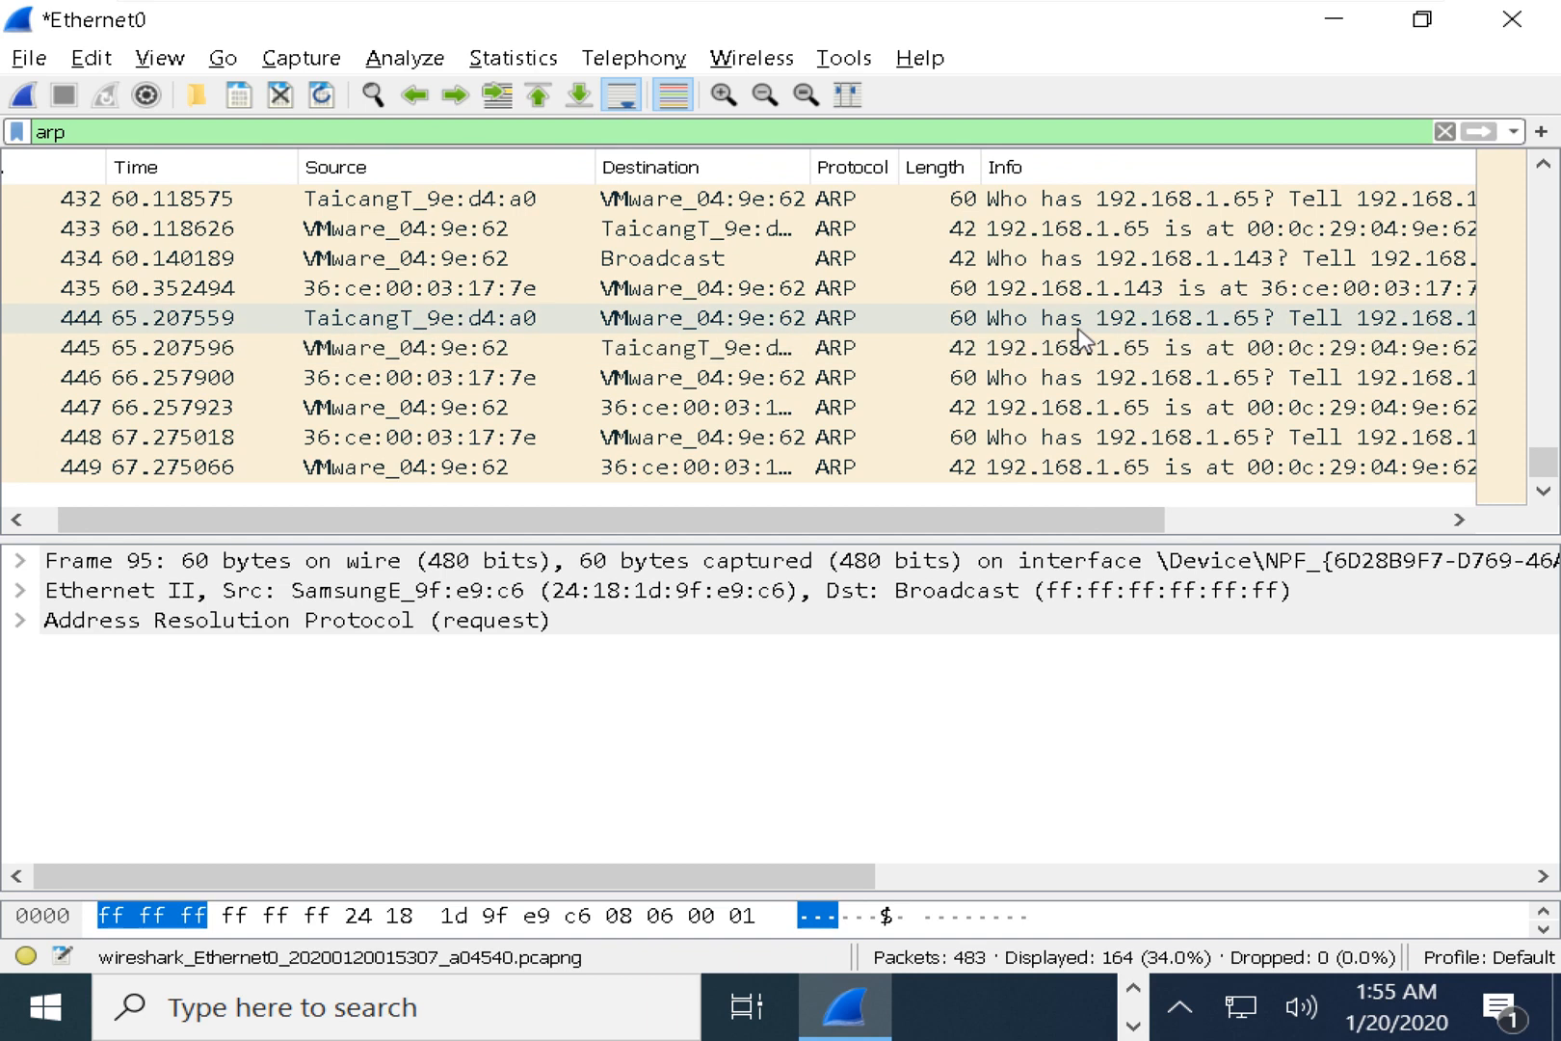
pyautogui.scroll(2, 1084, 339)
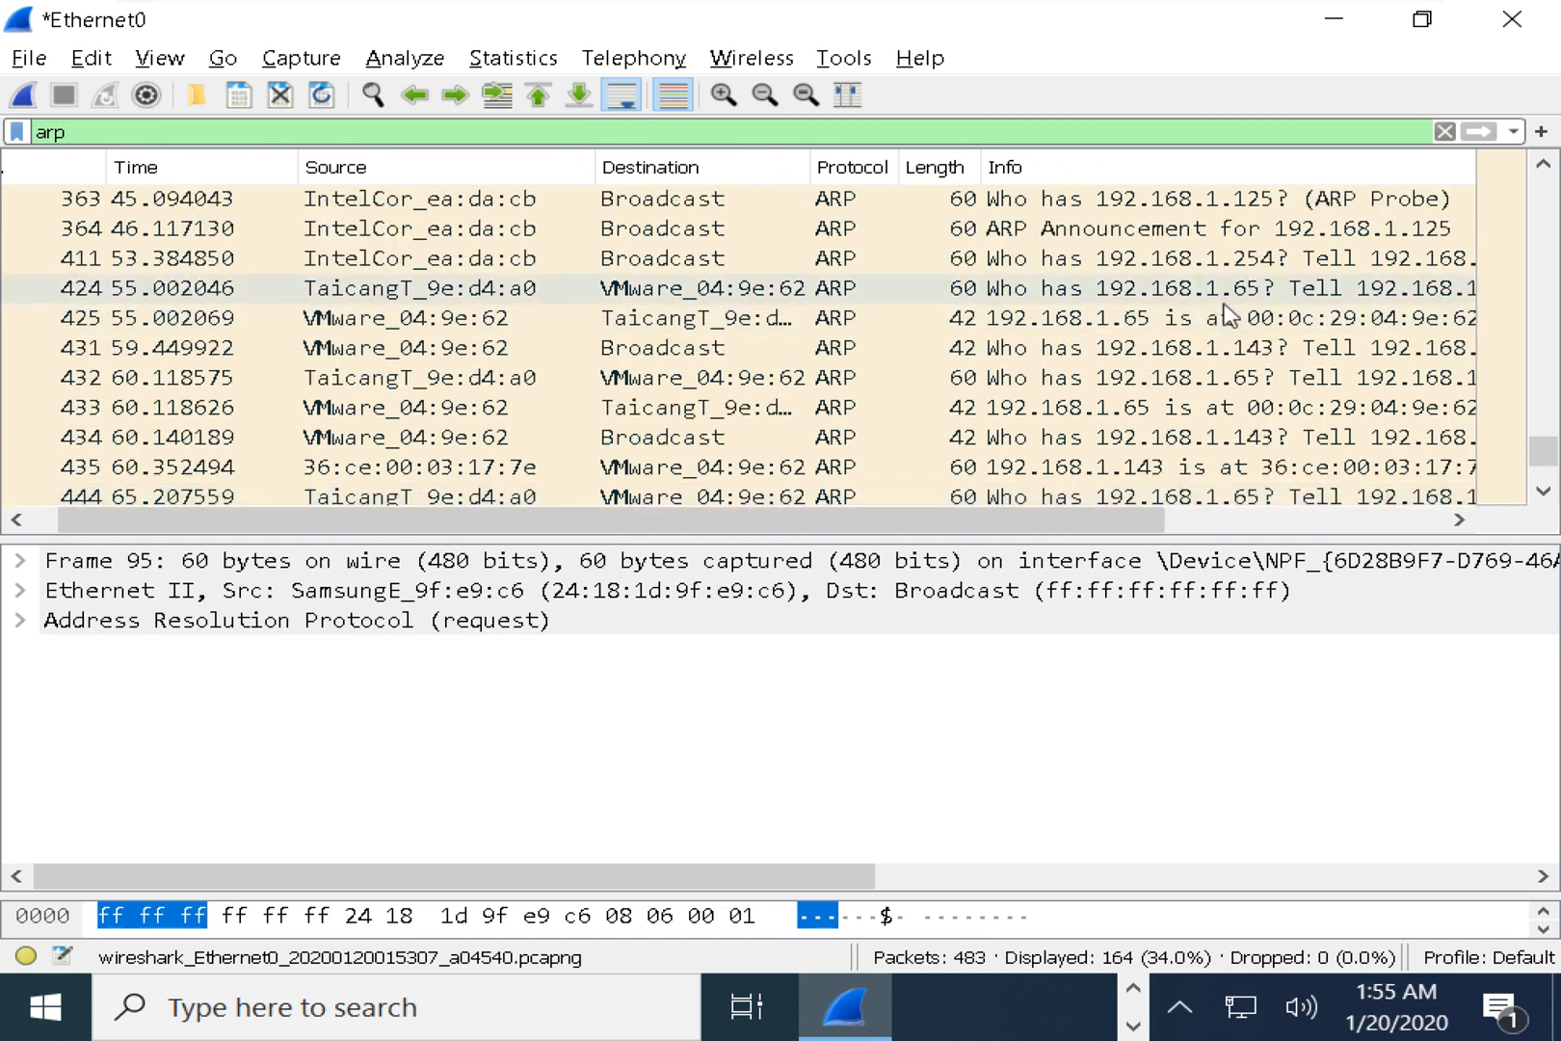
pyautogui.click(1157, 355)
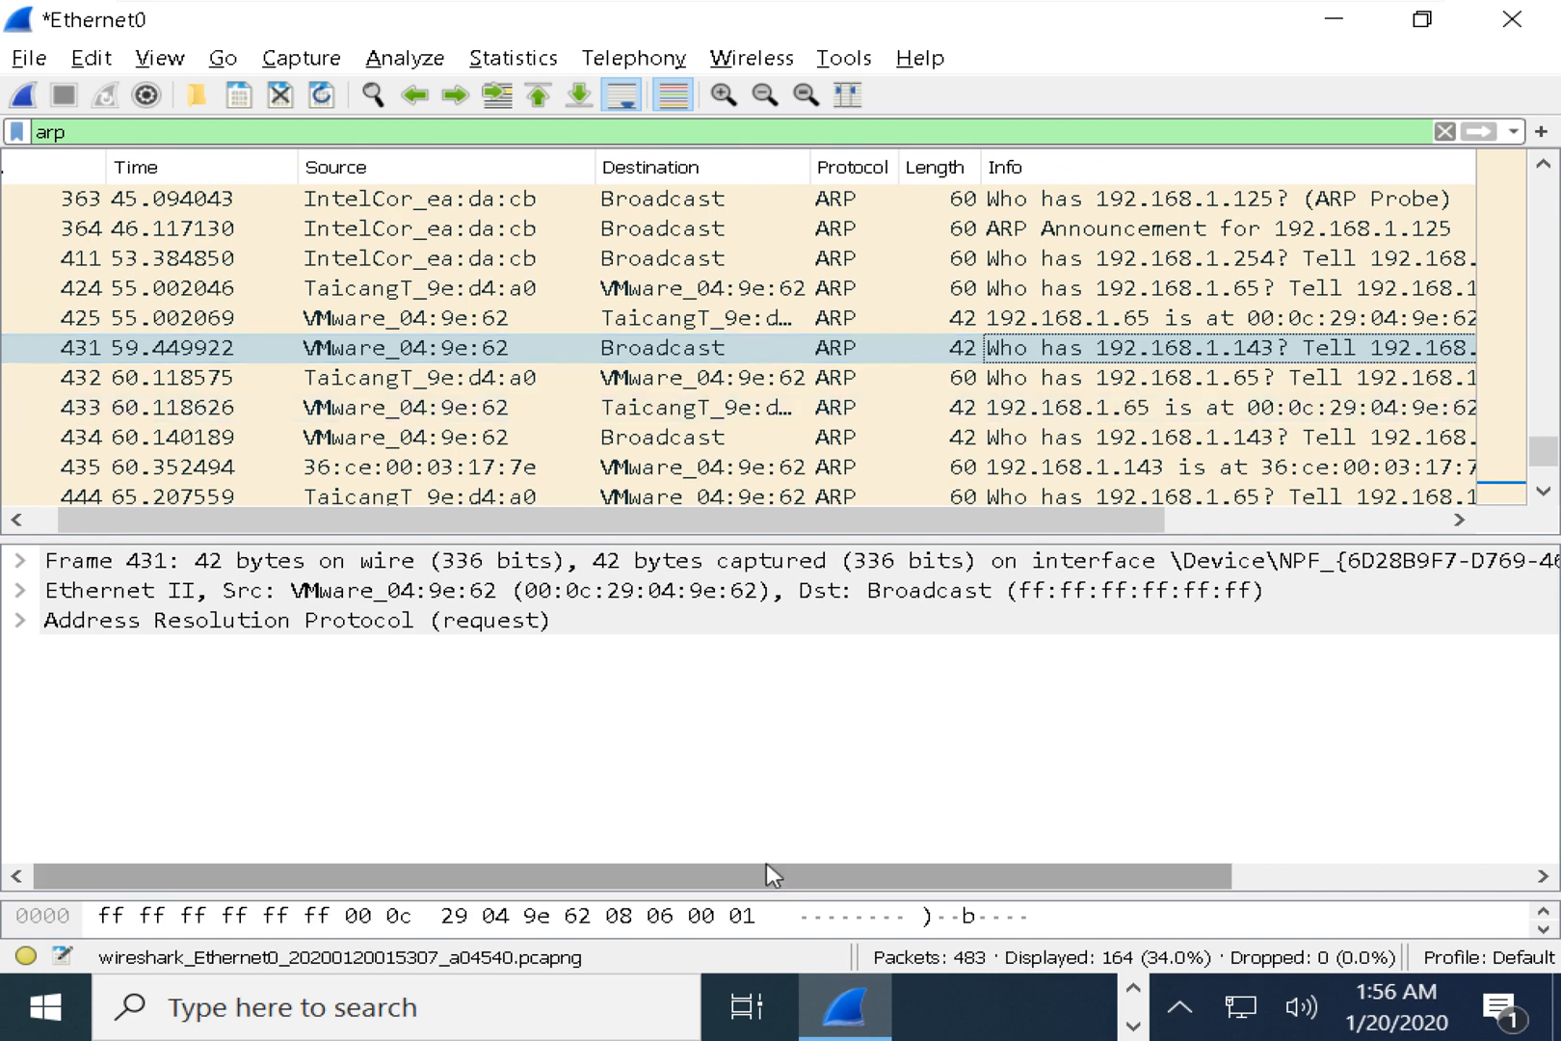
# Switch to Command Prompt and highlight the 'ping 192.168.1.143' command.
pyautogui.press('super')
pyautogui.hotkey('alt', 'Tab')
pyautogui.moveTo(333, 510); pyautogui.dragTo(472, 510)
pyautogui.moveTo(208, 507); pyautogui.dragTo(479, 510)
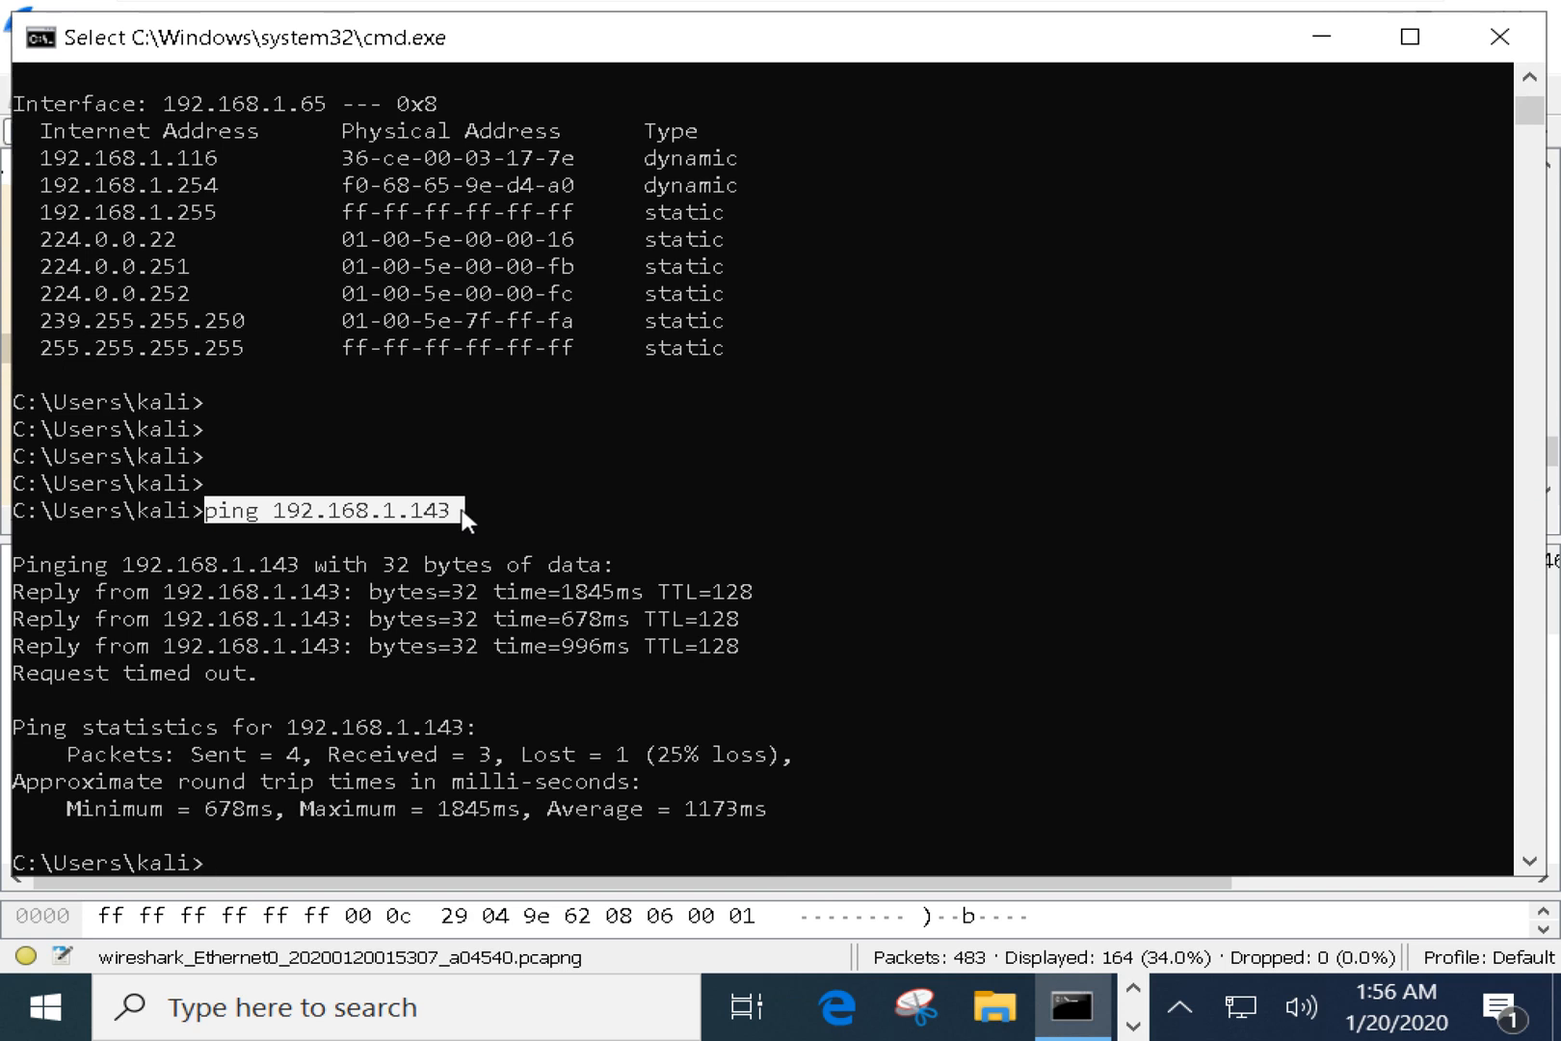
pyautogui.moveTo(387, 510); pyautogui.dragTo(466, 521)
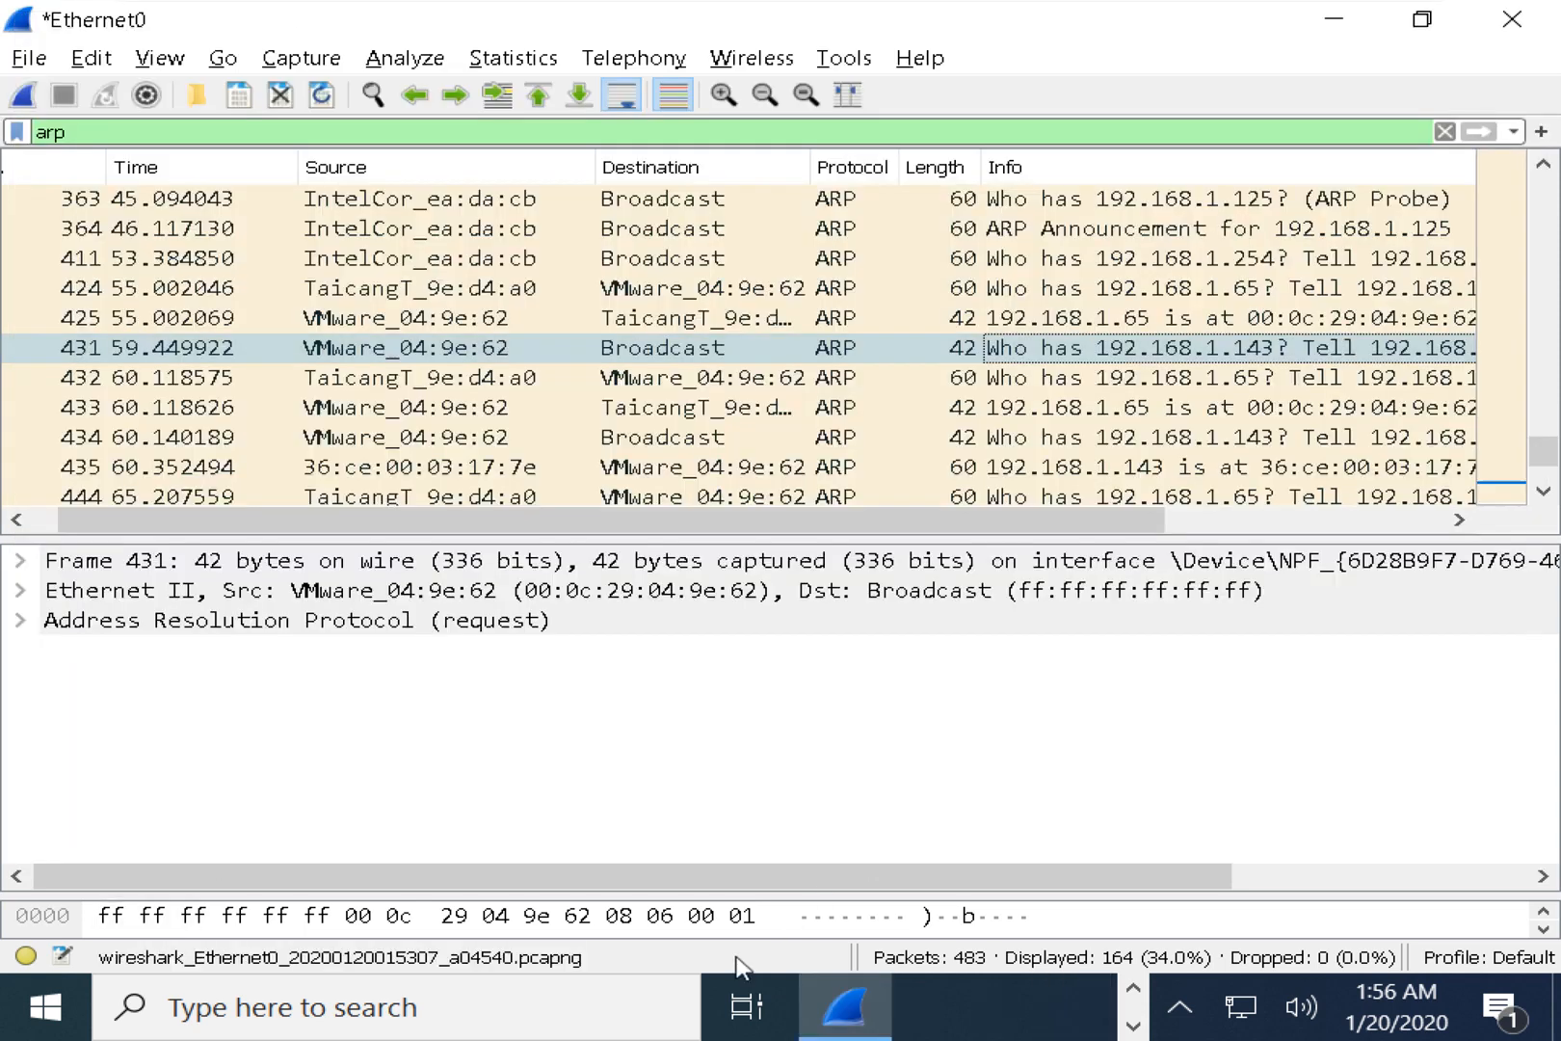
# Bring Wireshark forward, zoom the packet text in twice and widen the Source column slightly.
pyautogui.click(731, 962)
pyautogui.moveTo(993, 526); pyautogui.dragTo(1042, 530)
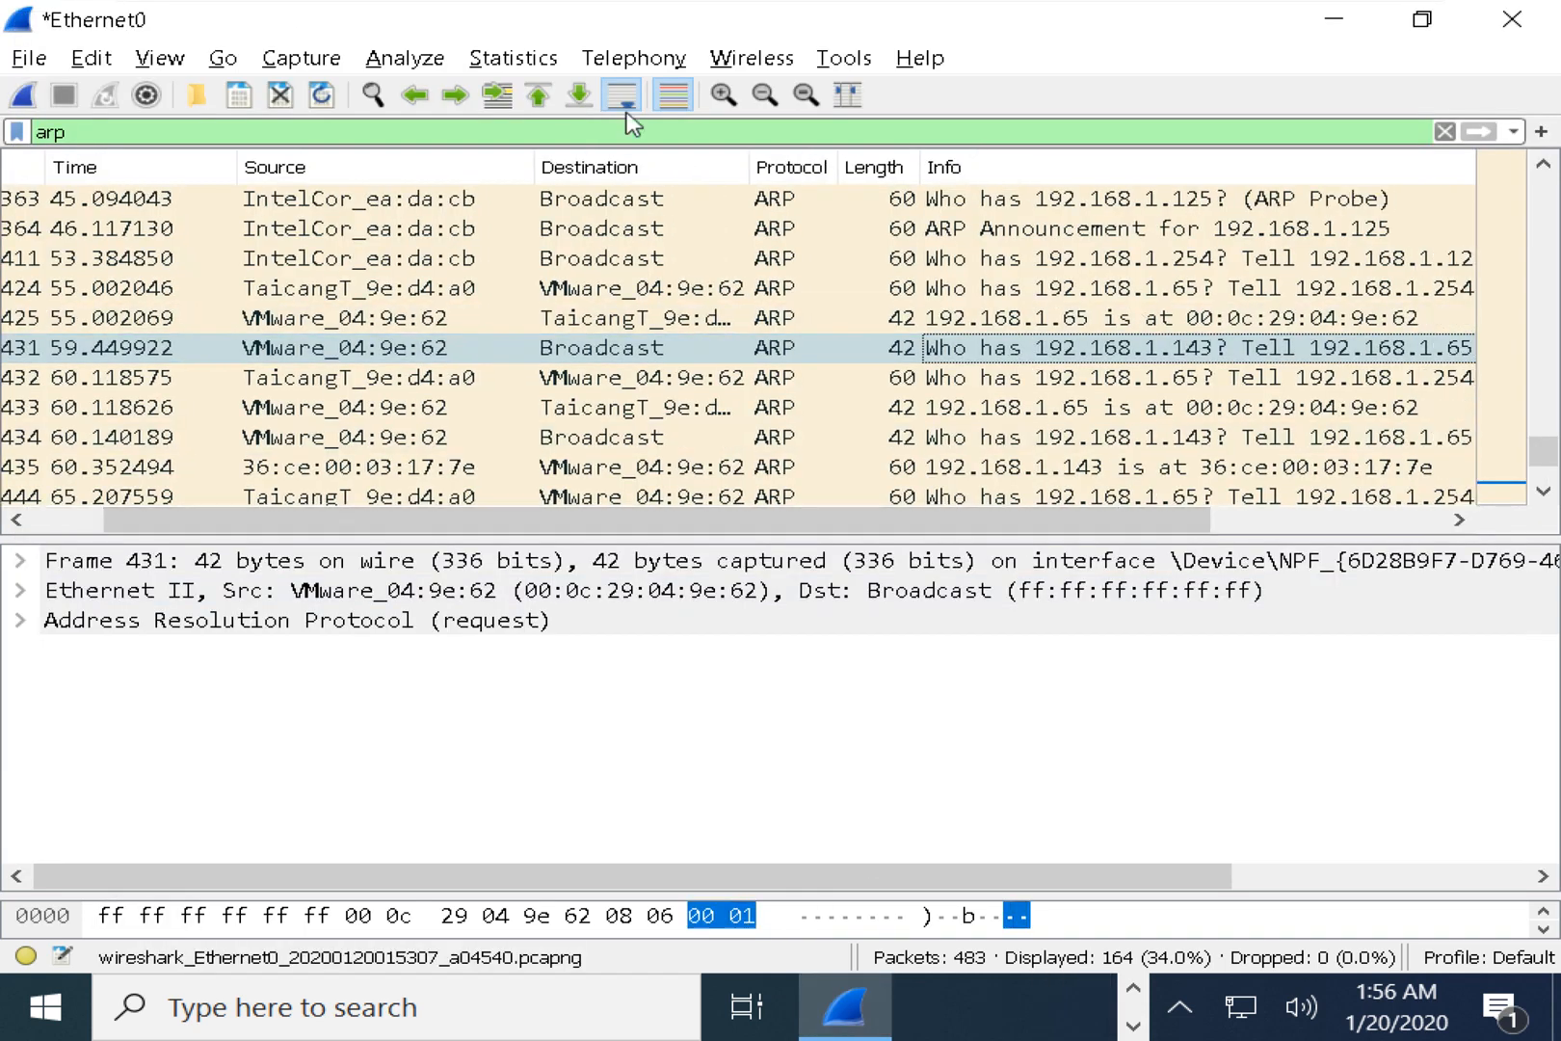
pyautogui.click(722, 94)
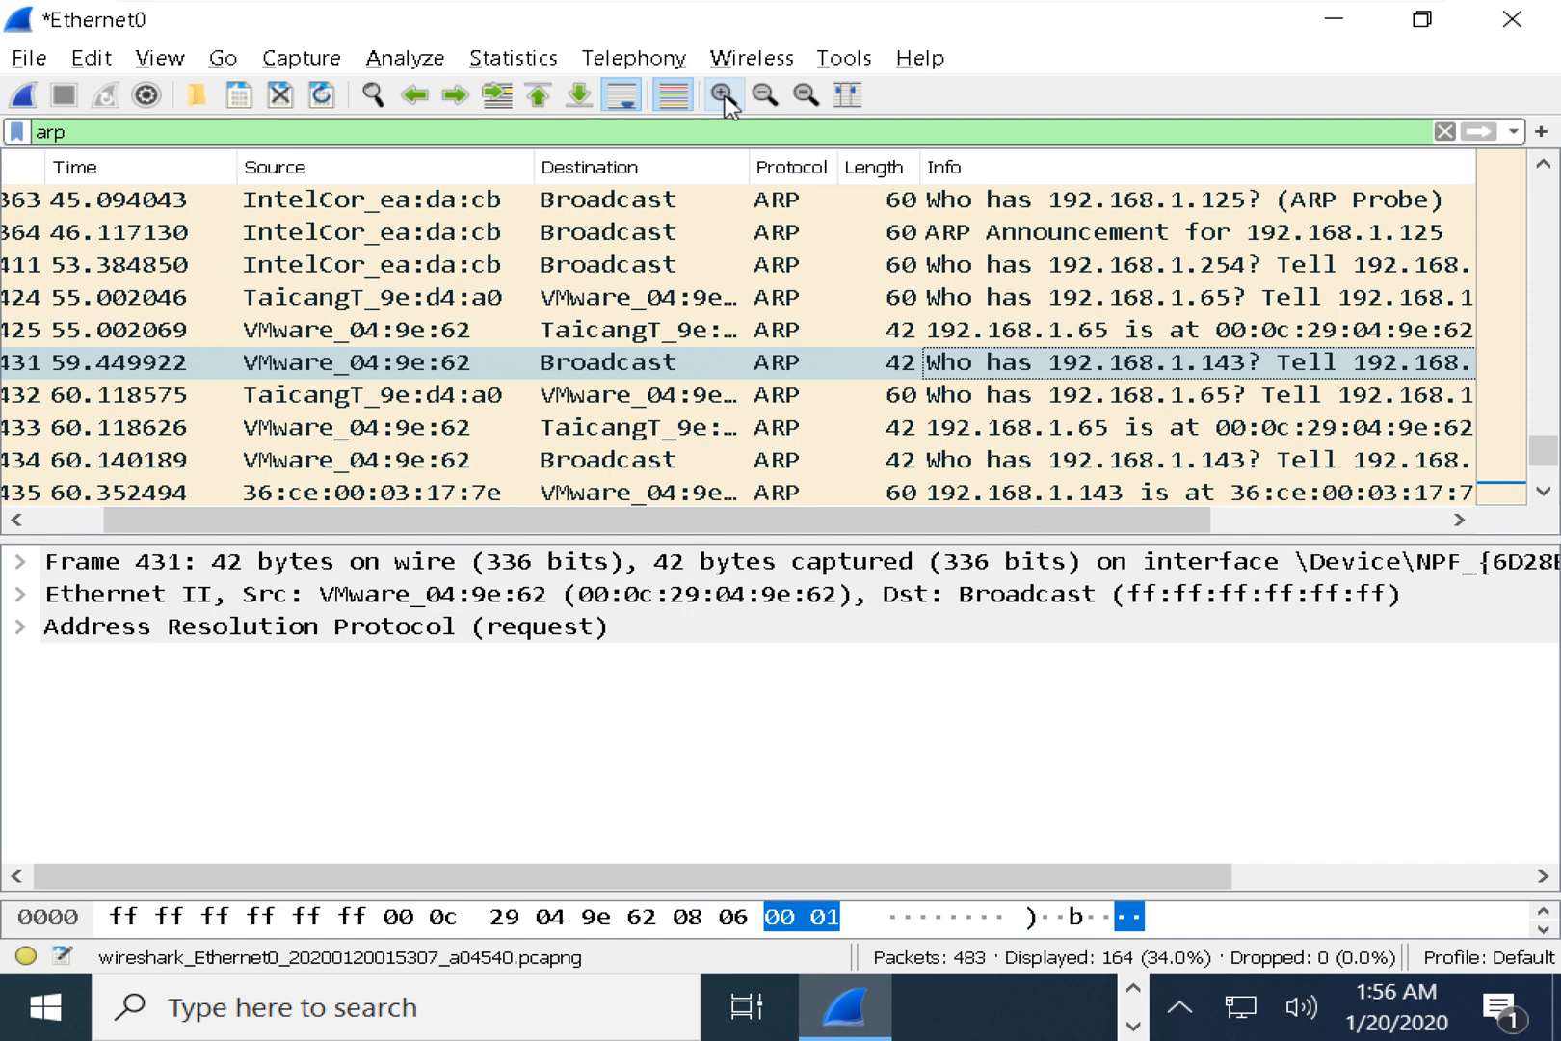
pyautogui.moveTo(534, 167); pyautogui.dragTo(539, 166)
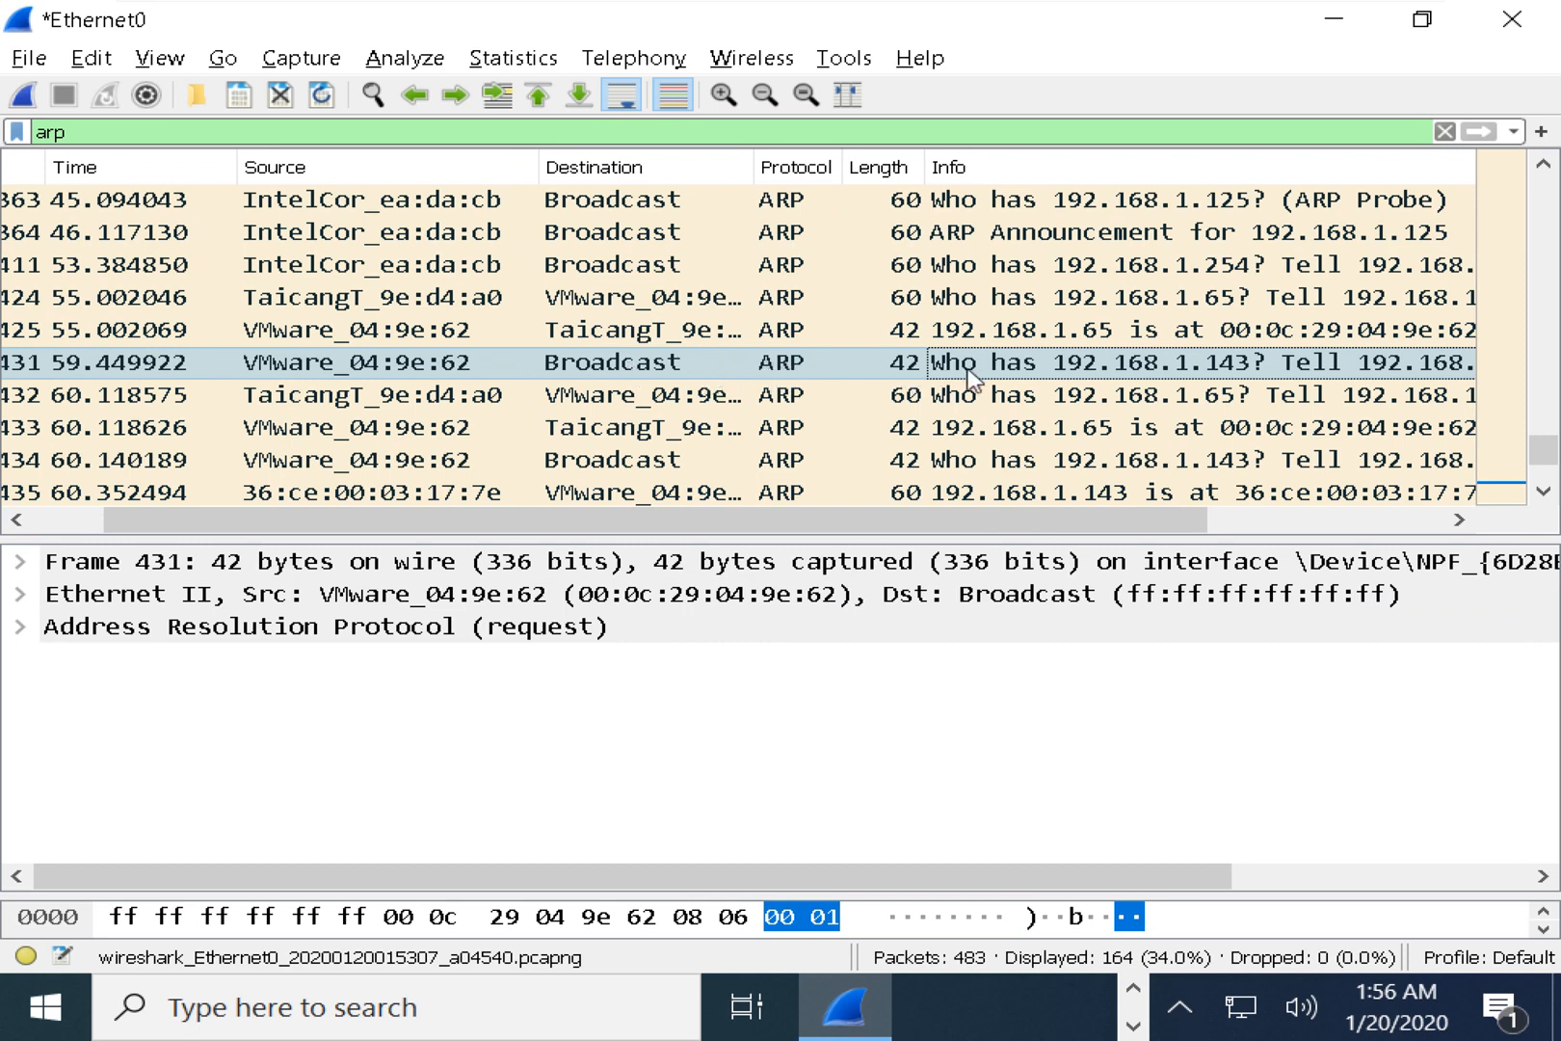
pyautogui.click(722, 97)
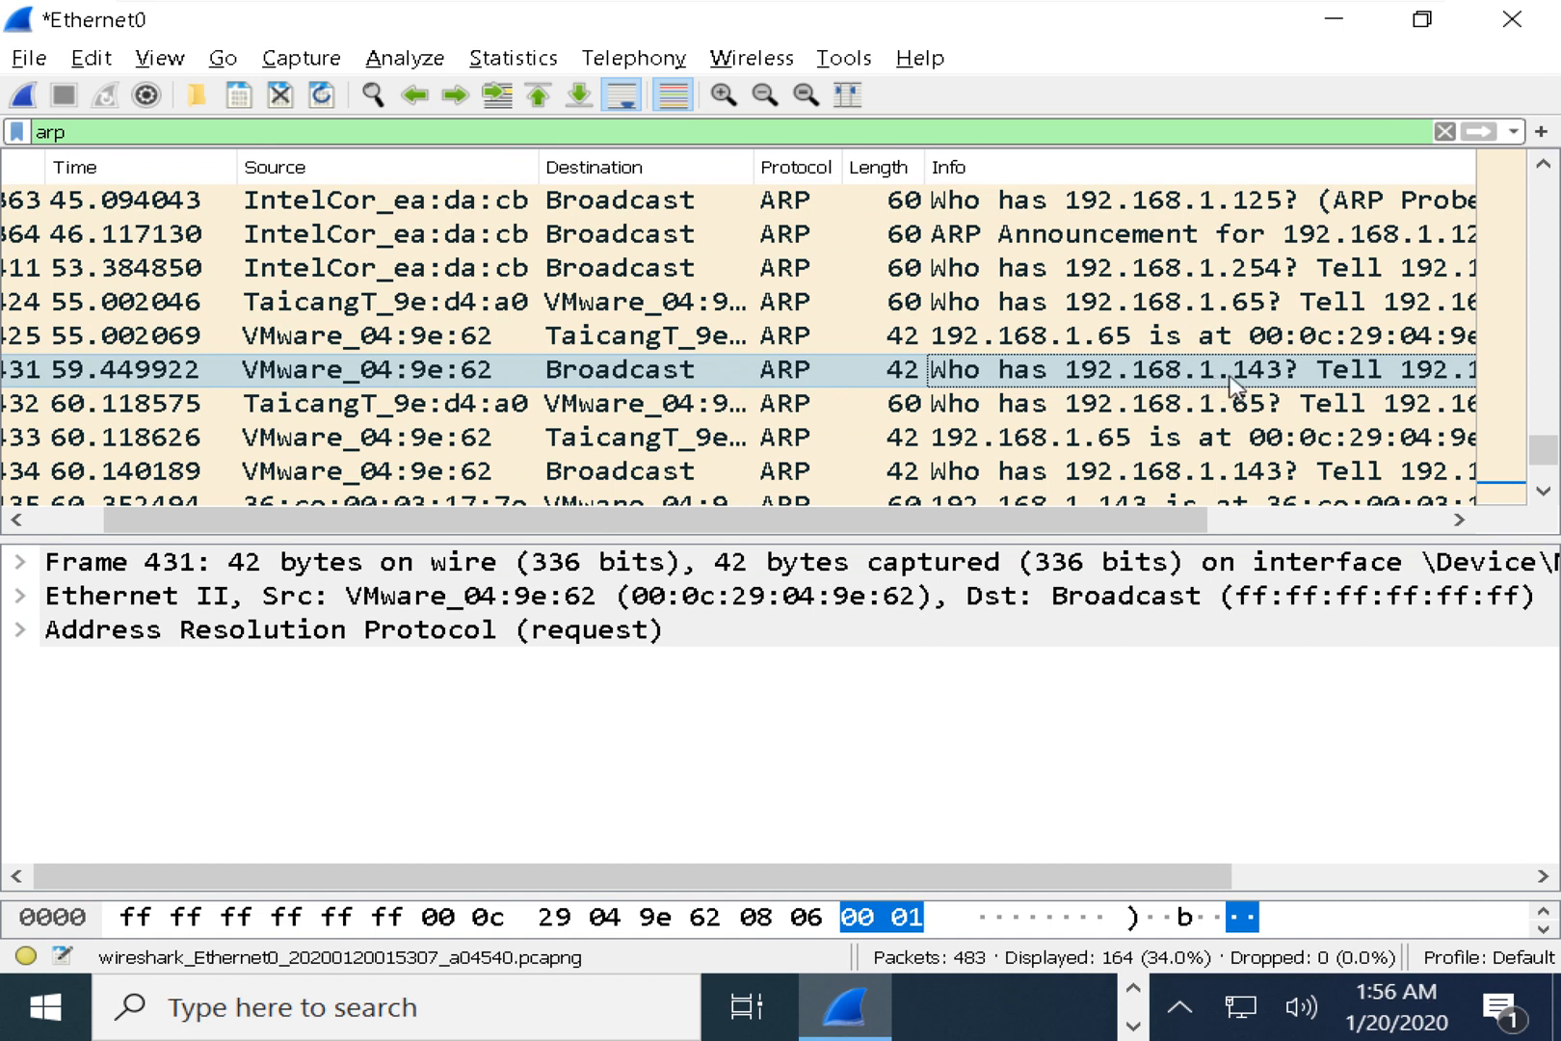
pyautogui.moveTo(1173, 523); pyautogui.dragTo(1316, 525)
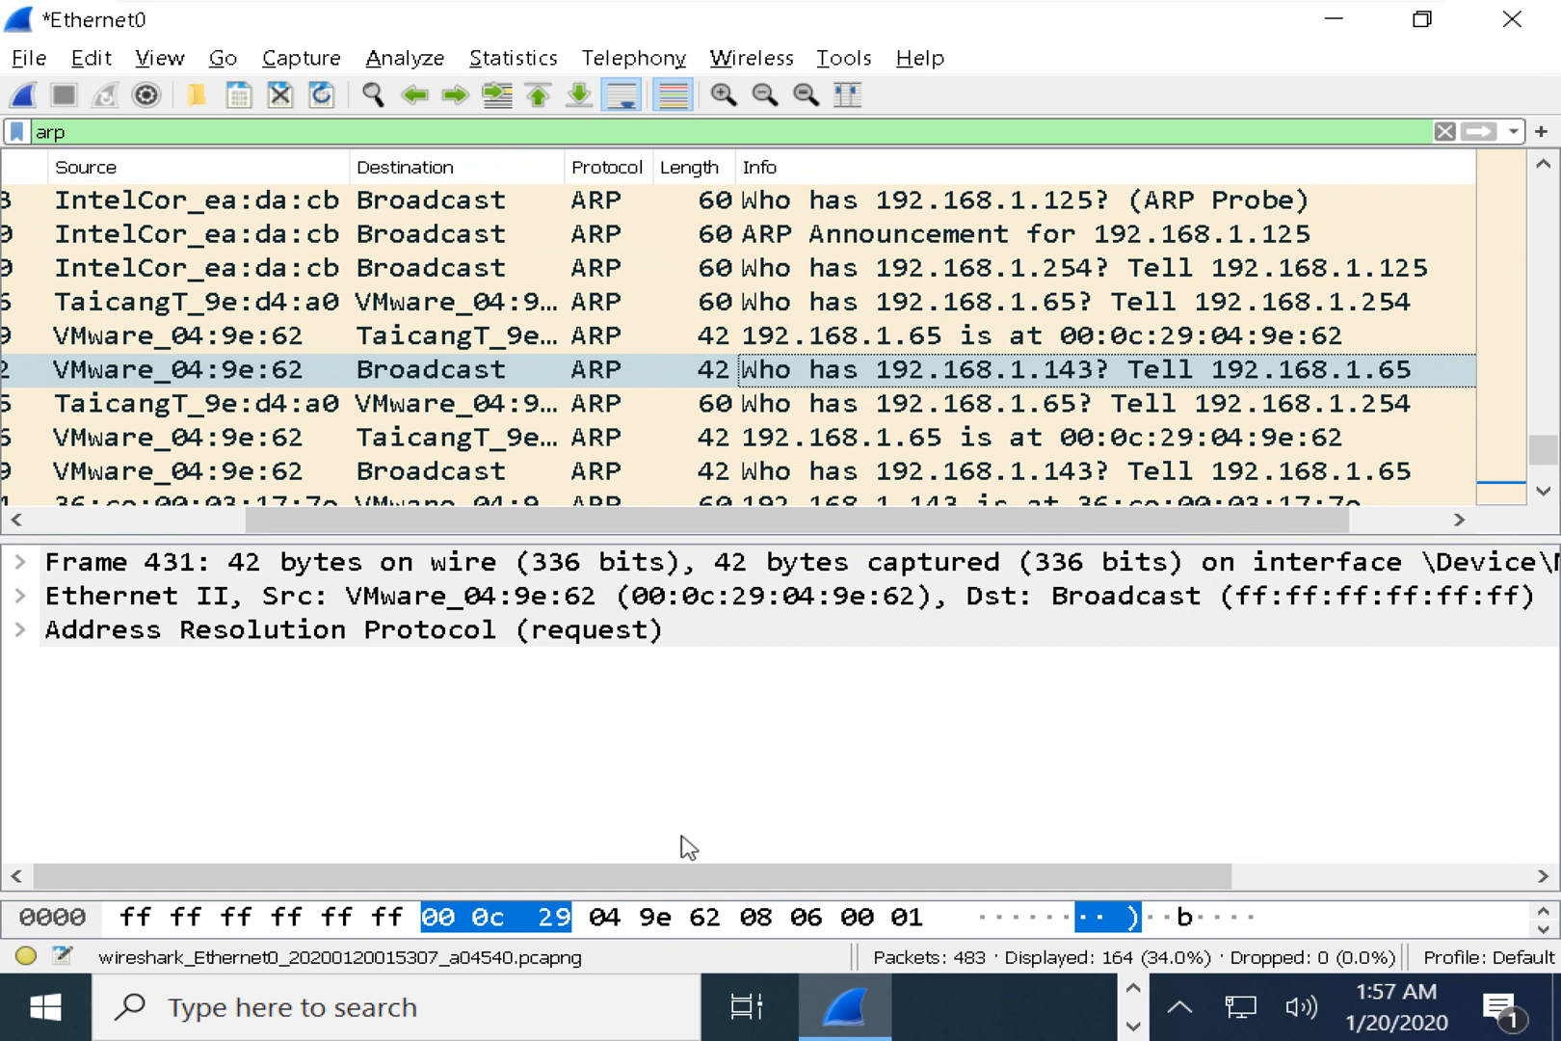
# Run ncpa.cpl and open the Ethernet0 connection's Status window.
pyautogui.press('super+r')
pyautogui.write('ncpa')
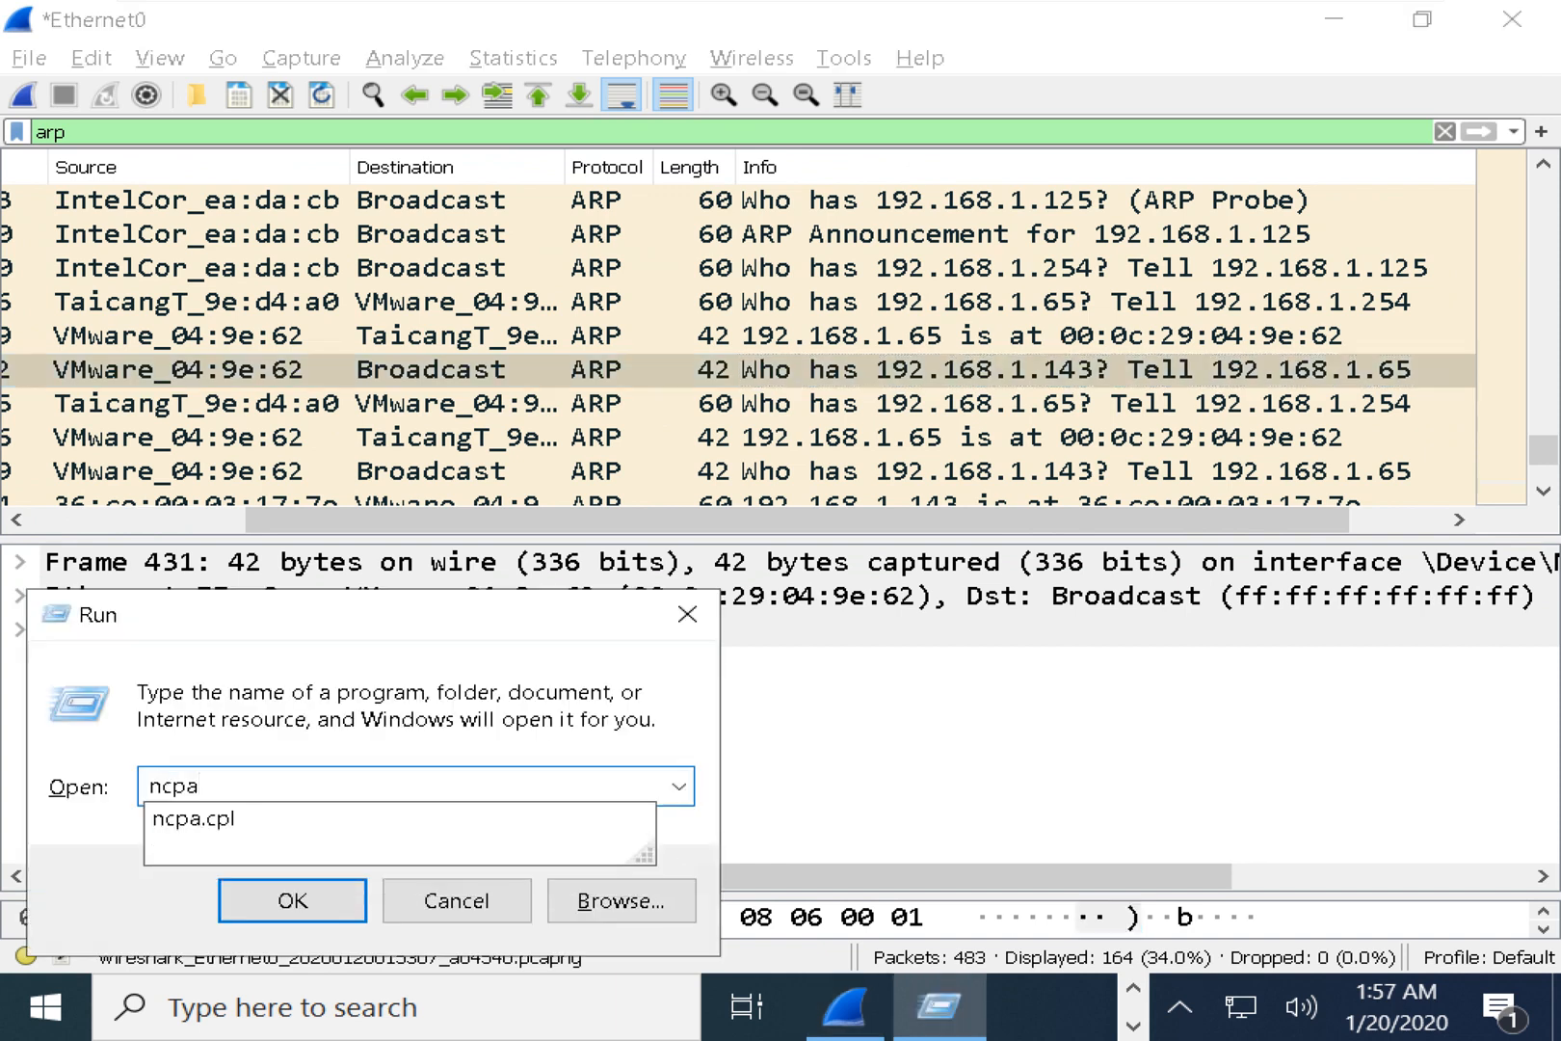
pyautogui.write('.cpl')
pyautogui.press('Return')
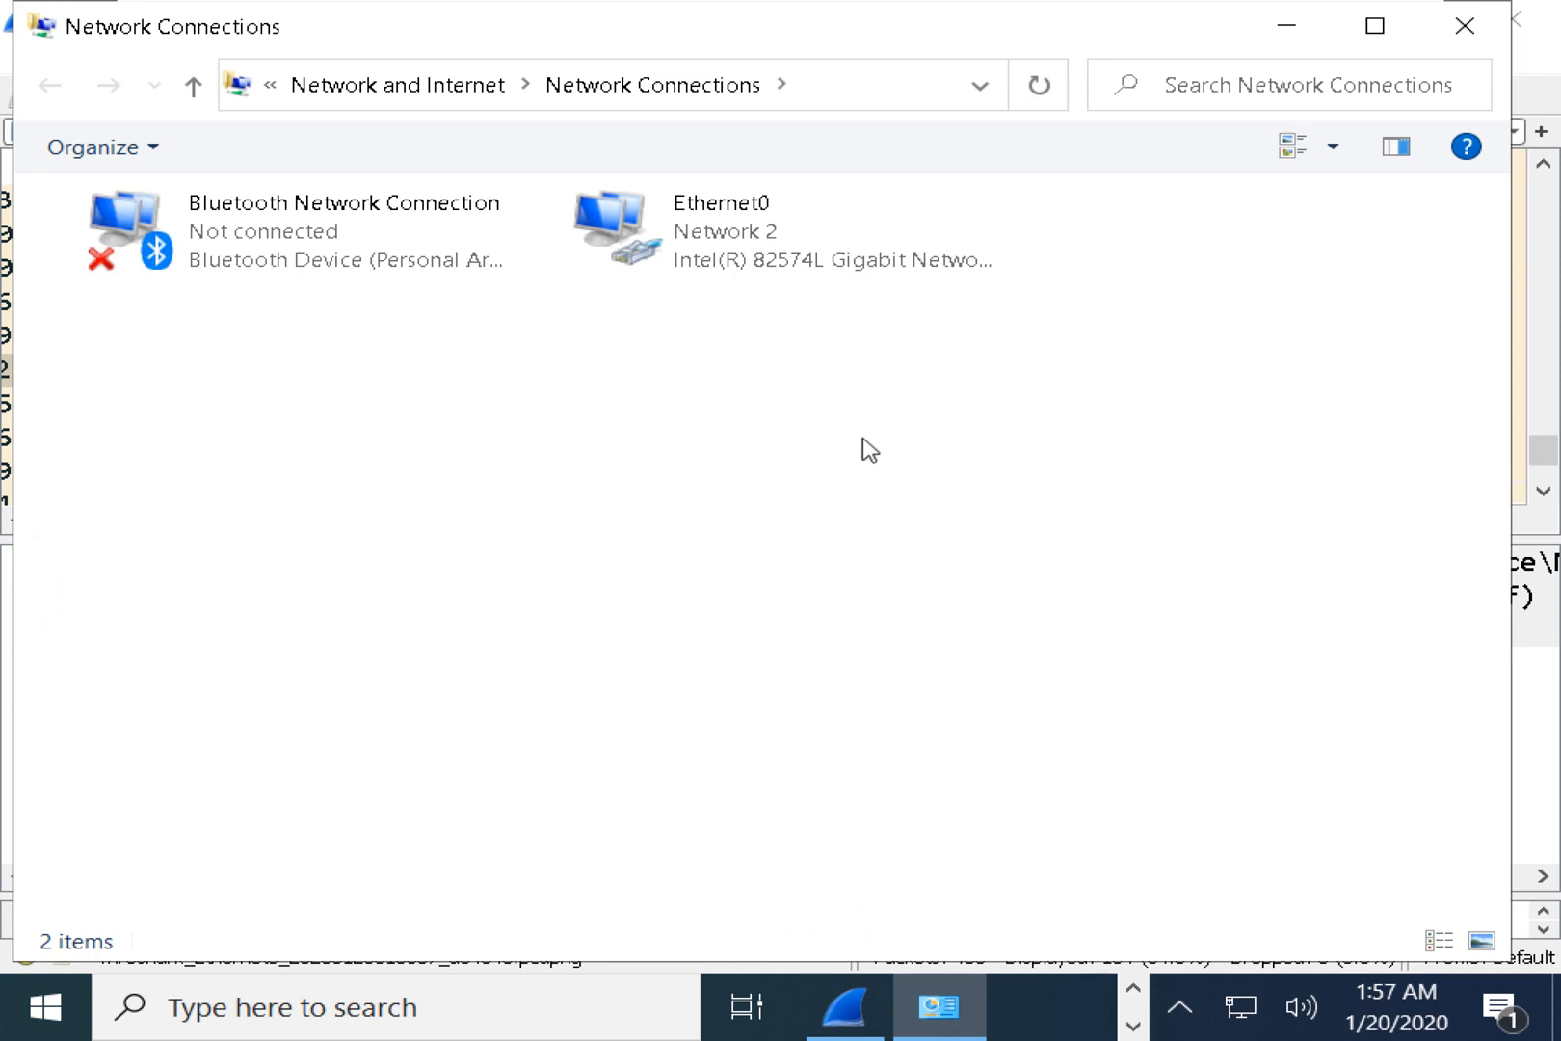
pyautogui.click(779, 252)
pyautogui.rightClick(779, 253)
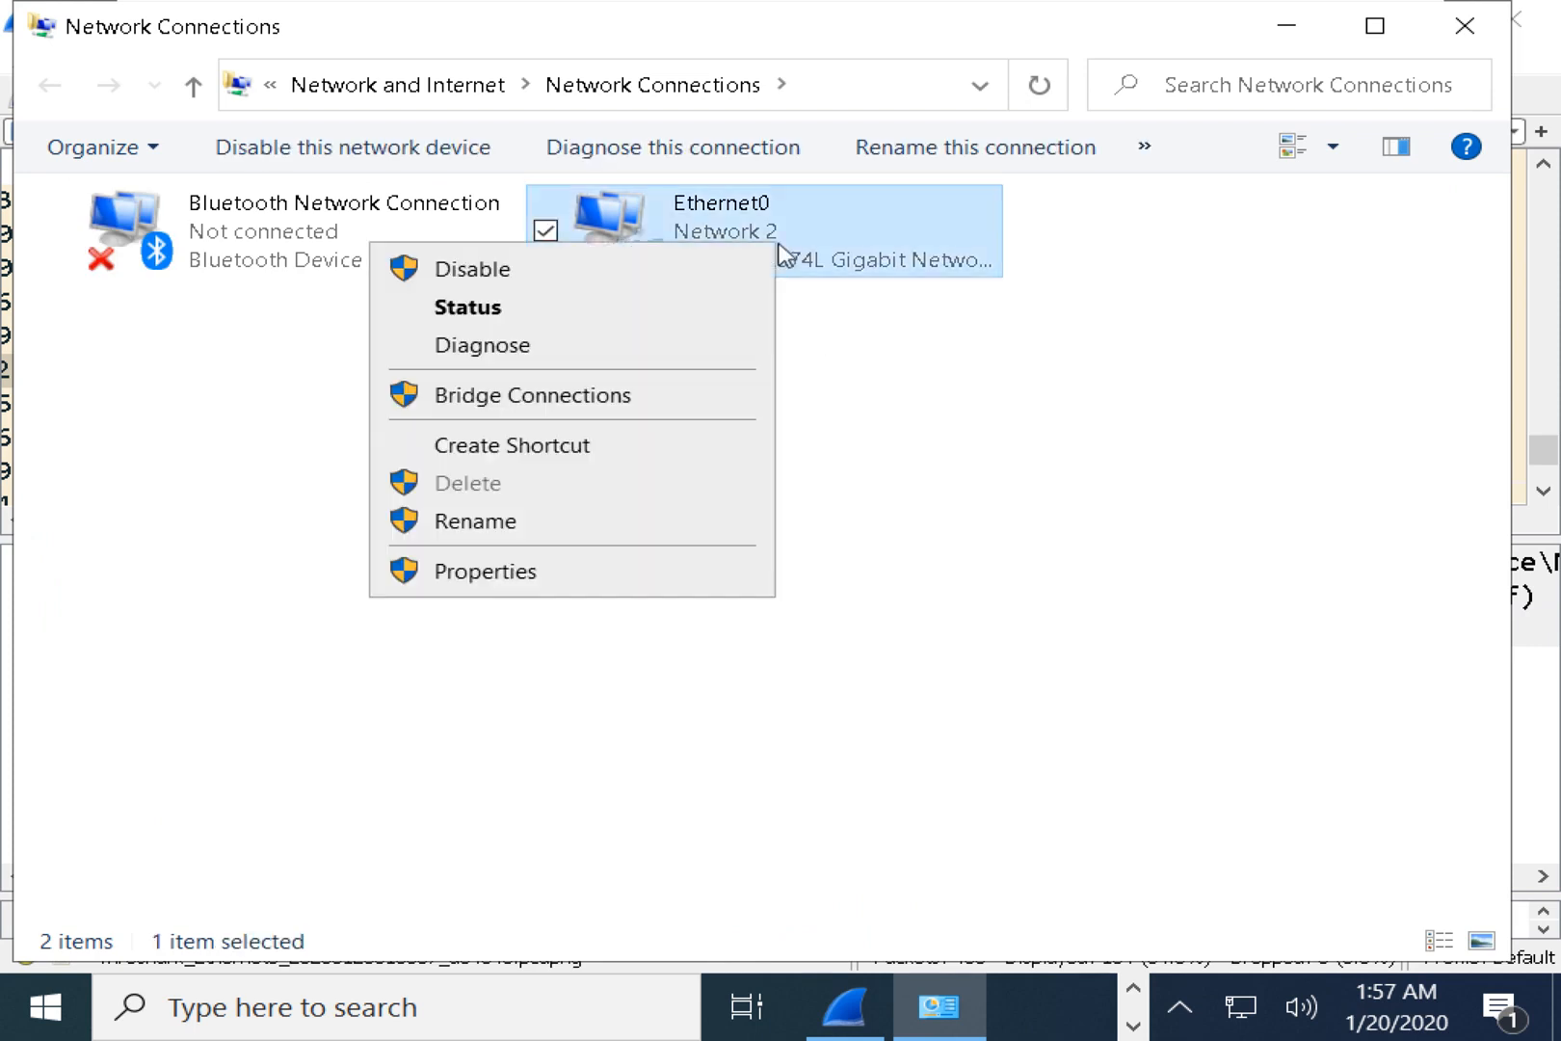
pyautogui.click(575, 306)
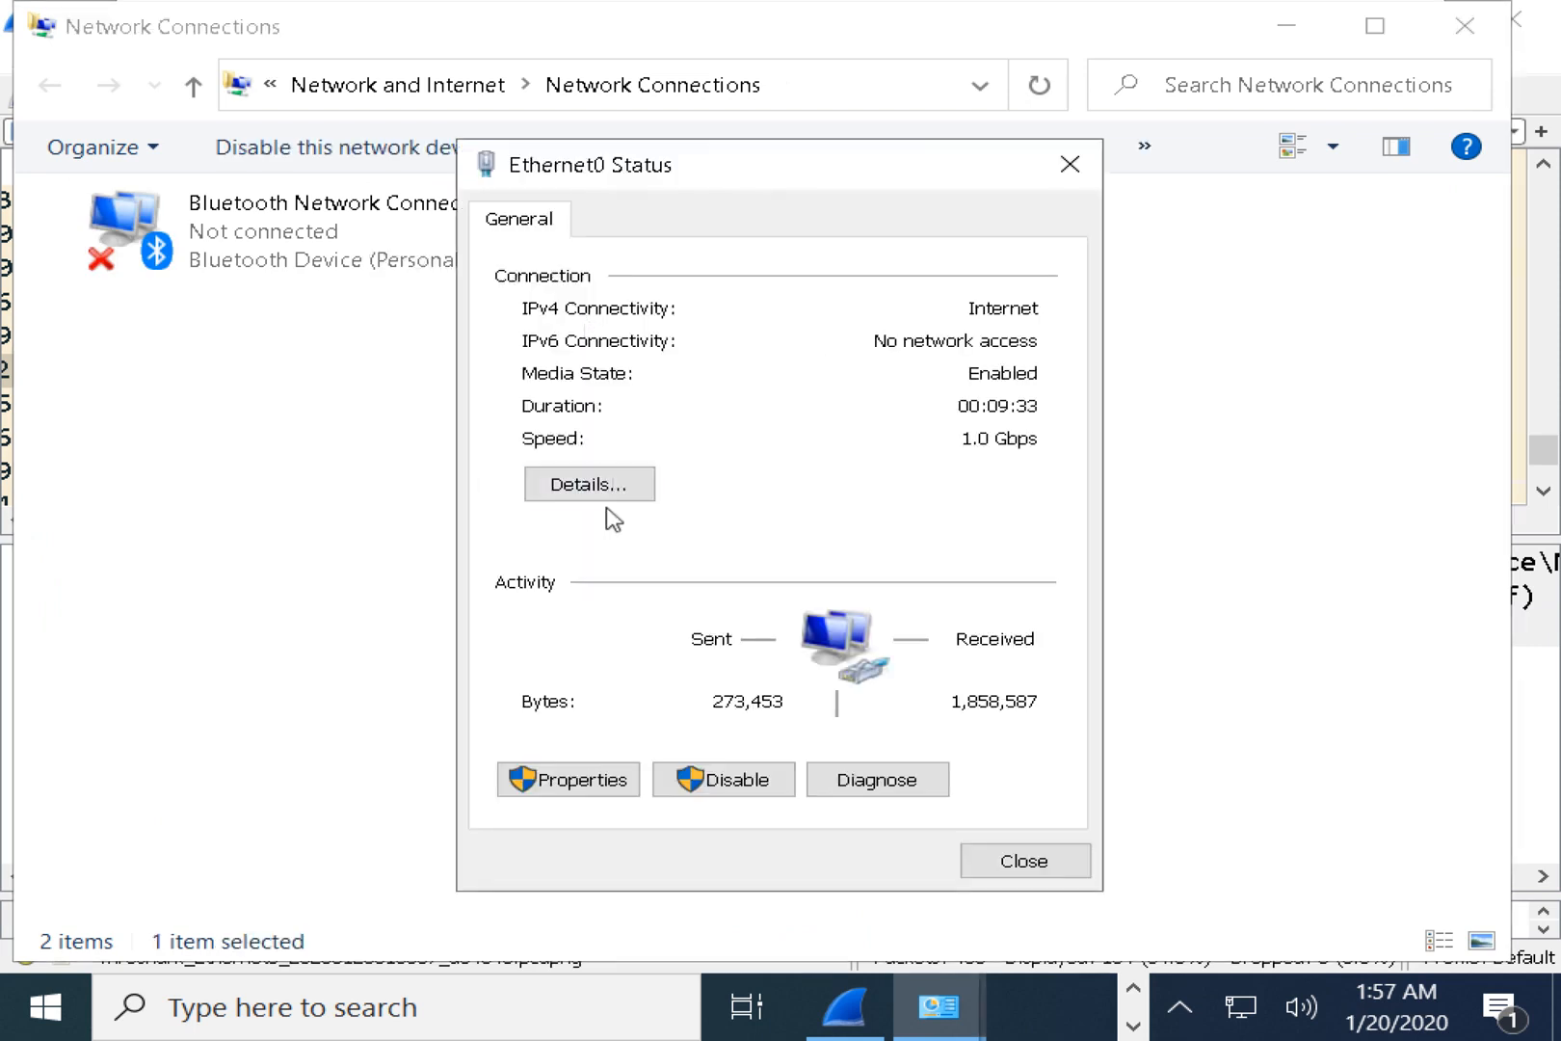
# View Ethernet0's details to confirm IPv4 address 192.168.1.65, then return to Wireshark.
pyautogui.click(634, 486)
pyautogui.click(1287, 26)
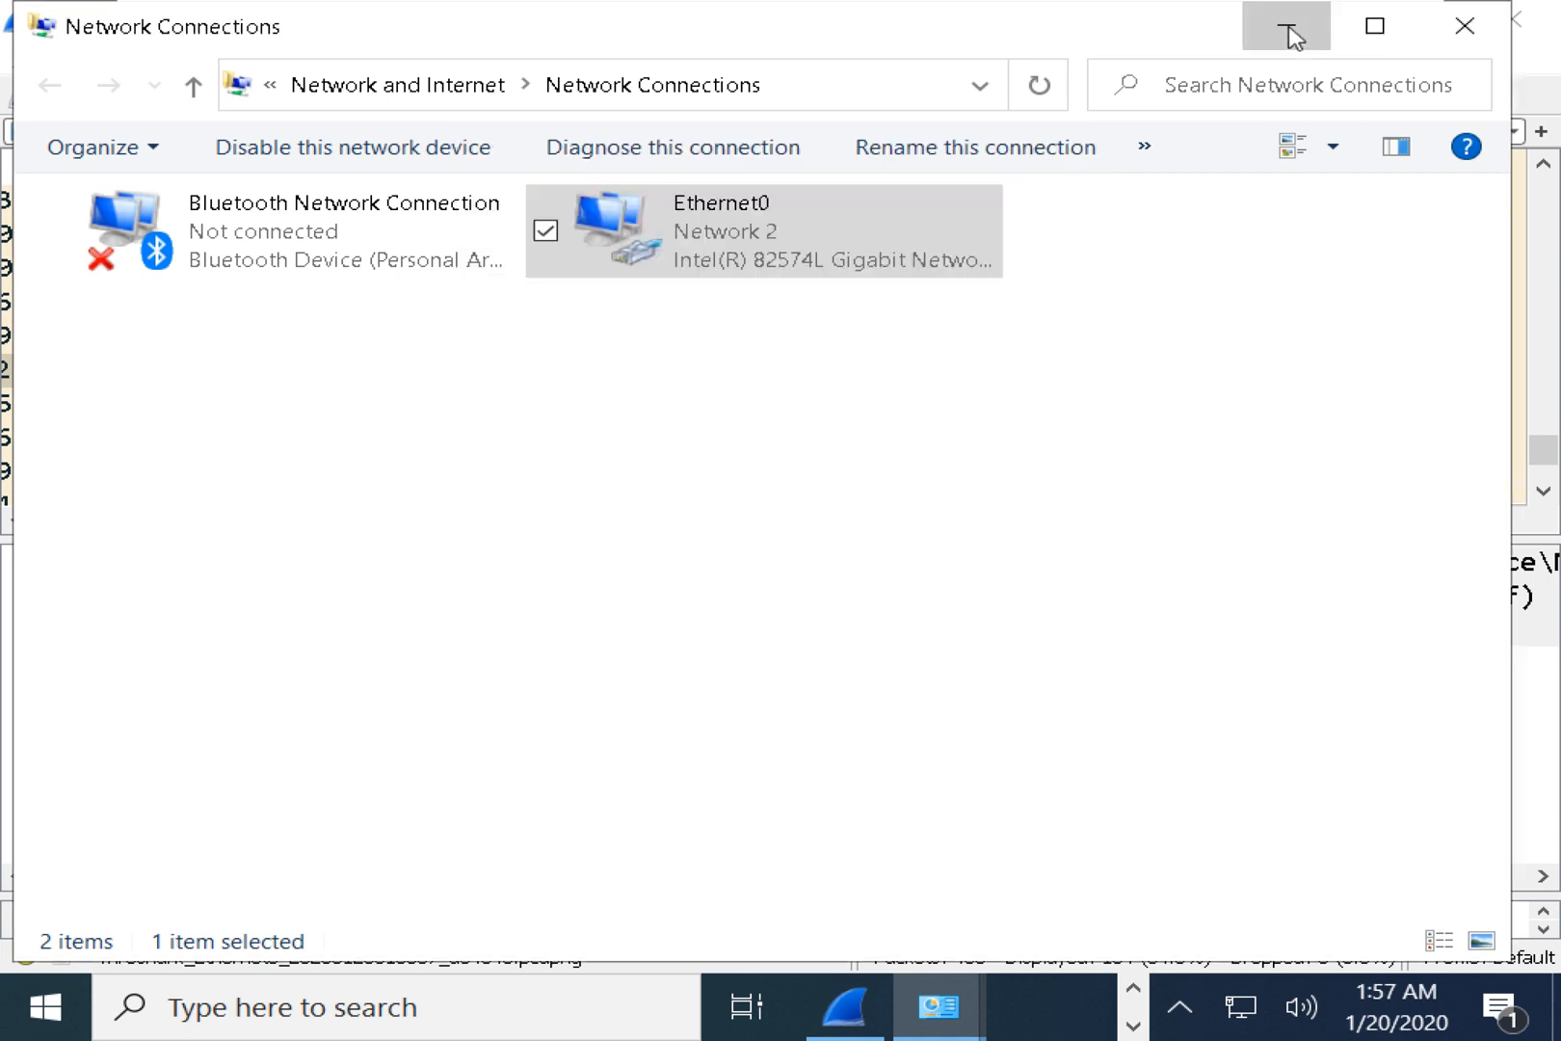
pyautogui.click(880, 449)
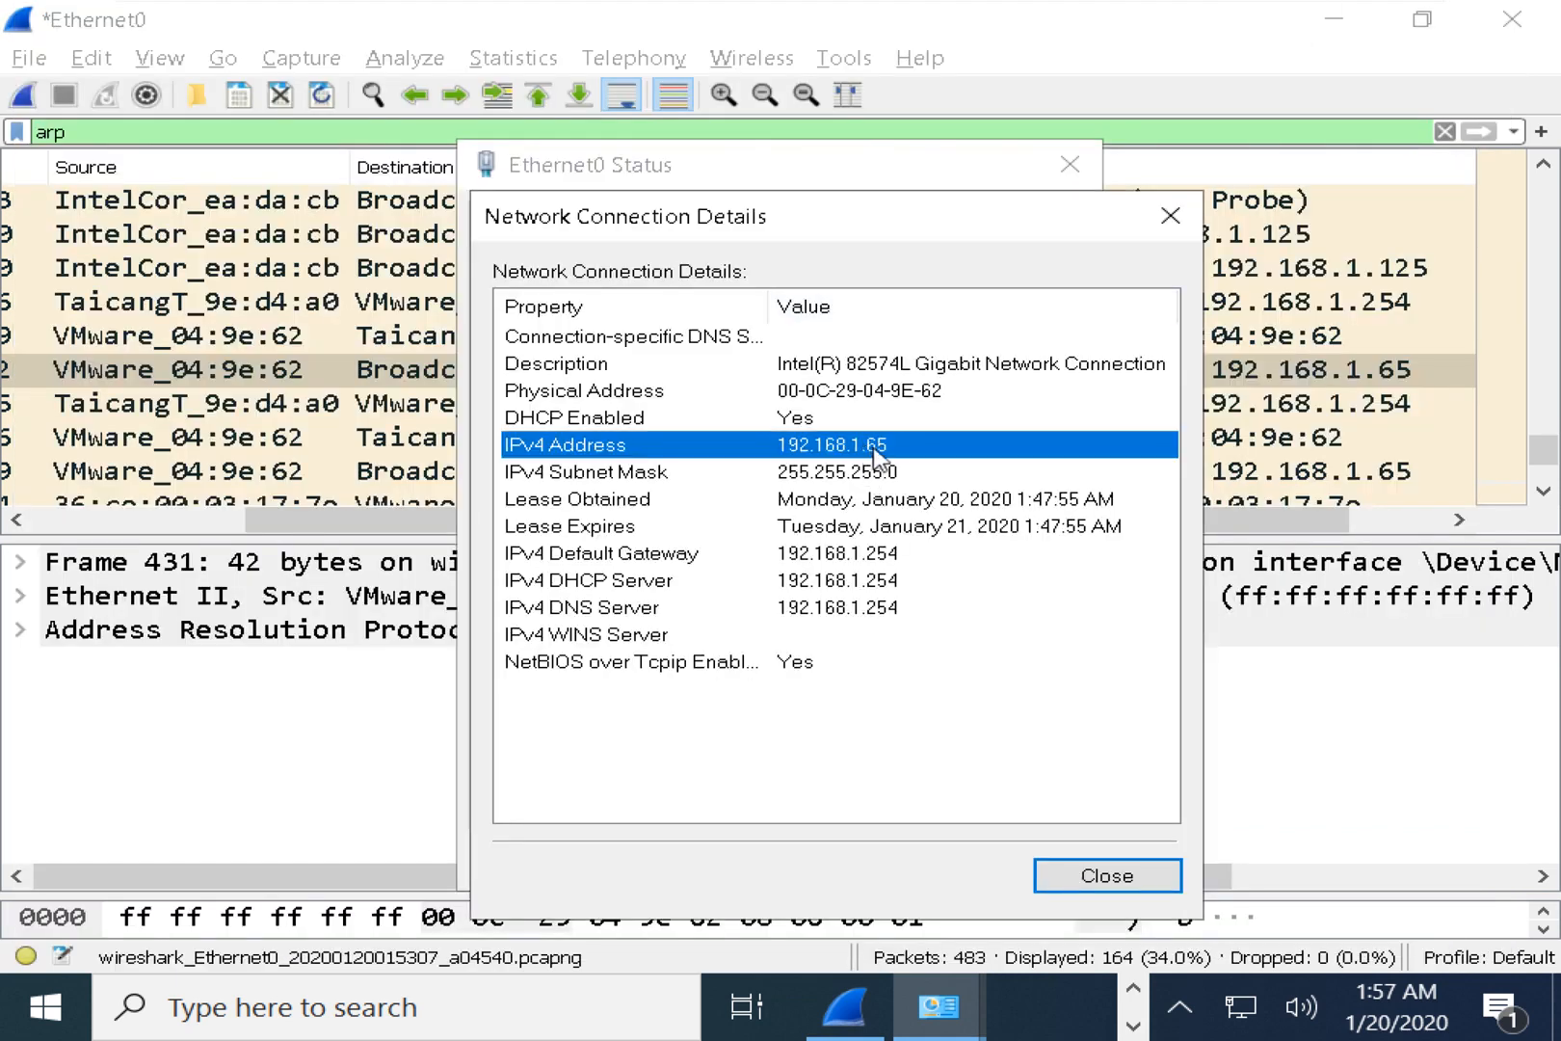
pyautogui.click(1199, 78)
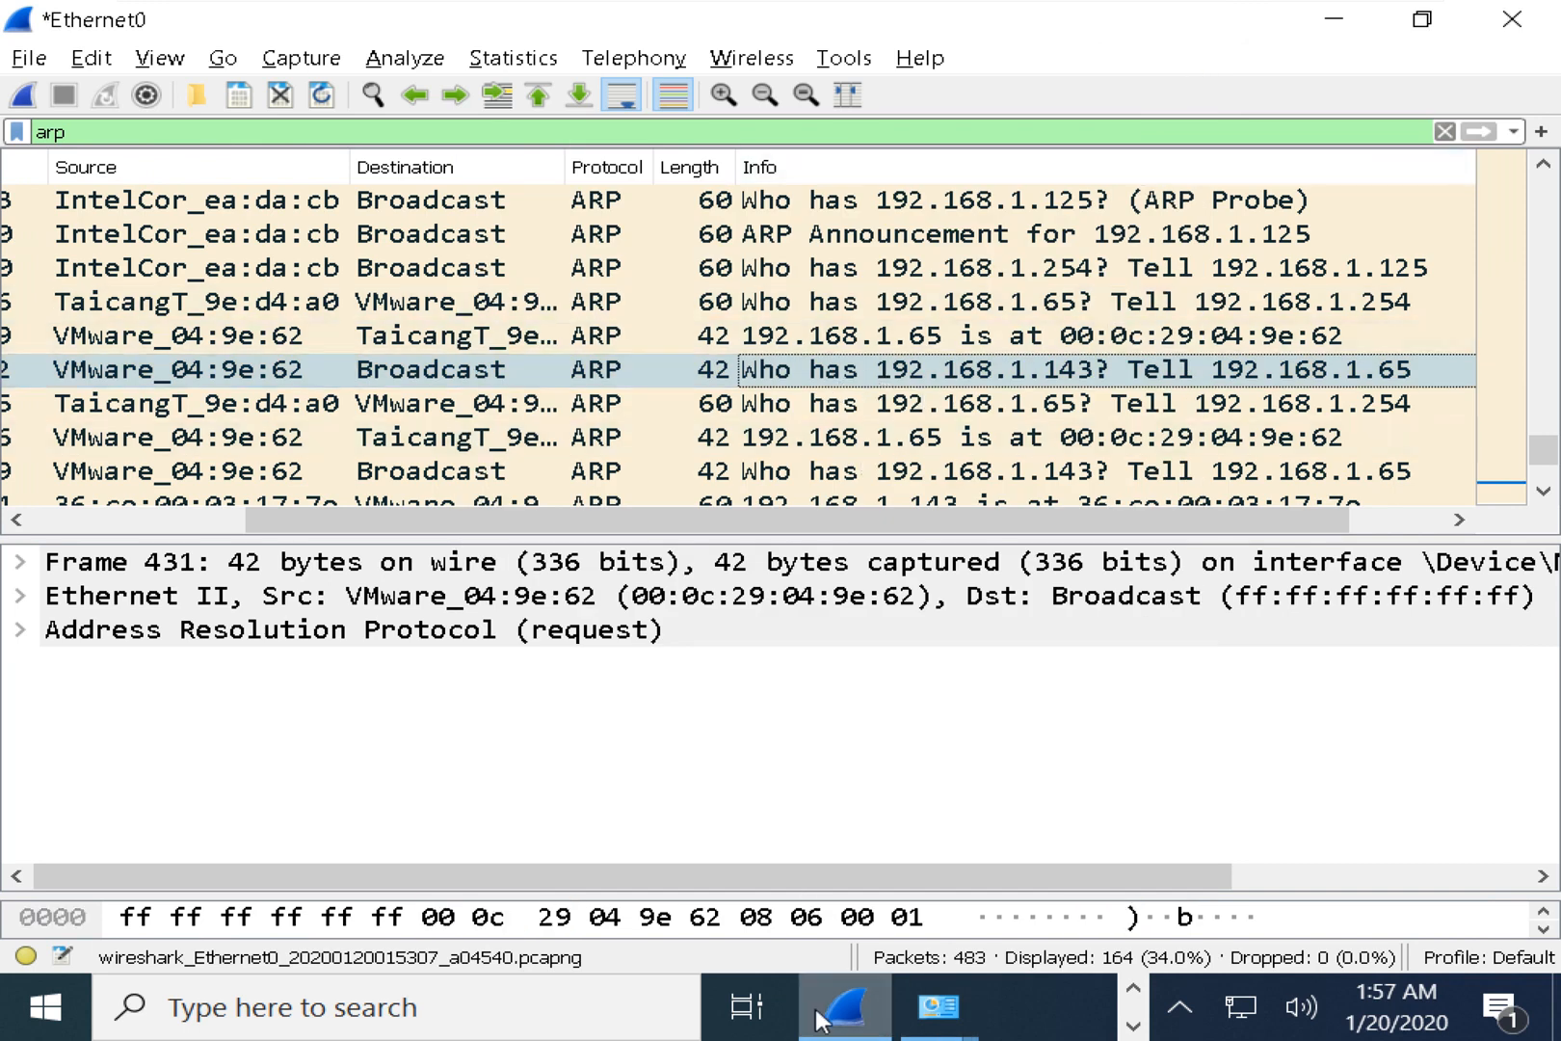
# Bring Command Prompt forward and highlight 192.168.1.143 in the ping command.
pyautogui.hotkey('alt', 'Tab')
pyautogui.hotkey('alt', 'Tab')
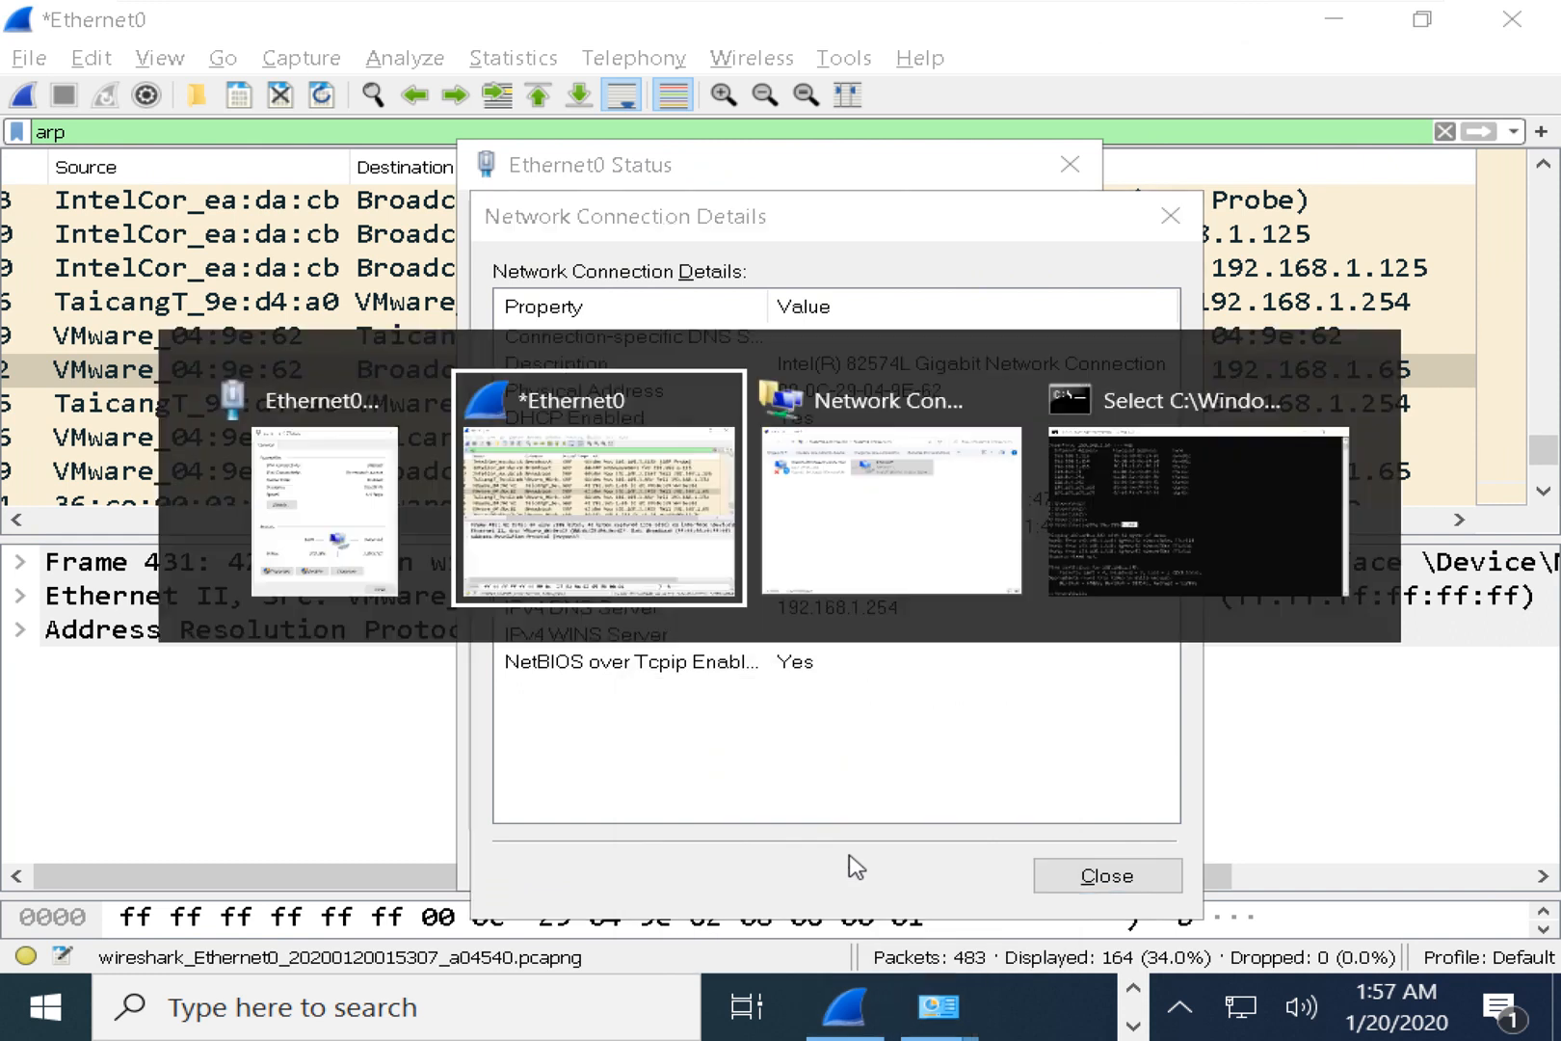
pyautogui.click(1185, 453)
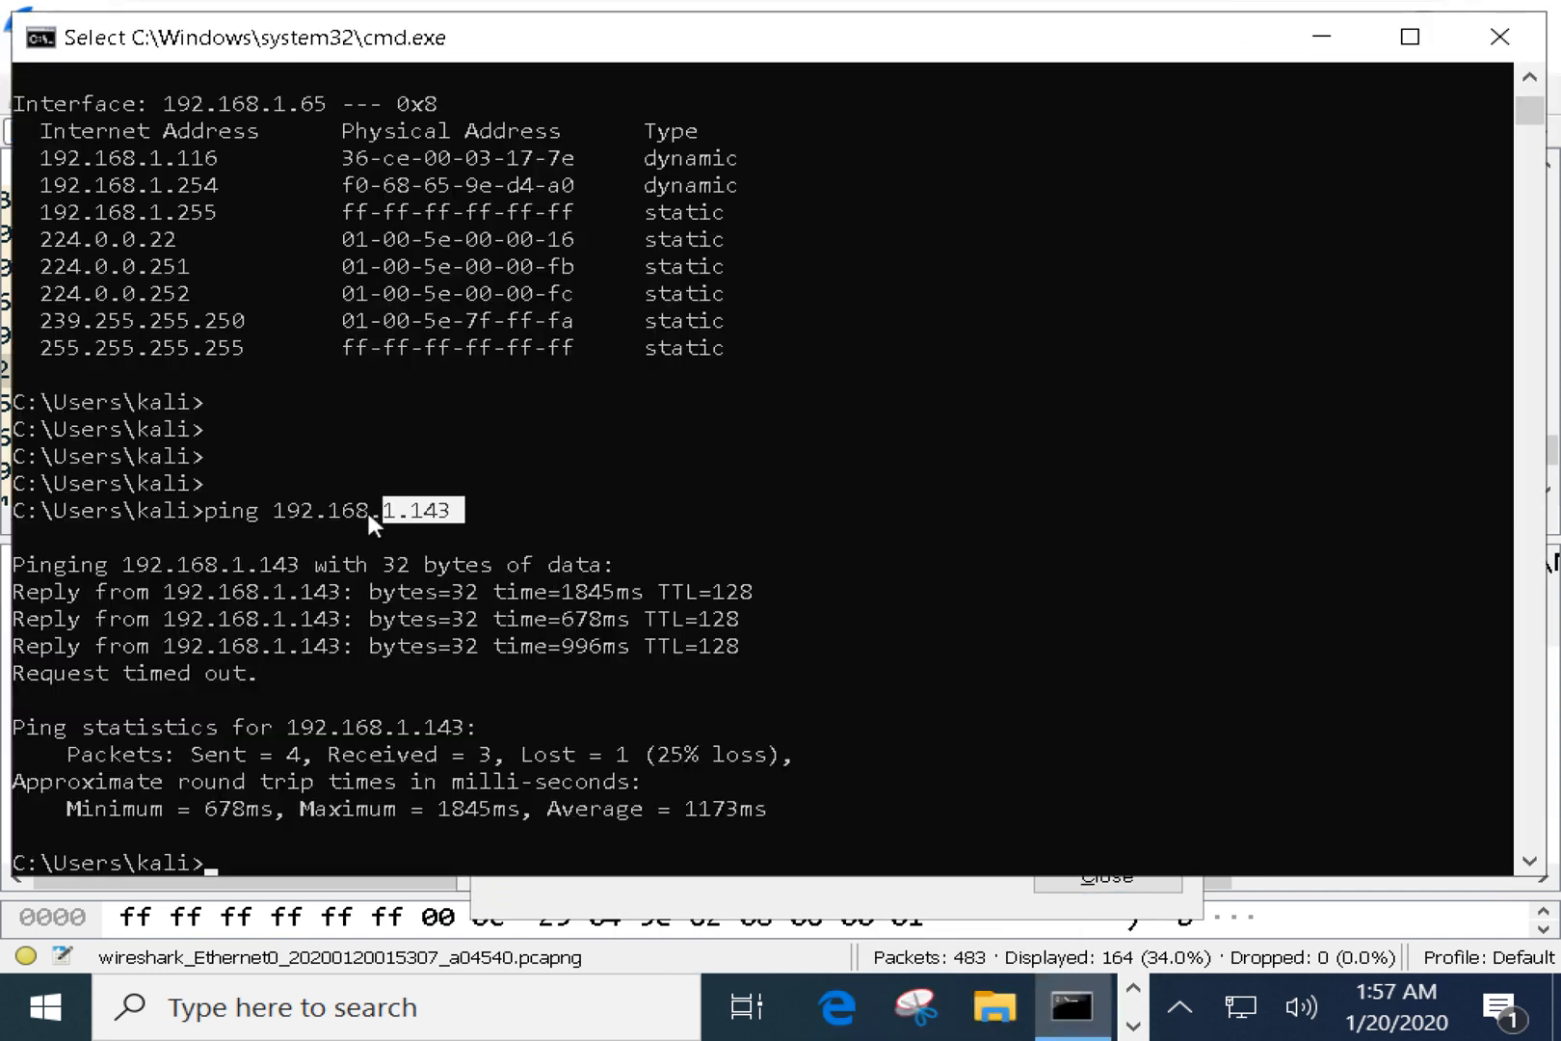
pyautogui.moveTo(364, 511); pyautogui.dragTo(454, 520)
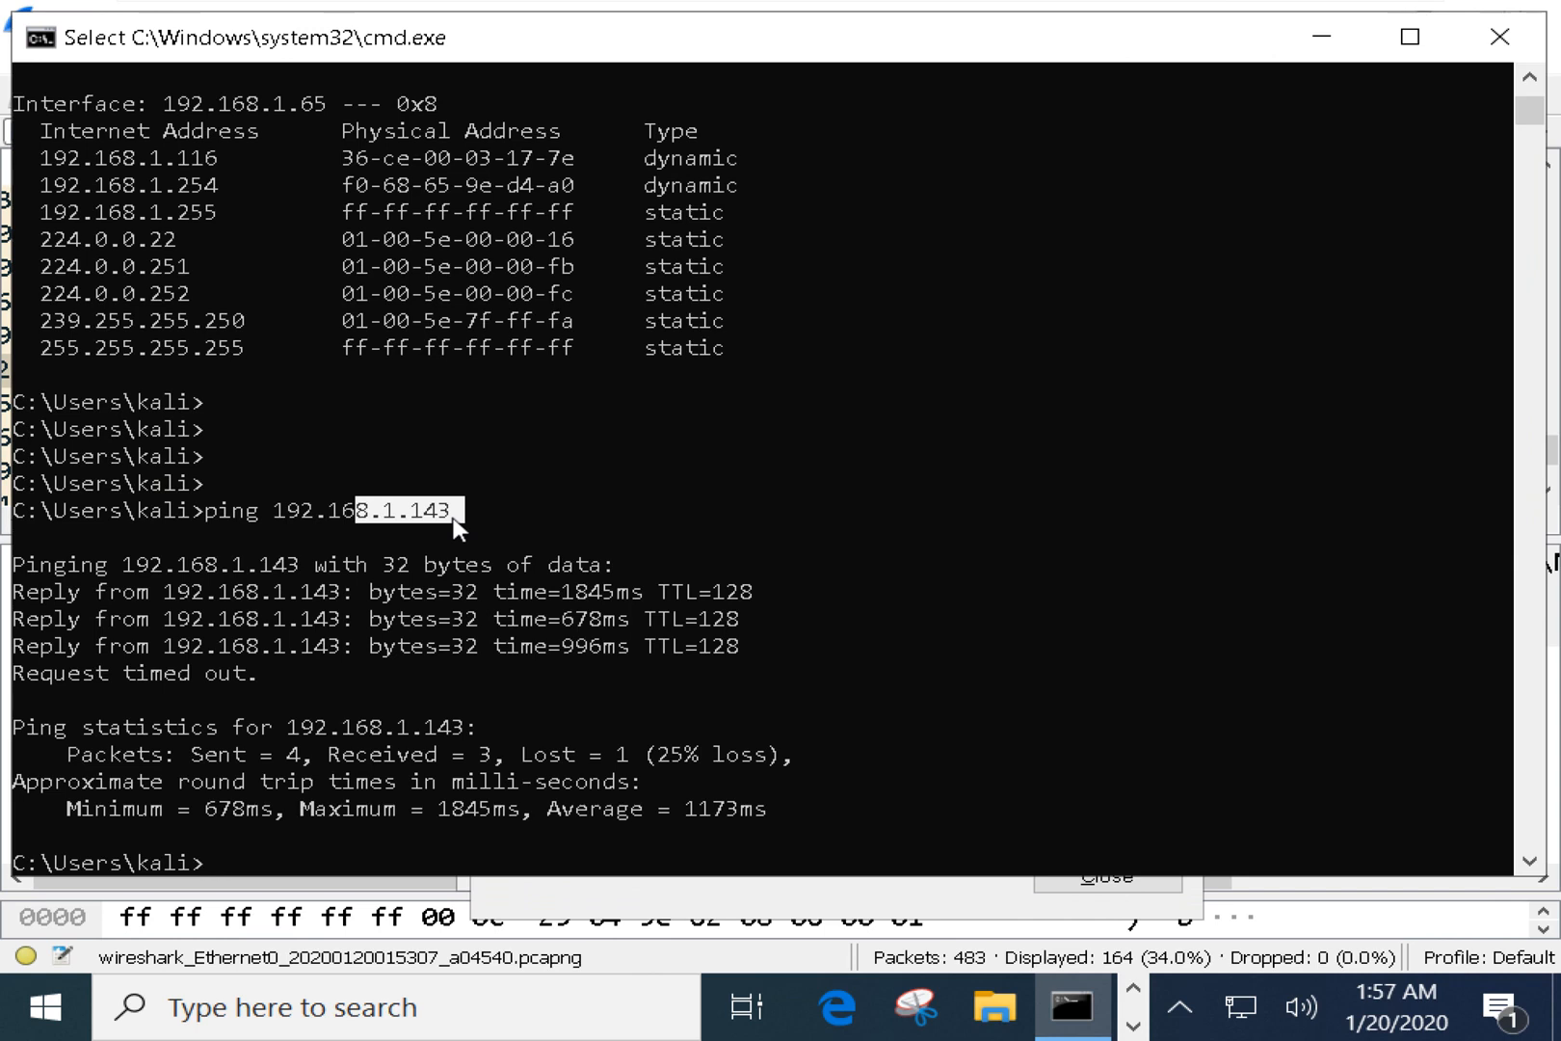
pyautogui.click(267, 513)
pyautogui.moveTo(267, 516); pyautogui.dragTo(448, 515)
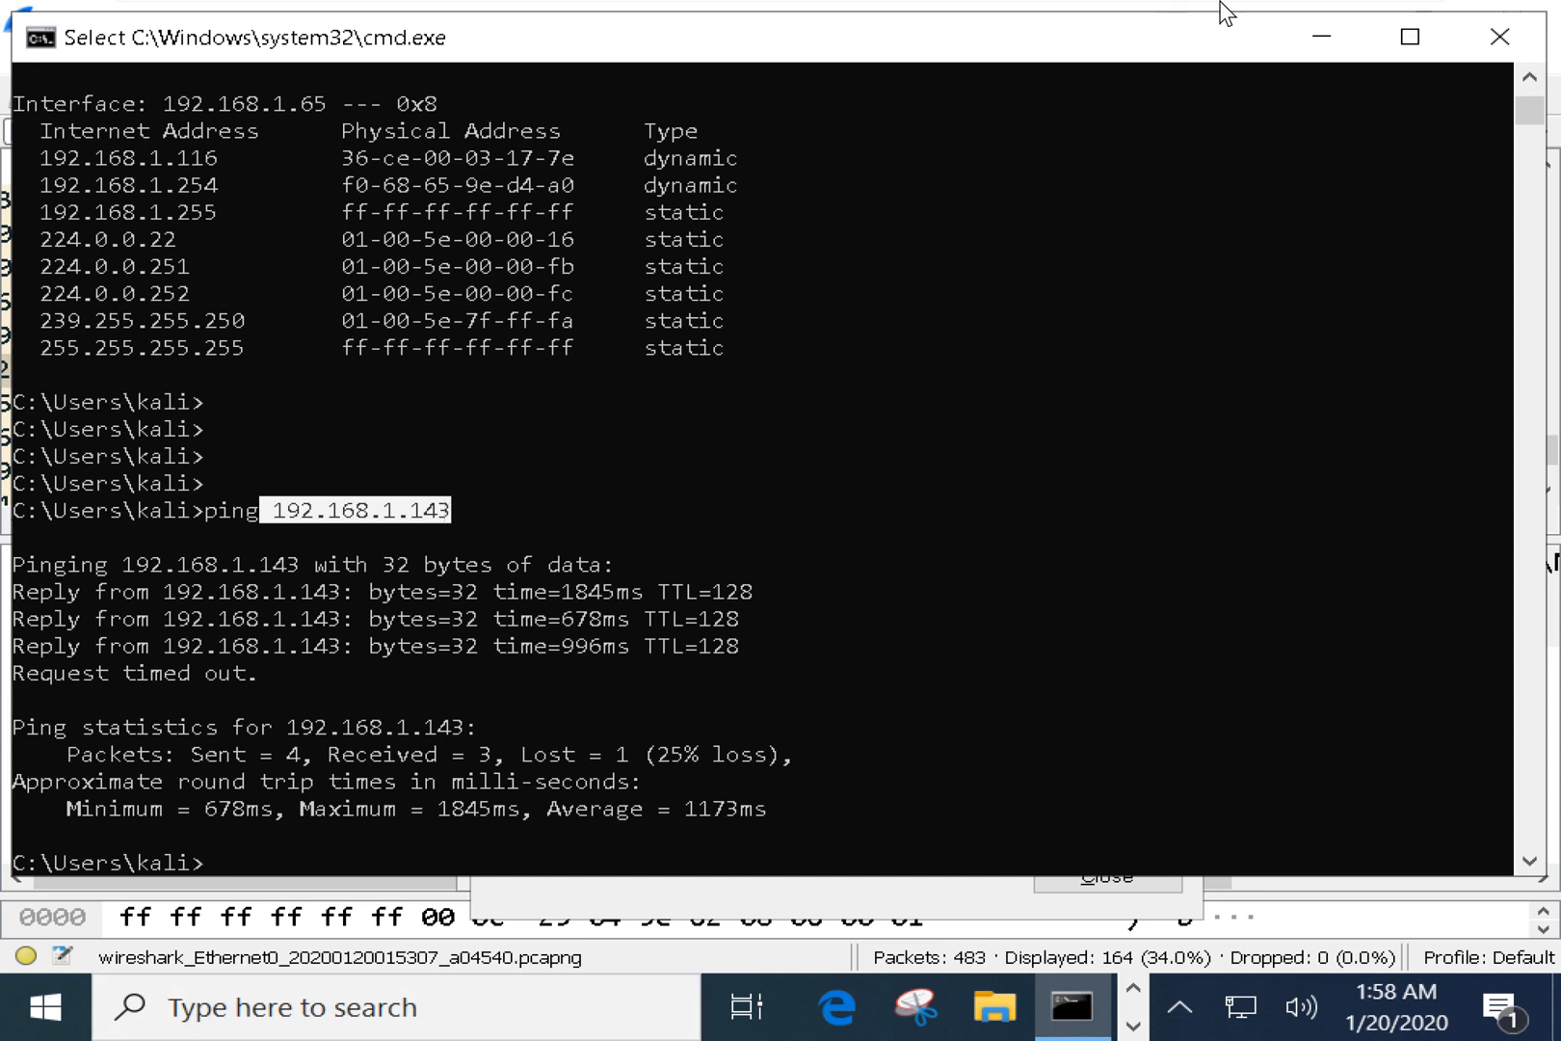
# Leave the VM, minimize the Interrupted Actions dialog and launch OneNote to a blank page.
pyautogui.moveTo(1234, 12)
pyautogui.click(1350, 22)
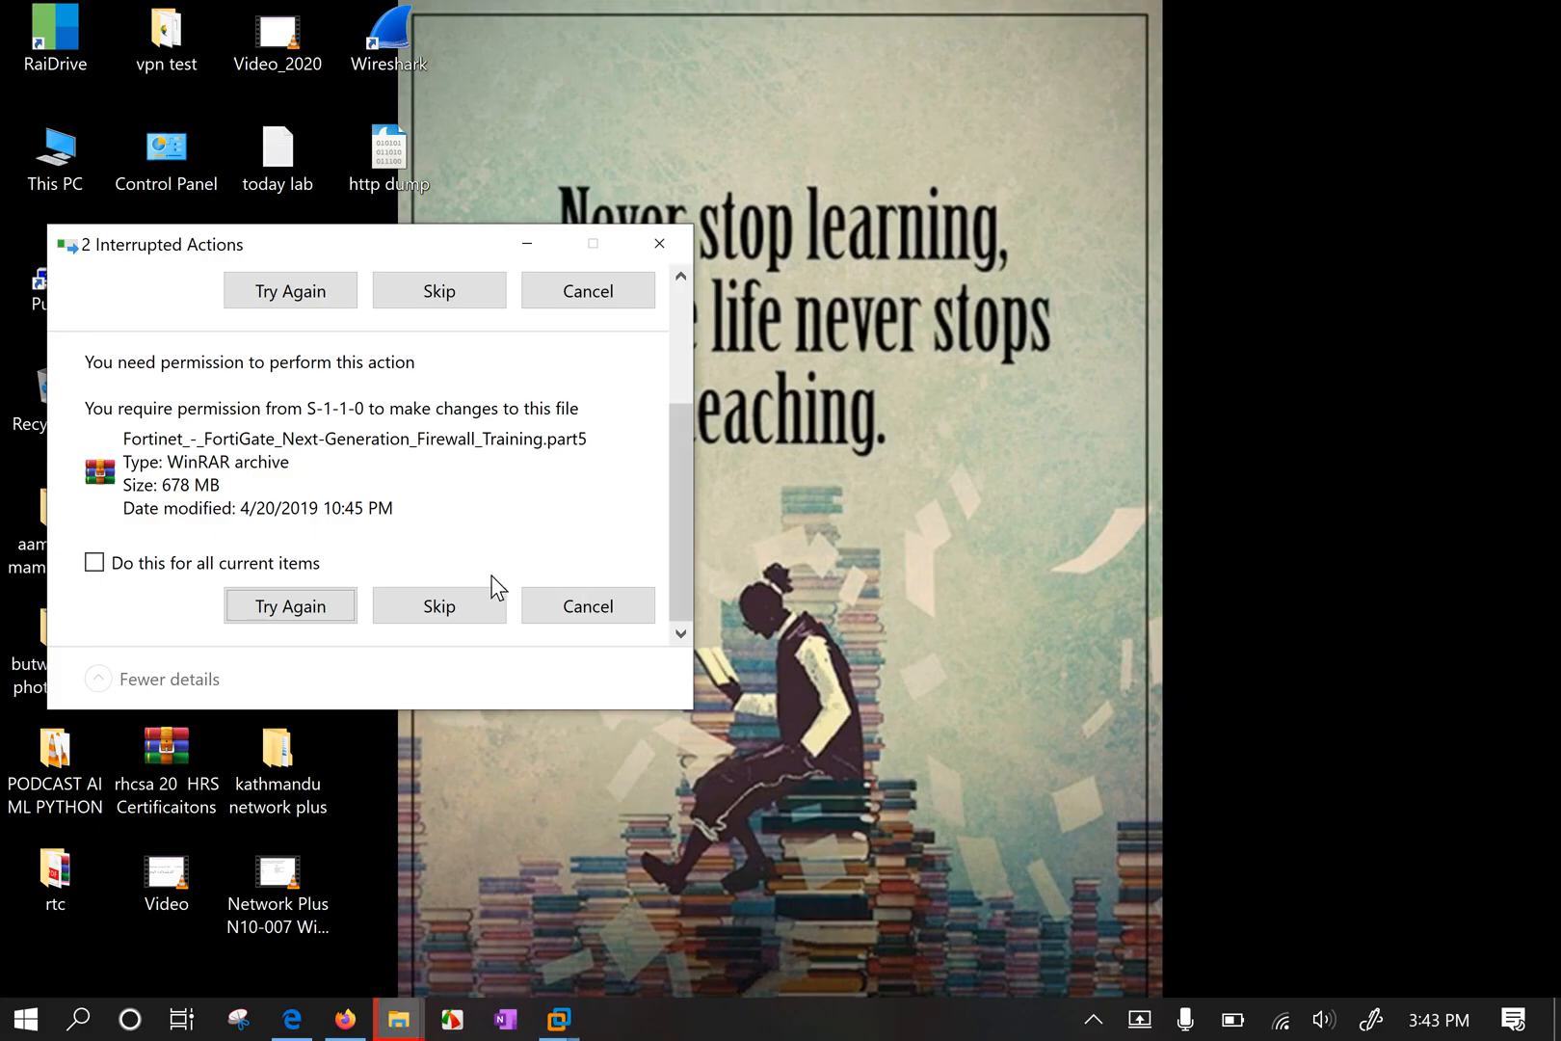
pyautogui.click(525, 251)
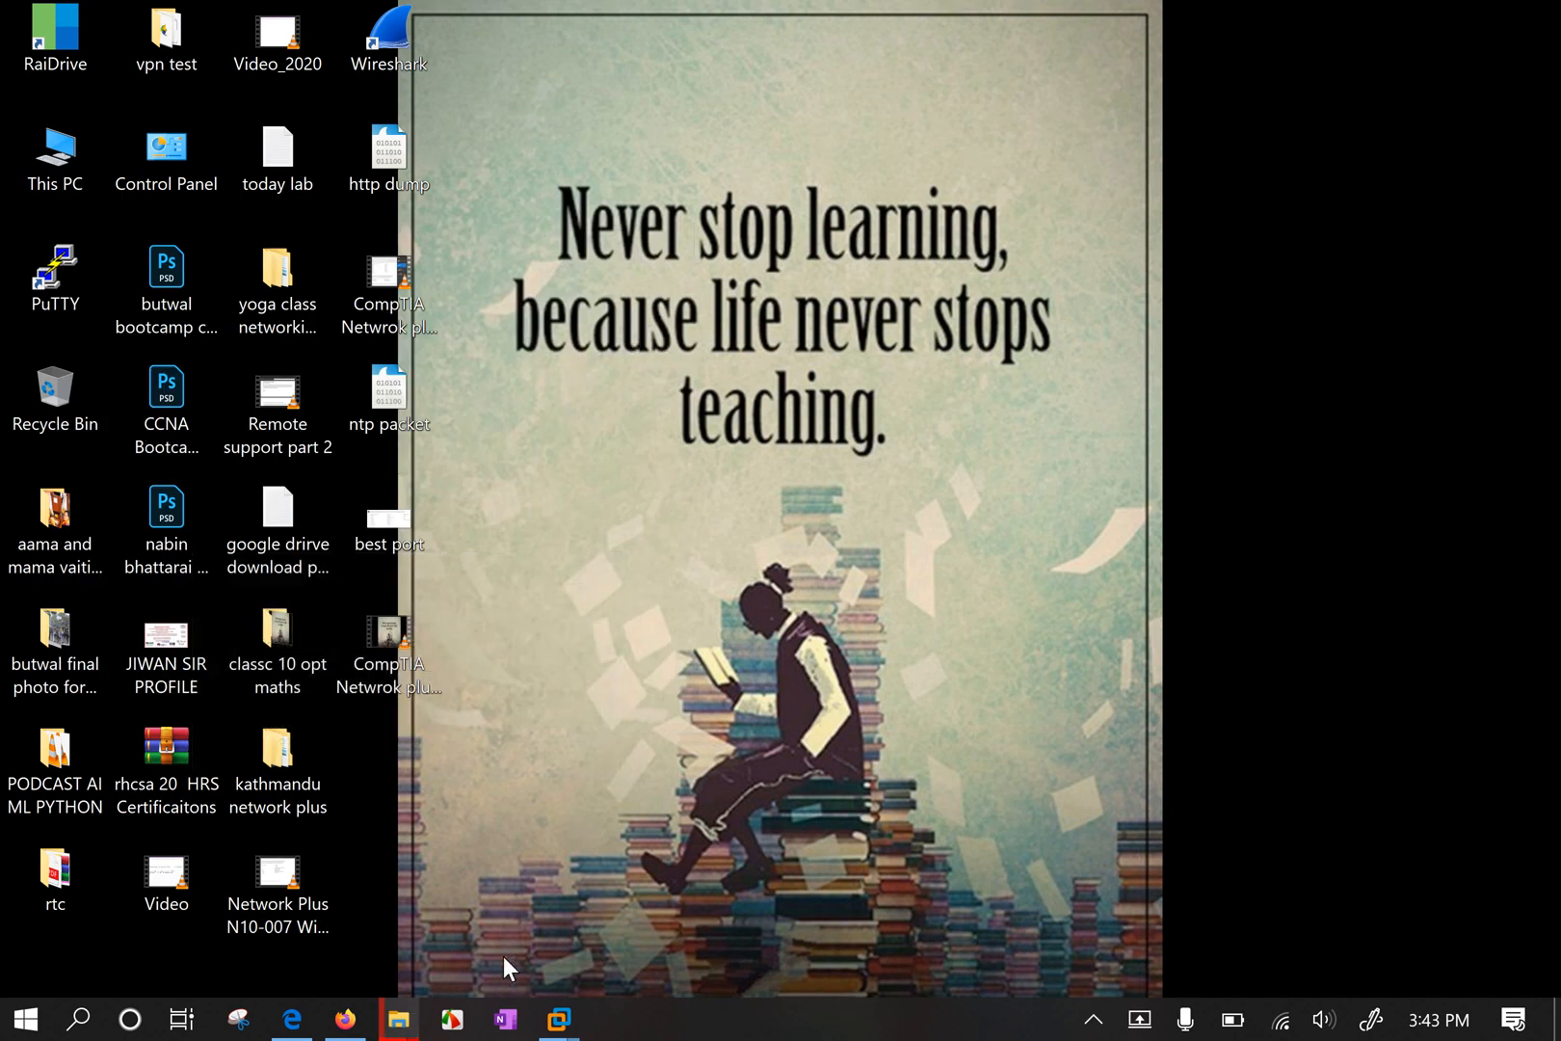
pyautogui.click(505, 1019)
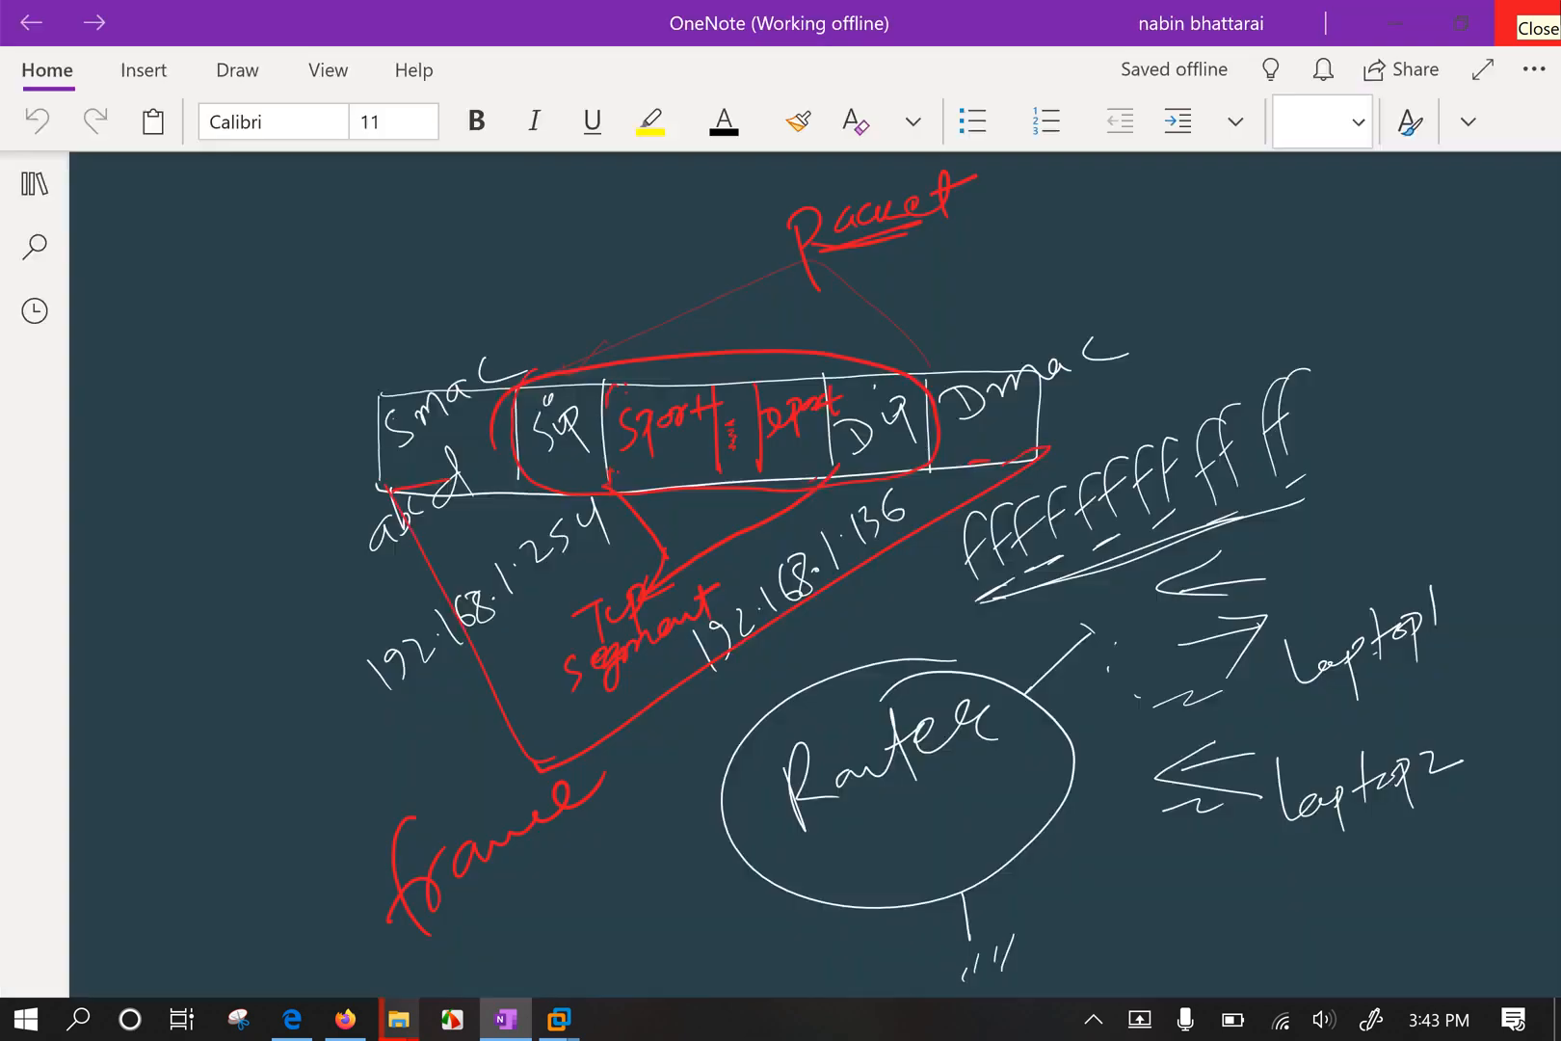
pyautogui.scroll(-8, 814, 575)
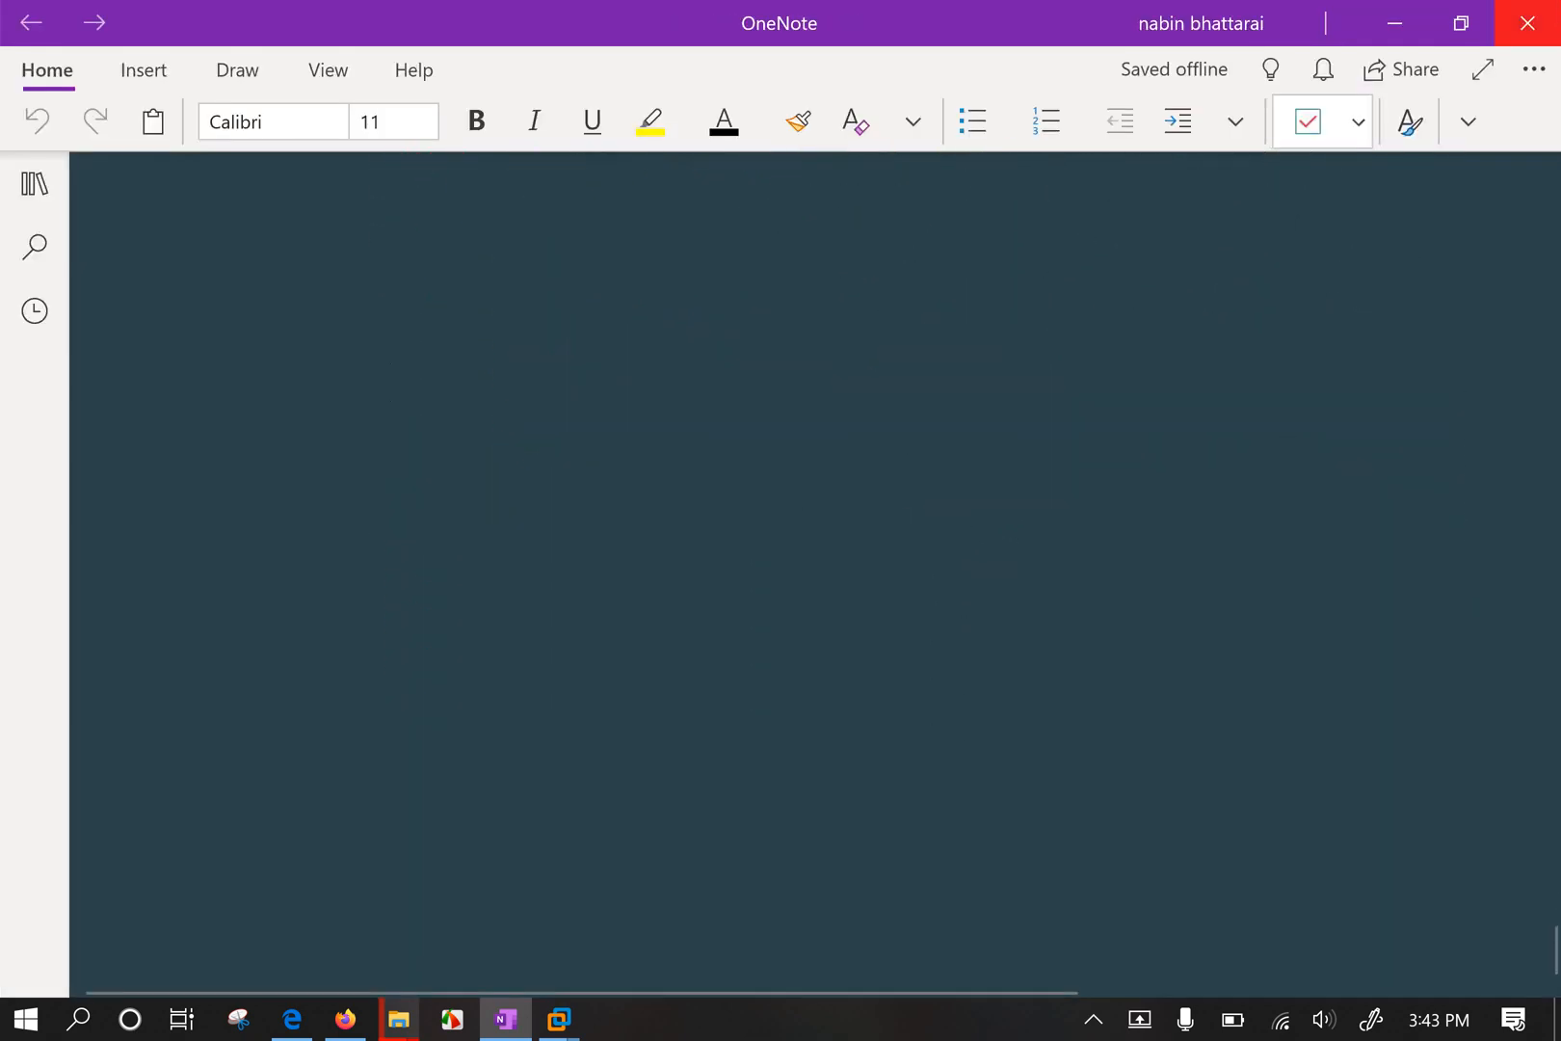
# Handwrite the Smac and sip field labels, with 1.65 under sip.
pyautogui.moveTo(341, 489)
pyautogui.mouseDown()
pyautogui.moveTo(318, 540)
pyautogui.moveTo(385, 549)
pyautogui.moveTo(383, 508)
pyautogui.moveTo(322, 516)
pyautogui.moveTo(258, 575)
pyautogui.moveTo(312, 535)
pyautogui.moveTo(333, 548)
pyautogui.mouseUp()
pyautogui.moveTo(356, 520)
pyautogui.mouseDown()
pyautogui.moveTo(364, 542)
pyautogui.moveTo(381, 526)
pyautogui.mouseUp()
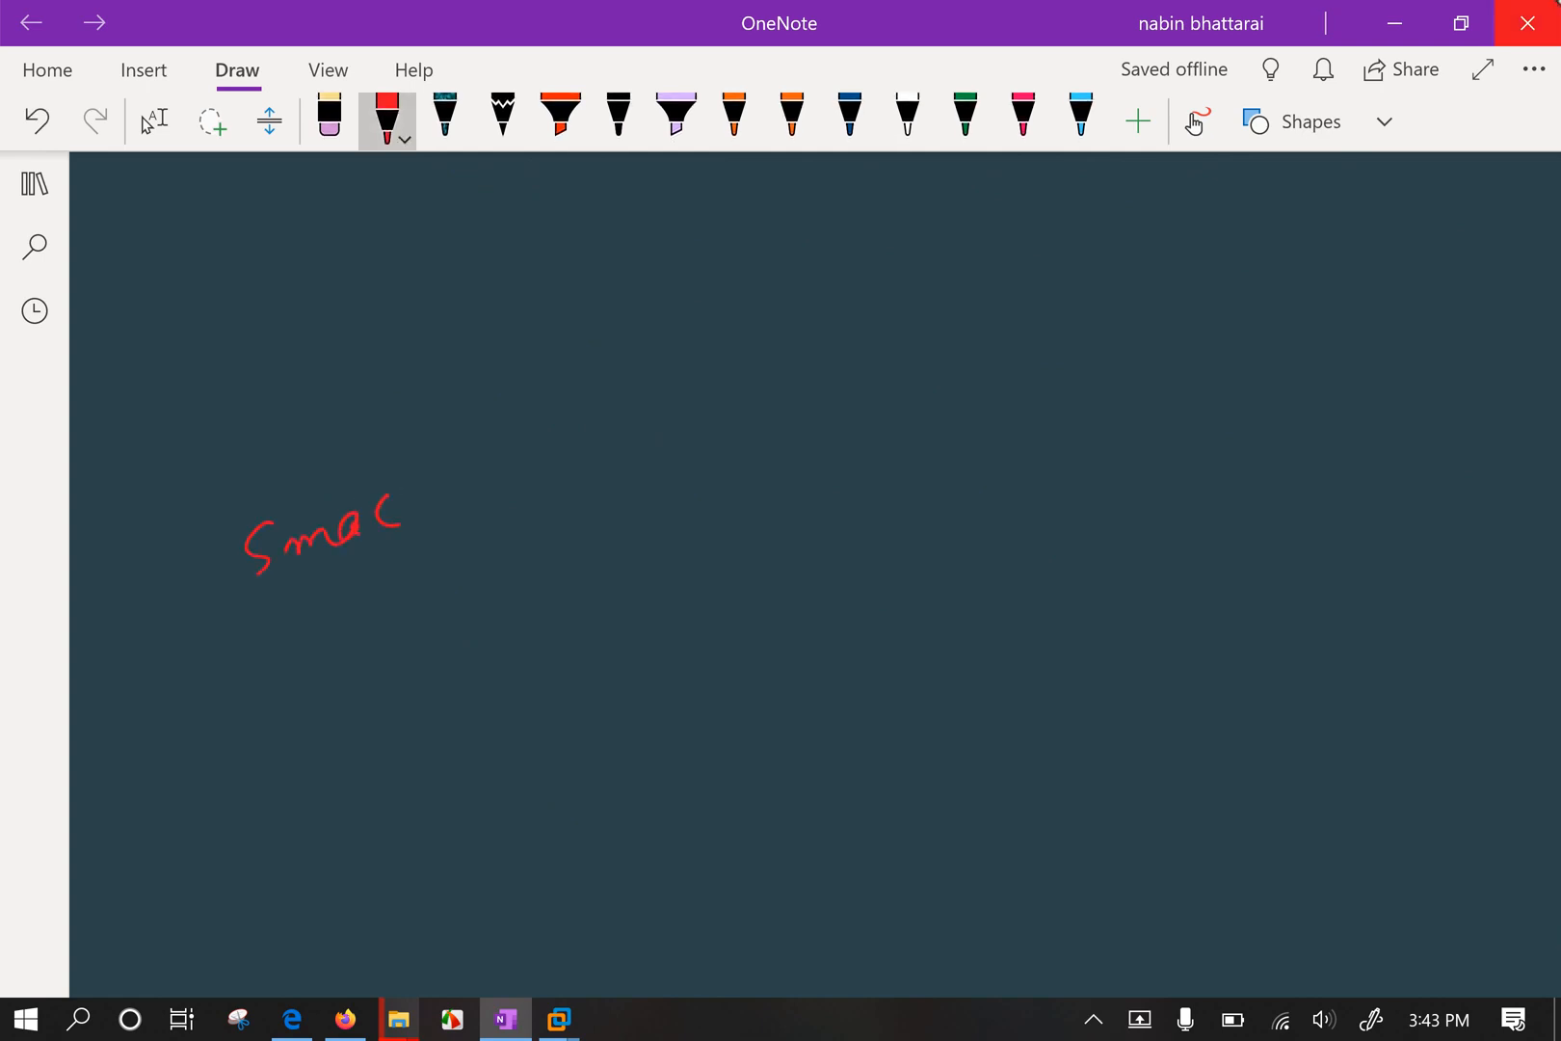
pyautogui.moveTo(521, 462); pyautogui.dragTo(498, 513)
pyautogui.moveTo(545, 468)
pyautogui.mouseDown()
pyautogui.moveTo(585, 465)
pyautogui.moveTo(587, 528)
pyautogui.mouseUp()
pyautogui.moveTo(587, 487); pyautogui.dragTo(551, 582)
pyautogui.click(569, 544)
pyautogui.moveTo(605, 522)
pyautogui.mouseDown()
pyautogui.moveTo(589, 557)
pyautogui.moveTo(617, 528)
pyautogui.moveTo(605, 572)
pyautogui.mouseUp()
pyautogui.click(530, 608)
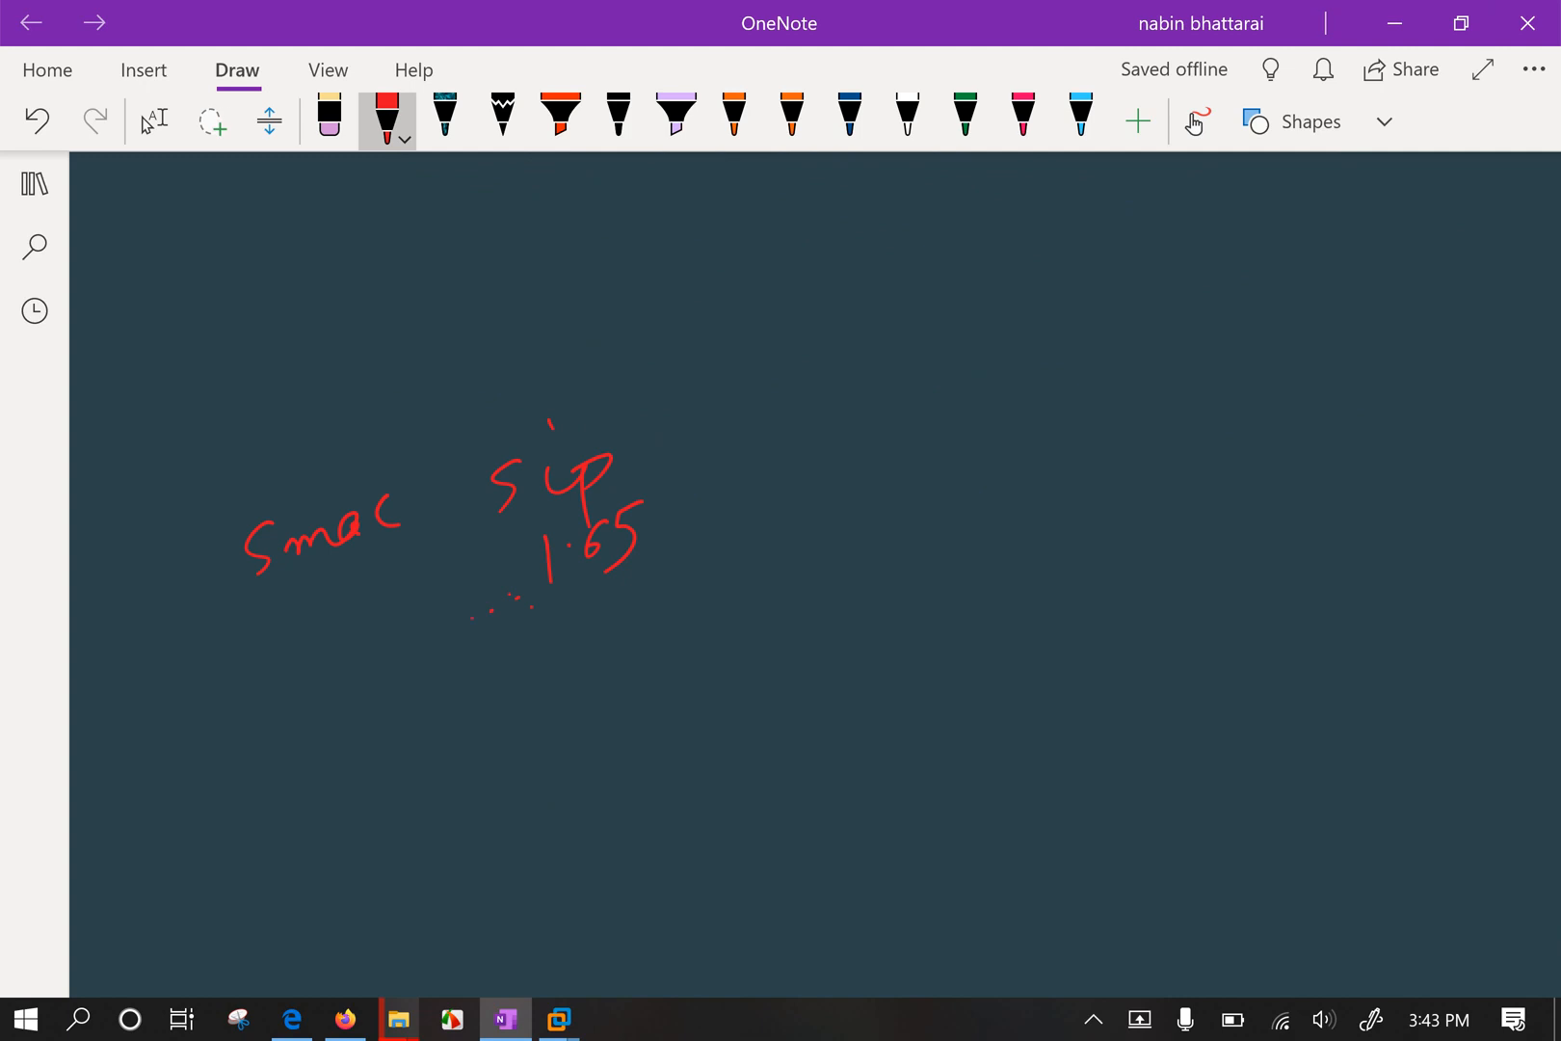
# Draw the frame box with dividers and write abc under Smac.
pyautogui.moveTo(433, 434); pyautogui.dragTo(420, 600)
pyautogui.moveTo(200, 453); pyautogui.dragTo(206, 625)
pyautogui.moveTo(207, 414)
pyautogui.mouseDown()
pyautogui.moveTo(758, 376)
pyautogui.moveTo(1425, 529)
pyautogui.moveTo(334, 629)
pyautogui.moveTo(207, 622)
pyautogui.moveTo(196, 512)
pyautogui.mouseUp()
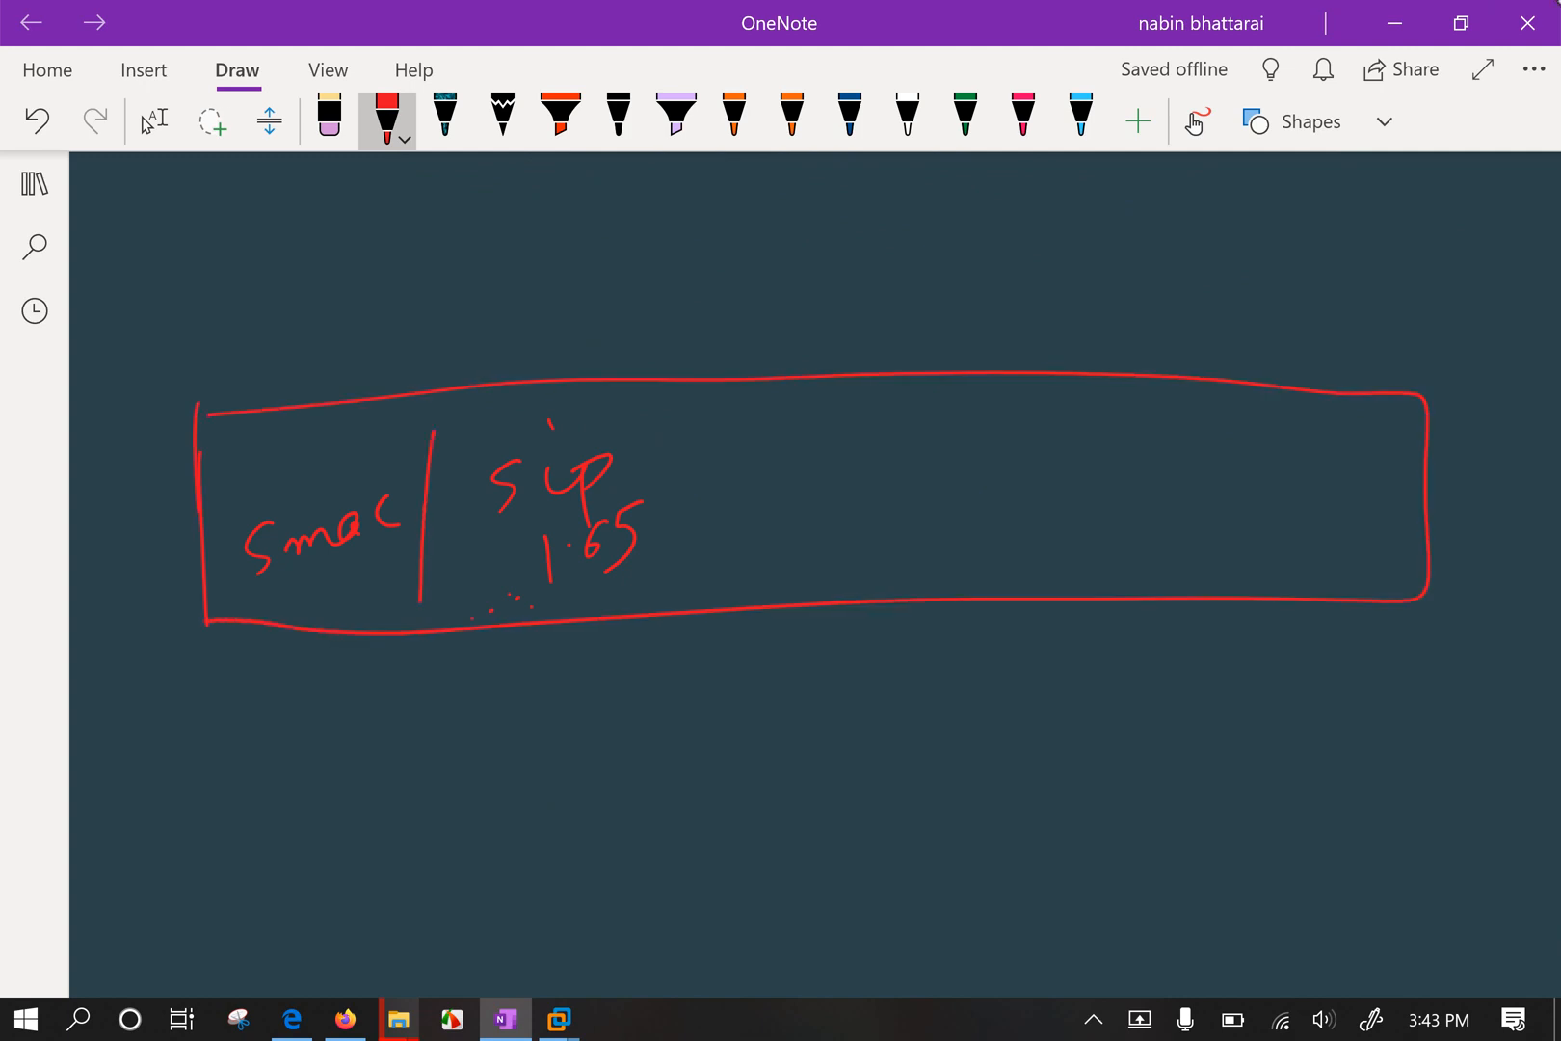
pyautogui.moveTo(695, 366); pyautogui.dragTo(694, 672)
pyautogui.moveTo(283, 603)
pyautogui.mouseDown()
pyautogui.moveTo(285, 621)
pyautogui.moveTo(340, 595)
pyautogui.mouseUp()
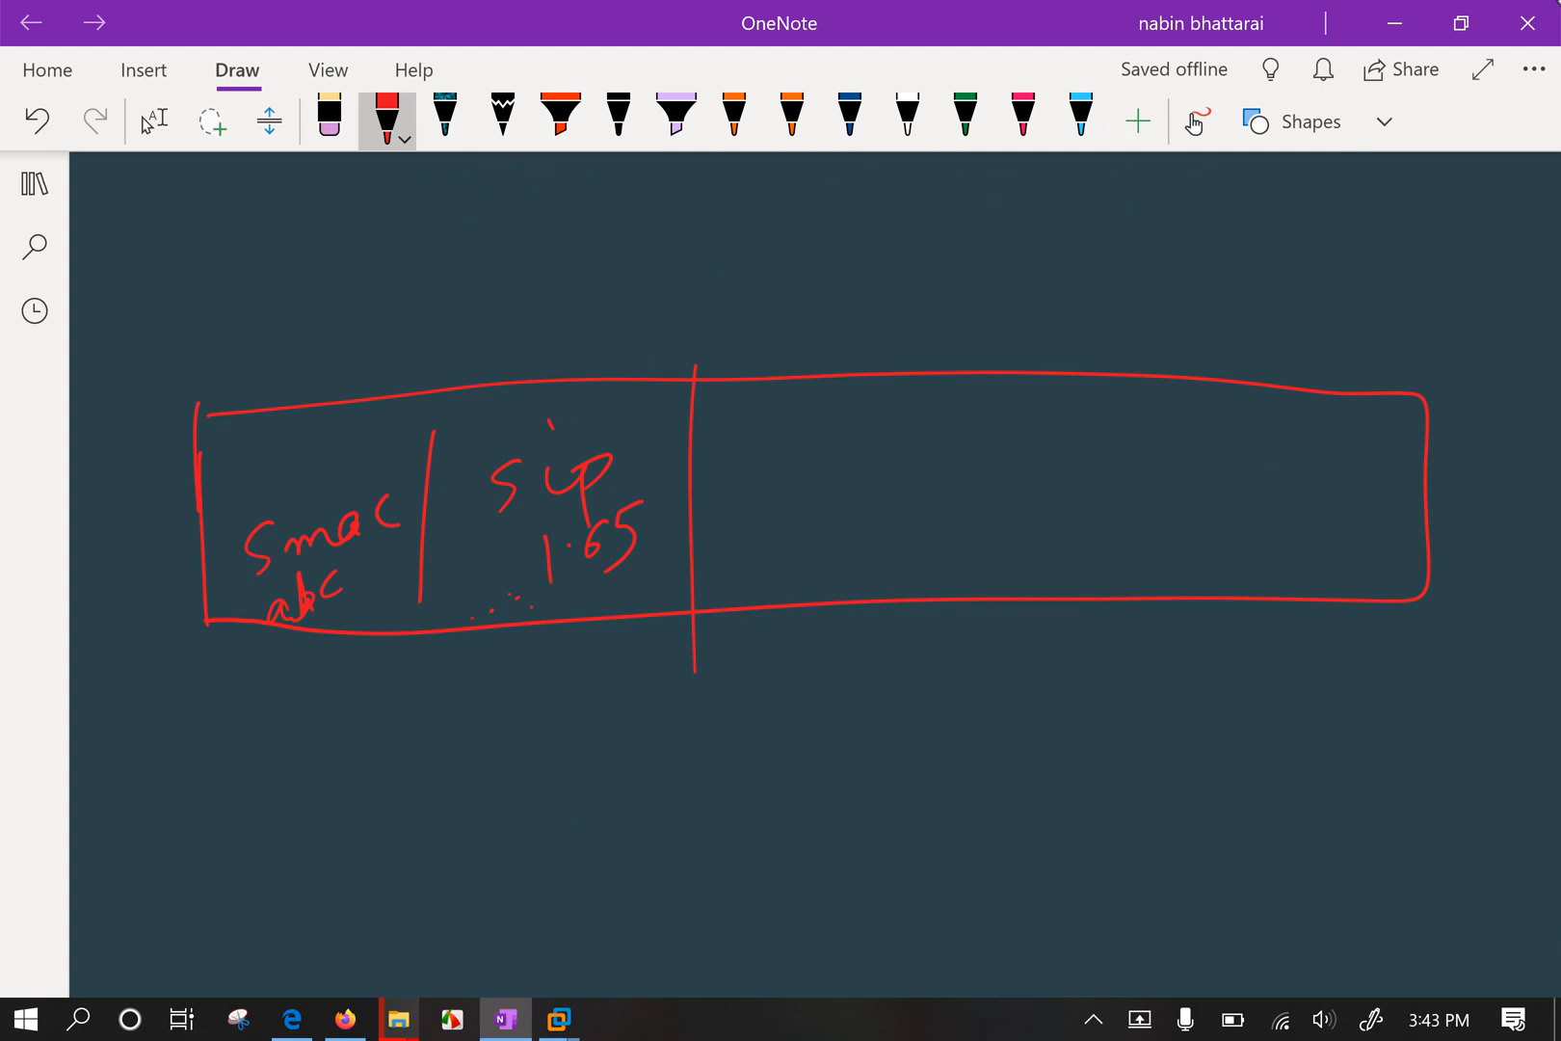
# Add a Dmac cell and a destination IP cell containing 1.143, with dividers.
pyautogui.moveTo(1278, 413)
pyautogui.mouseDown()
pyautogui.moveTo(1309, 431)
pyautogui.moveTo(1278, 453)
pyautogui.mouseUp()
pyautogui.moveTo(1292, 415)
pyautogui.mouseDown()
pyautogui.moveTo(1293, 439)
pyautogui.moveTo(1430, 424)
pyautogui.mouseUp()
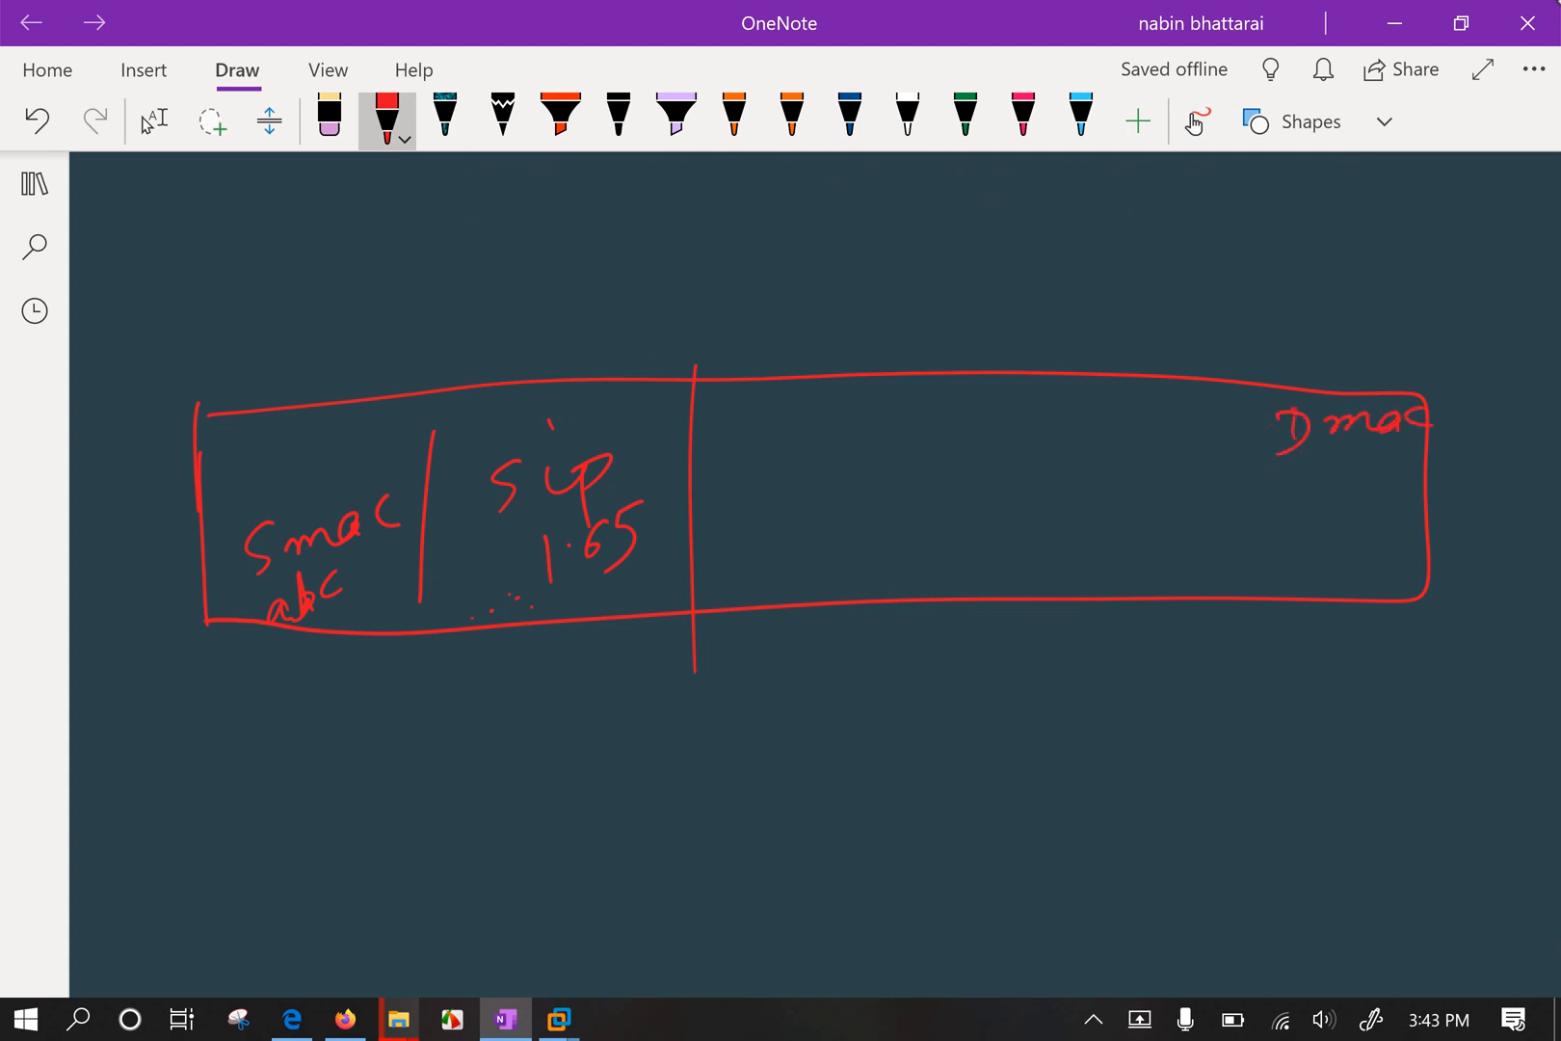
pyautogui.moveTo(1243, 383); pyautogui.dragTo(1235, 554)
pyautogui.moveTo(1070, 408)
pyautogui.mouseDown()
pyautogui.moveTo(1087, 439)
pyautogui.moveTo(1137, 431)
pyautogui.moveTo(1147, 408)
pyautogui.moveTo(1119, 387)
pyautogui.mouseUp()
pyautogui.moveTo(1102, 464)
pyautogui.mouseDown()
pyautogui.moveTo(1099, 491)
pyautogui.moveTo(1128, 479)
pyautogui.mouseUp()
pyautogui.click(1114, 474)
pyautogui.moveTo(1150, 448); pyautogui.dragTo(1151, 478)
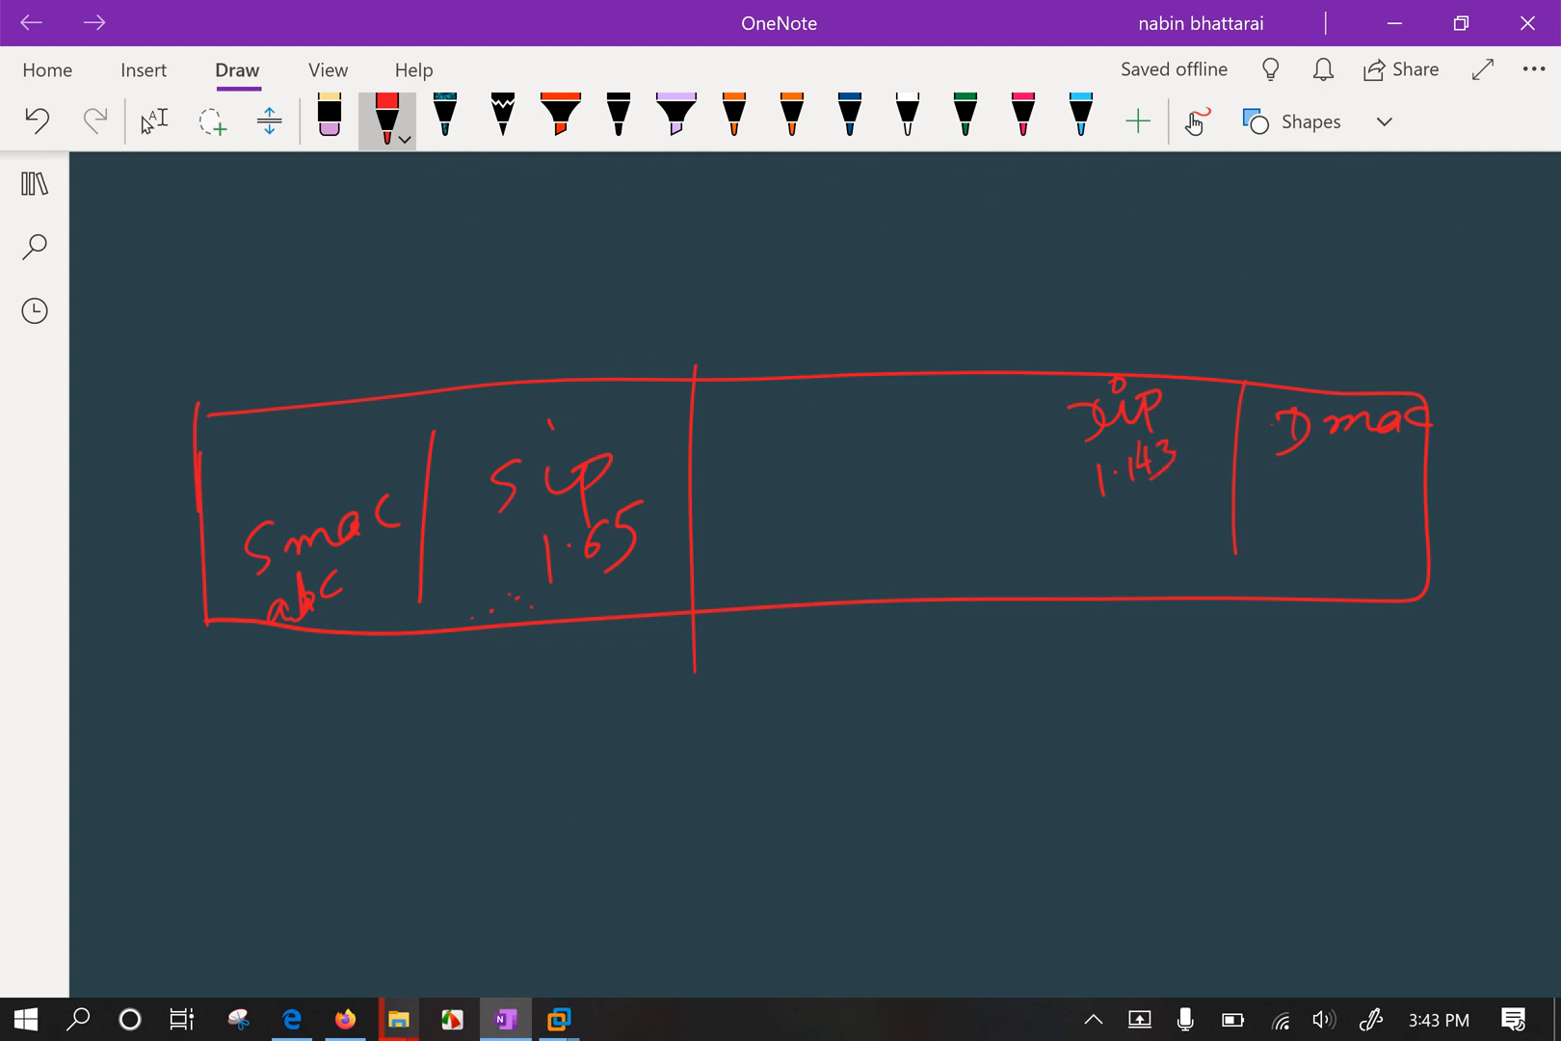
pyautogui.scroll(1, 862, 482)
pyautogui.moveTo(1064, 349); pyautogui.dragTo(1074, 588)
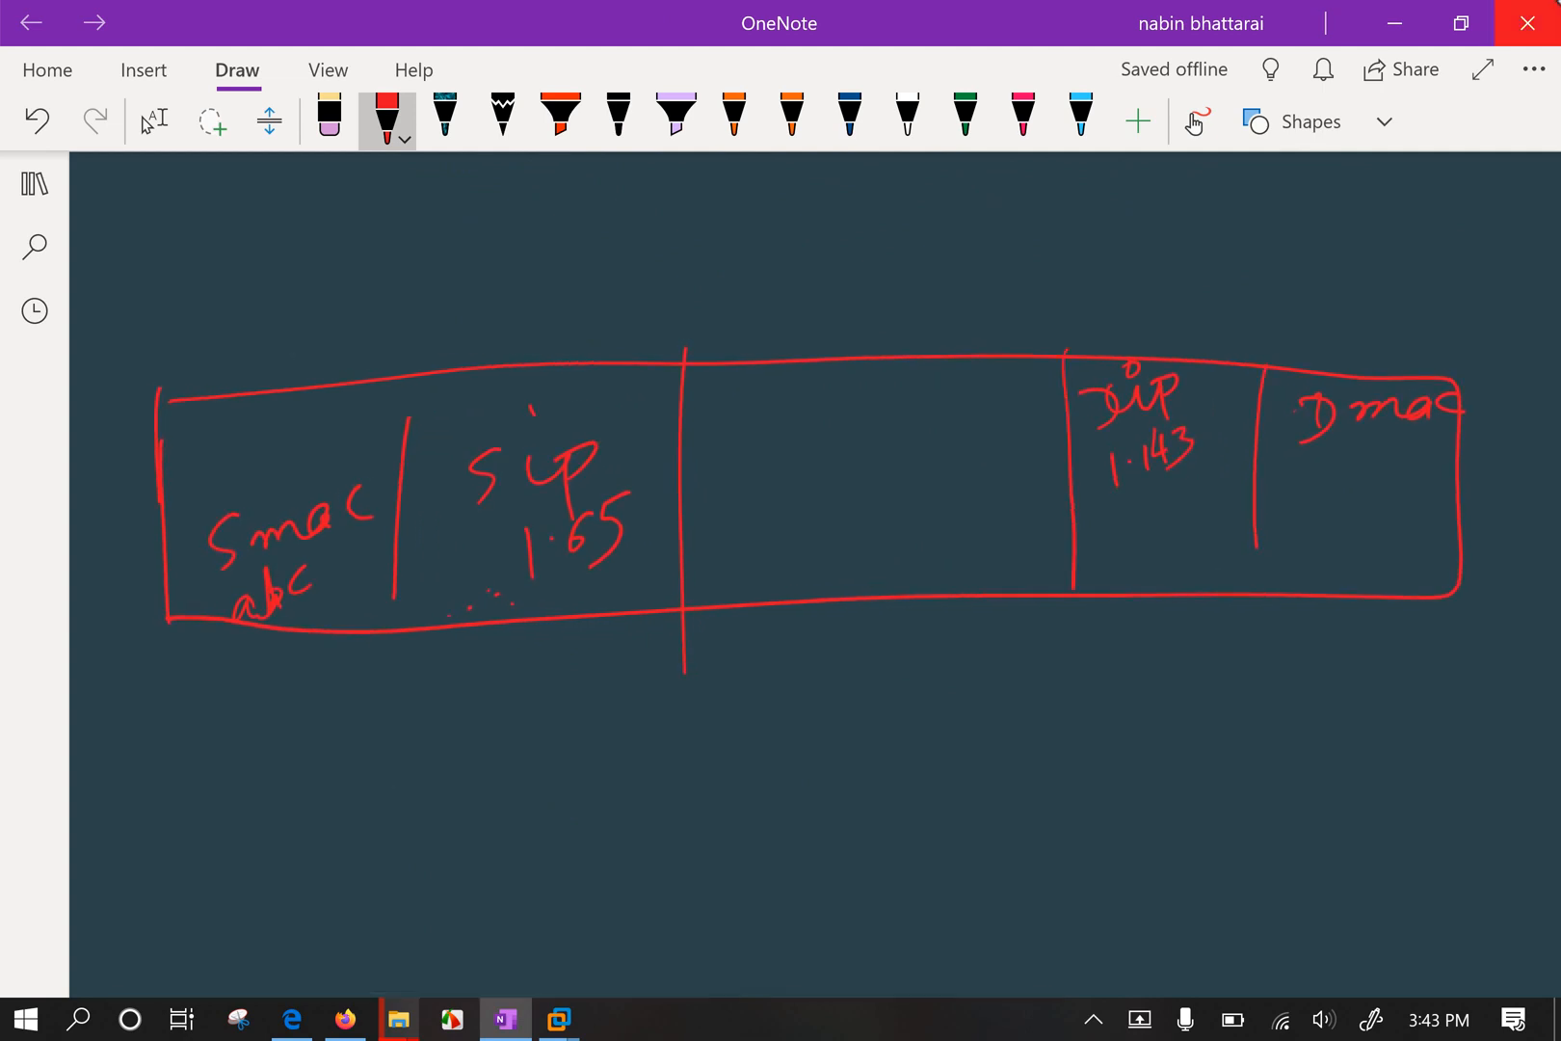
# Write and underline 'ping' above the diagram and 'ICMP' in the middle cell.
pyautogui.moveTo(719, 258)
pyautogui.mouseDown()
pyautogui.moveTo(726, 318)
pyautogui.moveTo(734, 253)
pyautogui.mouseUp()
pyautogui.moveTo(753, 249)
pyautogui.mouseDown()
pyautogui.moveTo(756, 273)
pyautogui.moveTo(781, 237)
pyautogui.moveTo(831, 285)
pyautogui.moveTo(819, 304)
pyautogui.mouseUp()
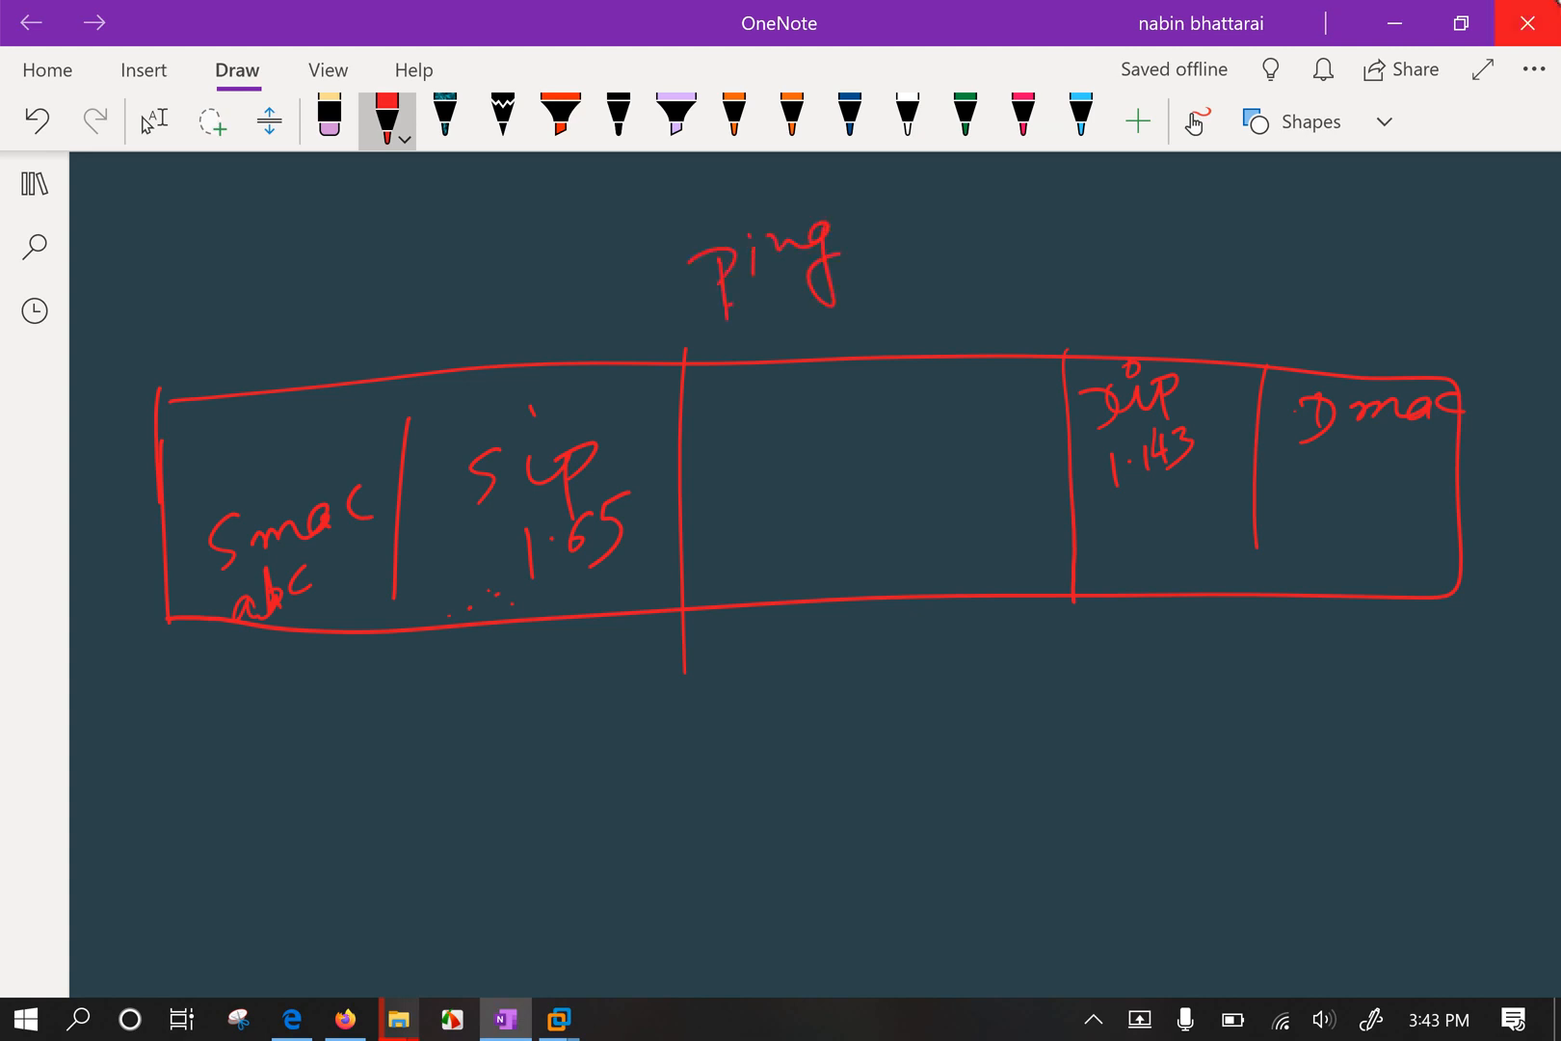
pyautogui.moveTo(725, 316); pyautogui.dragTo(877, 233)
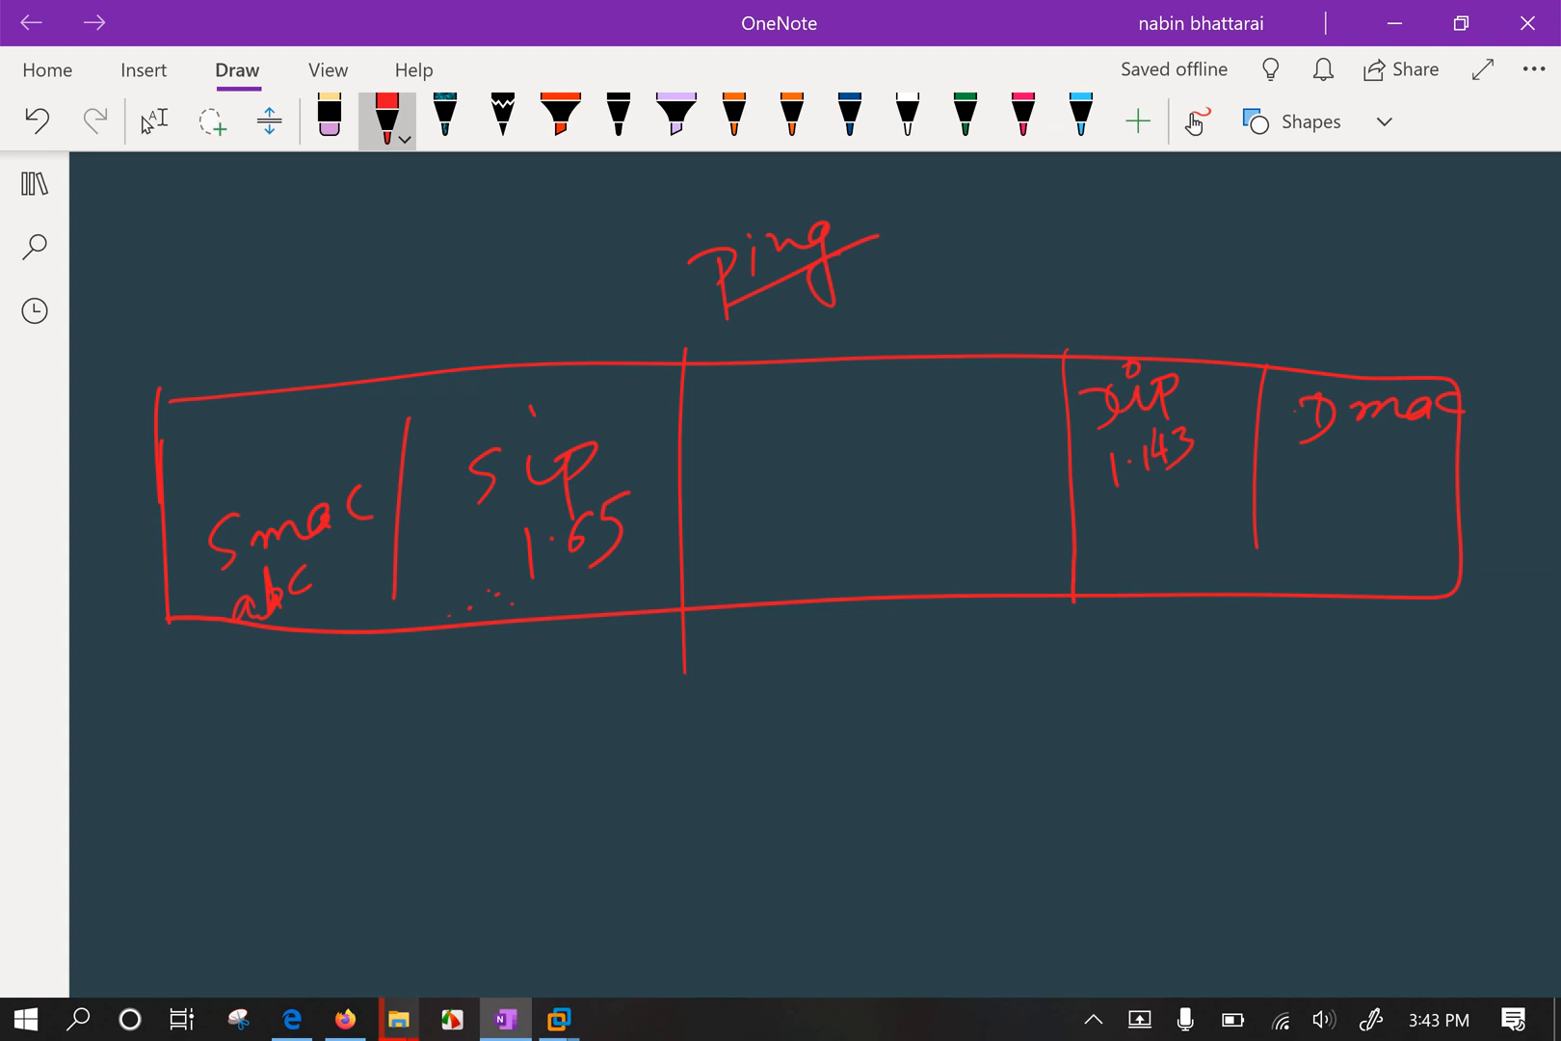
pyautogui.moveTo(719, 415); pyautogui.dragTo(737, 471)
pyautogui.moveTo(801, 408)
pyautogui.mouseDown()
pyautogui.moveTo(804, 438)
pyautogui.moveTo(843, 424)
pyautogui.moveTo(880, 443)
pyautogui.mouseUp()
pyautogui.moveTo(854, 372); pyautogui.dragTo(871, 393)
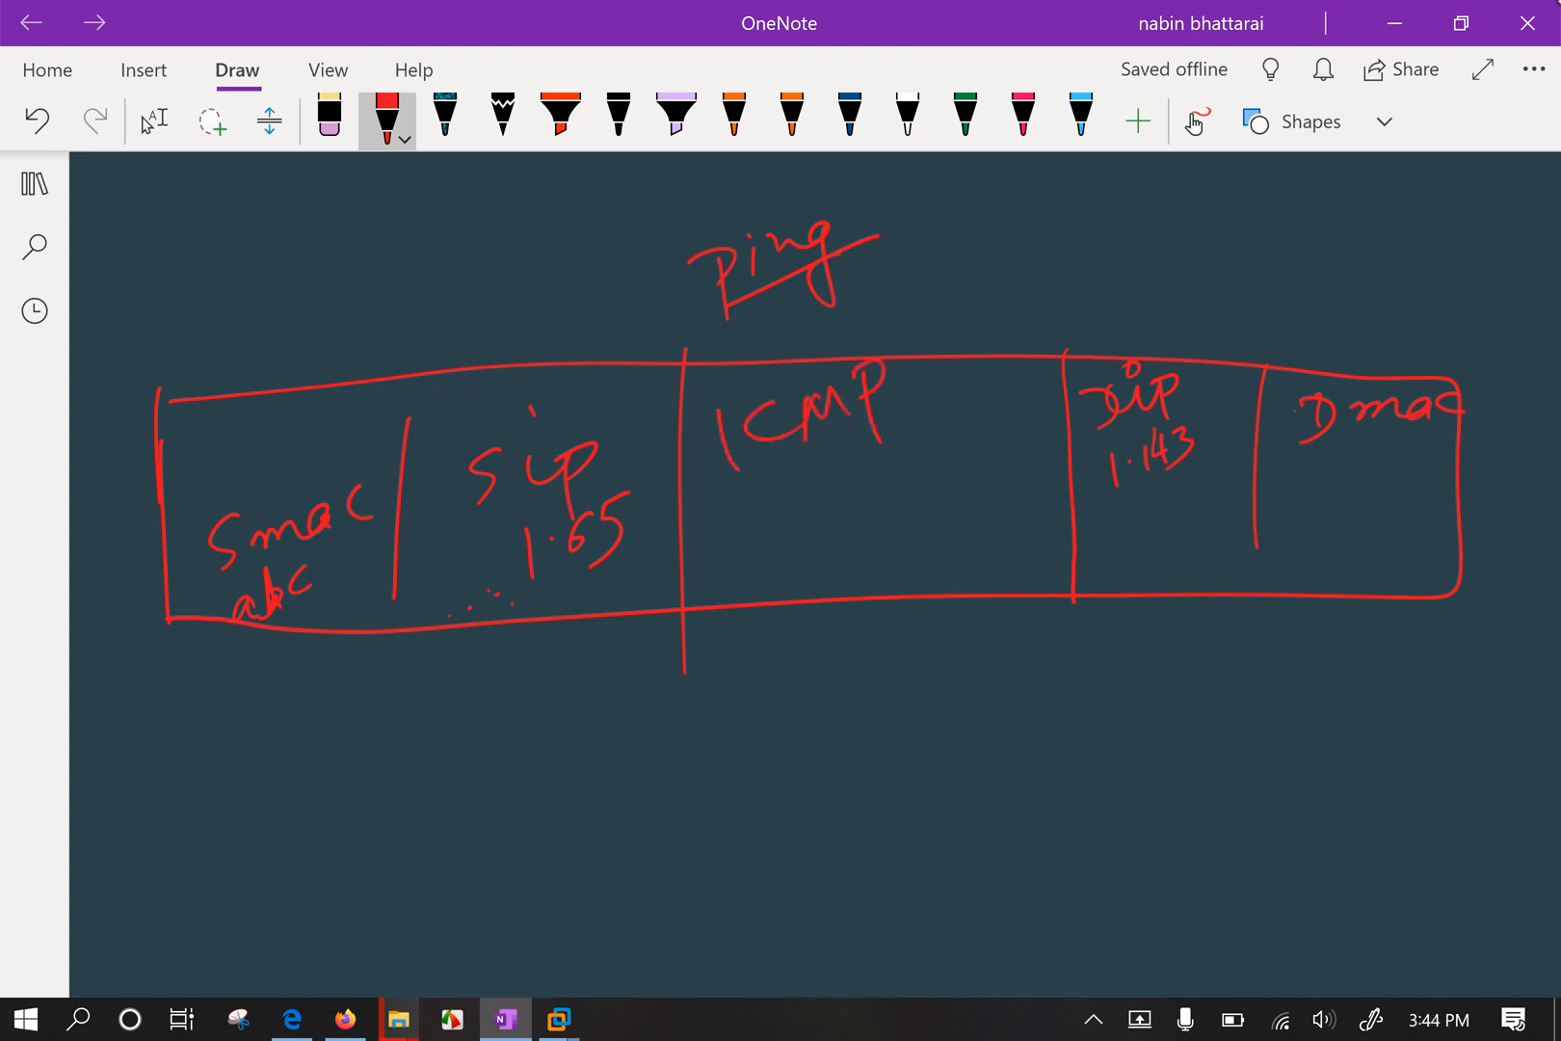
pyautogui.moveTo(727, 489); pyautogui.dragTo(817, 452)
pyautogui.click(850, 447)
# Underline abc, 1.65 and 1.143, and re-underline Ping and ICMP.
pyautogui.moveTo(267, 624); pyautogui.dragTo(303, 603)
pyautogui.moveTo(531, 597); pyautogui.dragTo(614, 563)
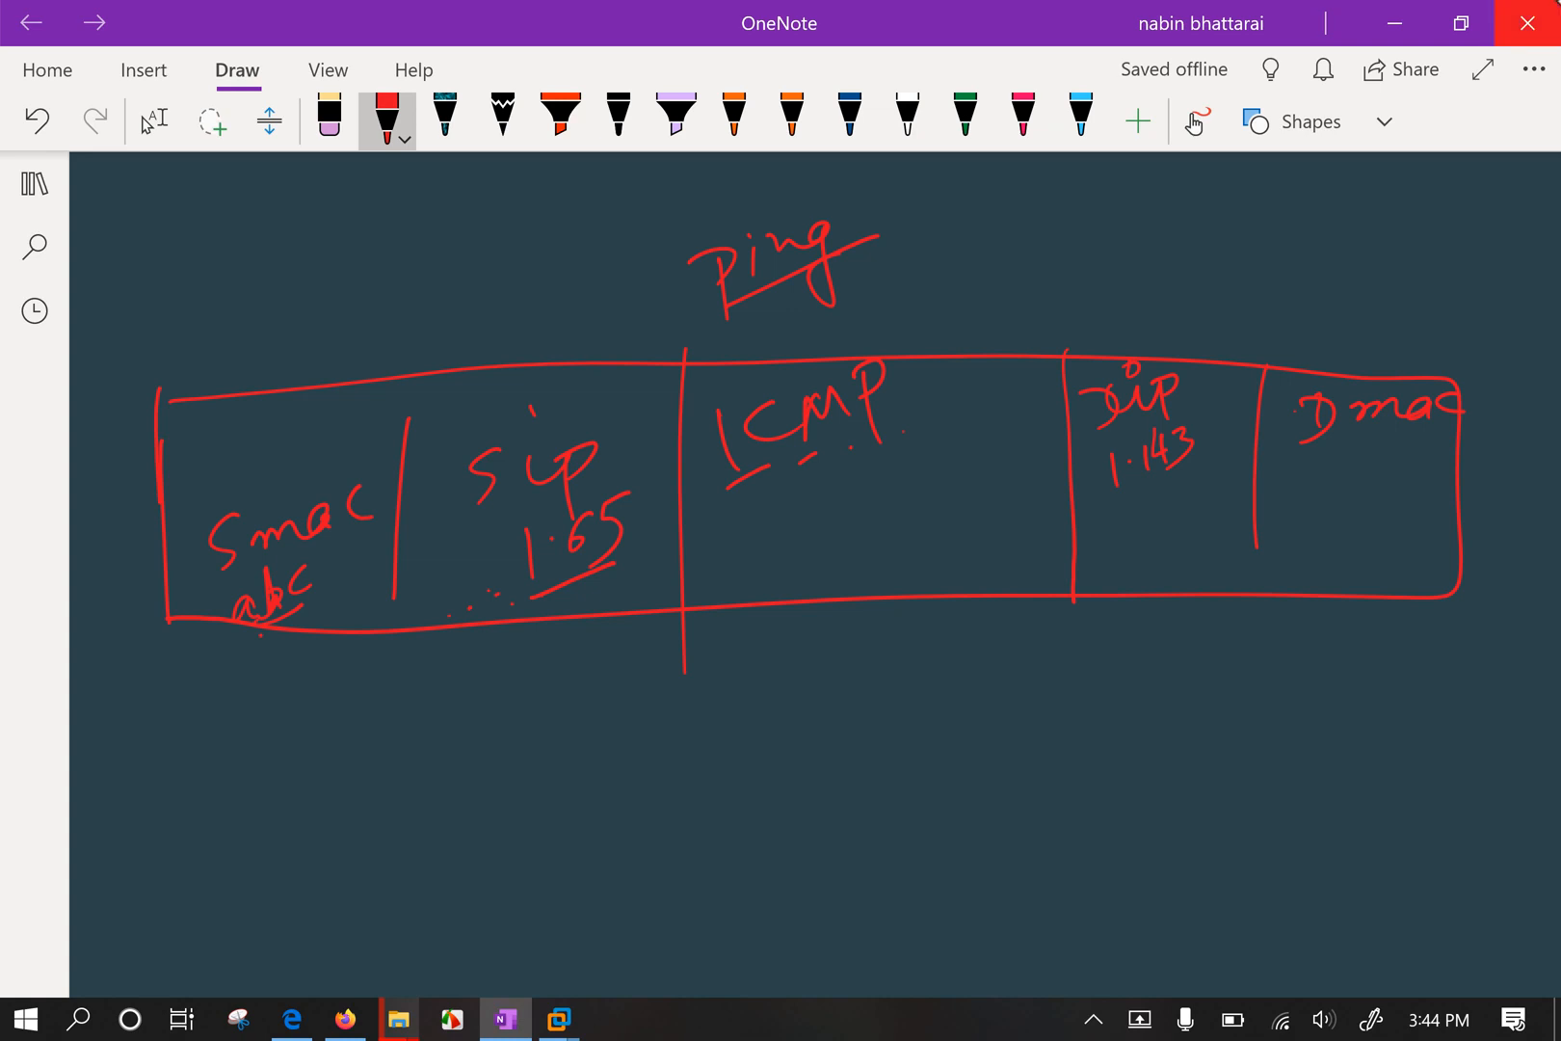
pyautogui.moveTo(1112, 502); pyautogui.dragTo(1202, 470)
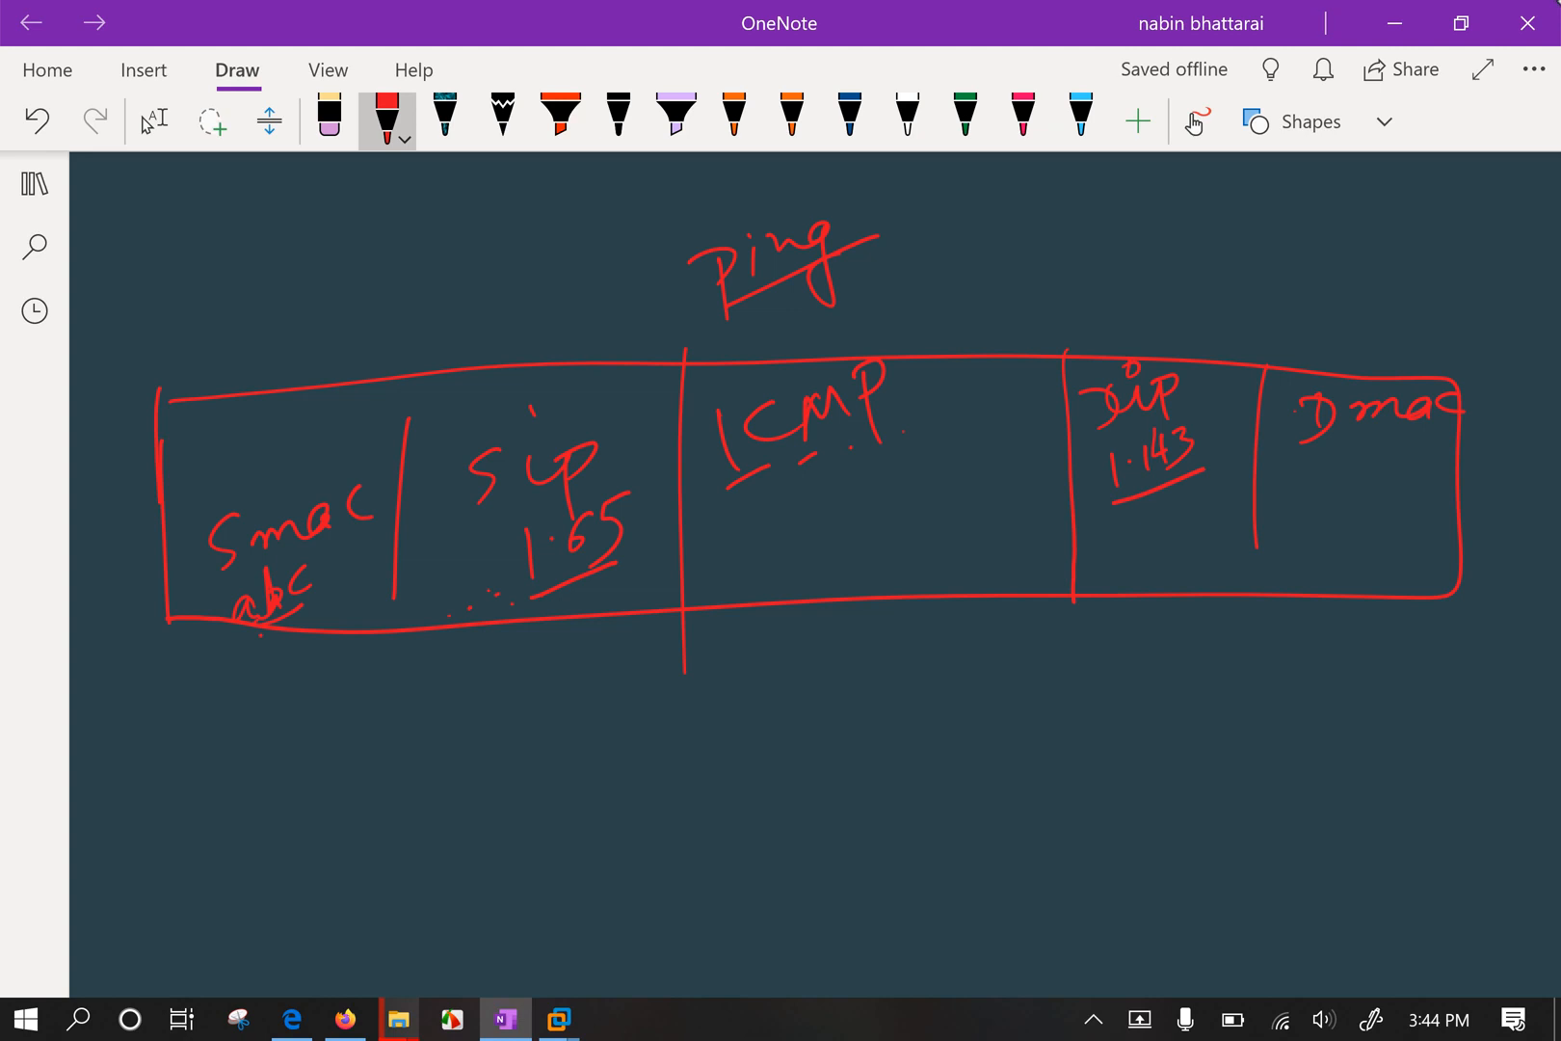
pyautogui.moveTo(751, 309); pyautogui.dragTo(876, 244)
pyautogui.moveTo(715, 507); pyautogui.dragTo(905, 408)
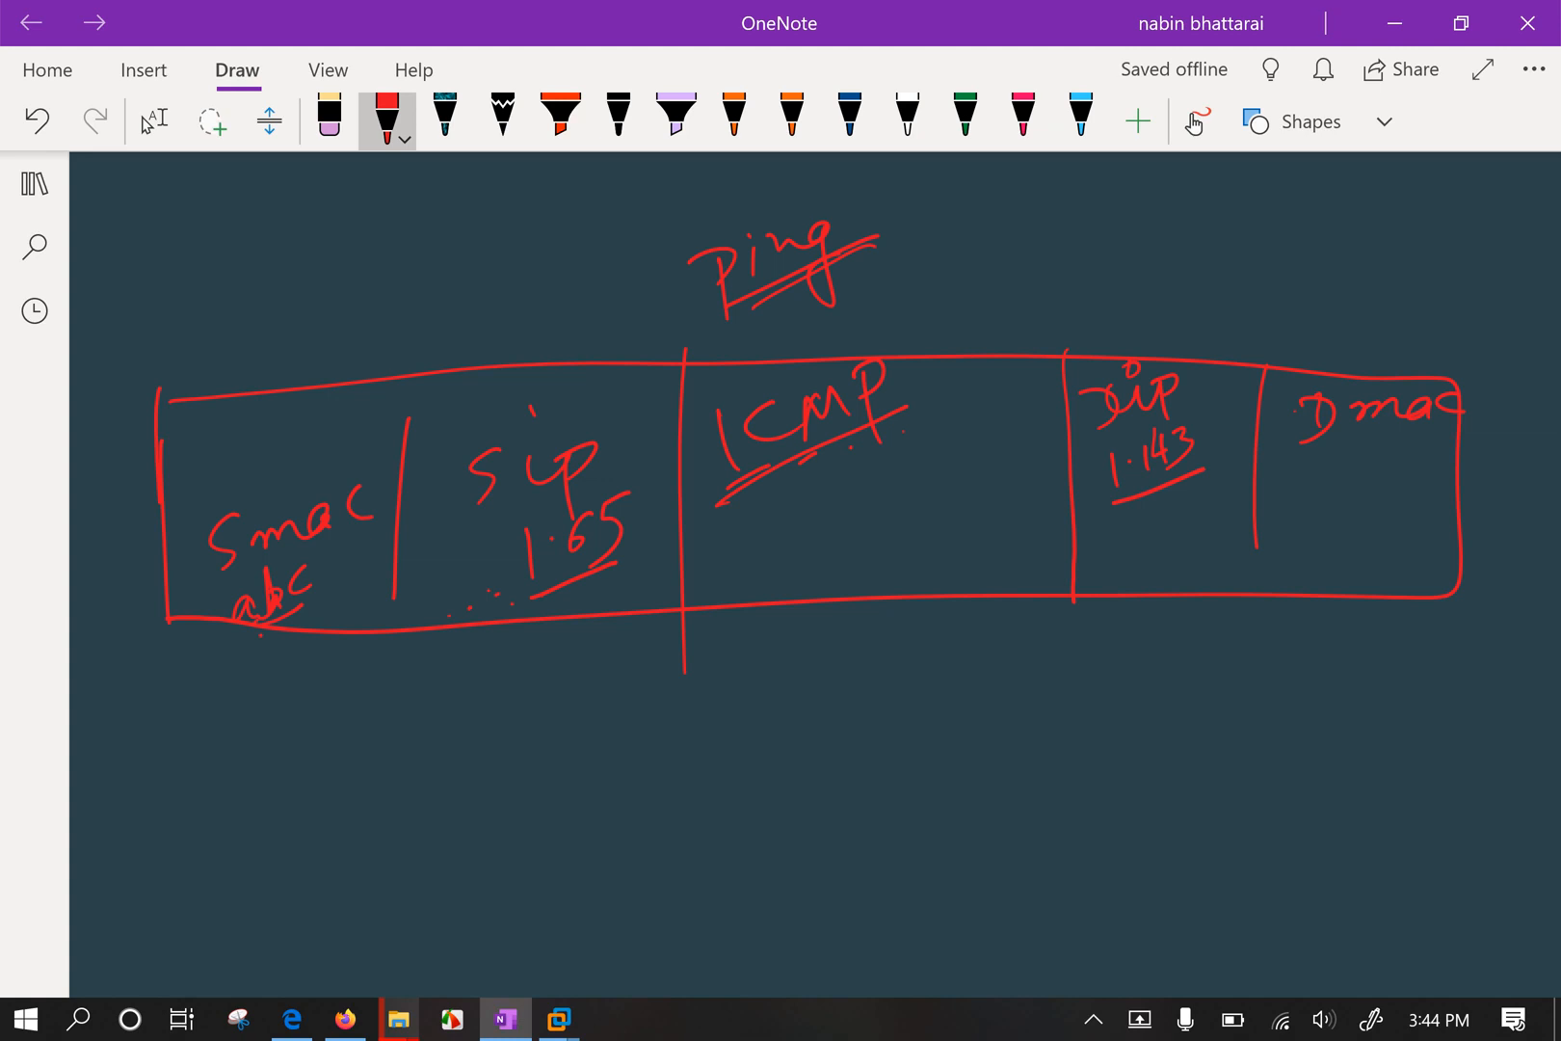
pyautogui.moveTo(1117, 508); pyautogui.dragTo(1202, 479)
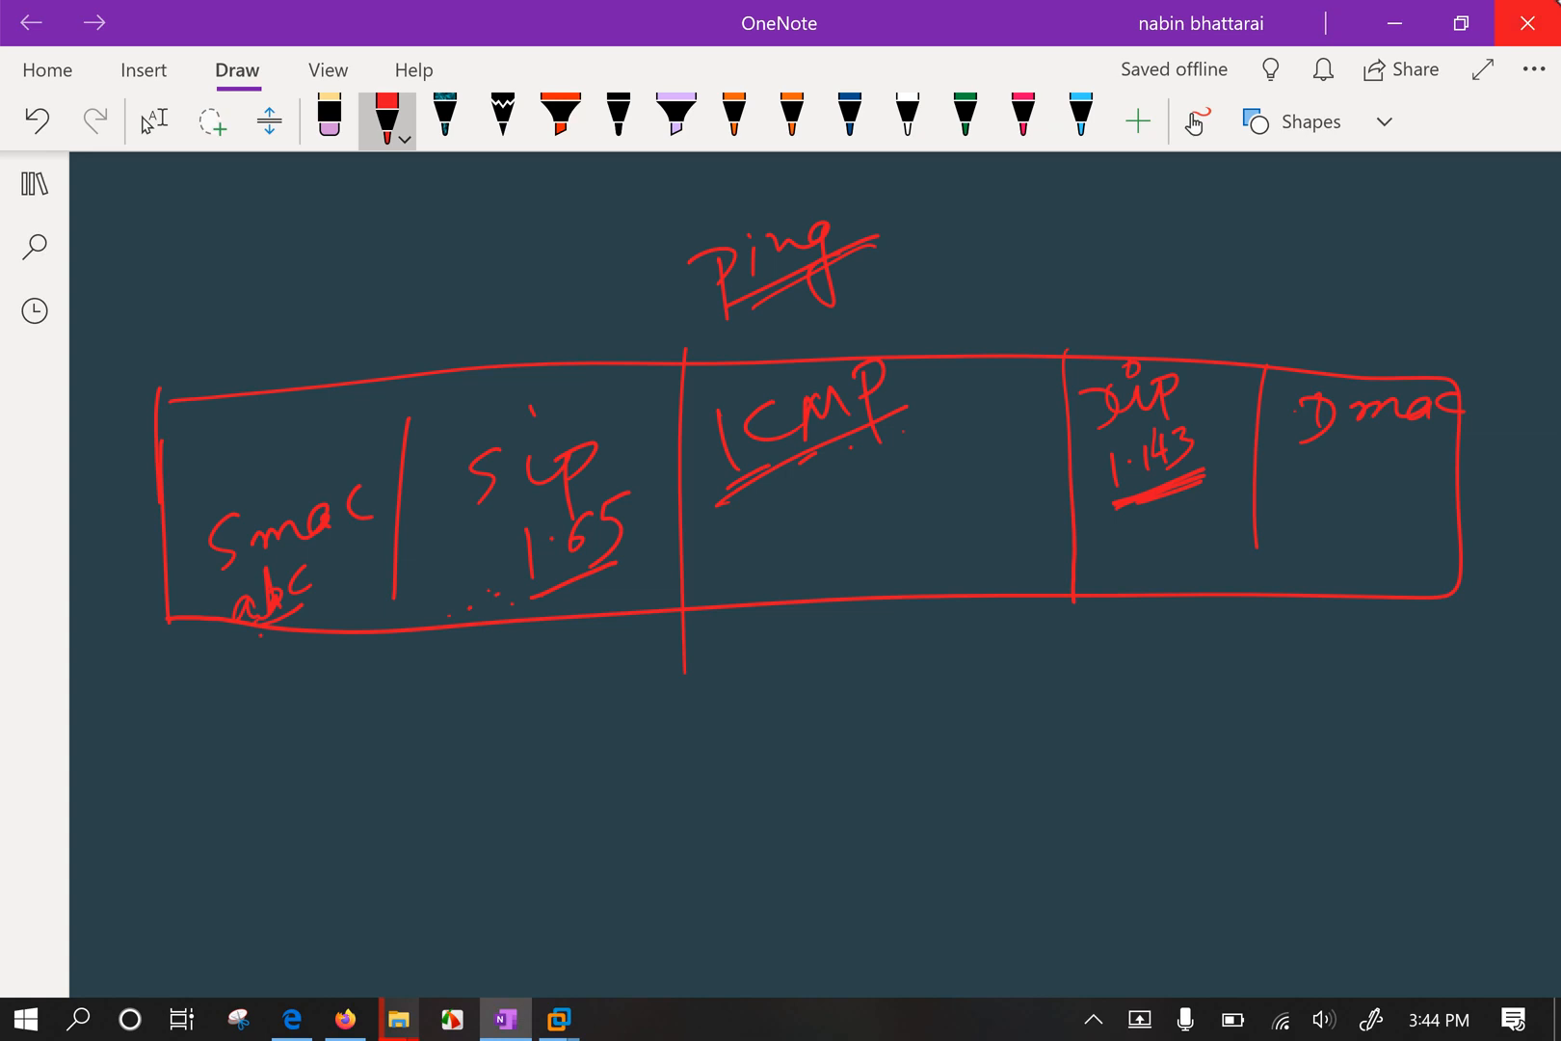
pyautogui.moveTo(1188, 489); pyautogui.dragTo(1211, 482)
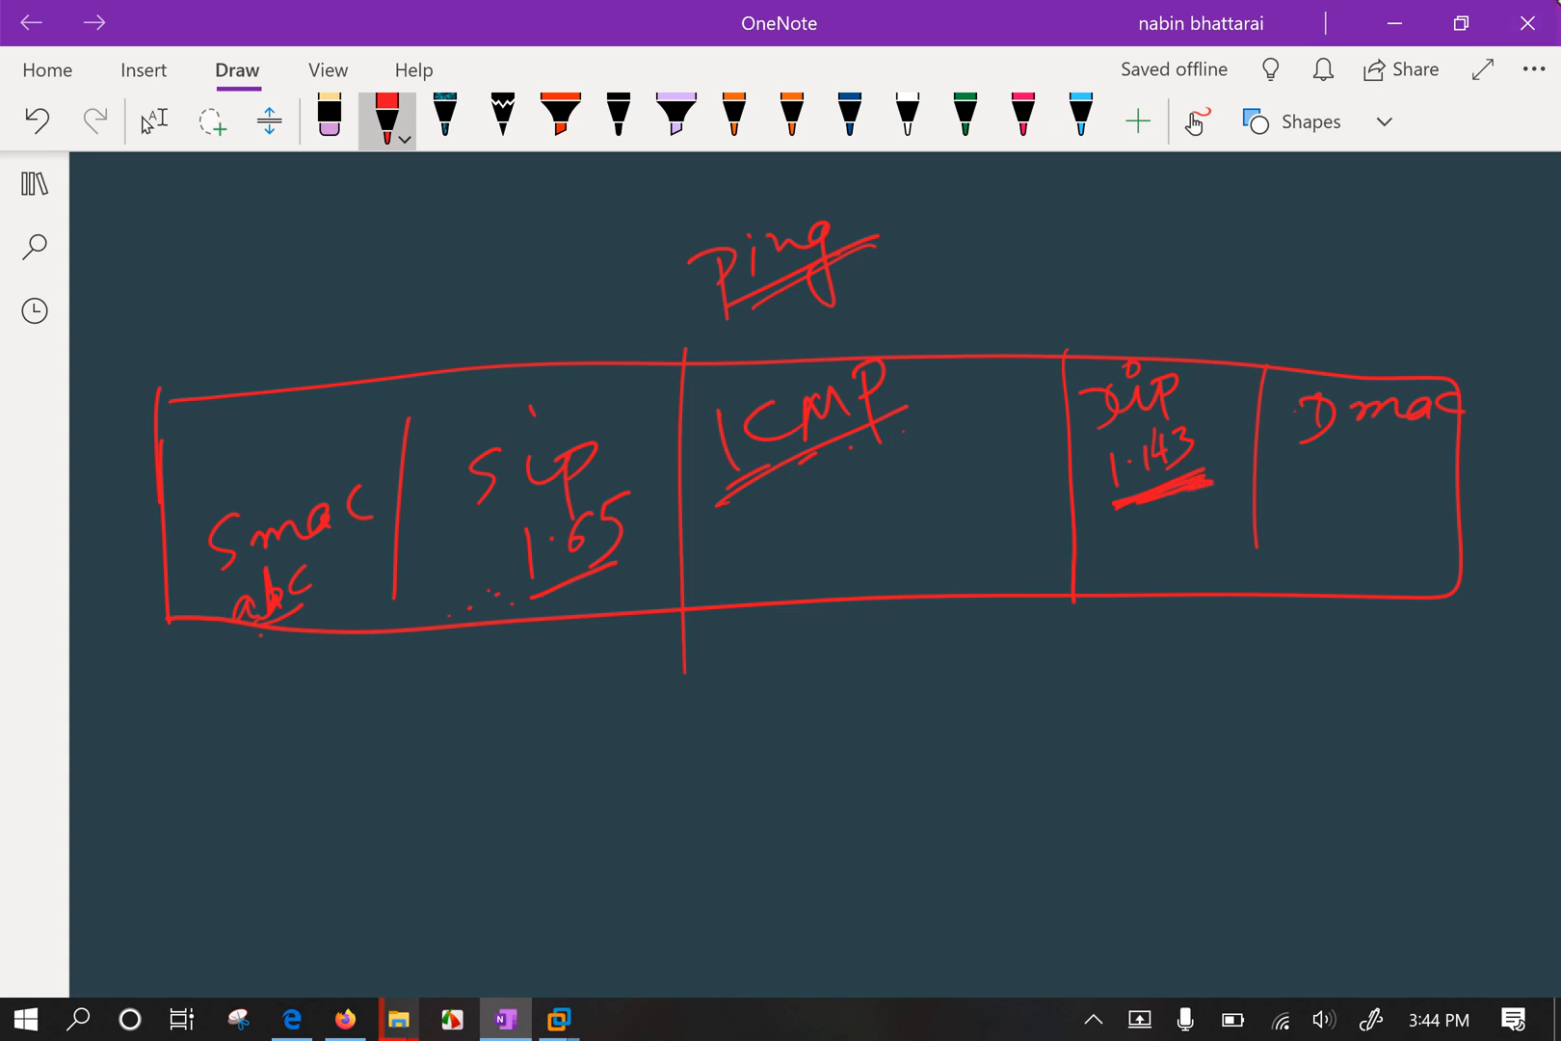
# Mark Dmac with a question mark and f scribbles, then erase the ICMP label and Ping title.
pyautogui.moveTo(1333, 455); pyautogui.dragTo(1375, 503)
pyautogui.moveTo(1270, 580)
pyautogui.mouseDown()
pyautogui.moveTo(1316, 546)
pyautogui.moveTo(1288, 622)
pyautogui.moveTo(1349, 534)
pyautogui.moveTo(1393, 520)
pyautogui.mouseUp()
pyautogui.moveTo(1364, 581)
pyautogui.mouseDown()
pyautogui.moveTo(1408, 519)
pyautogui.moveTo(1451, 501)
pyautogui.moveTo(1456, 525)
pyautogui.mouseUp()
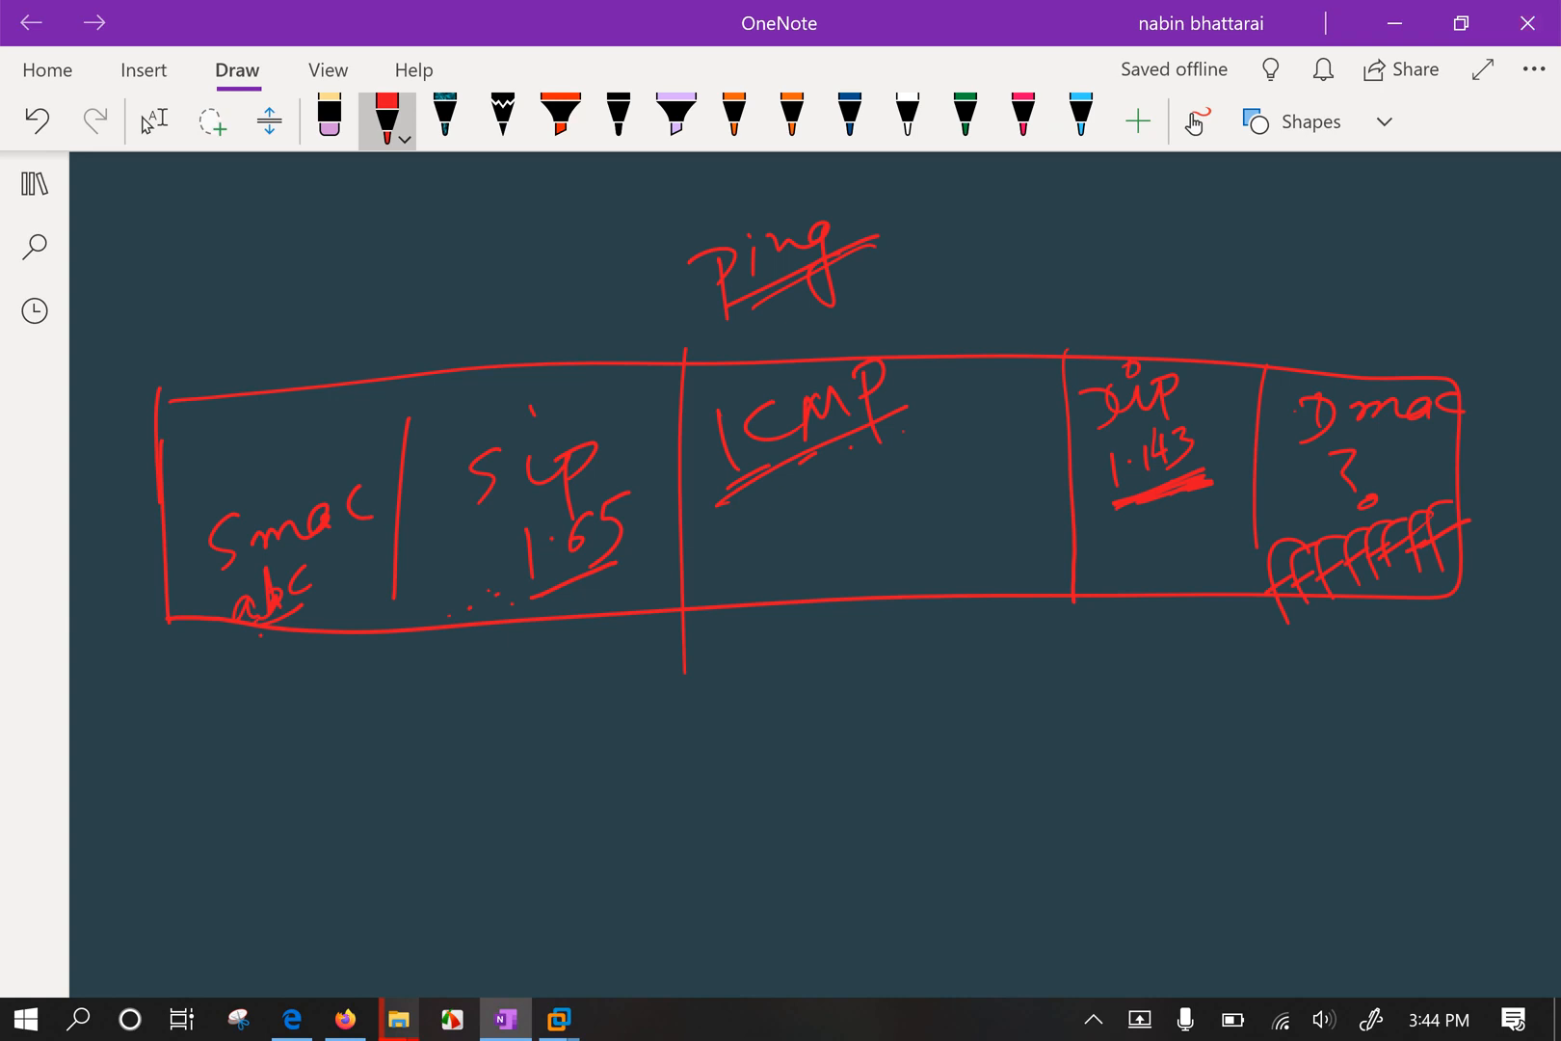
pyautogui.moveTo(819, 356)
pyautogui.mouseDown()
pyautogui.moveTo(784, 356)
pyautogui.moveTo(809, 345)
pyautogui.moveTo(748, 405)
pyautogui.mouseUp()
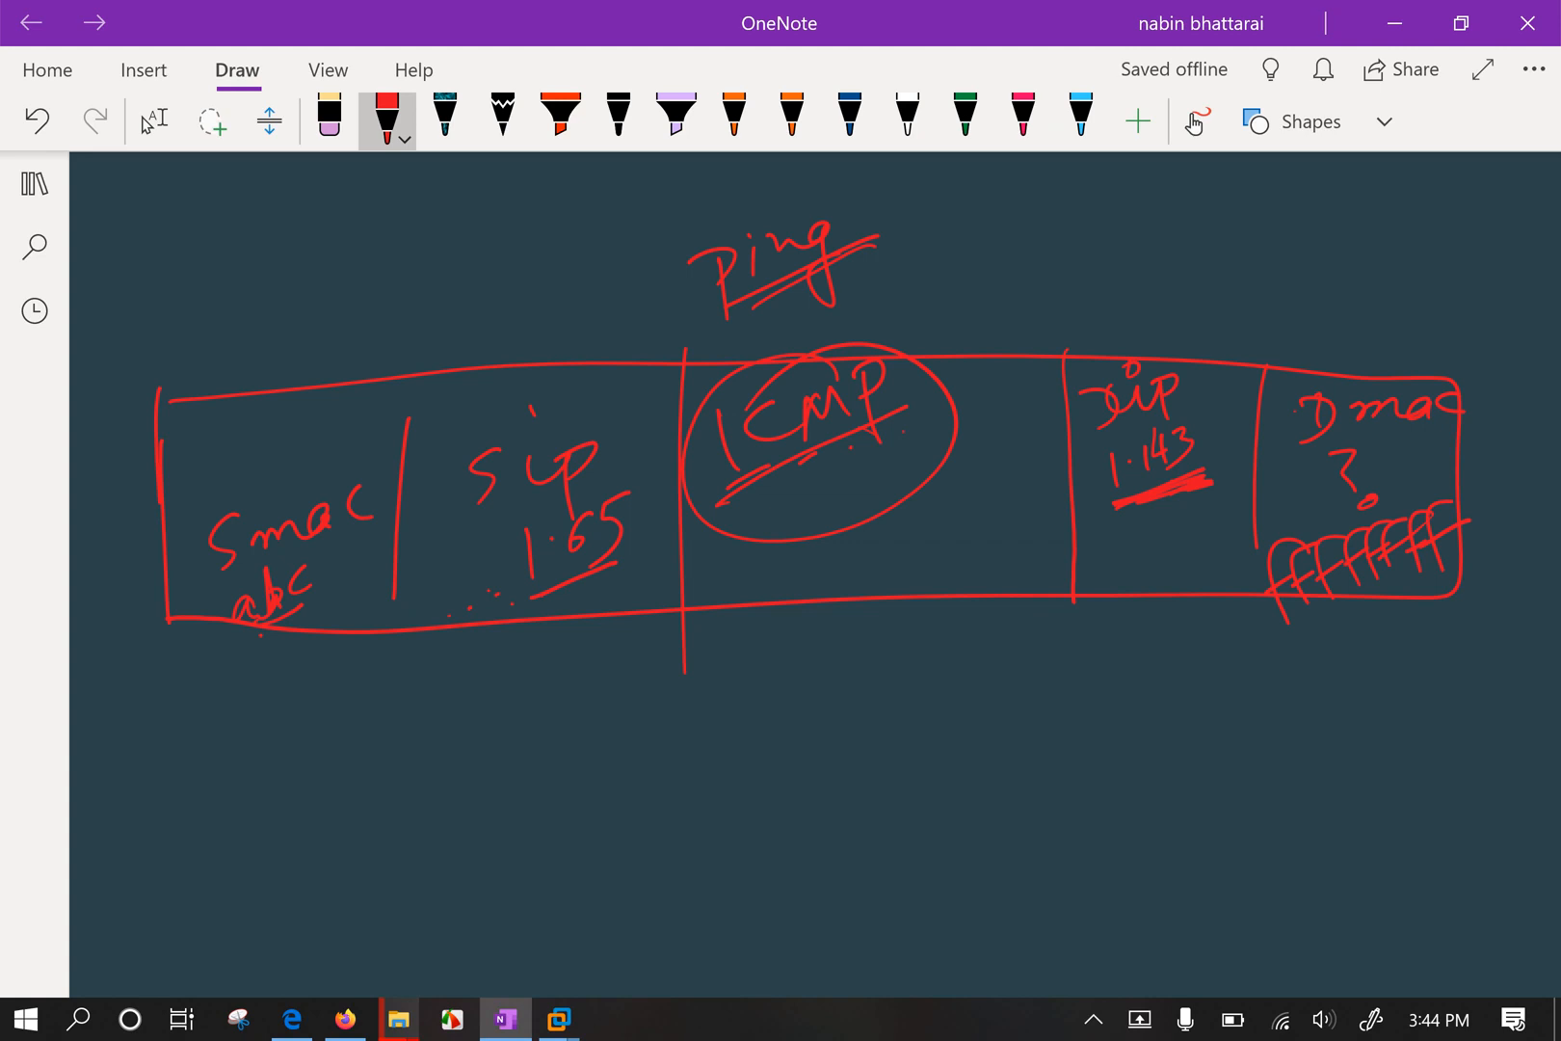
pyautogui.moveTo(771, 433)
pyautogui.mouseDown()
pyautogui.moveTo(891, 415)
pyautogui.moveTo(867, 369)
pyautogui.moveTo(751, 478)
pyautogui.moveTo(810, 458)
pyautogui.mouseUp()
pyautogui.moveTo(848, 252)
pyautogui.mouseDown()
pyautogui.moveTo(721, 268)
pyautogui.moveTo(750, 236)
pyautogui.mouseUp()
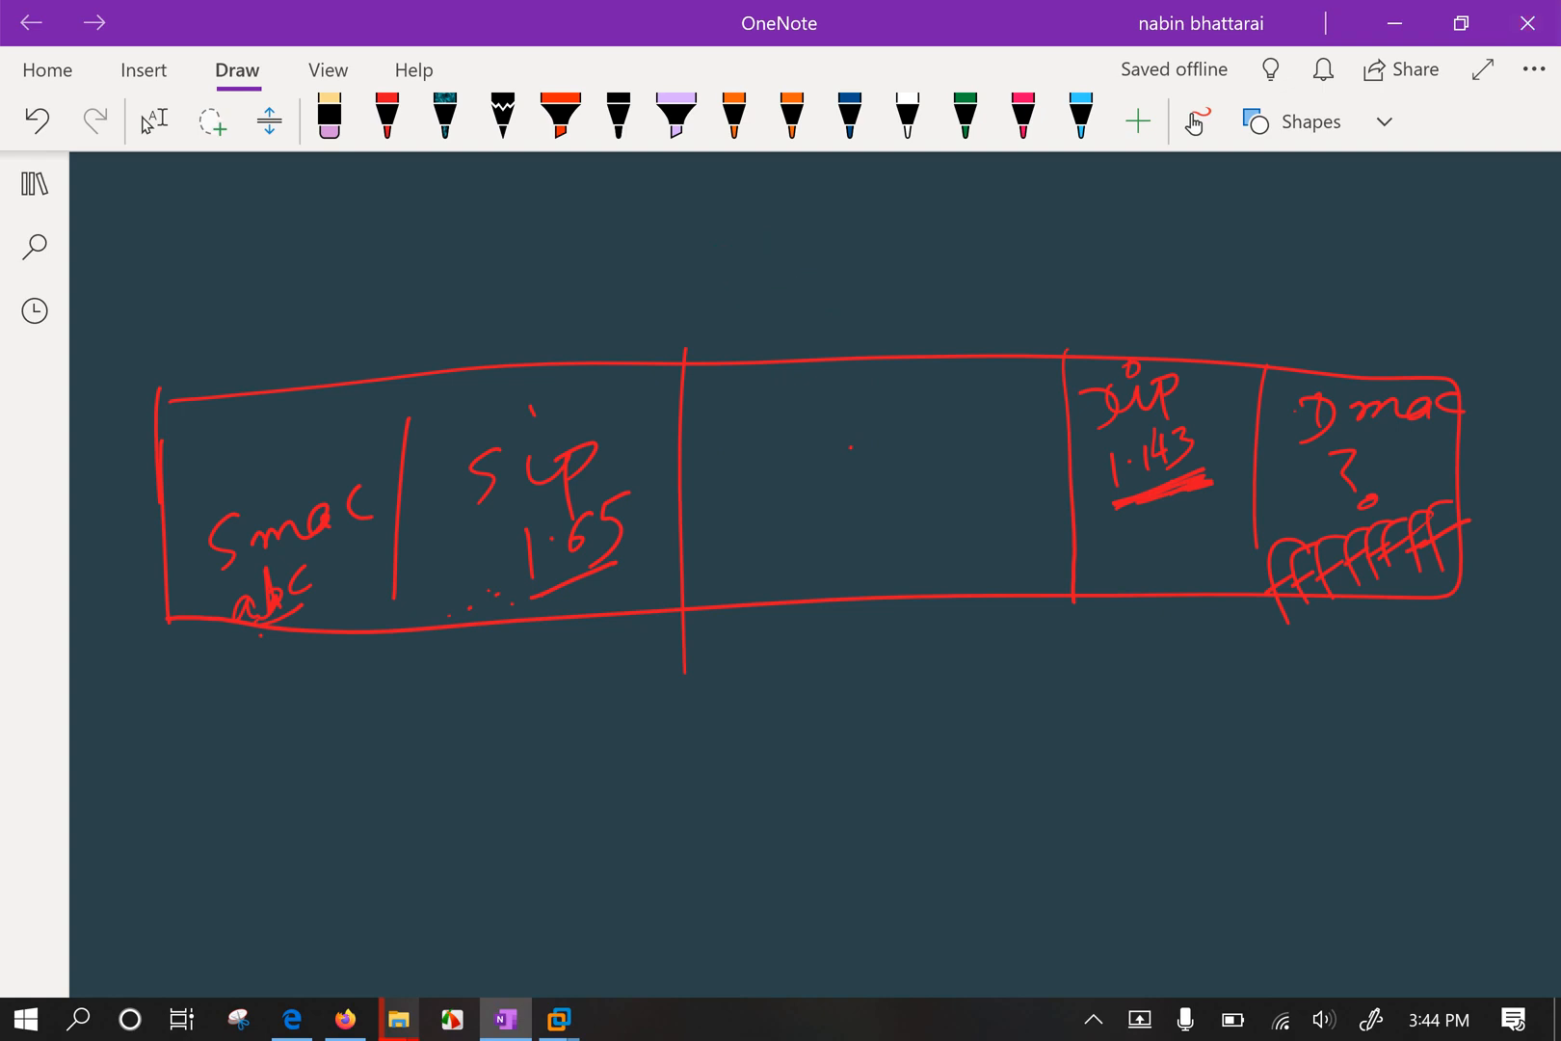
# Replace the Ping title with ArP and write 'ArP (request)' in the middle box.
pyautogui.moveTo(773, 311)
pyautogui.mouseDown()
pyautogui.moveTo(773, 265)
pyautogui.moveTo(799, 314)
pyautogui.mouseUp()
pyautogui.moveTo(753, 302); pyautogui.dragTo(835, 262)
pyautogui.moveTo(856, 250)
pyautogui.mouseDown()
pyautogui.moveTo(860, 306)
pyautogui.moveTo(863, 276)
pyautogui.mouseUp()
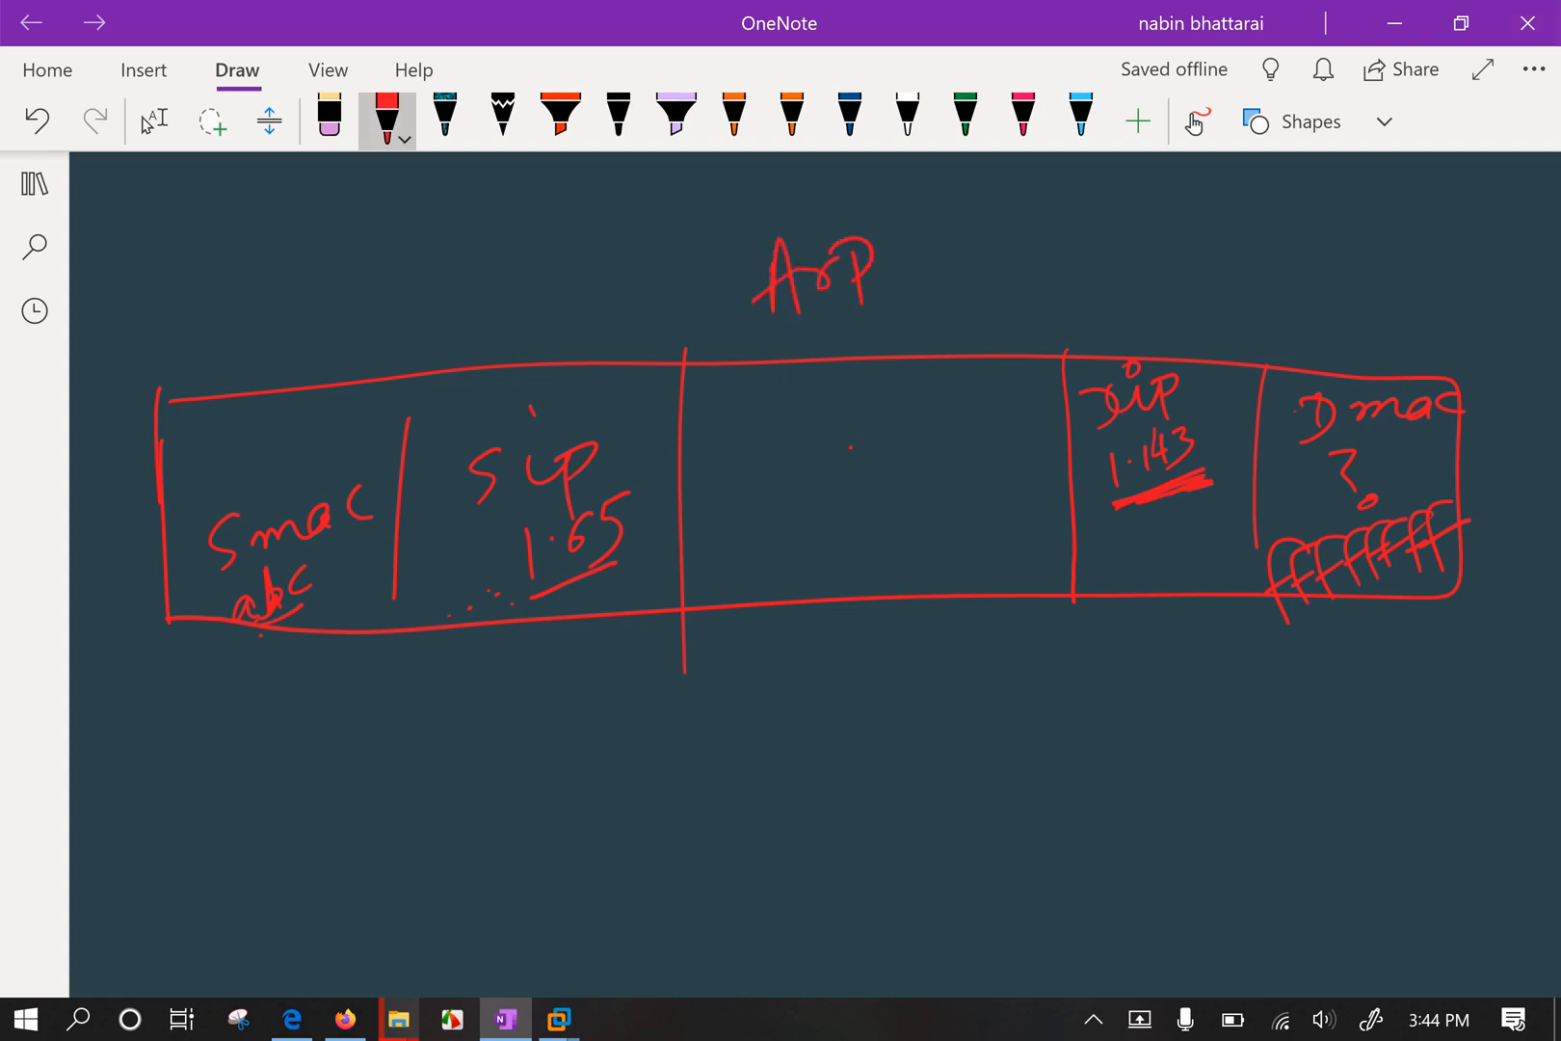
pyautogui.moveTo(744, 479)
pyautogui.mouseDown()
pyautogui.moveTo(772, 455)
pyautogui.moveTo(763, 424)
pyautogui.mouseUp()
pyautogui.moveTo(782, 438)
pyautogui.mouseDown()
pyautogui.moveTo(810, 413)
pyautogui.moveTo(834, 453)
pyautogui.mouseUp()
pyautogui.moveTo(822, 392); pyautogui.dragTo(829, 409)
pyautogui.moveTo(766, 501)
pyautogui.mouseDown()
pyautogui.moveTo(788, 522)
pyautogui.moveTo(827, 482)
pyautogui.moveTo(855, 525)
pyautogui.moveTo(950, 441)
pyautogui.moveTo(950, 477)
pyautogui.mouseUp()
pyautogui.moveTo(951, 454); pyautogui.dragTo(975, 435)
pyautogui.moveTo(771, 480); pyautogui.dragTo(850, 535)
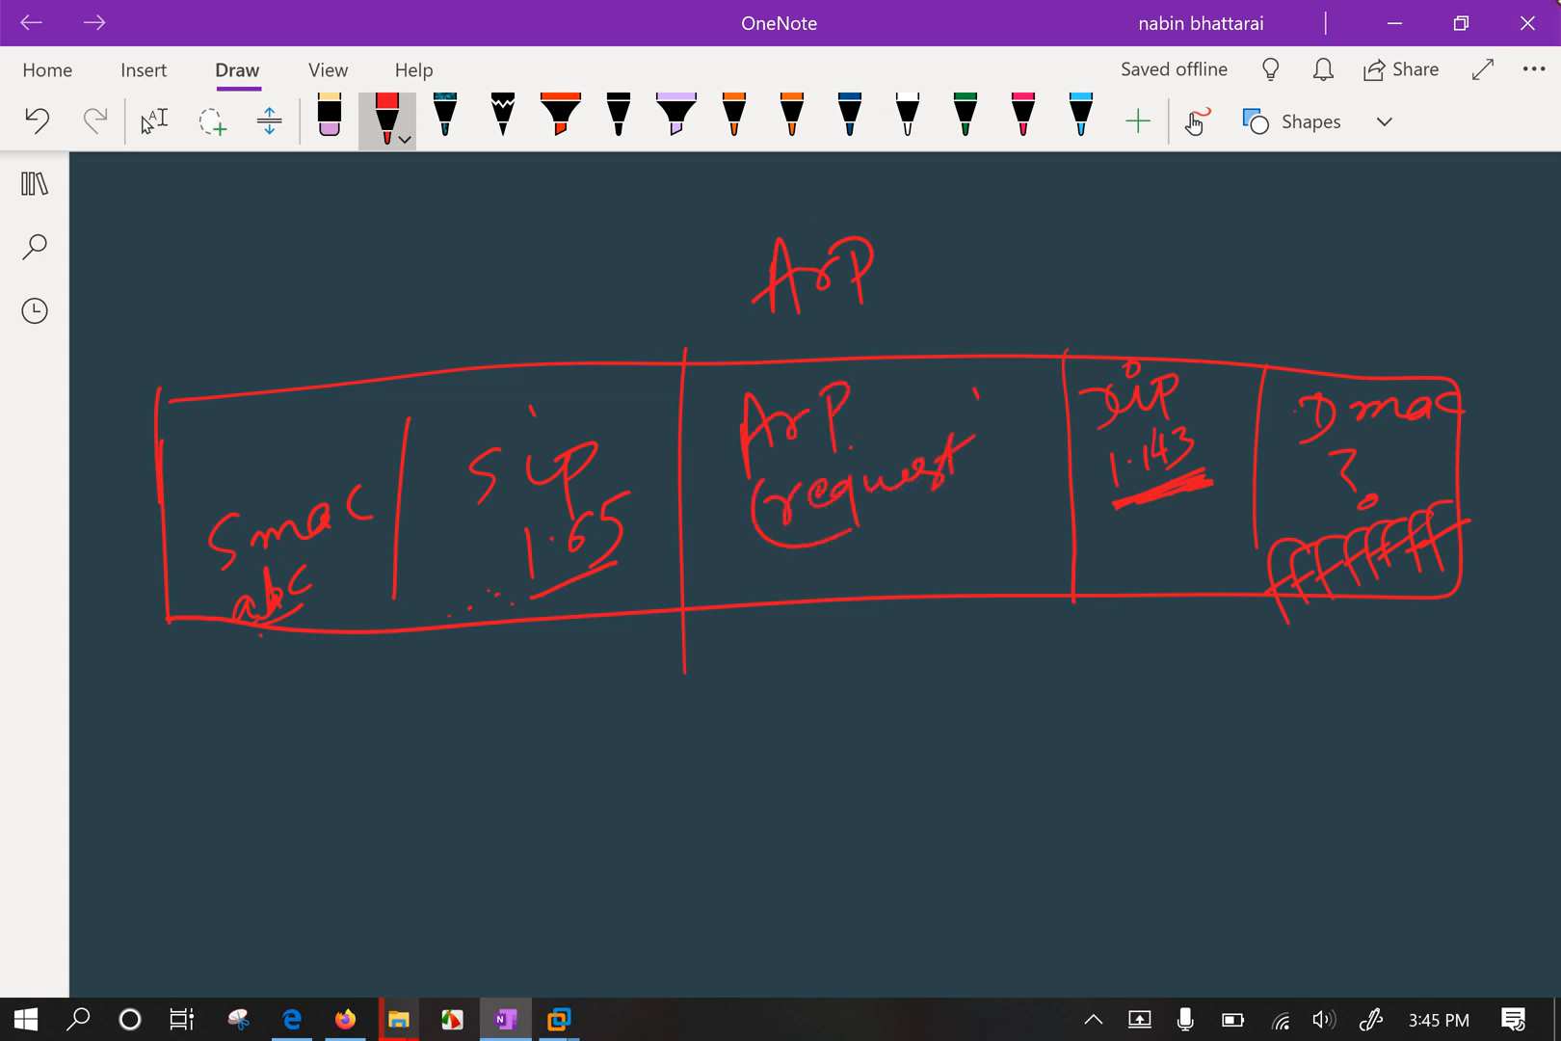
pyautogui.moveTo(973, 390); pyautogui.dragTo(970, 516)
# Erase the f scribble and question mark under Dmac and write a1a2 there.
pyautogui.moveTo(1278, 621); pyautogui.dragTo(1518, 557)
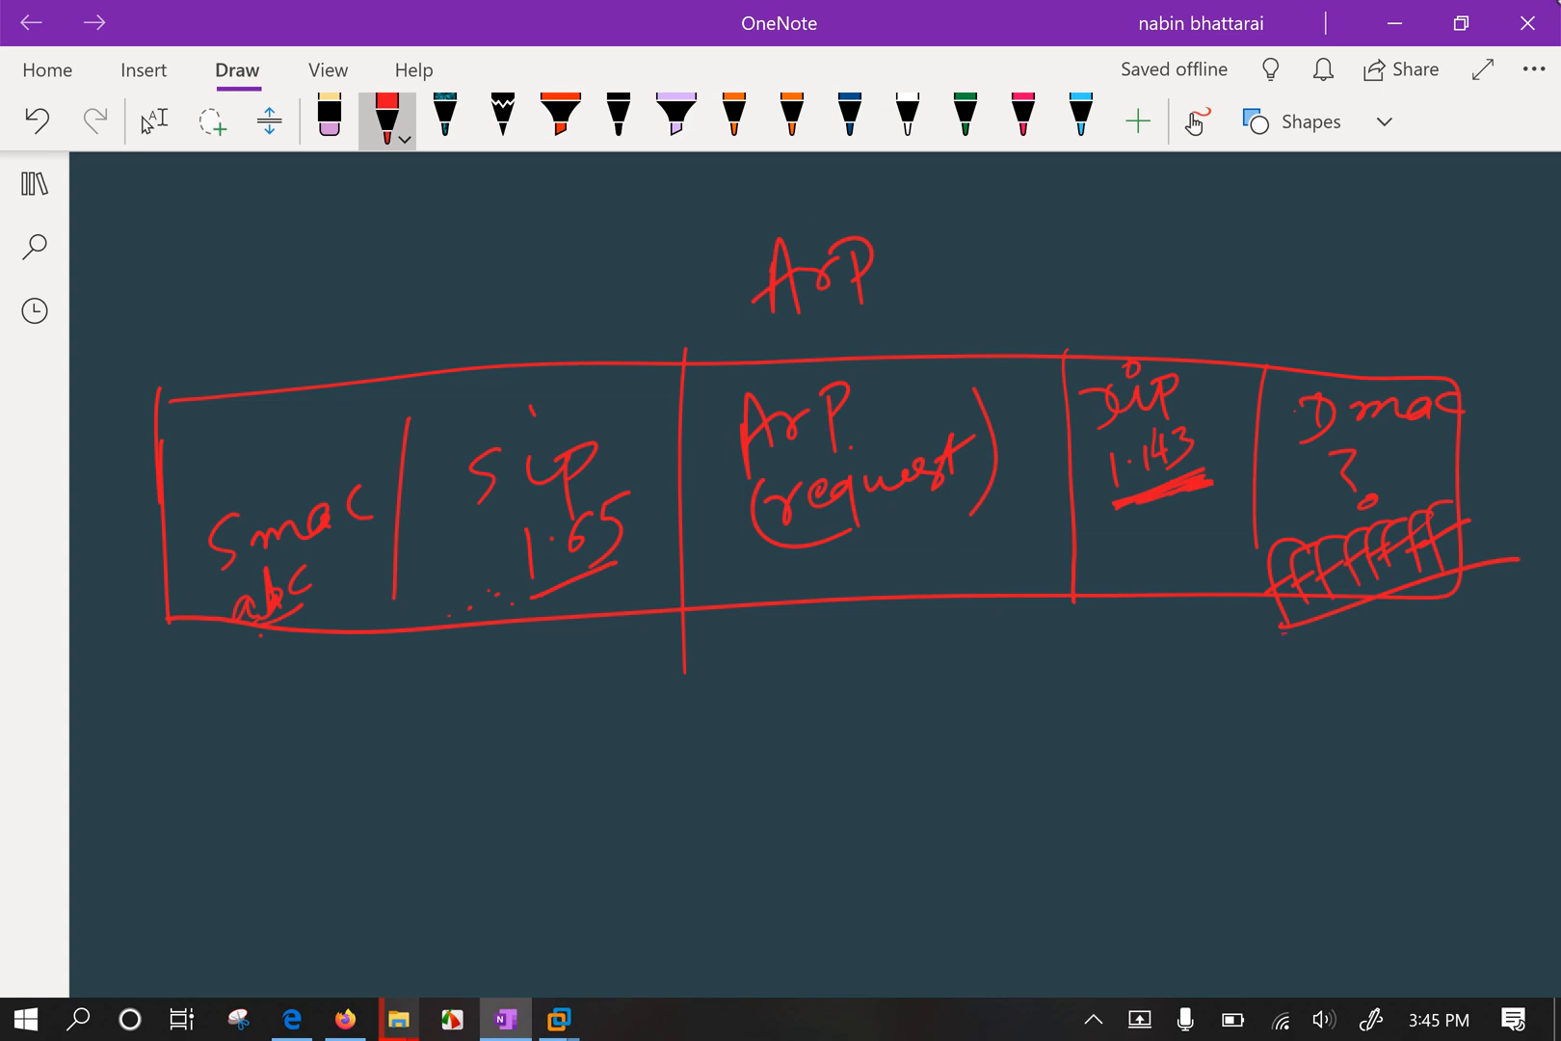
pyautogui.moveTo(1286, 632); pyautogui.dragTo(1518, 557)
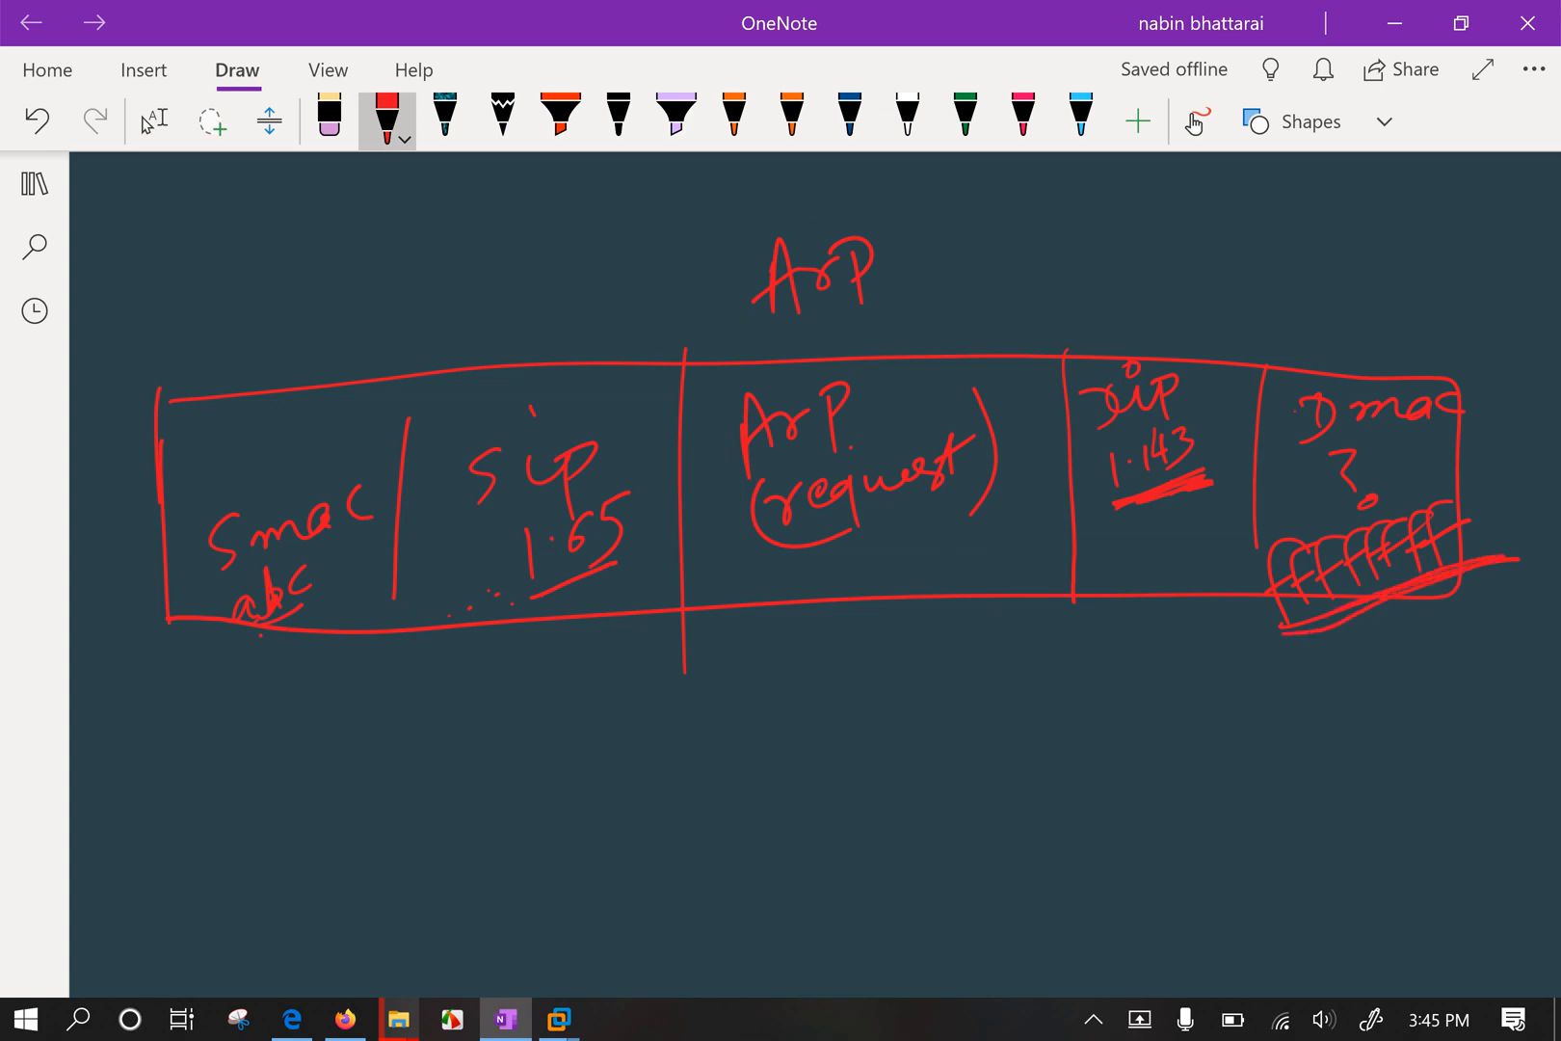
pyautogui.moveTo(1291, 568)
pyautogui.mouseDown()
pyautogui.moveTo(1426, 527)
pyautogui.moveTo(1301, 579)
pyautogui.mouseUp()
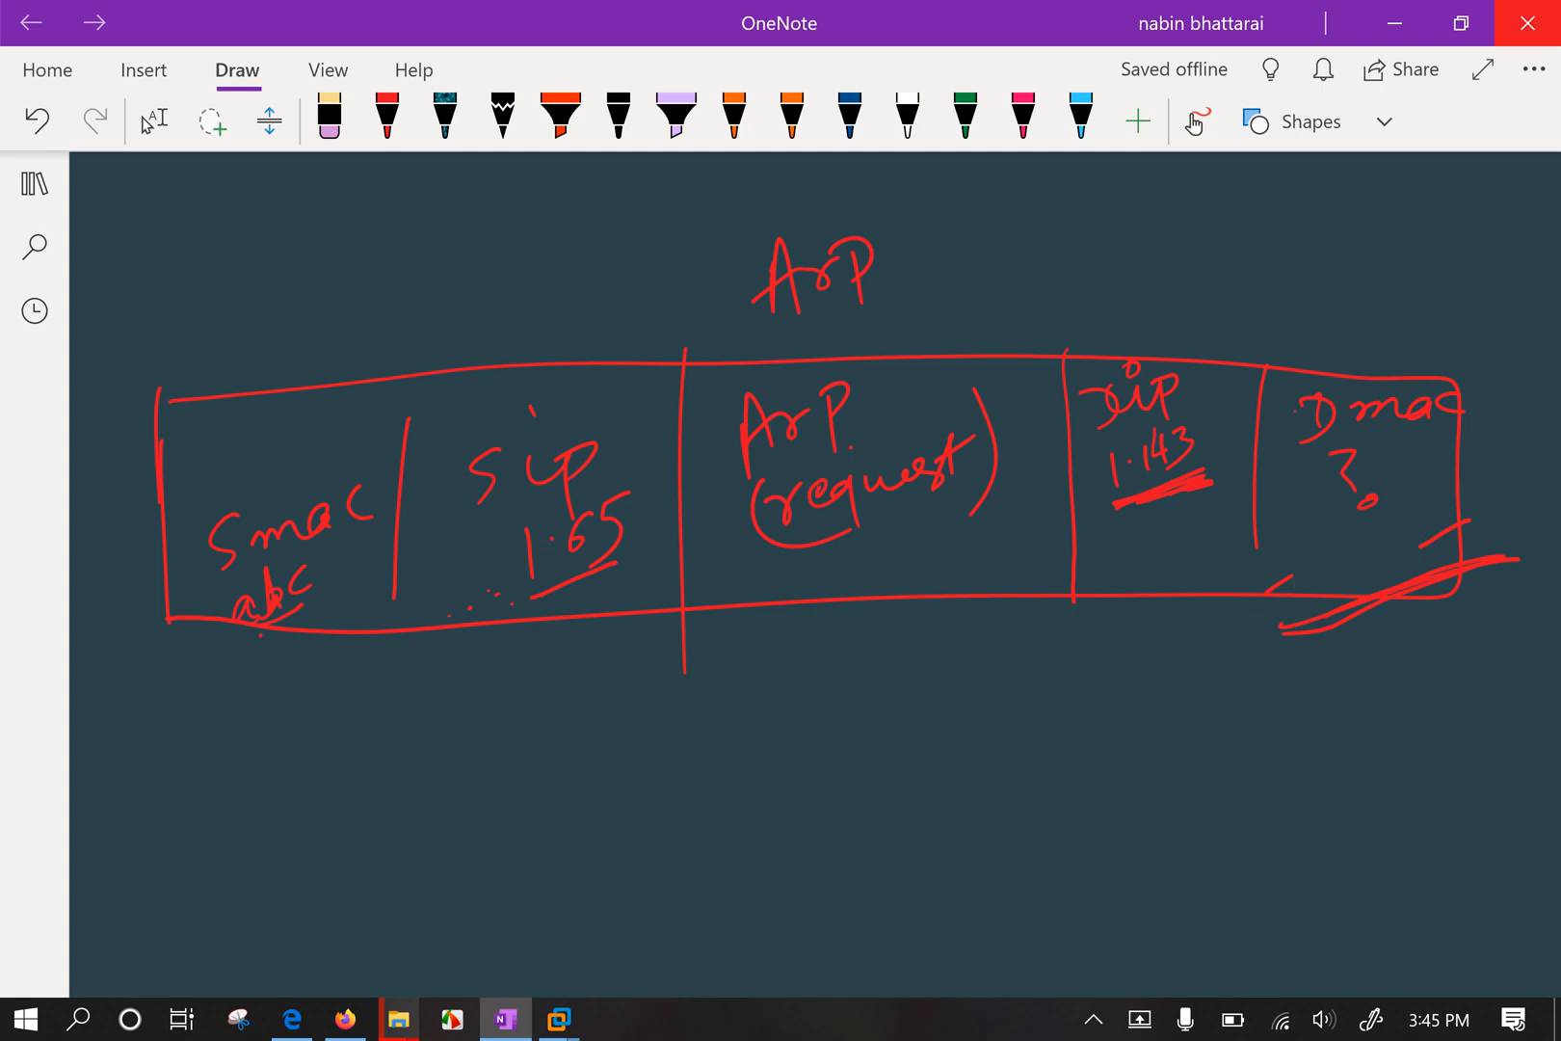
pyautogui.moveTo(1345, 467)
pyautogui.mouseDown()
pyautogui.moveTo(1369, 501)
pyautogui.moveTo(1308, 534)
pyautogui.moveTo(1325, 518)
pyautogui.mouseUp()
pyautogui.click(387, 120)
pyautogui.moveTo(1337, 519)
pyautogui.mouseDown()
pyautogui.moveTo(1352, 487)
pyautogui.moveTo(1359, 513)
pyautogui.moveTo(1400, 501)
pyautogui.mouseUp()
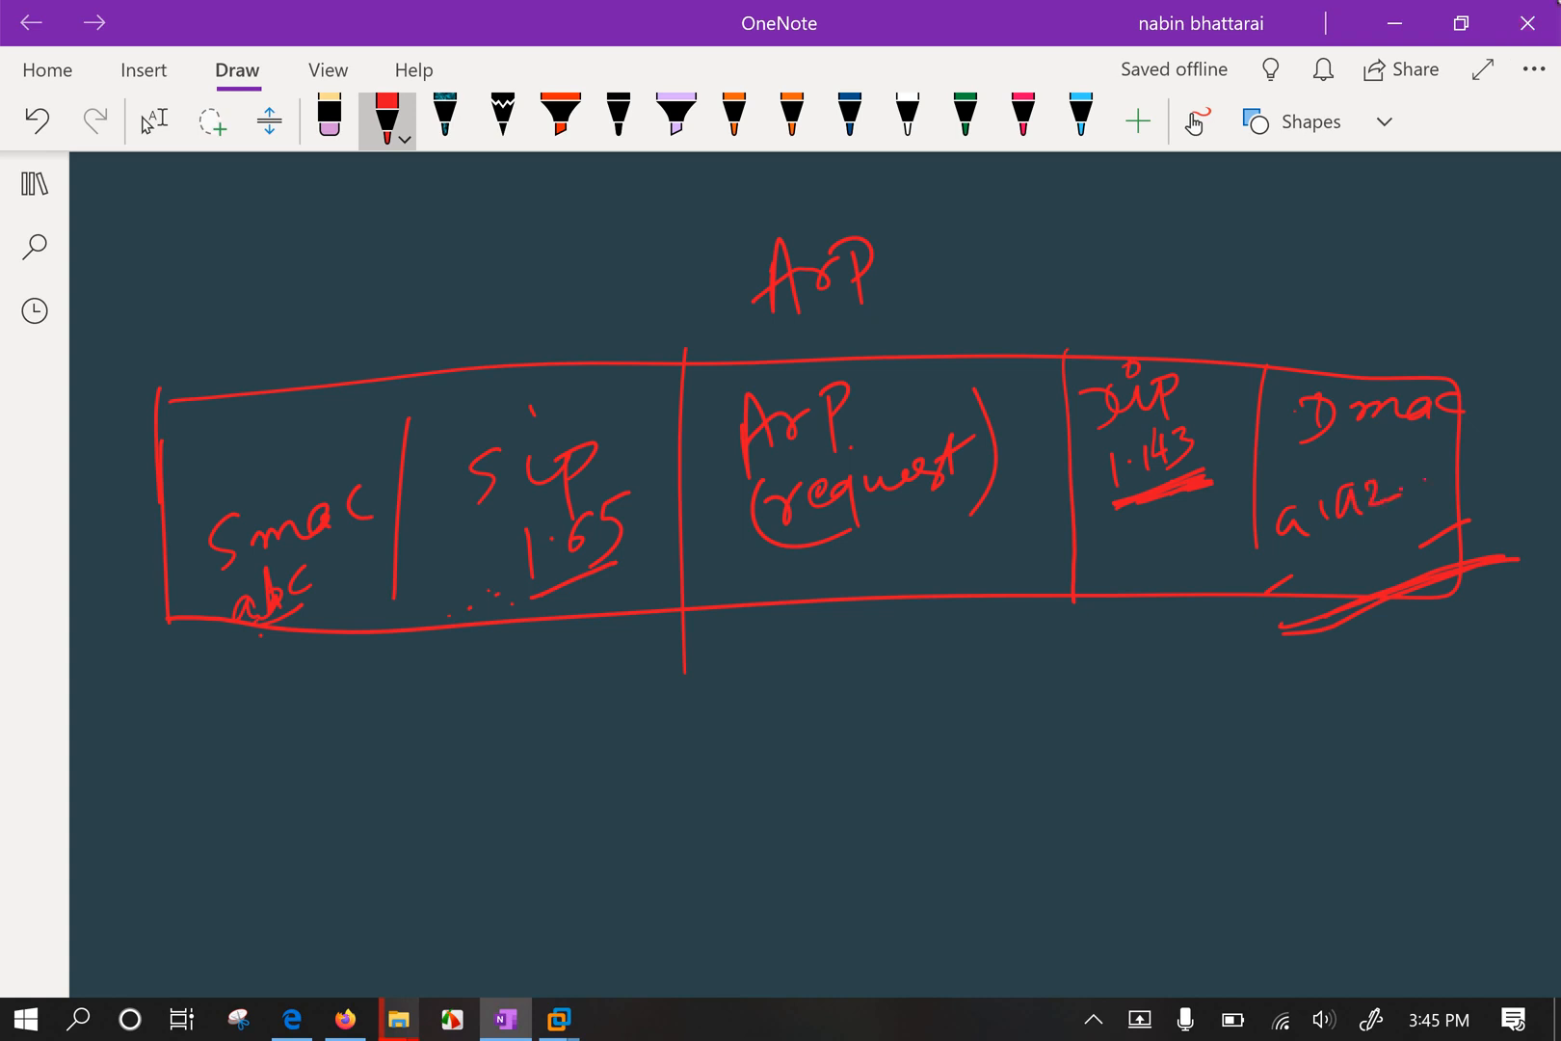
# Erase the ArP text and write Ping as the diagram's title.
pyautogui.moveTo(748, 436); pyautogui.dragTo(840, 412)
pyautogui.moveTo(991, 453)
pyautogui.mouseDown()
pyautogui.moveTo(783, 504)
pyautogui.moveTo(811, 545)
pyautogui.mouseUp()
pyautogui.moveTo(769, 281)
pyautogui.mouseDown()
pyautogui.moveTo(840, 253)
pyautogui.moveTo(771, 337)
pyautogui.mouseUp()
pyautogui.moveTo(735, 258); pyautogui.dragTo(758, 291)
pyautogui.moveTo(788, 259)
pyautogui.mouseDown()
pyautogui.moveTo(791, 301)
pyautogui.moveTo(857, 253)
pyautogui.moveTo(884, 270)
pyautogui.mouseUp()
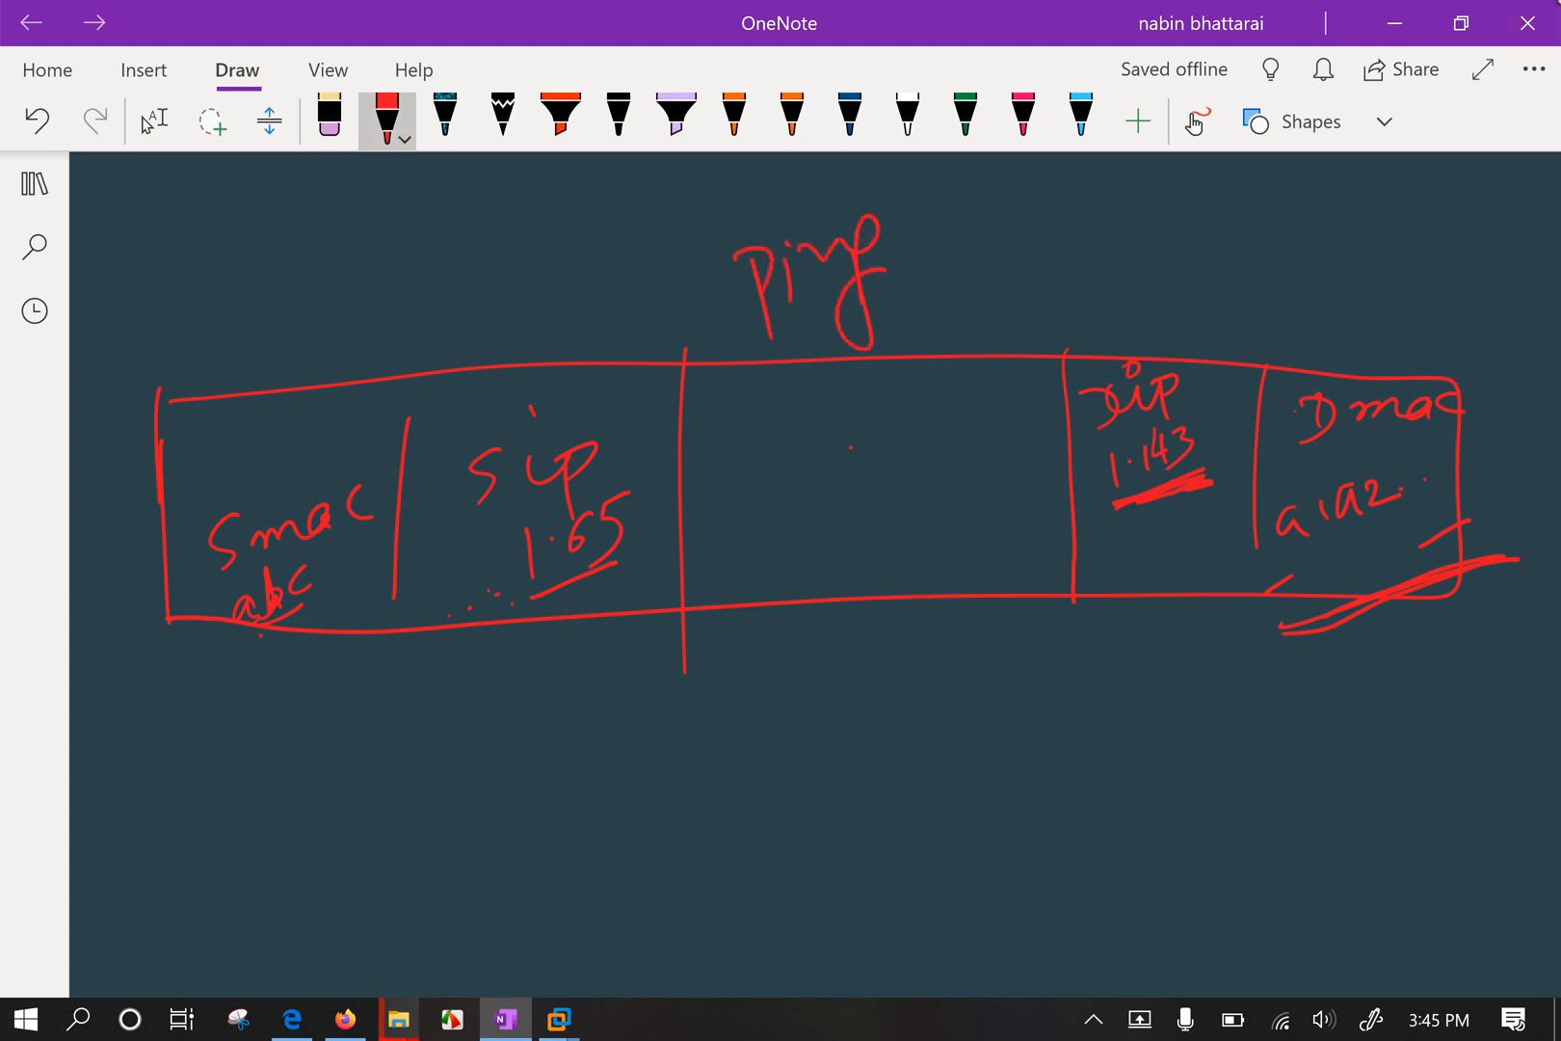
# Handwrite ICMP and 32 byte in the middle box of the Ping sketch in red ink.
pyautogui.moveTo(723, 443); pyautogui.dragTo(733, 509)
pyautogui.moveTo(768, 439)
pyautogui.mouseDown()
pyautogui.moveTo(761, 487)
pyautogui.moveTo(867, 429)
pyautogui.mouseUp()
pyautogui.moveTo(889, 412); pyautogui.dragTo(900, 470)
pyautogui.moveTo(866, 404); pyautogui.dragTo(879, 432)
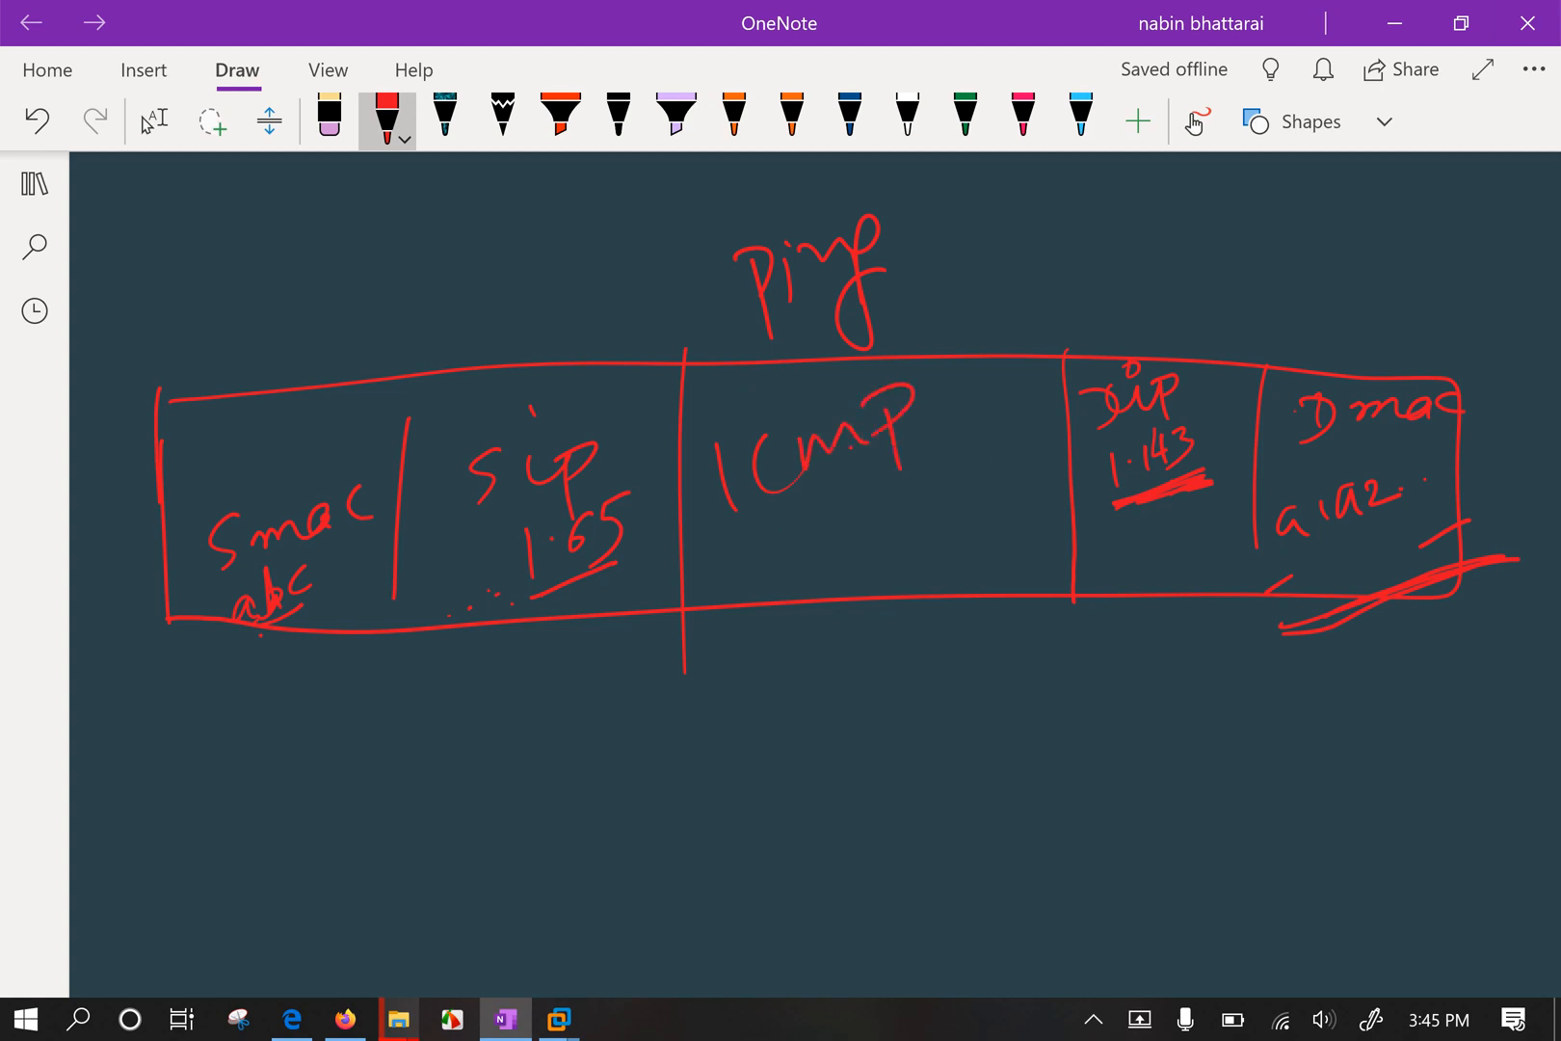
pyautogui.moveTo(778, 532)
pyautogui.mouseDown()
pyautogui.moveTo(805, 537)
pyautogui.moveTo(780, 567)
pyautogui.mouseUp()
pyautogui.moveTo(831, 524)
pyautogui.mouseDown()
pyautogui.moveTo(854, 518)
pyautogui.moveTo(865, 540)
pyautogui.mouseUp()
pyautogui.moveTo(895, 483)
pyautogui.mouseDown()
pyautogui.moveTo(893, 525)
pyautogui.moveTo(908, 520)
pyautogui.mouseUp()
pyautogui.moveTo(908, 520); pyautogui.dragTo(940, 513)
# Add the size note below the diagram, circle the ICMP and 32 byte labels, and show the VM previews.
pyautogui.moveTo(959, 480)
pyautogui.mouseDown()
pyautogui.moveTo(915, 562)
pyautogui.moveTo(970, 498)
pyautogui.mouseUp()
pyautogui.moveTo(967, 488); pyautogui.dragTo(1017, 516)
pyautogui.moveTo(845, 604); pyautogui.dragTo(857, 665)
pyautogui.moveTo(898, 586)
pyautogui.mouseDown()
pyautogui.moveTo(882, 621)
pyautogui.moveTo(920, 617)
pyautogui.mouseUp()
pyautogui.moveTo(954, 556)
pyautogui.mouseDown()
pyautogui.moveTo(951, 590)
pyautogui.moveTo(970, 595)
pyautogui.mouseUp()
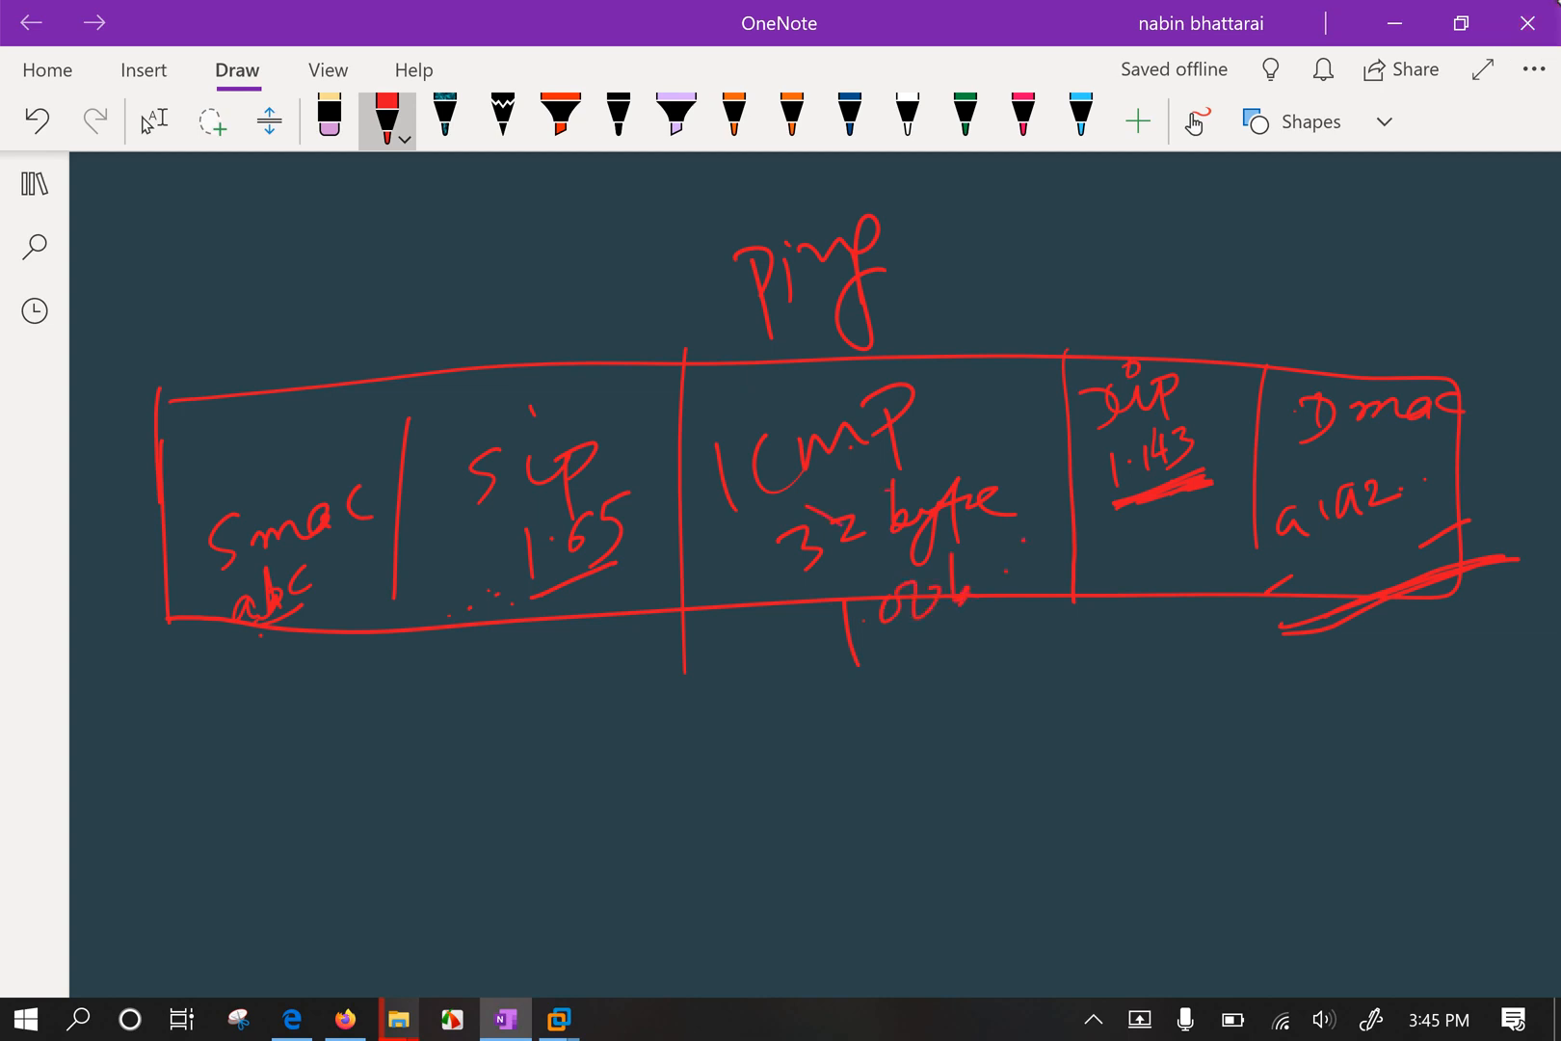
pyautogui.moveTo(848, 376)
pyautogui.mouseDown()
pyautogui.moveTo(868, 365)
pyautogui.moveTo(732, 446)
pyautogui.mouseUp()
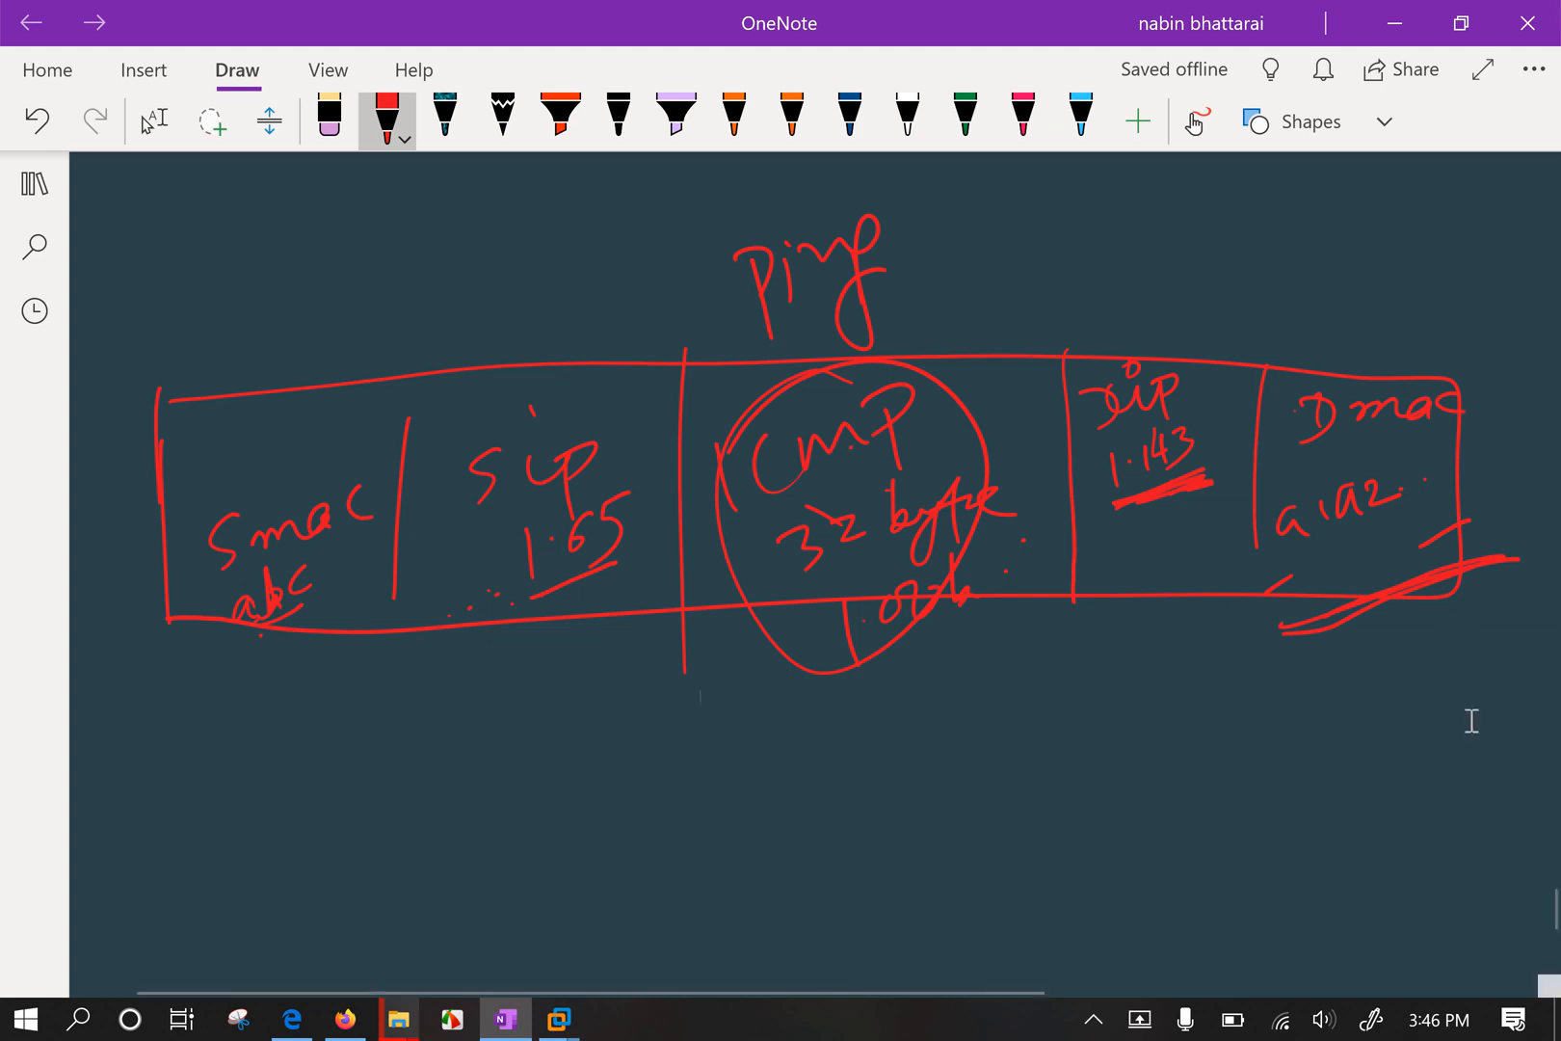
pyautogui.click(547, 1023)
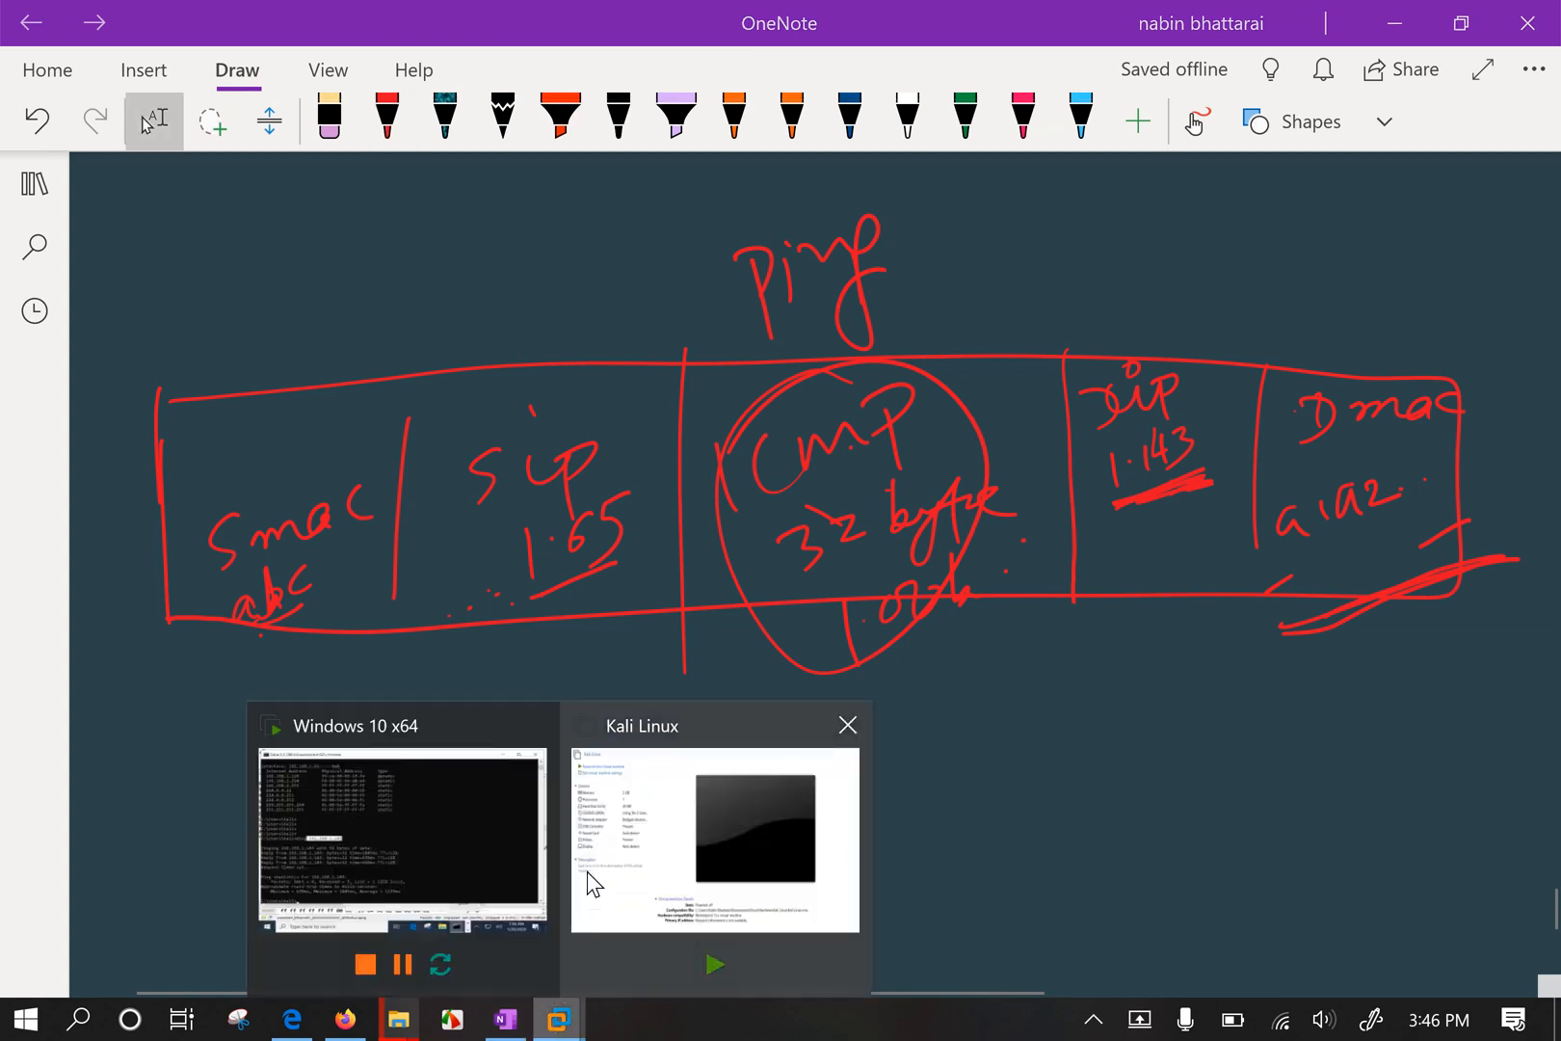
# Rerun arp -a in the Windows 10 VM and mark 192.168.1.143's MAC 36-ce-00-03-17-7e.
pyautogui.click(541, 818)
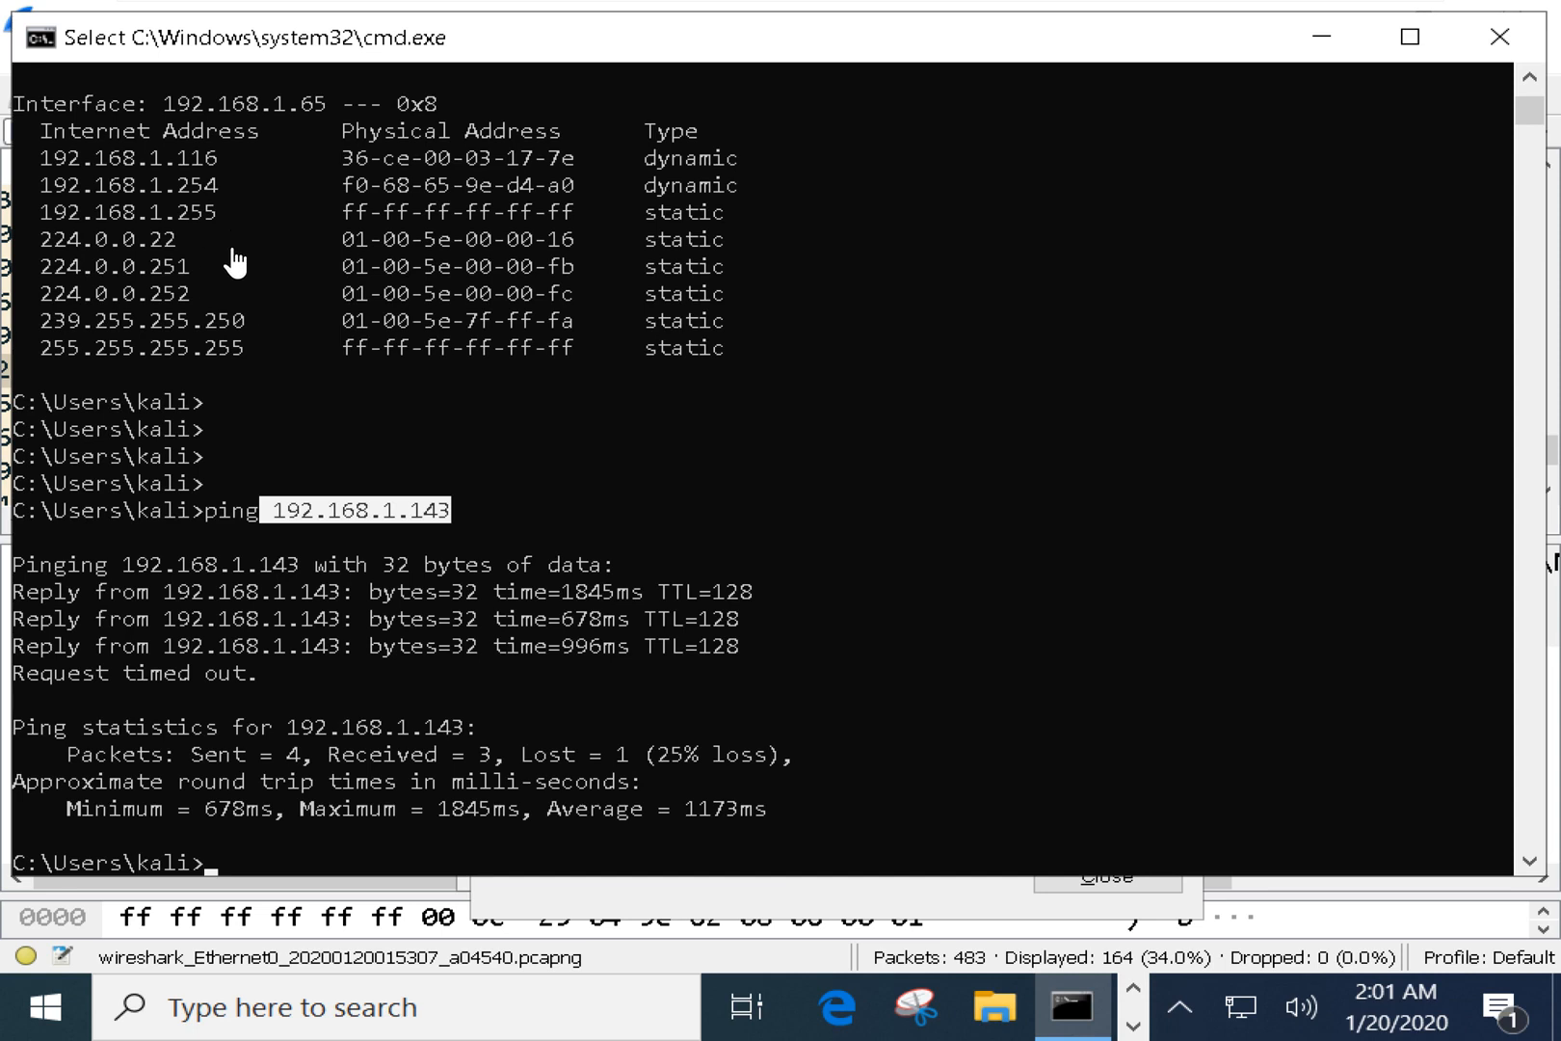
pyautogui.press('Up')
pyautogui.press('Up')
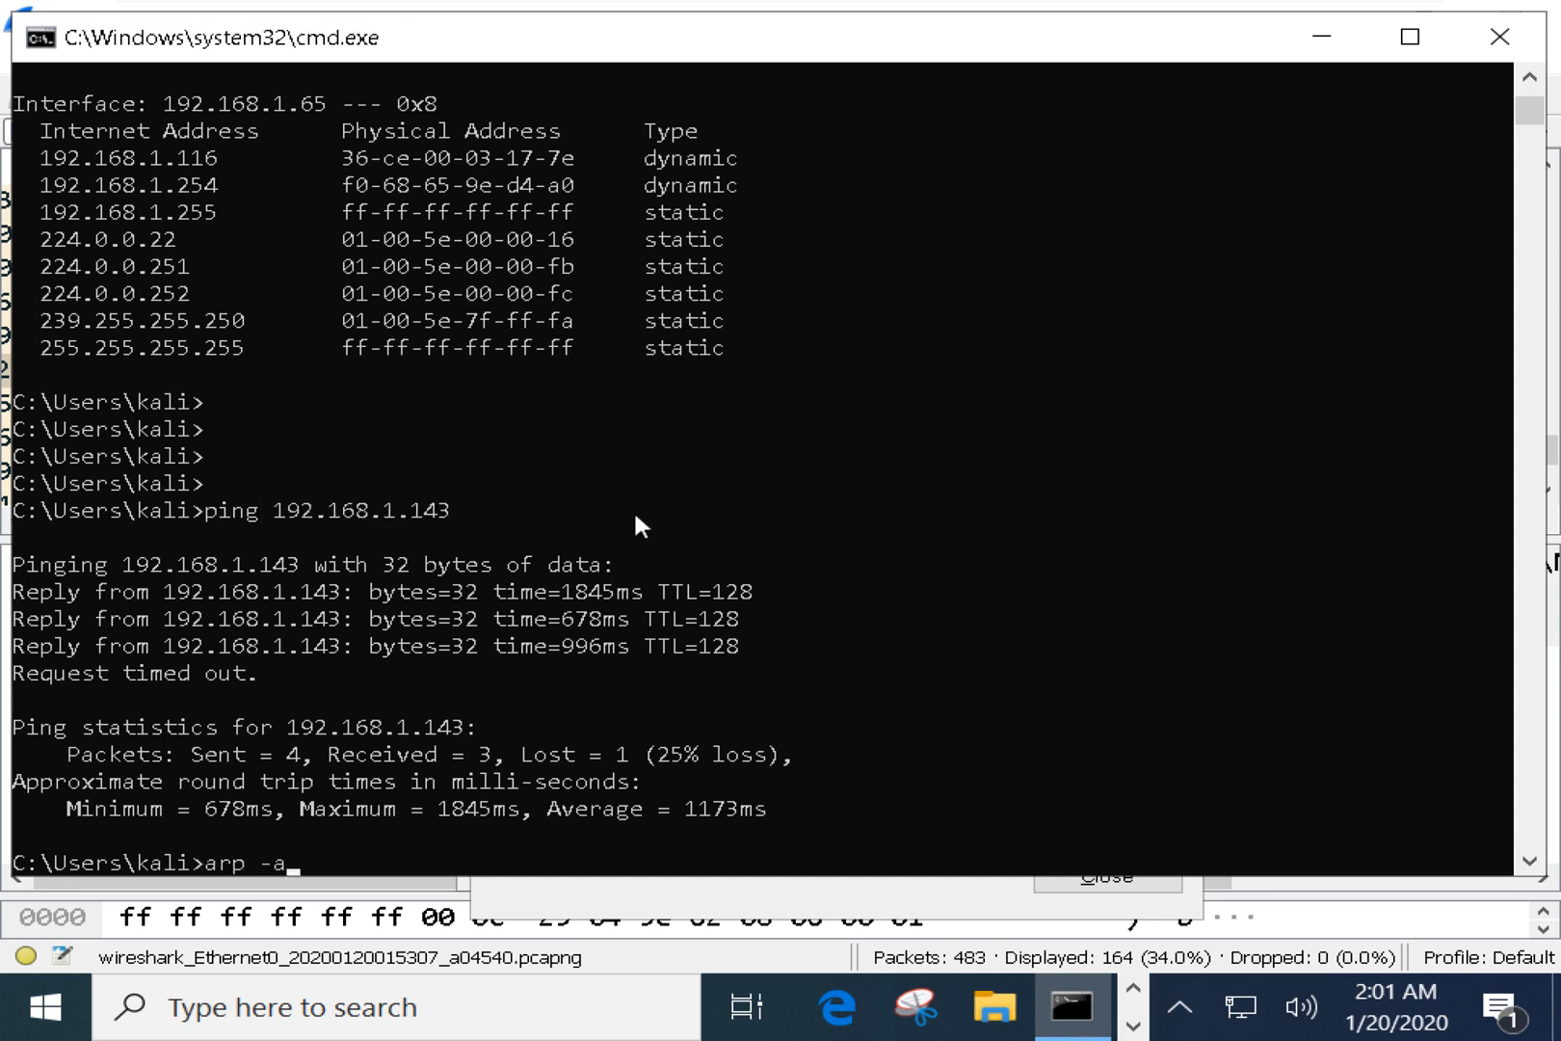
pyautogui.press('Return')
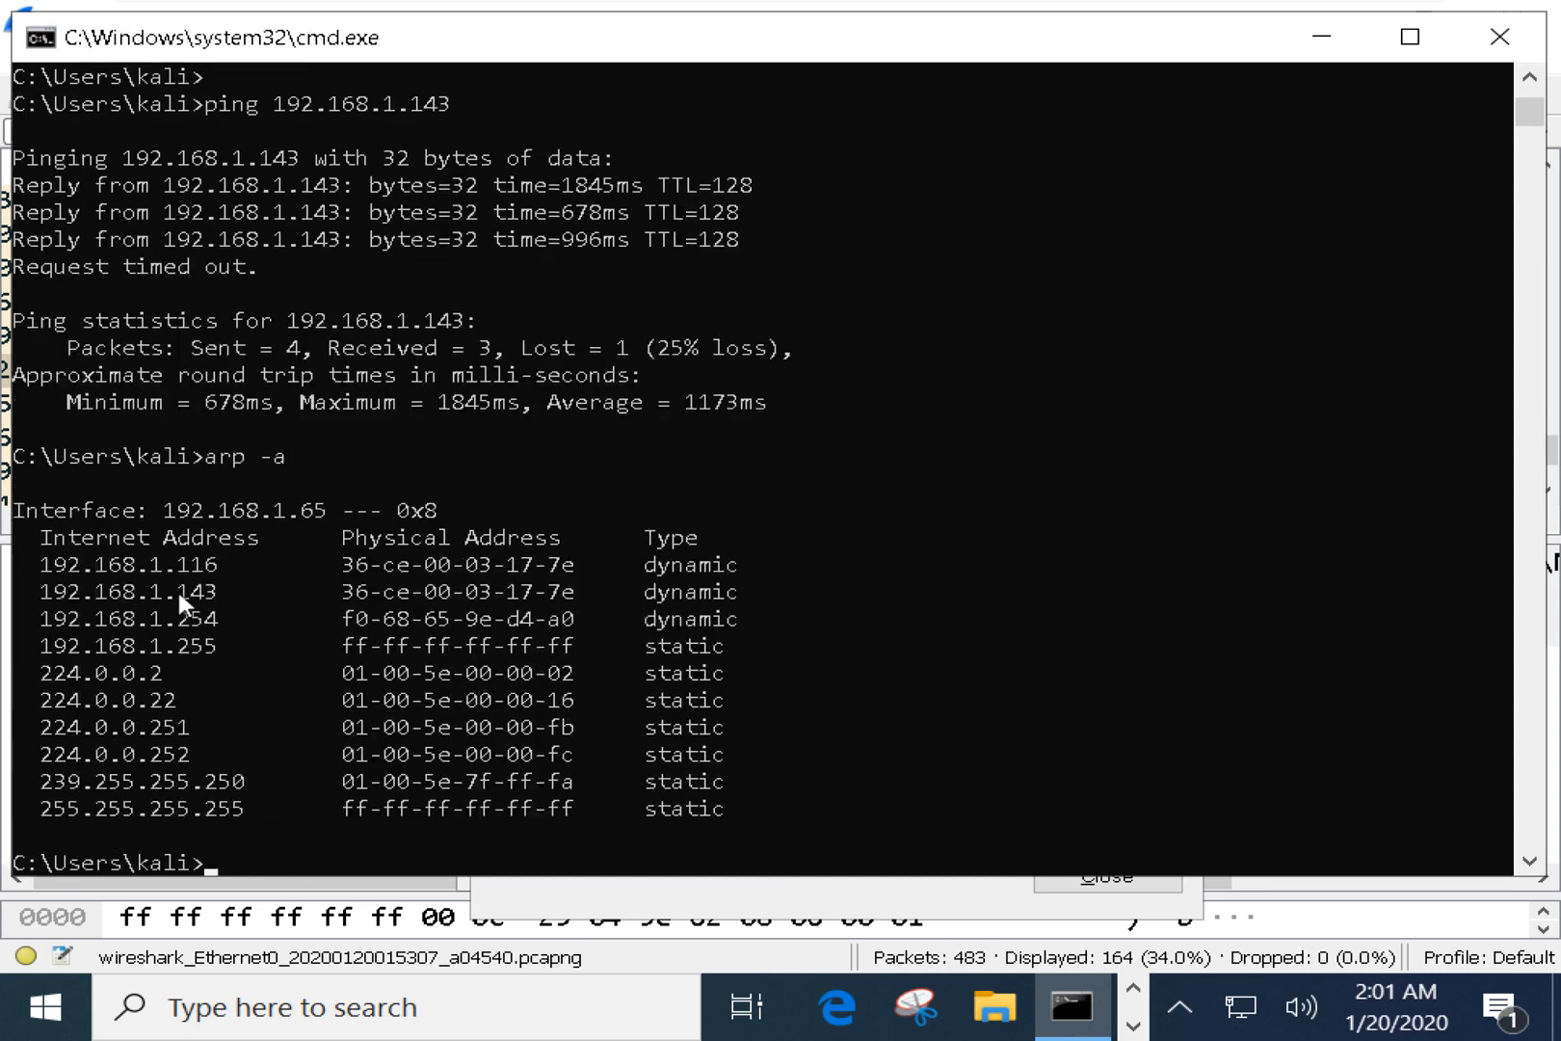
pyautogui.moveTo(125, 591); pyautogui.dragTo(229, 593)
pyautogui.moveTo(336, 590); pyautogui.dragTo(575, 591)
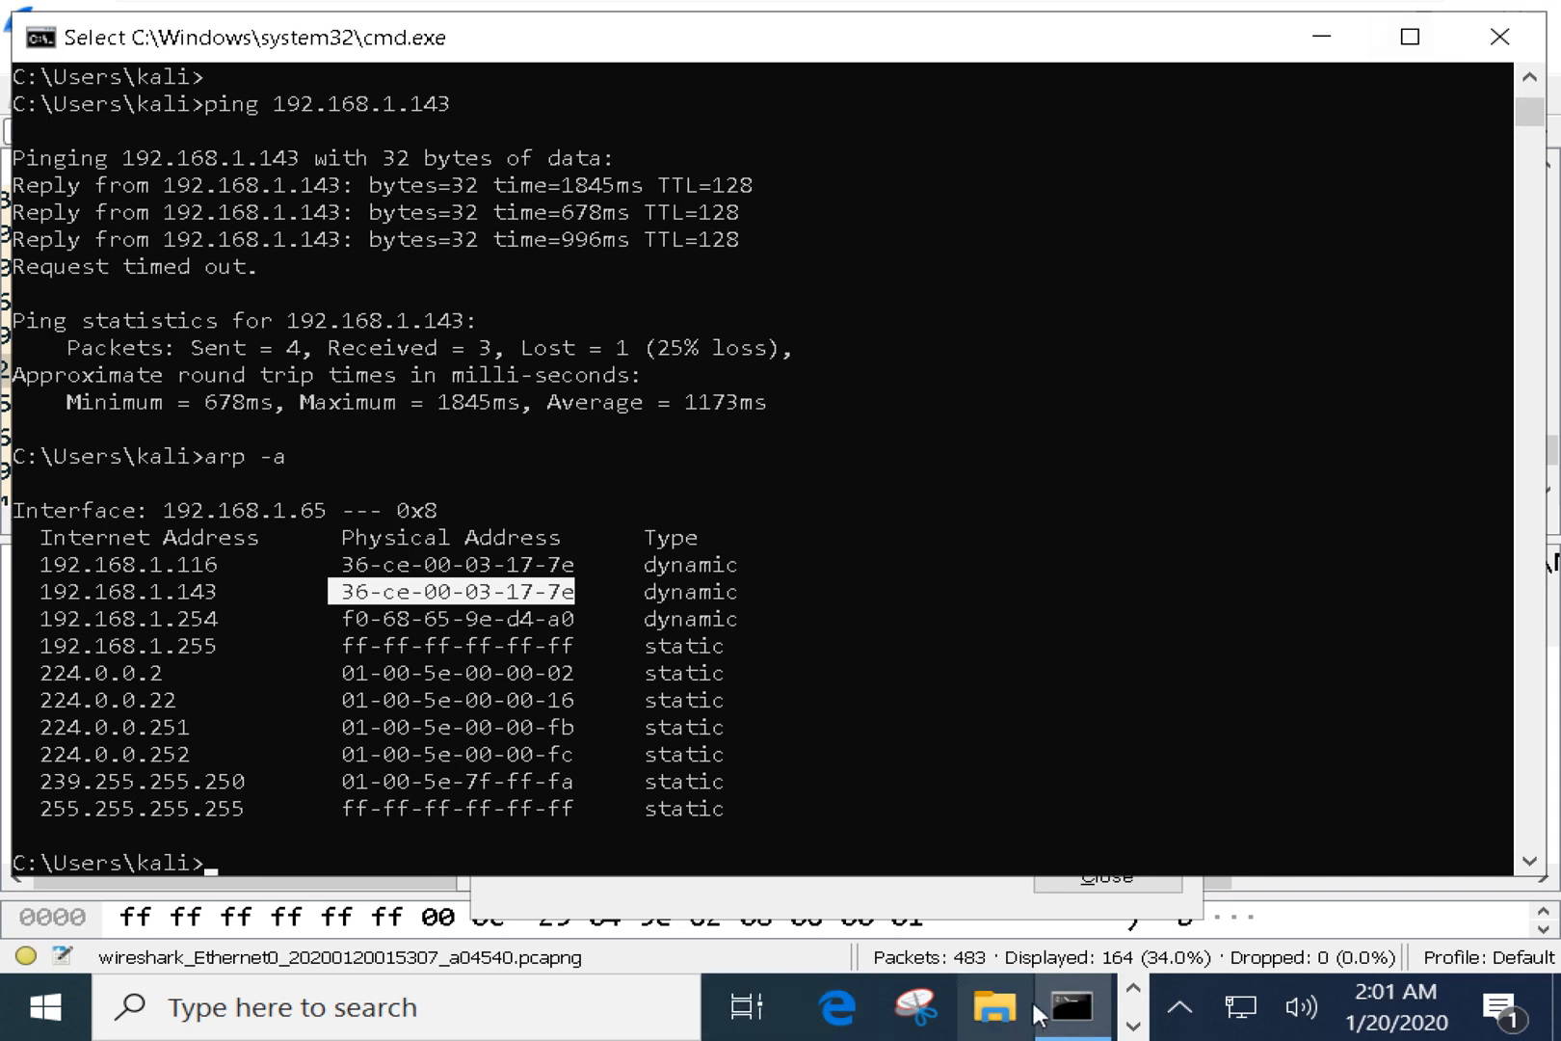
pyautogui.click(848, 975)
# Open frame 431 in Wireshark and inspect its Frame summary and Ethernet II header.
pyautogui.hotkey('alt', 'Tab')
pyautogui.hotkey('alt', 'Tab')
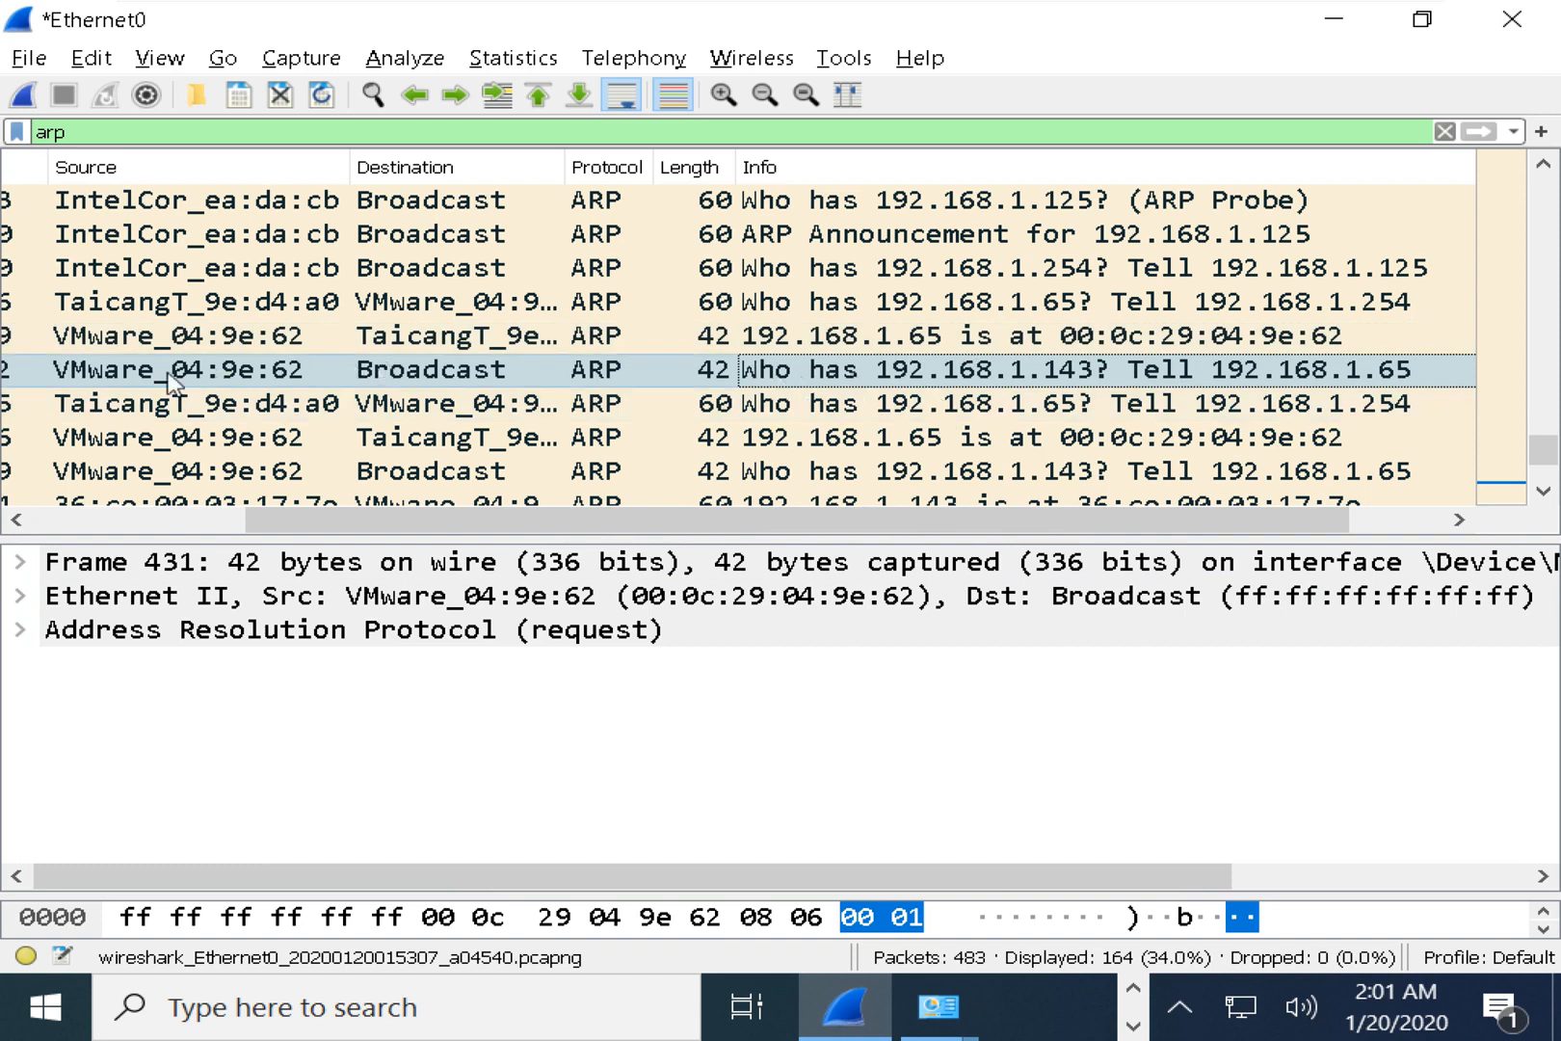
pyautogui.doubleClick(449, 374)
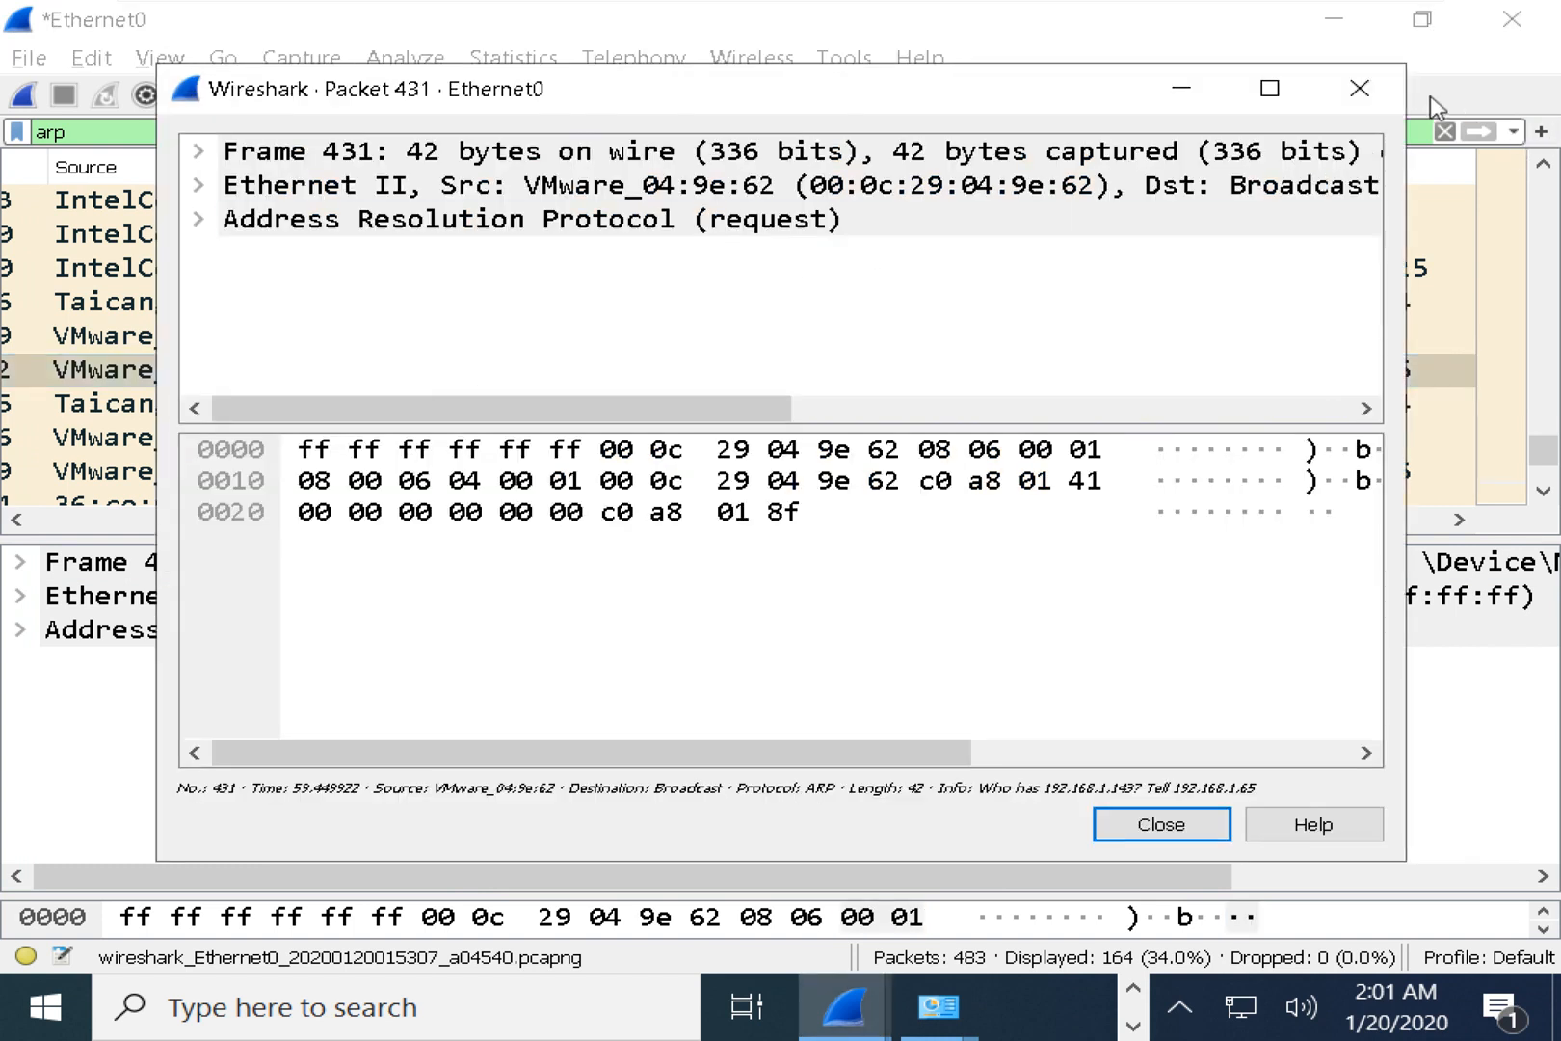
pyautogui.click(1376, 90)
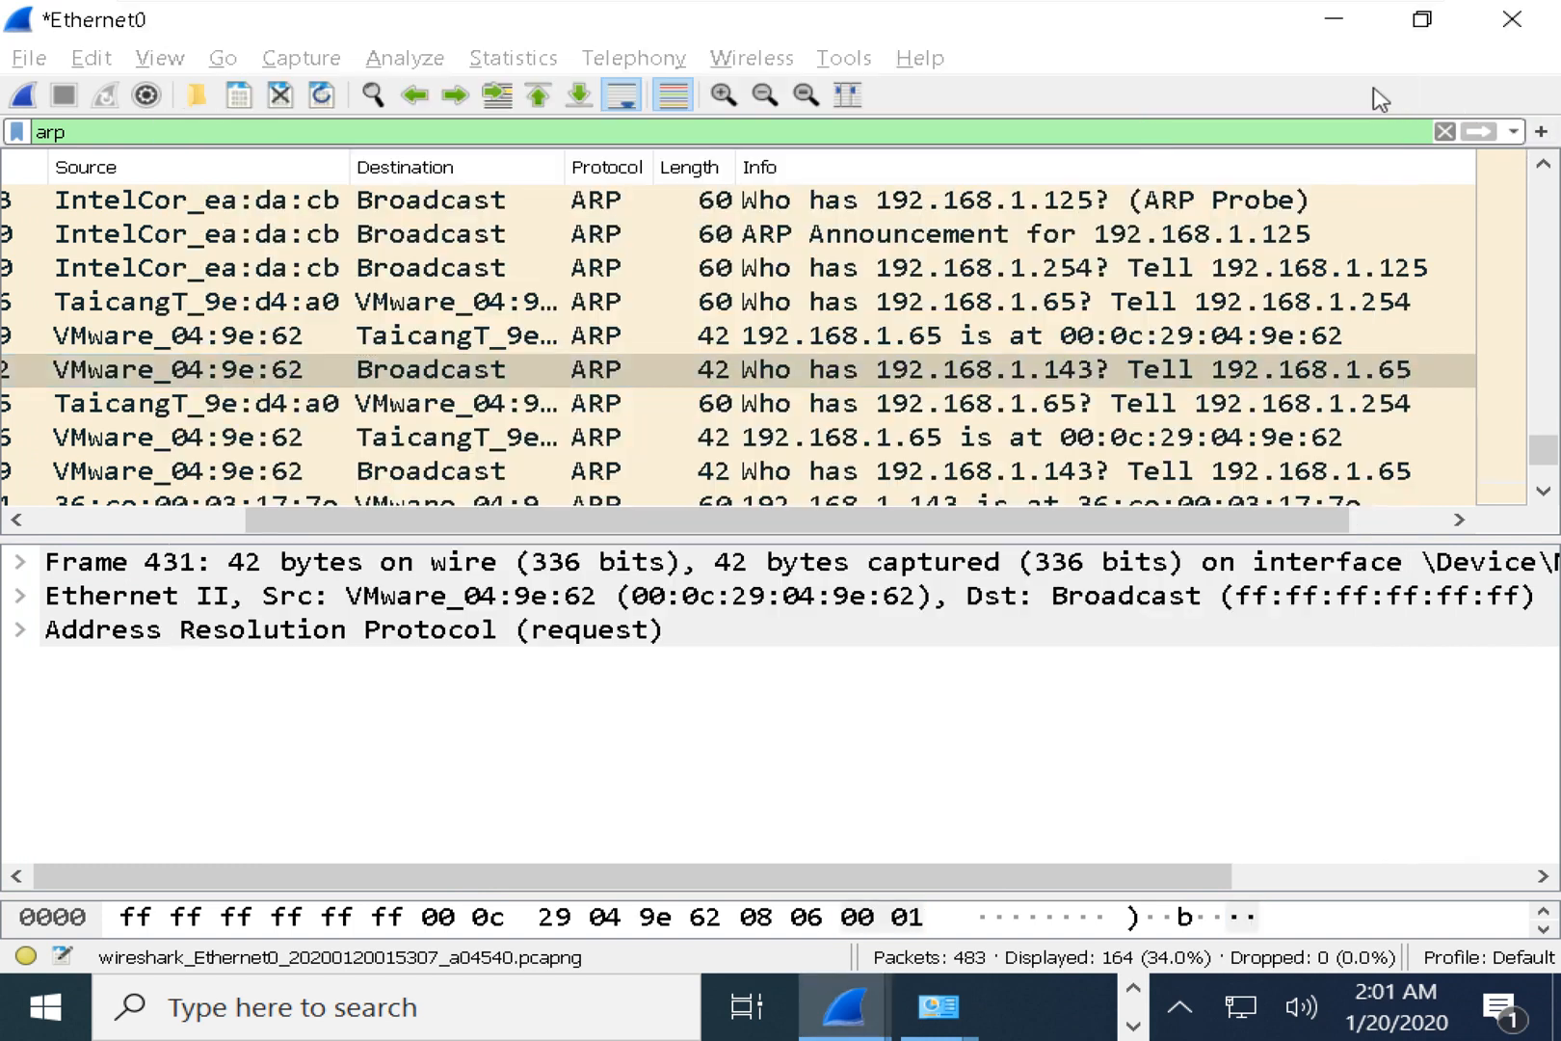
pyautogui.click(655, 384)
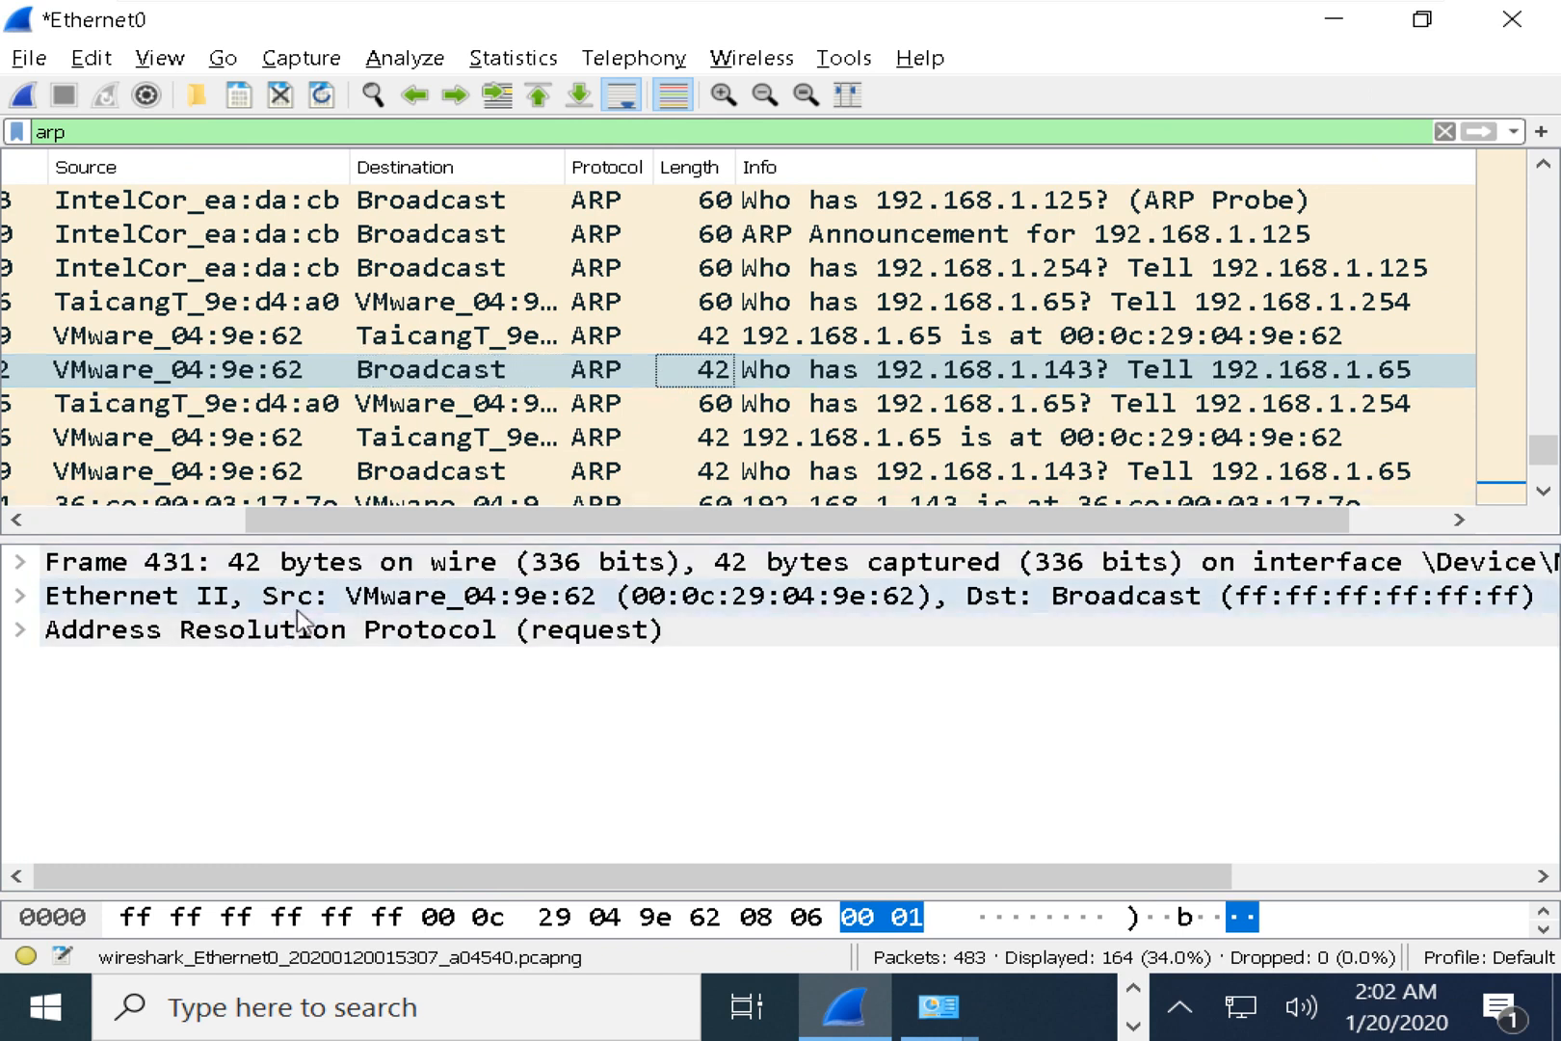
pyautogui.click(306, 568)
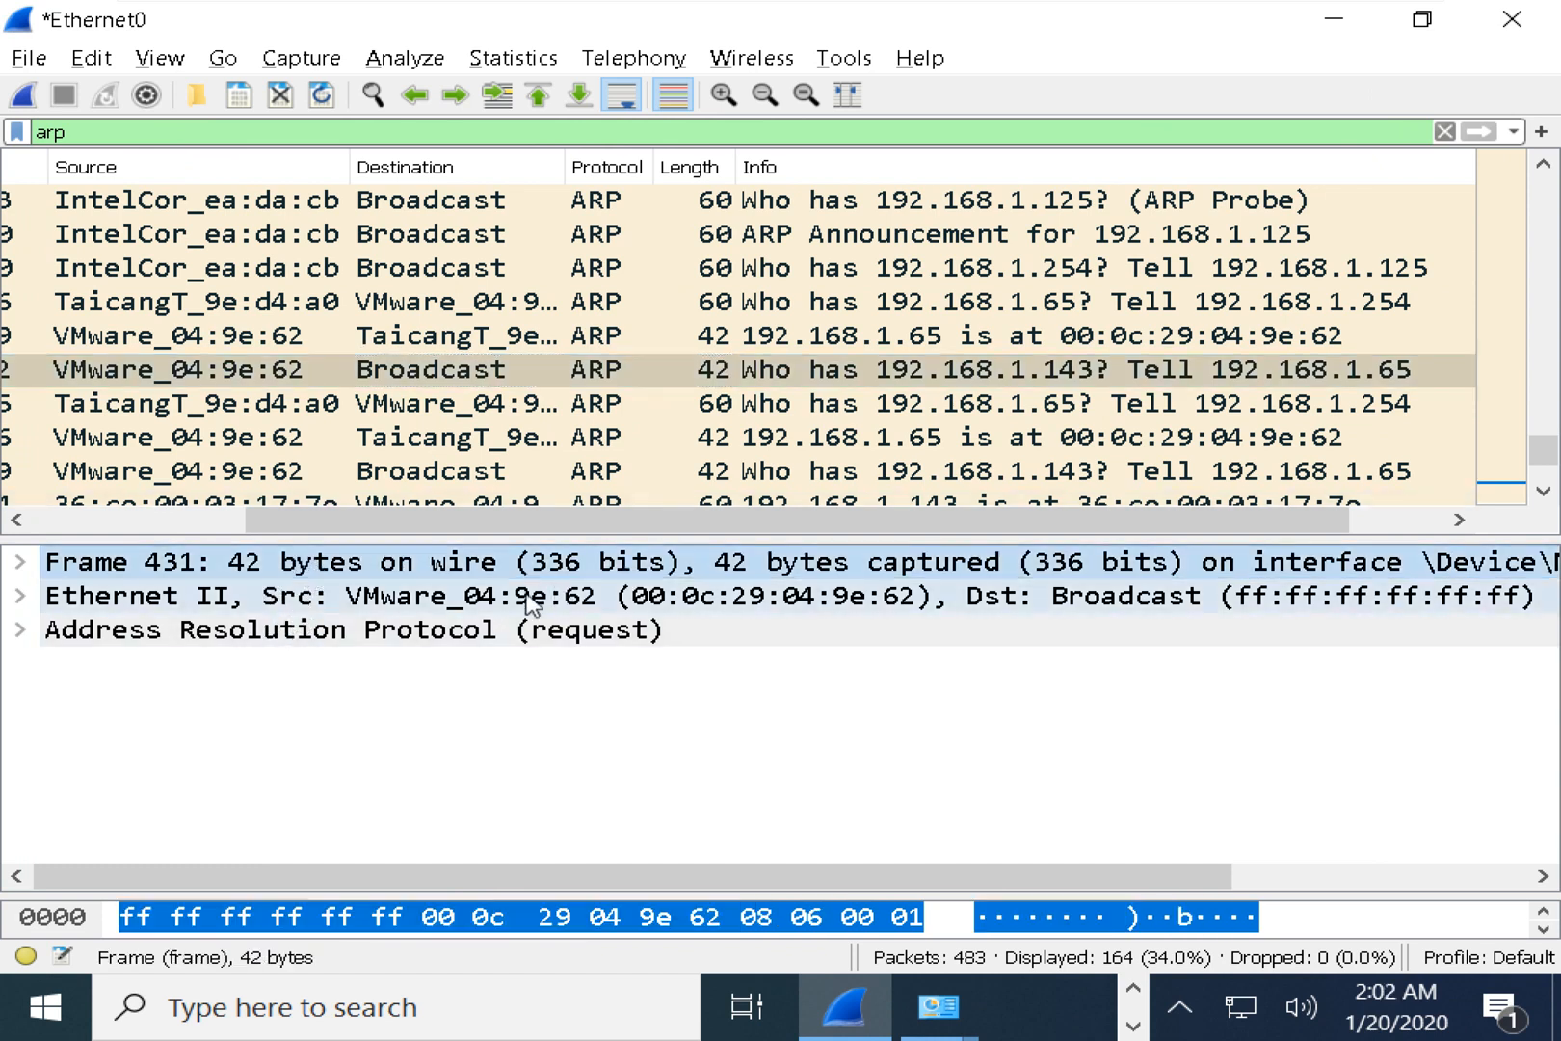
pyautogui.click(474, 598)
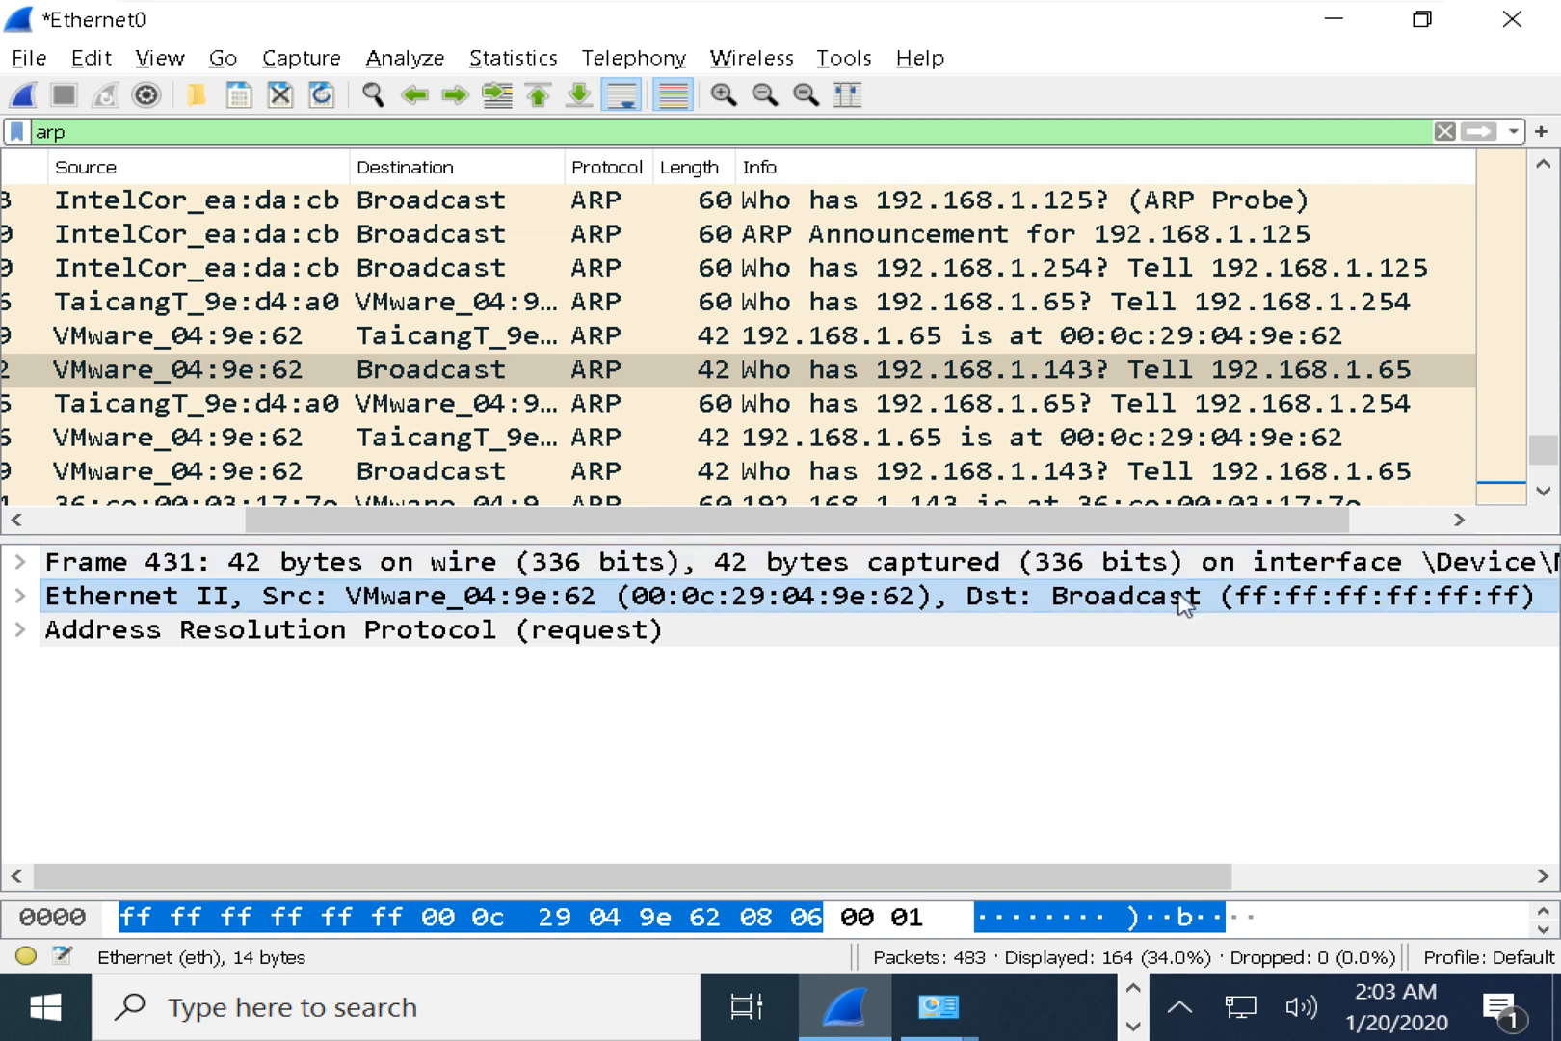
# Select and expand the Address Resolution Protocol layer of frame 431.
pyautogui.click(64, 631)
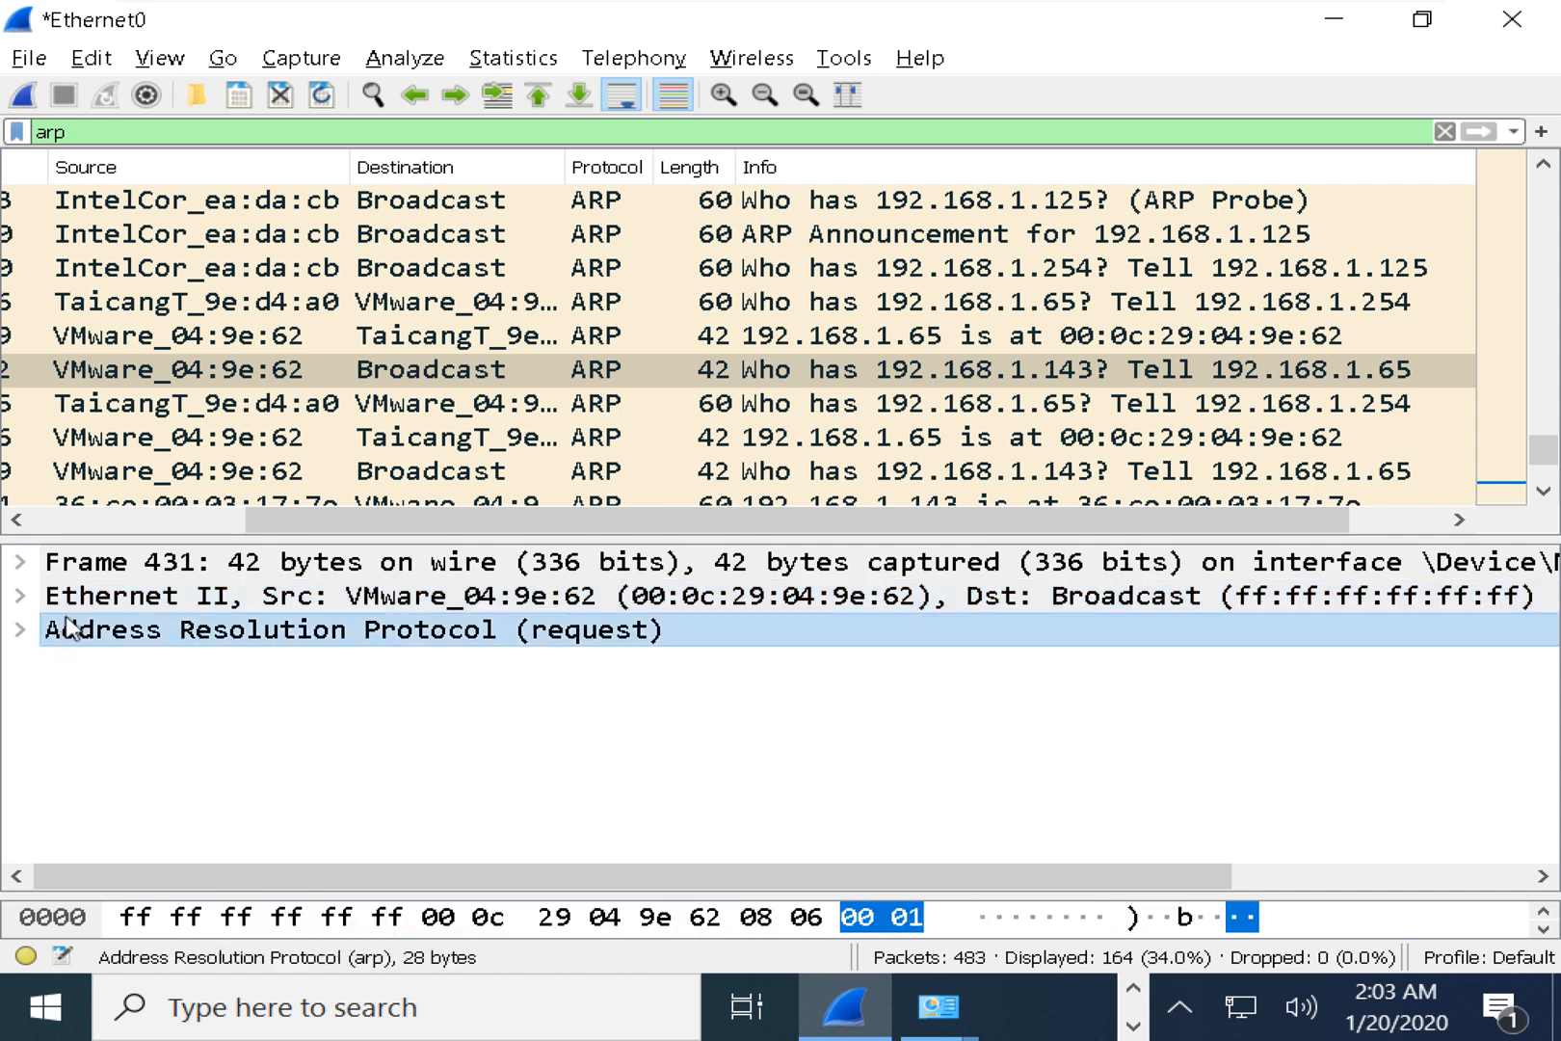
pyautogui.press('Up')
pyautogui.click(60, 636)
pyautogui.click(21, 632)
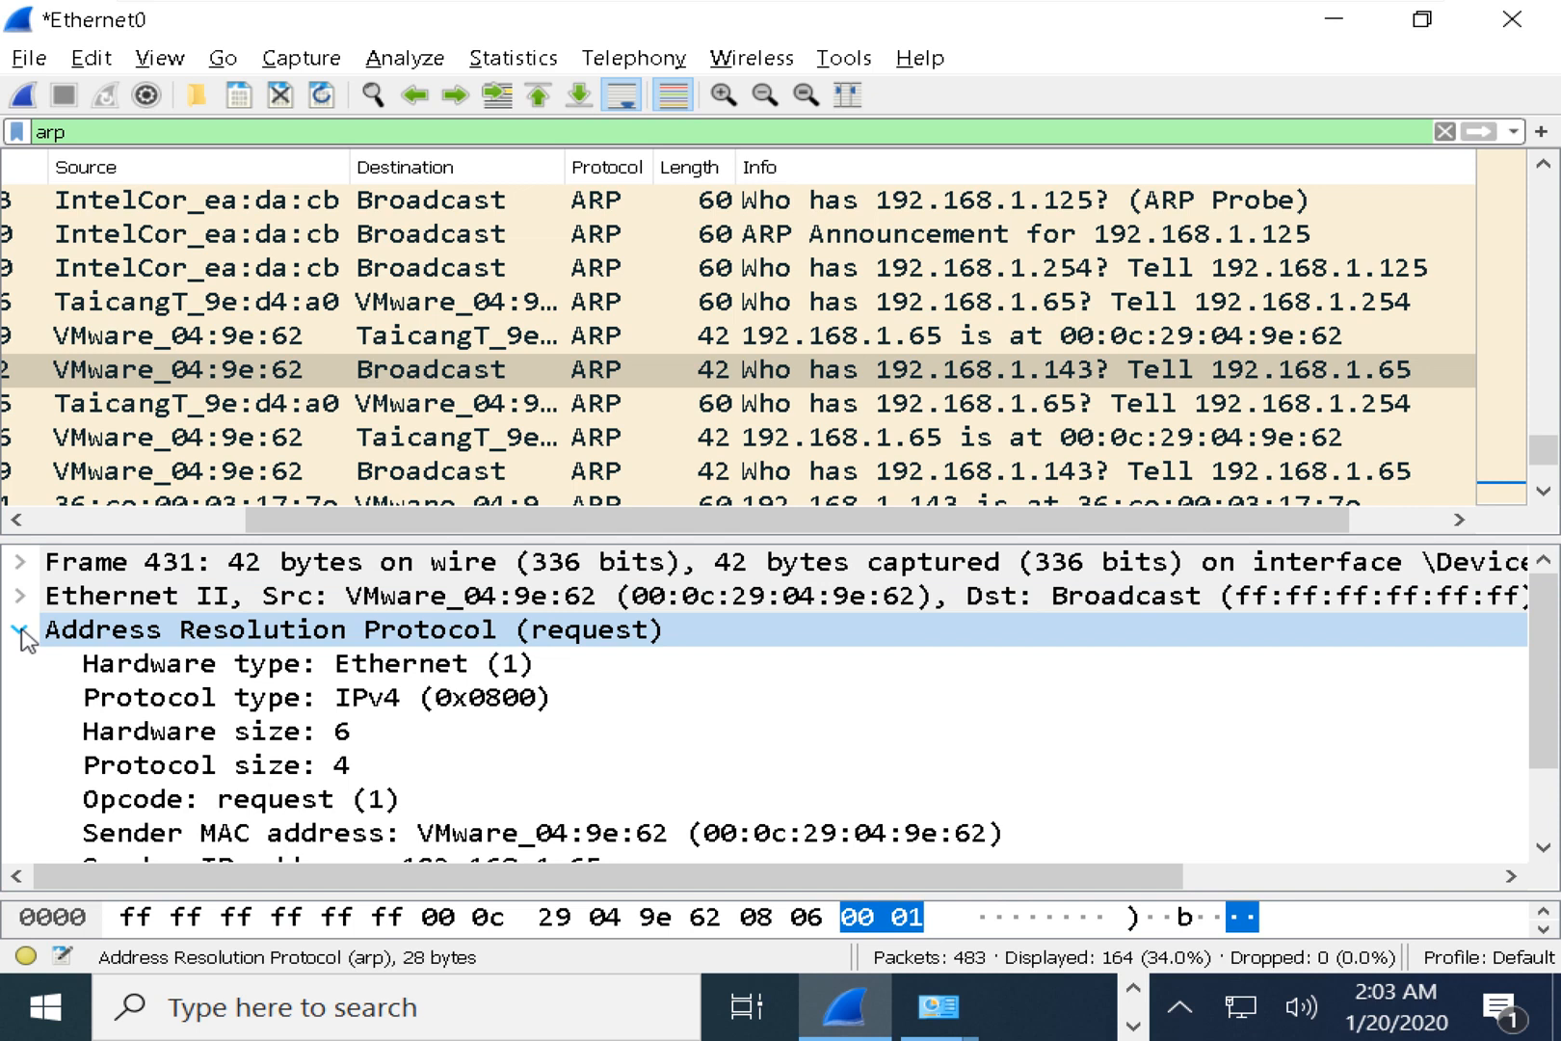
# Inspect the protocol type, sender MAC, sender IP 192.168.1.65, zero target MAC and target IP 192.168.1.143.
pyautogui.click(358, 701)
pyautogui.scroll(-1, 359, 708)
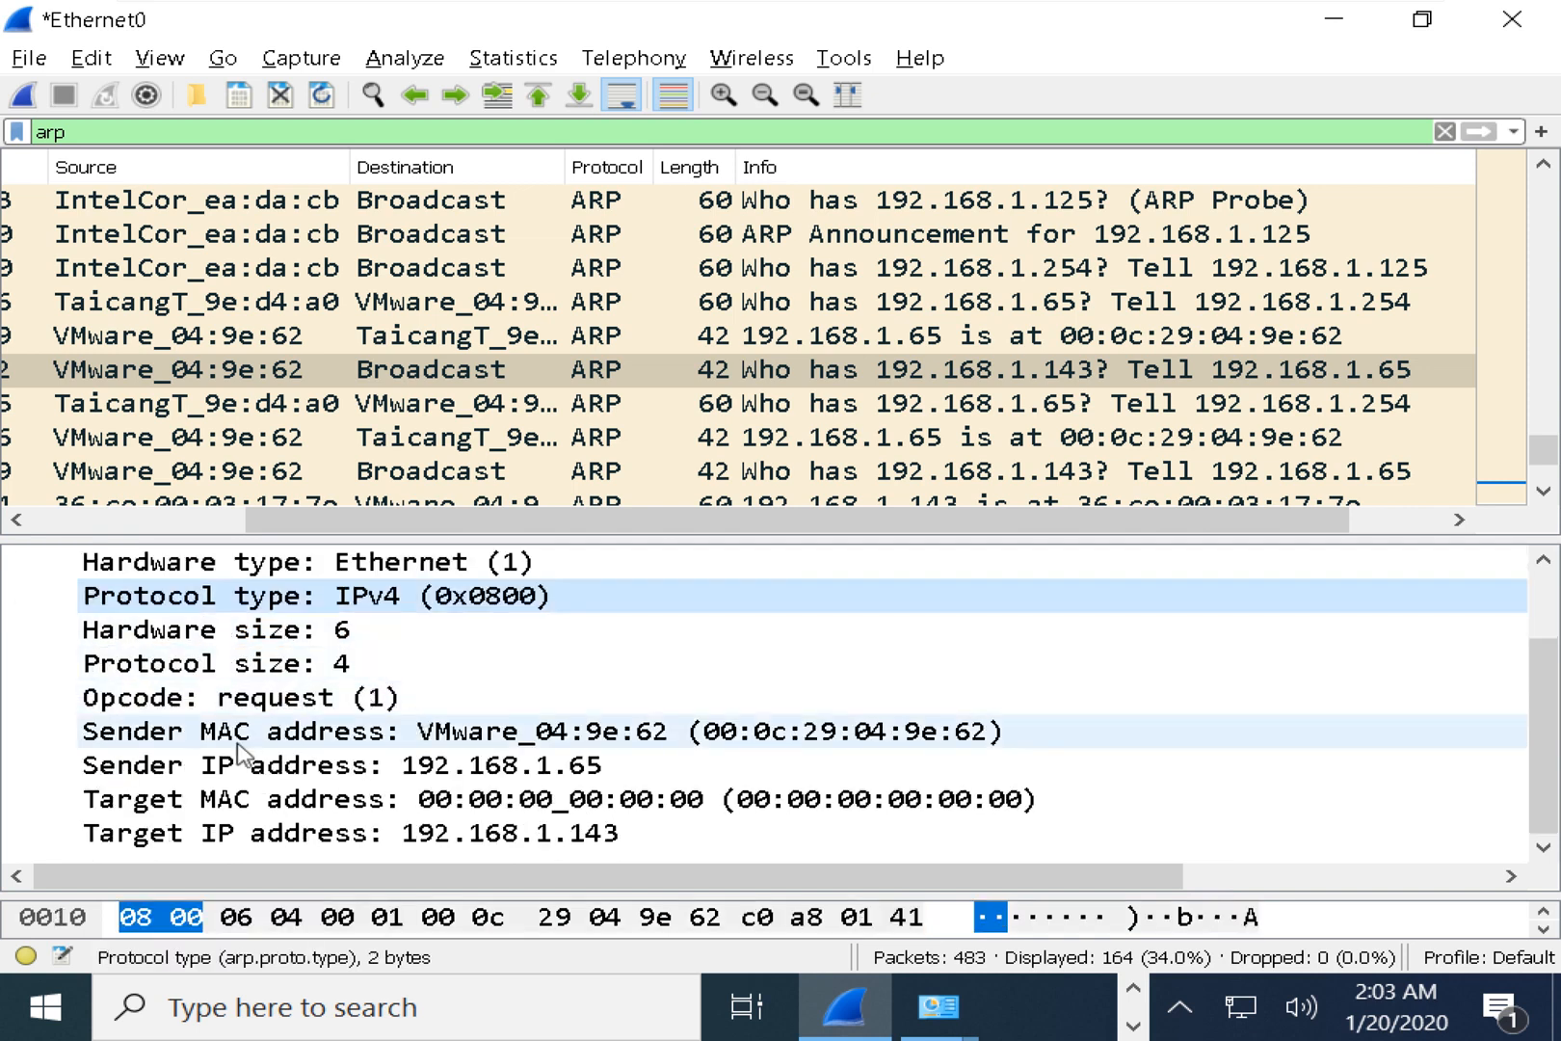
pyautogui.click(225, 737)
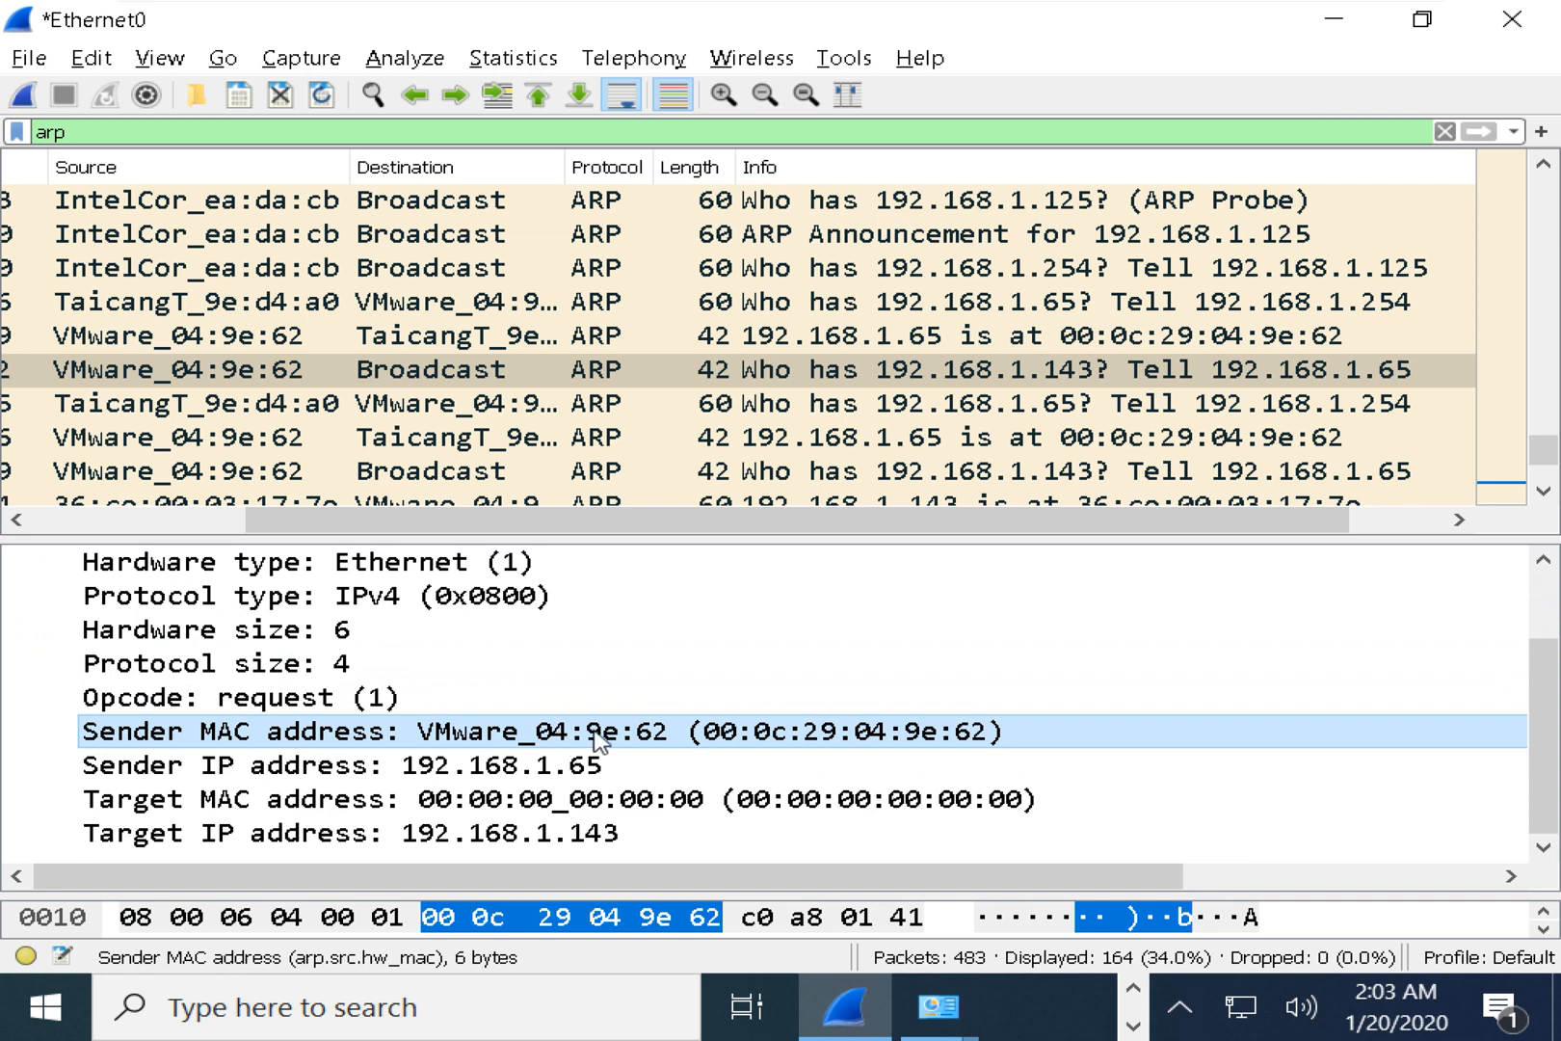
pyautogui.click(459, 777)
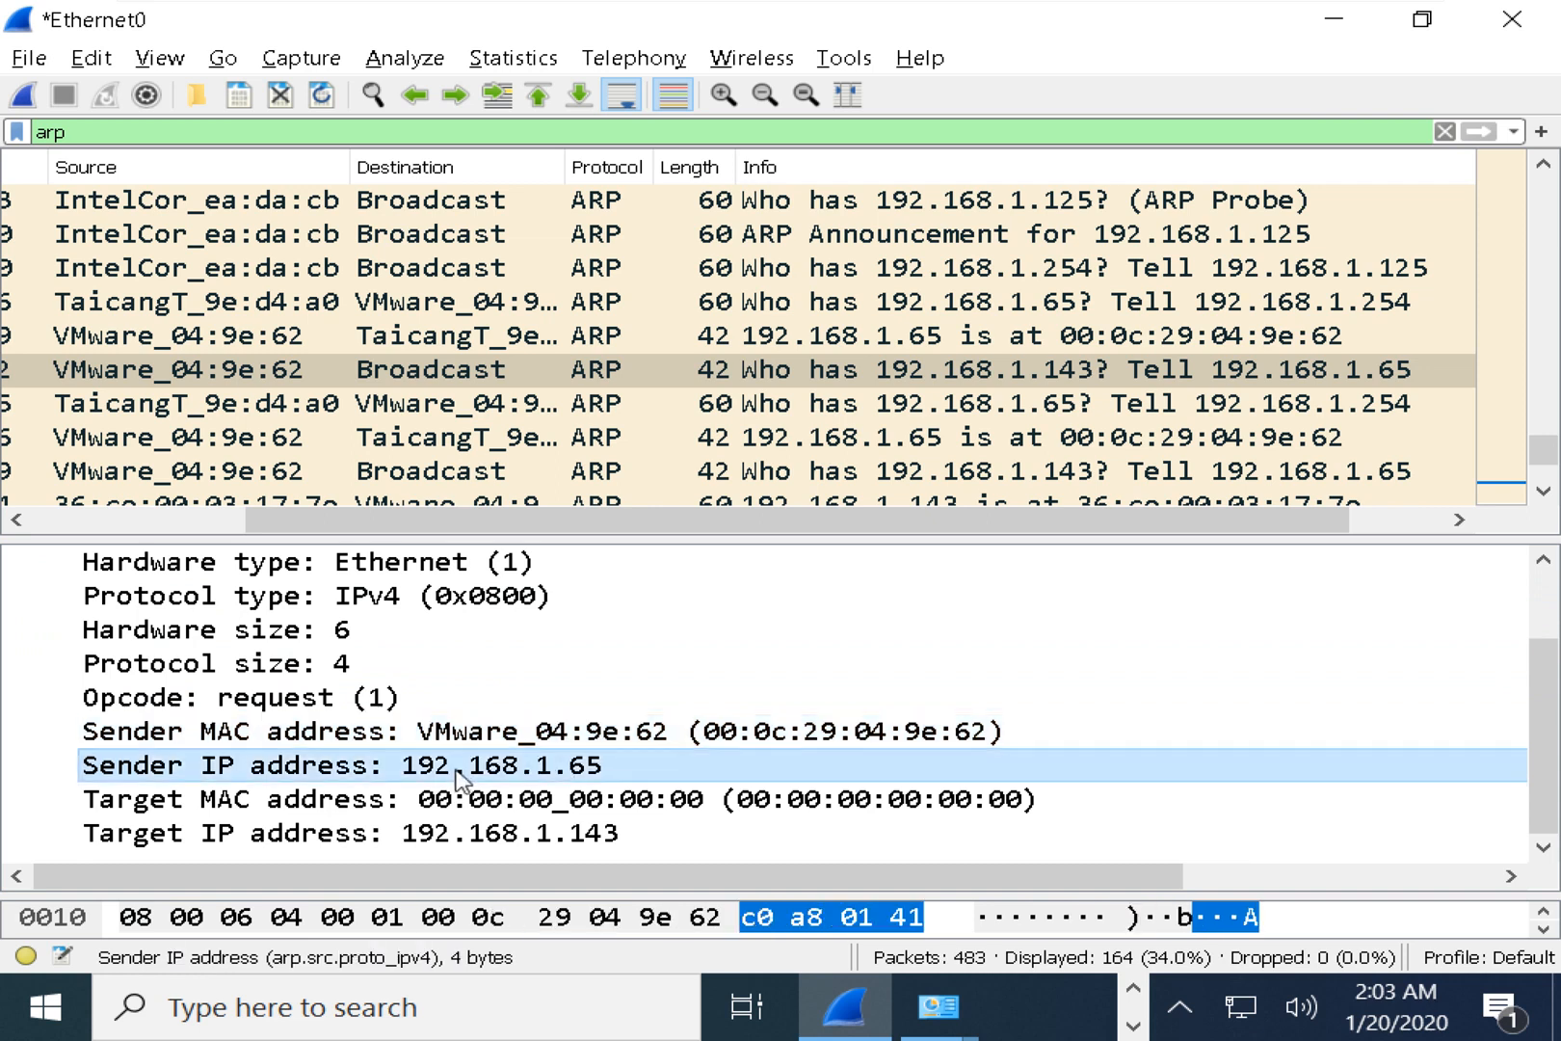
pyautogui.click(479, 802)
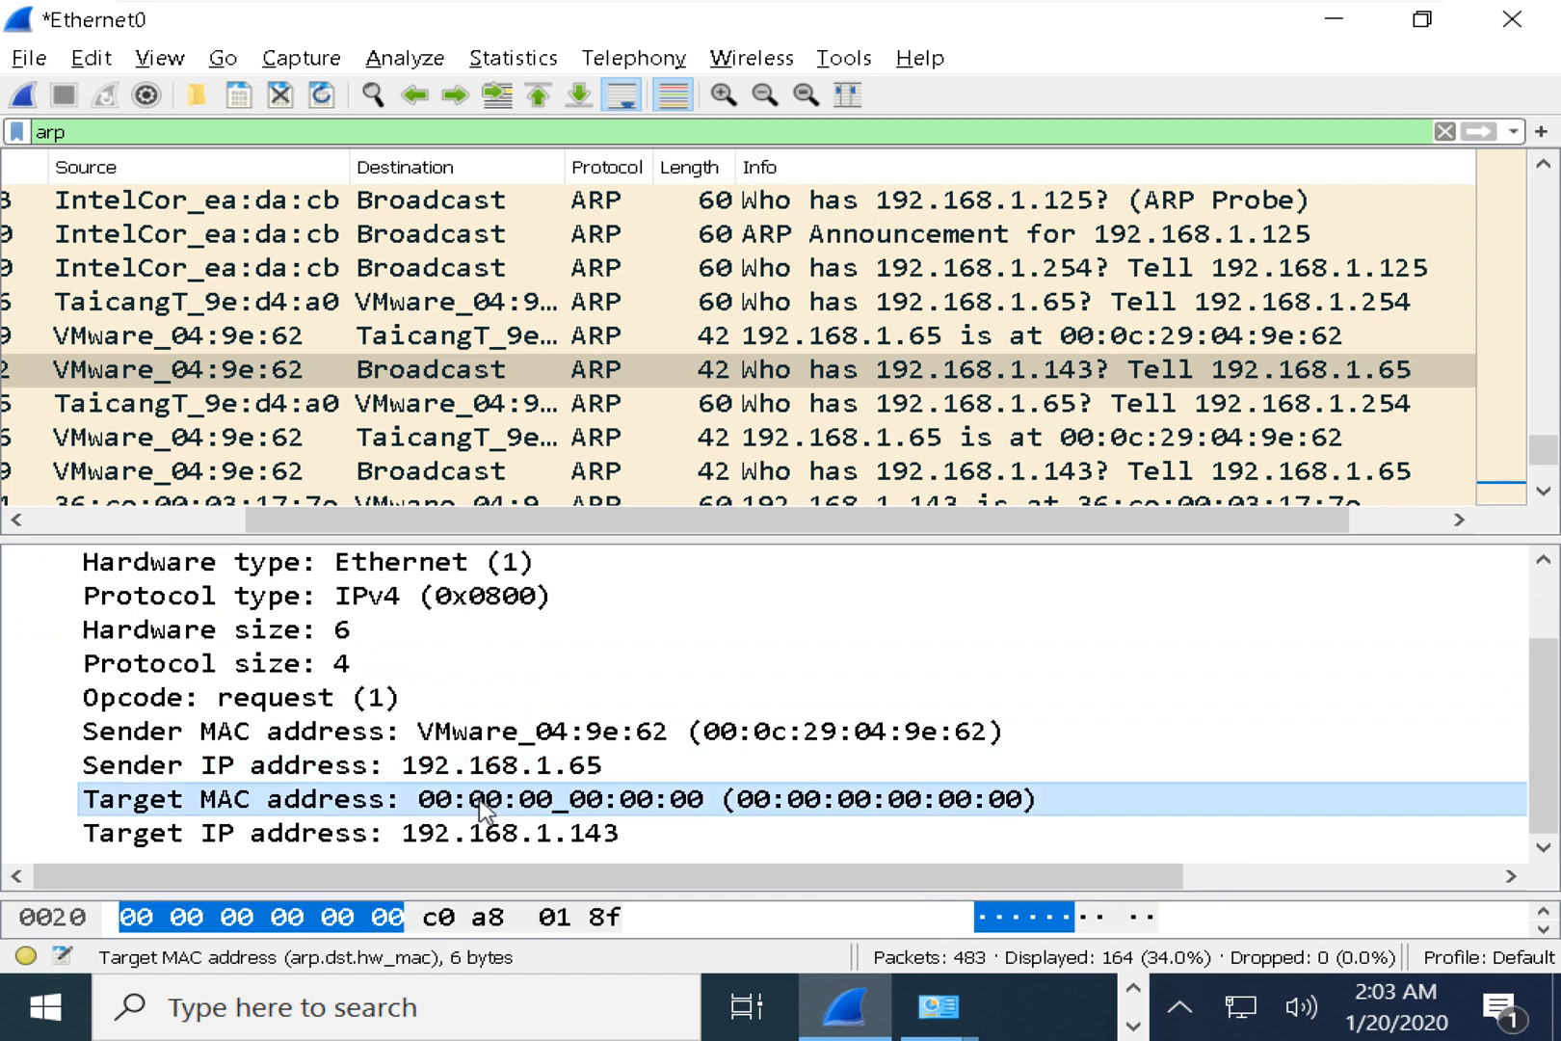
pyautogui.click(481, 835)
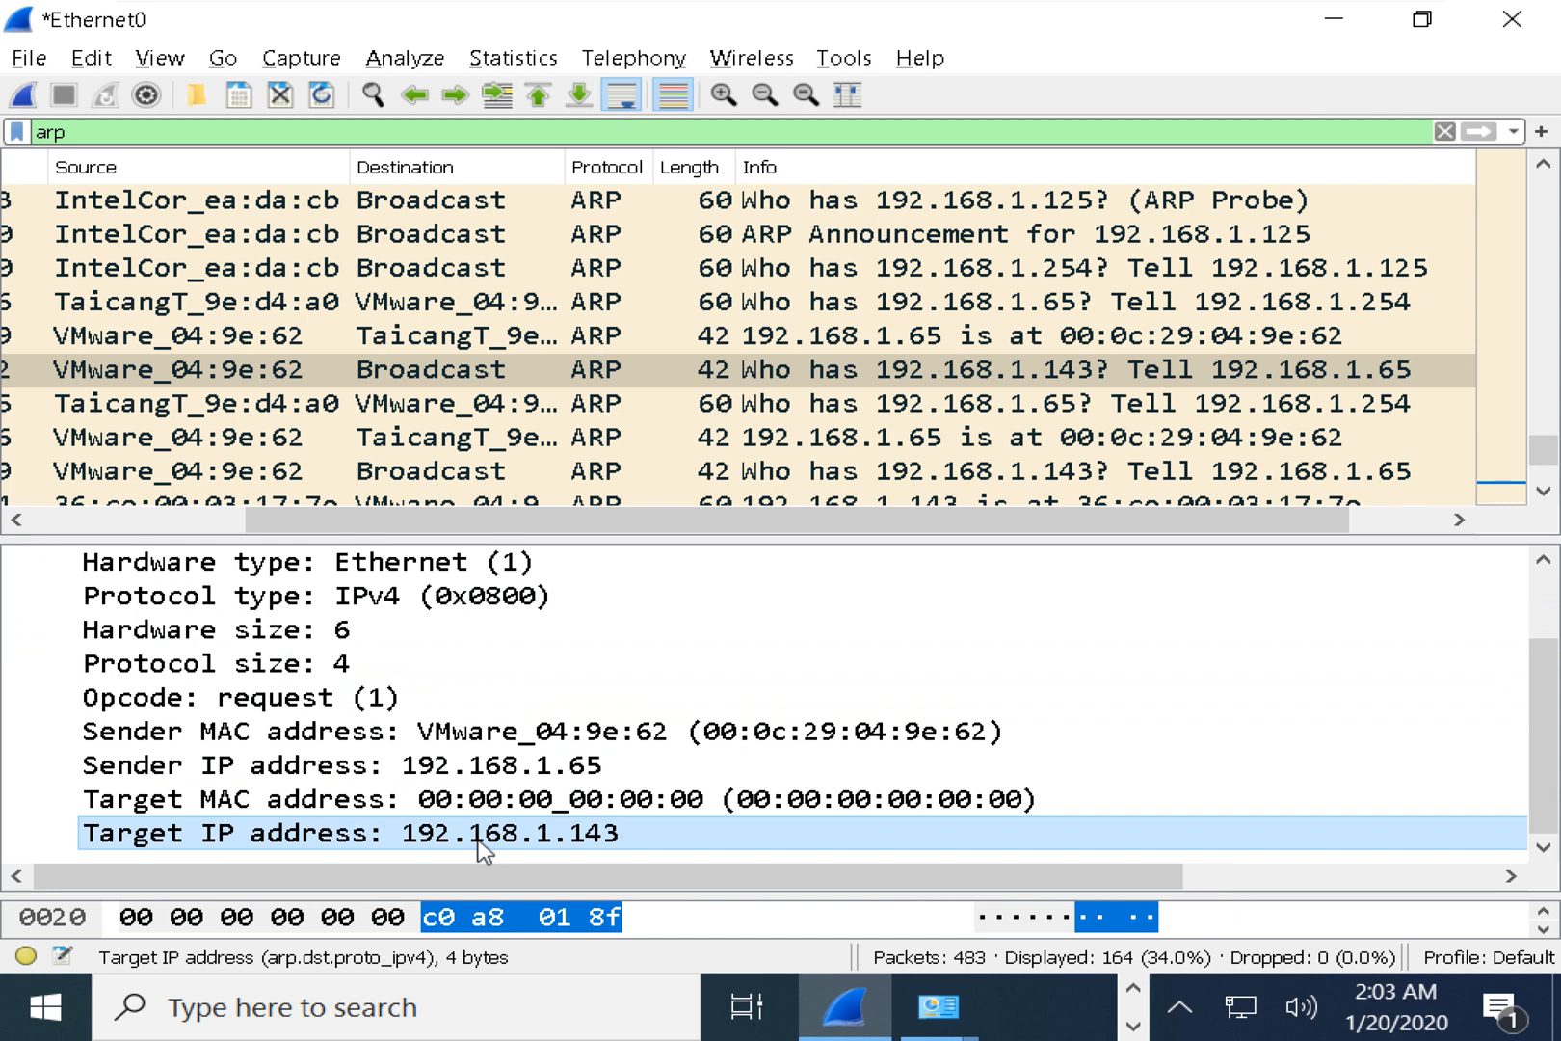
pyautogui.click(1067, 372)
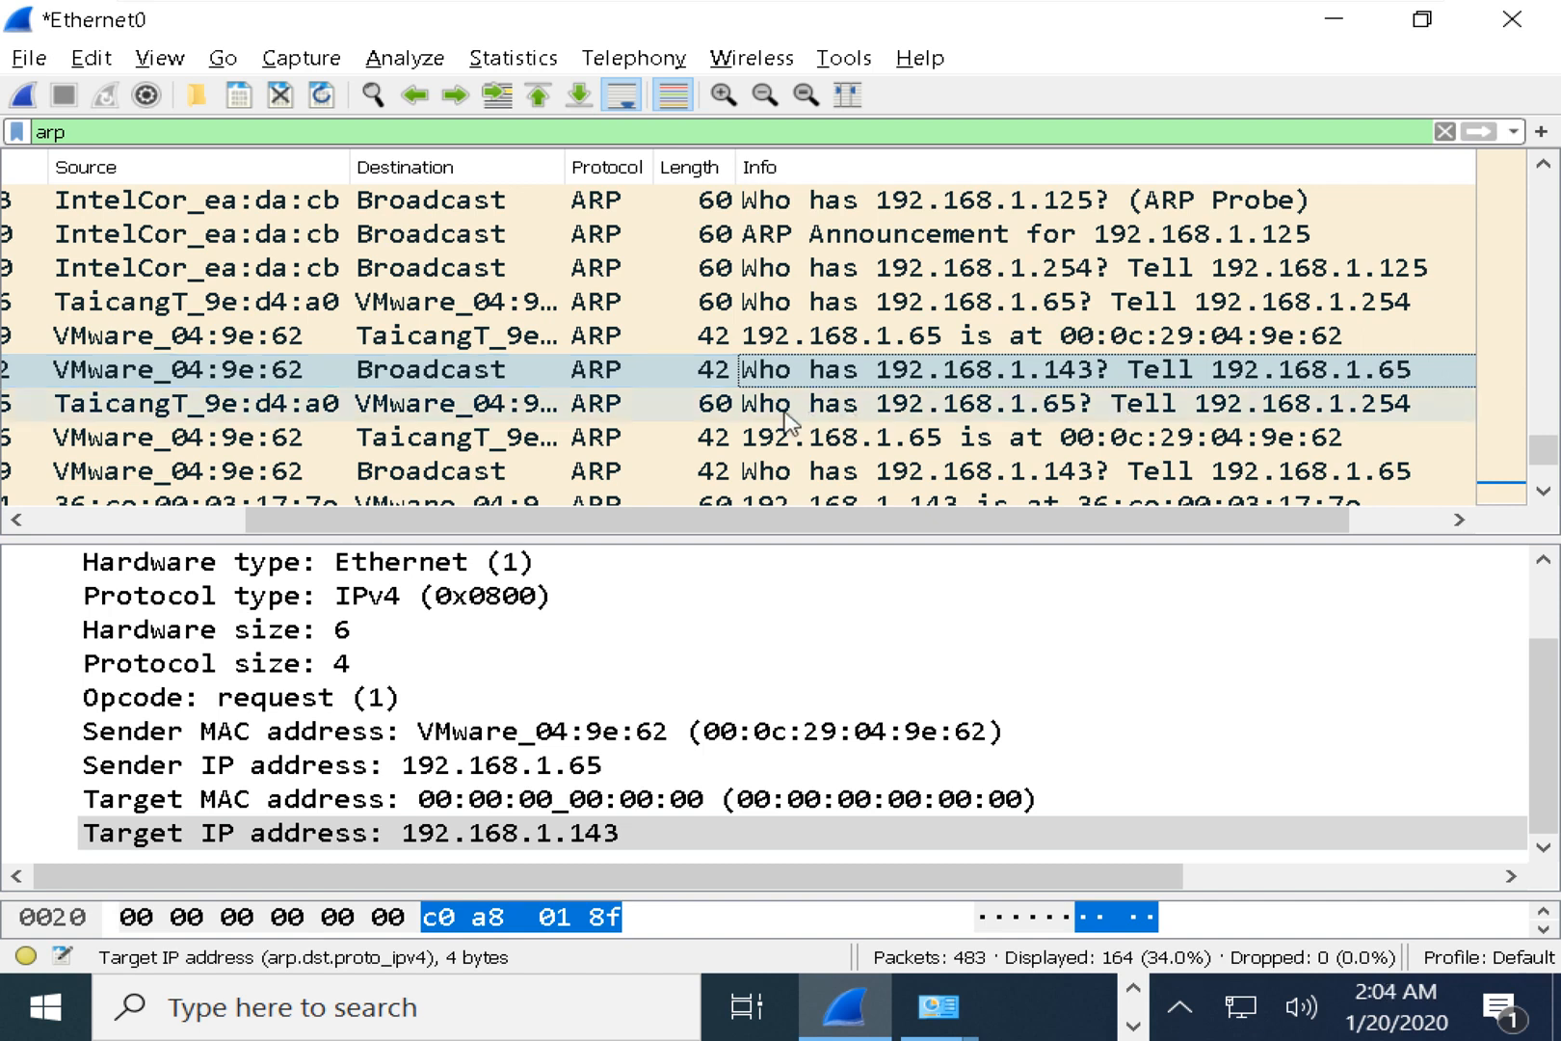
# Open 192.168.1.254's request for 192.168.1.65 and widen the Source column.
pyautogui.click(178, 413)
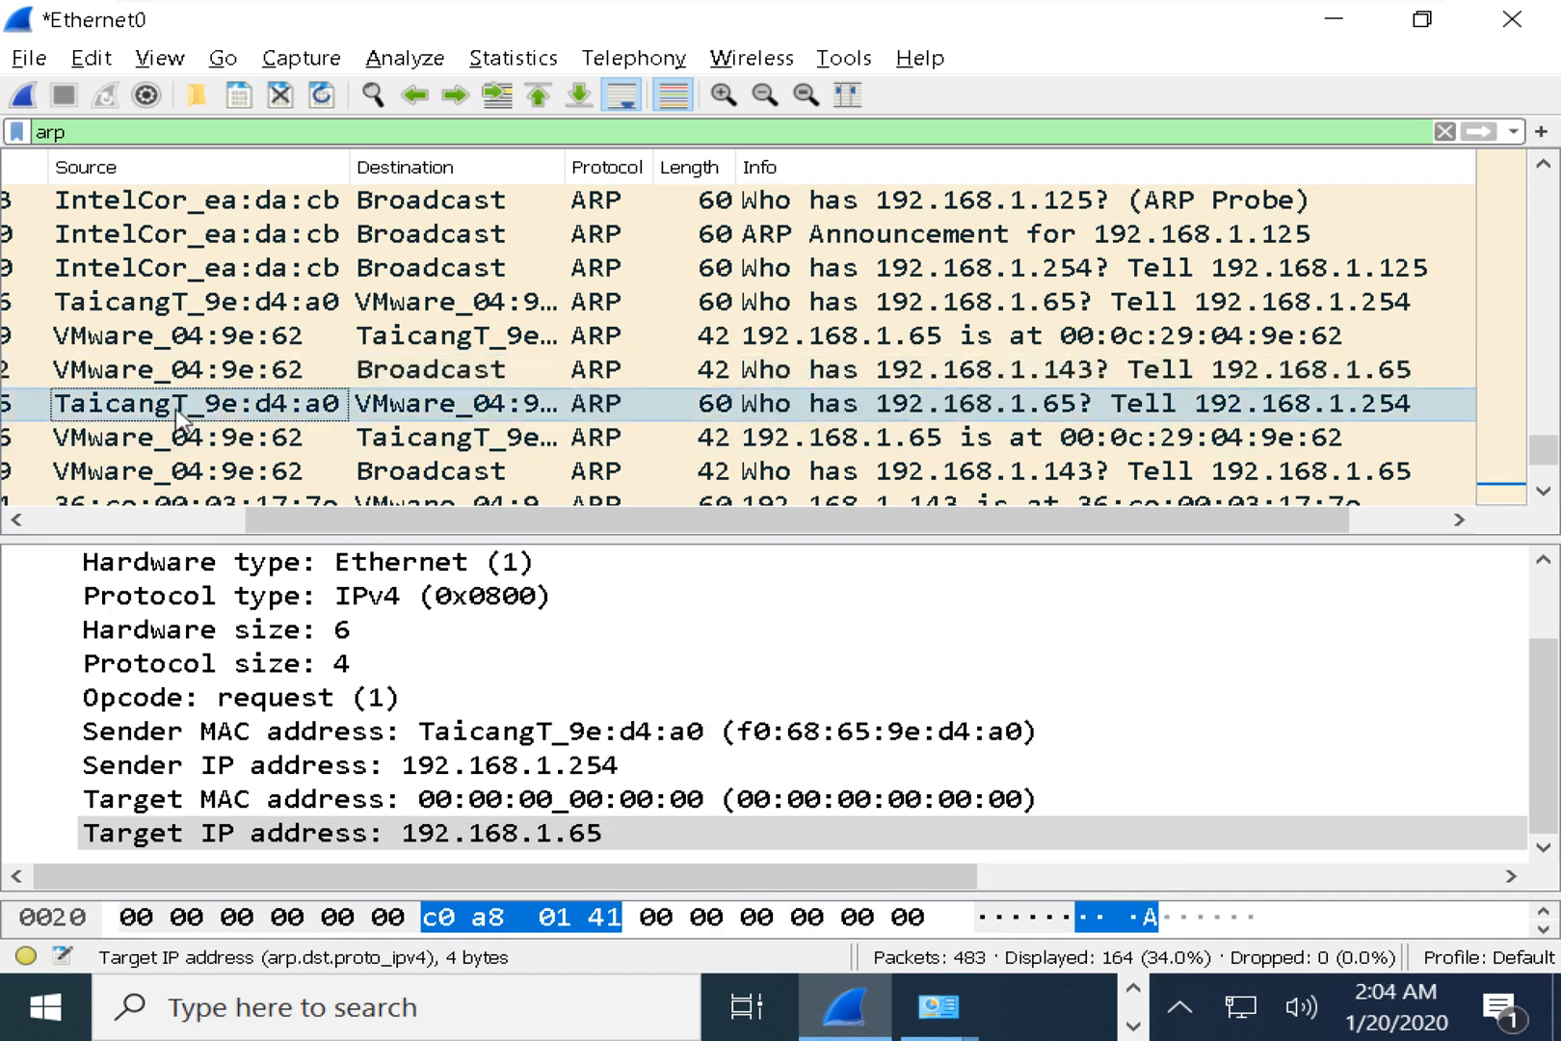
pyautogui.click(447, 408)
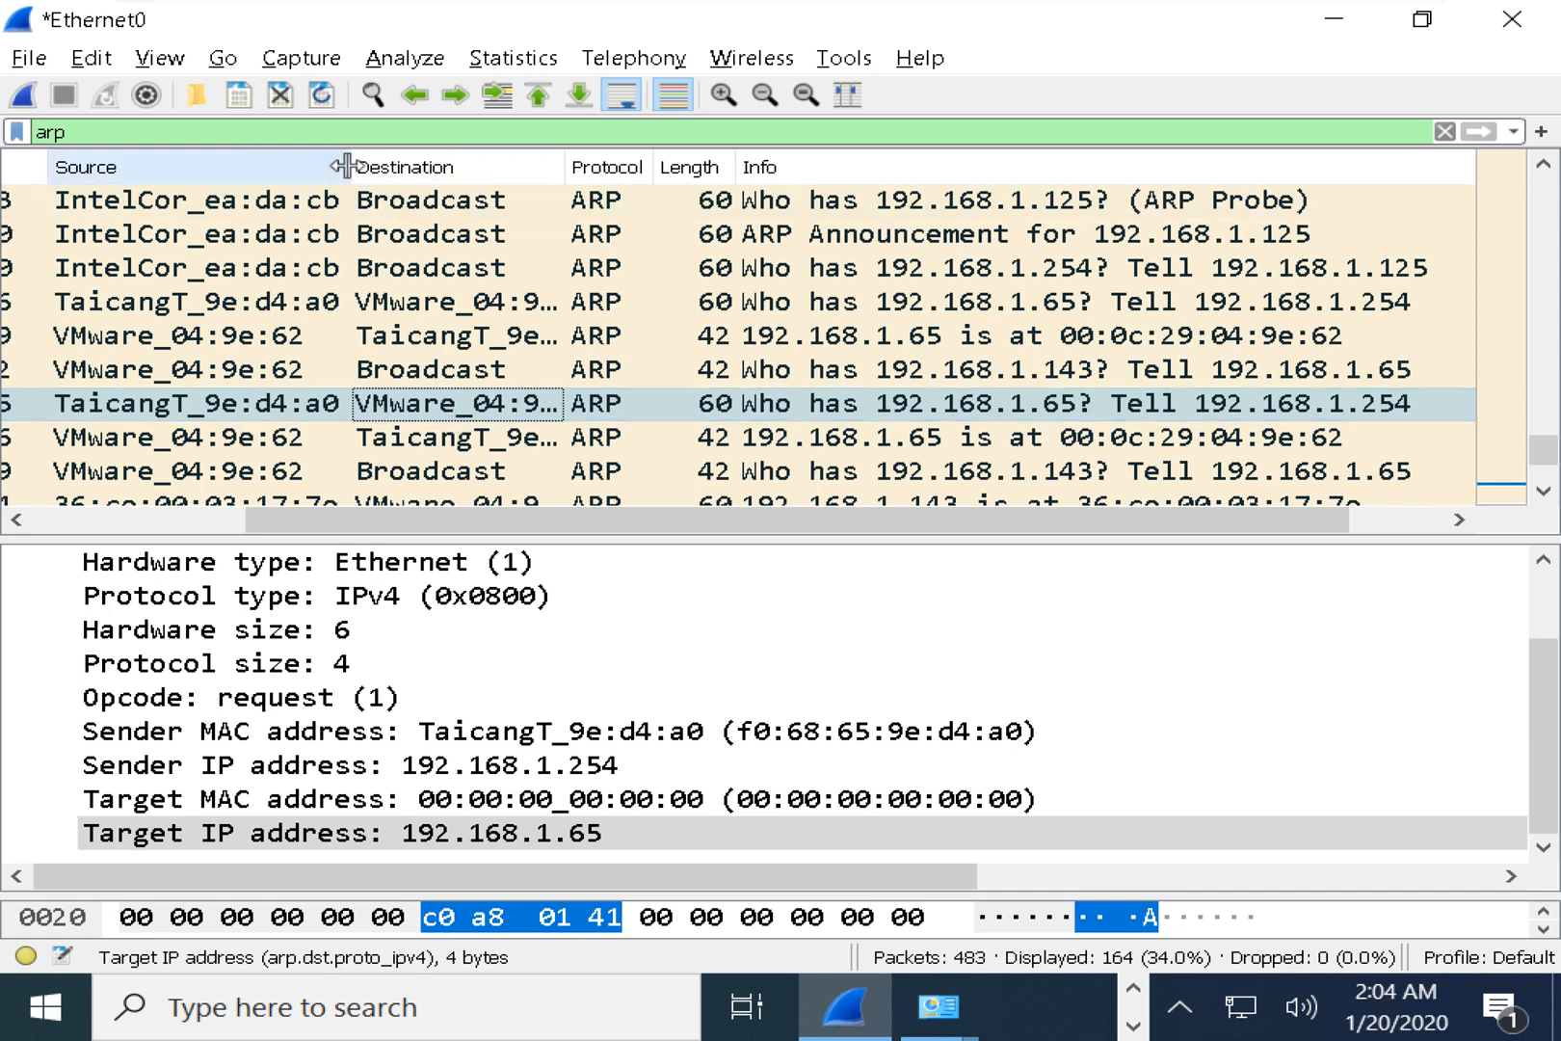
pyautogui.moveTo(351, 168); pyautogui.dragTo(475, 179)
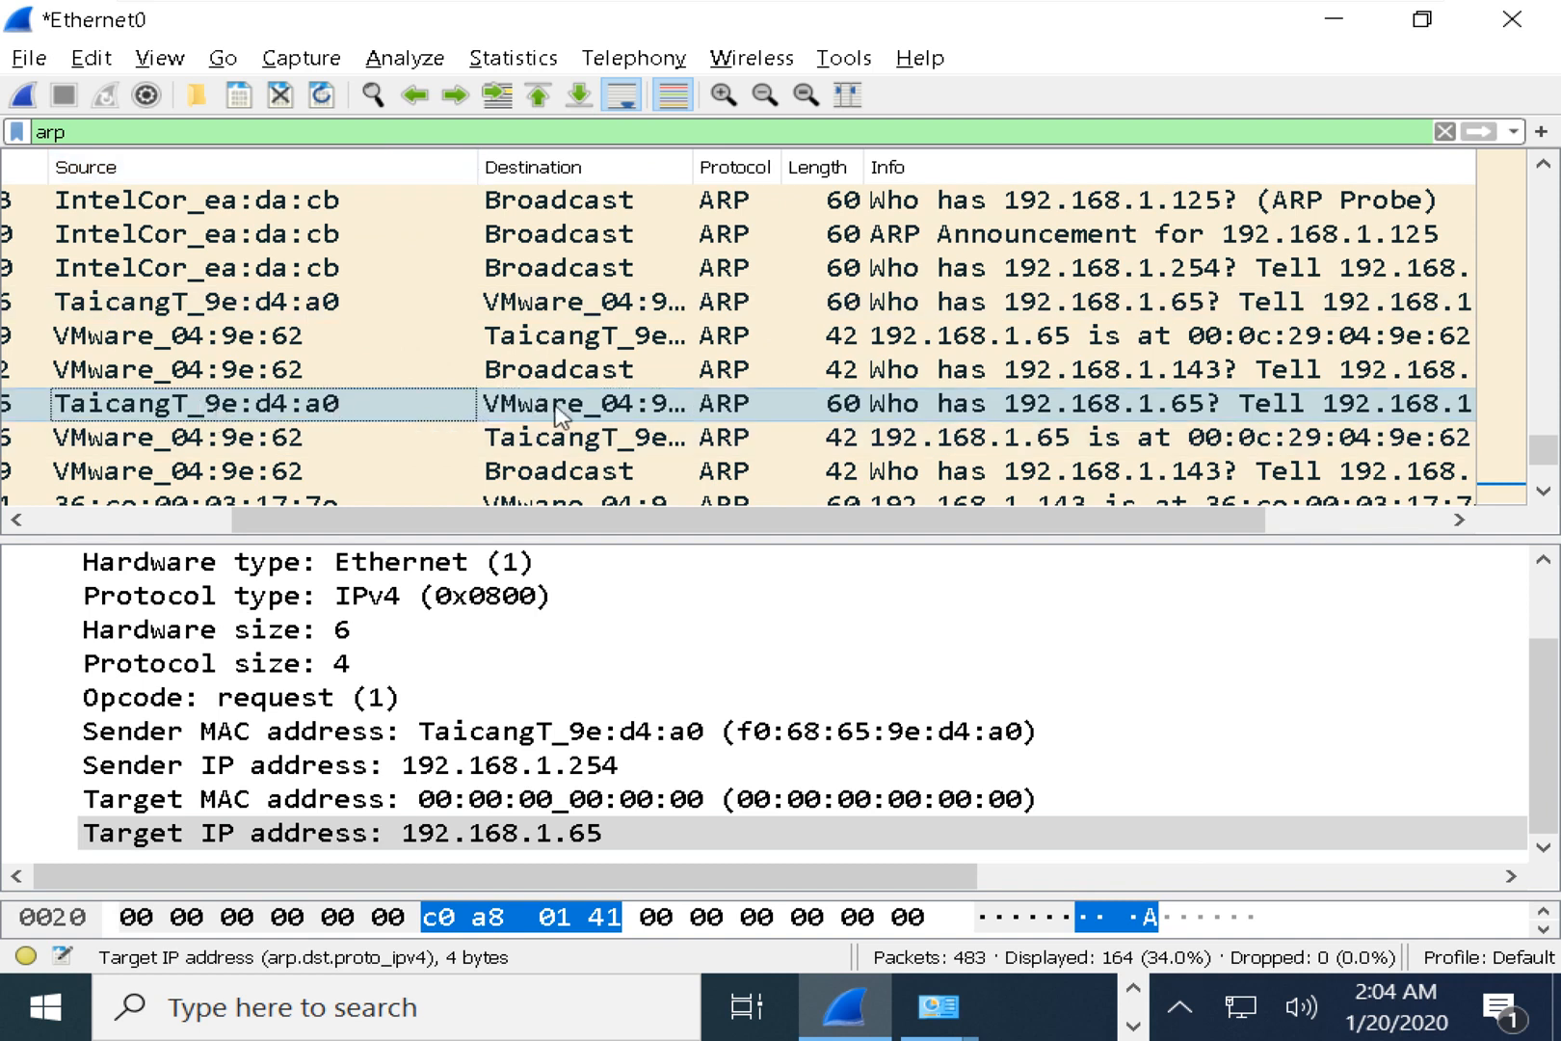
# Compare the broadcast request for 192.168.1.143 with its reply giving 36:ce:00:03:17:7e.
pyautogui.click(737, 416)
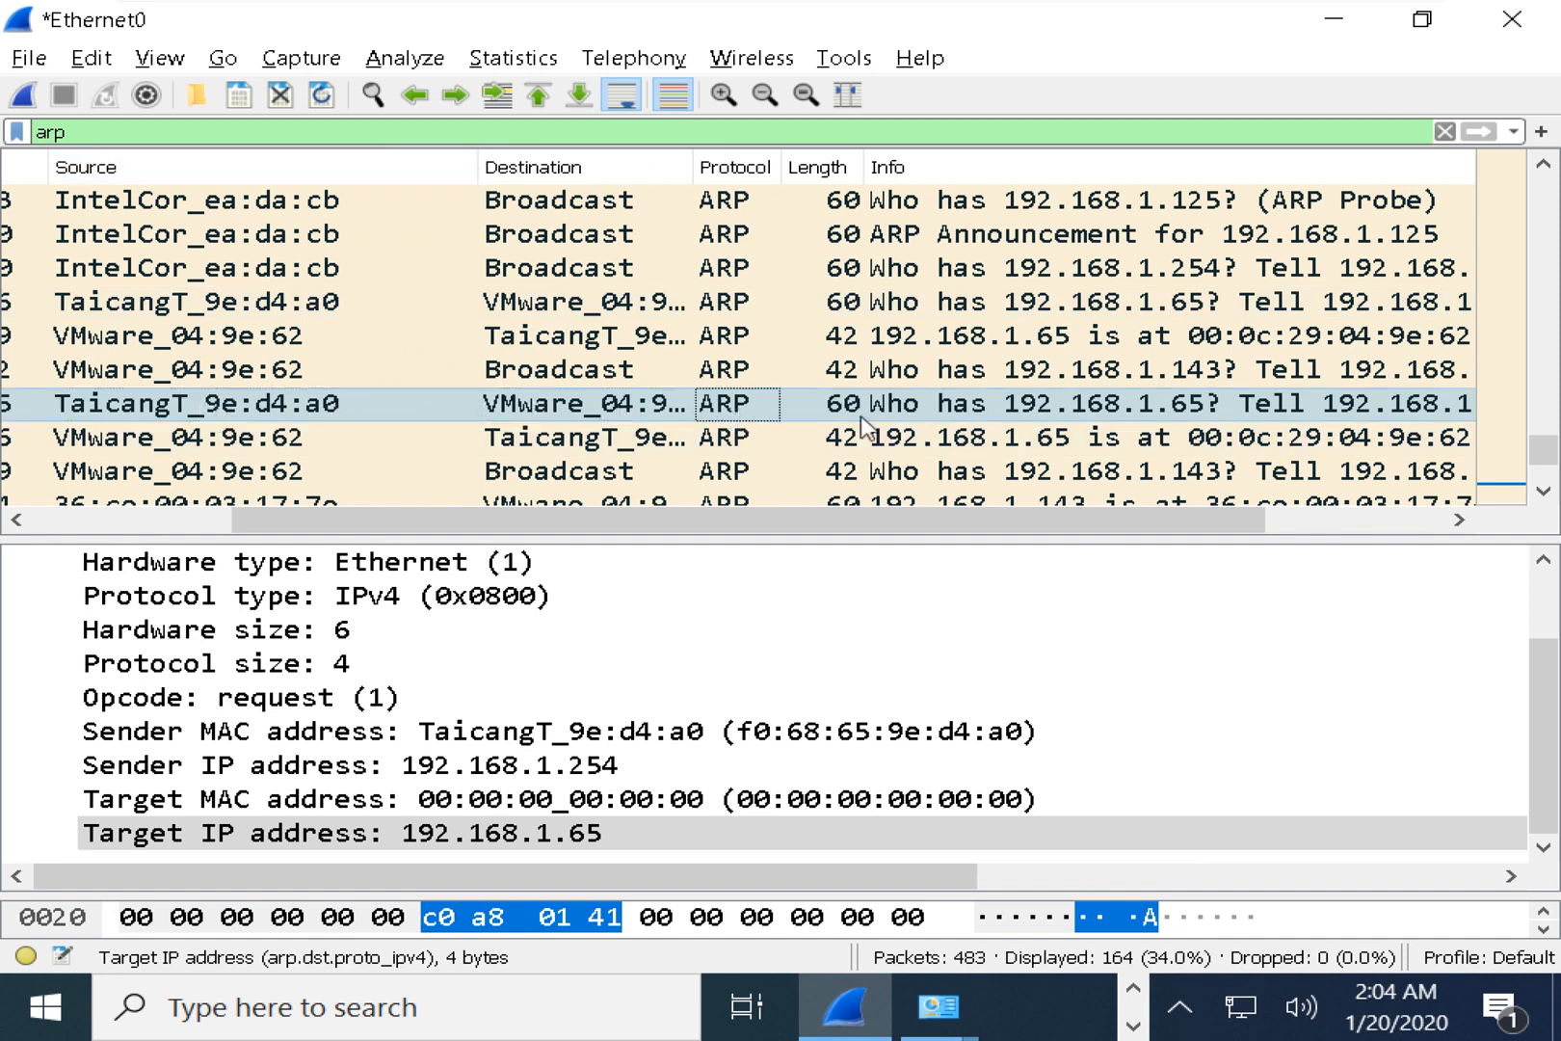
pyautogui.click(811, 444)
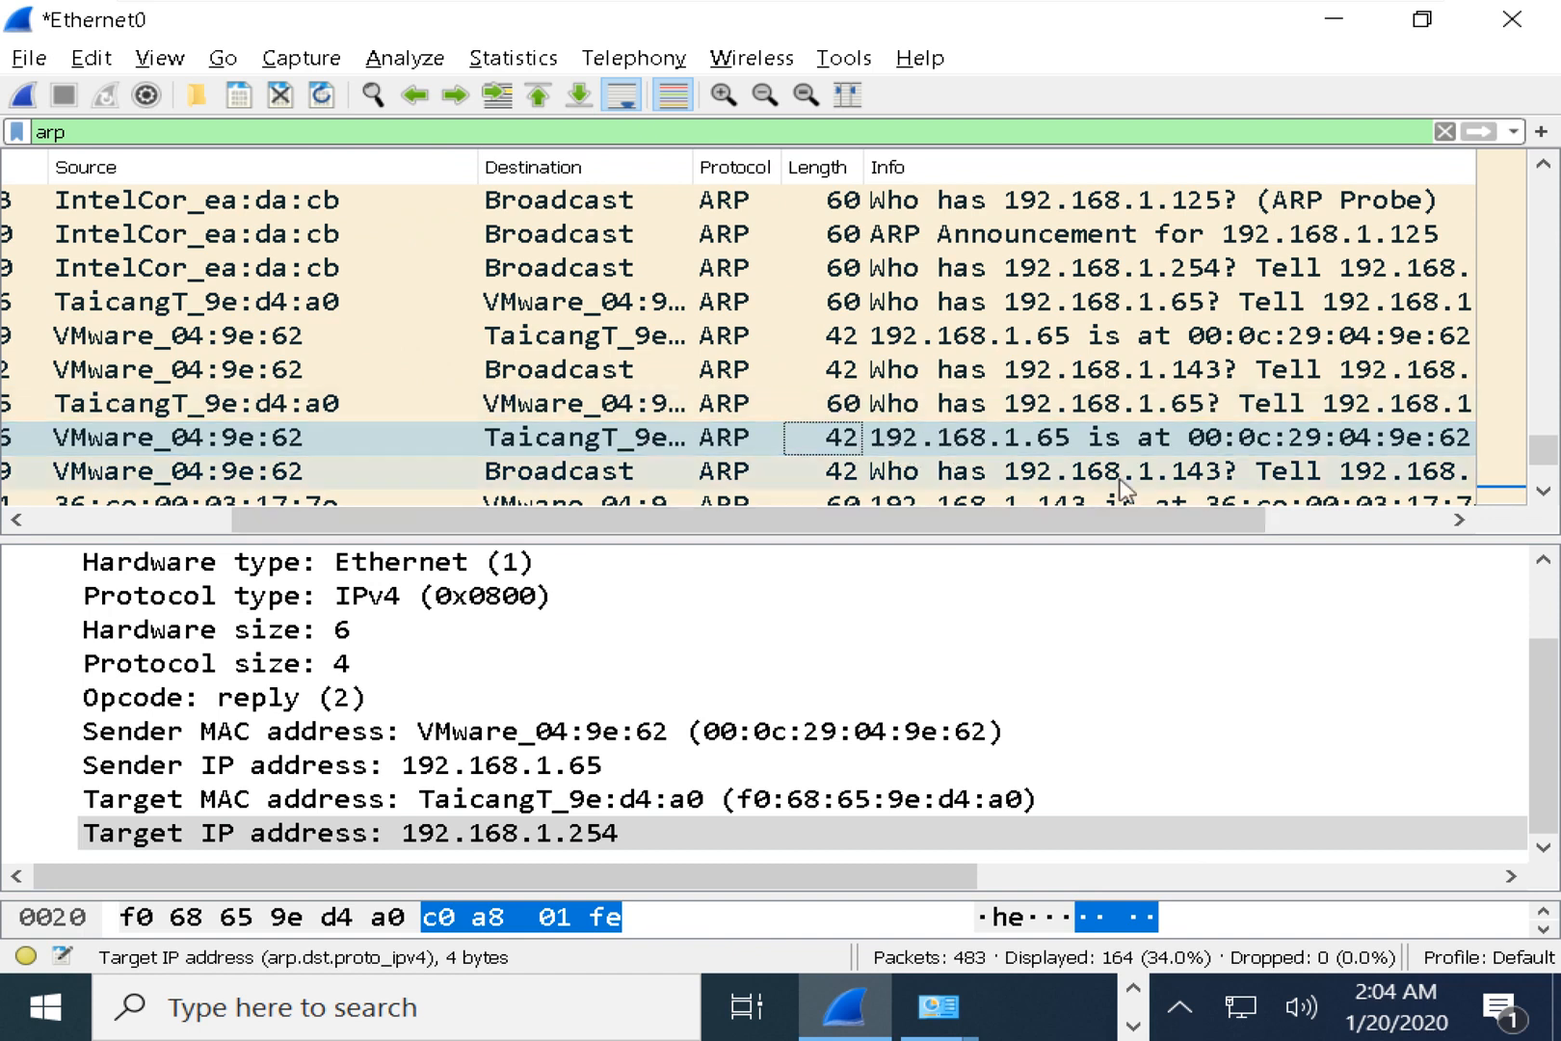
pyautogui.click(1058, 479)
pyautogui.scroll(-1, 1058, 477)
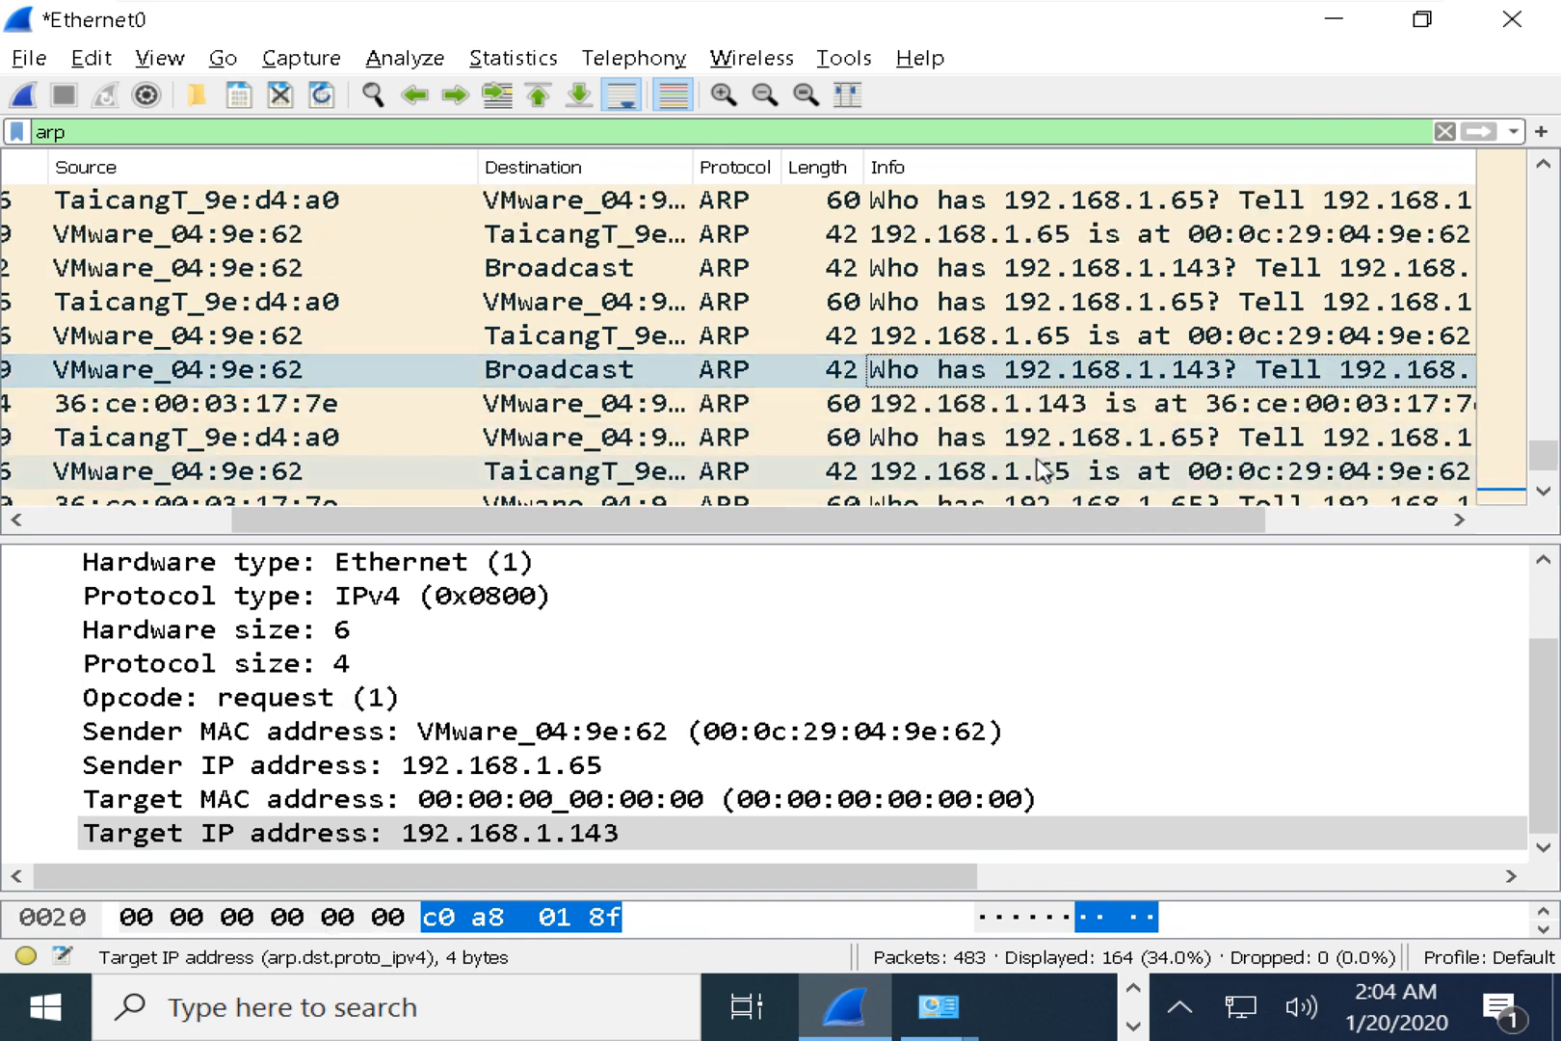
pyautogui.click(1048, 412)
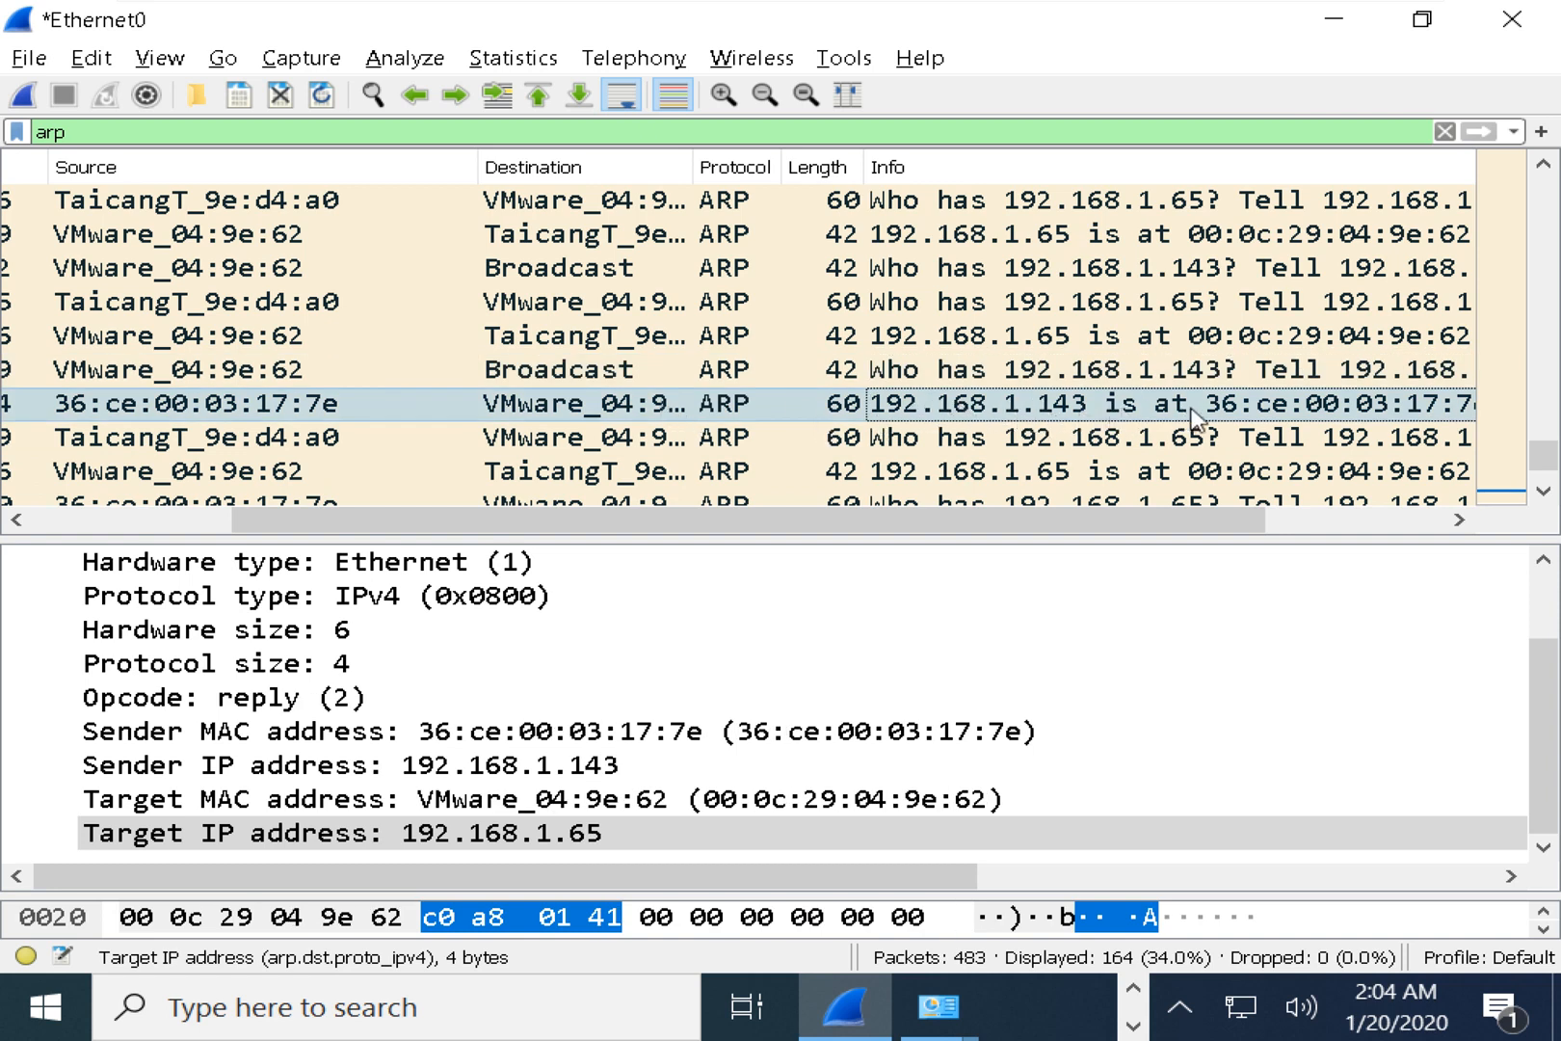
pyautogui.moveTo(1192, 533); pyautogui.dragTo(1264, 533)
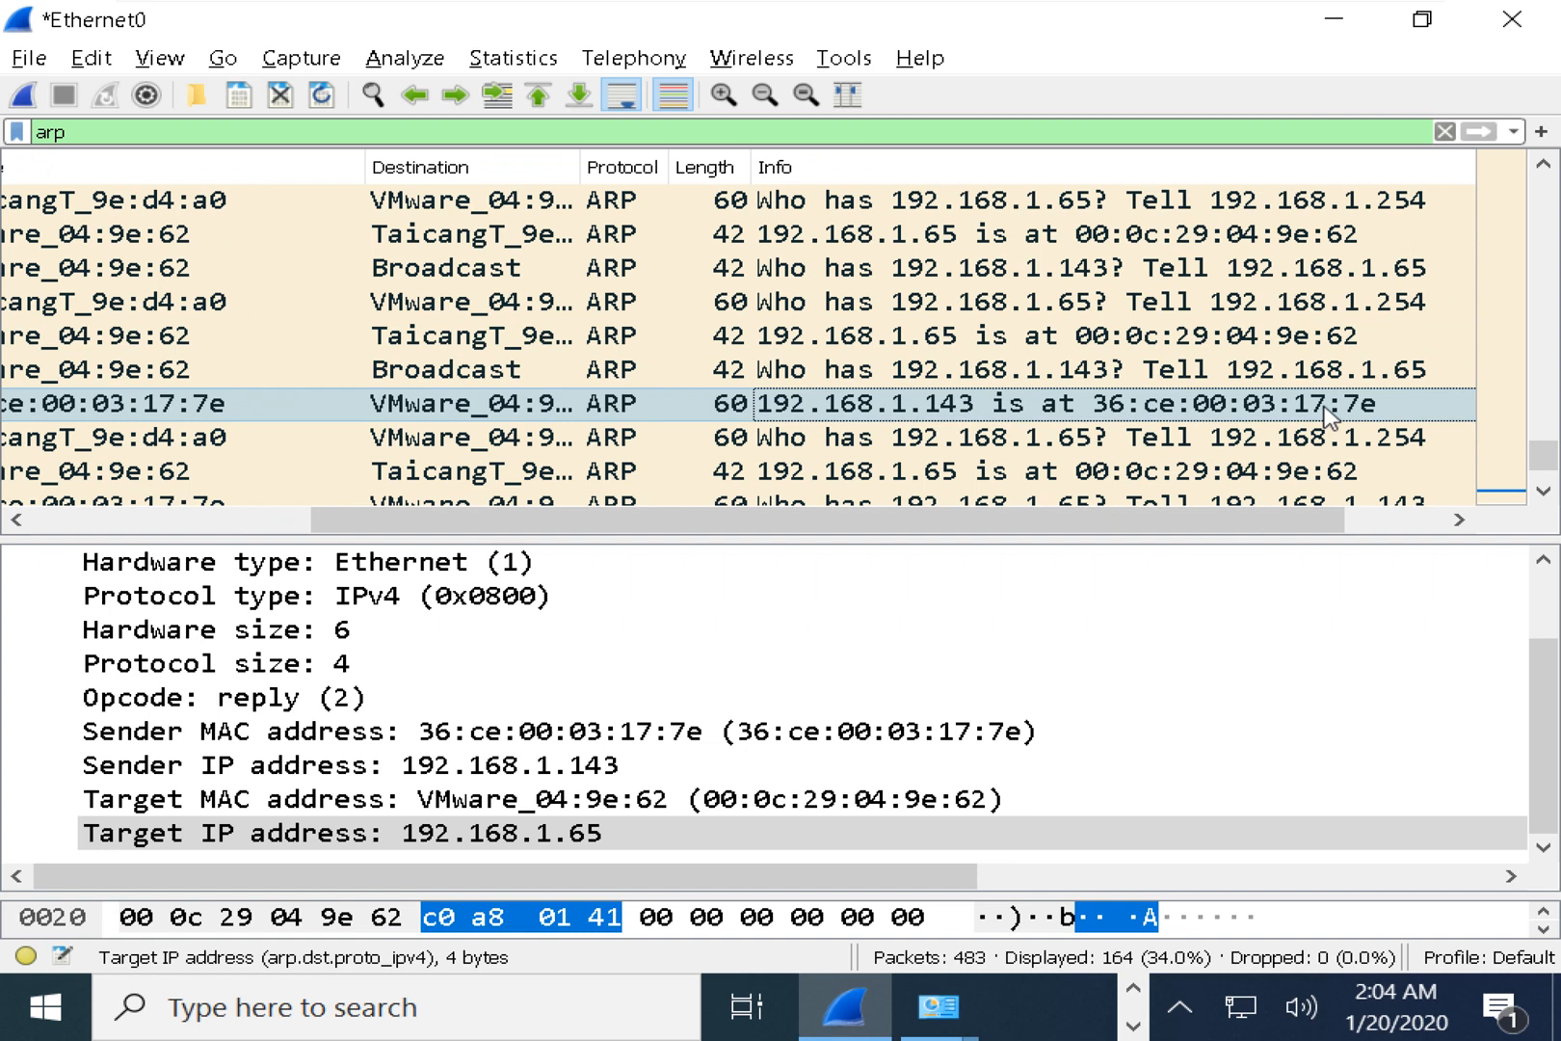
pyautogui.click(1113, 371)
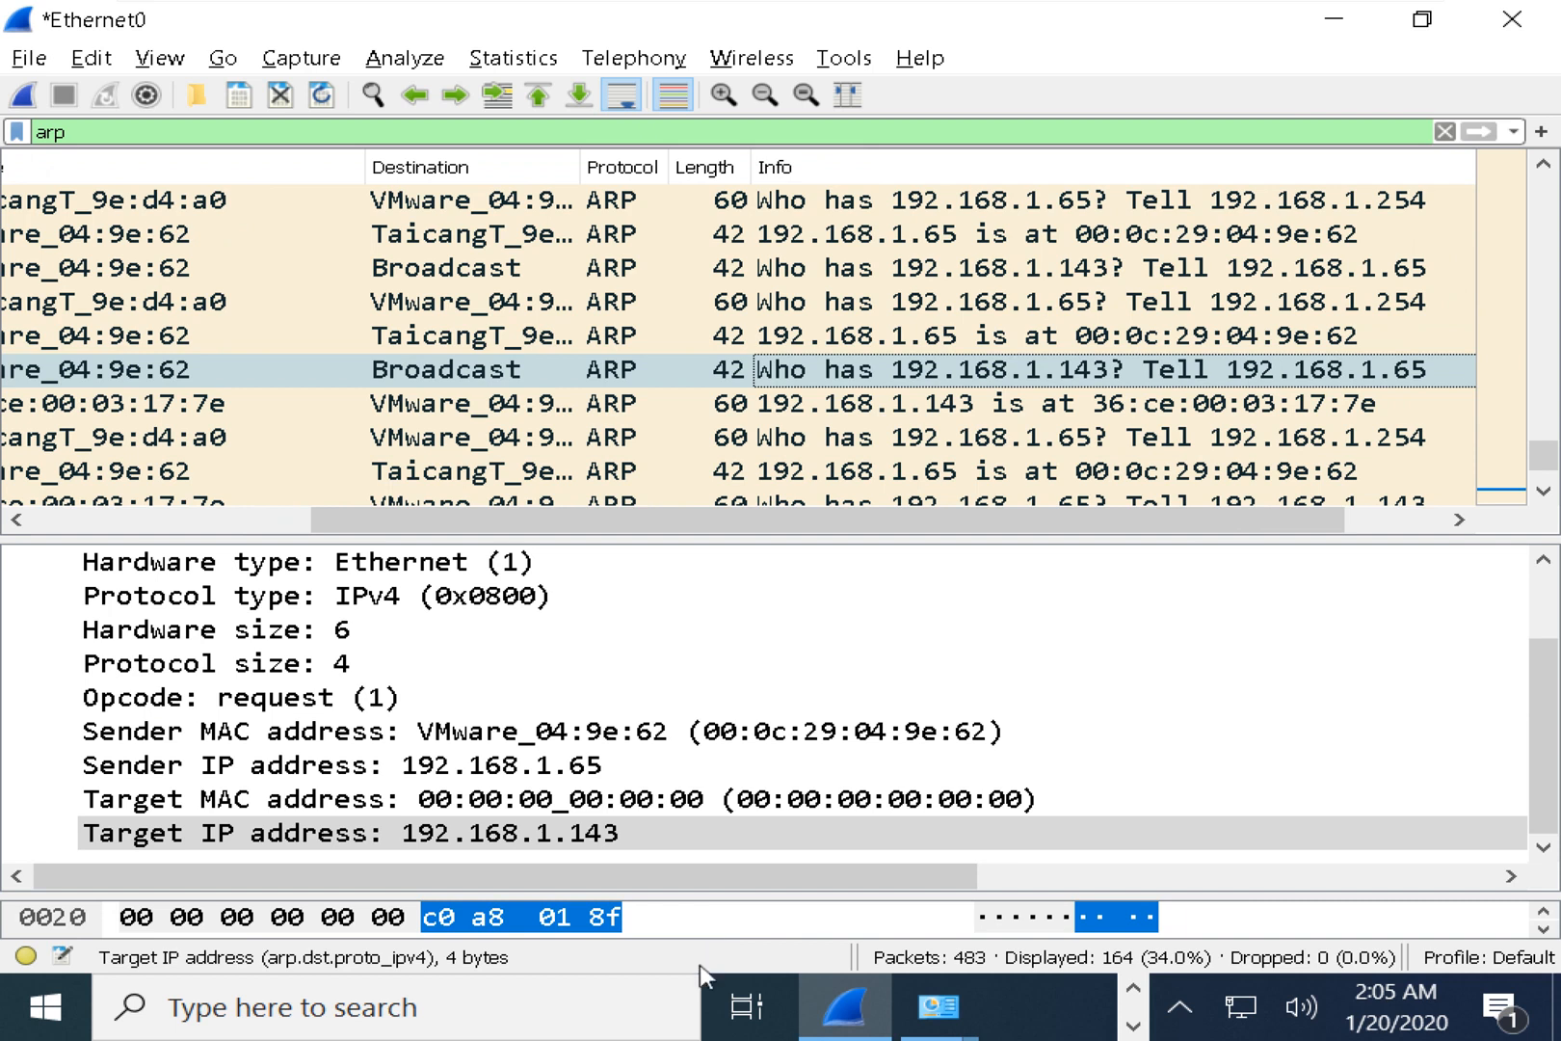
# Highlight arp, 192.168.1.143 and its MAC 36-ce-00-03-17-7e in the Command Prompt output.
pyautogui.hotkey('alt', 'Tab')
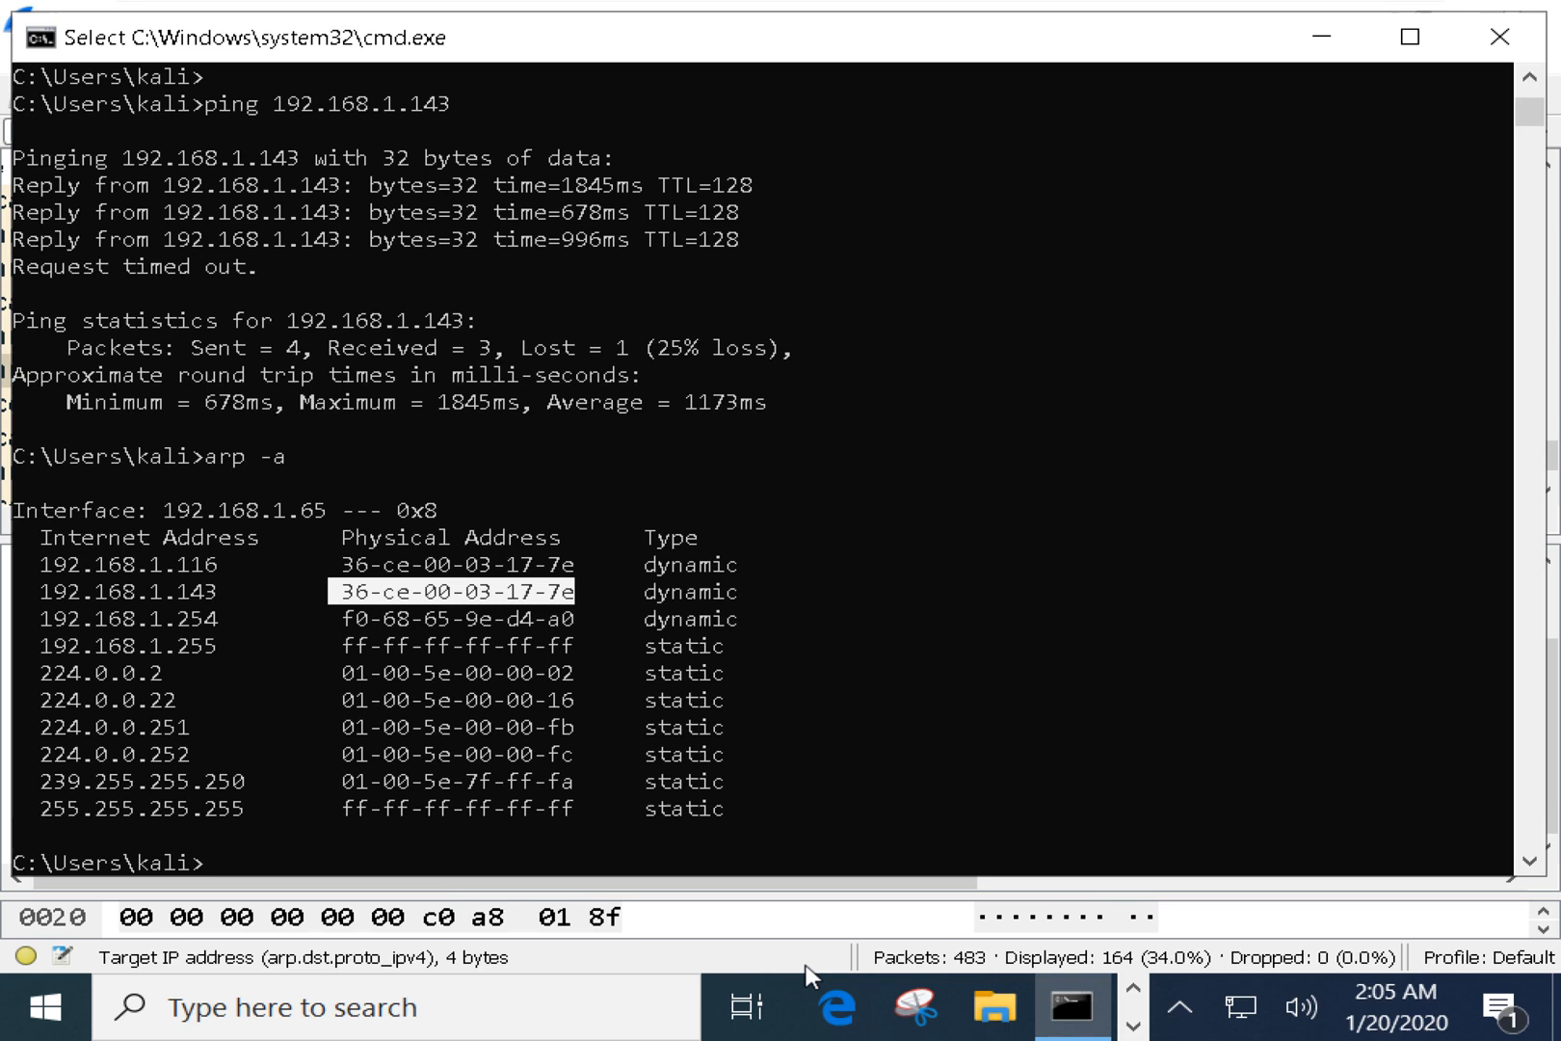
pyautogui.moveTo(197, 450); pyautogui.dragTo(236, 459)
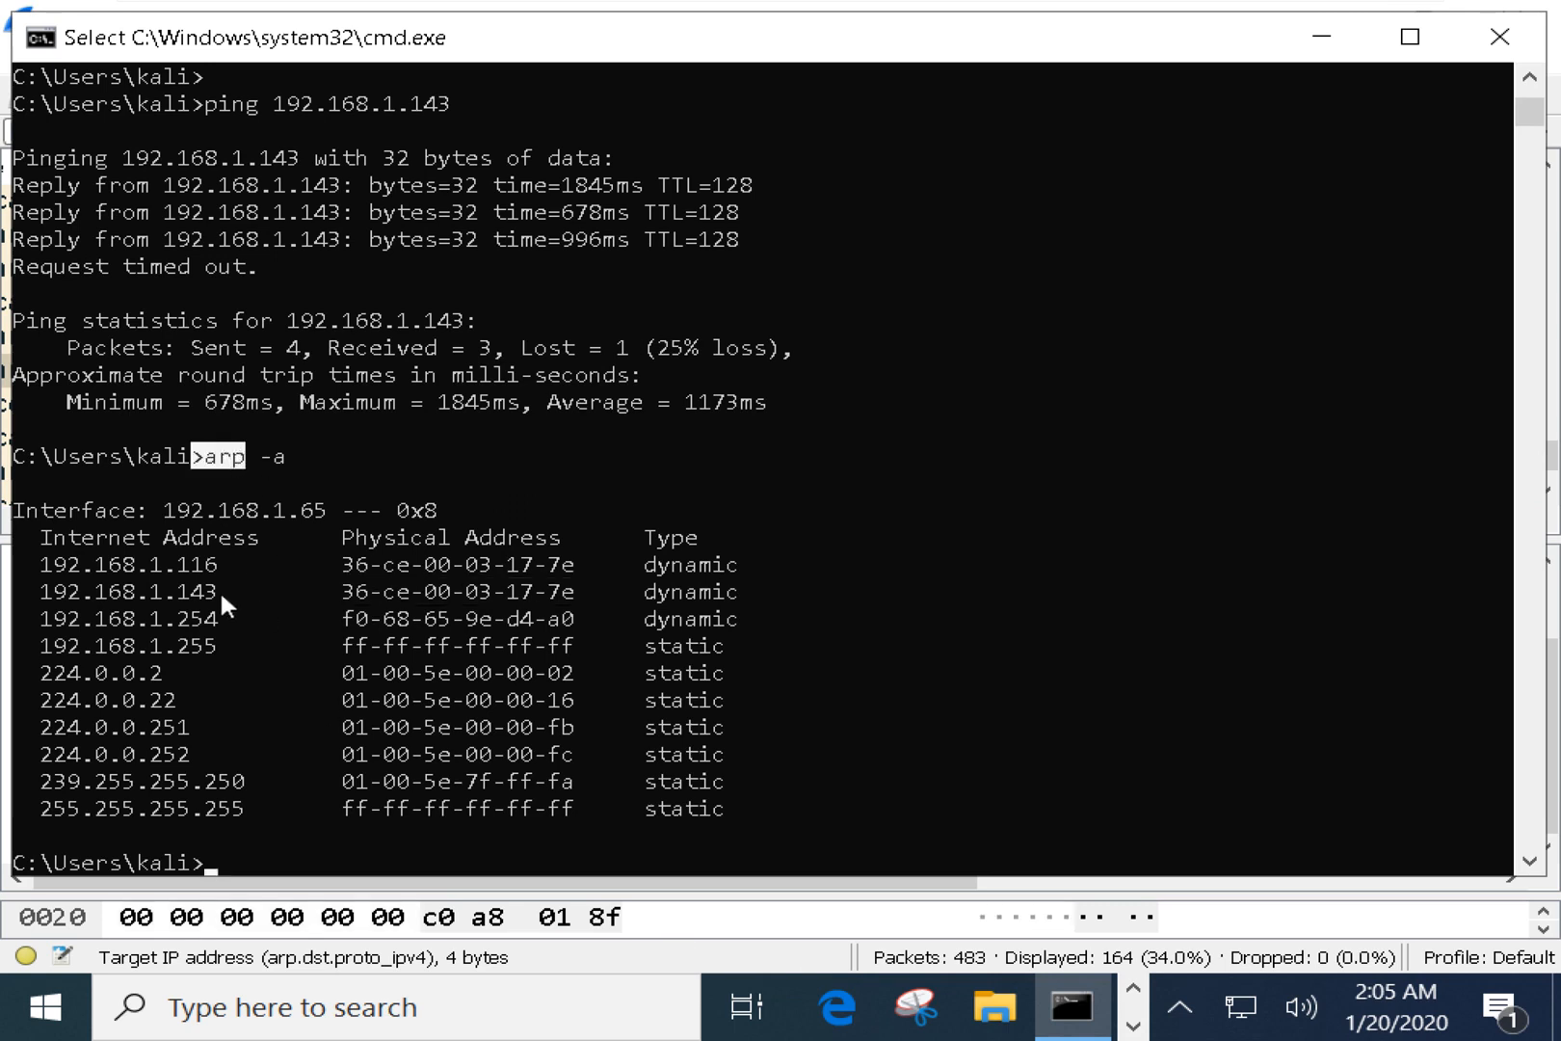
pyautogui.moveTo(169, 591); pyautogui.dragTo(228, 596)
pyautogui.moveTo(332, 590); pyautogui.dragTo(573, 596)
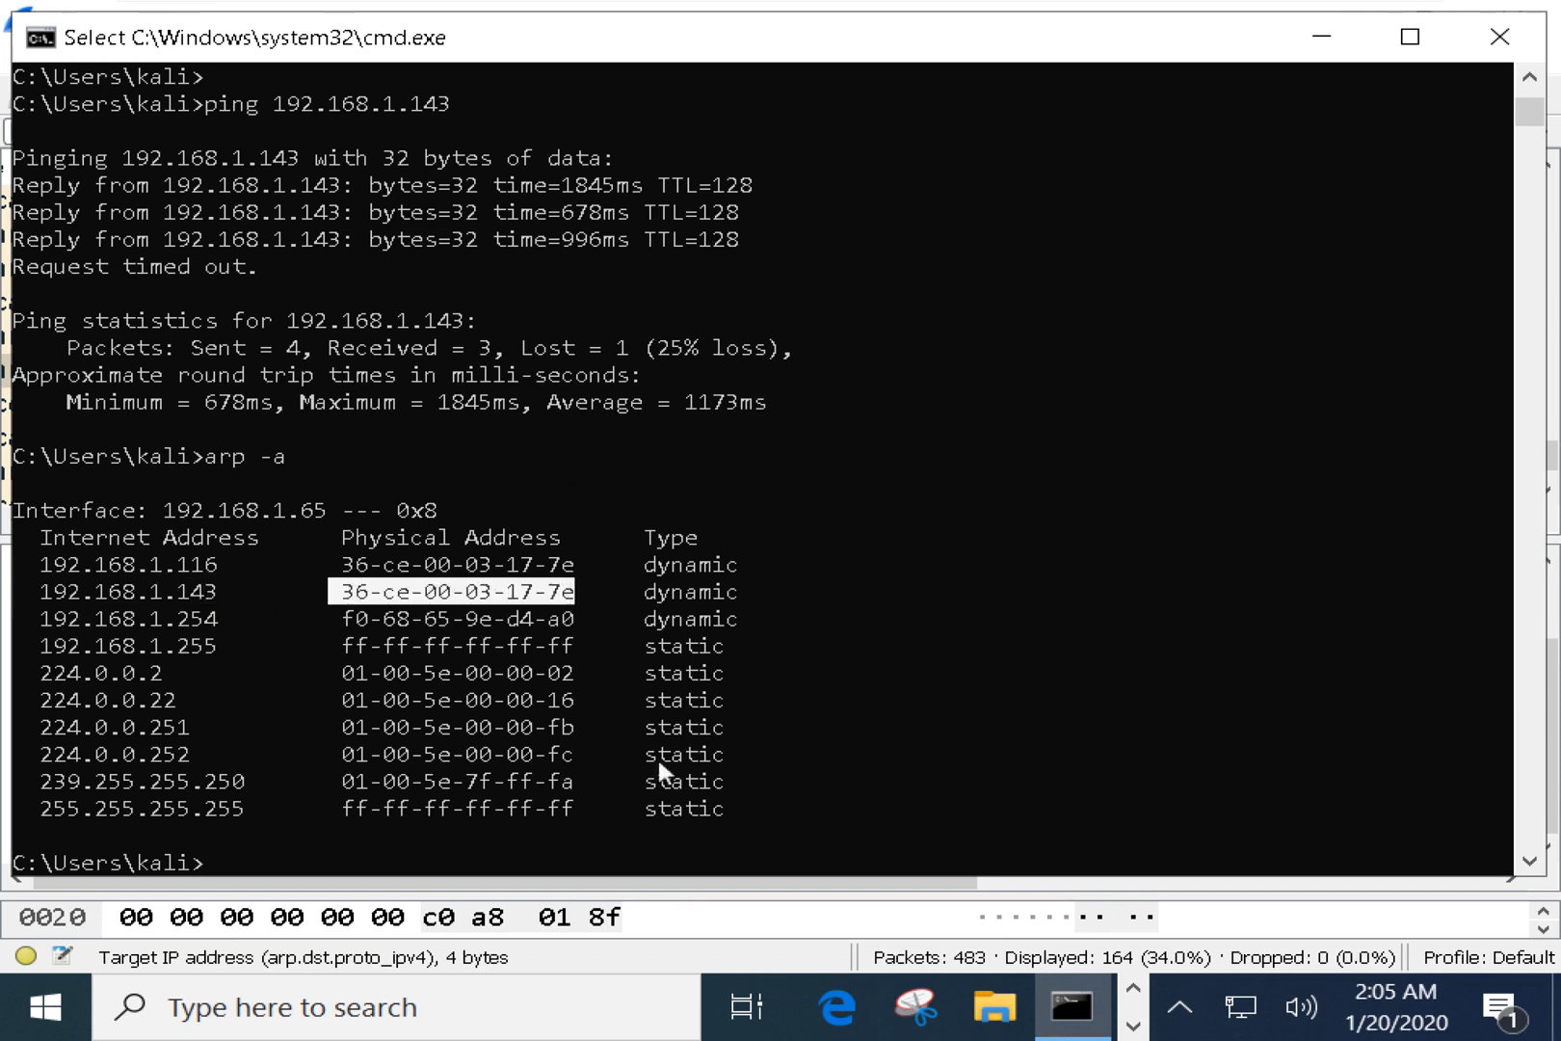
# Minimize the VM, ring the Dmac box in red ink, and minimize OneNote.
pyautogui.click(1324, 29)
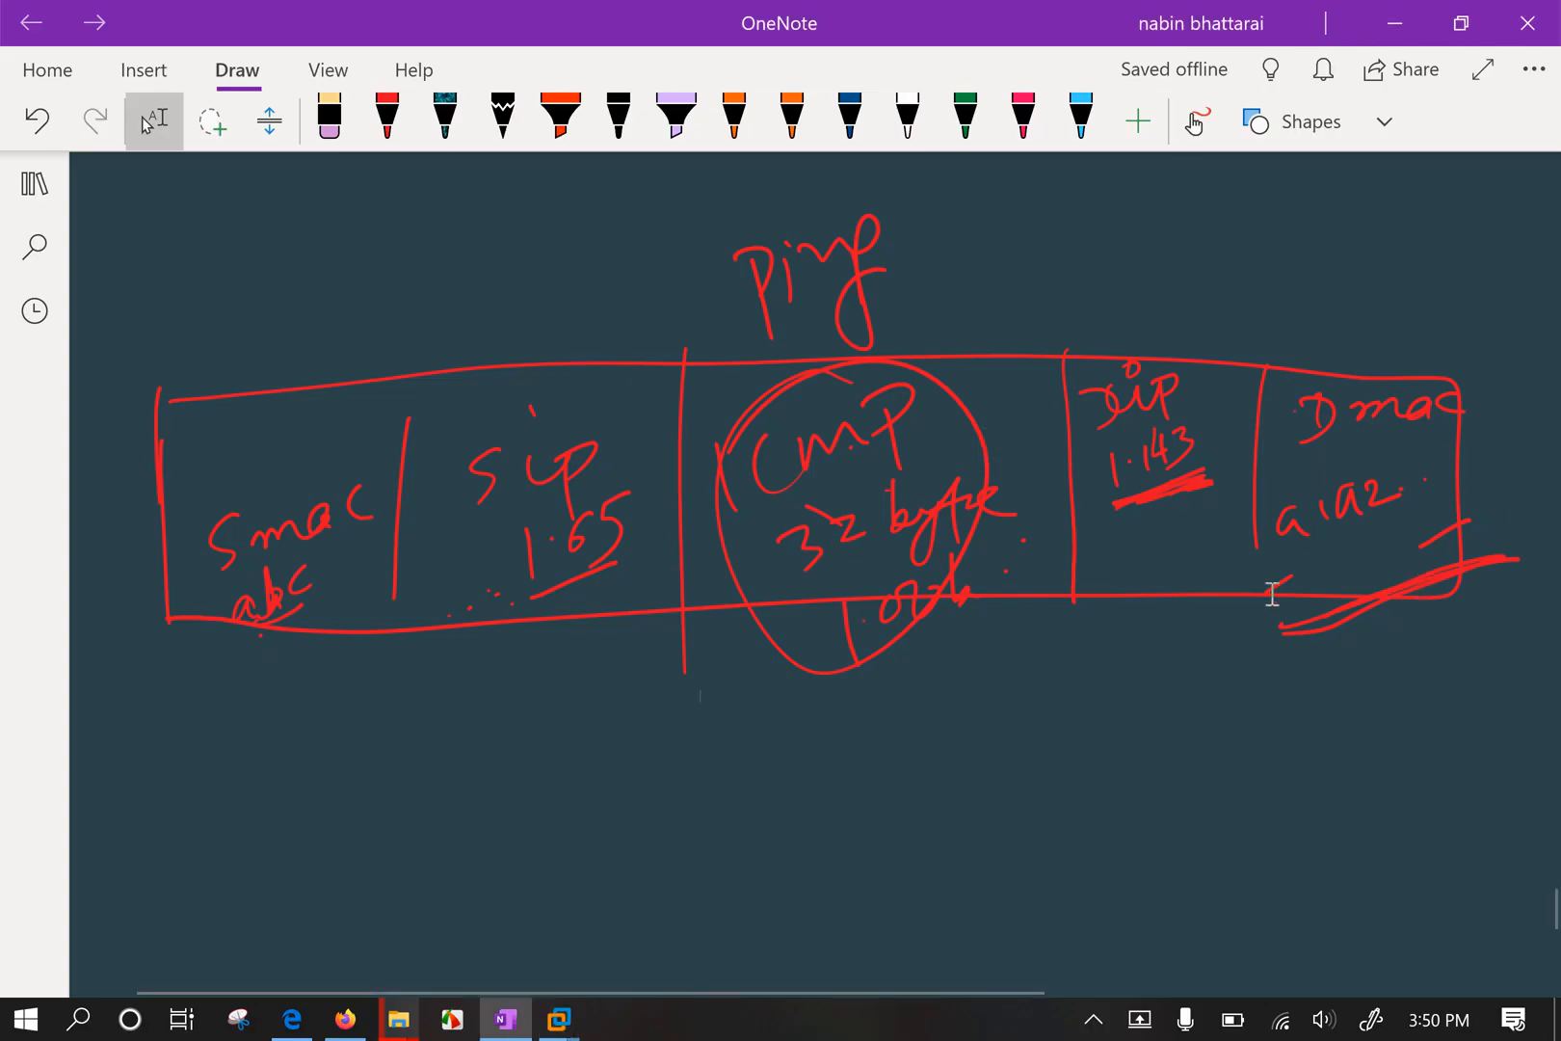
pyautogui.moveTo(1334, 641)
pyautogui.mouseDown()
pyautogui.moveTo(1345, 355)
pyautogui.moveTo(1333, 378)
pyautogui.mouseUp()
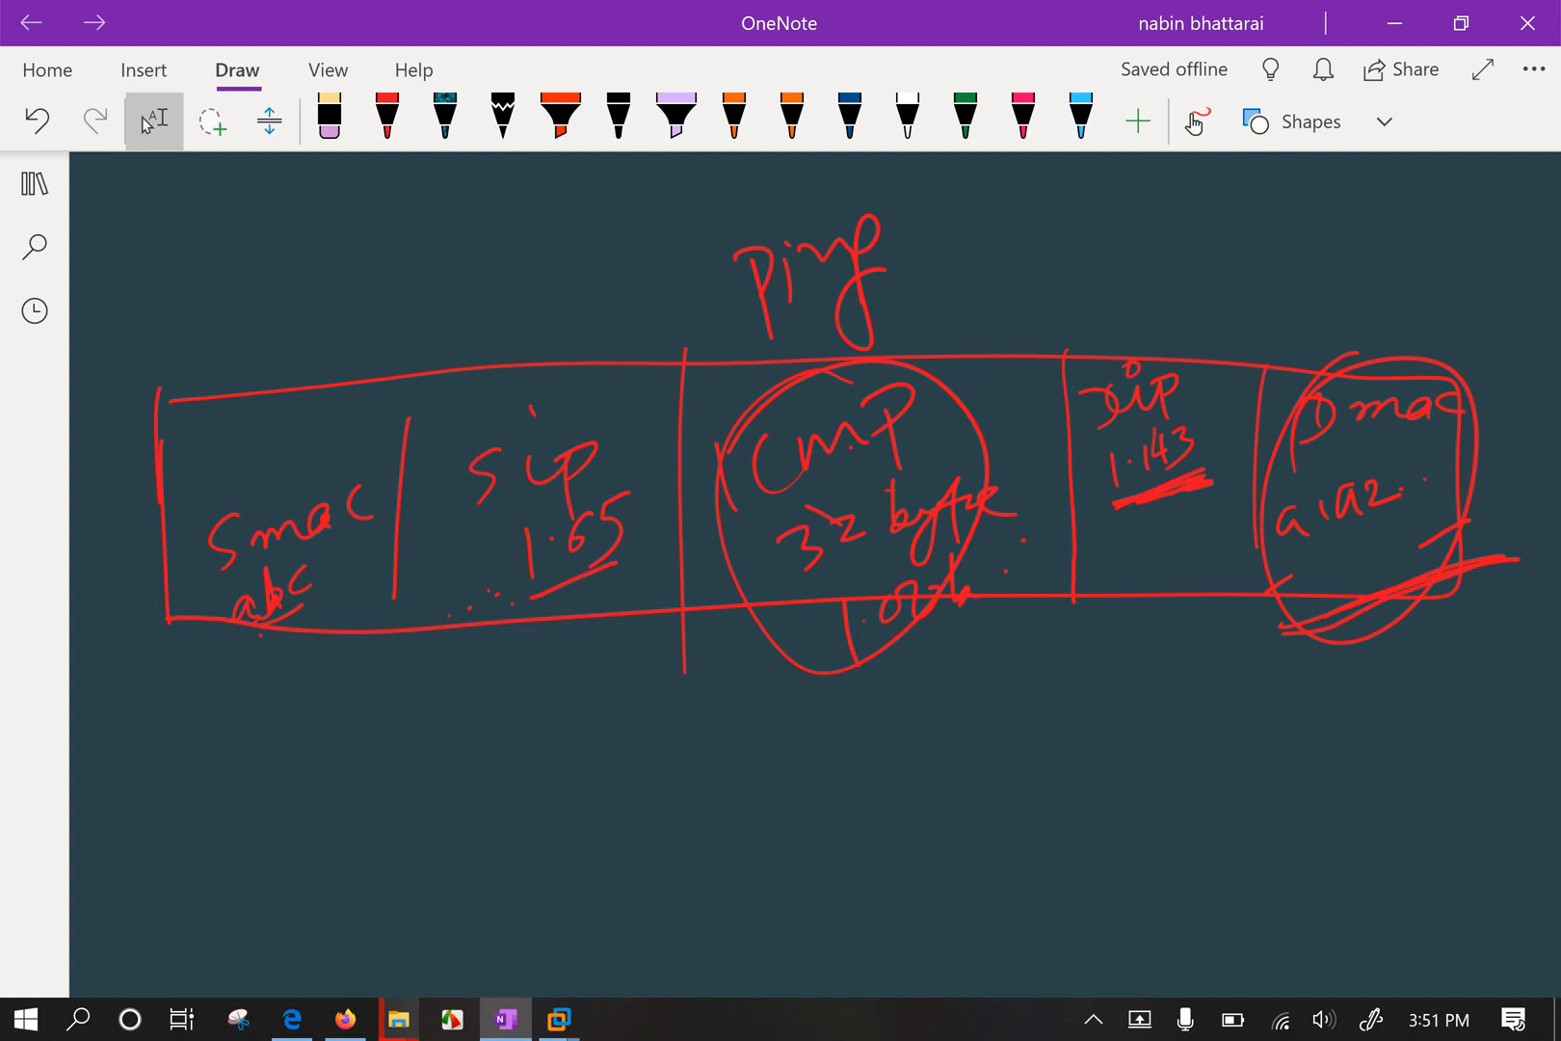
pyautogui.click(1393, 24)
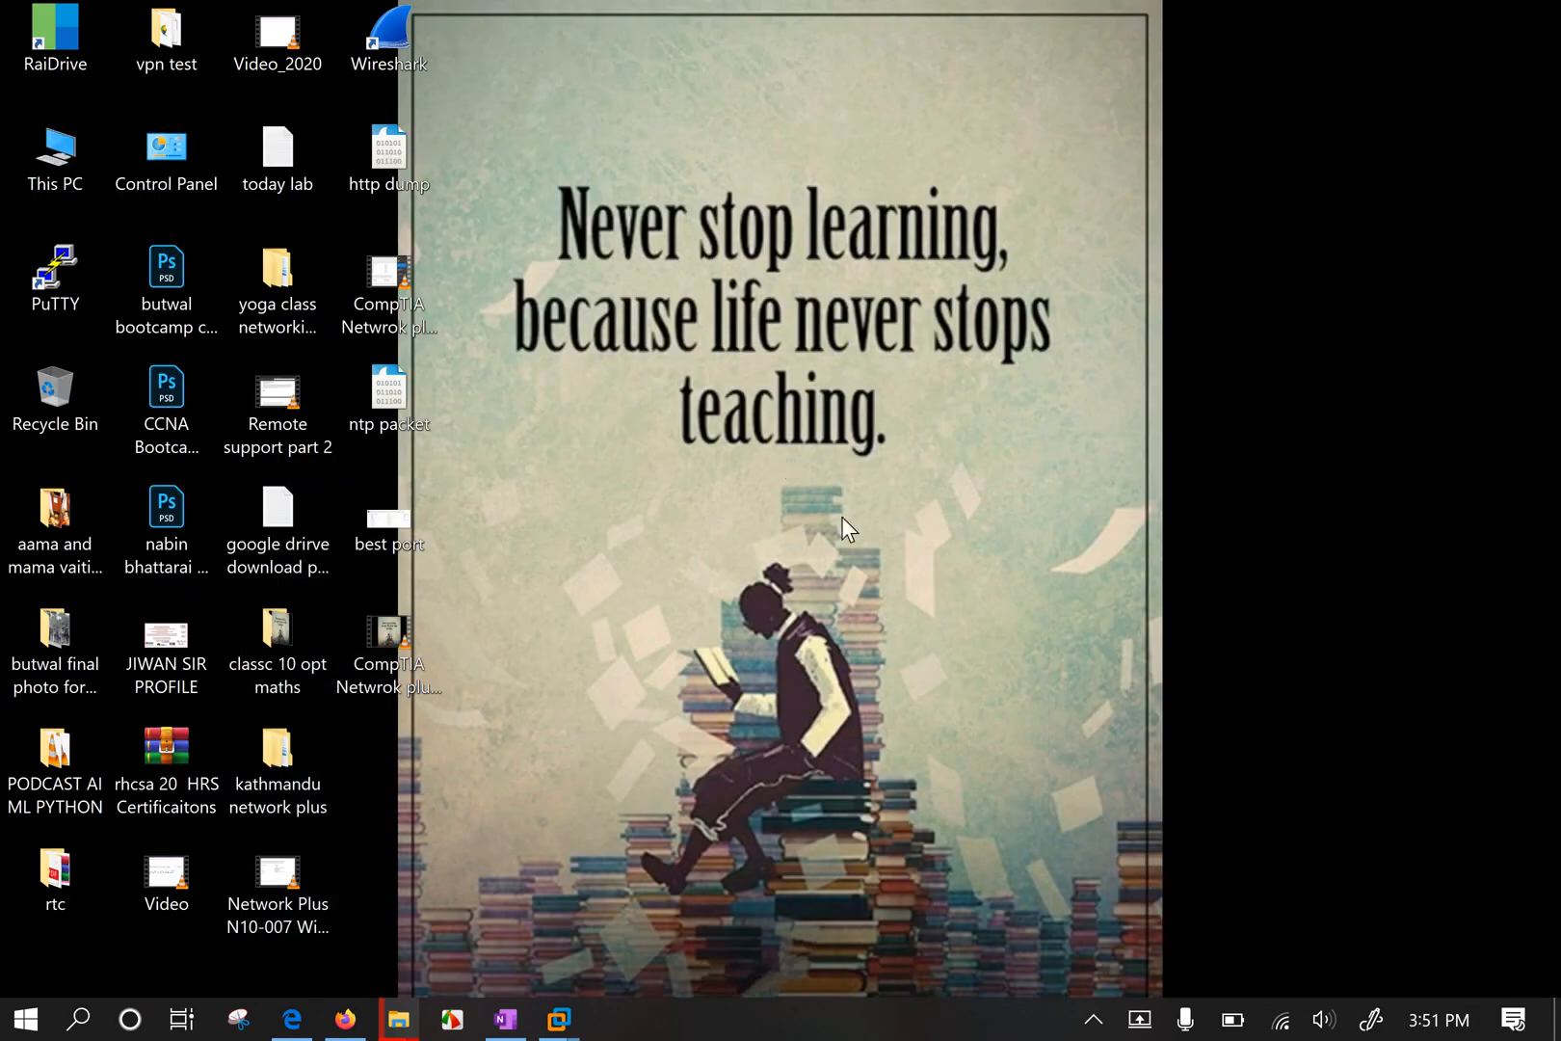
# Return to the Windows 10 x64 VM and highlight the ping target 192.168.1.143.
pyautogui.moveTo(558, 1019)
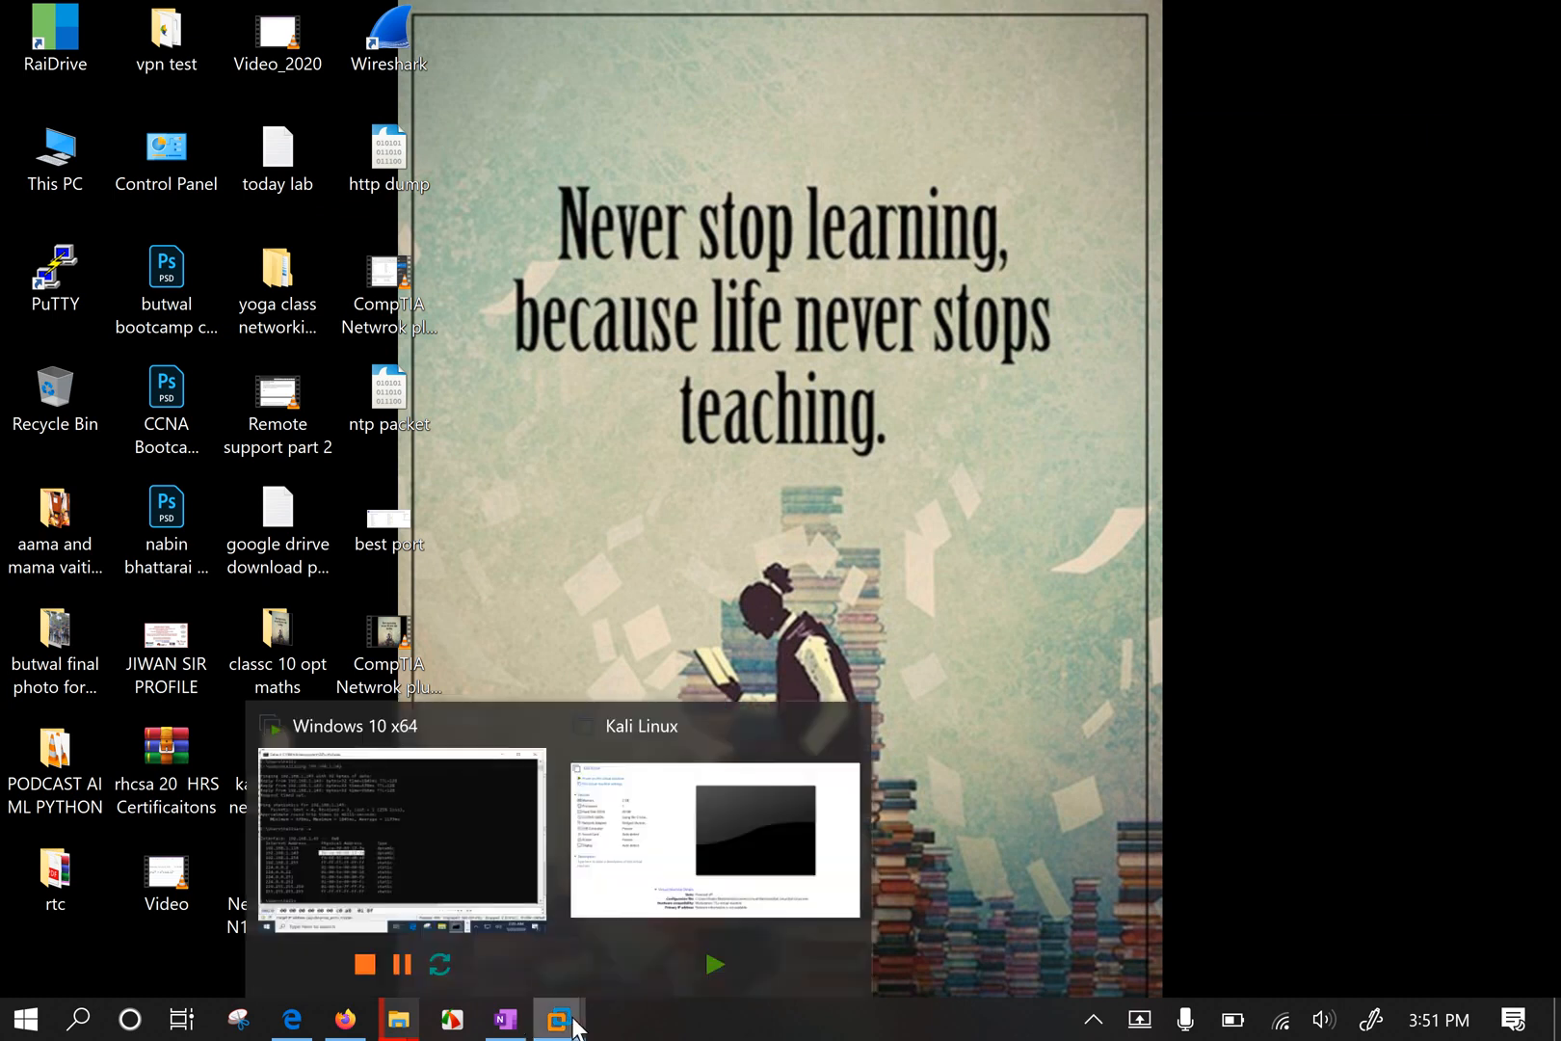
pyautogui.click(453, 847)
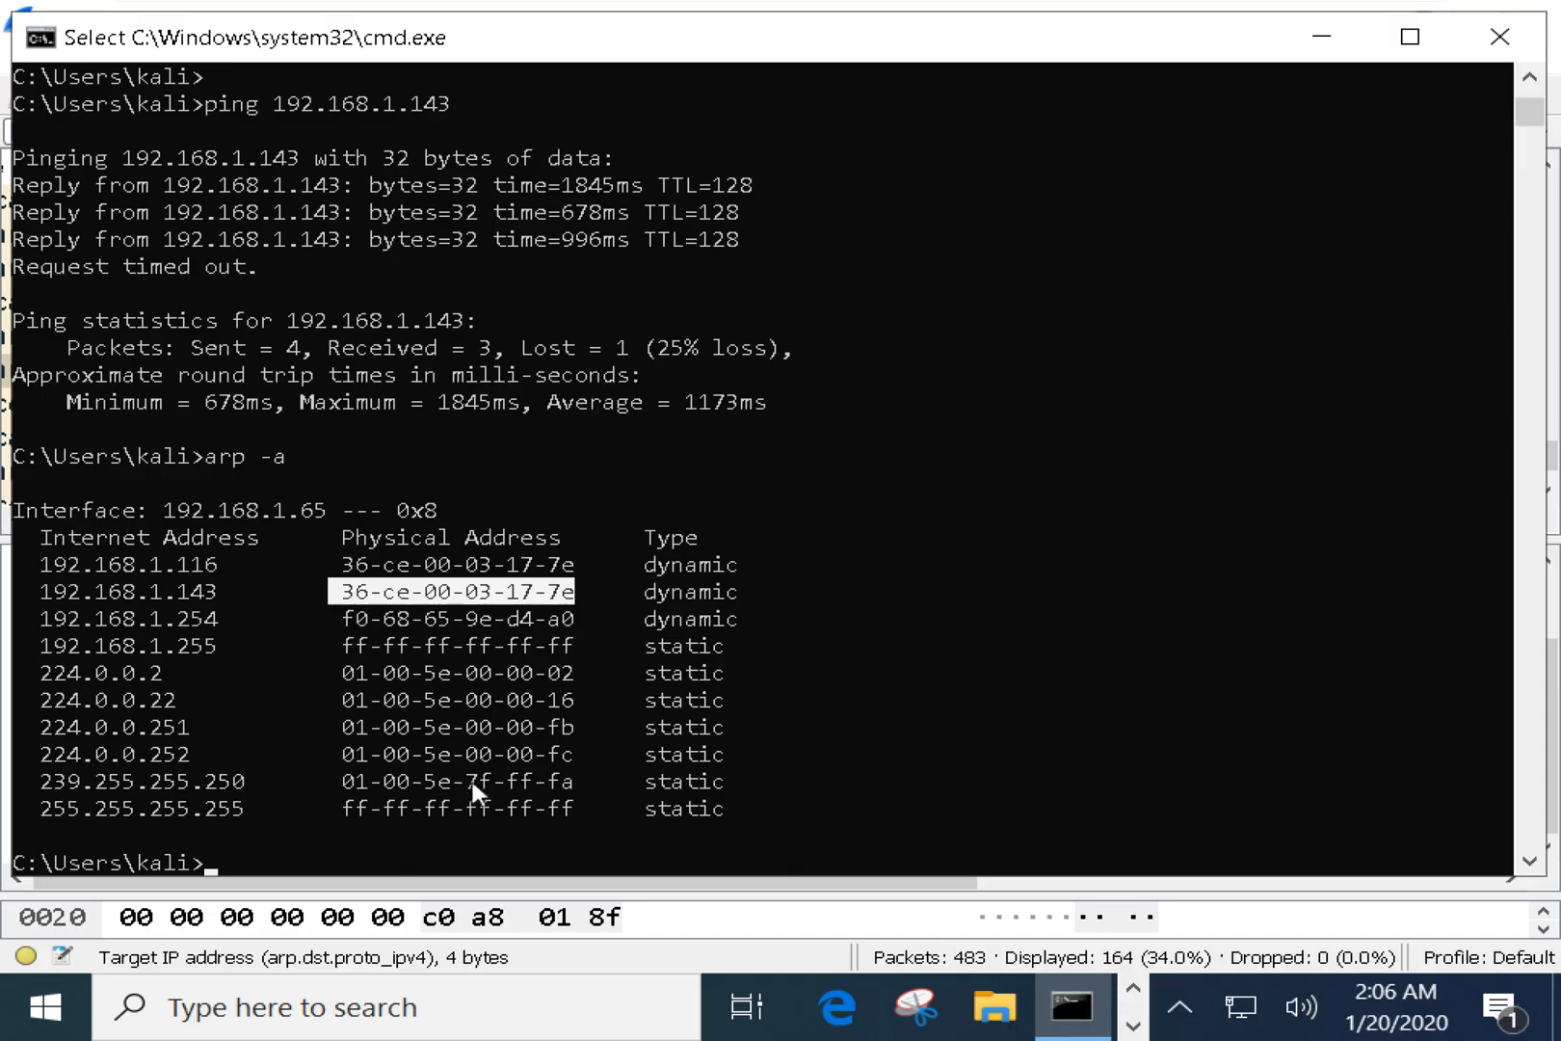
pyautogui.moveTo(239, 102); pyautogui.dragTo(464, 114)
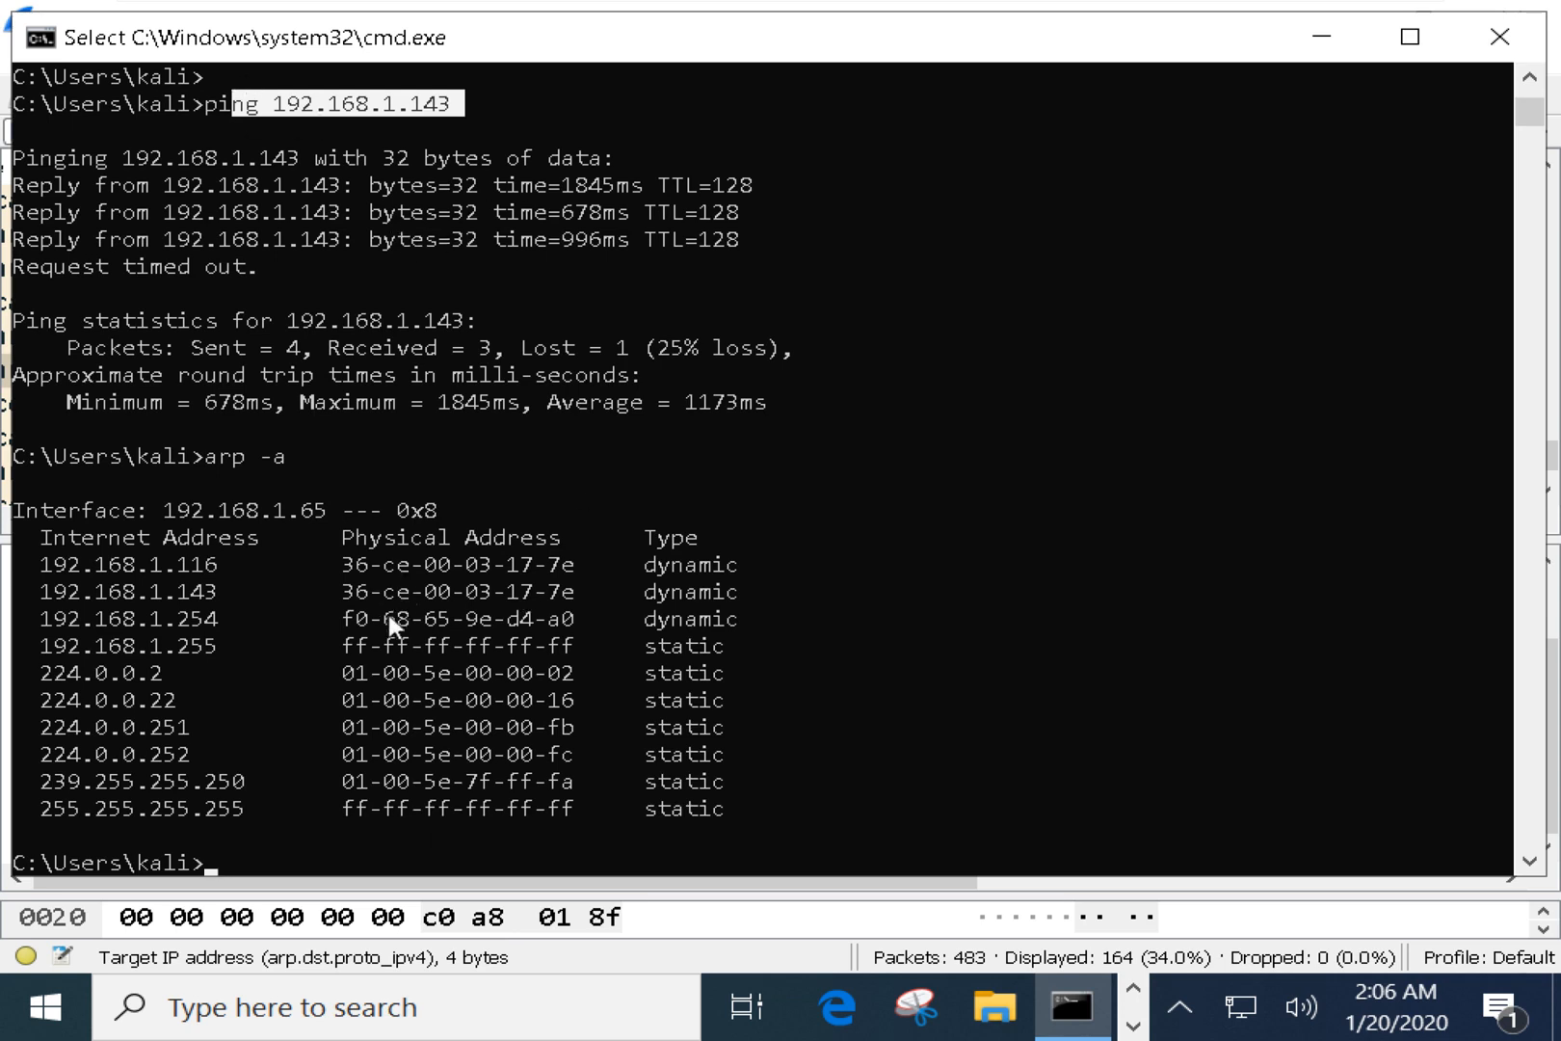
pyautogui.moveTo(742, 633); pyautogui.dragTo(583, 768)
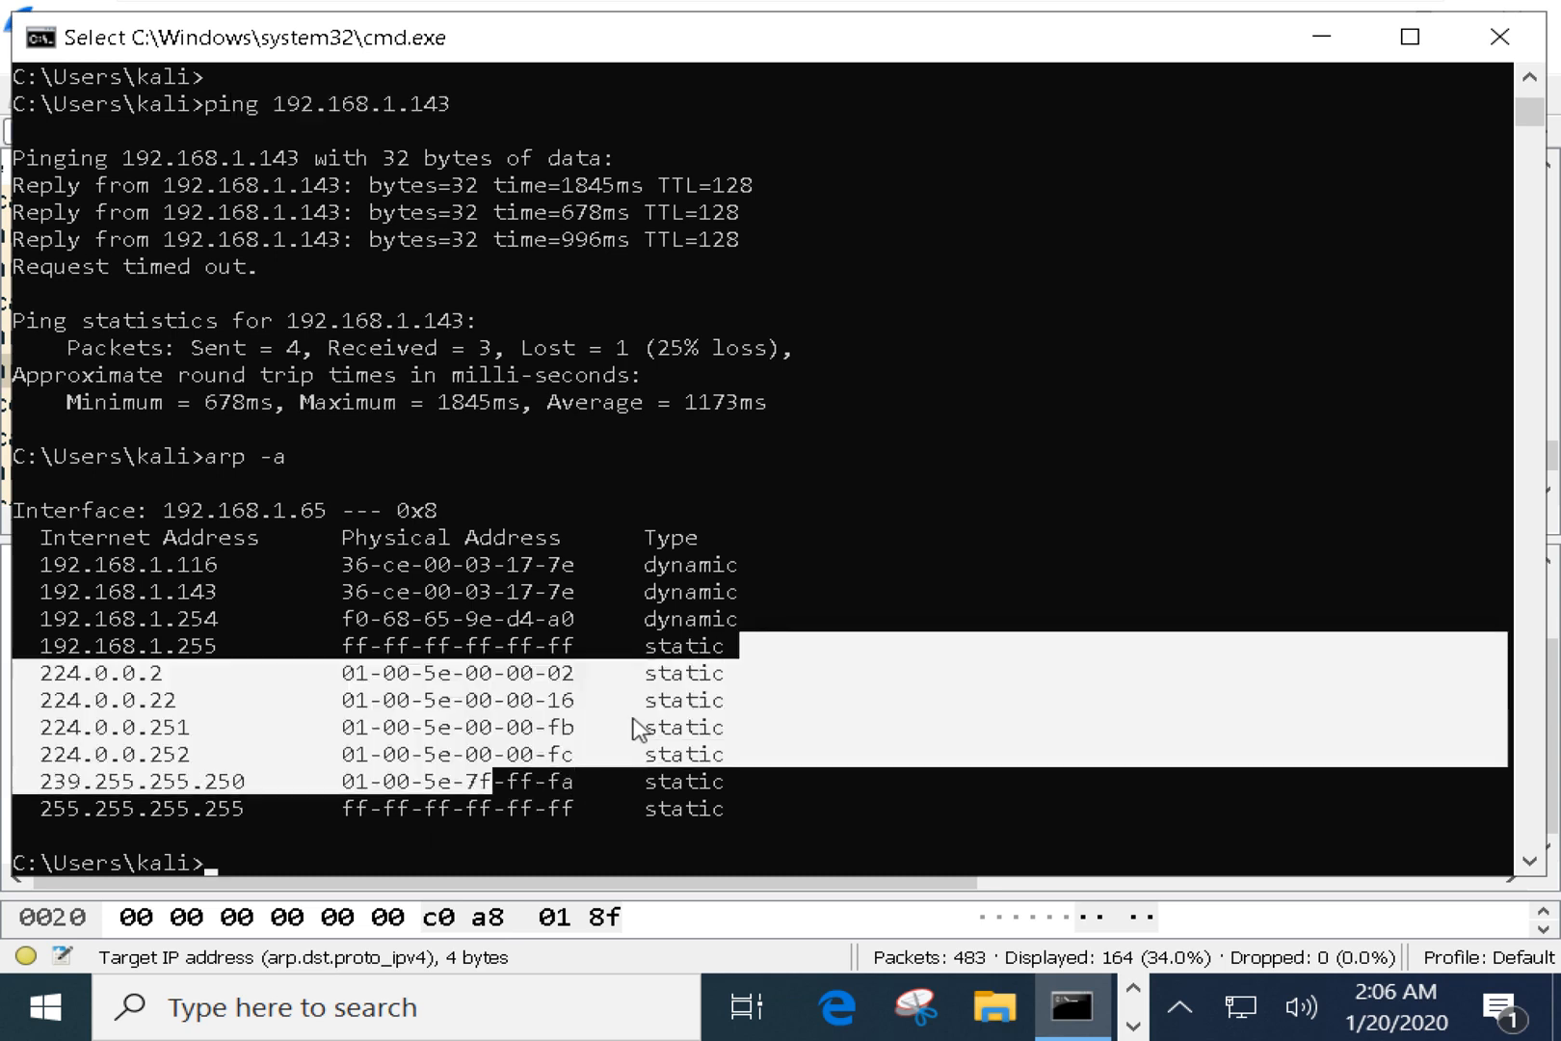
pyautogui.click(757, 631)
pyautogui.moveTo(756, 634); pyautogui.dragTo(735, 827)
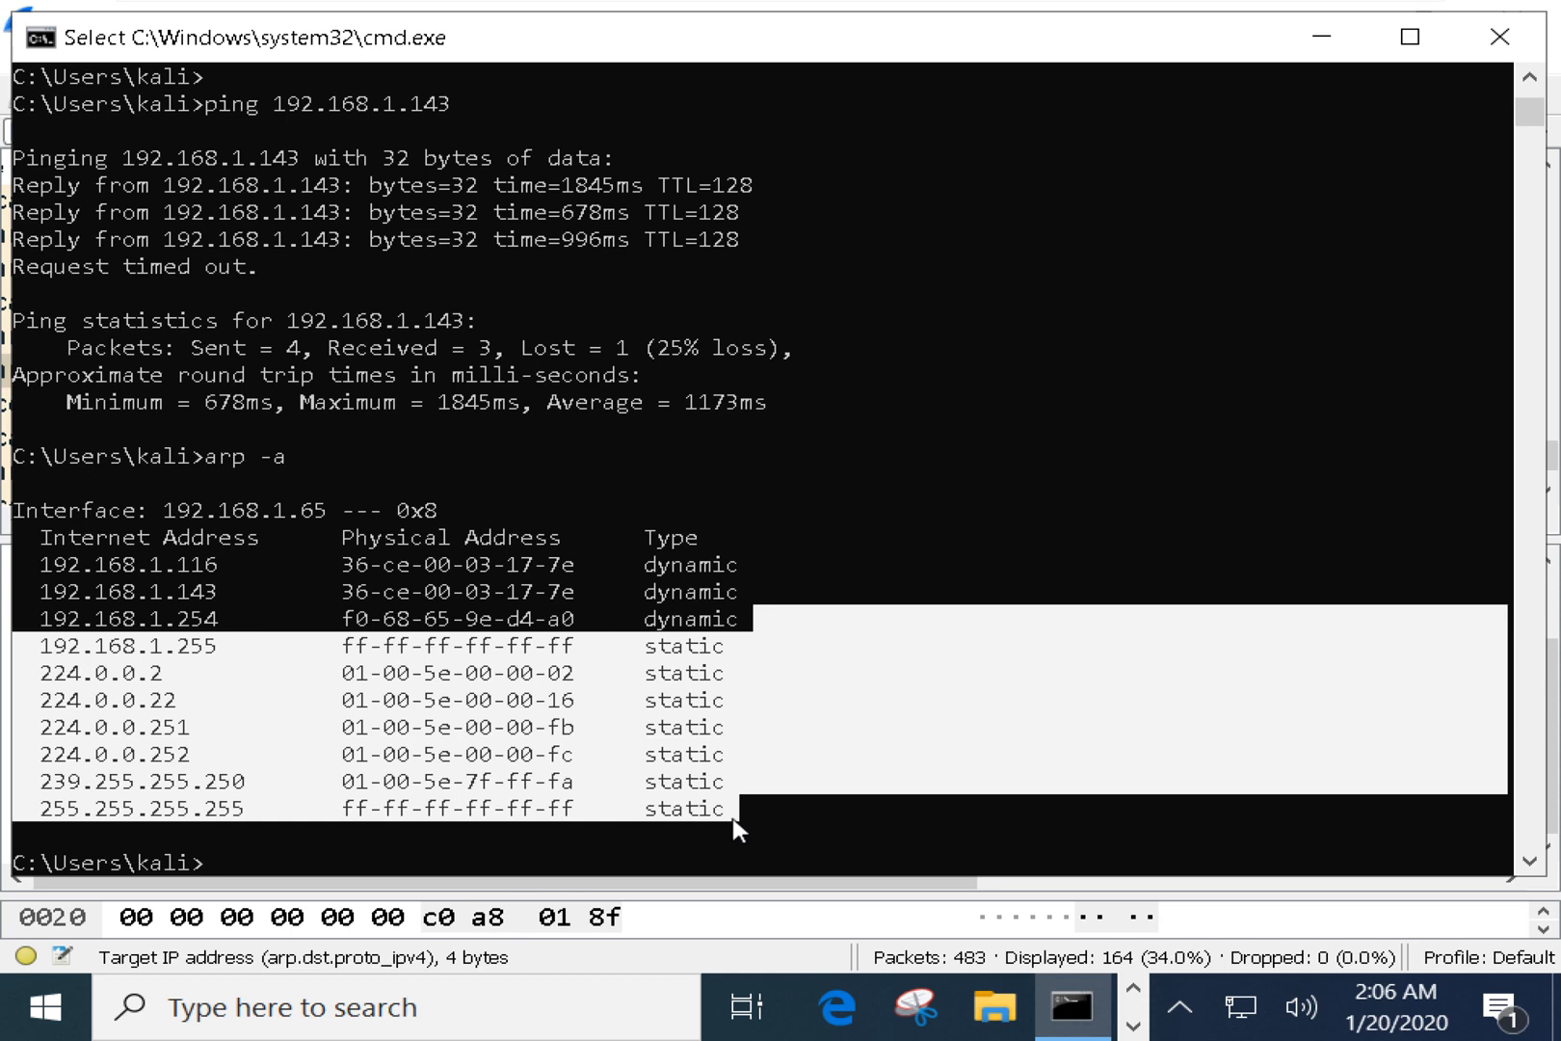
pyautogui.moveTo(29, 673); pyautogui.dragTo(106, 674)
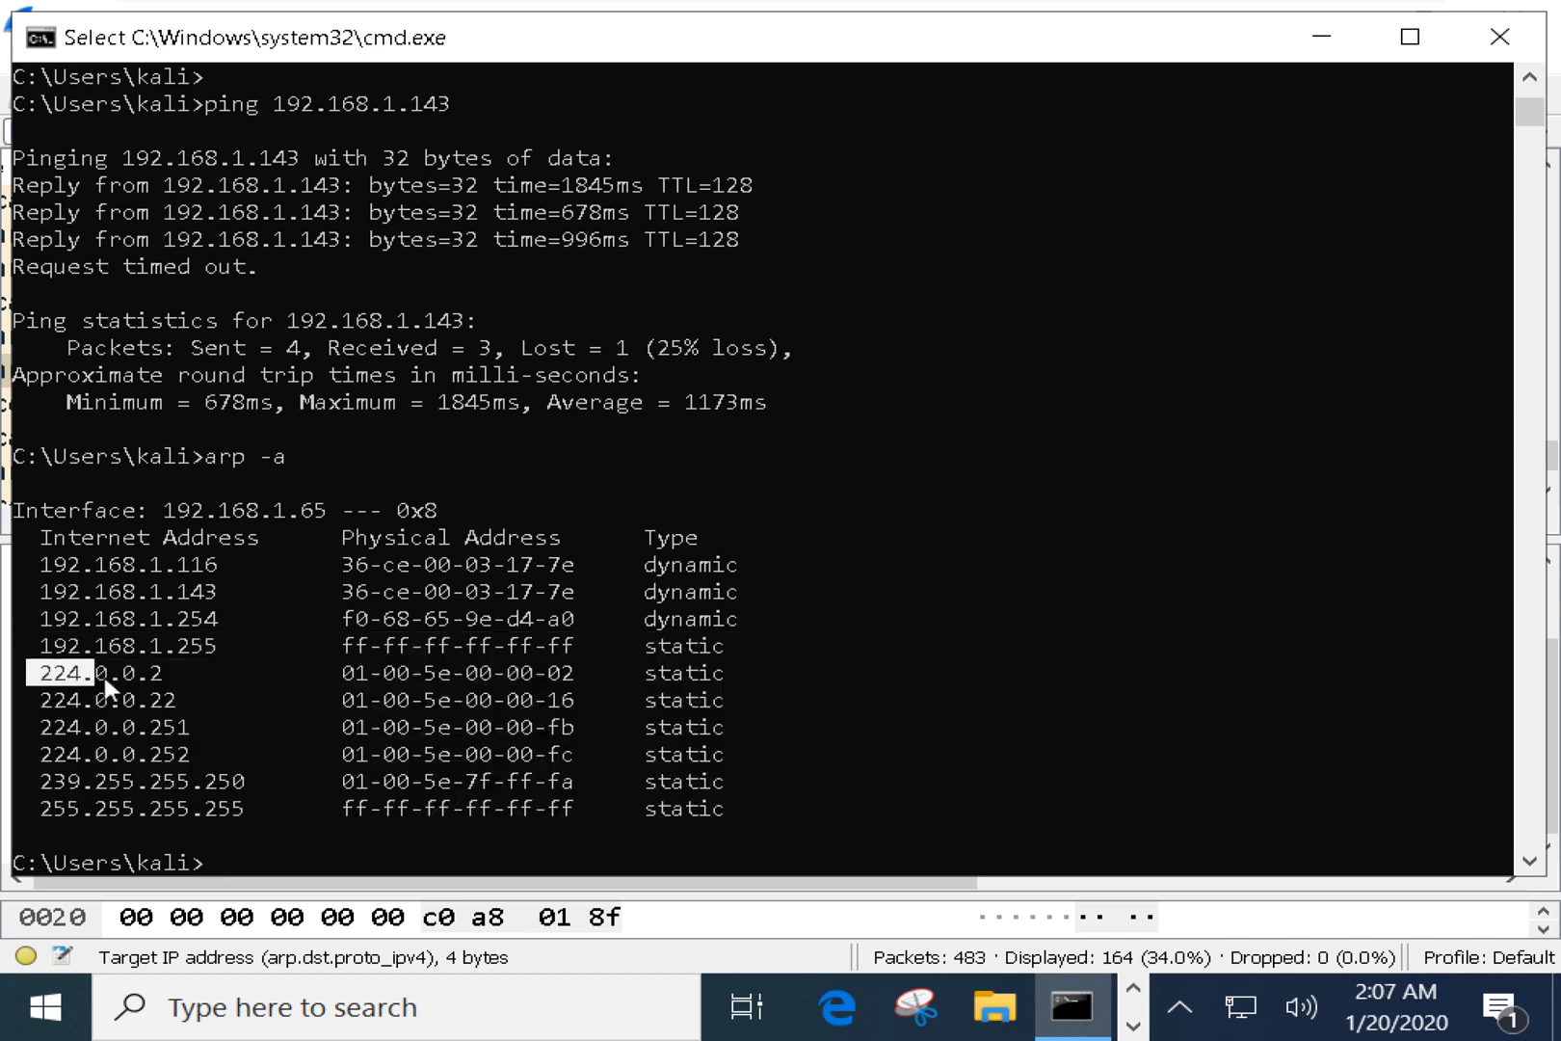
pyautogui.moveTo(41, 807); pyautogui.dragTo(583, 810)
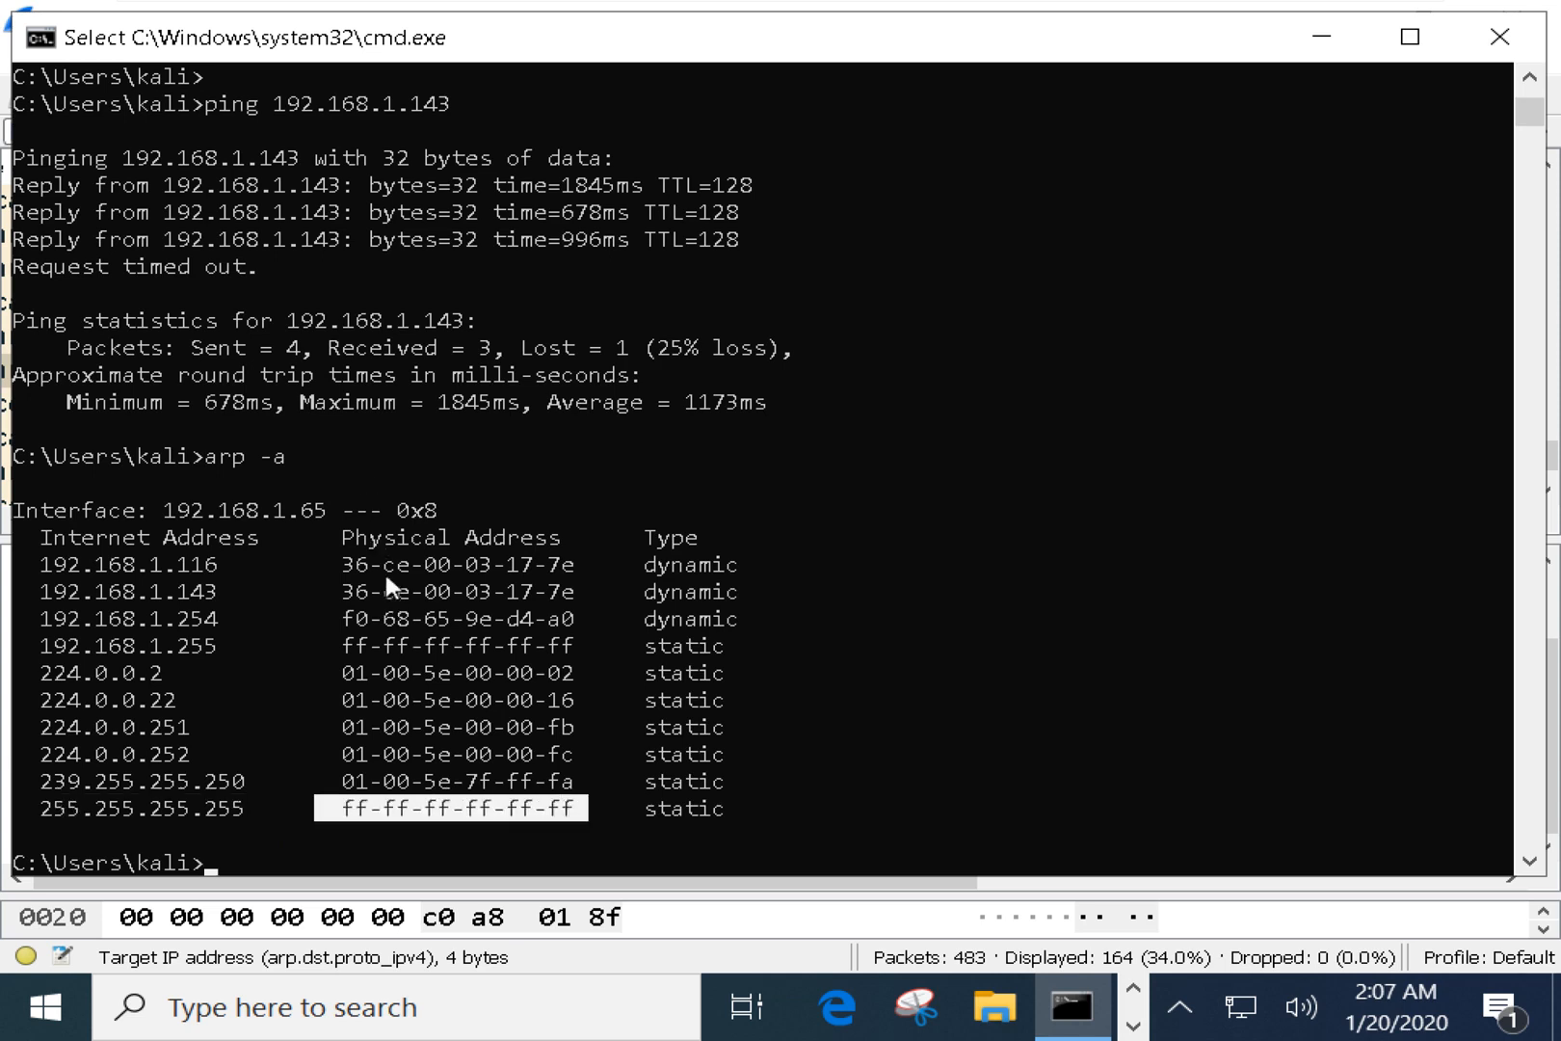
pyautogui.rightClick(411, 619)
pyautogui.moveTo(767, 557); pyautogui.dragTo(33, 559)
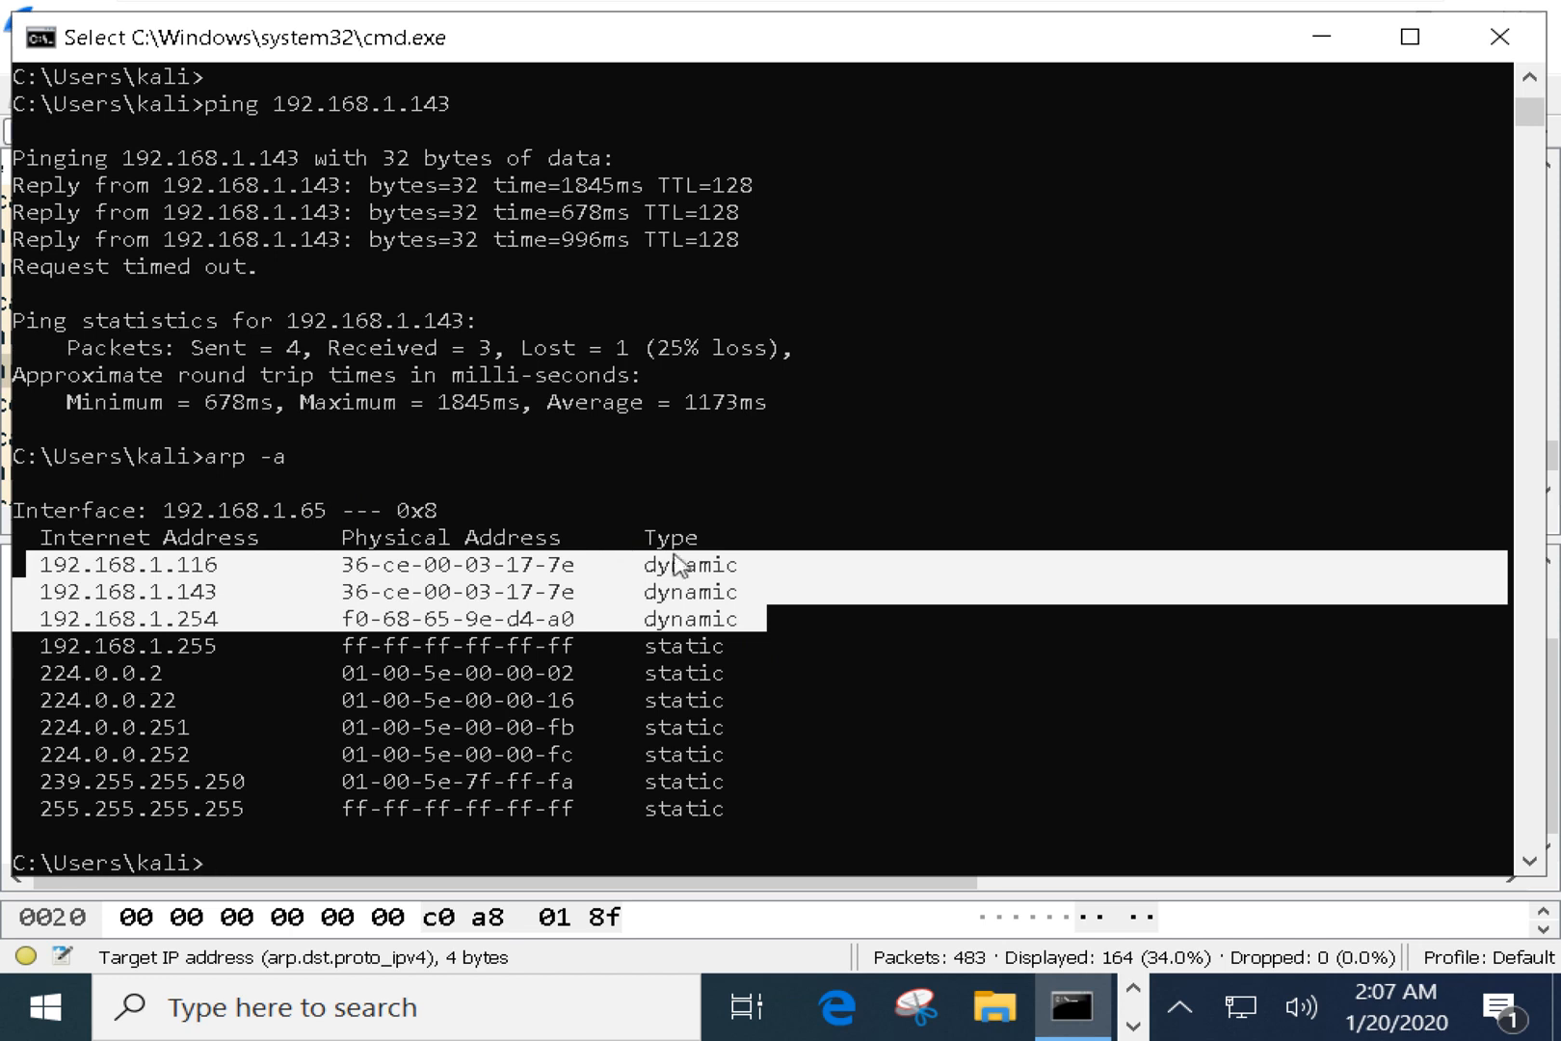
pyautogui.click(760, 701)
pyautogui.moveTo(722, 641); pyautogui.dragTo(561, 833)
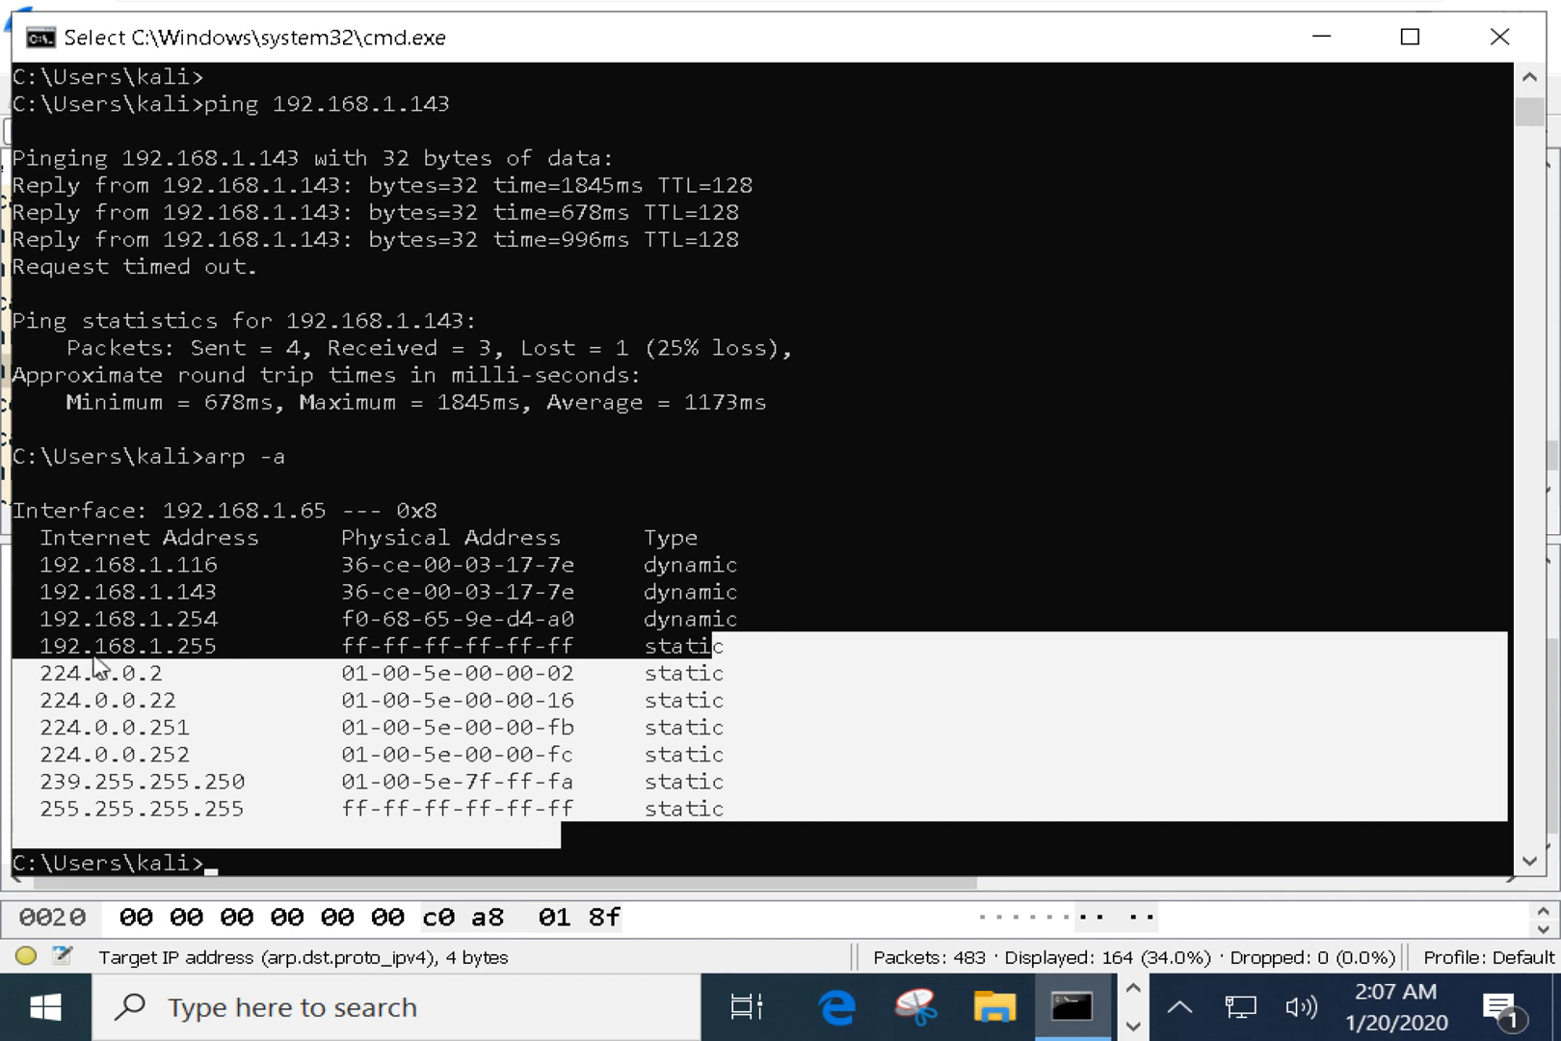
pyautogui.moveTo(83, 645); pyautogui.dragTo(219, 646)
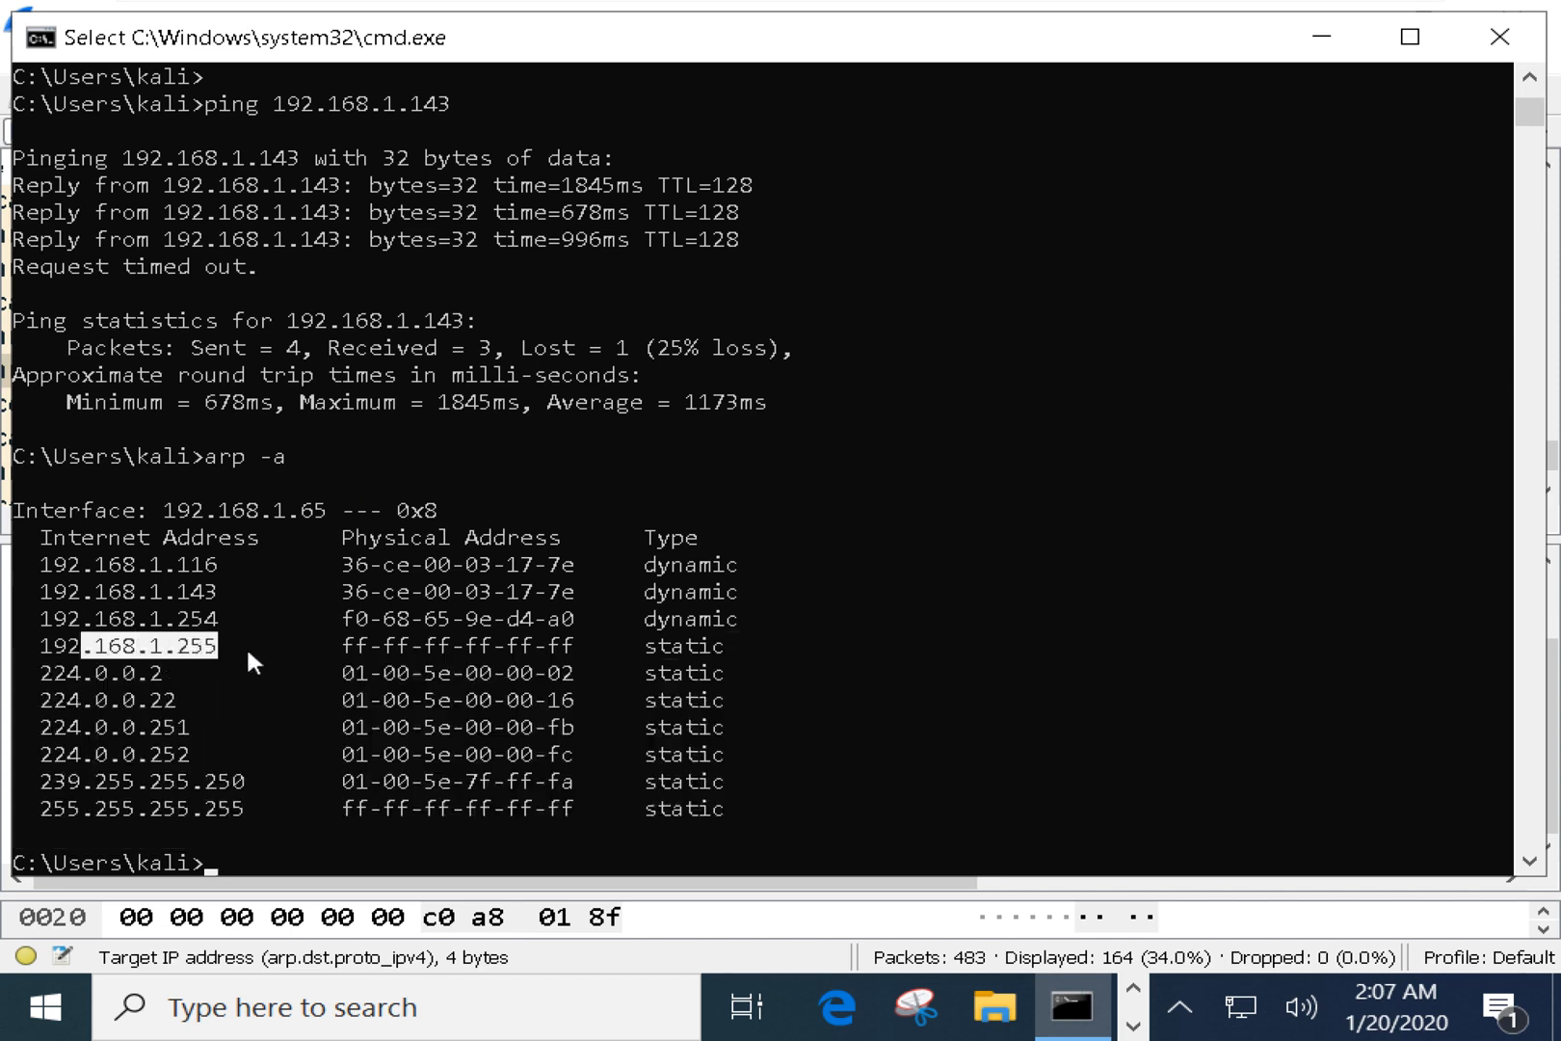
pyautogui.moveTo(344, 645); pyautogui.dragTo(573, 646)
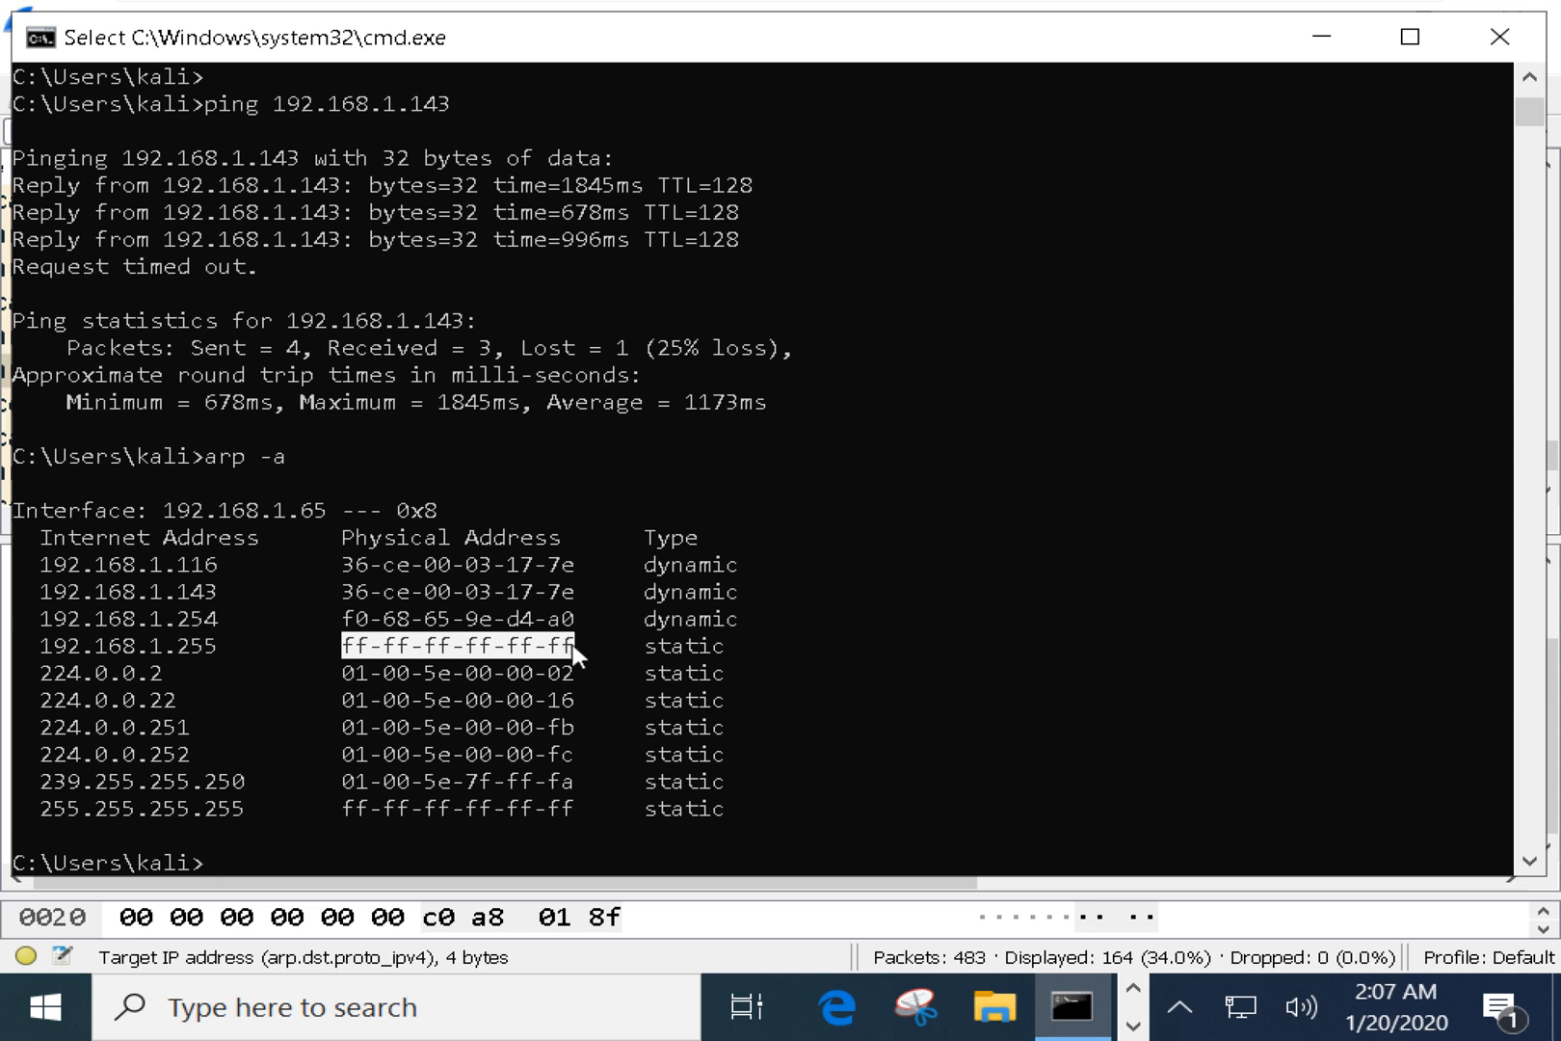
pyautogui.moveTo(210, 645); pyautogui.dragTo(43, 651)
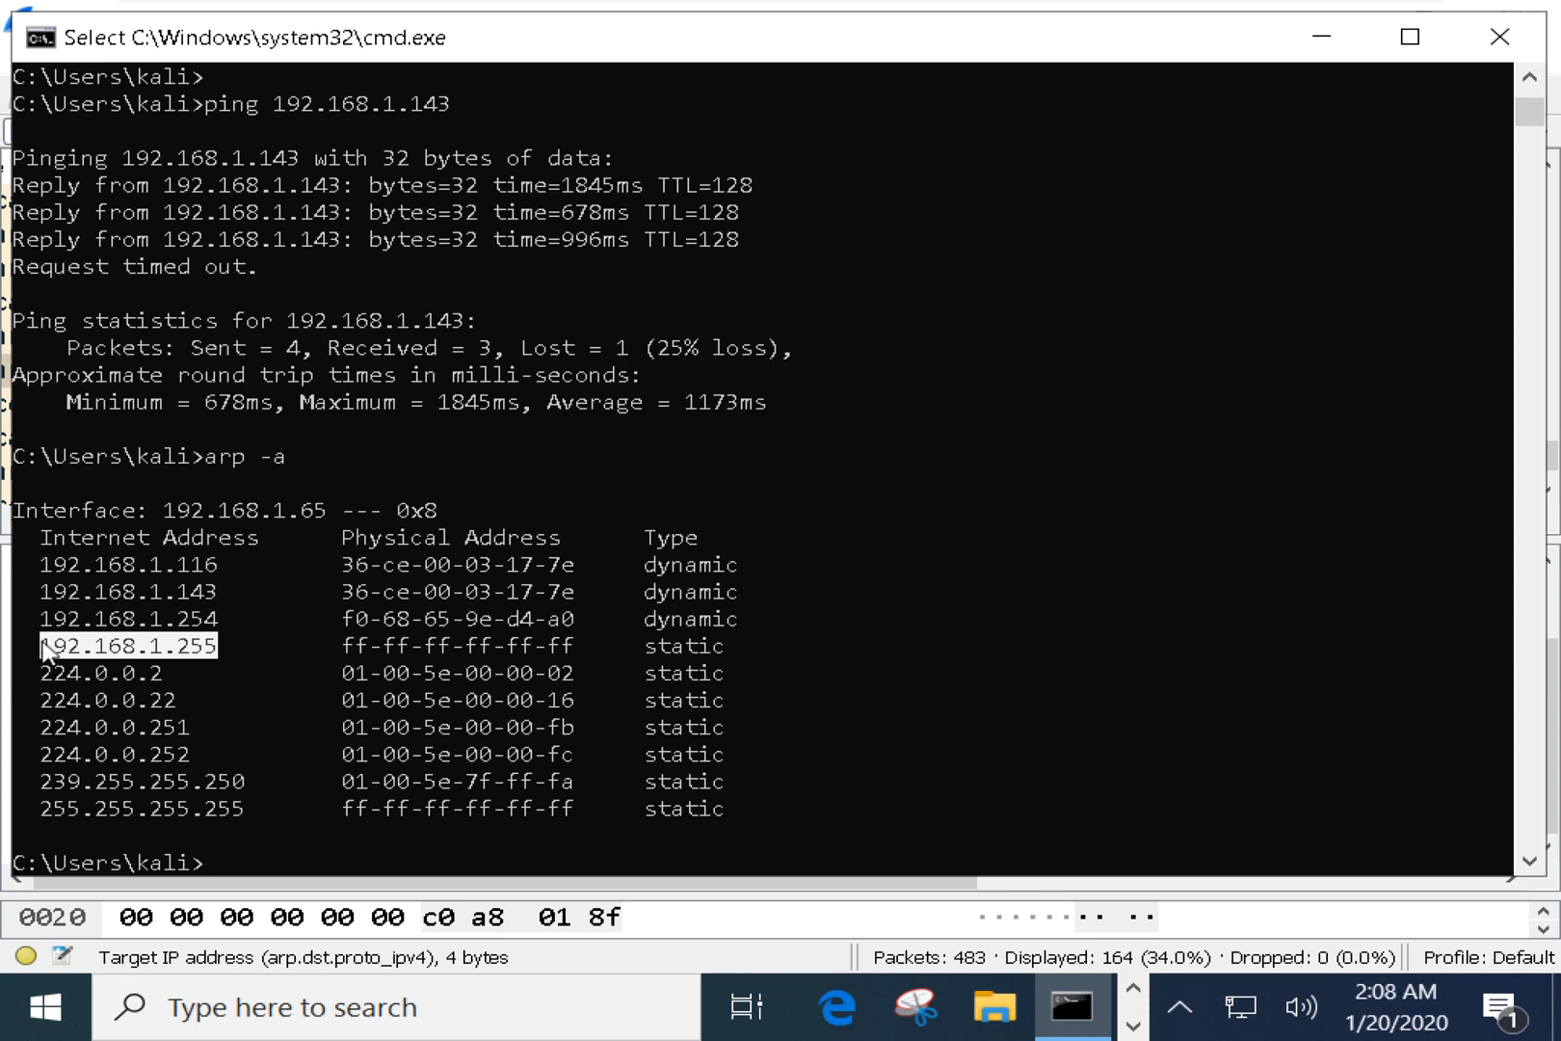
pyautogui.click(183, 652)
pyautogui.moveTo(183, 651); pyautogui.dragTo(212, 653)
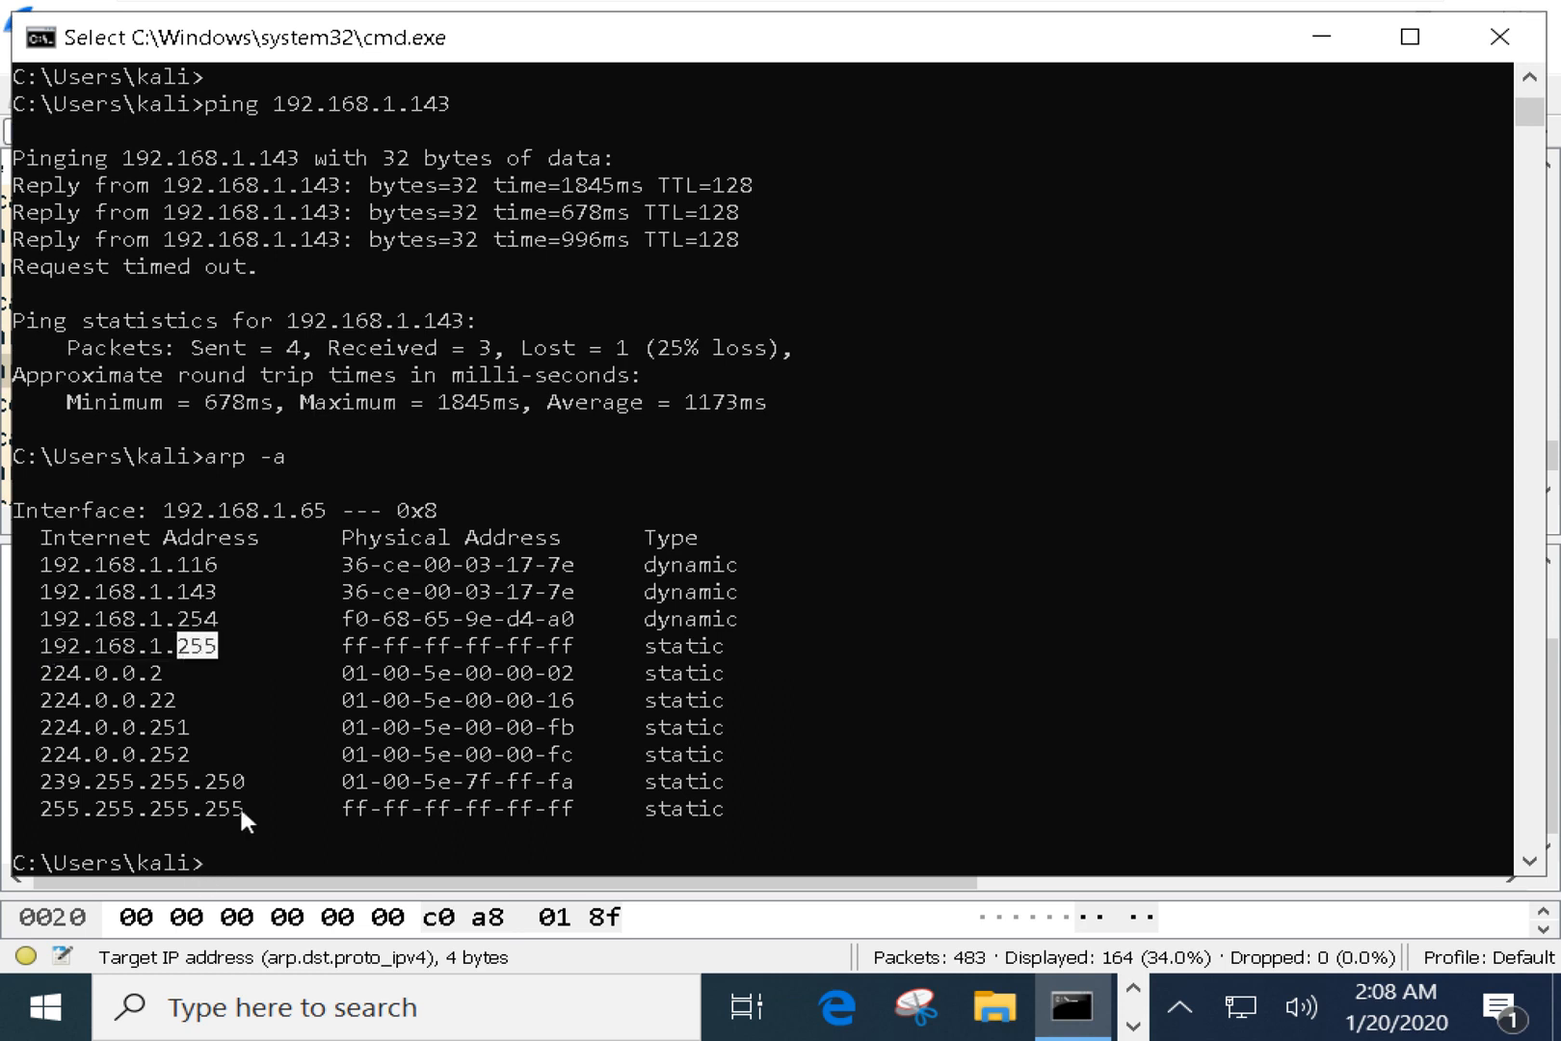
pyautogui.moveTo(243, 809); pyautogui.dragTo(48, 807)
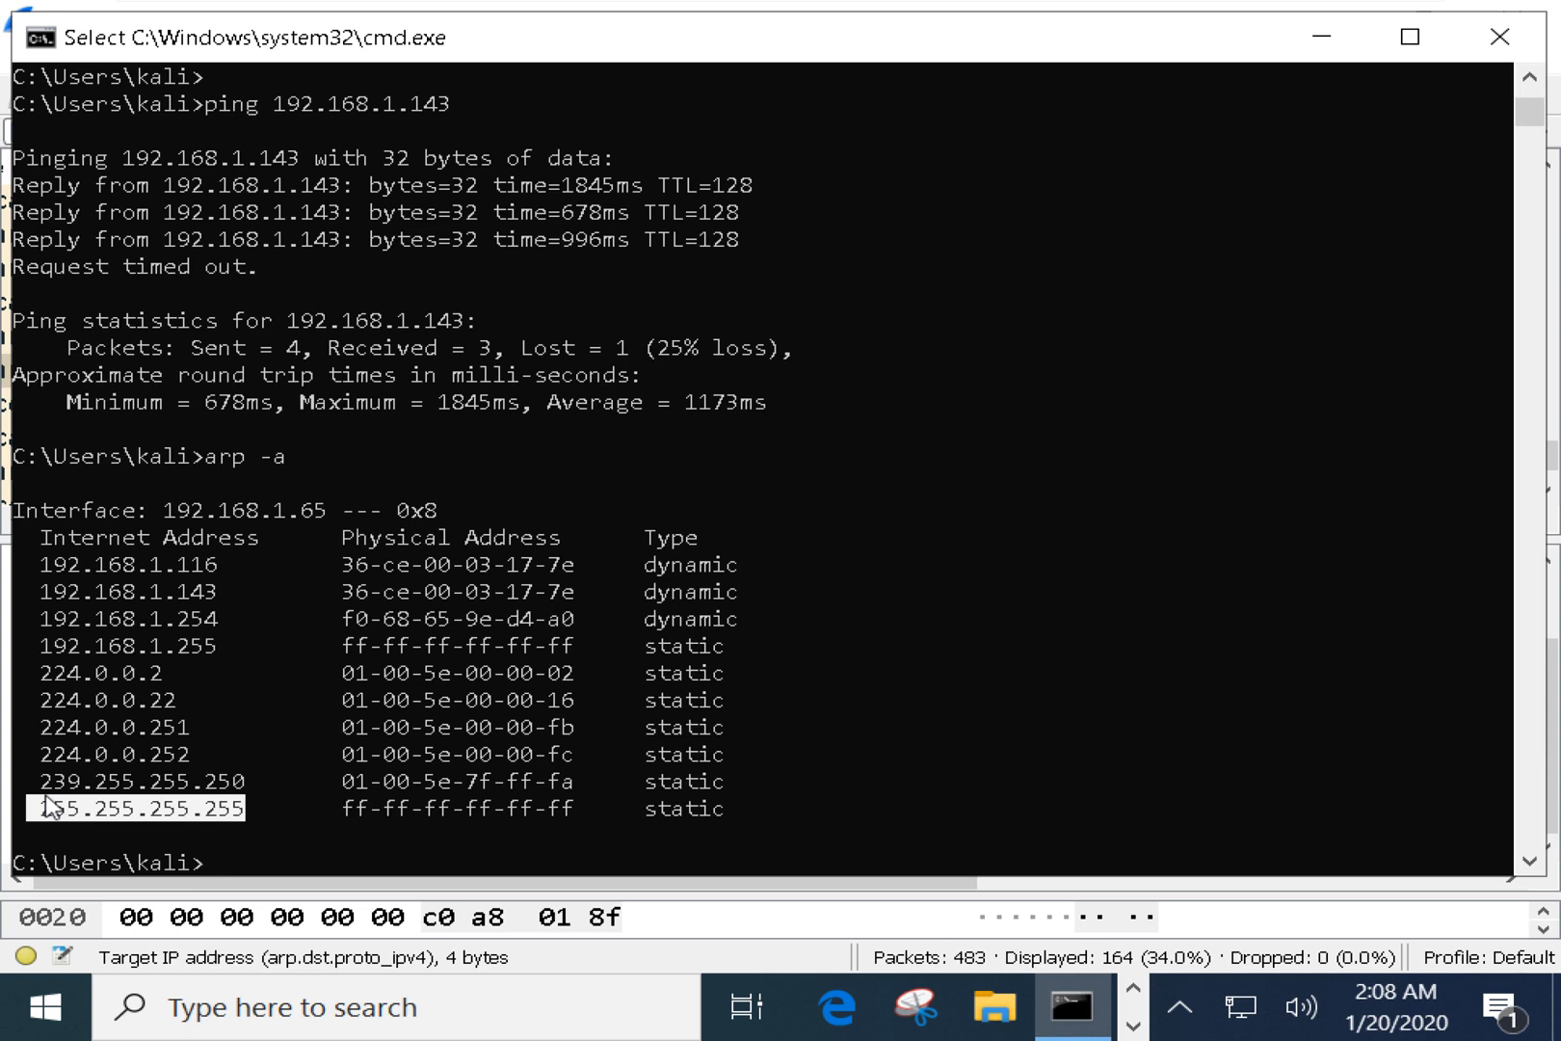
# Run route print in the VM's Command Prompt to list the route tables.
pyautogui.press('Return')
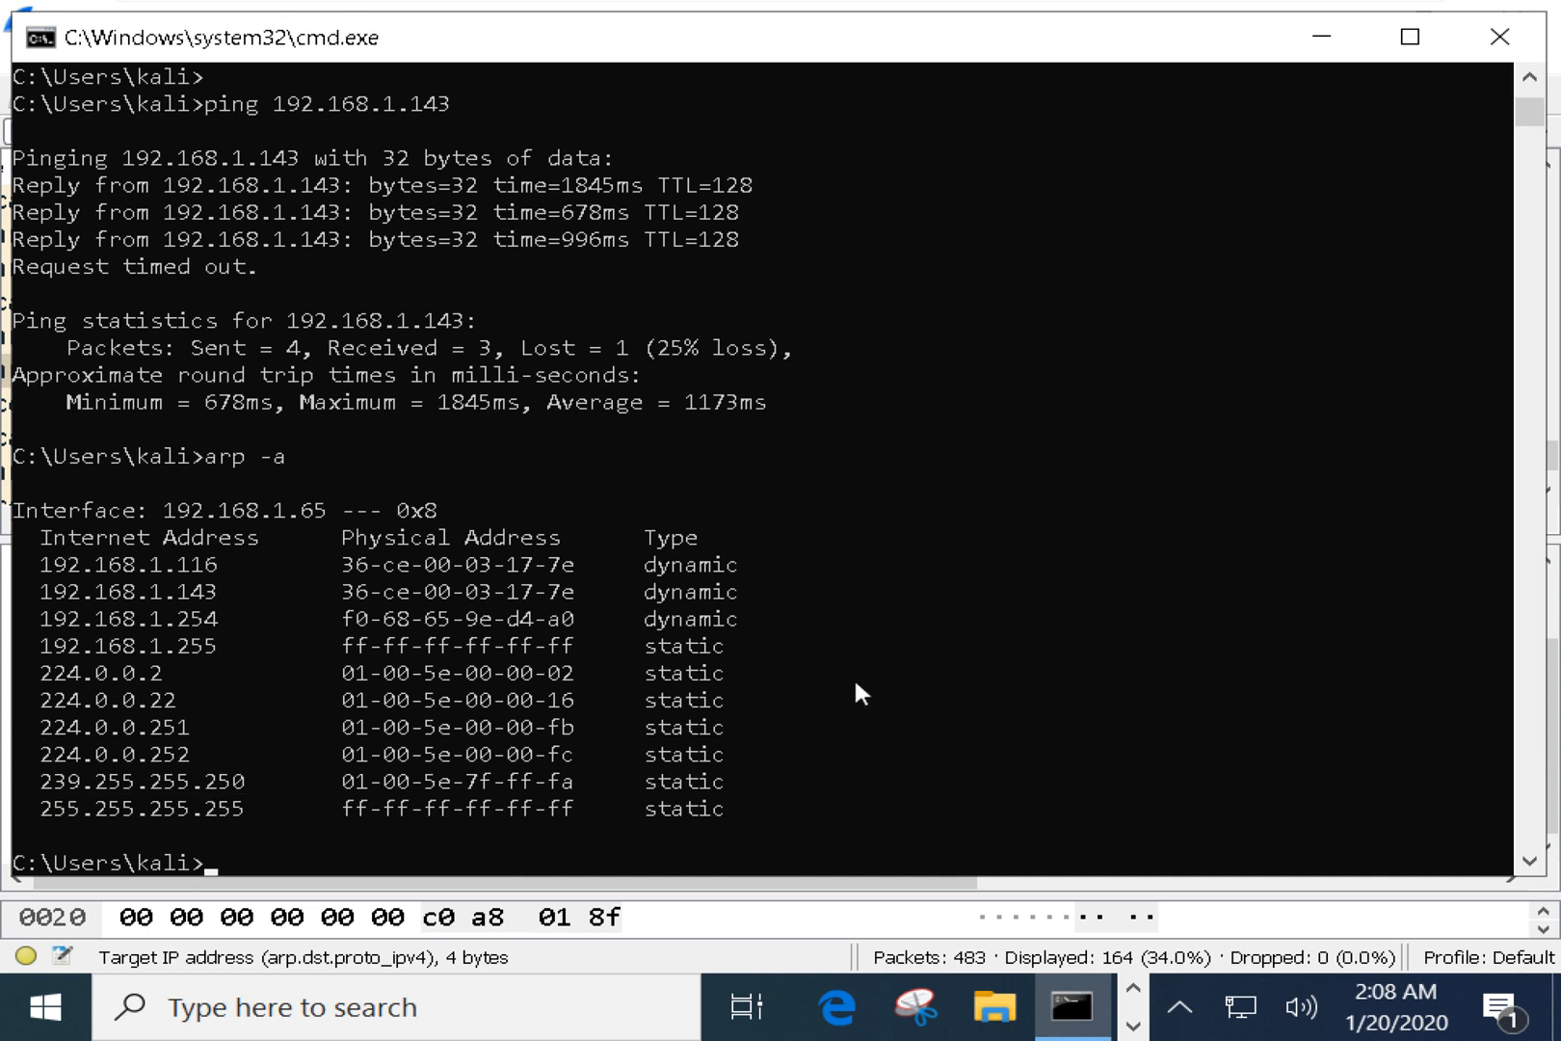
pyautogui.write('ROUTE')
pyautogui.press('BackSpace')
pyautogui.press('BackSpace')
pyautogui.press('BackSpace')
pyautogui.press('BackSpace')
pyautogui.press('BackSpace')
pyautogui.press('BackSpace')
pyautogui.write('route print')
pyautogui.press('Return')
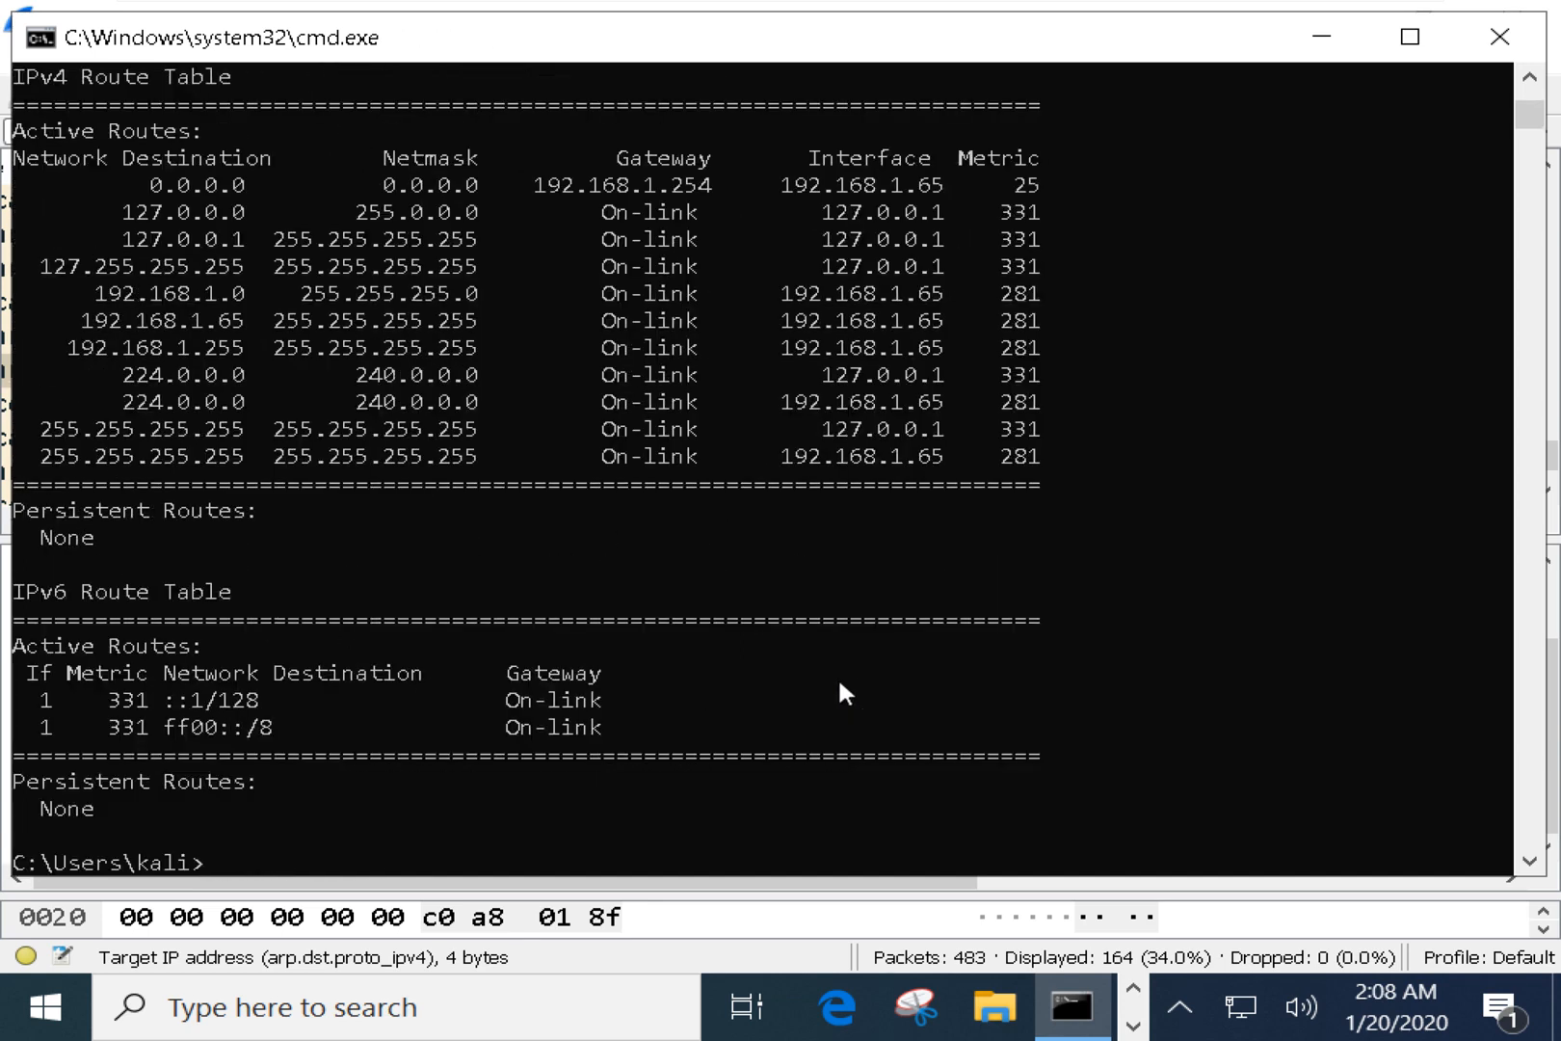
# Highlight the 255.255.255.255 route's destination, netmask and On-link gateway.
pyautogui.moveTo(46, 459); pyautogui.dragTo(246, 456)
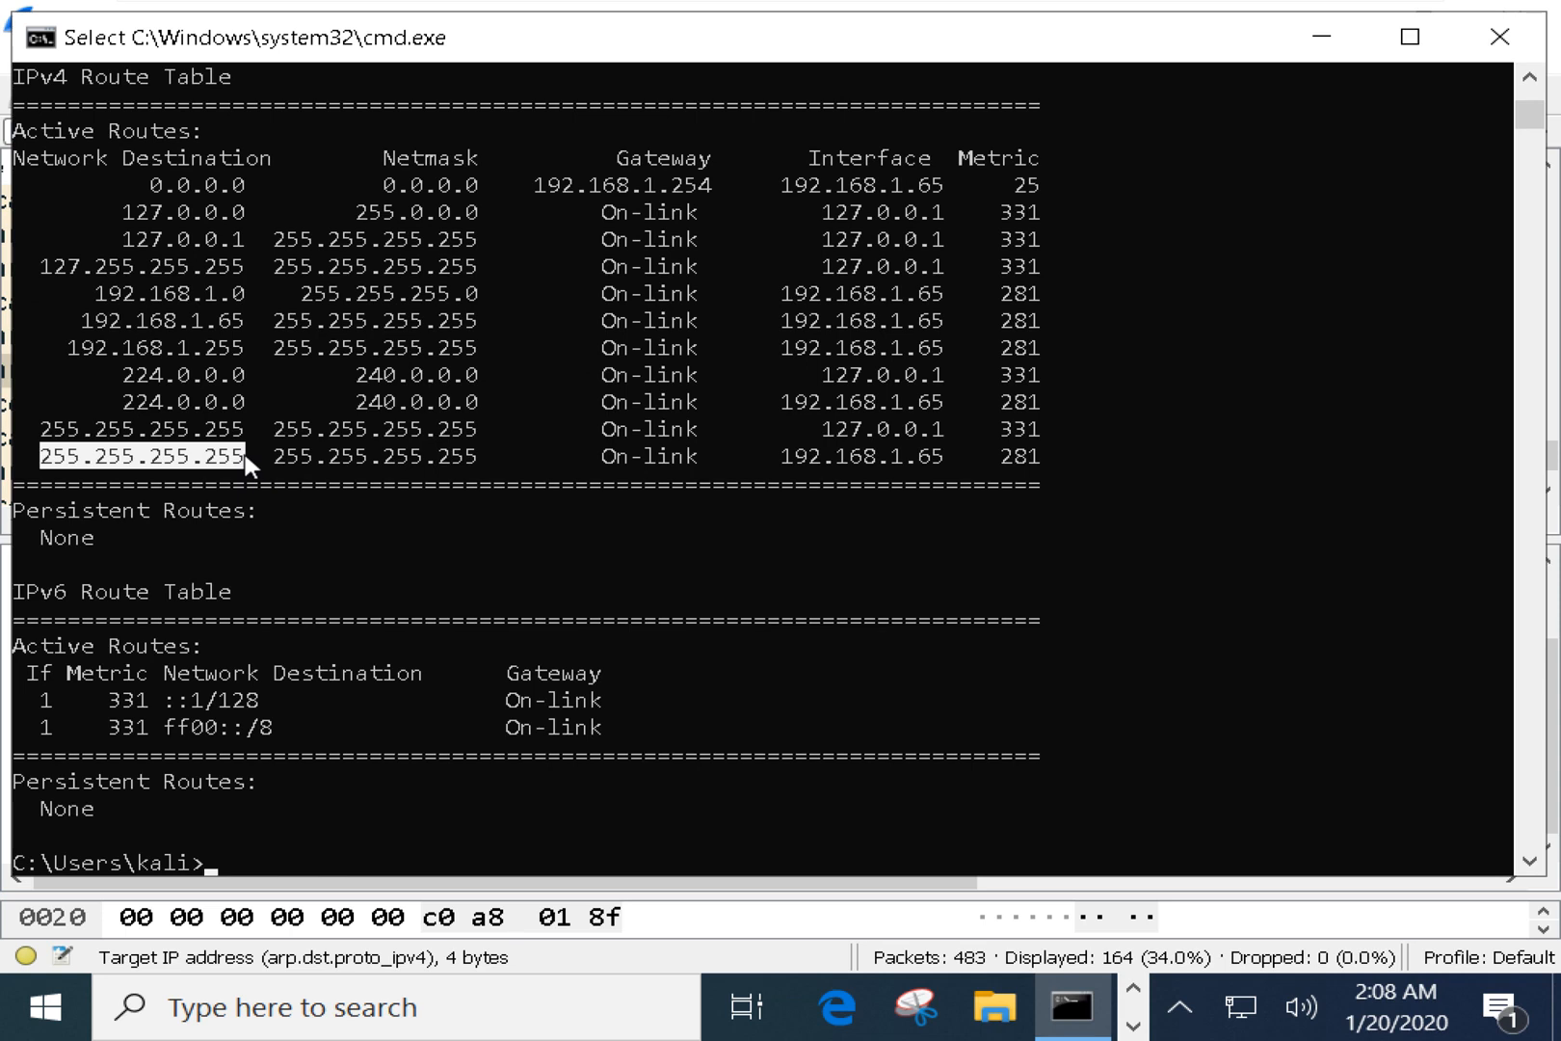
pyautogui.moveTo(283, 458); pyautogui.dragTo(475, 464)
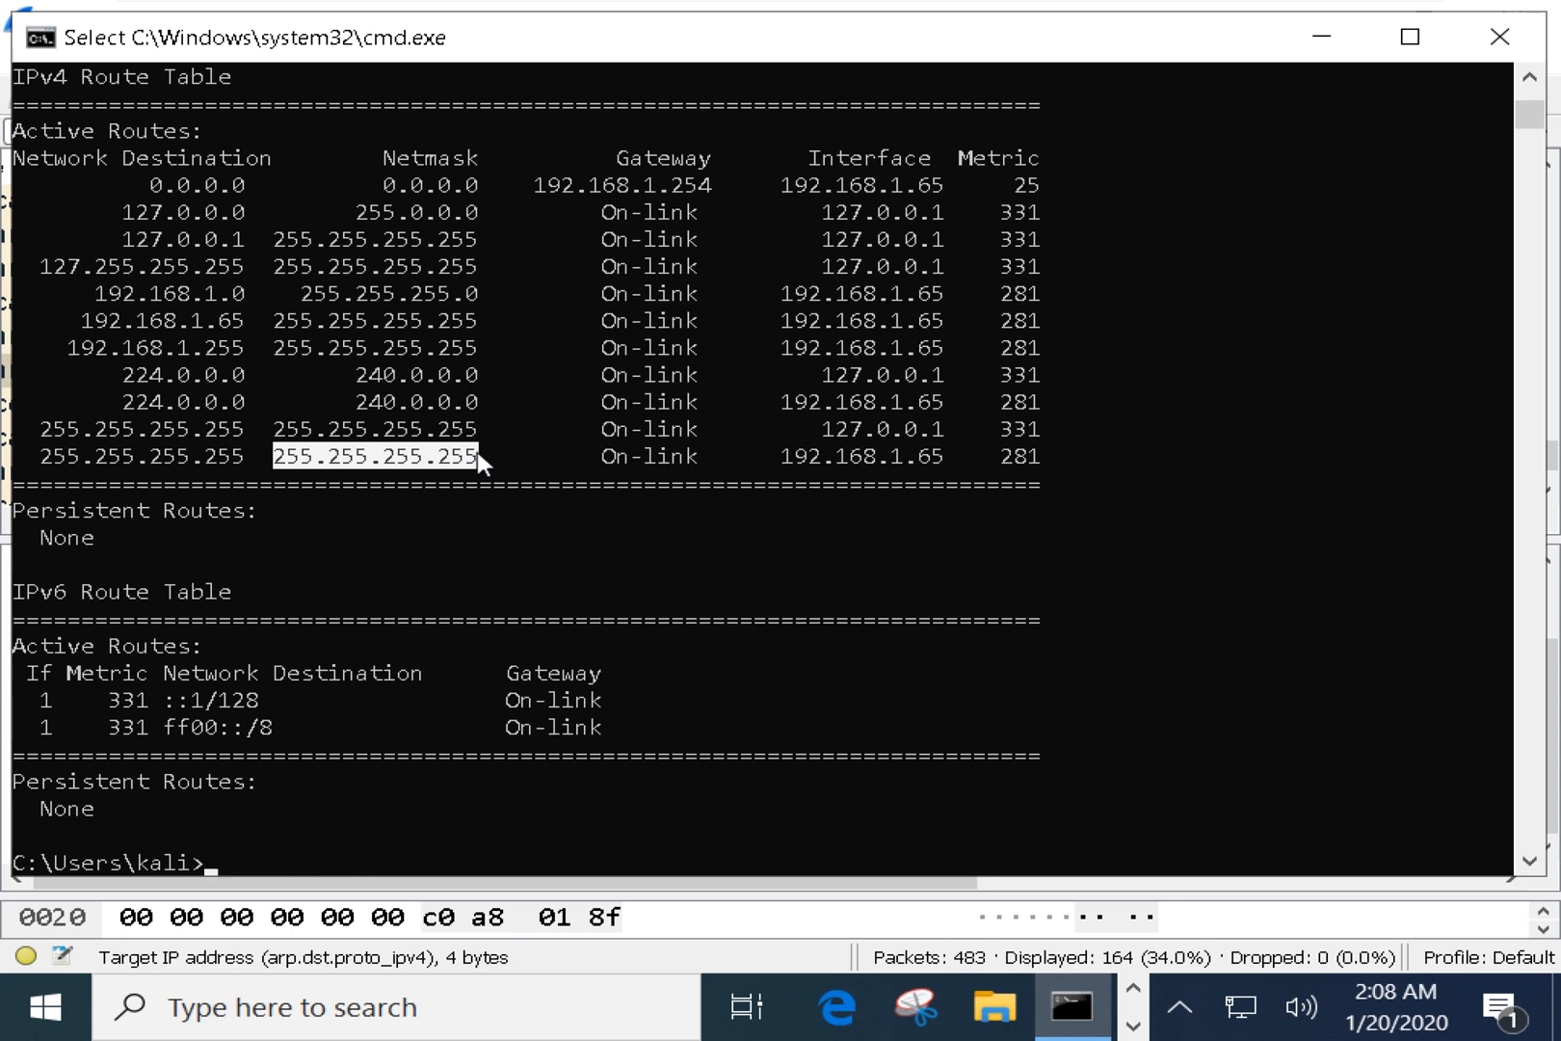
pyautogui.moveTo(39, 455); pyautogui.dragTo(238, 459)
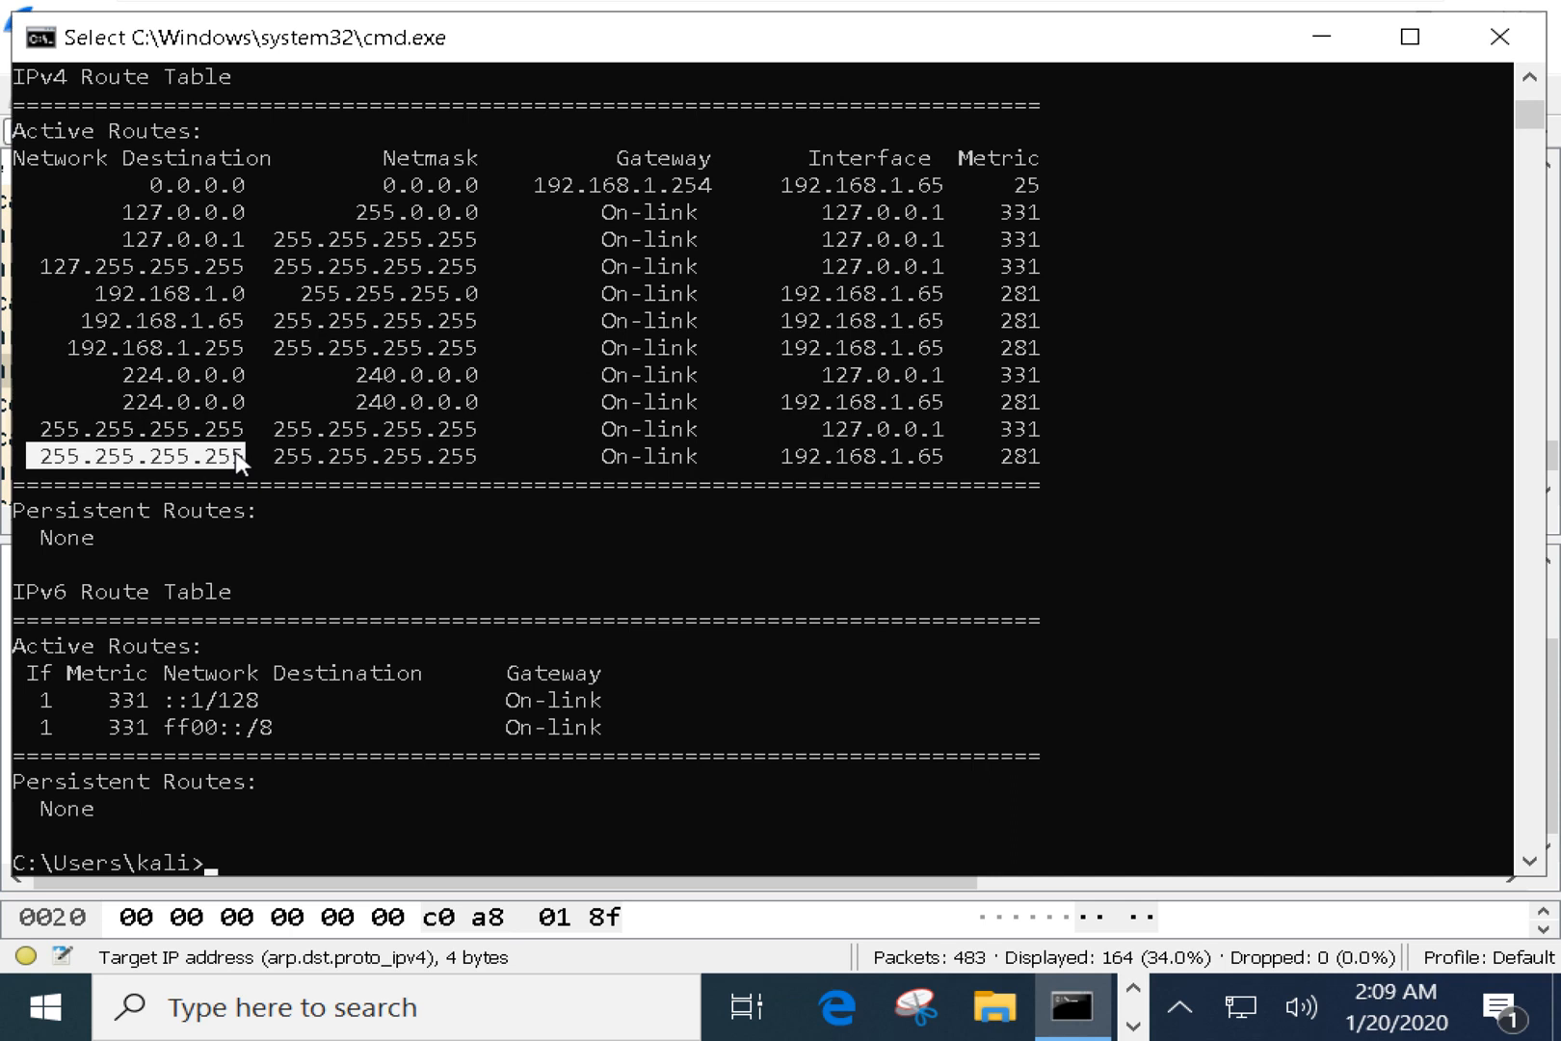
pyautogui.moveTo(278, 458); pyautogui.dragTo(478, 458)
pyautogui.moveTo(617, 157); pyautogui.dragTo(712, 157)
pyautogui.moveTo(592, 454); pyautogui.dragTo(692, 455)
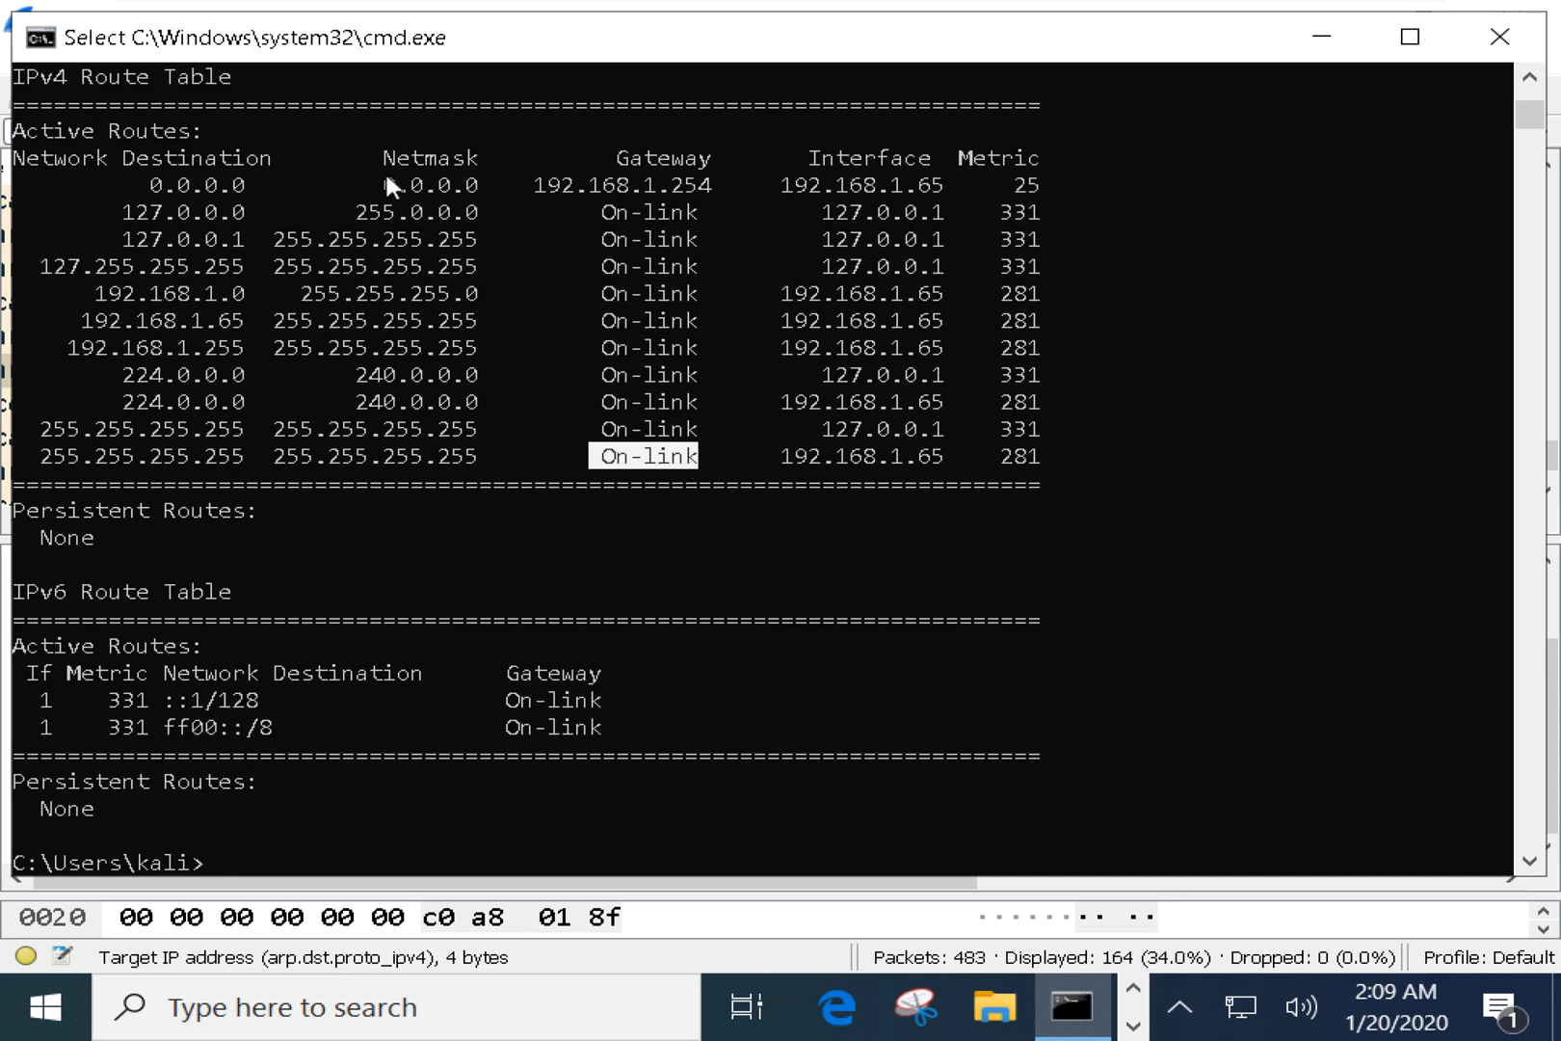
# Highlight the default route 0.0.0.0 via gateway 192.168.1.254 on interface 192.168.1.65.
pyautogui.moveTo(152, 183); pyautogui.dragTo(479, 182)
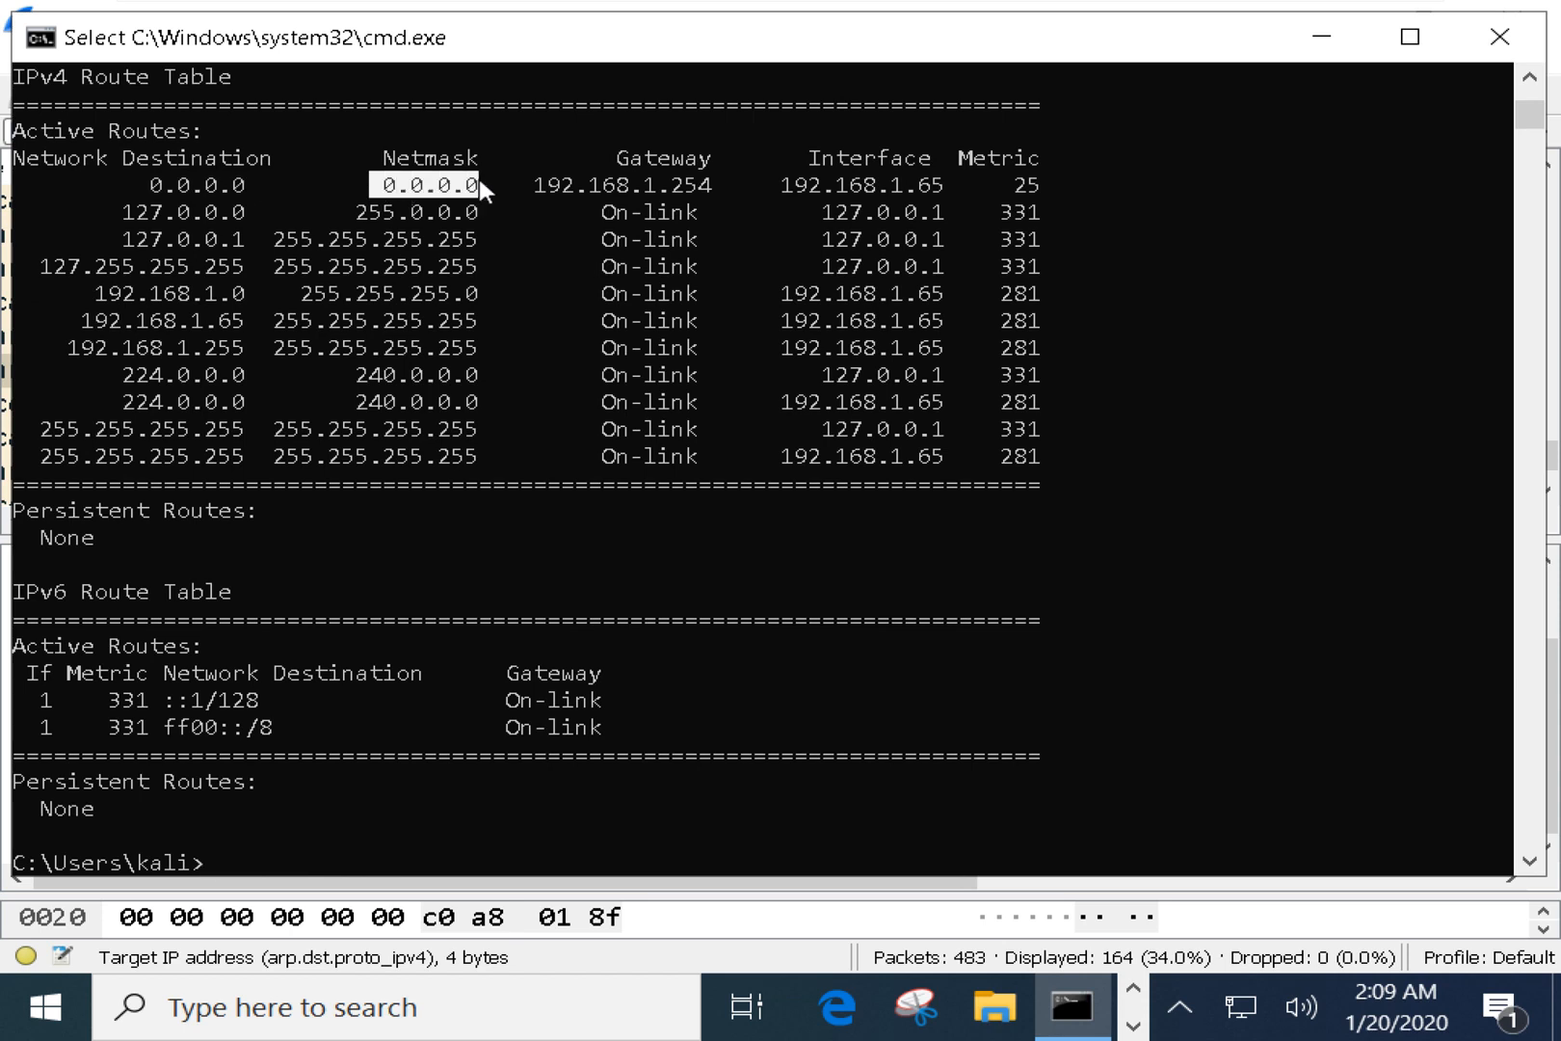
pyautogui.moveTo(138, 181); pyautogui.dragTo(247, 185)
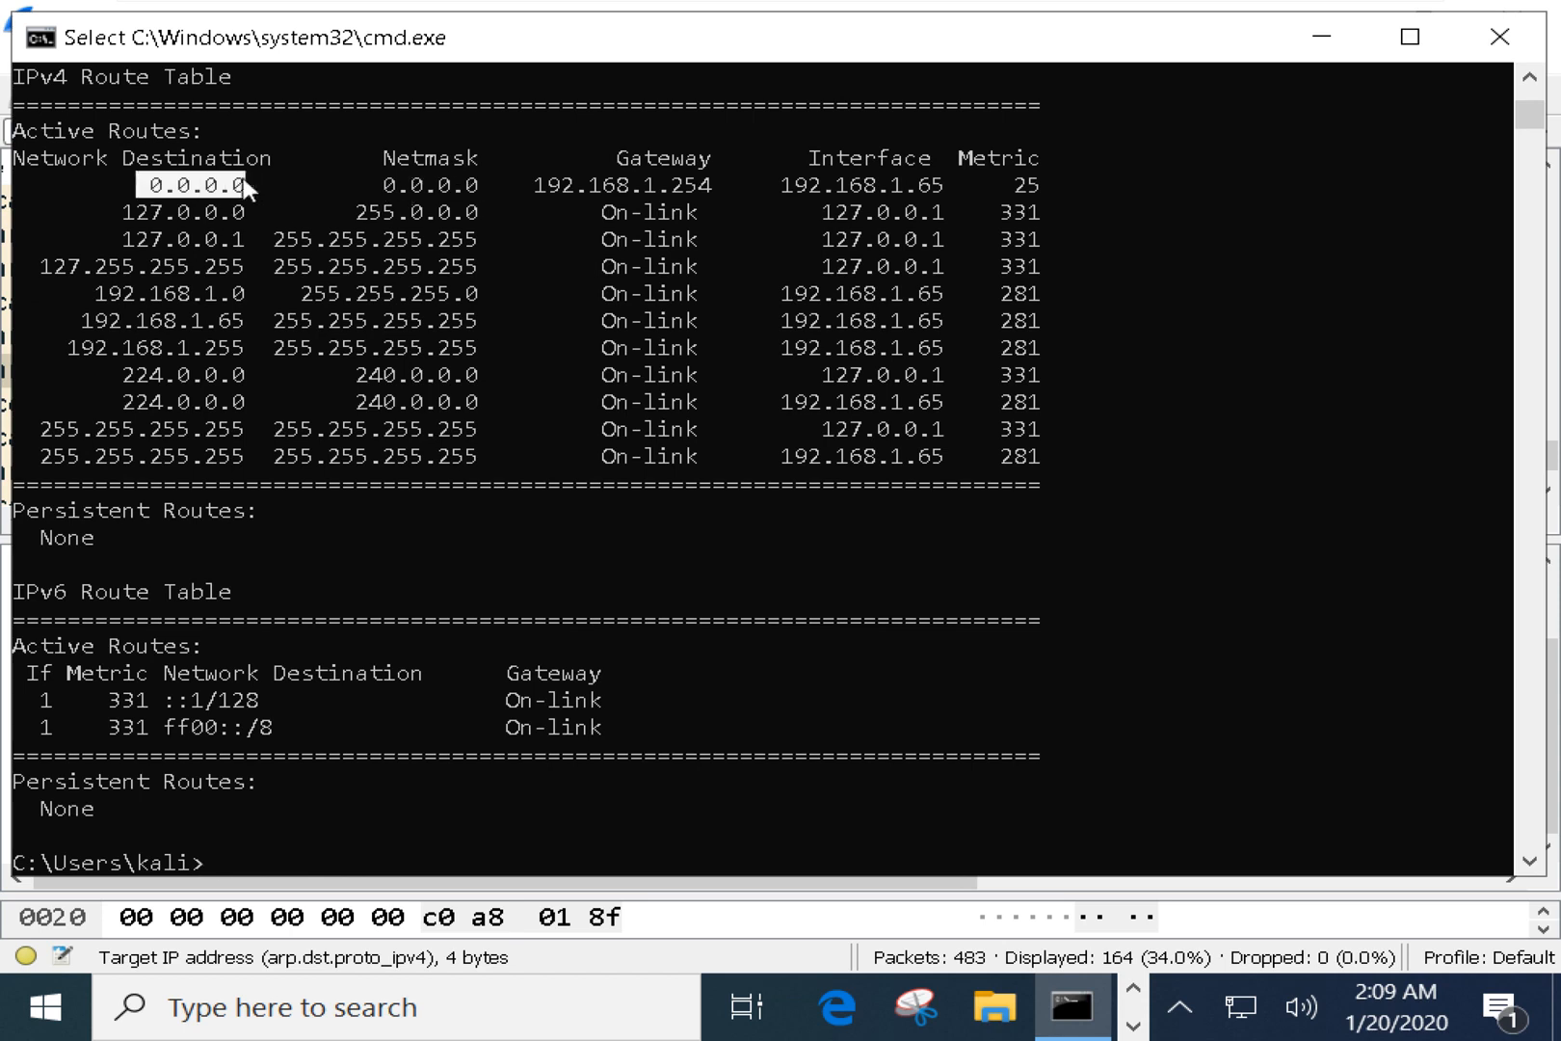
pyautogui.moveTo(533, 183); pyautogui.dragTo(705, 181)
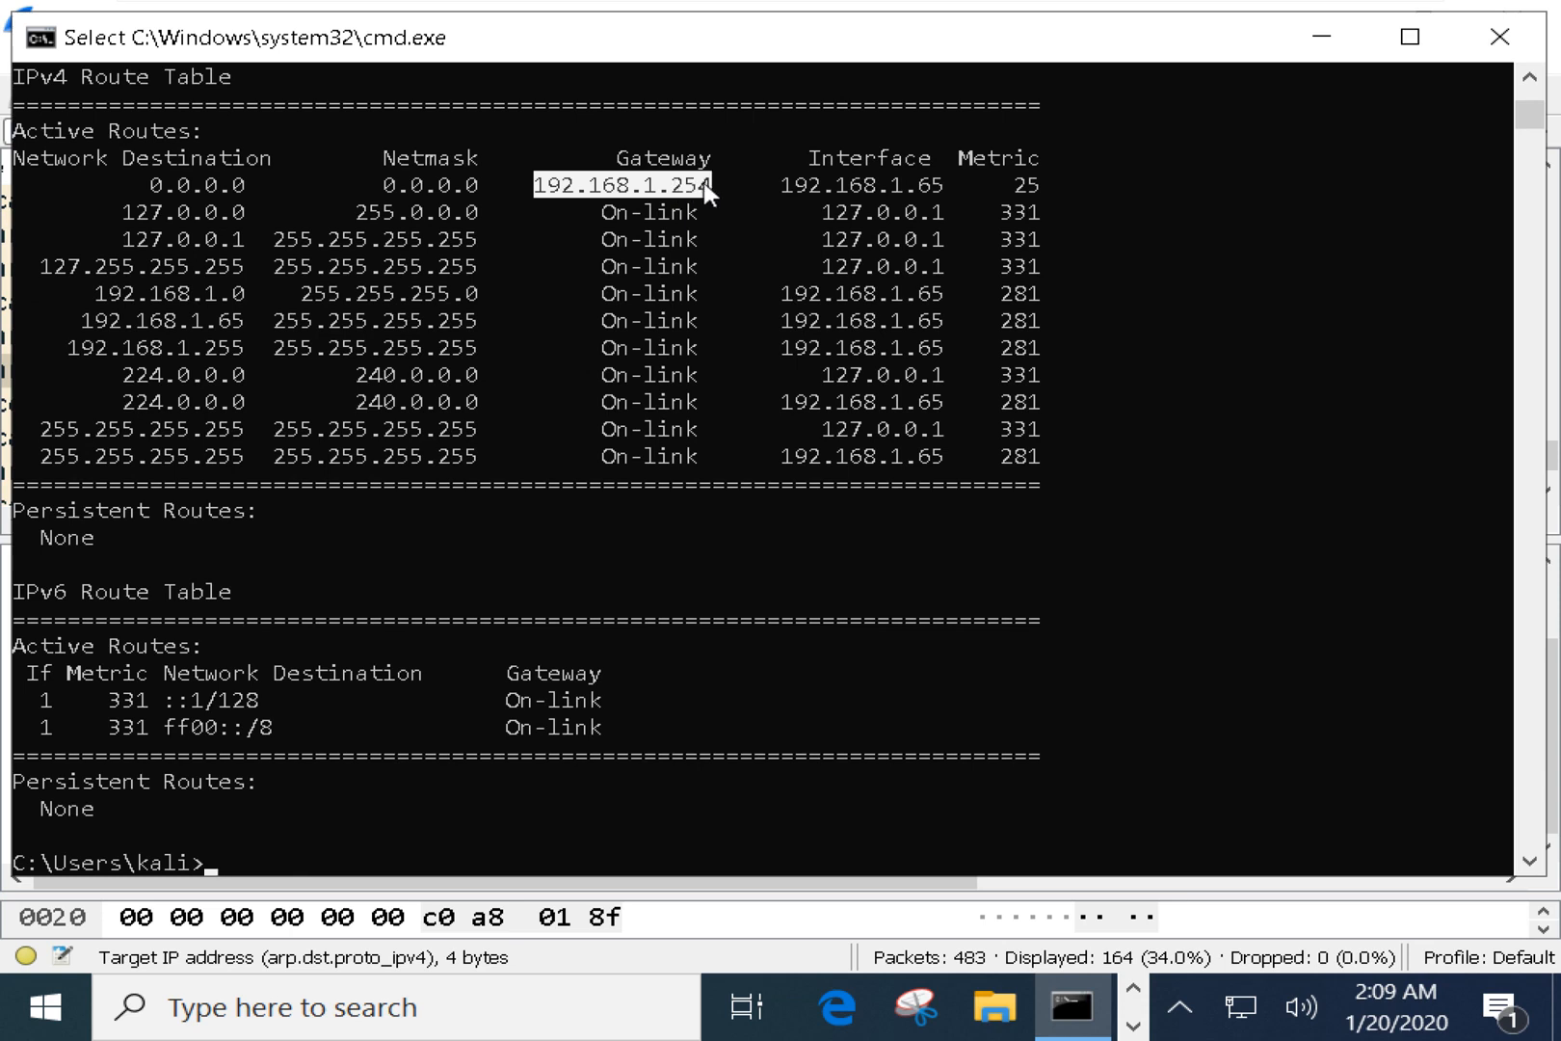
pyautogui.moveTo(770, 184); pyautogui.dragTo(1030, 183)
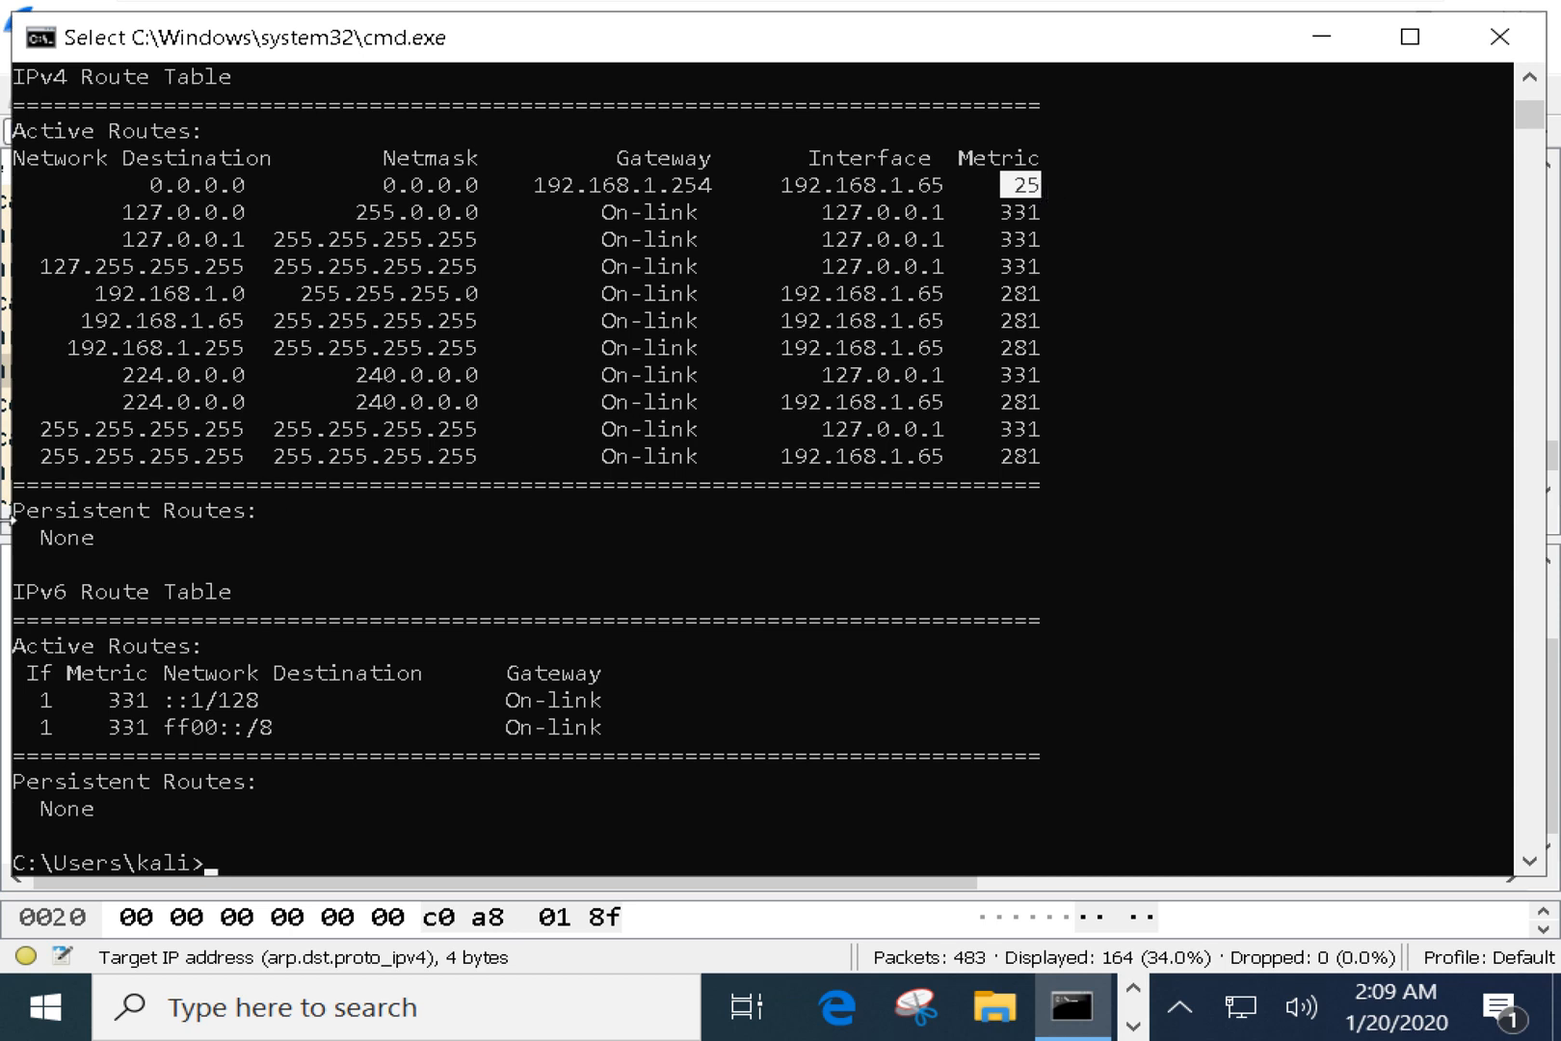
# Re-highlight the broadcast routes' 255.255.255.255 destination, On-link gateway and interface 192.168.1.65.
pyautogui.moveTo(29, 455); pyautogui.dragTo(247, 458)
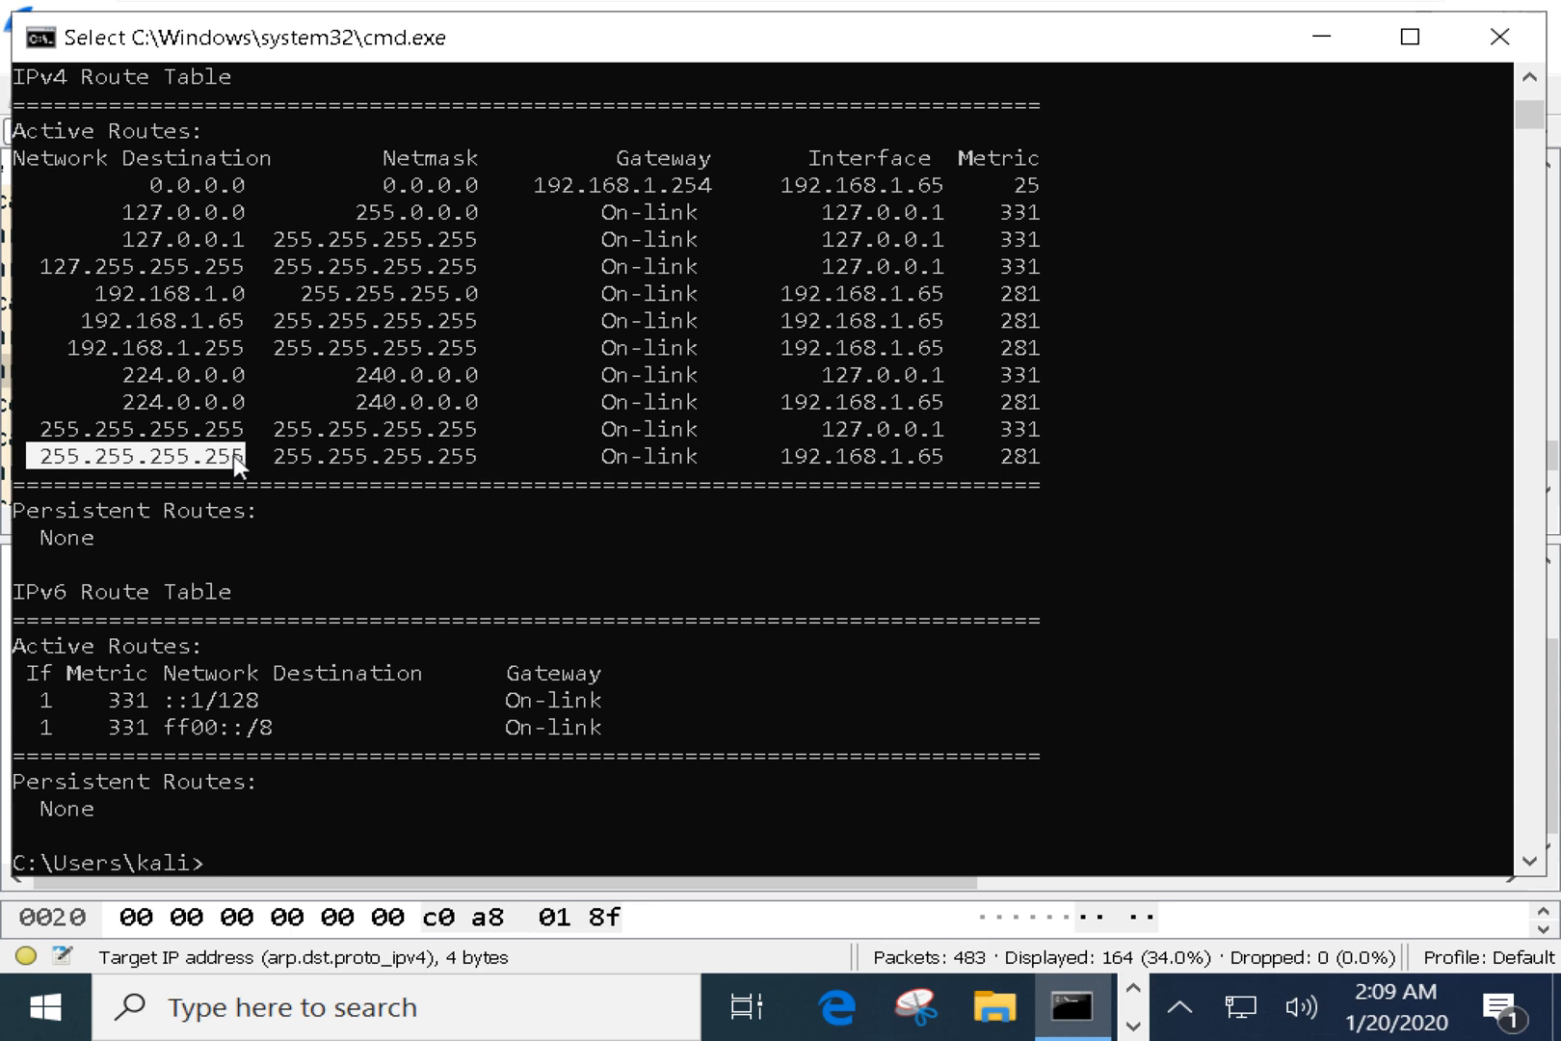
pyautogui.click(46, 457)
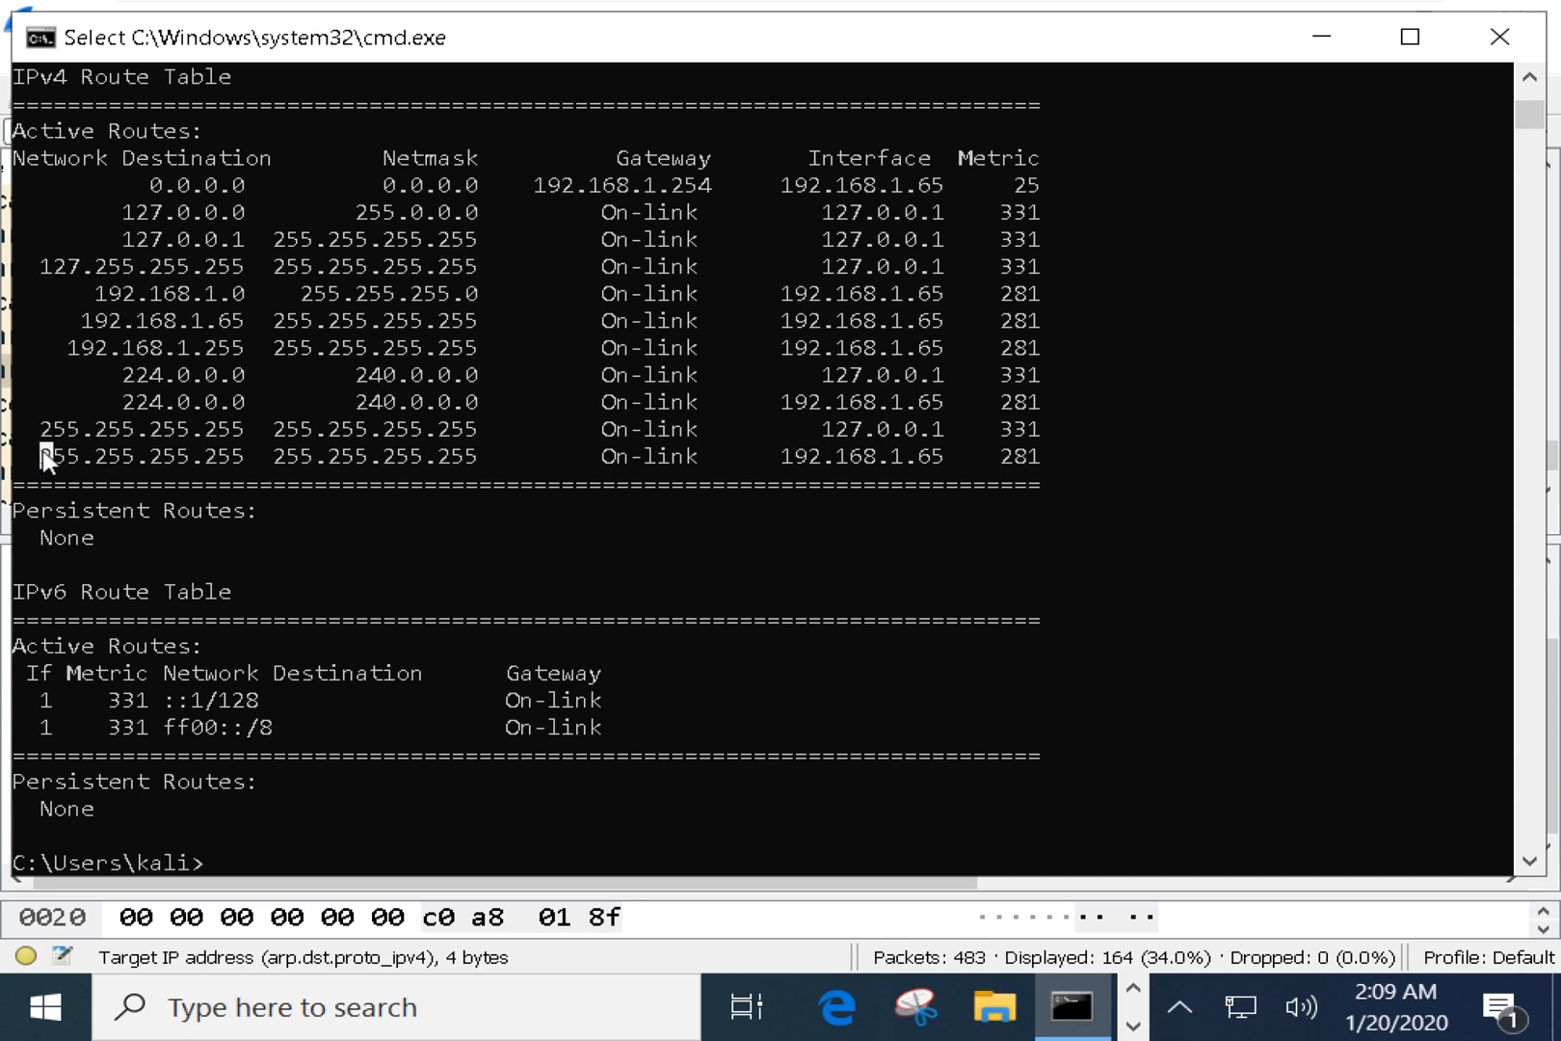
pyautogui.moveTo(45, 456); pyautogui.dragTo(246, 462)
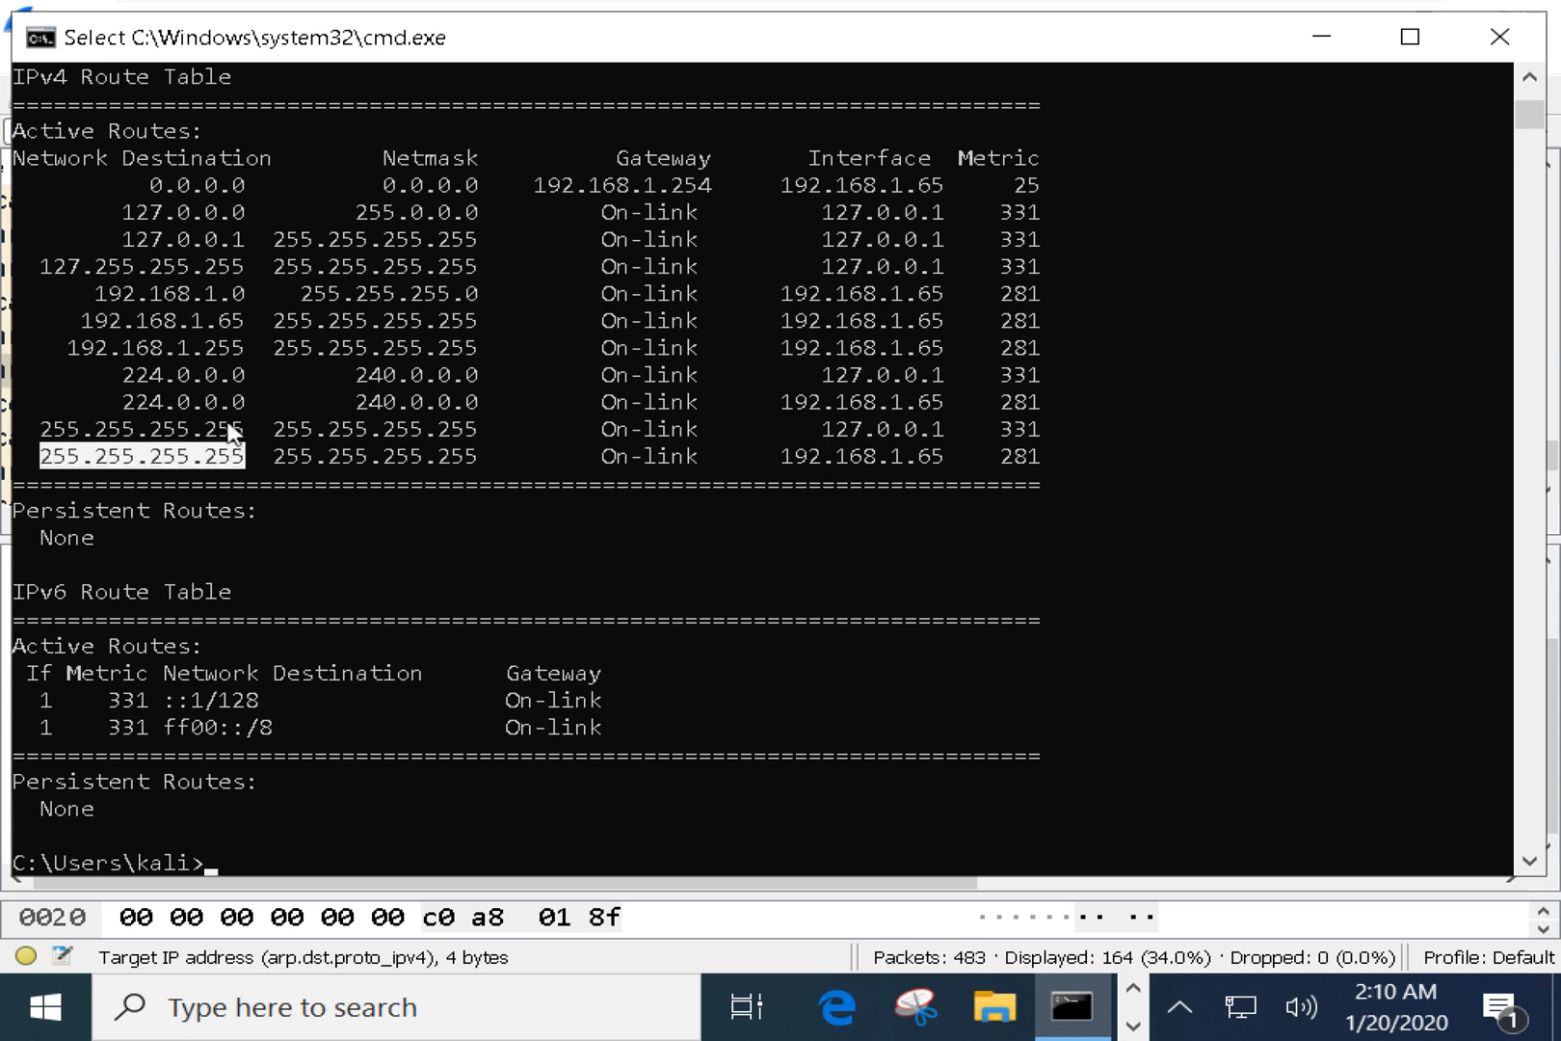
pyautogui.moveTo(271, 454); pyautogui.dragTo(453, 436)
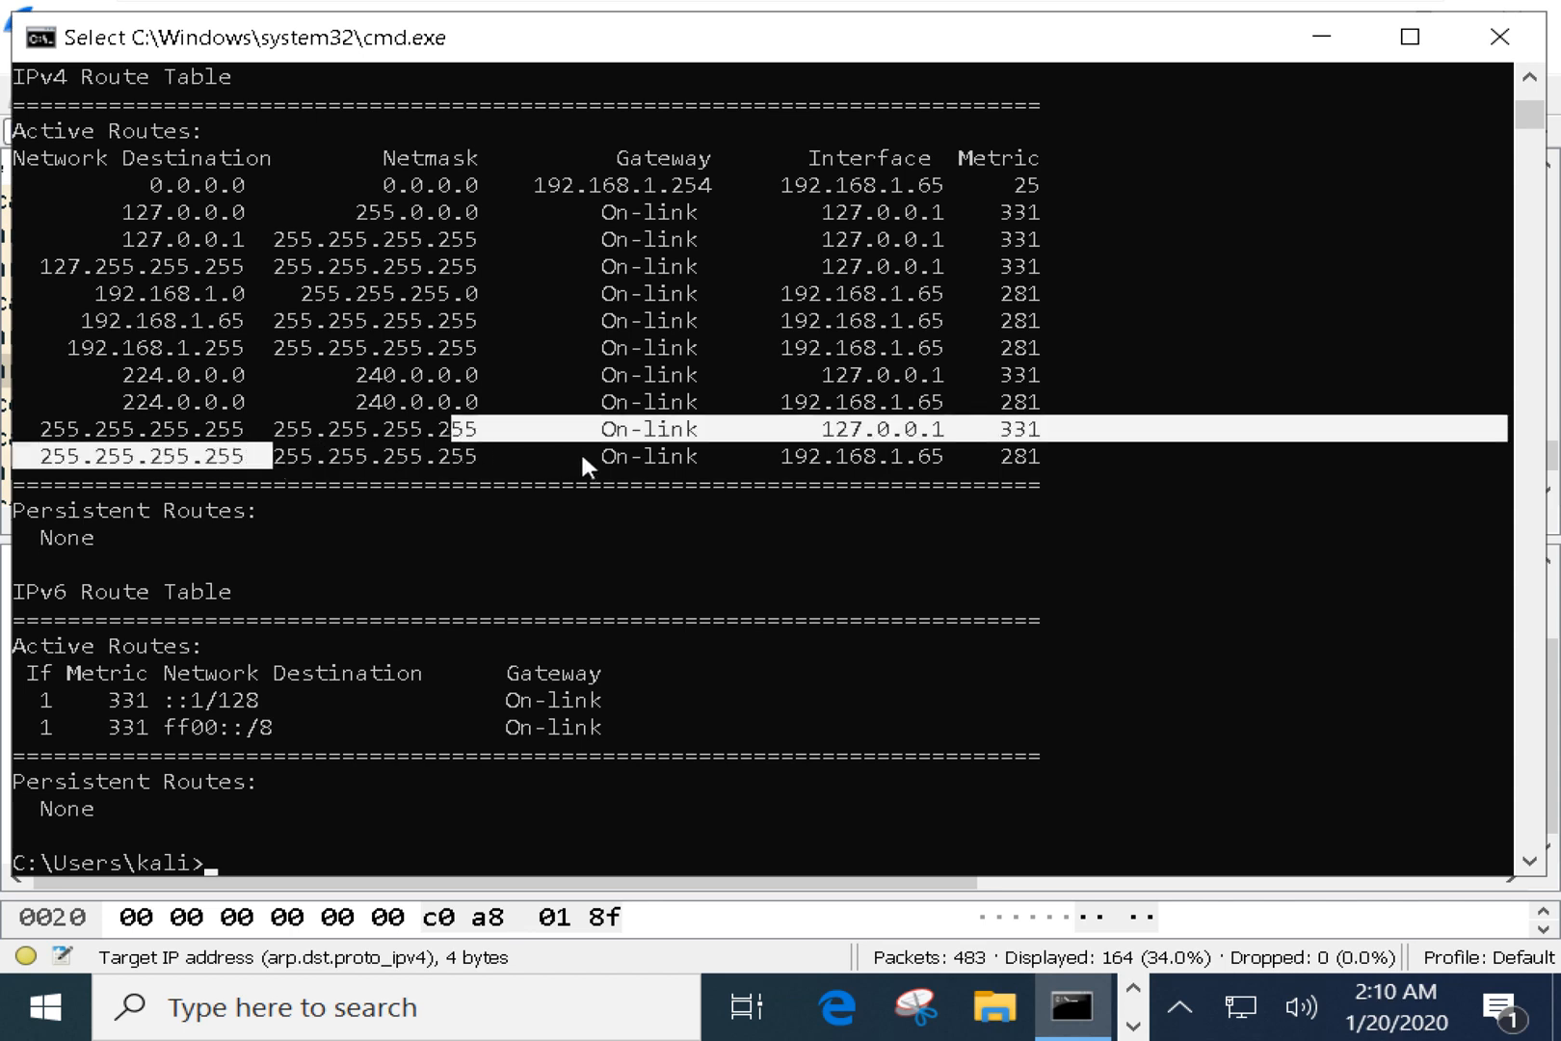
pyautogui.moveTo(588, 458); pyautogui.dragTo(698, 458)
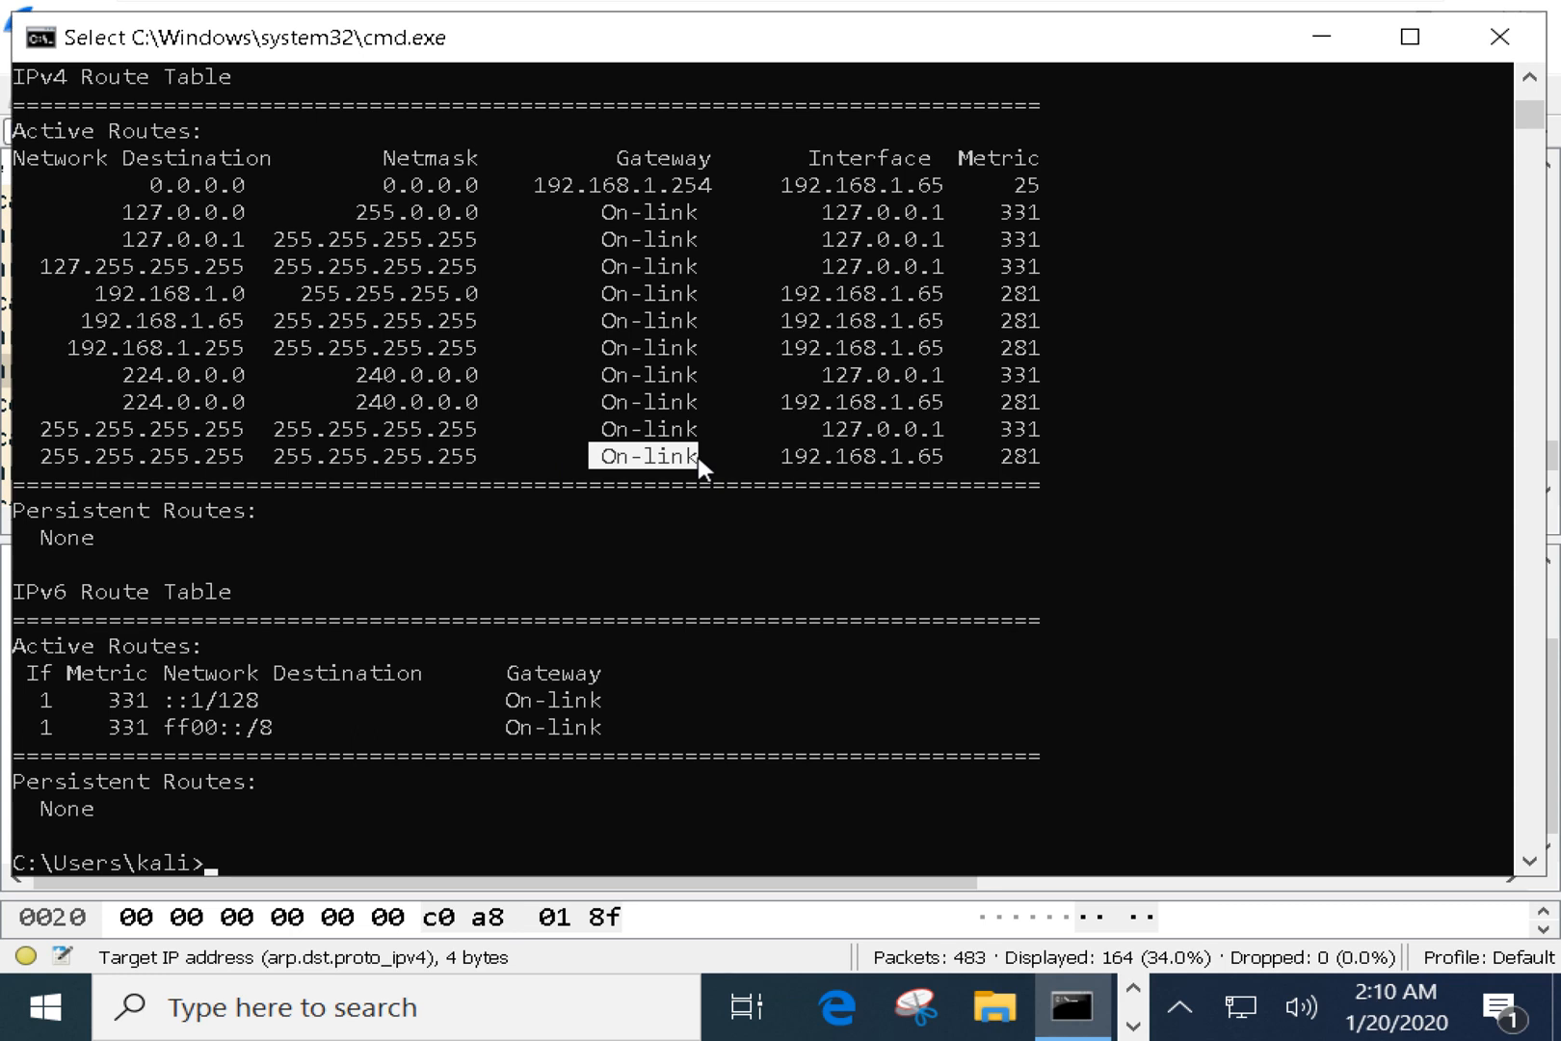
pyautogui.moveTo(785, 459); pyautogui.dragTo(934, 461)
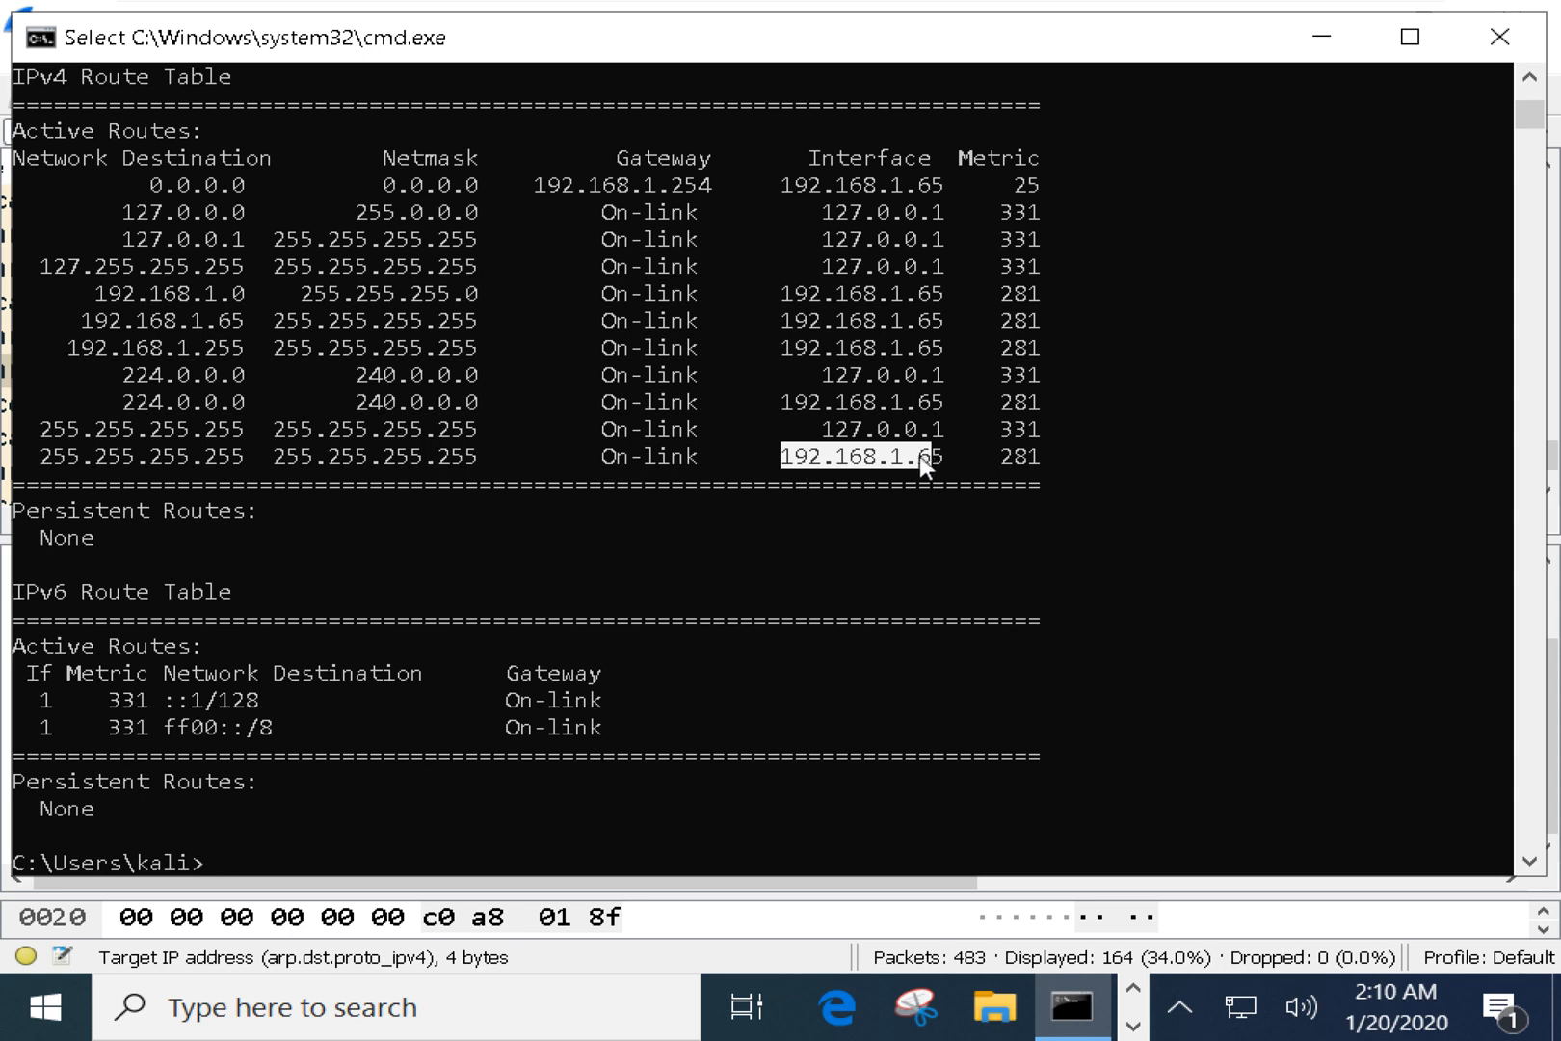
pyautogui.press('Up')
pyautogui.press('BackSpace')
pyautogui.press('BackSpace')
pyautogui.press('BackSpace')
pyautogui.press('BackSpace')
pyautogui.press('BackSpace')
pyautogui.press('BackSpace')
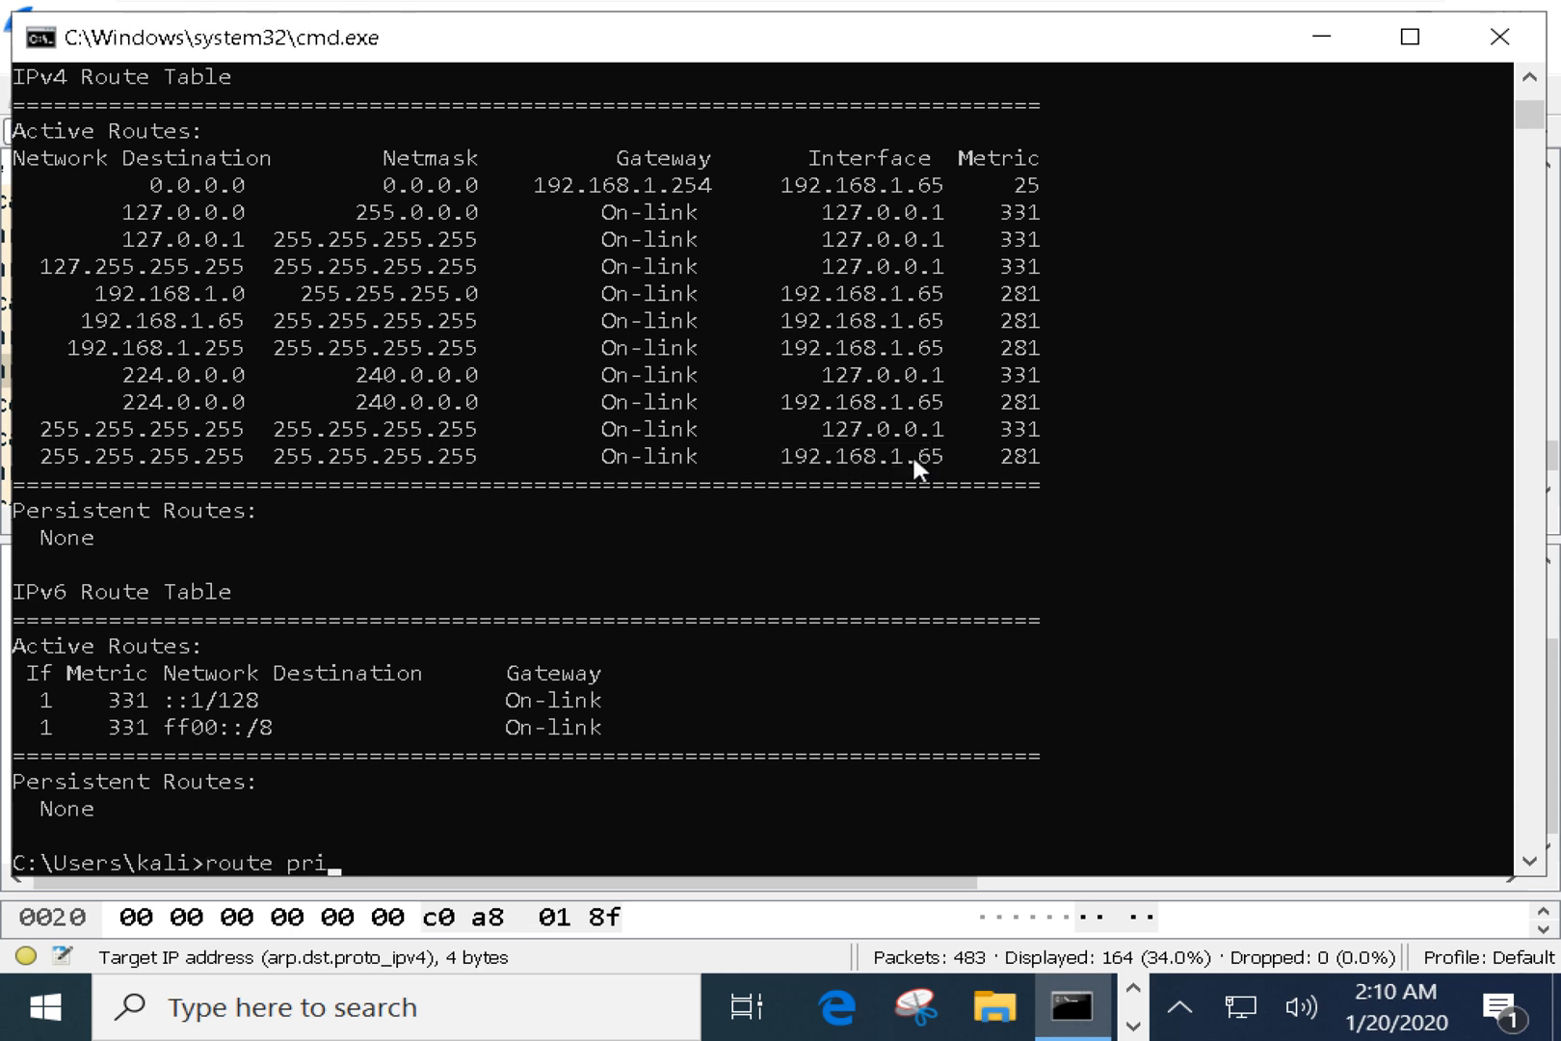
# Run route /? and highlight the route CHANGE example's 157.0.0.0 destination and gateway.
pyautogui.write('/?')
pyautogui.press('Return')
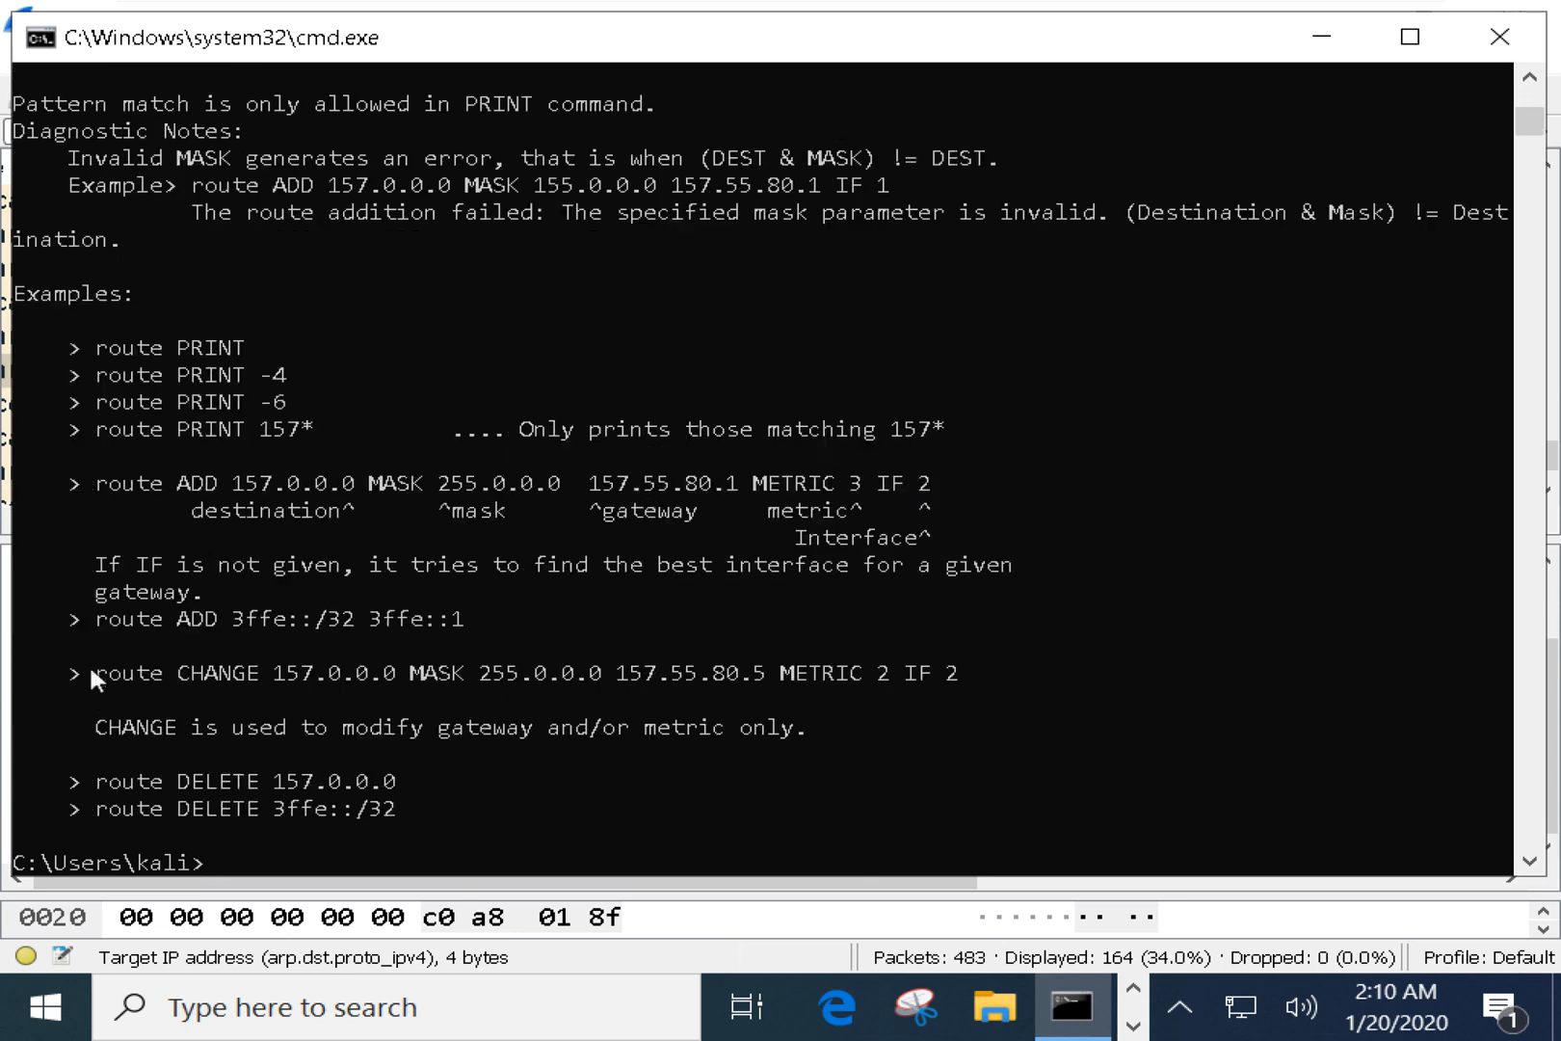
pyautogui.moveTo(88, 666); pyautogui.dragTo(251, 682)
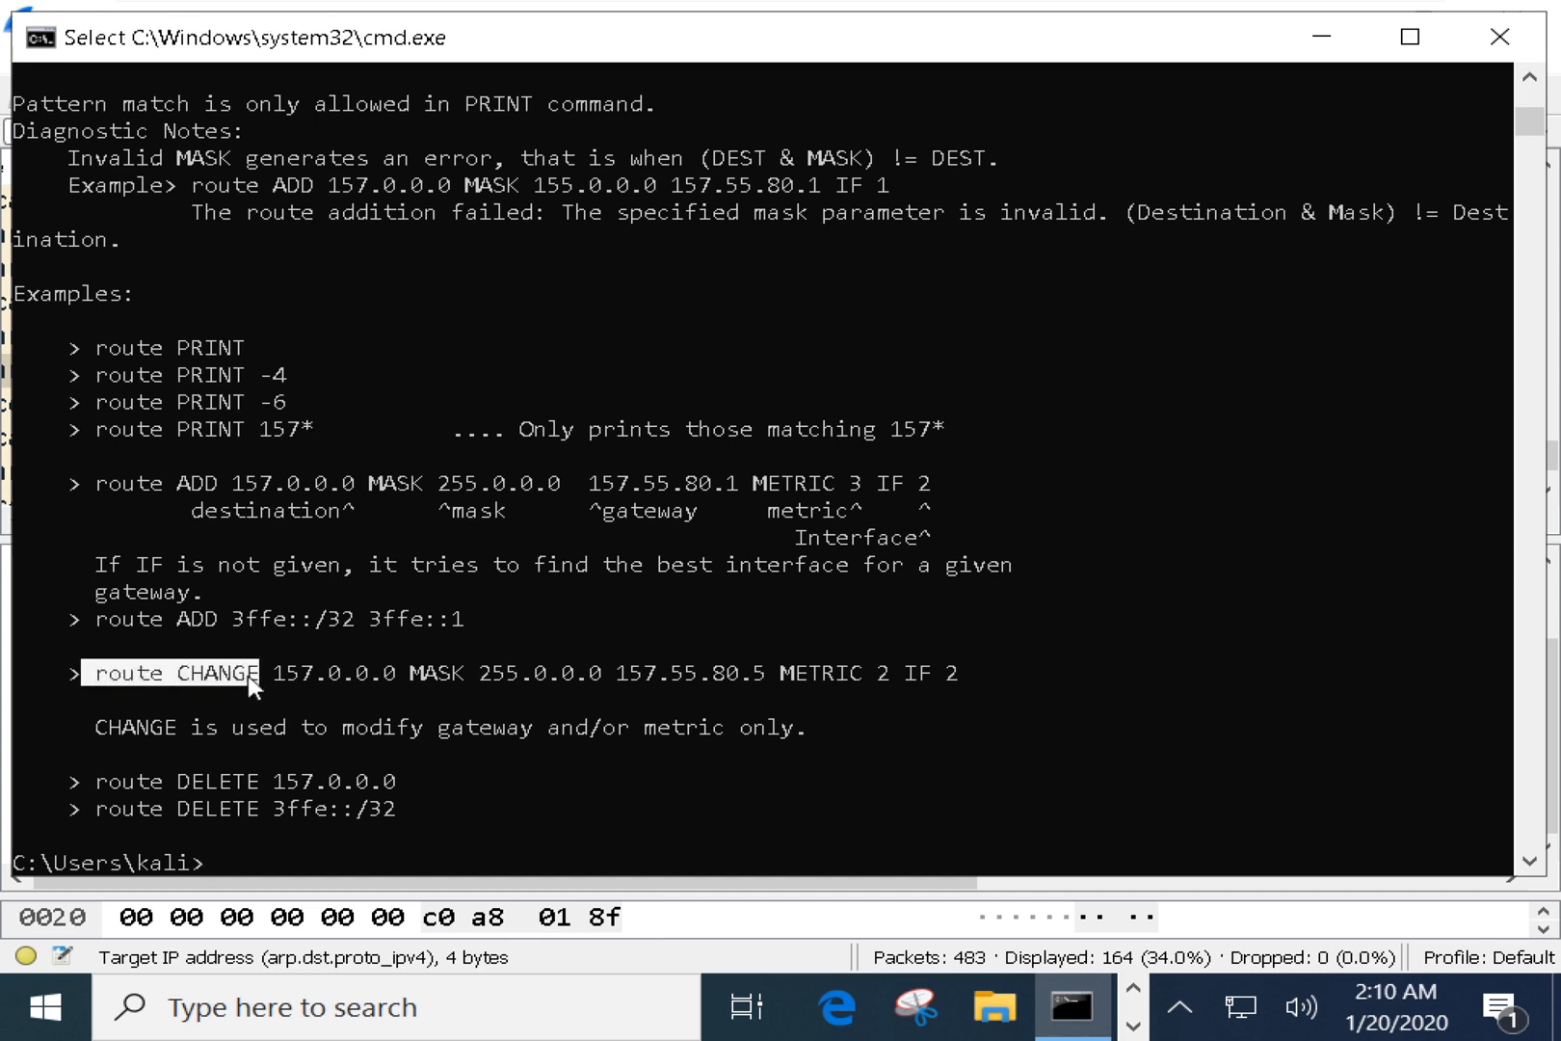
pyautogui.moveTo(274, 673); pyautogui.dragTo(510, 674)
pyautogui.click(511, 675)
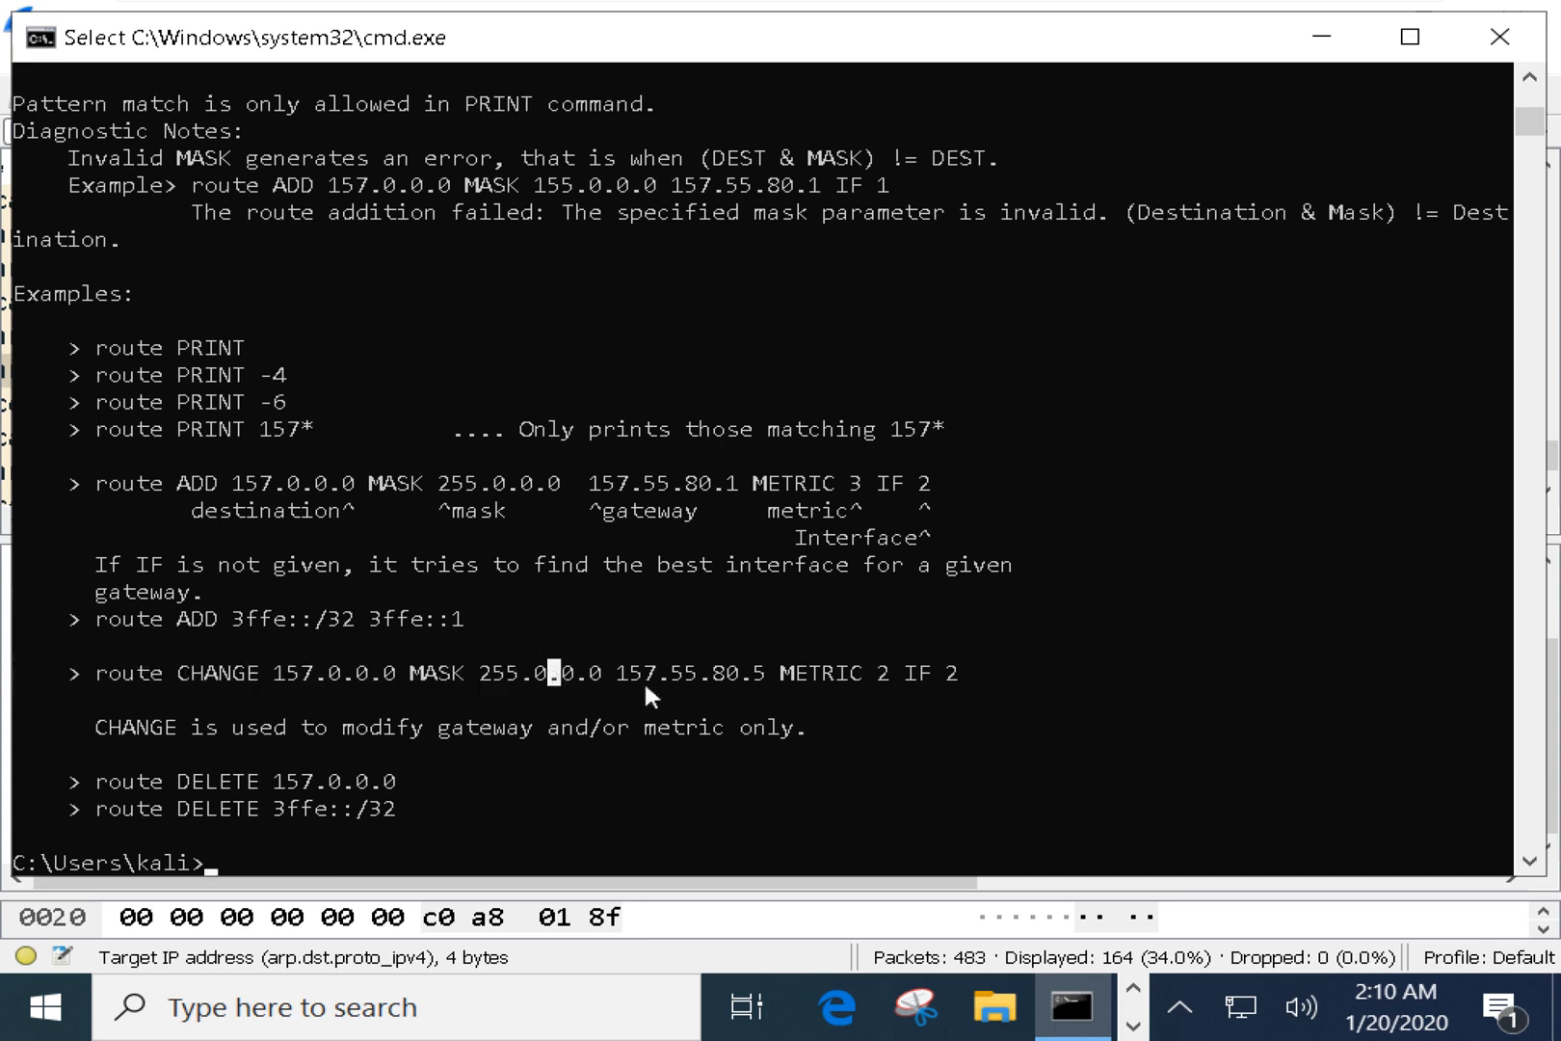
pyautogui.moveTo(606, 674); pyautogui.dragTo(884, 675)
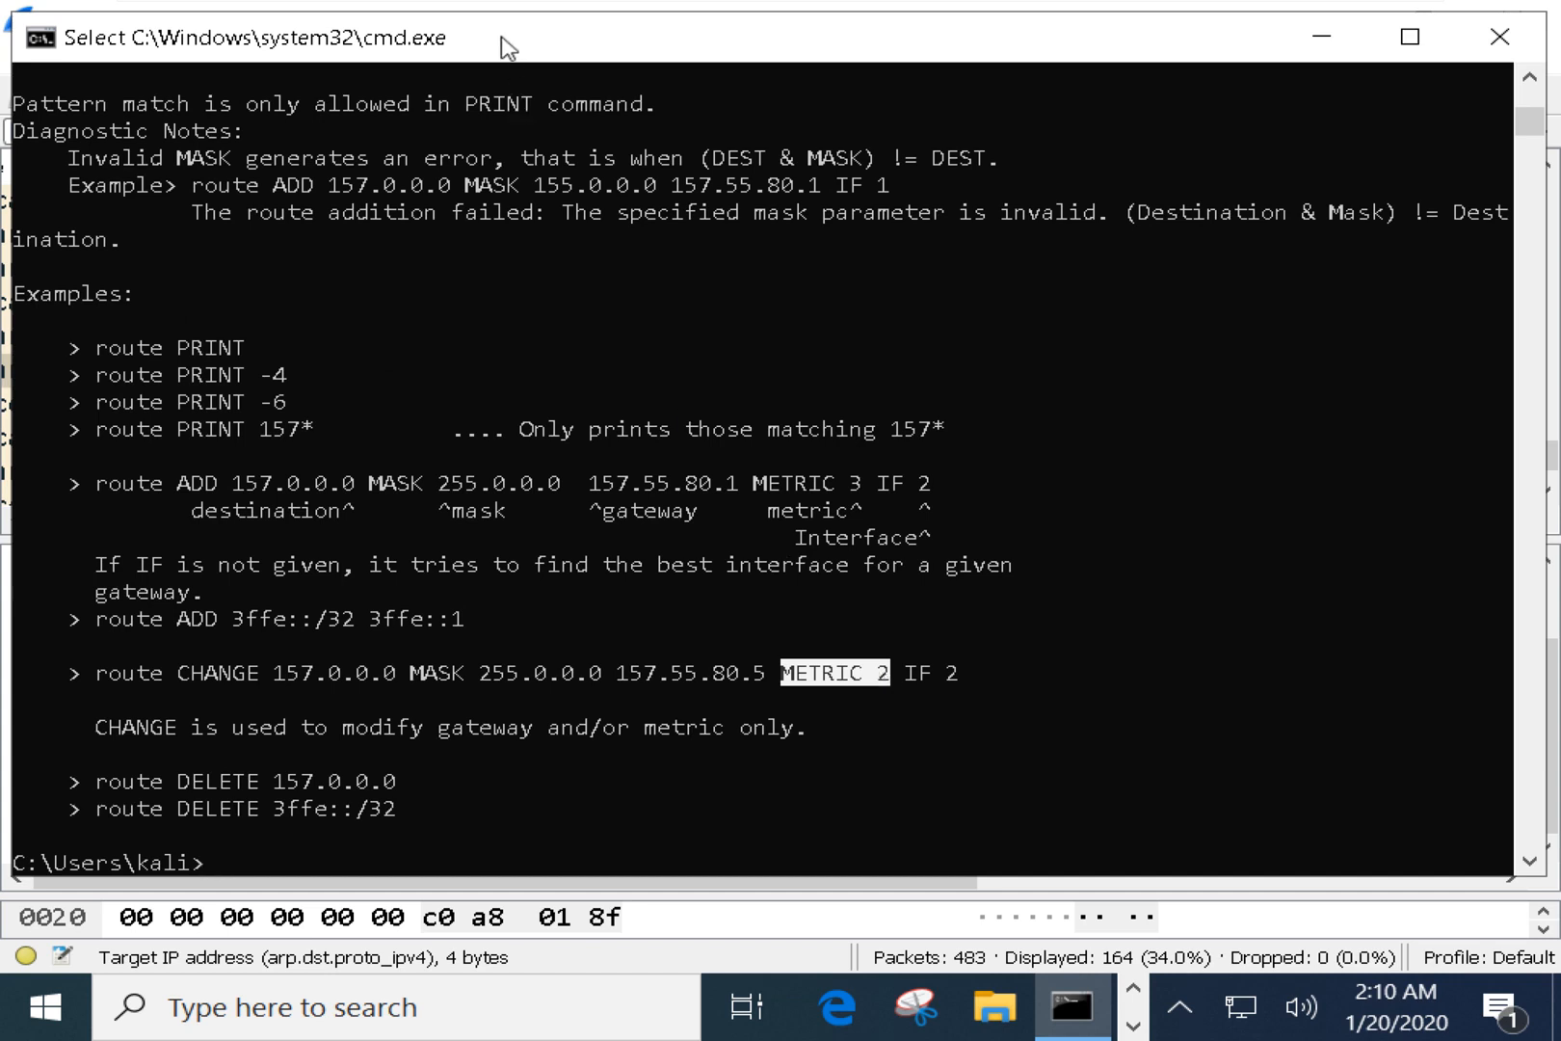
pyautogui.press('super')
# Back in Command Prompt, scroll up the route table and copy the 255.255.255.255 broadcast route entry.
pyautogui.write('cmd')
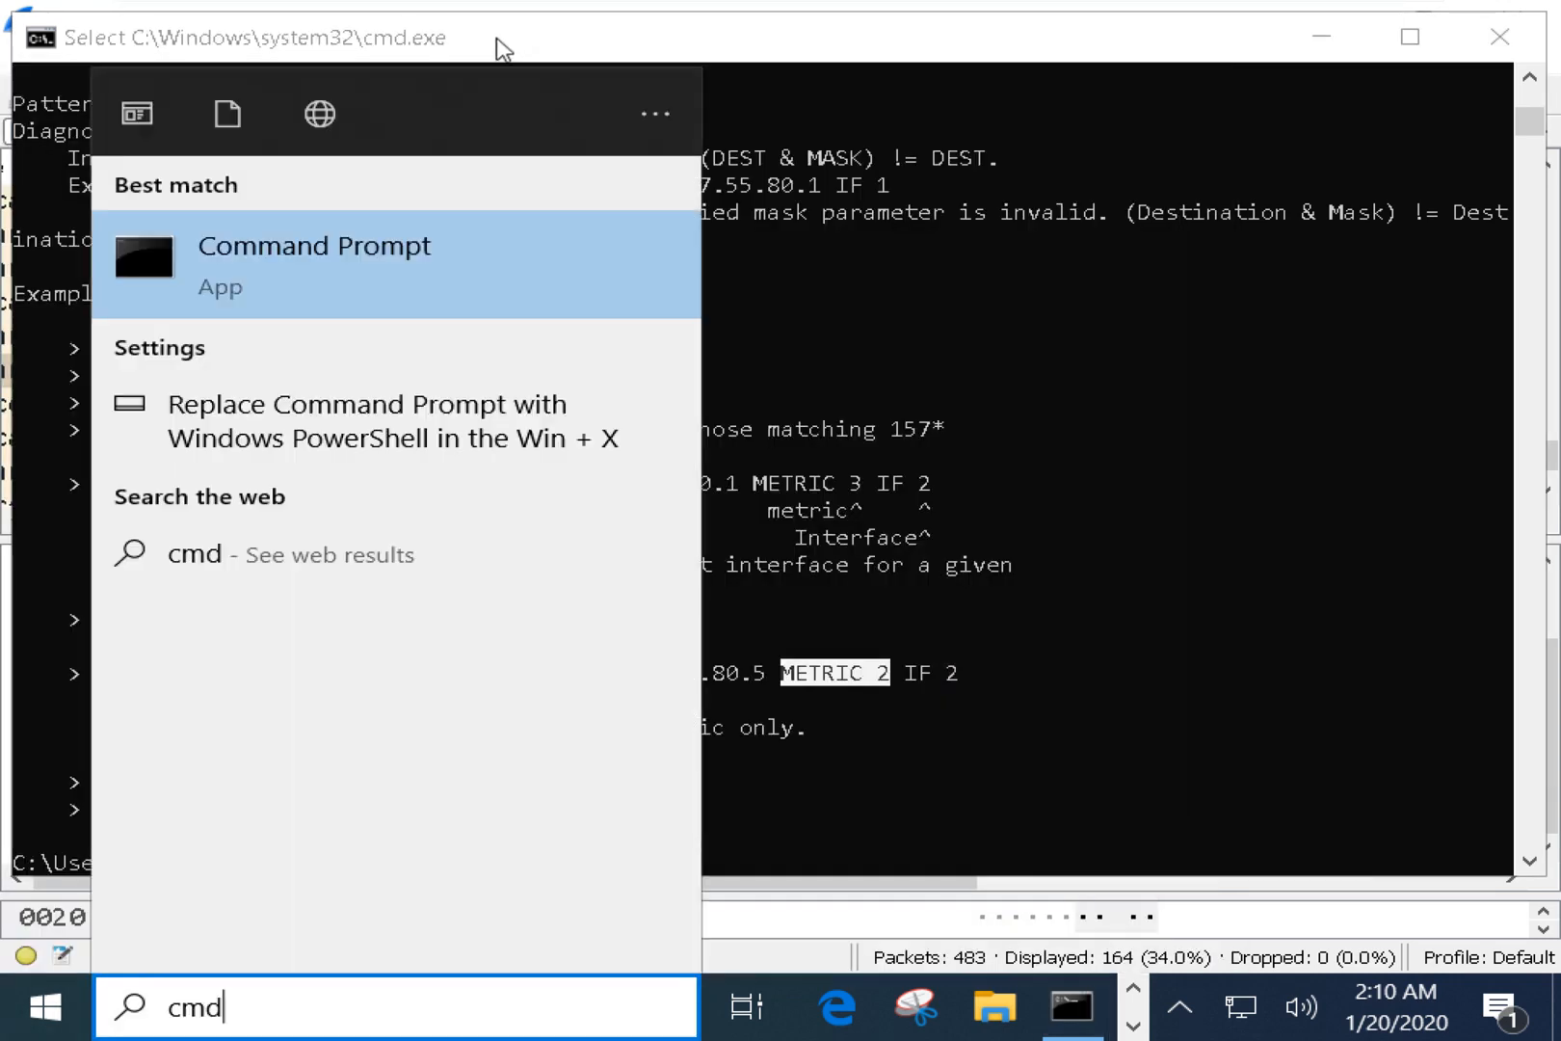
pyautogui.rightClick(361, 294)
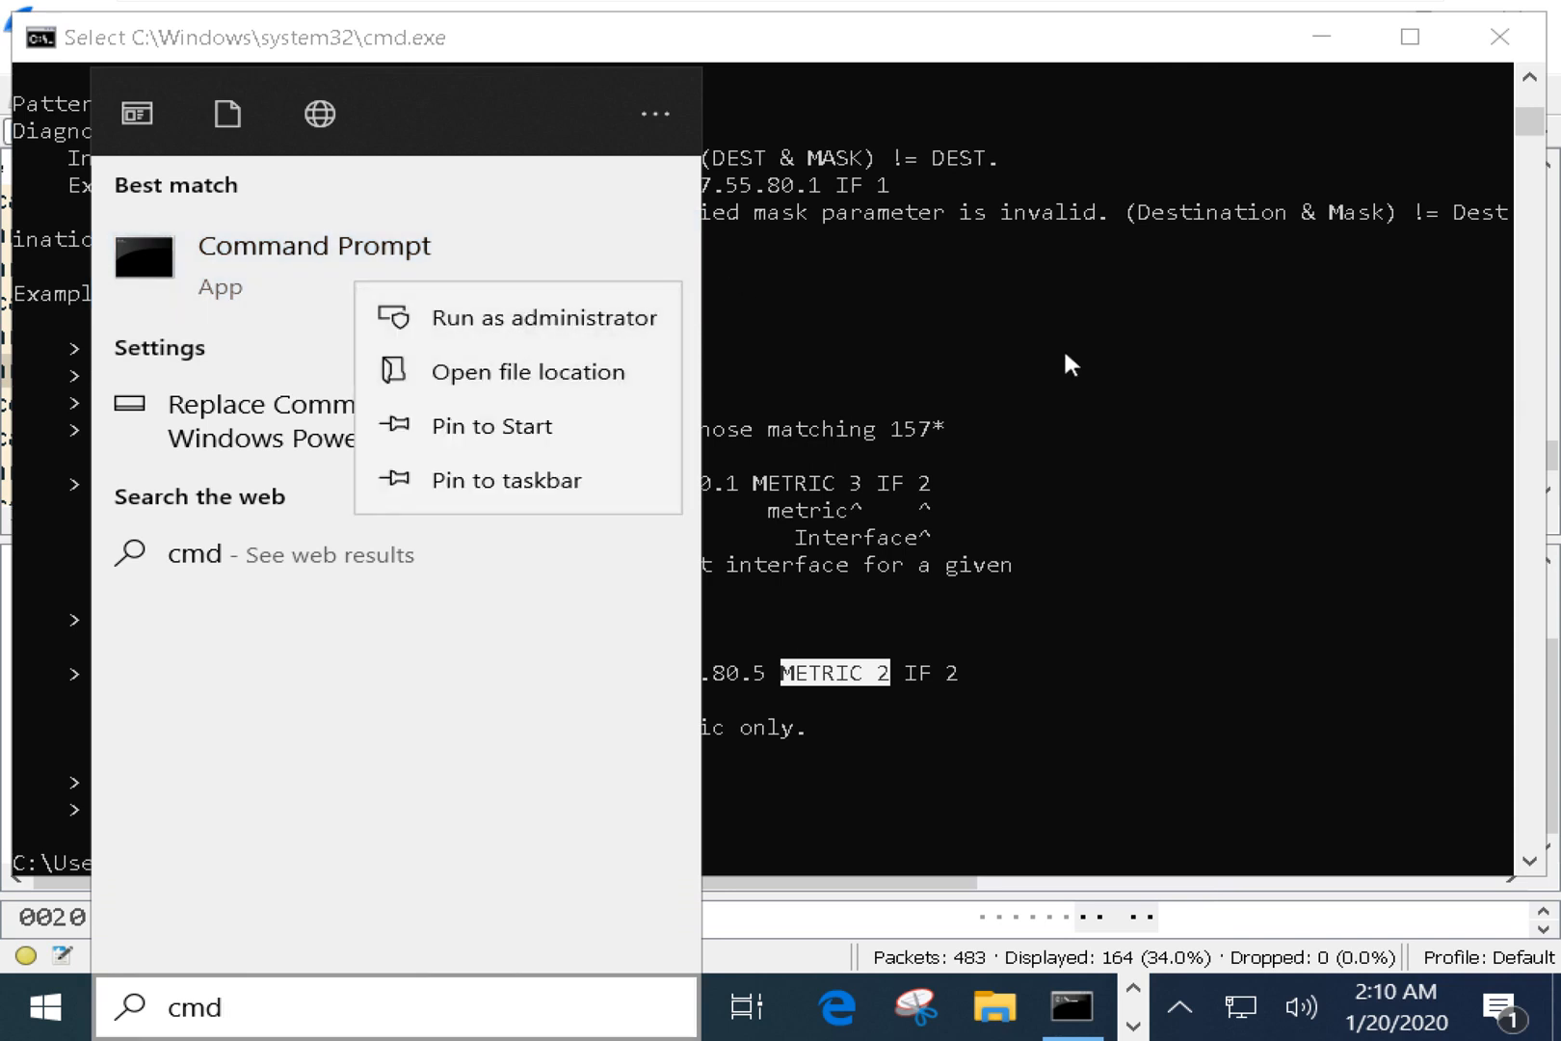
pyautogui.click(1108, 442)
pyautogui.scroll(6, 698, 432)
pyautogui.scroll(14, 698, 431)
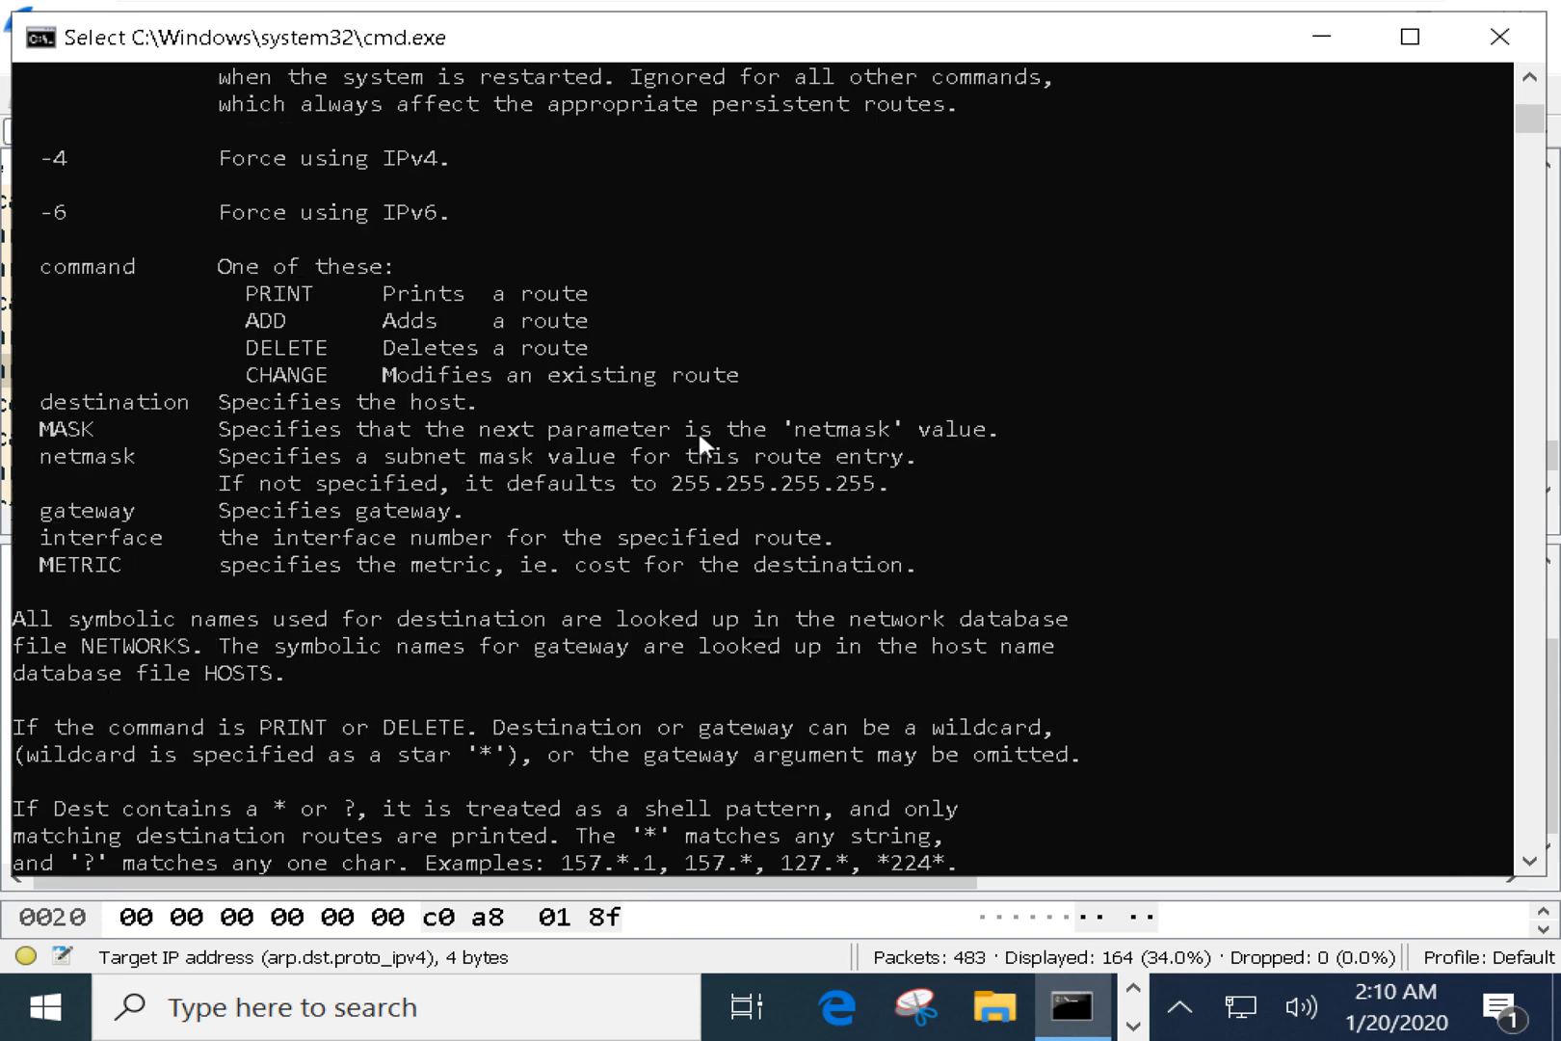
pyautogui.scroll(2, 400, 313)
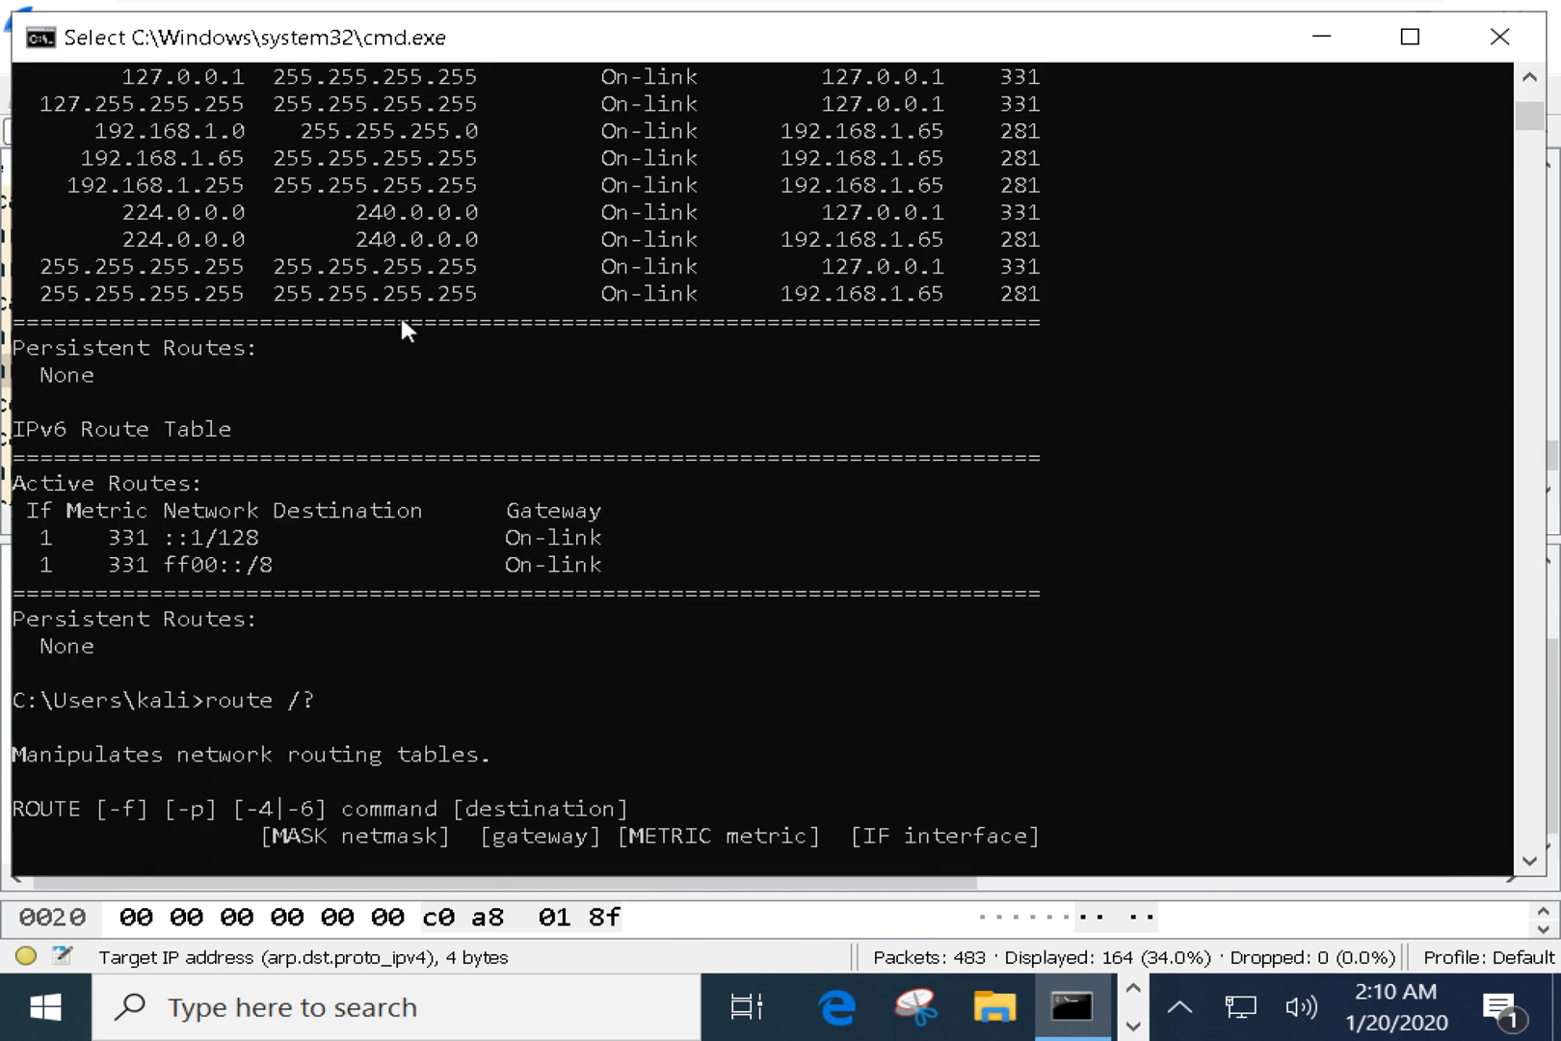
pyautogui.moveTo(84, 286); pyautogui.dragTo(492, 305)
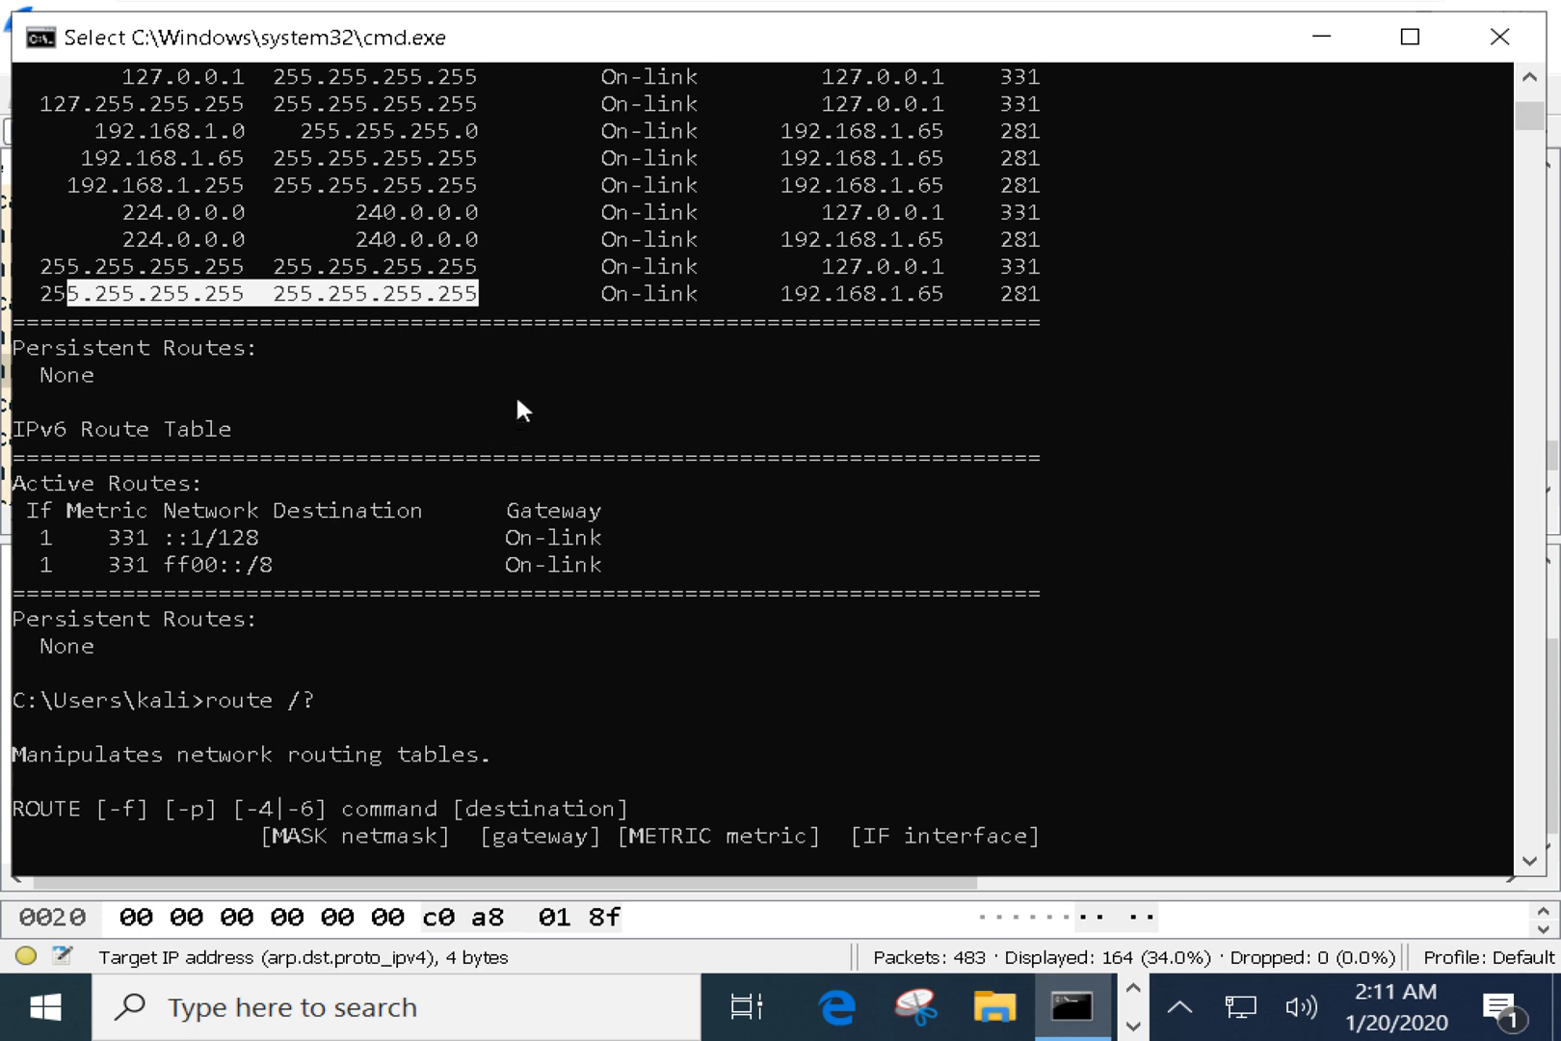
pyautogui.rightClick(518, 305)
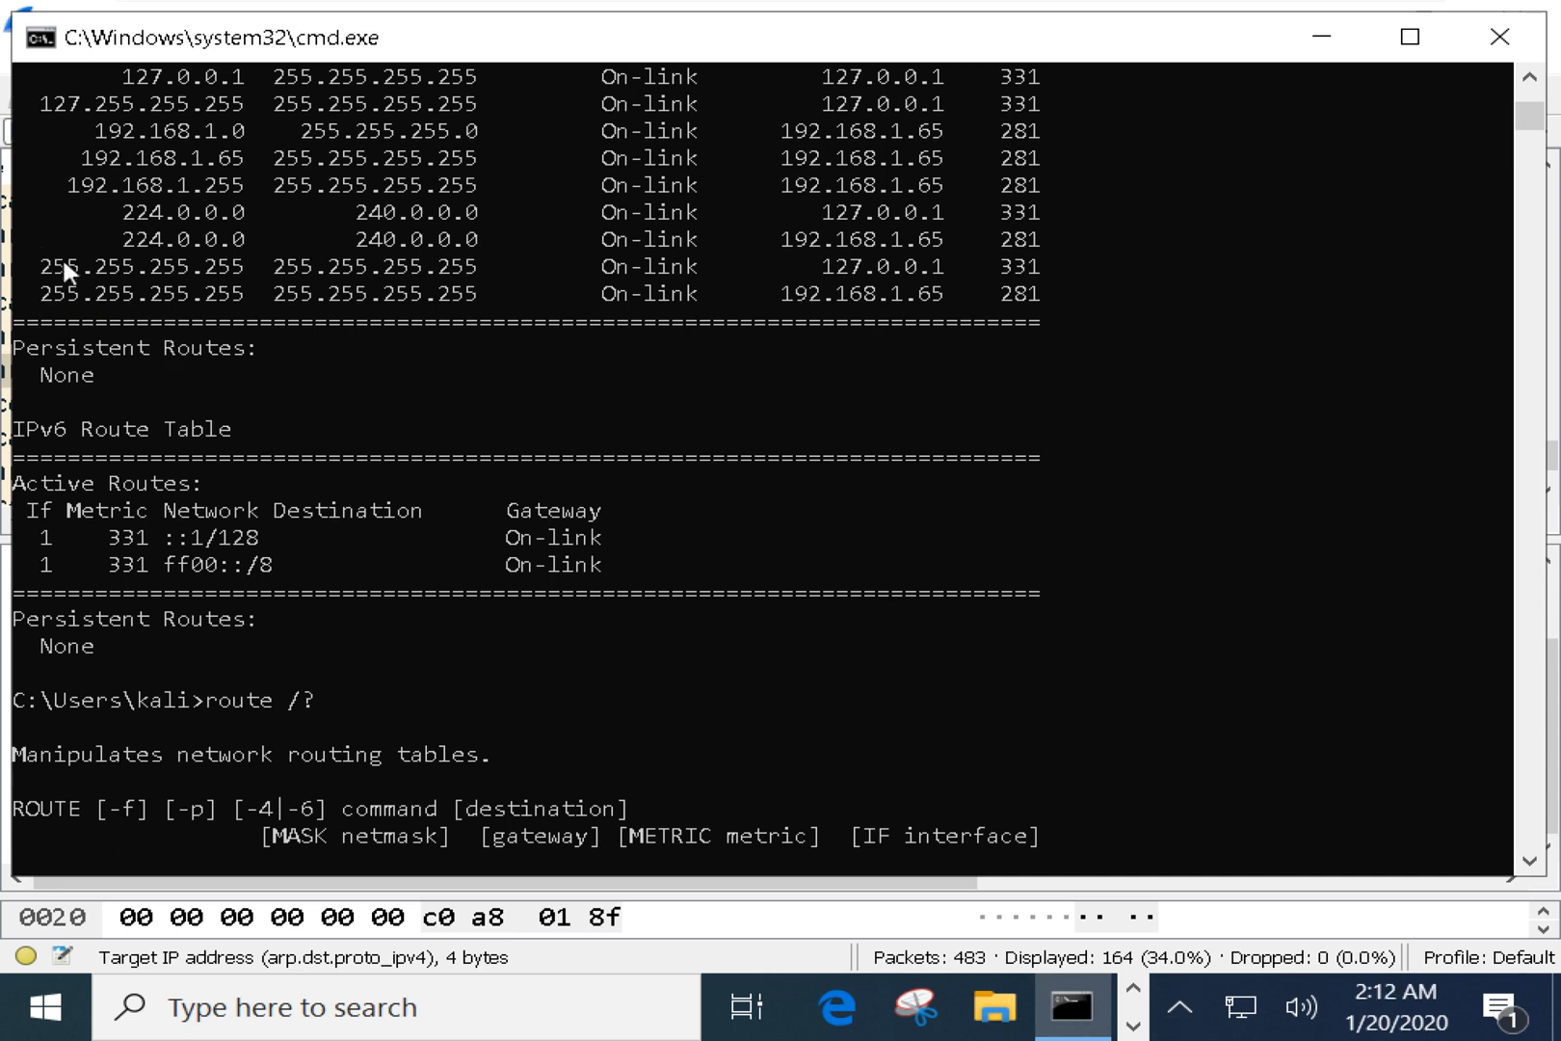
# Highlight the broadcast routes' interface and On-link gateway, then copy the 192.168.1.255 destination.
pyautogui.moveTo(42, 264); pyautogui.dragTo(514, 270)
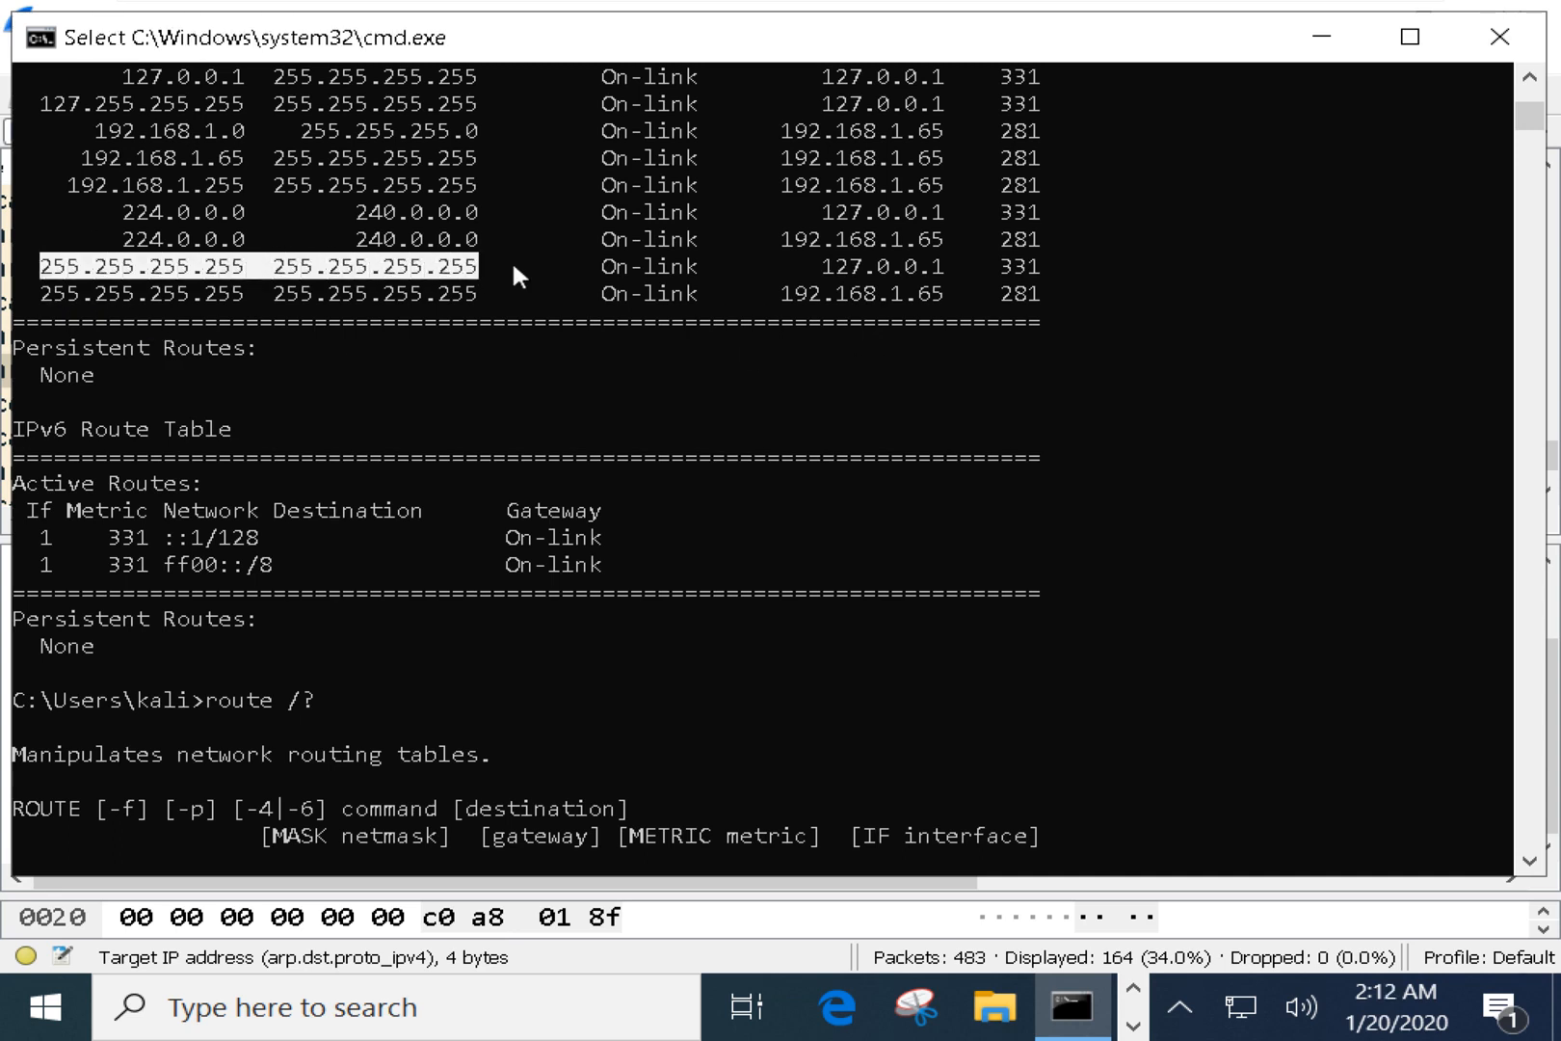
pyautogui.moveTo(822, 262); pyautogui.dragTo(952, 277)
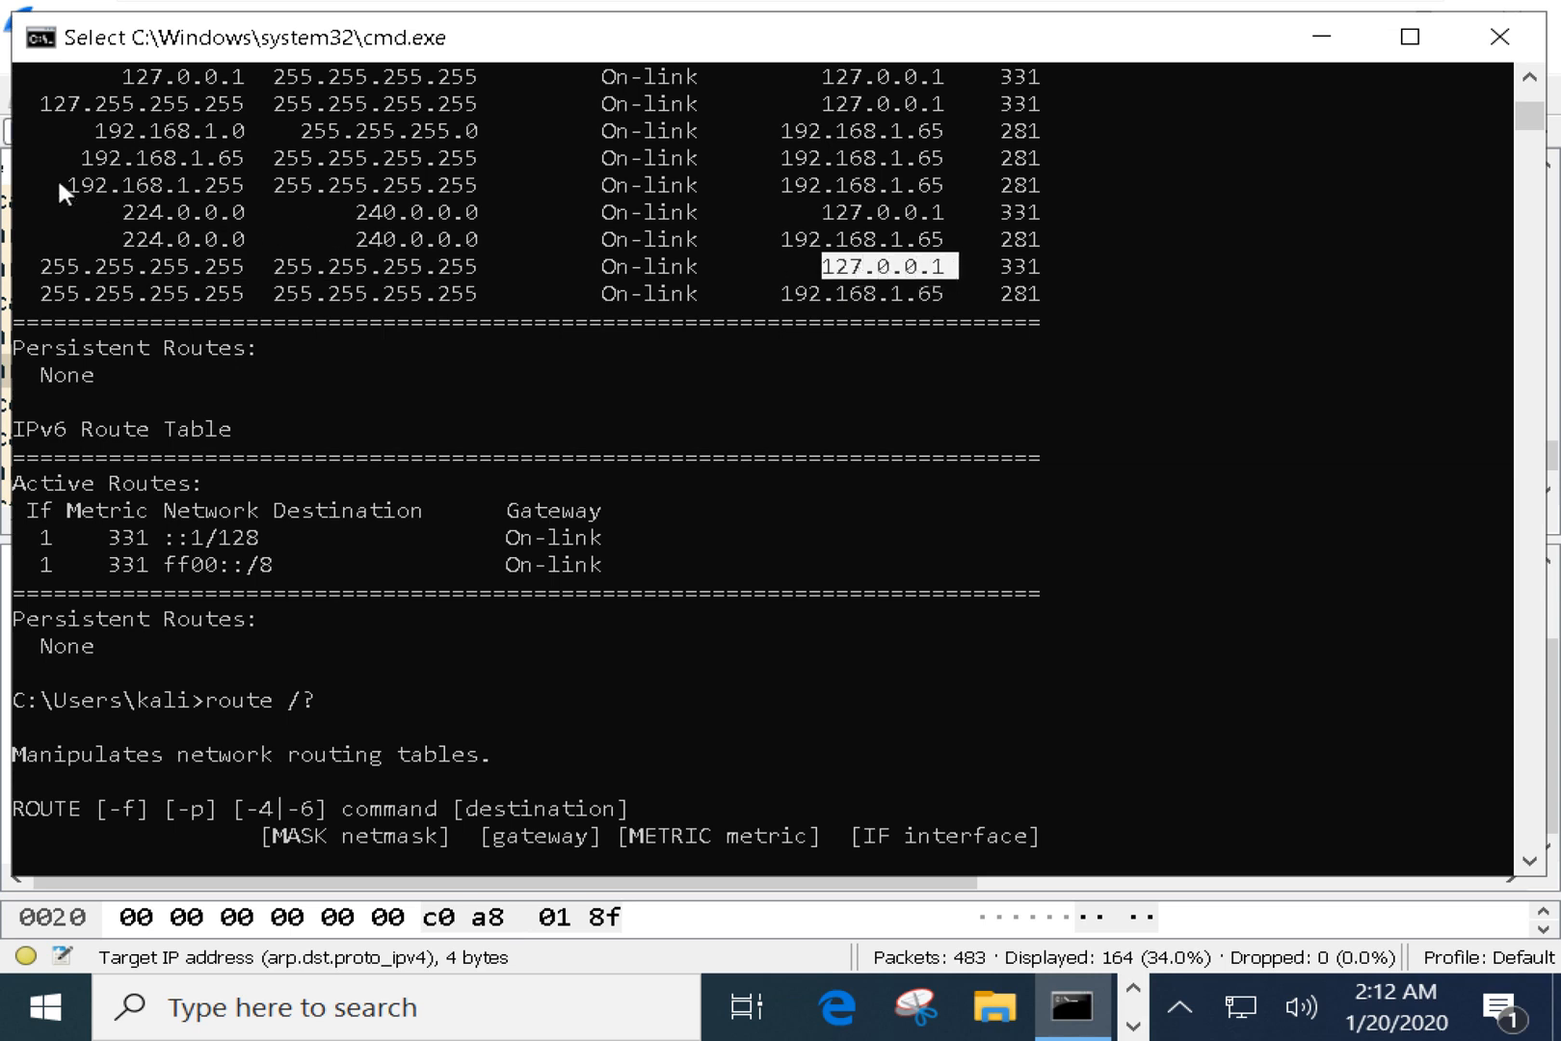
pyautogui.moveTo(64, 183); pyautogui.dragTo(238, 190)
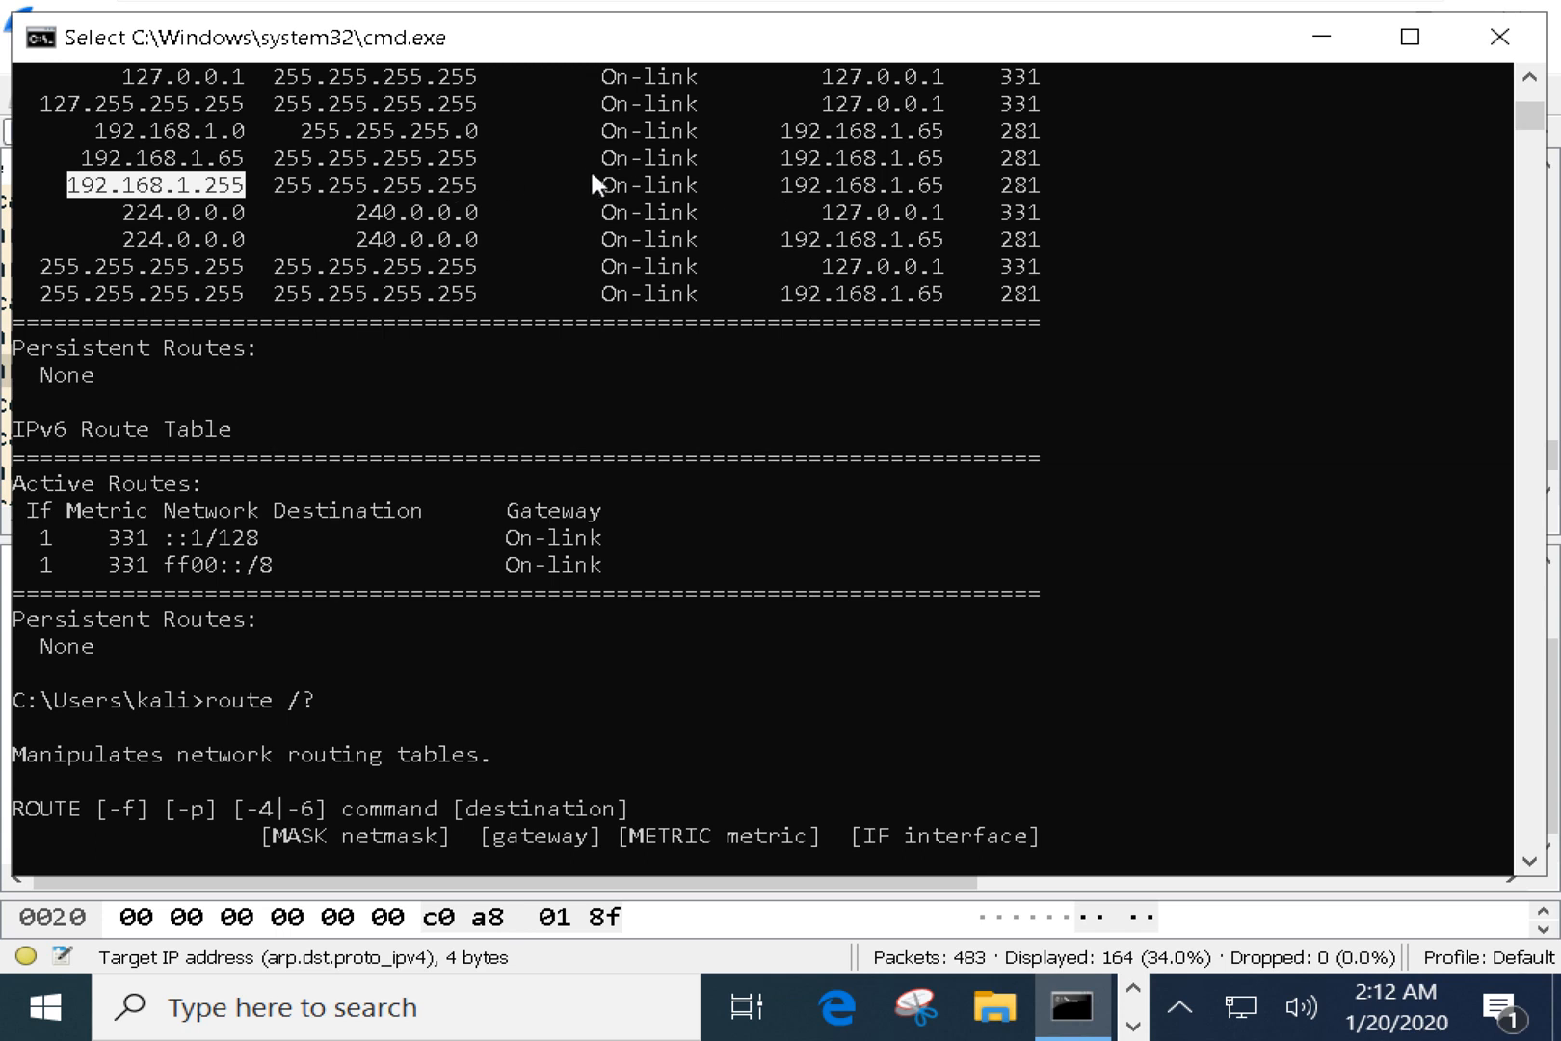
pyautogui.moveTo(592, 174); pyautogui.dragTo(718, 187)
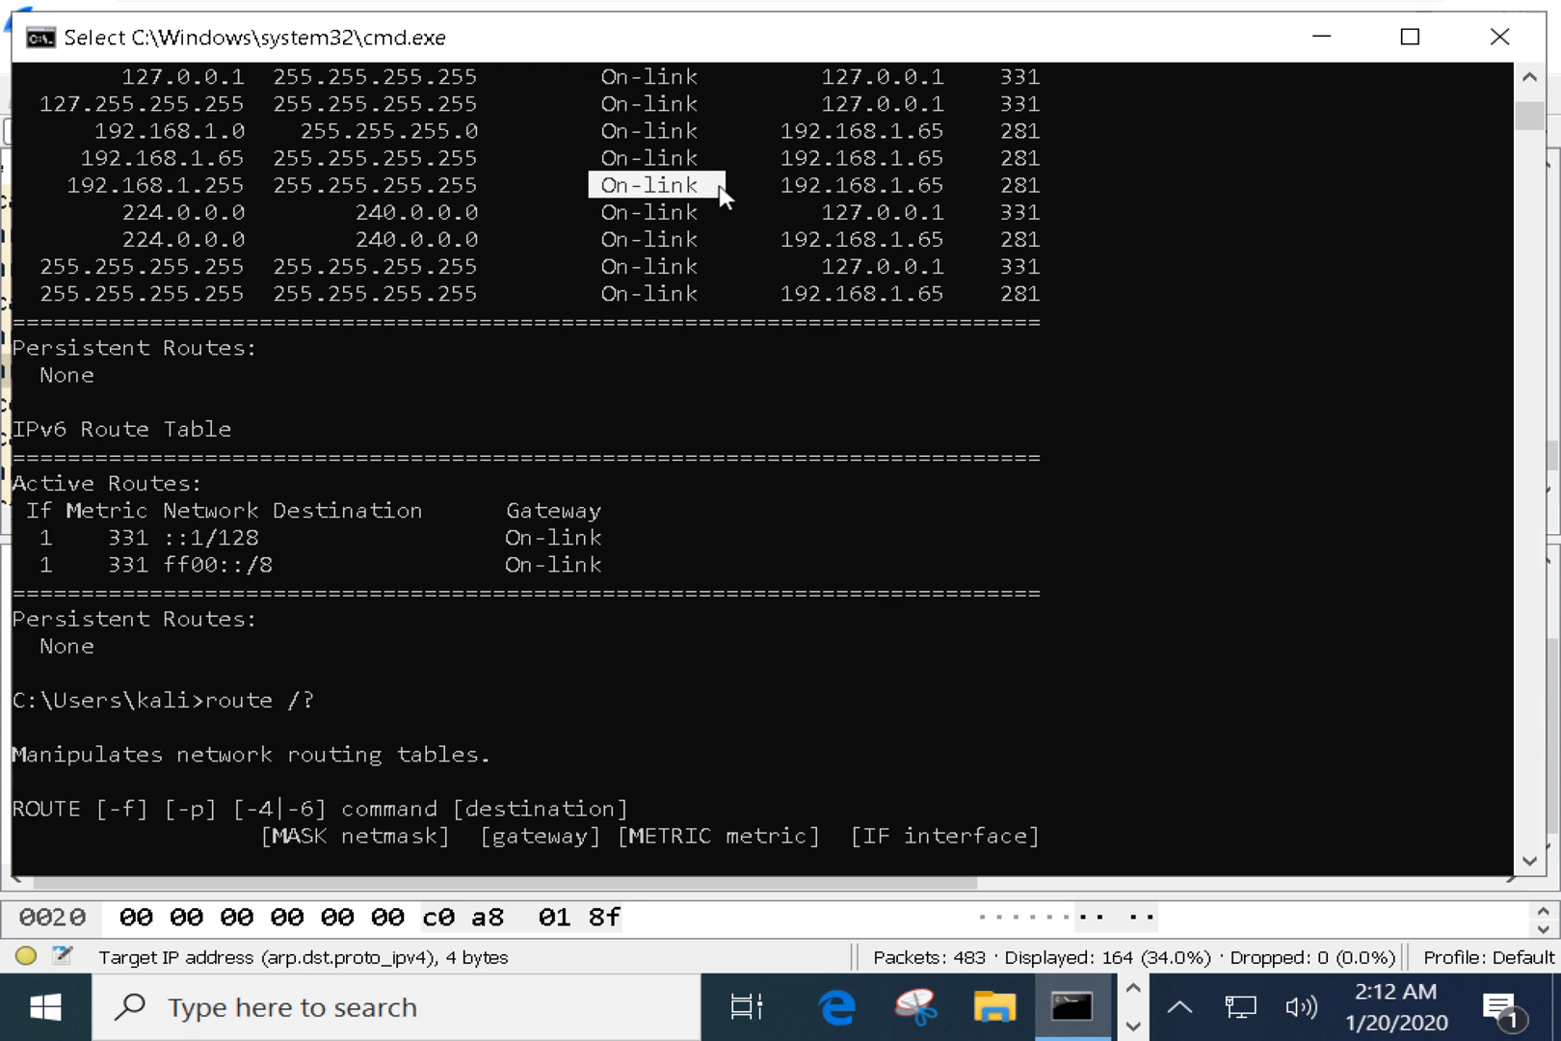
pyautogui.moveTo(241, 185); pyautogui.dragTo(74, 190)
pyautogui.press('super+c')
pyautogui.rightClick(75, 190)
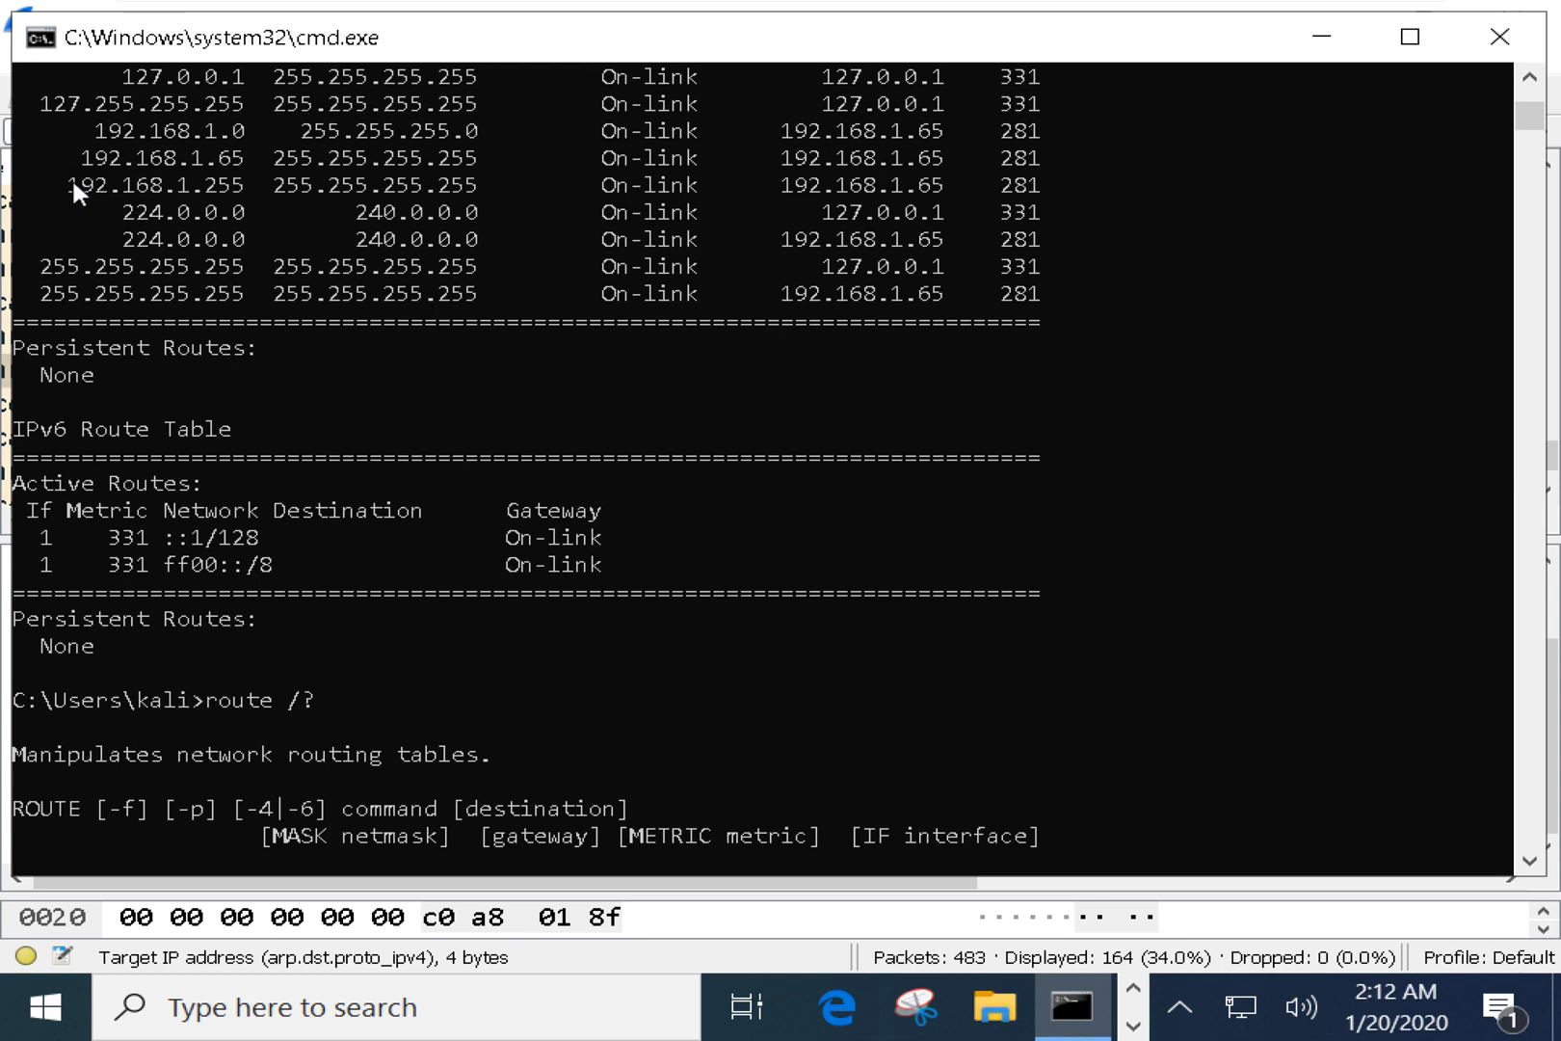
# Run ping 192.168.1.255 with the pasted address and scroll to its four timed-out results.
pyautogui.write('ping')
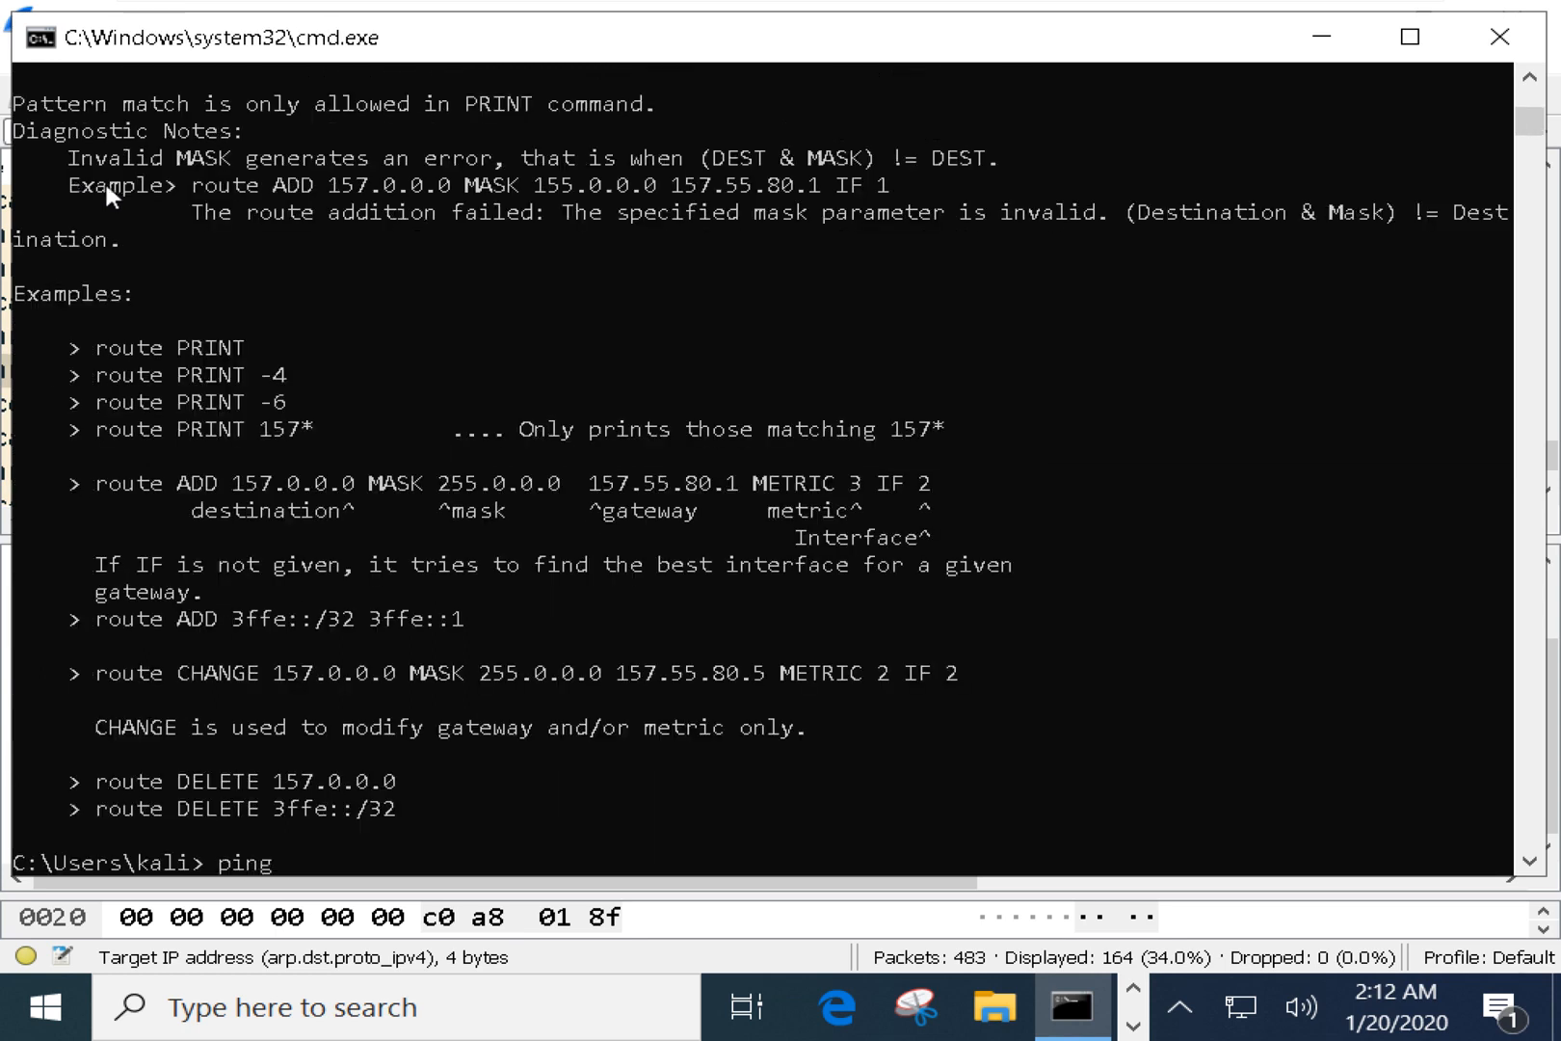
pyautogui.rightClick(280, 416)
pyautogui.press('Return')
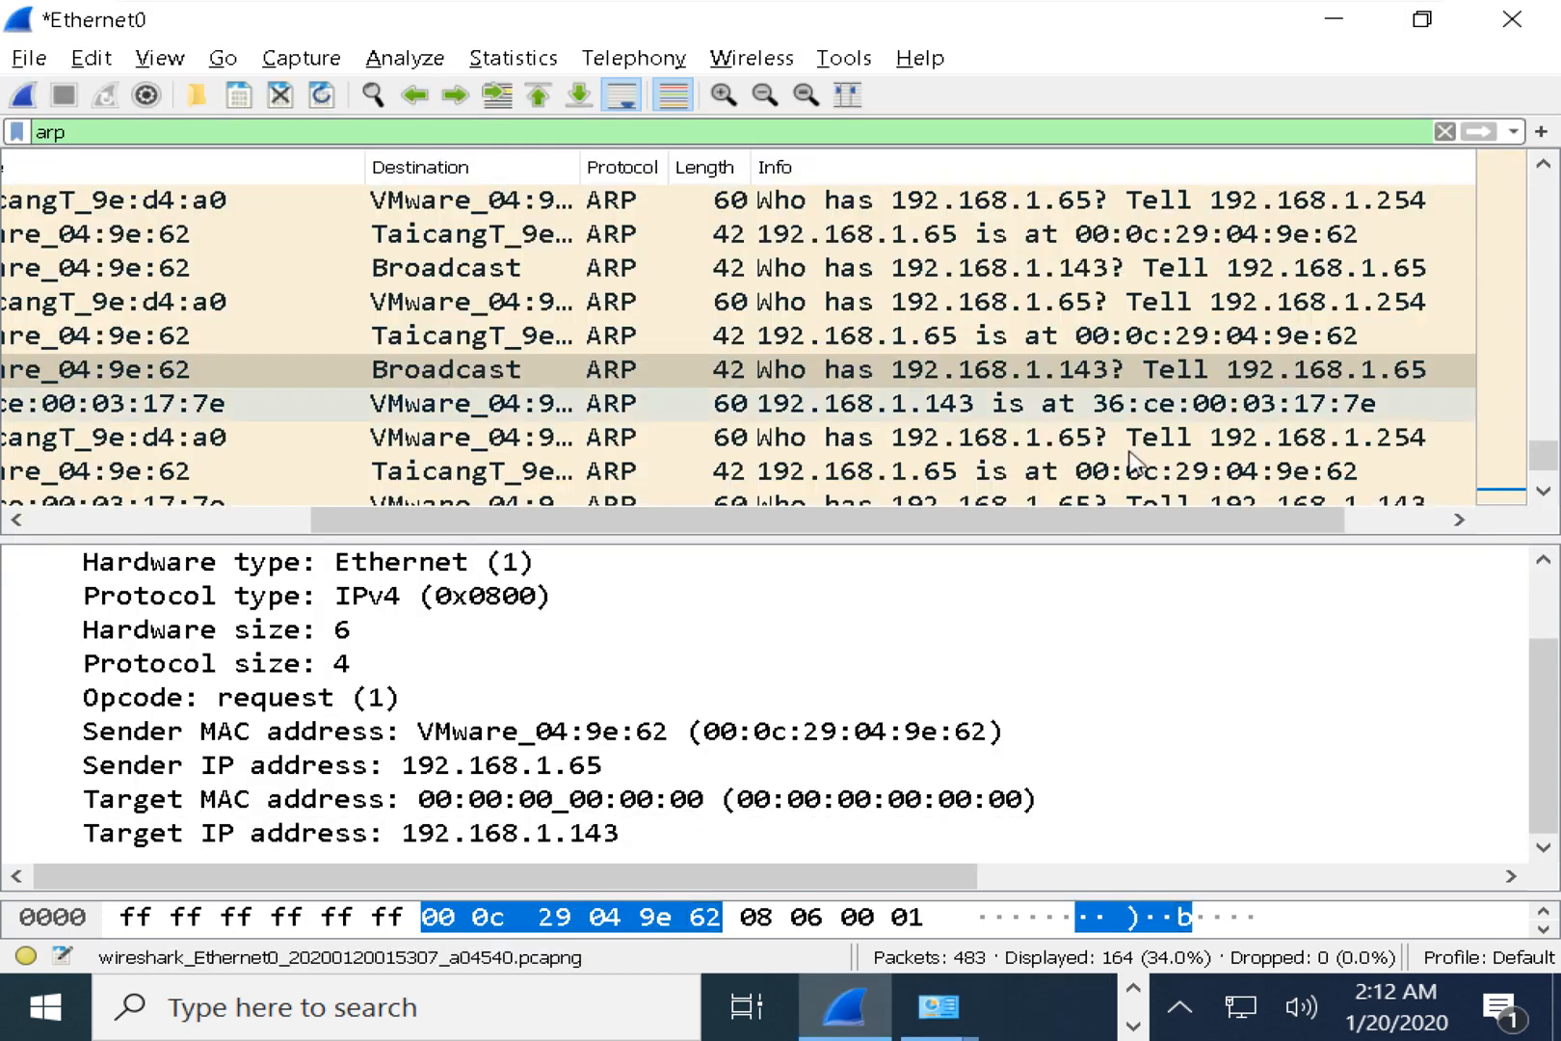
pyautogui.scroll(-1, 1156, 415)
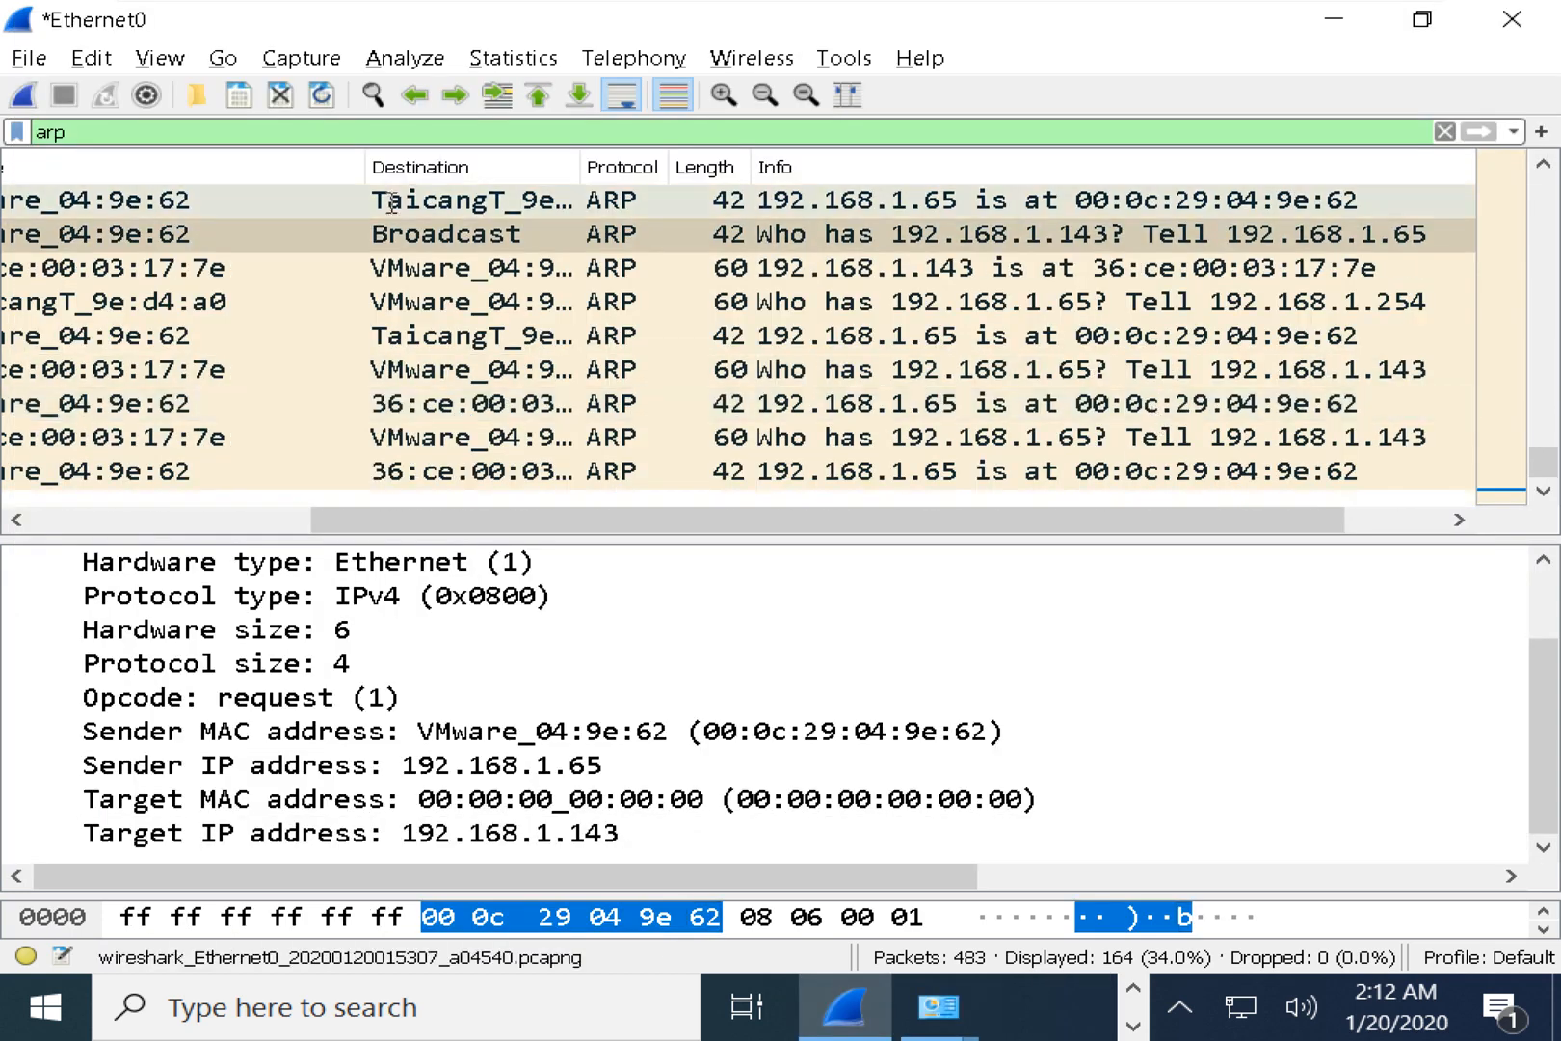
# Change Wireshark's display filter from arp to icmp and widen the Destination column.
pyautogui.moveTo(121, 132); pyautogui.dragTo(3, 116)
pyautogui.write('icmp')
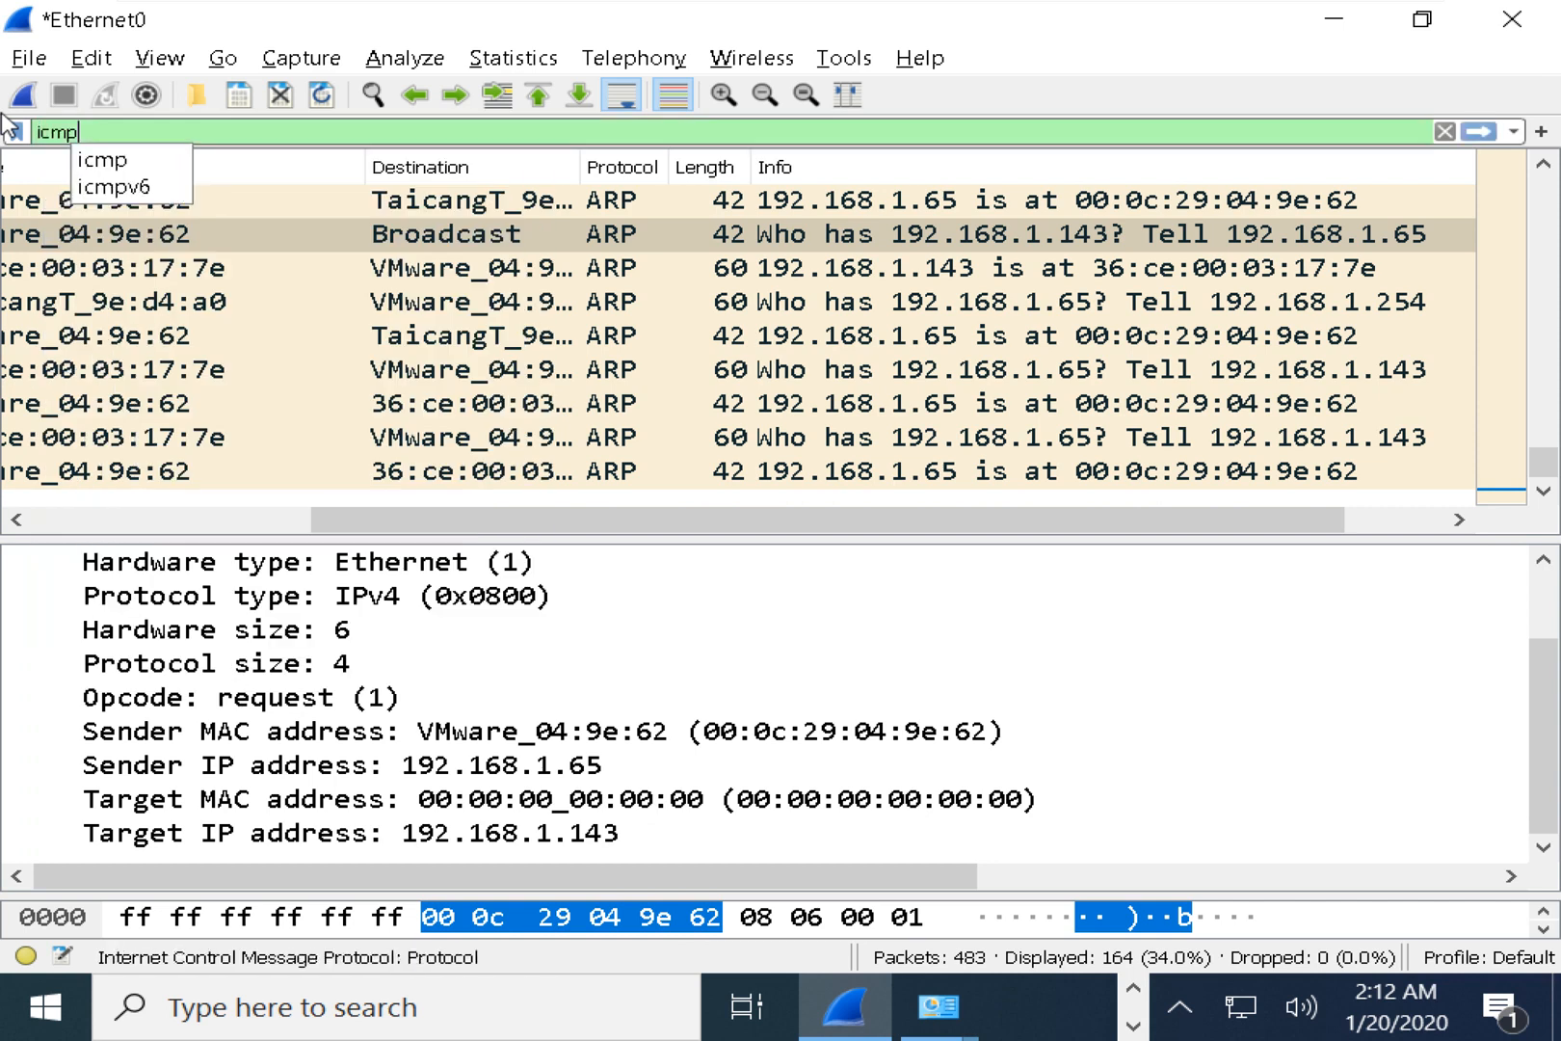
pyautogui.press('Return')
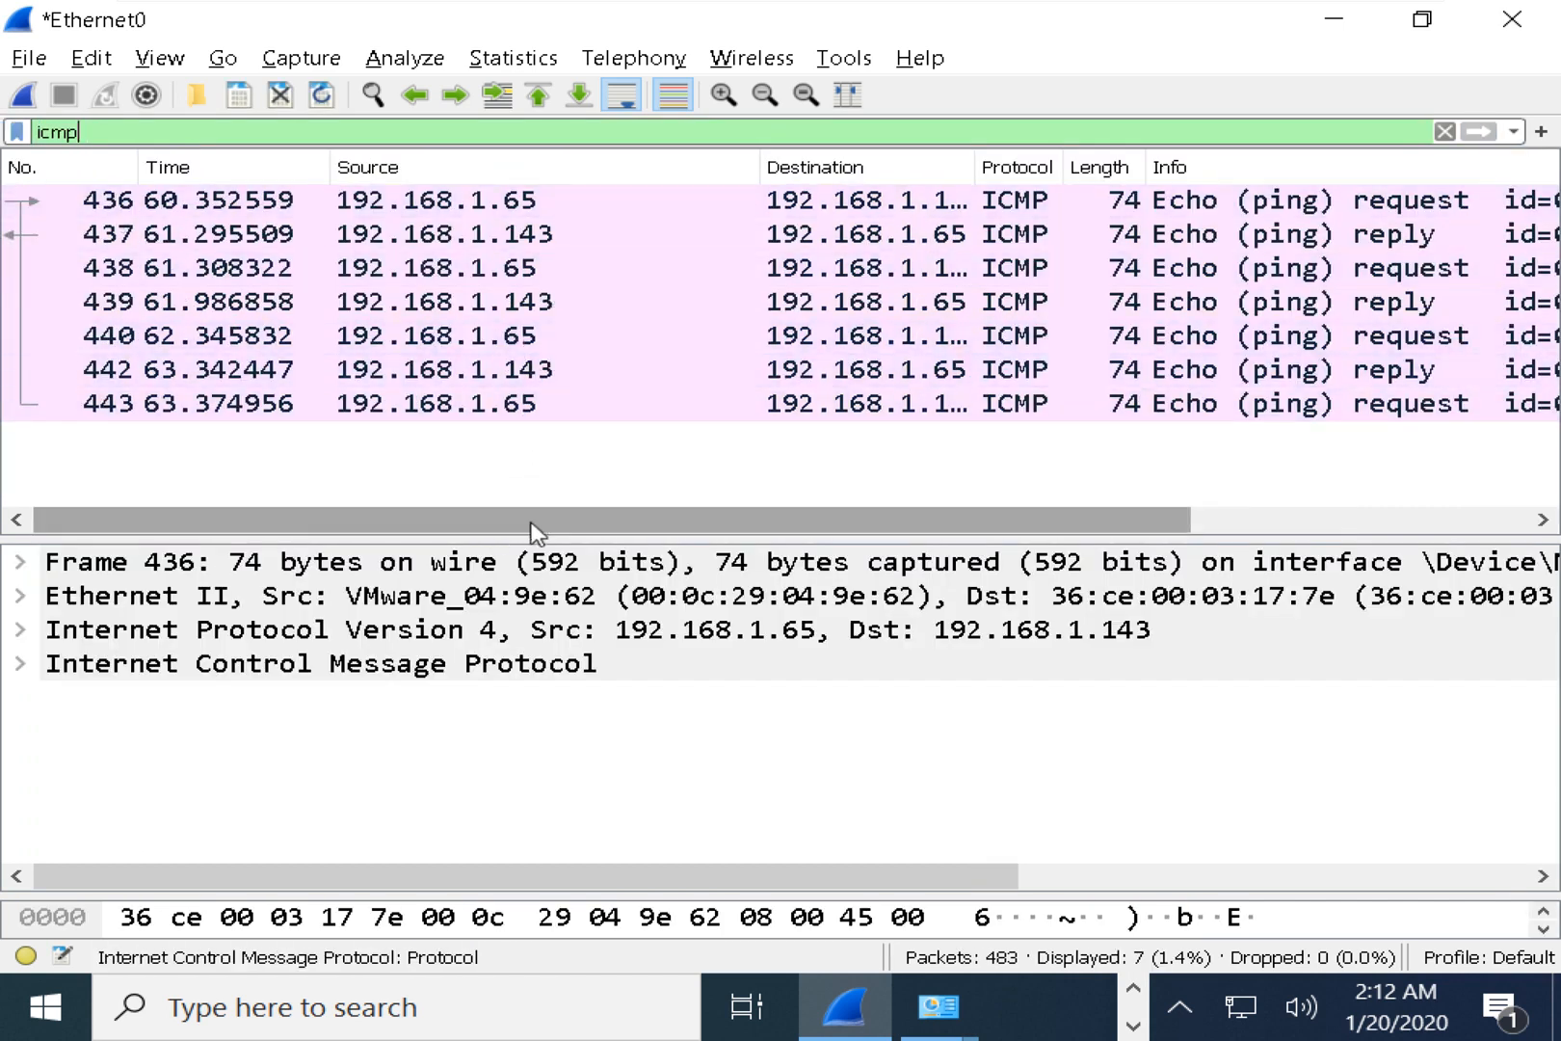
pyautogui.moveTo(530, 530); pyautogui.dragTo(582, 530)
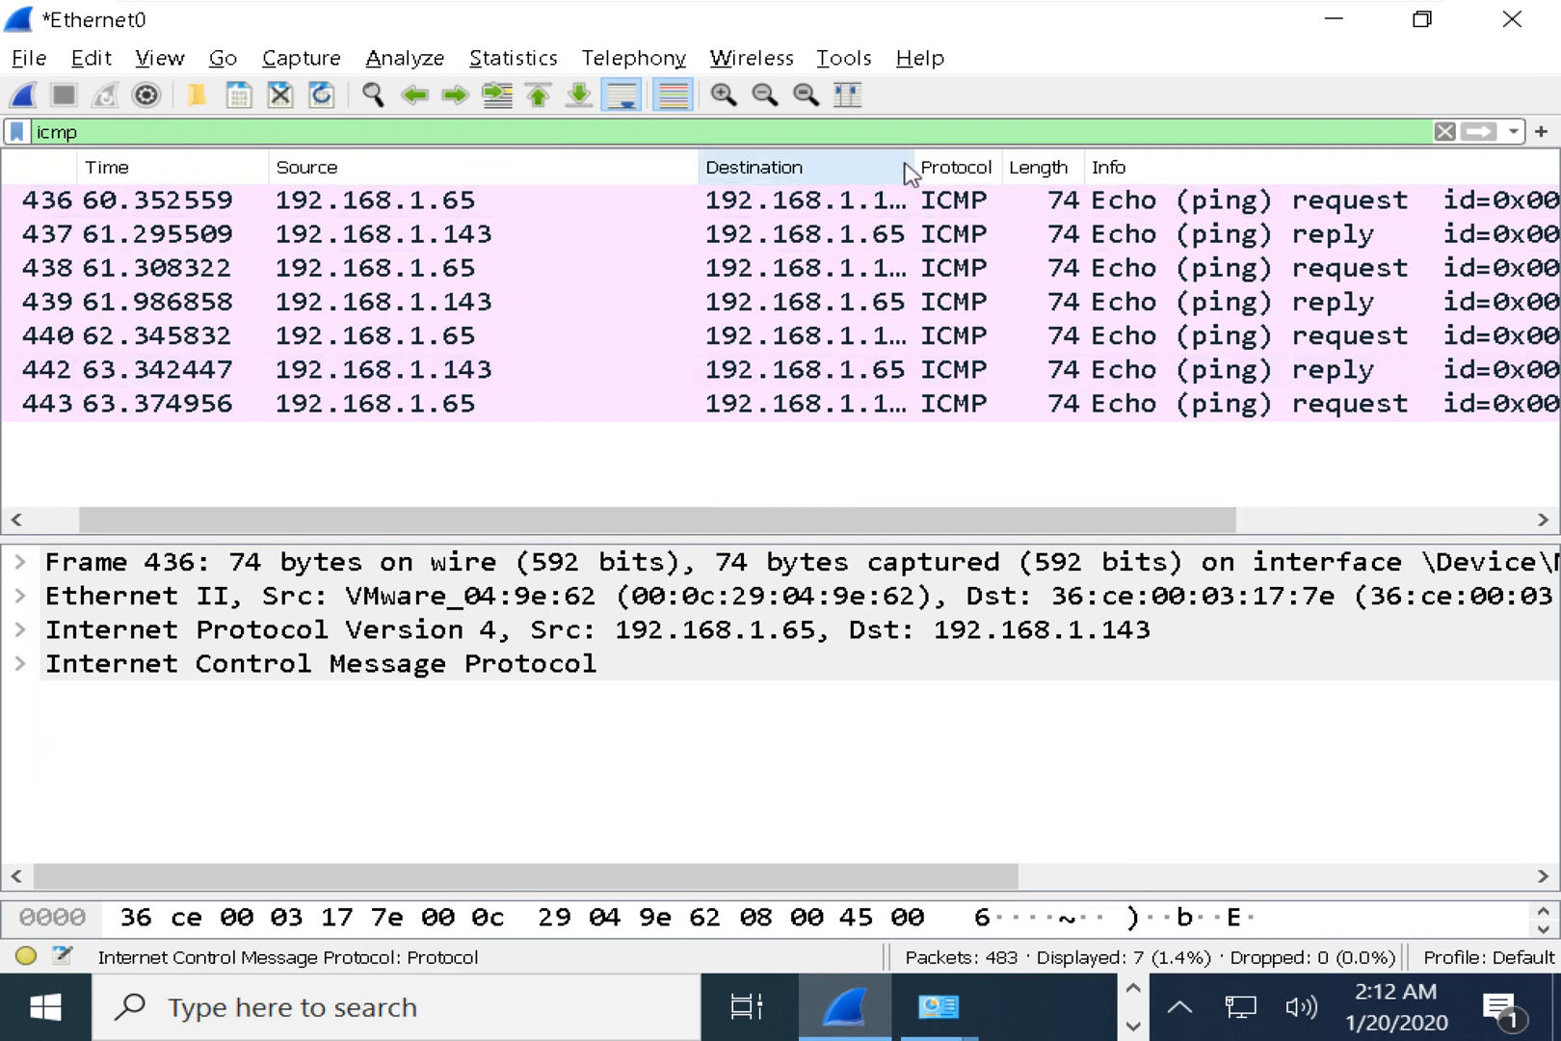
pyautogui.moveTo(911, 167); pyautogui.dragTo(1027, 164)
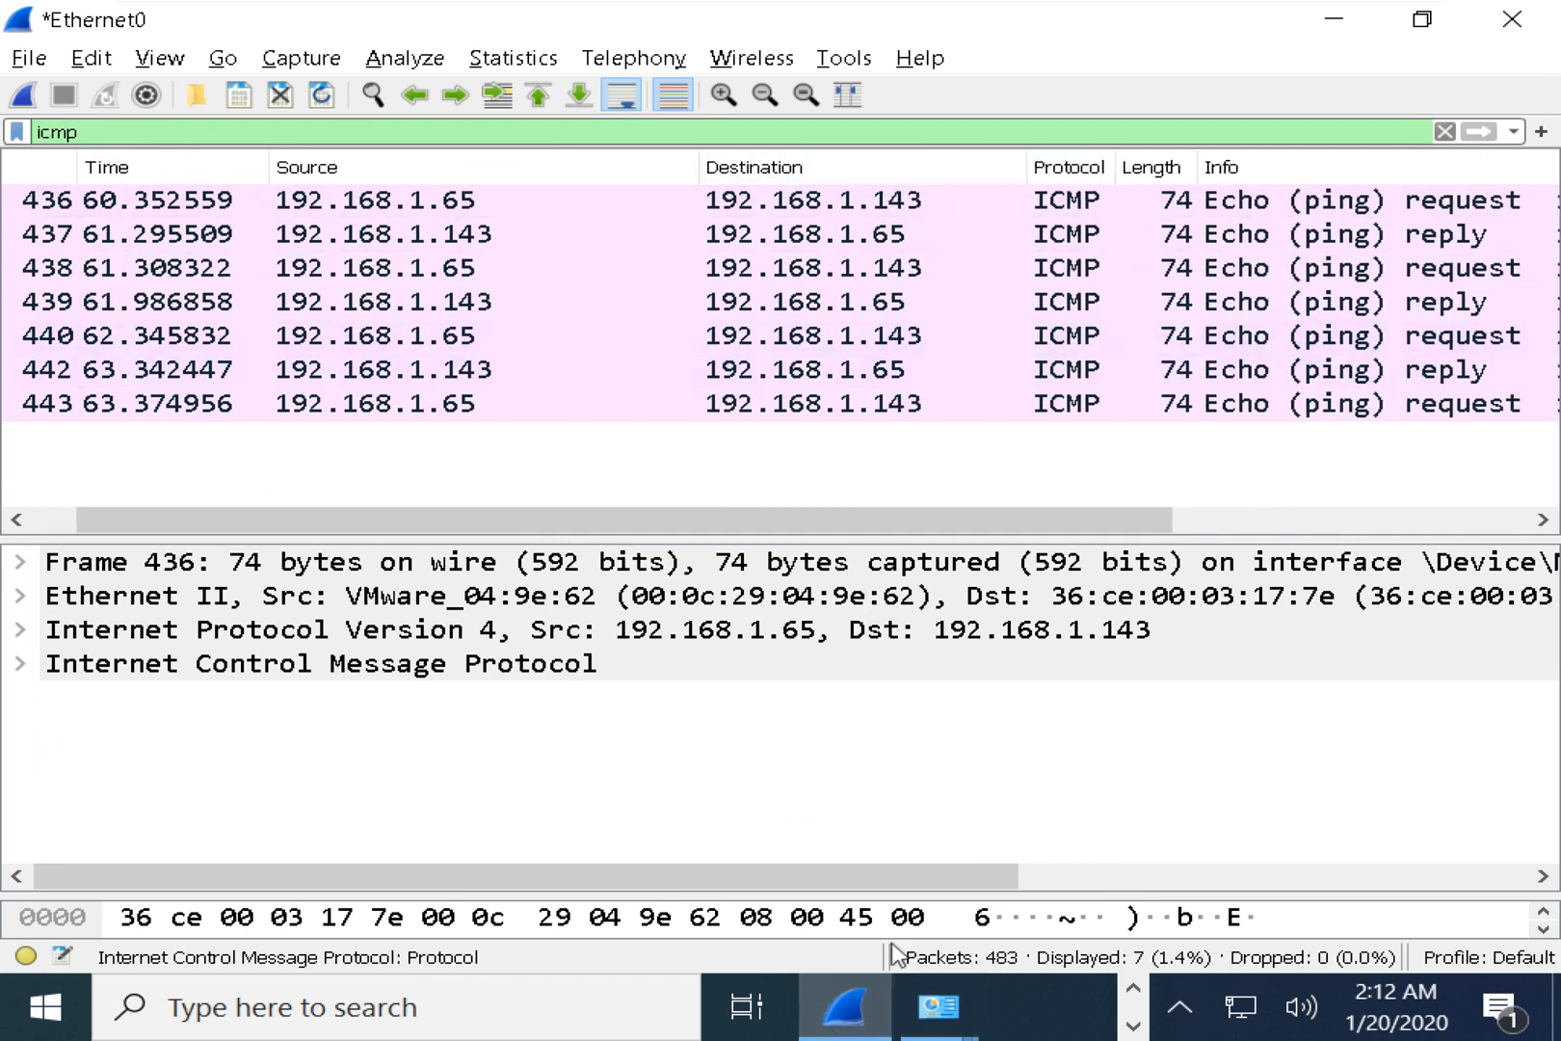
pyautogui.hotkey('alt', 'Tab')
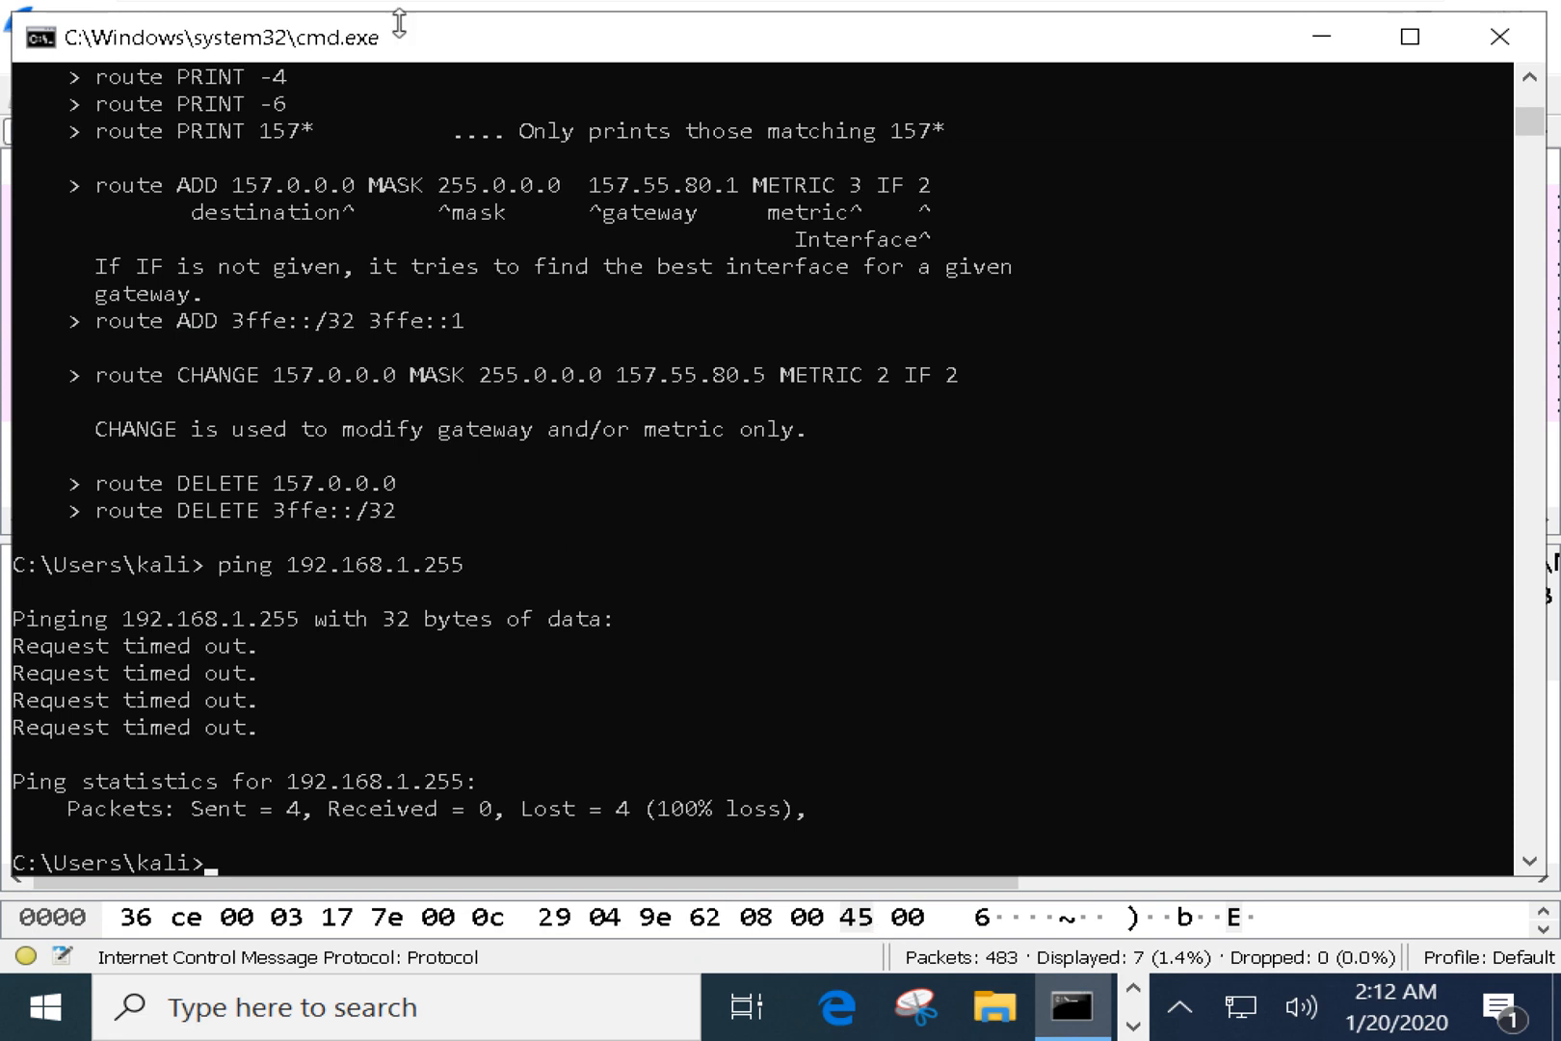
# Place Command Prompt beside Wireshark and rerun the ping to 192.168.1.255.
pyautogui.moveTo(397, 25); pyautogui.dragTo(1248, 103)
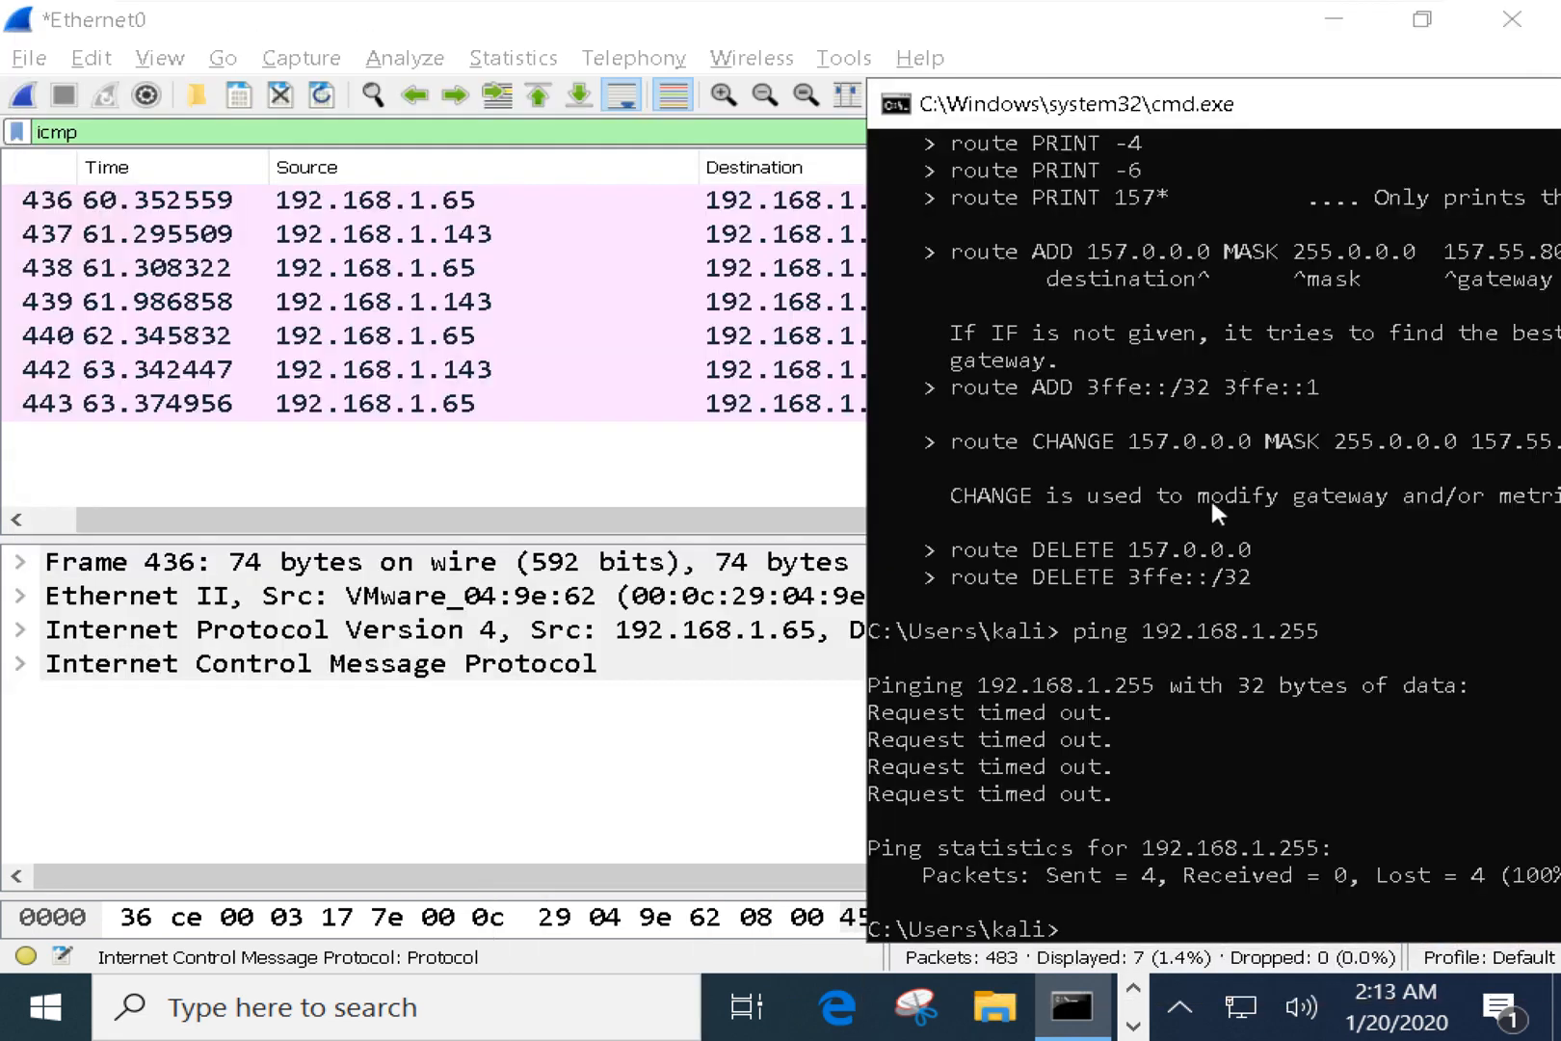
pyautogui.click(1186, 596)
pyautogui.press('Up')
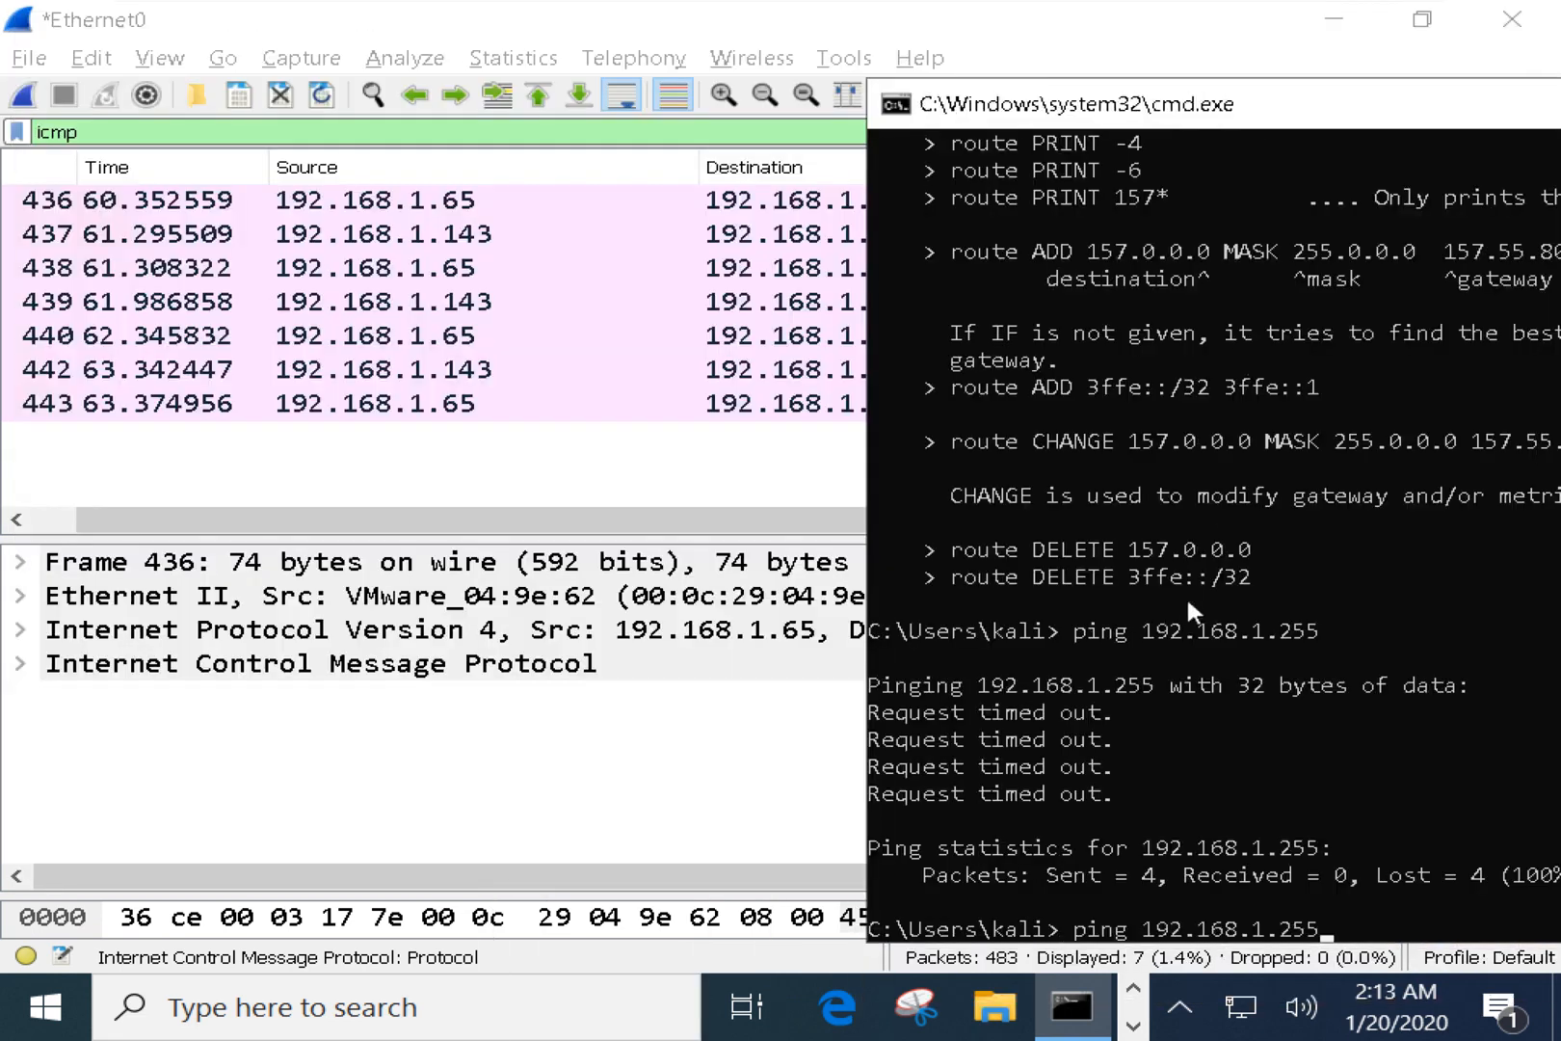
pyautogui.press('Return')
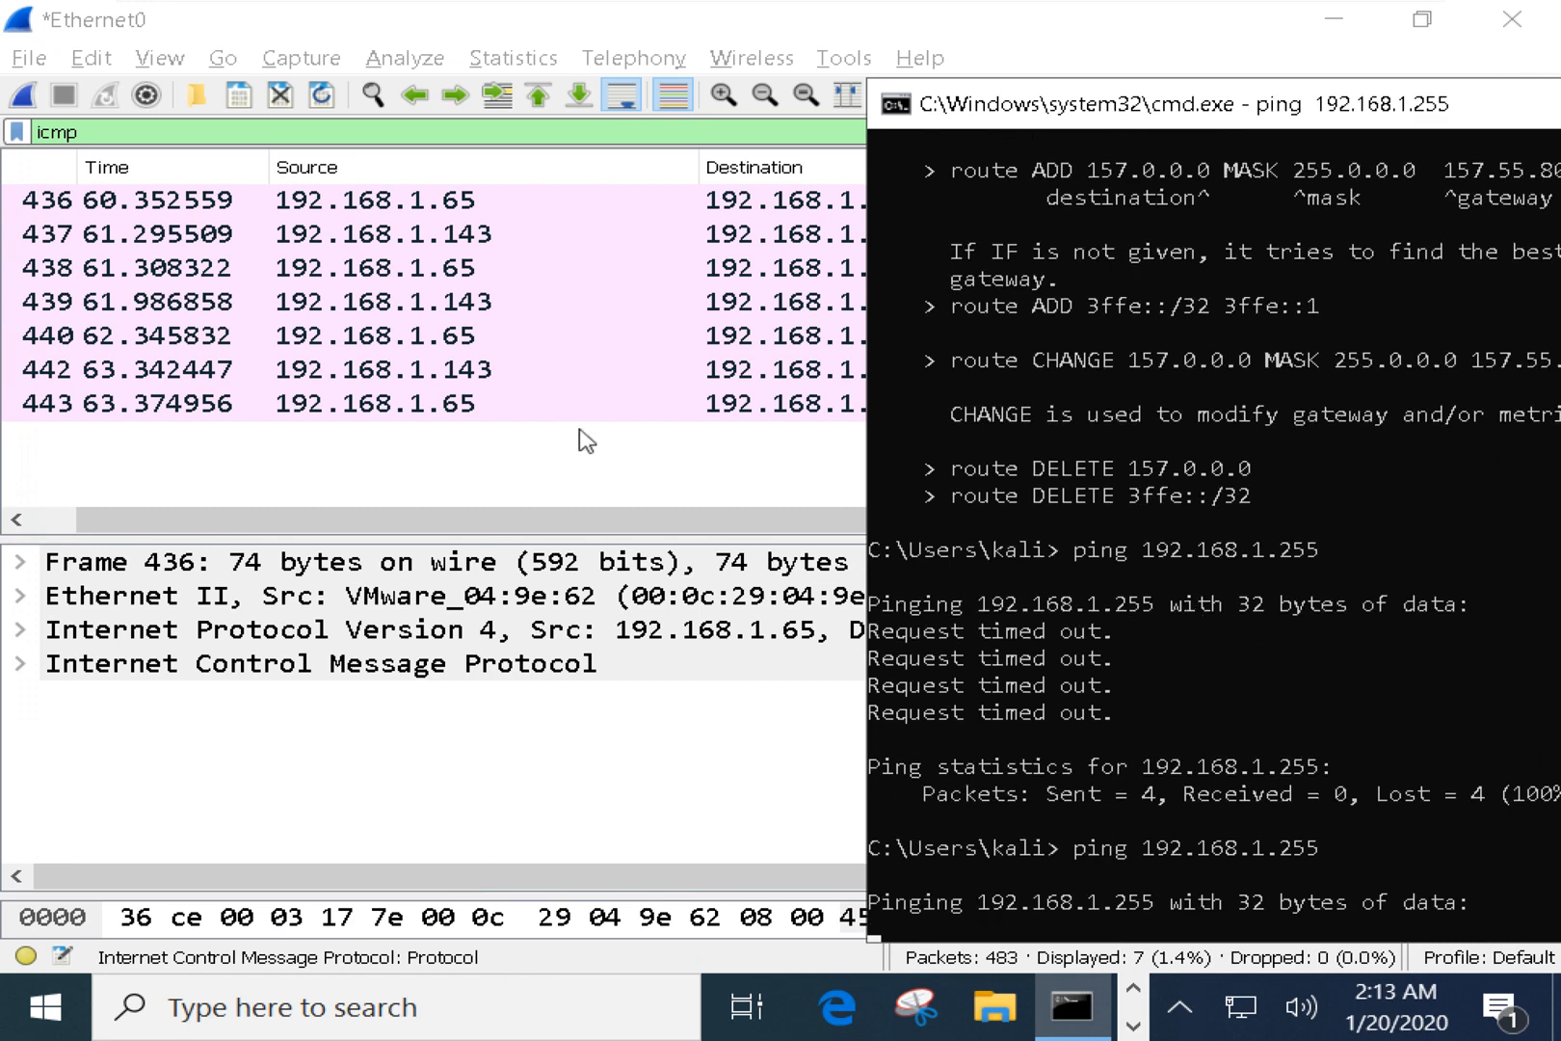
pyautogui.click(464, 461)
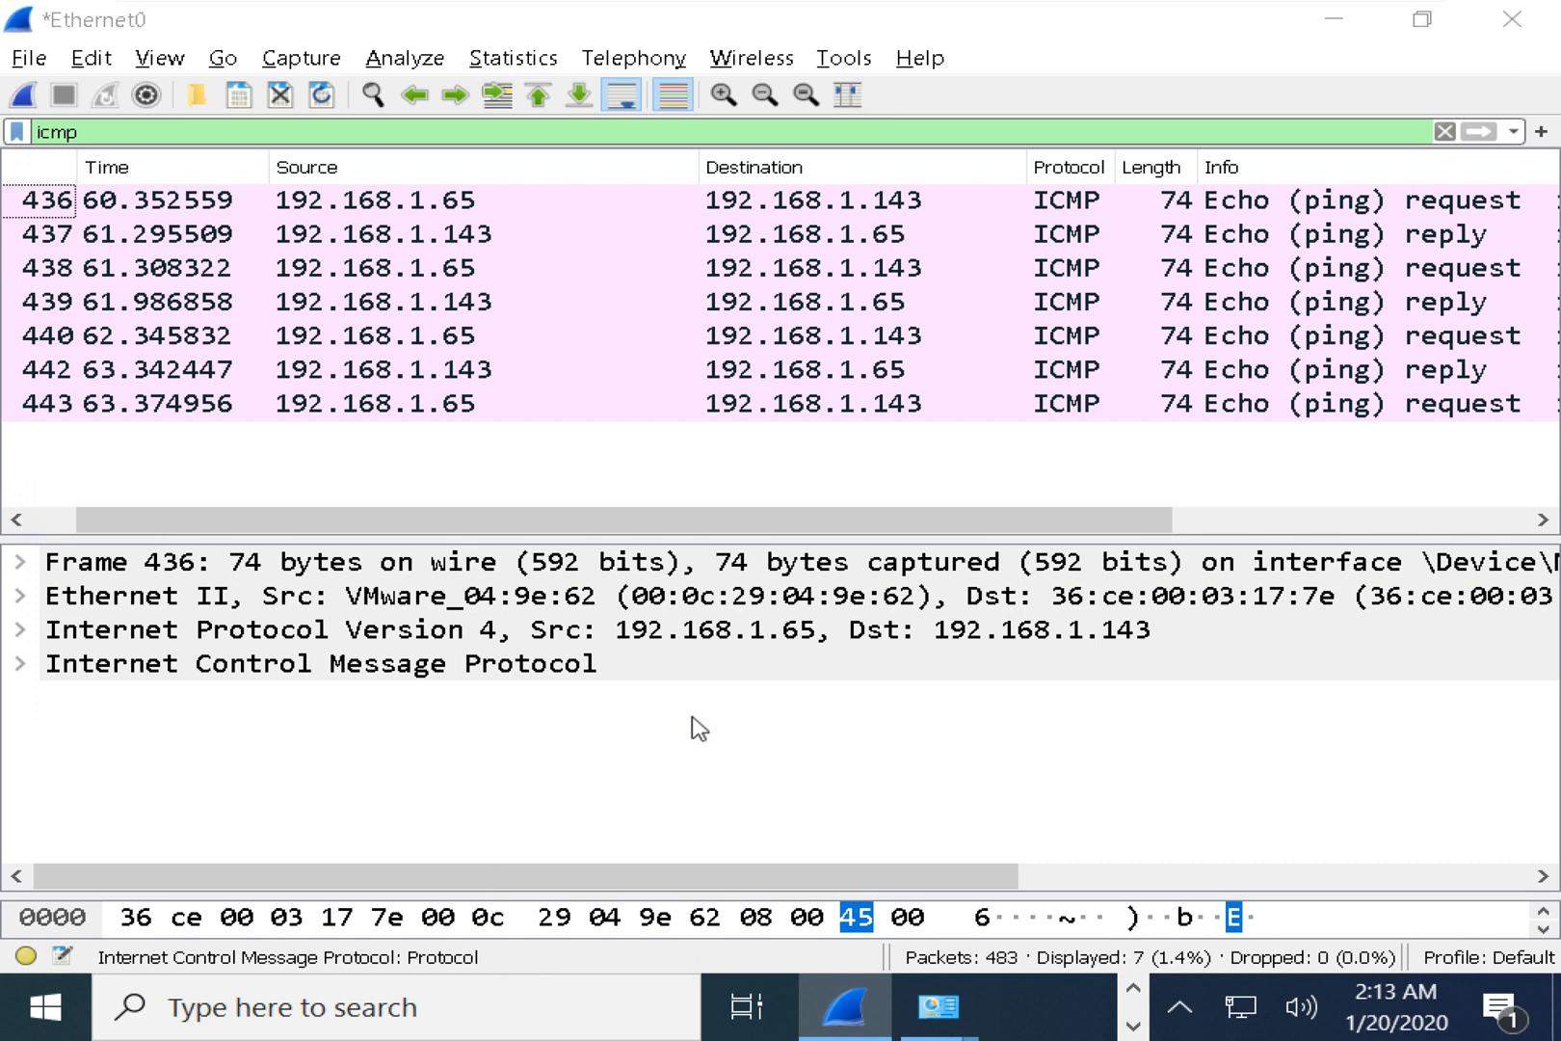
pyautogui.hotkey('alt', 'Tab')
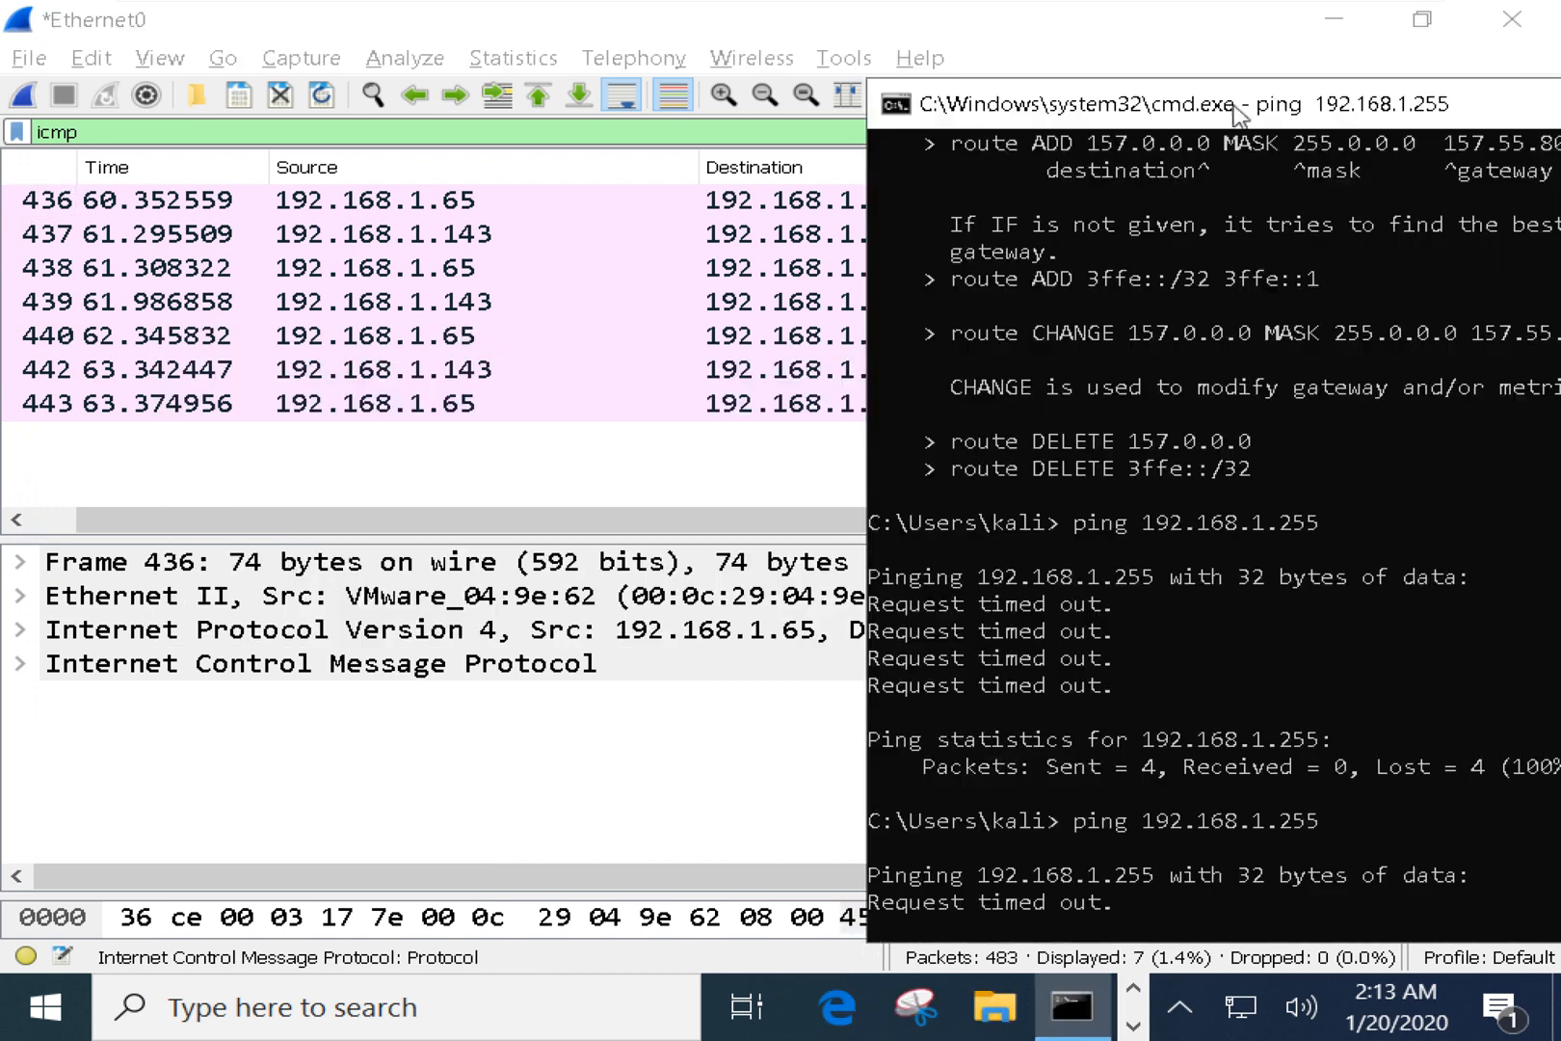
# Mark the 192.168.1.255 On-link route in the table, then move and narrow the Command Prompt window.
pyautogui.moveTo(1236, 107); pyautogui.dragTo(732, 135)
pyautogui.scroll(20, 898, 565)
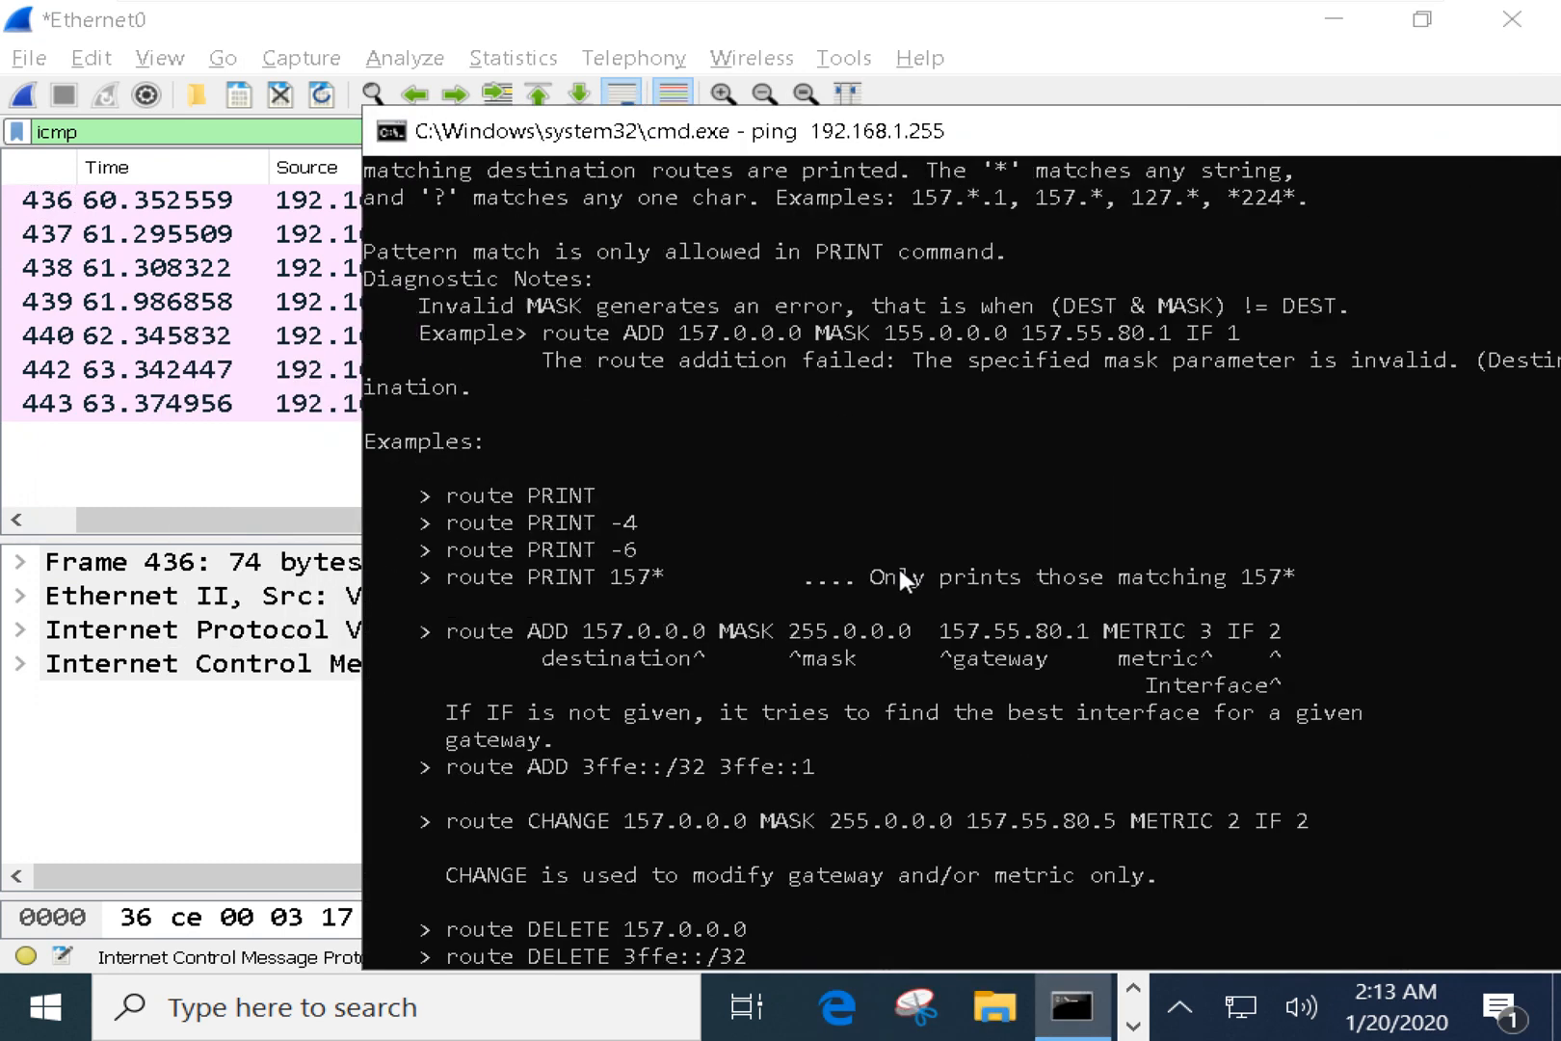
pyautogui.scroll(1, 898, 568)
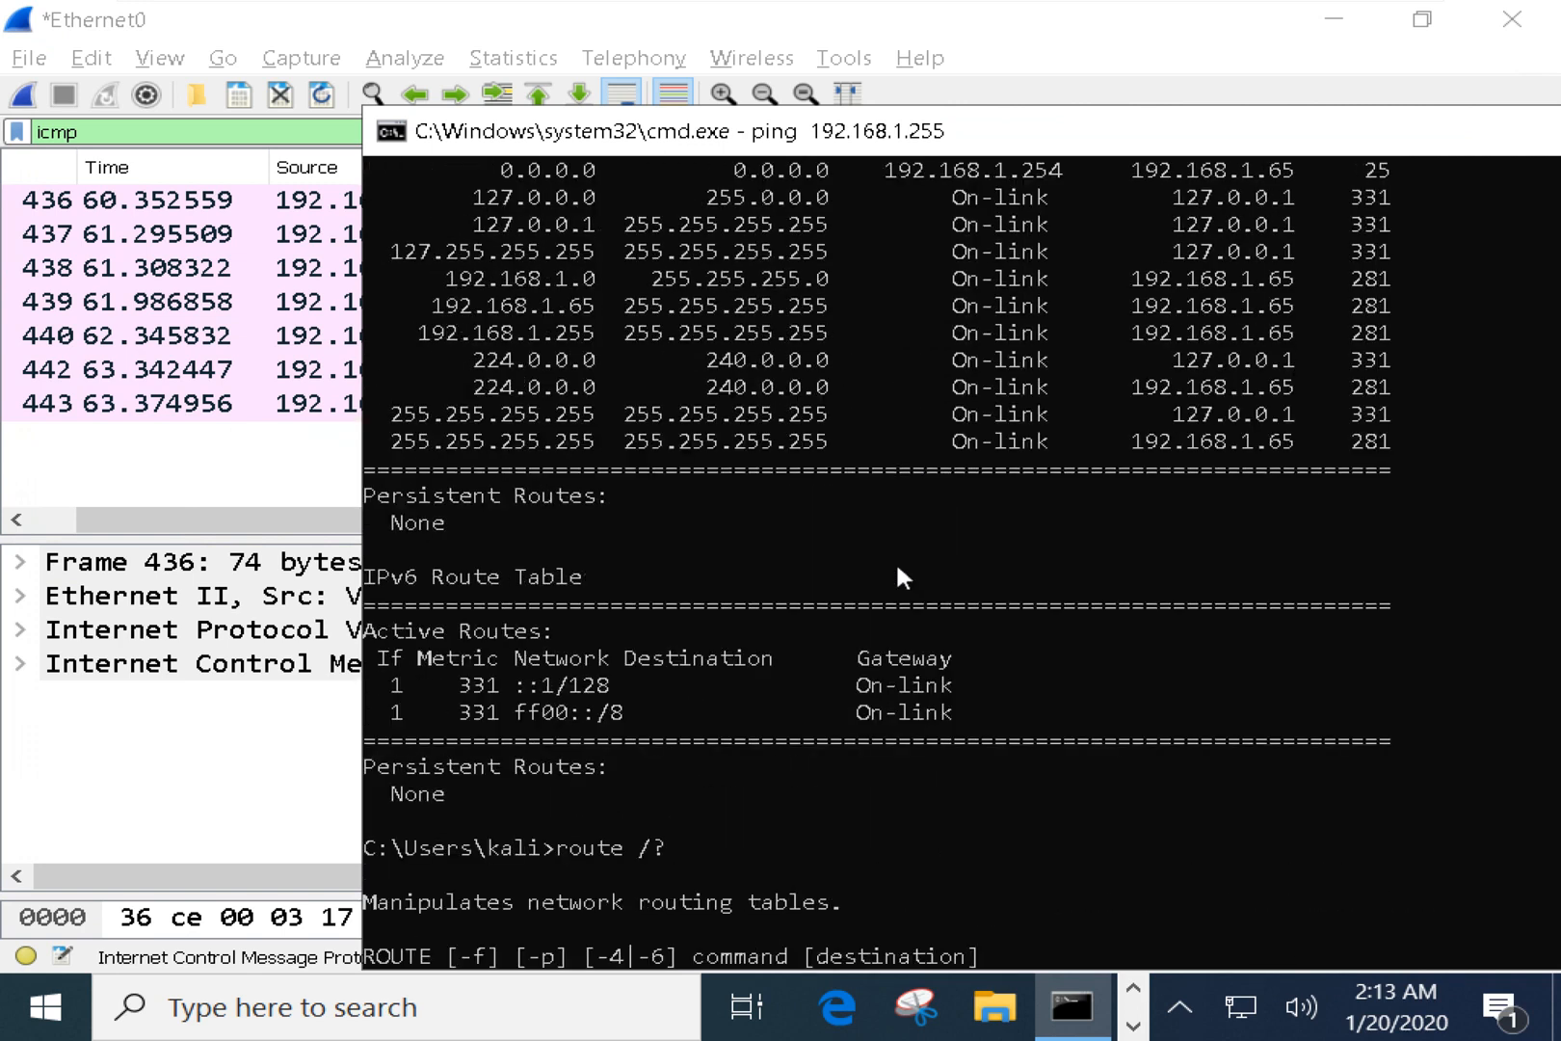
pyautogui.moveTo(504, 333); pyautogui.dragTo(581, 332)
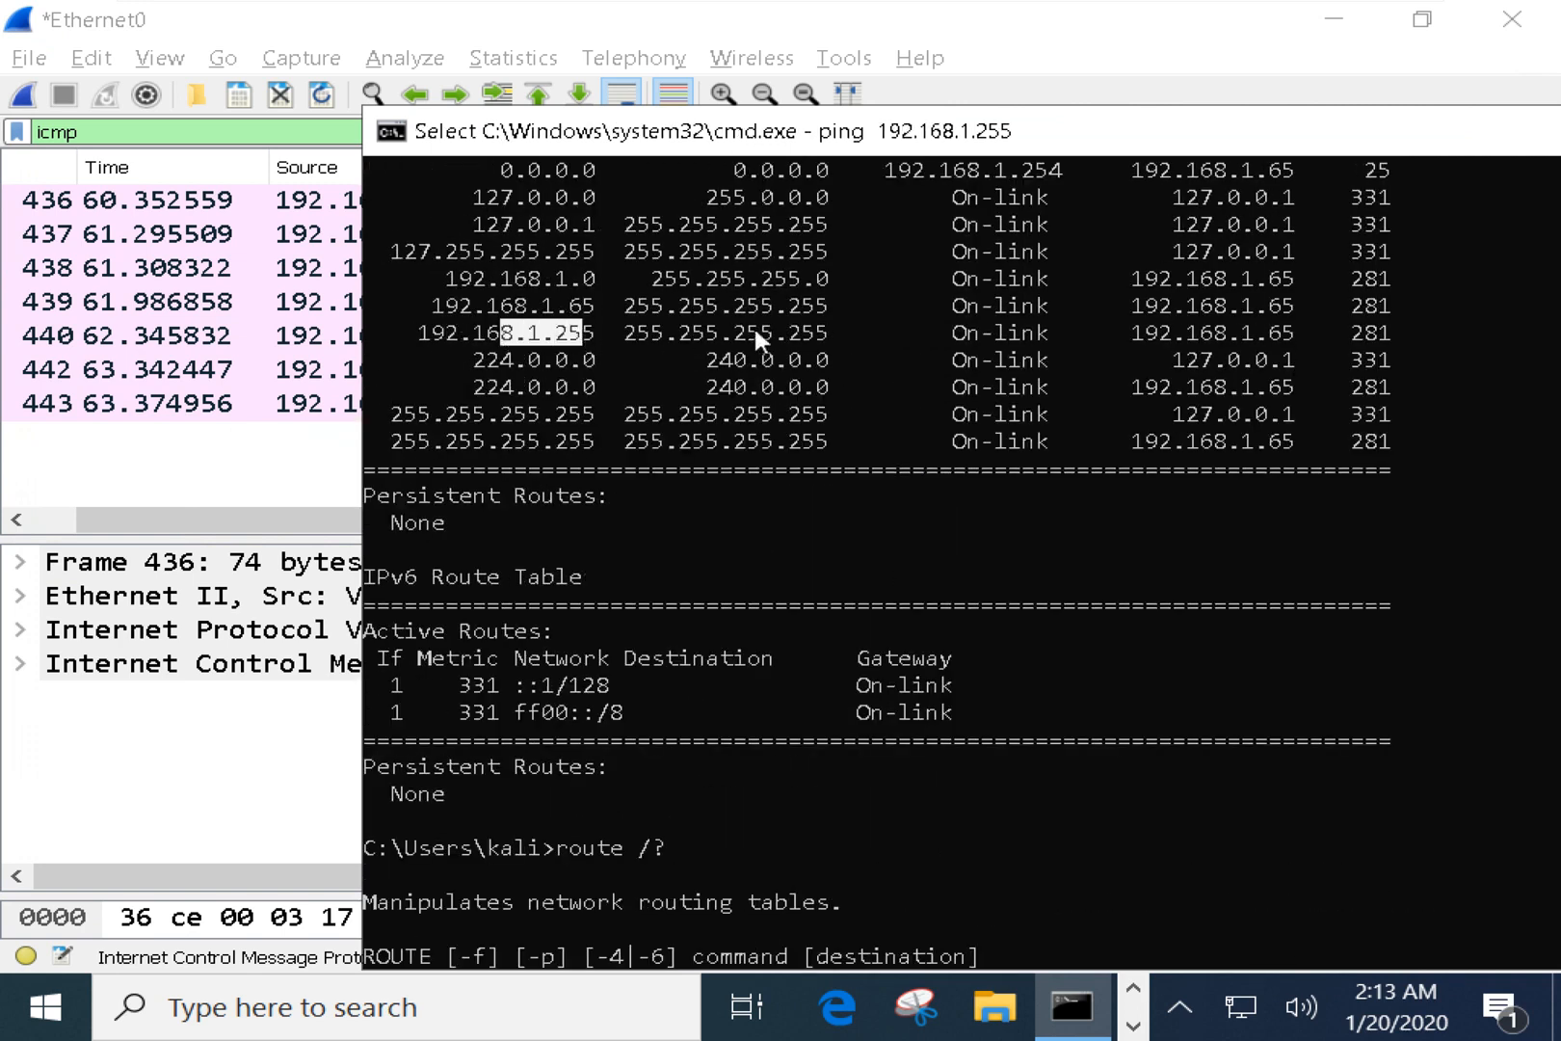
pyautogui.moveTo(942, 332); pyautogui.dragTo(1011, 333)
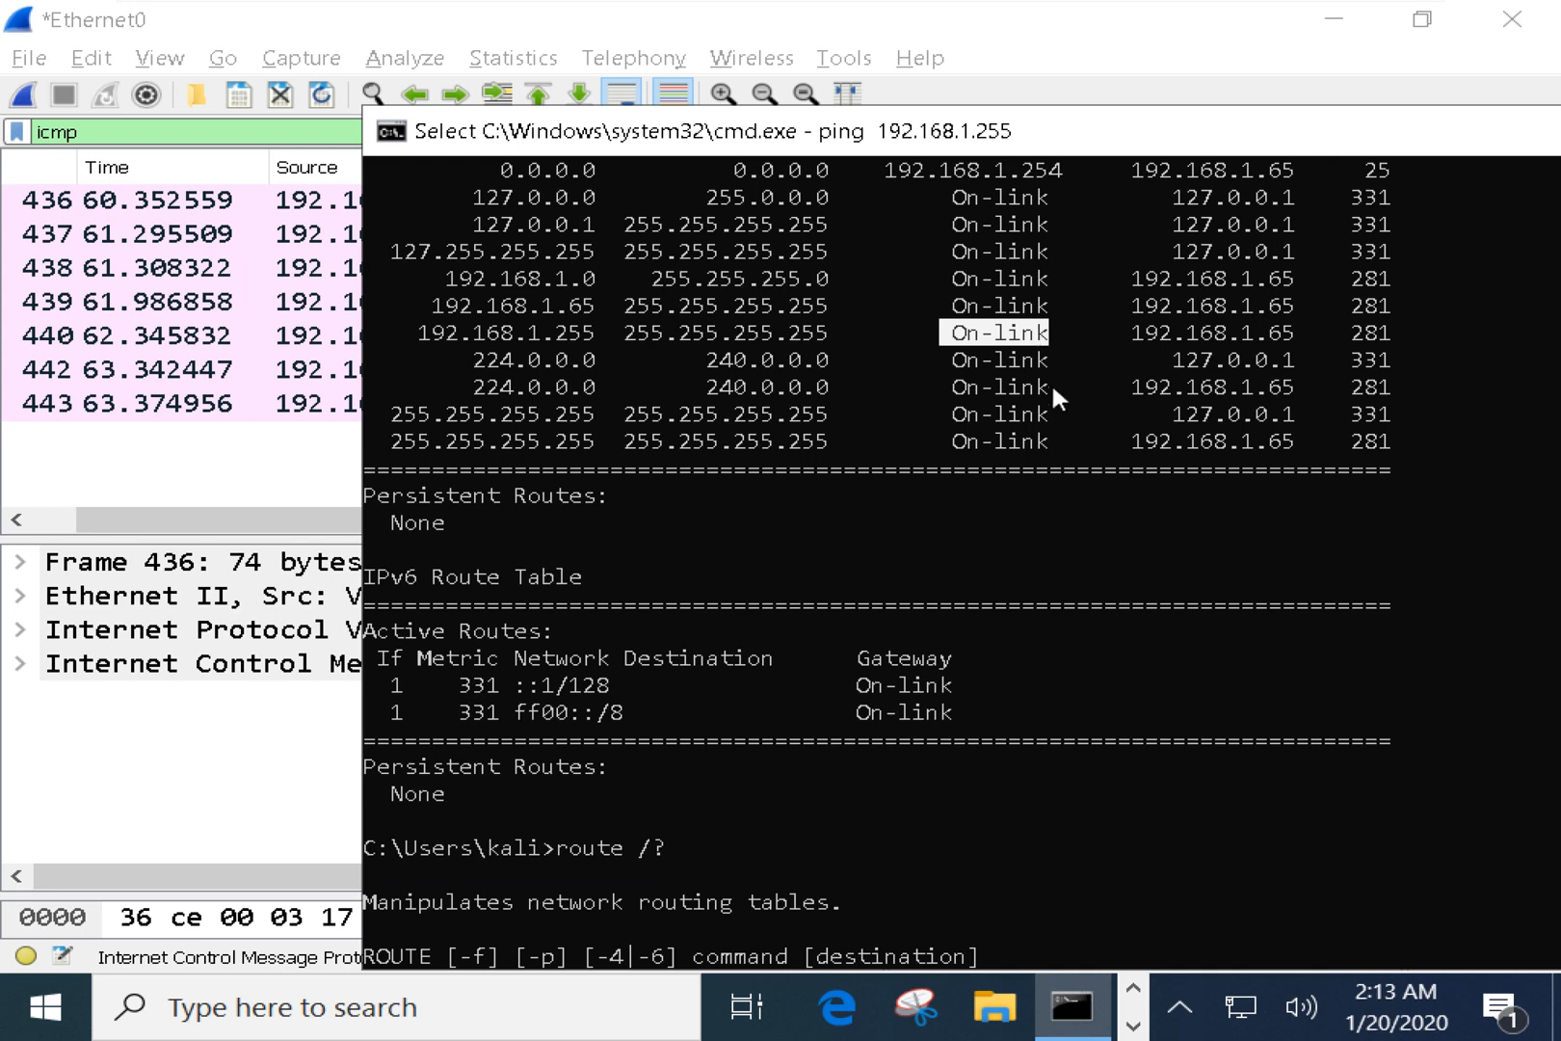
pyautogui.moveTo(1035, 136); pyautogui.dragTo(741, 91)
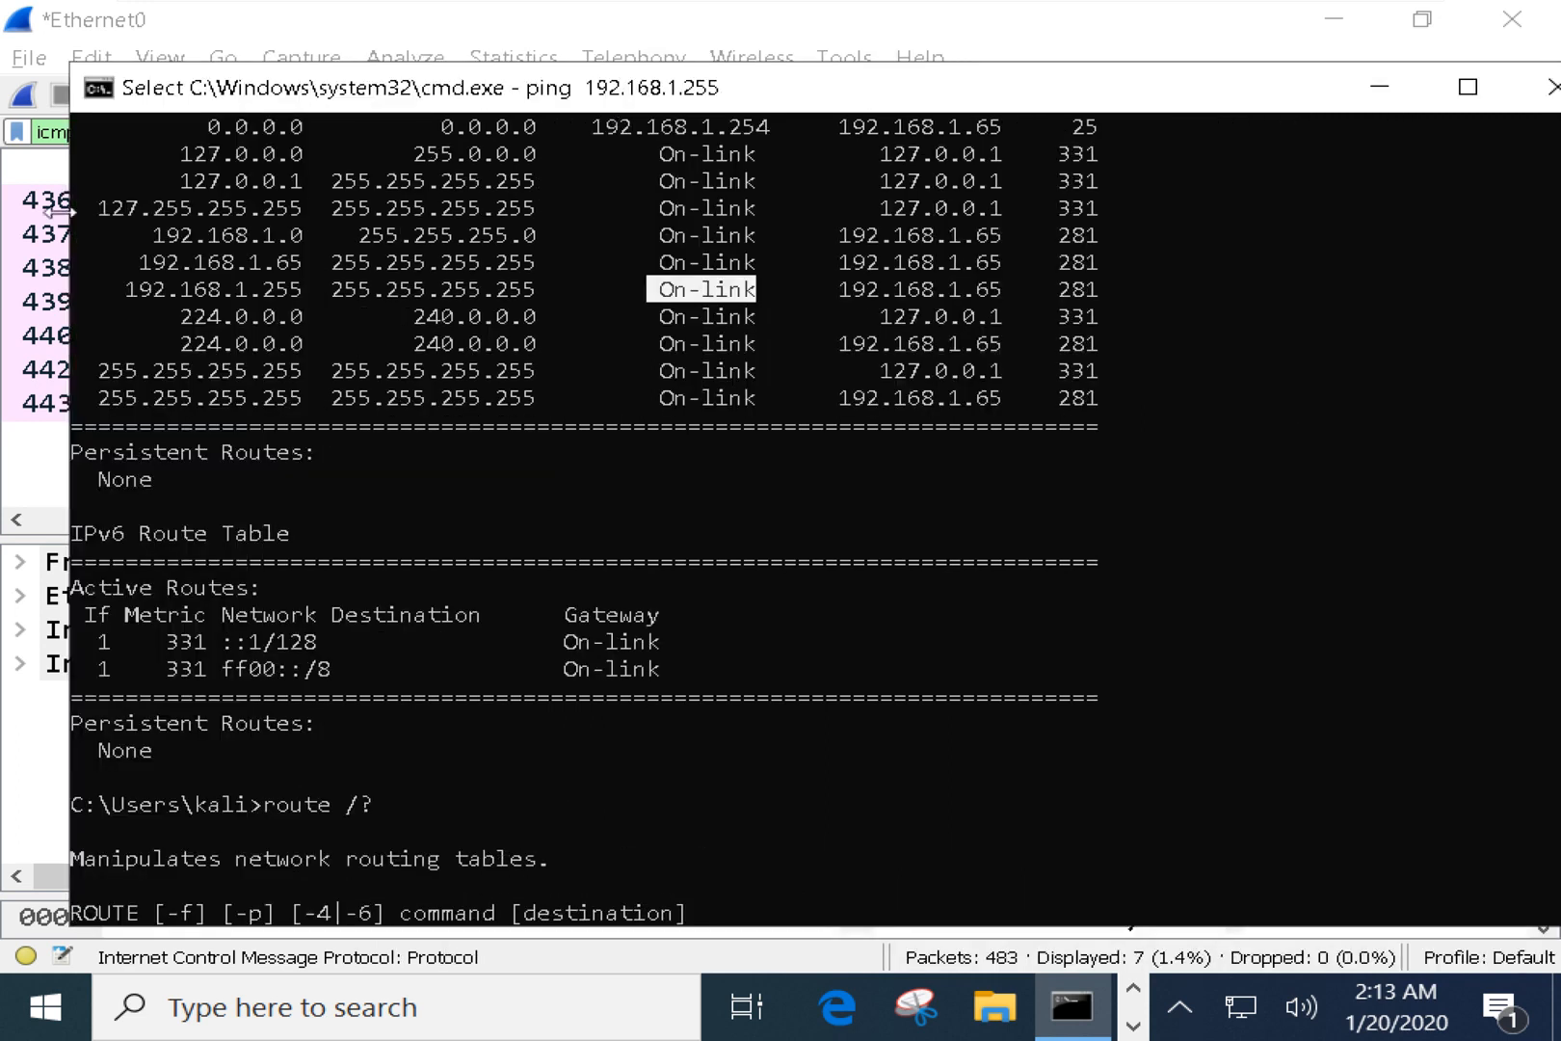
pyautogui.moveTo(56, 210); pyautogui.dragTo(338, 210)
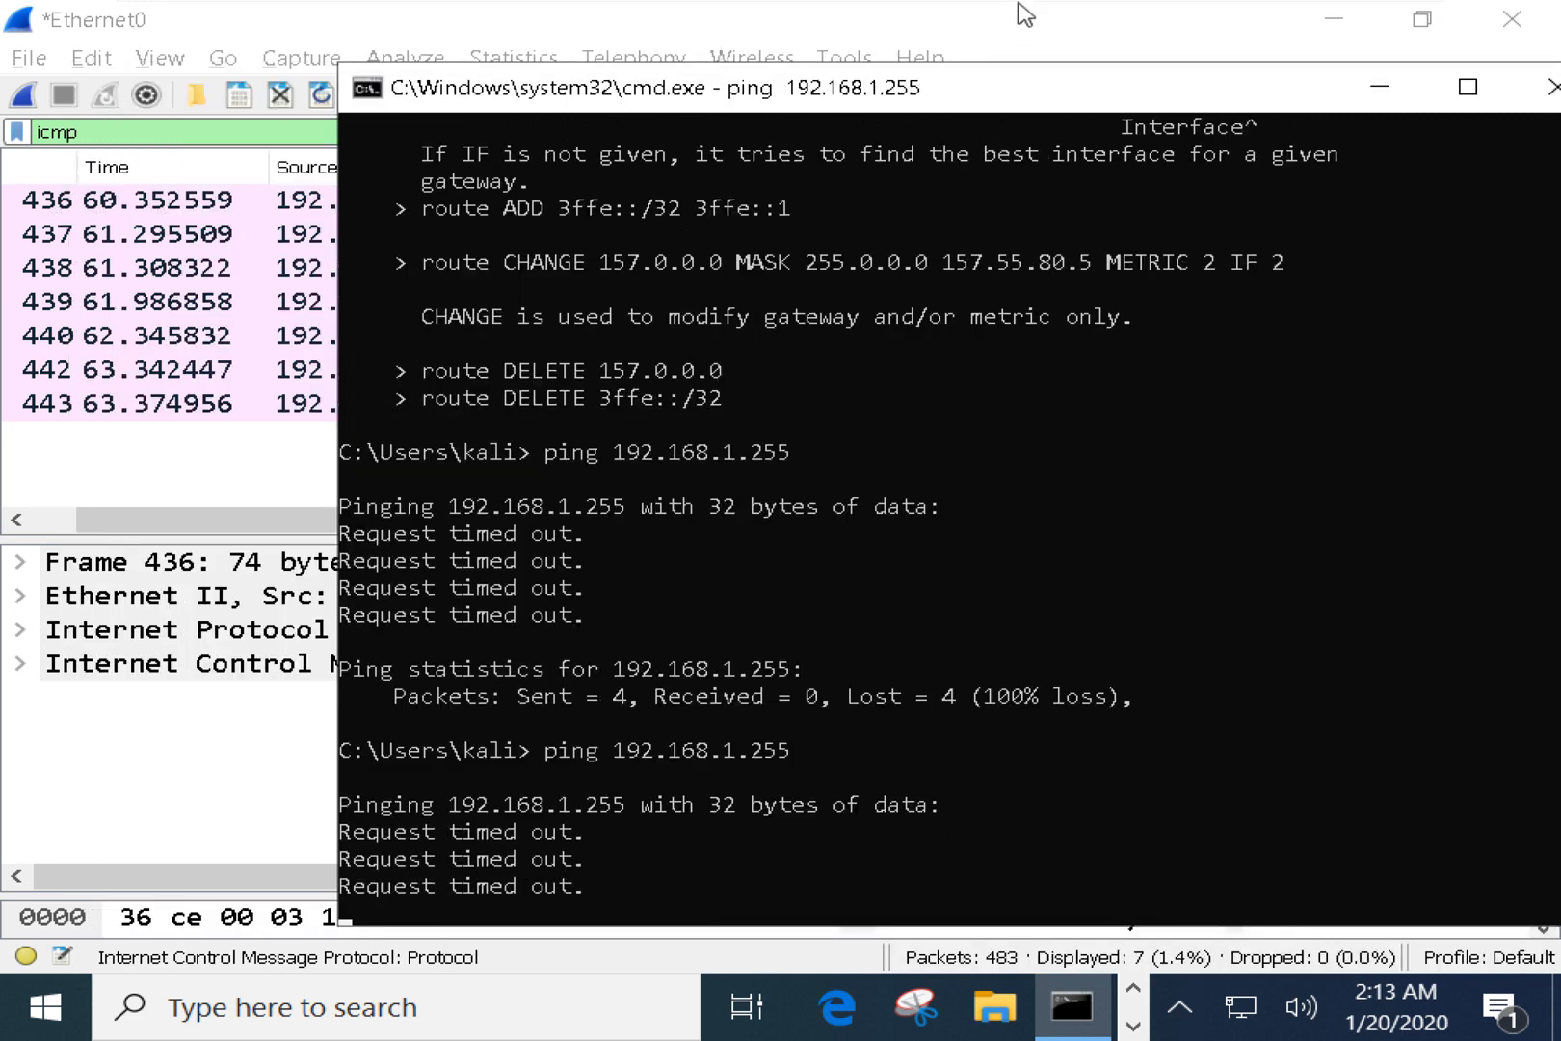
pyautogui.moveTo(1003, 100); pyautogui.dragTo(962, 116)
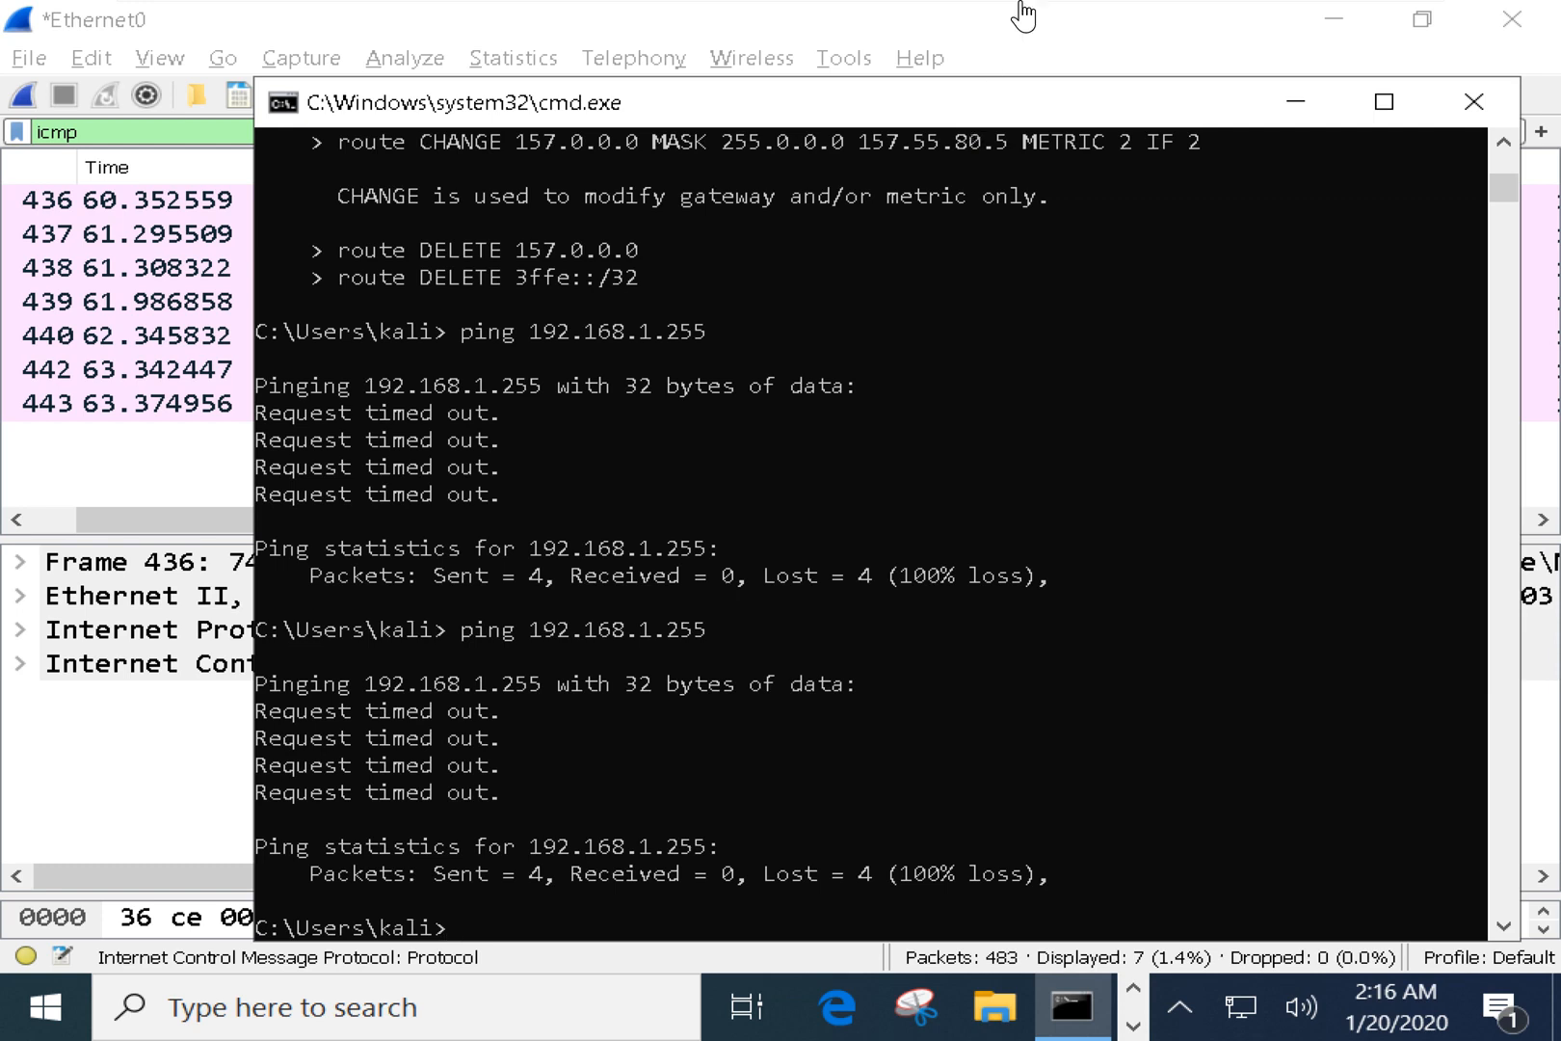
# Highlight the gateway, metric and mask parts of the route ADD example.
pyautogui.scroll(5, 647, 382)
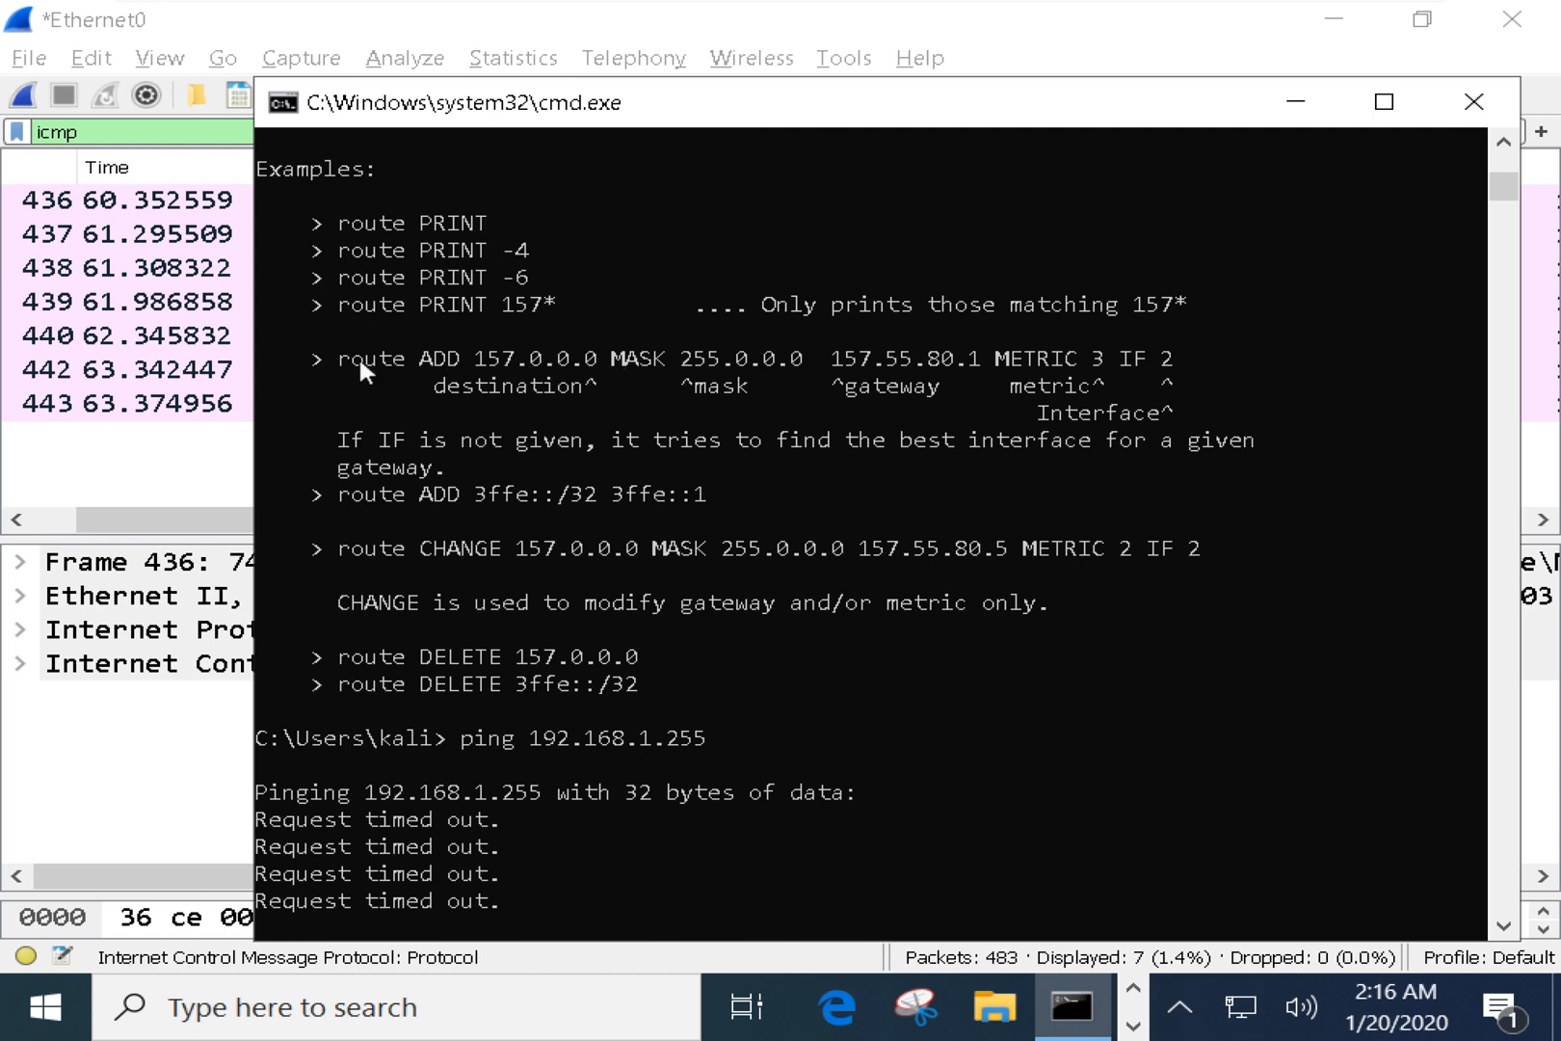
pyautogui.moveTo(326, 355); pyautogui.dragTo(1167, 355)
pyautogui.click(568, 368)
pyautogui.click(866, 353)
pyautogui.click(1042, 353)
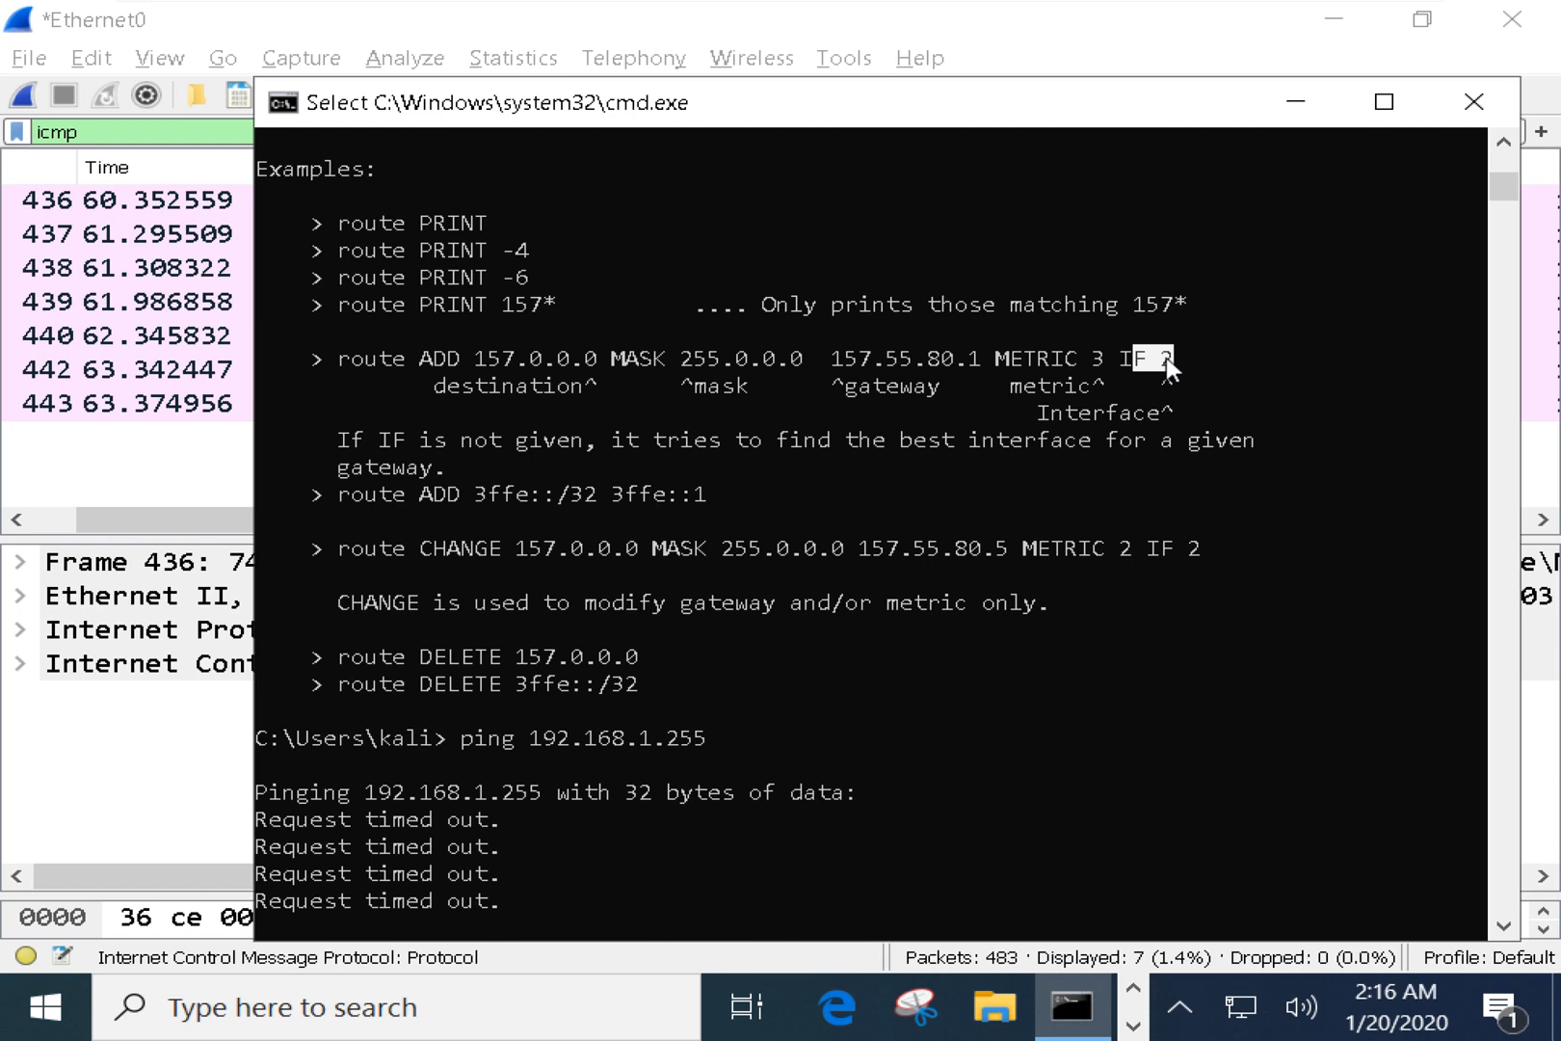
pyautogui.click(702, 387)
# Highlight the default route's 0.0.0.0 destination and the IPv4 Route Table headings, then enter route /?
pyautogui.scroll(4, 699, 393)
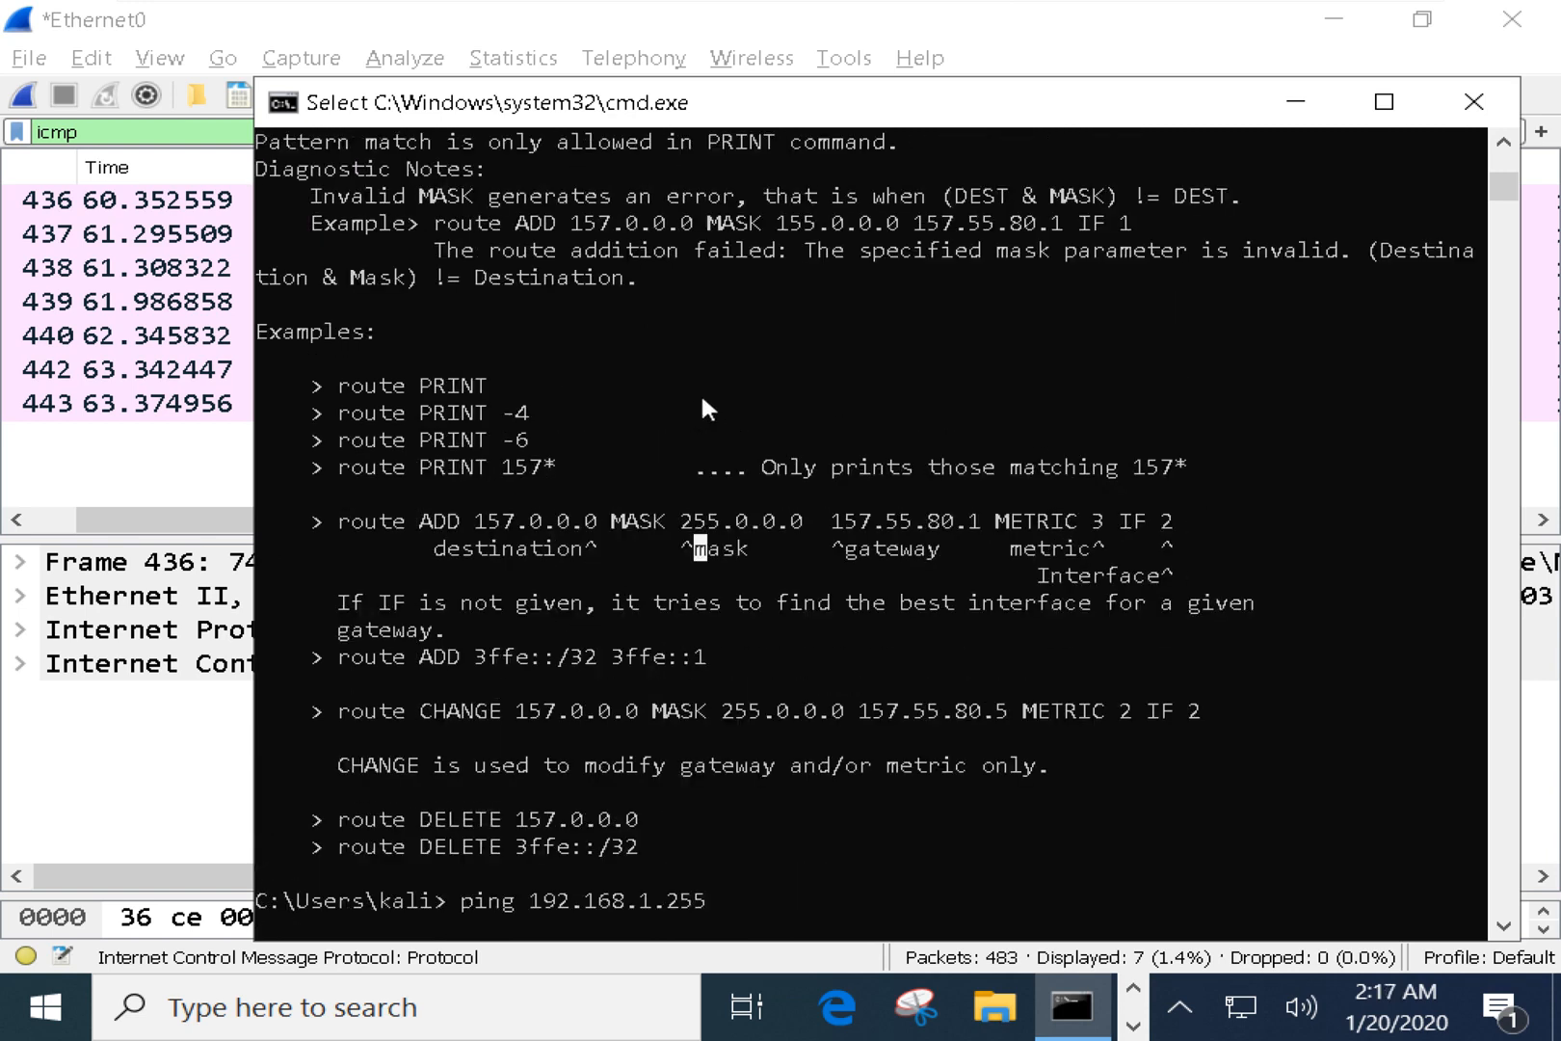
pyautogui.scroll(18, 700, 393)
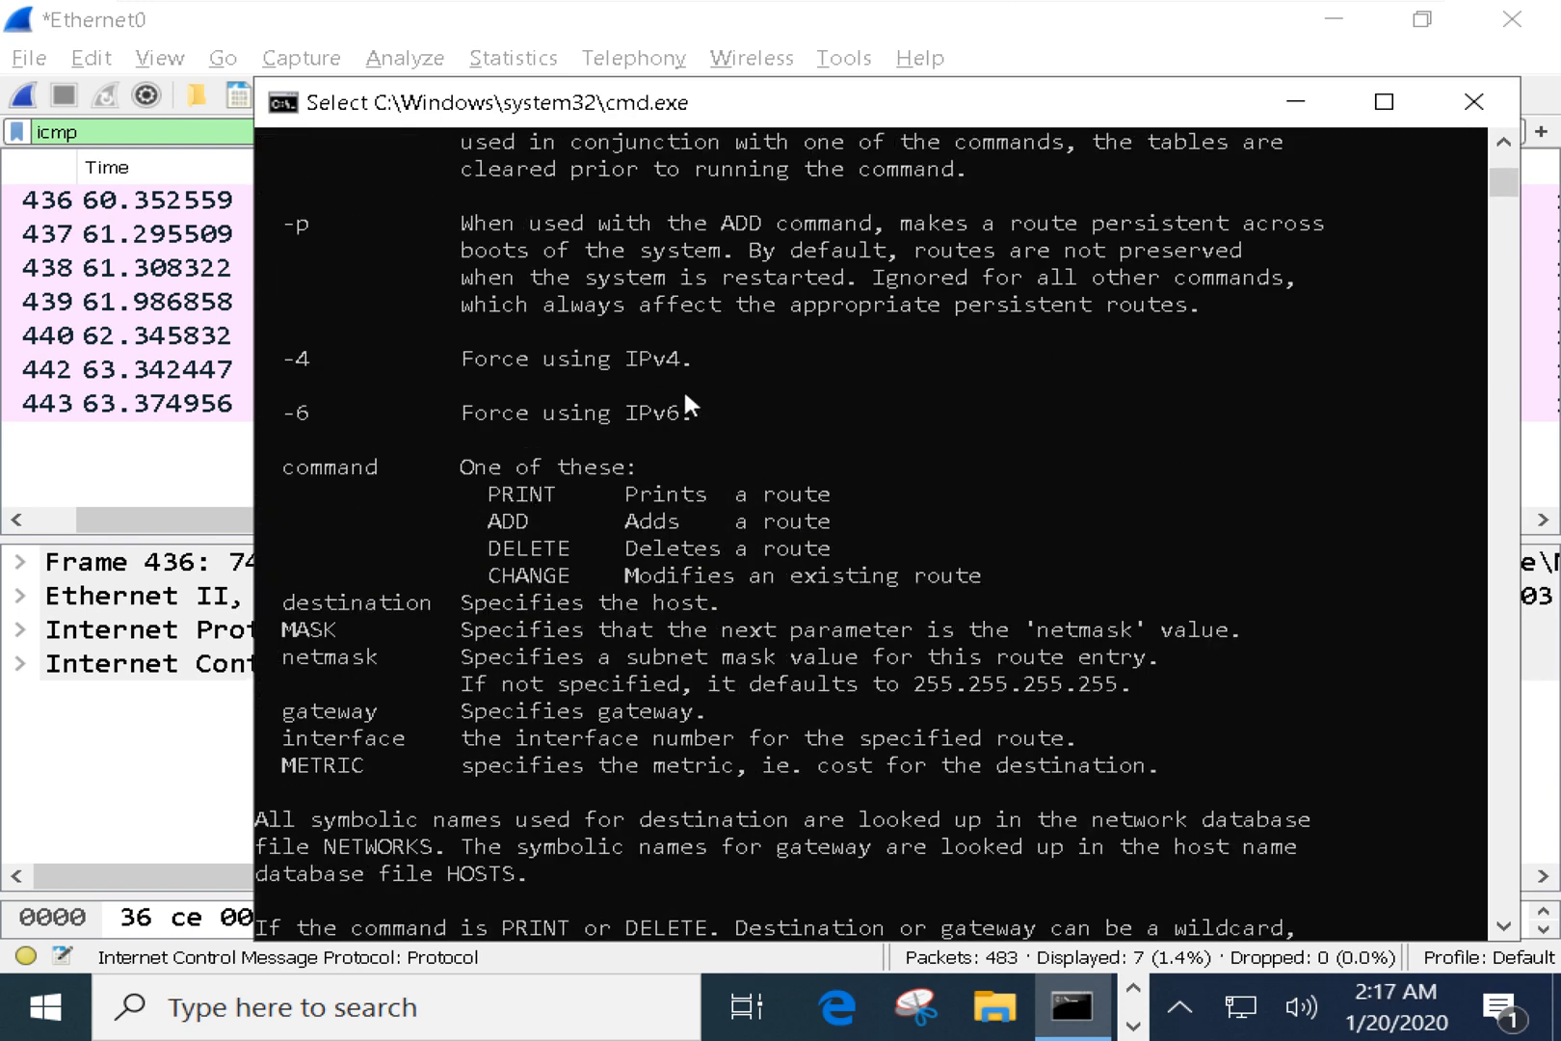
pyautogui.scroll(8, 684, 390)
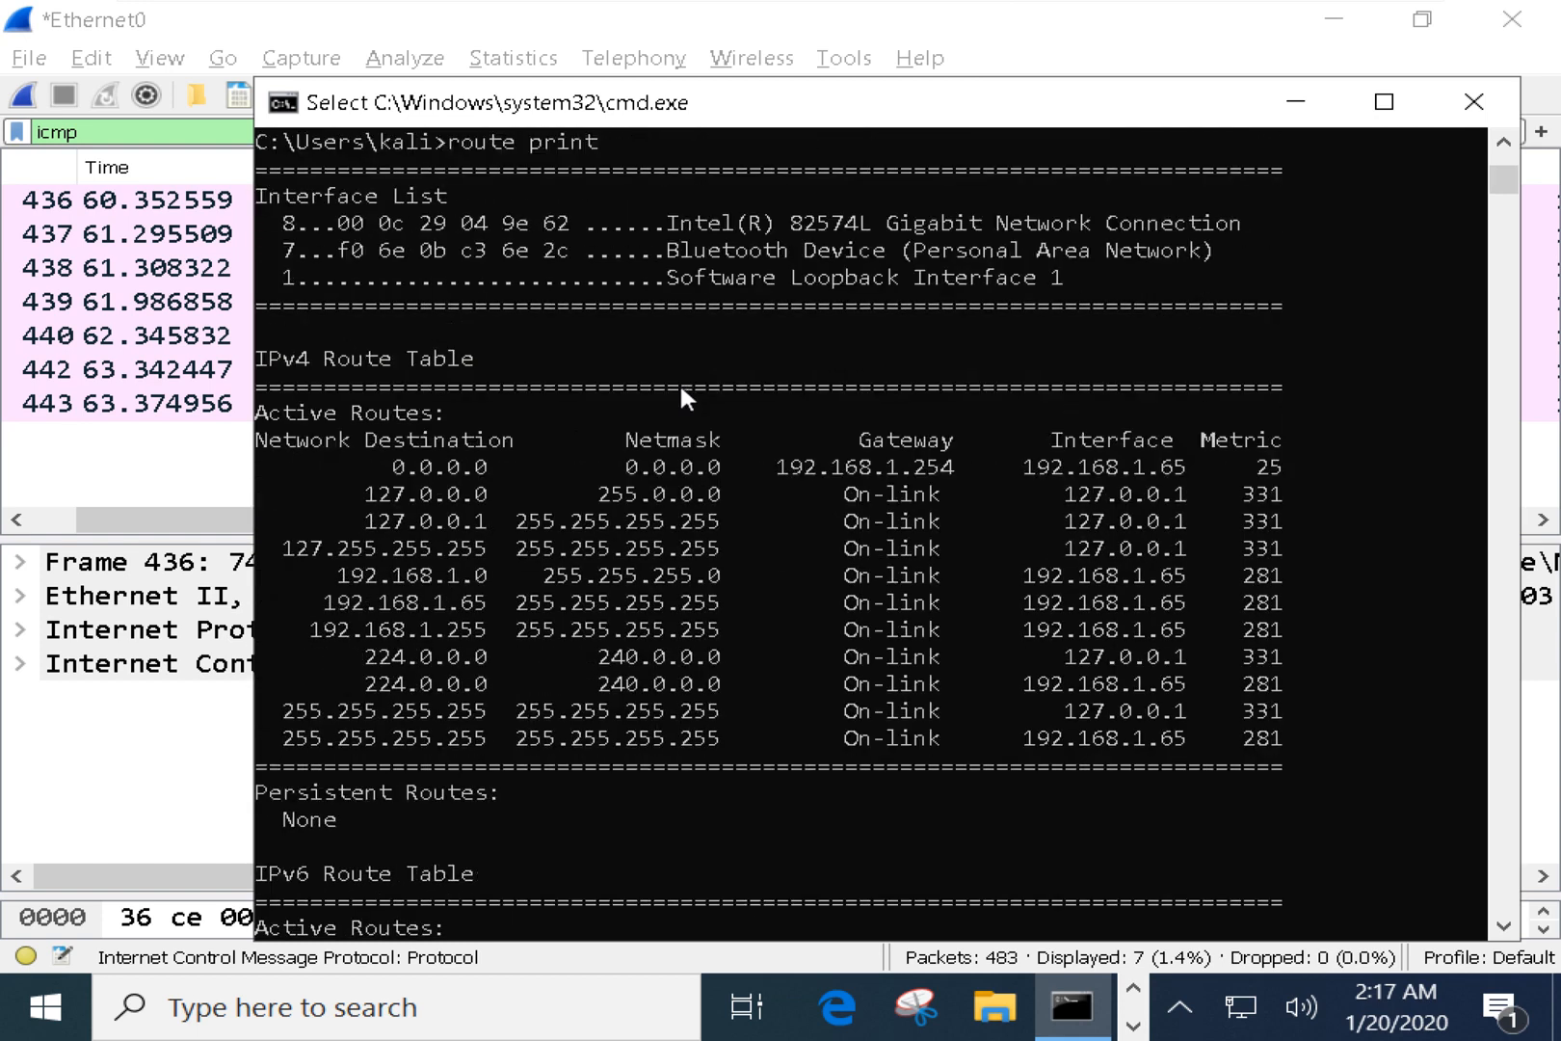
pyautogui.moveTo(441, 454); pyautogui.dragTo(535, 464)
pyautogui.moveTo(522, 466); pyautogui.dragTo(481, 446)
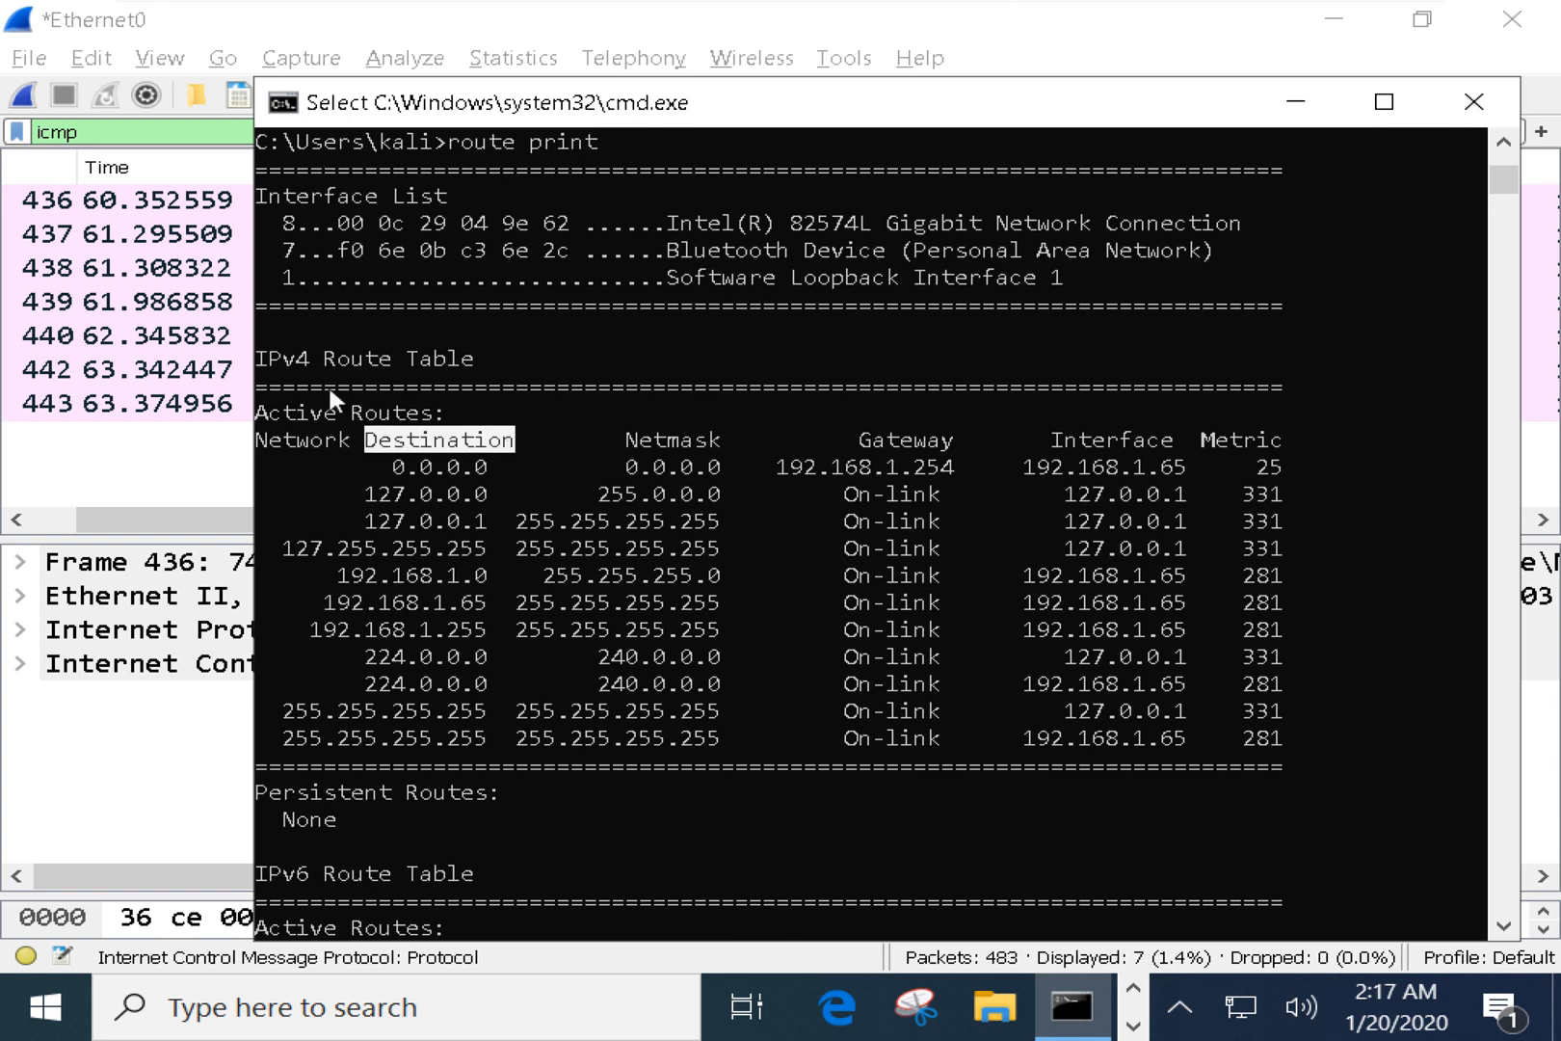
pyautogui.moveTo(275, 354); pyautogui.dragTo(509, 370)
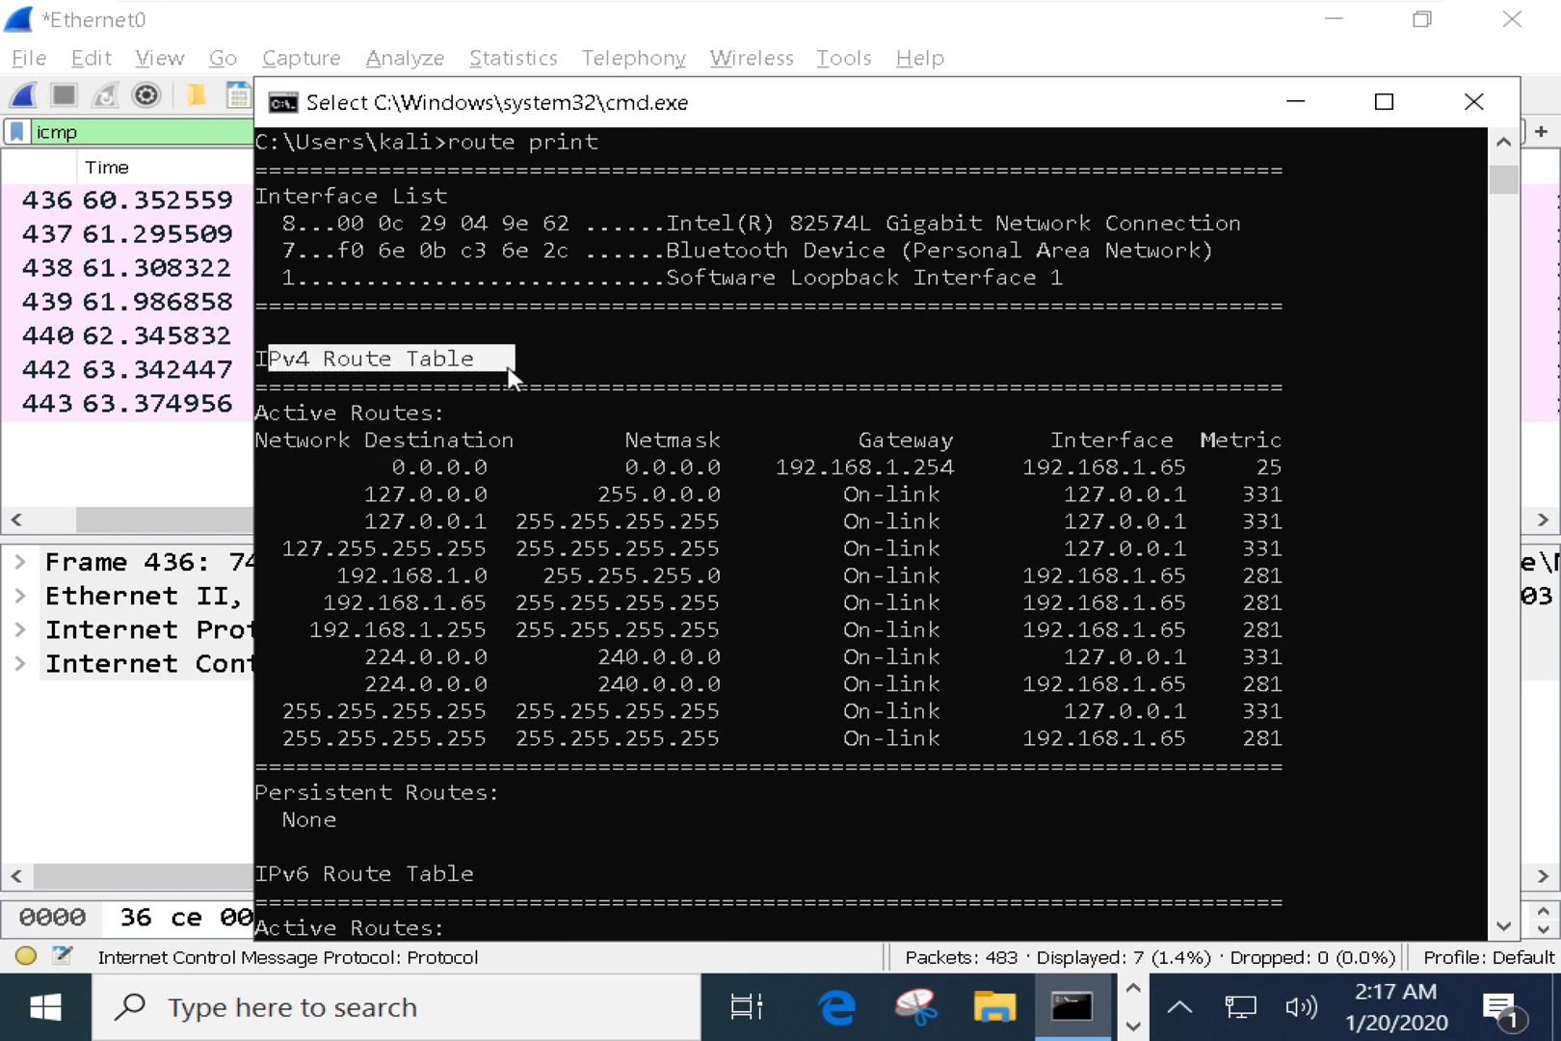
pyautogui.write('route /')
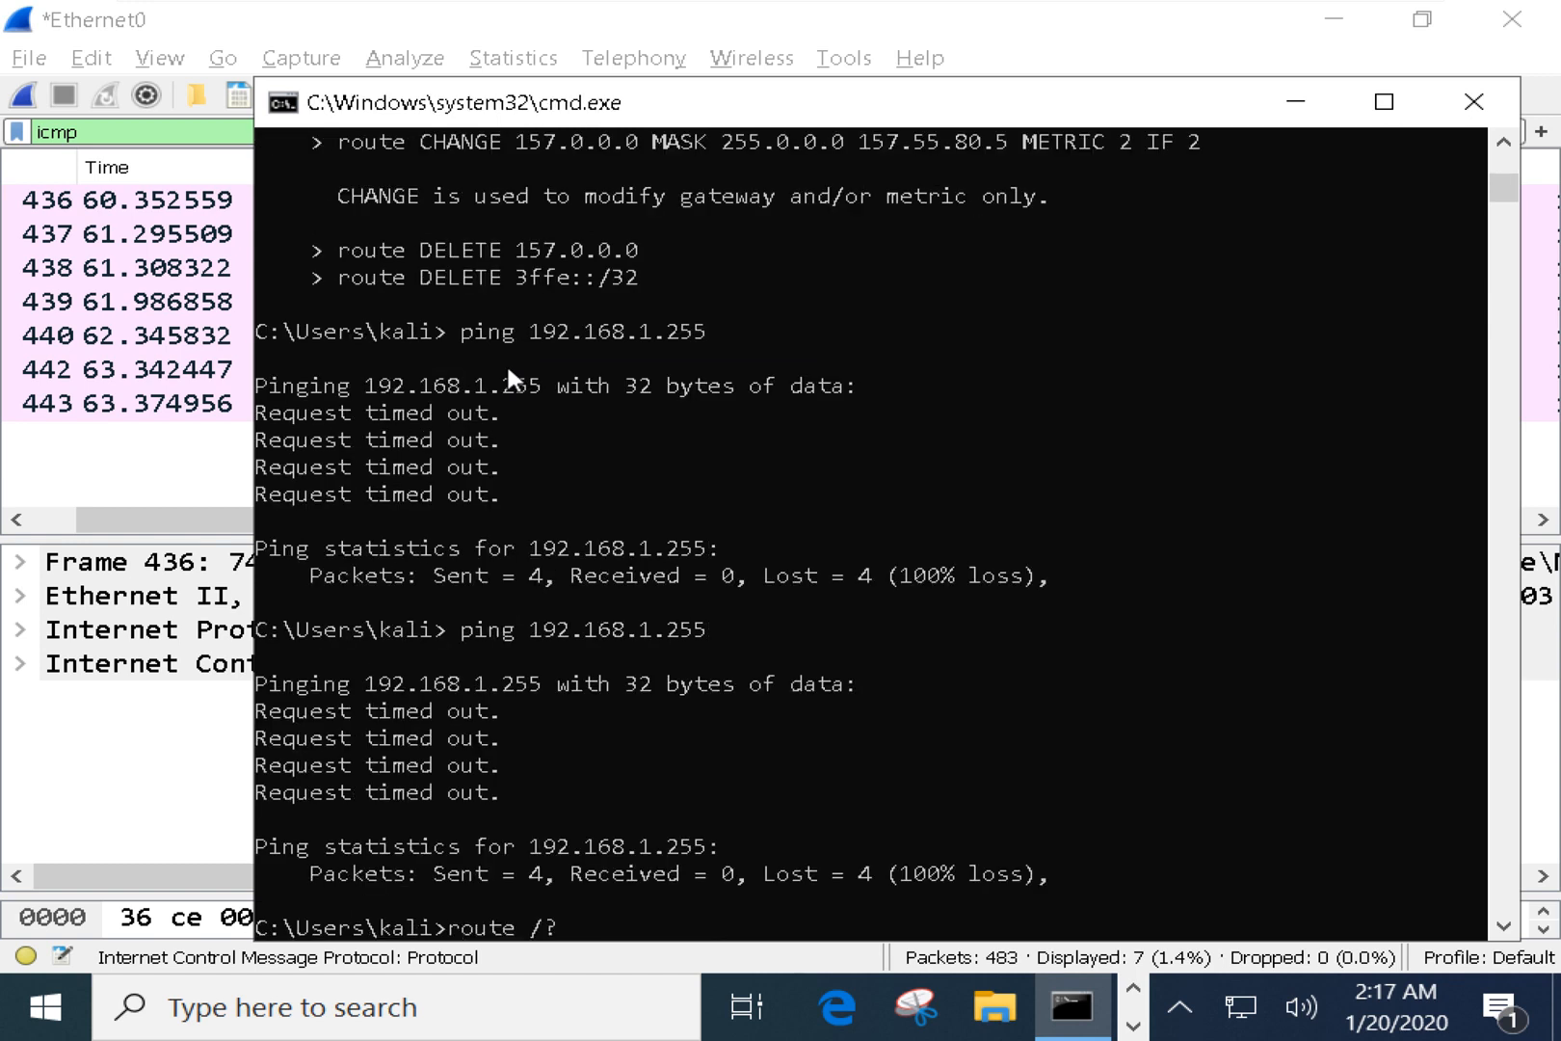
pyautogui.write('?')
# Run route /? and highlight the example's 157.0.0.0 destination, 157.55.80.1 gateway and metric 3.
pyautogui.press('Return')
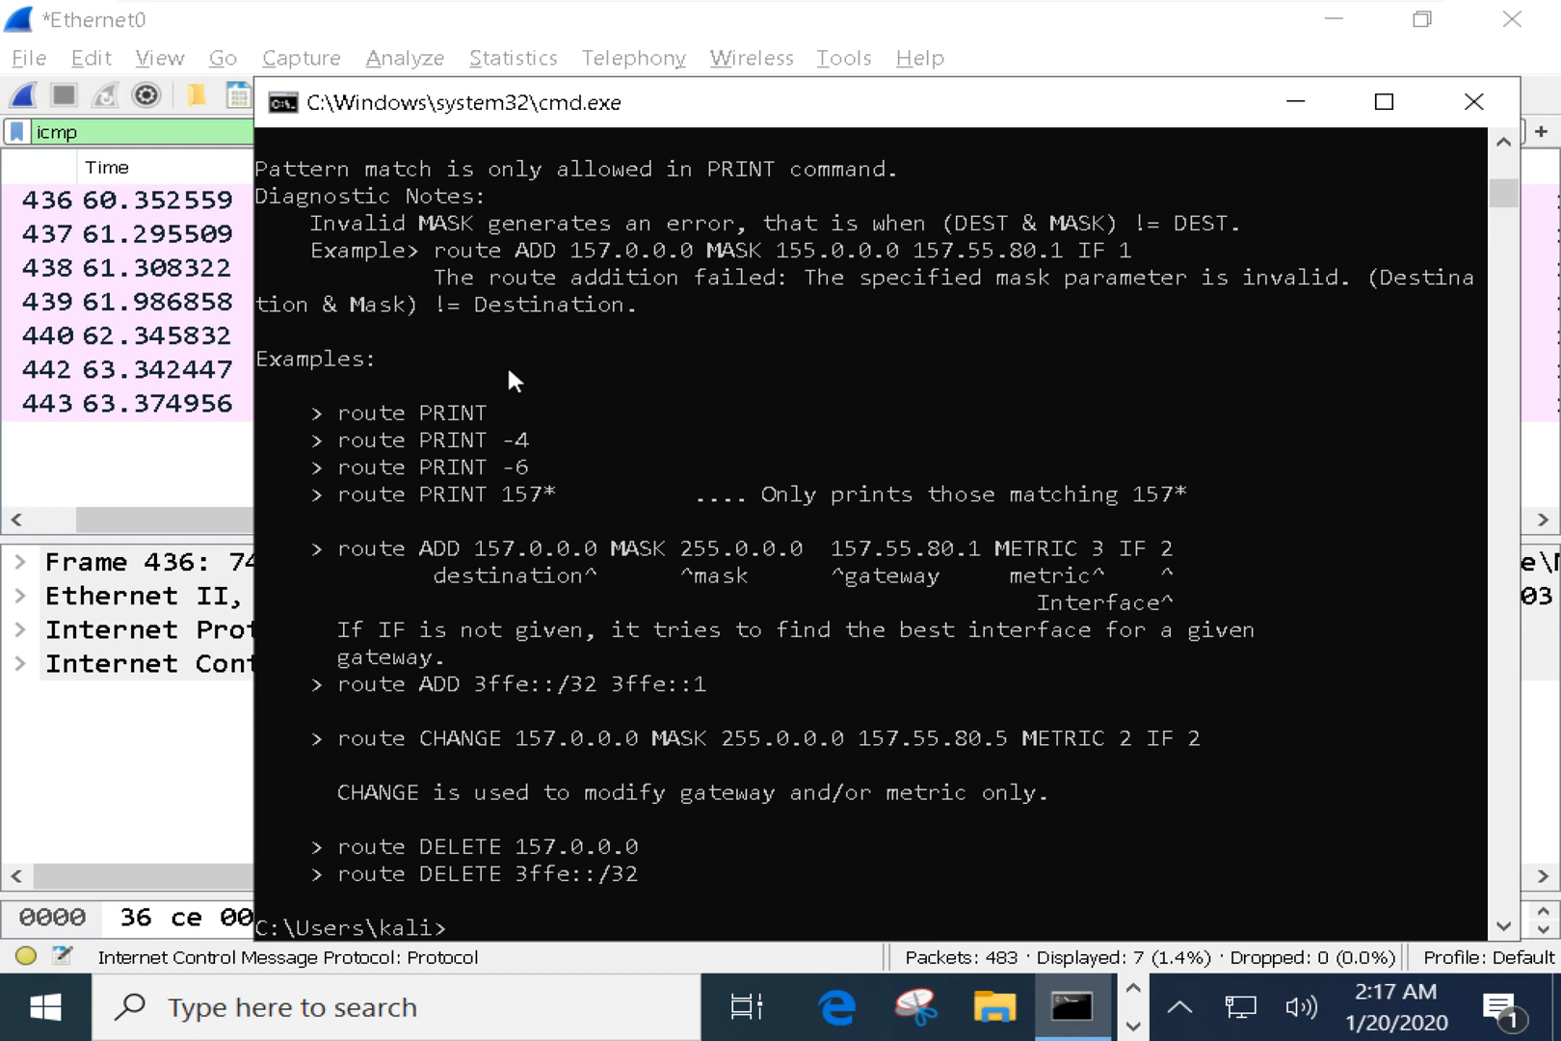
pyautogui.doubleClick(343, 554)
pyautogui.moveTo(469, 542); pyautogui.dragTo(981, 569)
pyautogui.click(837, 547)
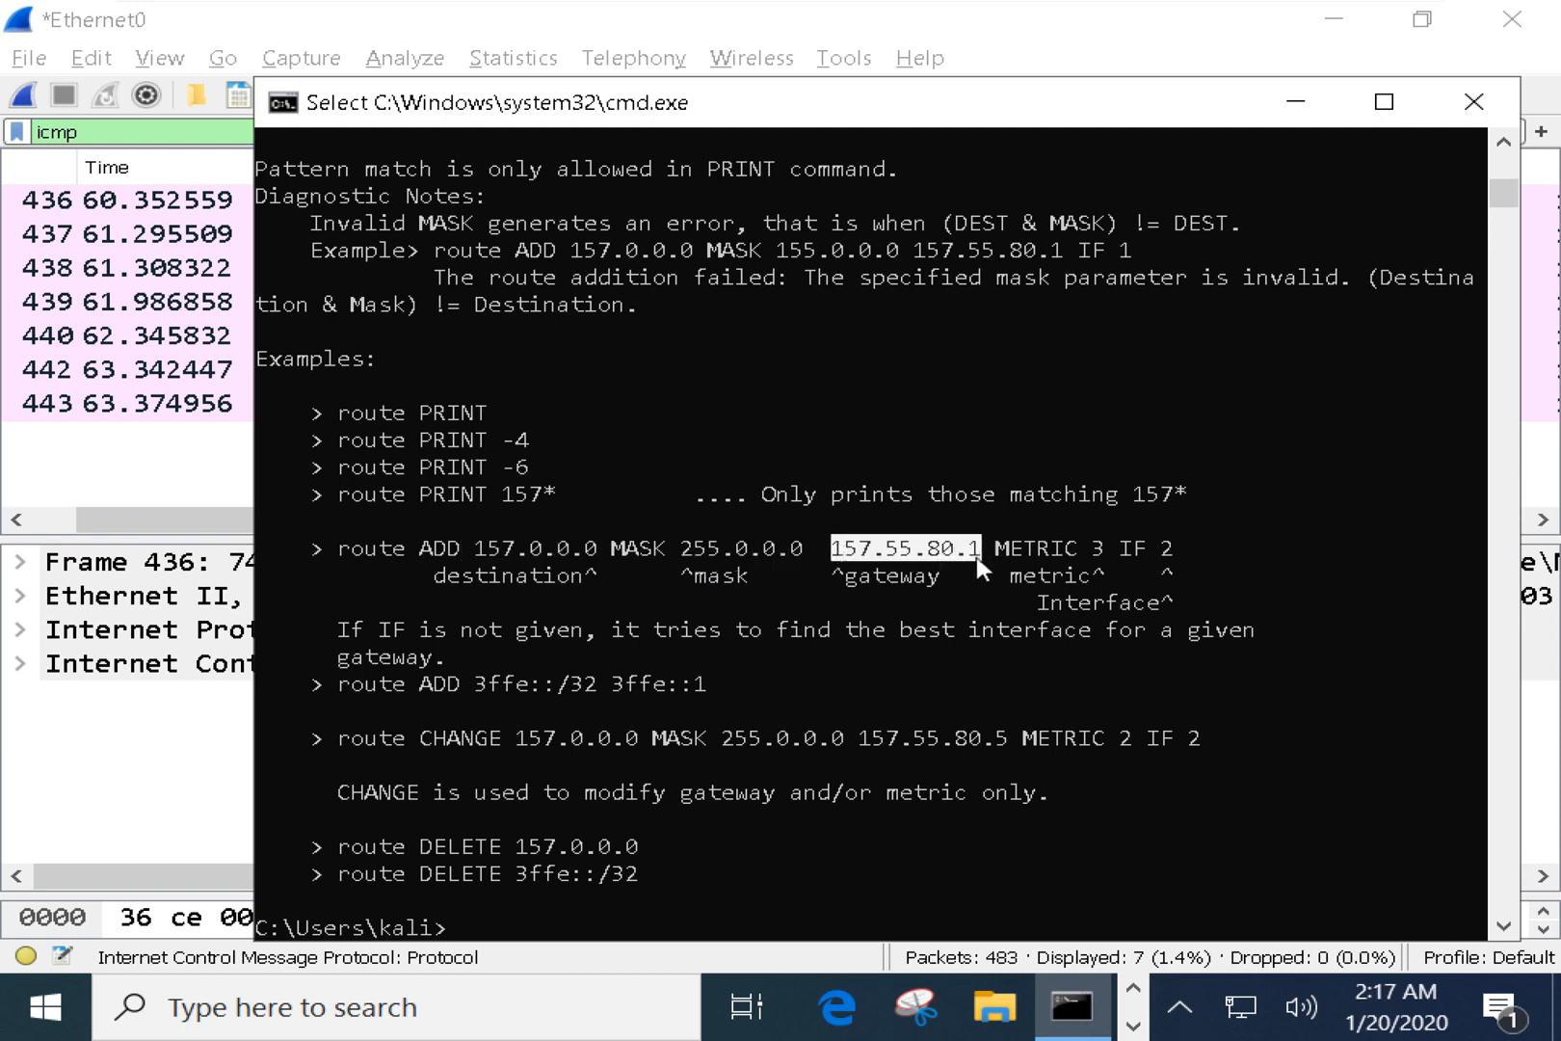
pyautogui.moveTo(1079, 547); pyautogui.dragTo(1111, 551)
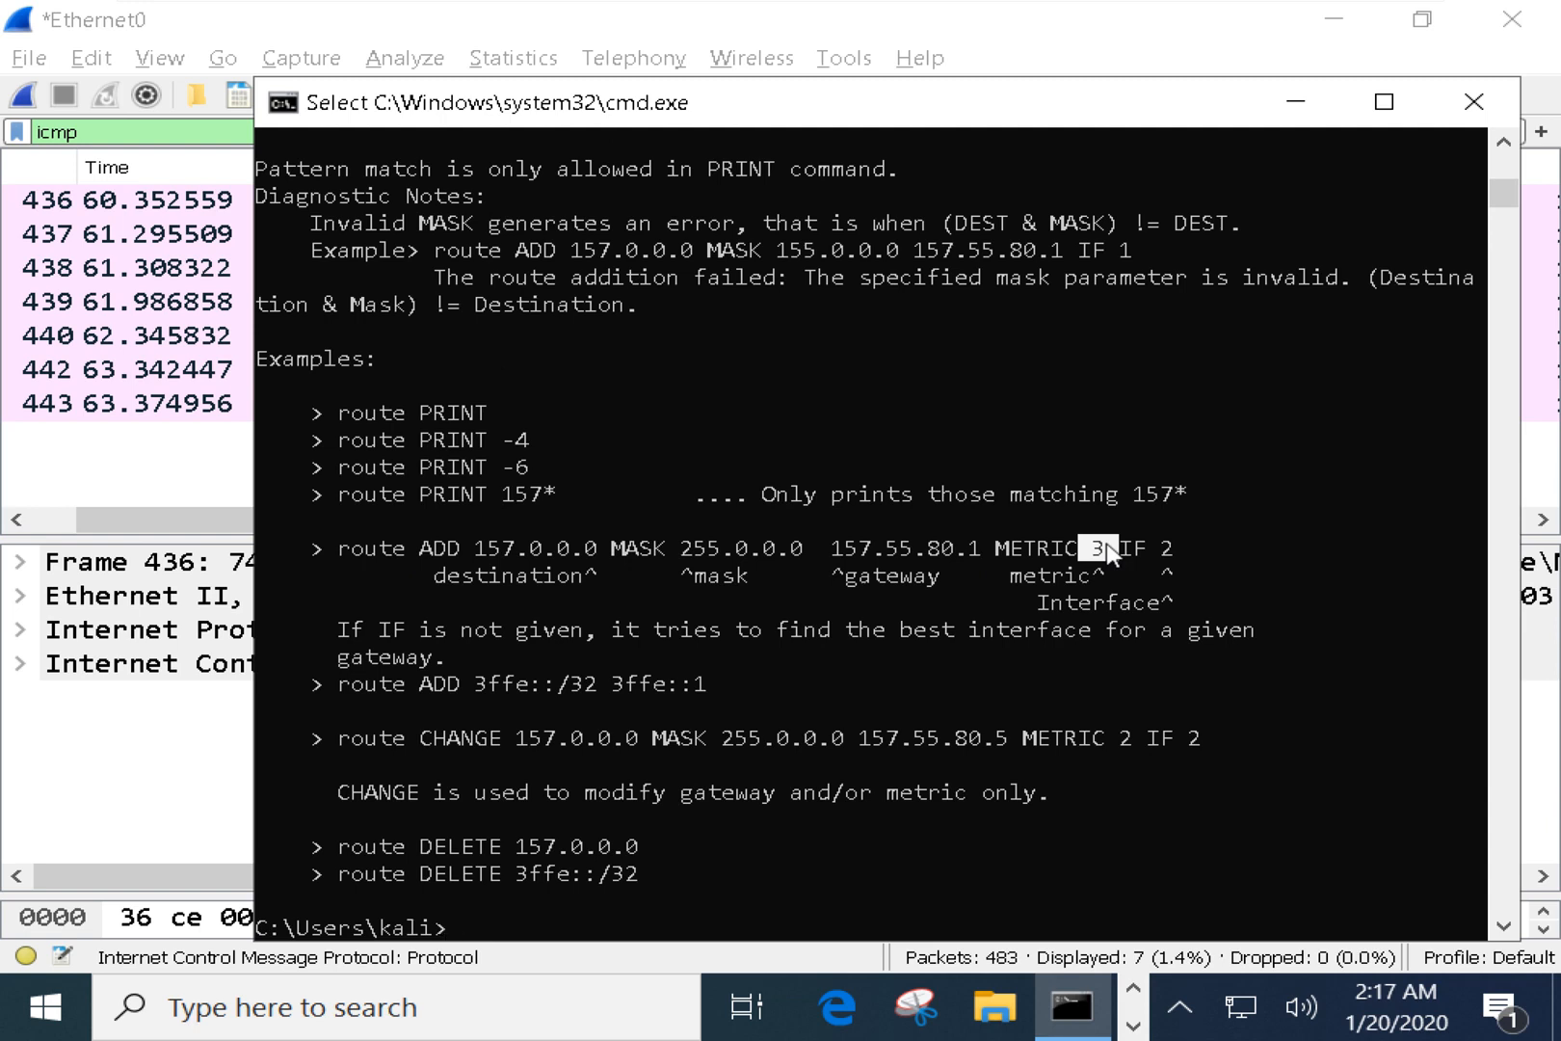
pyautogui.click(1139, 710)
pyautogui.press('Escape')
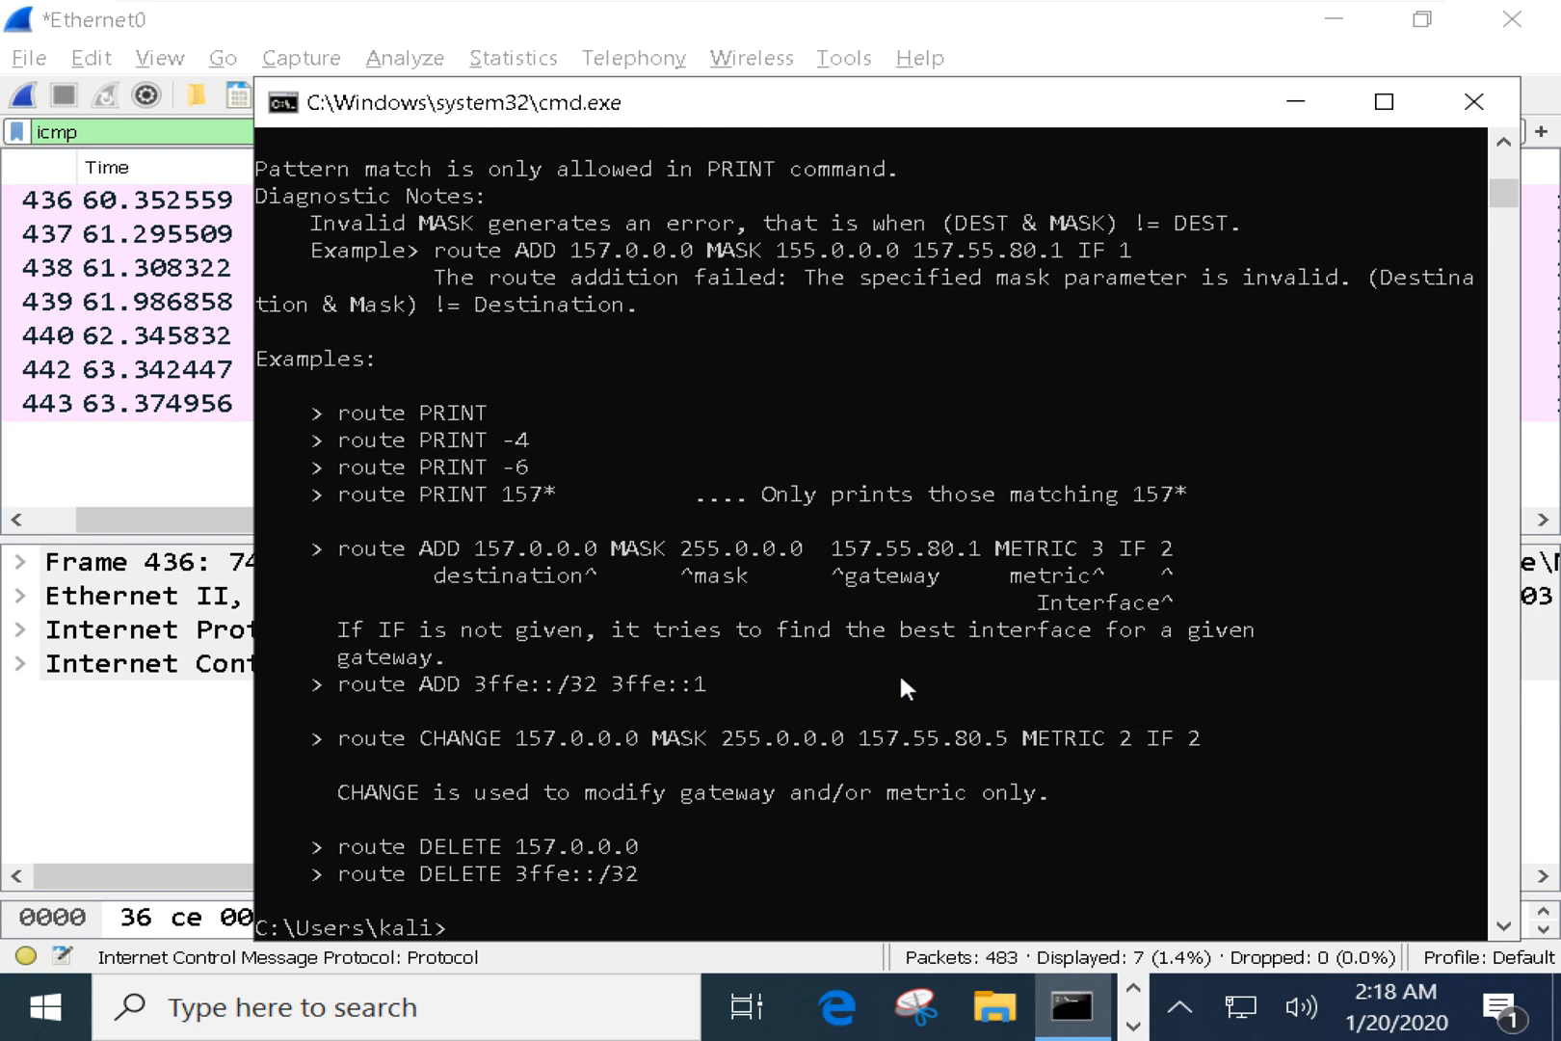
pyautogui.click(838, 686)
# Bring Wireshark forward and inspect ICMP ping frames 436, 438, 439 and 443.
pyautogui.click(352, 453)
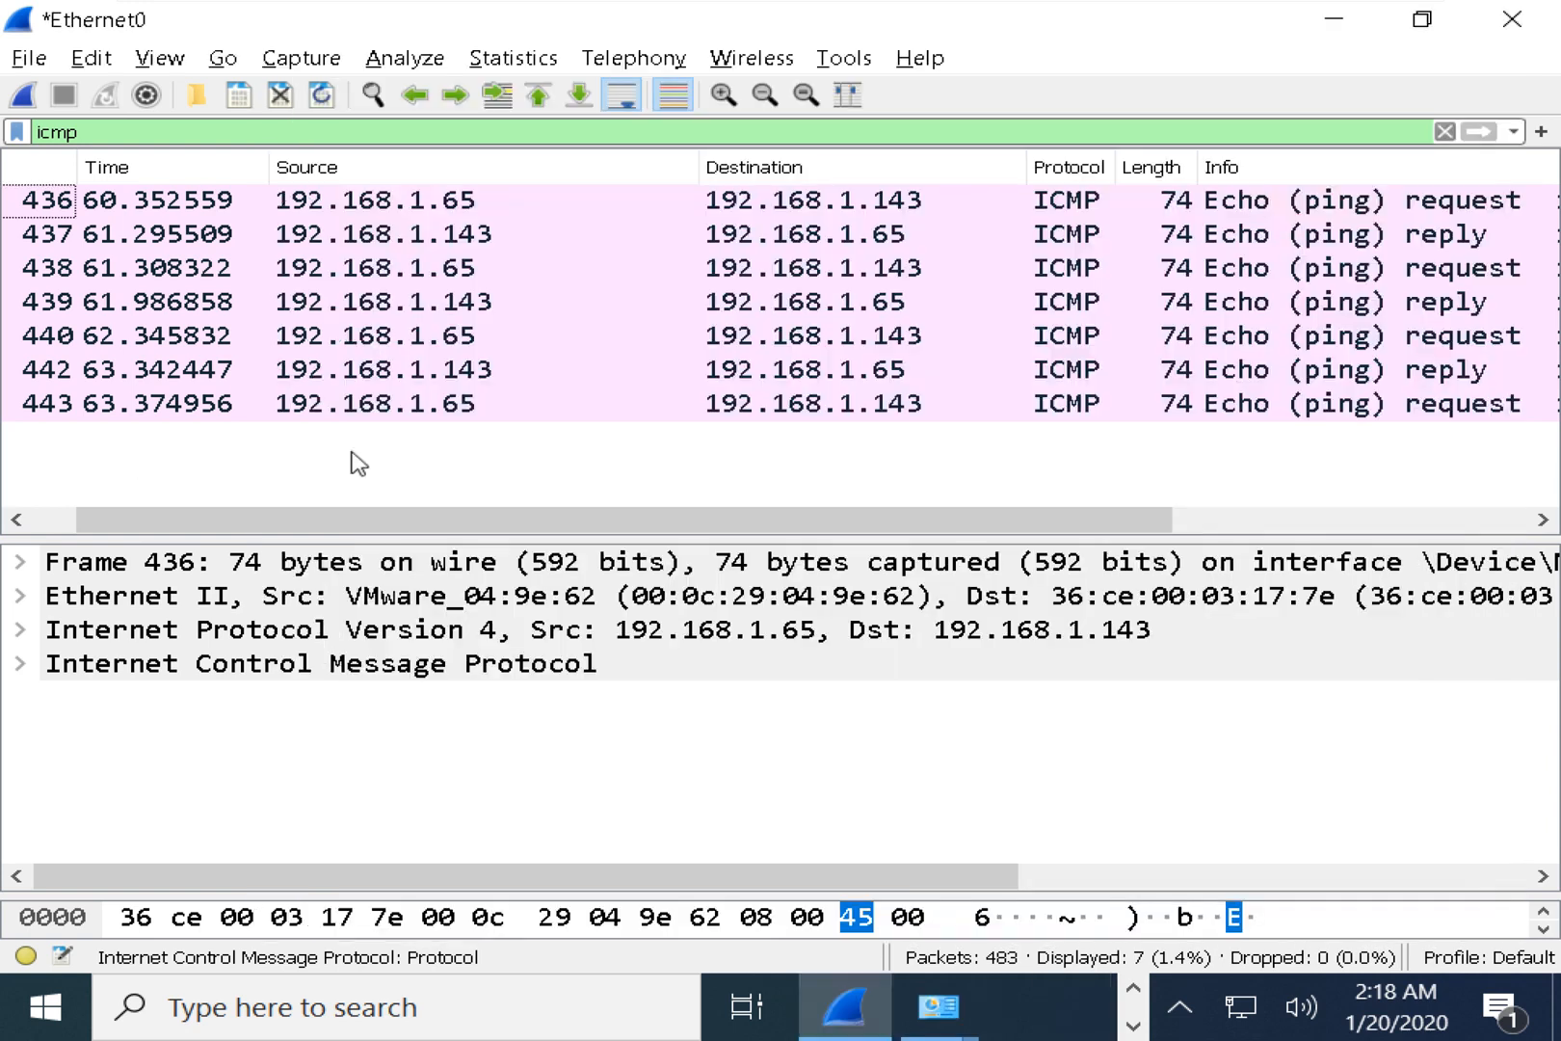
pyautogui.click(1436, 212)
pyautogui.click(1438, 267)
pyautogui.click(1445, 302)
pyautogui.click(1446, 402)
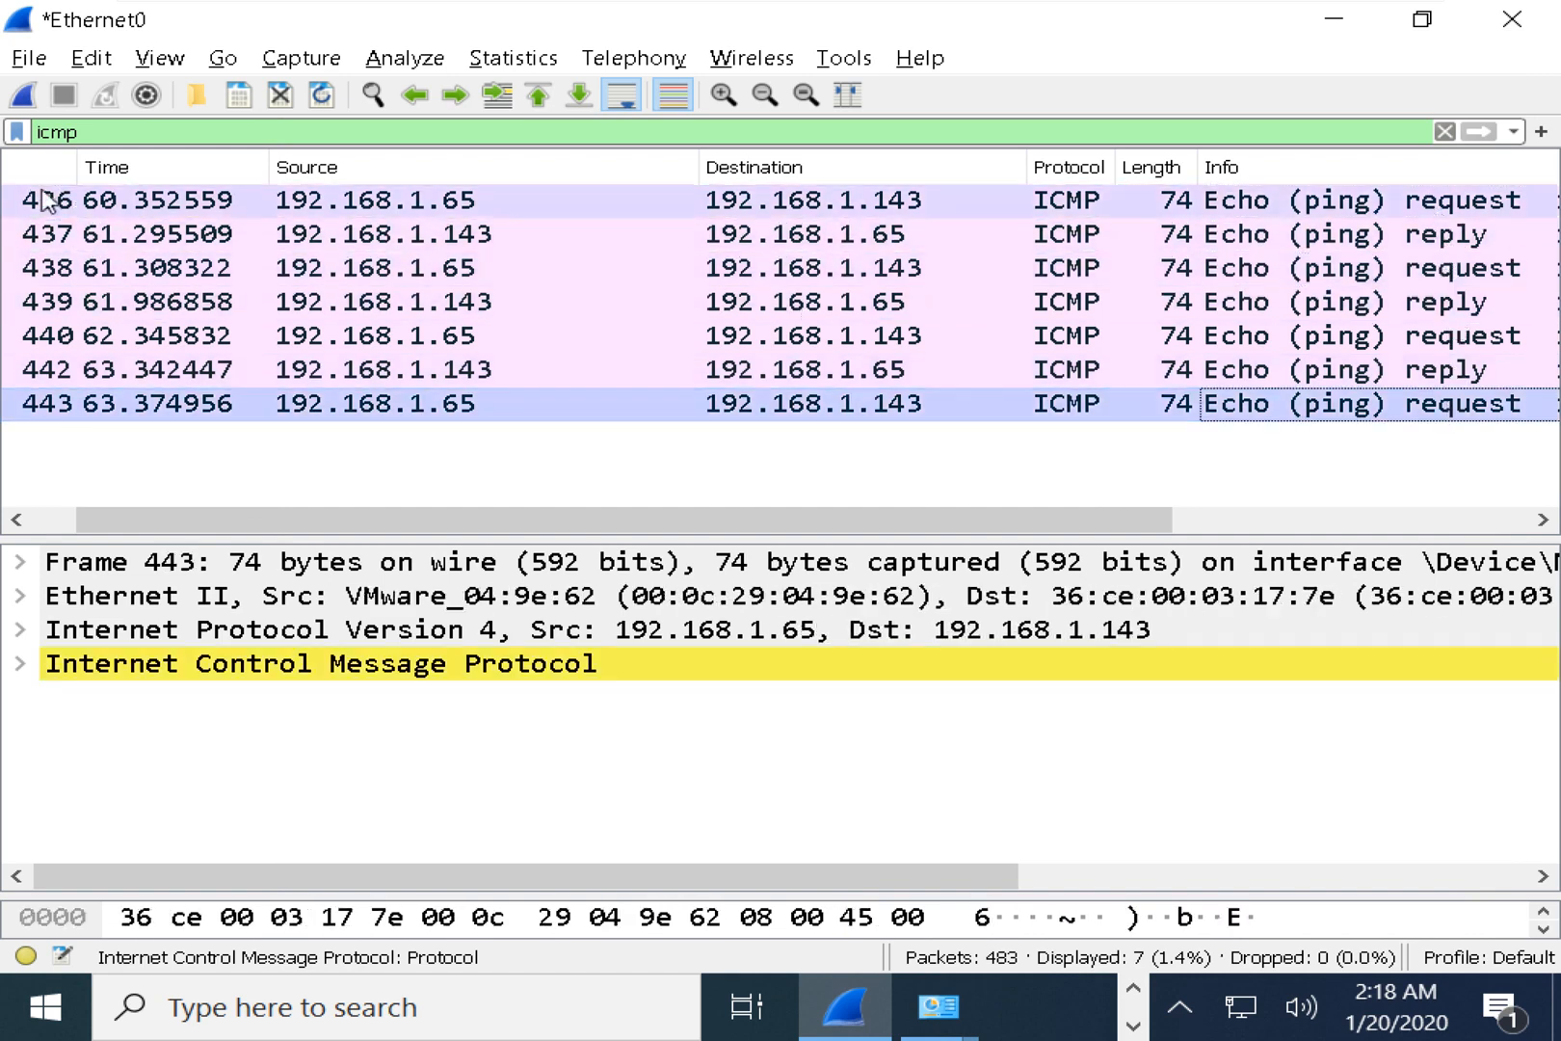
# Replace the icmp display filter with arp.
pyautogui.moveTo(149, 133); pyautogui.dragTo(3, 132)
pyautogui.write('r')
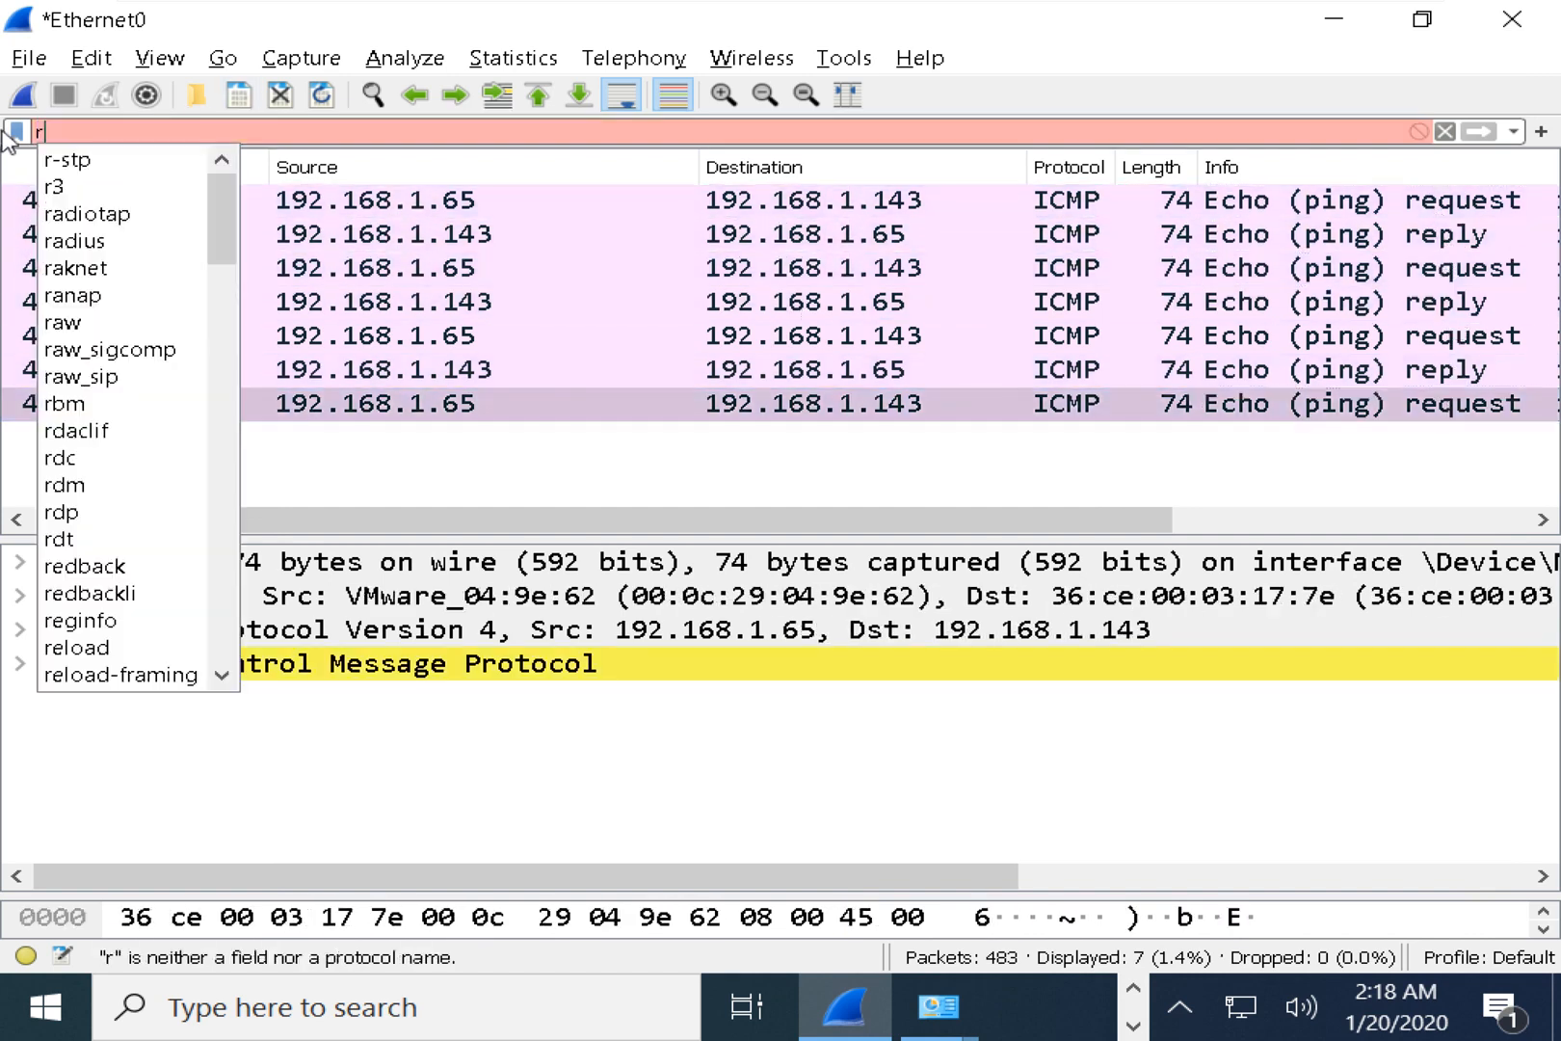
pyautogui.press('BackSpace')
pyautogui.write('arp')
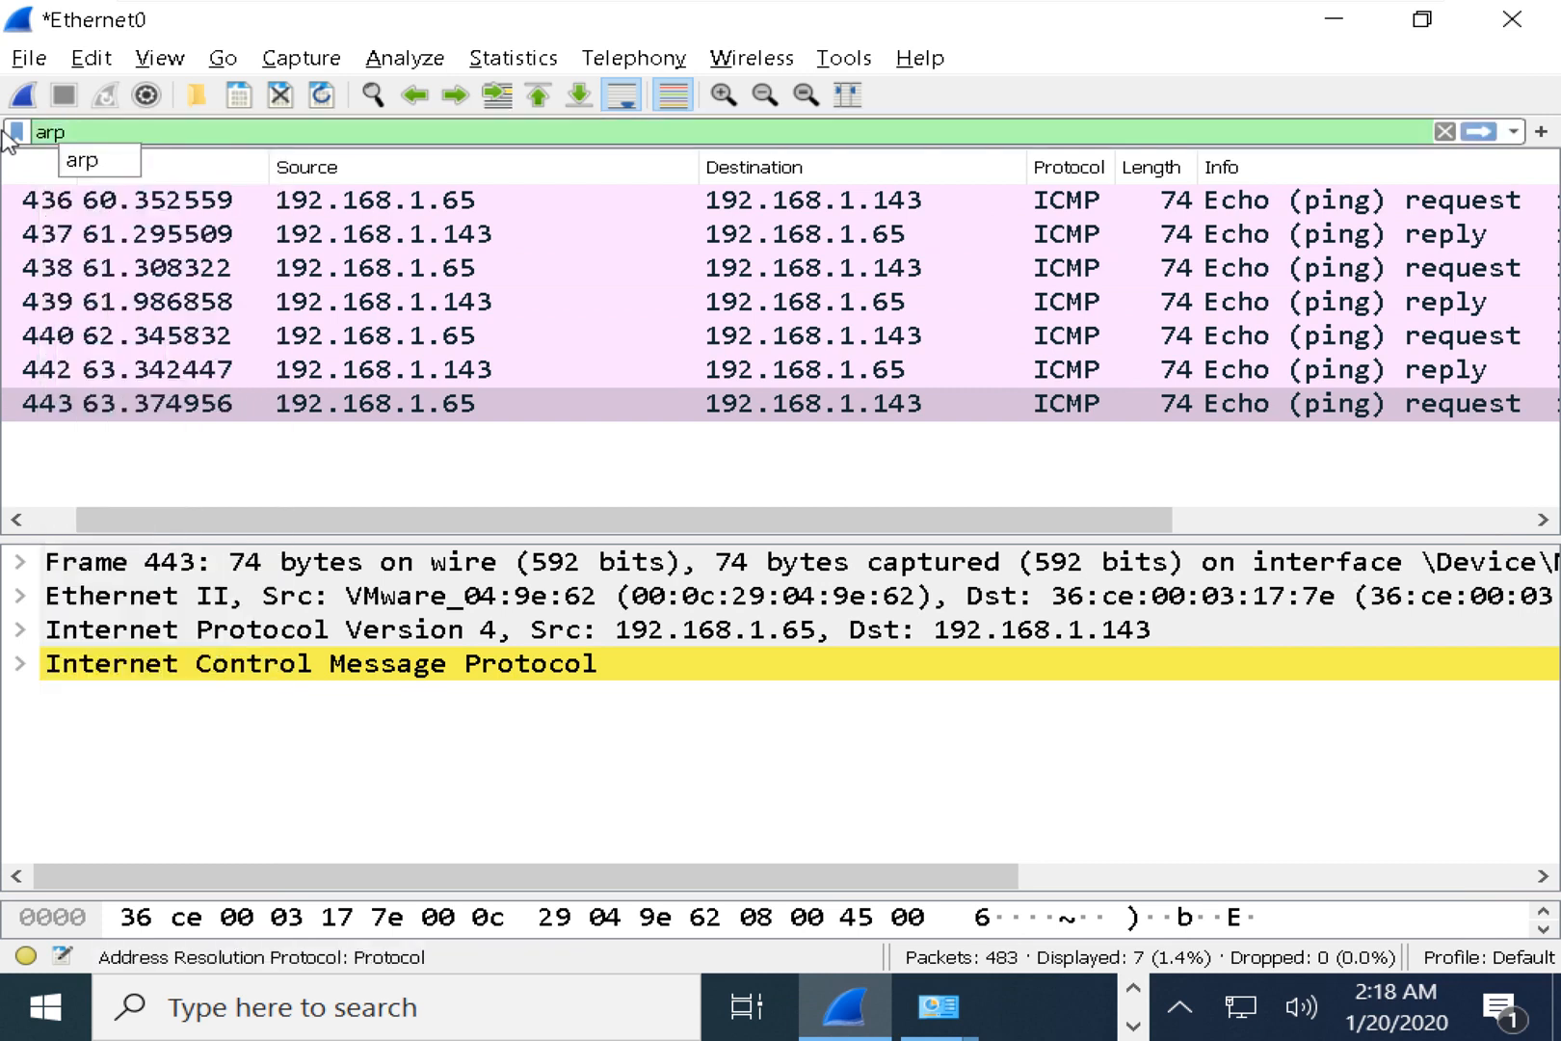
pyautogui.press('Return')
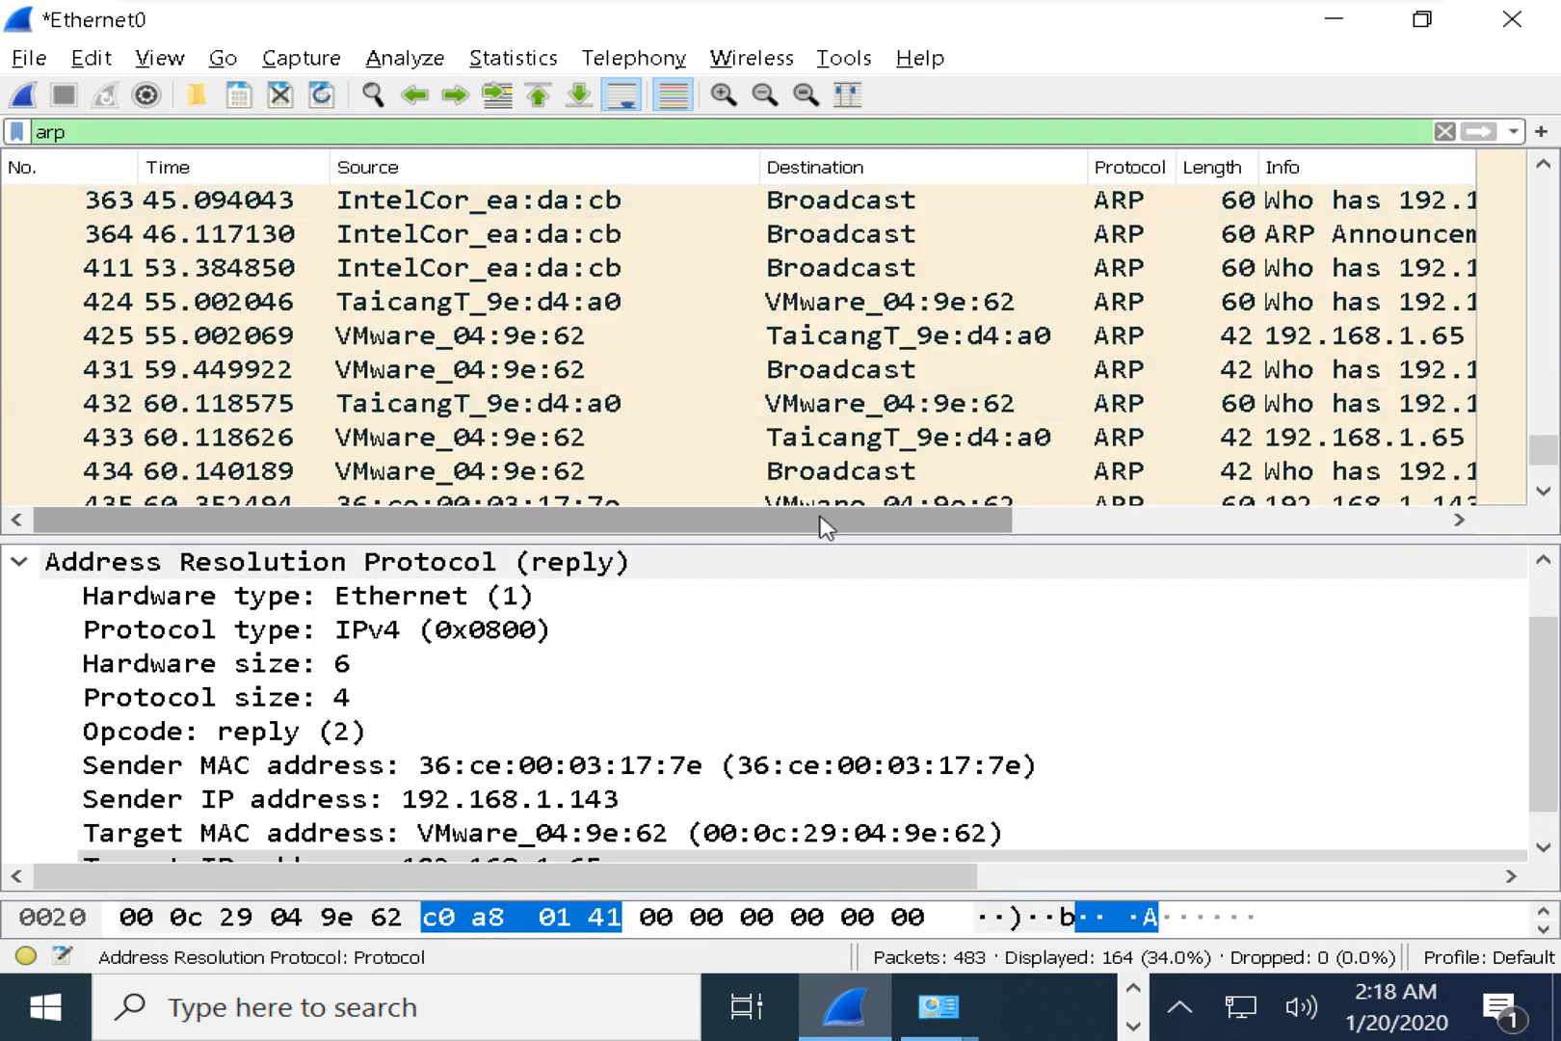
pyautogui.moveTo(822, 519); pyautogui.dragTo(1189, 523)
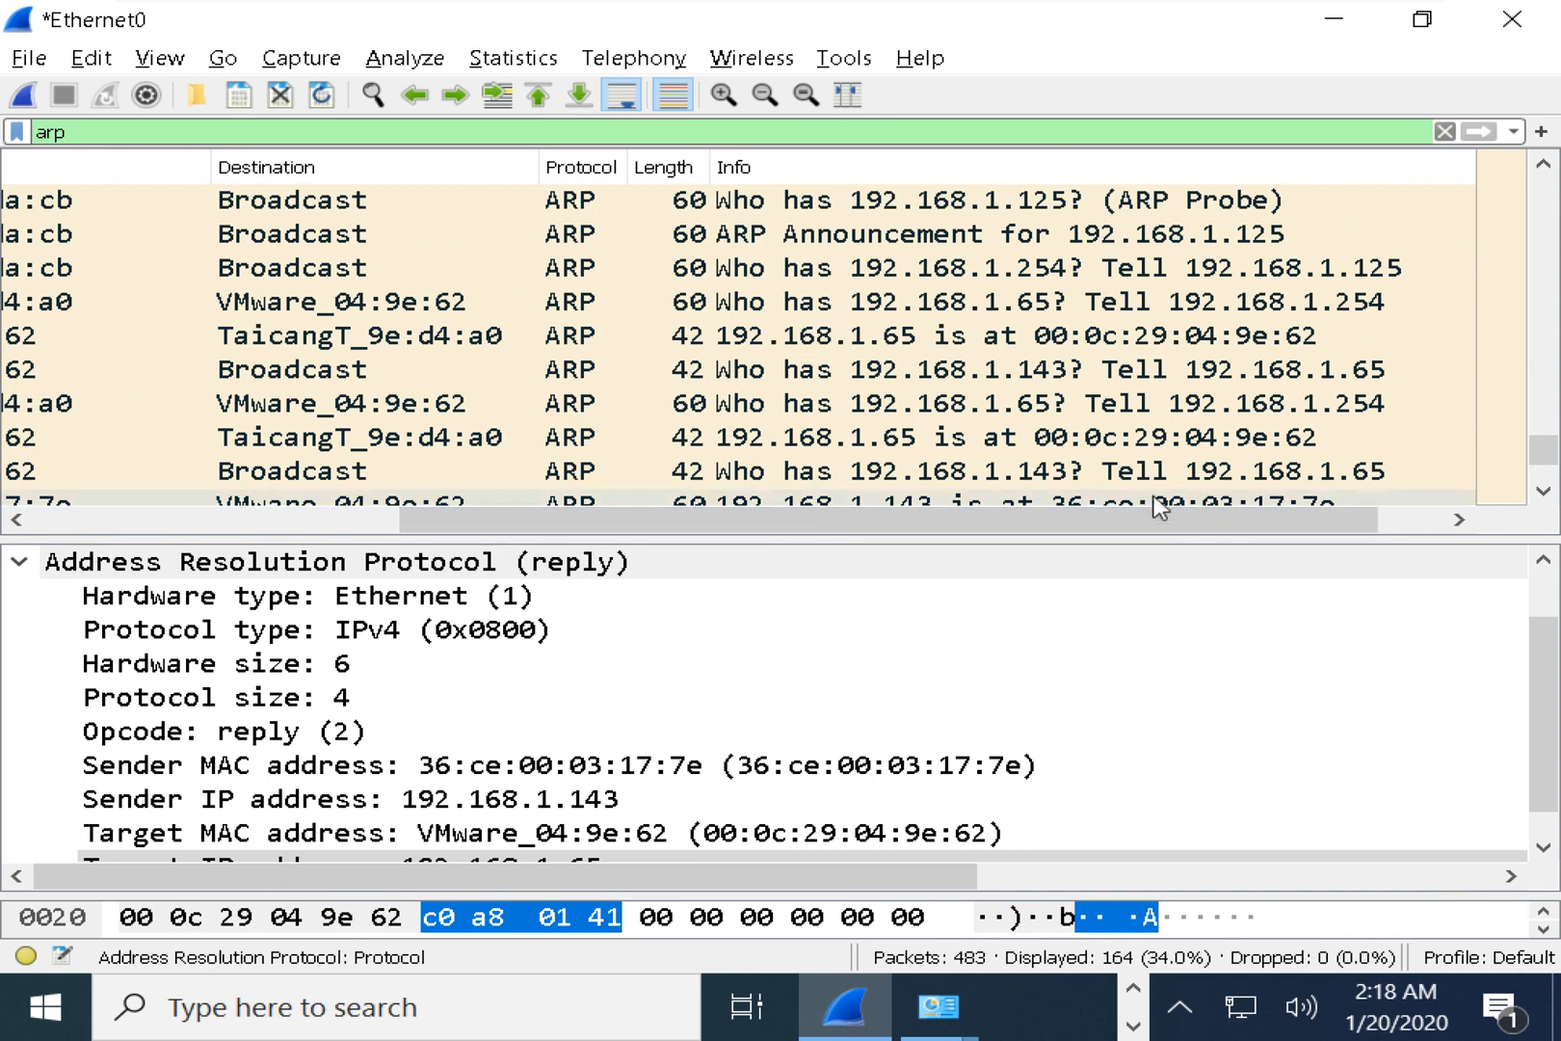
# Inspect the ARP request for 192.168.1.143 and its reply, including ARP and Ethernet header bytes.
pyautogui.click(800, 475)
pyautogui.scroll(-1, 827, 464)
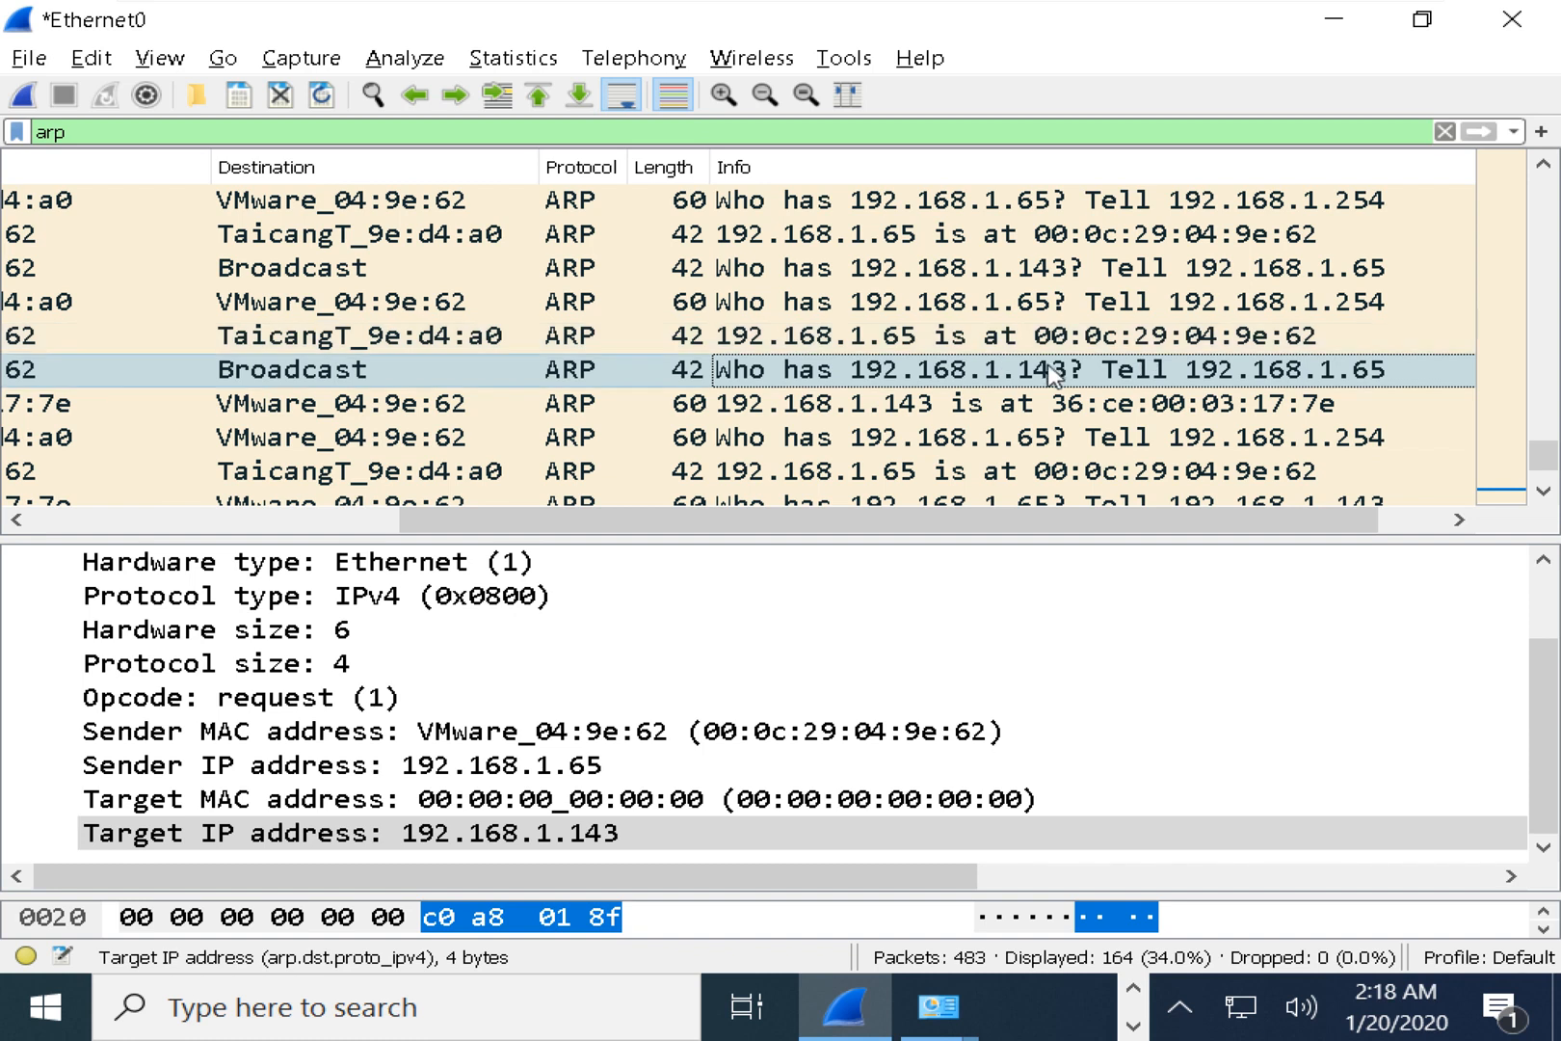
pyautogui.scroll(1, 87, 730)
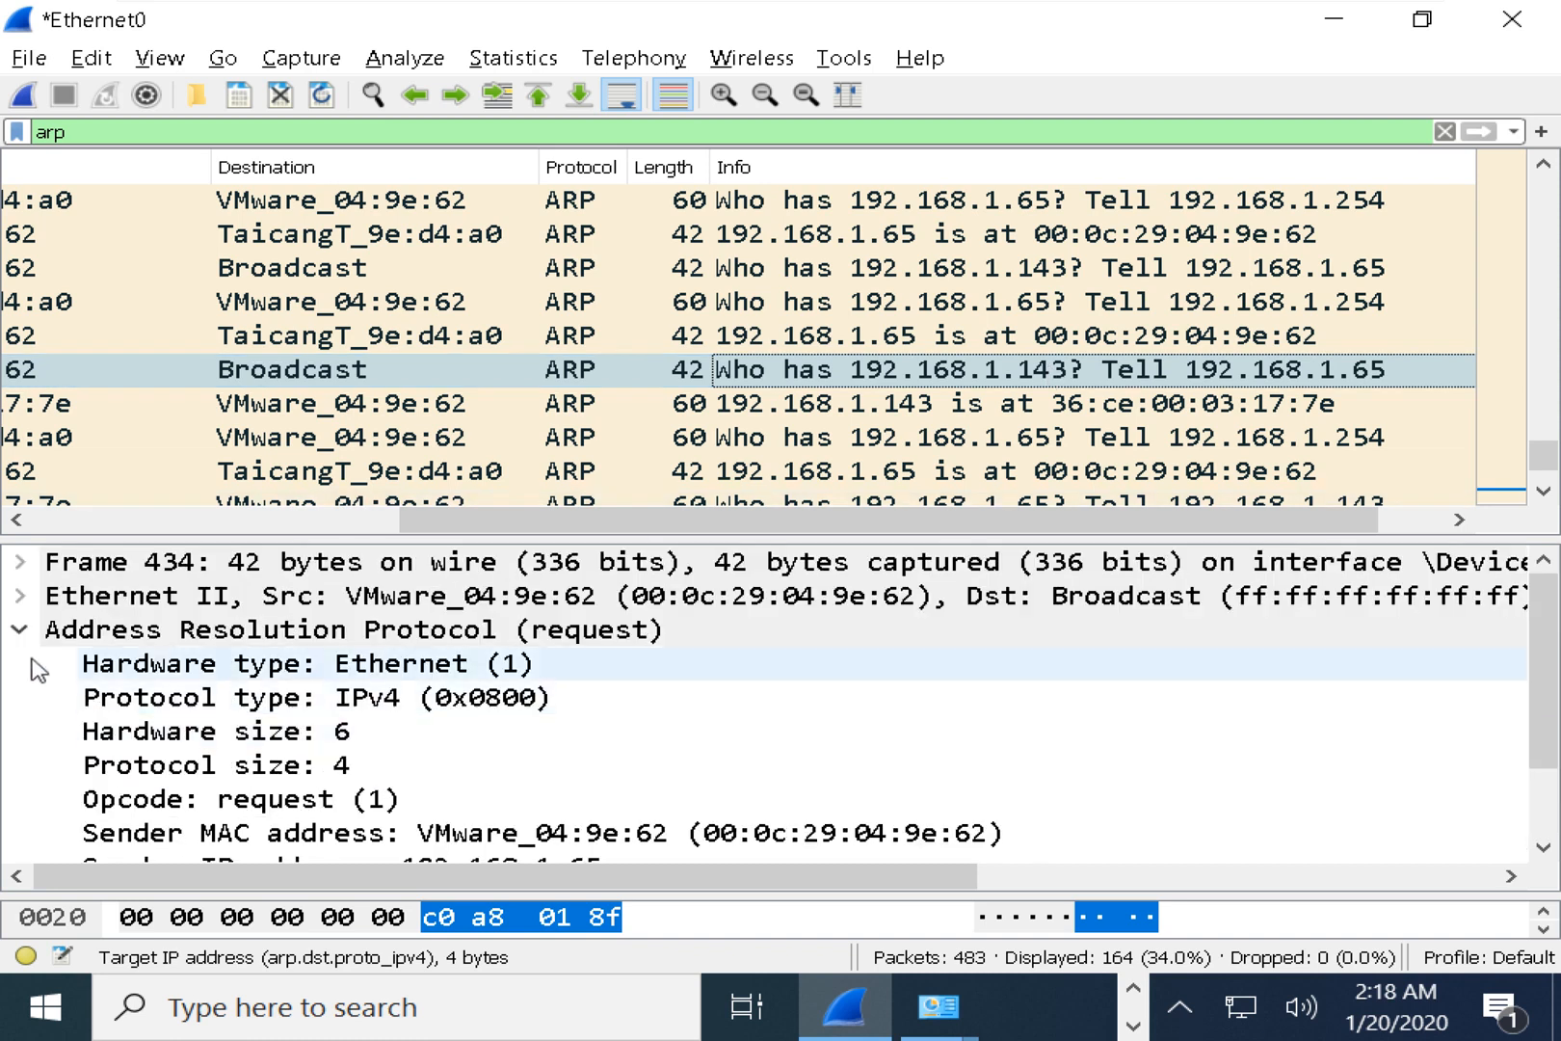
pyautogui.click(17, 632)
pyautogui.click(482, 631)
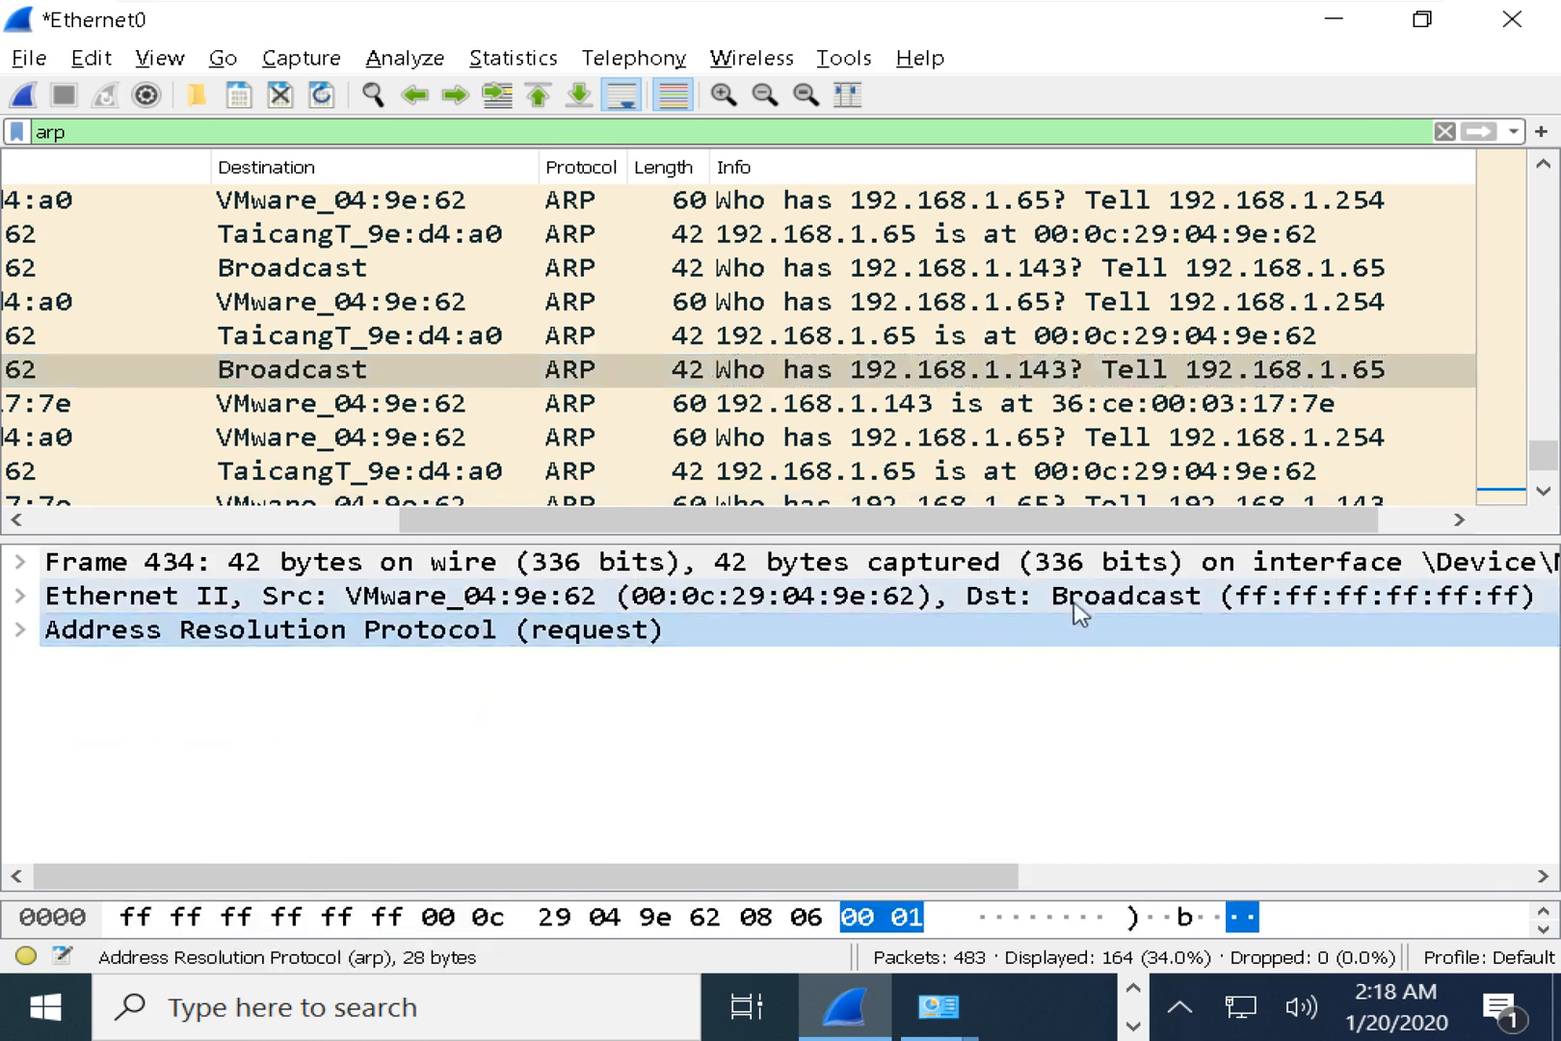
pyautogui.click(1116, 603)
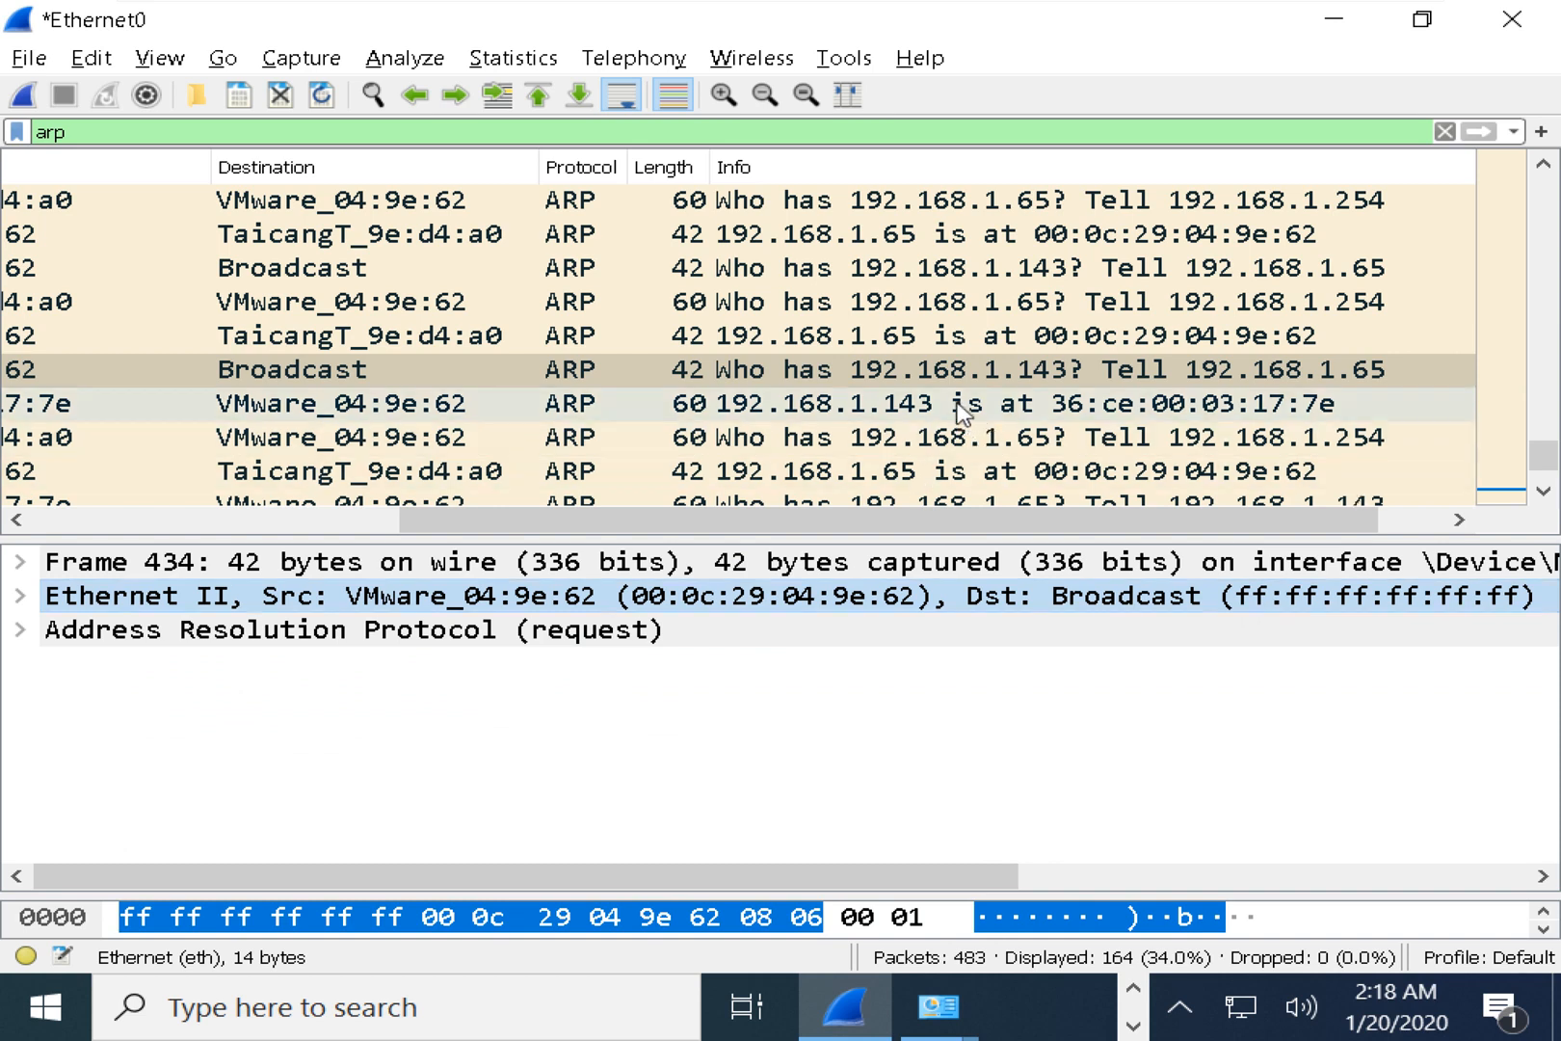
pyautogui.click(923, 408)
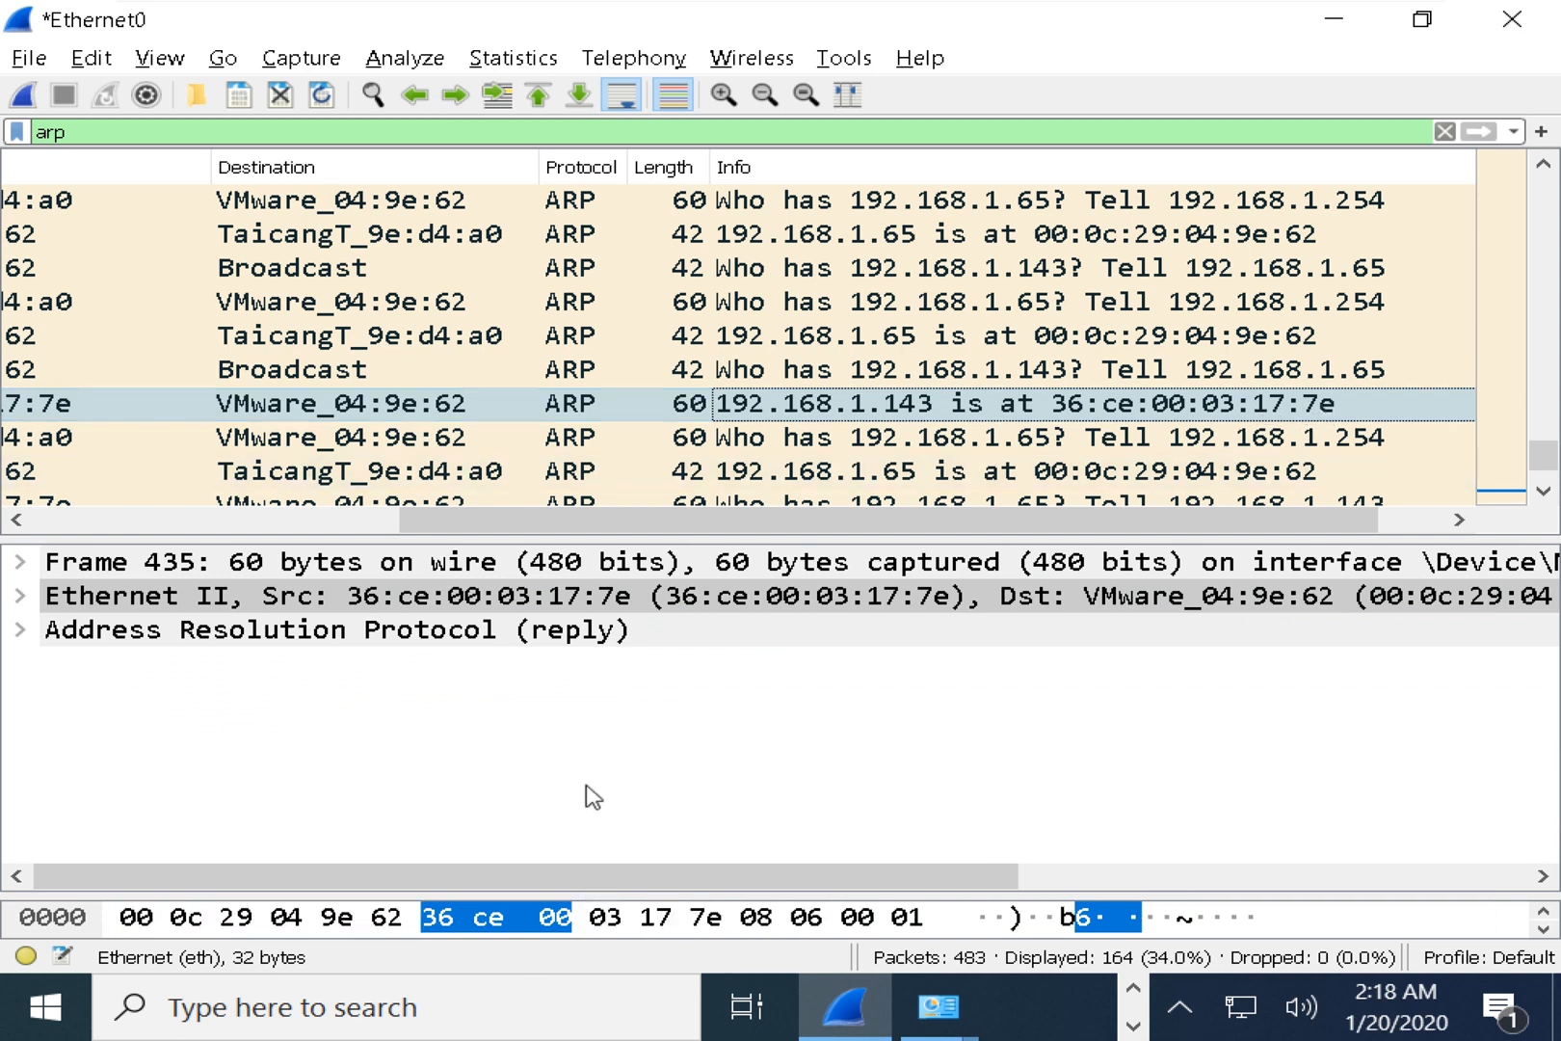
pyautogui.hotkey('alt', 'Tab')
pyautogui.scroll(-9, 710, 632)
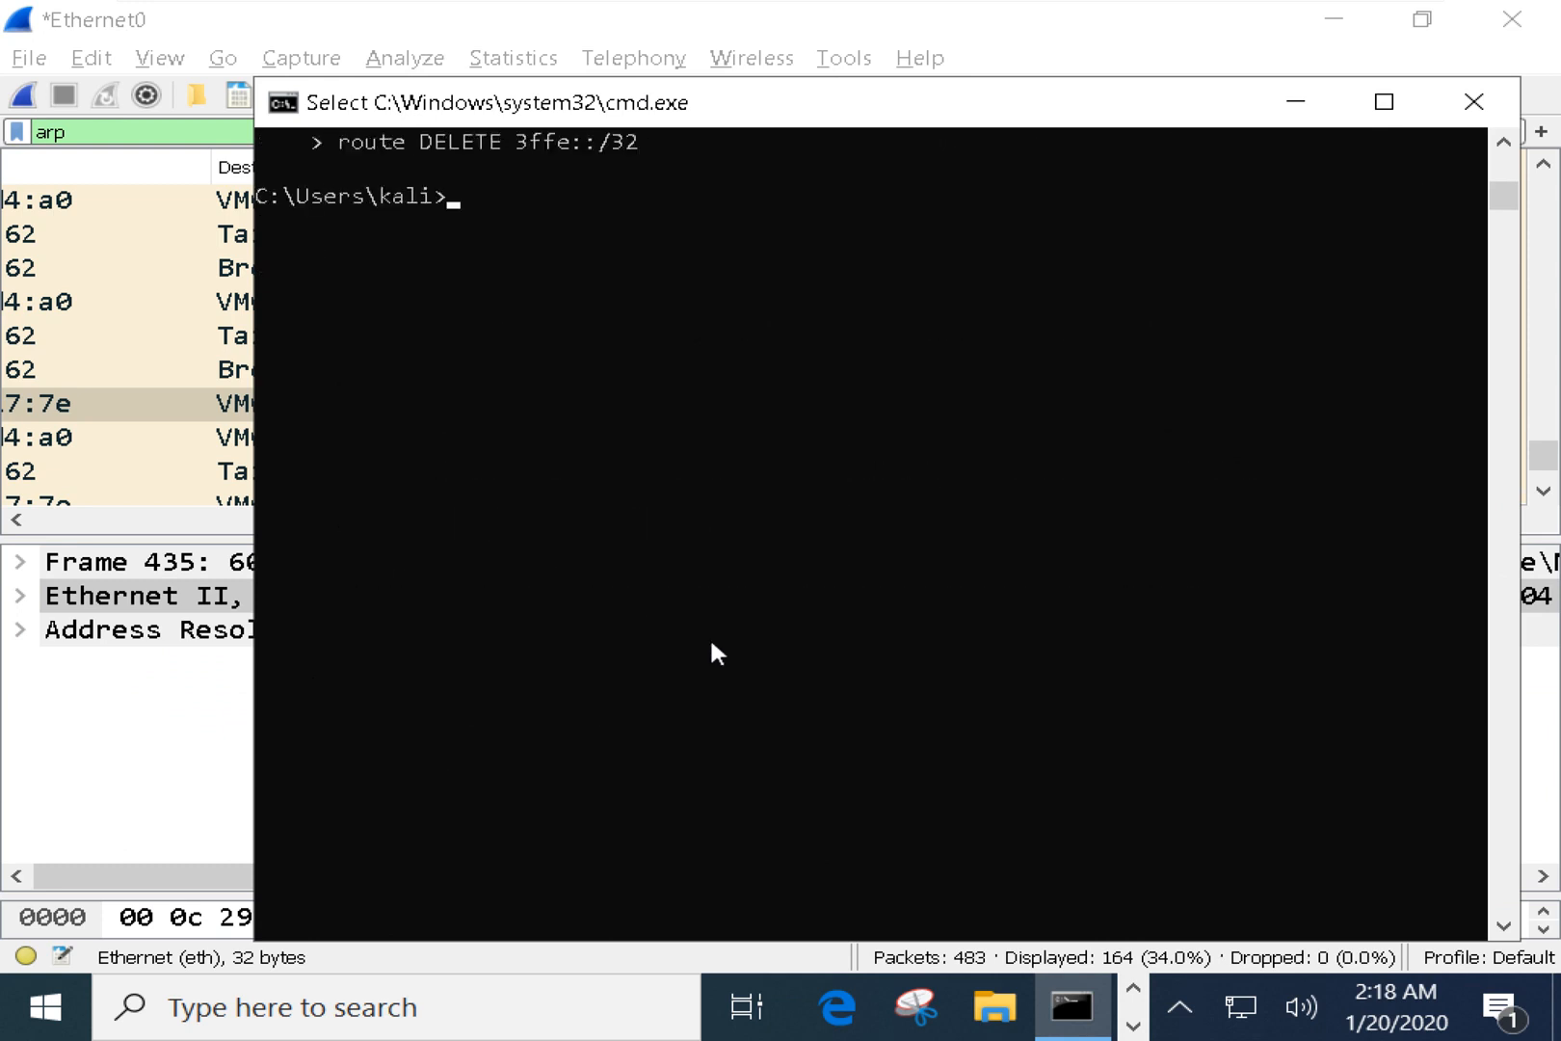
# In Command Prompt, highlight the 192.168.1.143 ARP entry's MAC ending 17-7e.
pyautogui.scroll(20, 710, 635)
pyautogui.scroll(20, 708, 637)
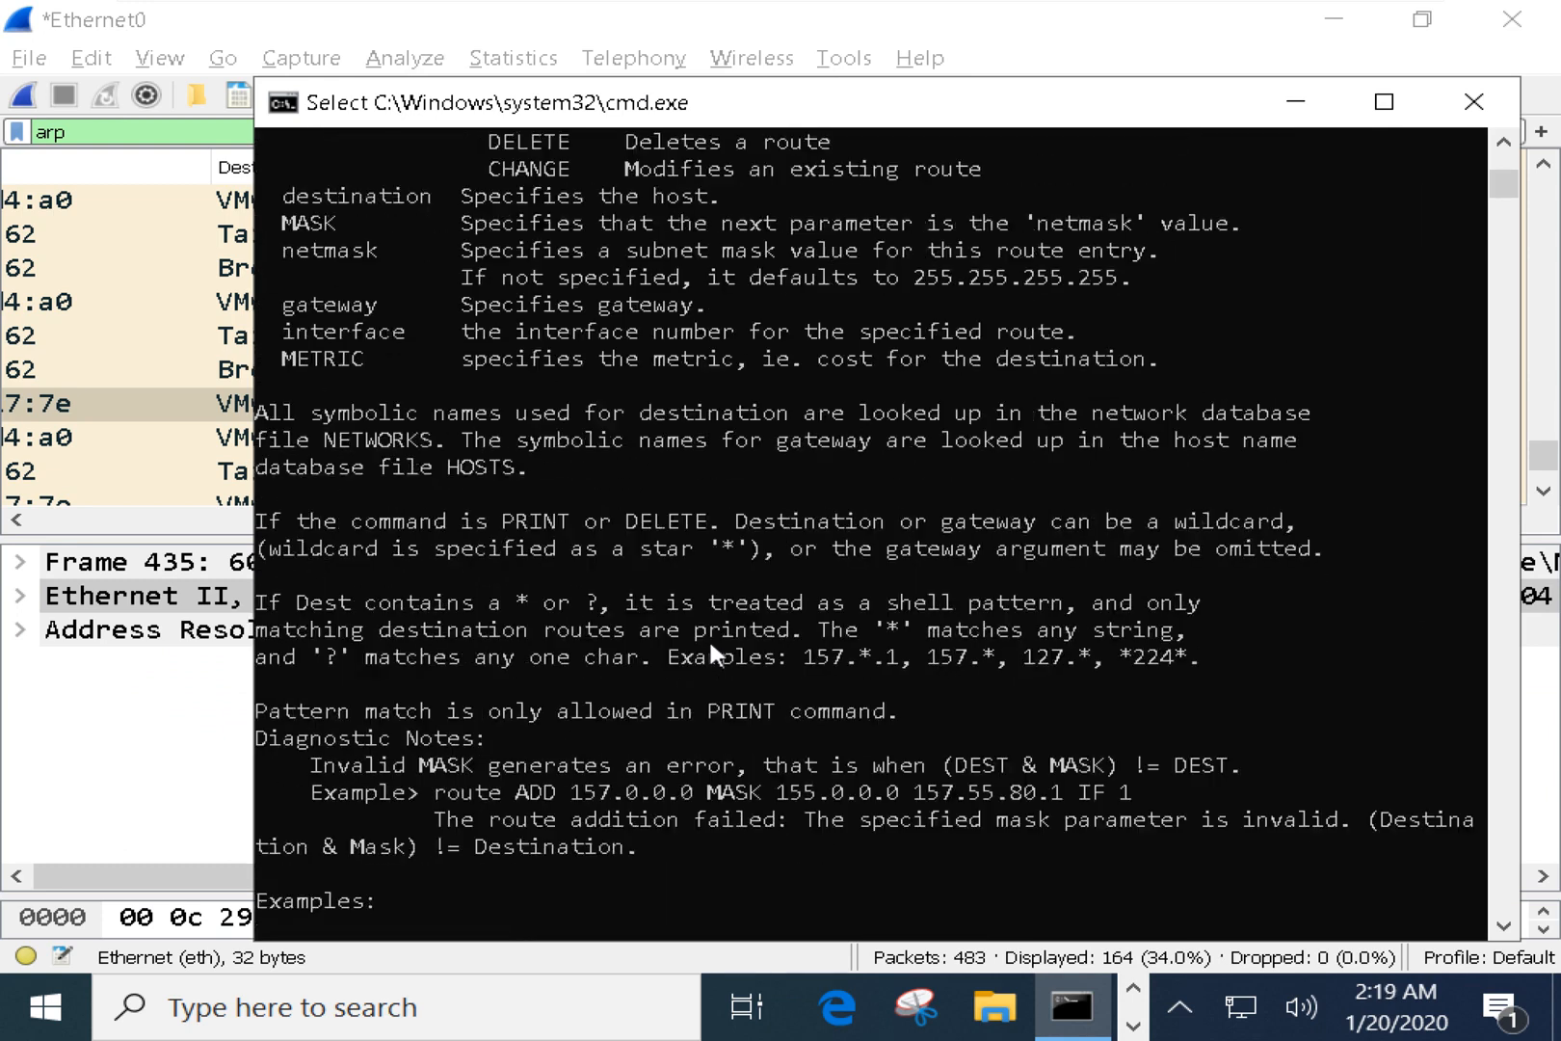
pyautogui.scroll(13, 707, 637)
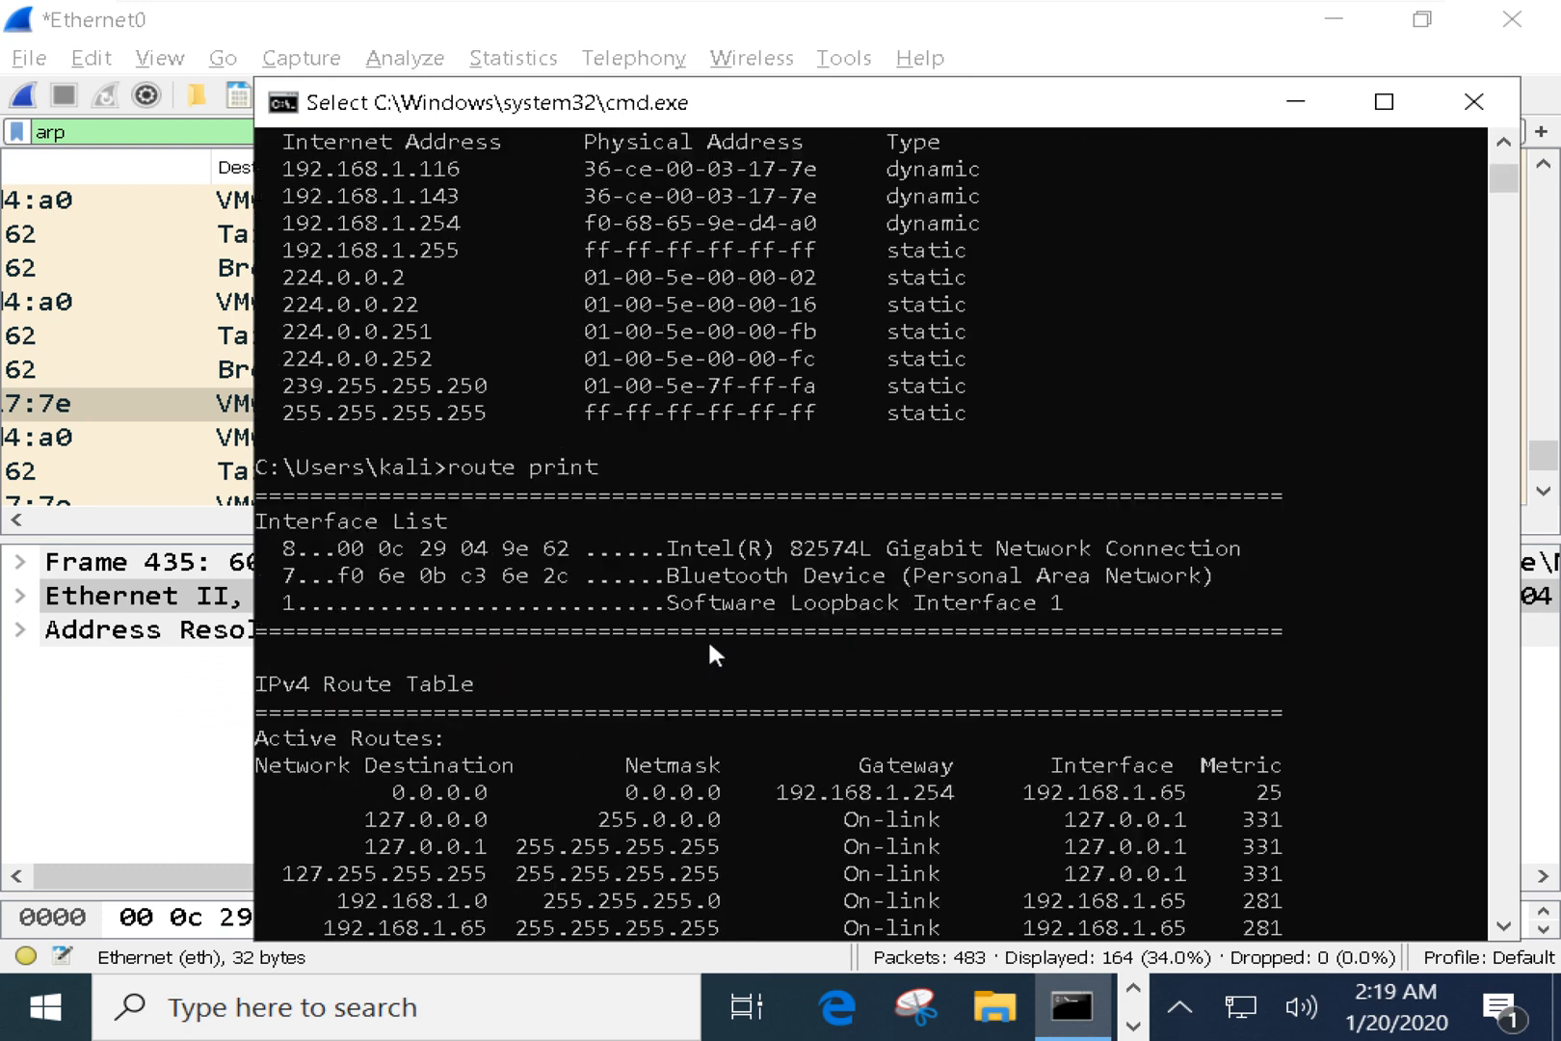
pyautogui.scroll(-1, 707, 641)
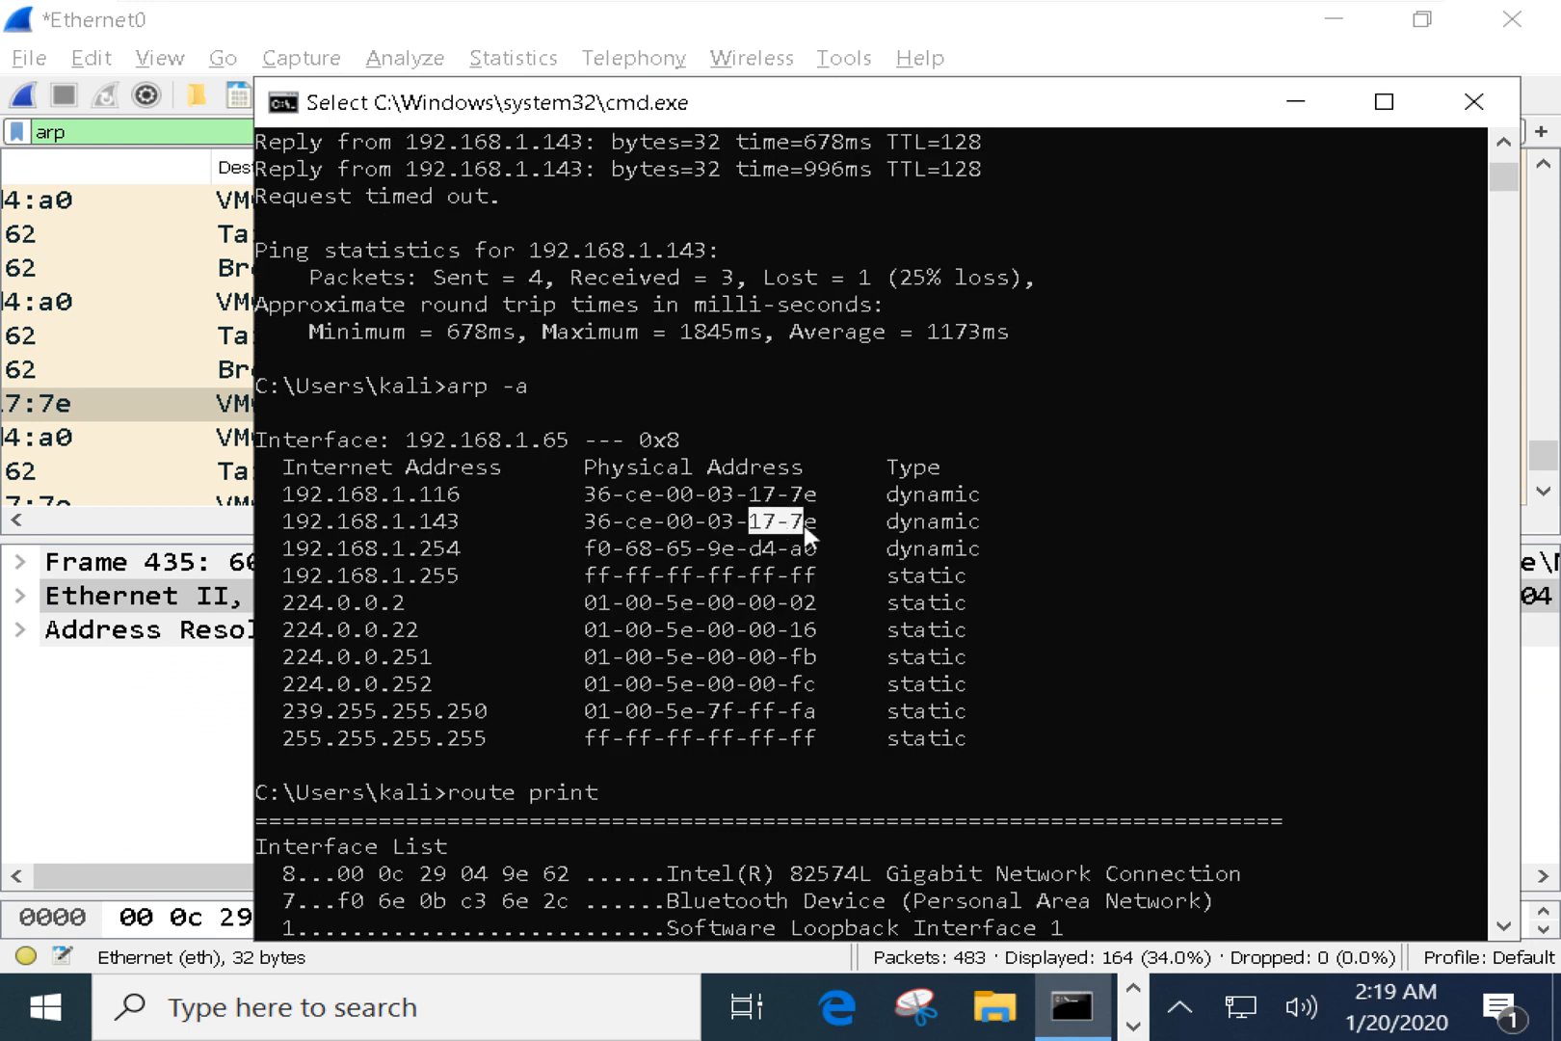
pyautogui.moveTo(806, 526); pyautogui.dragTo(810, 530)
# In Wireshark, expand the ARP reply and inspect its Sender and Target MAC and IP fields.
pyautogui.hotkey('alt', 'Tab')
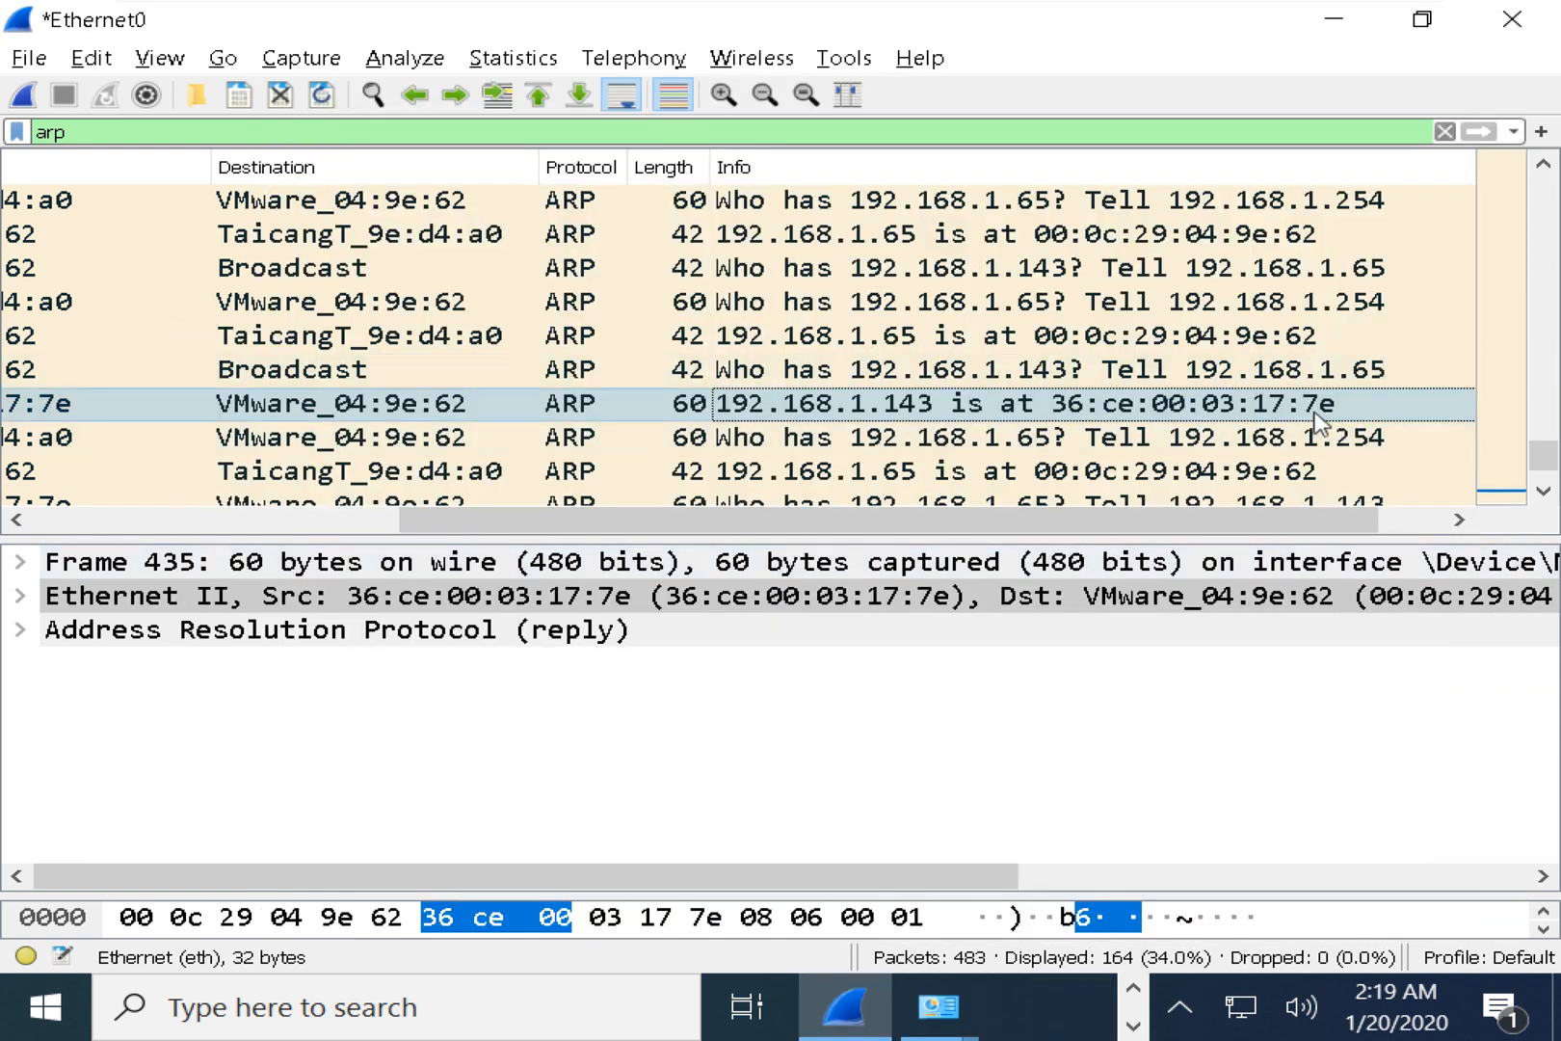
pyautogui.click(236, 634)
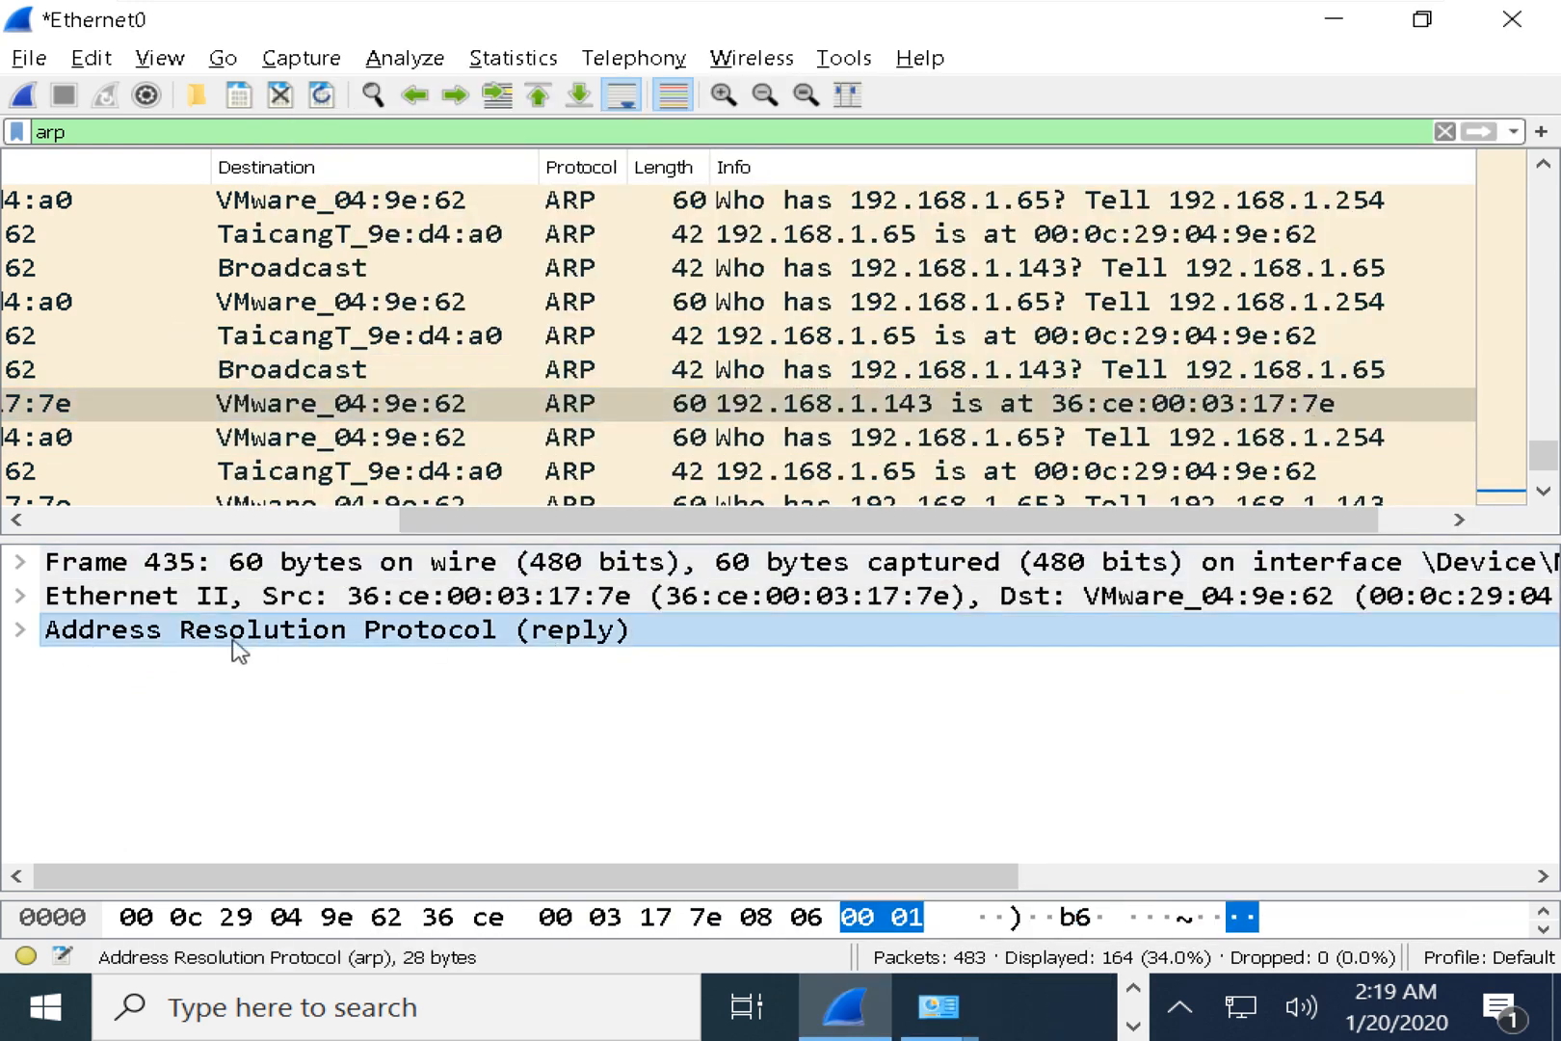
pyautogui.click(19, 631)
pyautogui.scroll(-1, 192, 713)
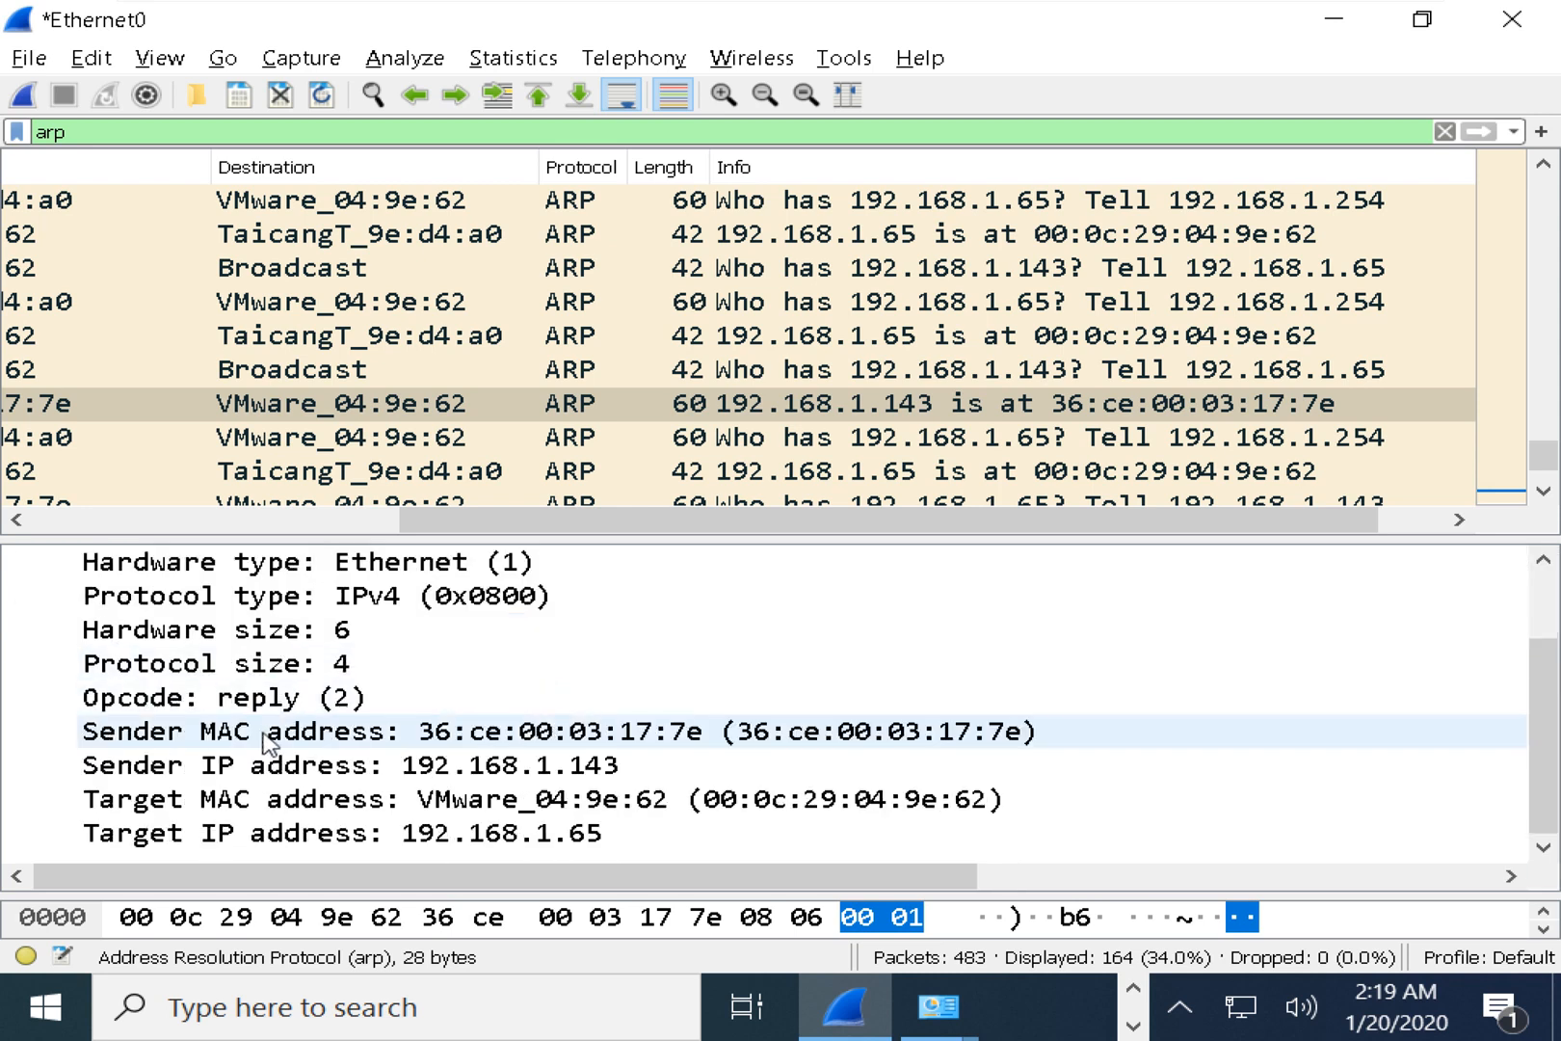
pyautogui.click(474, 733)
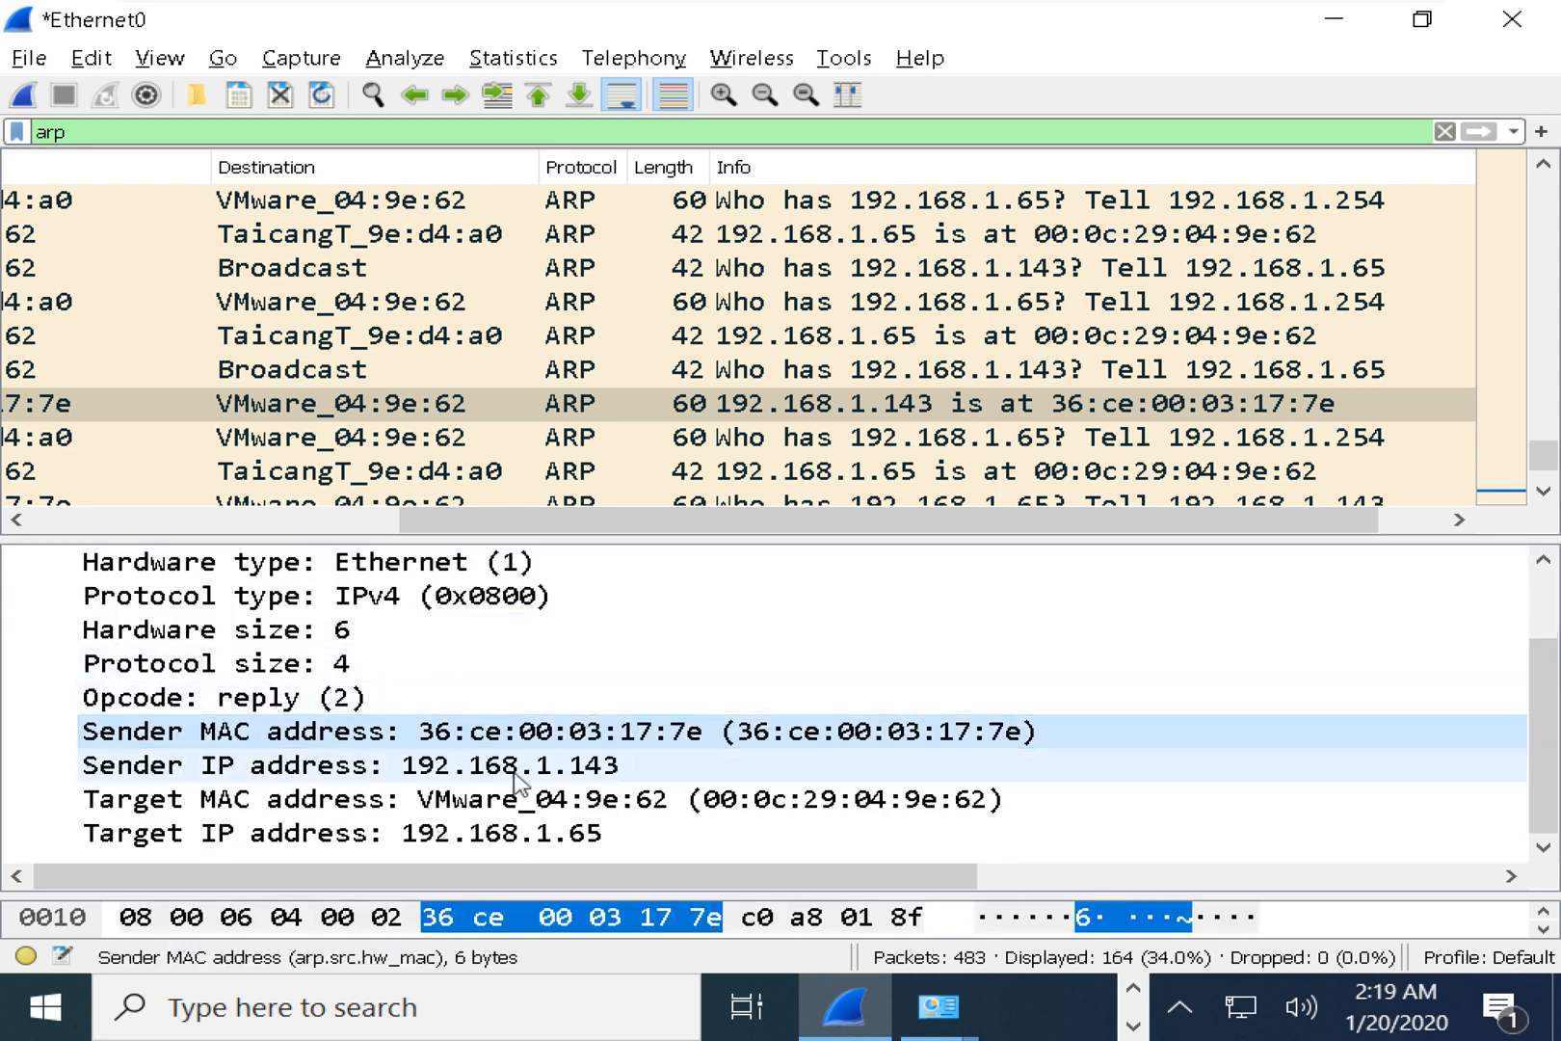
pyautogui.click(513, 770)
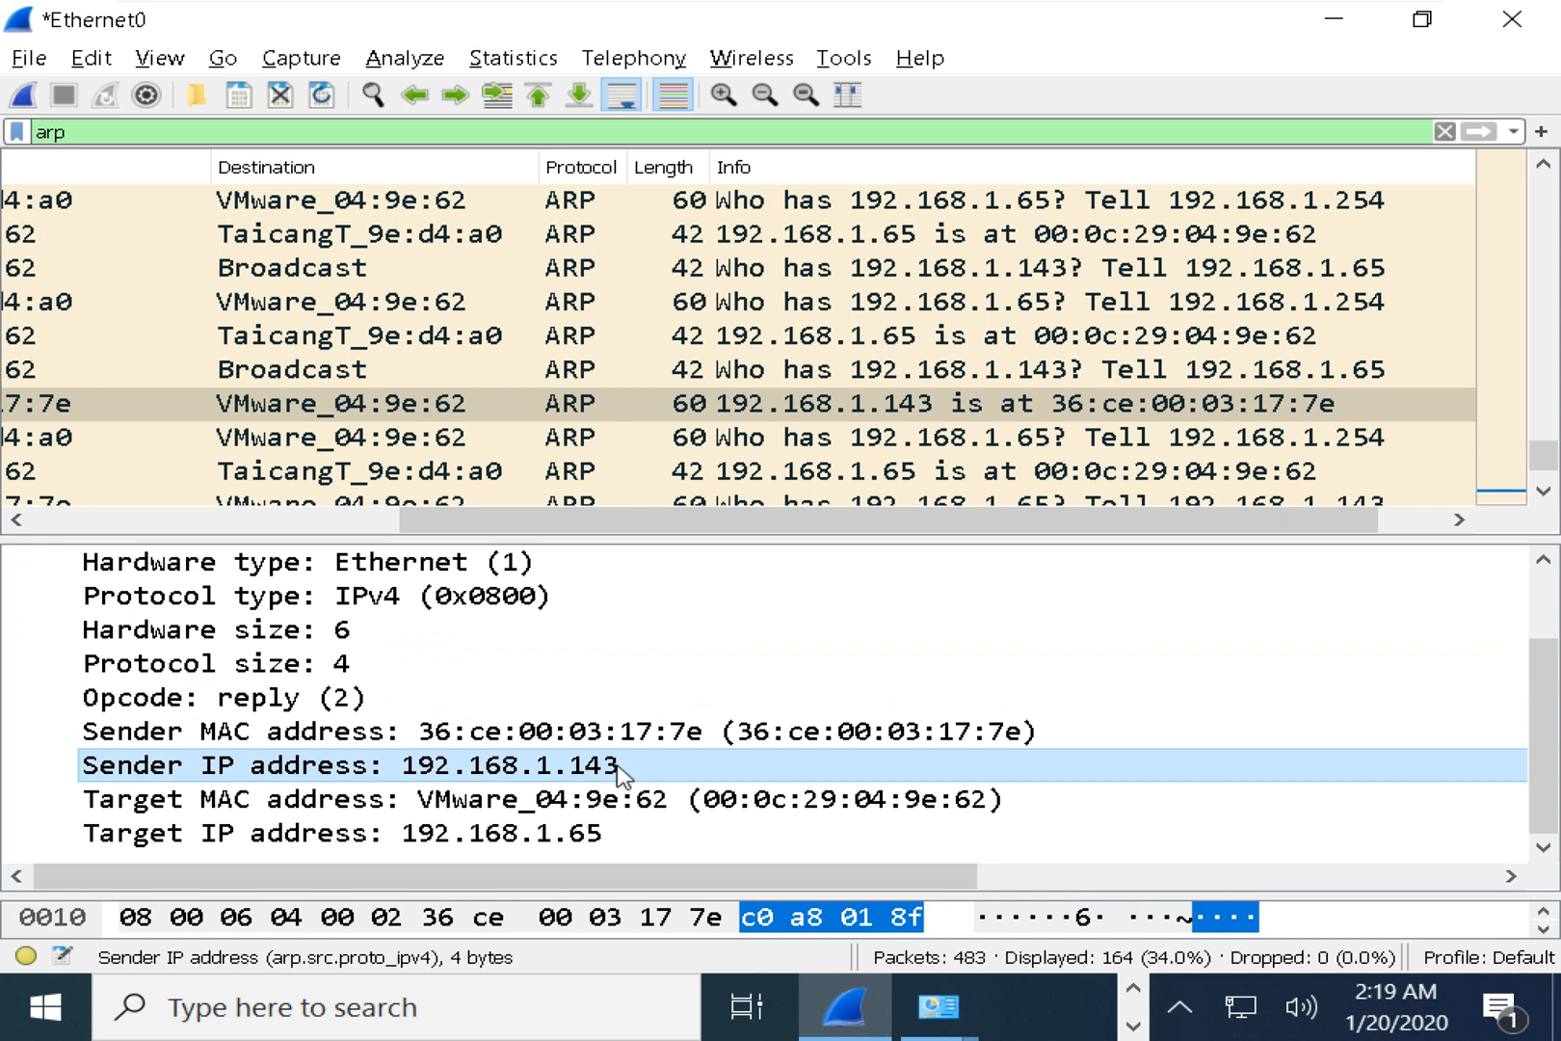
pyautogui.click(776, 737)
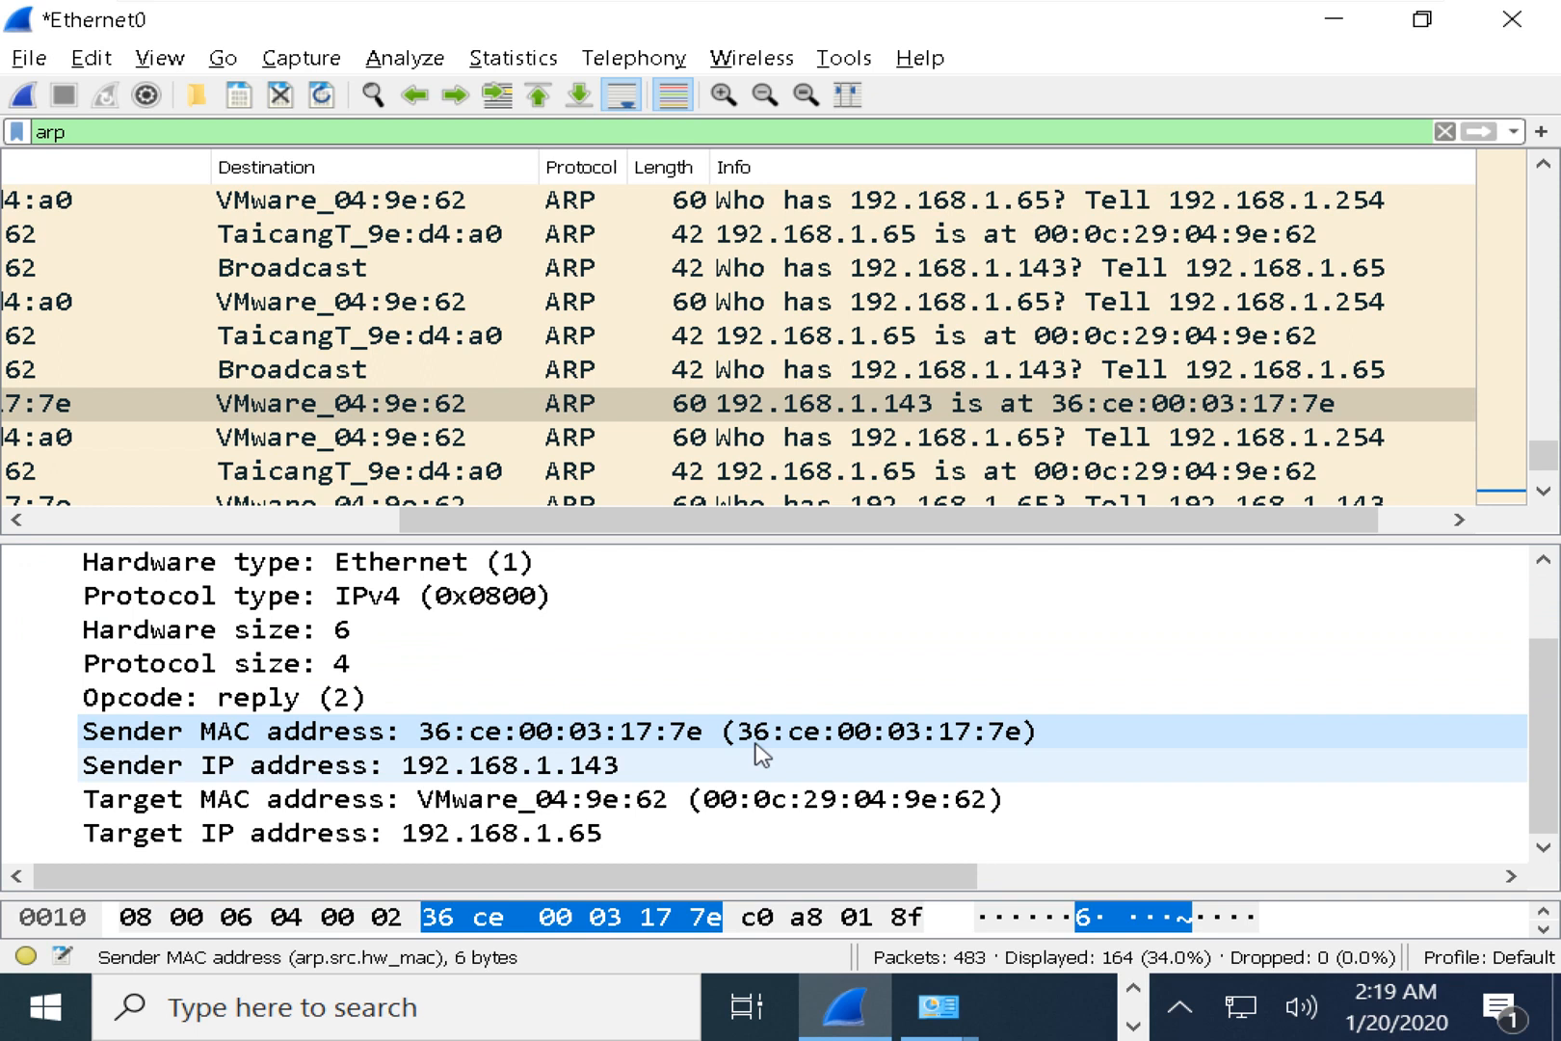
pyautogui.click(602, 805)
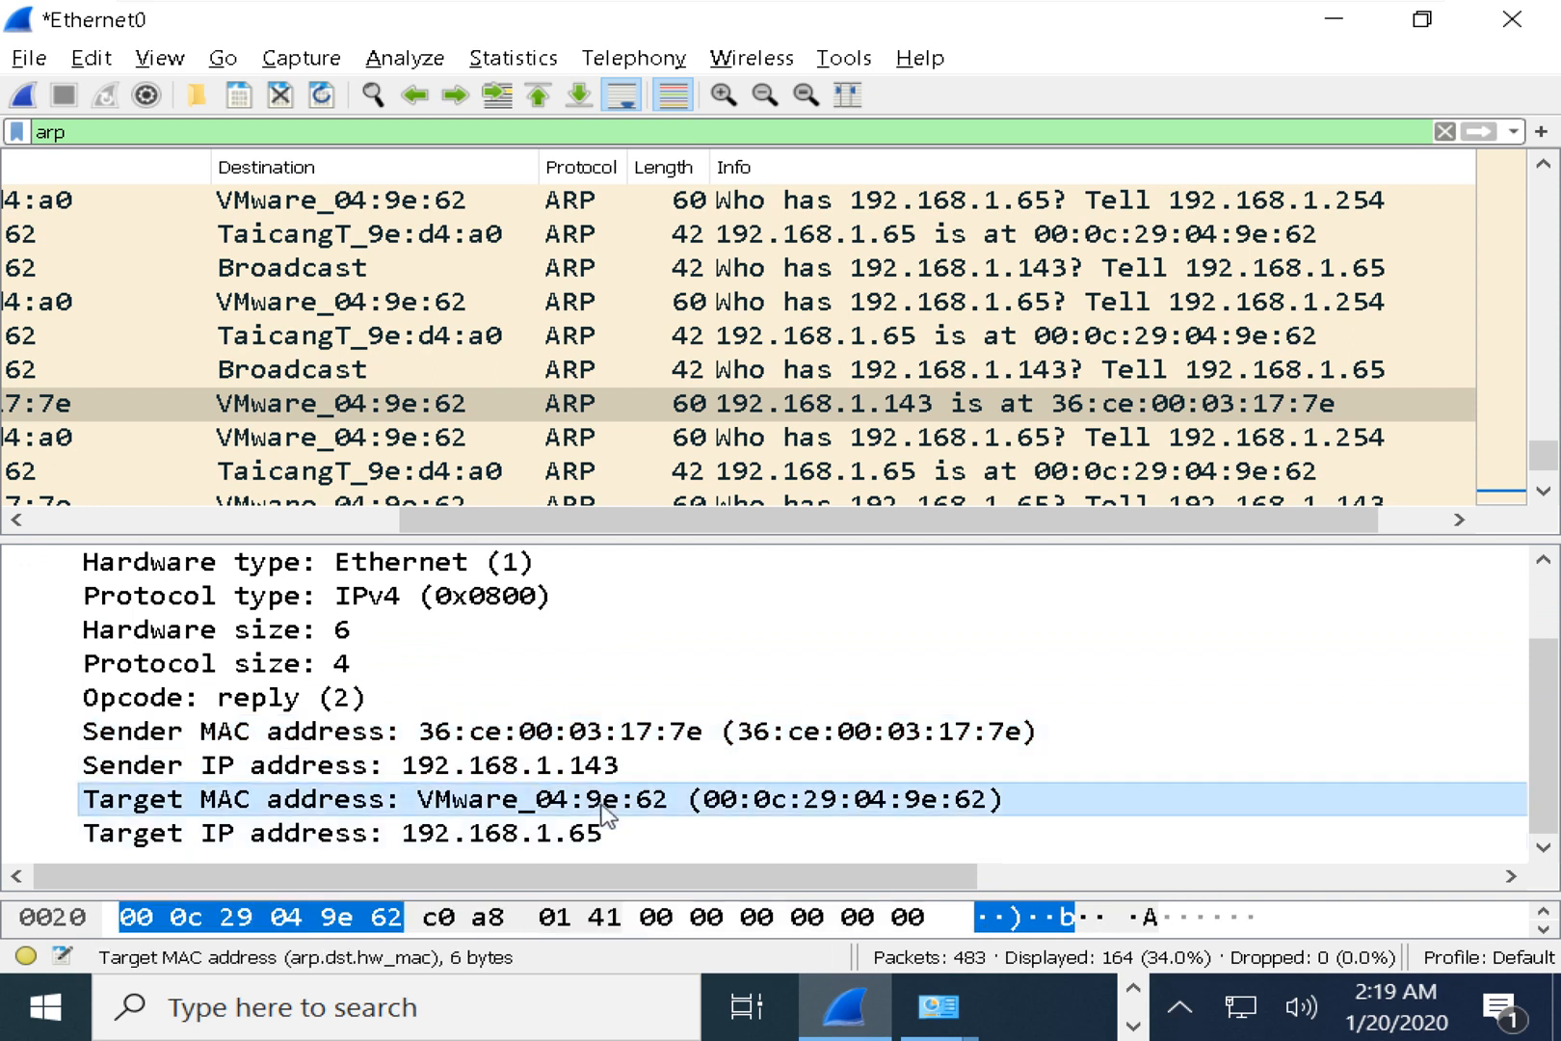
pyautogui.click(592, 835)
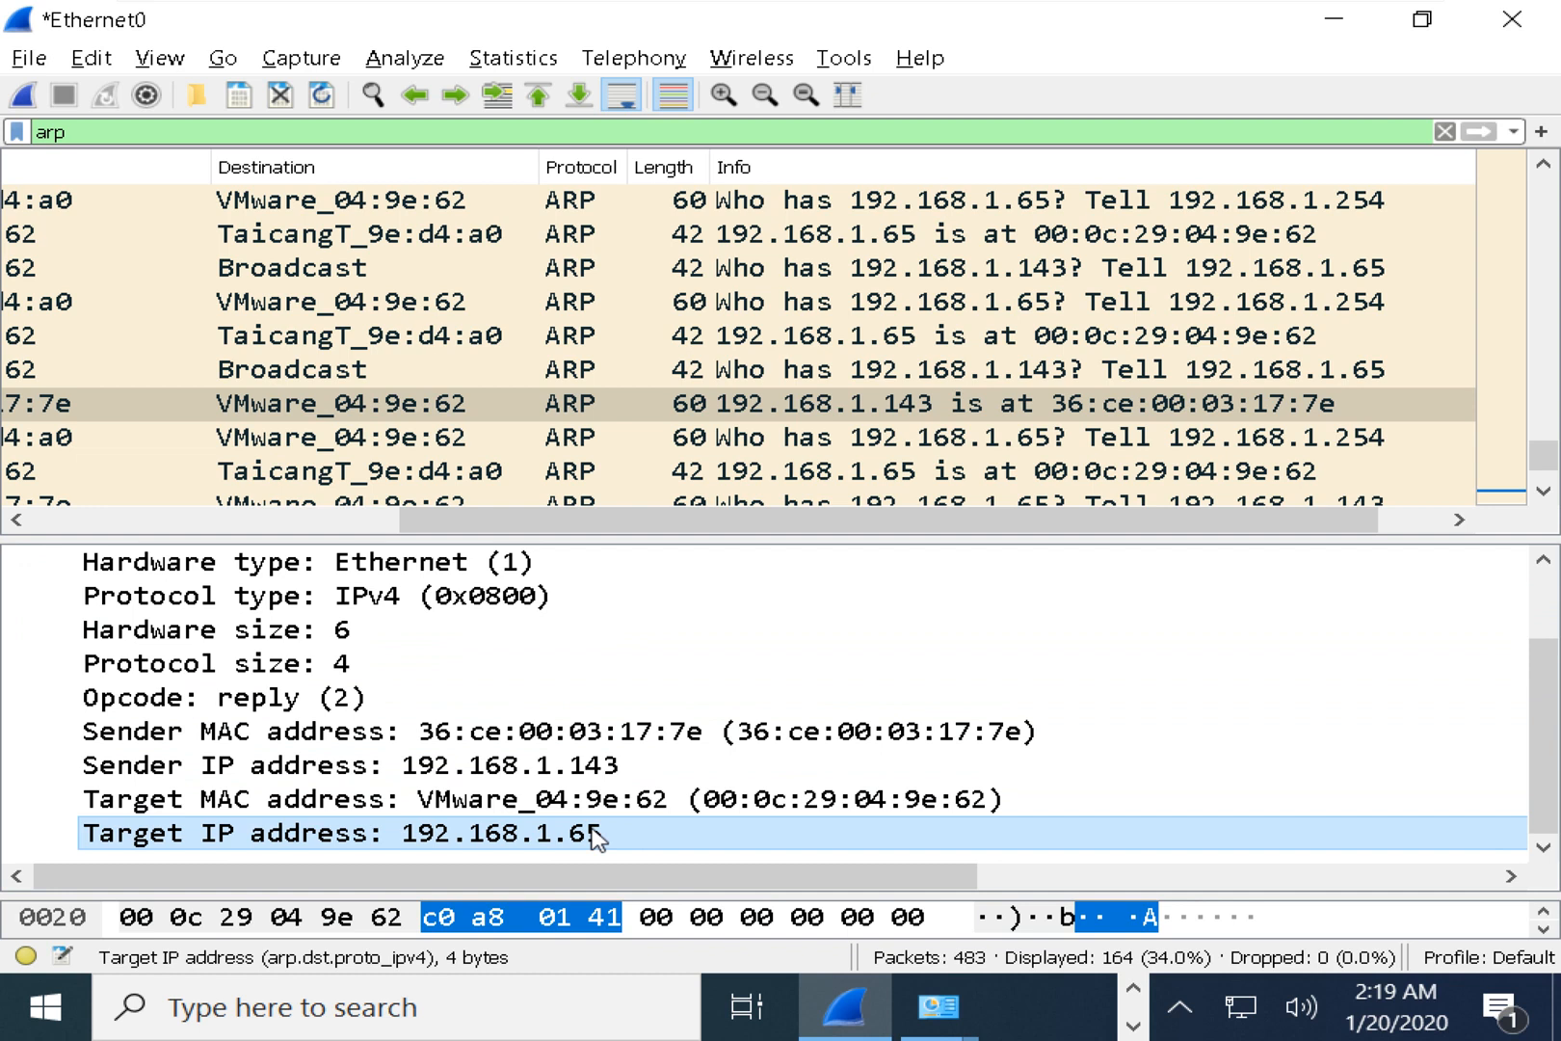
# Rerun arp -a and highlight the 192.168.1.143 entry with its MAC address.
pyautogui.click(1334, 20)
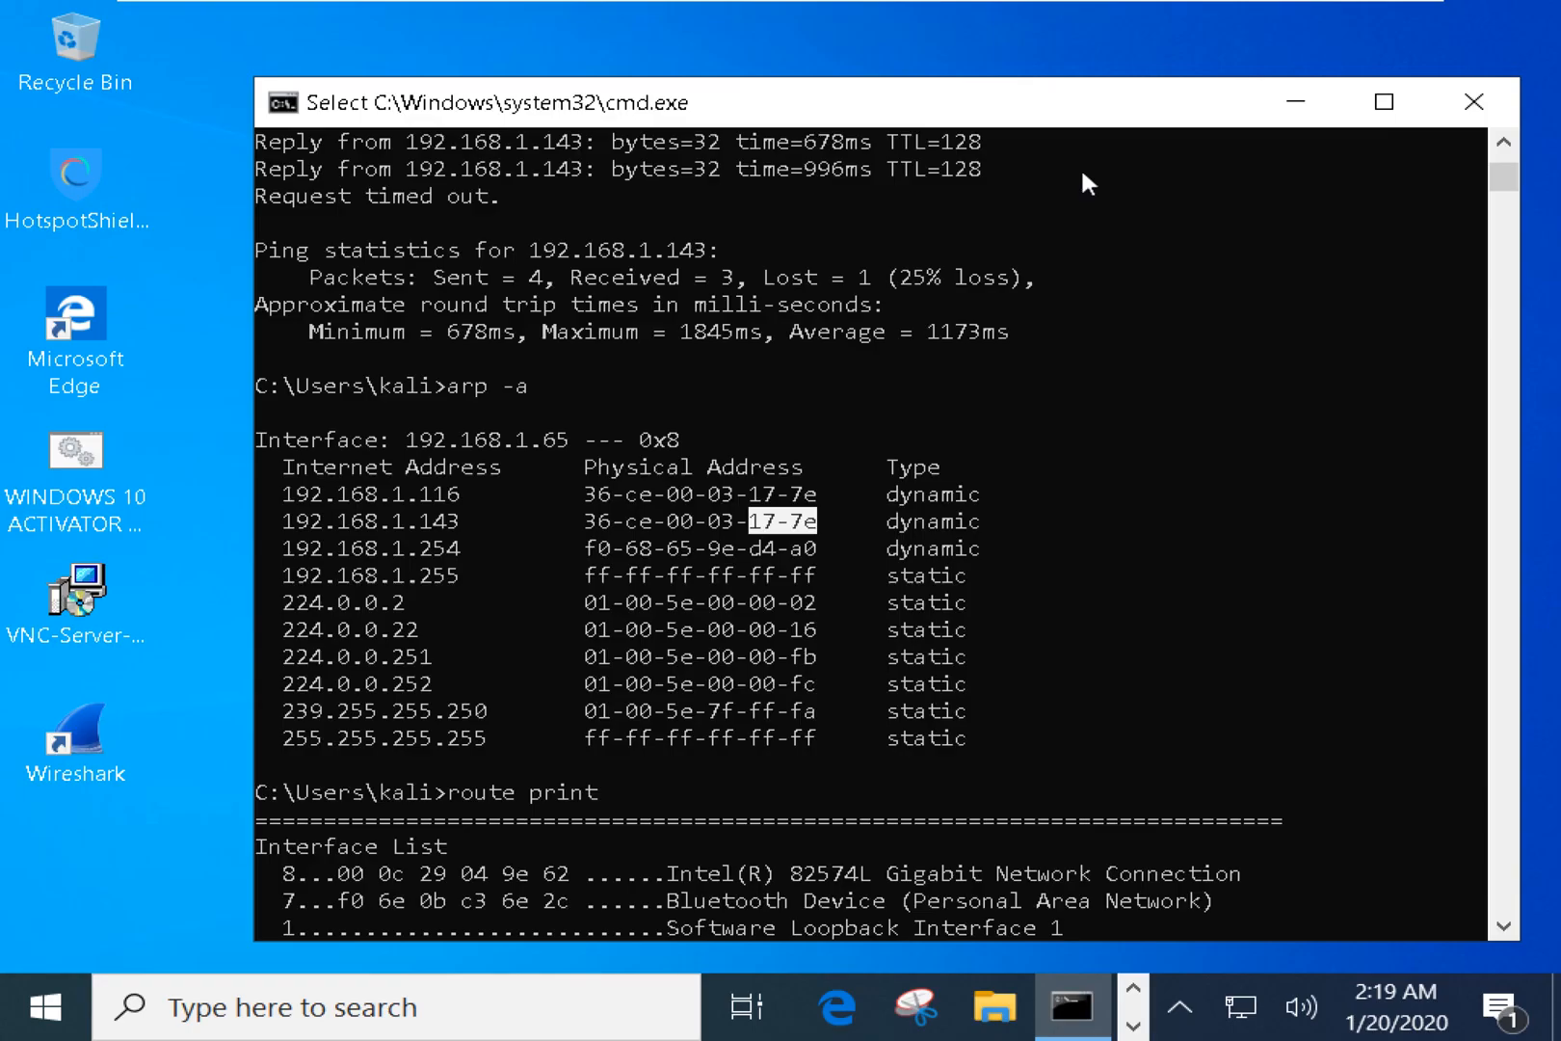
pyautogui.moveTo(300, 519); pyautogui.dragTo(932, 512)
pyautogui.write('ping 192.168.1.255')
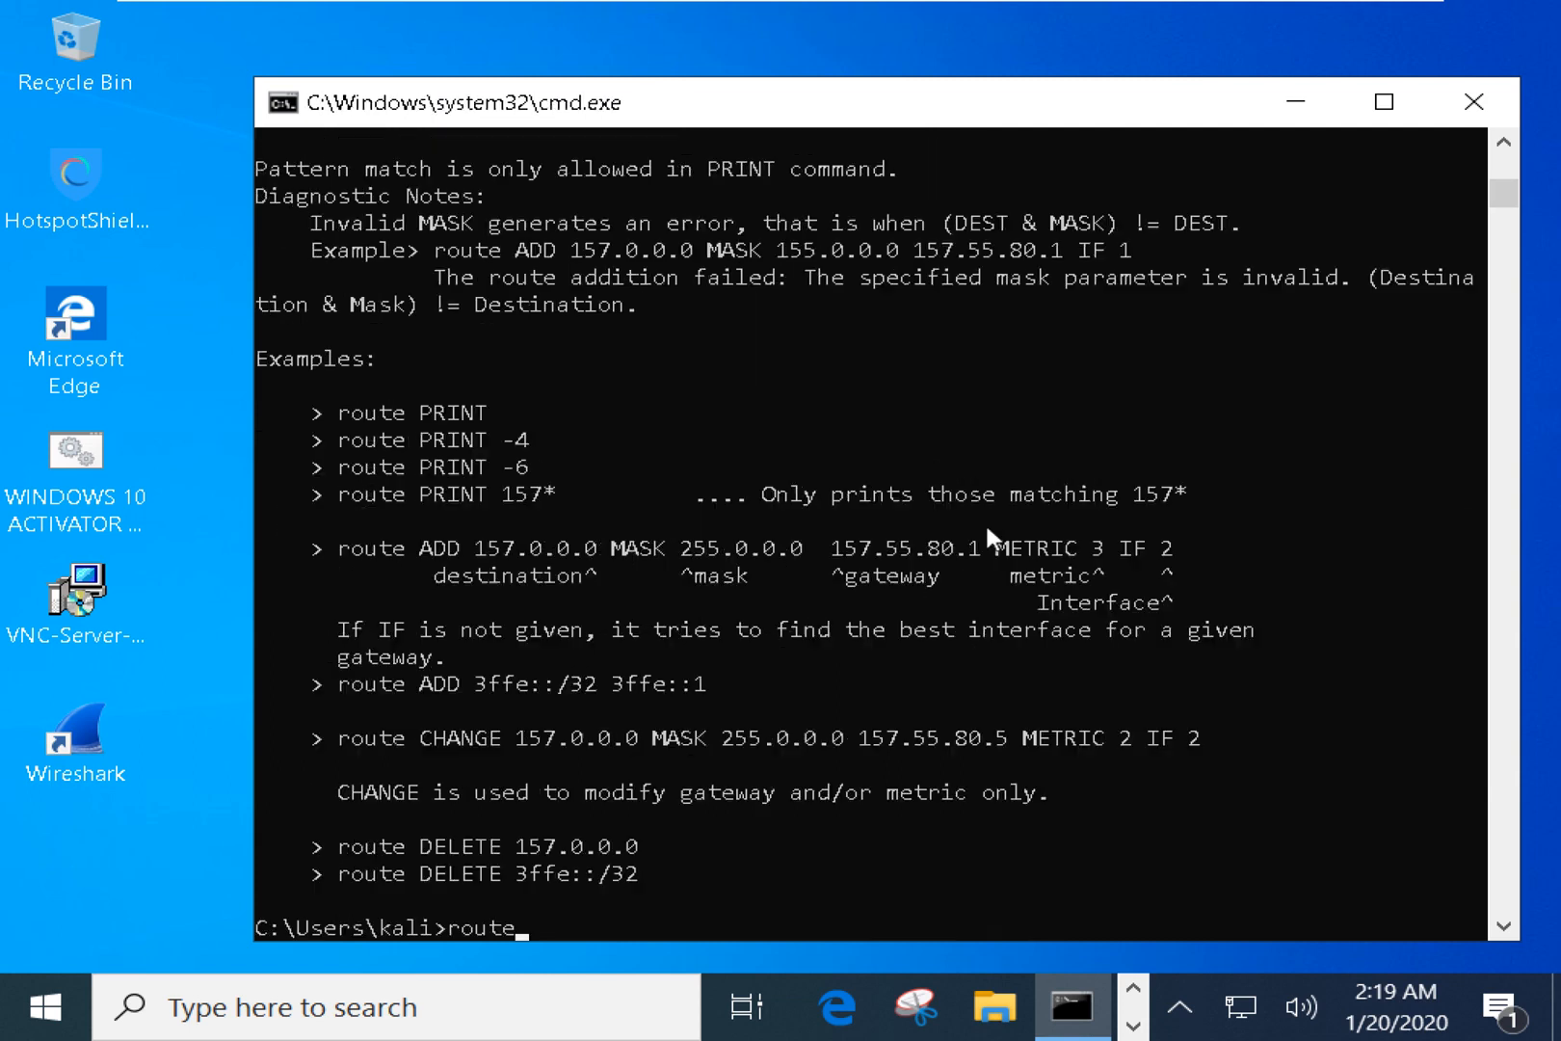
pyautogui.press('Up')
pyautogui.press('Up')
pyautogui.press('Return')
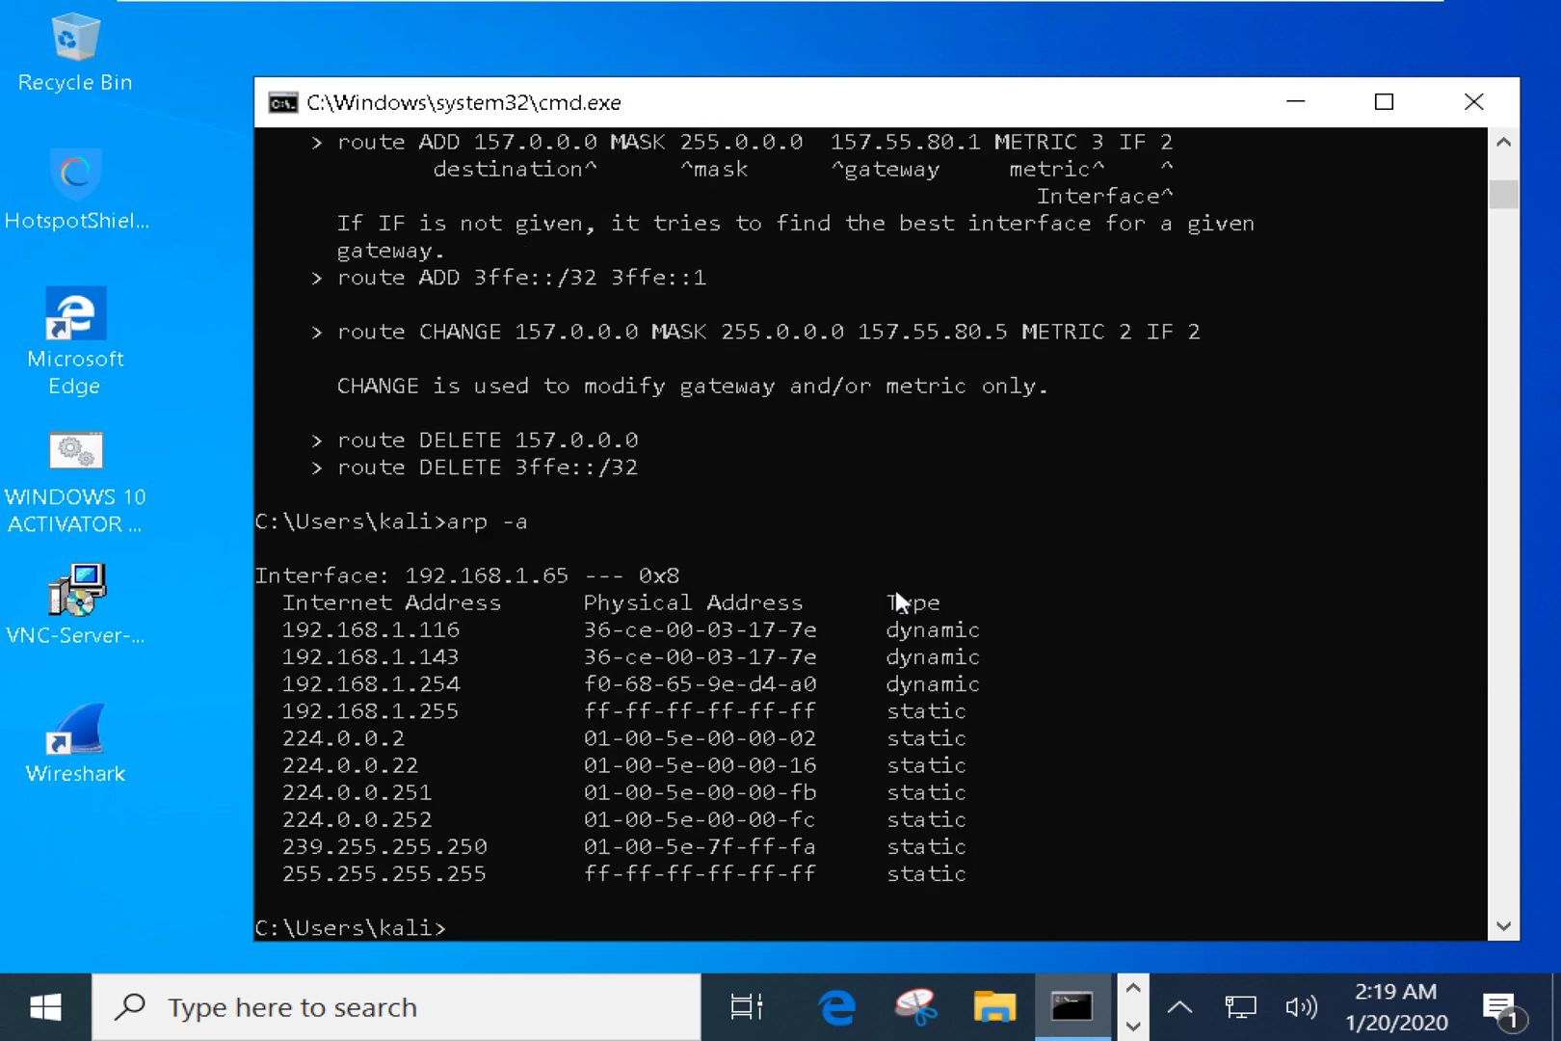
pyautogui.moveTo(409, 657); pyautogui.dragTo(978, 665)
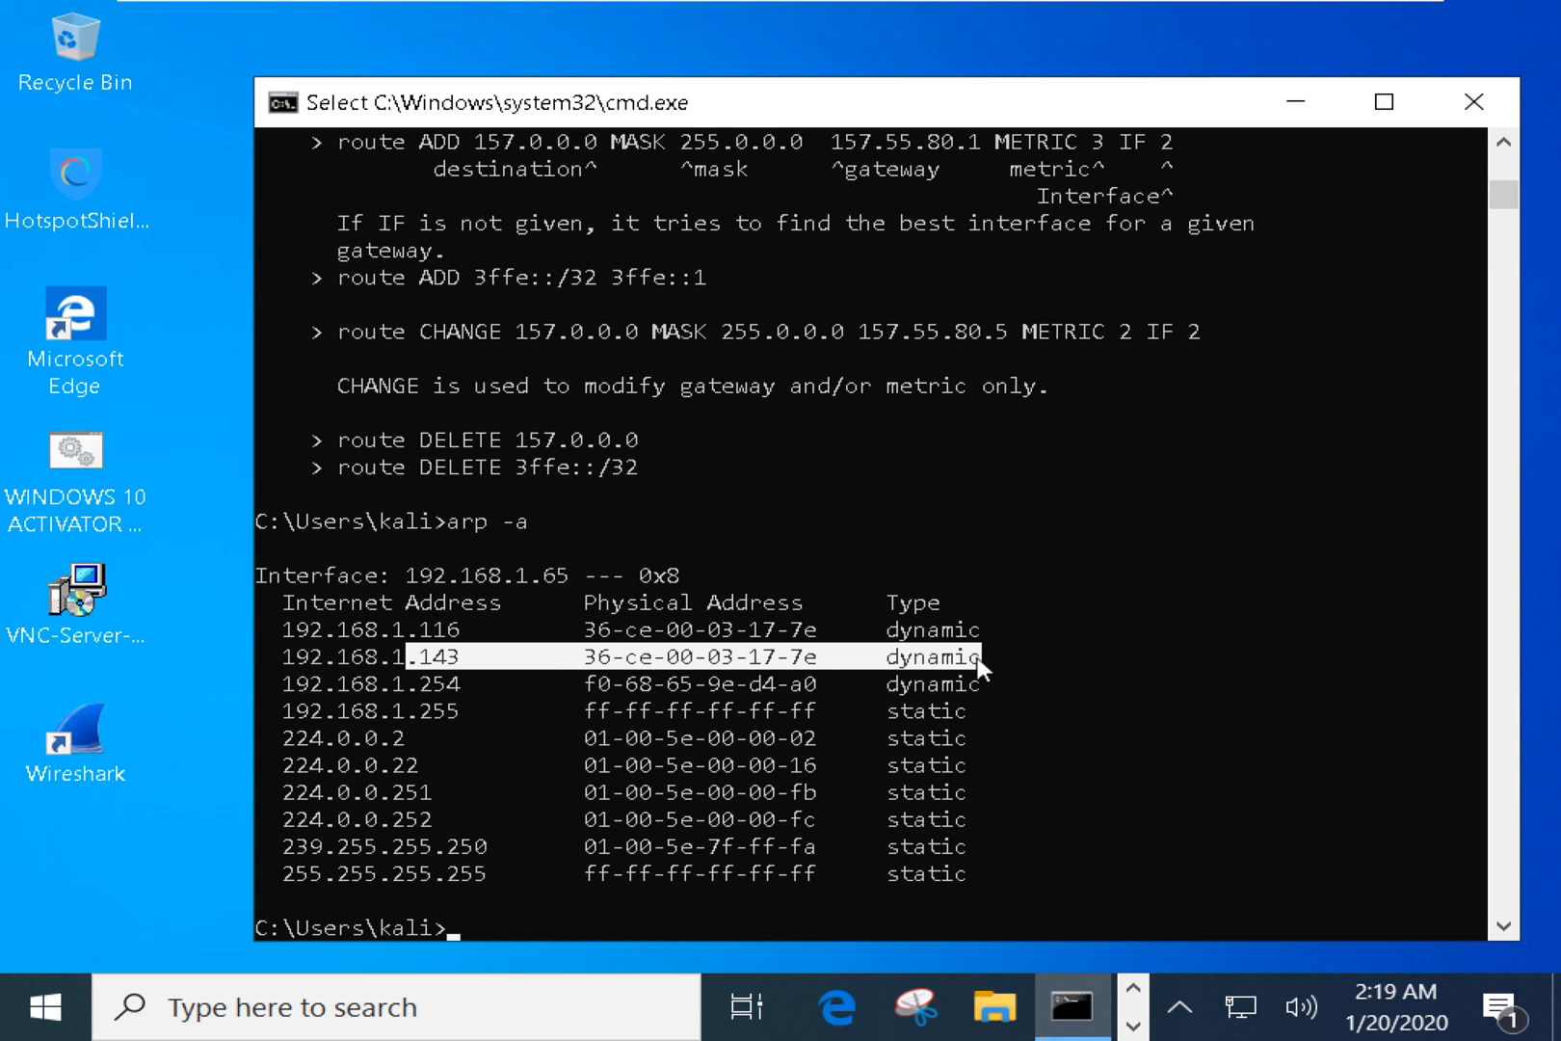
# Display the arp /? help and highlight its example static entry's address and MAC.
pyautogui.write('arpo')
pyautogui.press('BackSpace')
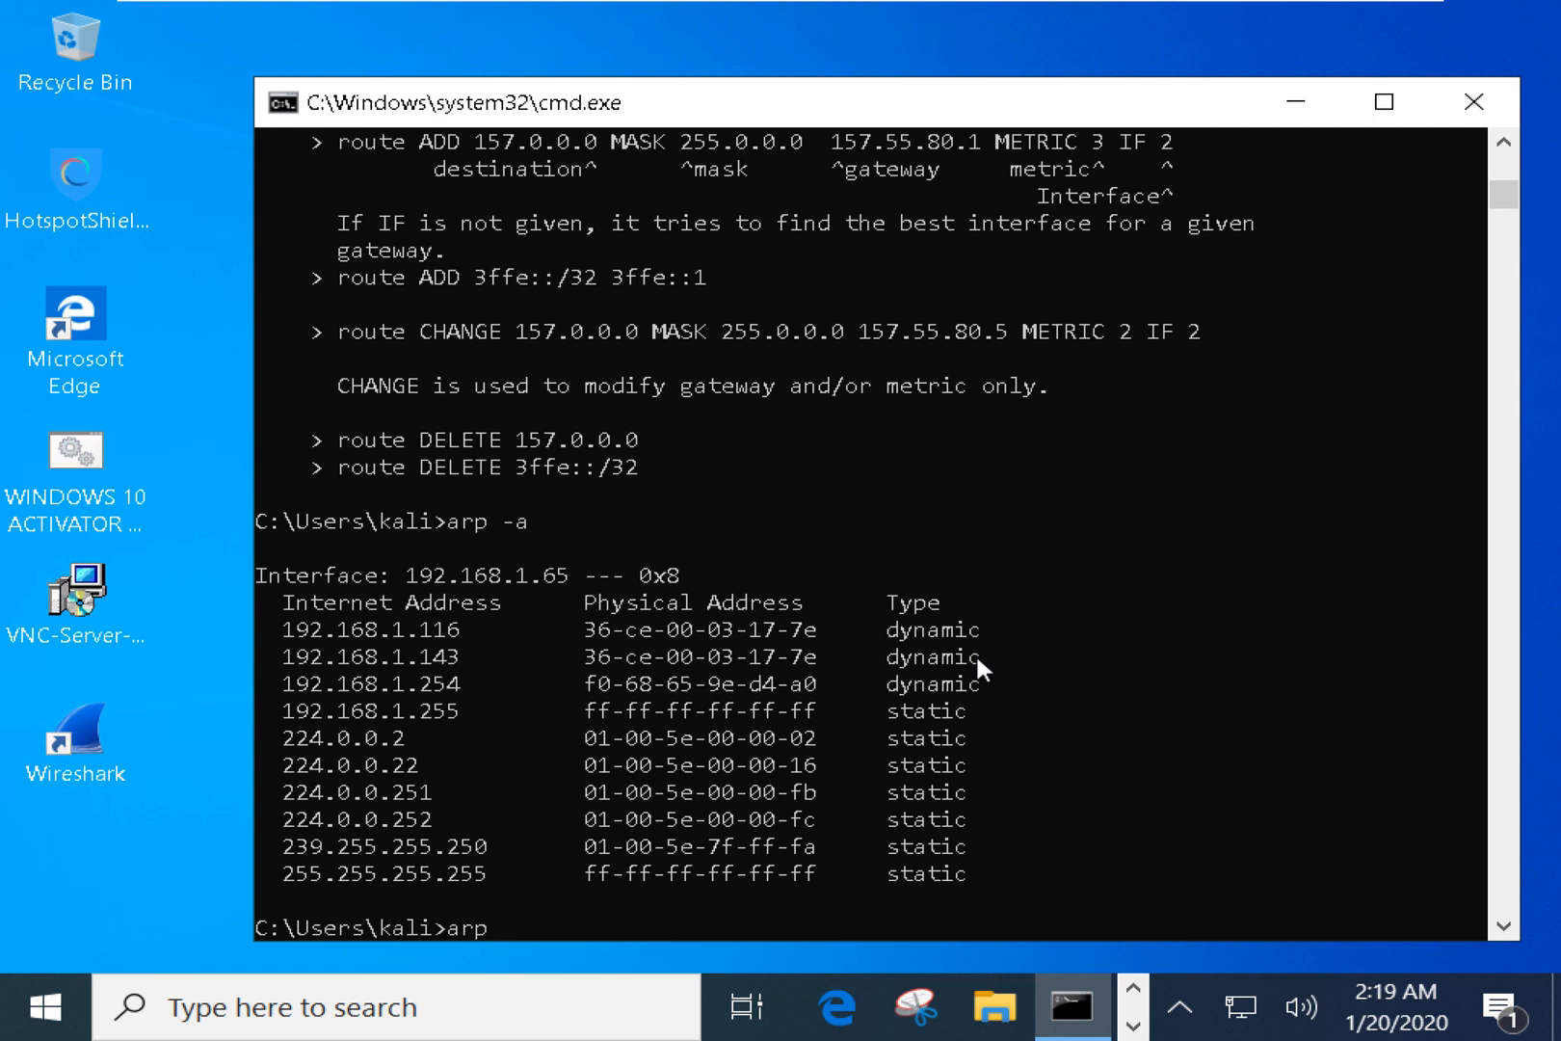
pyautogui.write('/?')
pyautogui.press('Return')
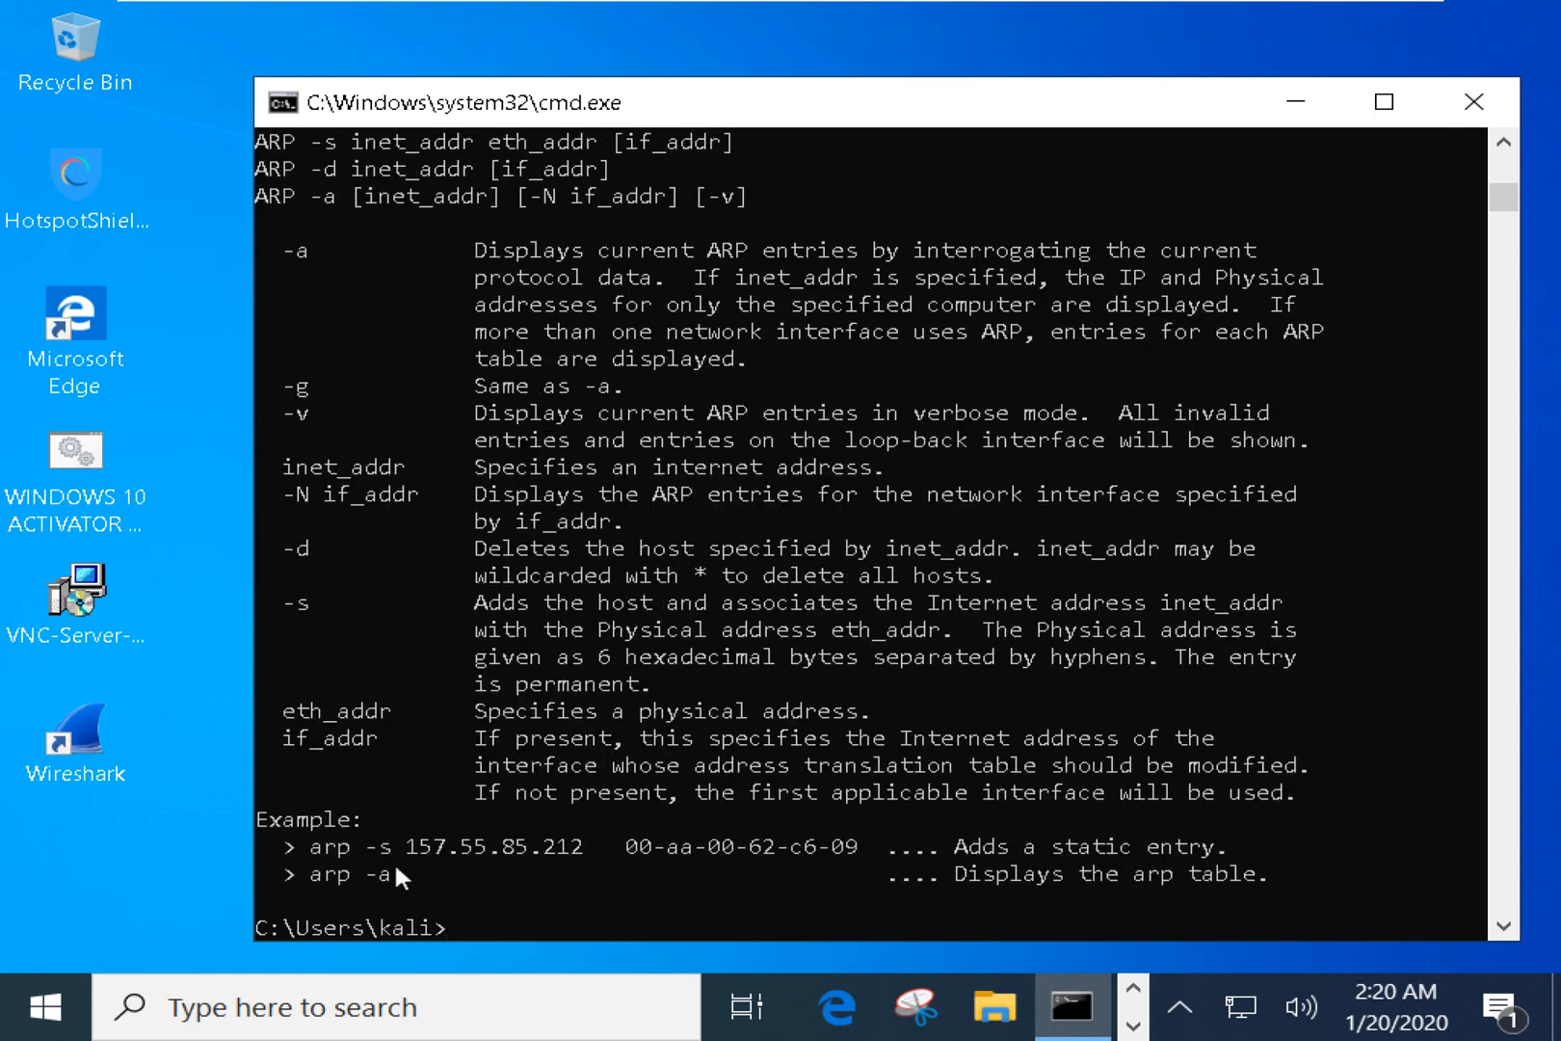
pyautogui.moveTo(315, 849); pyautogui.dragTo(365, 849)
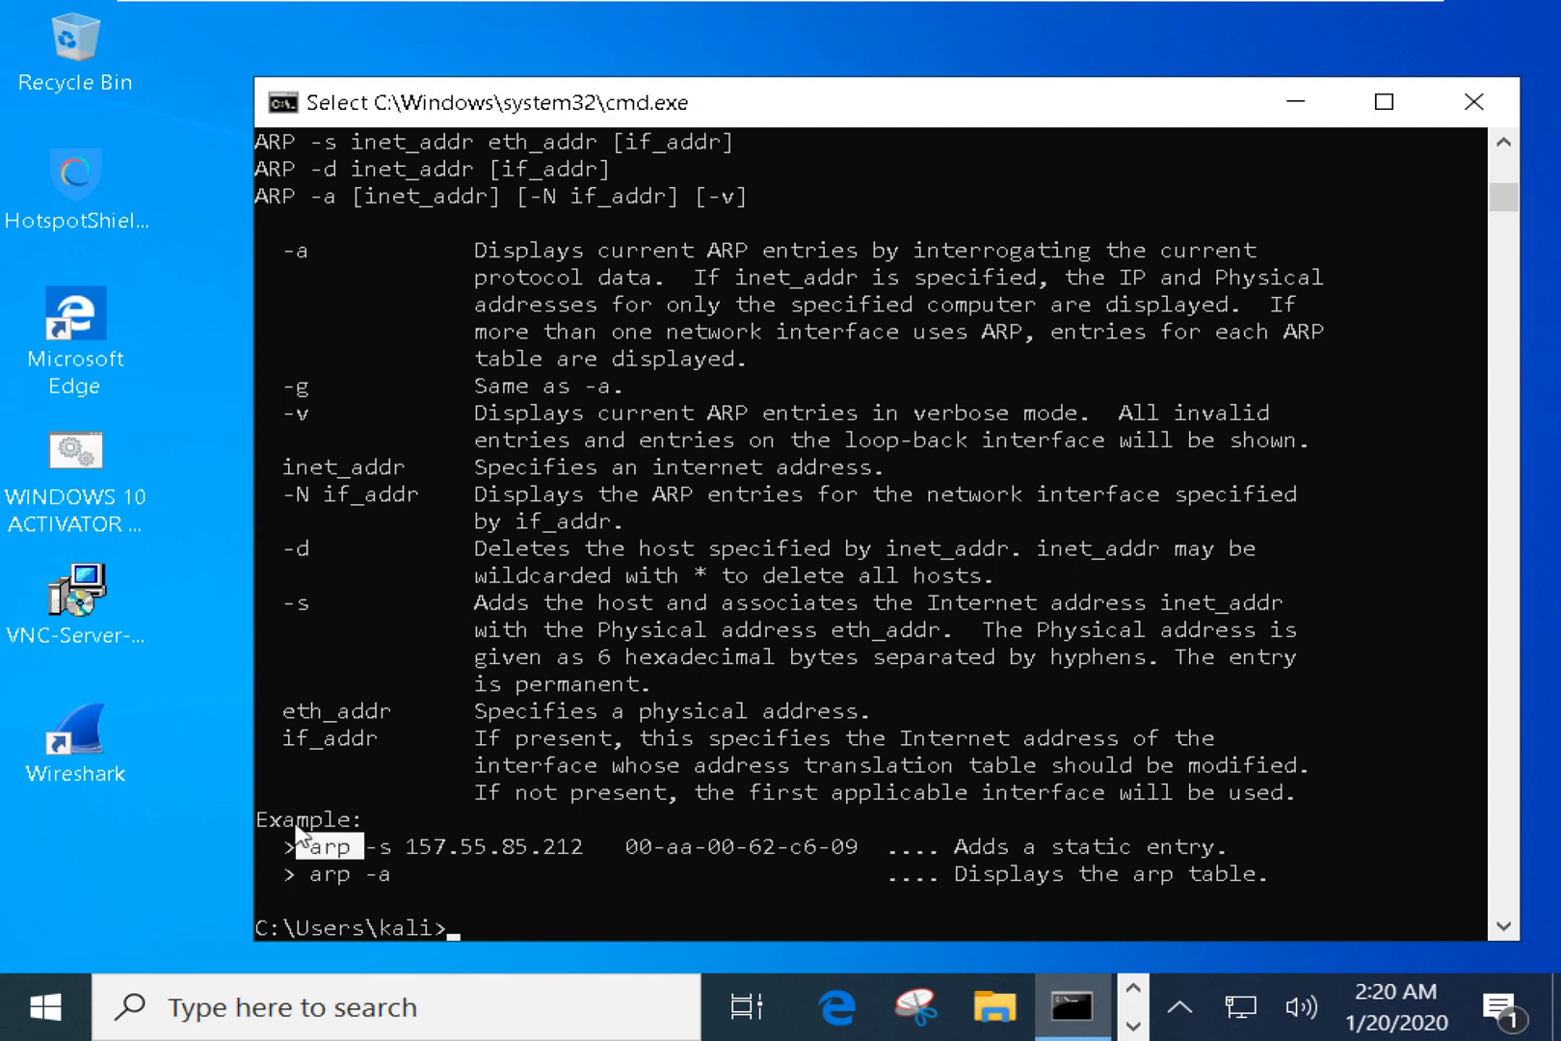
pyautogui.moveTo(273, 819); pyautogui.dragTo(516, 846)
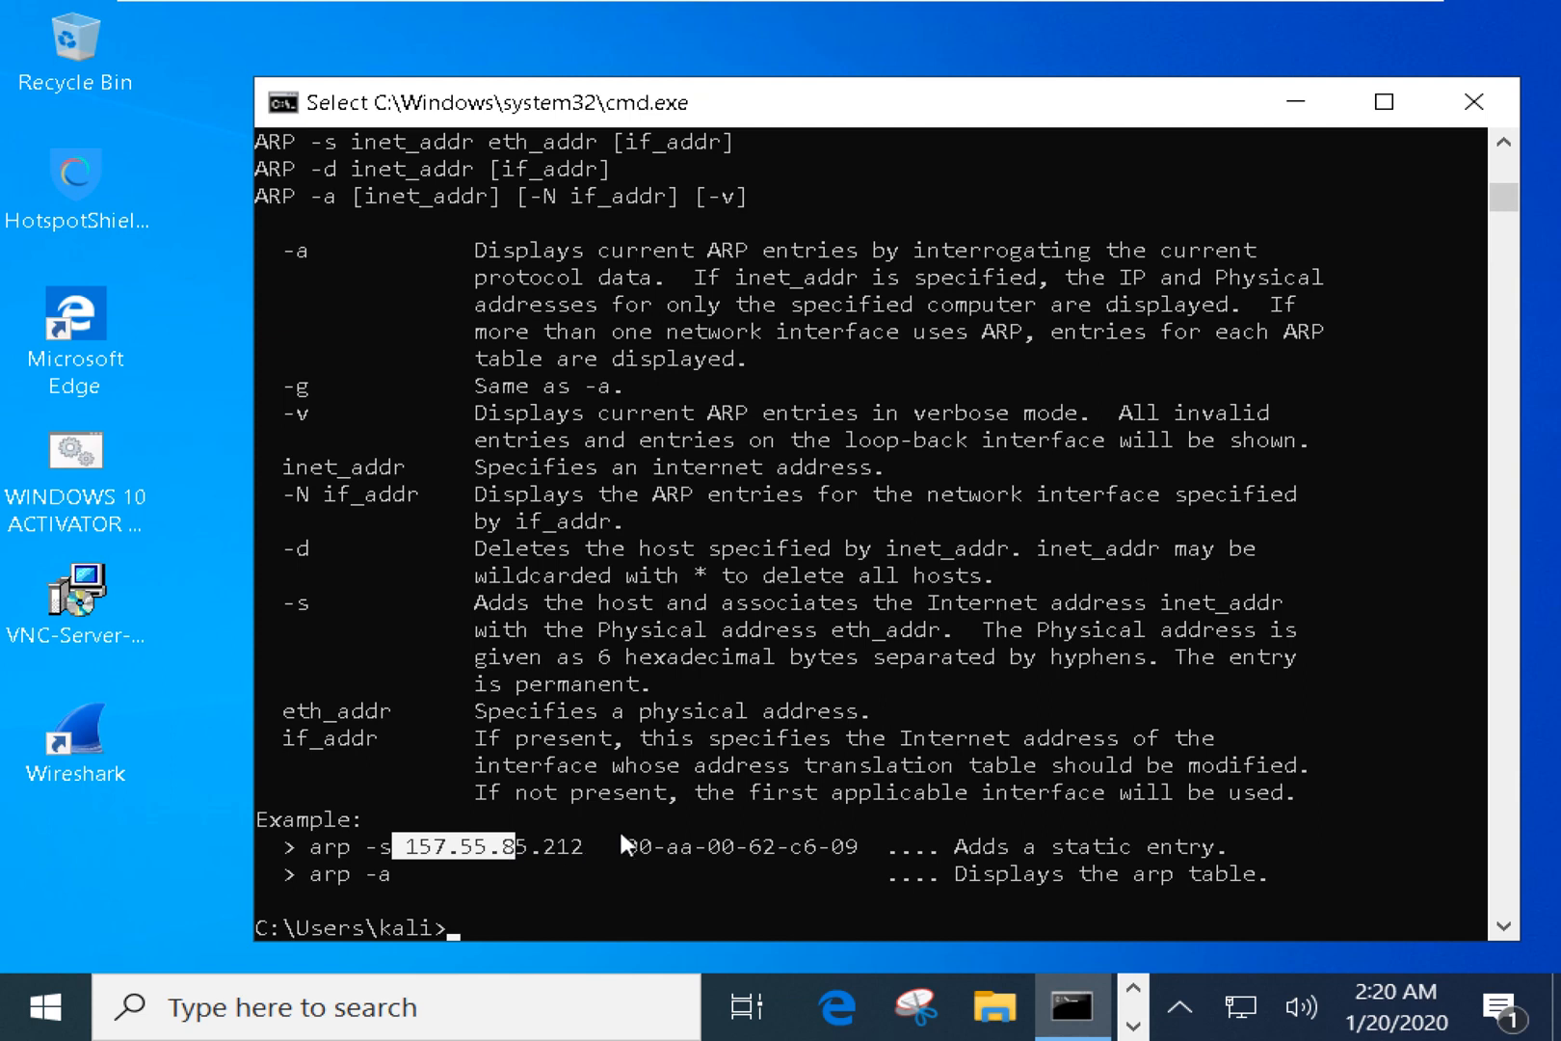
pyautogui.moveTo(616, 821); pyautogui.dragTo(845, 844)
pyautogui.click(838, 846)
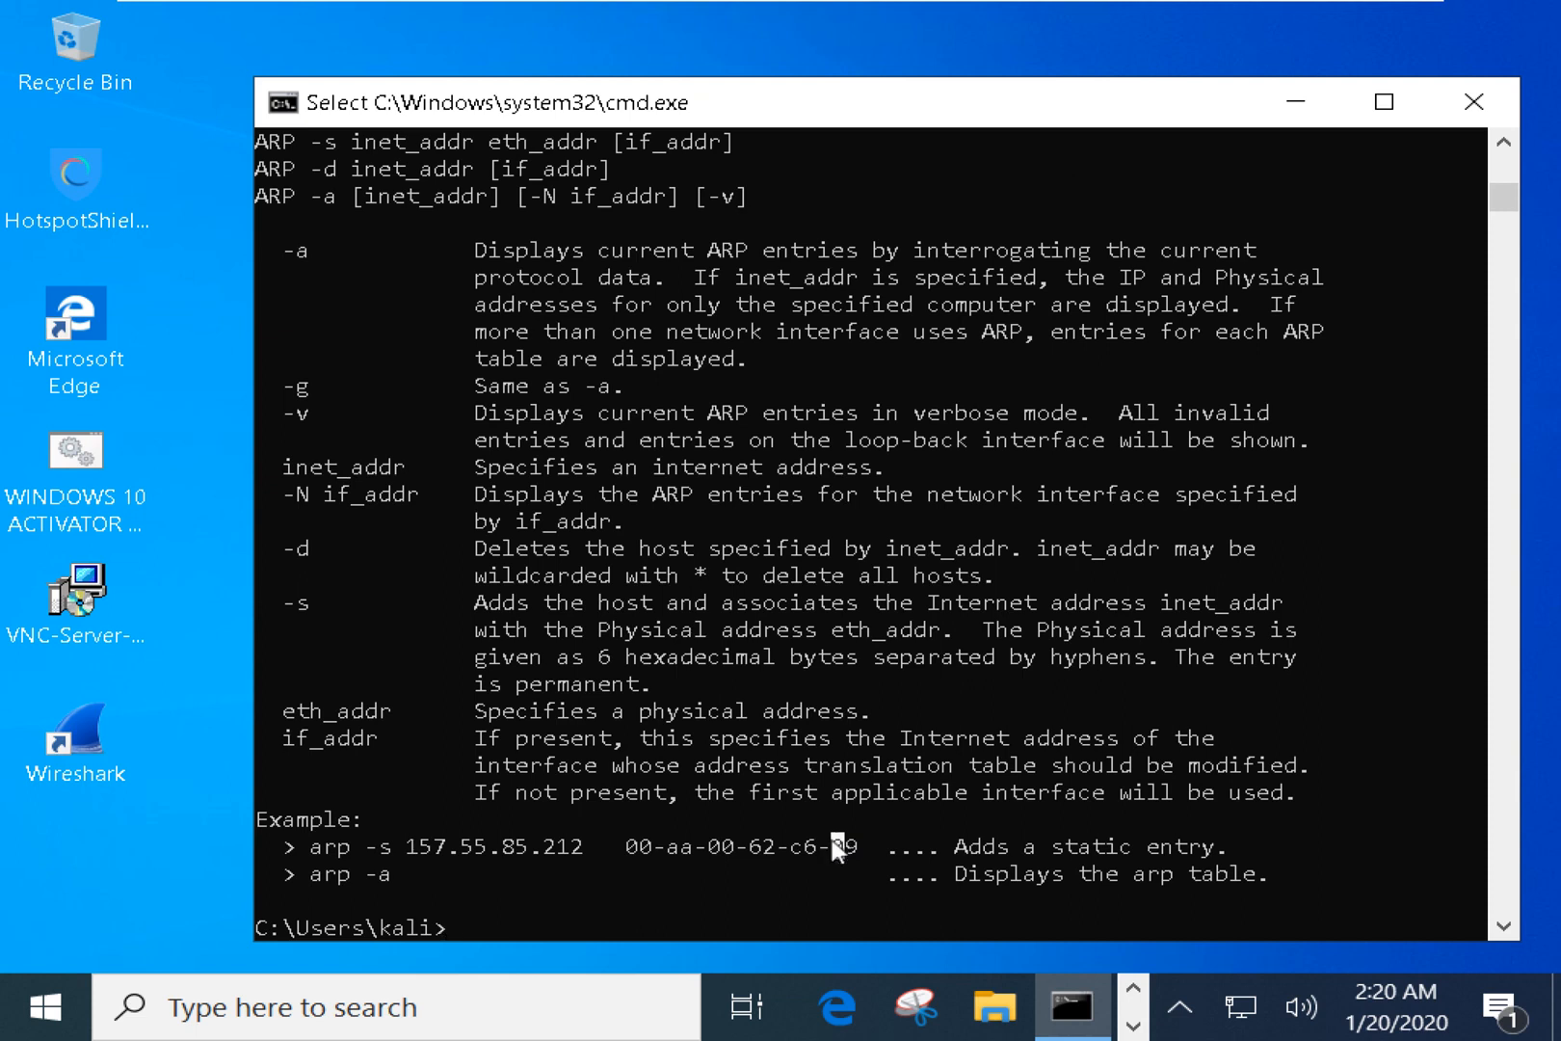
# Highlight the arp -a and -g options, ARP table description, and -d option with its * wildcard.
pyautogui.moveTo(934, 861); pyautogui.dragTo(1027, 868)
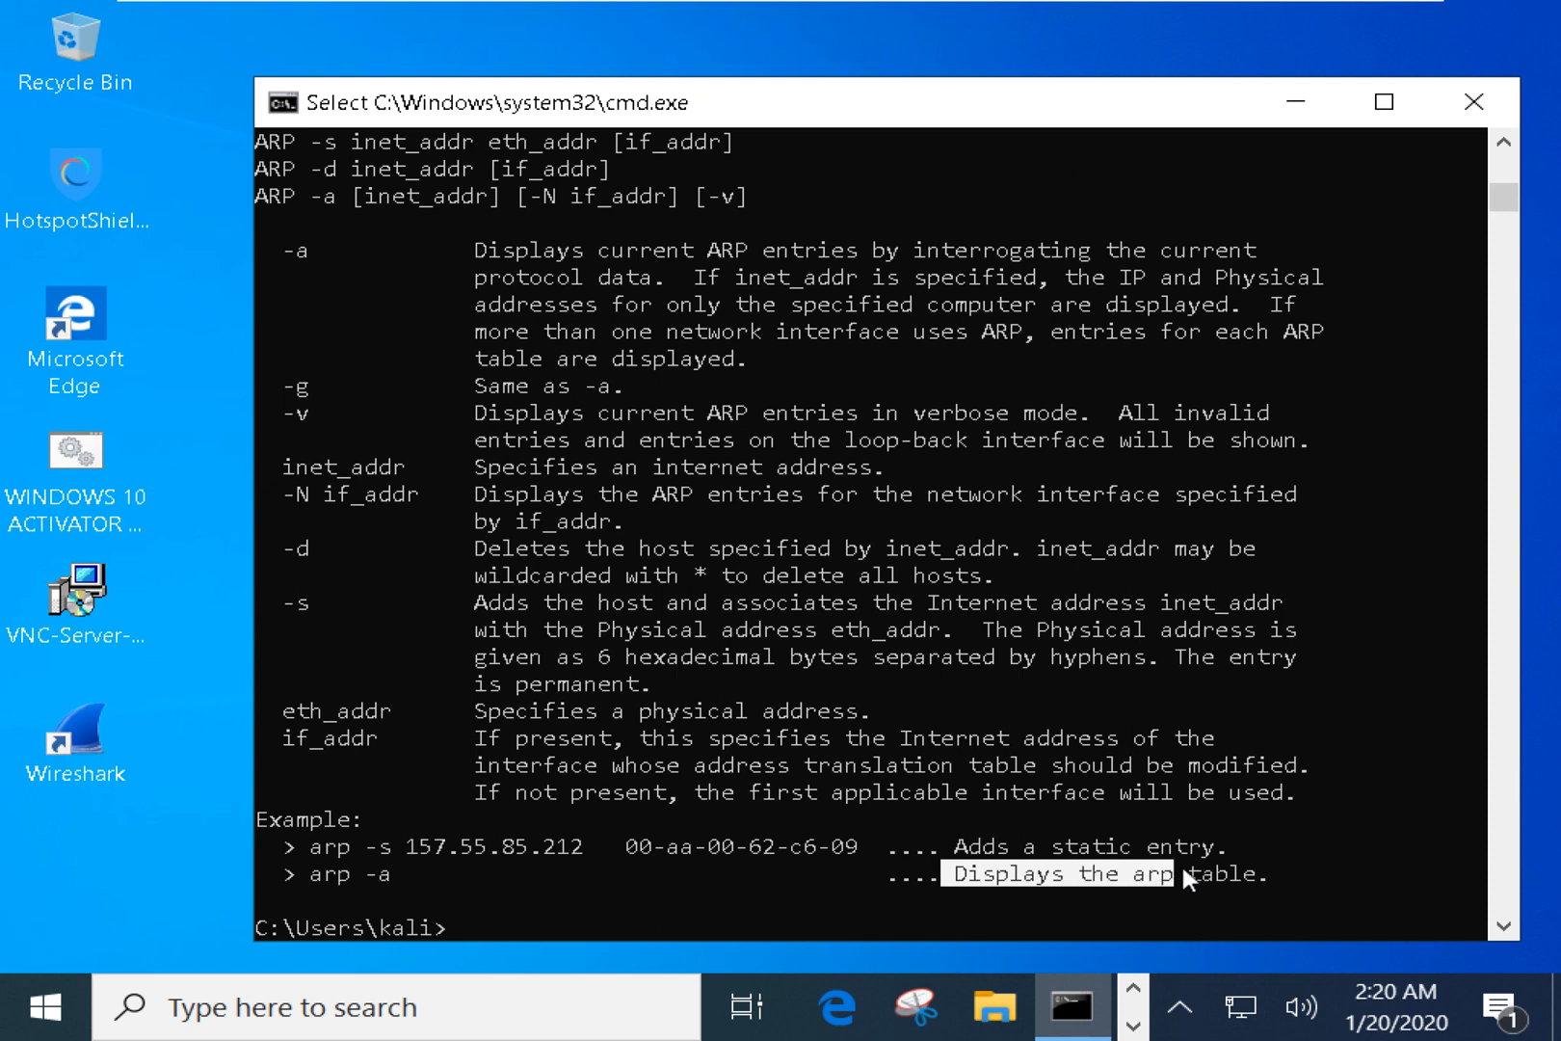
pyautogui.moveTo(1182, 863); pyautogui.dragTo(1271, 879)
pyautogui.moveTo(313, 869); pyautogui.dragTo(397, 879)
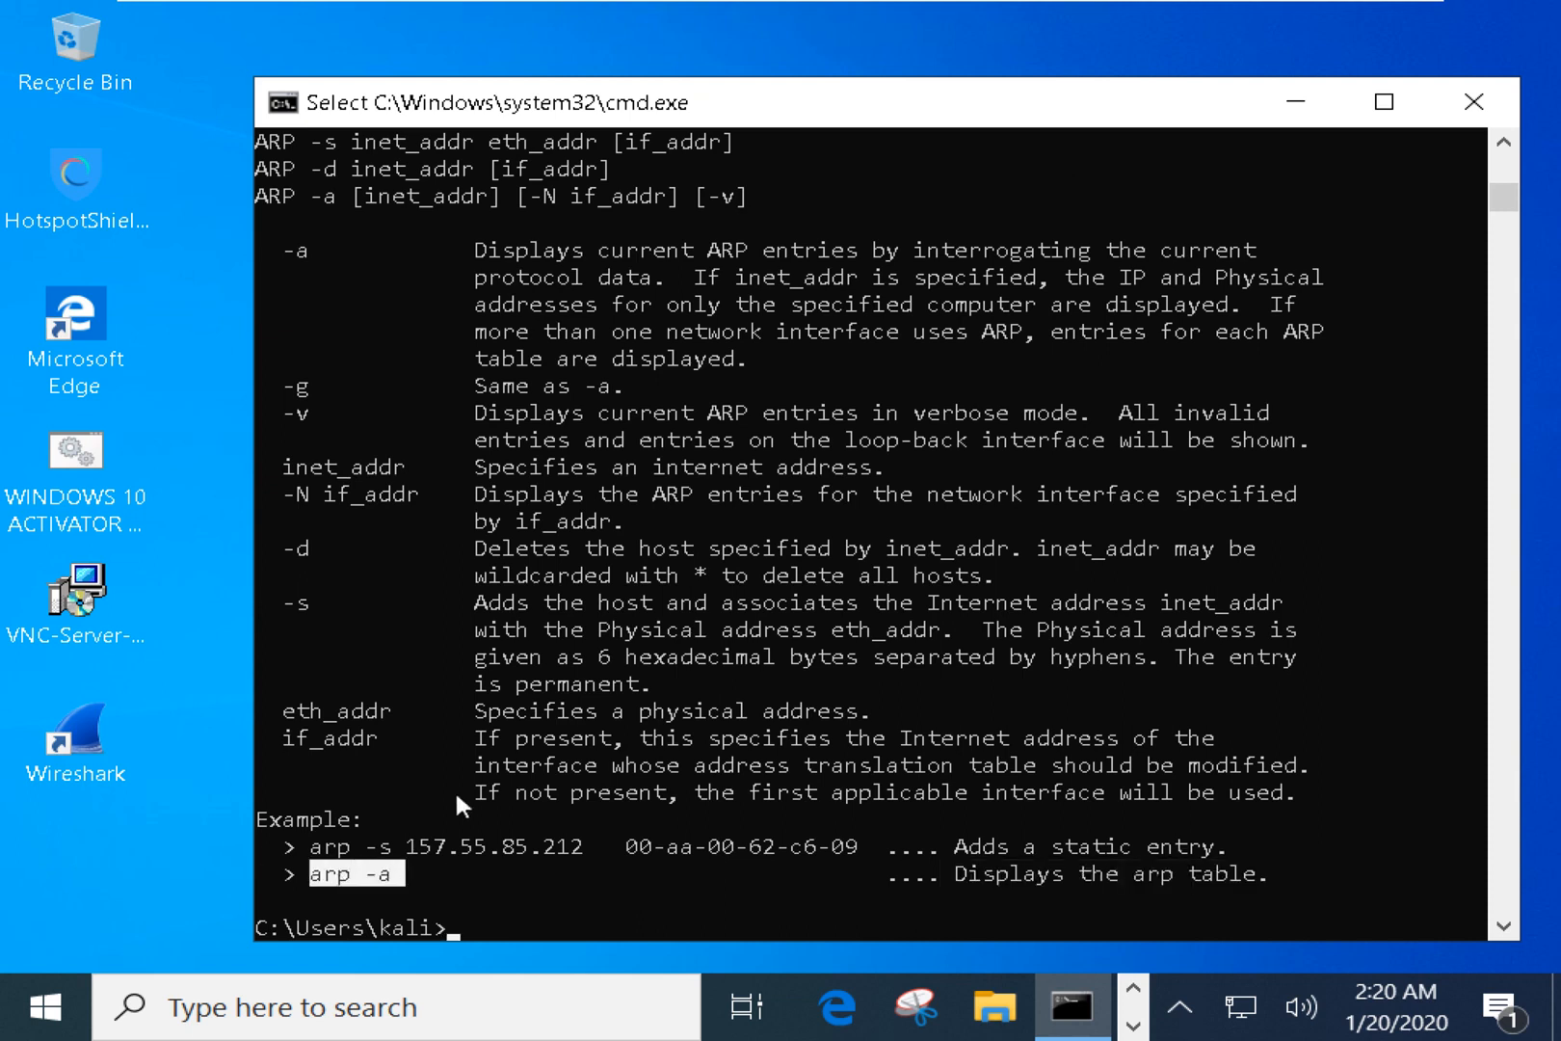
pyautogui.moveTo(289, 386); pyautogui.dragTo(351, 386)
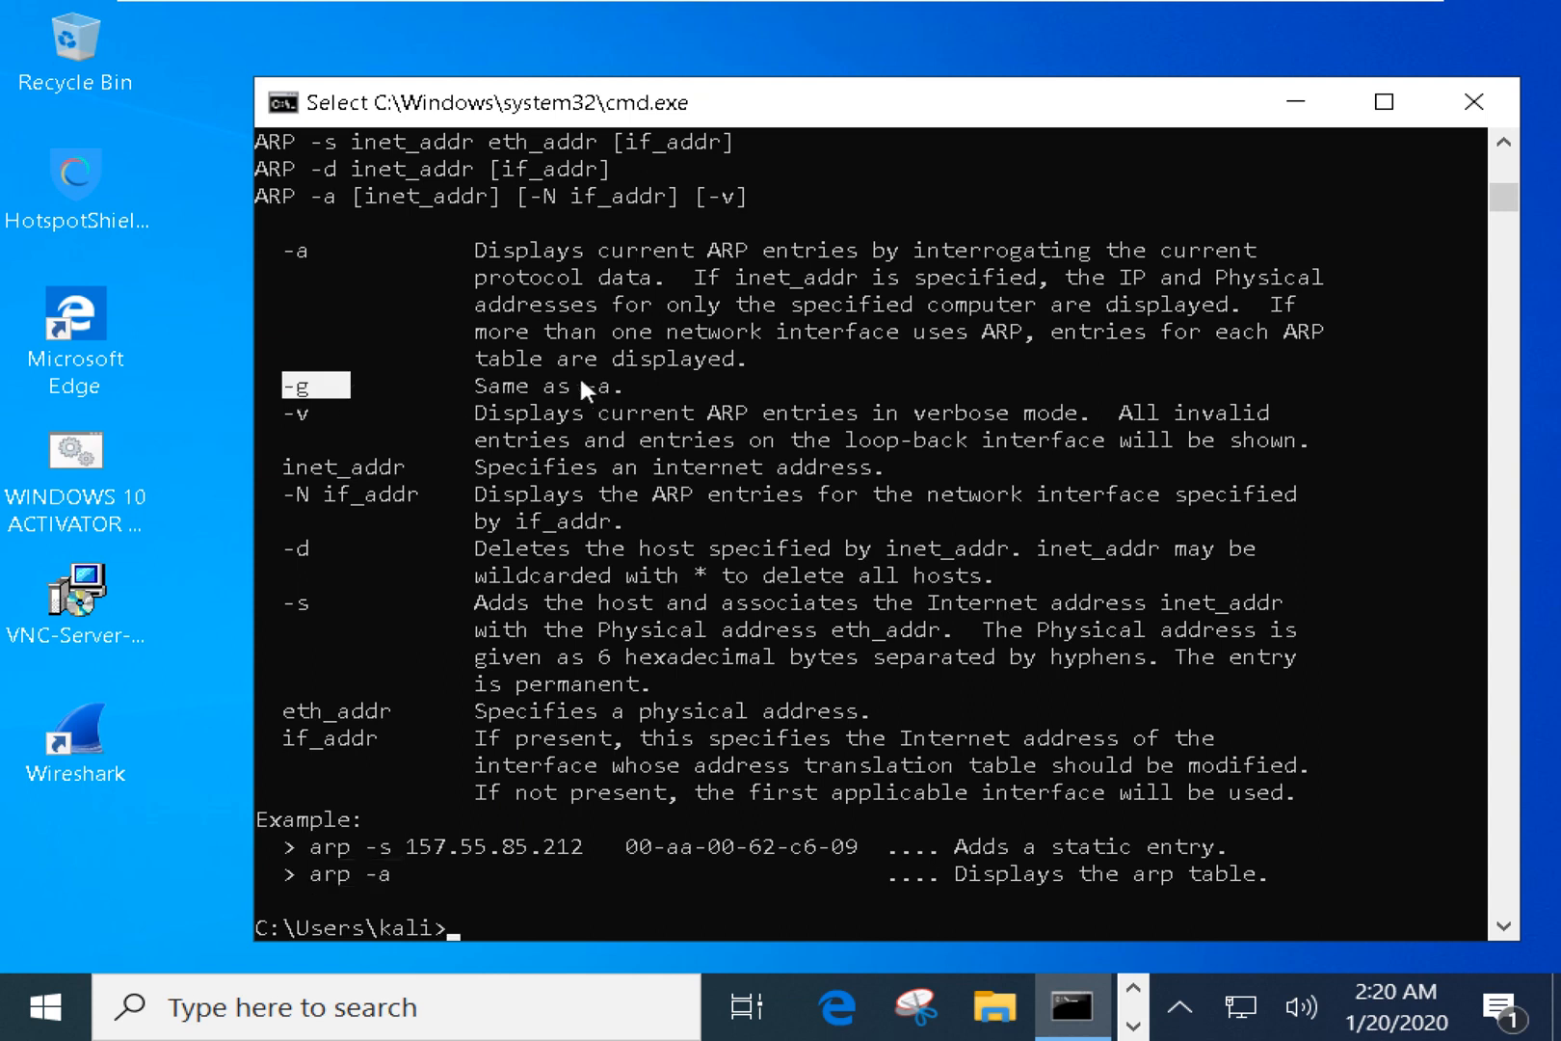
pyautogui.moveTo(576, 386); pyautogui.dragTo(633, 397)
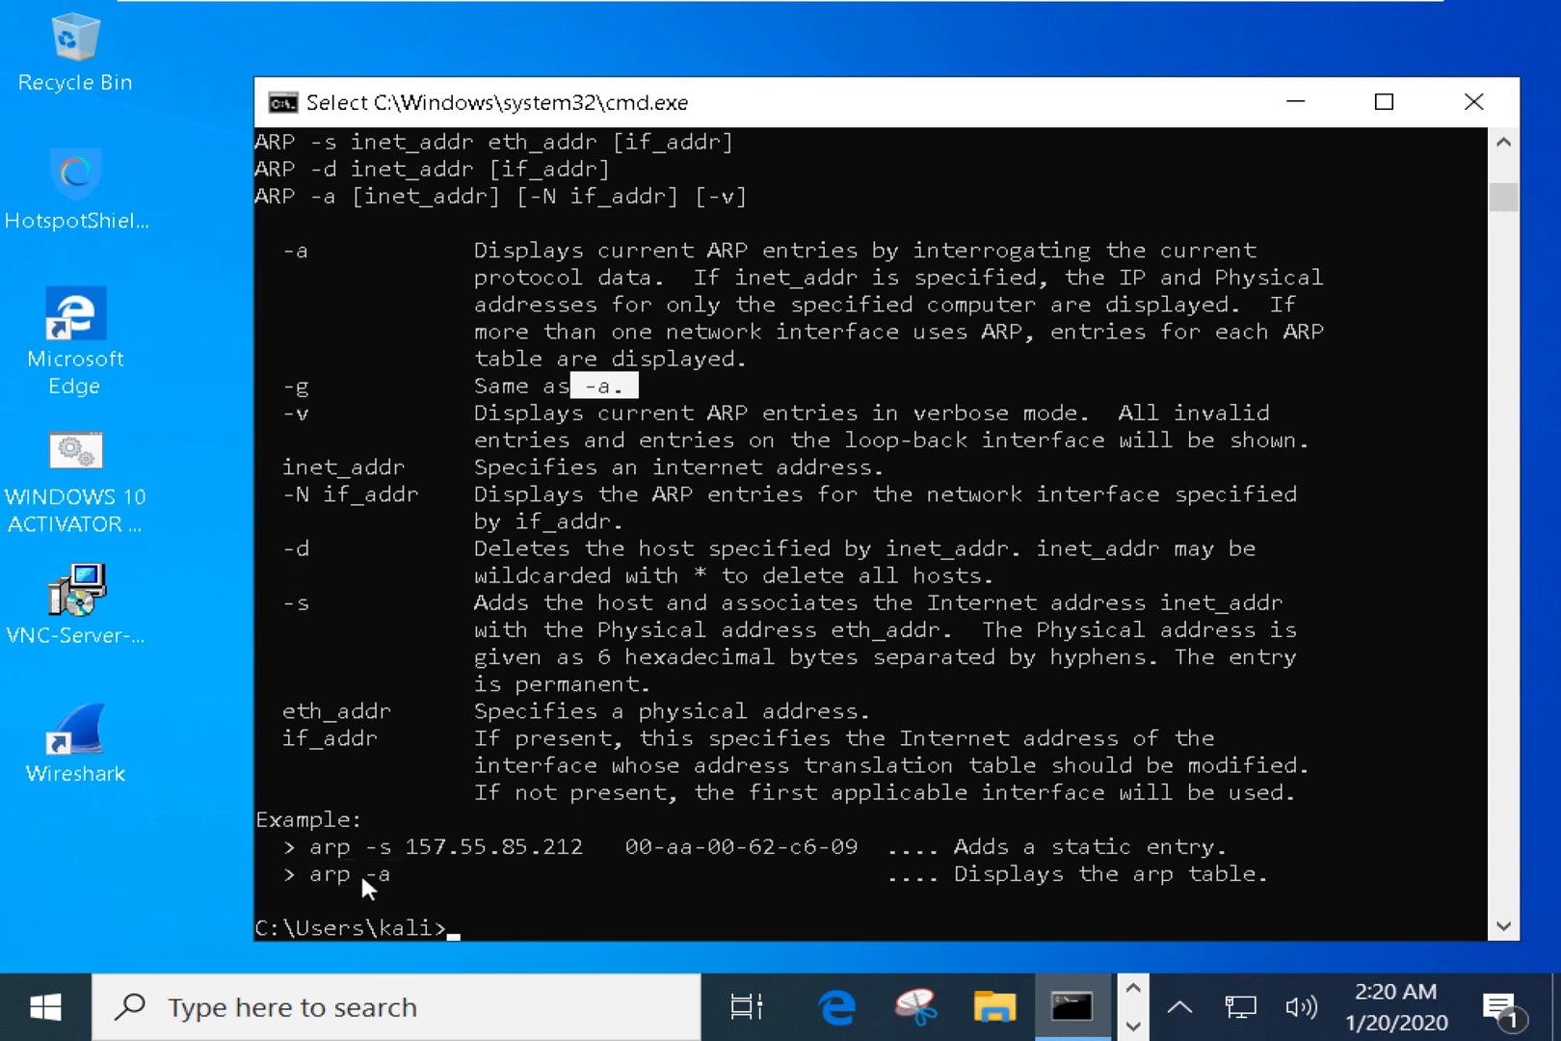
pyautogui.moveTo(311, 873); pyautogui.dragTo(403, 889)
pyautogui.moveTo(969, 873); pyautogui.dragTo(1257, 882)
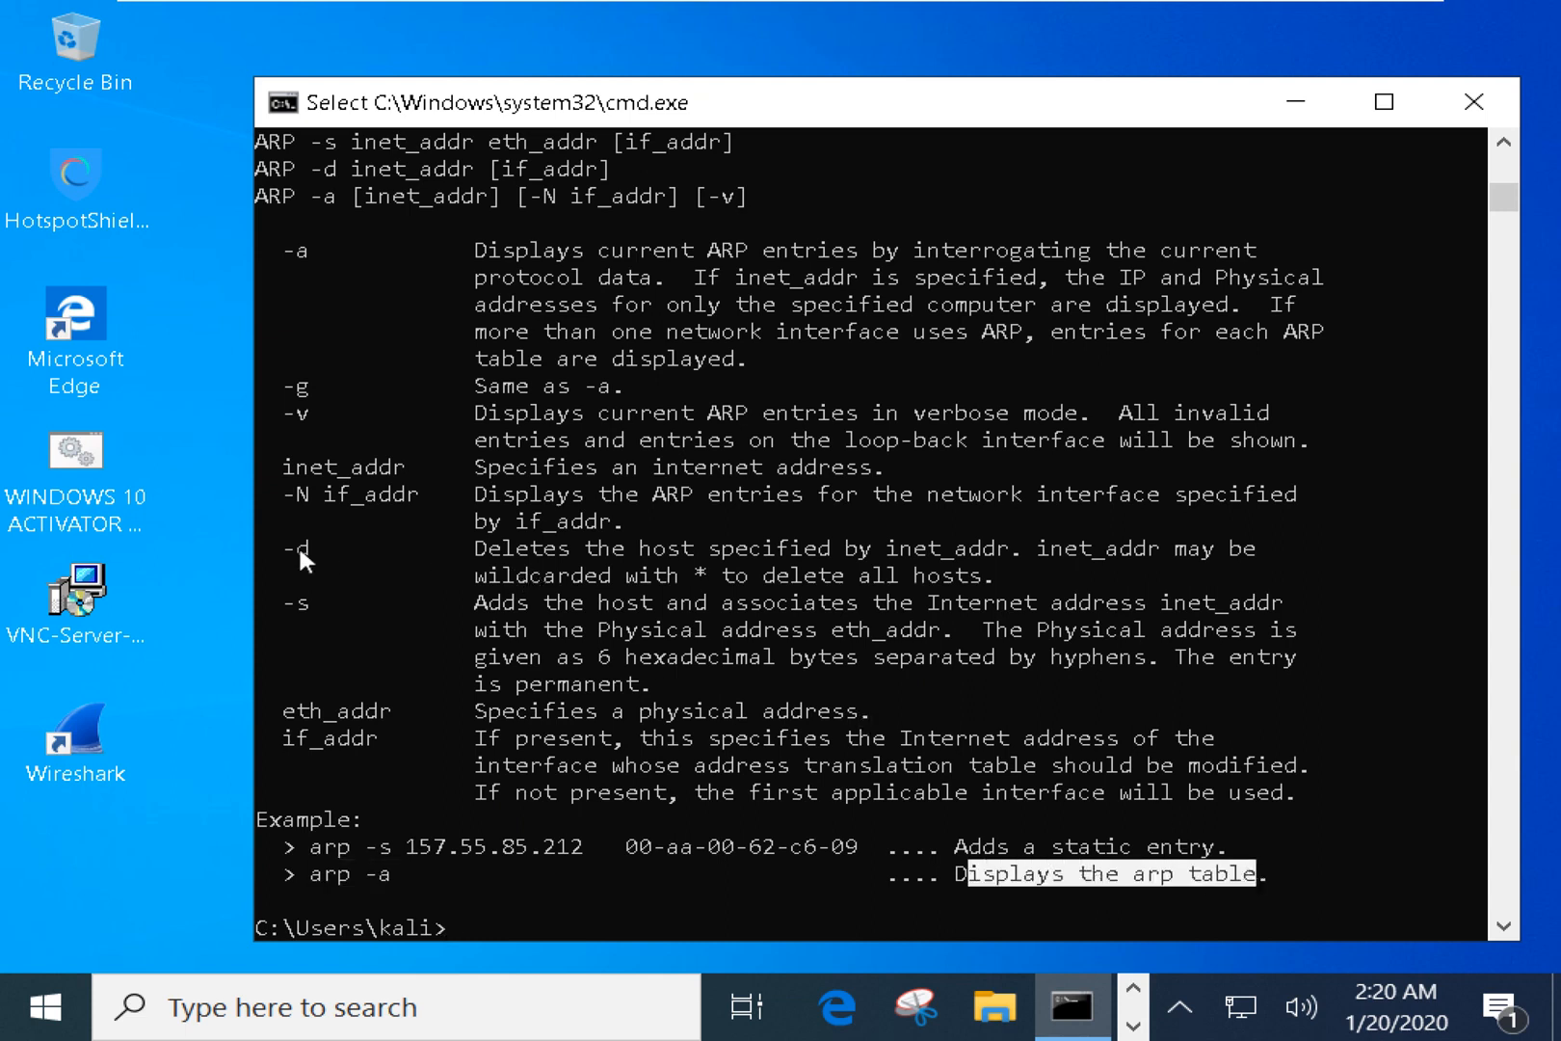
pyautogui.moveTo(284, 541); pyautogui.dragTo(323, 545)
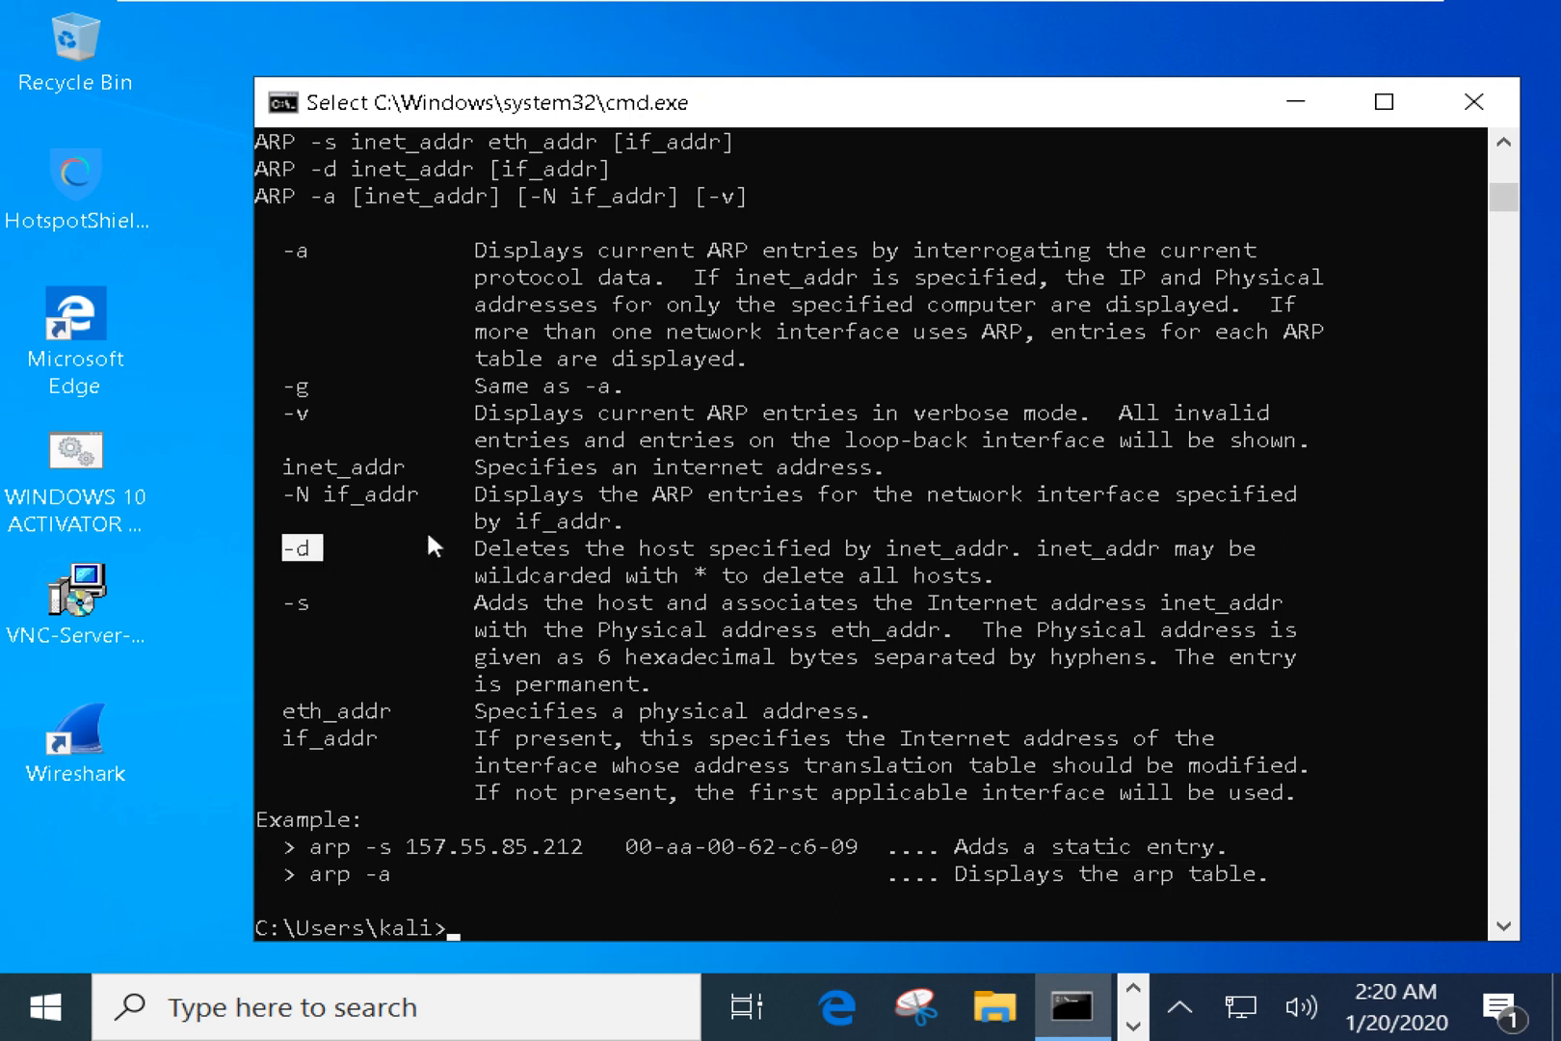
pyautogui.moveTo(426, 540); pyautogui.dragTo(1194, 557)
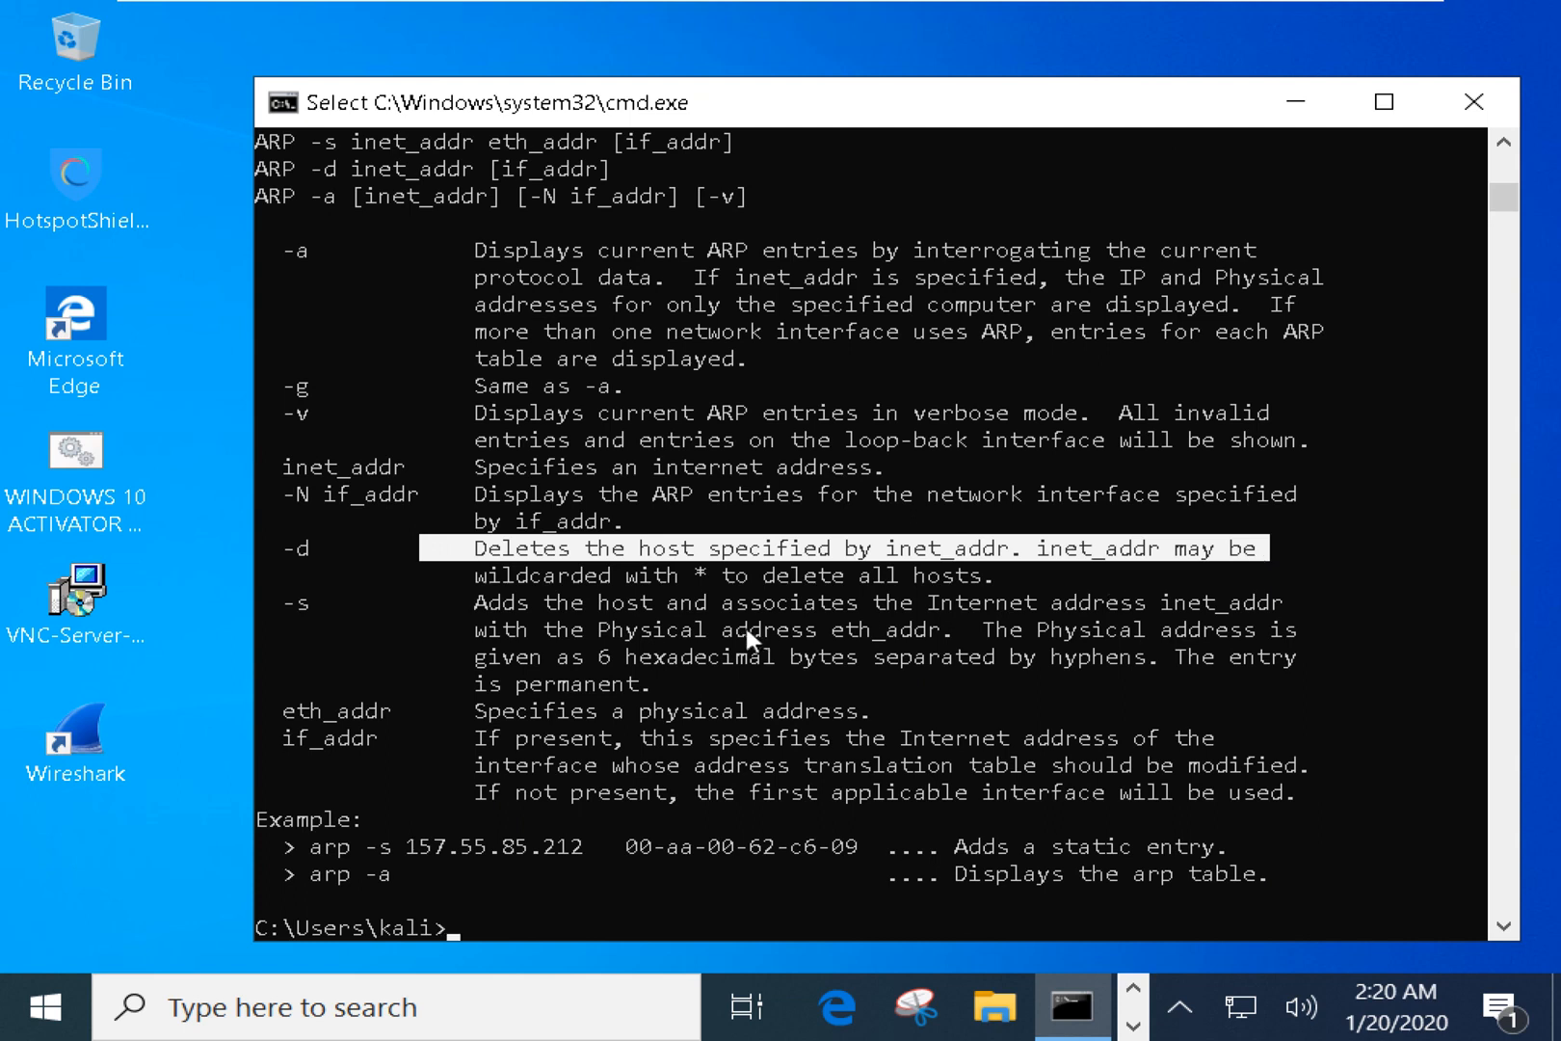
pyautogui.moveTo(682, 575); pyautogui.dragTo(725, 568)
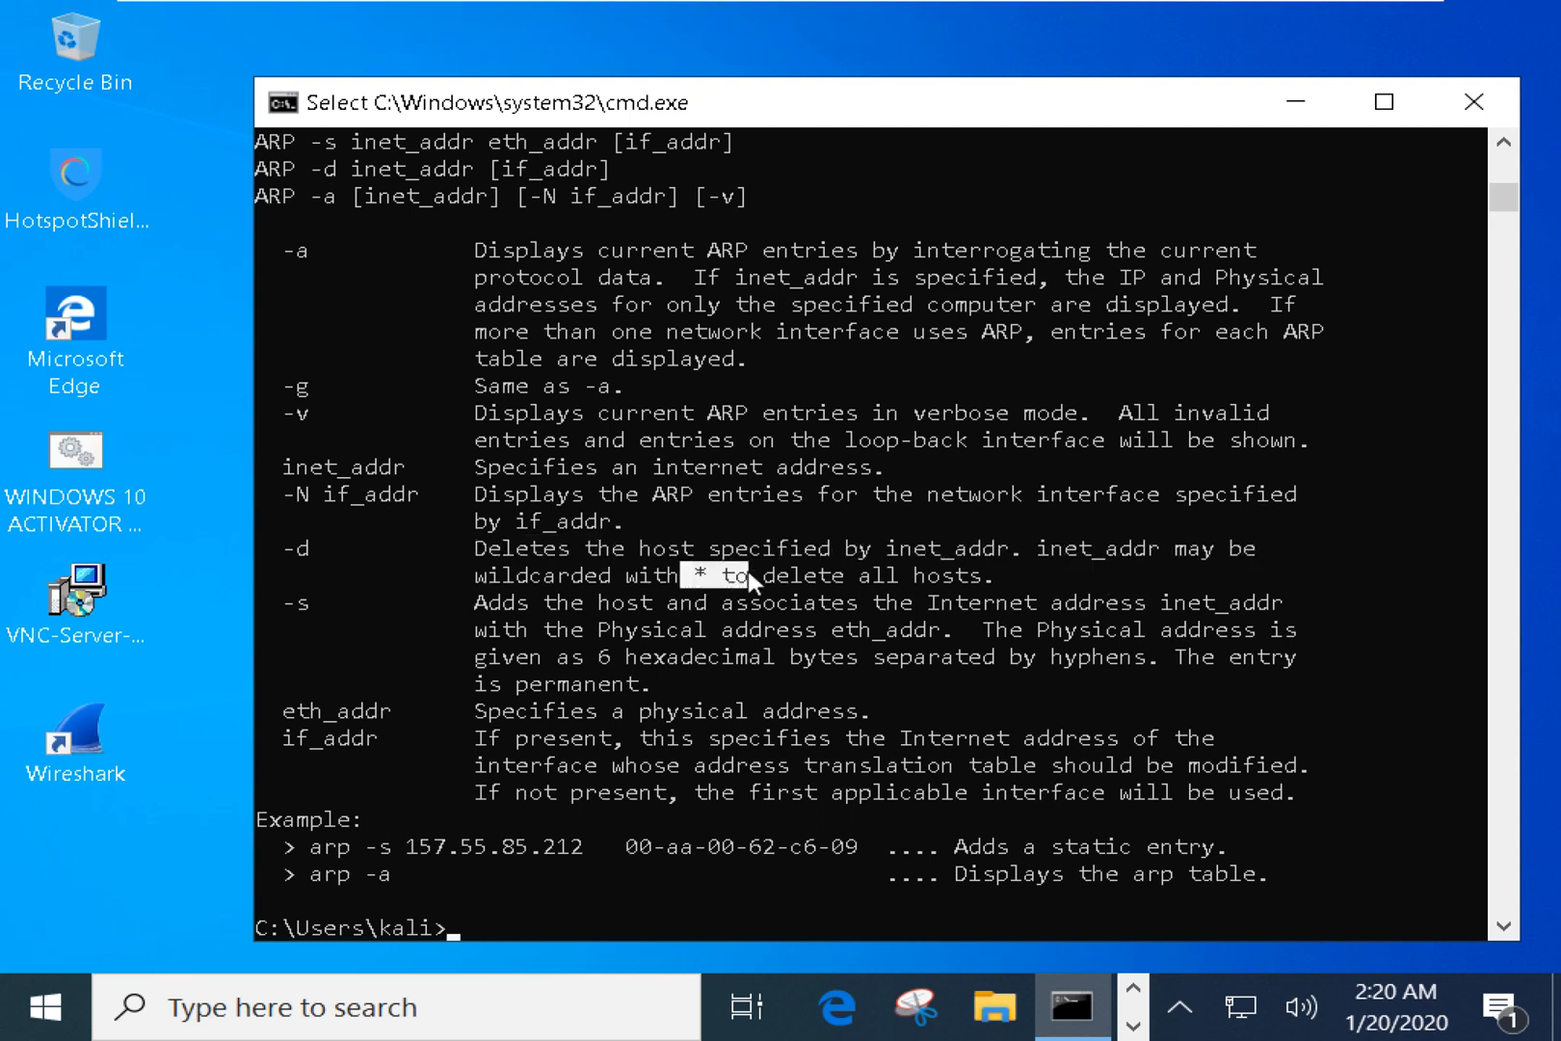
# Attempt arp -d *, which fails with an elevation error.
pyautogui.write('arp -d *')
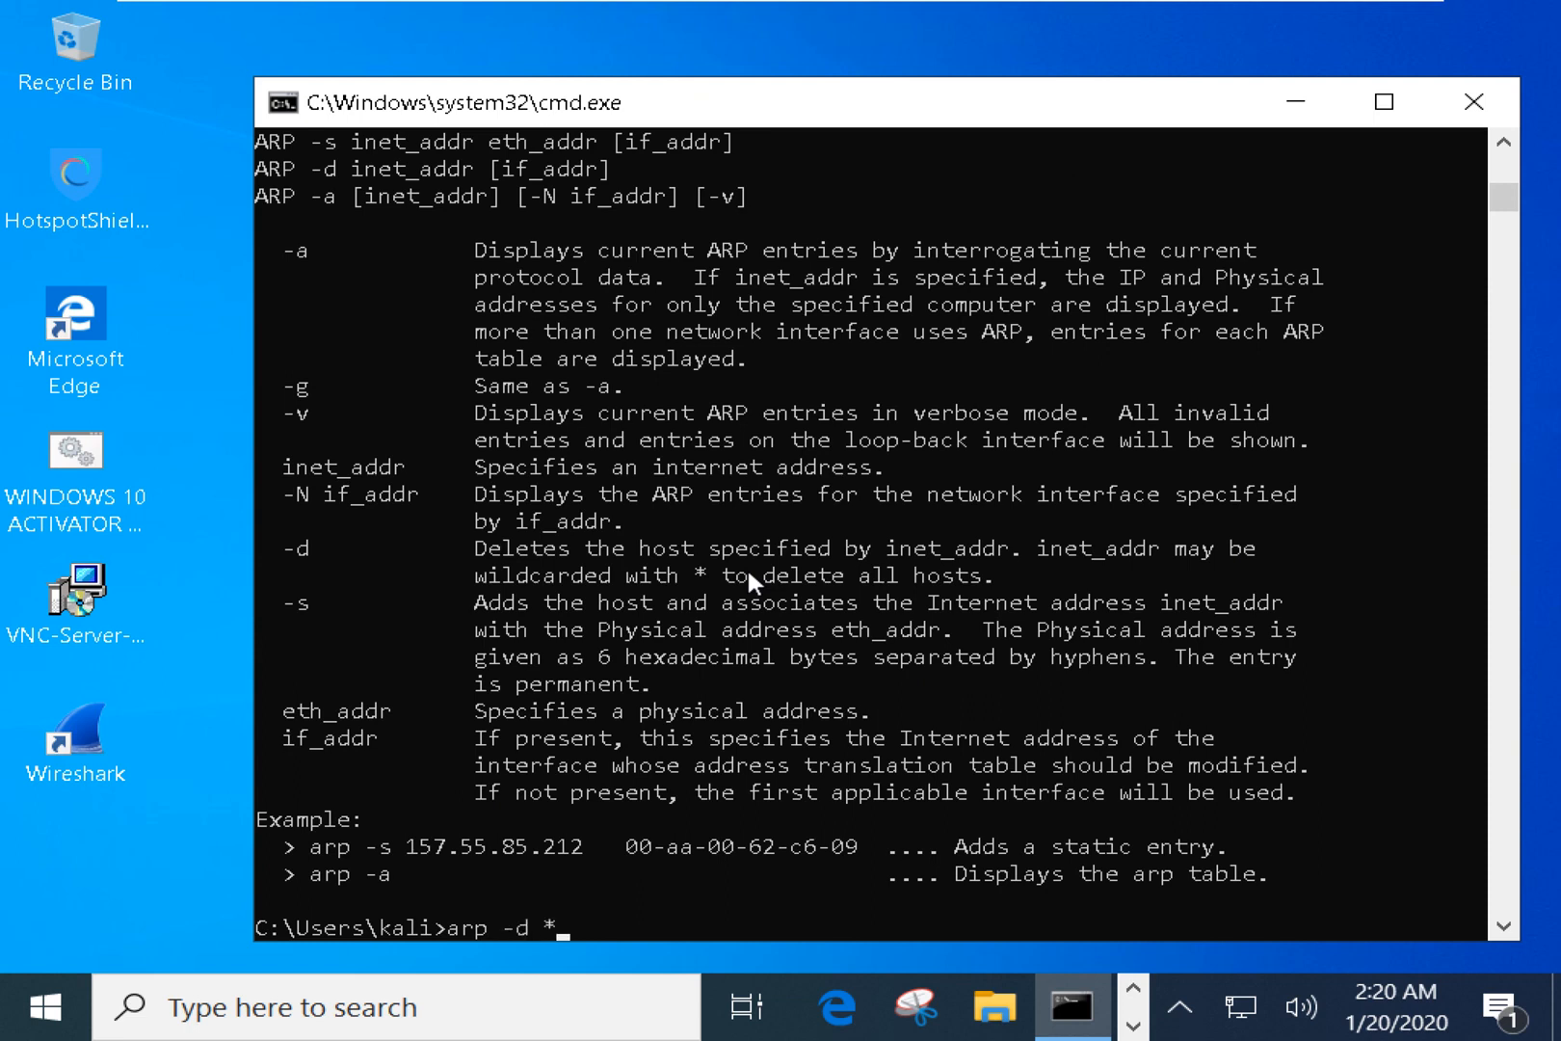
pyautogui.press('Return')
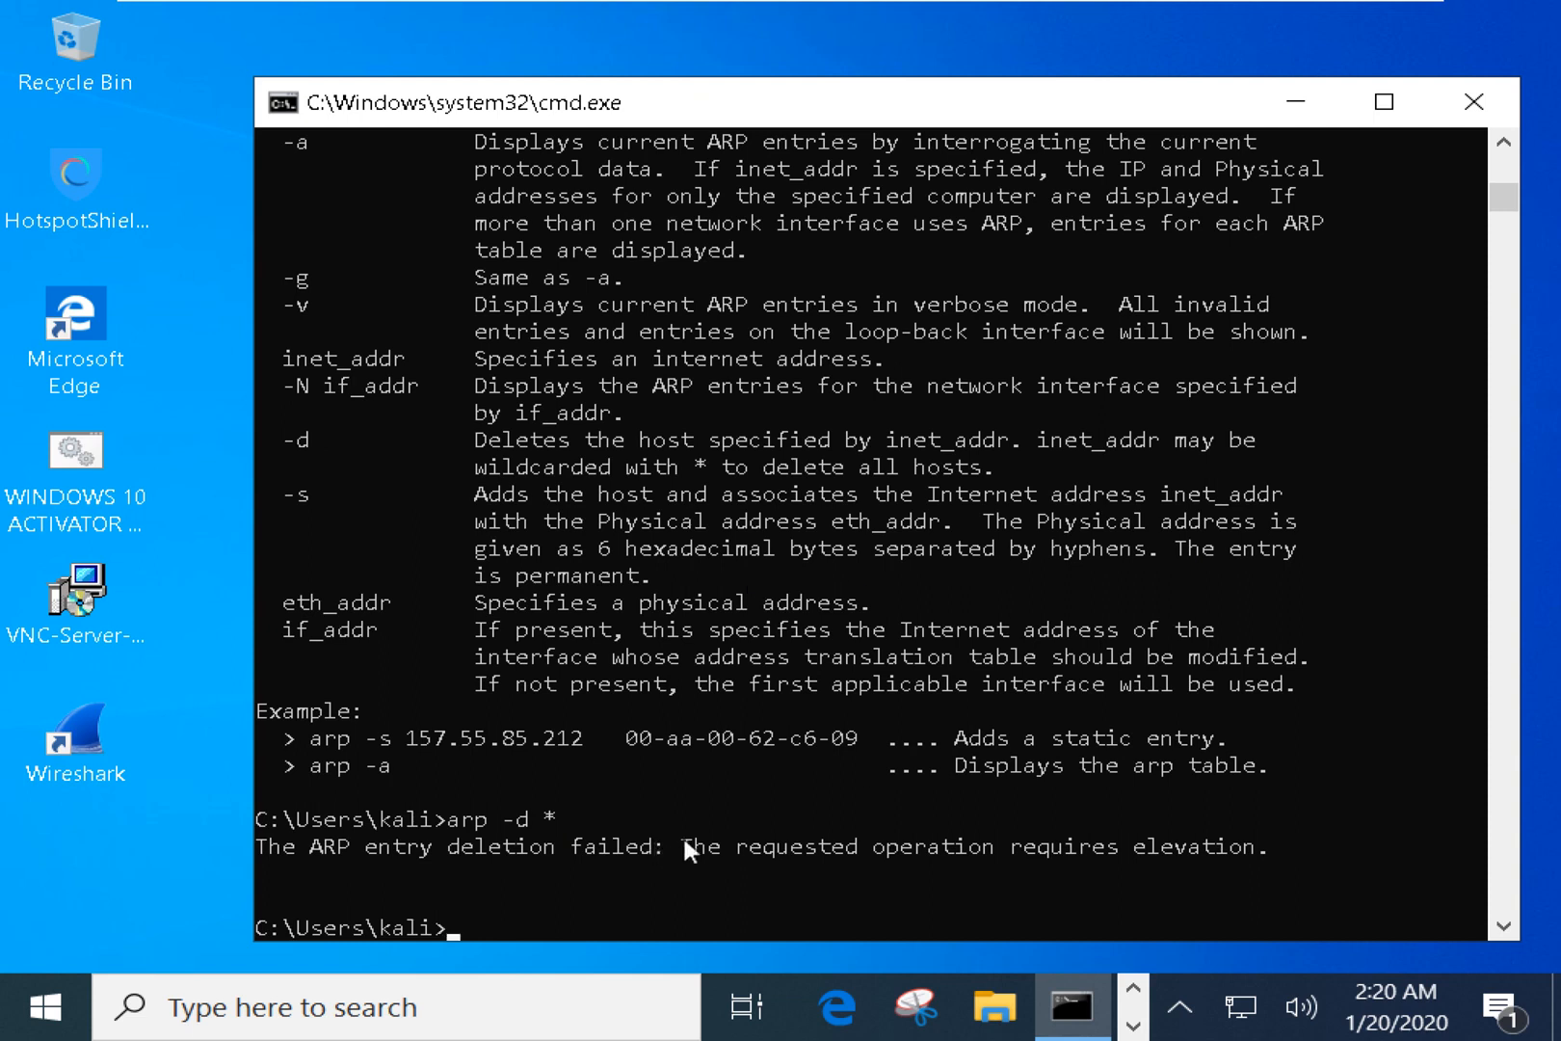
pyautogui.moveTo(682, 840); pyautogui.dragTo(1254, 852)
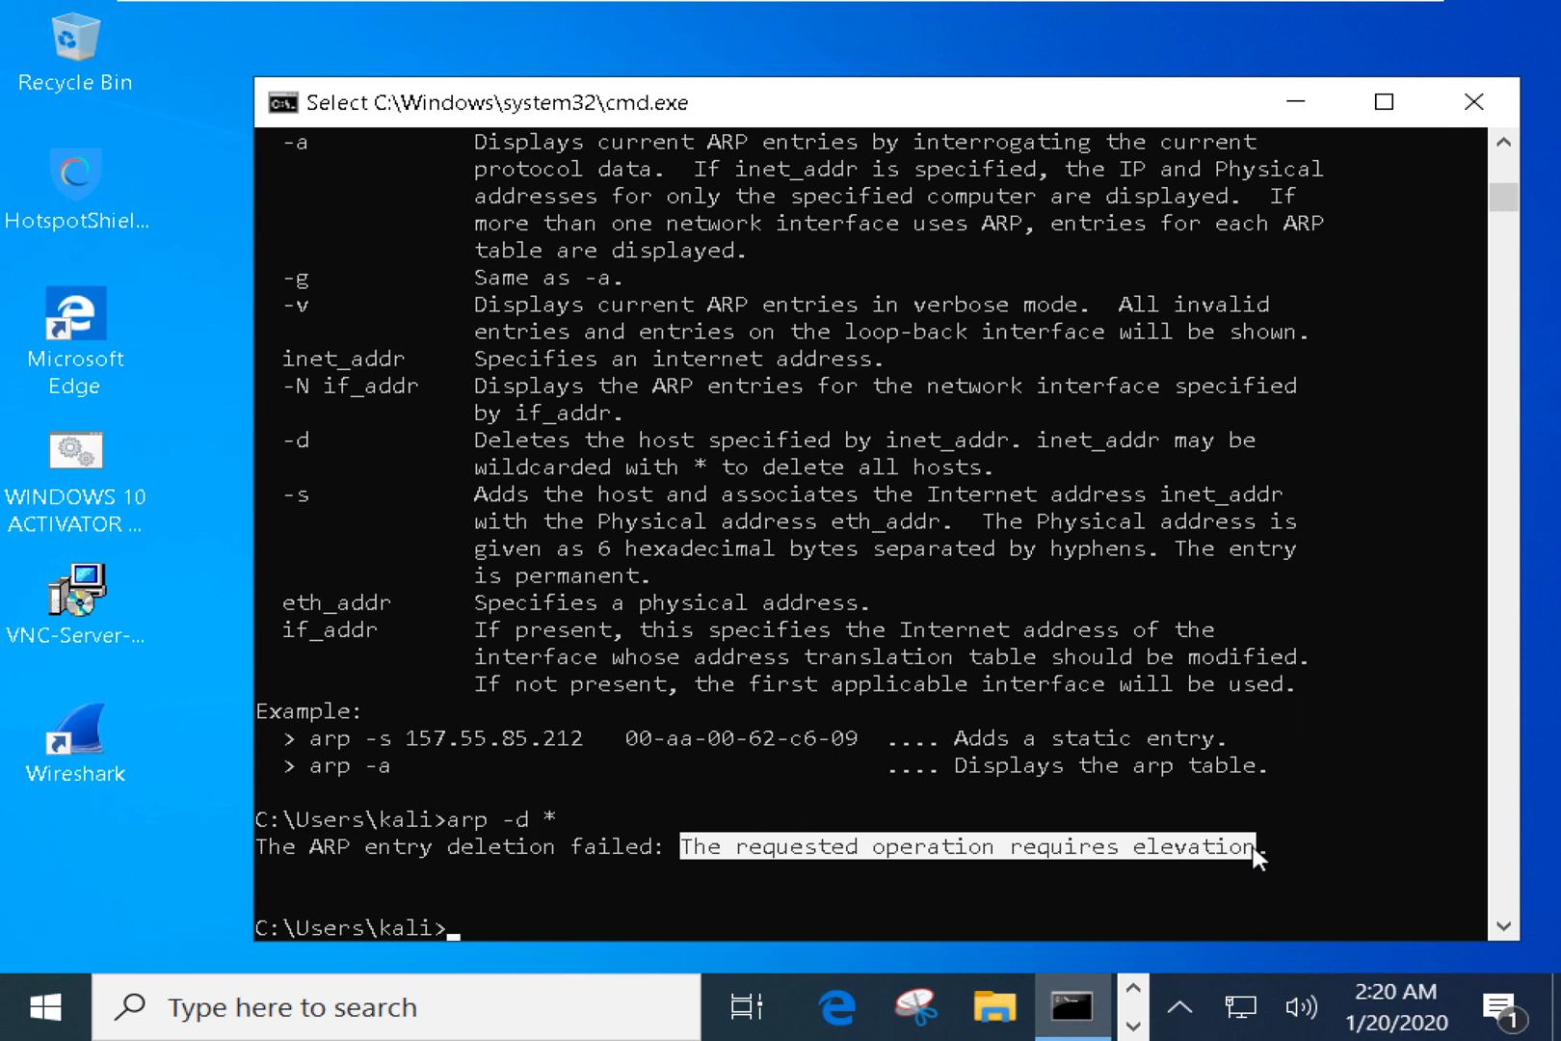
# Open an administrator Command Prompt from the Start menu search.
pyautogui.press('super')
pyautogui.write('cmd')
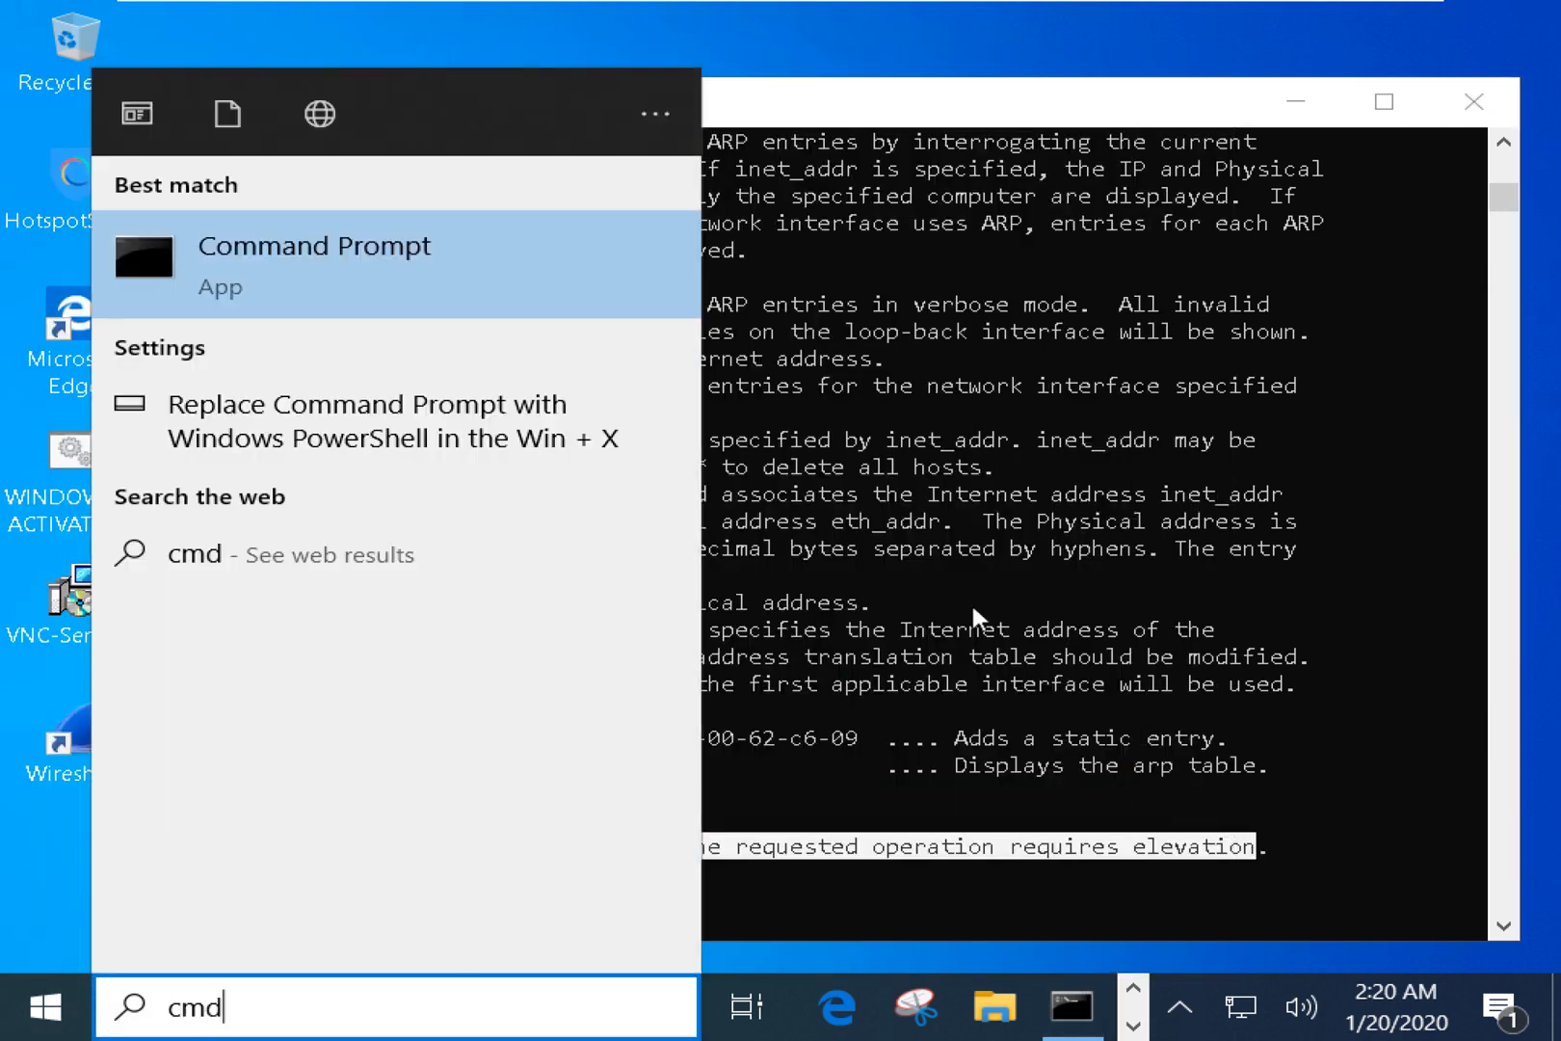
pyautogui.rightClick(485, 272)
pyautogui.click(376, 301)
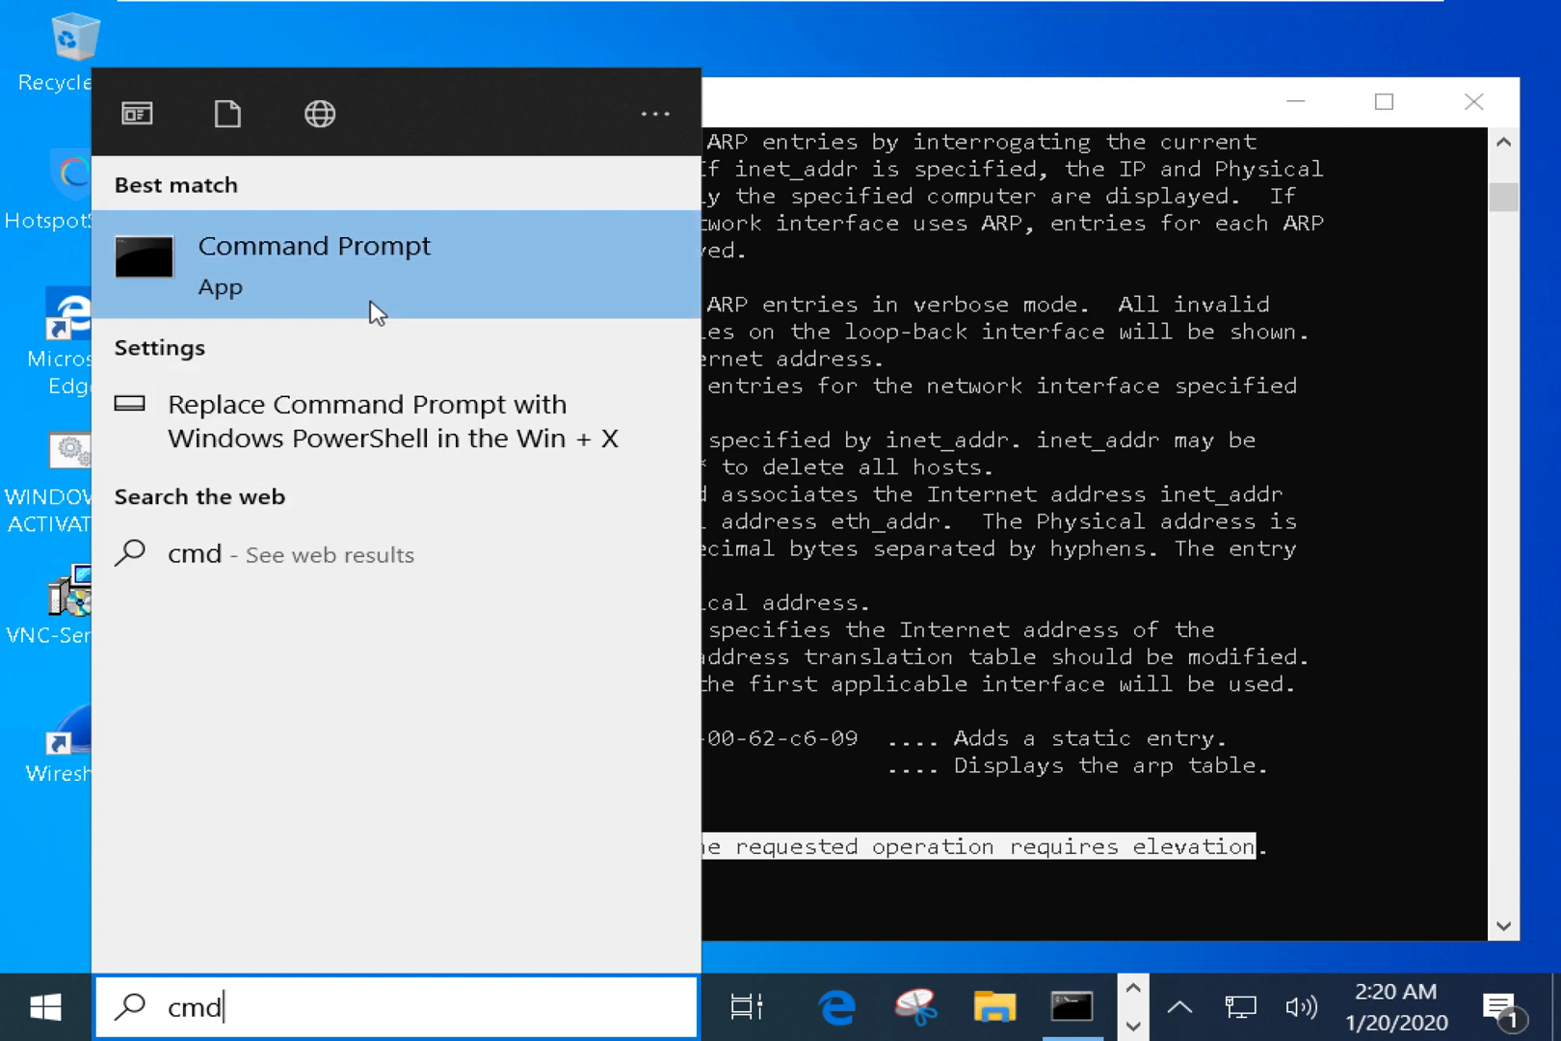
pyautogui.click(665, 718)
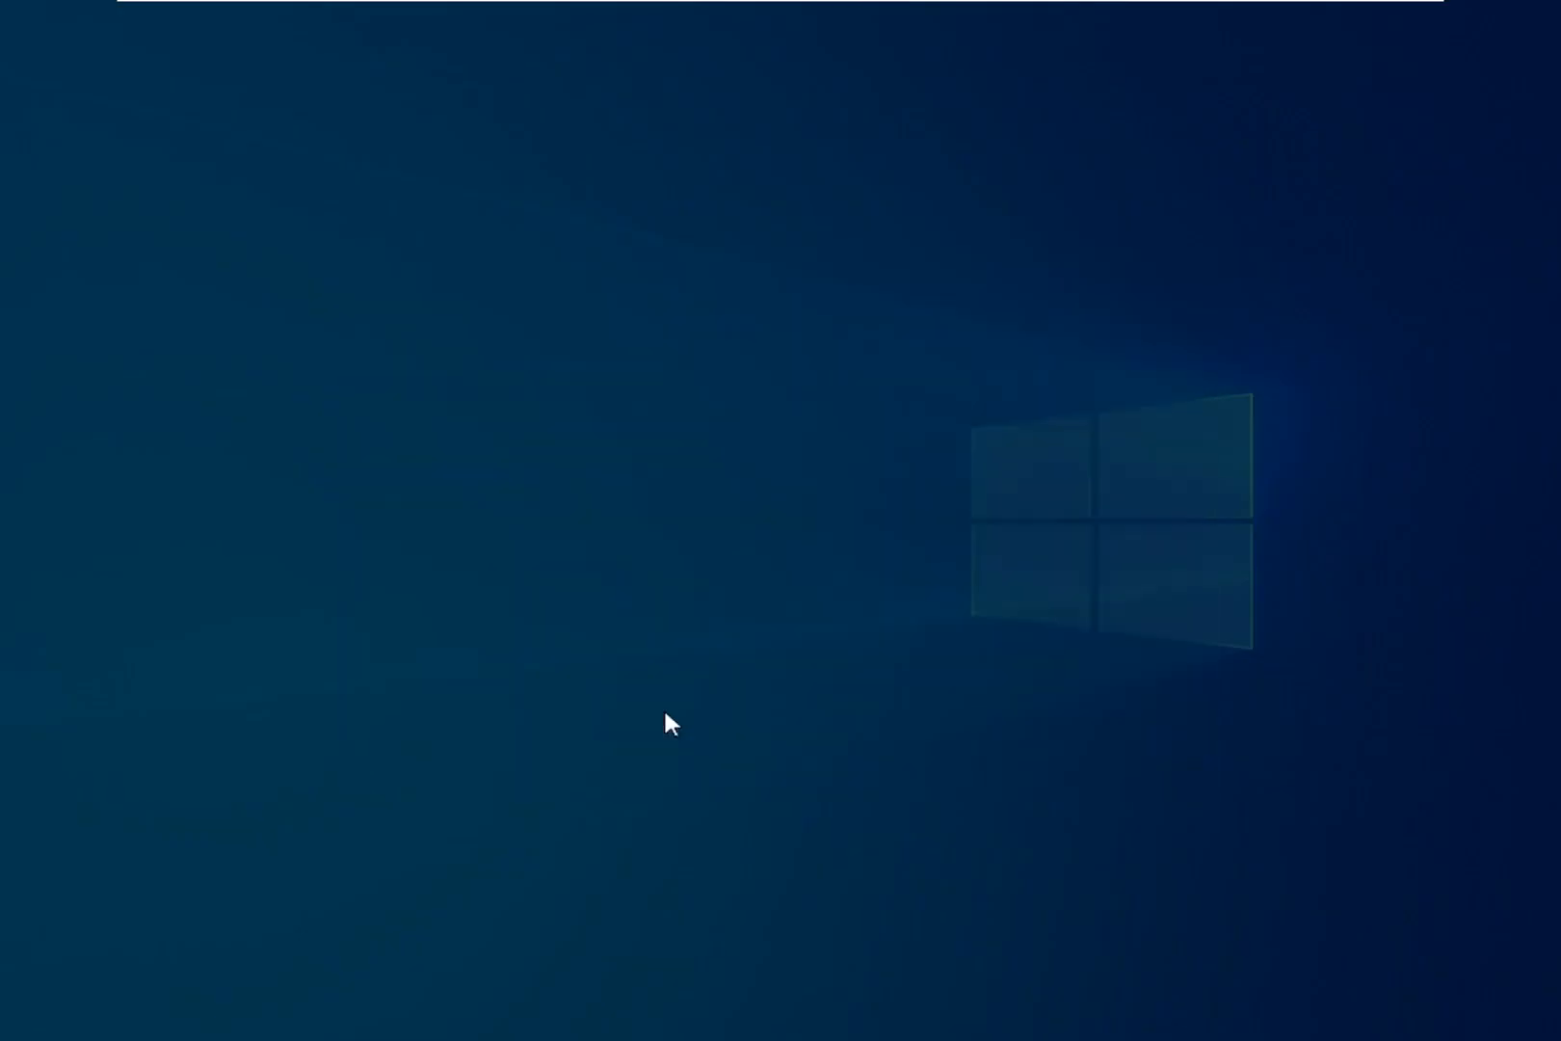
# Run arp -a and mark the dynamic entries for 192.168.1.116, .143 and .254.
pyautogui.write('aro')
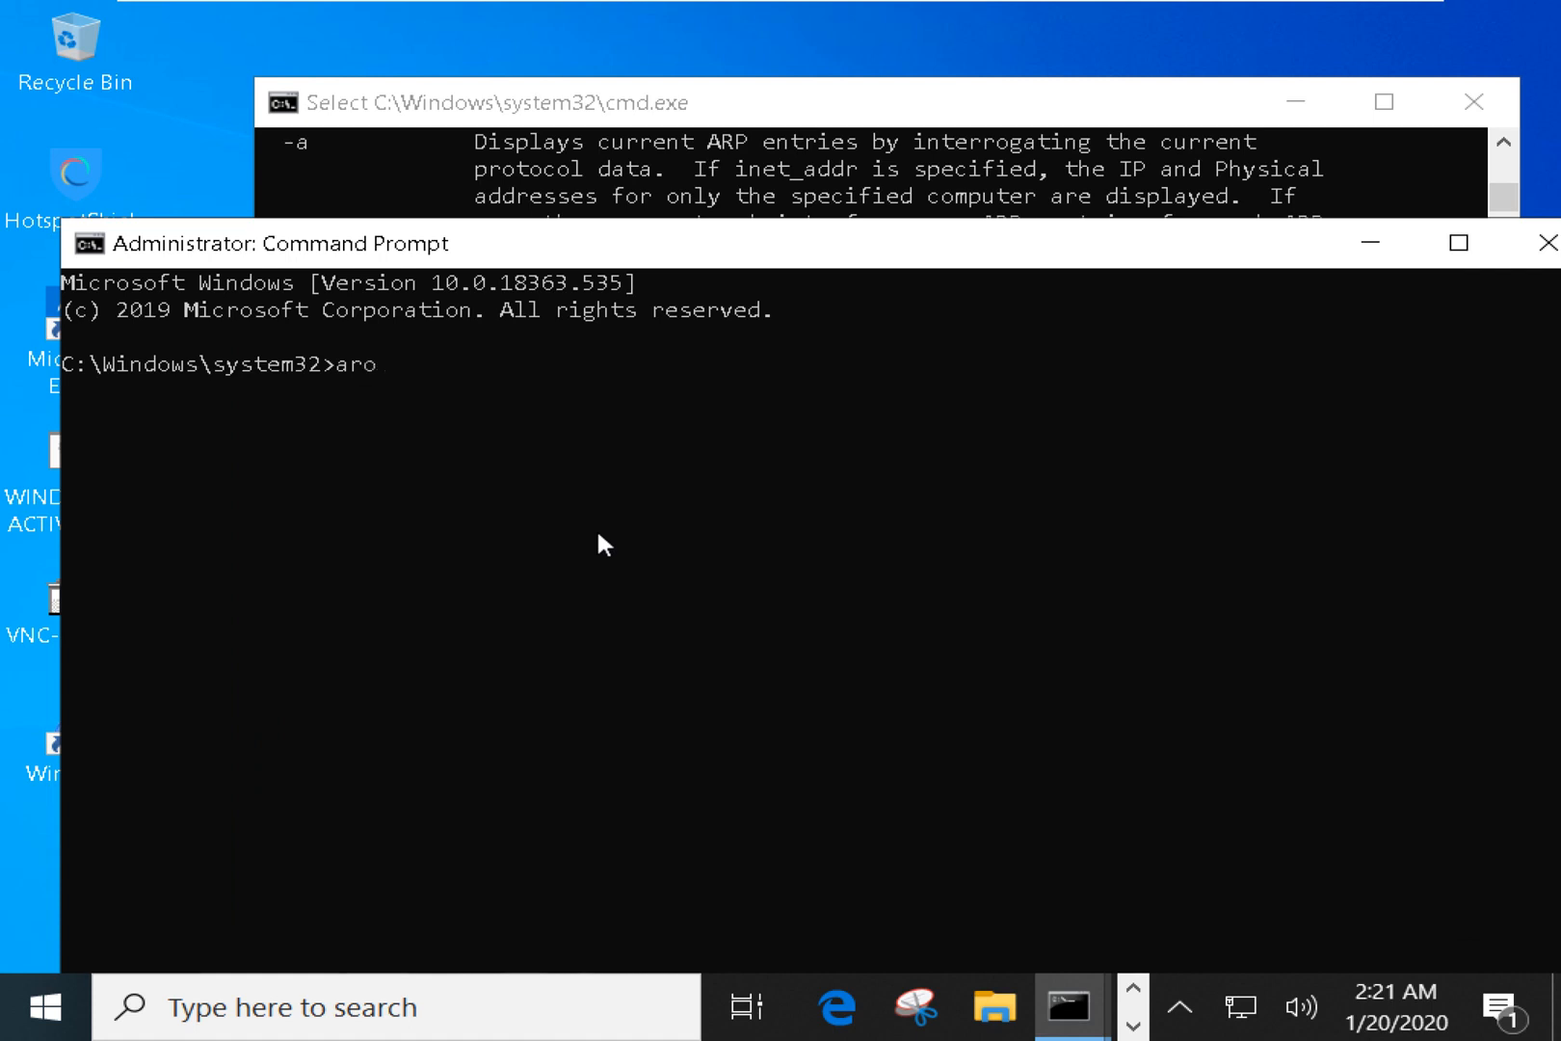
pyautogui.press('BackSpace')
pyautogui.write('p -a')
pyautogui.press('Return')
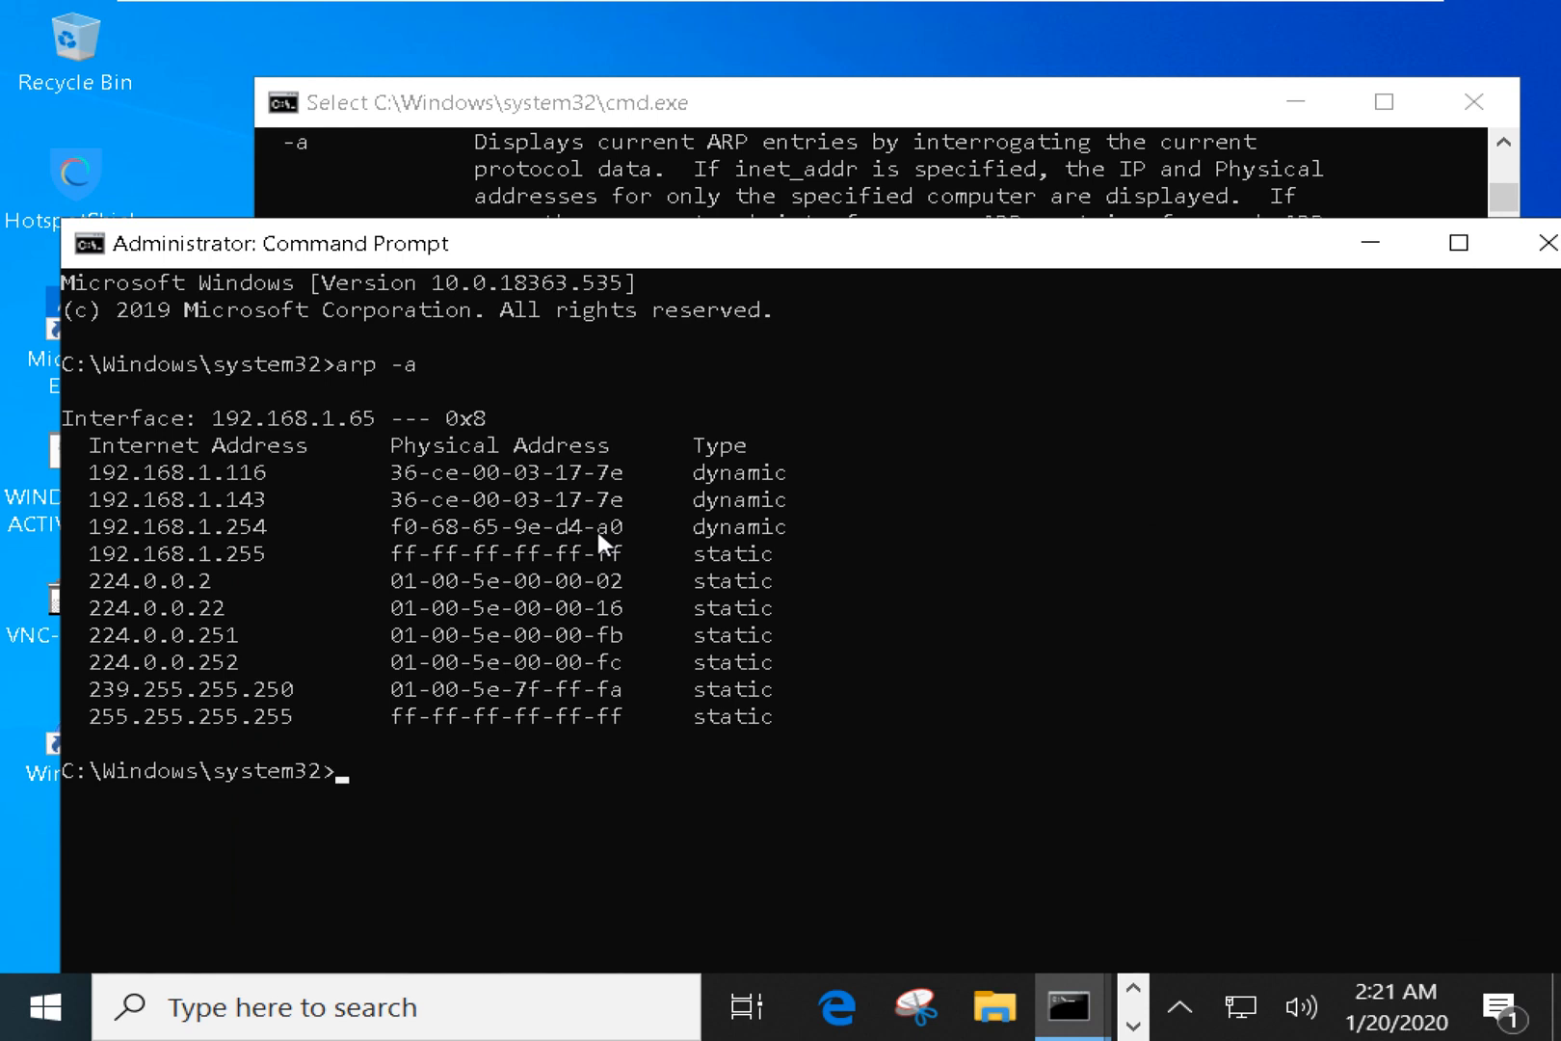
pyautogui.moveTo(788, 529); pyautogui.dragTo(88, 444)
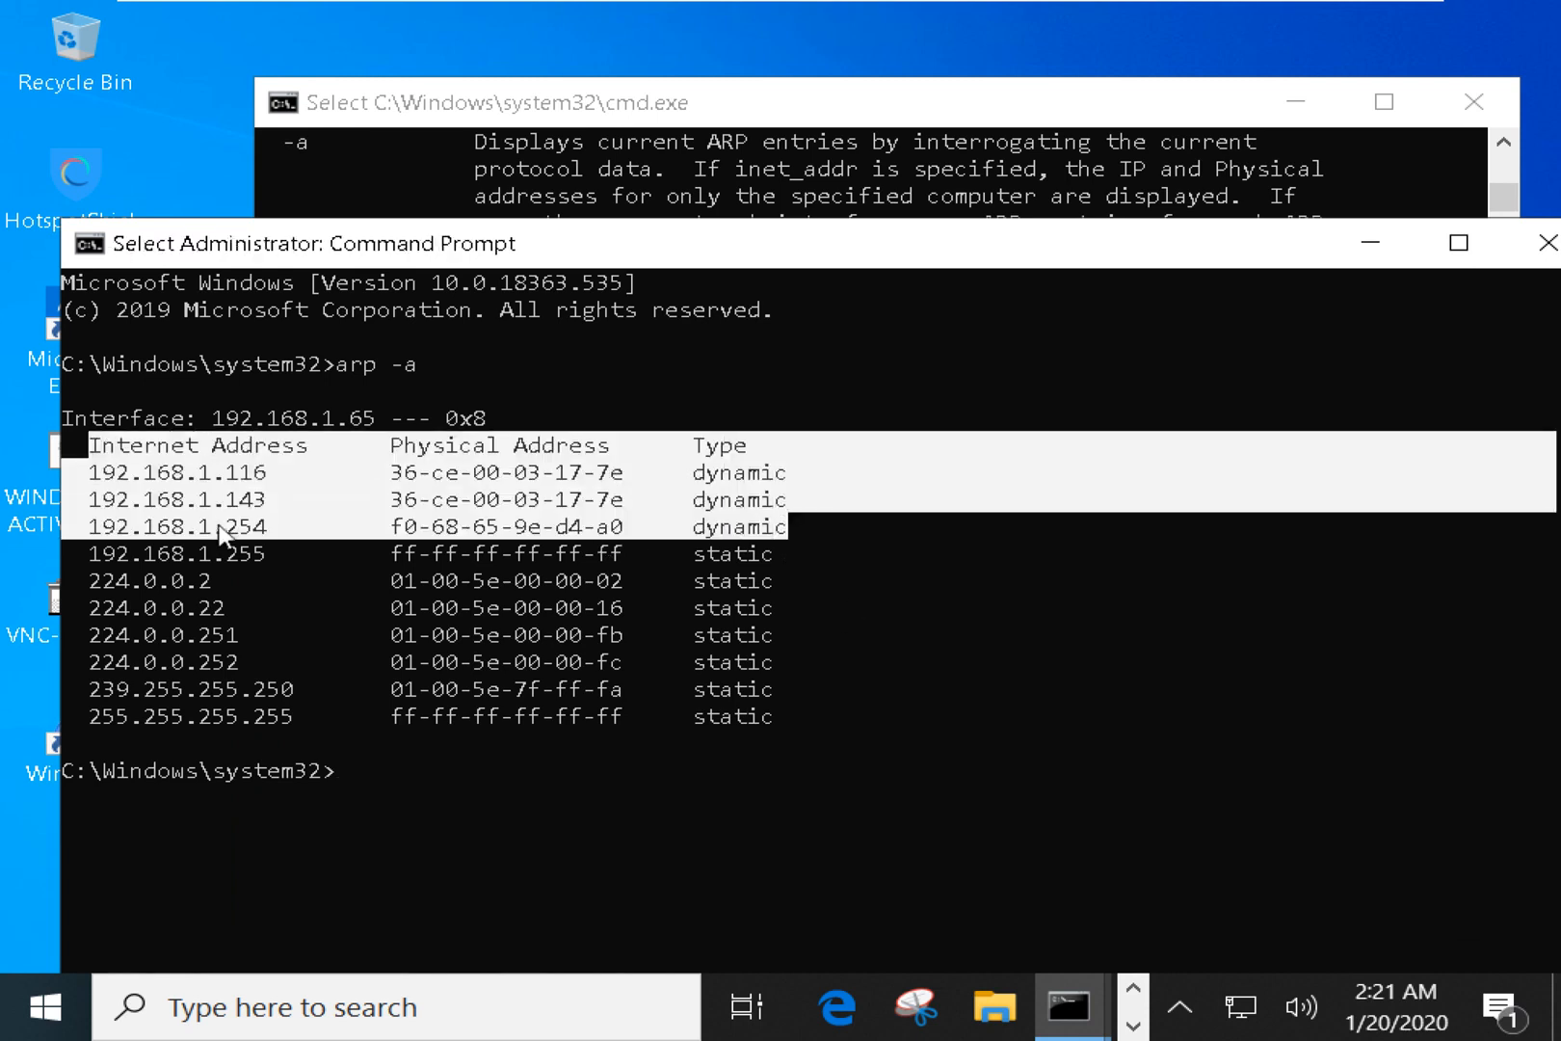
pyautogui.moveTo(214, 527); pyautogui.dragTo(266, 468)
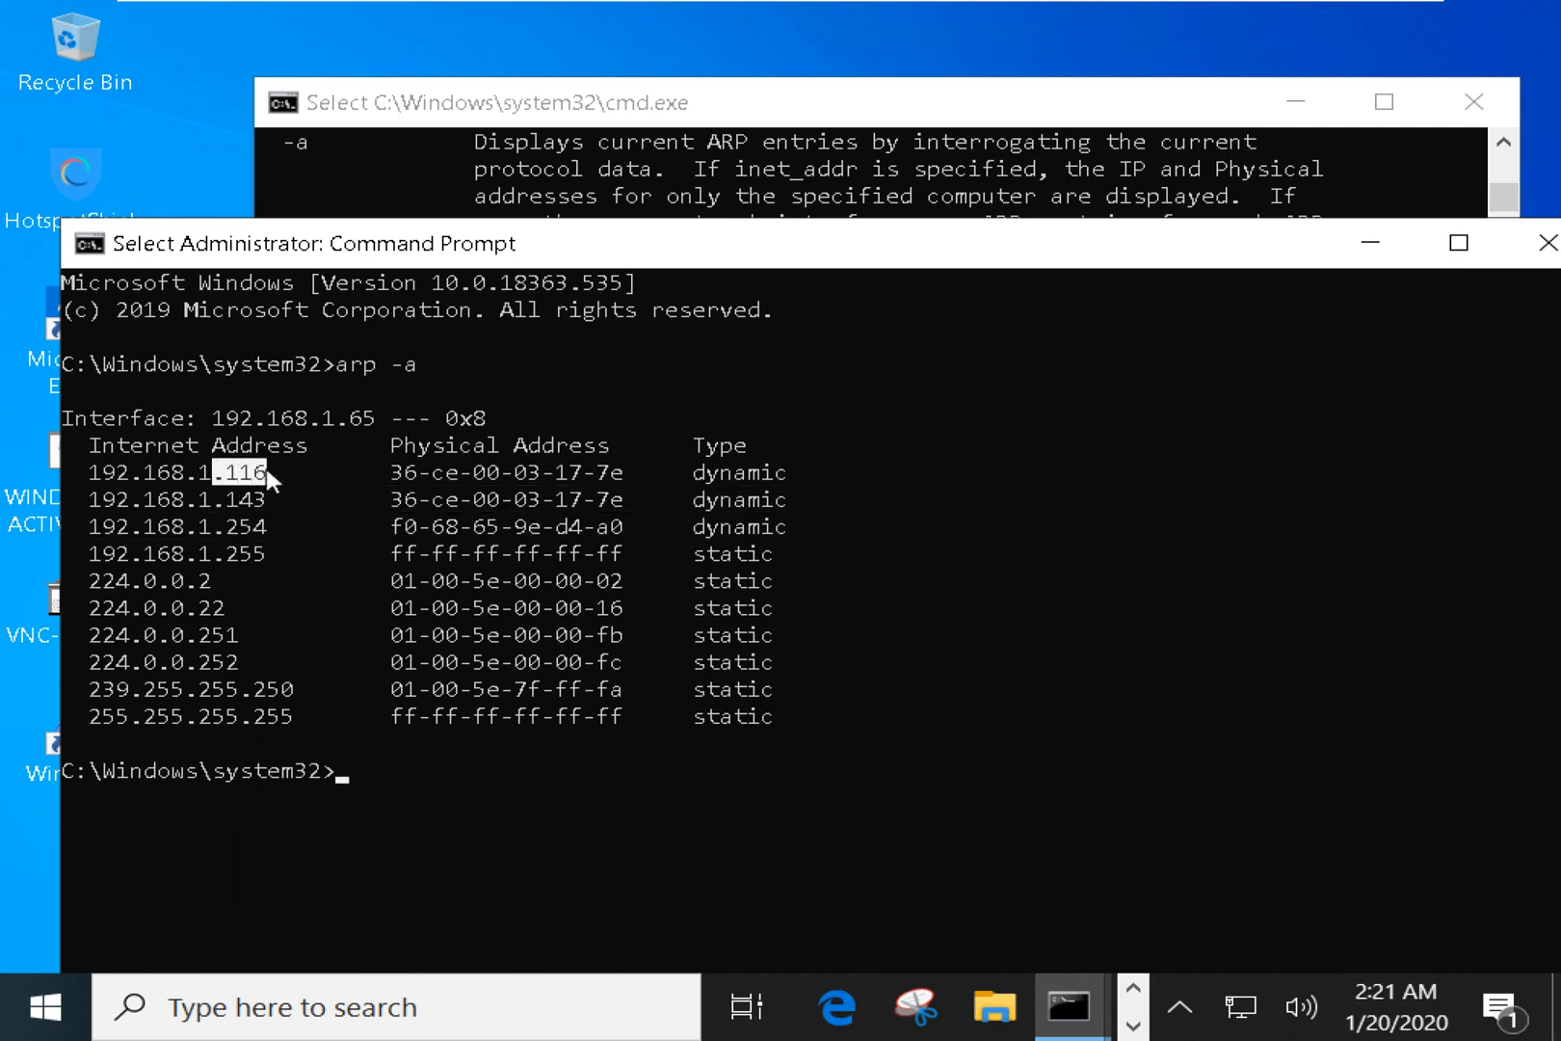
pyautogui.moveTo(996, 1)
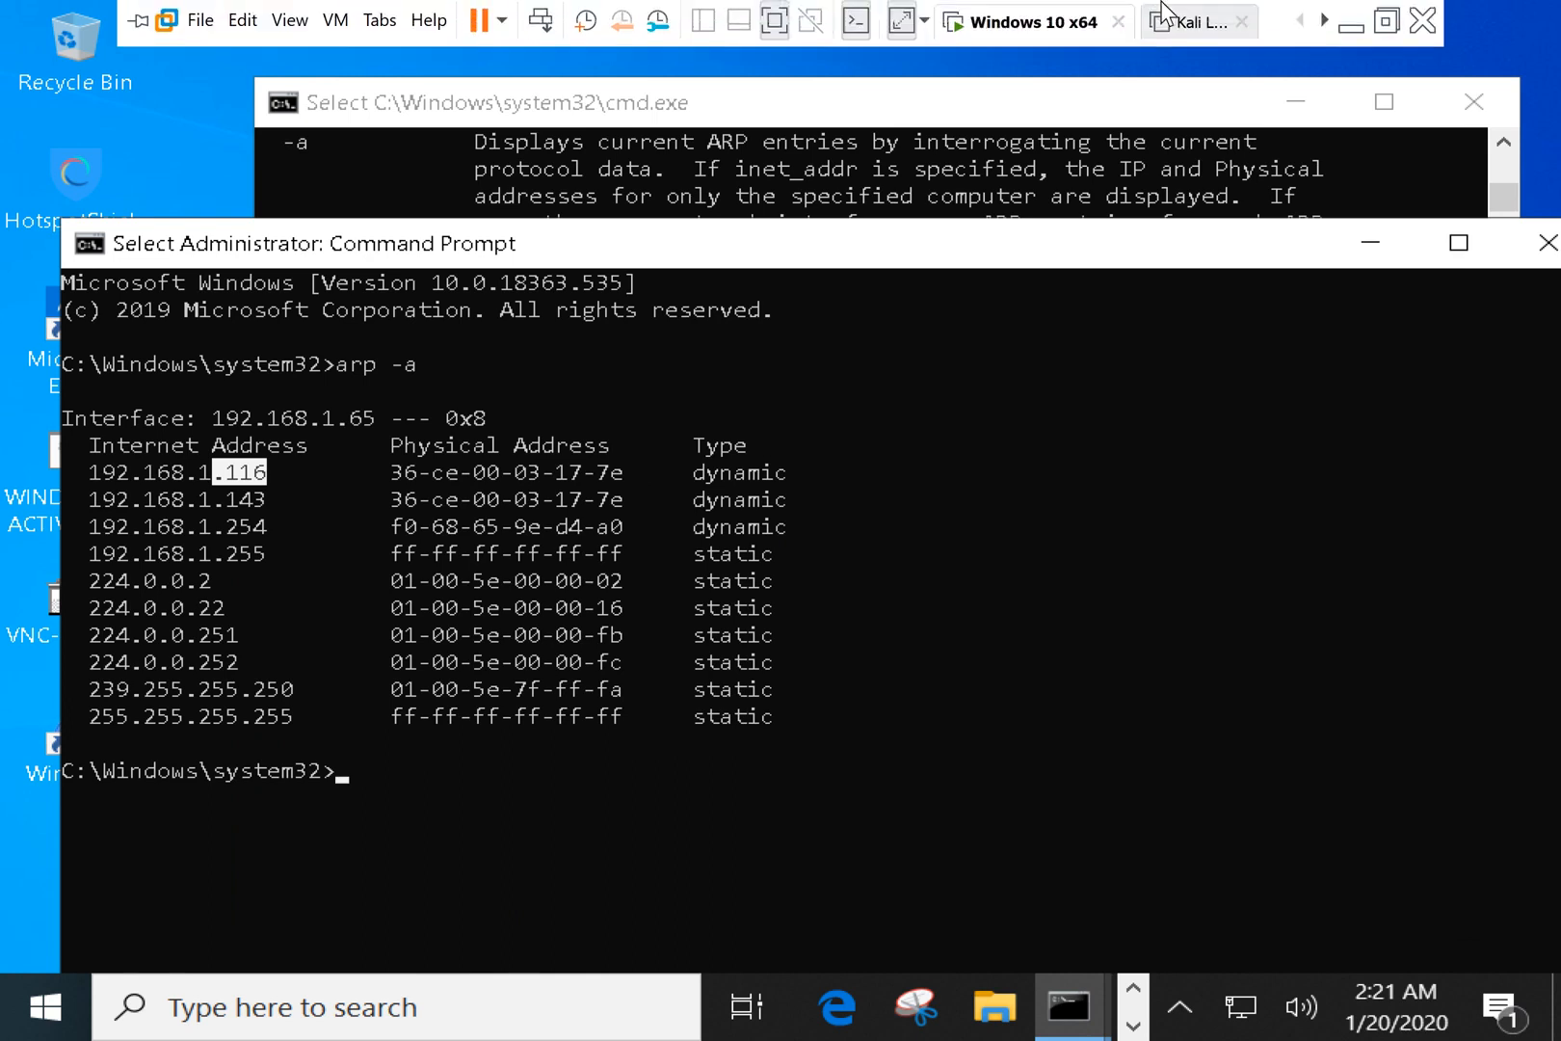
pyautogui.click(1349, 23)
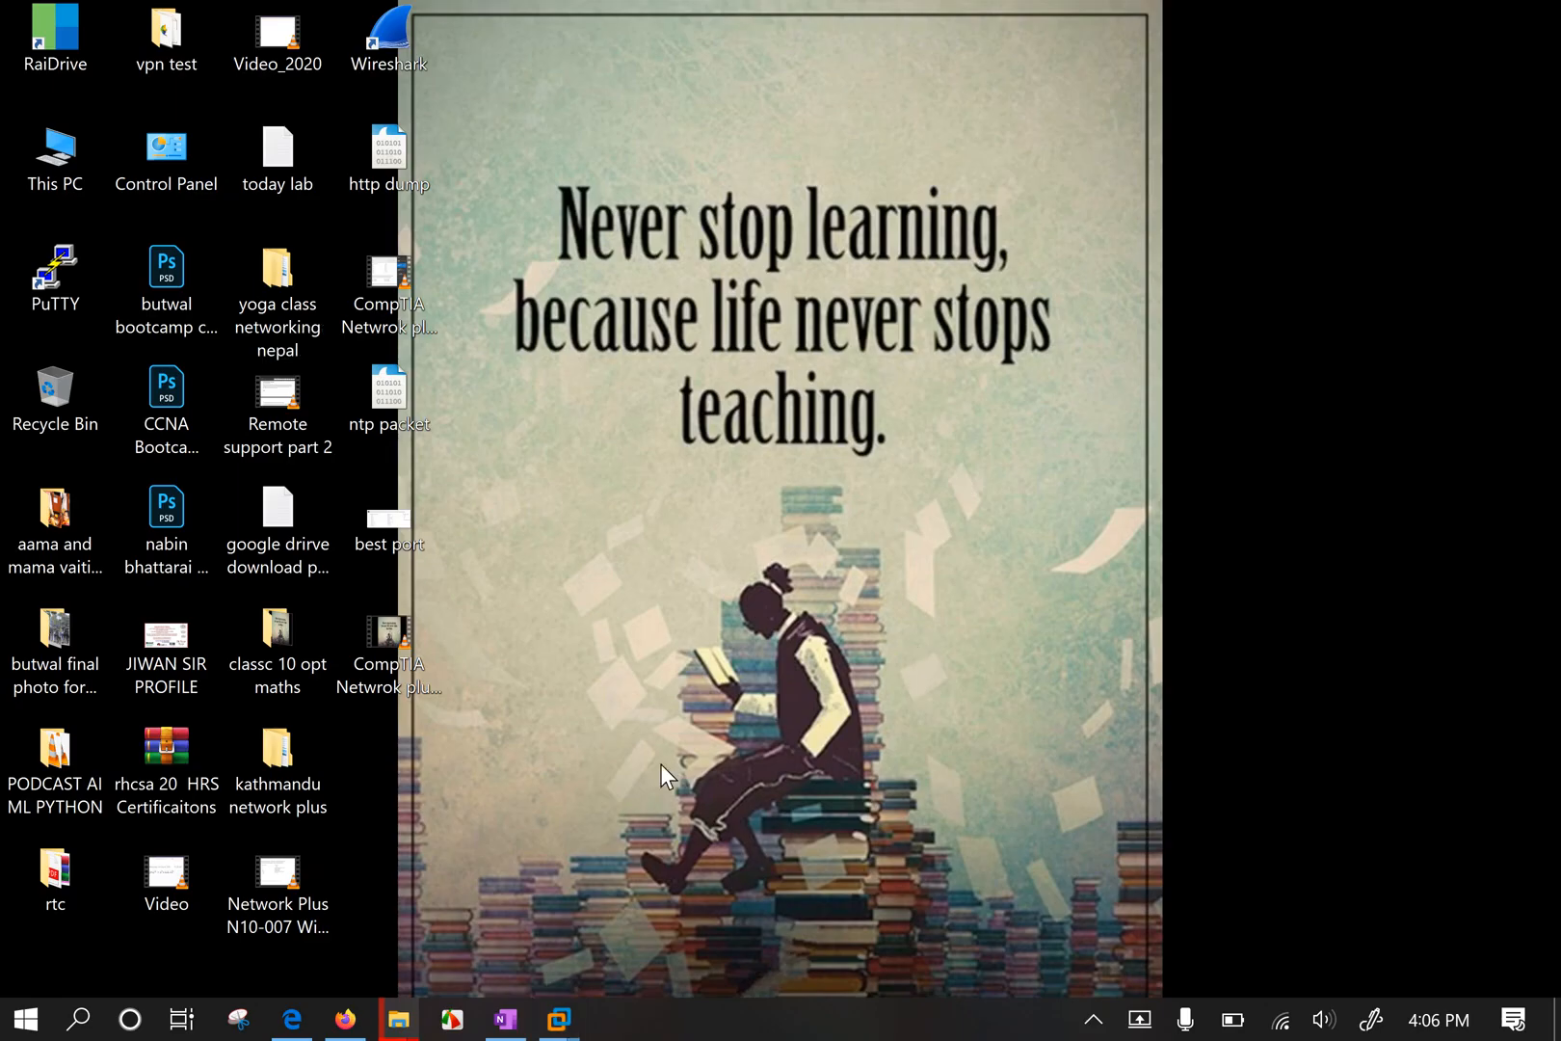
pyautogui.press('super+r')
pyautogui.write('cmd')
pyautogui.press('Return')
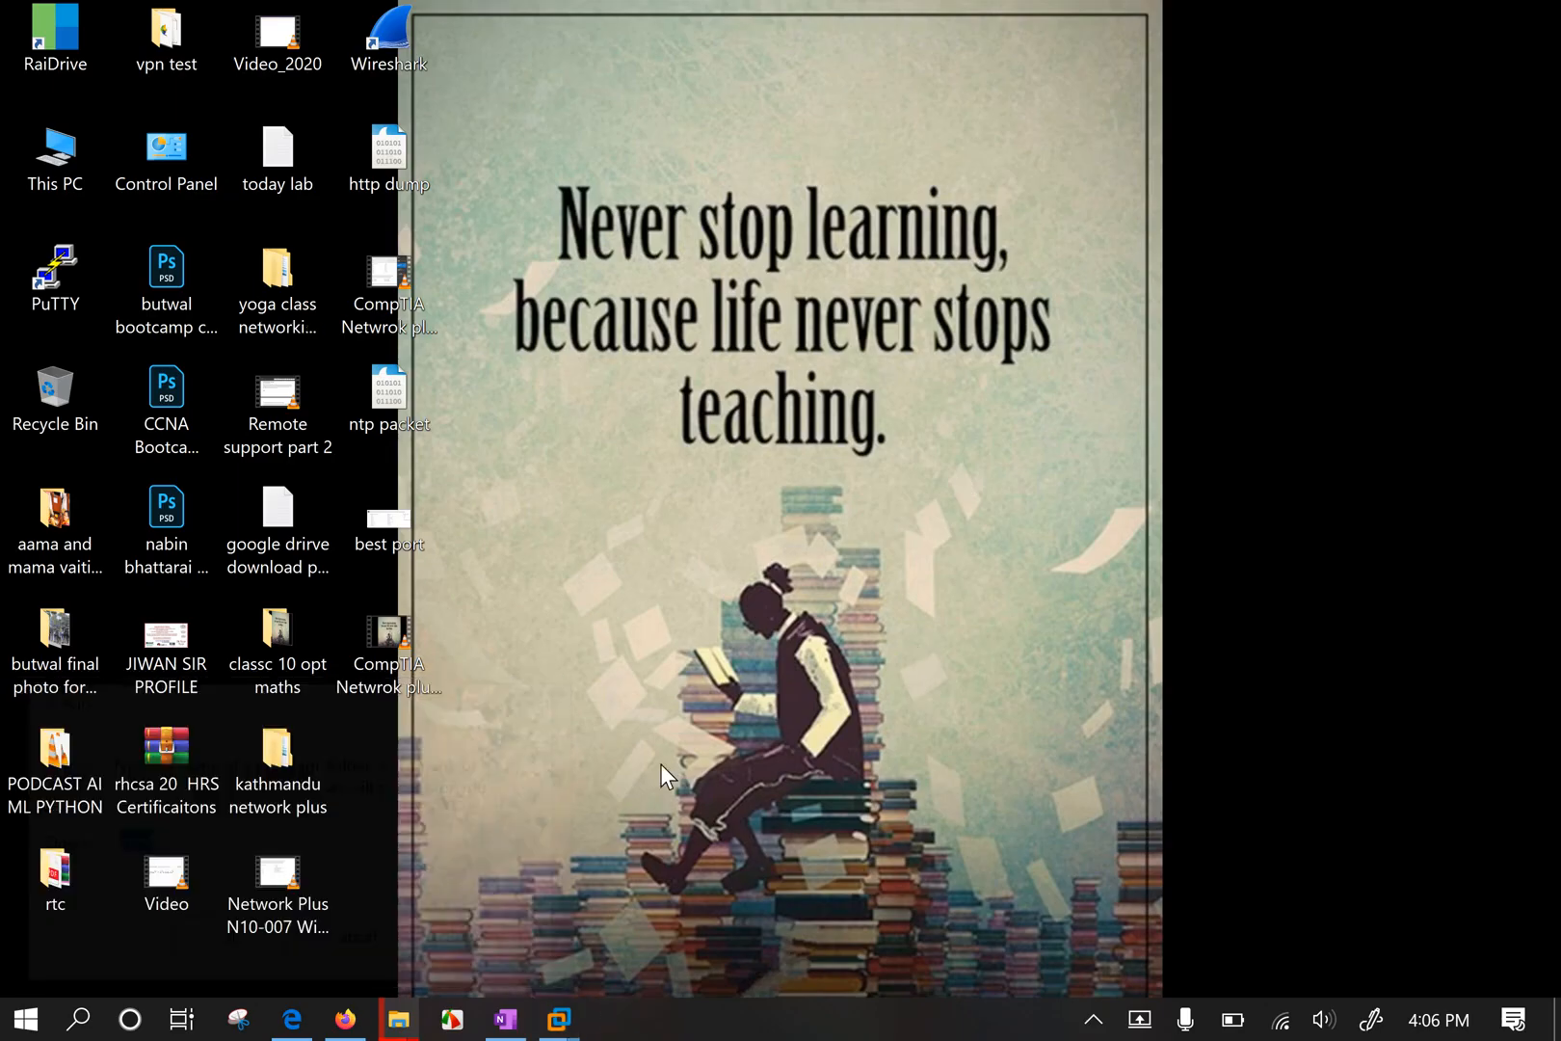
pyautogui.write('ipconfig')
pyautogui.press('Return')
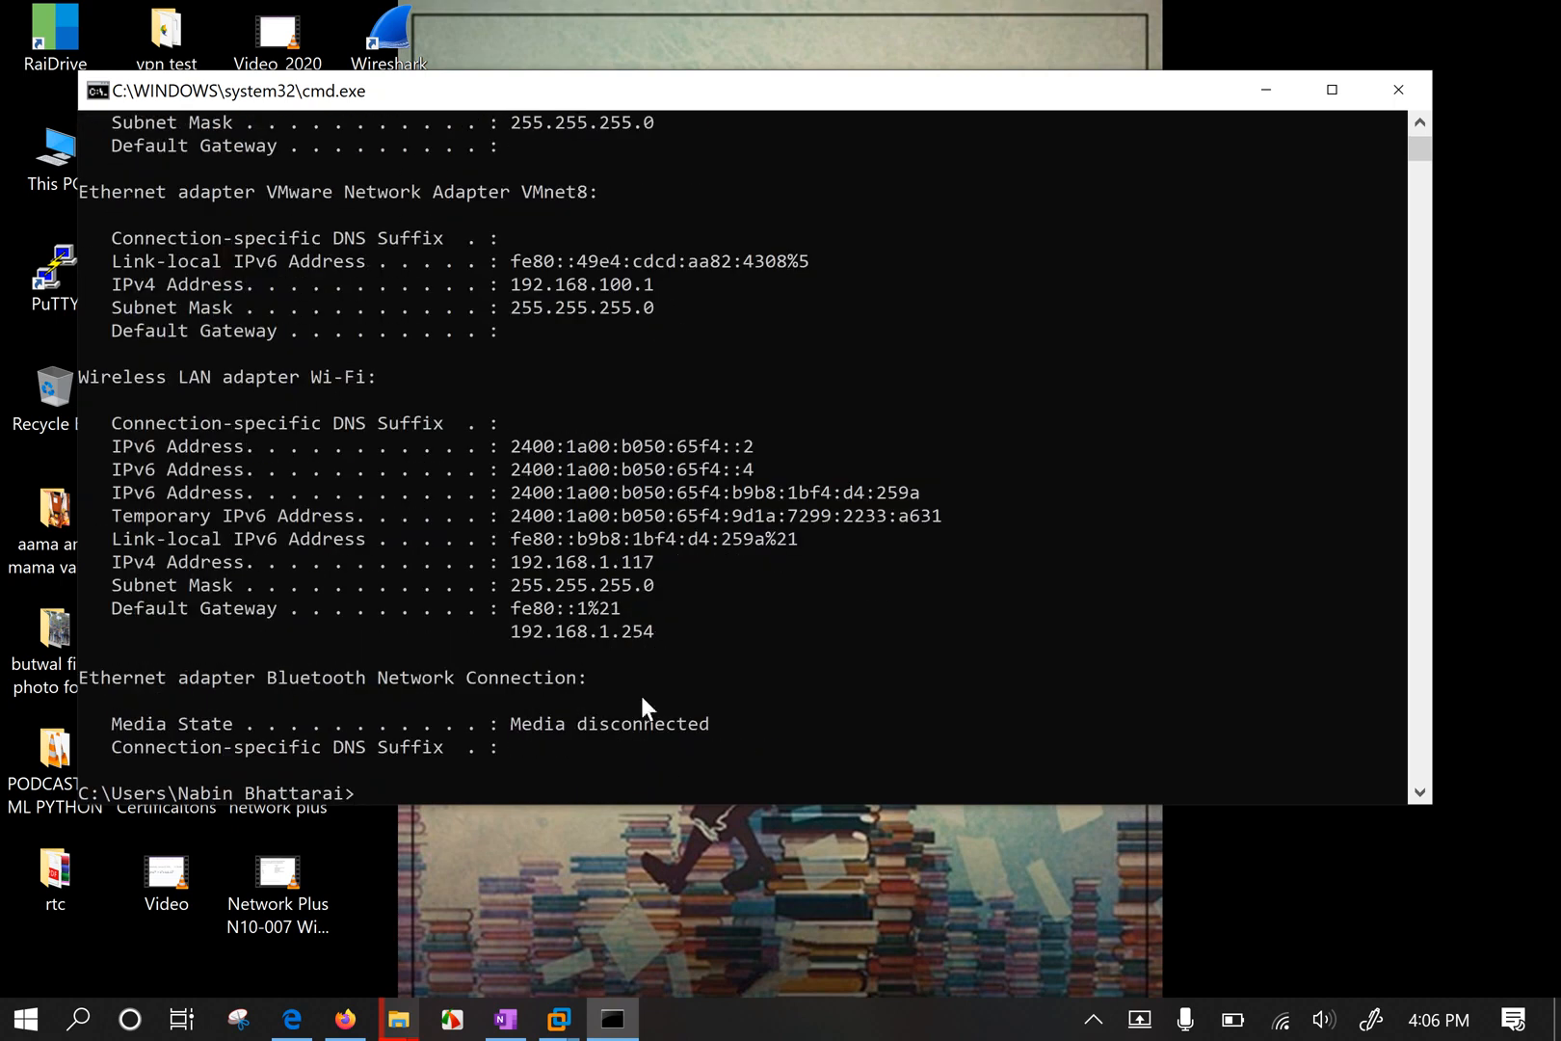
pyautogui.moveTo(609, 554); pyautogui.dragTo(654, 559)
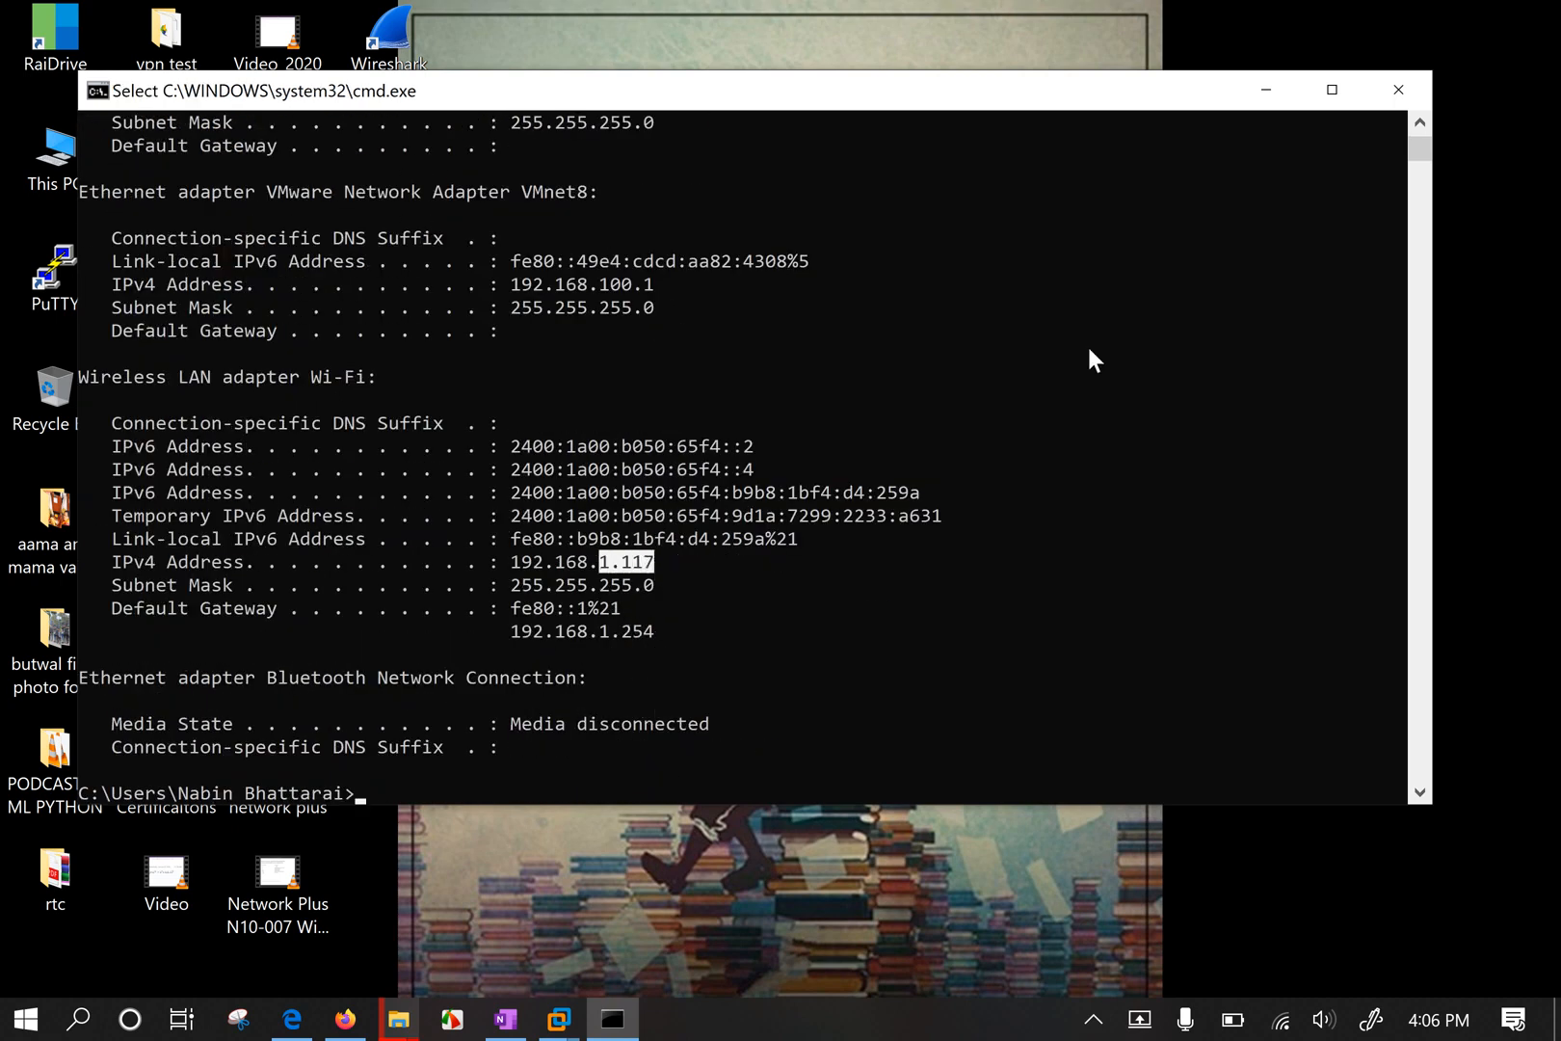
pyautogui.click(1406, 87)
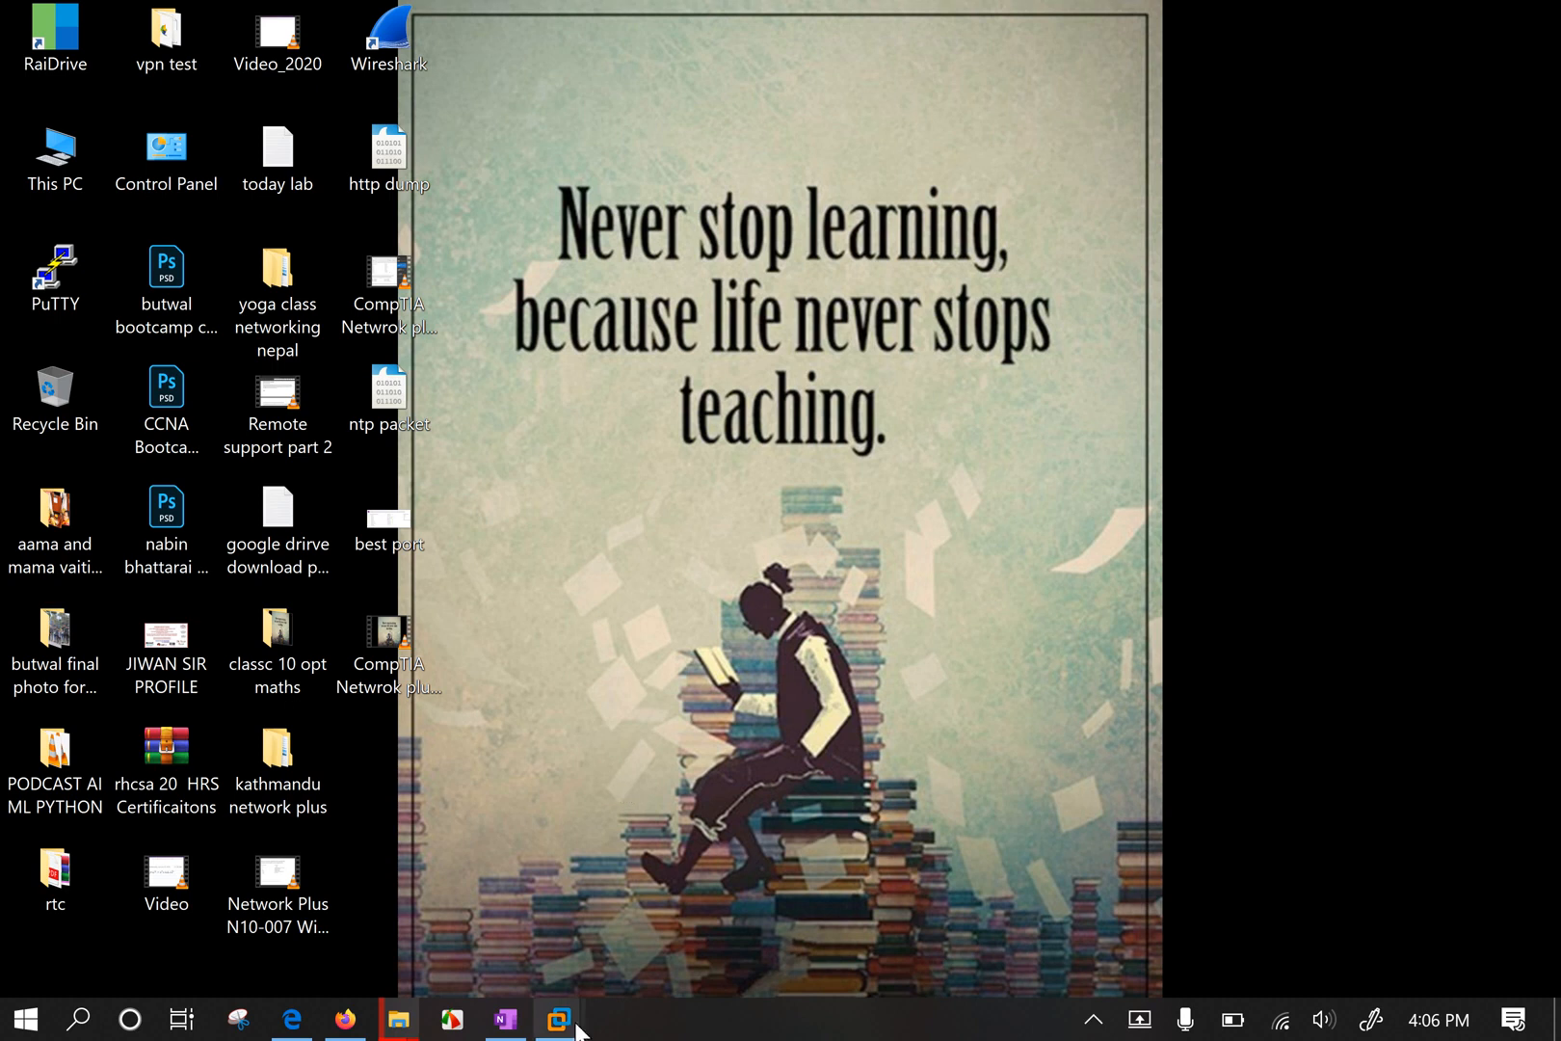
# Run arp /? in the guest's administrator Command Prompt.
pyautogui.moveTo(576, 1029)
pyautogui.click(415, 800)
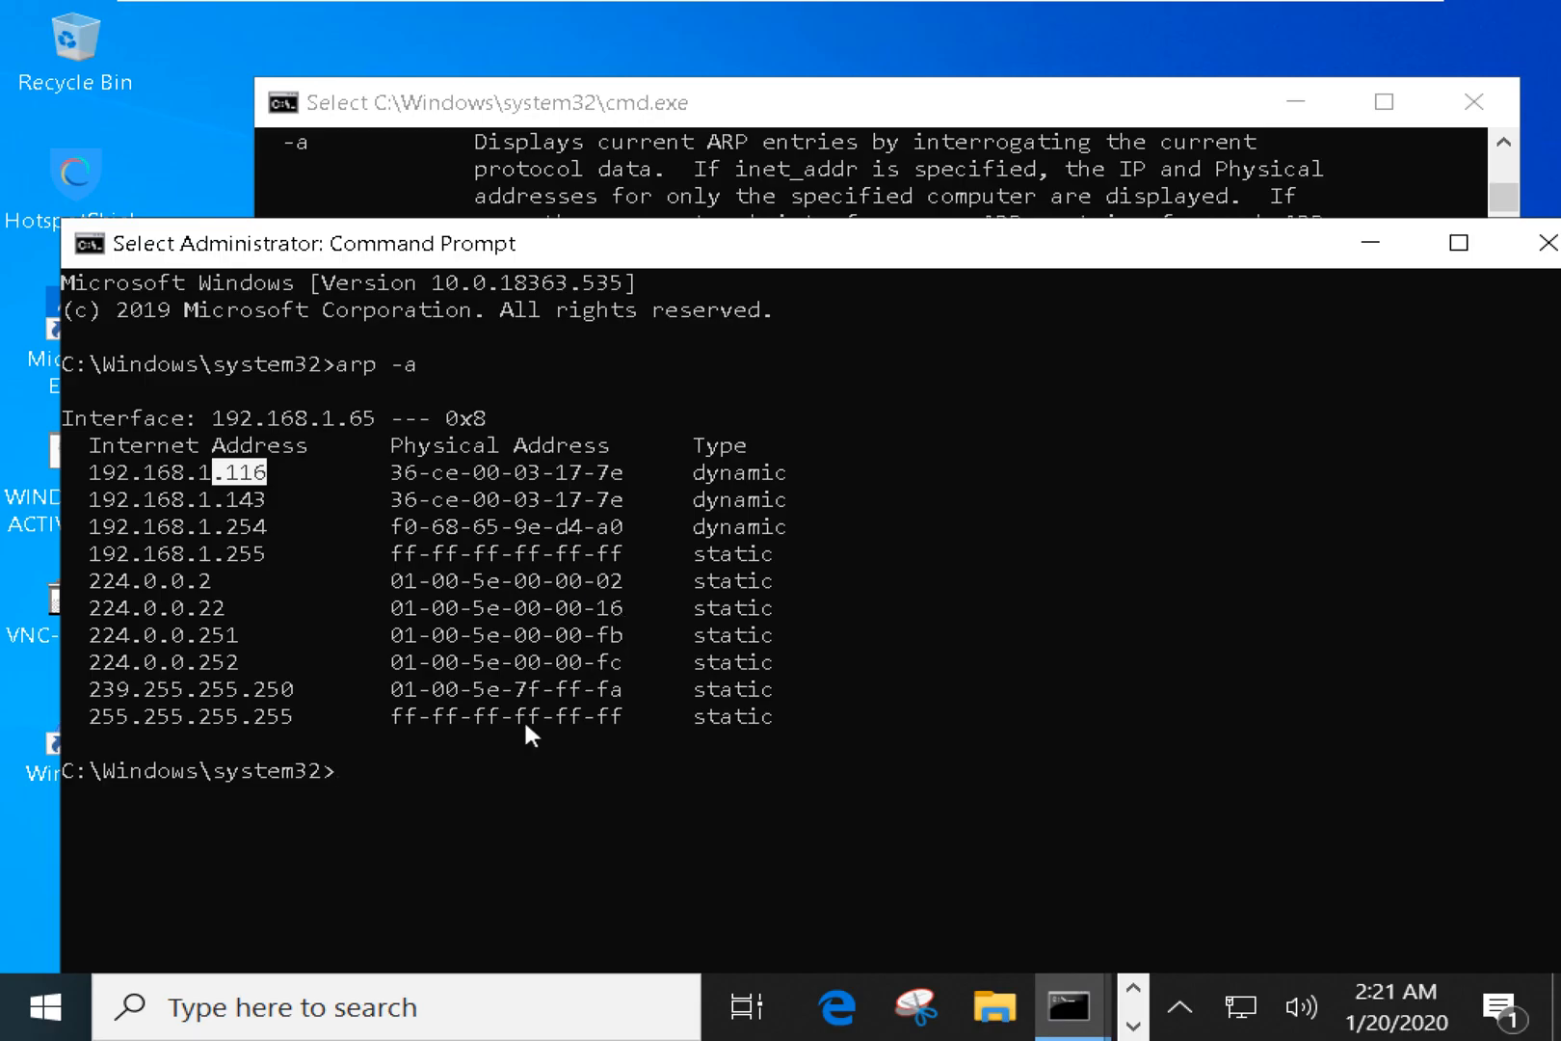
pyautogui.click(523, 718)
pyautogui.write('arp ')
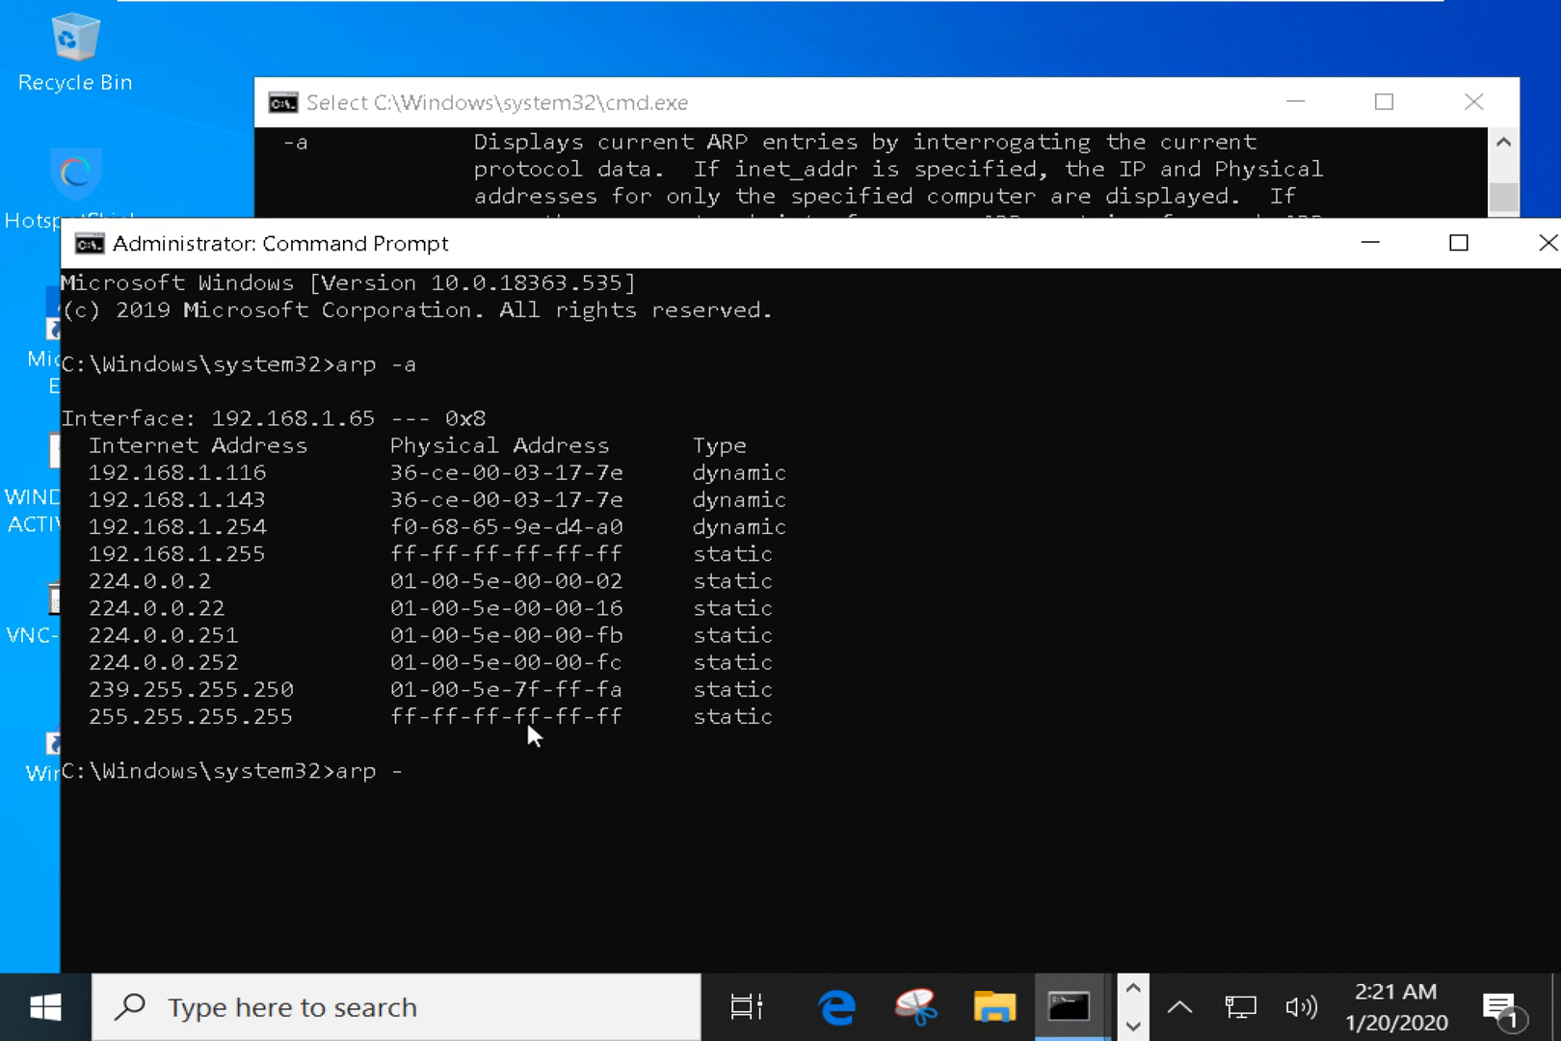
pyautogui.write('/?')
pyautogui.press('Return')
pyautogui.scroll(6, 547, 718)
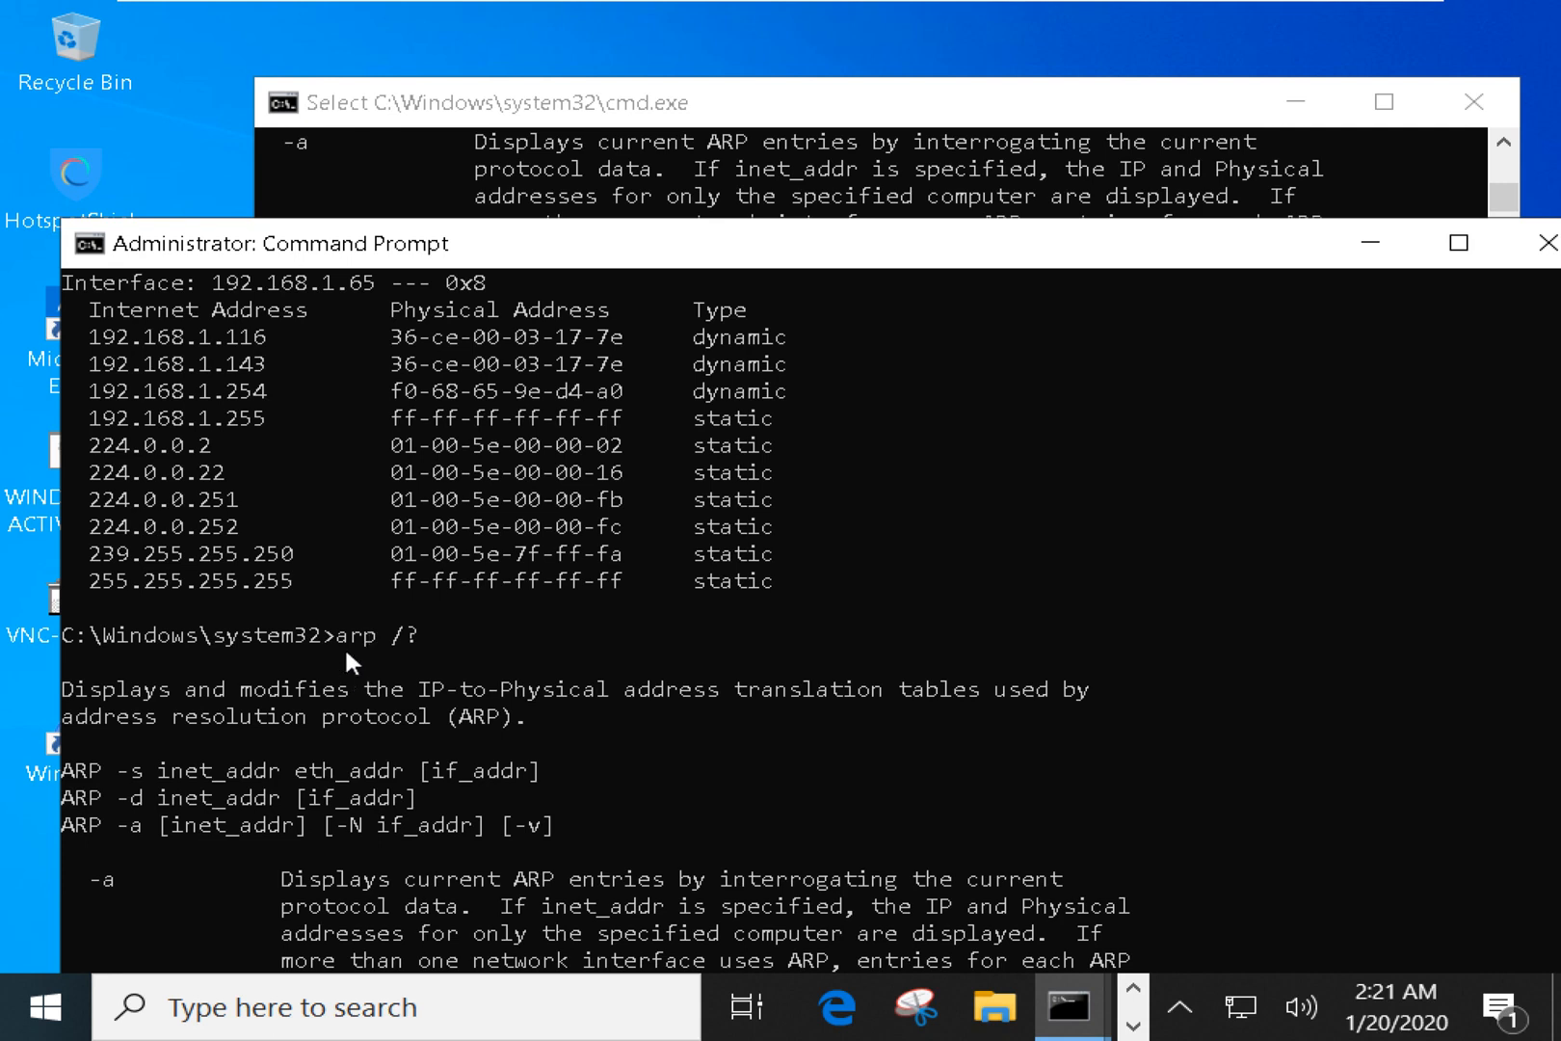
pyautogui.moveTo(345, 645); pyautogui.dragTo(443, 642)
pyautogui.scroll(-1, 386, 713)
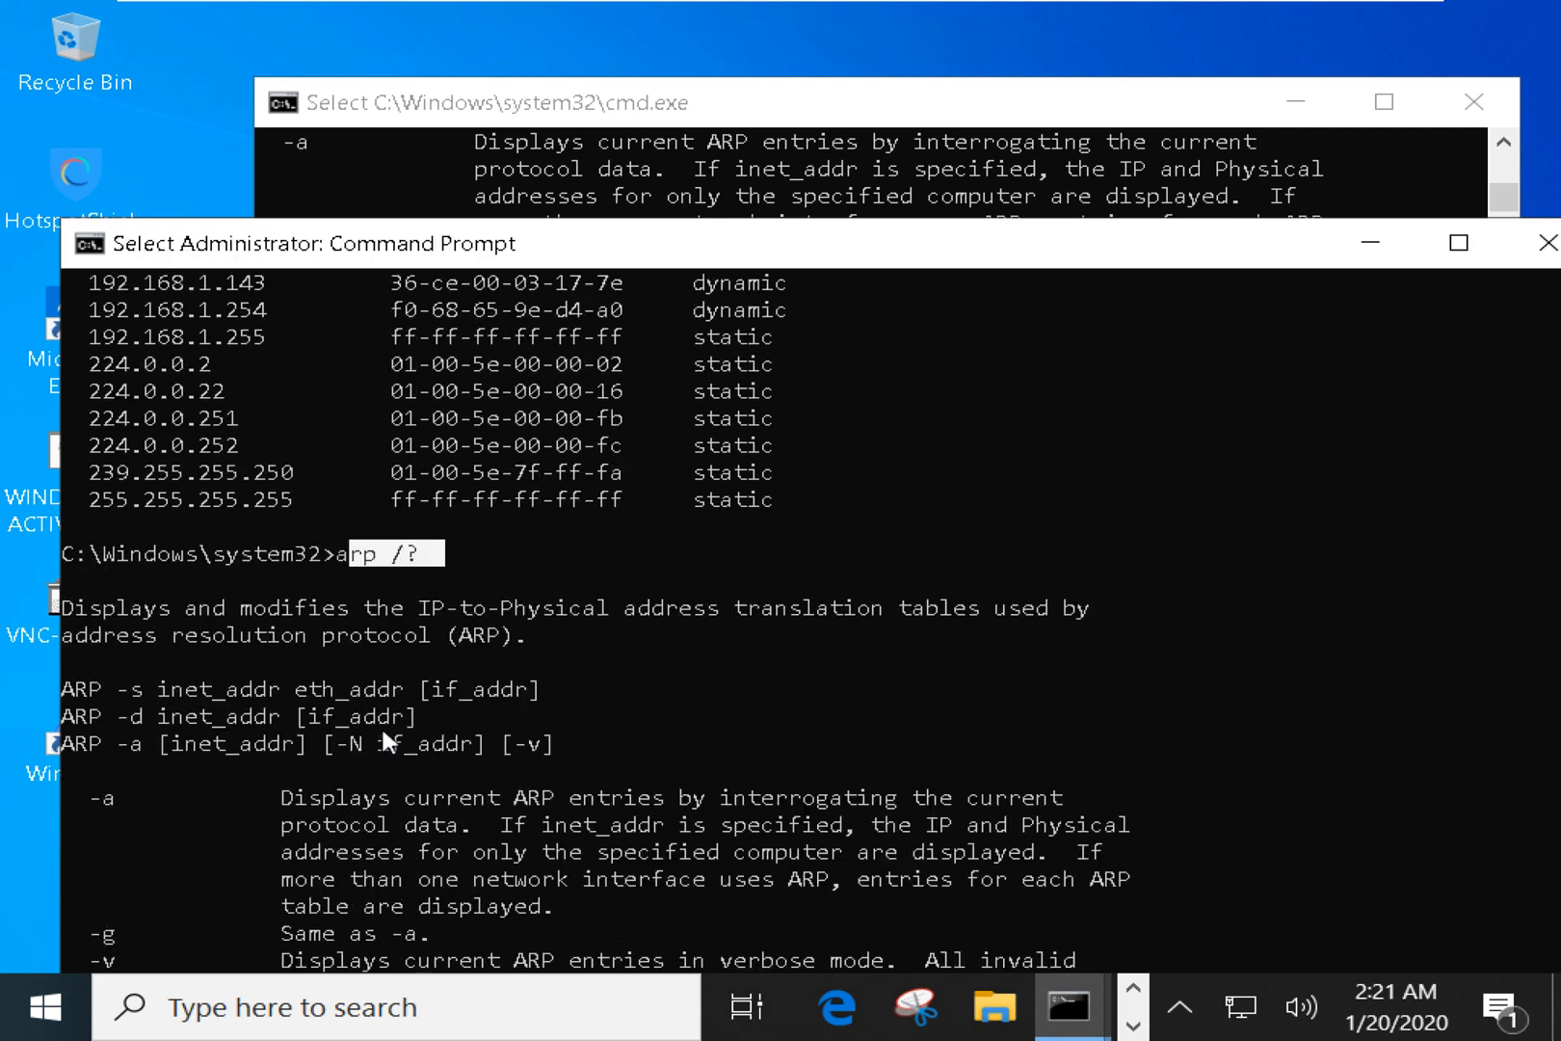
# Mark the address and eth_addr arguments in the ARP -s and -d syntax lines.
pyautogui.click(108, 688)
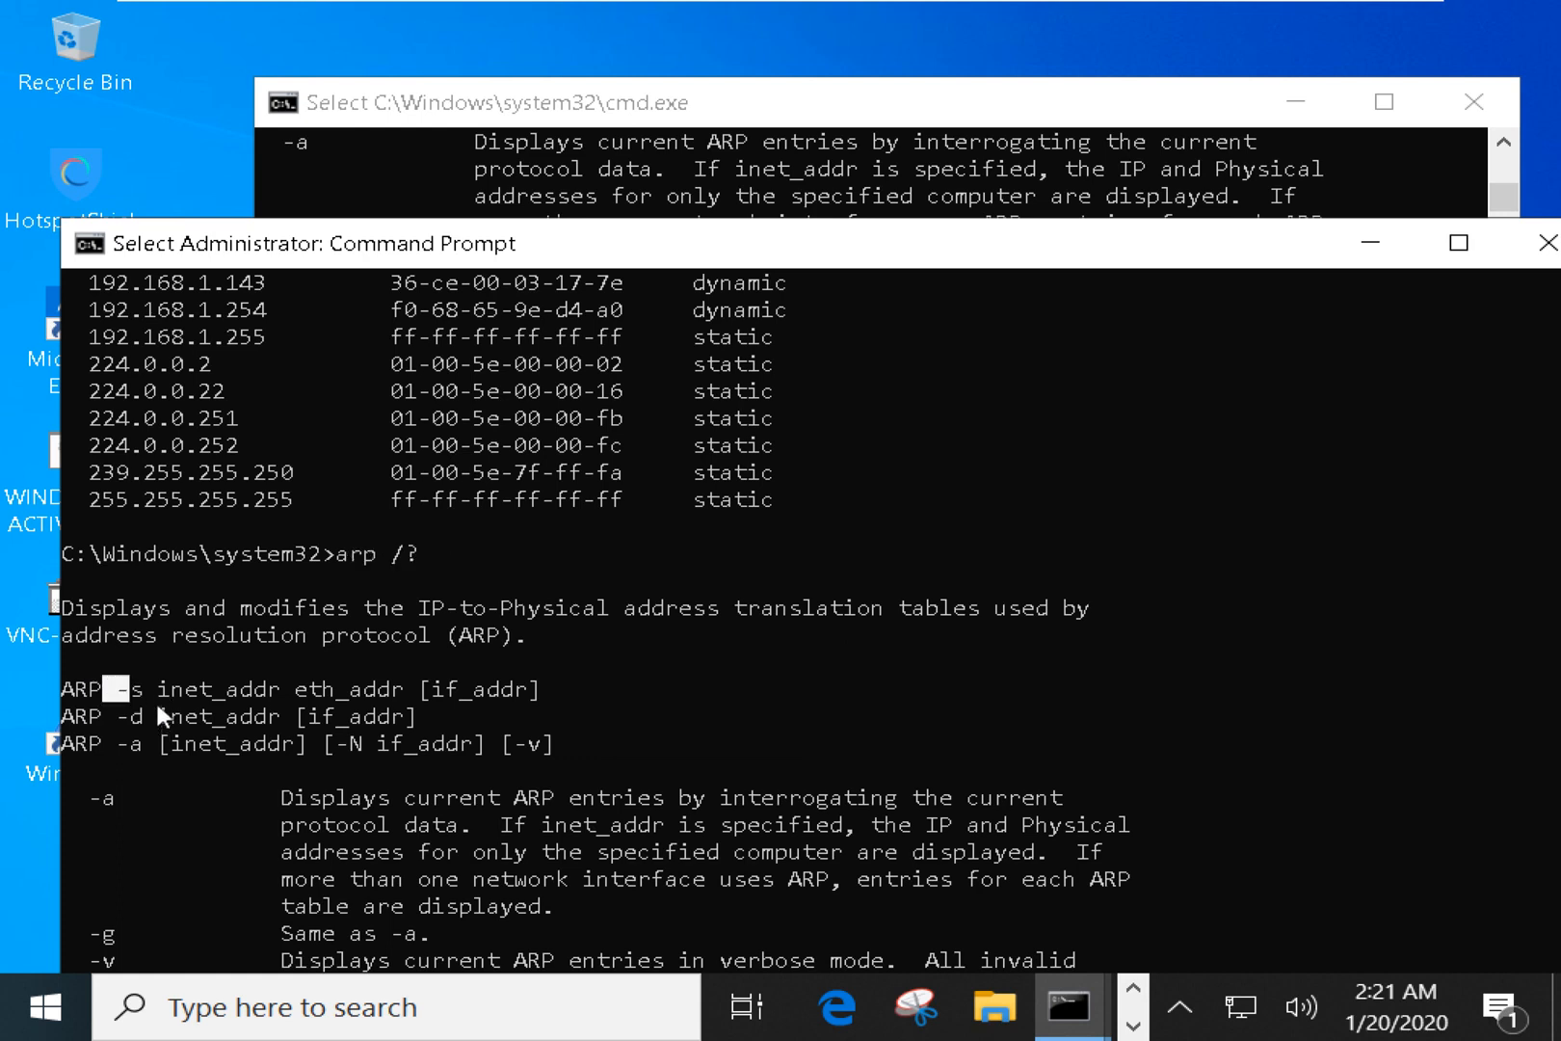
pyautogui.moveTo(144, 688); pyautogui.dragTo(386, 685)
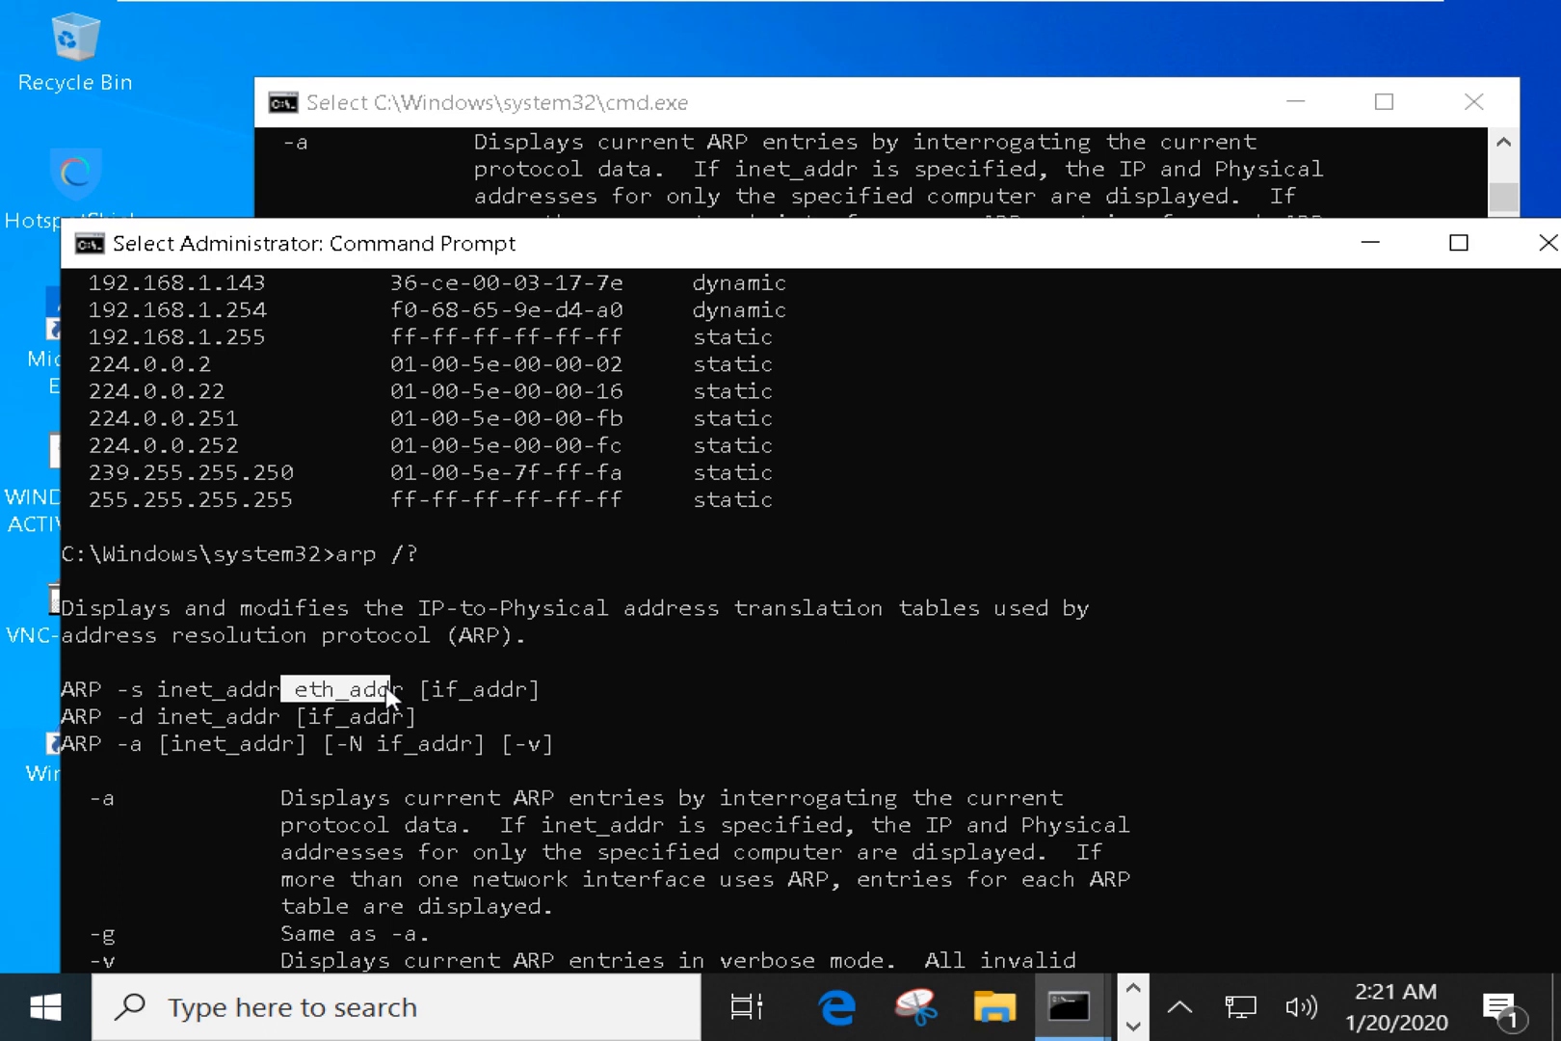
pyautogui.click(385, 687)
pyautogui.click(124, 716)
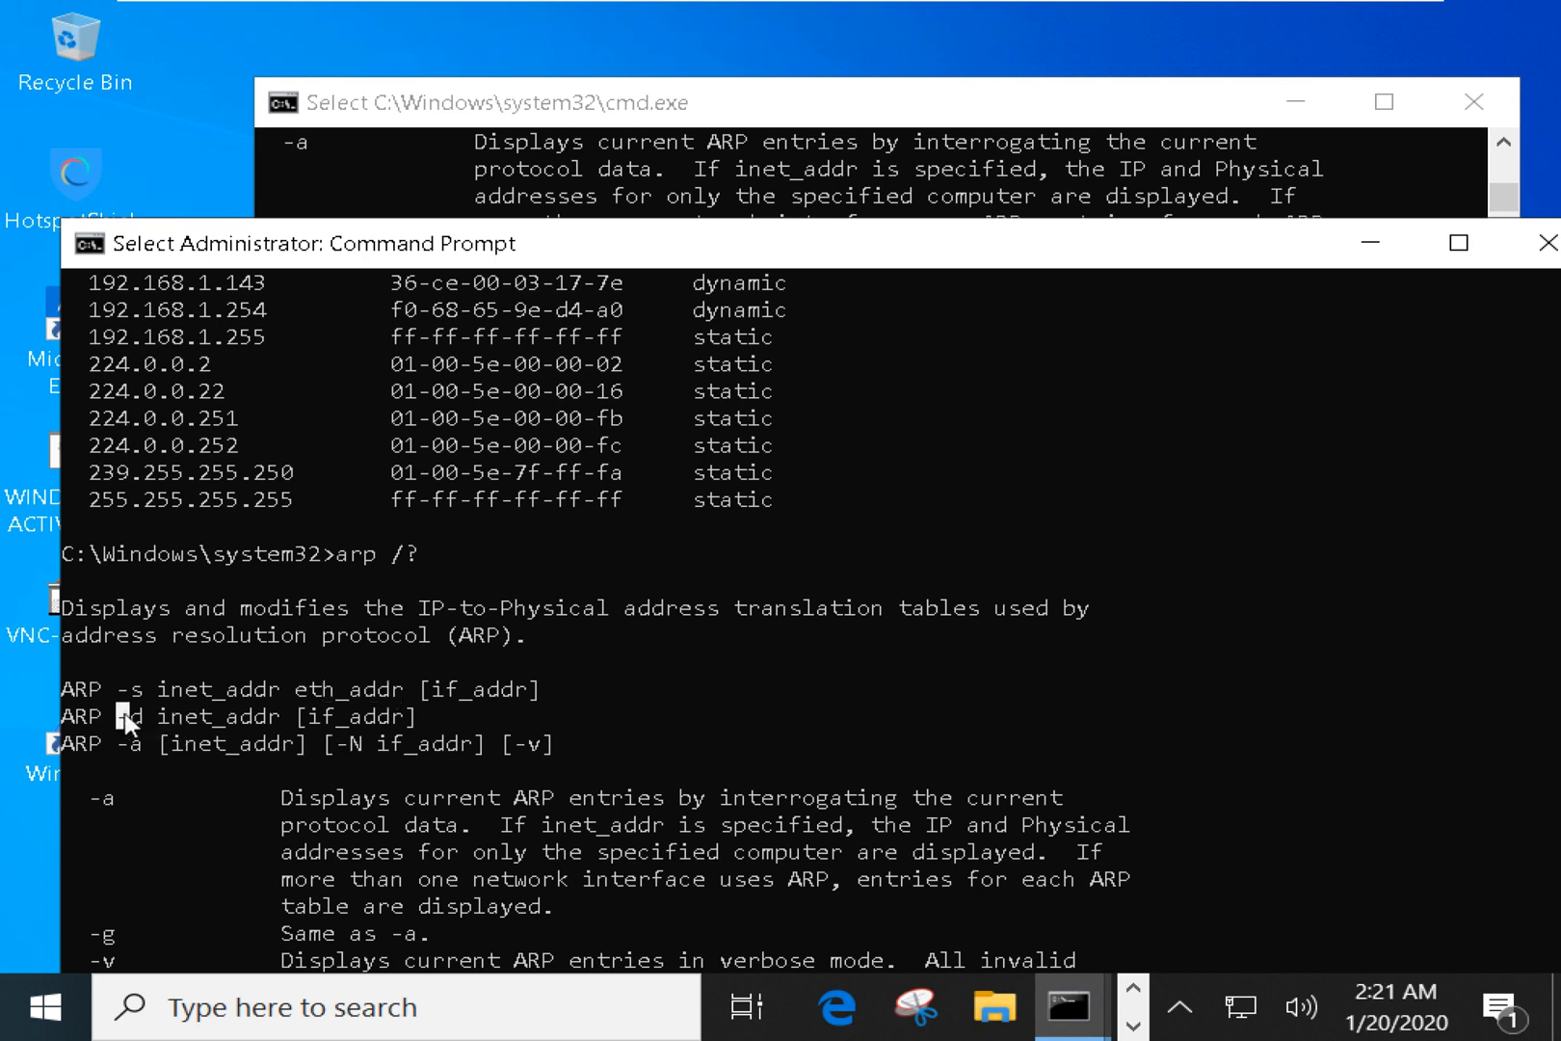
pyautogui.moveTo(193, 718); pyautogui.dragTo(388, 720)
# Mark the -d option description and its 'delete all hosts' wording.
pyautogui.scroll(-4, 385, 714)
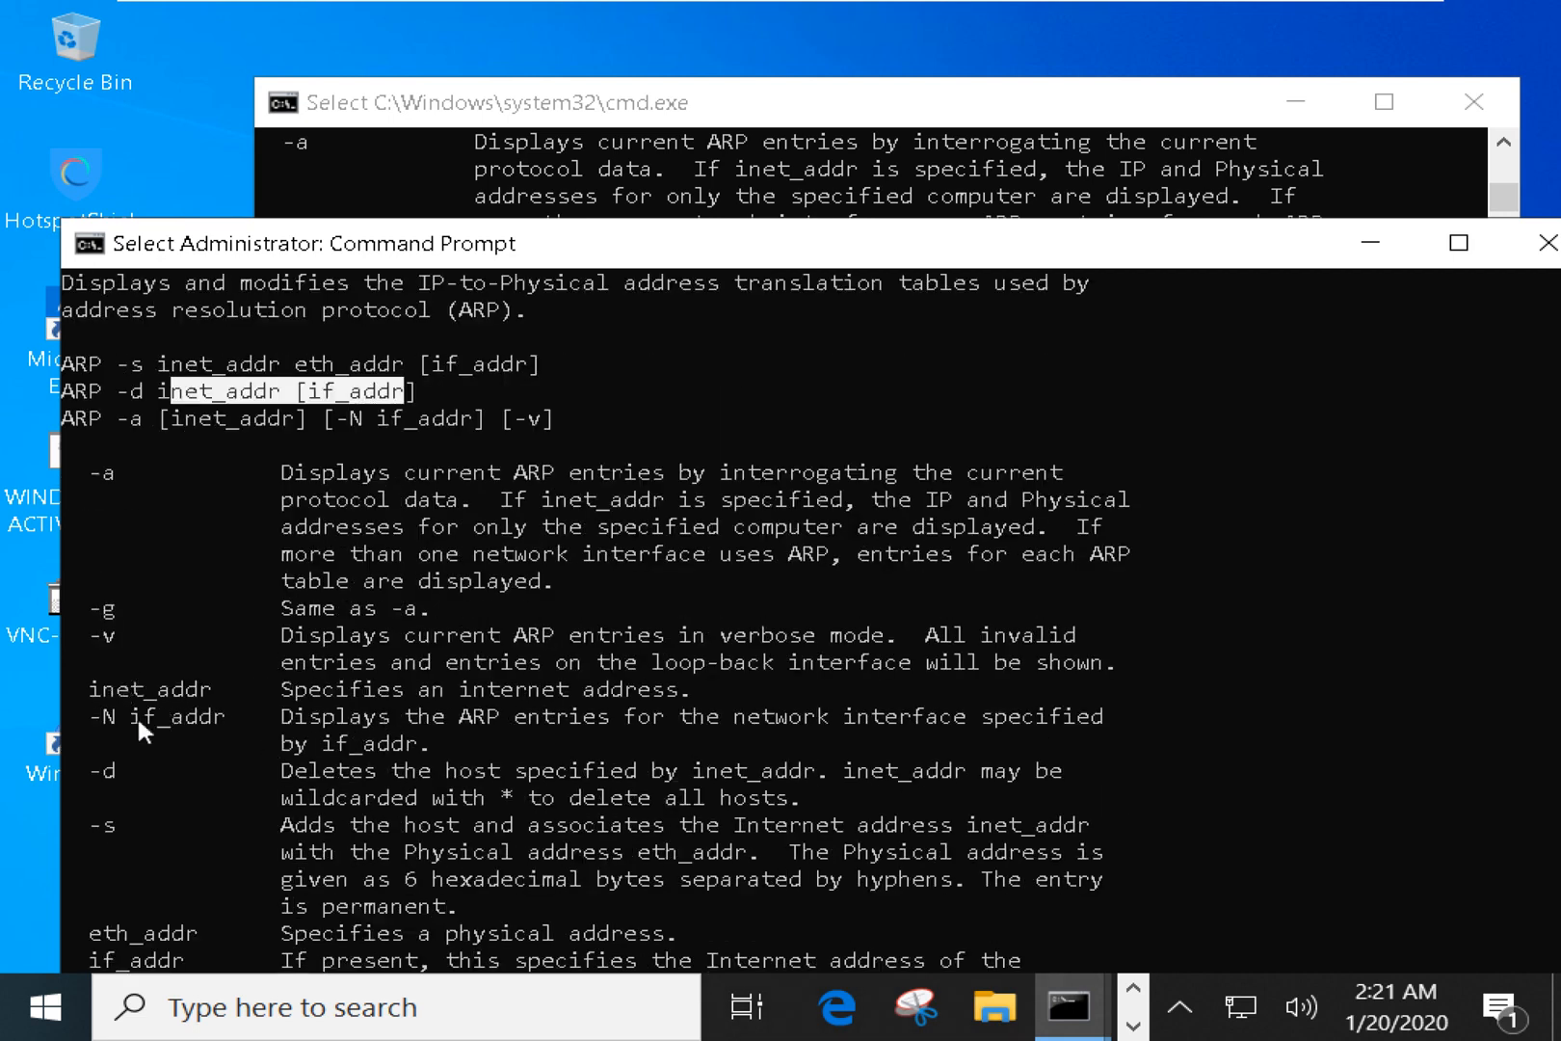
pyautogui.scroll(-2, 137, 715)
pyautogui.moveTo(91, 617); pyautogui.dragTo(1061, 624)
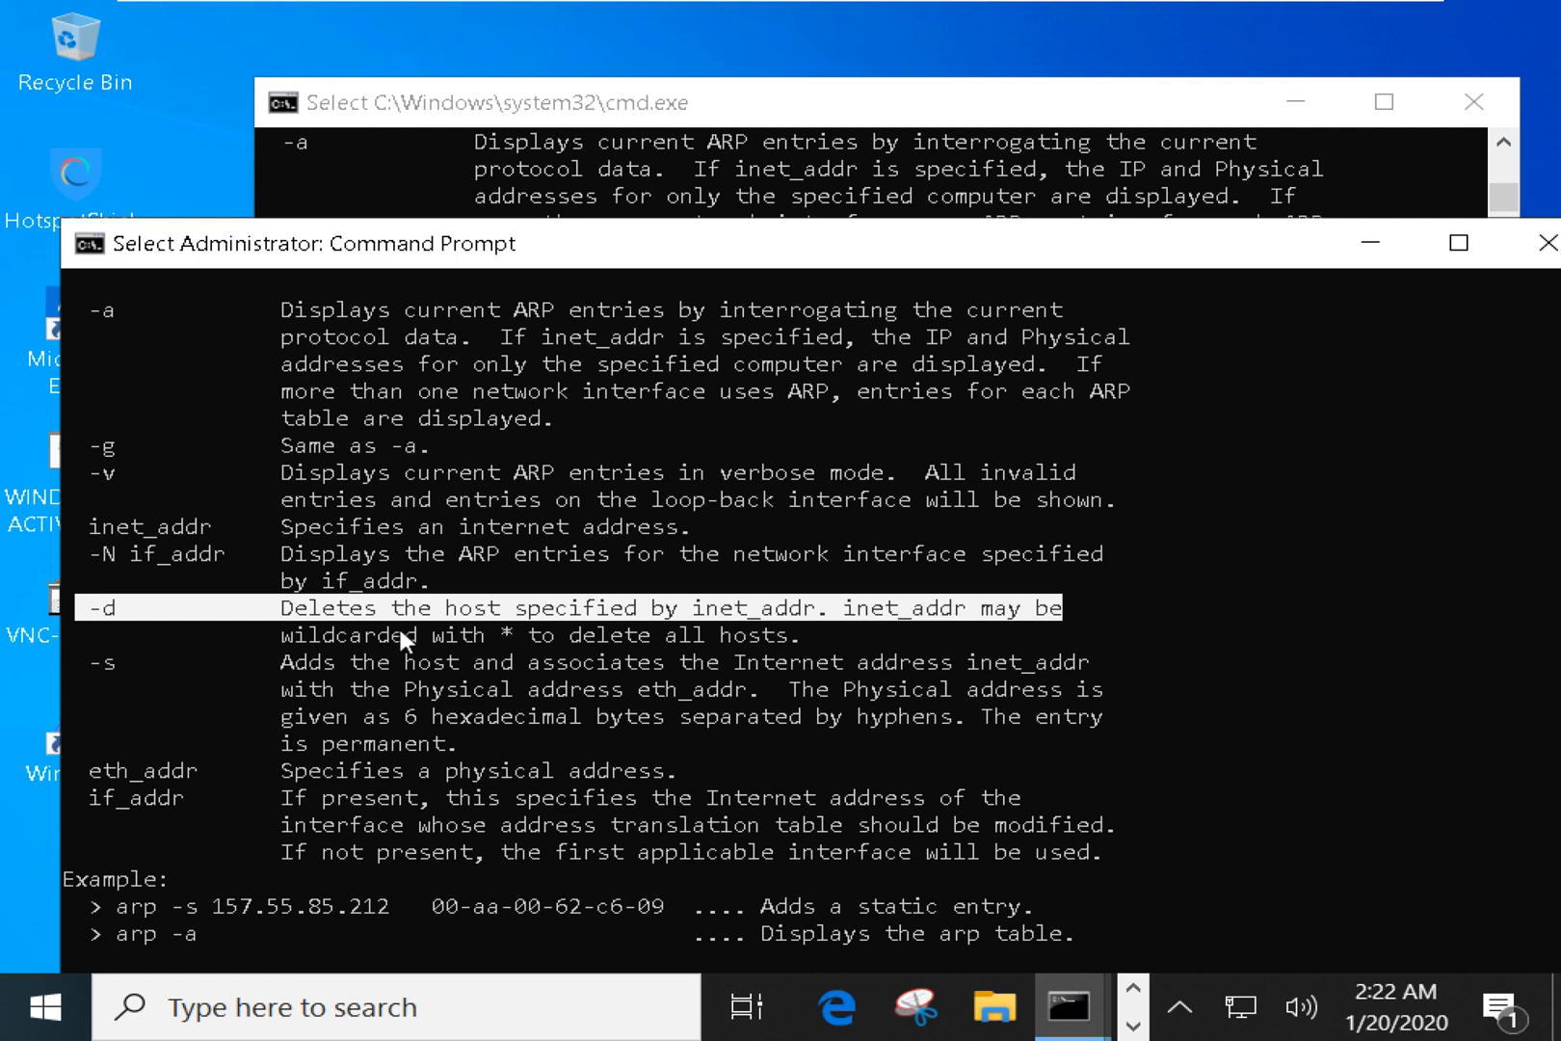
pyautogui.click(498, 636)
pyautogui.moveTo(557, 634); pyautogui.dragTo(795, 650)
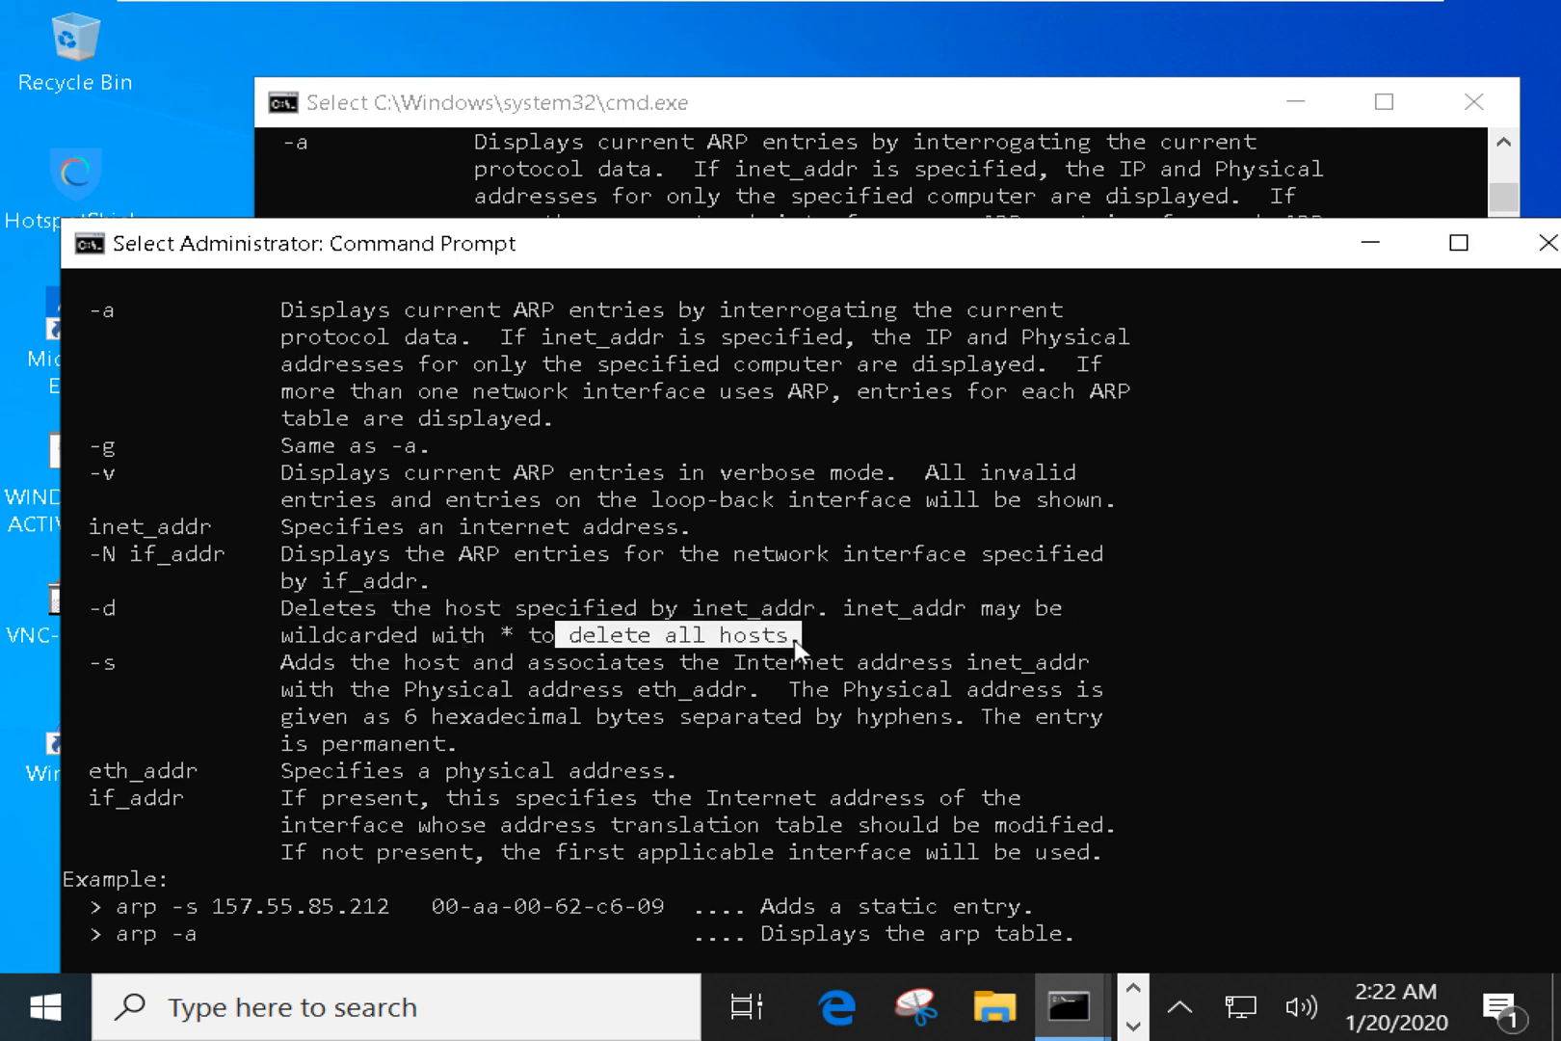
pyautogui.rightClick(795, 641)
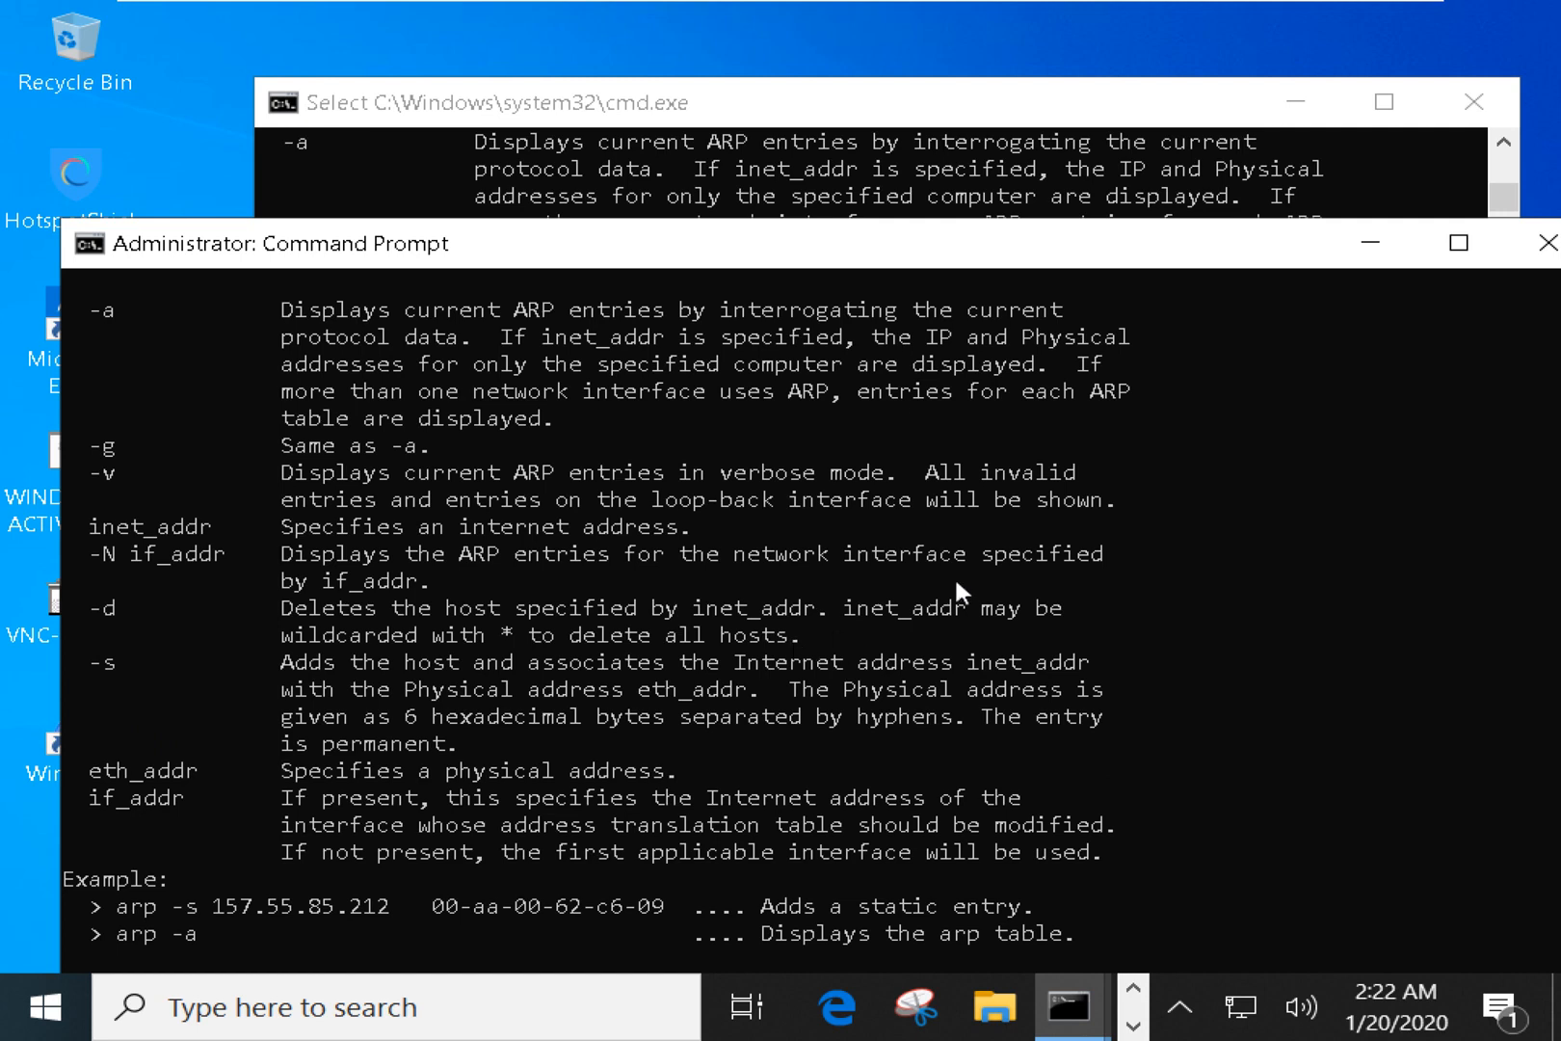
# List the ARP cache with arp -a and mark its three dynamic entries.
pyautogui.moveTo(801, 233); pyautogui.dragTo(815, 144)
pyautogui.write('ar')
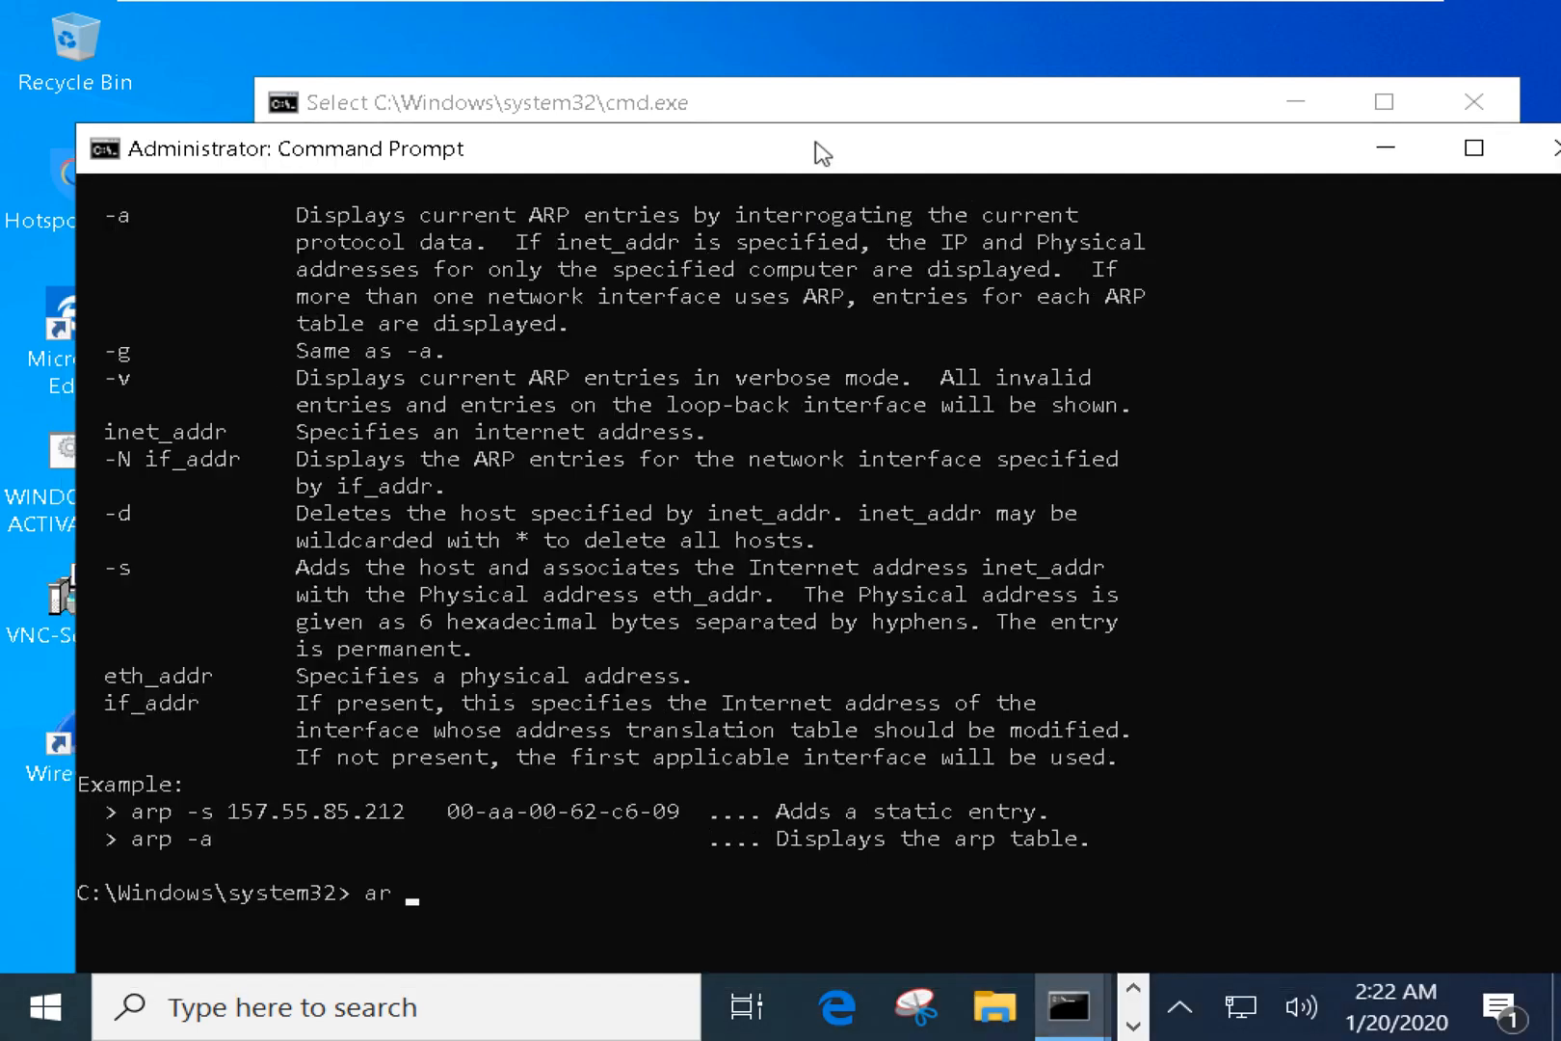
pyautogui.press('BackSpace')
pyautogui.press('BackSpace')
pyautogui.write('=a')
pyautogui.press('Escape')
pyautogui.write('aarp')
pyautogui.press('BackSpace')
pyautogui.press('BackSpace')
pyautogui.press('BackSpace')
pyautogui.write('rp -a')
pyautogui.press('Return')
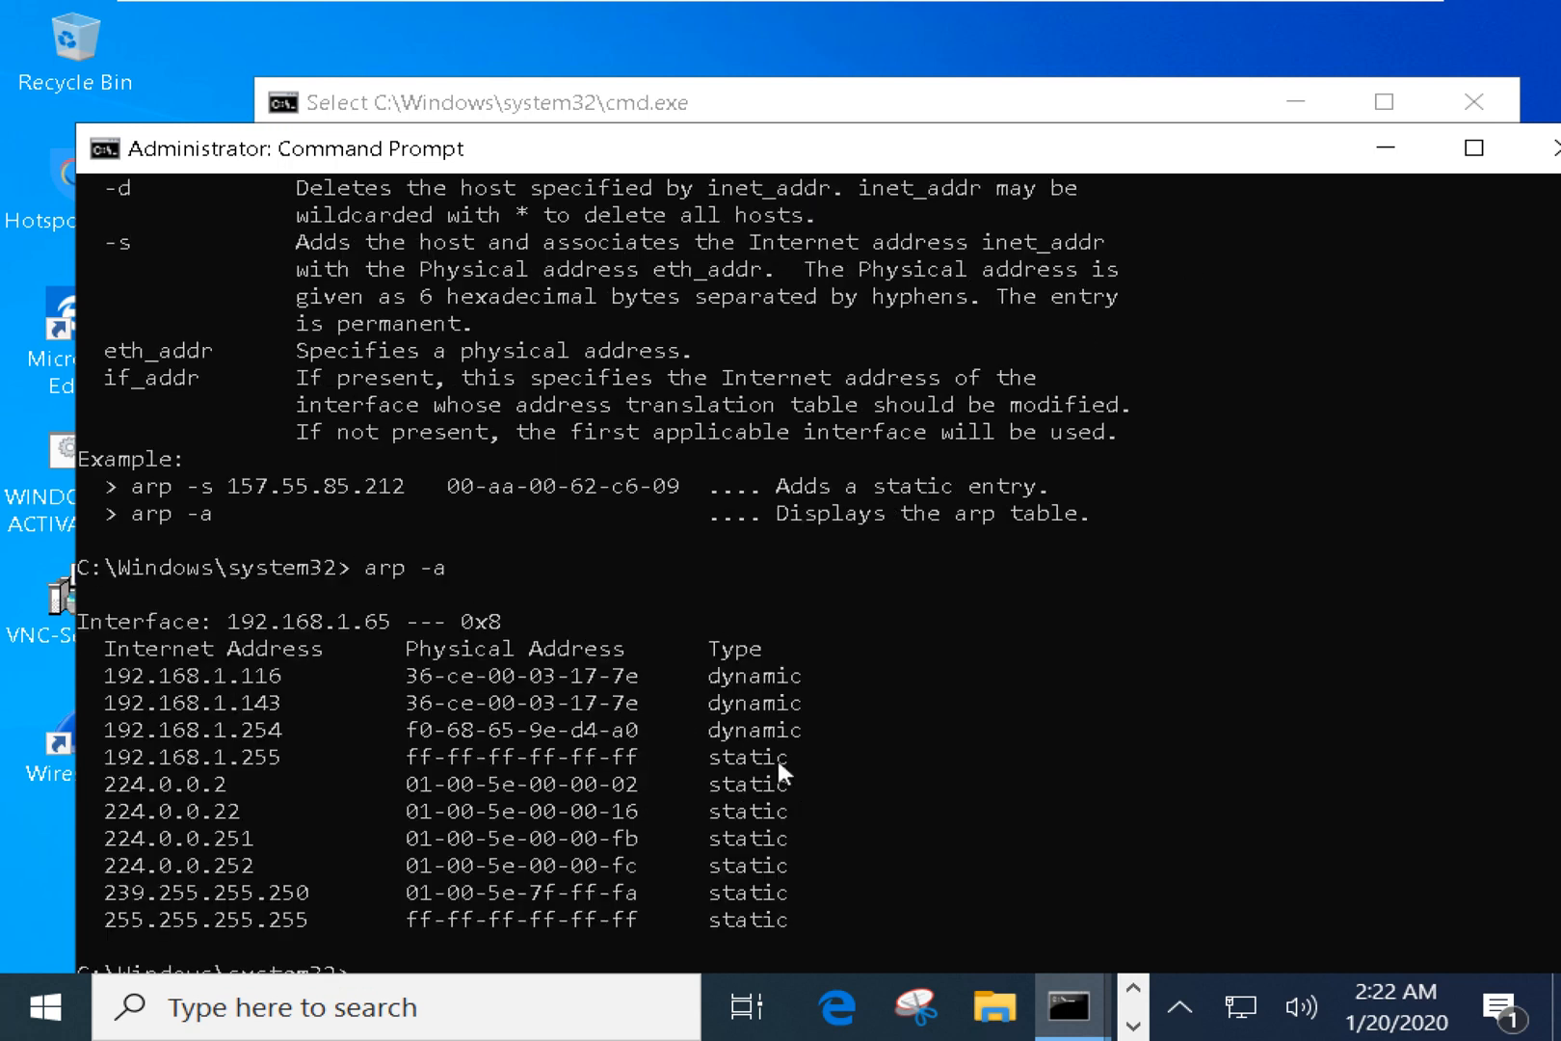
pyautogui.moveTo(824, 730); pyautogui.dragTo(105, 679)
pyautogui.rightClick(102, 675)
# Run arp -d *, then arp -a again to confirm only 224.0.0.22 remains.
pyautogui.moveTo(330, 166); pyautogui.dragTo(326, 139)
pyautogui.moveTo(86, 160); pyautogui.dragTo(140, 161)
pyautogui.rightClick(375, 315)
pyautogui.write('a')
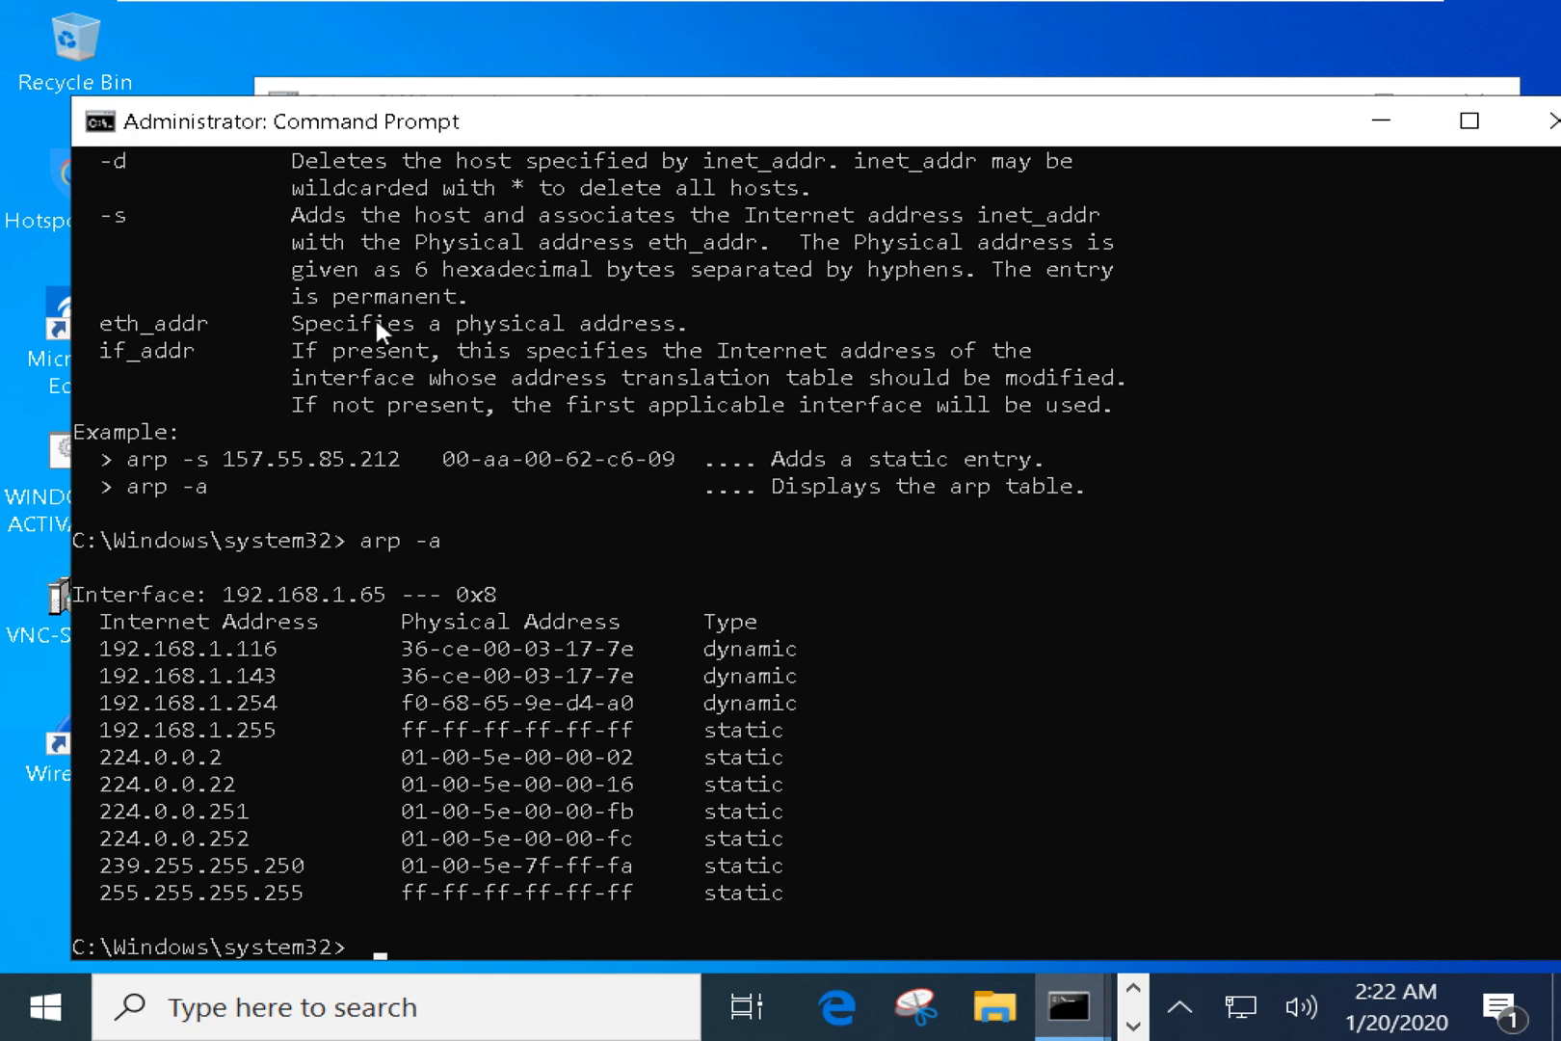
pyautogui.write('rp -d *')
pyautogui.press('Return')
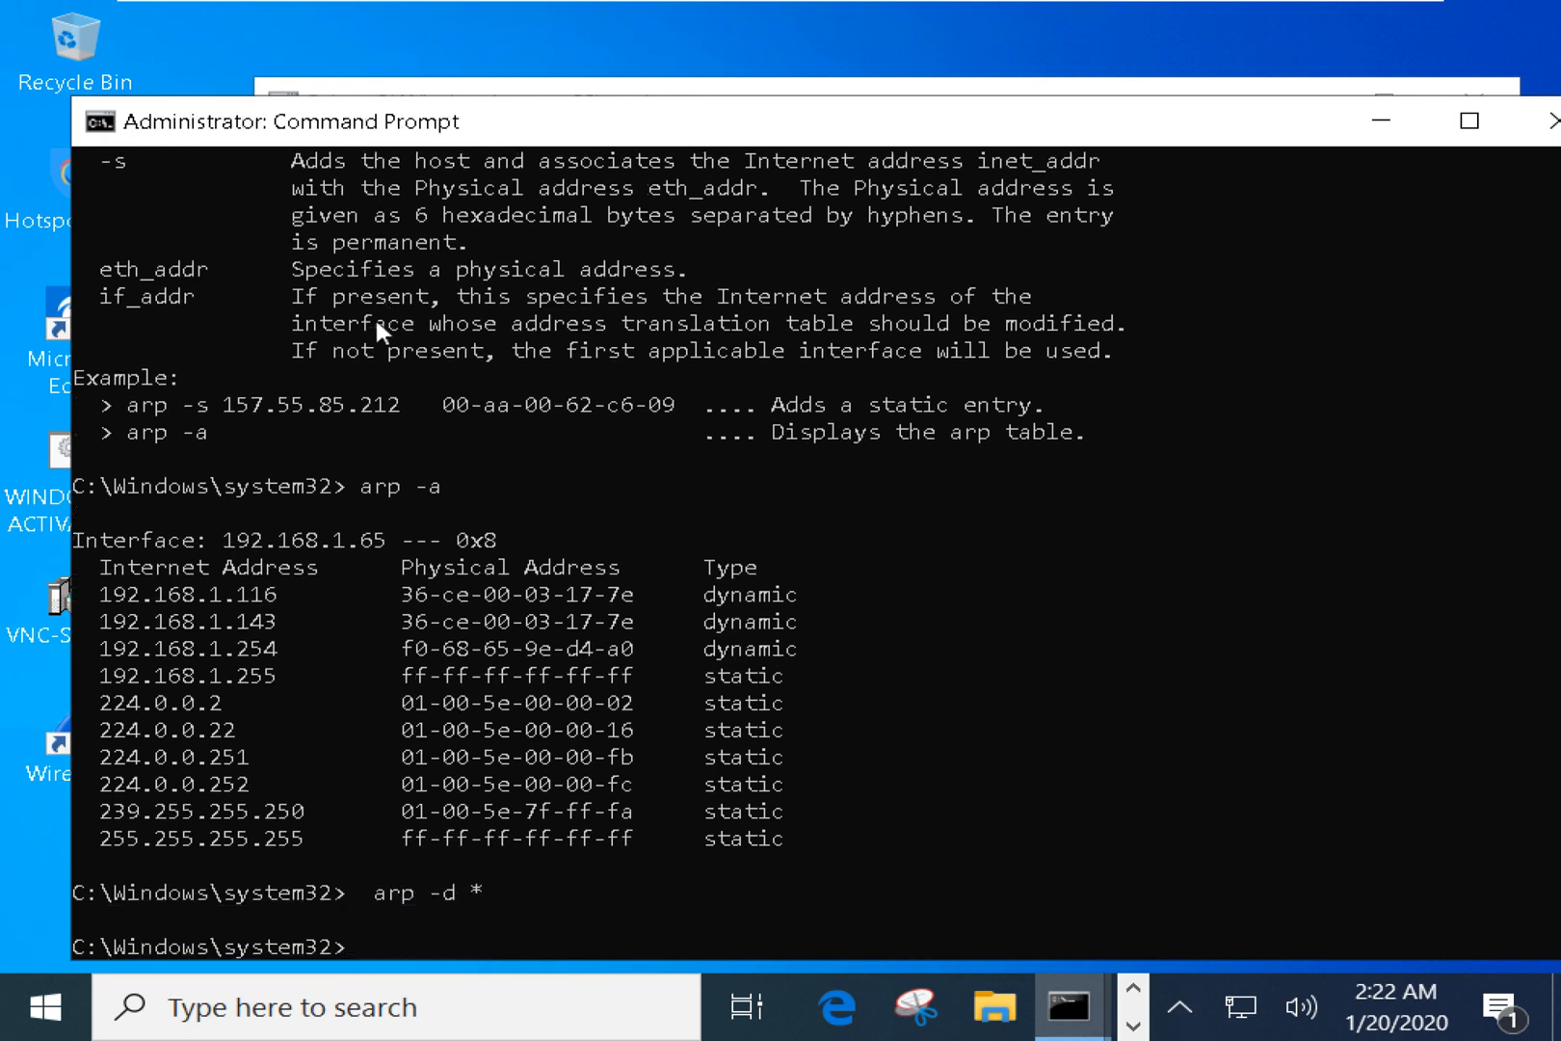
pyautogui.press('Up')
pyautogui.press('Up')
pyautogui.press('Return')
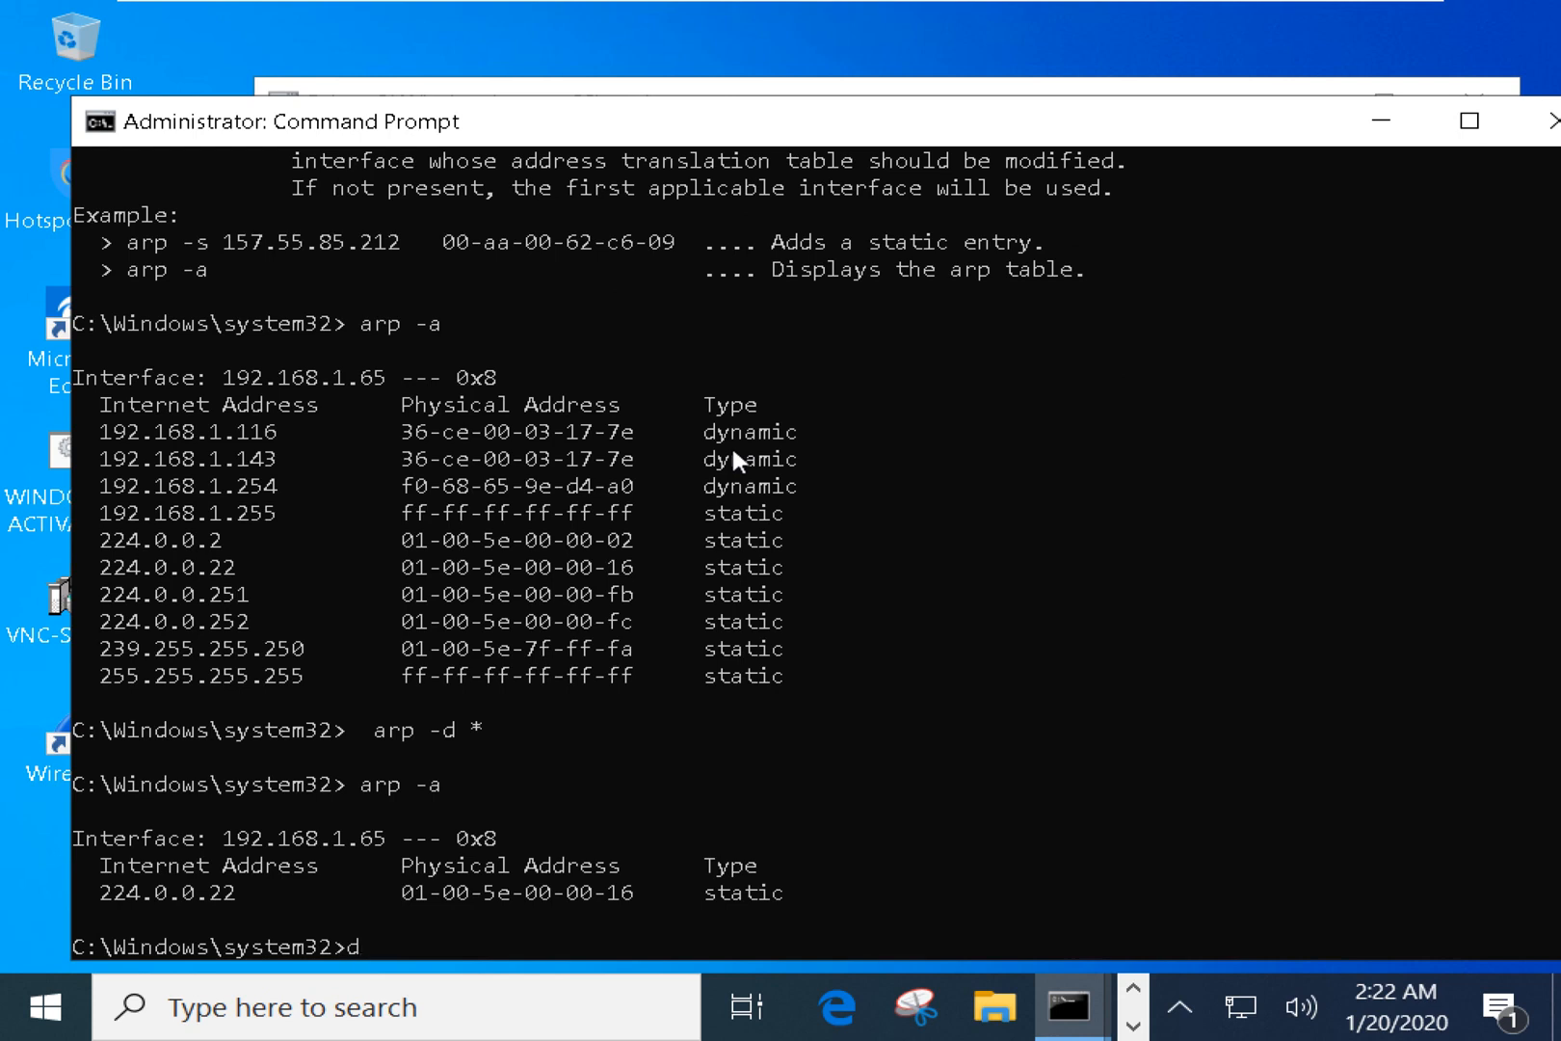
# Ping google.com and mark its resolved address 172.217.27.206 in the output.
pyautogui.press('BackSpace')
pyautogui.write('goog')
pyautogui.press('BackSpace')
pyautogui.press('BackSpace')
pyautogui.press('BackSpace')
pyautogui.press('BackSpace')
pyautogui.write('ping google.com')
pyautogui.press('Return')
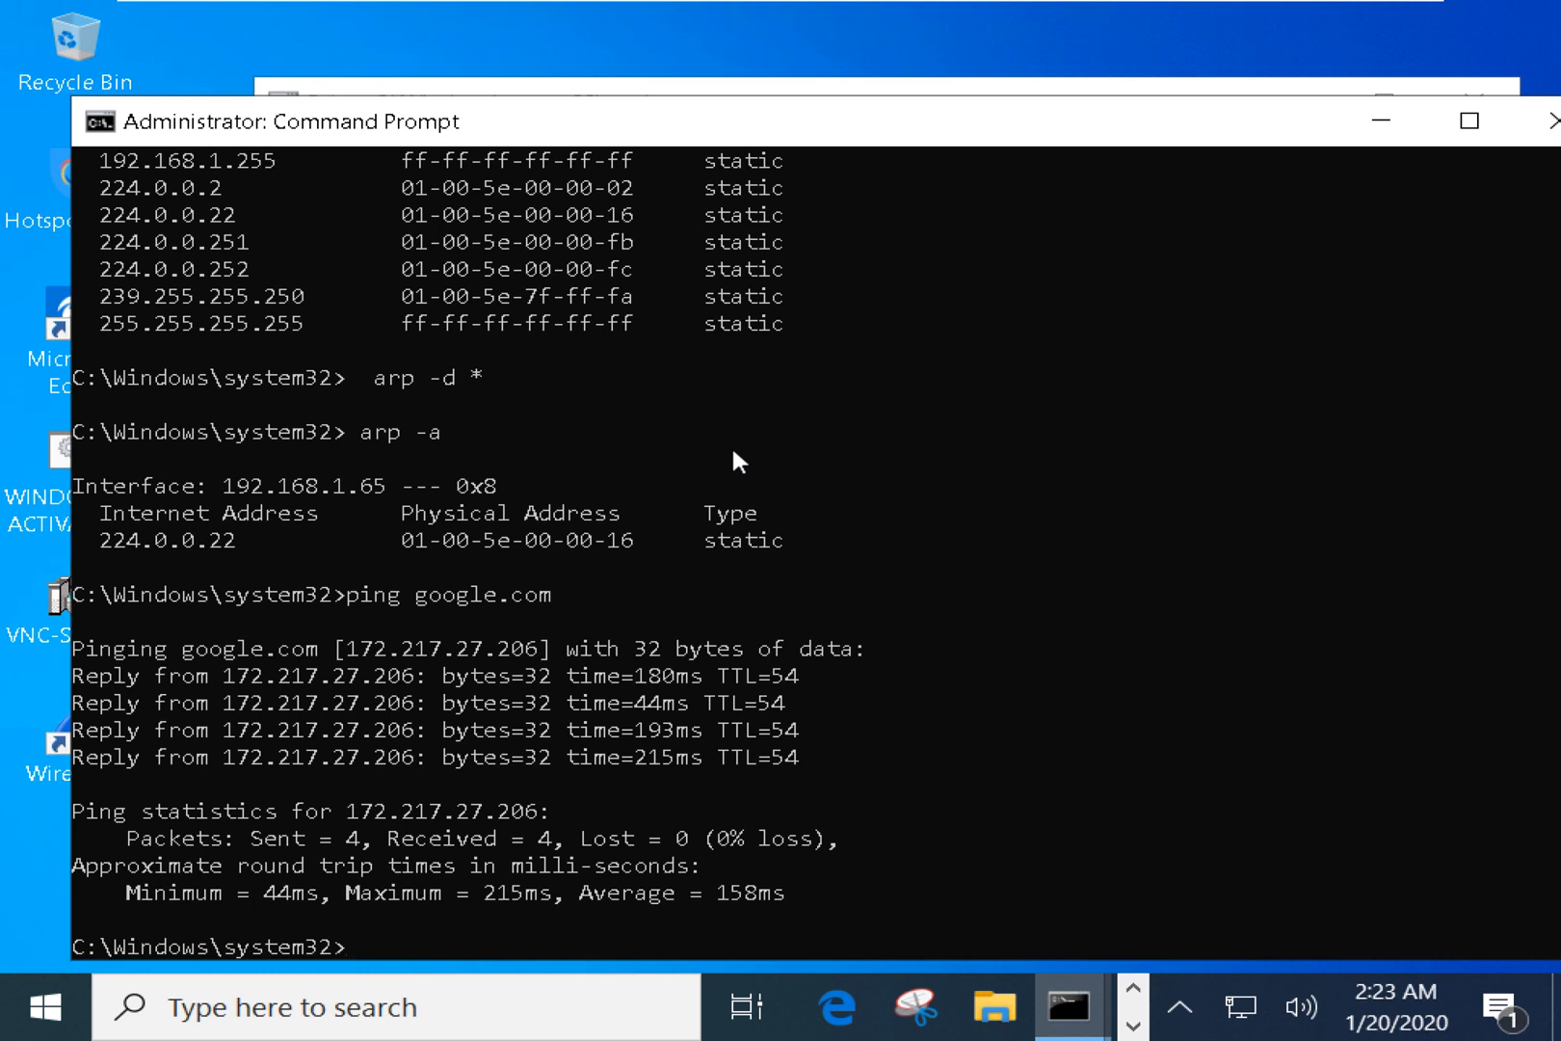
pyautogui.click(321, 674)
pyautogui.moveTo(333, 648); pyautogui.dragTo(511, 647)
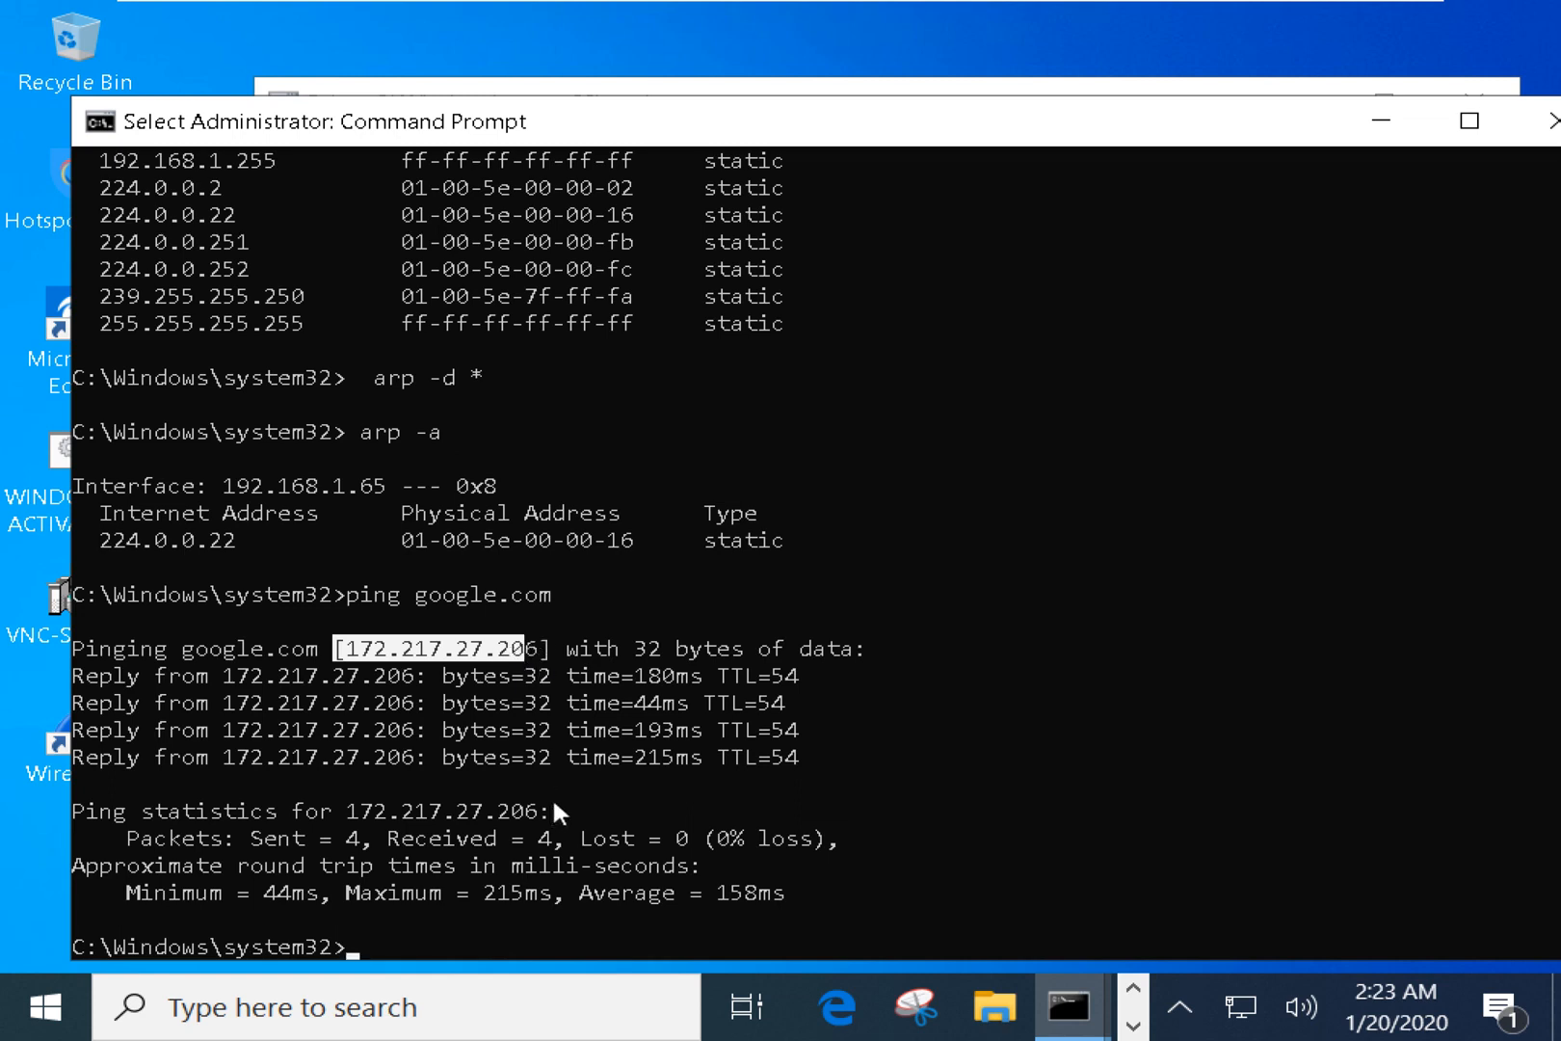
pyautogui.scroll(-1, 553, 801)
# Sort through the open windows and minimize the unprivileged Command Prompt.
pyautogui.hotkey('alt', 'Tab')
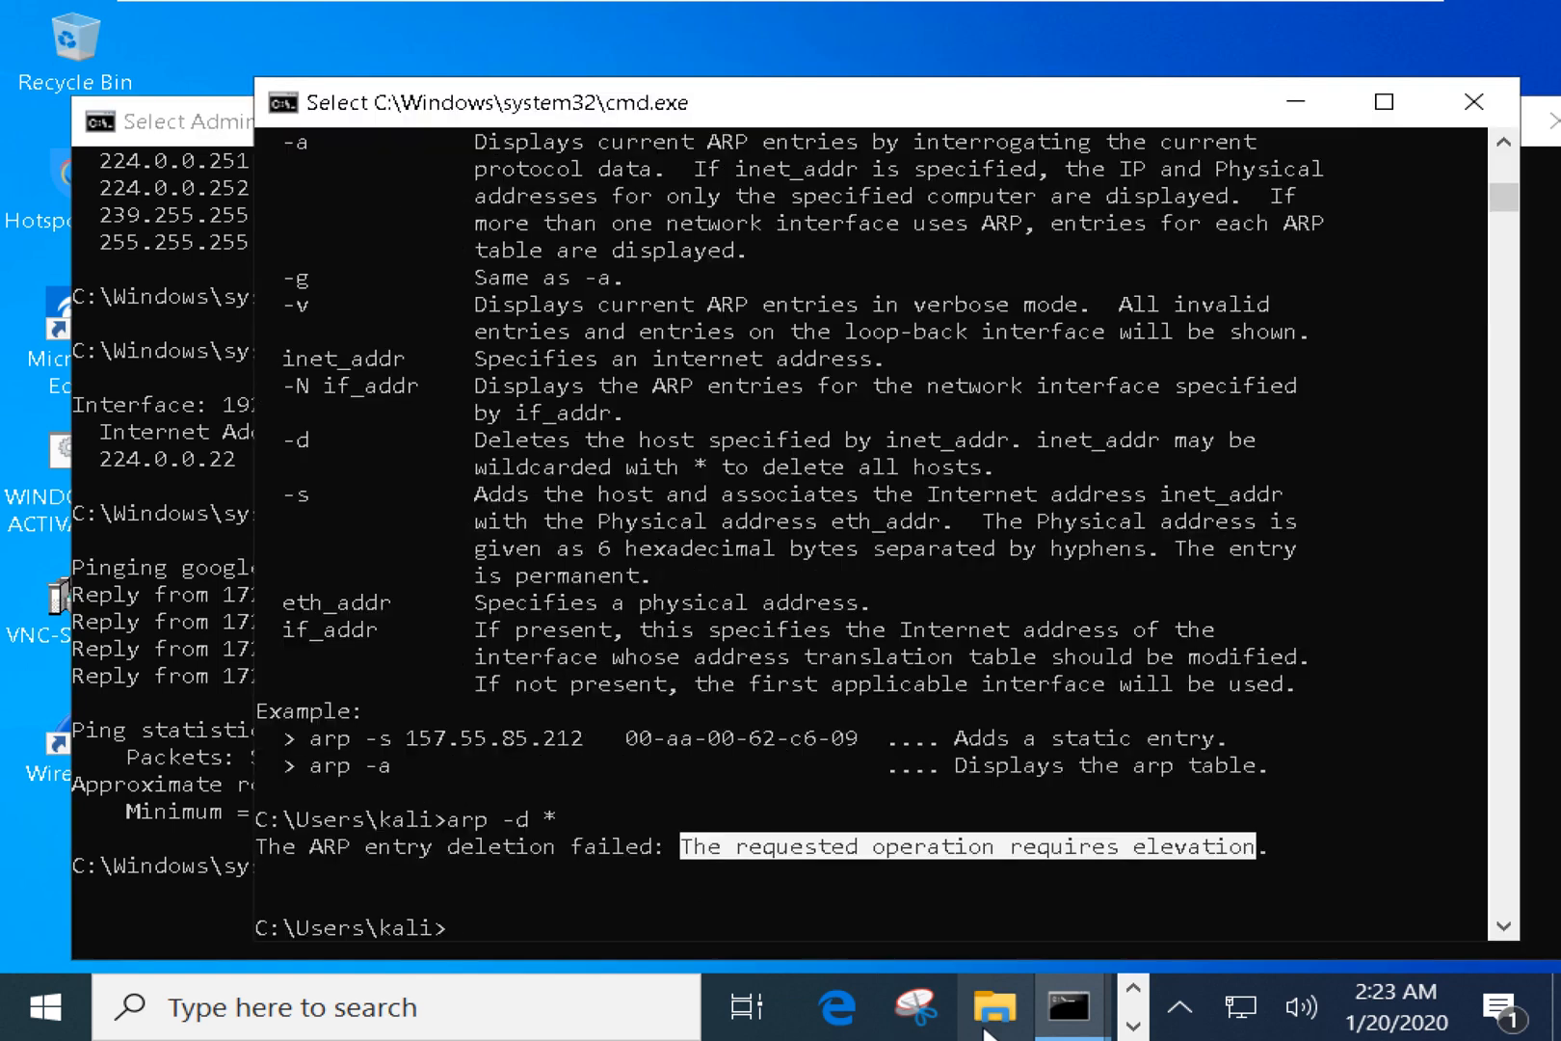
pyautogui.hotkey('alt', 'Tab')
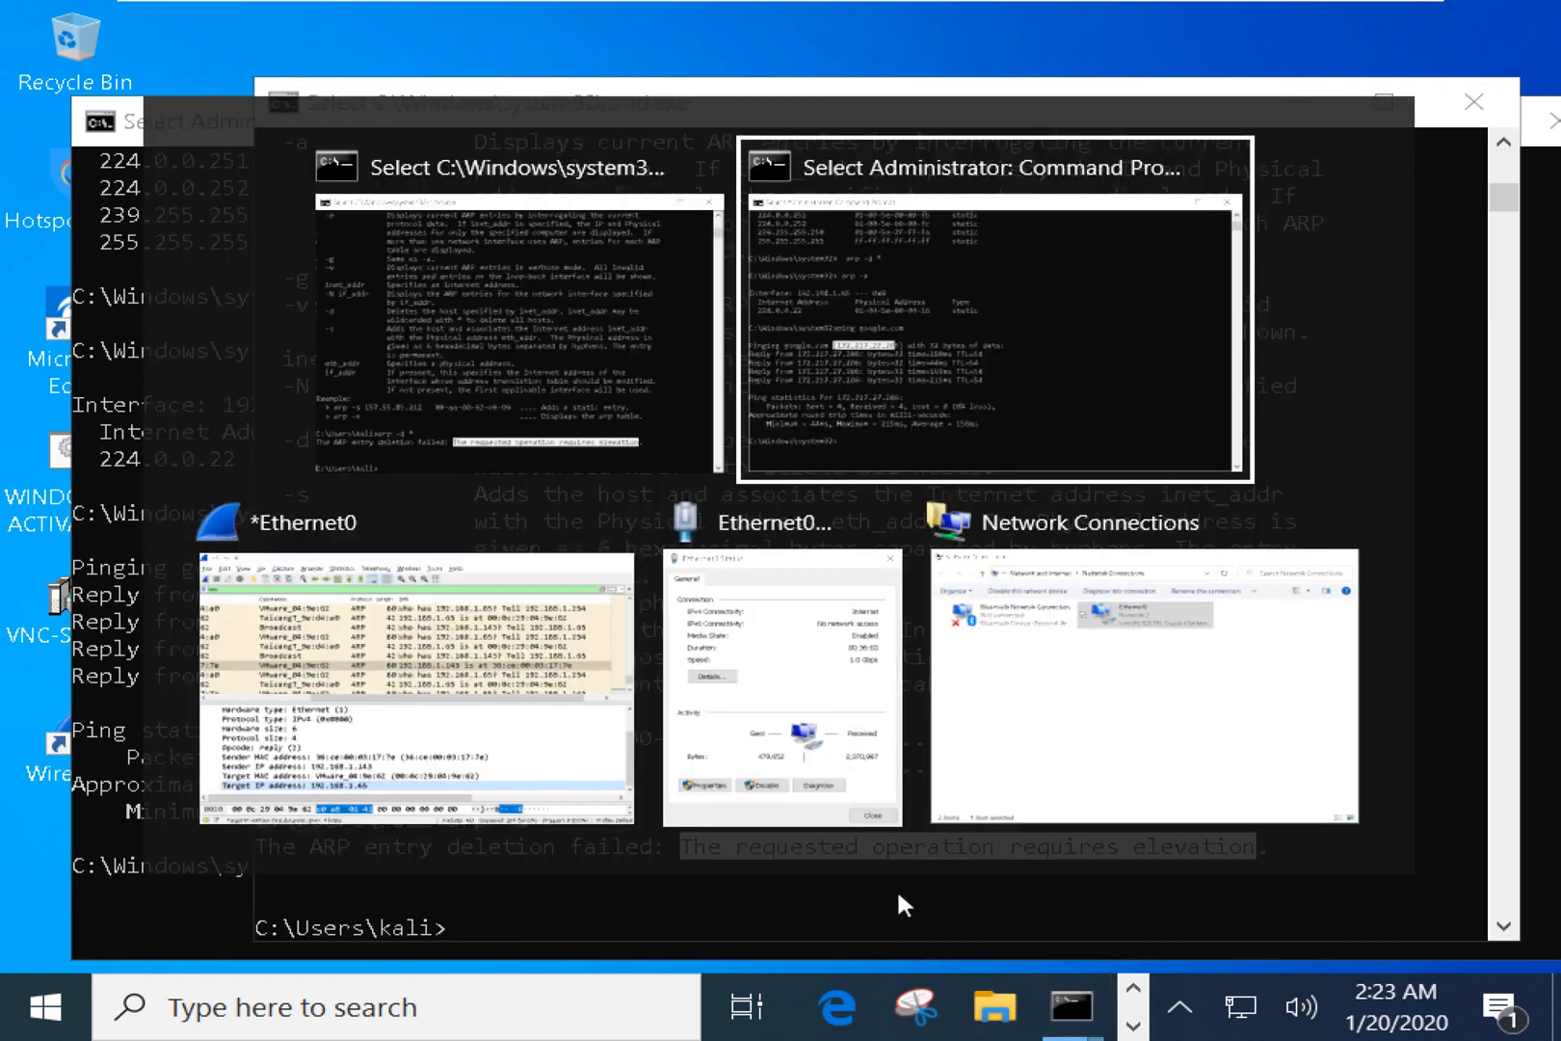
pyautogui.click(335, 583)
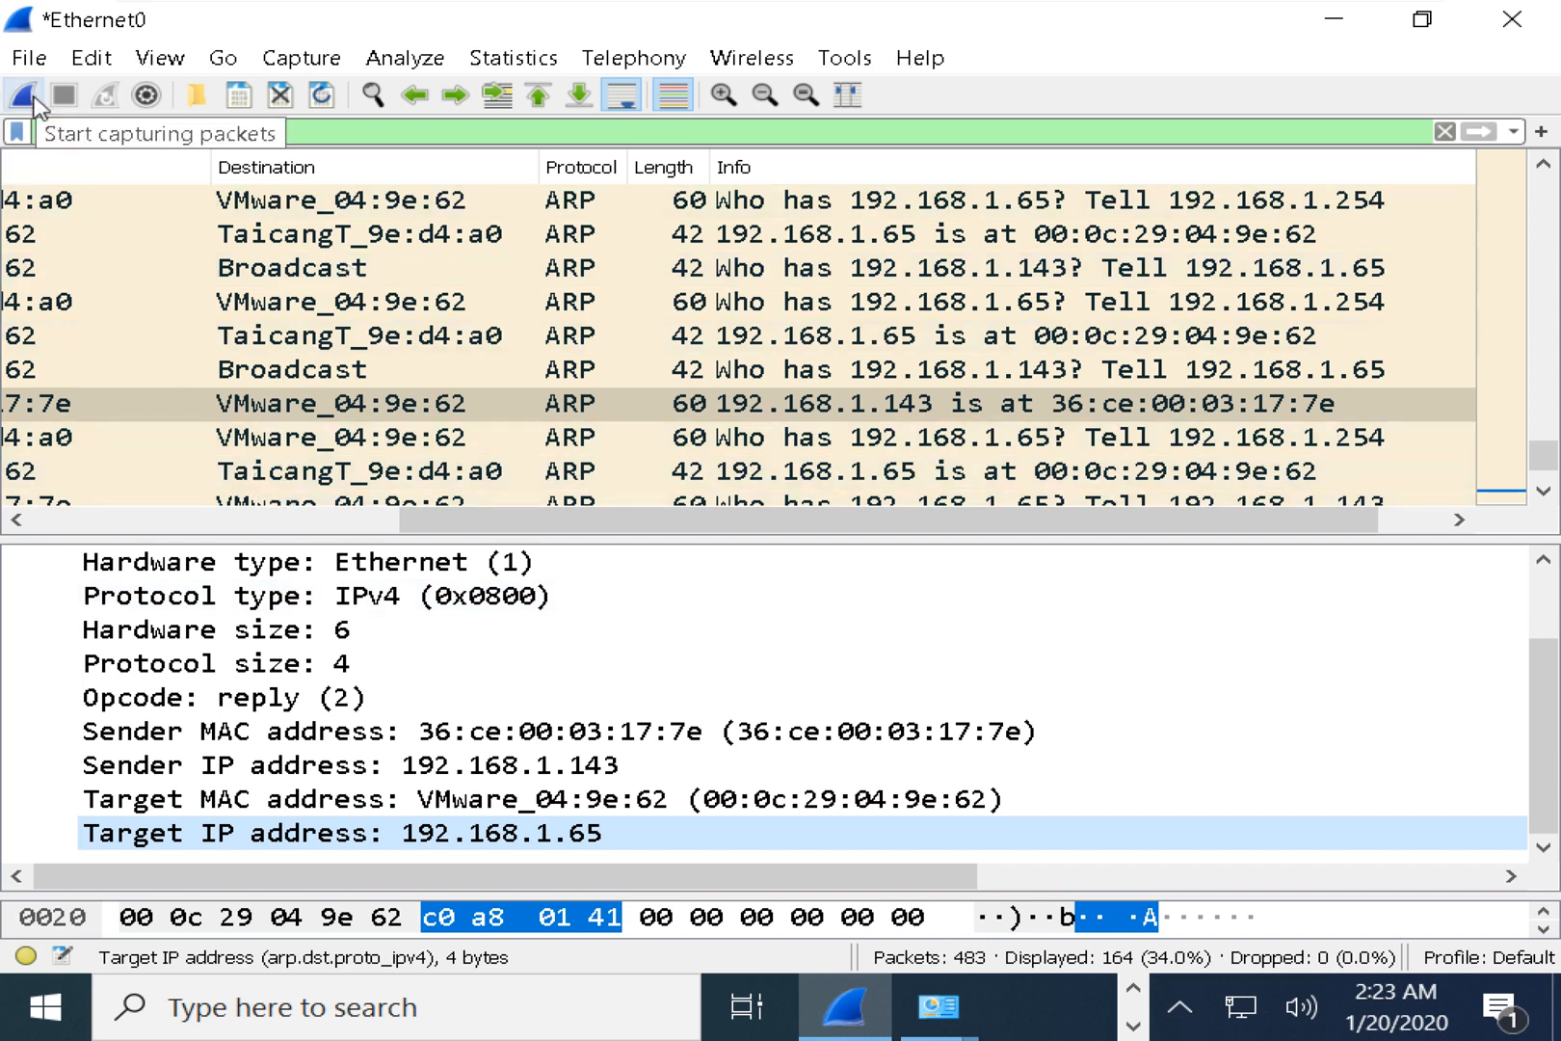
pyautogui.click(718, 993)
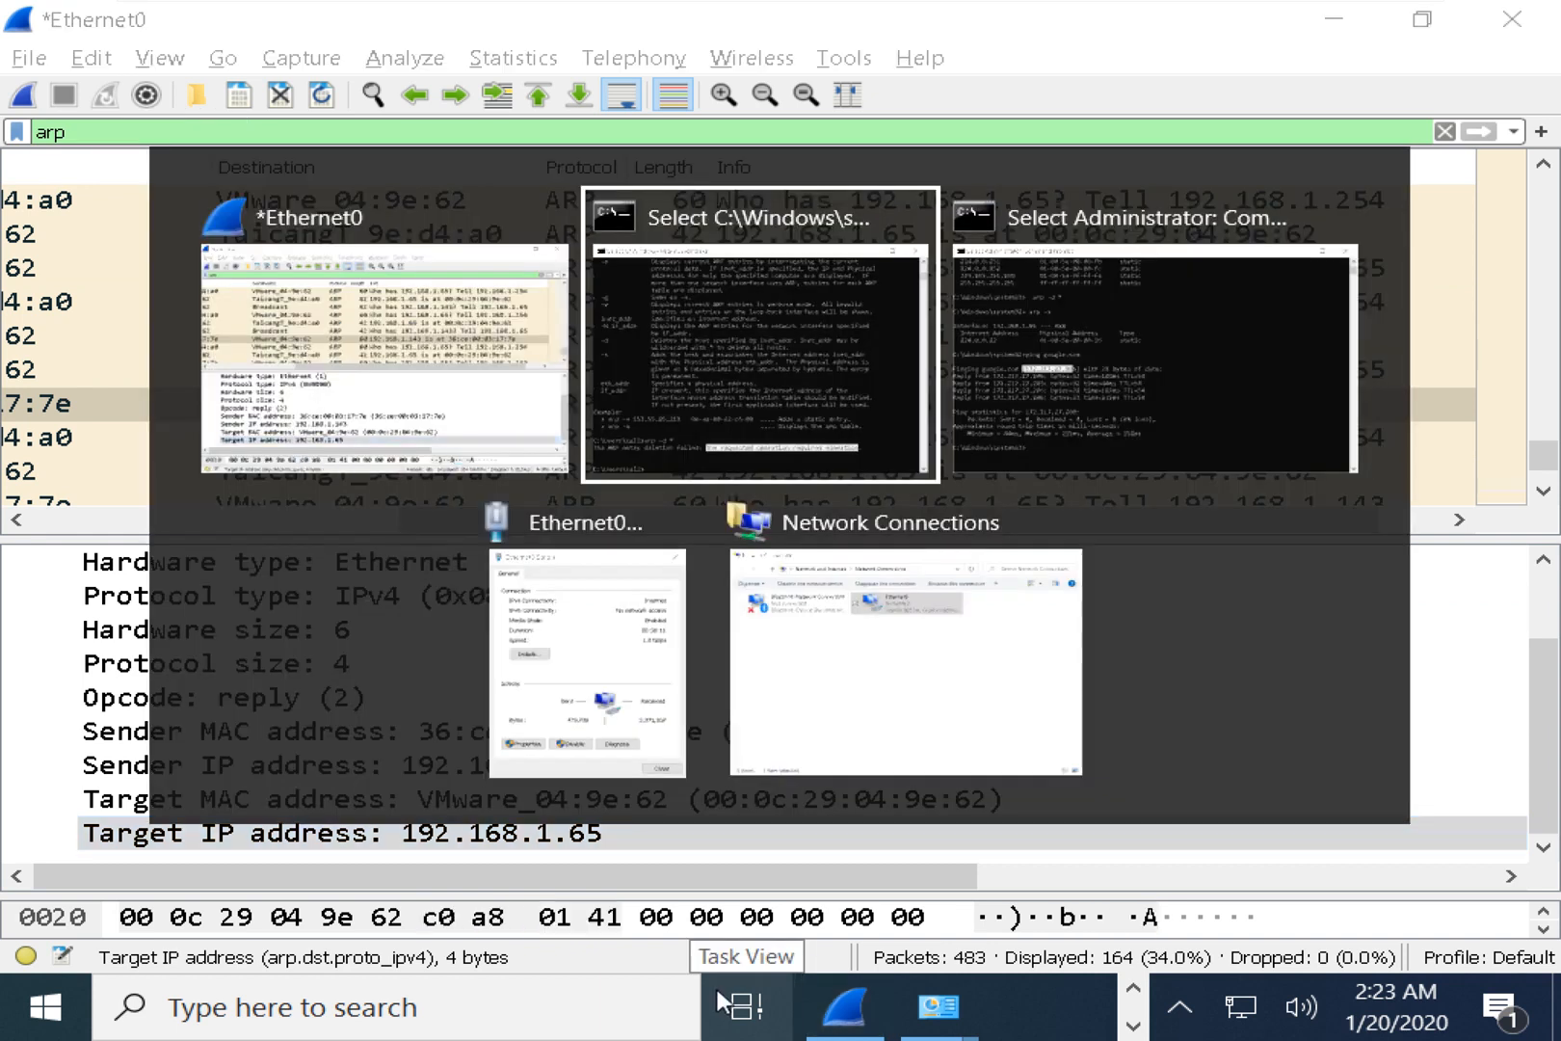
pyautogui.press('Return')
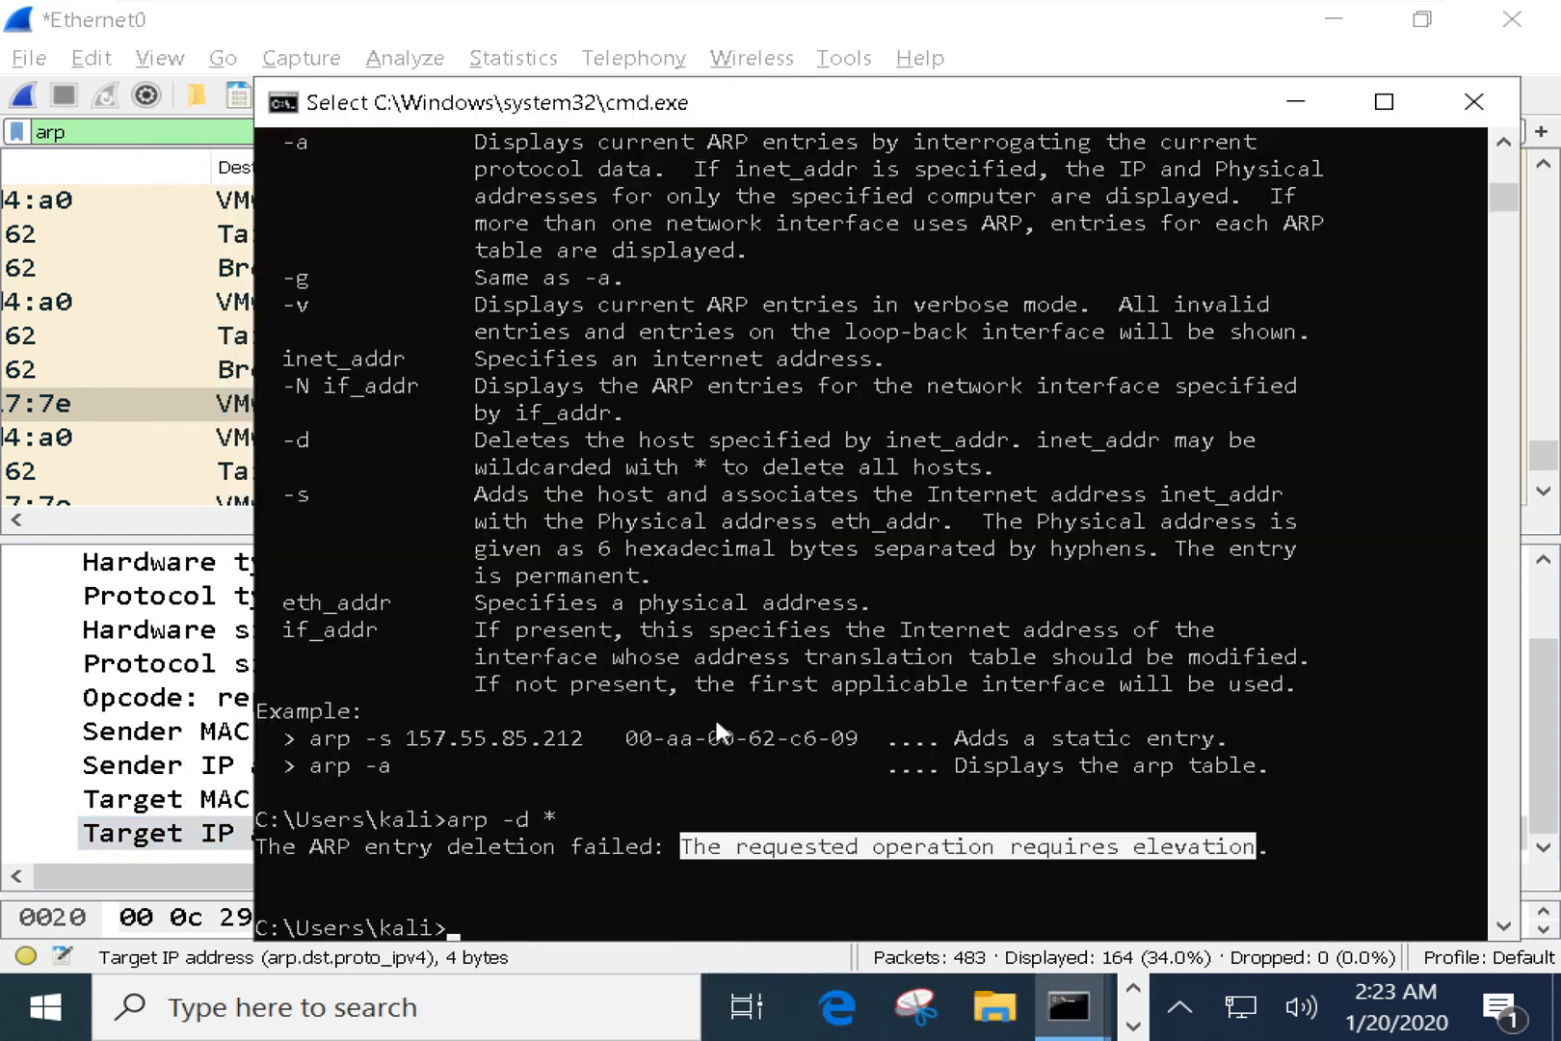
pyautogui.click(1474, 101)
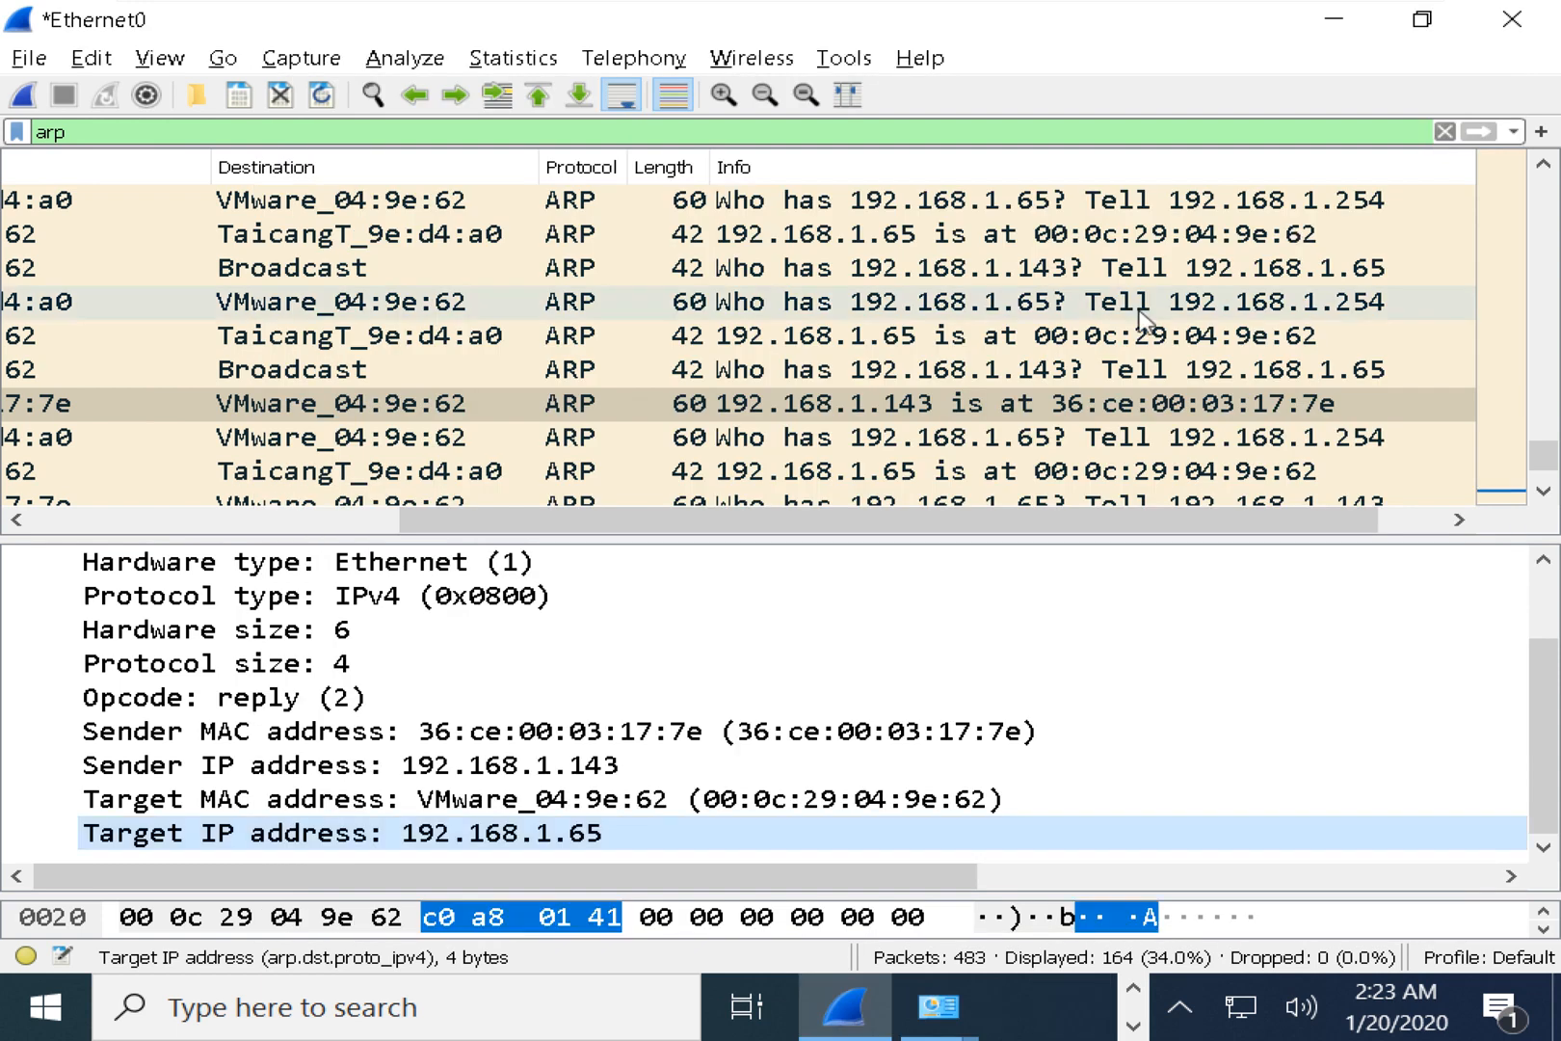
# Clear the ARP cache again in the admin Command Prompt with 'arp -d *'.
pyautogui.hotkey('alt', 'Tab')
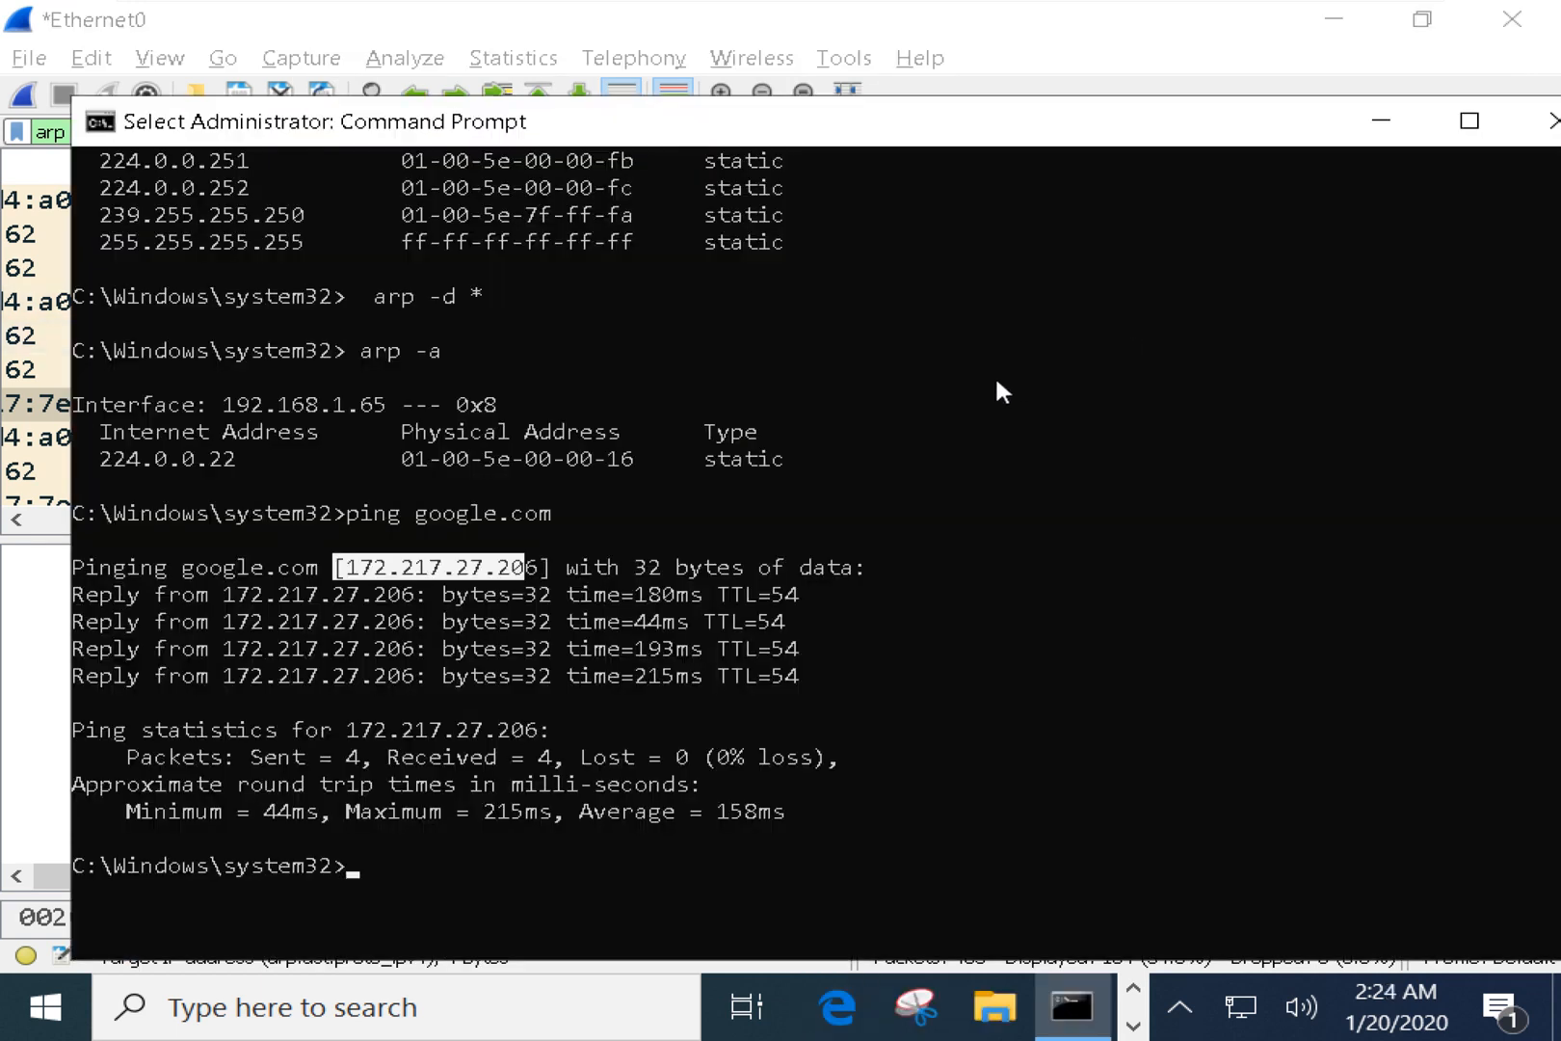
pyautogui.press('Up')
pyautogui.press('Up')
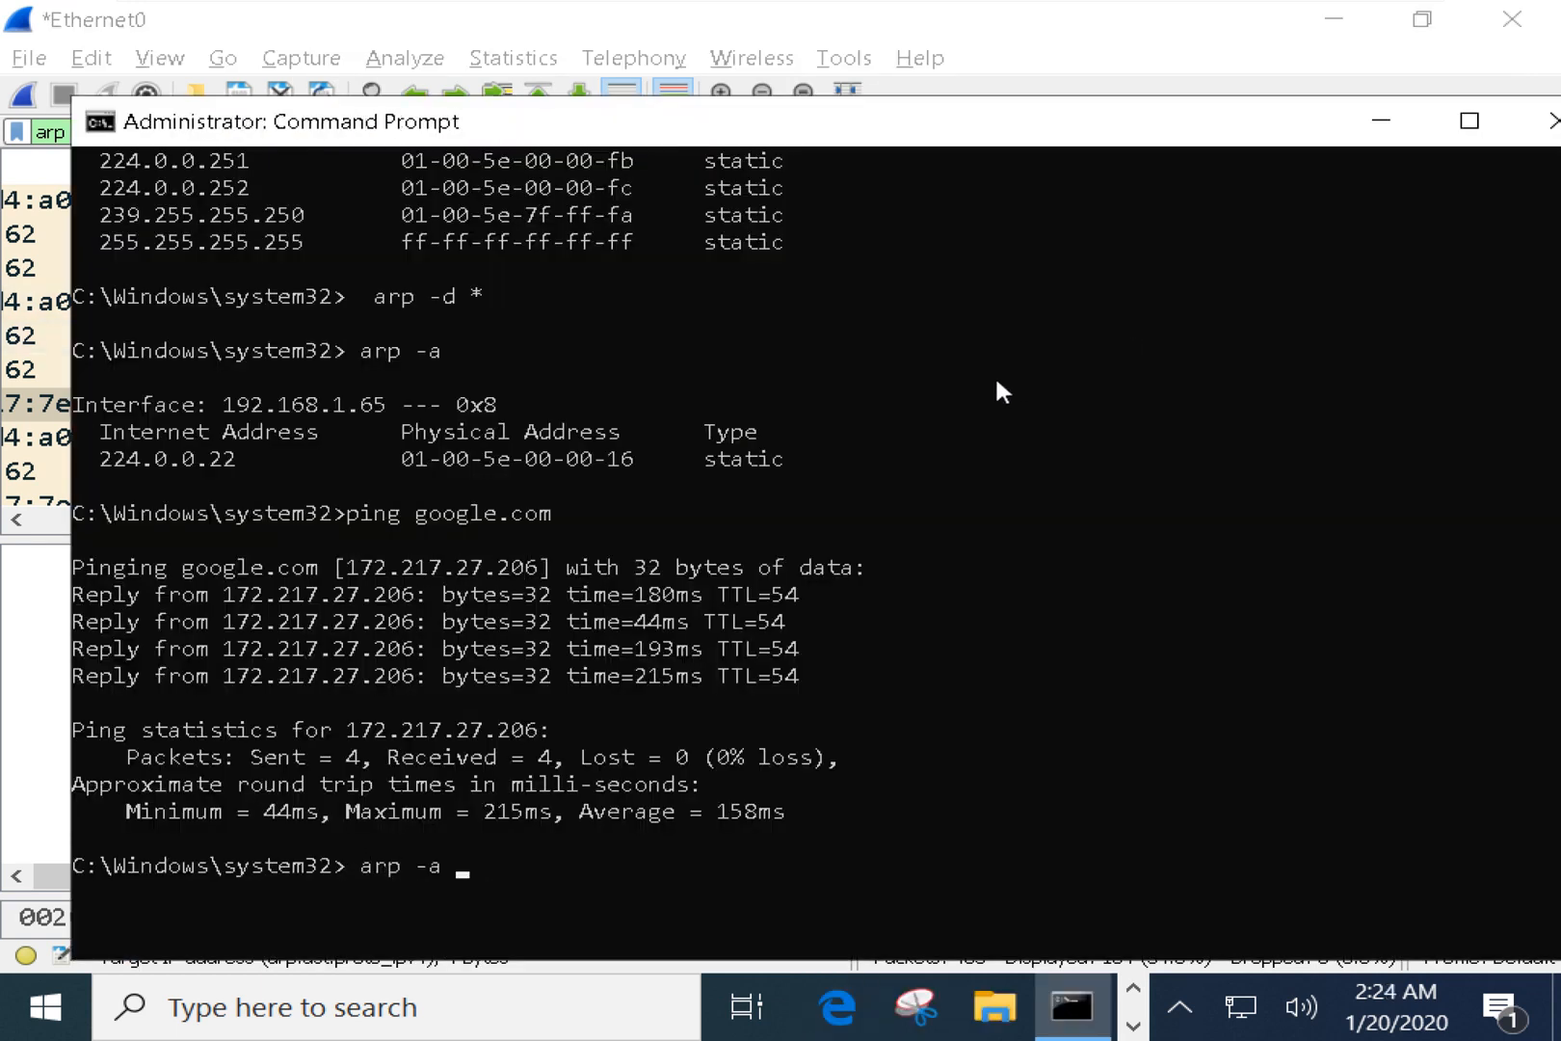
# Leave 'ping facebook.com' typed at the prompt without running it, and return to Wireshark.
pyautogui.press('Up')
pyautogui.press('Return')
pyautogui.press('Up')
pyautogui.press('Up')
pyautogui.press('Up')
pyautogui.press('Up')
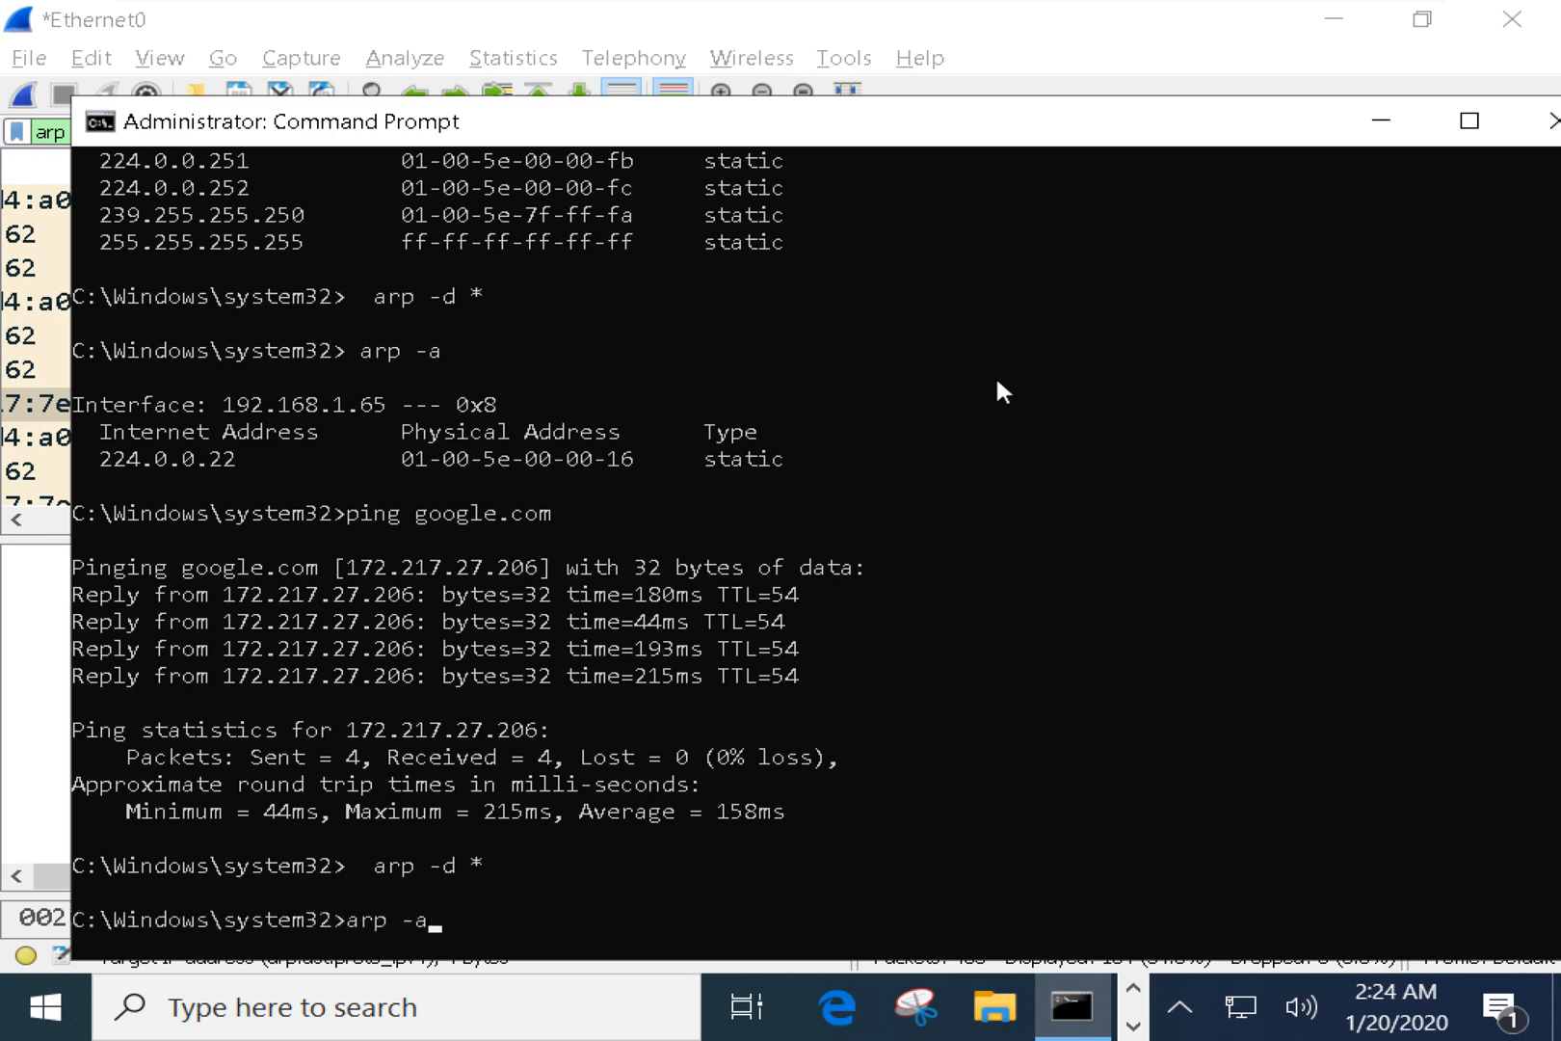
pyautogui.press('Down')
pyautogui.press('Escape')
pyautogui.write('ping facebook.com')
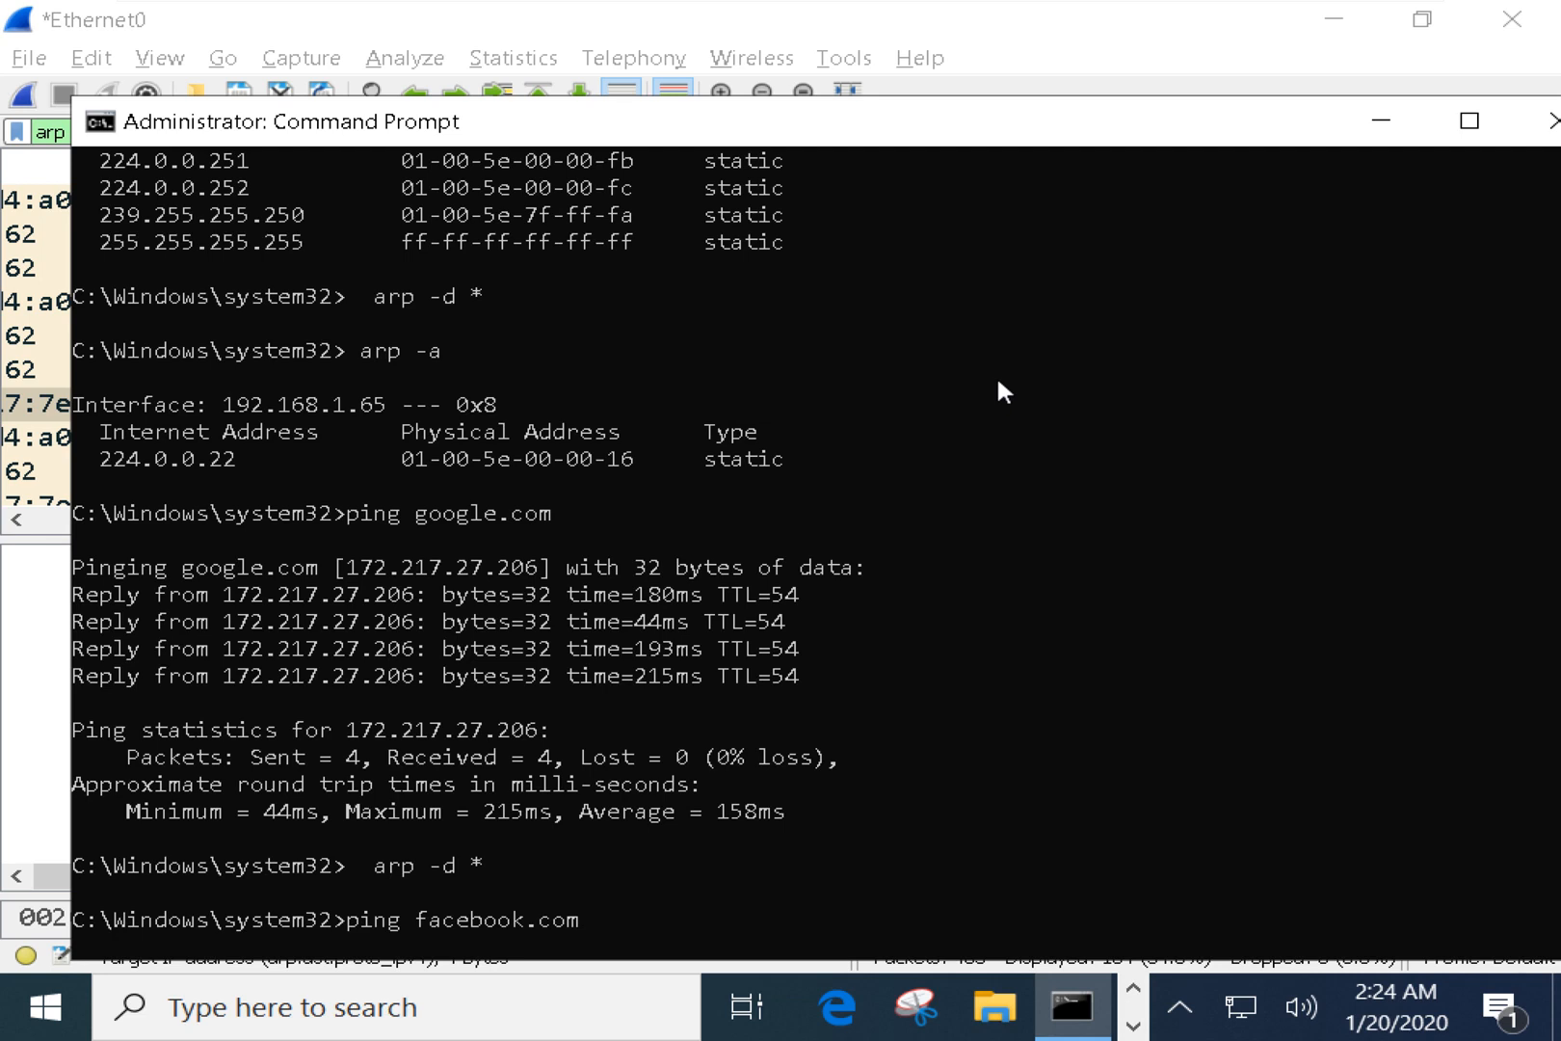
pyautogui.hotkey('alt', 'Tab')
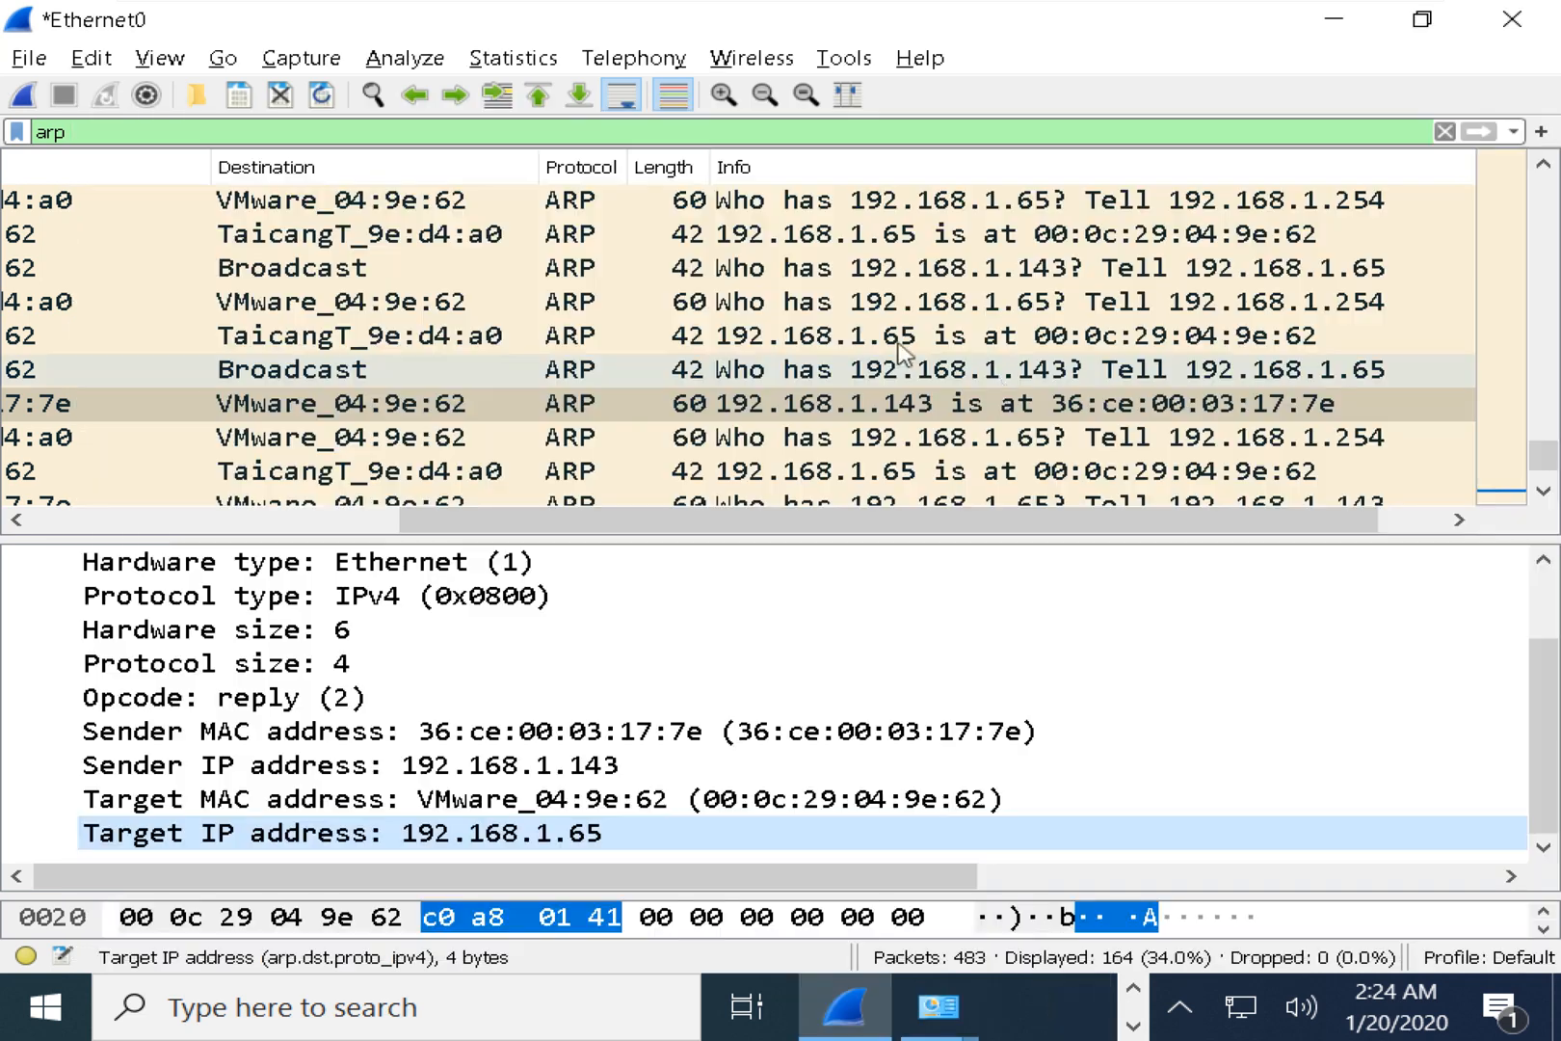
# Start a fresh live capture without saving the old packets, and clear the 'arp' display filter.
pyautogui.click(23, 97)
pyautogui.click(839, 568)
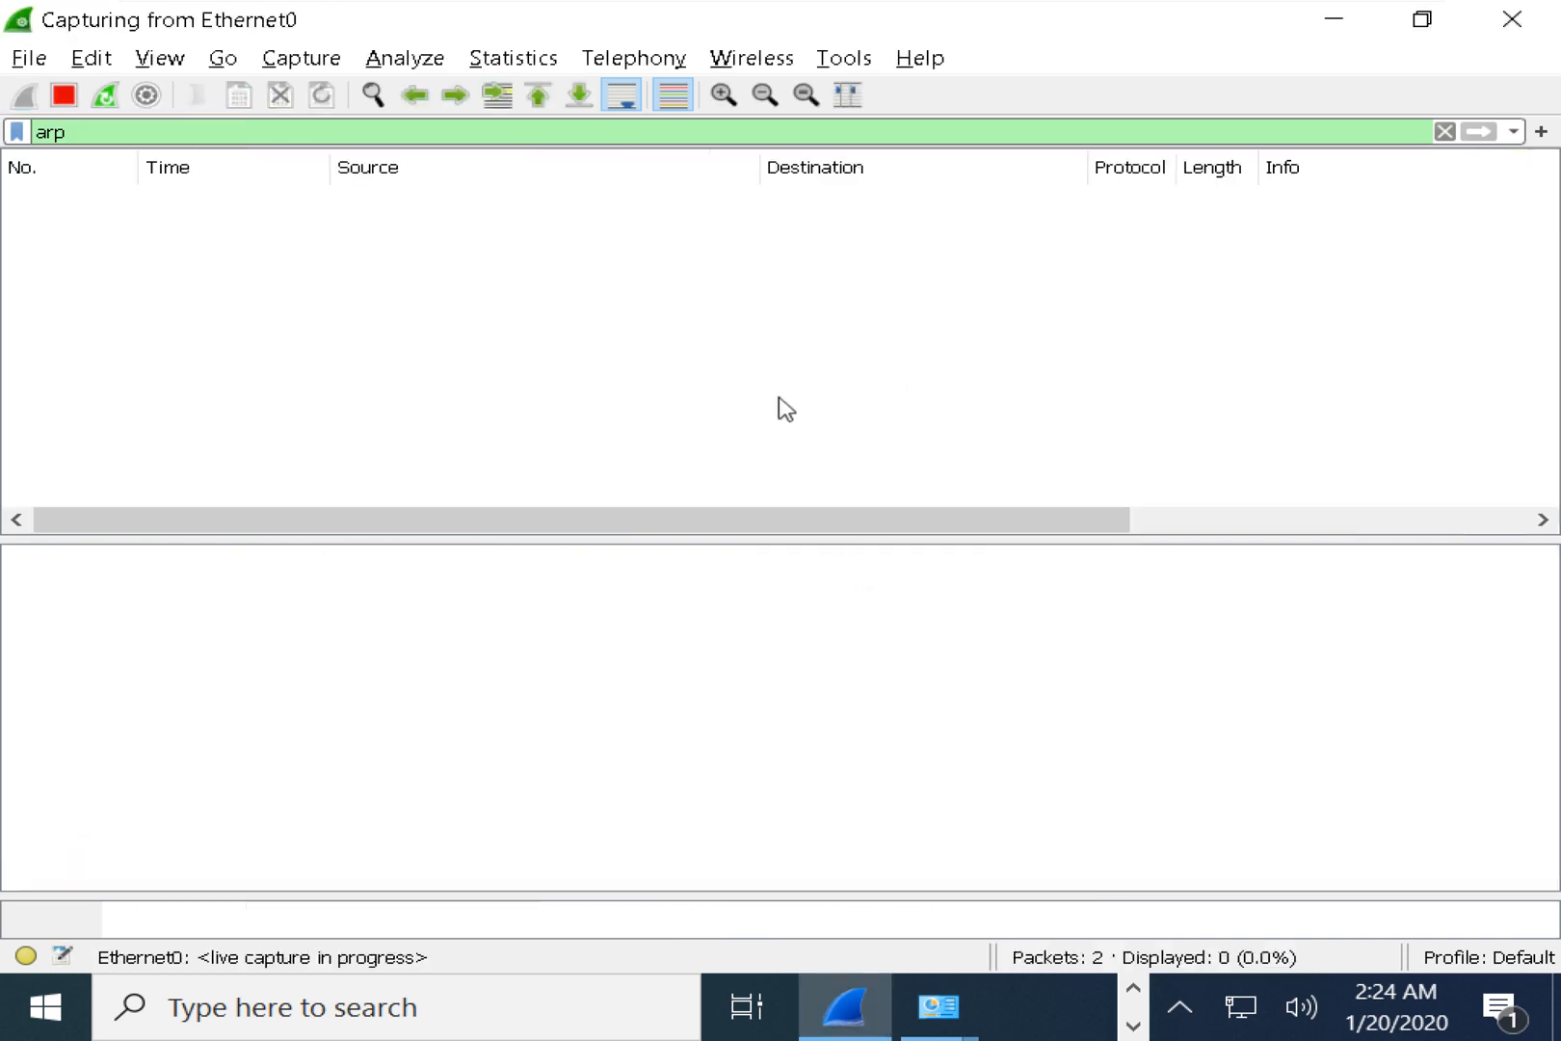
pyautogui.hotkey('alt', 'Tab')
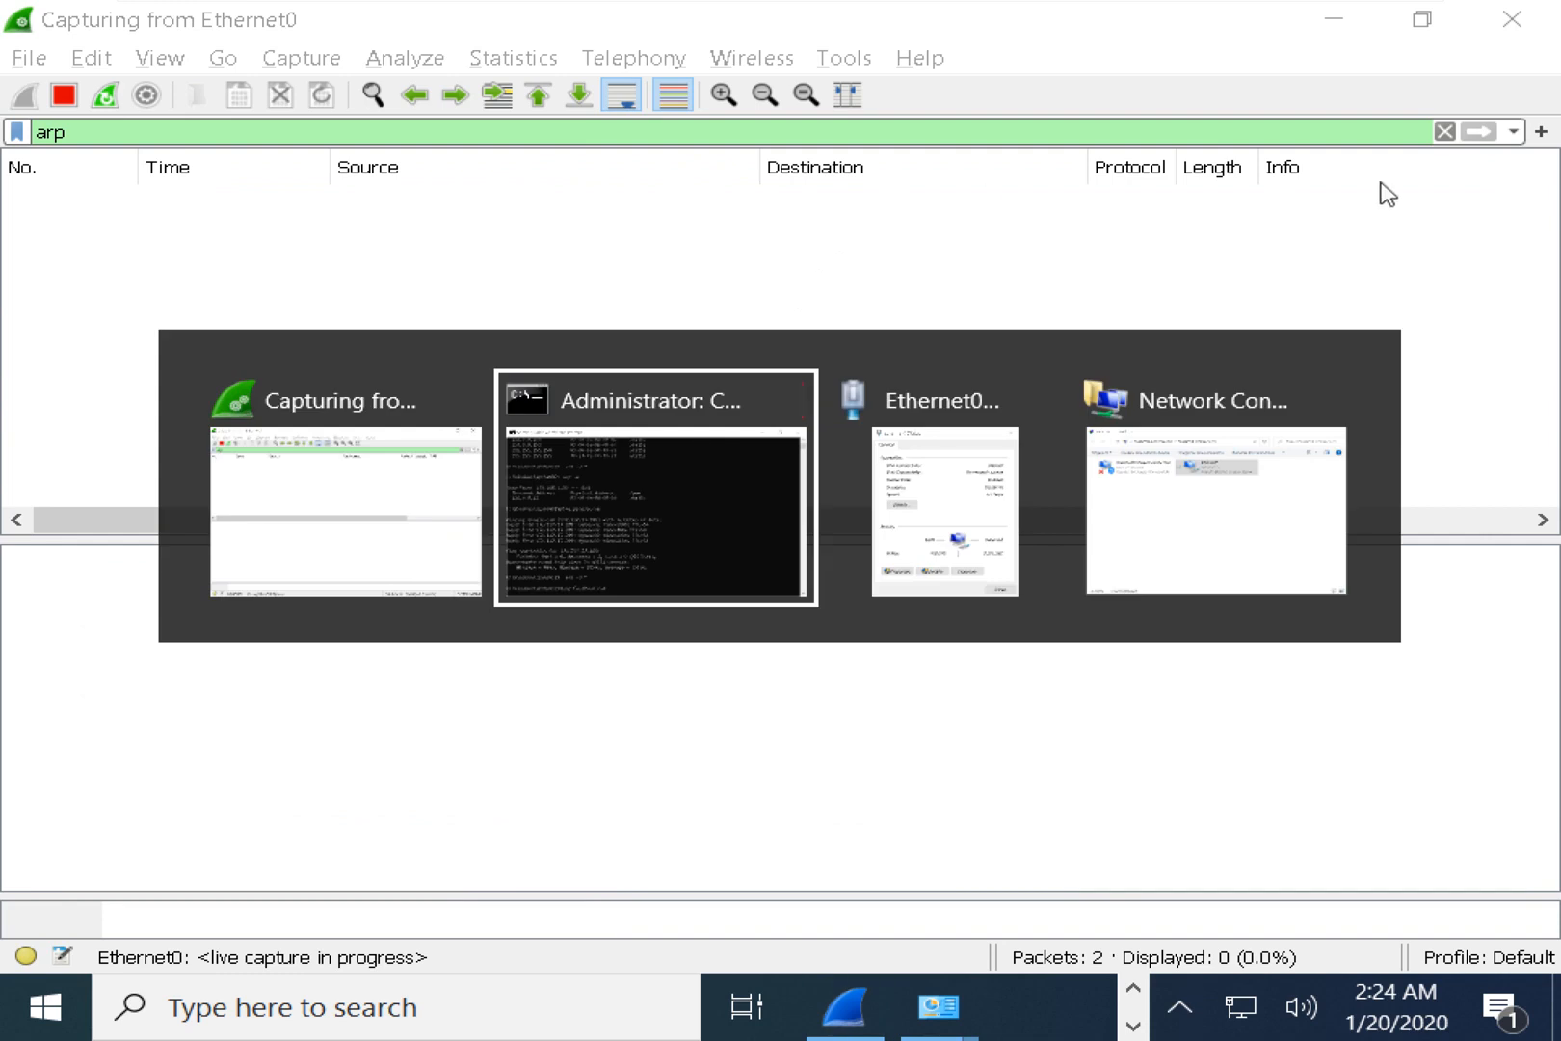
pyautogui.hotkey('alt', 'Tab')
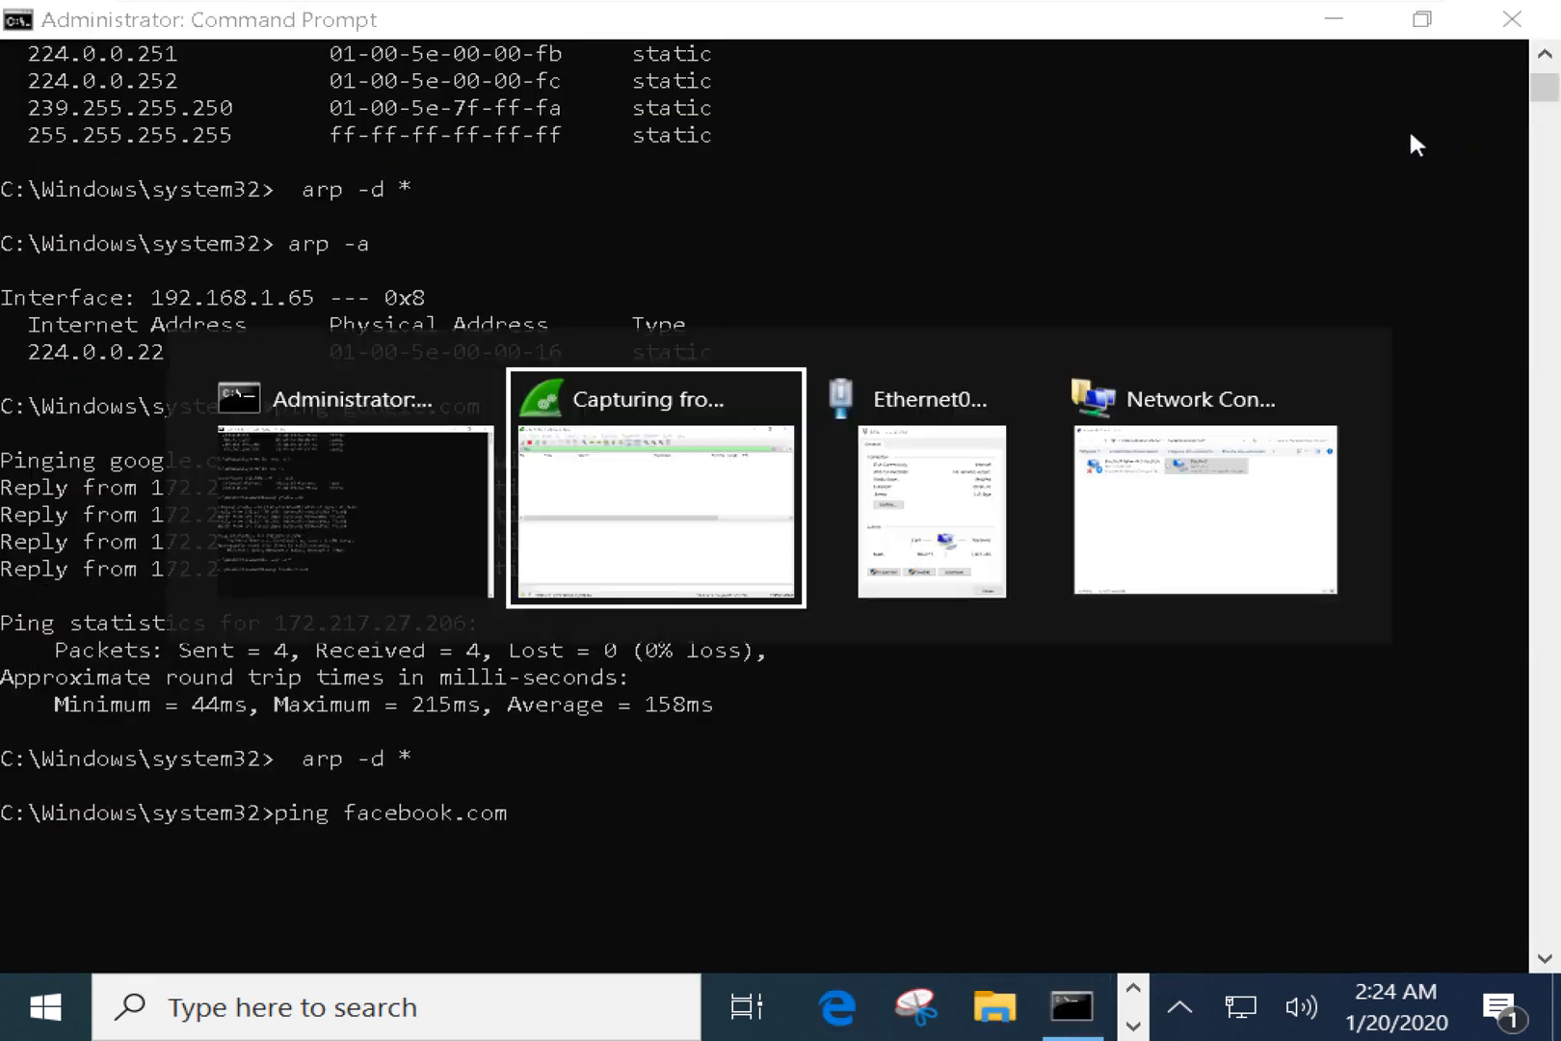
pyautogui.click(1446, 132)
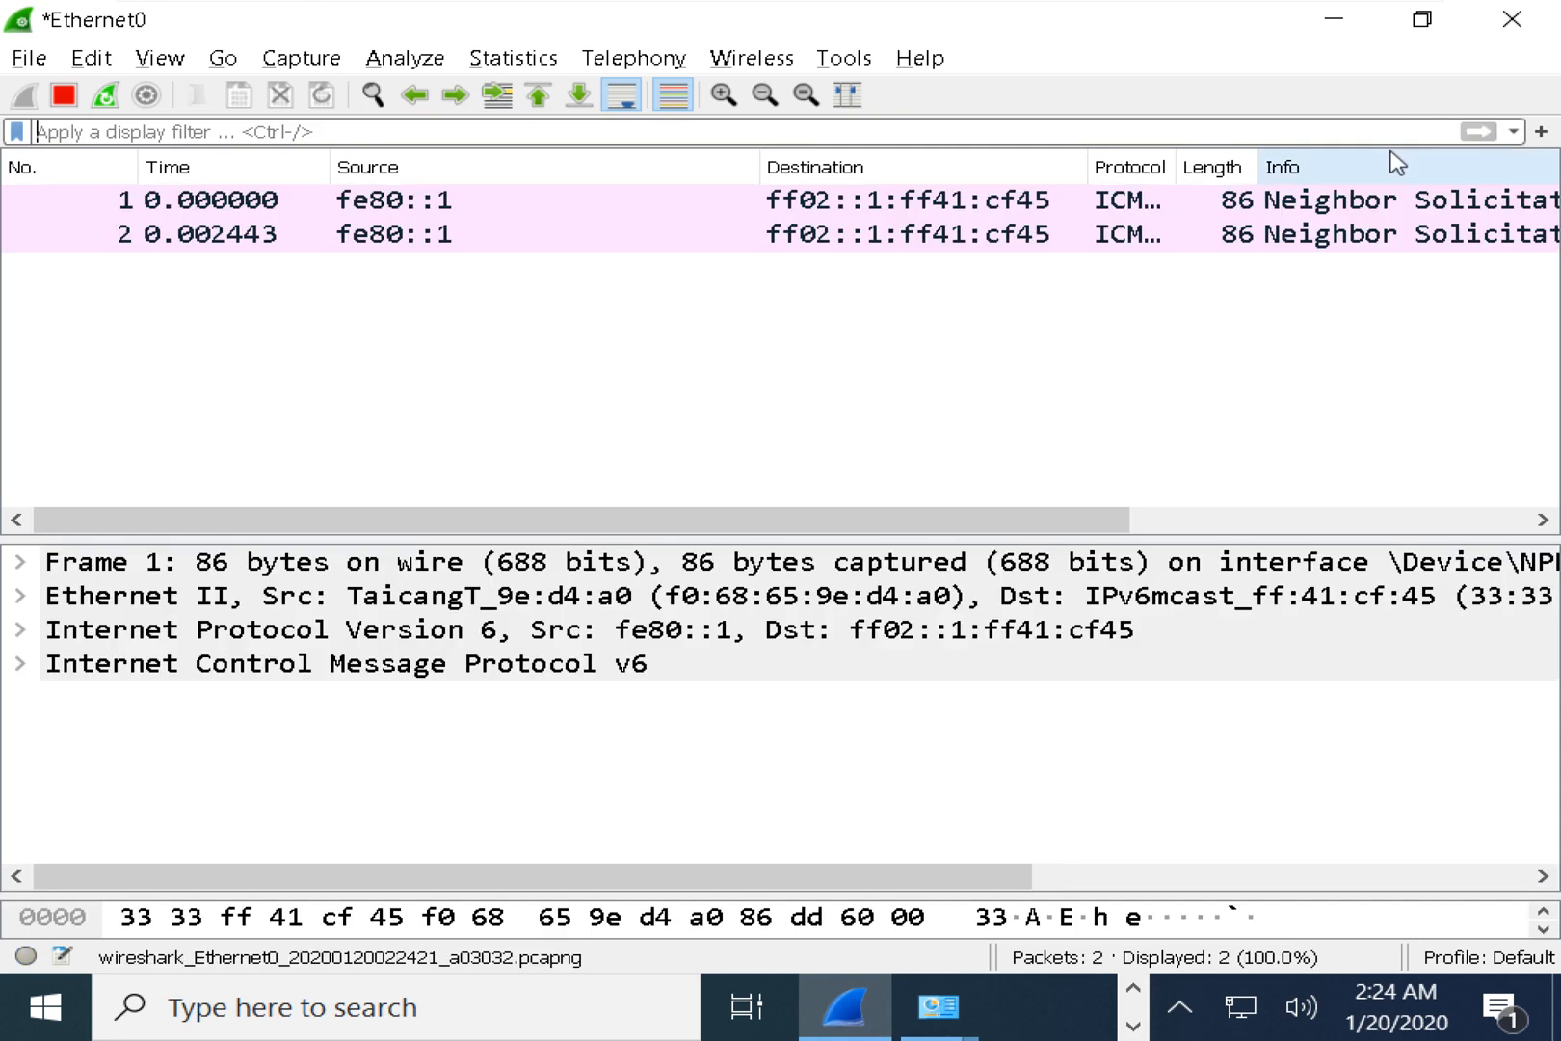
pyautogui.moveTo(825, 542); pyautogui.dragTo(824, 631)
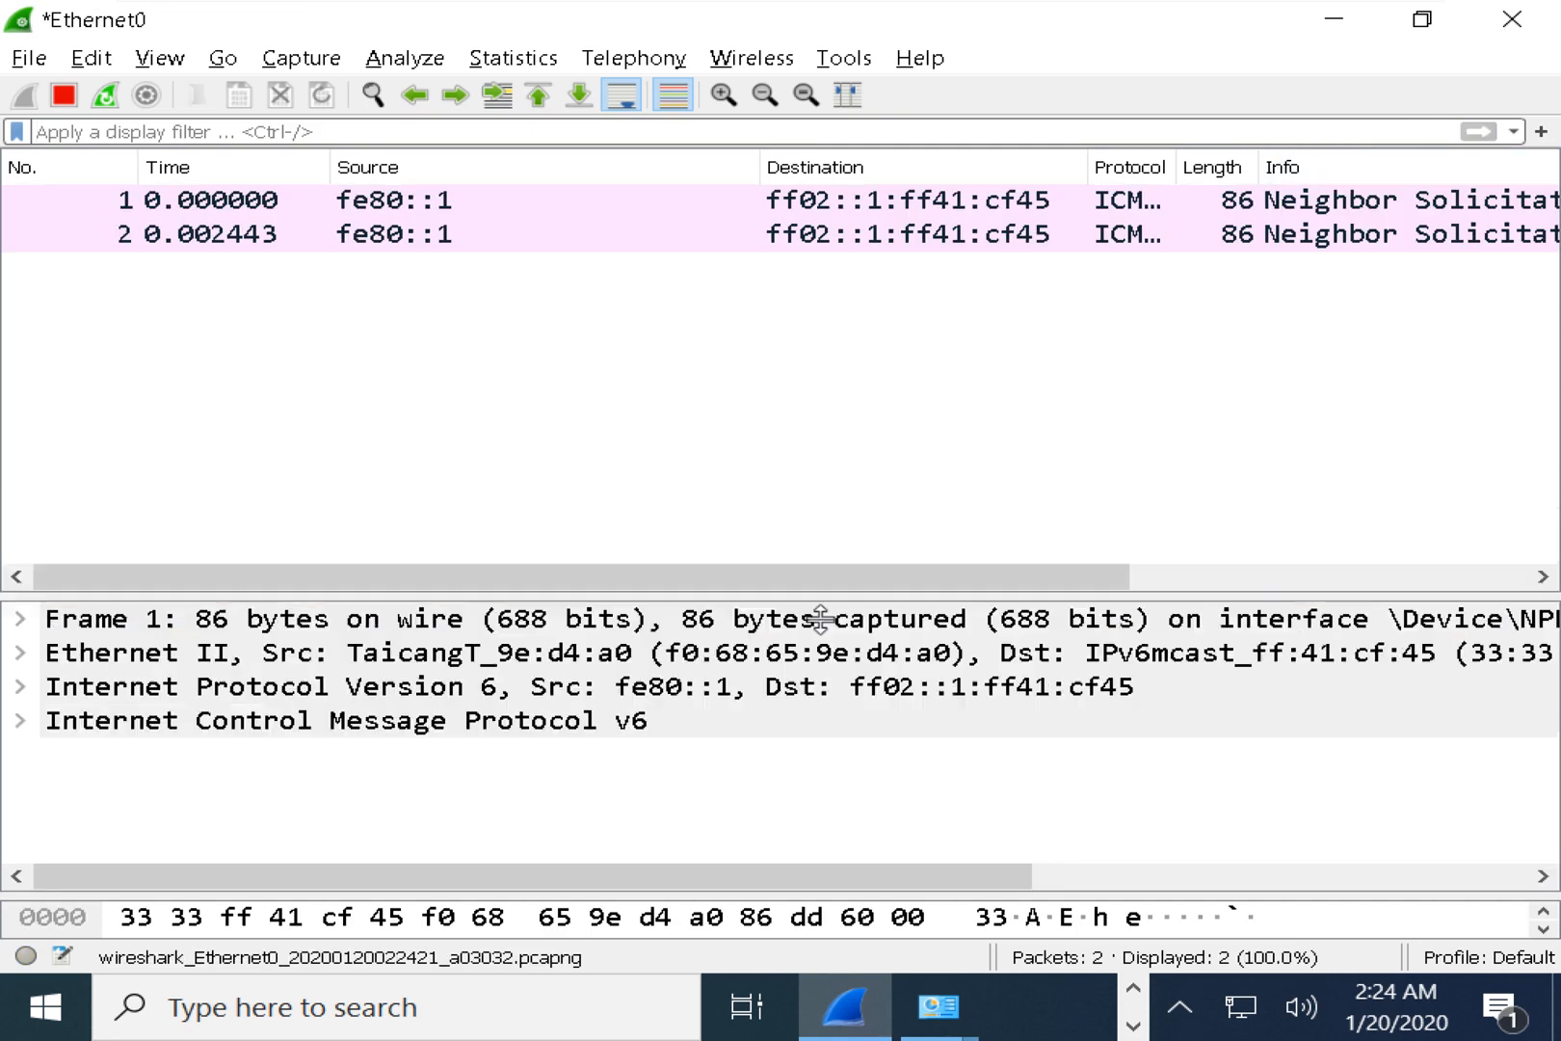
# In the admin Command Prompt, swap the ping line for the recalled 'arp -d *' command.
pyautogui.hotkey('alt', 'Tab')
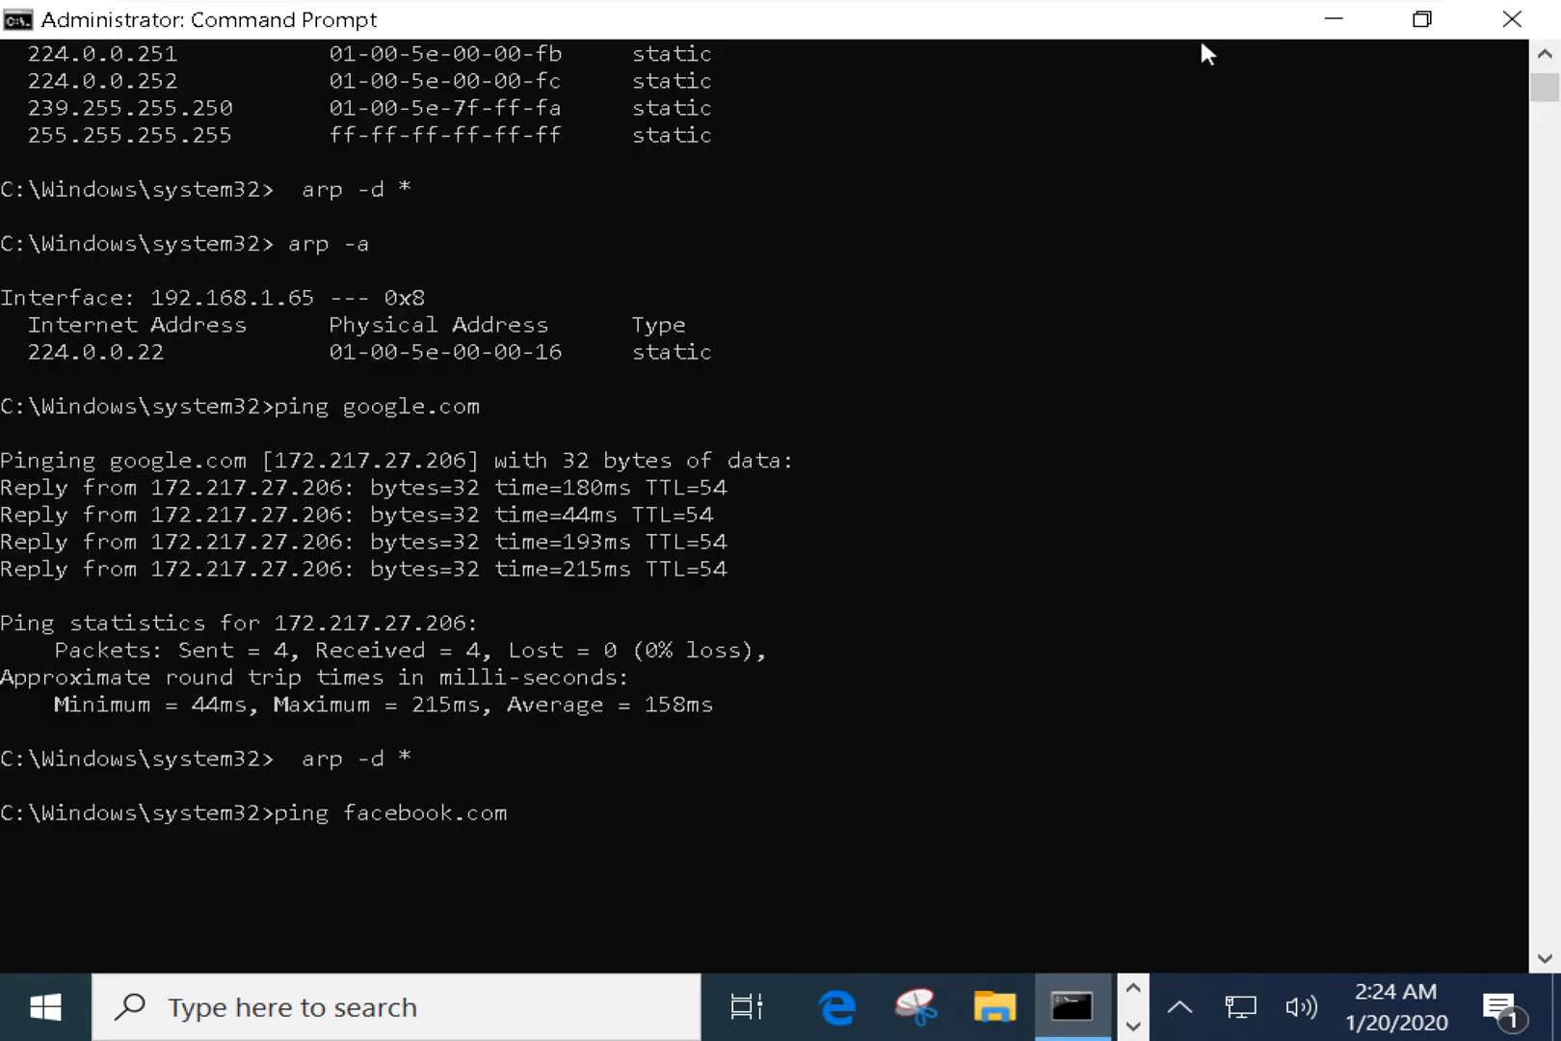
pyautogui.press('Tab')
pyautogui.press('Tab')
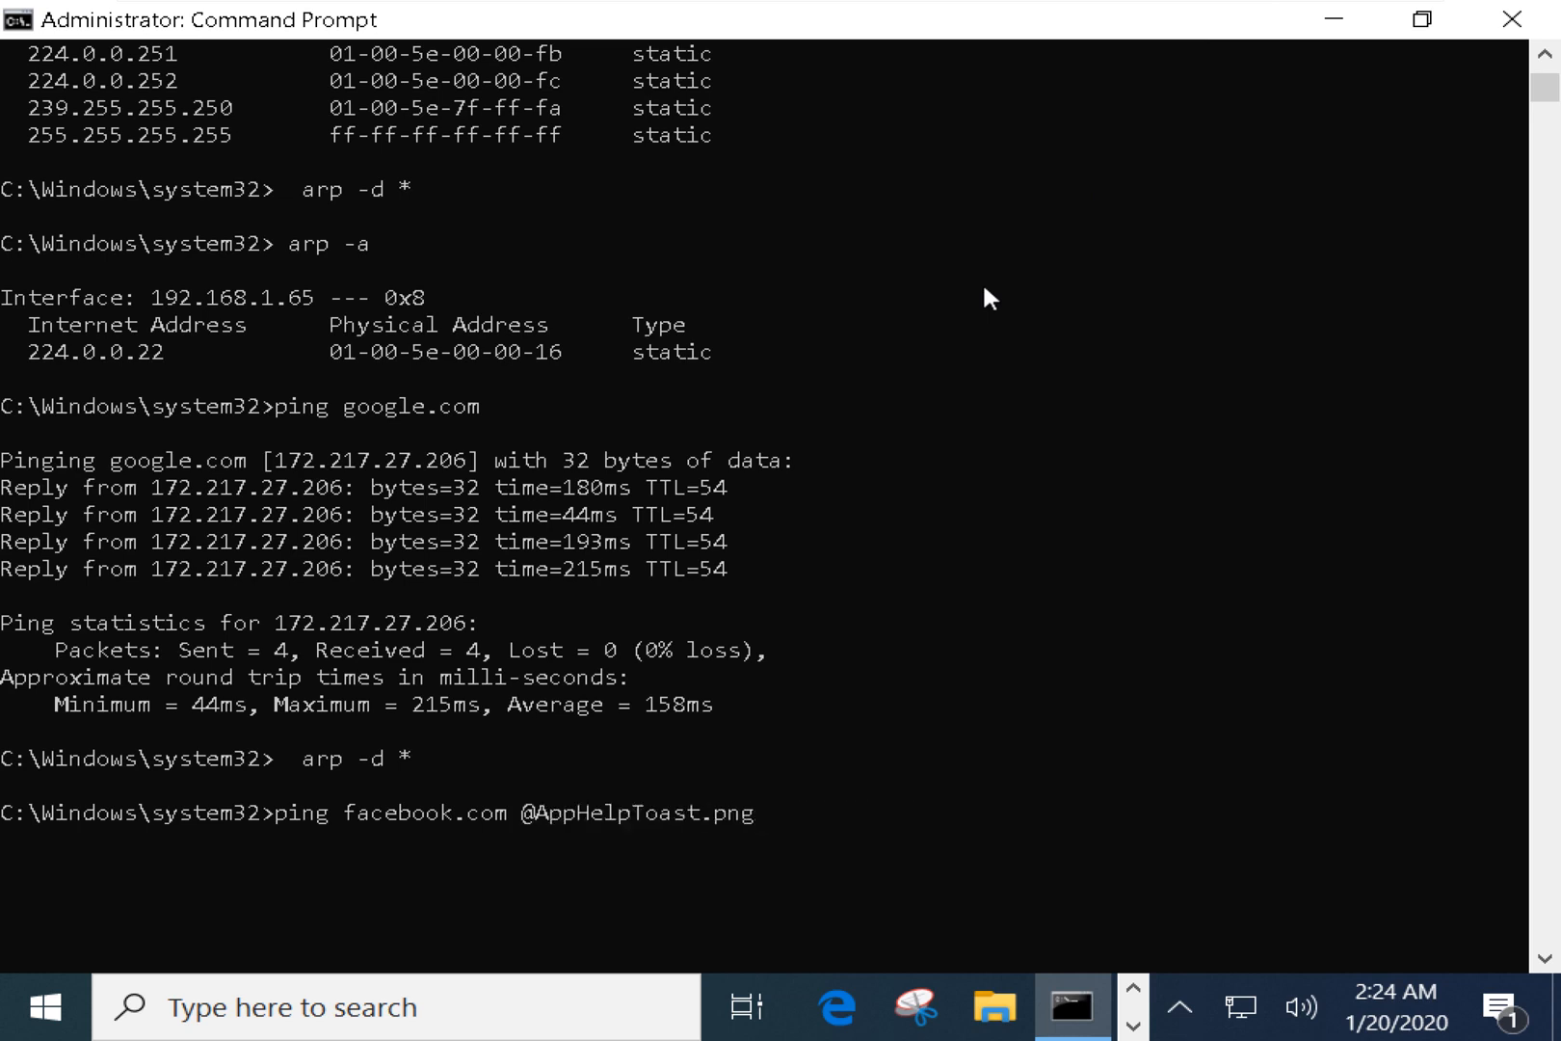
pyautogui.press('BackSpace')
pyautogui.press('BackSpace')
pyautogui.press('BackSpace')
pyautogui.press('BackSpace')
pyautogui.press('BackSpace')
pyautogui.press('BackSpace')
pyautogui.press('BackSpace')
pyautogui.press('BackSpace')
pyautogui.press('BackSpace')
pyautogui.press('BackSpace')
pyautogui.press('BackSpace')
pyautogui.press('BackSpace')
pyautogui.press('BackSpace')
pyautogui.press('BackSpace')
pyautogui.press('BackSpace')
pyautogui.press('BackSpace')
pyautogui.press('BackSpace')
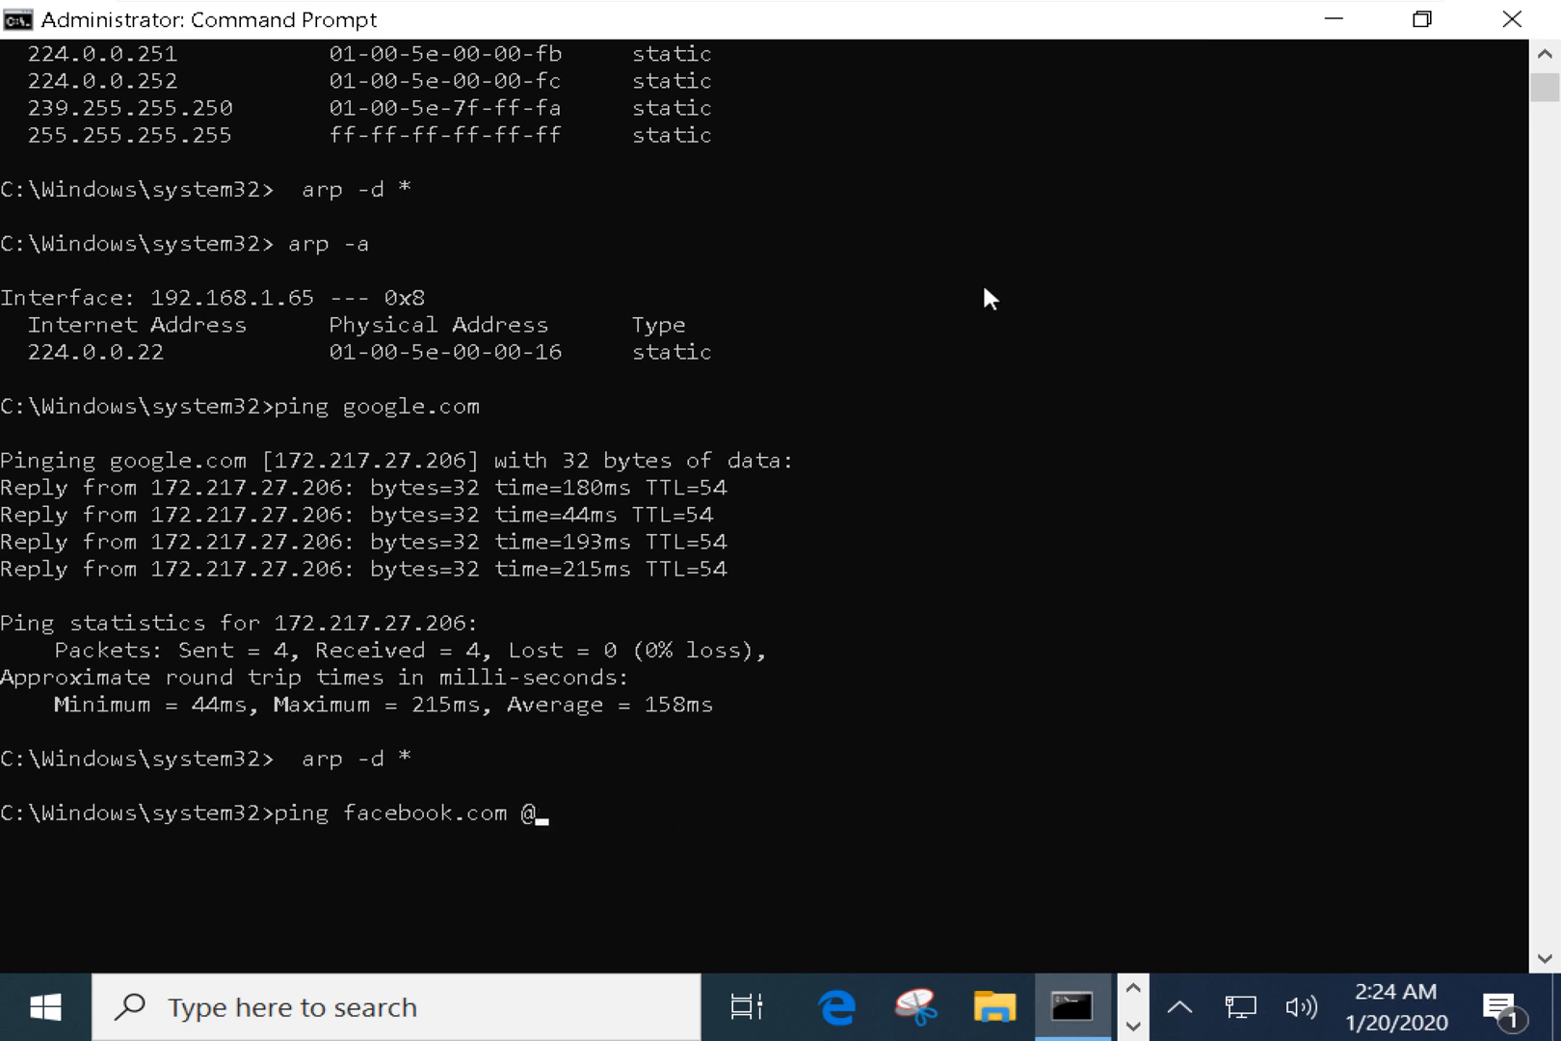
pyautogui.press('BackSpace')
pyautogui.press('Up')
pyautogui.press('Up')
pyautogui.press('Up')
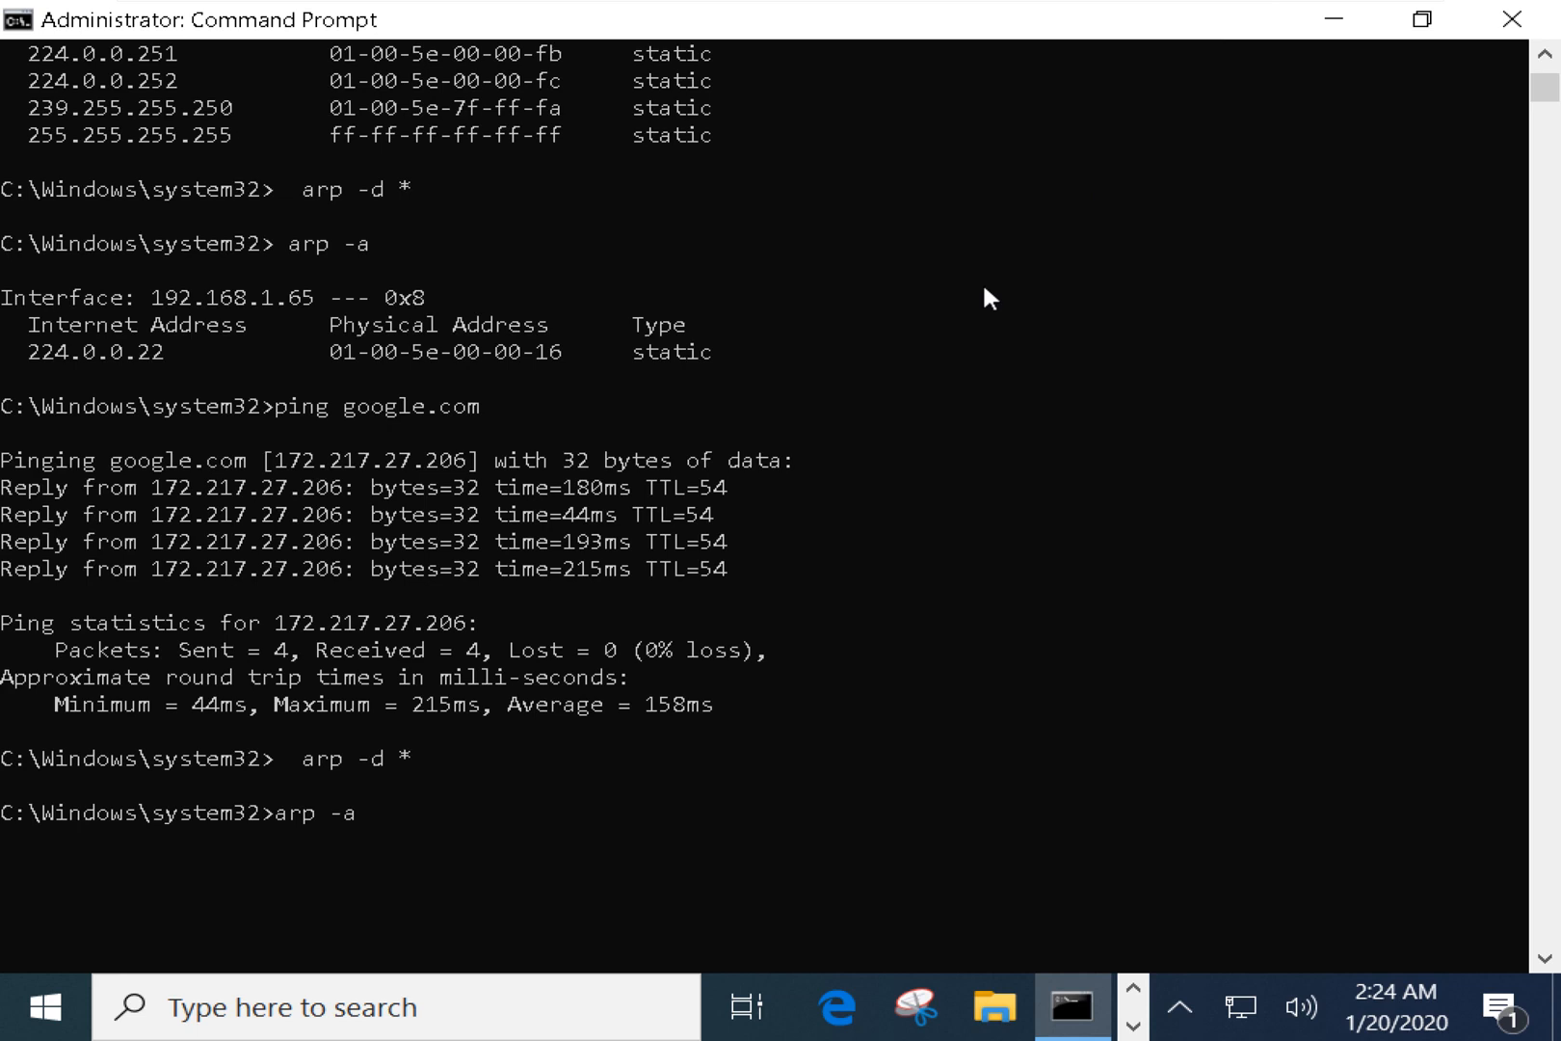
pyautogui.press('Up')
pyautogui.press('Up')
pyautogui.press('Up')
# Review the ARP who-has broadcasts in Wireshark's packet list.
pyautogui.hotkey('alt', 'Tab')
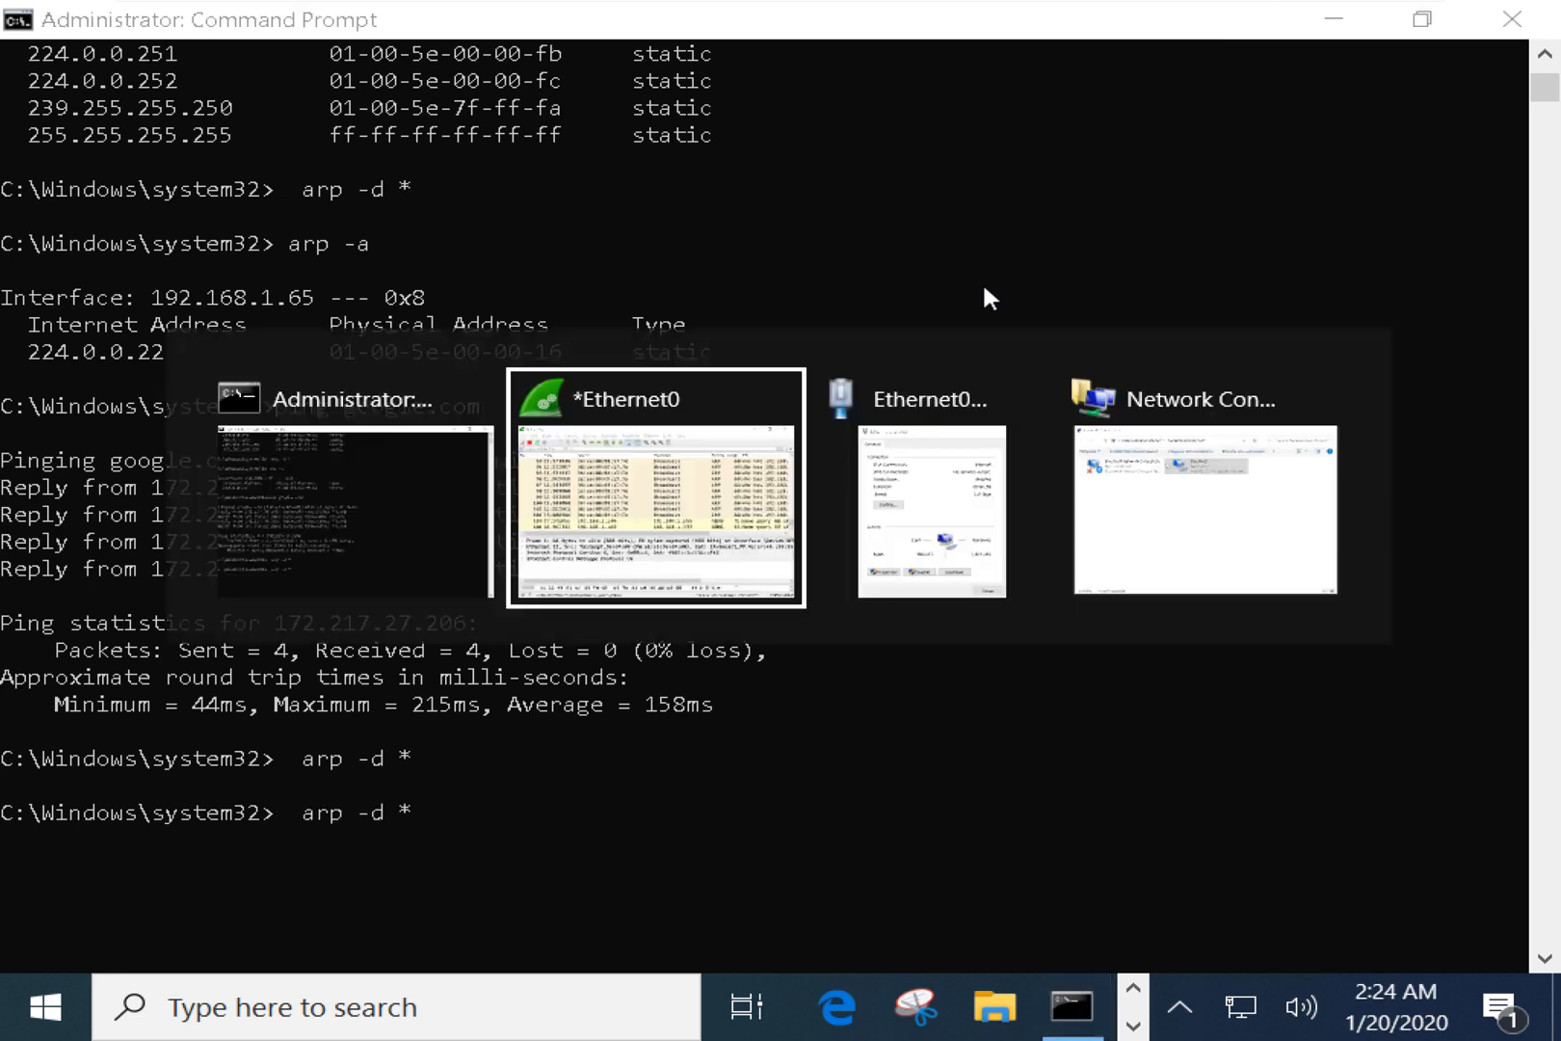
pyautogui.moveTo(901, 607); pyautogui.dragTo(1390, 597)
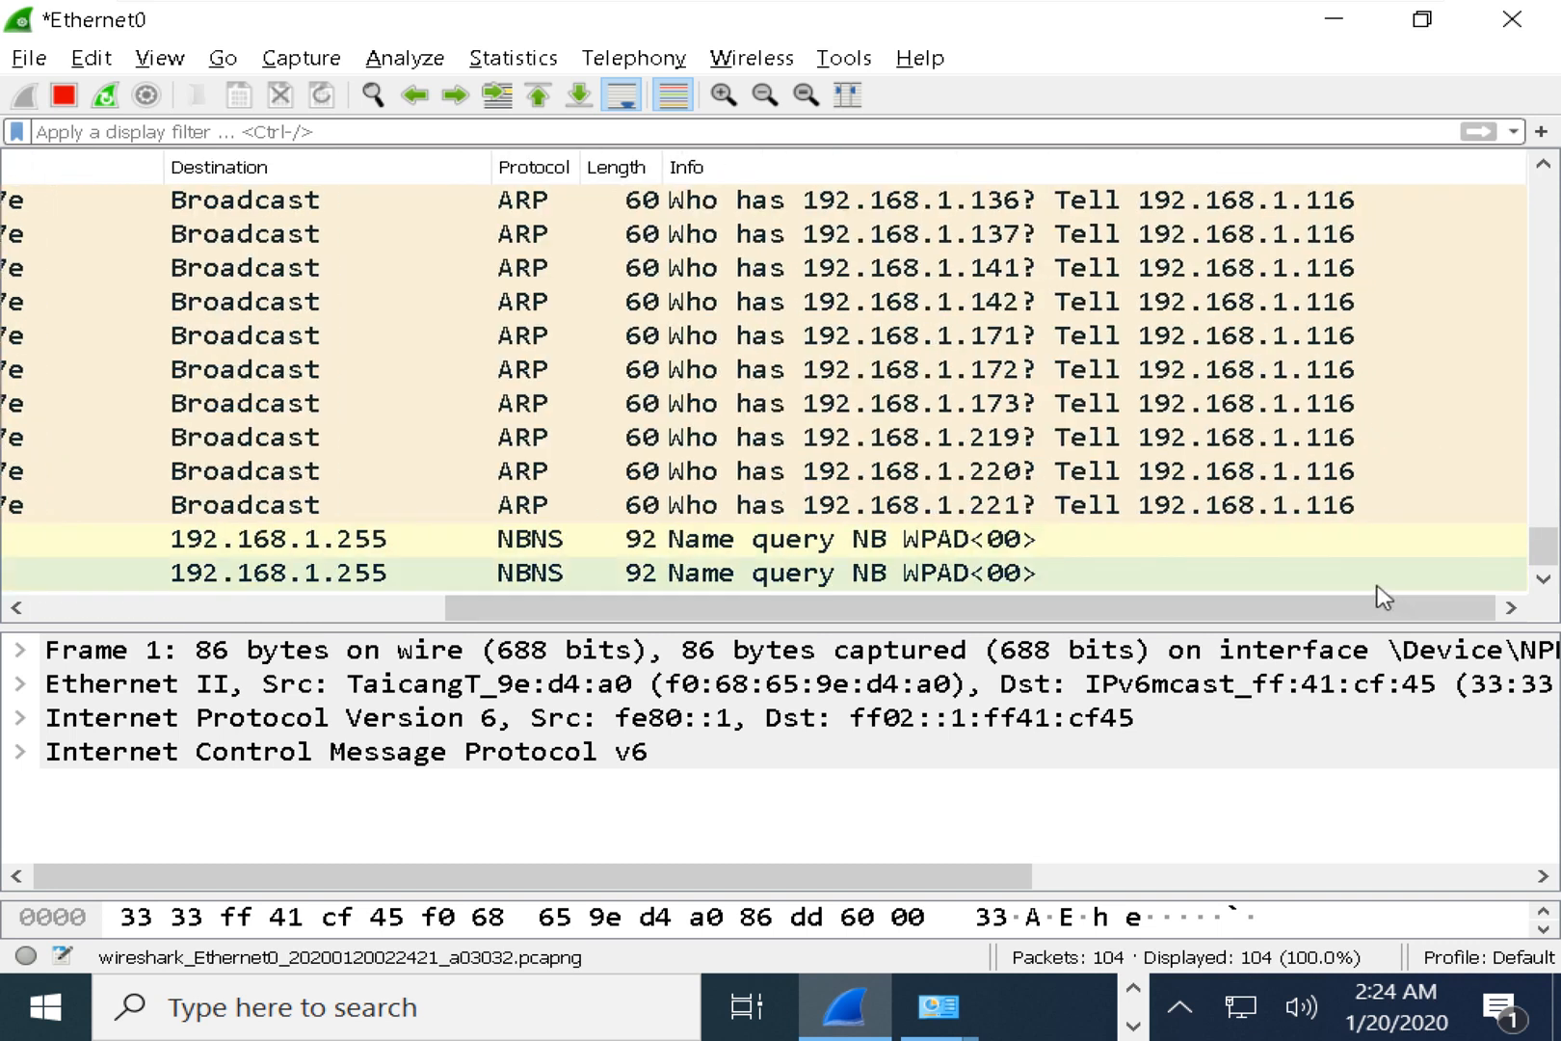
pyautogui.scroll(7, 1034, 510)
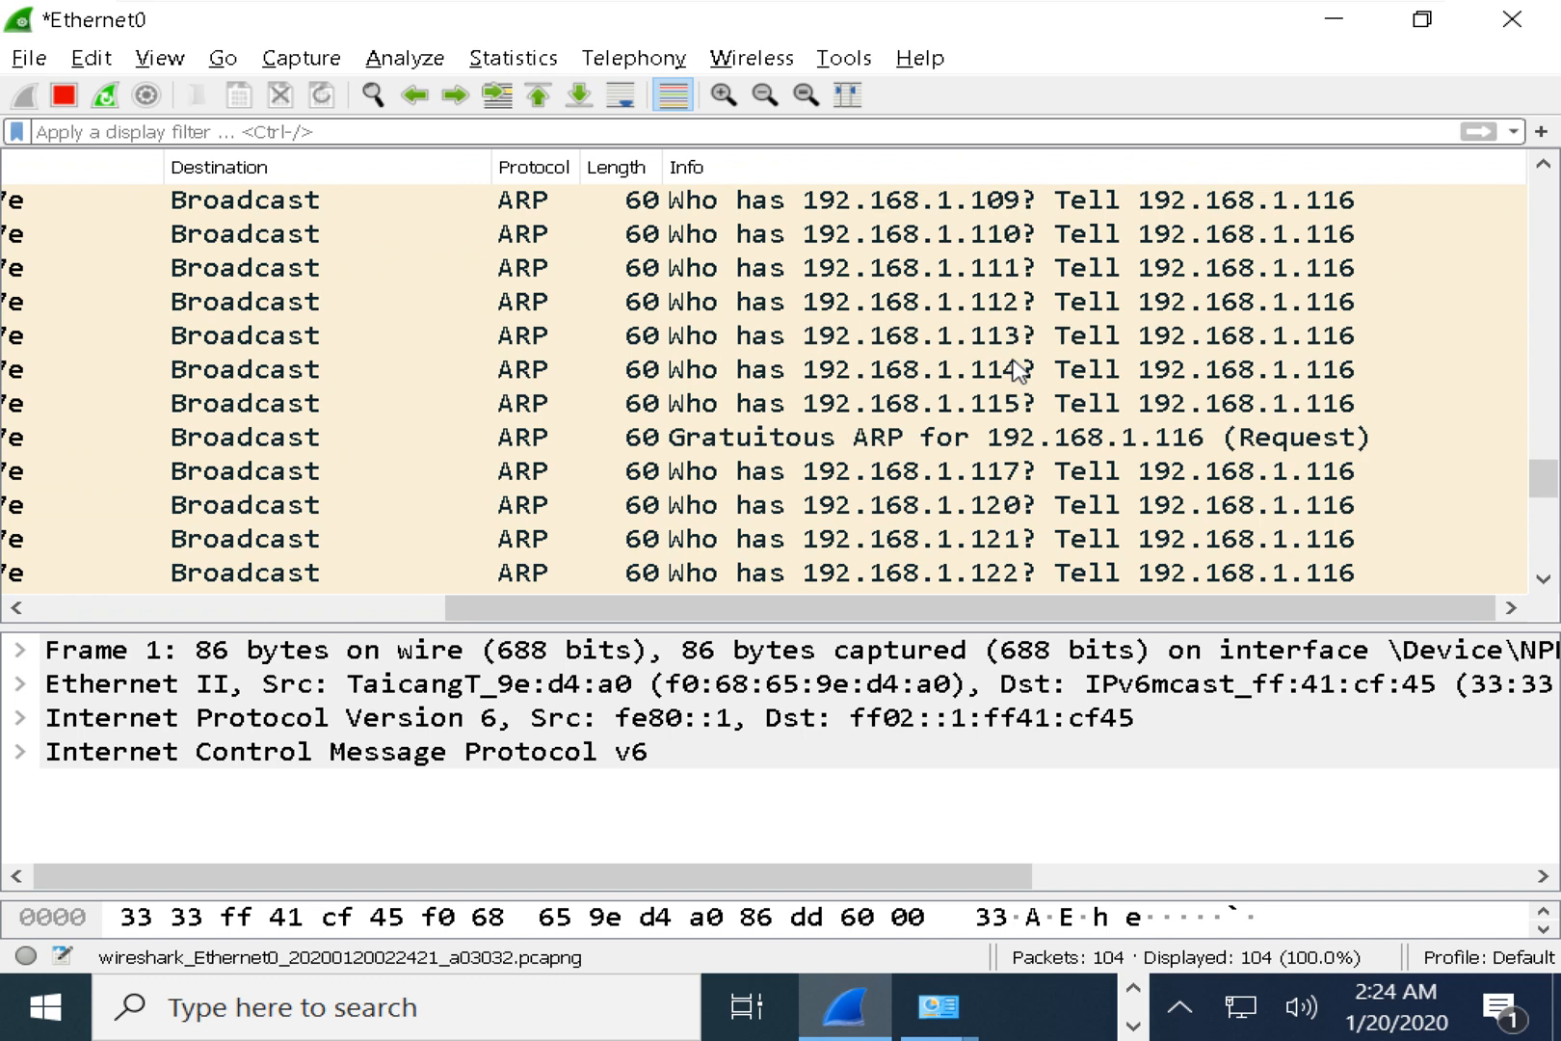
pyautogui.scroll(-6, 1016, 369)
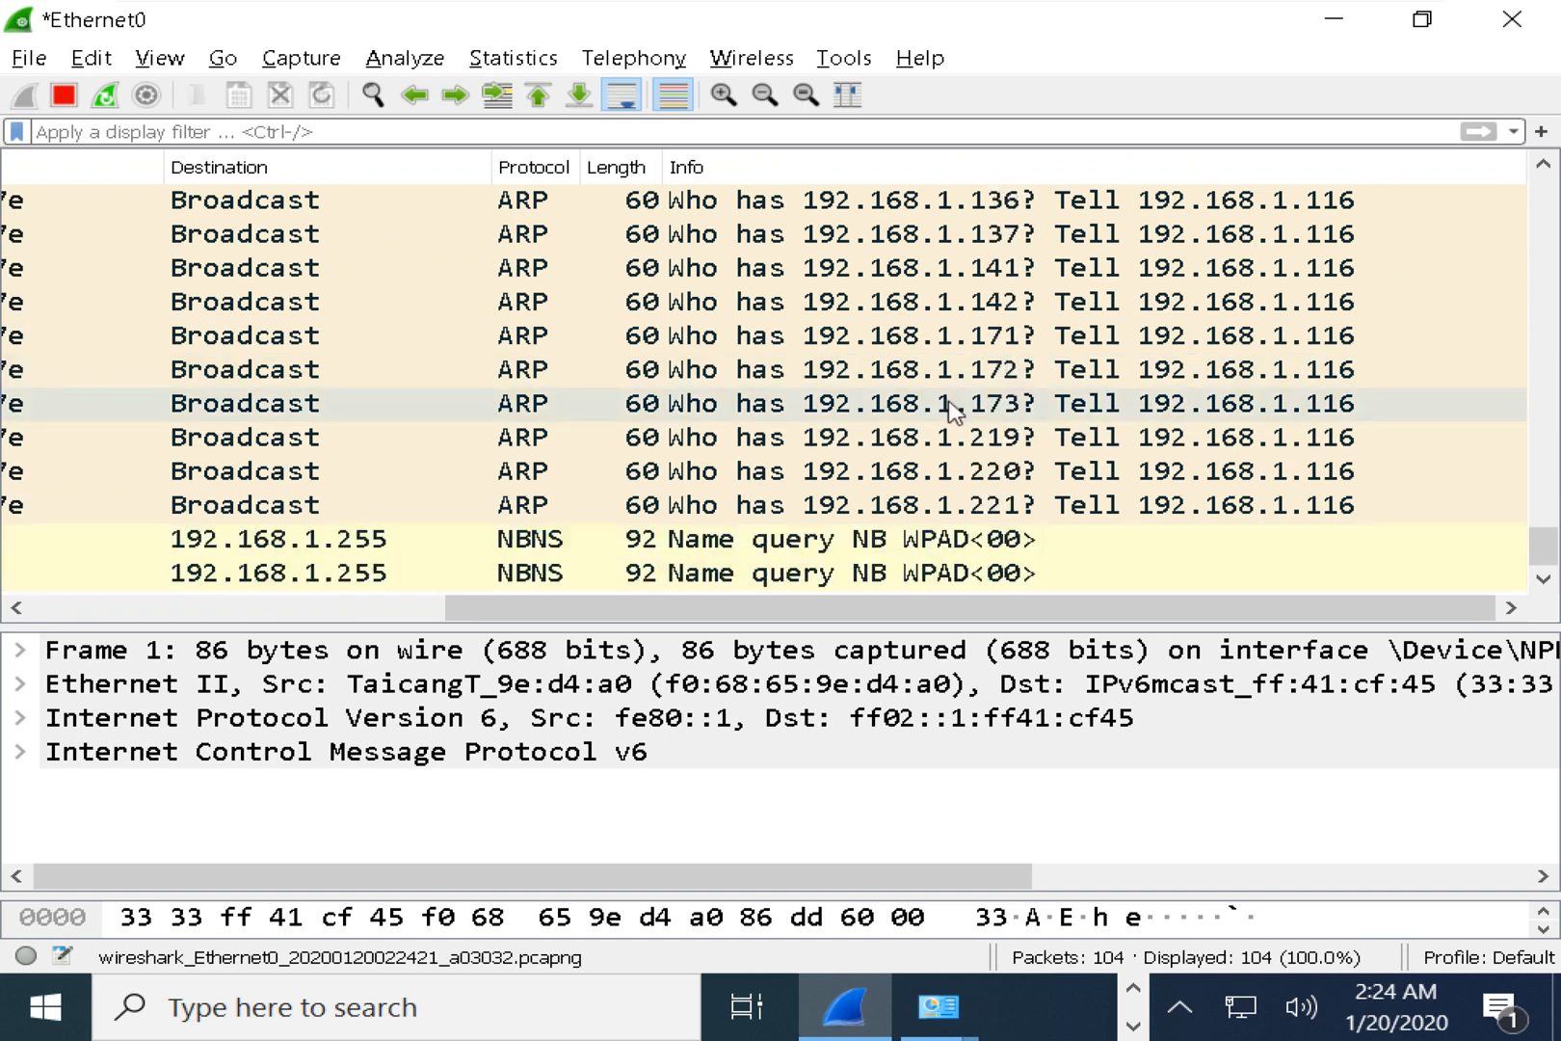
pyautogui.hotkey('alt', 'Tab')
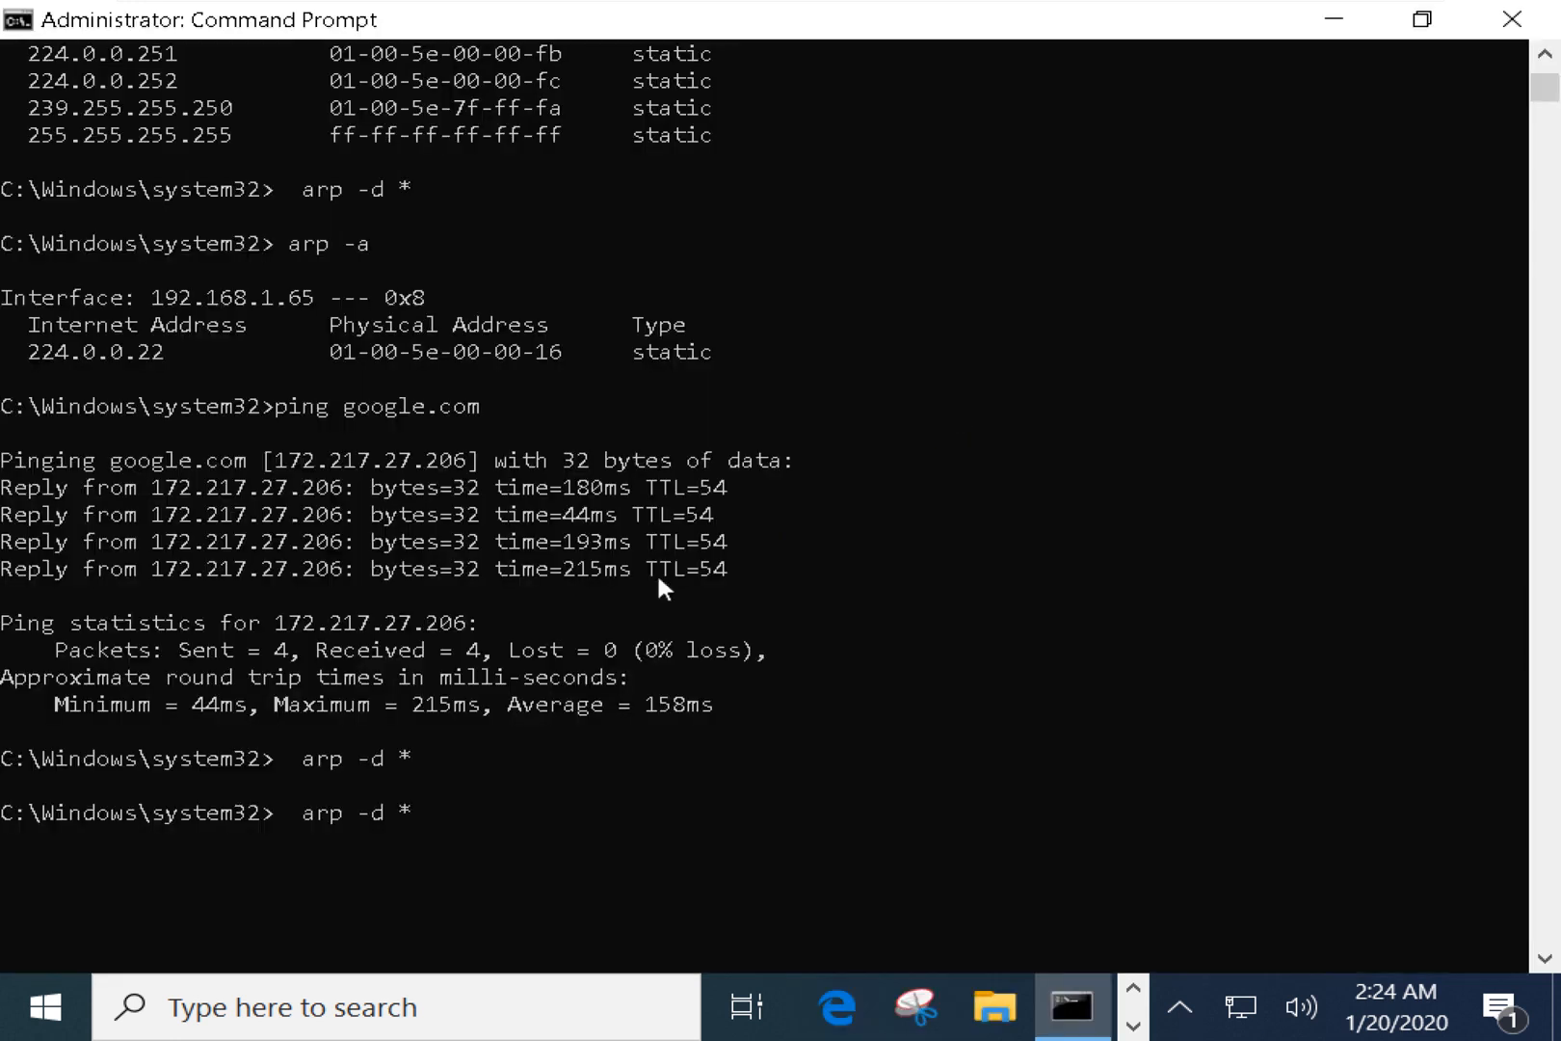
# Run 'arp -d *', then 'ping facebook.com', which gets replies from 157.240.24.35.
pyautogui.click(665, 676)
pyautogui.press('Escape')
pyautogui.press('Return')
pyautogui.press('Up')
pyautogui.press('Up')
pyautogui.press('Up')
pyautogui.press('Up')
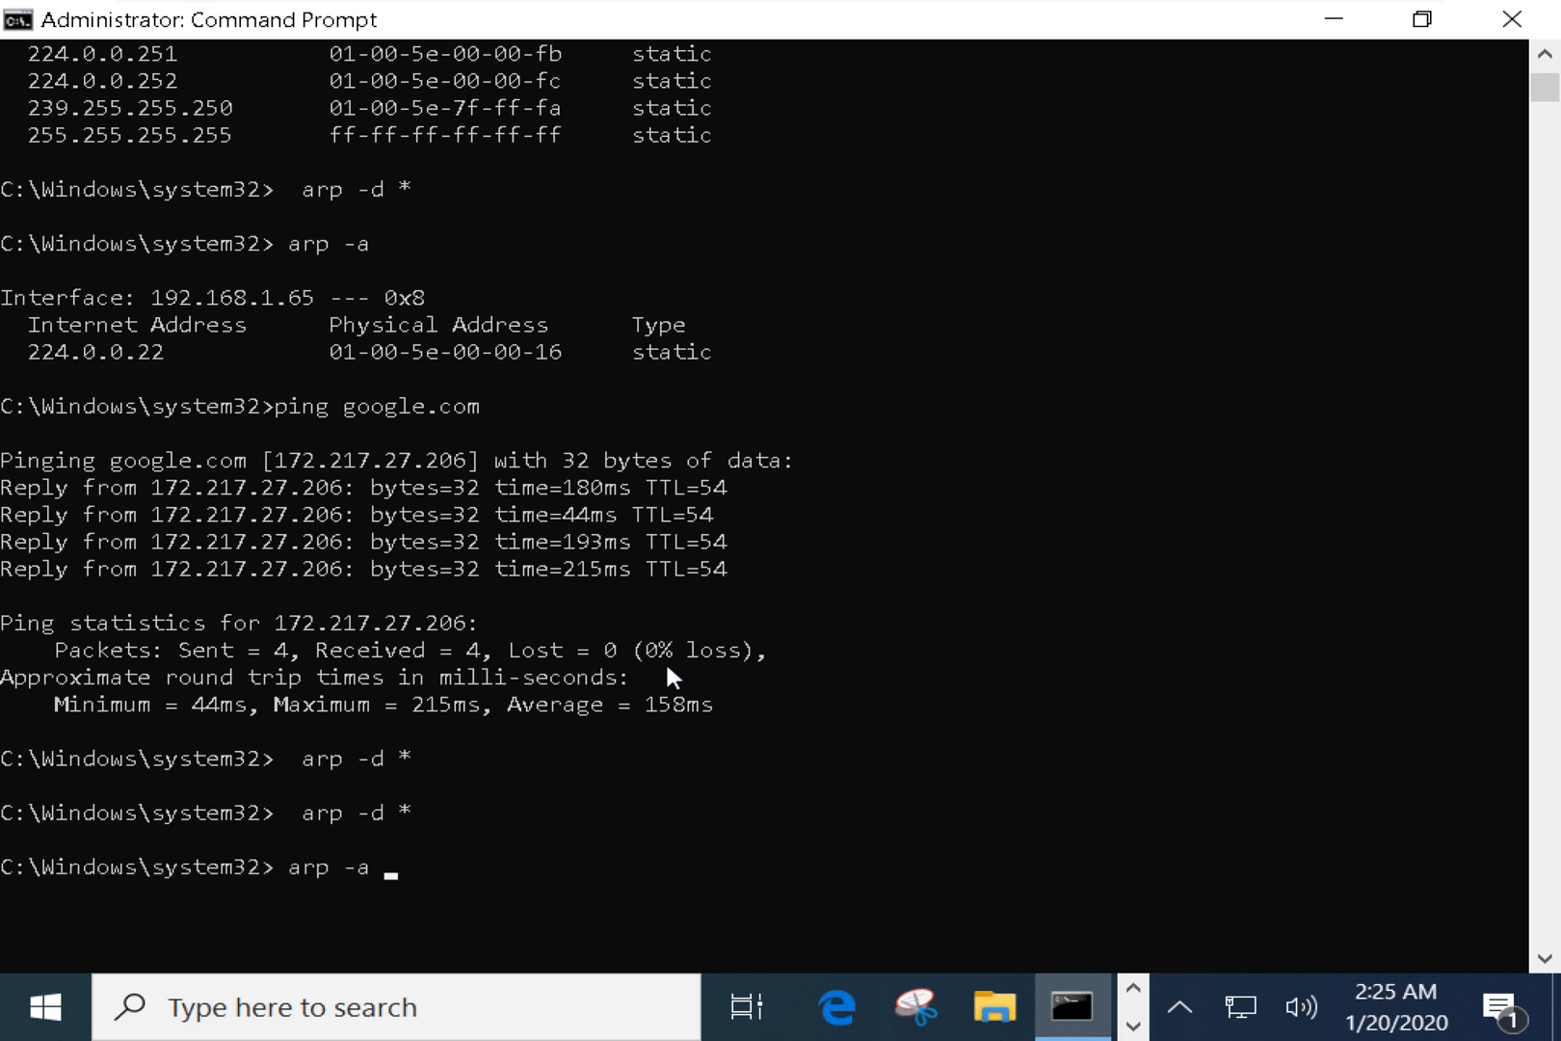
pyautogui.press('BackSpace')
pyautogui.press('BackSpace')
pyautogui.press('BackSpace')
pyautogui.press('BackSpace')
pyautogui.press('BackSpace')
pyautogui.press('BackSpace')
pyautogui.write('ping facebook.com')
pyautogui.press('Return')
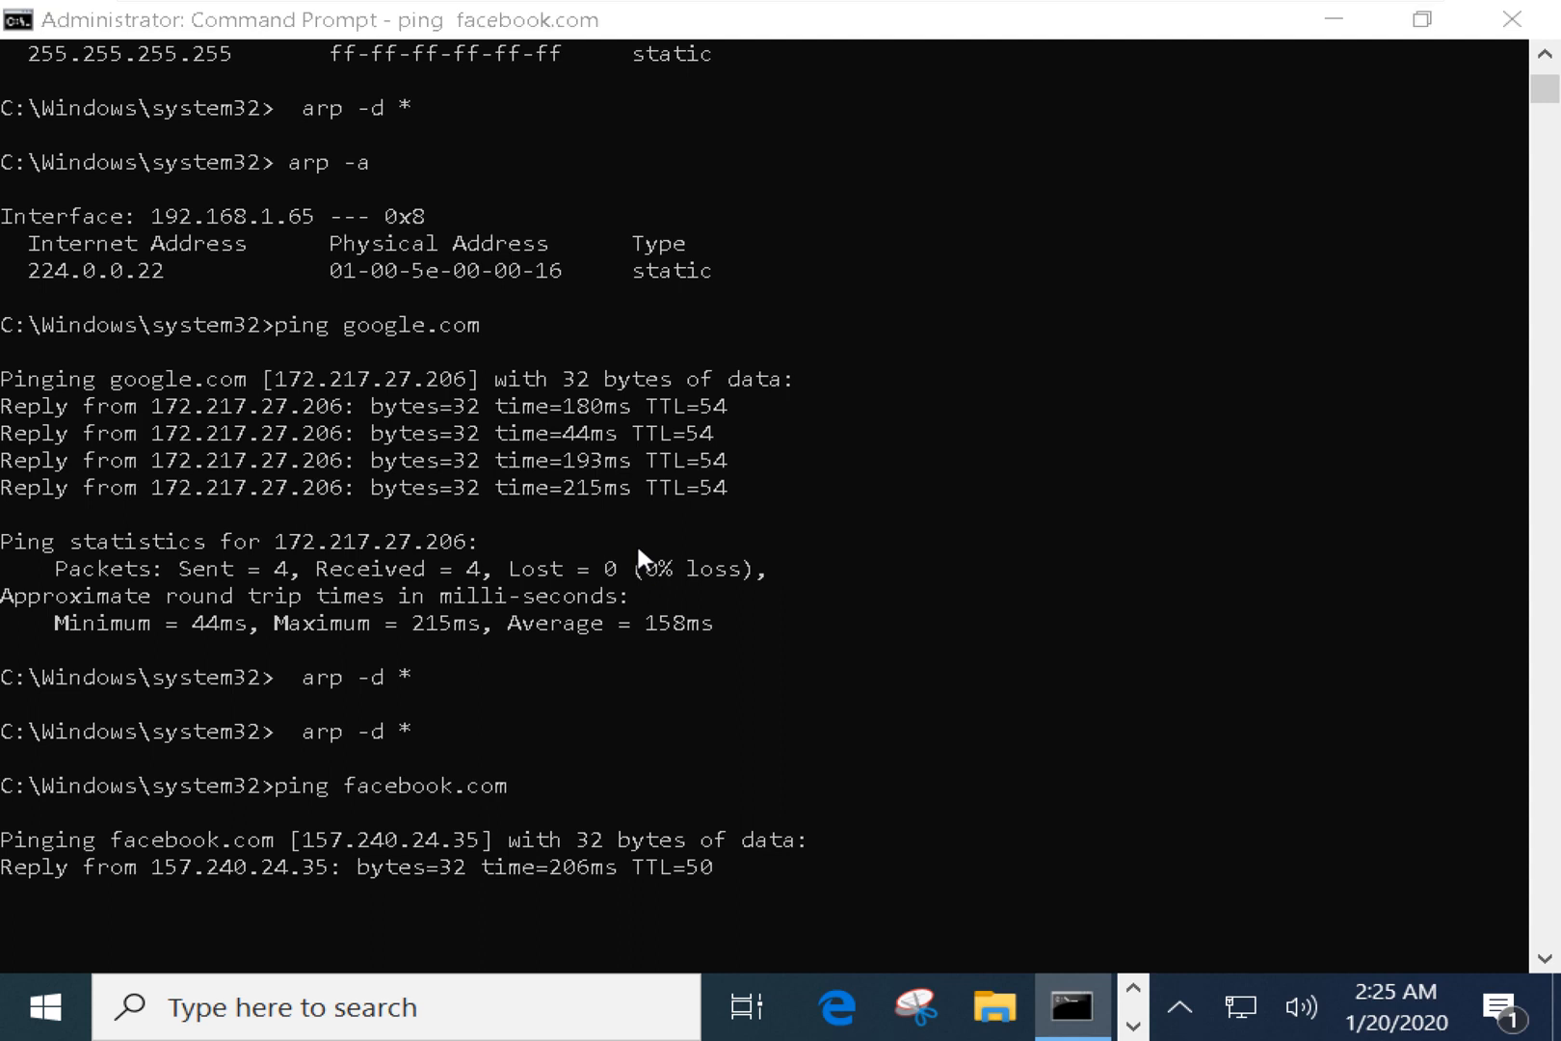
pyautogui.hotkey('alt', 'Tab')
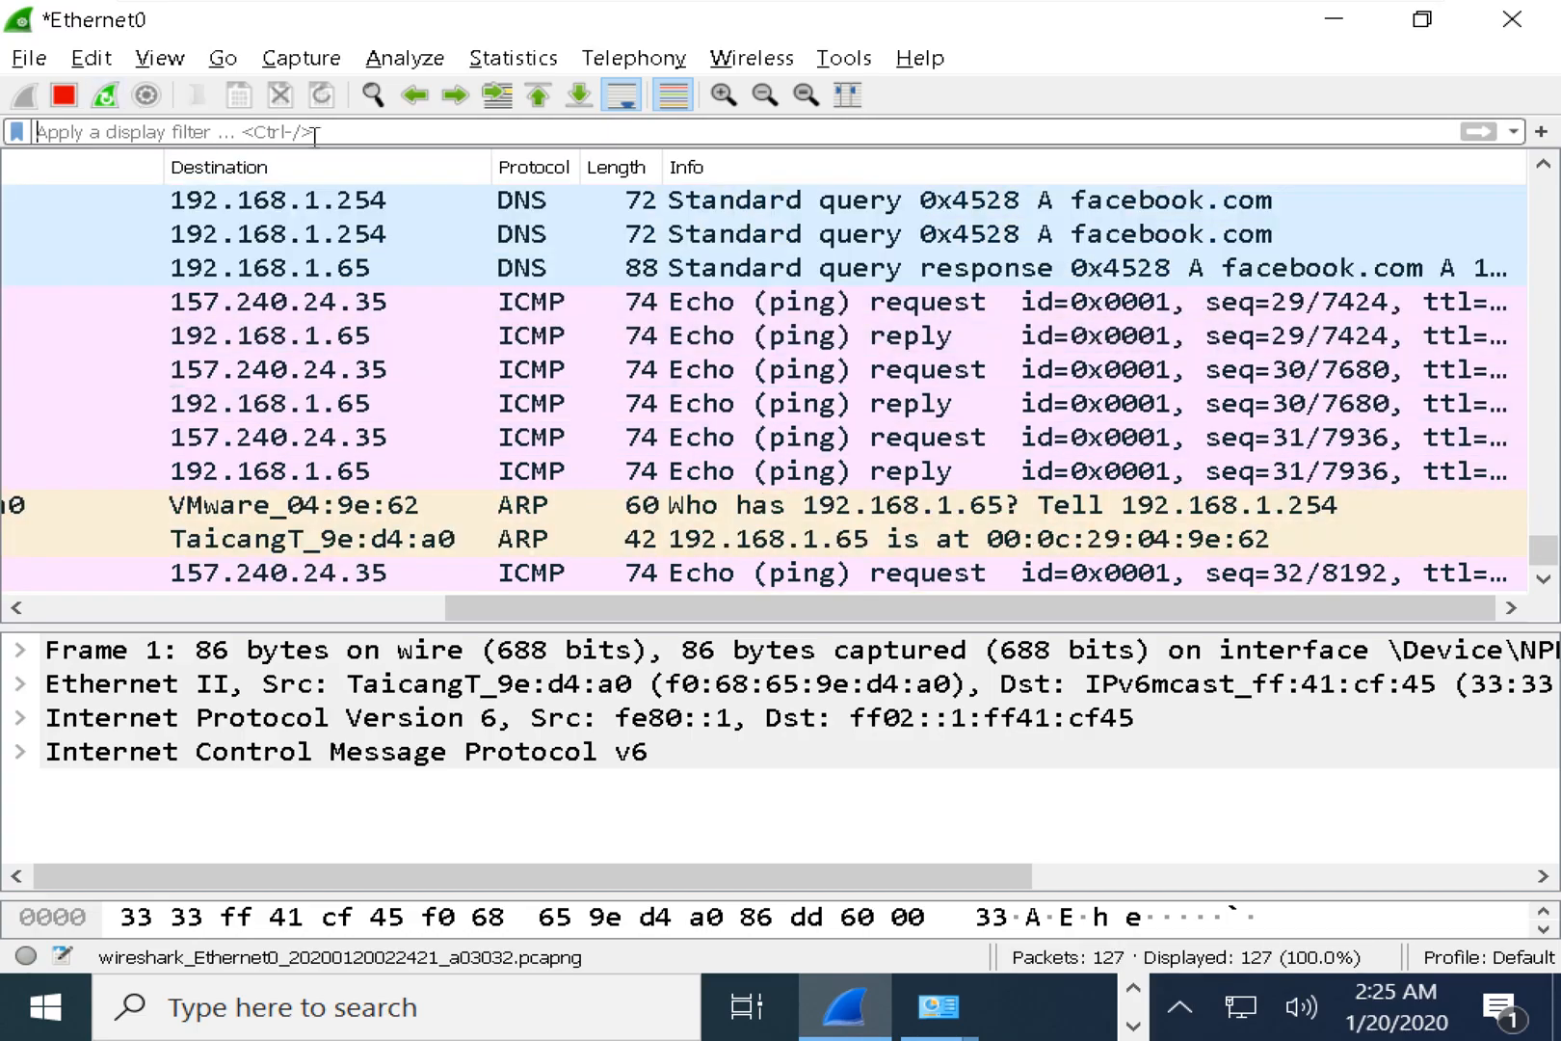
# Stop the live capture and look over the first ICMP echo request to 157.240.24.35.
pyautogui.click(515, 303)
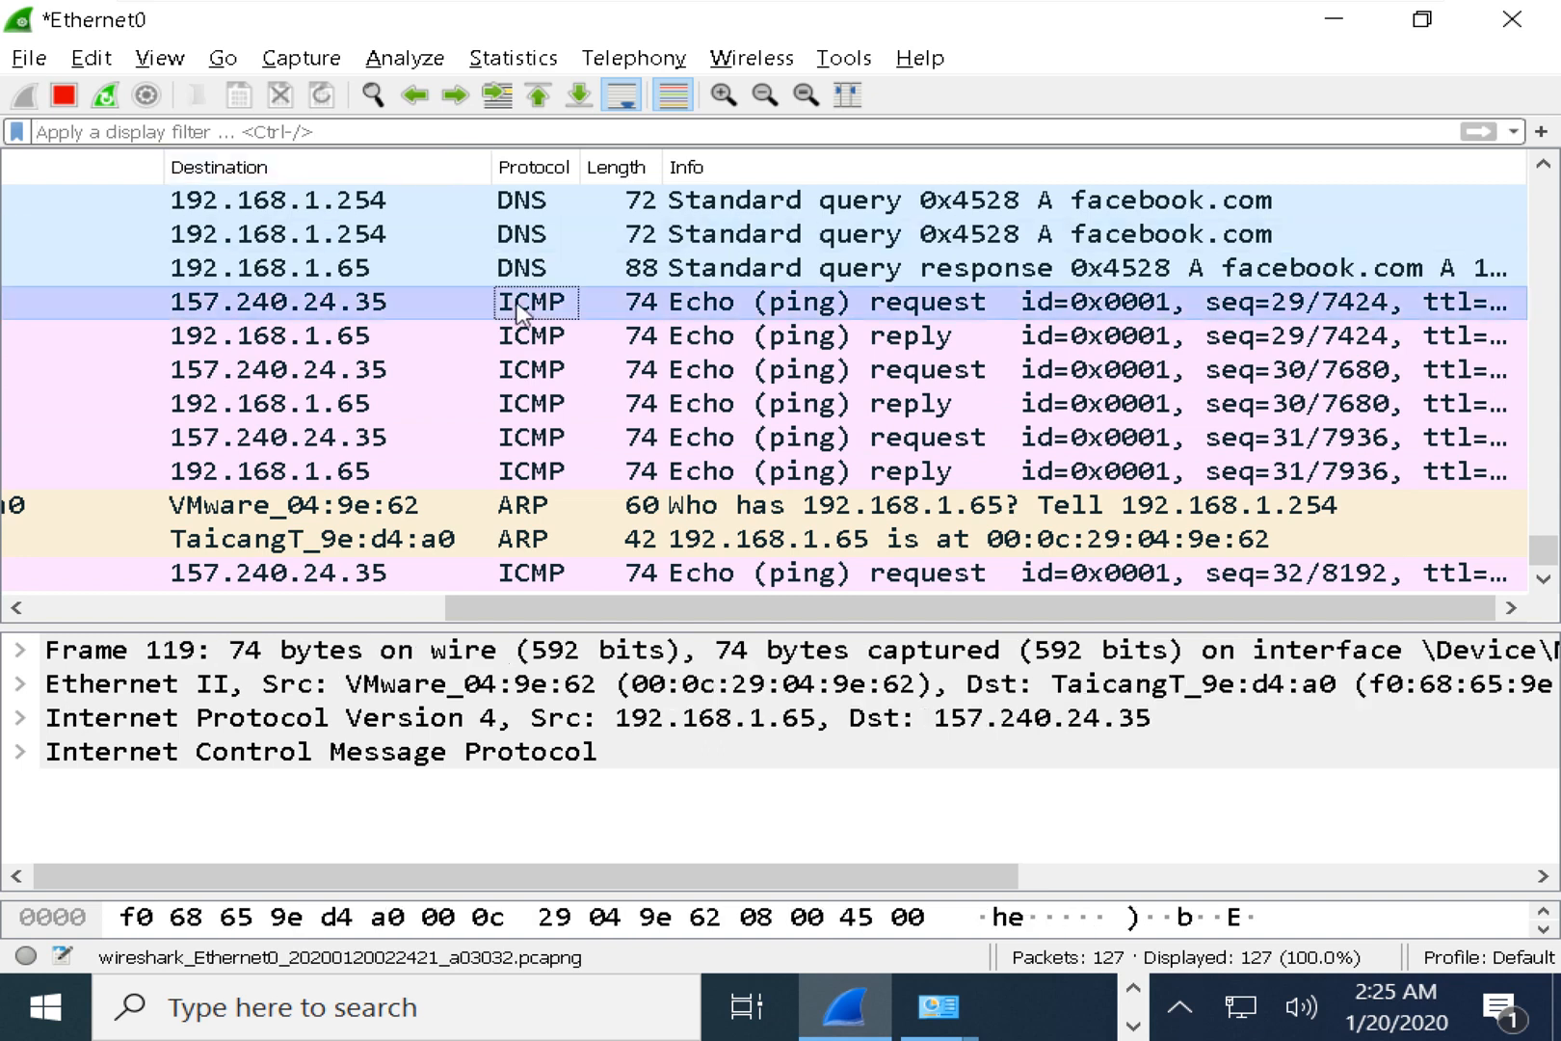
pyautogui.click(64, 96)
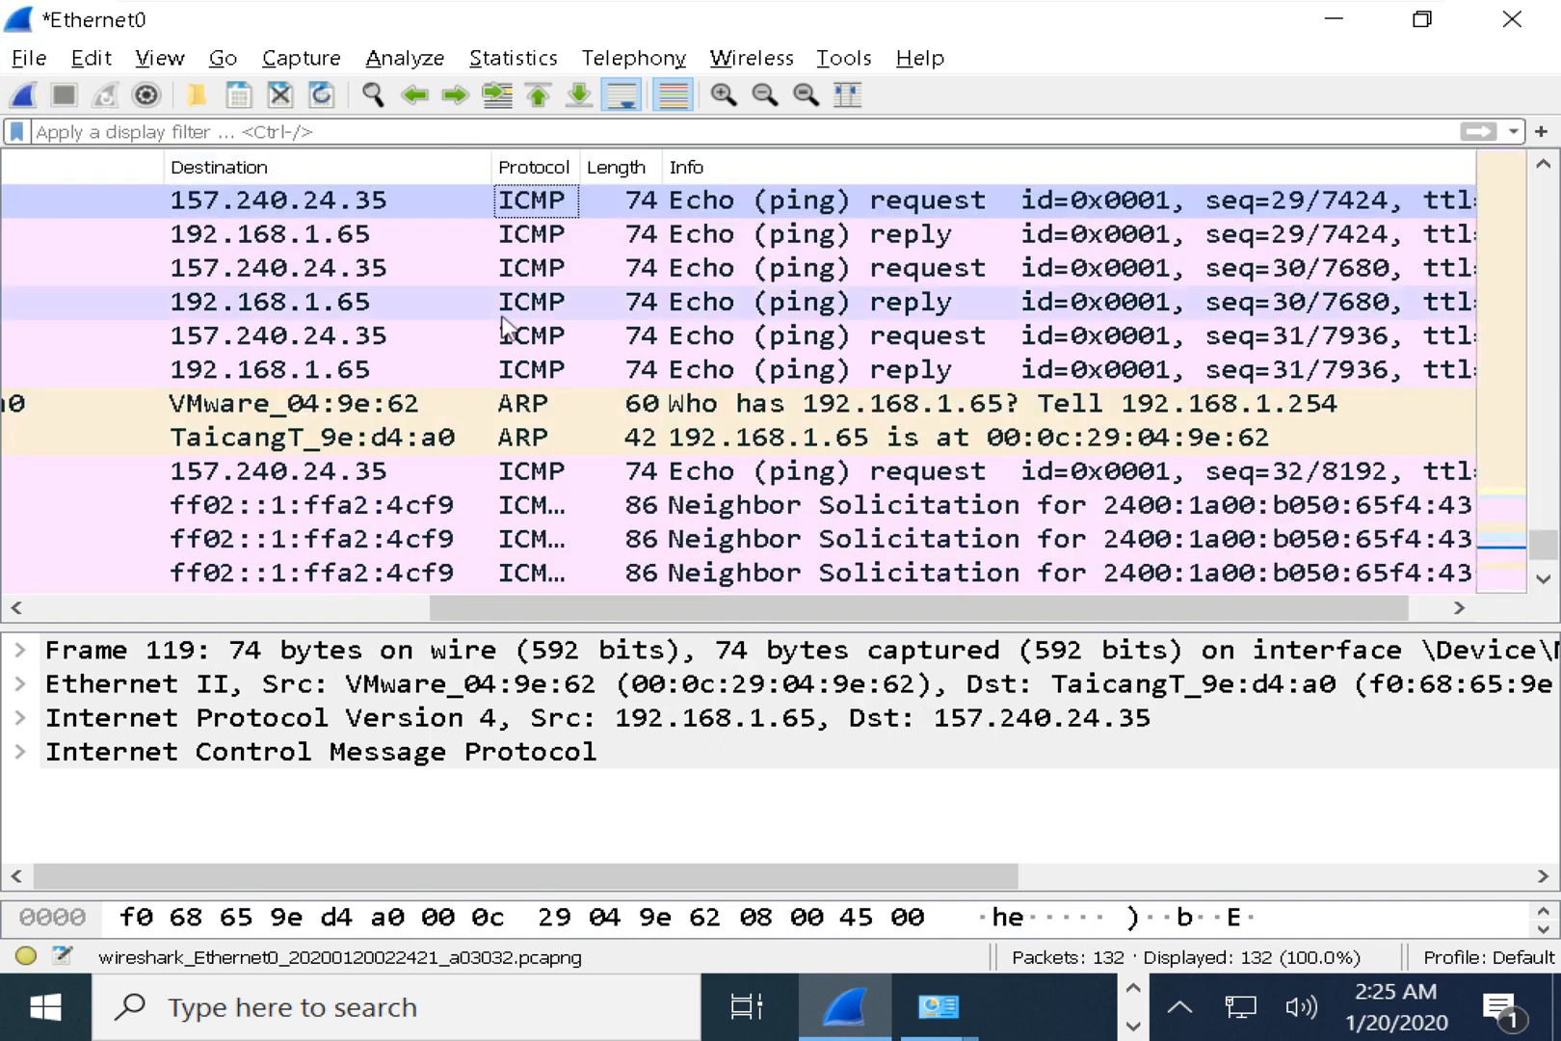
pyautogui.scroll(3, 578, 373)
pyautogui.scroll(2, 582, 419)
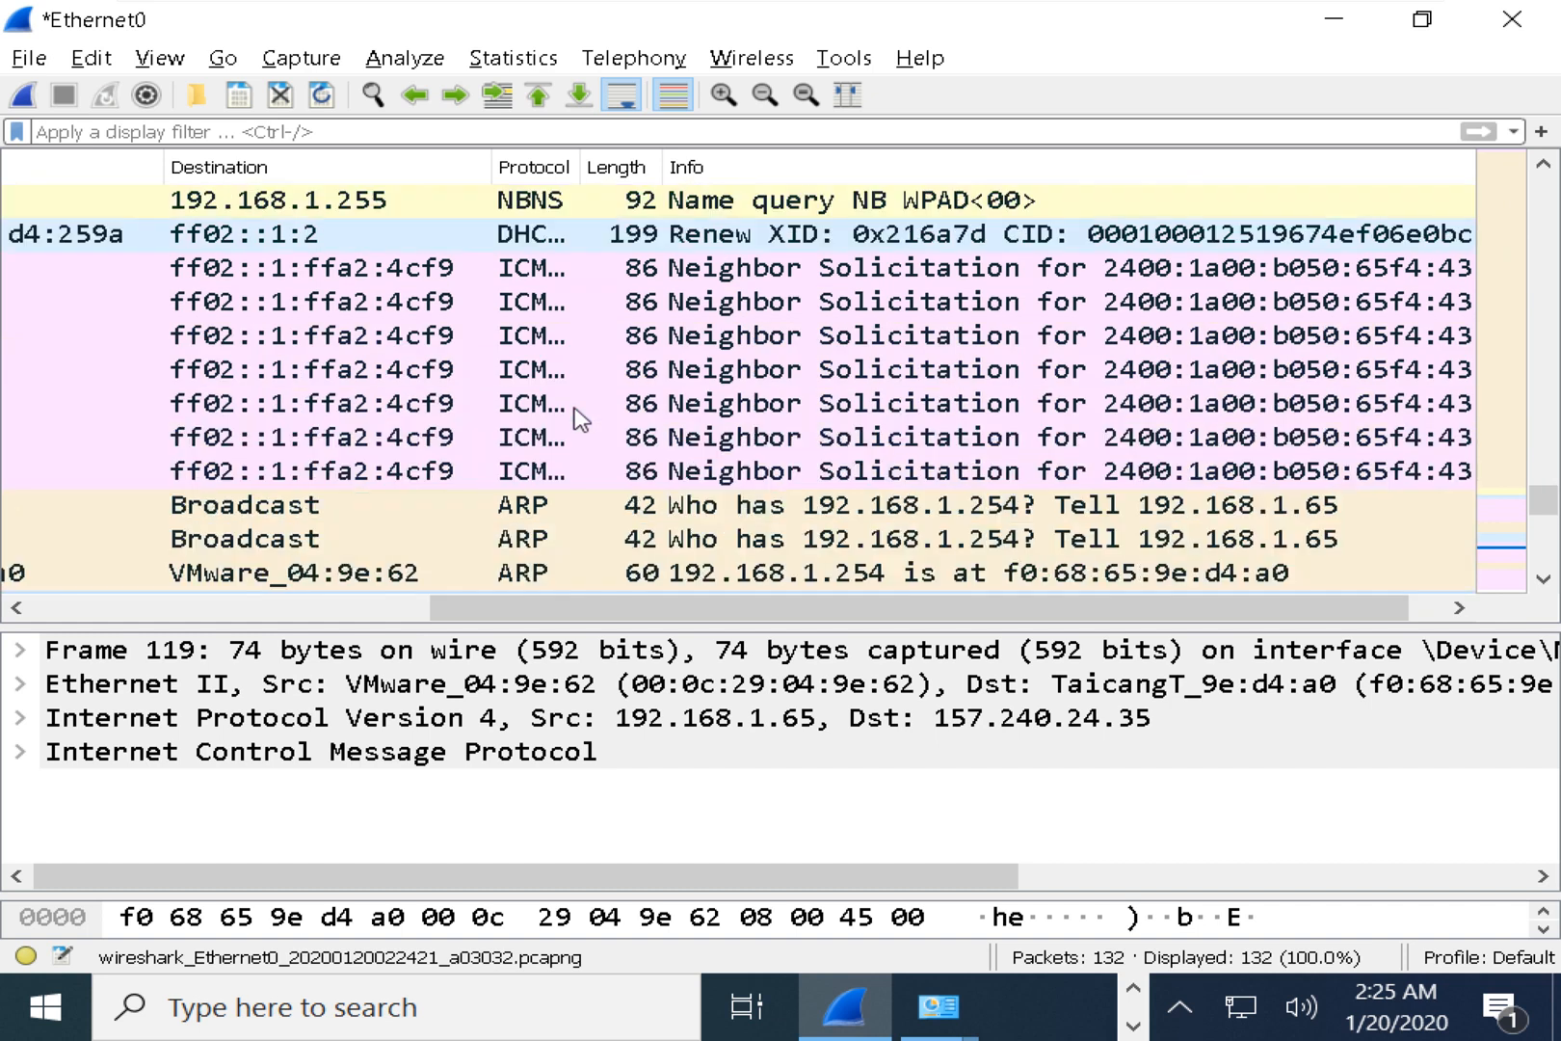
pyautogui.scroll(-1, 581, 422)
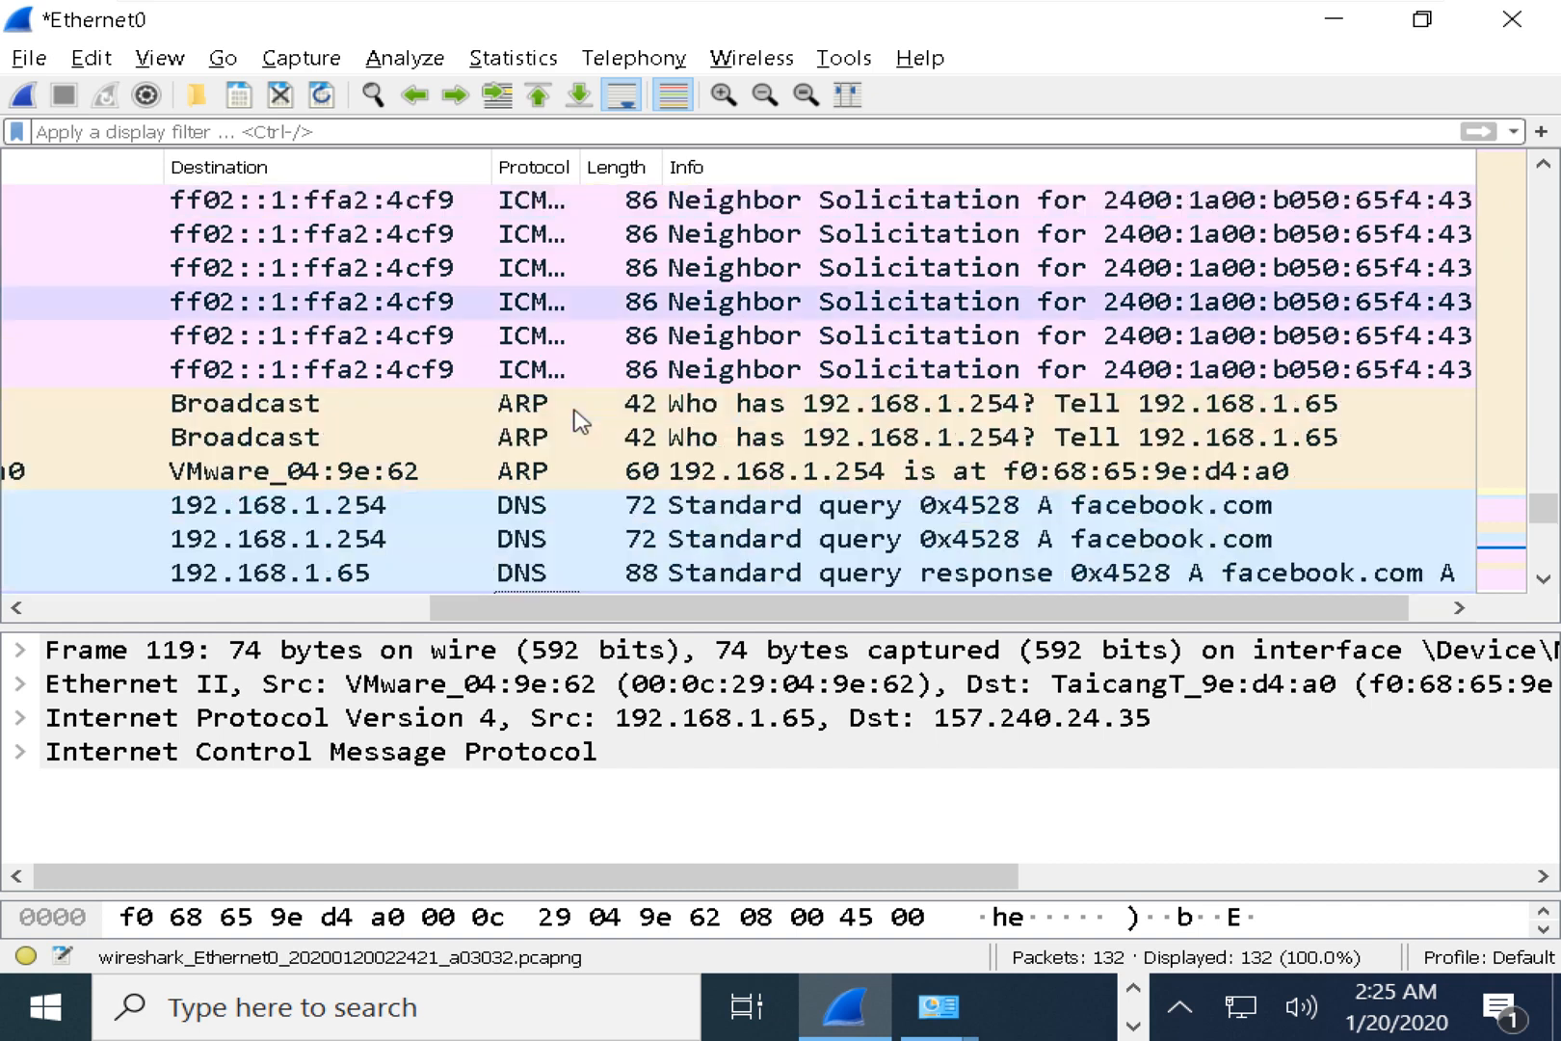
pyautogui.scroll(-2, 583, 421)
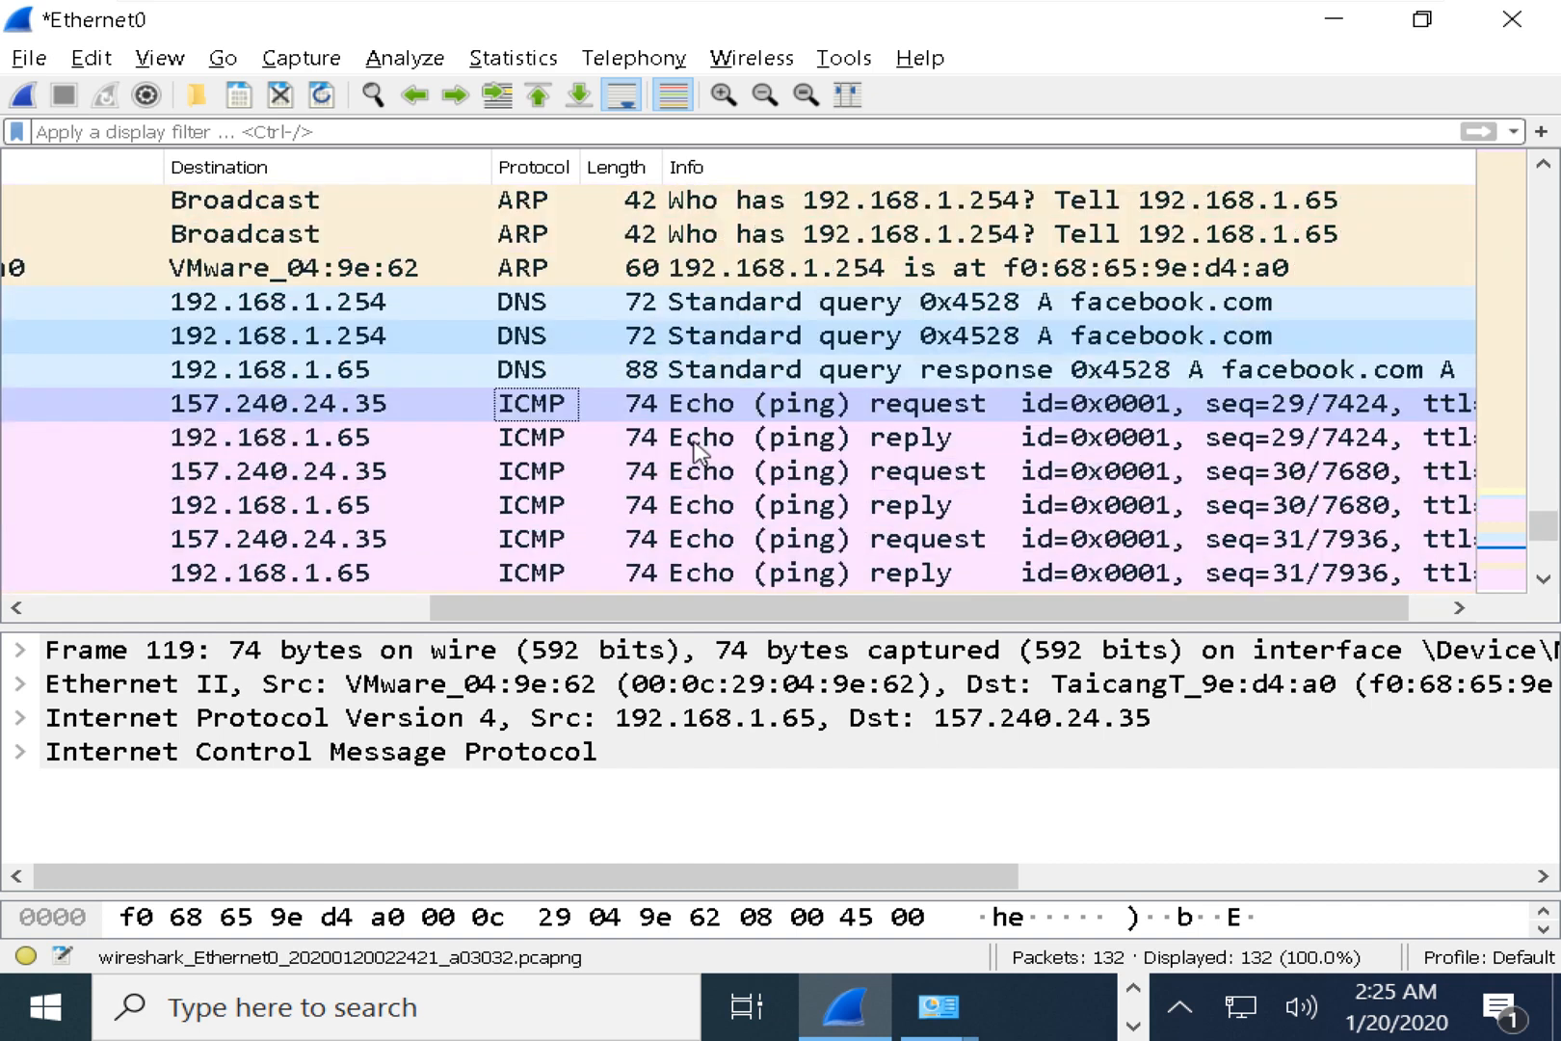
pyautogui.click(603, 411)
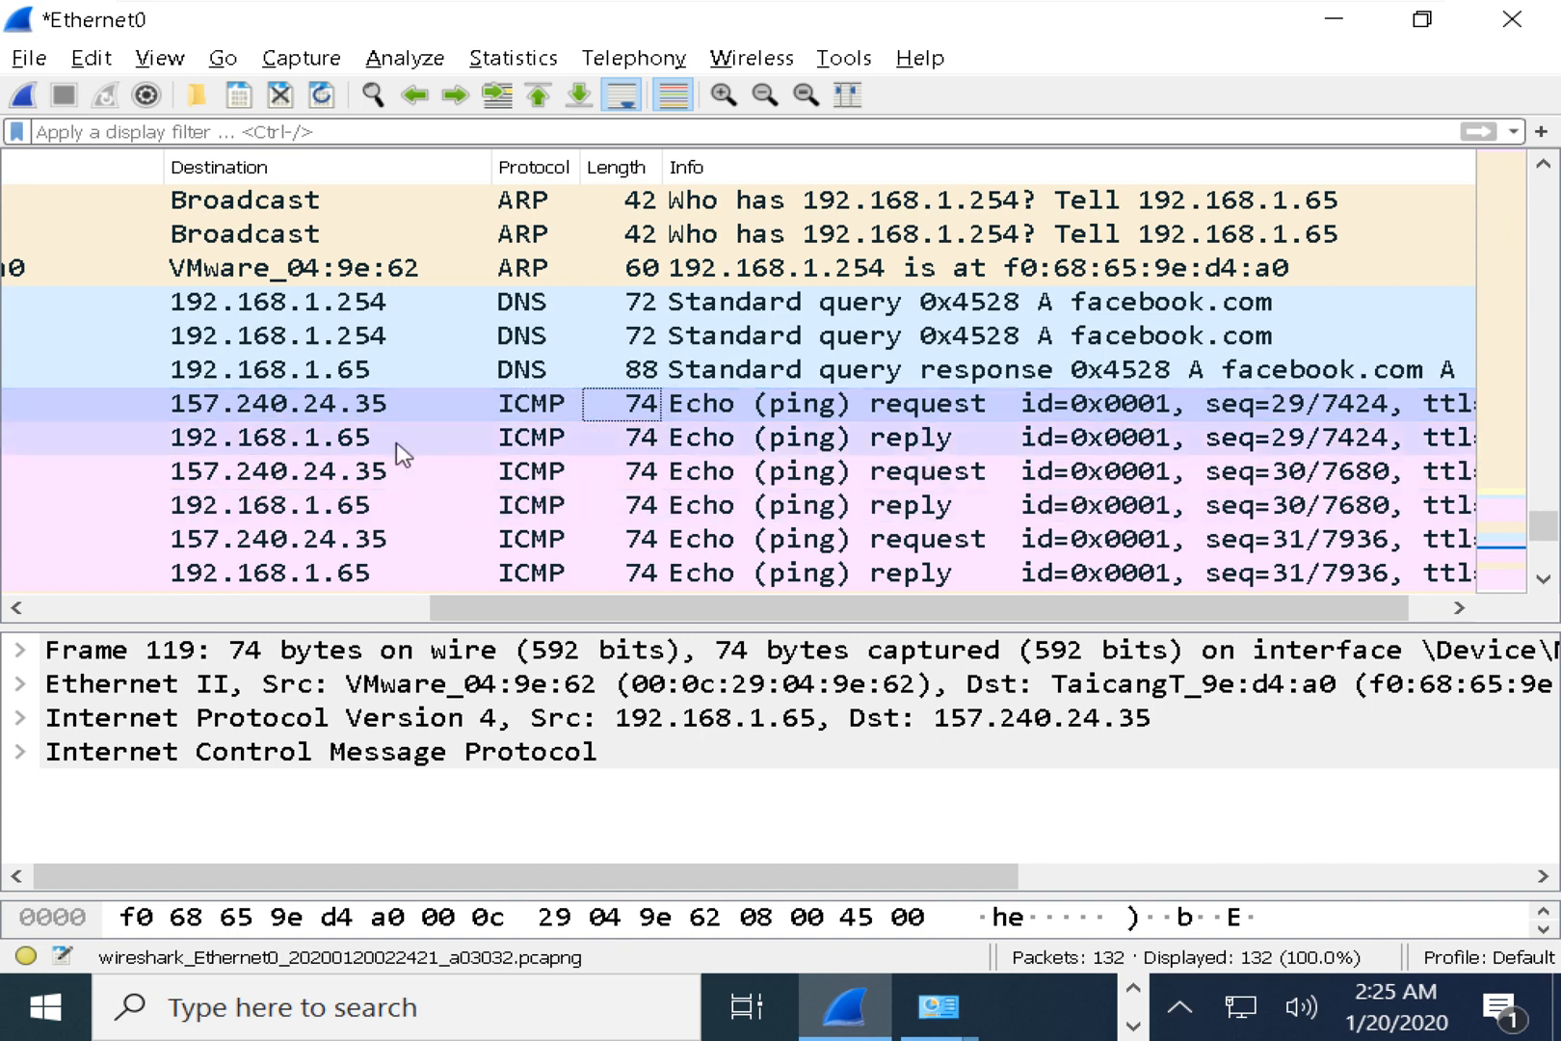
pyautogui.click(323, 409)
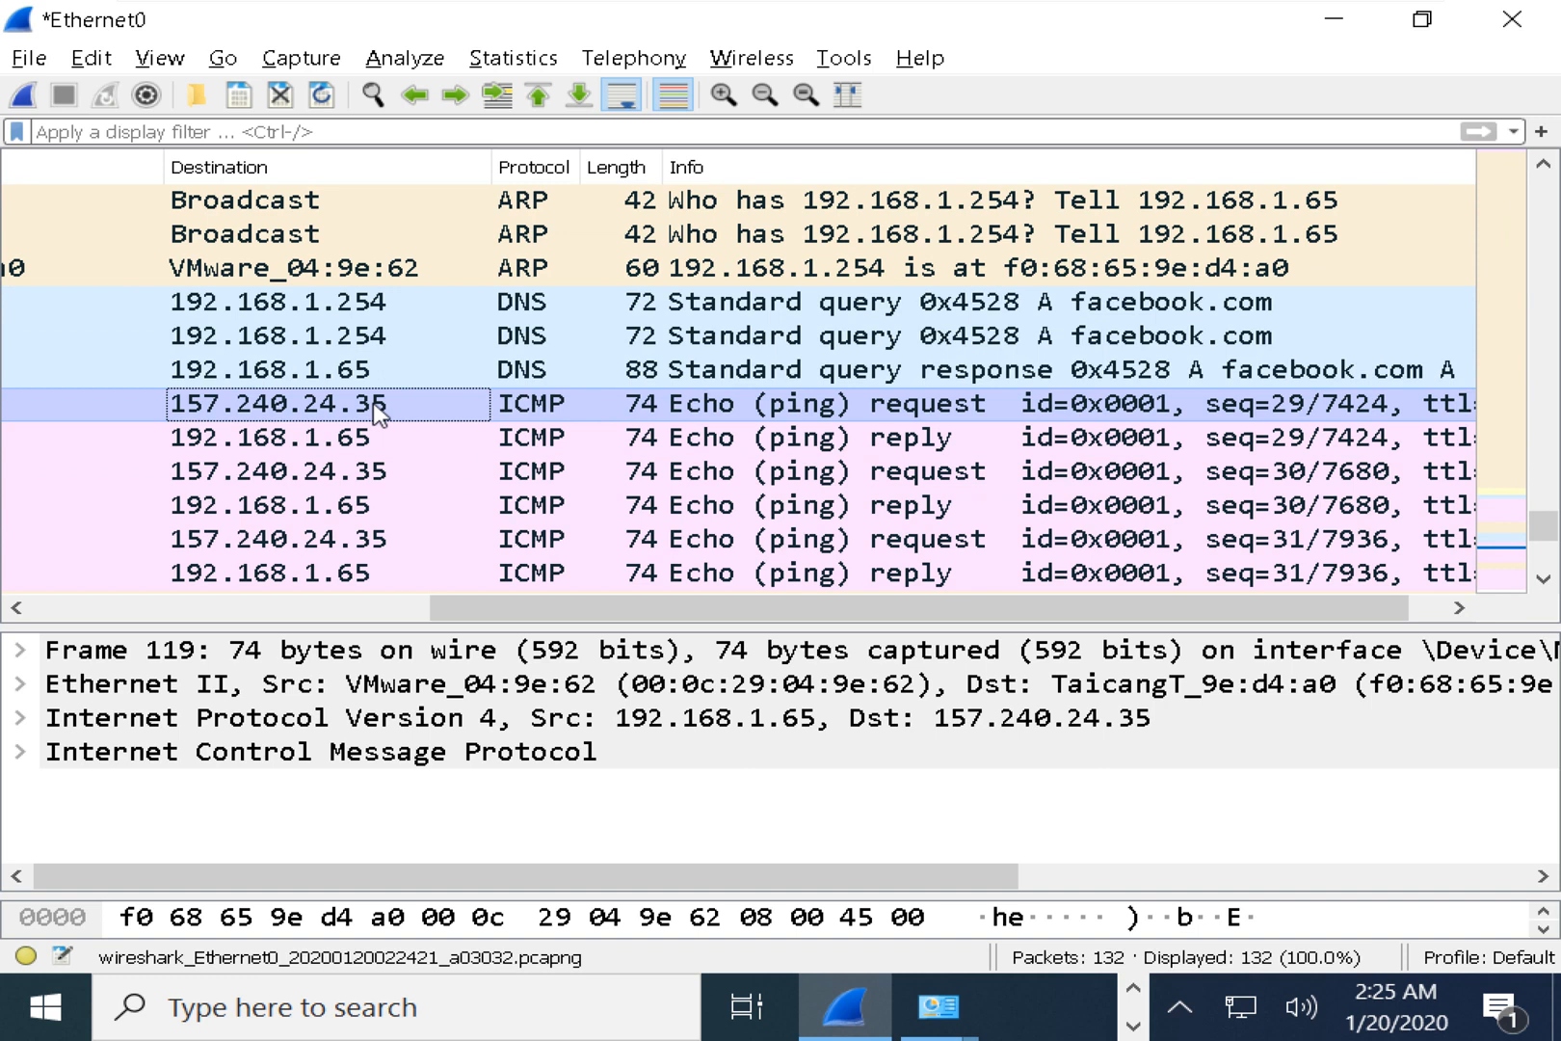
# Check the replying address 157.240.24.35 in the Command Prompt's ping output.
pyautogui.hotkey('alt', 'Tab')
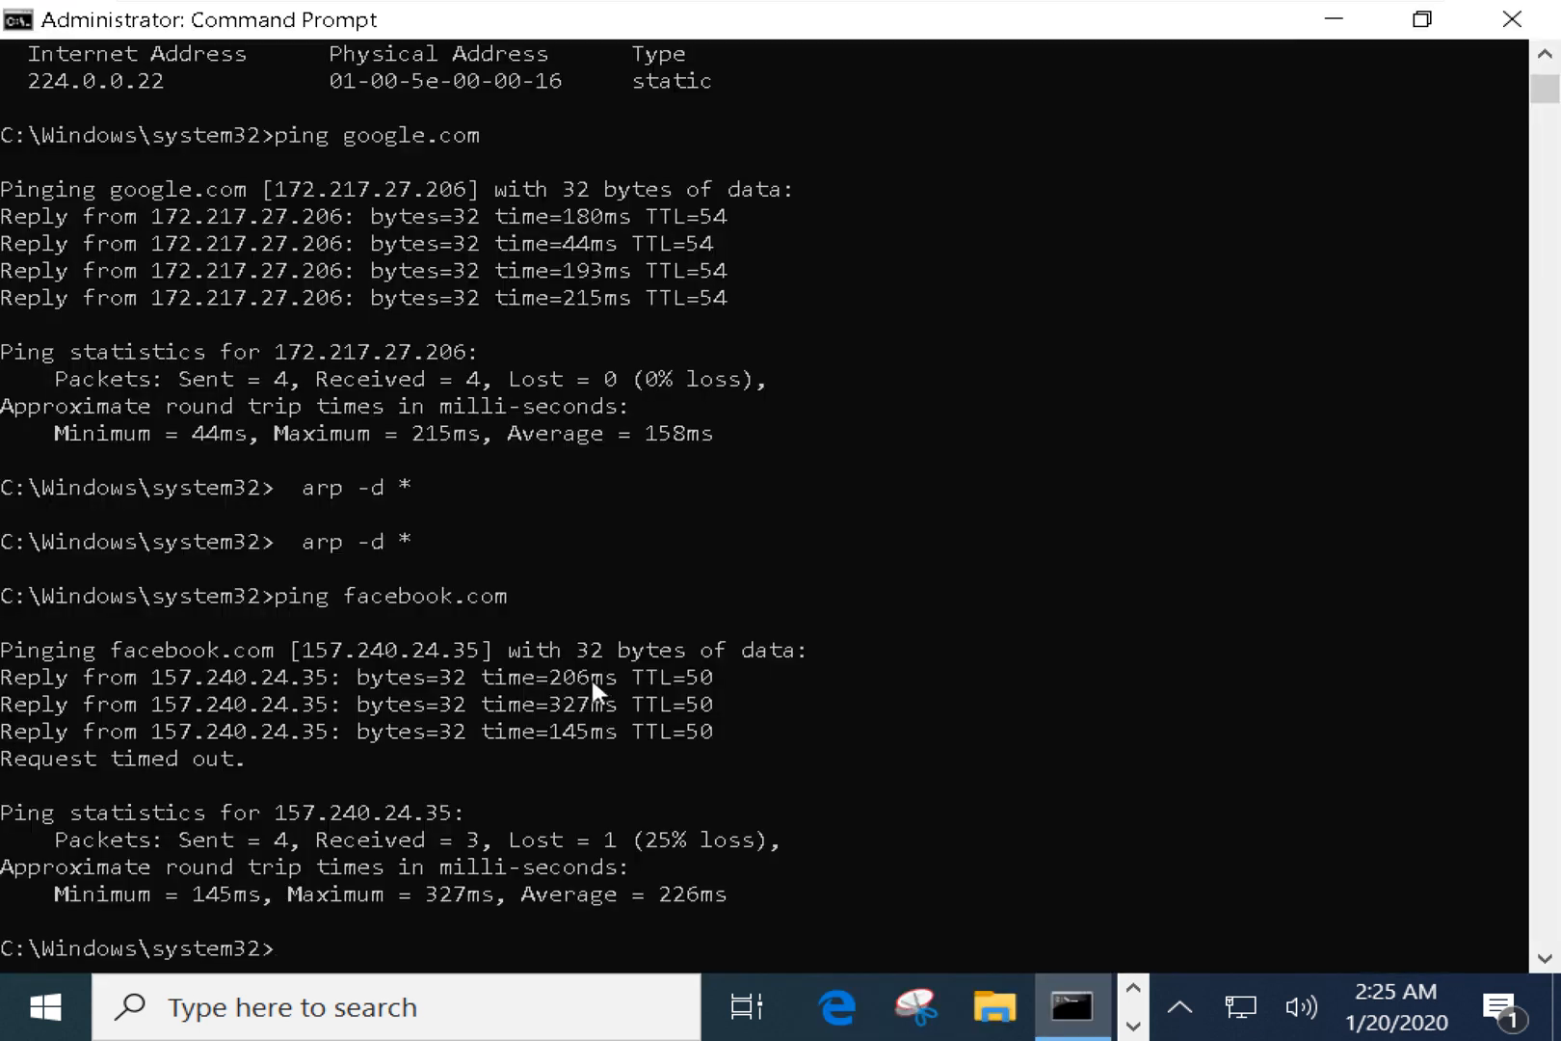
pyautogui.click(263, 676)
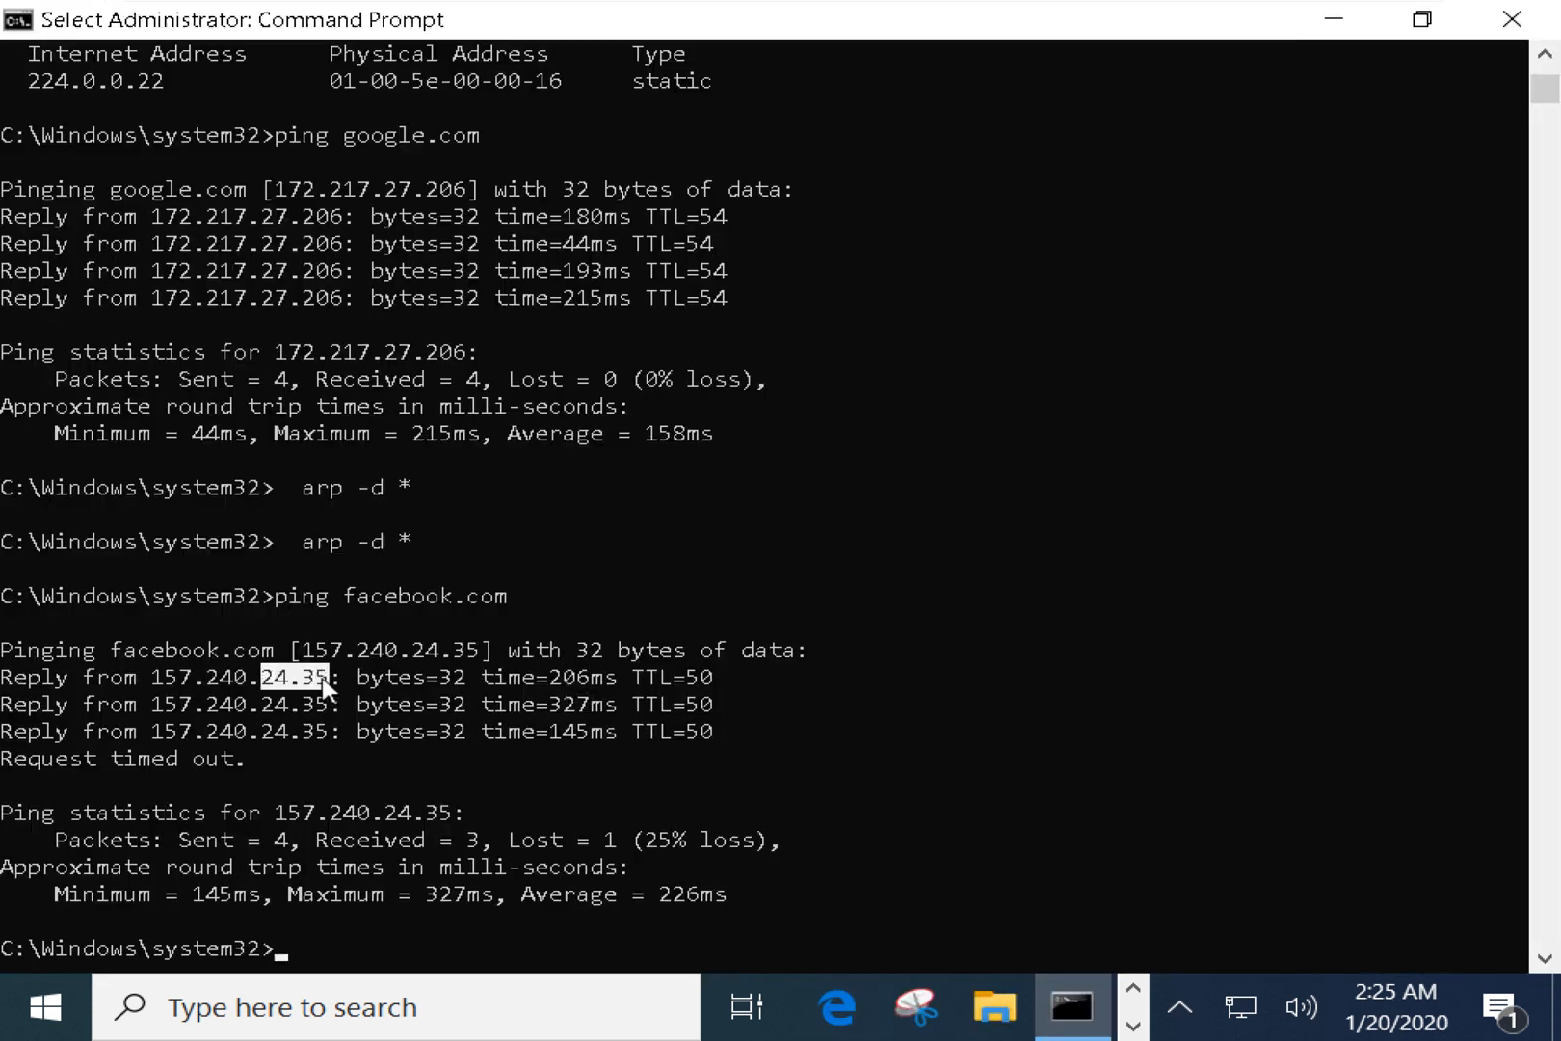
pyautogui.press('Return')
pyautogui.hotkey('alt', 'Tab')
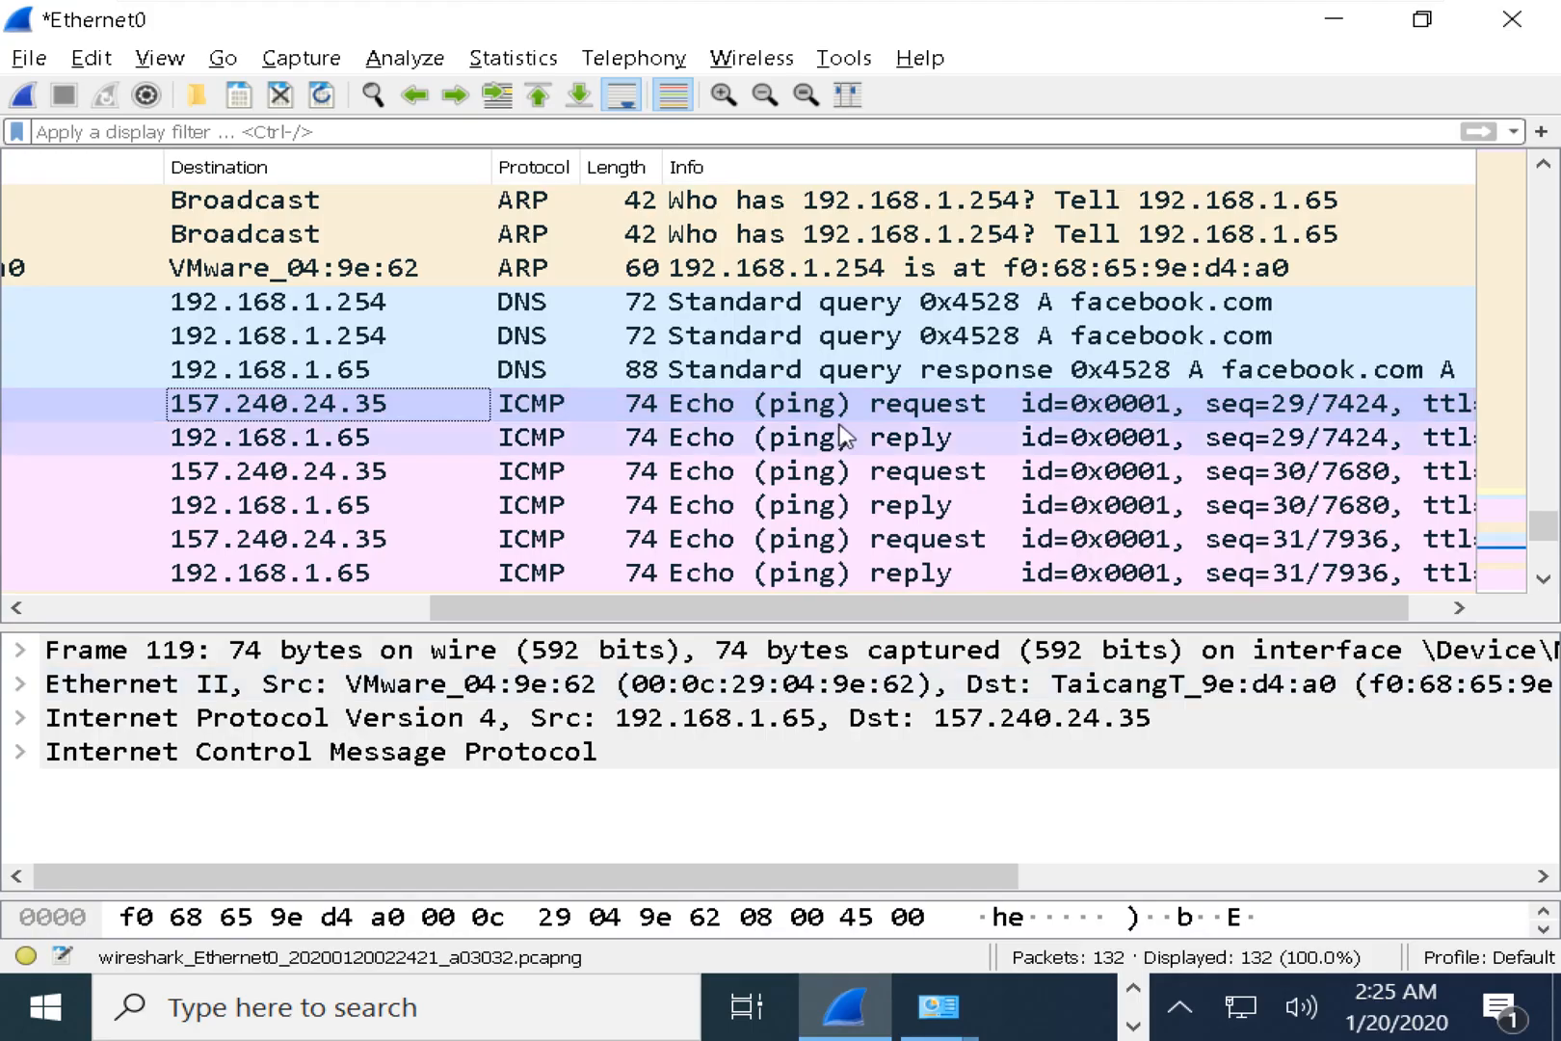
# Compare the facebook.com DNS query and response, then select the first ARP 'Who has 192.168.1.254' broadcast.
pyautogui.click(802, 409)
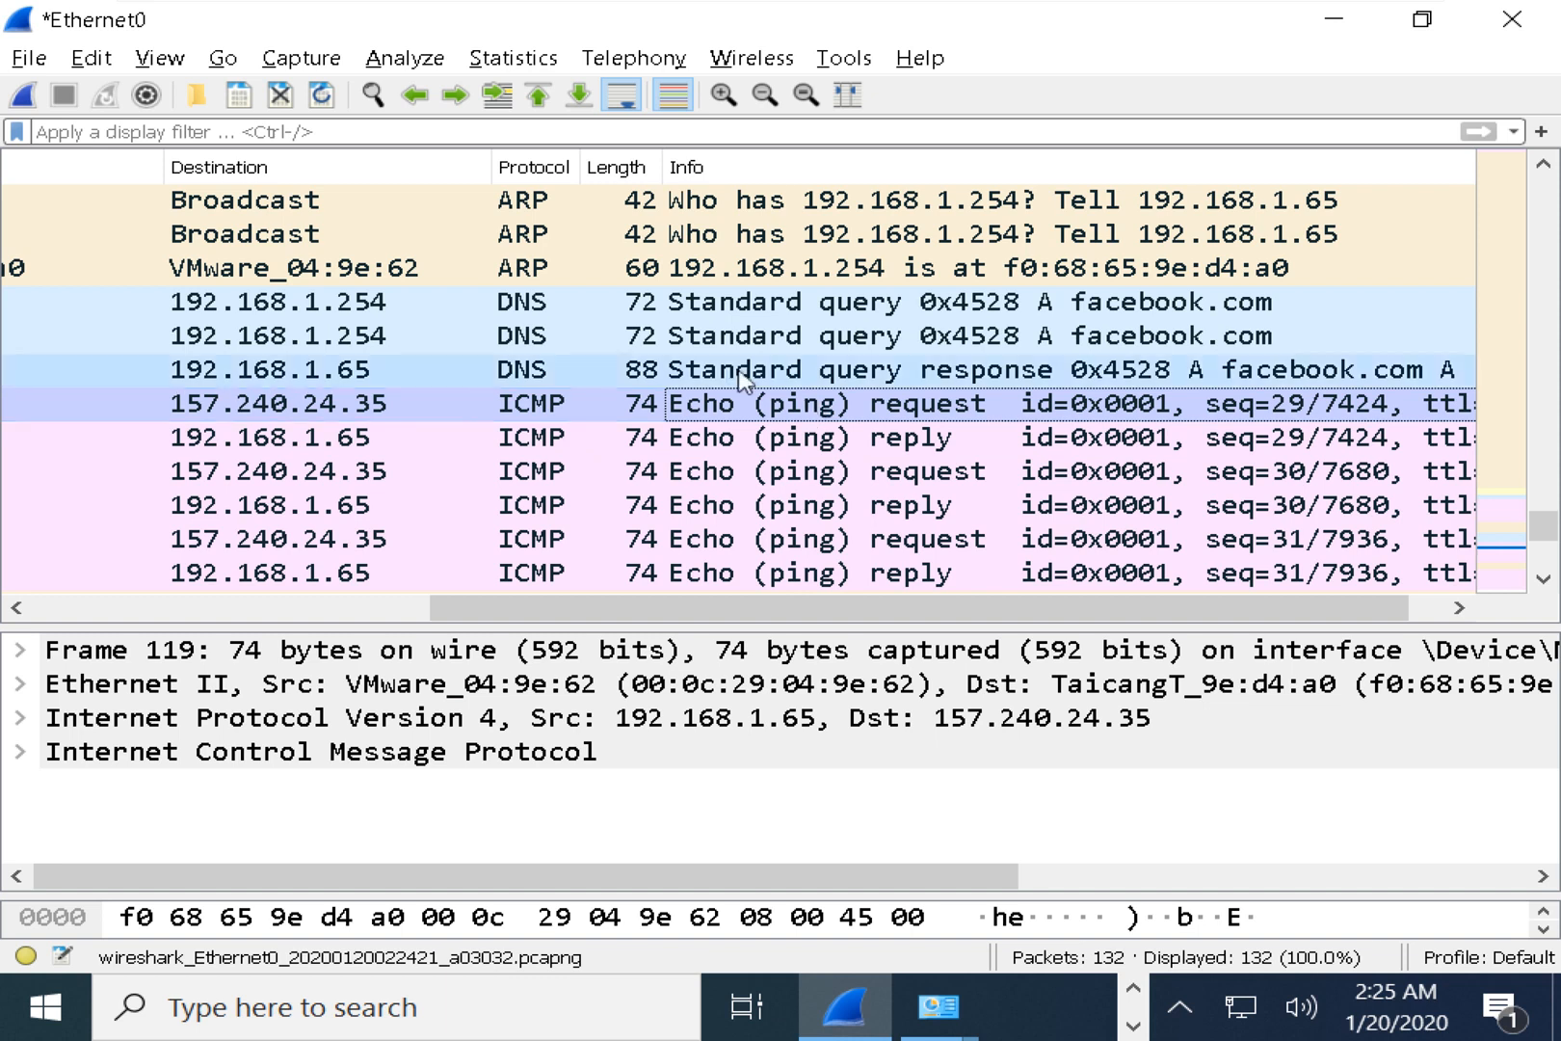
pyautogui.click(531, 306)
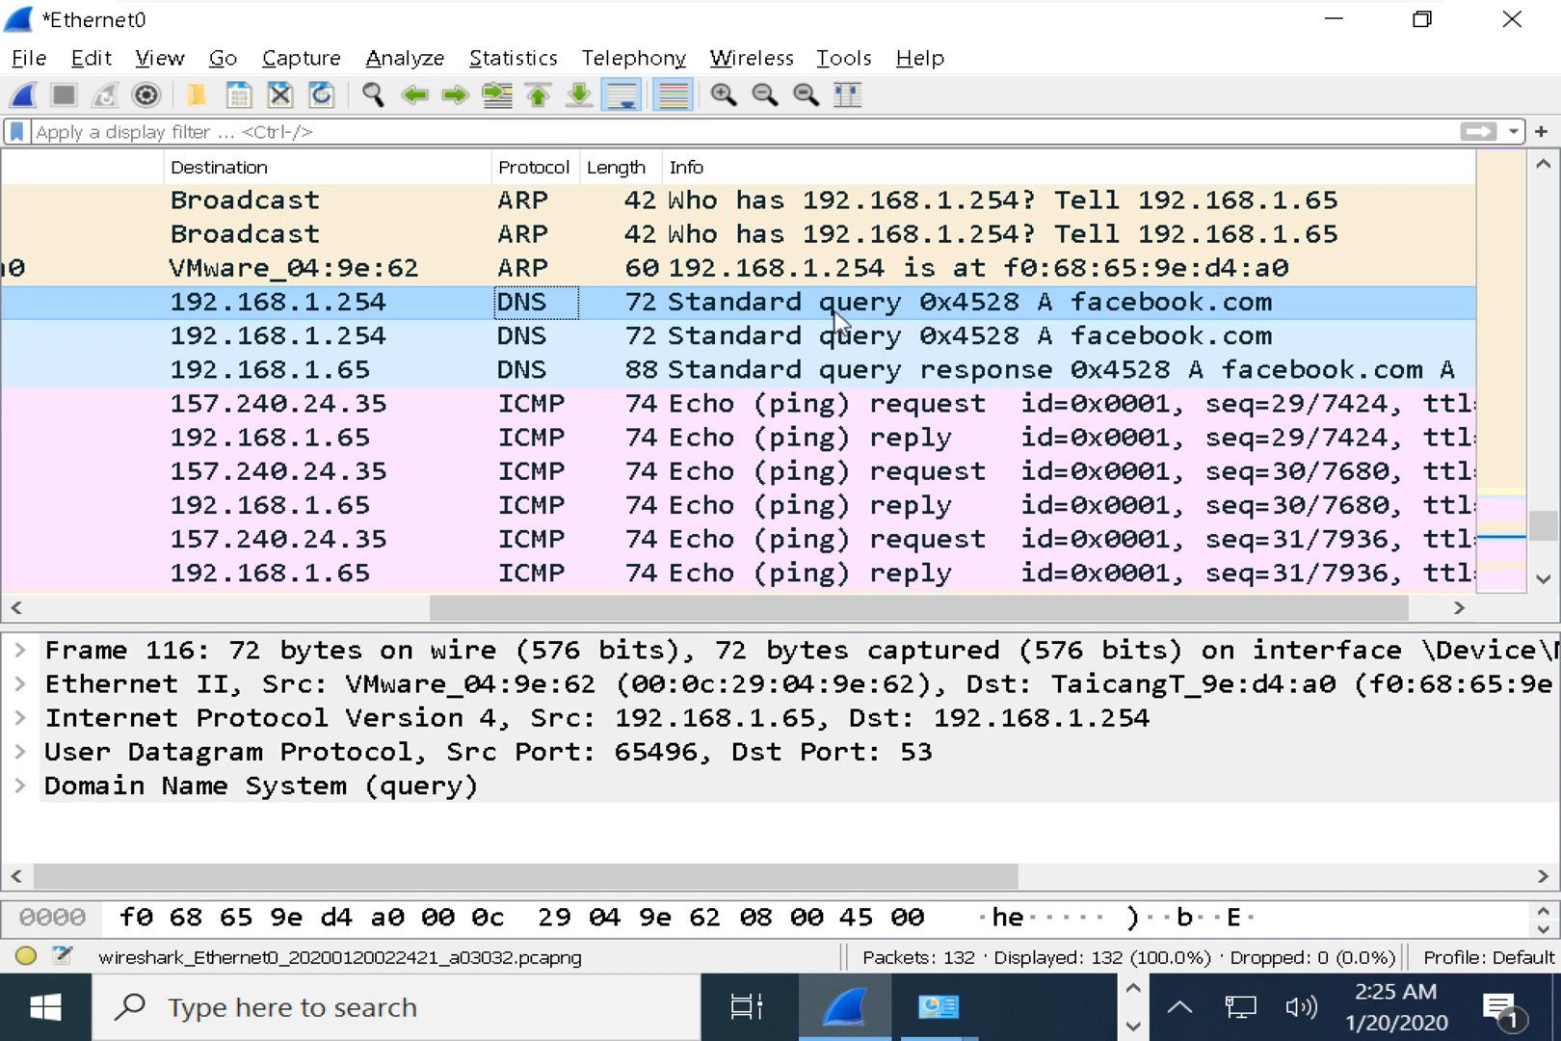
pyautogui.click(896, 376)
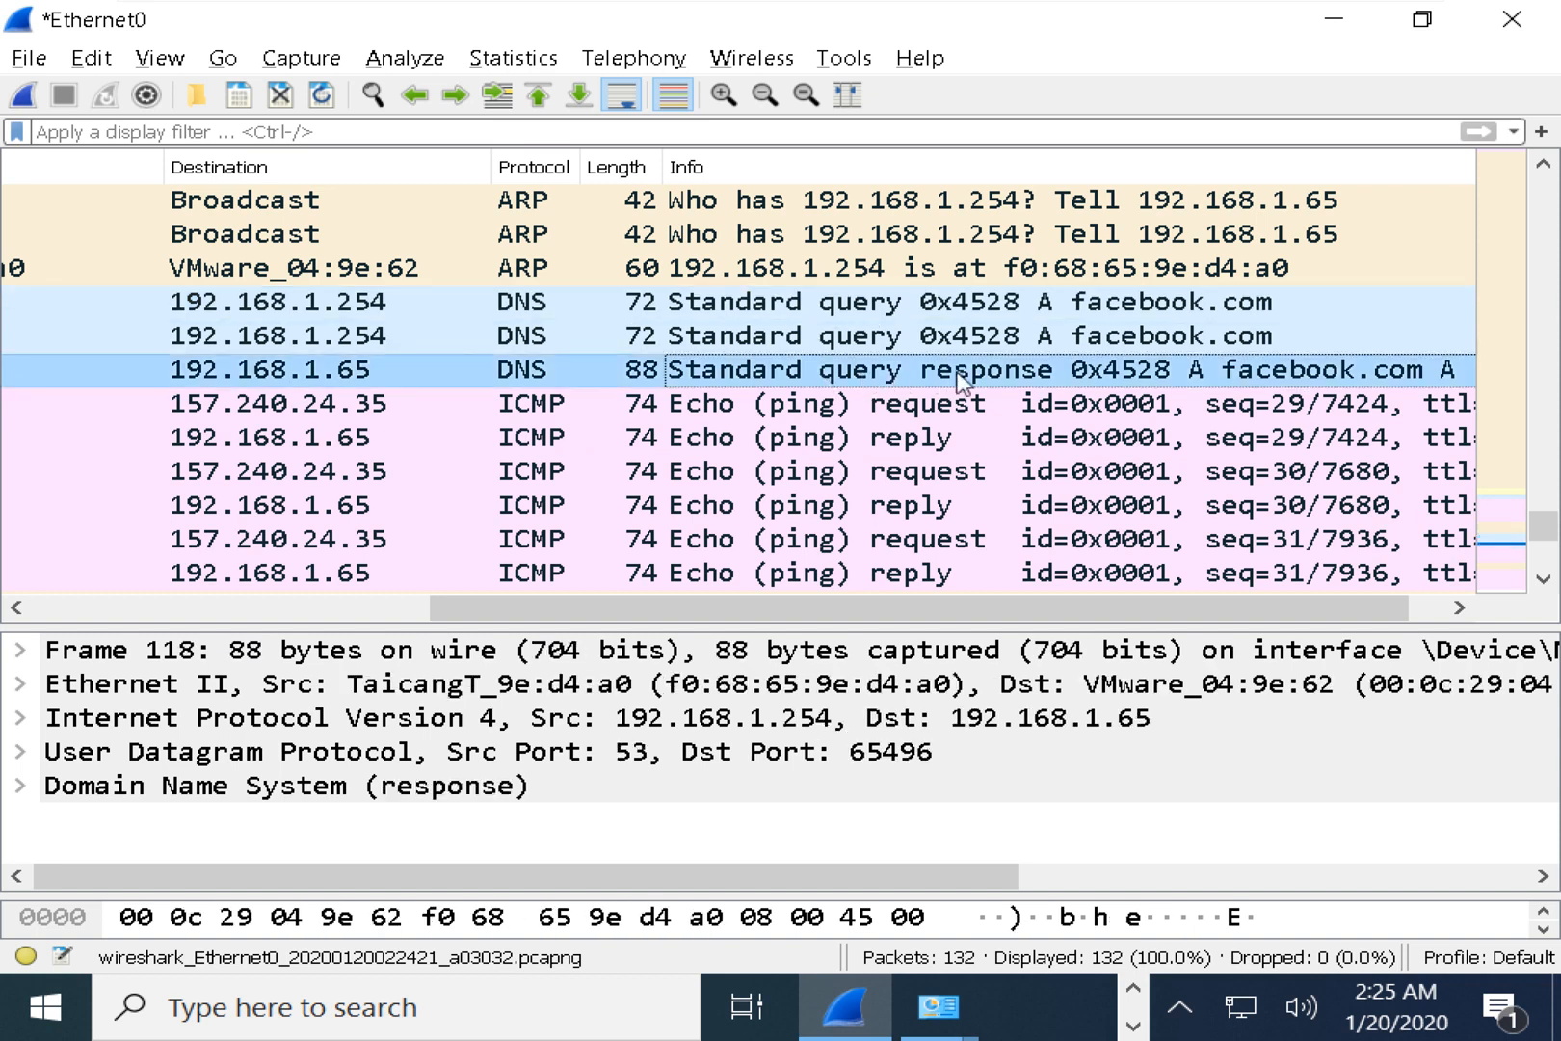
pyautogui.click(974, 308)
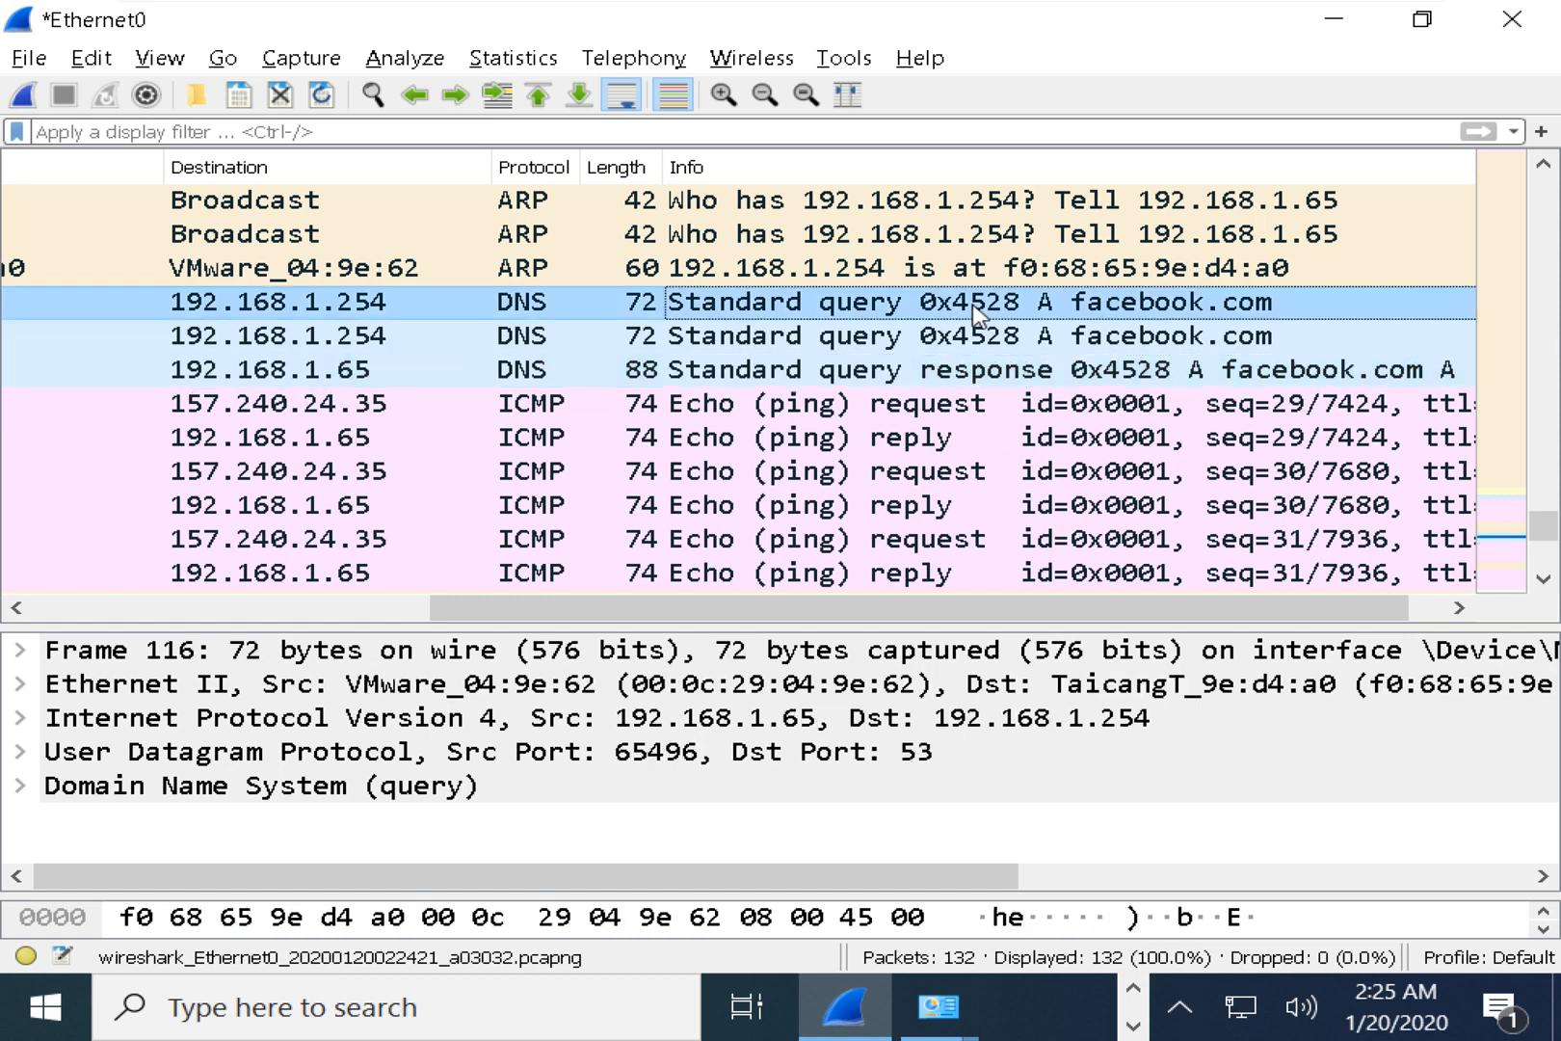
pyautogui.scroll(1, 964, 310)
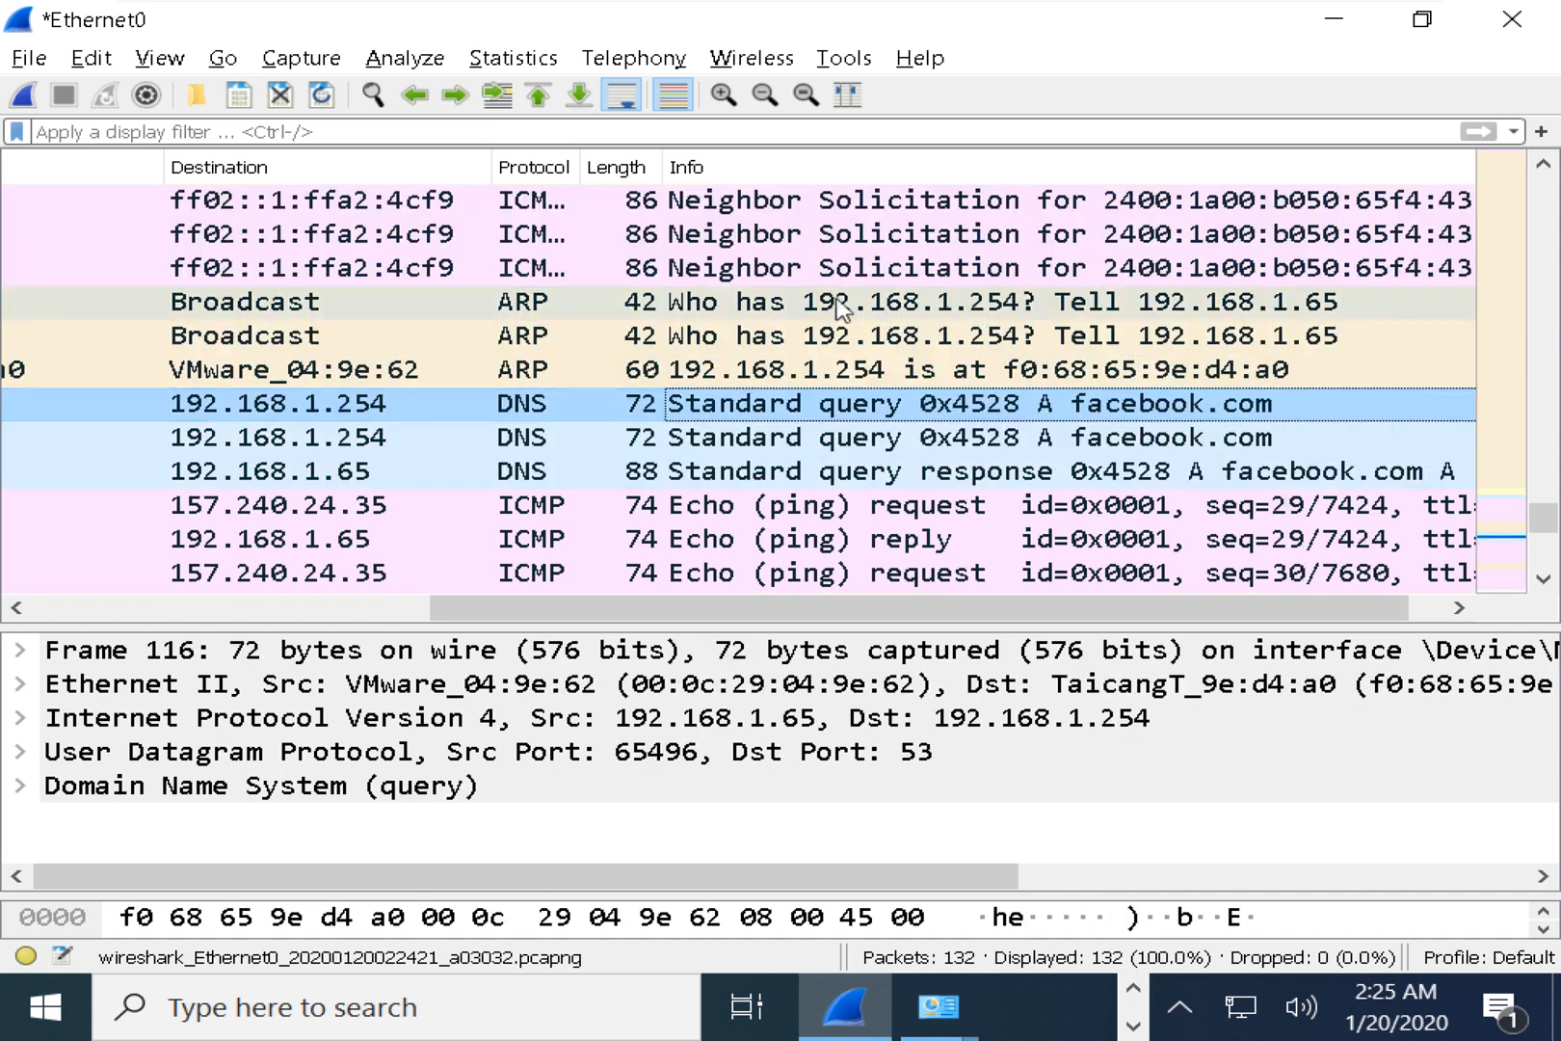
pyautogui.click(700, 311)
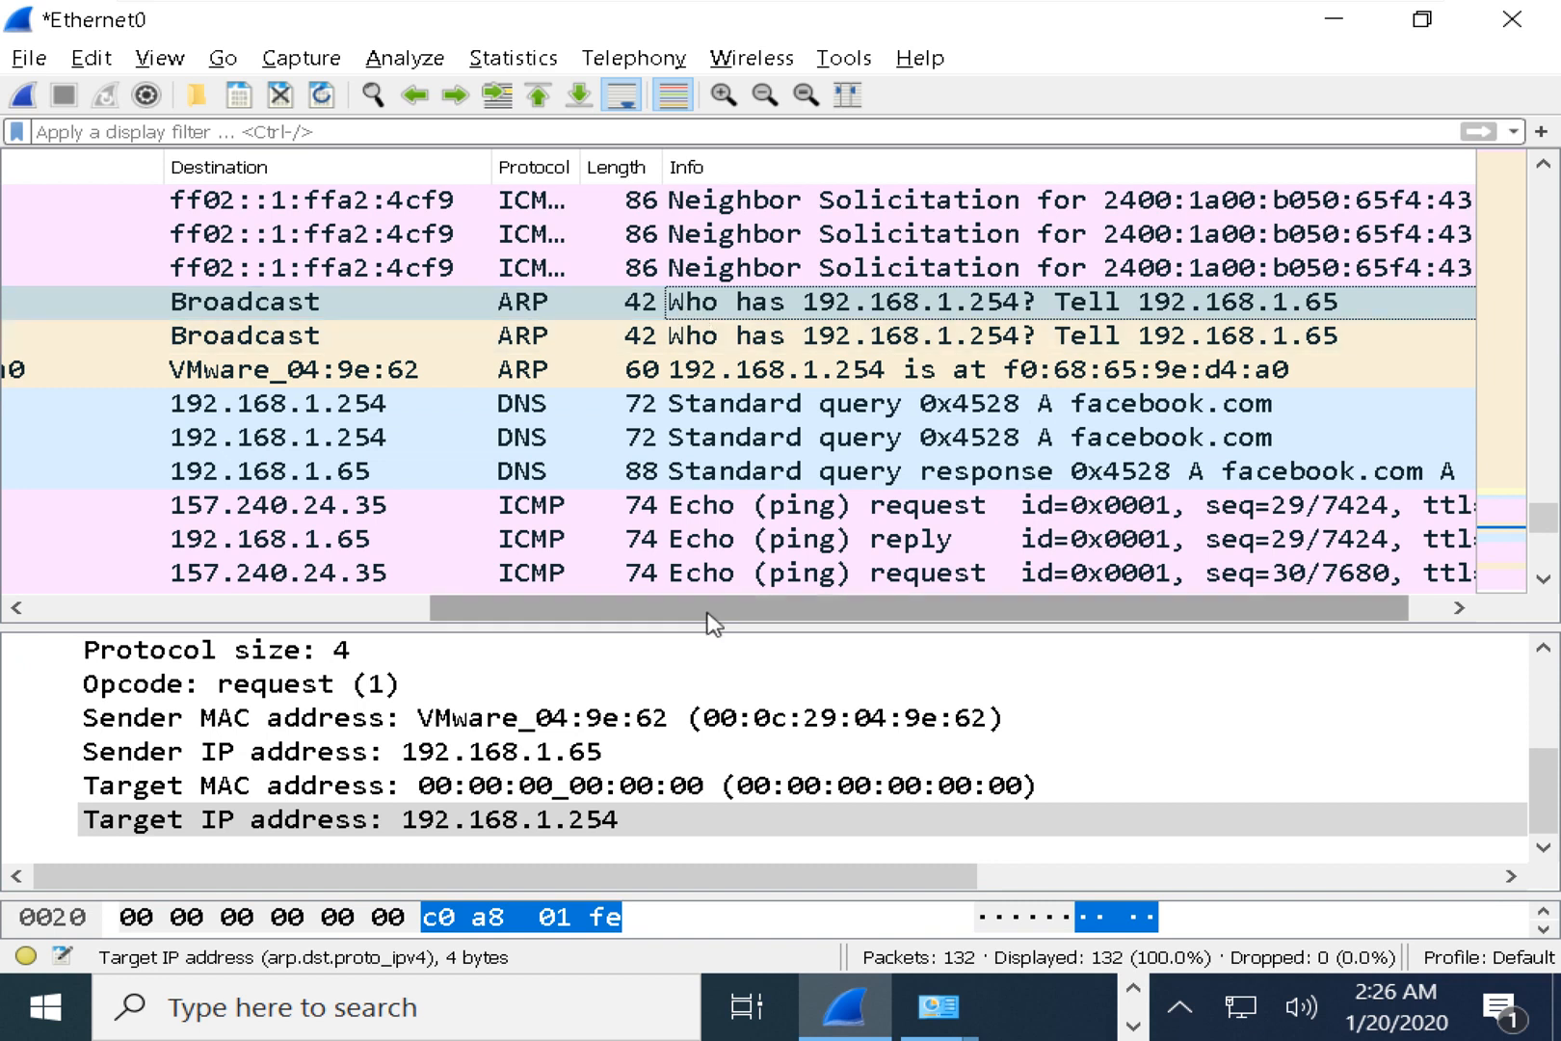
# Inspect the ARP reply giving 192.168.1.254's MAC, then select DNS query frame 116 for facebook.com.
pyautogui.moveTo(708, 608); pyautogui.dragTo(471, 594)
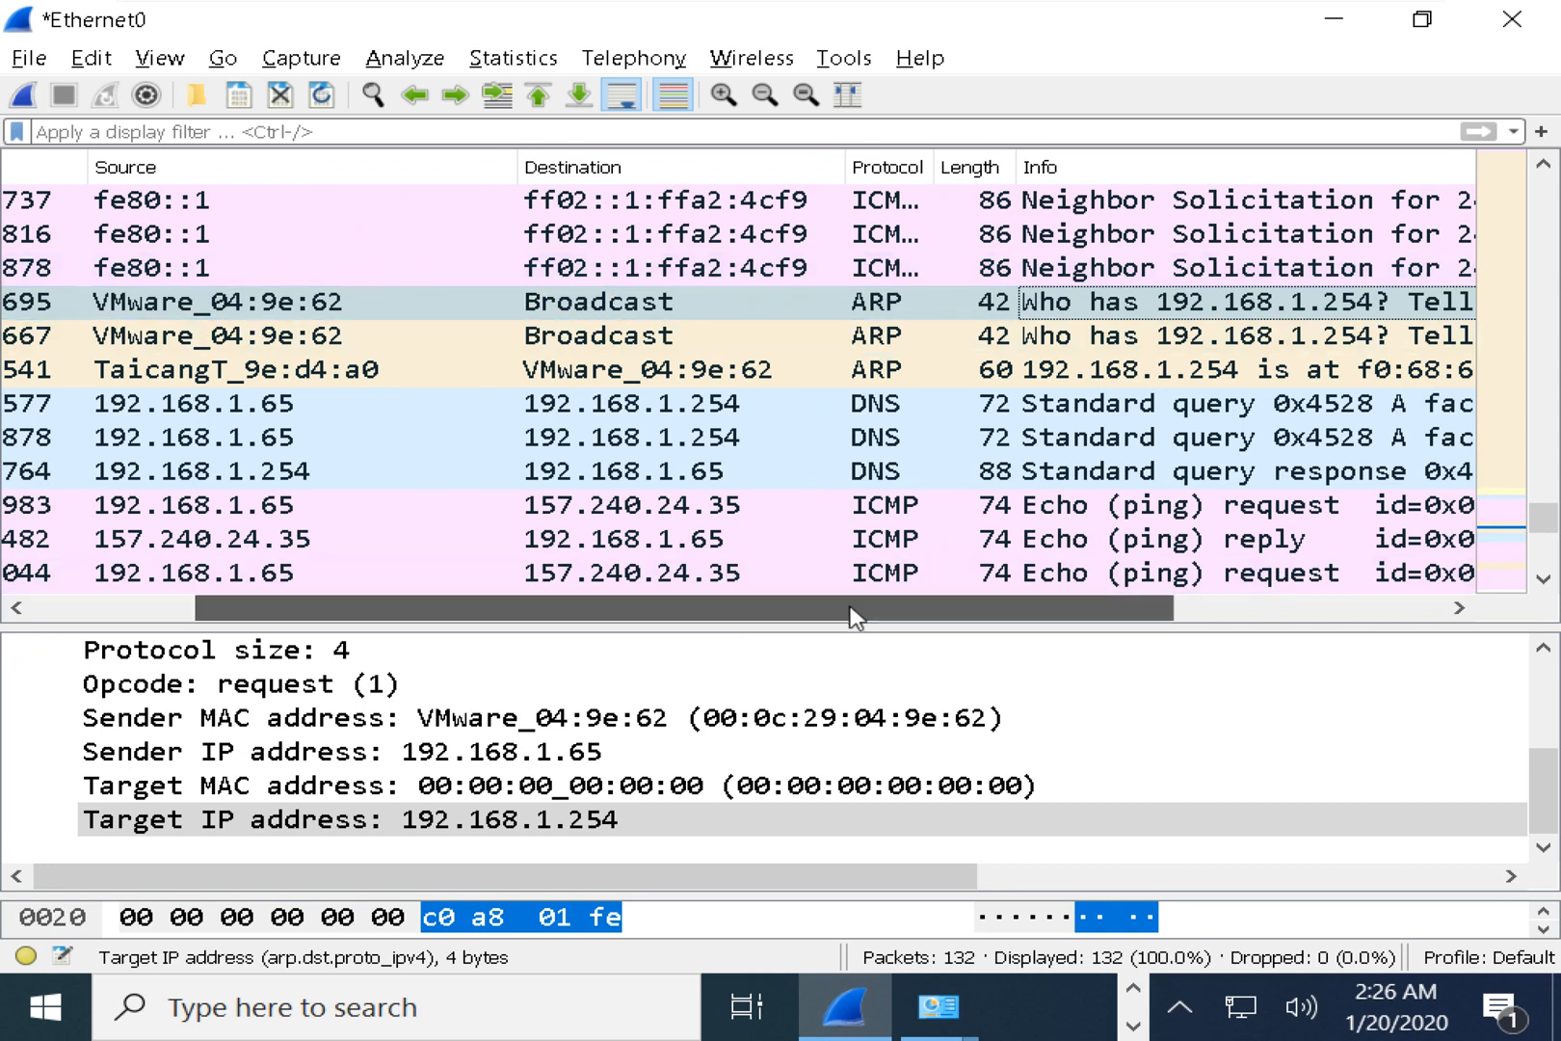
pyautogui.moveTo(854, 616); pyautogui.dragTo(1019, 619)
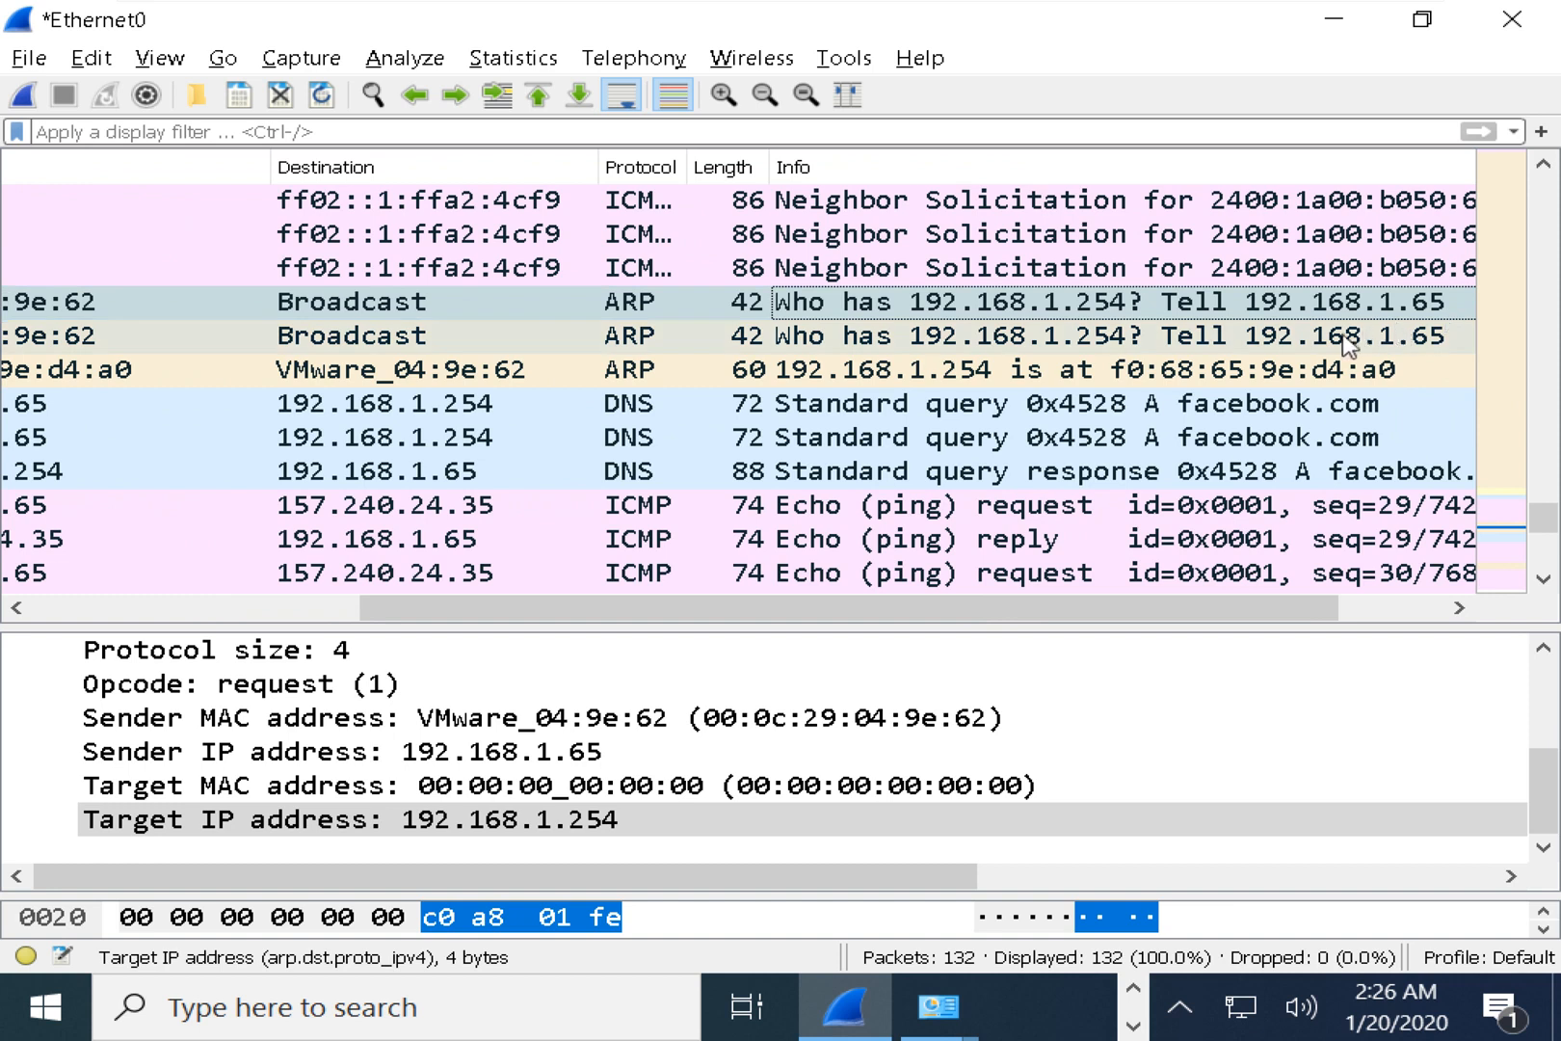
pyautogui.click(972, 371)
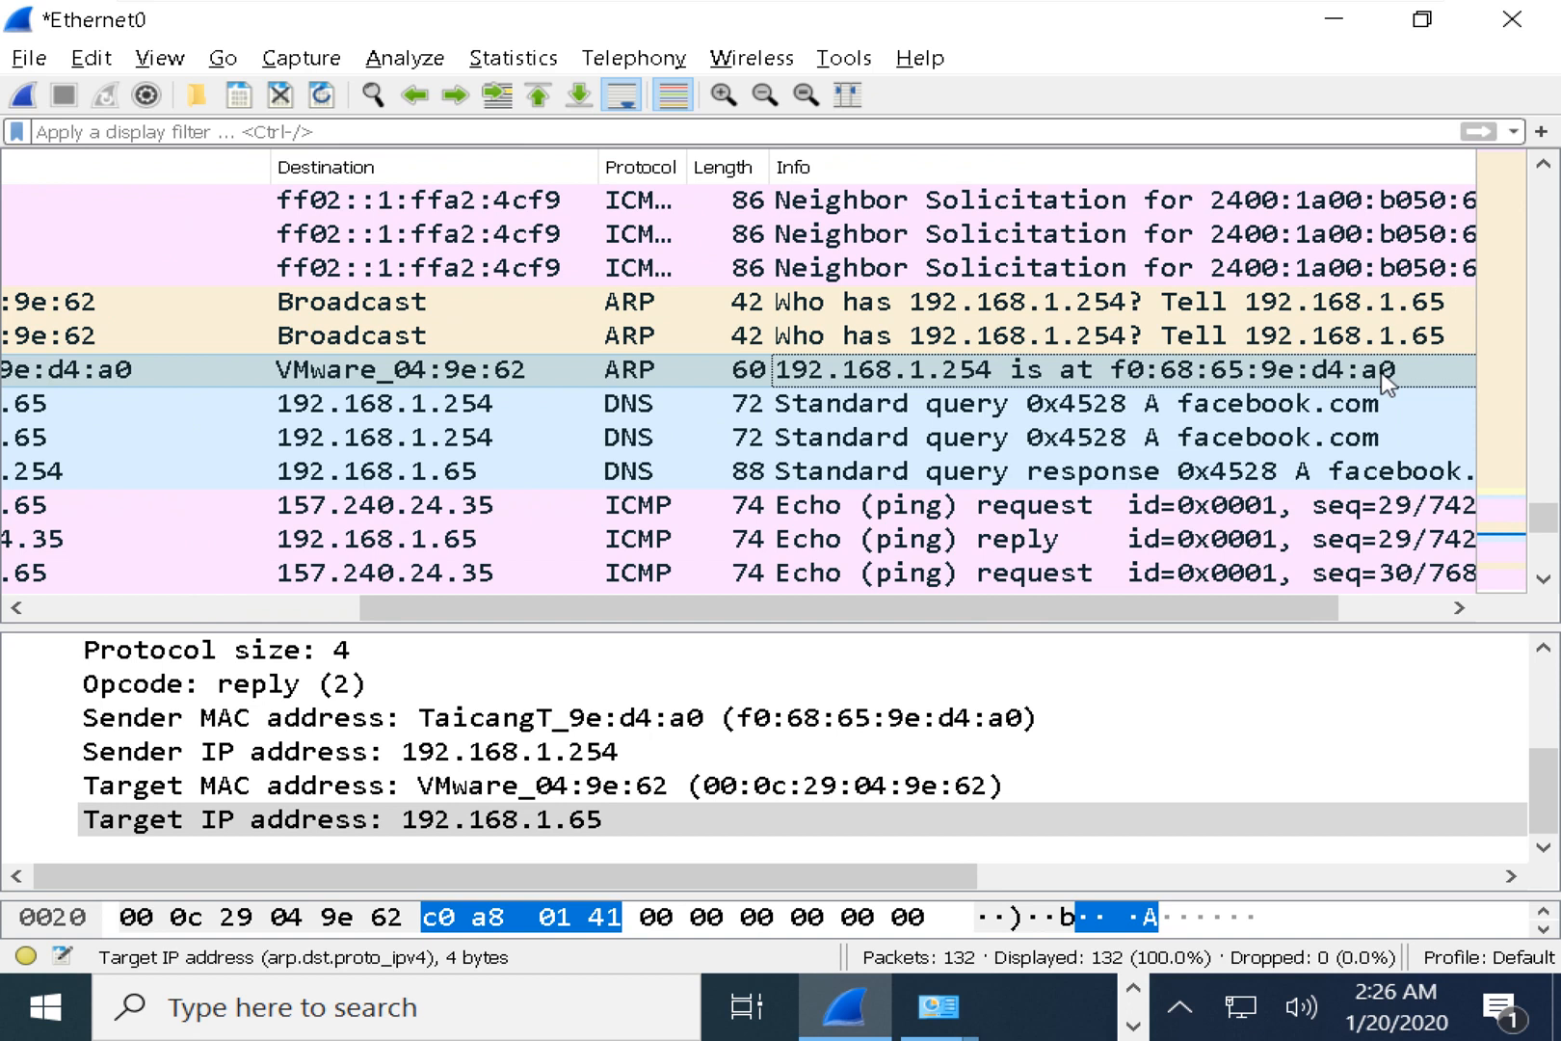
pyautogui.click(824, 409)
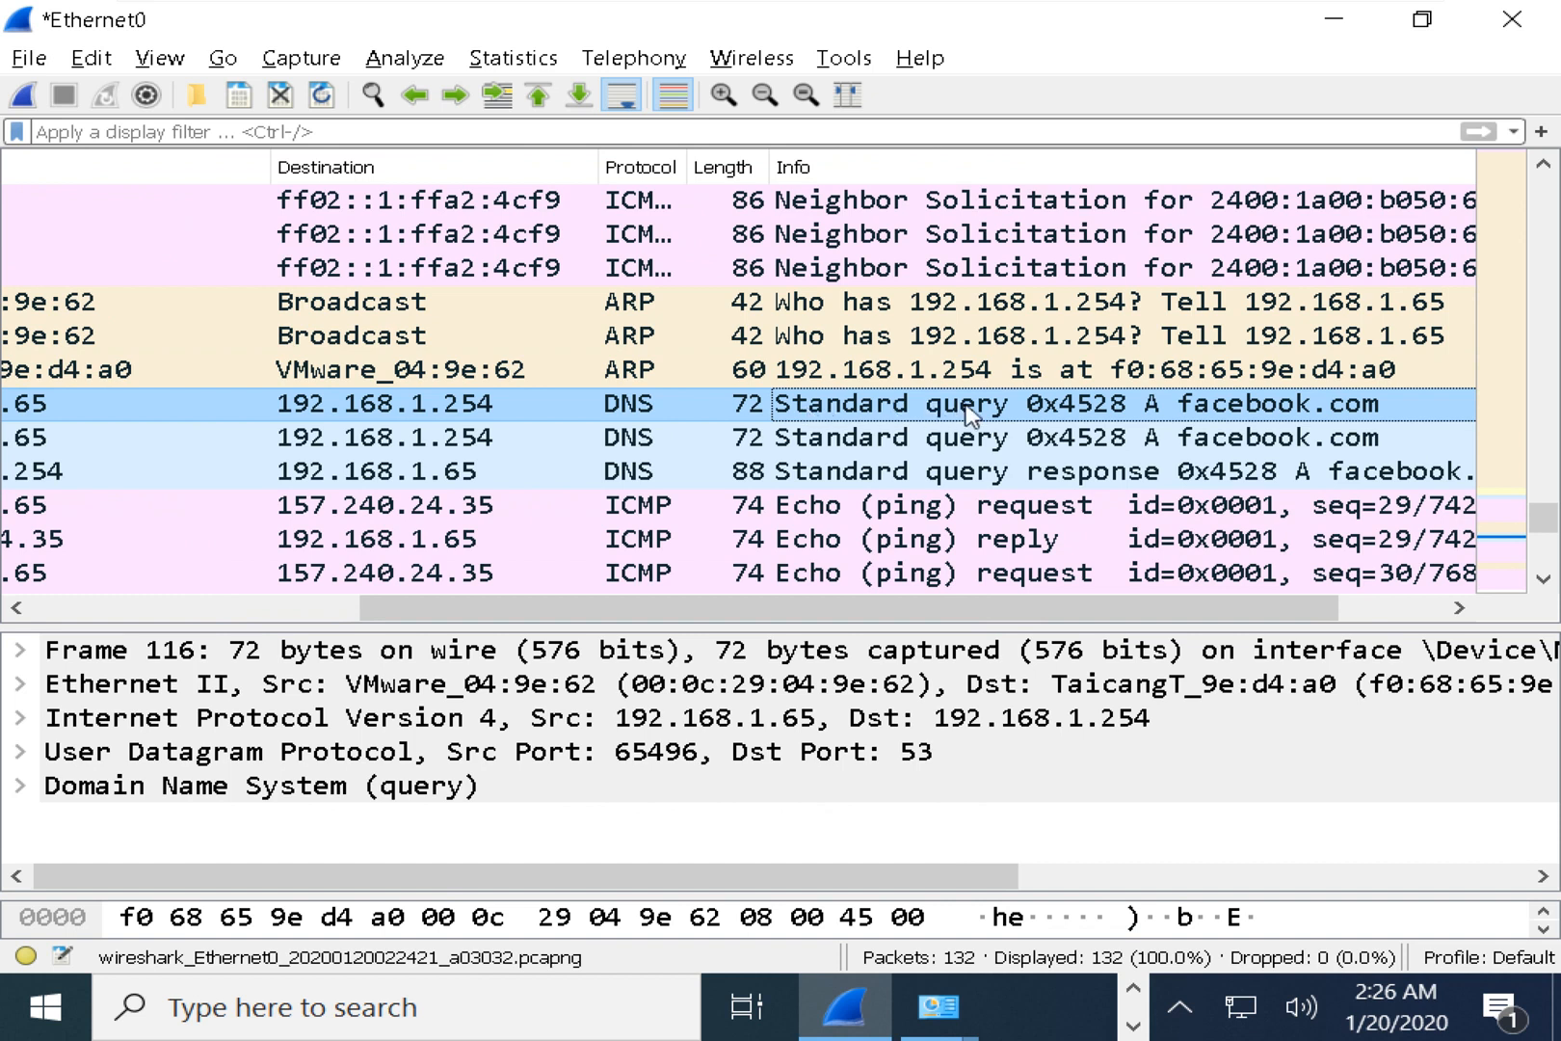
pyautogui.doubleClick(1222, 414)
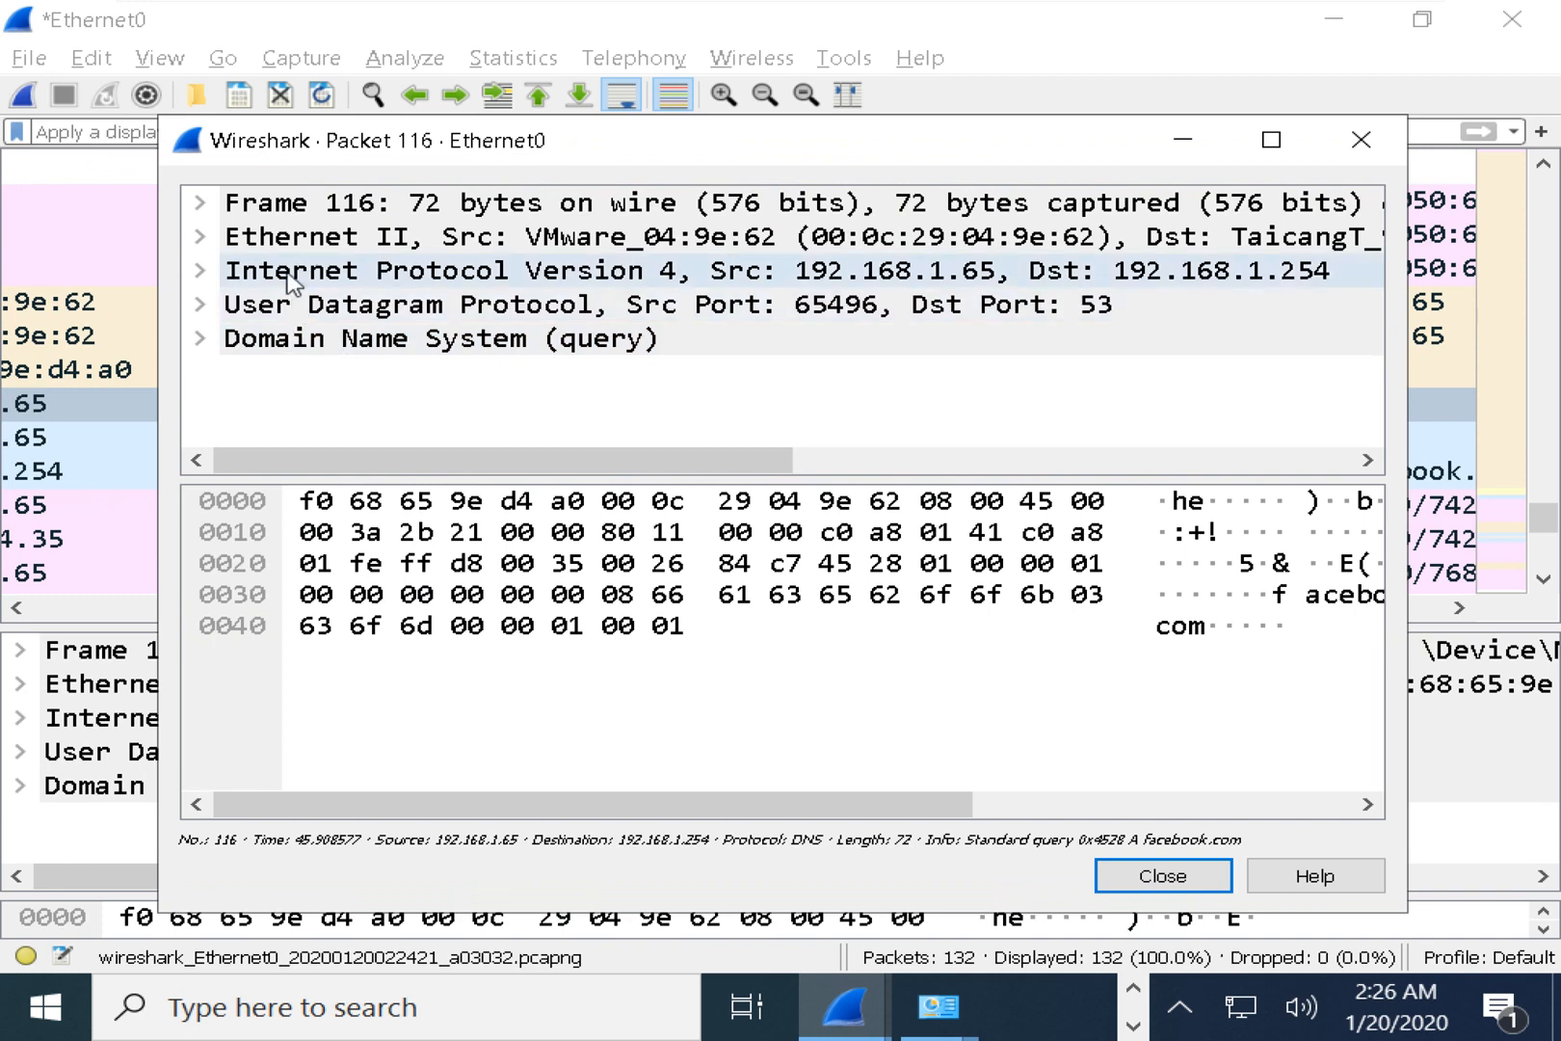
pyautogui.click(294, 243)
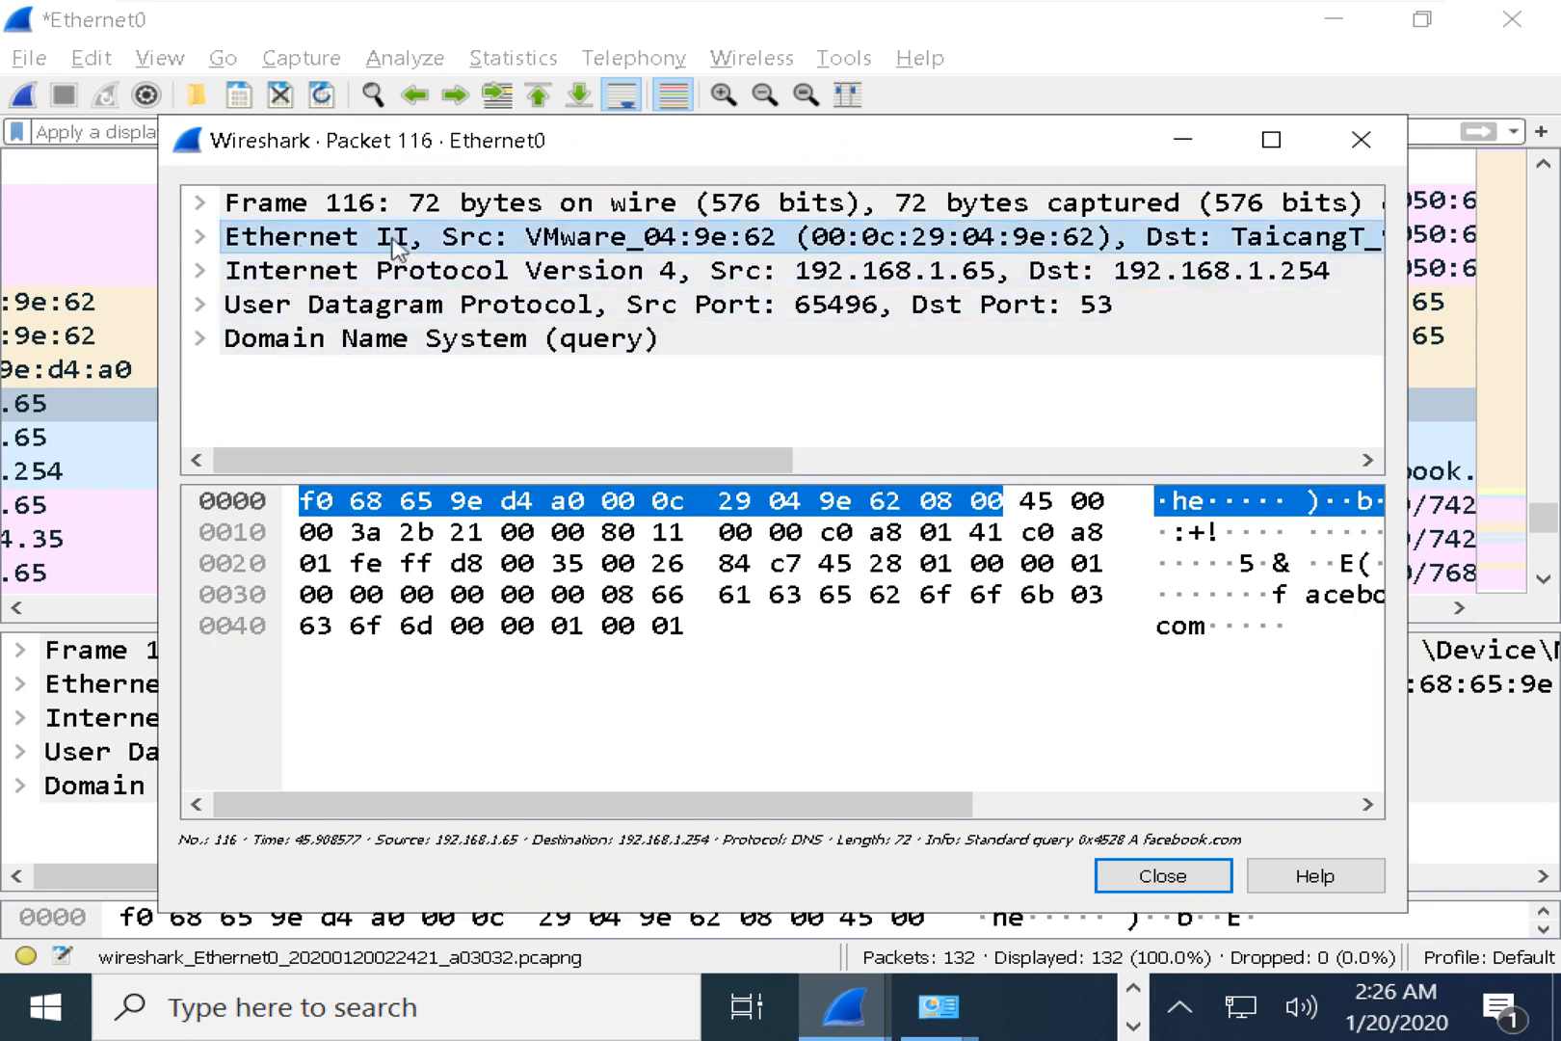
pyautogui.click(556, 276)
pyautogui.click(466, 308)
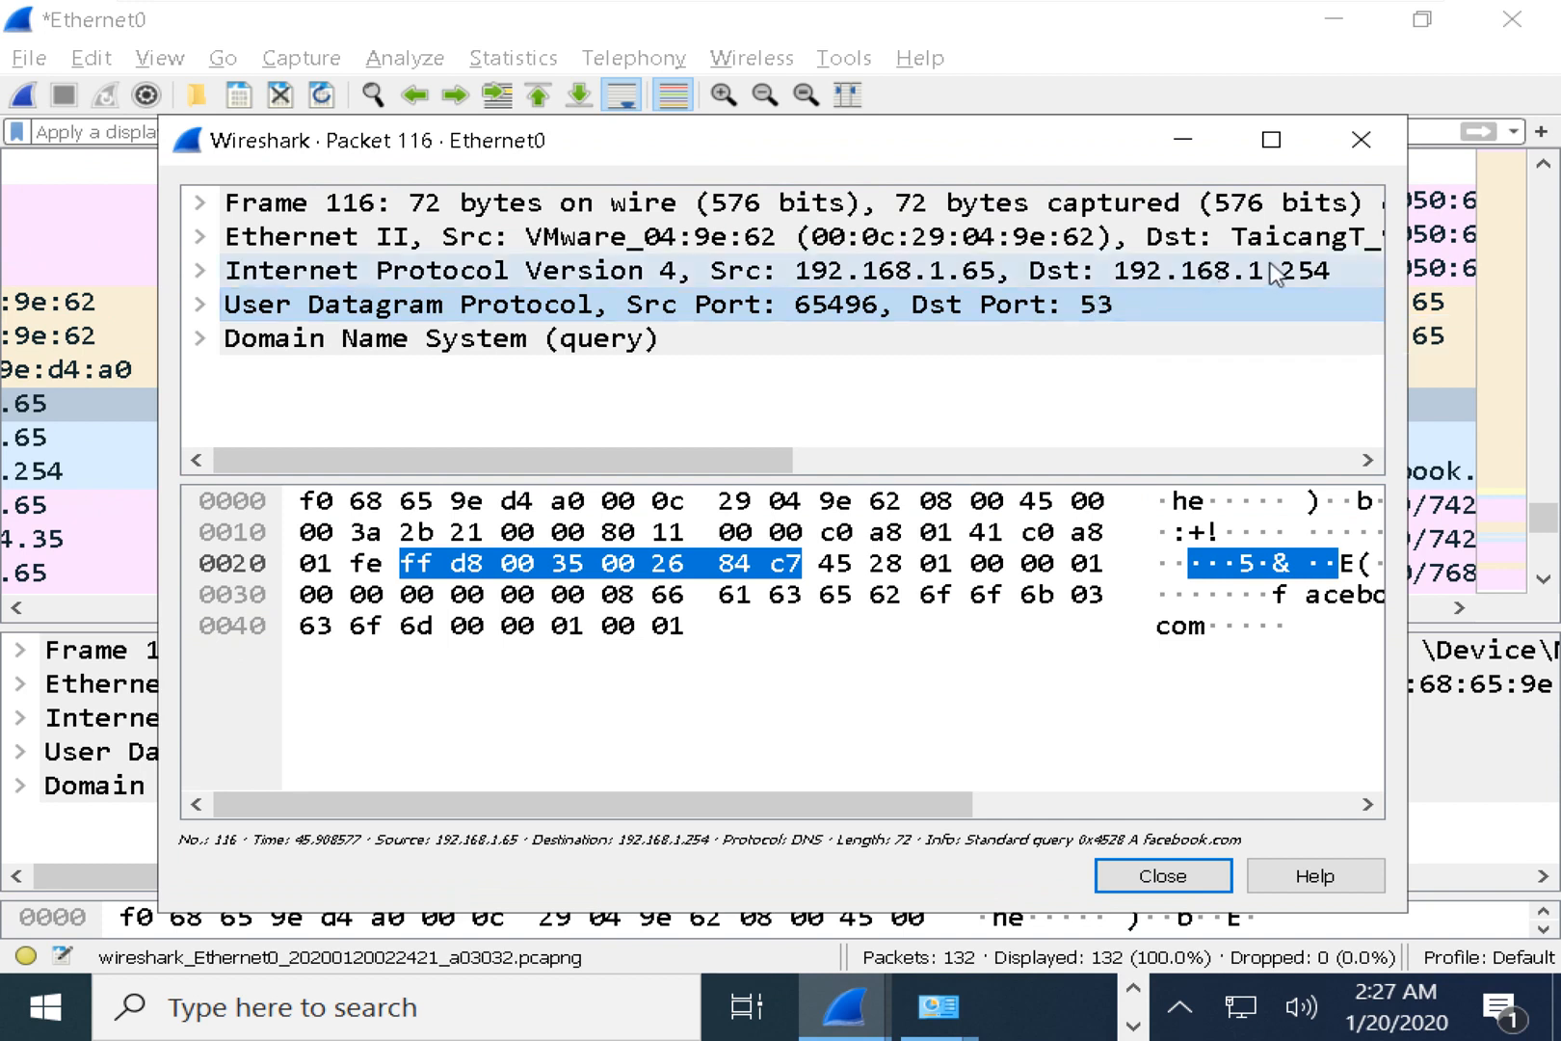
pyautogui.click(1311, 274)
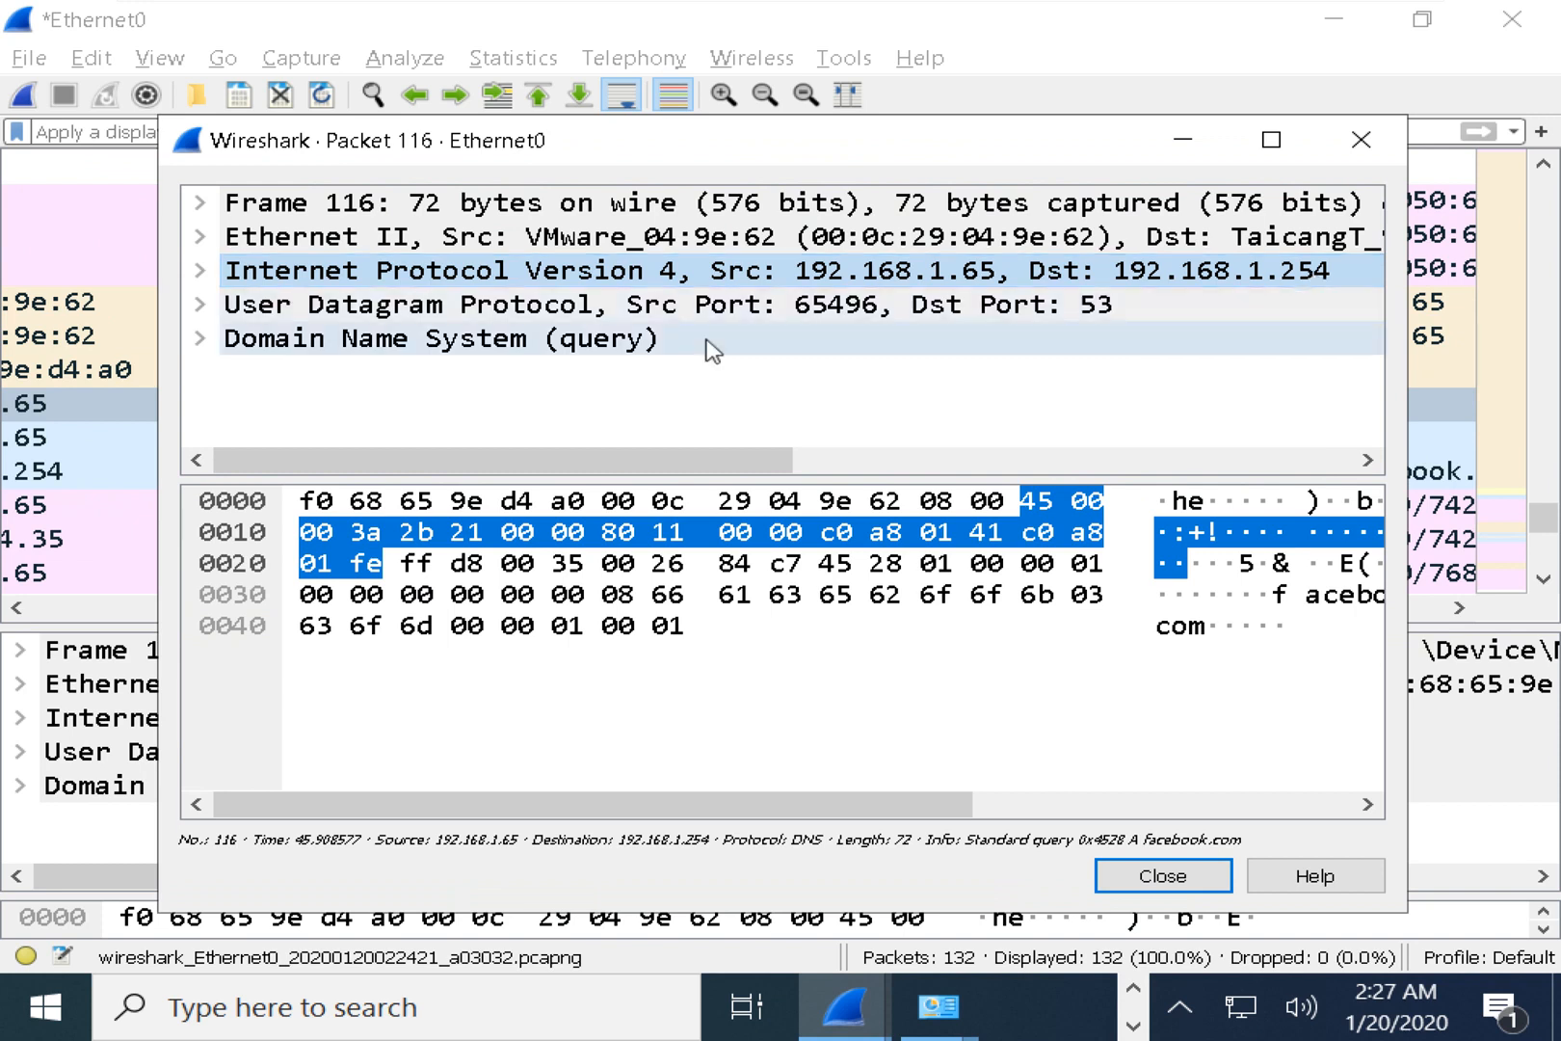
pyautogui.click(274, 343)
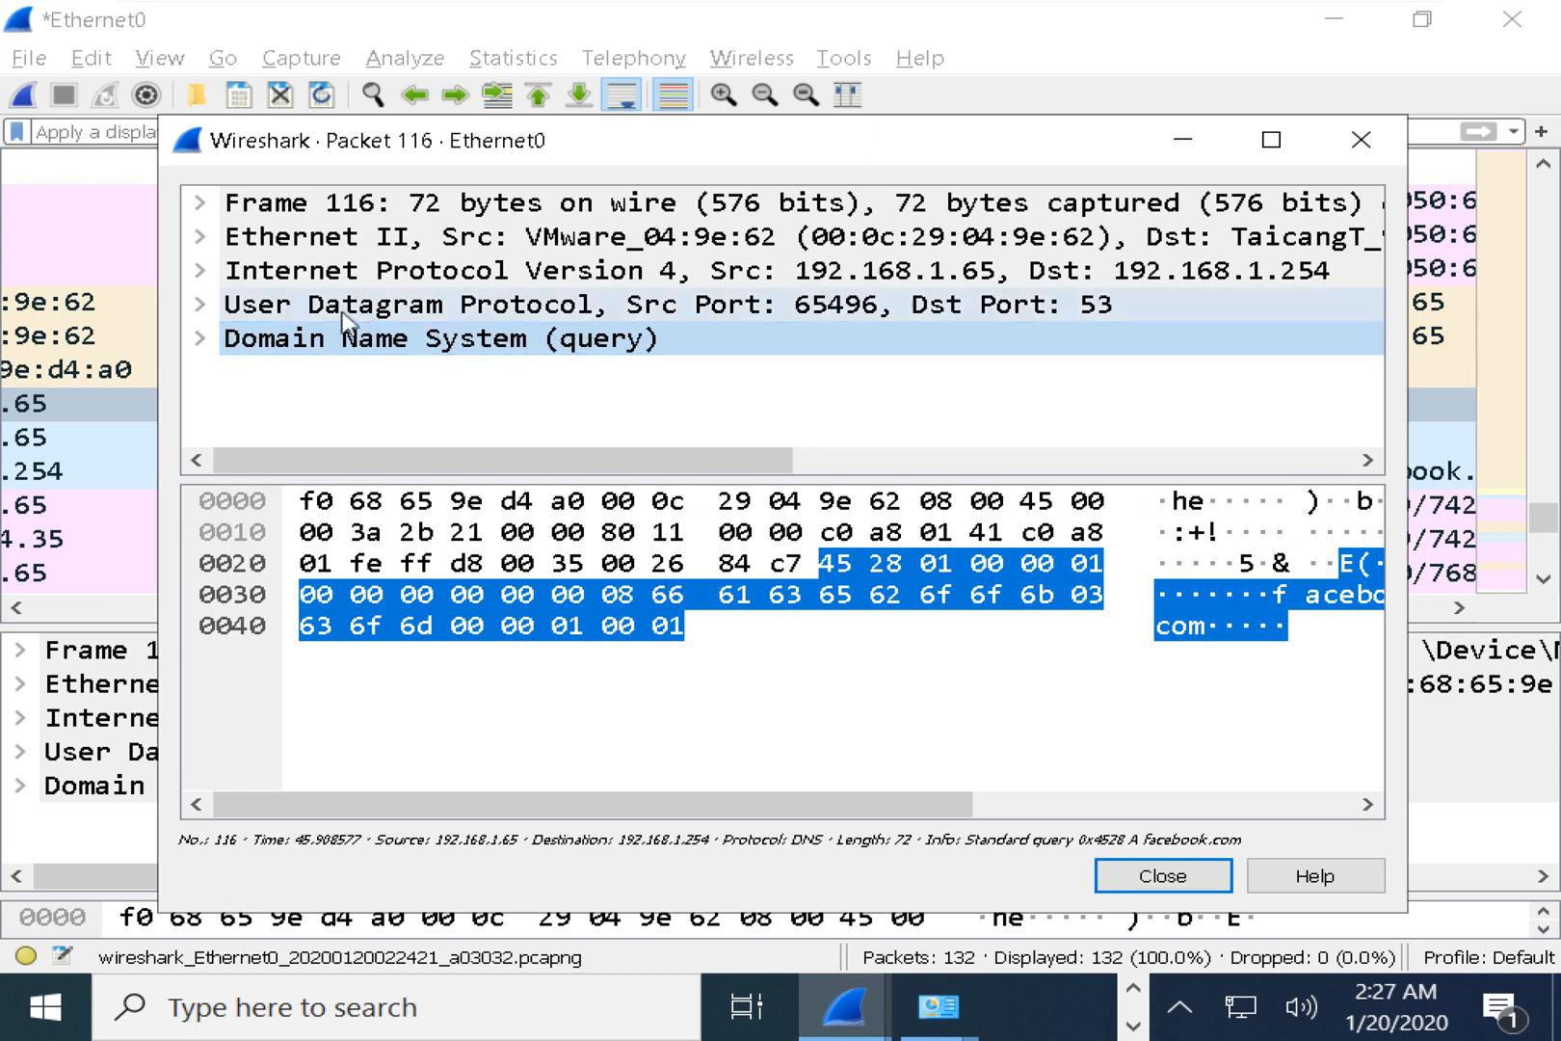
pyautogui.click(305, 307)
pyautogui.click(424, 345)
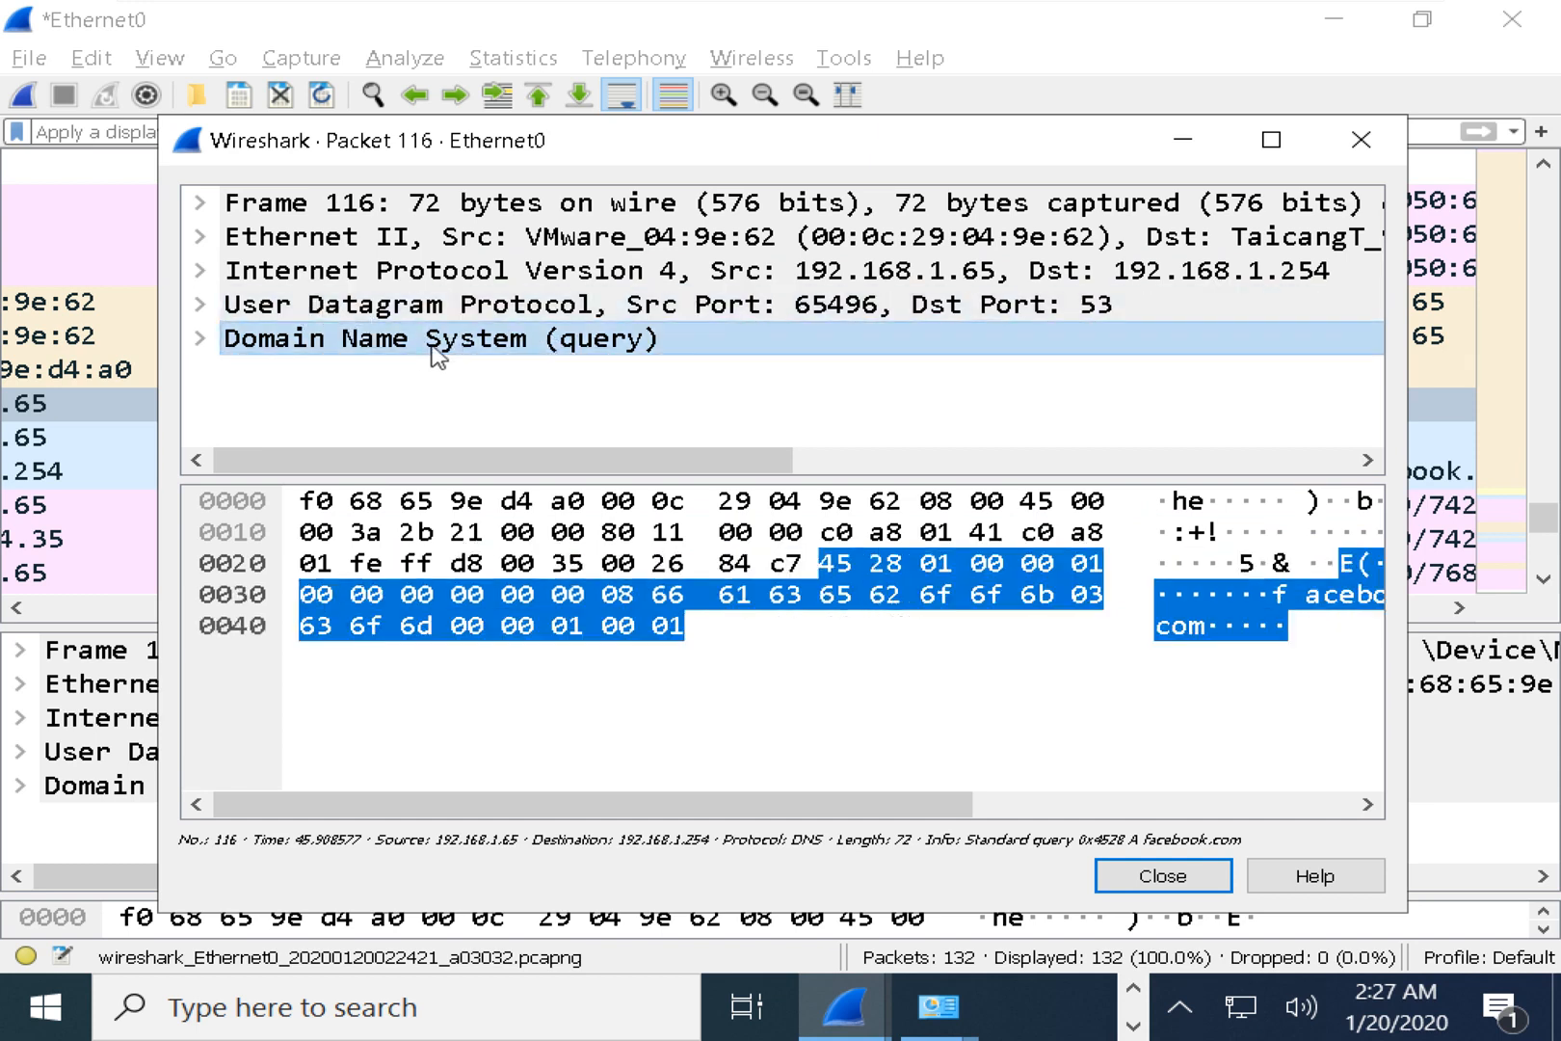
pyautogui.click(200, 338)
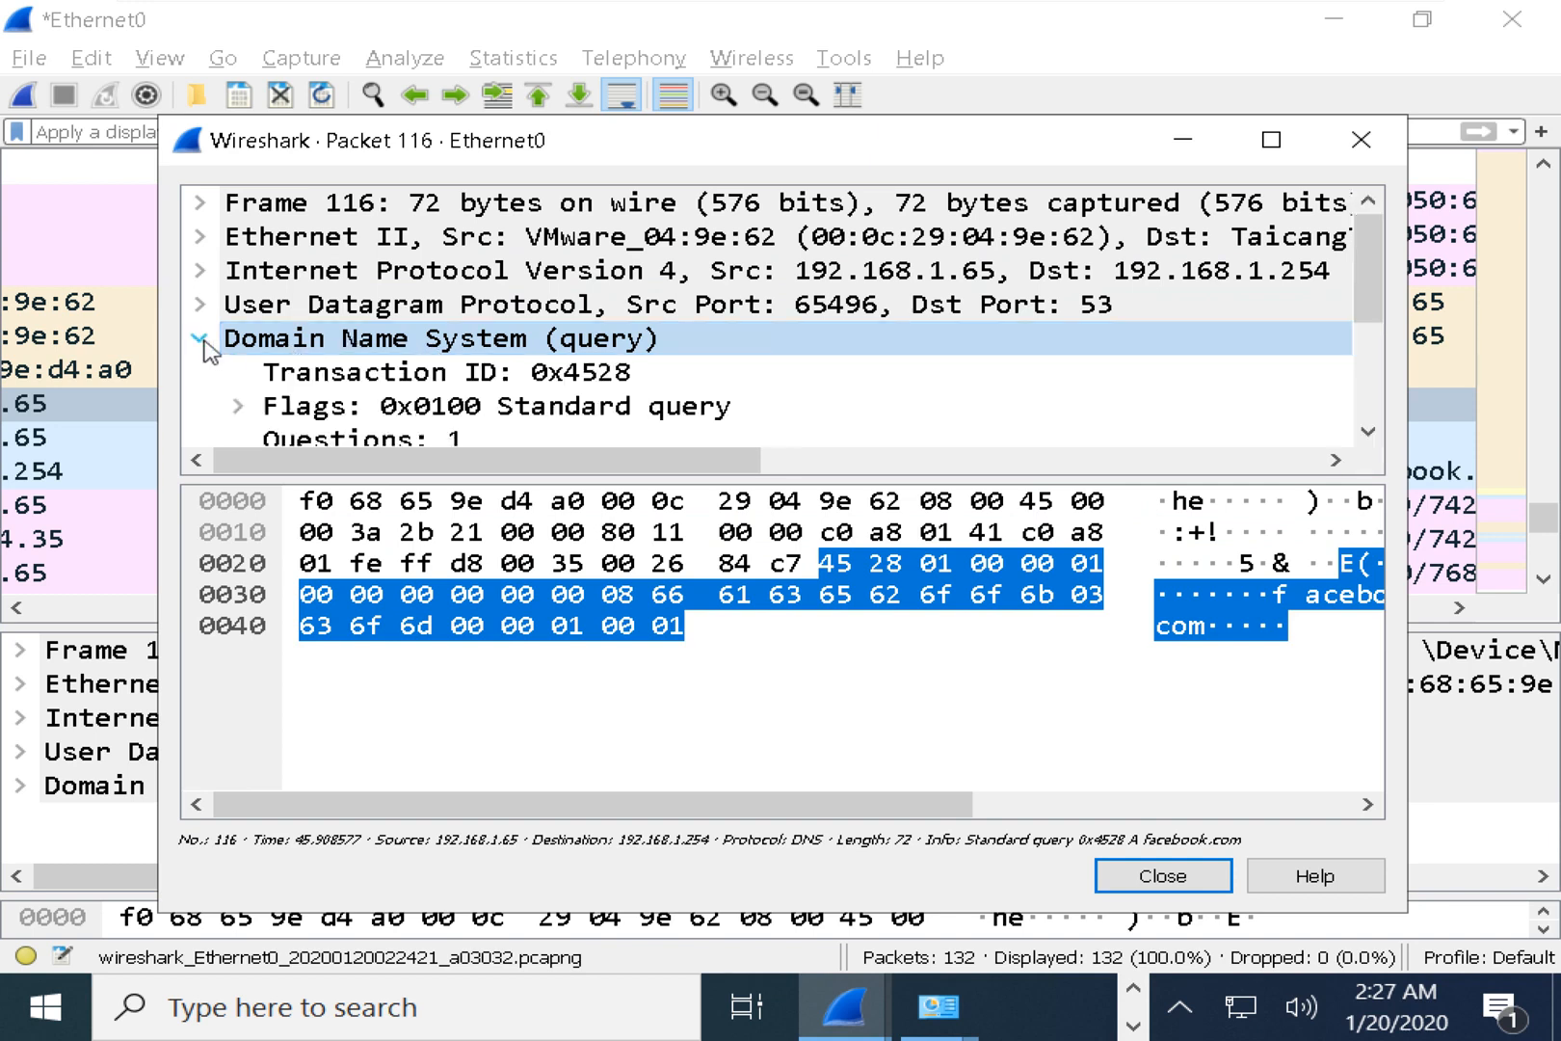
pyautogui.moveTo(275, 479); pyautogui.dragTo(279, 771)
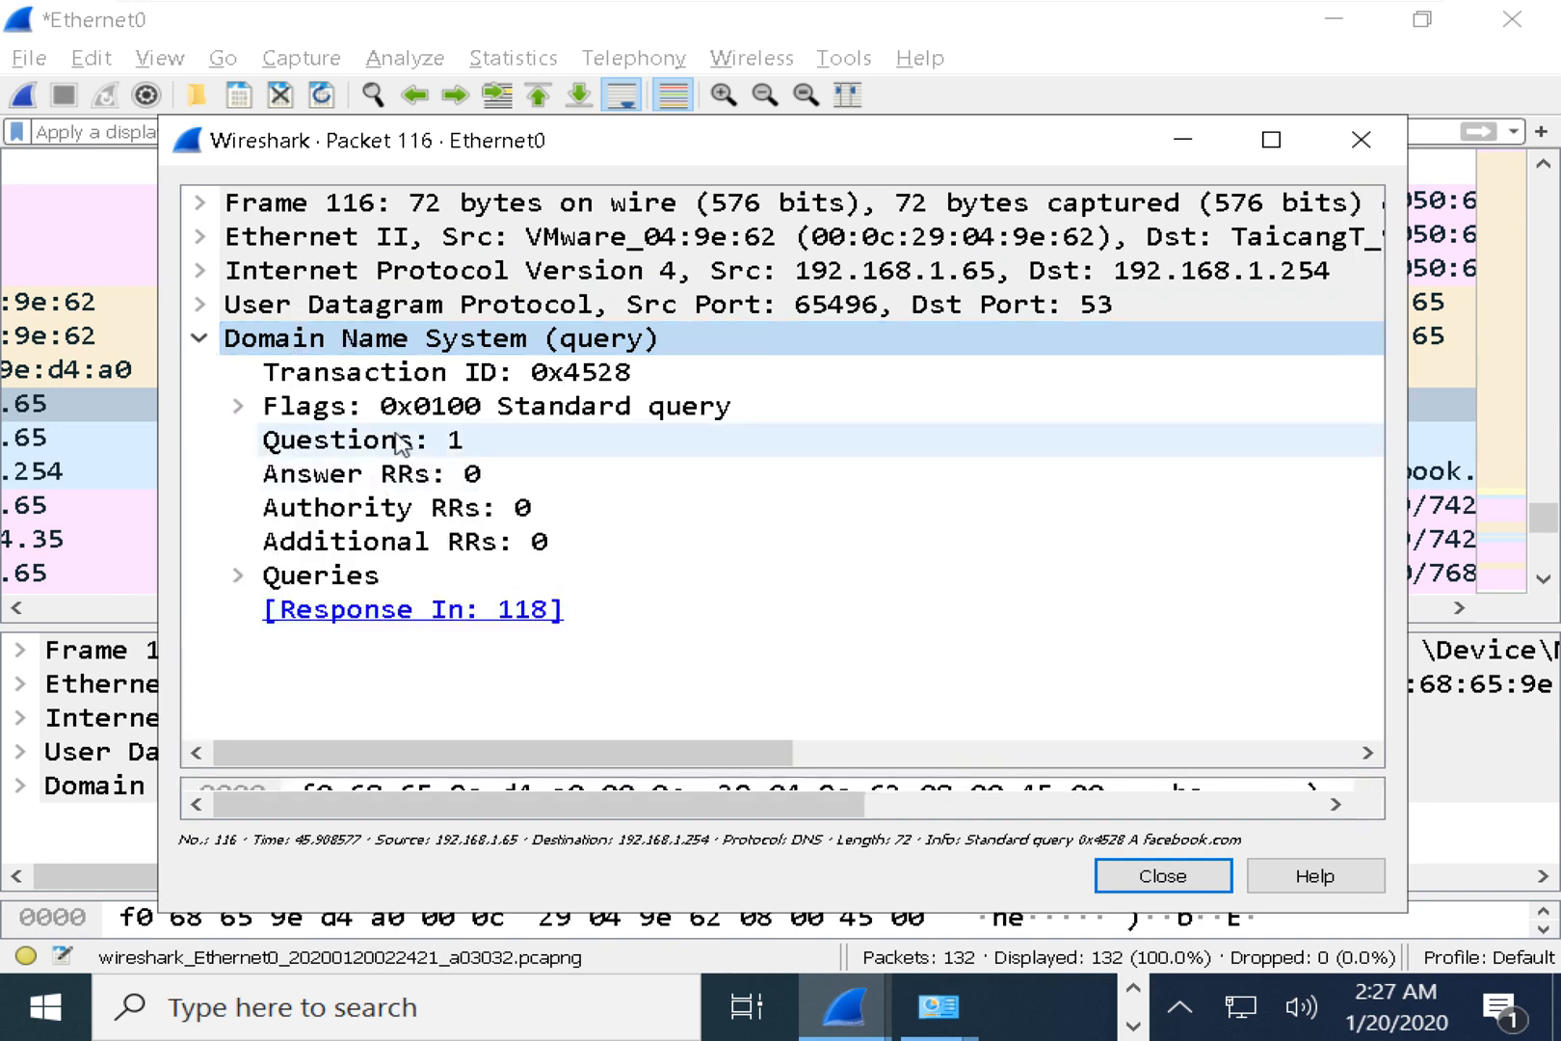
pyautogui.click(445, 443)
pyautogui.click(460, 478)
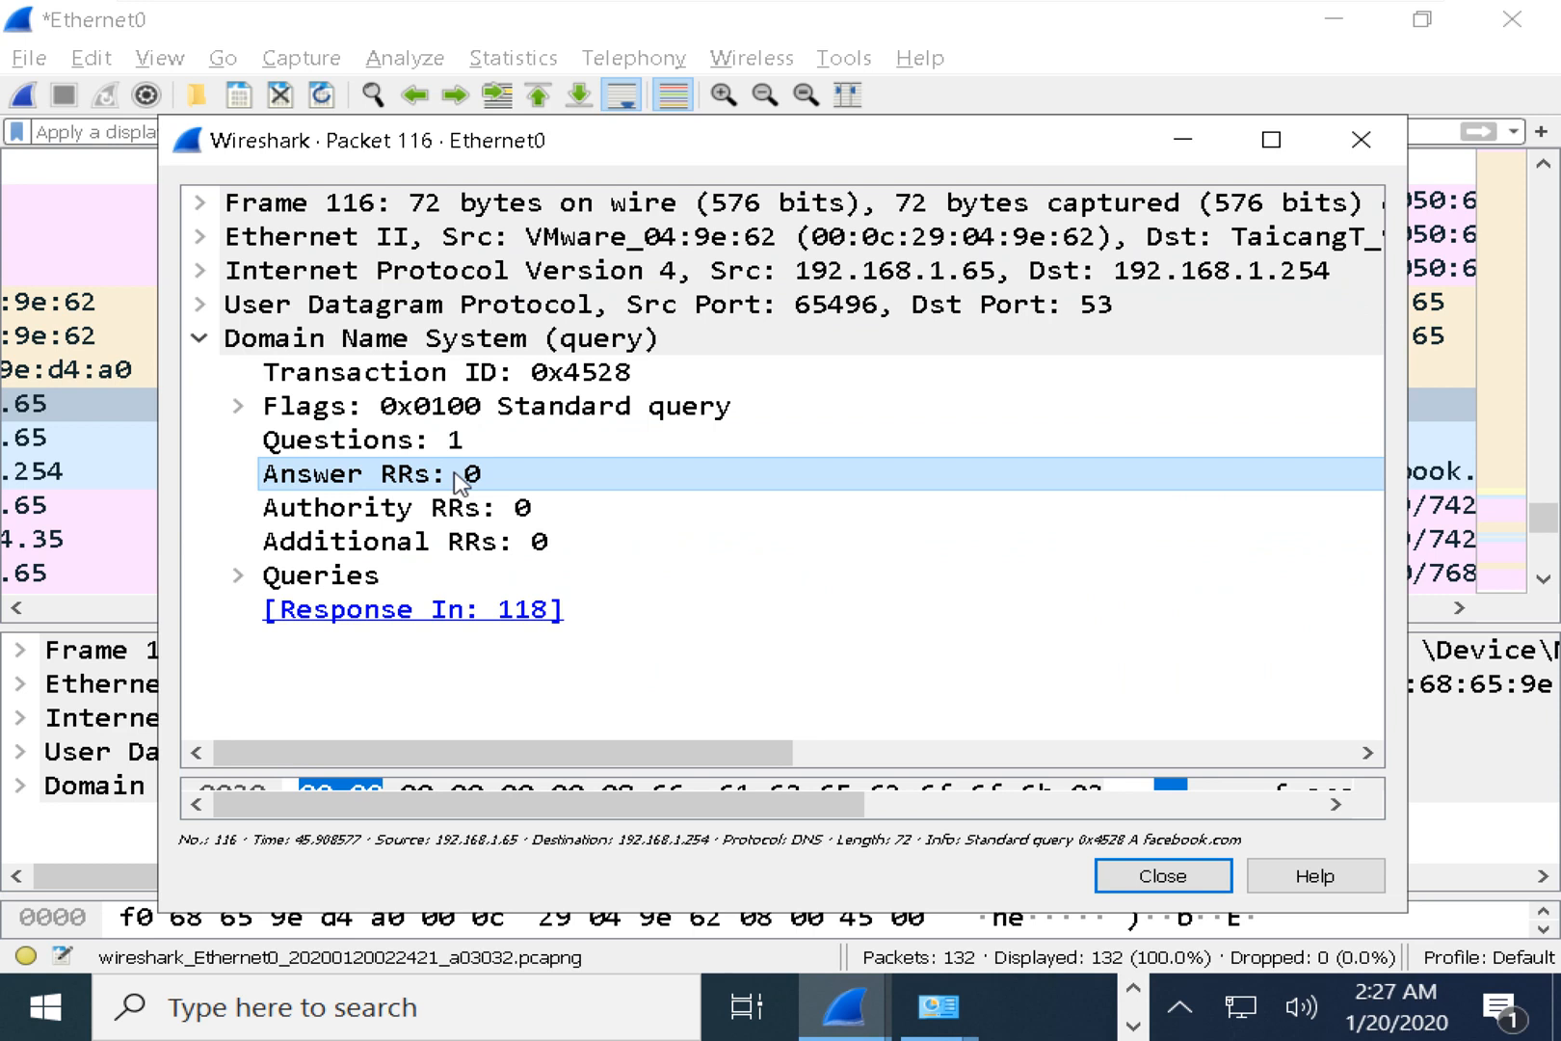
pyautogui.click(602, 341)
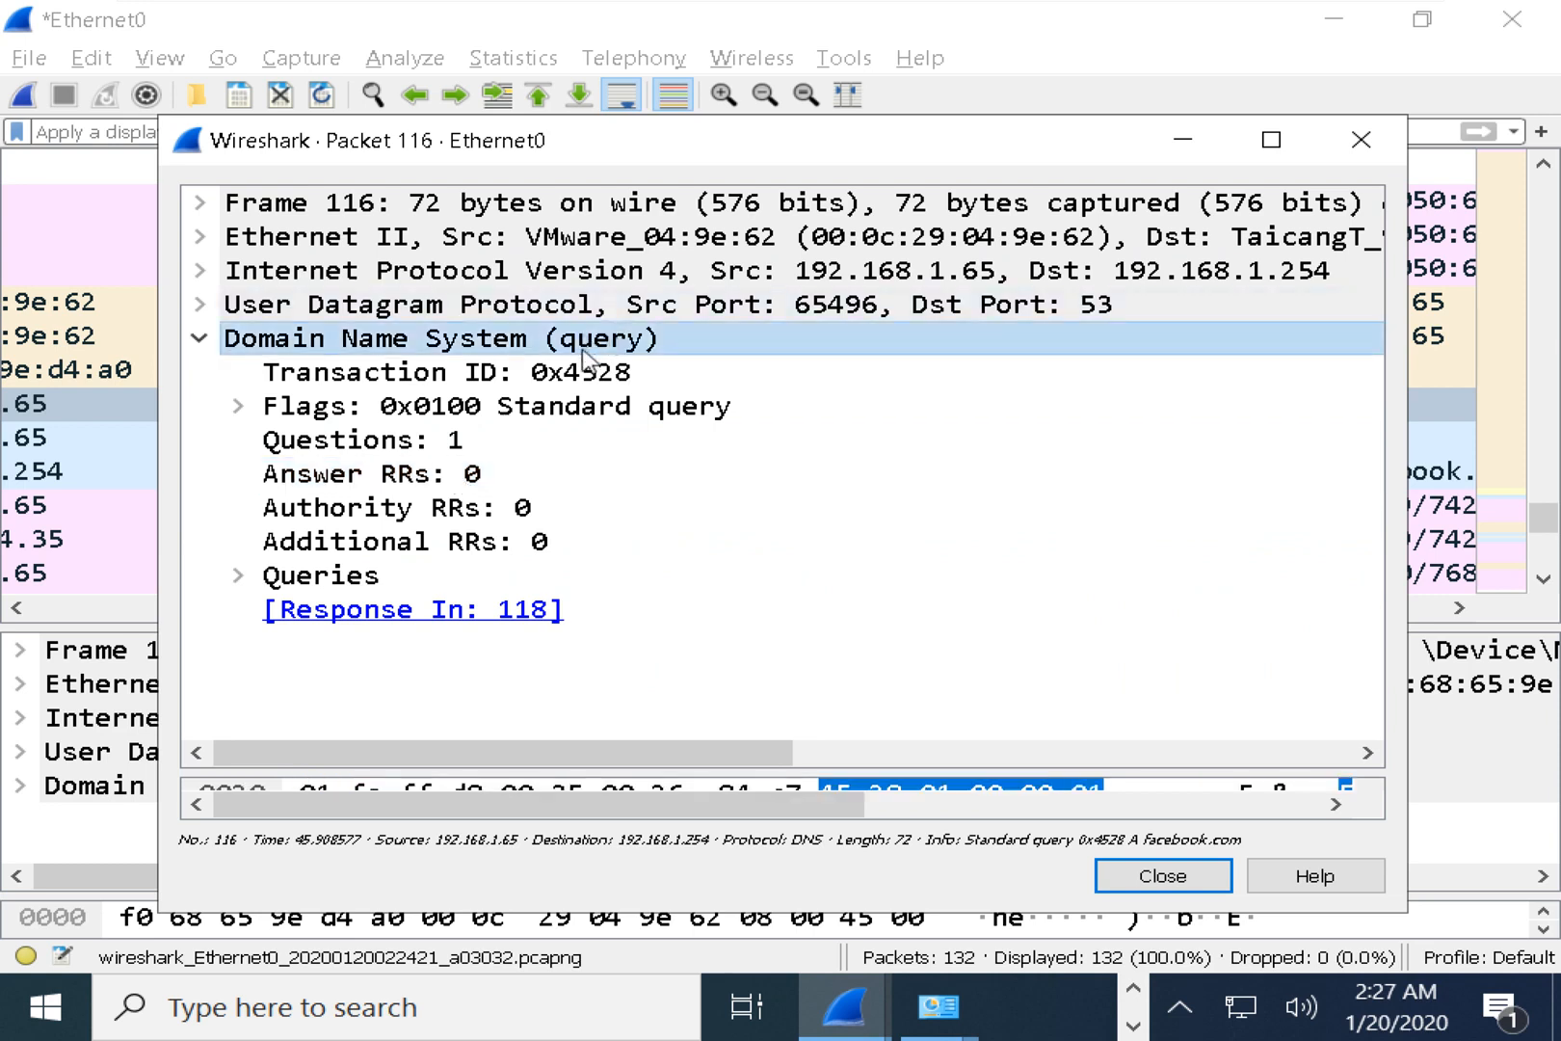
pyautogui.click(237, 575)
pyautogui.click(425, 610)
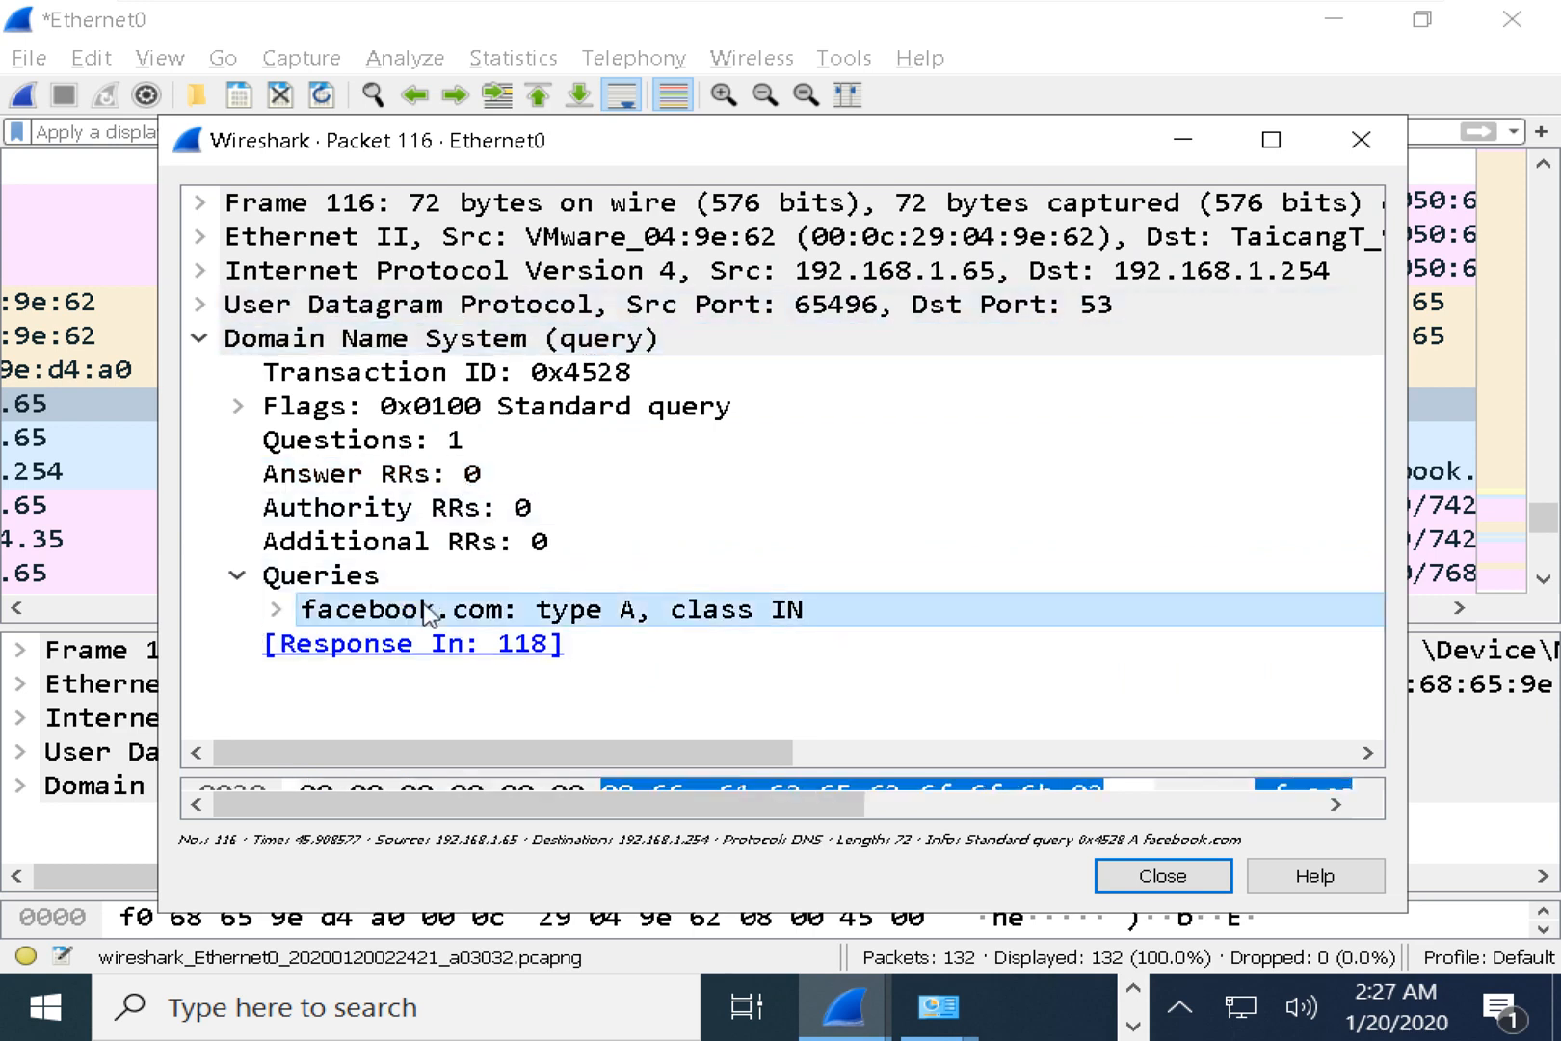
pyautogui.click(276, 609)
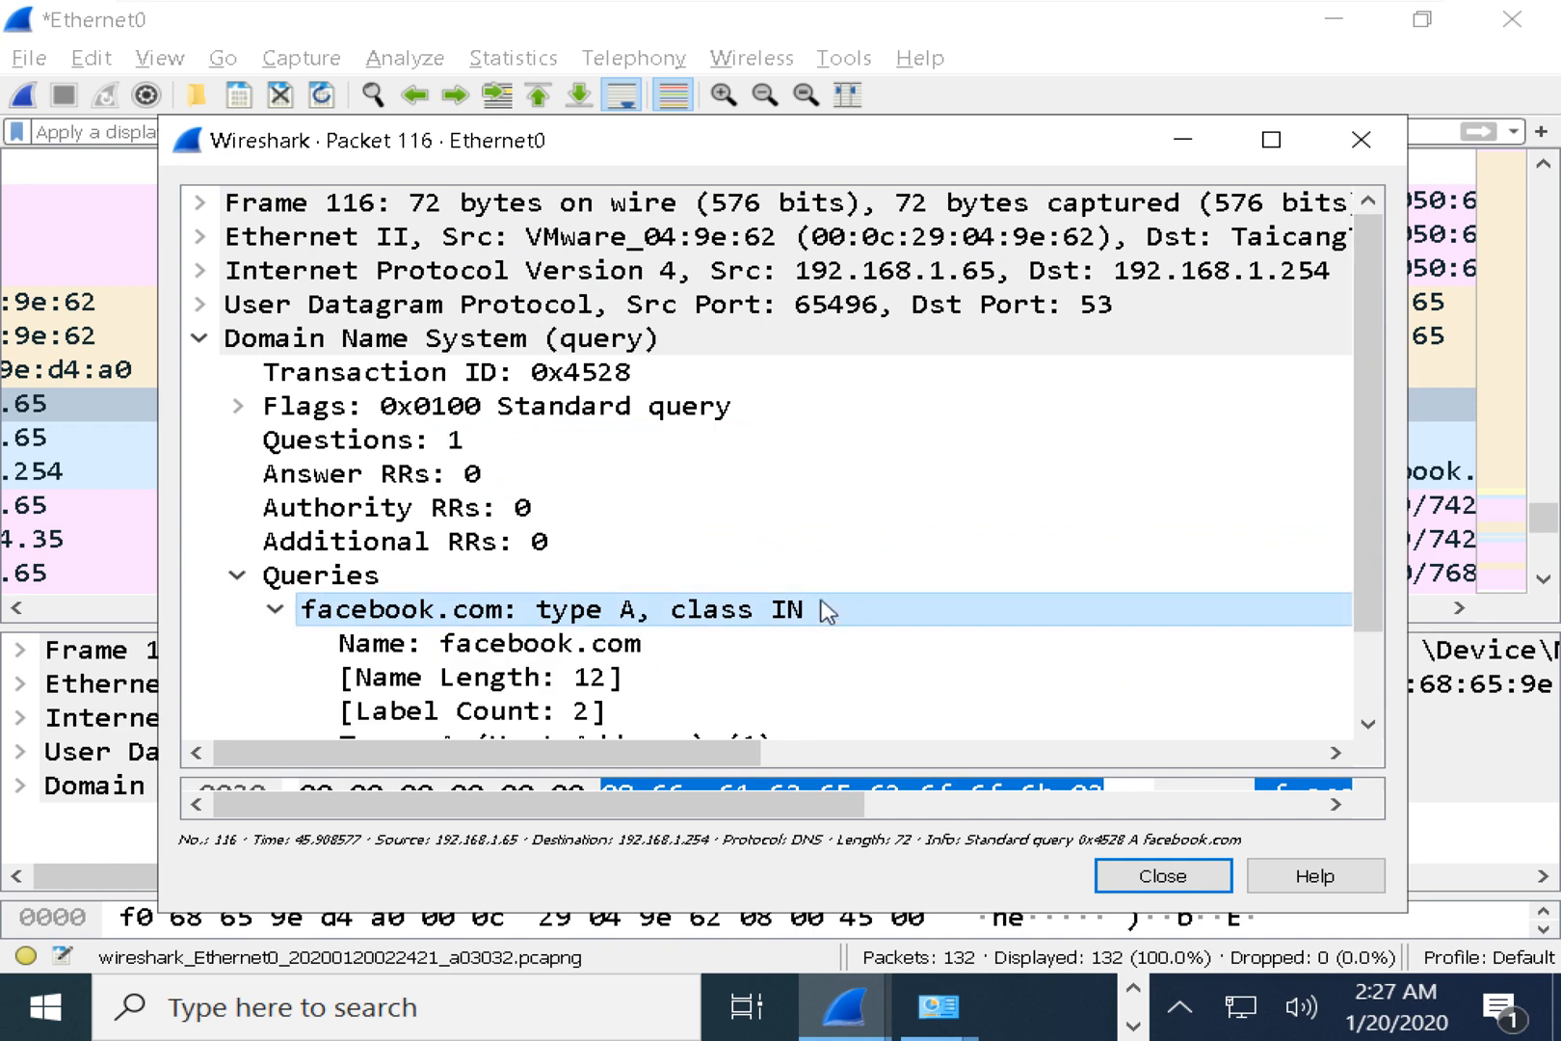
pyautogui.click(1360, 140)
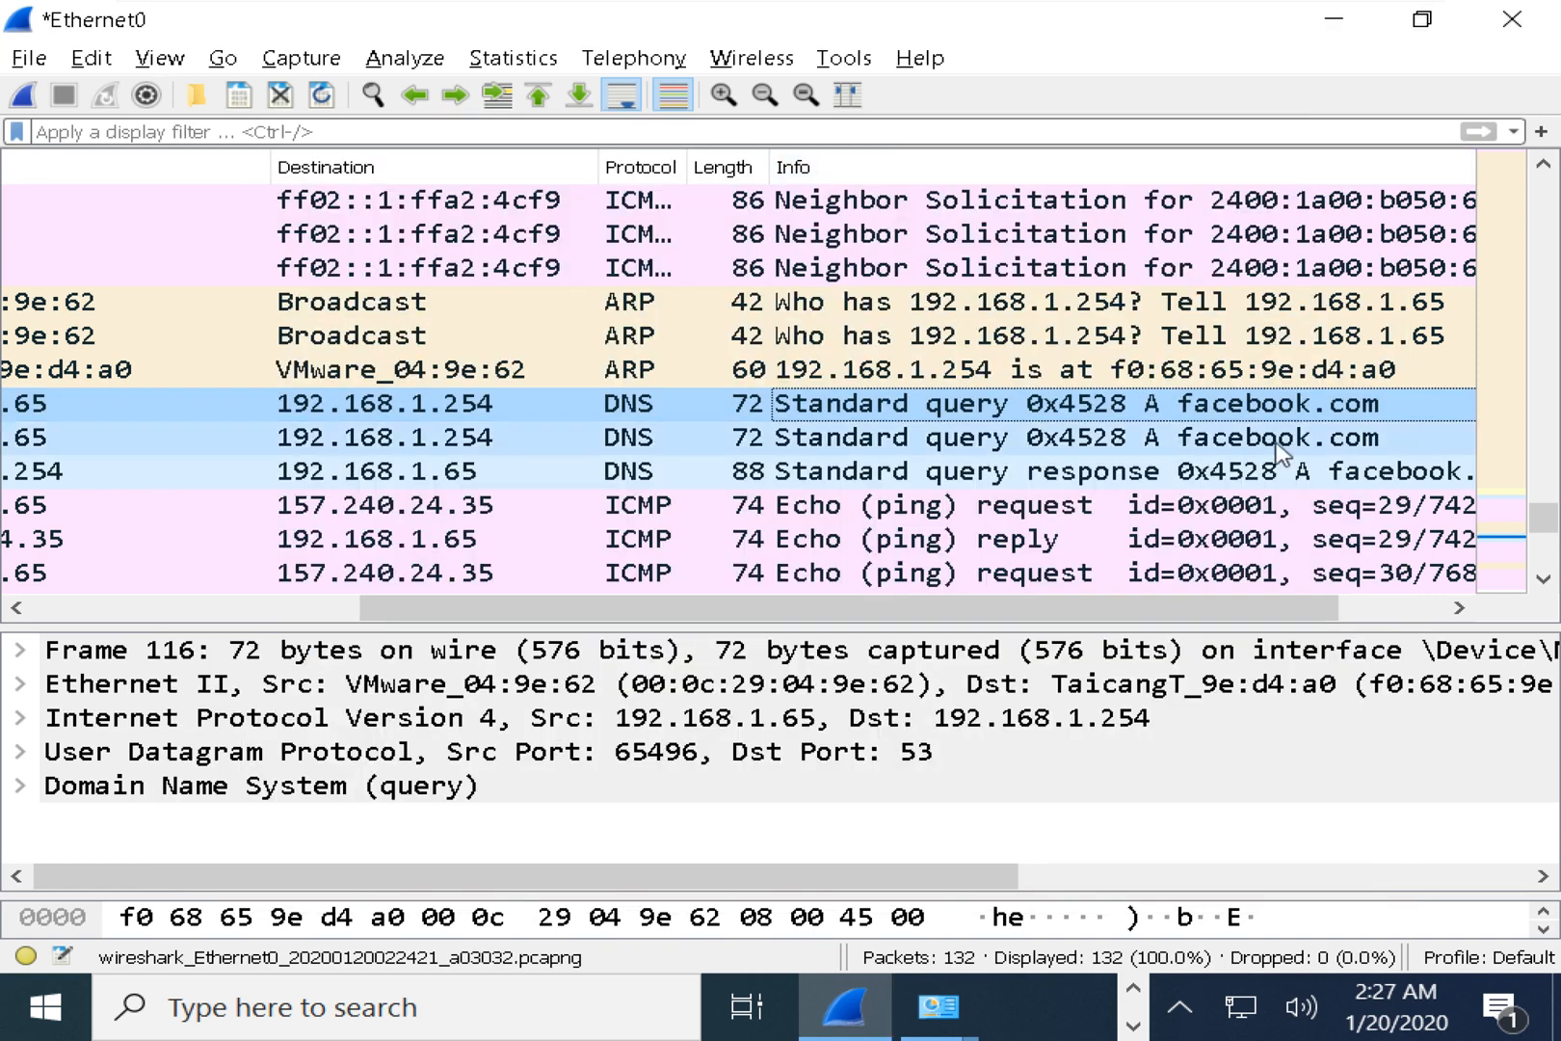
# Select DNS response frame 118 and enlarge the packet details pane.
pyautogui.click(979, 445)
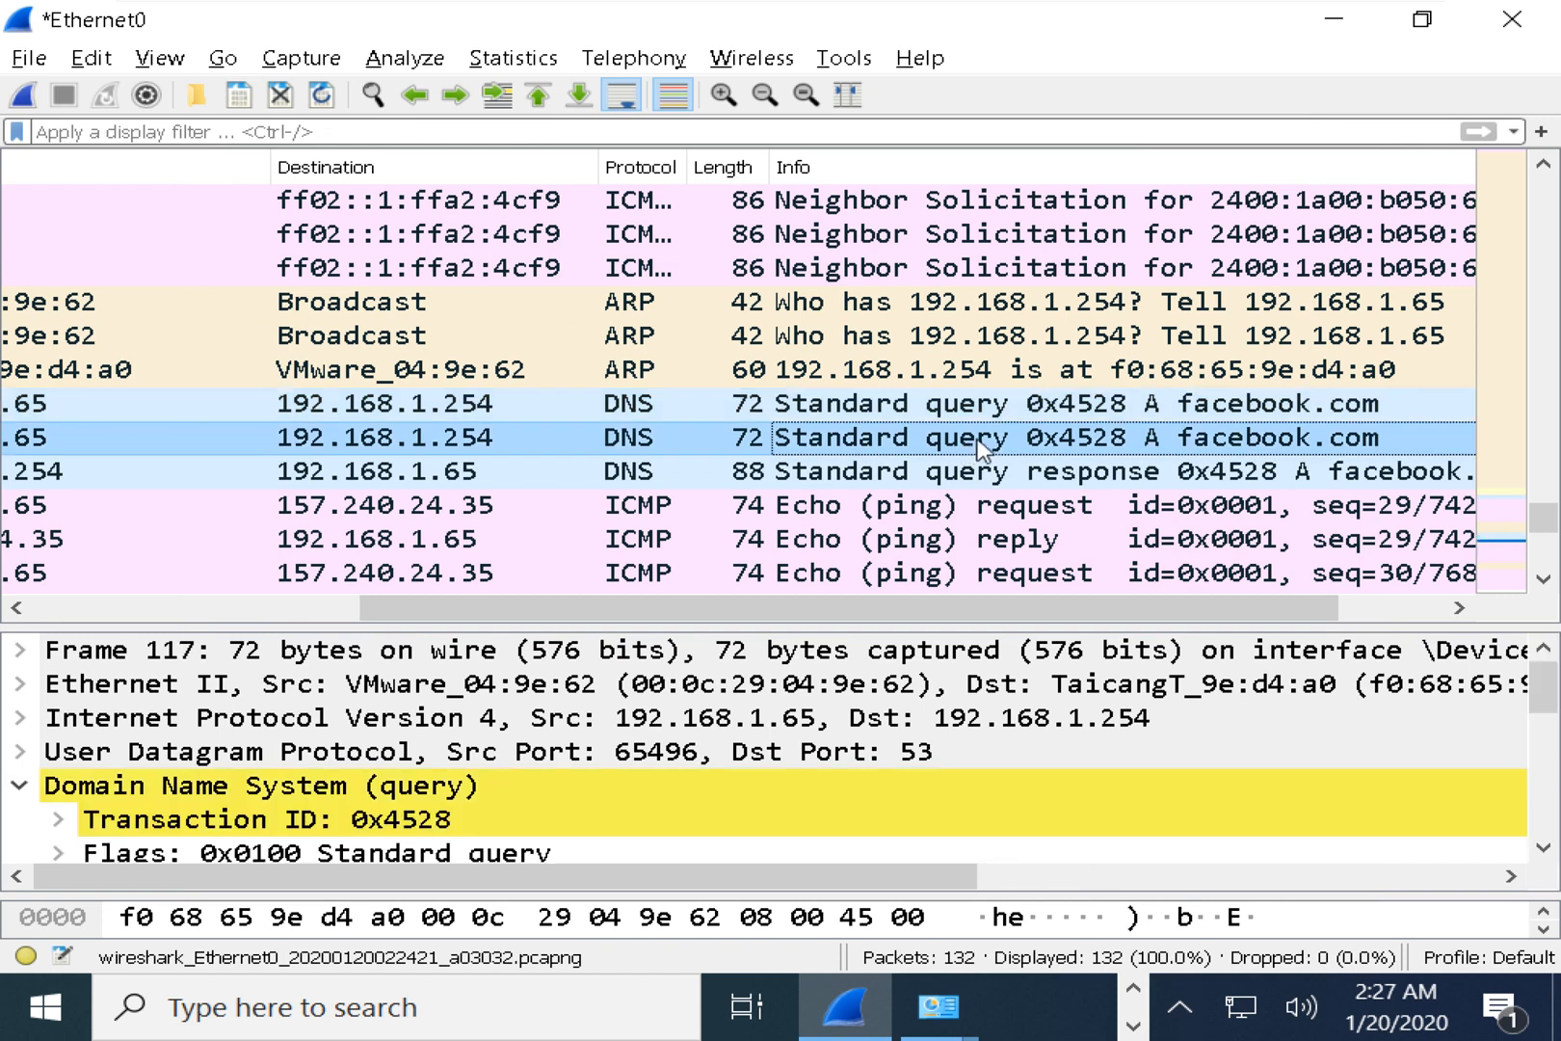
pyautogui.click(1004, 476)
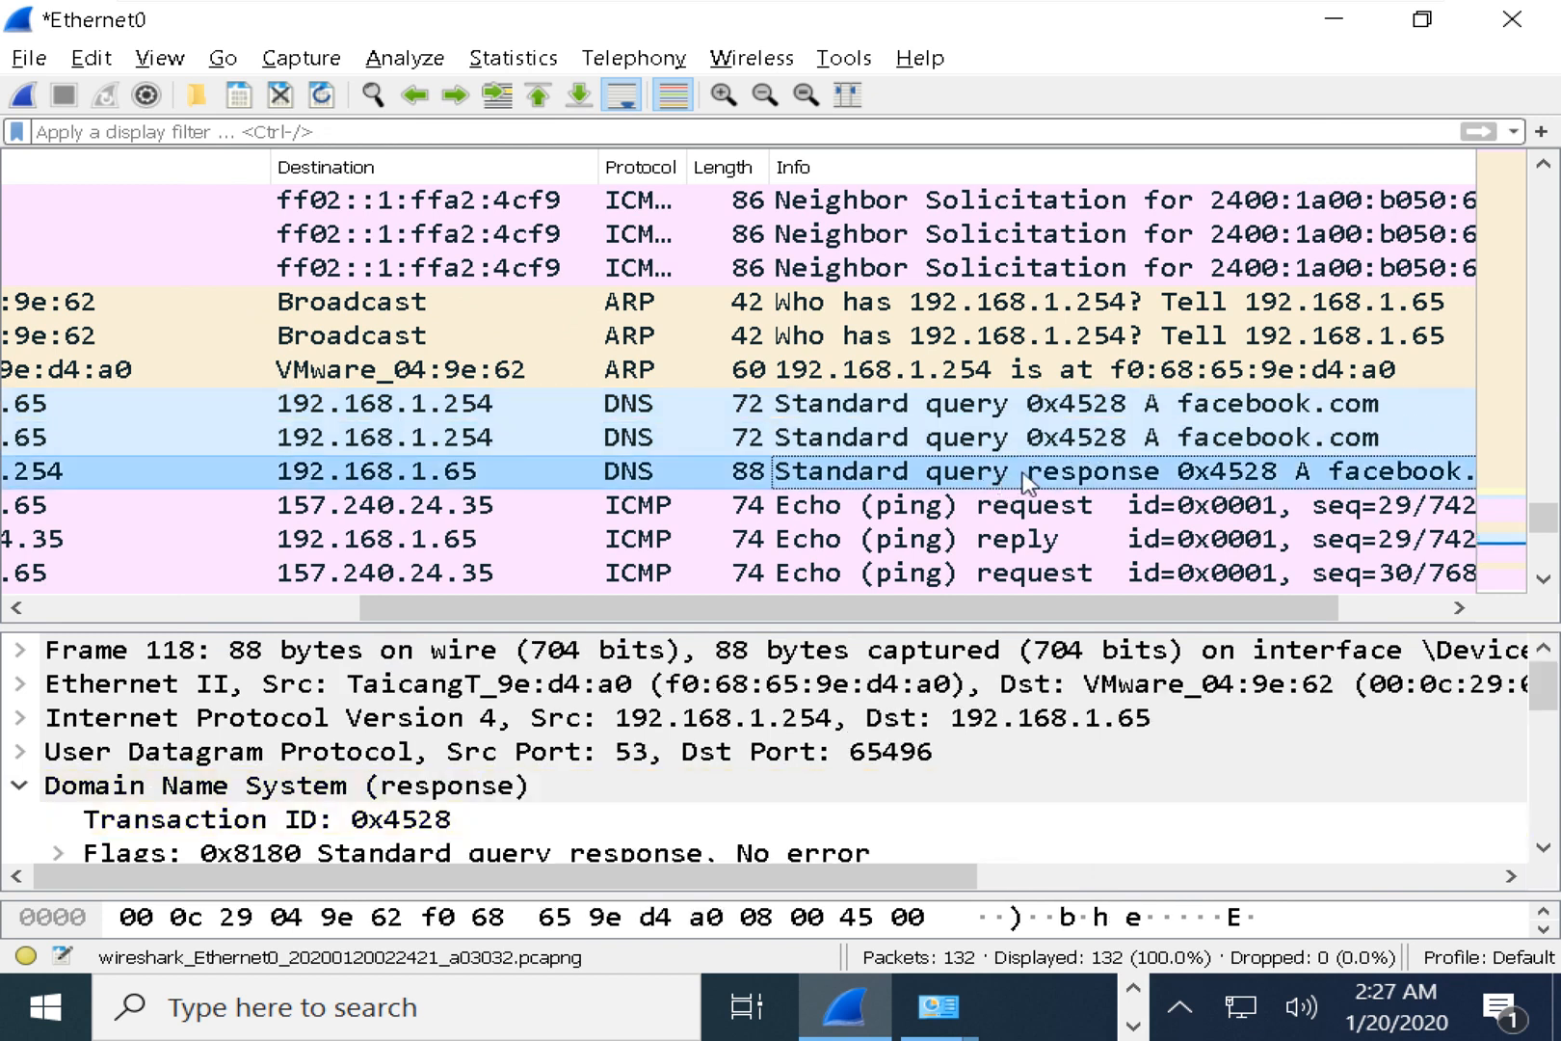
pyautogui.doubleClick(948, 481)
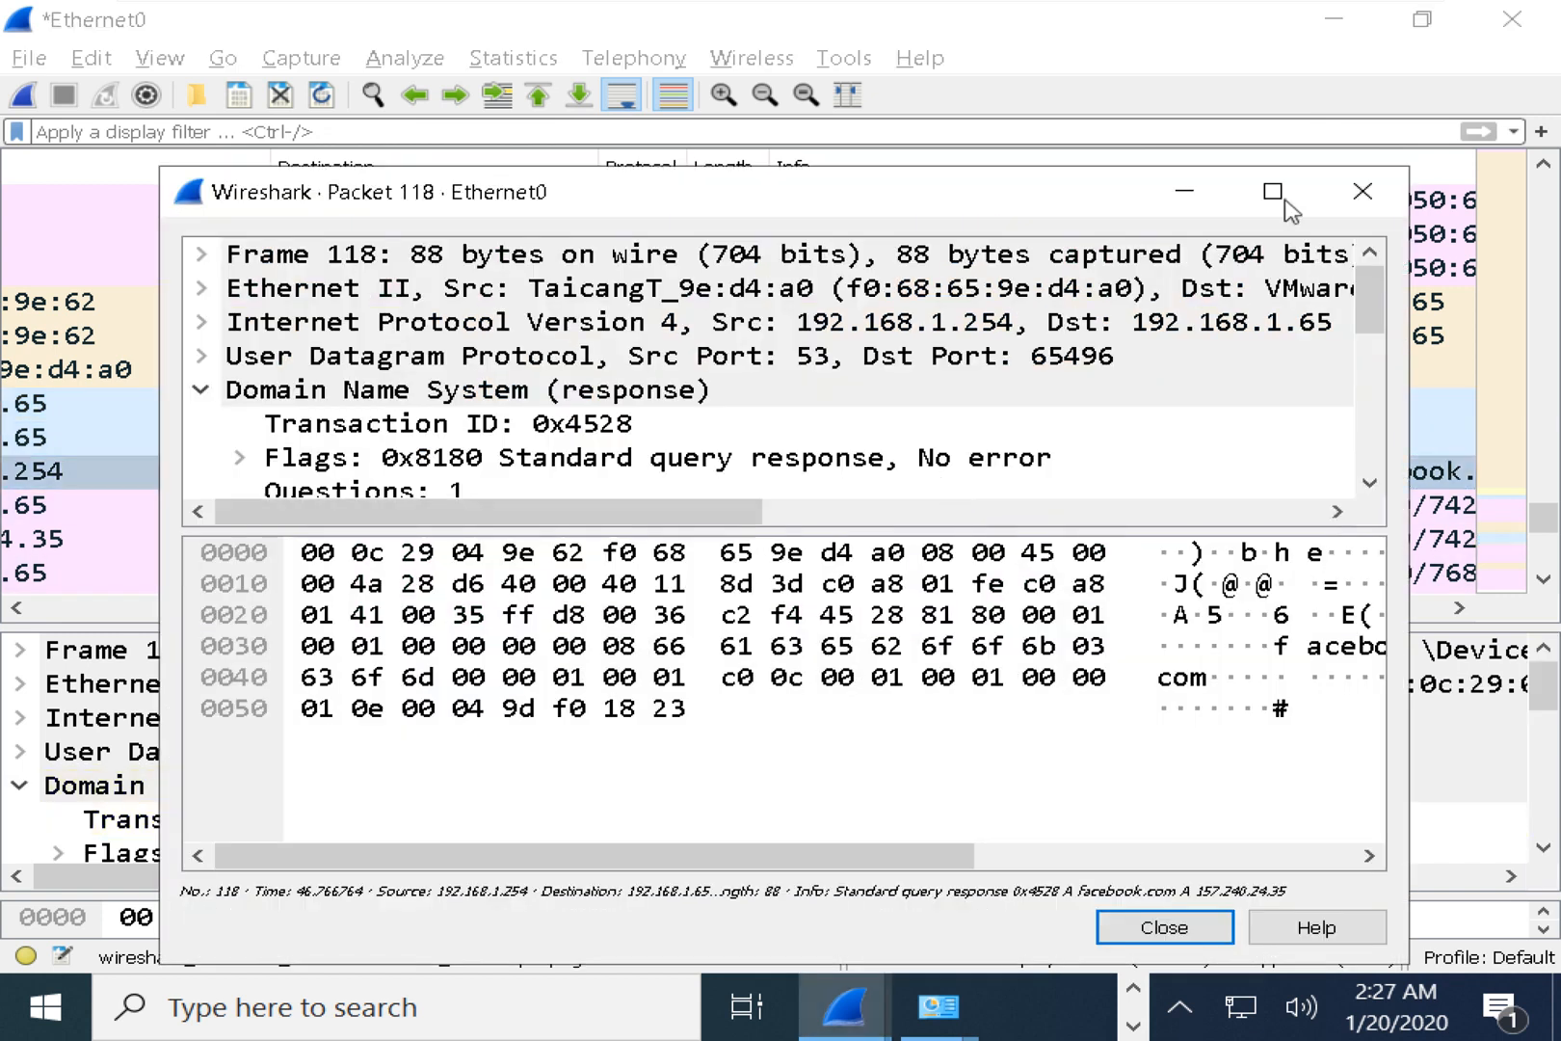
pyautogui.click(1361, 191)
pyautogui.moveTo(442, 631); pyautogui.dragTo(458, 507)
# Compare the Ethernet, IPv4 and UDP headers of query frame 117 and response frame 118.
pyautogui.click(36, 692)
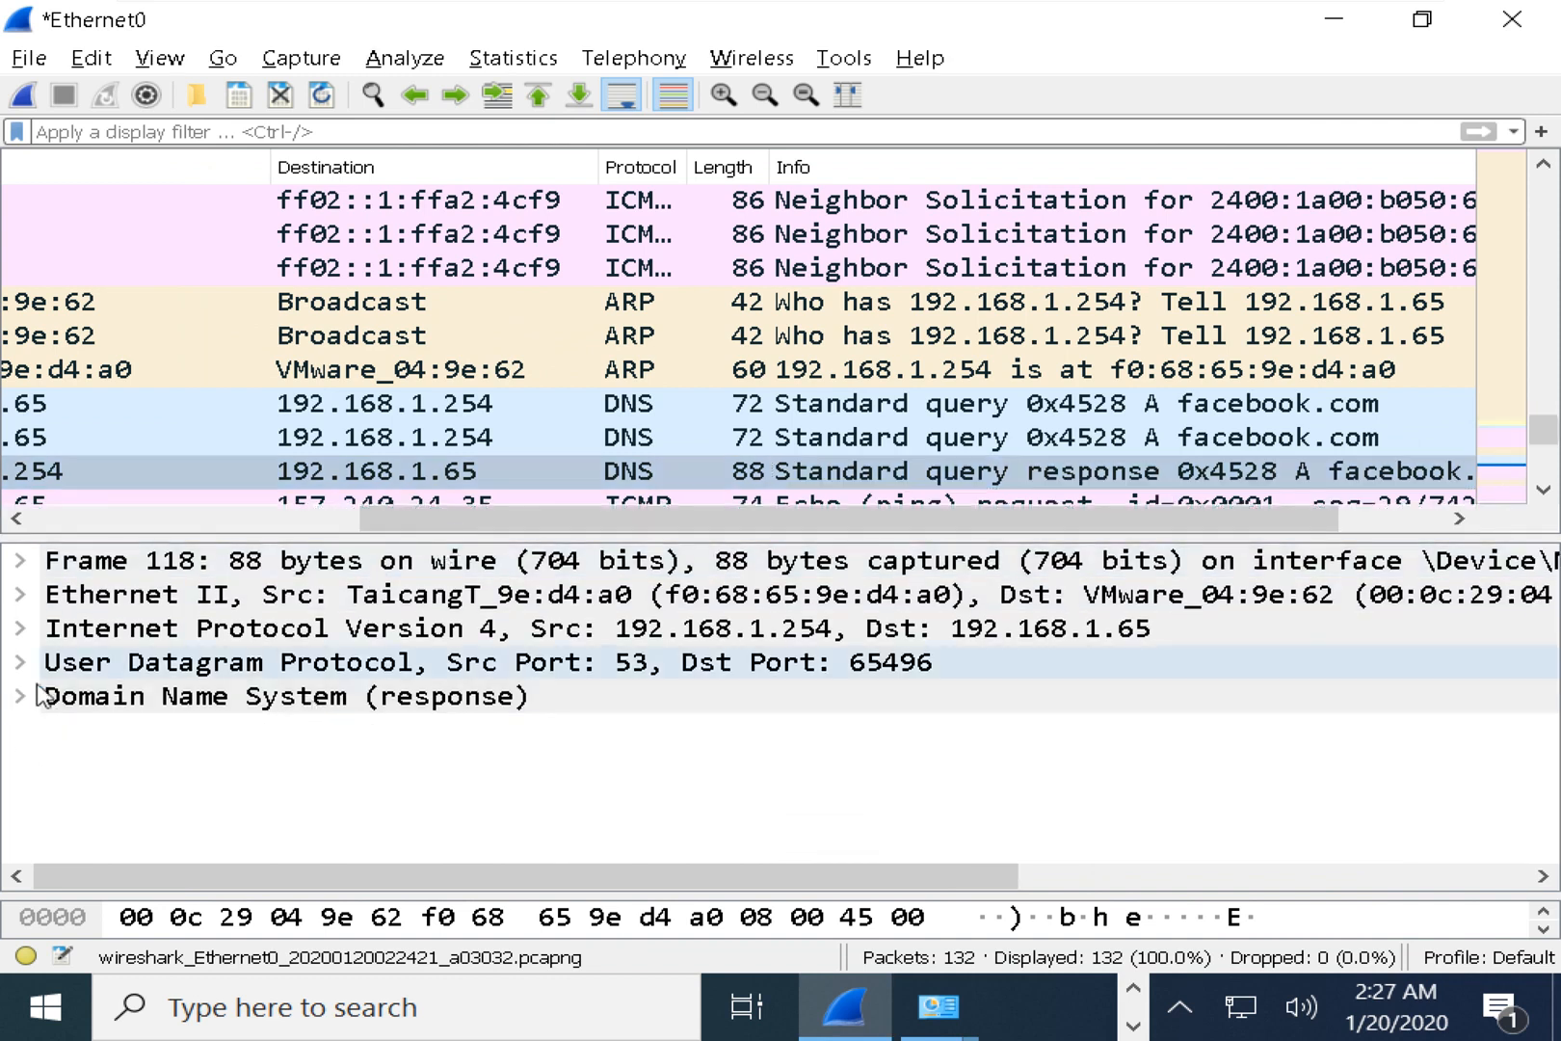
pyautogui.click(246, 598)
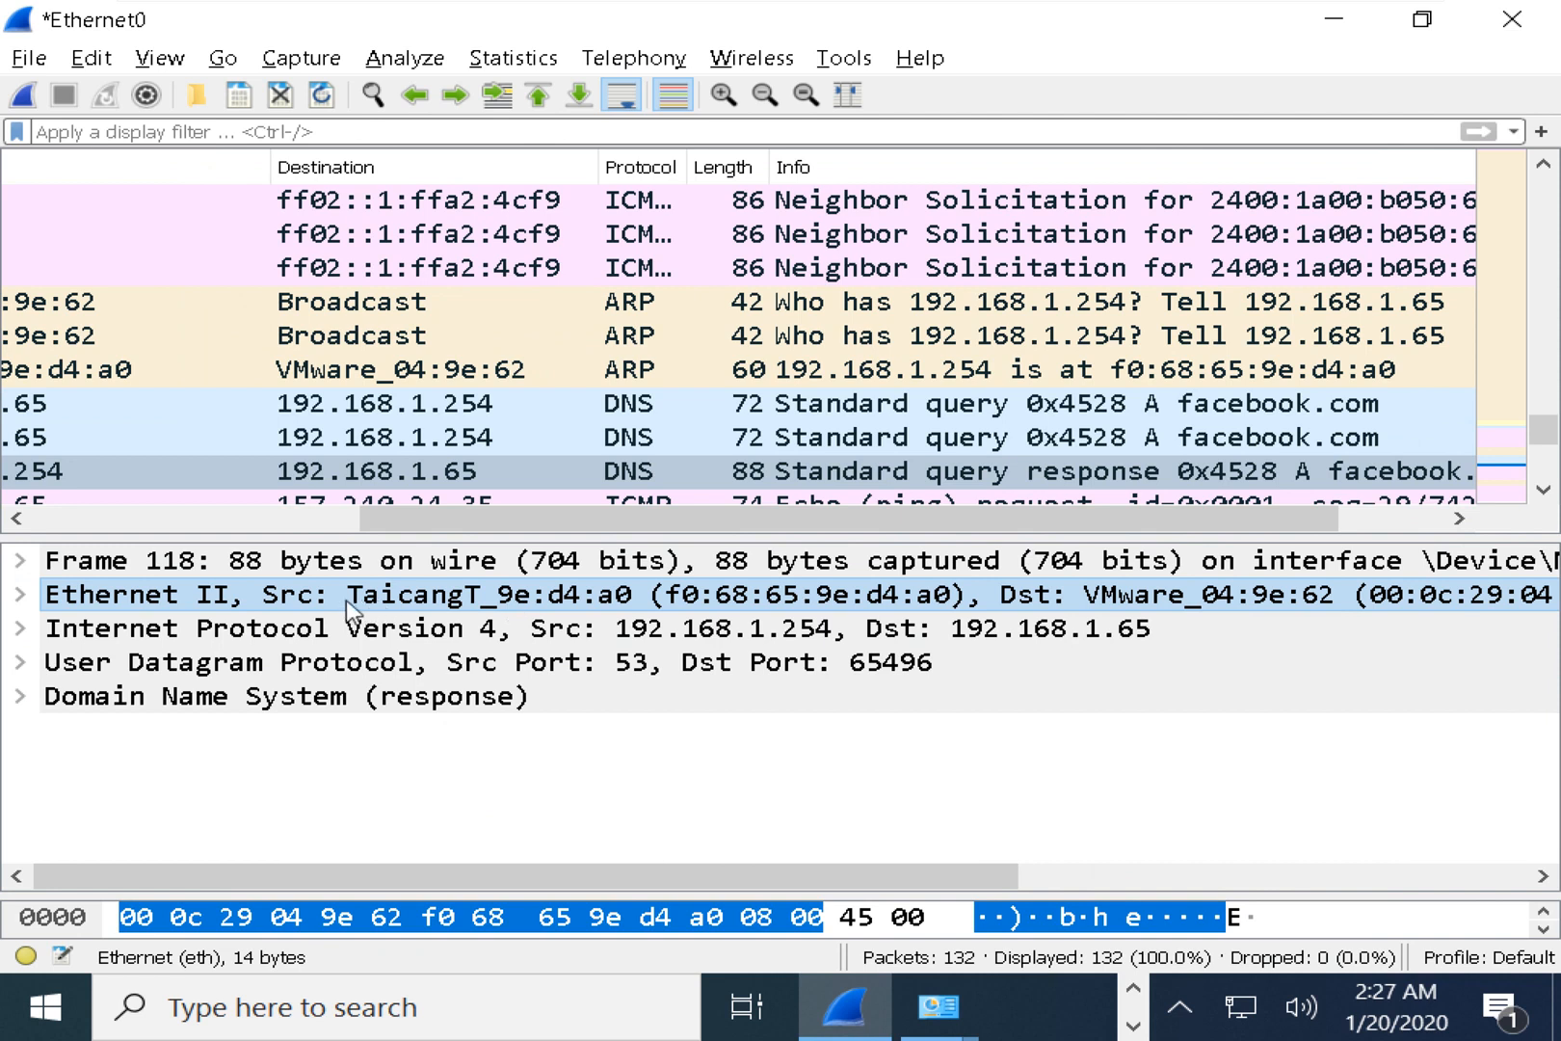
pyautogui.click(270, 629)
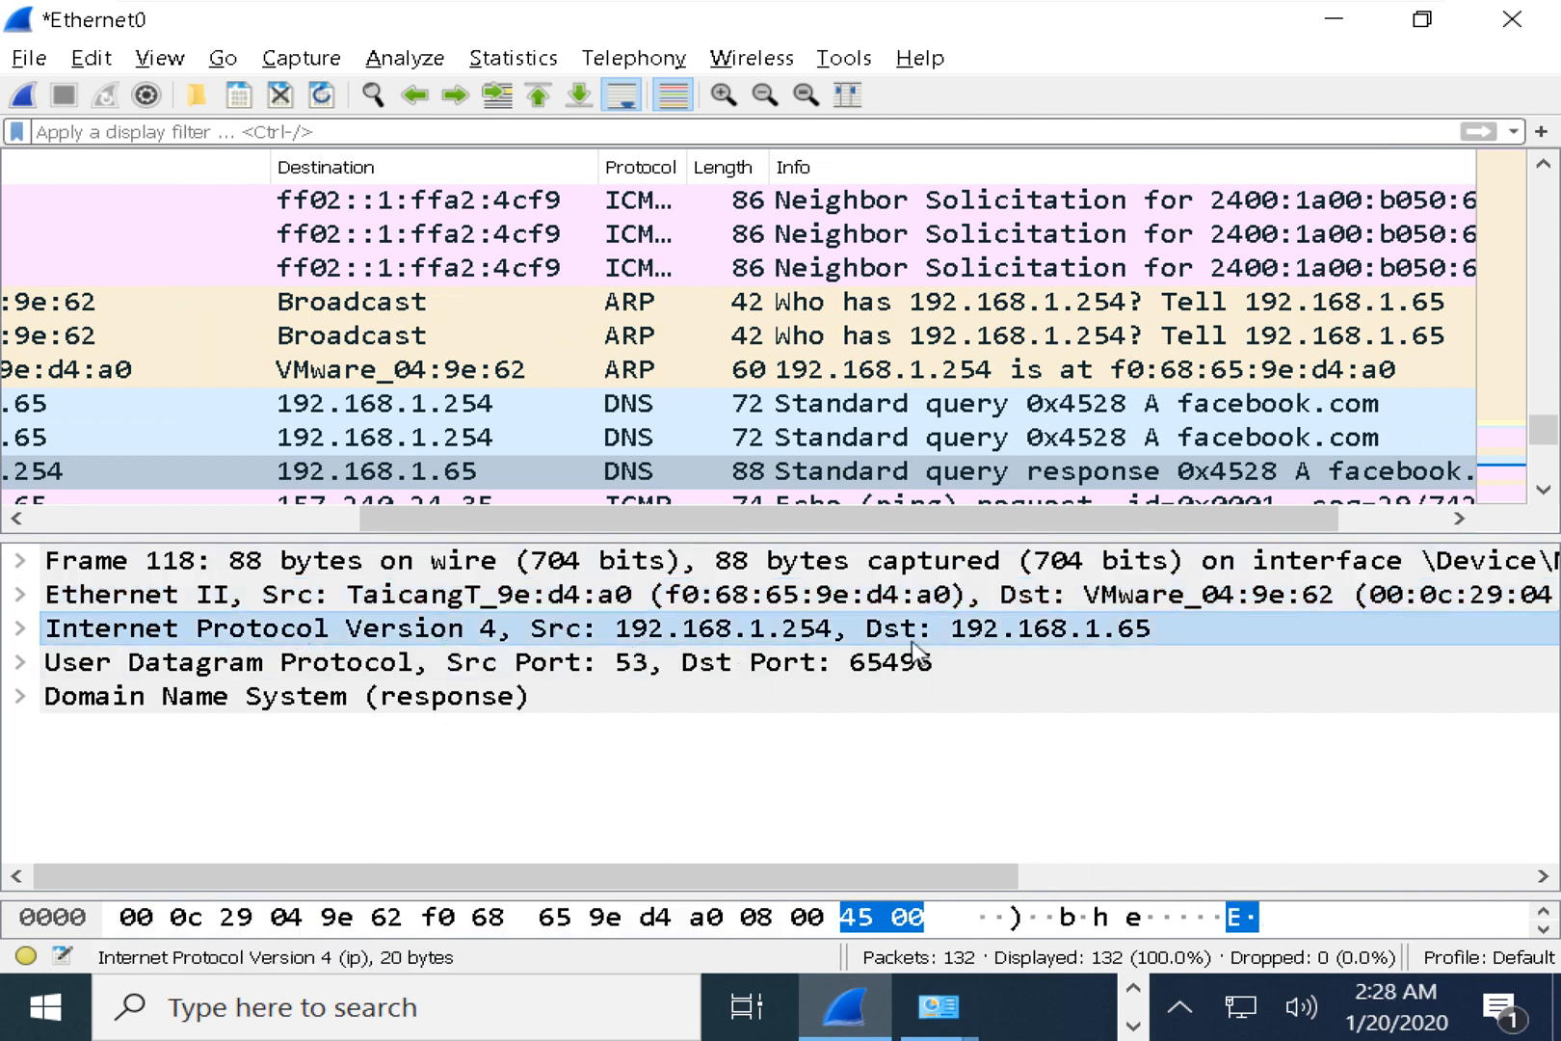
pyautogui.click(626, 663)
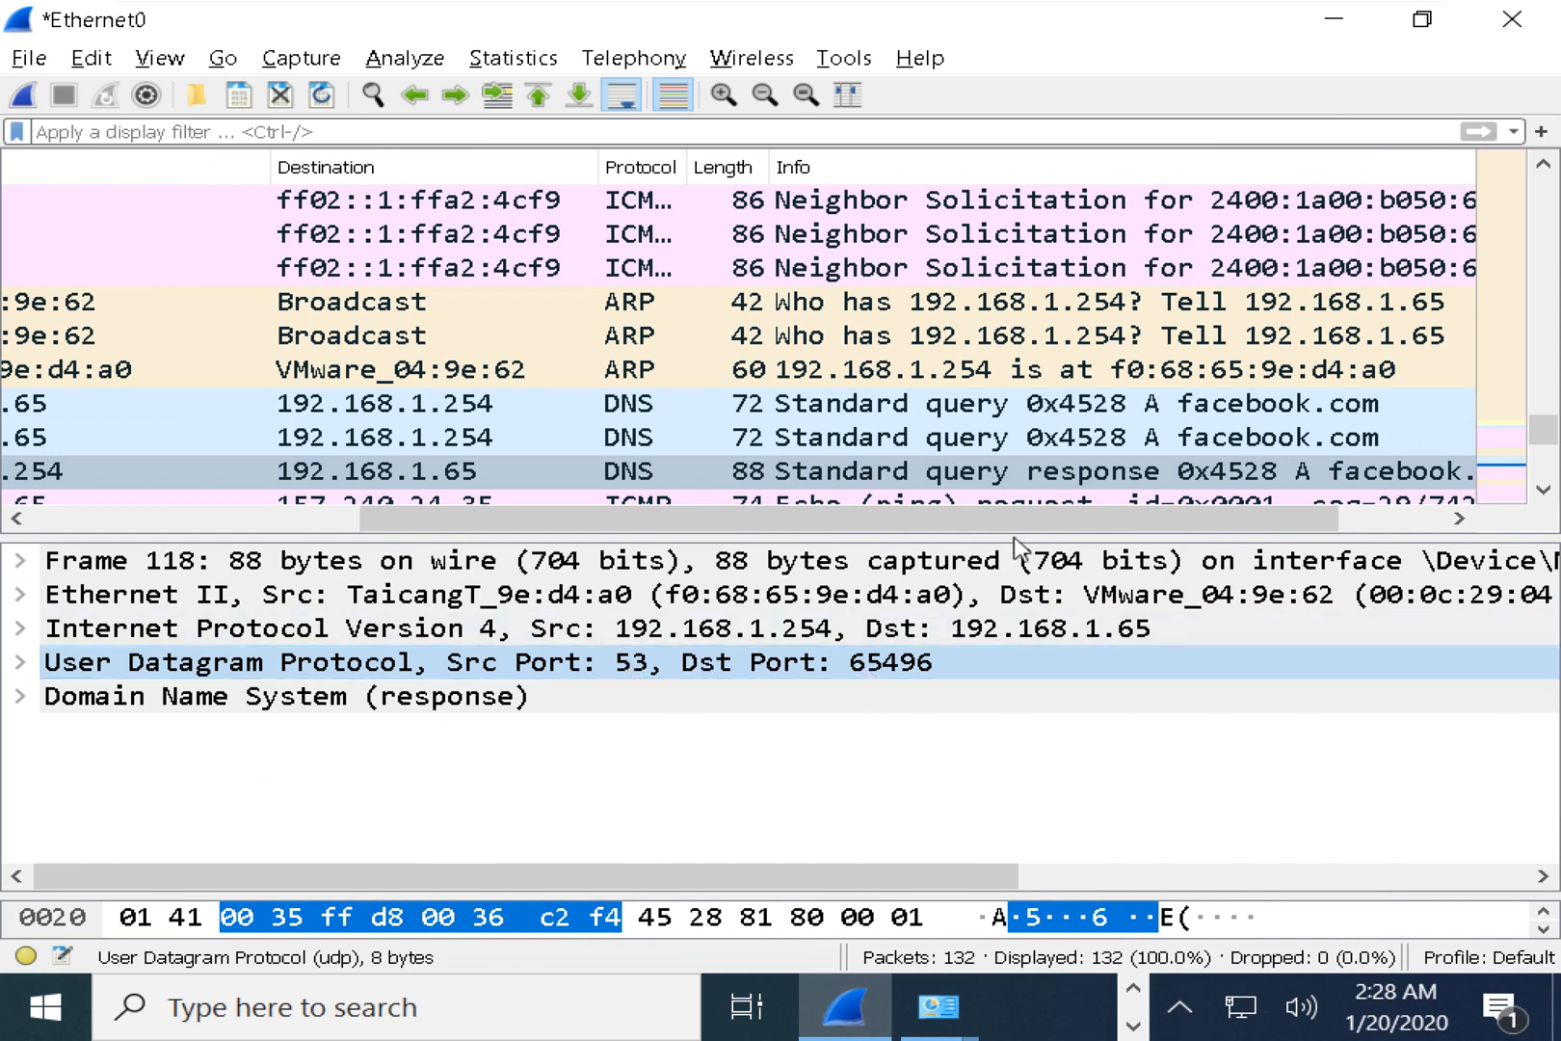
pyautogui.click(1000, 441)
pyautogui.click(674, 674)
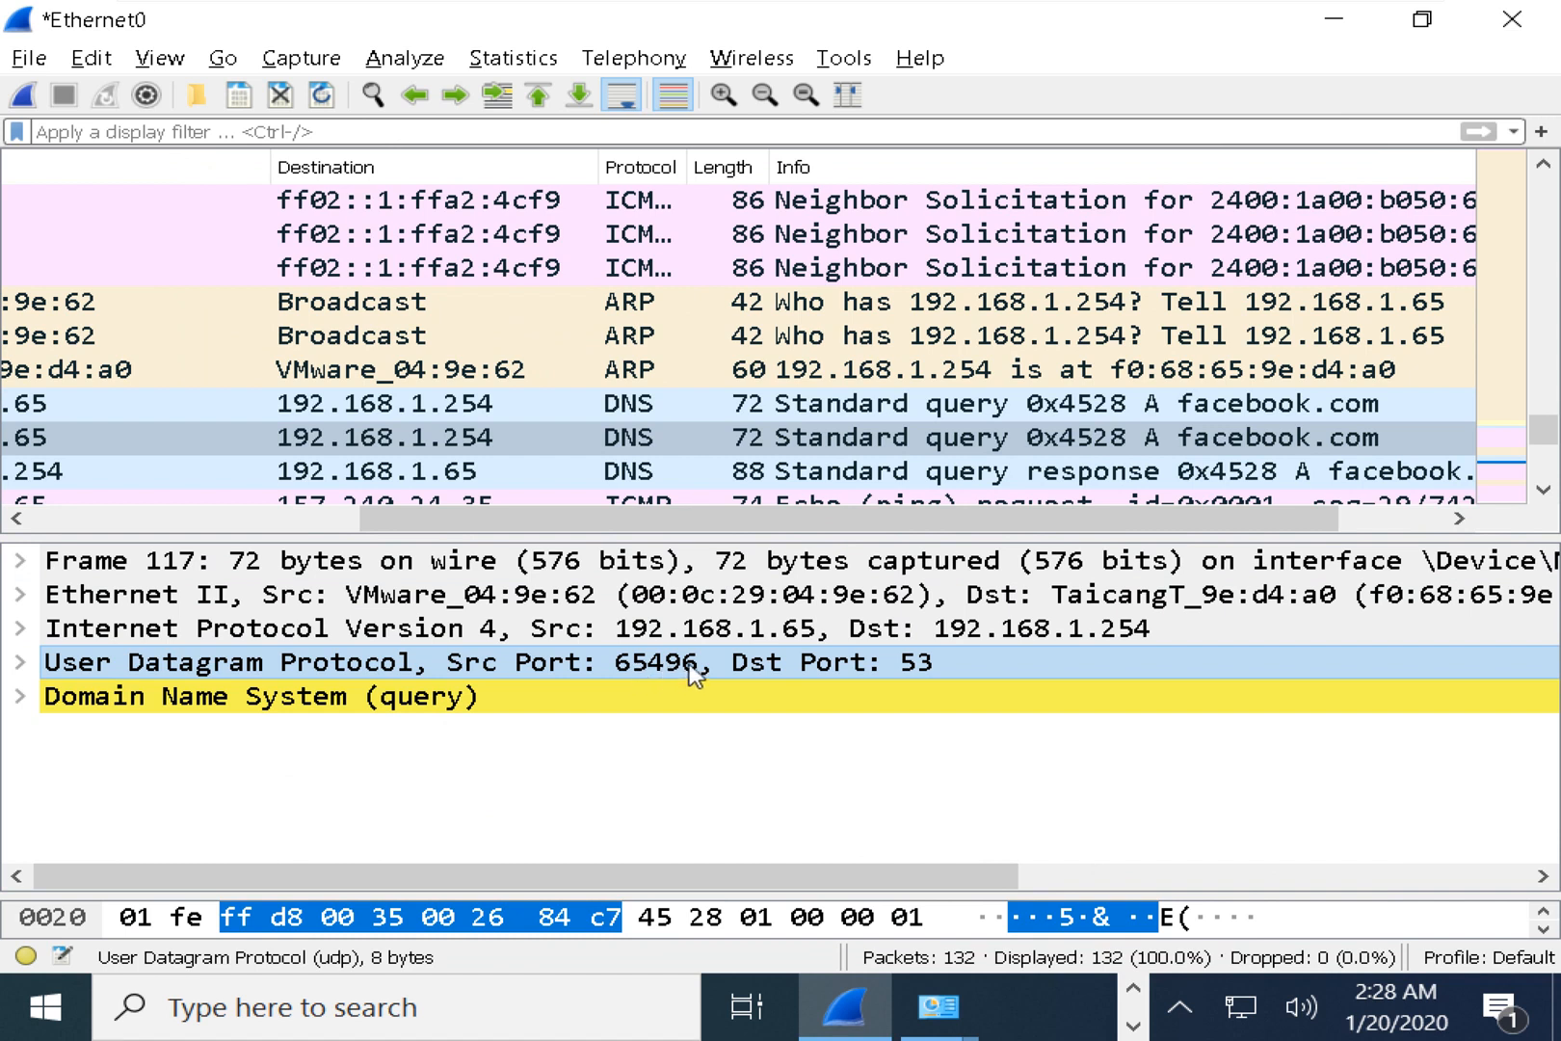
pyautogui.click(1046, 472)
pyautogui.click(925, 667)
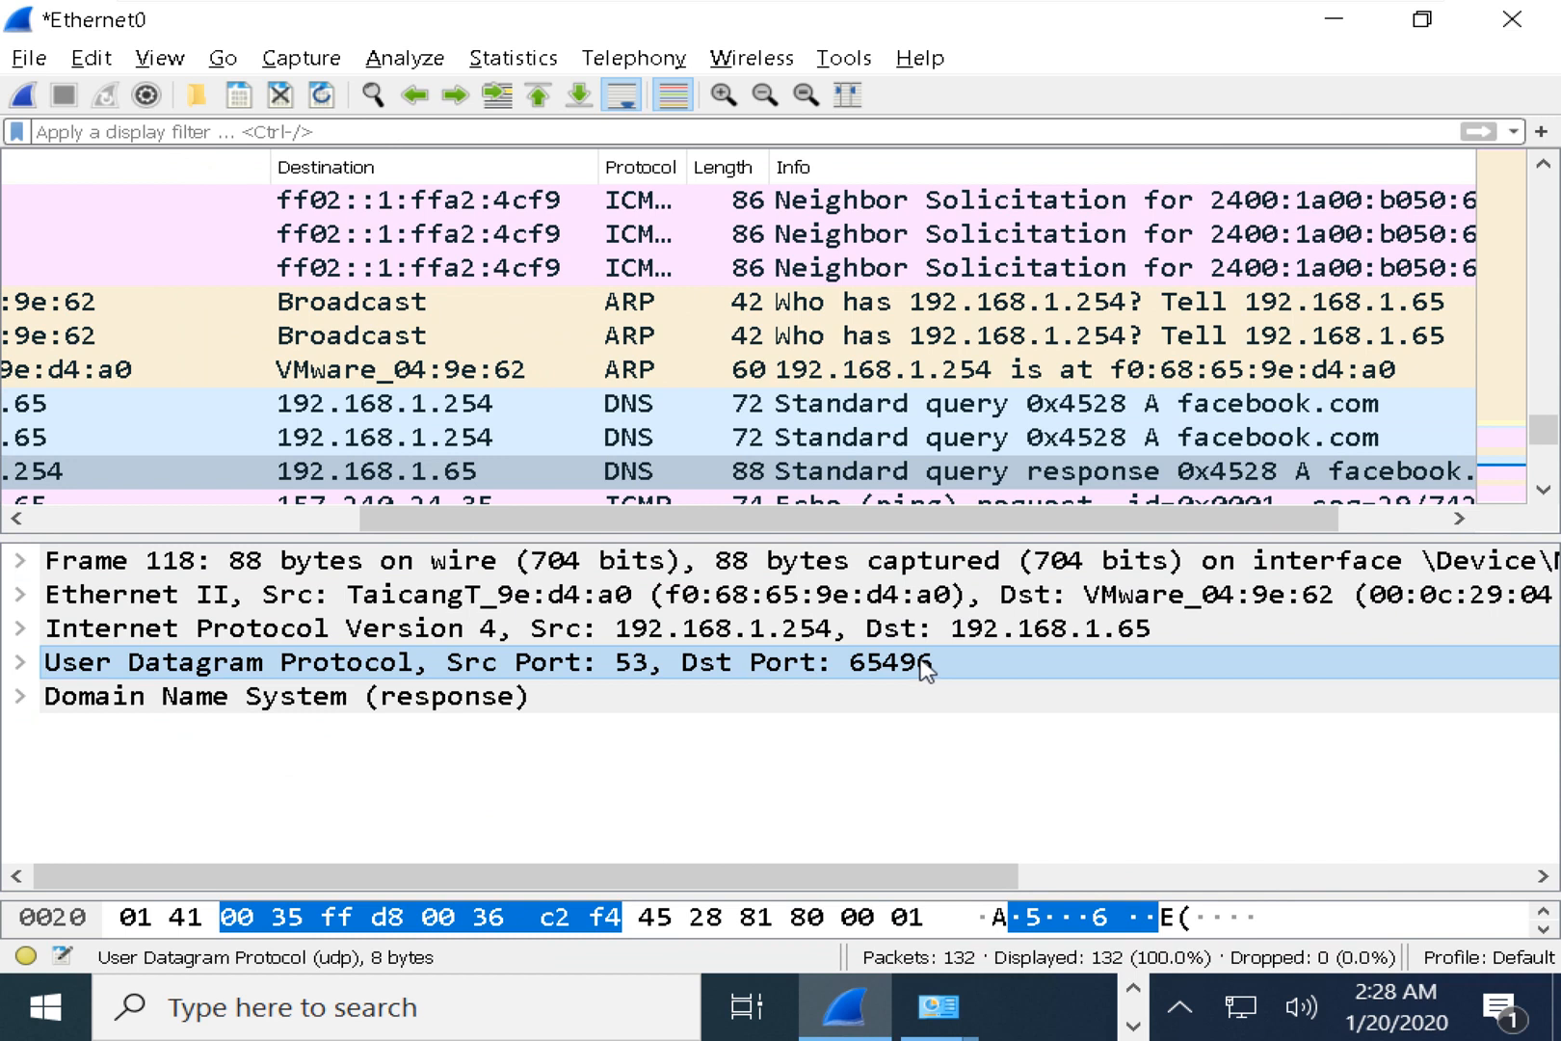
# Expand the DNS response layer to check its flags, question and answer counts, and facebook.com query.
pyautogui.click(72, 697)
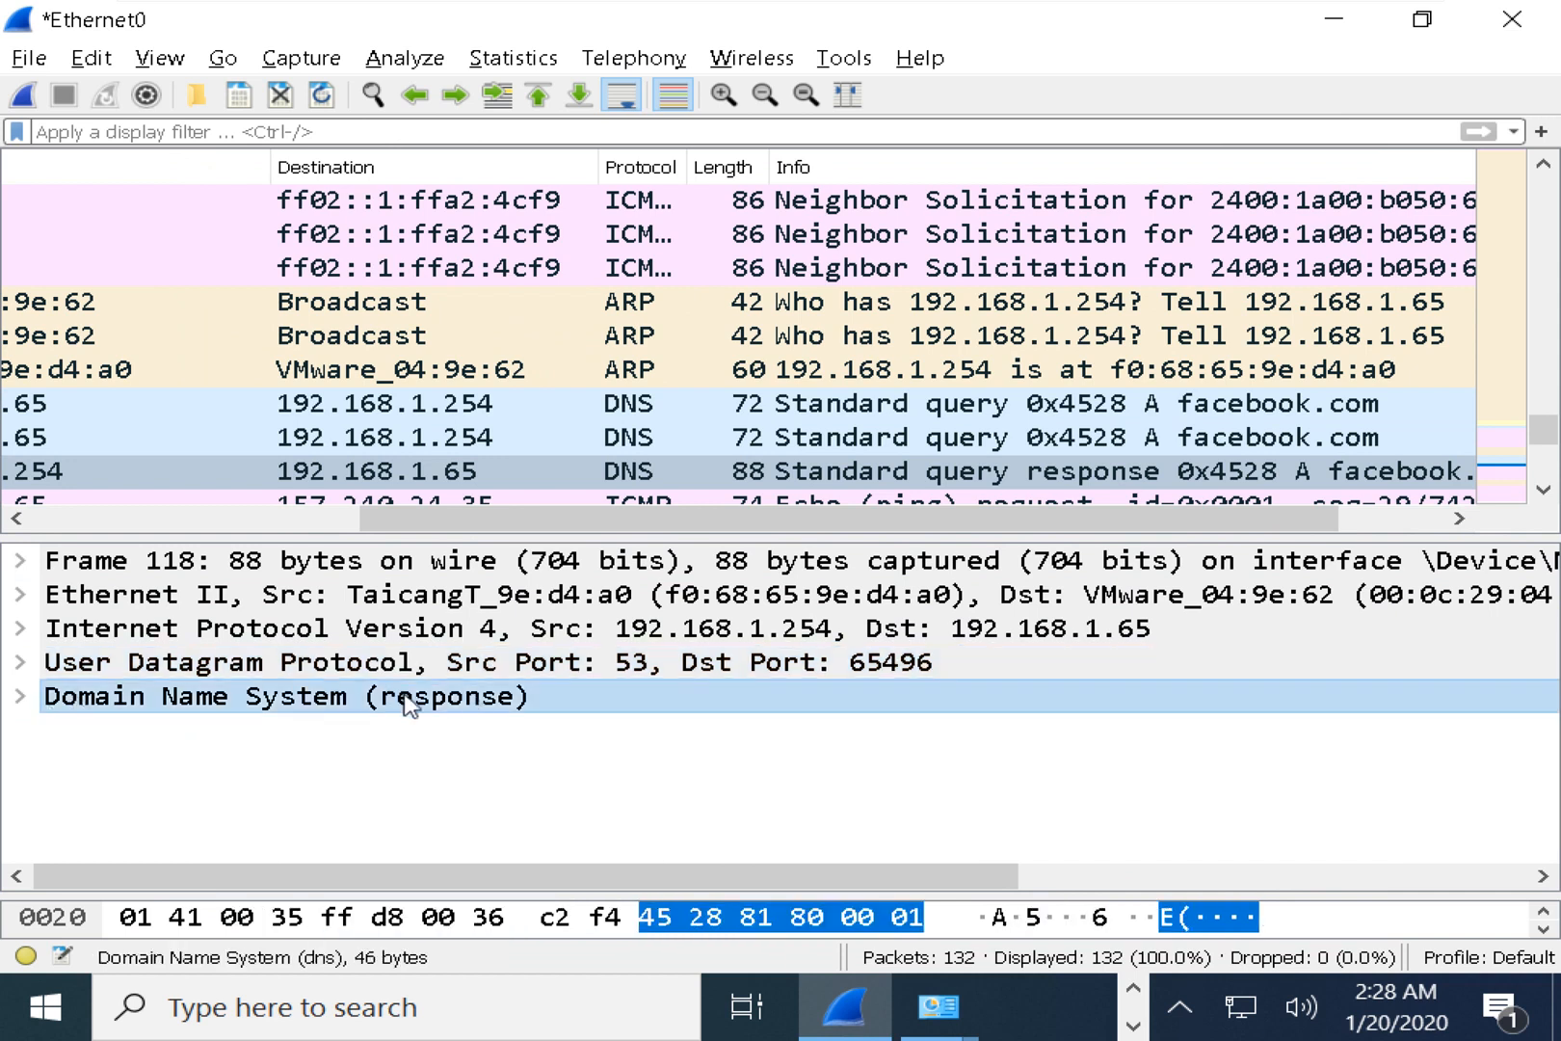
pyautogui.click(20, 696)
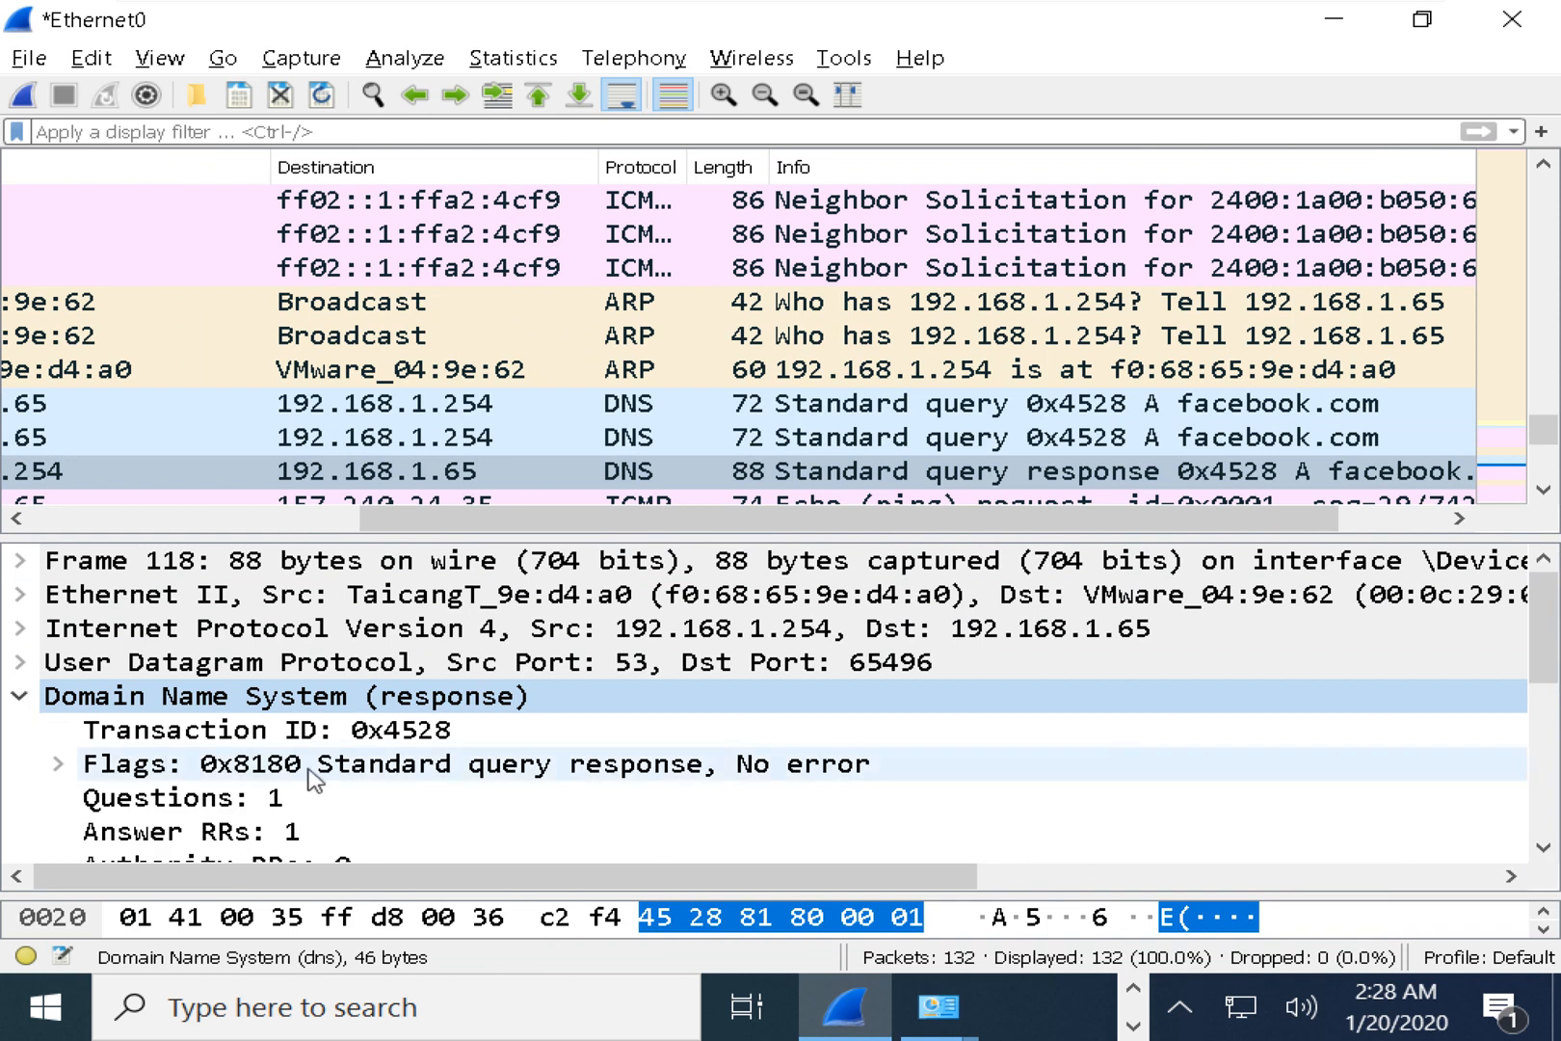
pyautogui.click(202, 763)
pyautogui.click(204, 799)
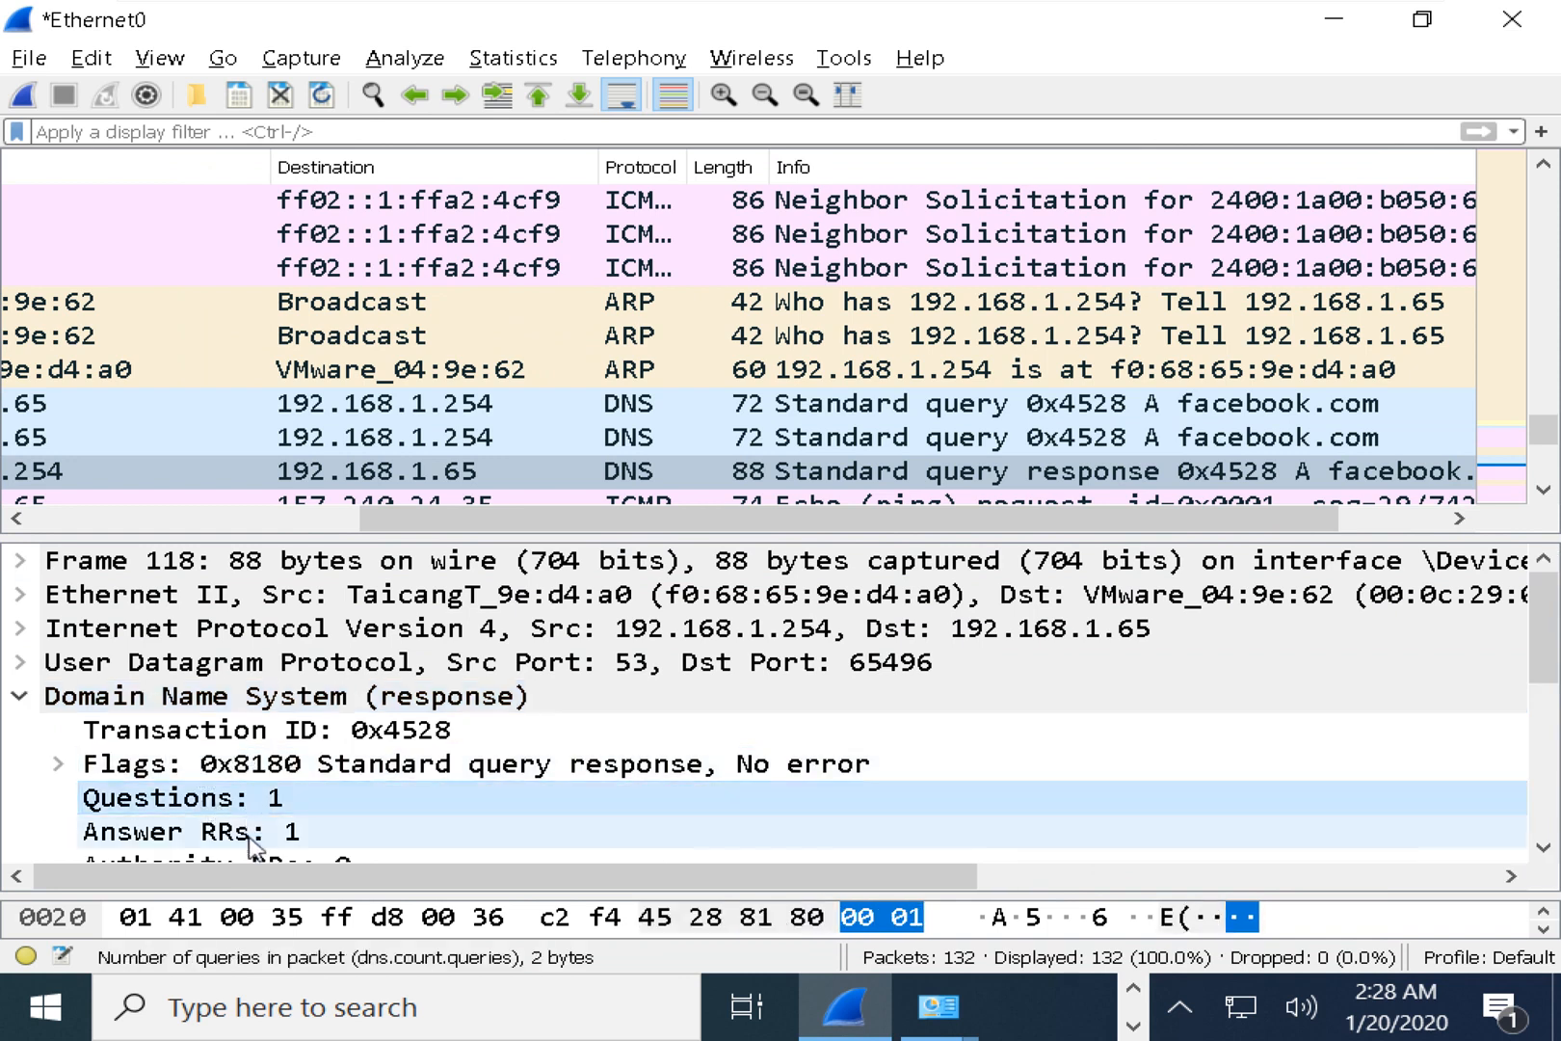
pyautogui.scroll(-1, 246, 843)
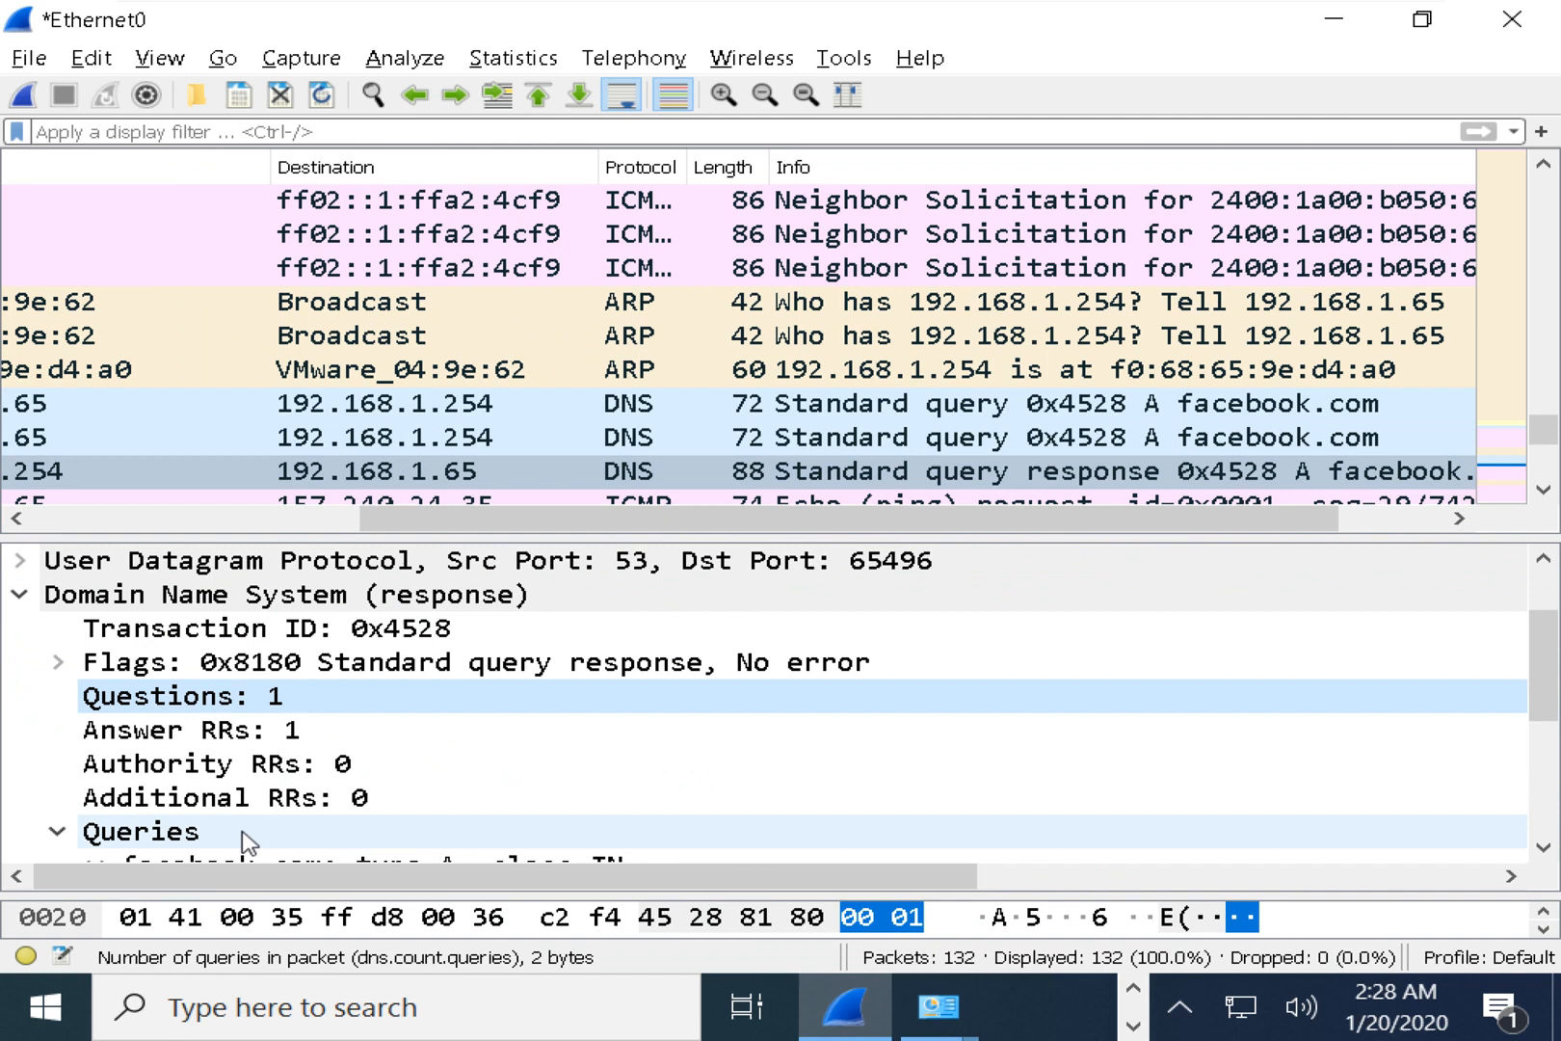
pyautogui.click(249, 740)
pyautogui.scroll(-1, 306, 738)
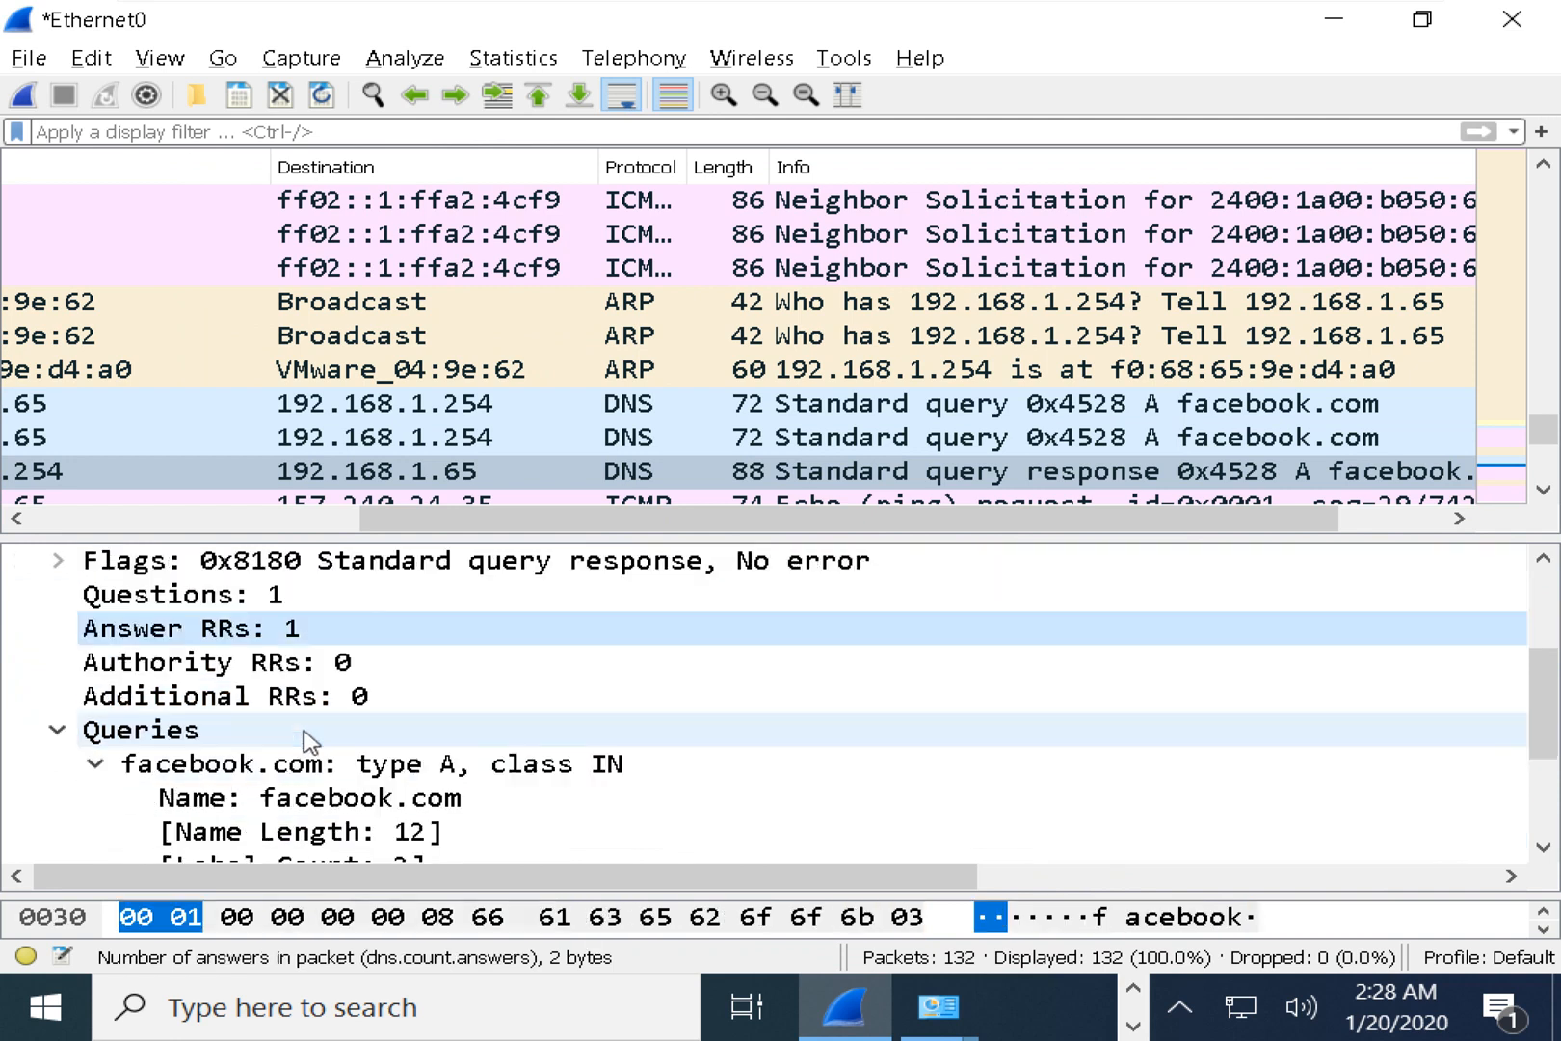
pyautogui.click(347, 766)
pyautogui.scroll(-2, 461, 774)
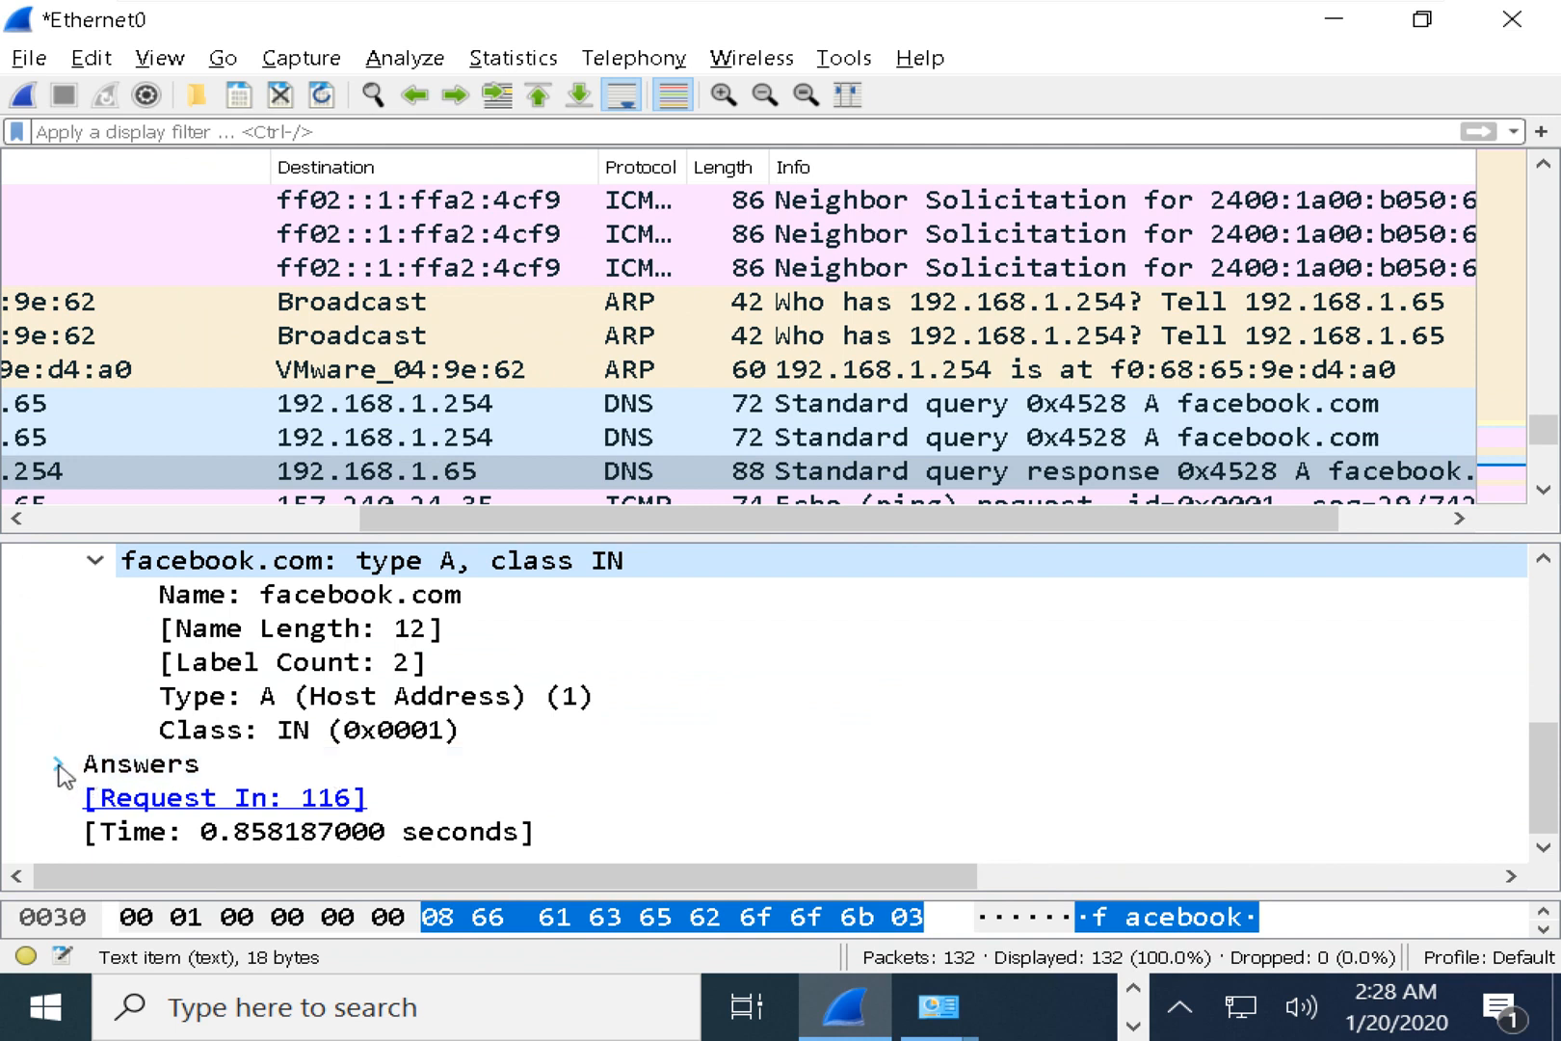
pyautogui.scroll(2, 169, 730)
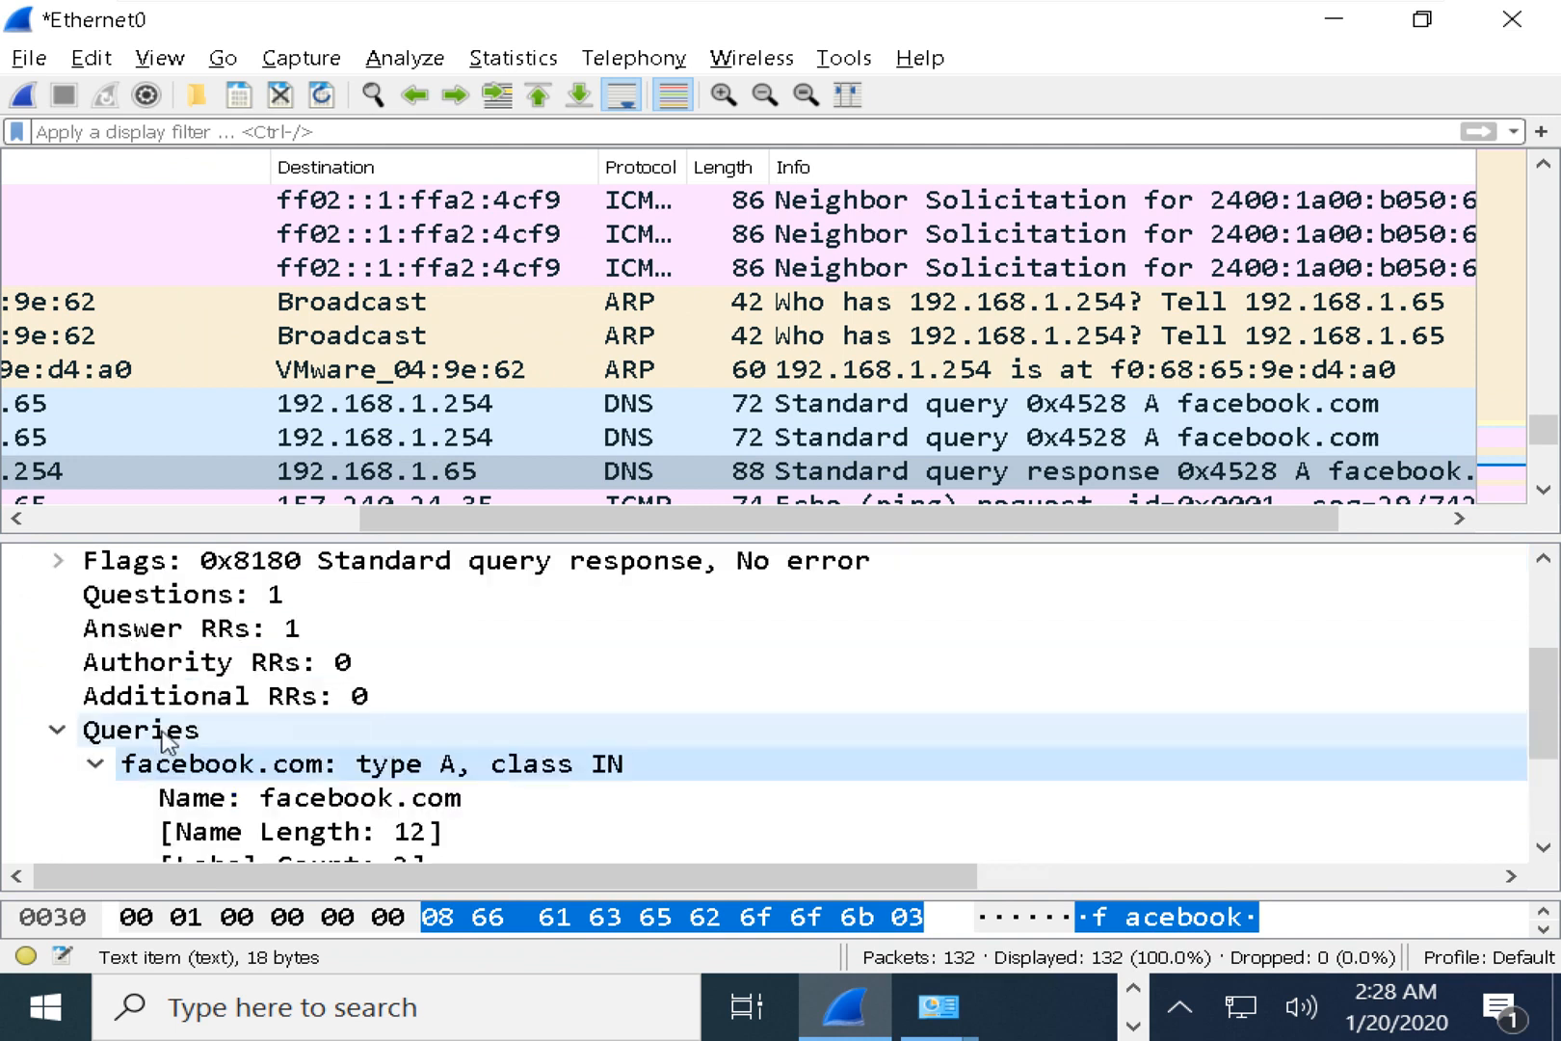
# Expand Answers to show facebook.com resolving to 157.240.24.35.
pyautogui.click(246, 632)
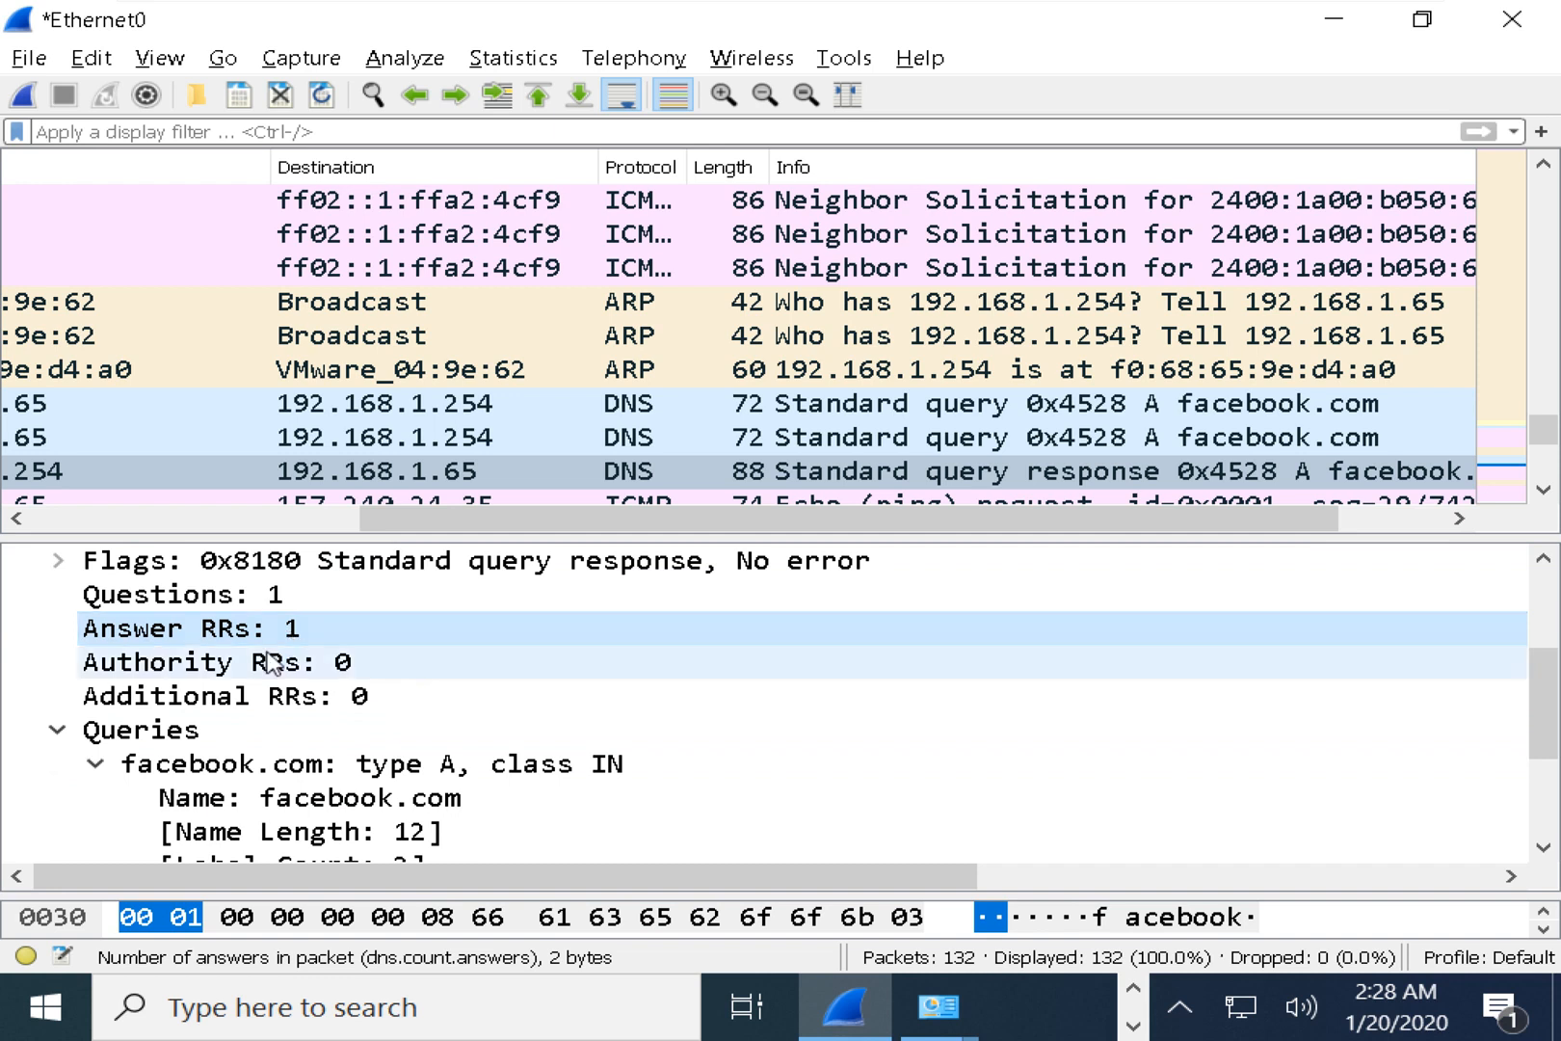
pyautogui.scroll(-2, 168, 750)
pyautogui.click(58, 763)
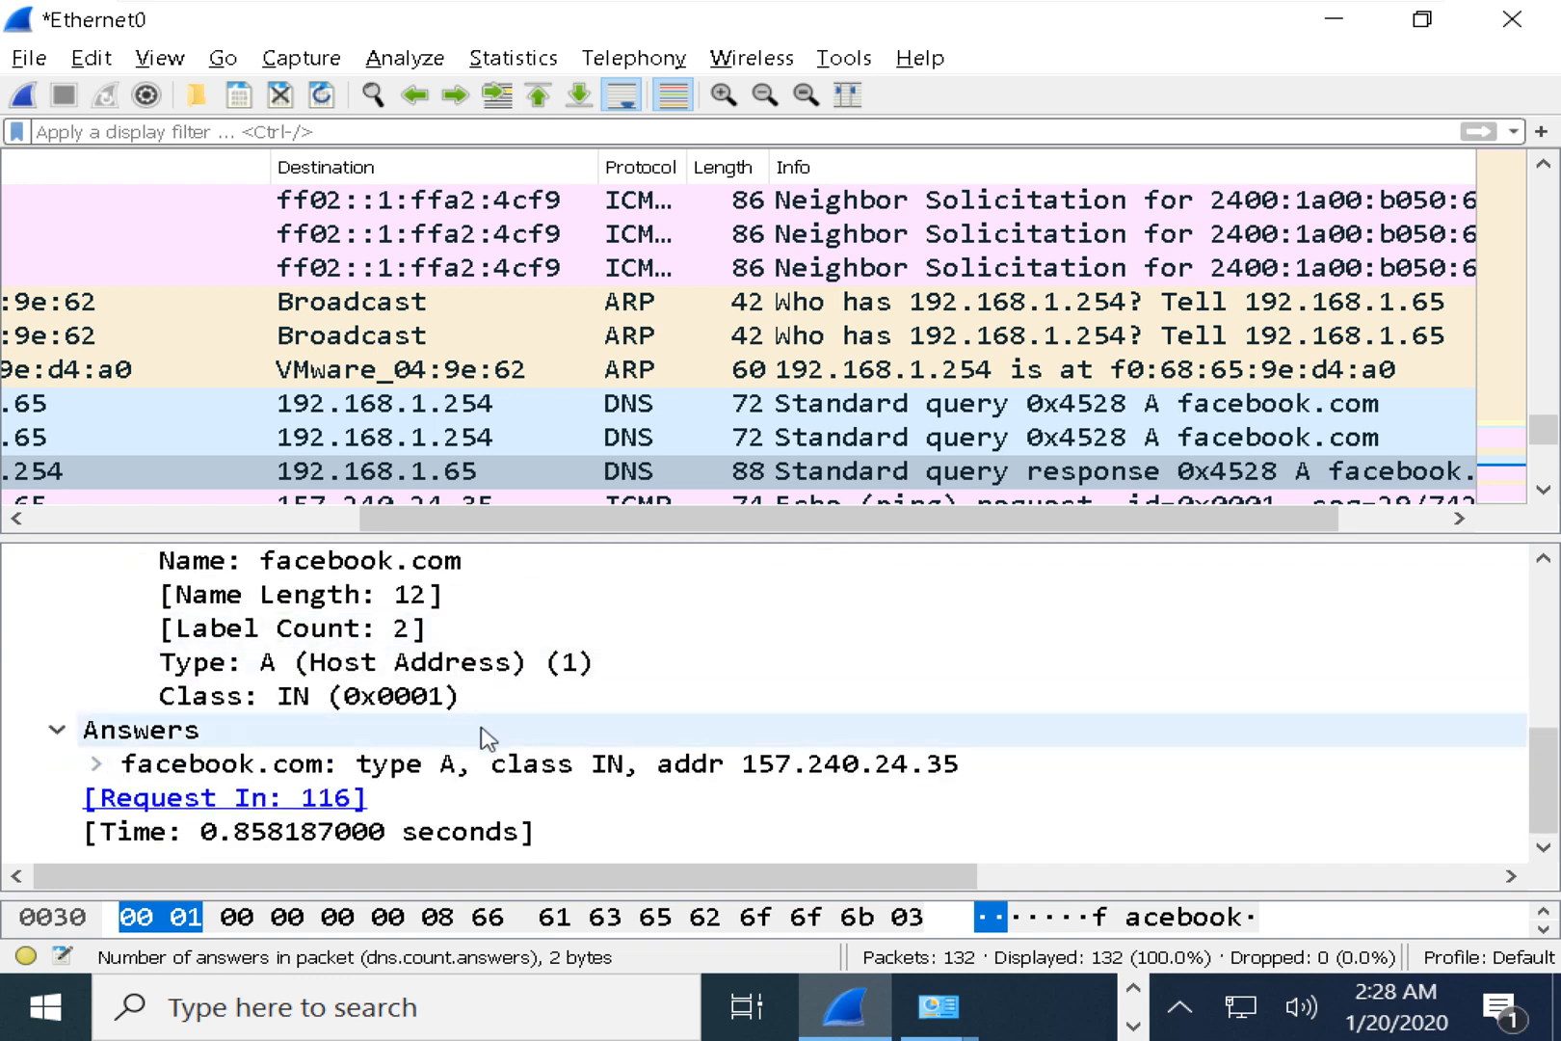
pyautogui.click(313, 771)
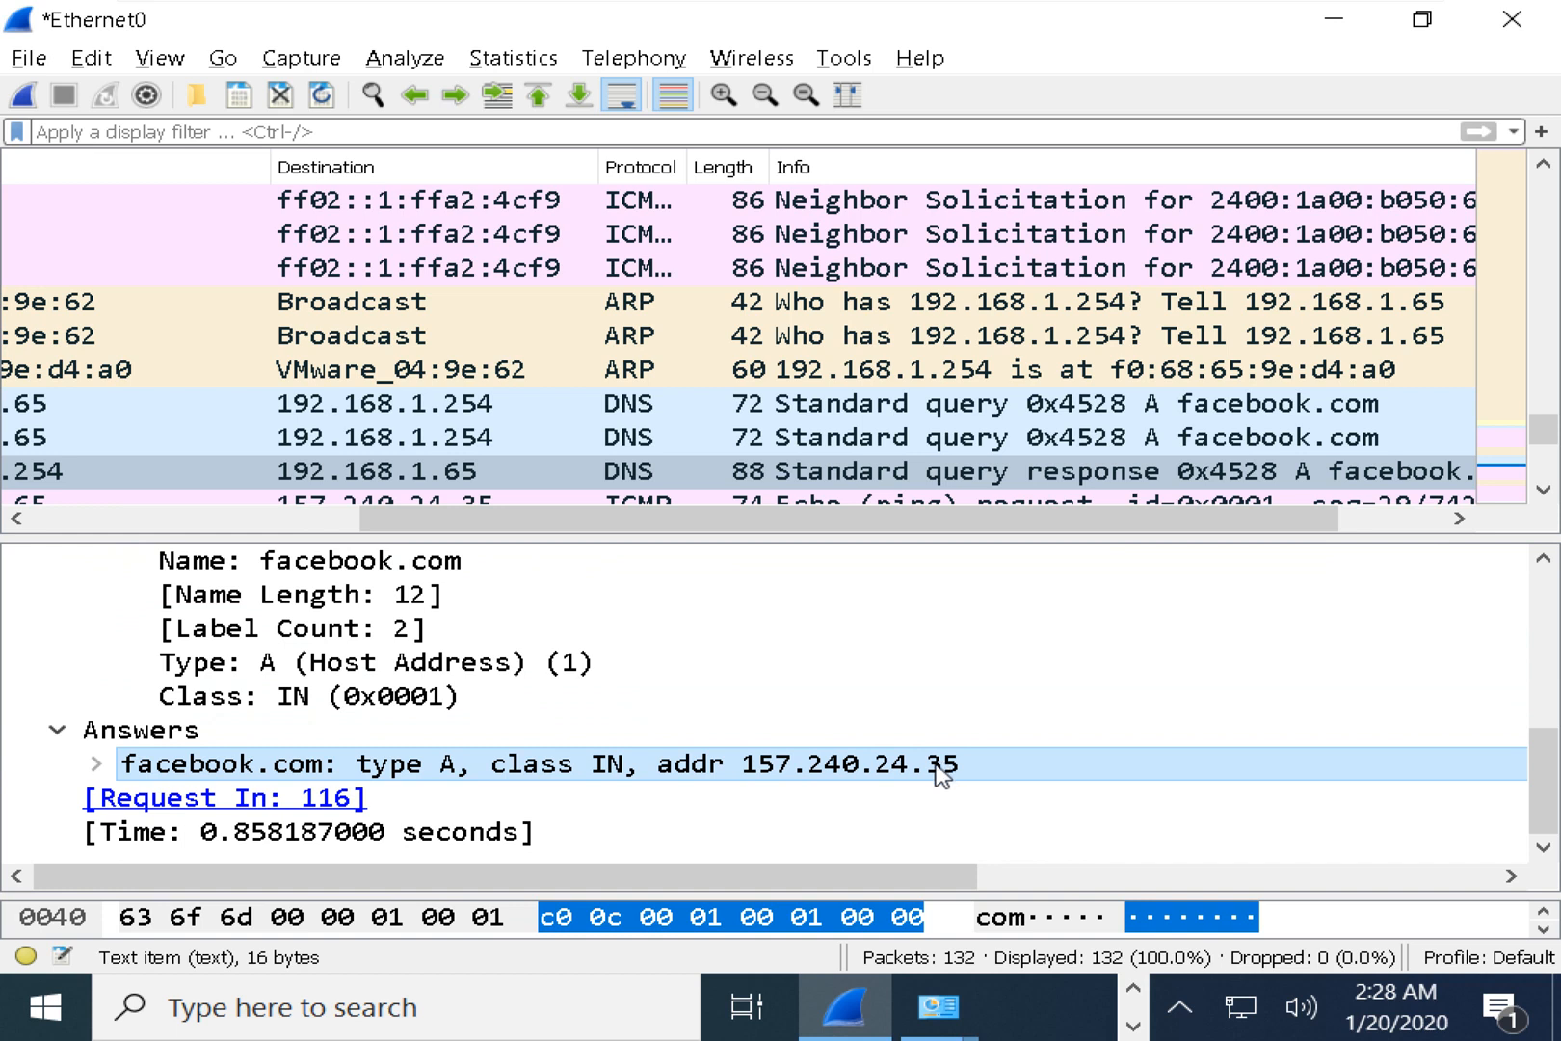
pyautogui.hotkey('alt', 'Tab')
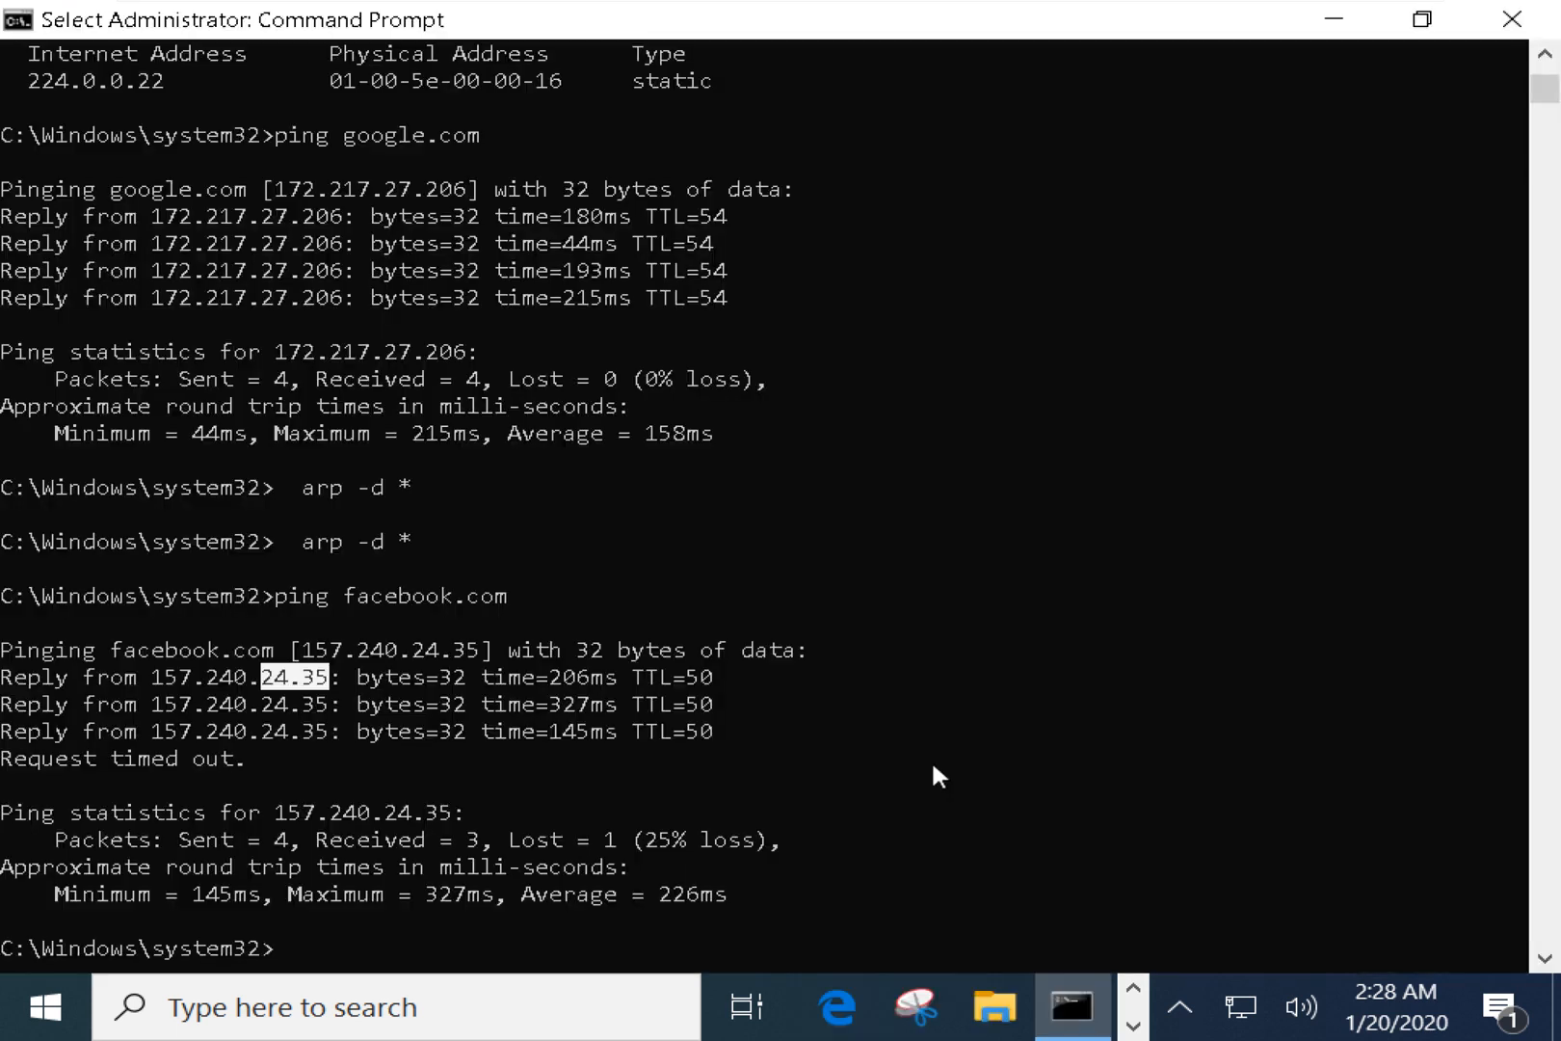
pyautogui.moveTo(113, 647); pyautogui.dragTo(488, 650)
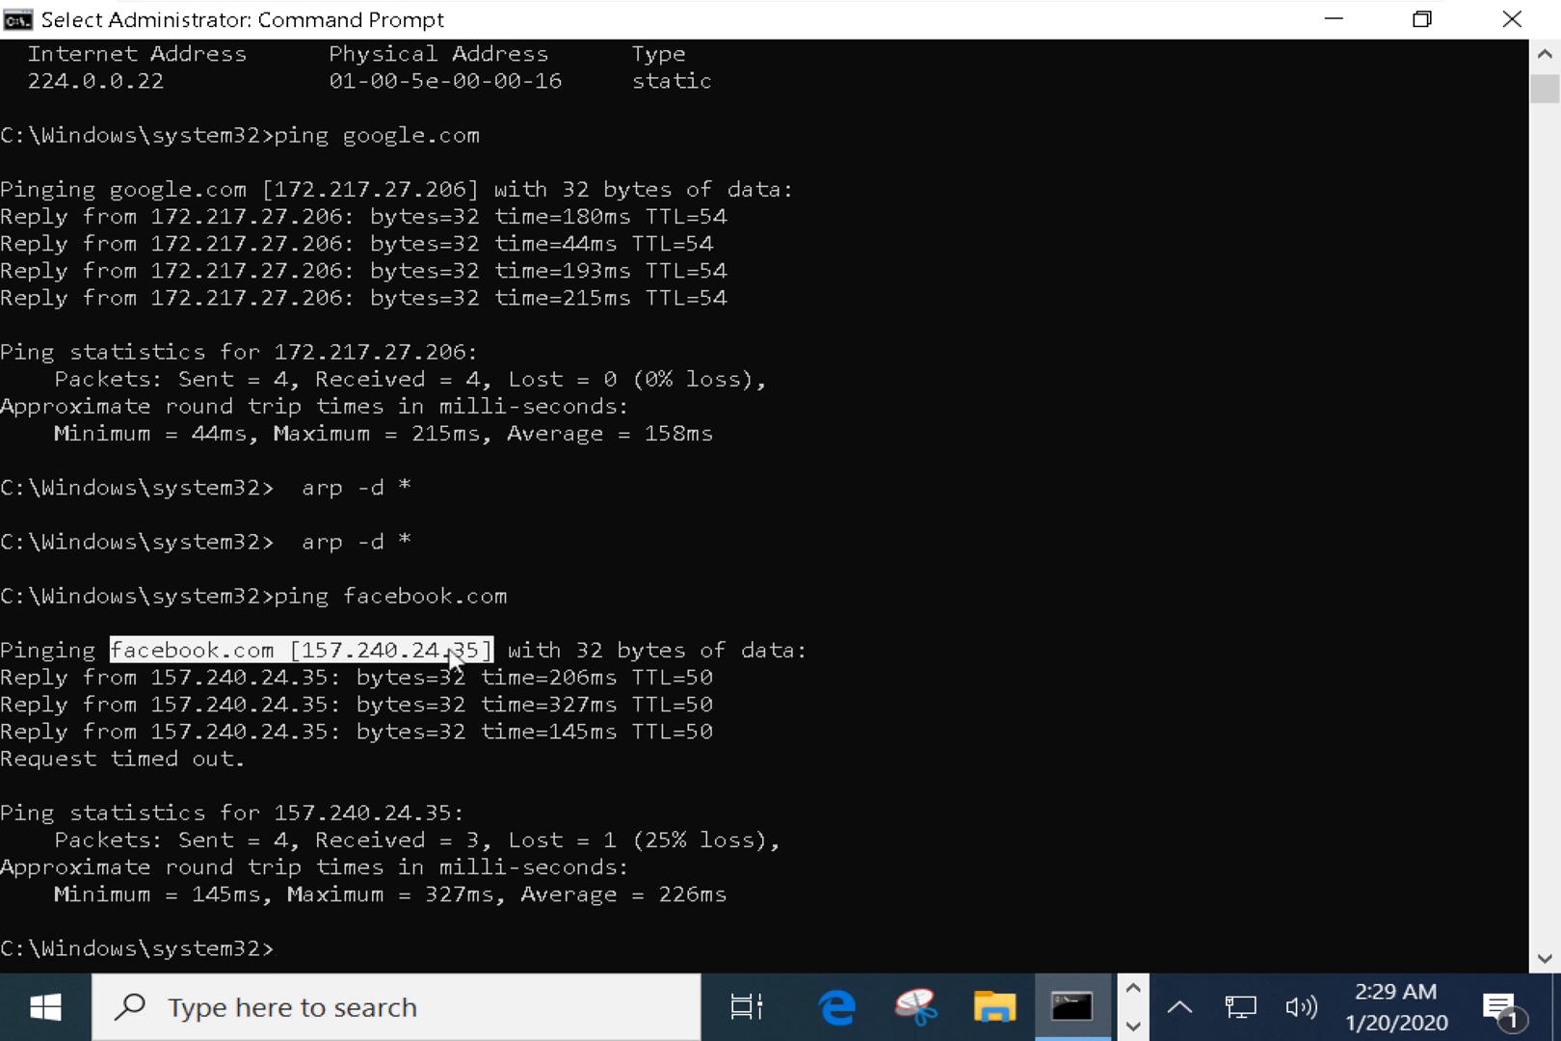
pyautogui.click(445, 651)
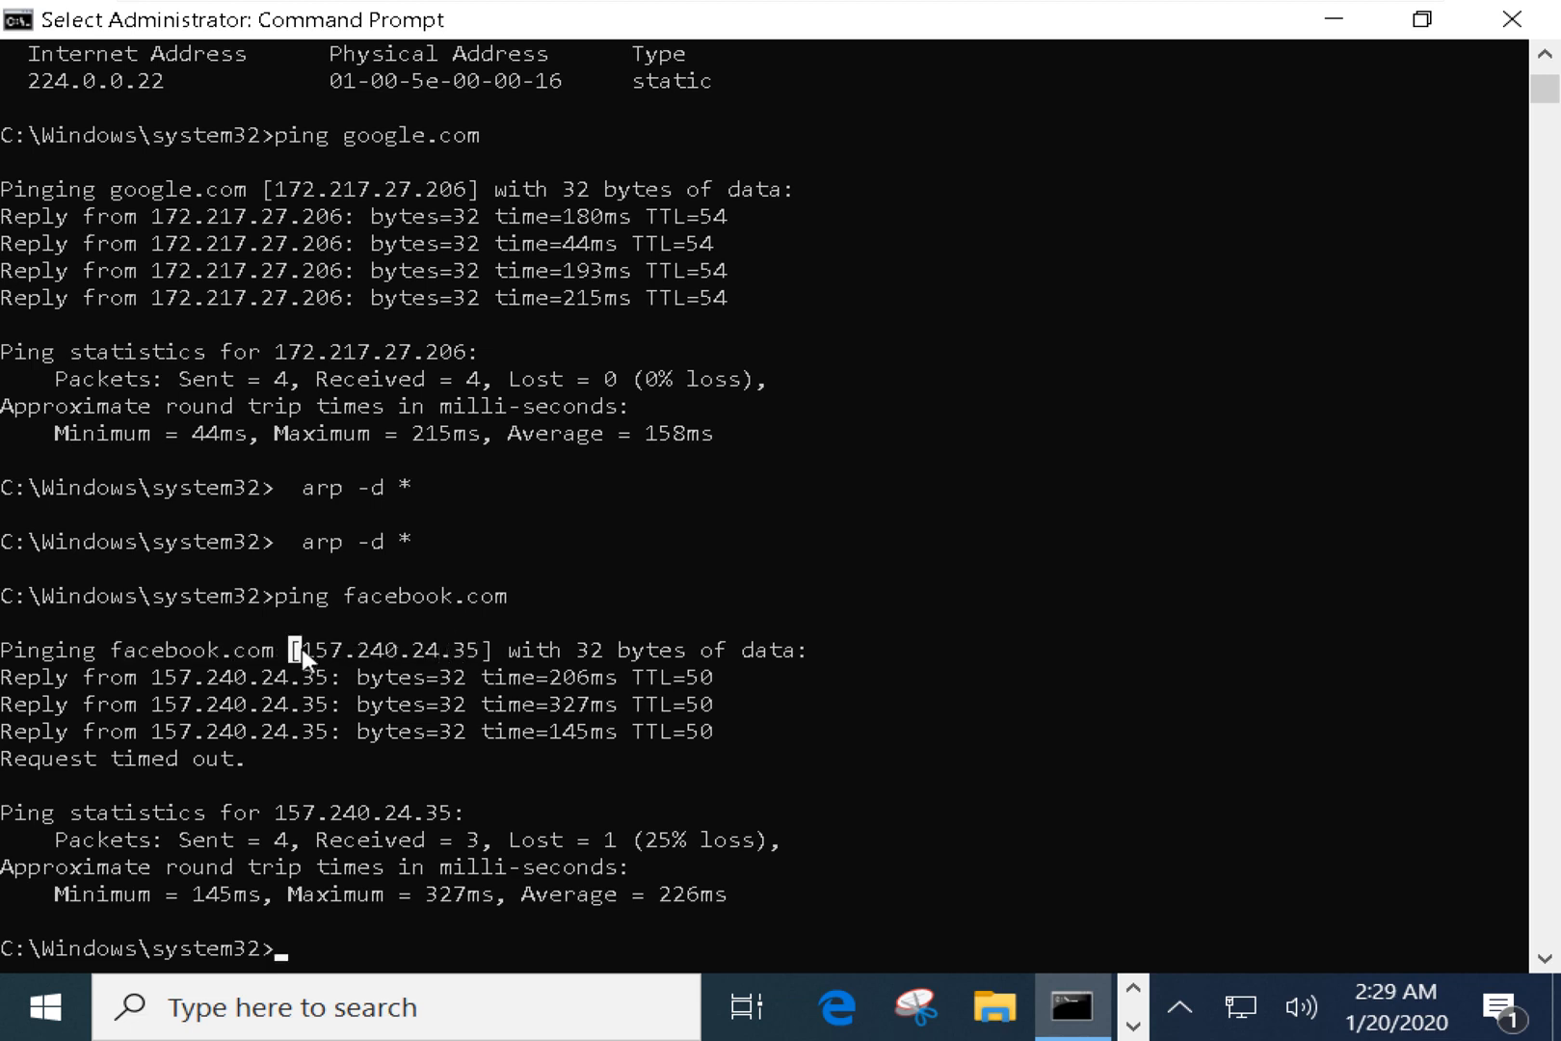
pyautogui.moveTo(295, 650); pyautogui.dragTo(487, 653)
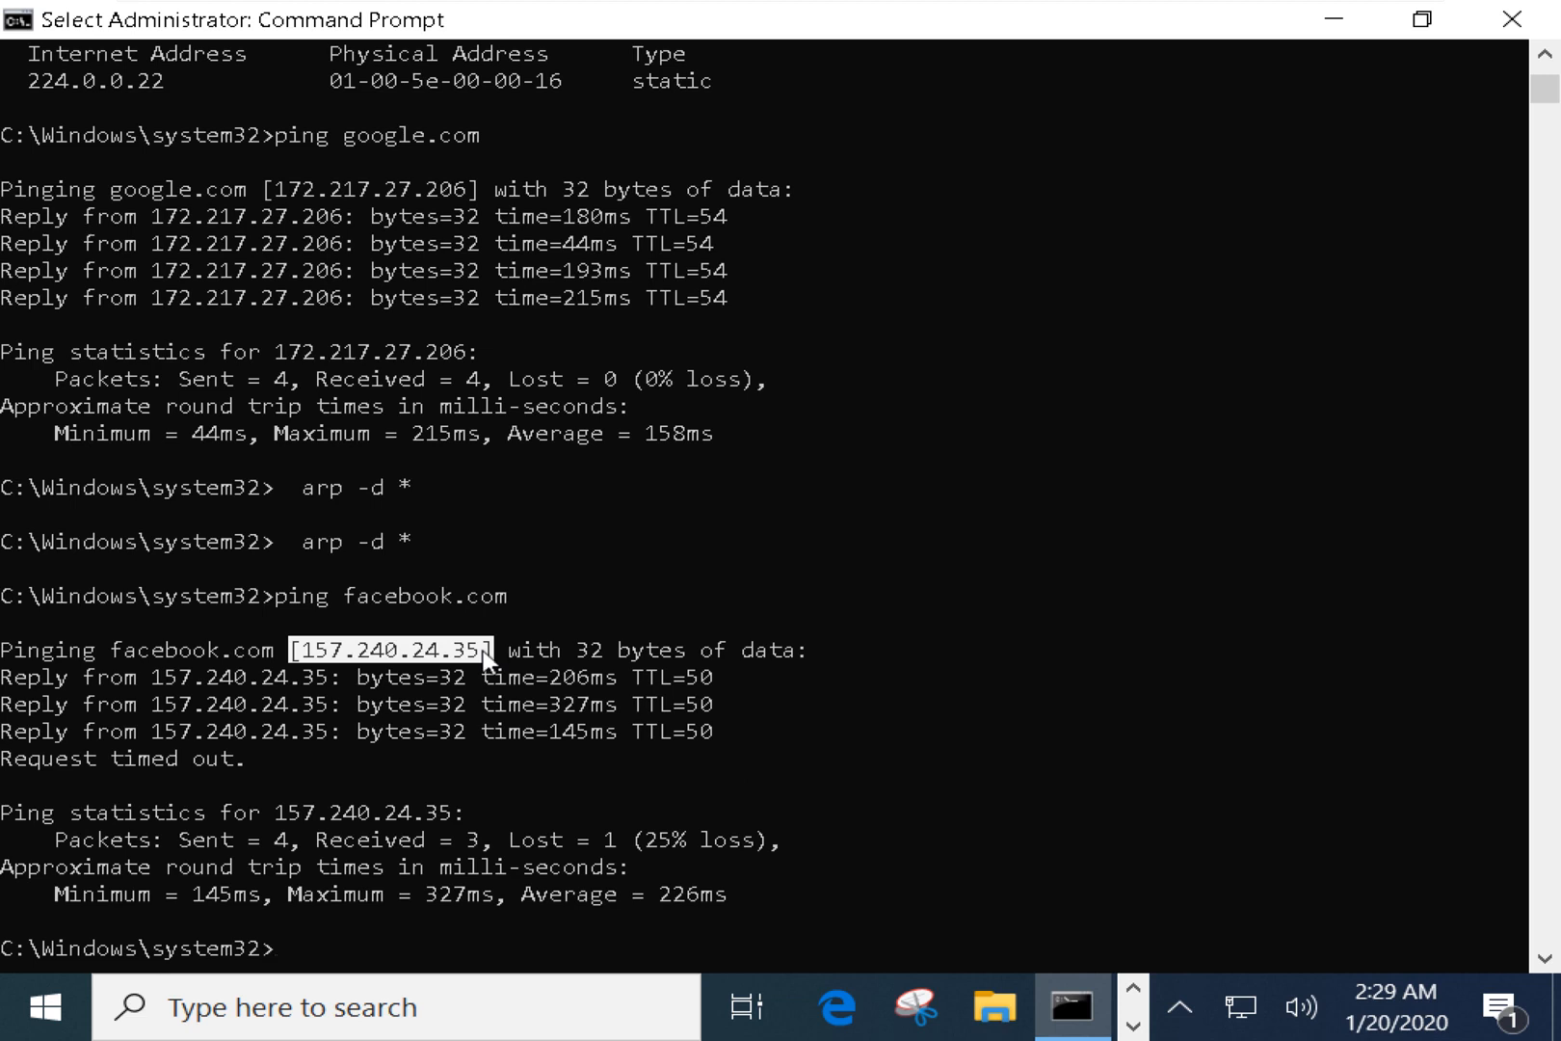
pyautogui.moveTo(140, 677); pyautogui.dragTo(323, 687)
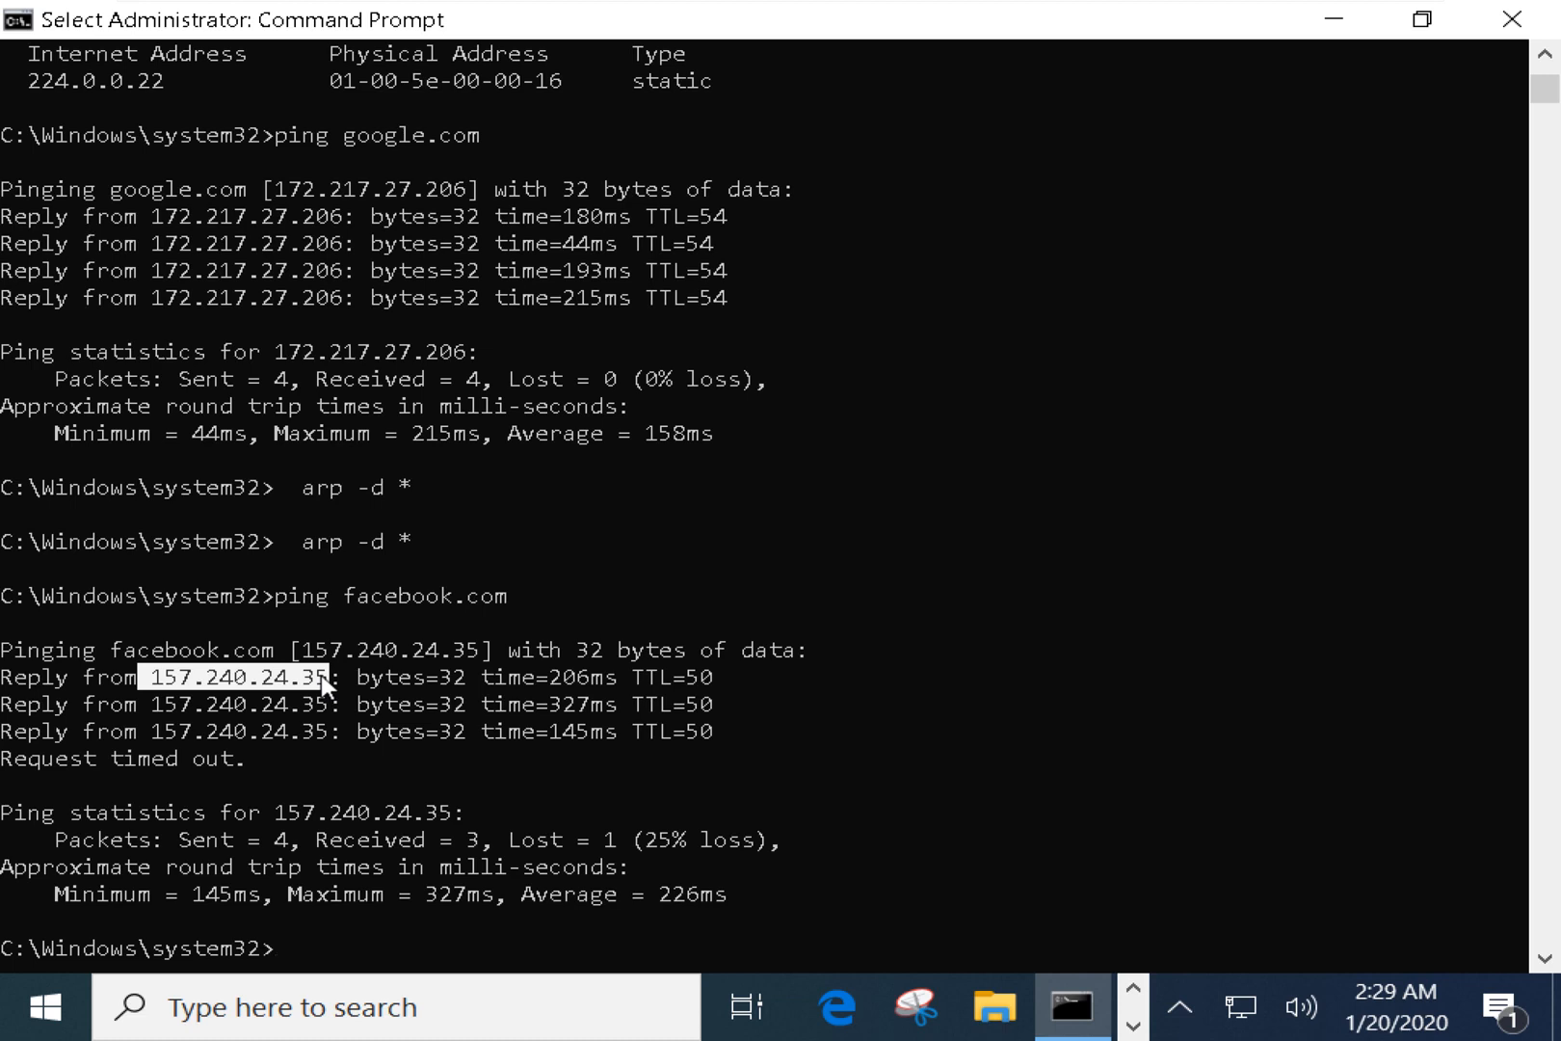
pyautogui.moveTo(6, 677); pyautogui.dragTo(680, 759)
pyautogui.click(118, 652)
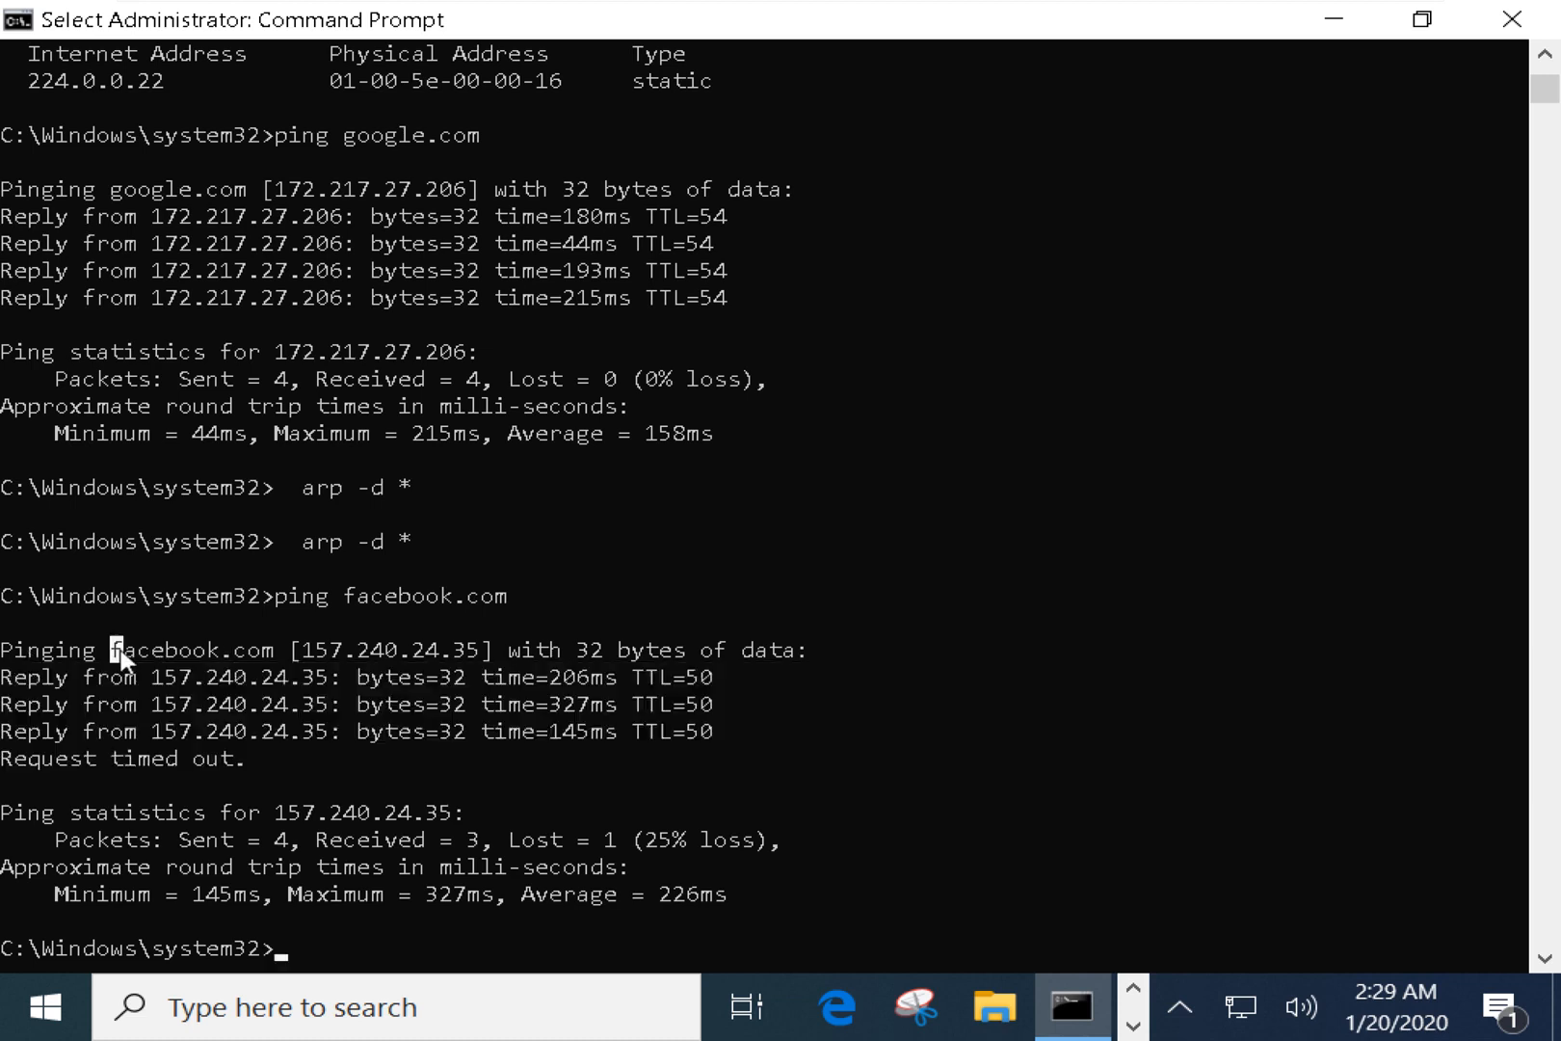
pyautogui.moveTo(121, 653); pyautogui.dragTo(435, 663)
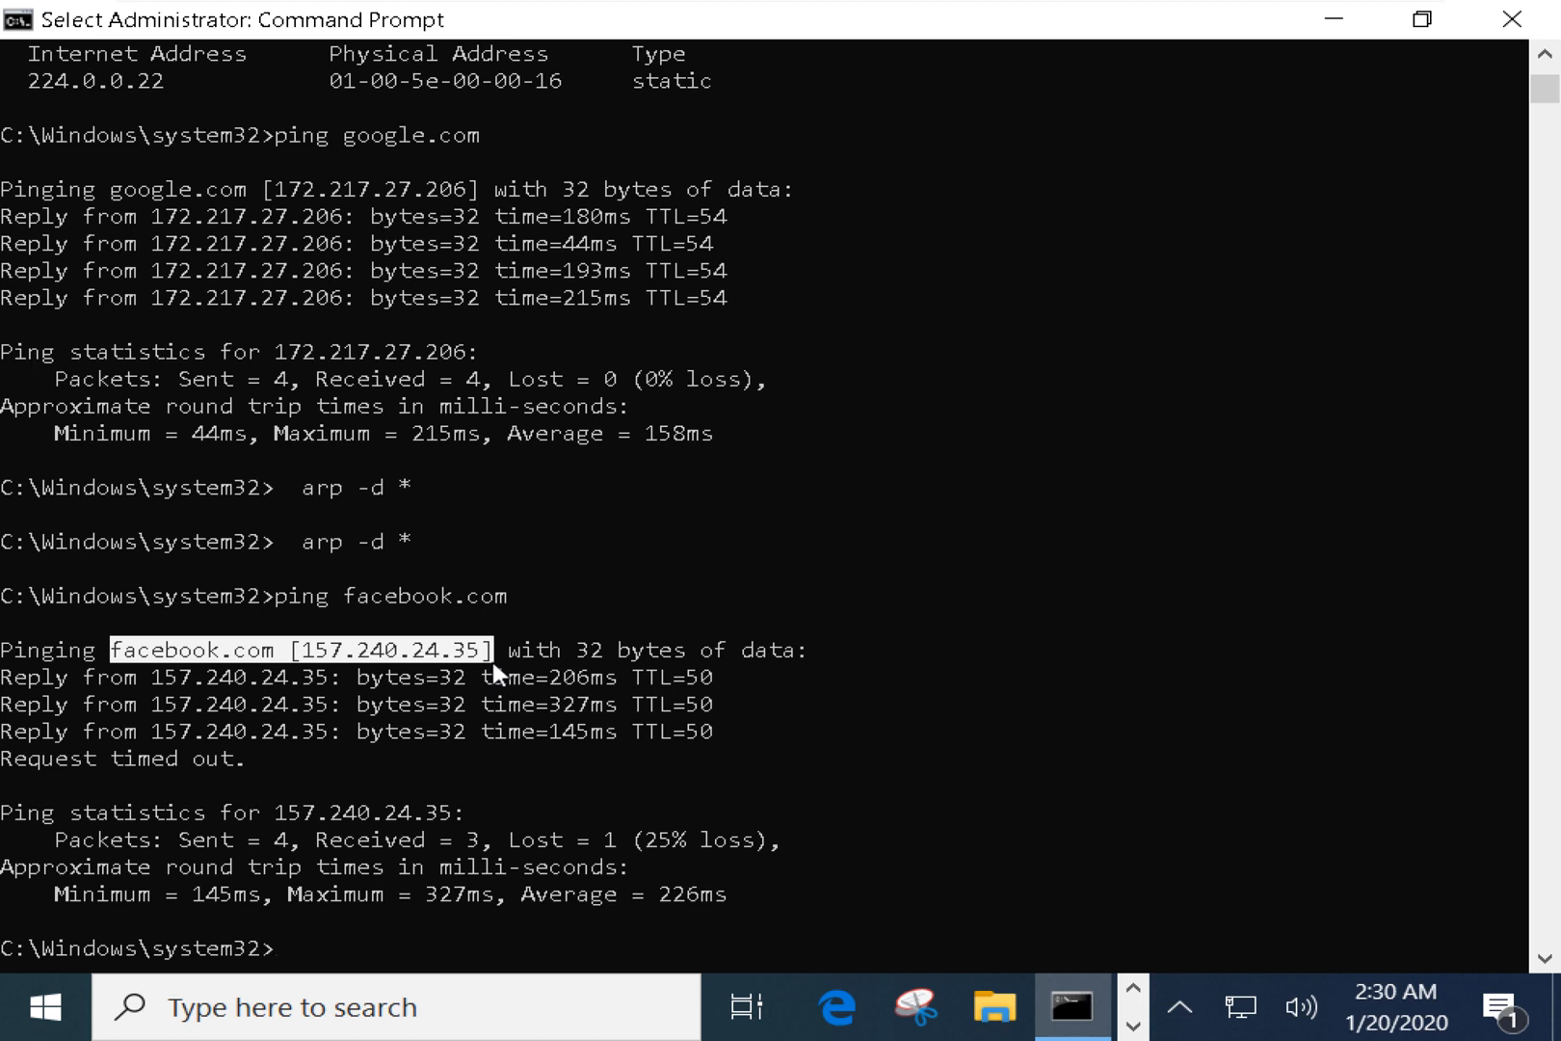
pyautogui.moveTo(140, 676); pyautogui.dragTo(323, 680)
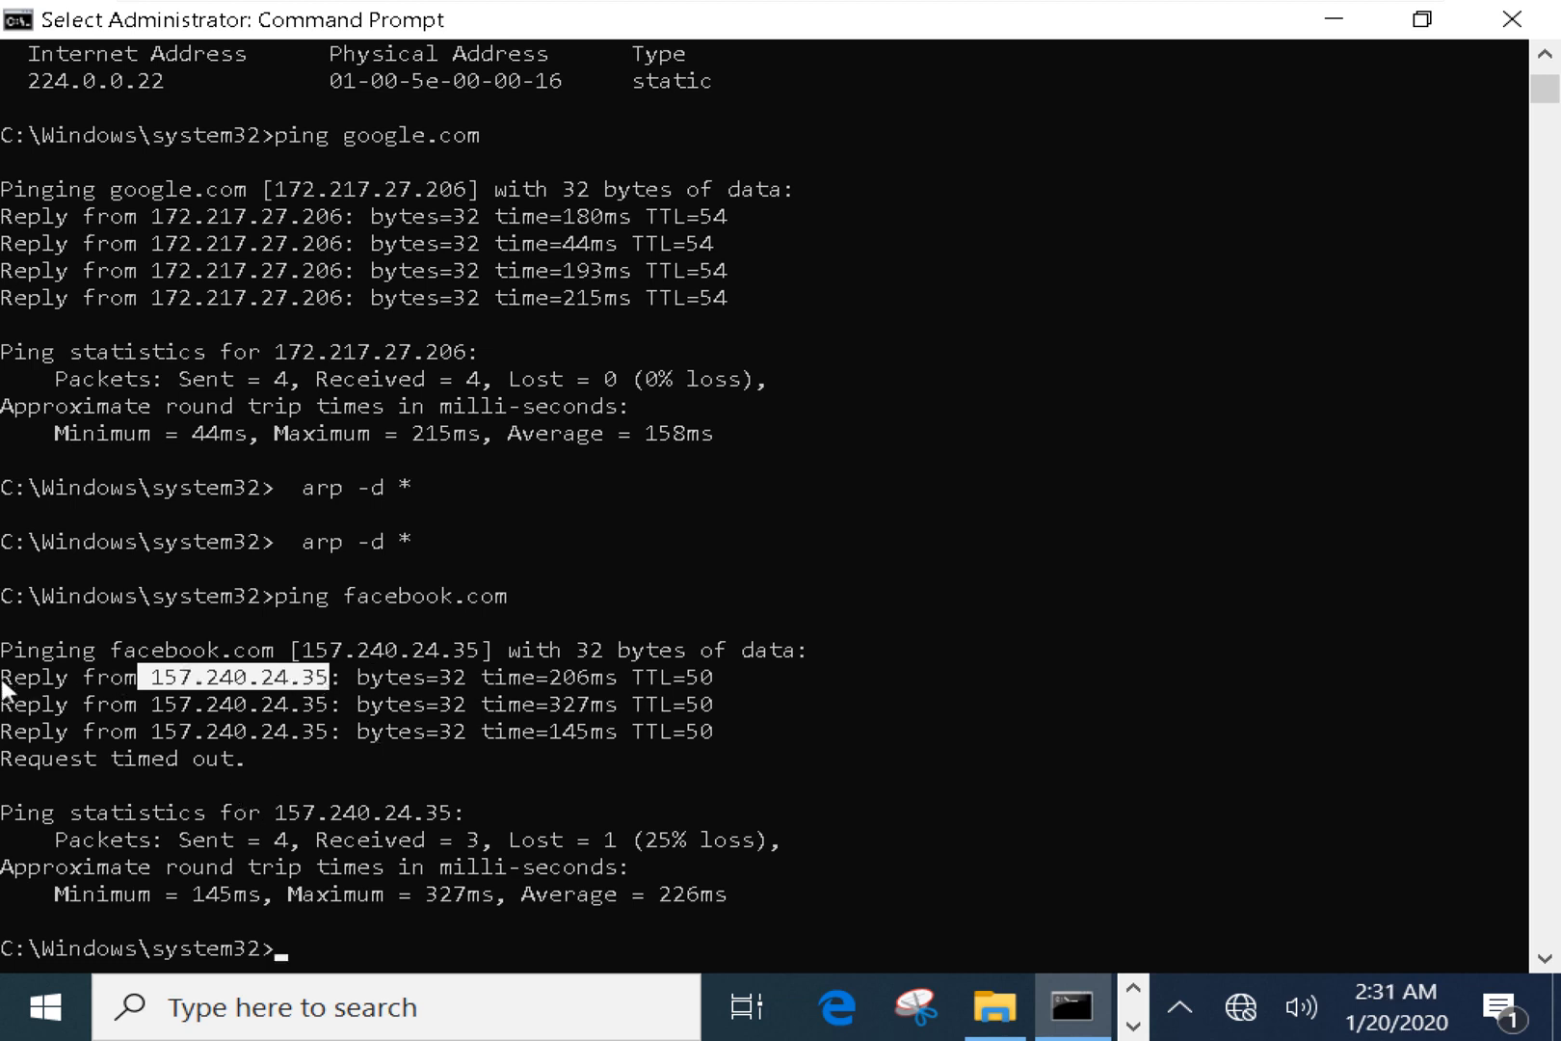
# Highlight facebook.com's resolved address on the first ping reply line.
pyautogui.moveTo(1, 679); pyautogui.dragTo(491, 653)
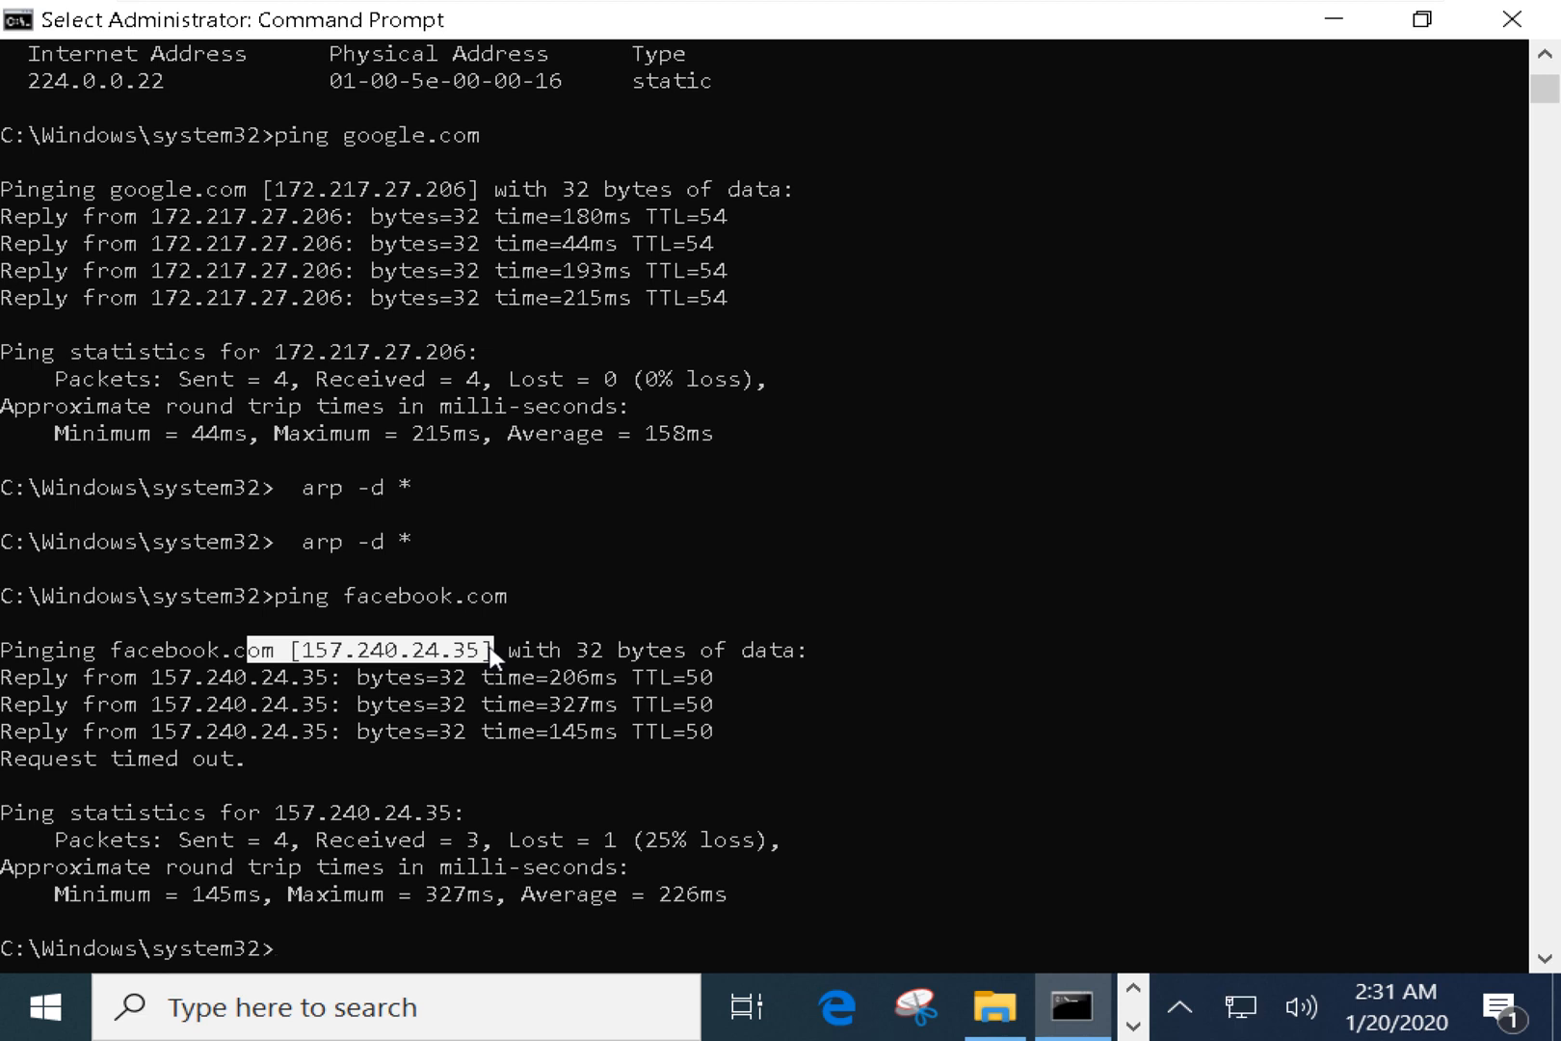
pyautogui.moveTo(98, 649); pyautogui.dragTo(511, 653)
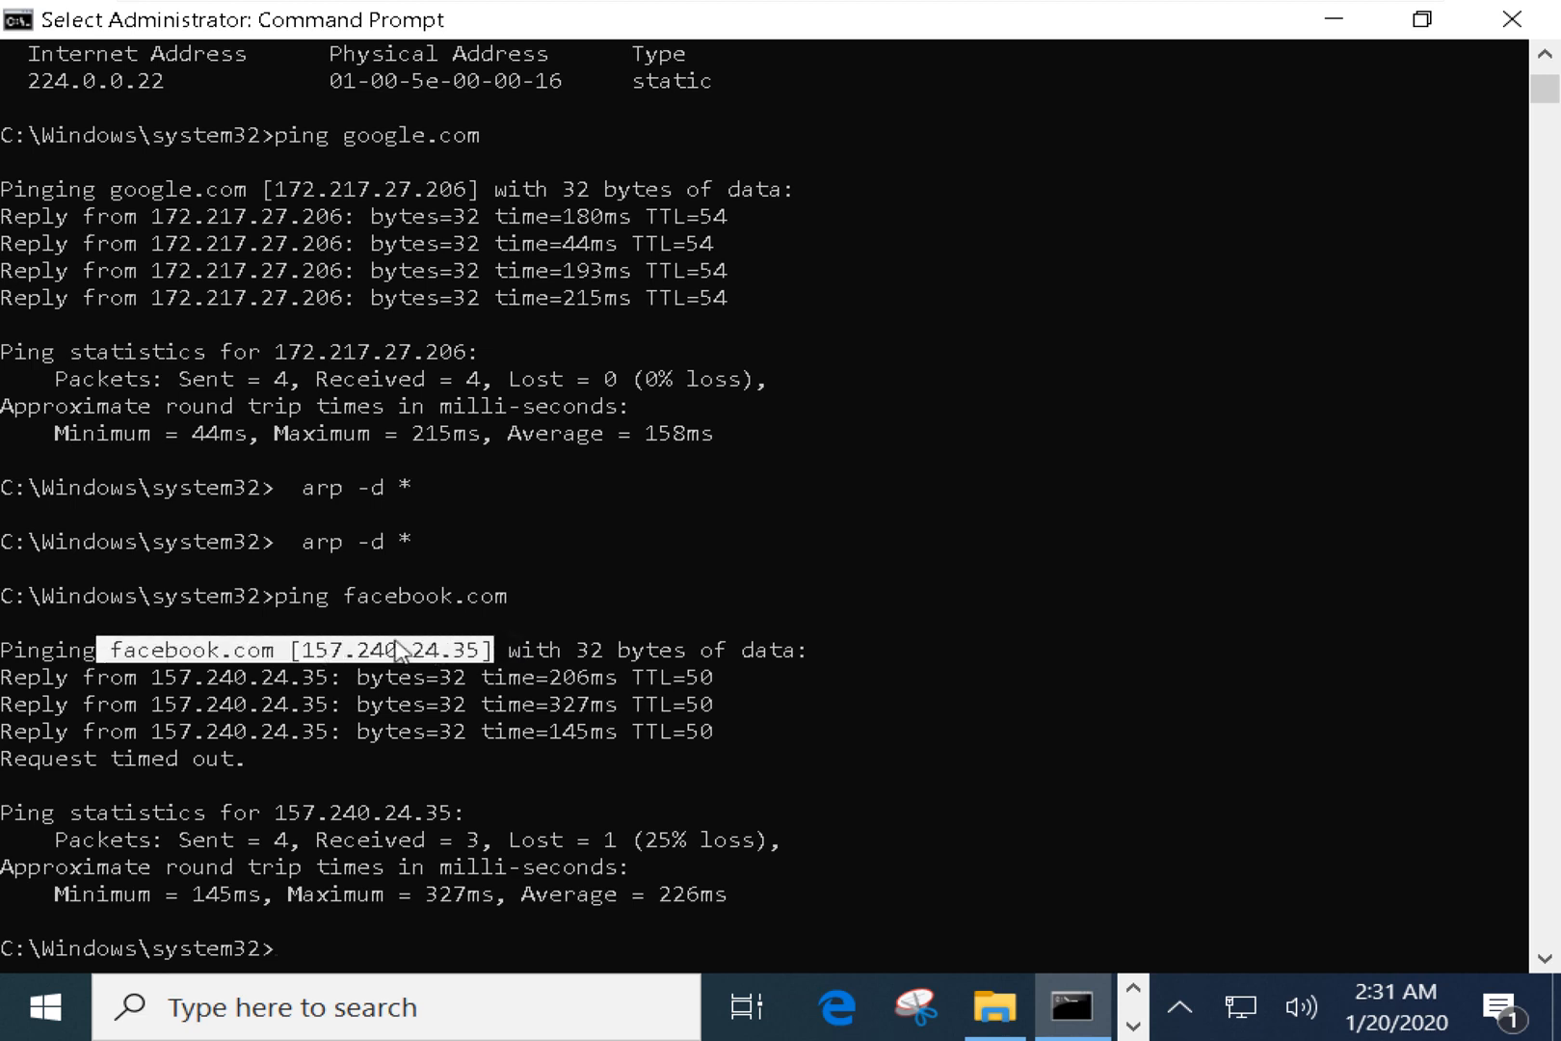
pyautogui.moveTo(305, 649); pyautogui.dragTo(484, 653)
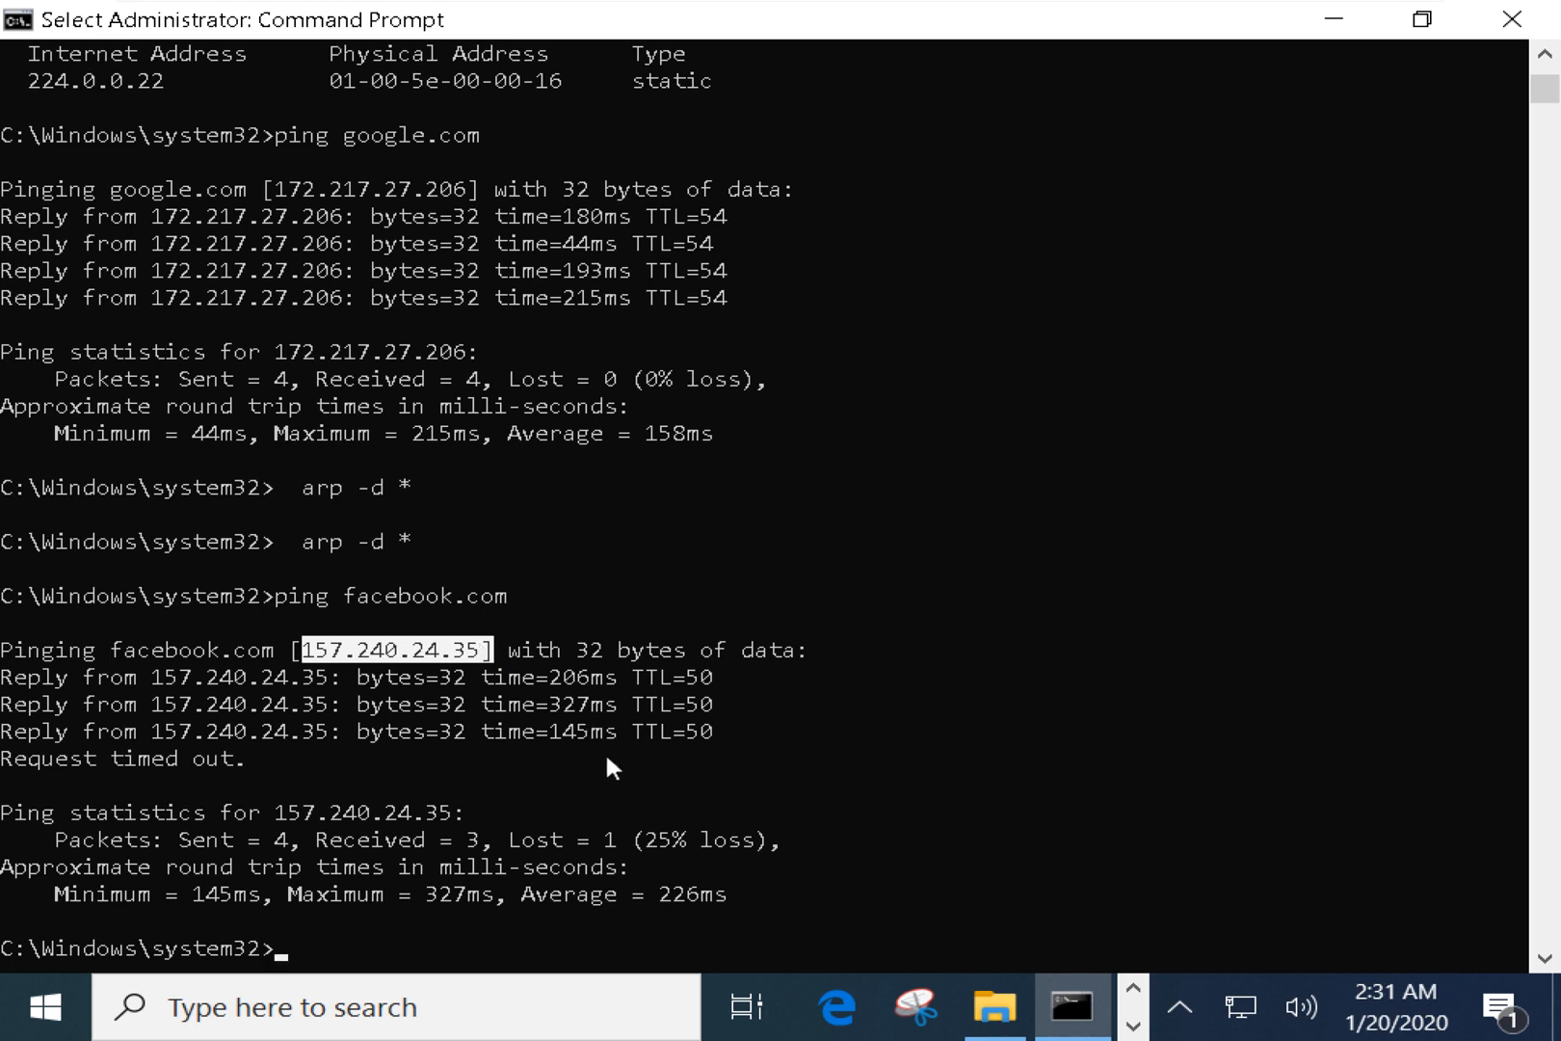
pyautogui.hotkey('alt', 'Tab')
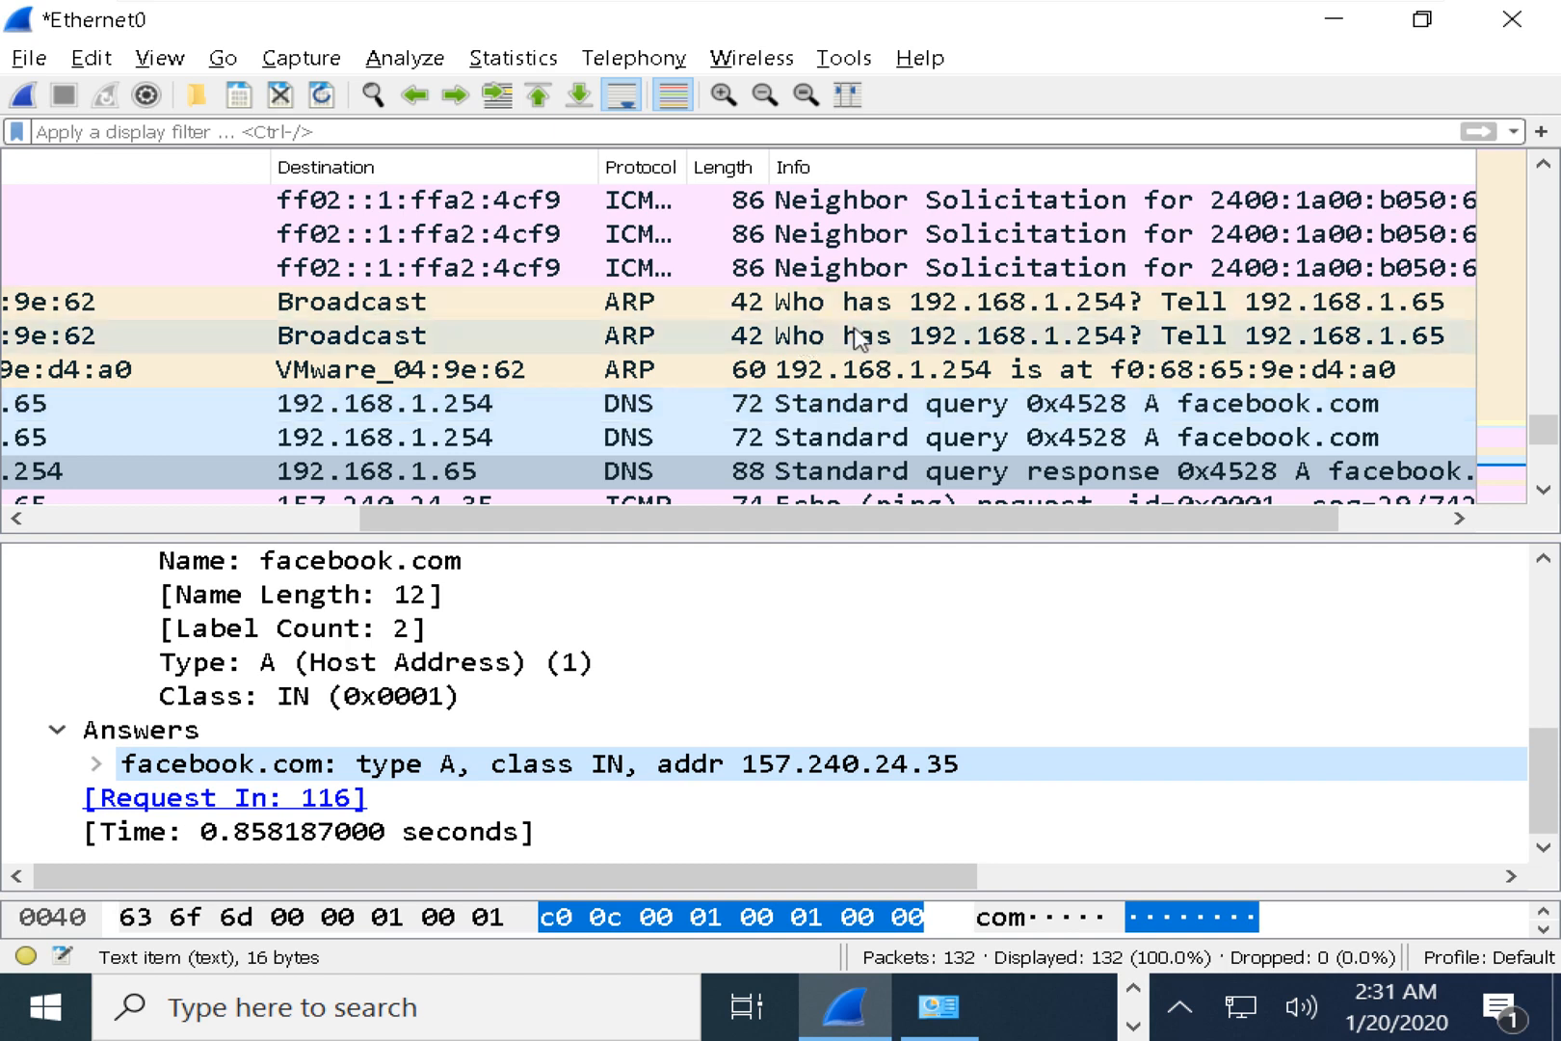
pyautogui.hotkey('alt', 'Tab')
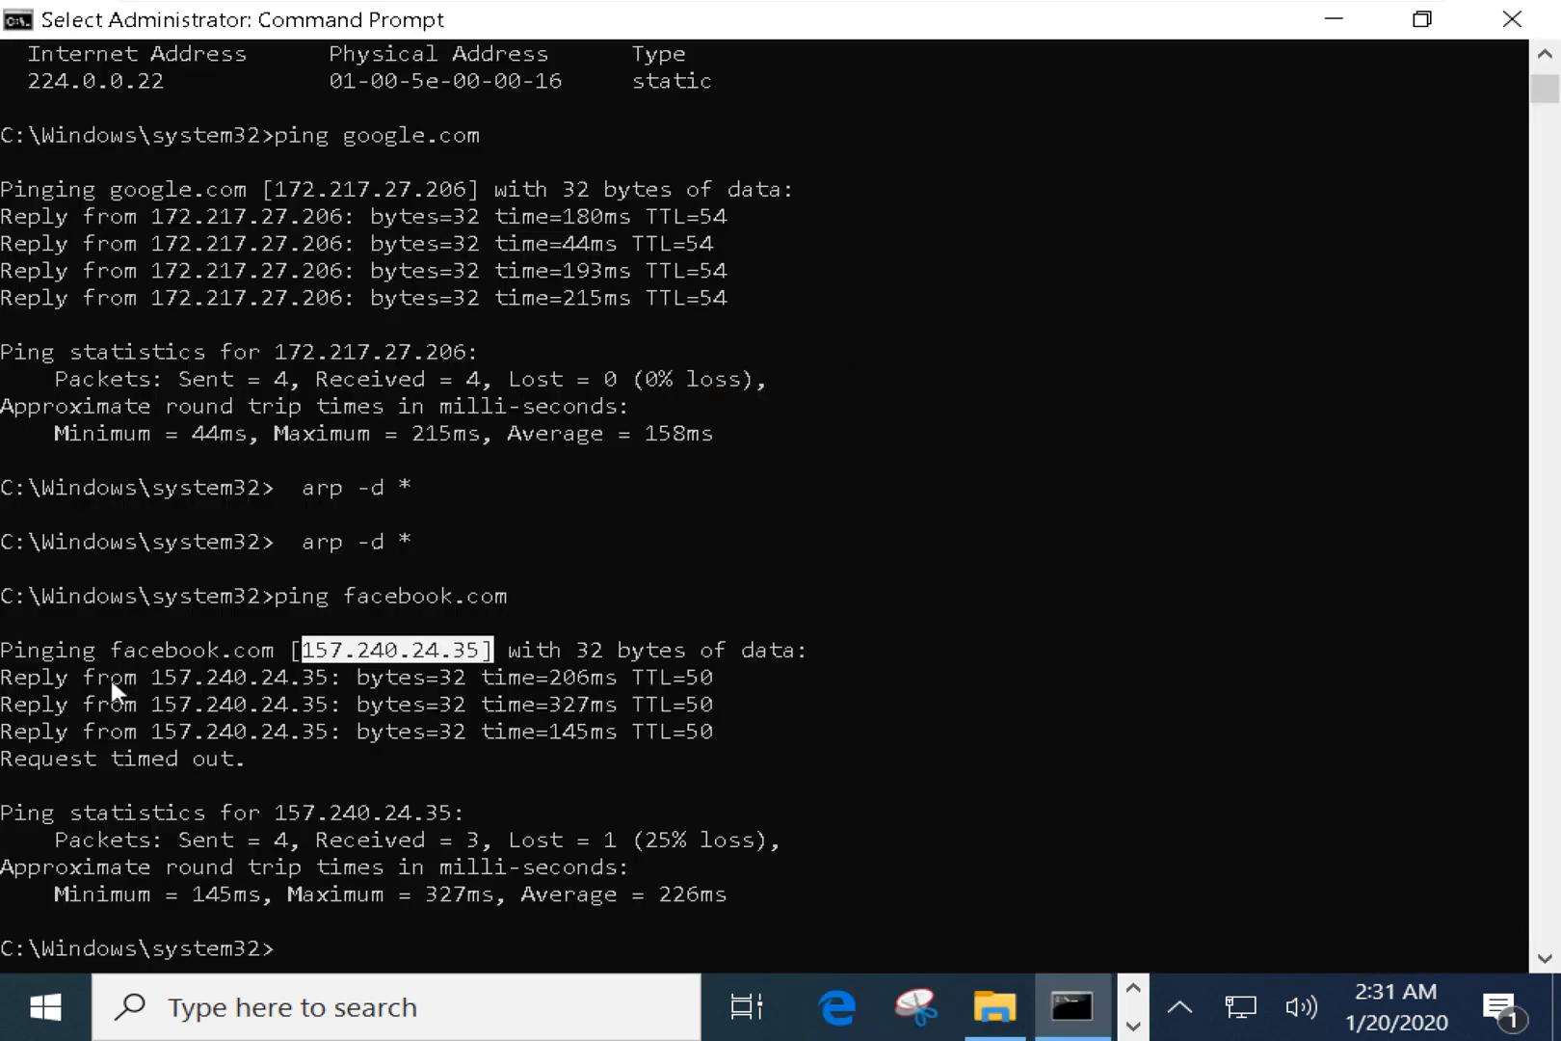
# Mark the reply address, the 327ms round-trip time and bytes=32 in the ping replies.
pyautogui.moveTo(110, 676); pyautogui.dragTo(655, 760)
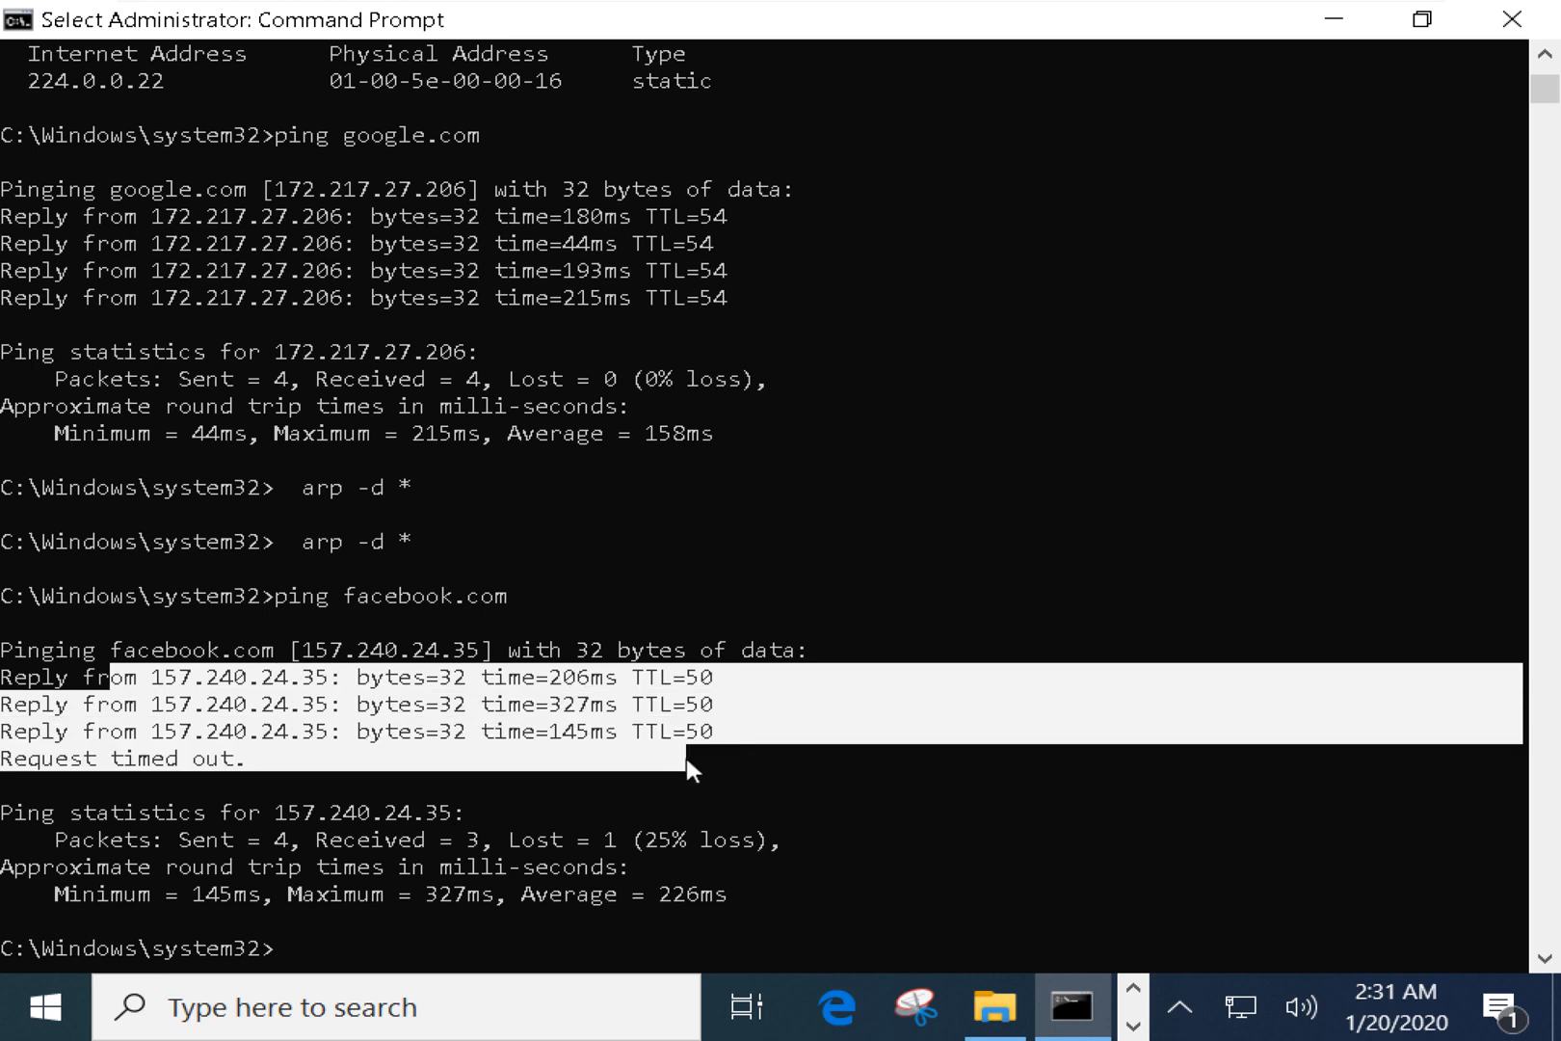
pyautogui.click(129, 678)
pyautogui.moveTo(131, 677); pyautogui.dragTo(328, 743)
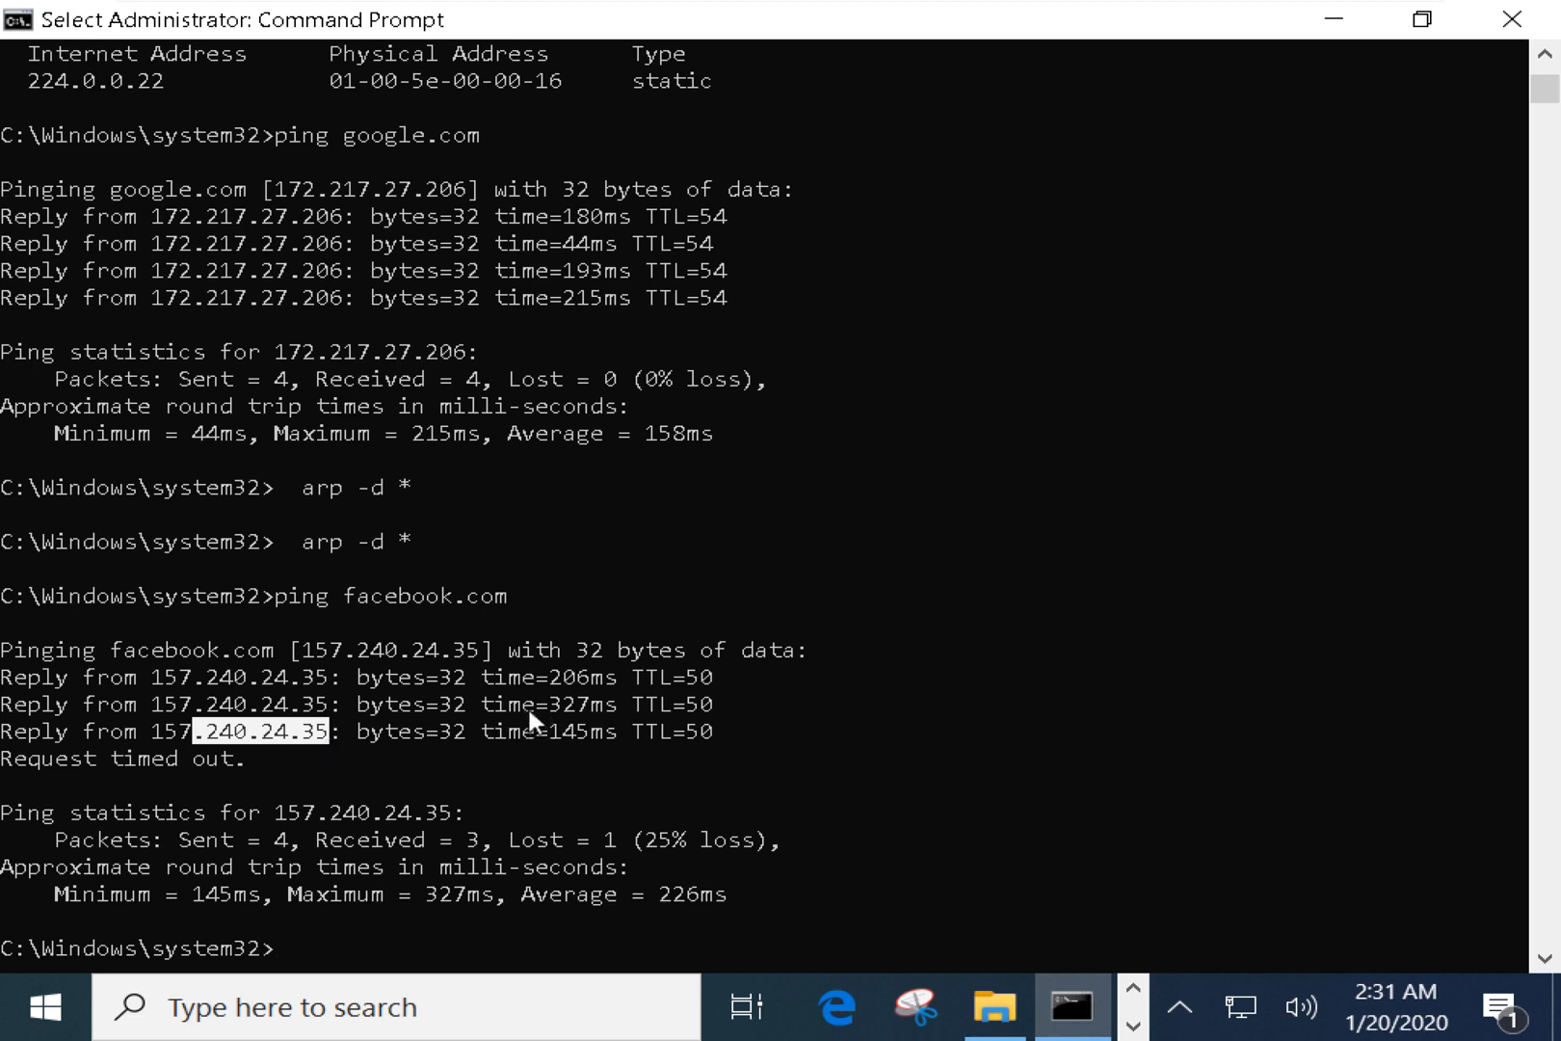
pyautogui.moveTo(549, 705); pyautogui.dragTo(577, 708)
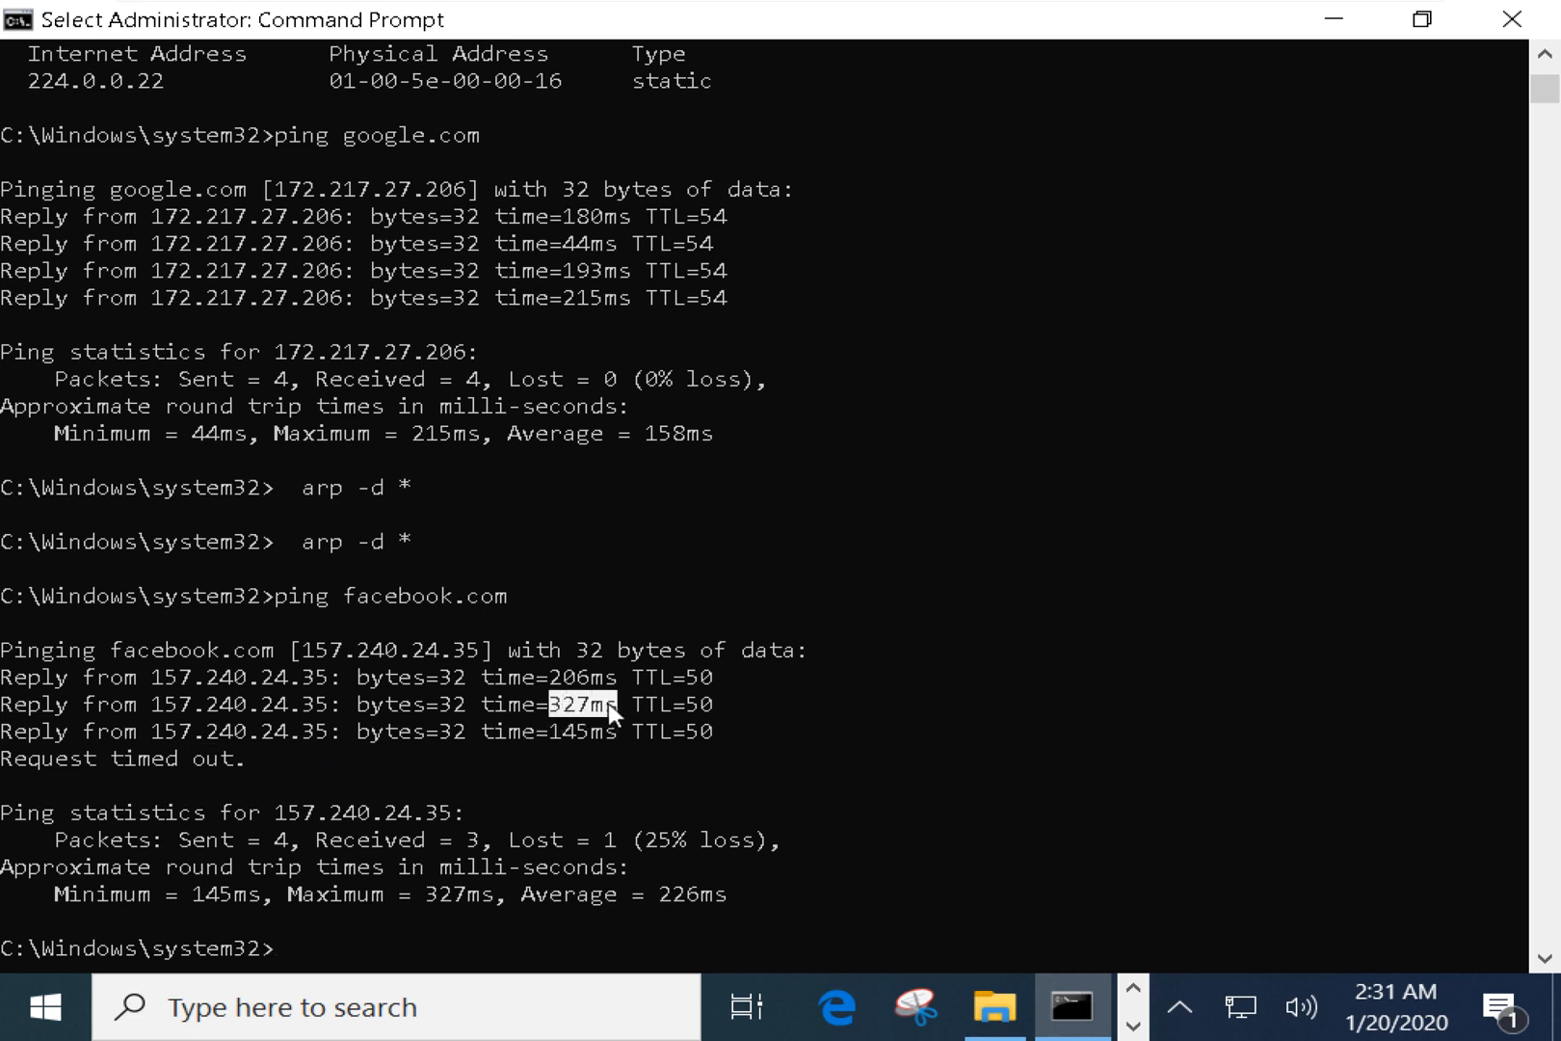
pyautogui.click(364, 704)
pyautogui.moveTo(365, 705); pyautogui.dragTo(466, 701)
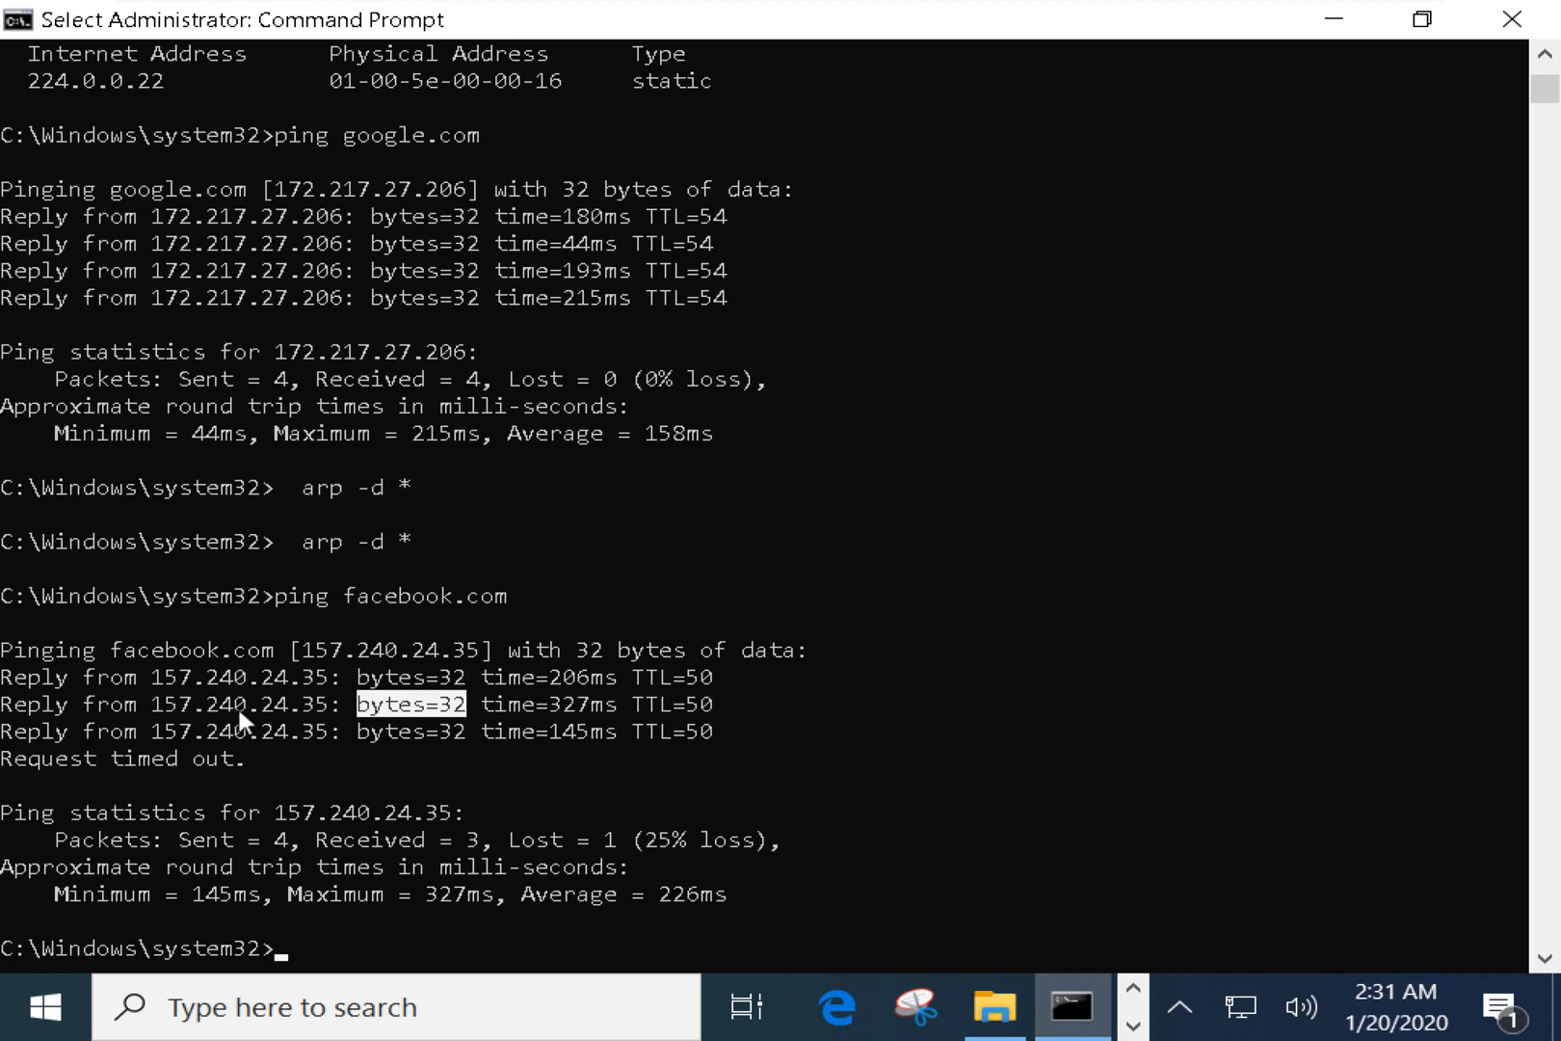
pyautogui.moveTo(155, 677); pyautogui.dragTo(301, 679)
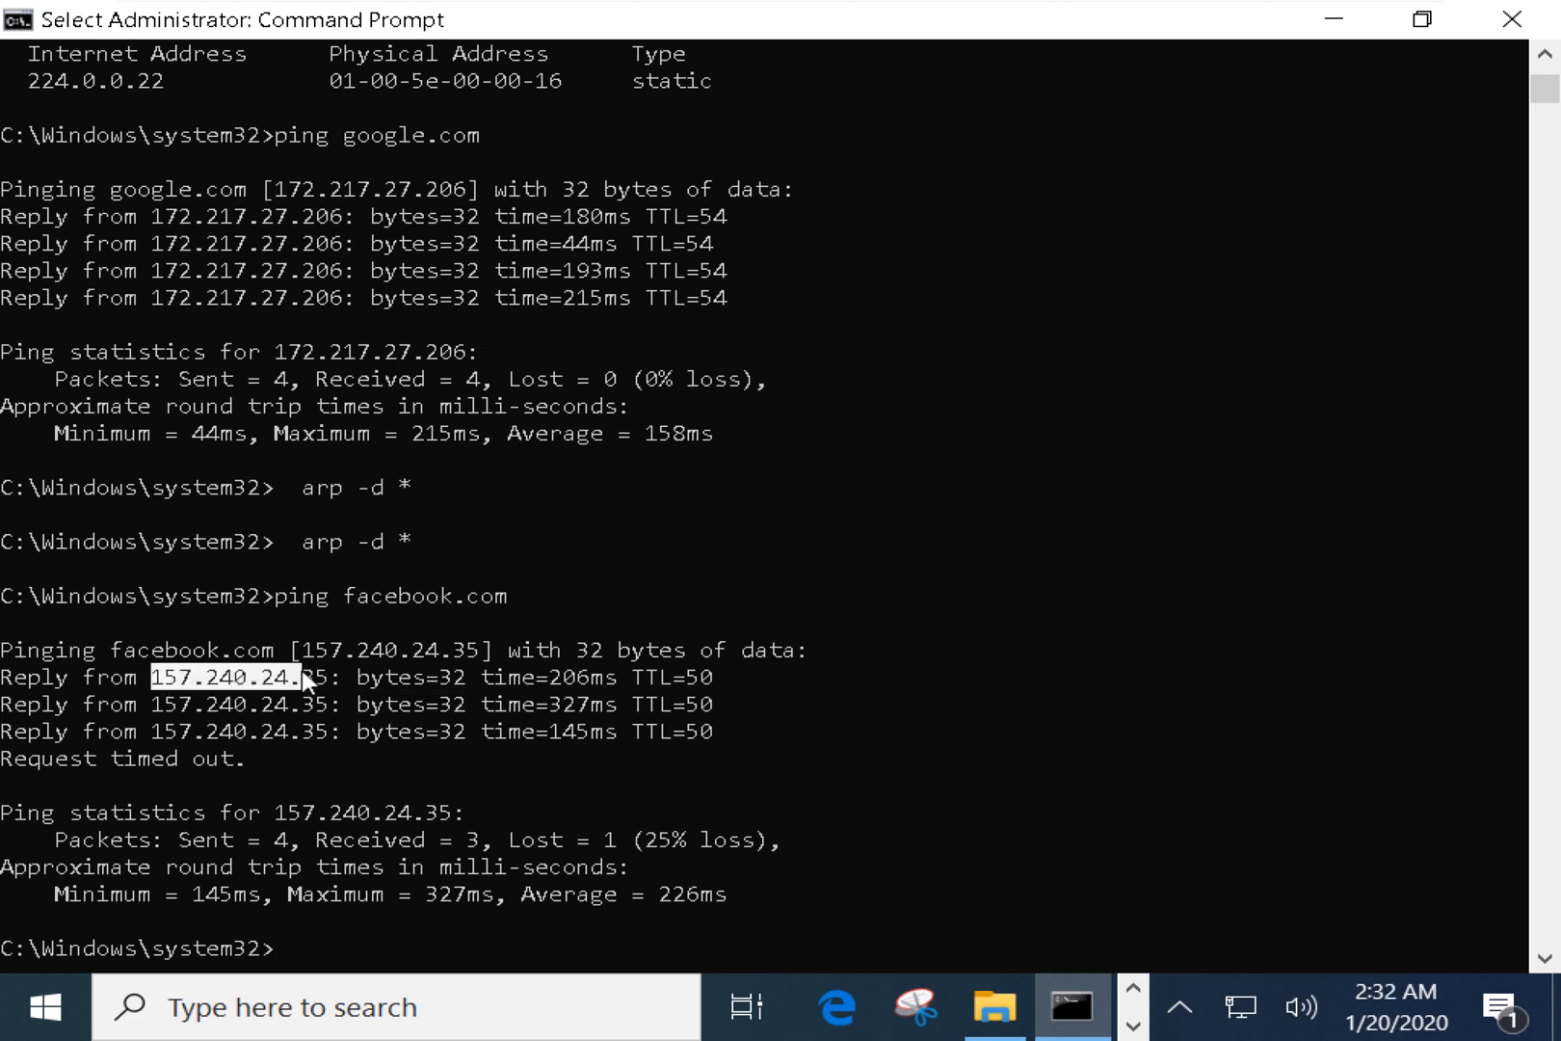
# Narrow the selection to 24.35 in the replying address.
pyautogui.hotkey('alt', 'Tab')
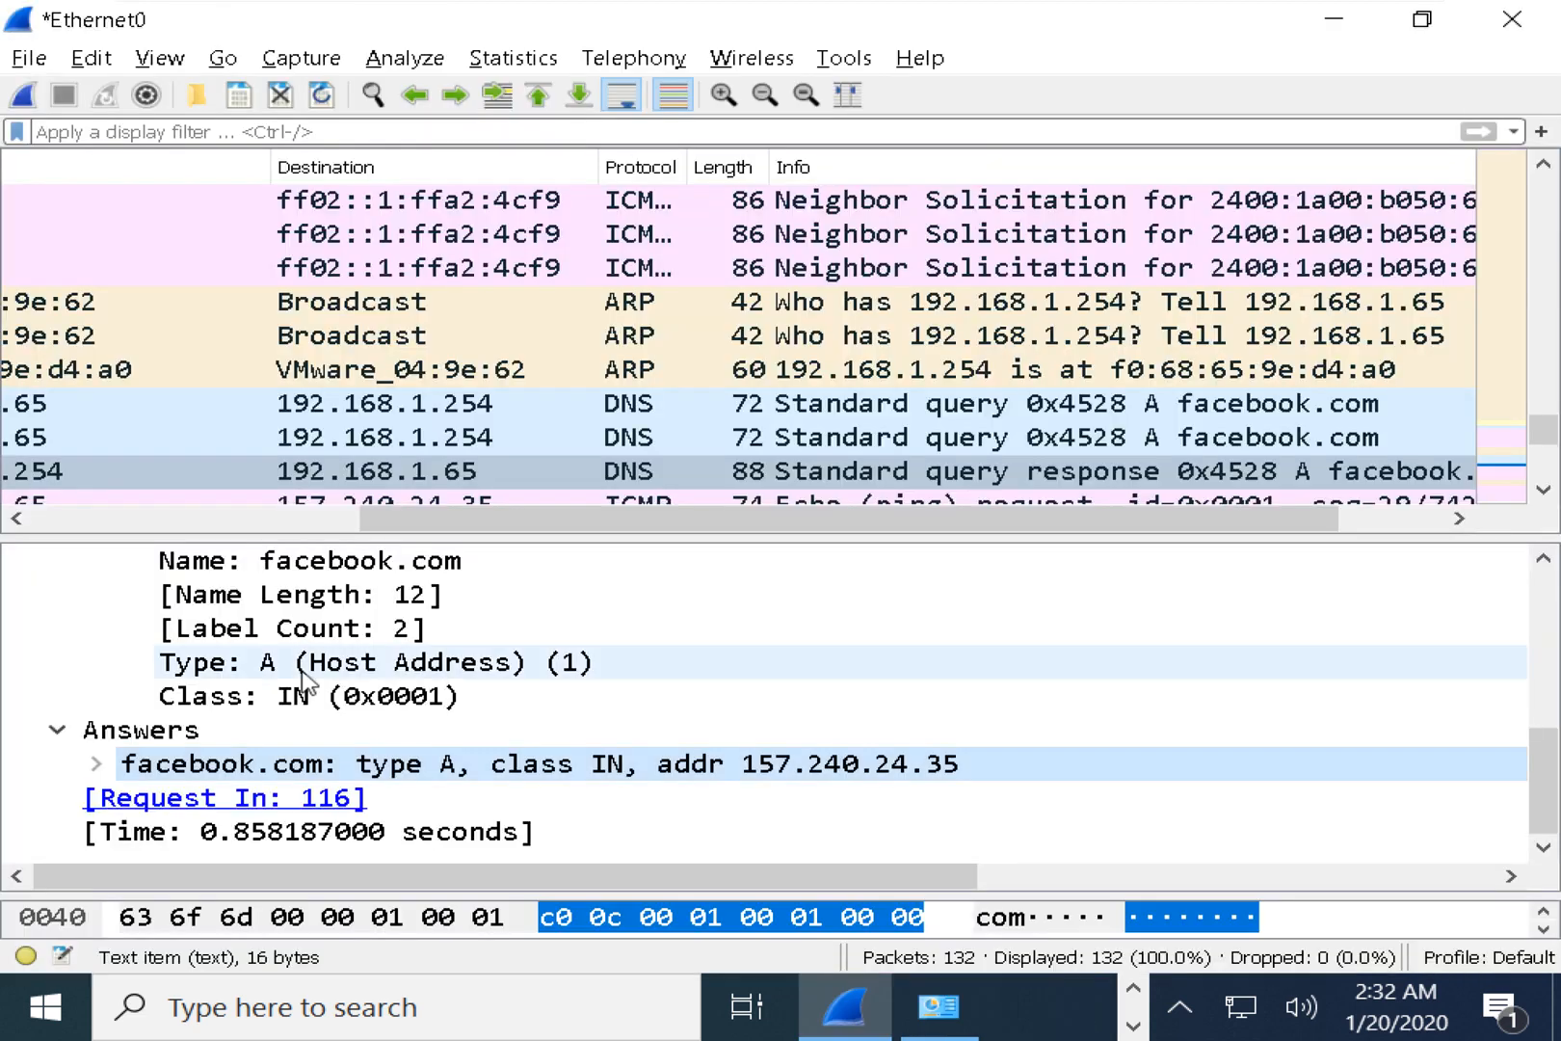
pyautogui.hotkey('alt', 'Tab')
pyautogui.click(256, 678)
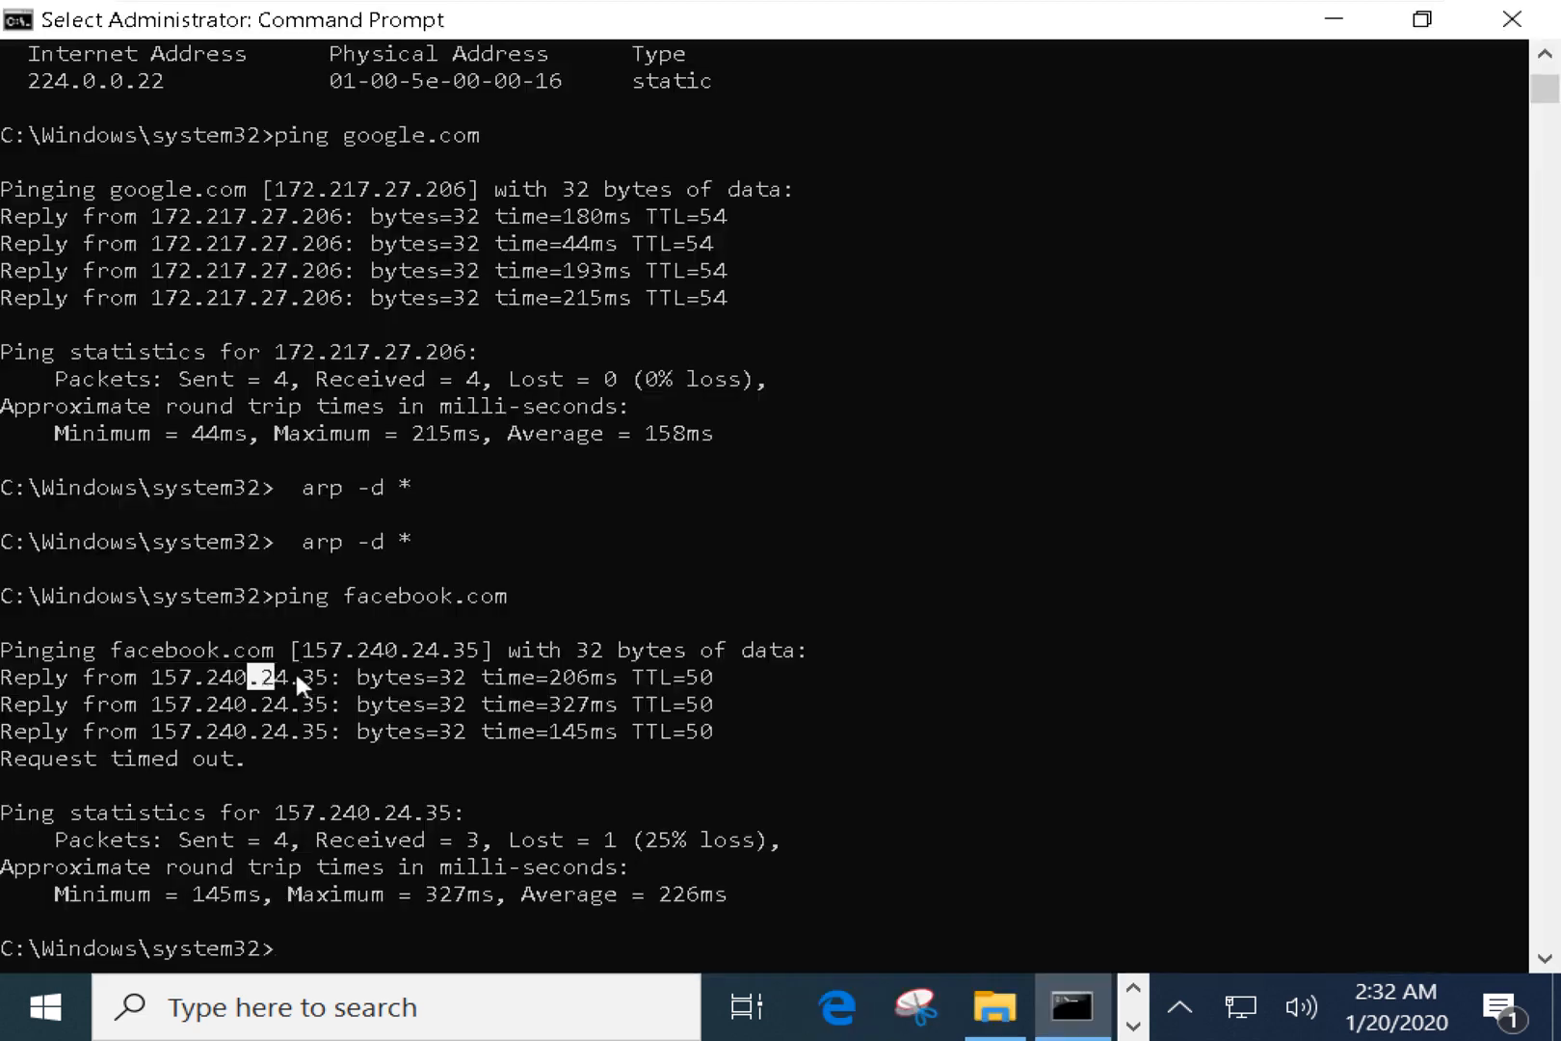
pyautogui.moveTo(283, 676); pyautogui.dragTo(321, 676)
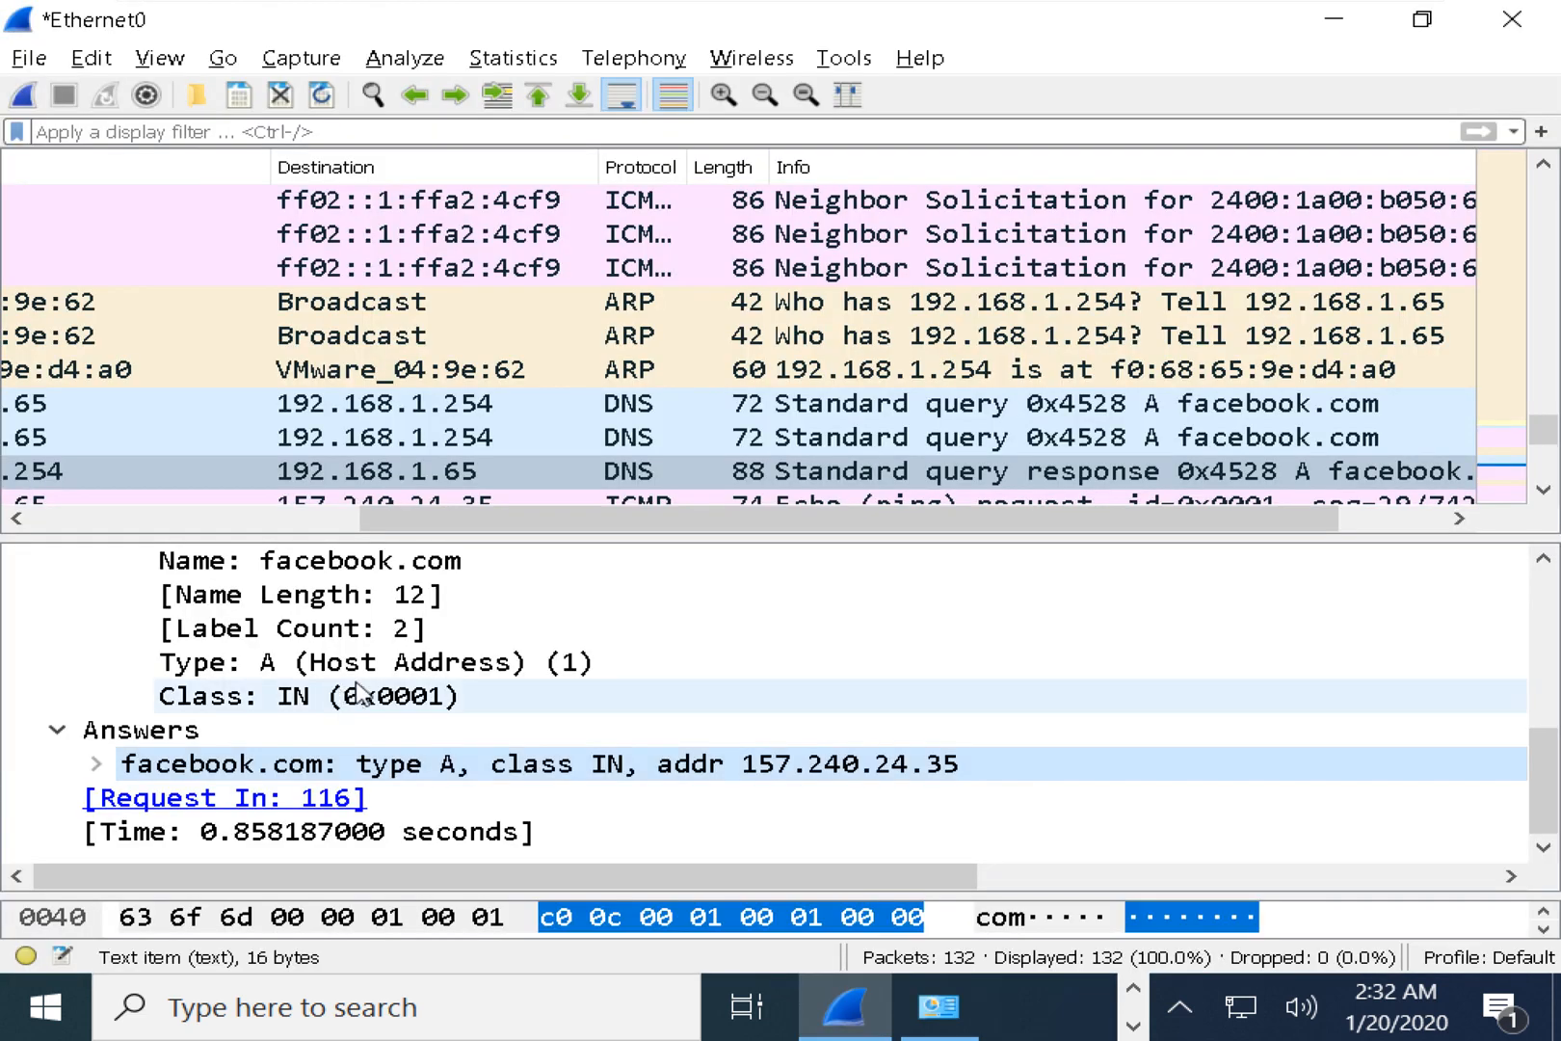
# Open ICMP echo request frame 119 and echo reply frame 120 in the packet list.
pyautogui.hscroll(-3, 418, 523)
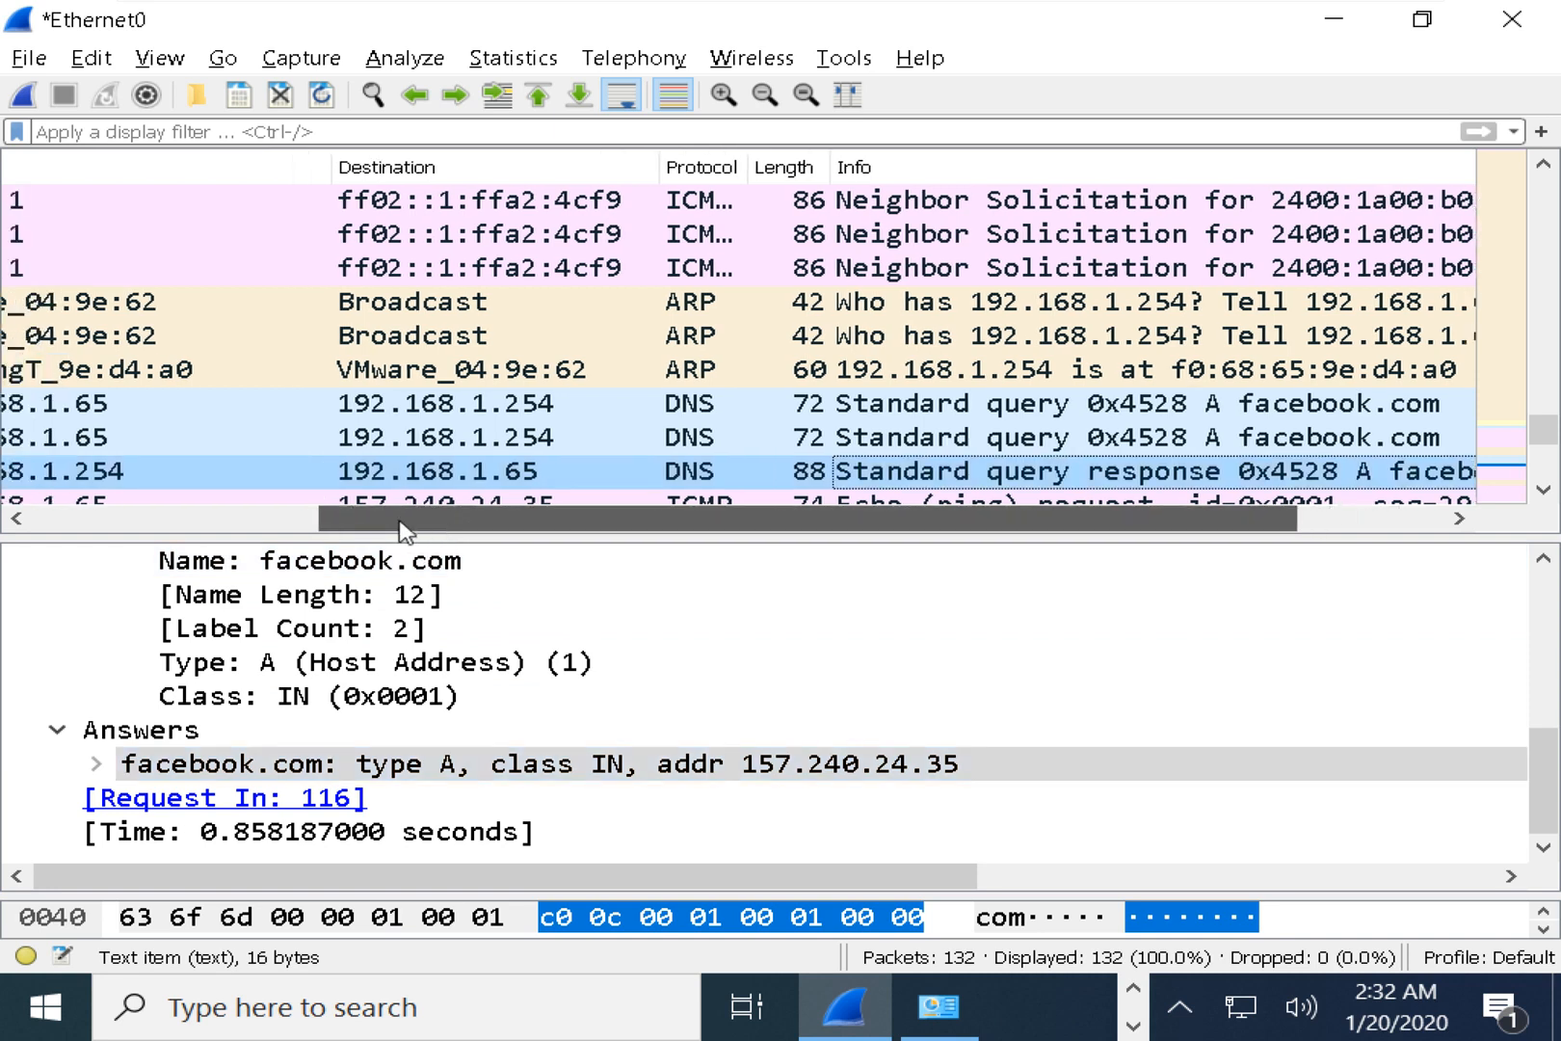
pyautogui.click(489, 479)
pyautogui.scroll(-1, 491, 477)
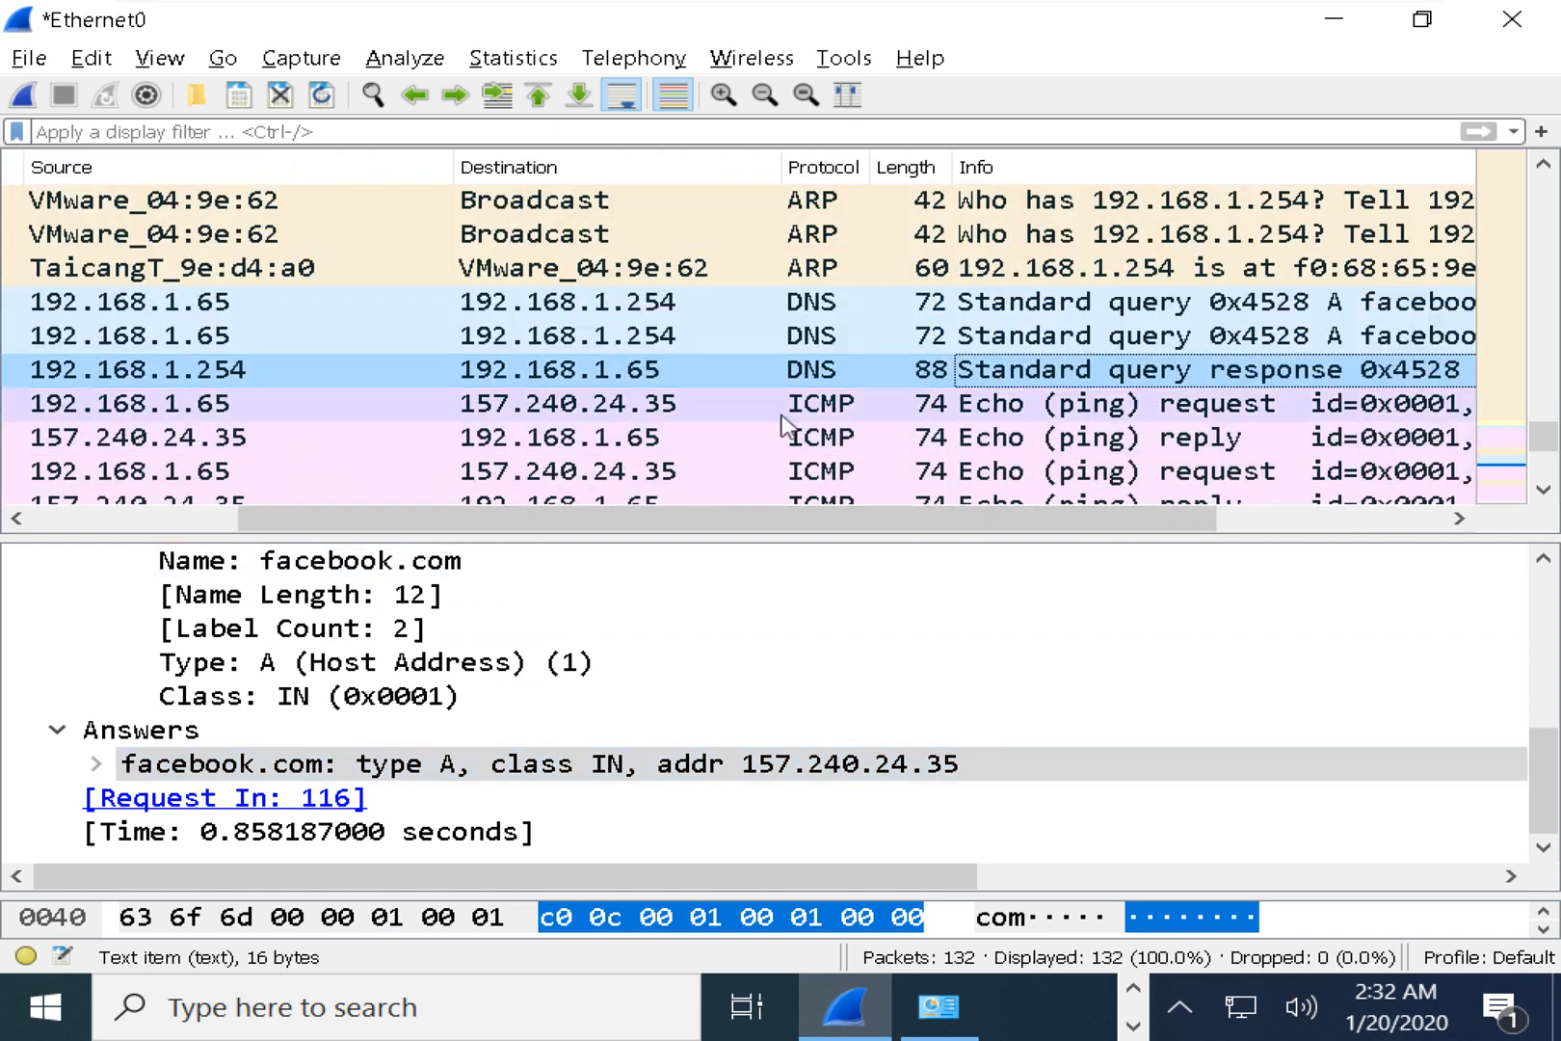
pyautogui.click(821, 371)
pyautogui.click(834, 405)
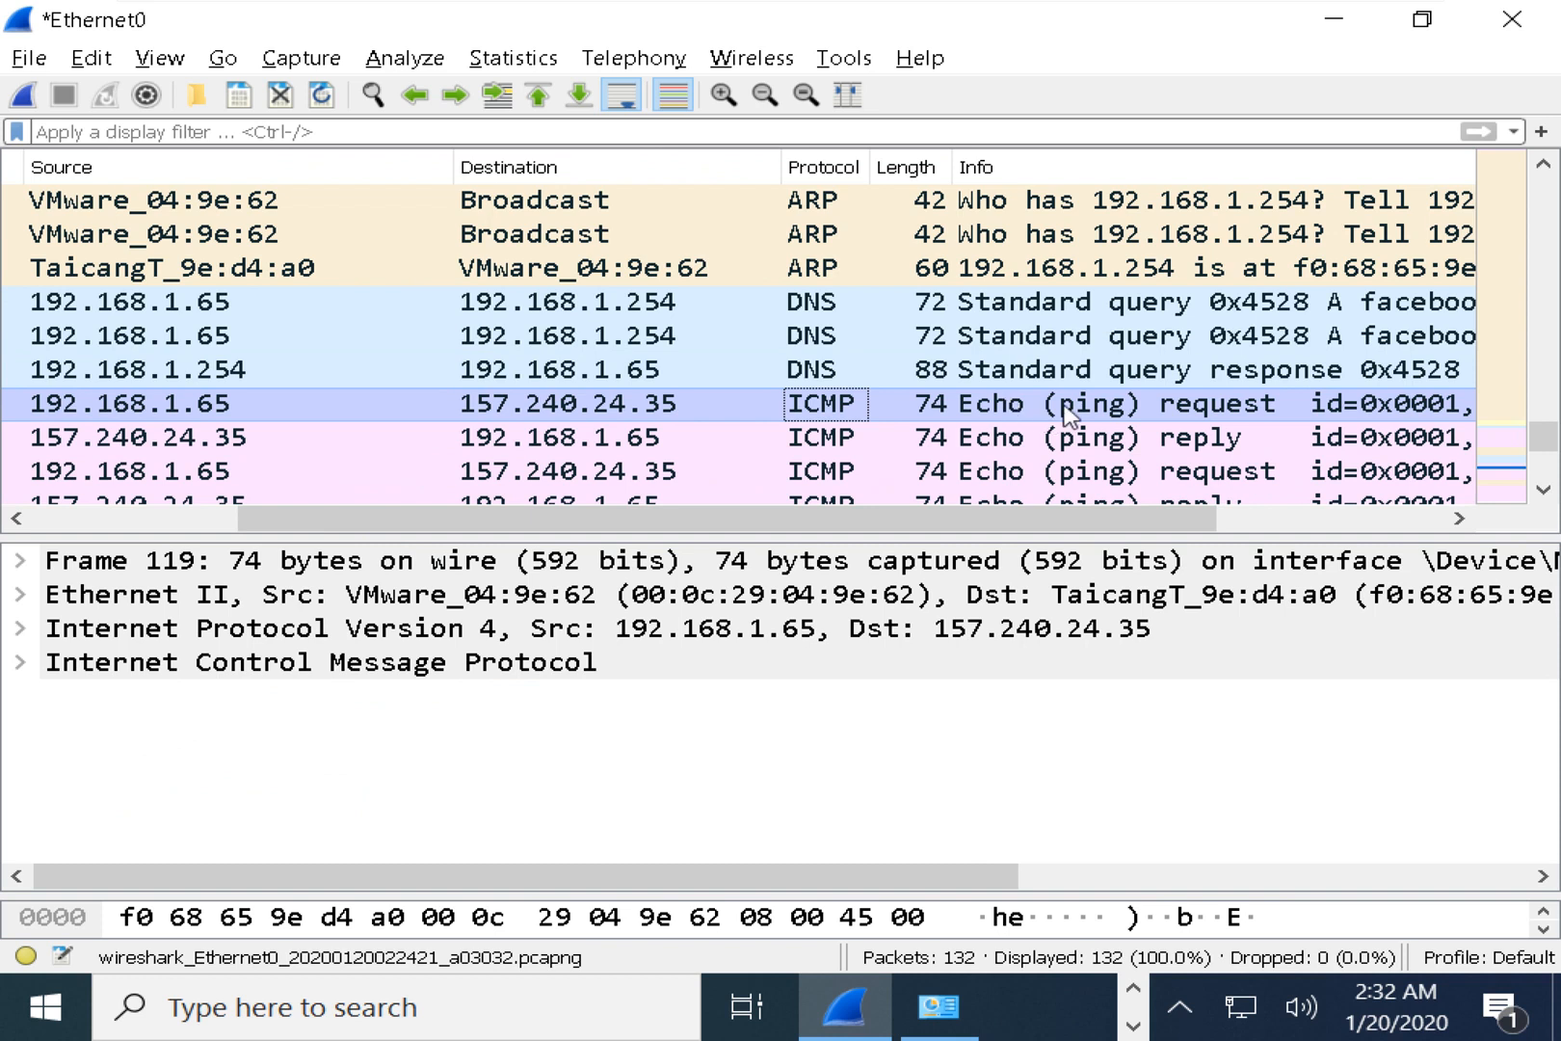
pyautogui.click(1106, 443)
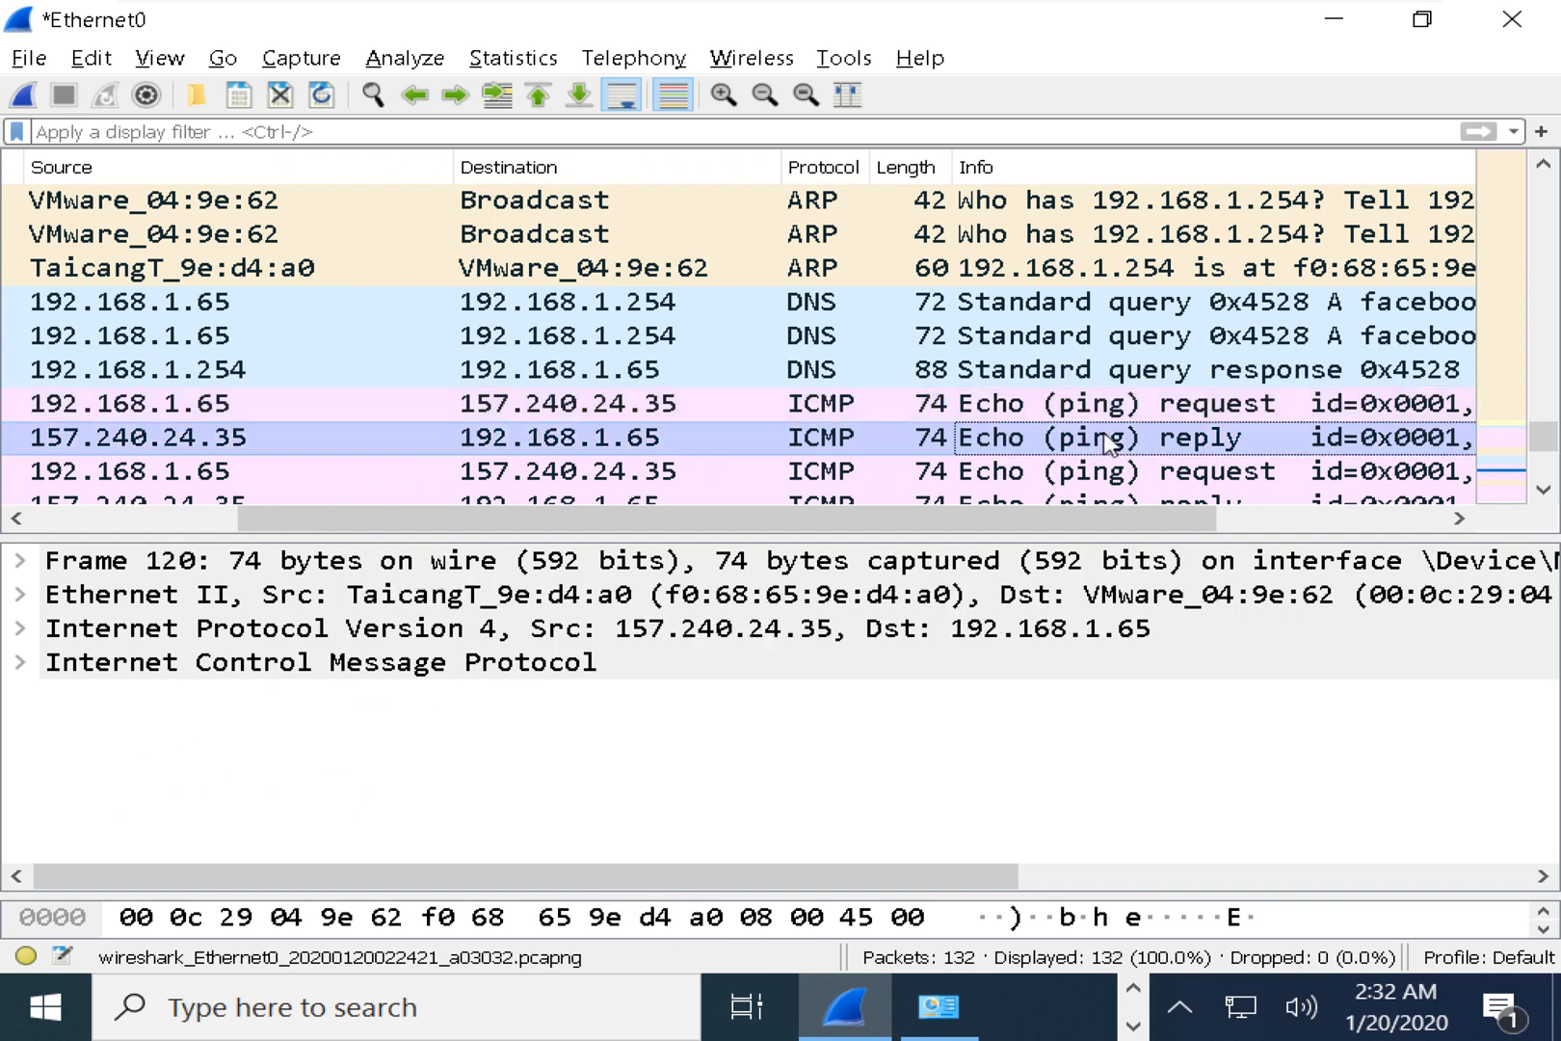
pyautogui.click(1116, 409)
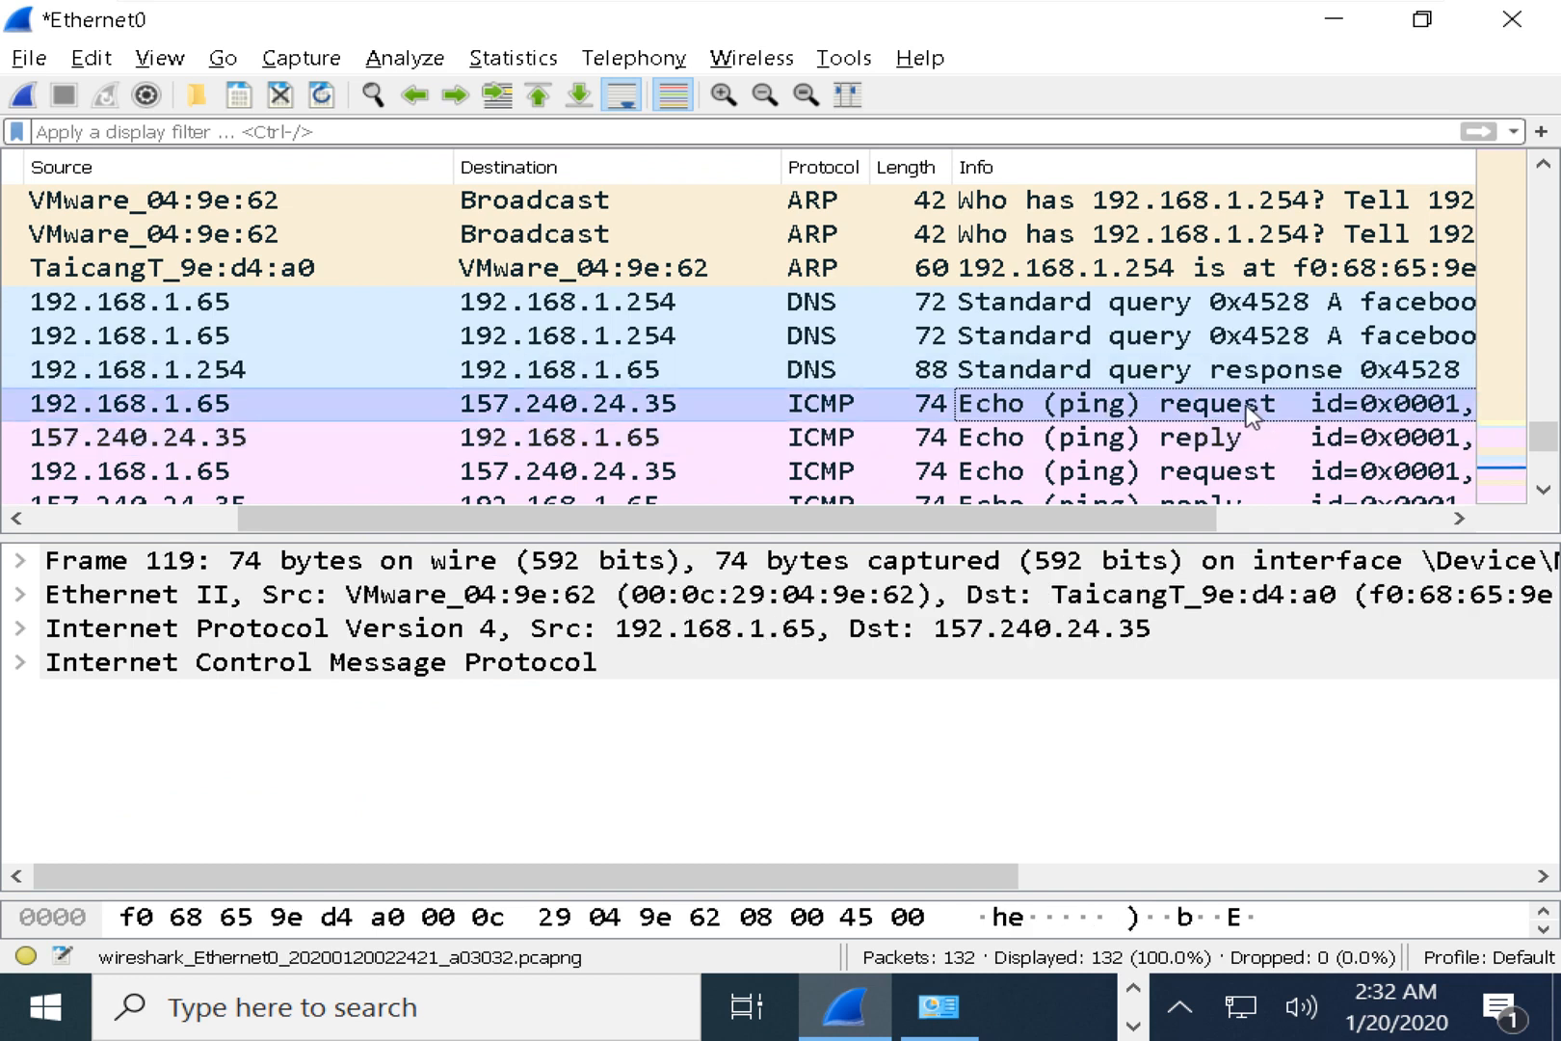
# Go through request frame 119's source, destination, protocol and Info columns.
pyautogui.click(207, 404)
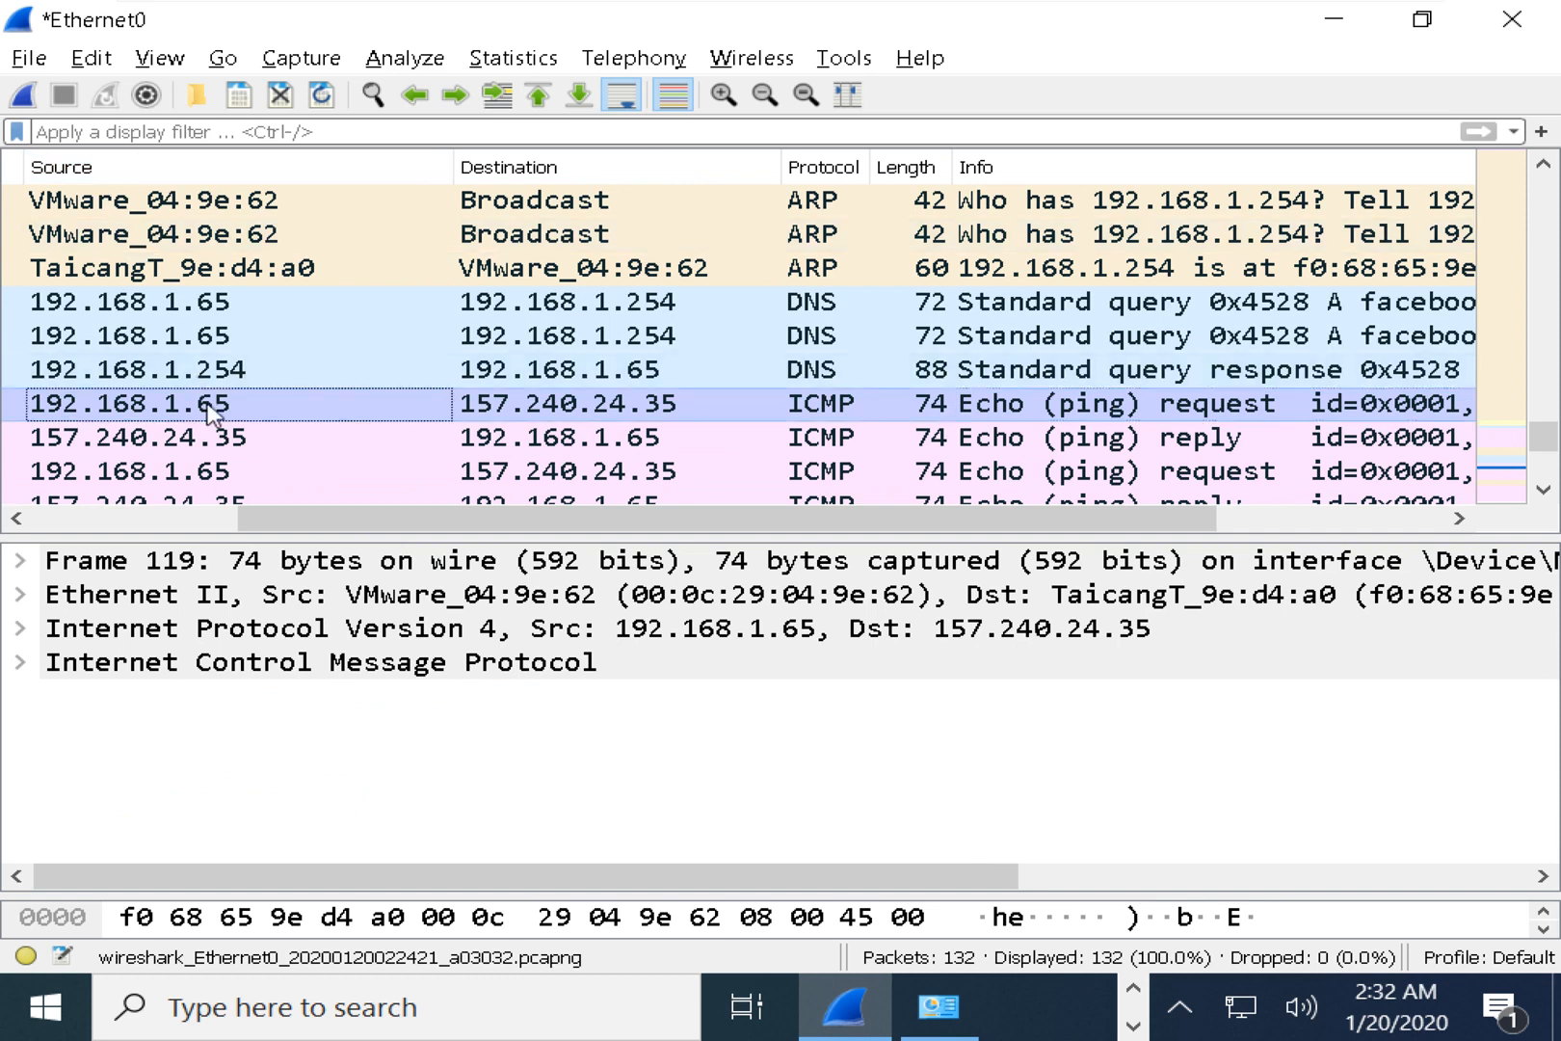
pyautogui.click(655, 411)
pyautogui.click(821, 413)
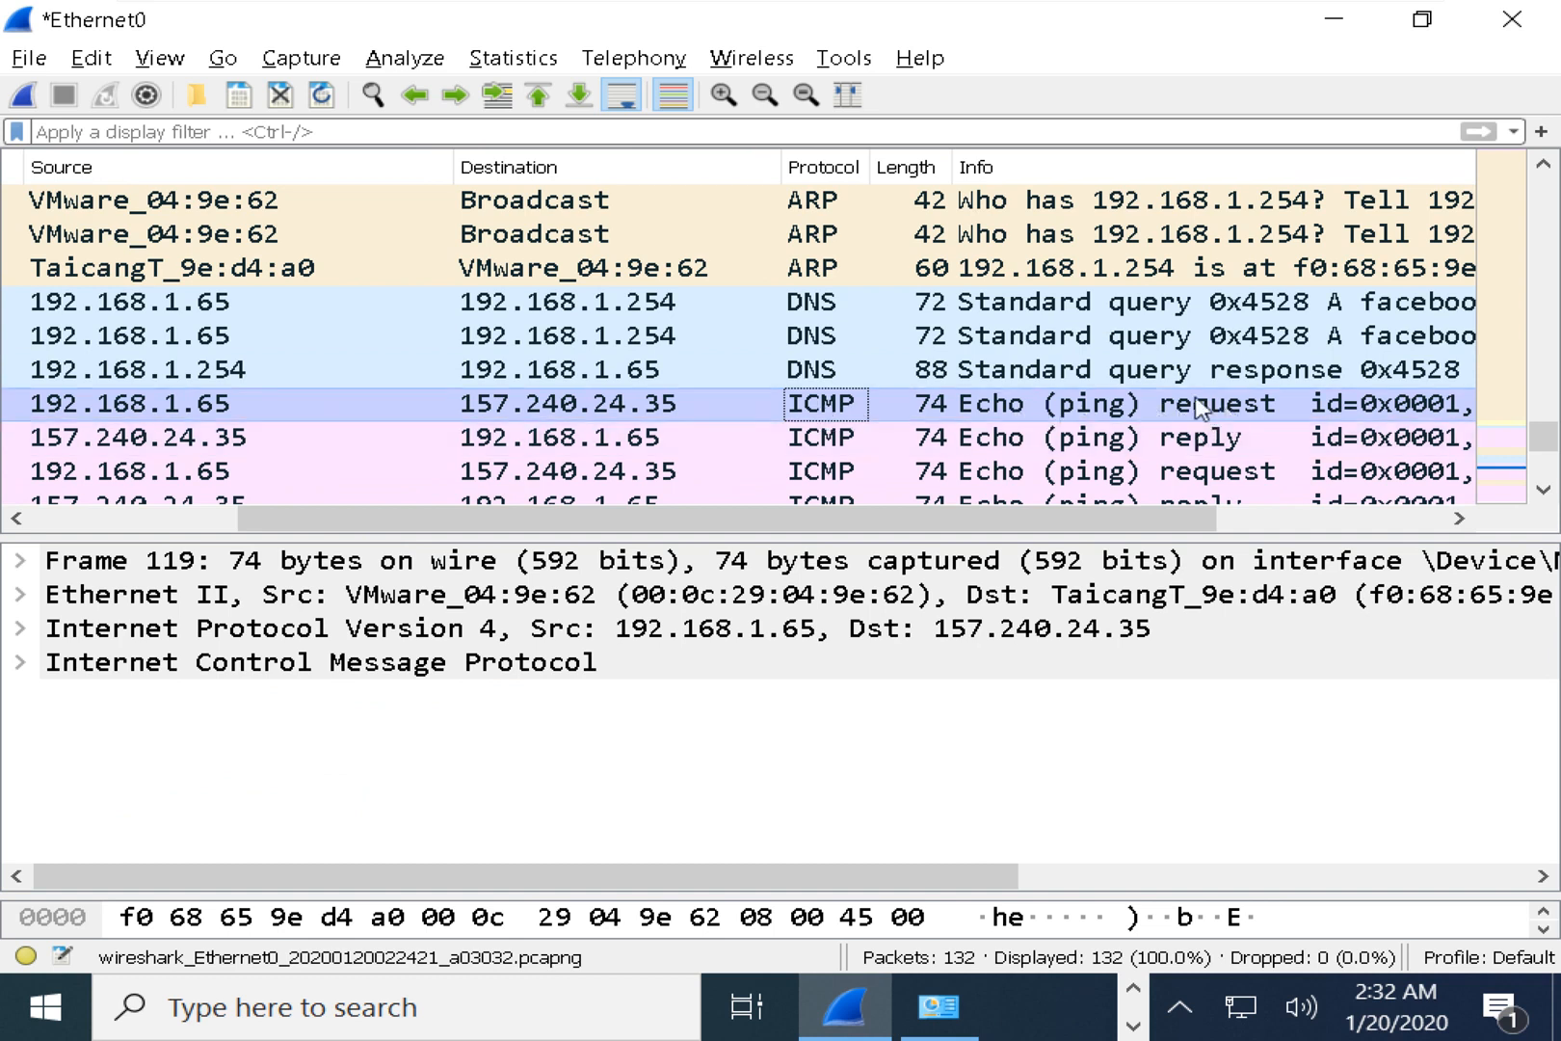
pyautogui.moveTo(1174, 528); pyautogui.dragTo(1456, 516)
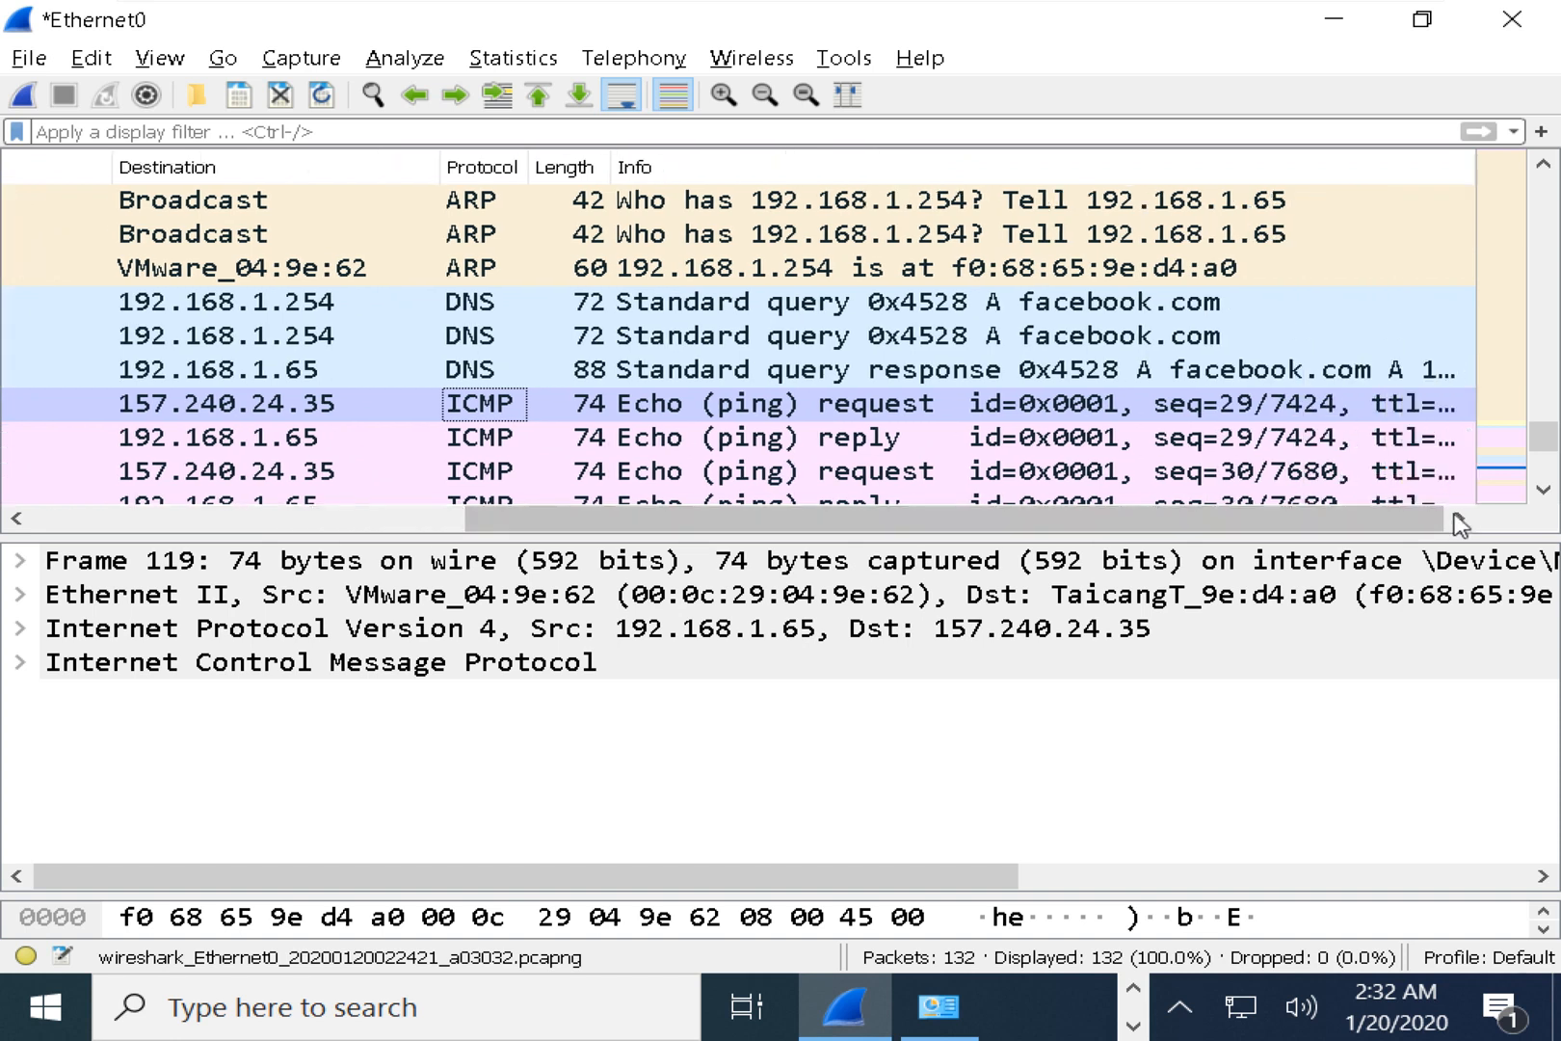
pyautogui.click(1229, 415)
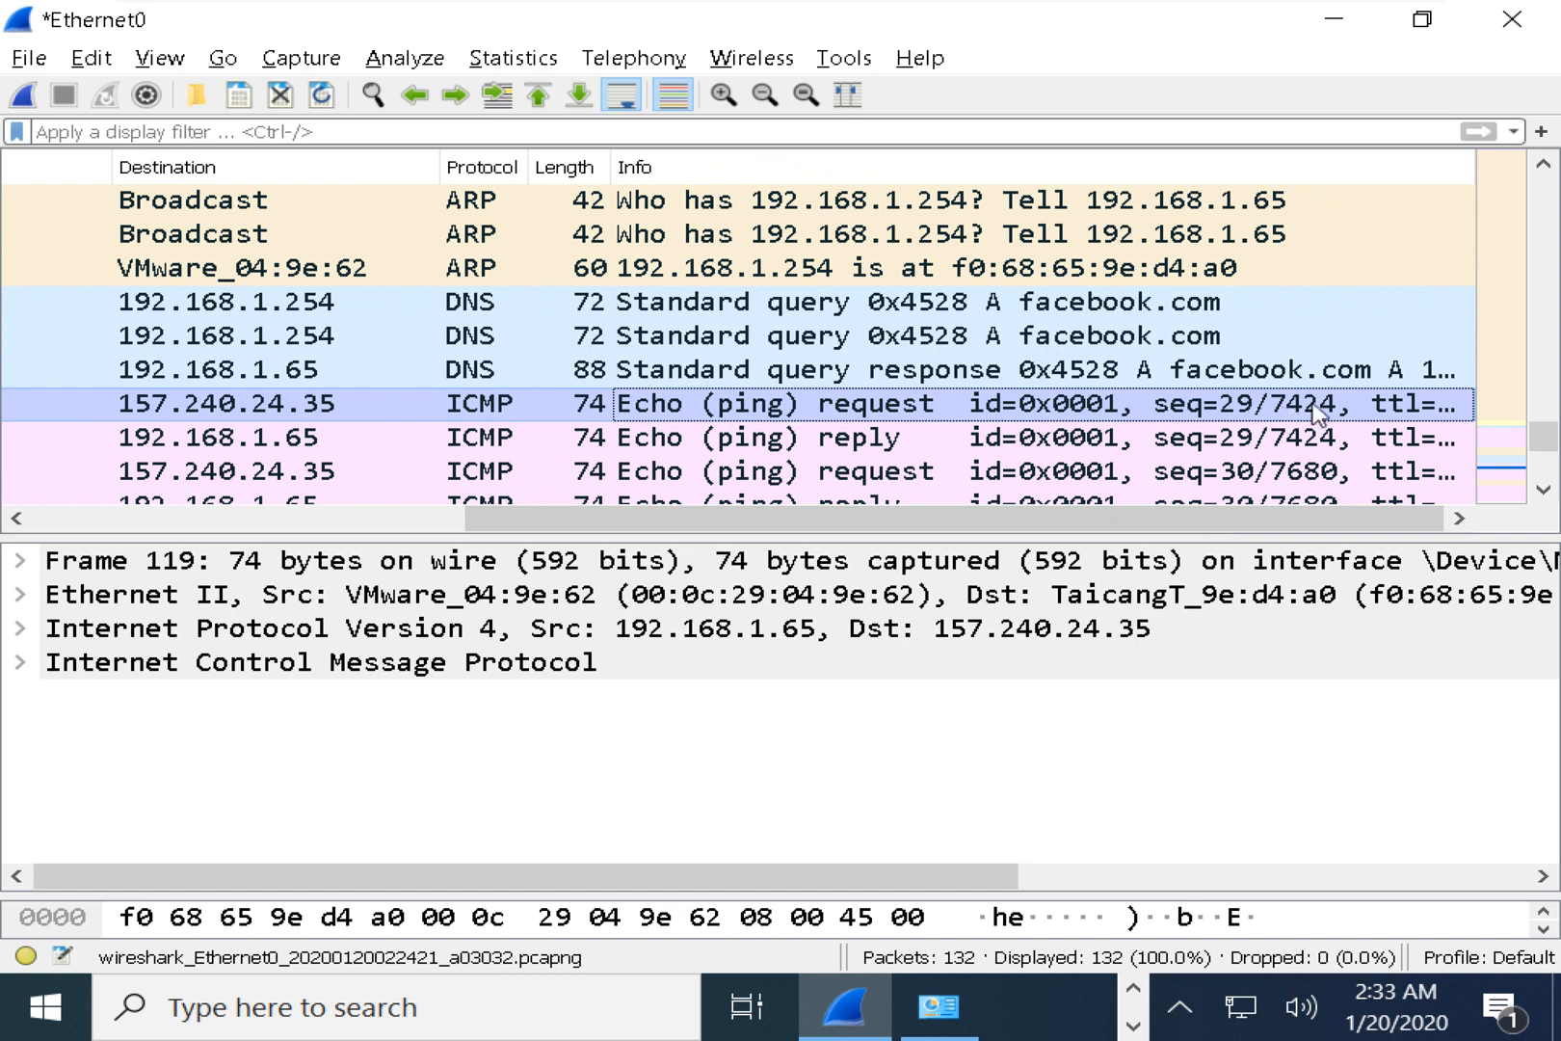
# Check reply frame 120's source 157.240.24.35, destination 192.168.1.65 and Info description.
pyautogui.click(875, 437)
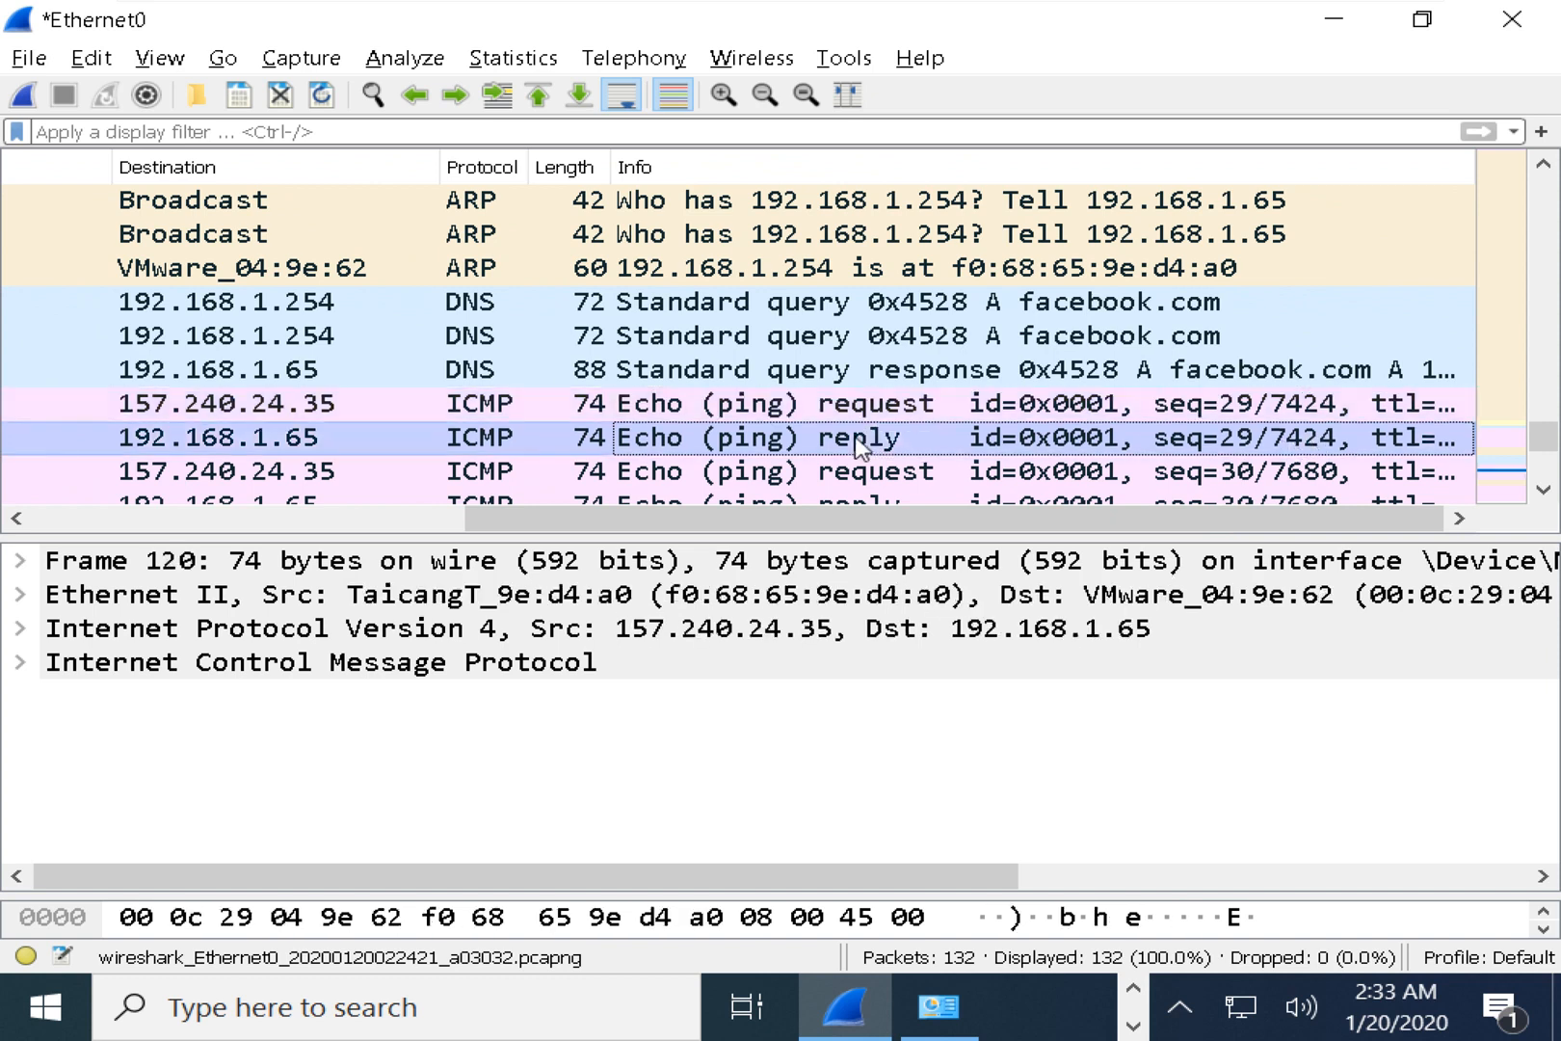
pyautogui.moveTo(663, 520); pyautogui.dragTo(421, 520)
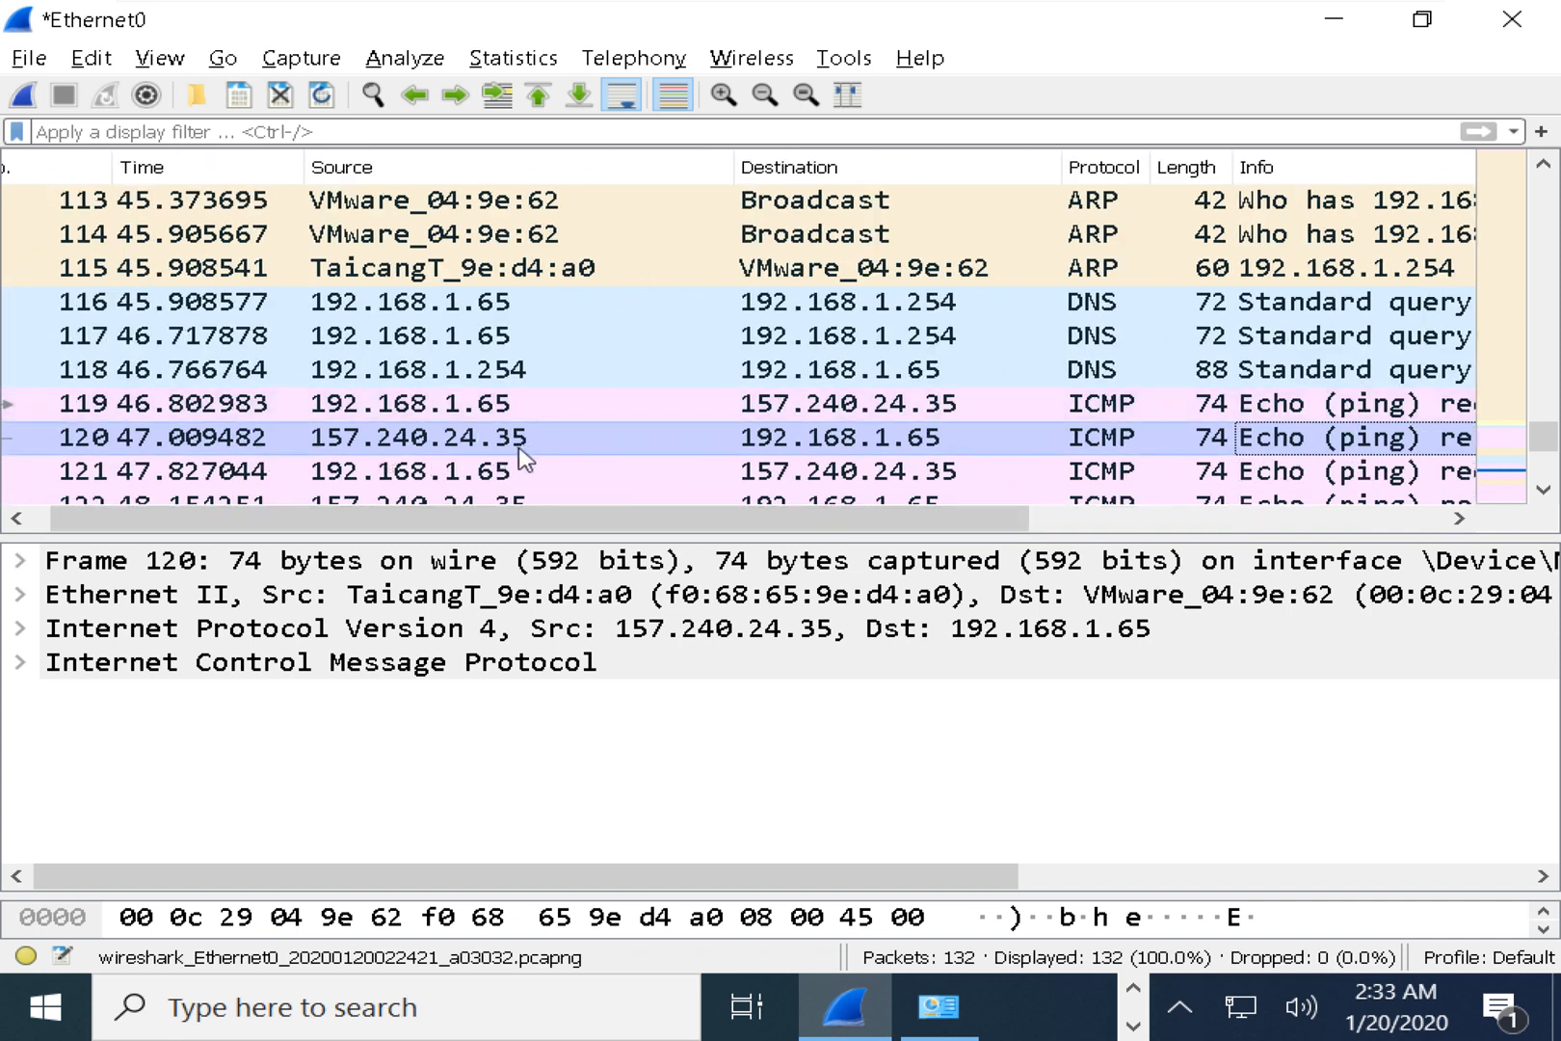
pyautogui.click(523, 445)
pyautogui.click(923, 445)
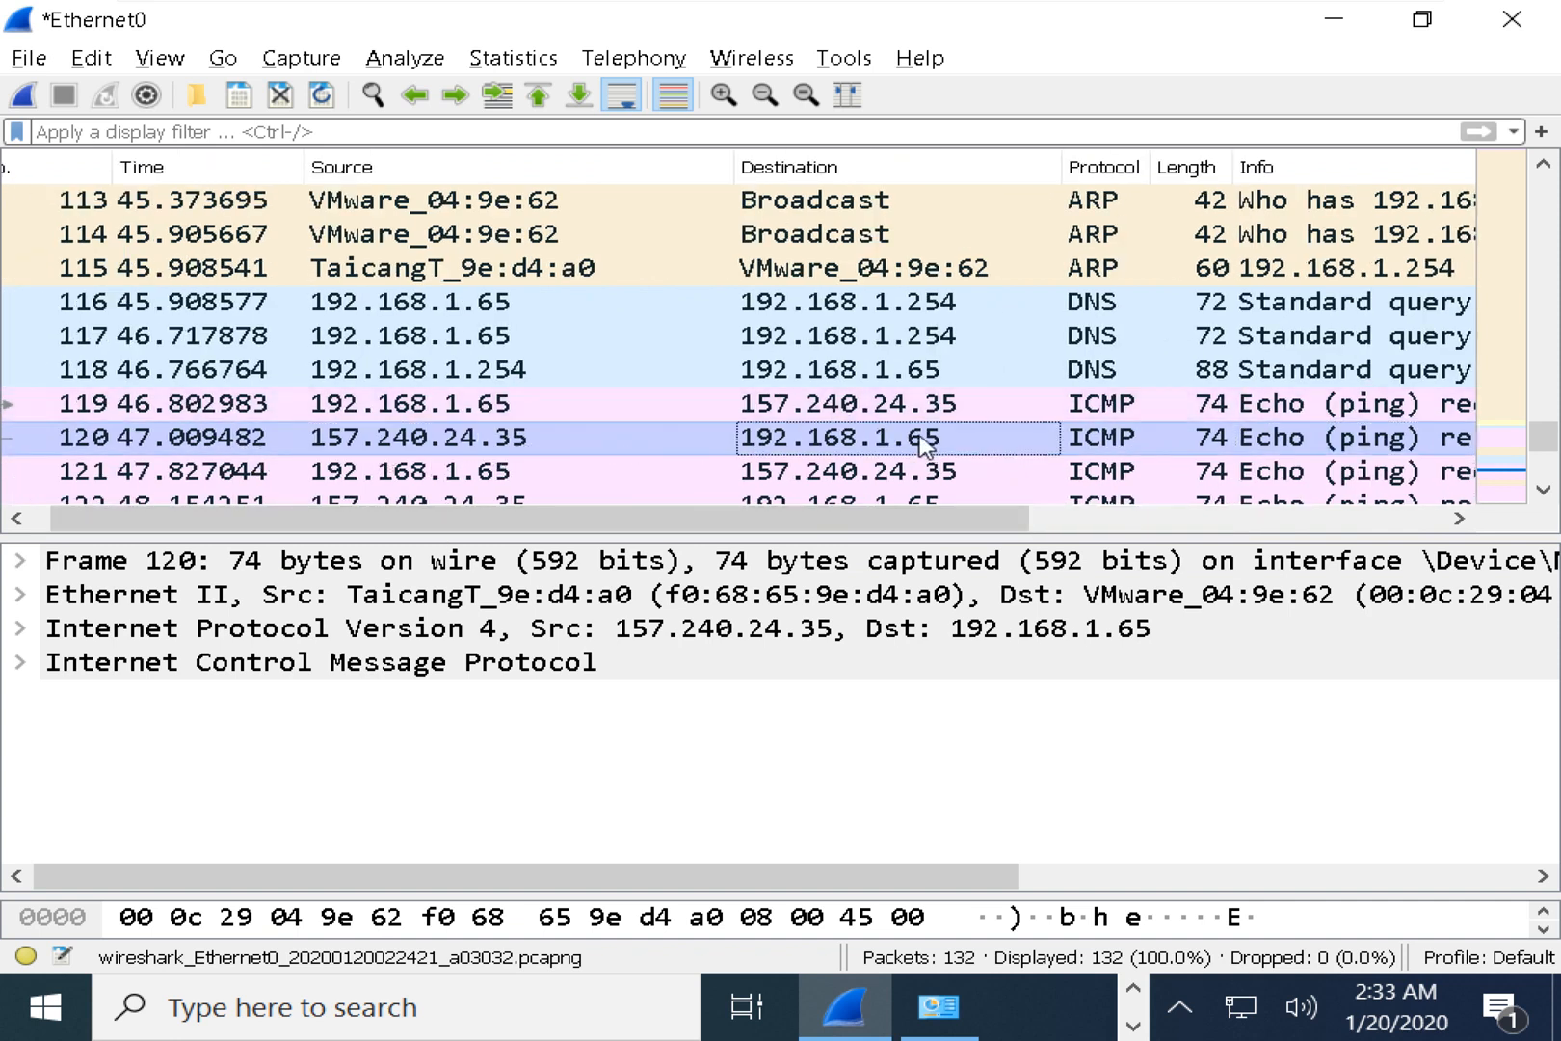
pyautogui.click(1362, 446)
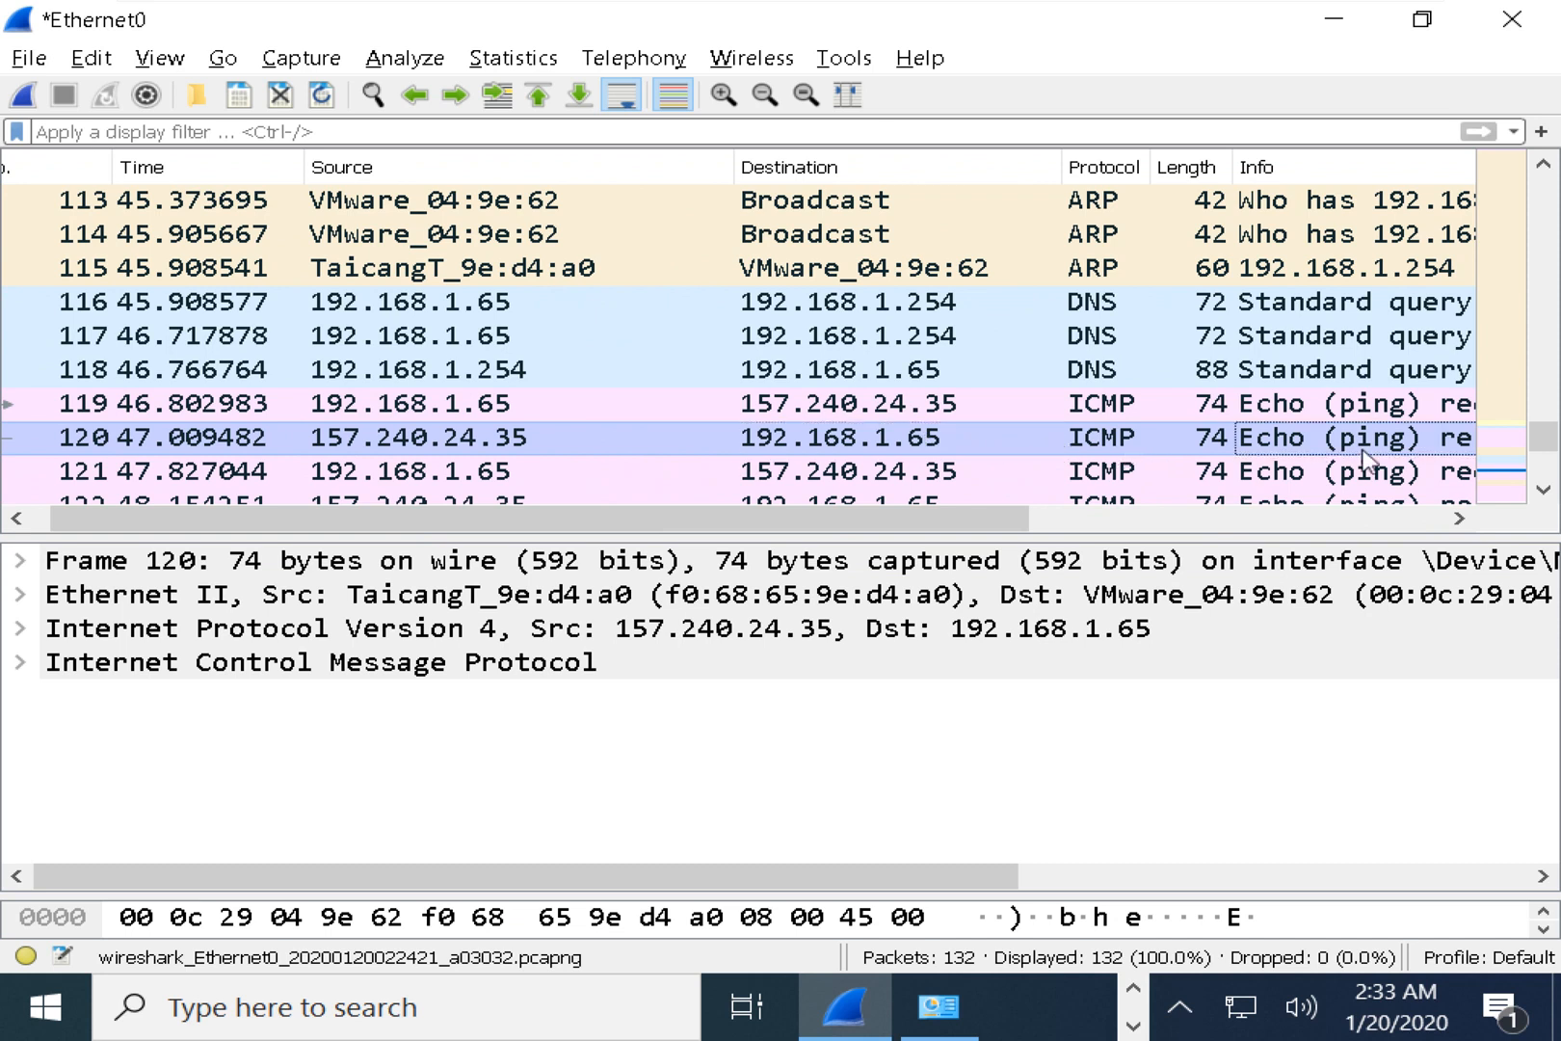
# Compare request frame 119 with reply frame 120 side by side.
pyautogui.hscroll(6, 990, 522)
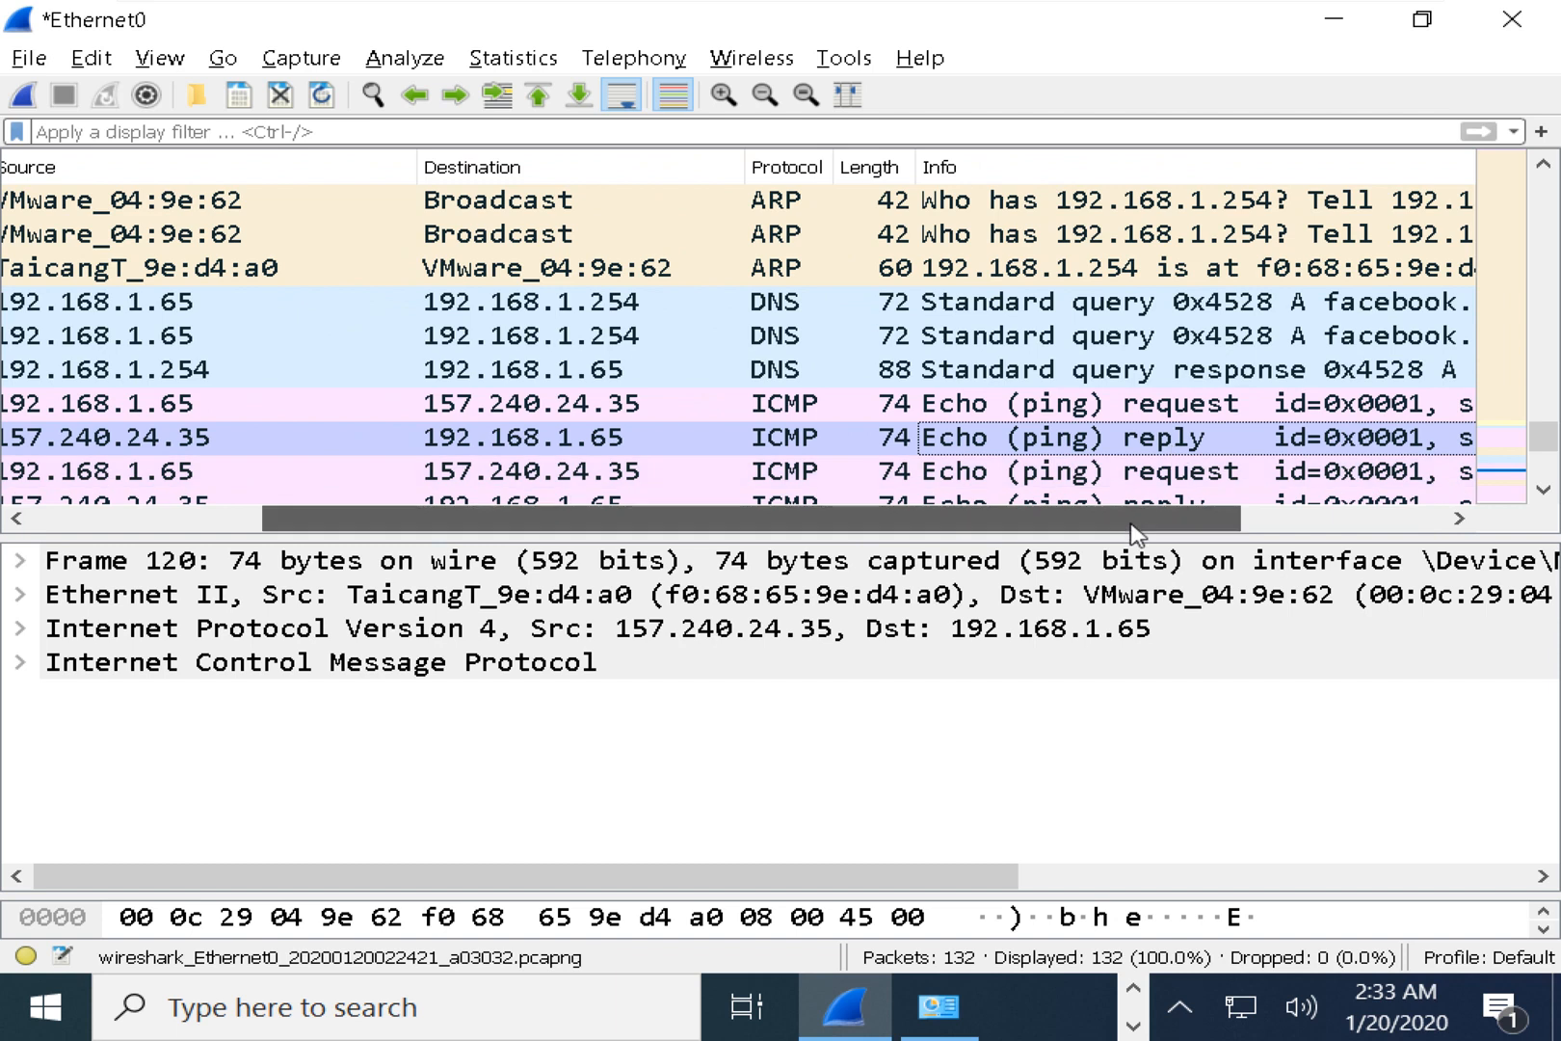
pyautogui.hscroll(4, 1277, 529)
pyautogui.hscroll(1, 1277, 528)
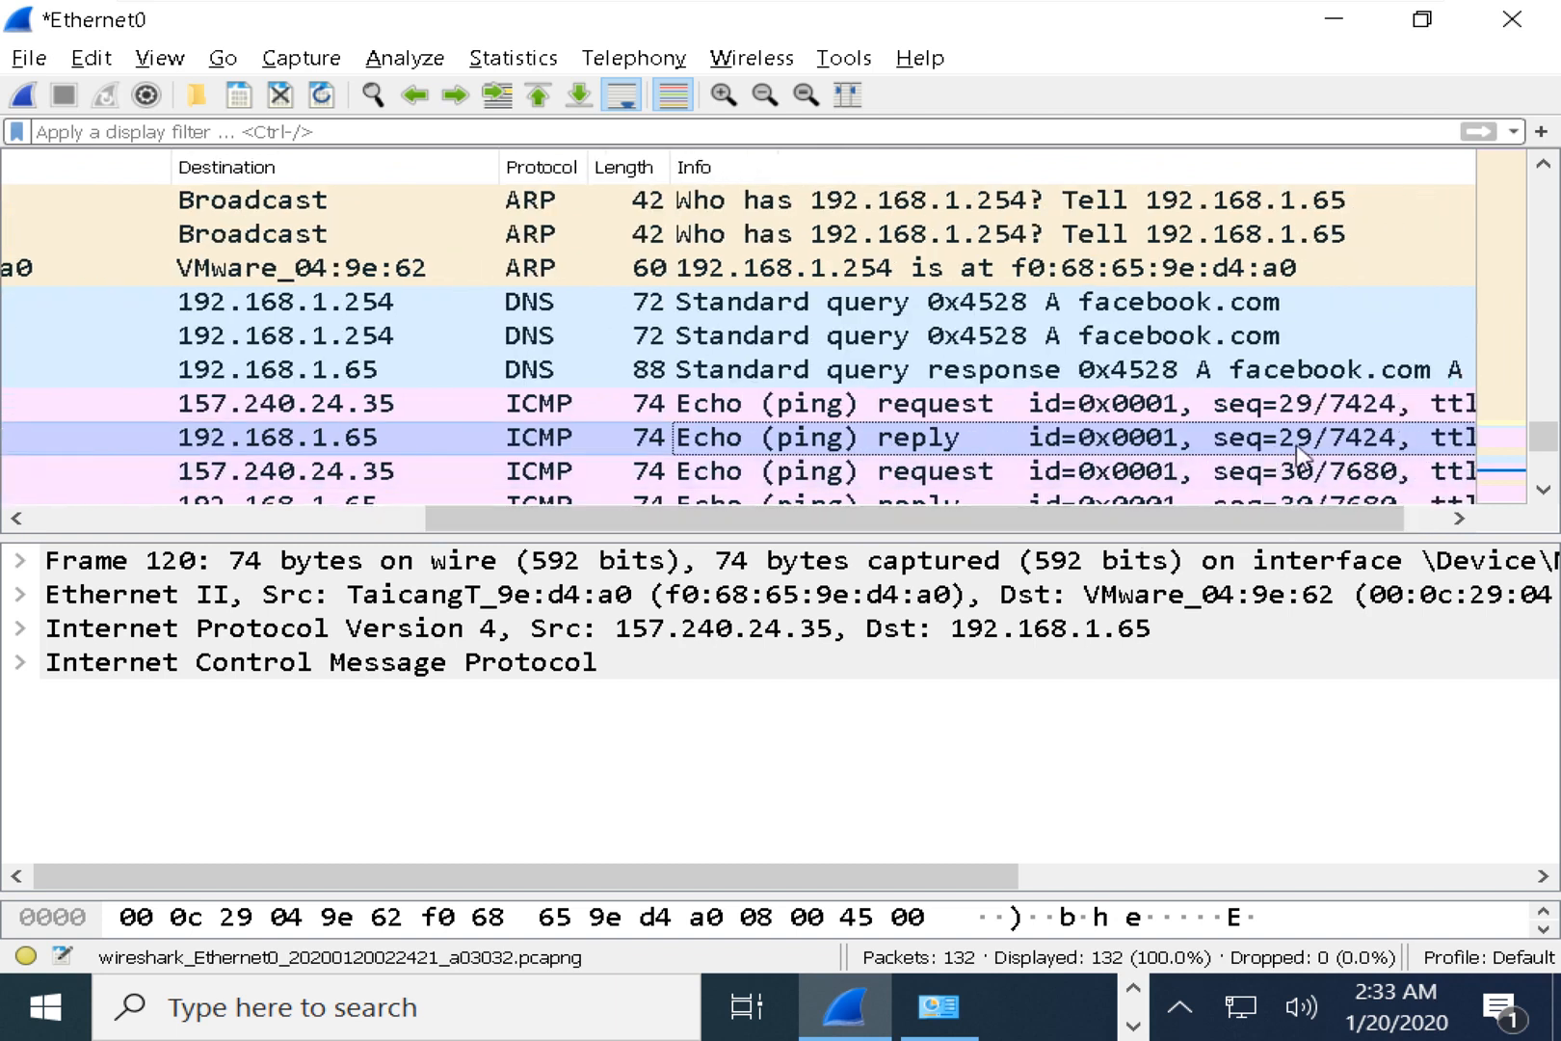
pyautogui.moveTo(1280, 521); pyautogui.dragTo(1059, 524)
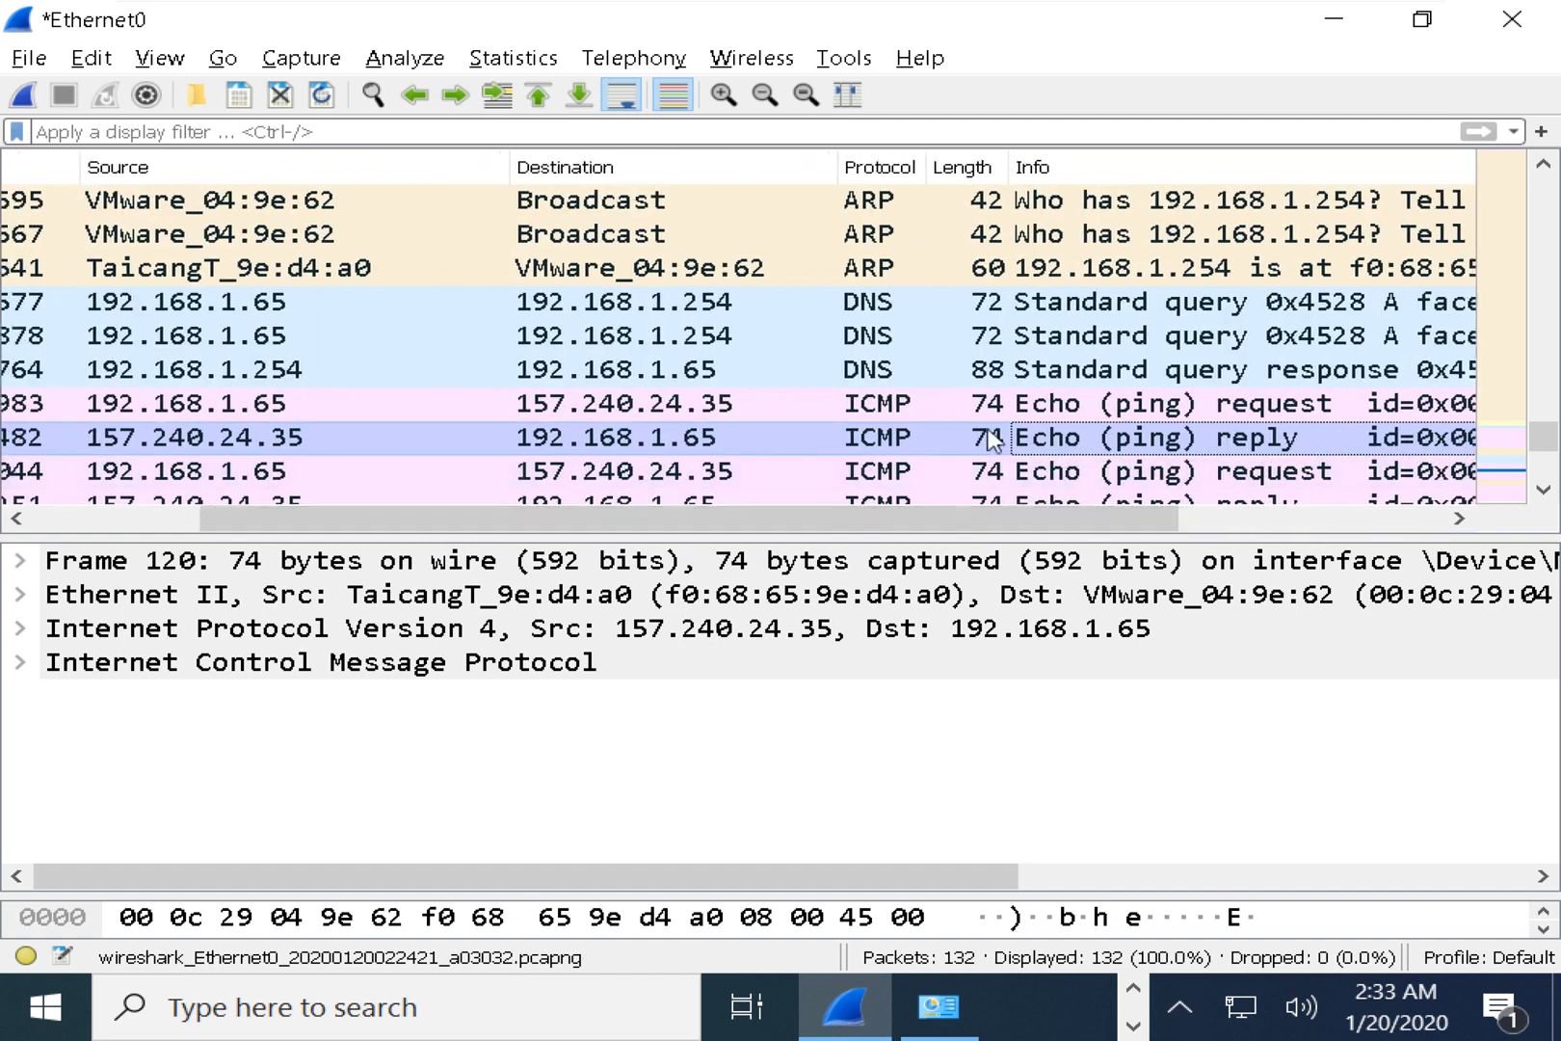
pyautogui.scroll(-1, 889, 364)
pyautogui.click(1204, 304)
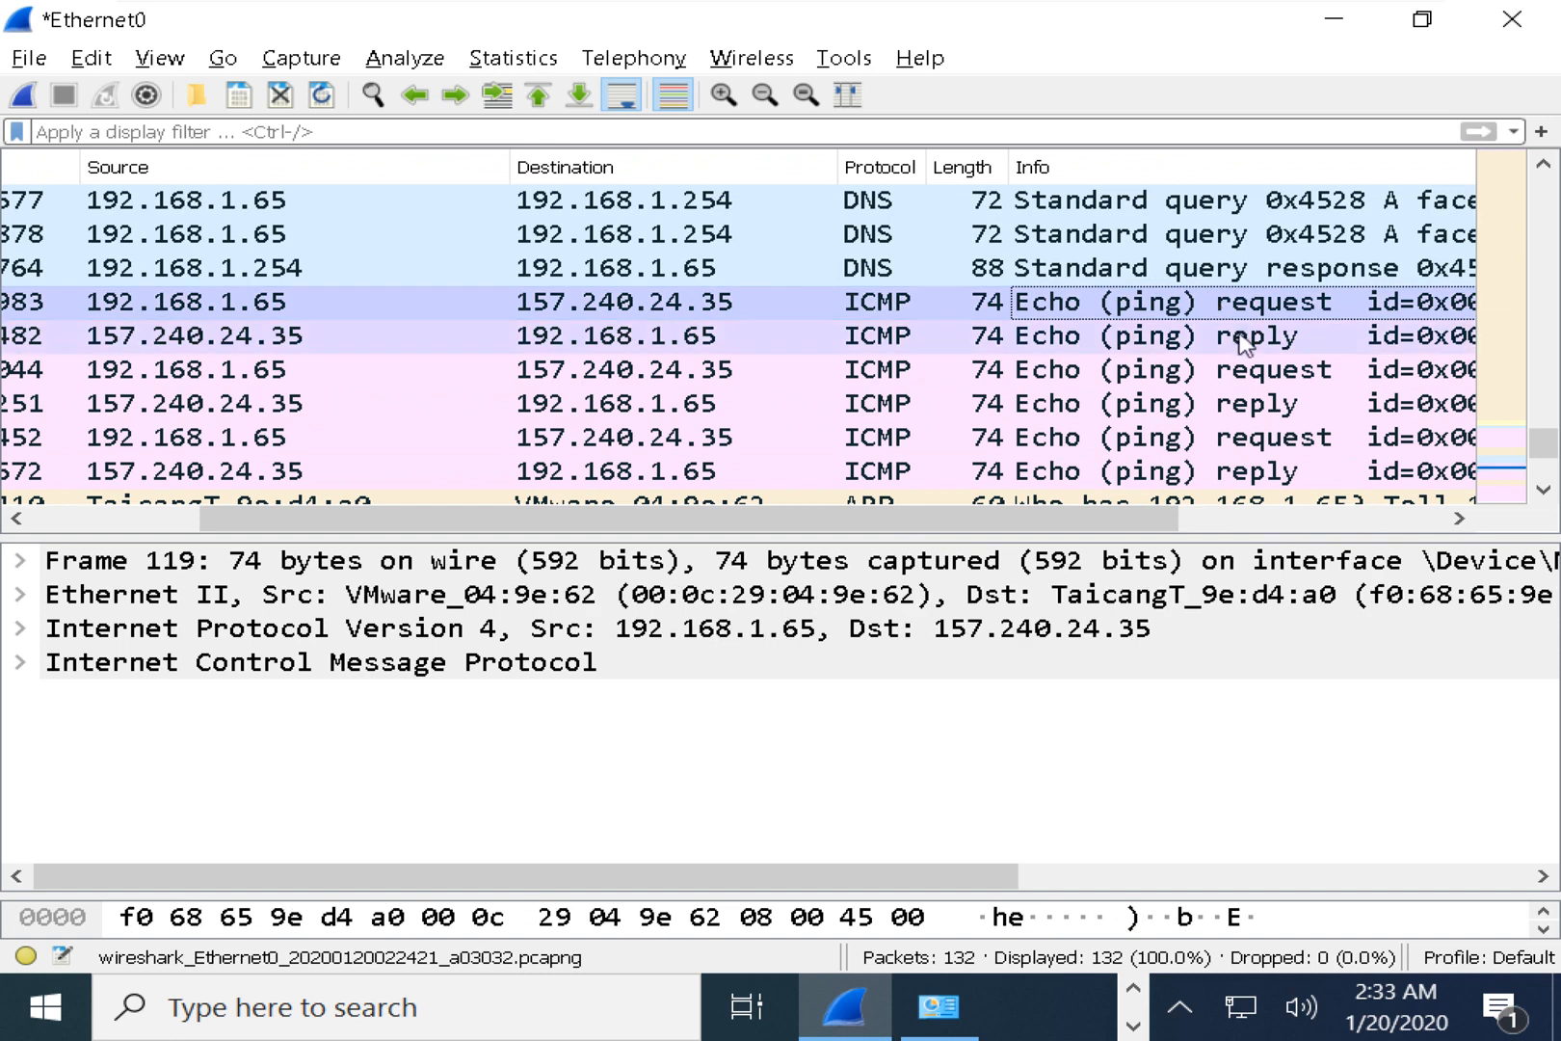
pyautogui.click(1246, 337)
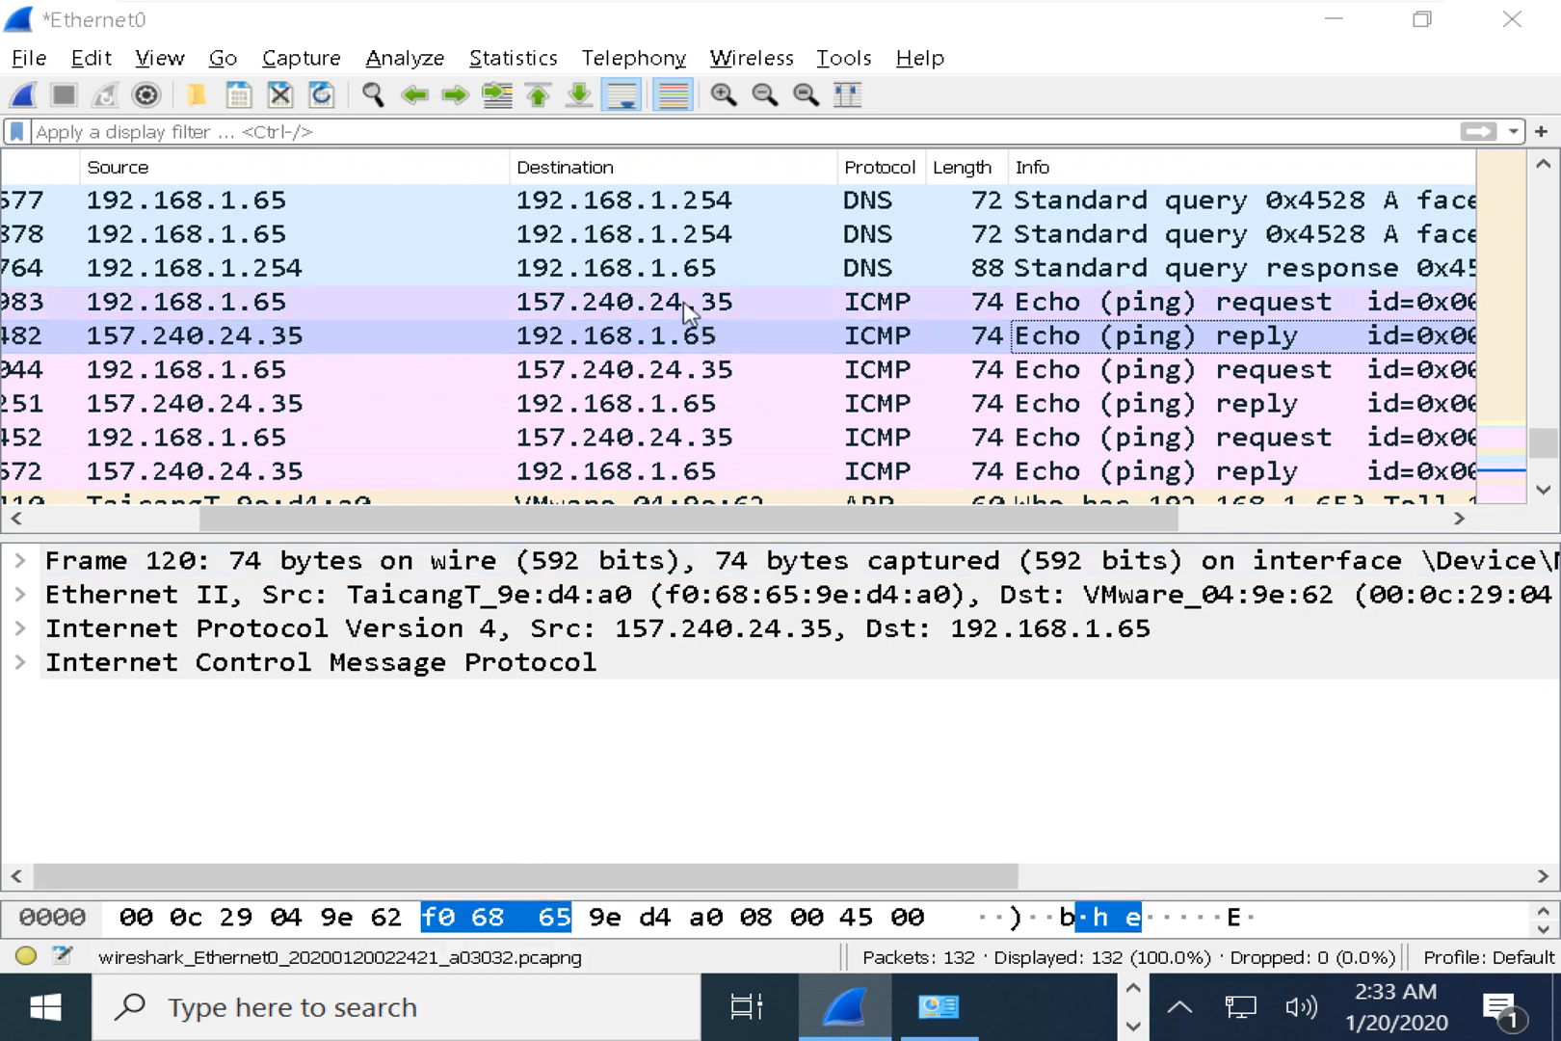
pyautogui.hotkey('alt', 'Tab')
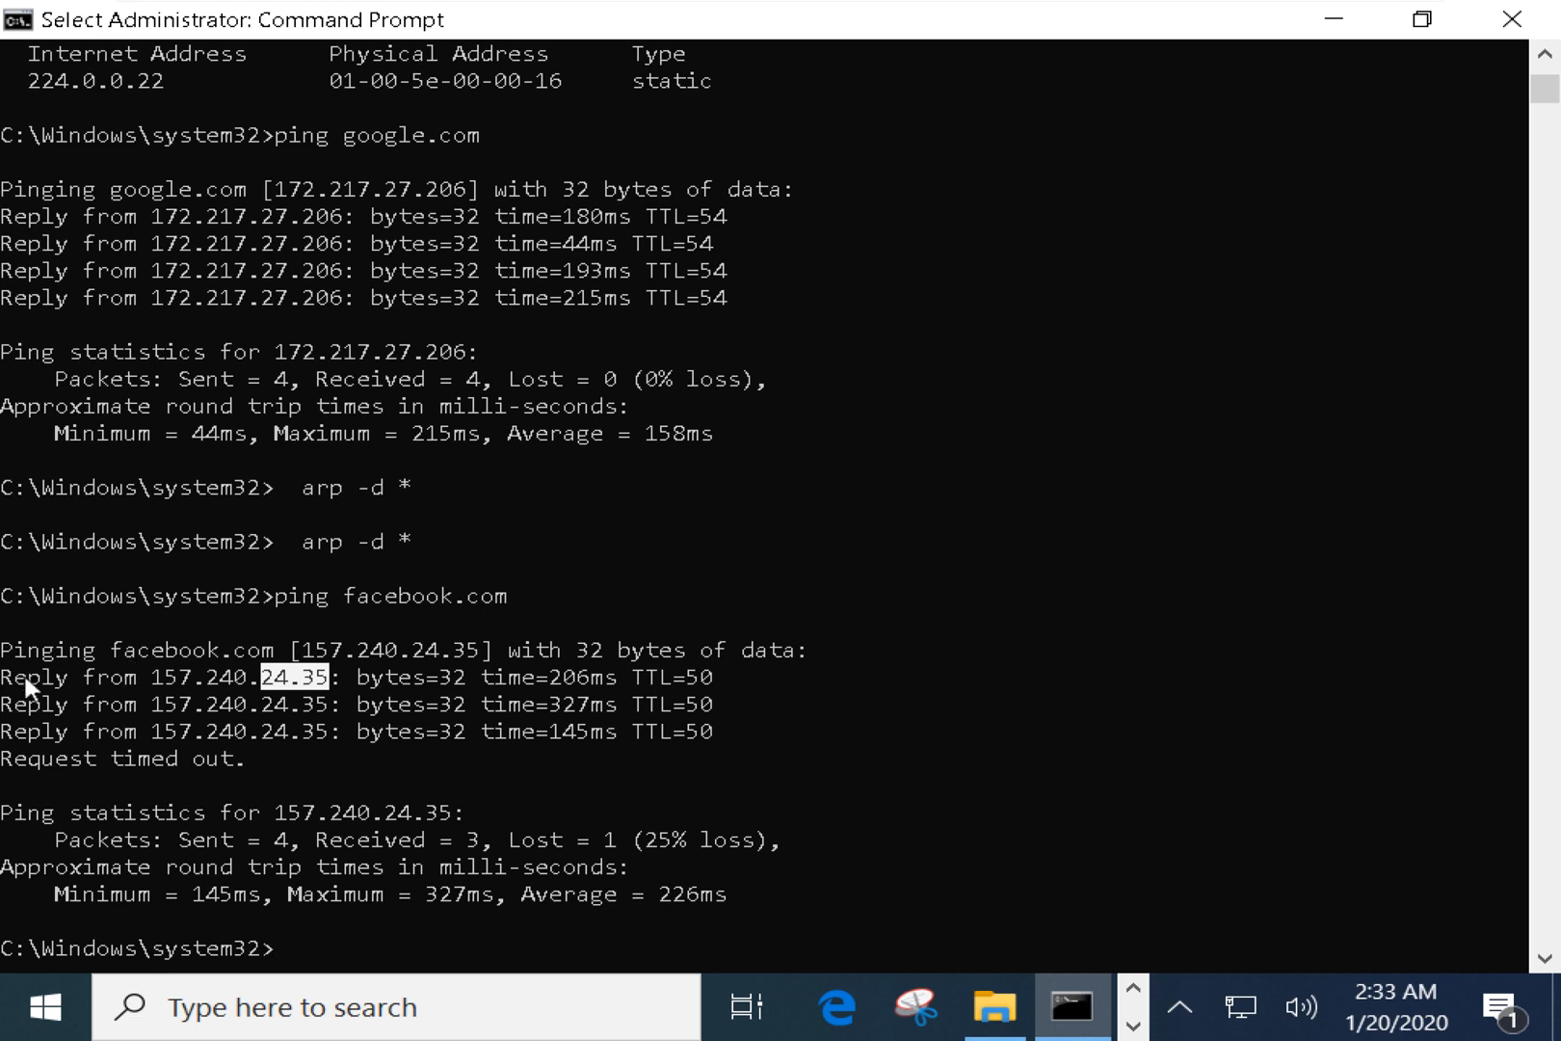
pyautogui.moveTo(23, 679); pyautogui.dragTo(328, 699)
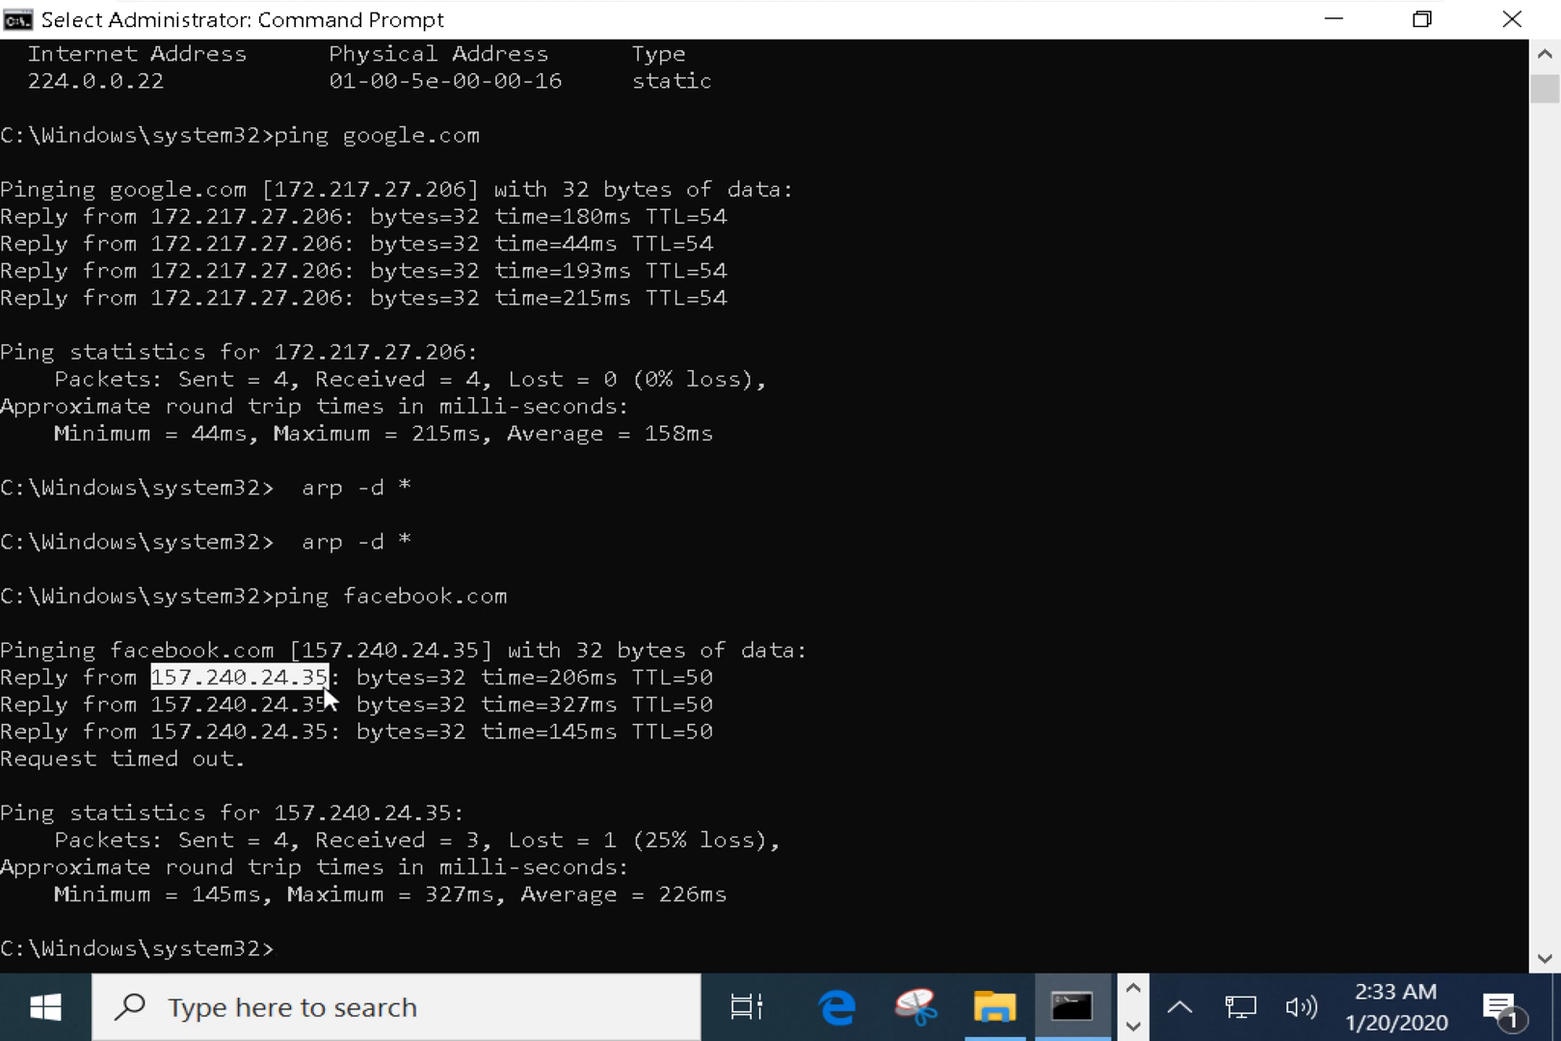
pyautogui.moveTo(412, 677); pyautogui.dragTo(670, 733)
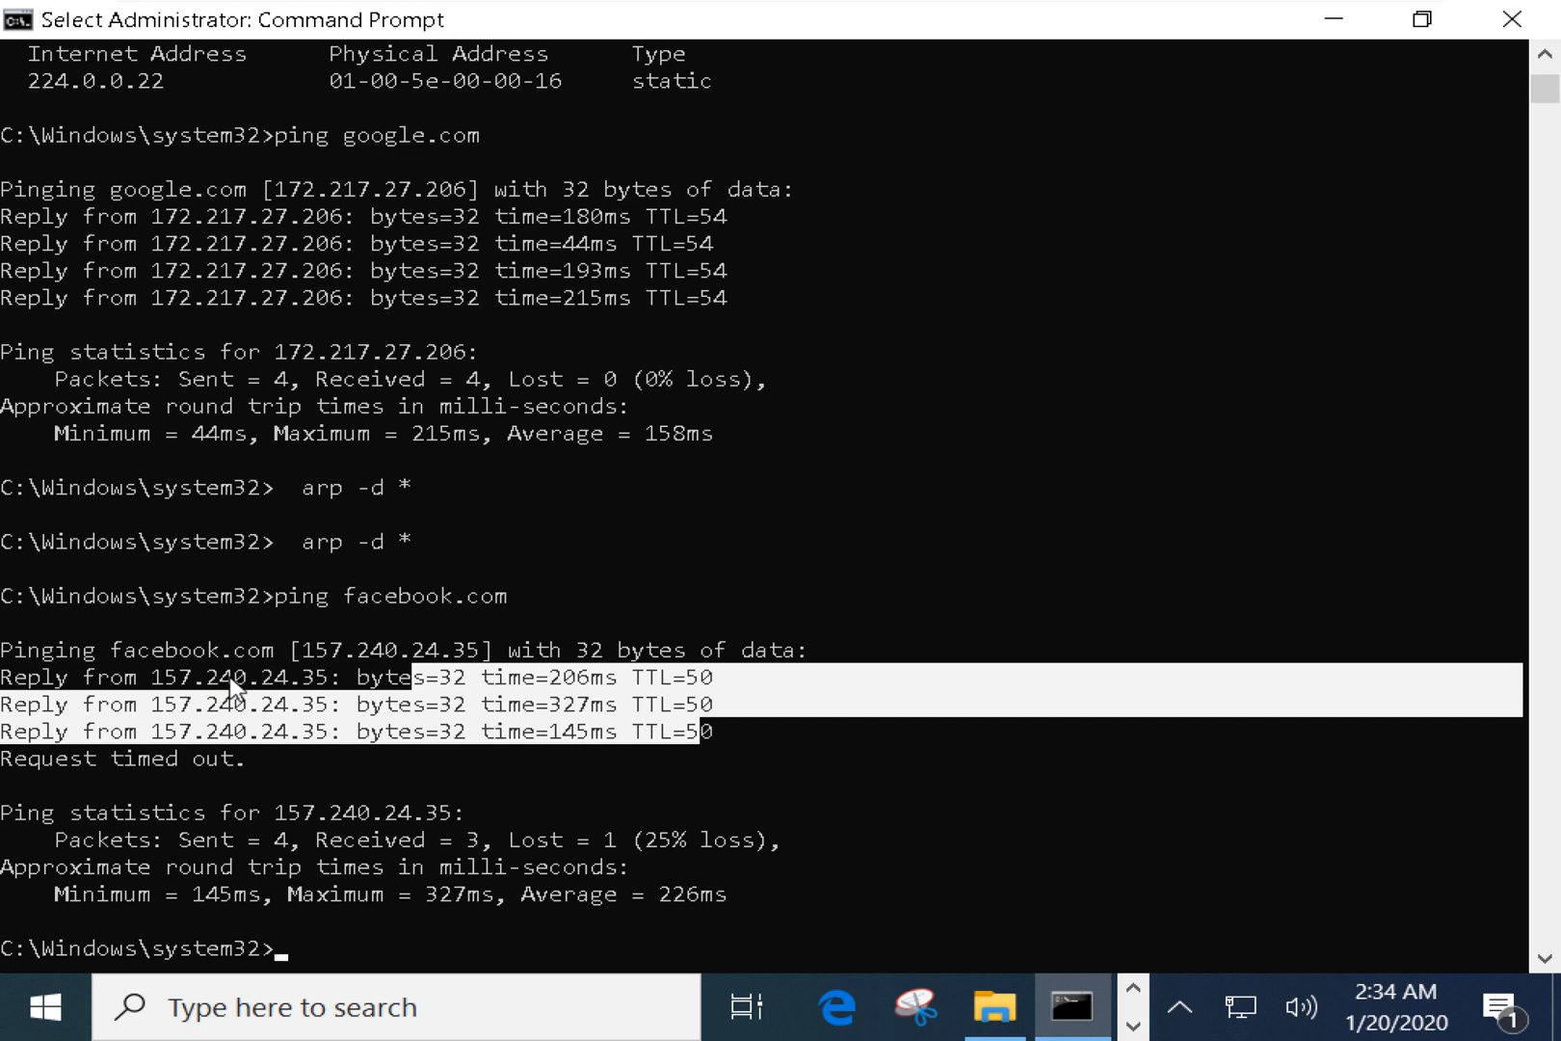
# Highlight the facebook.com reply lines and the 157.240.24.35 reply address in Command Prompt.
pyautogui.click(665, 651)
pyautogui.moveTo(596, 676); pyautogui.dragTo(743, 749)
pyautogui.moveTo(150, 677); pyautogui.dragTo(275, 709)
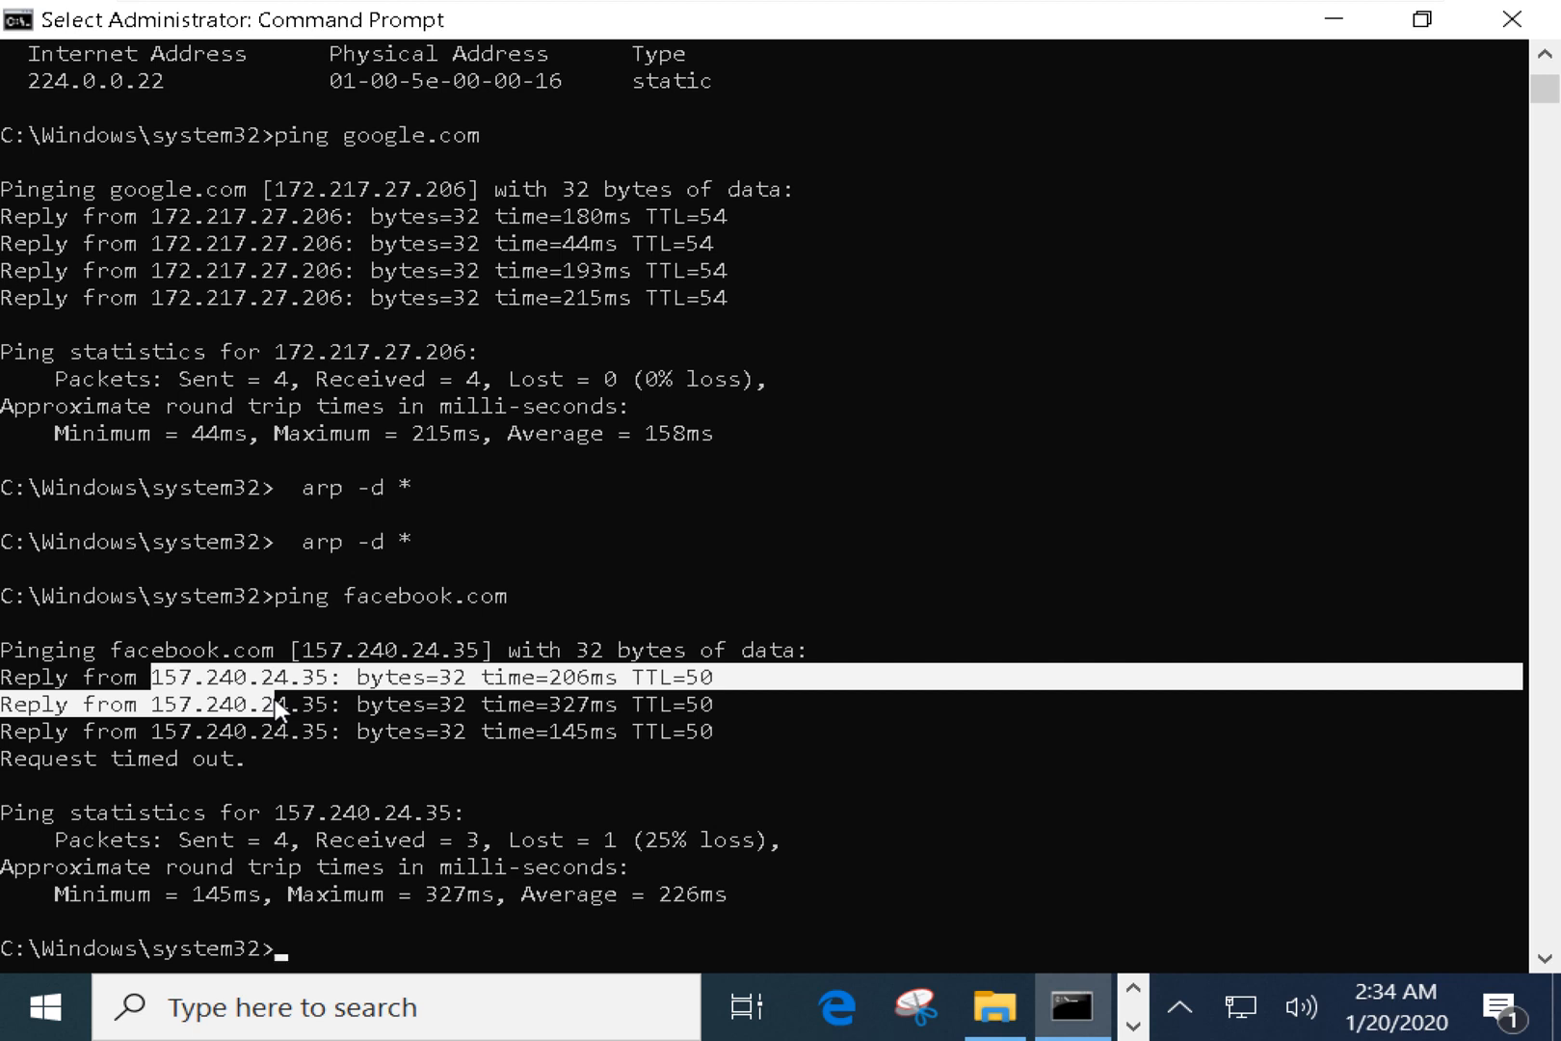
pyautogui.moveTo(140, 677); pyautogui.dragTo(345, 680)
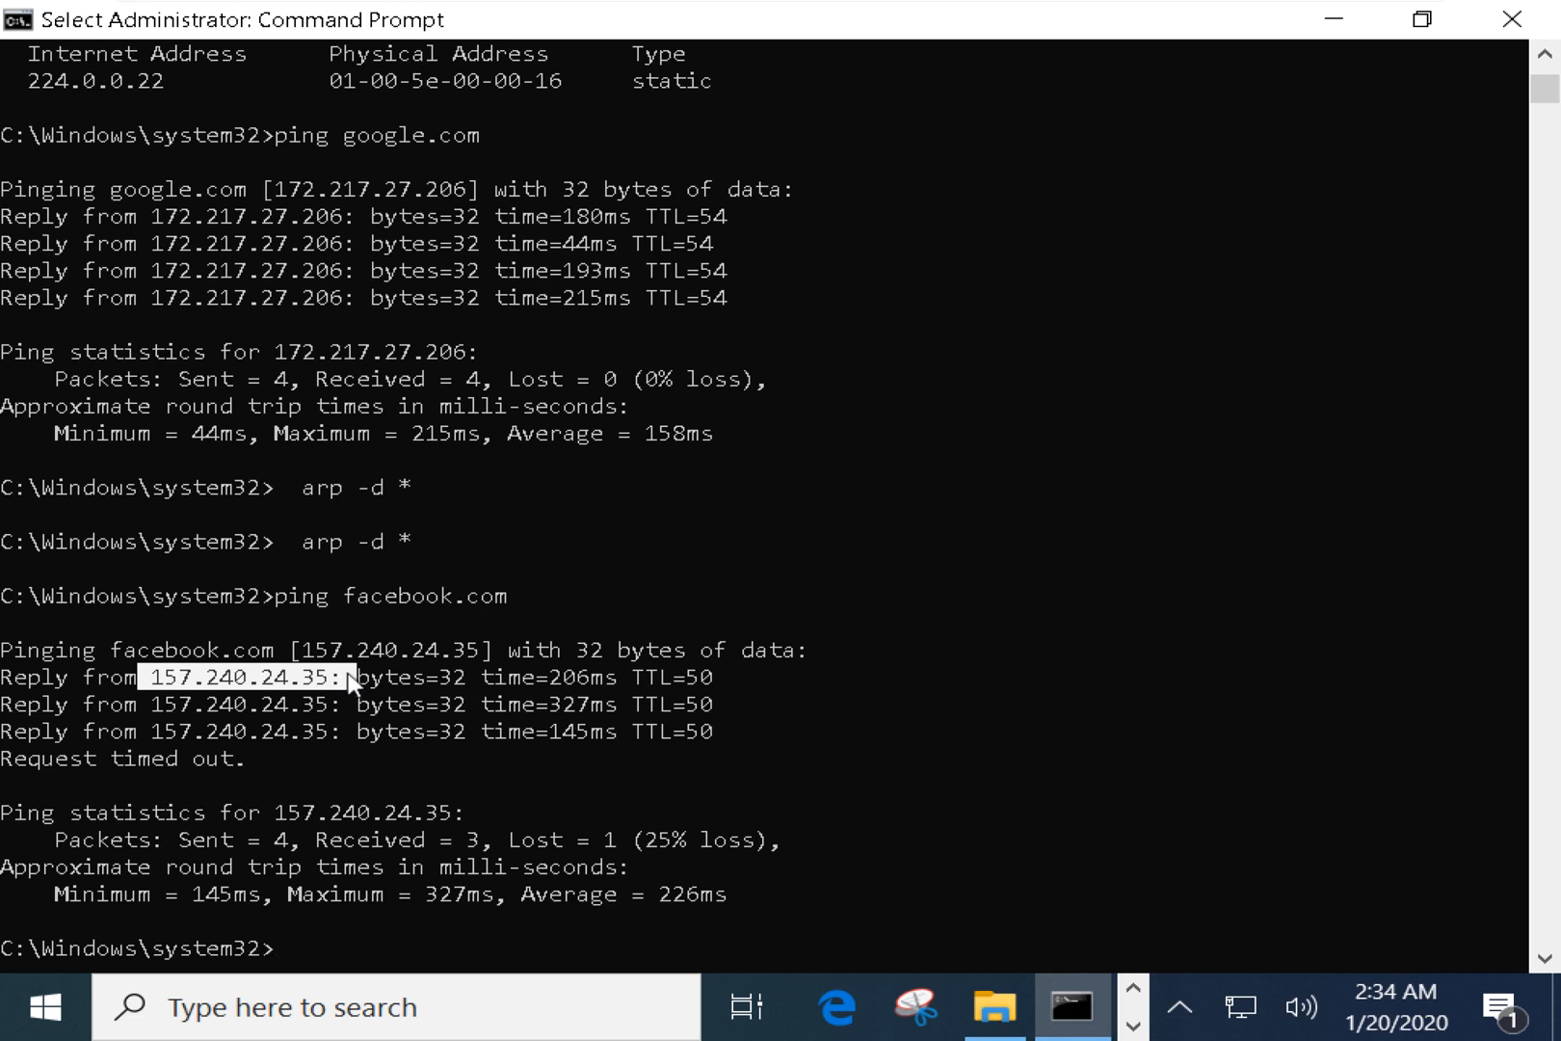
pyautogui.click(322, 680)
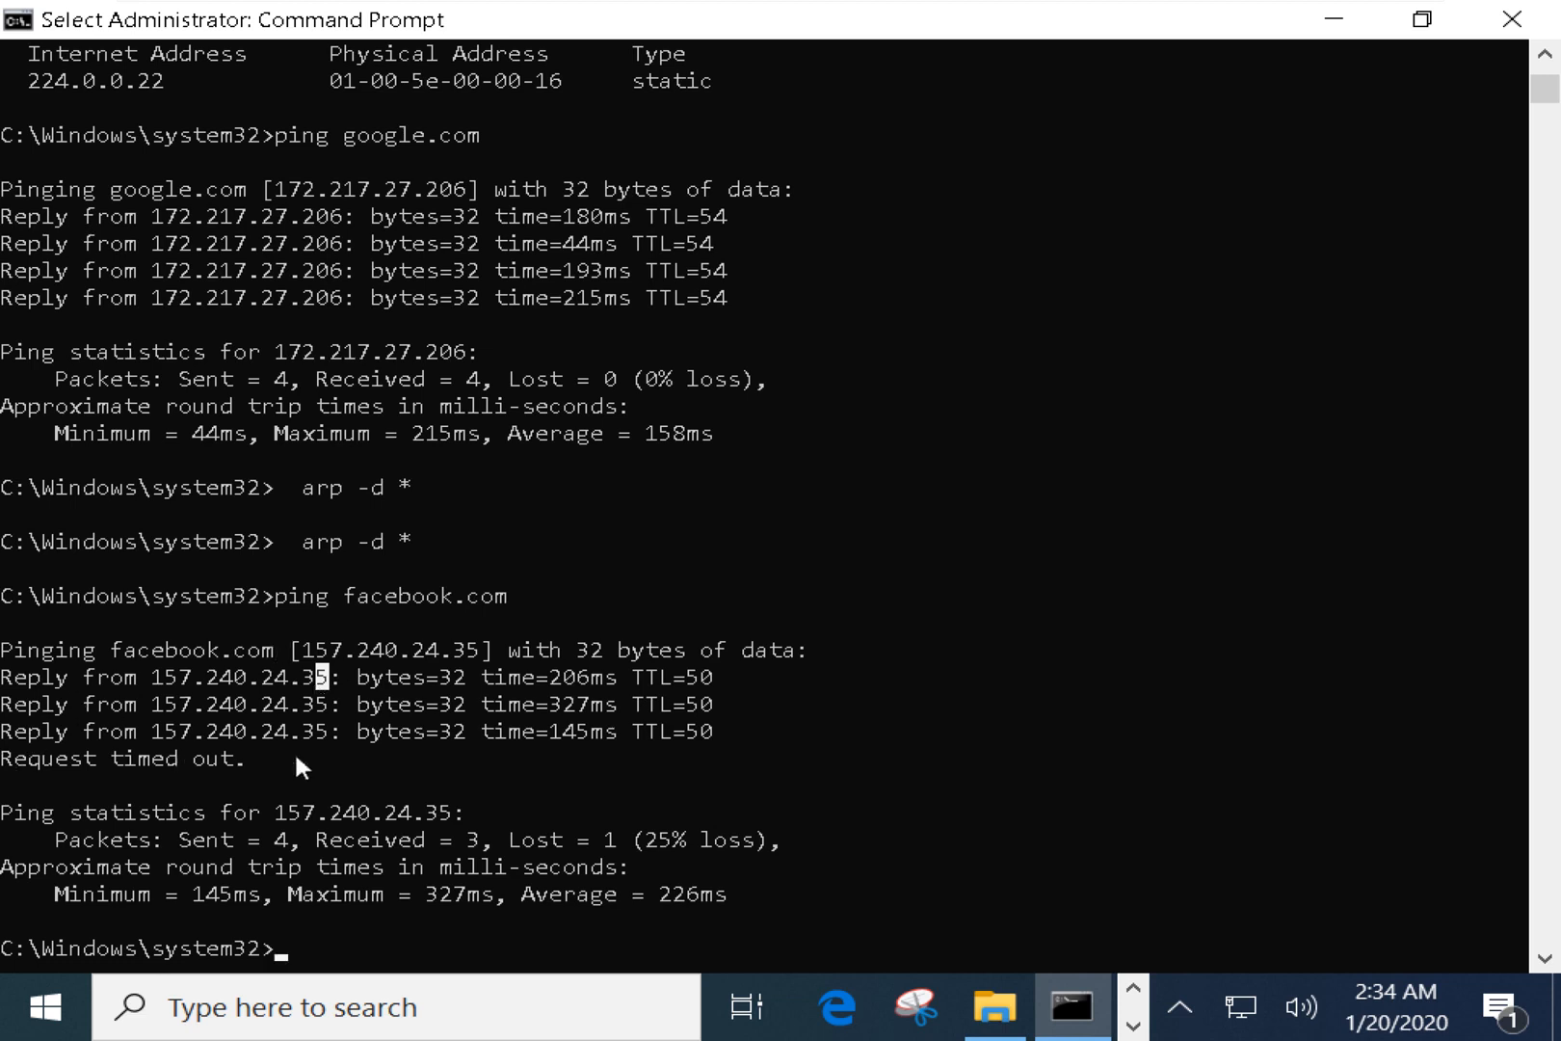
pyautogui.press('Return')
pyautogui.press('Return')
pyautogui.press('Return')
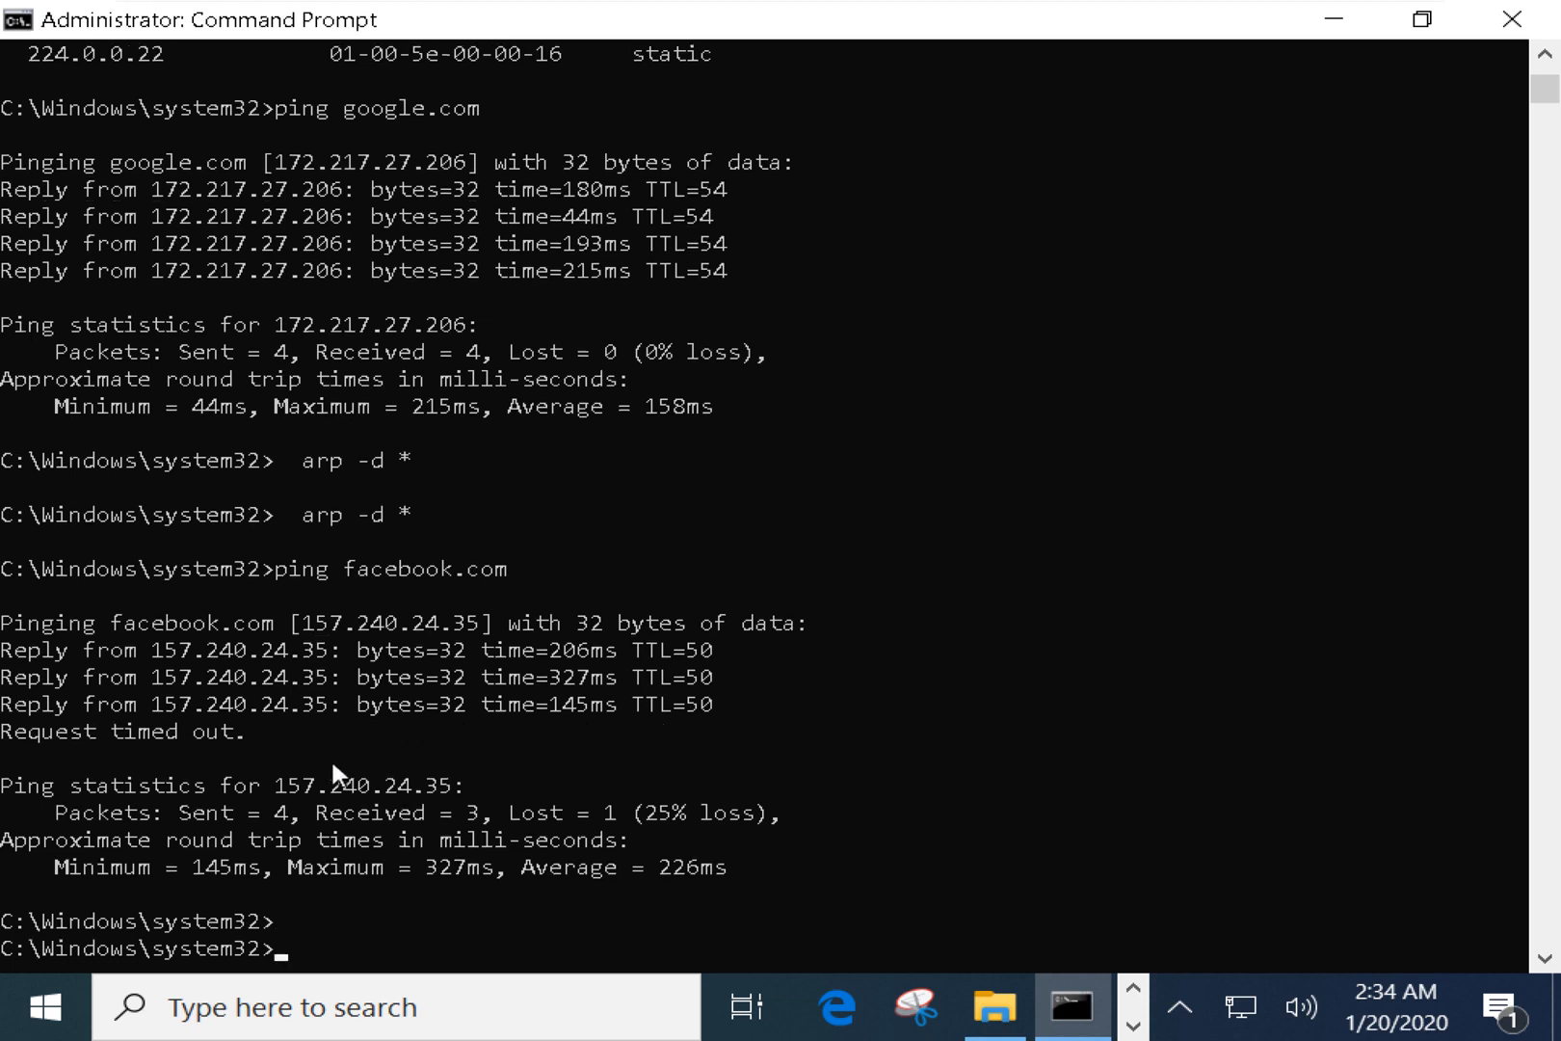
pyautogui.press('Return')
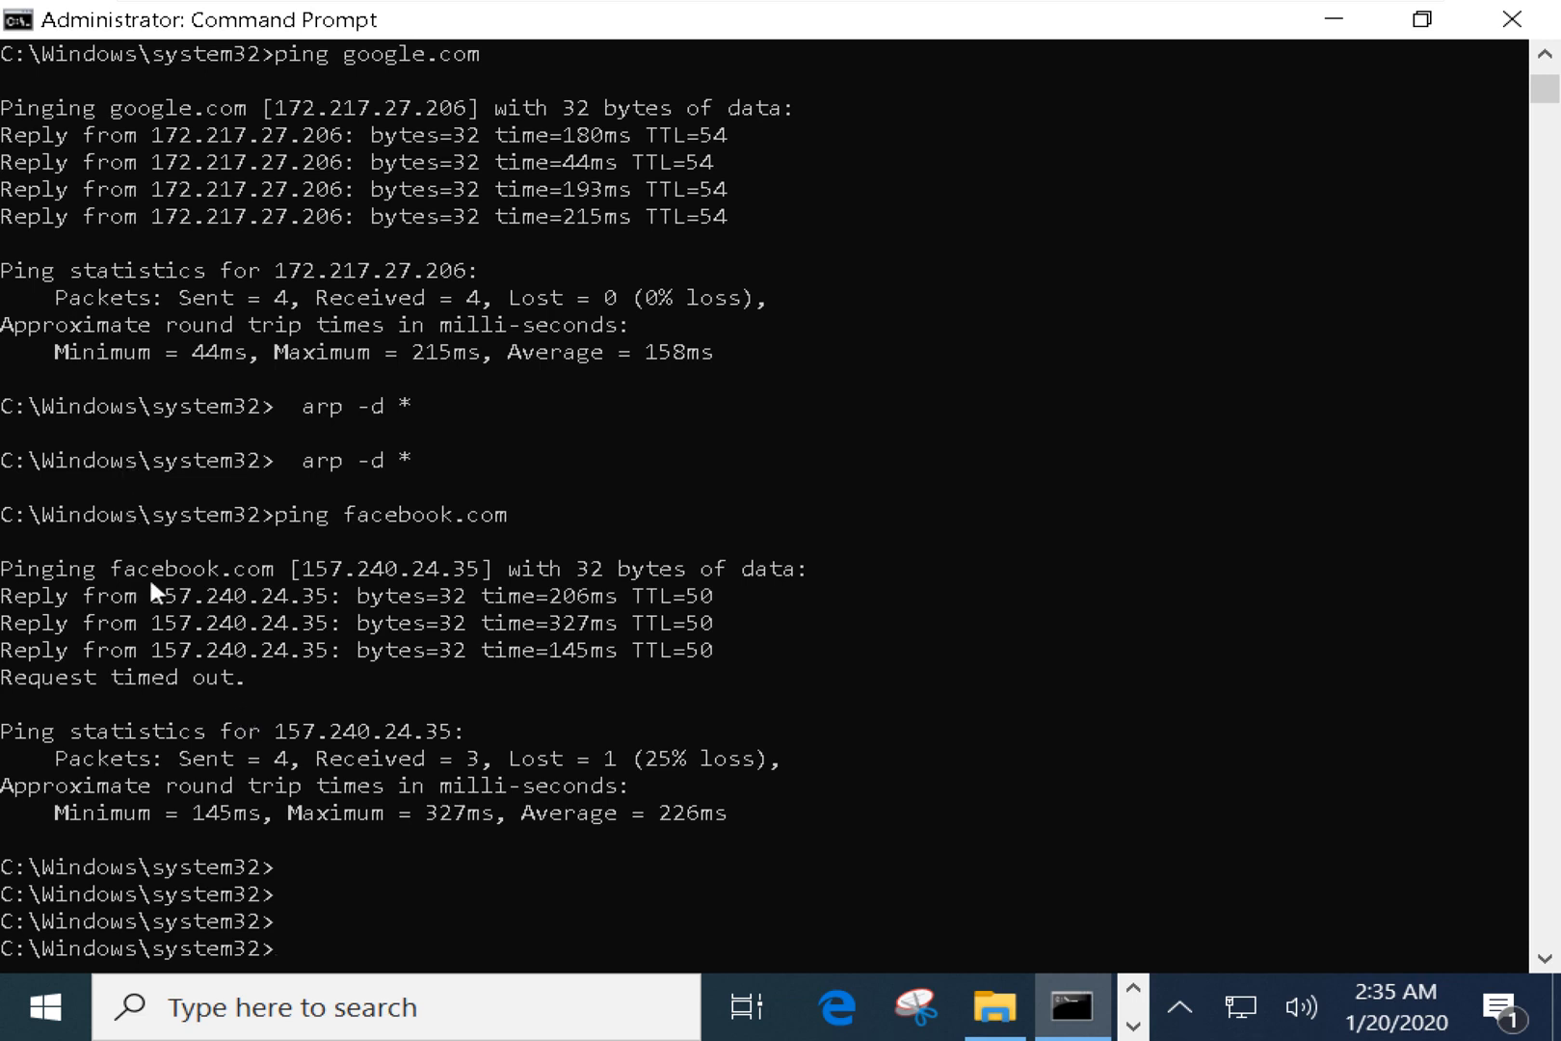
# Mark the first reply's address and the 'Request timed out.' line in the console.
pyautogui.click(337, 836)
pyautogui.press('Escape')
pyautogui.moveTo(158, 591); pyautogui.dragTo(358, 610)
pyautogui.hotkey('alt', 'Tab')
pyautogui.click(434, 548)
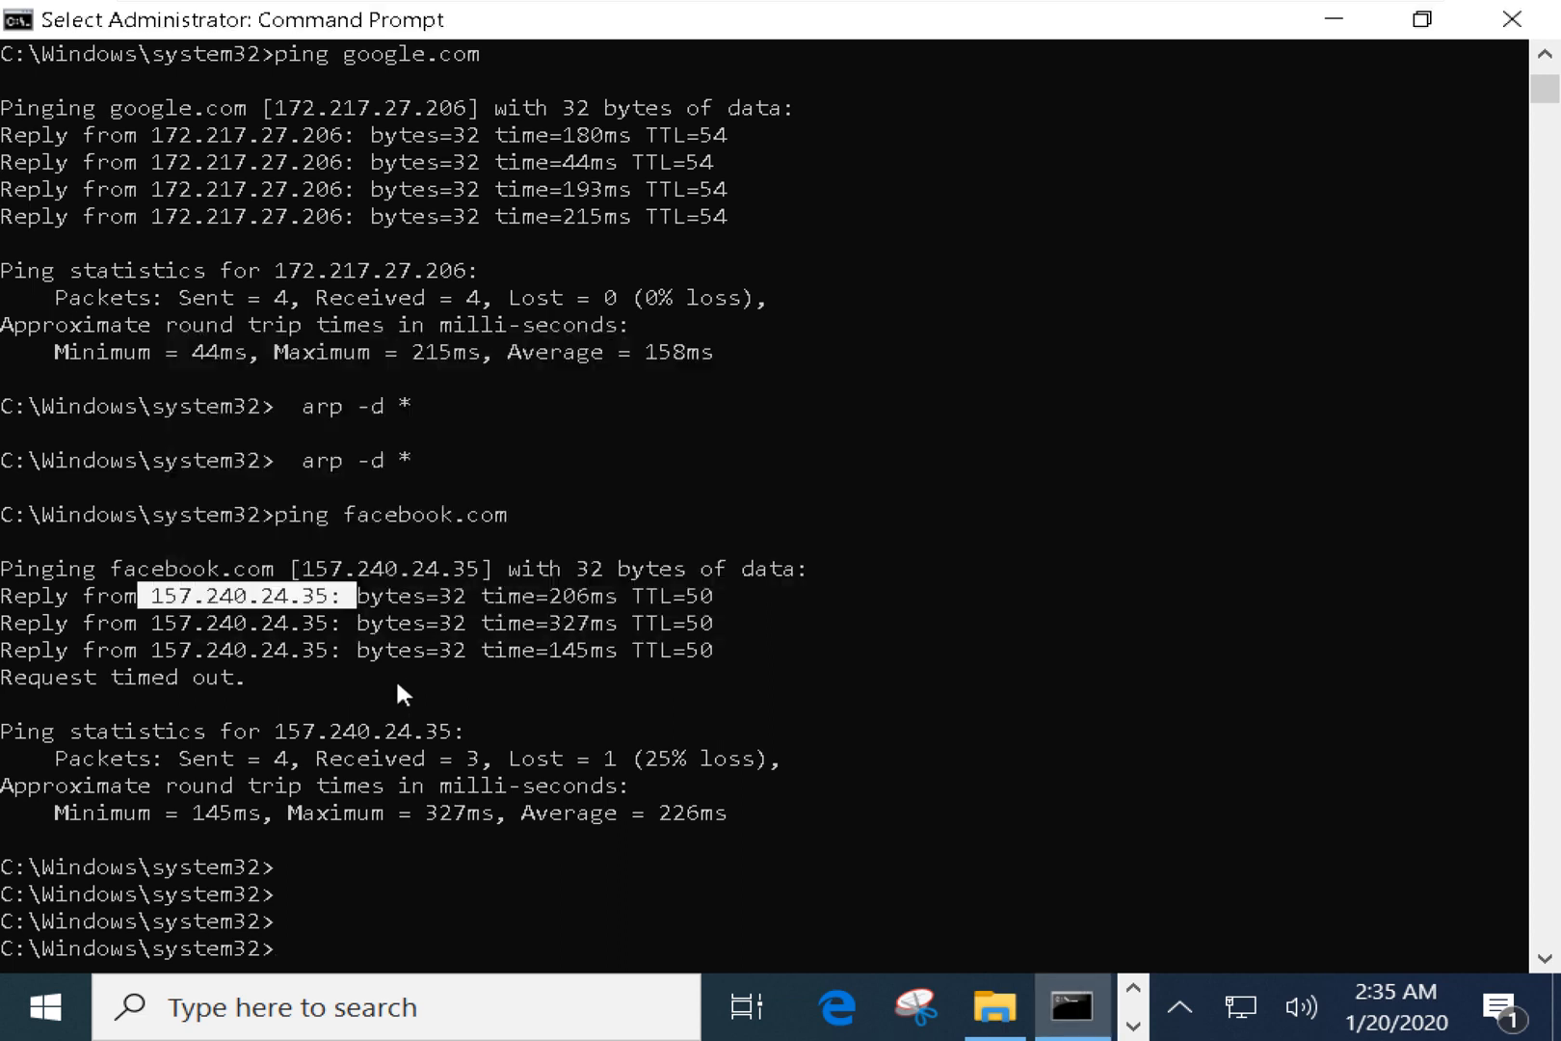
pyautogui.moveTo(268, 569); pyautogui.dragTo(342, 609)
pyautogui.click(267, 650)
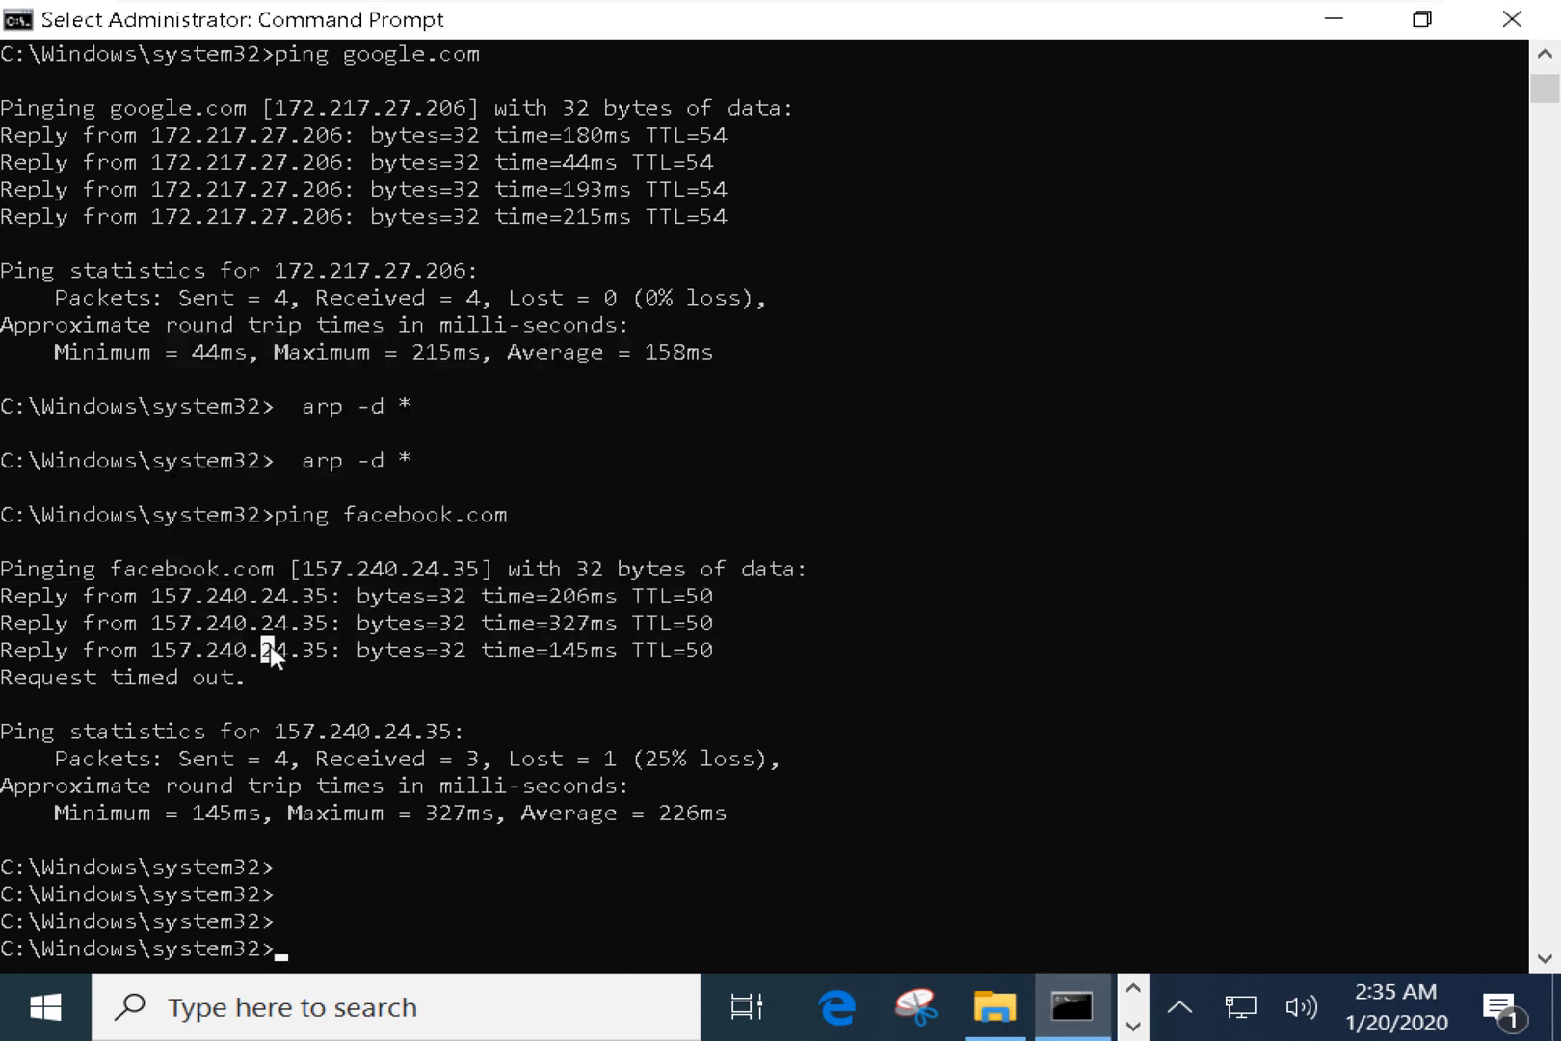
pyautogui.moveTo(4, 675); pyautogui.dragTo(246, 684)
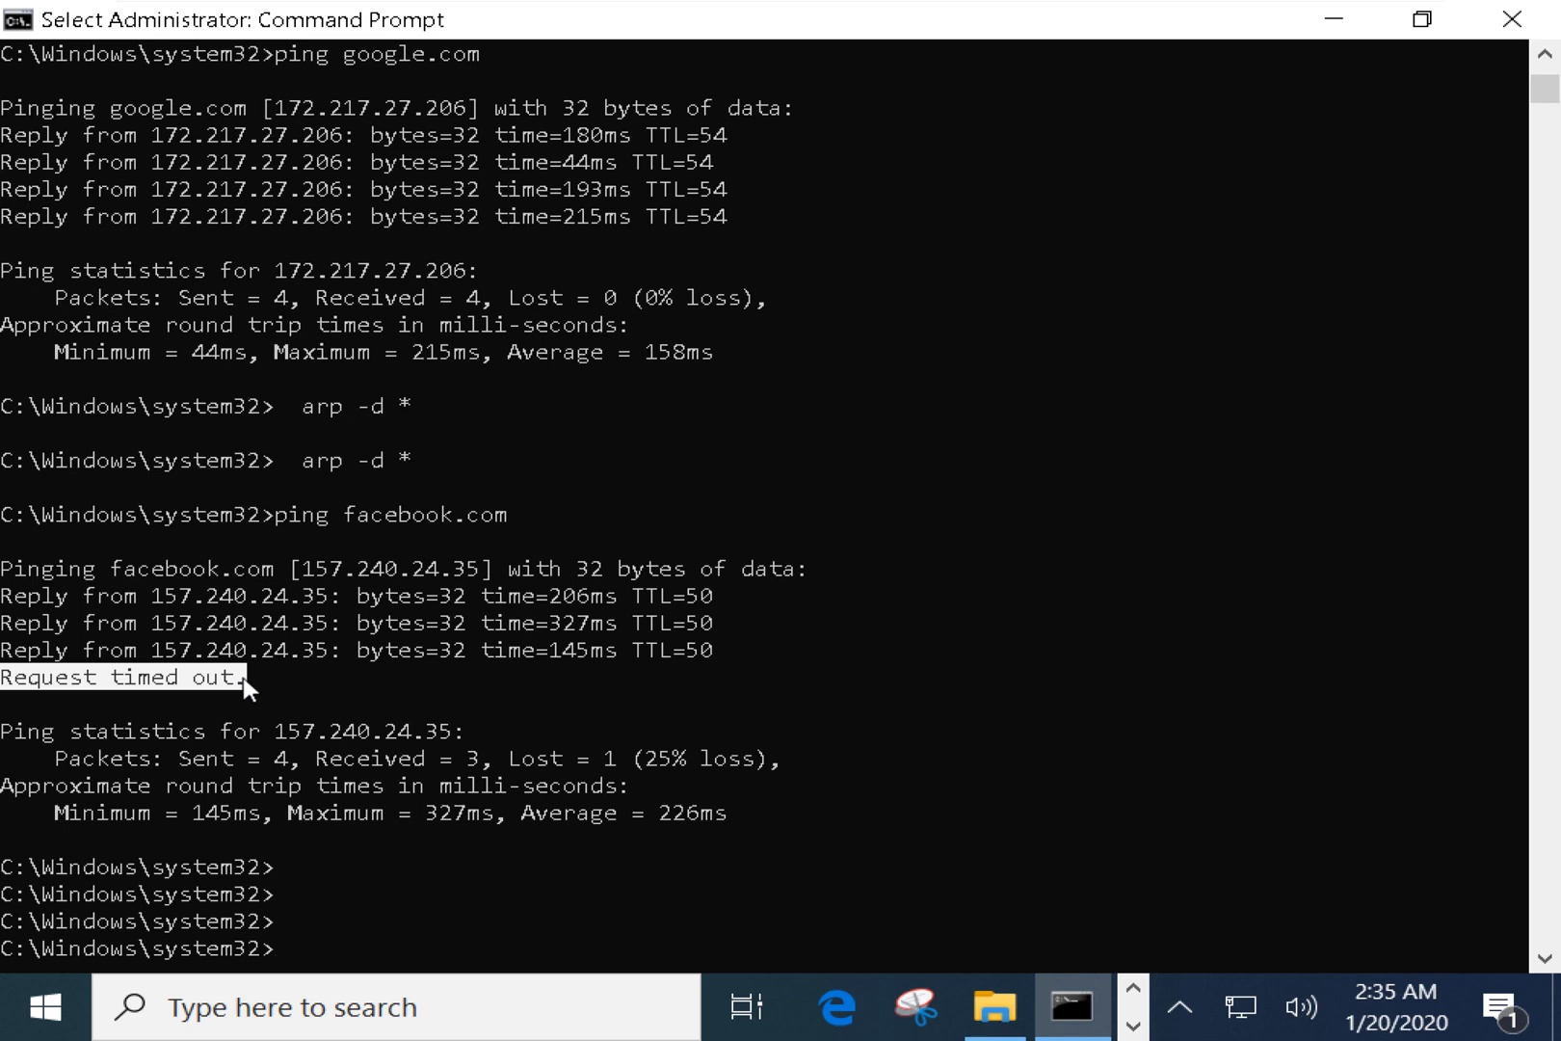
# In Wireshark, step through the echo packets from frame 119 to reply frame 124.
pyautogui.hotkey('alt', 'Tab')
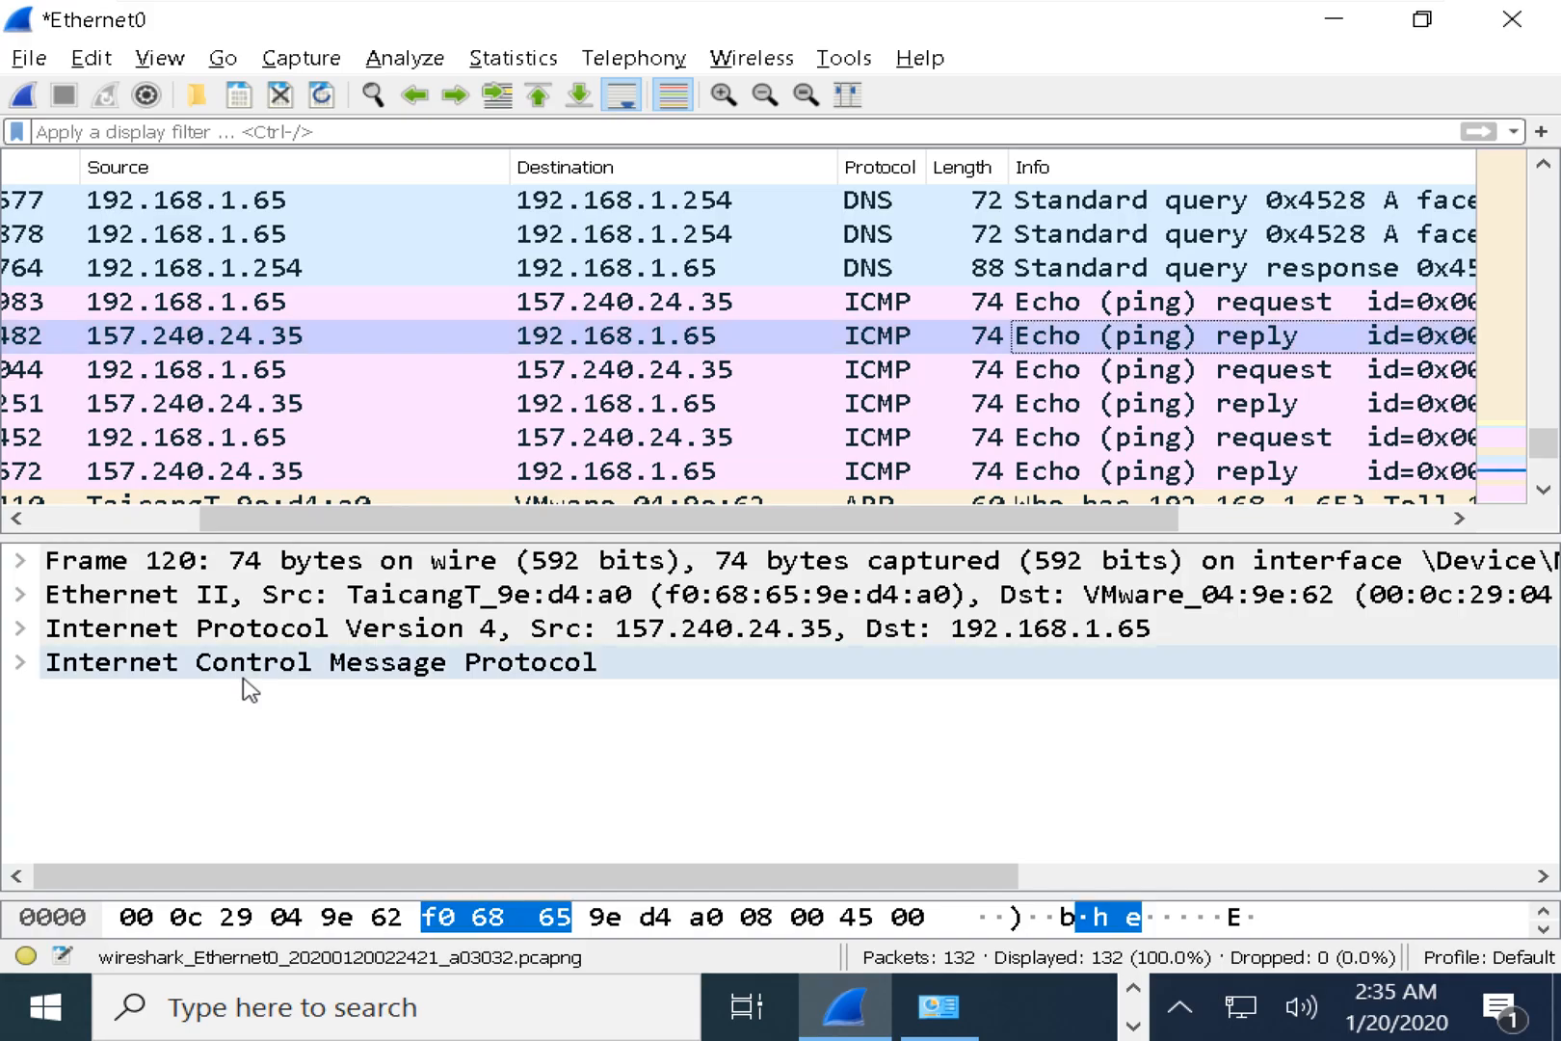
pyautogui.moveTo(1002, 535); pyautogui.dragTo(1086, 535)
pyautogui.press('Up')
pyautogui.click(1114, 345)
pyautogui.click(1118, 369)
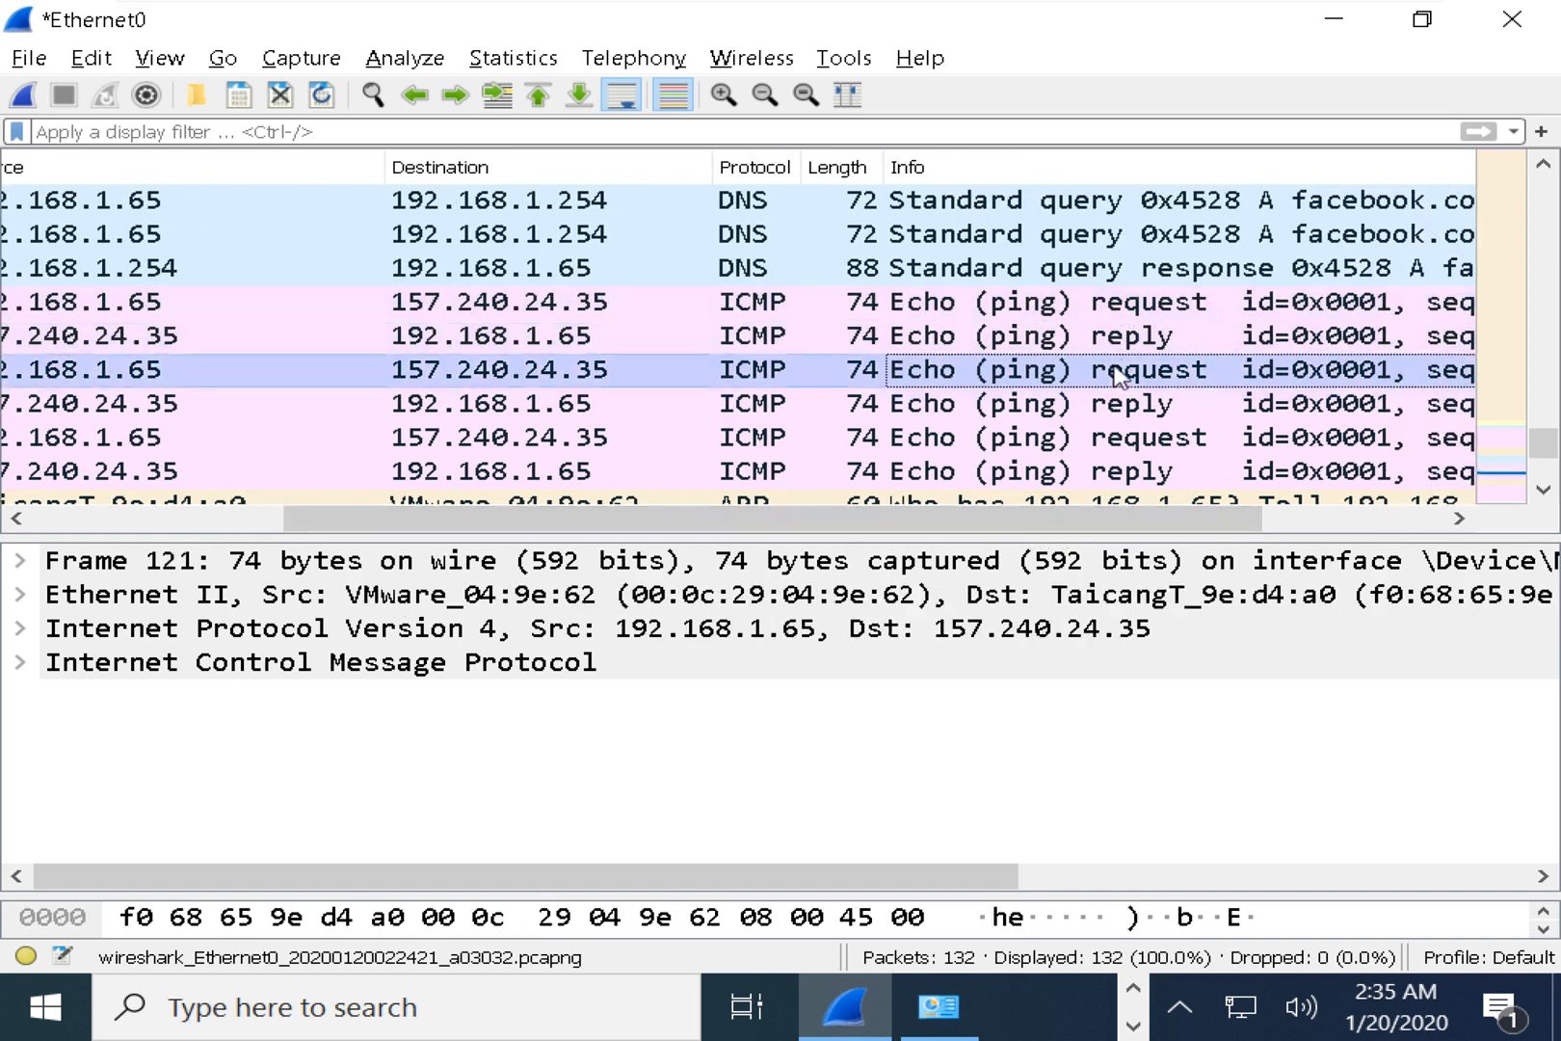
pyautogui.click(1120, 402)
pyautogui.click(1122, 437)
pyautogui.click(1122, 471)
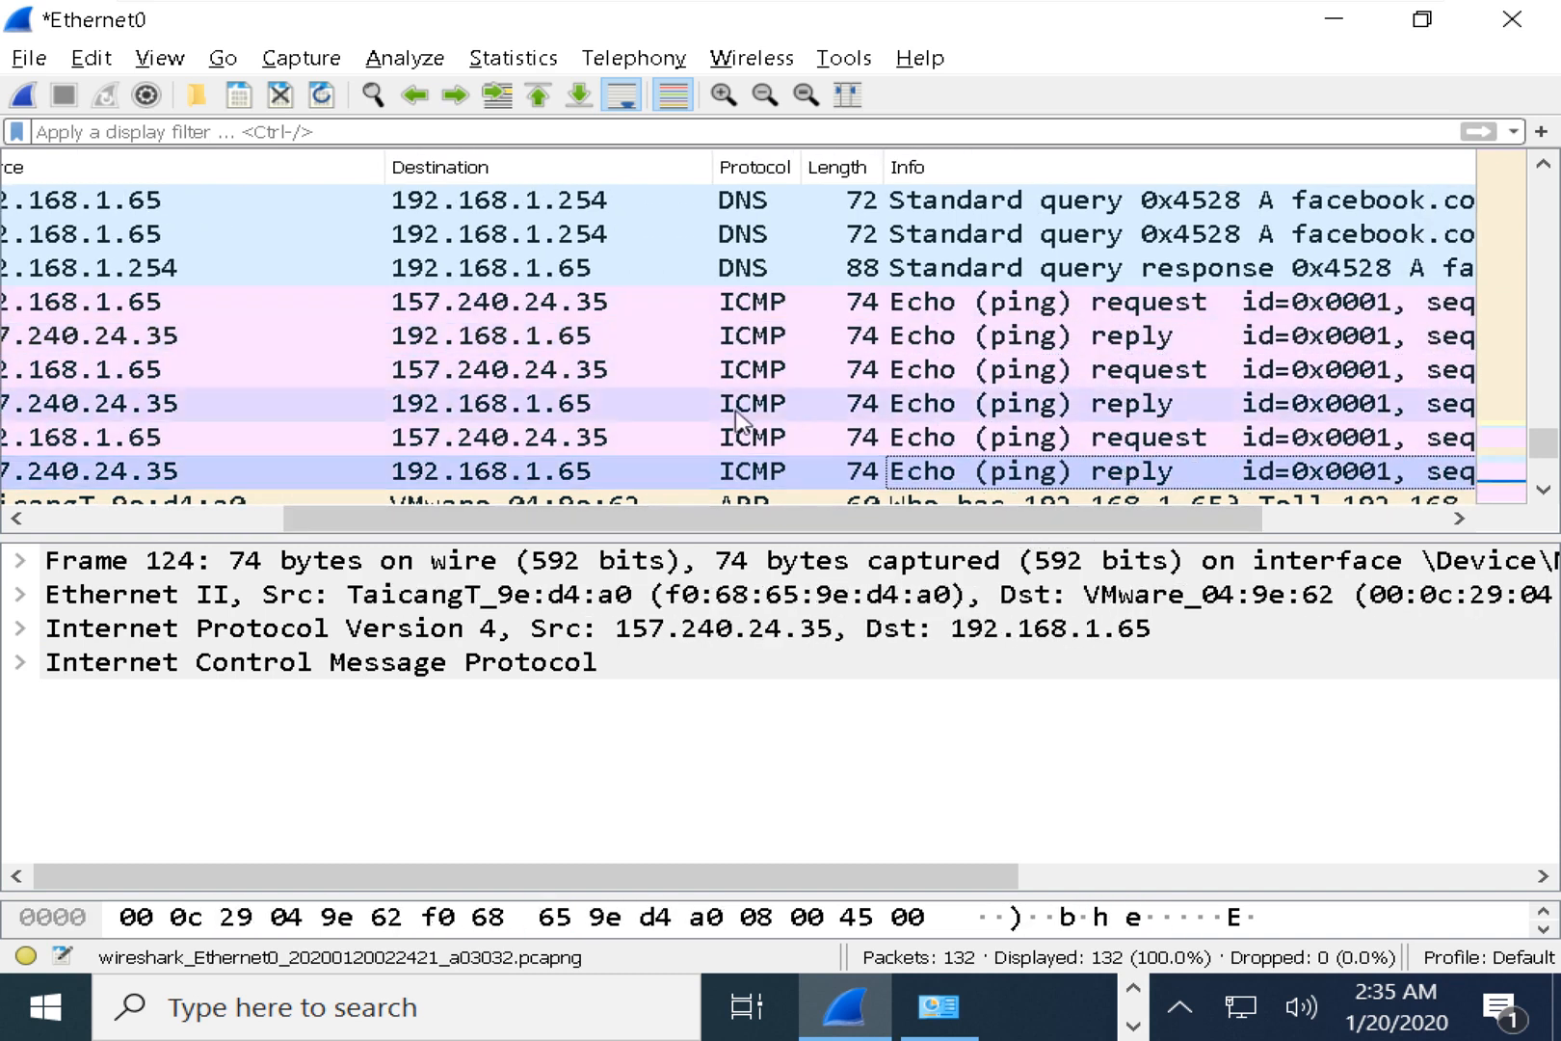
# Bring the Info column into view and select the seq=29–31 requests and replies, frames 119–124.
pyautogui.scroll(-1, 698, 416)
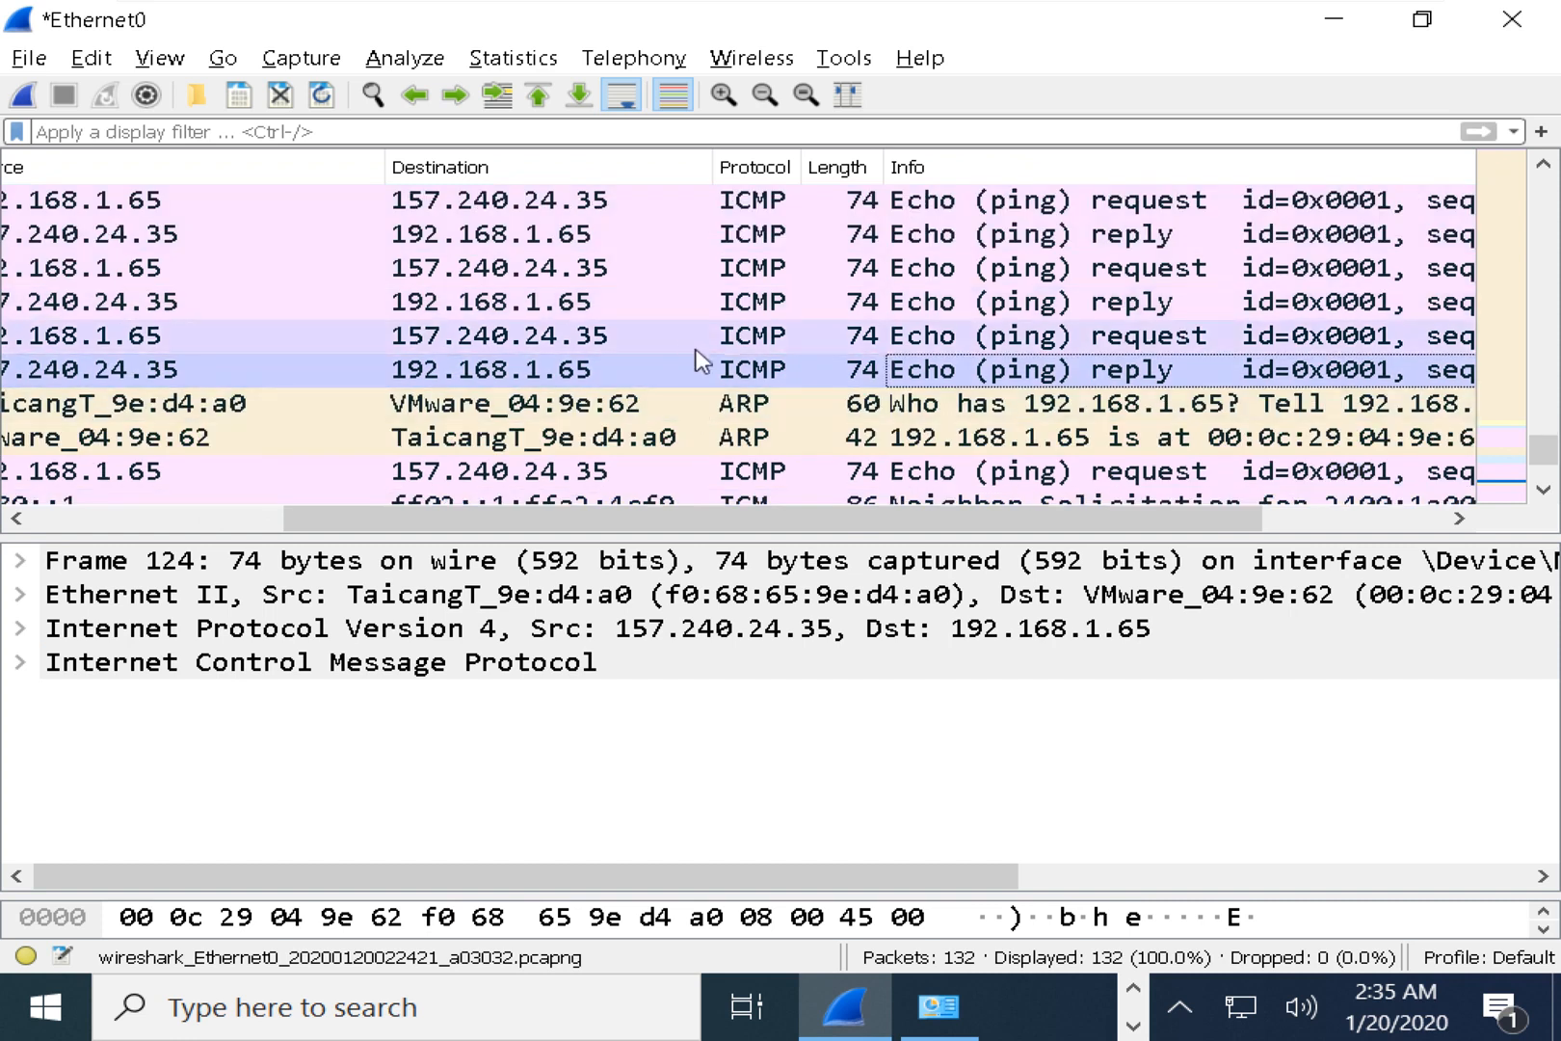
pyautogui.scroll(-1, 700, 360)
pyautogui.scroll(-1, 701, 364)
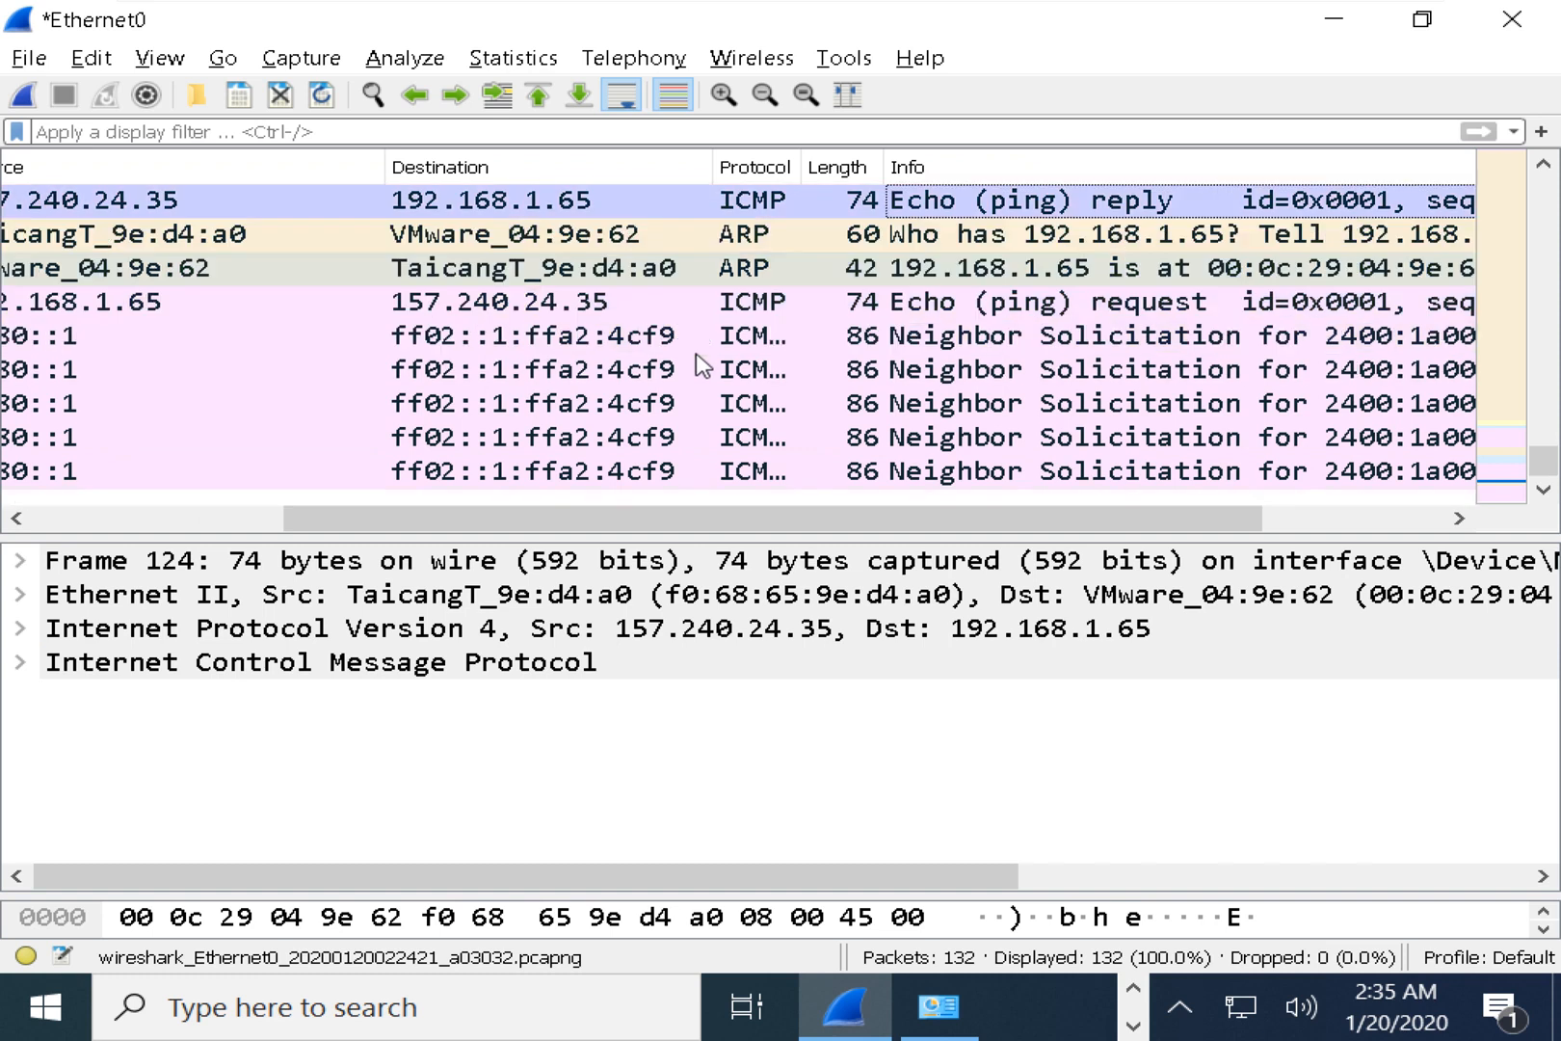
pyautogui.scroll(2, 701, 366)
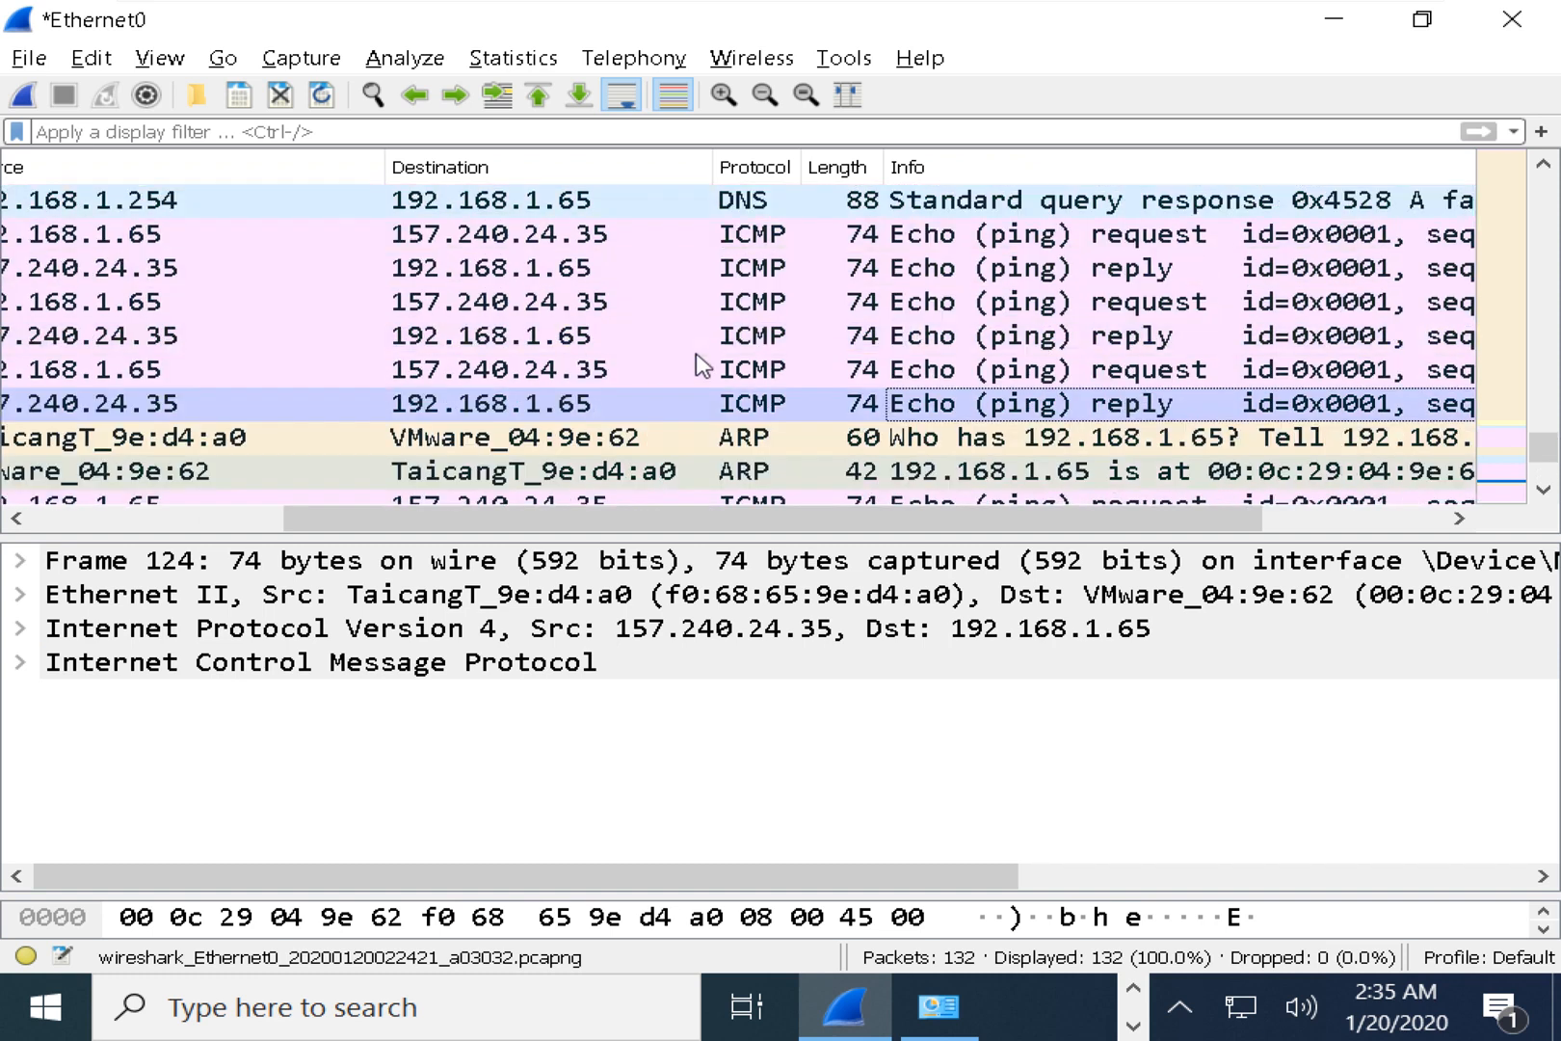
pyautogui.moveTo(550, 528); pyautogui.dragTo(797, 525)
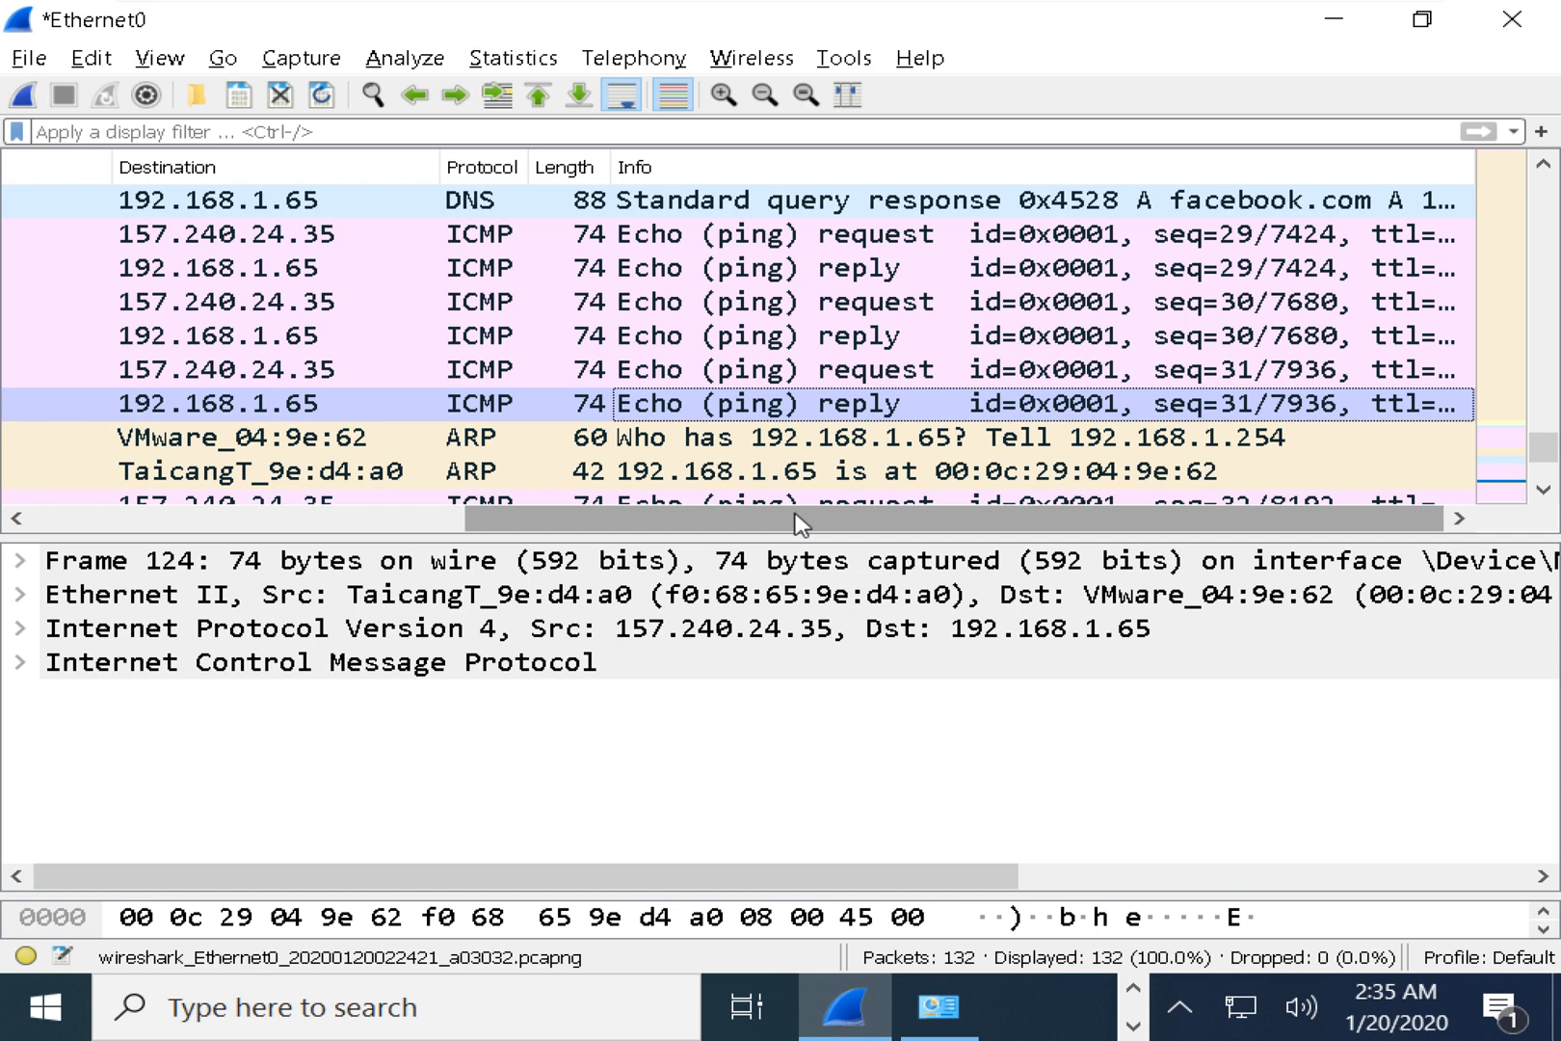
pyautogui.click(1244, 243)
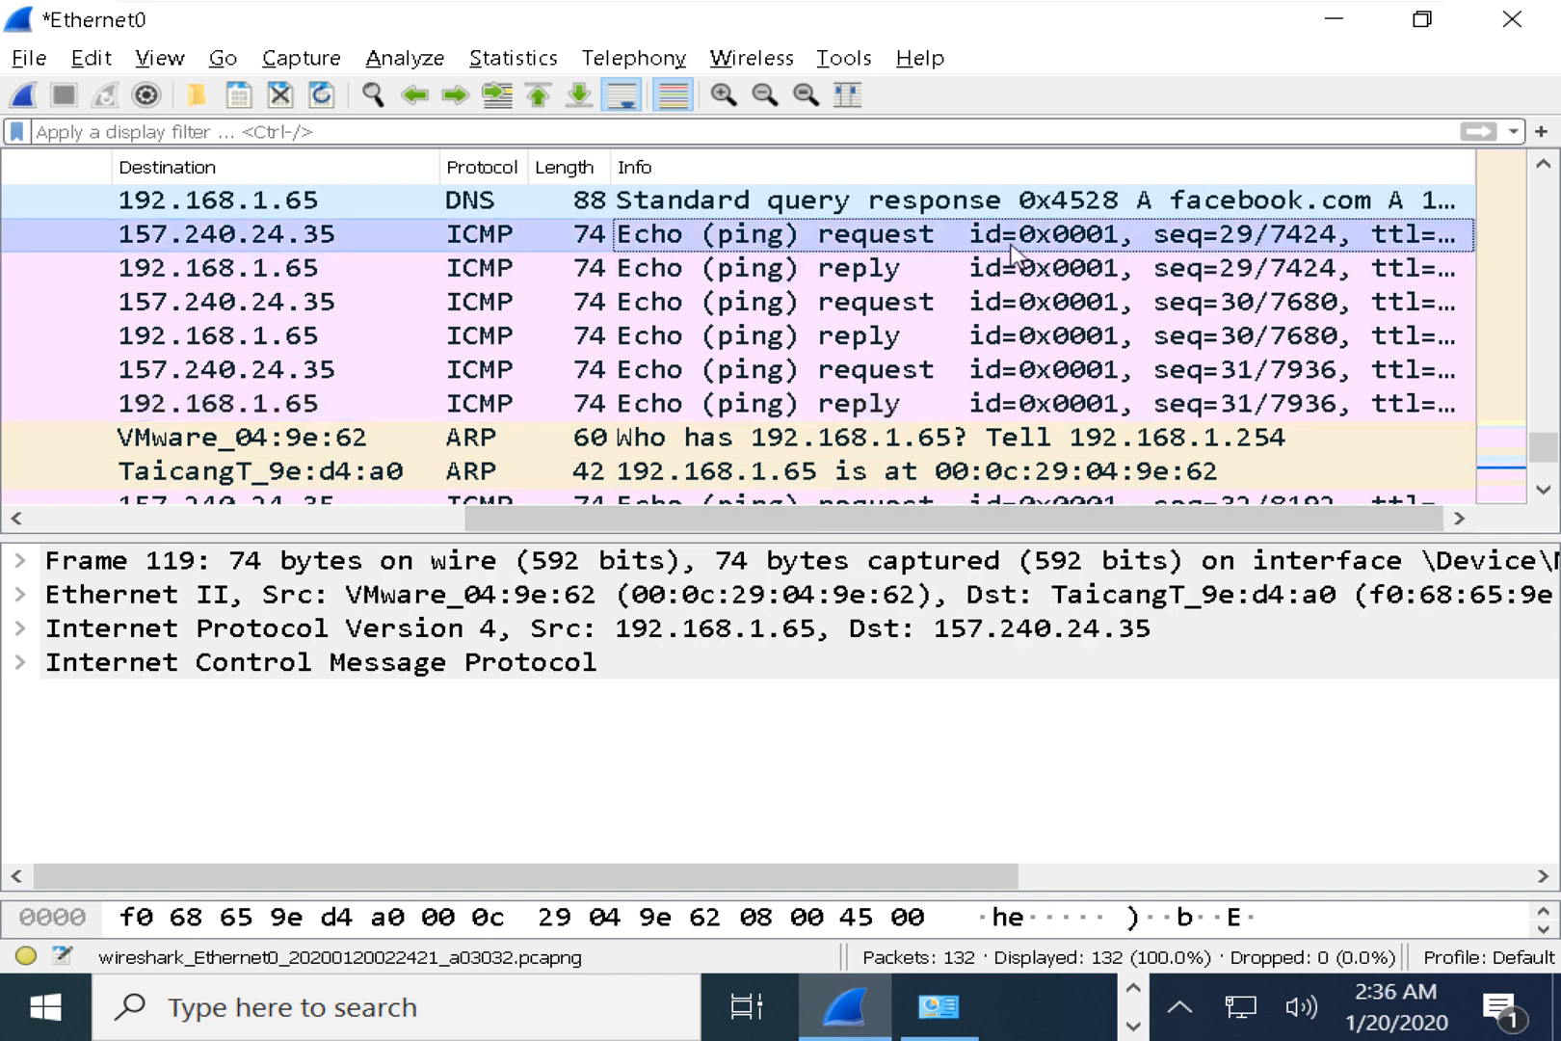
pyautogui.click(1229, 279)
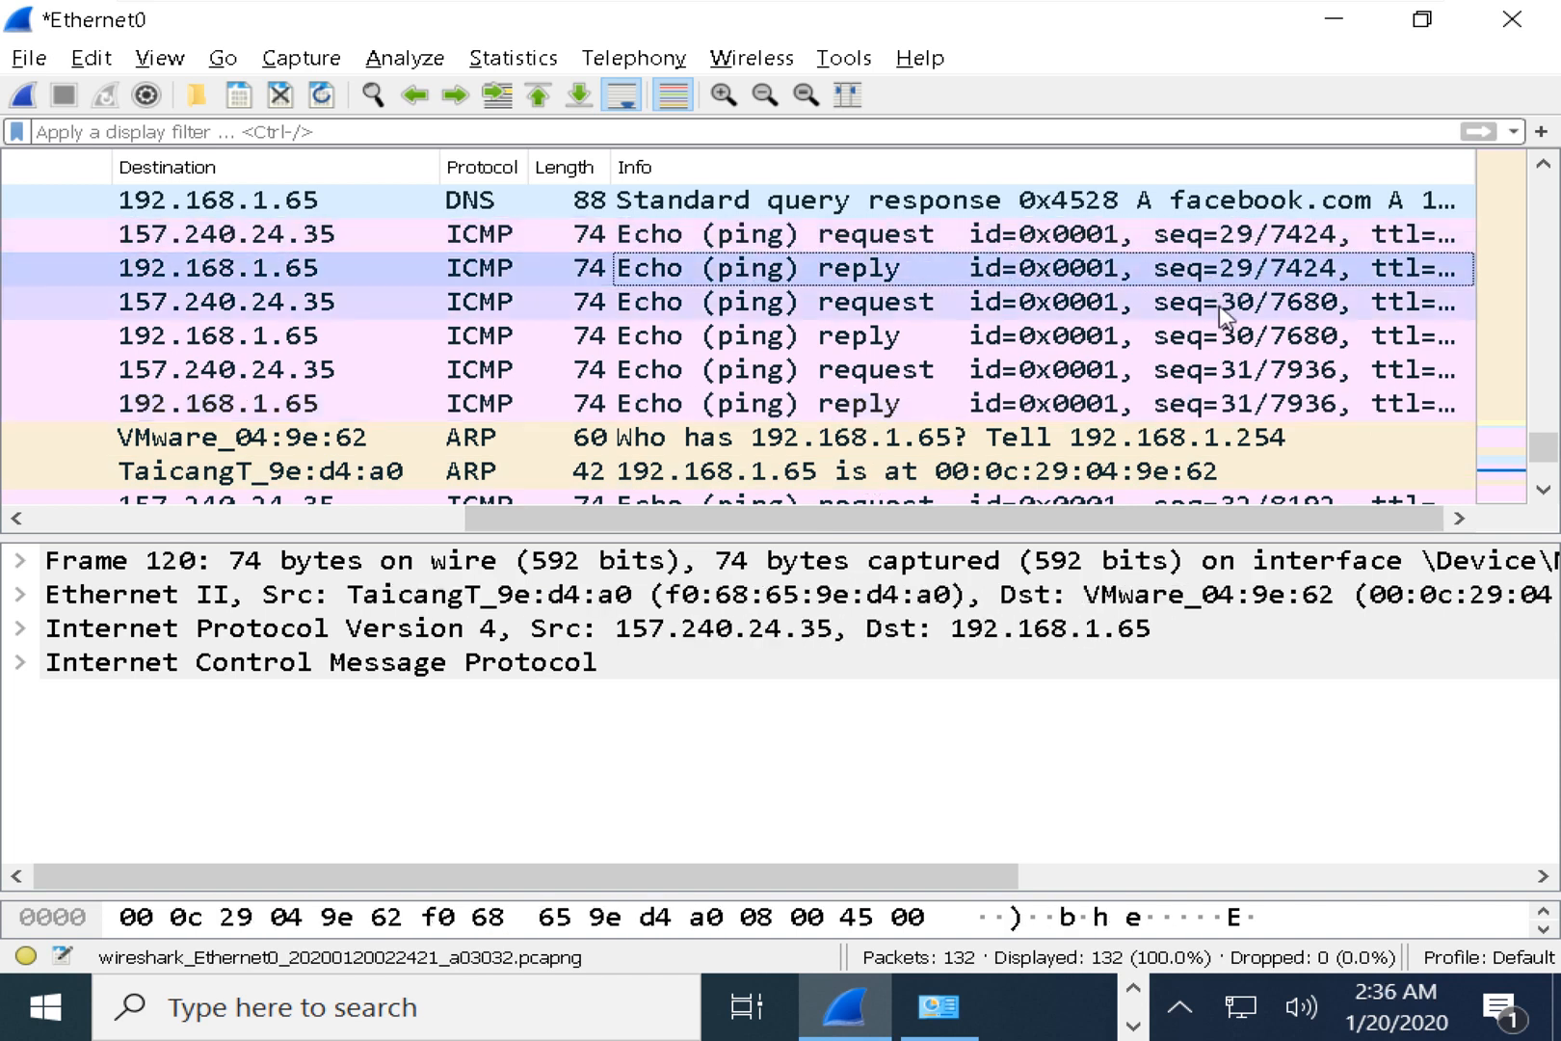
pyautogui.click(1238, 303)
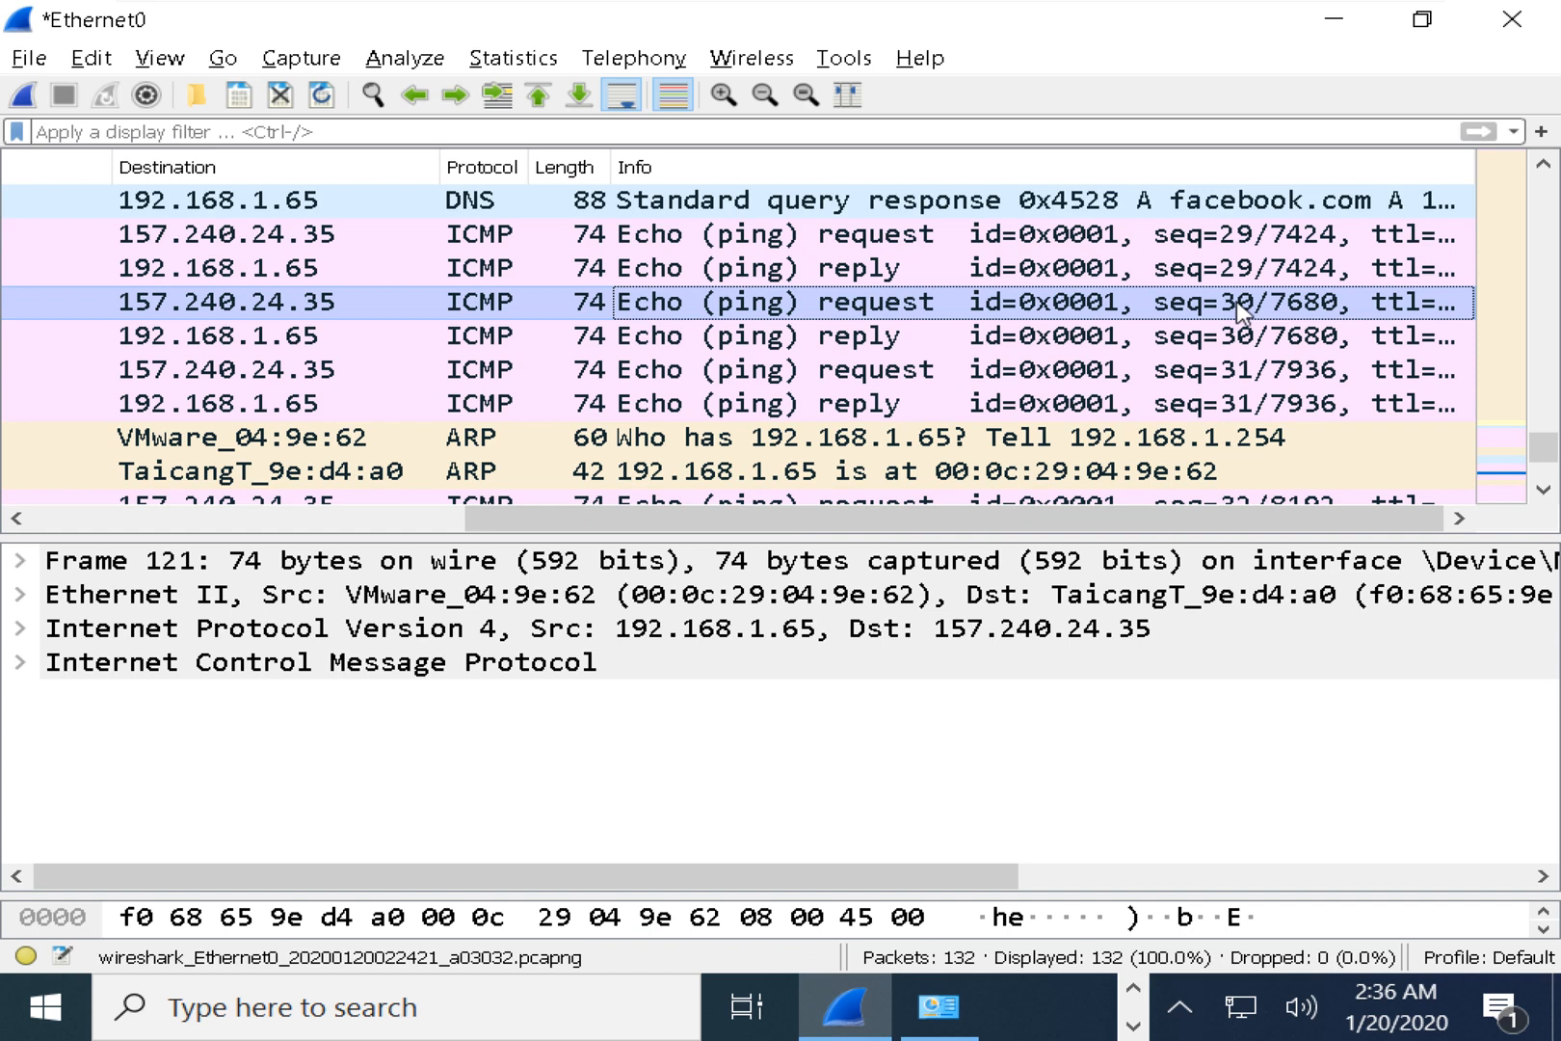
pyautogui.click(1247, 337)
pyautogui.click(1245, 372)
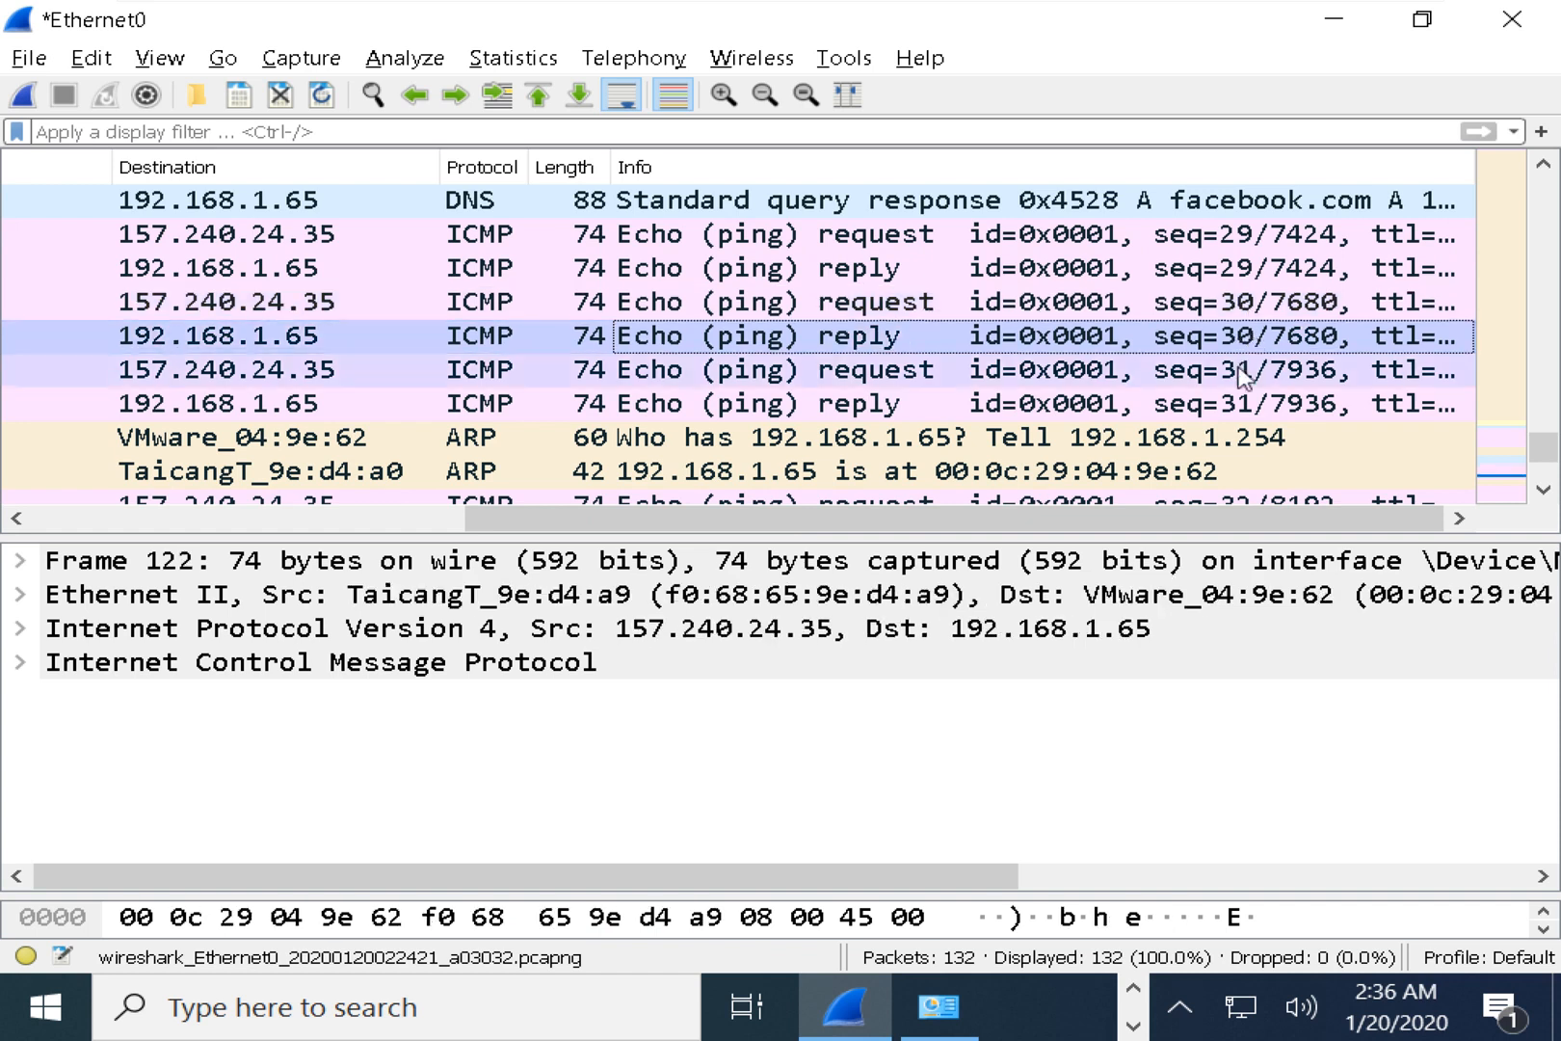
pyautogui.click(1244, 404)
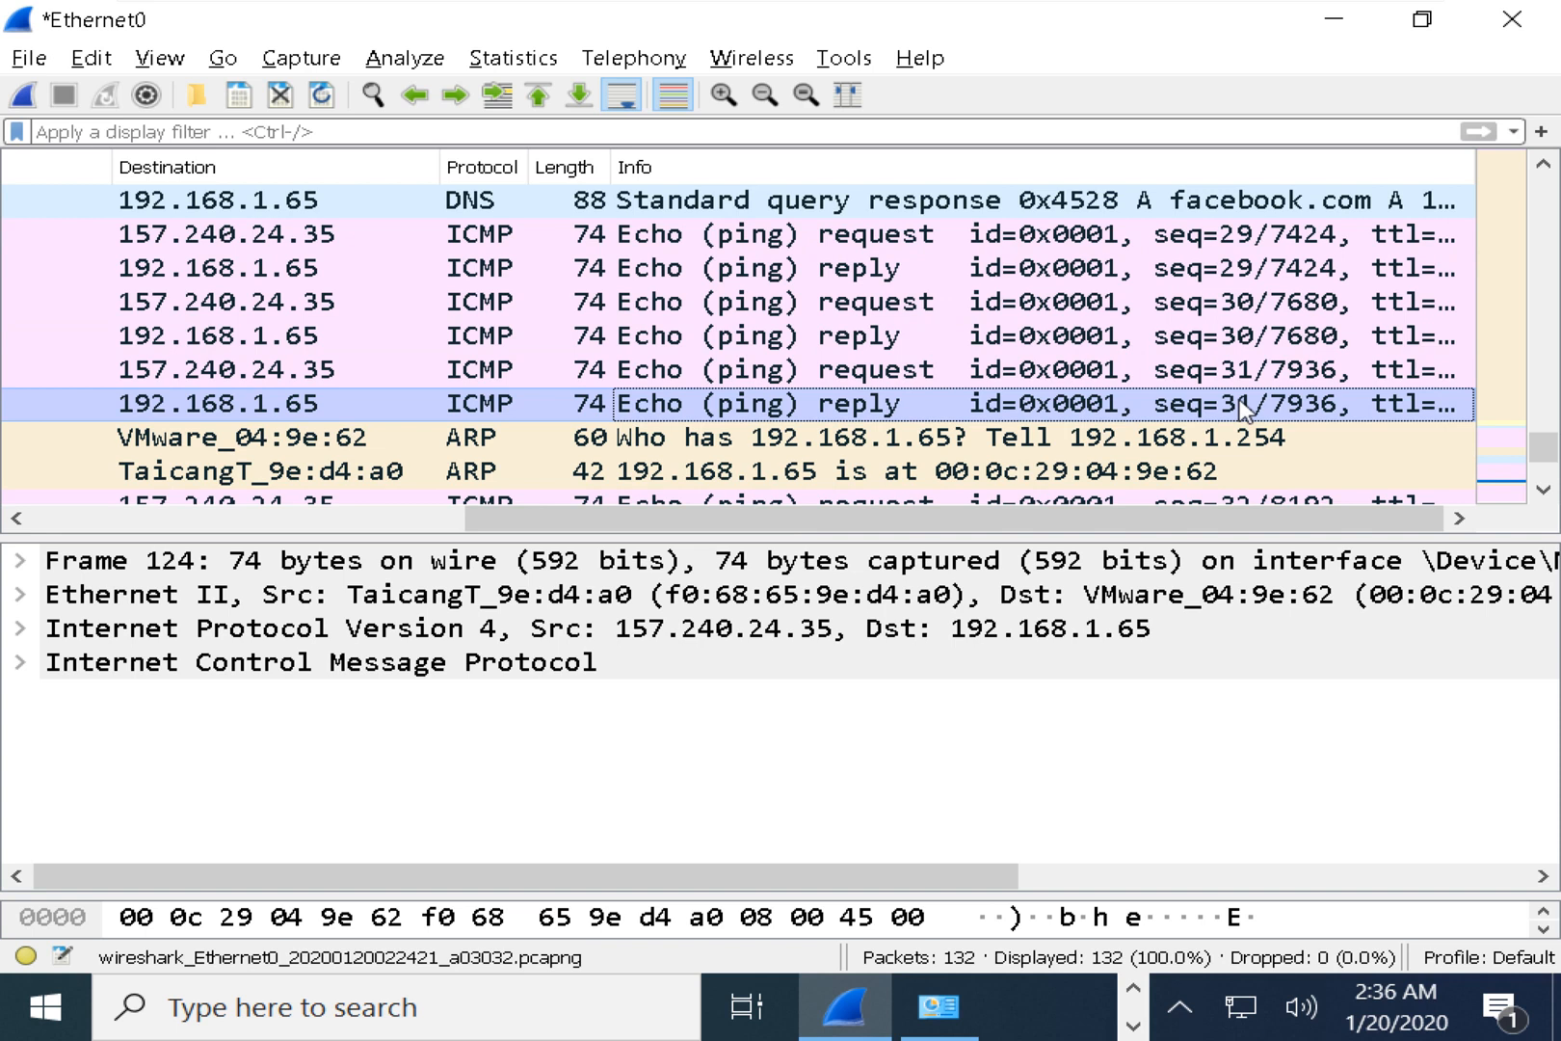
# Check the unanswered seq=32 echo request's source and its destination 157.240.24.35.
pyautogui.scroll(-1, 1174, 370)
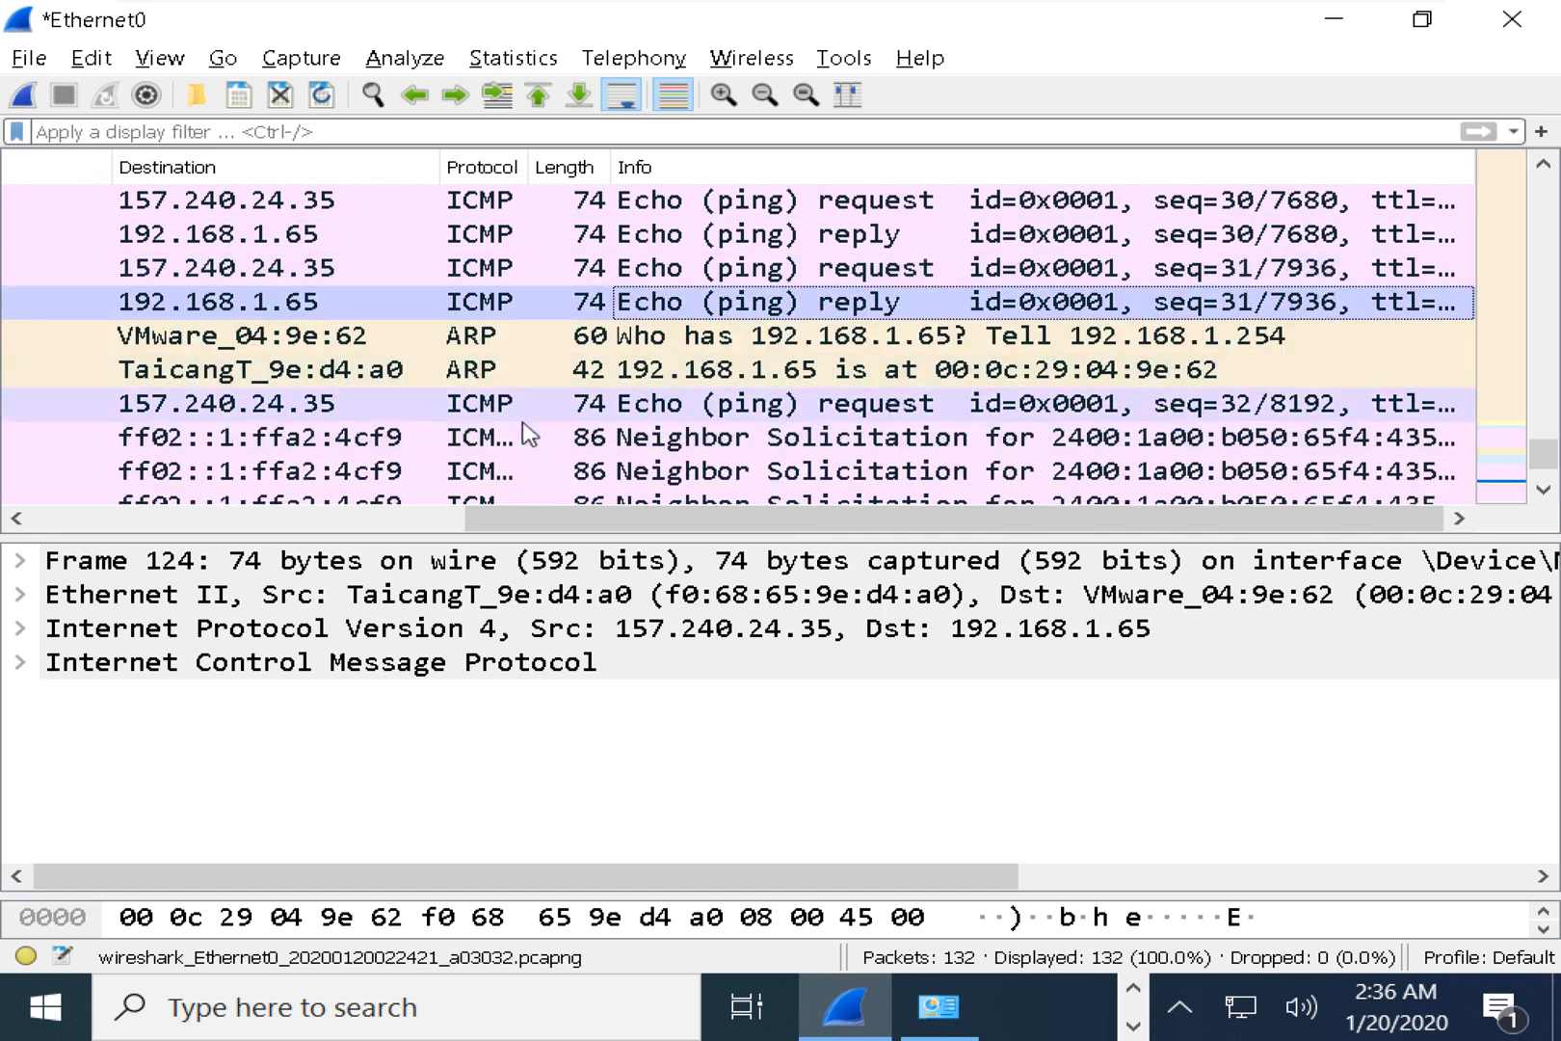
pyautogui.click(911, 409)
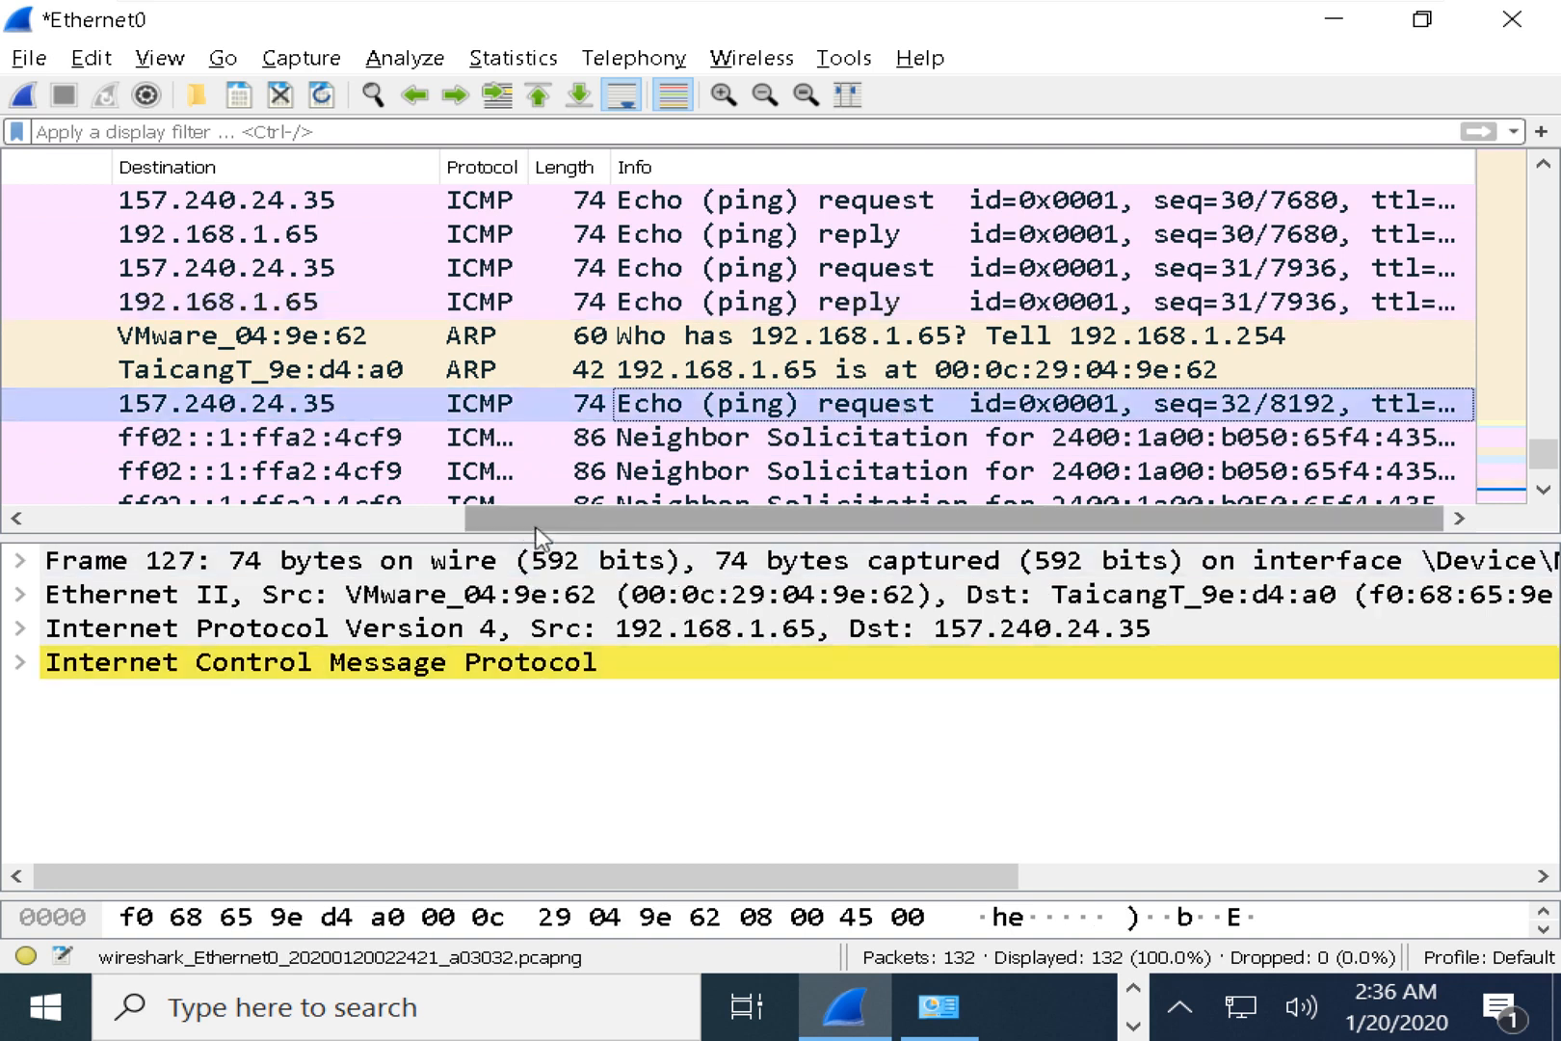
pyautogui.moveTo(535, 521); pyautogui.dragTo(351, 522)
pyautogui.click(164, 405)
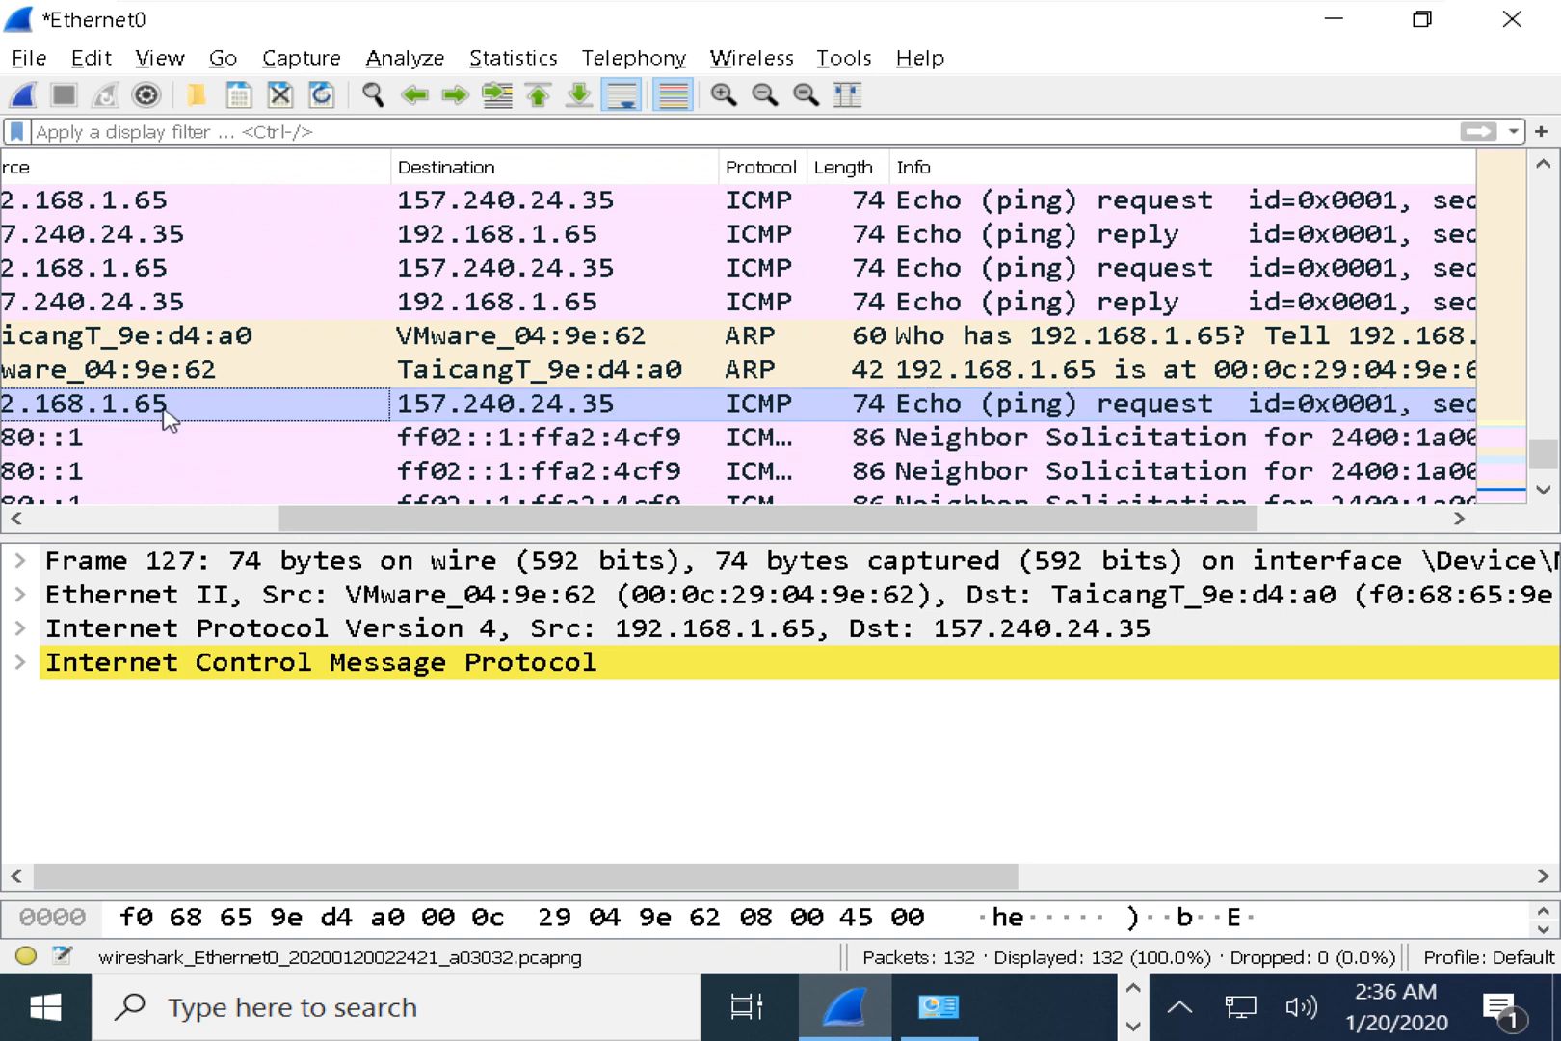
pyautogui.click(604, 403)
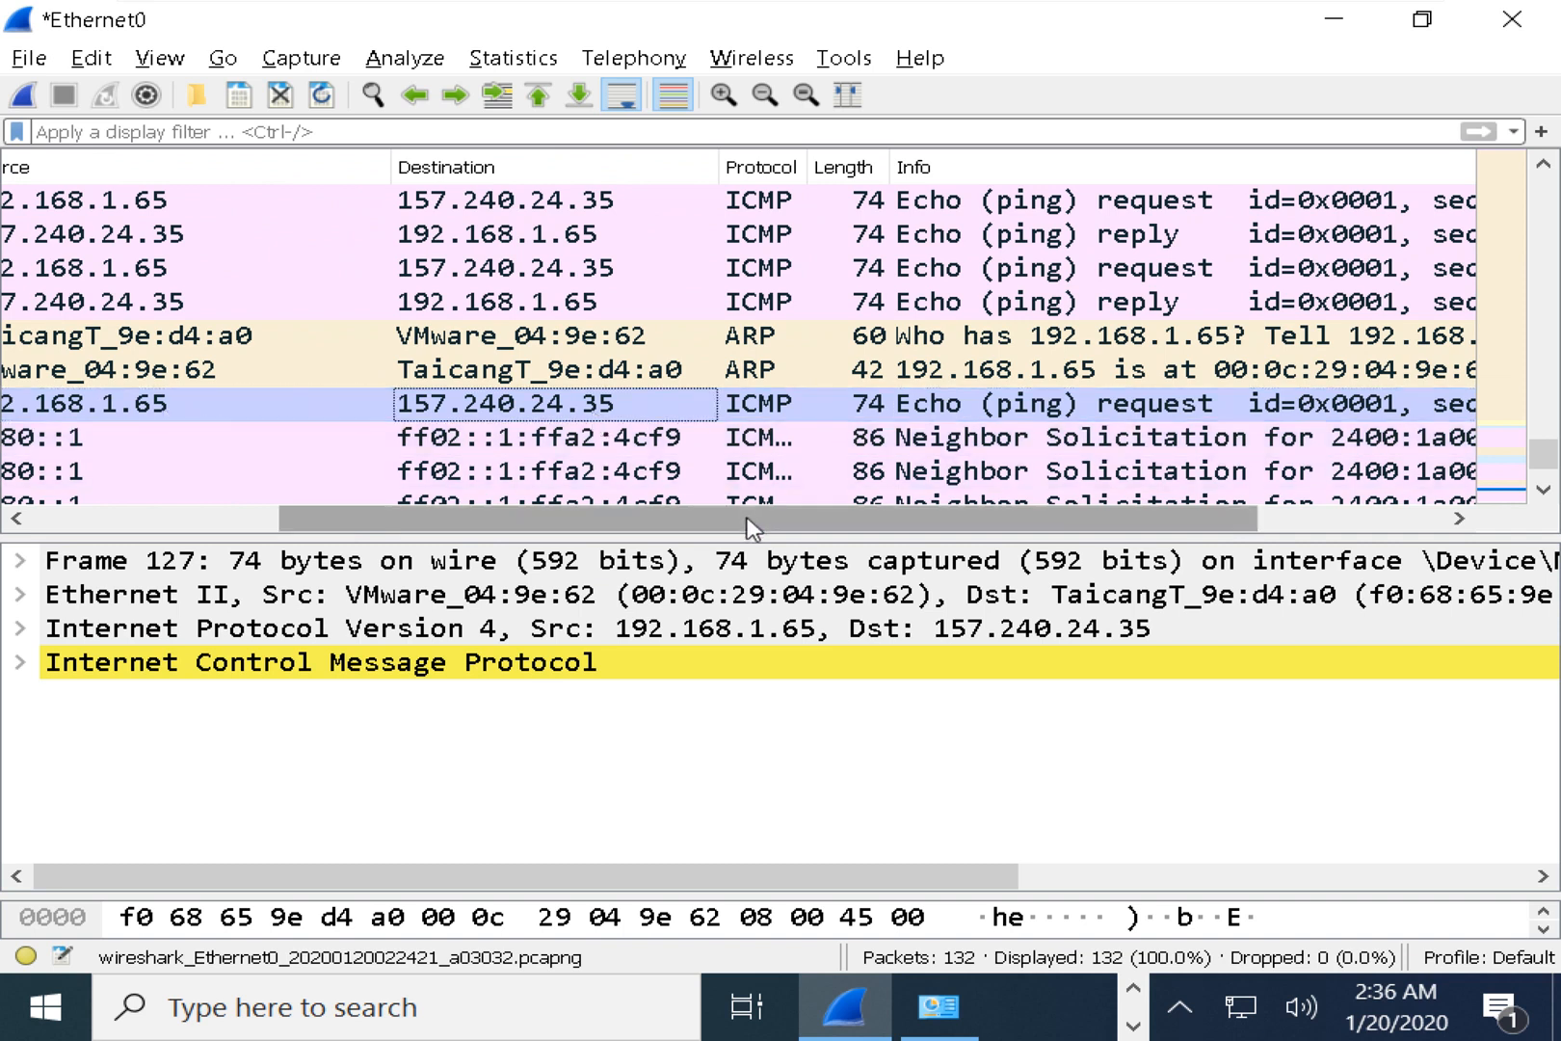
pyautogui.scroll(-1, 963, 429)
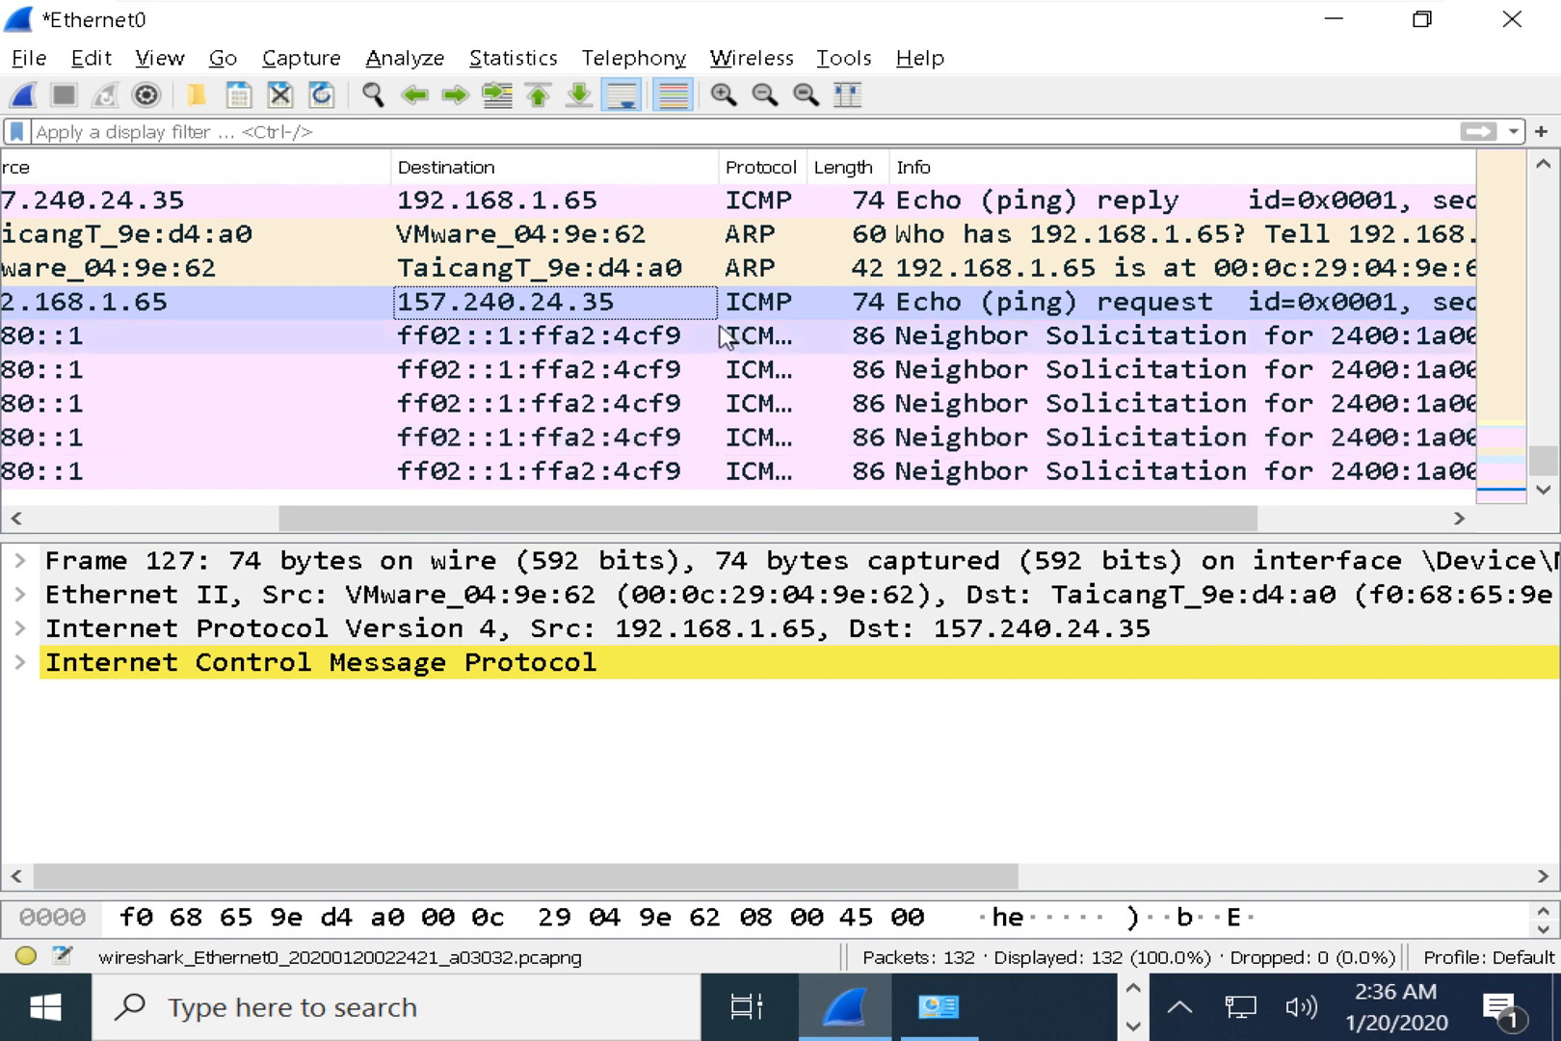
pyautogui.hotkey('alt', 'Tab')
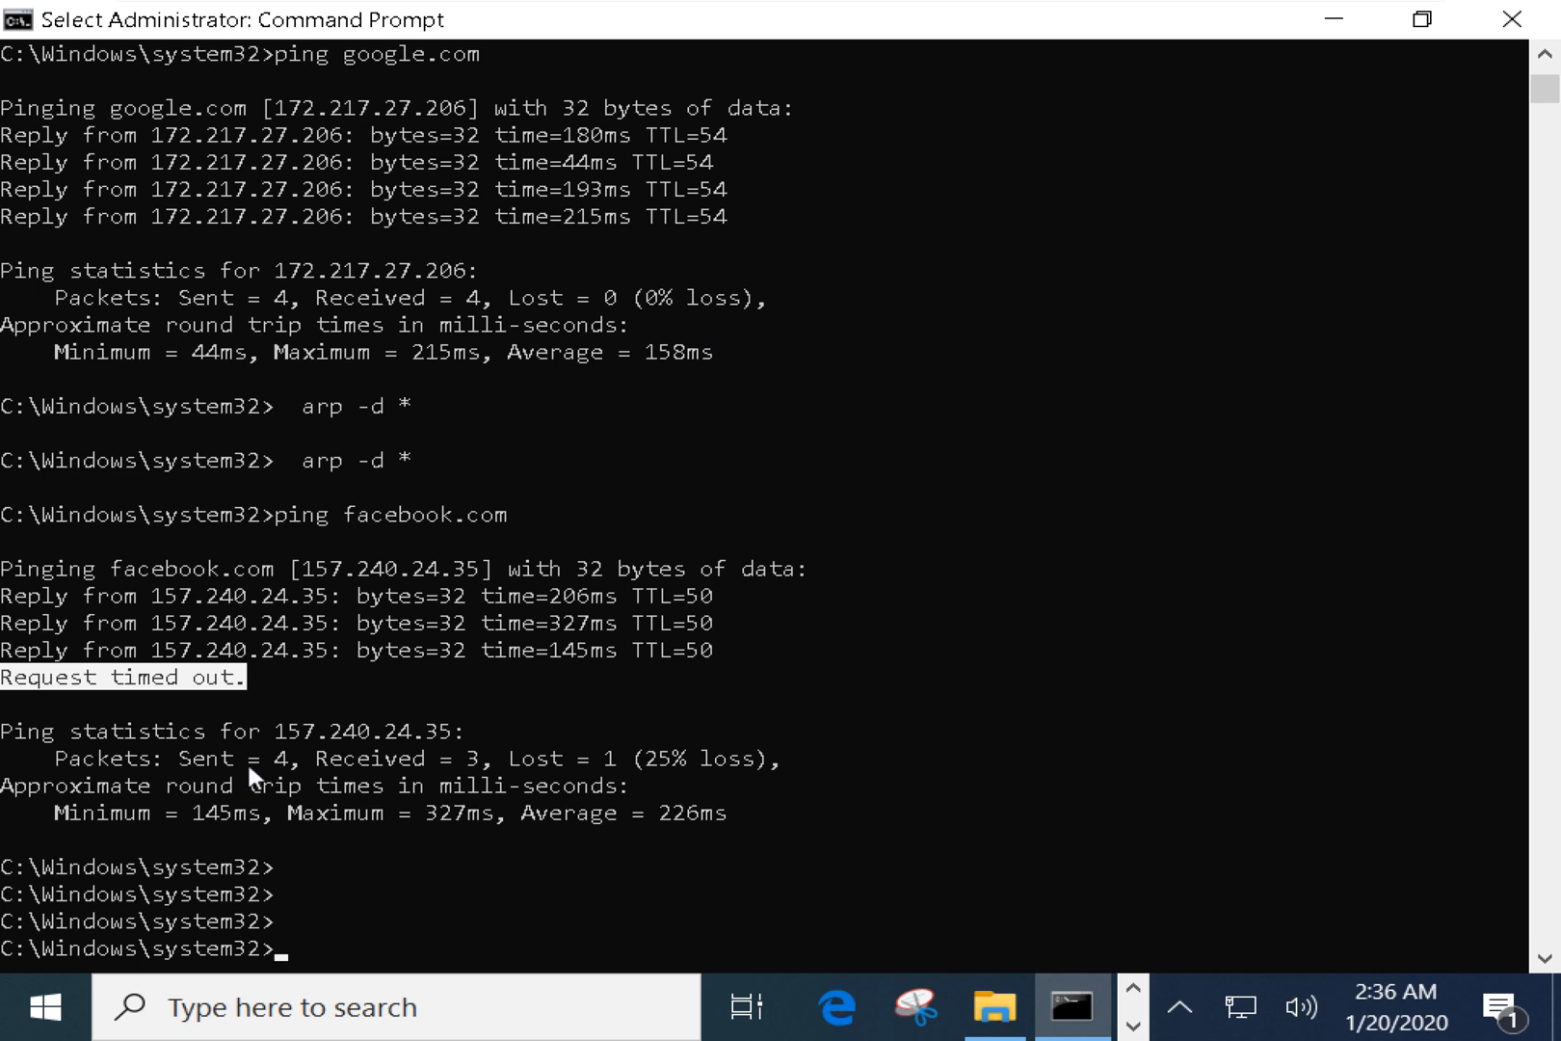
# Highlight 157.240.24.35 on each of the three replies and the 'Request timed out.' line.
pyautogui.click(77, 686)
pyautogui.moveTo(3, 677); pyautogui.dragTo(246, 680)
pyautogui.moveTo(178, 598); pyautogui.dragTo(314, 626)
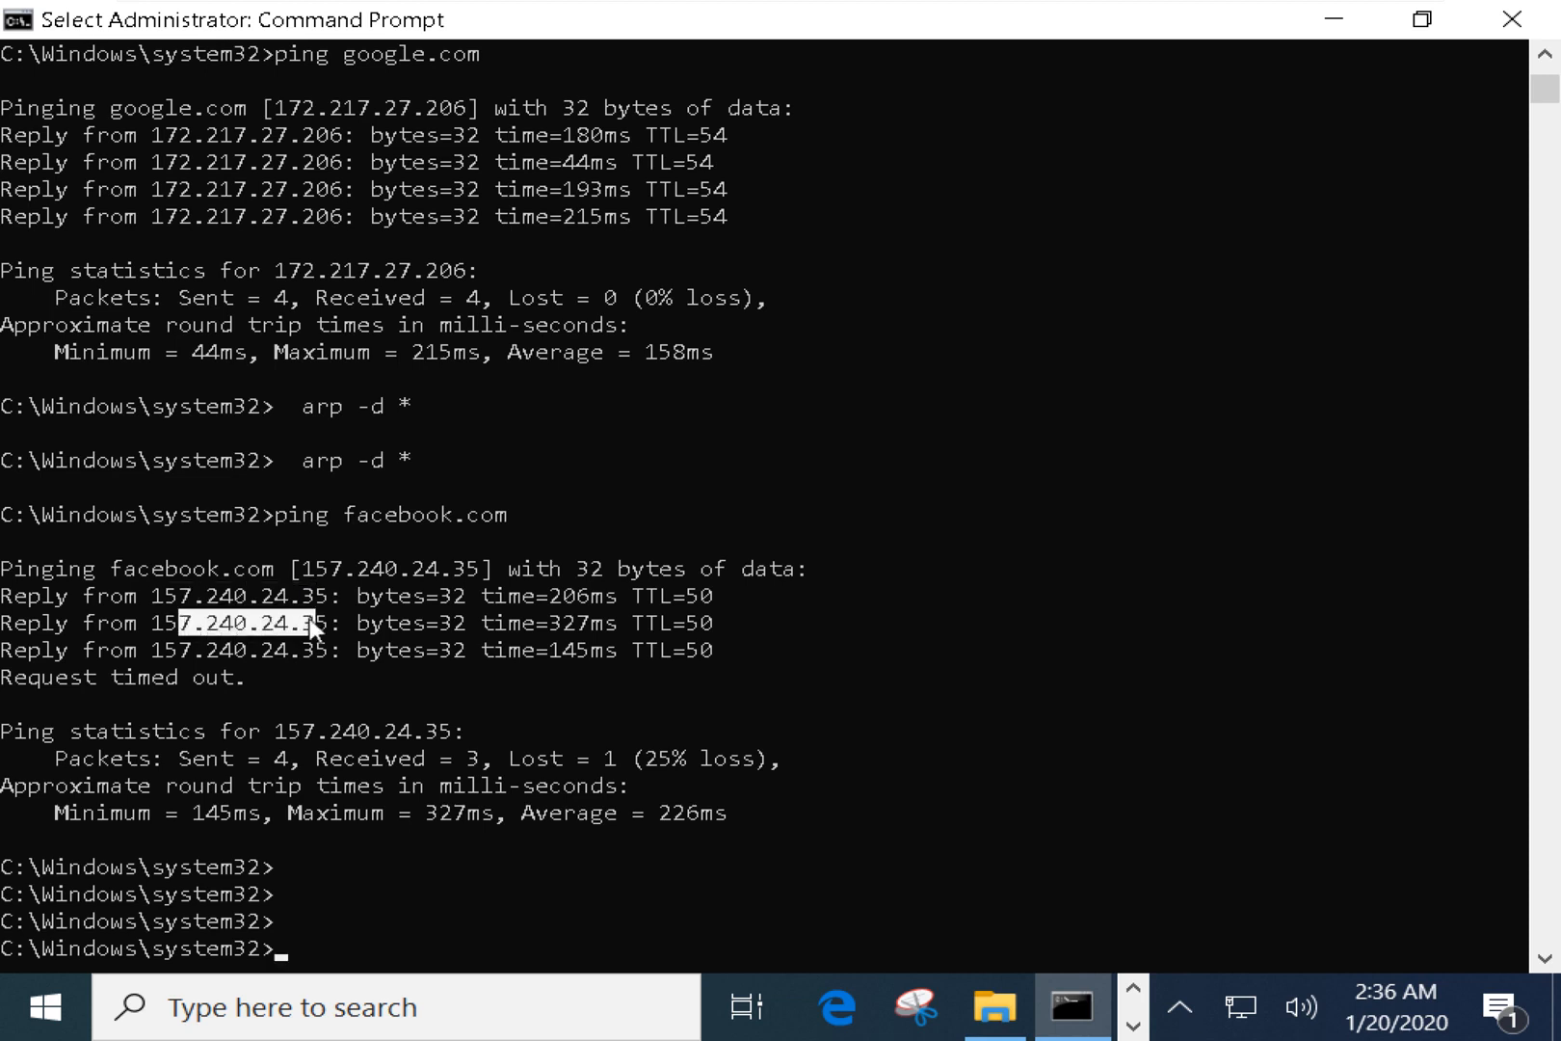
pyautogui.moveTo(164, 598); pyautogui.dragTo(289, 600)
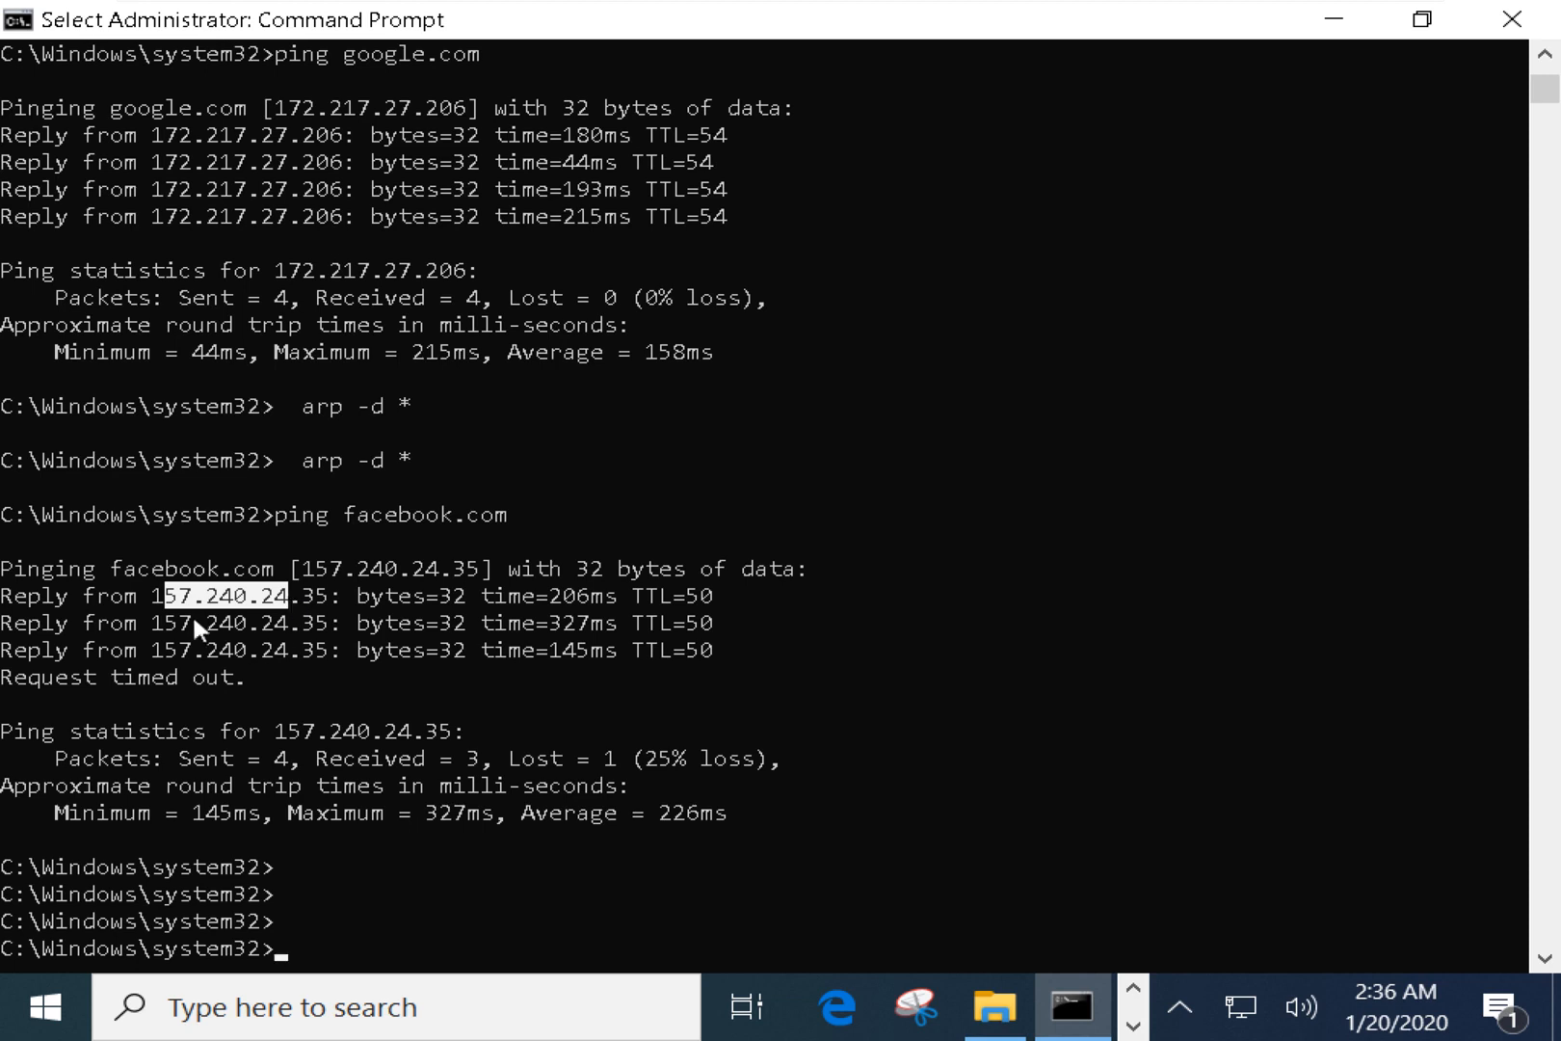
pyautogui.moveTo(159, 614); pyautogui.dragTo(328, 624)
pyautogui.moveTo(157, 654); pyautogui.dragTo(329, 653)
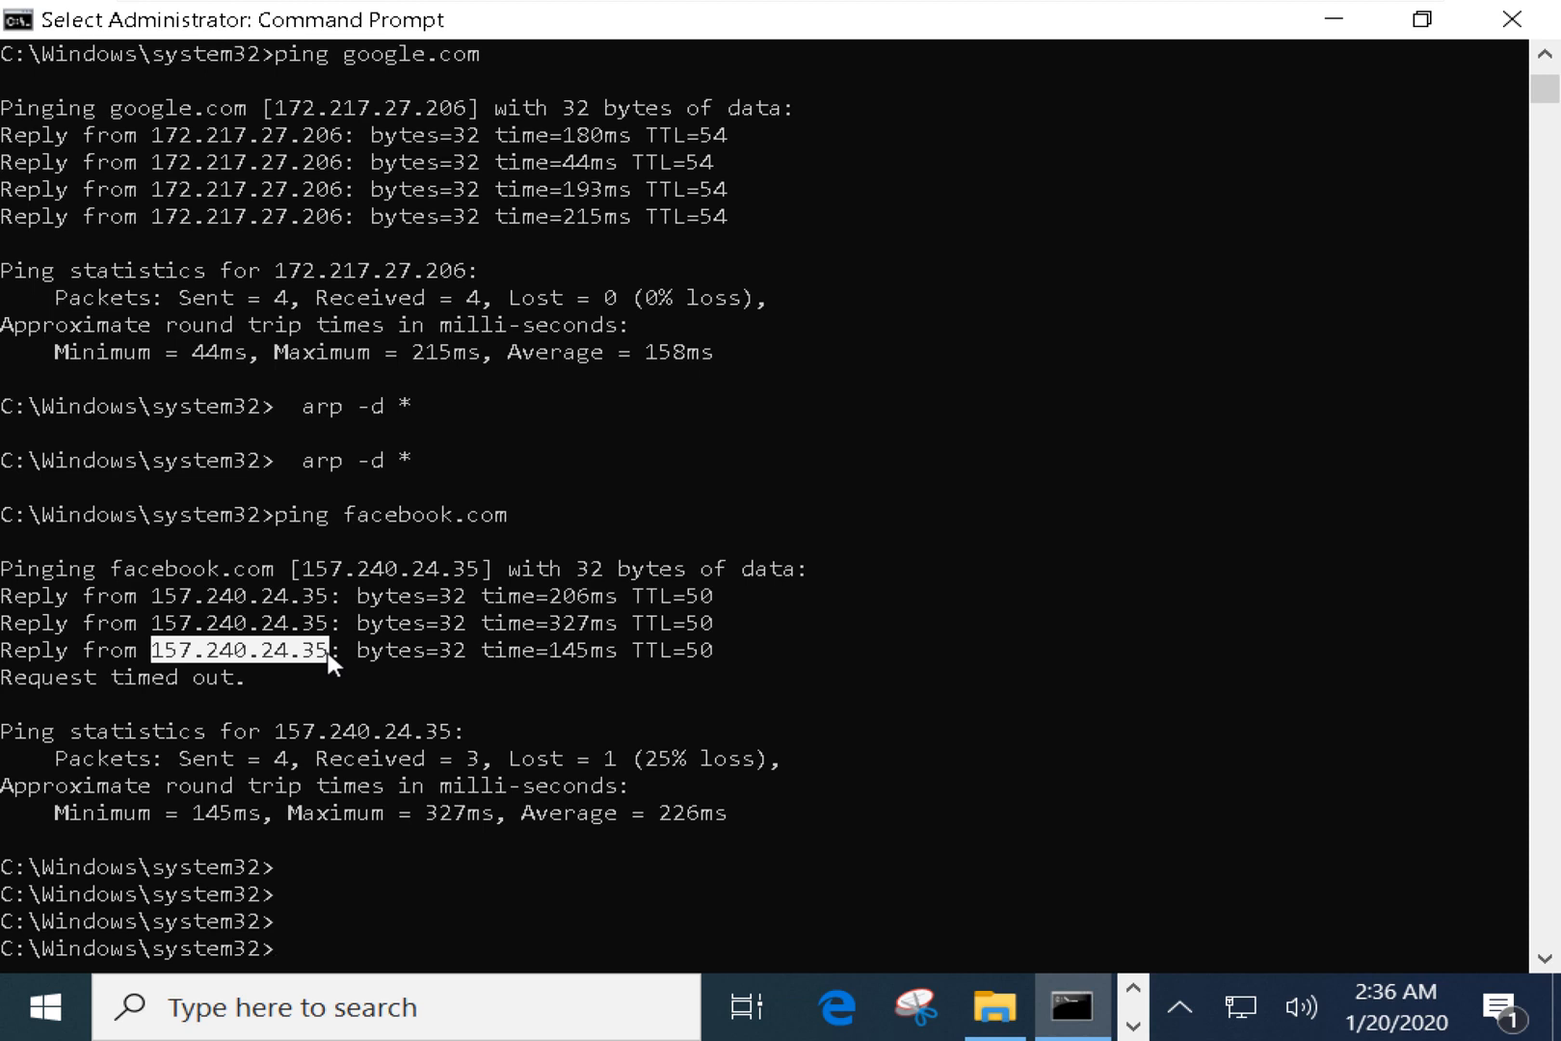
pyautogui.moveTo(43, 678); pyautogui.dragTo(221, 678)
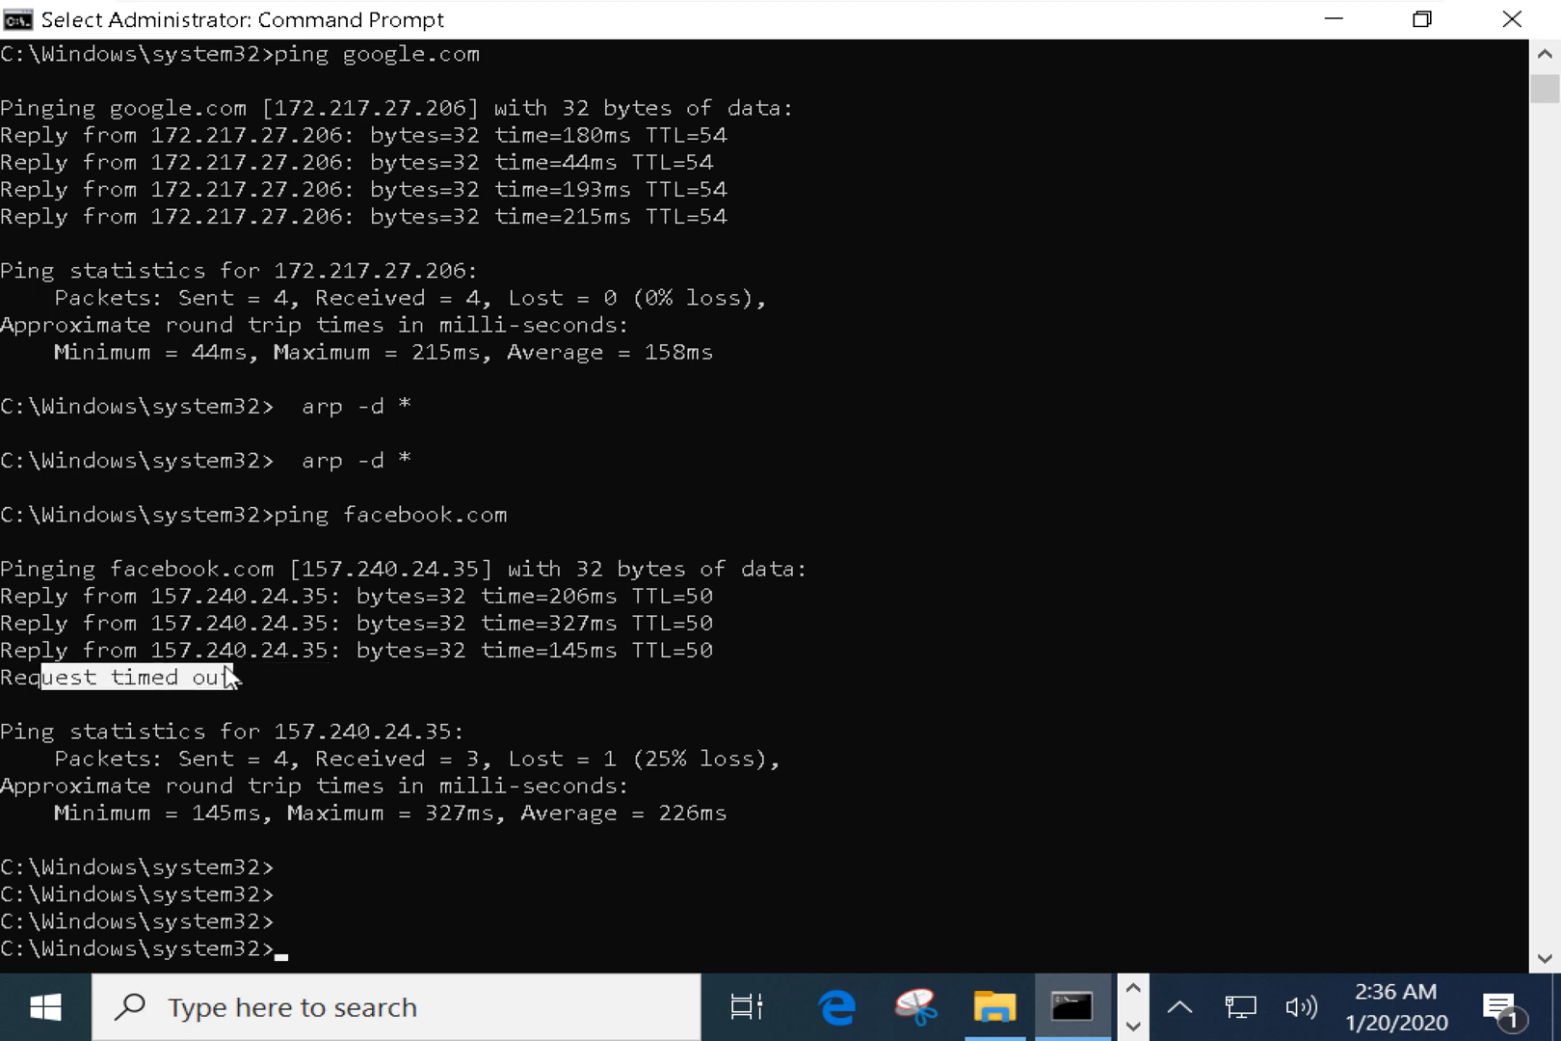
pyautogui.hotkey('alt', 'Tab')
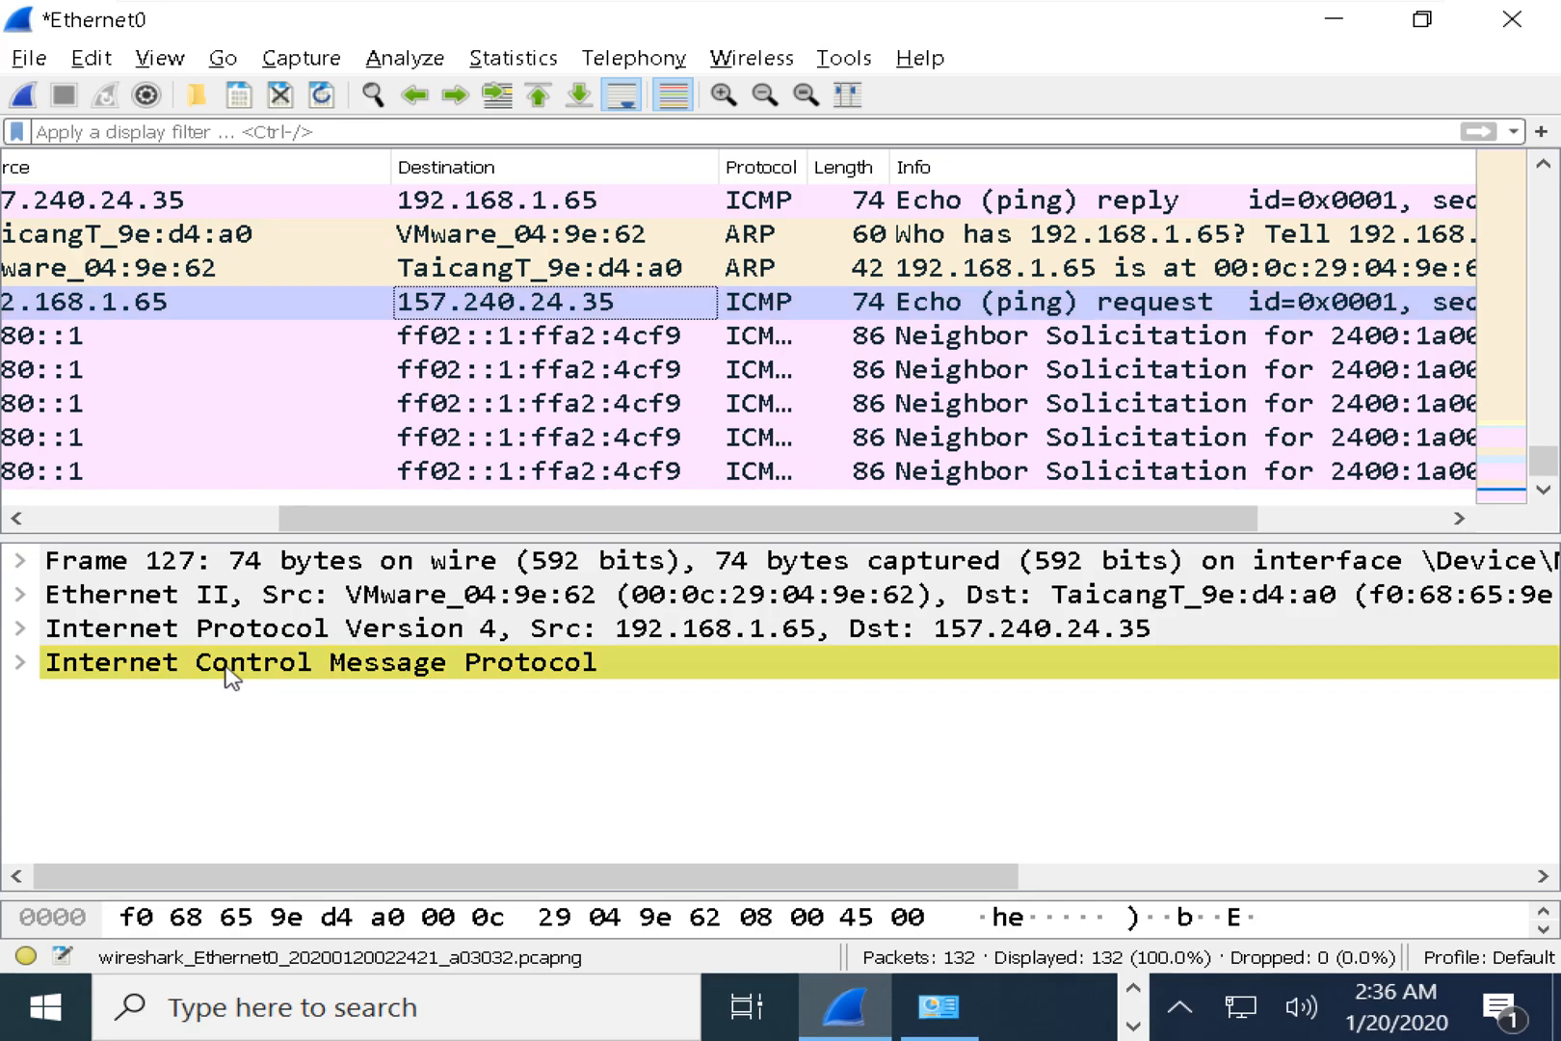
# Inspect ping frames 119 through 124 and the frame 127 echo request in the packet list.
pyautogui.scroll(2, 1032, 327)
pyautogui.scroll(2, 1036, 337)
pyautogui.scroll(-2, 1036, 337)
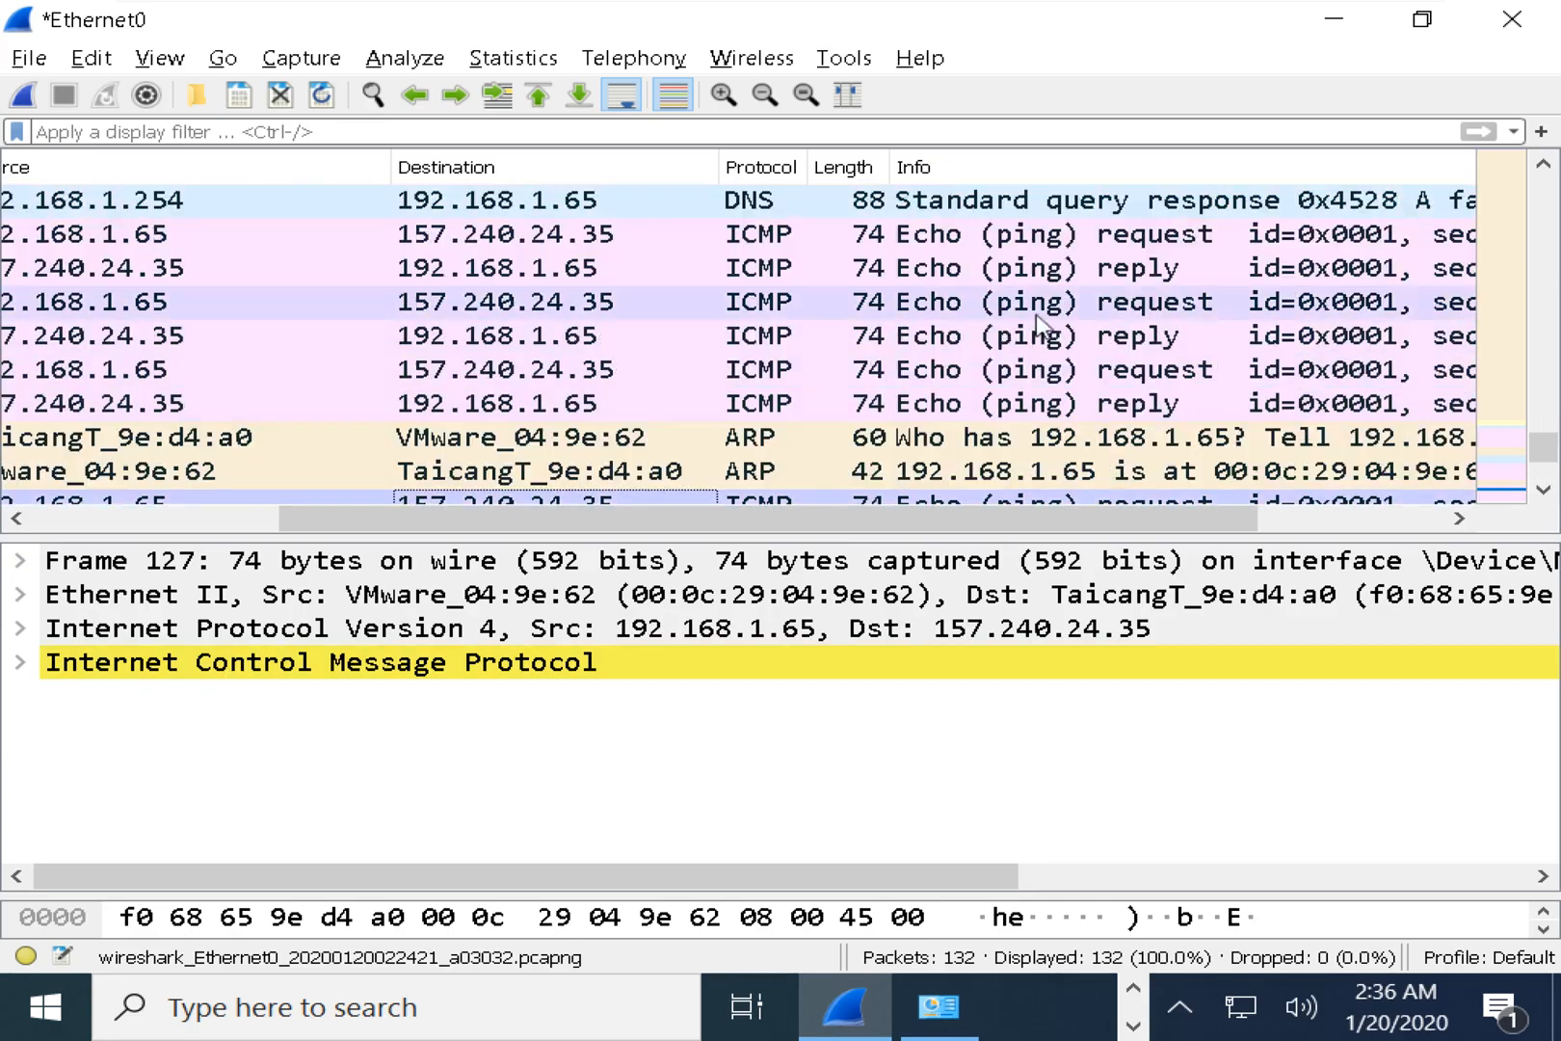
pyautogui.click(1043, 239)
pyautogui.click(1165, 272)
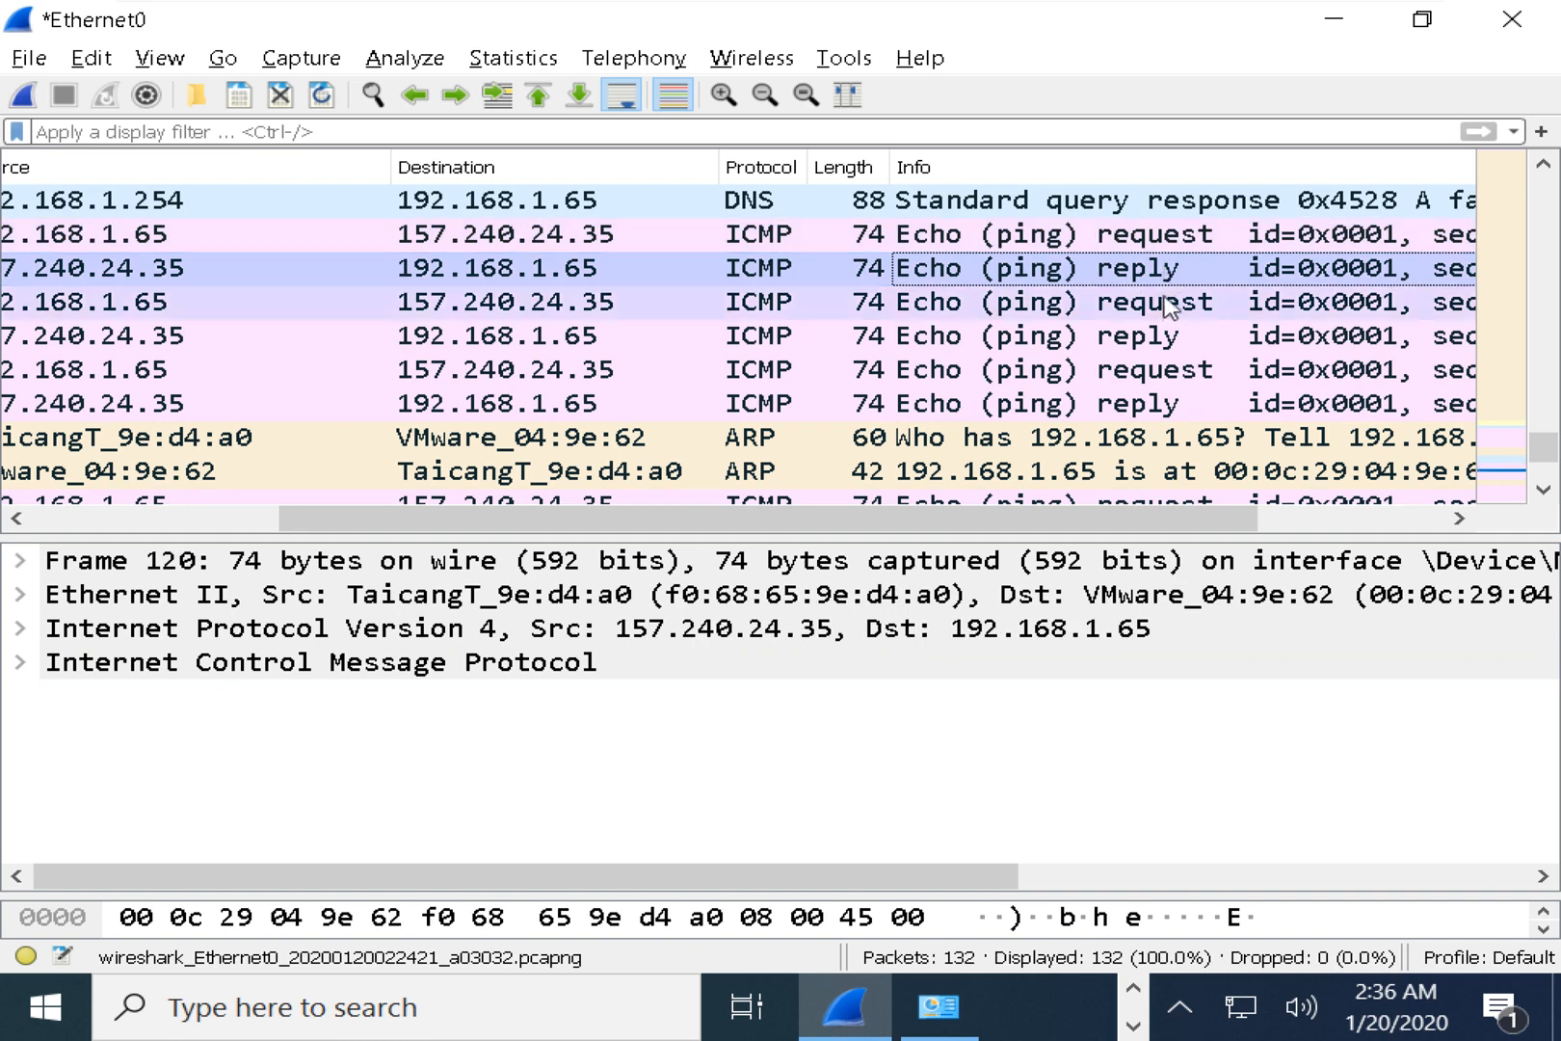
pyautogui.click(1167, 304)
pyautogui.click(1167, 337)
pyautogui.click(1167, 373)
pyautogui.click(1162, 405)
pyautogui.scroll(-1, 1151, 412)
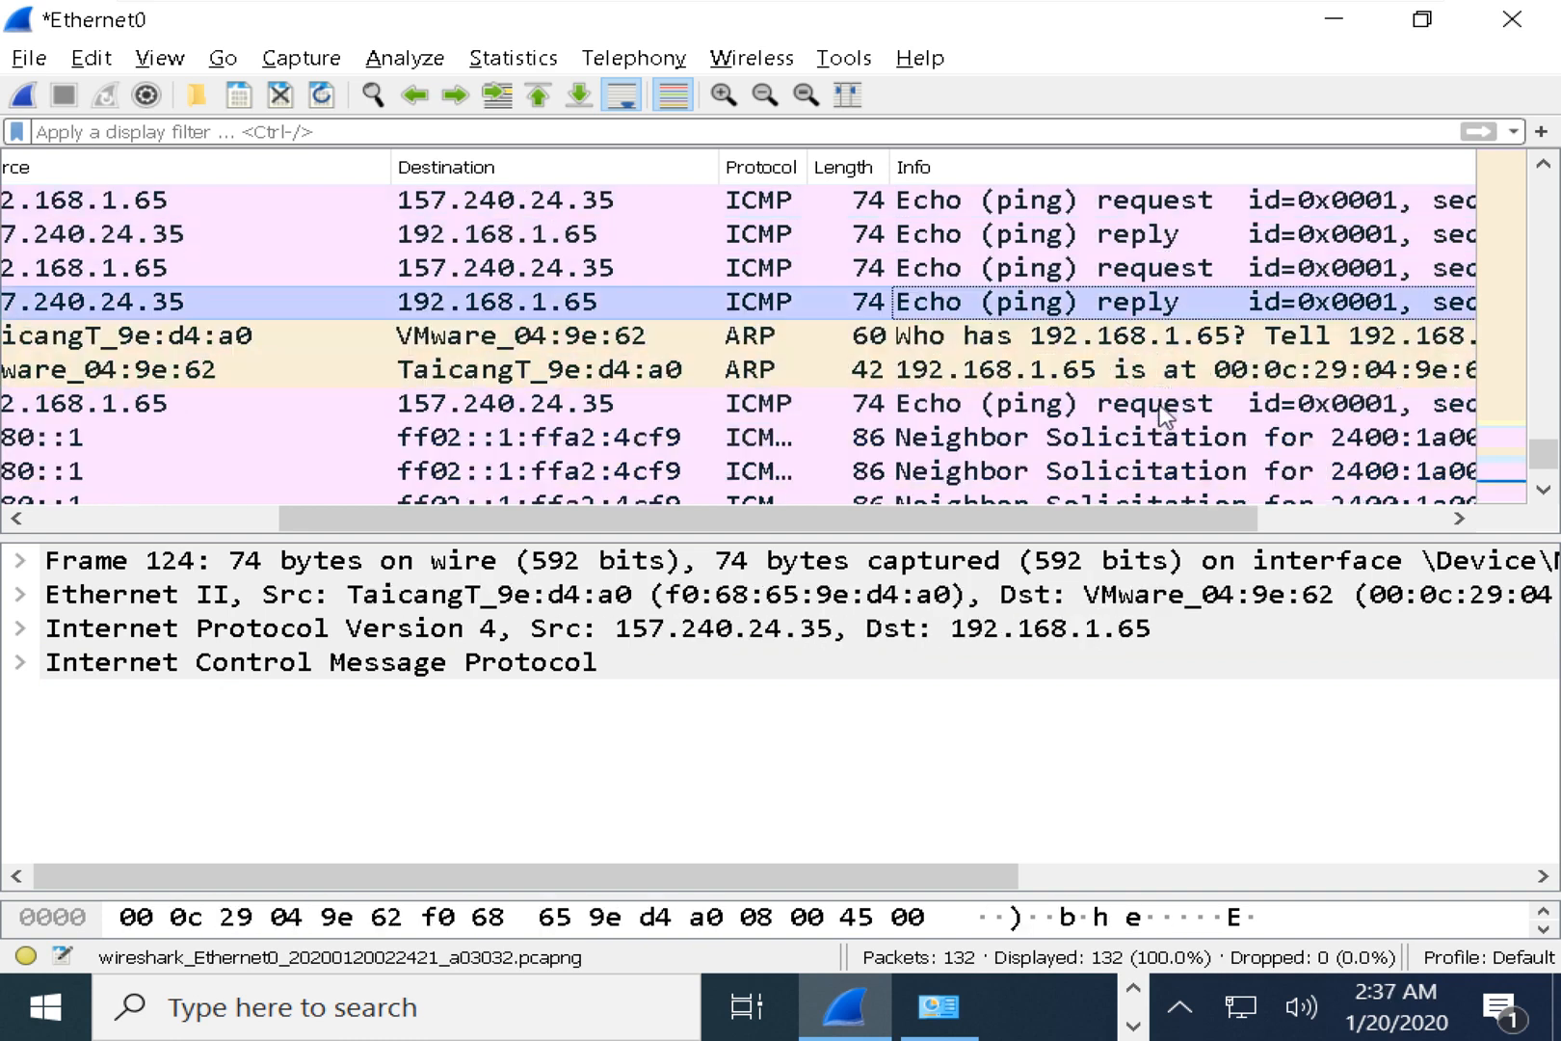
pyautogui.click(1142, 421)
pyautogui.scroll(-1, 1145, 424)
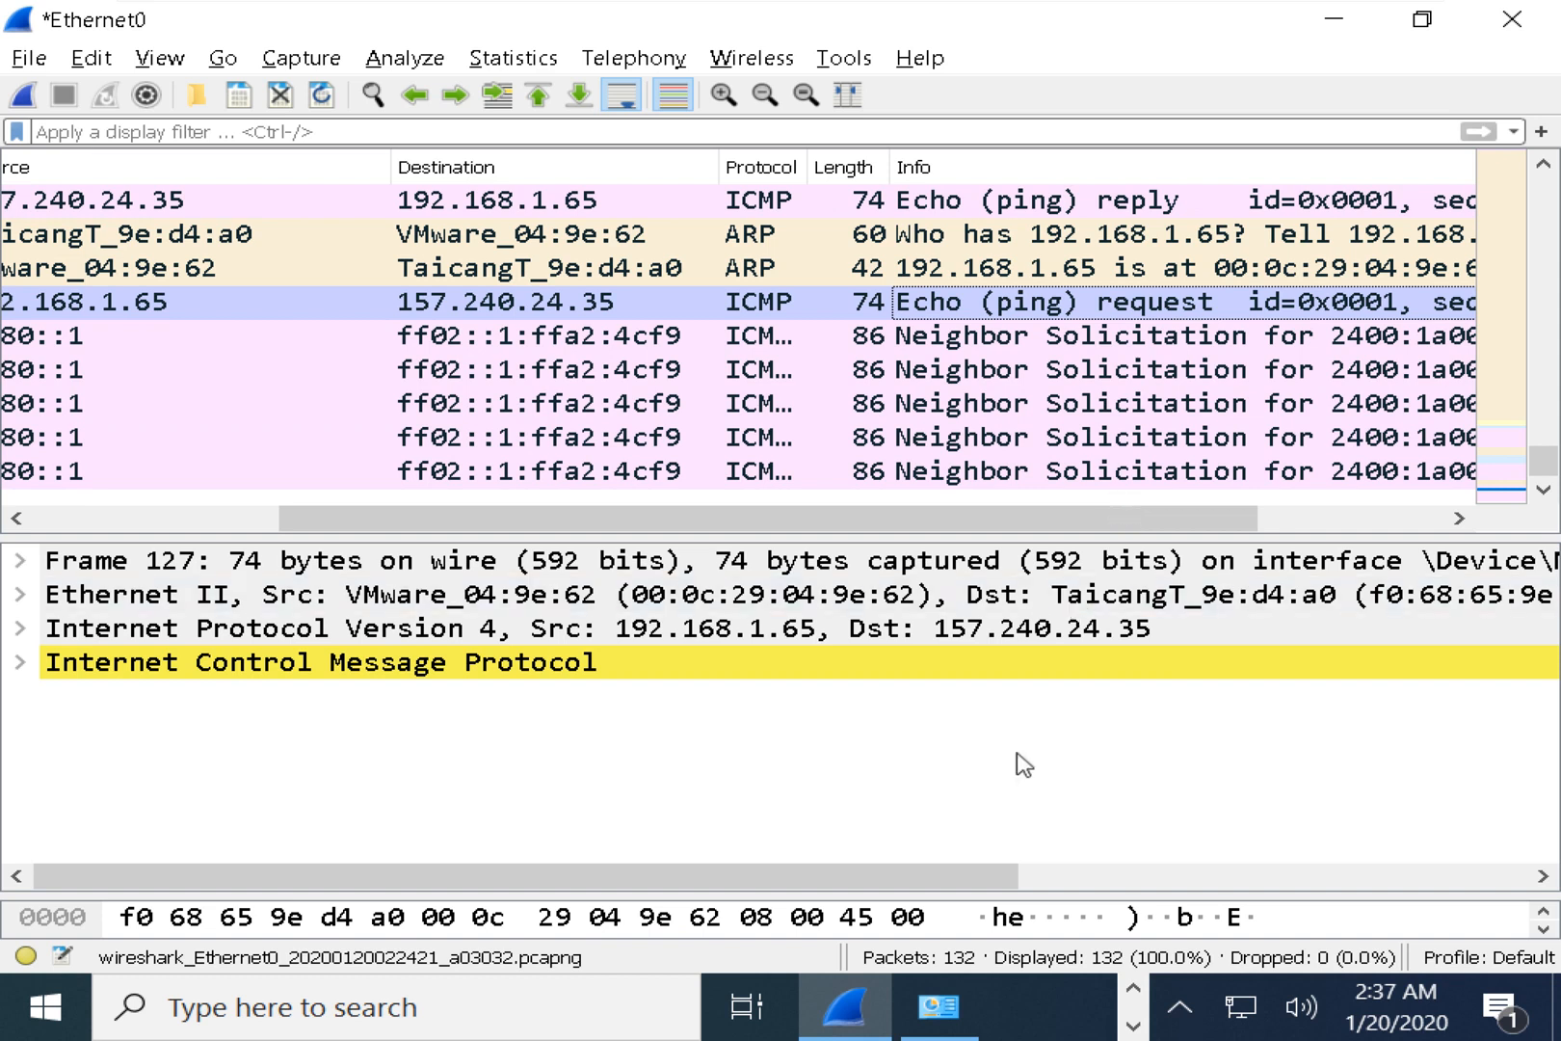
pyautogui.hotkey('alt', 'Tab')
# Run tracert /? and highlight the -h, -w, -R/-S and -4/-6 options.
pyautogui.write('tracert ')
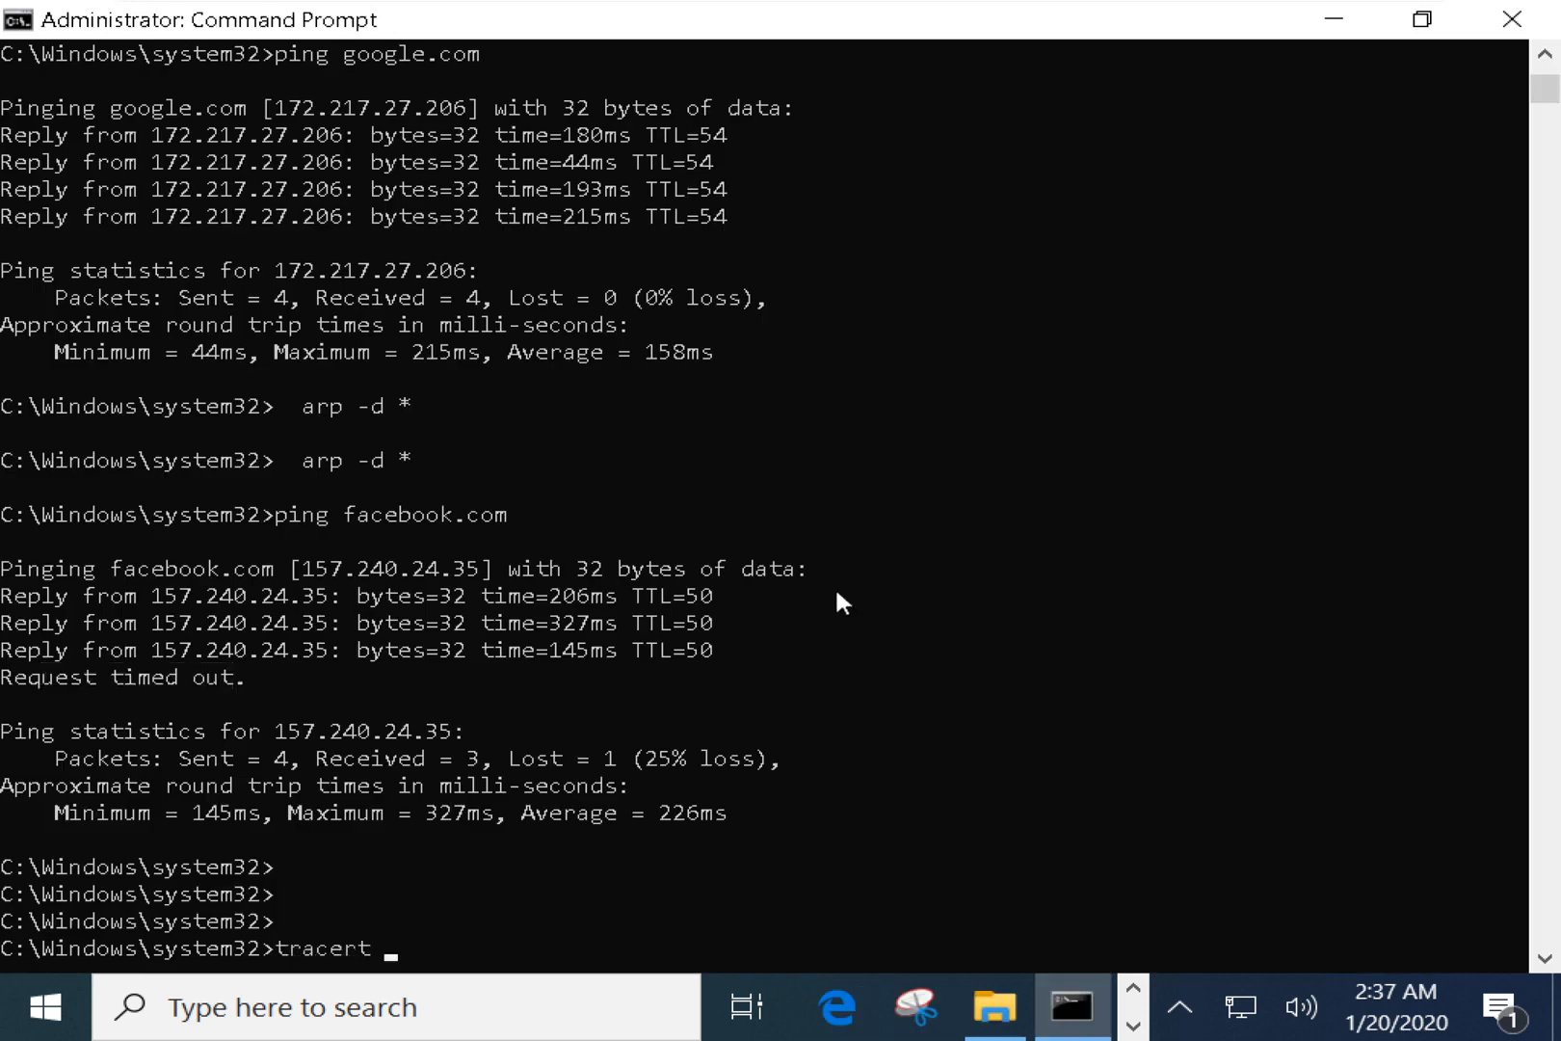
pyautogui.write('/?')
pyautogui.press('Return')
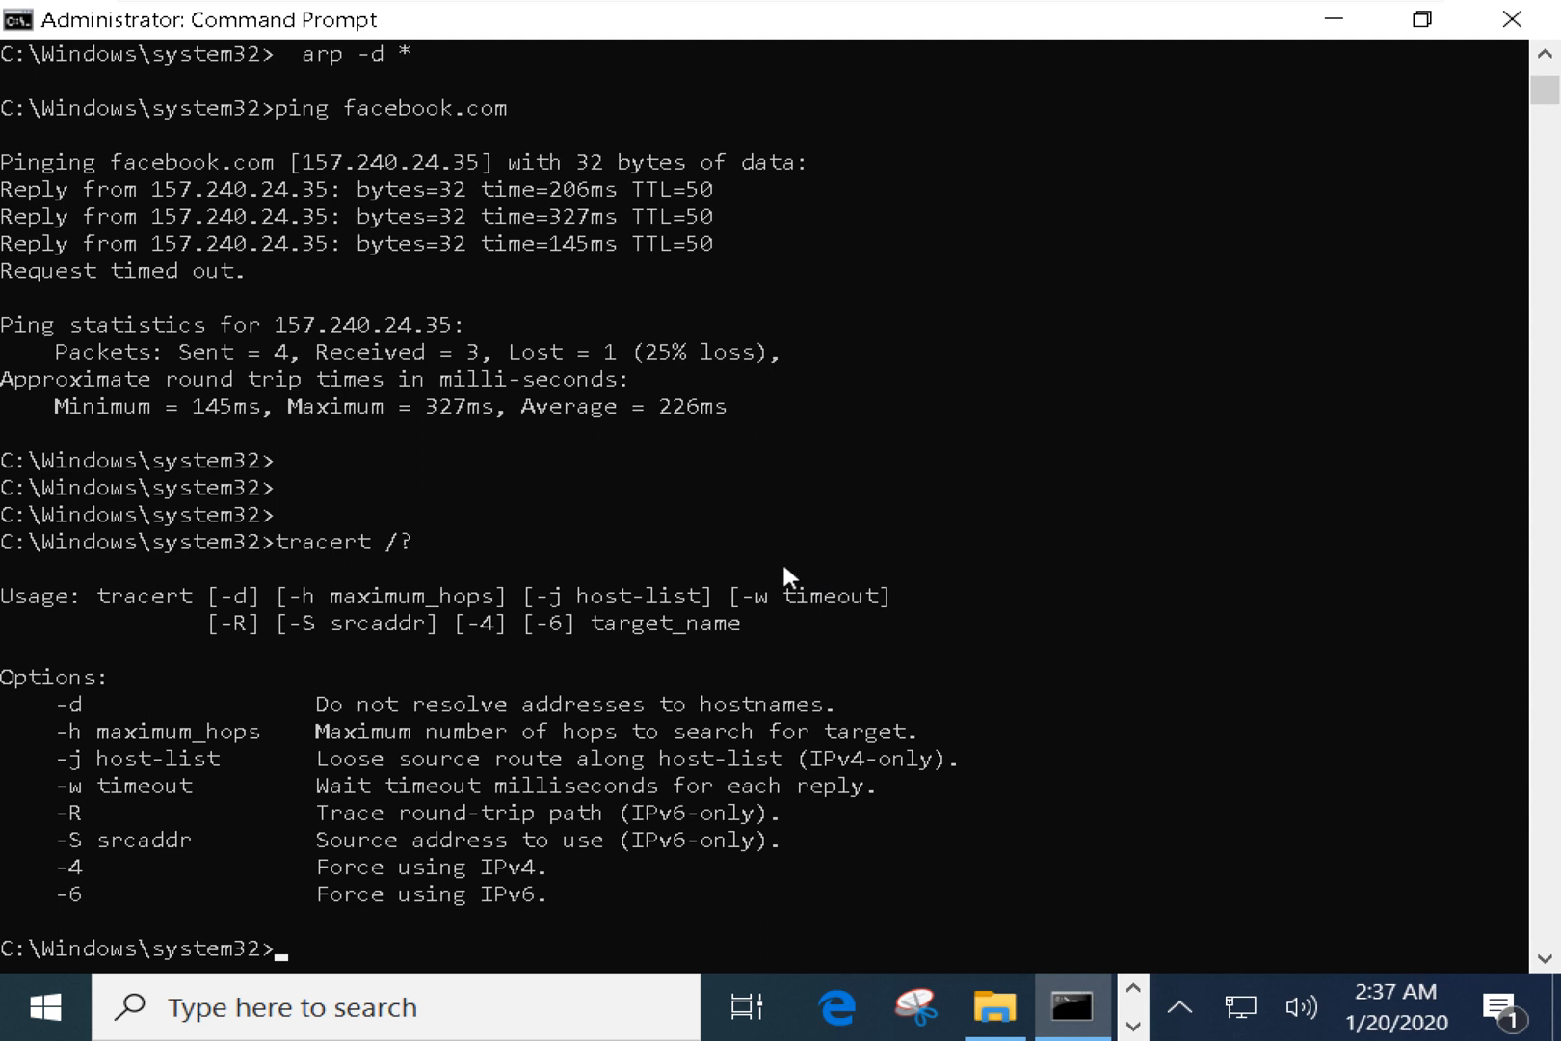
pyautogui.moveTo(58, 727); pyautogui.dragTo(258, 742)
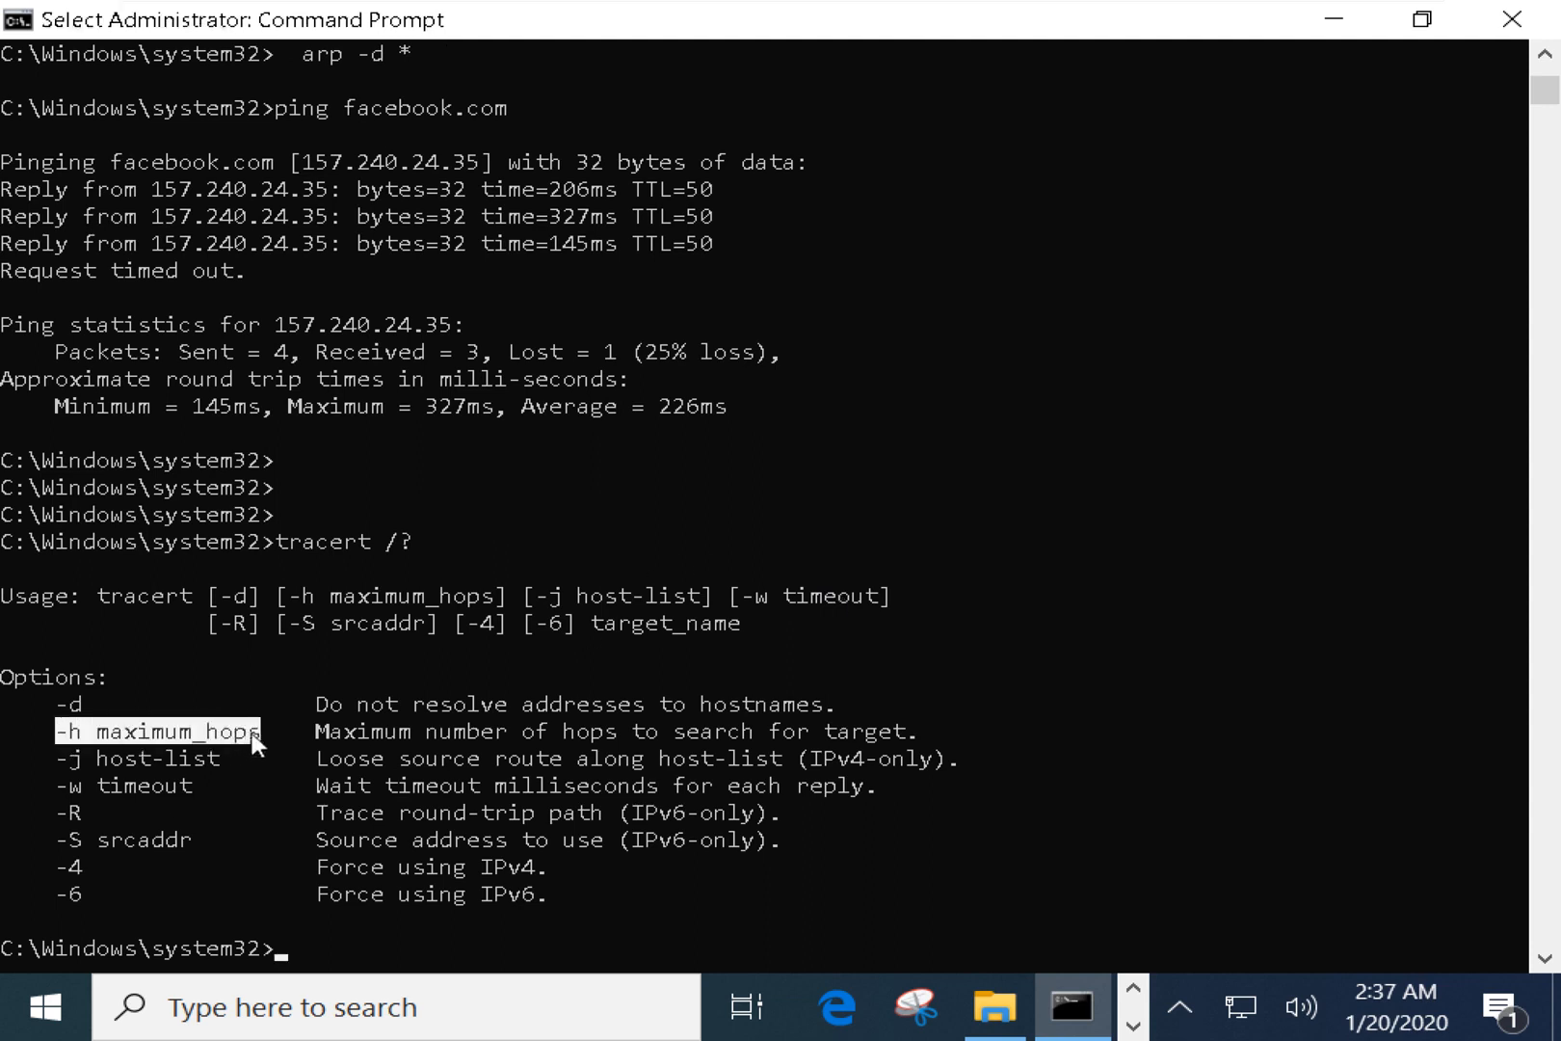
pyautogui.moveTo(62, 783); pyautogui.dragTo(187, 792)
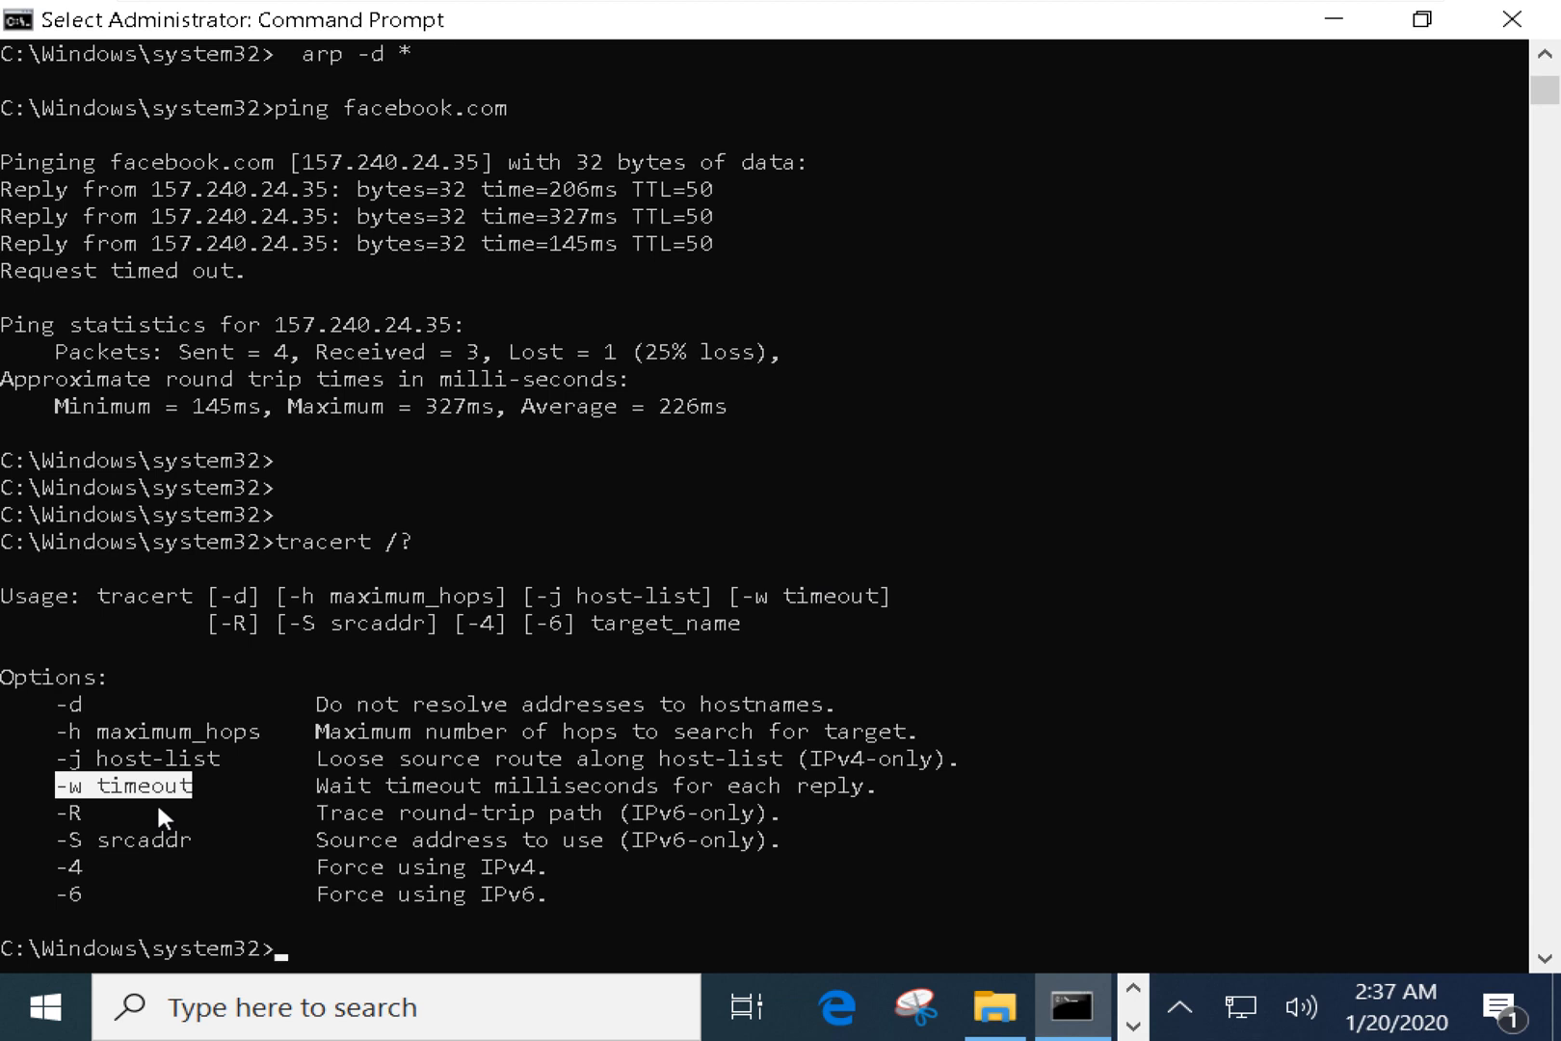
pyautogui.moveTo(57, 813); pyautogui.dragTo(776, 840)
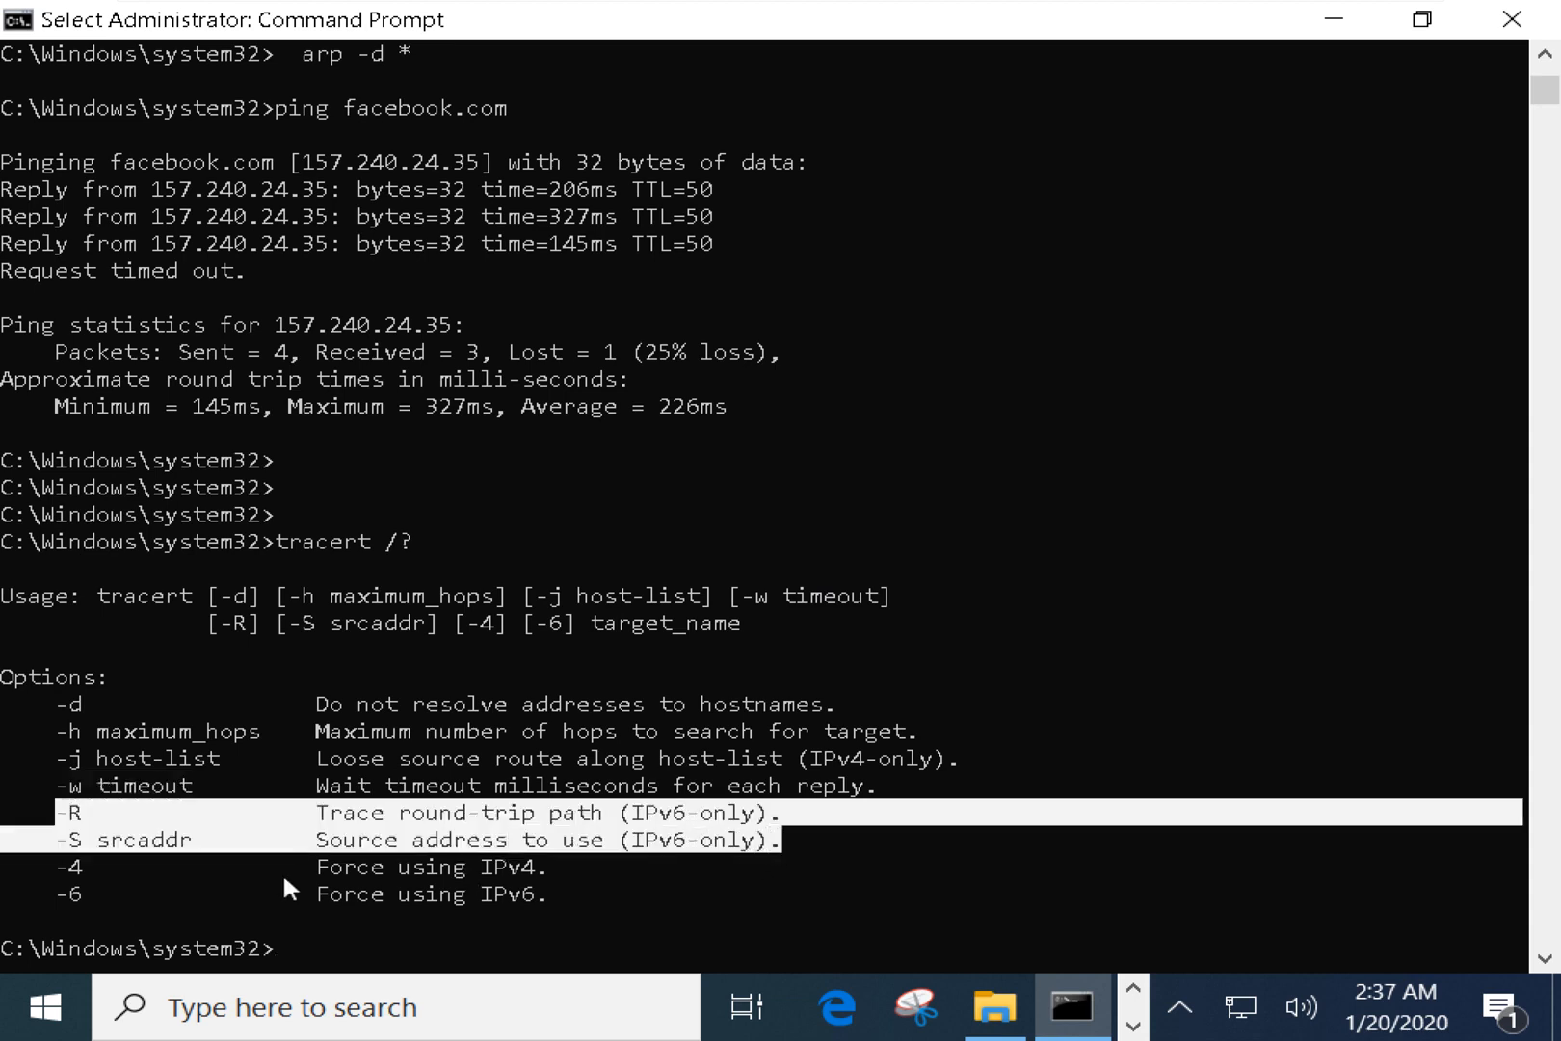
pyautogui.moveTo(48, 867); pyautogui.dragTo(104, 885)
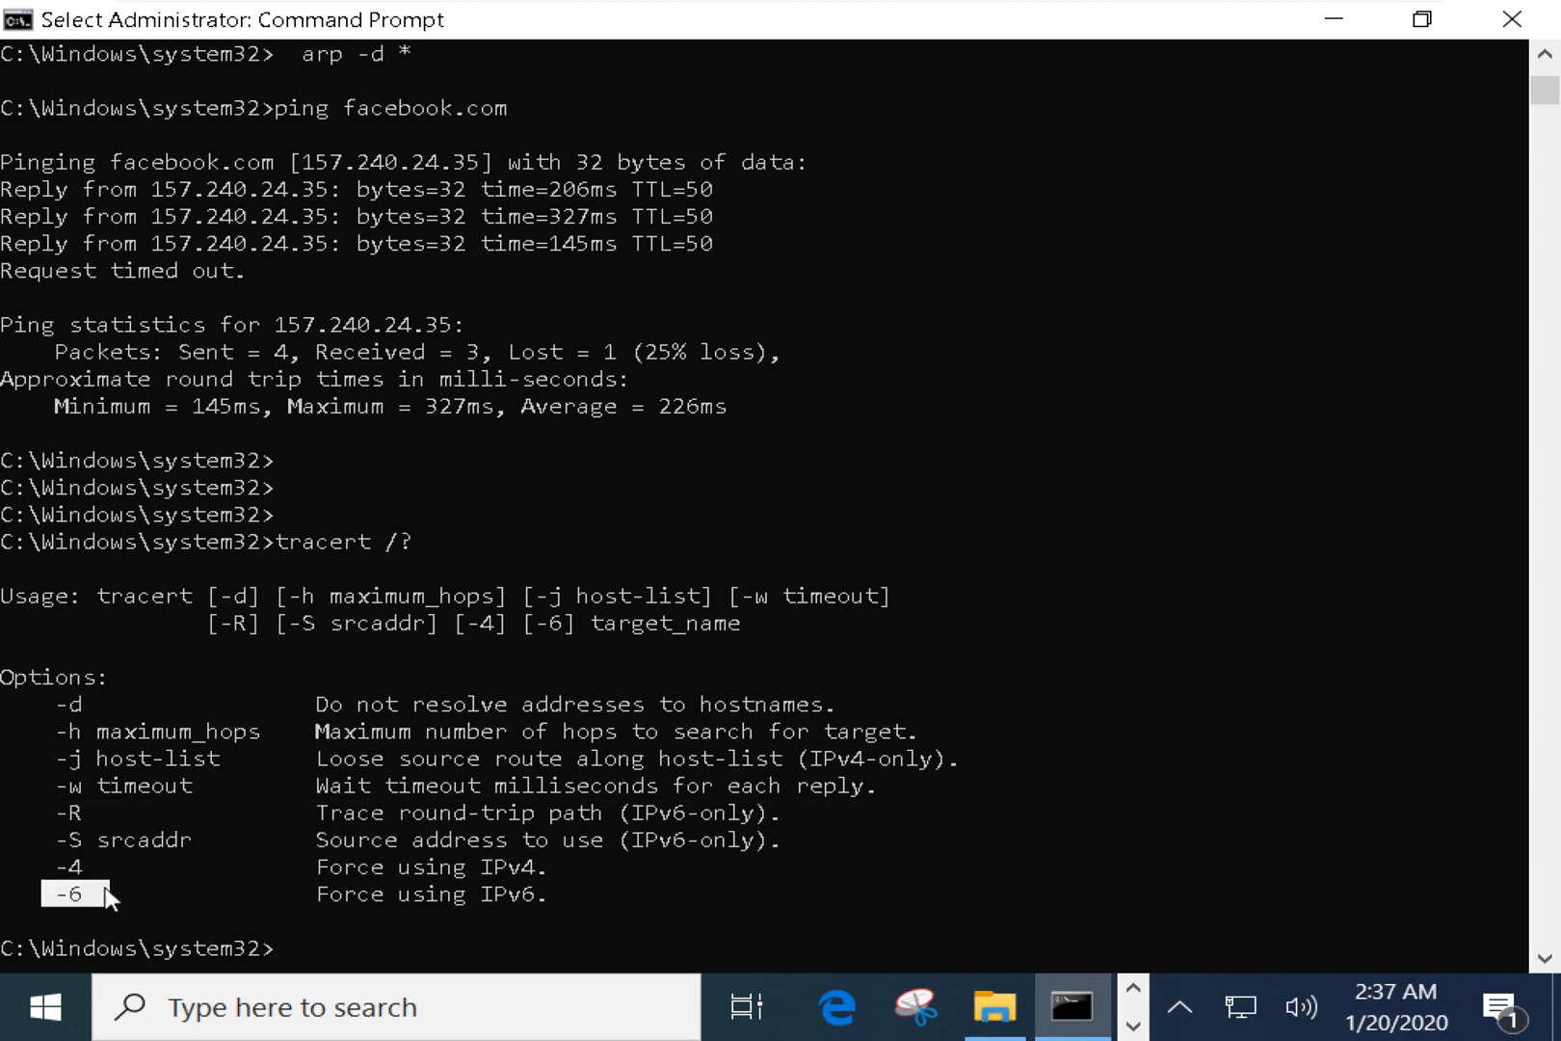
# Start a trace to facebook.com, pointing out its maximum of 30 hops.
pyautogui.write('tr')
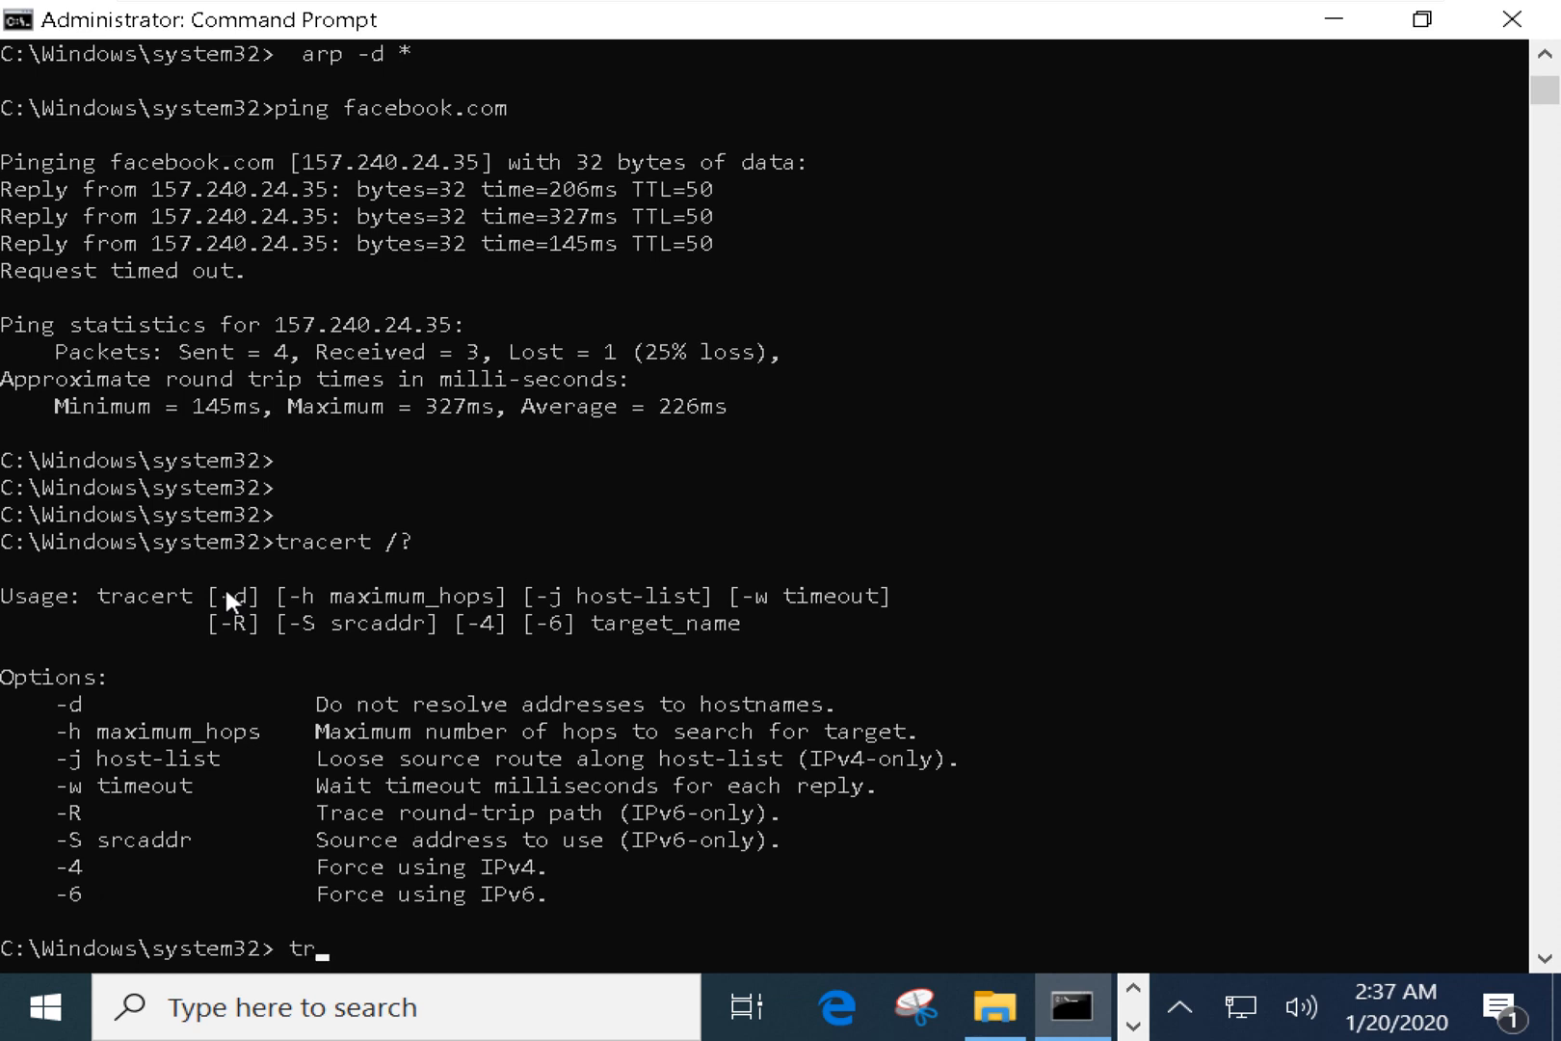
pyautogui.write('aecert facebook.com')
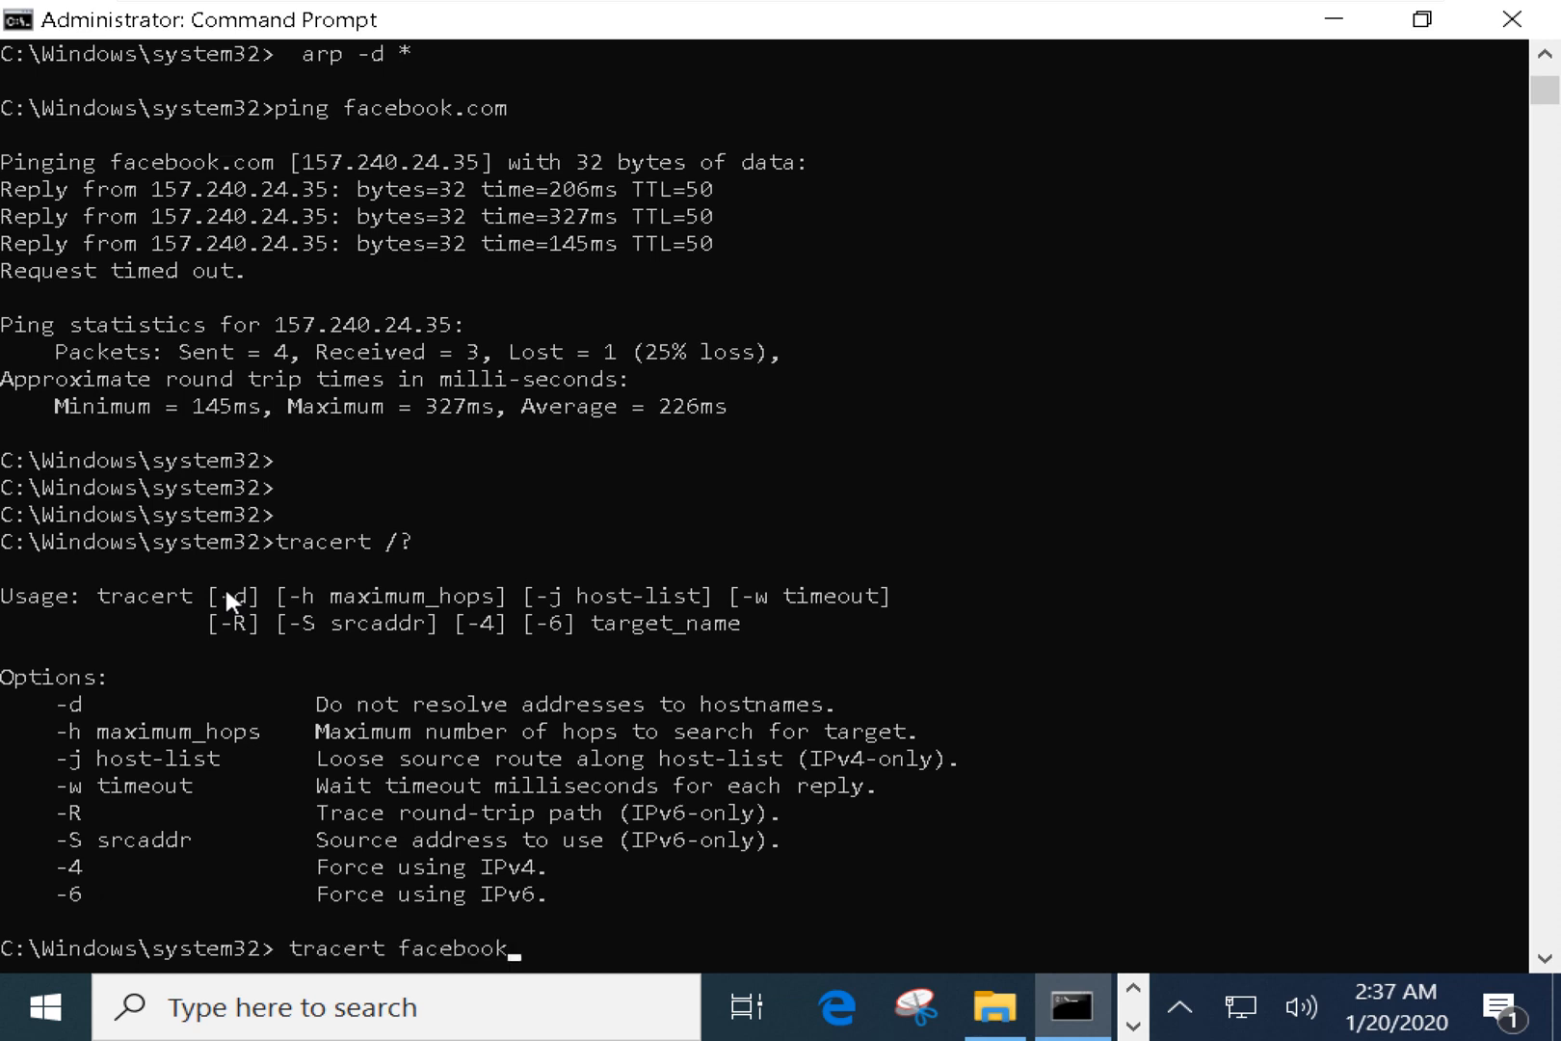
pyautogui.press('Return')
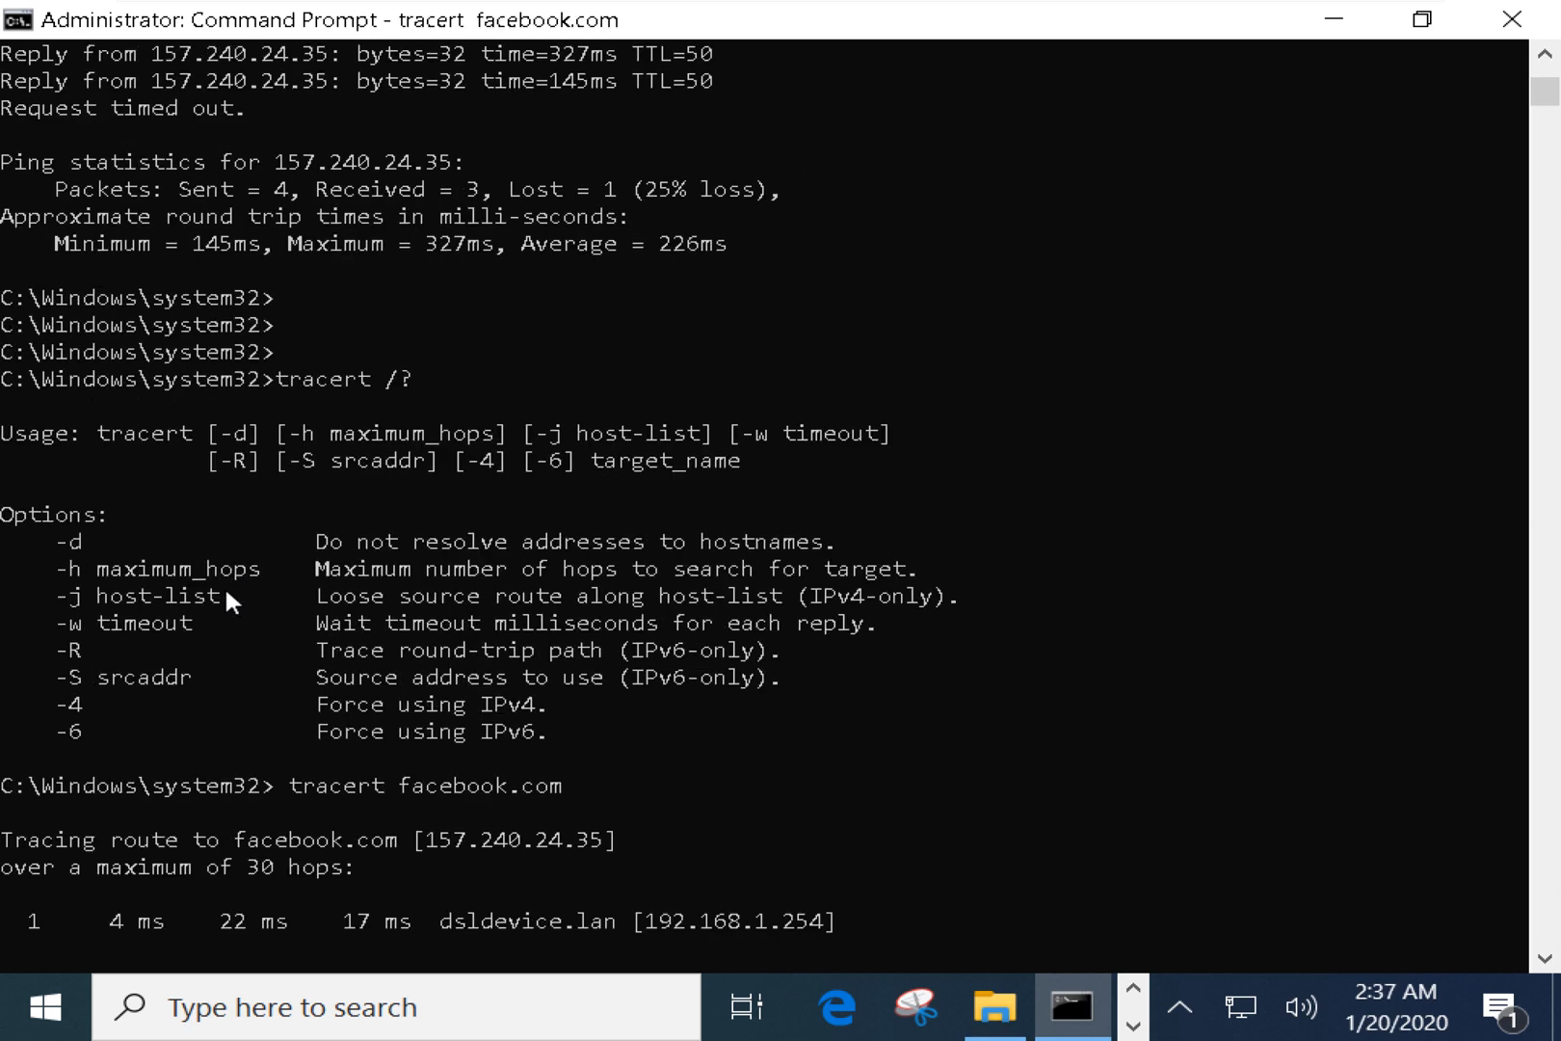
pyautogui.moveTo(232, 864); pyautogui.dragTo(357, 871)
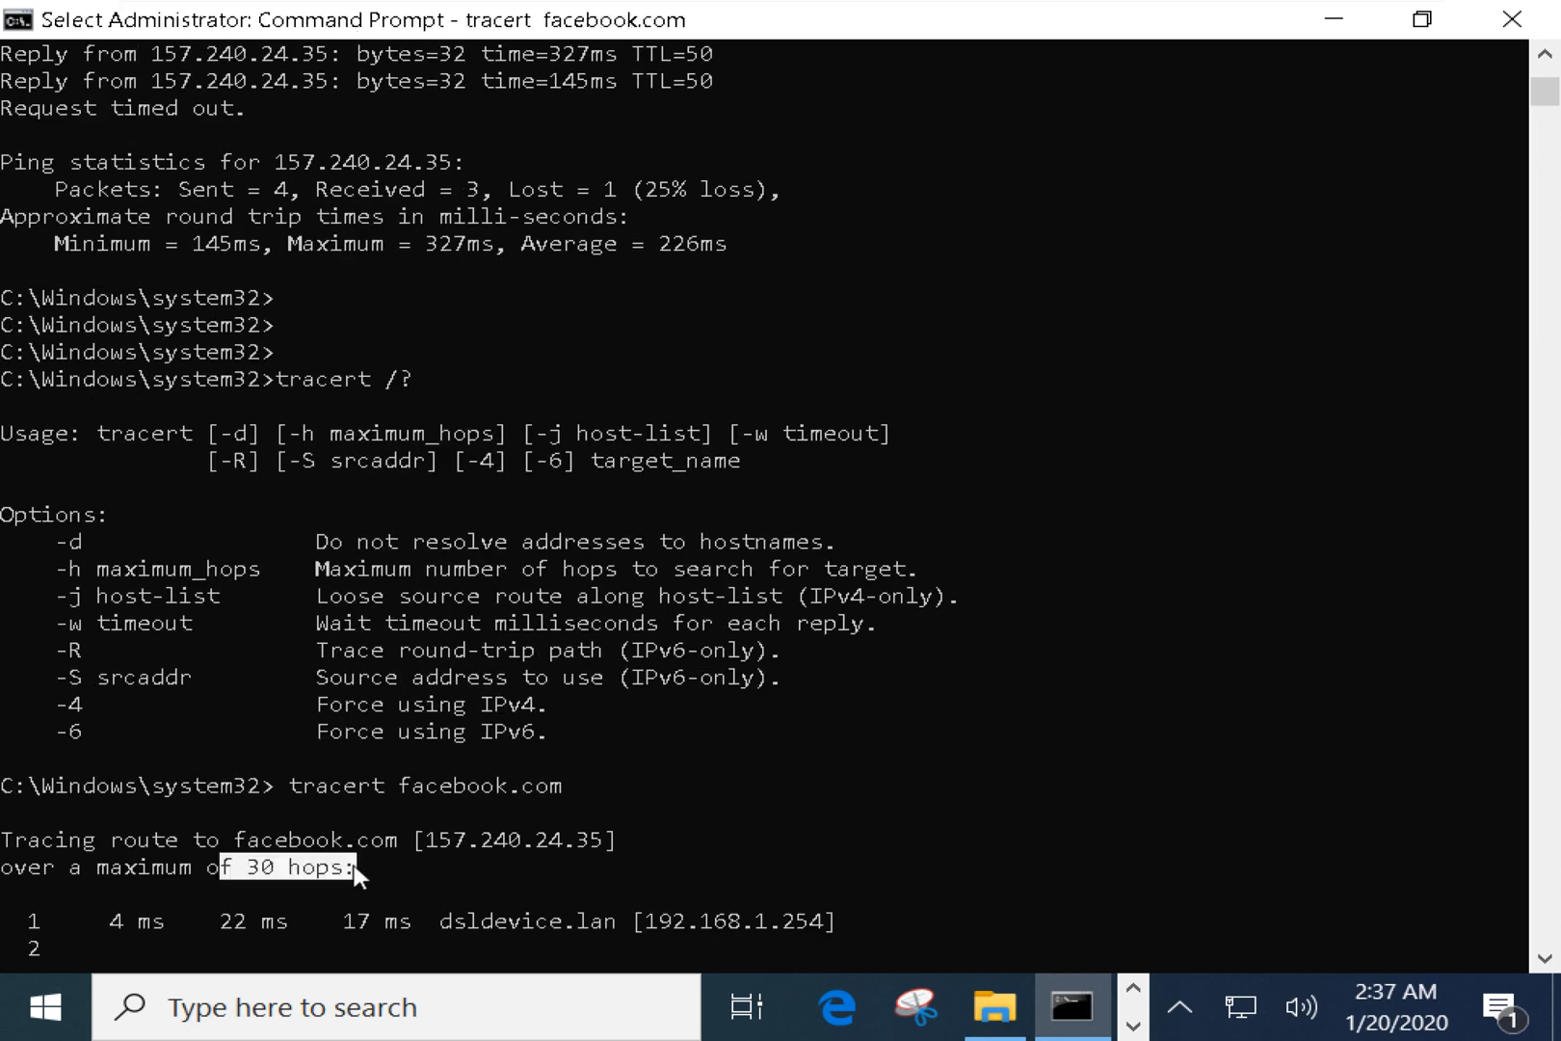
pyautogui.rightClick(388, 709)
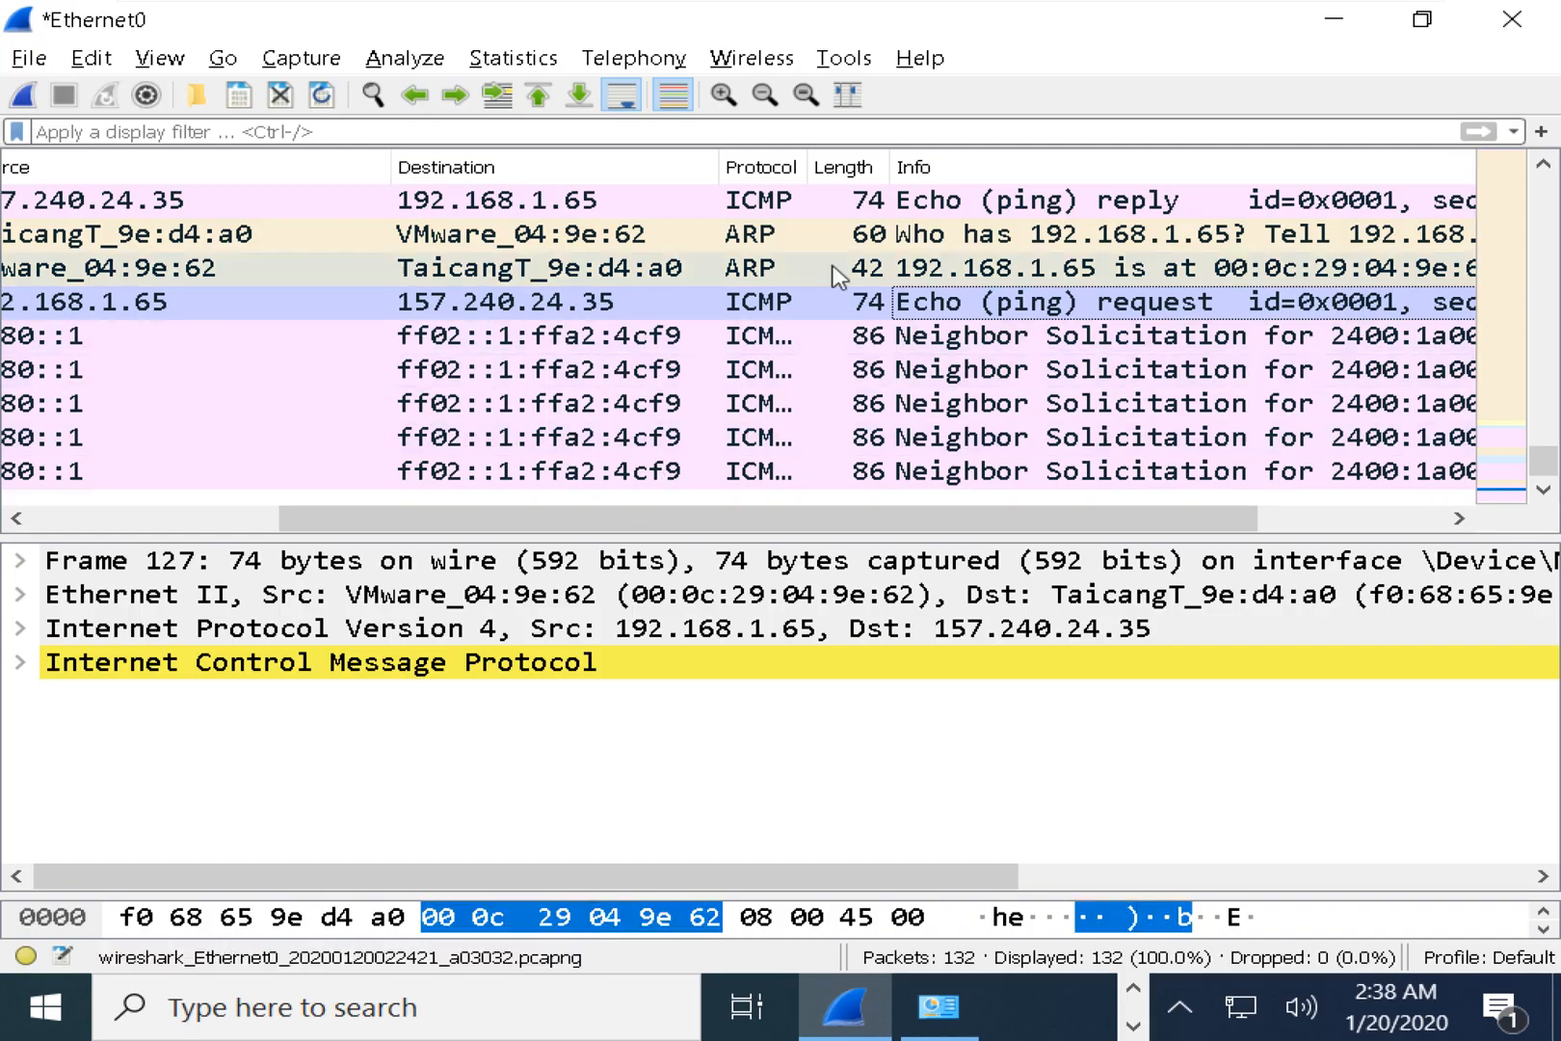
# Widen the Protocol column to show ICMPv6, reapply the empty filter, and scroll to frames 124–132.
pyautogui.moveTo(808, 166); pyautogui.dragTo(922, 166)
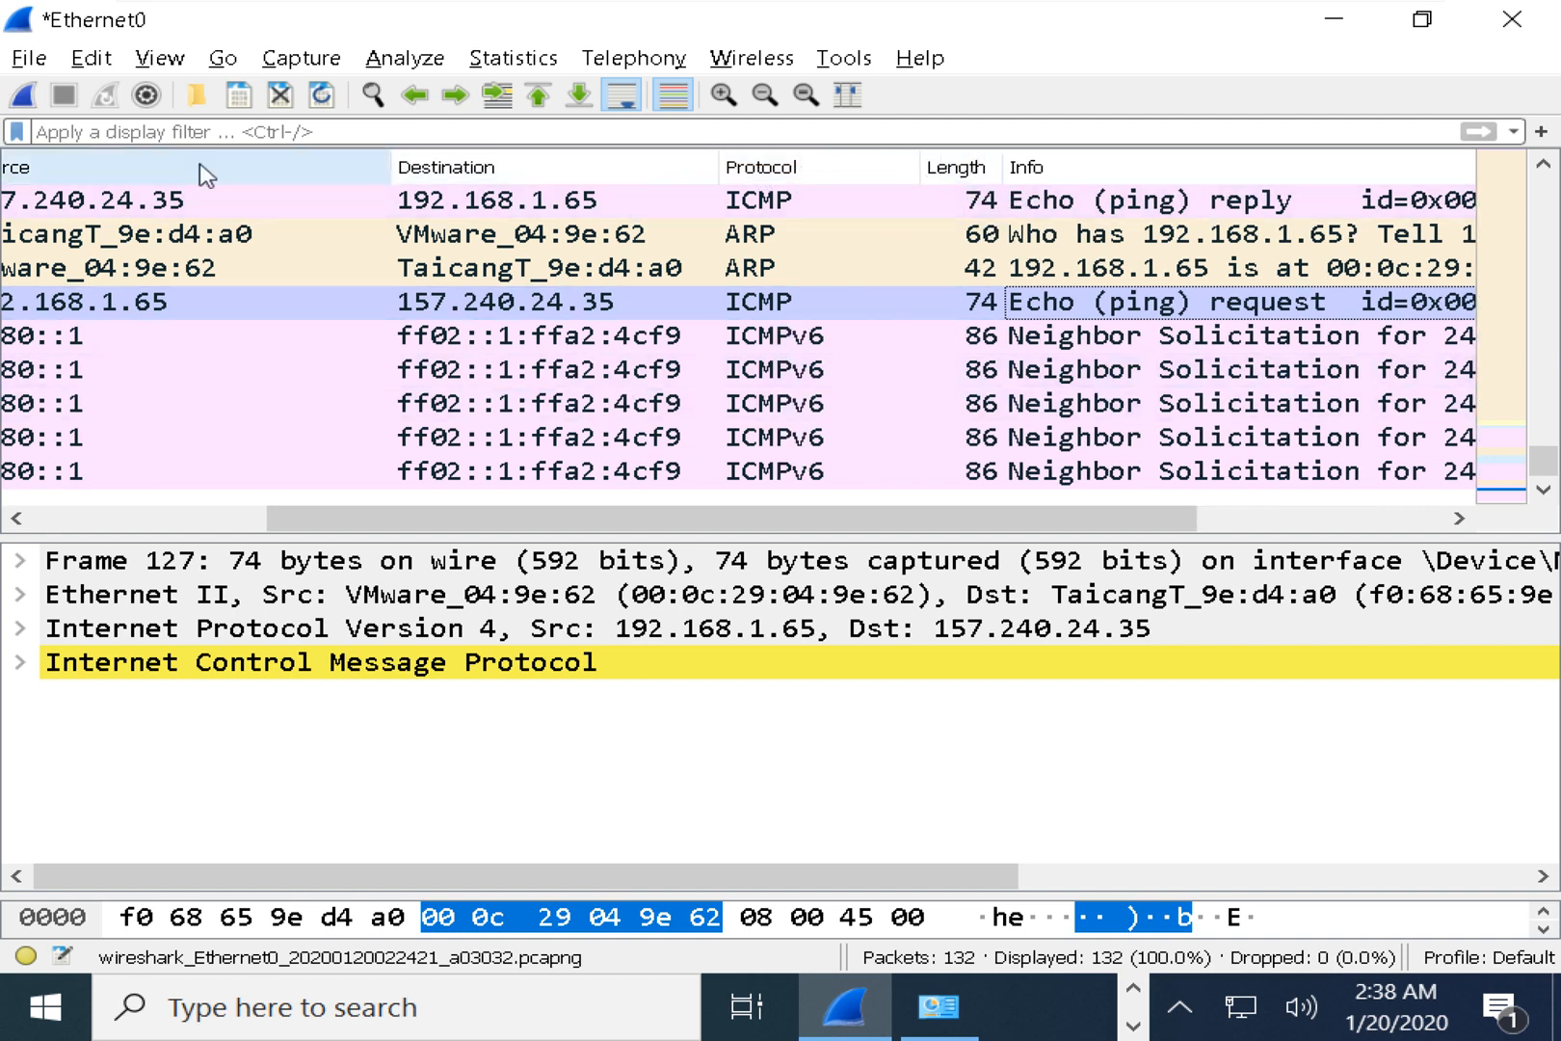
pyautogui.click(1187, 129)
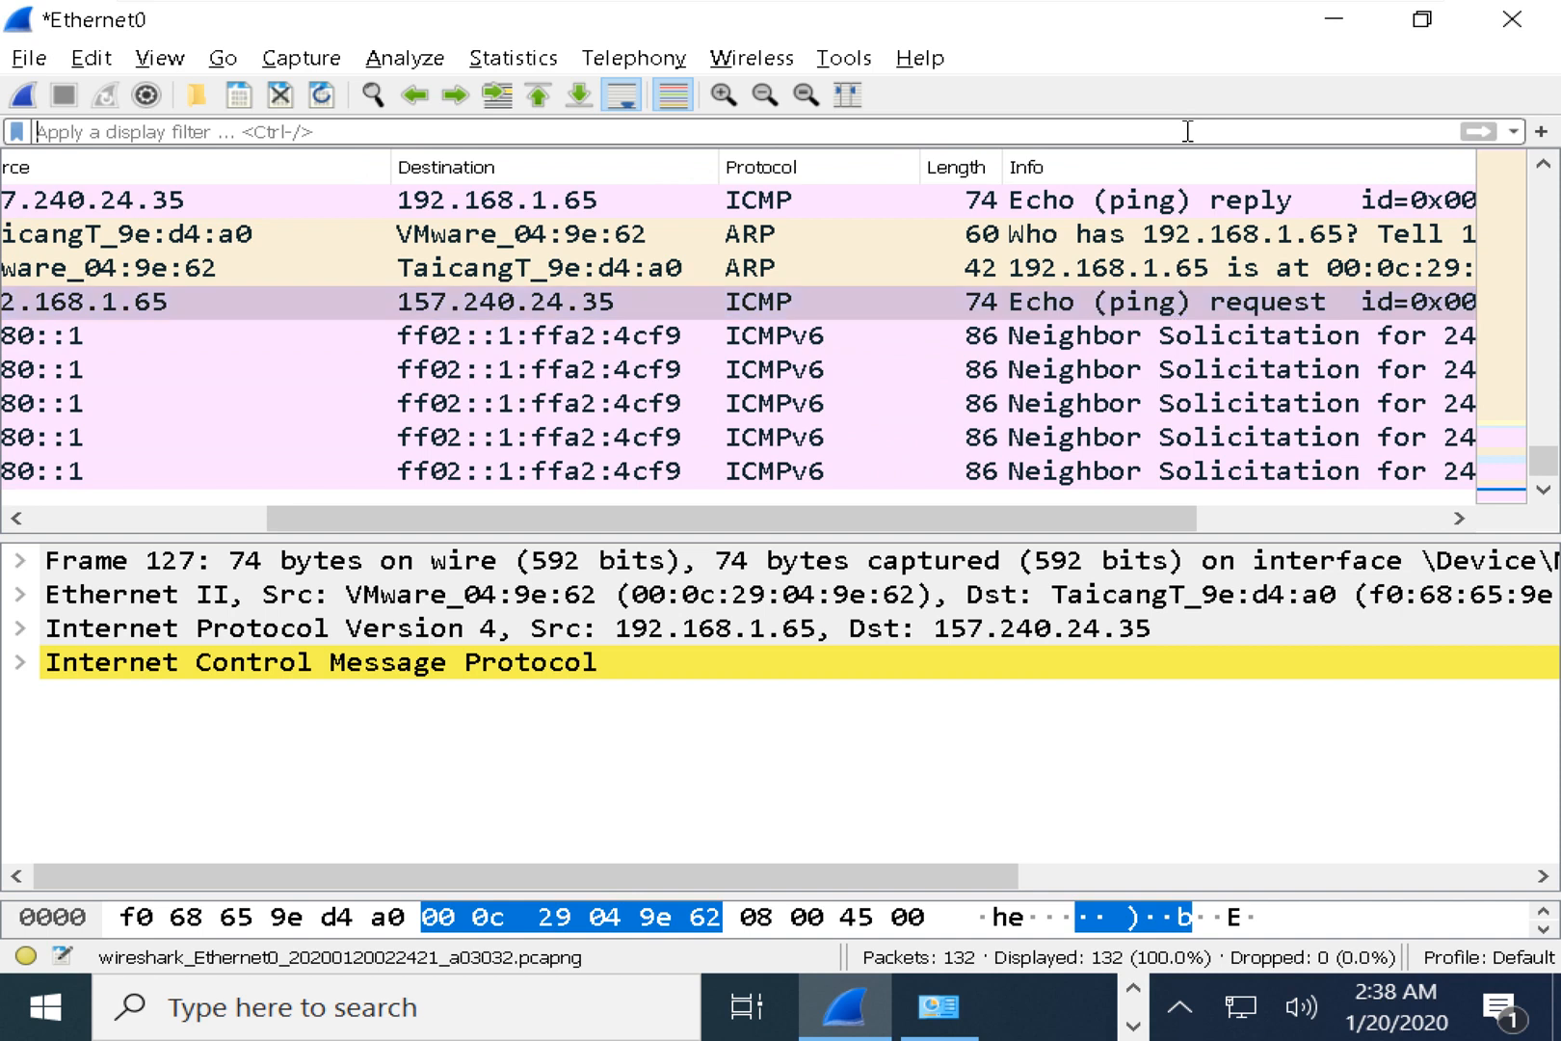
pyautogui.press('Return')
pyautogui.scroll(-2, 1050, 279)
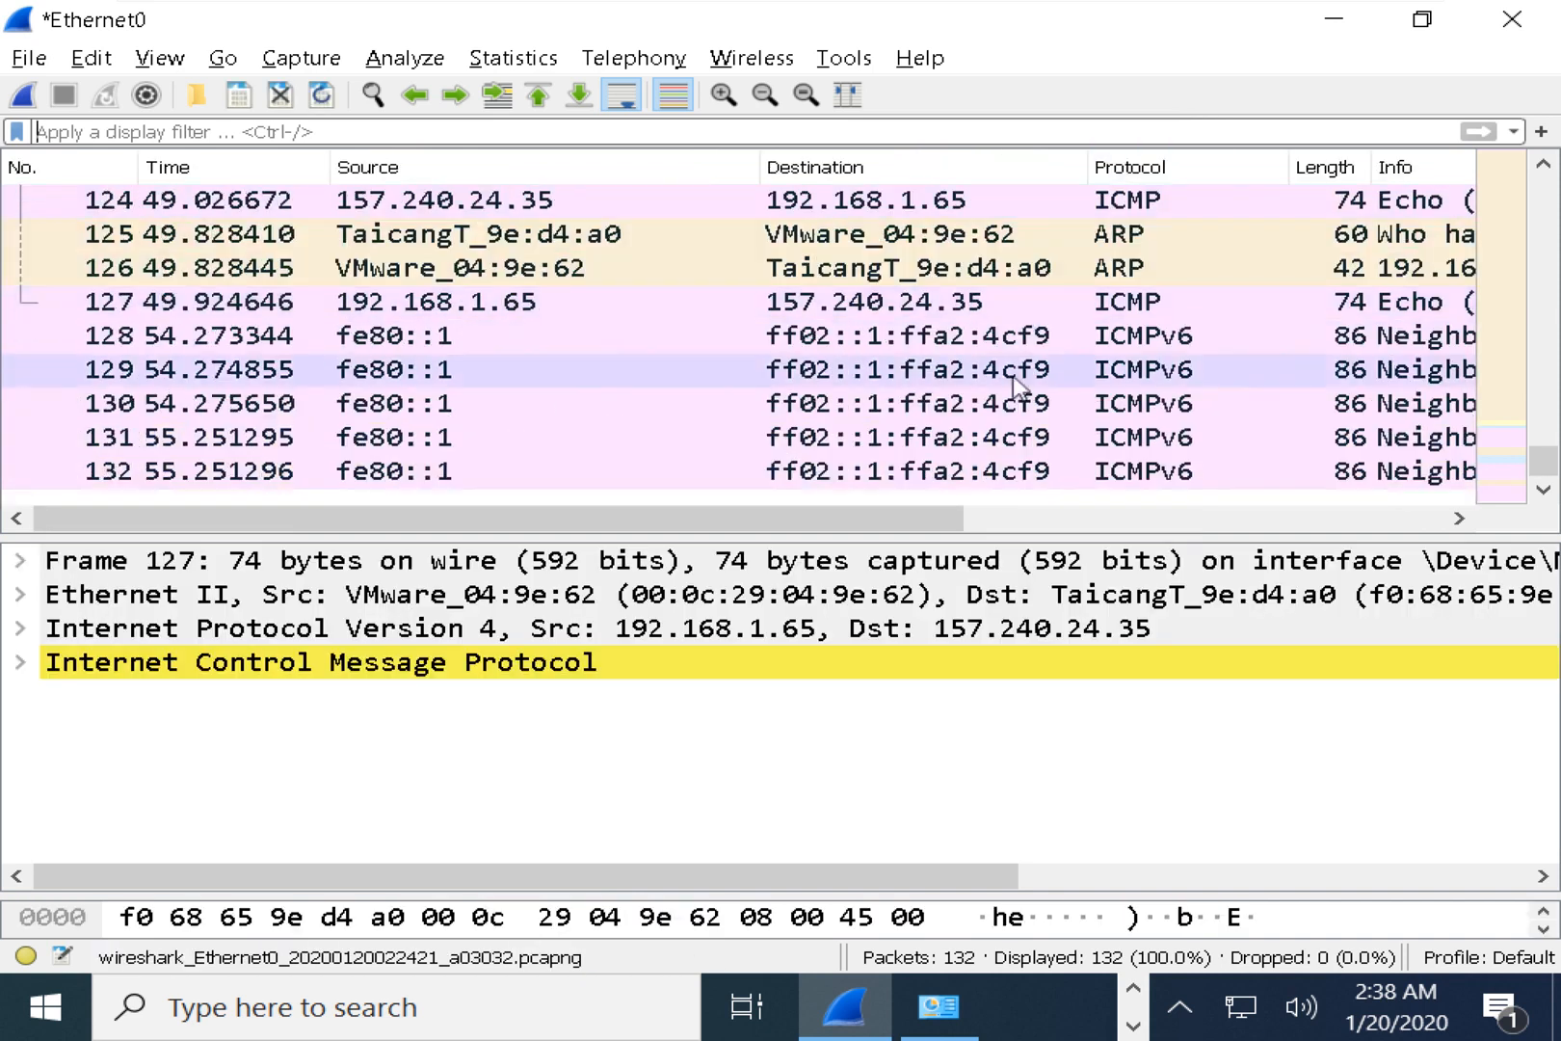
pyautogui.moveTo(871, 526); pyautogui.dragTo(1055, 533)
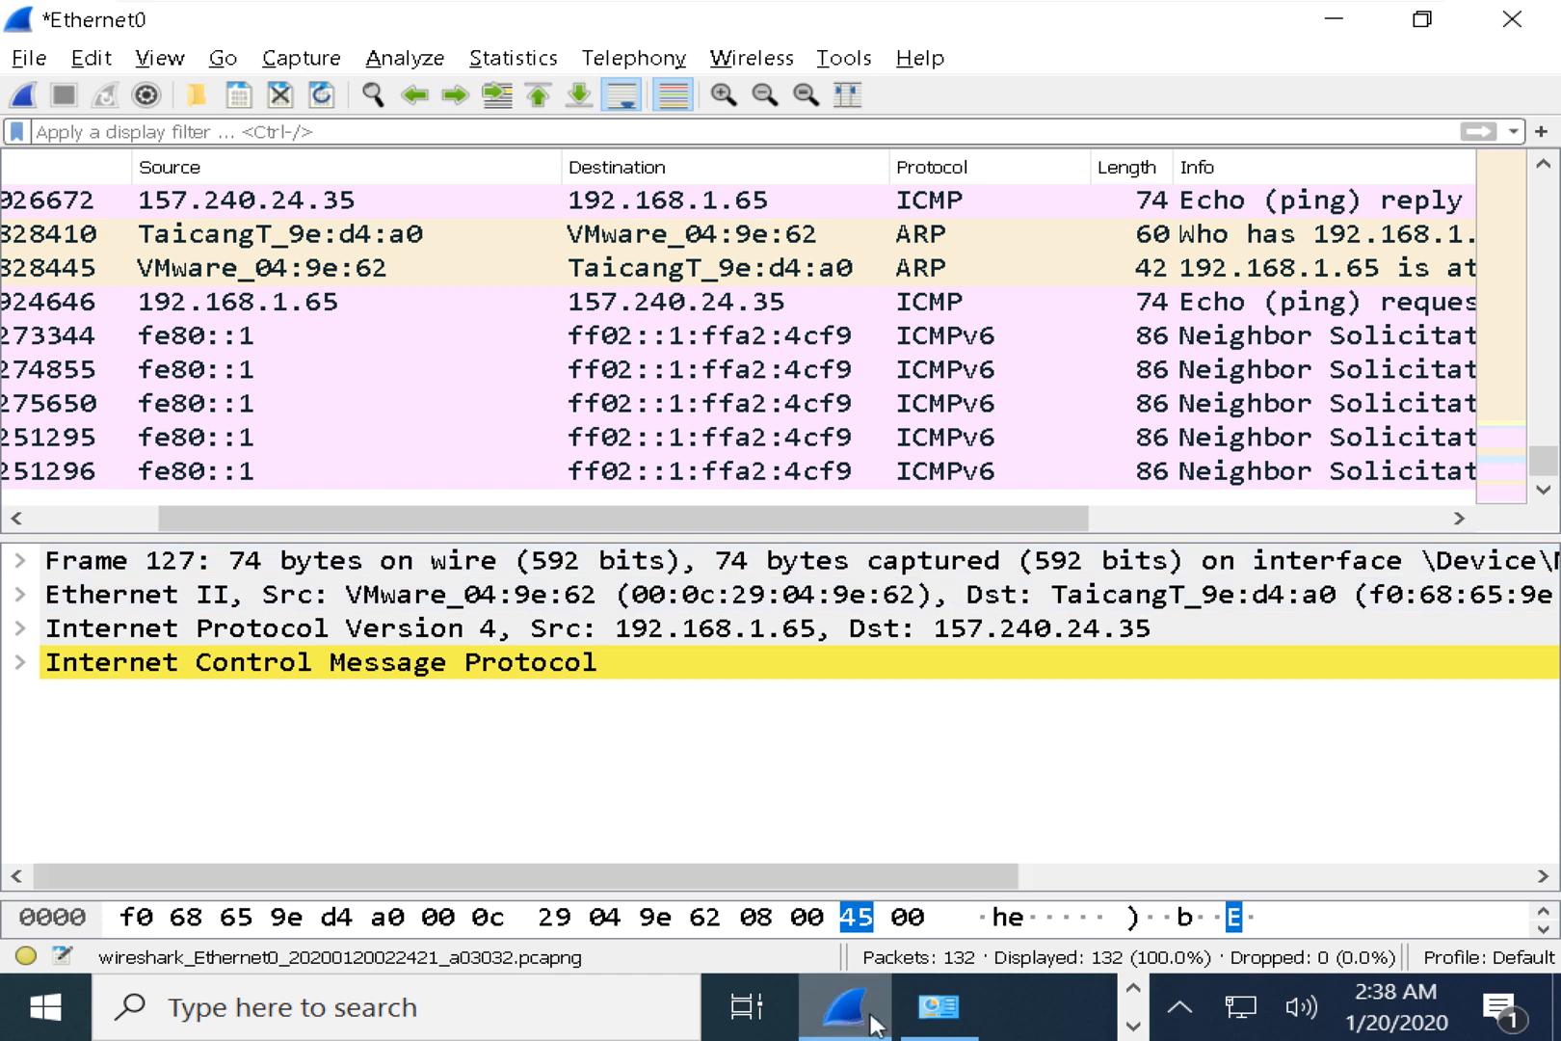
pyautogui.click(936, 1007)
pyautogui.rightClick(677, 261)
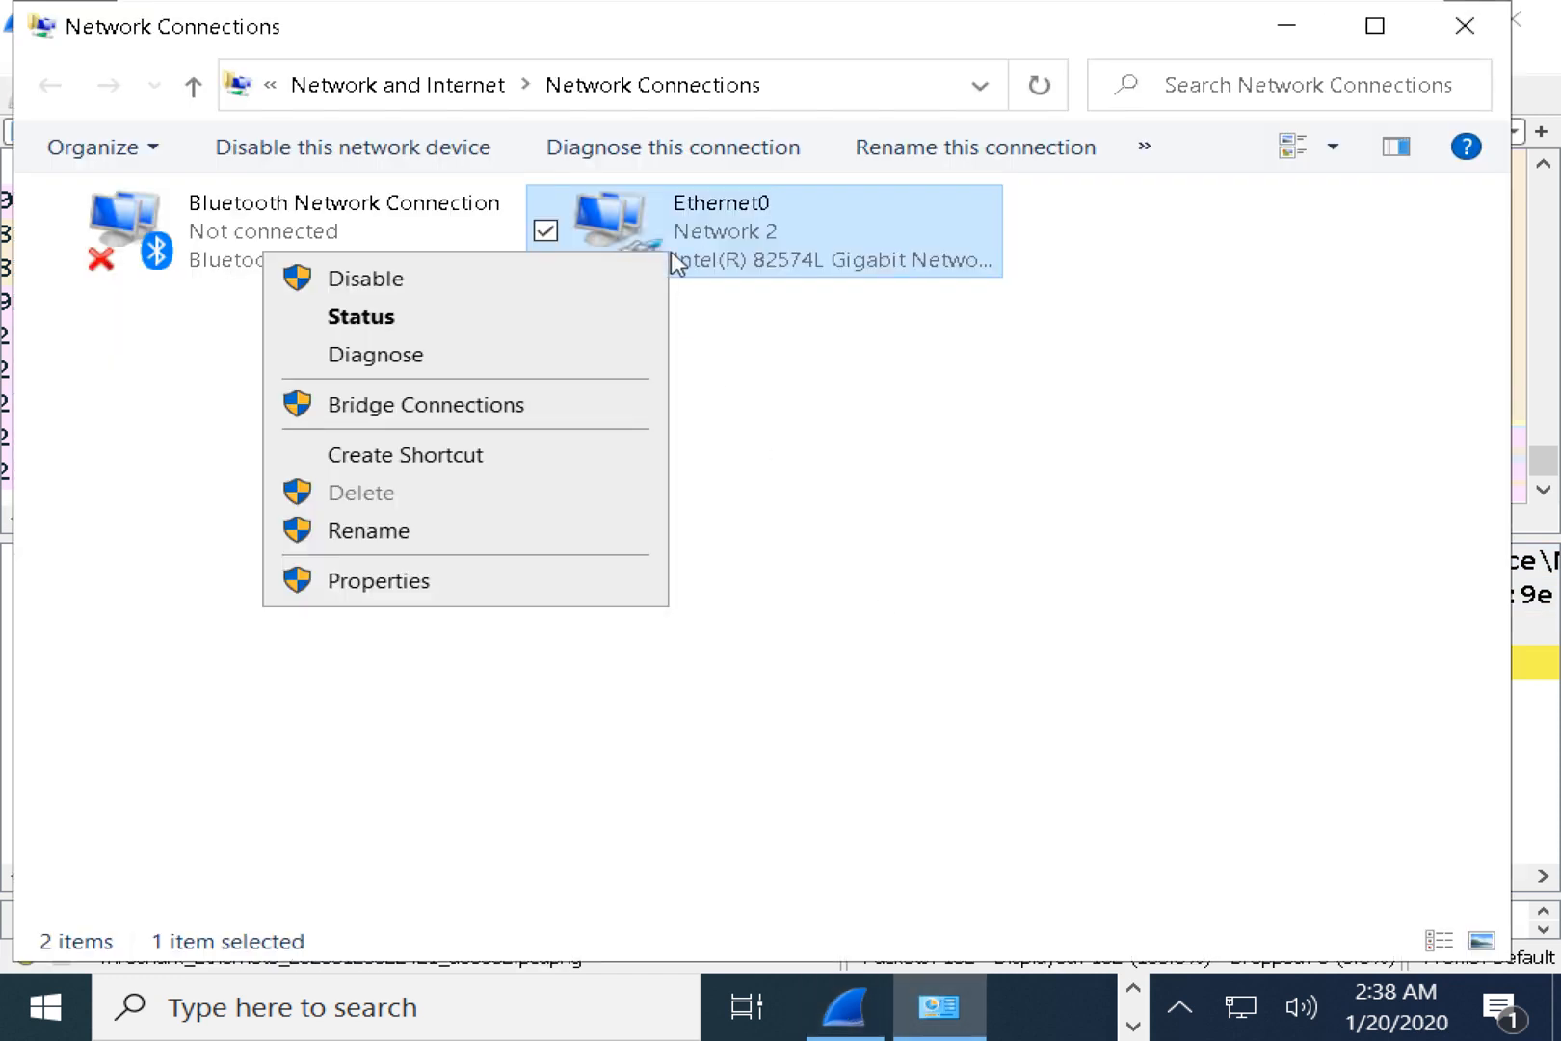
pyautogui.click(449, 589)
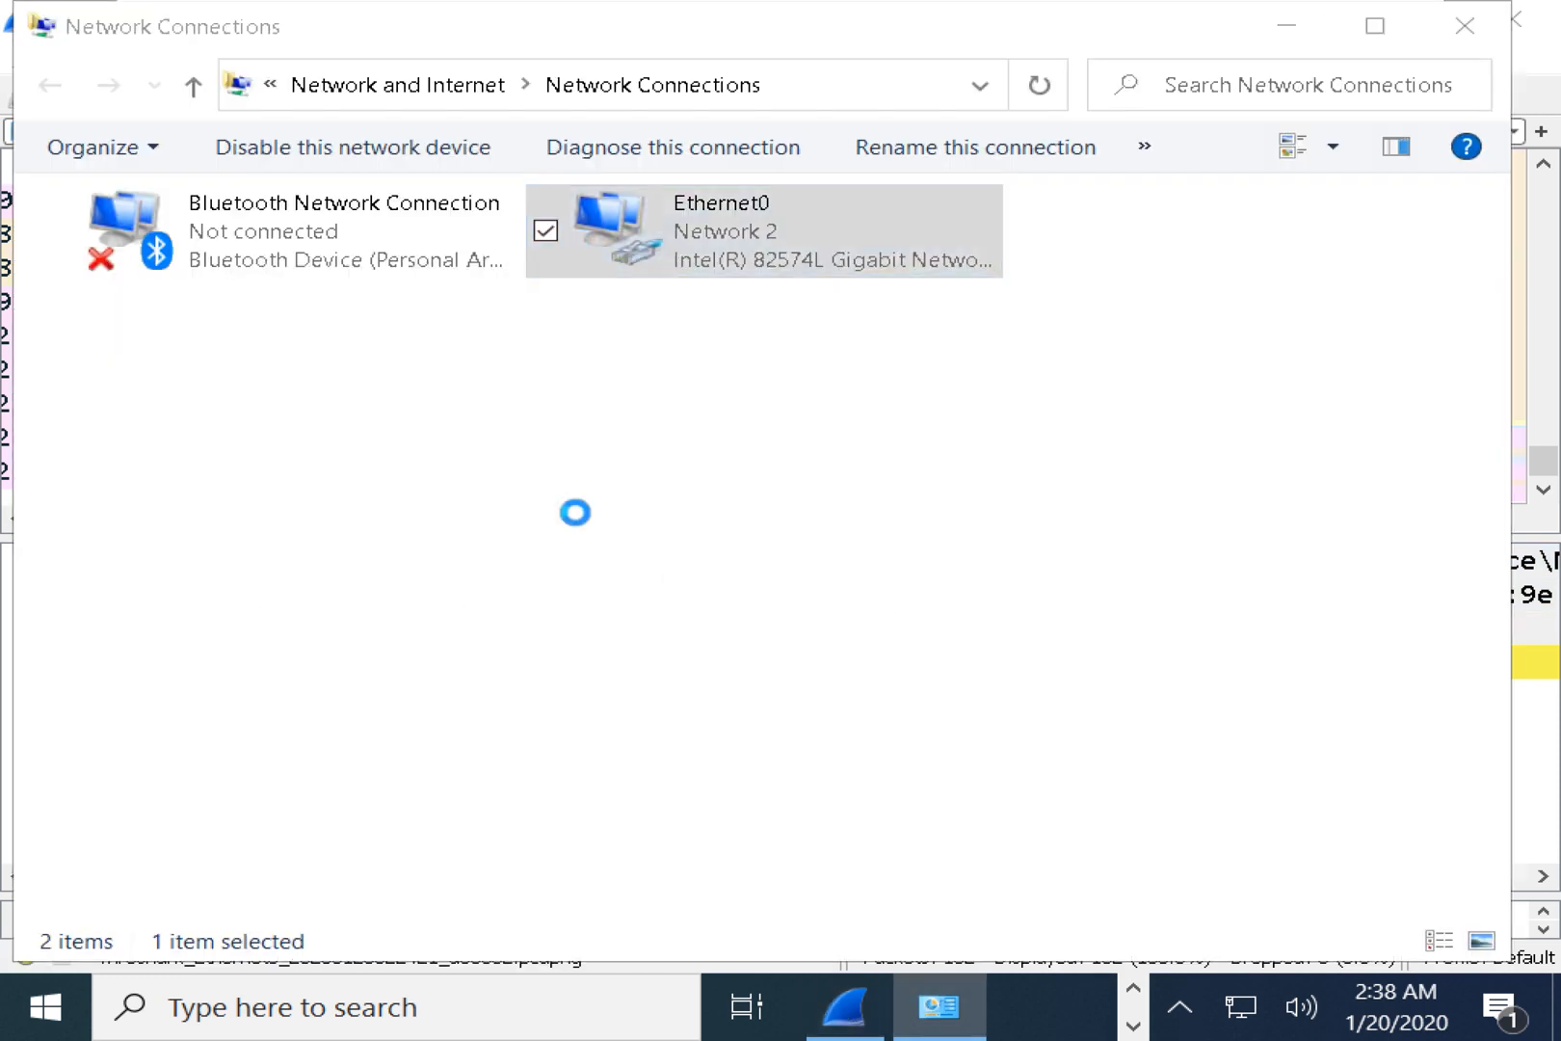
pyautogui.click(416, 569)
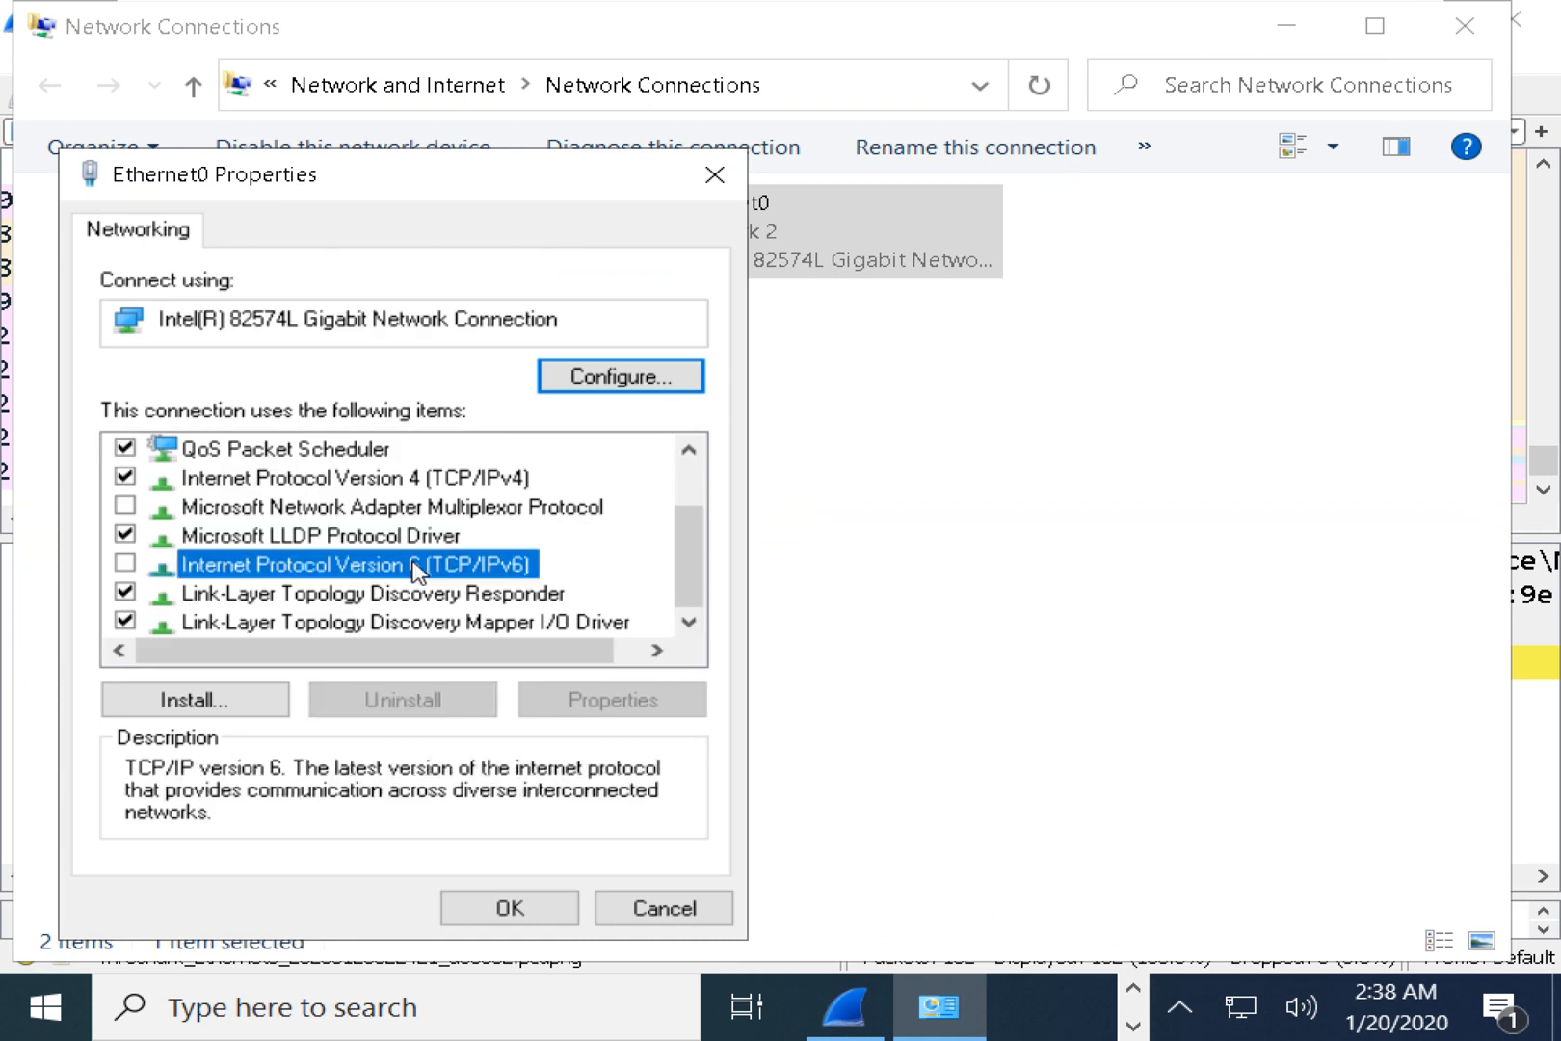
pyautogui.click(655, 918)
pyautogui.click(939, 651)
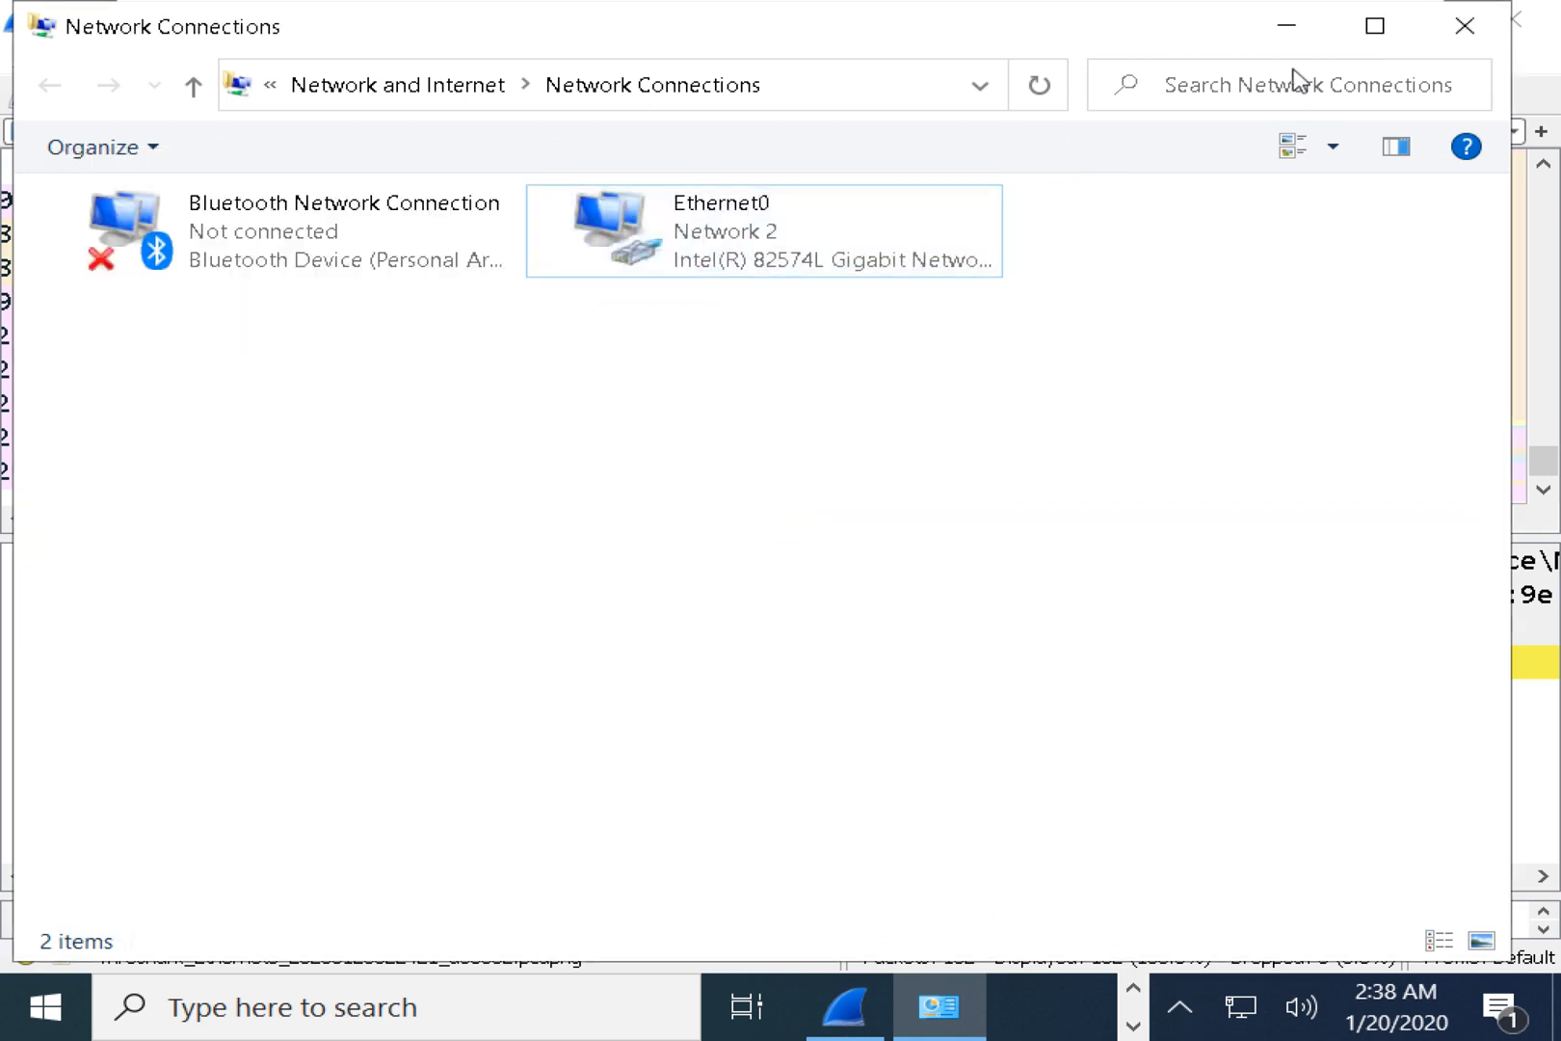
pyautogui.click(1281, 37)
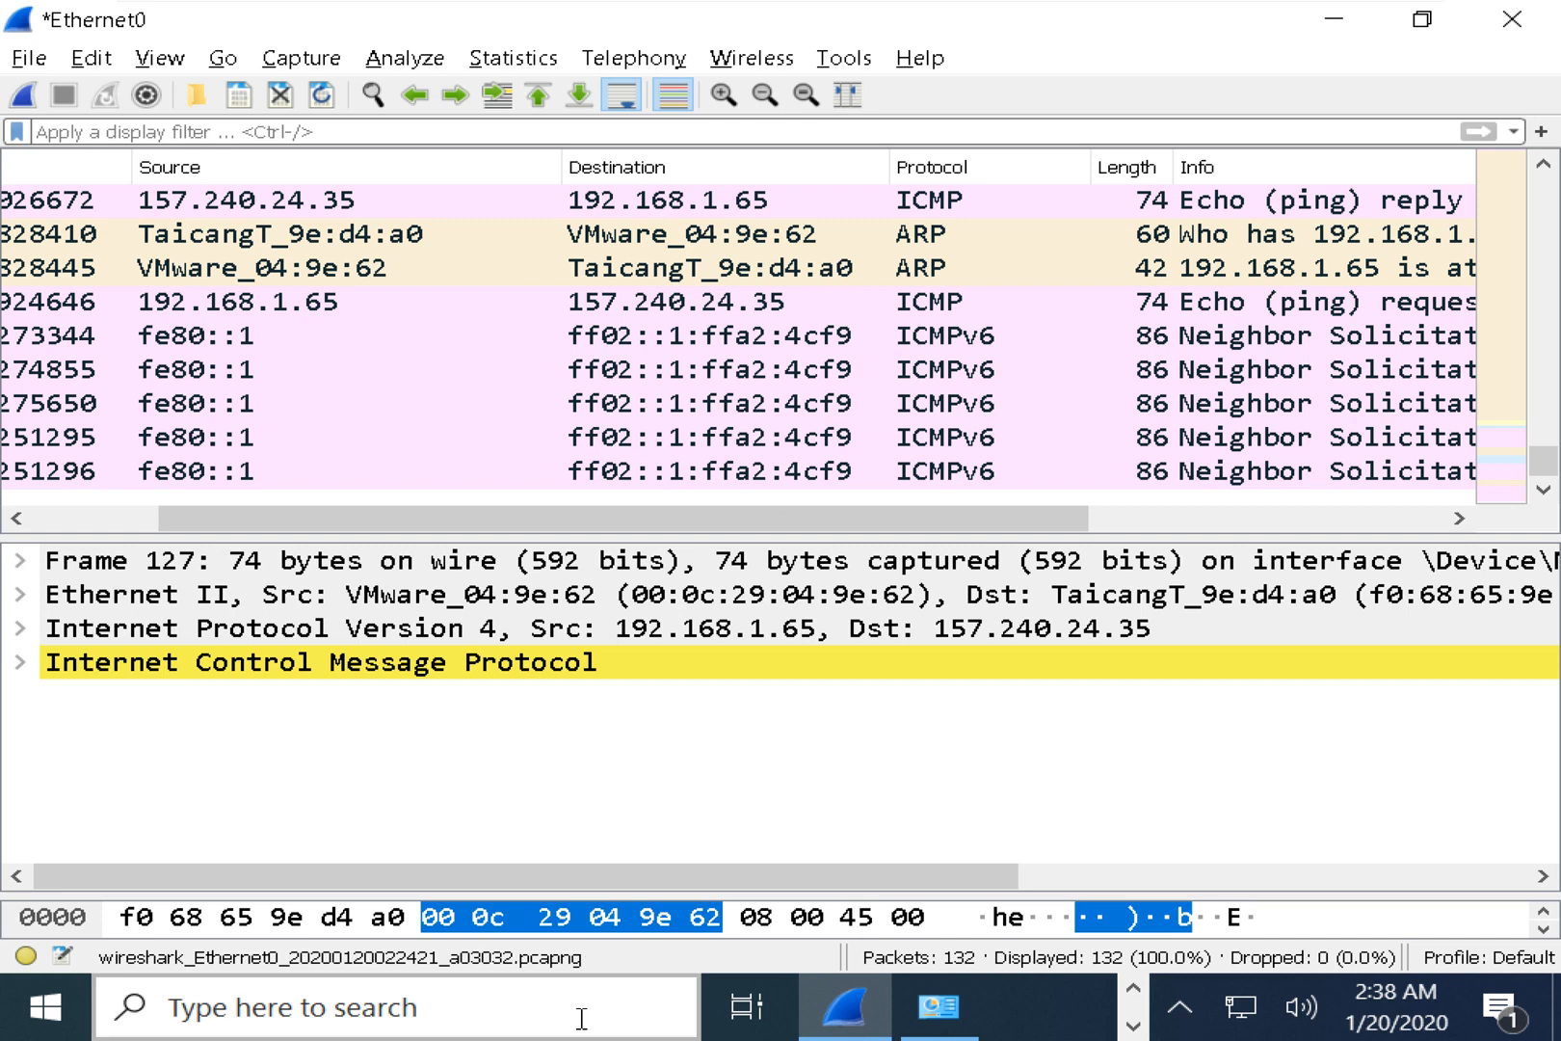
# Highlight timed-out hops 2–3, hop 4's router name and hop 5's address, letting the trace continue.
pyautogui.hotkey('alt', 'Tab')
pyautogui.hotkey('alt', 'Tab')
pyautogui.hotkey('alt', 'Tab')
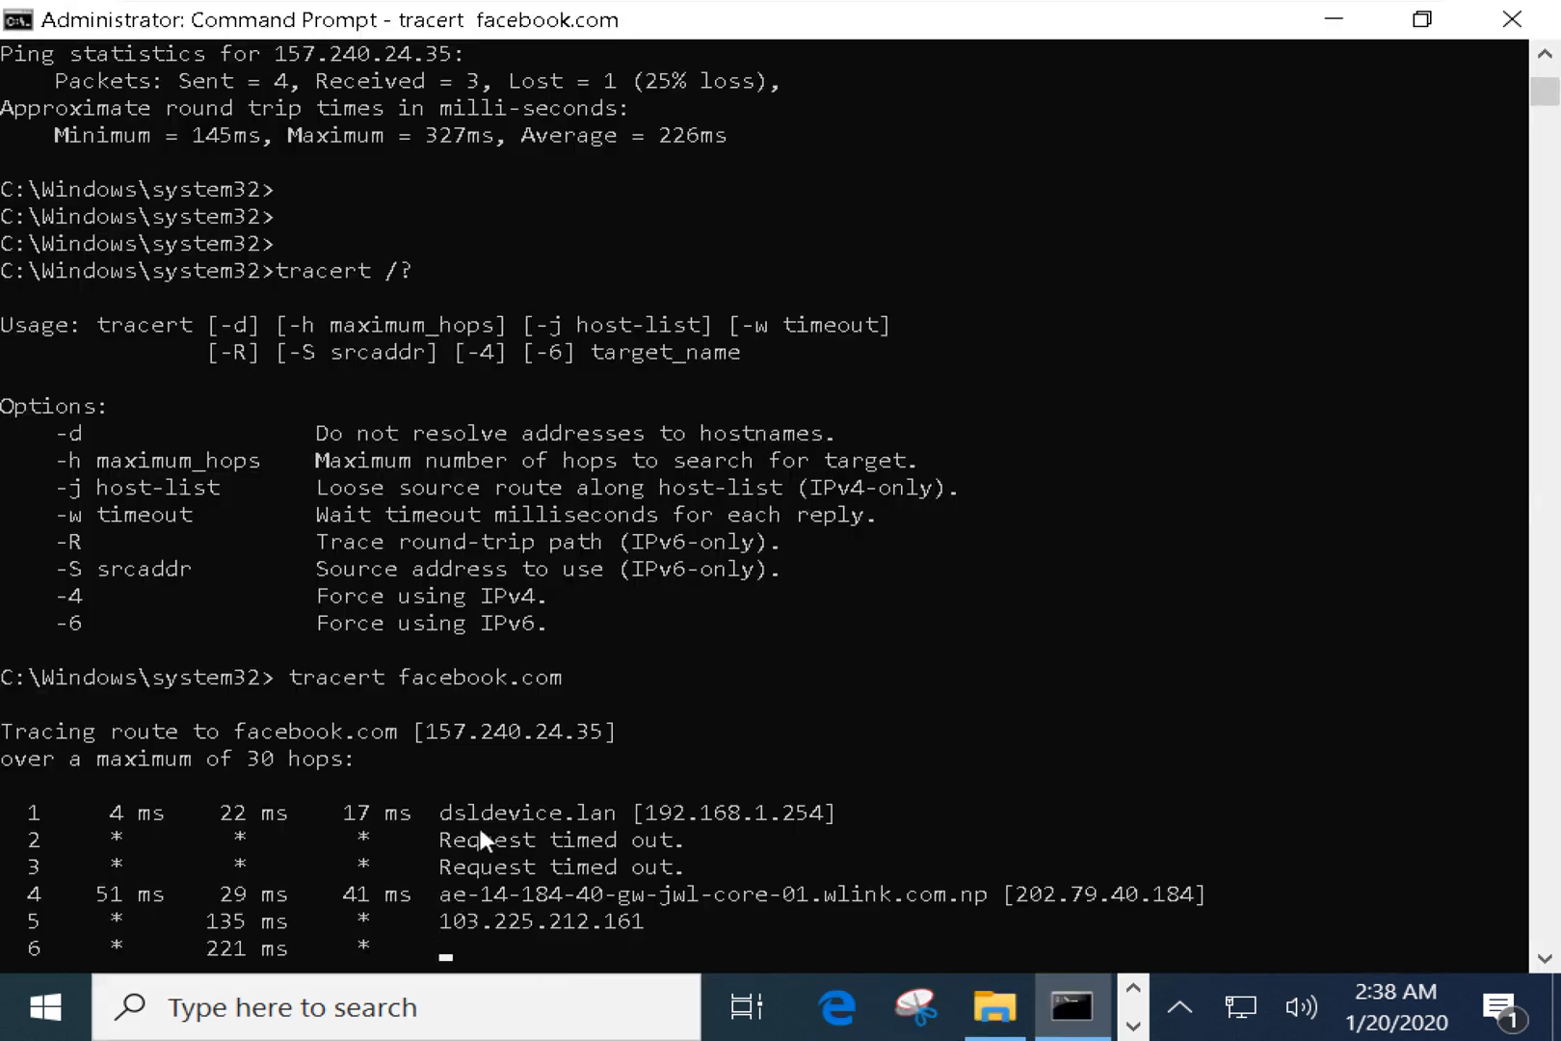
pyautogui.moveTo(439, 839); pyautogui.dragTo(683, 866)
pyautogui.moveTo(564, 894); pyautogui.dragTo(848, 897)
pyautogui.moveTo(418, 924); pyautogui.dragTo(599, 923)
pyautogui.rightClick(702, 771)
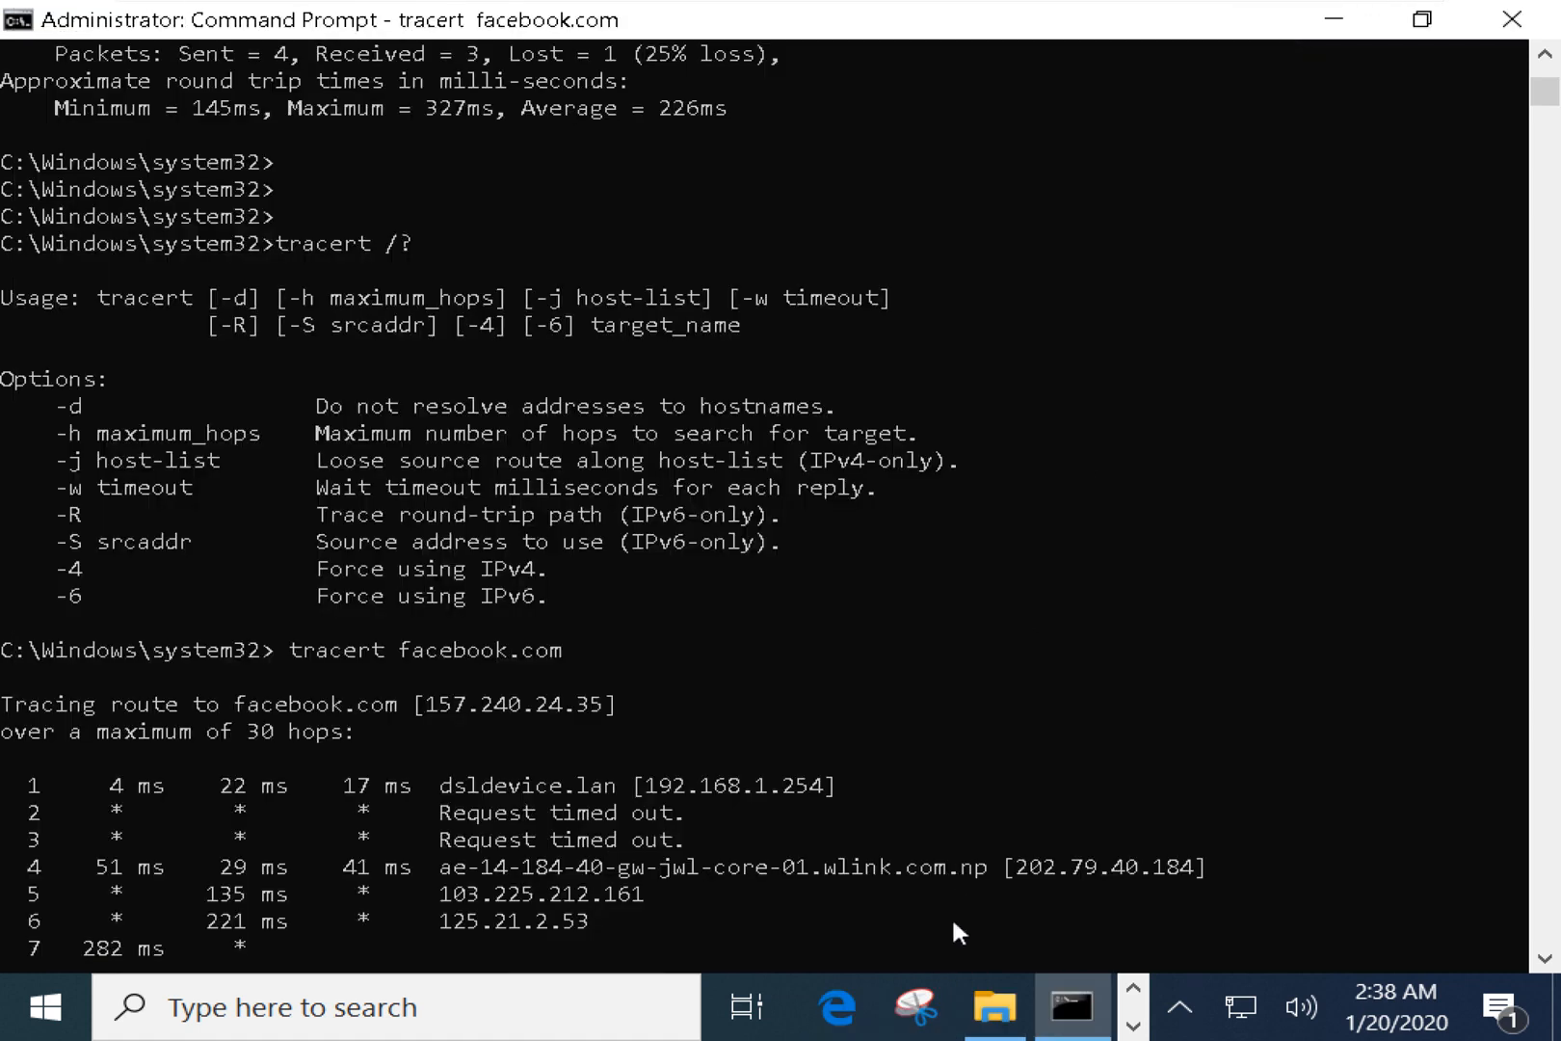
pyautogui.hotkey('alt', 'Tab')
pyautogui.press('Tab')
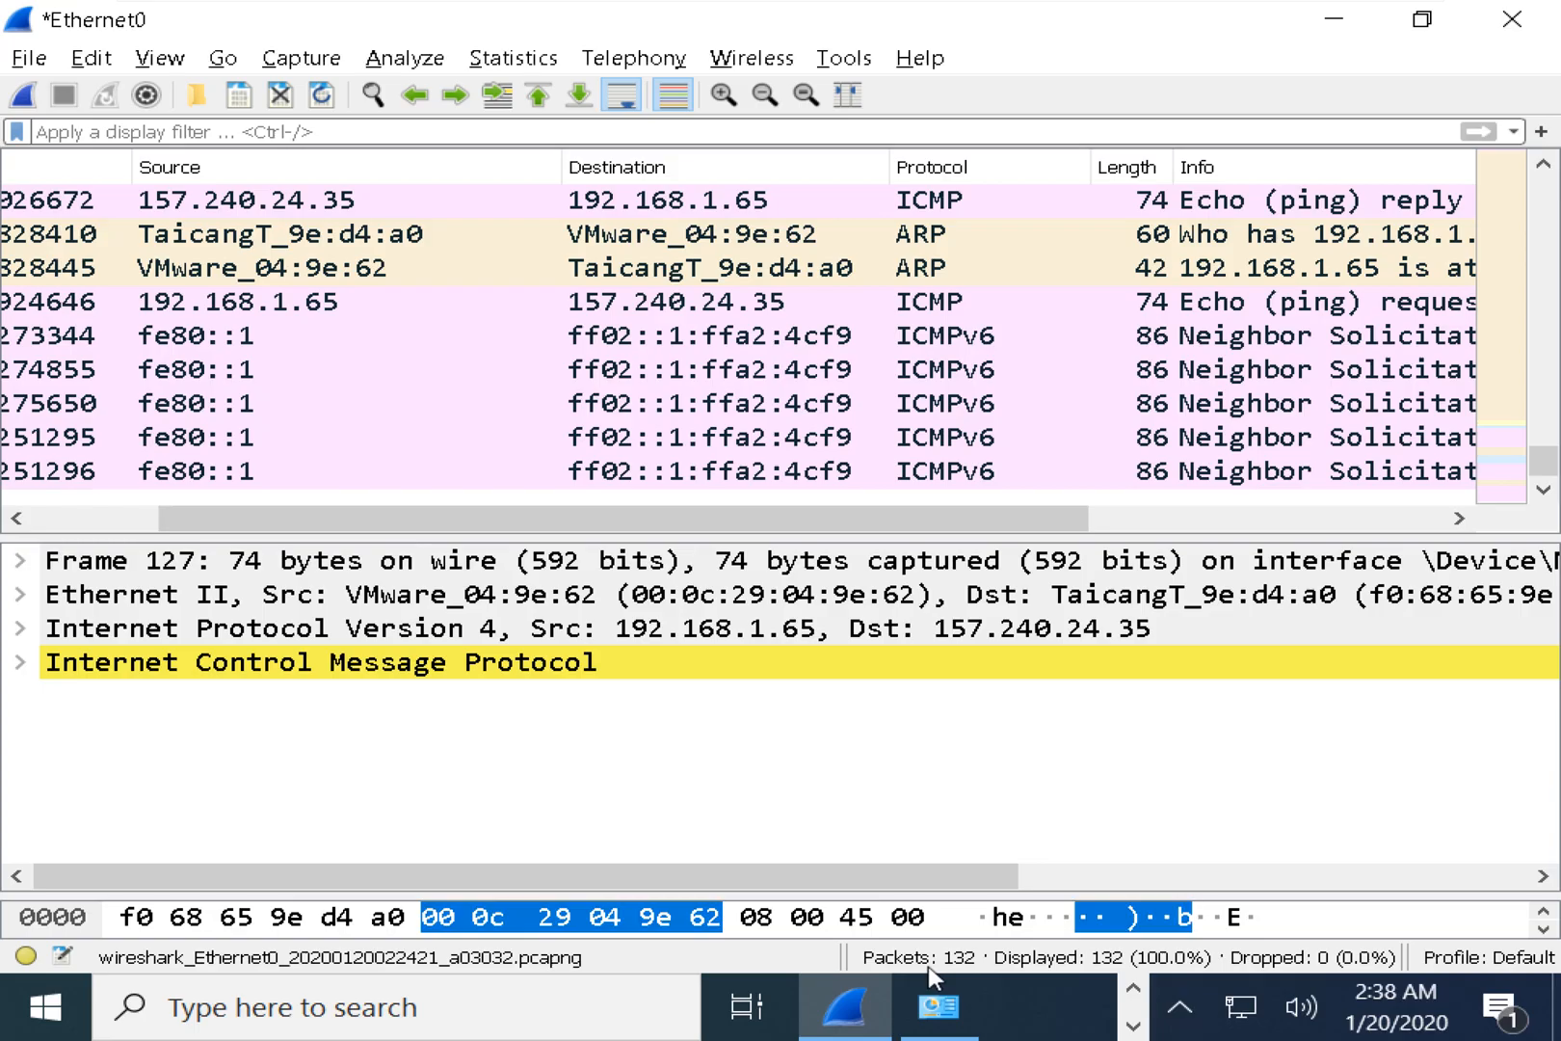
# Start a new capture without saving the old packets, and place Command Prompt beside Wireshark.
pyautogui.click(26, 96)
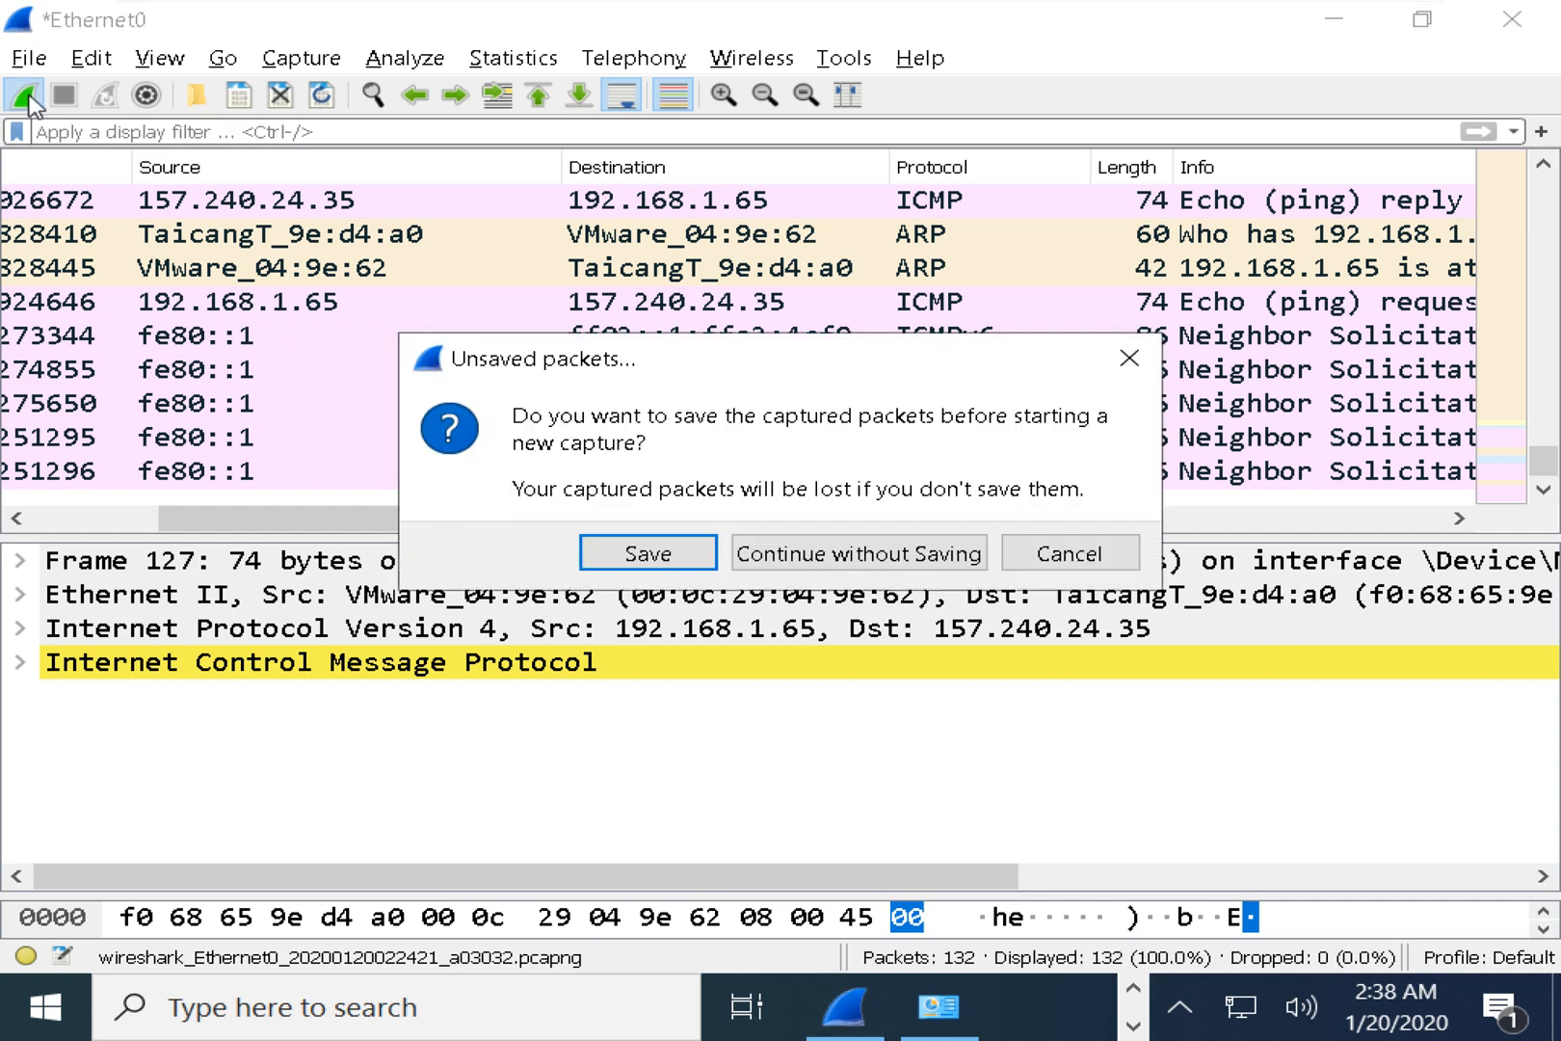
pyautogui.click(933, 564)
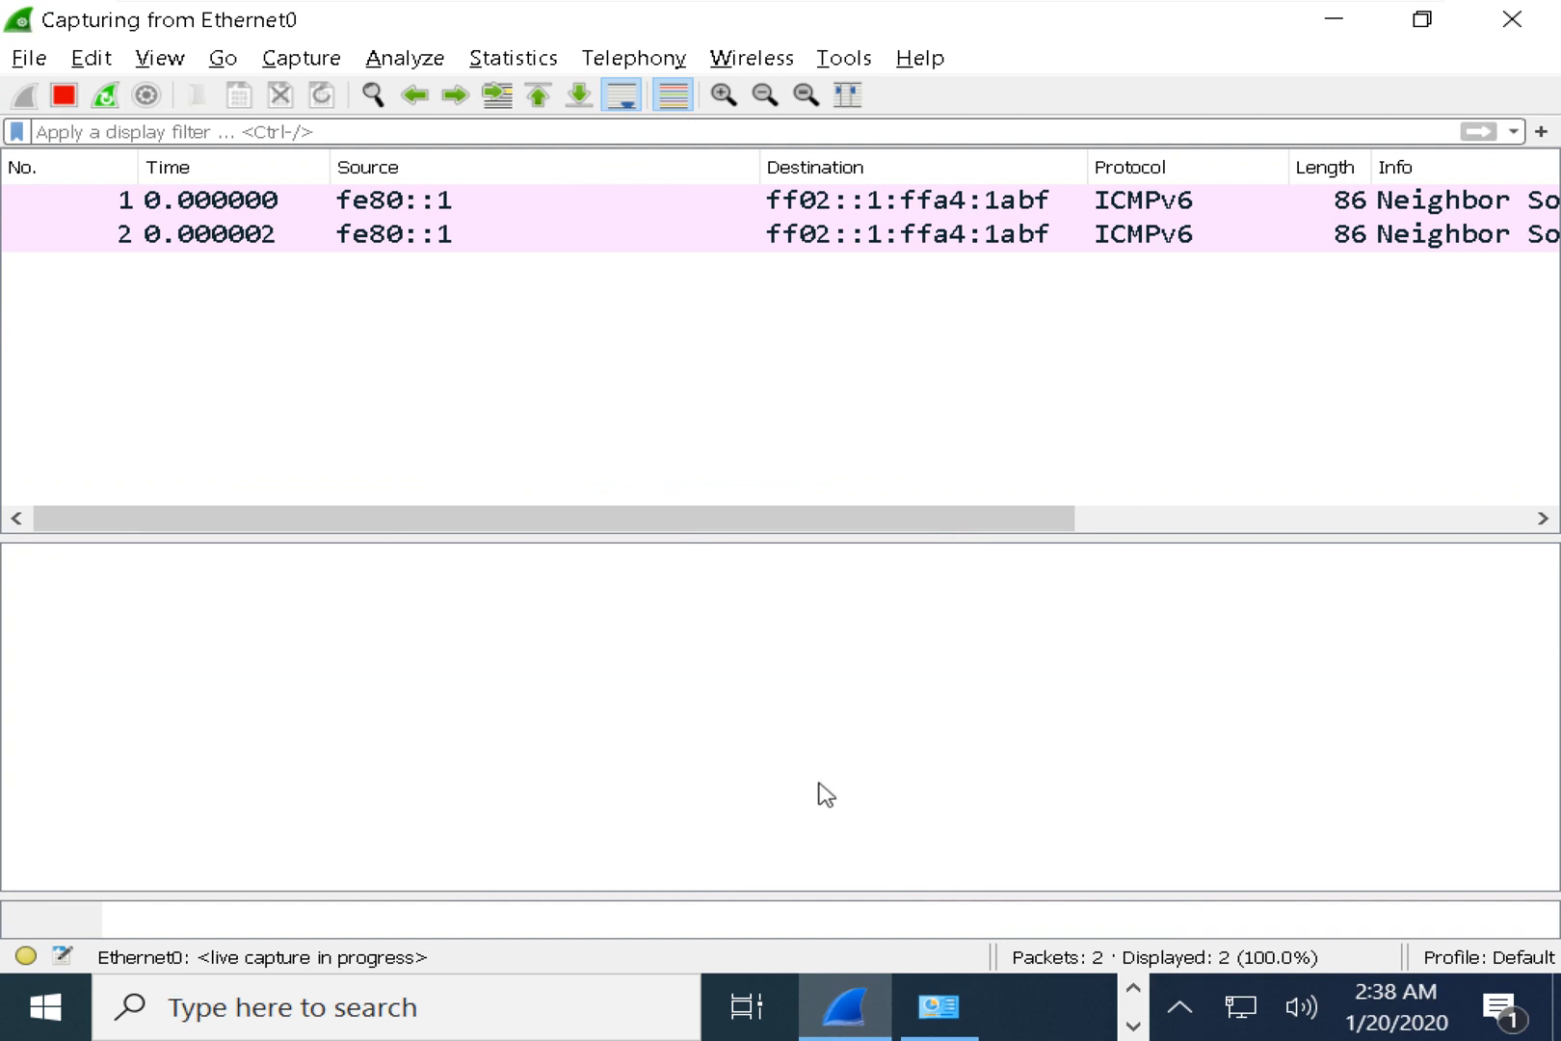
pyautogui.hotkey('alt', 'Tab')
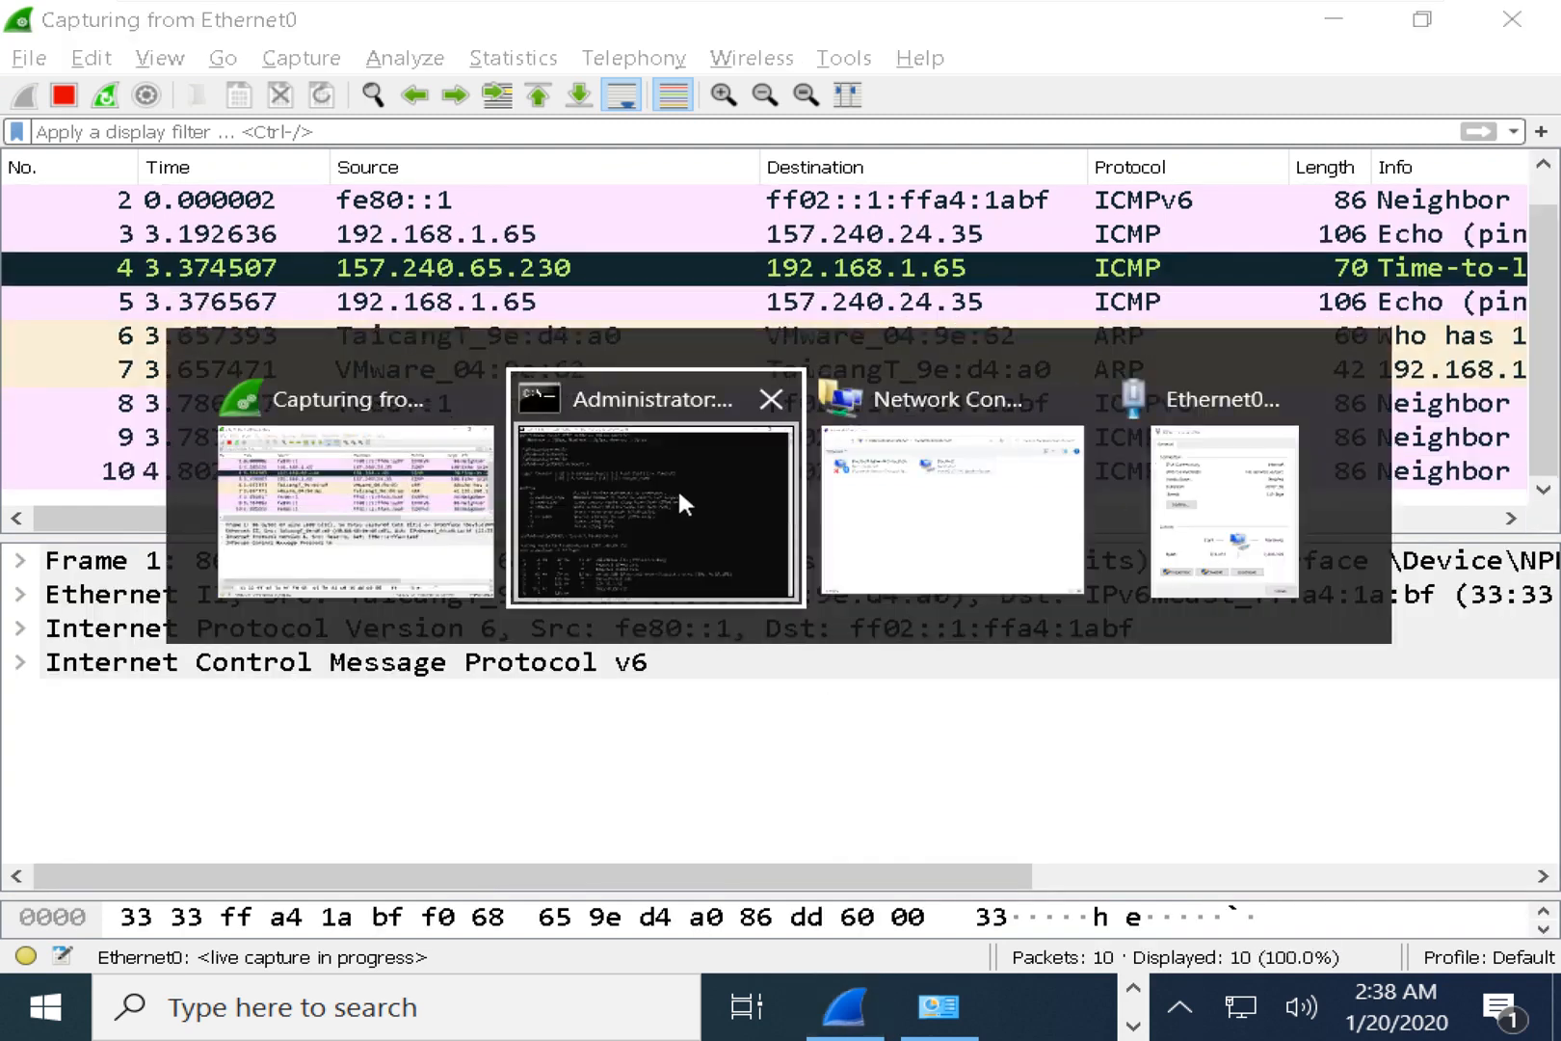
pyautogui.click(677, 486)
pyautogui.moveTo(746, 19); pyautogui.dragTo(1559, 85)
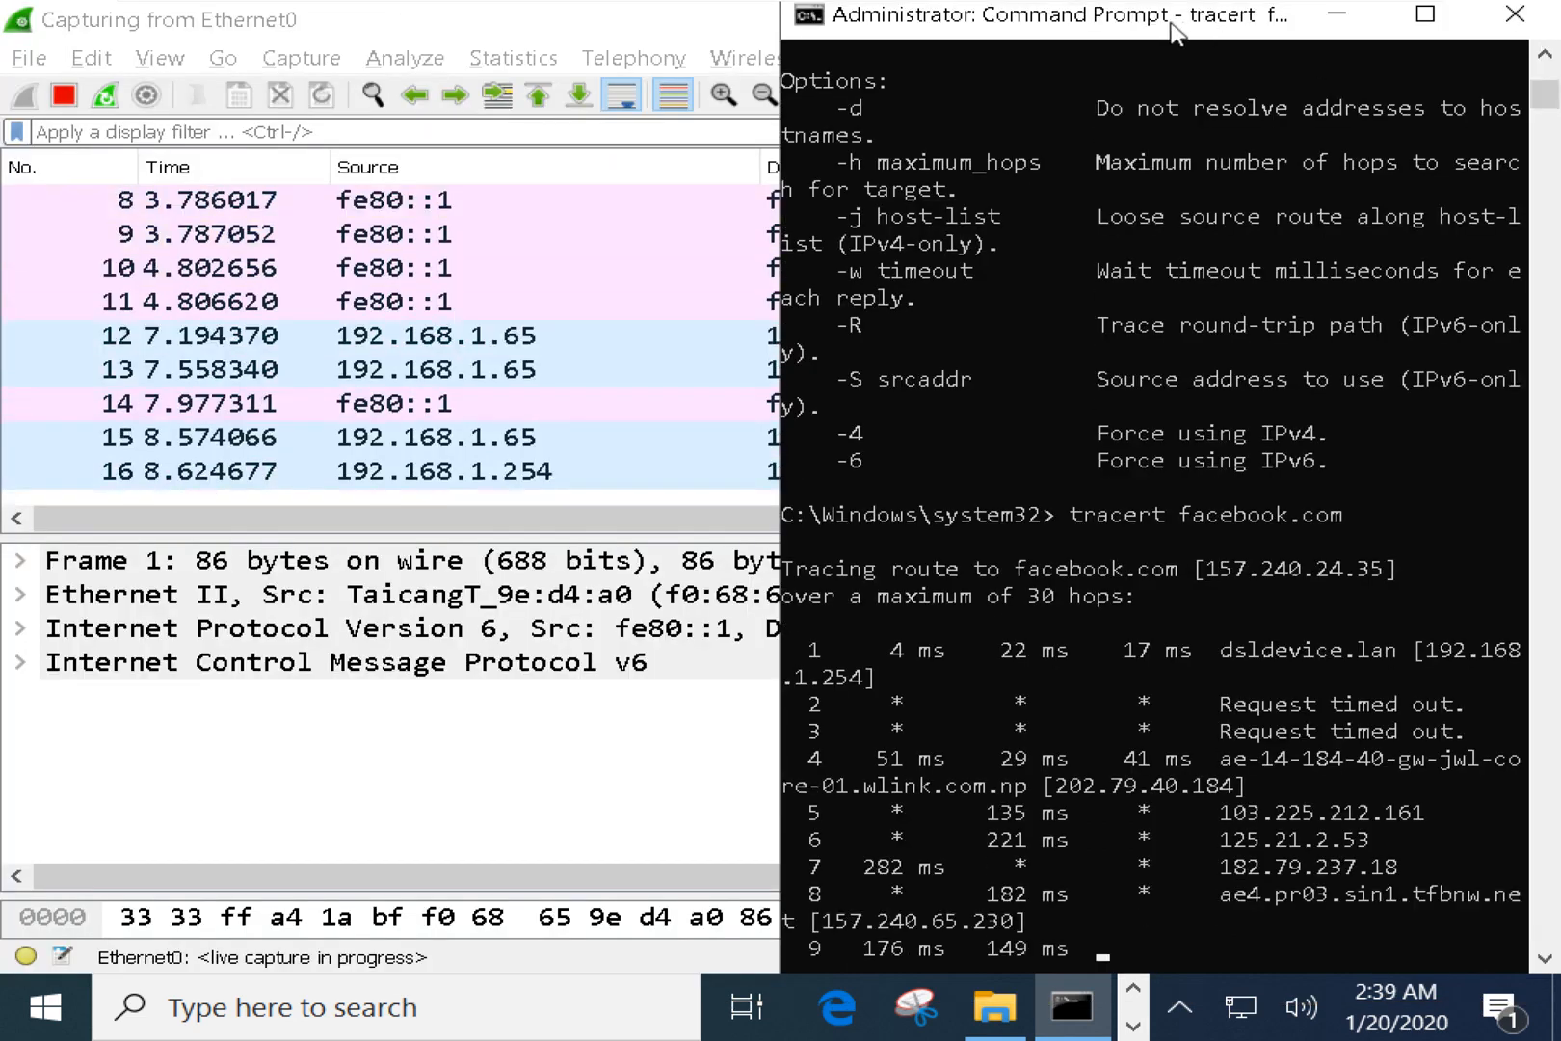
pyautogui.moveTo(1332, 41); pyautogui.dragTo(1292, 36)
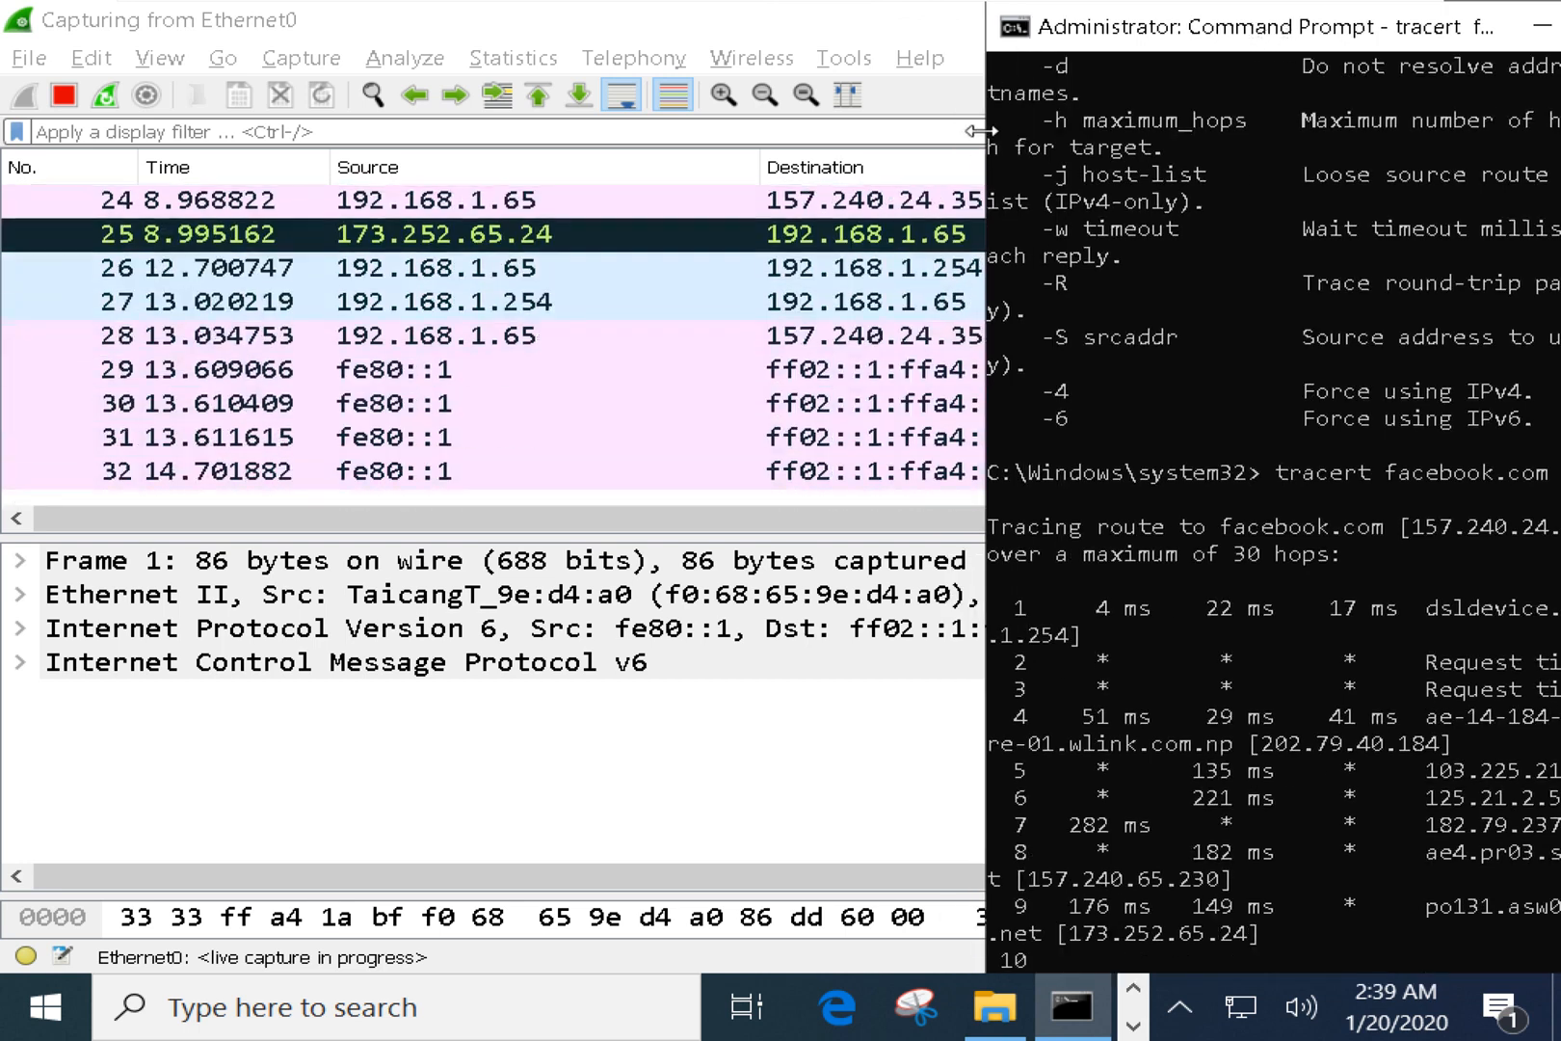
pyautogui.moveTo(985, 132); pyautogui.dragTo(863, 130)
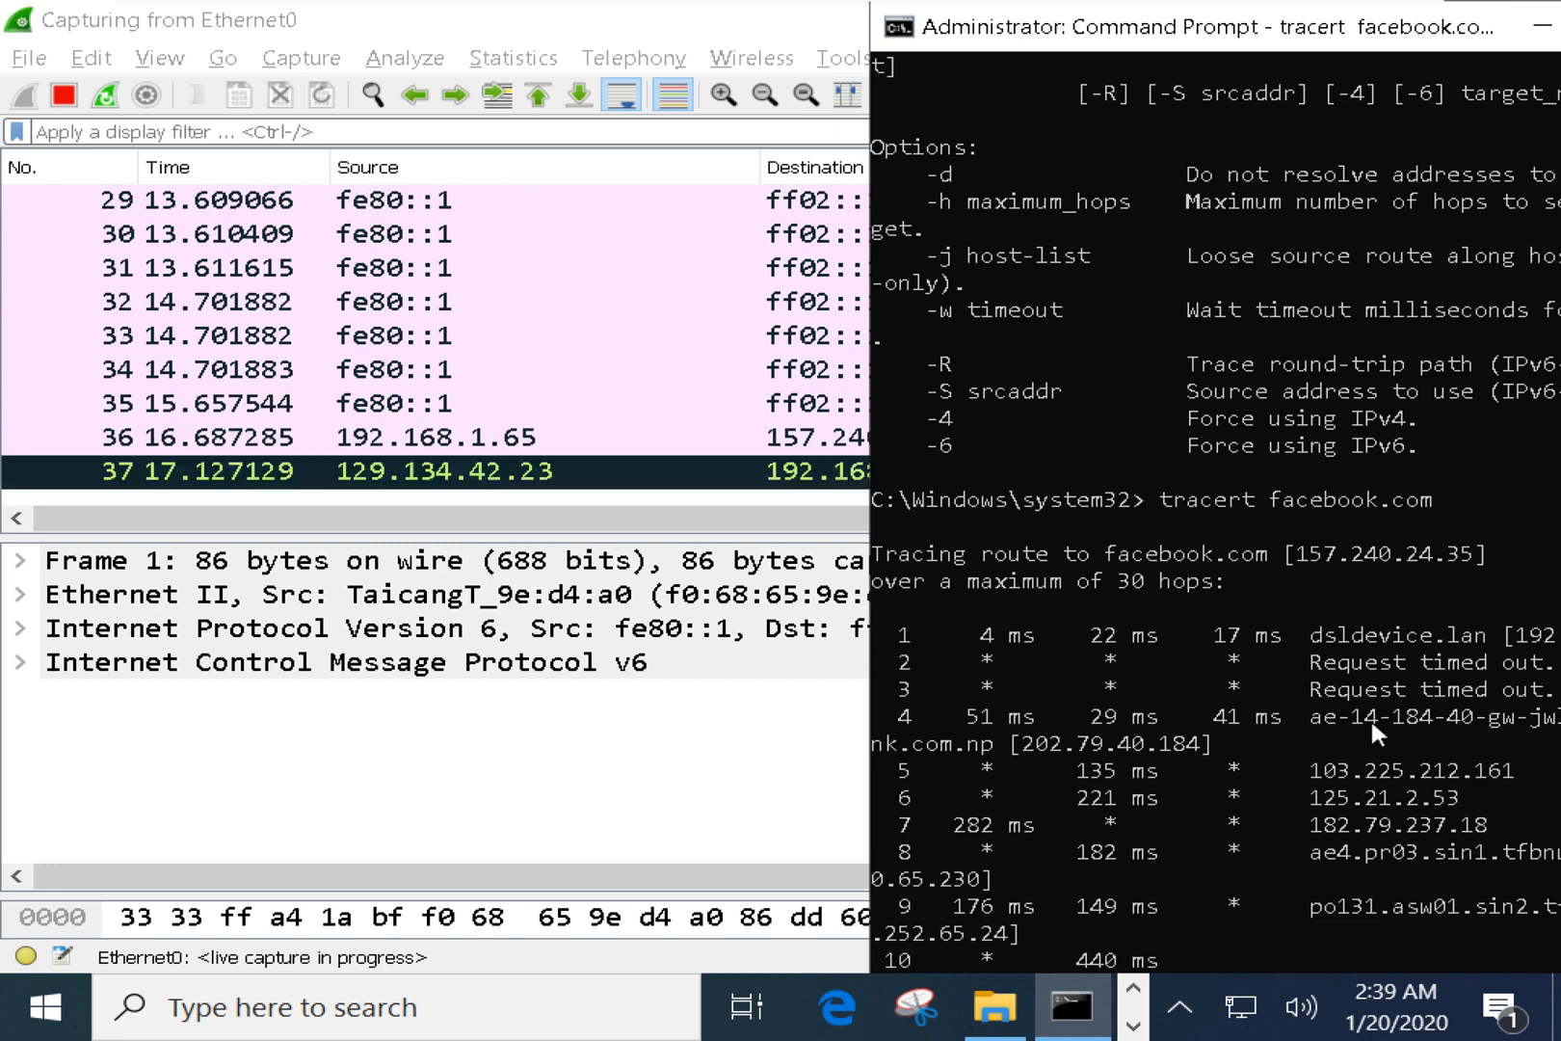
# Follow the facebook.com trace through hops 7 to 12 until it completes.
pyautogui.moveTo(1421, 825); pyautogui.dragTo(1467, 831)
pyautogui.scroll(-6, 1407, 819)
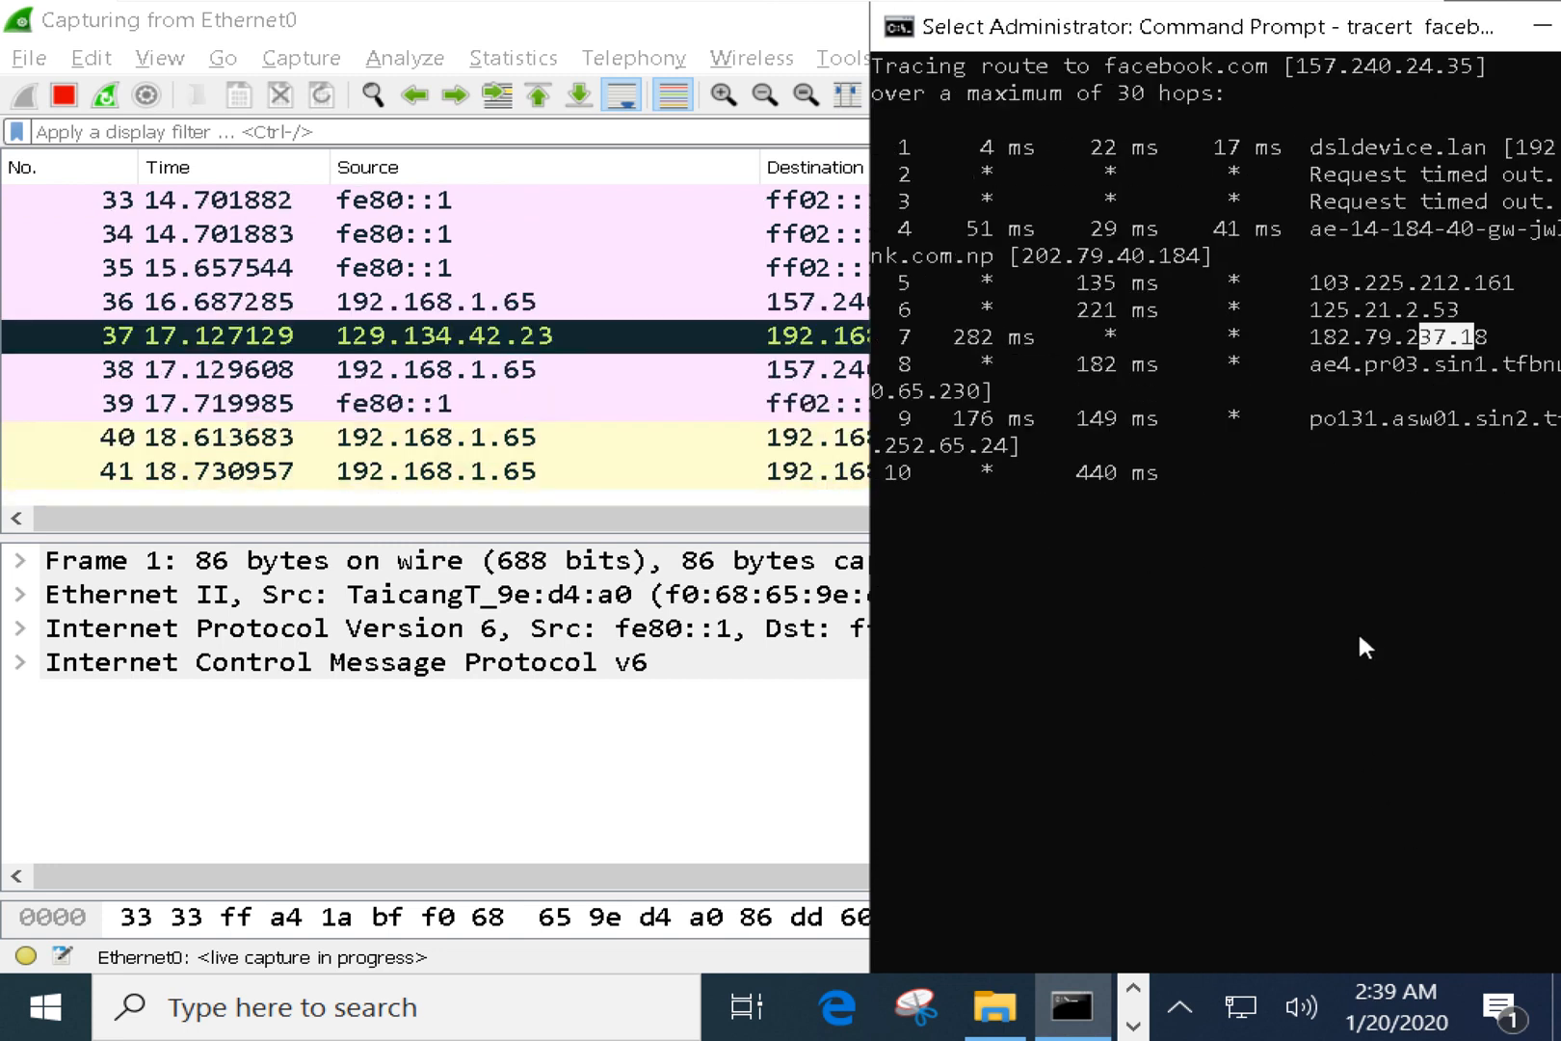
pyautogui.click(1280, 592)
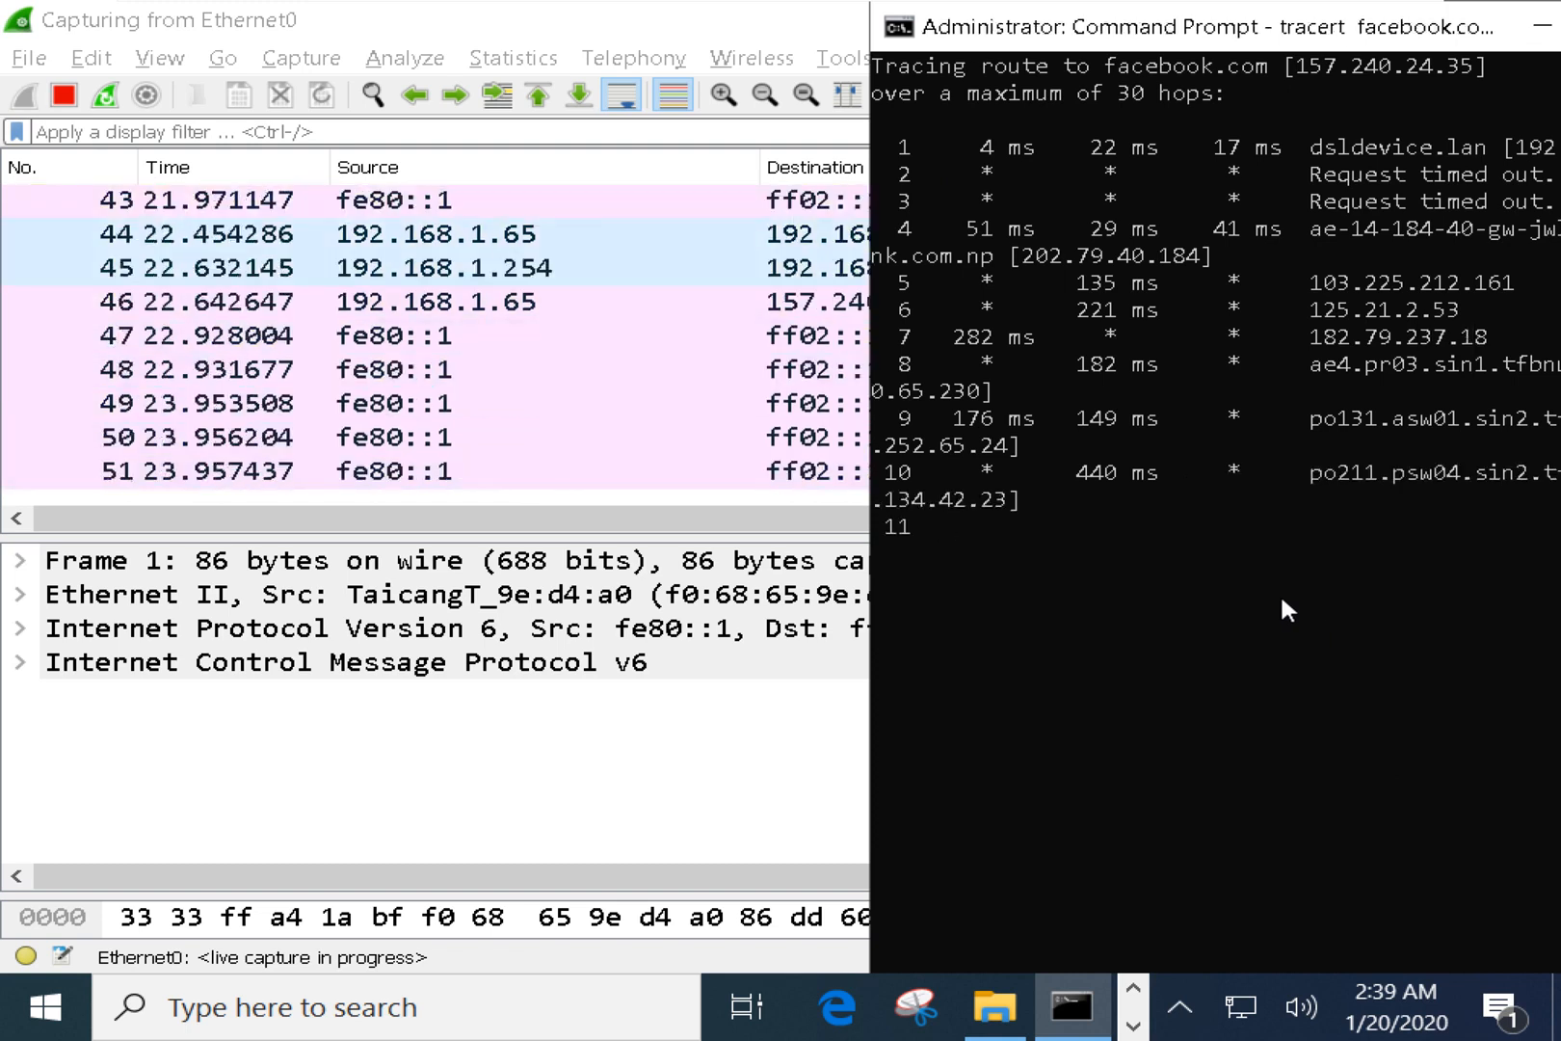
pyautogui.moveTo(1293, 44); pyautogui.dragTo(1072, 43)
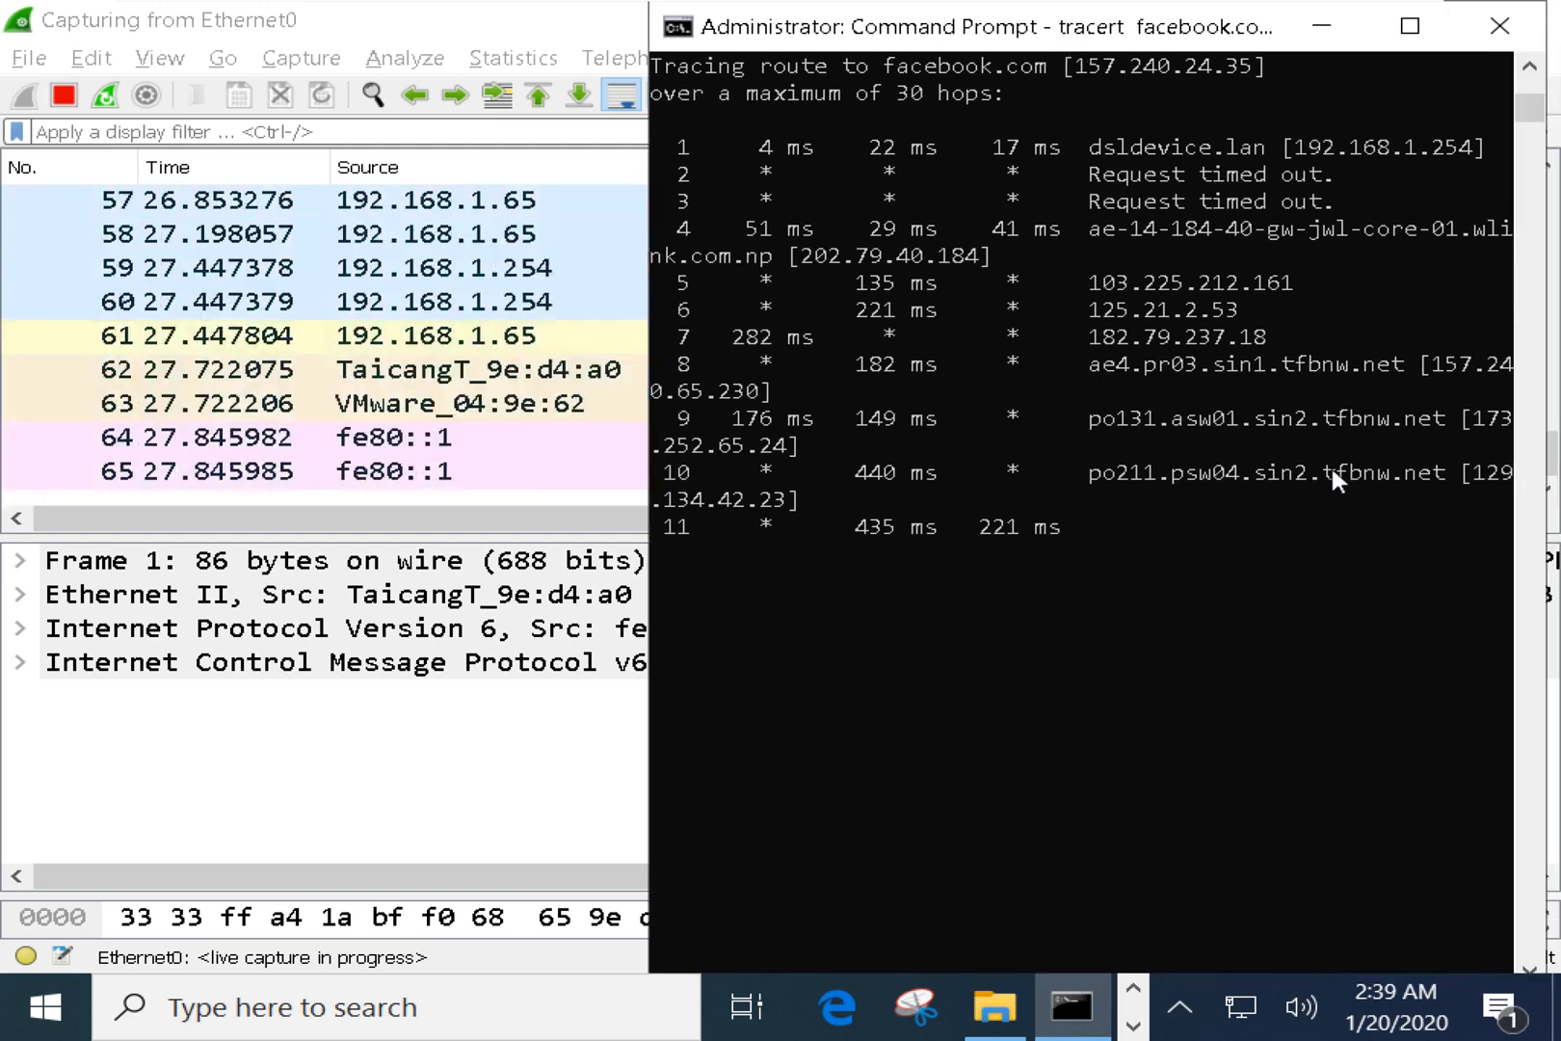
pyautogui.moveTo(1263, 472); pyautogui.dragTo(1284, 420)
pyautogui.click(1263, 422)
pyautogui.rightClick(1155, 670)
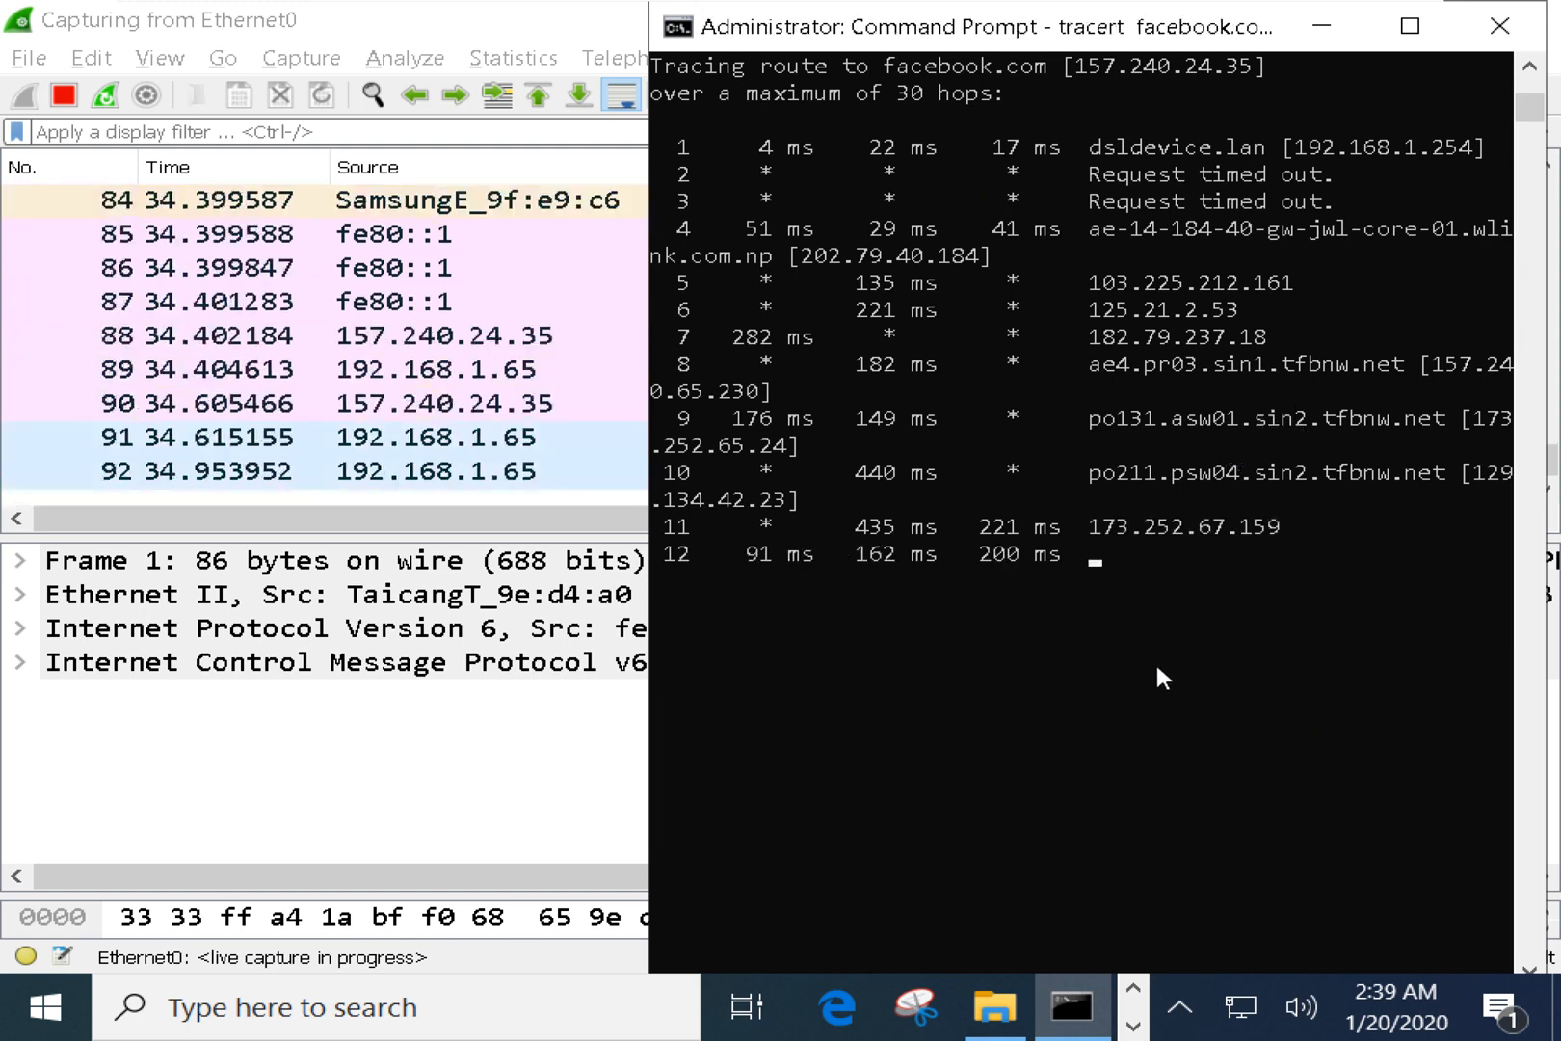
pyautogui.press('Return')
pyautogui.press('Return')
pyautogui.press('Return')
pyautogui.press('Return')
pyautogui.press('Return')
pyautogui.press('Return')
pyautogui.press('Return')
pyautogui.press('Return')
pyautogui.press('Return')
pyautogui.press('Return')
pyautogui.press('Return')
pyautogui.press('Return')
pyautogui.press('Return')
pyautogui.press('Return')
pyautogui.press('Return')
pyautogui.press('Return')
pyautogui.press('Return')
pyautogui.press('Return')
pyautogui.press('Return')
pyautogui.press('Return')
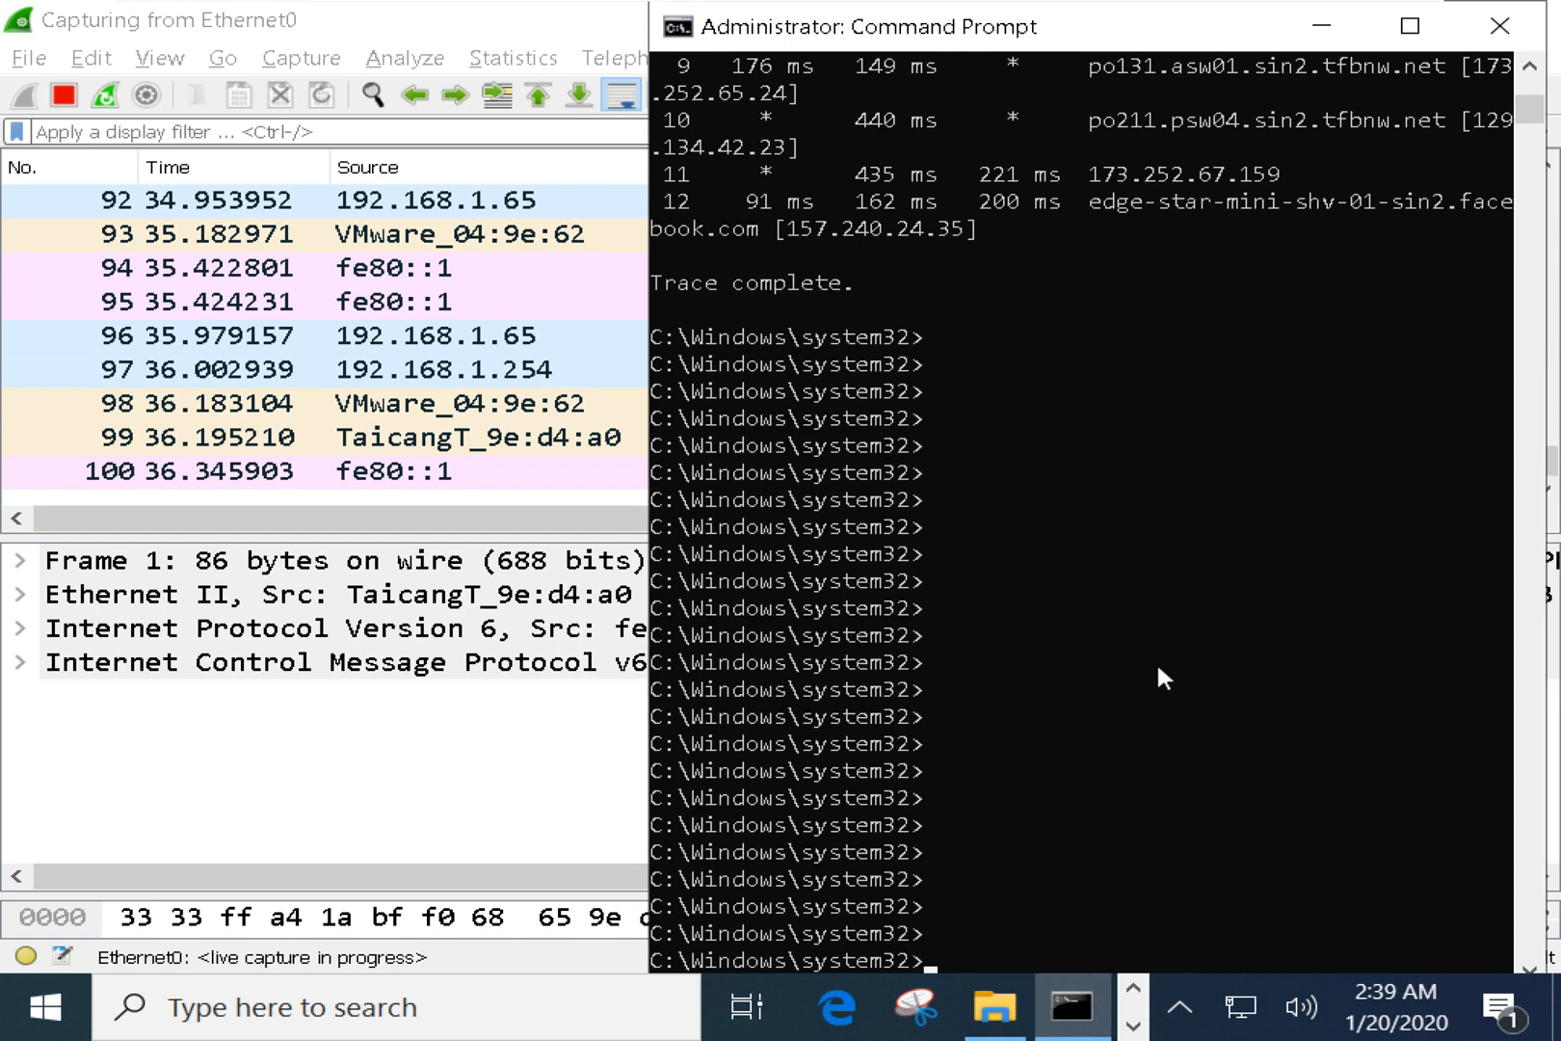
pyautogui.moveTo(665, 195); pyautogui.dragTo(695, 210)
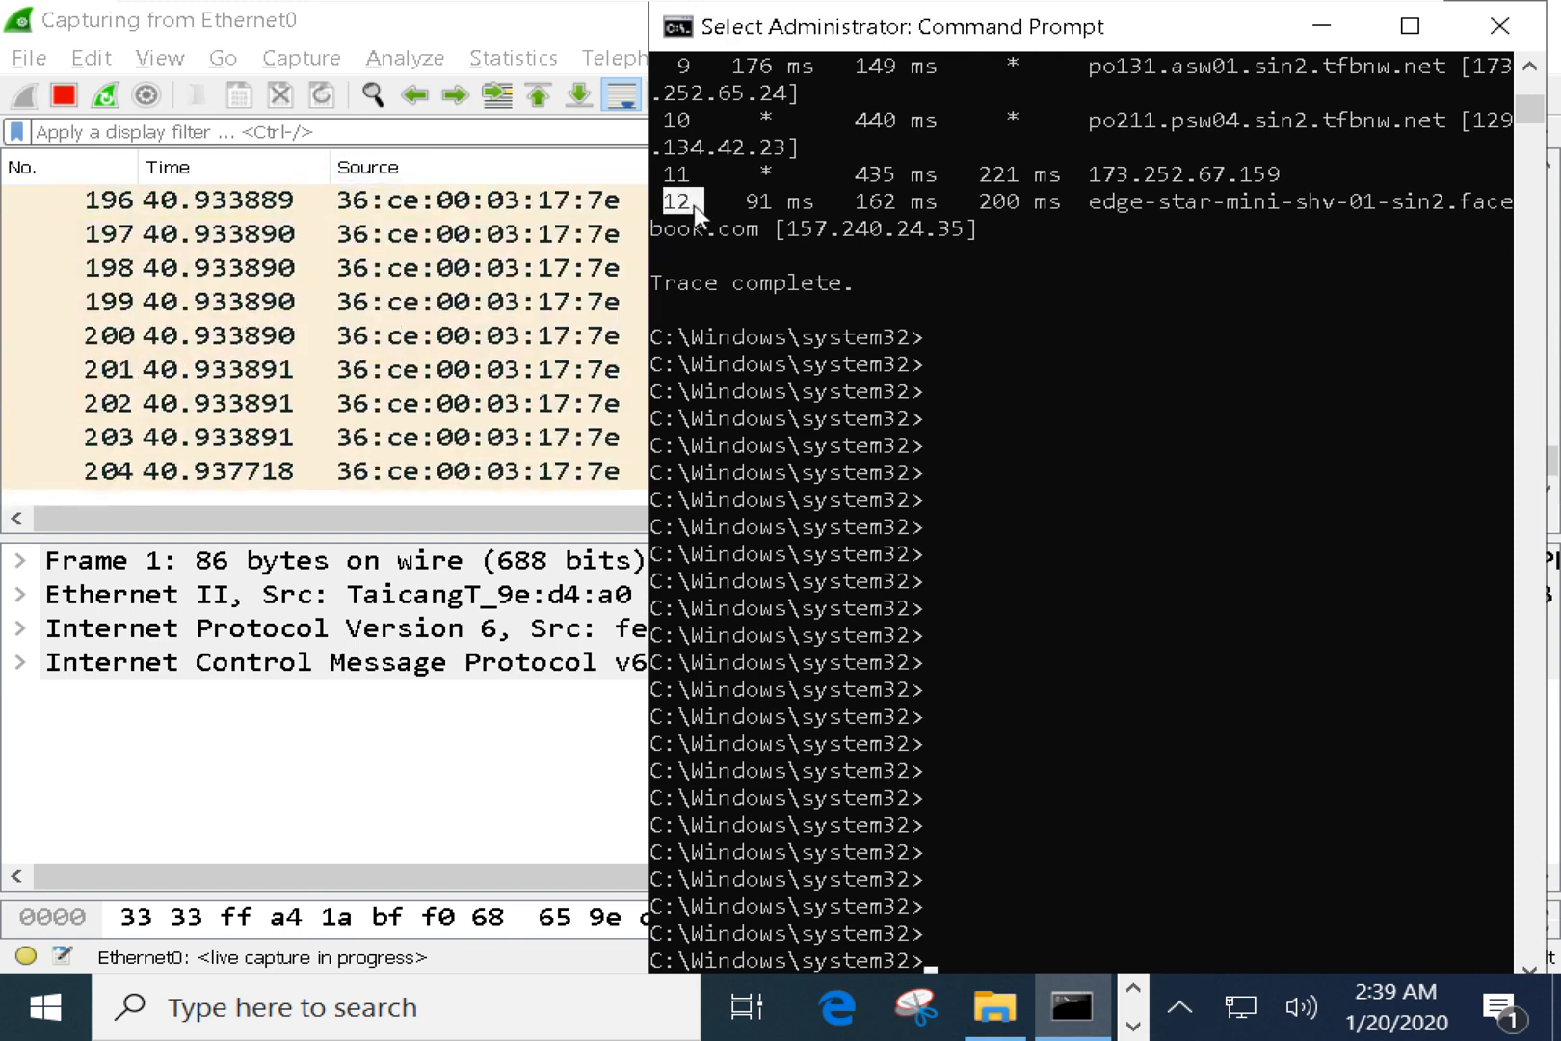
# Scroll through the ARP broadcast requests sweeping 192.168.1.x in the new capture.
pyautogui.click(433, 798)
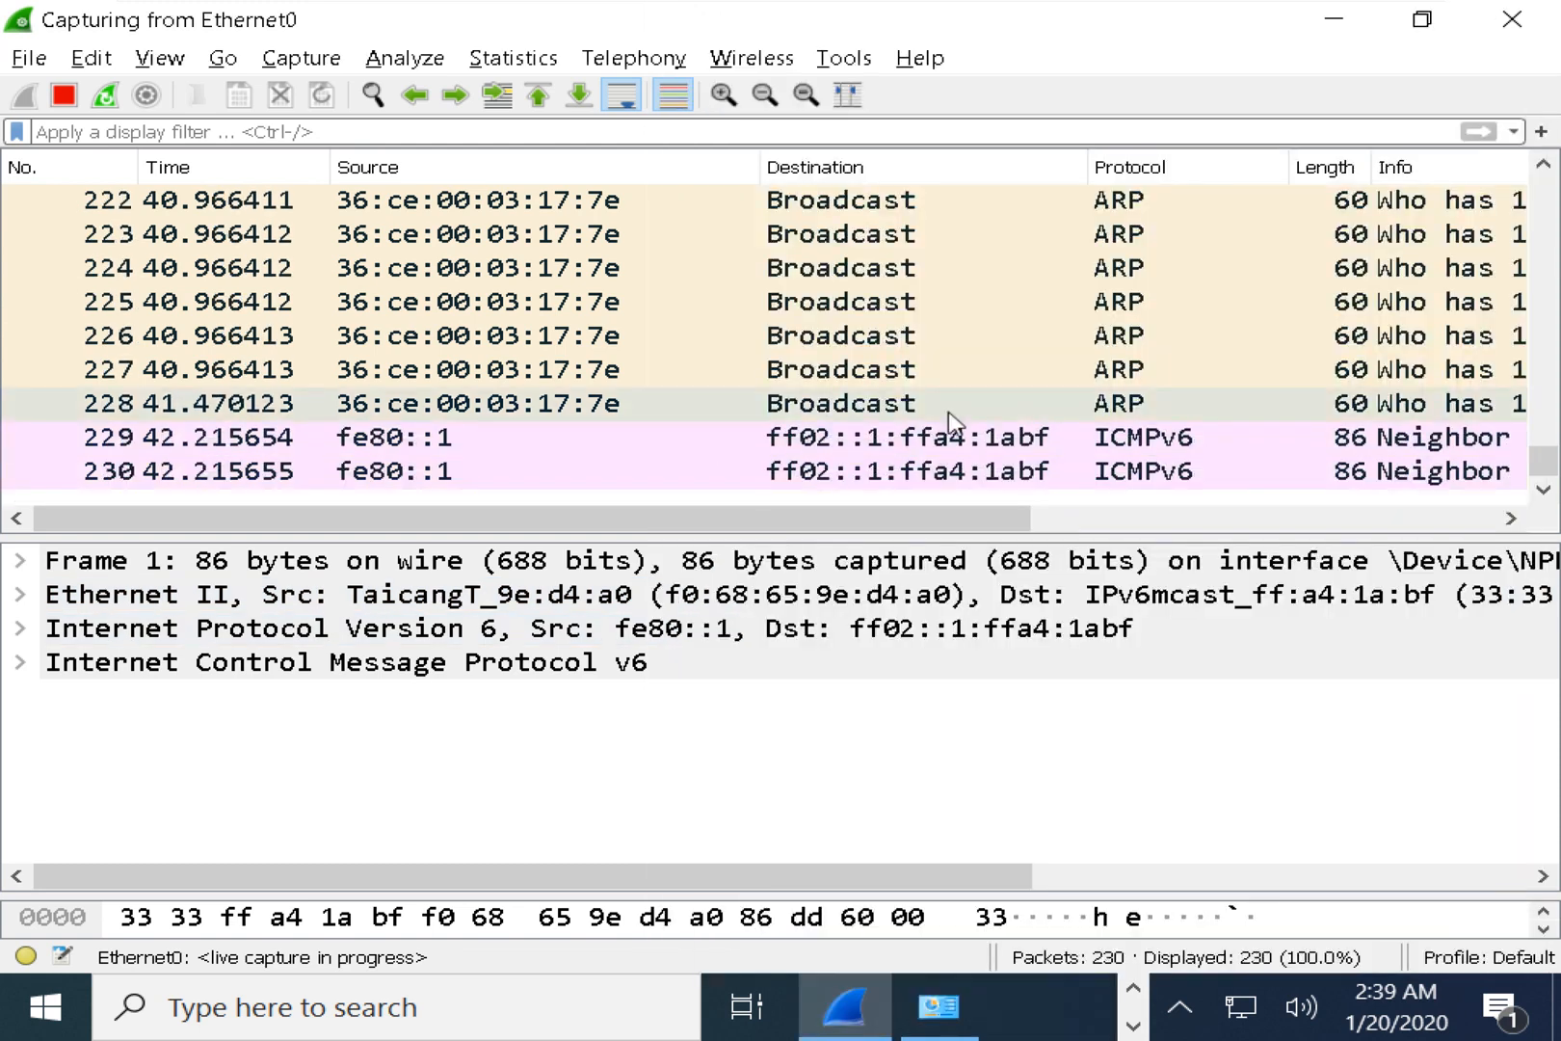
pyautogui.scroll(1, 972, 345)
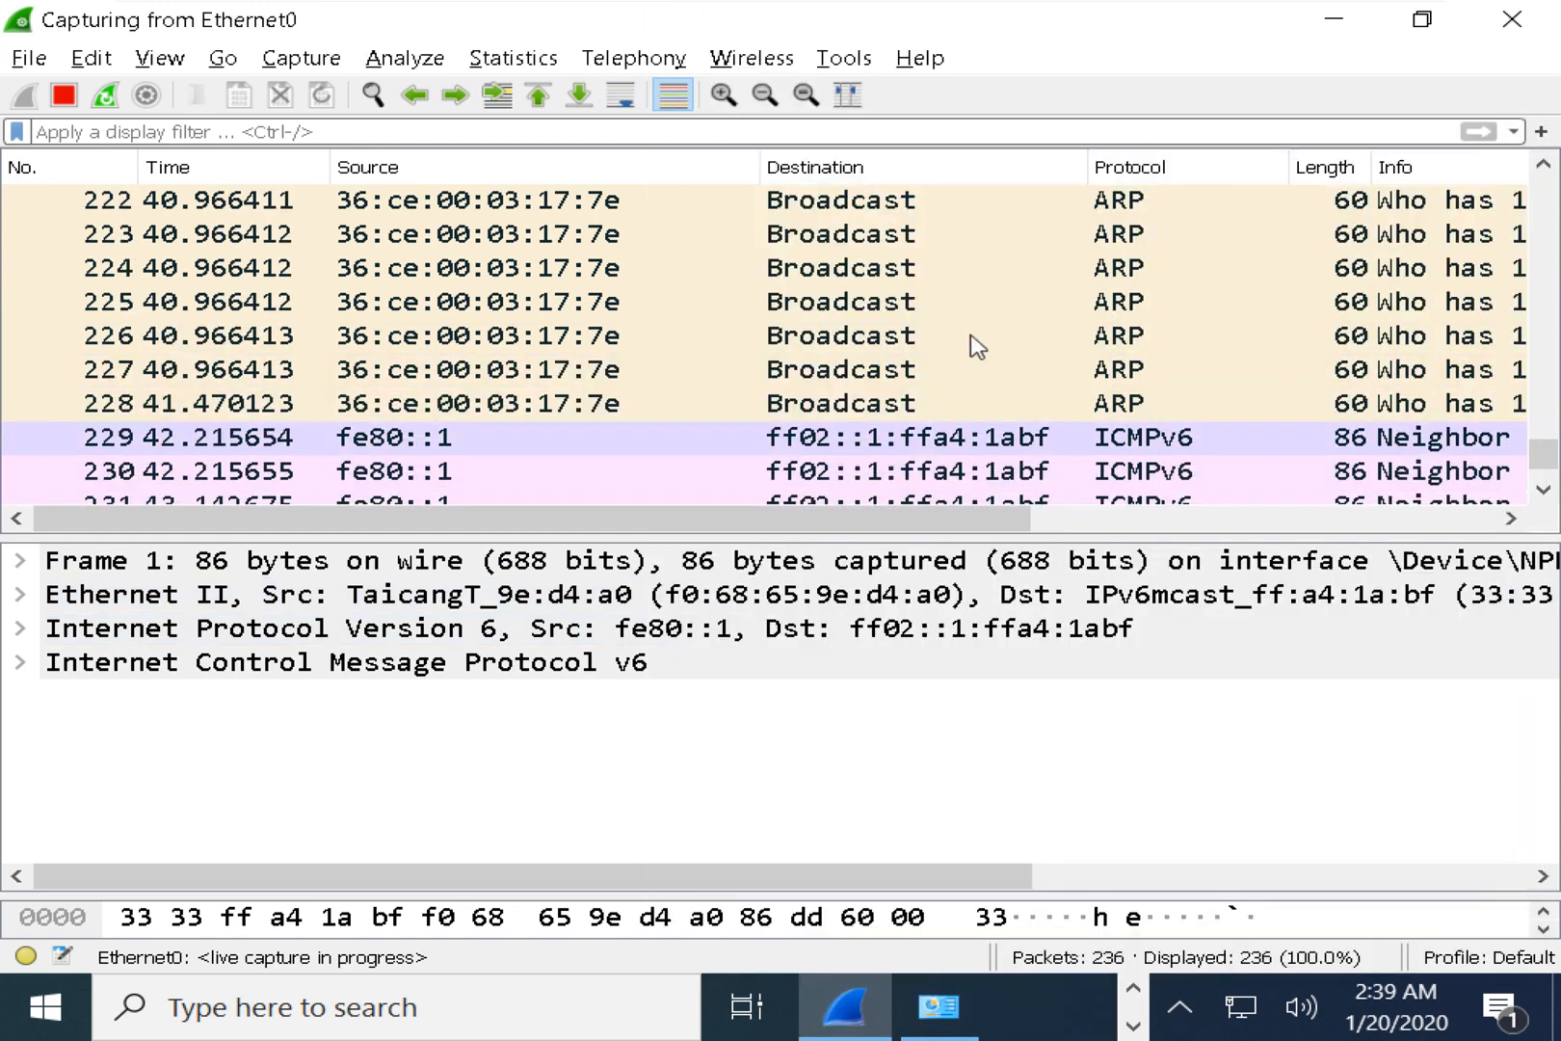
pyautogui.scroll(5, 975, 344)
pyautogui.scroll(6, 975, 345)
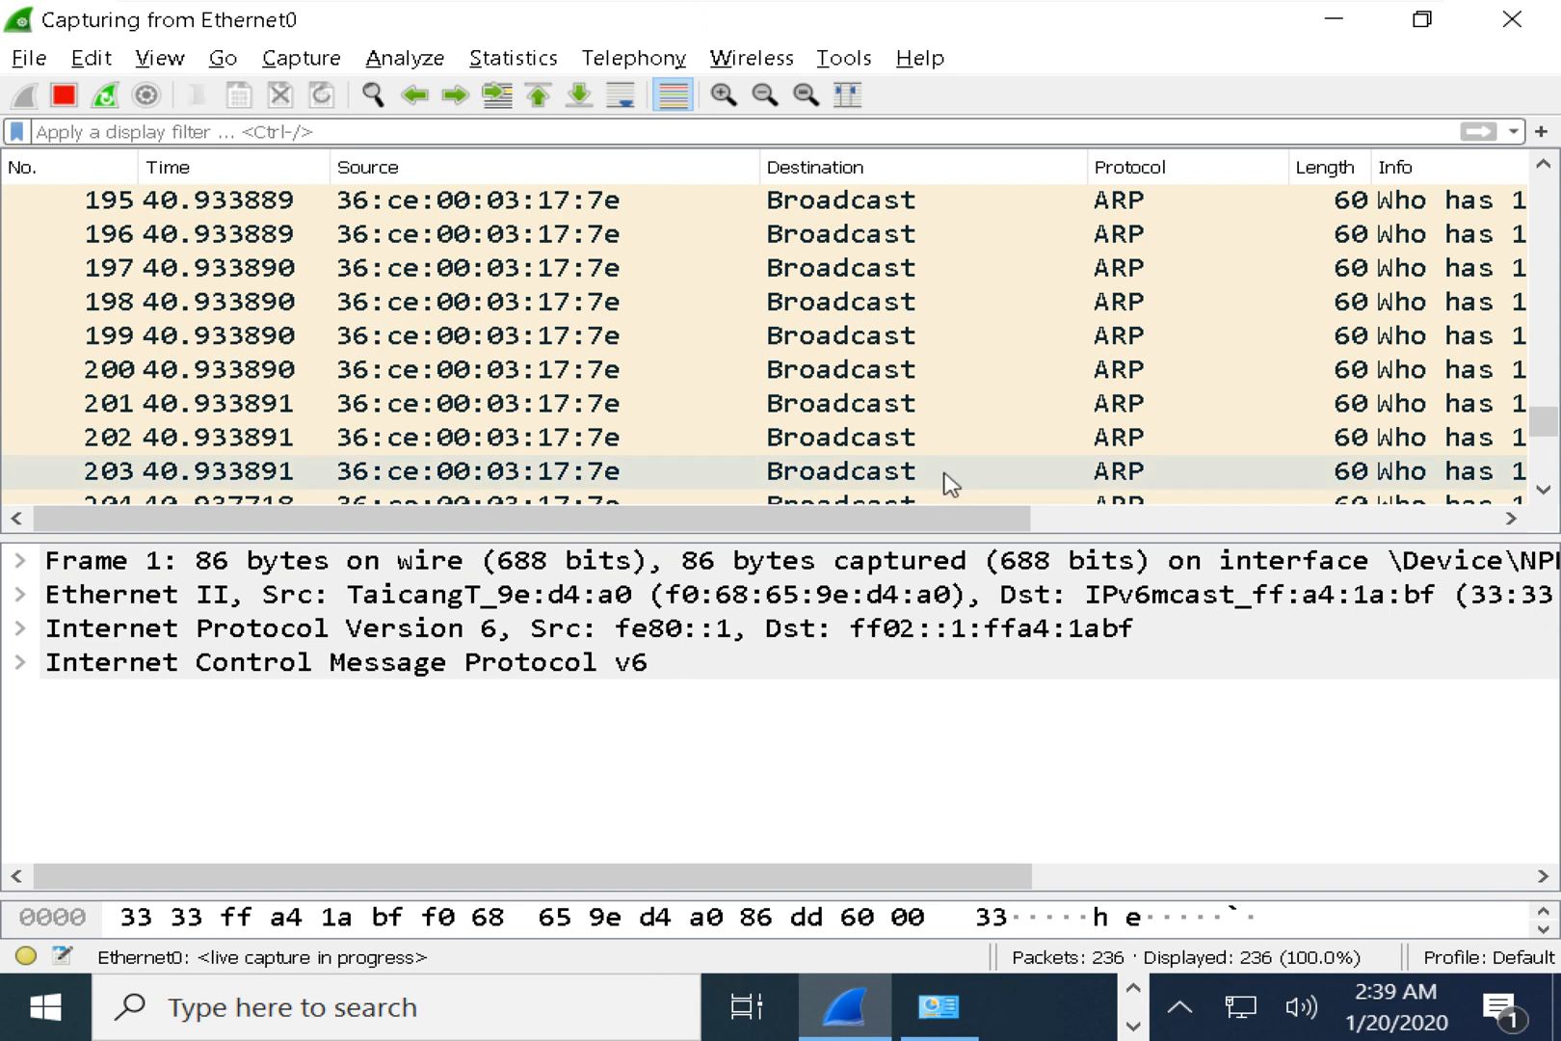
pyautogui.moveTo(956, 520); pyautogui.dragTo(1252, 520)
pyautogui.scroll(1, 1282, 337)
pyautogui.scroll(2, 1282, 338)
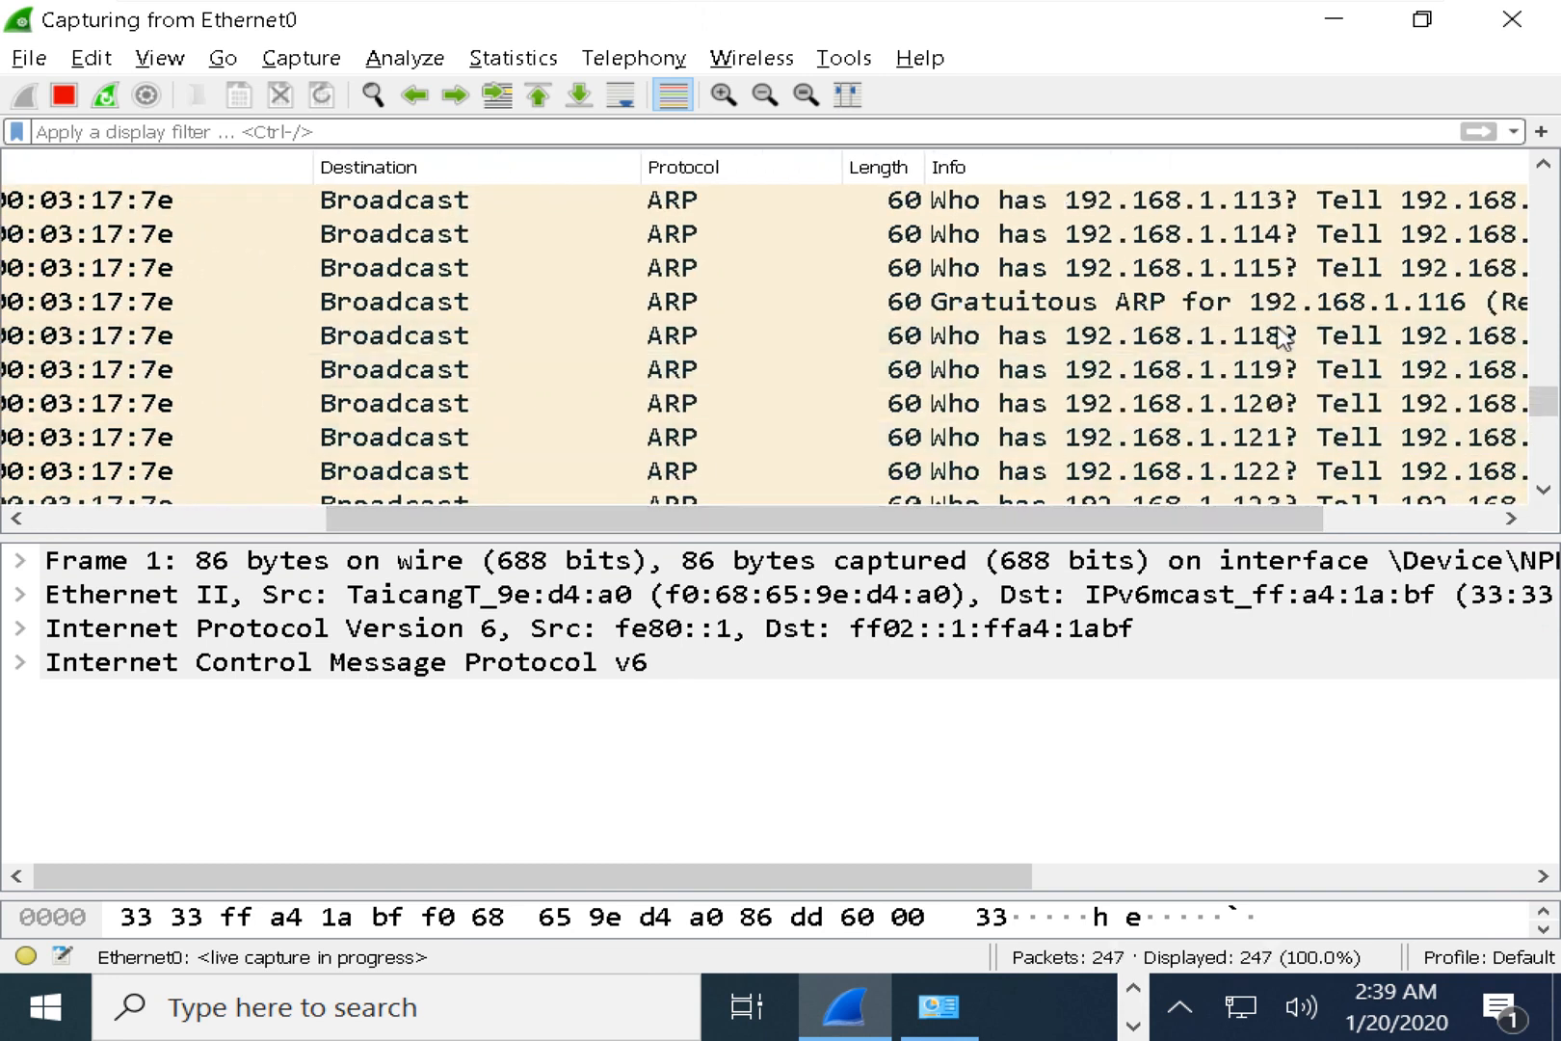
pyautogui.scroll(-20, 1282, 337)
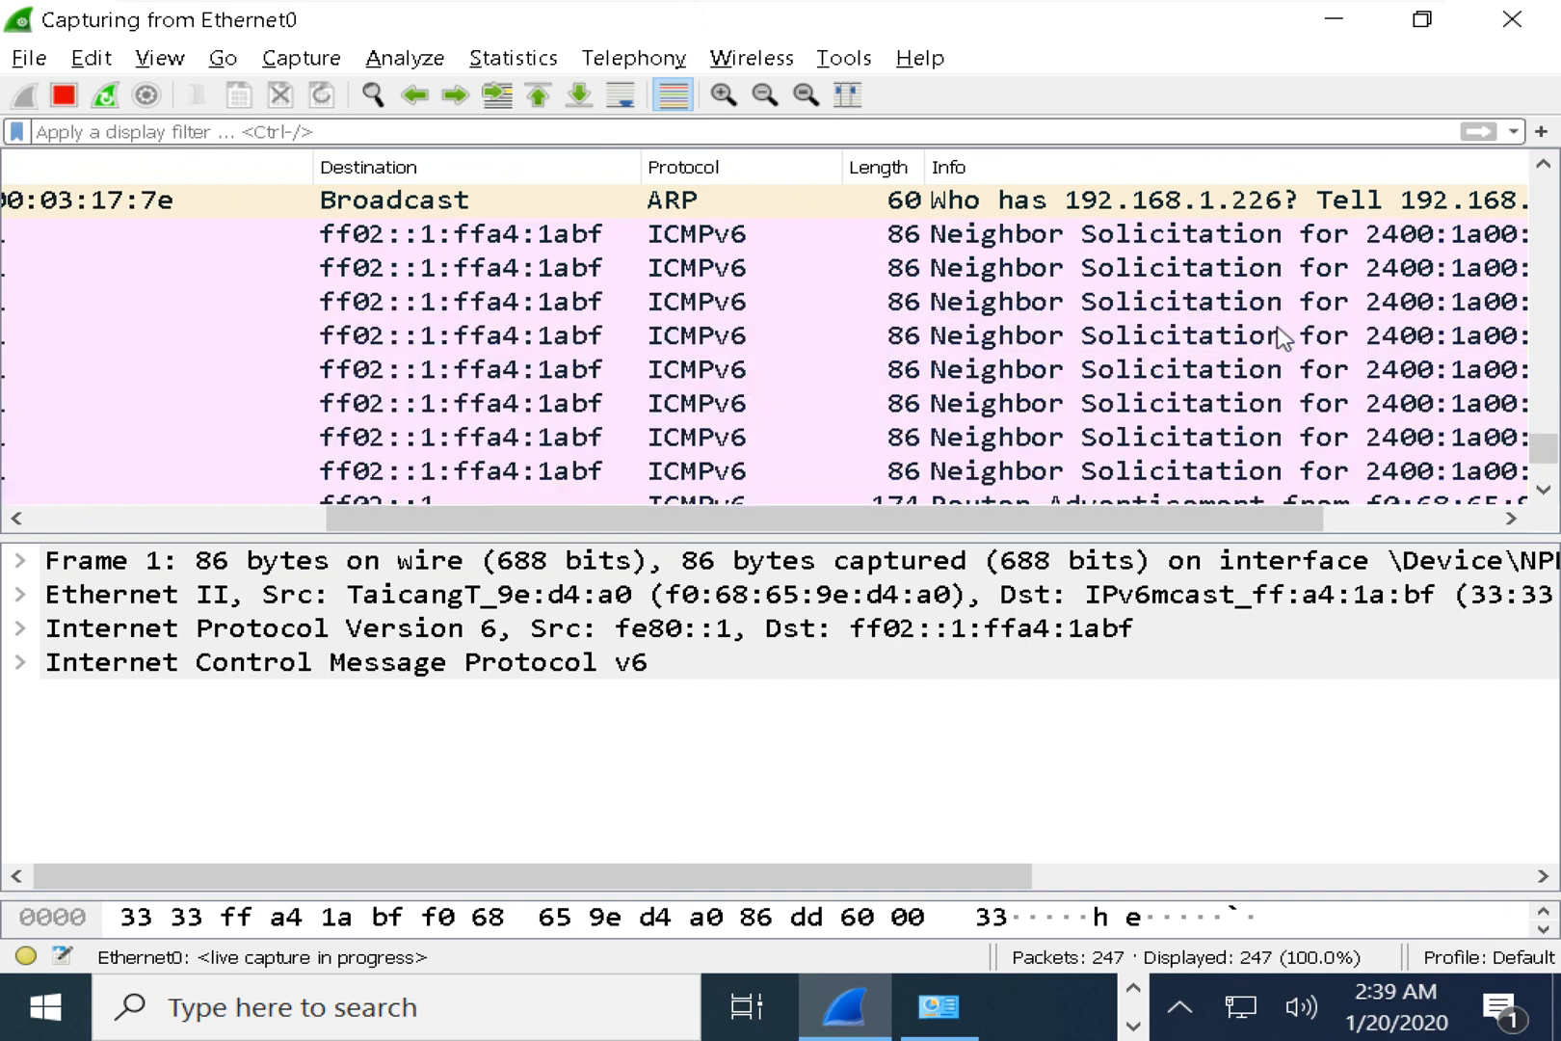
pyautogui.scroll(-2, 1282, 338)
pyautogui.scroll(20, 1282, 337)
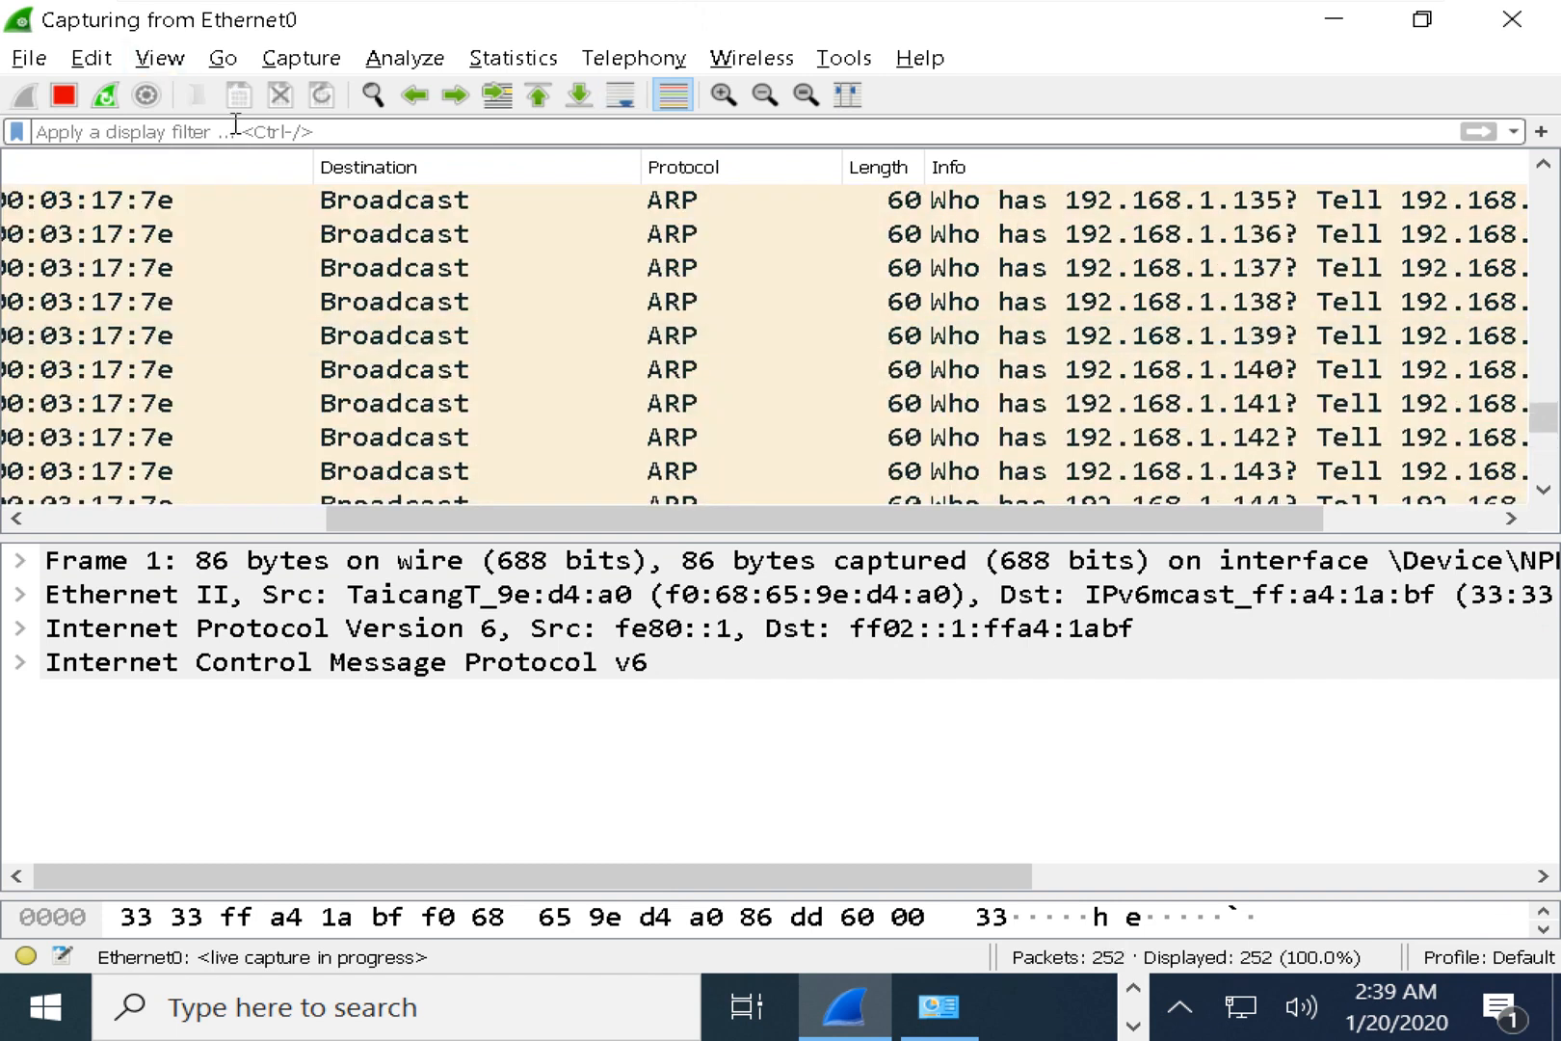
pyautogui.scroll(20, 515, 278)
pyautogui.scroll(5, 510, 279)
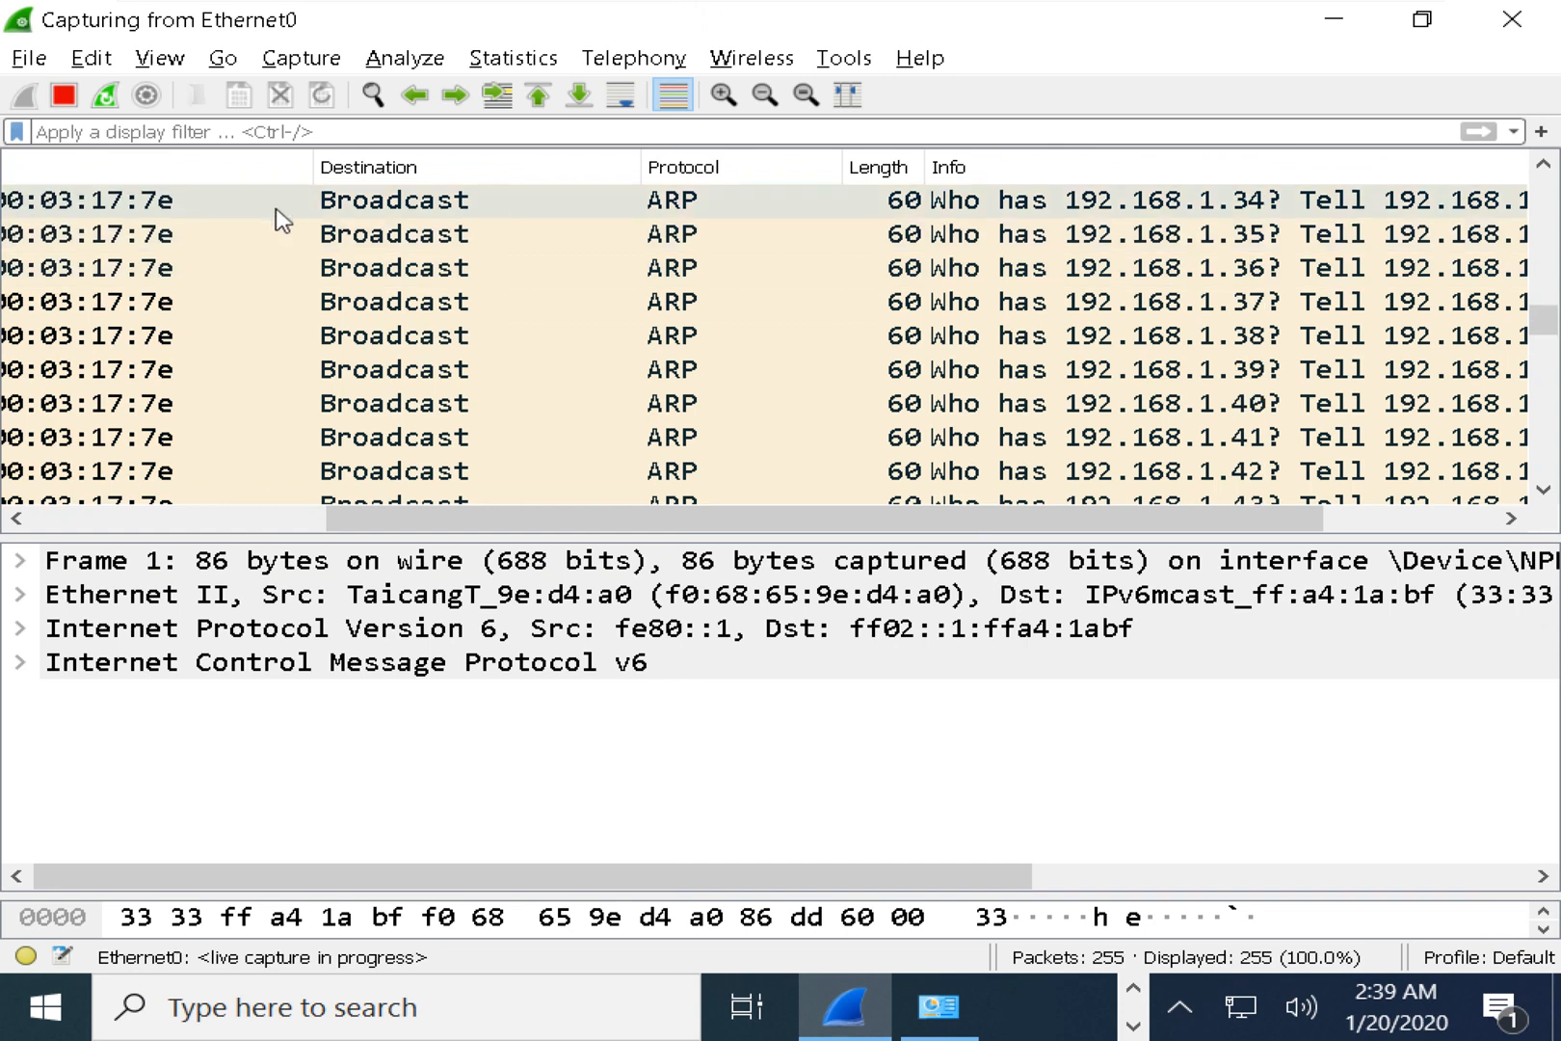
pyautogui.click(273, 135)
# Filter the capture to icmp and open a Time-to-live exceeded reply from 129.134.42.23.
pyautogui.write('icmp')
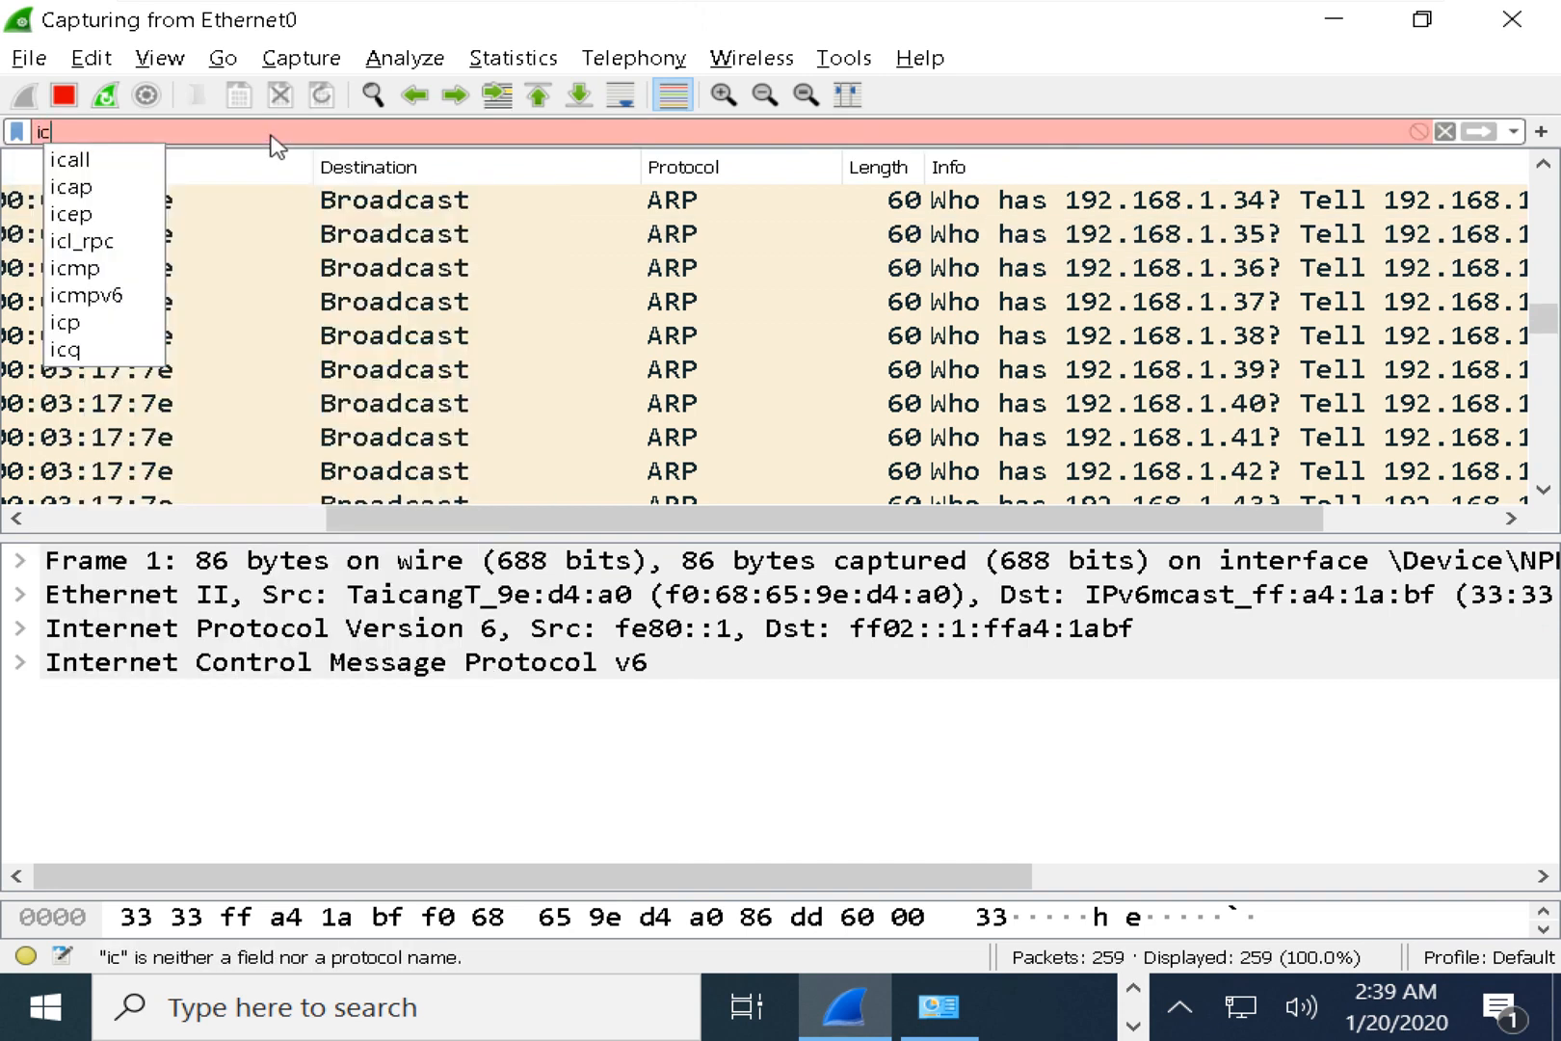
pyautogui.press('Return')
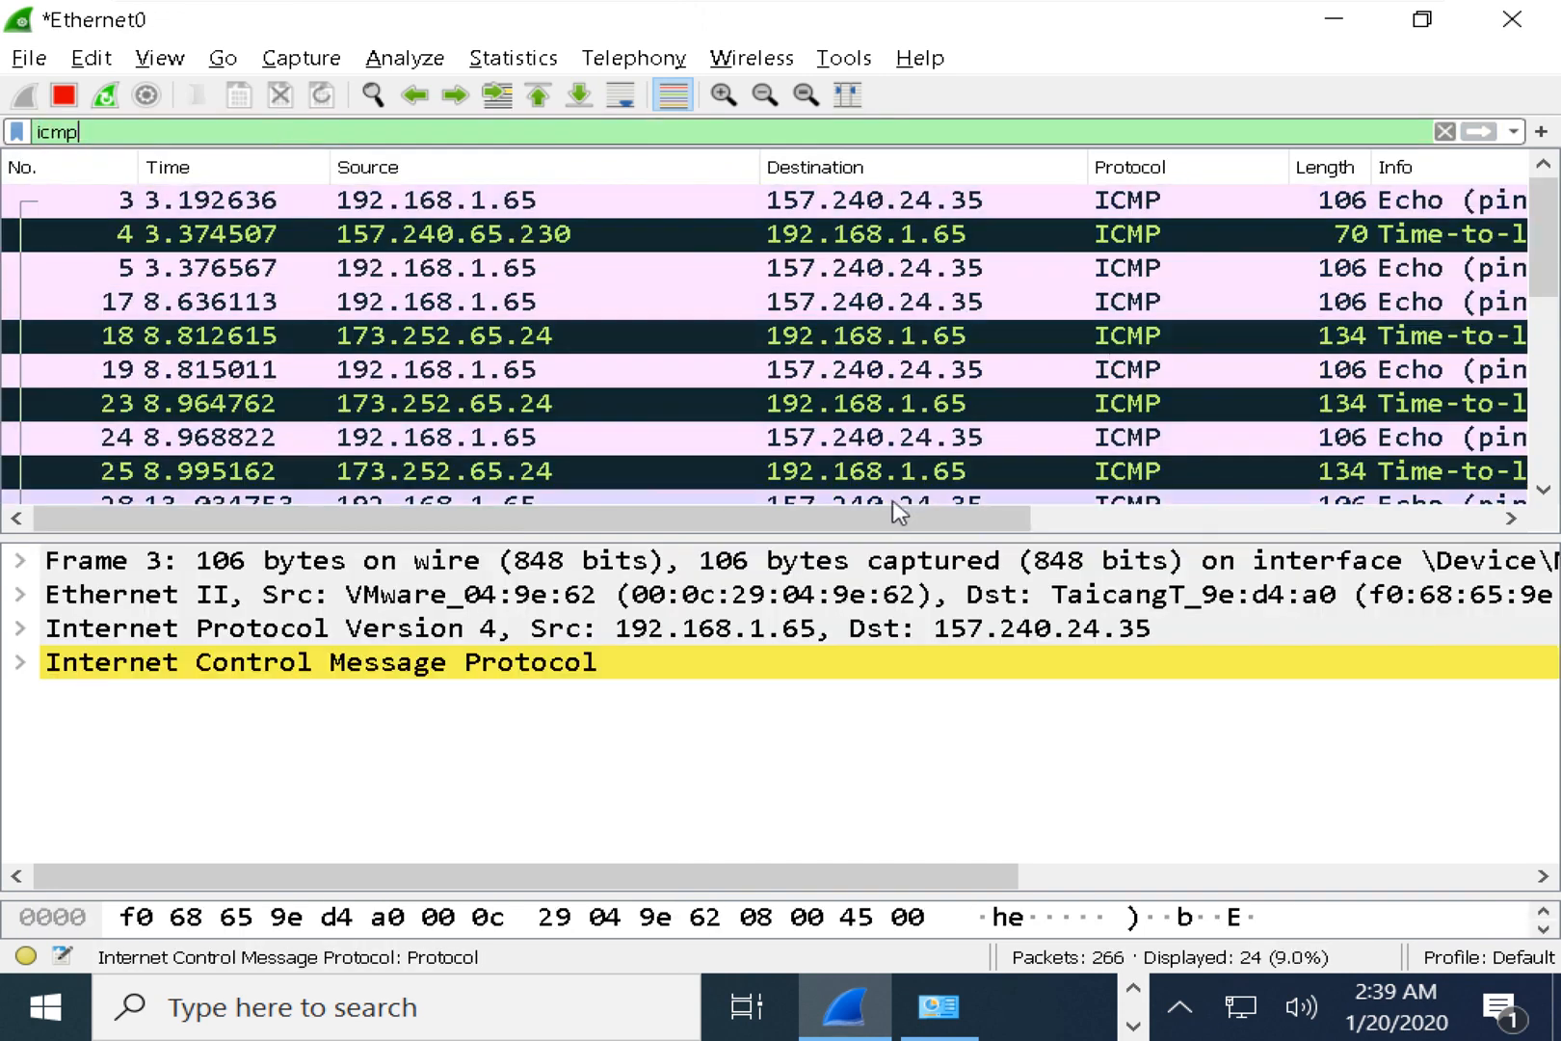
pyautogui.moveTo(901, 517); pyautogui.dragTo(1265, 524)
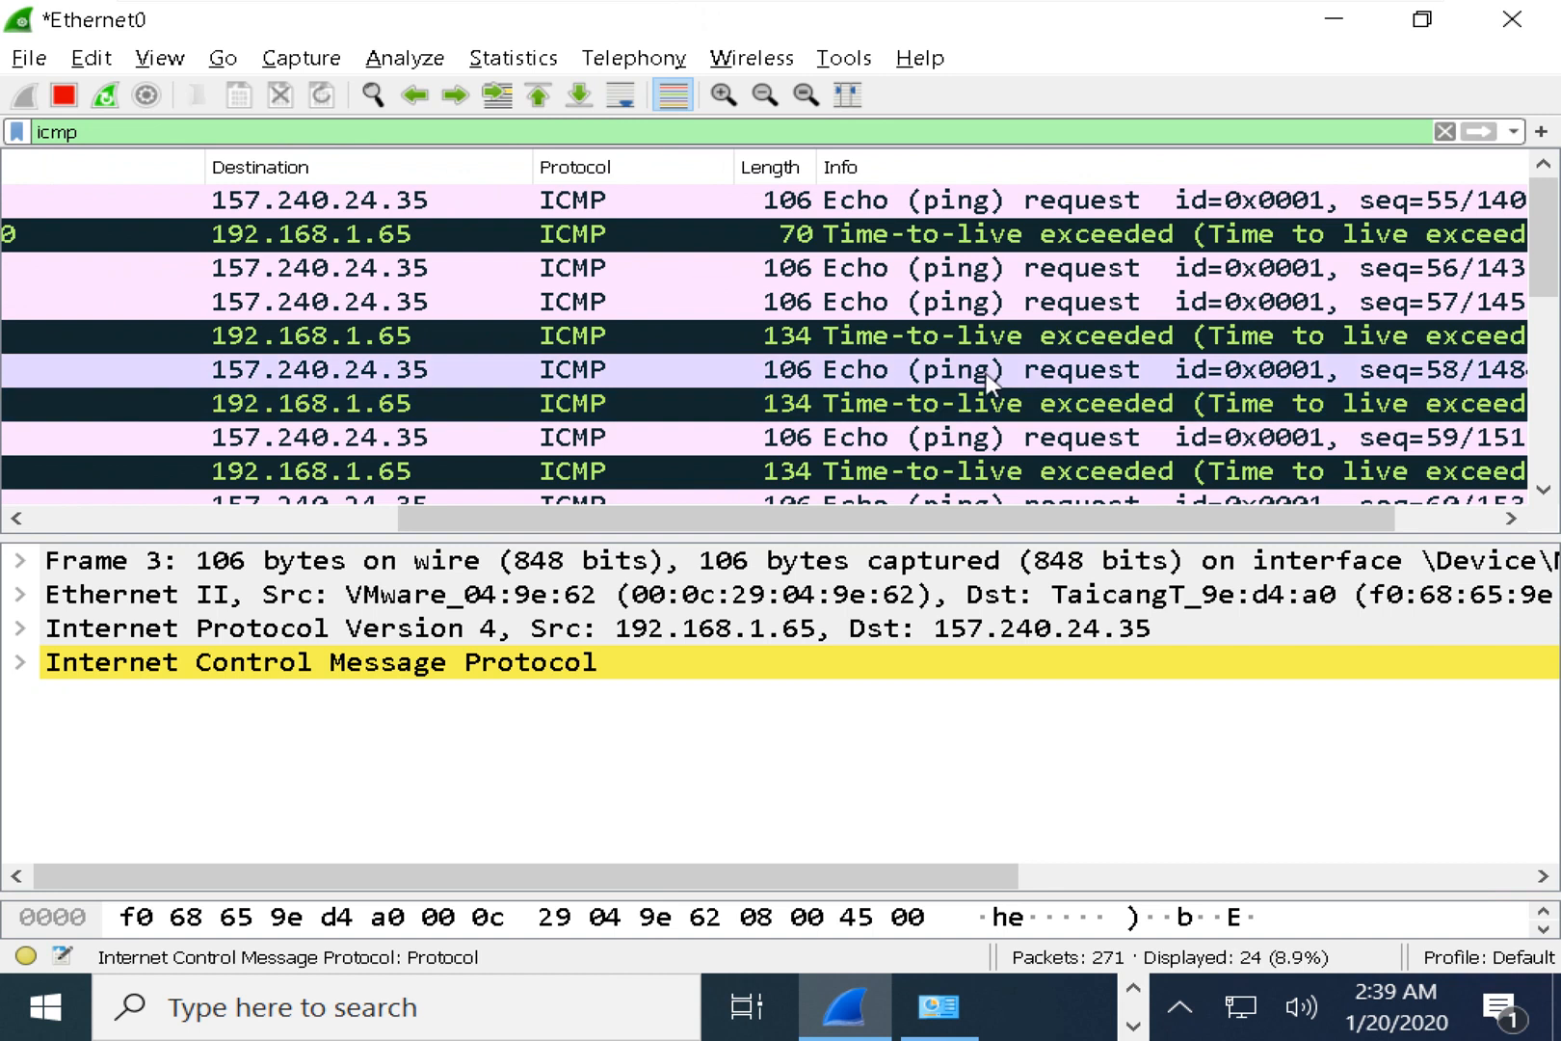
pyautogui.scroll(-3, 987, 387)
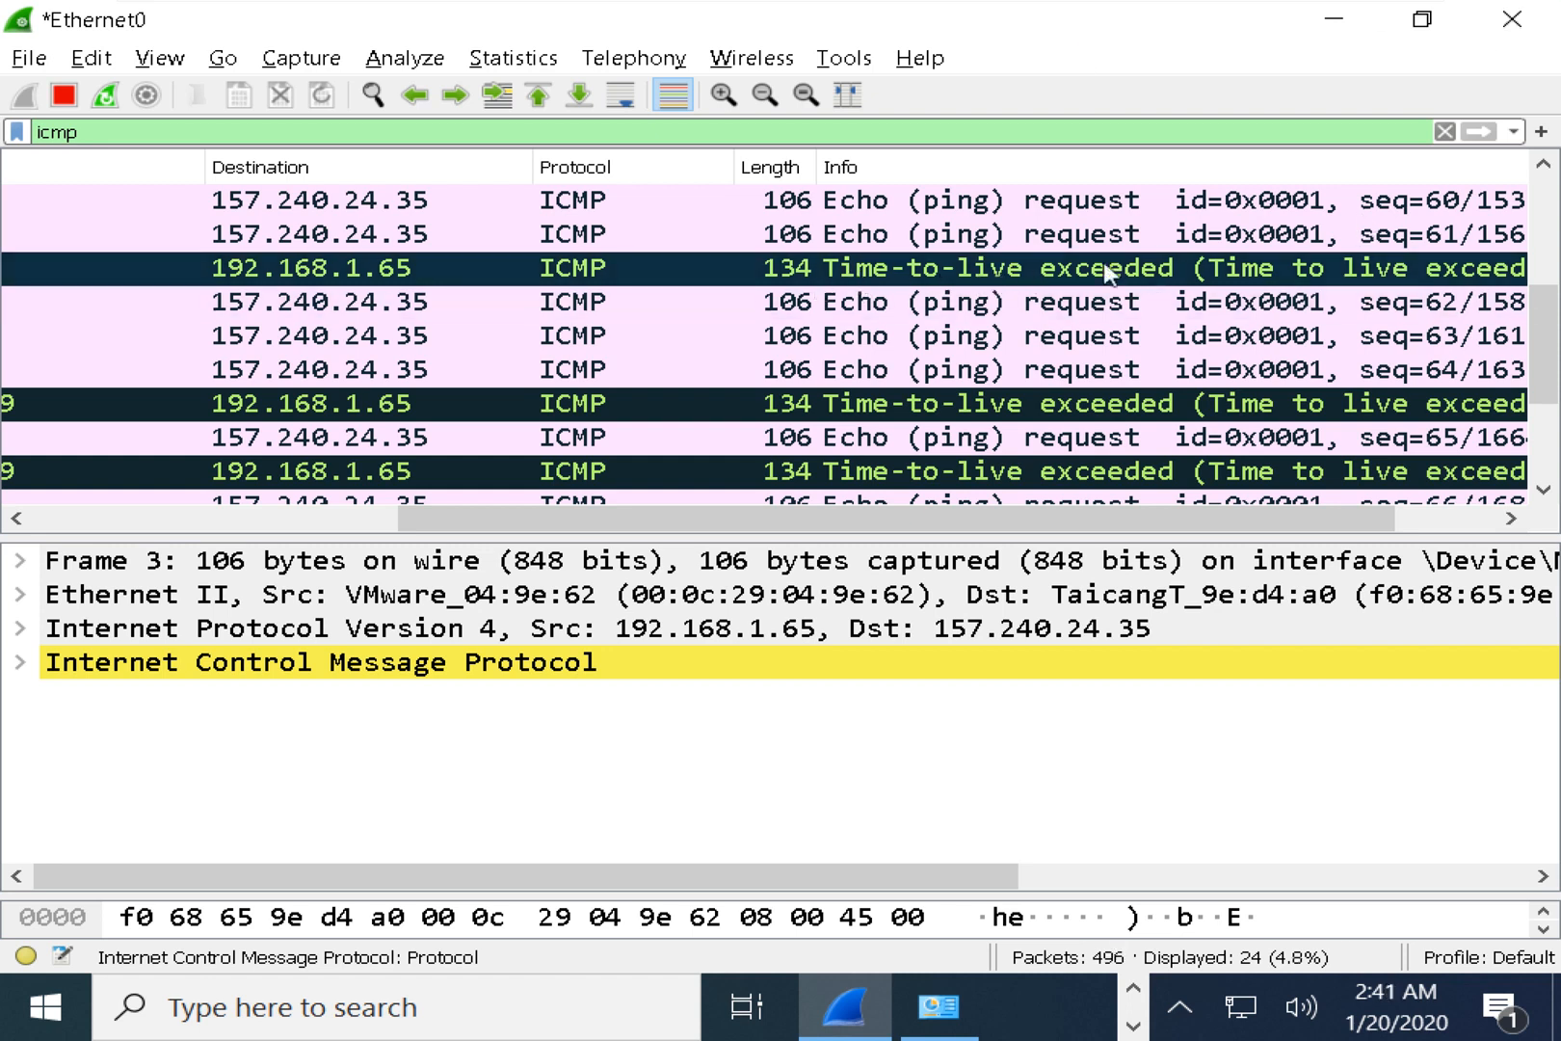
pyautogui.click(1160, 278)
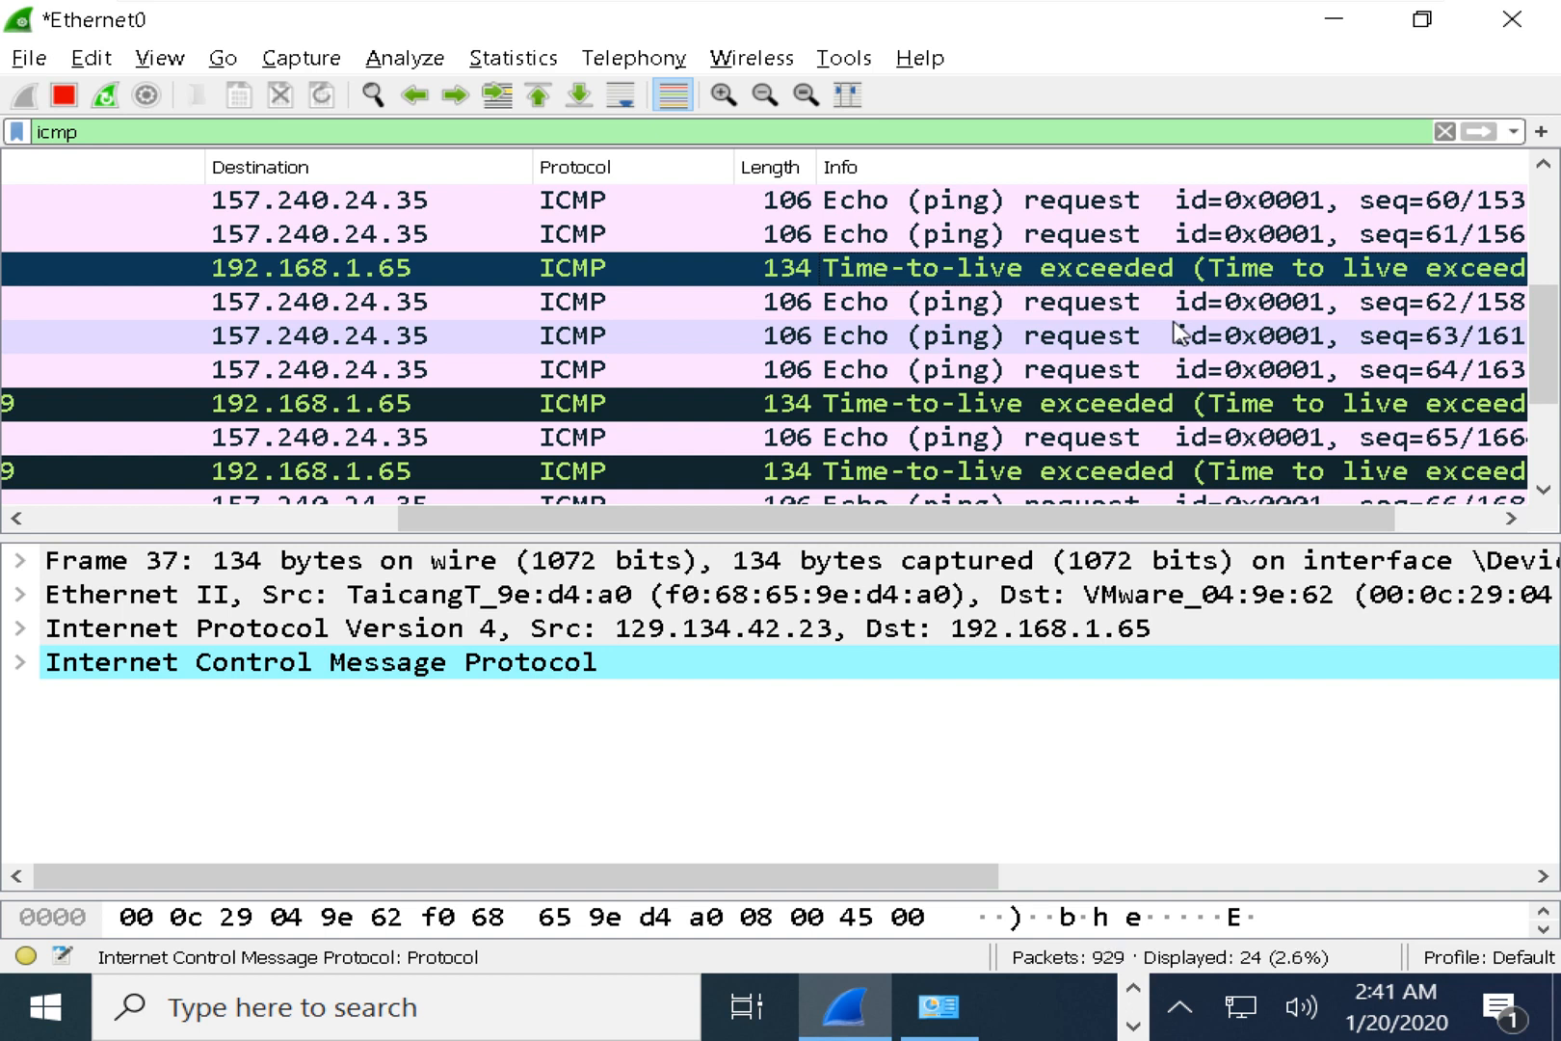
pyautogui.hotkey('alt', 'Tab')
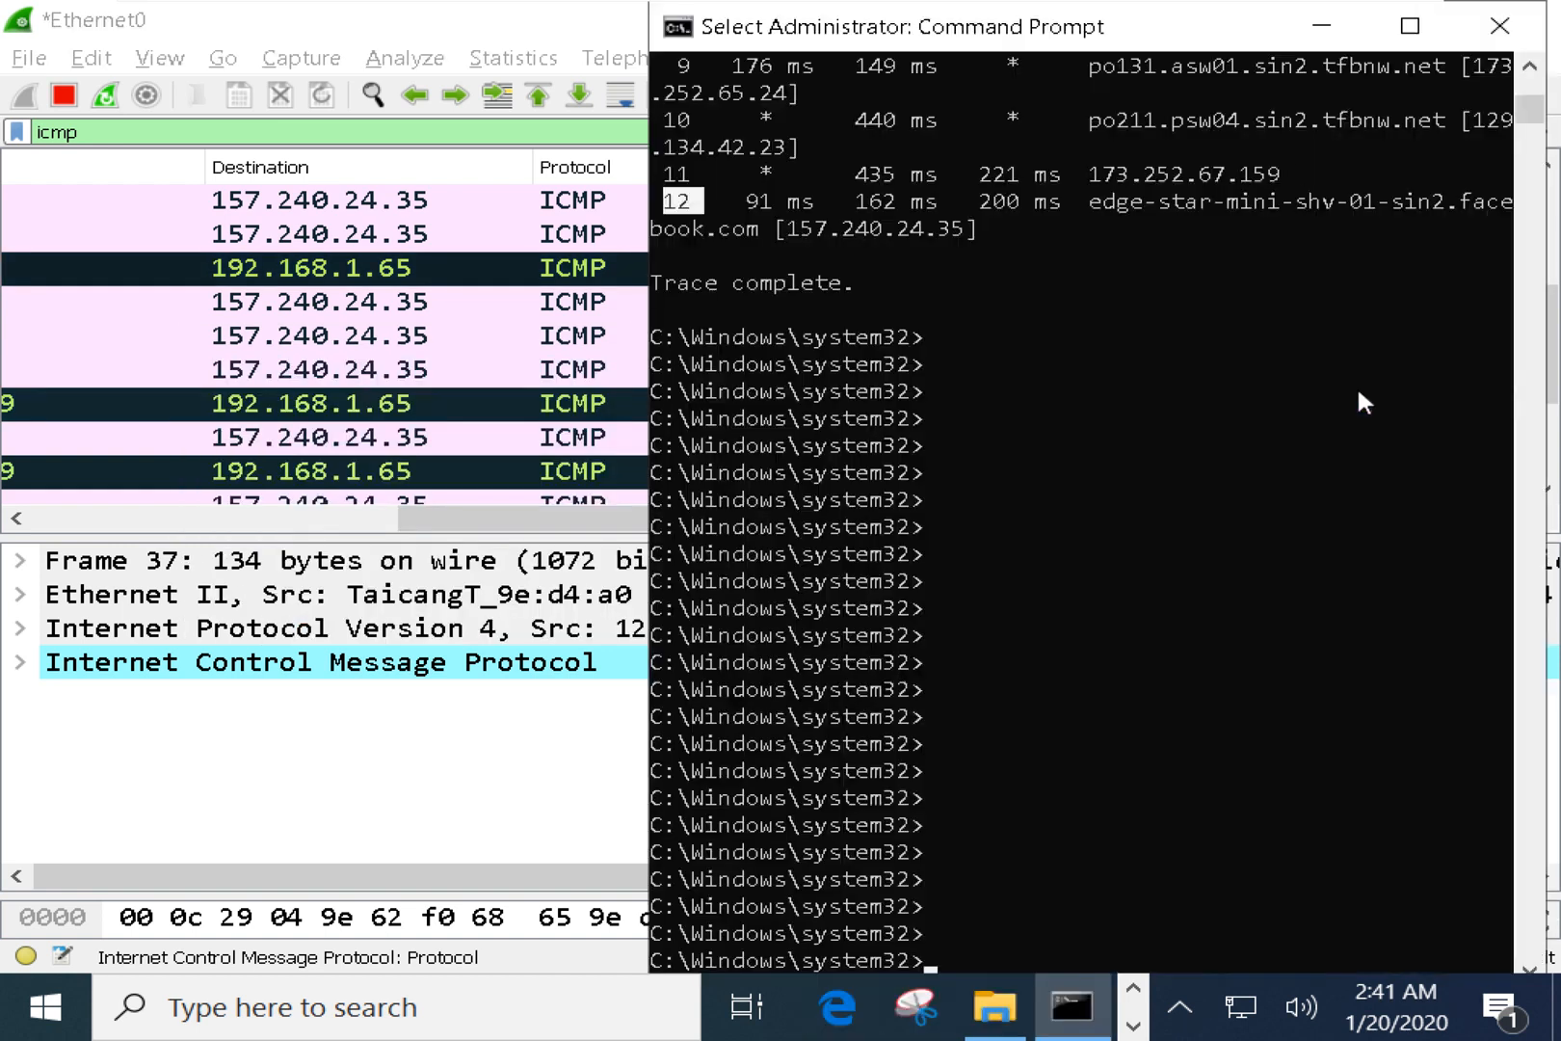
# Restore and maximize the console window, then scroll up to the tracert output.
pyautogui.doubleClick(1221, 31)
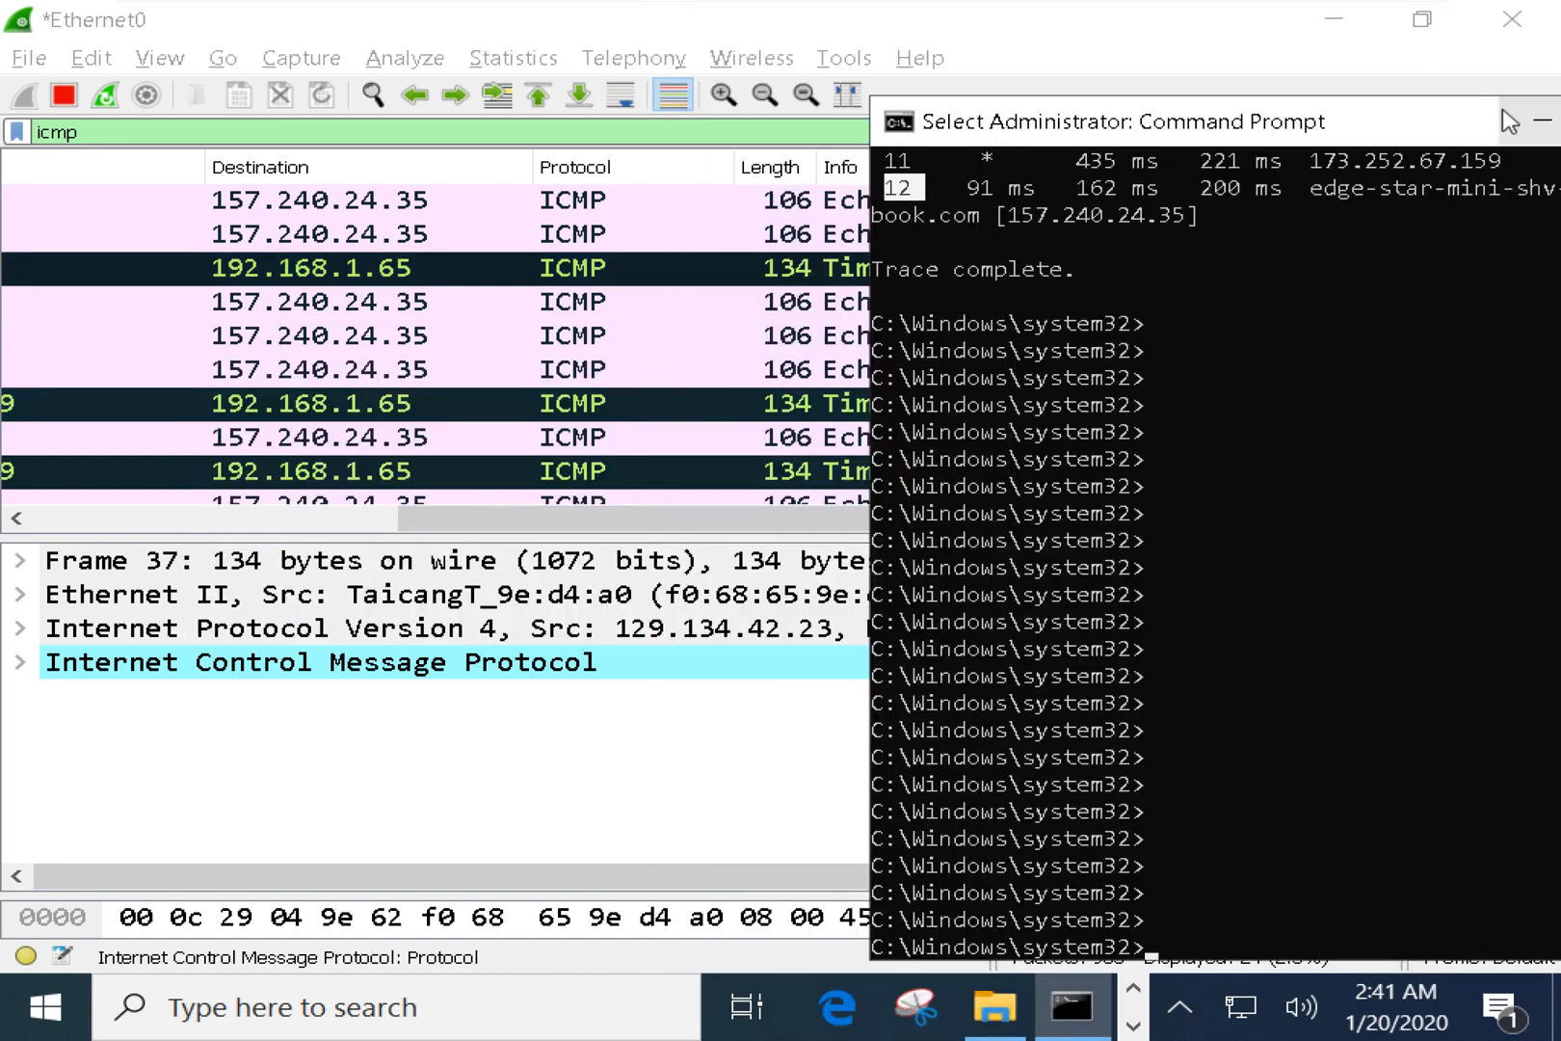
pyautogui.moveTo(1503, 48); pyautogui.dragTo(1059, 100)
pyautogui.click(1187, 97)
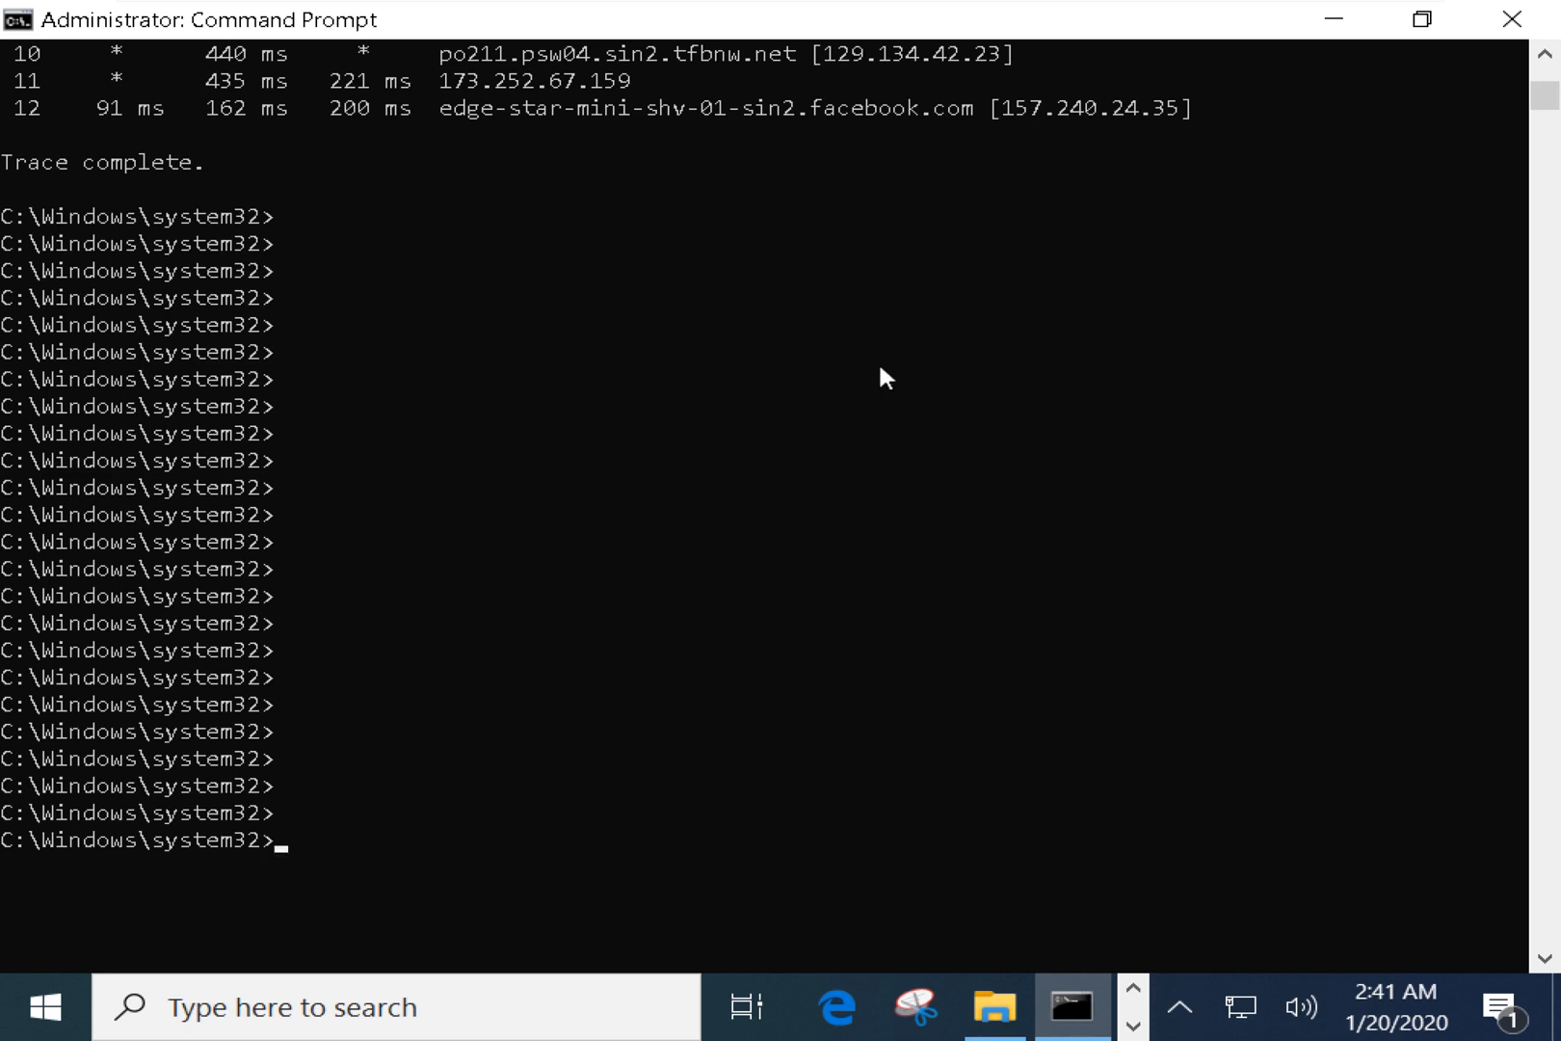
pyautogui.scroll(4, 881, 367)
pyautogui.scroll(1, 879, 368)
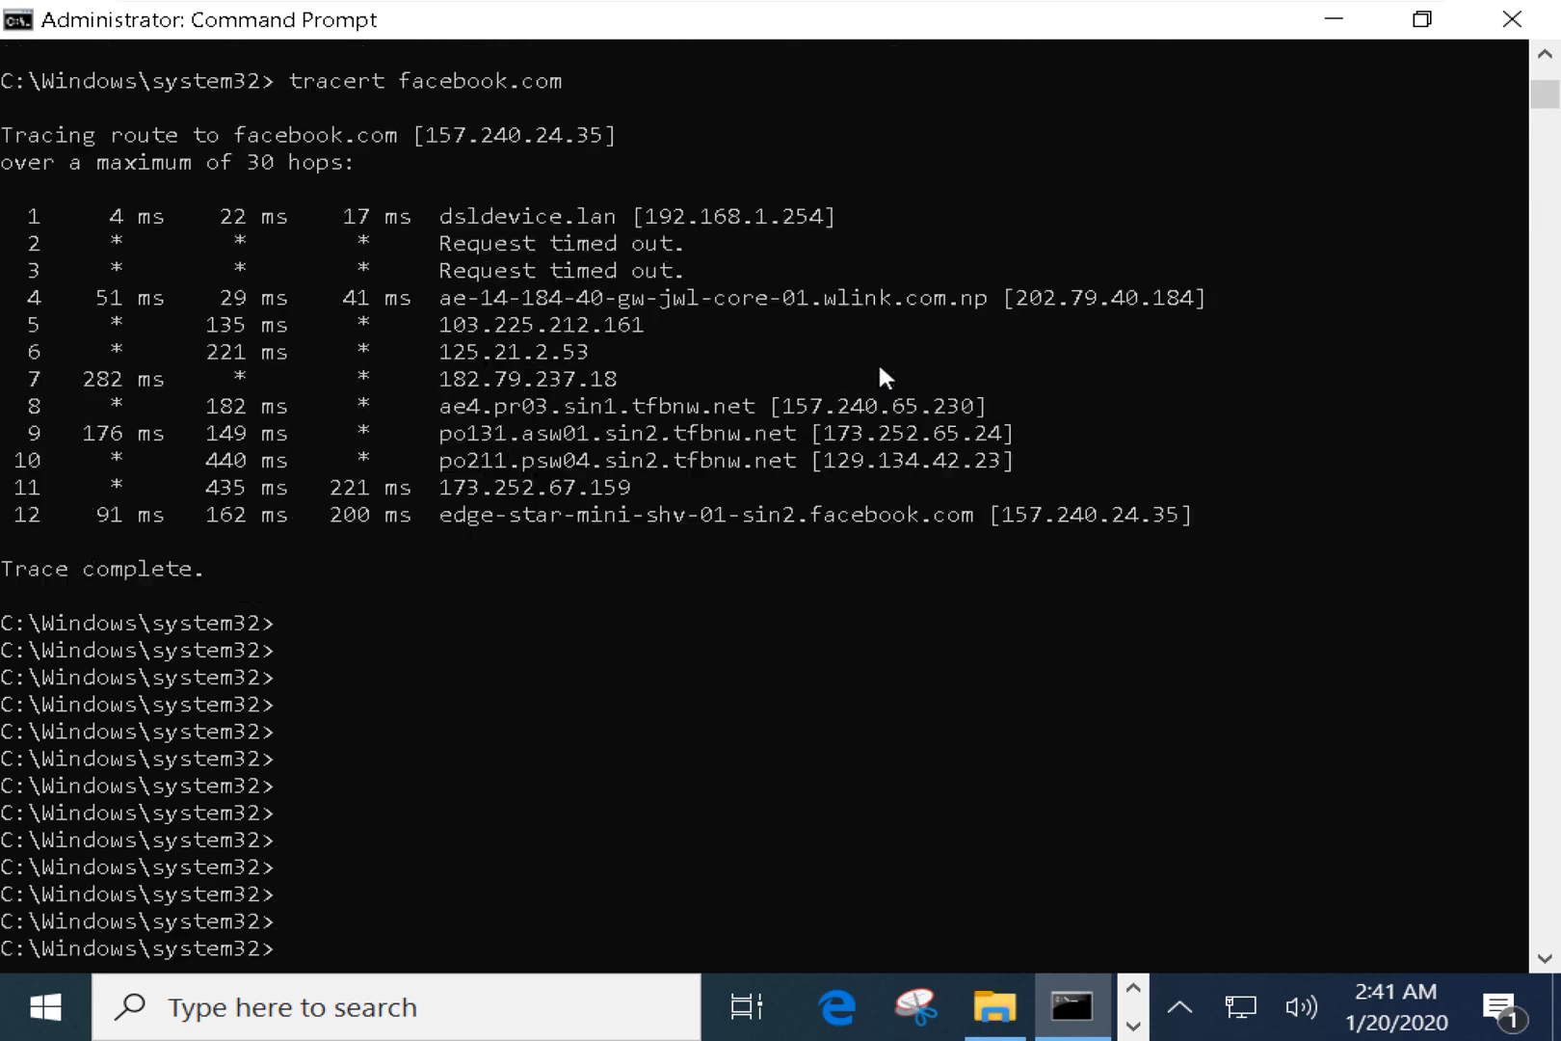
pyautogui.scroll(2, 616, 289)
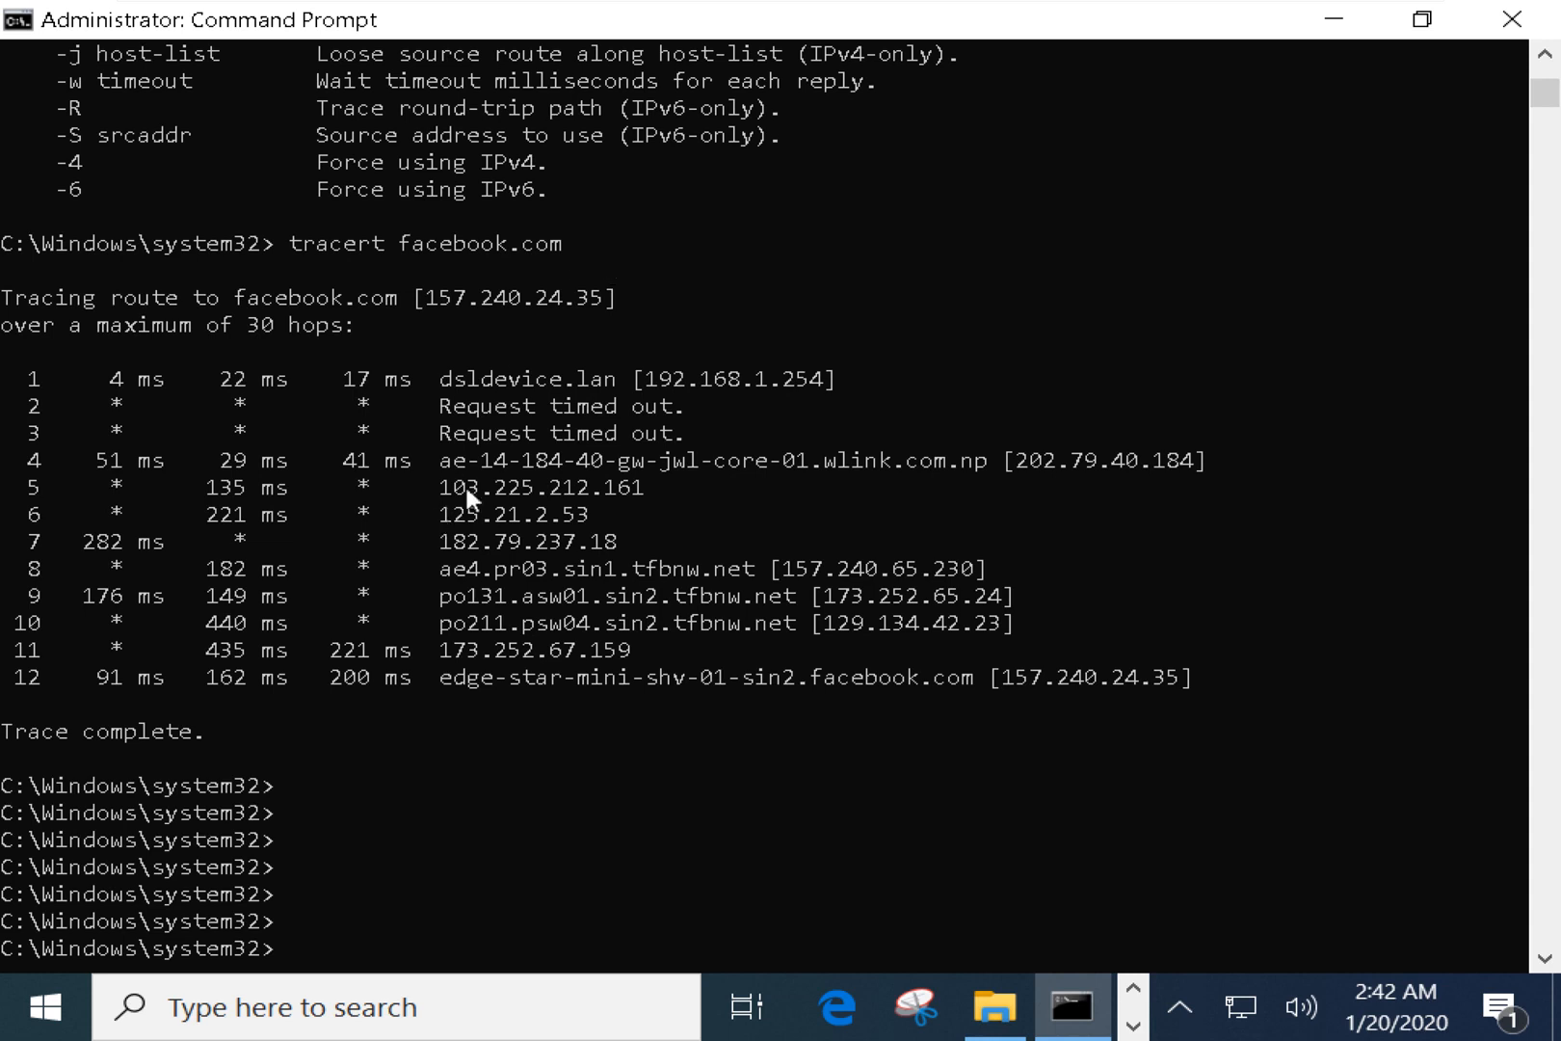
# Mark the 'maximum of 30 hops' text, then add empty prompt lines below the trace.
pyautogui.moveTo(228, 325); pyautogui.dragTo(359, 328)
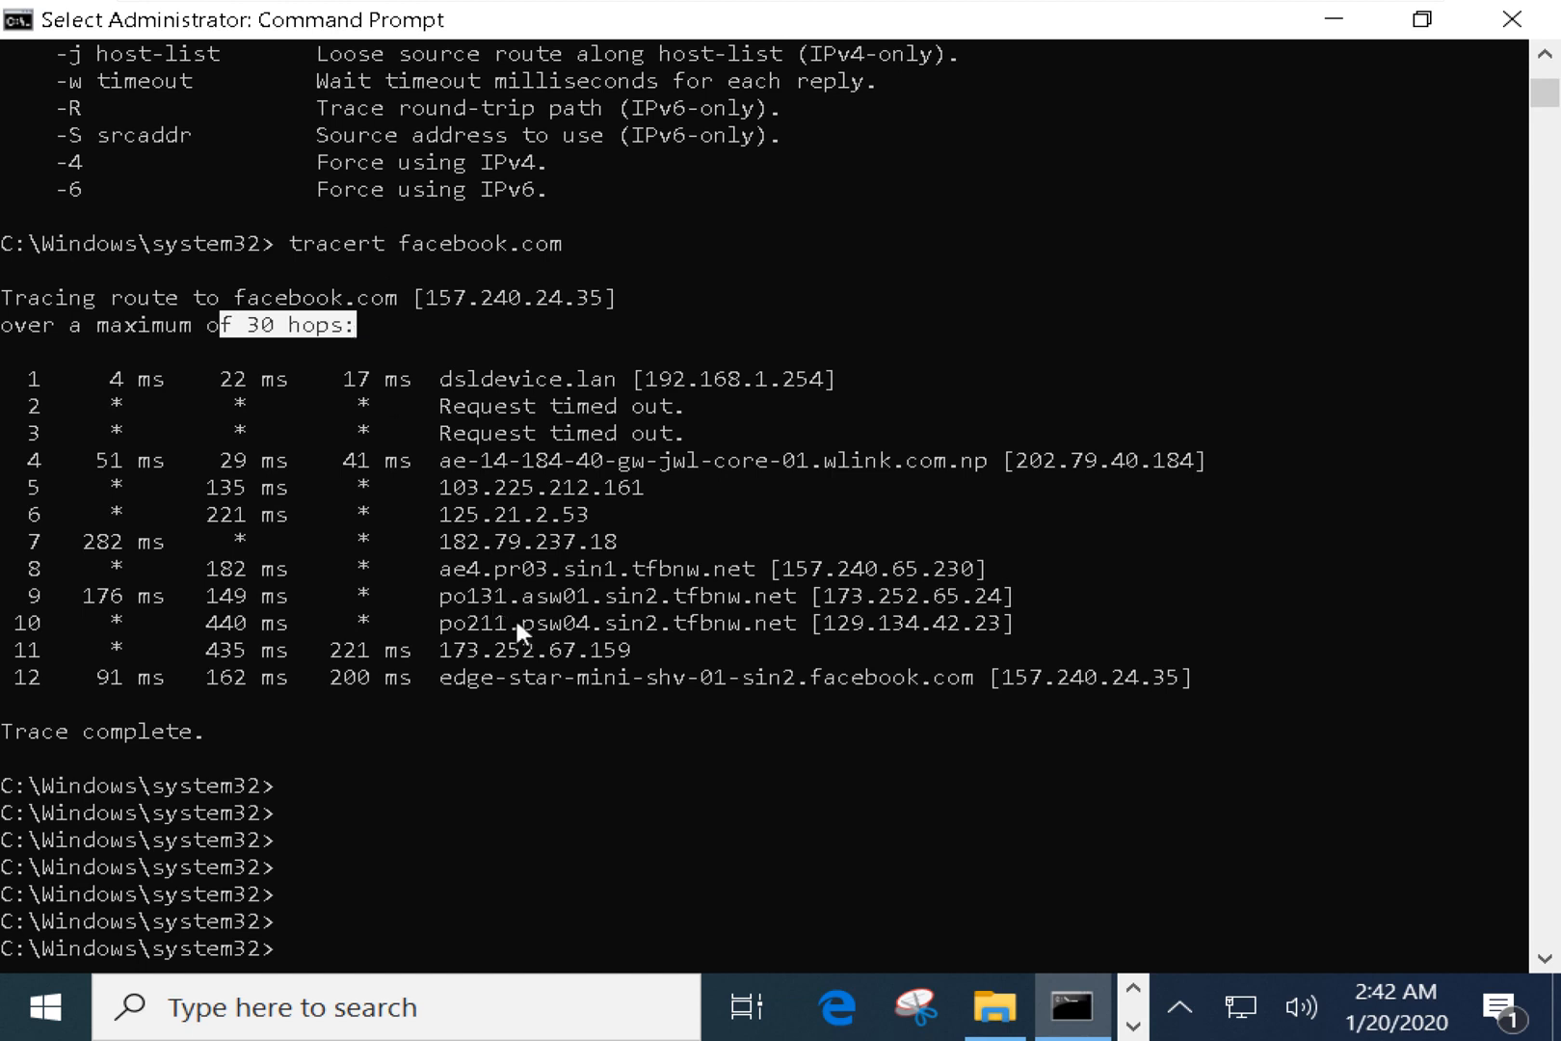
pyautogui.press('Return')
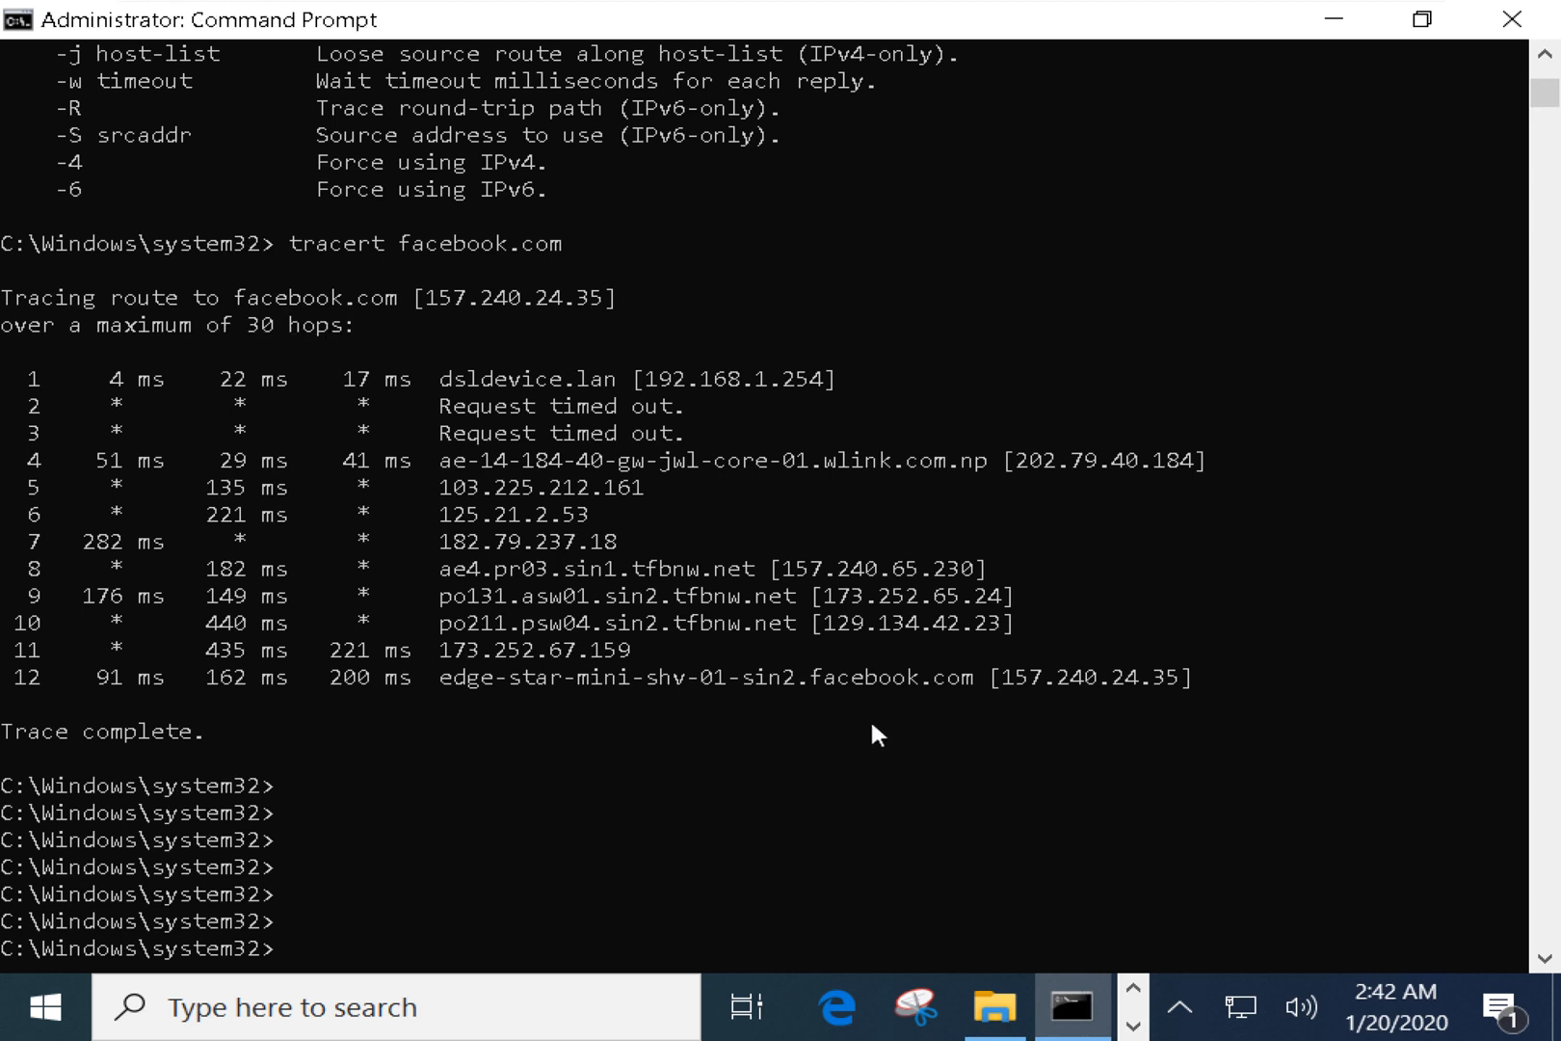
pyautogui.press('Return')
pyautogui.press('Return')
pyautogui.press('Return')
pyautogui.press('Return')
pyautogui.press('Return')
pyautogui.press('Return')
pyautogui.press('Return')
pyautogui.press('Return')
pyautogui.press('Return')
pyautogui.press('Return')
pyautogui.press('Return')
pyautogui.press('Return')
pyautogui.press('Return')
pyautogui.press('Return')
pyautogui.press('Return')
pyautogui.press('Return')
pyautogui.press('Return')
pyautogui.press('Return')
pyautogui.press('Return')
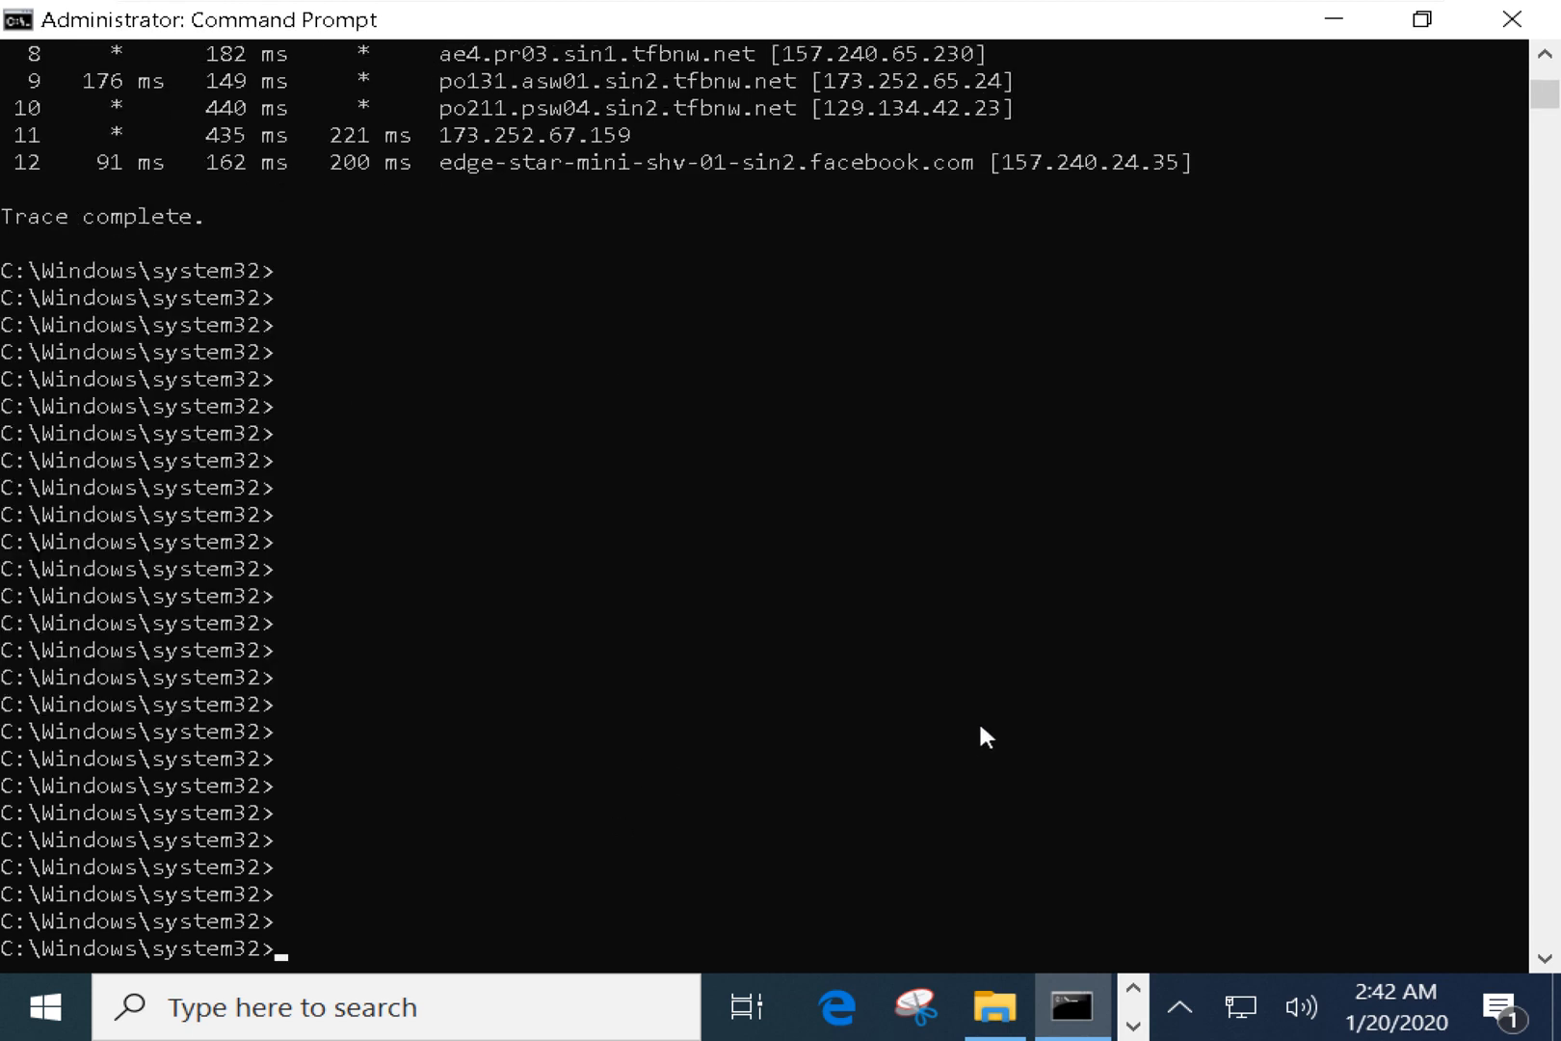
pyautogui.scroll(2, 930, 598)
pyautogui.scroll(4, 940, 599)
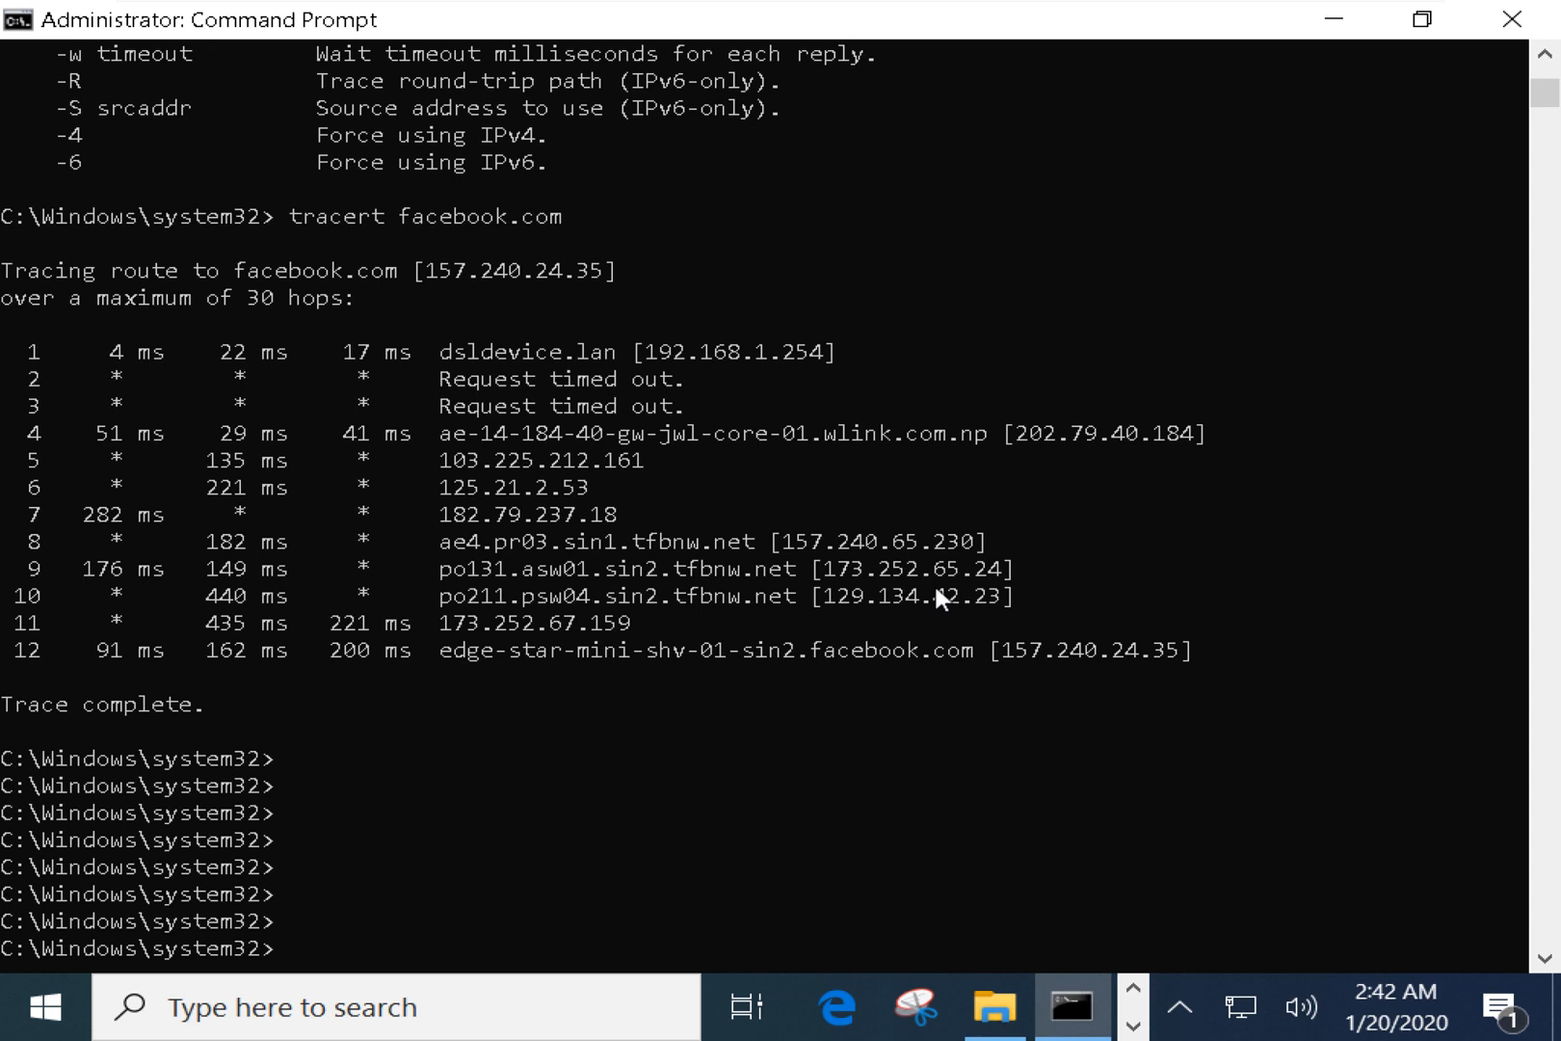
pyautogui.scroll(-2, 934, 581)
pyautogui.hotkey('alt', 'Tab')
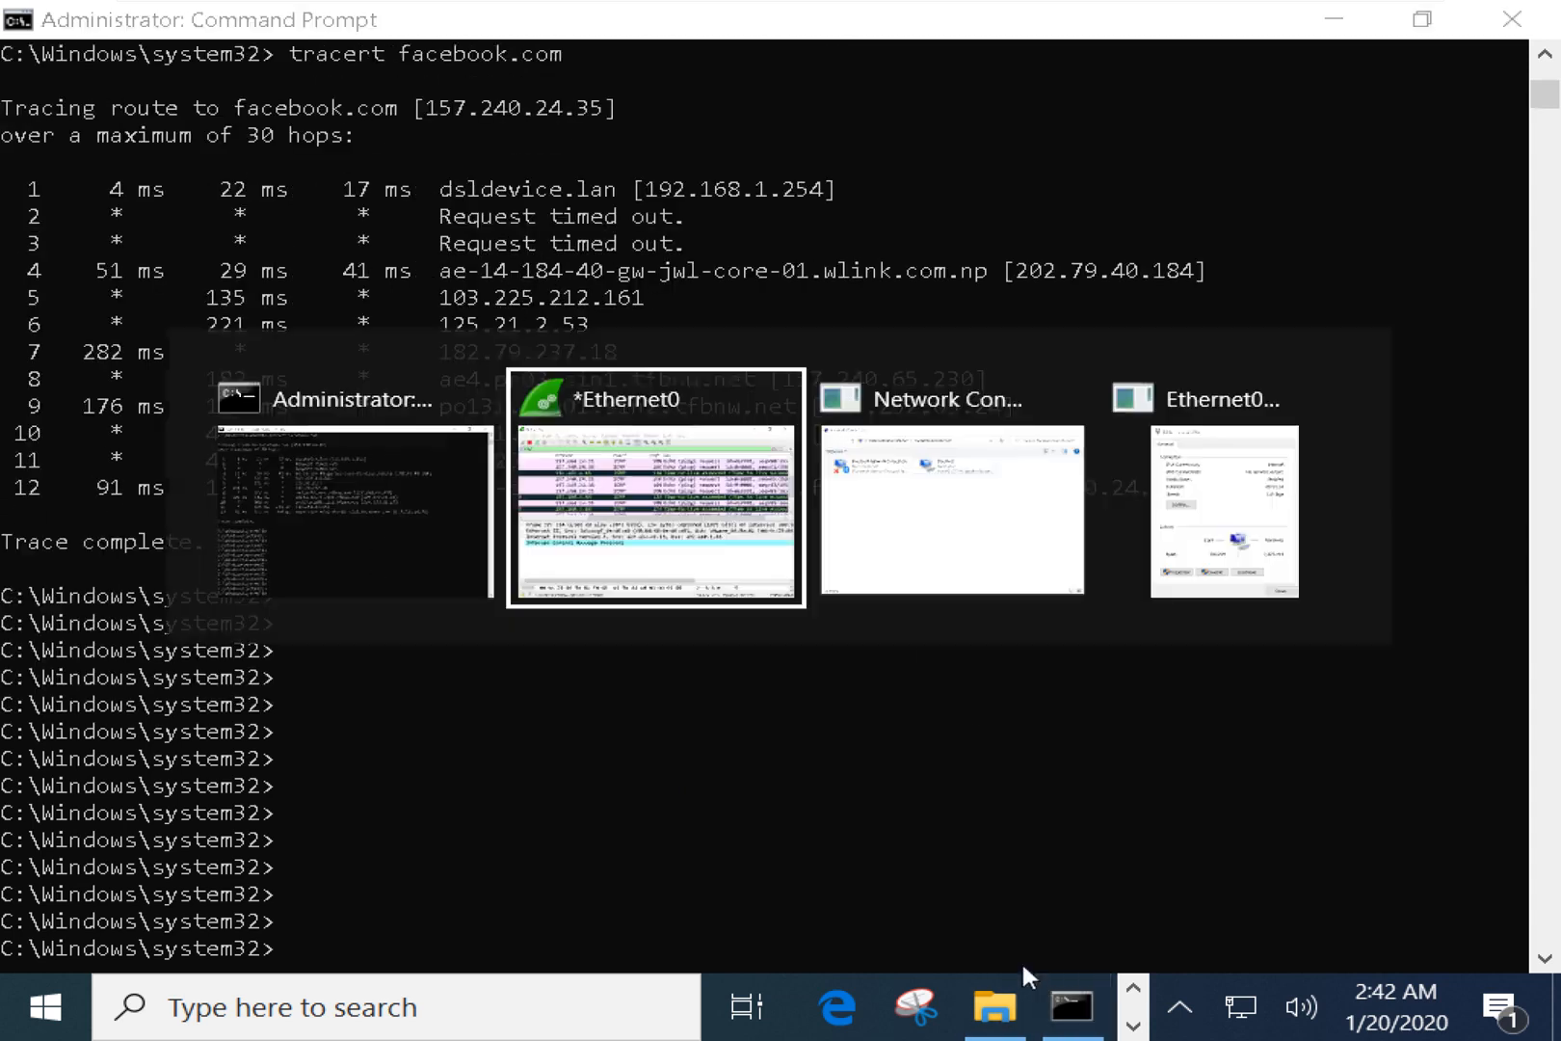
# Replace the icmp display filter with arp, then with dns.
pyautogui.click(141, 122)
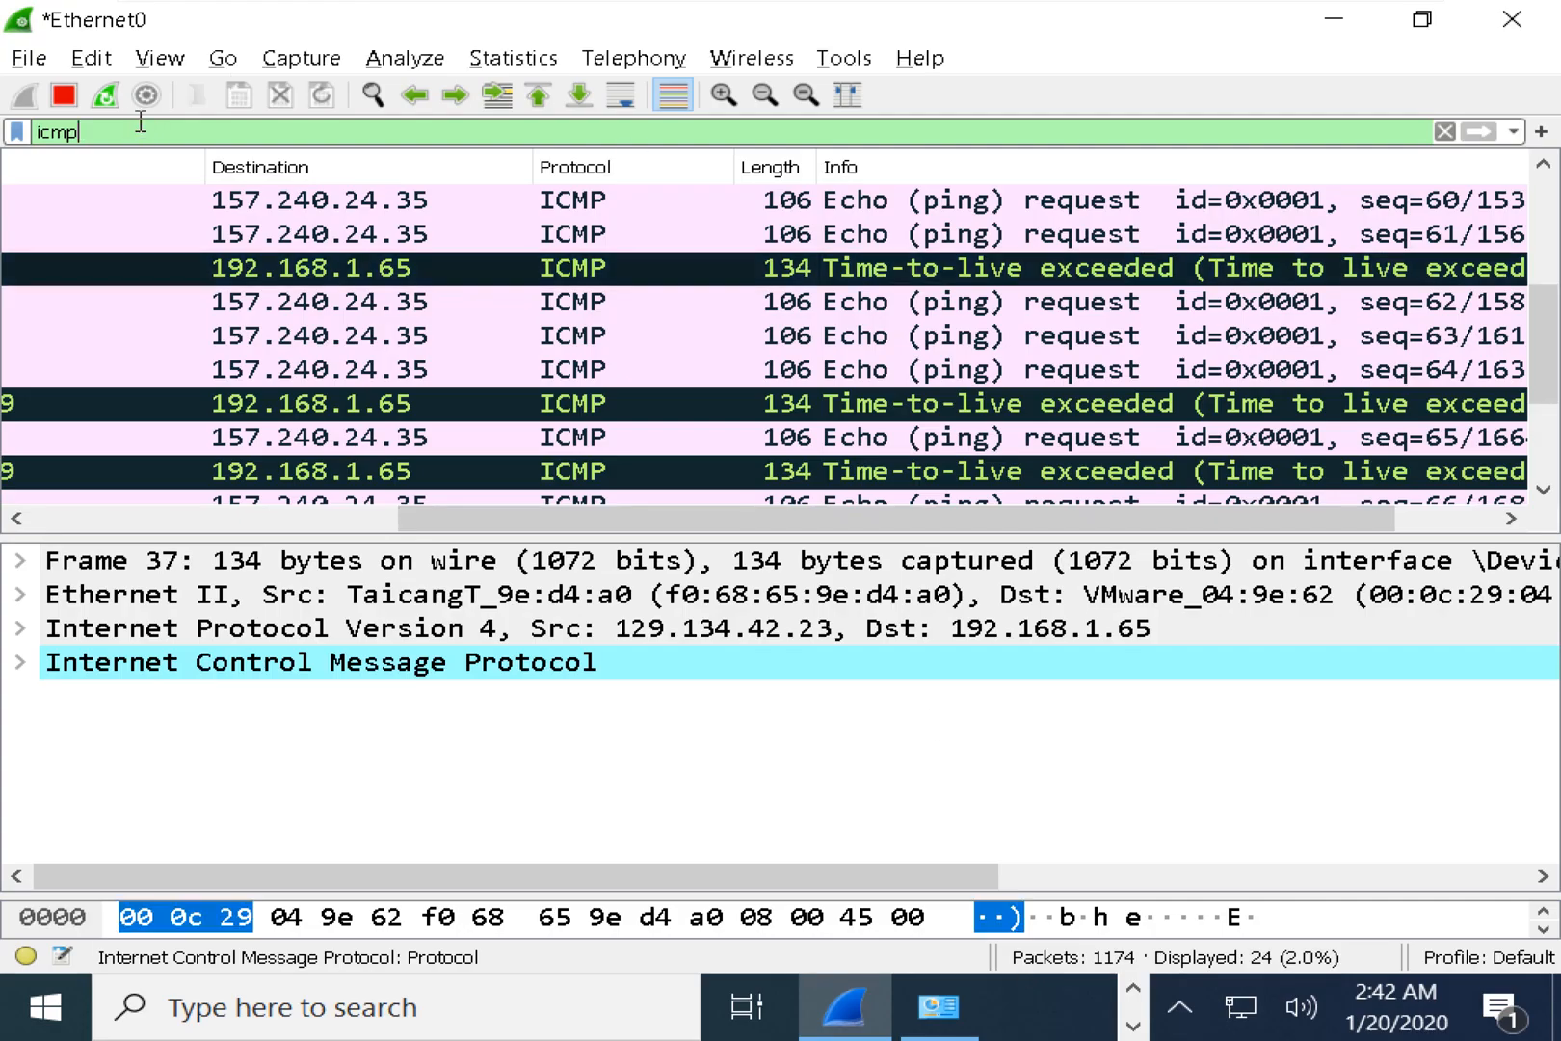
pyautogui.hotkey('ctrl', 'a')
pyautogui.write('arp')
pyautogui.press('Return')
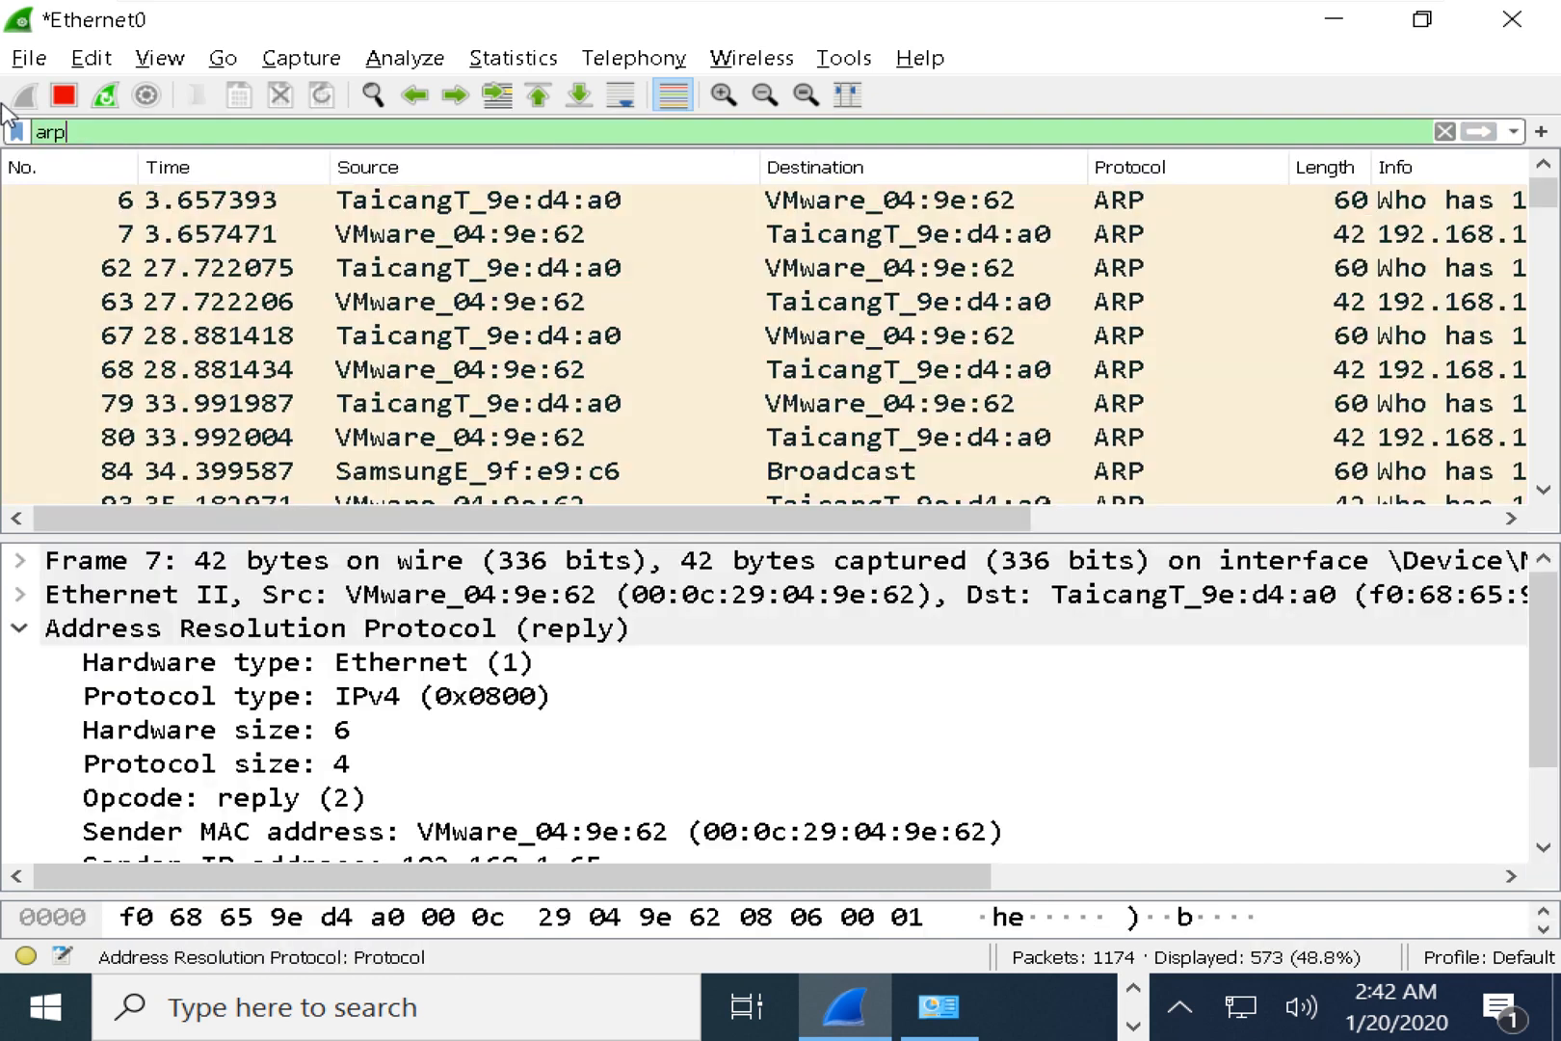
pyautogui.hotkey('ctrl', 'a')
pyautogui.write('dns')
pyautogui.press('Return')
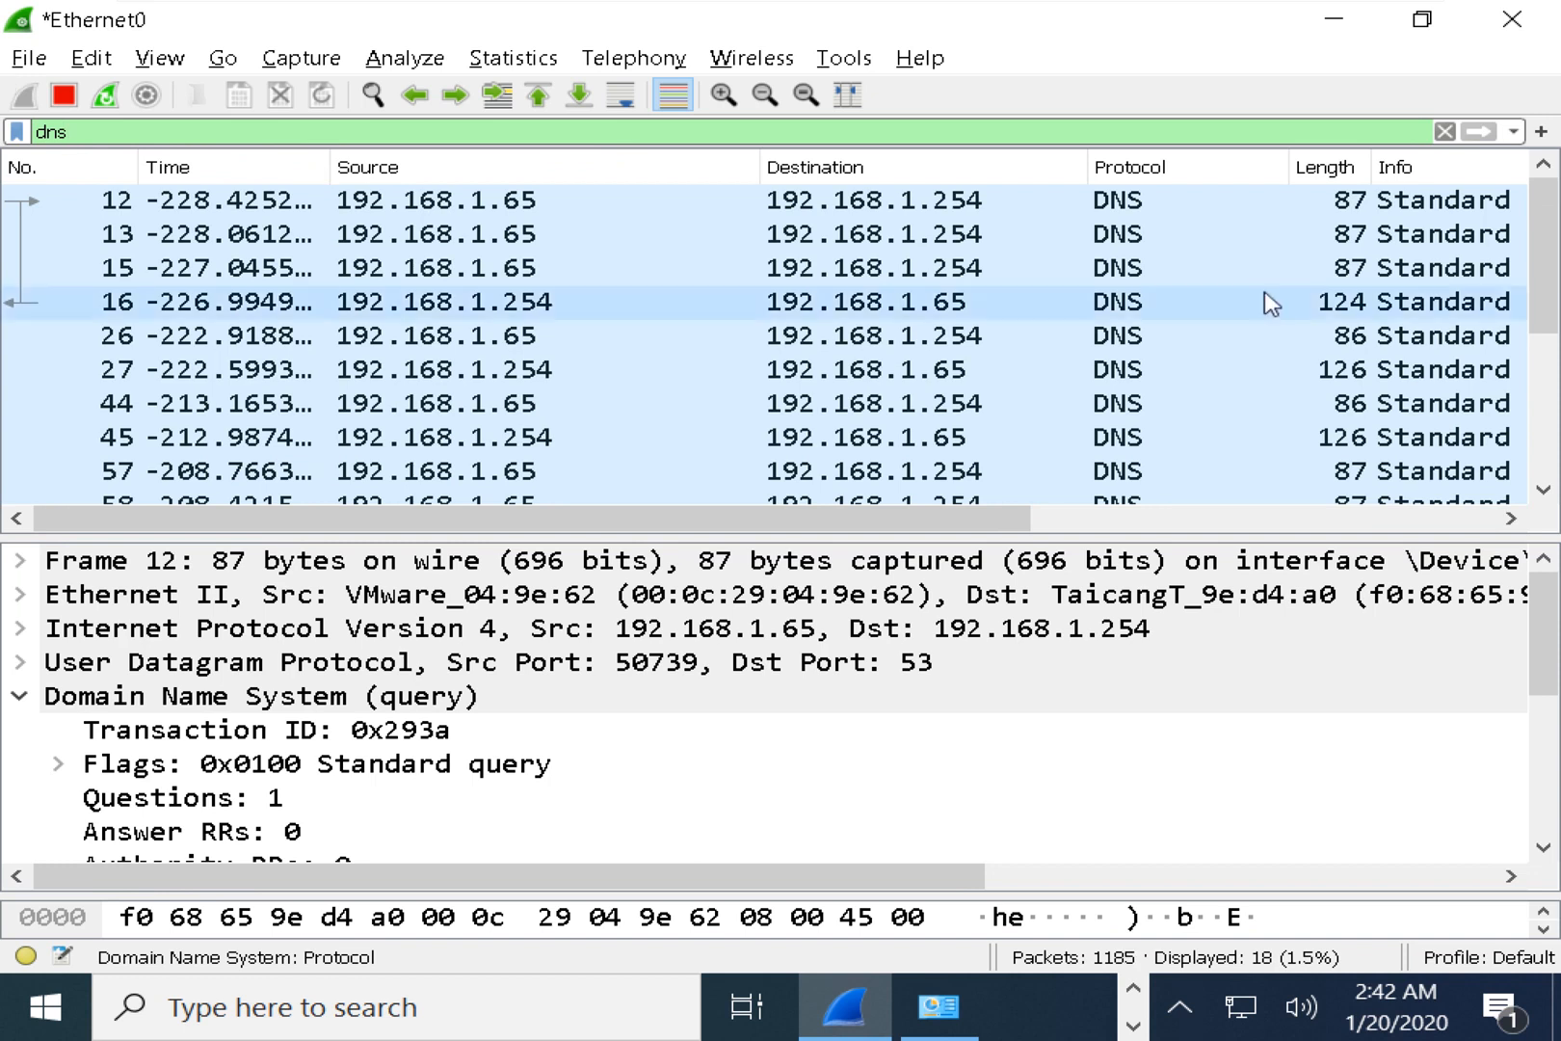
# Open DNS packet 16 full screen, inspect its query Class, Label Count and Type bytes, then close it.
pyautogui.doubleClick(1108, 302)
pyautogui.doubleClick(736, 254)
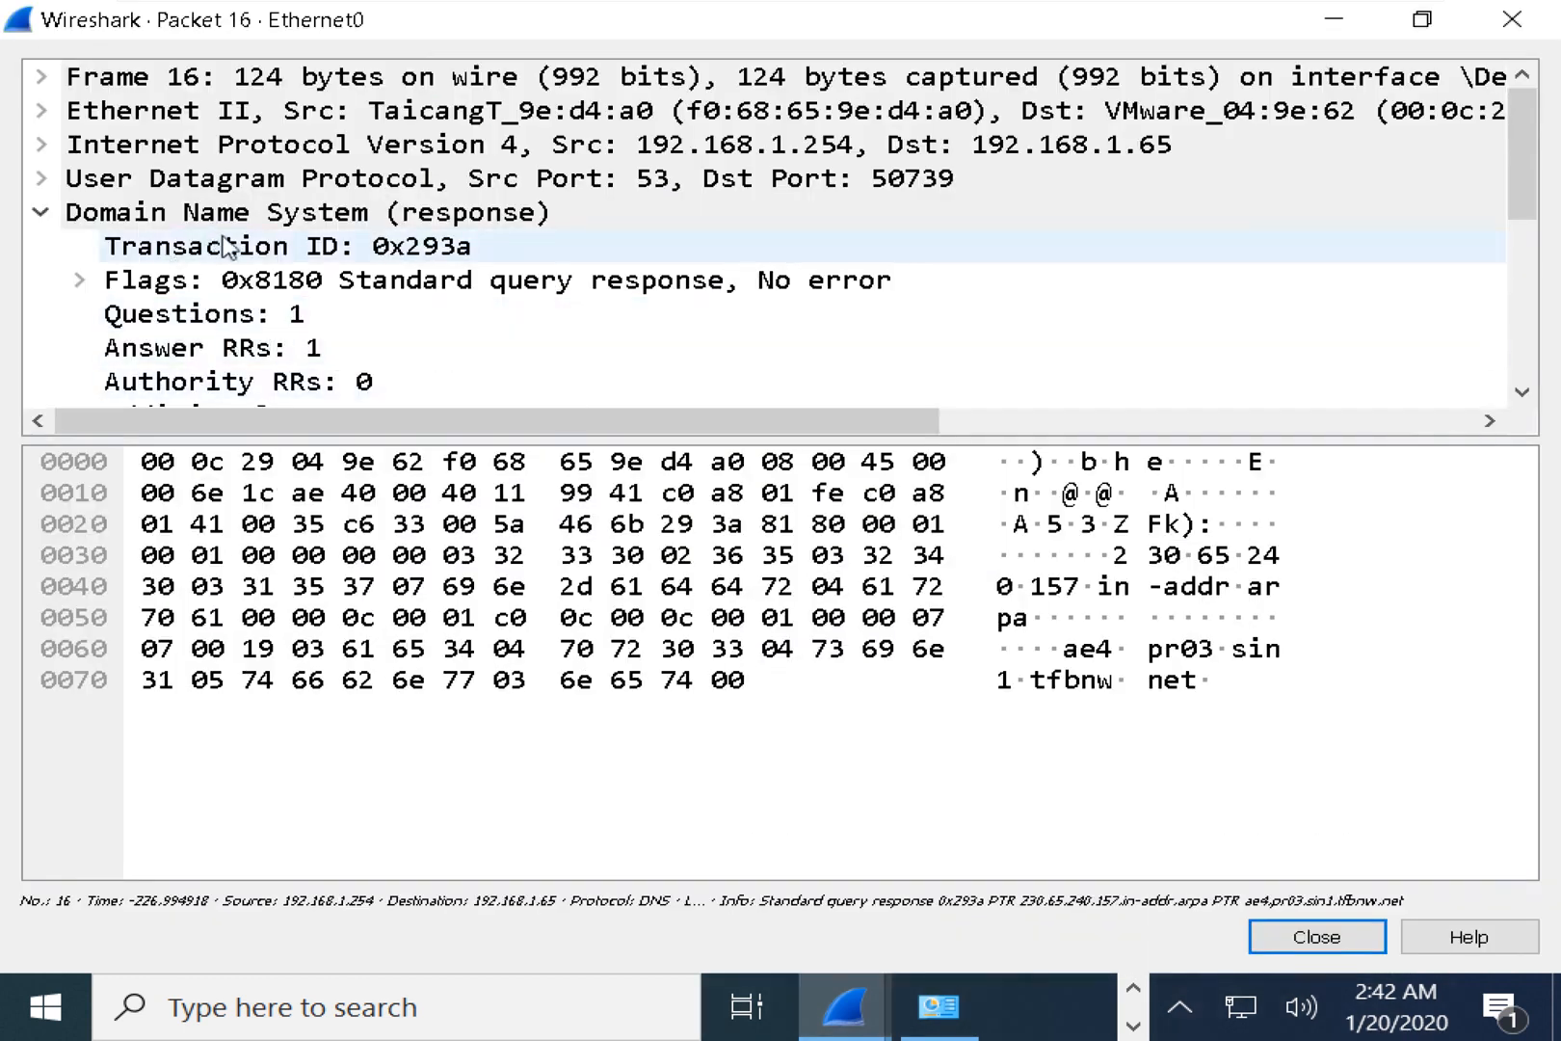
pyautogui.scroll(-3, 226, 247)
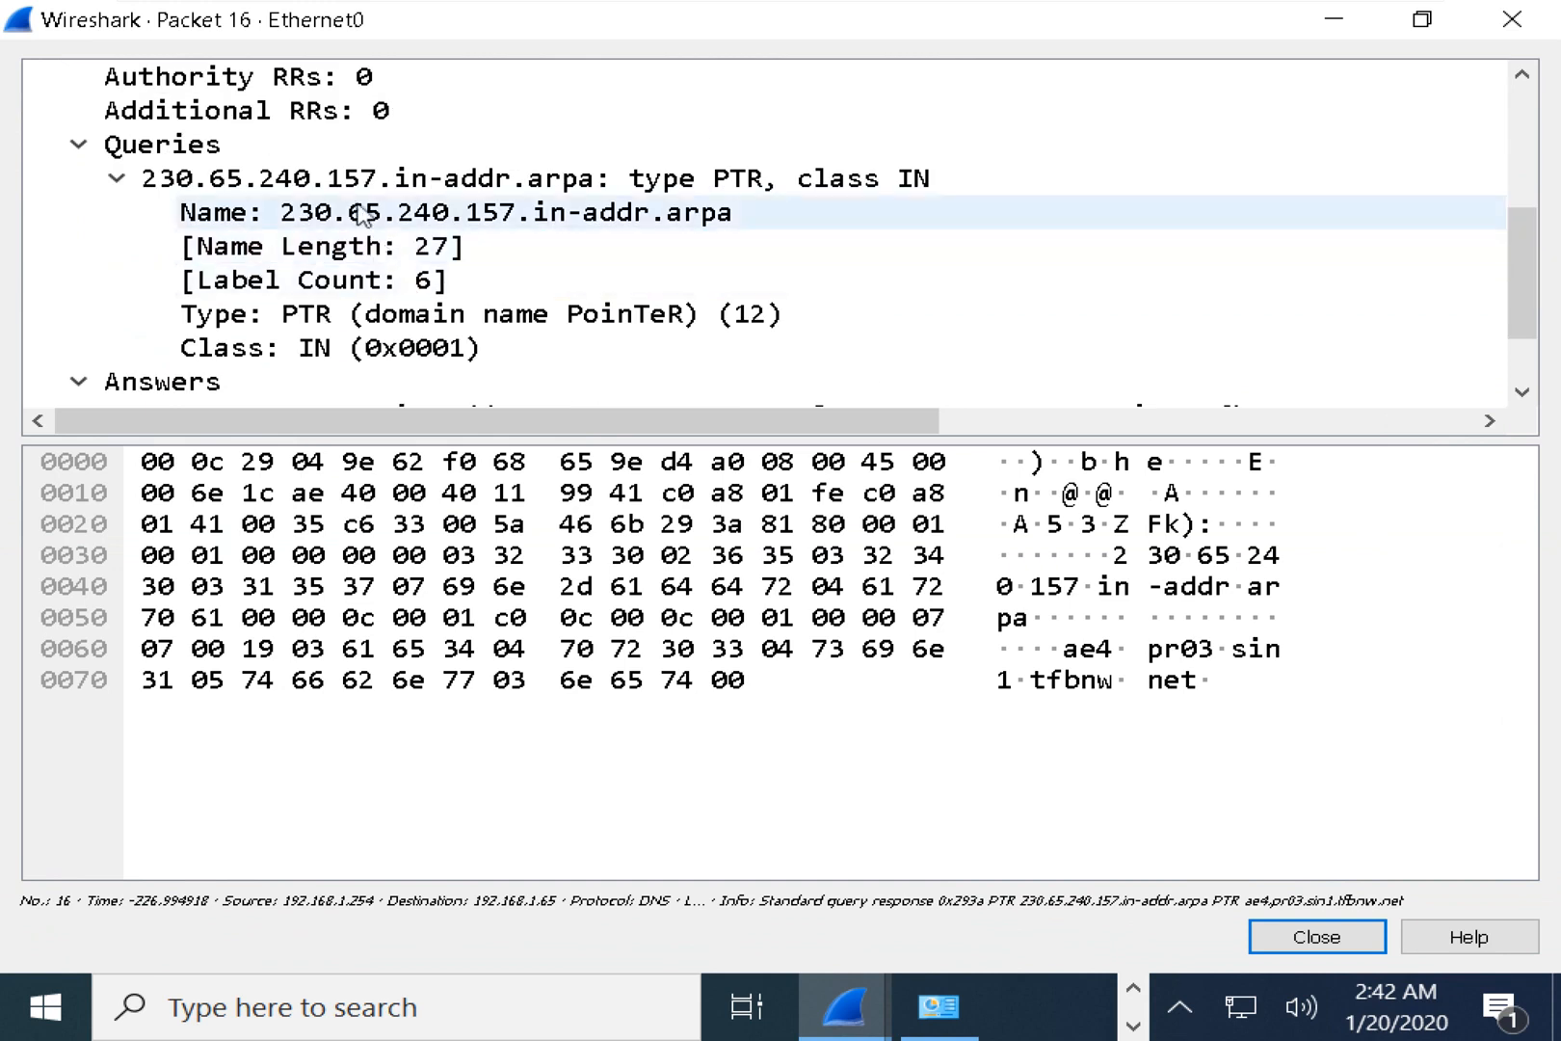
pyautogui.click(81, 382)
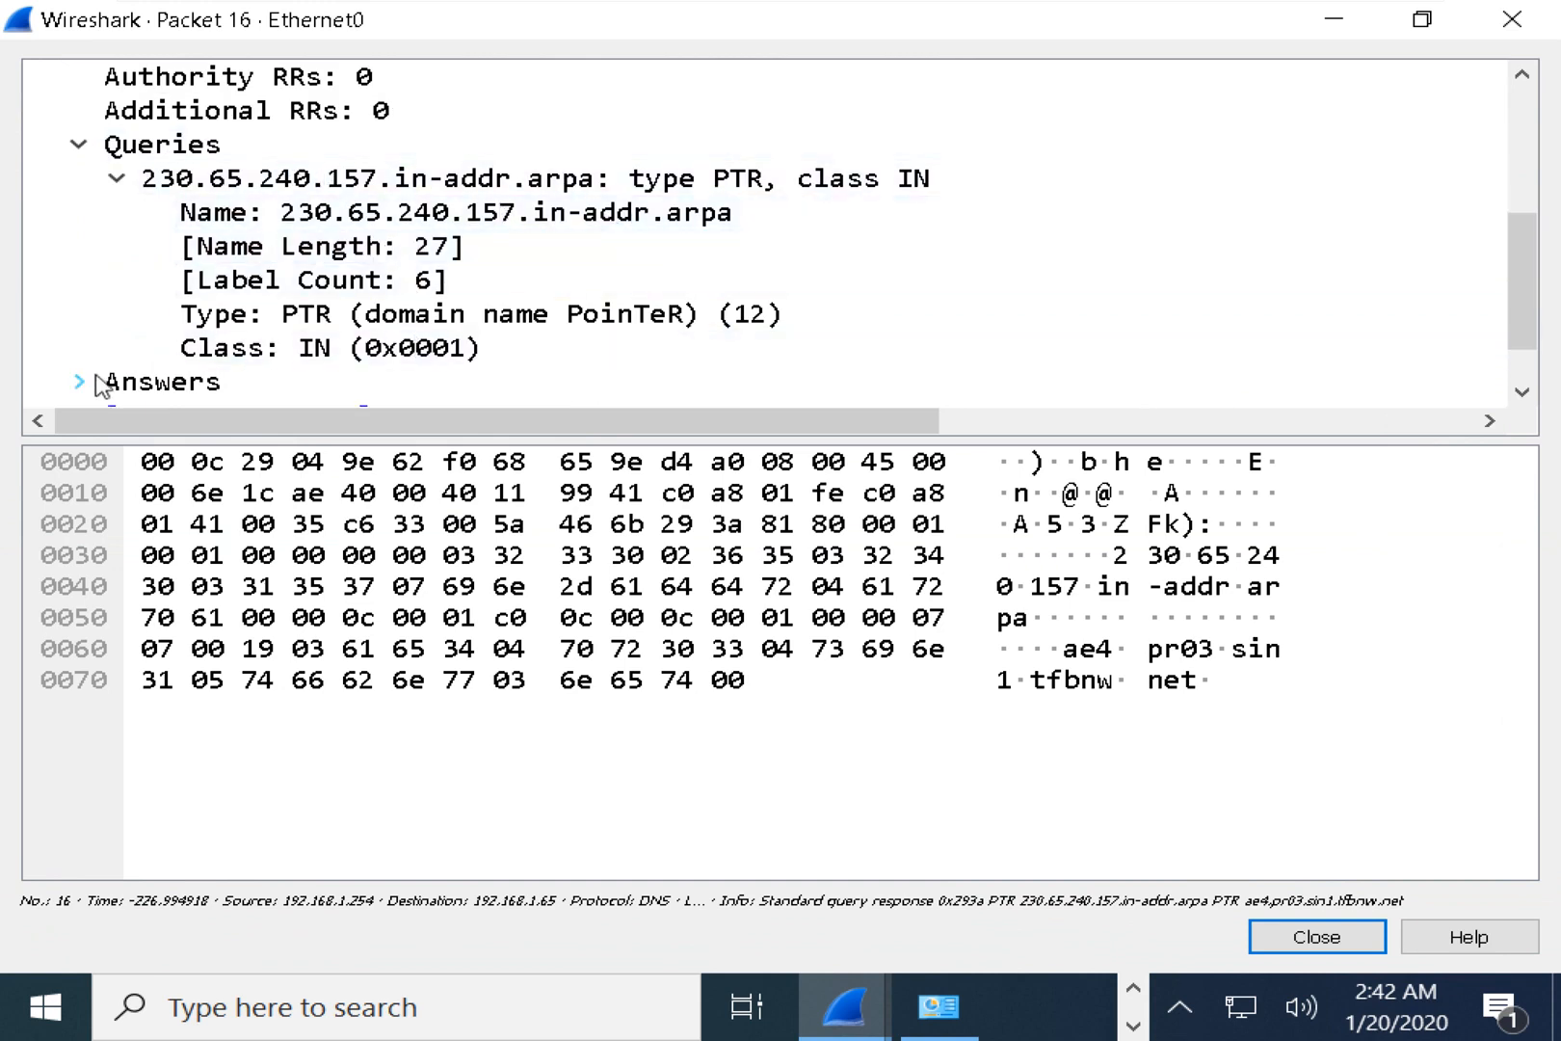
pyautogui.scroll(-1, 104, 384)
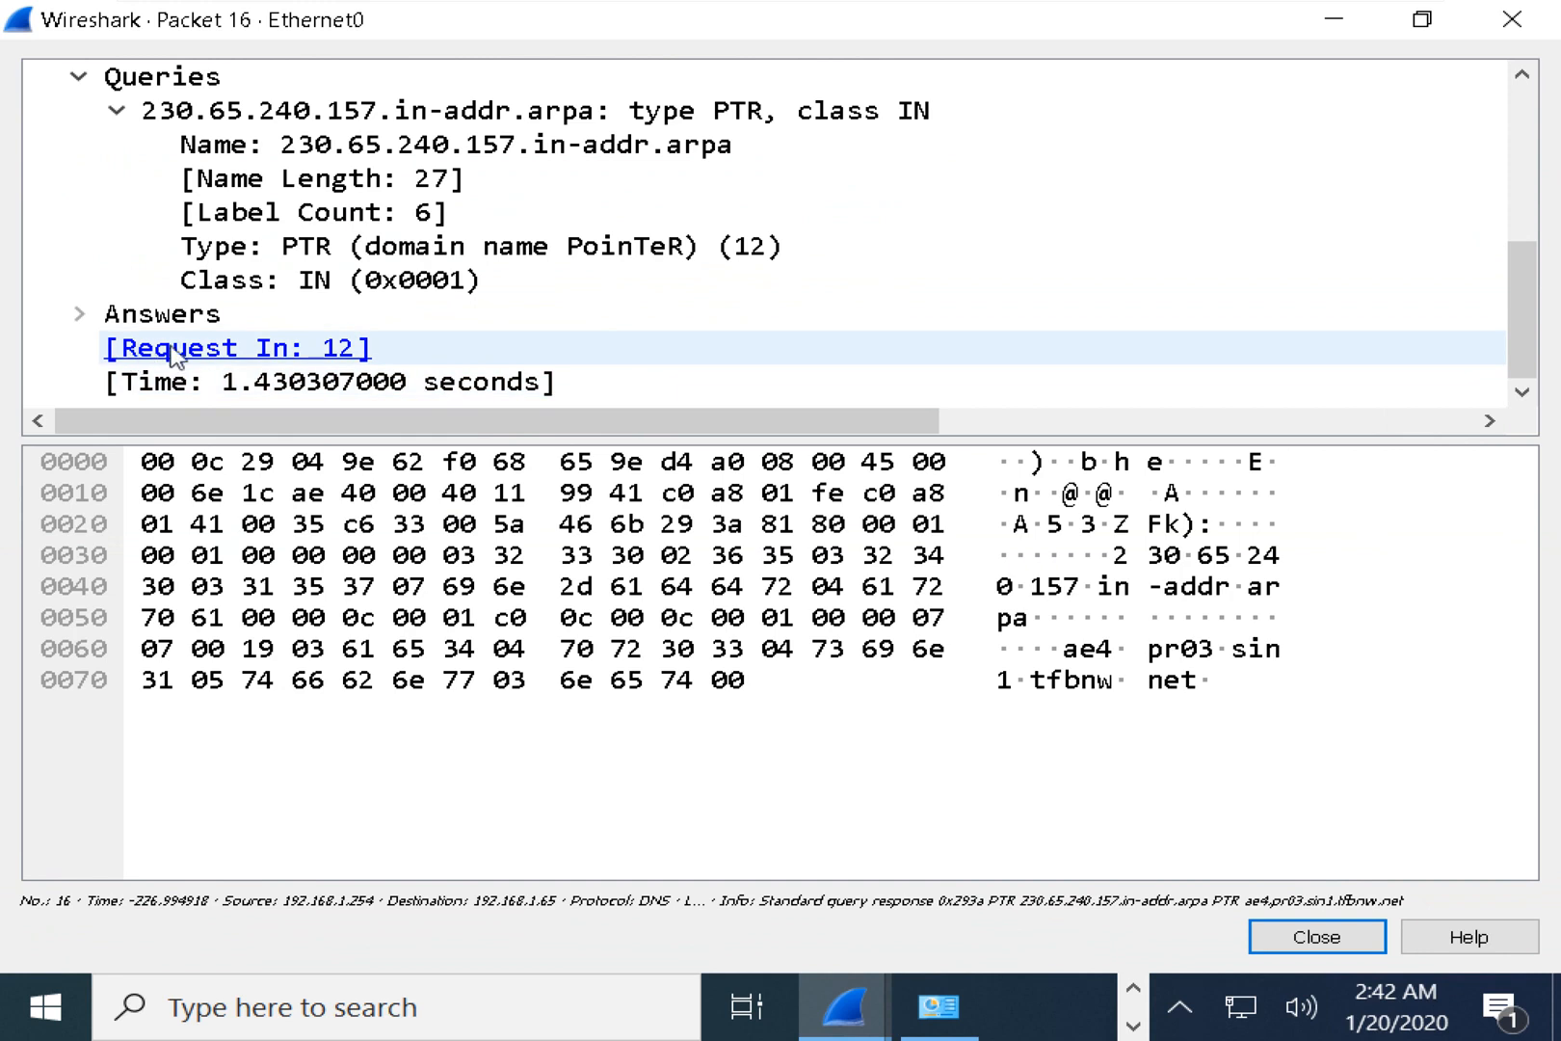
pyautogui.click(521, 279)
pyautogui.click(472, 212)
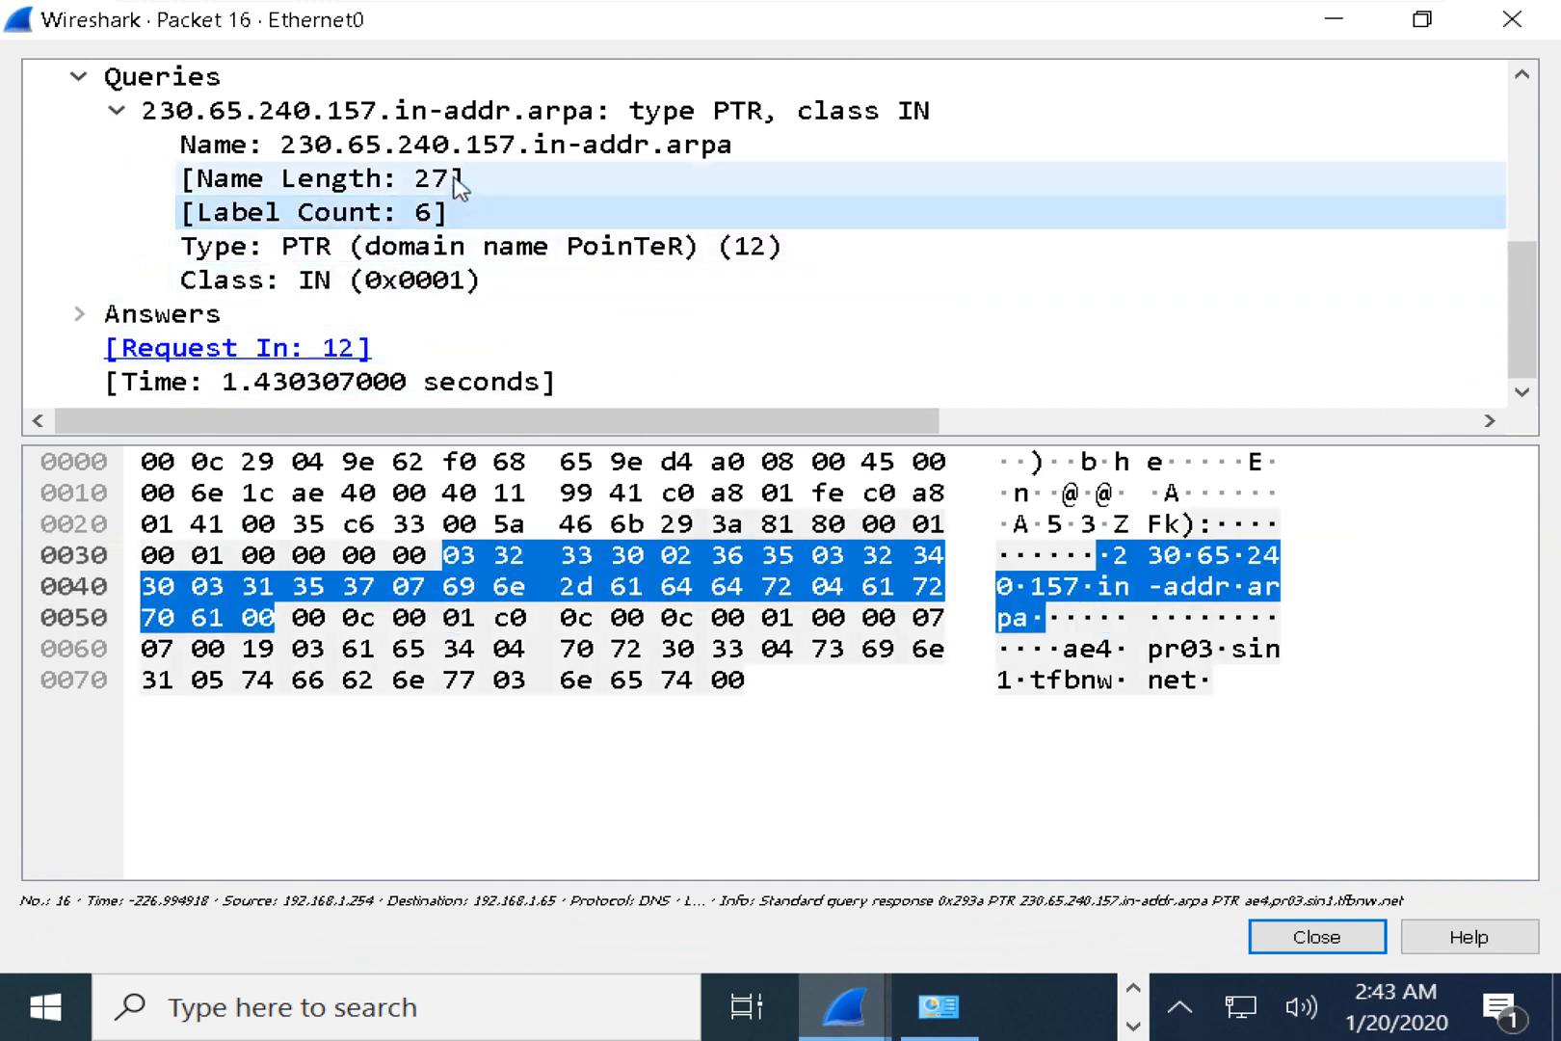
pyautogui.click(628, 243)
pyautogui.click(627, 212)
pyautogui.scroll(1, 628, 210)
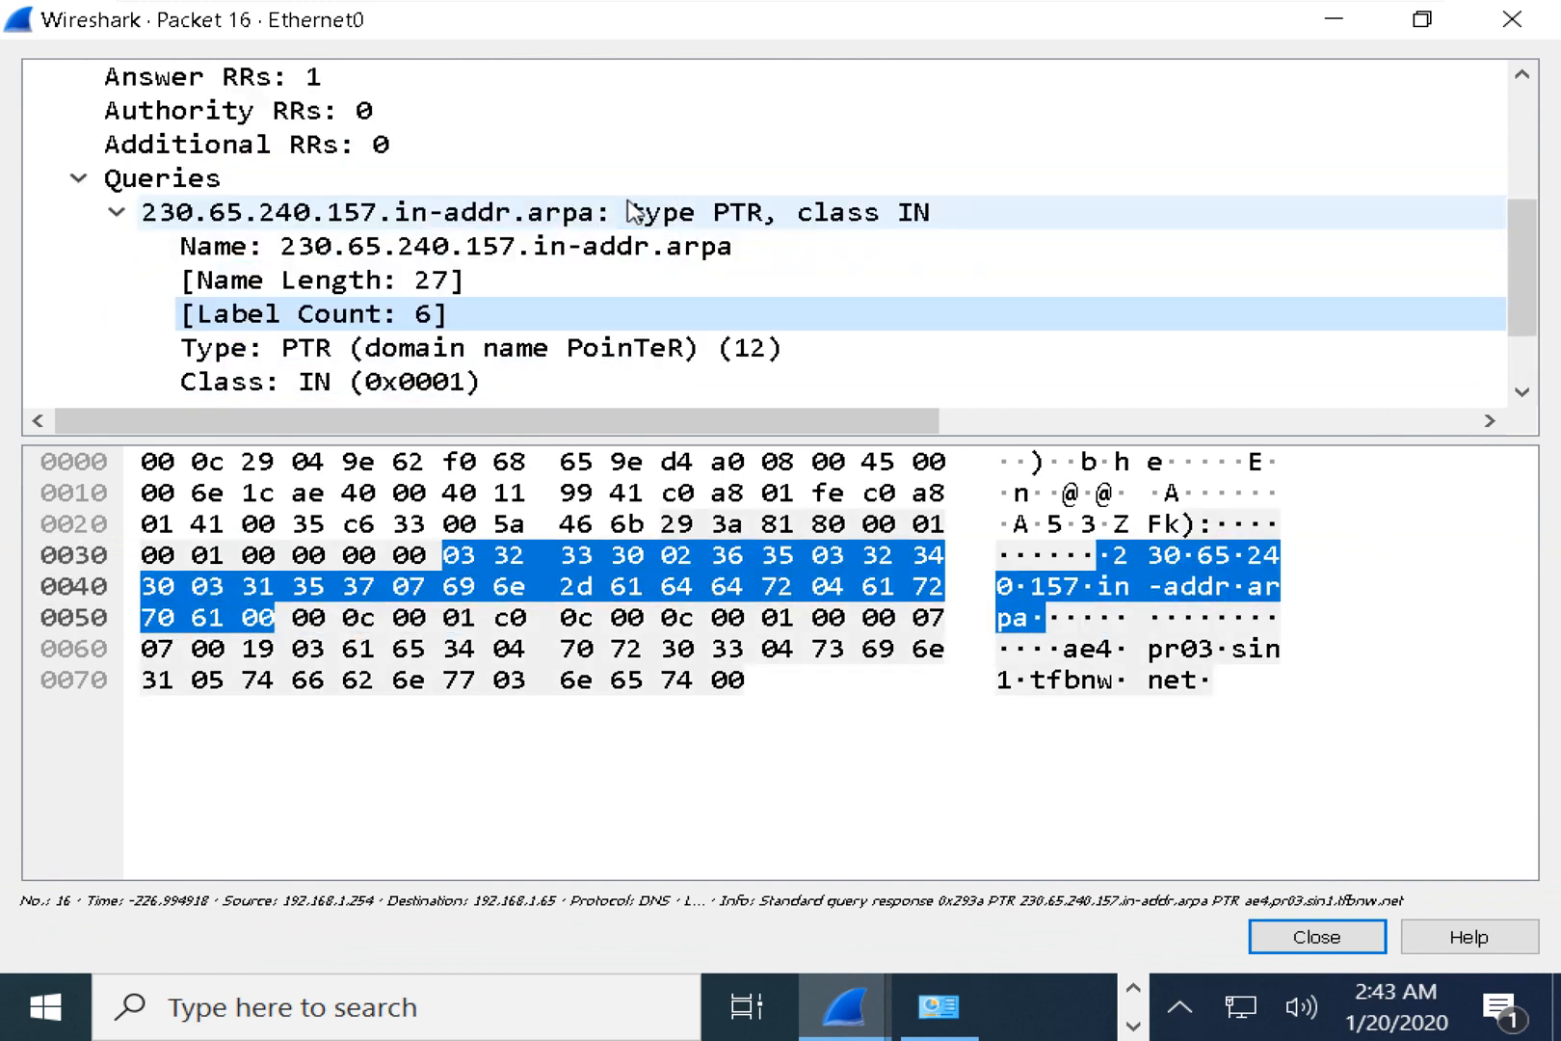
pyautogui.scroll(3, 628, 211)
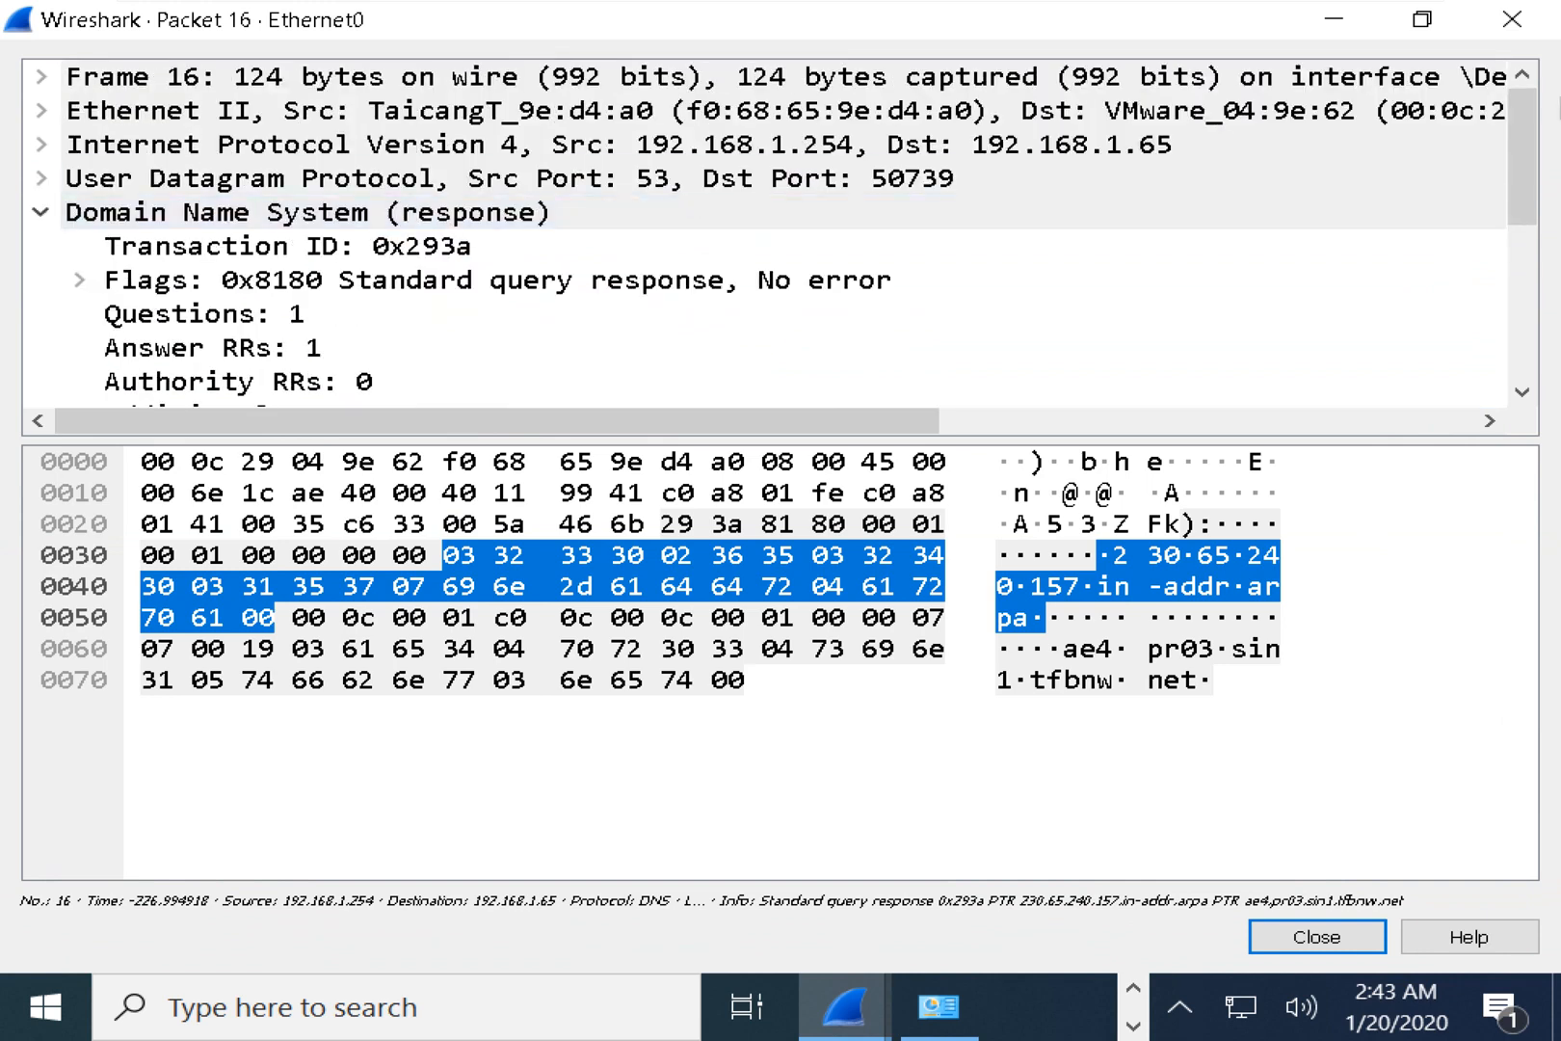
pyautogui.click(1512, 19)
pyautogui.click(1098, 337)
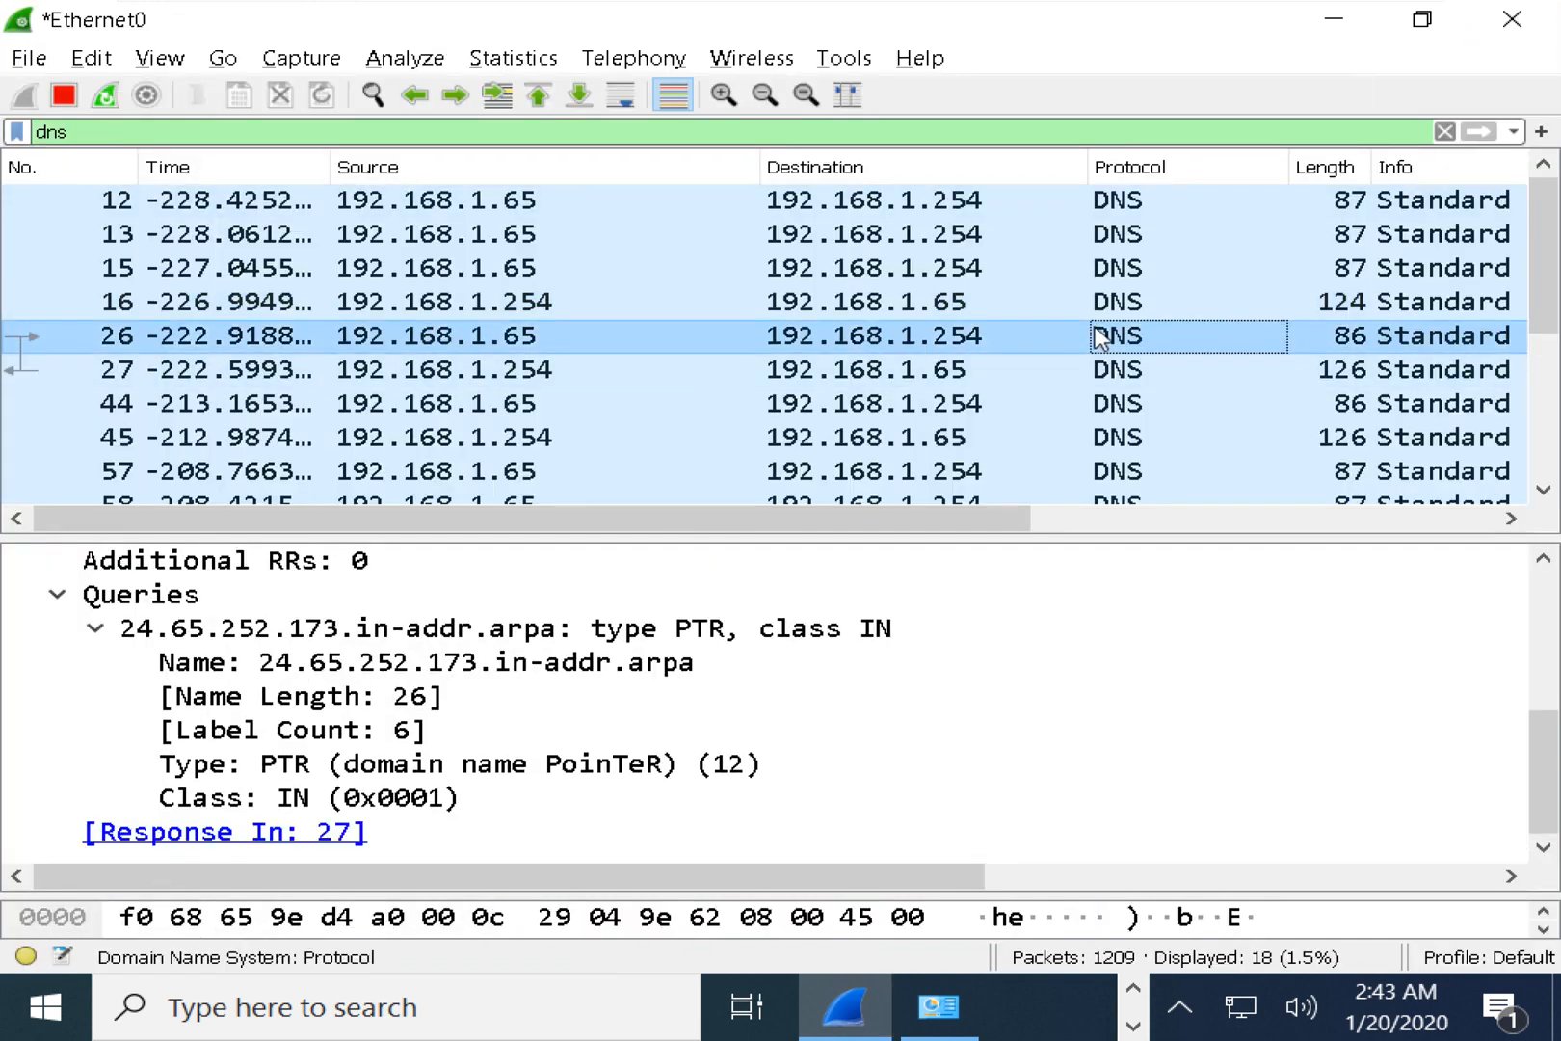
pyautogui.doubleClick(1099, 337)
pyautogui.click(459, 337)
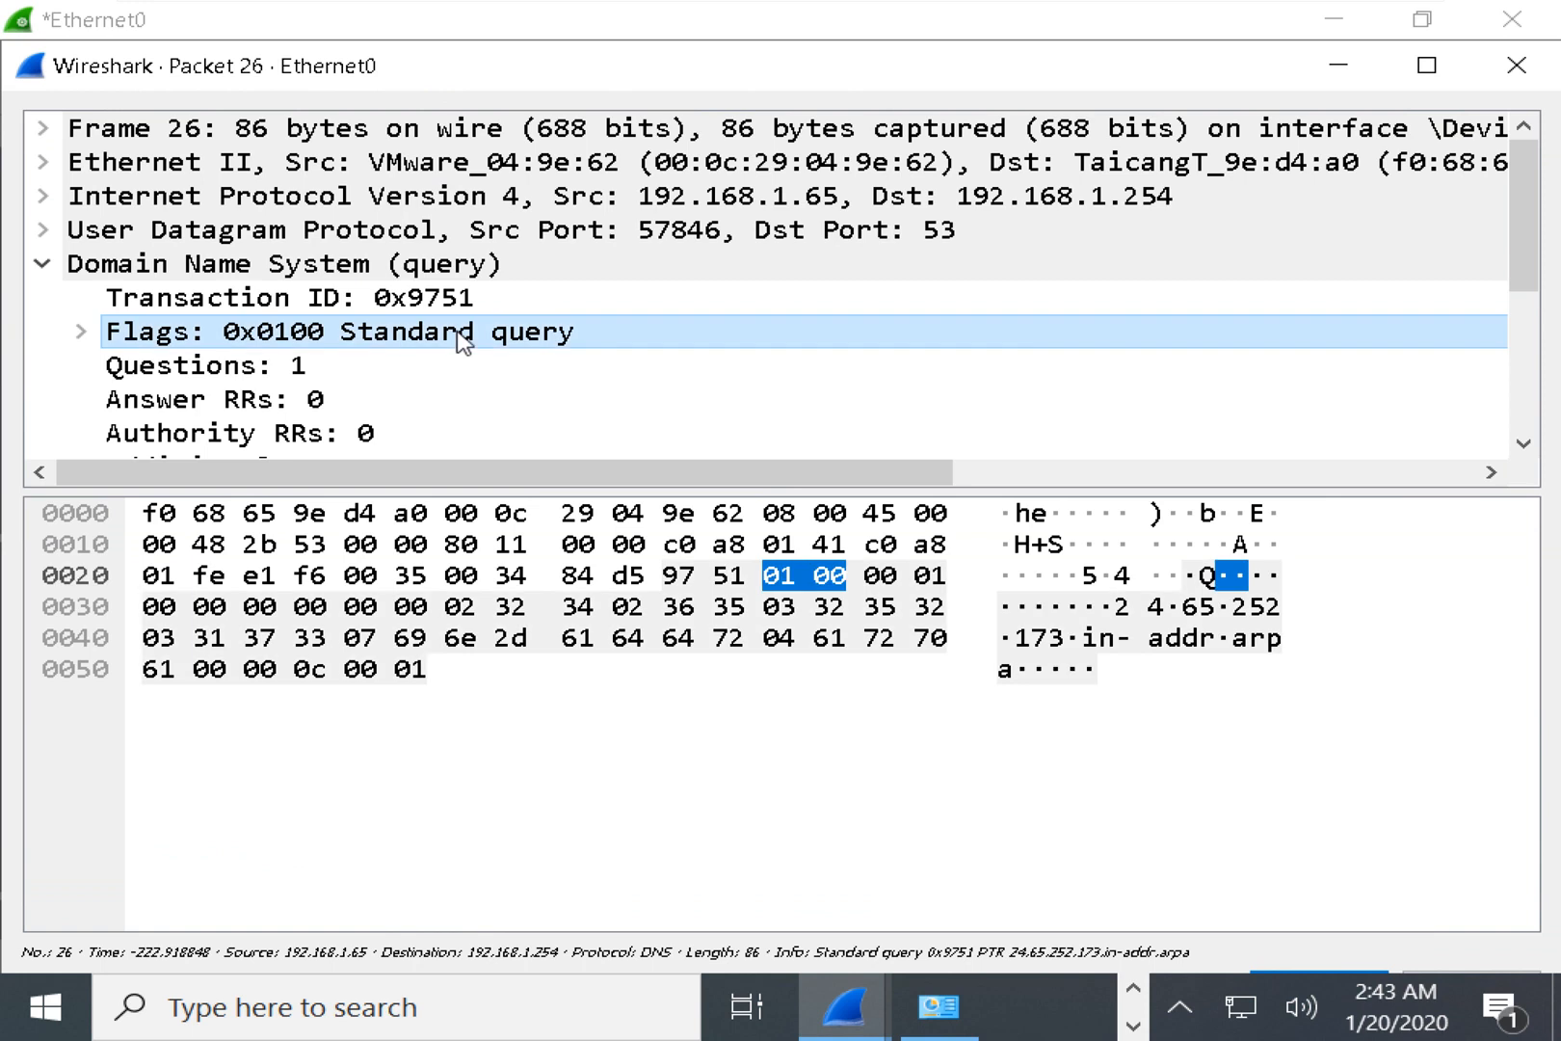
pyautogui.press('Right')
pyautogui.press('Down')
pyautogui.press('Down')
pyautogui.press('Down')
pyautogui.press('Down')
pyautogui.press('Down')
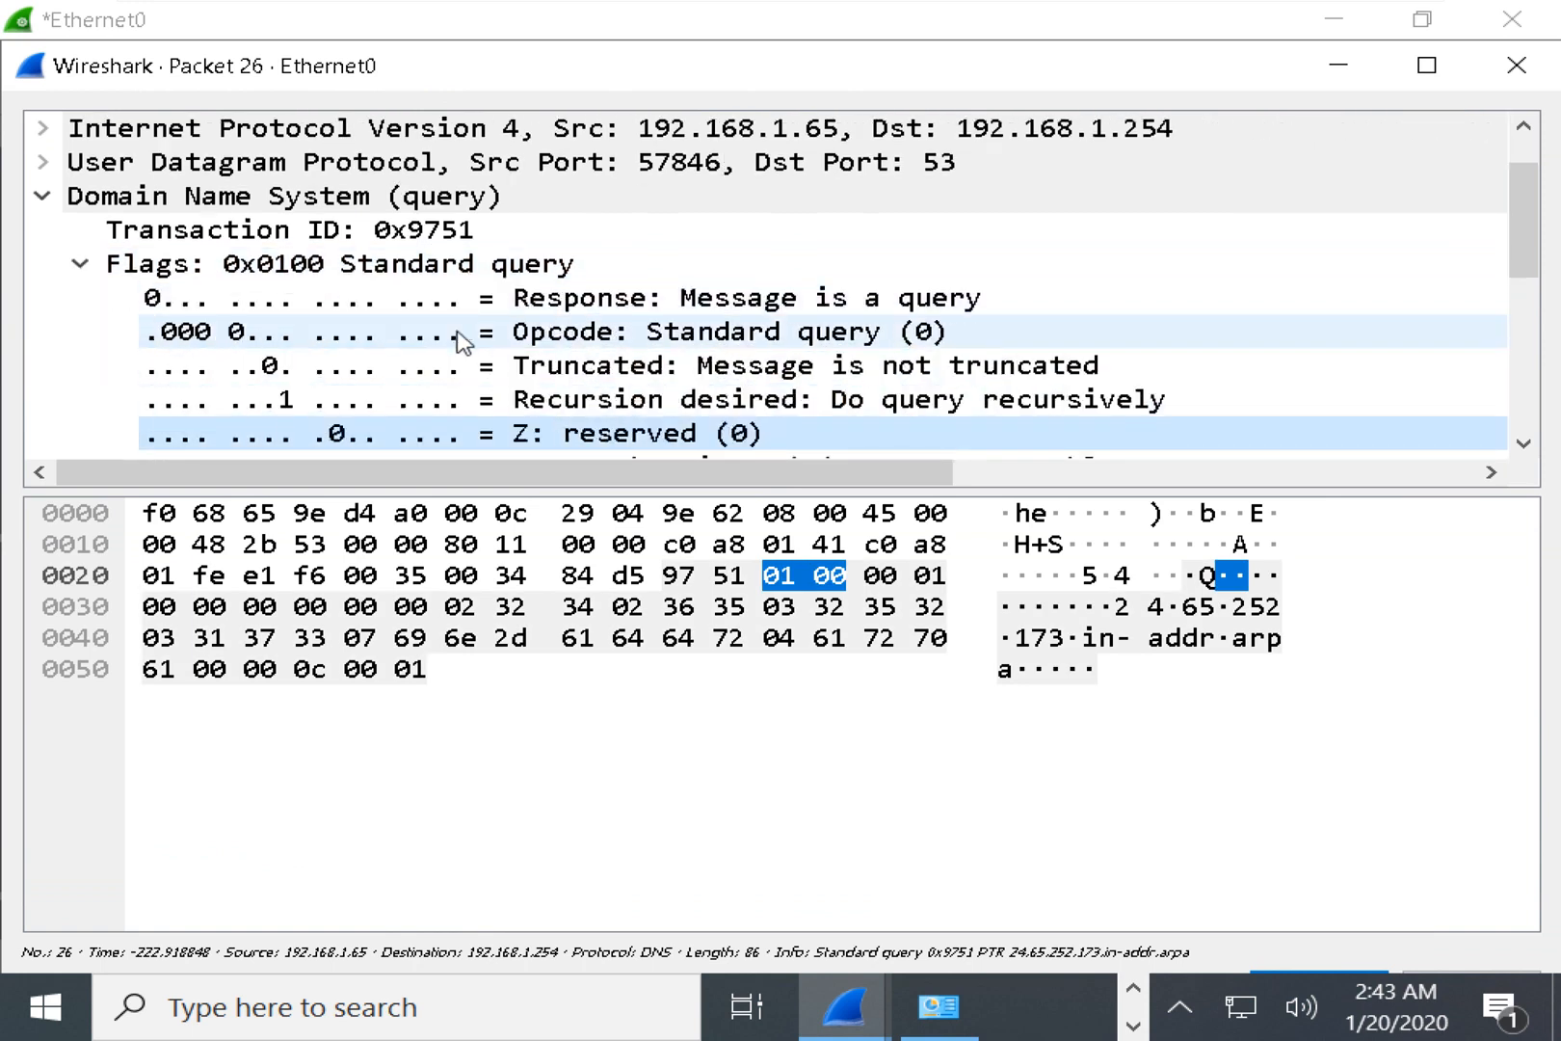
pyautogui.press('Down')
pyautogui.press('Down')
pyautogui.press('Down')
pyautogui.press('Down')
pyautogui.press('Down')
pyautogui.press('Down')
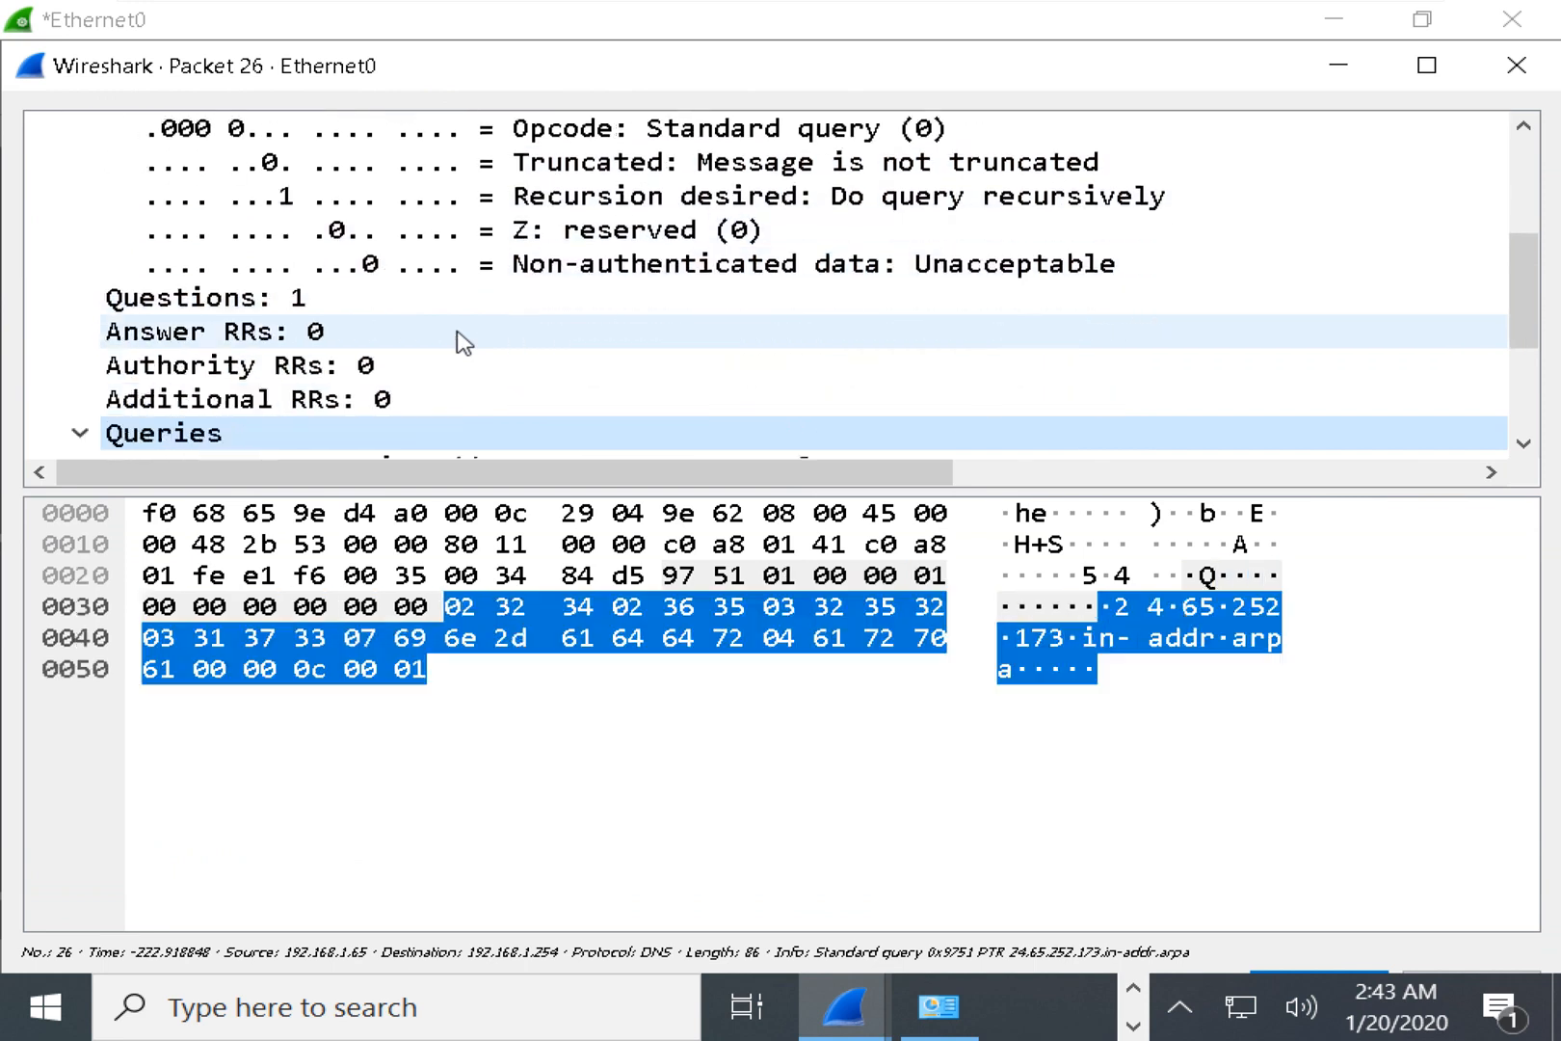
pyautogui.press('Down')
pyautogui.press('Down')
pyautogui.press('Down')
pyautogui.press('Down')
pyautogui.press('Down')
pyautogui.press('Down')
pyautogui.press('Down')
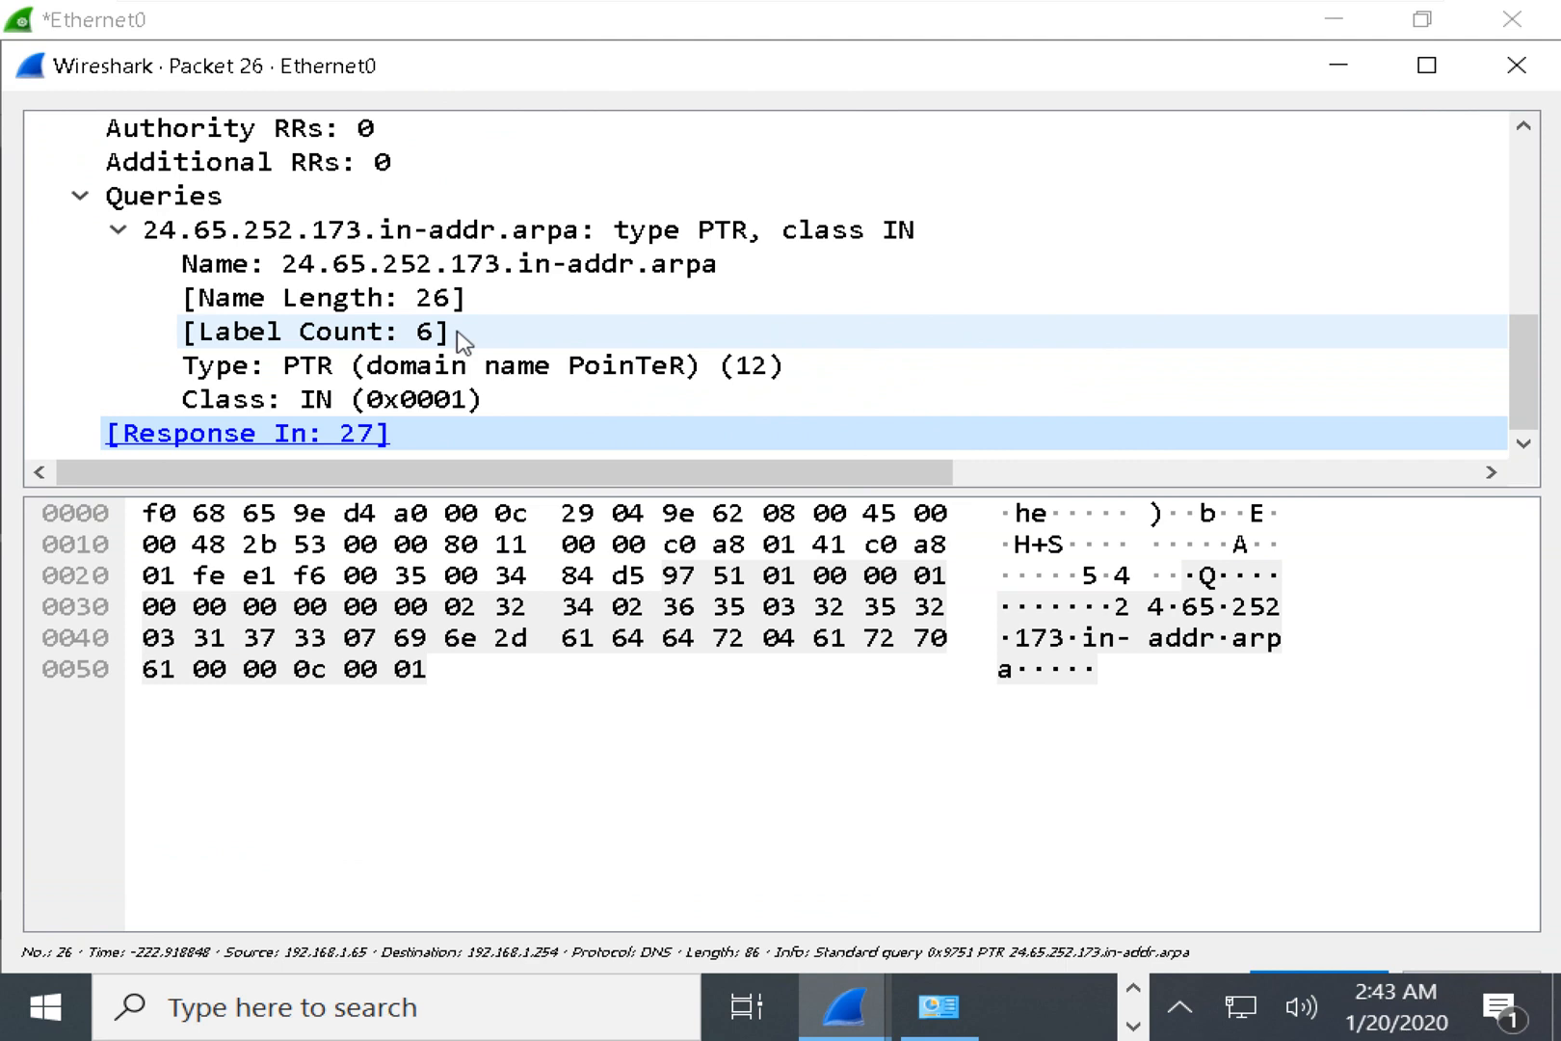
pyautogui.press('Right')
pyautogui.press('Left')
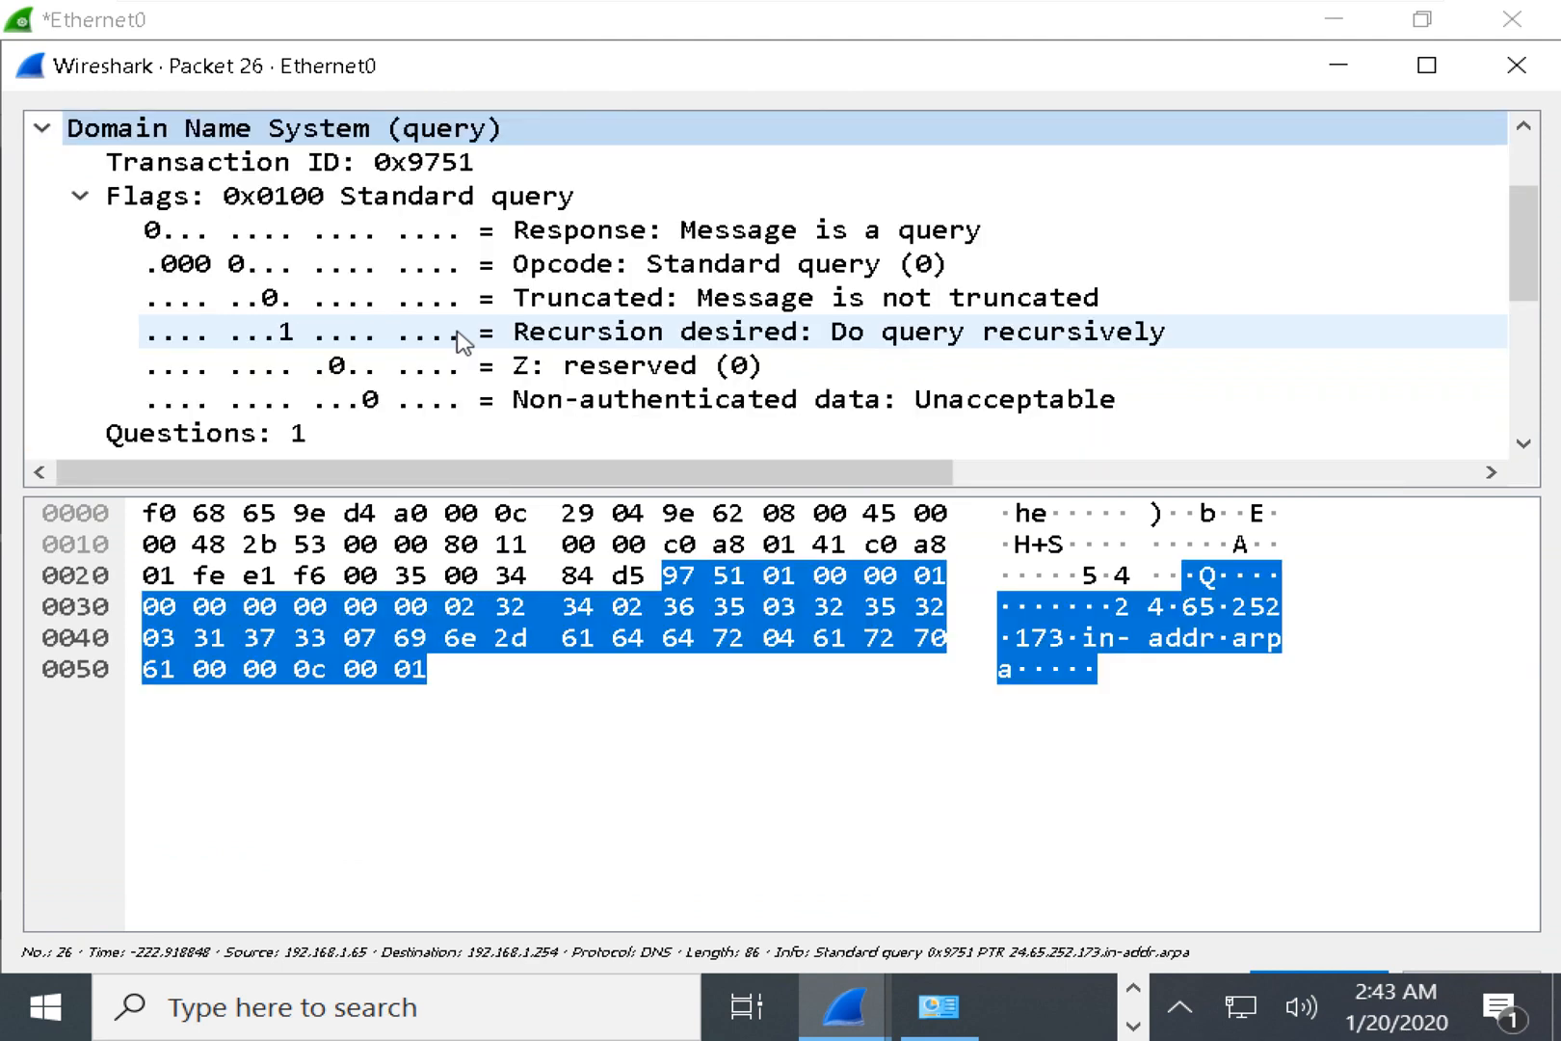
pyautogui.click(790, 399)
pyautogui.click(798, 335)
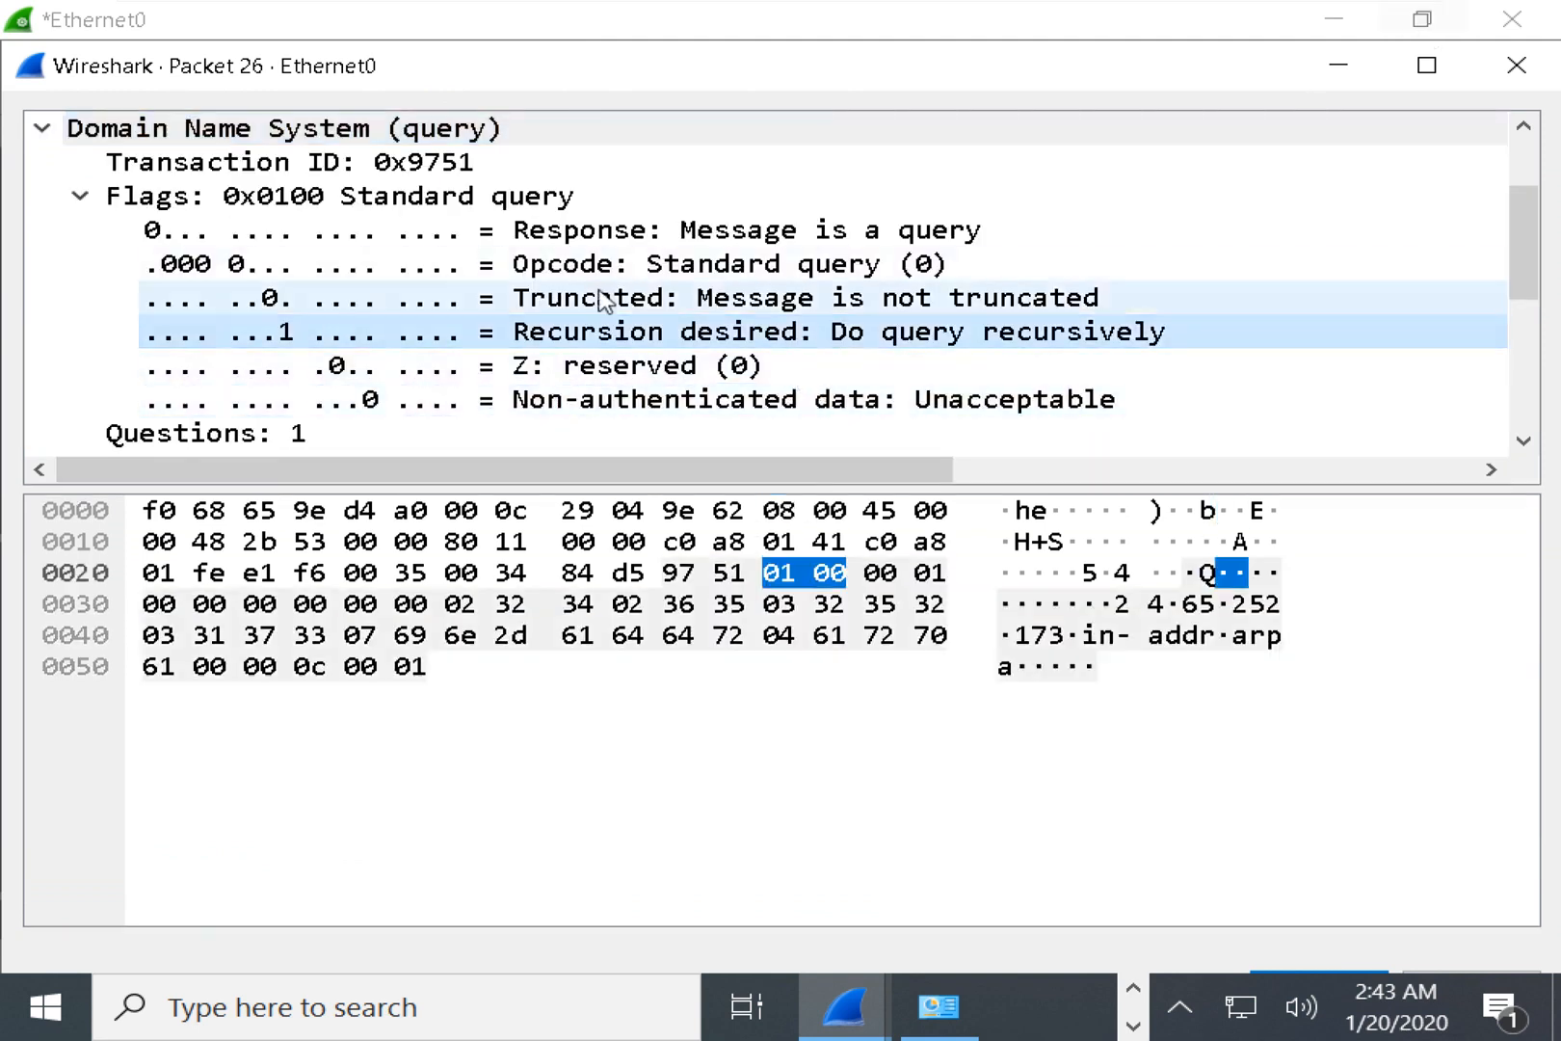
pyautogui.click(131, 441)
pyautogui.scroll(-2, 701, 305)
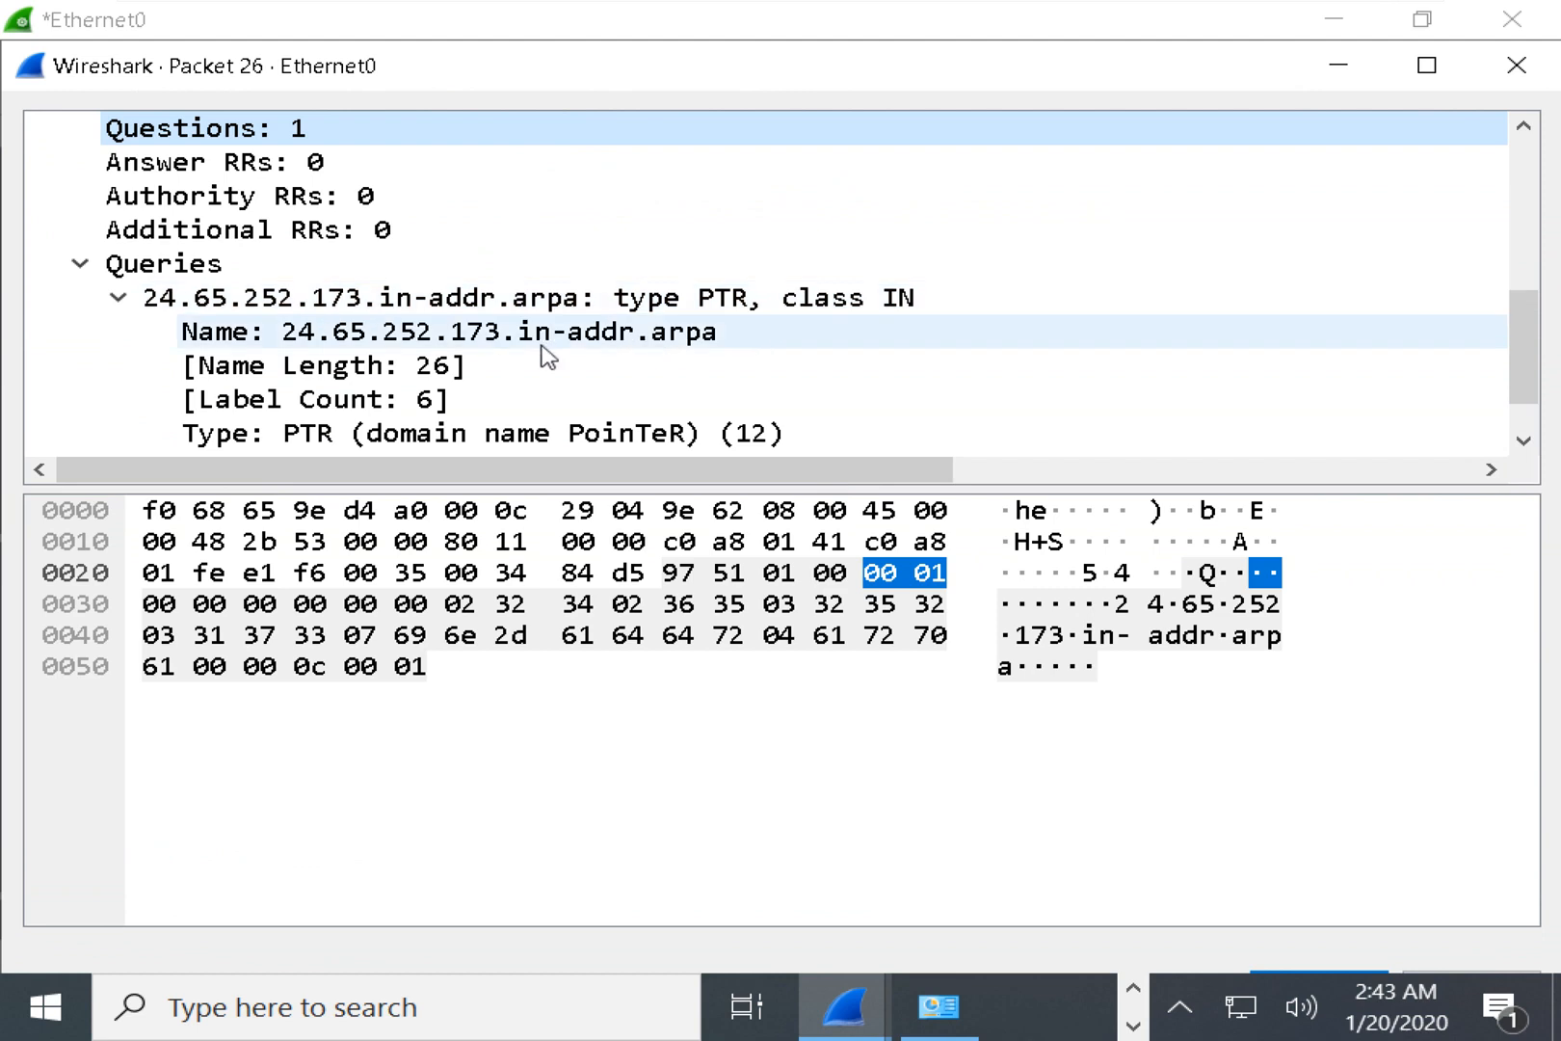
pyautogui.click(351, 374)
pyautogui.click(360, 433)
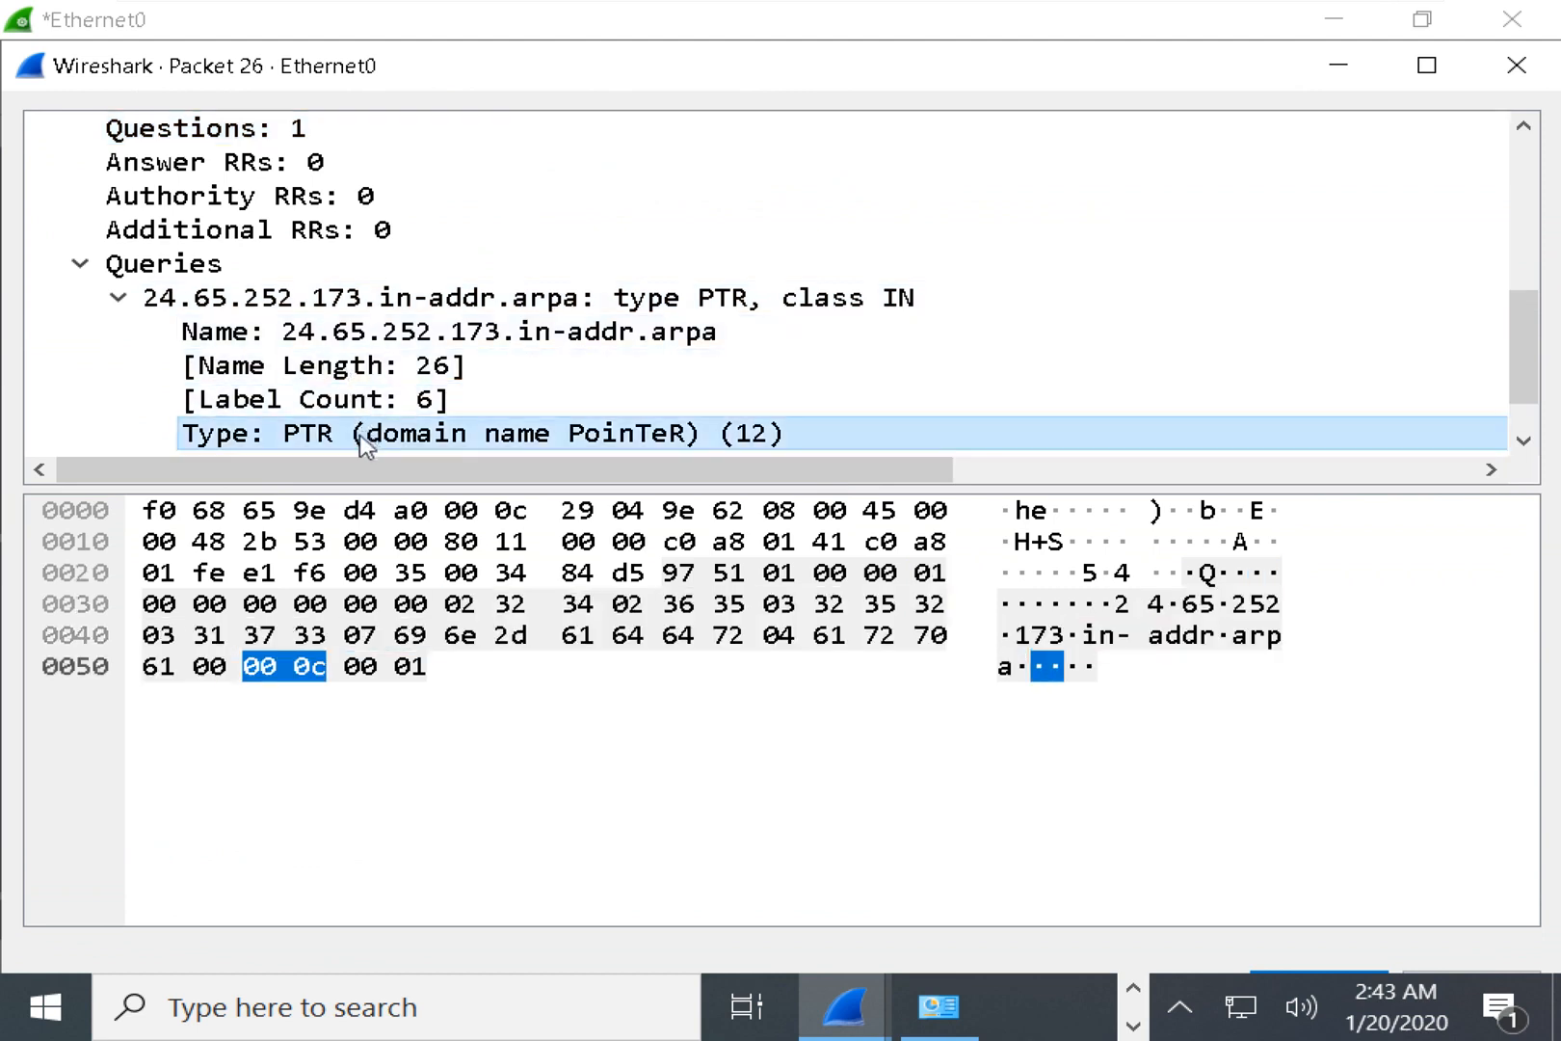
pyautogui.scroll(-1, 362, 434)
pyautogui.click(355, 417)
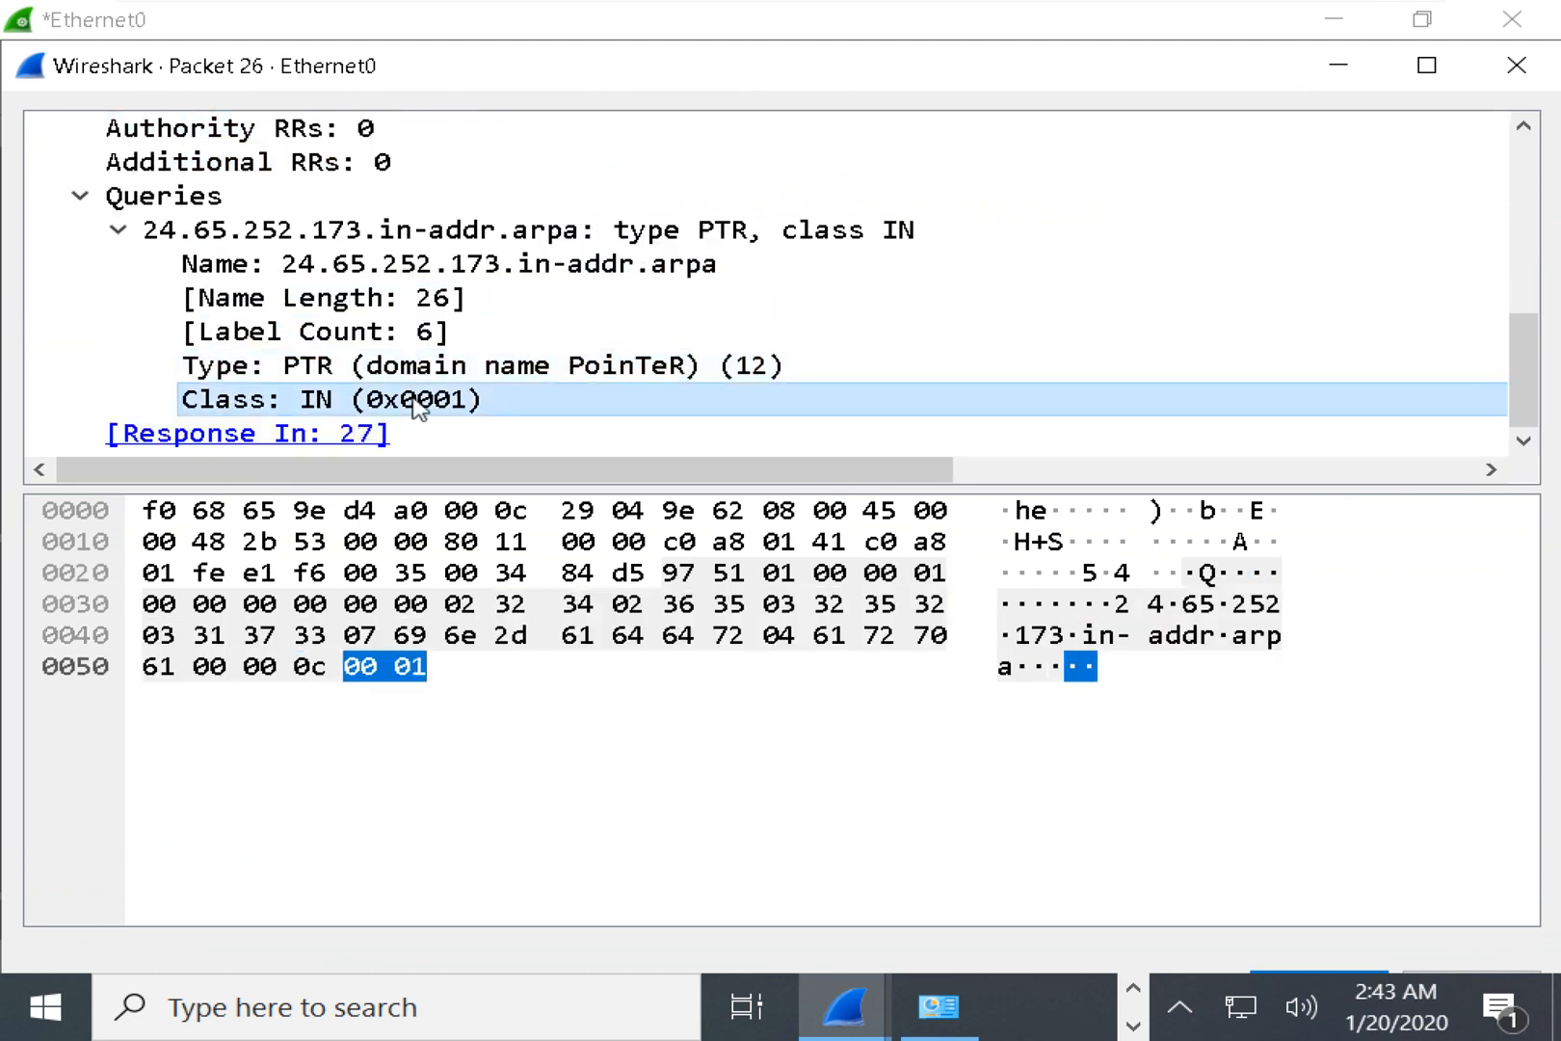
pyautogui.click(1331, 63)
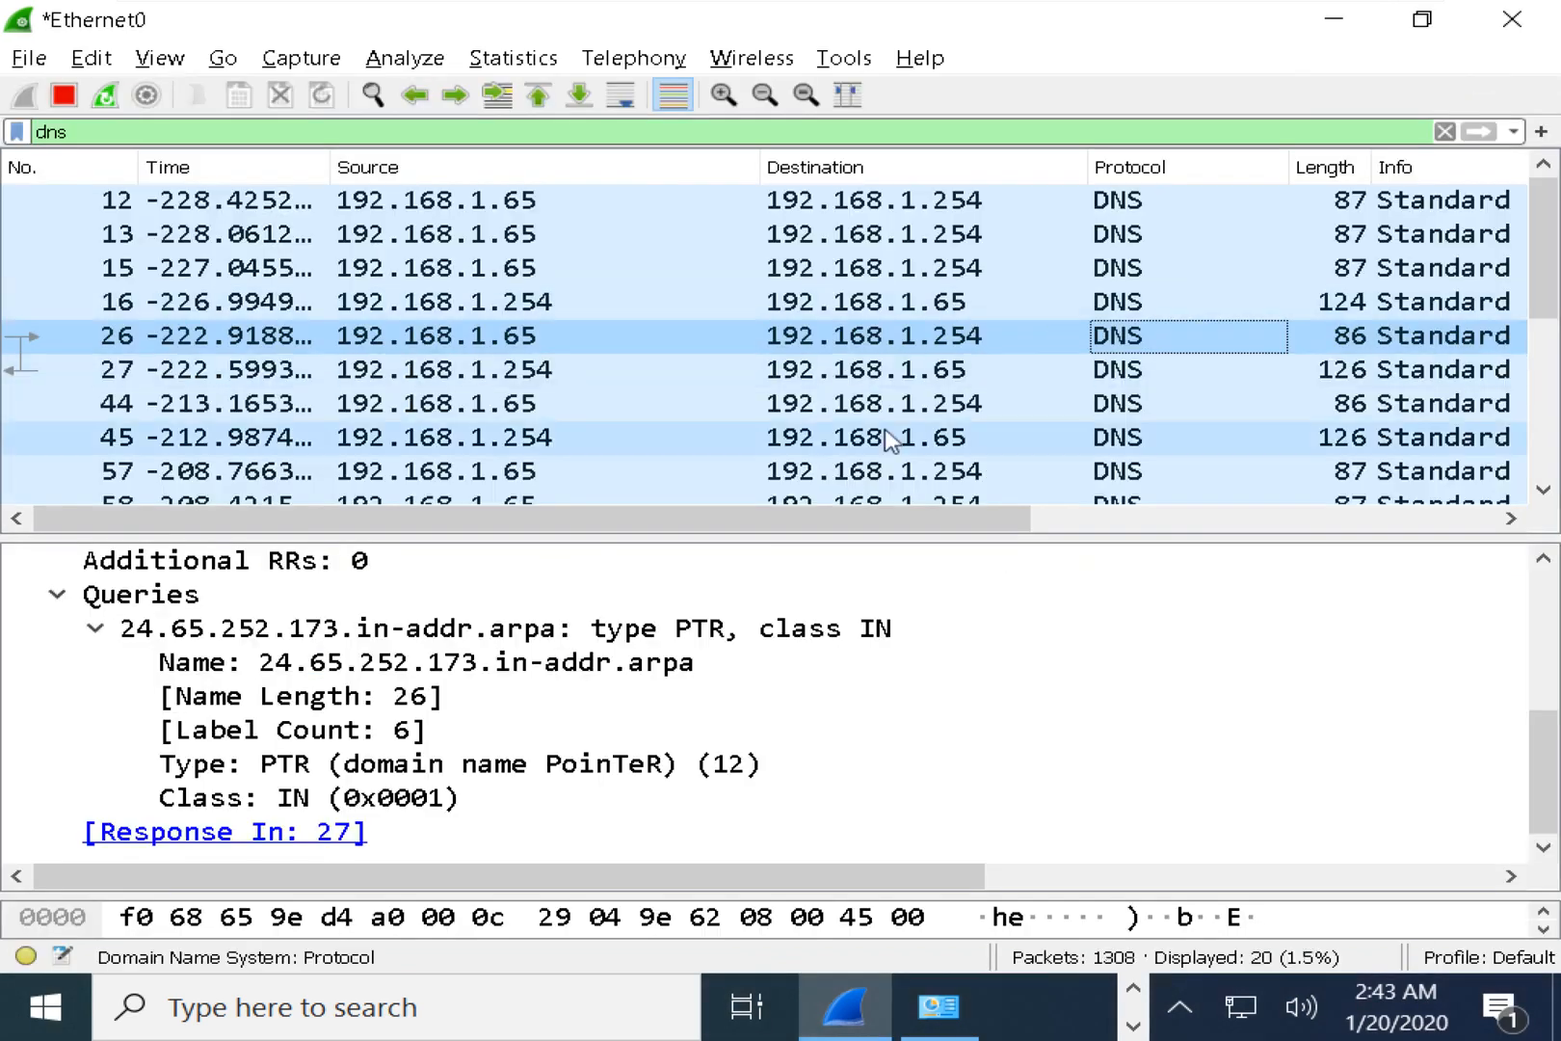
# Select reverse-lookup query packet 44 and its response packet 45, expanding the PTR answer record.
pyautogui.click(1133, 403)
pyautogui.scroll(-2, 655, 651)
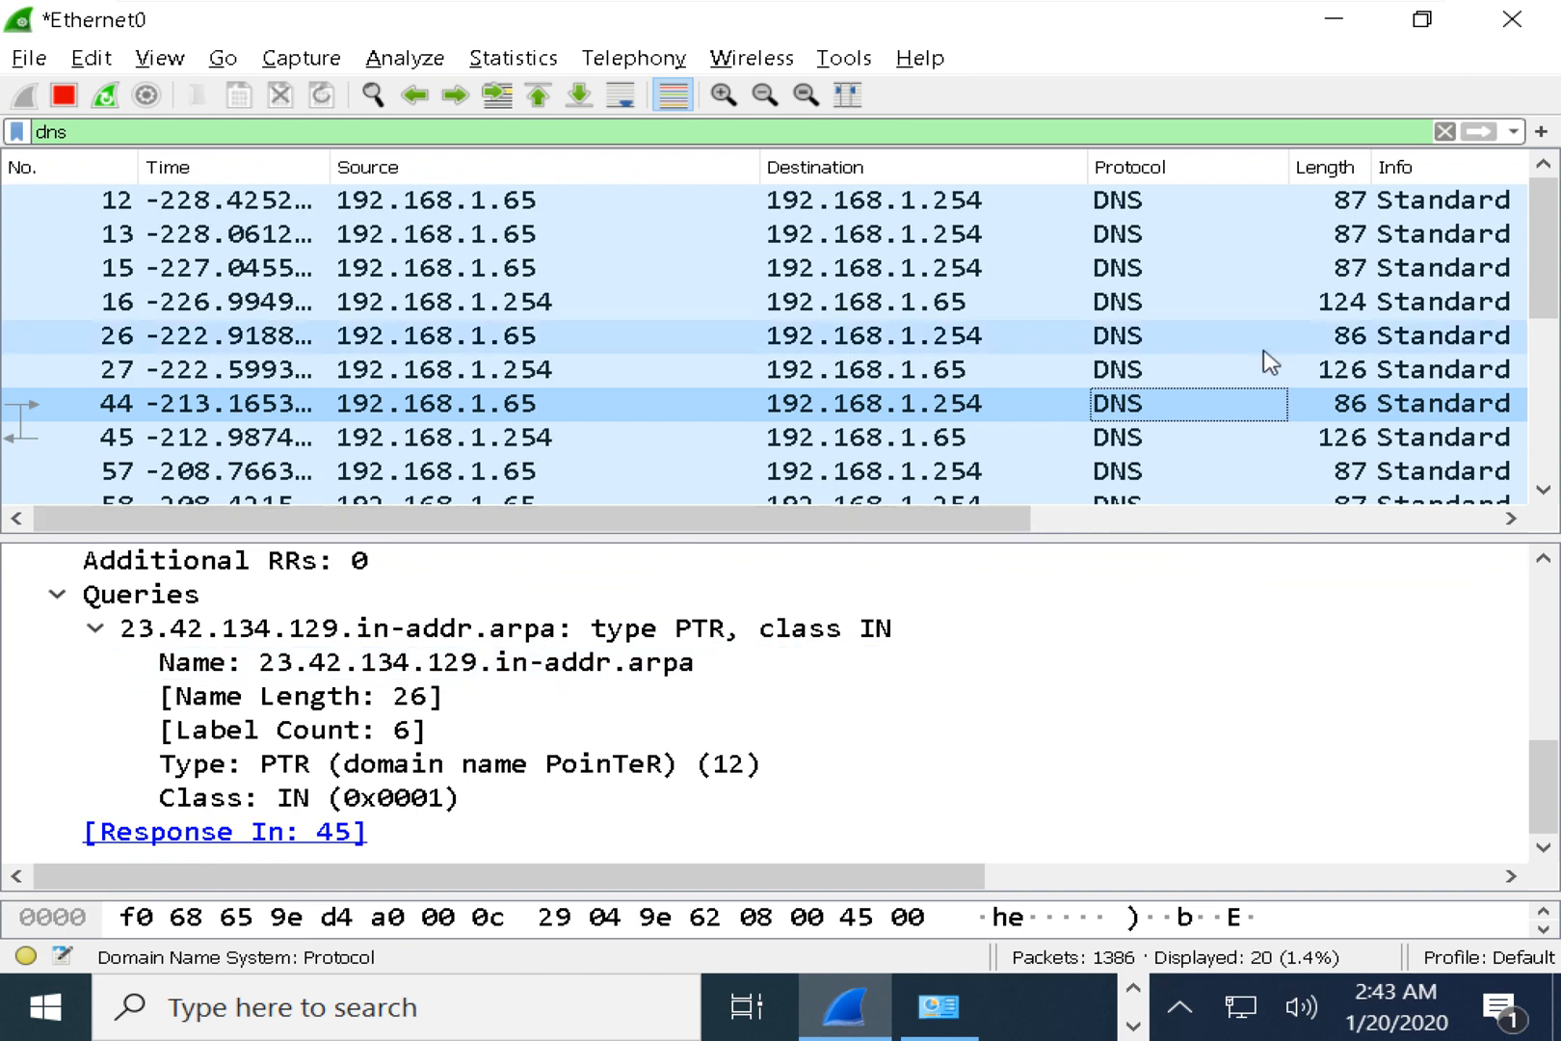
pyautogui.click(1298, 440)
pyautogui.scroll(-1, 489, 766)
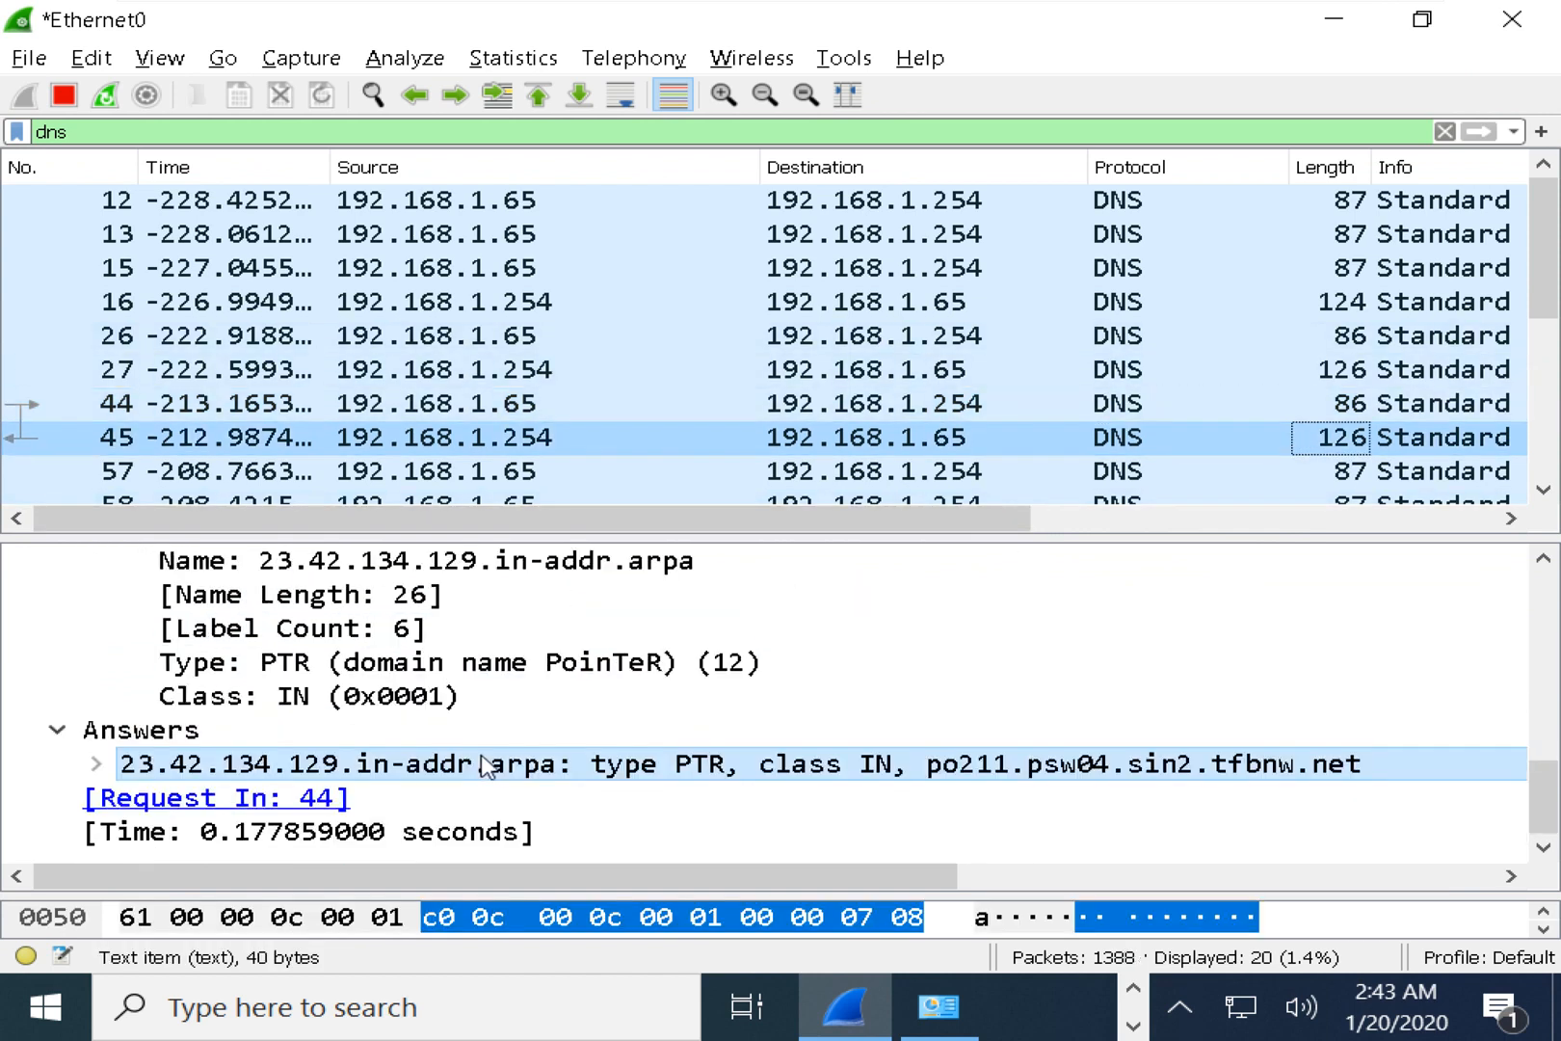
pyautogui.click(96, 764)
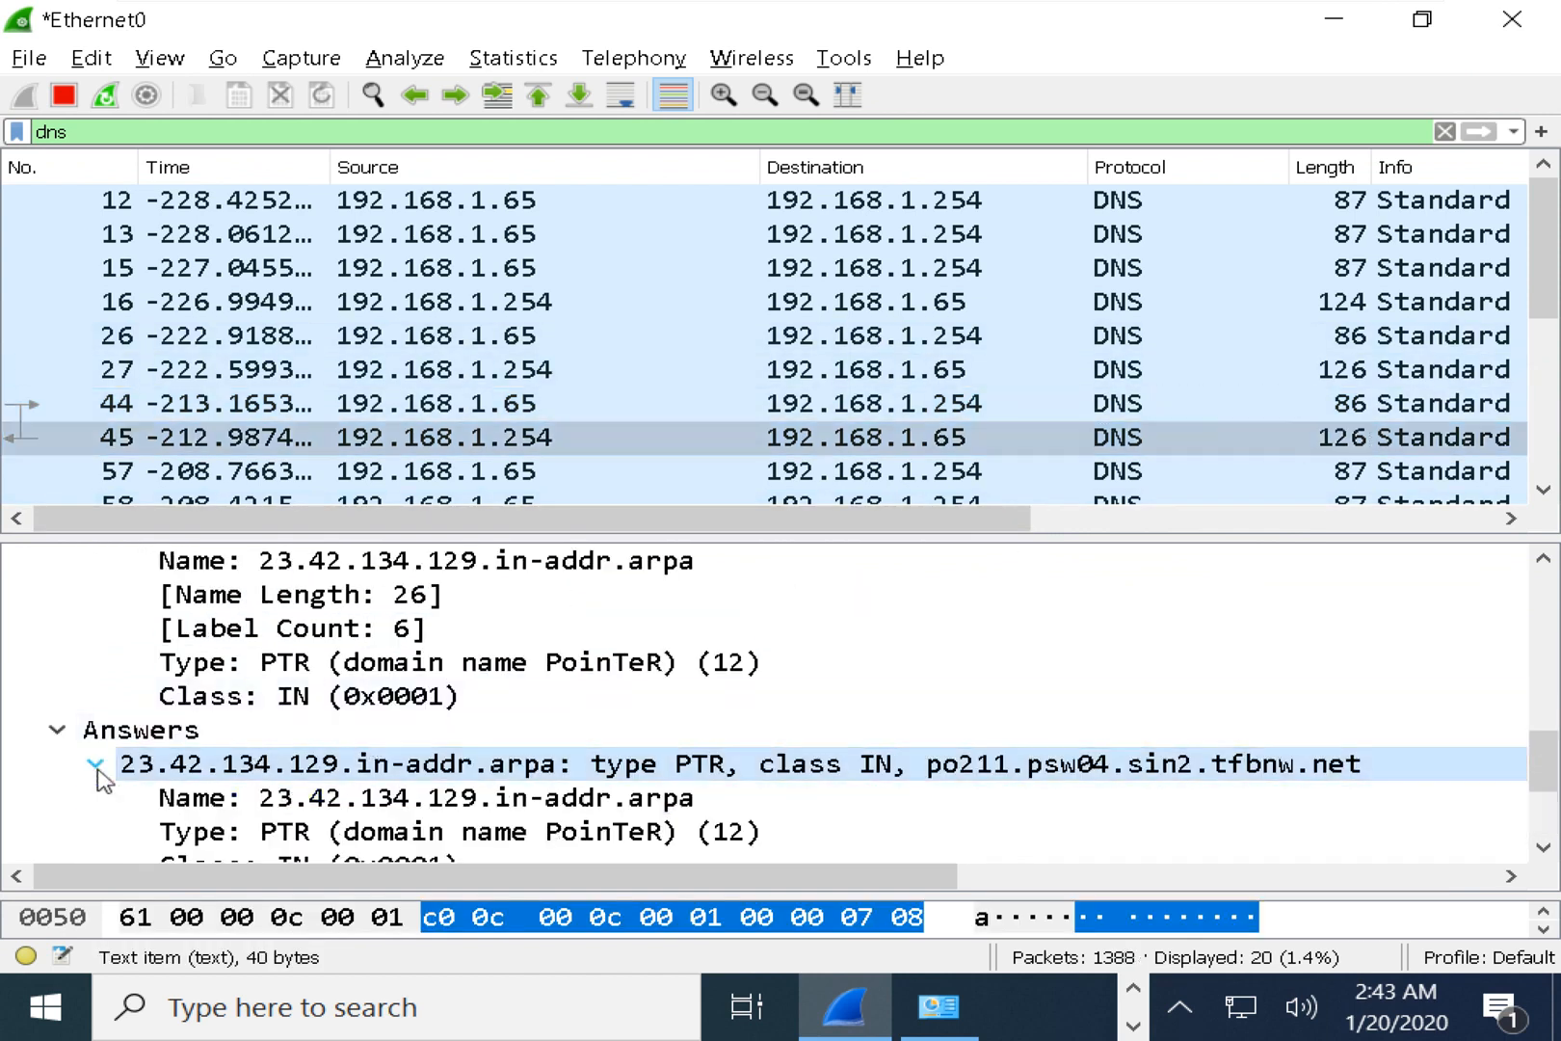
# Inspect the answer's Type, TTL, Domain Name and Data length fields, then close Wireshark.
pyautogui.scroll(-1, 169, 725)
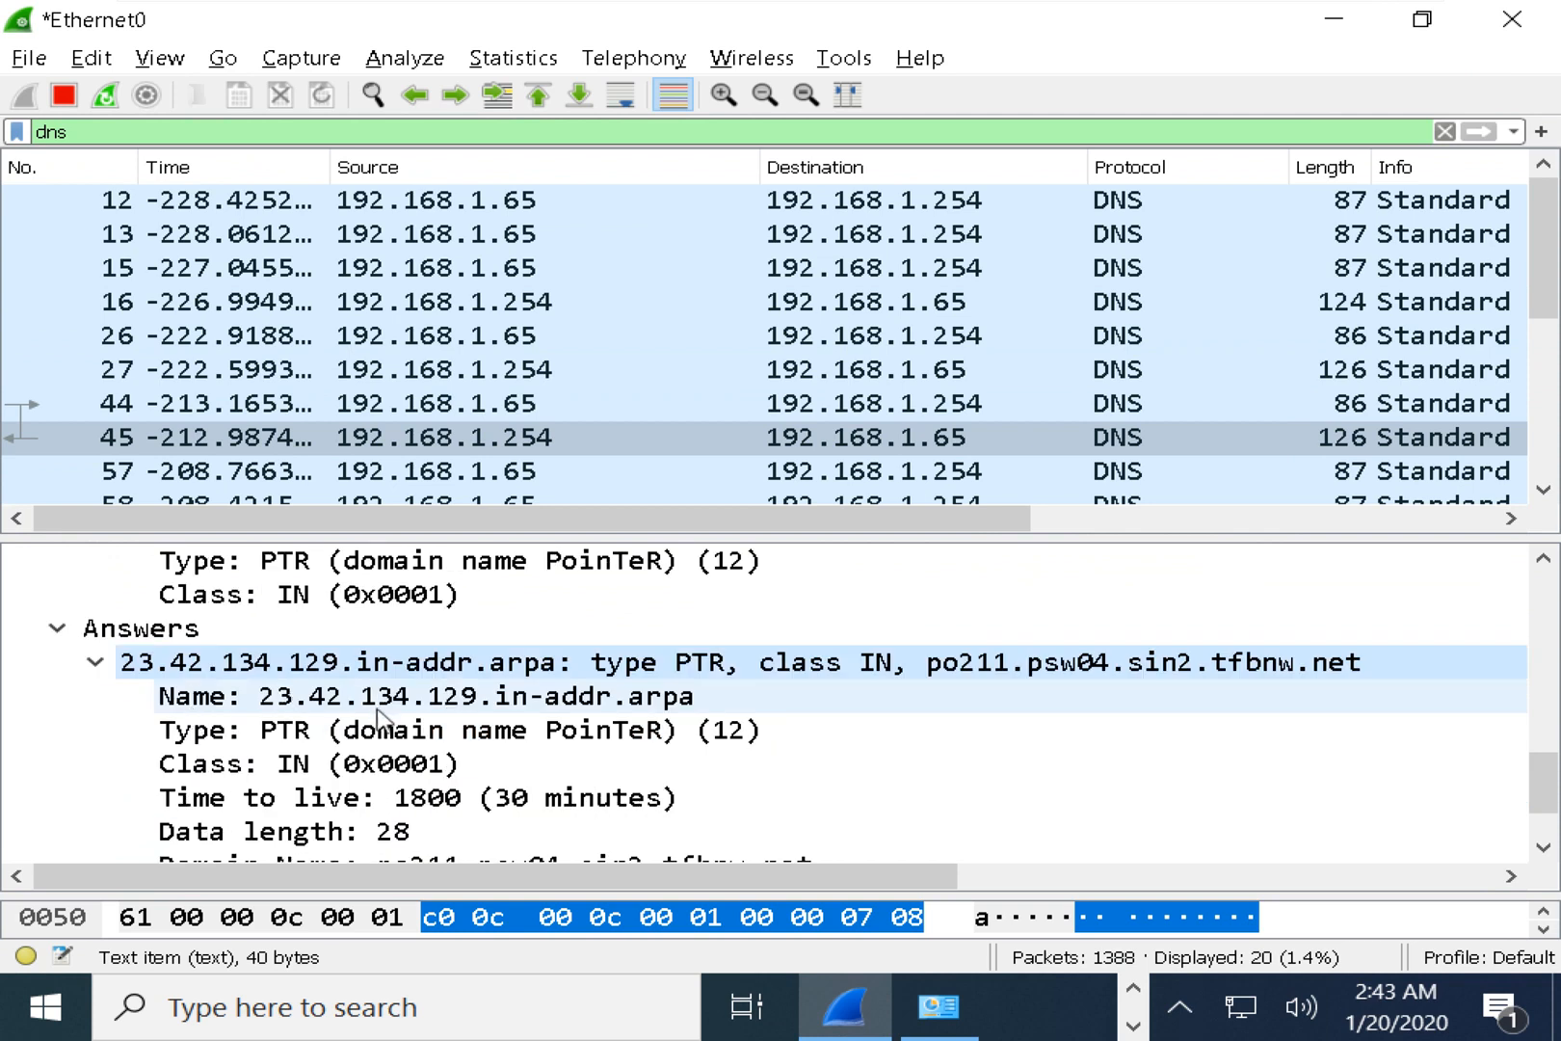
pyautogui.click(539, 731)
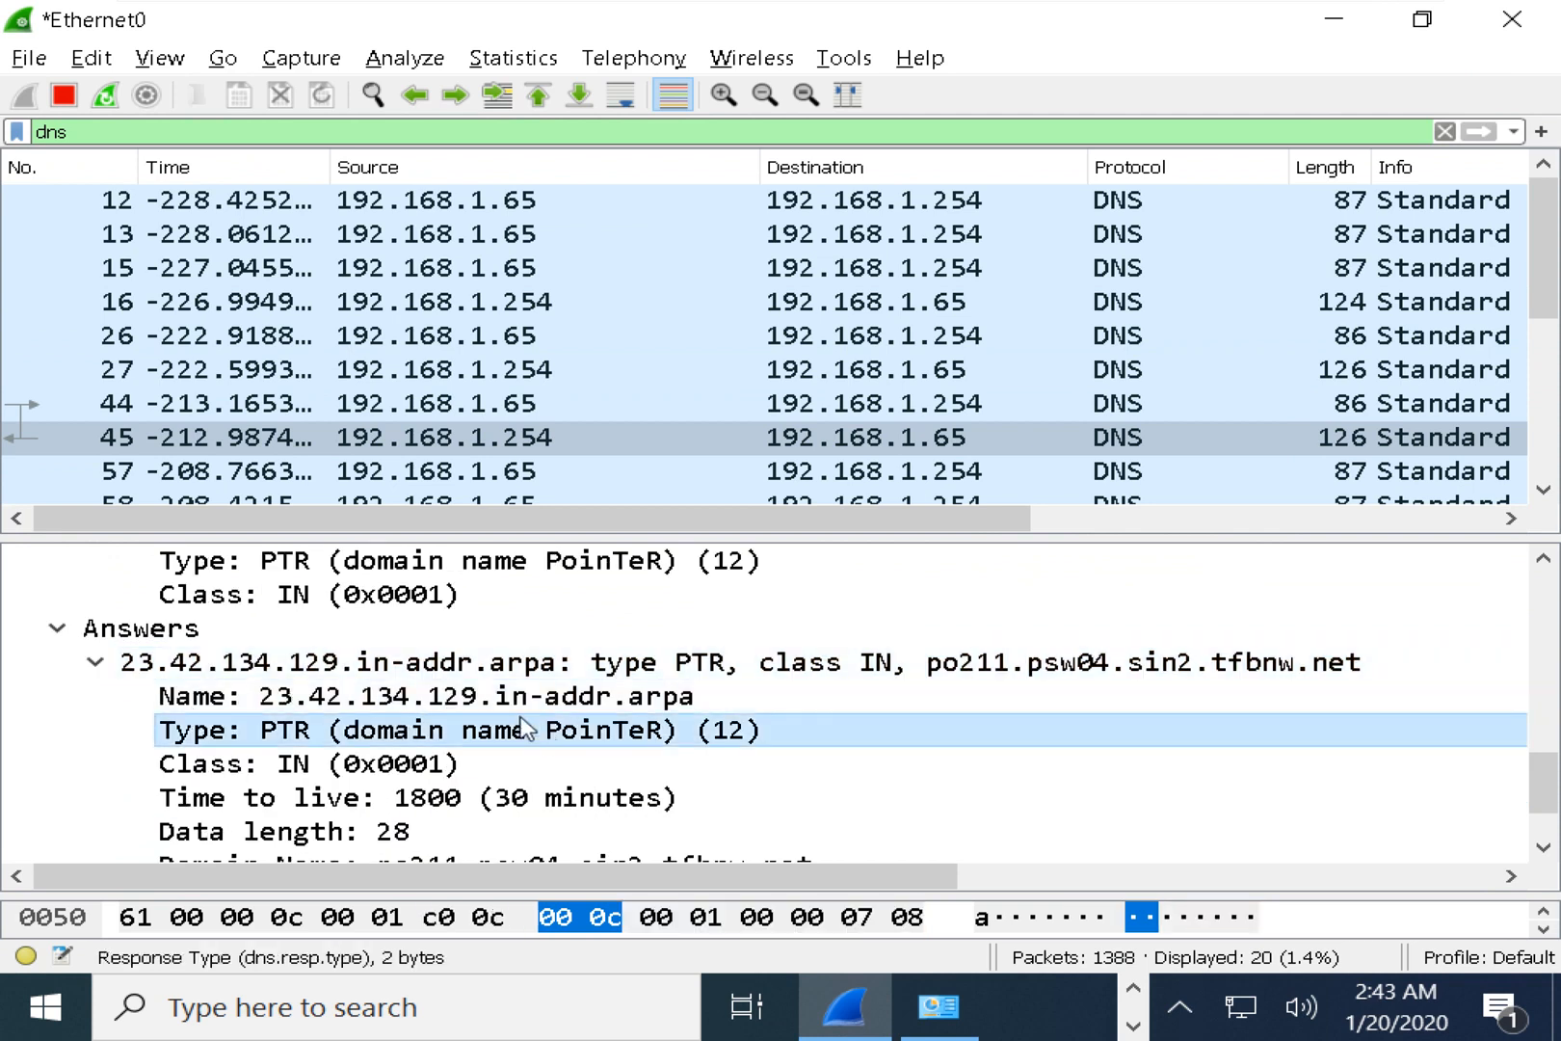
pyautogui.click(346, 803)
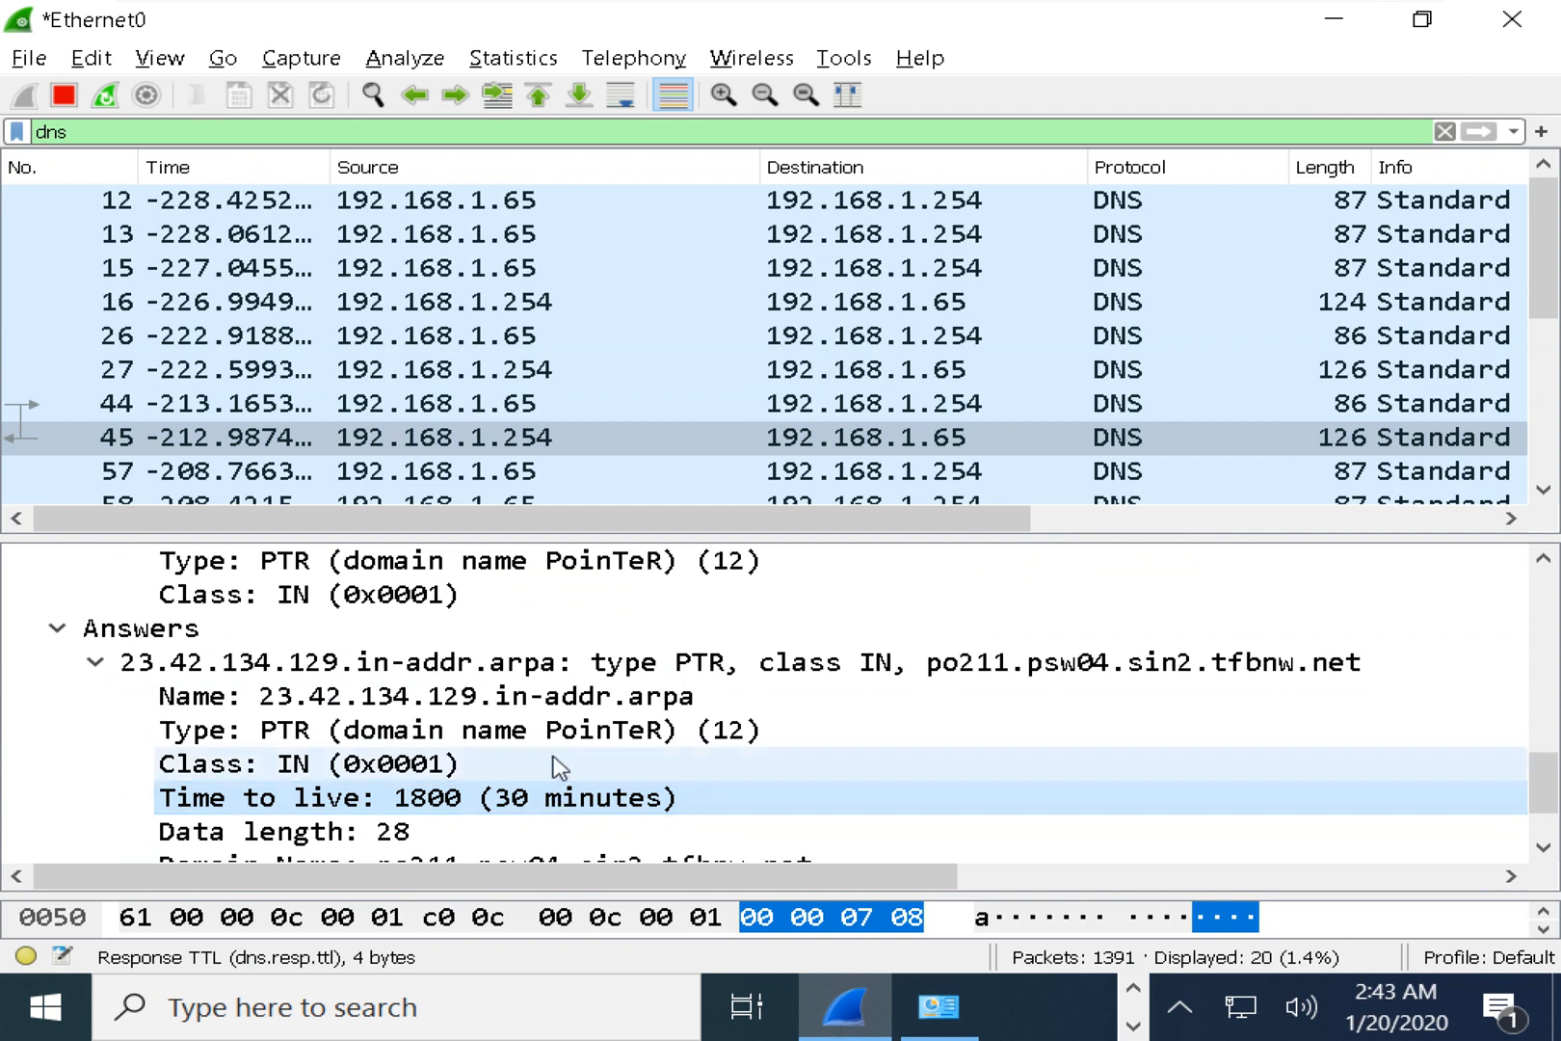
pyautogui.scroll(-1, 559, 768)
pyautogui.click(488, 768)
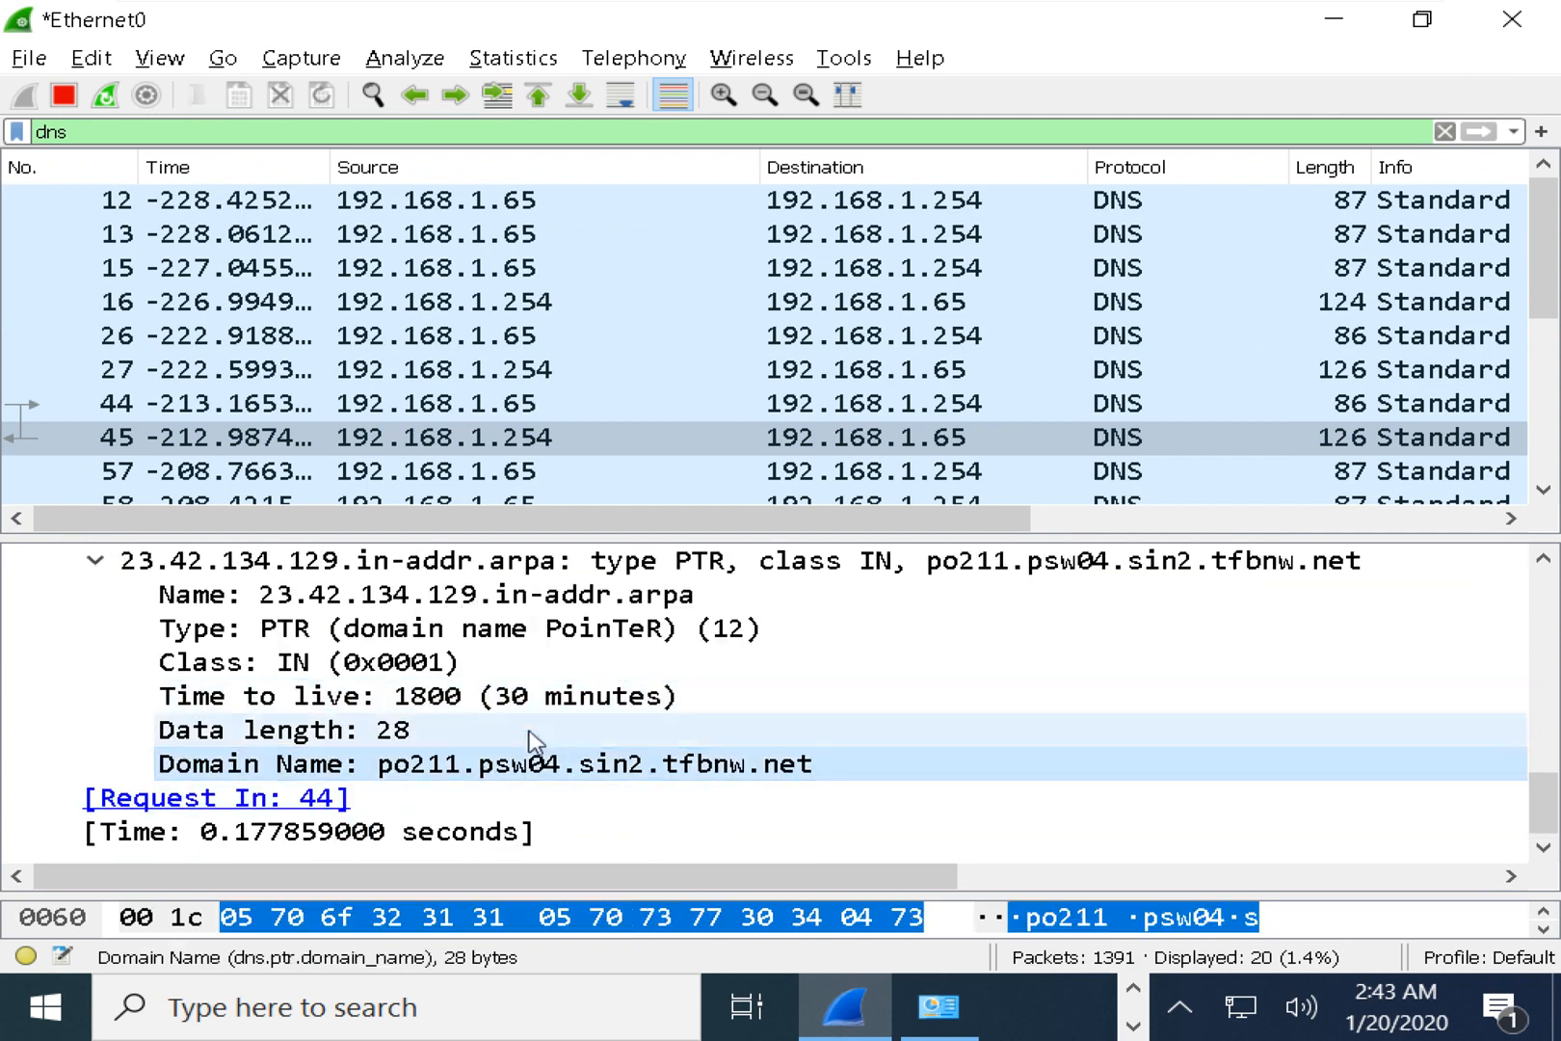
pyautogui.click(584, 738)
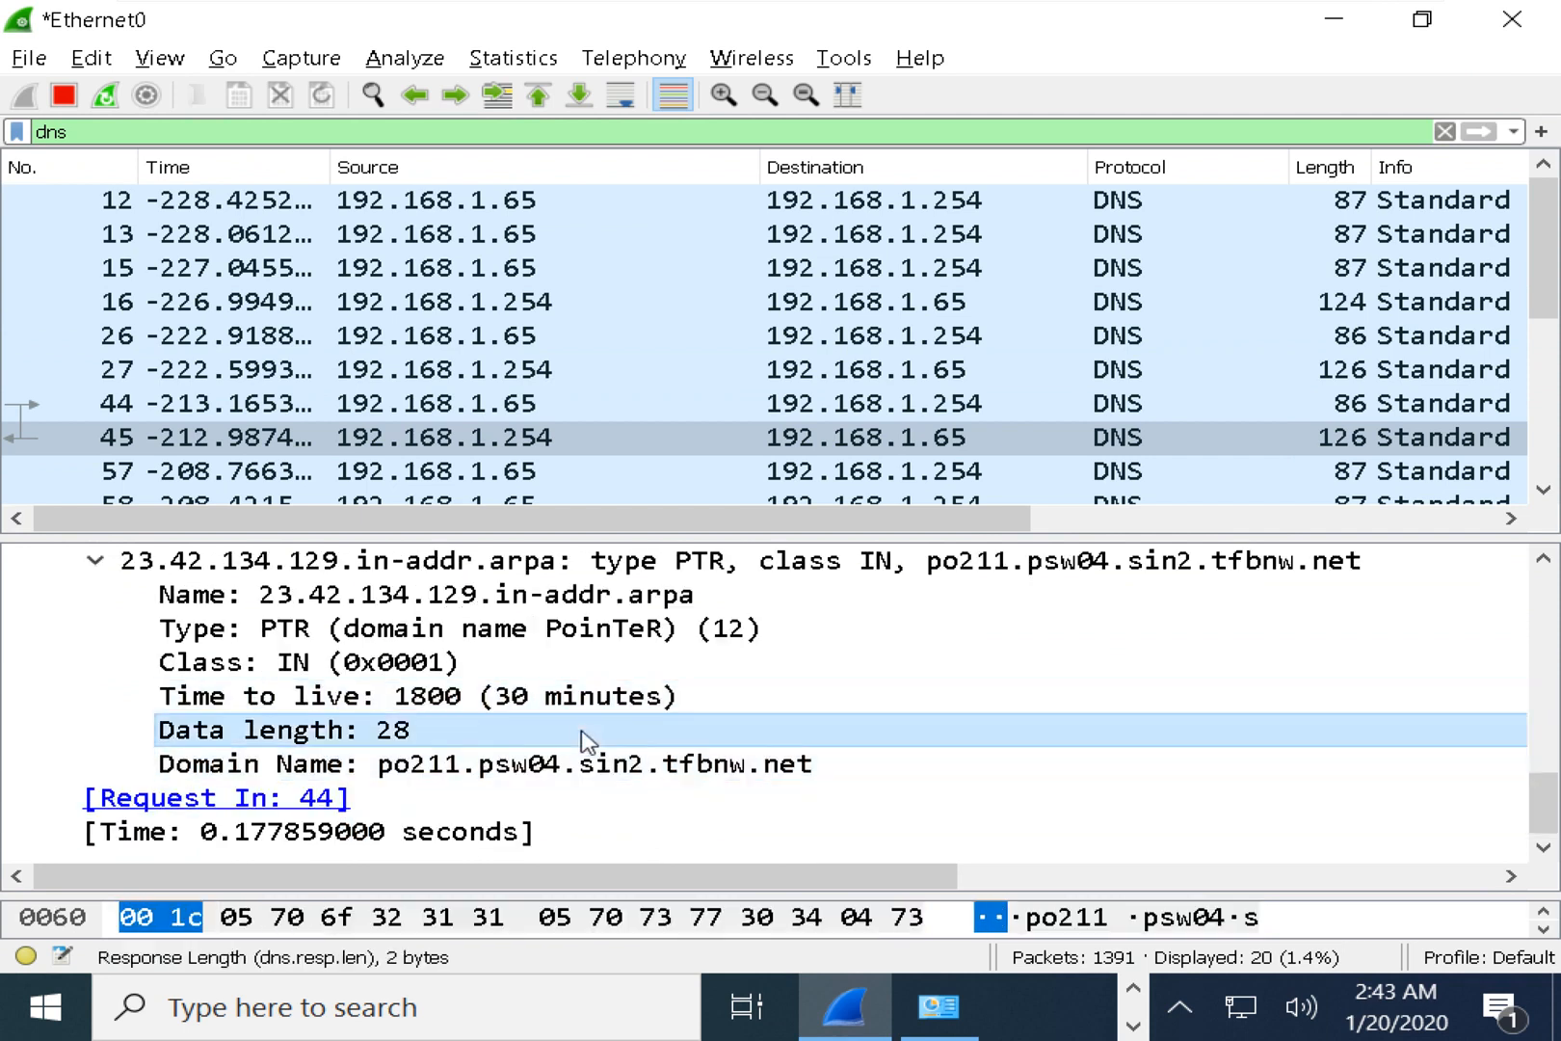
pyautogui.click(1527, 23)
# Quit Wireshark without saving, highlight the tracert output through hop 12, and minimize the VM.
pyautogui.click(879, 557)
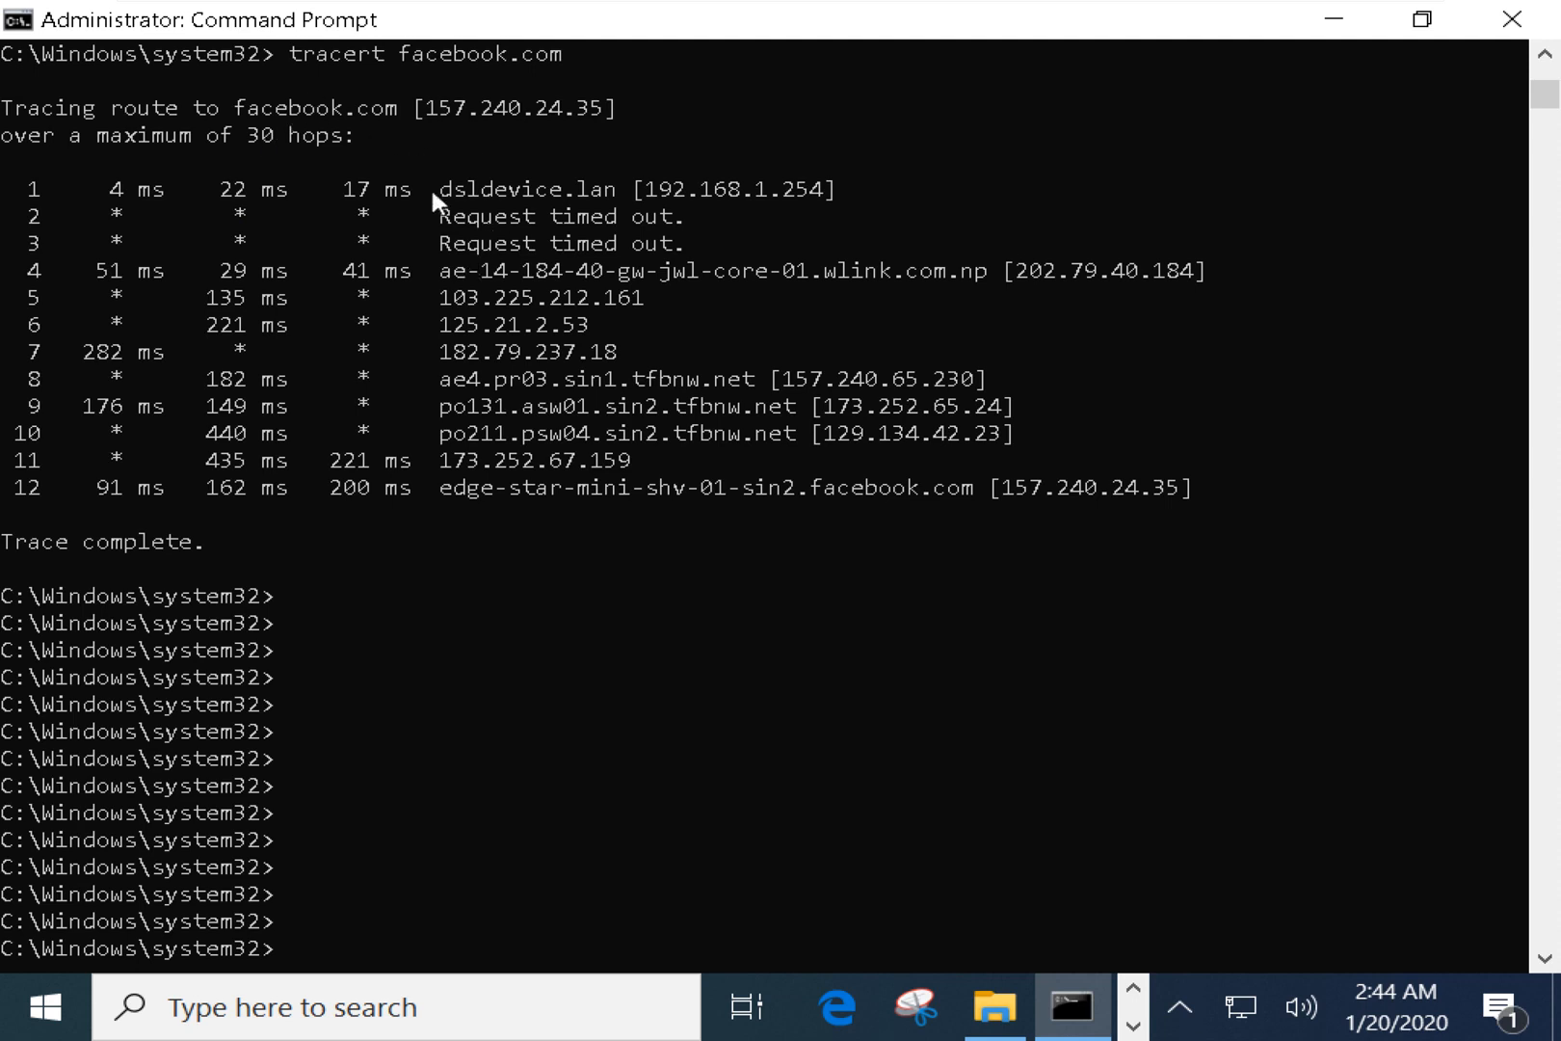
pyautogui.moveTo(433, 193)
pyautogui.mouseDown()
pyautogui.moveTo(615, 299)
pyautogui.moveTo(914, 549)
pyautogui.mouseUp()
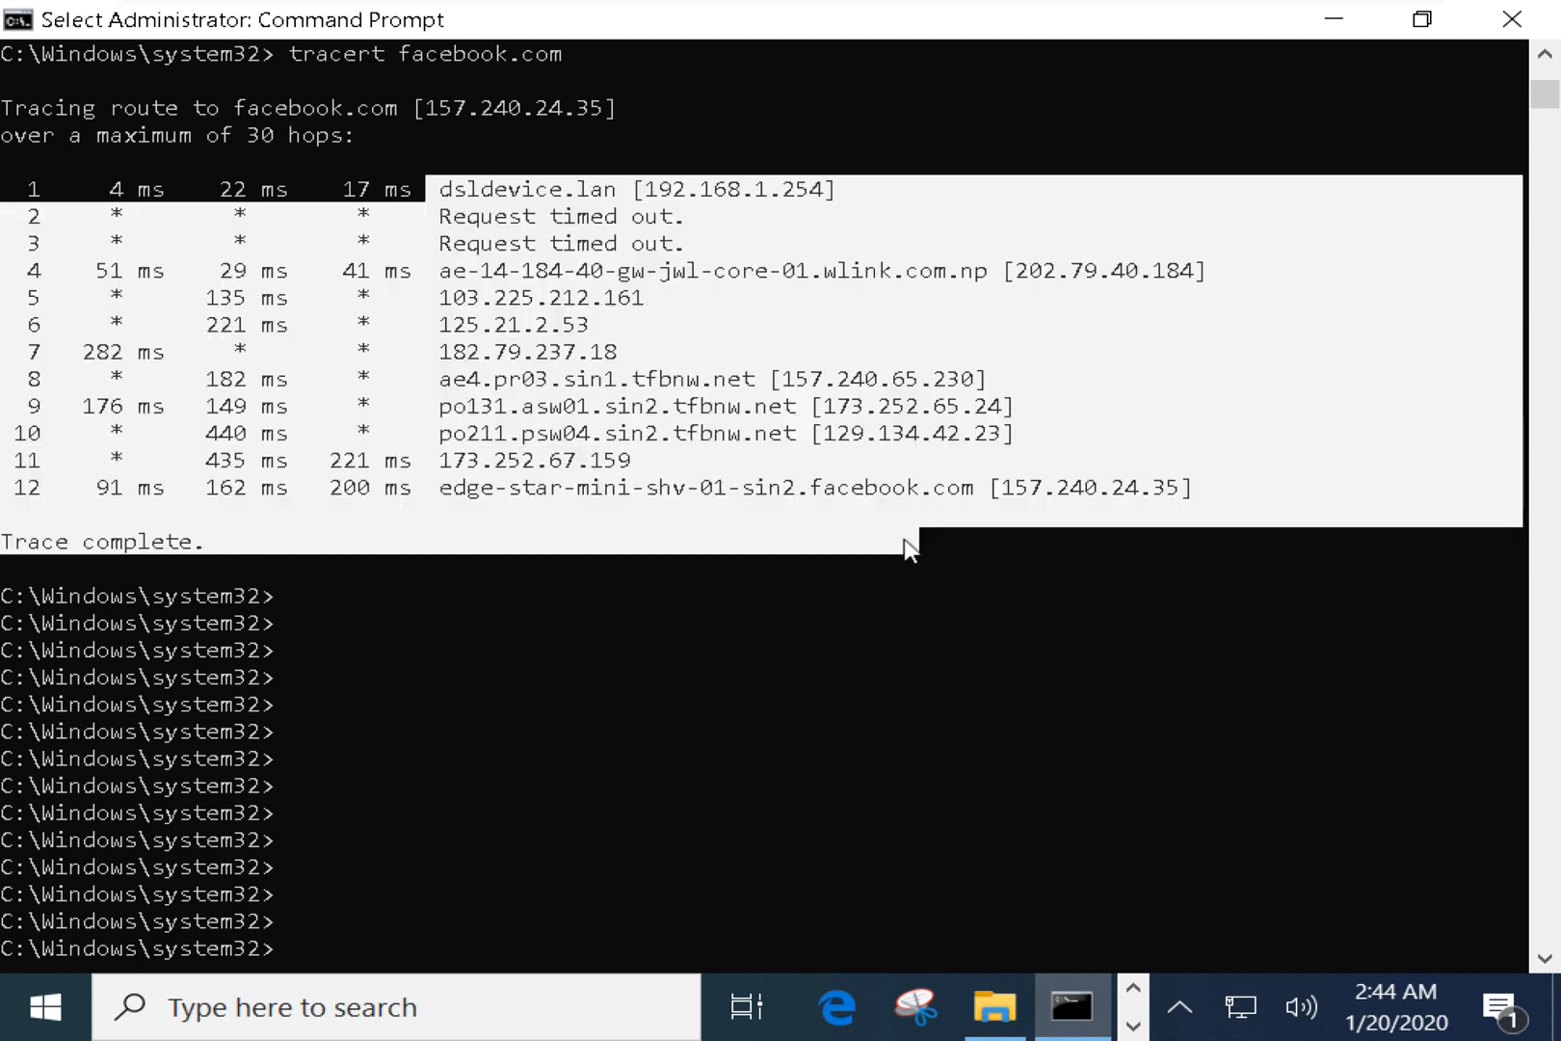
pyautogui.click(808, 587)
pyautogui.rightClick(688, 605)
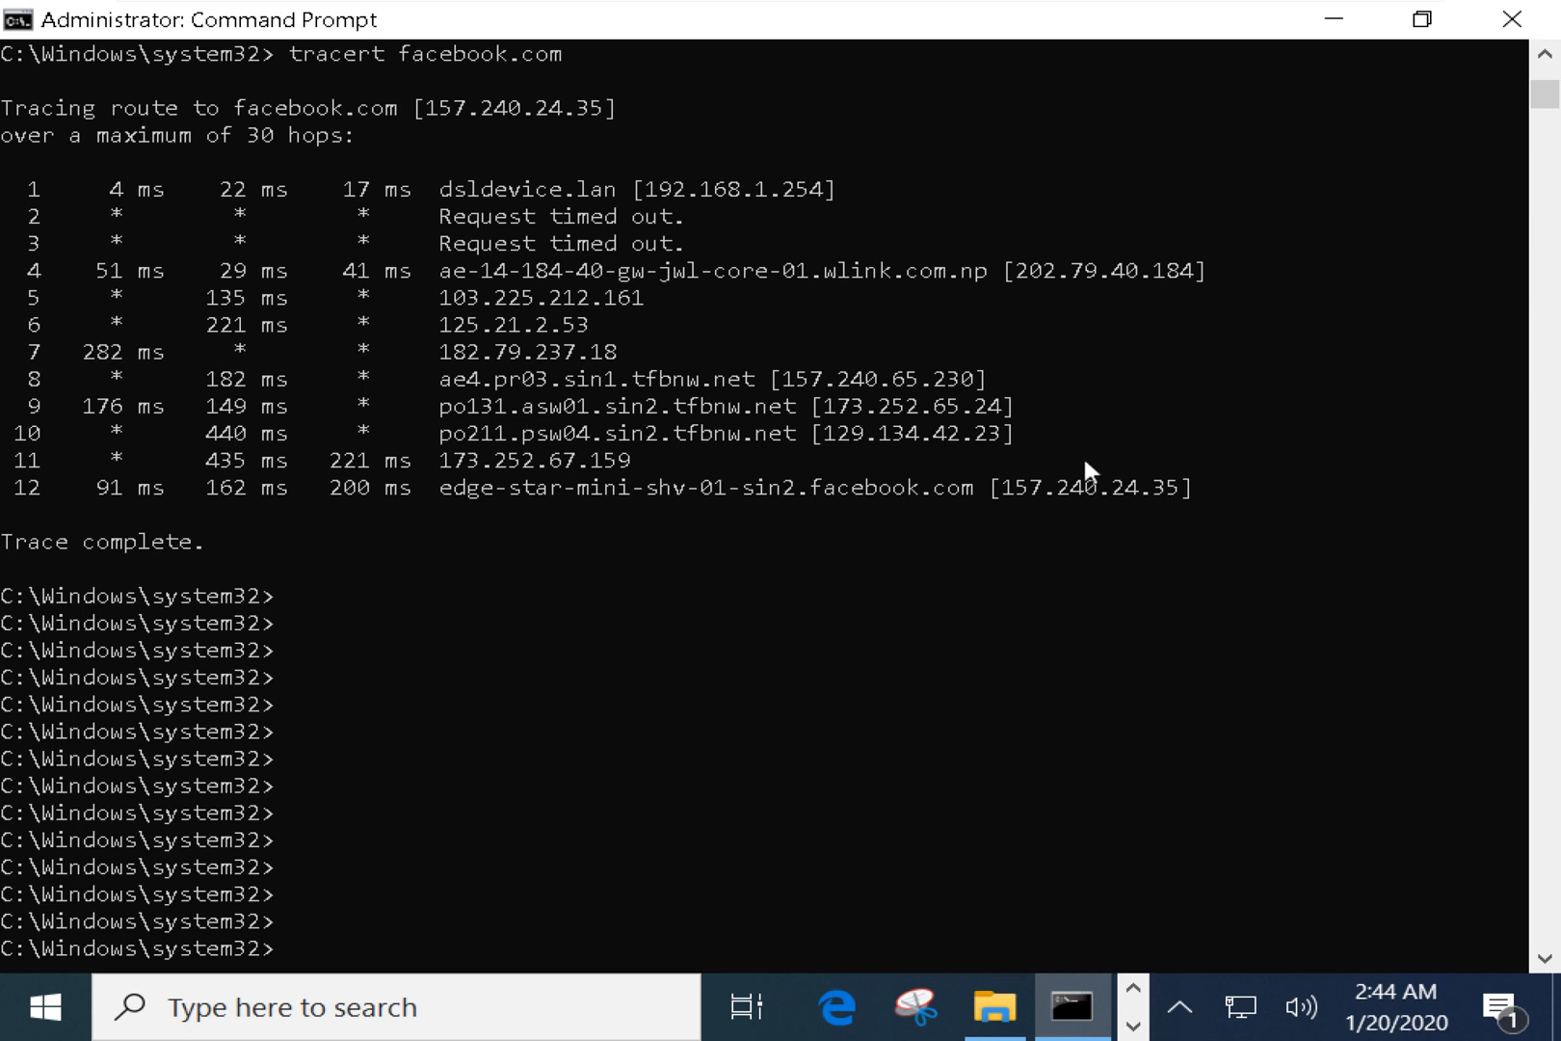
pyautogui.moveTo(18, 80); pyautogui.dragTo(789, 525)
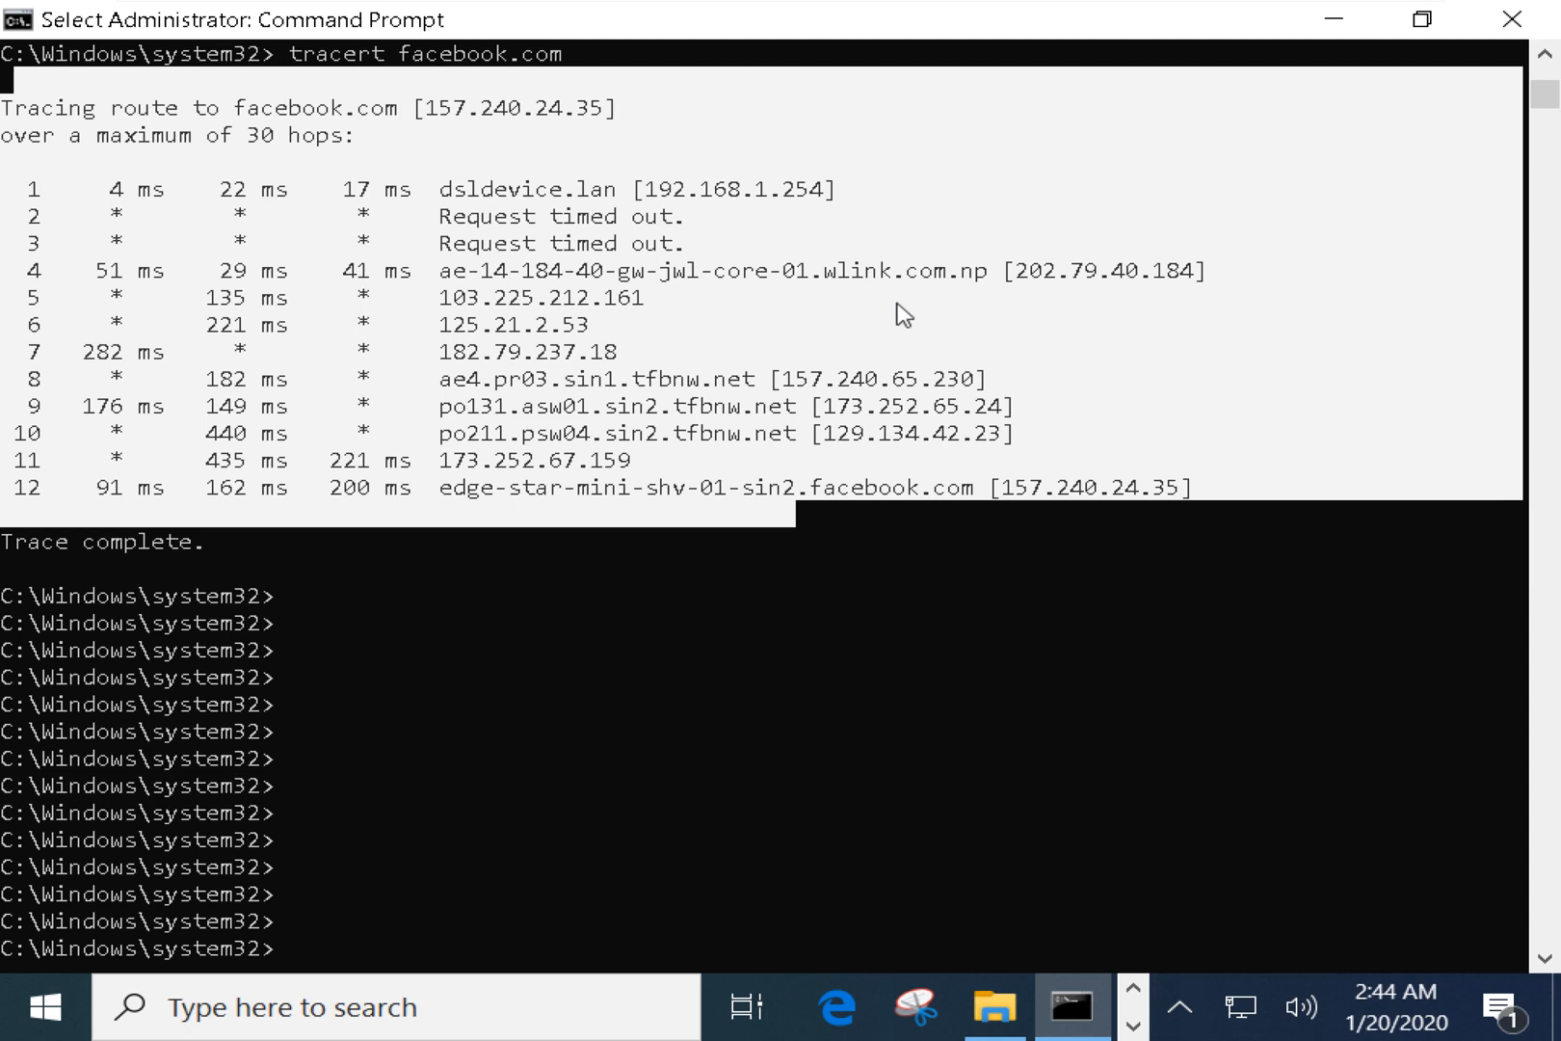
pyautogui.moveTo(1274, 2)
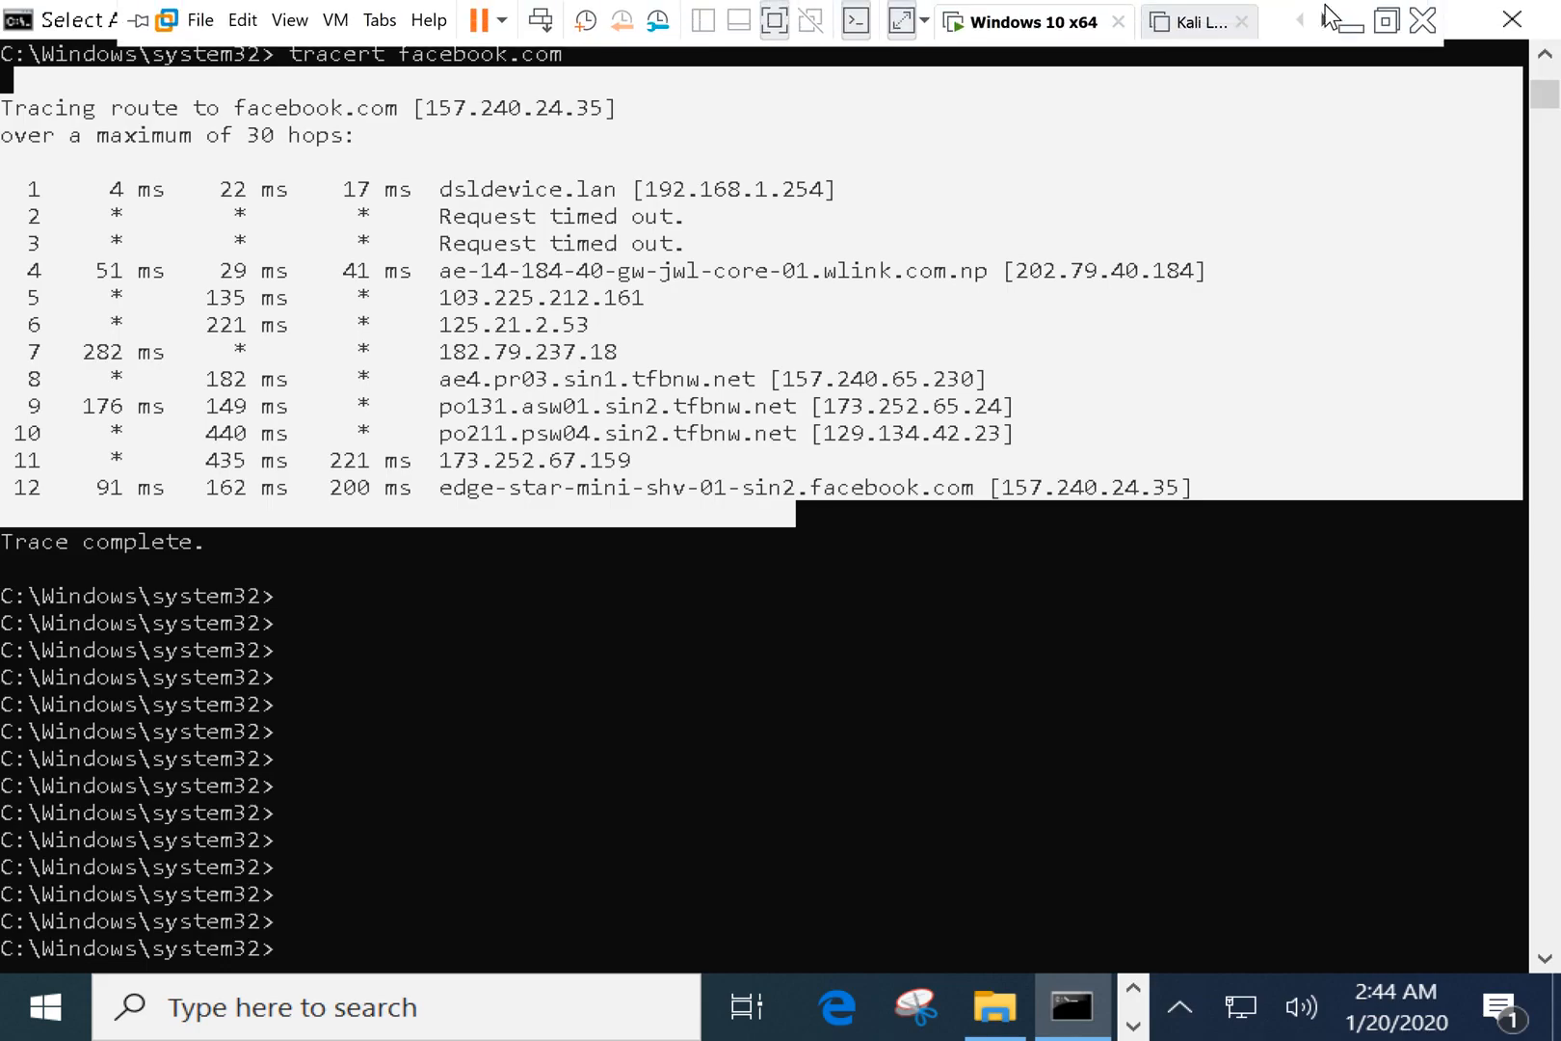
pyautogui.click(1360, 23)
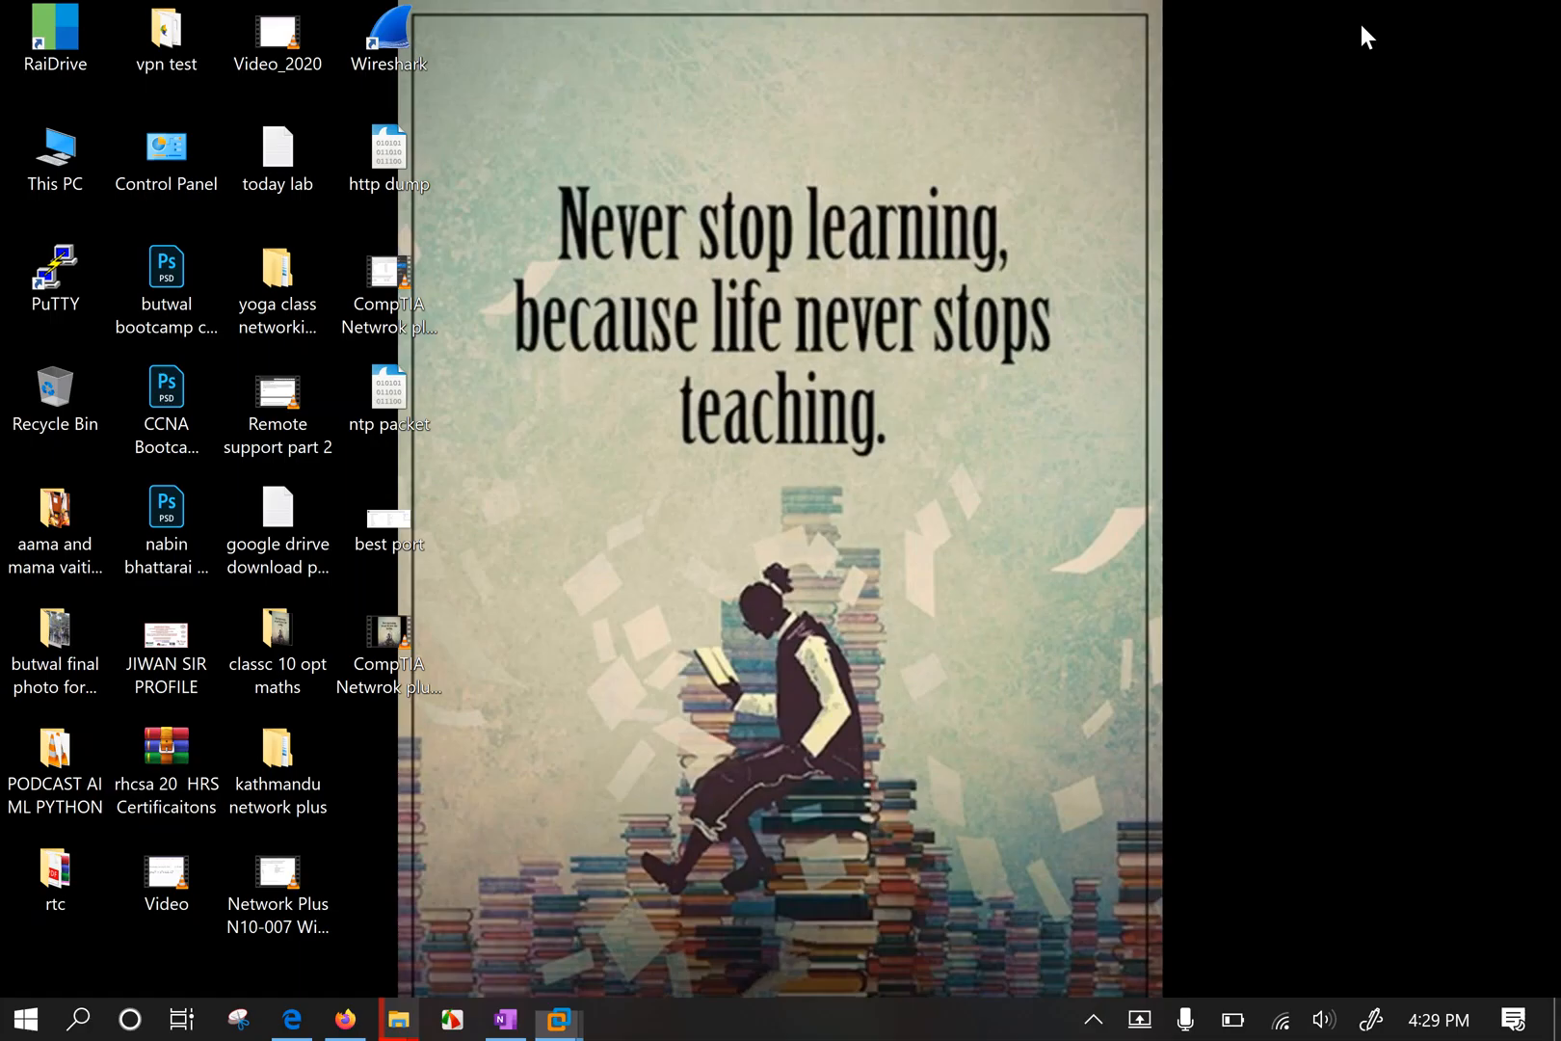
# In OneNote, pick the red pen and draw two links running down-left and down-right from the router.
pyautogui.click(506, 1018)
pyautogui.scroll(-5, 804, 578)
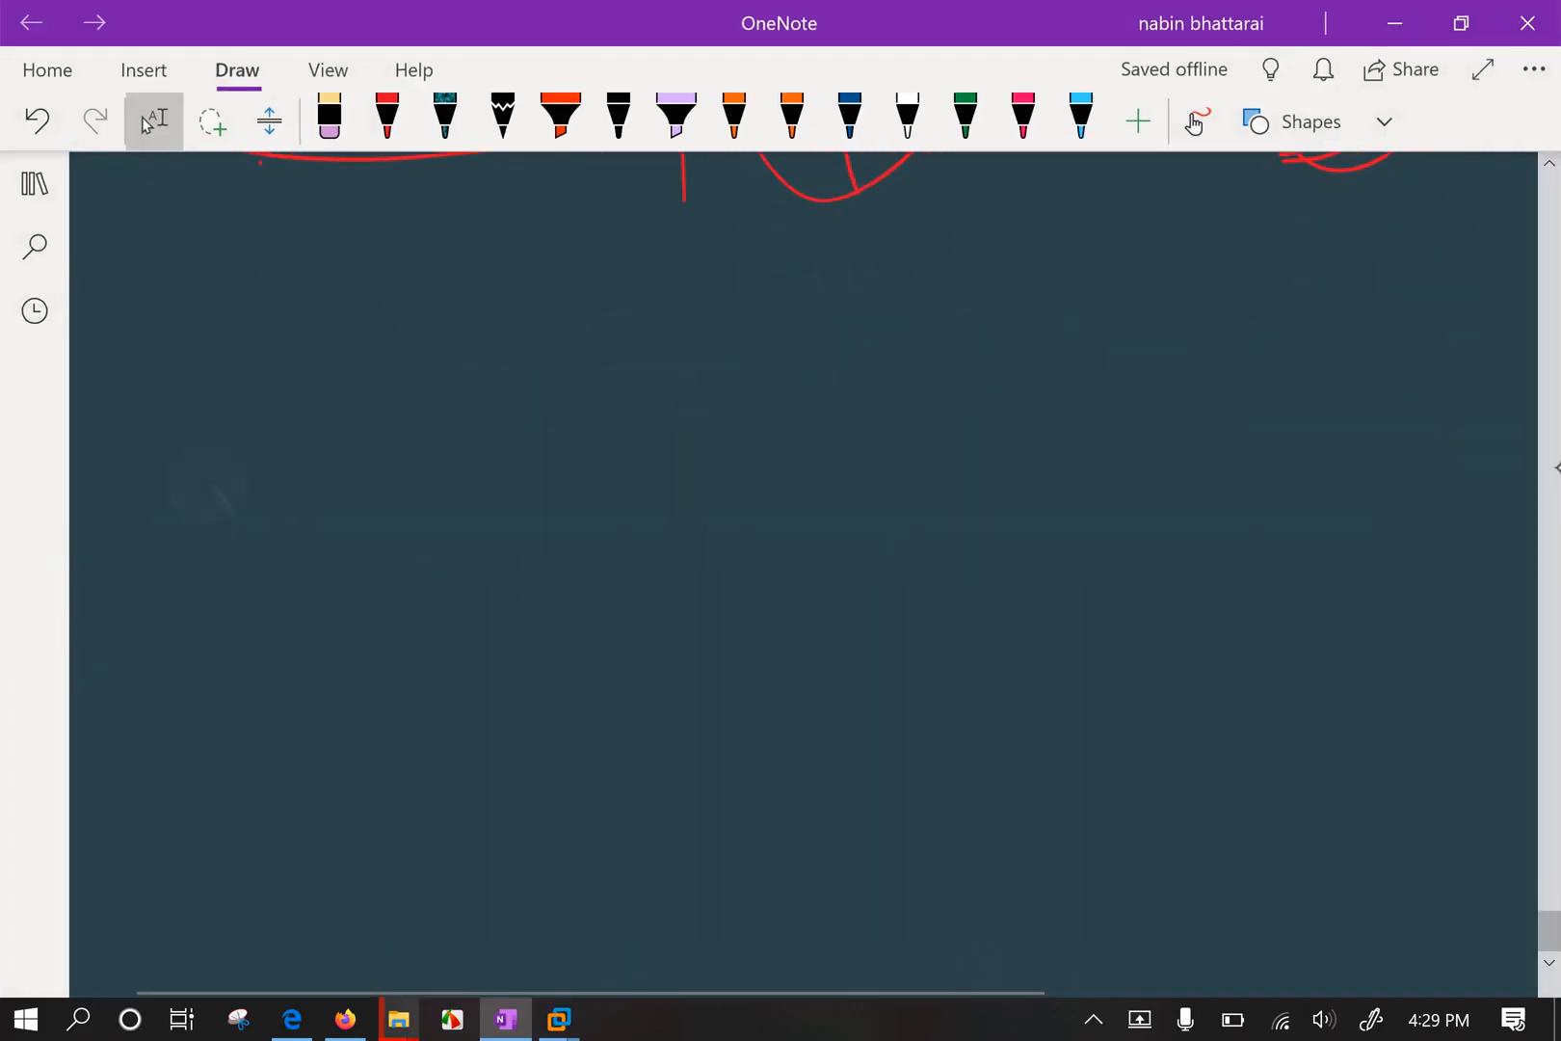
pyautogui.moveTo(817, 411)
pyautogui.mouseDown()
pyautogui.moveTo(822, 597)
pyautogui.moveTo(810, 425)
pyautogui.mouseUp()
pyautogui.scroll(-2, 804, 578)
pyautogui.scroll(-2, 804, 578)
pyautogui.scroll(2, 803, 578)
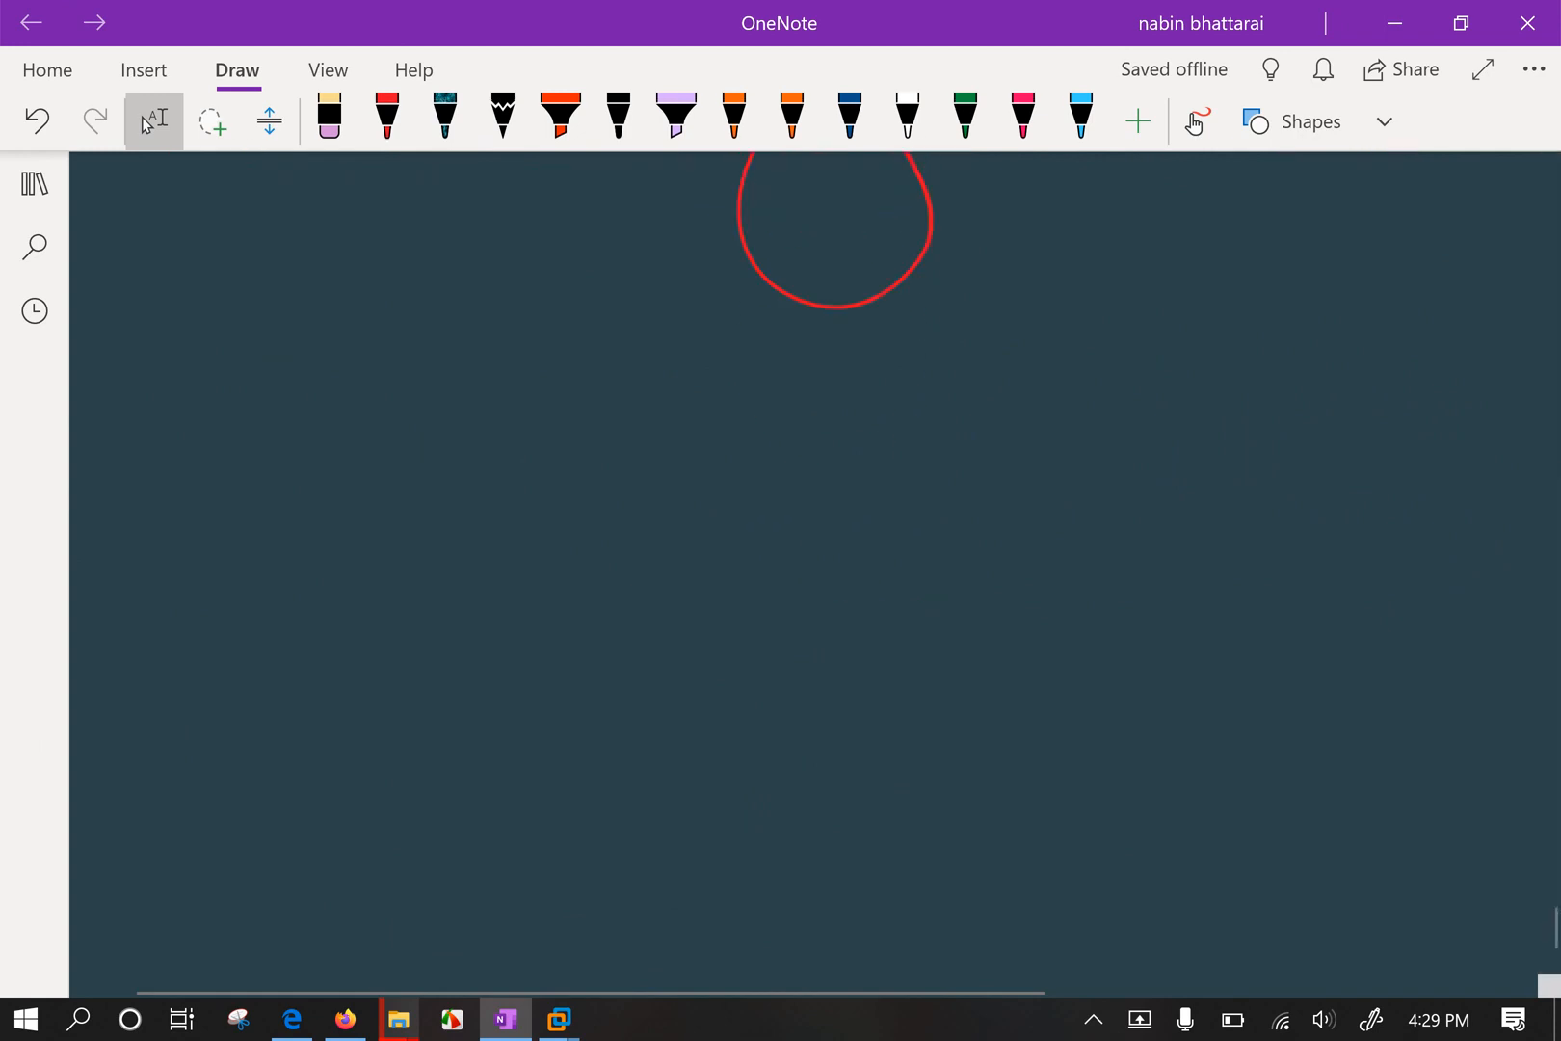
pyautogui.click(386, 116)
pyautogui.moveTo(792, 435); pyautogui.dragTo(504, 653)
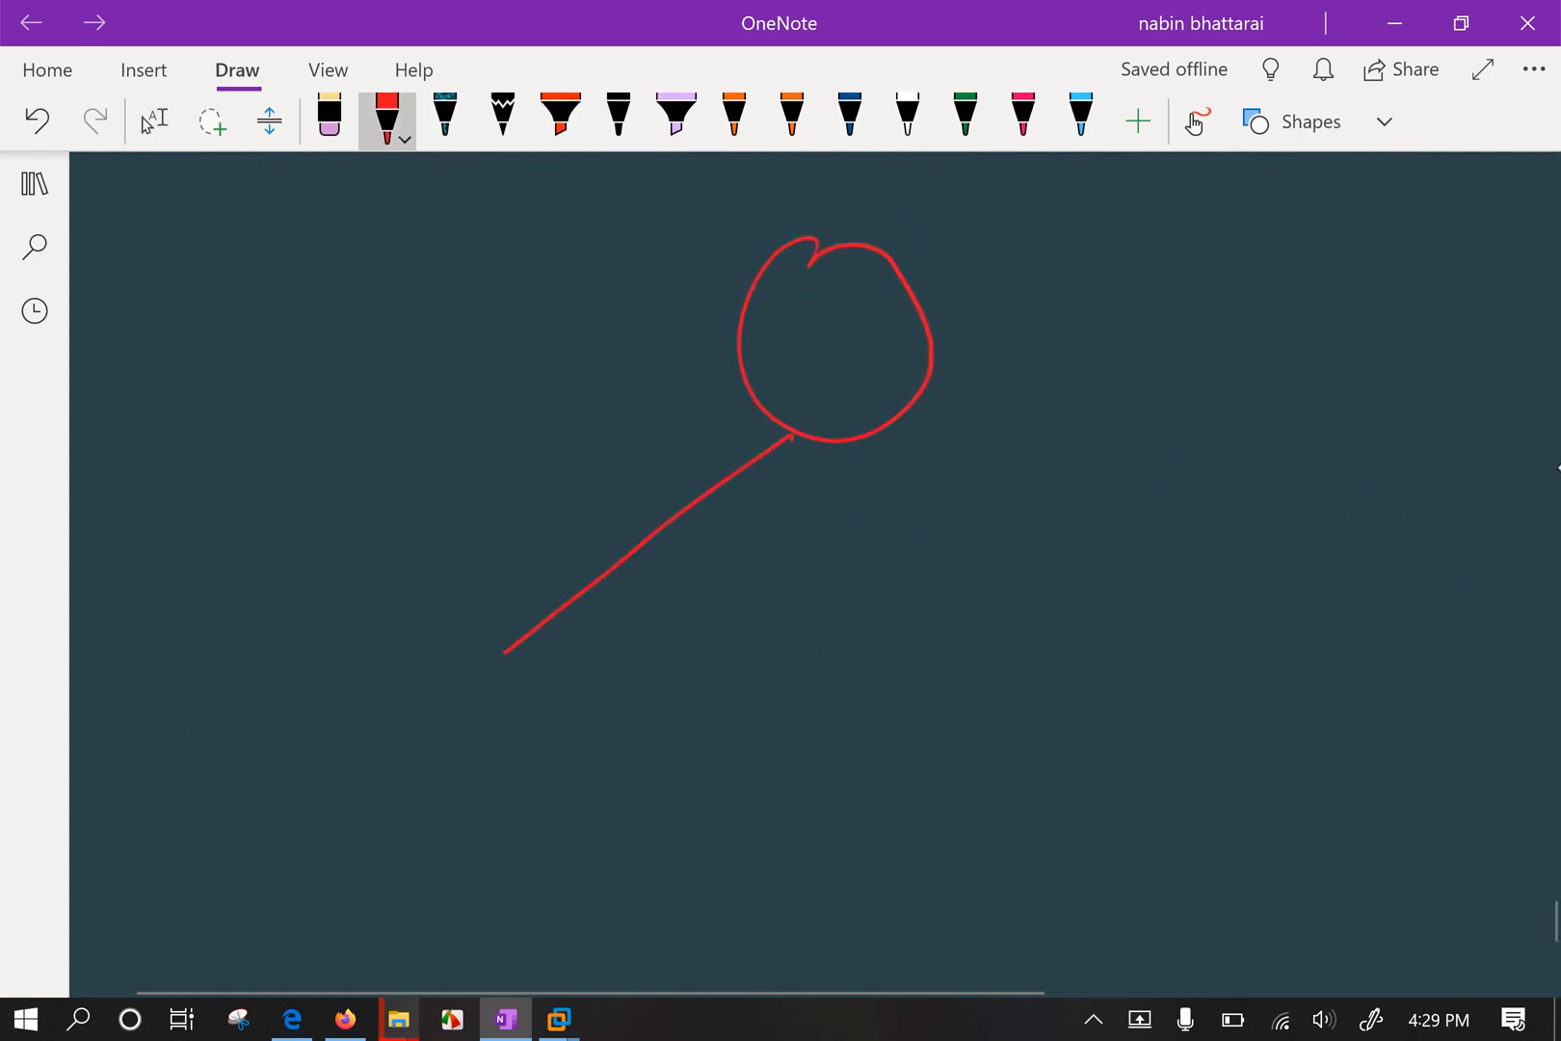
pyautogui.moveTo(917, 401); pyautogui.dragTo(1174, 612)
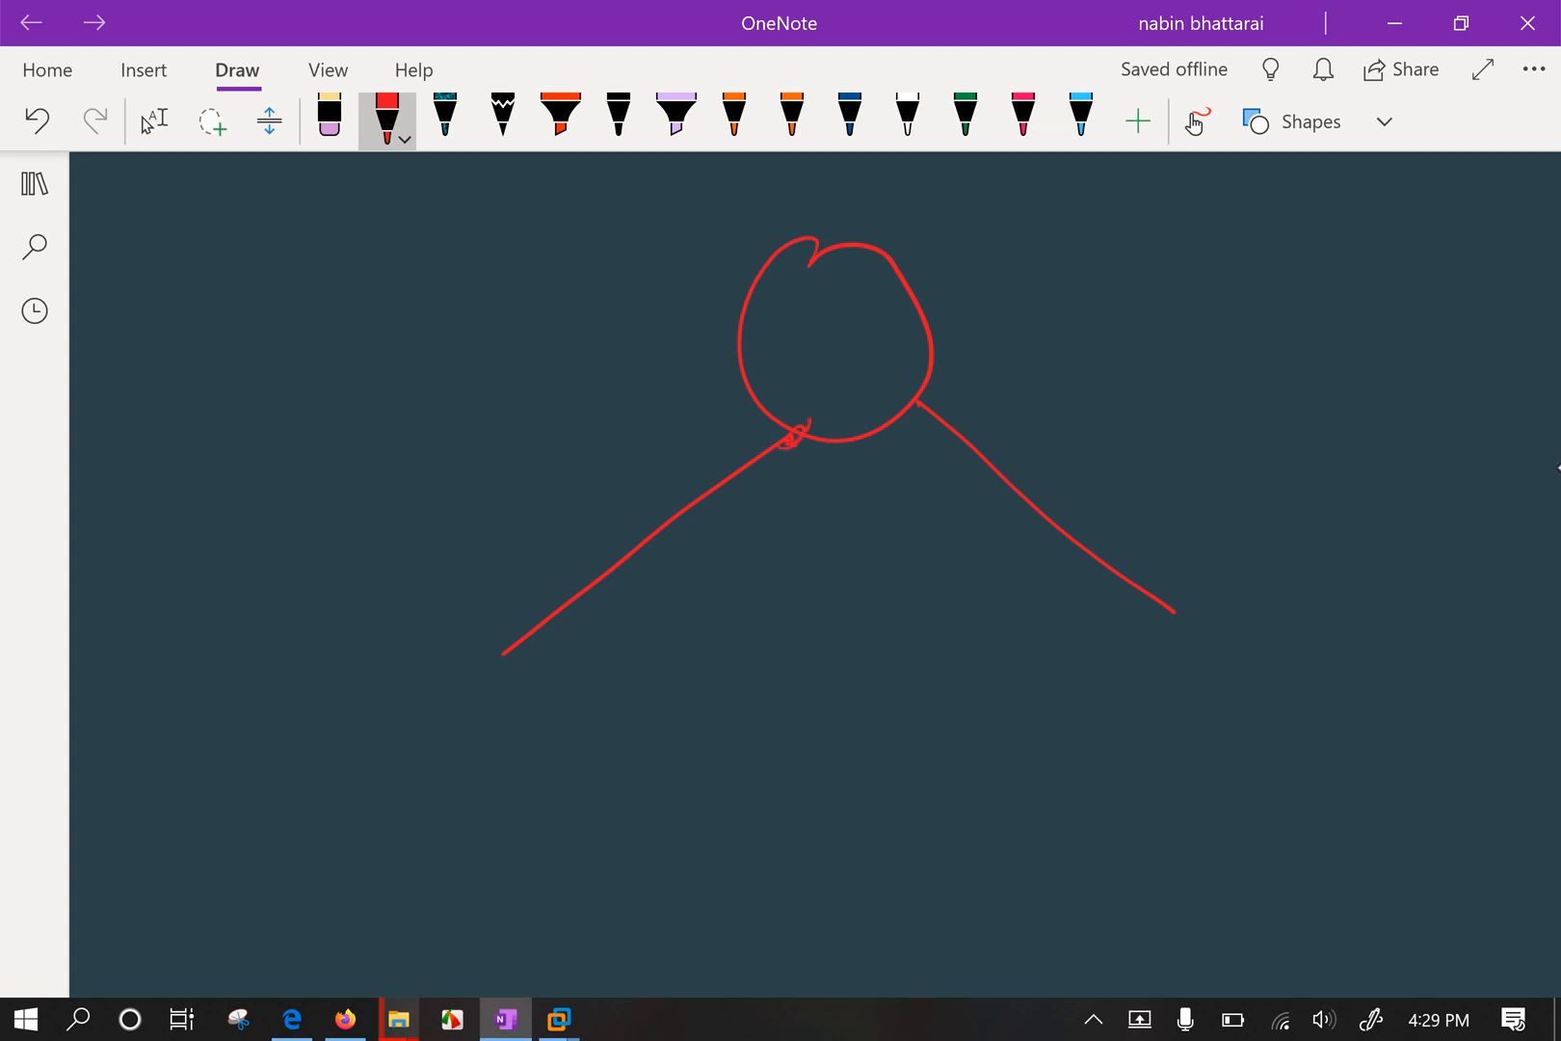
# Mark the router ports on both links and erase the stray zig-zag and dashes.
pyautogui.moveTo(788, 440)
pyautogui.mouseDown()
pyautogui.moveTo(807, 421)
pyautogui.moveTo(766, 436)
pyautogui.mouseUp()
pyautogui.moveTo(911, 393); pyautogui.dragTo(914, 420)
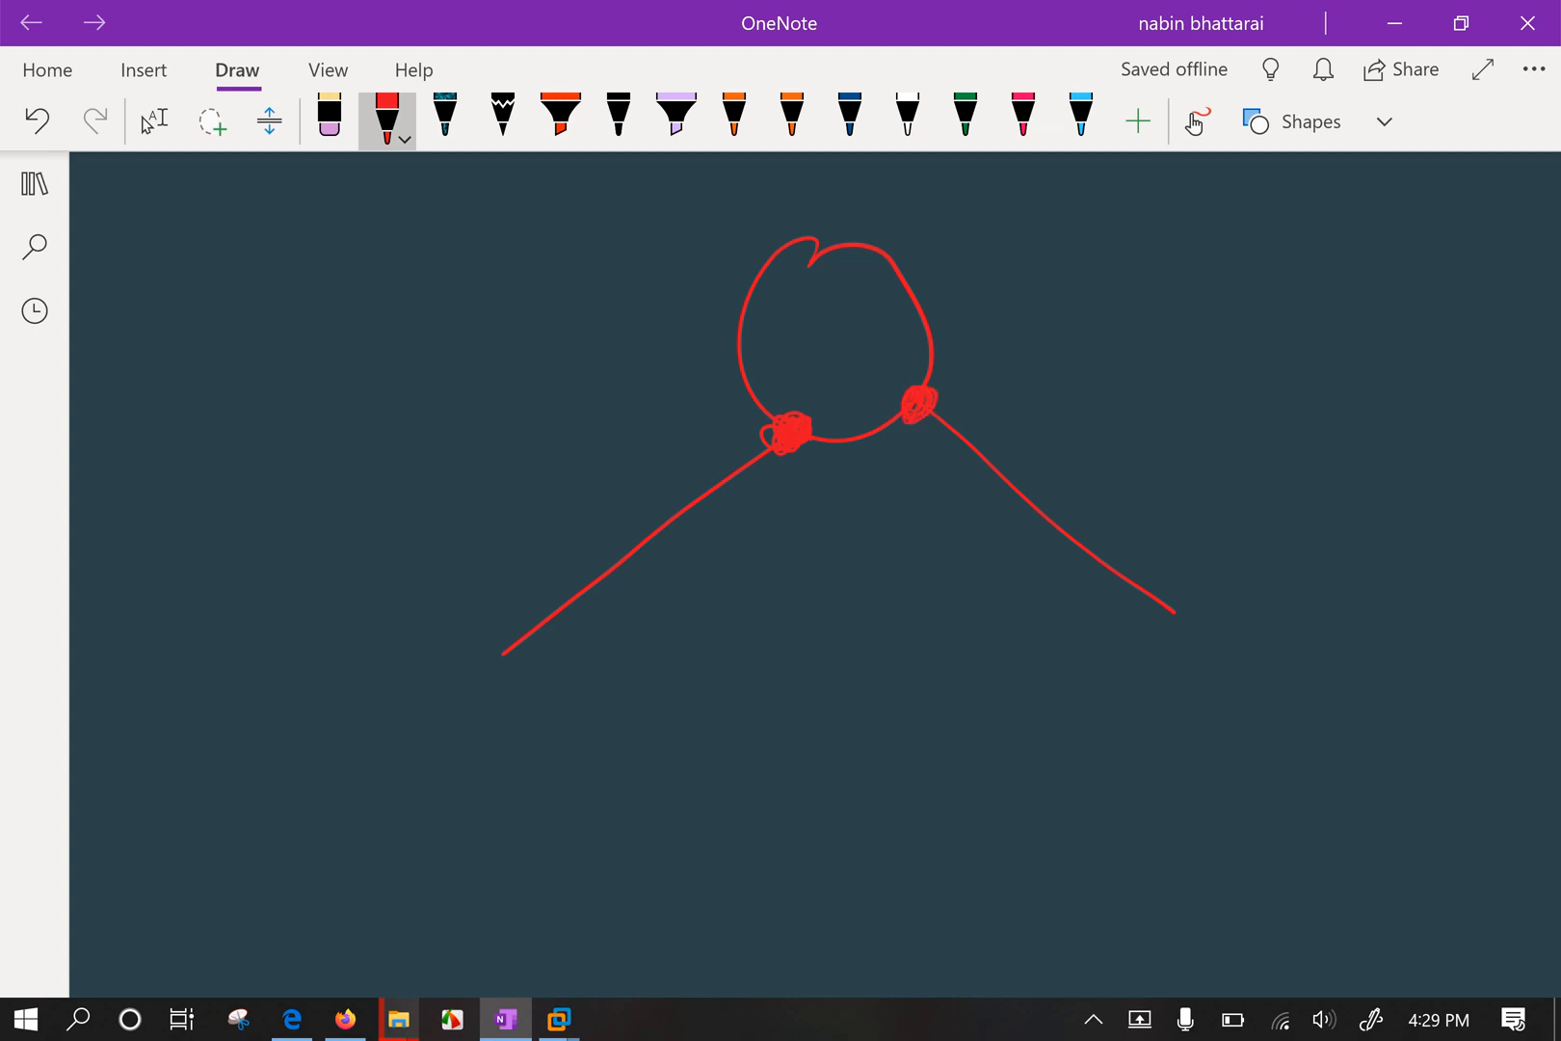
pyautogui.moveTo(937, 446)
pyautogui.mouseDown()
pyautogui.moveTo(923, 466)
pyautogui.moveTo(812, 492)
pyautogui.moveTo(874, 493)
pyautogui.mouseUp()
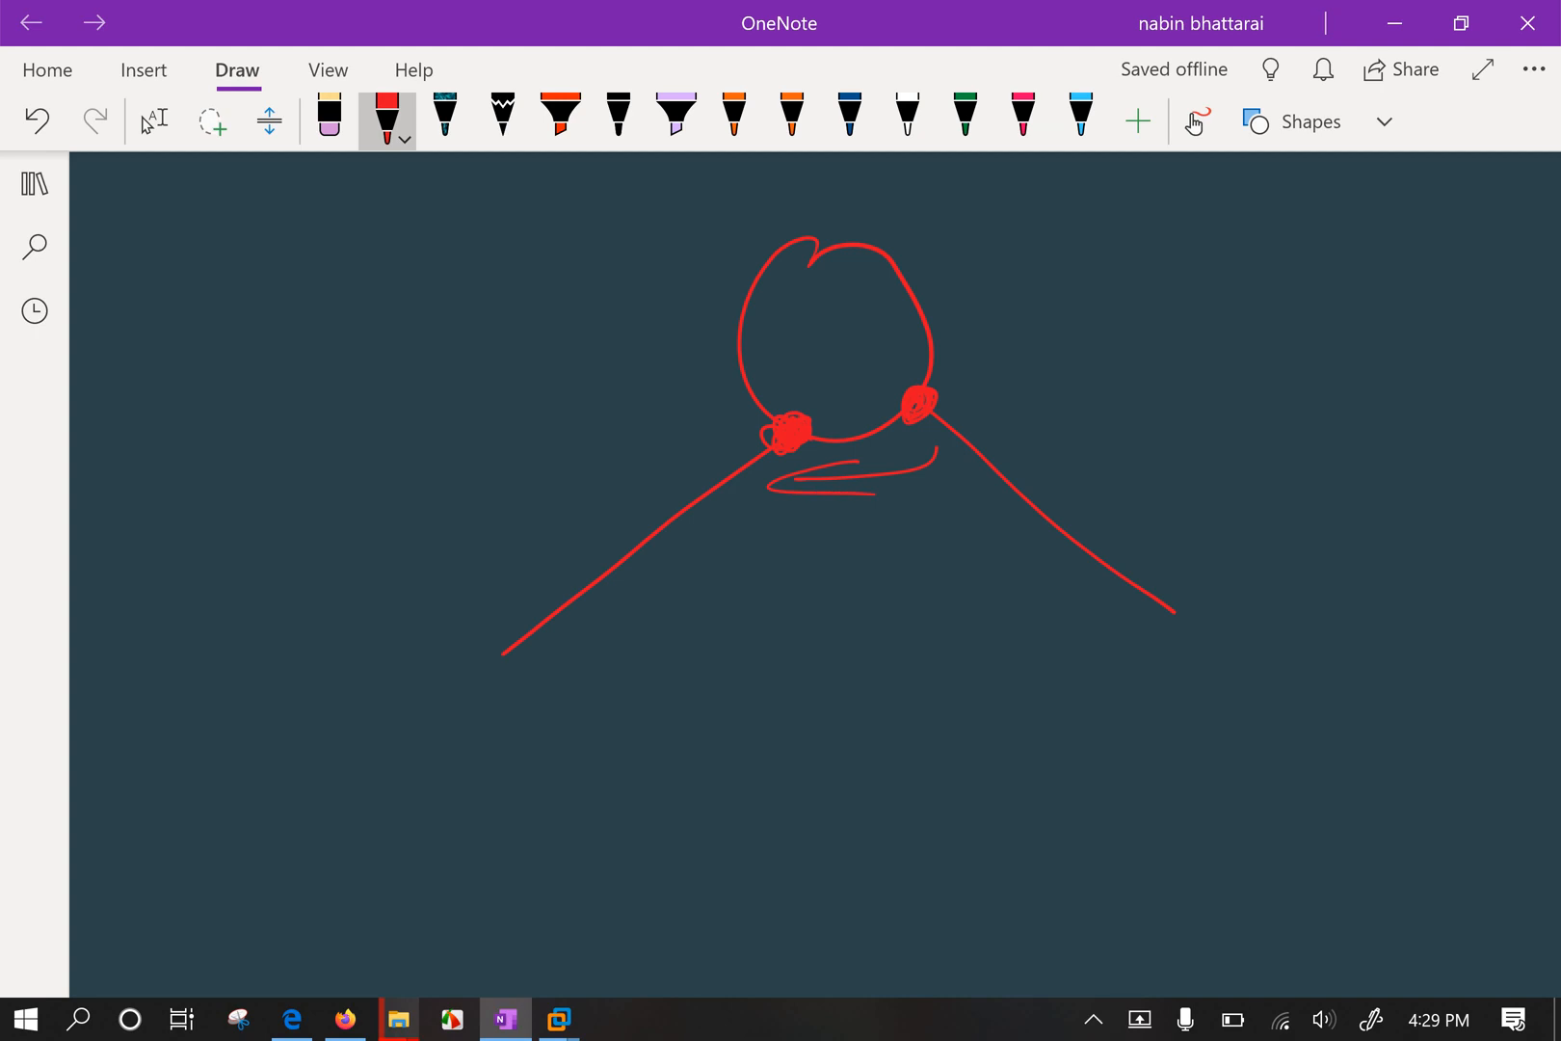
pyautogui.moveTo(780, 471)
pyautogui.mouseDown()
pyautogui.moveTo(758, 490)
pyautogui.moveTo(771, 476)
pyautogui.mouseUp()
pyautogui.moveTo(936, 440); pyautogui.dragTo(912, 444)
pyautogui.moveTo(896, 461); pyautogui.dragTo(829, 487)
pyautogui.click(780, 476)
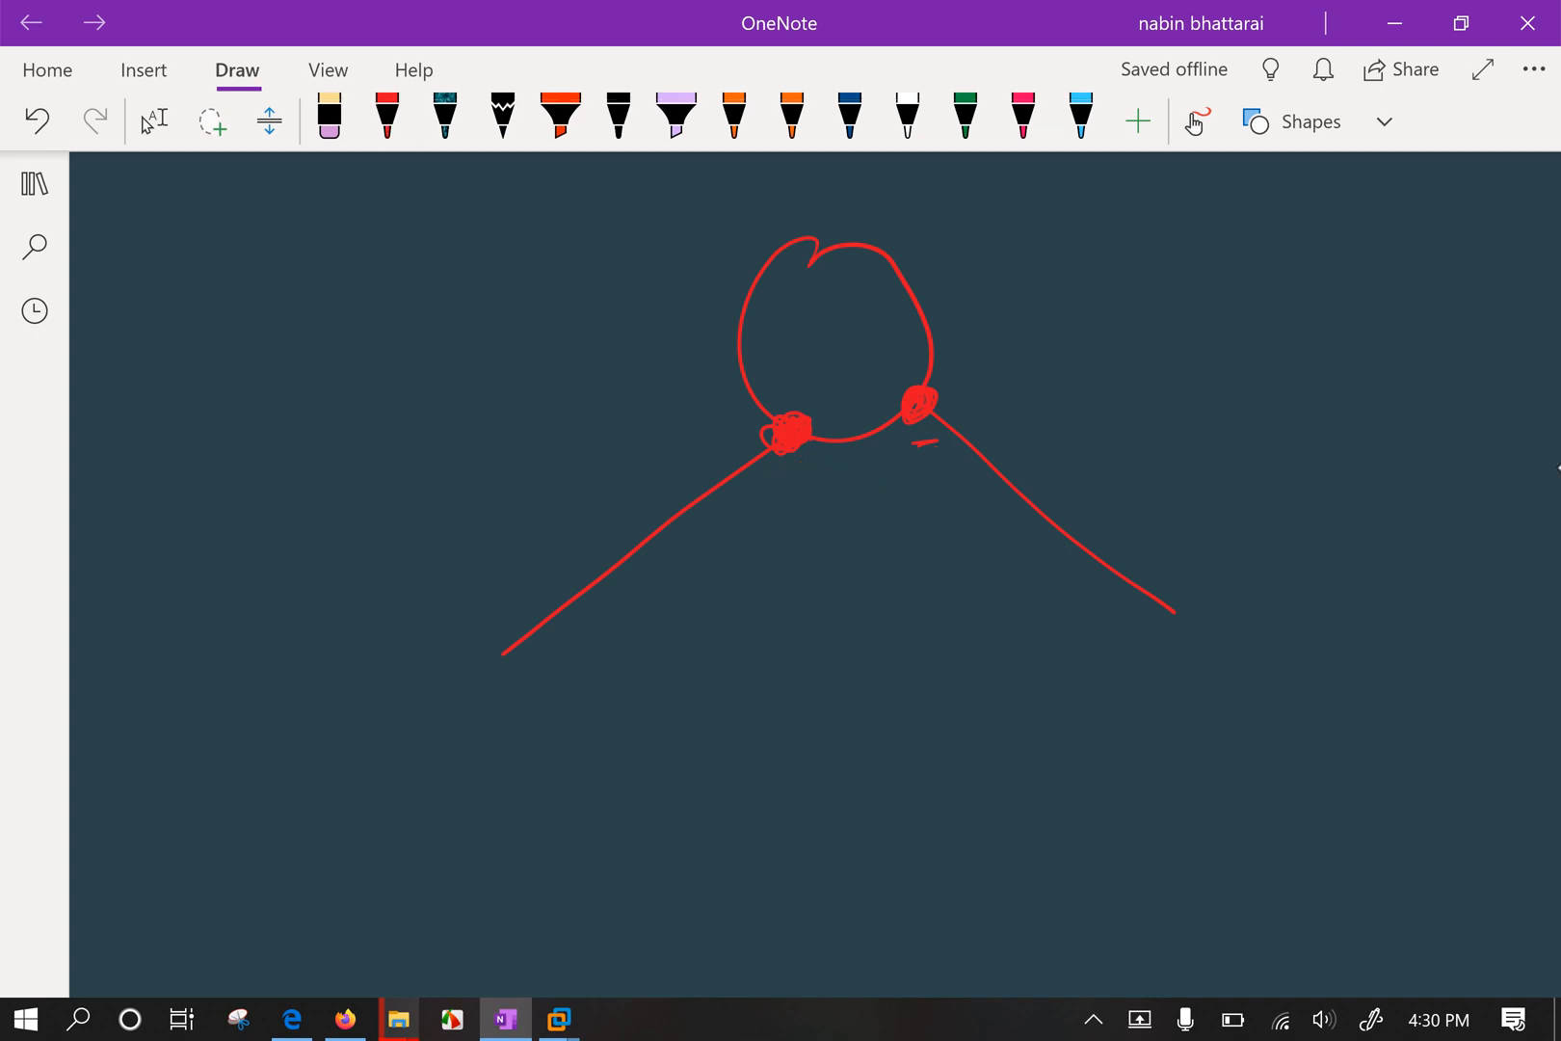
pyautogui.click(926, 443)
# Write R inside the router circle and label both links LAN in red ink.
pyautogui.click(386, 116)
pyautogui.moveTo(835, 306)
pyautogui.mouseDown()
pyautogui.moveTo(832, 379)
pyautogui.moveTo(898, 334)
pyautogui.mouseUp()
pyautogui.moveTo(771, 412); pyautogui.dragTo(792, 410)
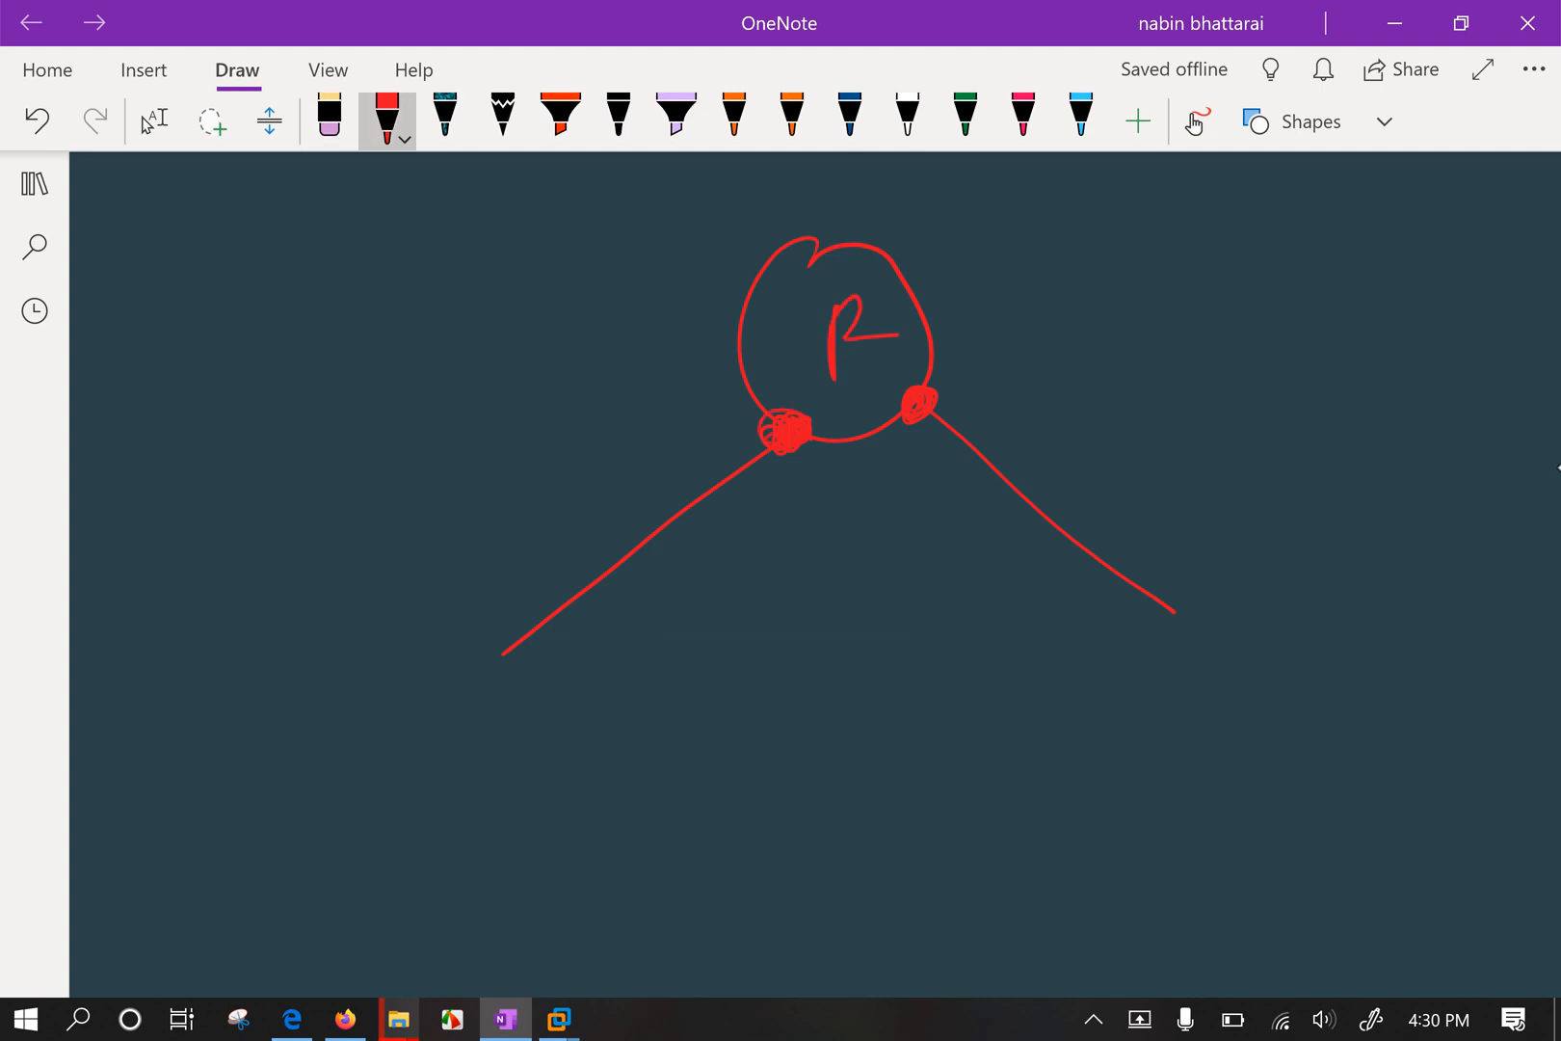
pyautogui.moveTo(932, 405); pyautogui.dragTo(954, 397)
pyautogui.moveTo(567, 456); pyautogui.dragTo(617, 480)
pyautogui.moveTo(643, 445)
pyautogui.mouseDown()
pyautogui.moveTo(640, 460)
pyautogui.moveTo(663, 455)
pyautogui.moveTo(741, 407)
pyautogui.mouseUp()
pyautogui.moveTo(1064, 385)
pyautogui.mouseDown()
pyautogui.moveTo(1058, 414)
pyautogui.moveTo(1096, 414)
pyautogui.mouseUp()
pyautogui.moveTo(1092, 439)
pyautogui.mouseDown()
pyautogui.moveTo(1127, 380)
pyautogui.moveTo(1138, 424)
pyautogui.mouseUp()
pyautogui.moveTo(1157, 430)
pyautogui.mouseDown()
pyautogui.moveTo(1191, 387)
pyautogui.moveTo(1250, 368)
pyautogui.mouseUp()
# Draw two connected switch boxes, Sw1 and sw2, below the left link.
pyautogui.moveTo(413, 639)
pyautogui.mouseDown()
pyautogui.moveTo(658, 622)
pyautogui.moveTo(409, 708)
pyautogui.moveTo(410, 630)
pyautogui.mouseUp()
pyautogui.moveTo(672, 656); pyautogui.dragTo(771, 648)
pyautogui.moveTo(782, 626)
pyautogui.mouseDown()
pyautogui.moveTo(779, 692)
pyautogui.moveTo(1007, 665)
pyautogui.moveTo(781, 696)
pyautogui.mouseUp()
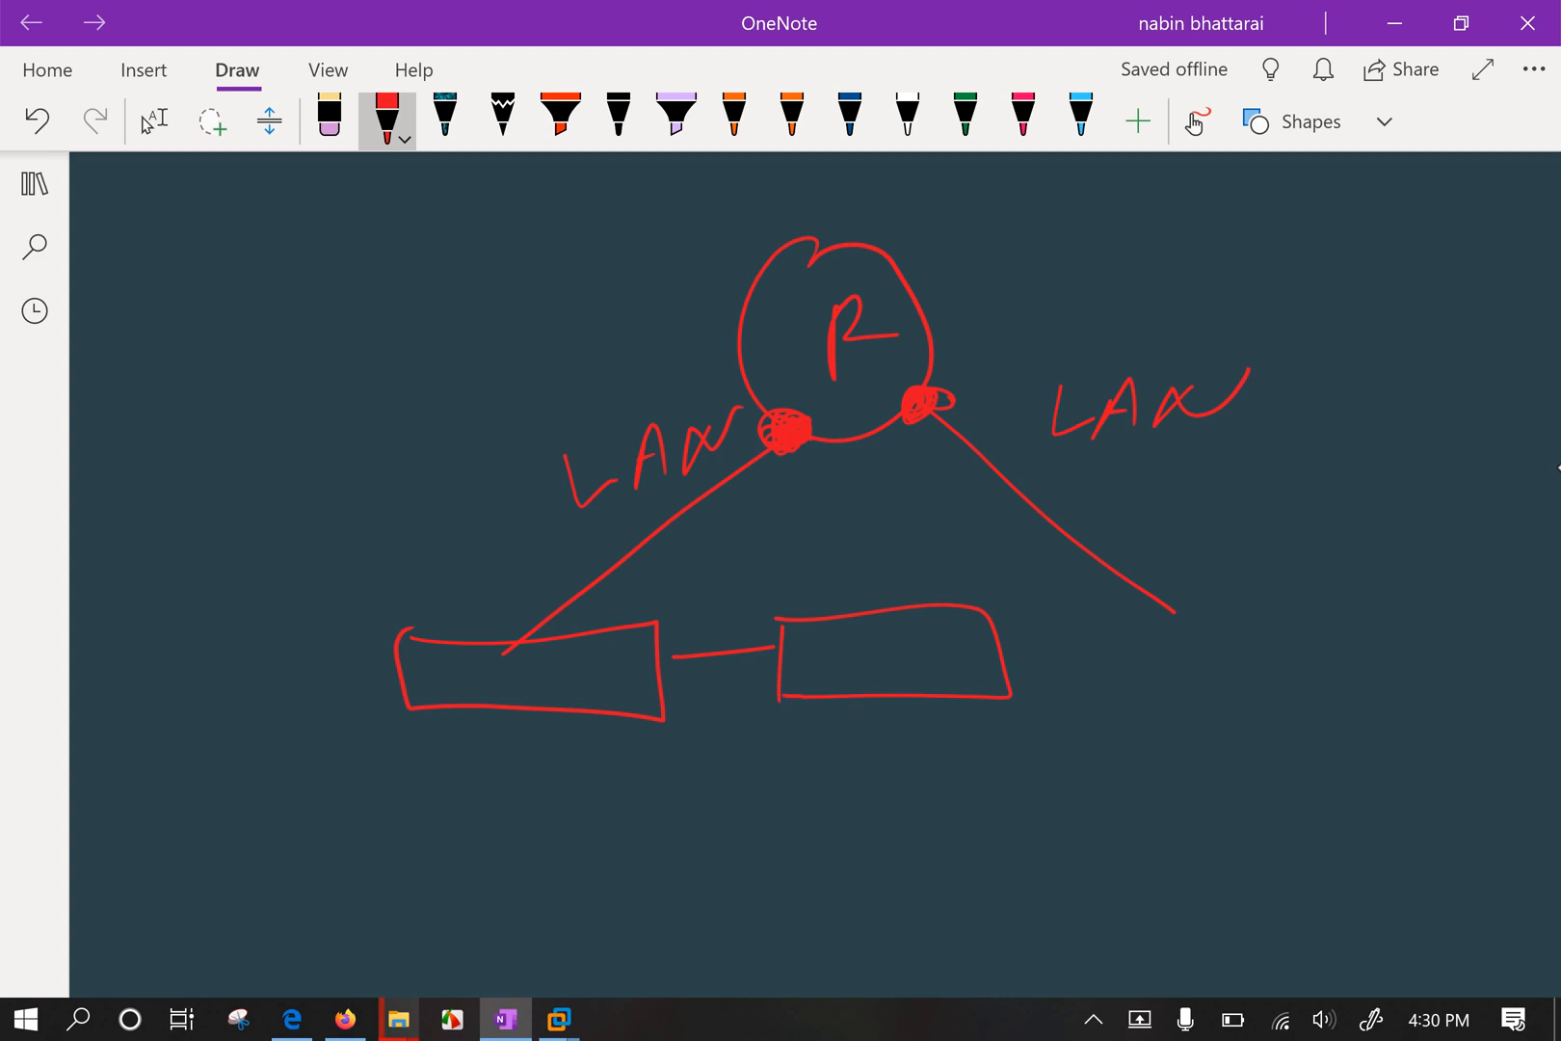
pyautogui.hscroll(3, 780, 482)
pyautogui.moveTo(359, 662); pyautogui.dragTo(339, 689)
pyautogui.moveTo(364, 671); pyautogui.dragTo(415, 667)
pyautogui.moveTo(445, 650)
pyautogui.mouseDown()
pyautogui.moveTo(458, 646)
pyautogui.moveTo(424, 690)
pyautogui.mouseUp()
pyautogui.moveTo(658, 652)
pyautogui.mouseDown()
pyautogui.moveTo(643, 679)
pyautogui.moveTo(790, 658)
pyautogui.mouseUp()
# Mark three ports beneath Sw1 and three beneath sw2, circling the first Sw1 port.
pyautogui.moveTo(342, 710)
pyautogui.mouseDown()
pyautogui.moveTo(303, 788)
pyautogui.moveTo(329, 767)
pyautogui.mouseUp()
pyautogui.moveTo(431, 700)
pyautogui.mouseDown()
pyautogui.moveTo(405, 782)
pyautogui.moveTo(420, 761)
pyautogui.mouseUp()
pyautogui.moveTo(481, 706); pyautogui.dragTo(472, 783)
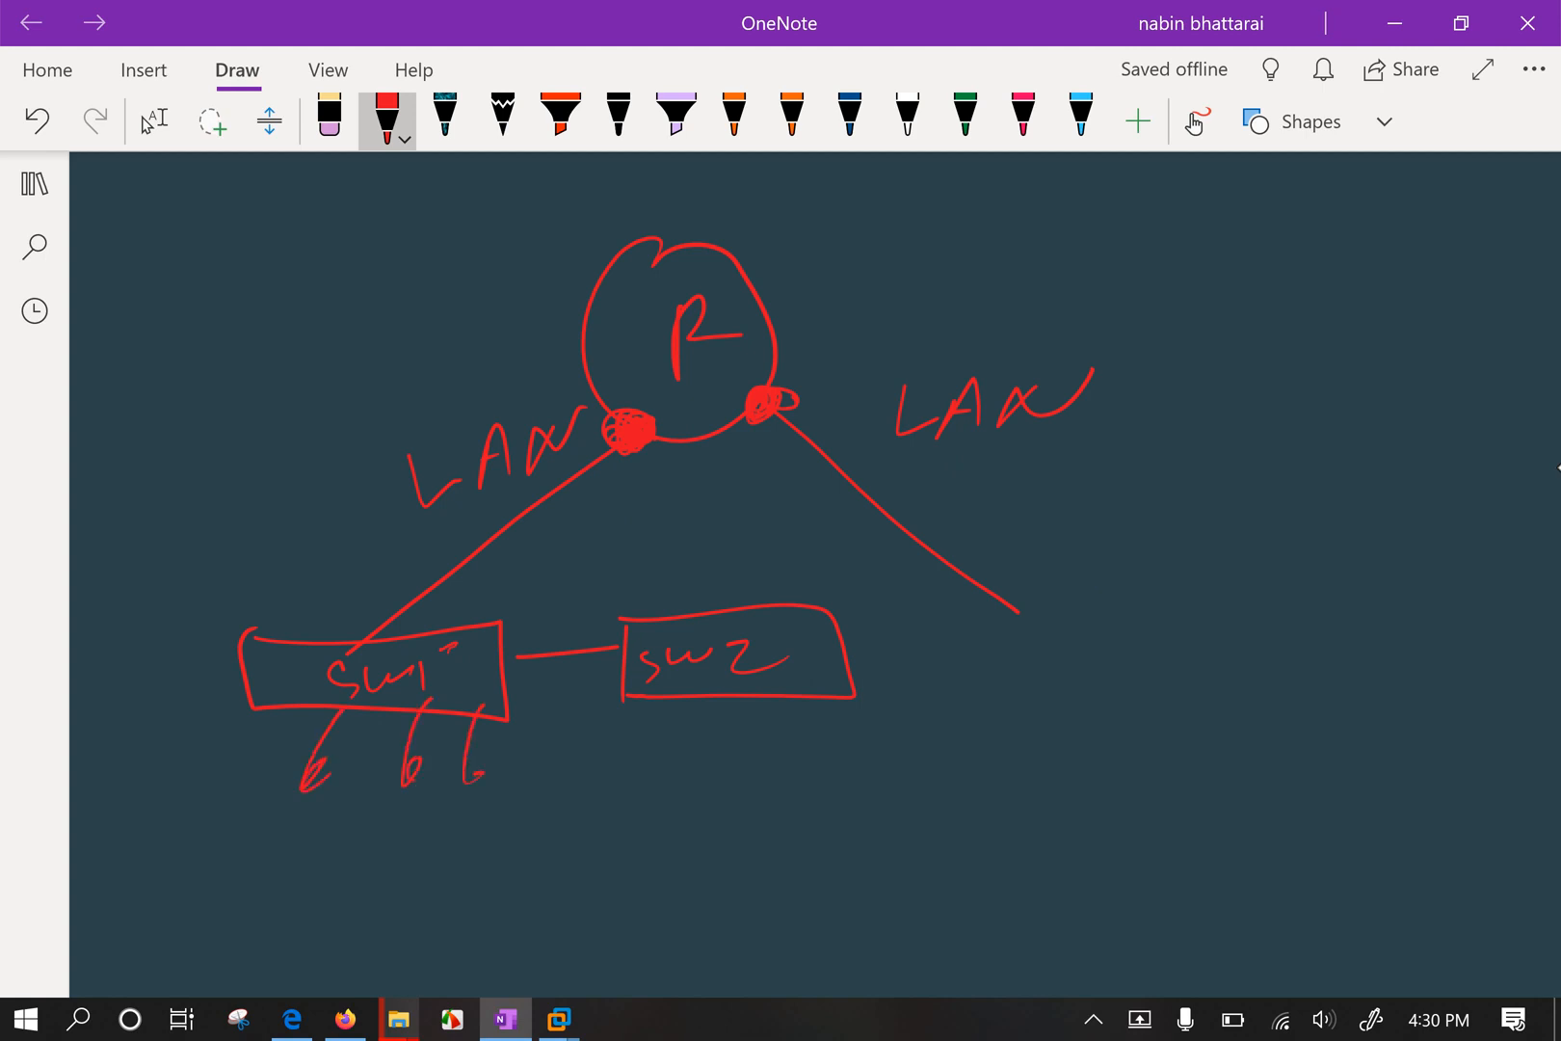
pyautogui.moveTo(691, 701)
pyautogui.mouseDown()
pyautogui.moveTo(667, 781)
pyautogui.moveTo(675, 761)
pyautogui.mouseUp()
pyautogui.moveTo(771, 694); pyautogui.dragTo(761, 747)
pyautogui.moveTo(827, 677); pyautogui.dragTo(817, 740)
pyautogui.moveTo(313, 775)
pyautogui.mouseDown()
pyautogui.moveTo(337, 795)
pyautogui.moveTo(308, 771)
pyautogui.mouseUp()
# Add a cross between the router ports and a line toward sw2, undoing the extra network ovals.
pyautogui.moveTo(628, 453)
pyautogui.mouseDown()
pyautogui.moveTo(647, 482)
pyautogui.moveTo(683, 841)
pyautogui.moveTo(458, 413)
pyautogui.moveTo(617, 506)
pyautogui.moveTo(747, 397)
pyautogui.mouseUp()
pyautogui.moveTo(746, 420); pyautogui.dragTo(721, 451)
pyautogui.moveTo(666, 424); pyautogui.dragTo(707, 394)
pyautogui.moveTo(736, 434); pyautogui.dragTo(763, 444)
pyautogui.moveTo(718, 374); pyautogui.dragTo(659, 571)
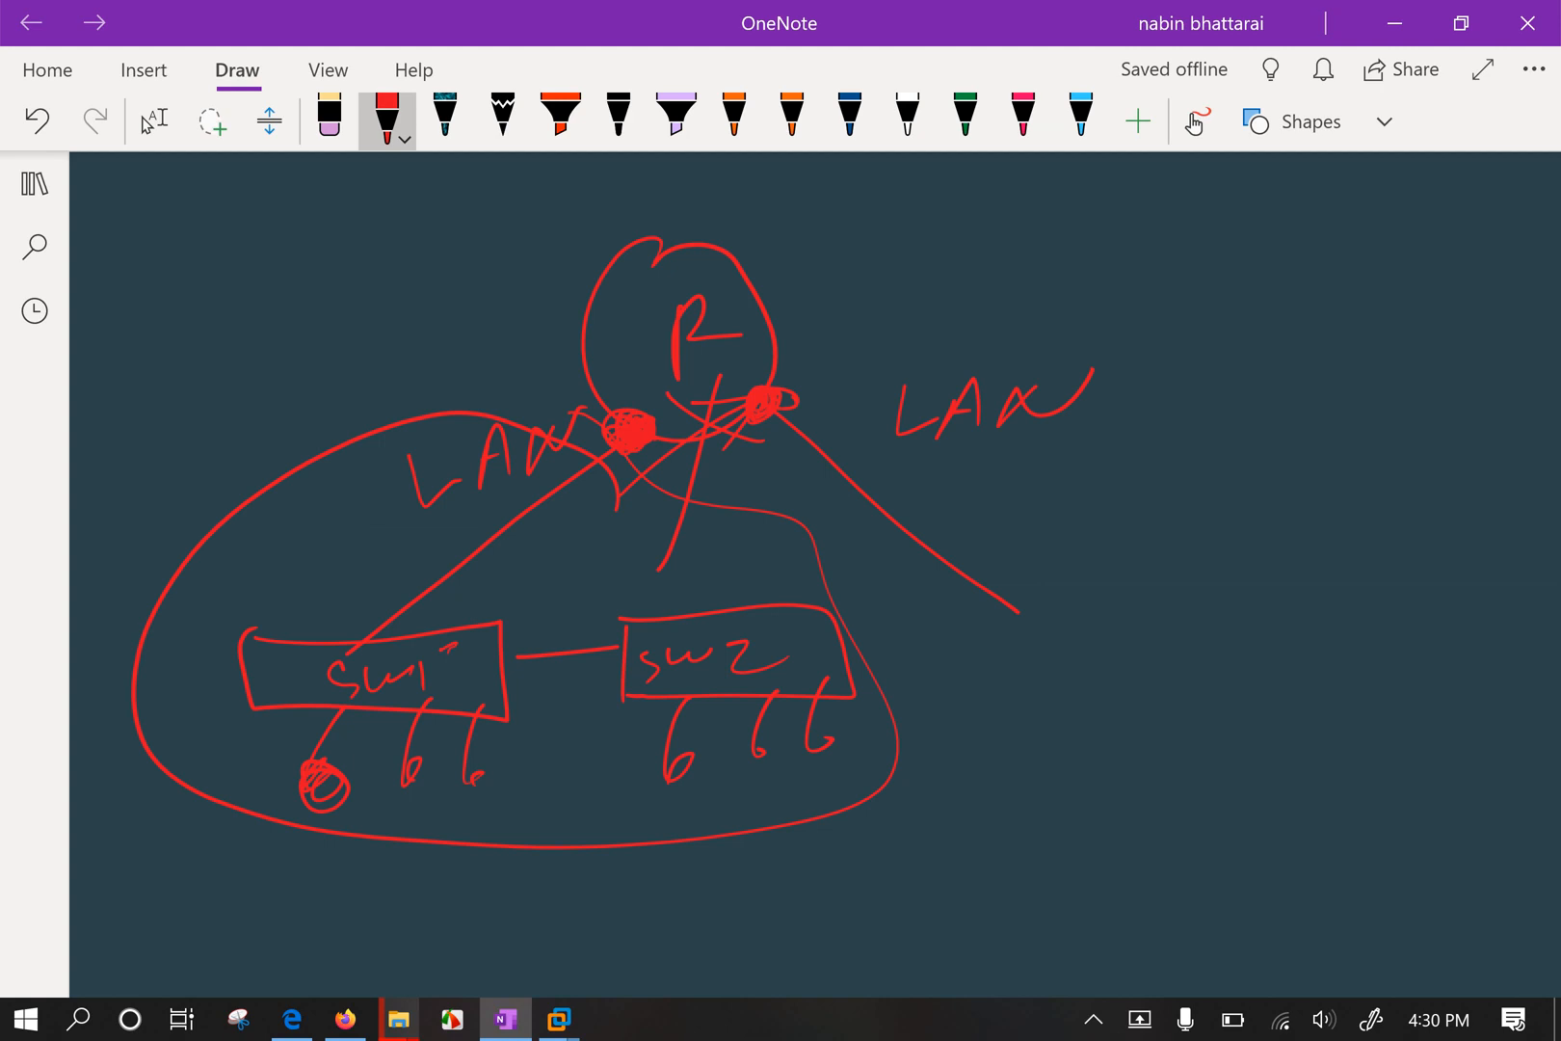
pyautogui.moveTo(628, 405)
pyautogui.mouseDown()
pyautogui.moveTo(481, 402)
pyautogui.moveTo(156, 776)
pyautogui.moveTo(825, 837)
pyautogui.moveTo(817, 549)
pyautogui.mouseUp()
pyautogui.moveTo(654, 443); pyautogui.dragTo(901, 665)
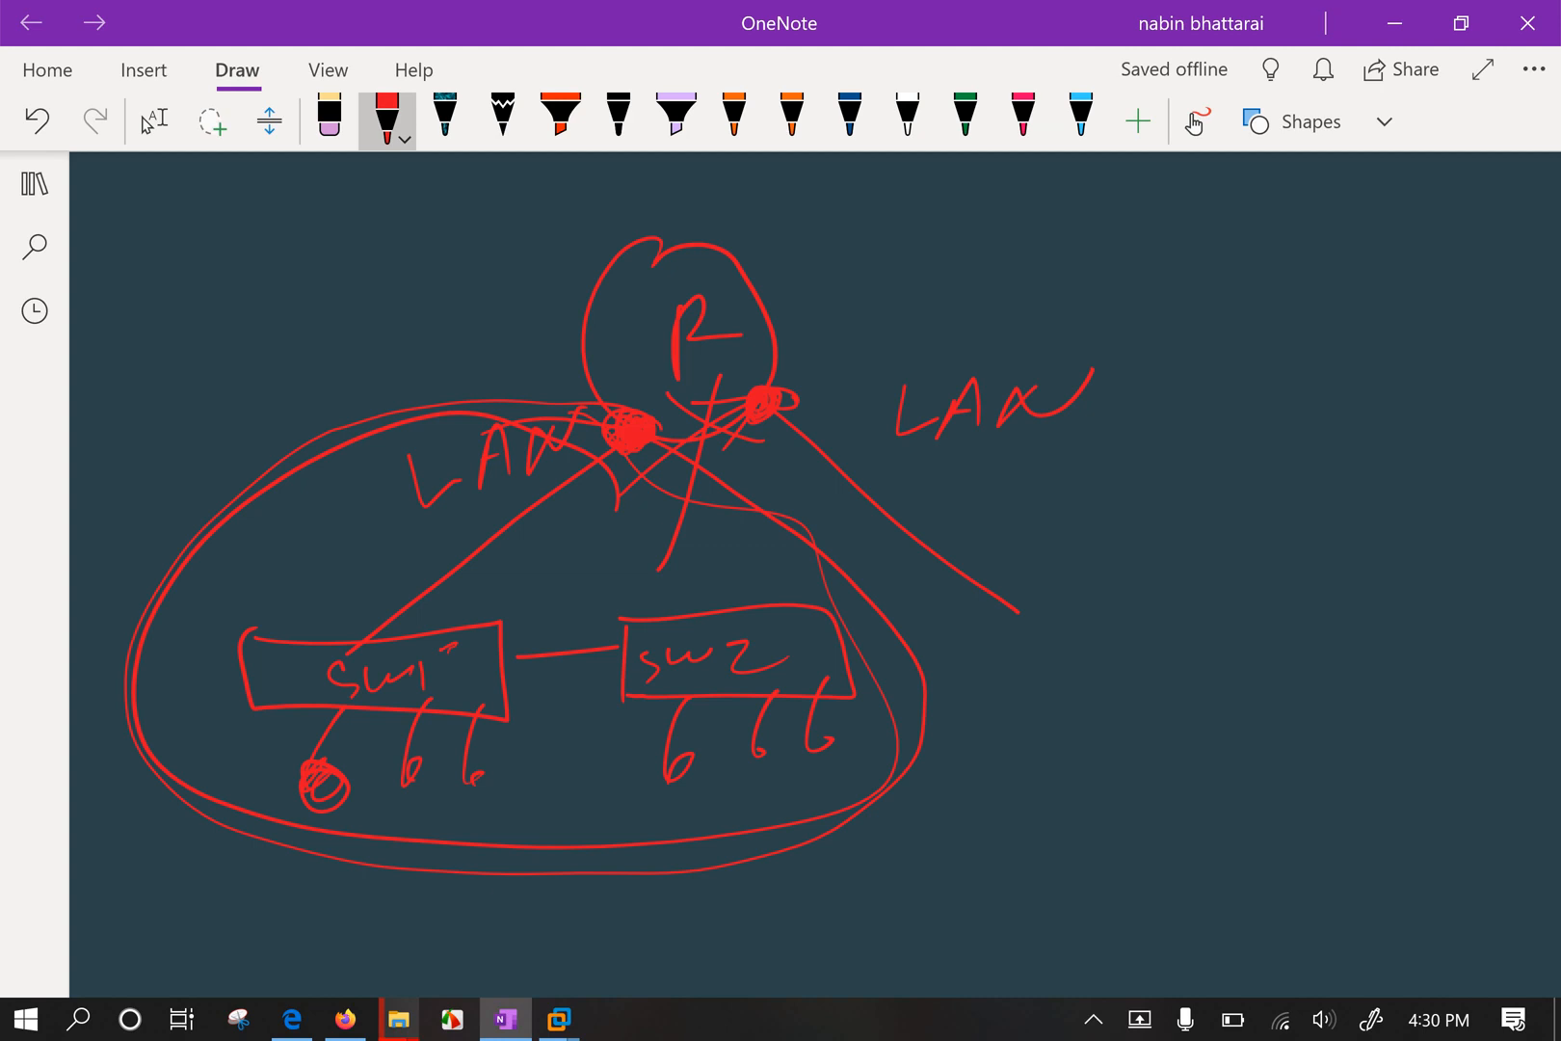
pyautogui.moveTo(776, 377)
pyautogui.mouseDown()
pyautogui.moveTo(1241, 371)
pyautogui.moveTo(1066, 665)
pyautogui.moveTo(756, 444)
pyautogui.moveTo(757, 371)
pyautogui.mouseUp()
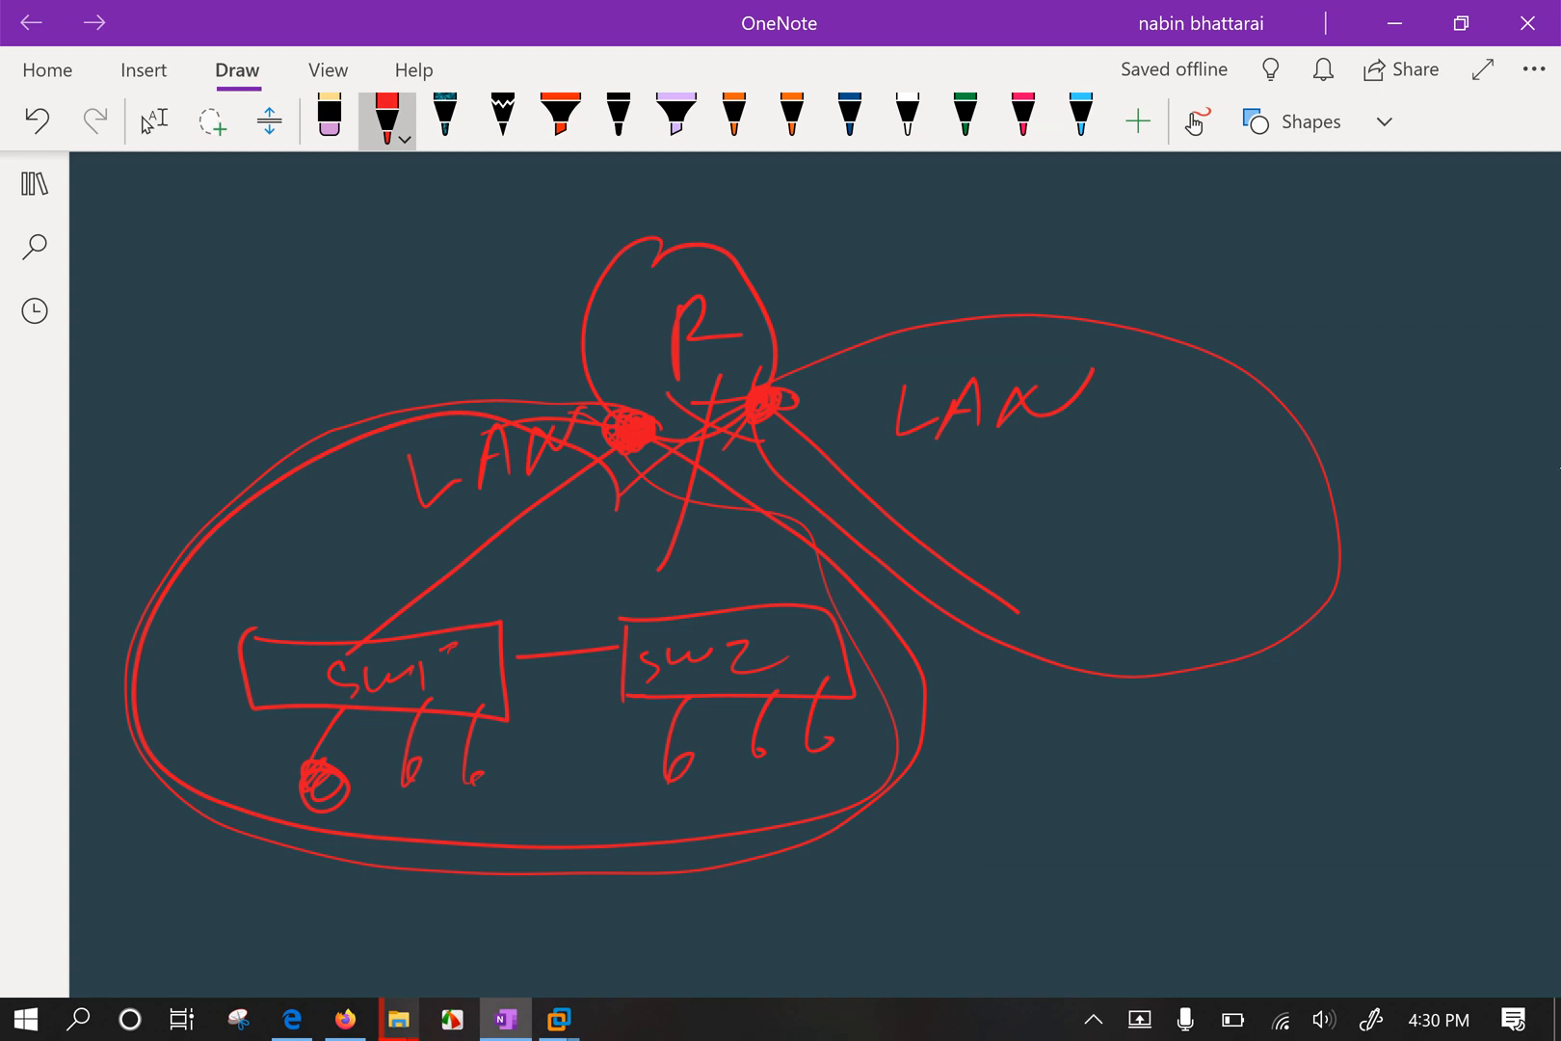
pyautogui.hotkey('ctrl', 'z')
pyautogui.hotkey('ctrl', 'z')
pyautogui.hotkey('ctrl', 'z')
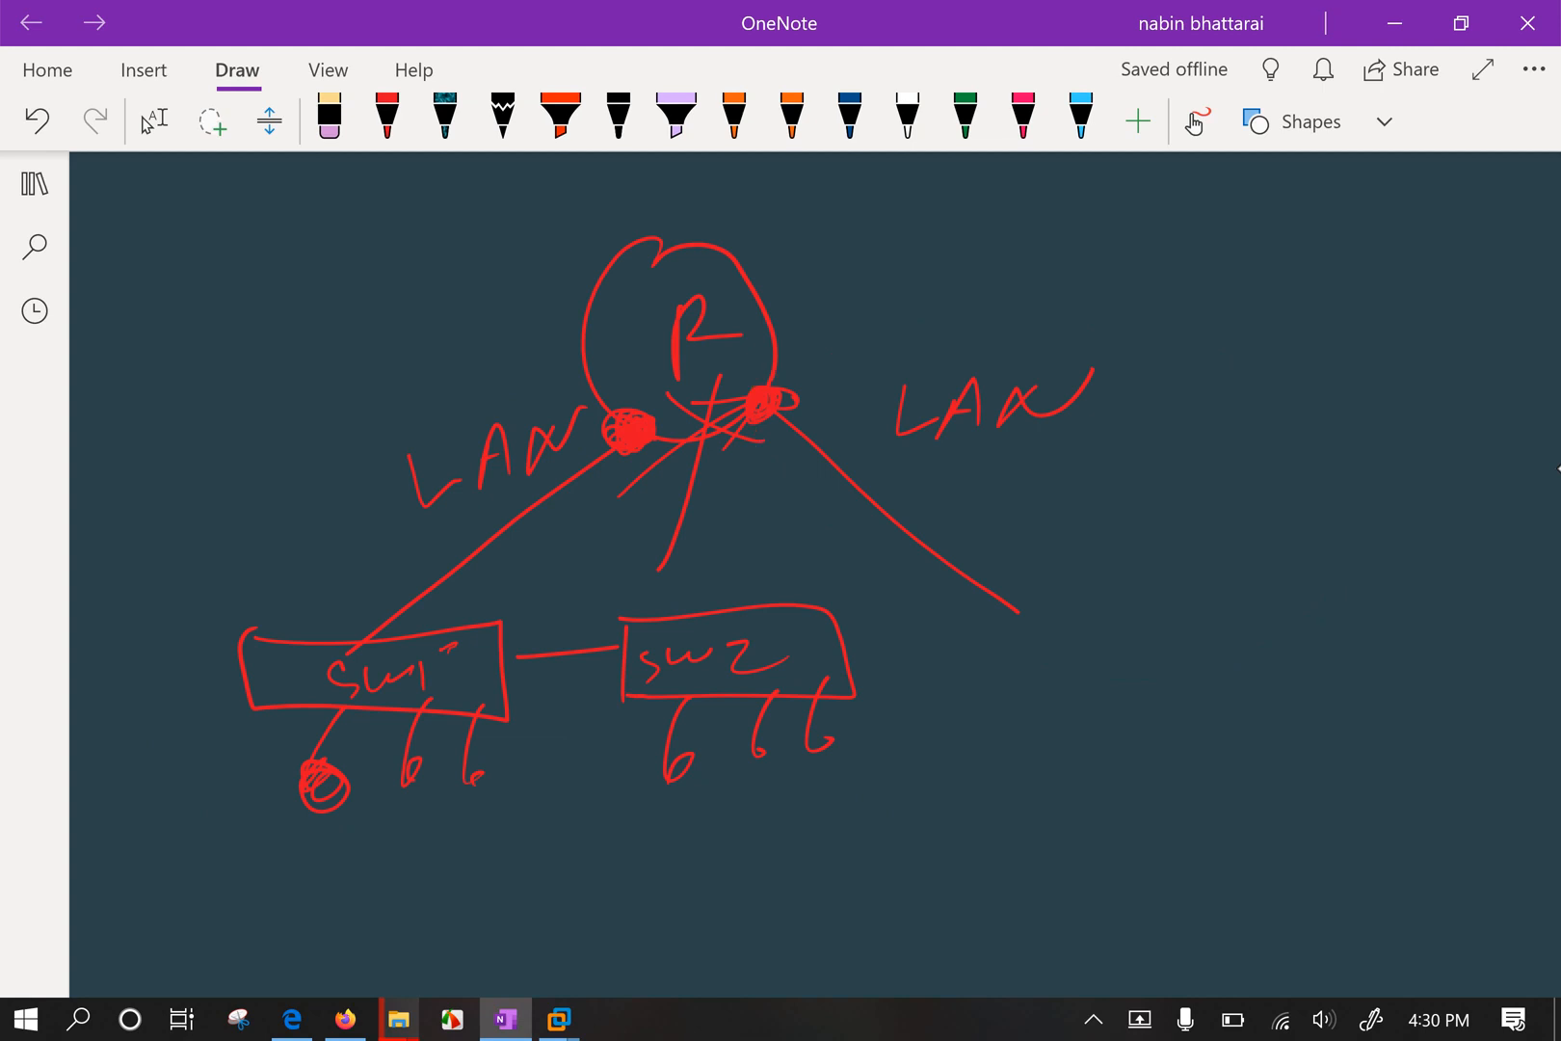
# Draw an arrowed uplink line from the router's new port toward the upper right.
pyautogui.hscroll(-2, 816, 574)
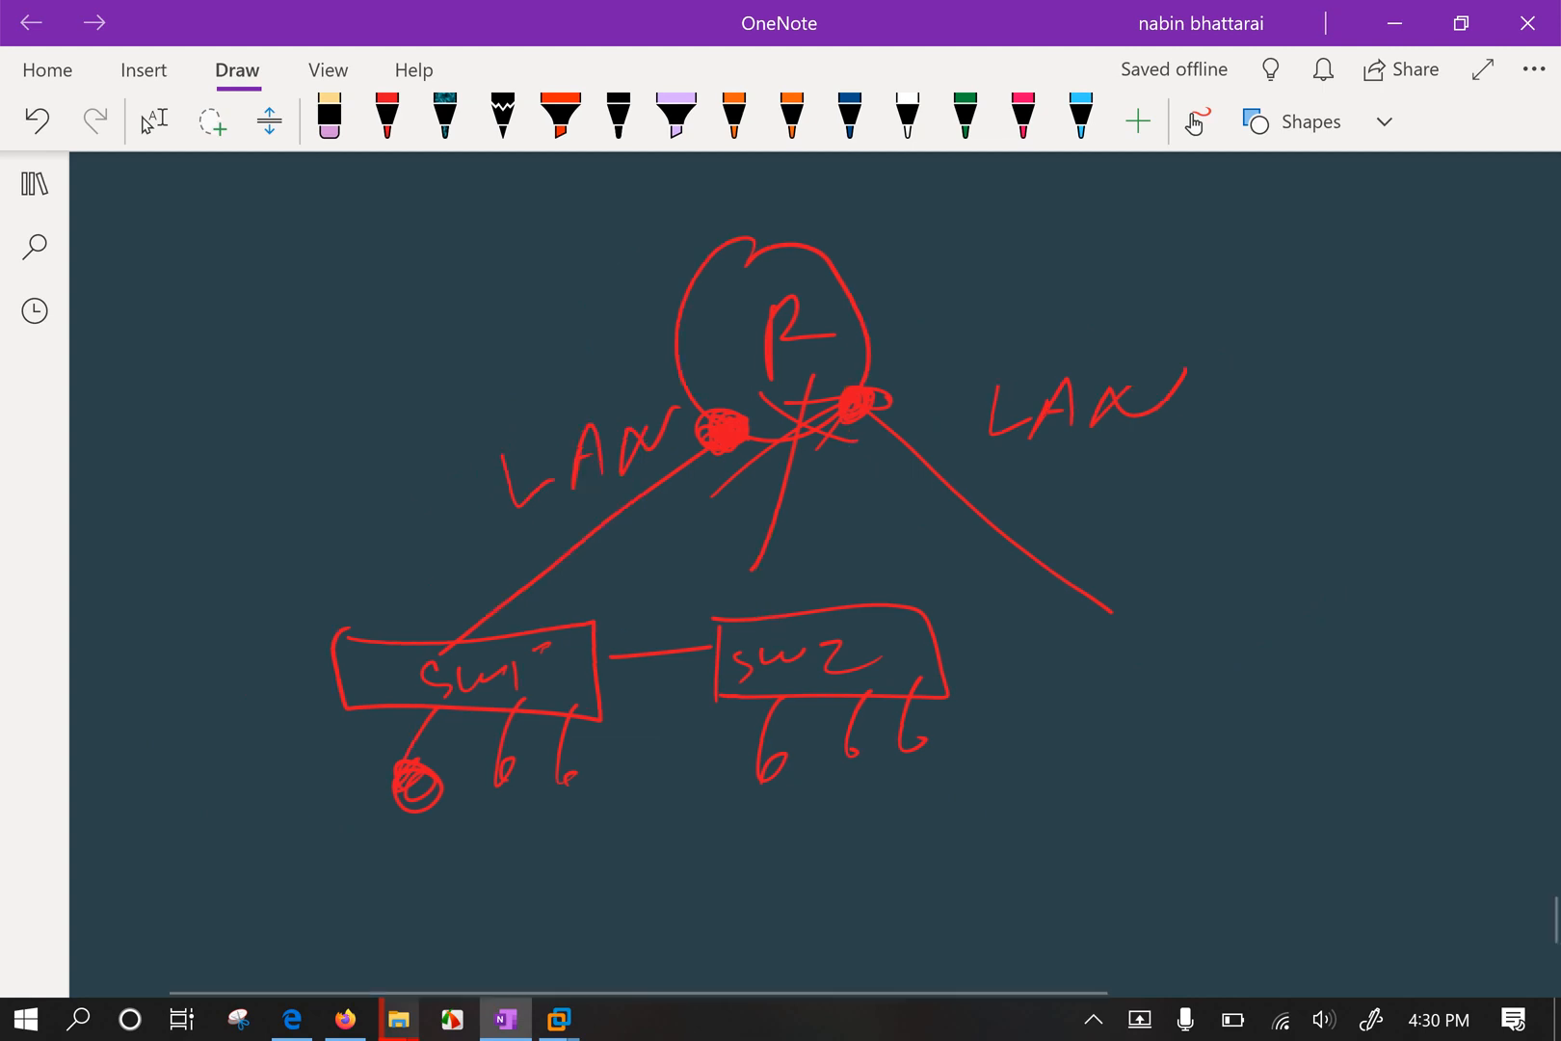
pyautogui.moveTo(1092, 203); pyautogui.dragTo(982, 253)
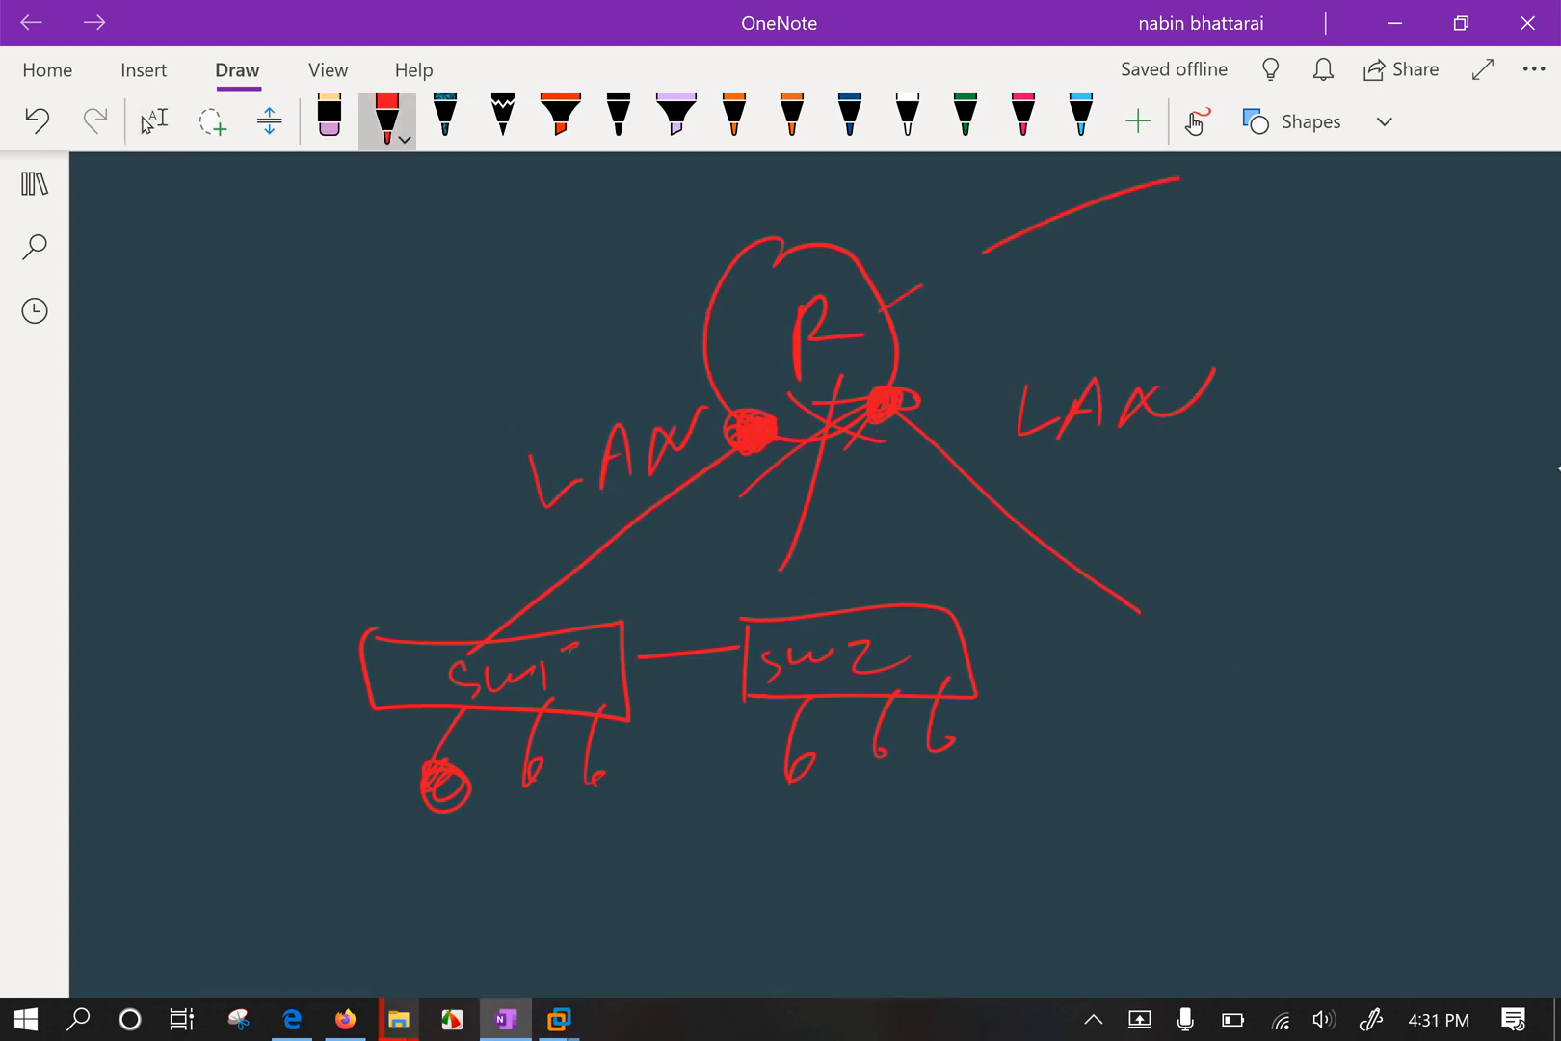
pyautogui.moveTo(884, 307); pyautogui.dragTo(1178, 170)
pyautogui.moveTo(1039, 241)
pyautogui.mouseDown()
pyautogui.moveTo(1115, 215)
pyautogui.moveTo(1048, 247)
pyautogui.mouseUp()
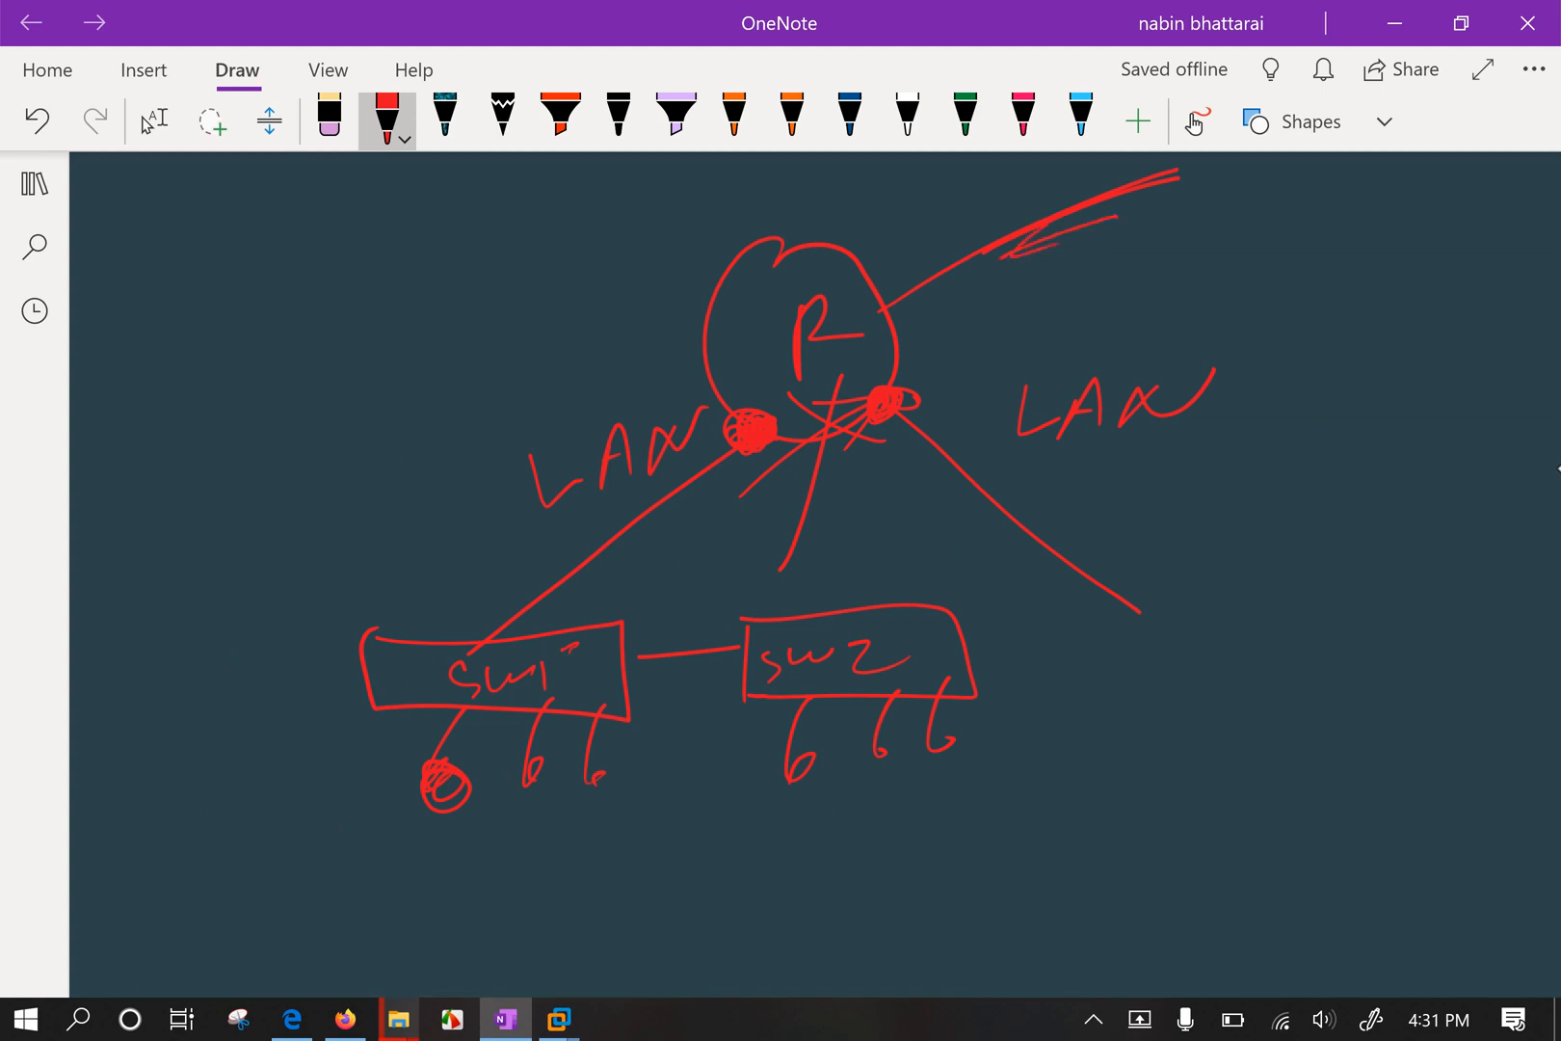
pyautogui.moveTo(896, 297)
pyautogui.mouseDown()
pyautogui.moveTo(875, 376)
pyautogui.moveTo(883, 349)
pyautogui.mouseUp()
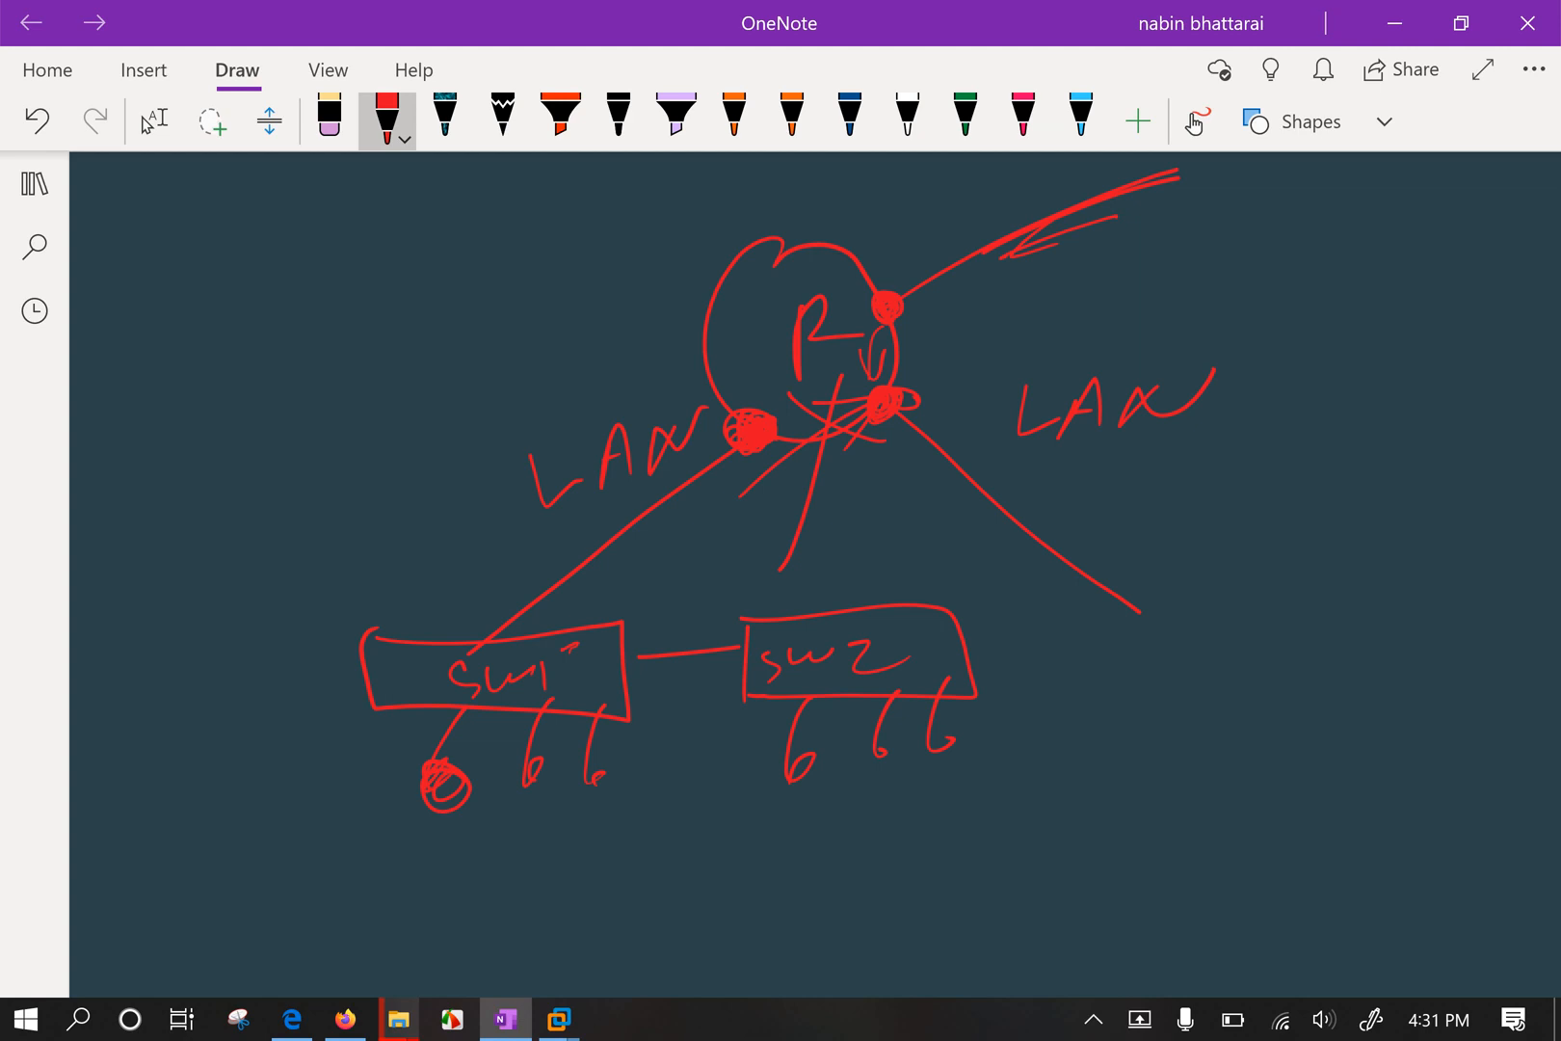
# Switch from red ink to Select mode and minimize OneNote.
pyautogui.scroll(-1, 815, 574)
pyautogui.scroll(2, 815, 575)
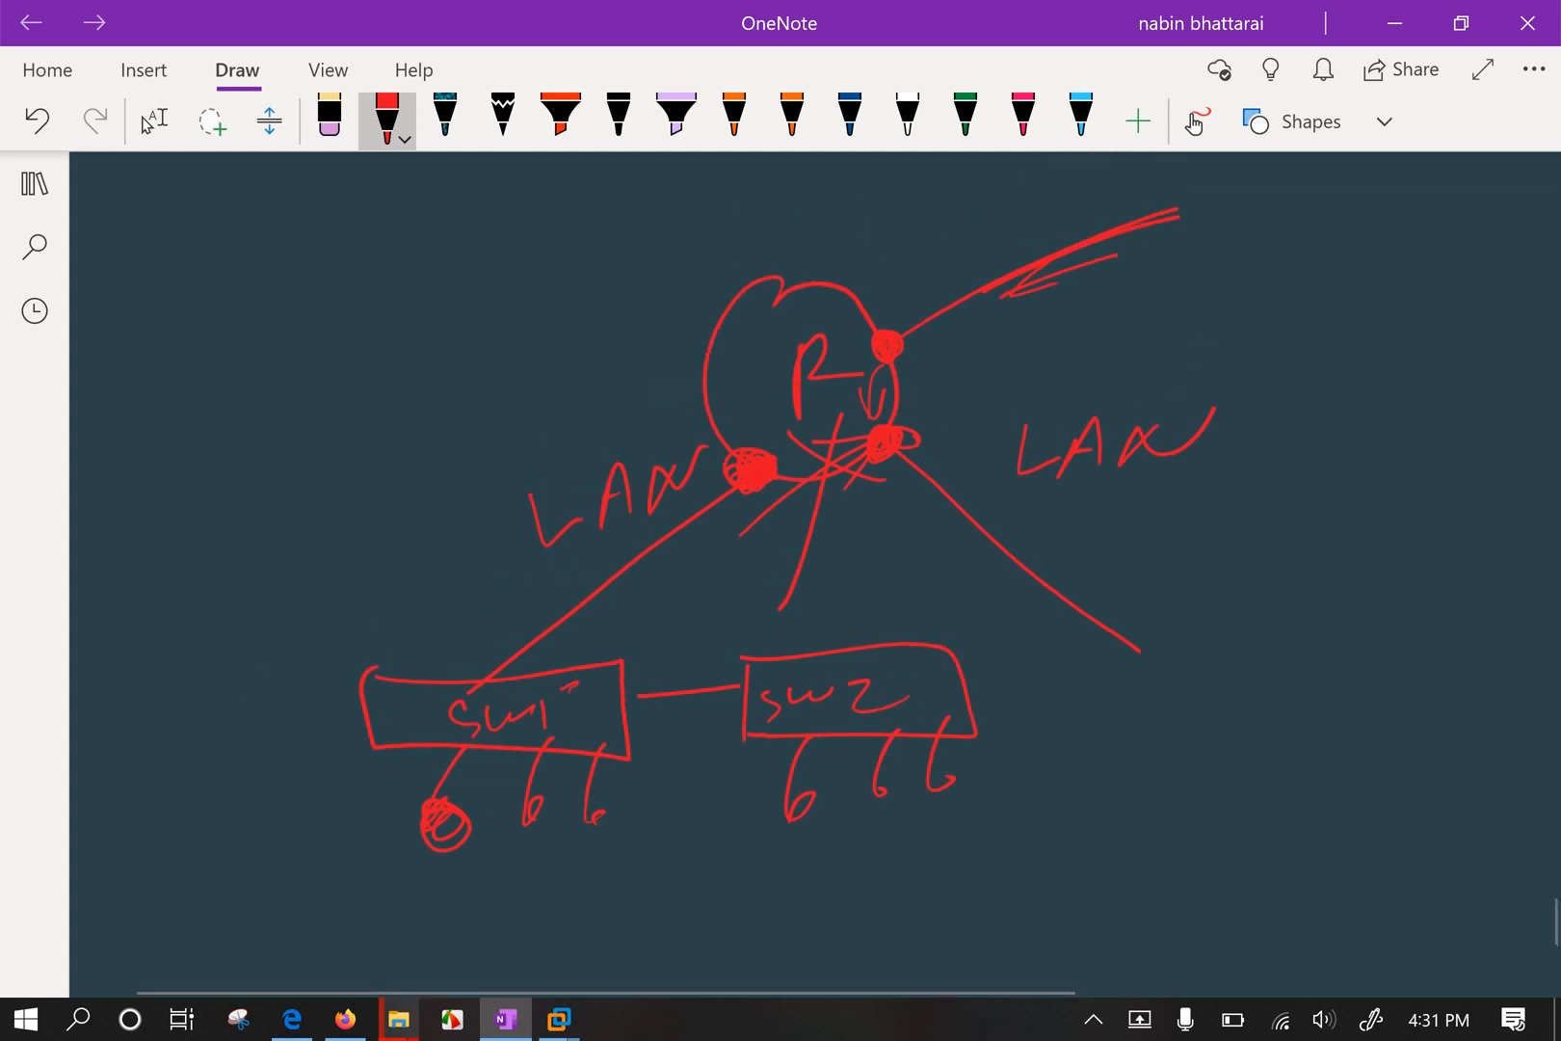
pyautogui.click(154, 121)
pyautogui.scroll(-4, 815, 574)
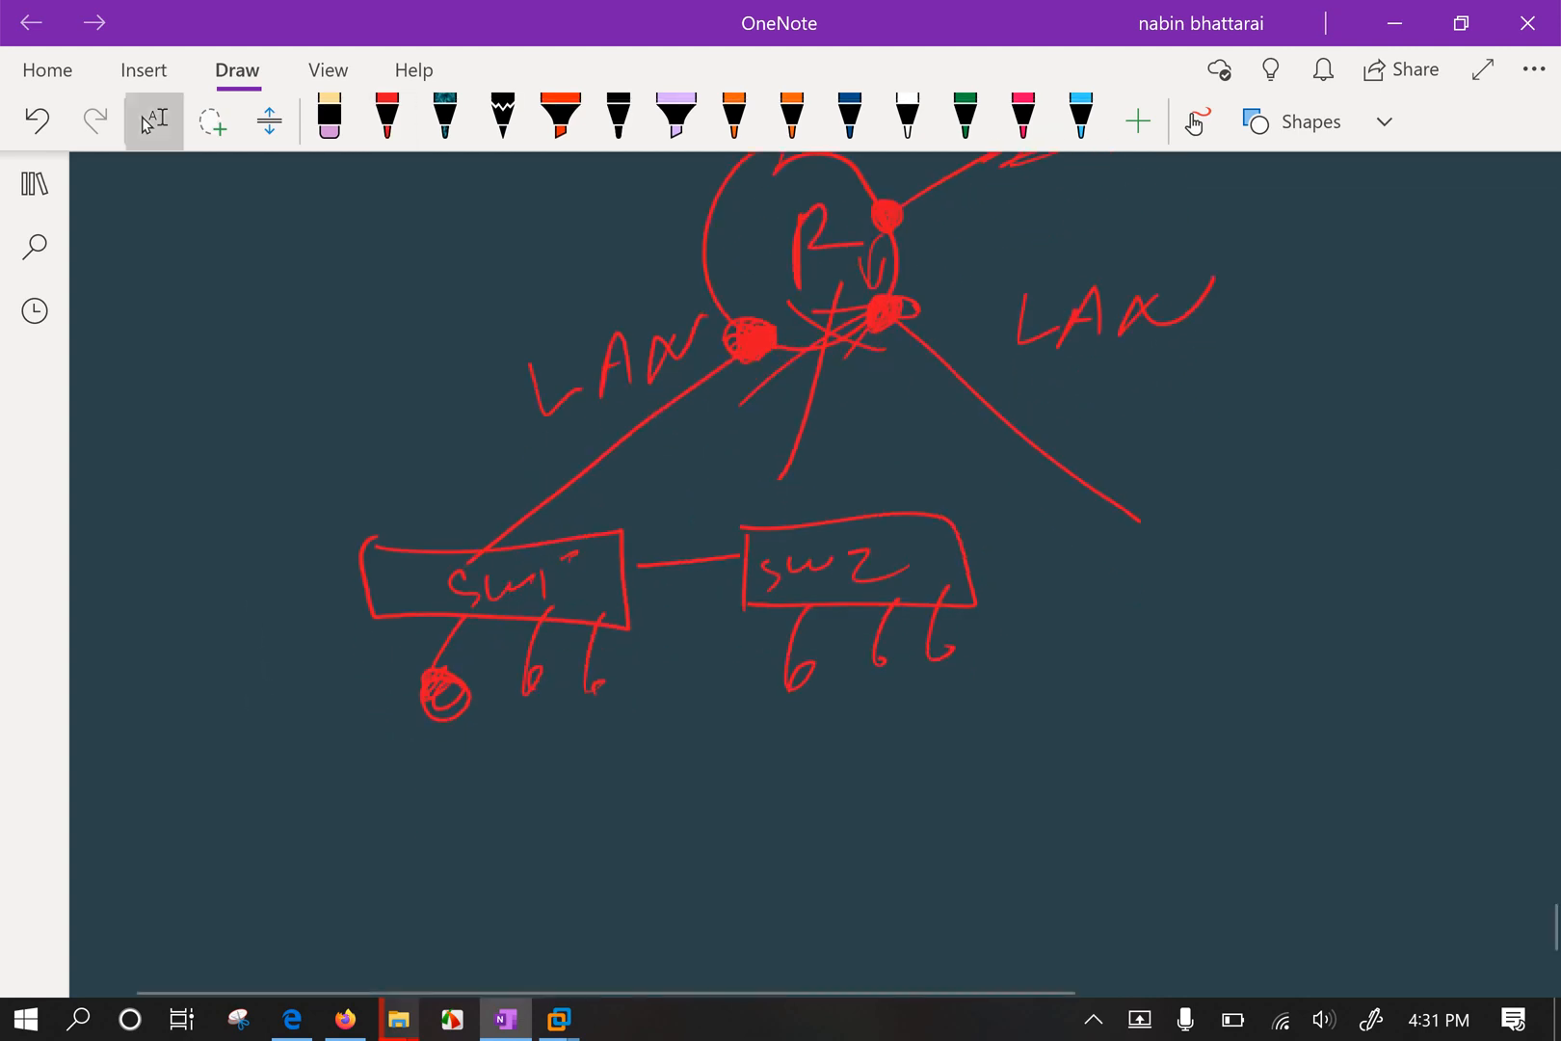
pyautogui.scroll(4, 815, 574)
pyautogui.scroll(1, 816, 574)
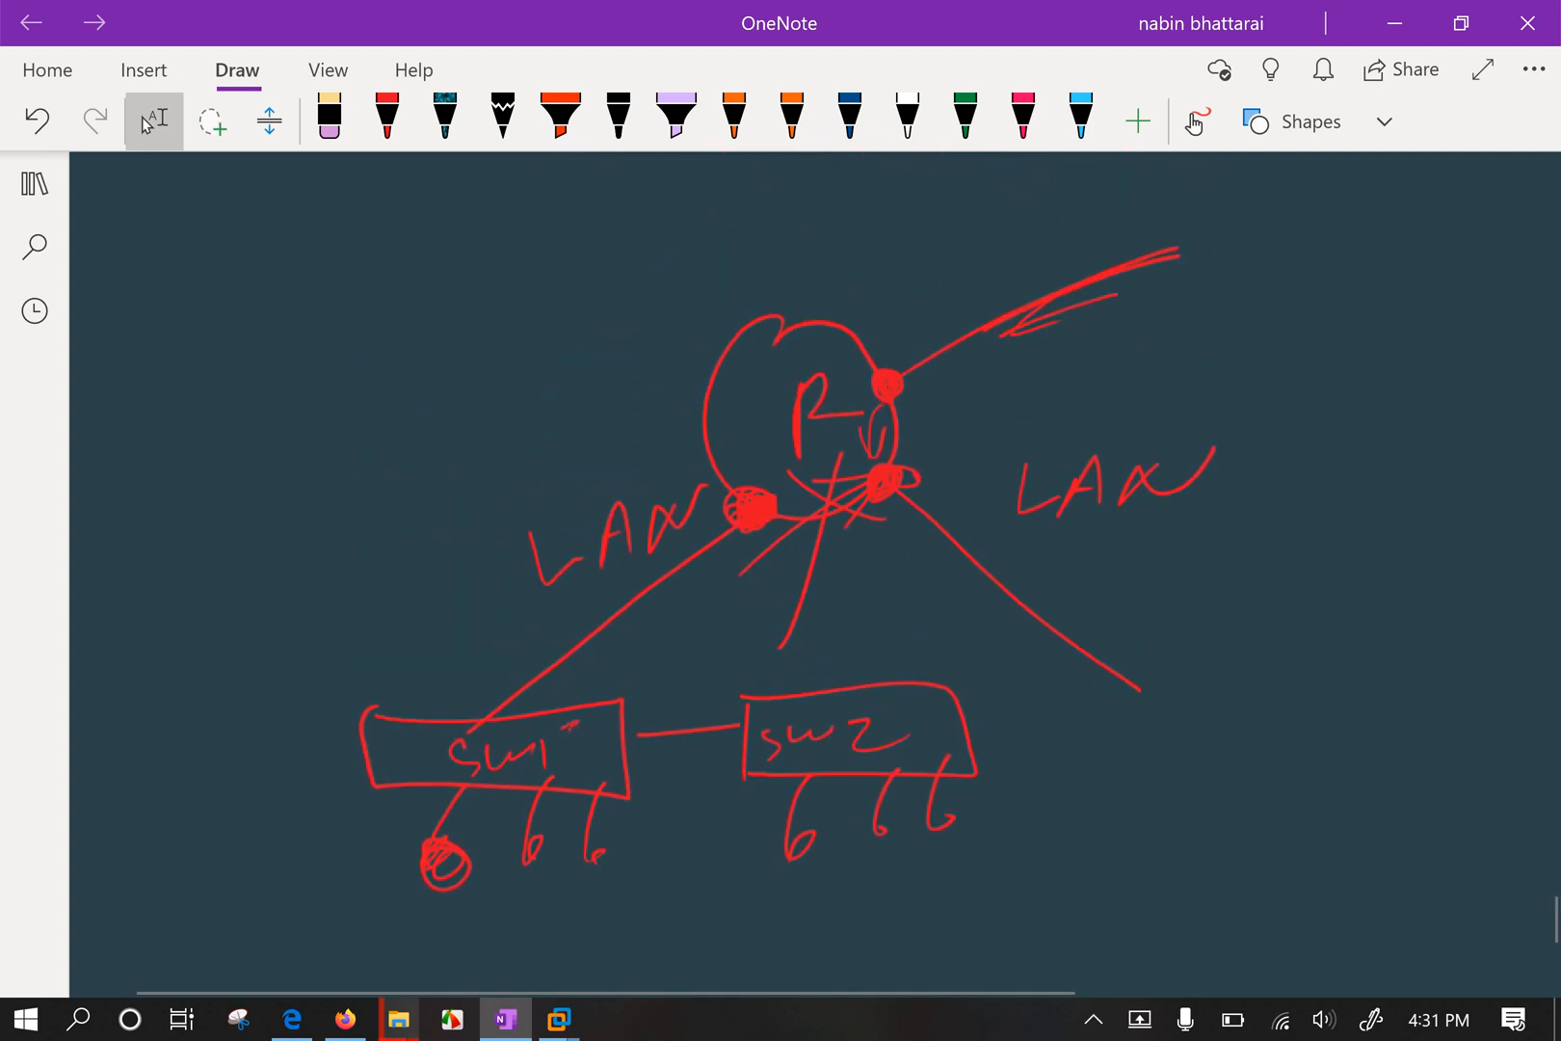
pyautogui.scroll(-3, 815, 574)
pyautogui.scroll(1, 816, 574)
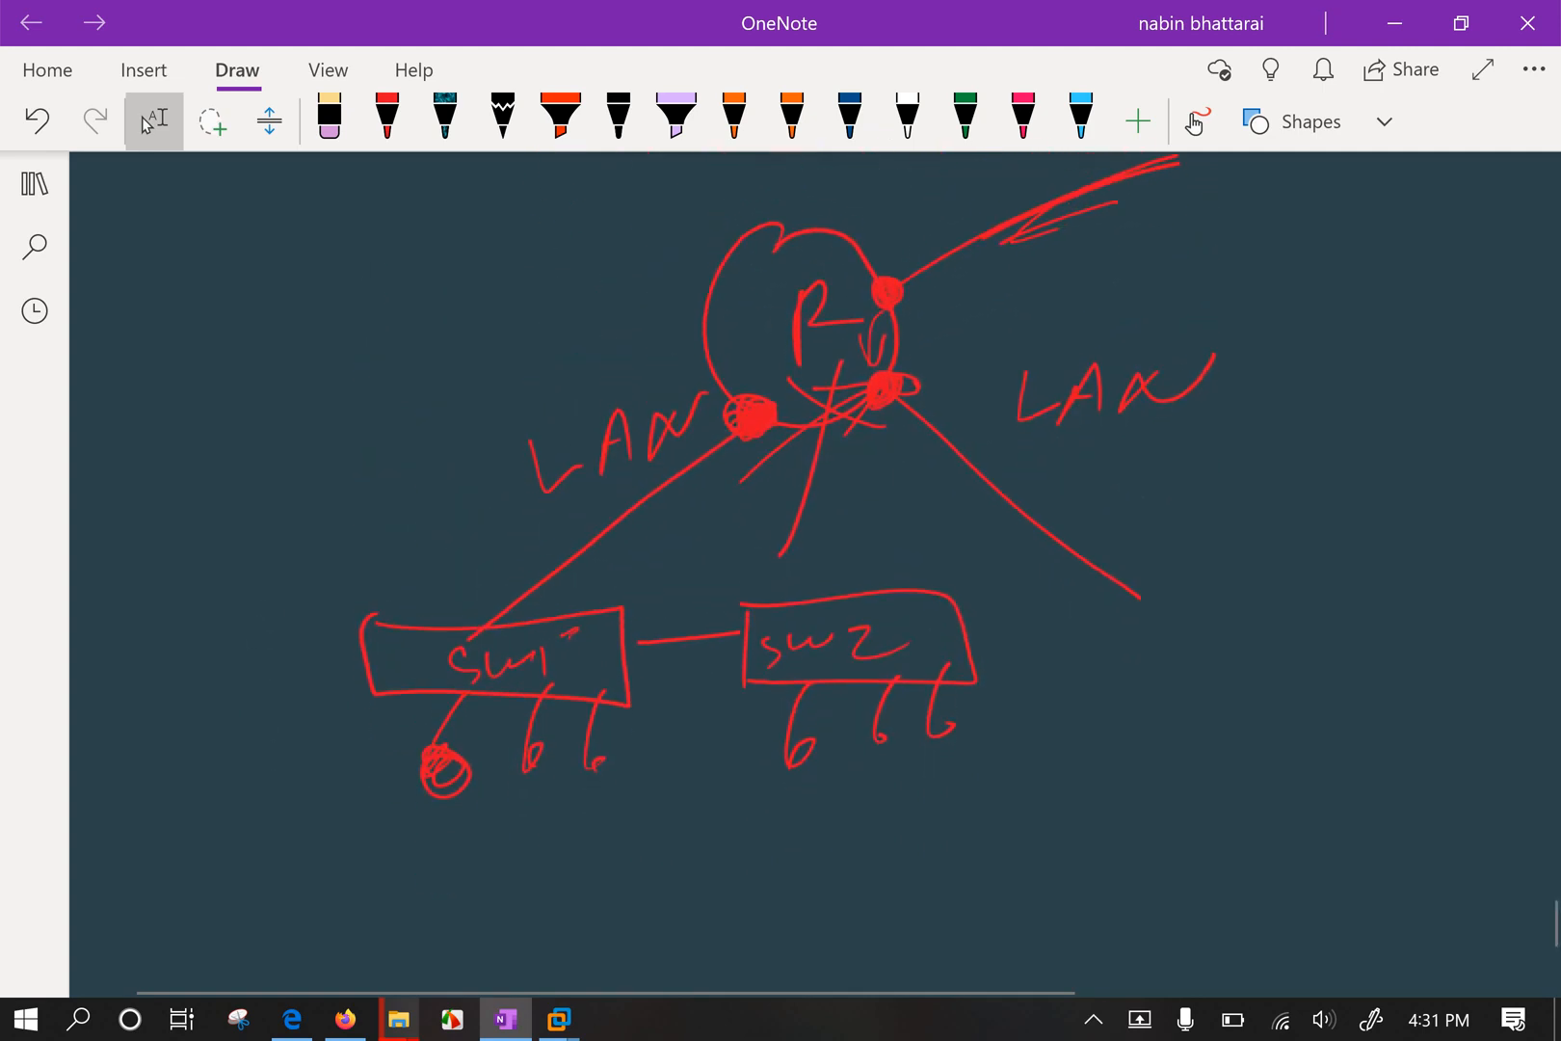
pyautogui.scroll(-6, 815, 574)
pyautogui.scroll(-3, 815, 575)
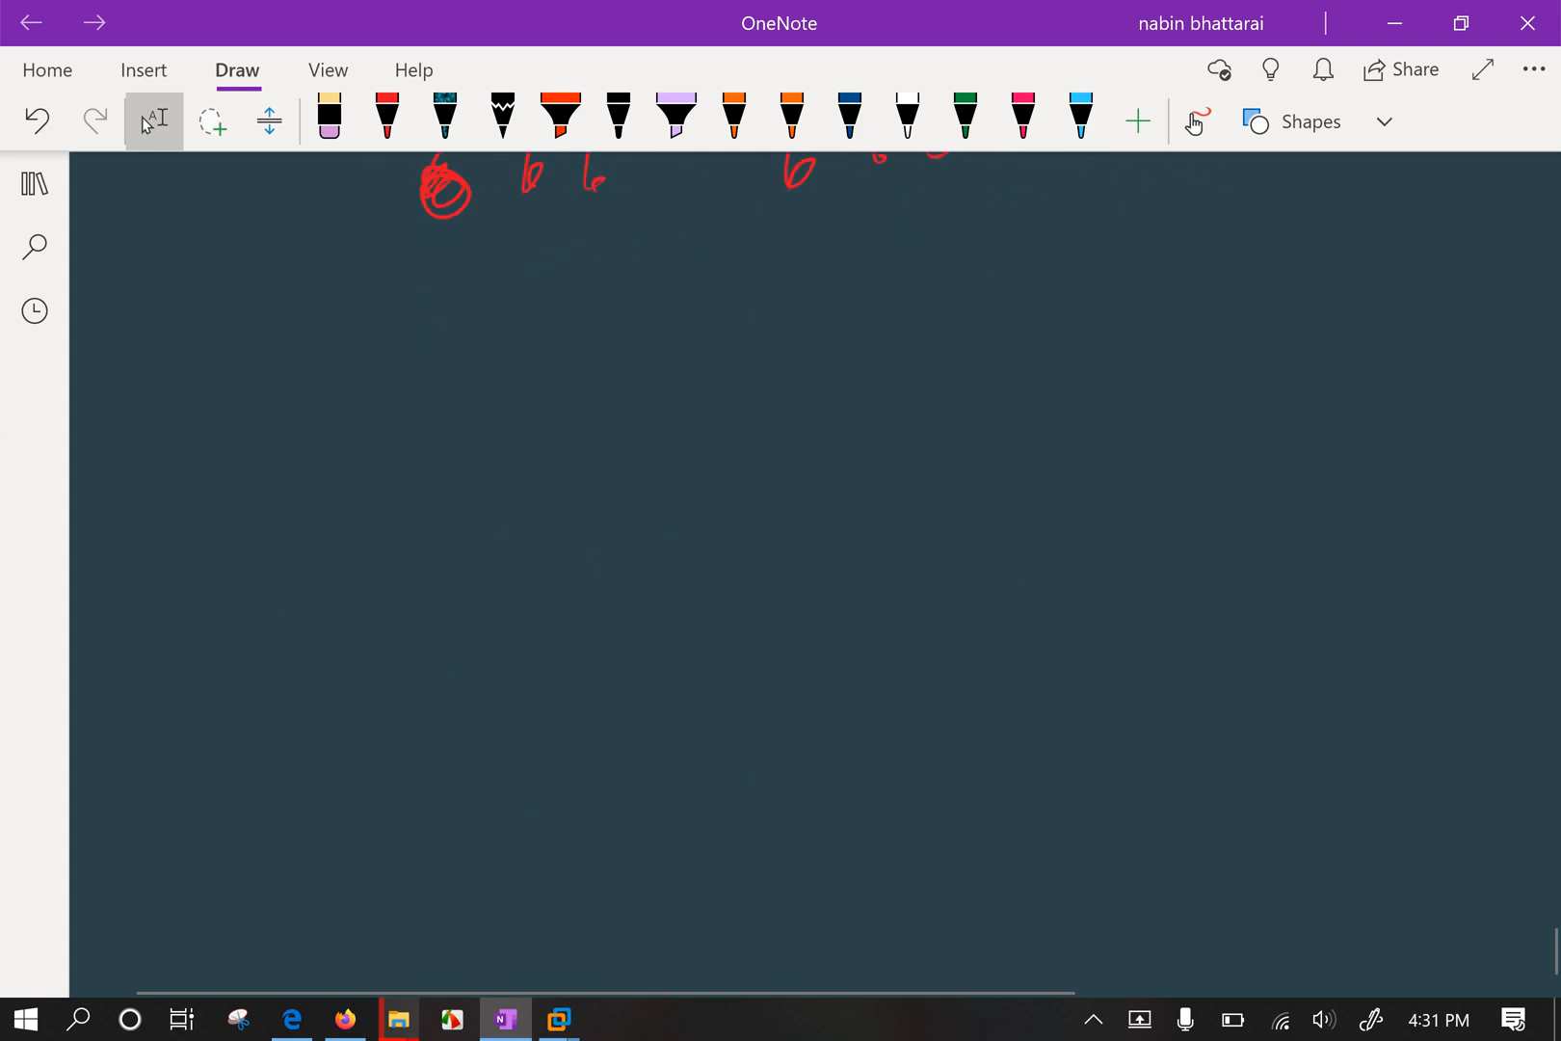
pyautogui.click(1394, 22)
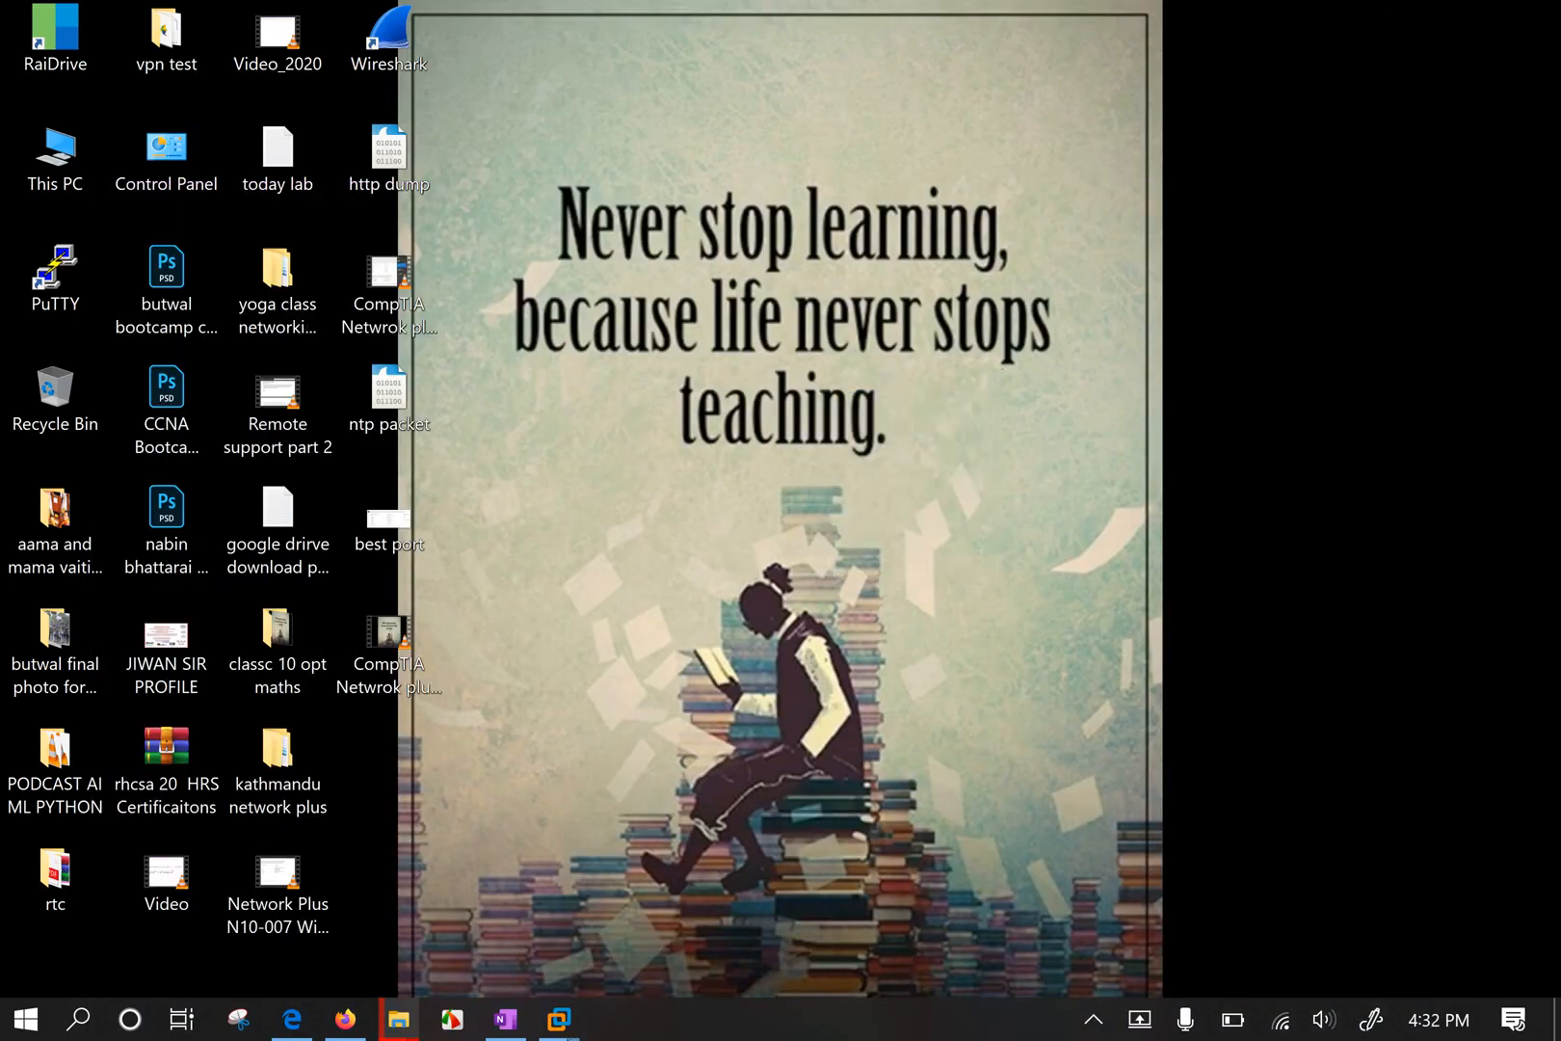
# Return to the Windows 10 VM, clear the console selection, and close Command Prompt and the network windows.
pyautogui.moveTo(559, 1018)
pyautogui.click(405, 814)
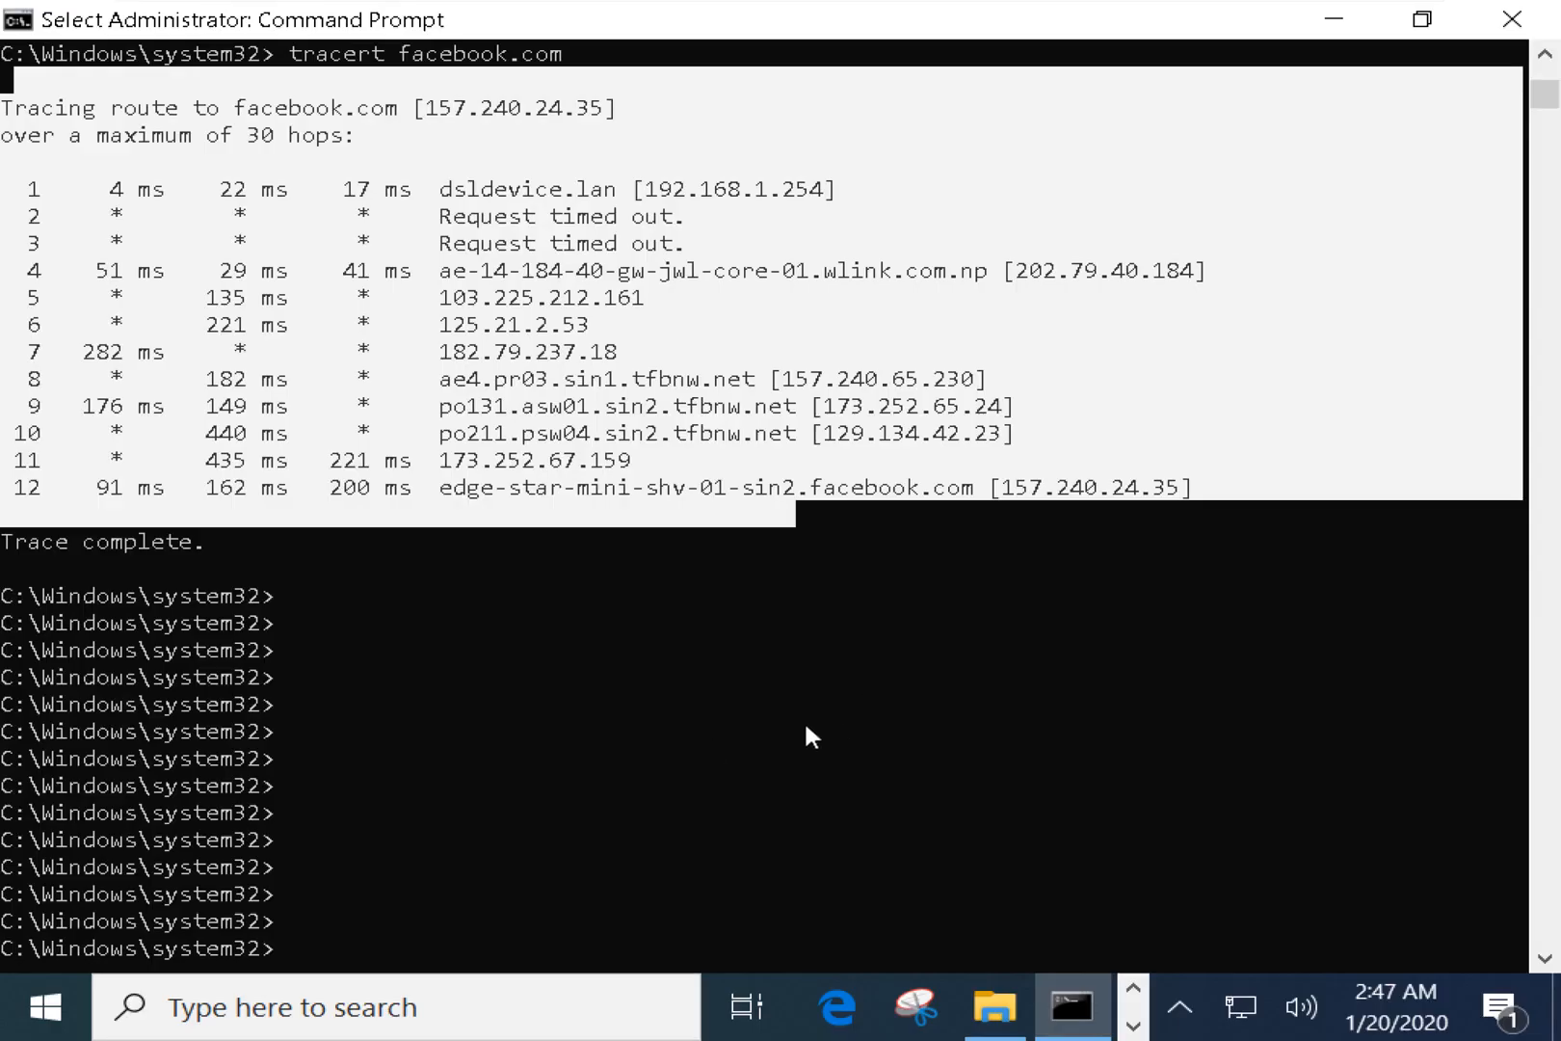
pyautogui.click(937, 702)
pyautogui.click(1047, 707)
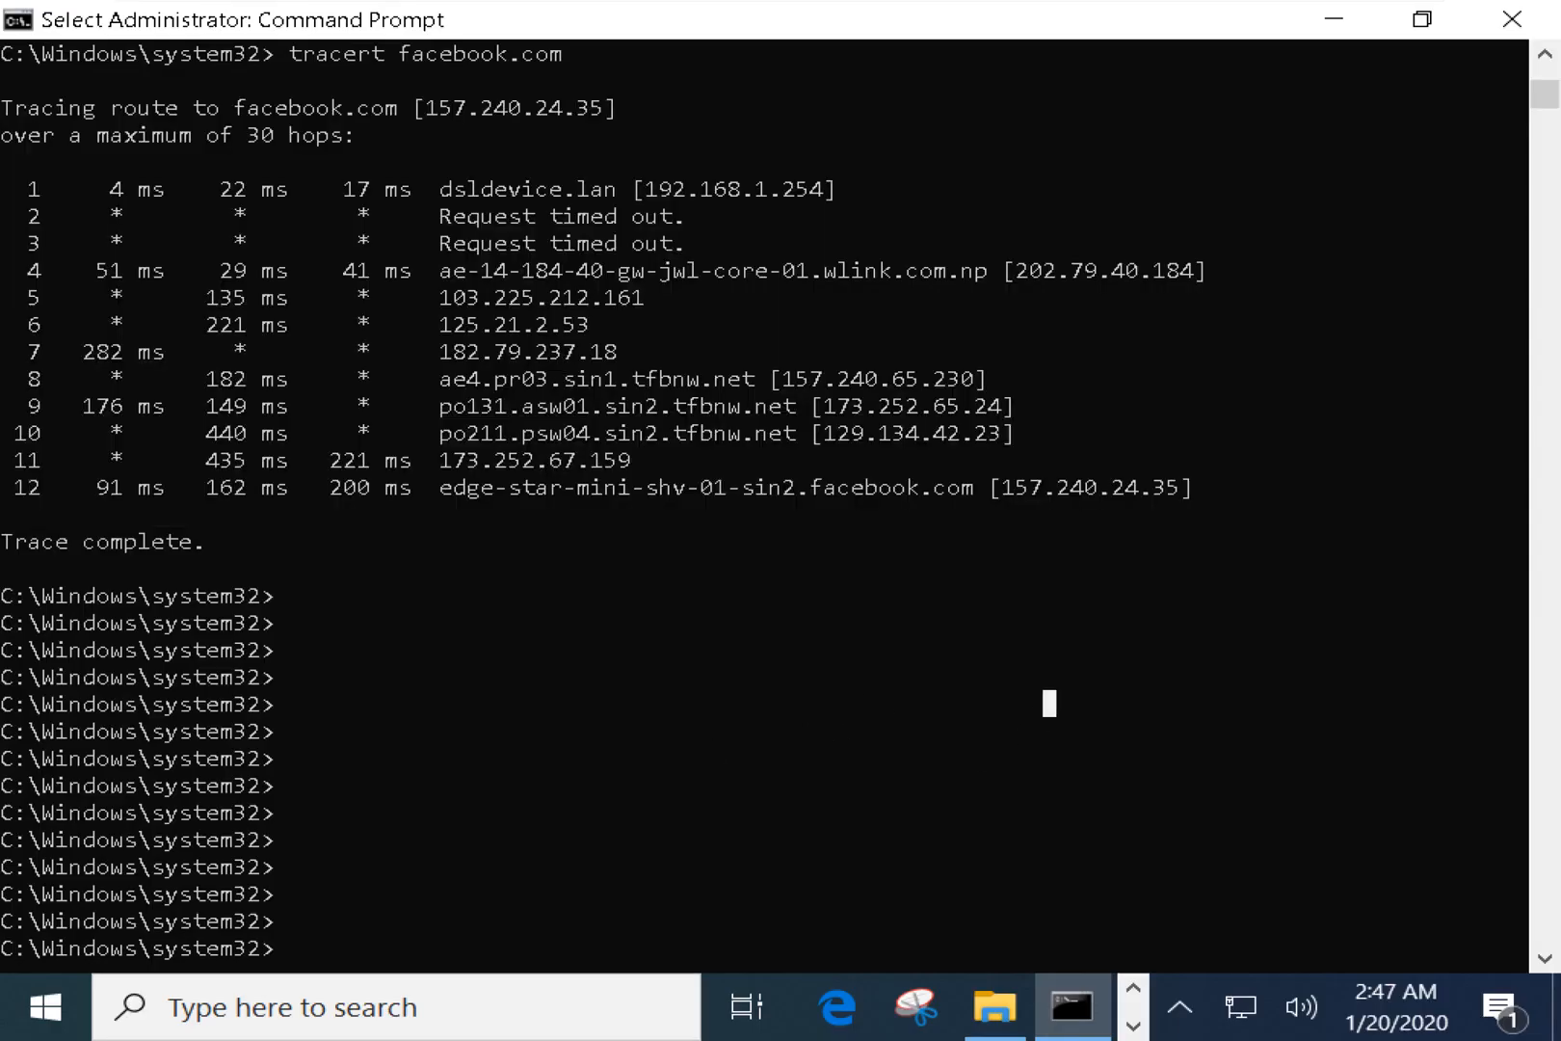
pyautogui.click(898, 570)
pyautogui.rightClick(918, 563)
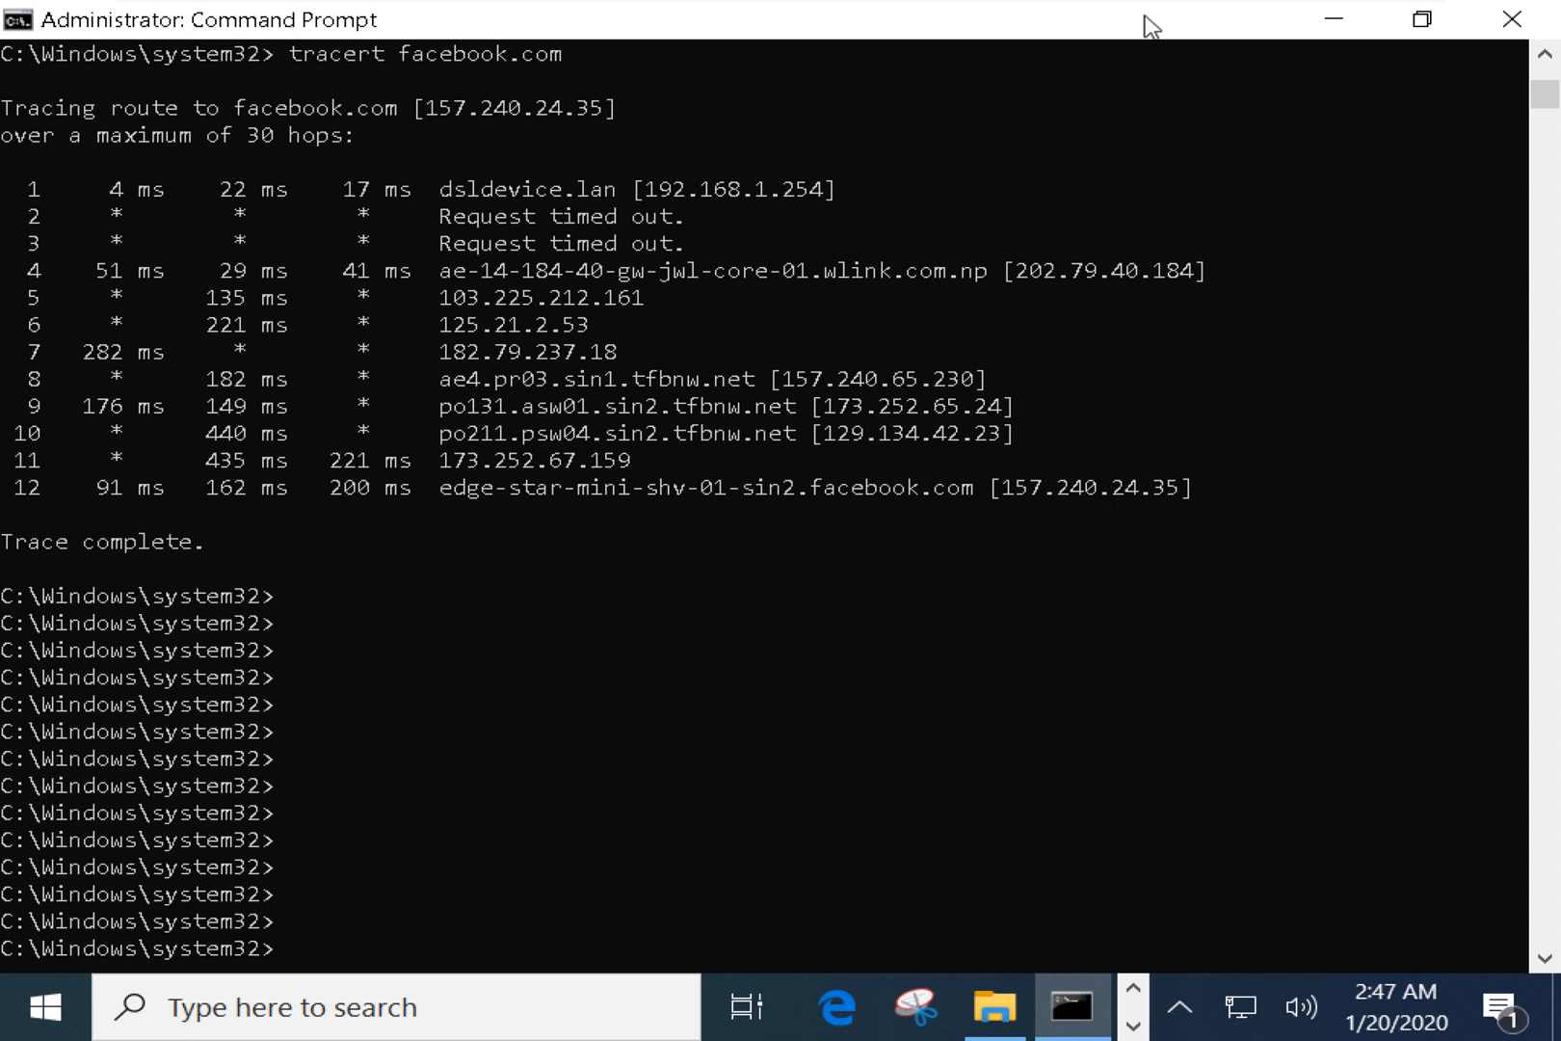
pyautogui.click(1539, 28)
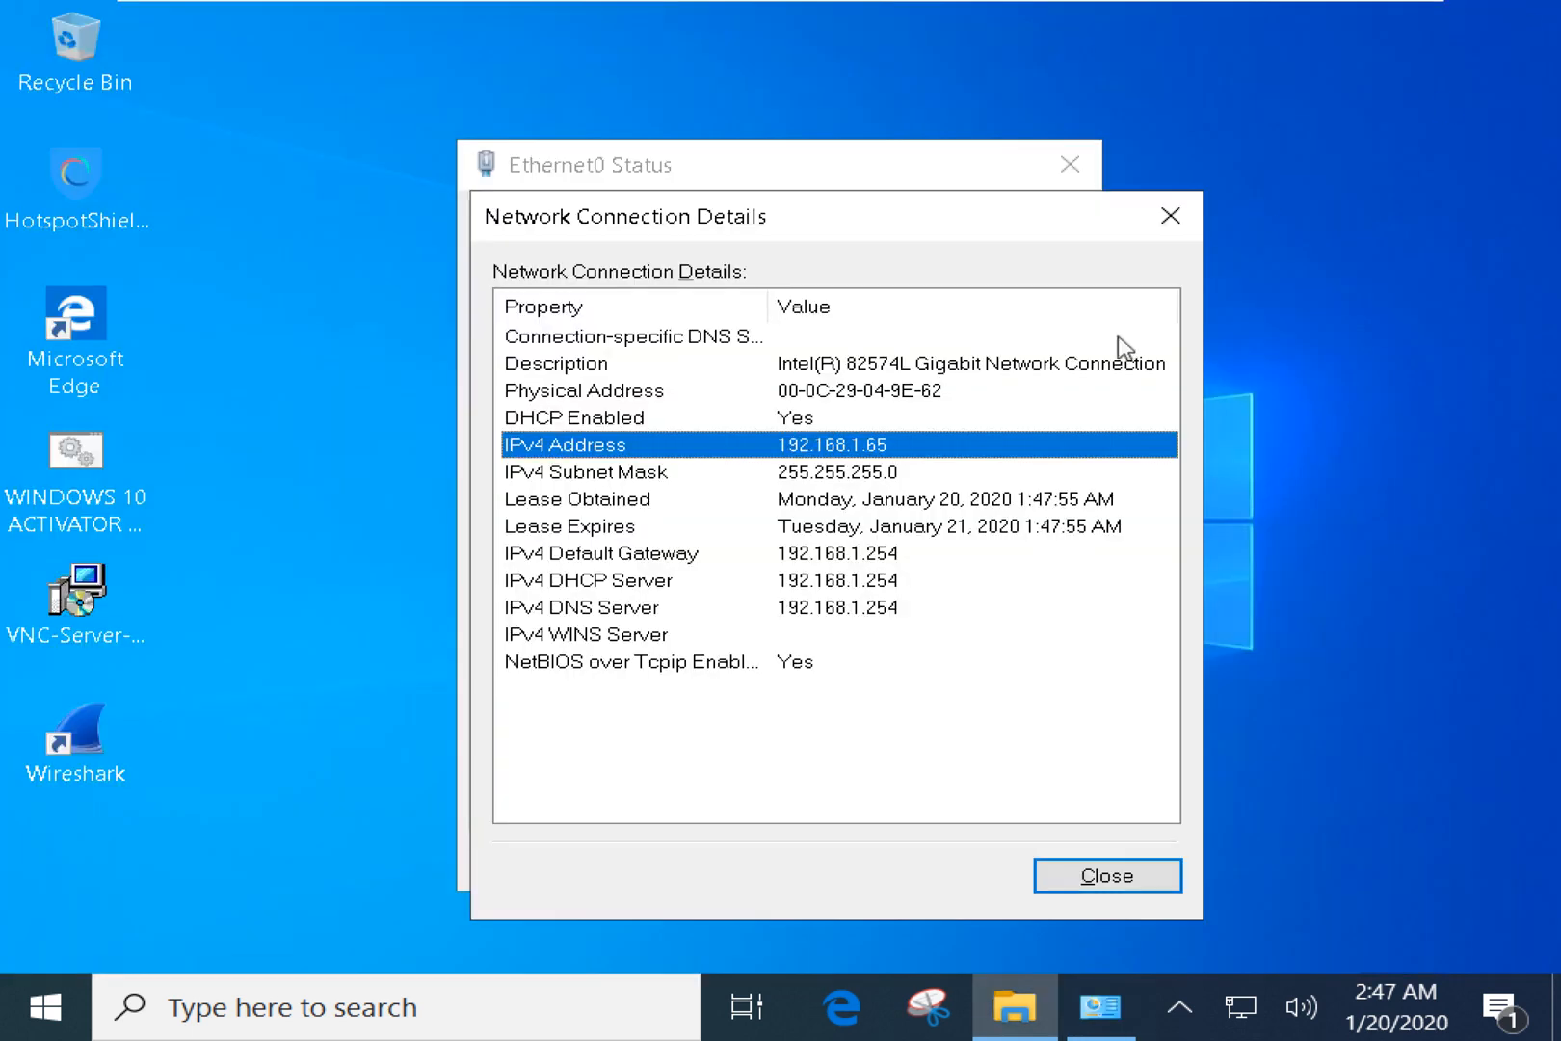
pyautogui.click(1191, 203)
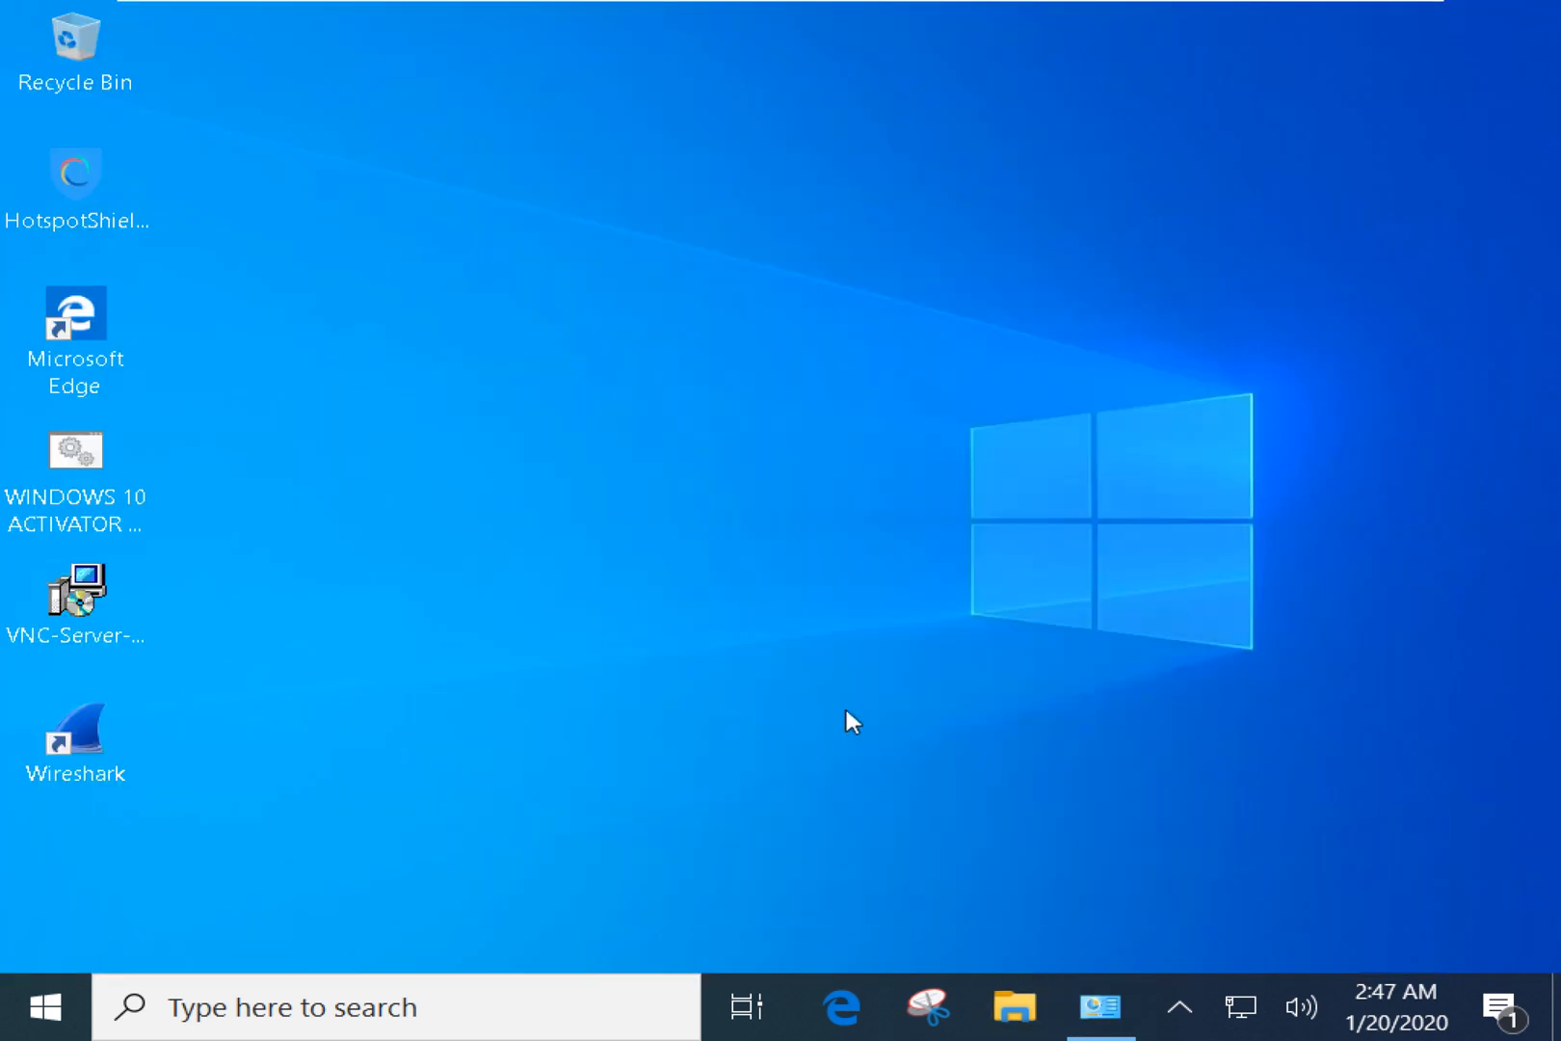
pyautogui.hotkey('alt', 'Tab')
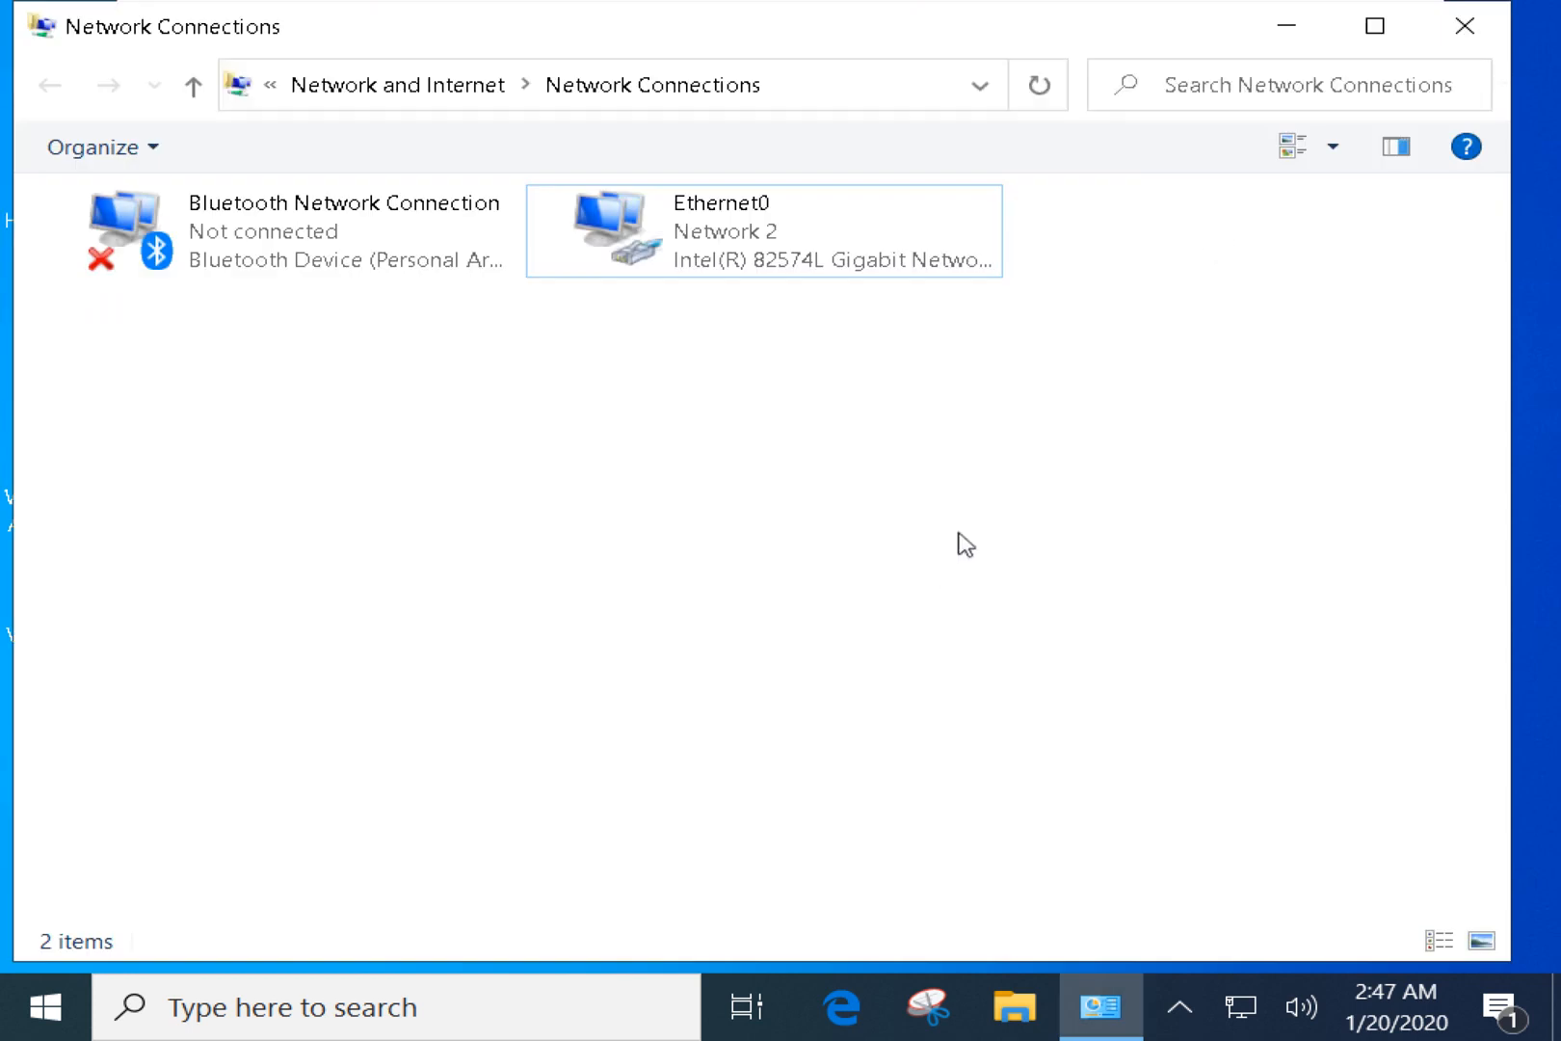
pyautogui.click(1441, 34)
# Launch a new Command Prompt via Run (cmd) and run ipconfig.
pyautogui.moveTo(1316, 21)
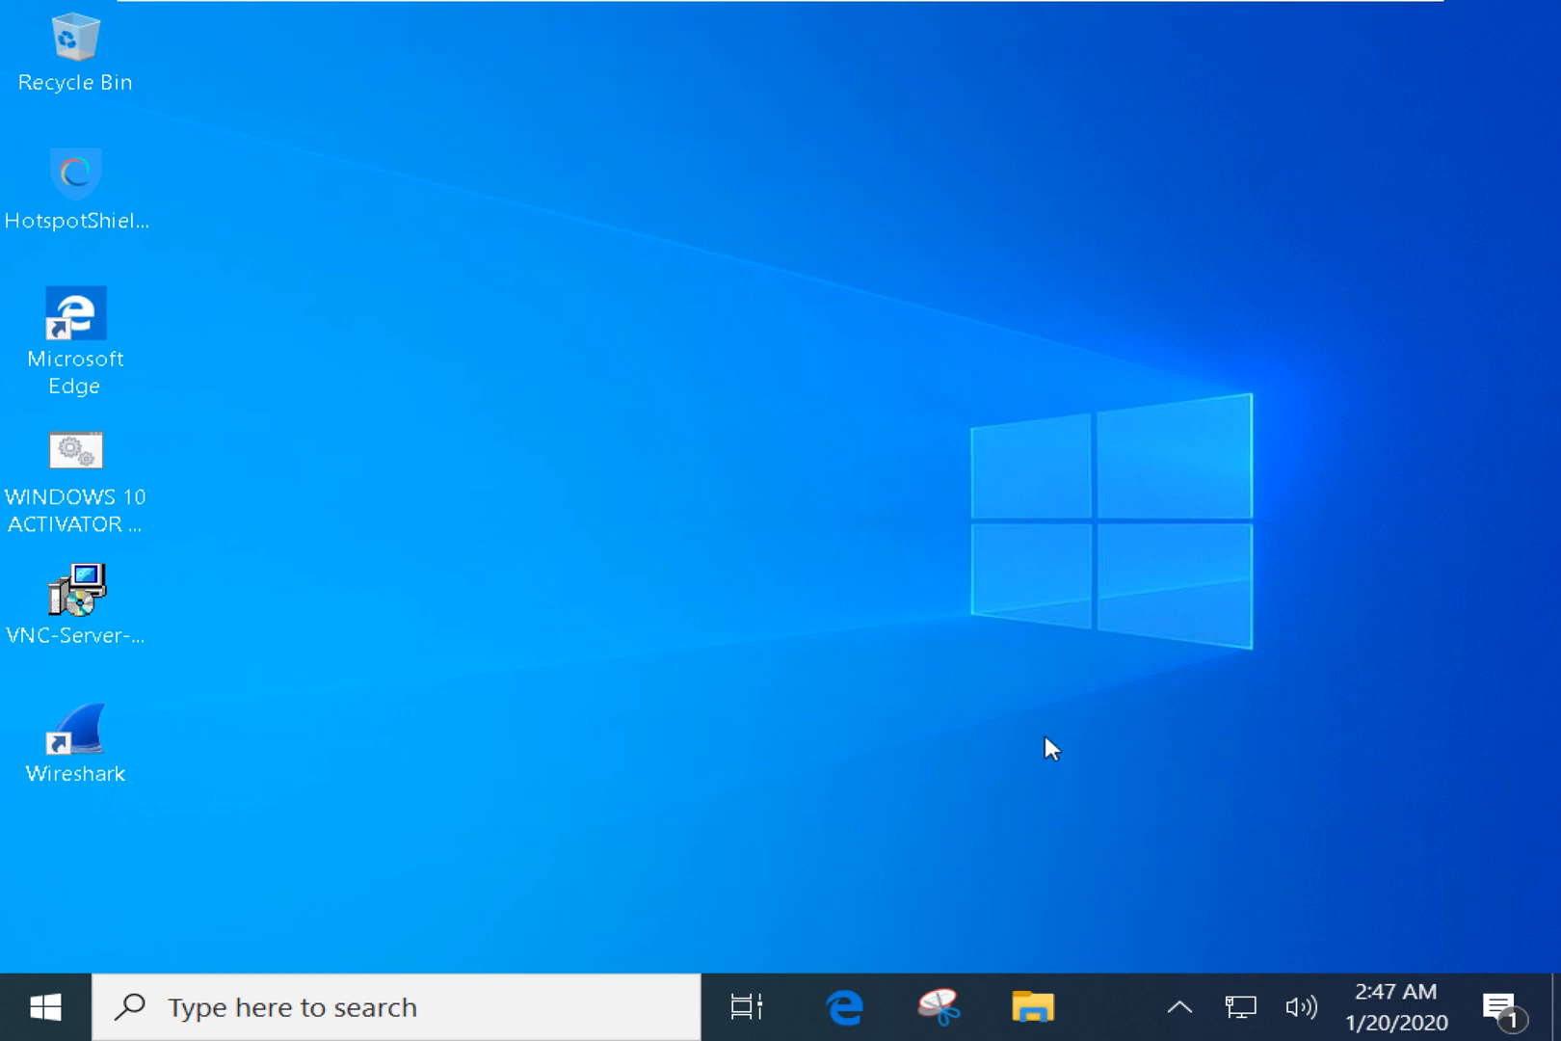
pyautogui.press('super+r')
pyautogui.write('cmd')
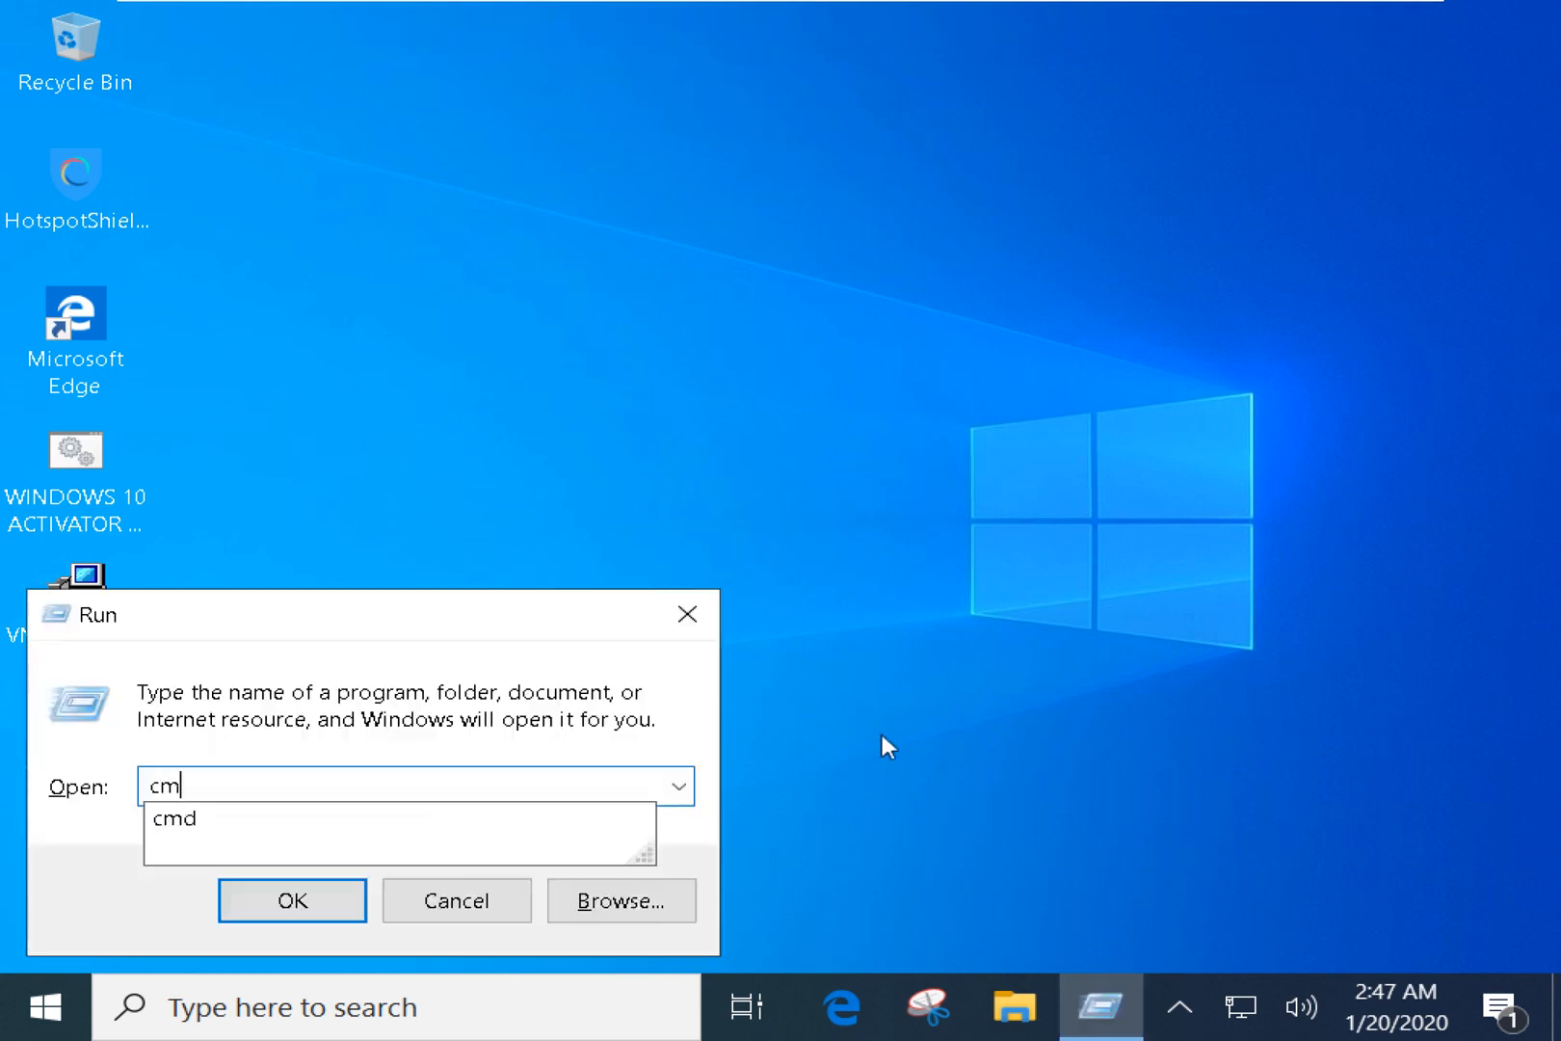
pyautogui.press('Return')
pyautogui.write('ipcofig')
pyautogui.press('BackSpace')
pyautogui.press('BackSpace')
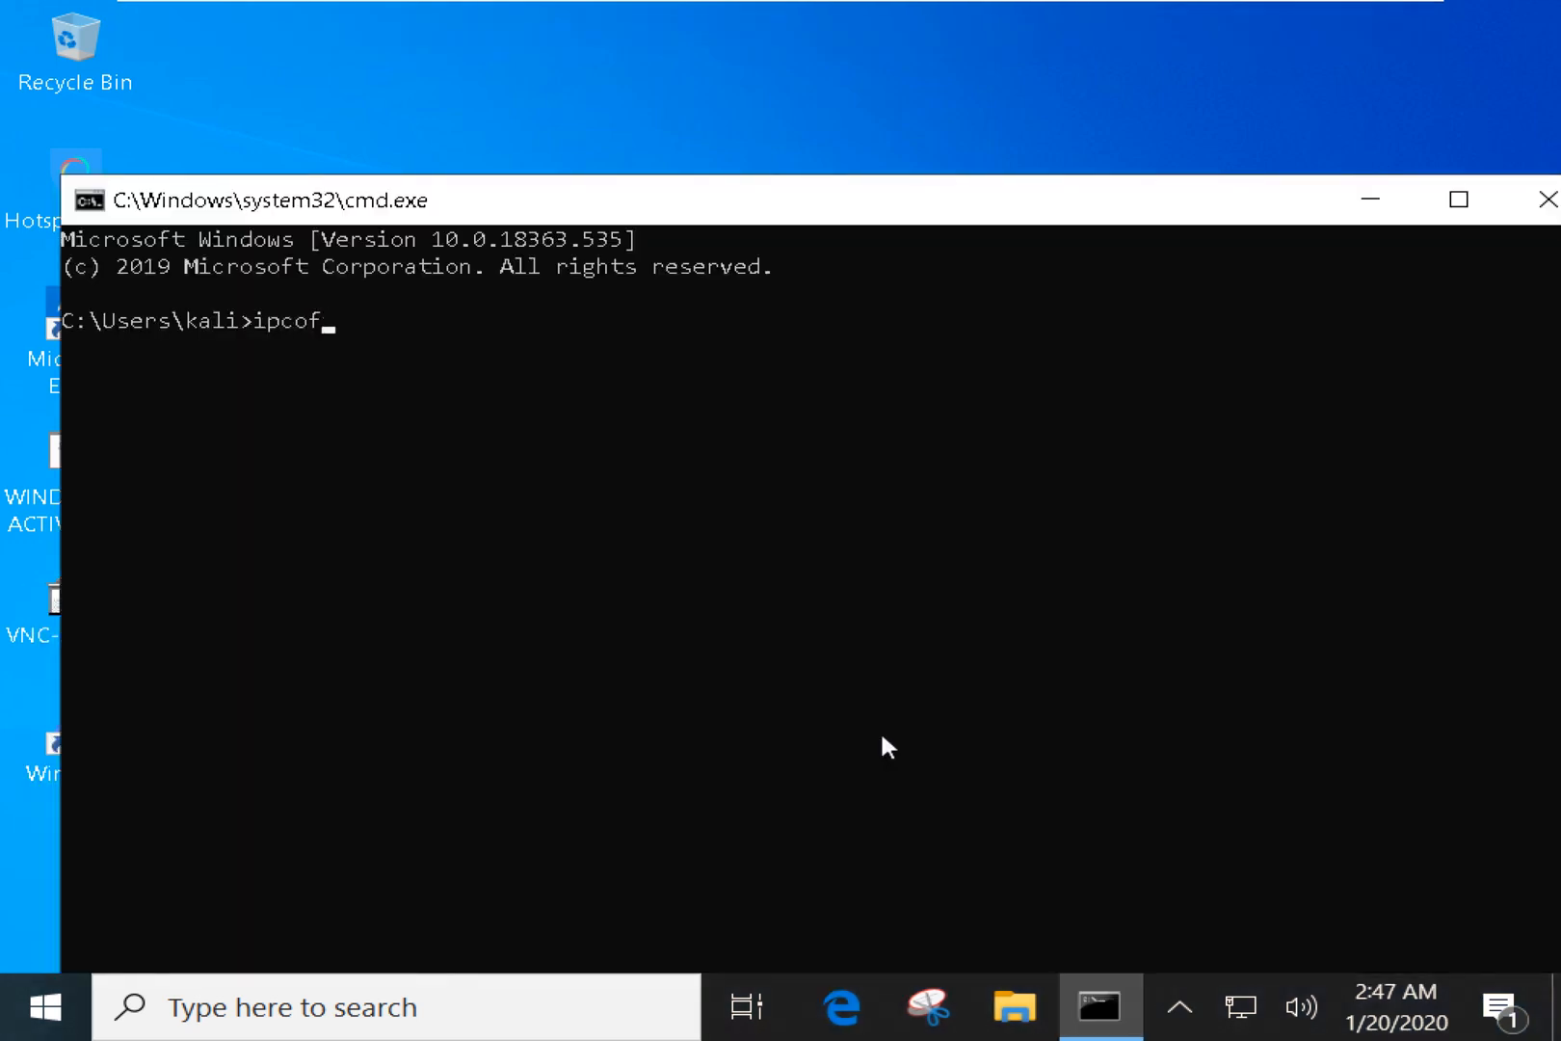
pyautogui.press('BackSpace')
pyautogui.write('nfig')
pyautogui.press('Return')
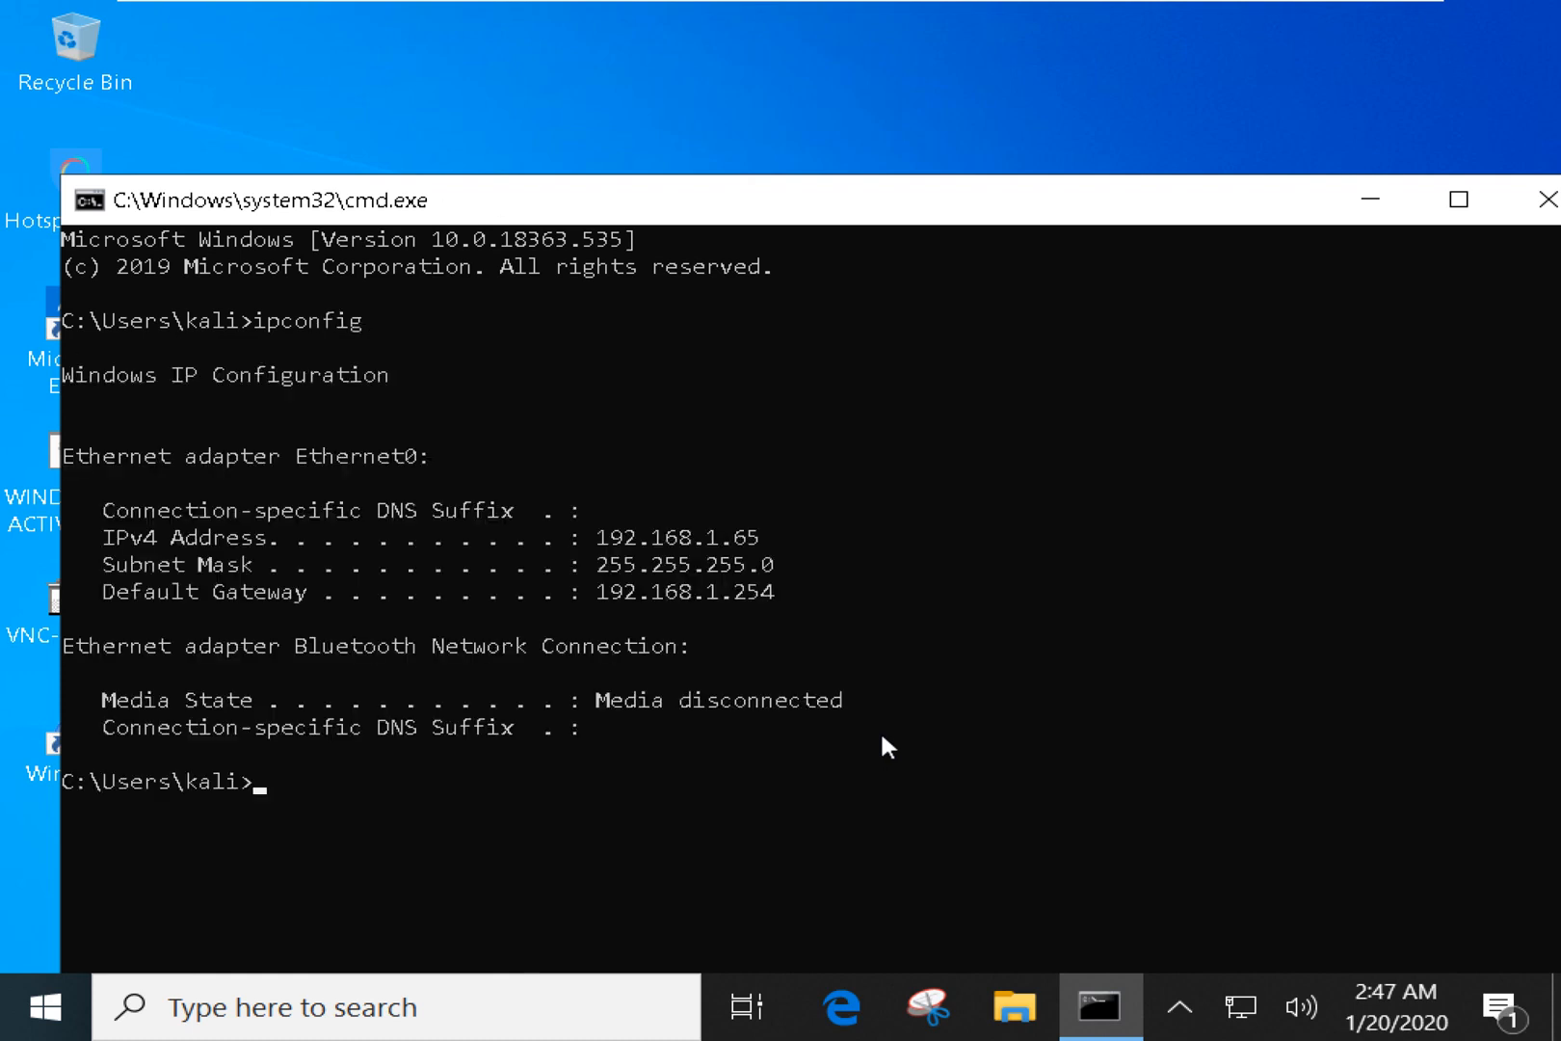
# Highlight the IPv4 address 192.168.1.65, then minimize the VM to the host desktop.
pyautogui.moveTo(697, 516); pyautogui.dragTo(768, 535)
pyautogui.click(747, 545)
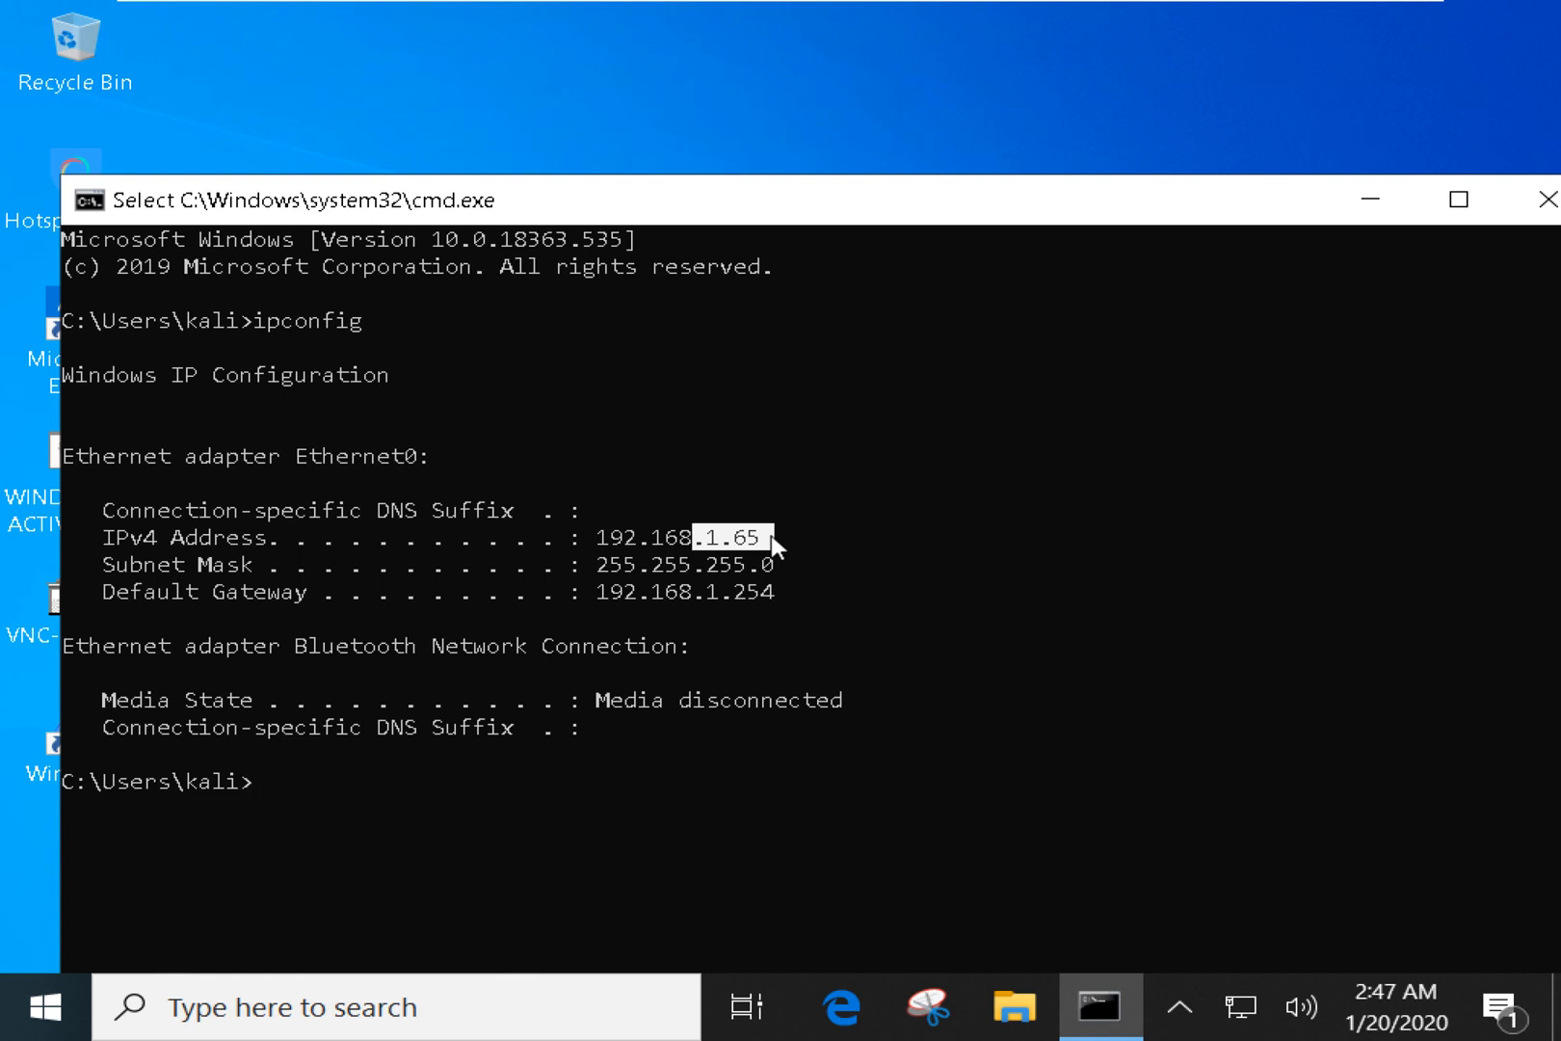
pyautogui.click(1361, 21)
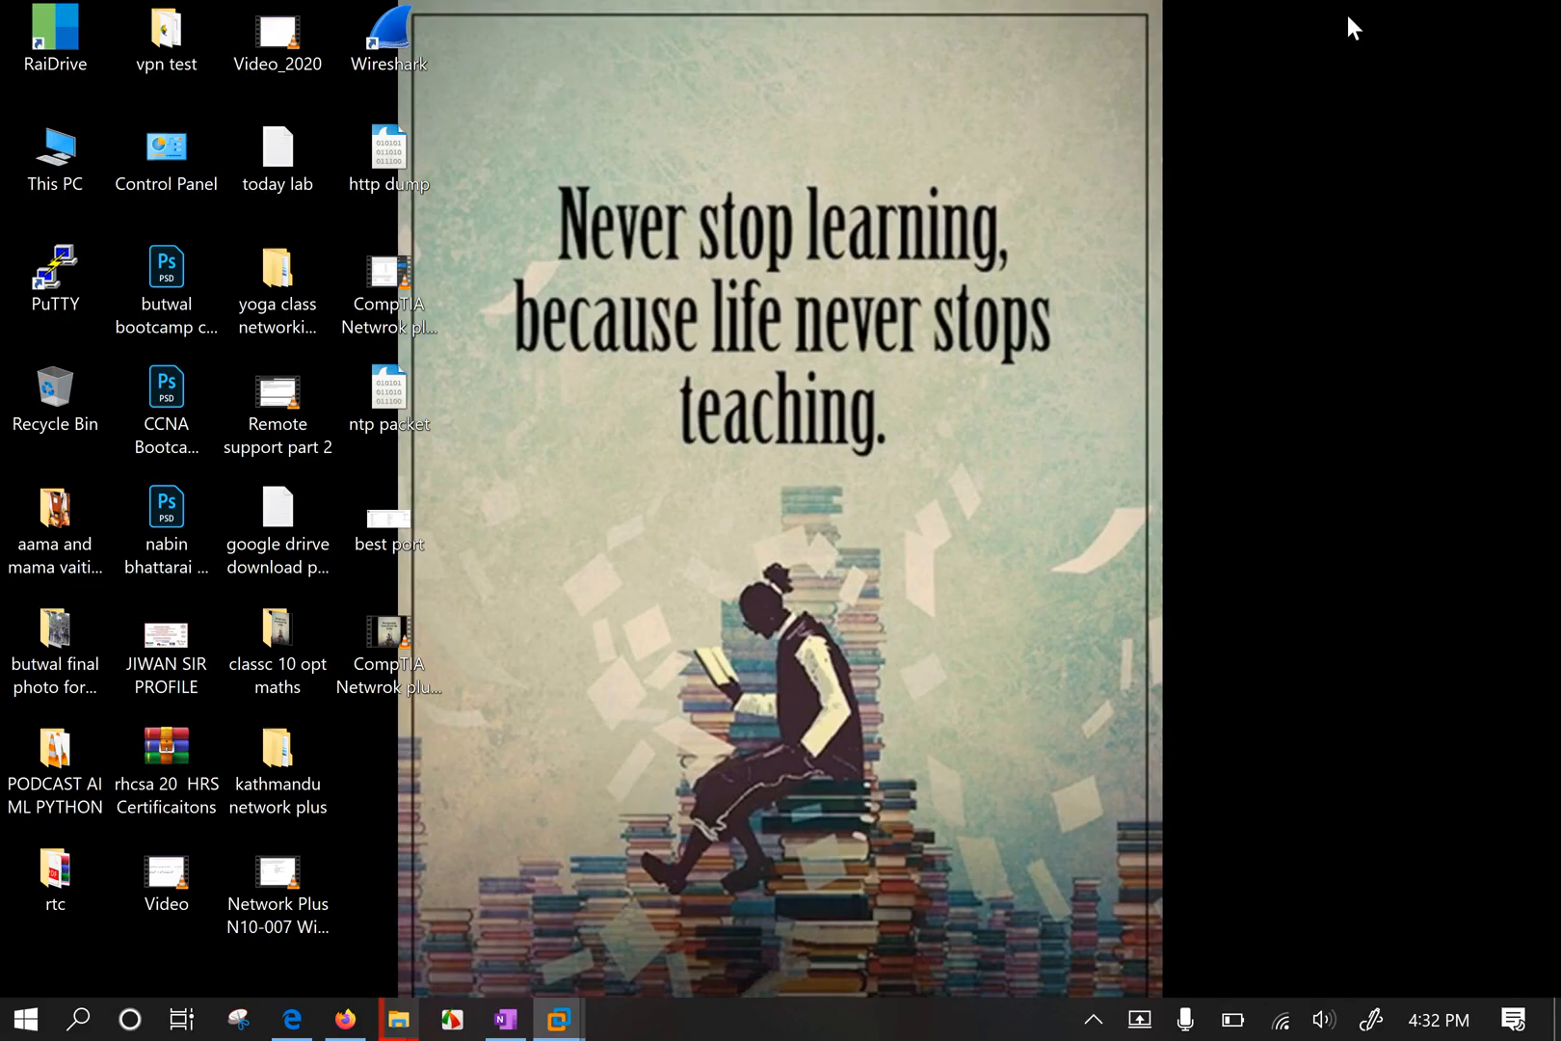
# Switch the host's Wi-Fi connection from kalash123 to NEWWIFI.
pyautogui.click(1282, 1018)
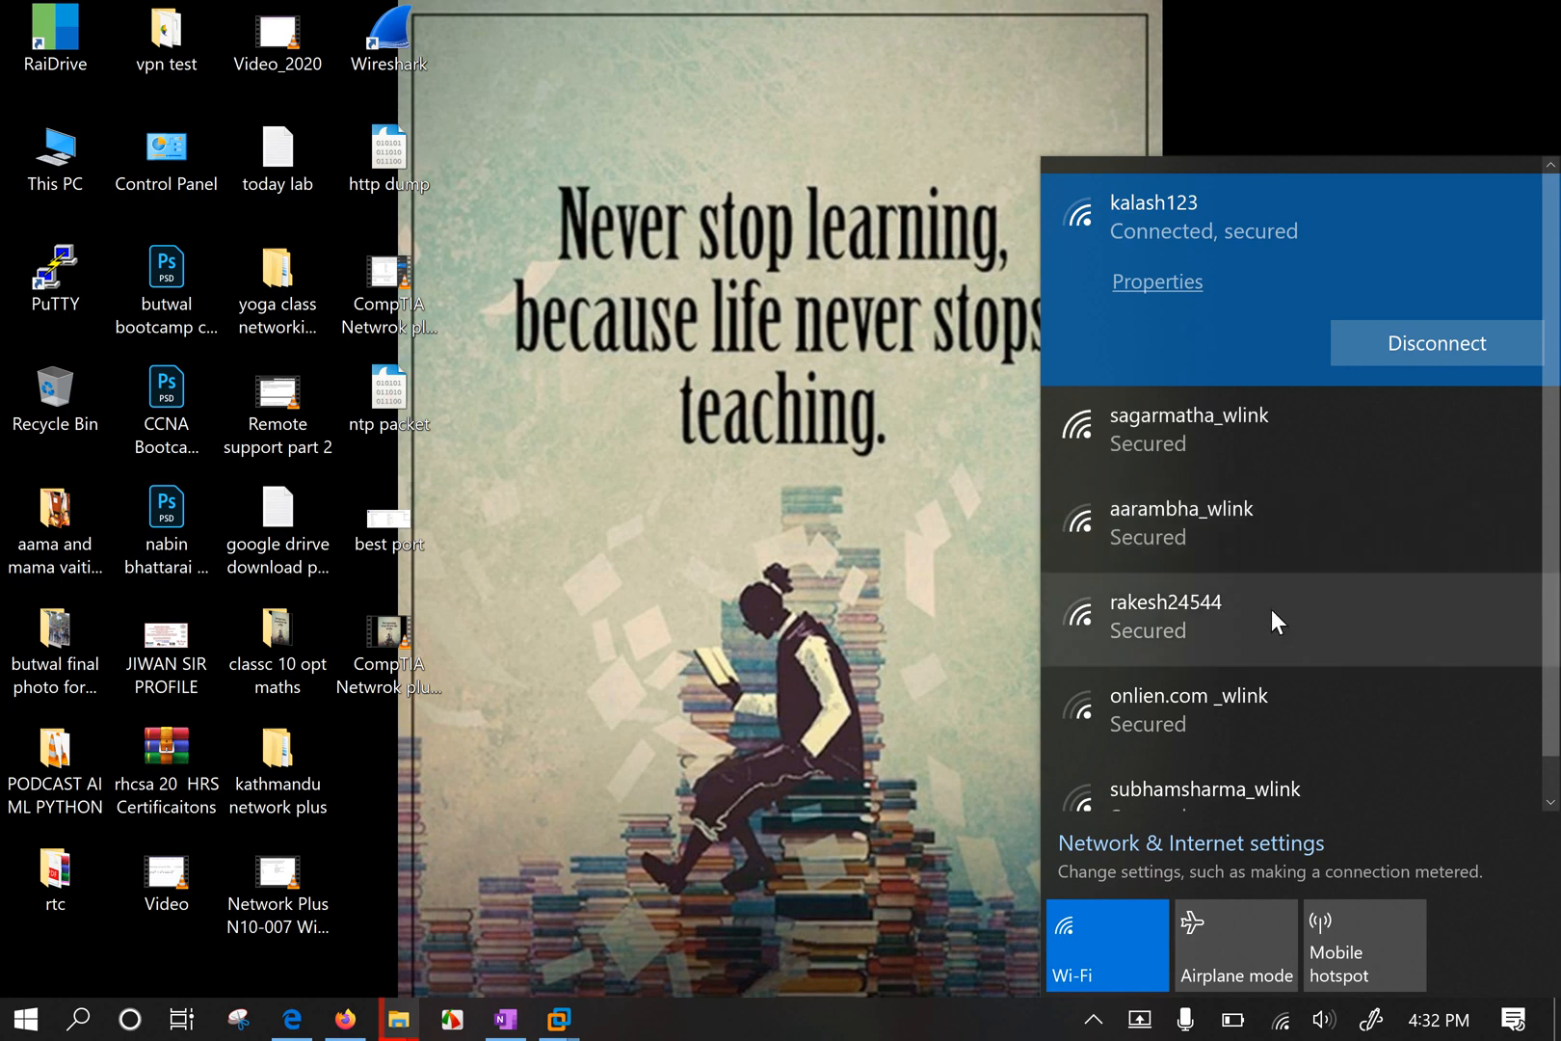
pyautogui.scroll(-1, 1293, 545)
pyautogui.scroll(1, 1296, 554)
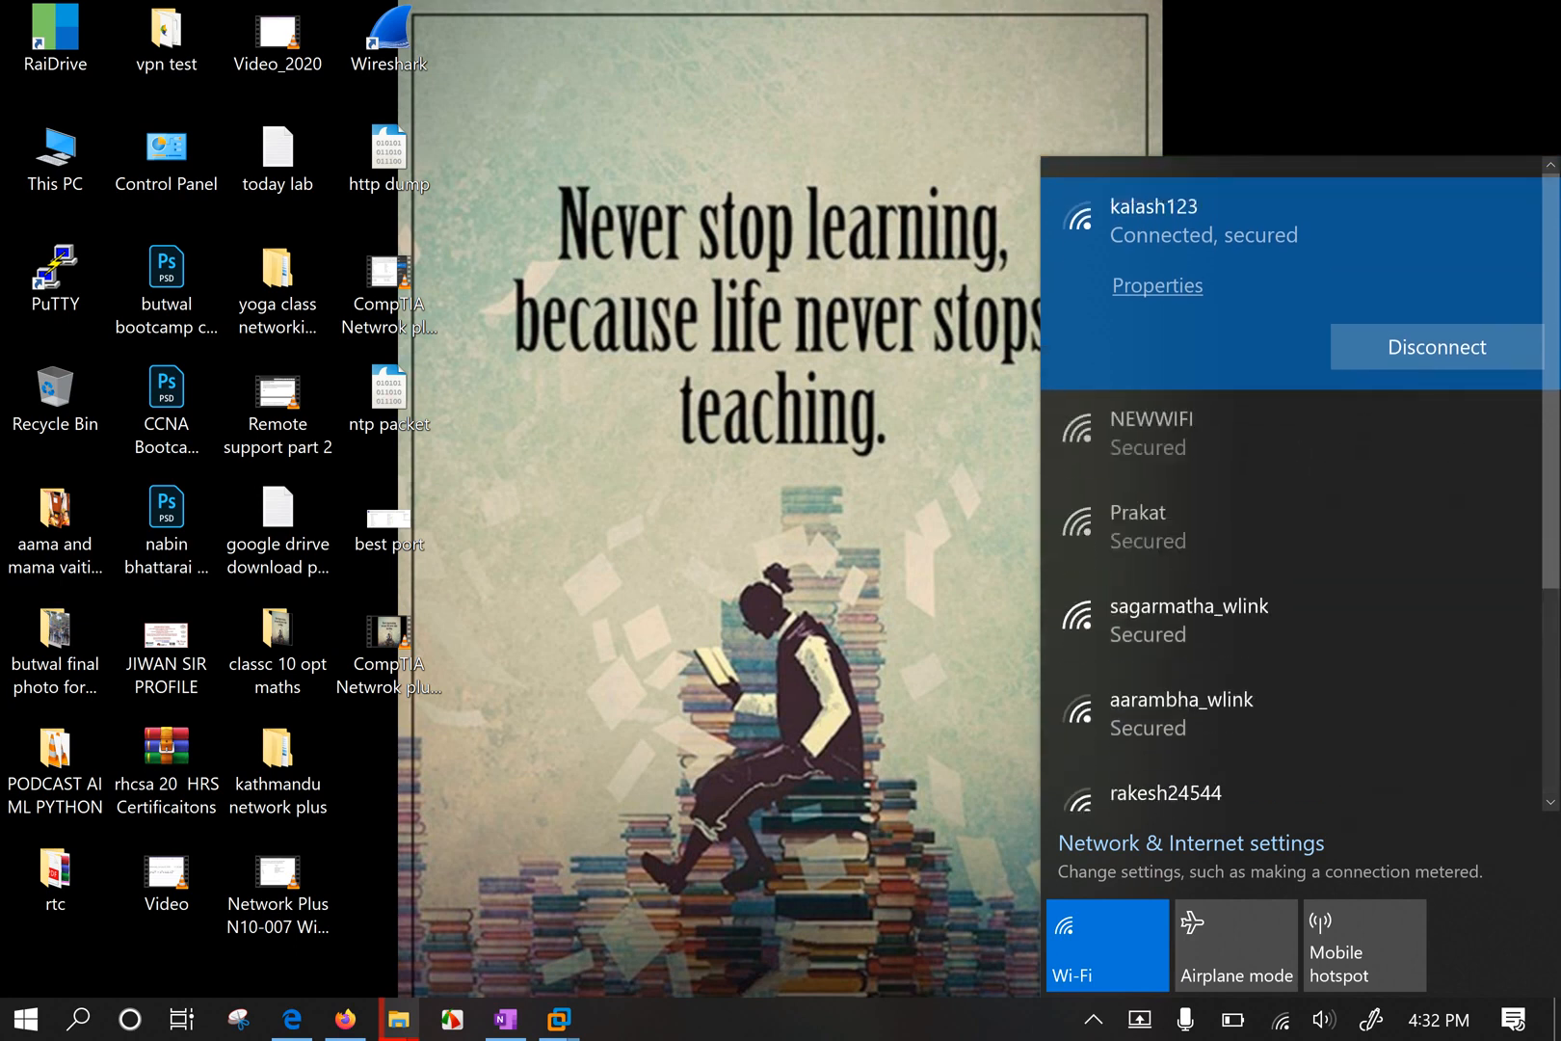
pyautogui.click(1220, 446)
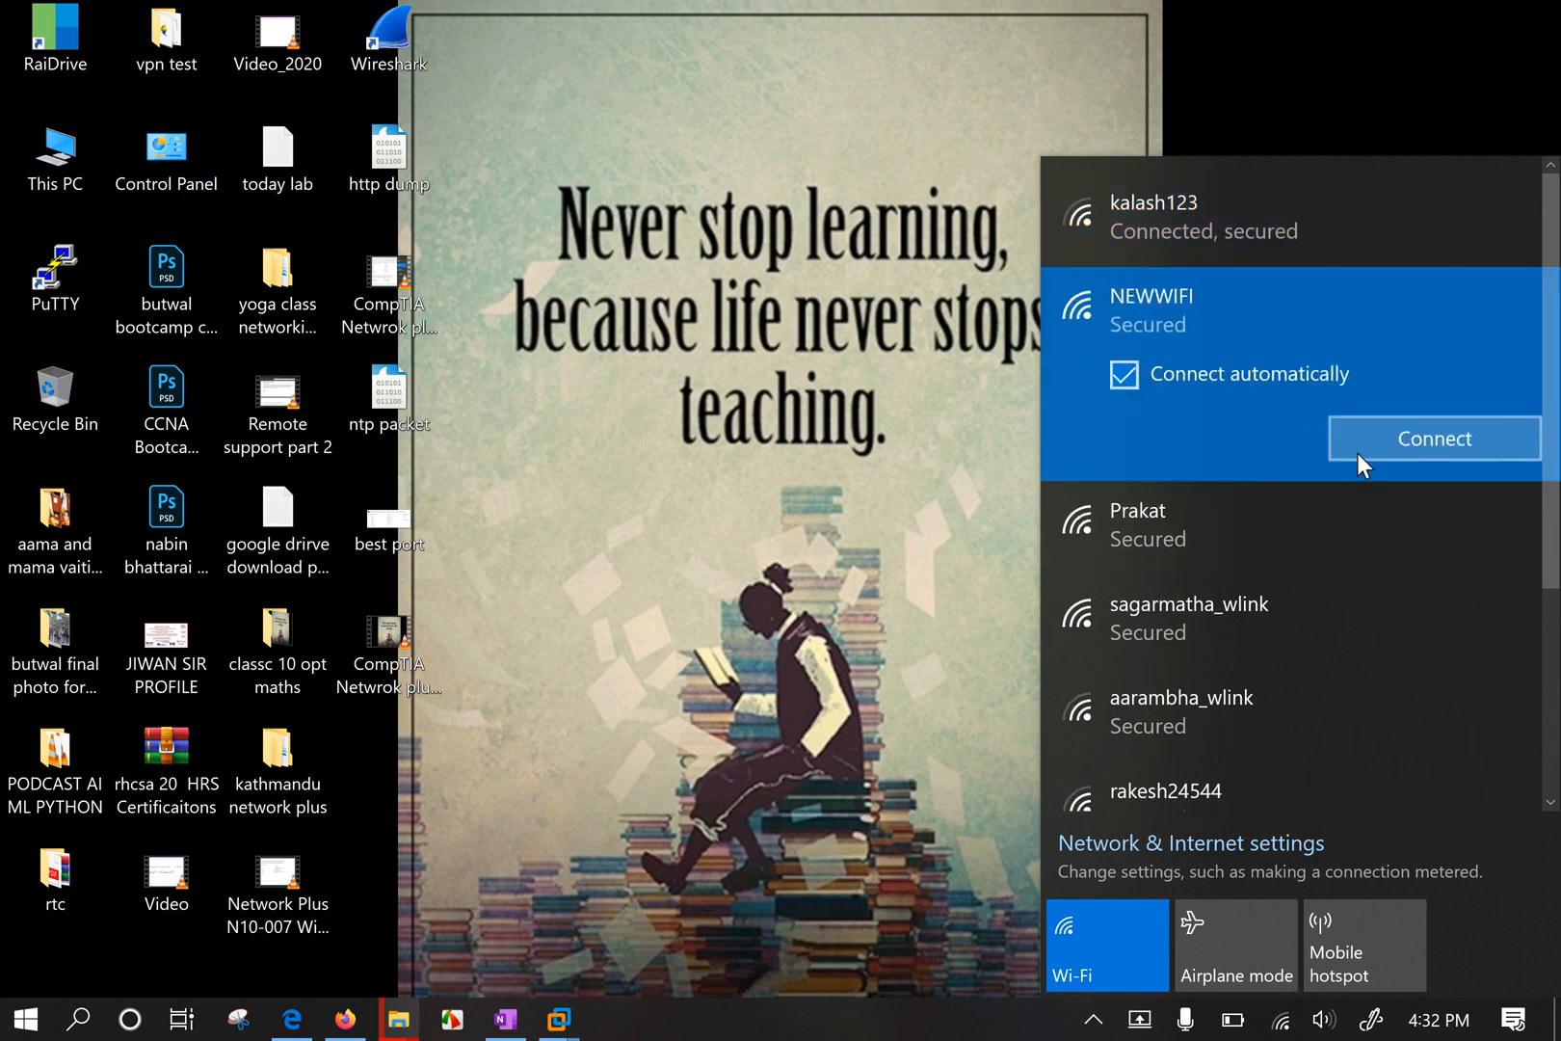
pyautogui.click(1376, 450)
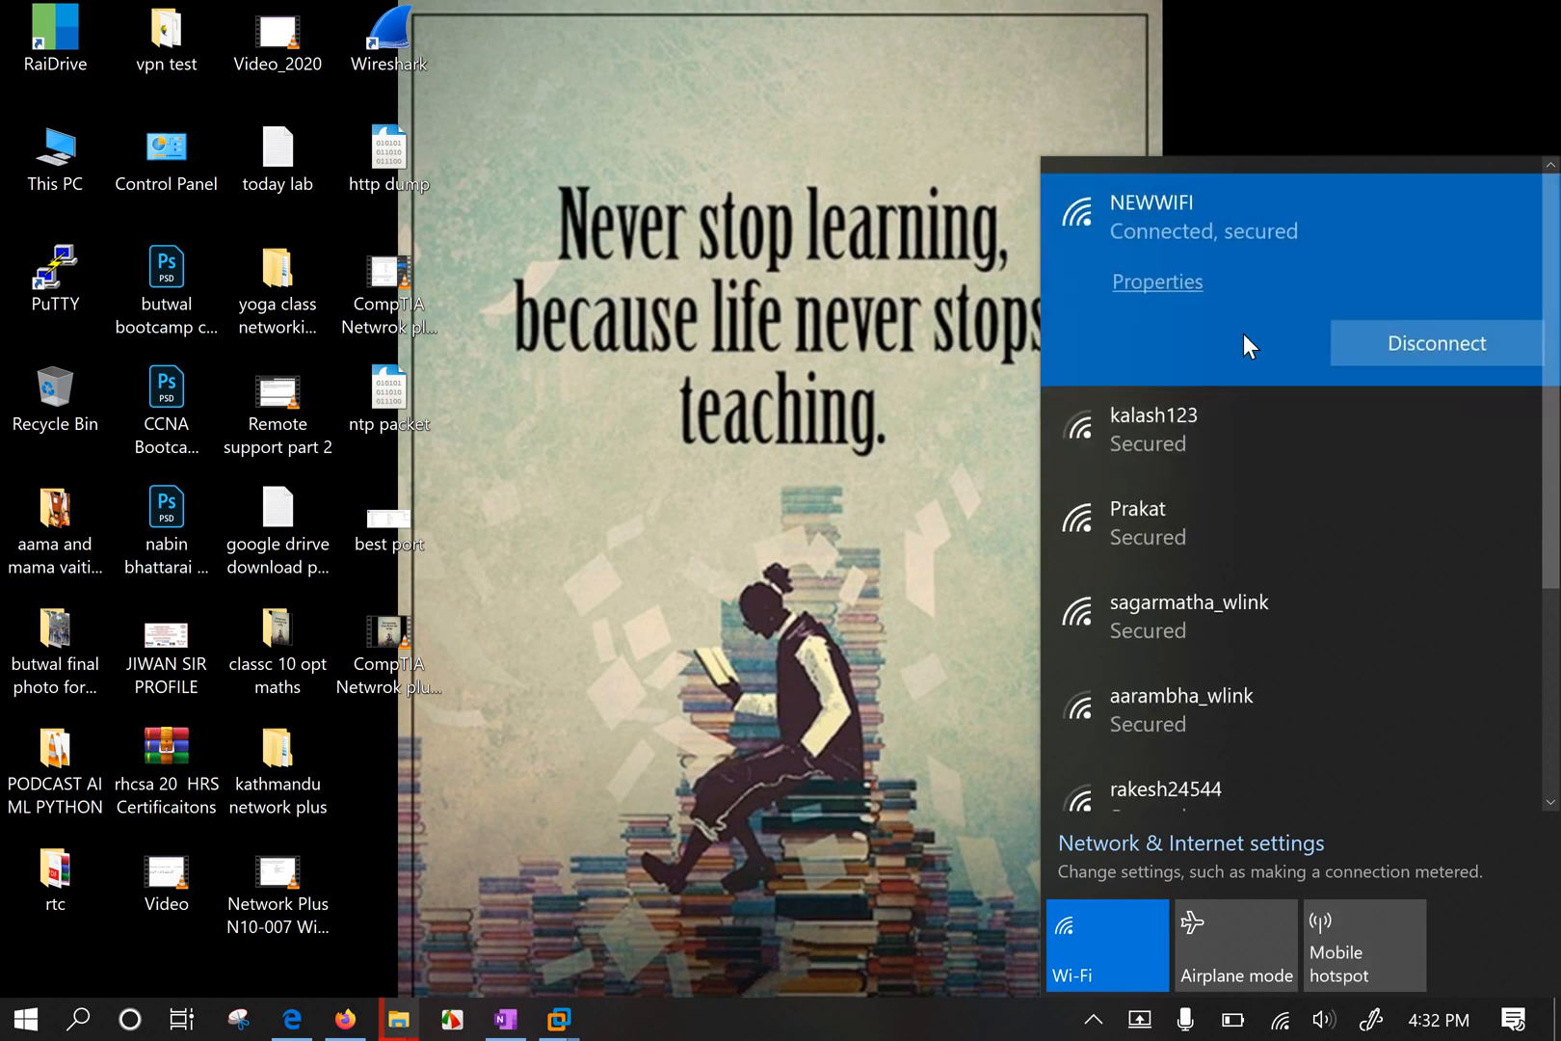
# Review the NEWWIFI properties, including IPv4 192.168.1.117, then close Settings.
pyautogui.click(1185, 286)
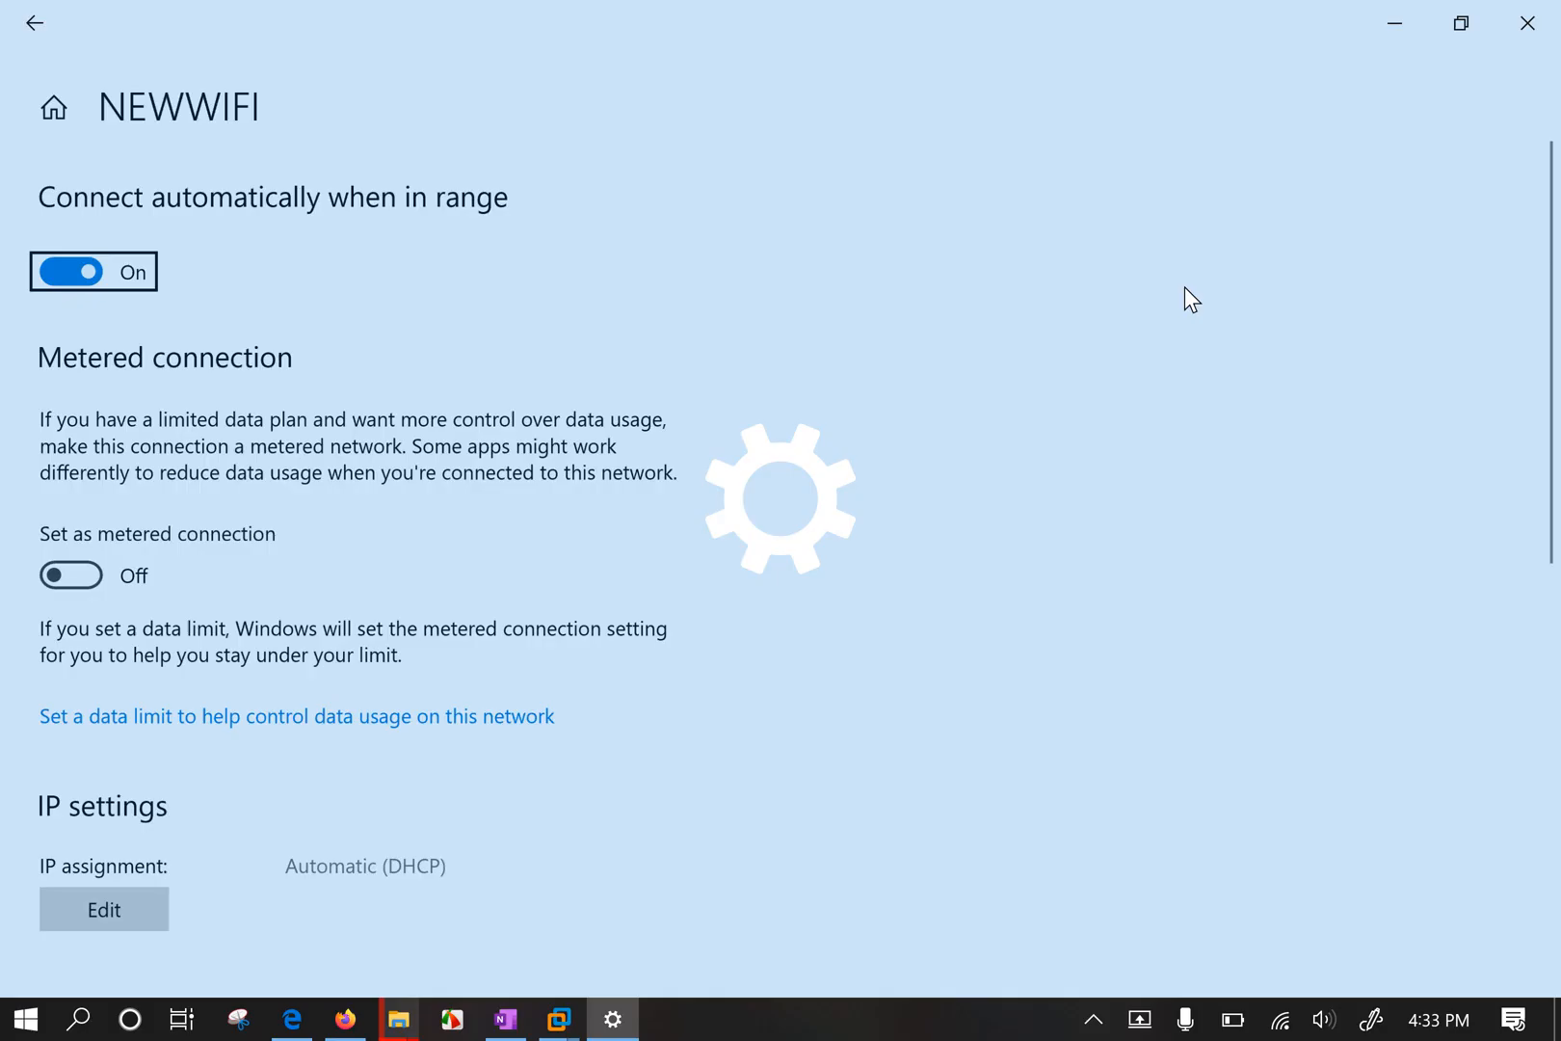
pyautogui.scroll(-15, 834, 586)
pyautogui.scroll(4, 834, 586)
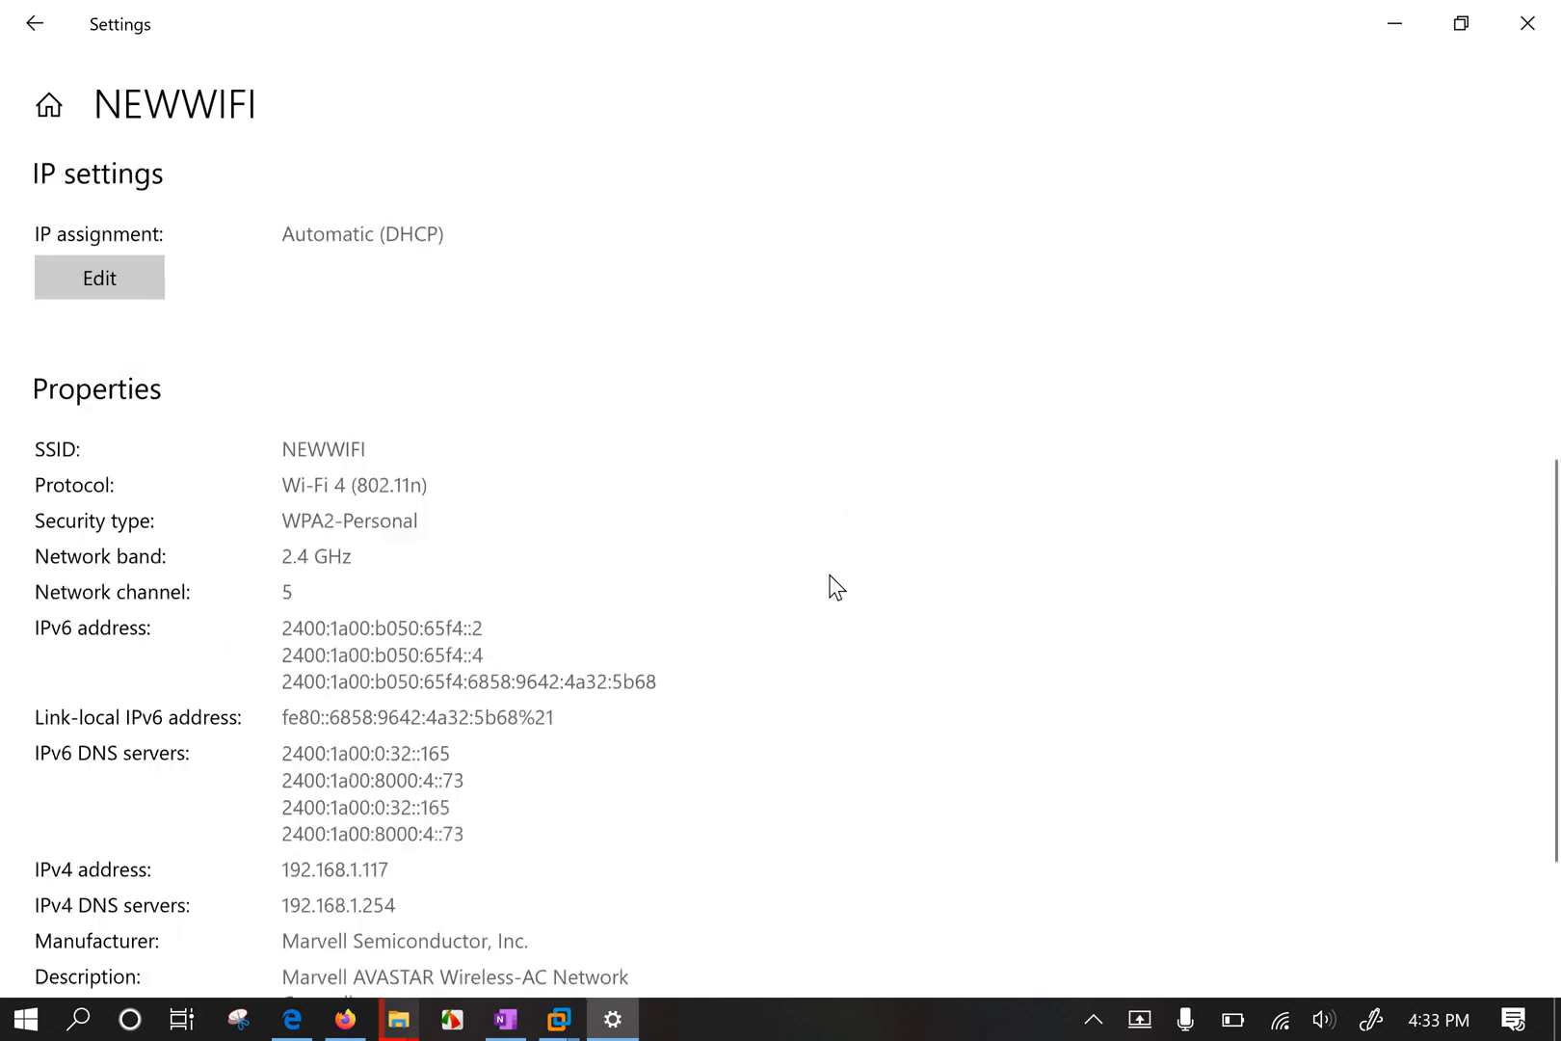
pyautogui.scroll(-5, 834, 586)
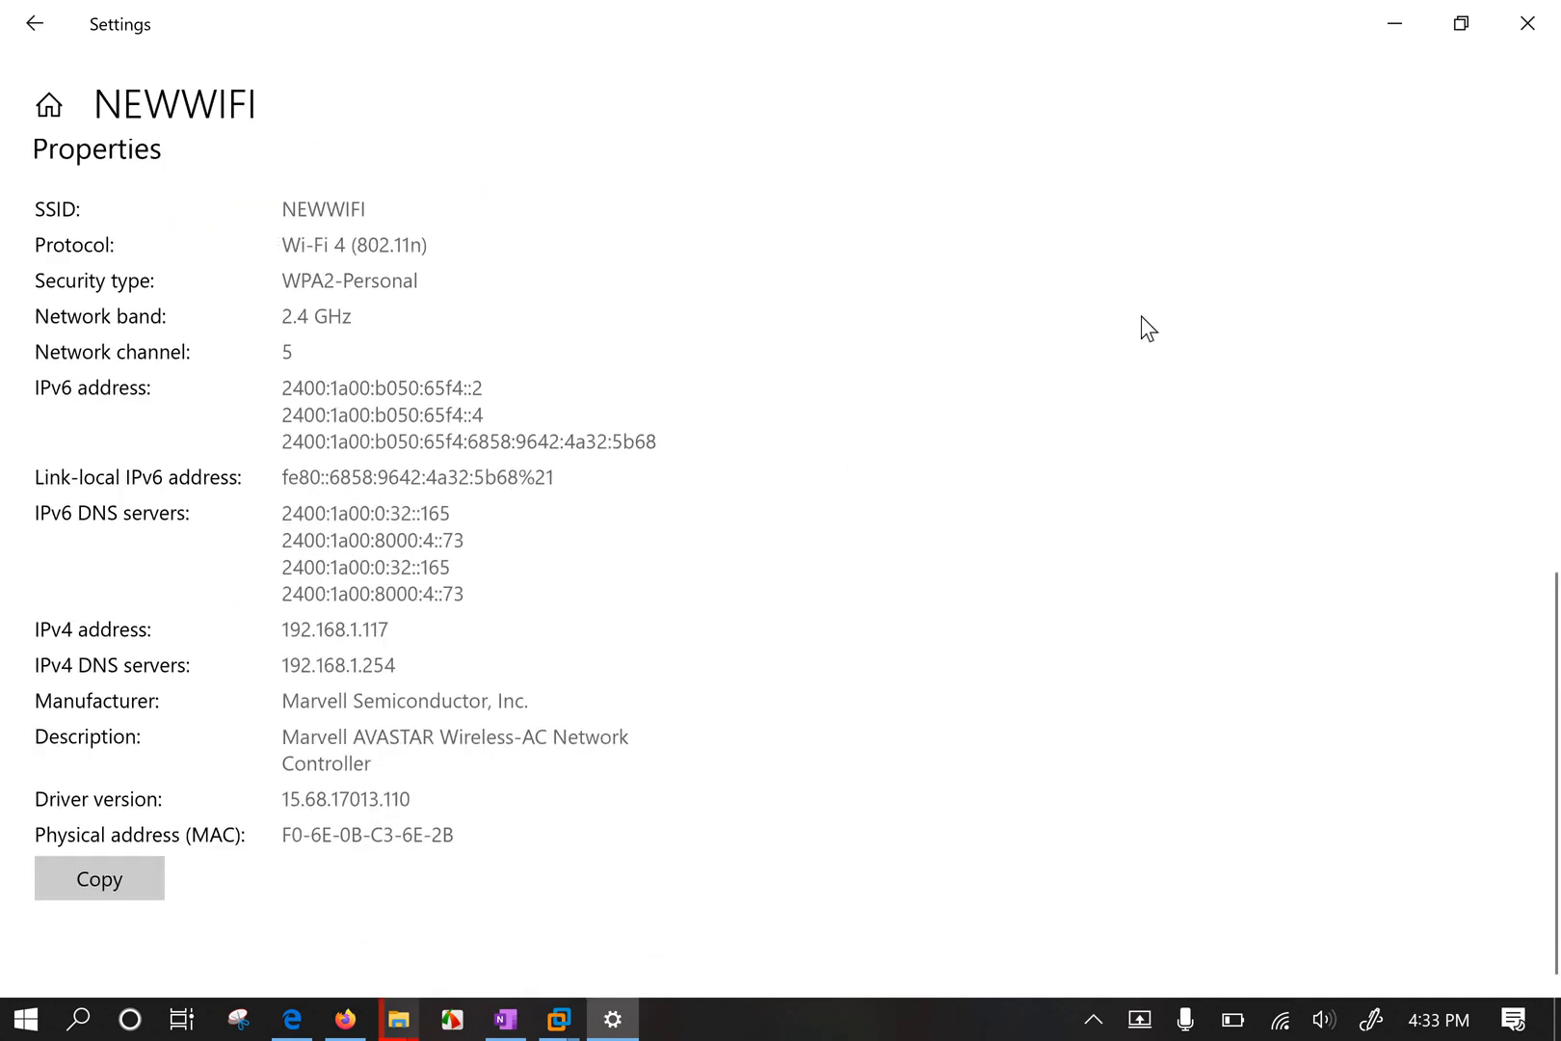
pyautogui.click(1527, 23)
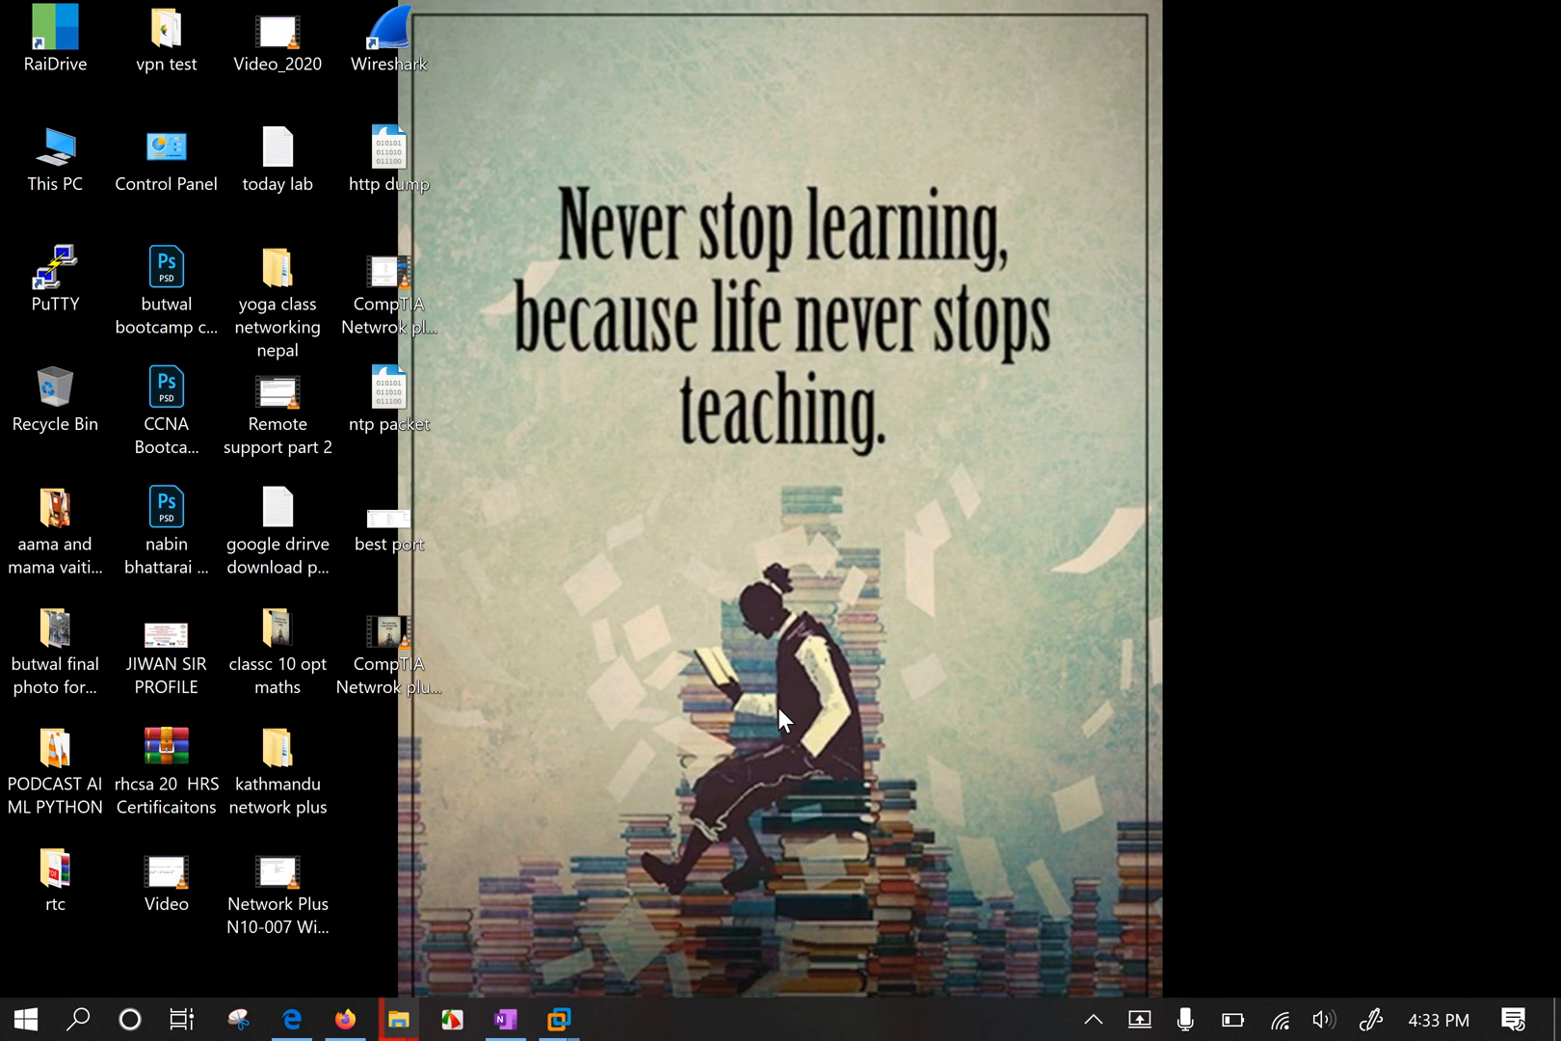
pyautogui.press('super+r')
pyautogui.write('ncpa')
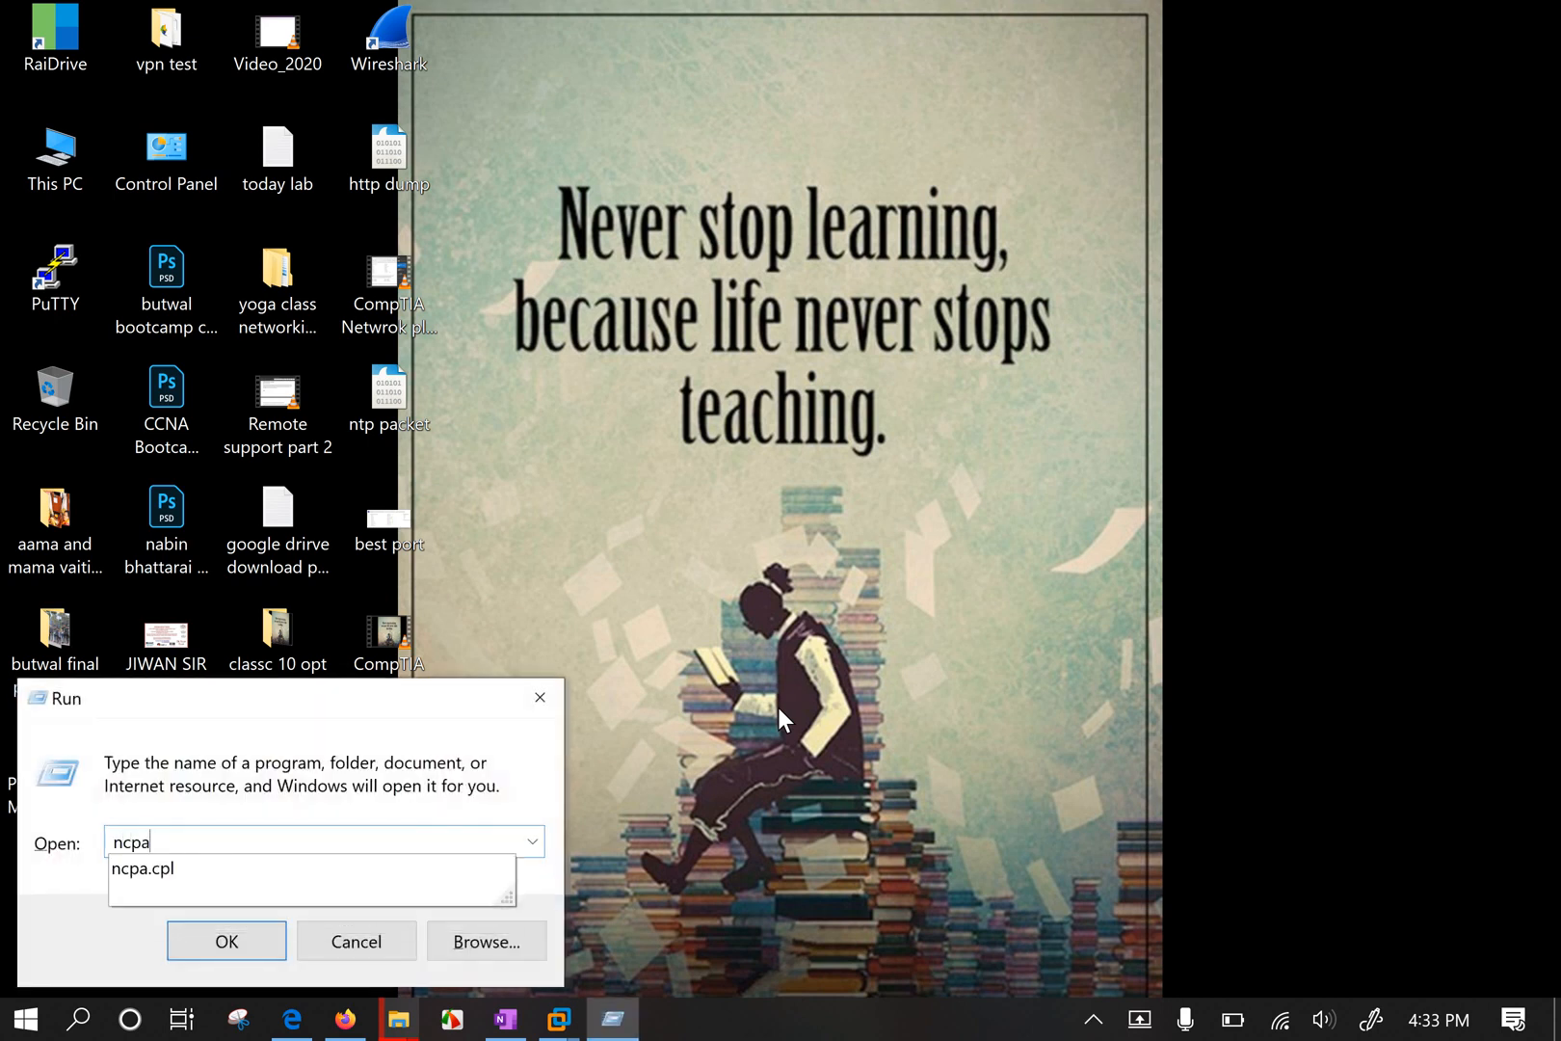
pyautogui.press('Down')
pyautogui.press('Return')
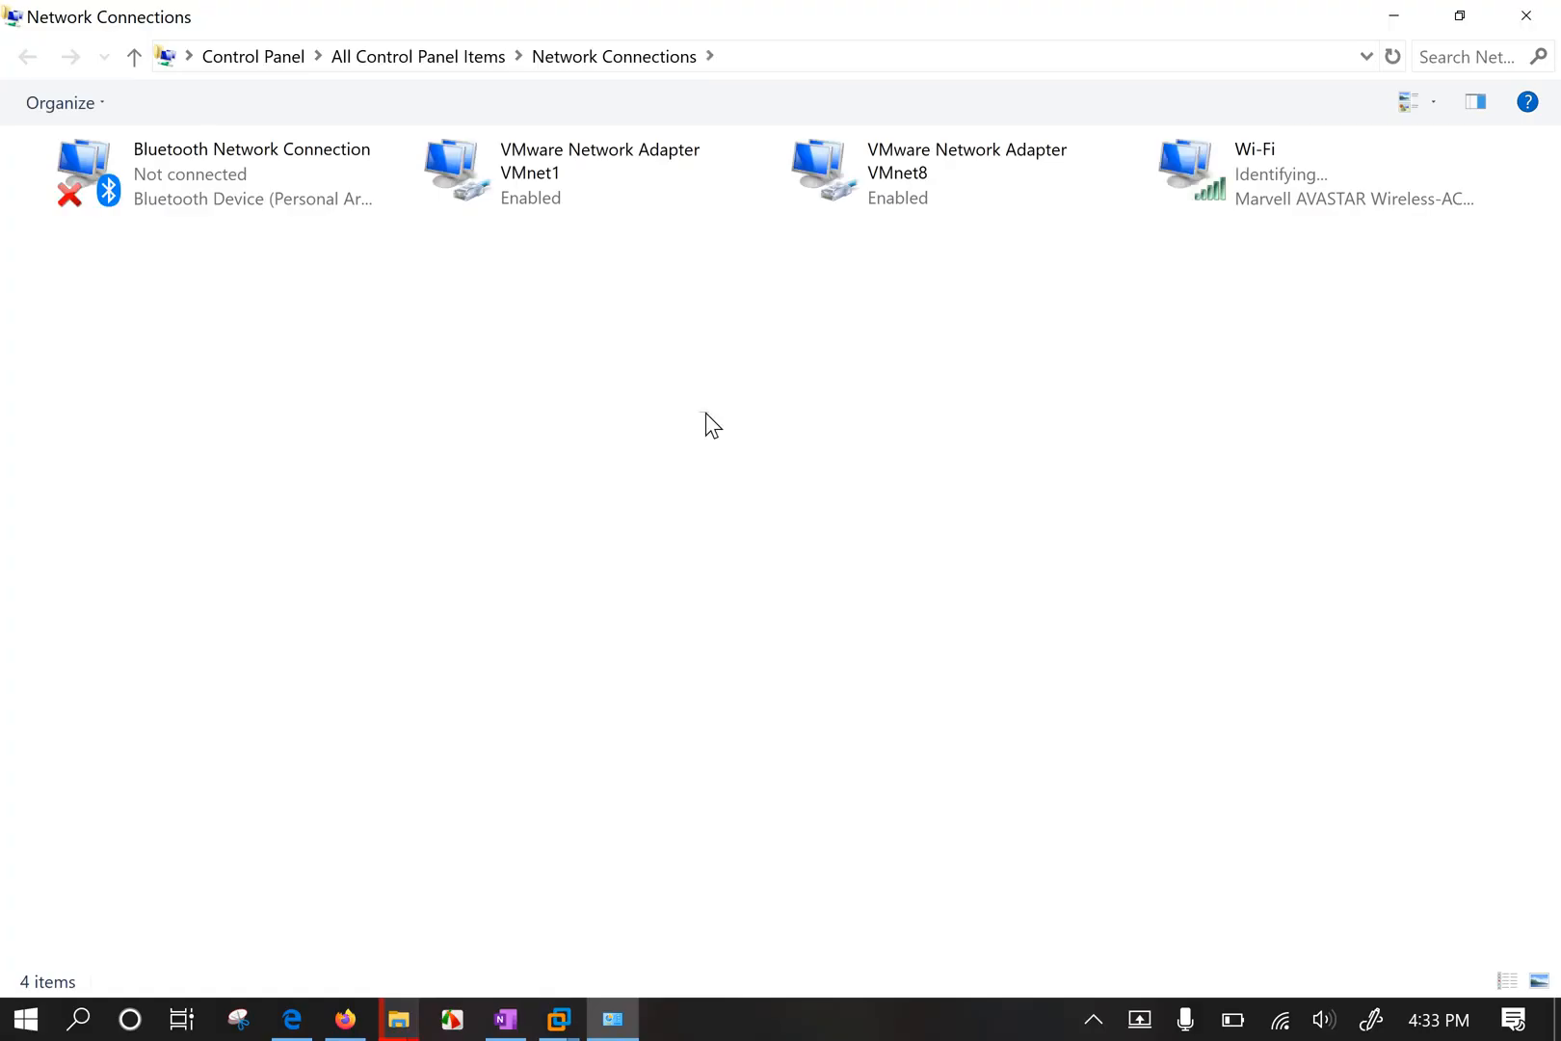
pyautogui.click(1246, 170)
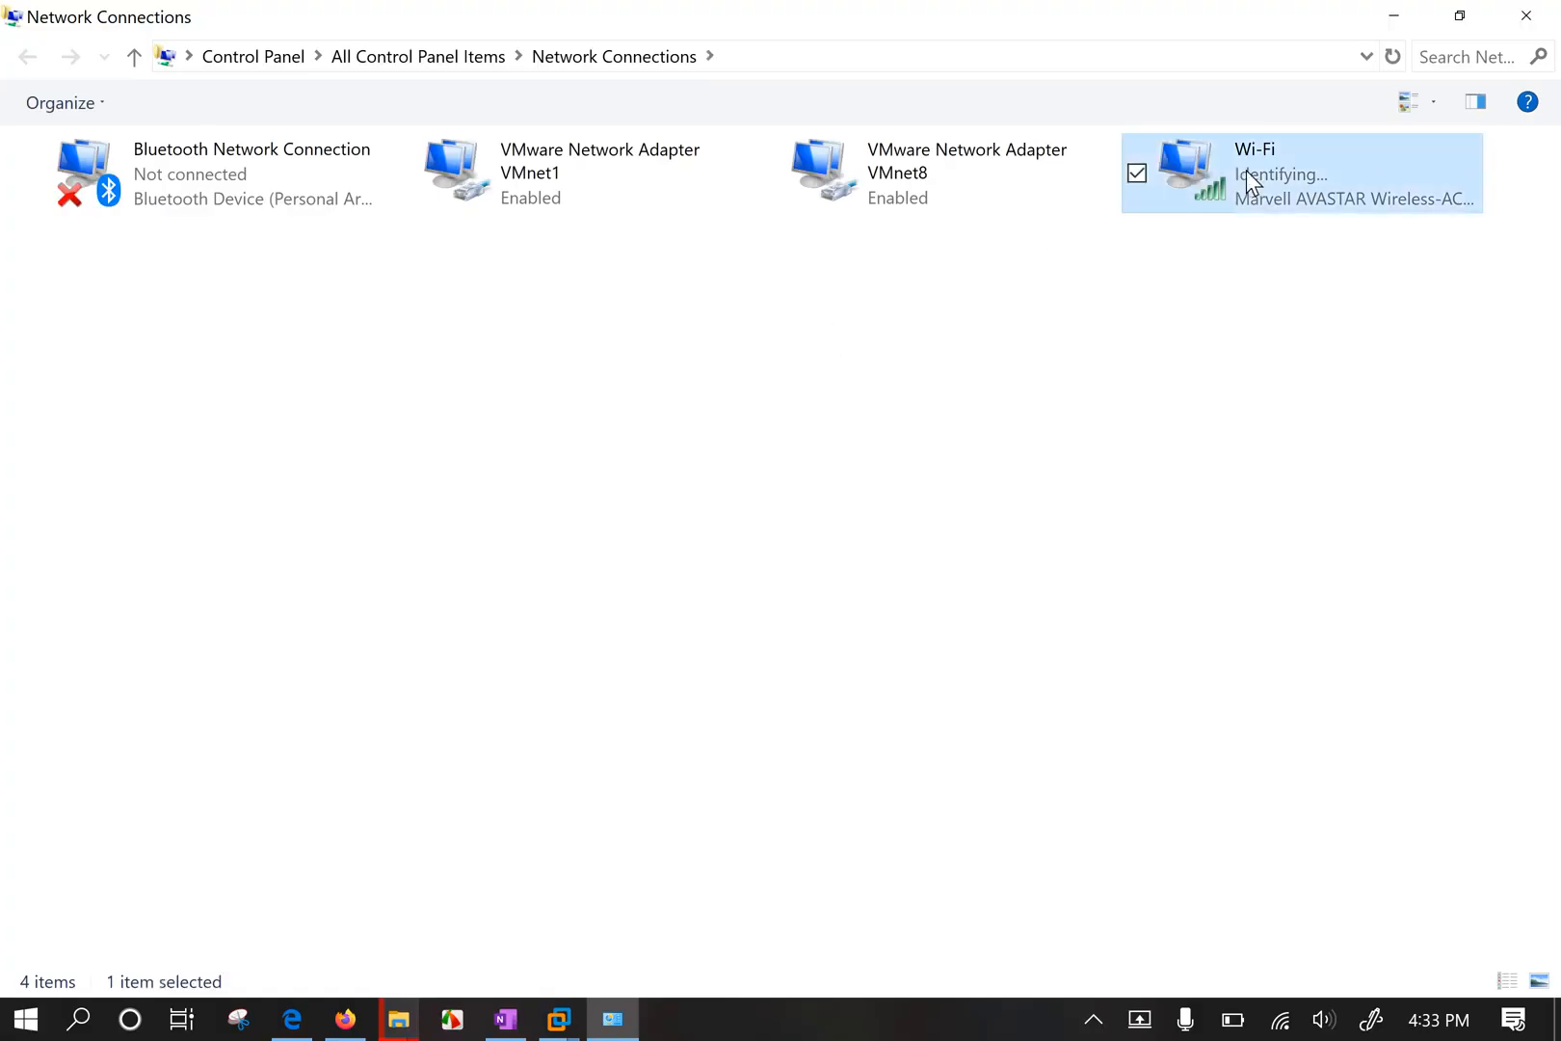
pyautogui.rightClick(1246, 170)
pyautogui.click(1022, 268)
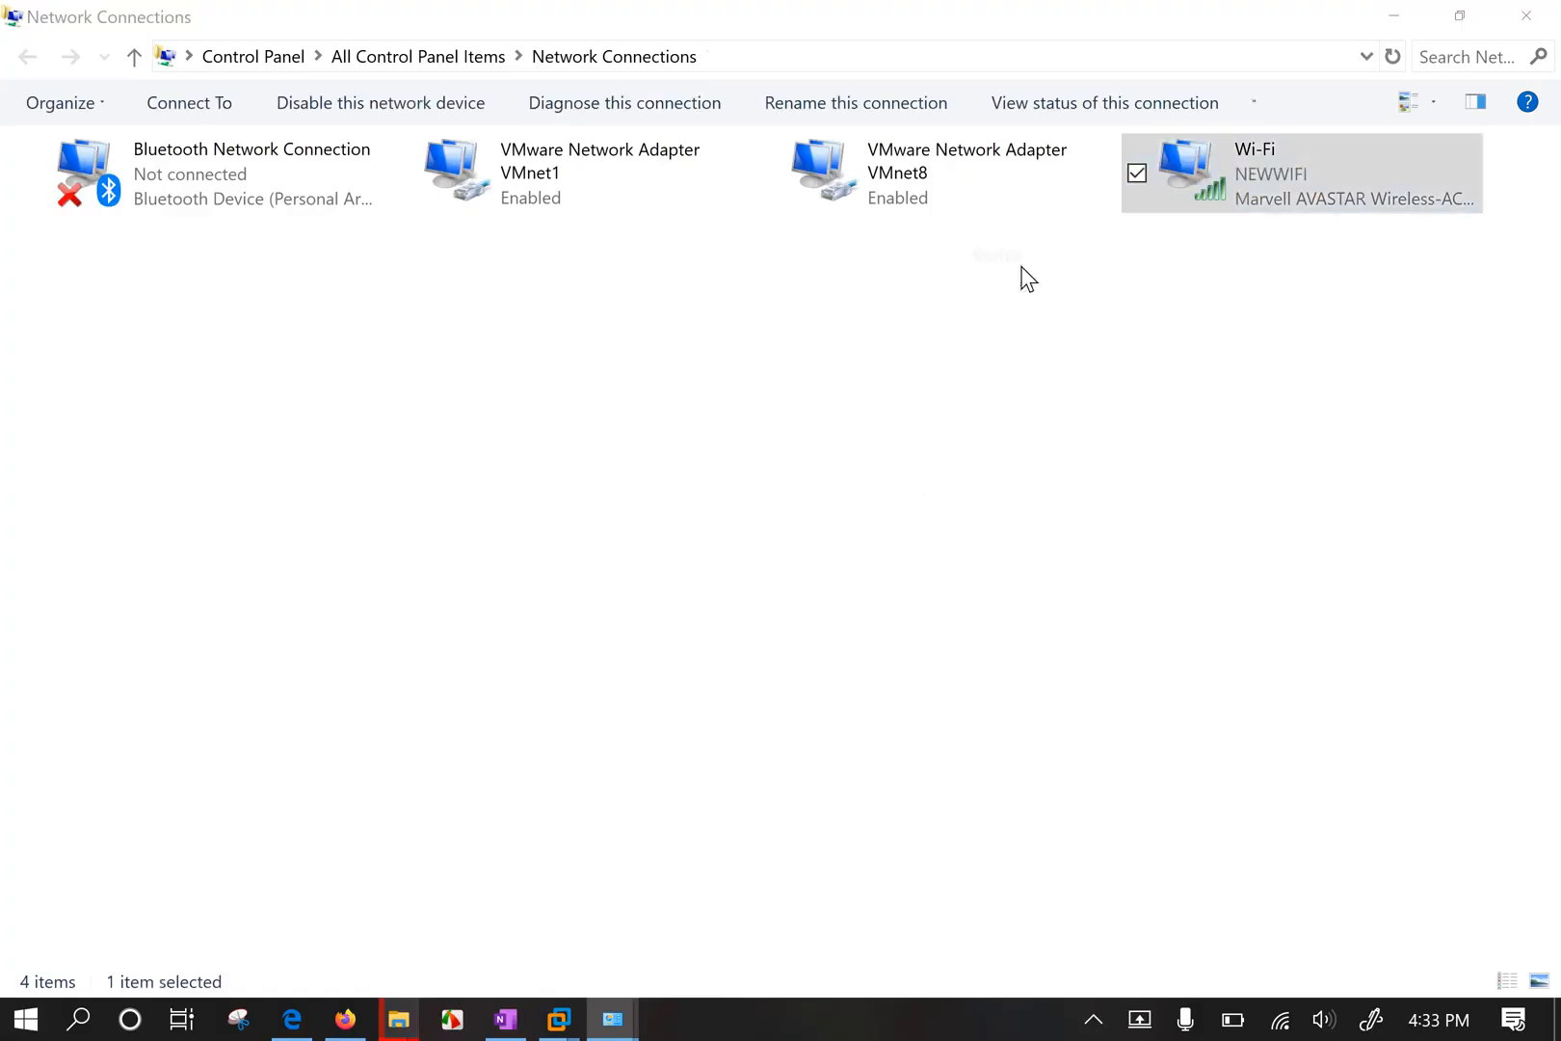
pyautogui.click(790, 543)
pyautogui.click(683, 283)
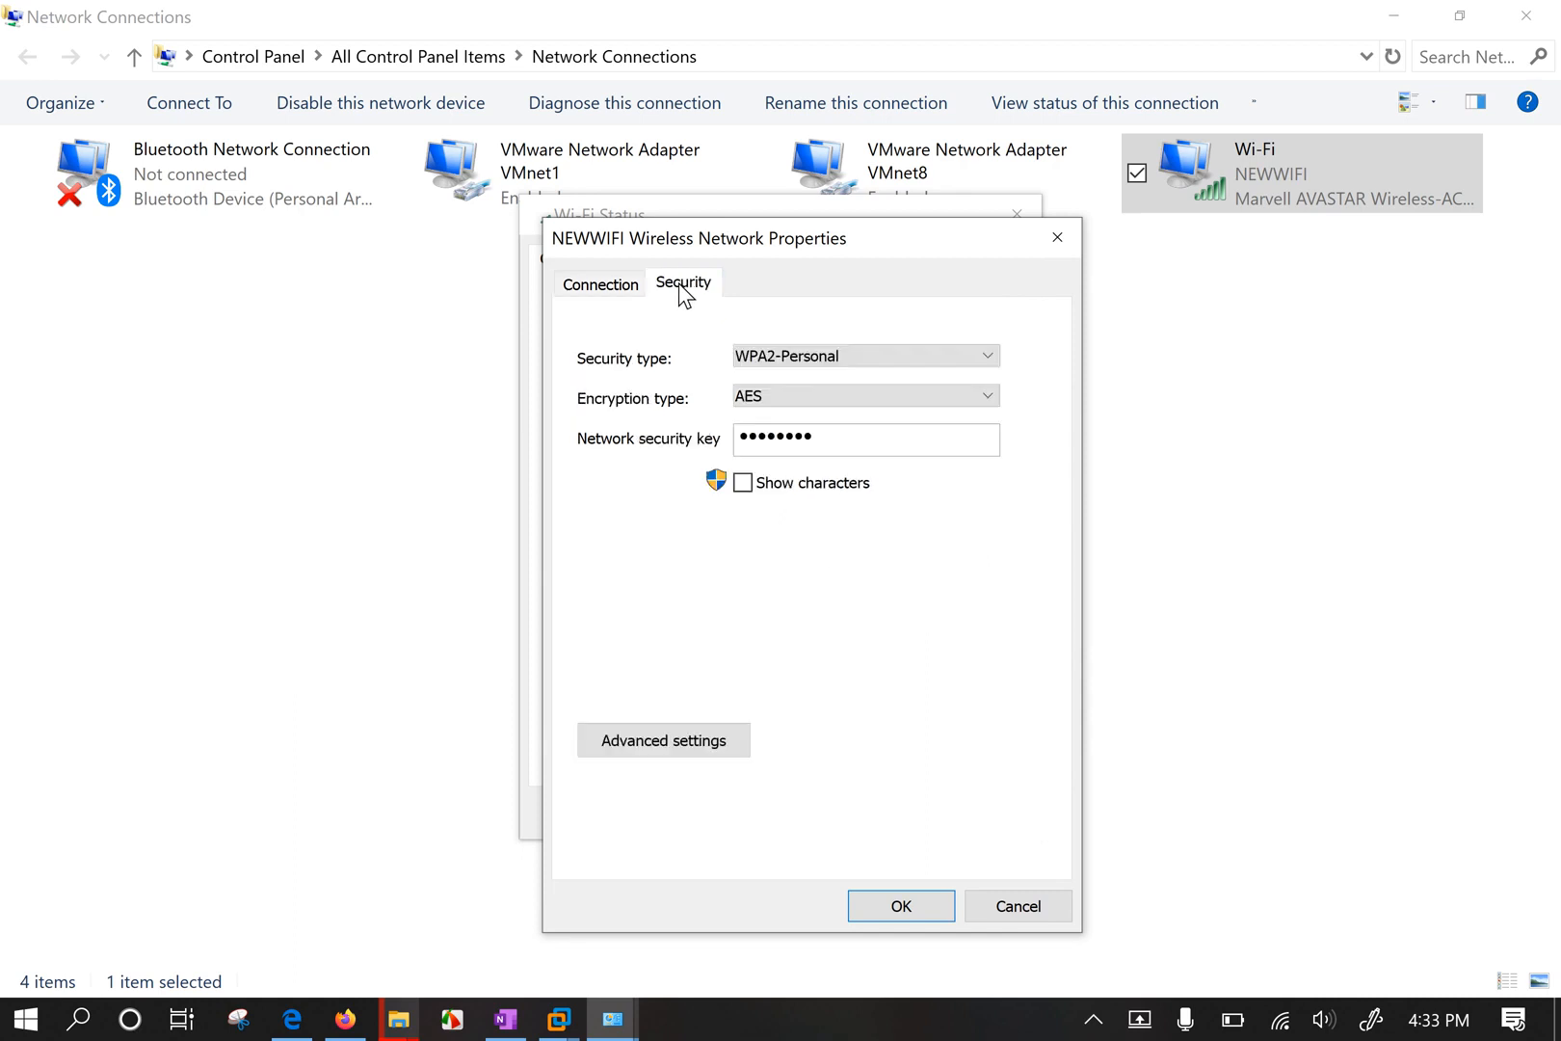
pyautogui.click(805, 486)
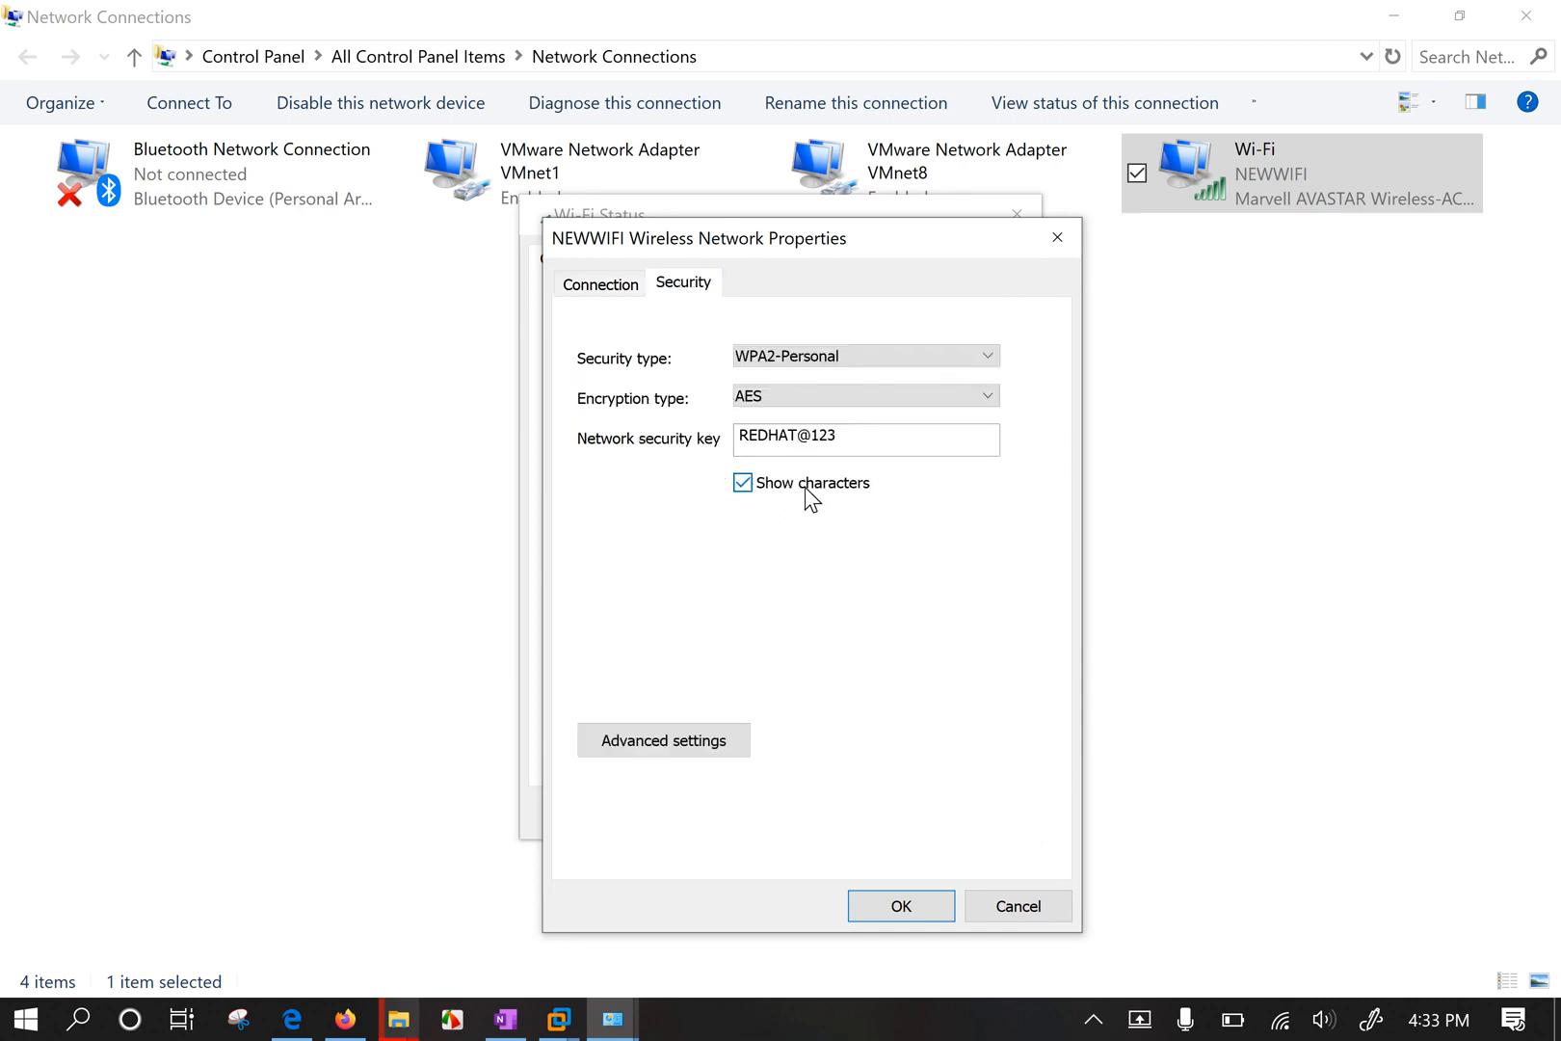
pyautogui.moveTo(850, 442); pyautogui.dragTo(648, 442)
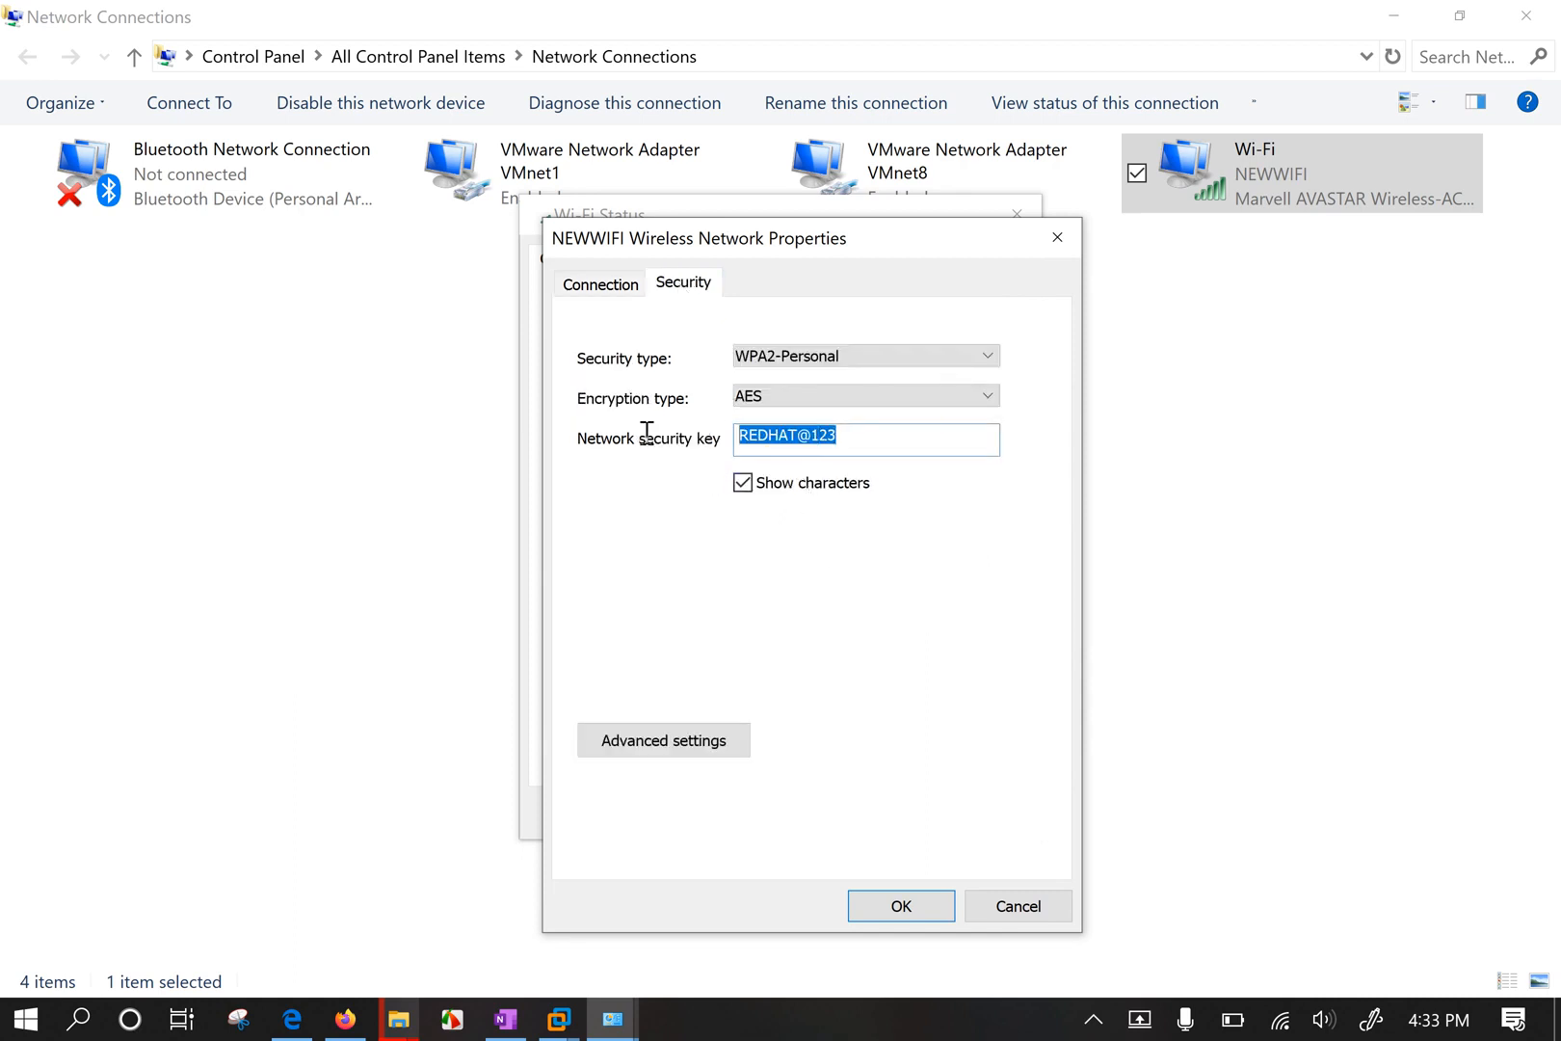
pyautogui.click(1064, 239)
pyautogui.click(1016, 217)
pyautogui.click(1203, 381)
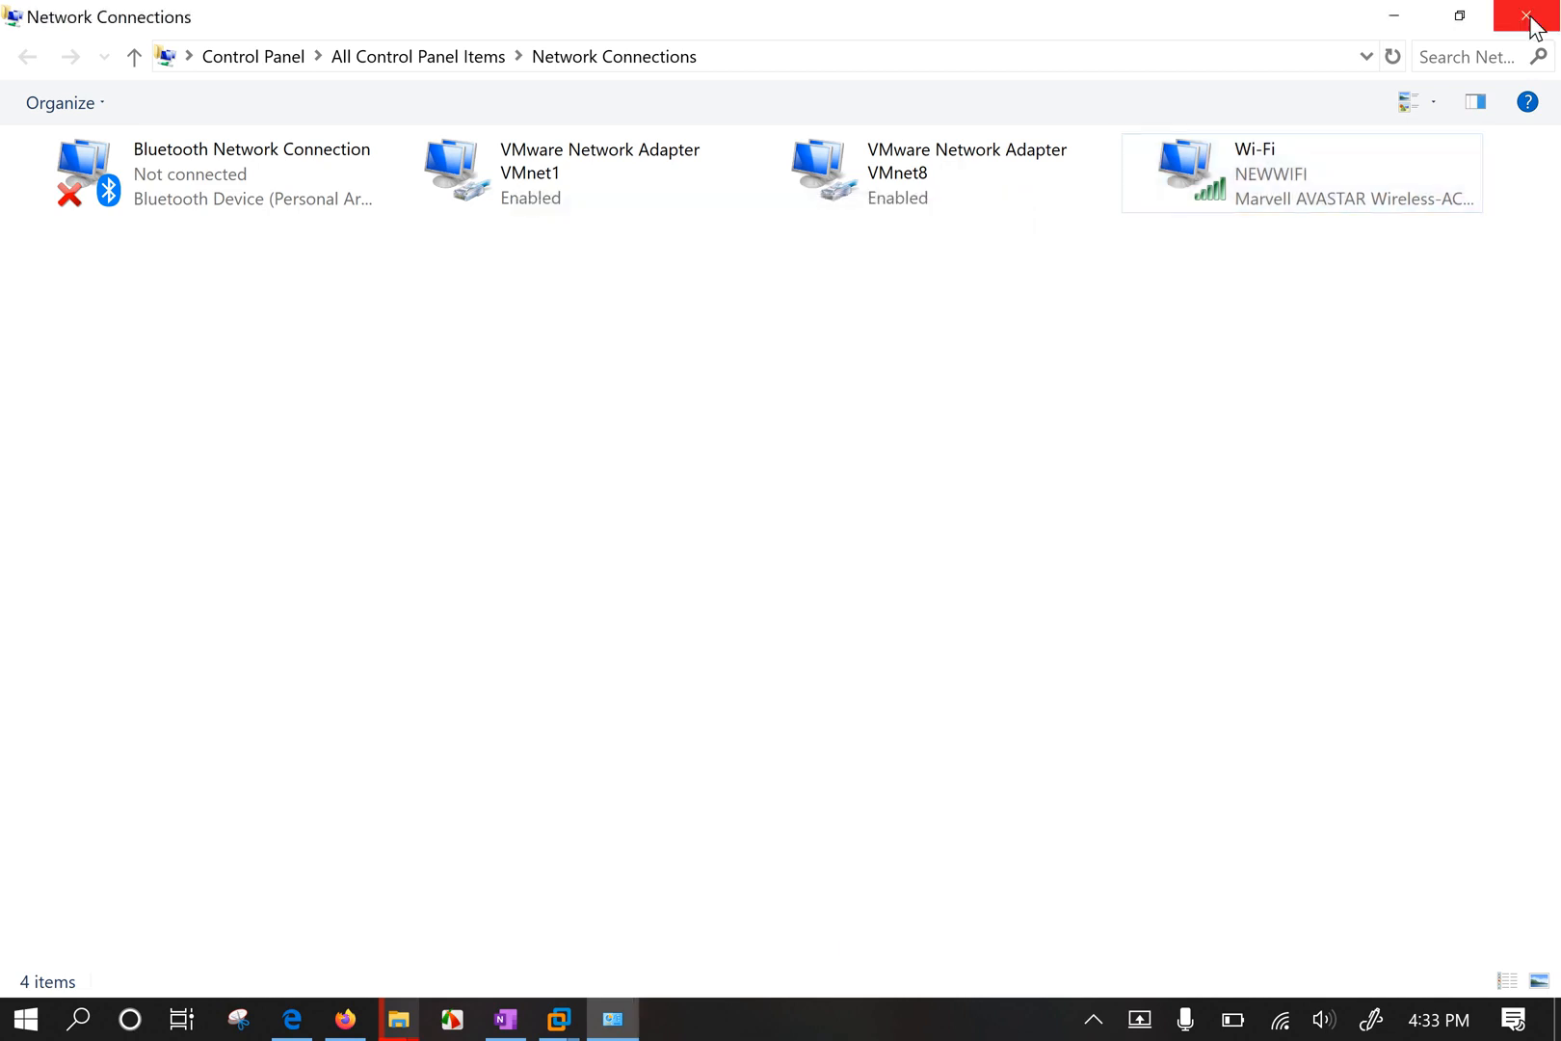
pyautogui.click(1528, 22)
# Return to the full-screen Windows 10 x64 VM, close cmd, and open Local Disk (C:) via This PC.
pyautogui.moveTo(564, 1013)
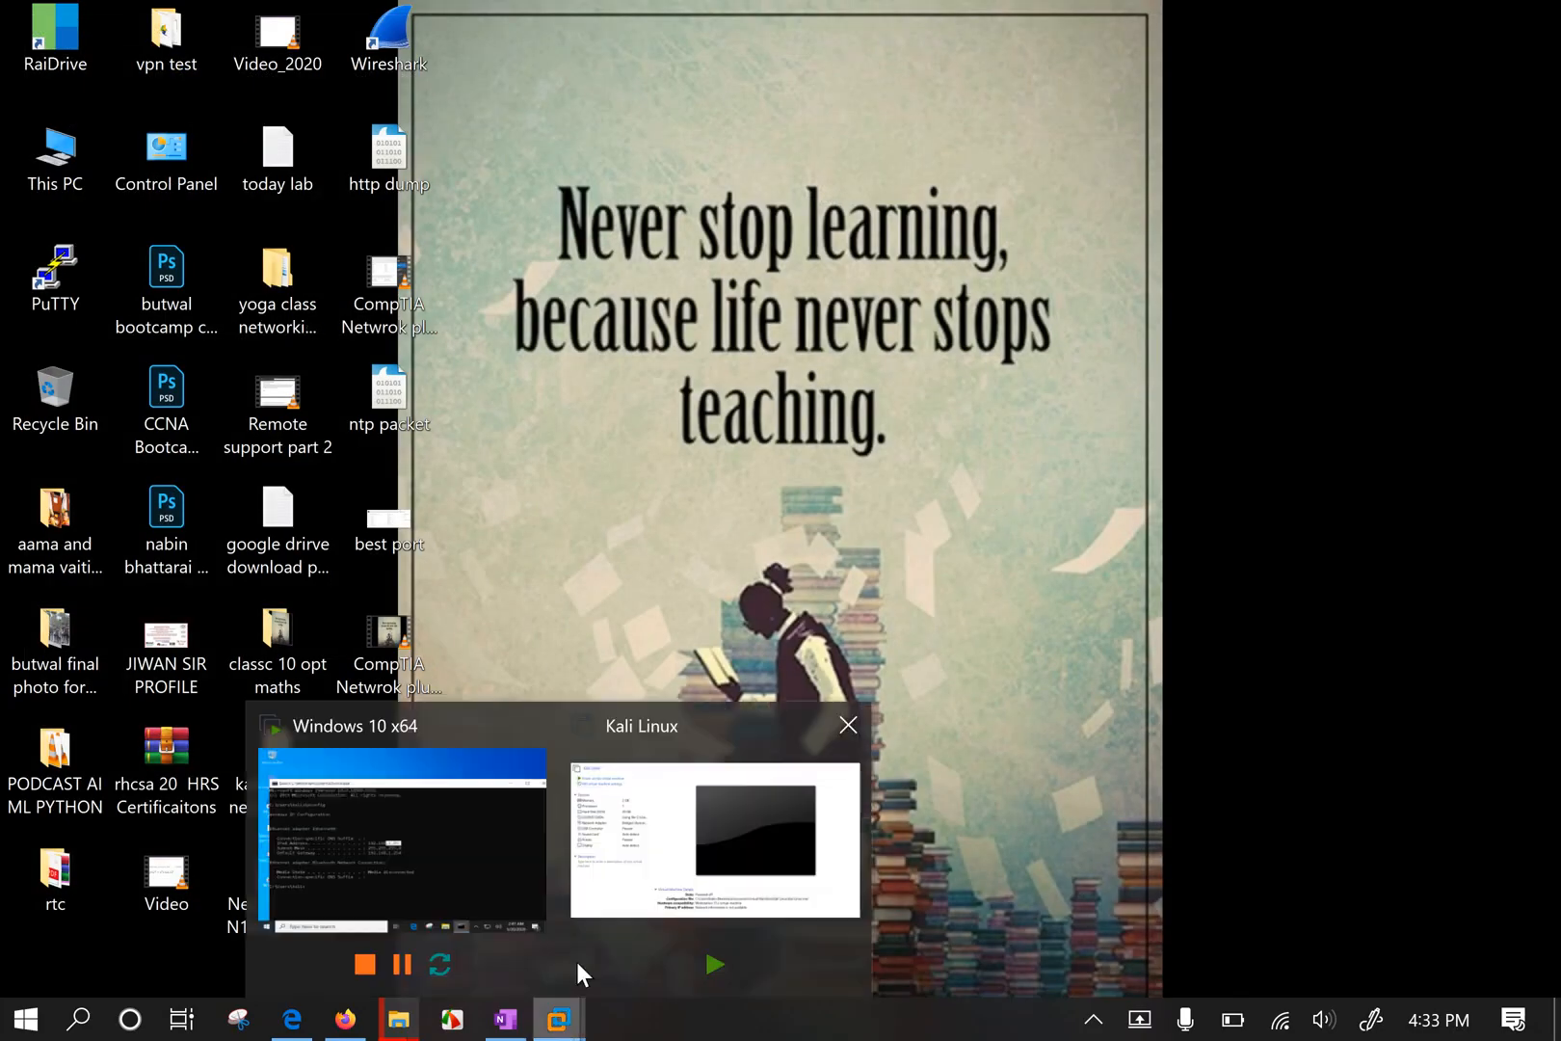
pyautogui.click(394, 847)
pyautogui.click(1502, 199)
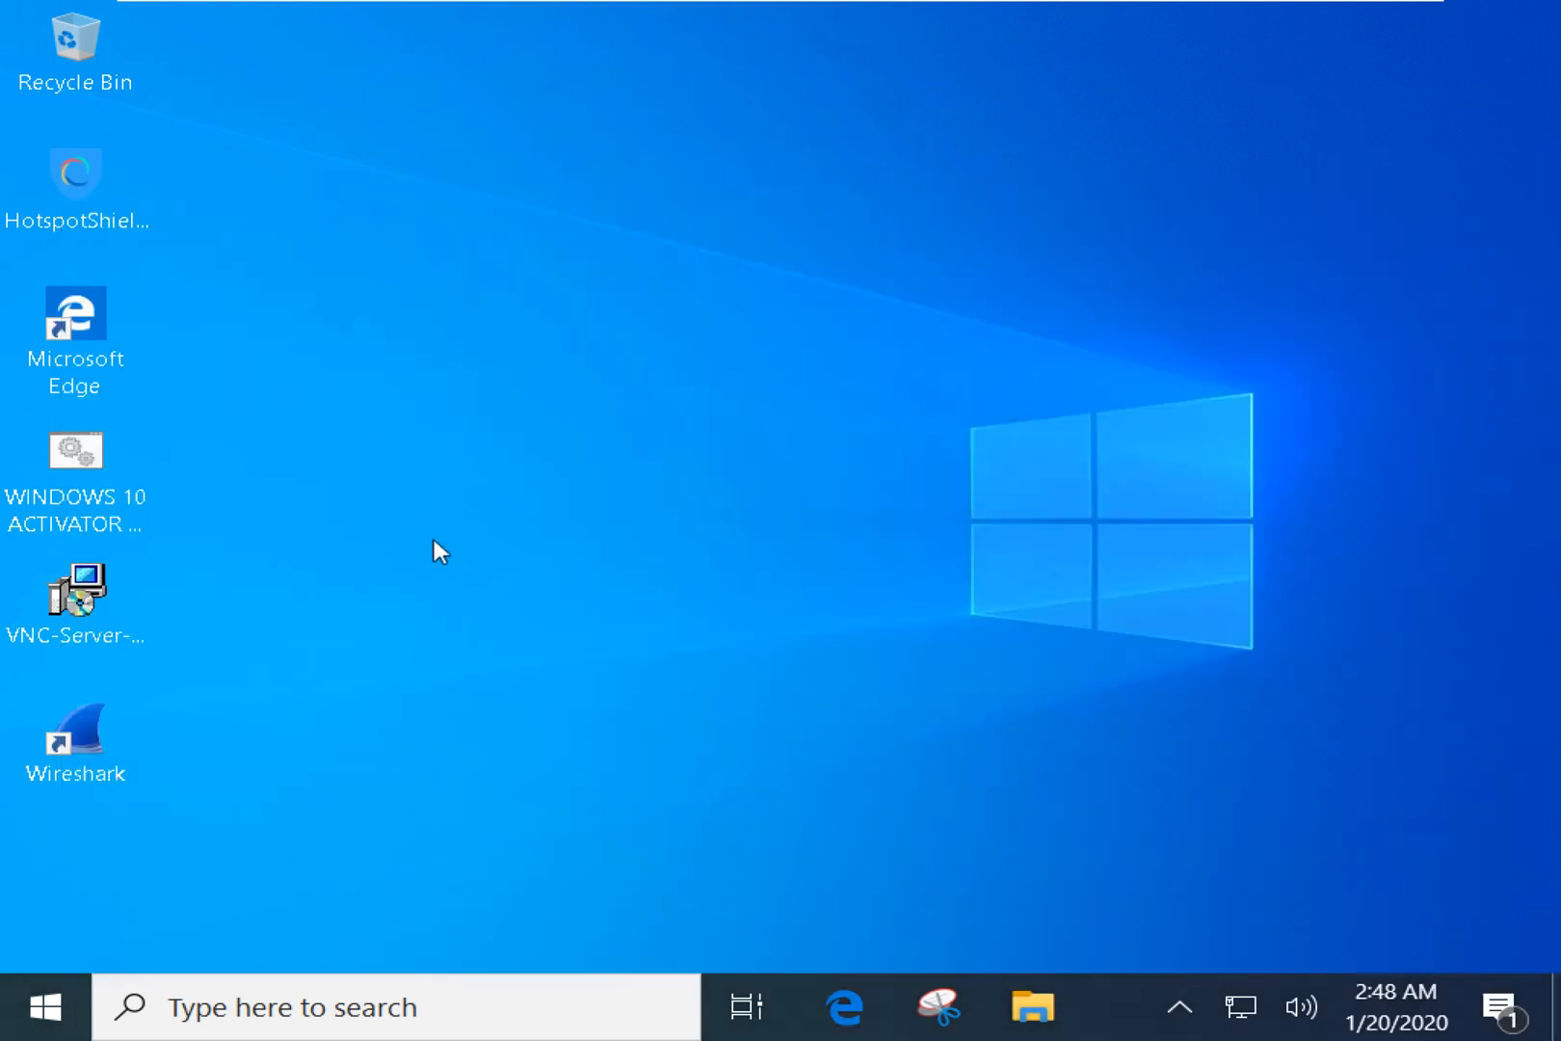
pyautogui.press('super+e')
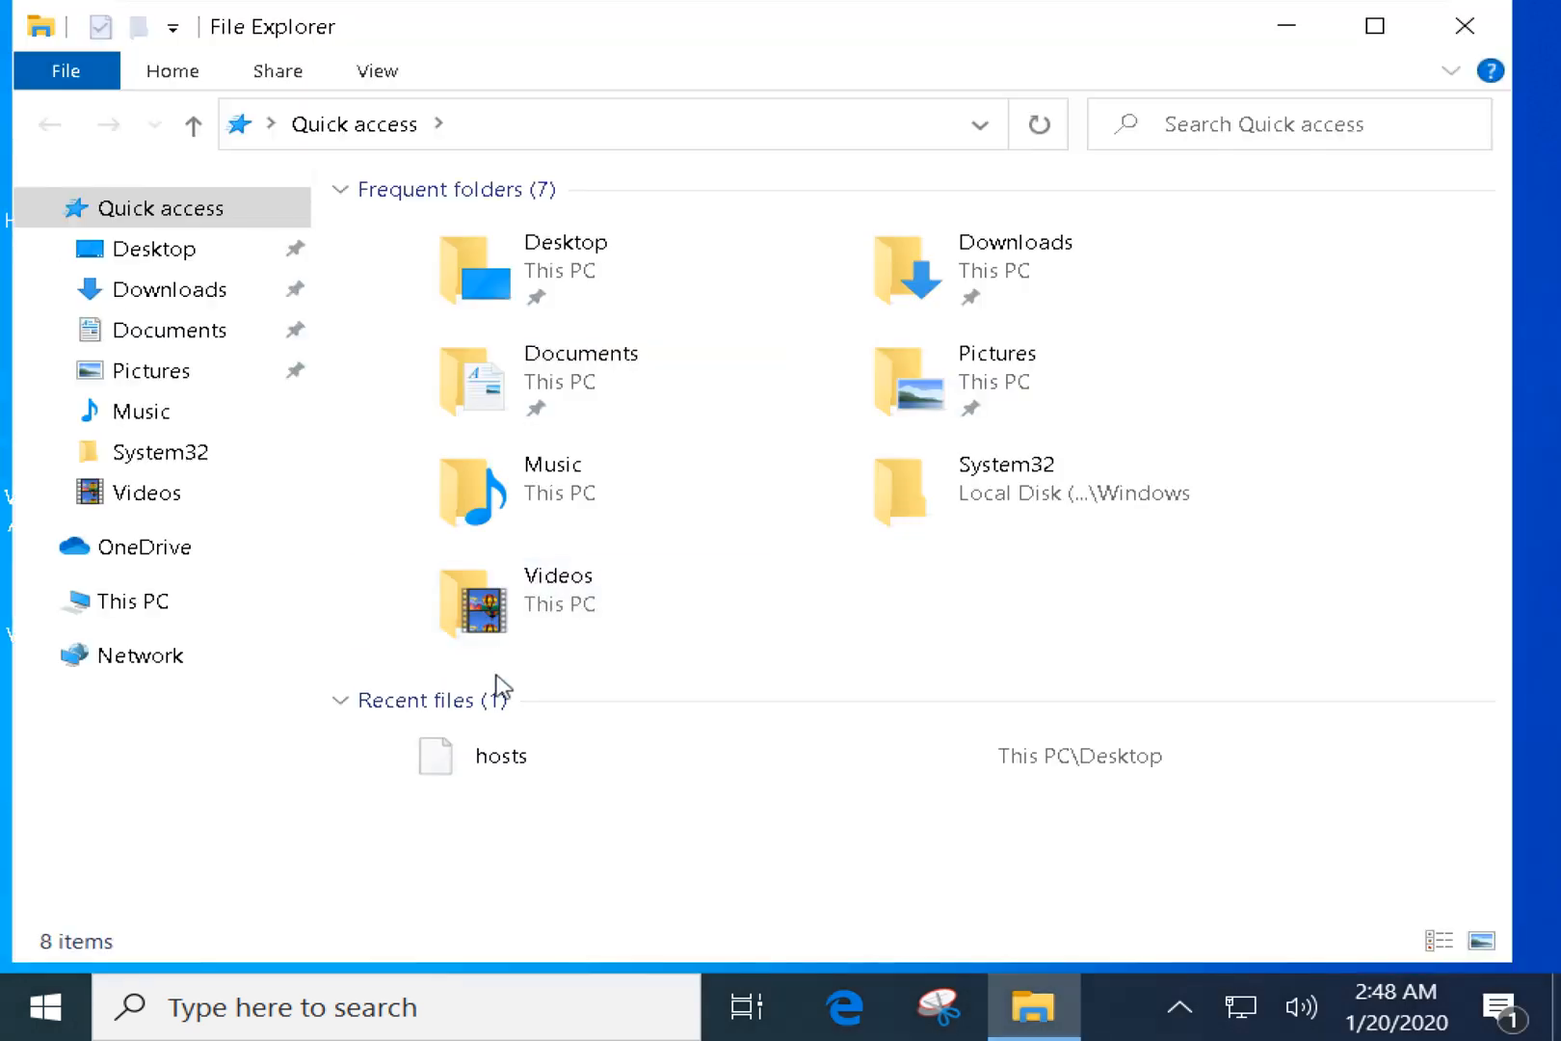
pyautogui.click(125, 602)
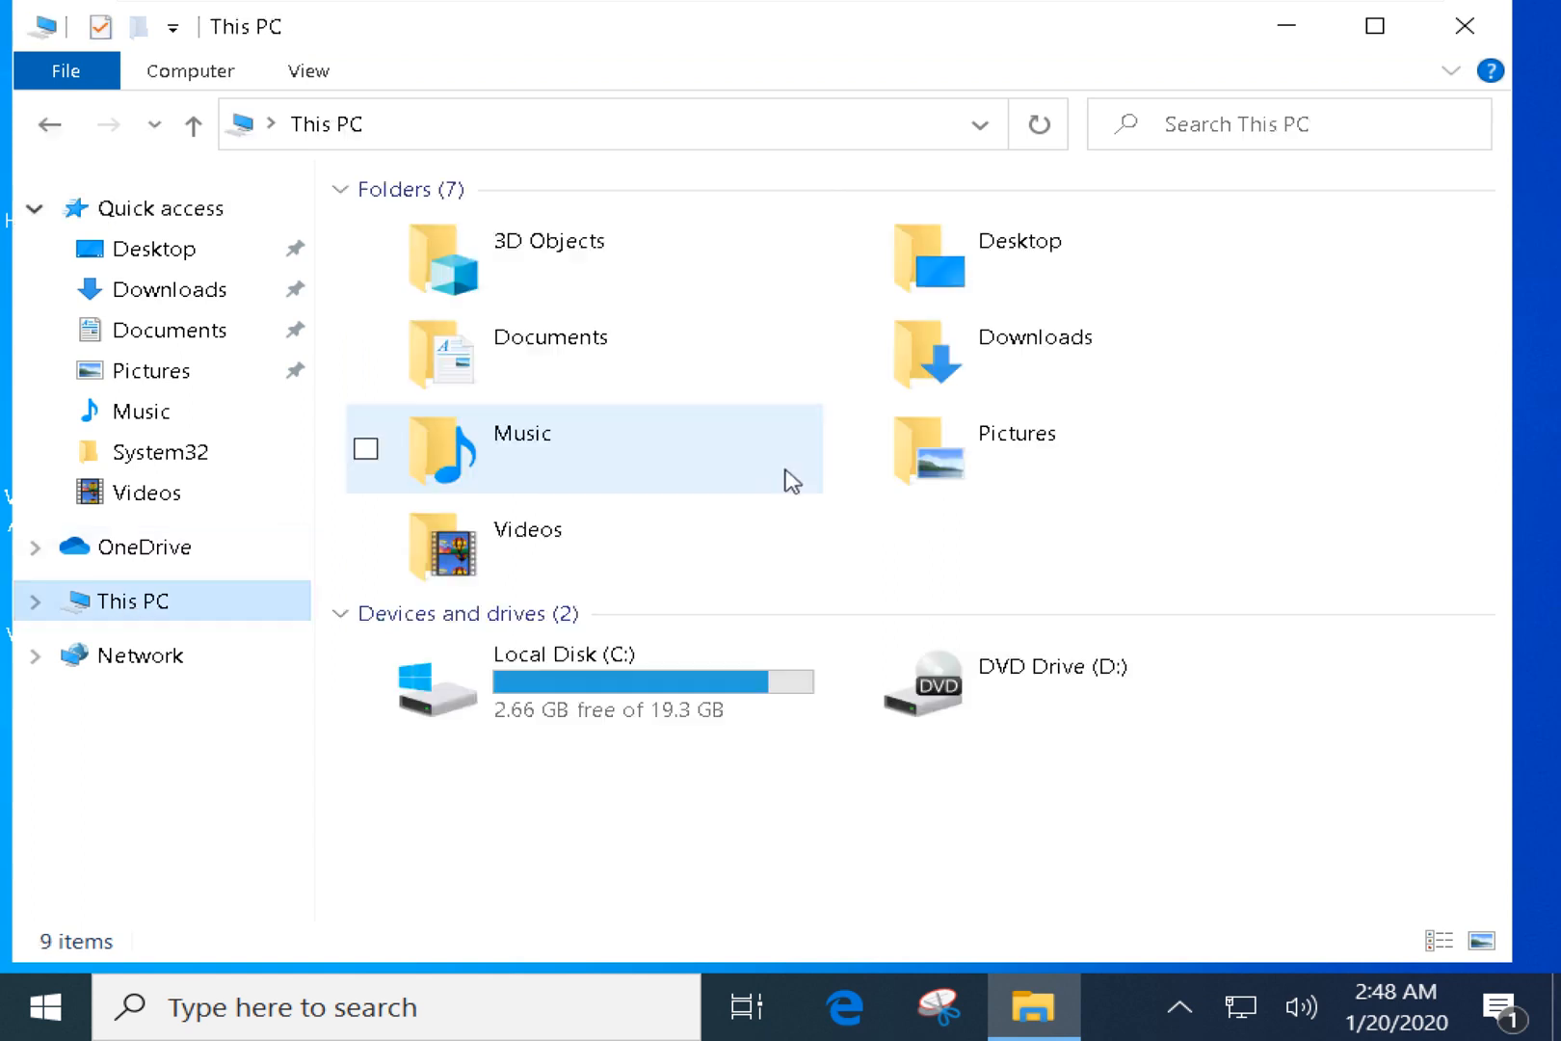
pyautogui.click(735, 826)
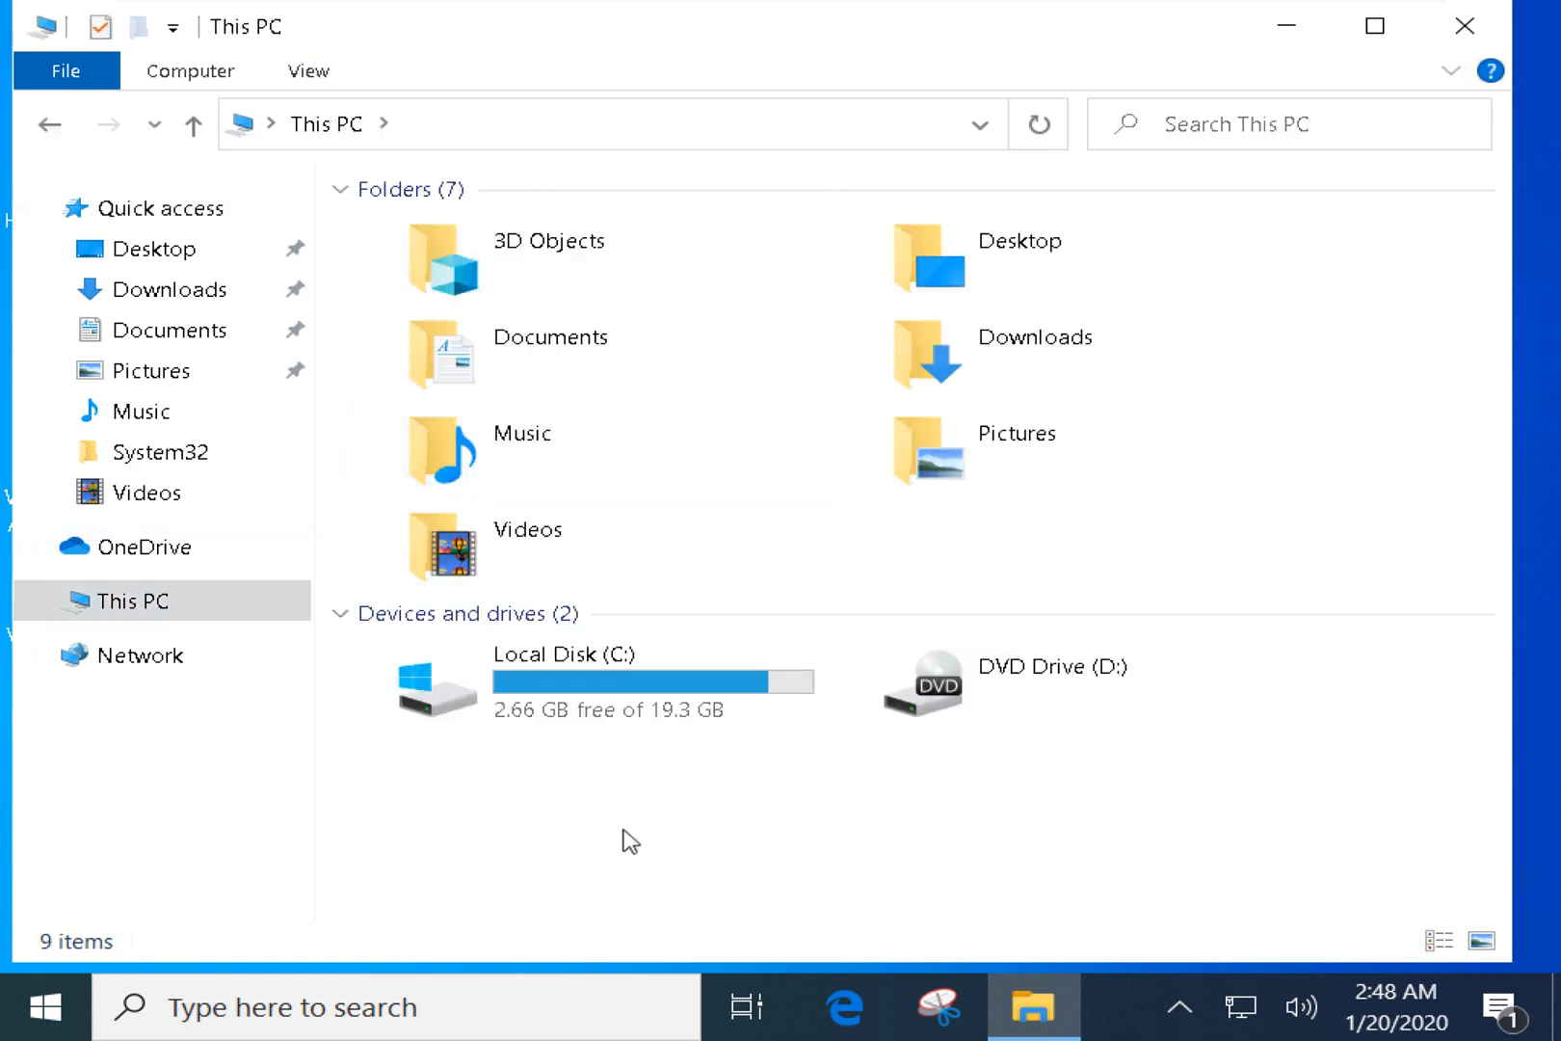
pyautogui.doubleClick(603, 688)
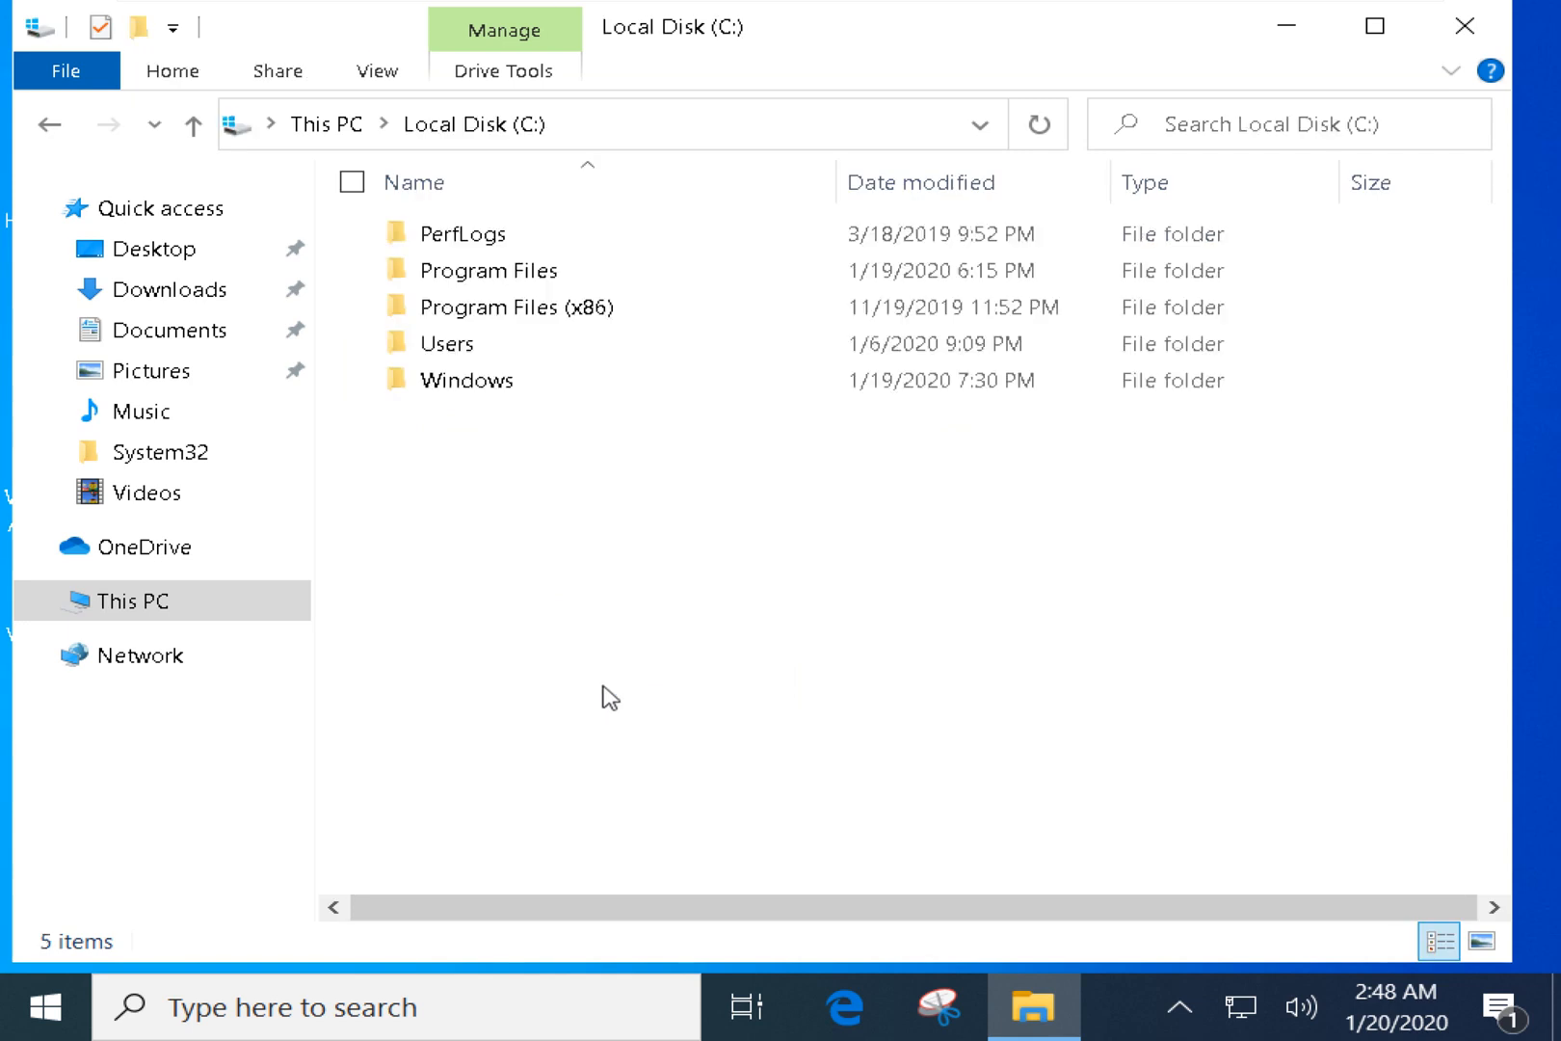
# Add a new folder on C: and name it 'CompTIA N10-007'.
pyautogui.rightClick(506, 530)
pyautogui.moveTo(390, 863)
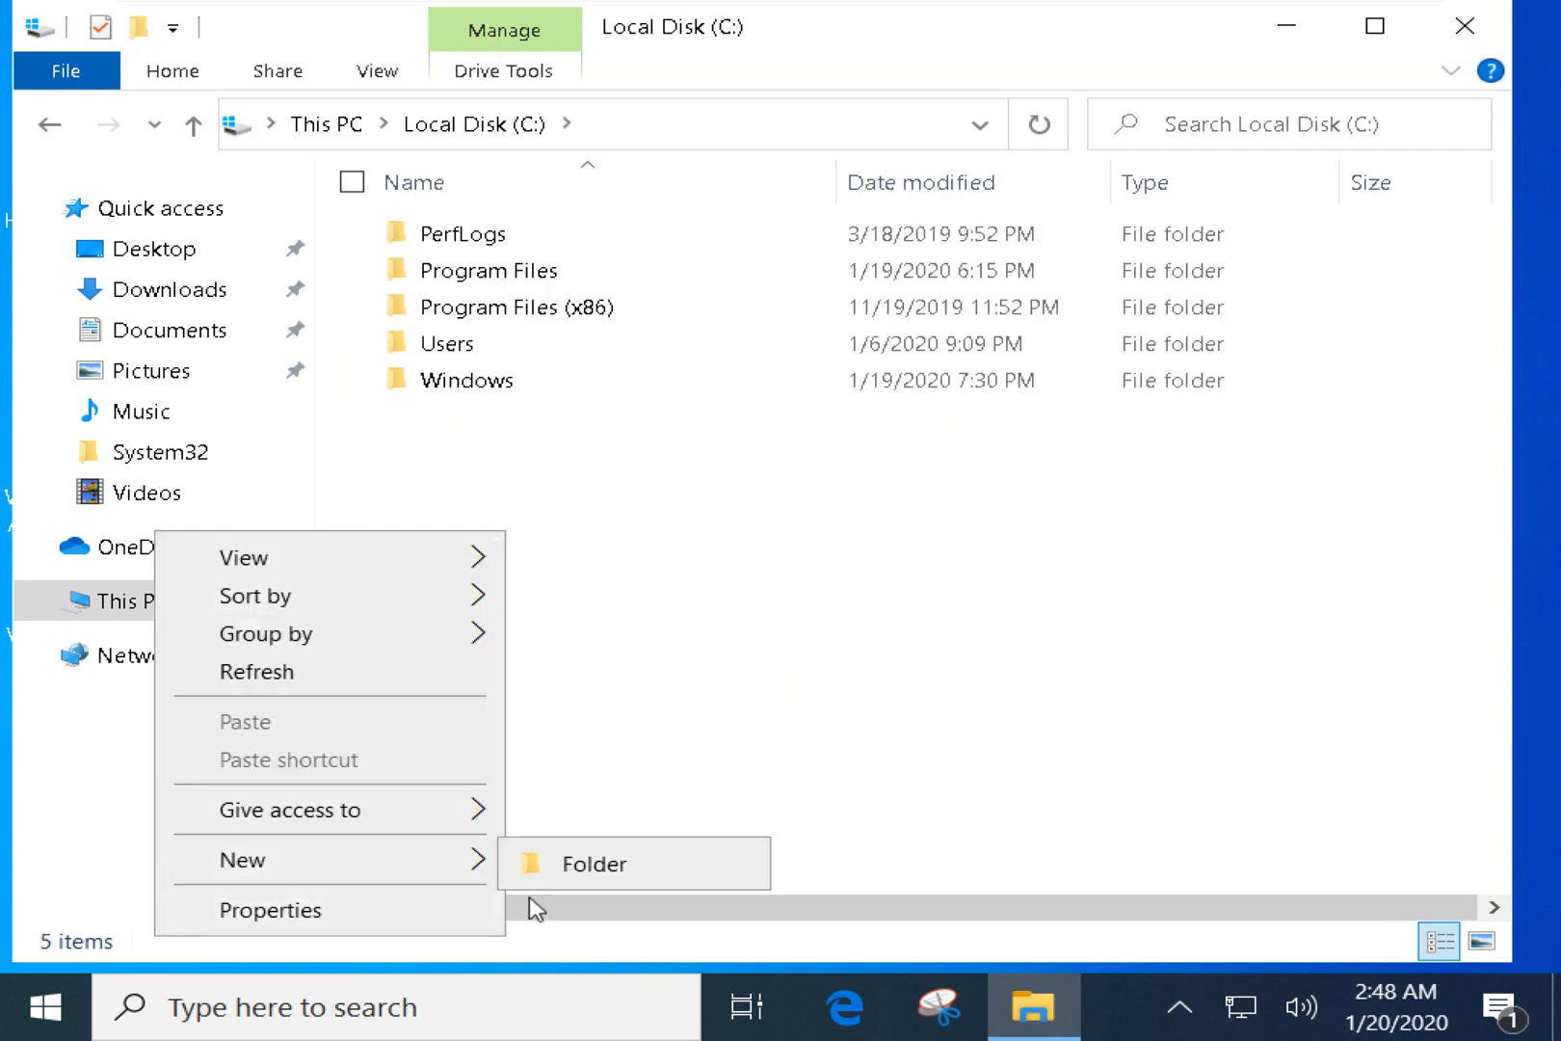
pyautogui.click(589, 877)
pyautogui.write('C')
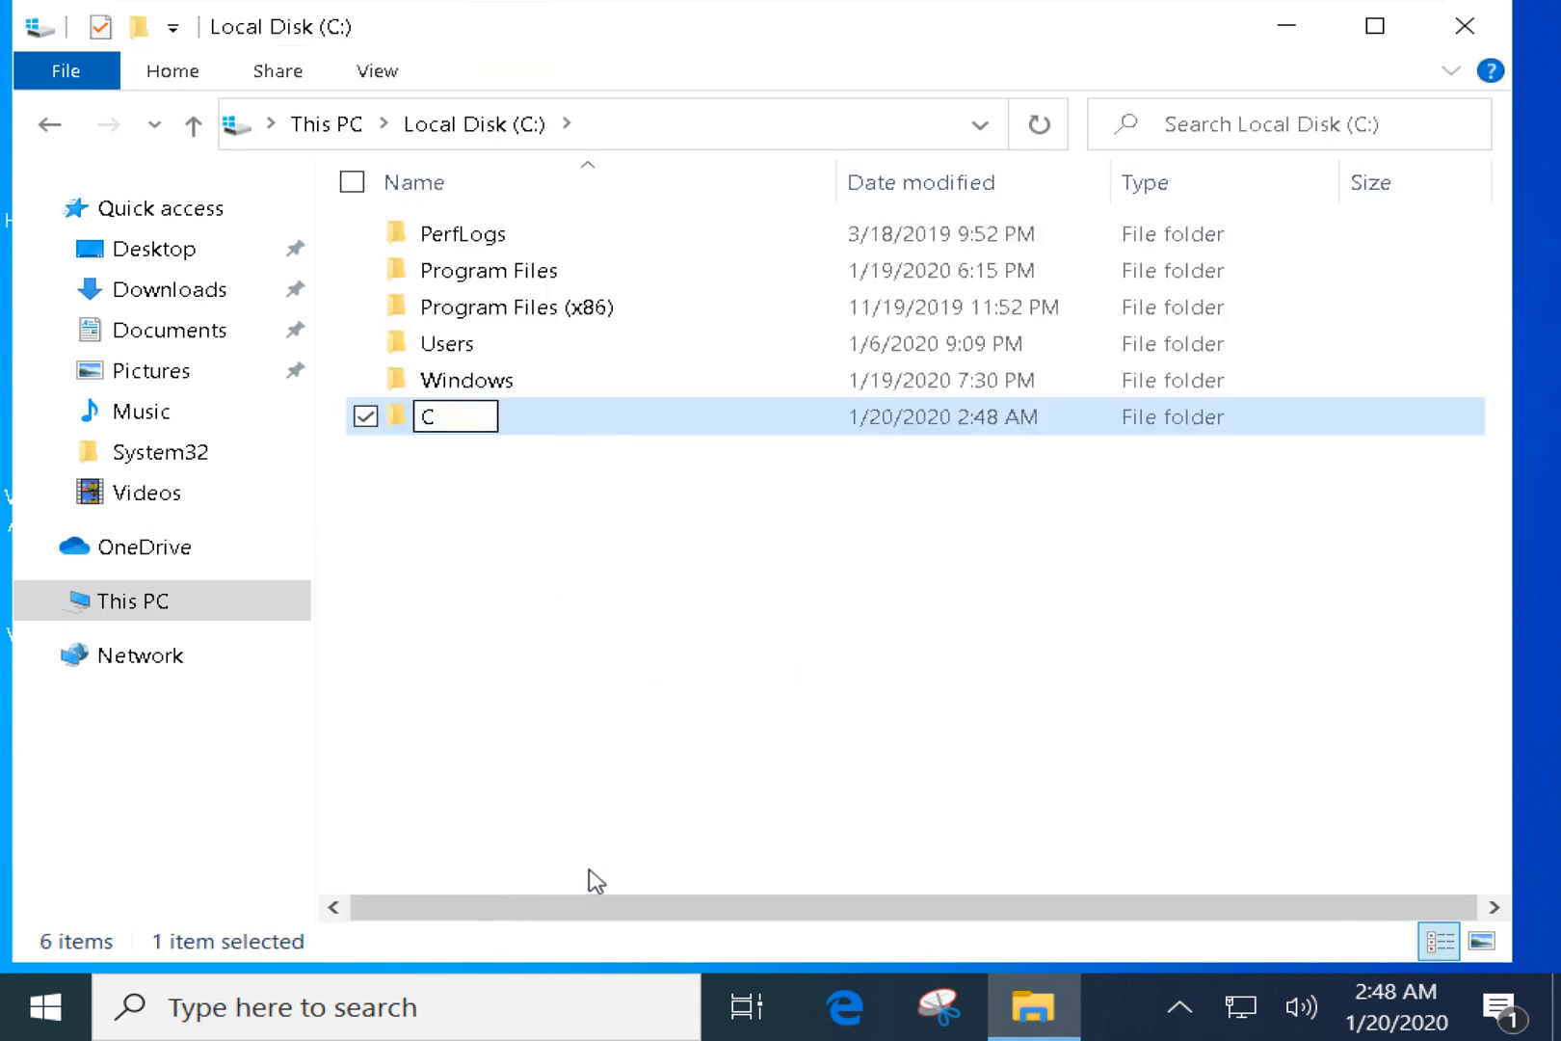
pyautogui.write('ompTI')
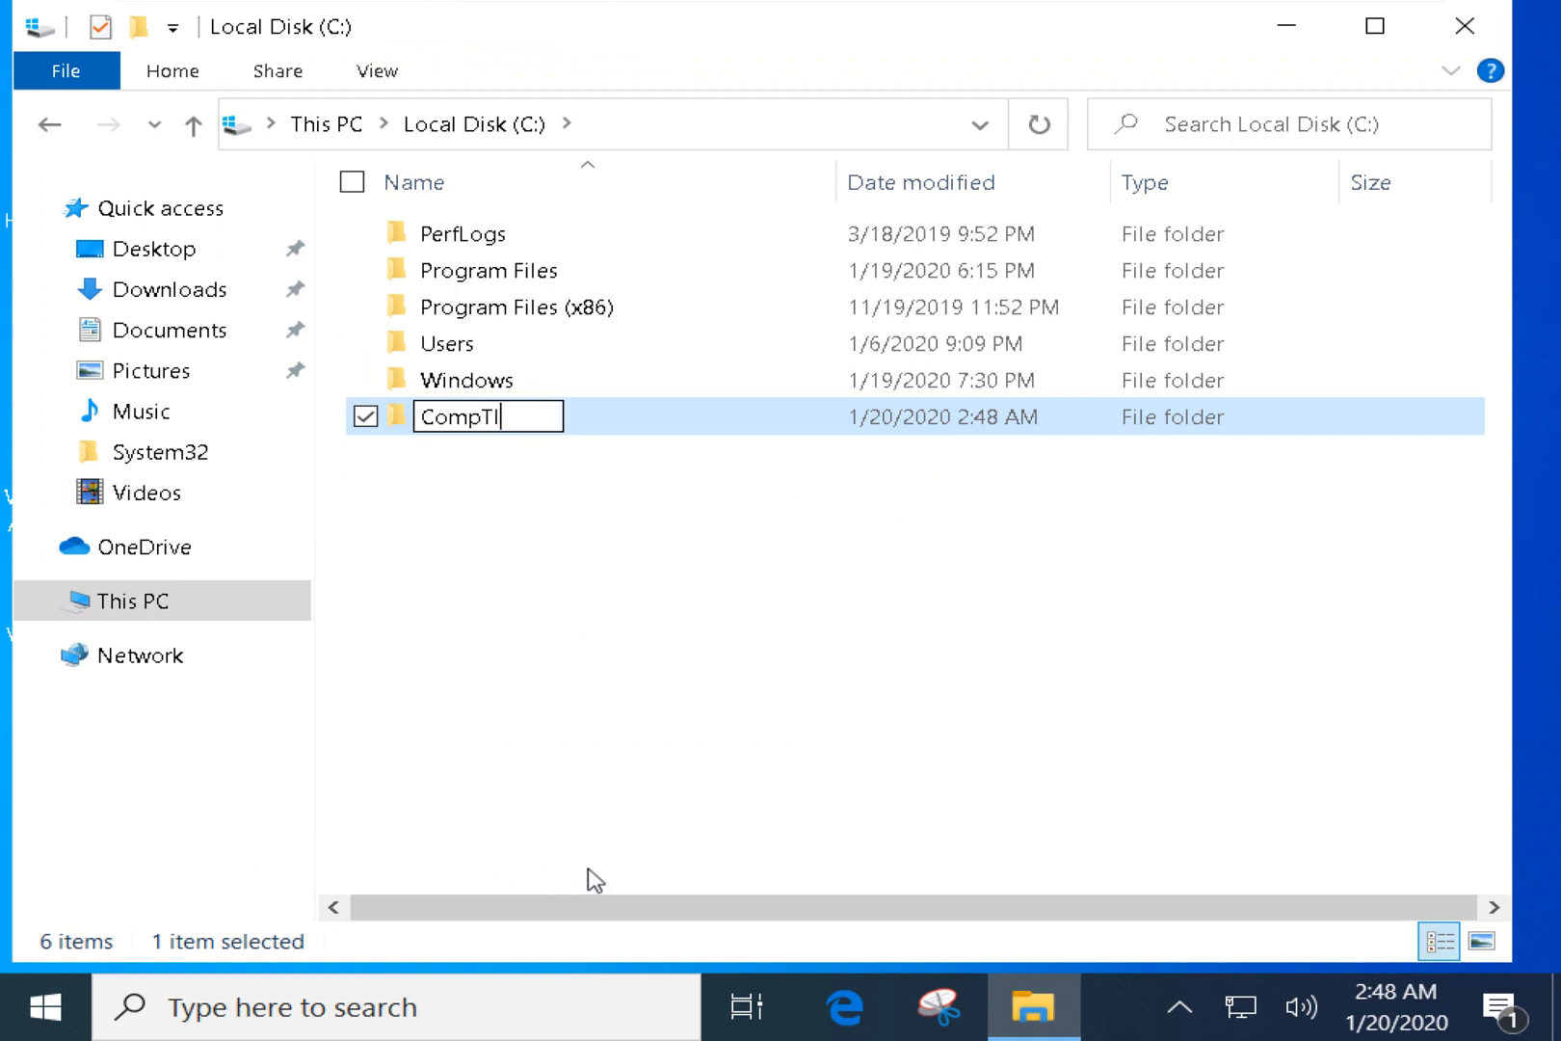
pyautogui.write('A n')
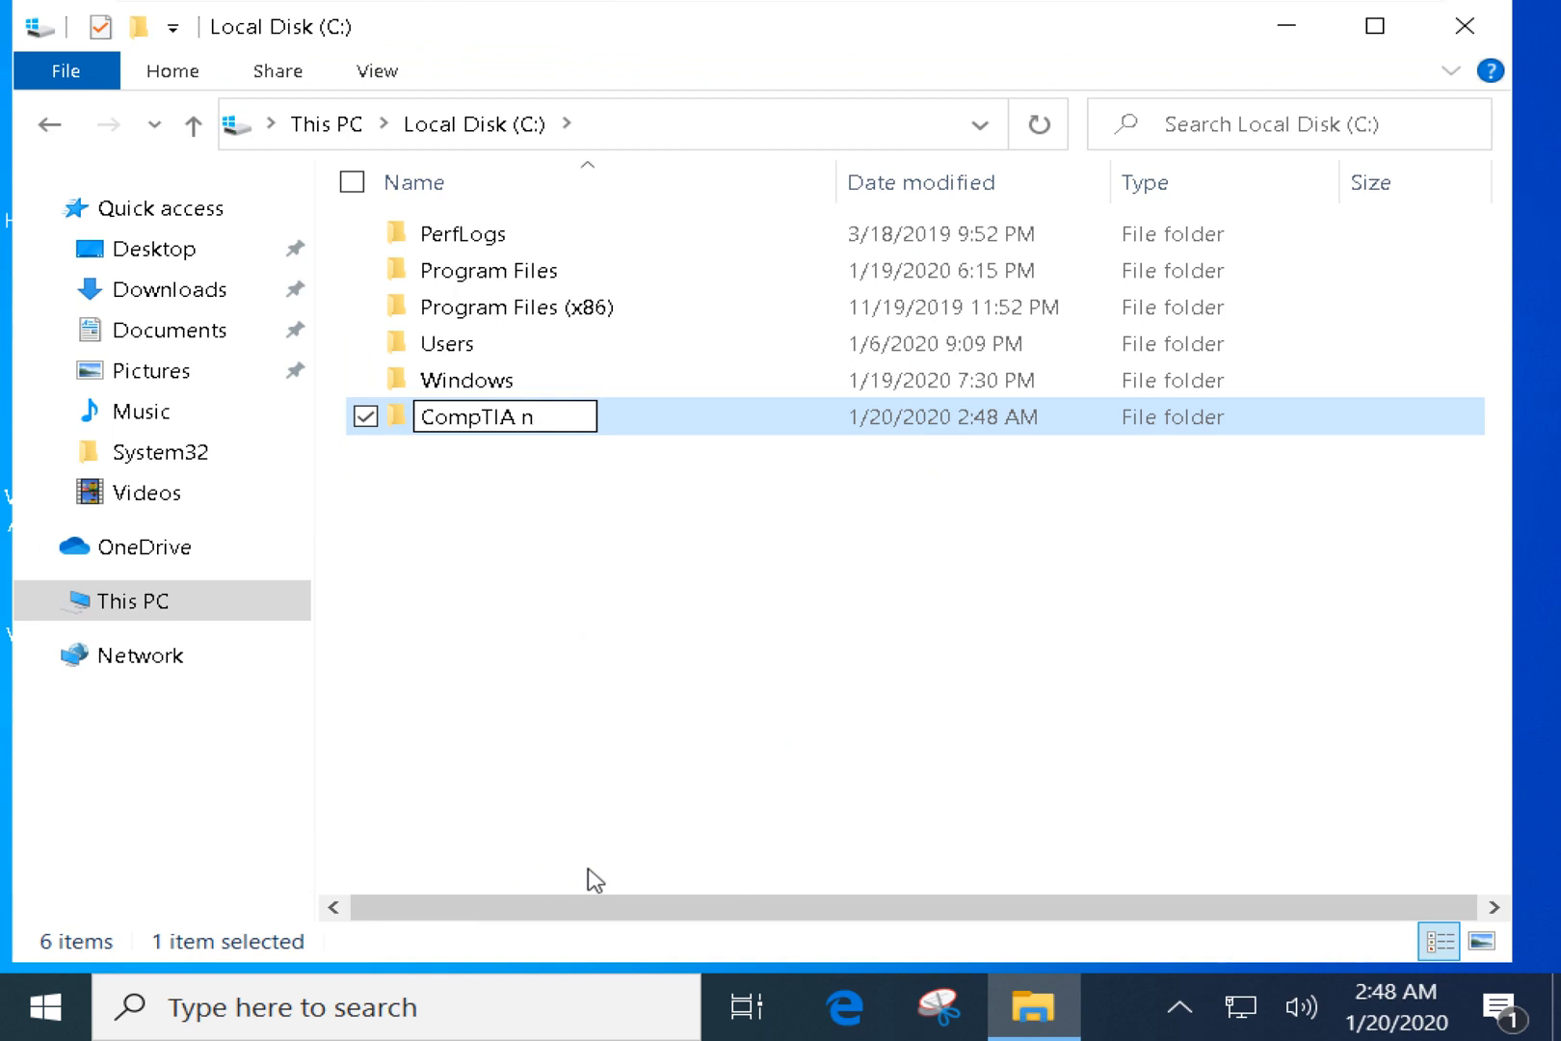
pyautogui.press('BackSpace')
pyautogui.write('N10-')
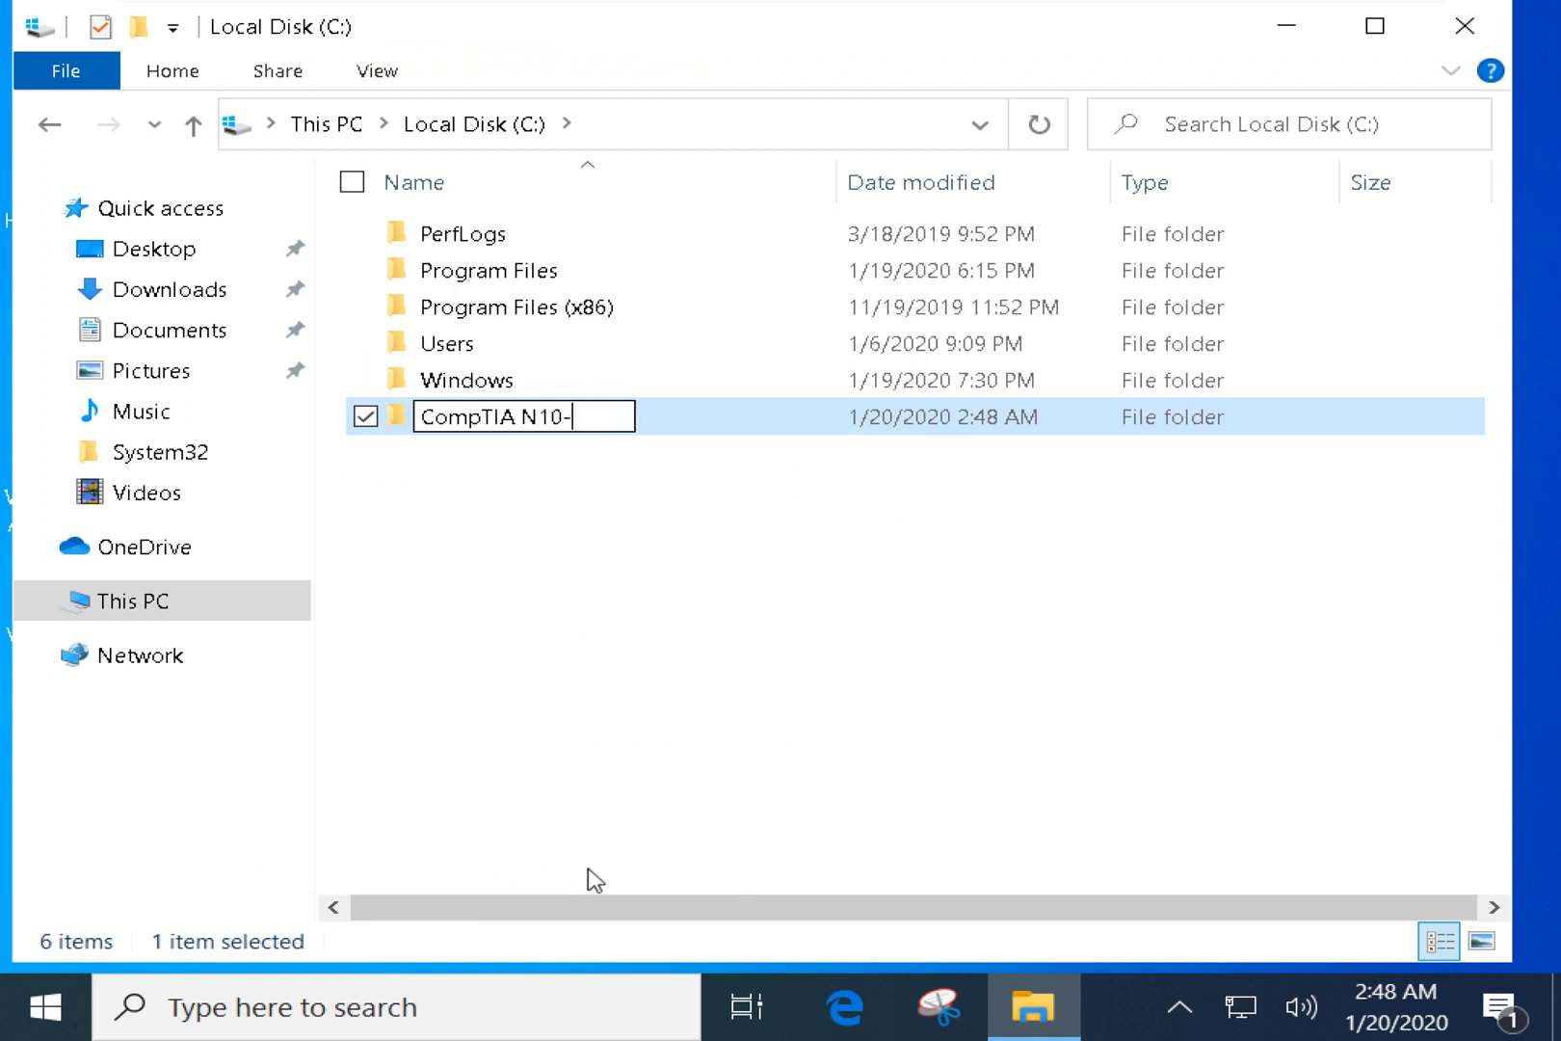
pyautogui.write('007')
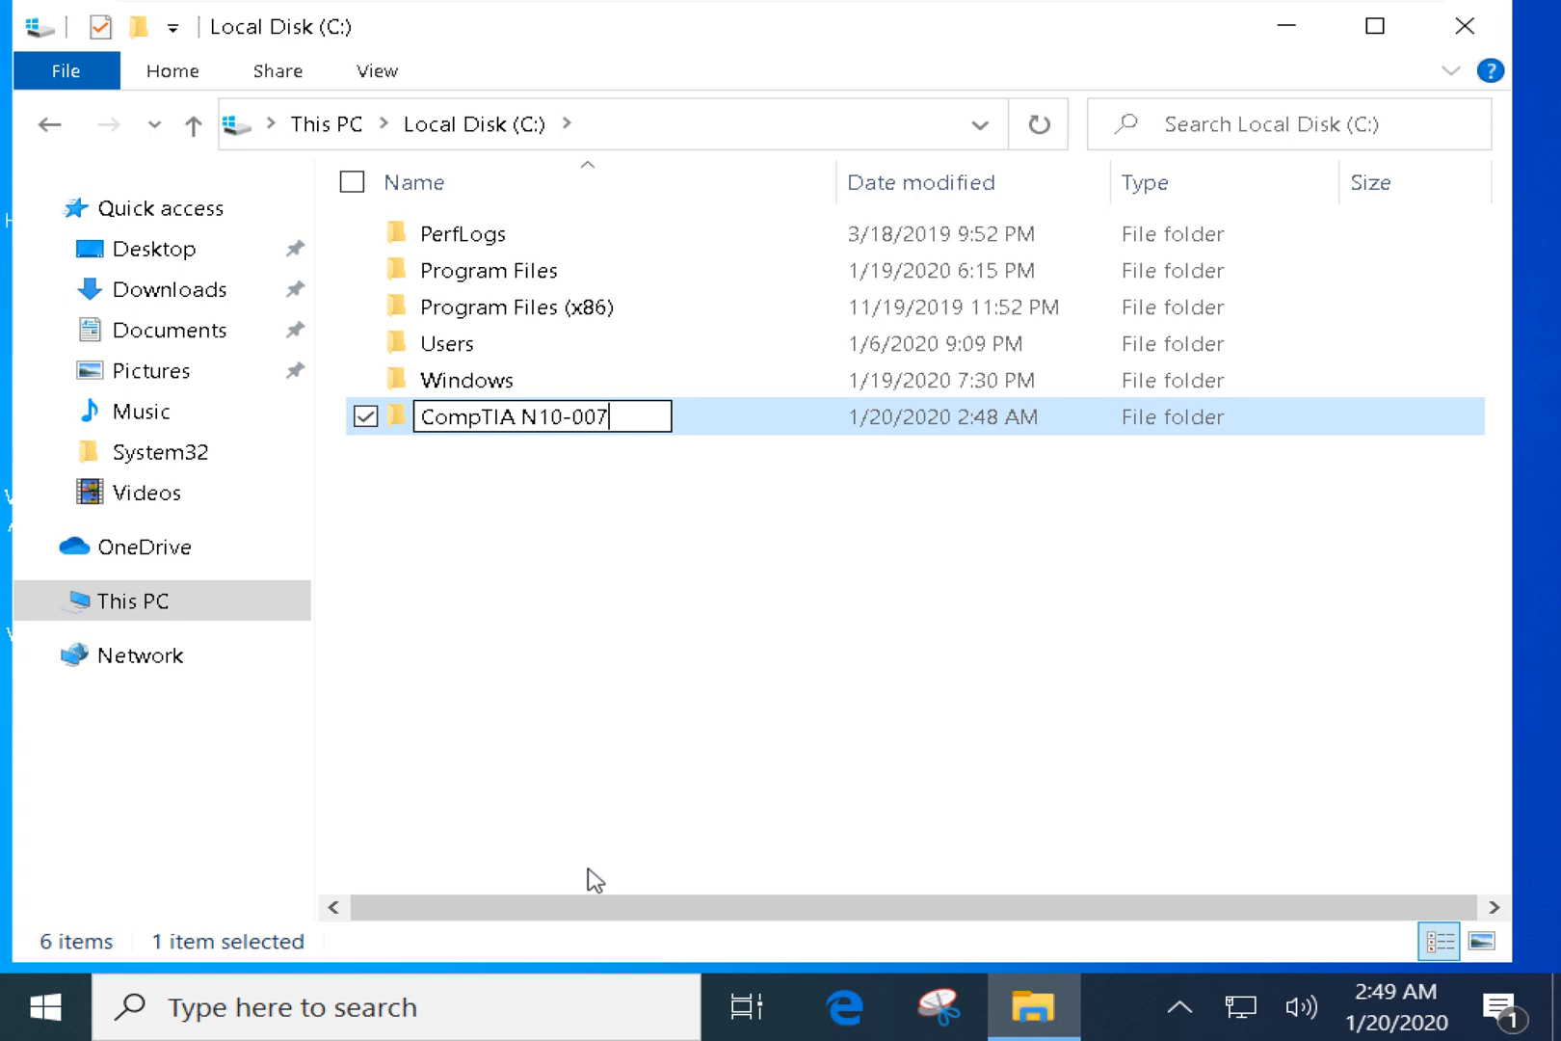
pyautogui.click(597, 657)
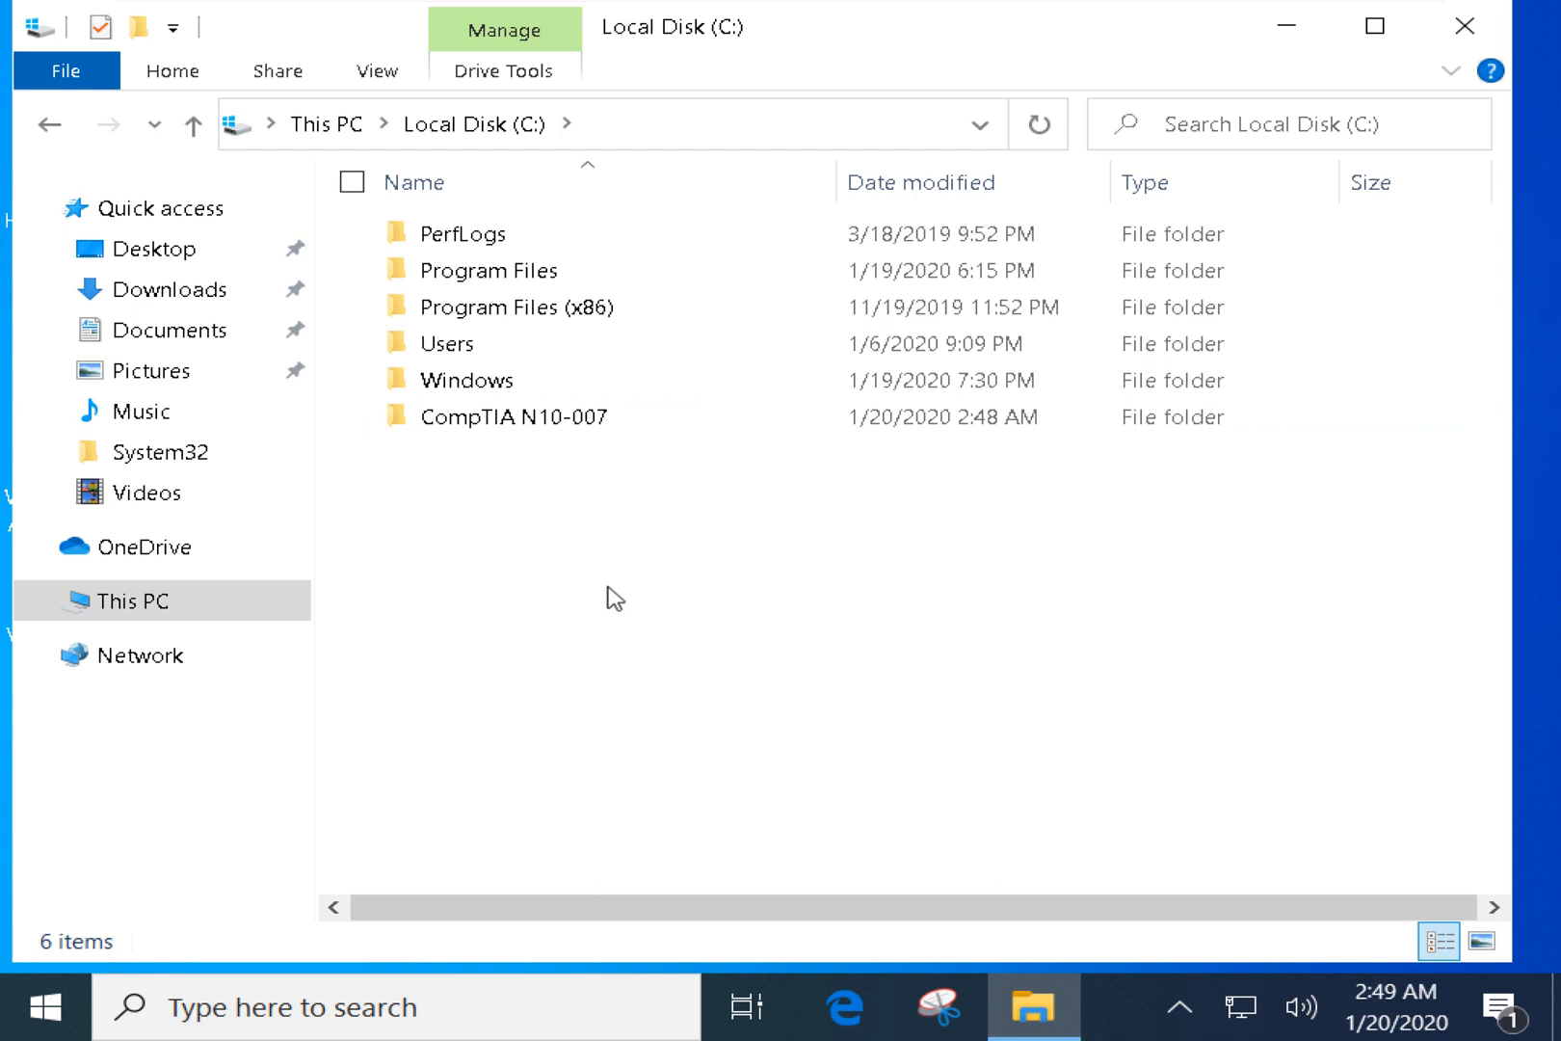
# Open the CompTIA N10-007 folder's Sharing tab, note its Not Shared path, and open Run.
pyautogui.moveTo(646, 678); pyautogui.dragTo(781, 113)
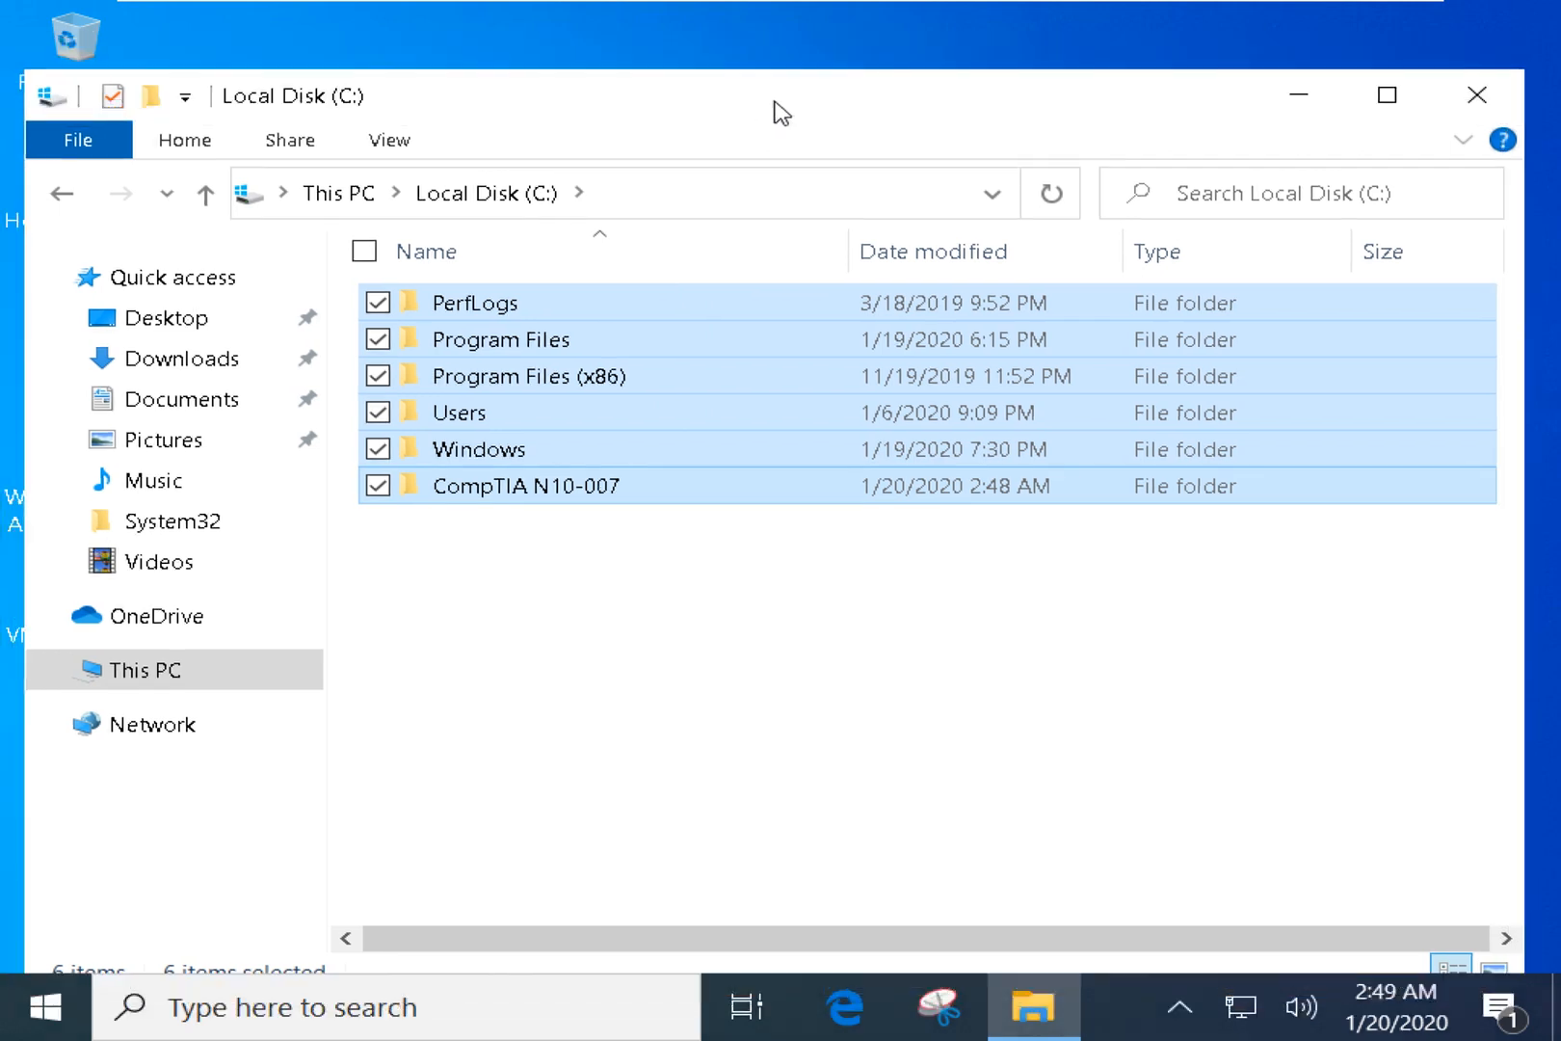
pyautogui.click(770, 582)
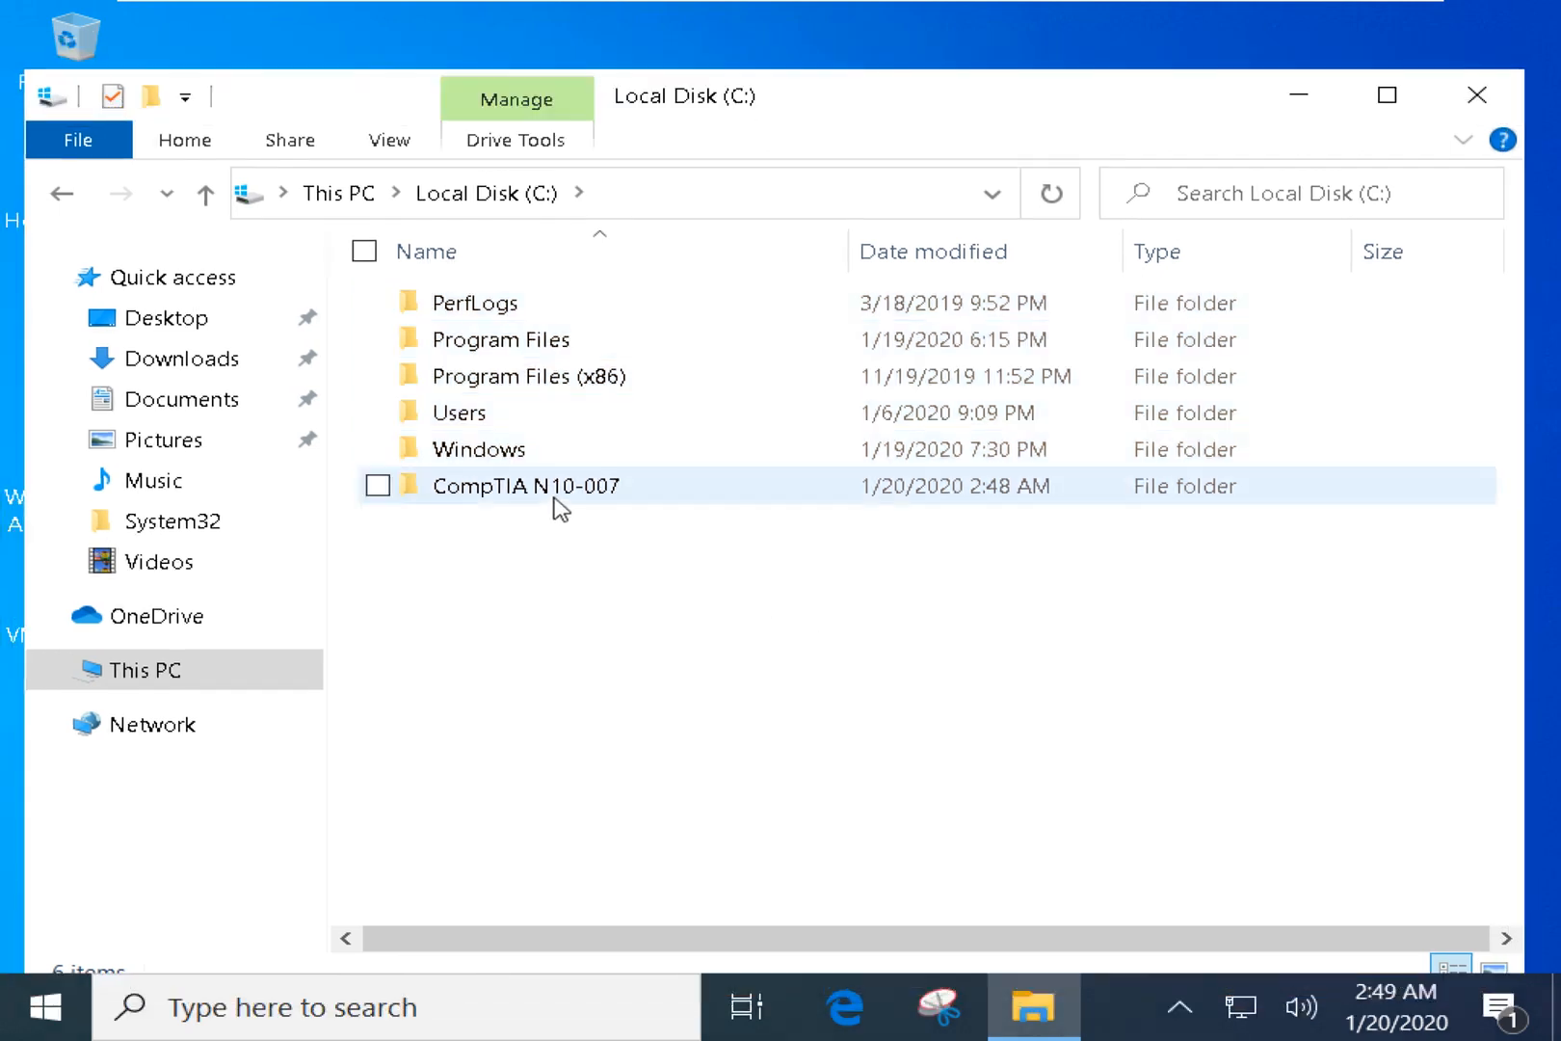
pyautogui.click(590, 499)
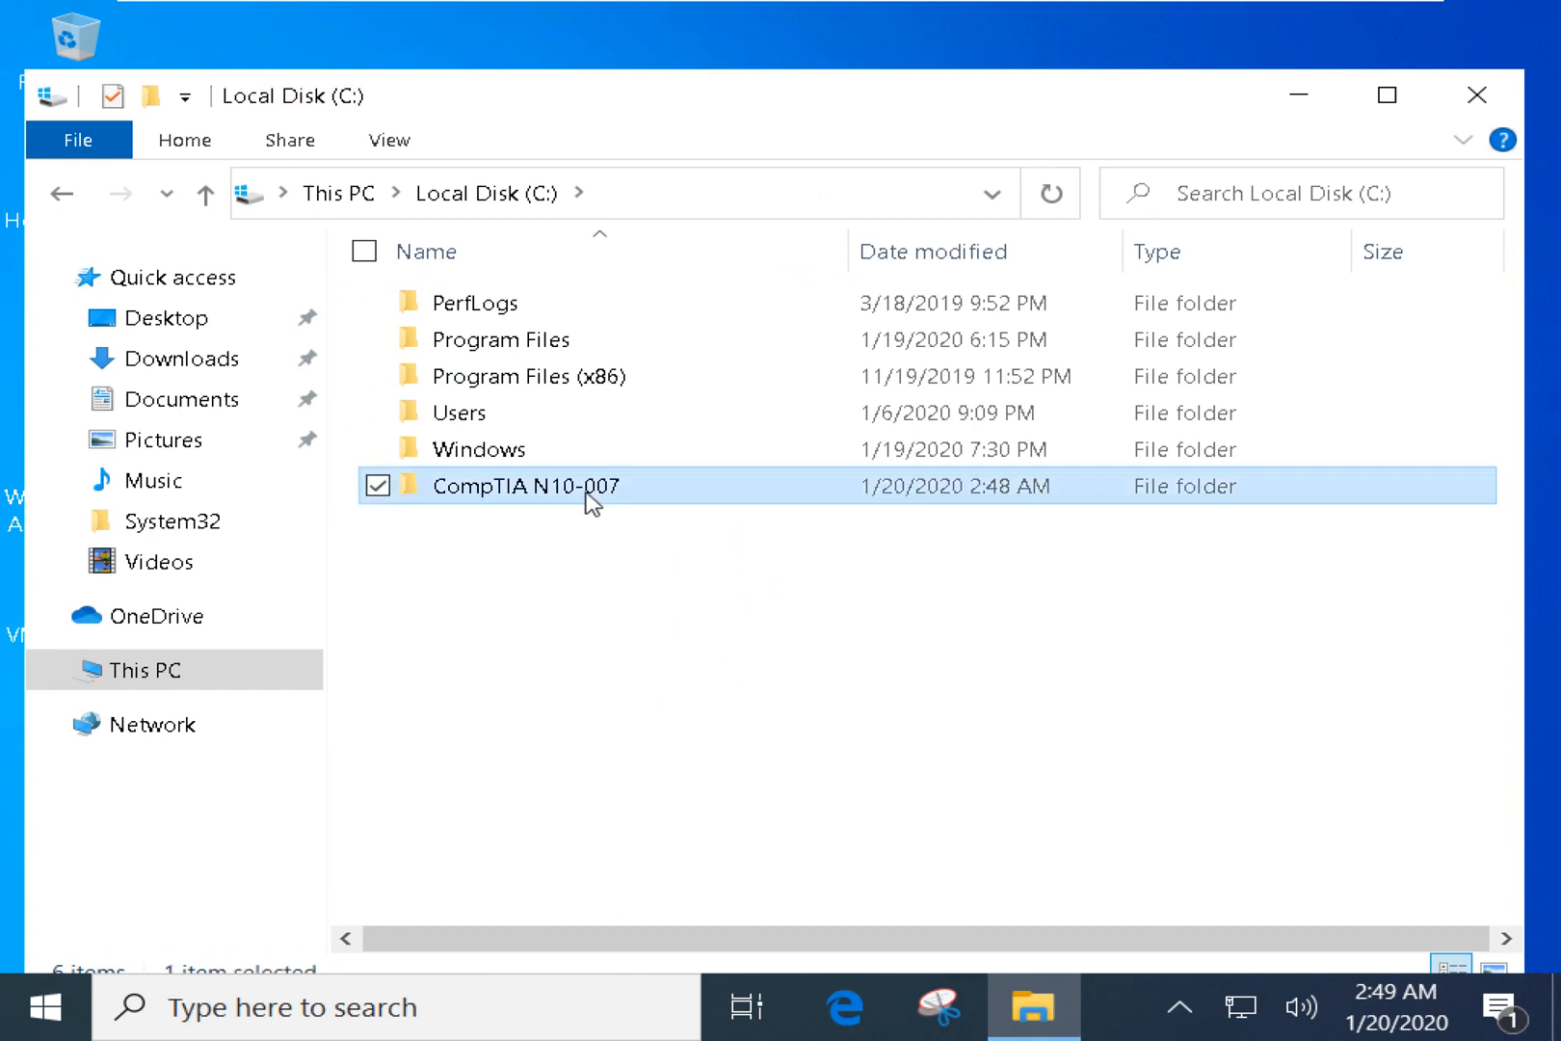
pyautogui.rightClick(649, 498)
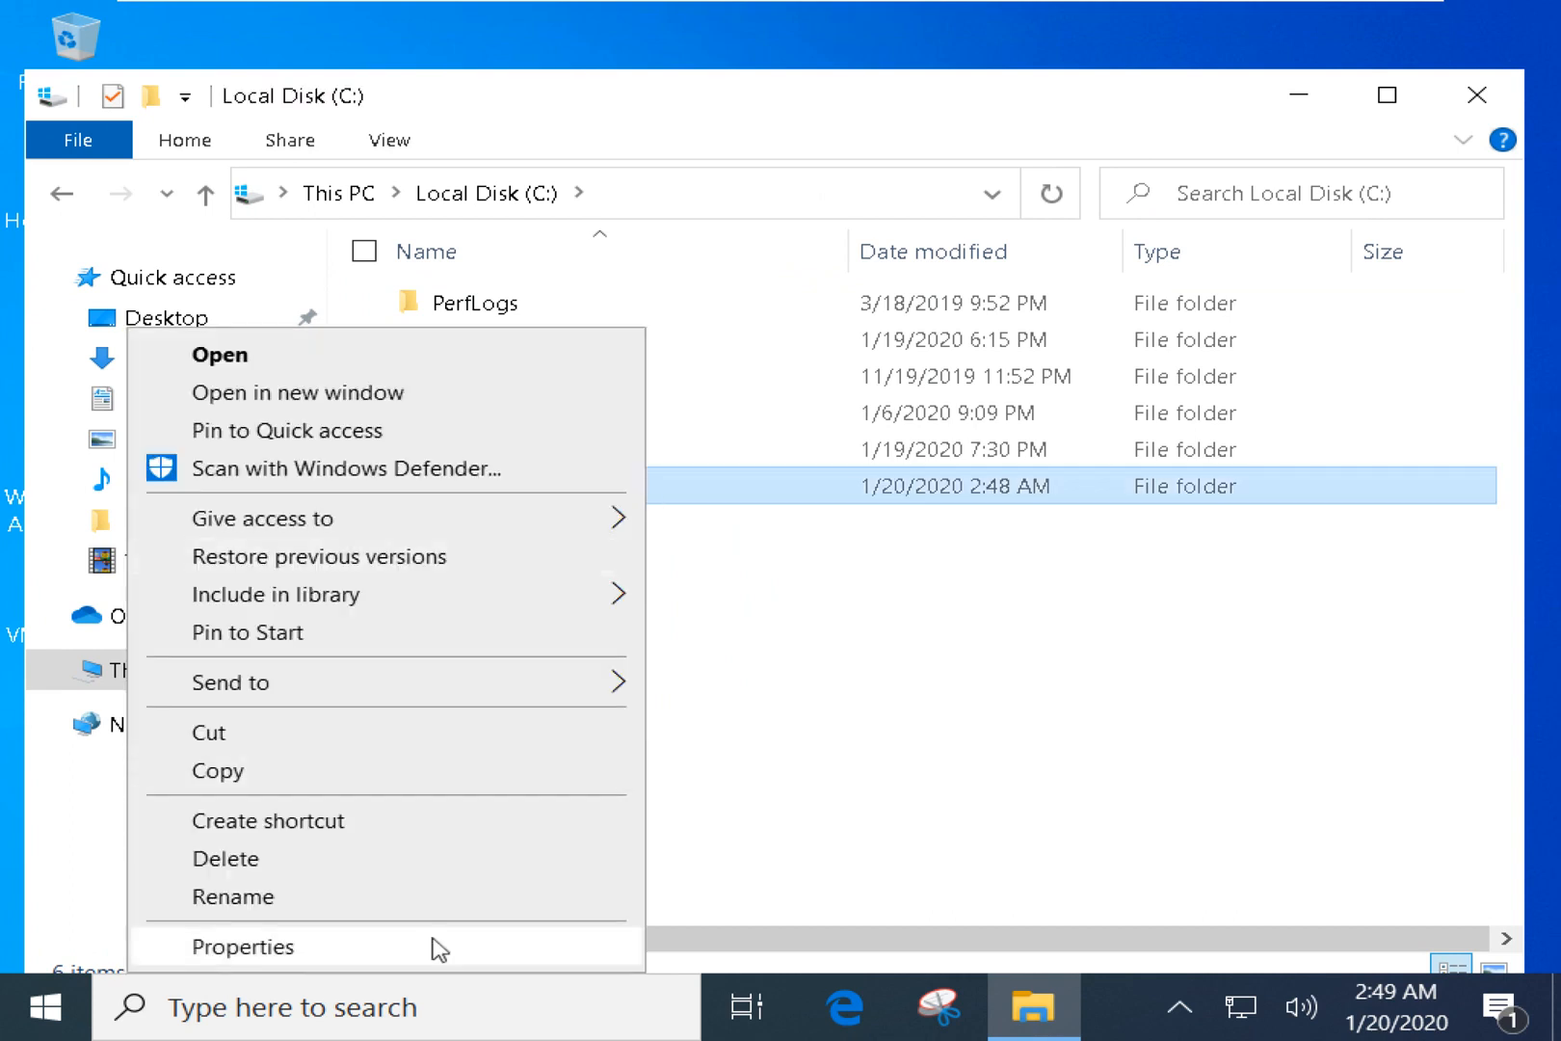
pyautogui.click(357, 954)
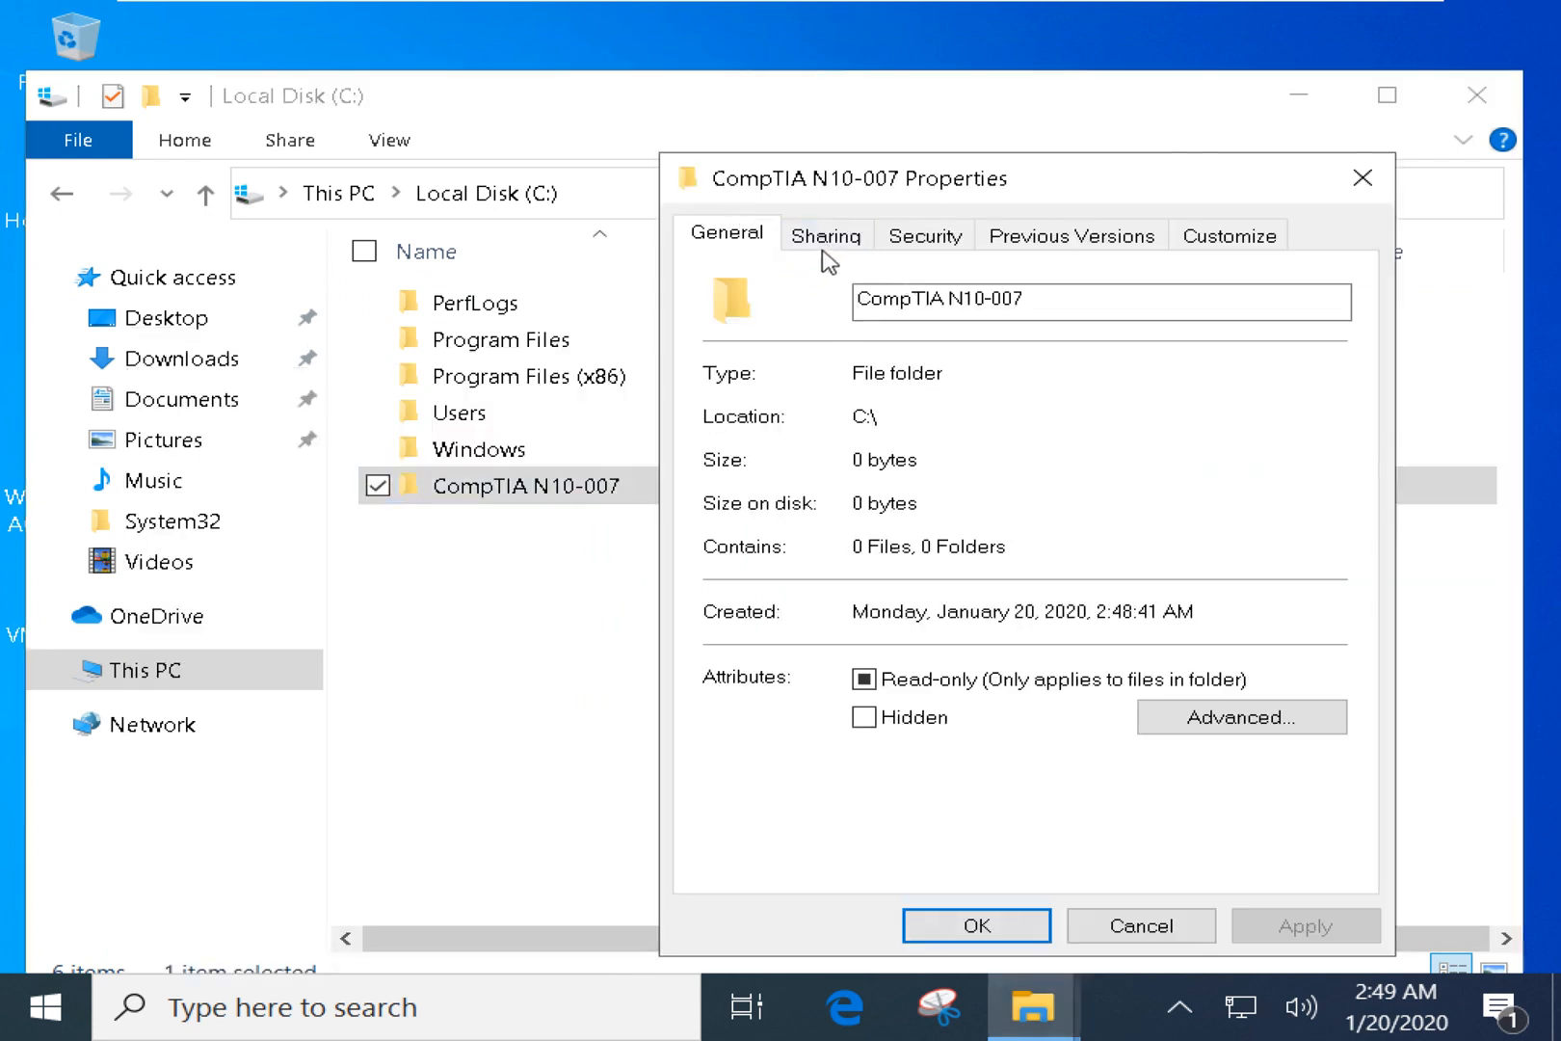
pyautogui.click(814, 247)
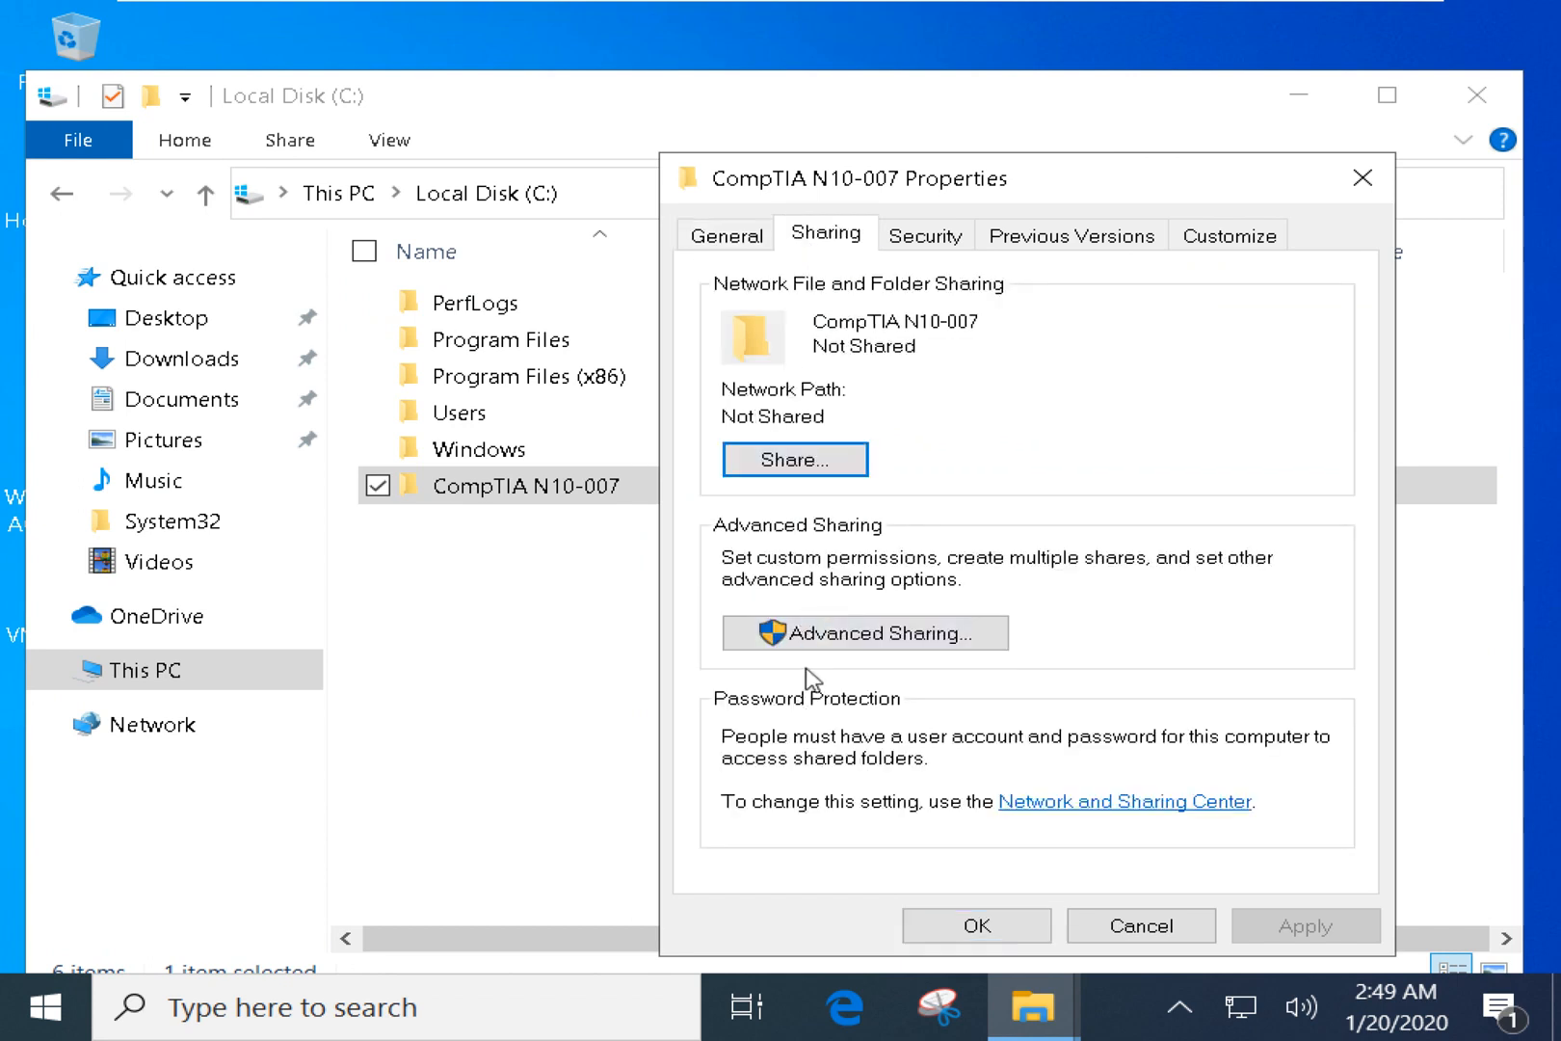
pyautogui.moveTo(827, 419); pyautogui.dragTo(711, 420)
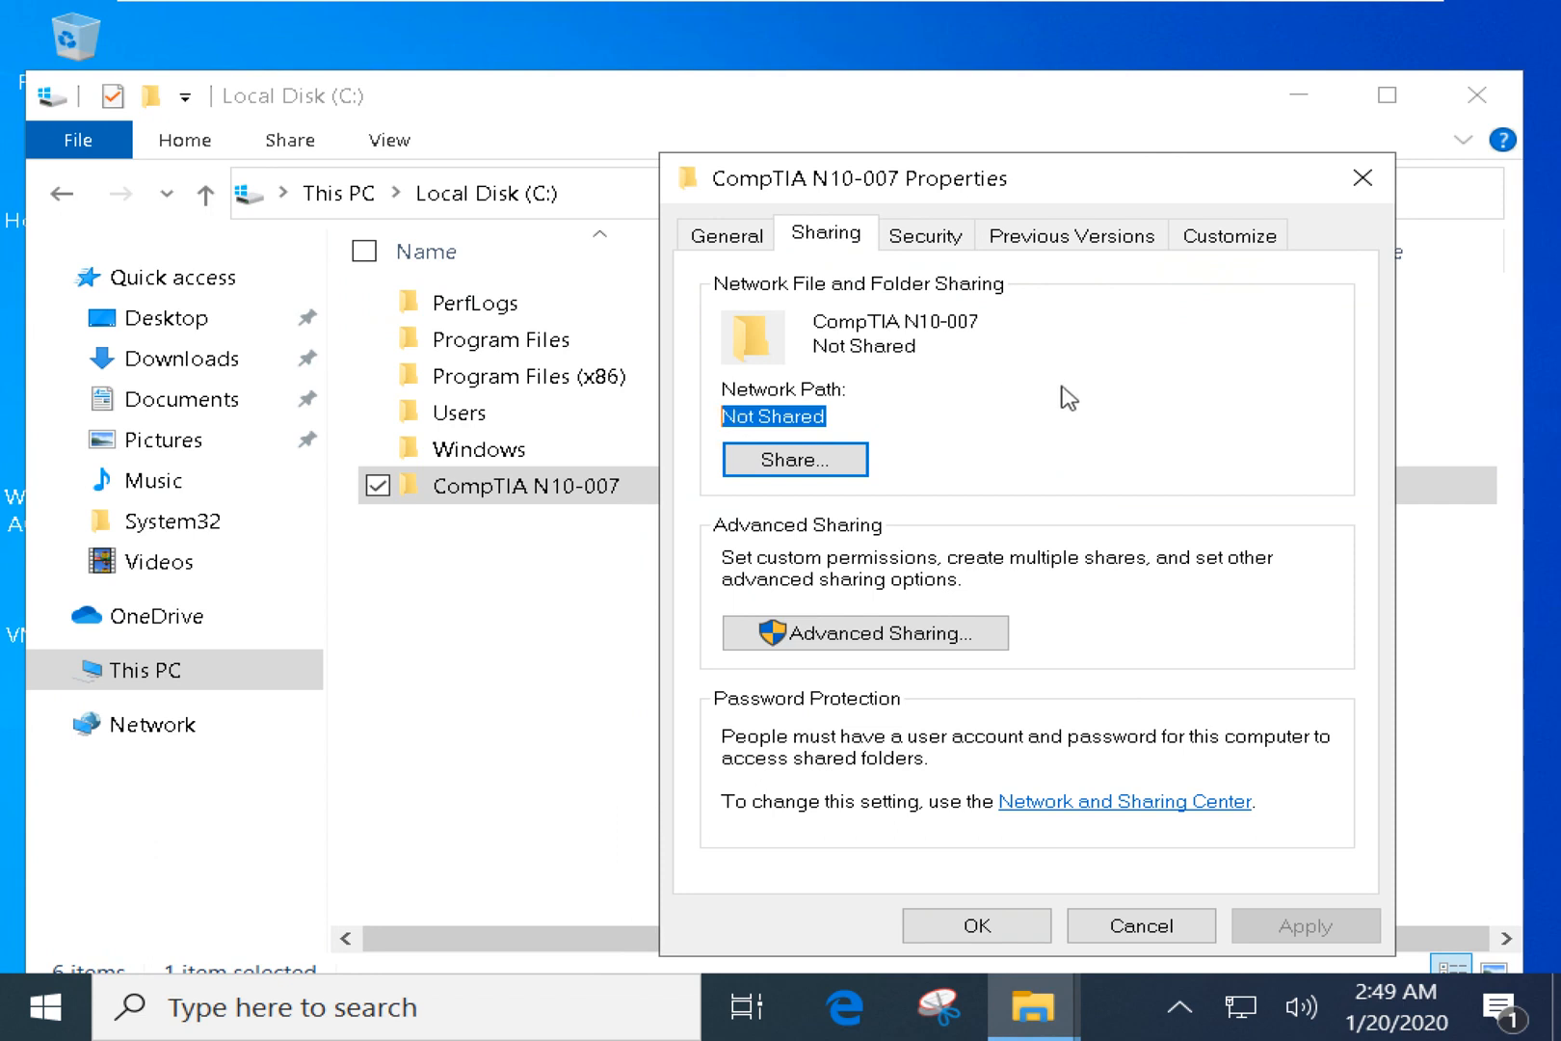
pyautogui.press('super+r')
# Open the \\127.0.0.1 path from the Run box.
pyautogui.write('\\')
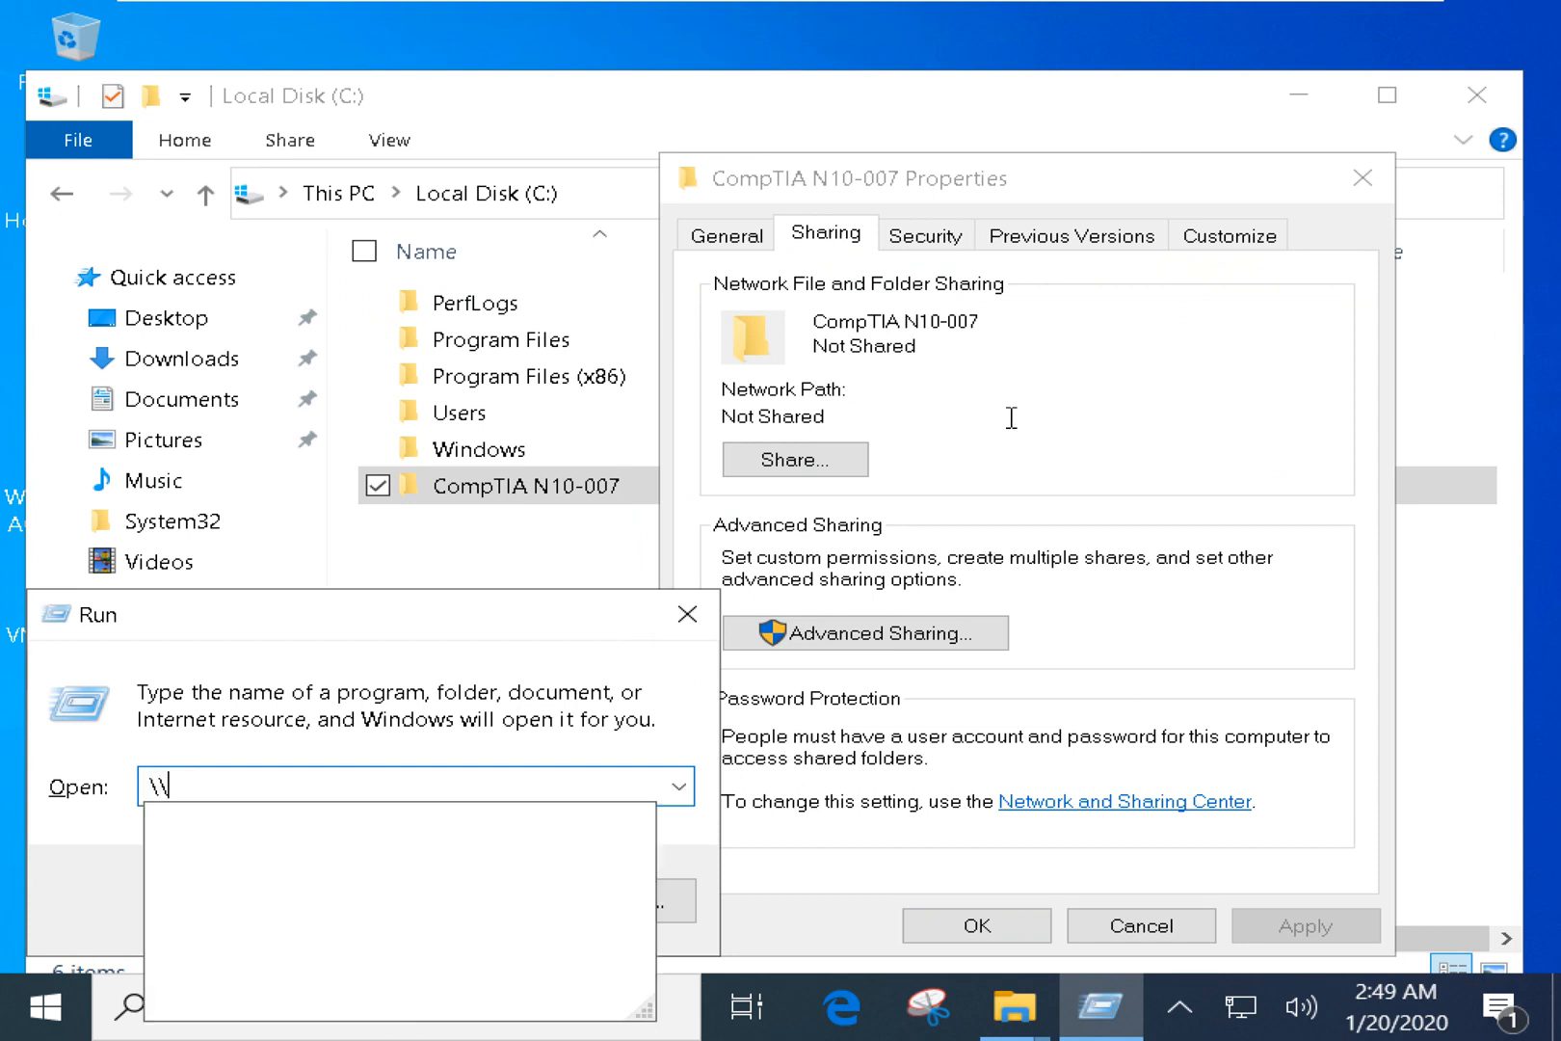
pyautogui.write('127.0.0.0')
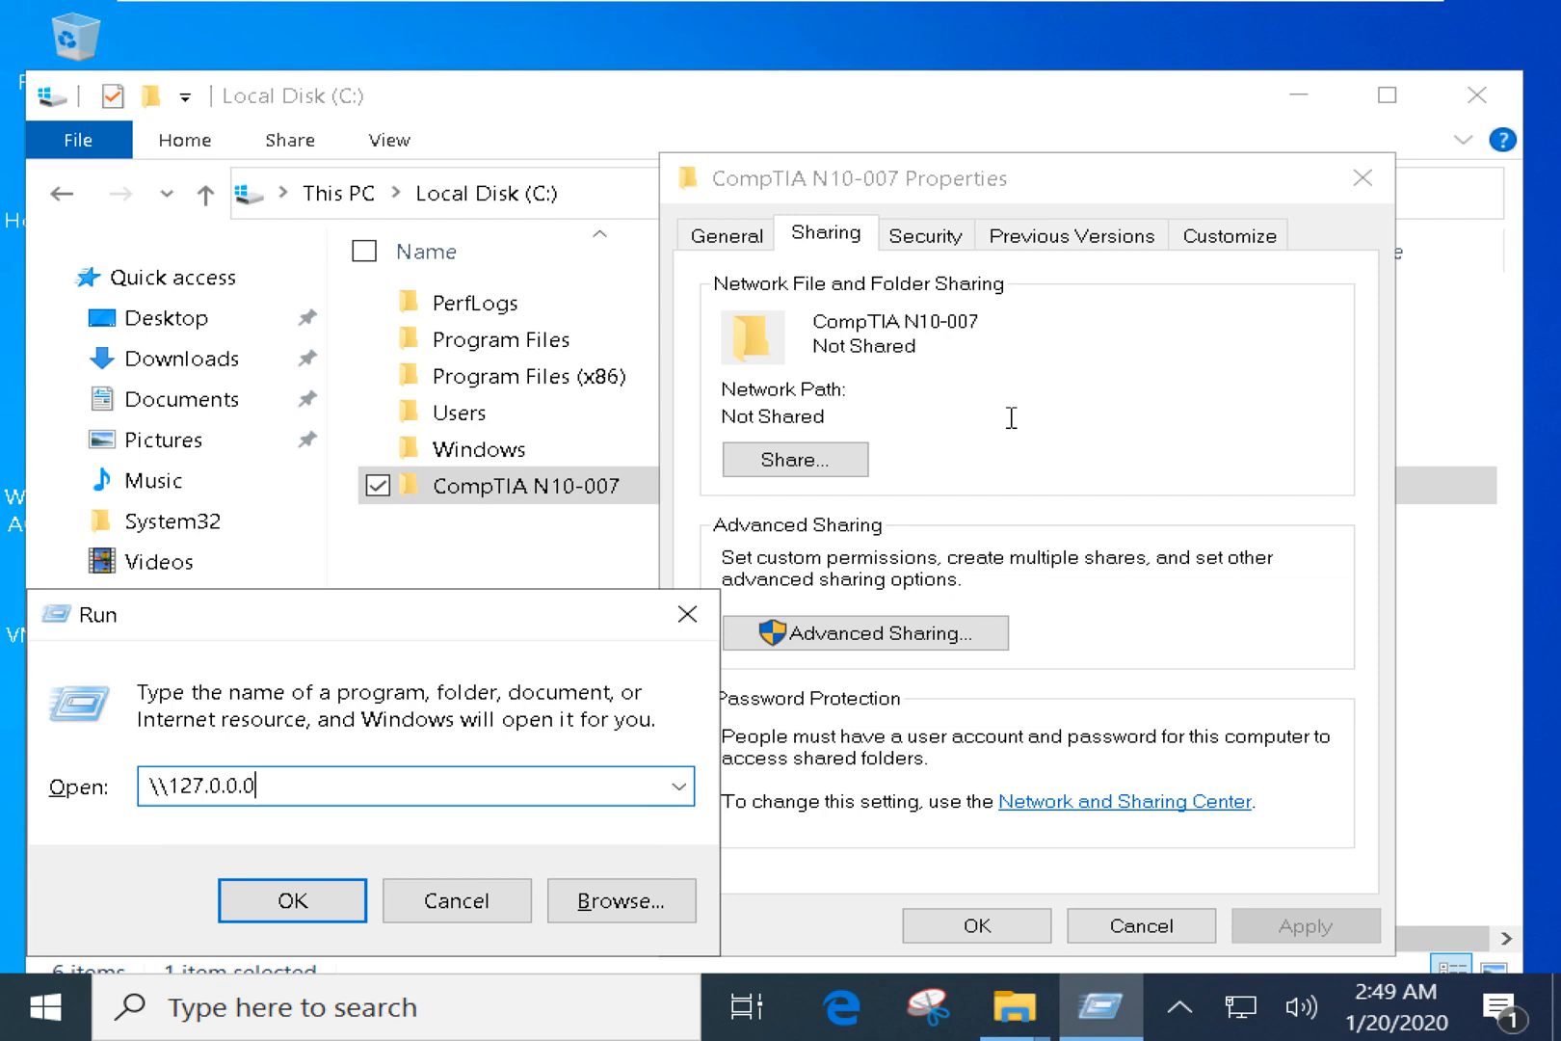
pyautogui.press('BackSpace')
pyautogui.write('1')
pyautogui.press('Return')
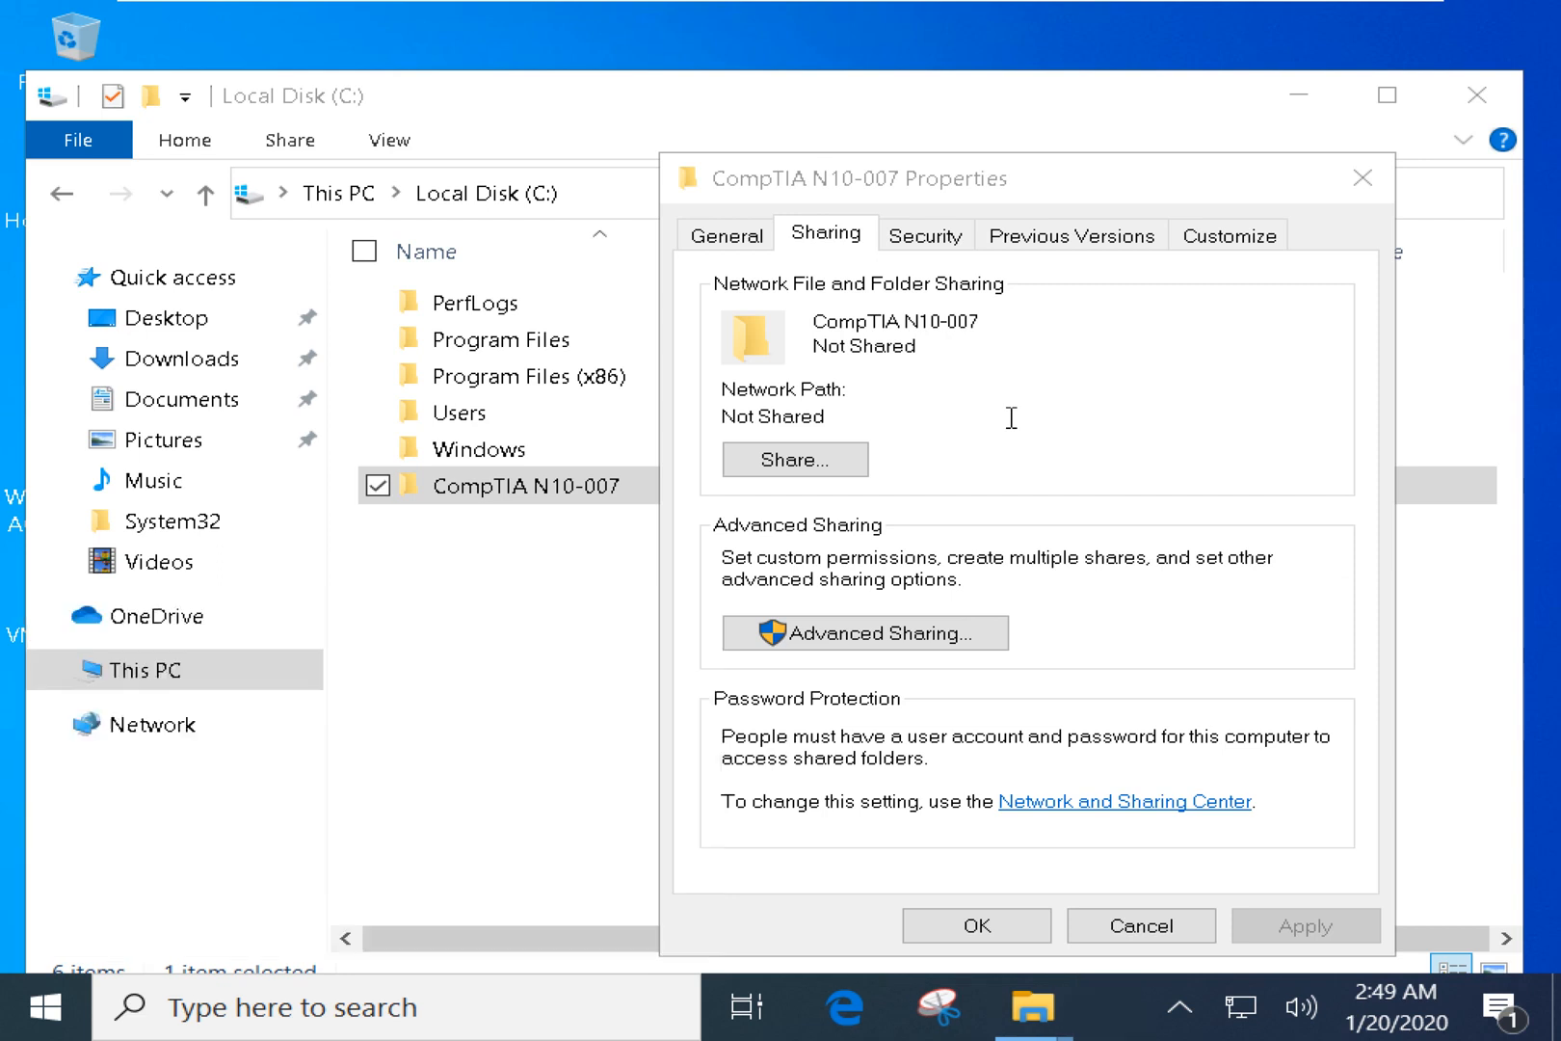
pyautogui.moveTo(777, 576); pyautogui.dragTo(501, 81)
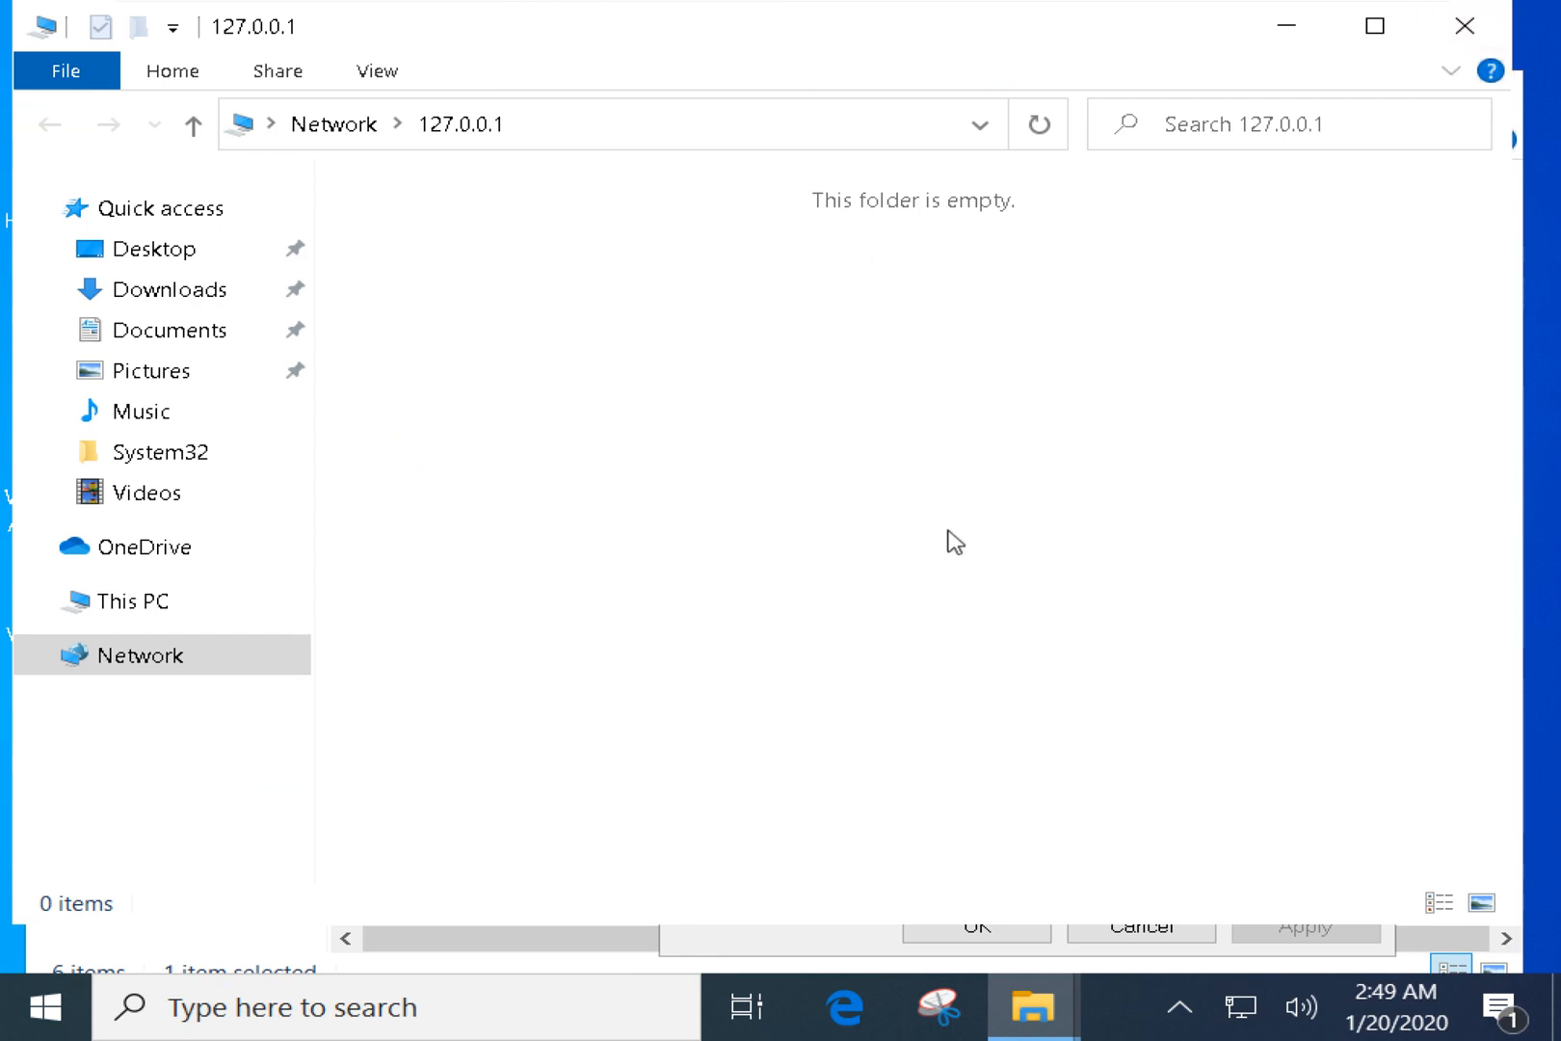
# Copy the \\127.0.0.1 path from Run and select the Explorer address text.
pyautogui.press('super+r')
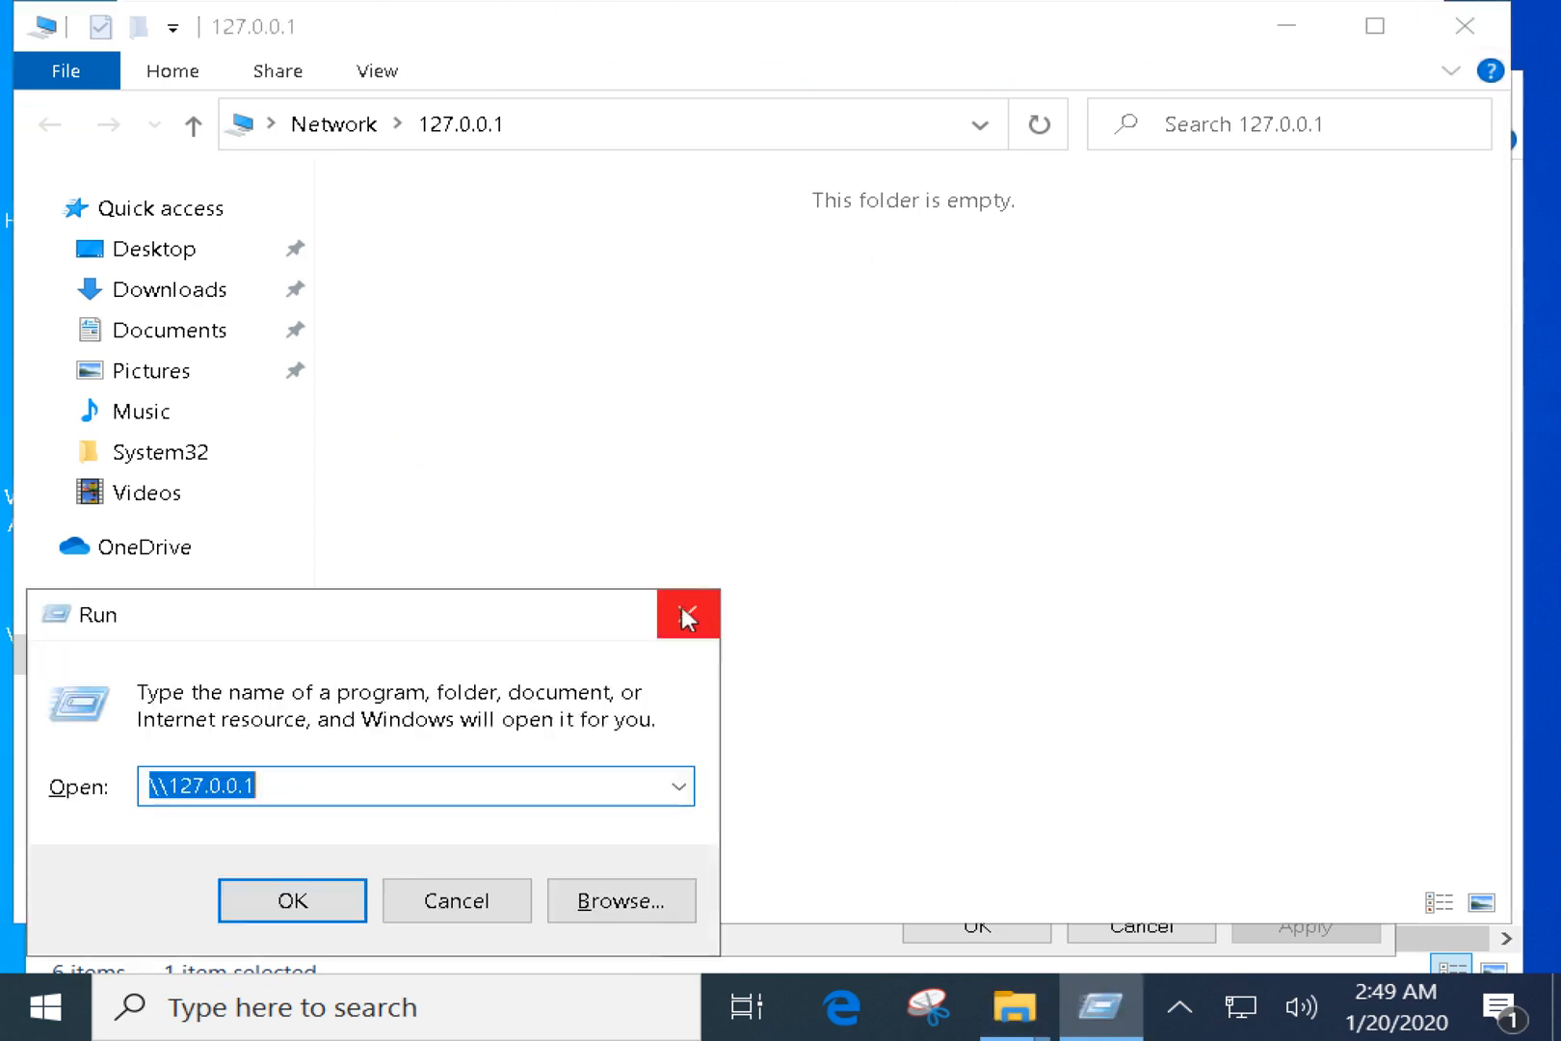
pyautogui.rightClick(210, 797)
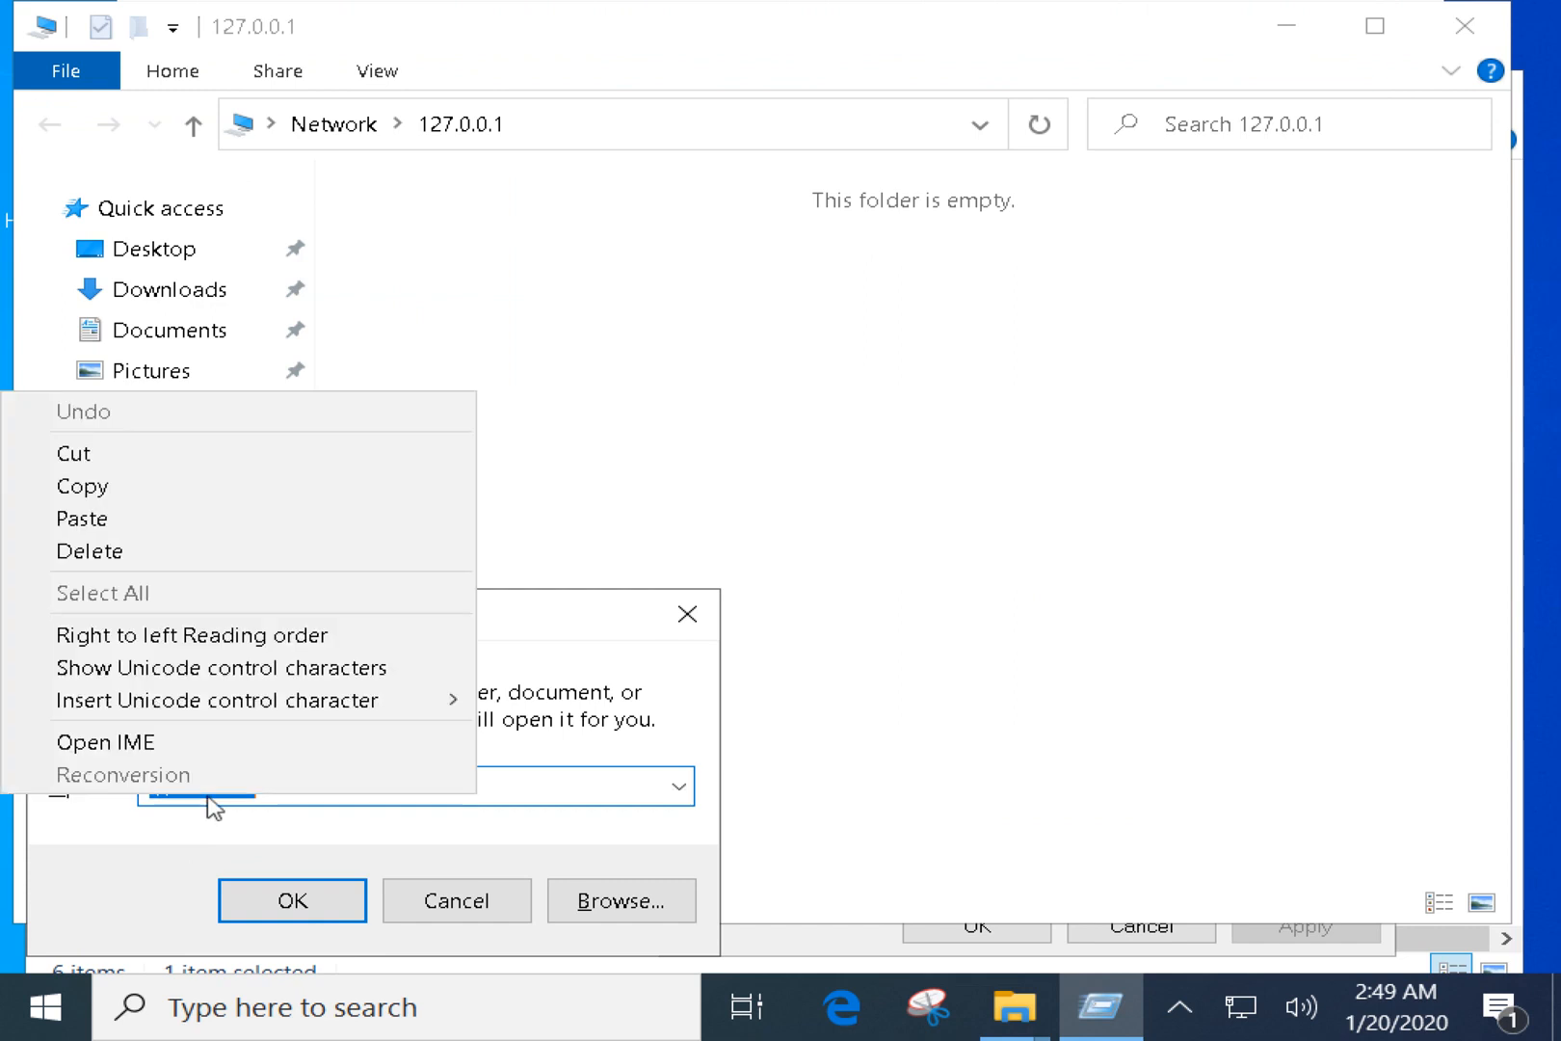
pyautogui.click(204, 487)
pyautogui.press('Escape')
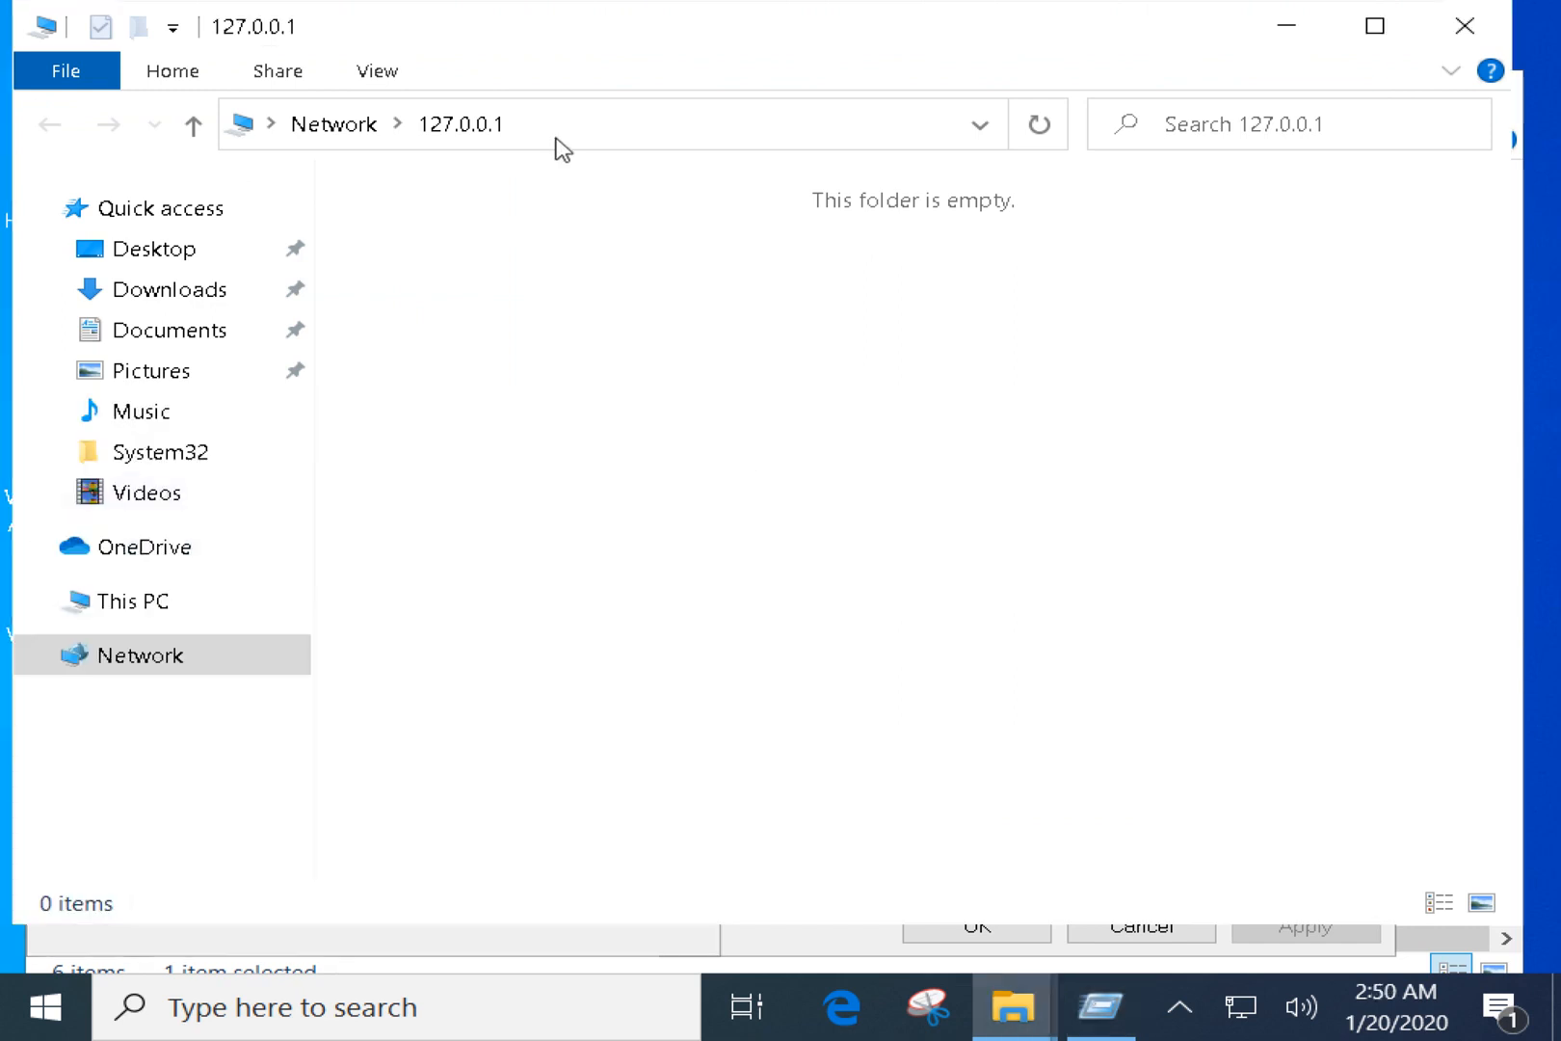
pyautogui.click(494, 123)
pyautogui.click(451, 124)
pyautogui.hotkey('ctrl', 'a')
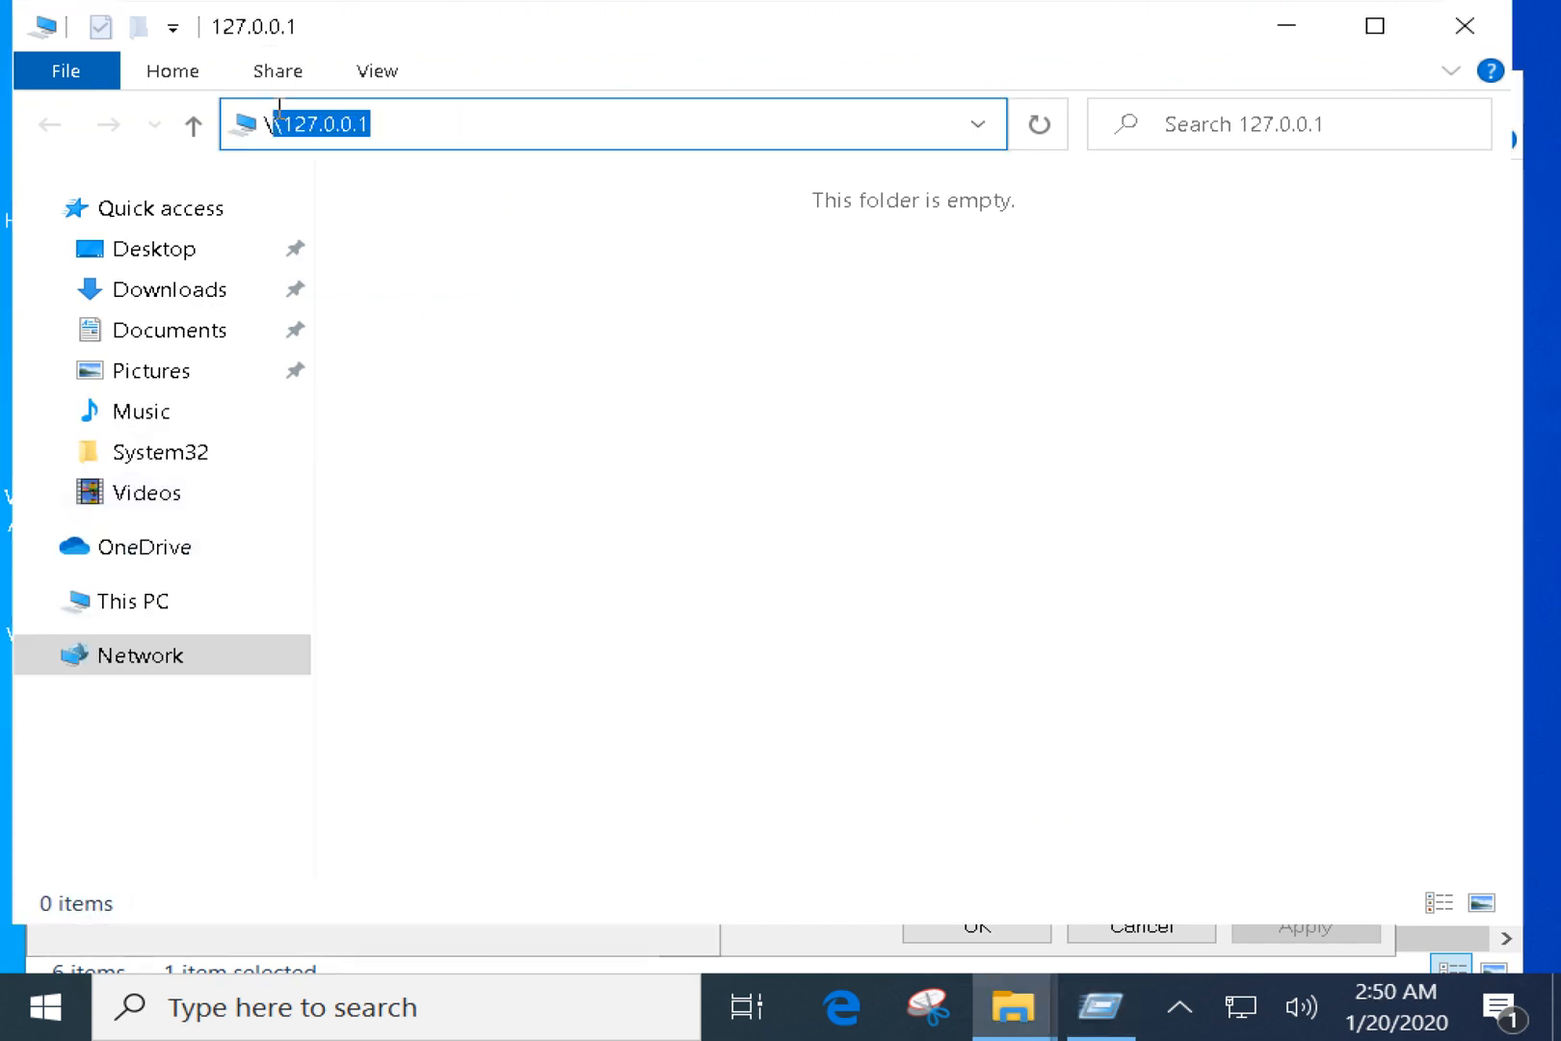
pyautogui.press('Right')
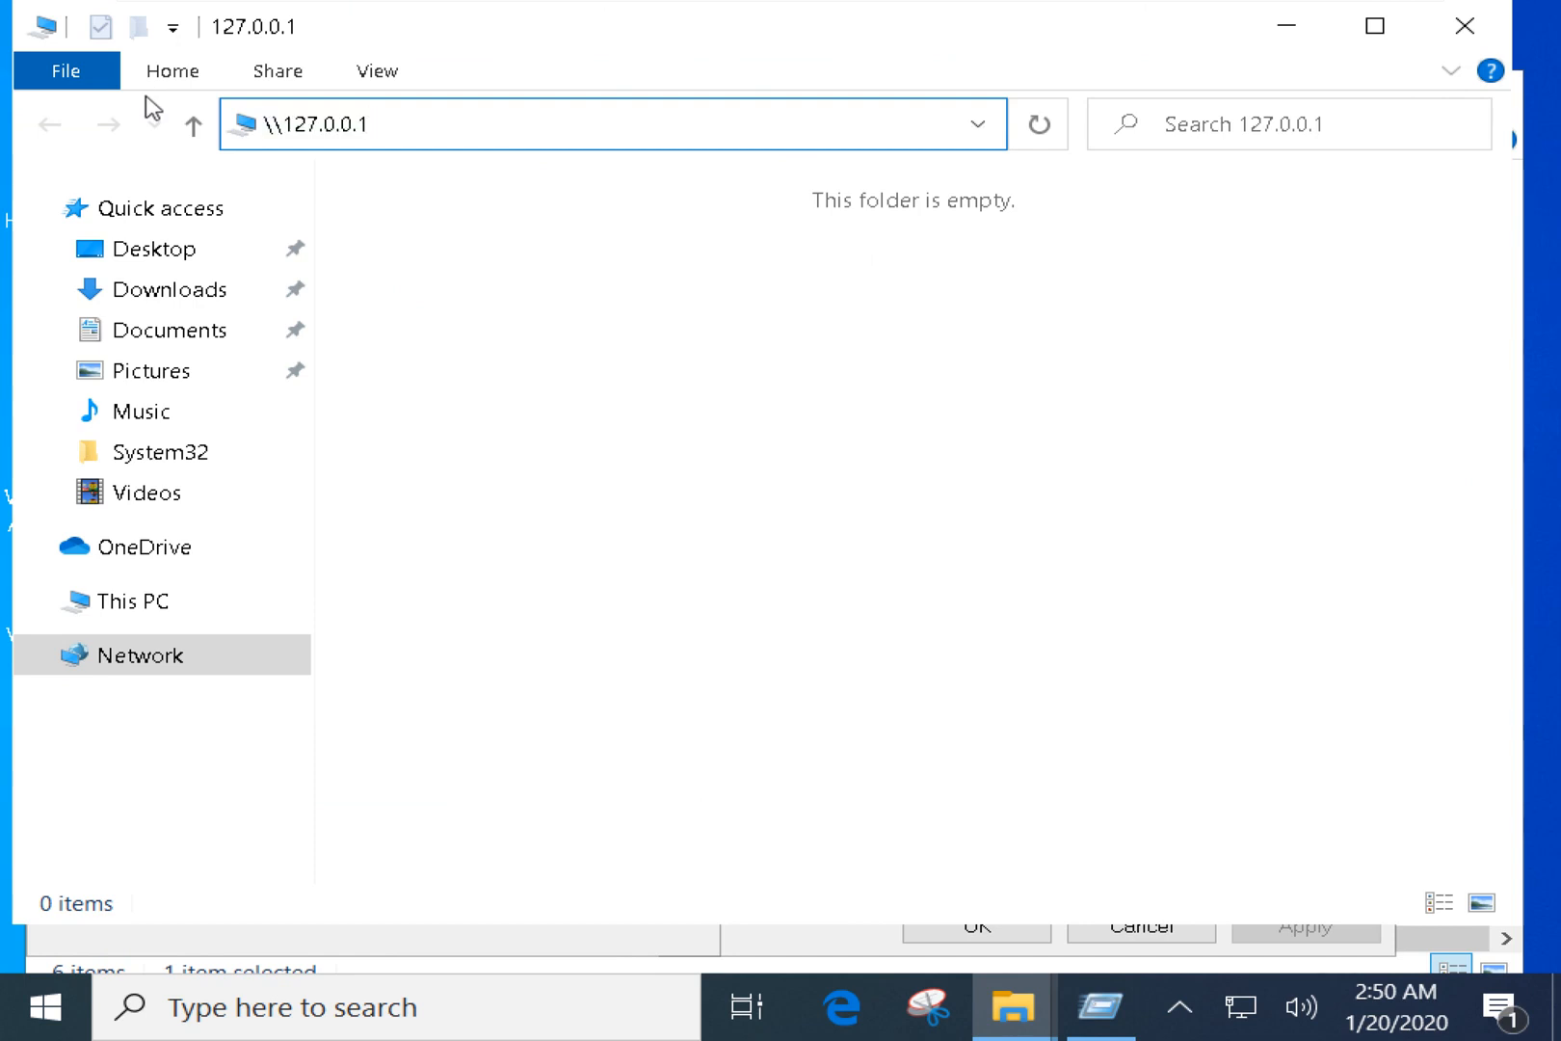
pyautogui.press('Escape')
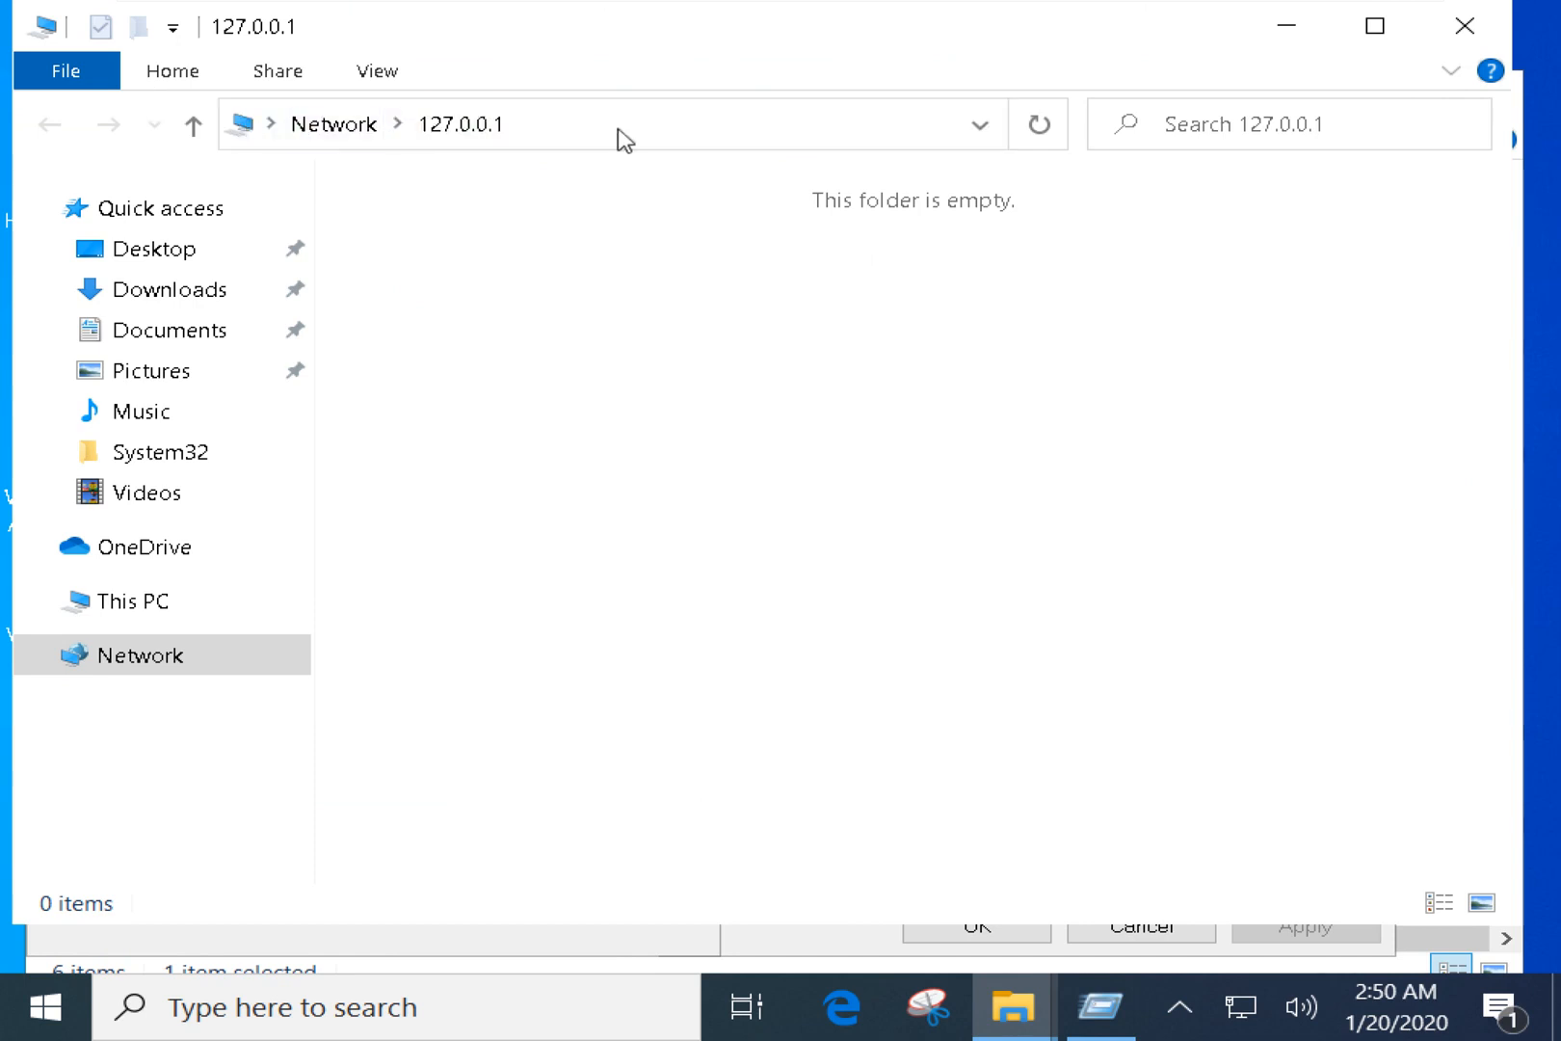
# Change the Explorer address to \\192.168.1.65, open it, then minimize that window.
pyautogui.click(469, 122)
pyautogui.click(470, 125)
pyautogui.press('BackSpace')
pyautogui.press('BackSpace')
pyautogui.press('BackSpace')
pyautogui.press('BackSpace')
pyautogui.press('BackSpace')
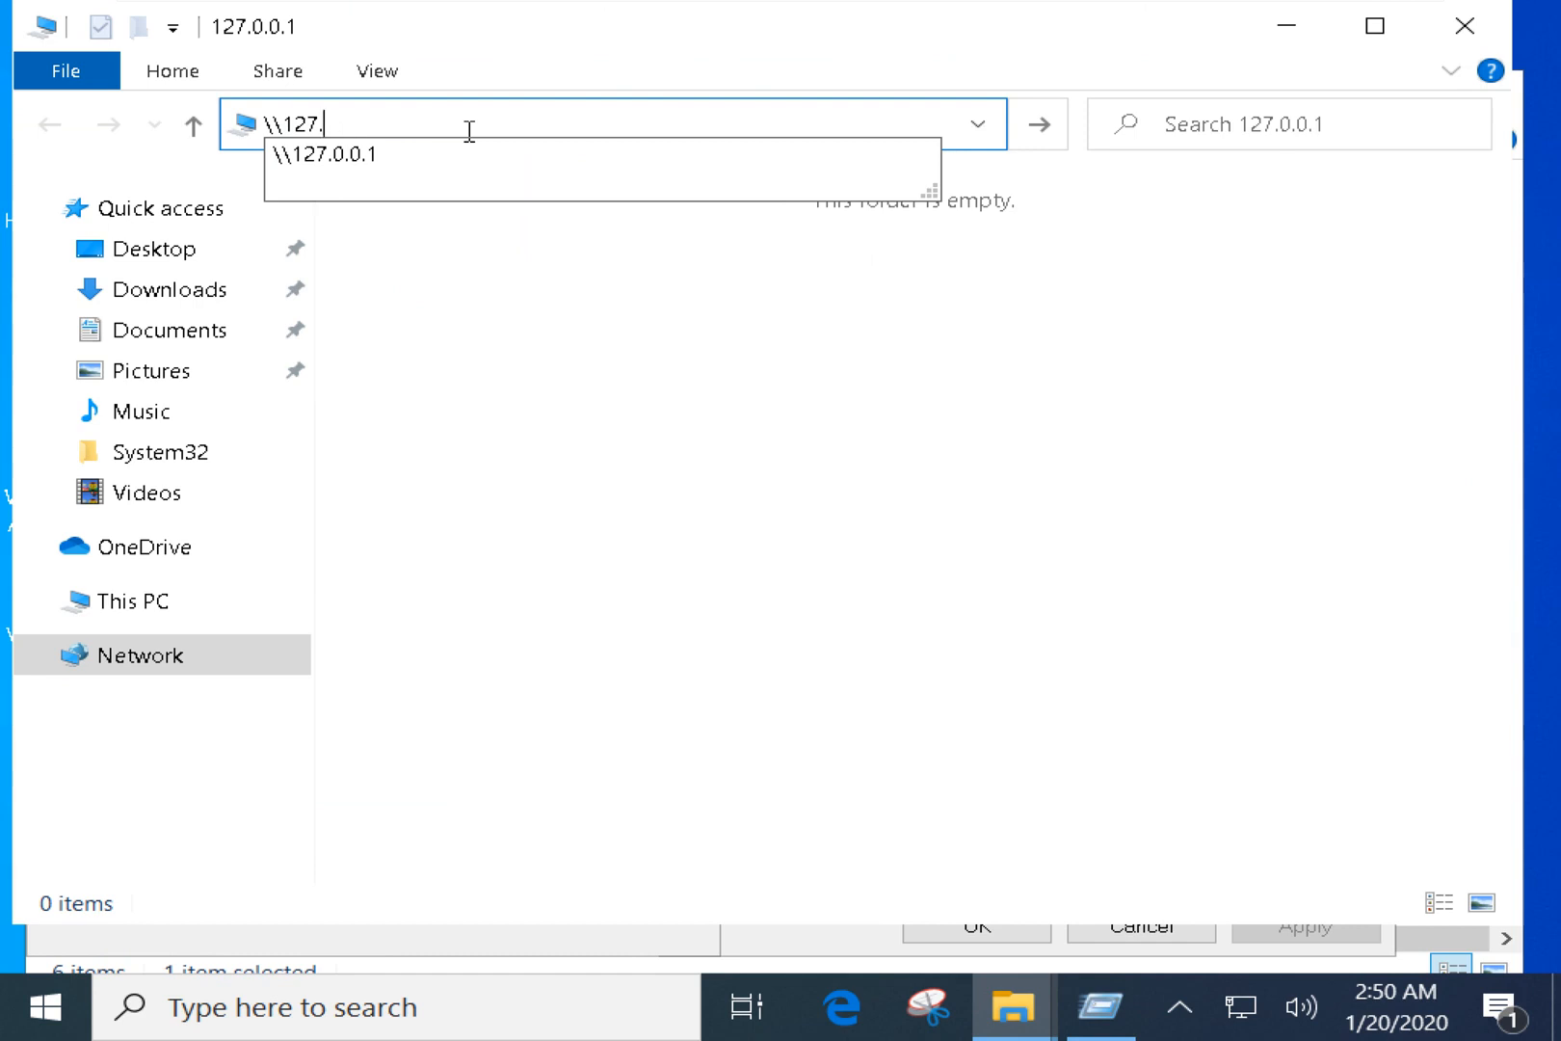
pyautogui.press('BackSpace')
pyautogui.press('BackSpace')
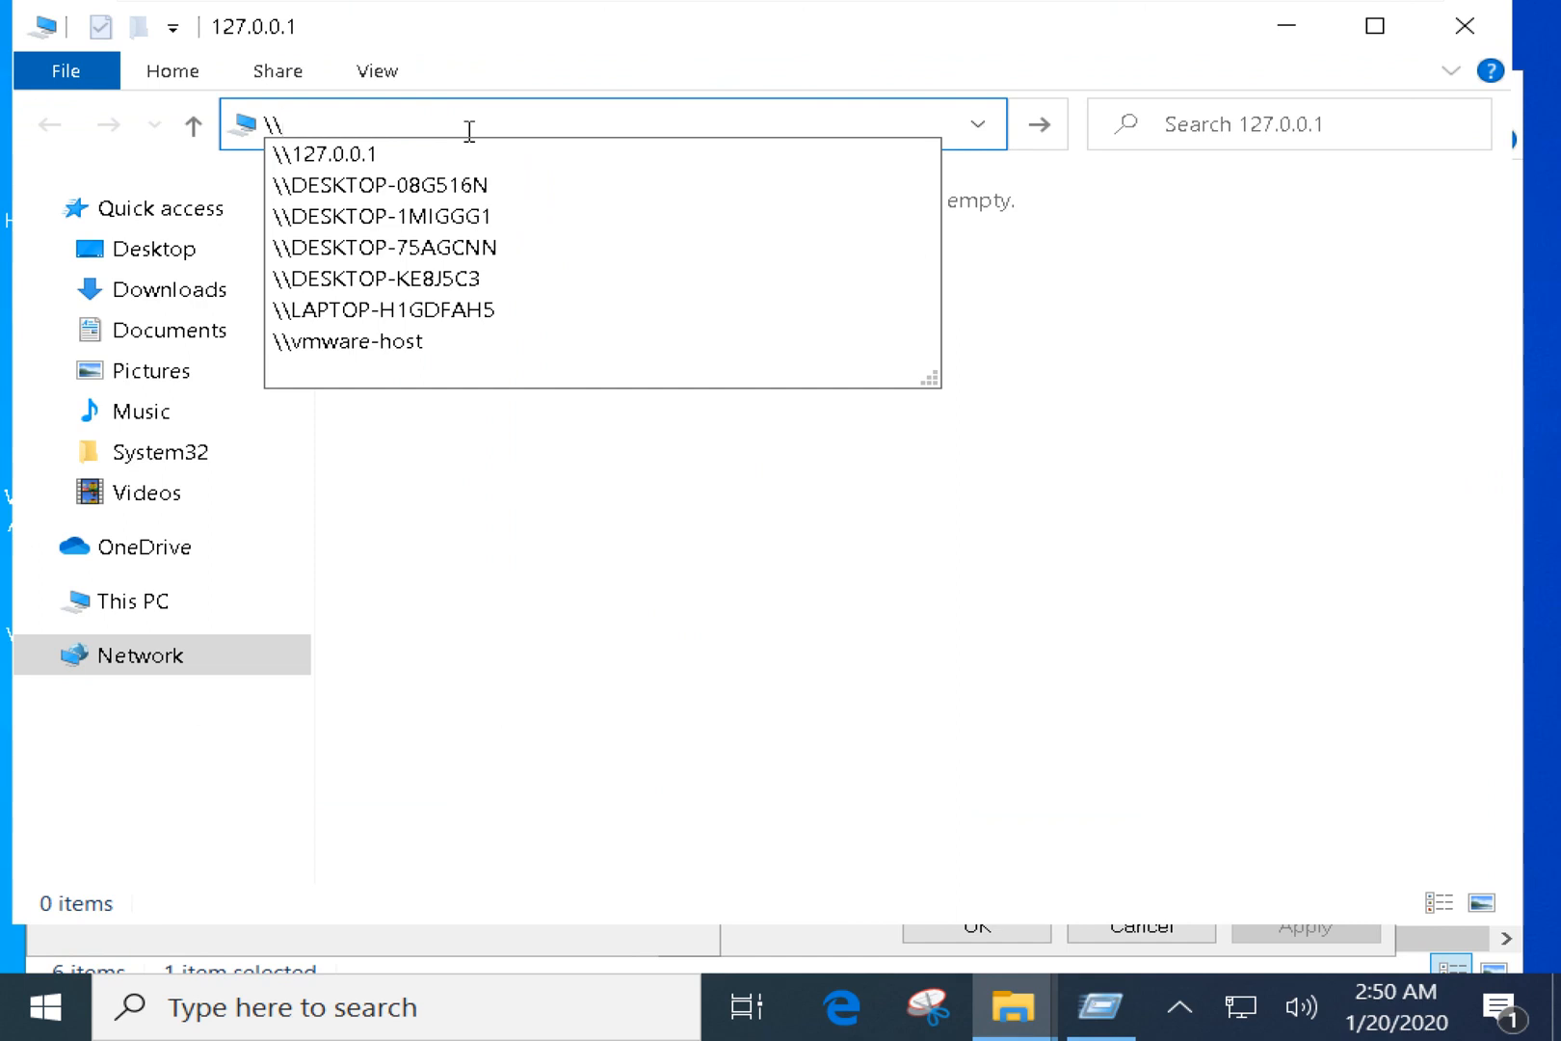
pyautogui.write('192.168.1.')
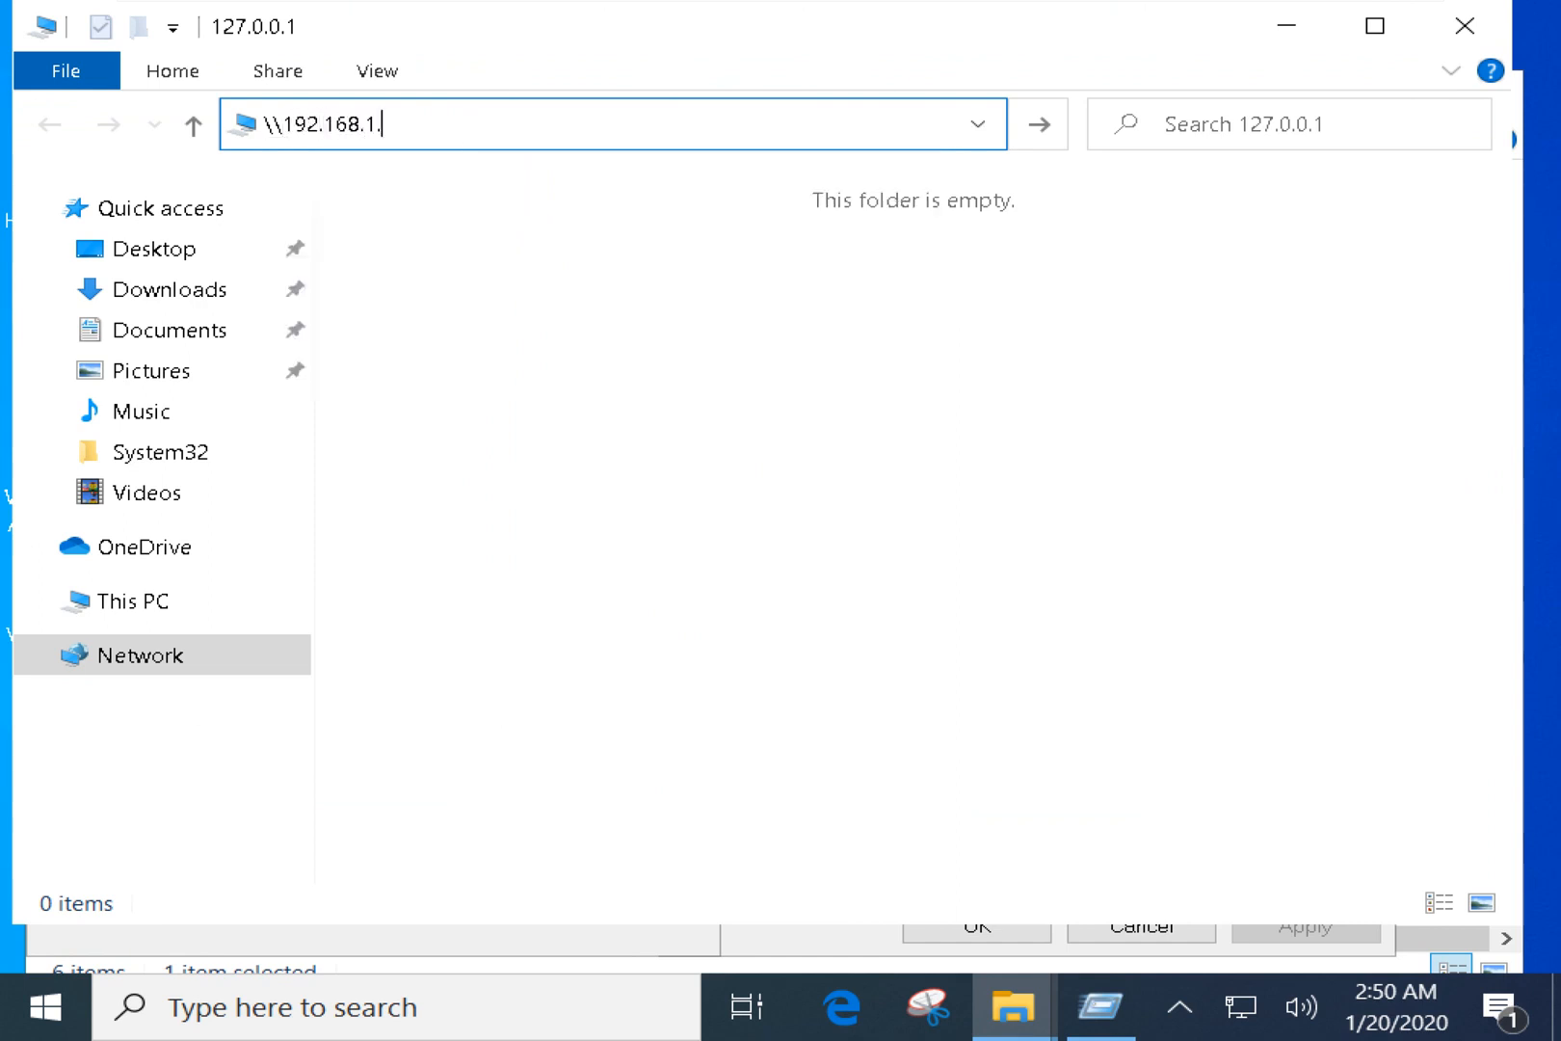
pyautogui.write('65')
pyautogui.press('Return')
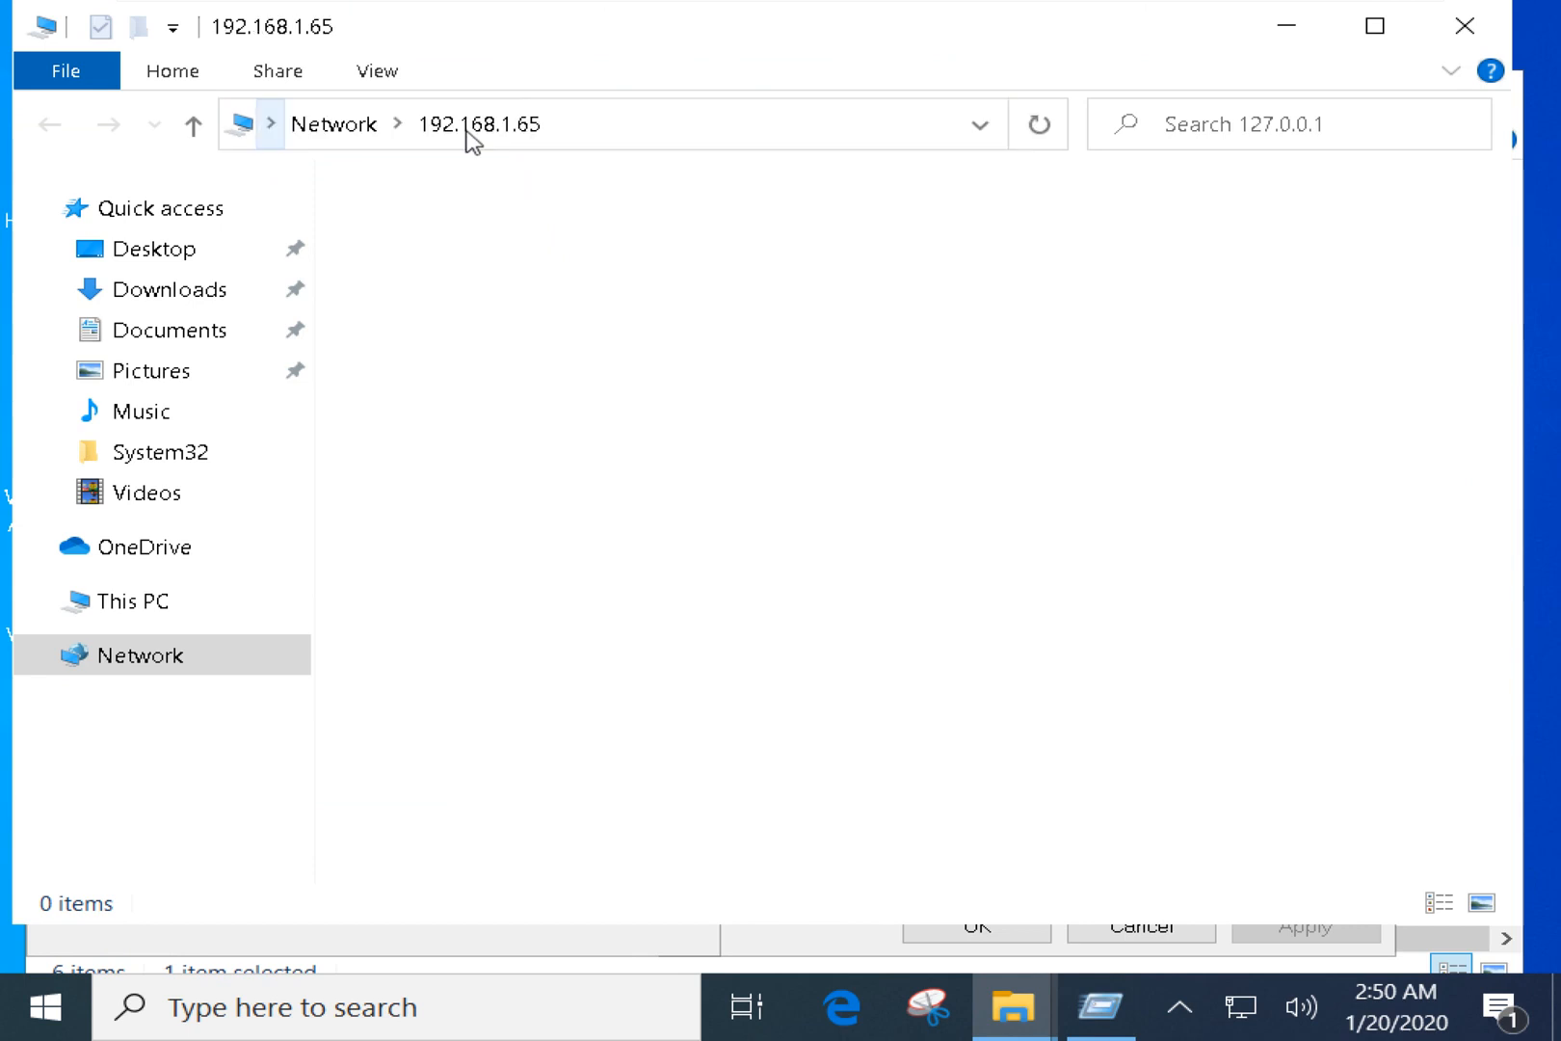
pyautogui.moveTo(922, 327); pyautogui.dragTo(1121, 622)
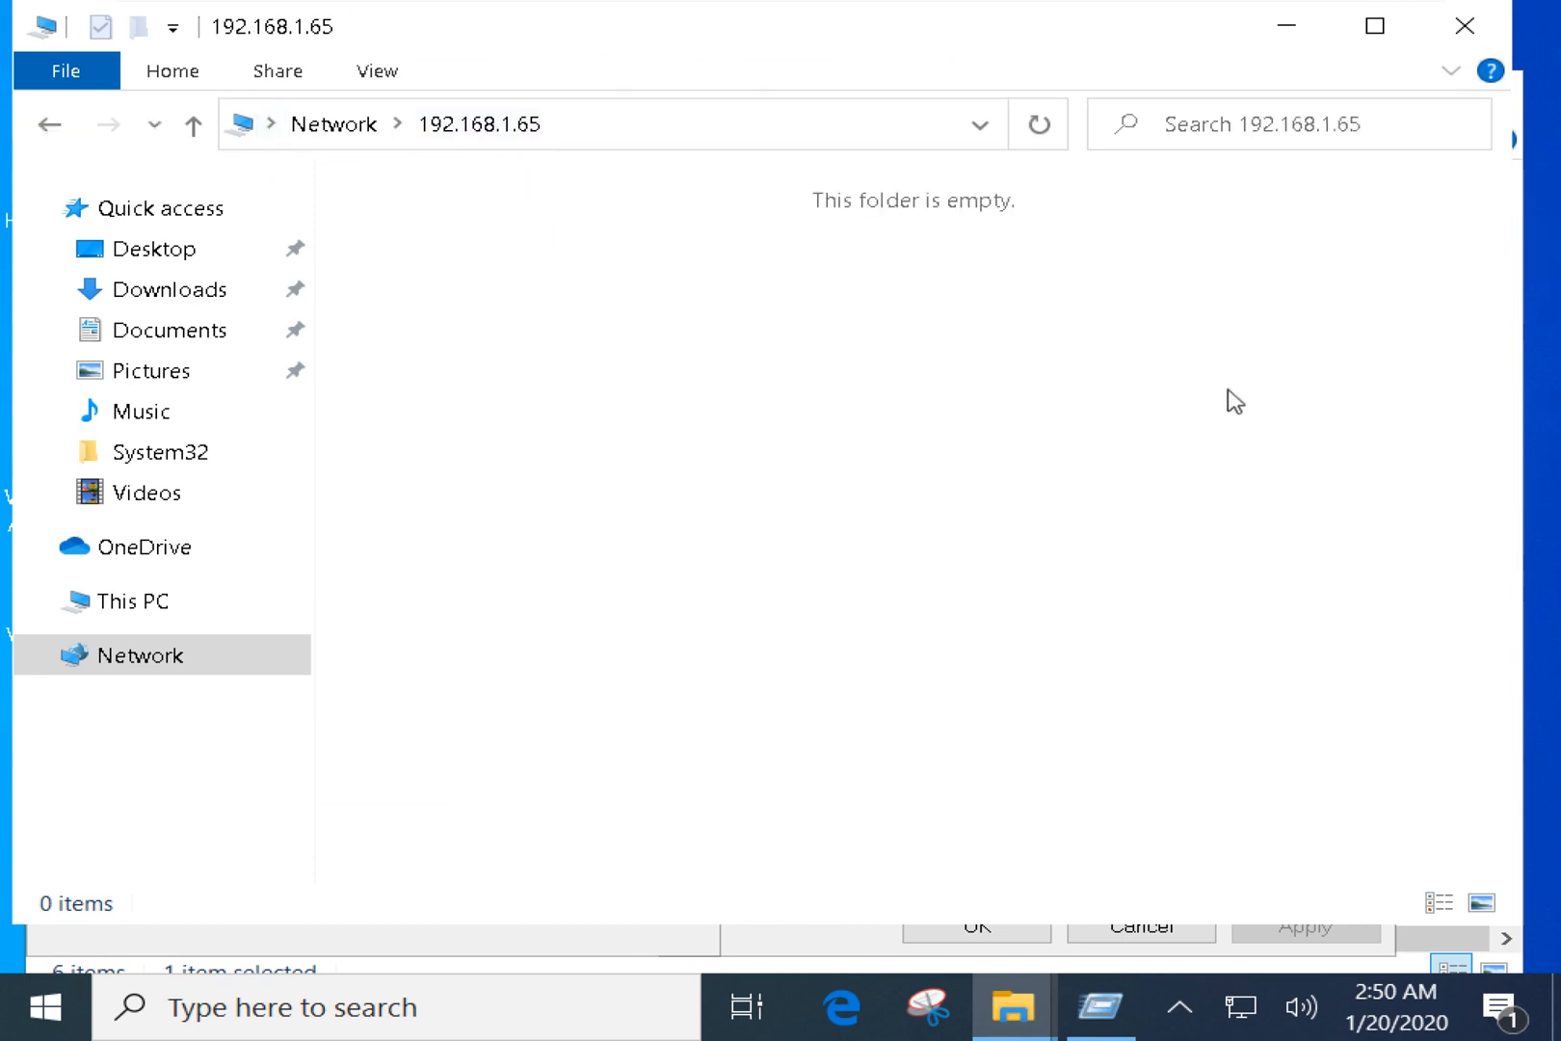
pyautogui.moveTo(1210, 381); pyautogui.dragTo(718, 175)
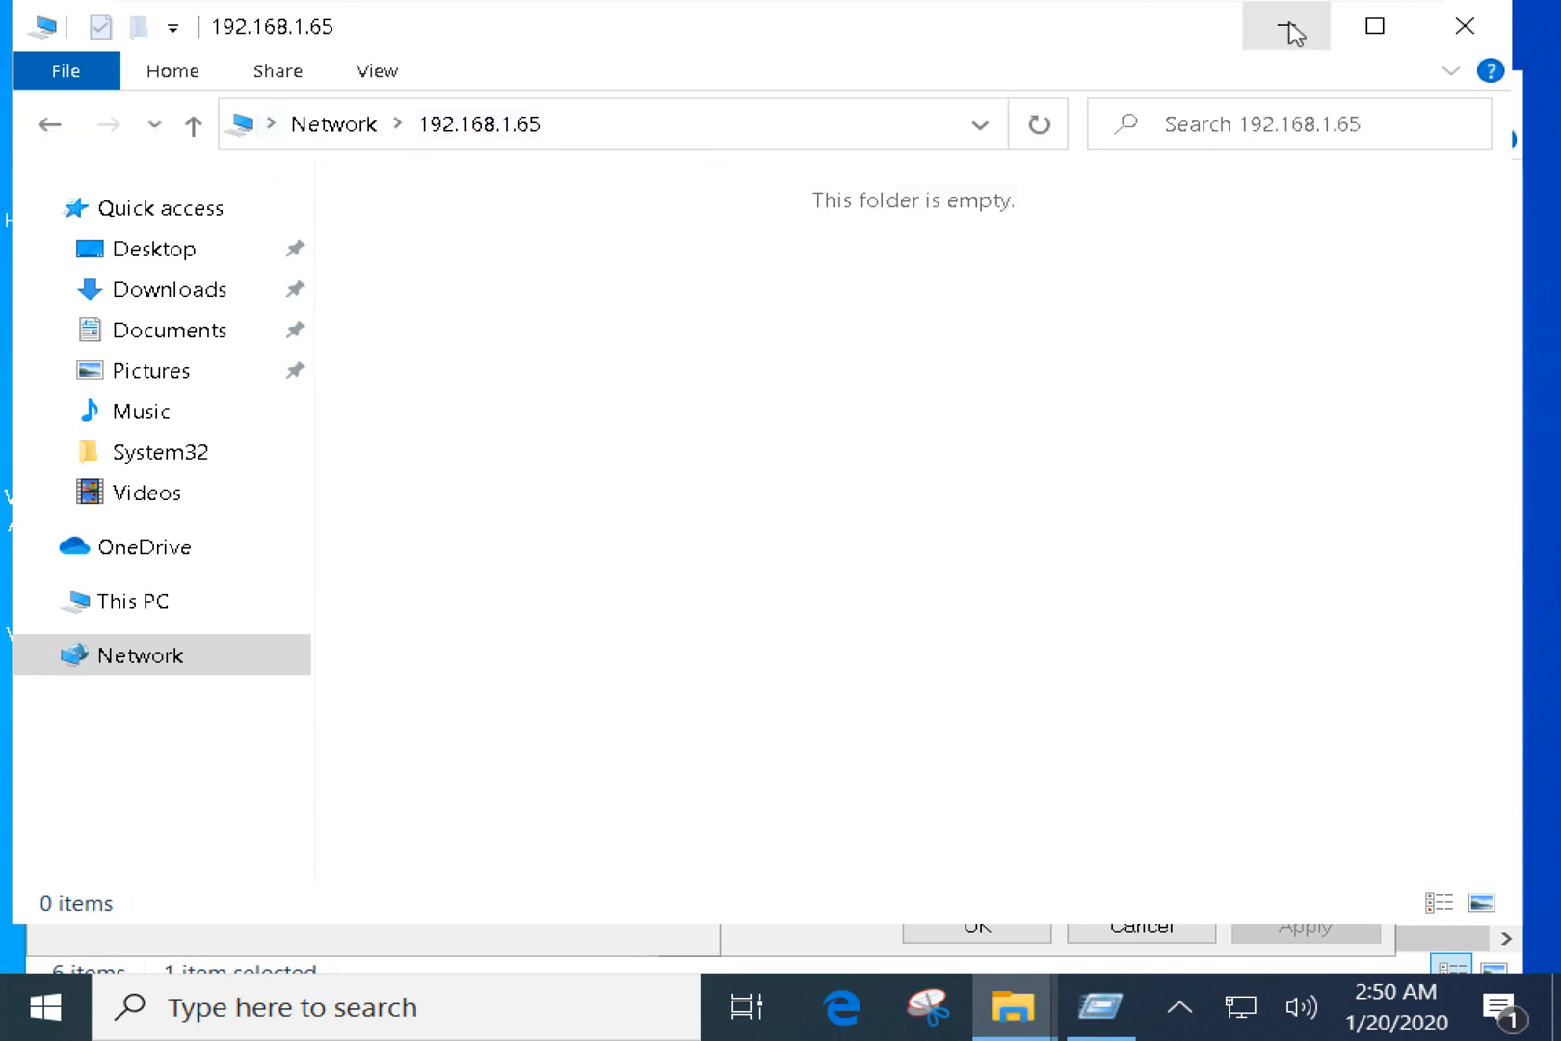
pyautogui.click(1293, 40)
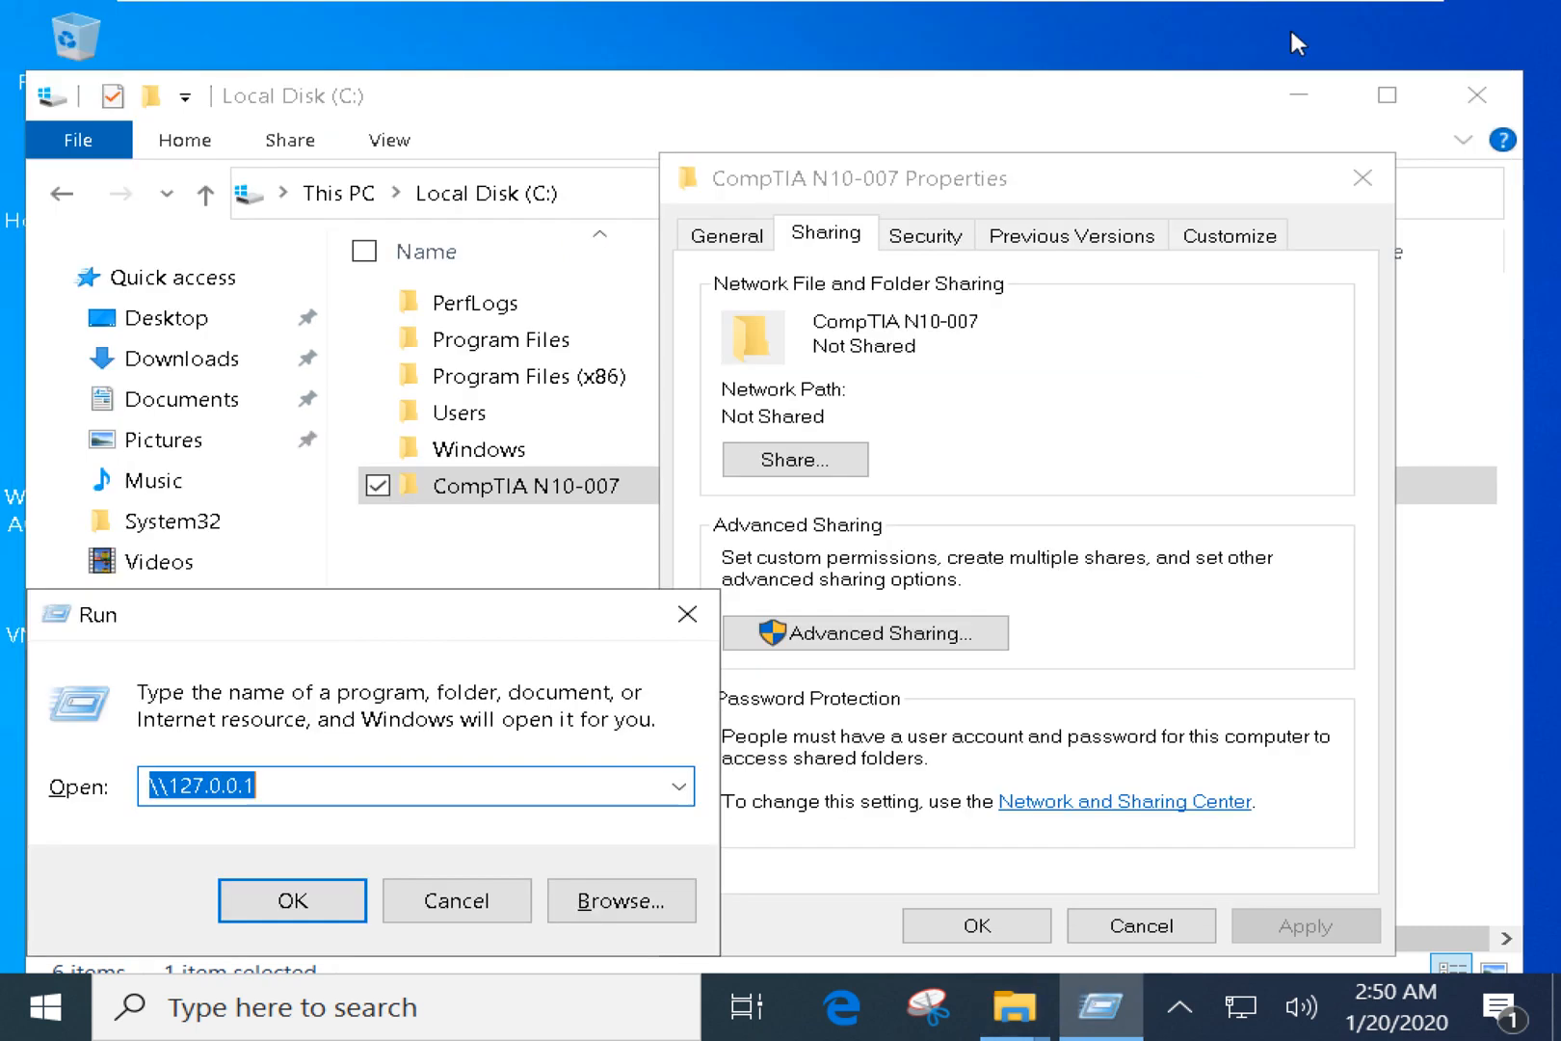
# Highlight the final 1 and the leading backslashes of the \\127.0.0.1 path in Run.
pyautogui.click(293, 788)
pyautogui.moveTo(293, 788); pyautogui.dragTo(169, 788)
pyautogui.click(324, 778)
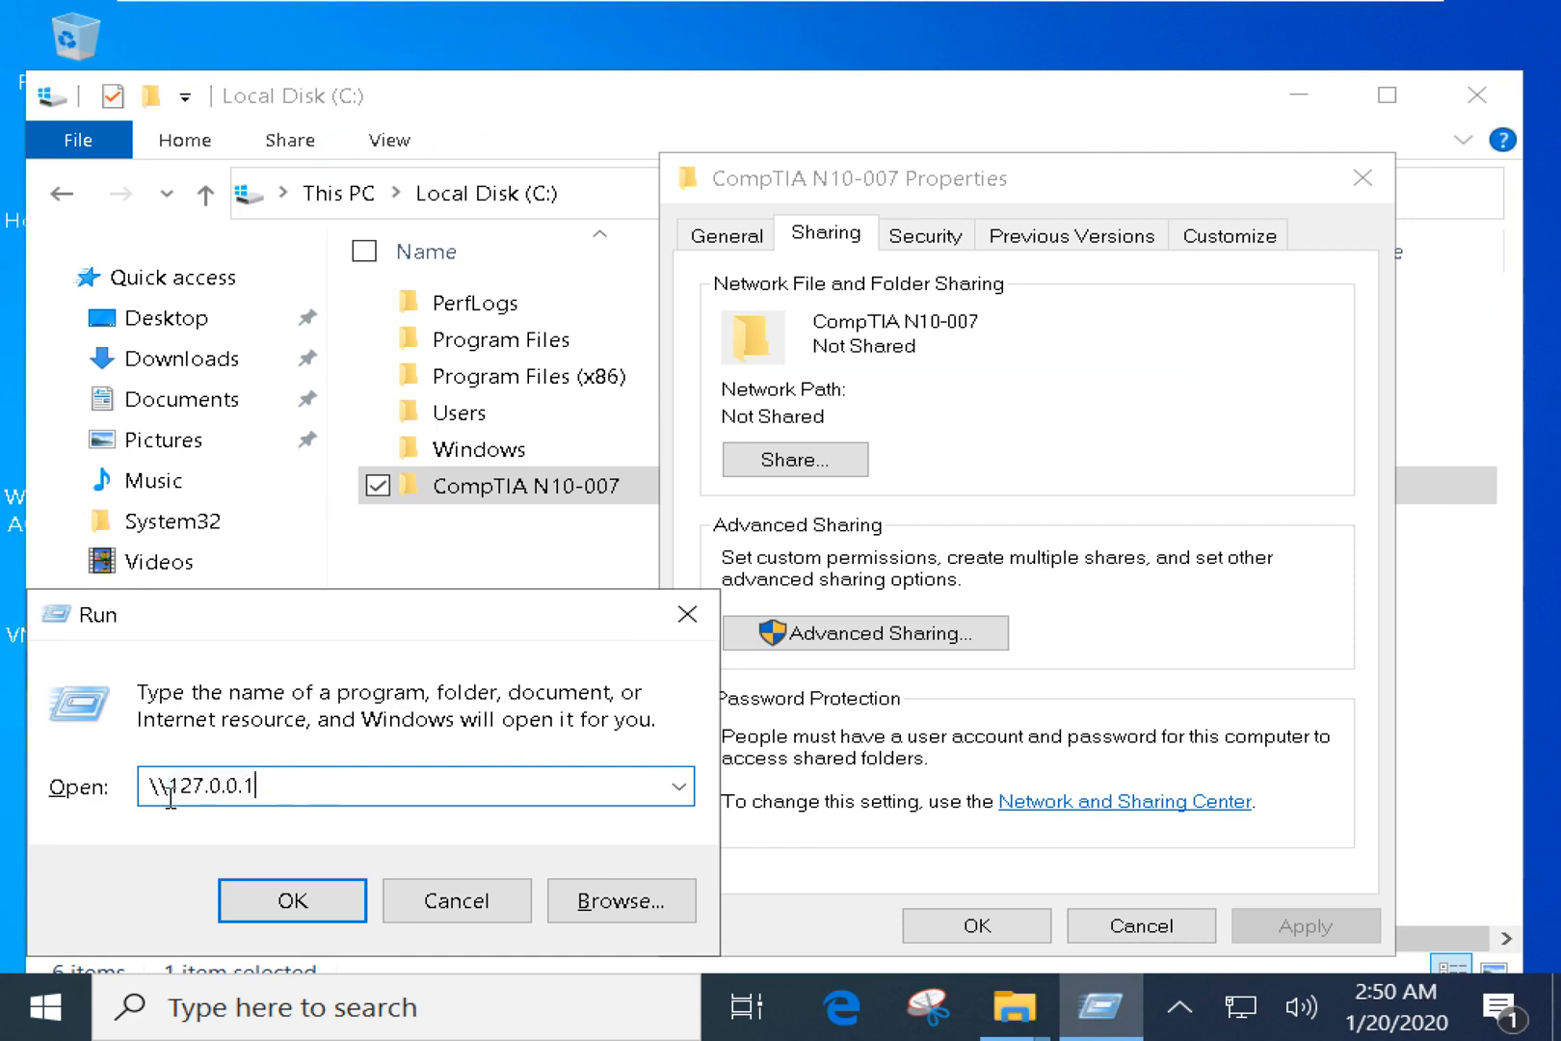
pyautogui.moveTo(167, 788); pyautogui.dragTo(140, 789)
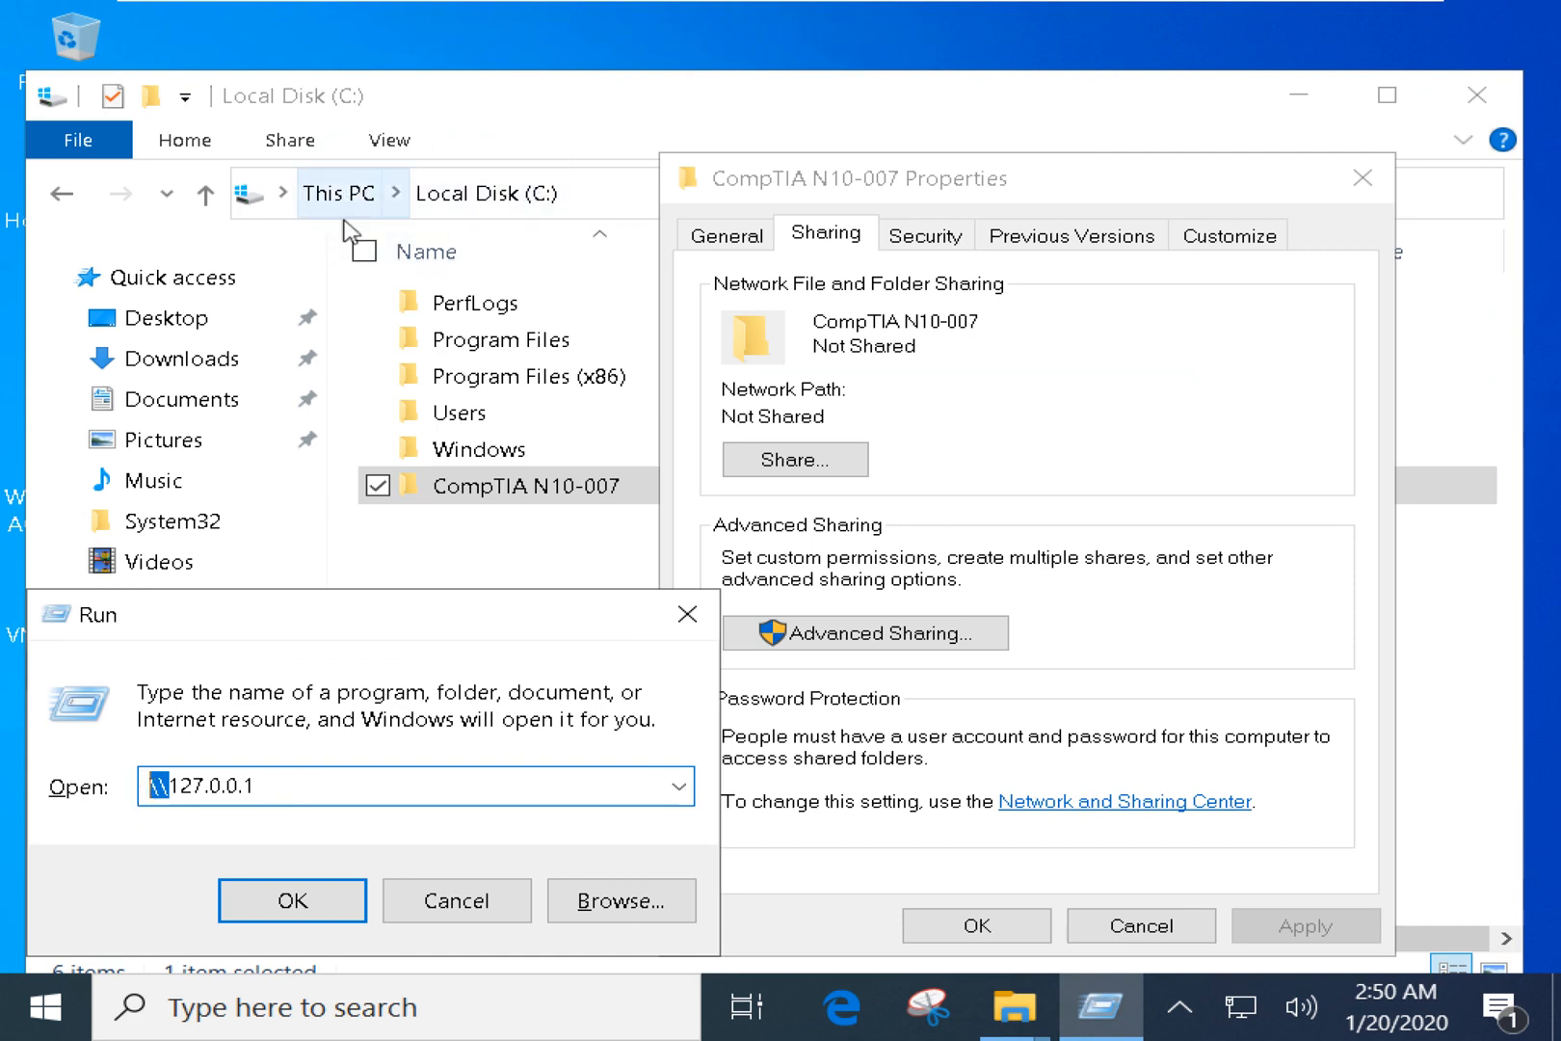
# Bring the Local Disk (C:) window forward and restore its address bar breadcrumbs.
pyautogui.click(562, 169)
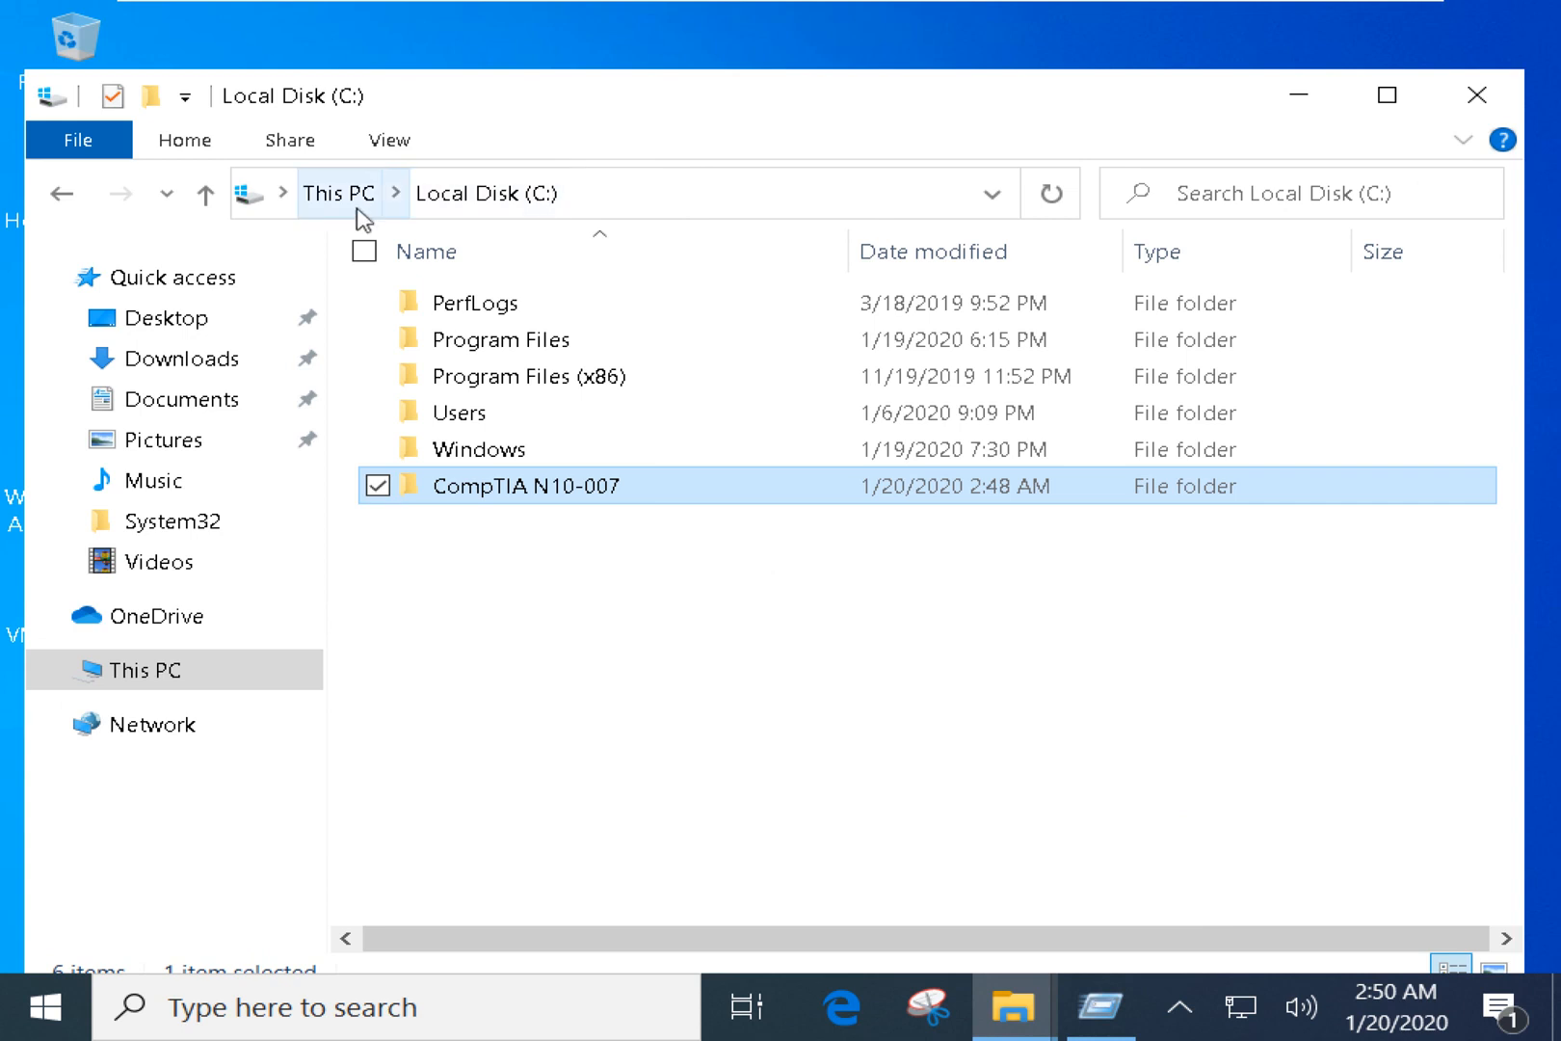
pyautogui.click(624, 200)
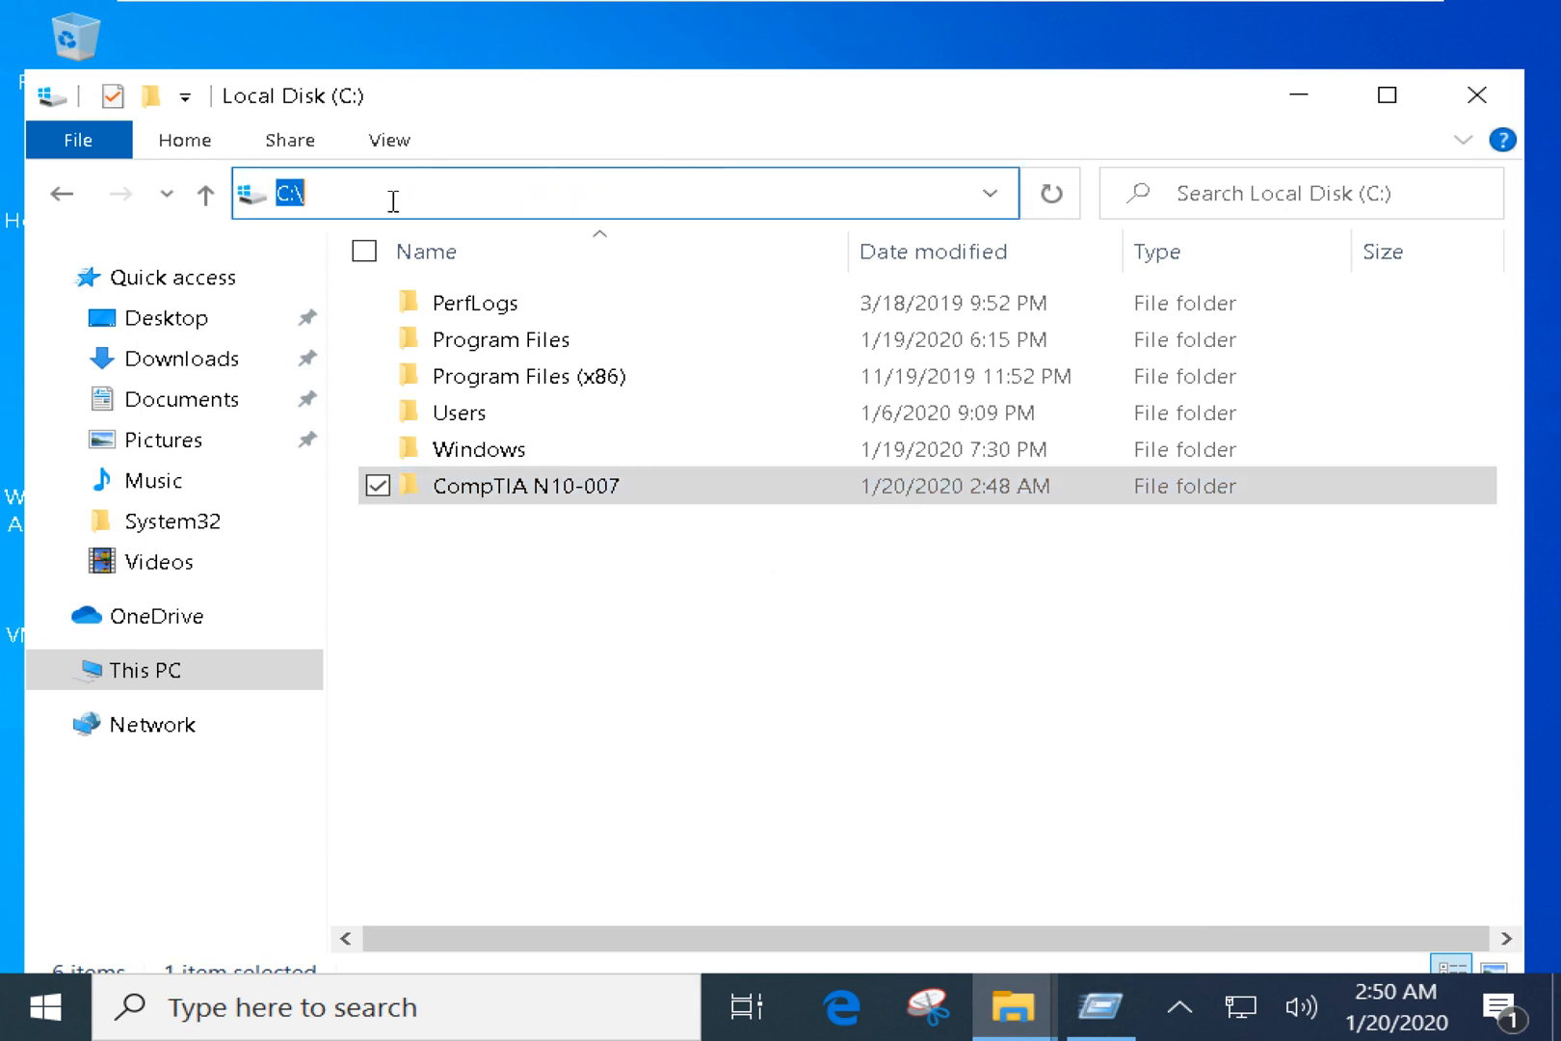
pyautogui.click(392, 201)
pyautogui.click(583, 682)
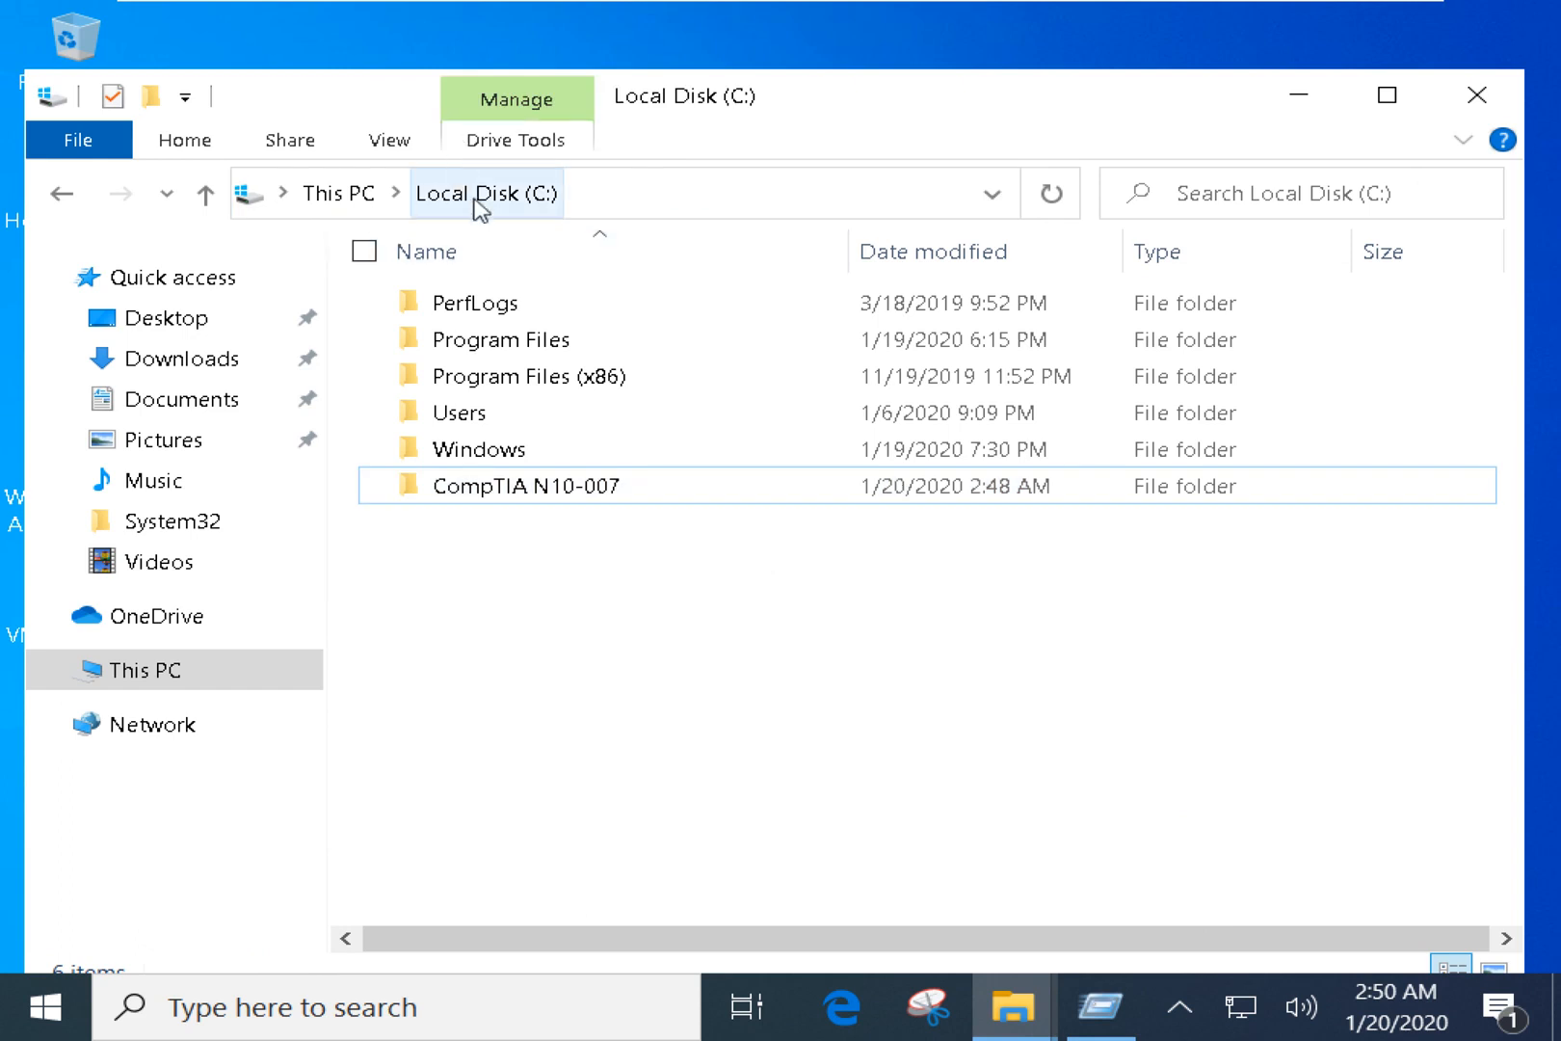
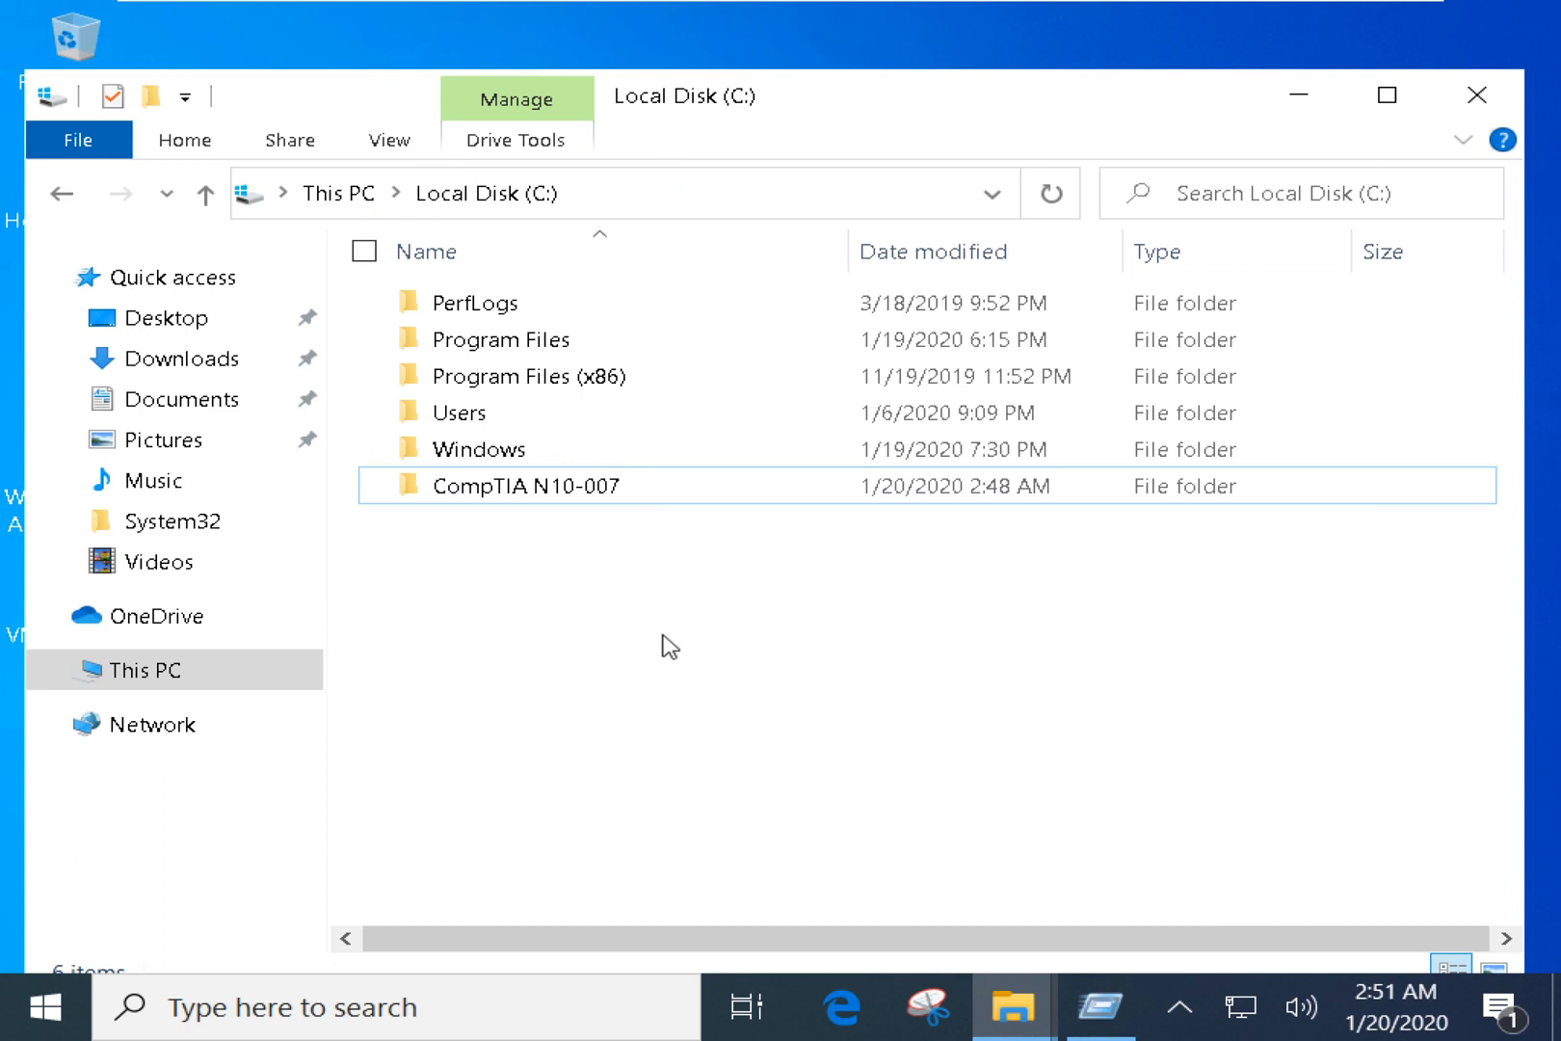
# Open the sharing options for the CompTIA N10-007 folder on Local Disk (C:).
pyautogui.click(525, 496)
pyautogui.rightClick(524, 501)
pyautogui.click(299, 947)
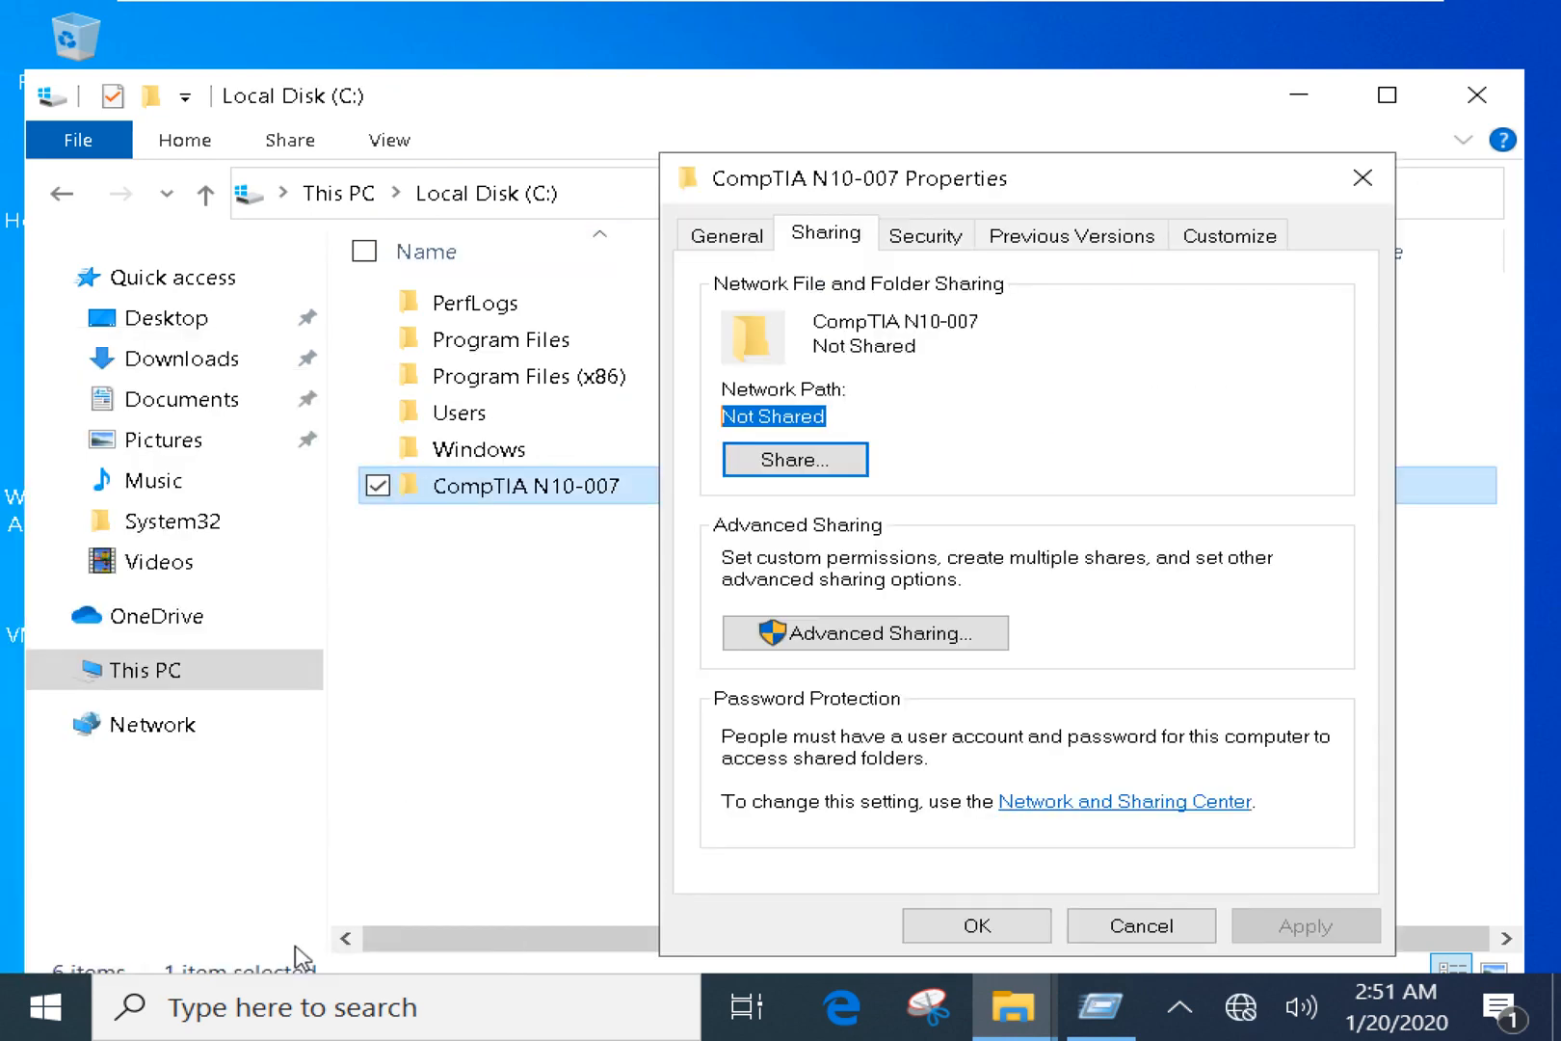
pyautogui.click(836, 461)
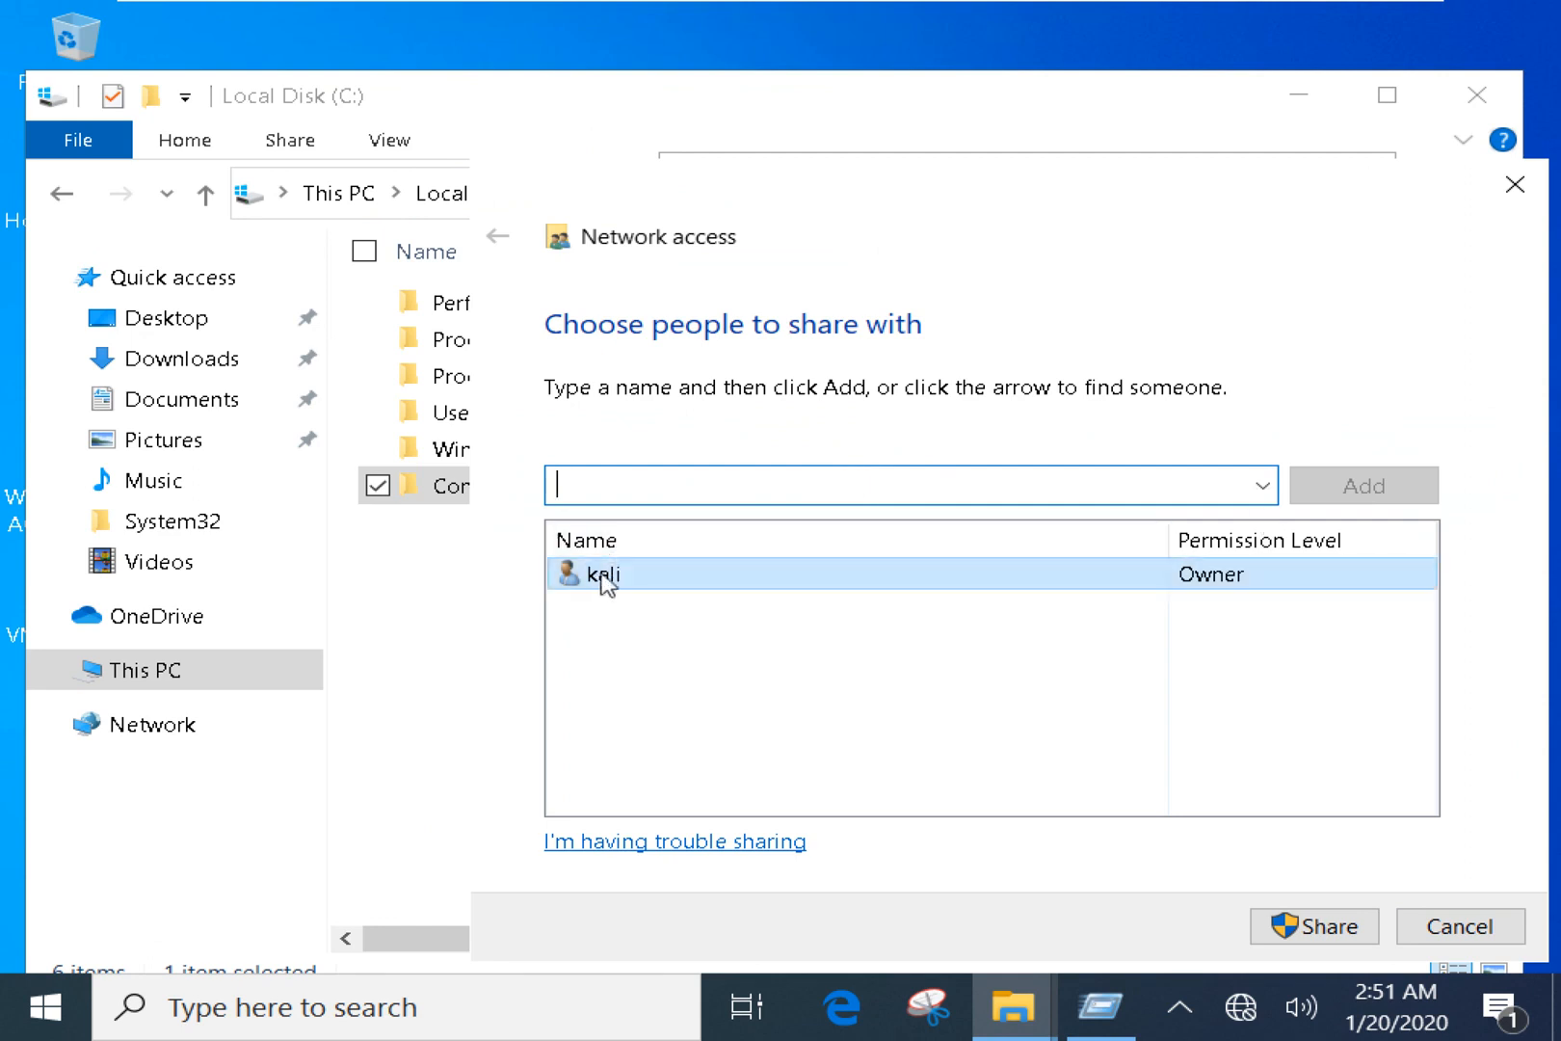
# Add Everyone with Read permission and share the folder.
pyautogui.click(617, 576)
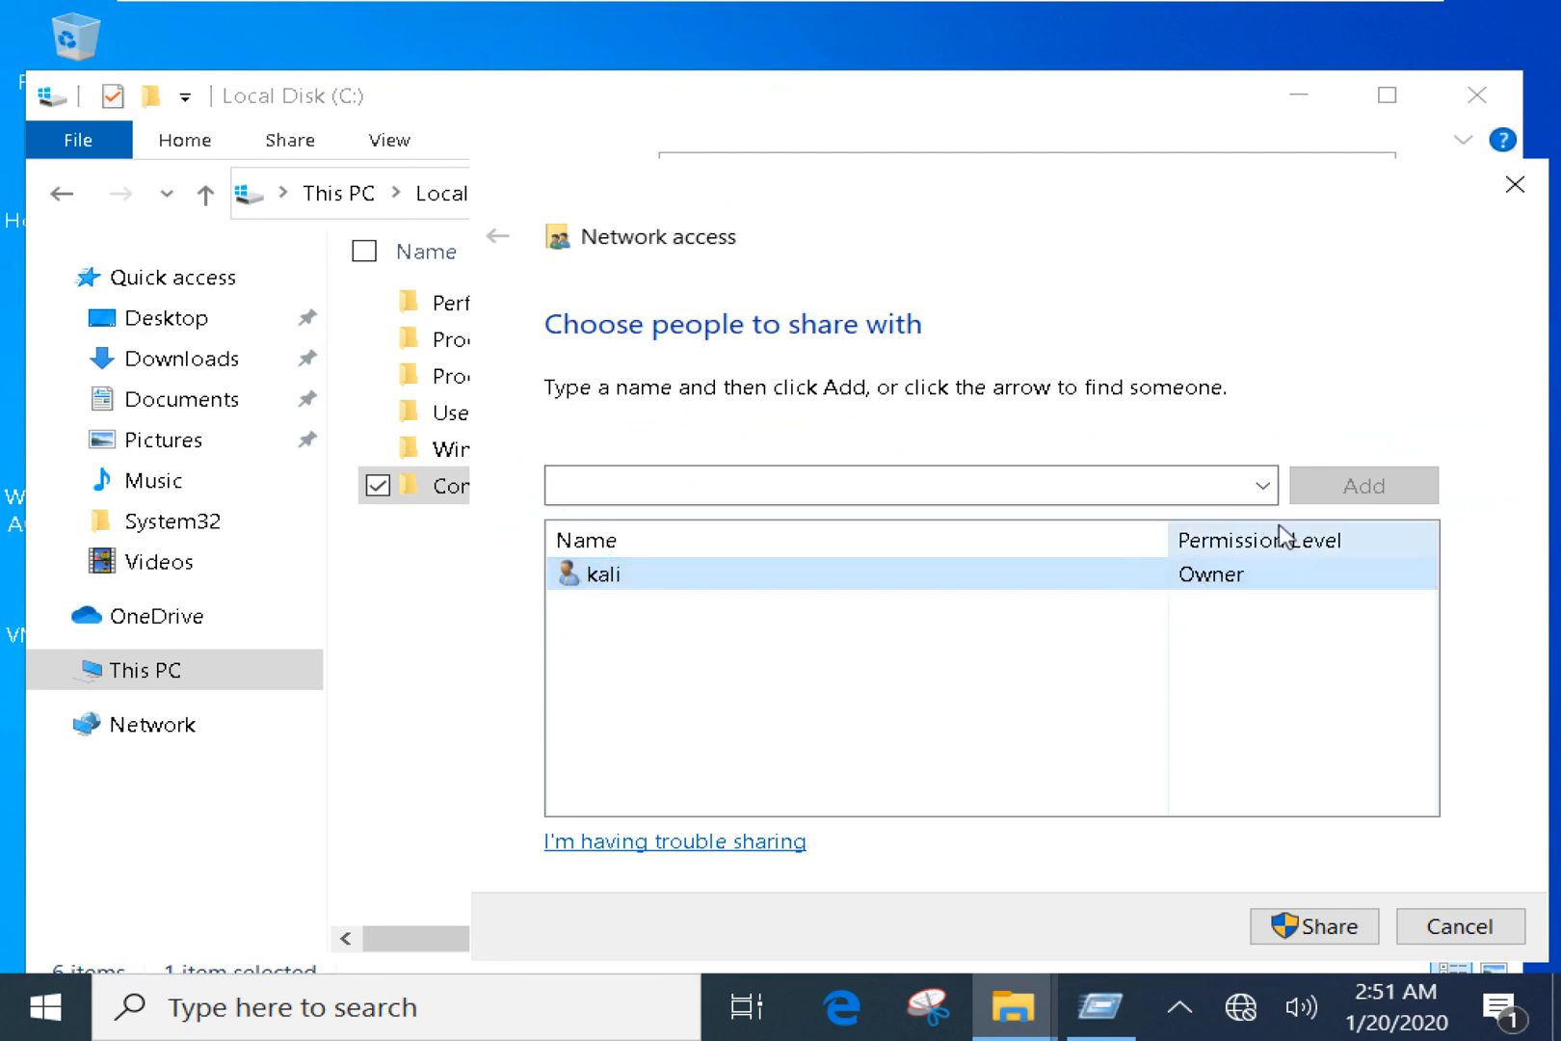
pyautogui.click(1264, 489)
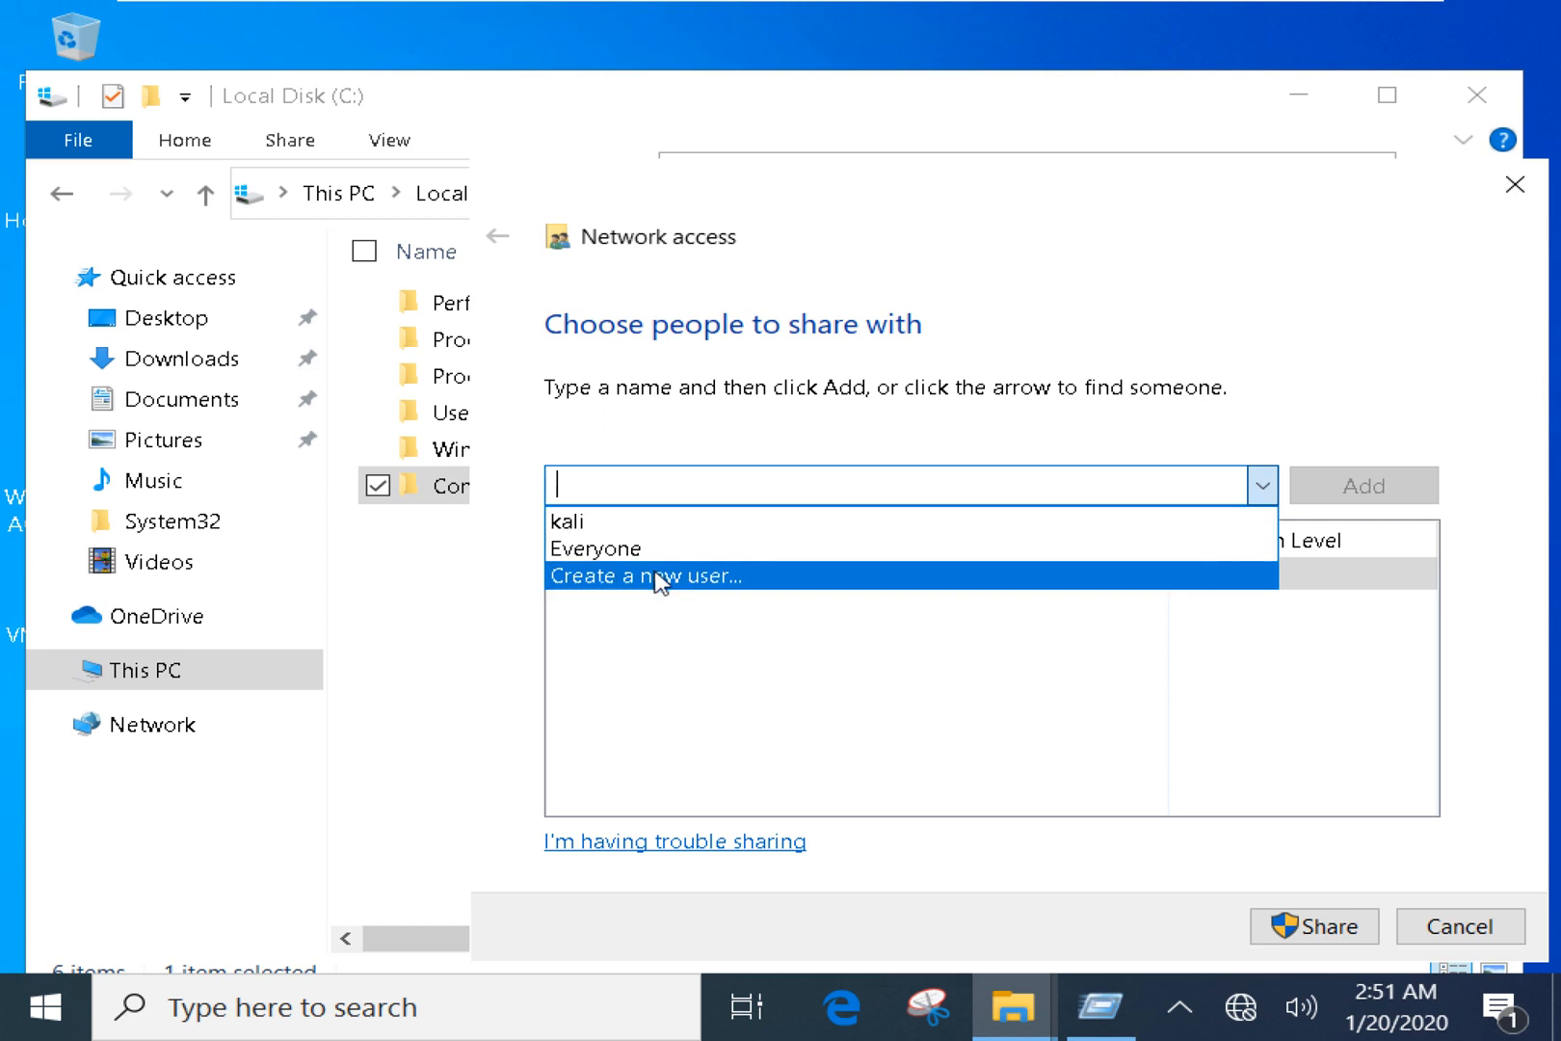
pyautogui.click(634, 529)
pyautogui.click(1313, 497)
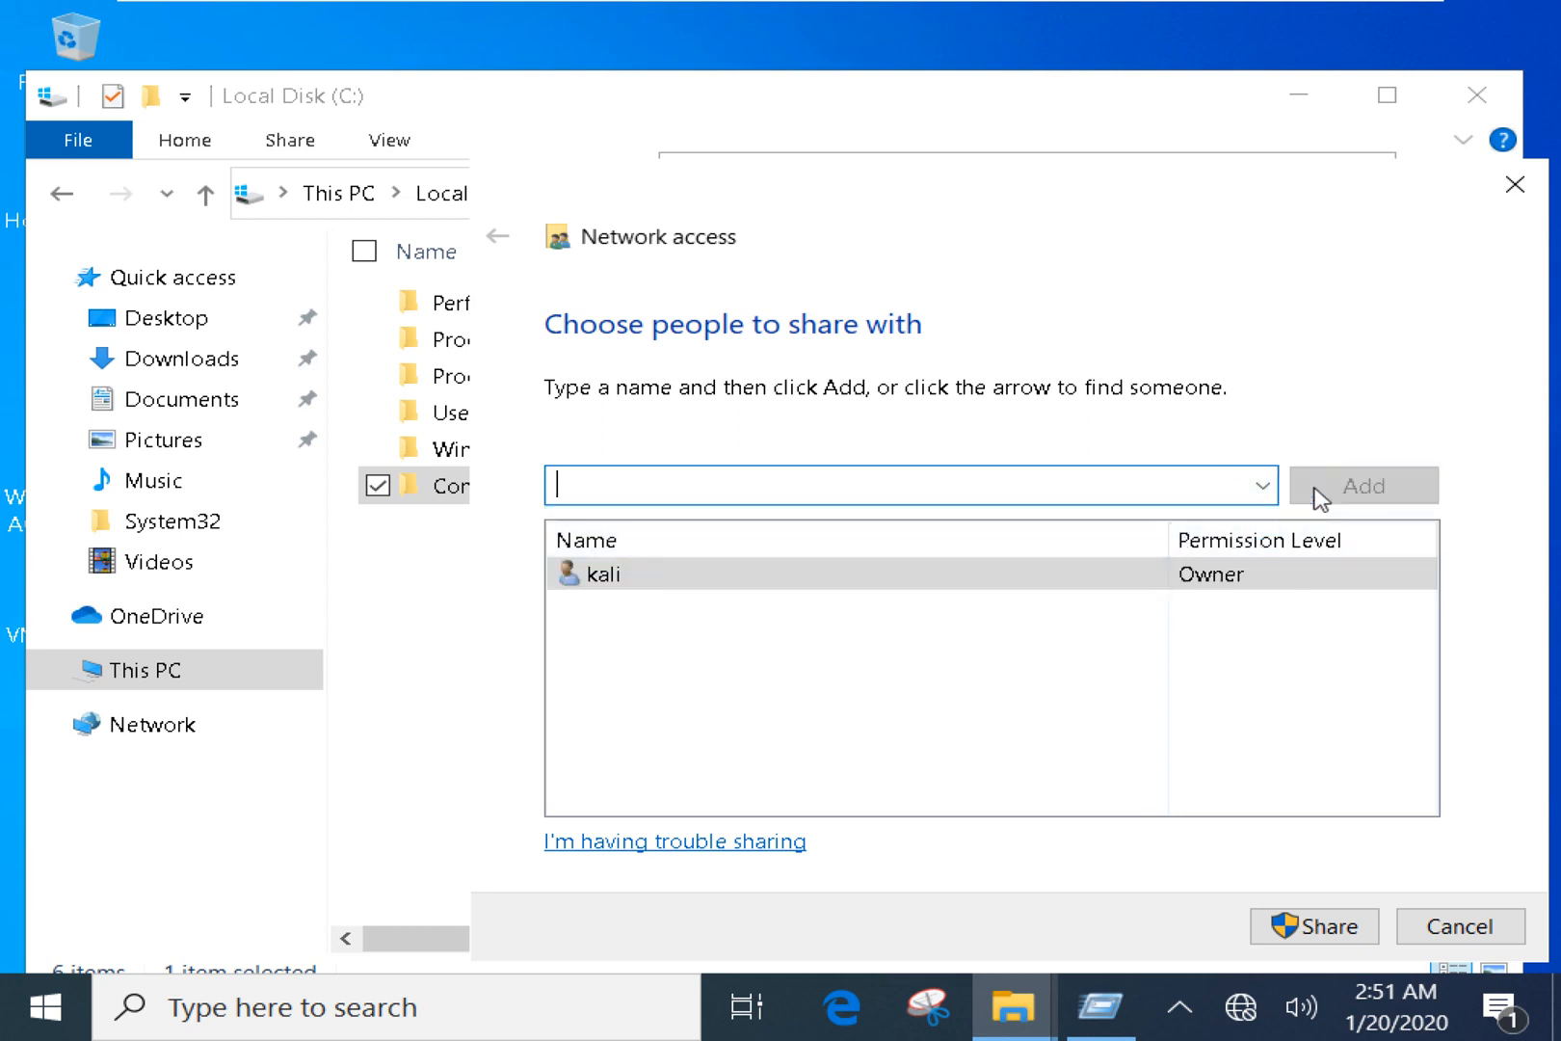
pyautogui.click(1188, 582)
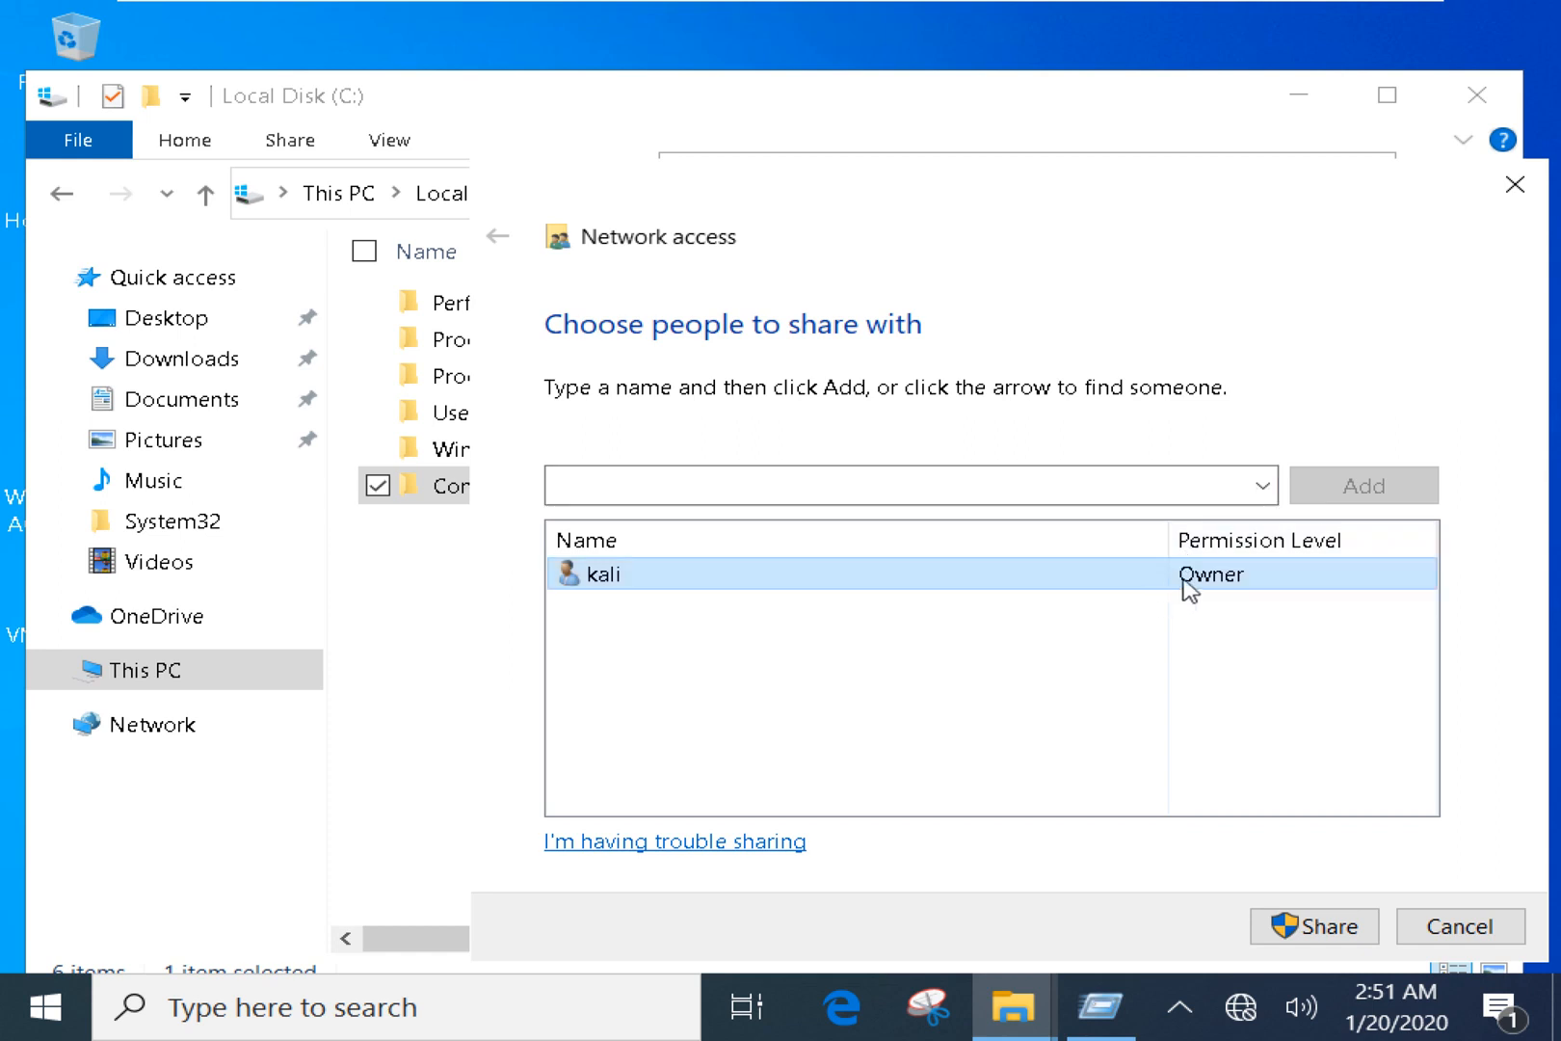
pyautogui.click(1261, 485)
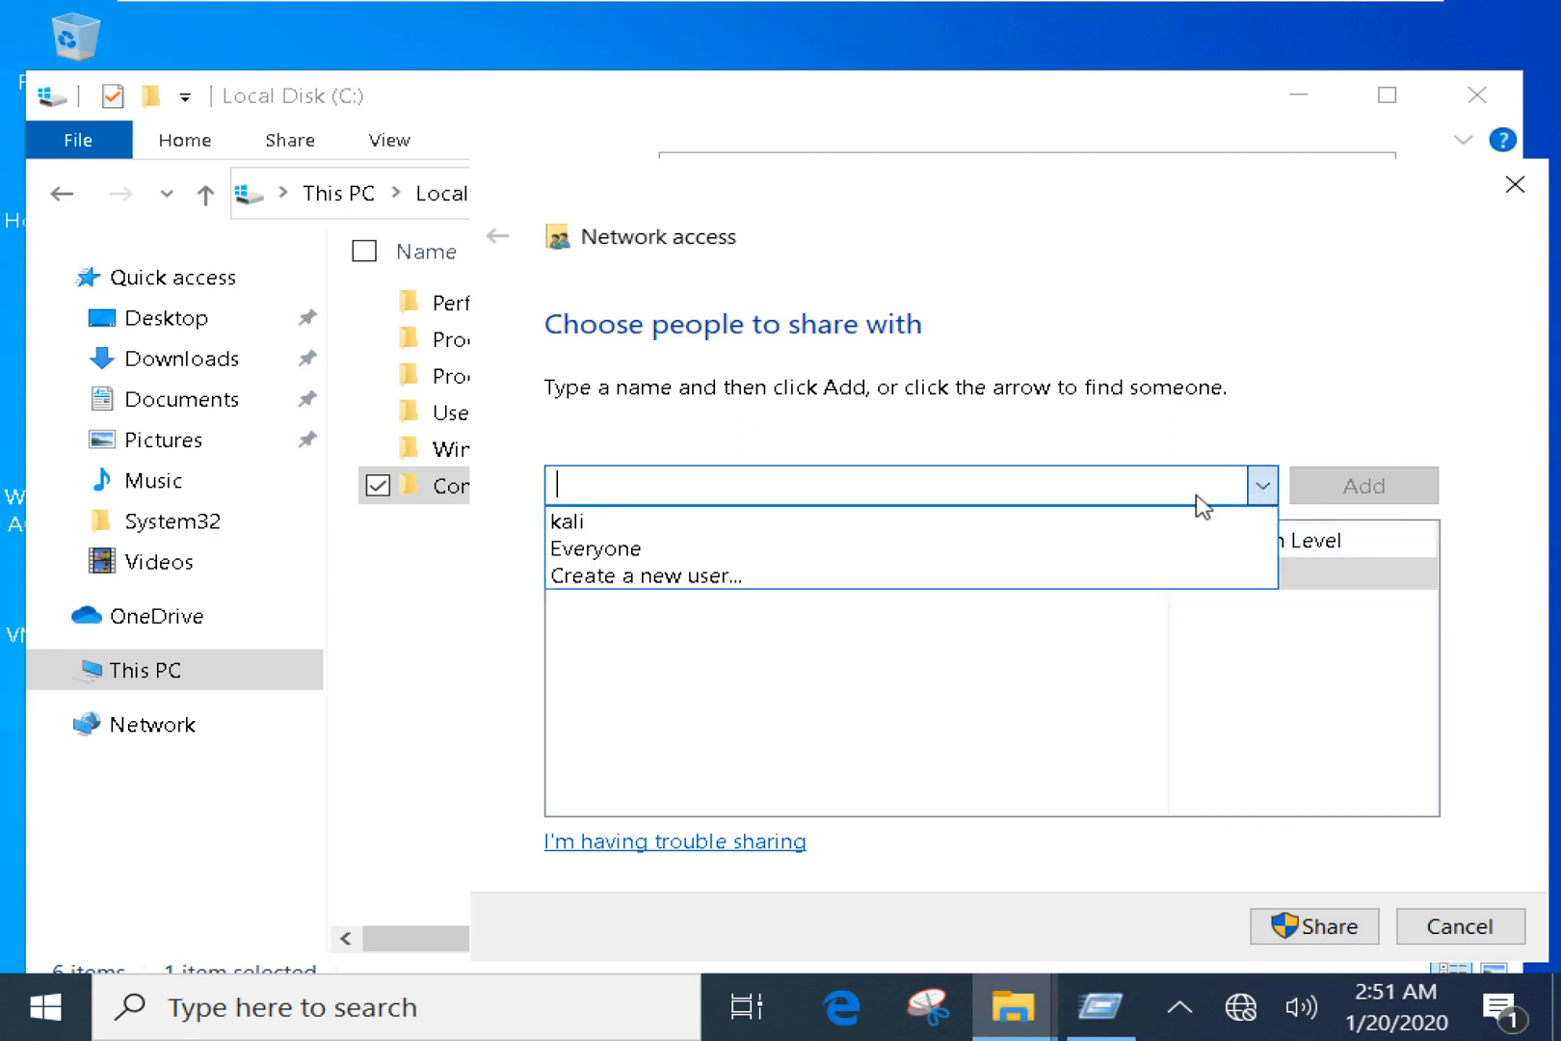
pyautogui.click(631, 547)
pyautogui.click(1381, 488)
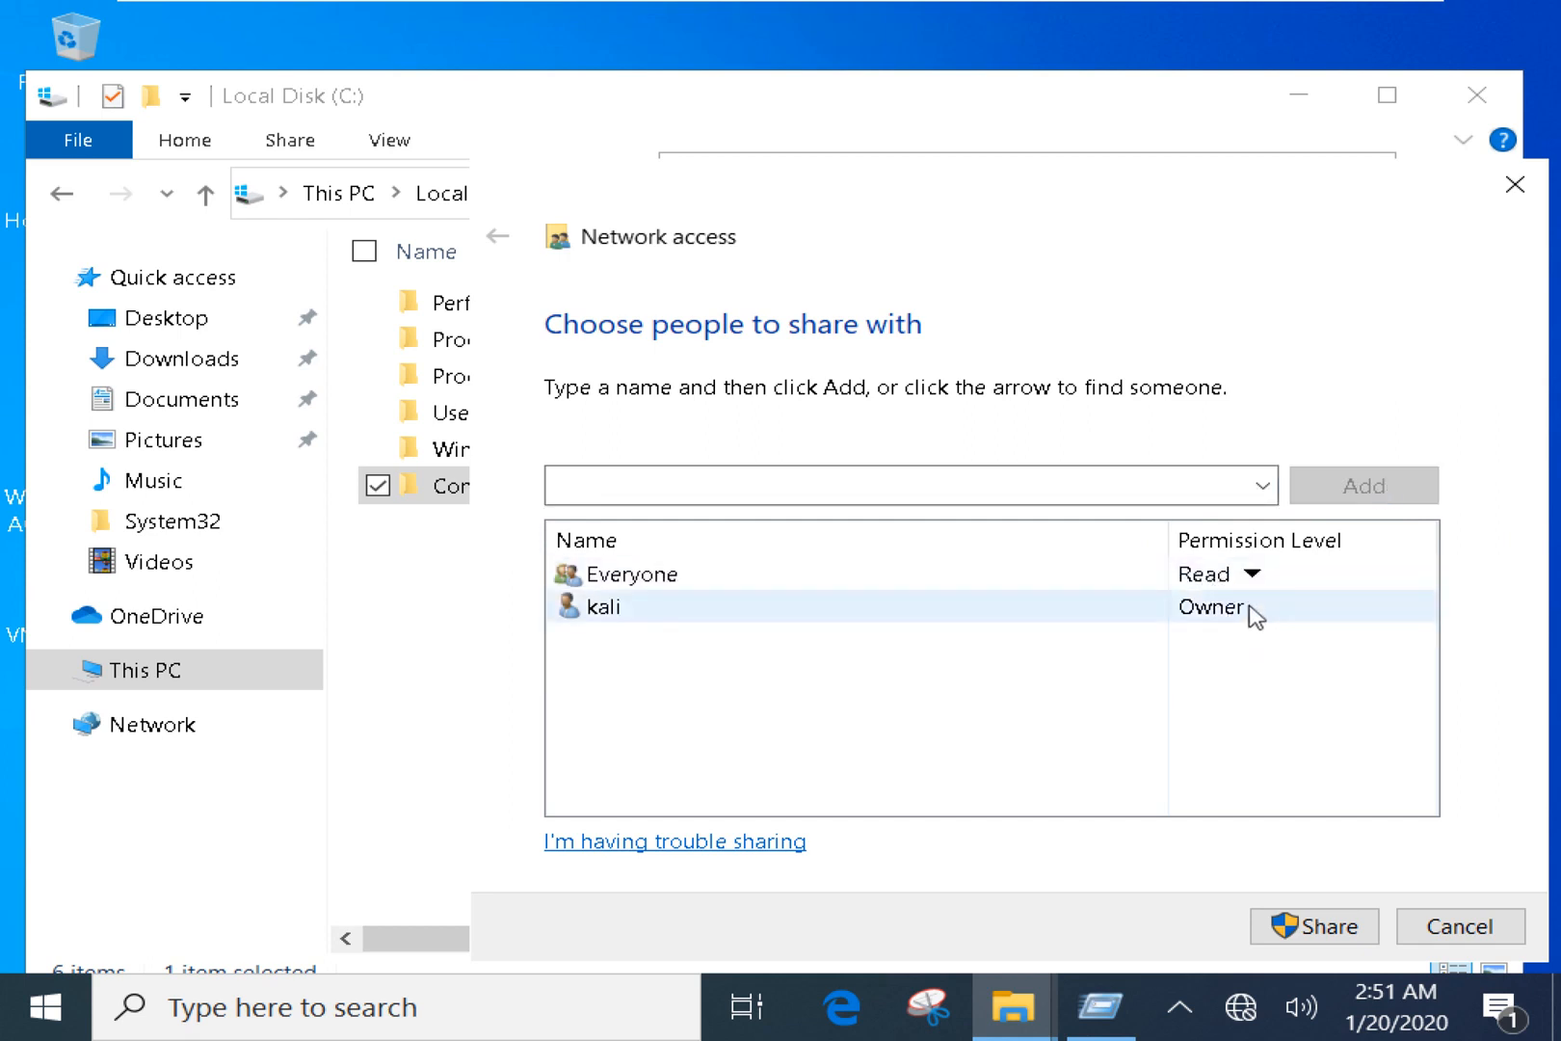
pyautogui.click(1303, 931)
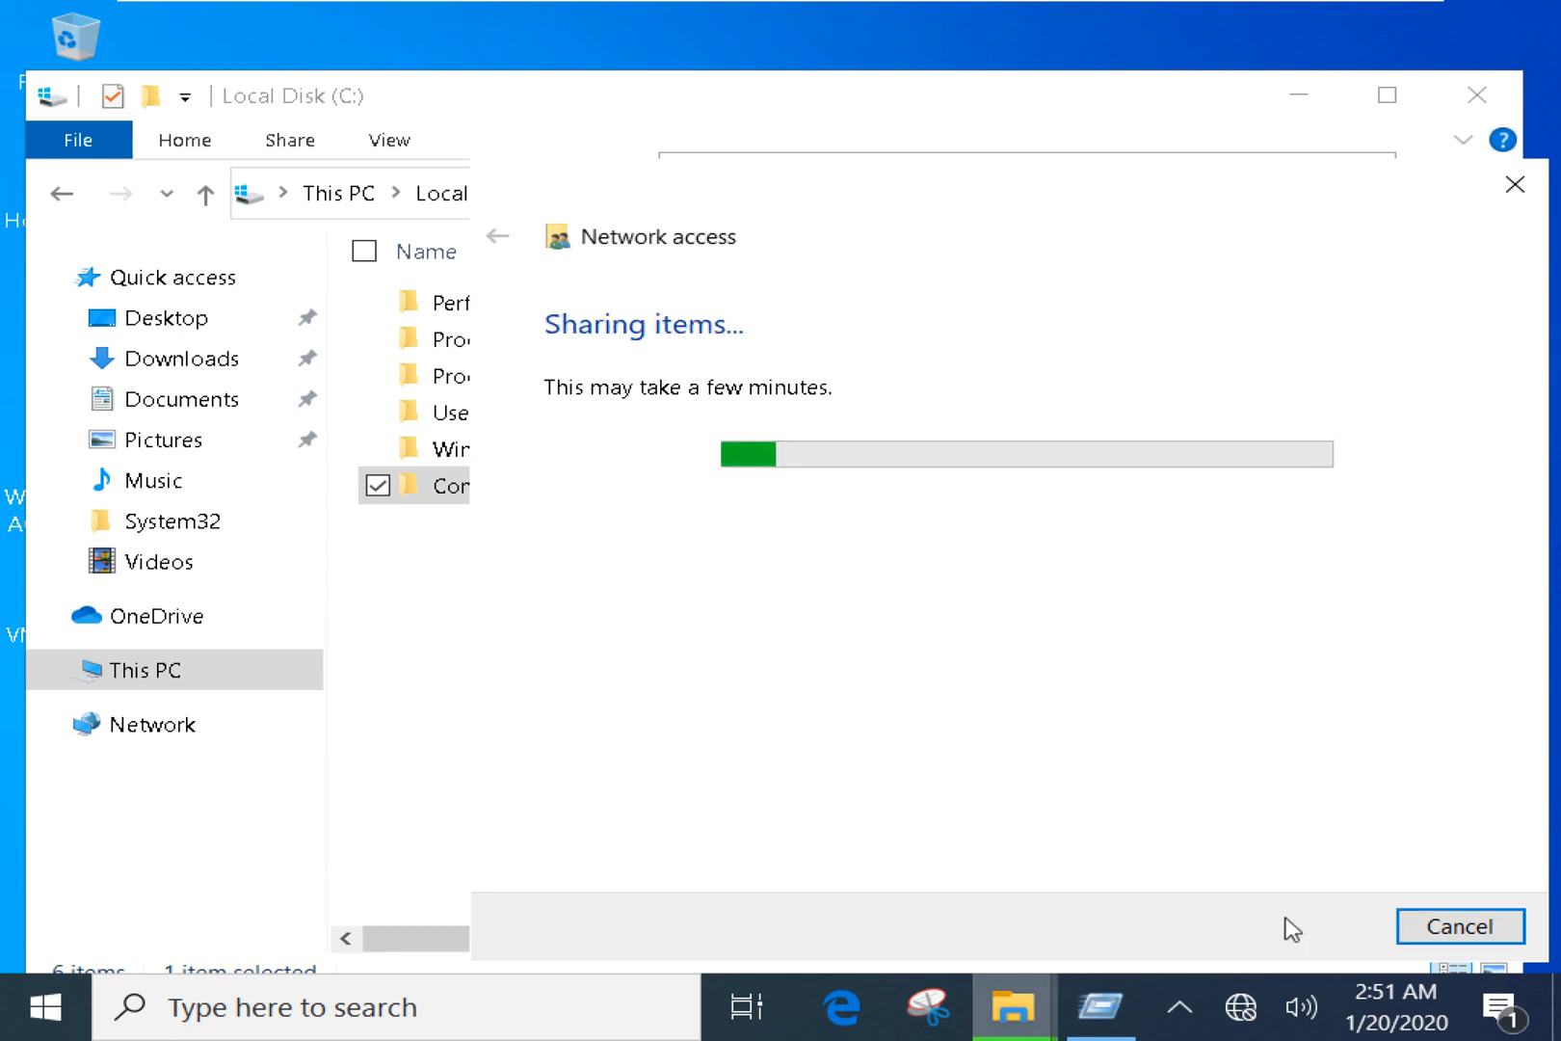
# Copy the shared folder's network link and finish the sharing wizard.
pyautogui.click(757, 564)
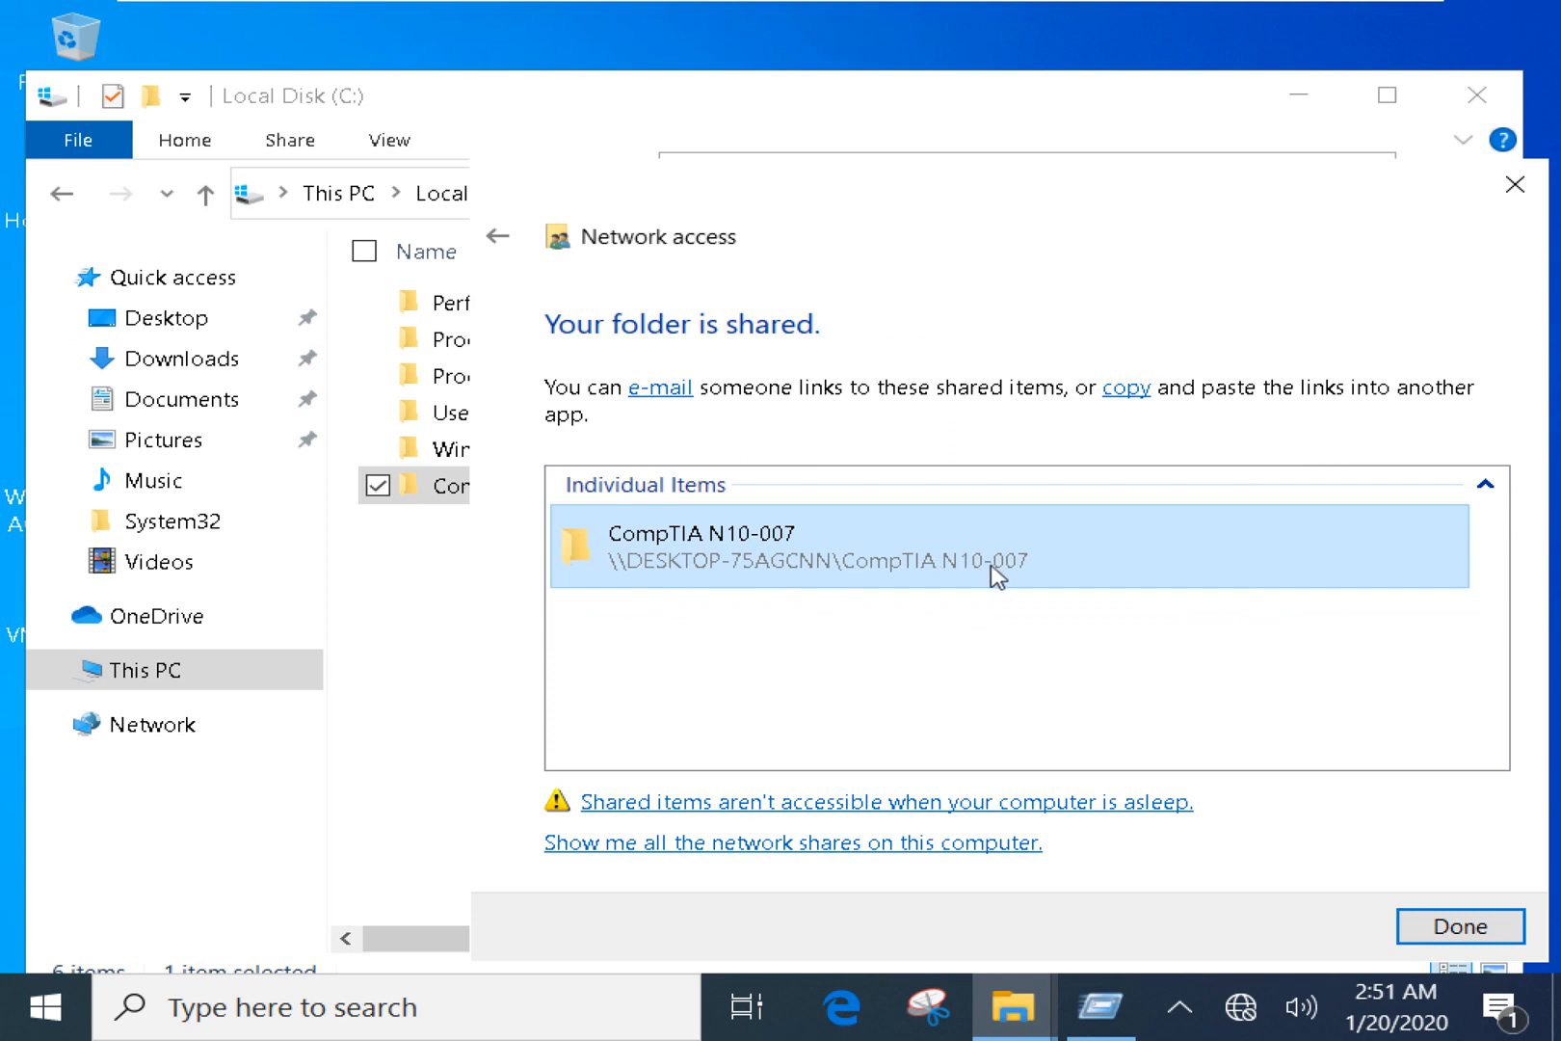
pyautogui.rightClick(649, 579)
pyautogui.click(715, 589)
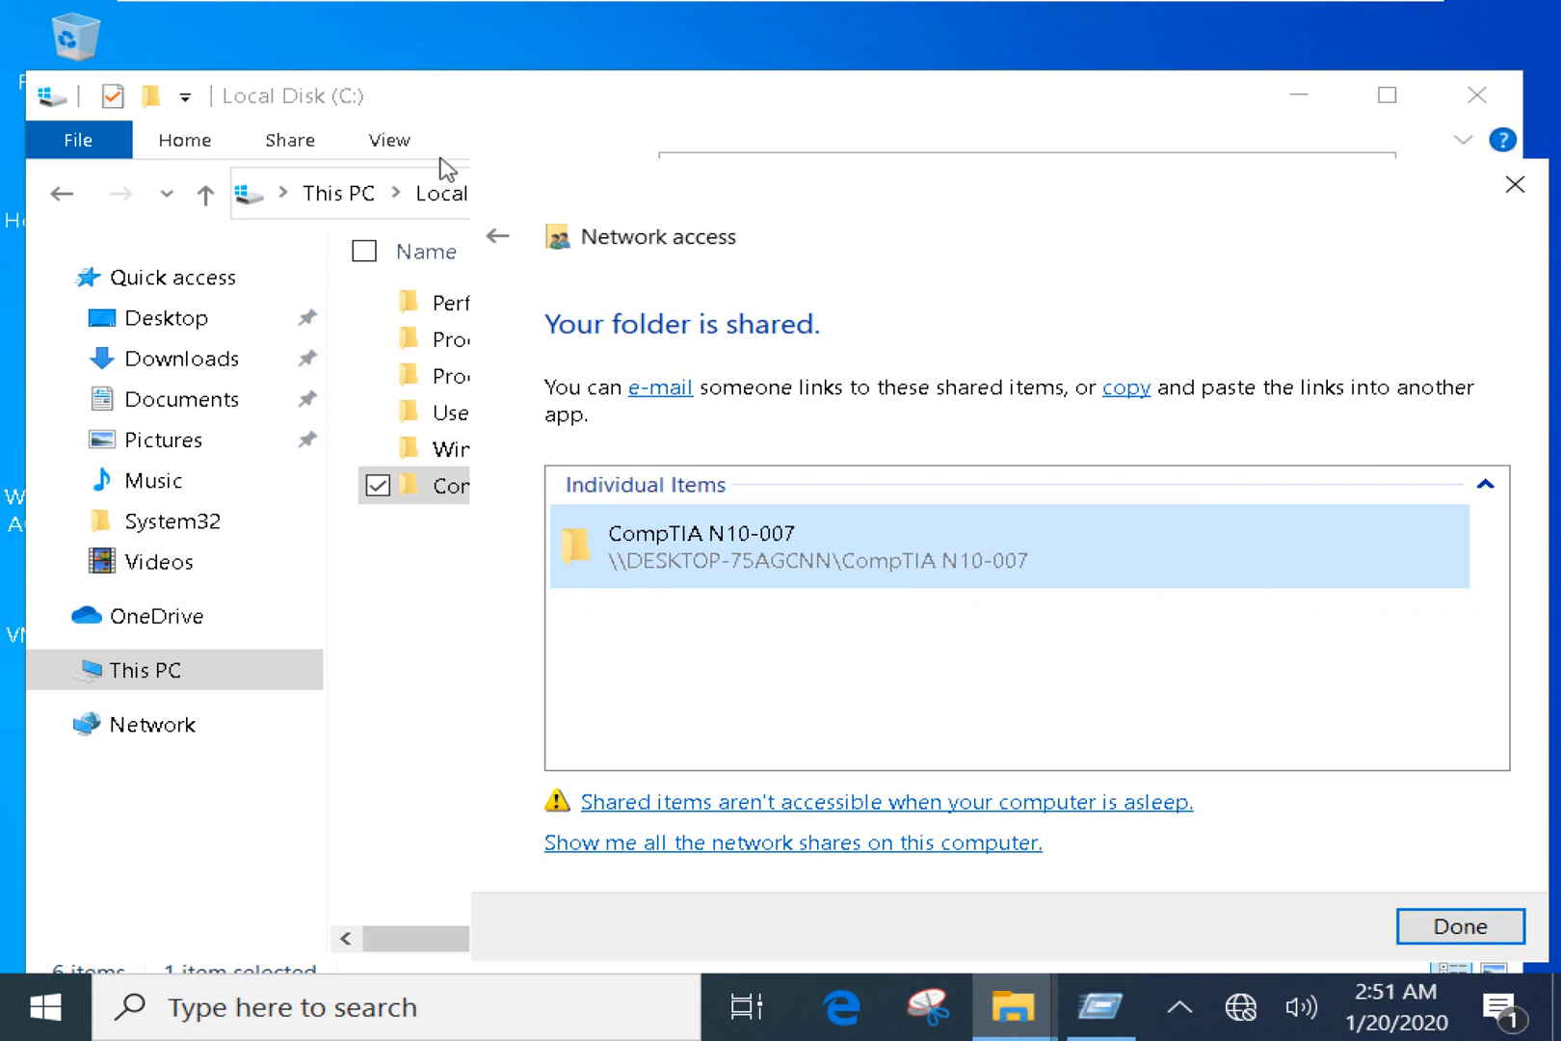
pyautogui.click(467, 112)
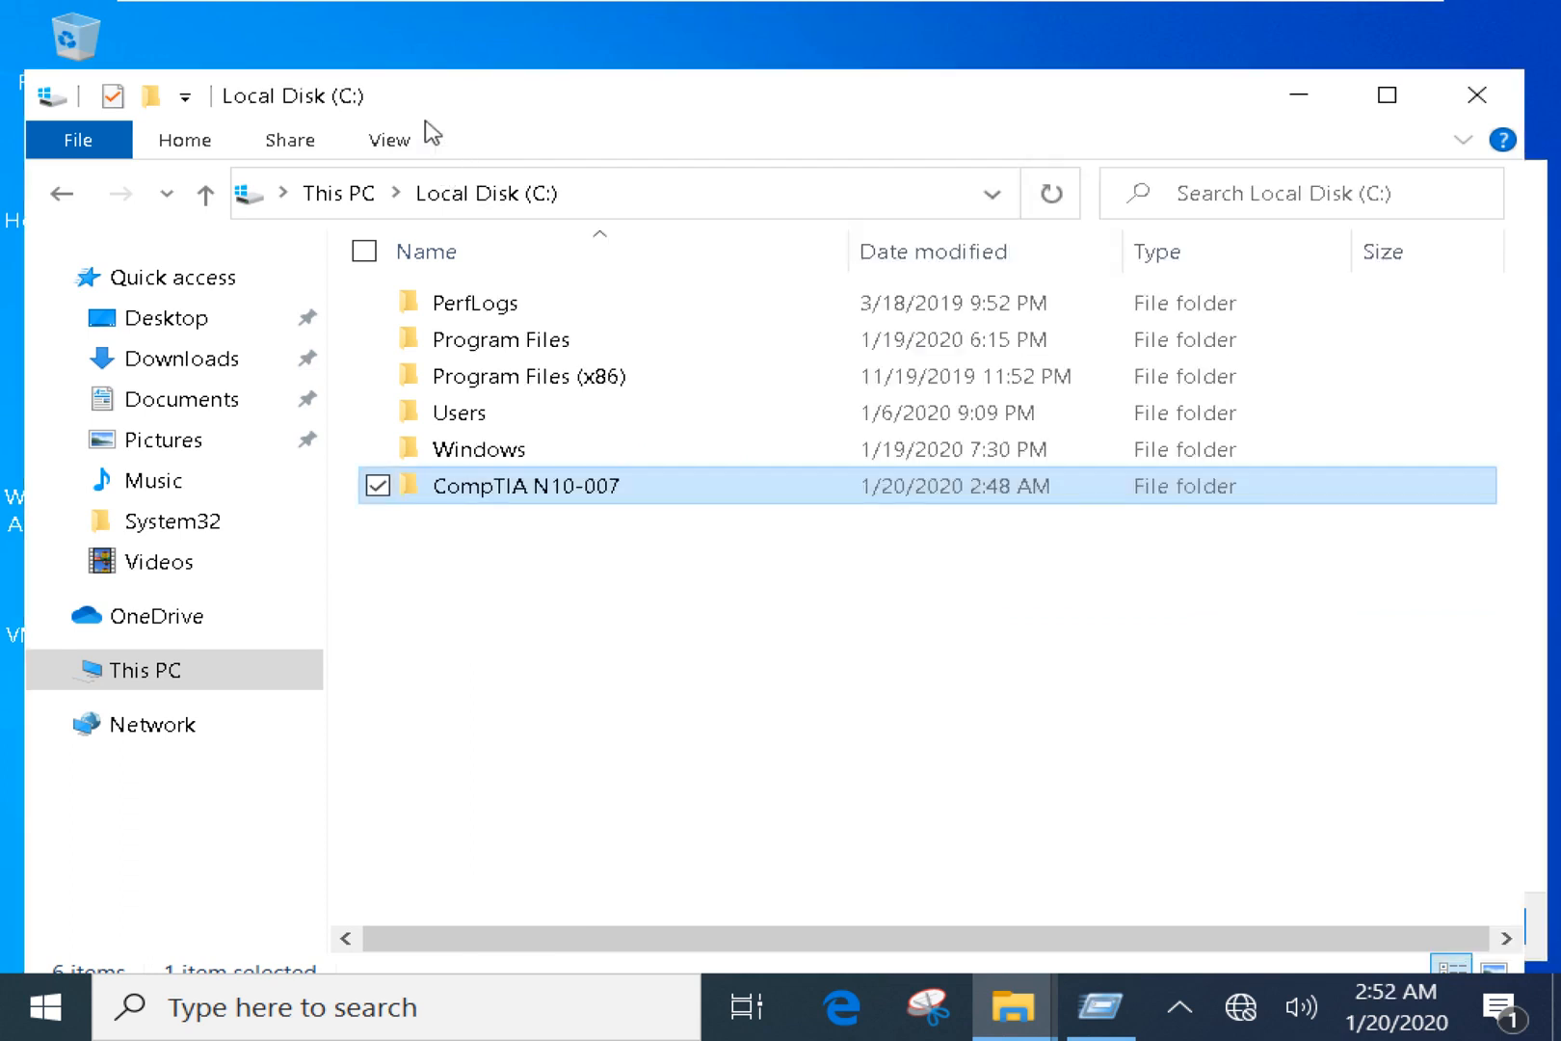
# Paste the share link into Run, rewrite it as a UNC path and run it, then dismiss the network error.
pyautogui.press('super+r')
pyautogui.hotkey('ctrl', 'v')
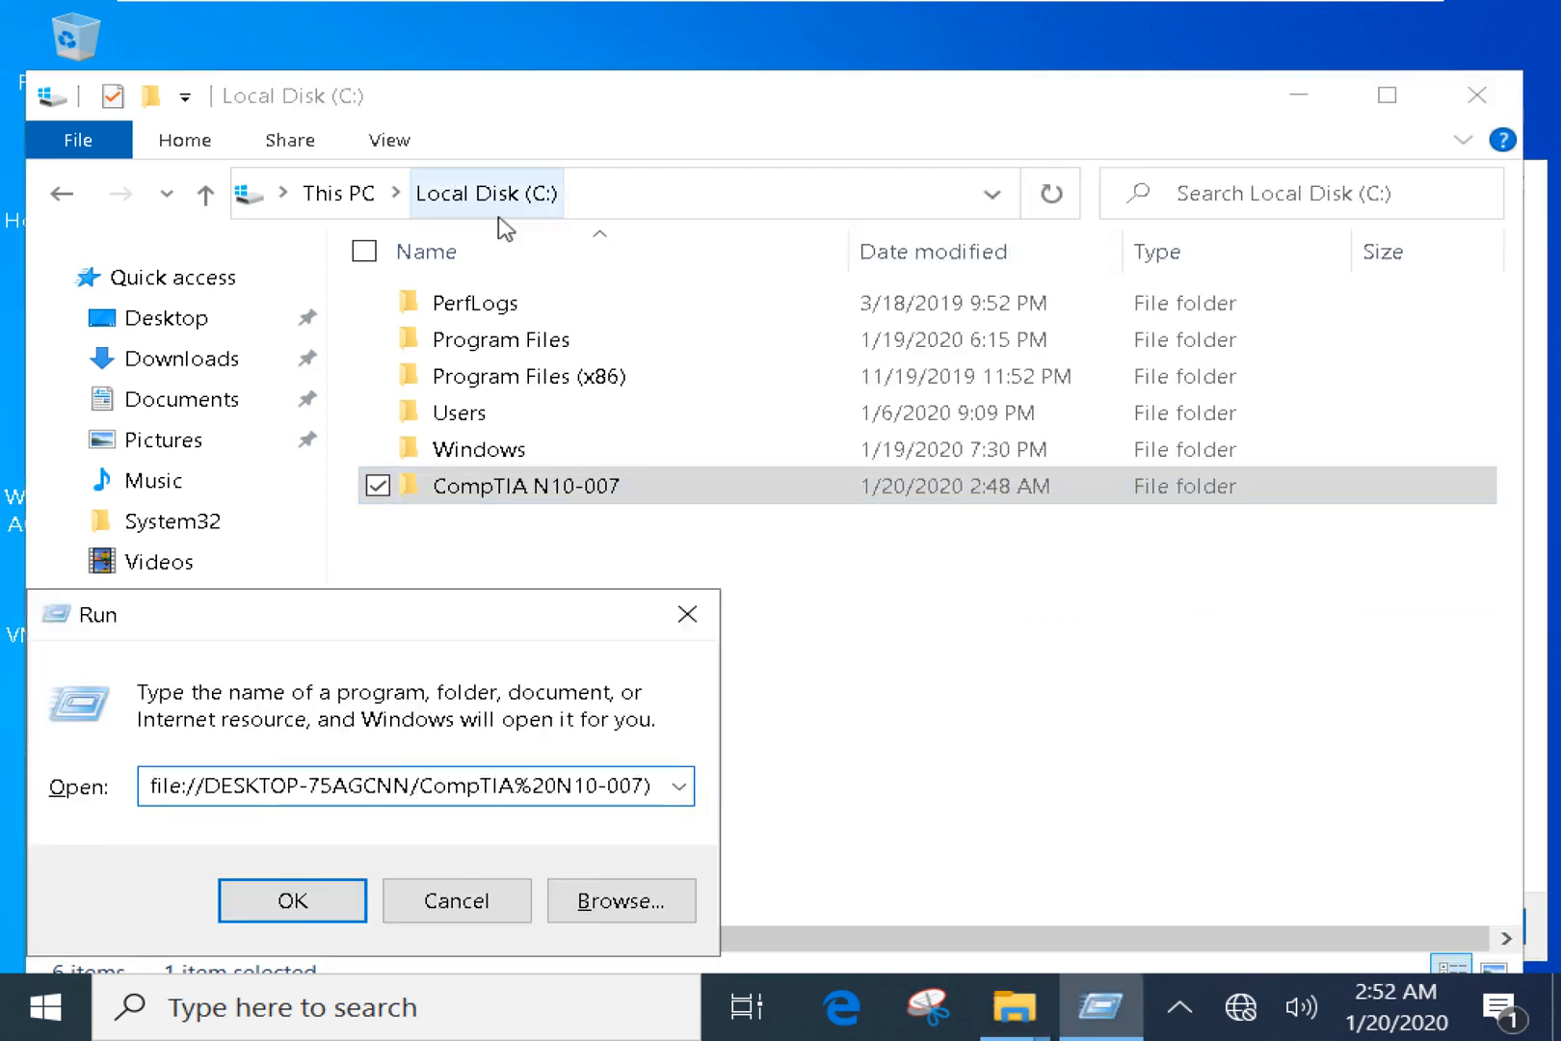
pyautogui.moveTo(203, 786); pyautogui.dragTo(56, 775)
pyautogui.press('BackSpace')
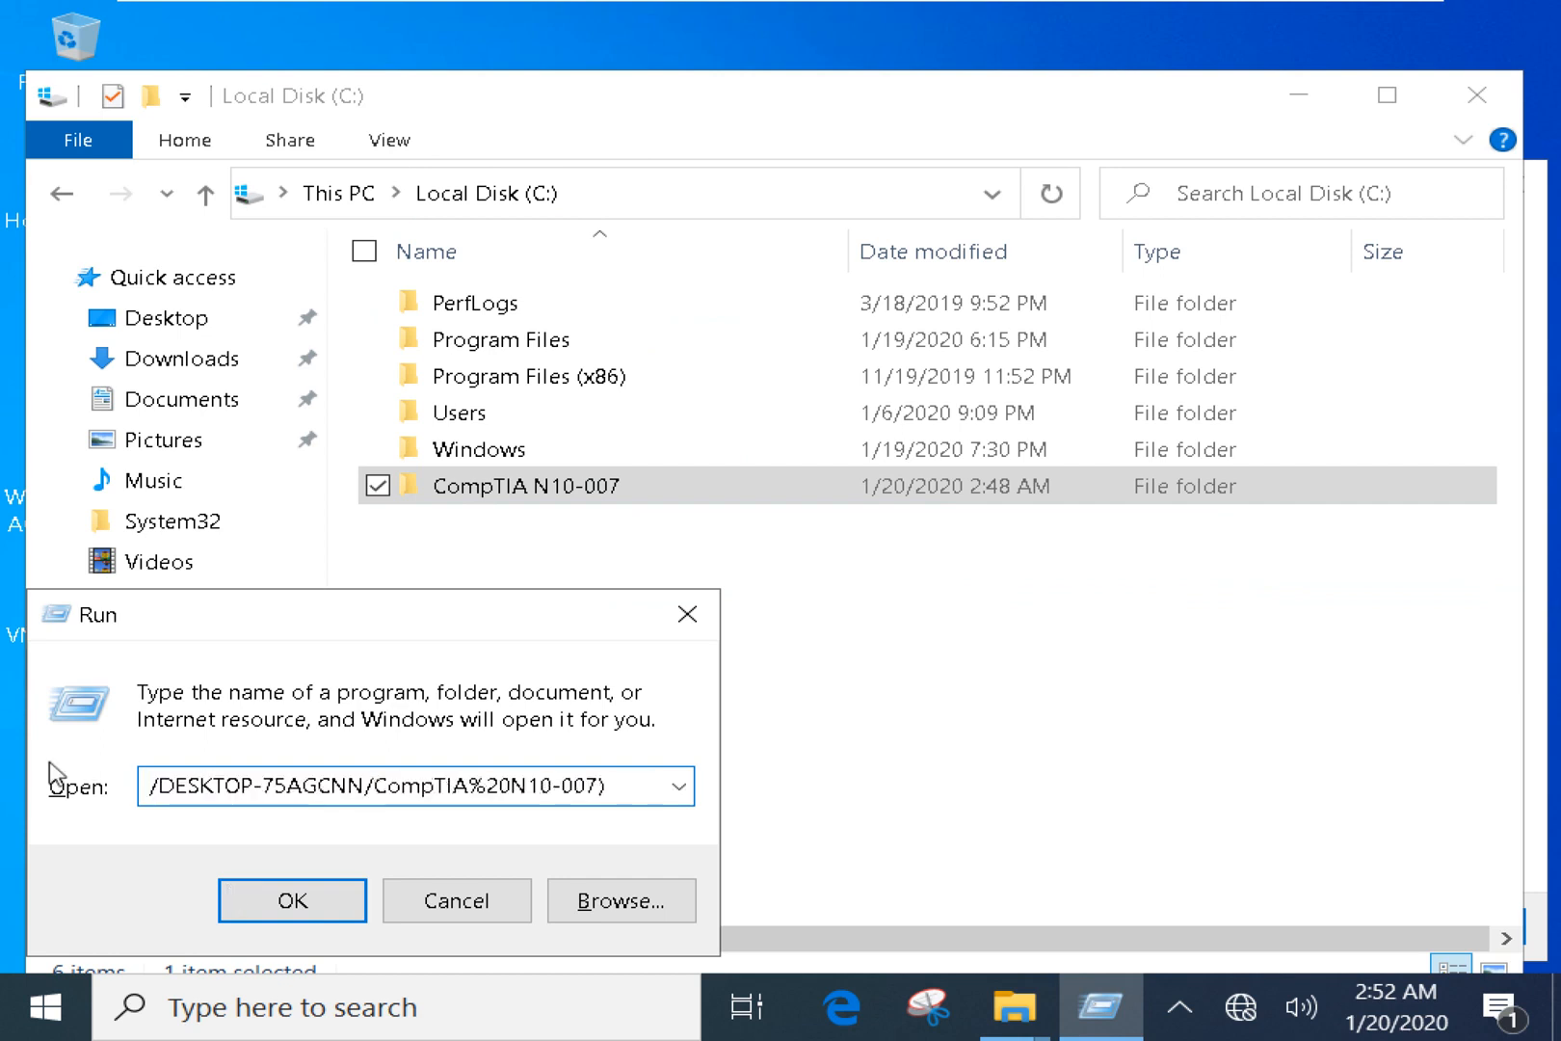
pyautogui.write('\\\\')
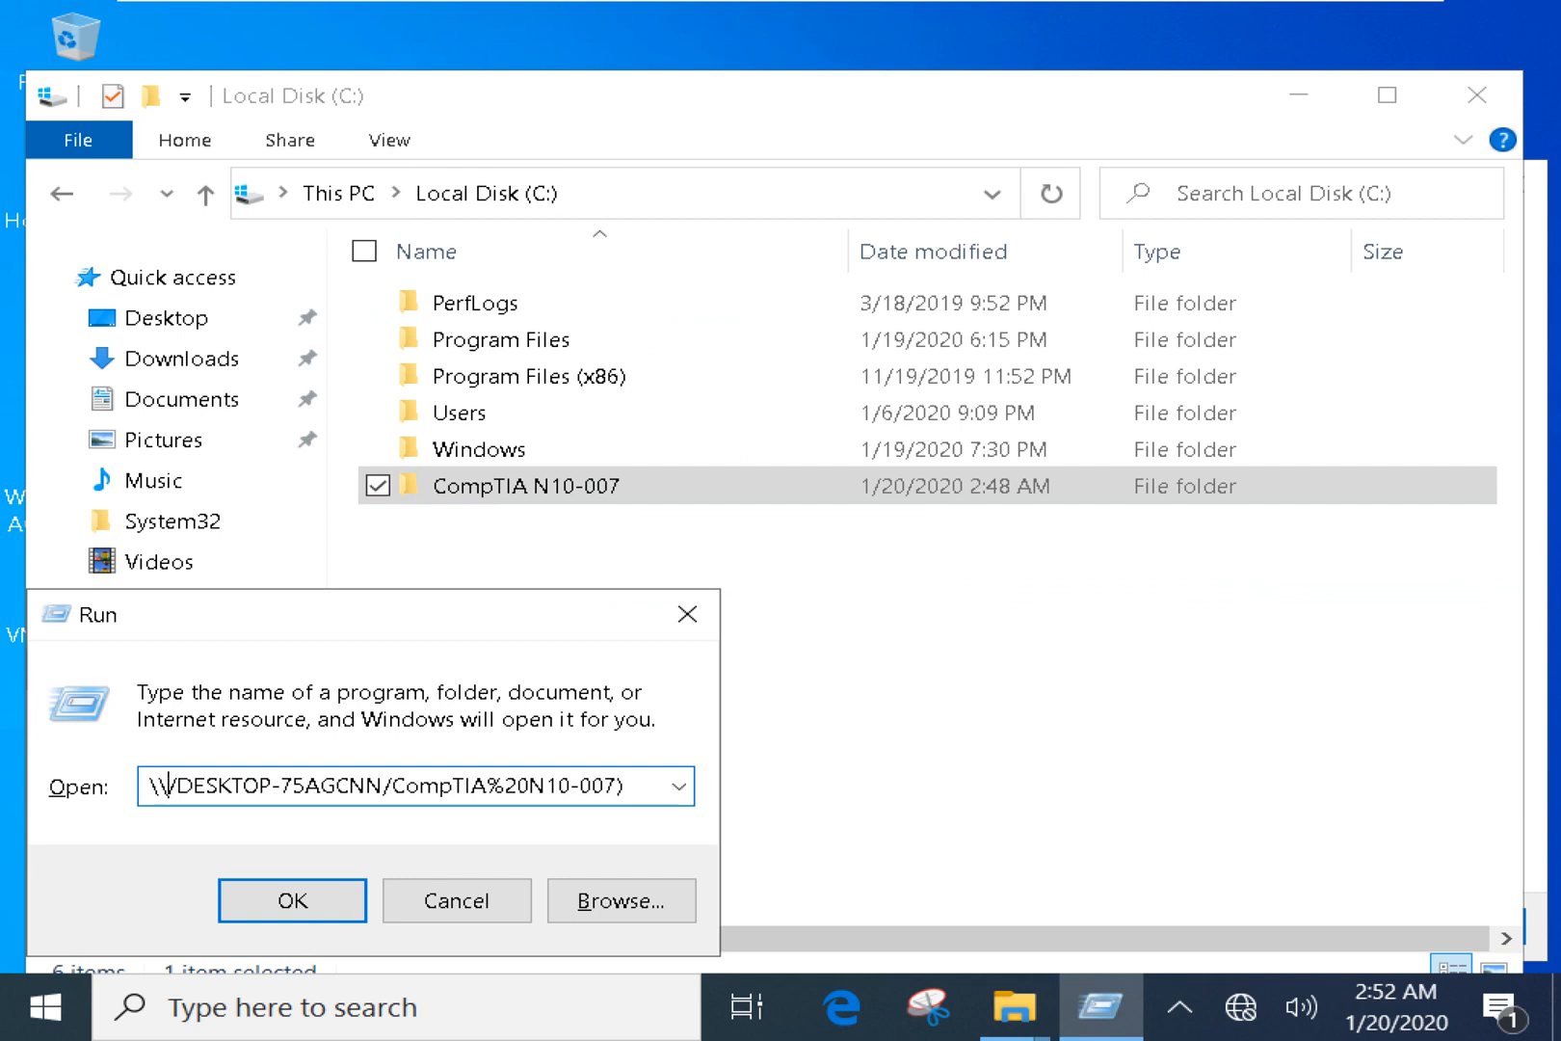
pyautogui.press('Delete')
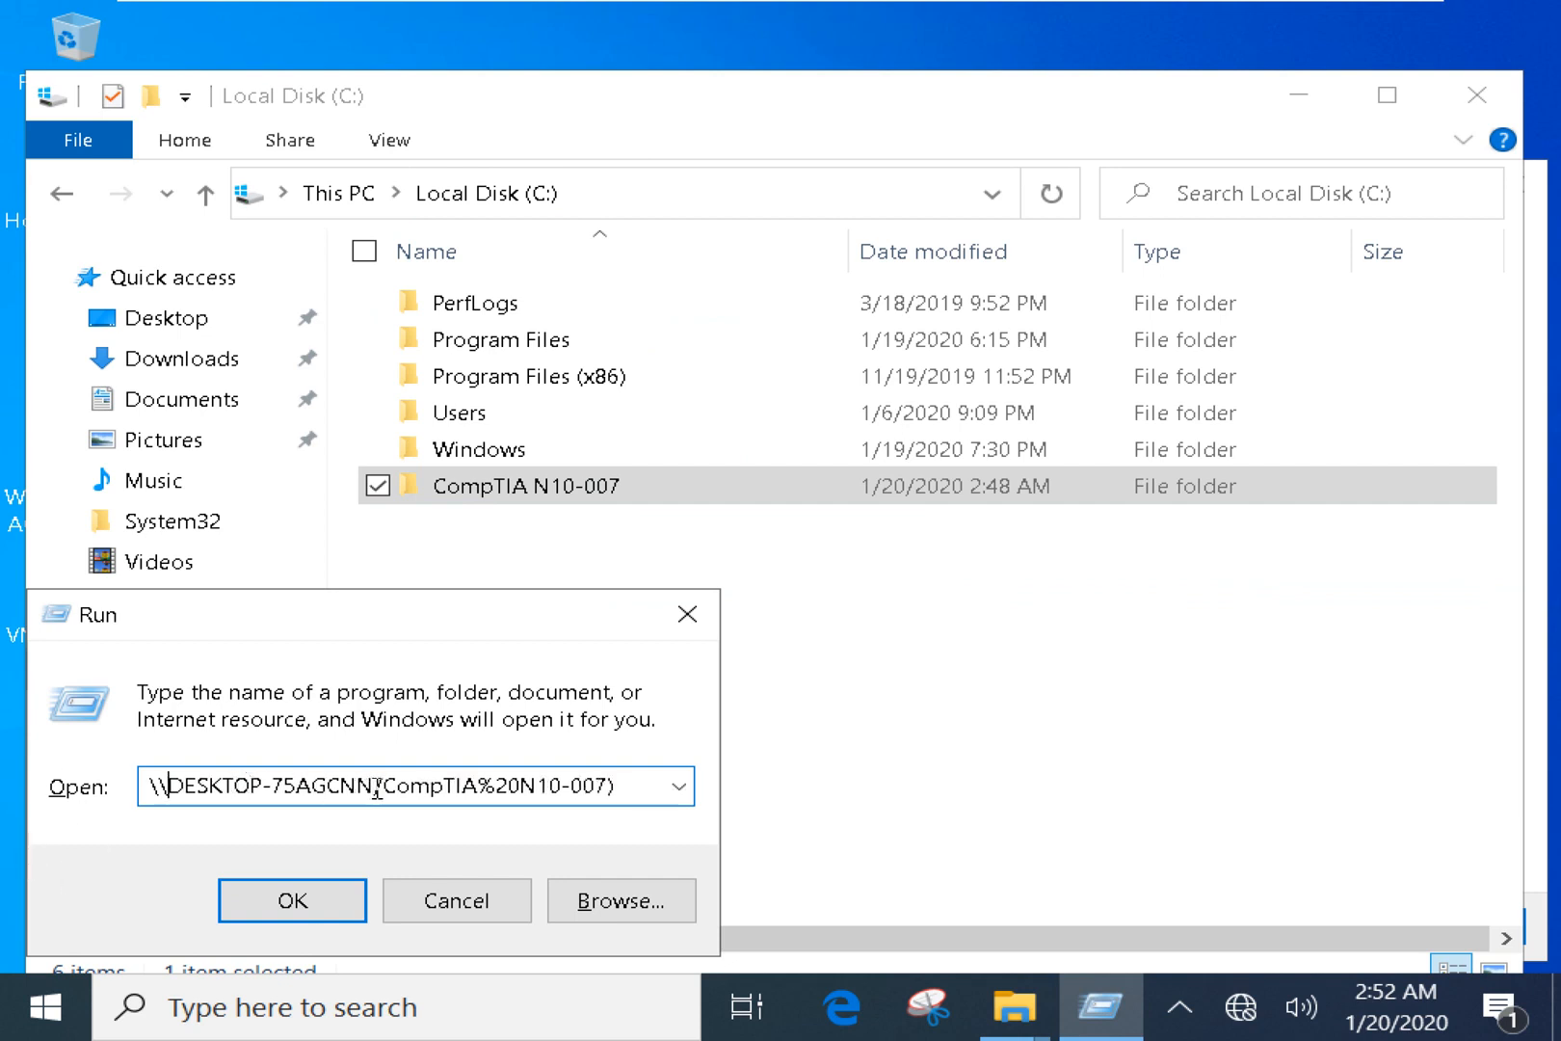
pyautogui.moveTo(376, 787); pyautogui.dragTo(613, 786)
pyautogui.click(527, 783)
pyautogui.press('Return')
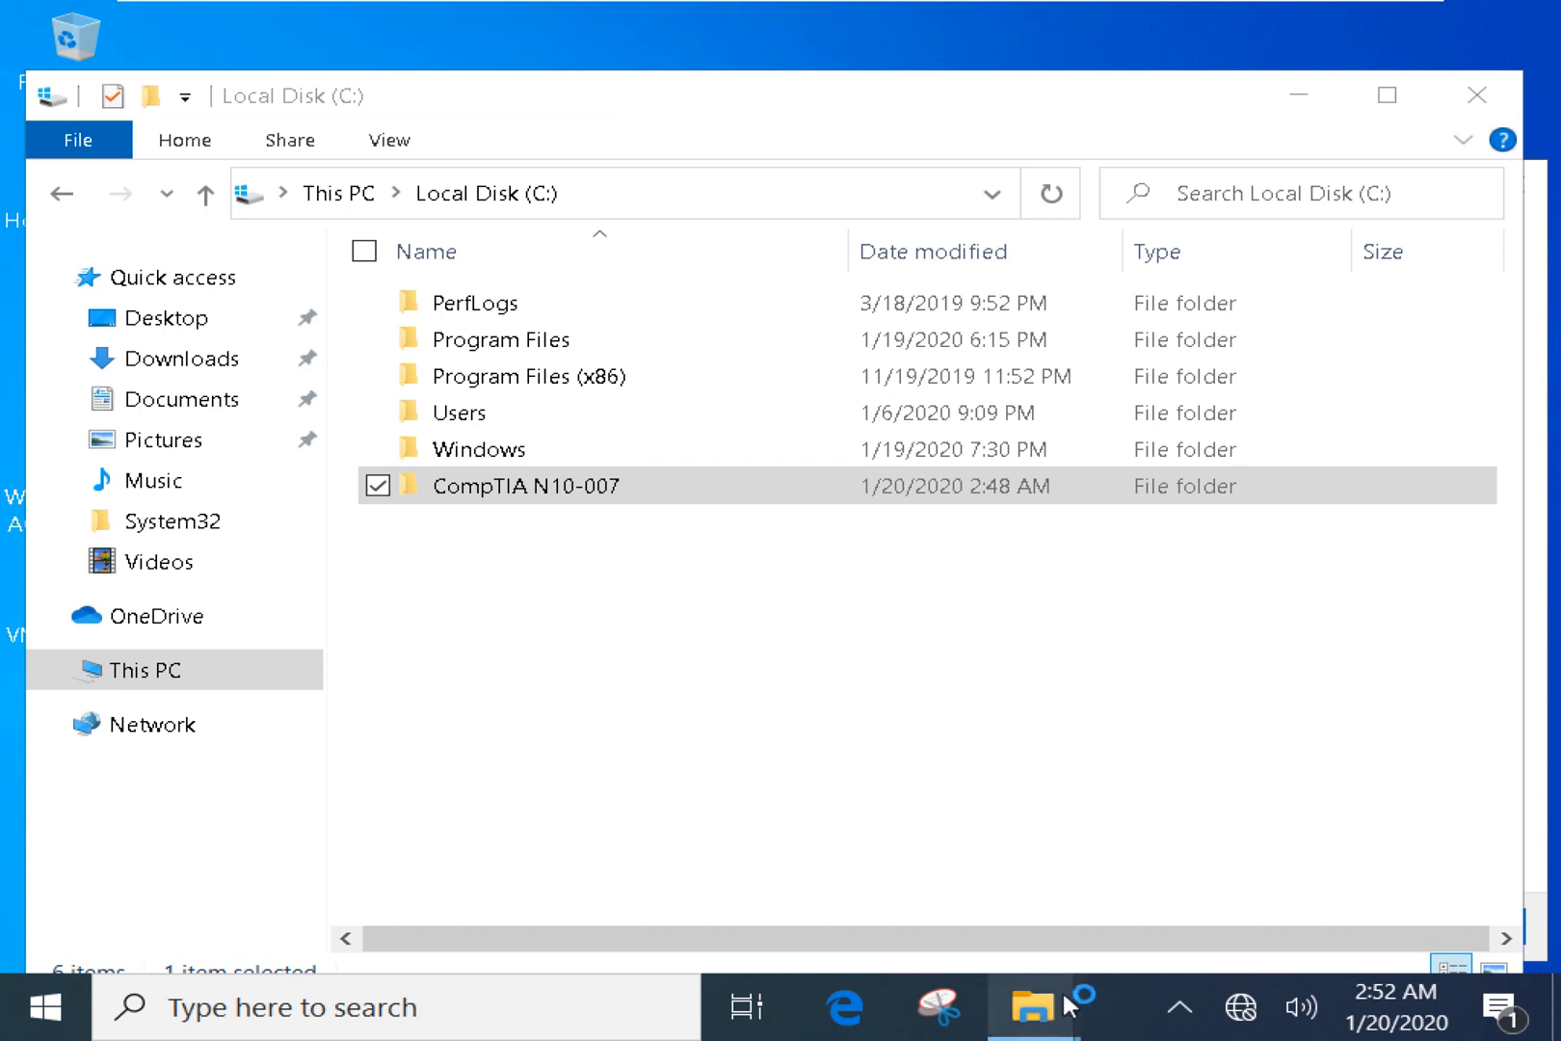
pyautogui.moveTo(1068, 1004)
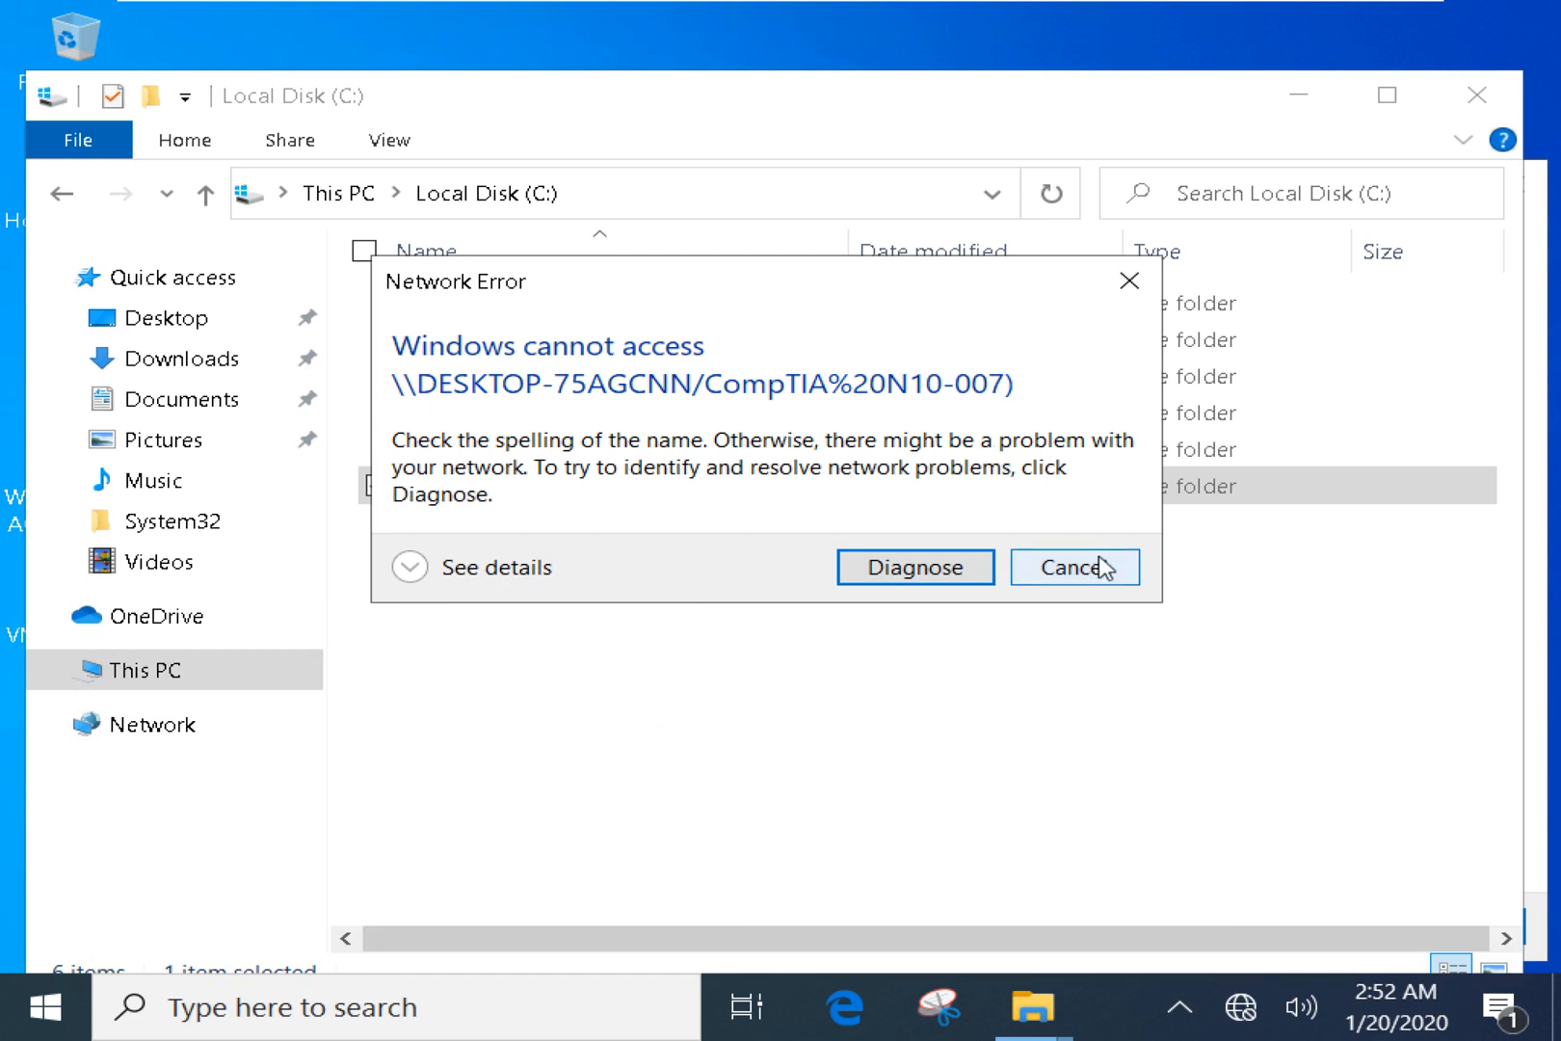
pyautogui.click(1101, 569)
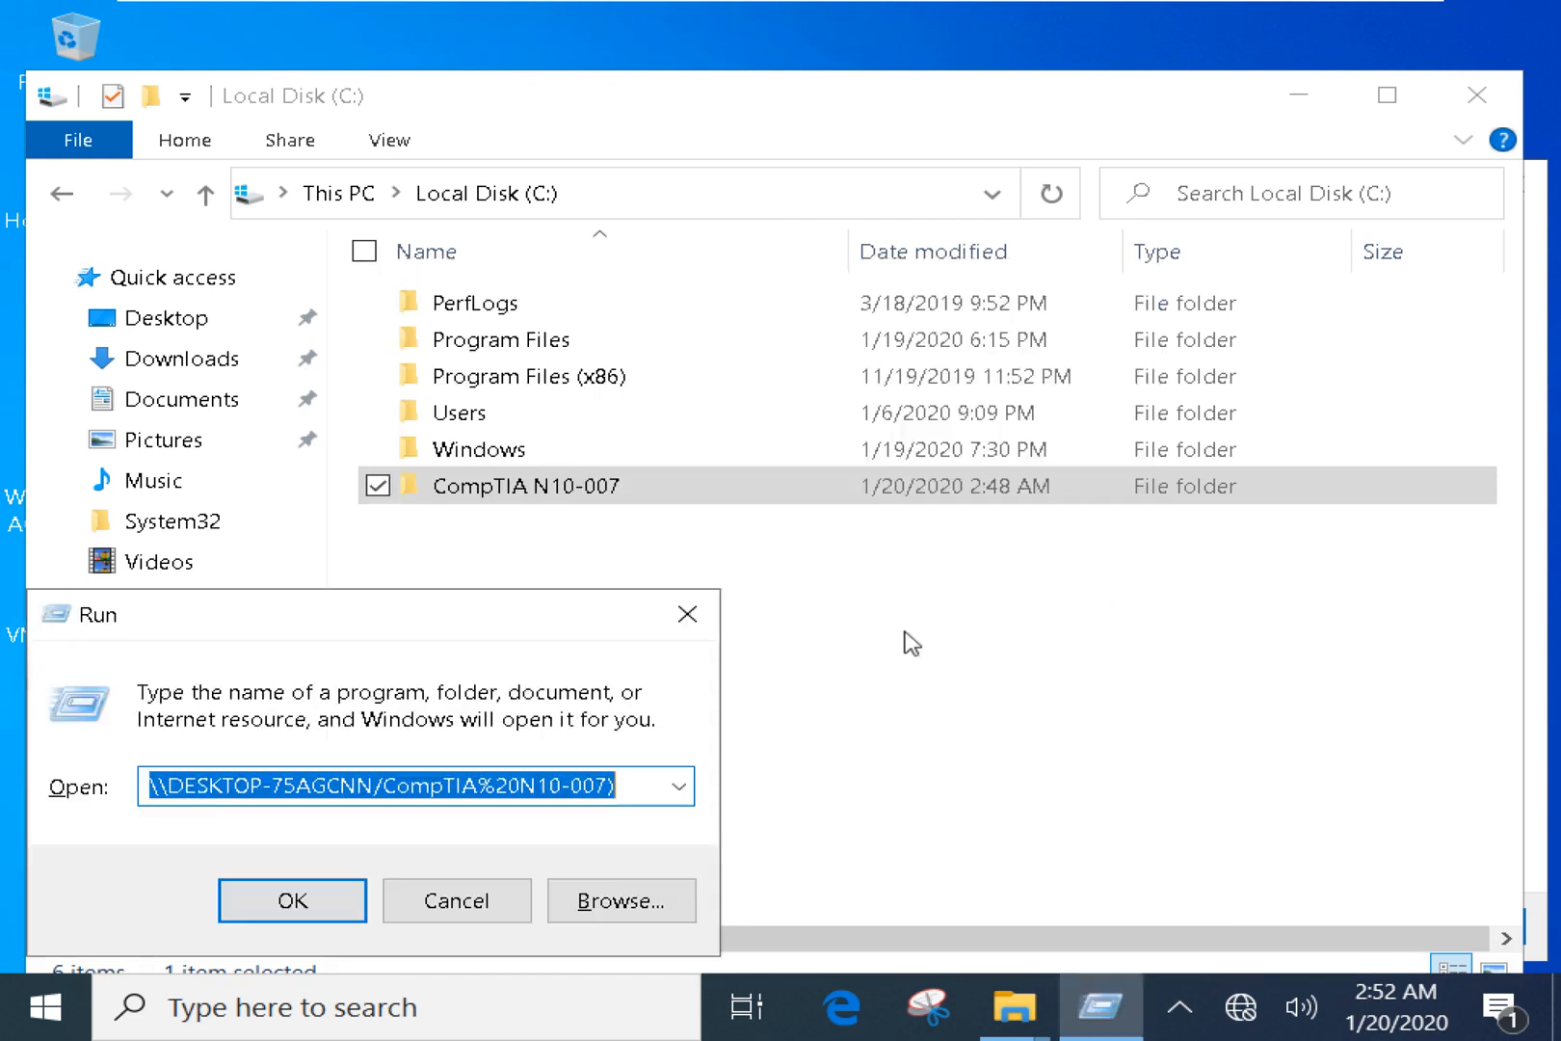
# Trim the Run path to just \\DESKTOP-75AGCNN and open it.
pyautogui.press('super')
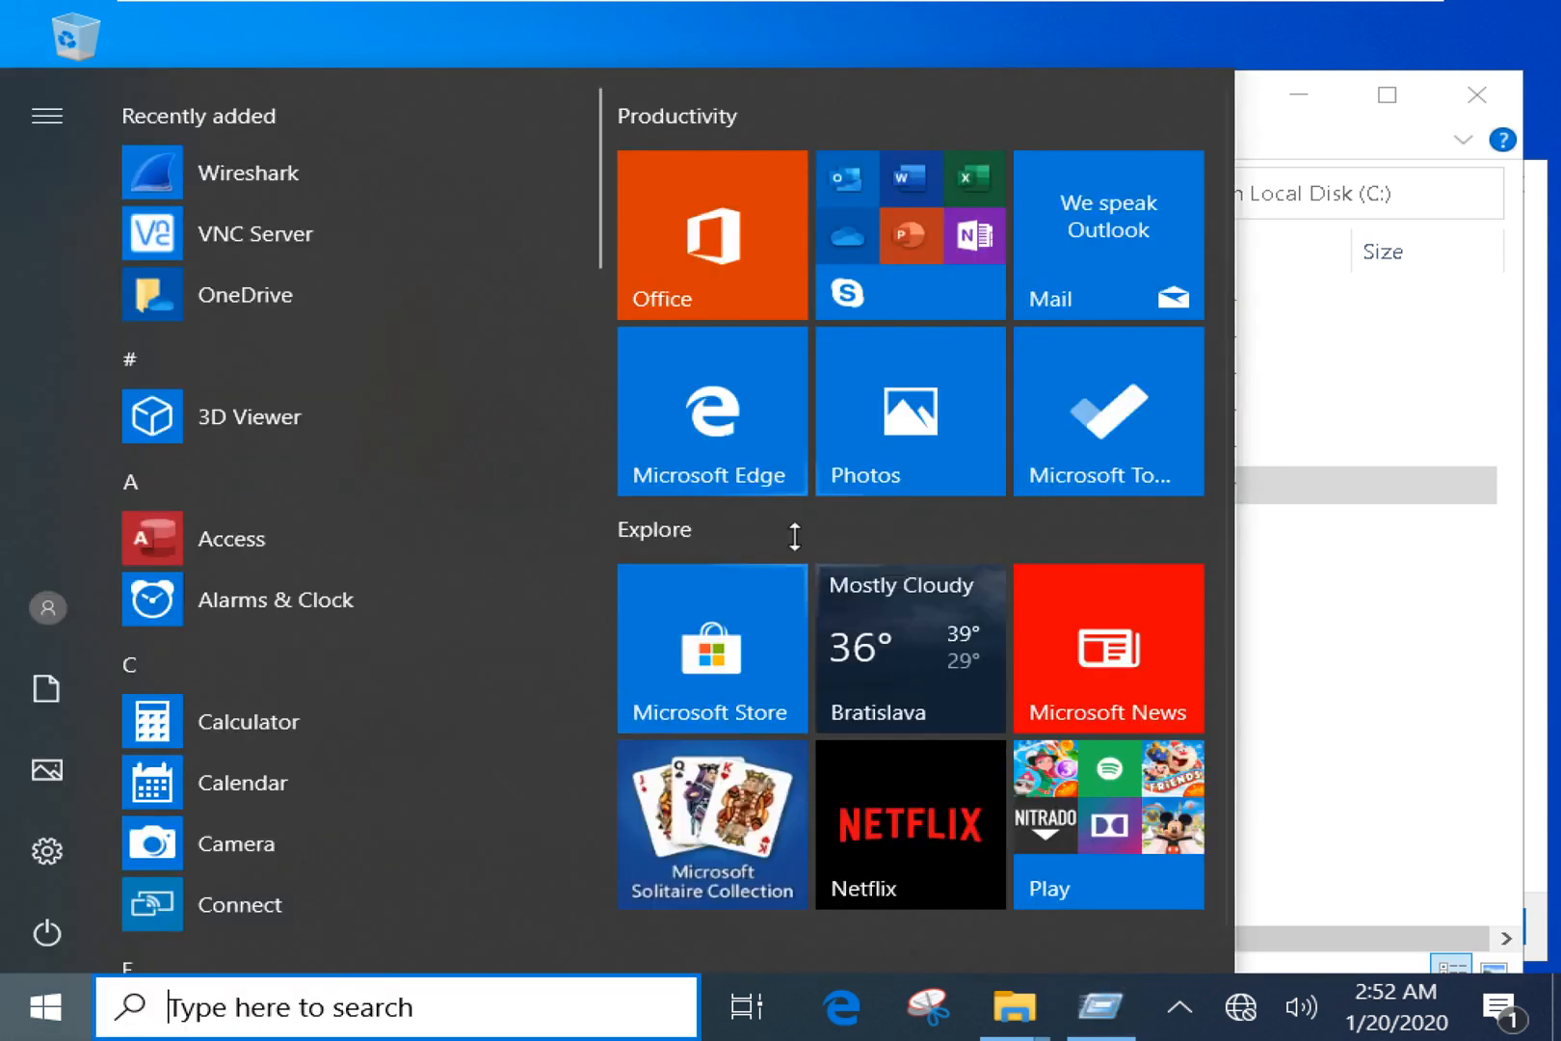
pyautogui.click(1317, 603)
pyautogui.hotkey('alt', 'Tab')
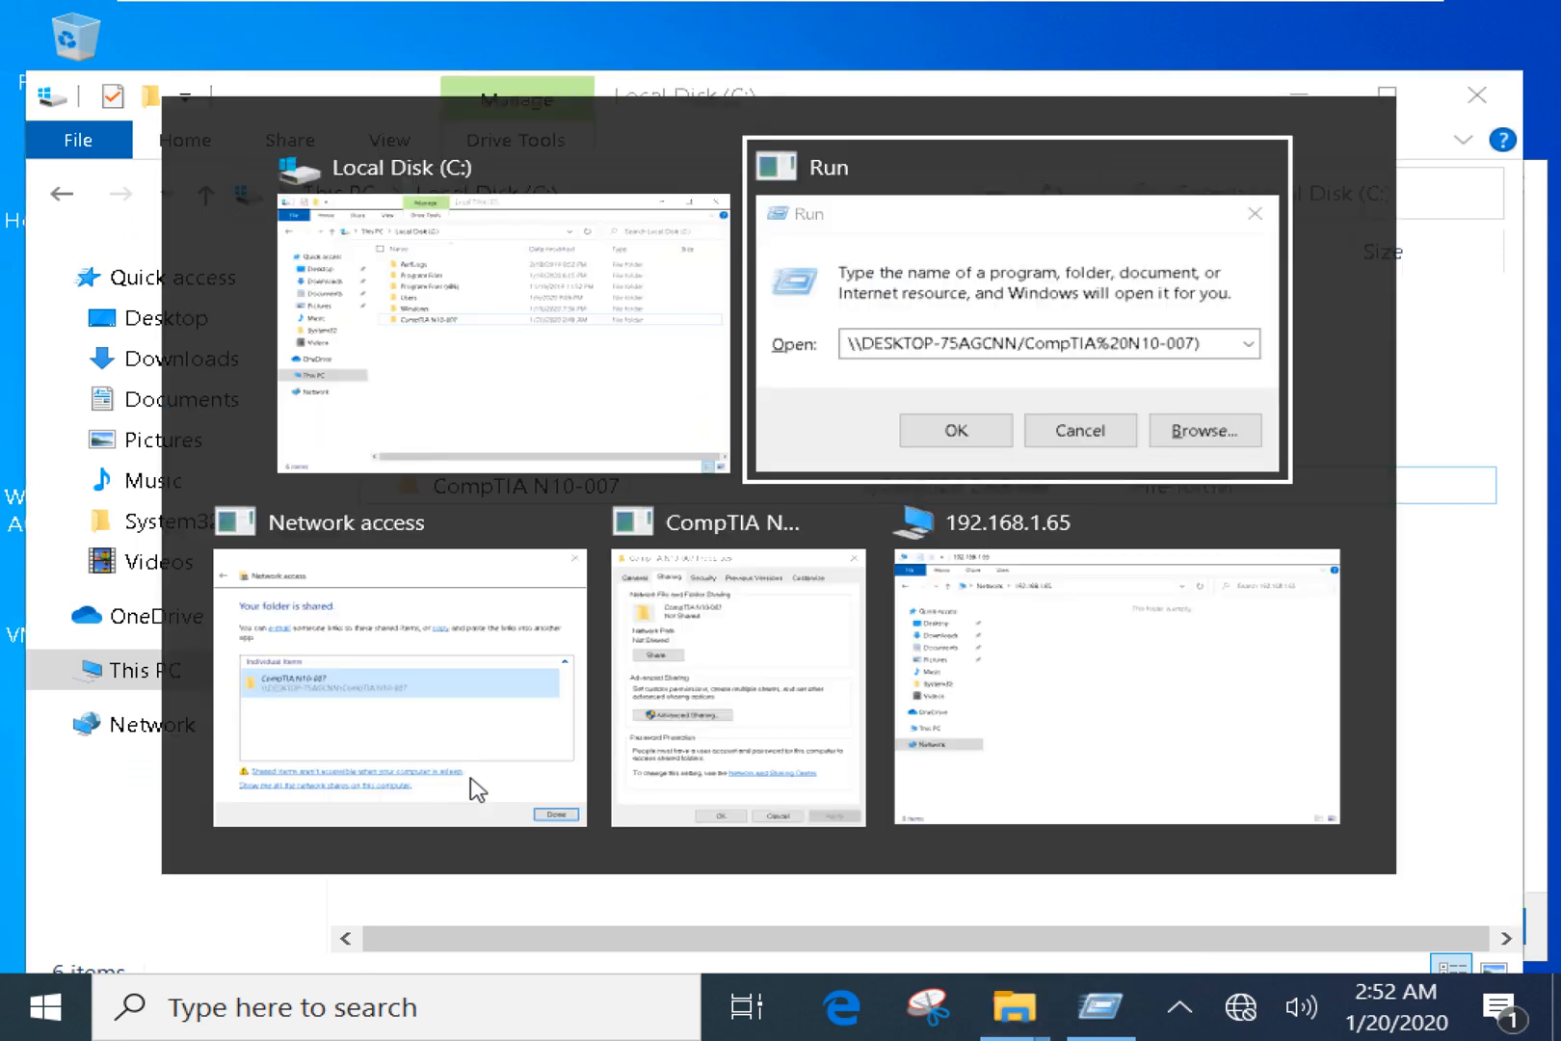
pyautogui.click(1018, 241)
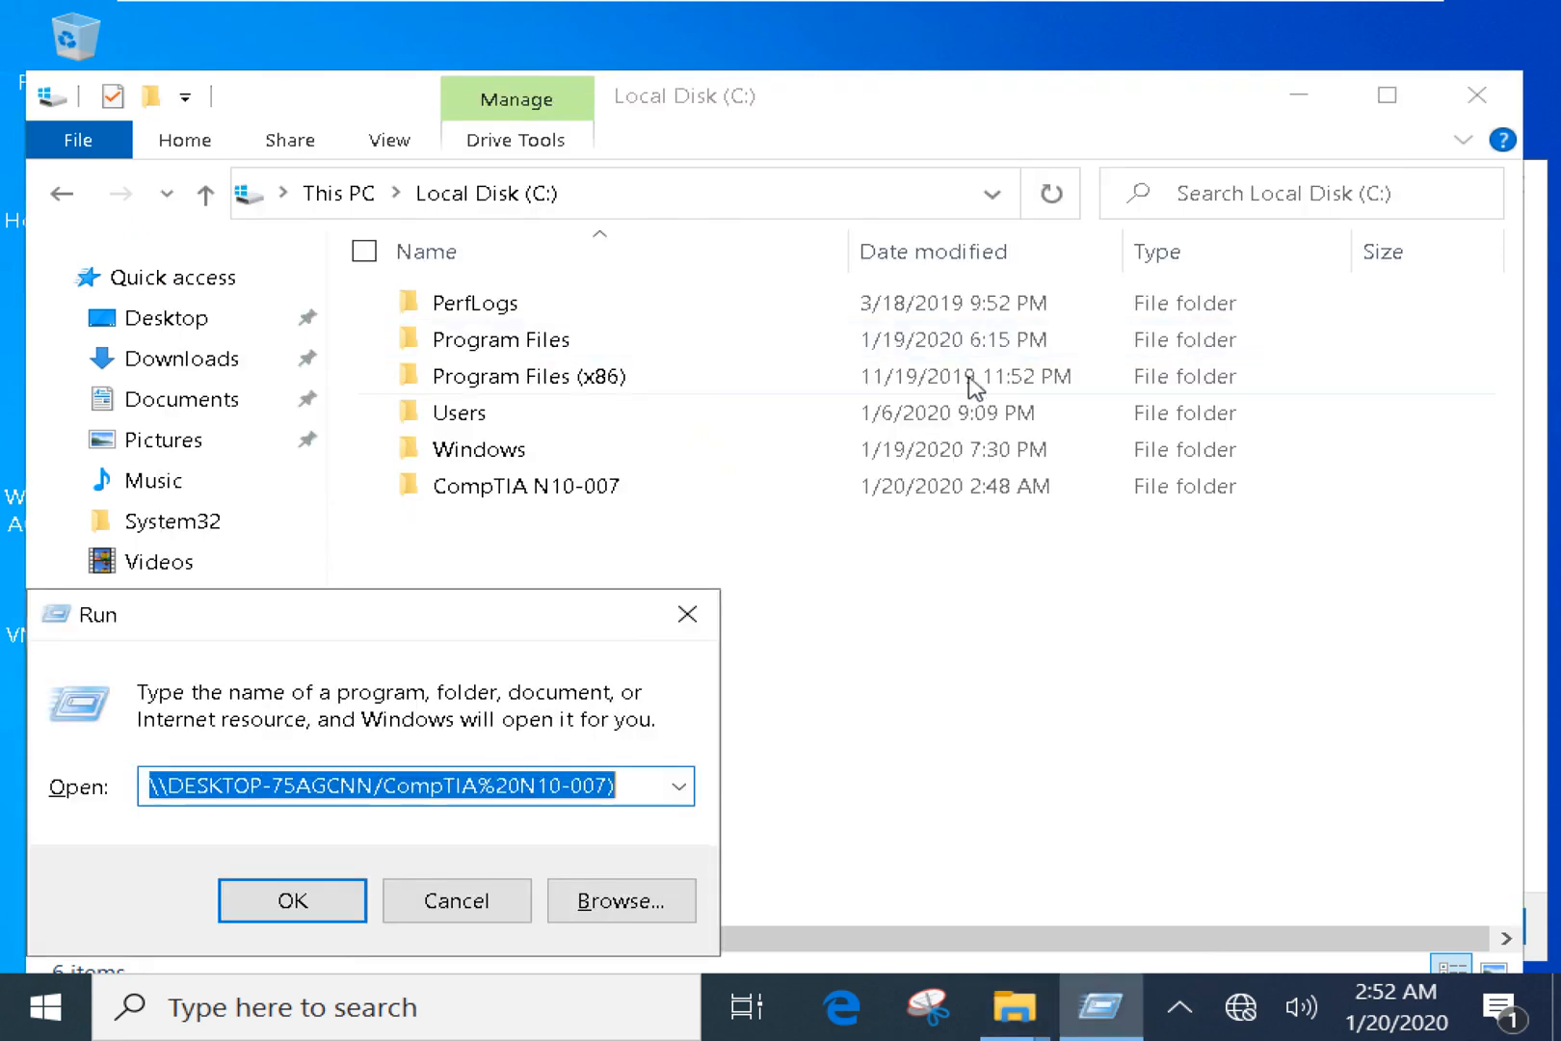
pyautogui.click(299, 784)
pyautogui.moveTo(375, 787); pyautogui.dragTo(766, 784)
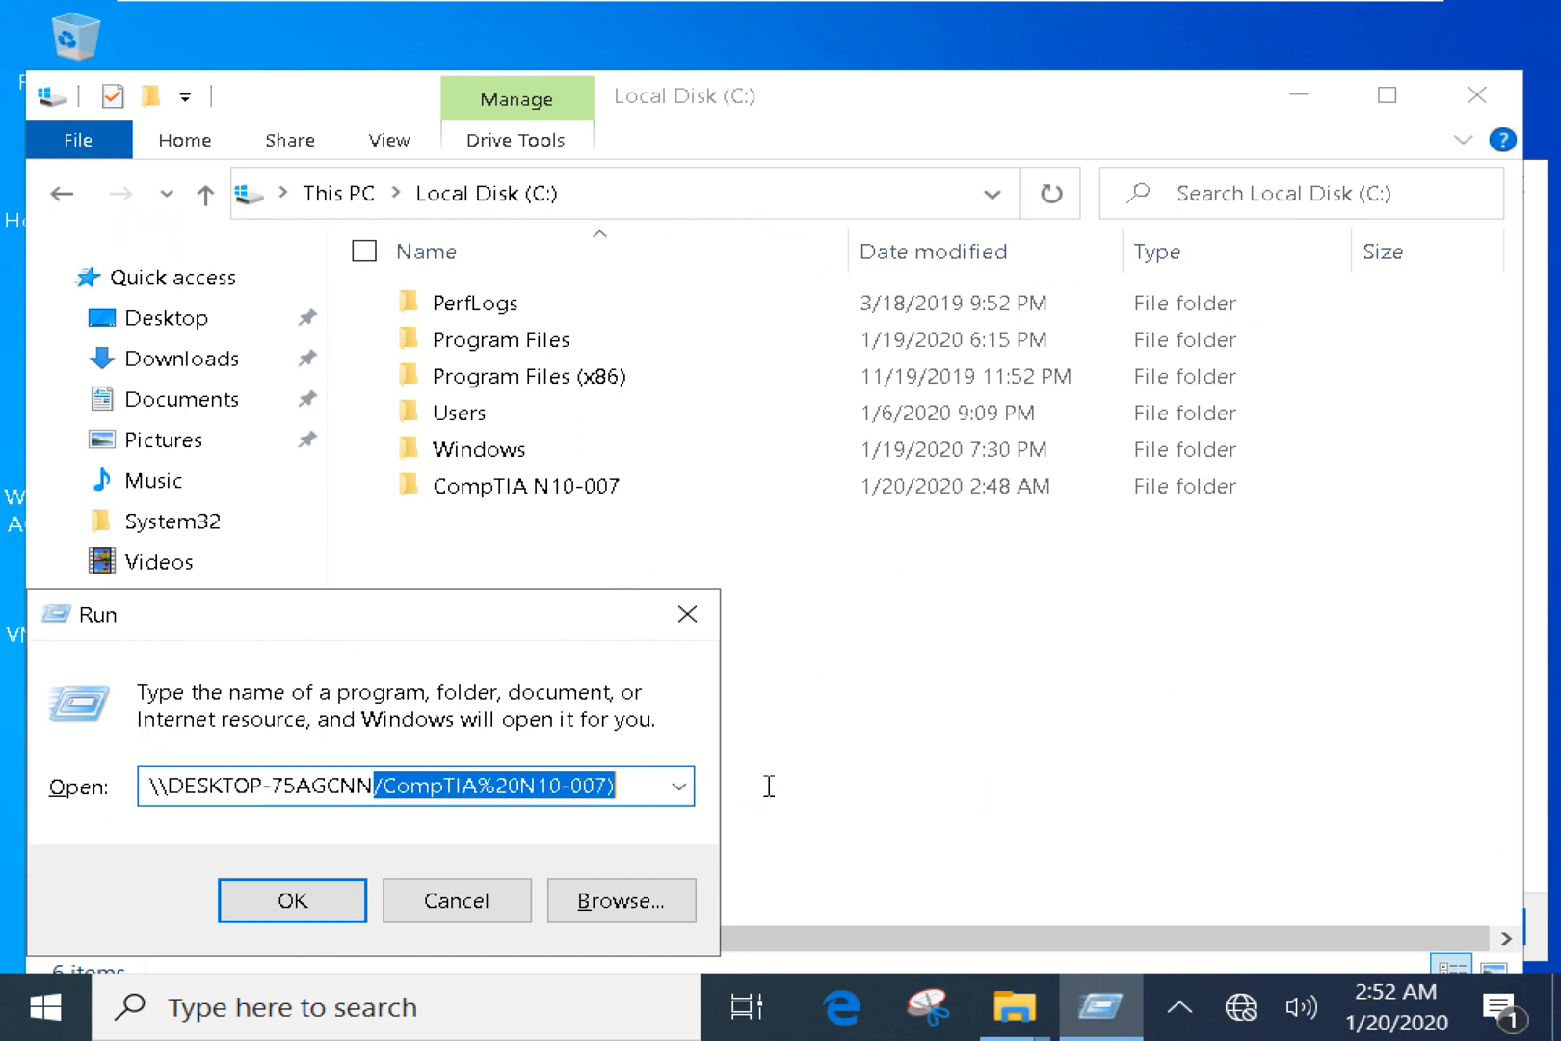
pyautogui.moveTo(1093, 8)
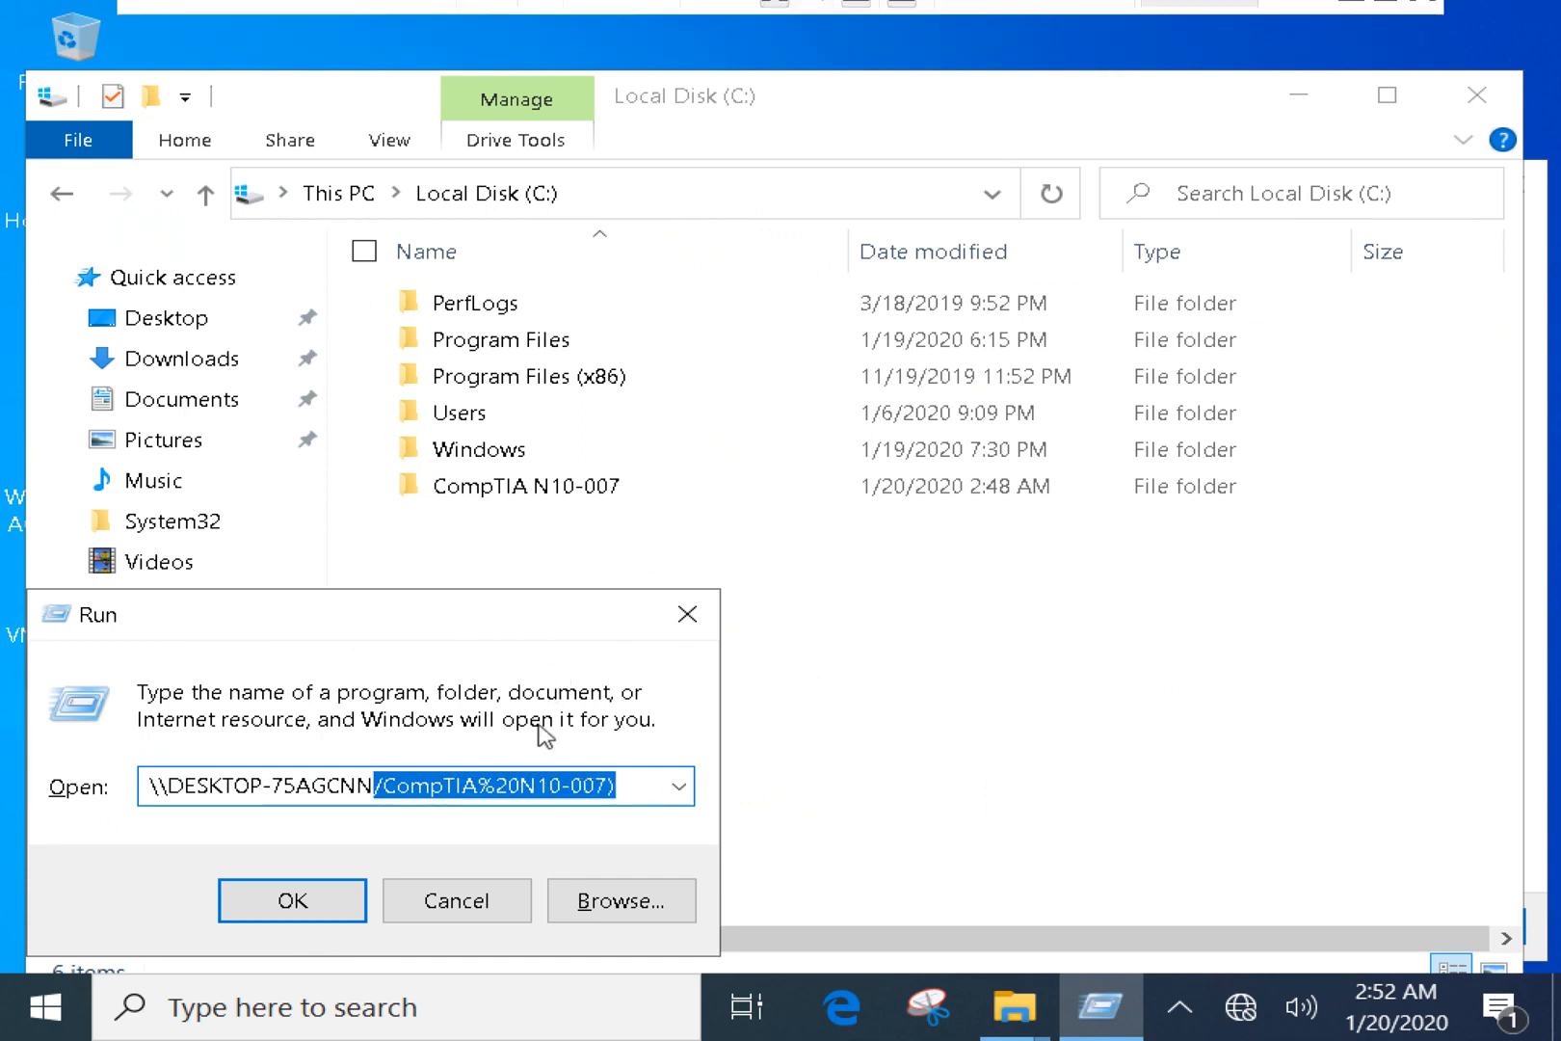
pyautogui.press('BackSpace')
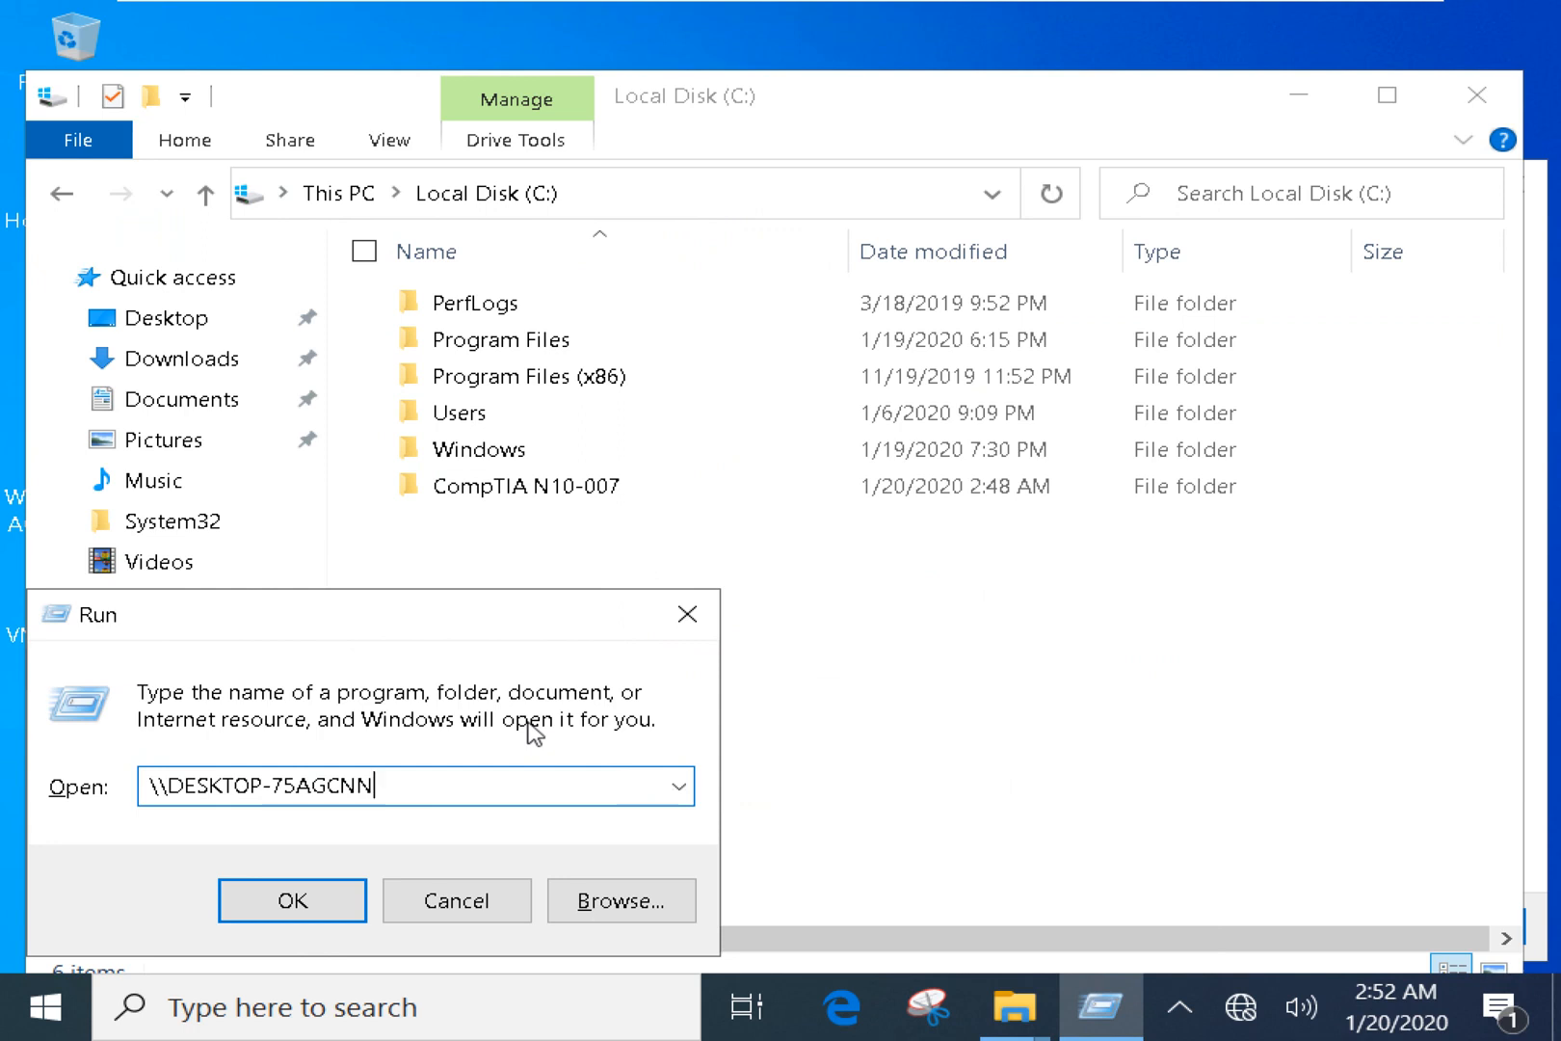
pyautogui.press('Return')
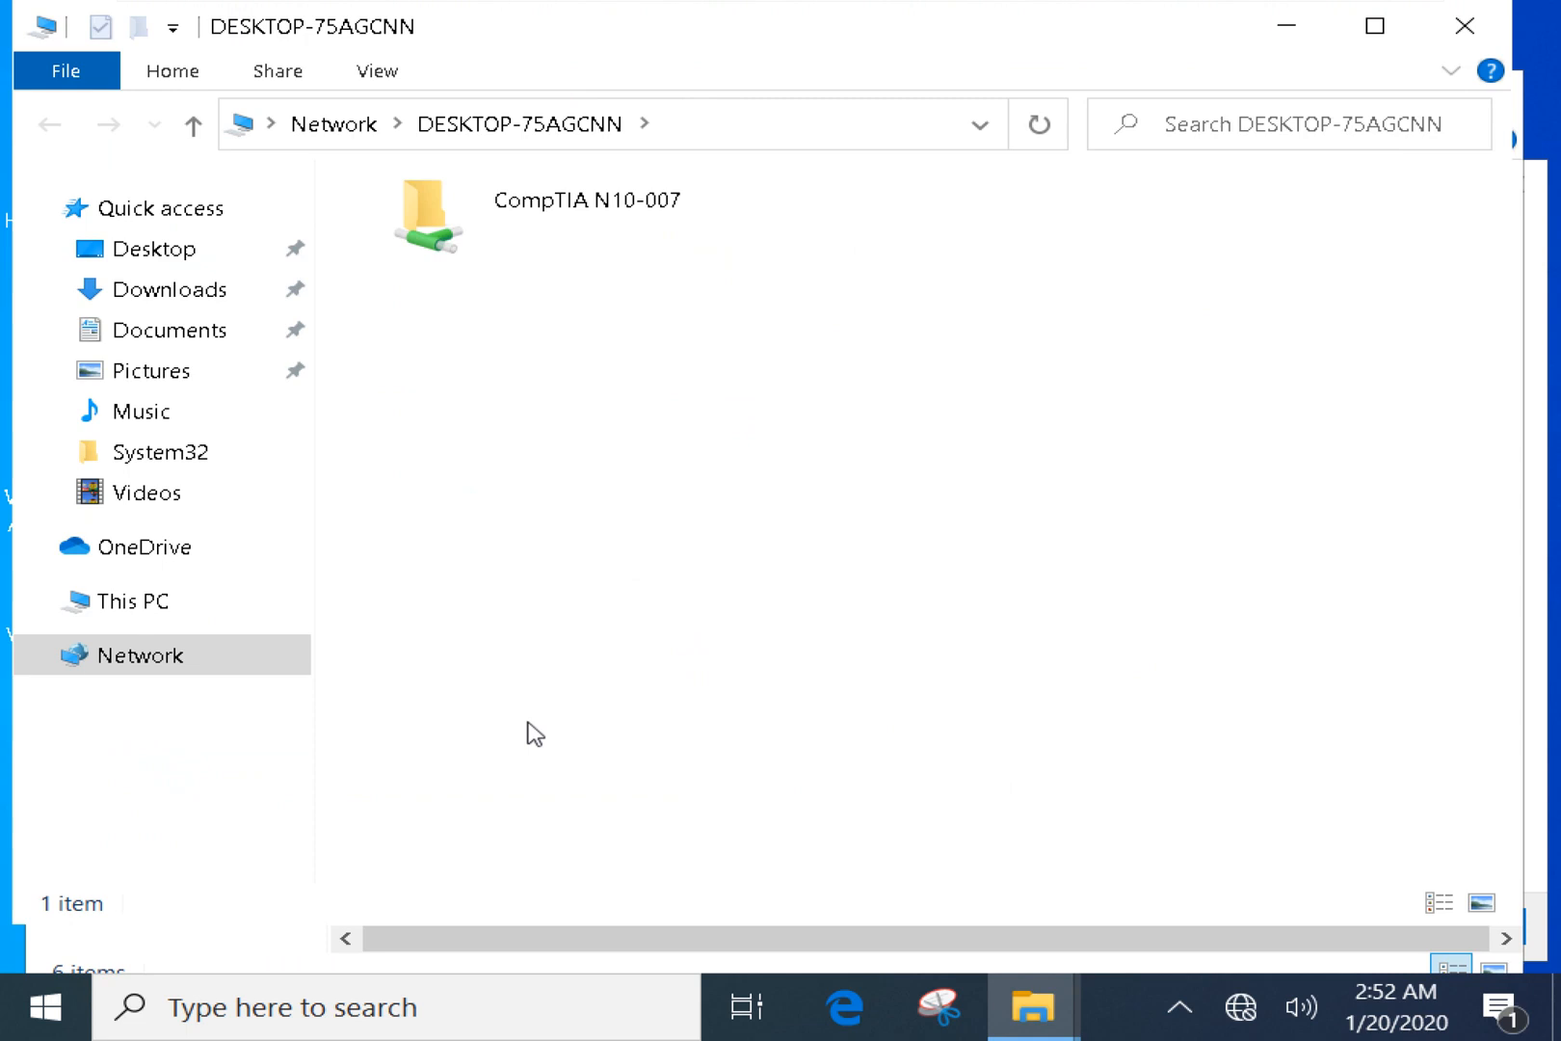
# Select the computer name in the Explorer address, then restore the normal address view.
pyautogui.click(769, 125)
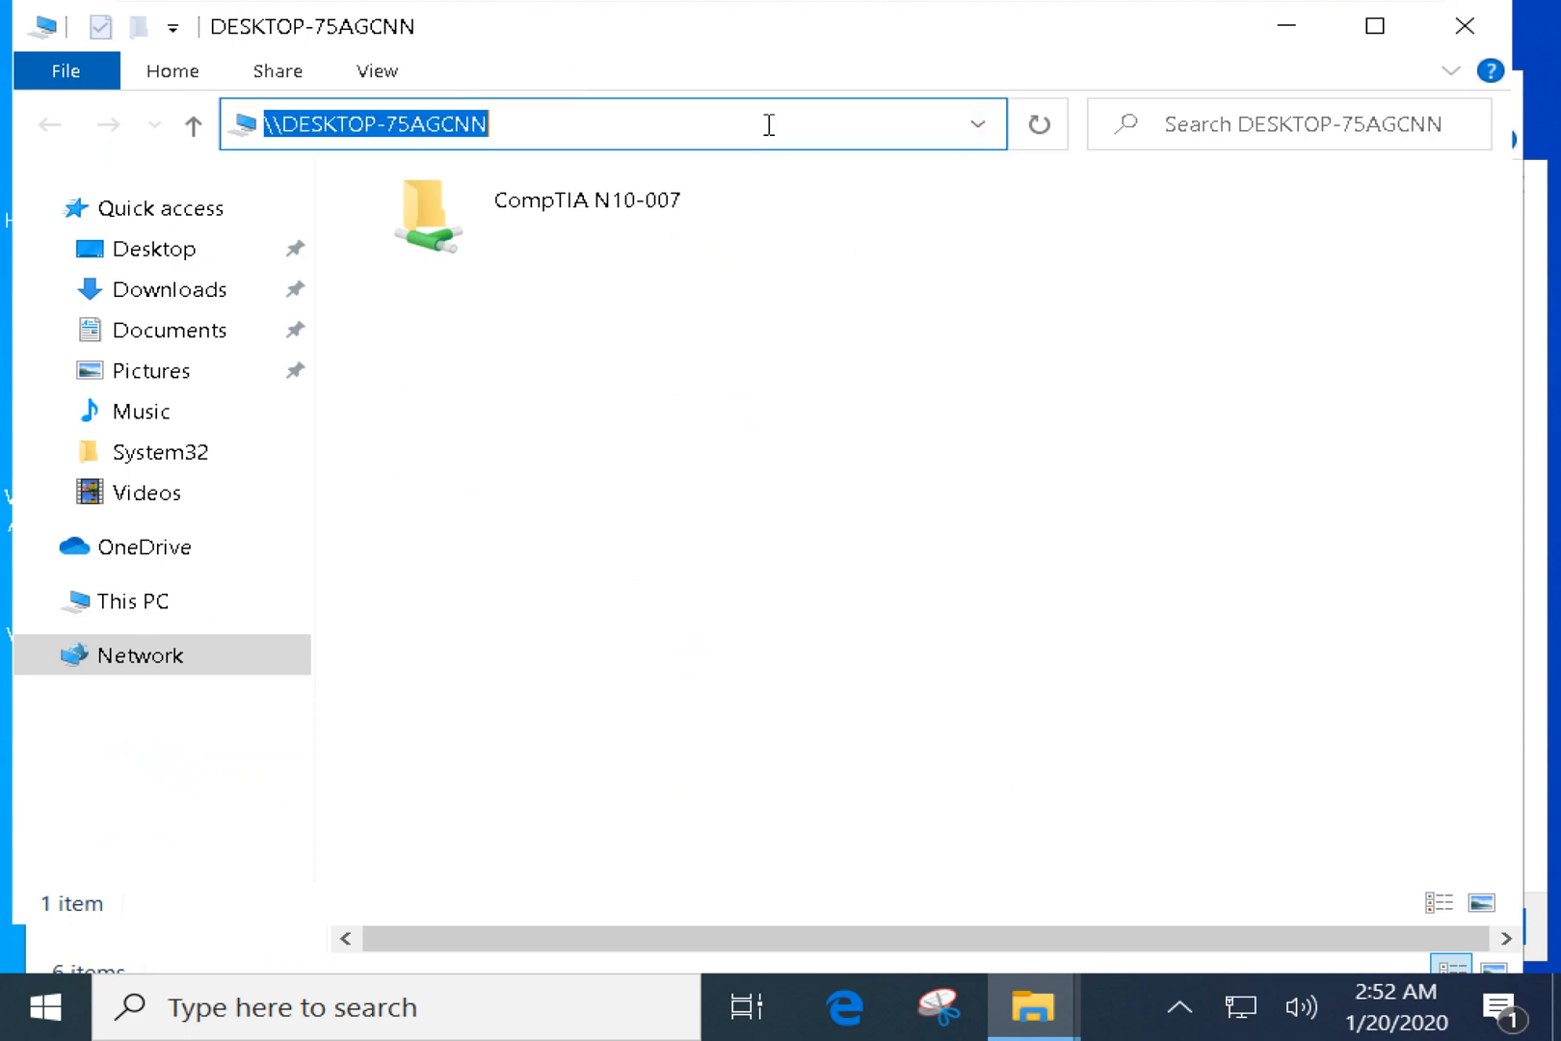
pyautogui.click(588, 133)
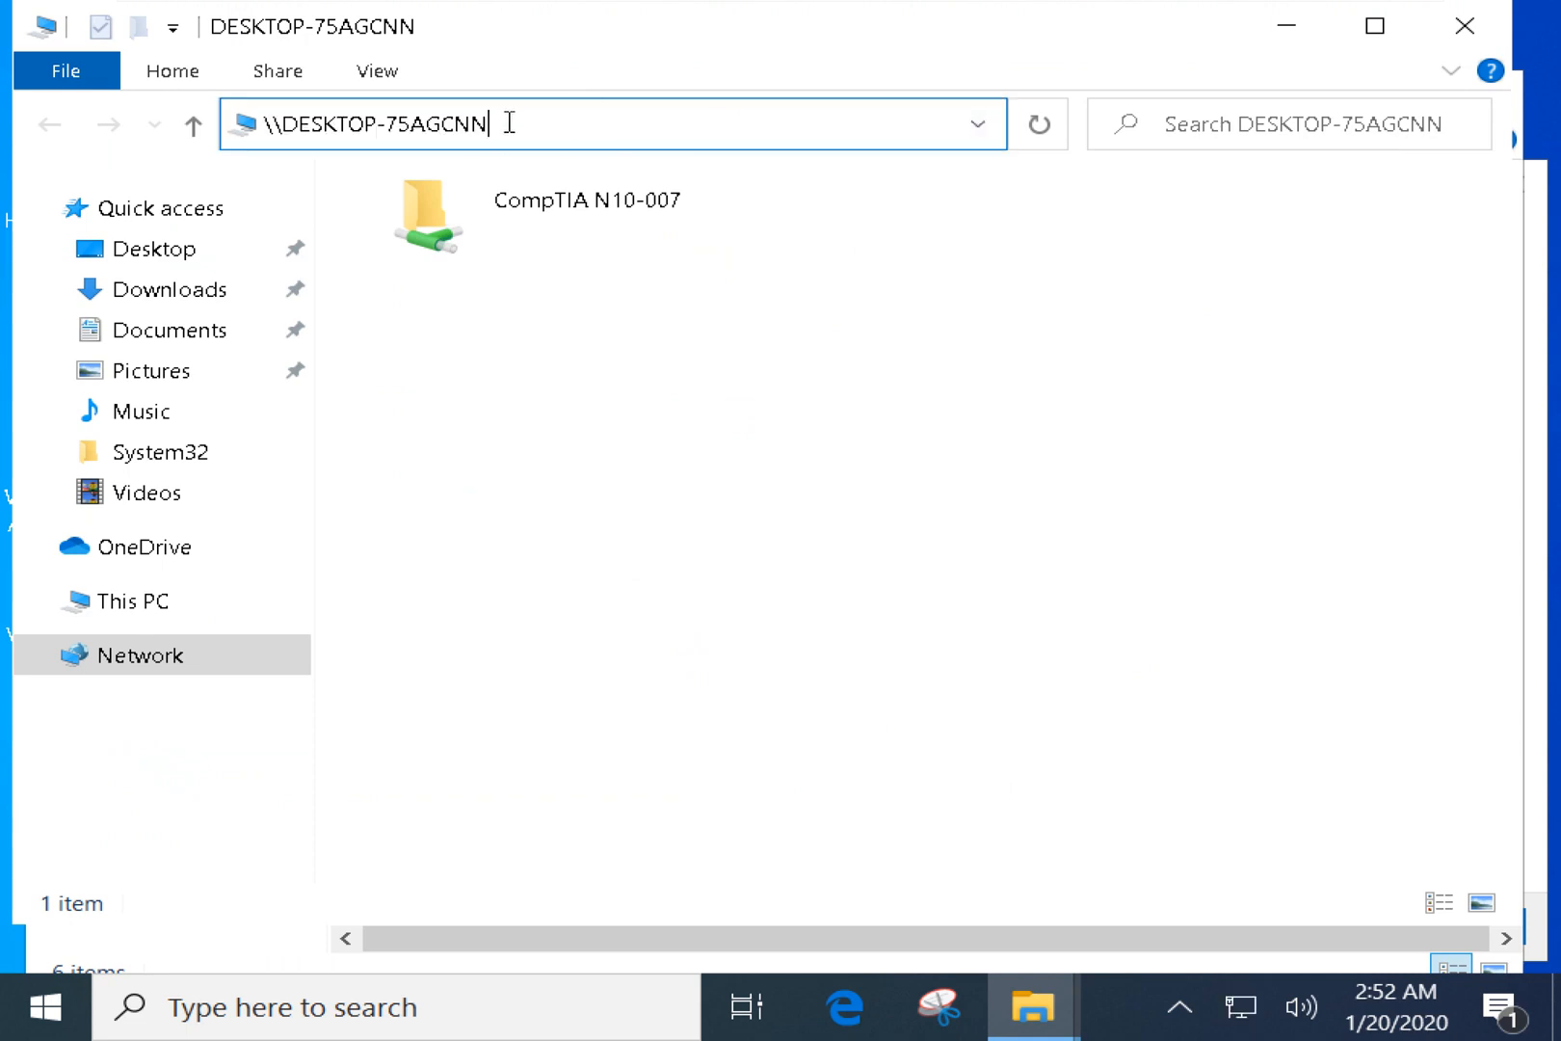
pyautogui.moveTo(506, 124); pyautogui.dragTo(286, 126)
pyautogui.click(674, 299)
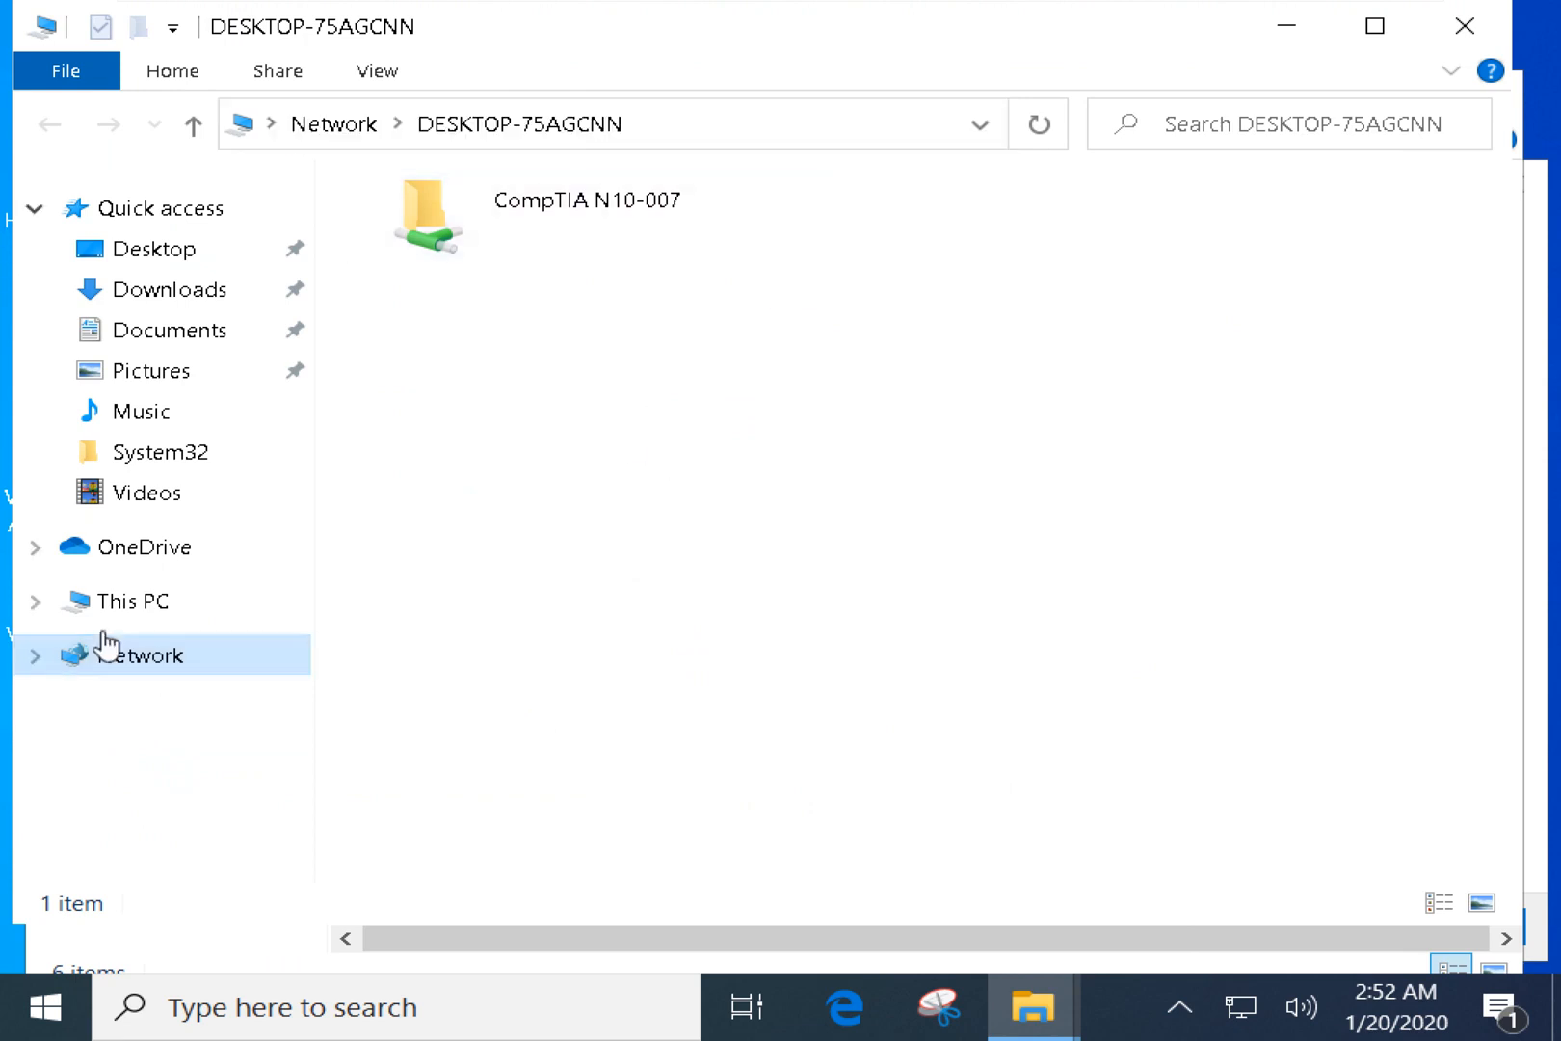
# Open and reload the Network view, cancelling the DESKTOP-1MIGGG1 credentials prompt.
pyautogui.click(122, 655)
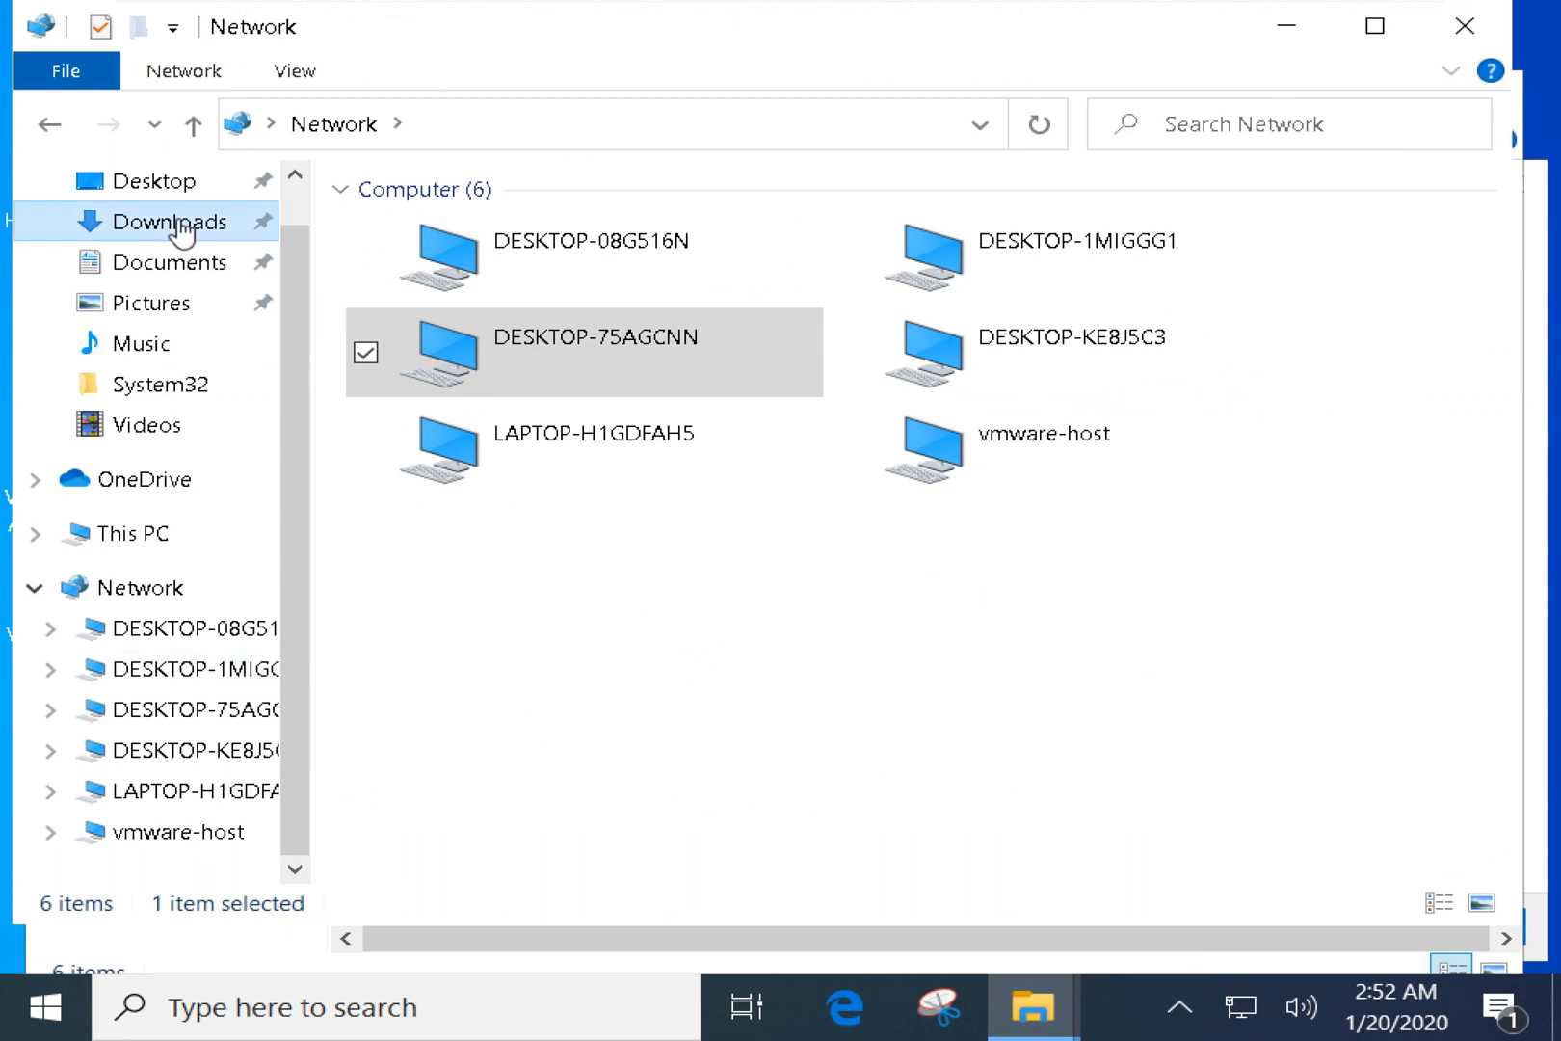
pyautogui.click(568, 132)
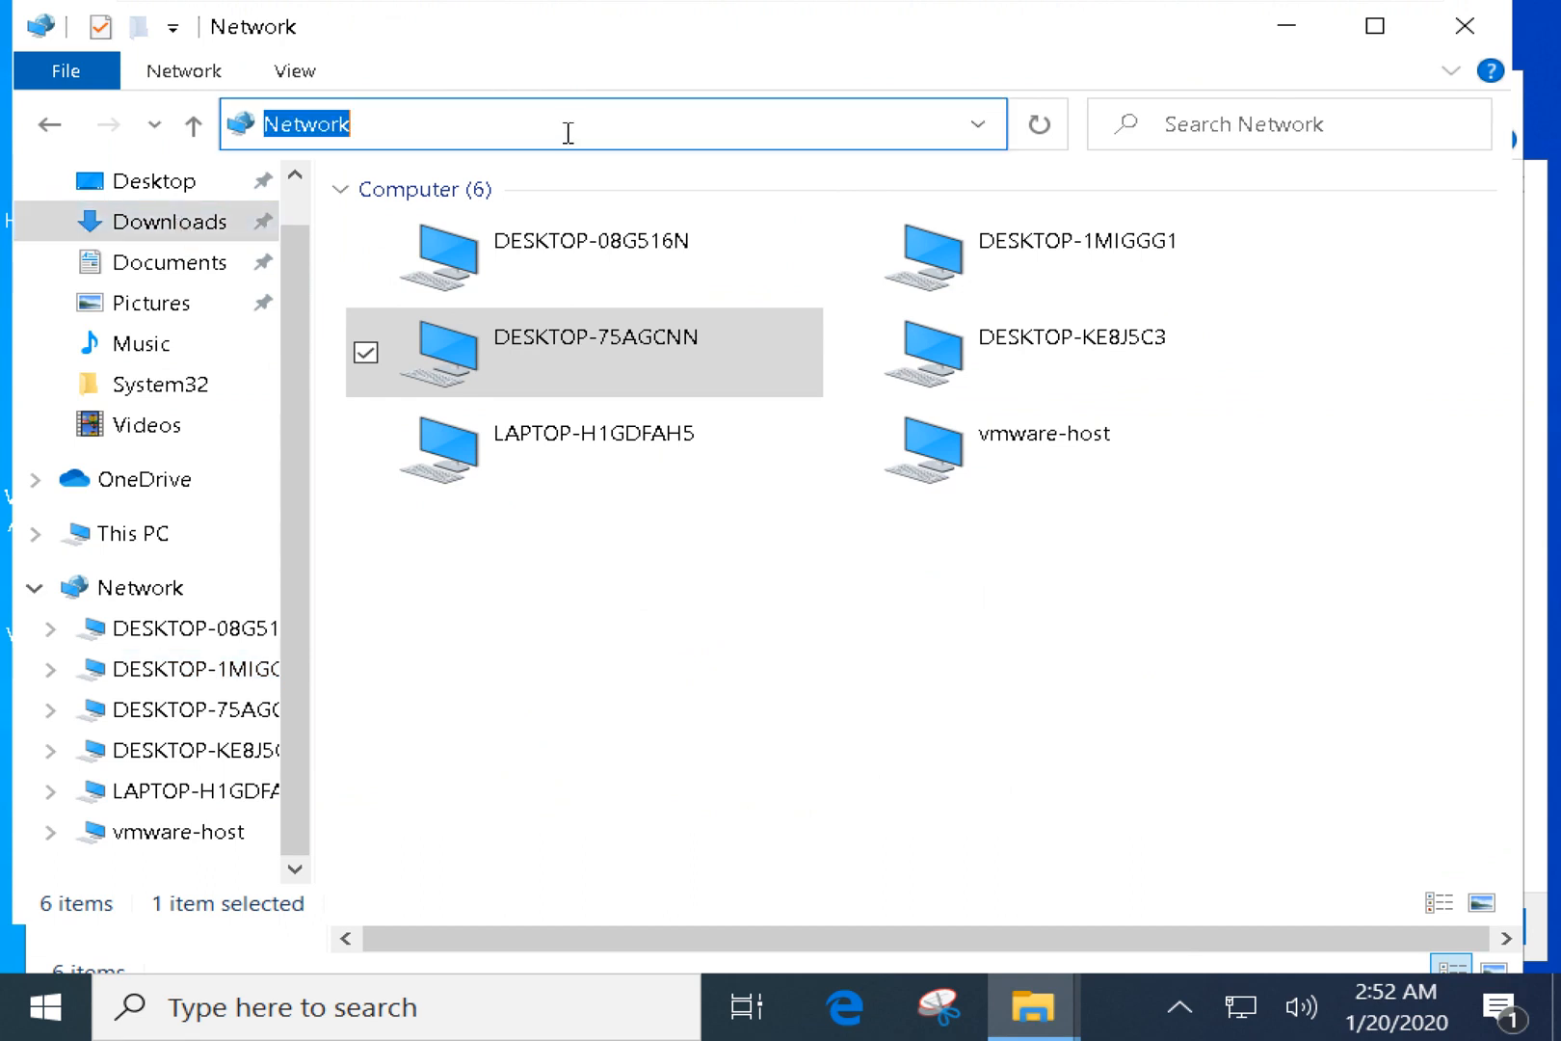
pyautogui.click(472, 123)
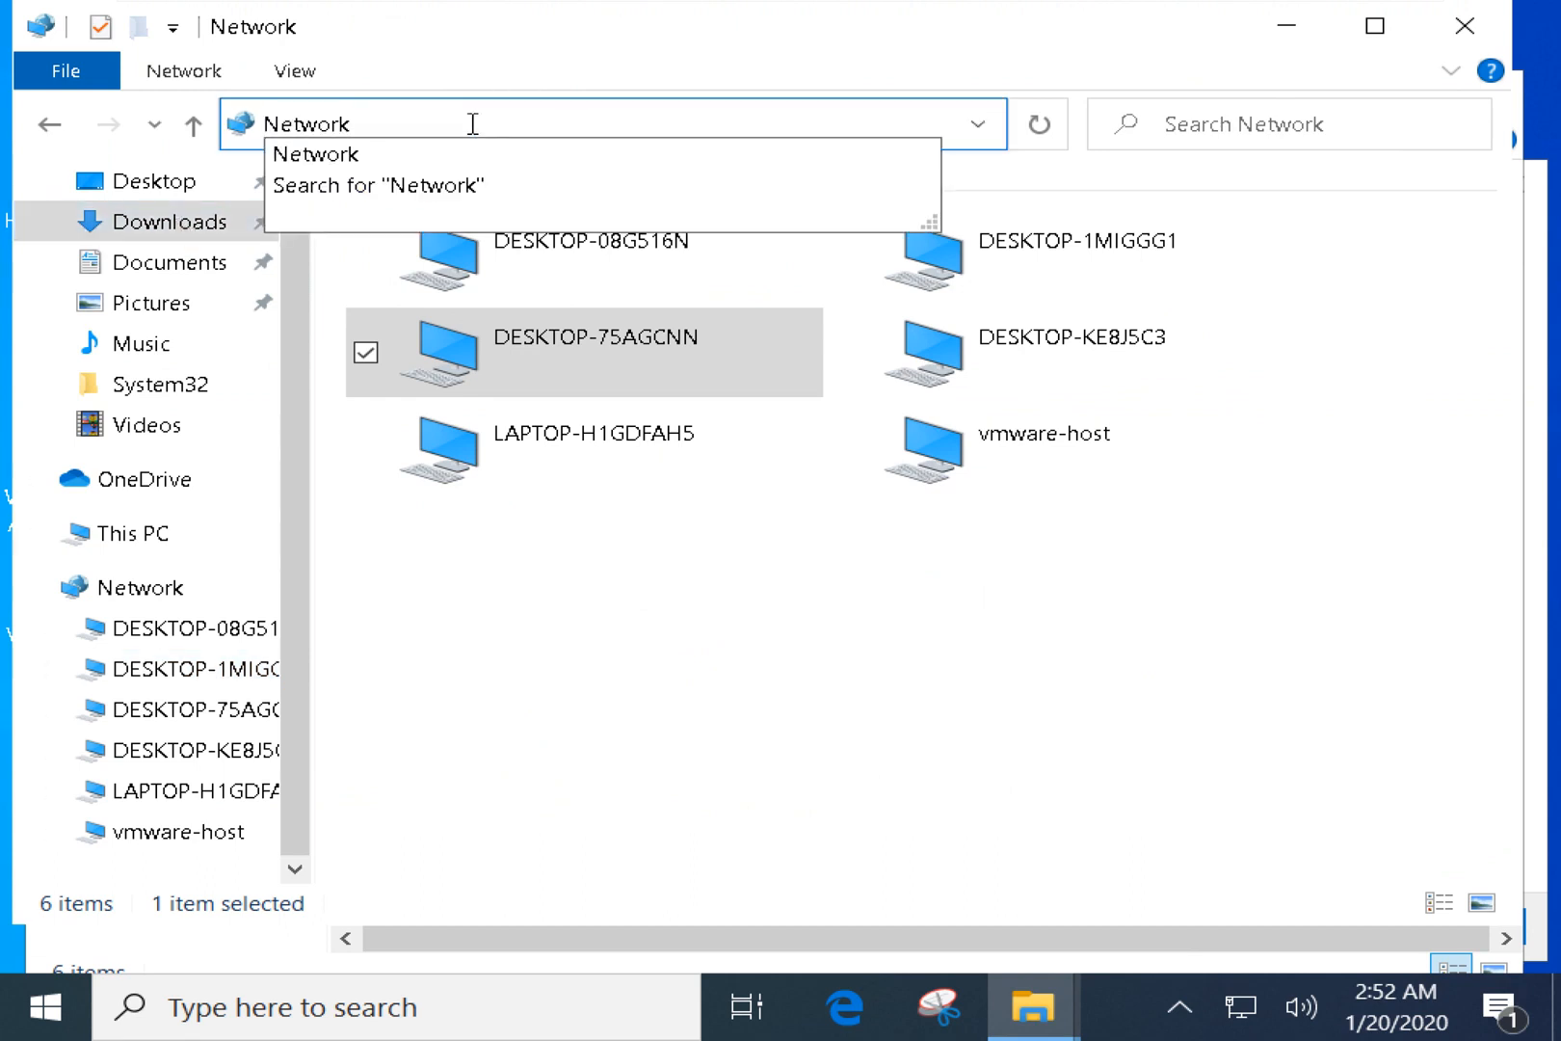
pyautogui.press('Return')
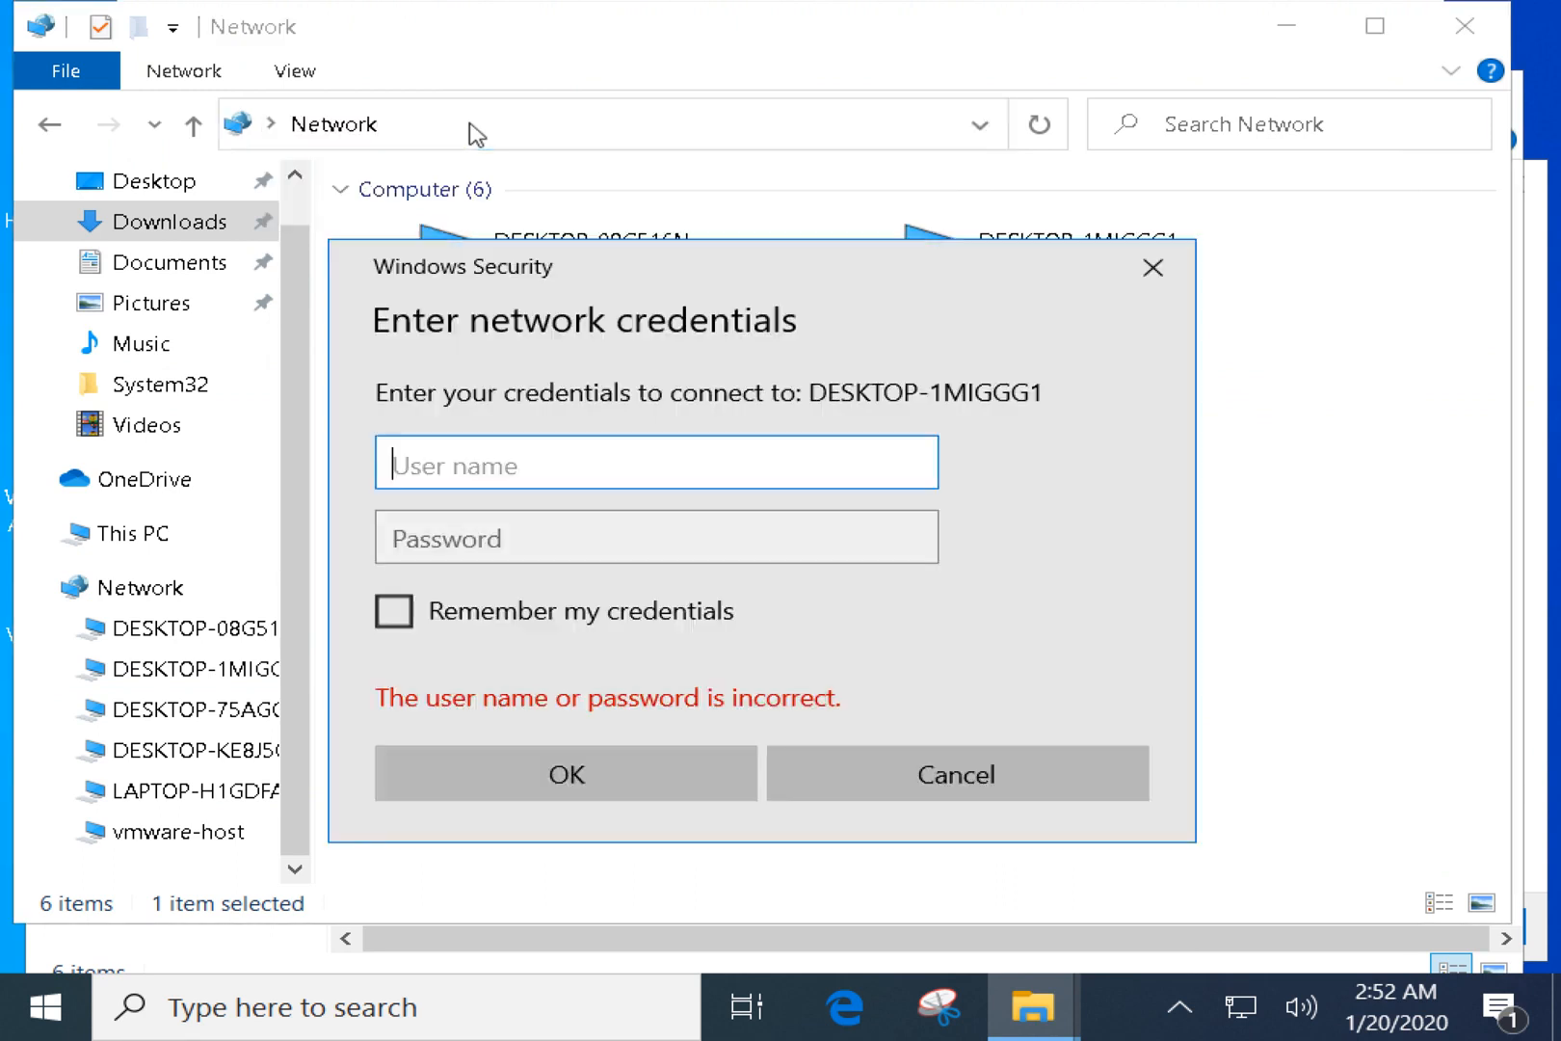
pyautogui.click(989, 787)
pyautogui.click(576, 516)
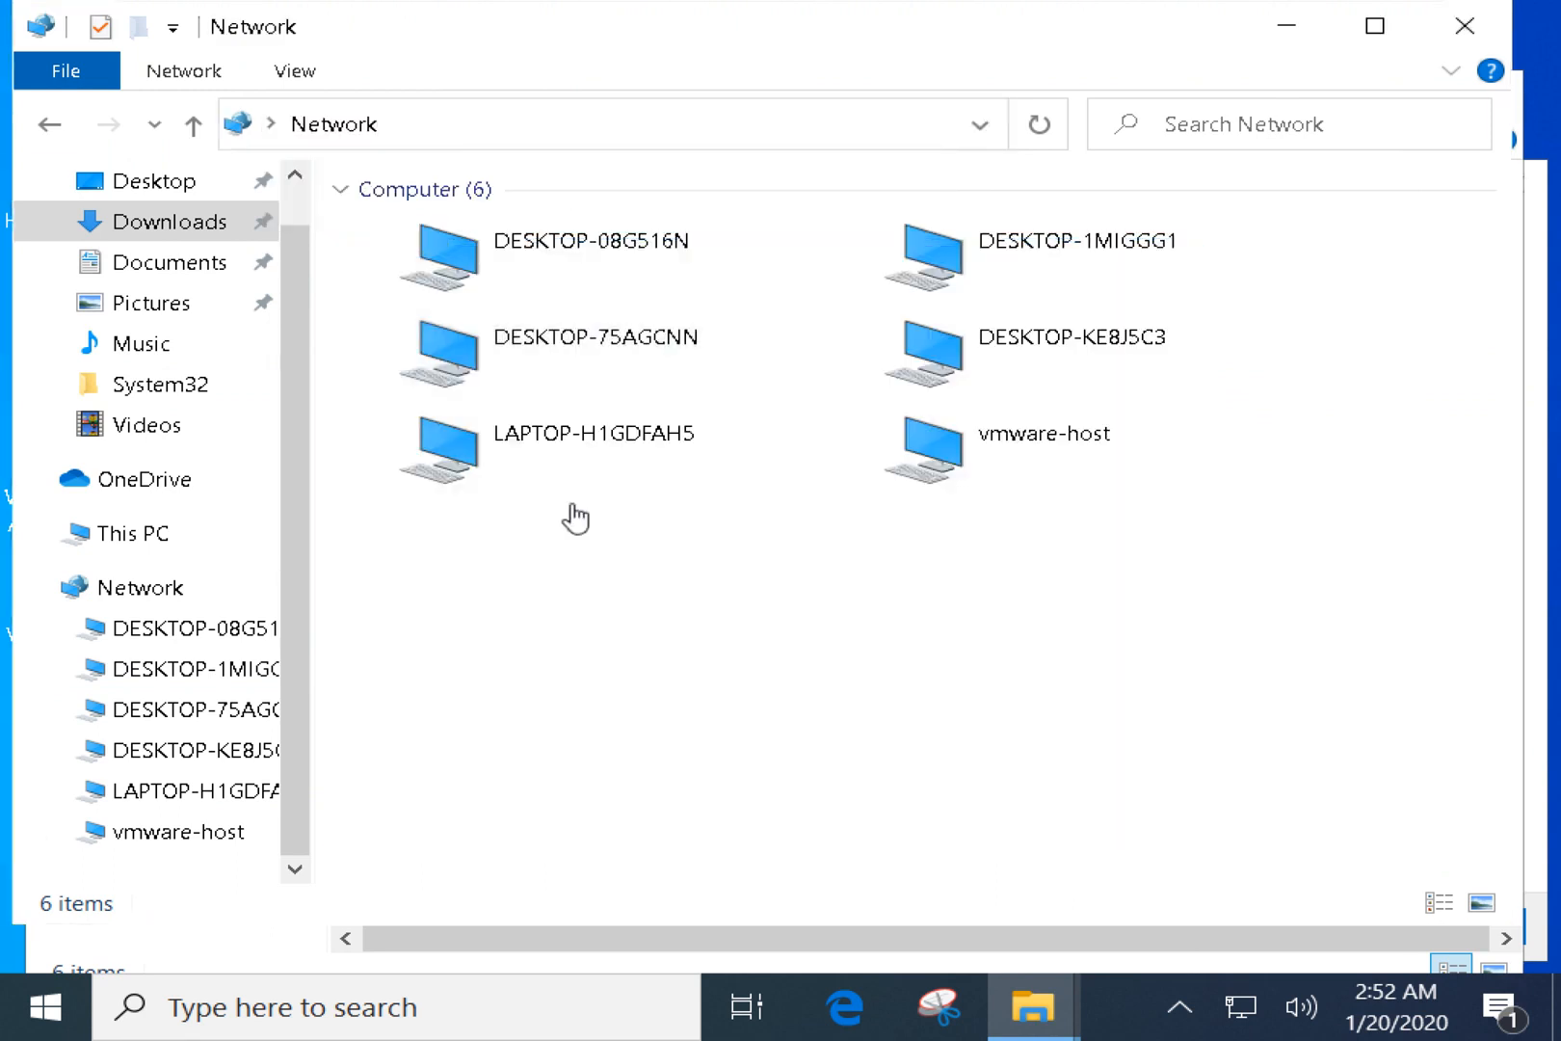
# Try a \\ path in the address bar, then clear the address text.
pyautogui.click(444, 126)
pyautogui.write('\\\\')
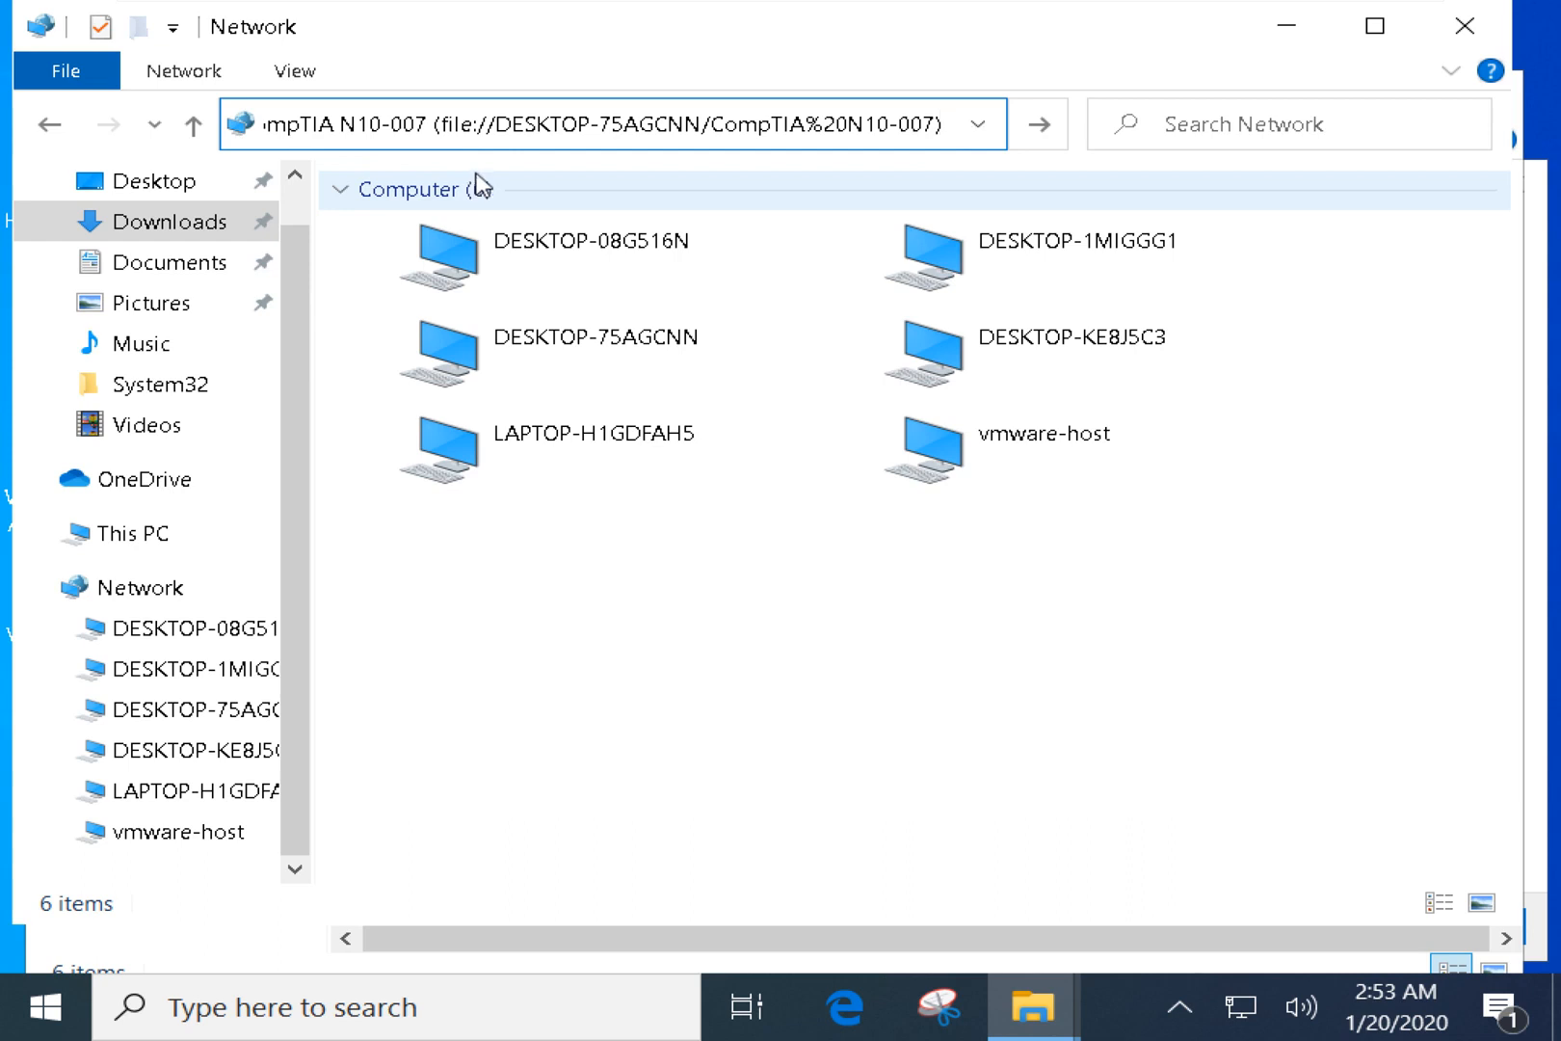
pyautogui.press('Return')
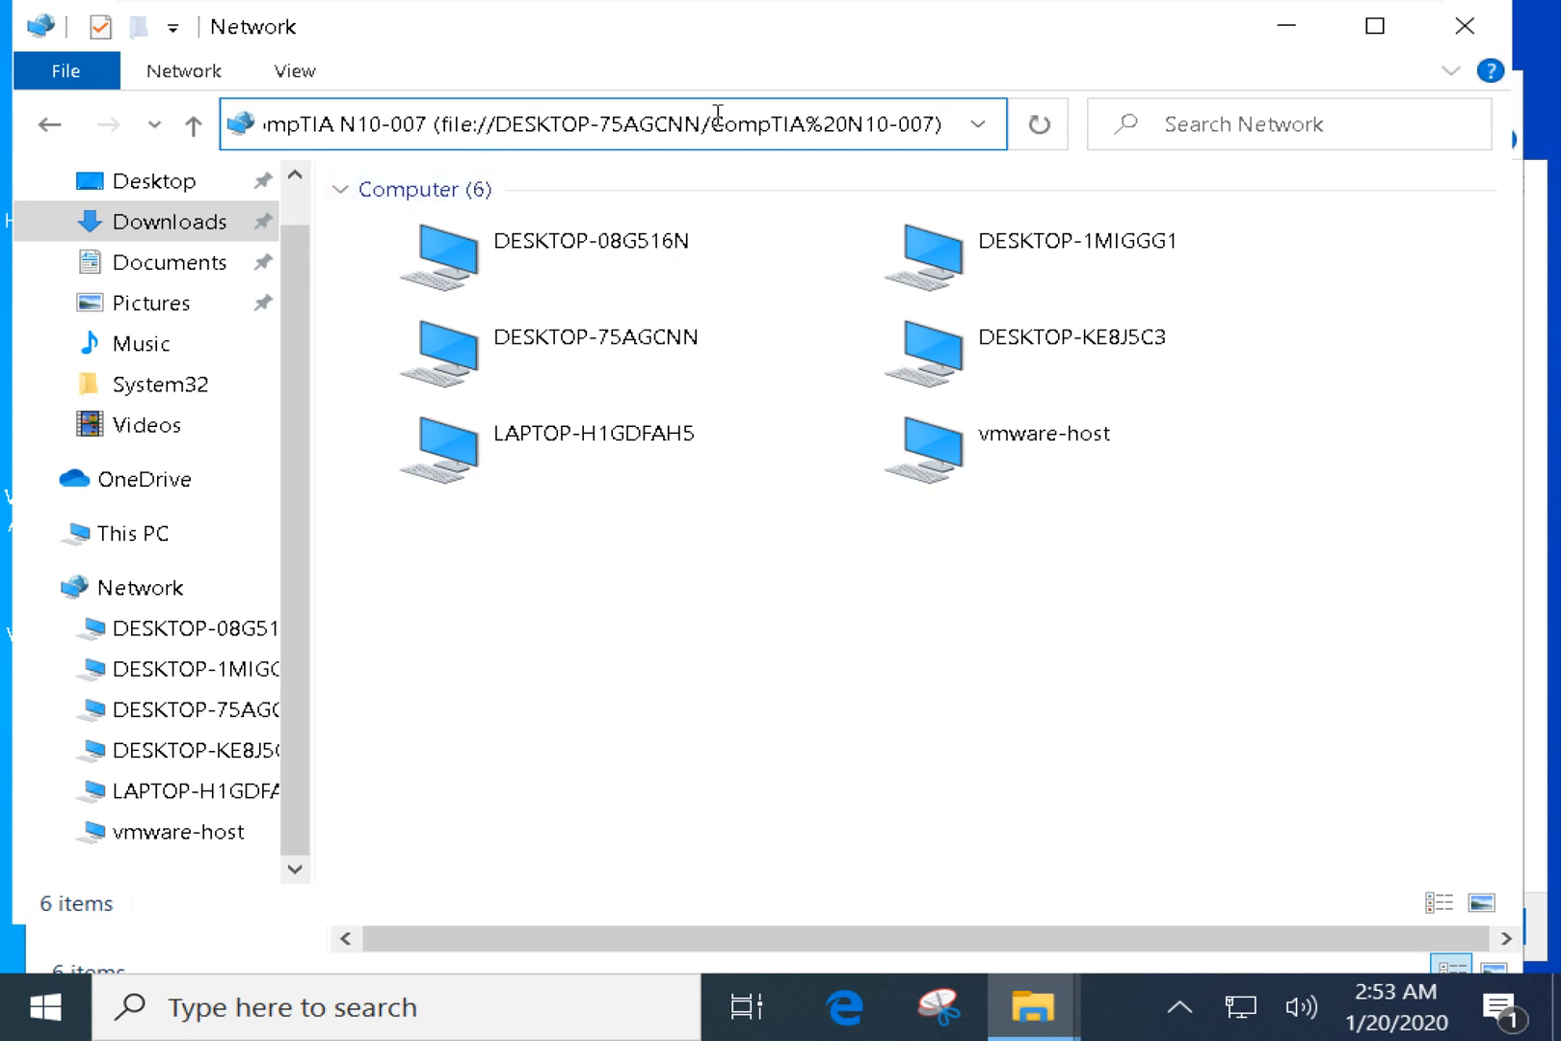
pyautogui.click(939, 125)
pyautogui.press('BackSpace')
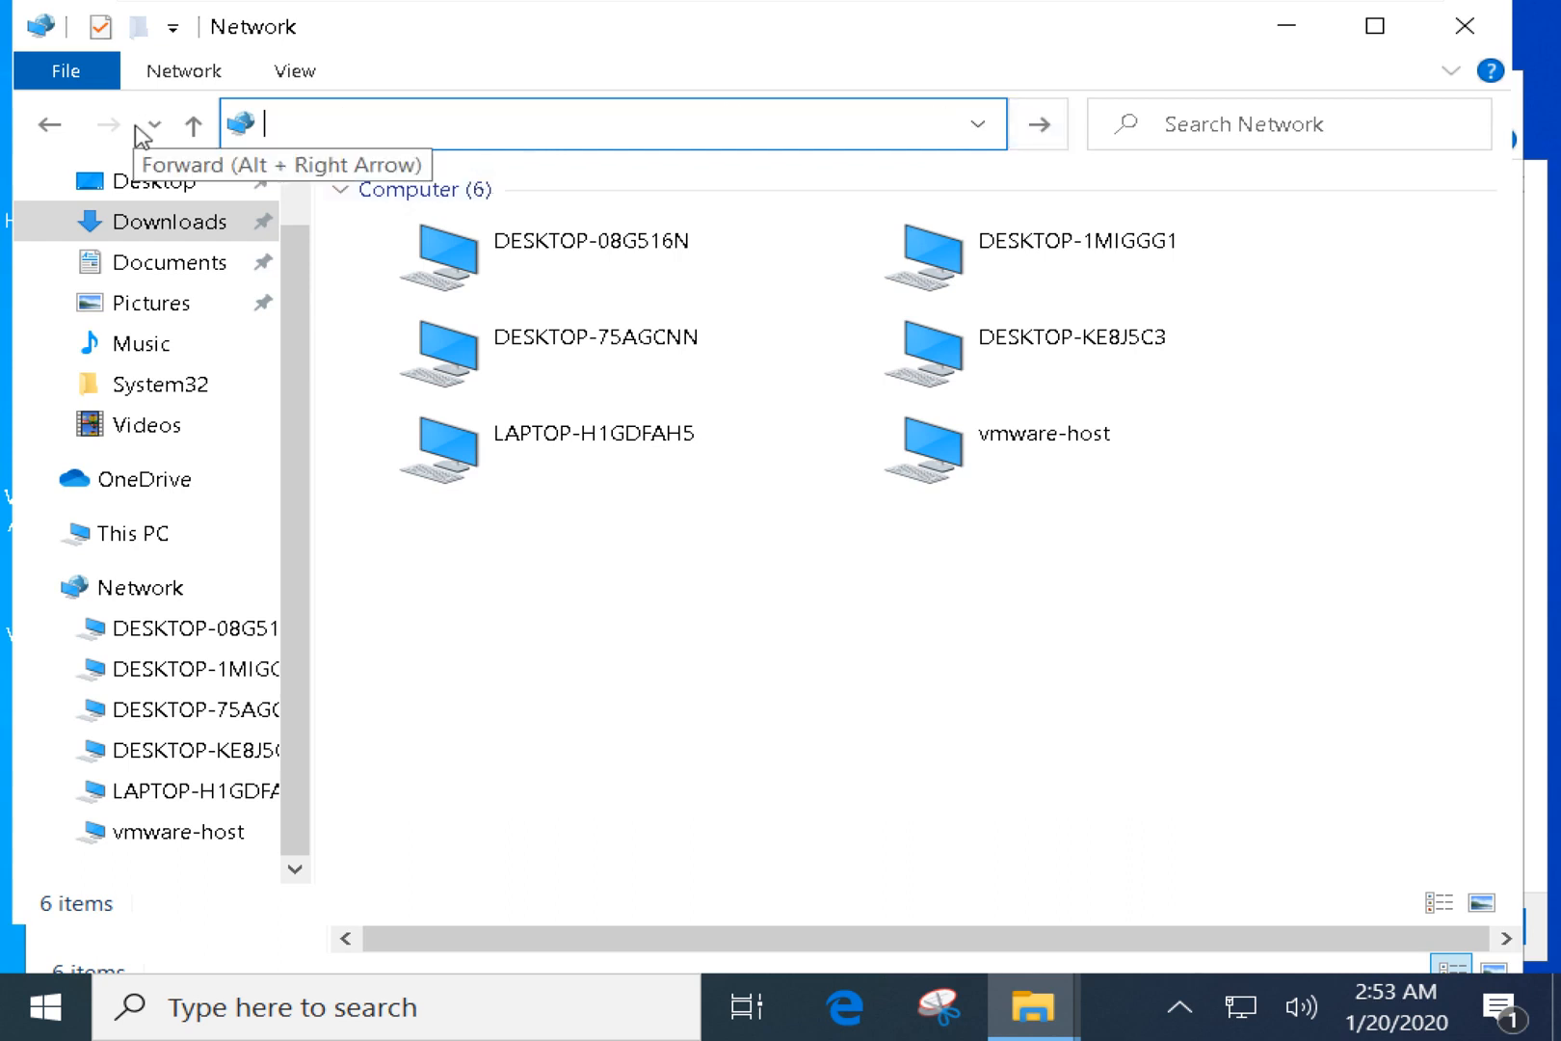
pyautogui.press('super+x')
# Copy the device name DESKTOP-75AGCNN from the System About page.
pyautogui.click(110, 268)
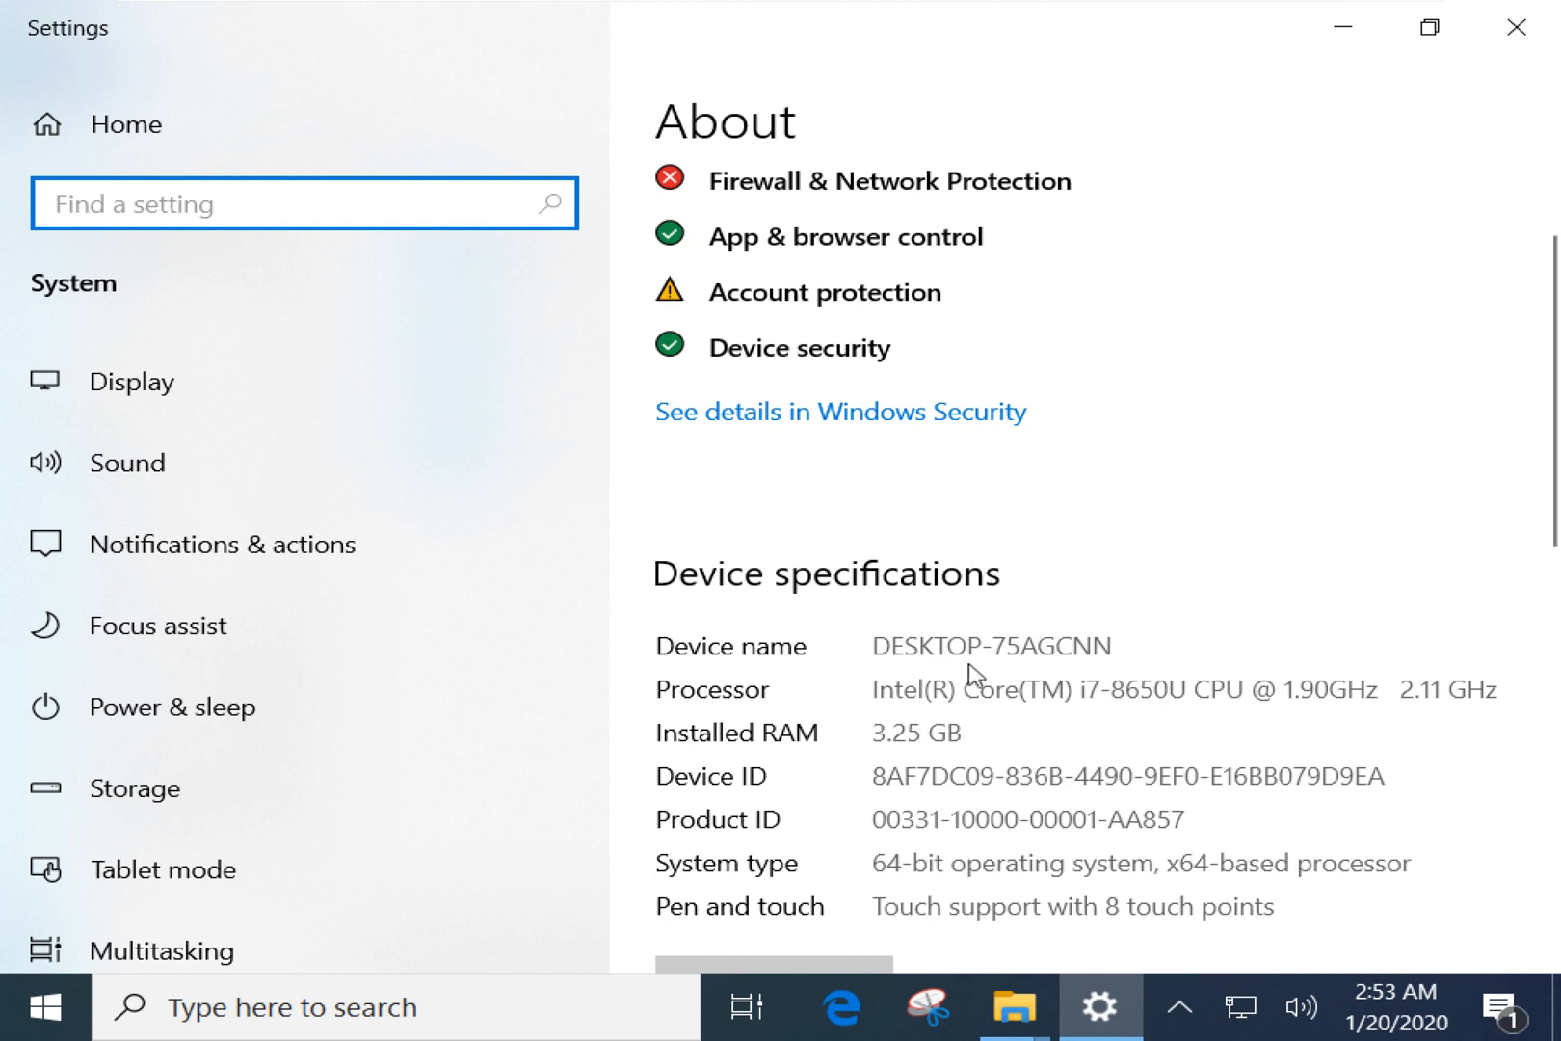
pyautogui.moveTo(875, 648); pyautogui.dragTo(1125, 647)
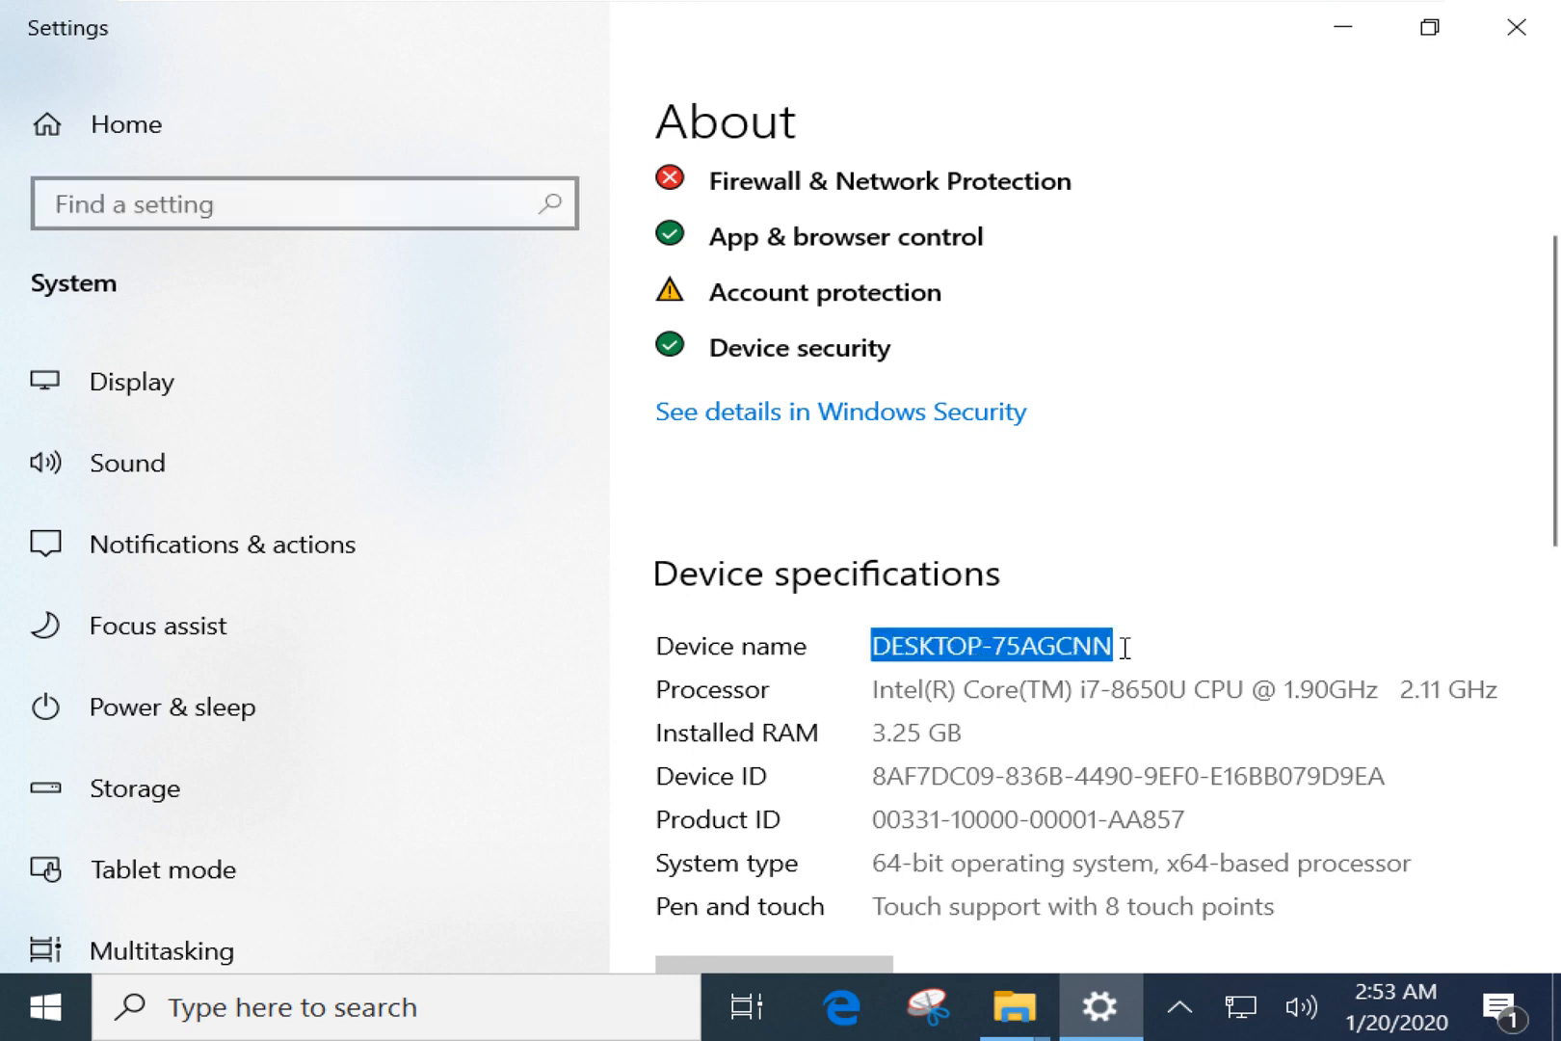
pyautogui.rightClick(1084, 646)
pyautogui.click(1108, 682)
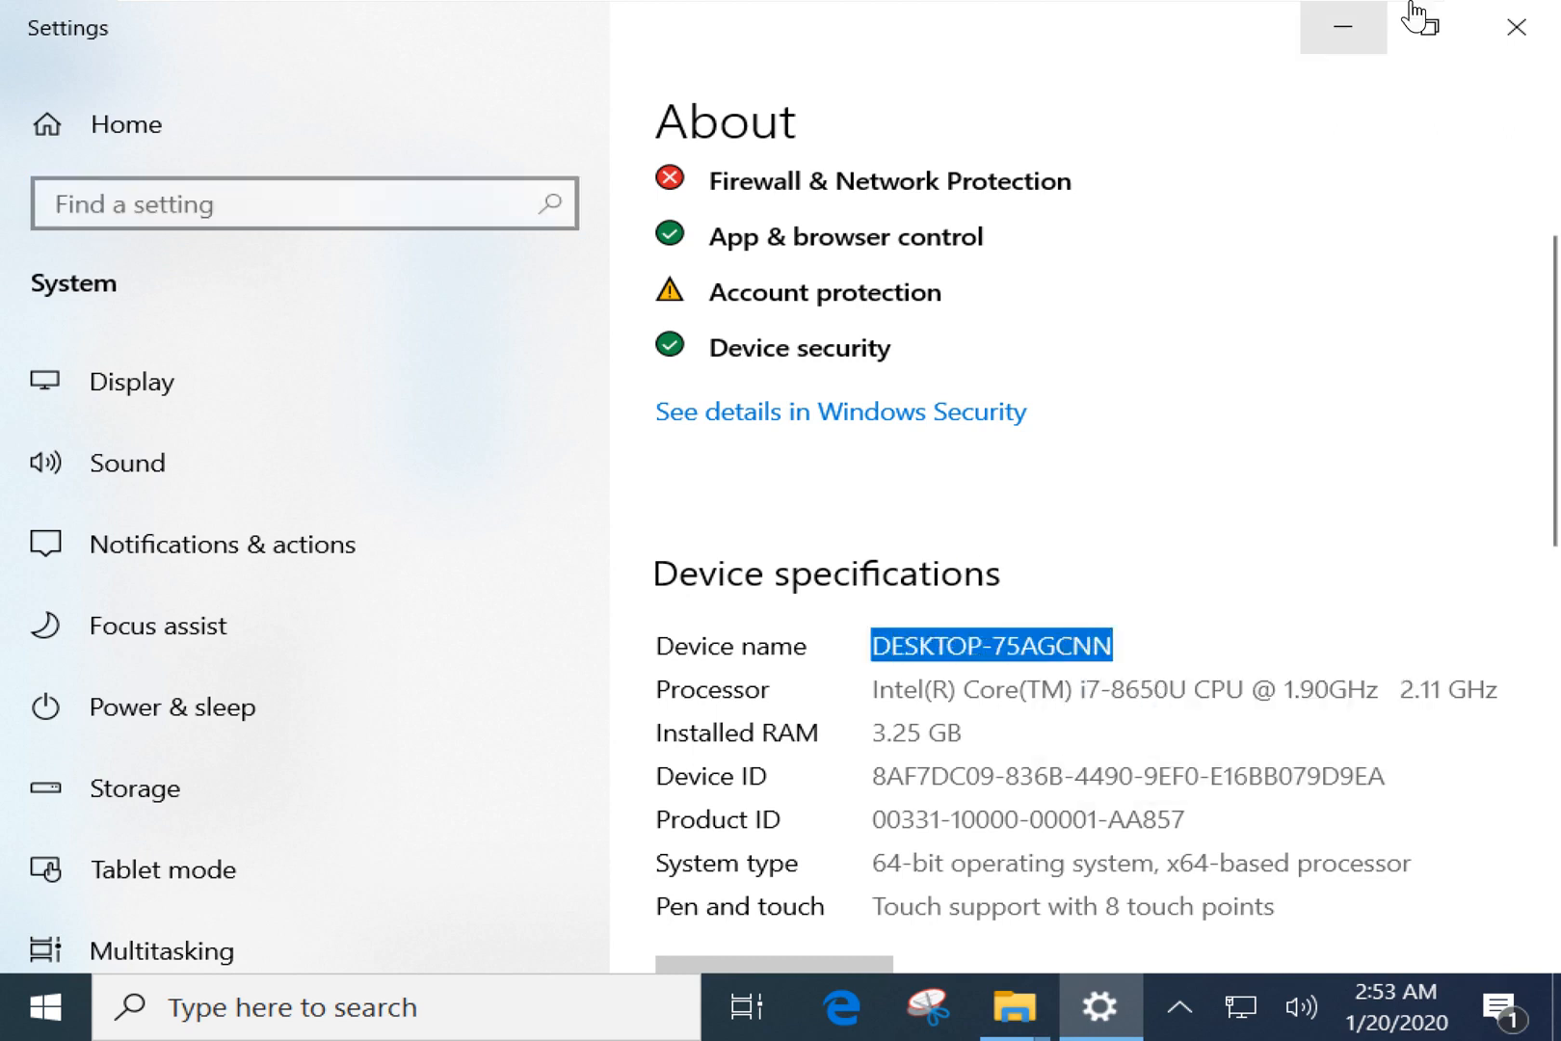
pyautogui.click(1373, 41)
# Browse to \\DESKTOP-75AGCNN in the Explorer address bar.
pyautogui.click(473, 121)
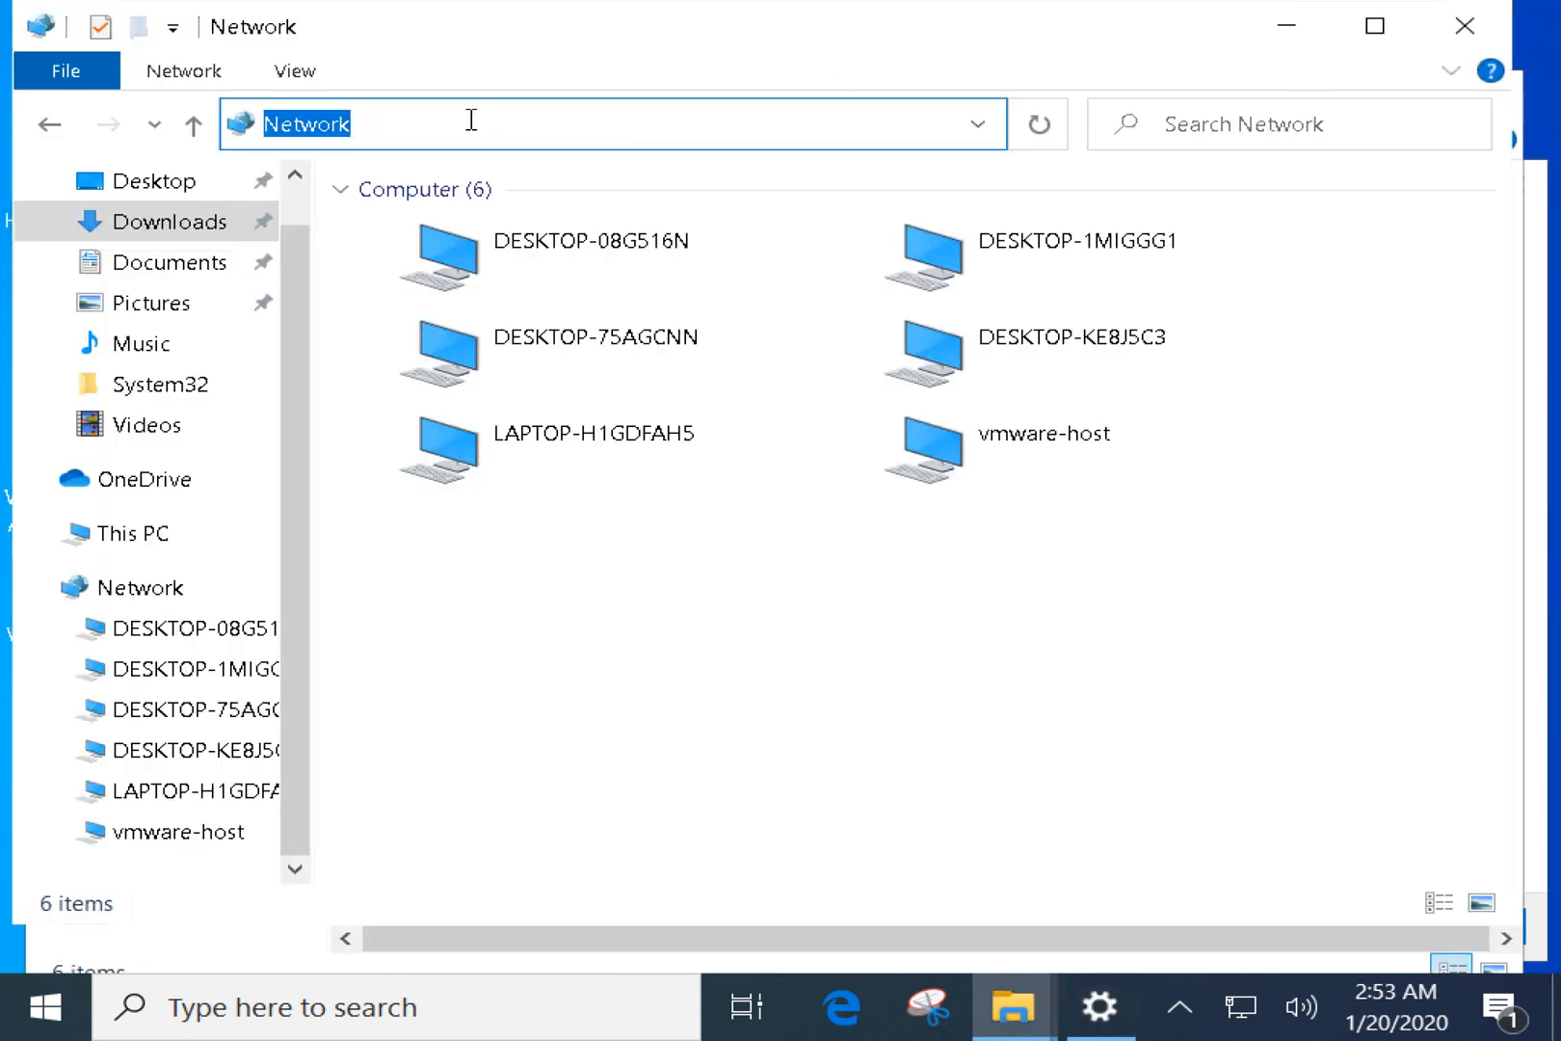
pyautogui.write('\\\\DESKTOP-75AGCNN')
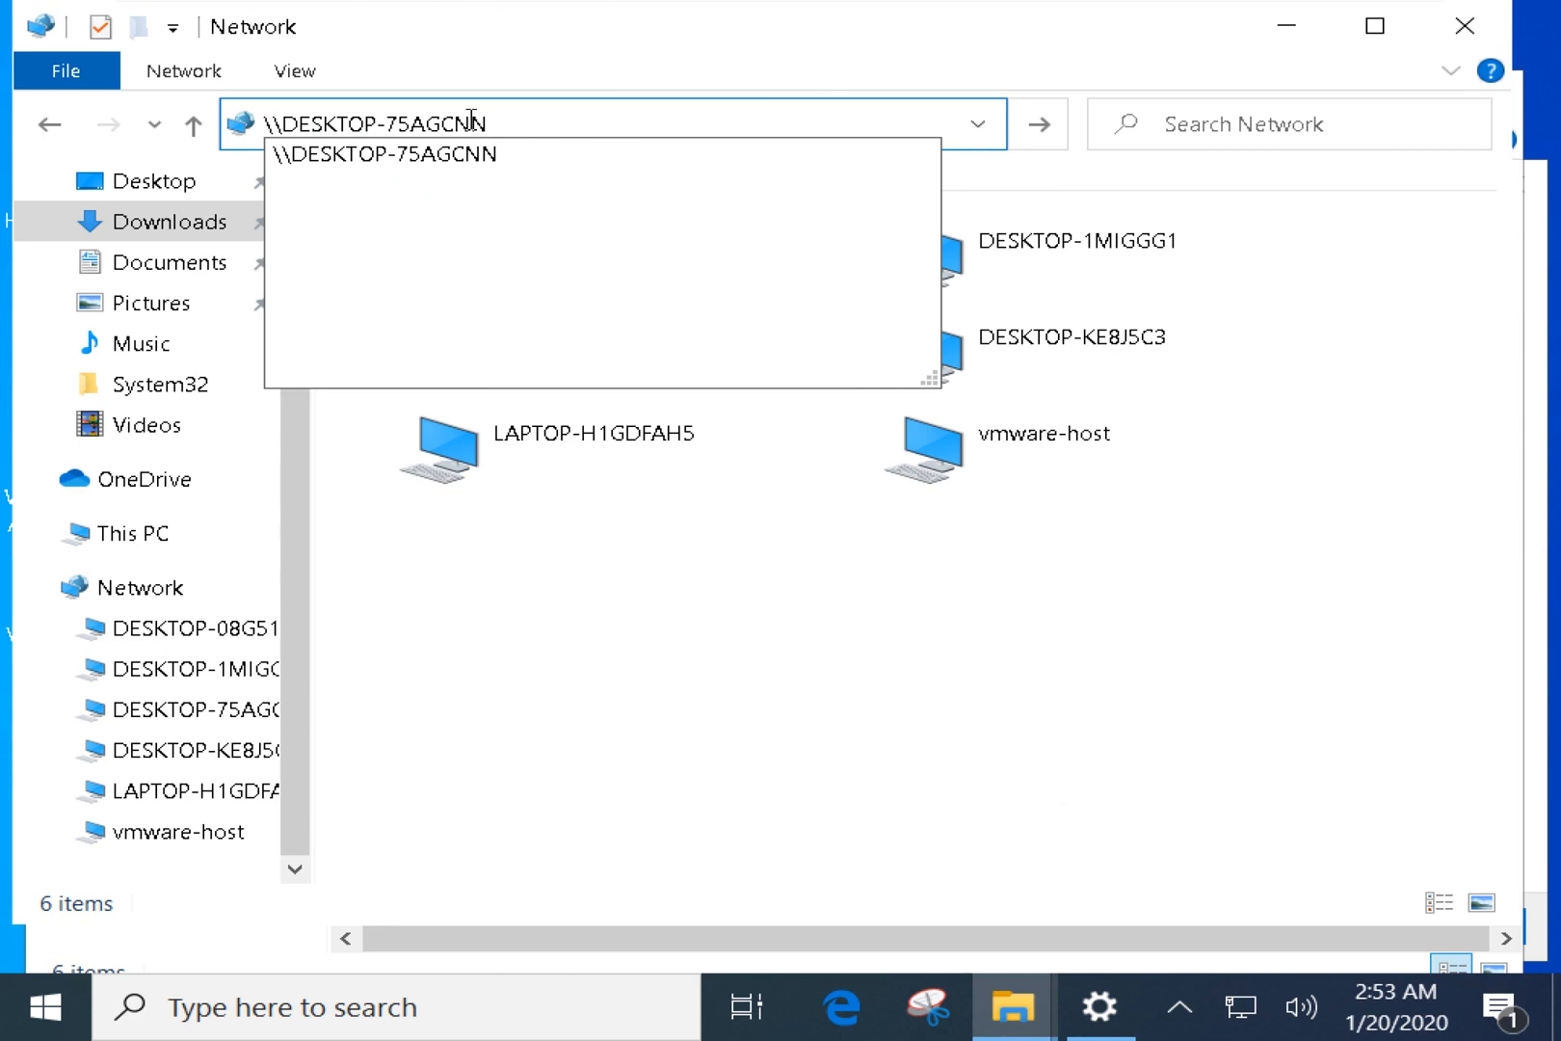
pyautogui.press('Return')
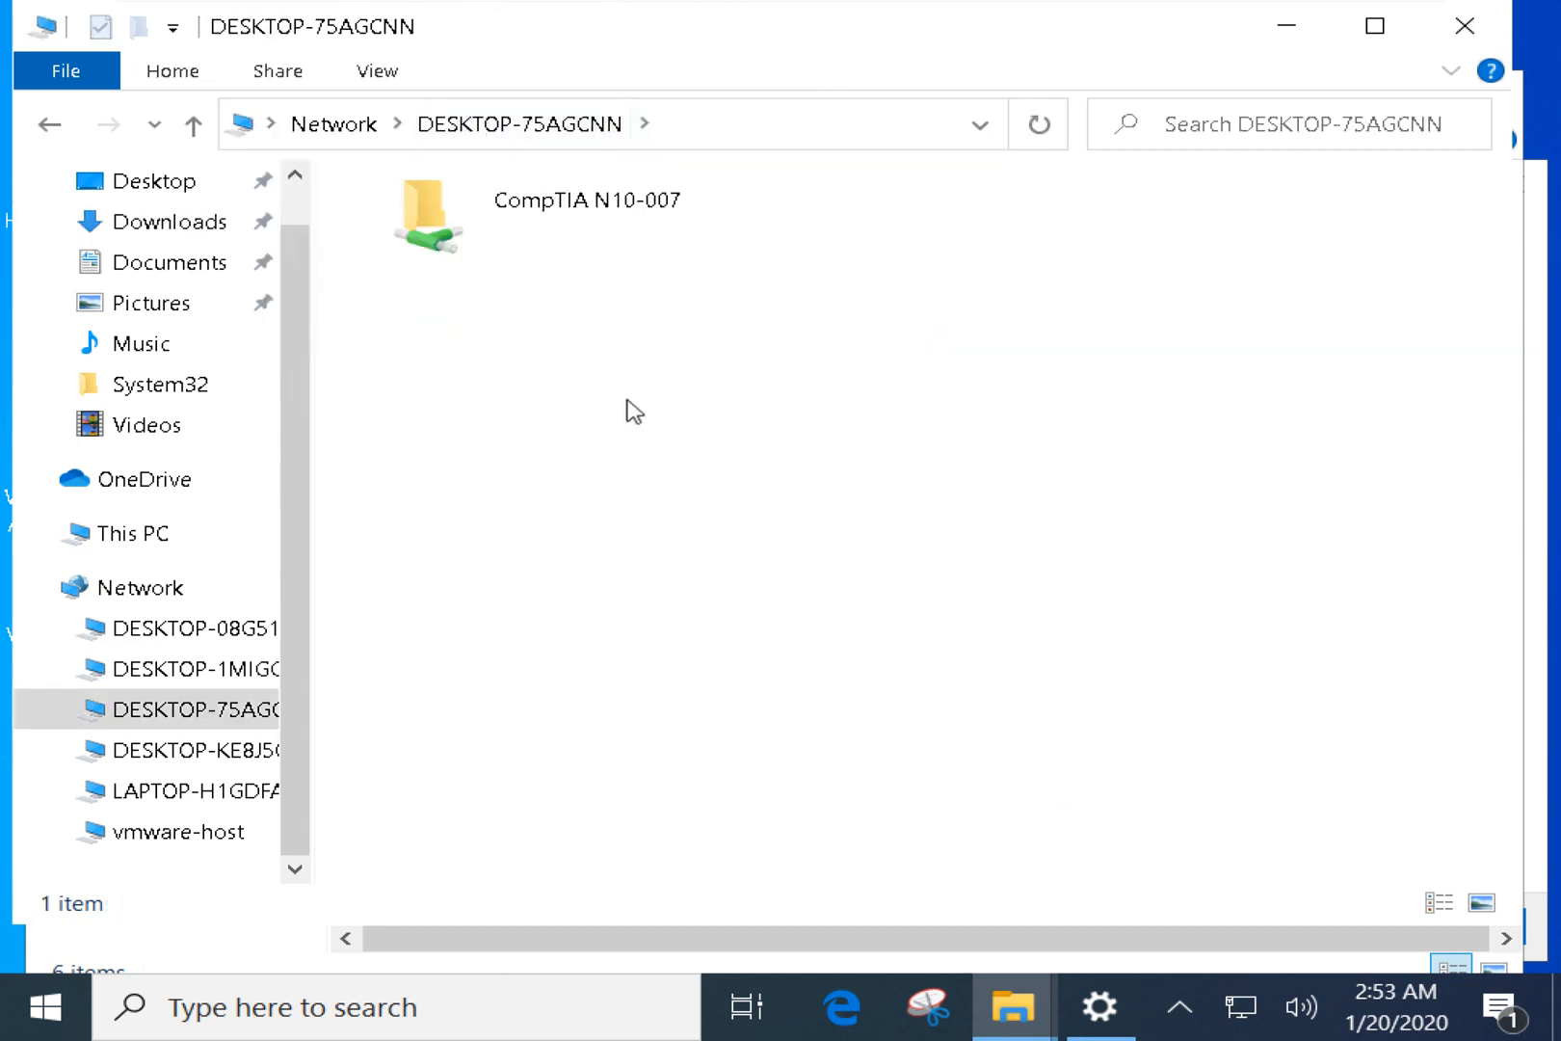
# Open the shares via \\LOCALHOST and then \\localhost.
pyautogui.click(691, 126)
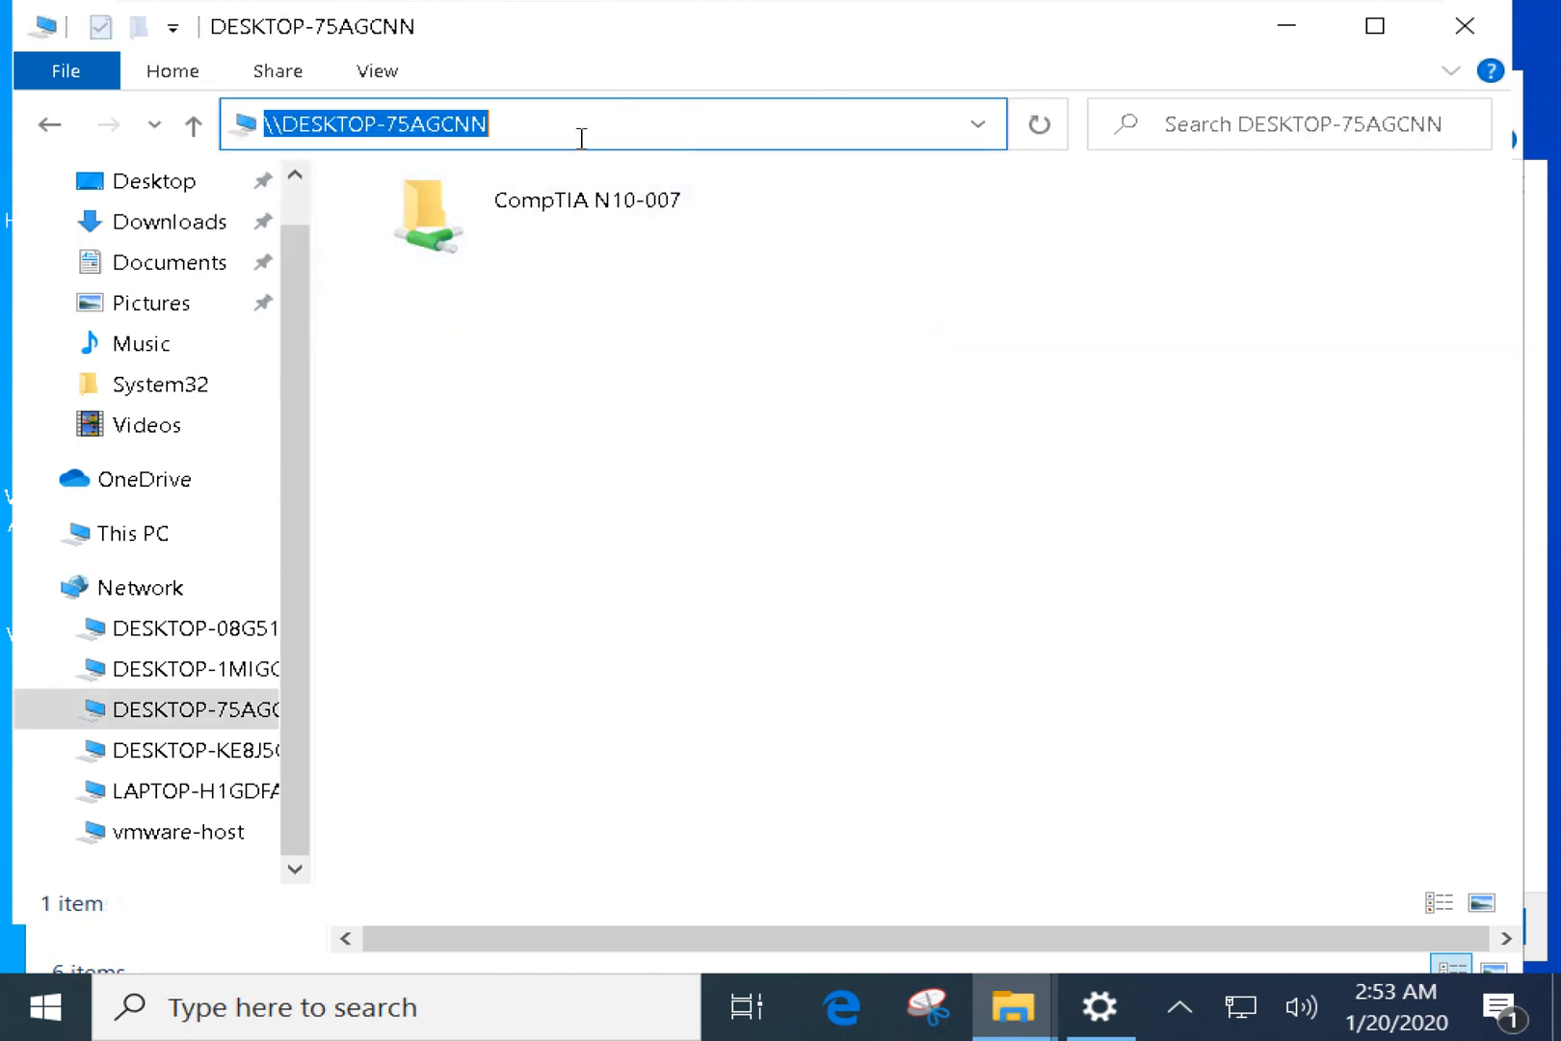
pyautogui.moveTo(554, 130); pyautogui.dragTo(293, 130)
pyautogui.write('LOCALHOST')
pyautogui.press('Return')
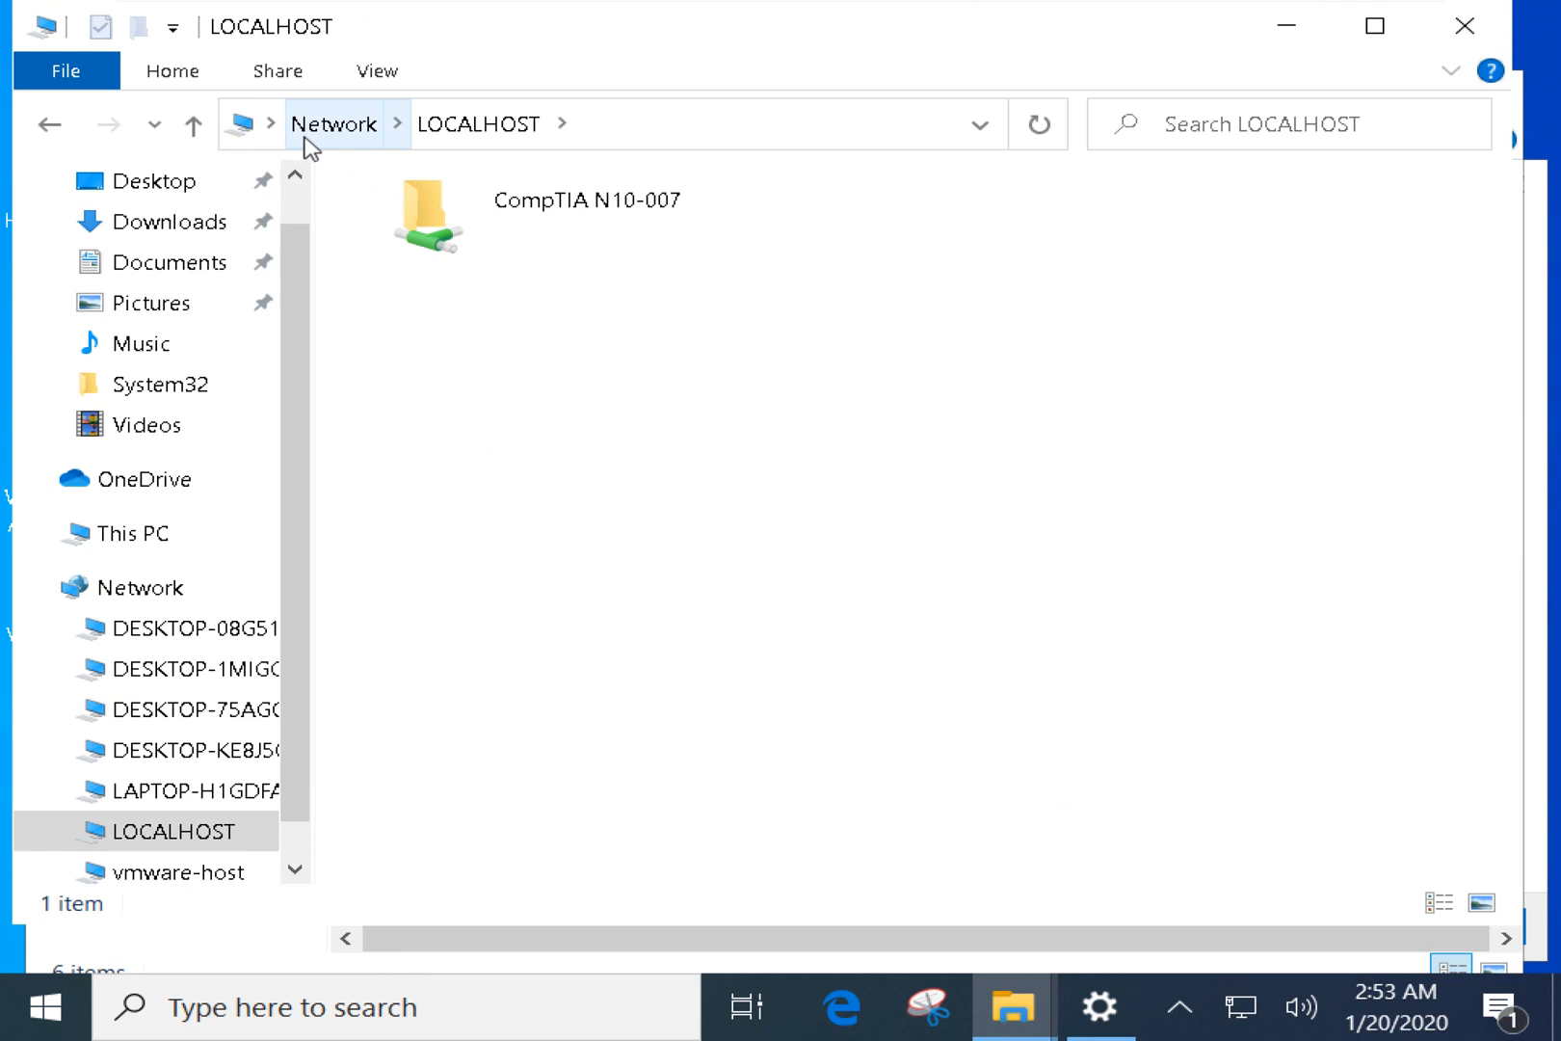
pyautogui.click(645, 138)
pyautogui.moveTo(408, 125); pyautogui.dragTo(289, 136)
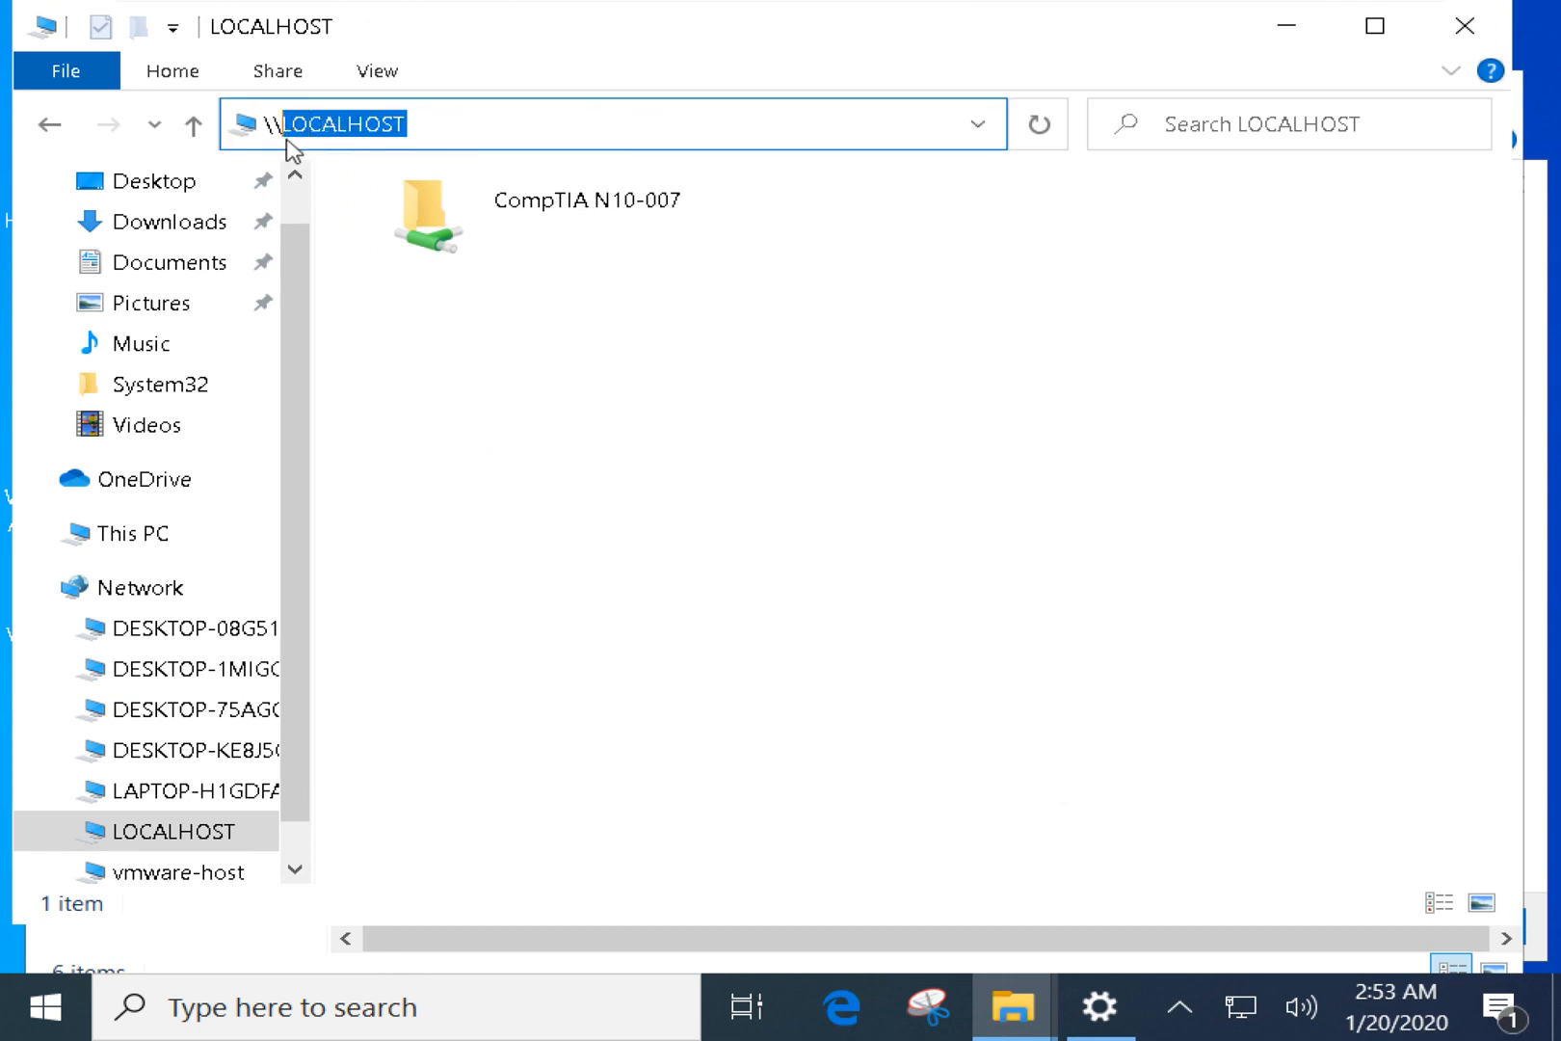
pyautogui.write('localhost')
pyautogui.press('Return')
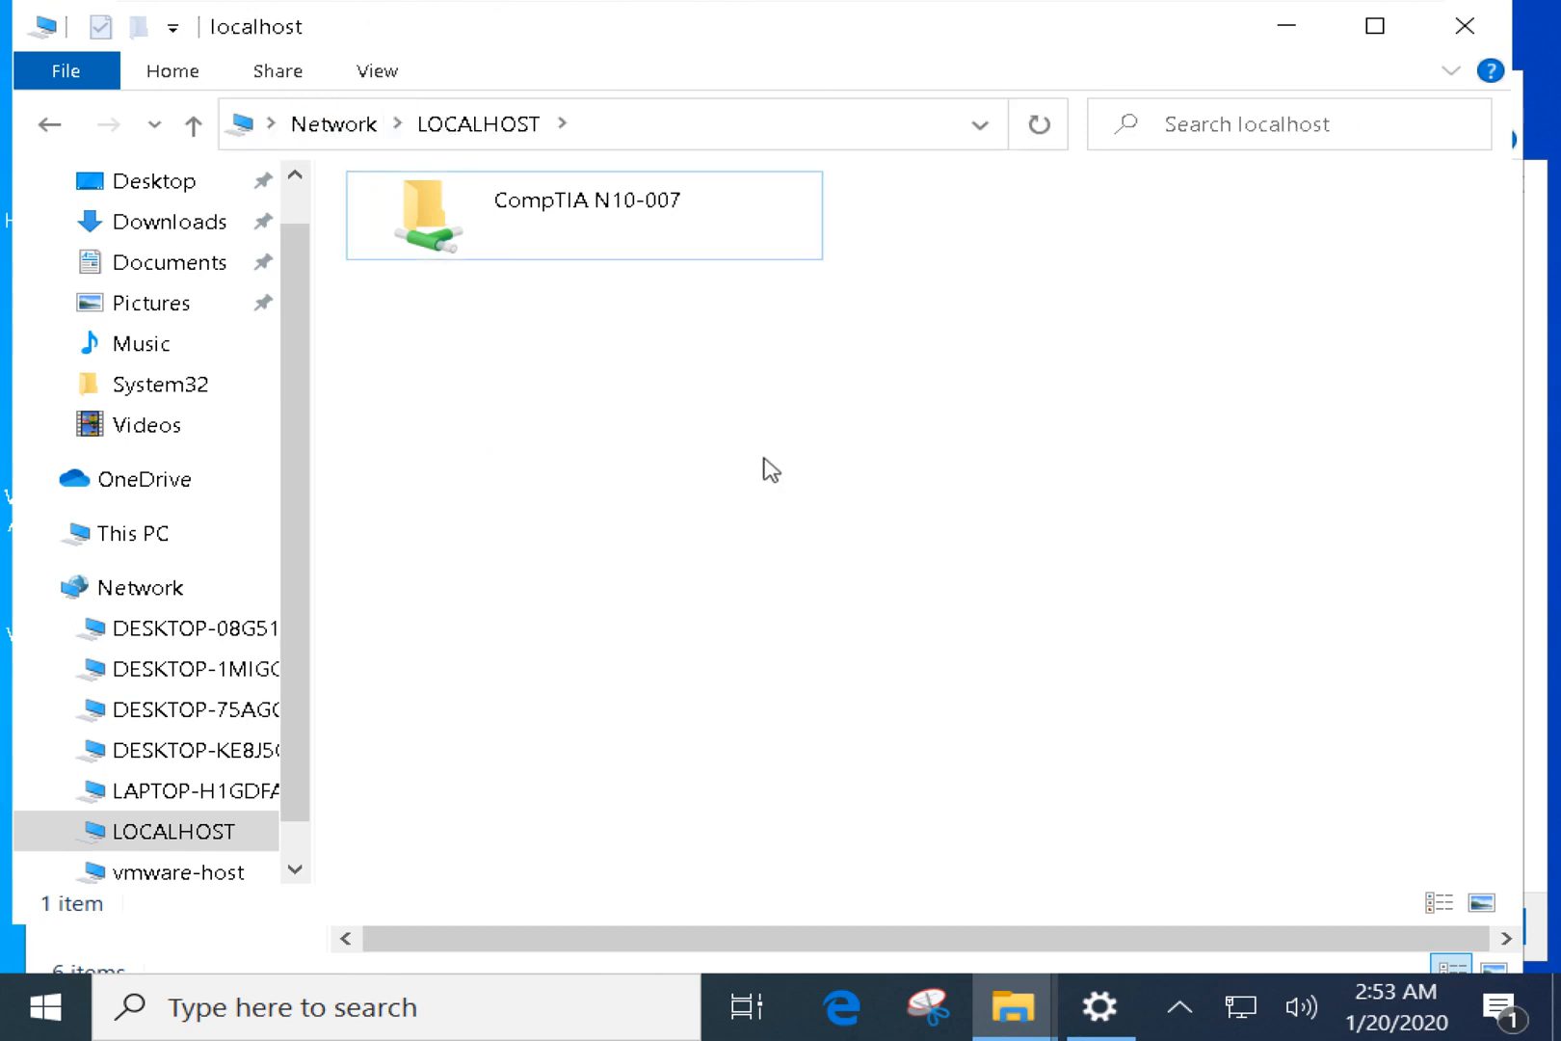
# Replace localhost with 127.0.0.1 and open \\127.0.0.1.
pyautogui.click(618, 134)
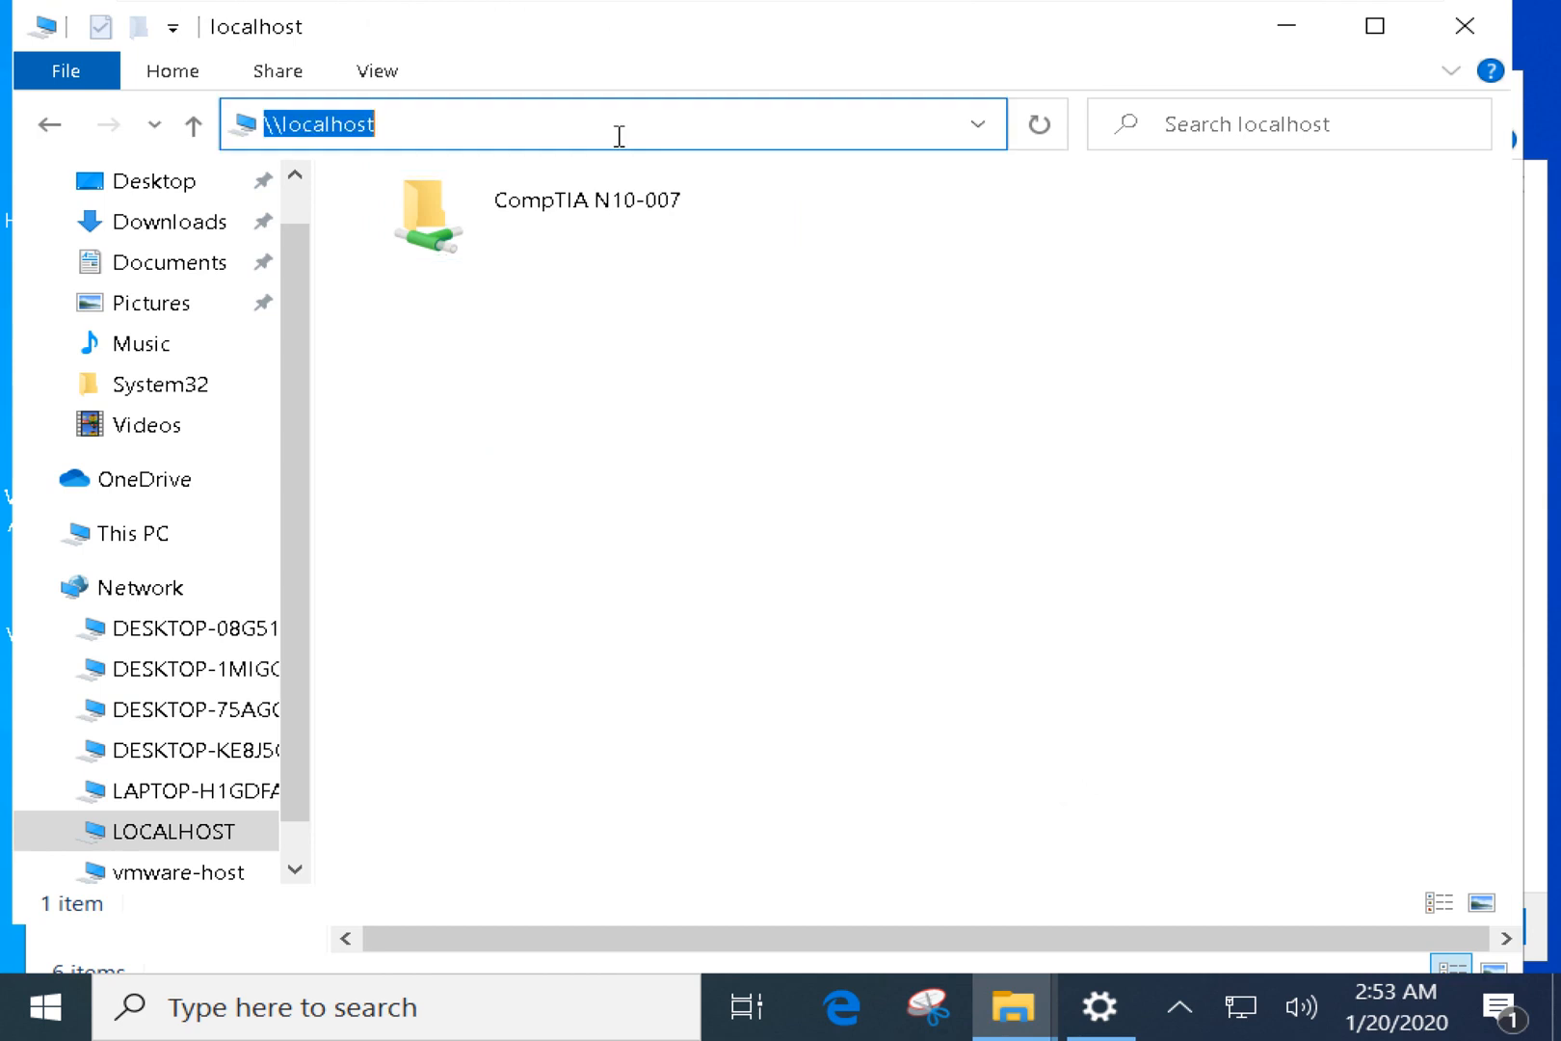
pyautogui.click(422, 116)
pyautogui.moveTo(415, 121); pyautogui.dragTo(282, 123)
pyautogui.write('12')
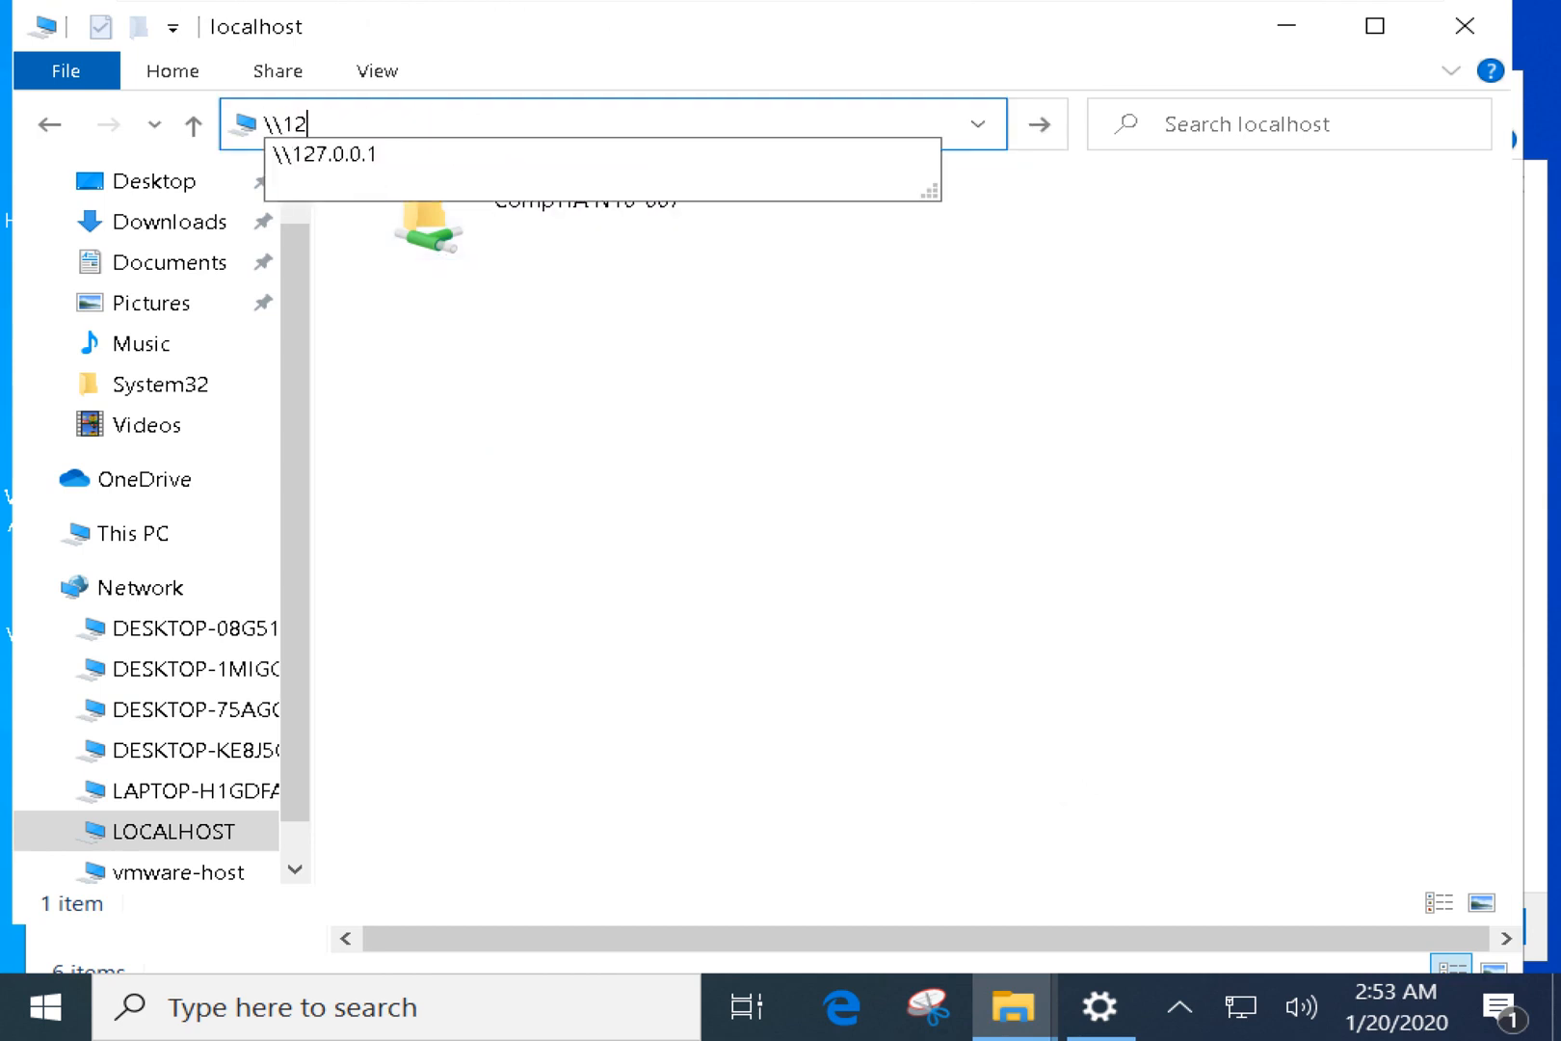
pyautogui.write('7')
pyautogui.press('Down')
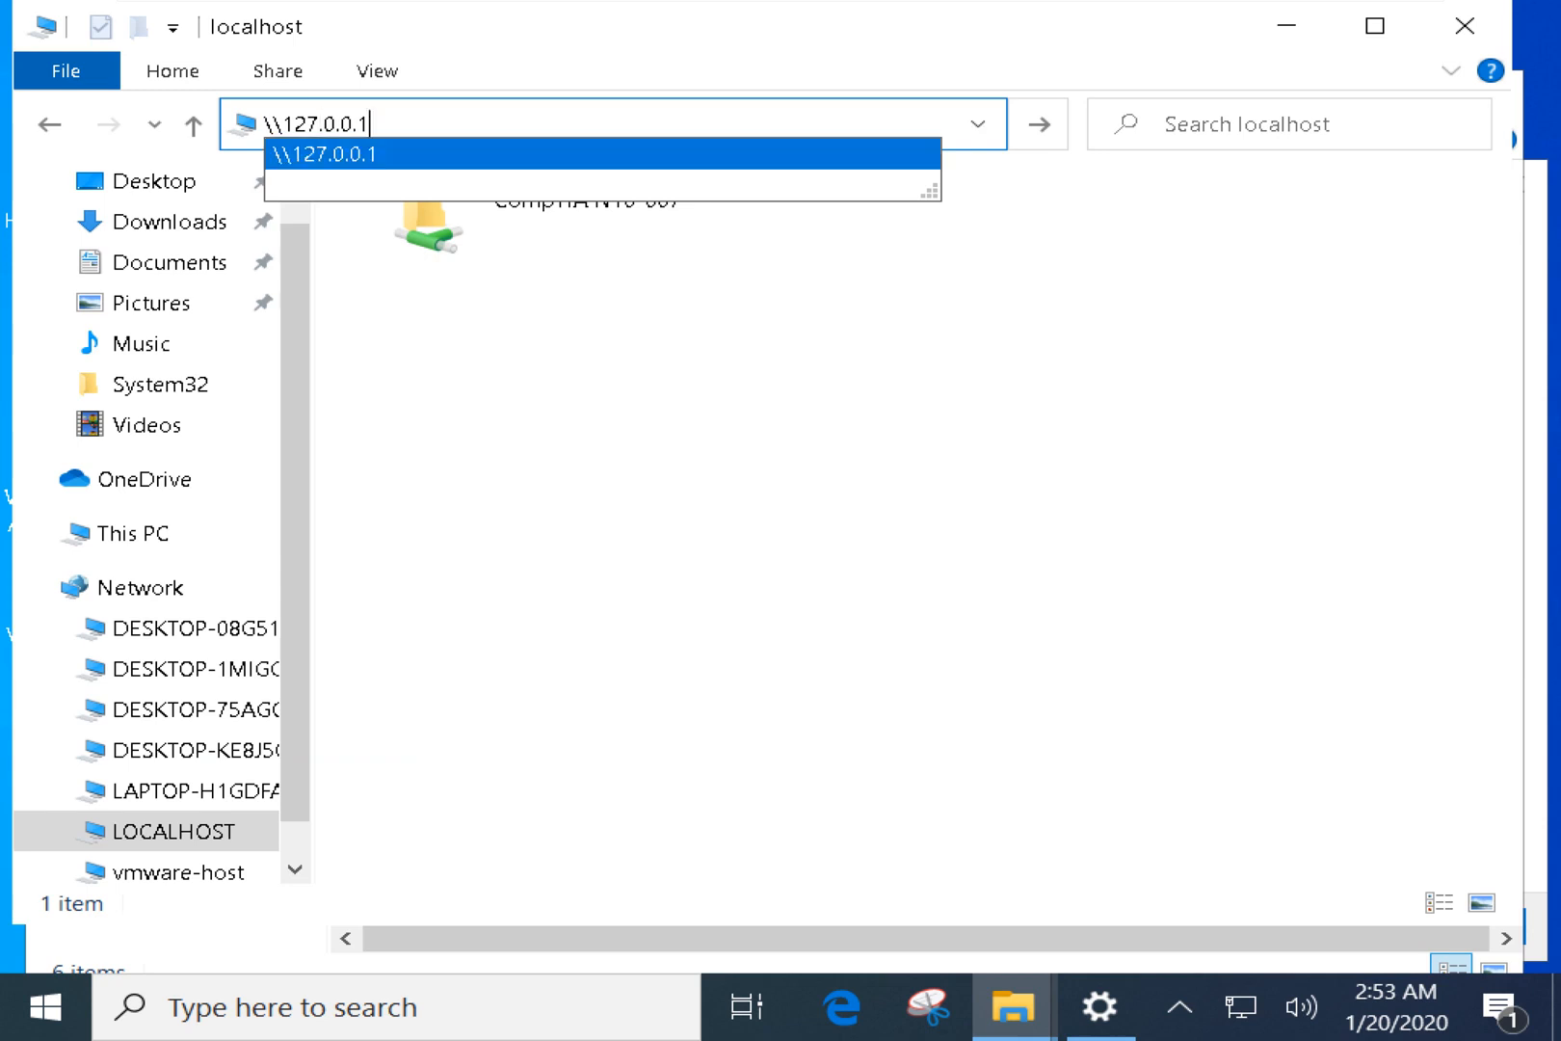
pyautogui.press('Return')
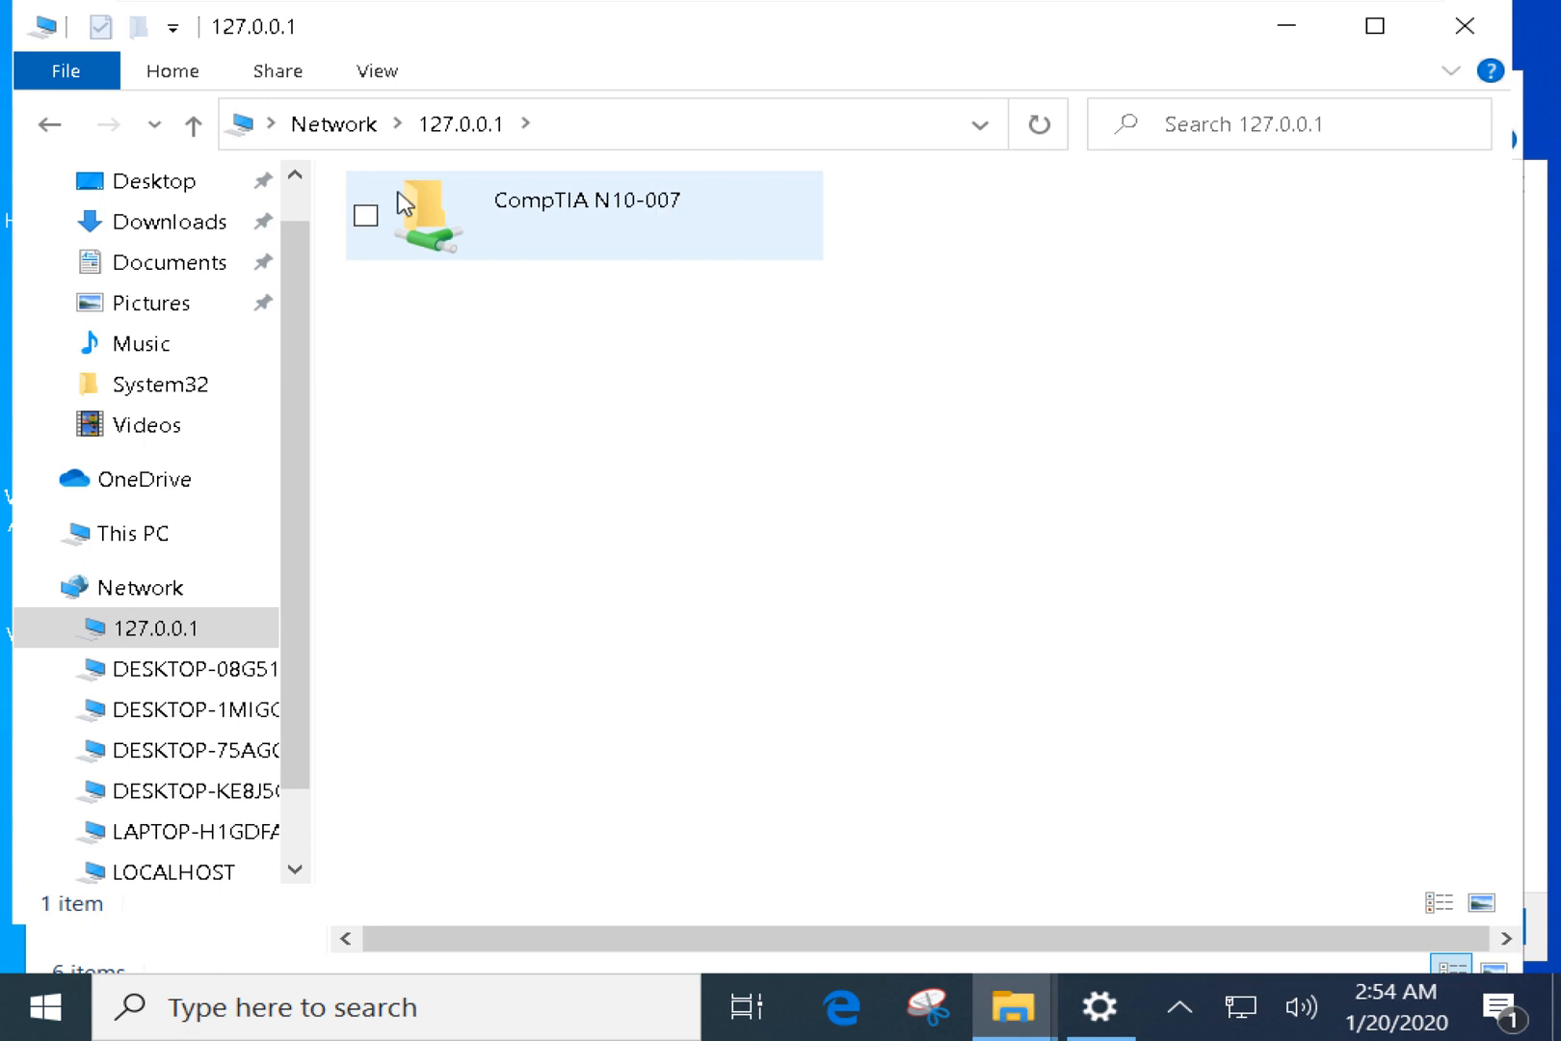
# Replace 127.0.0.1 with 192.168.1.65 and open \\192.168.1.65.
pyautogui.click(513, 123)
pyautogui.click(476, 127)
pyautogui.moveTo(476, 126); pyautogui.dragTo(287, 126)
pyautogui.write('192.168.1.65')
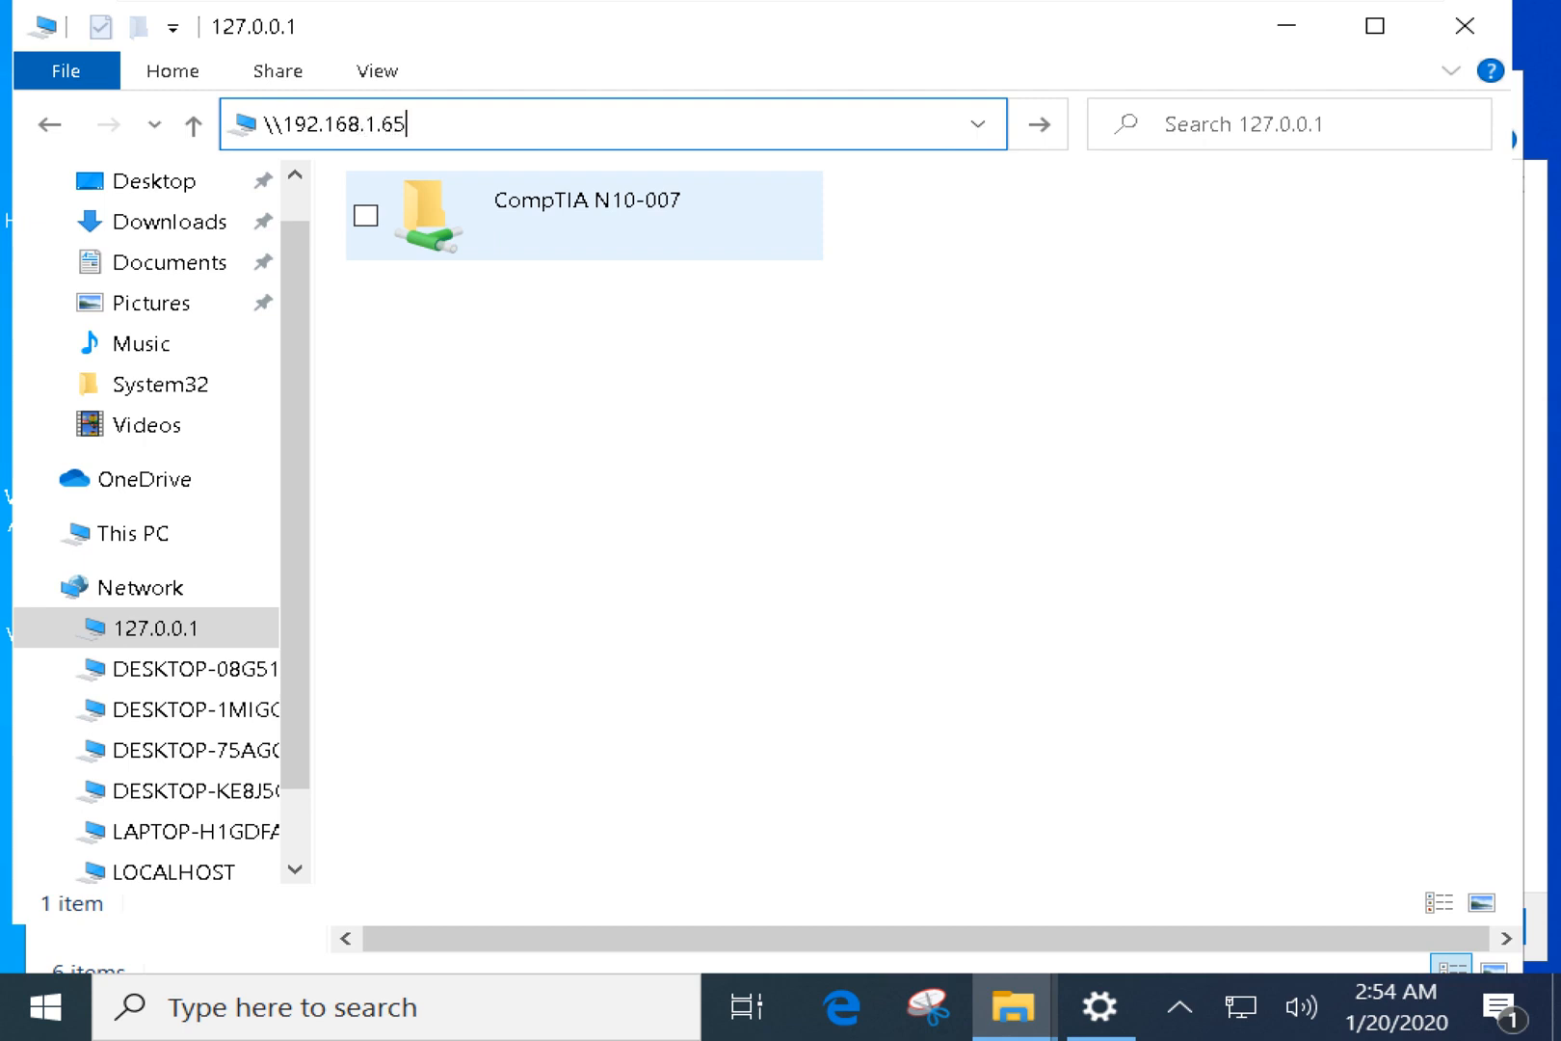
pyautogui.press('Return')
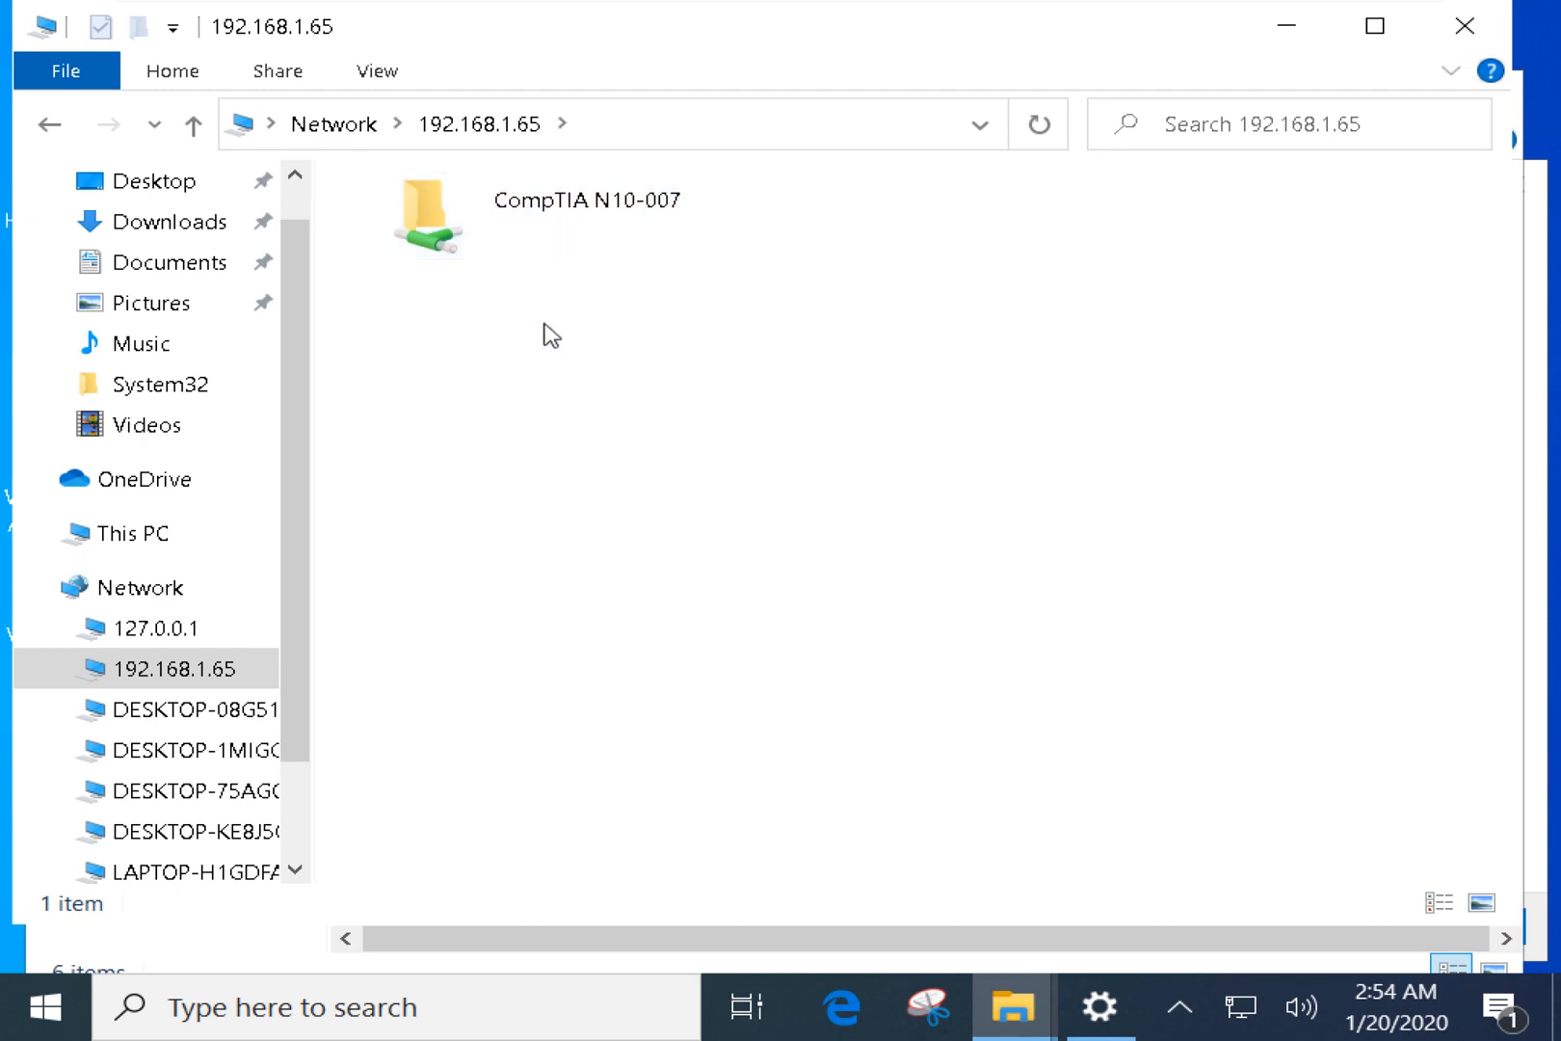
# Revisit the Network list, briefly select DESKTOP-KE8J5C3, then close the Network window.
pyautogui.click(172, 590)
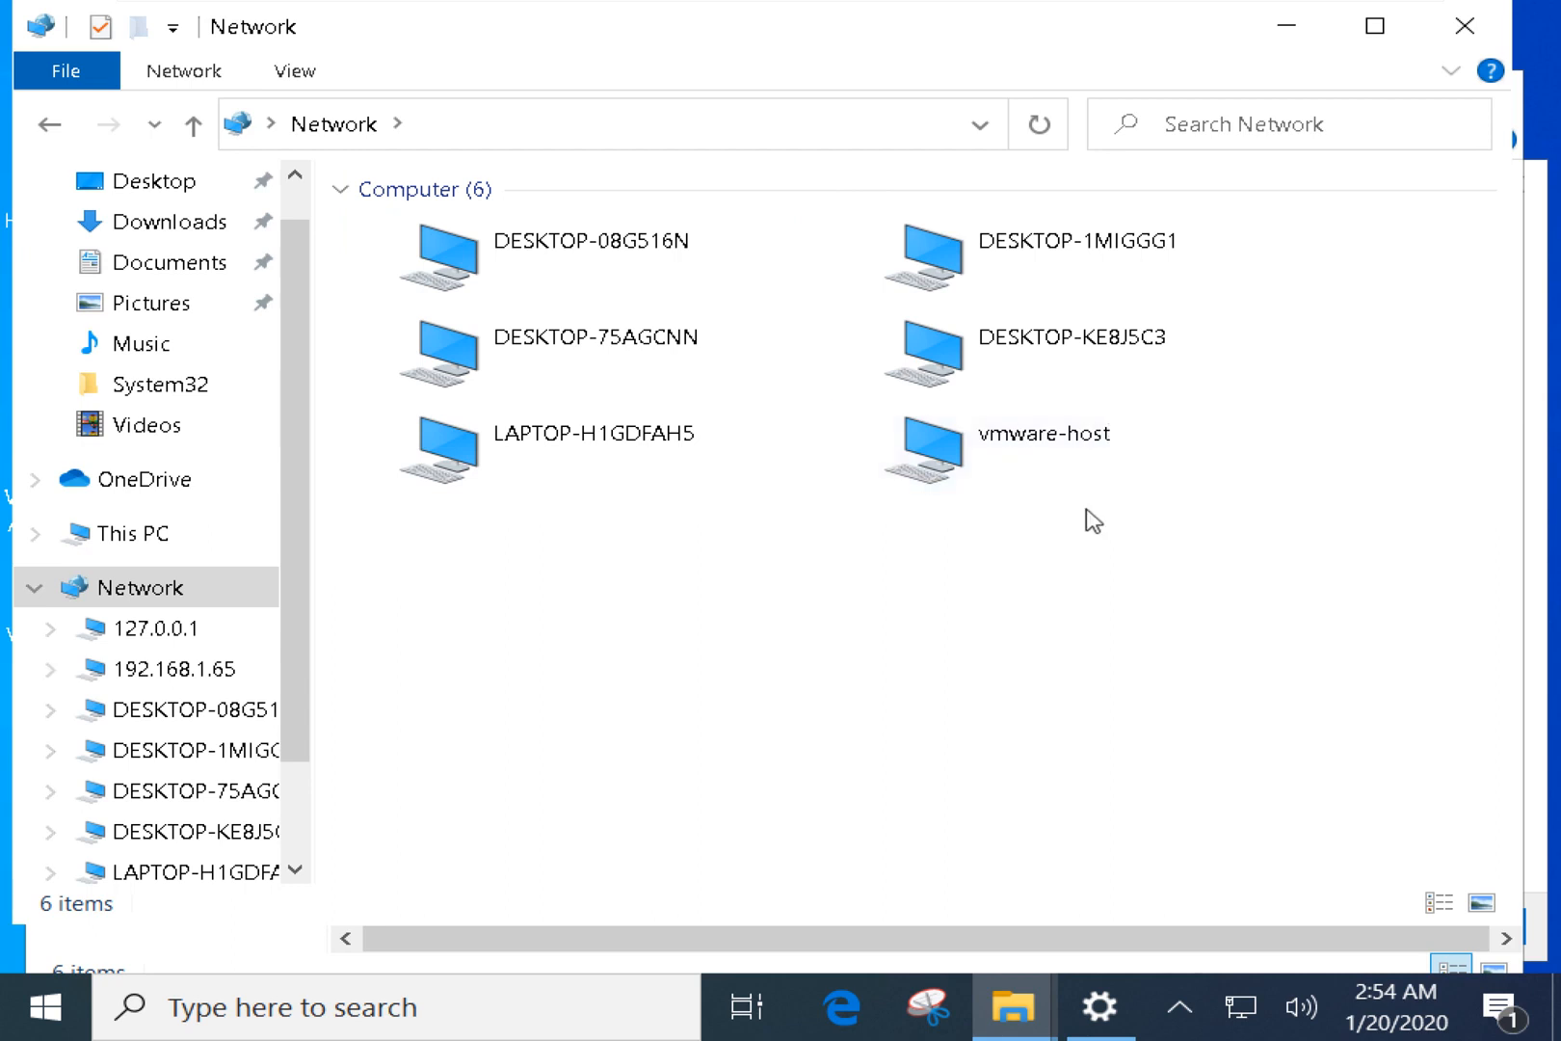
pyautogui.click(1087, 353)
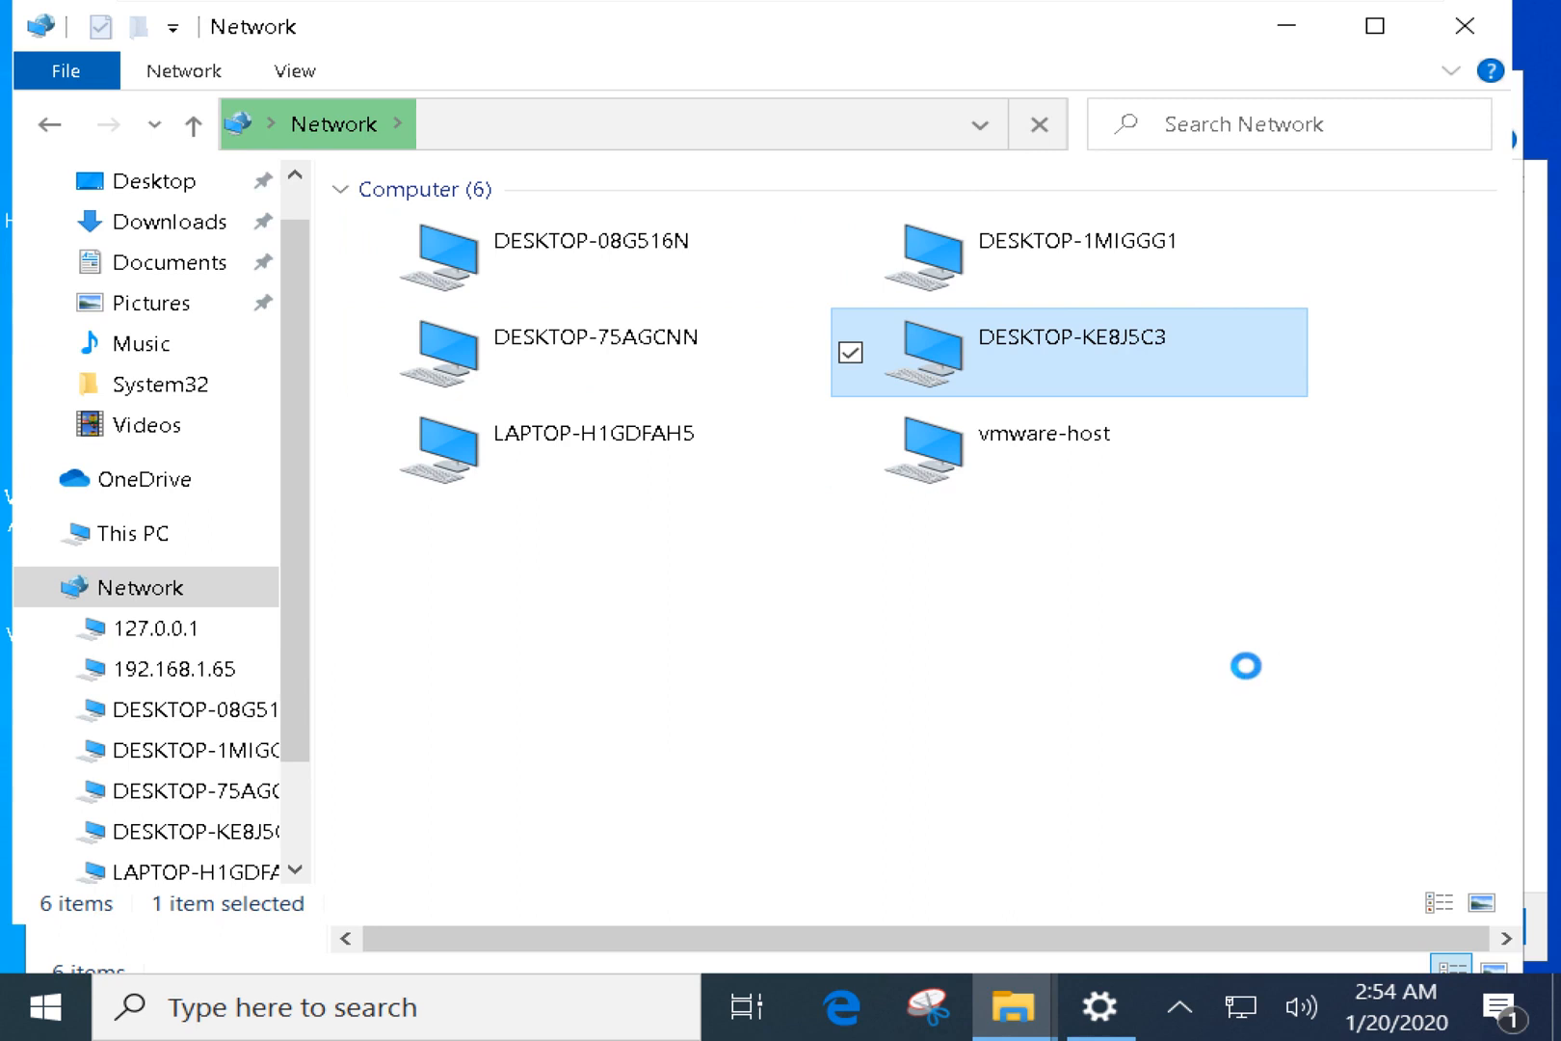
pyautogui.moveTo(1237, 610); pyautogui.dragTo(1203, 695)
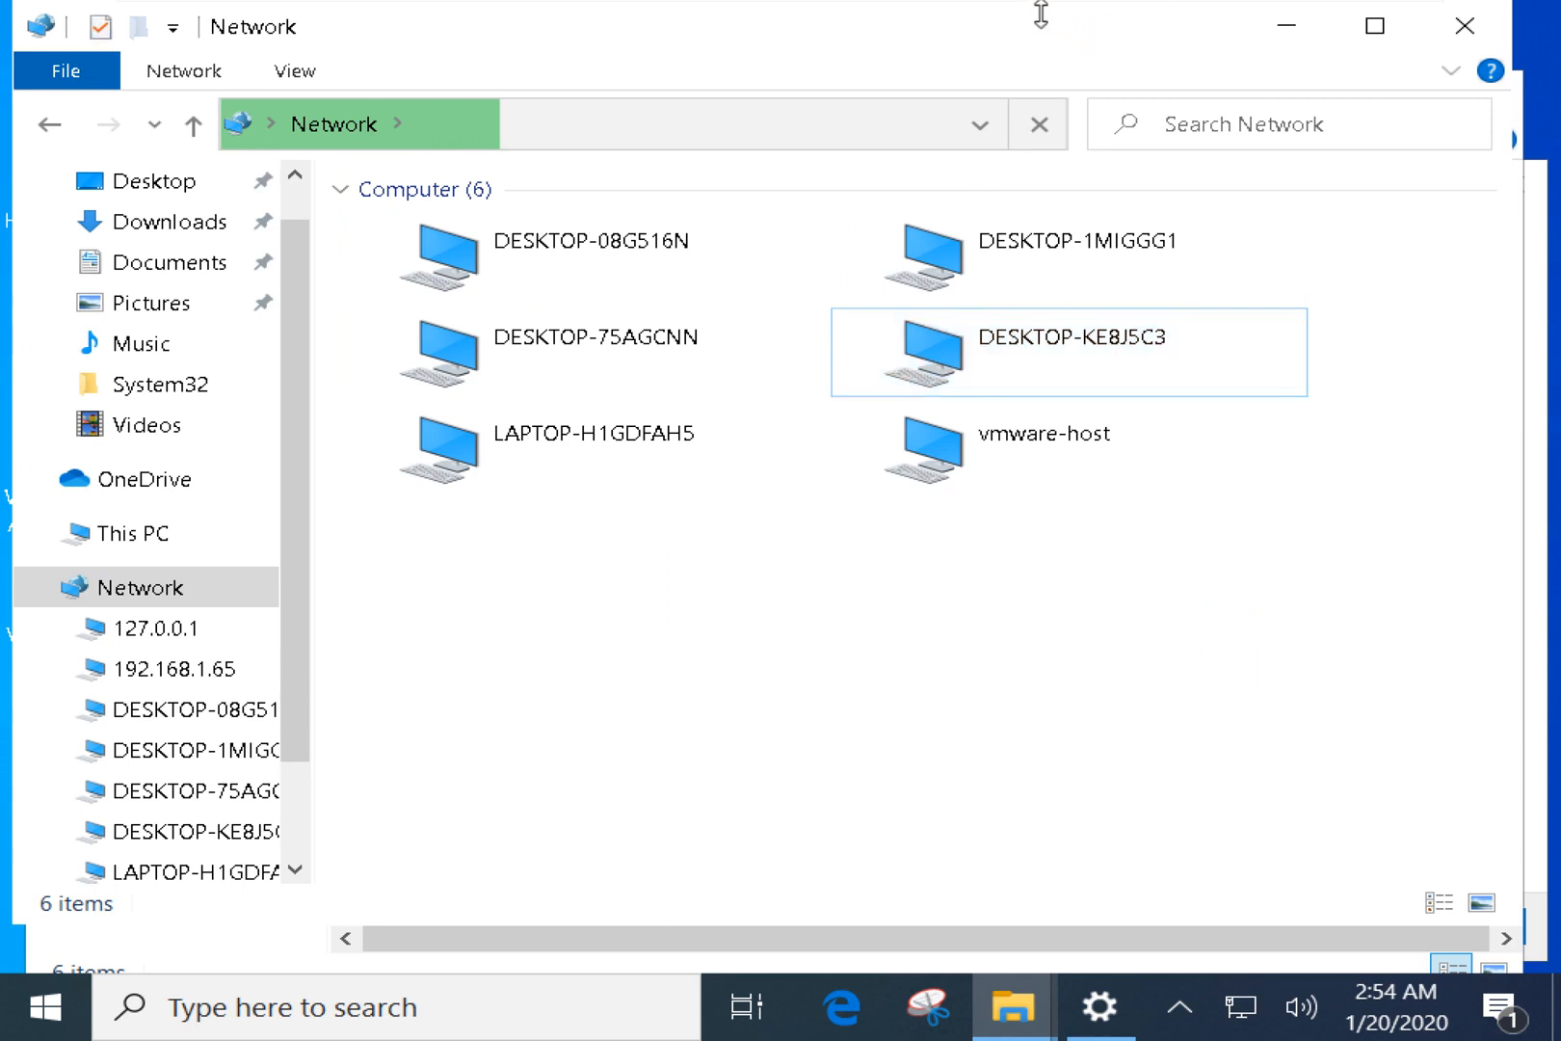
pyautogui.moveTo(1041, 5); pyautogui.dragTo(1123, 62)
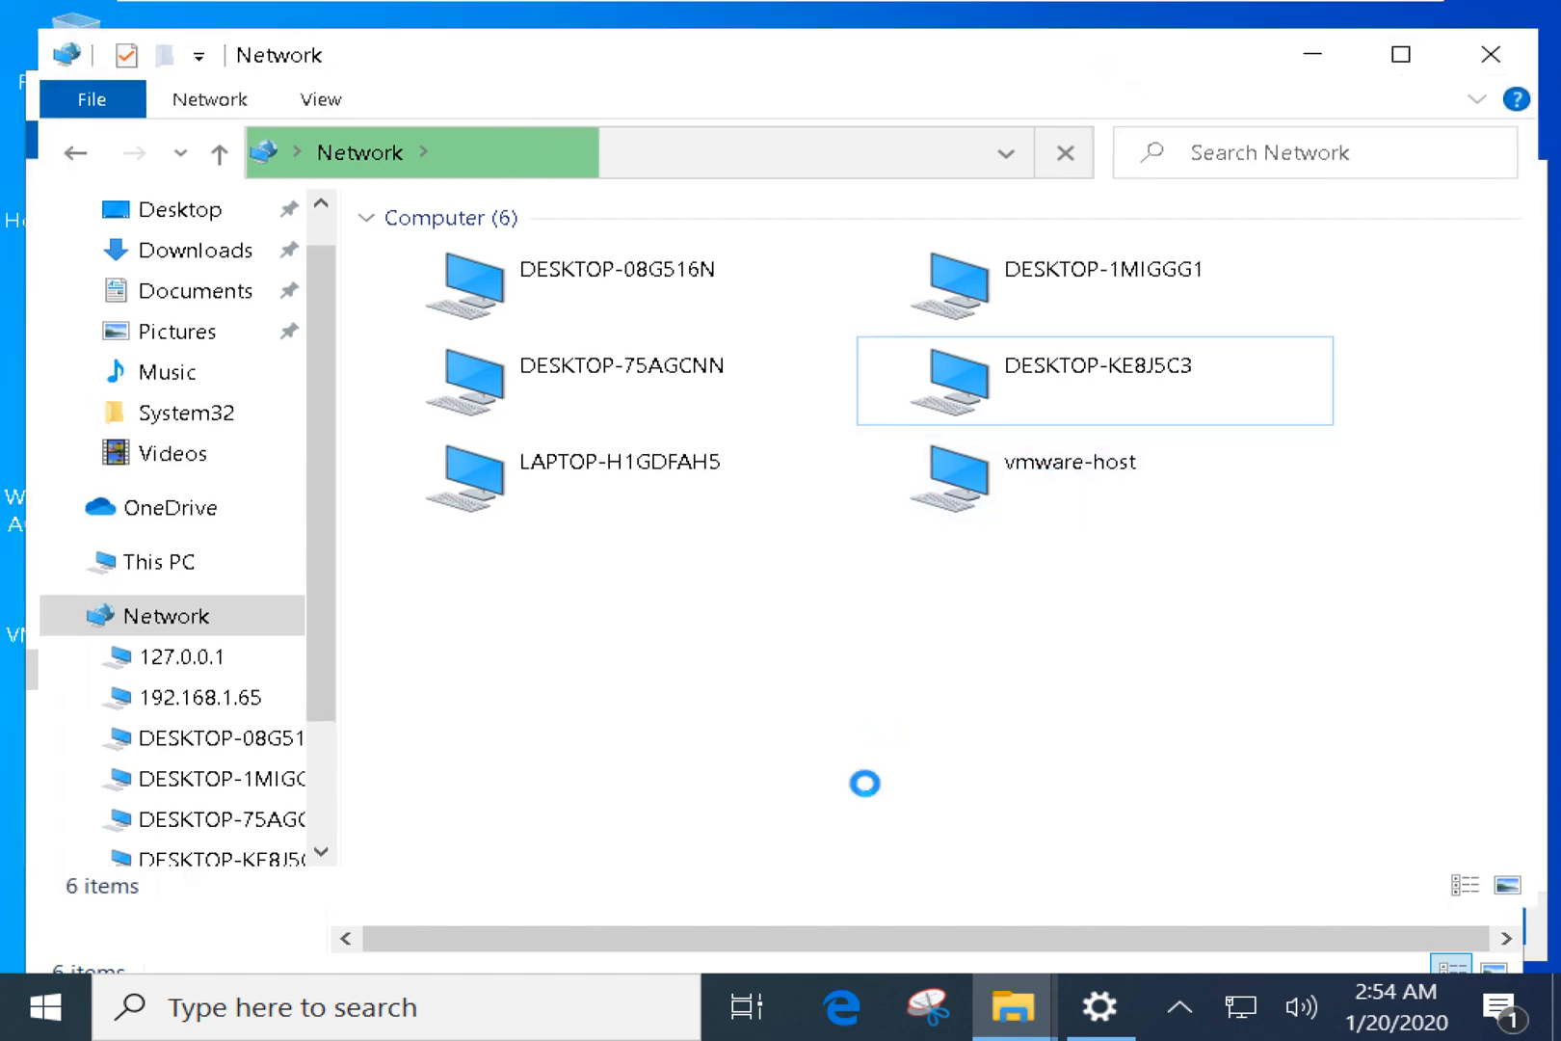
pyautogui.click(619, 159)
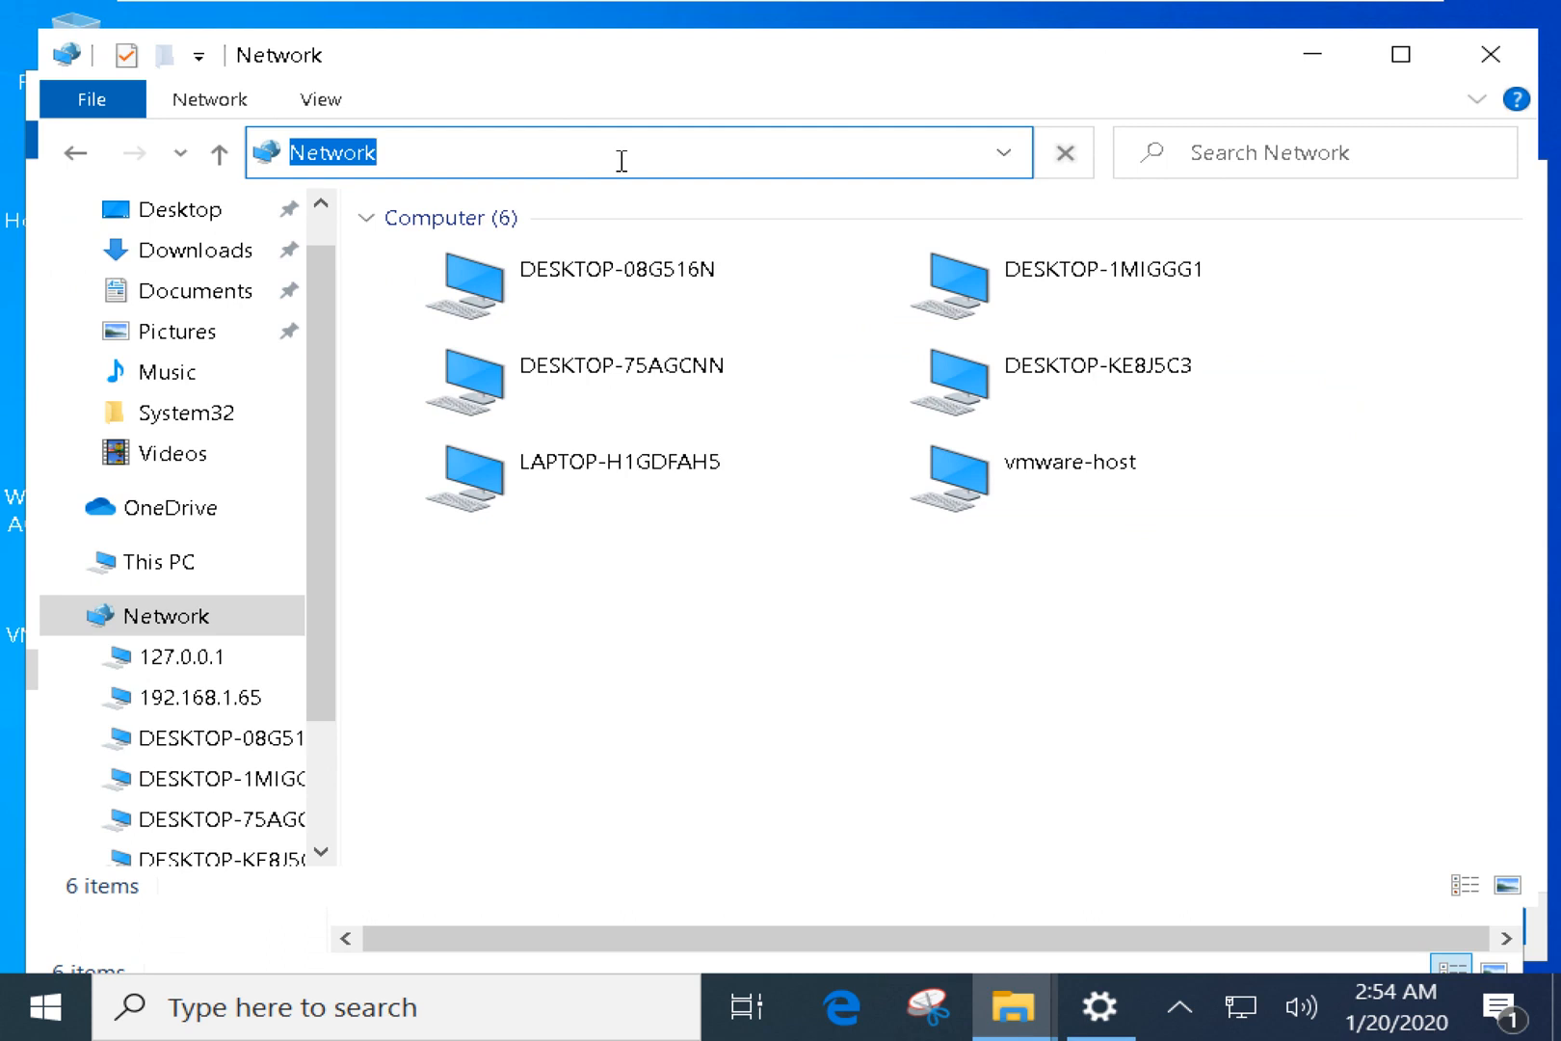
pyautogui.click(1497, 44)
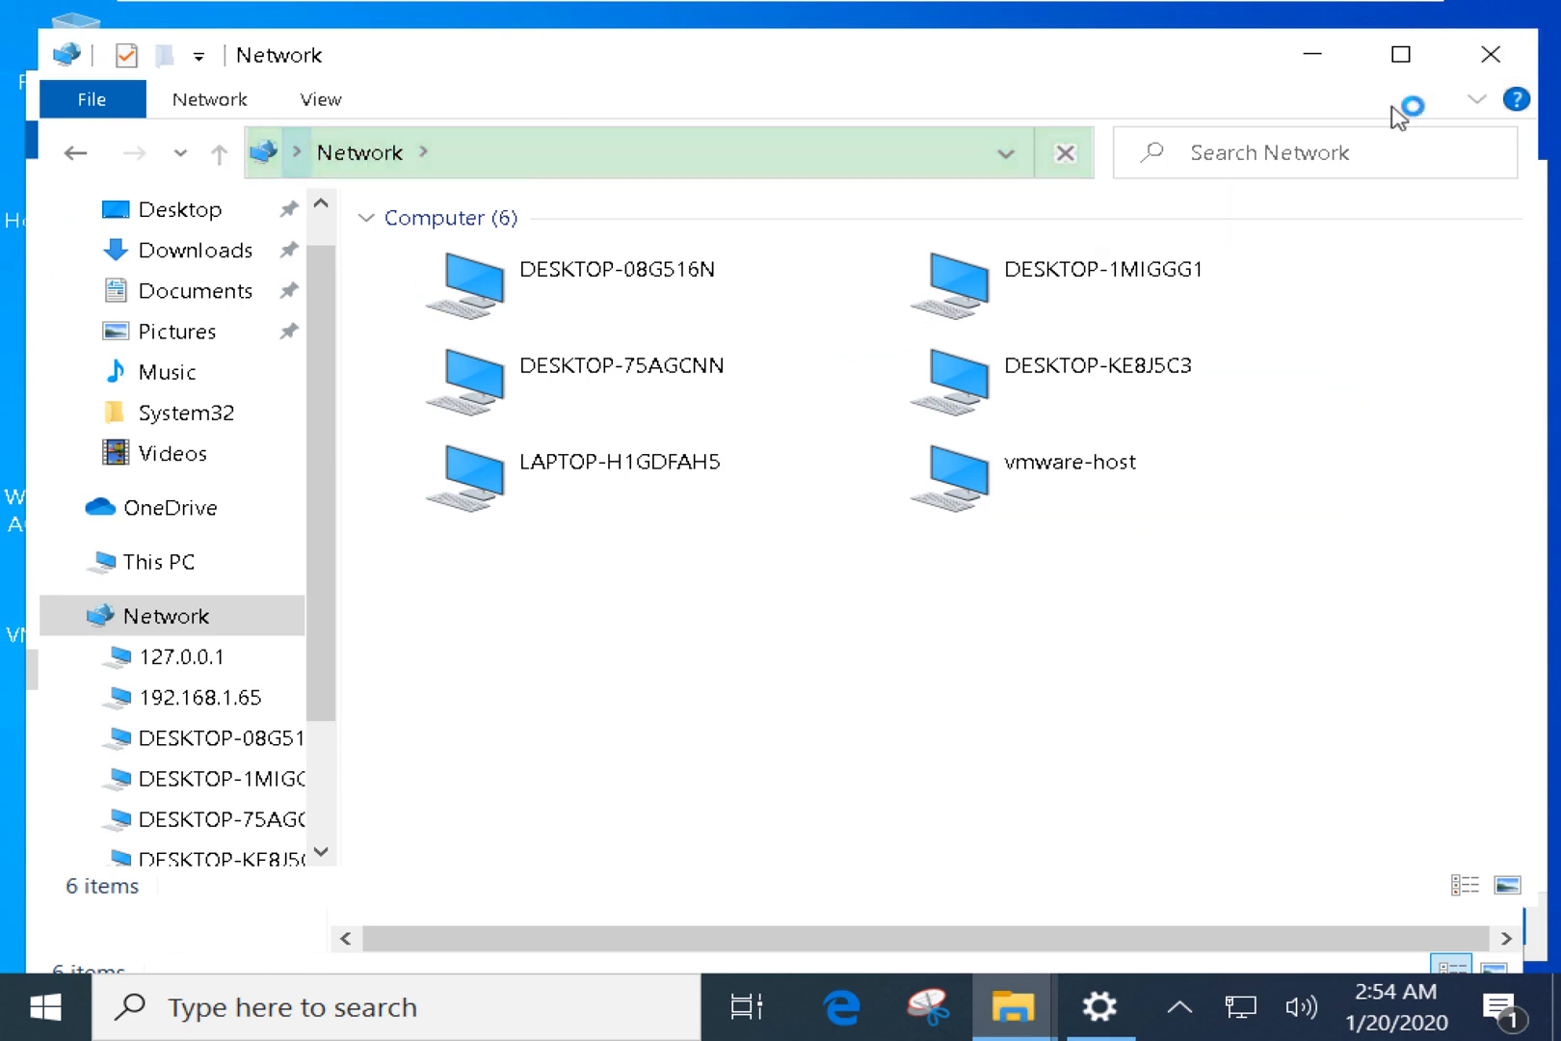
pyautogui.click(1492, 54)
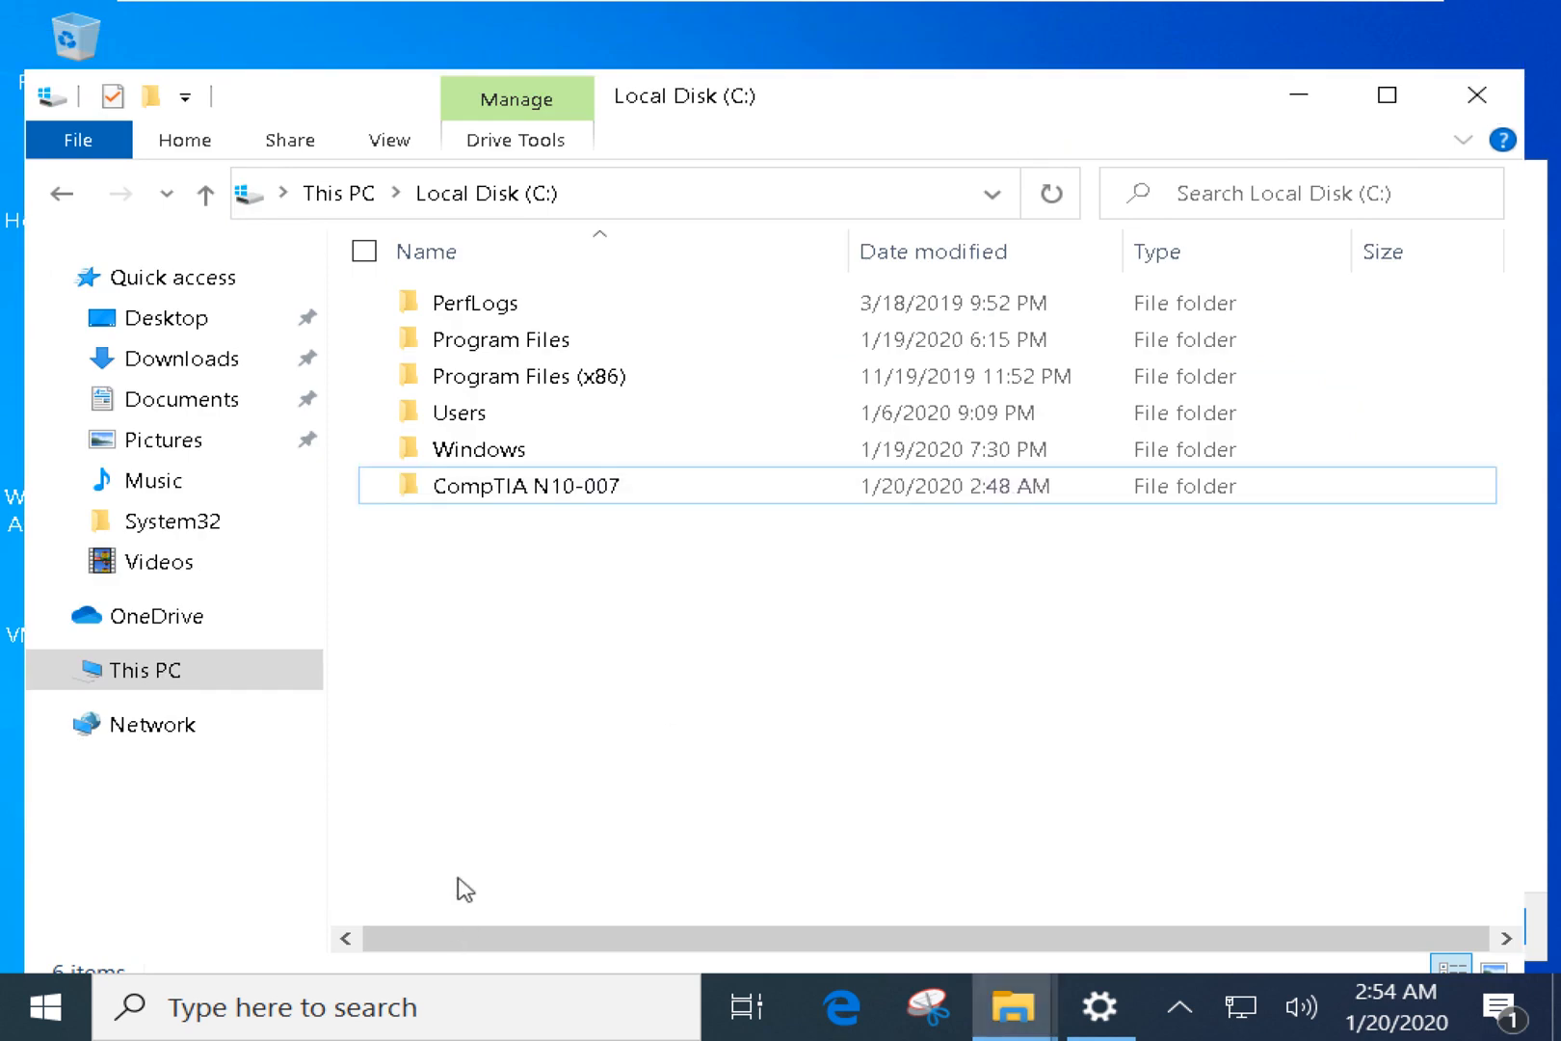
# Run \\192.168.1.65 and minimize the empty Explorer window it opens.
pyautogui.press('super+r')
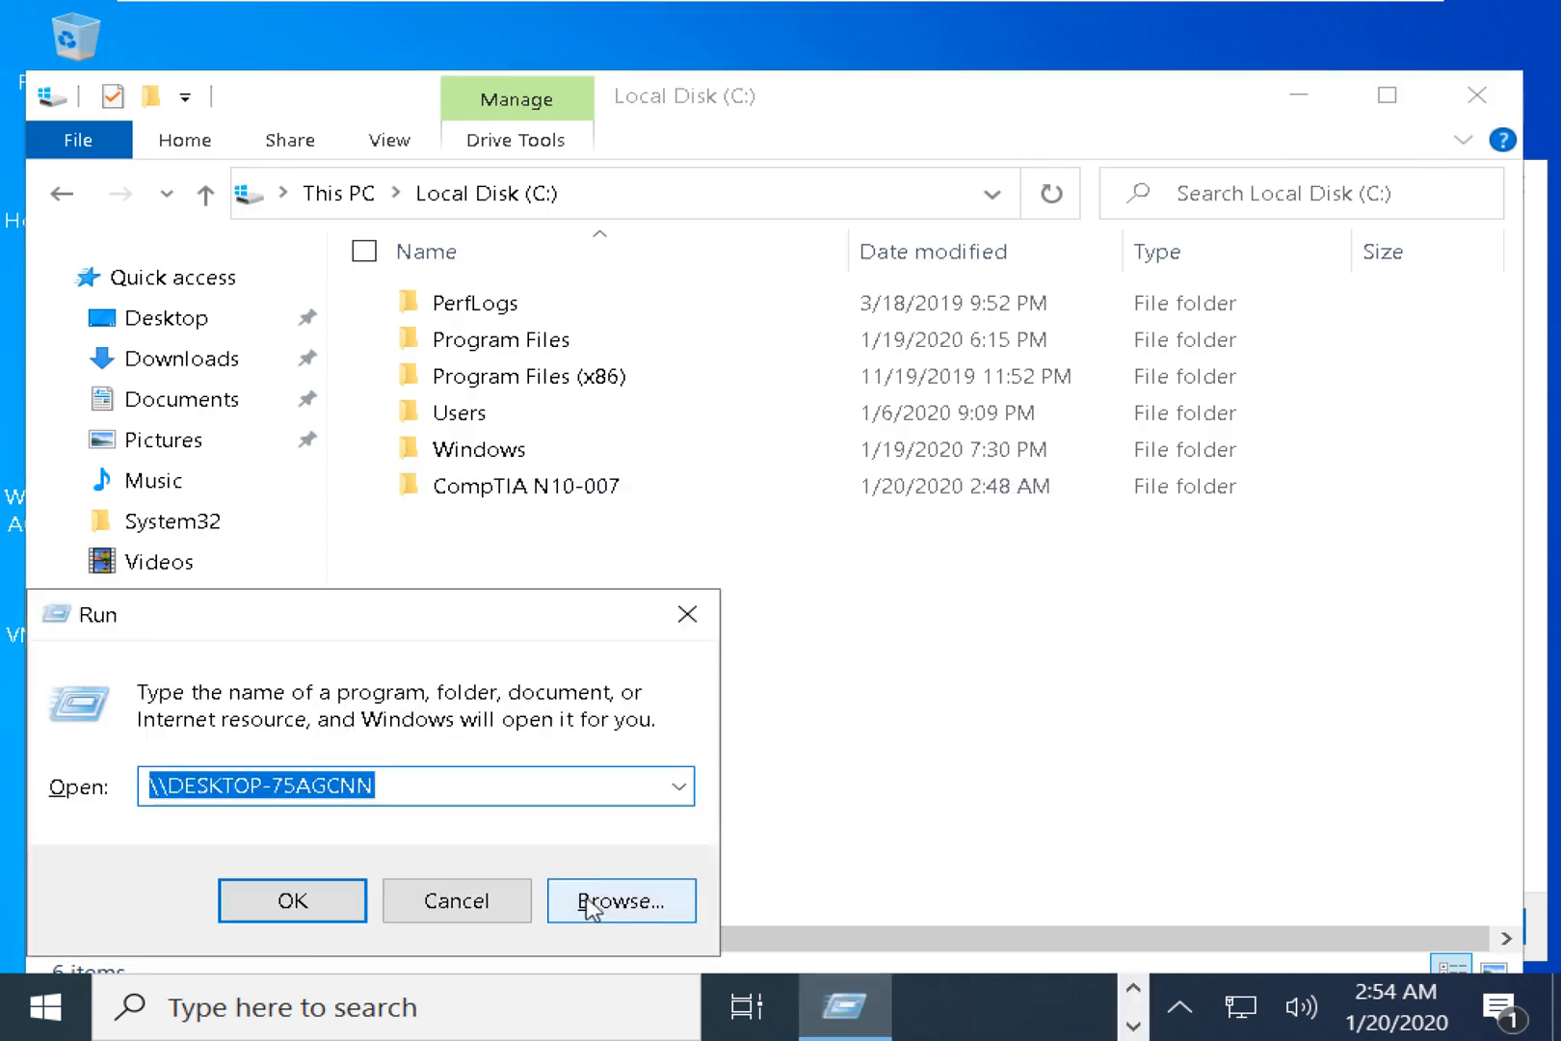
pyautogui.write('\\\\')
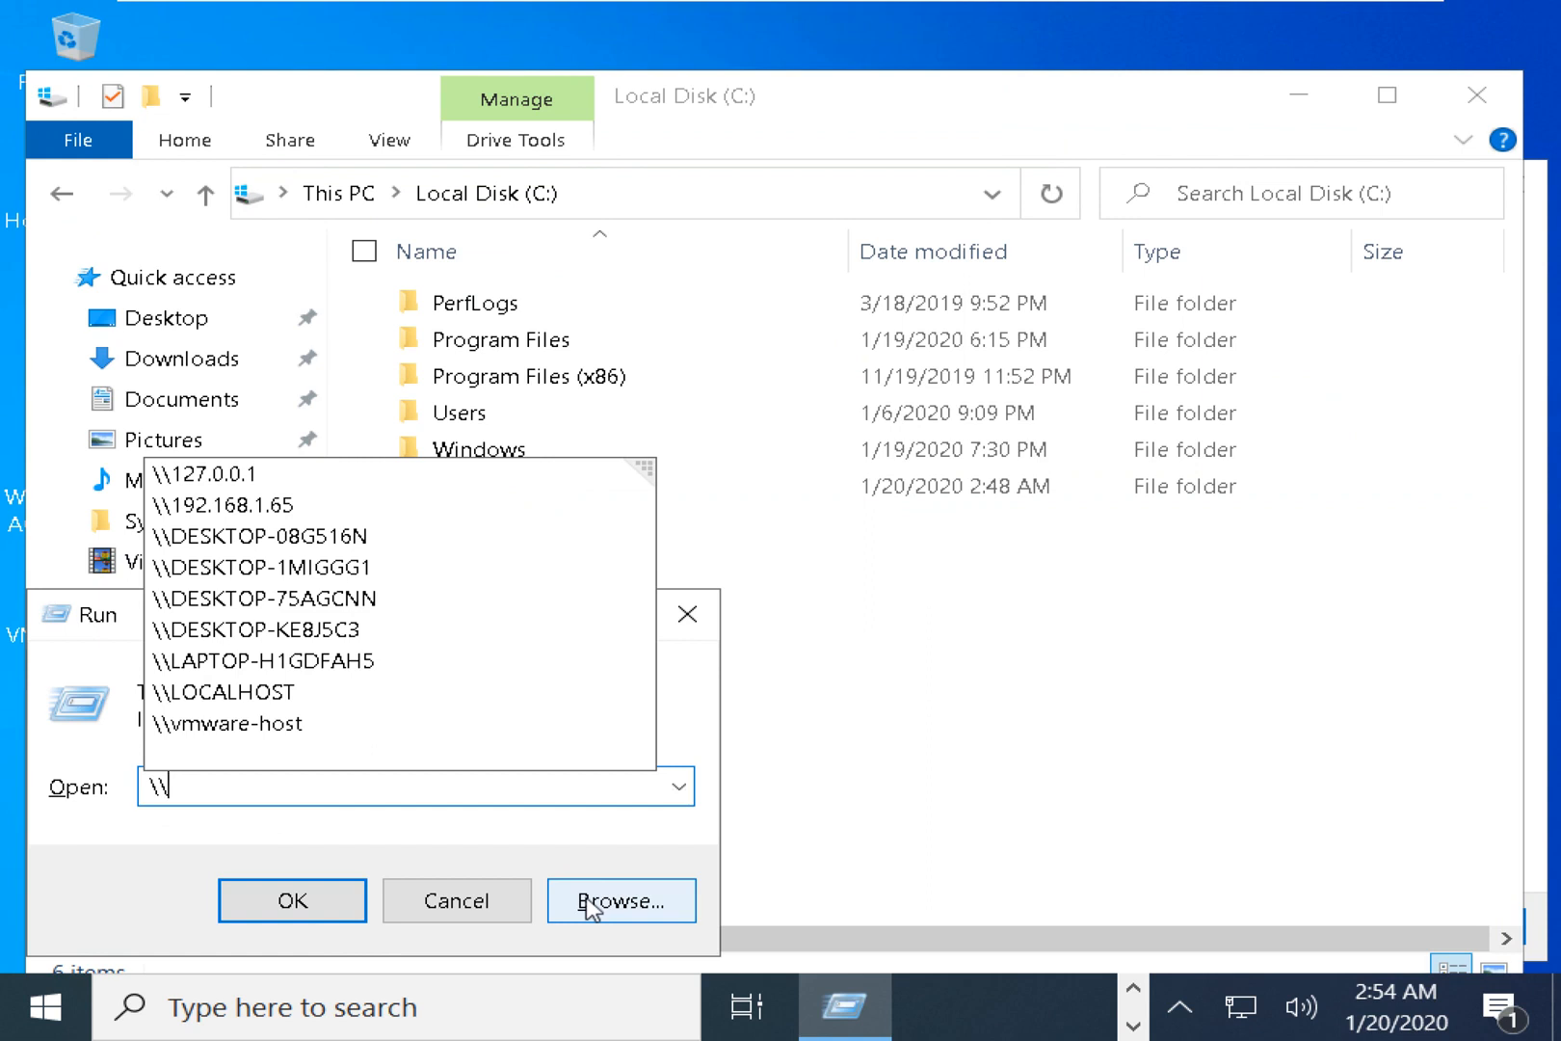
pyautogui.write('192.168.1.')
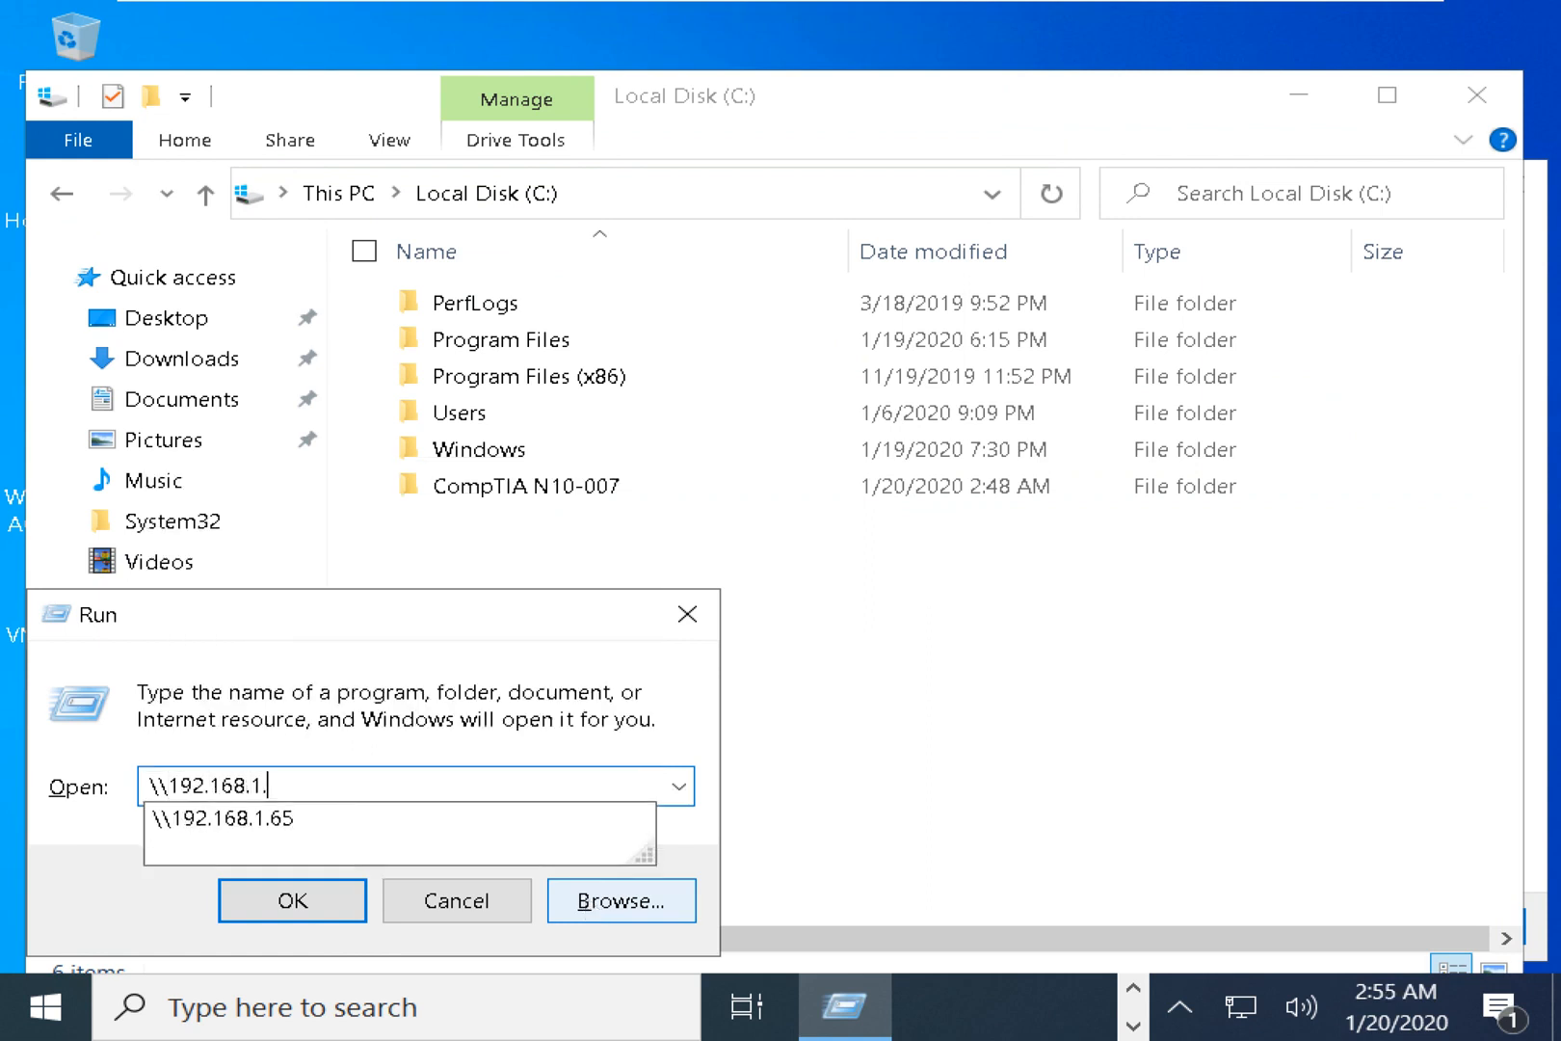
pyautogui.write('65')
pyautogui.press('Return')
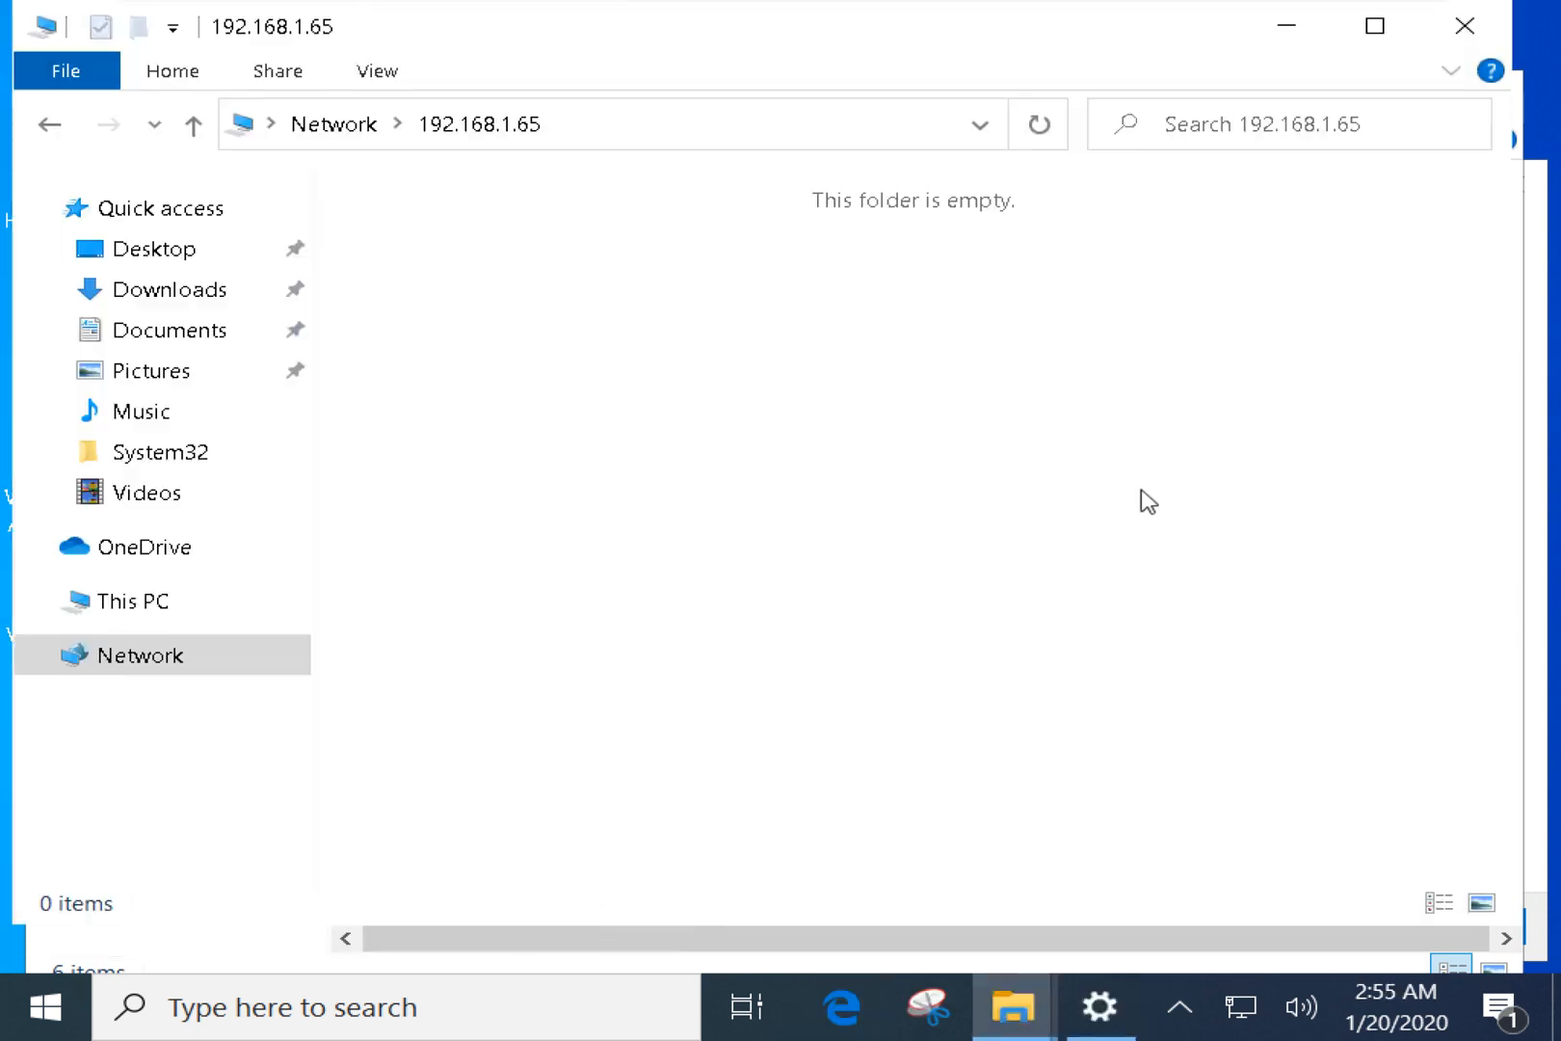
pyautogui.moveTo(846, 325); pyautogui.dragTo(803, 671)
pyautogui.moveTo(431, 255); pyautogui.dragTo(848, 642)
pyautogui.moveTo(704, 416); pyautogui.dragTo(939, 617)
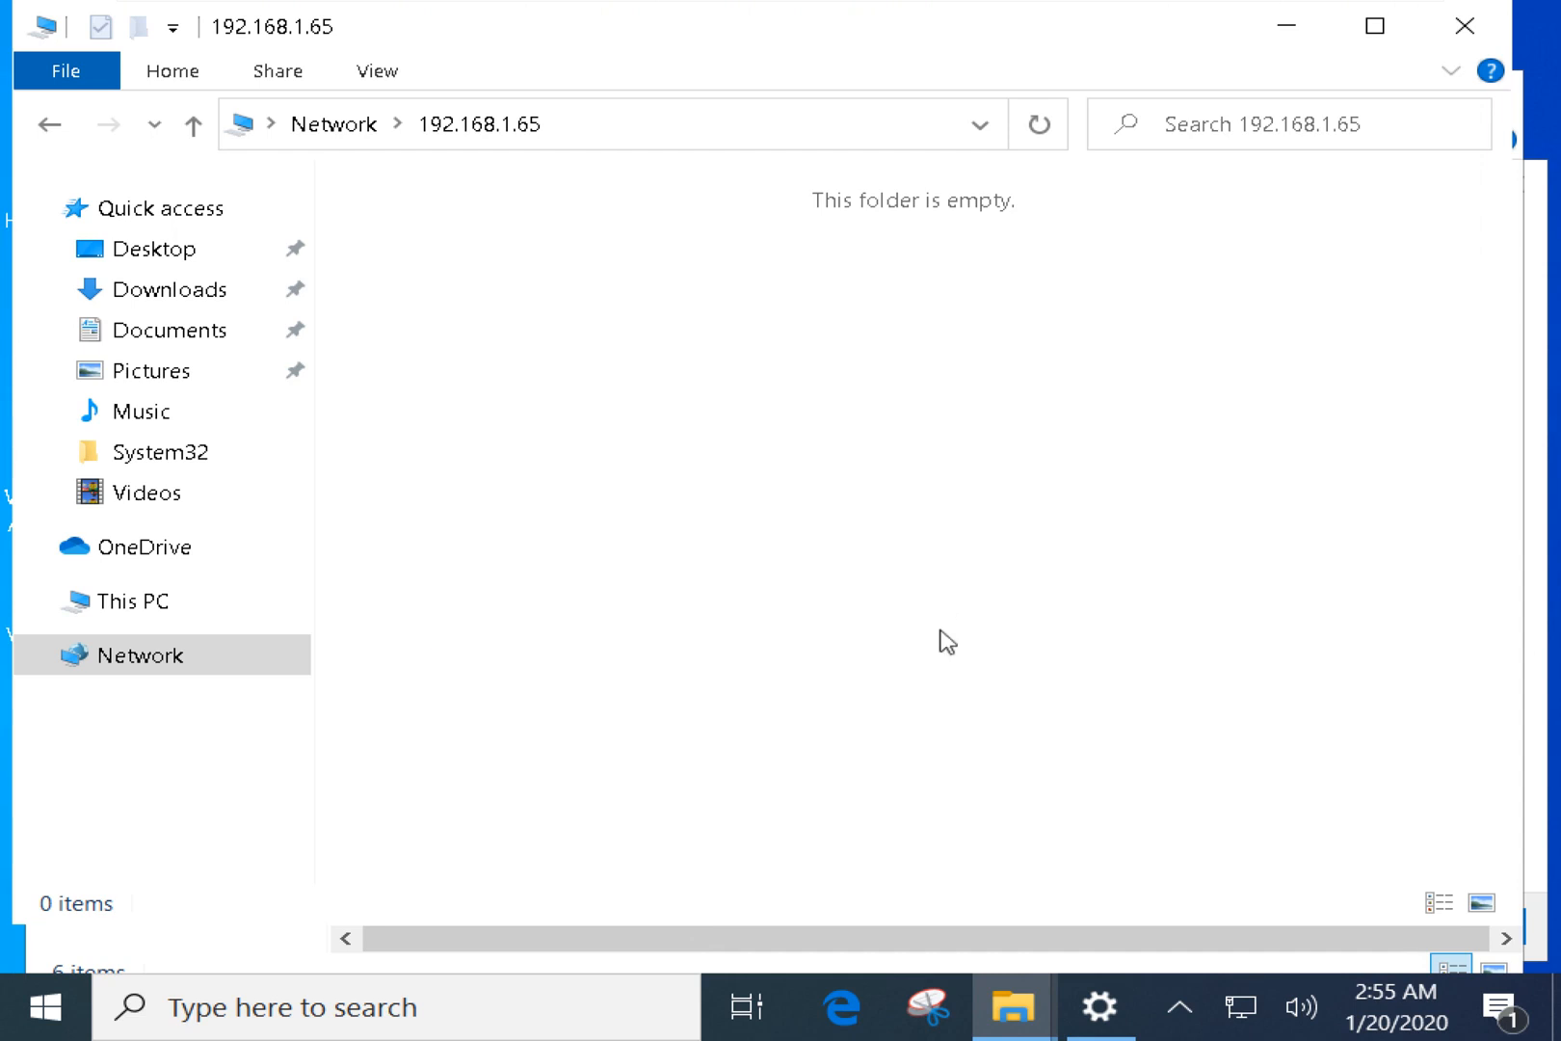
pyautogui.click(1272, 44)
# Share the CompTIA N10-007 folder again and finish the sharing confirmation.
pyautogui.rightClick(542, 495)
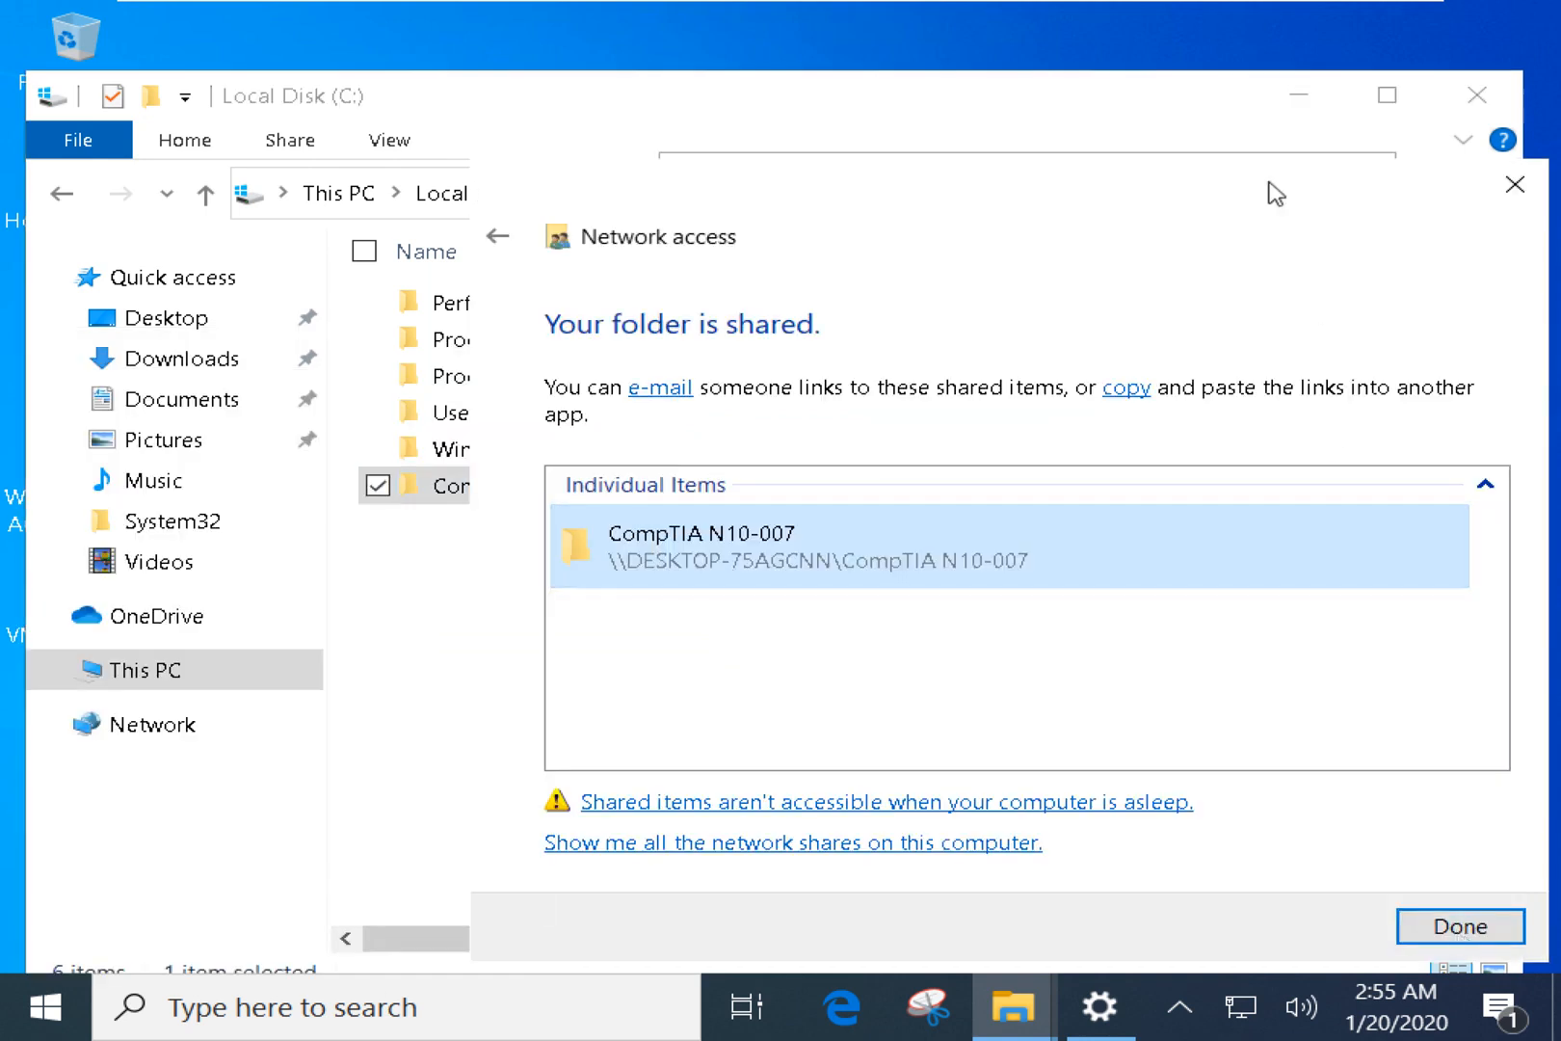
pyautogui.moveTo(1256, 186); pyautogui.dragTo(1000, 147)
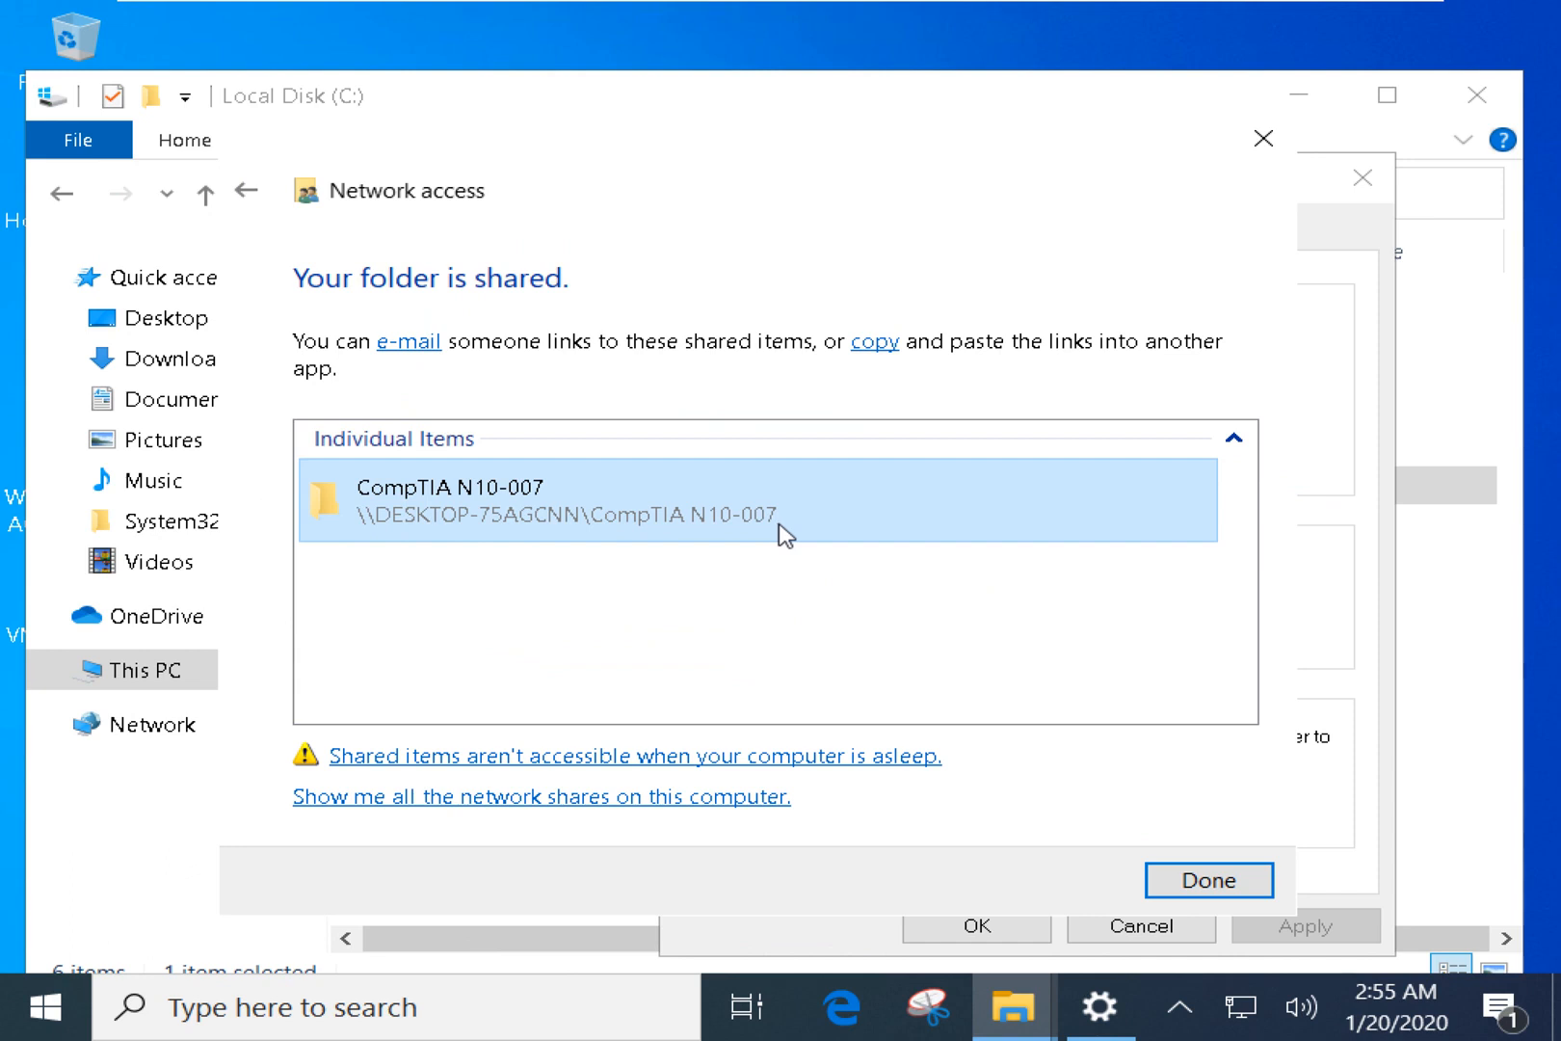
pyautogui.rightClick(751, 512)
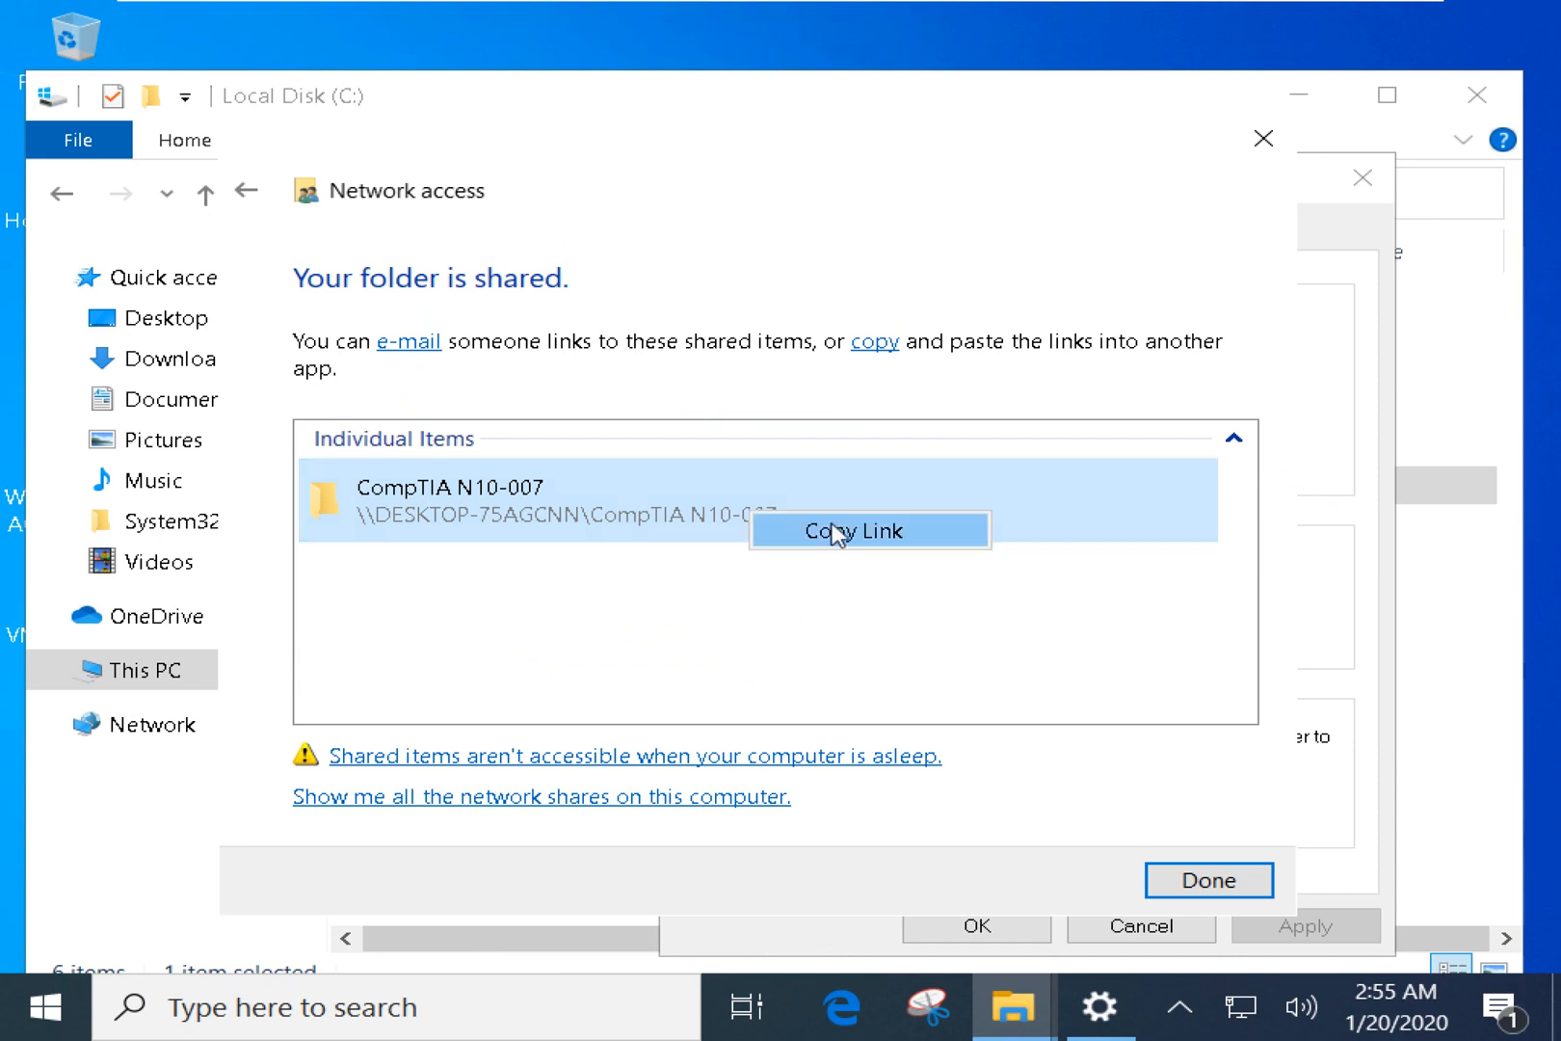
pyautogui.click(796, 631)
pyautogui.click(1198, 888)
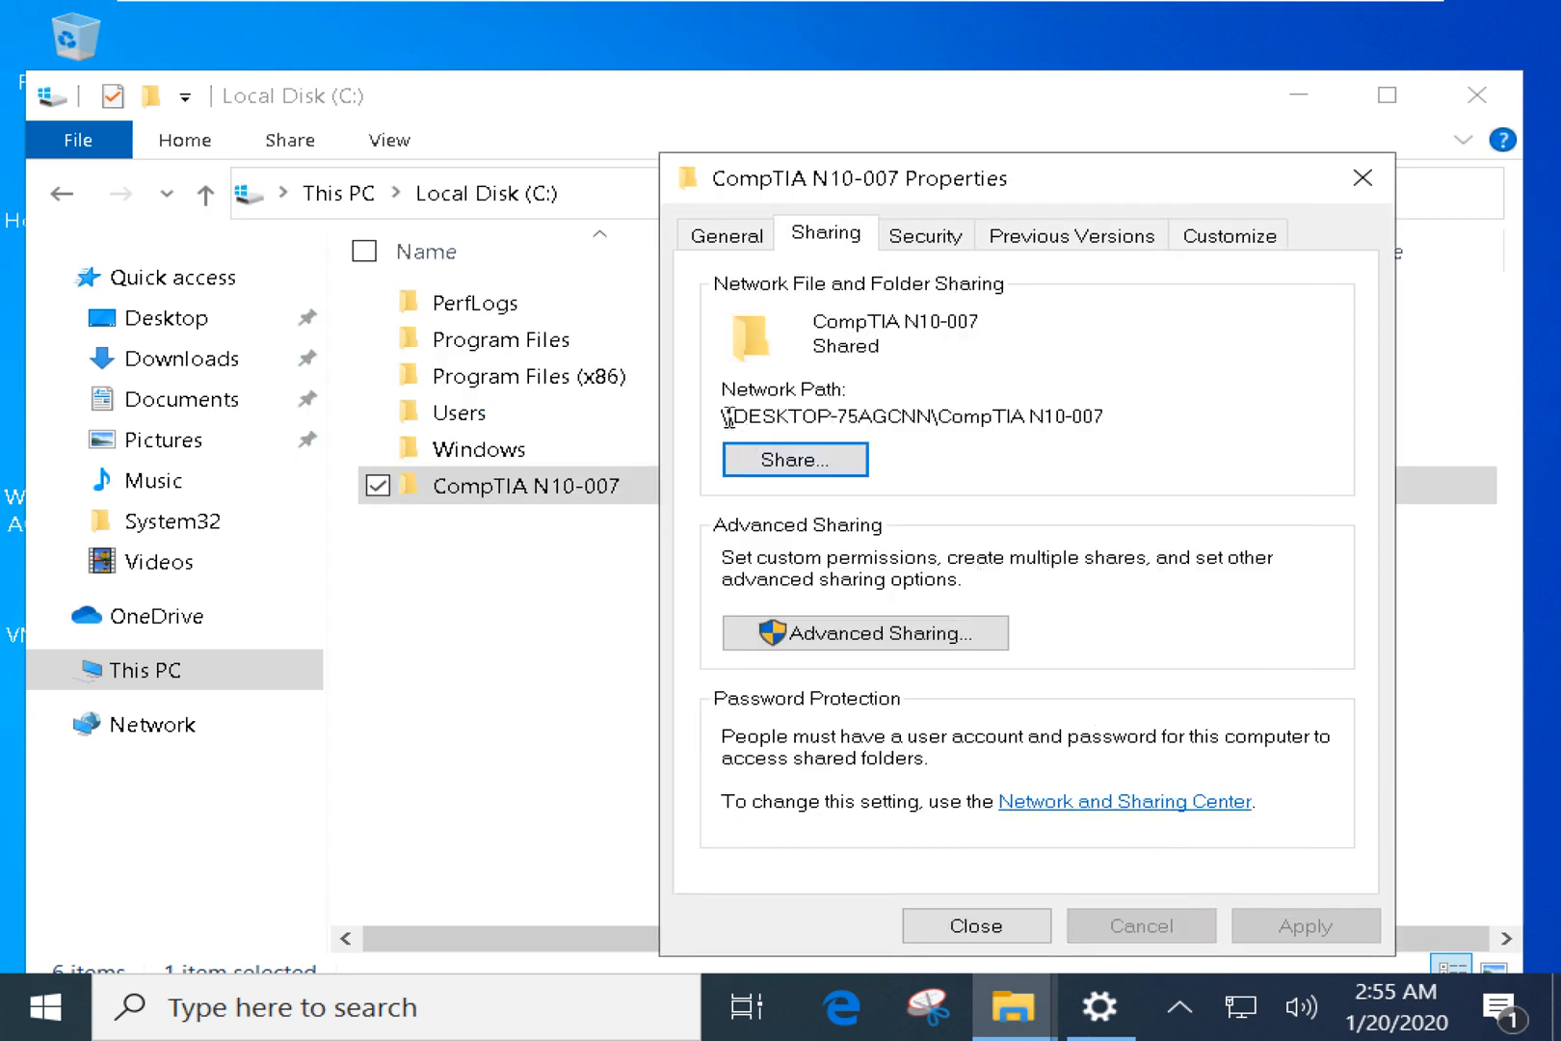
# Inspect the \\DESKTOP-75AGCNN\CompTIA N10-007 network path, close Properties and minimize Explorer.
pyautogui.moveTo(727, 416); pyautogui.dragTo(1122, 417)
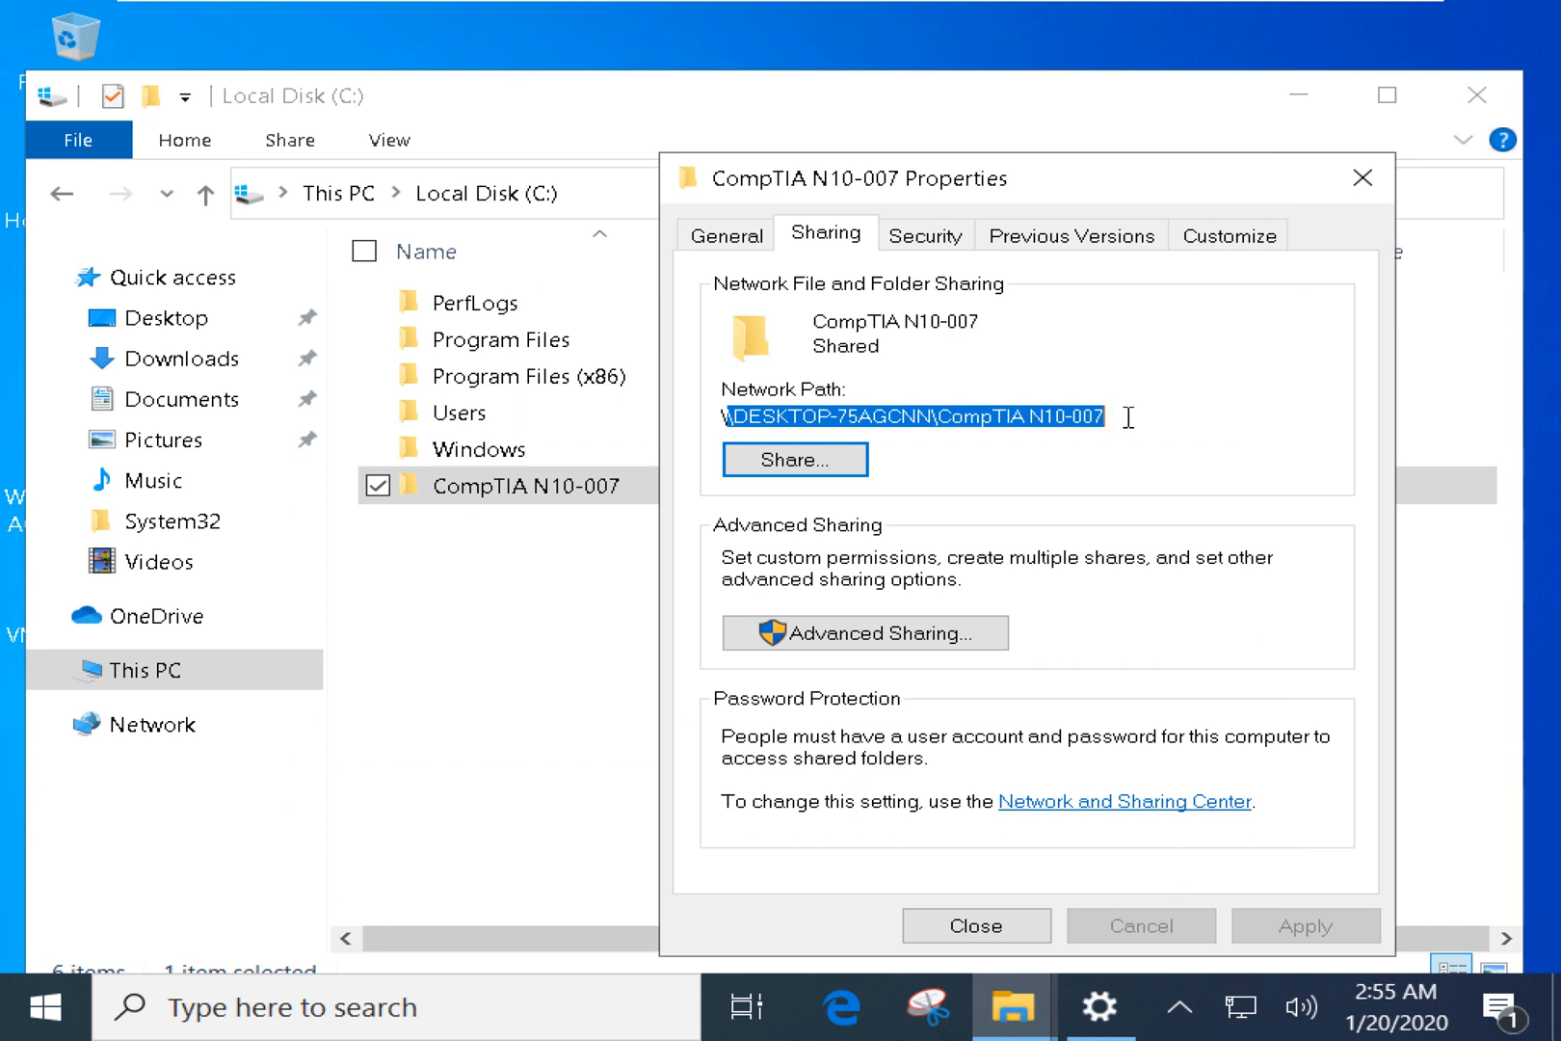
pyautogui.click(1128, 416)
pyautogui.moveTo(744, 415); pyautogui.dragTo(935, 424)
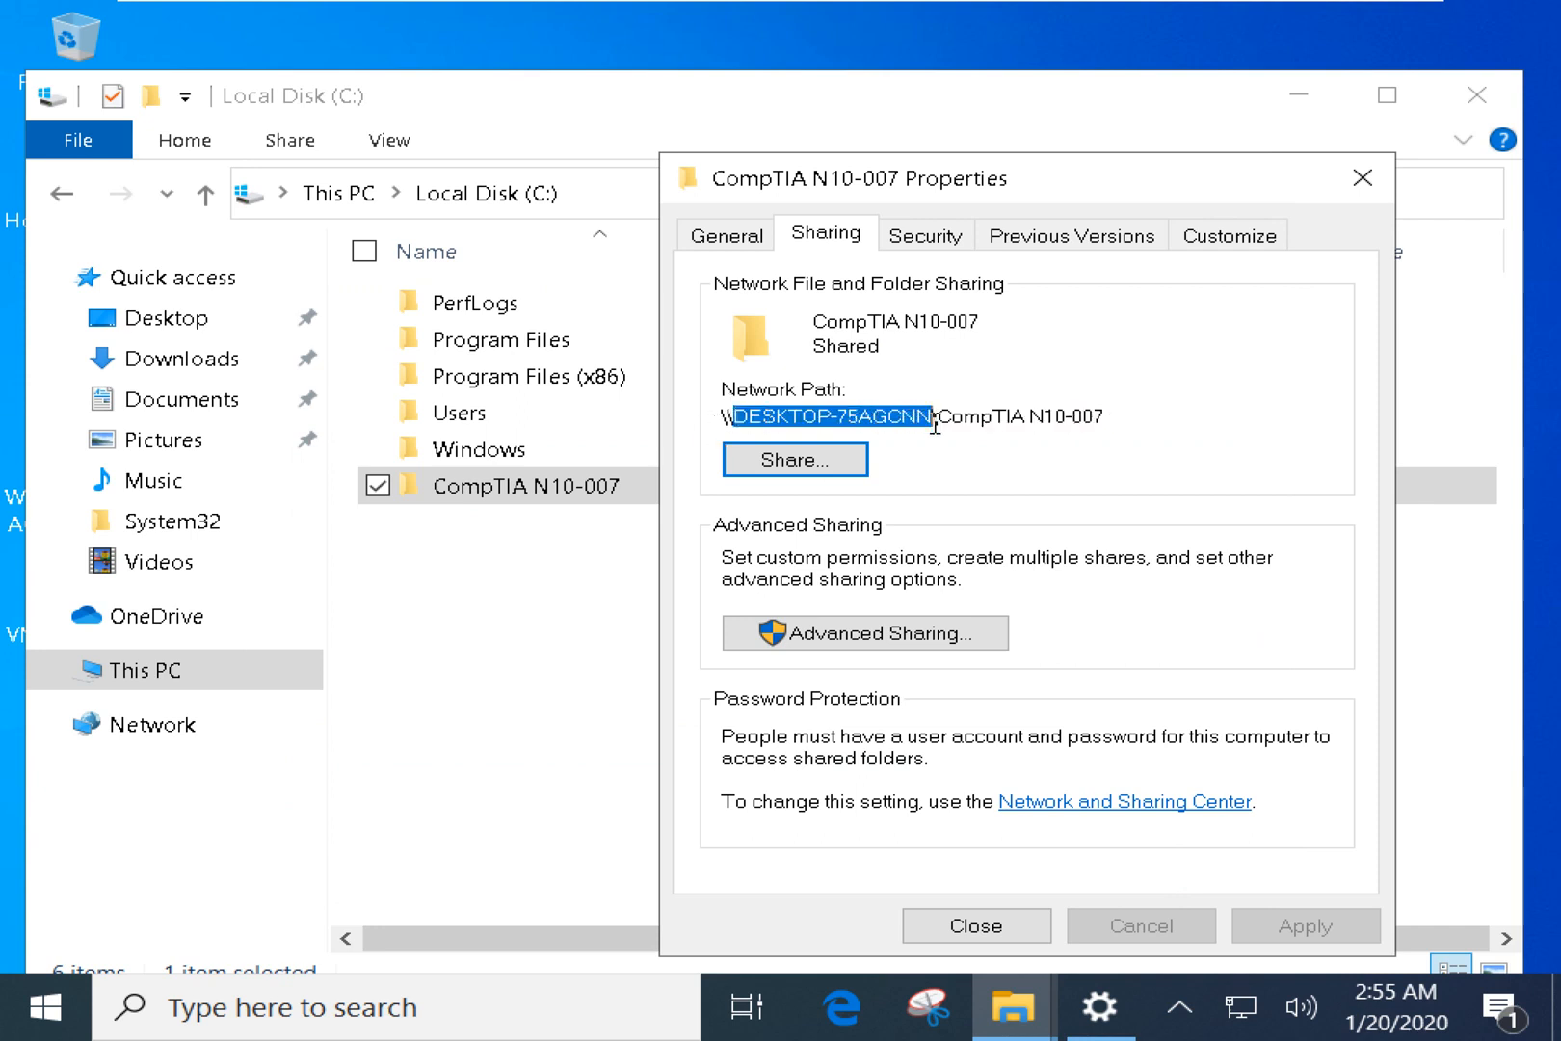
pyautogui.click(983, 930)
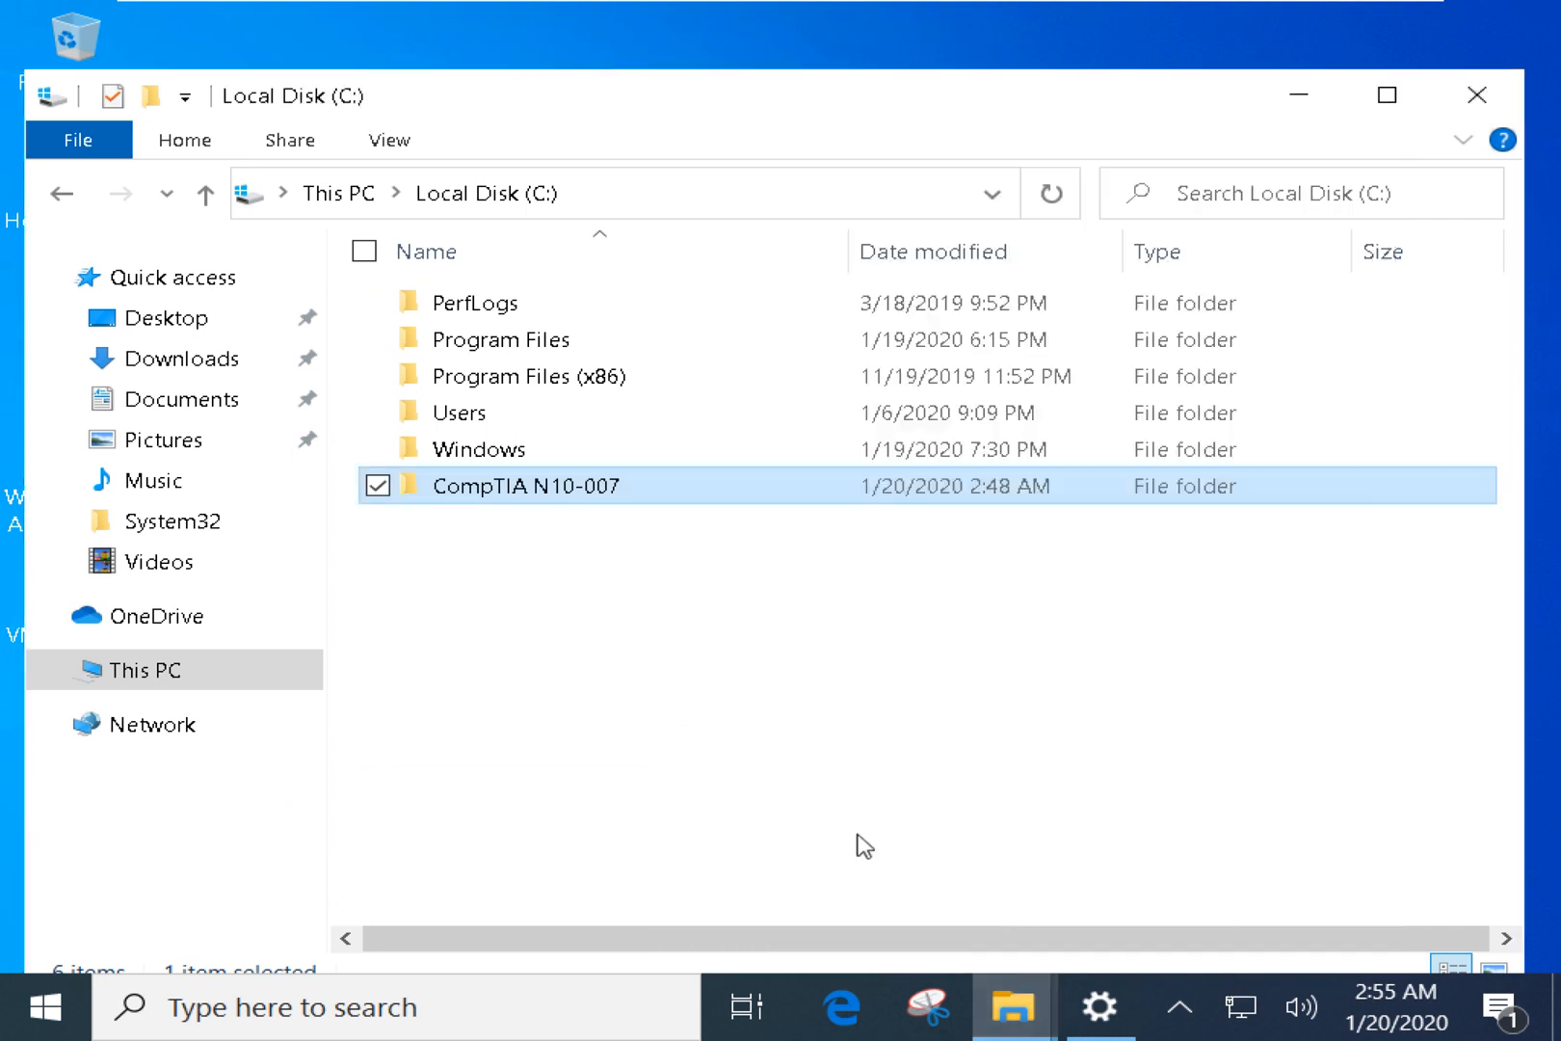
pyautogui.click(864, 845)
pyautogui.click(1291, 107)
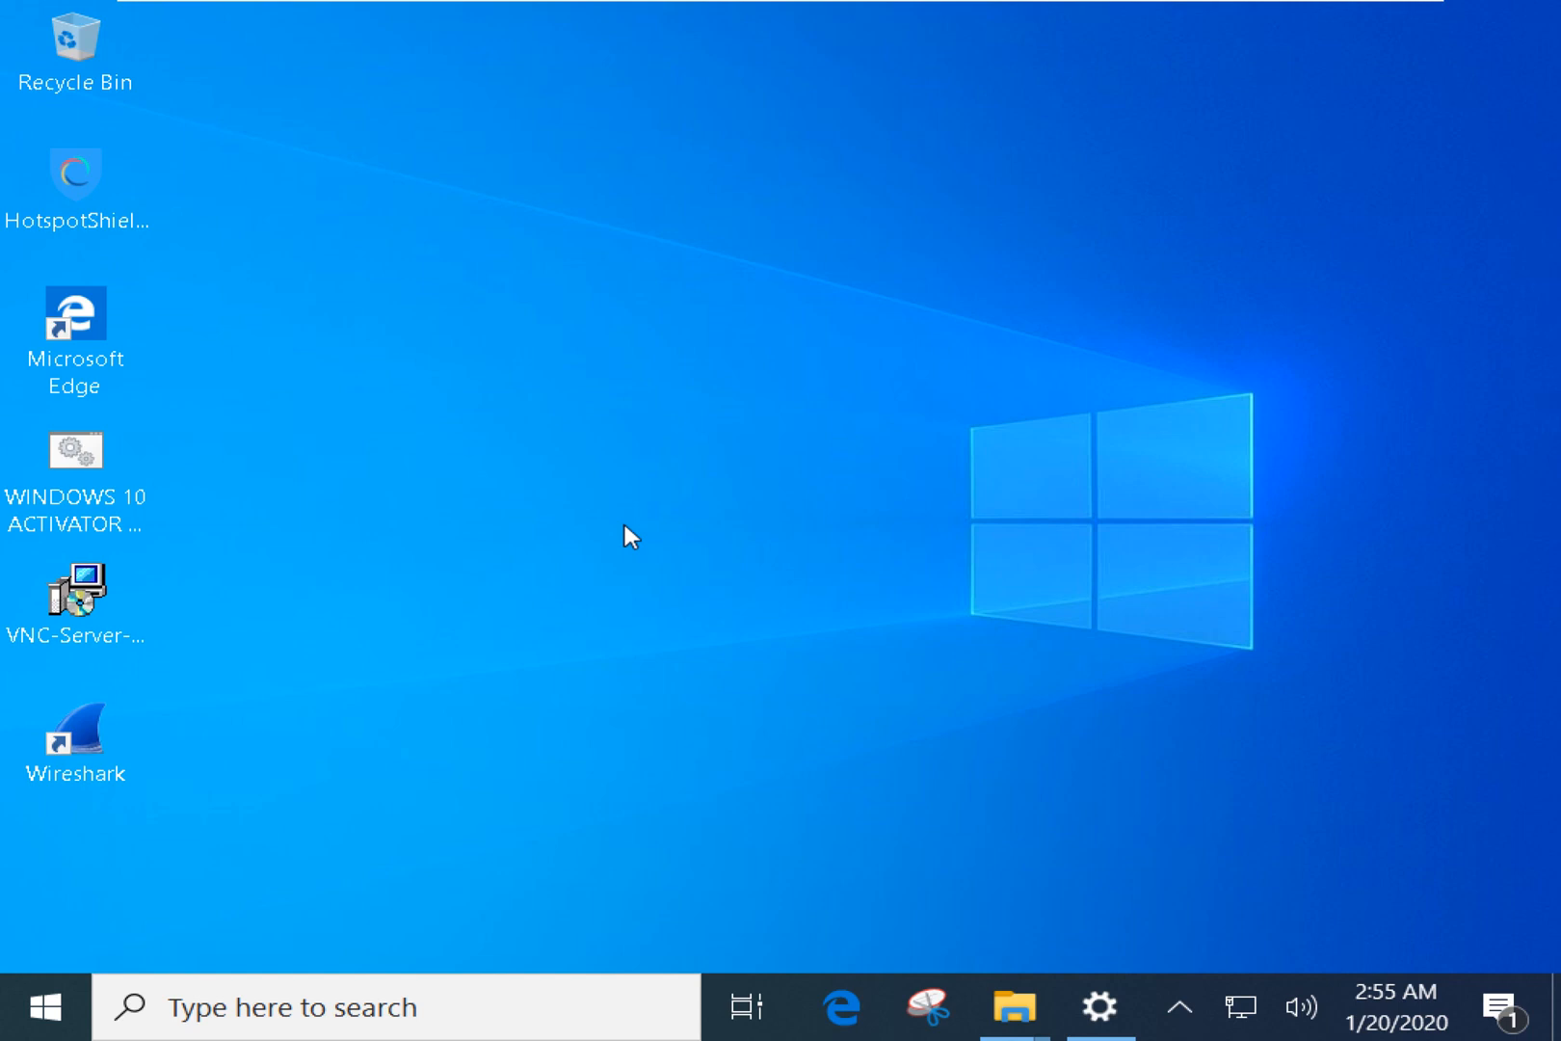
# Bring up Run briefly and switch back to the Local Disk (C:) window.
pyautogui.press('super+r')
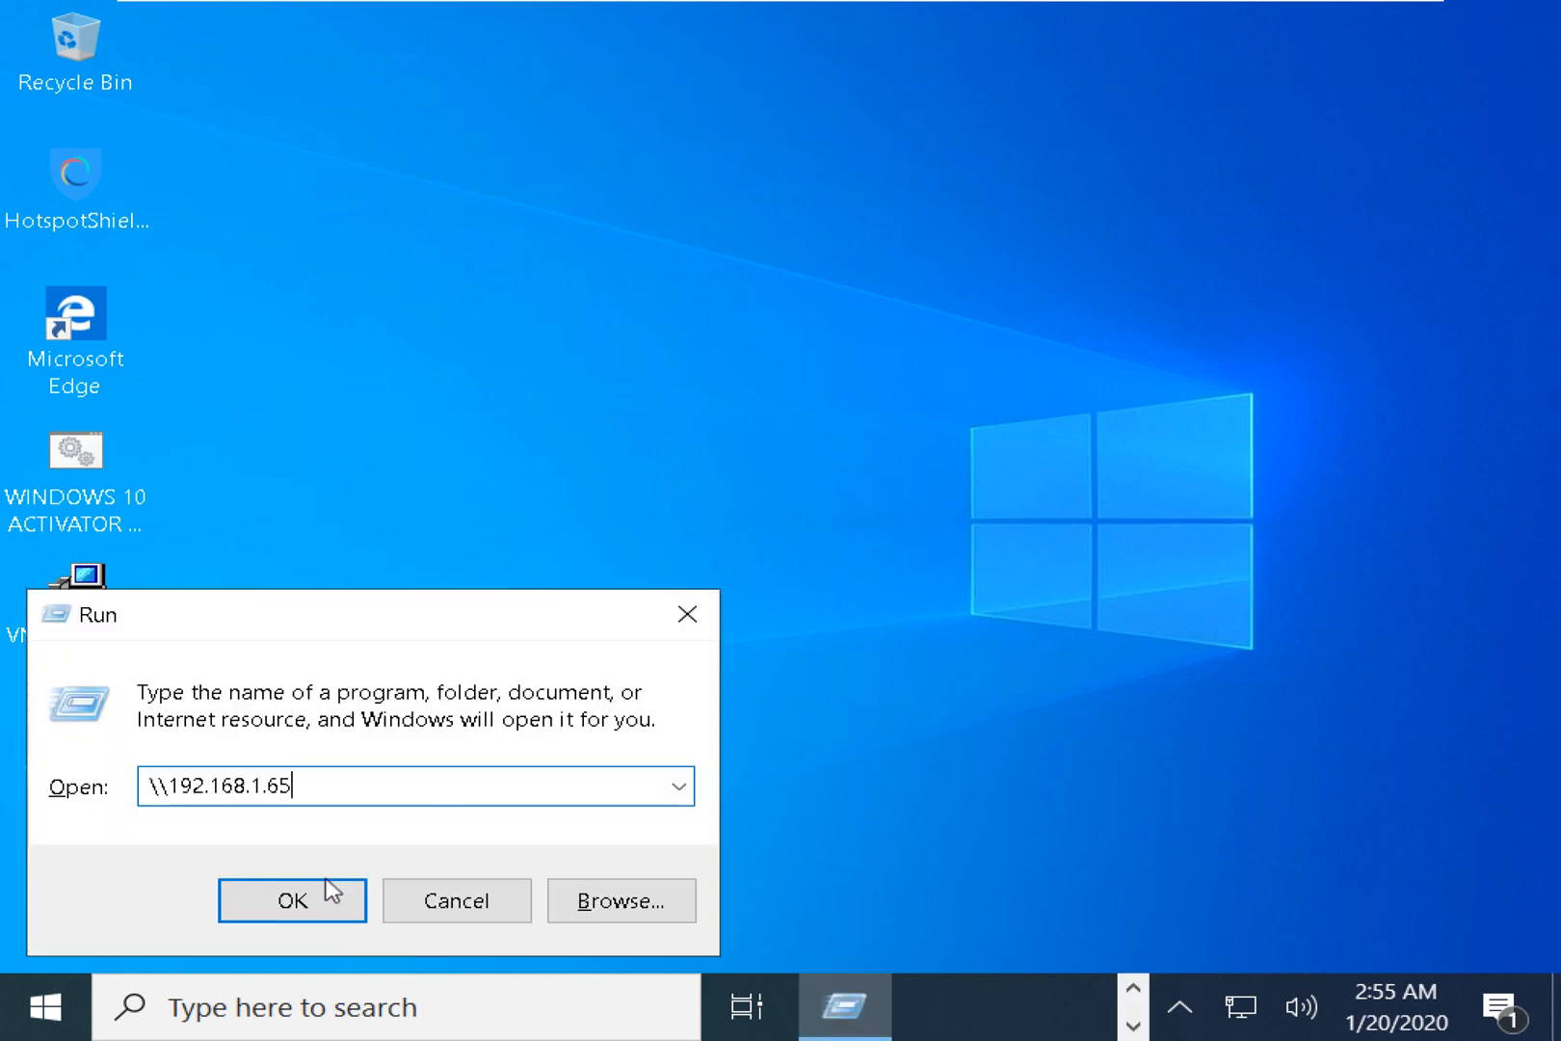
pyautogui.click(329, 892)
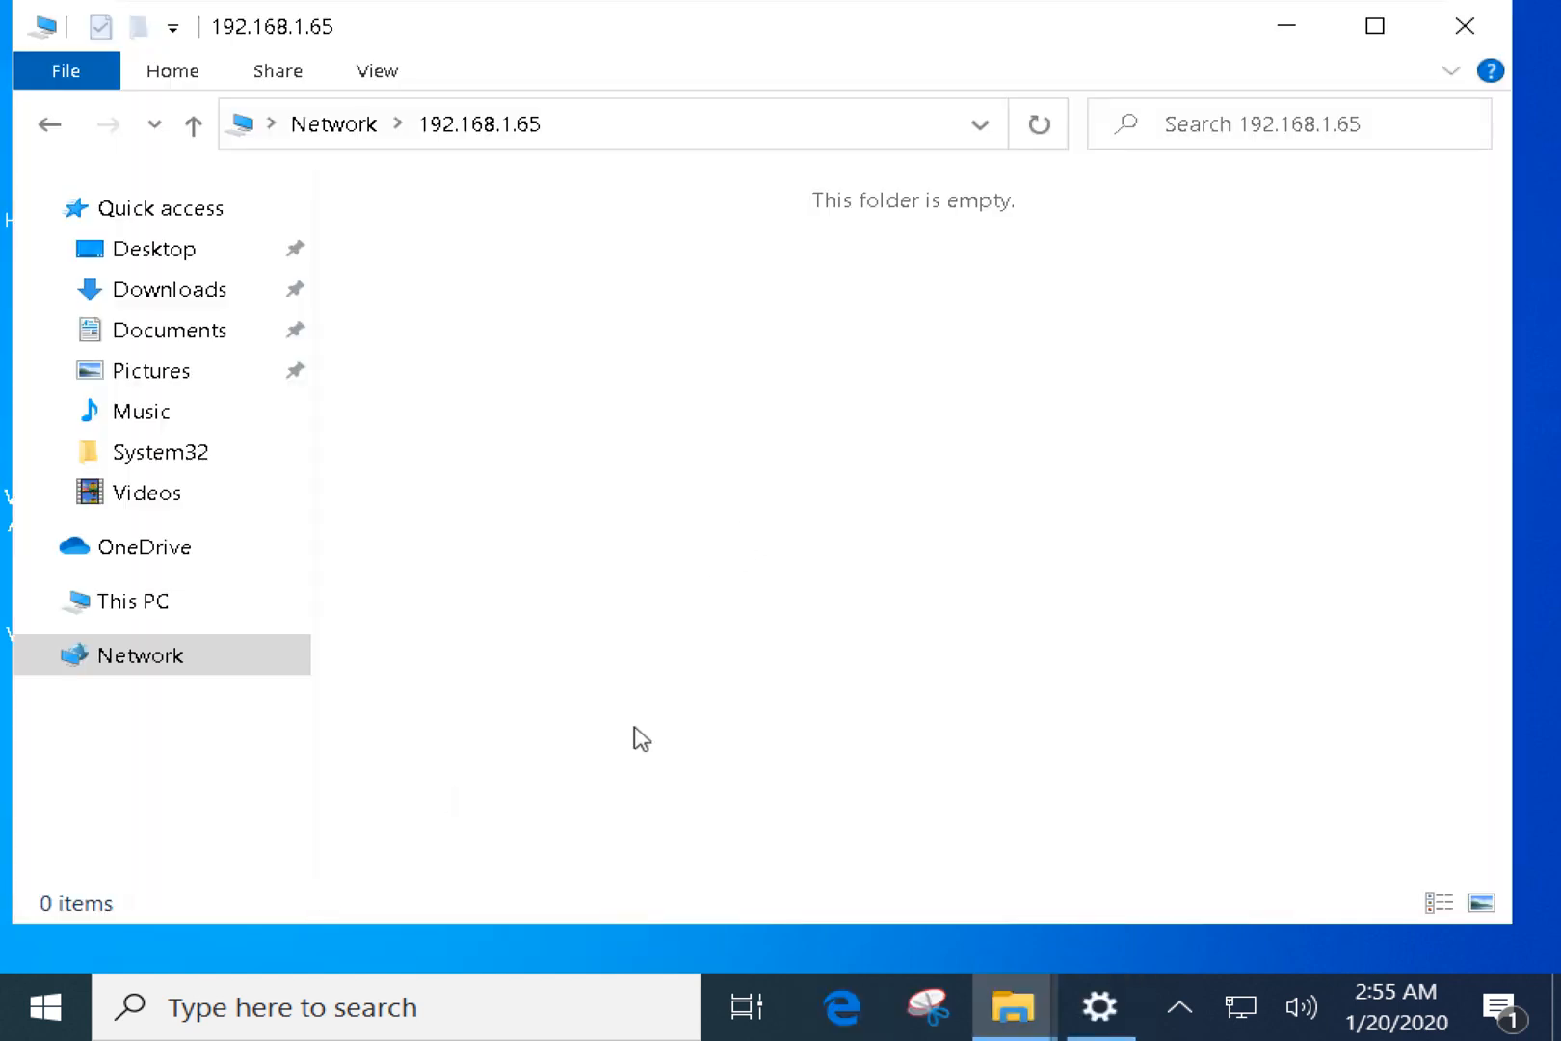
pyautogui.hotkey('alt', 'Tab')
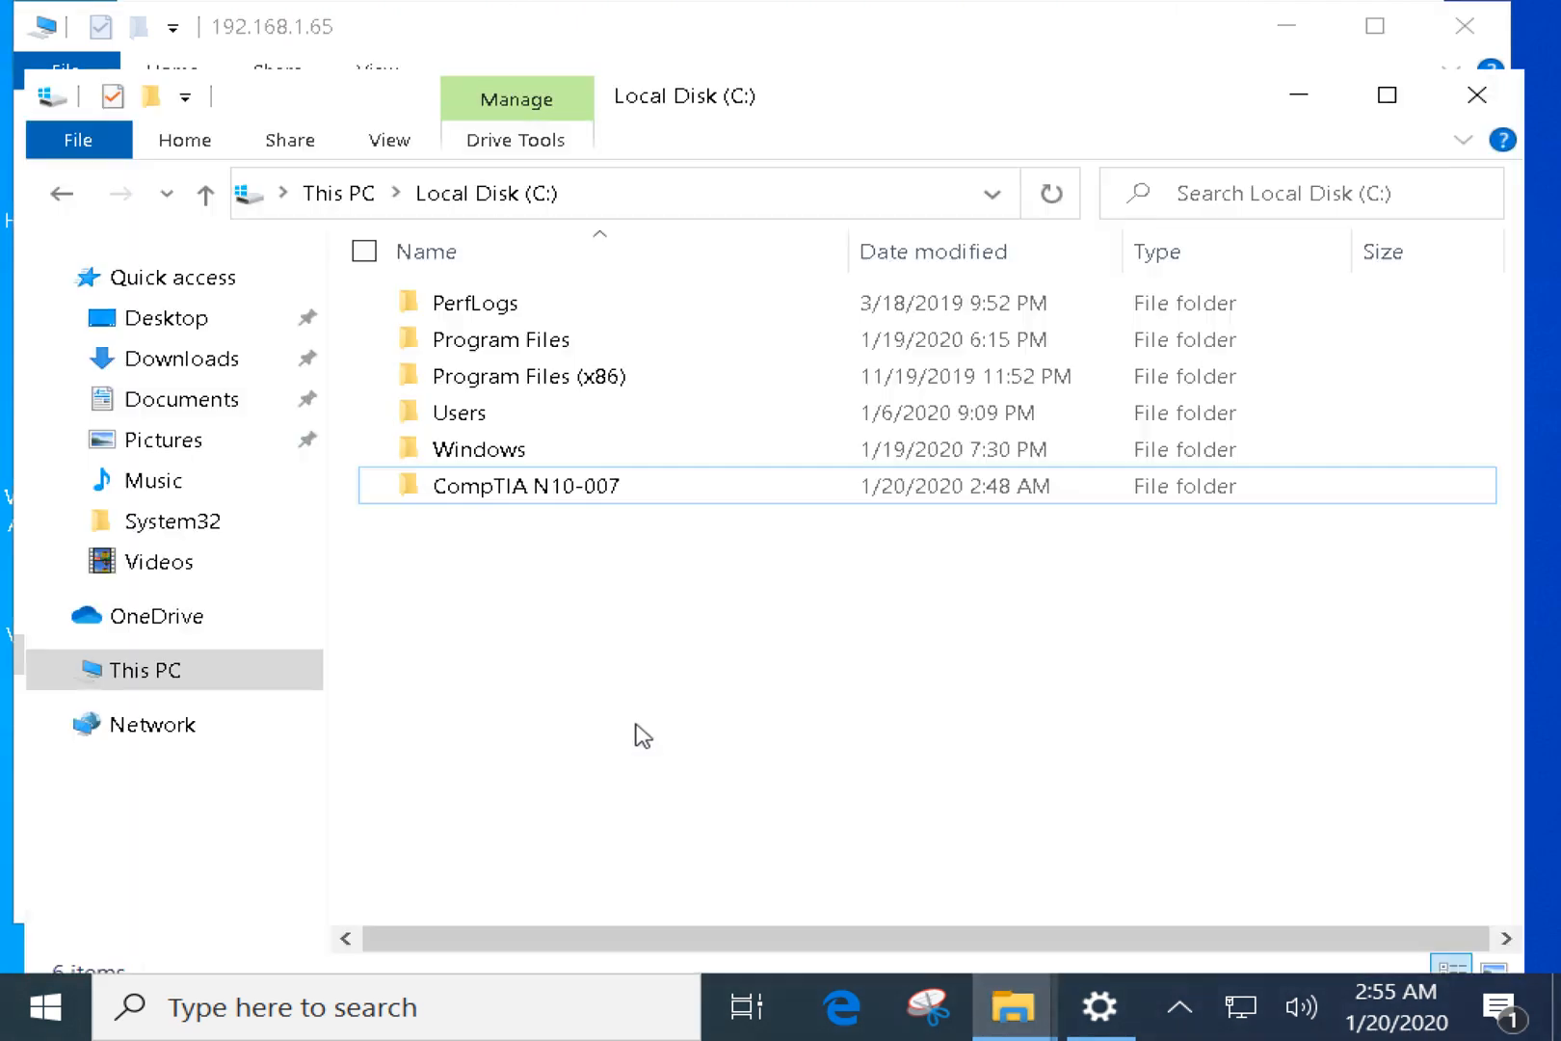
# Run ipconfig in cmd, copy the IPv4 address 192.168.1.65, and bring Explorer forward.
pyautogui.press('super+r')
pyautogui.write('cm,d')
pyautogui.press('Return')
pyautogui.press('Return')
pyautogui.write('cmd')
pyautogui.press('Return')
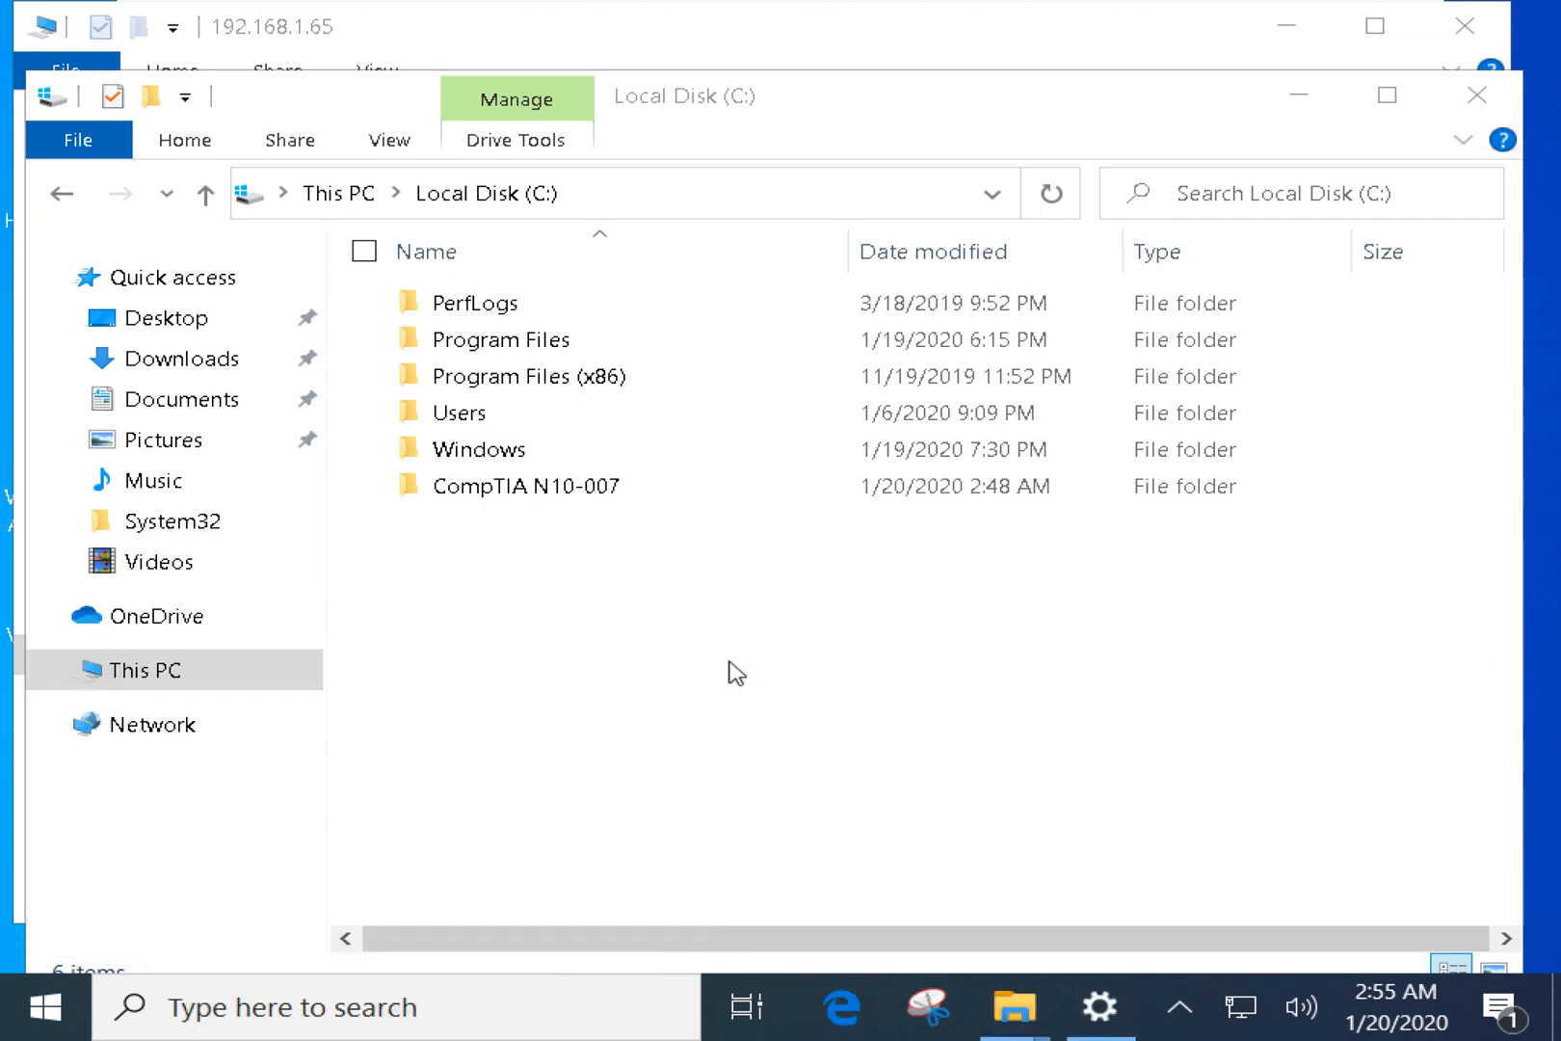
pyautogui.write('ipconfig')
pyautogui.press('Return')
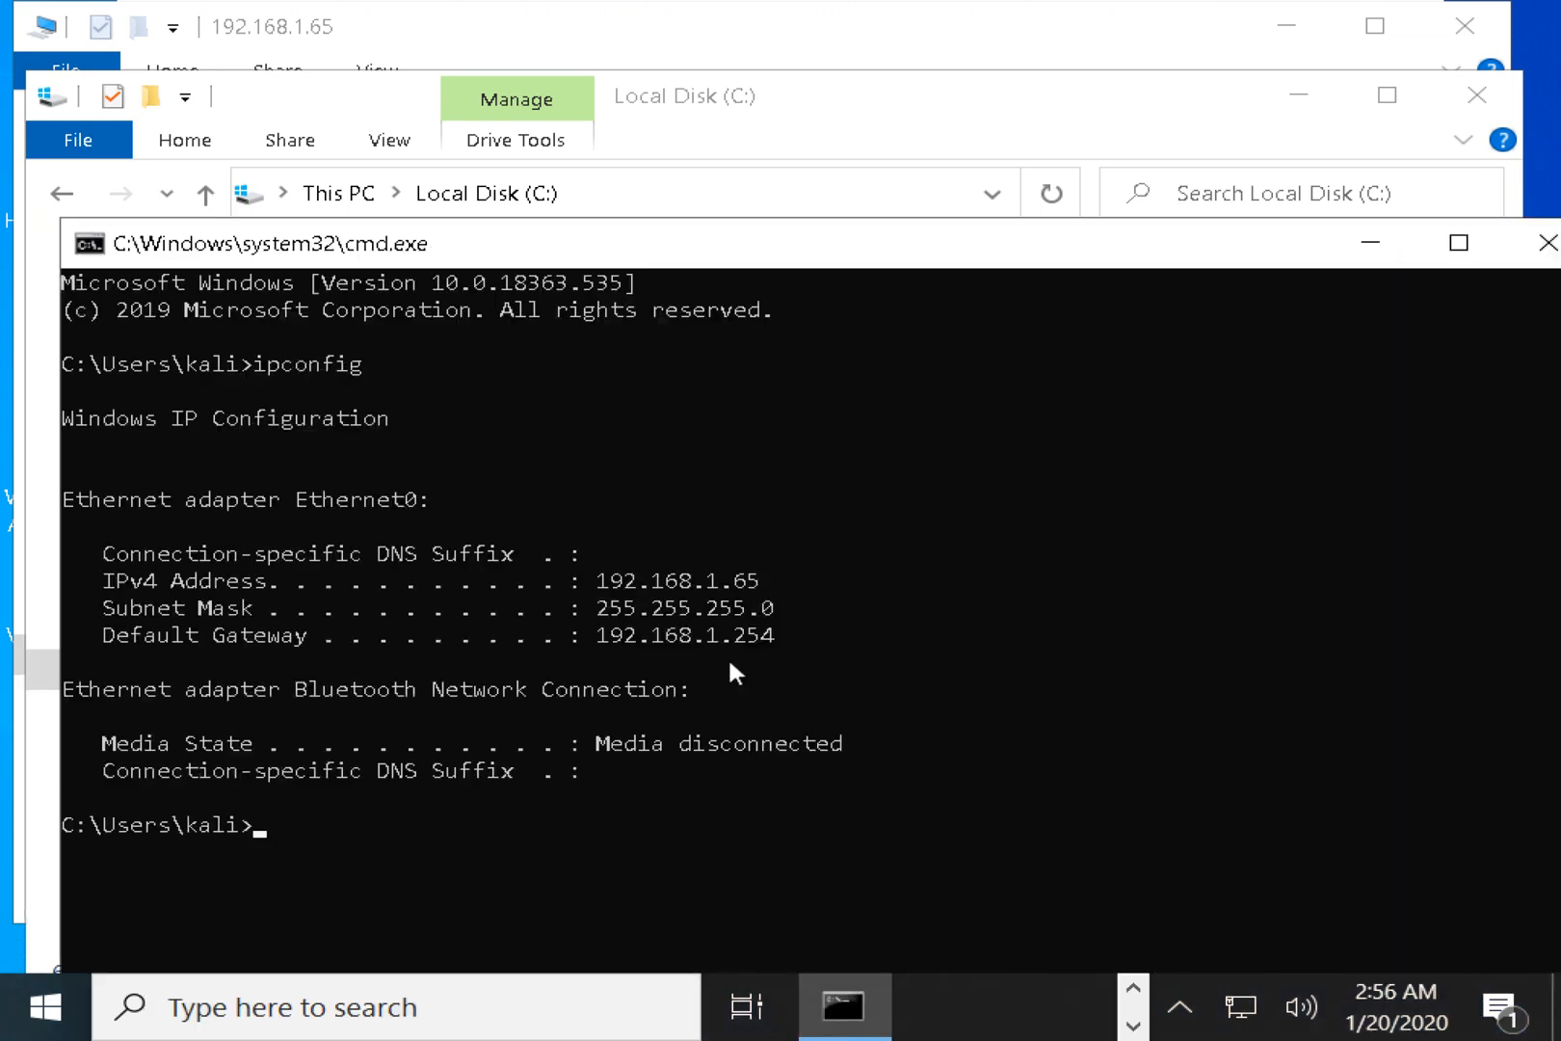
pyautogui.moveTo(585, 580); pyautogui.dragTo(754, 581)
pyautogui.hotkey('ctrl', 'c')
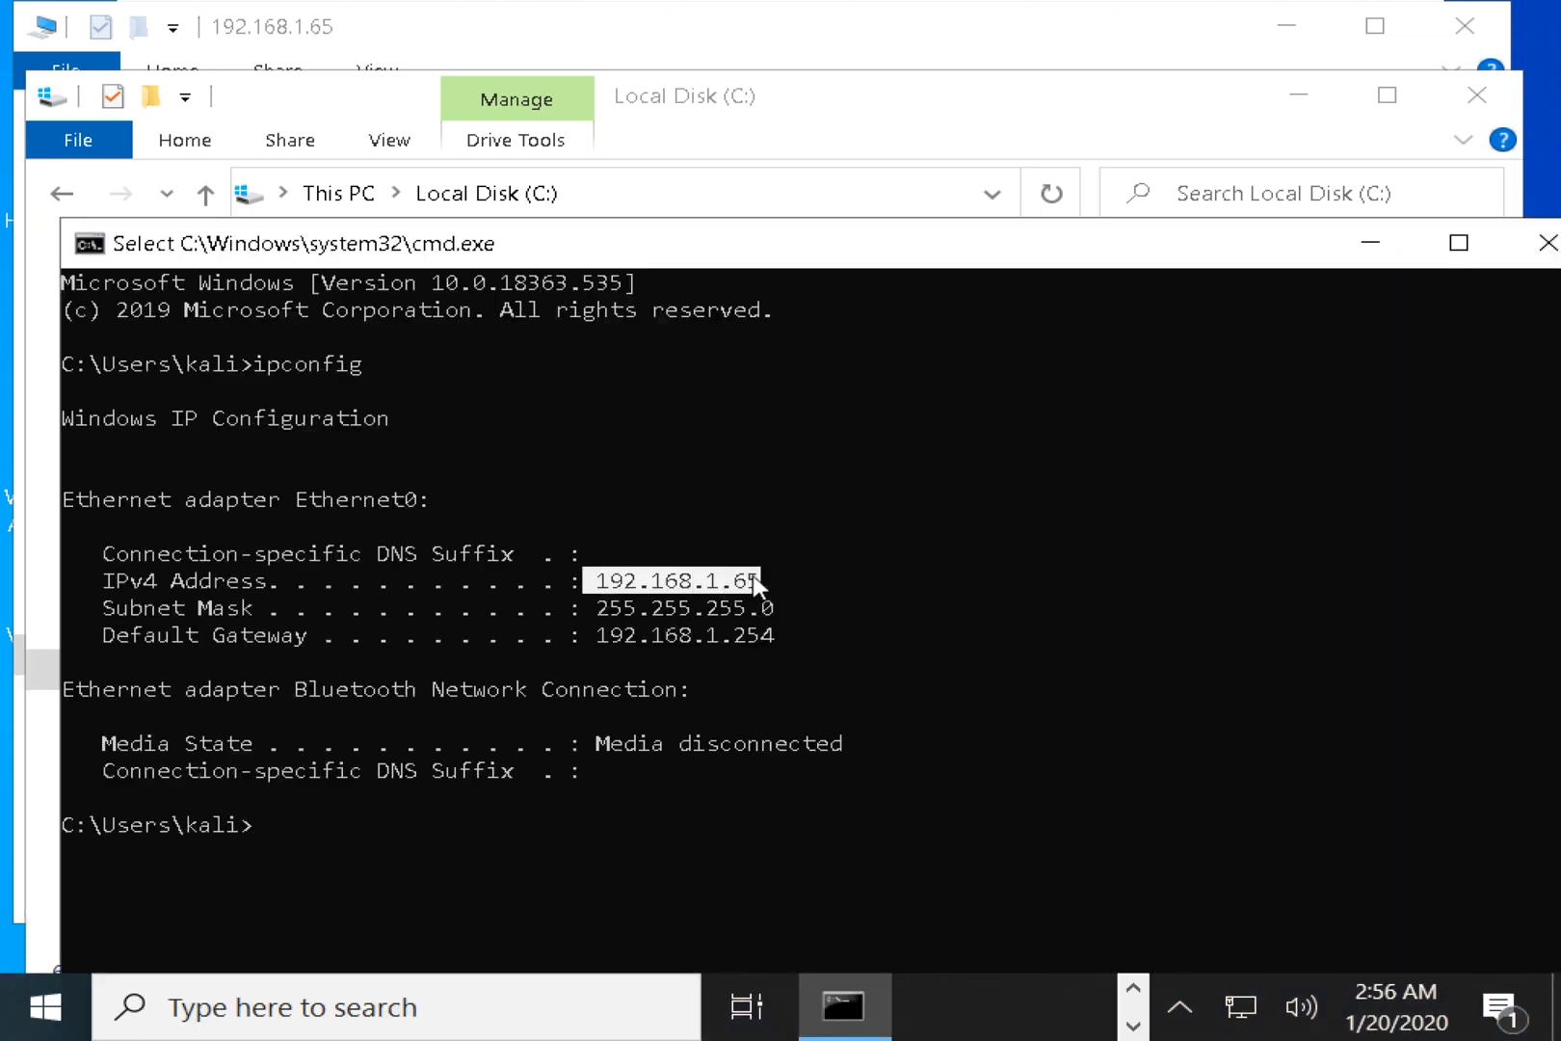
pyautogui.press('Return')
pyautogui.press('Return')
pyautogui.press('Return')
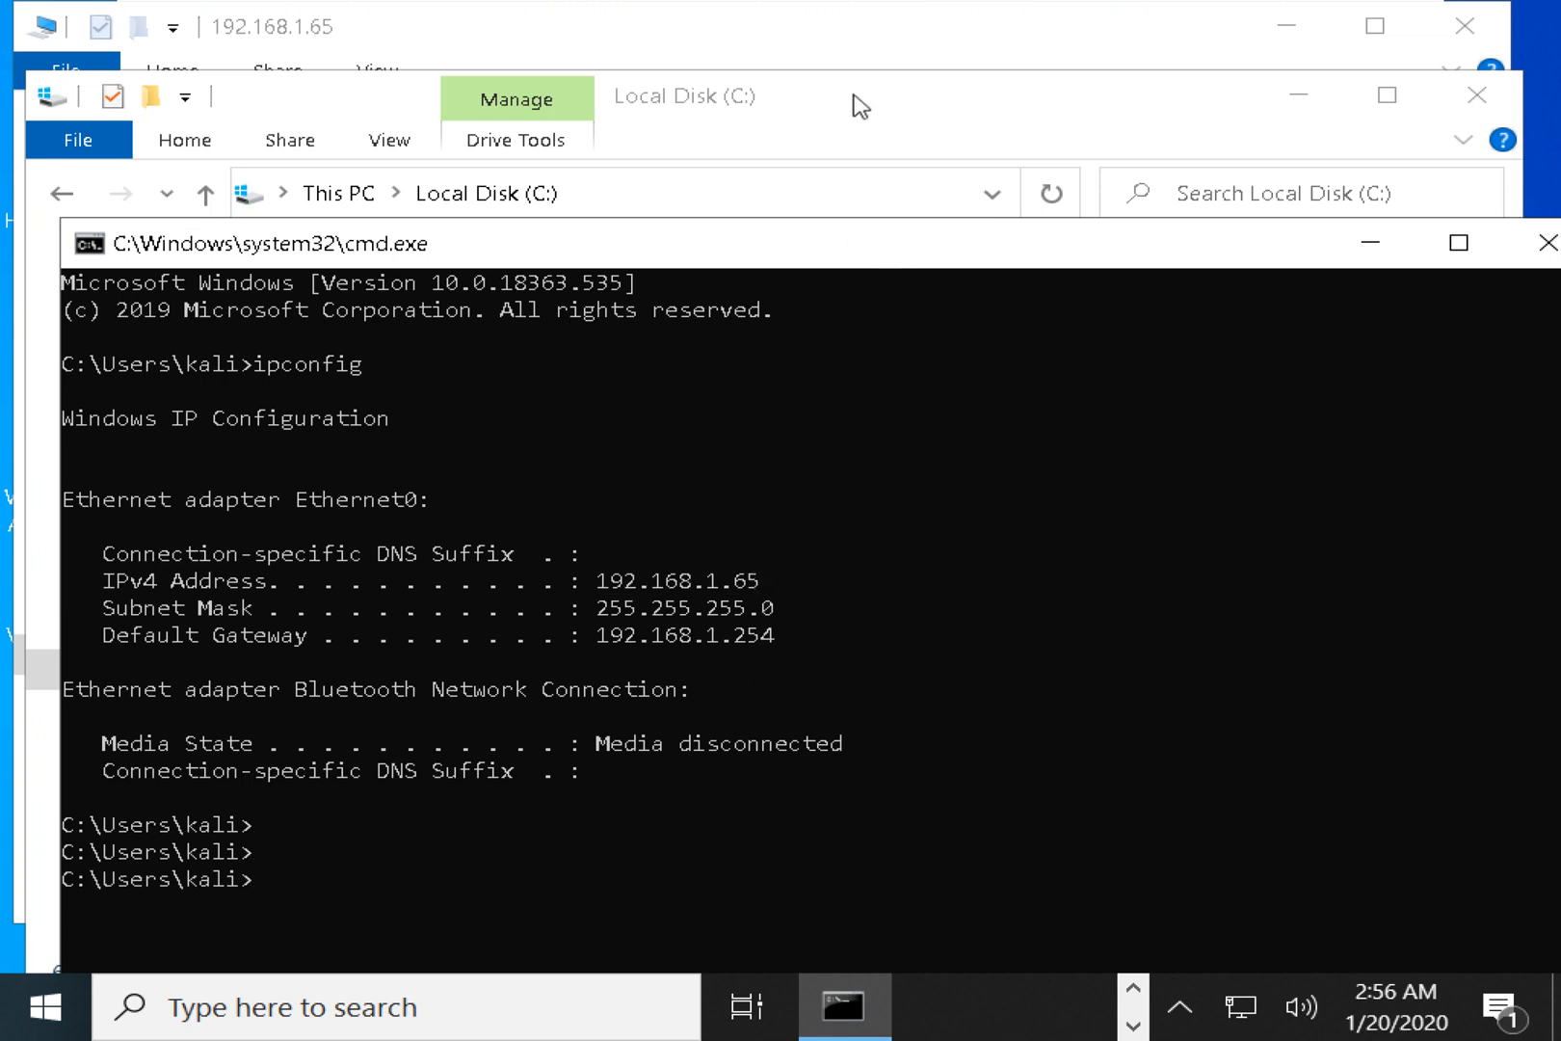
pyautogui.moveTo(854, 104); pyautogui.dragTo(840, 78)
pyautogui.click(590, 162)
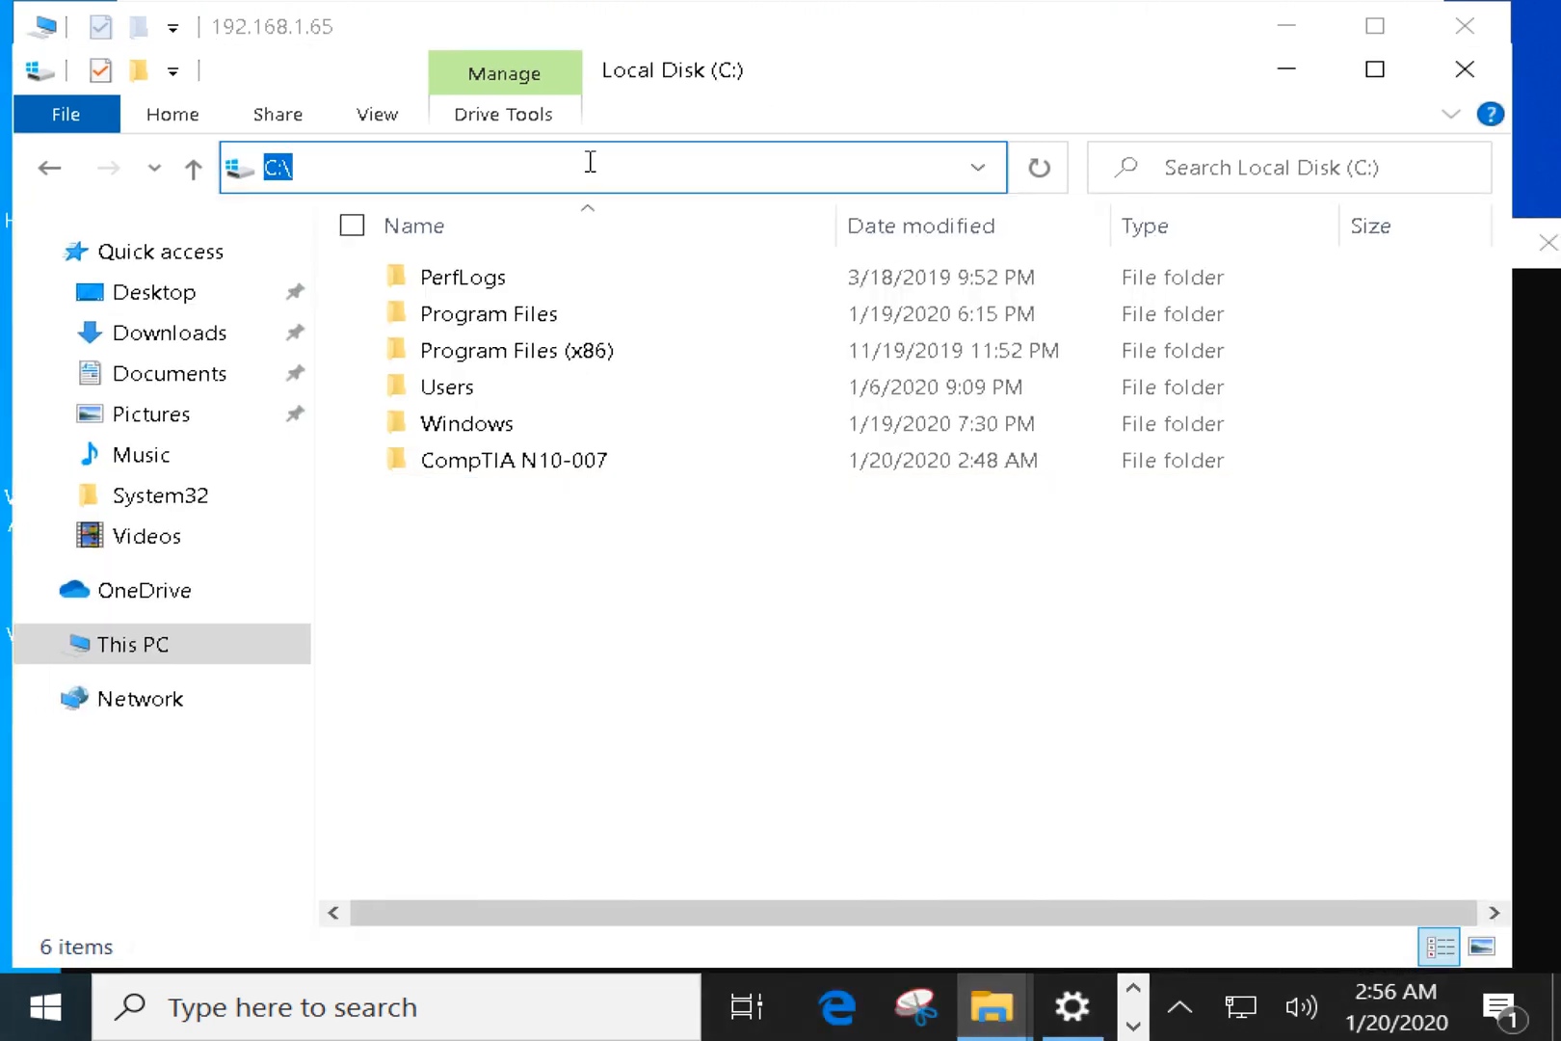
# Try opening the pasted IP address in Explorer and dismiss the resulting network error.
pyautogui.write('\\\\')
pyautogui.hotkey('ctrl', 'v')
pyautogui.hotkey('ctrl', 'a')
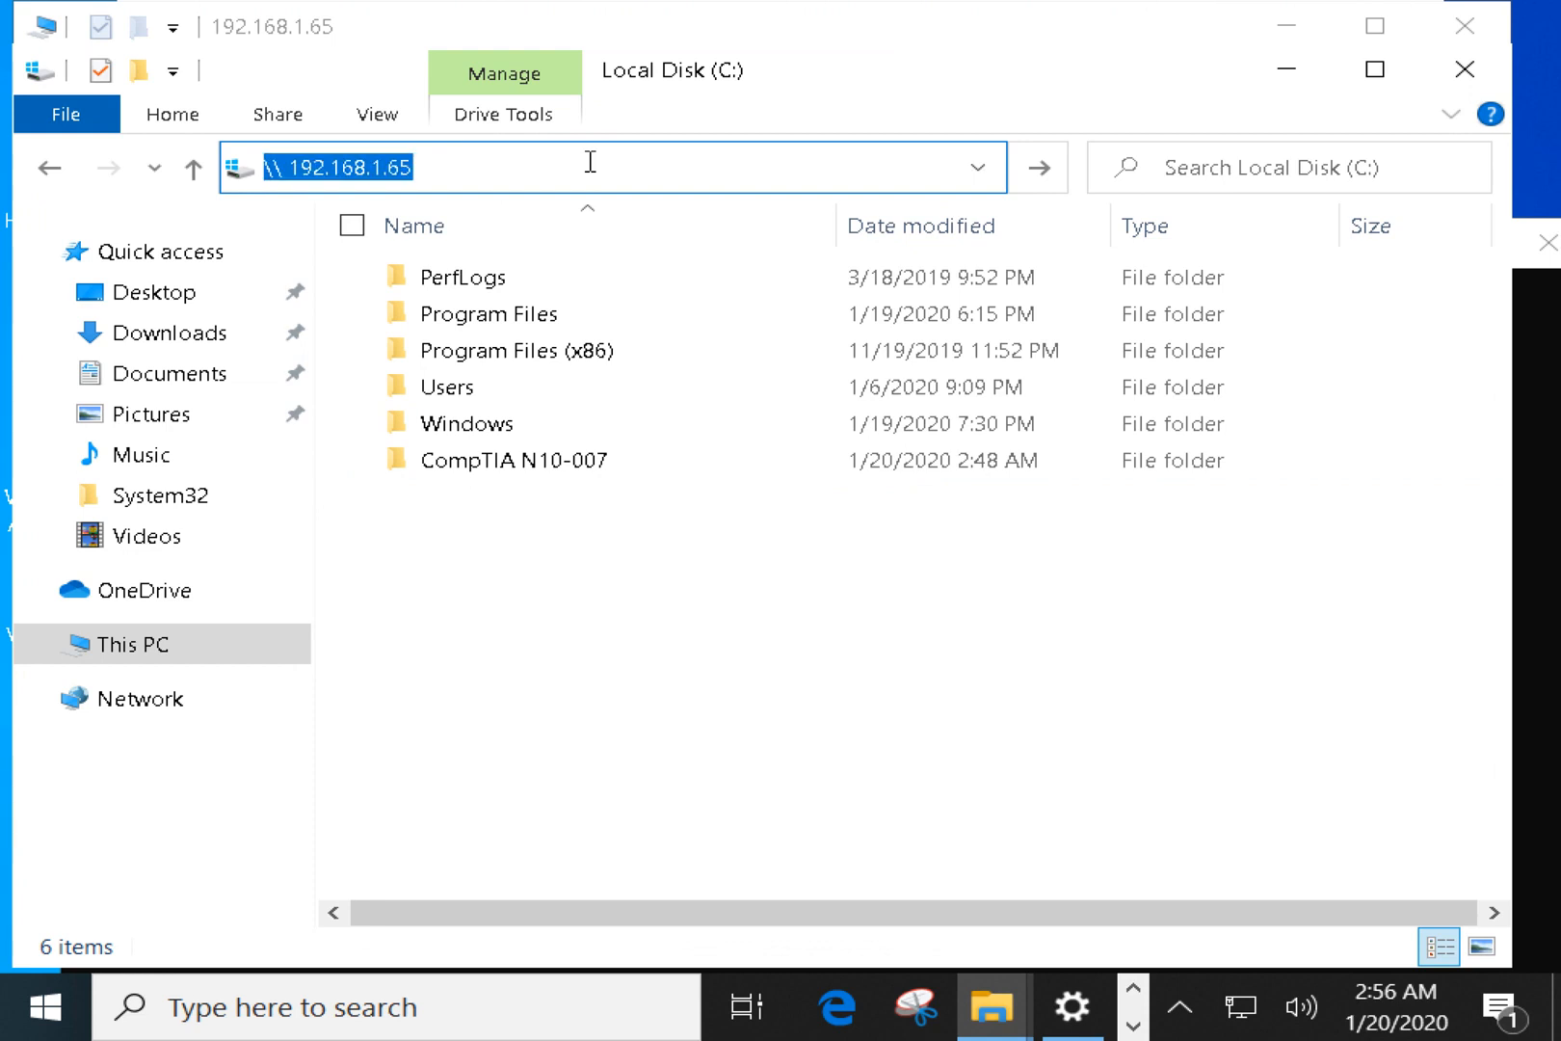
pyautogui.press('Return')
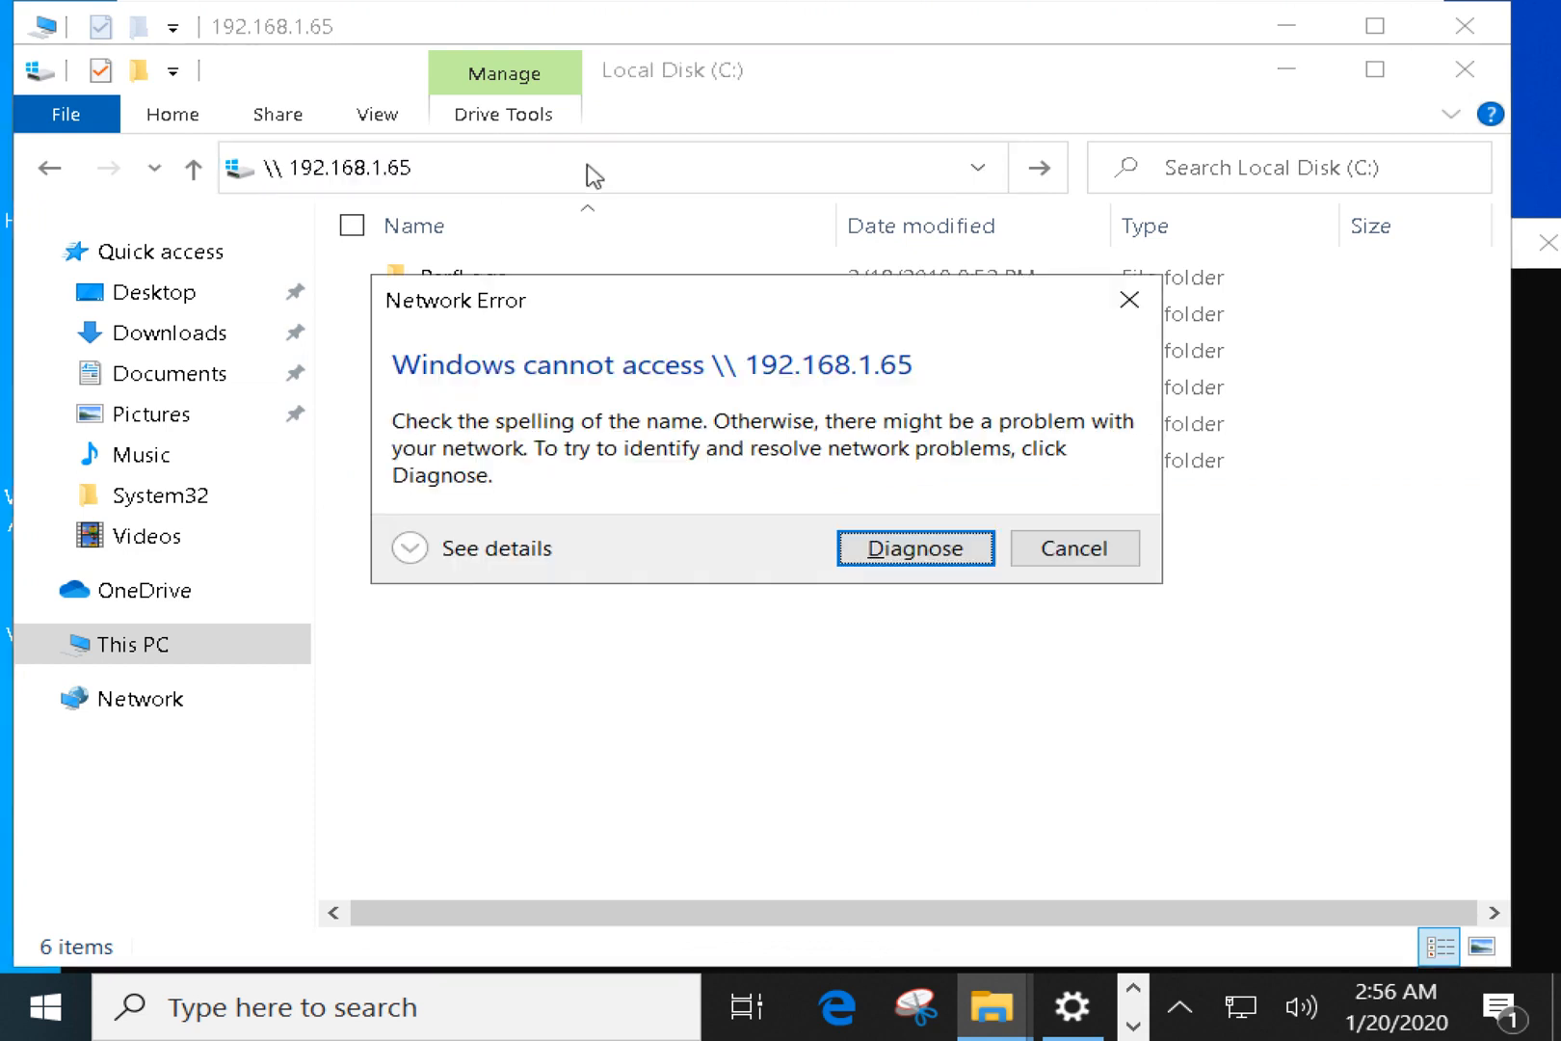
pyautogui.click(1130, 300)
pyautogui.click(574, 740)
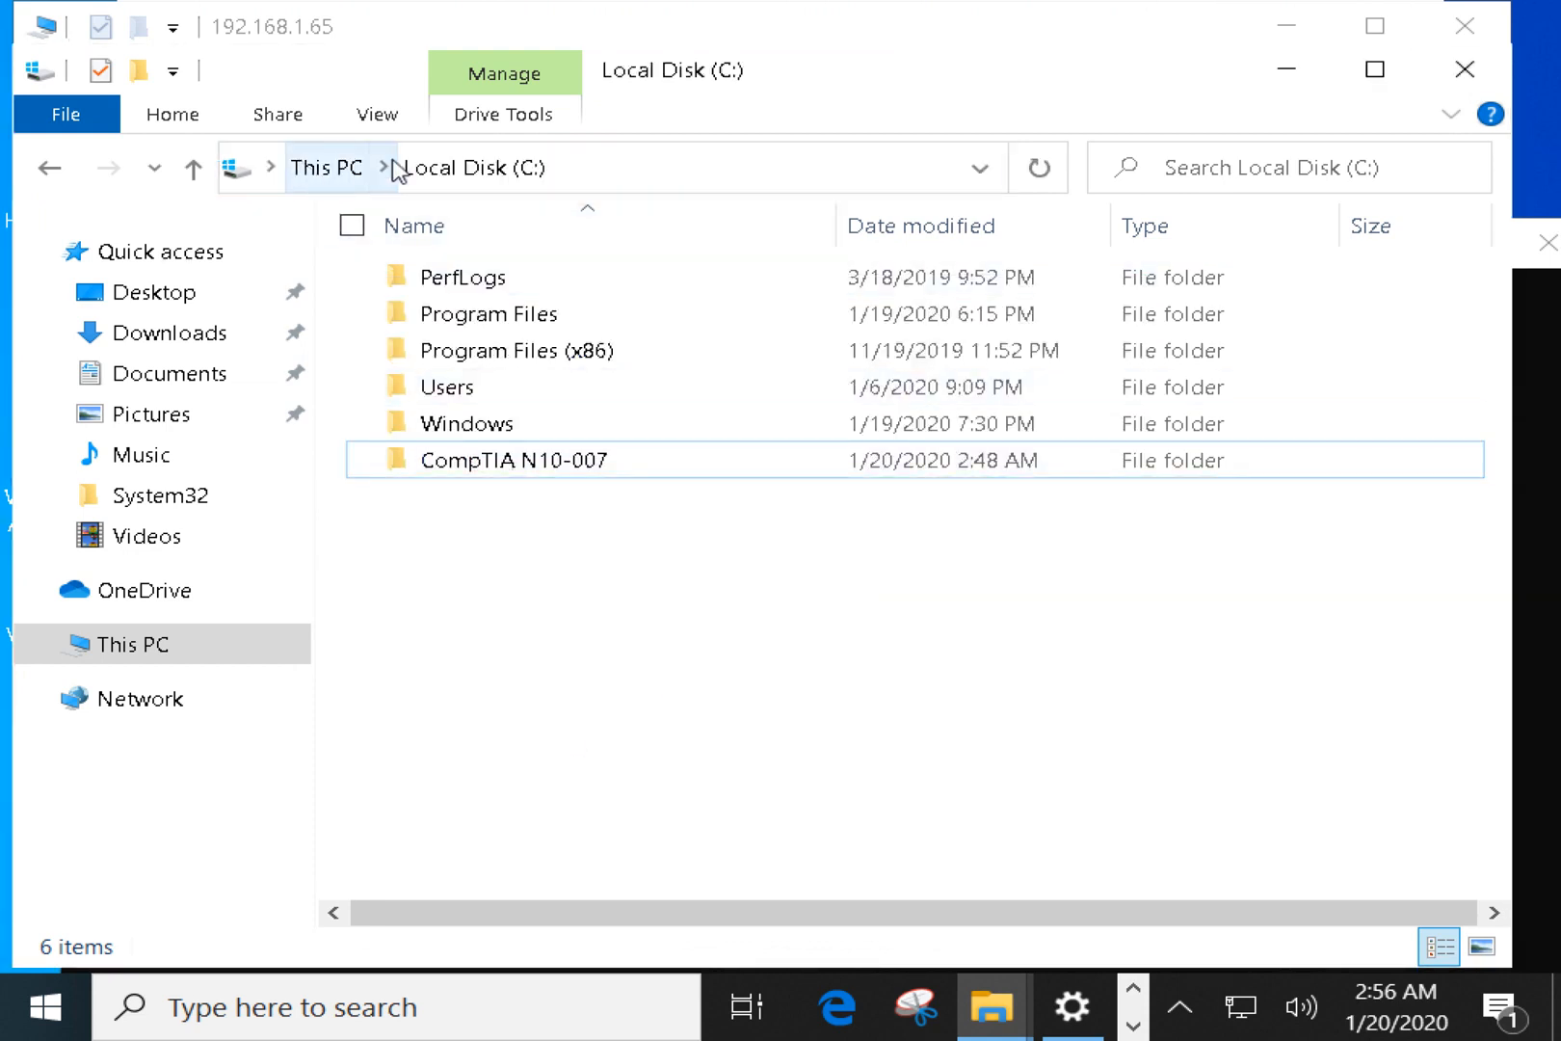
# Open \\192.168.1.65, which shows the CompTIA N10-007 share.
pyautogui.click(585, 170)
pyautogui.write('\\\\ 192.168.1.65')
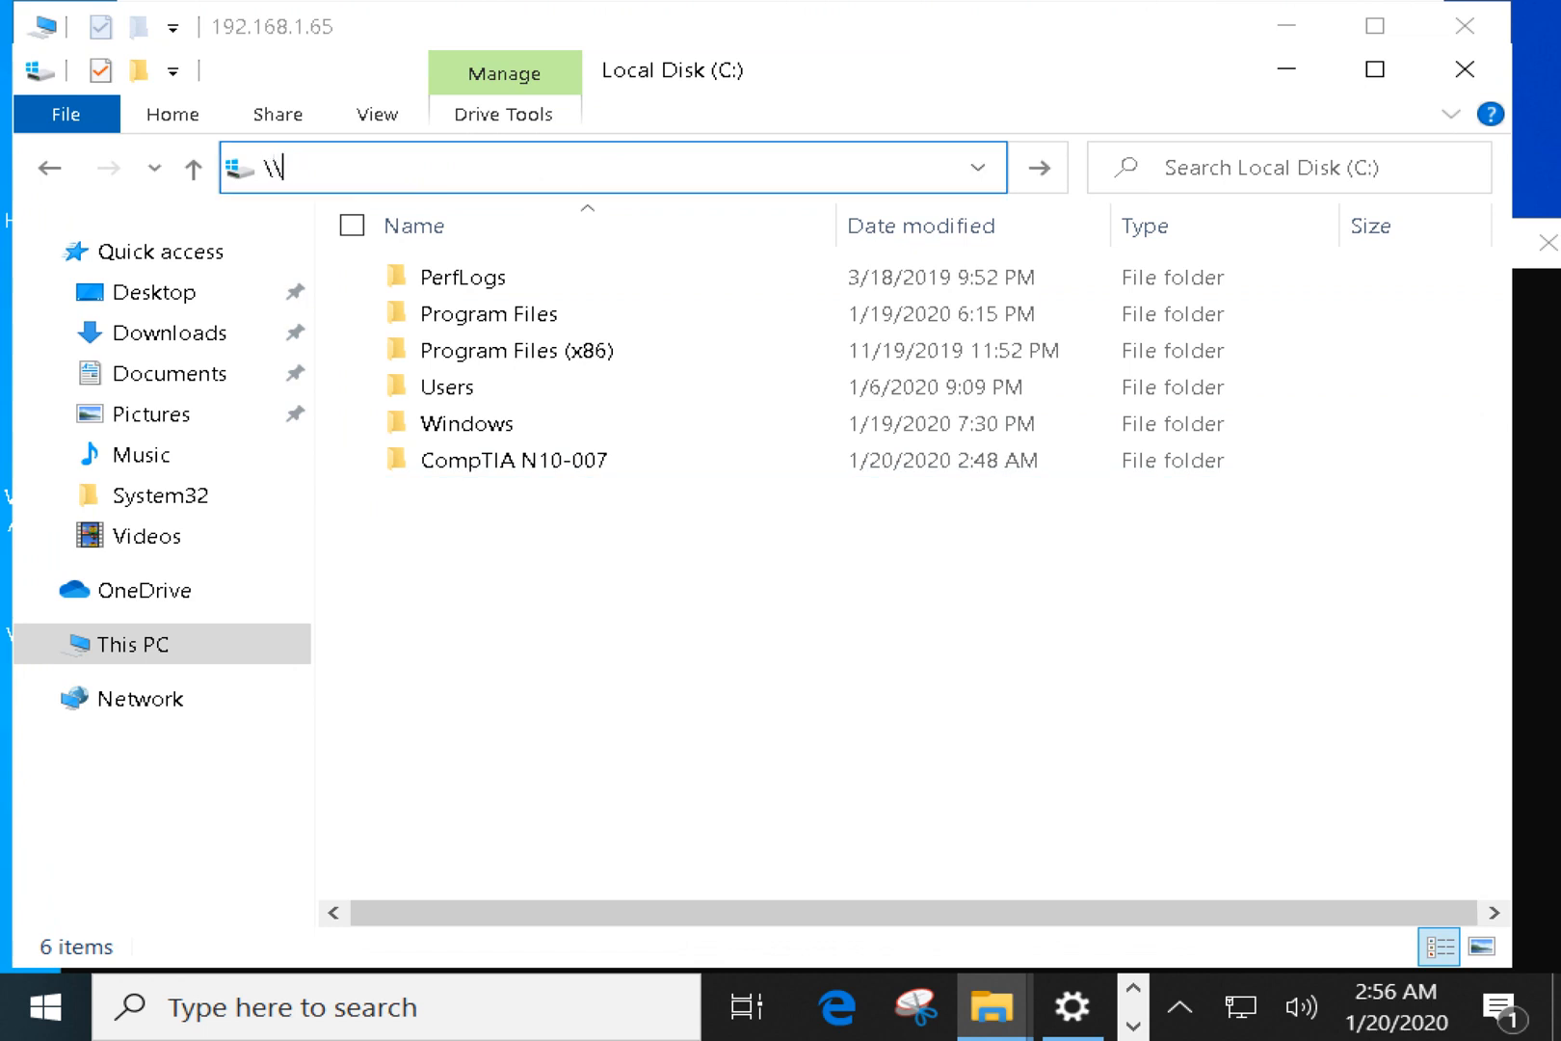
pyautogui.click(296, 166)
pyautogui.press('BackSpace')
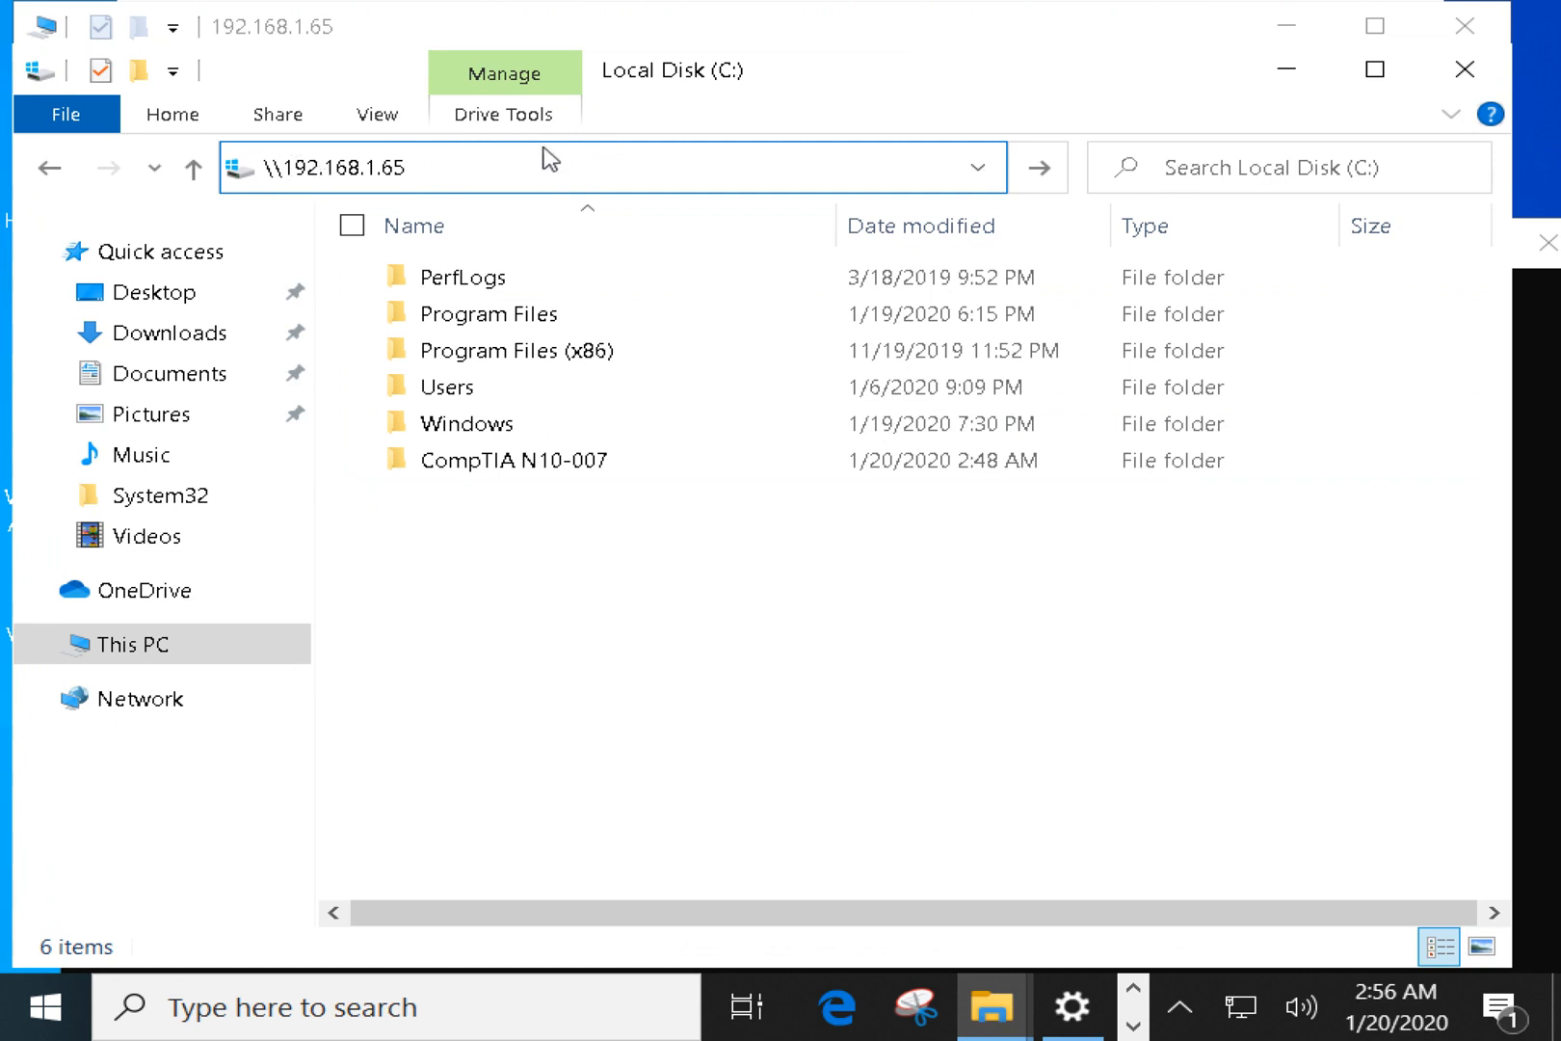
pyautogui.press('Return')
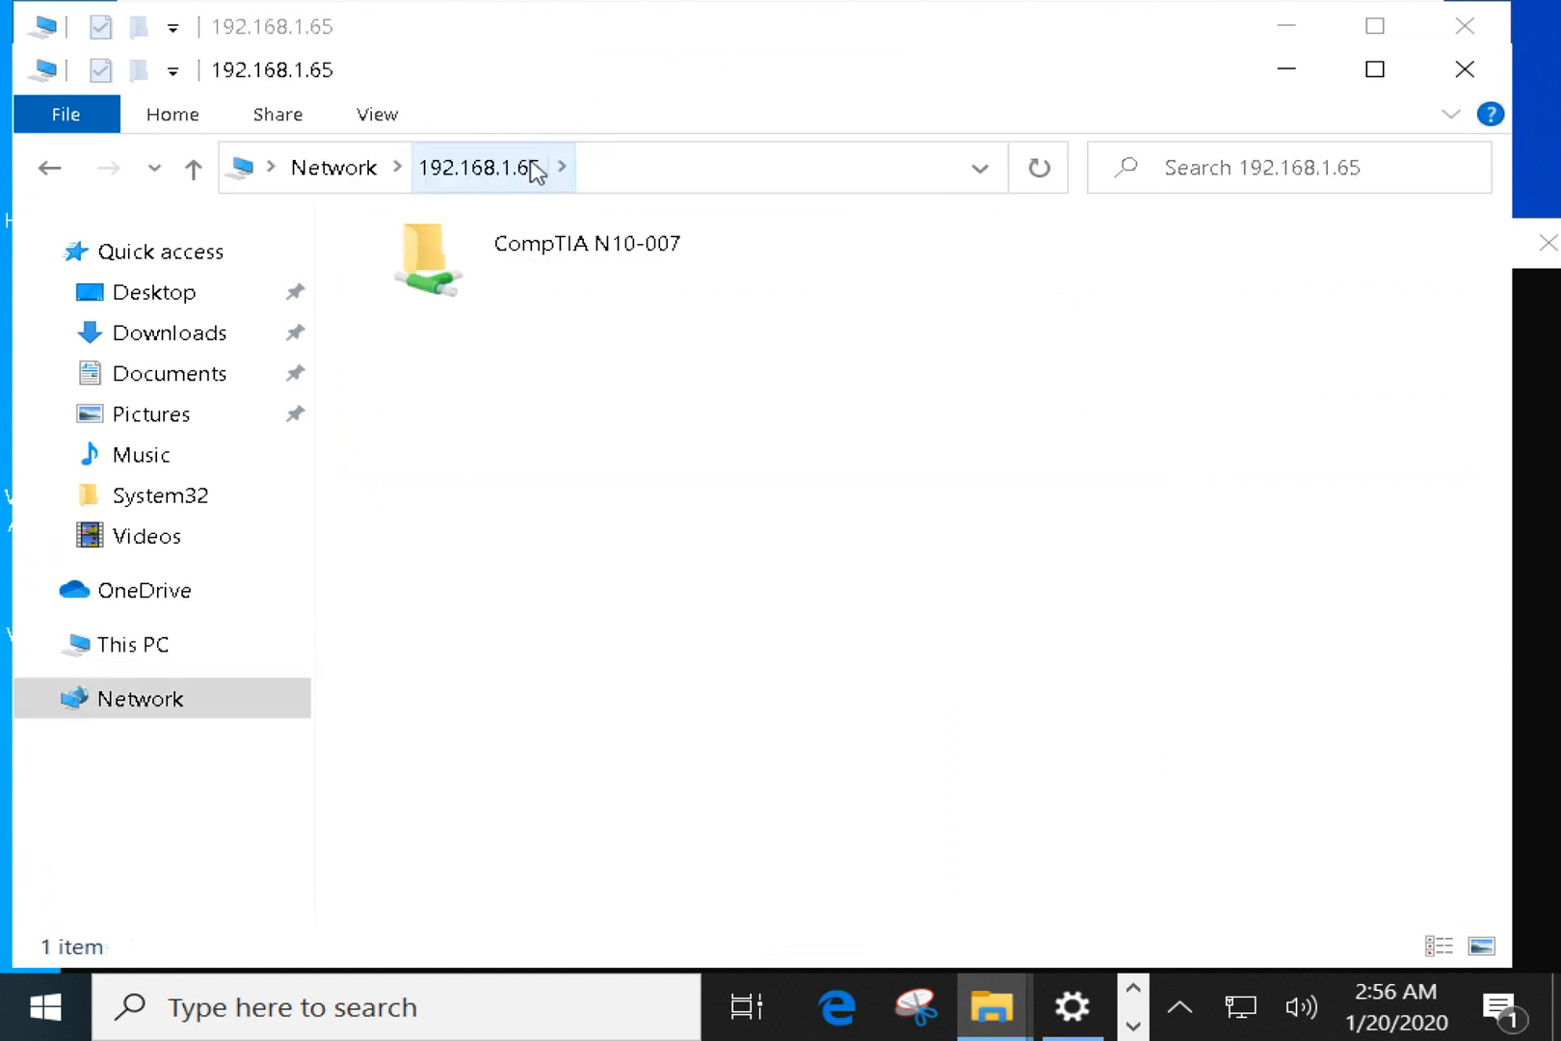
pyautogui.click(444, 298)
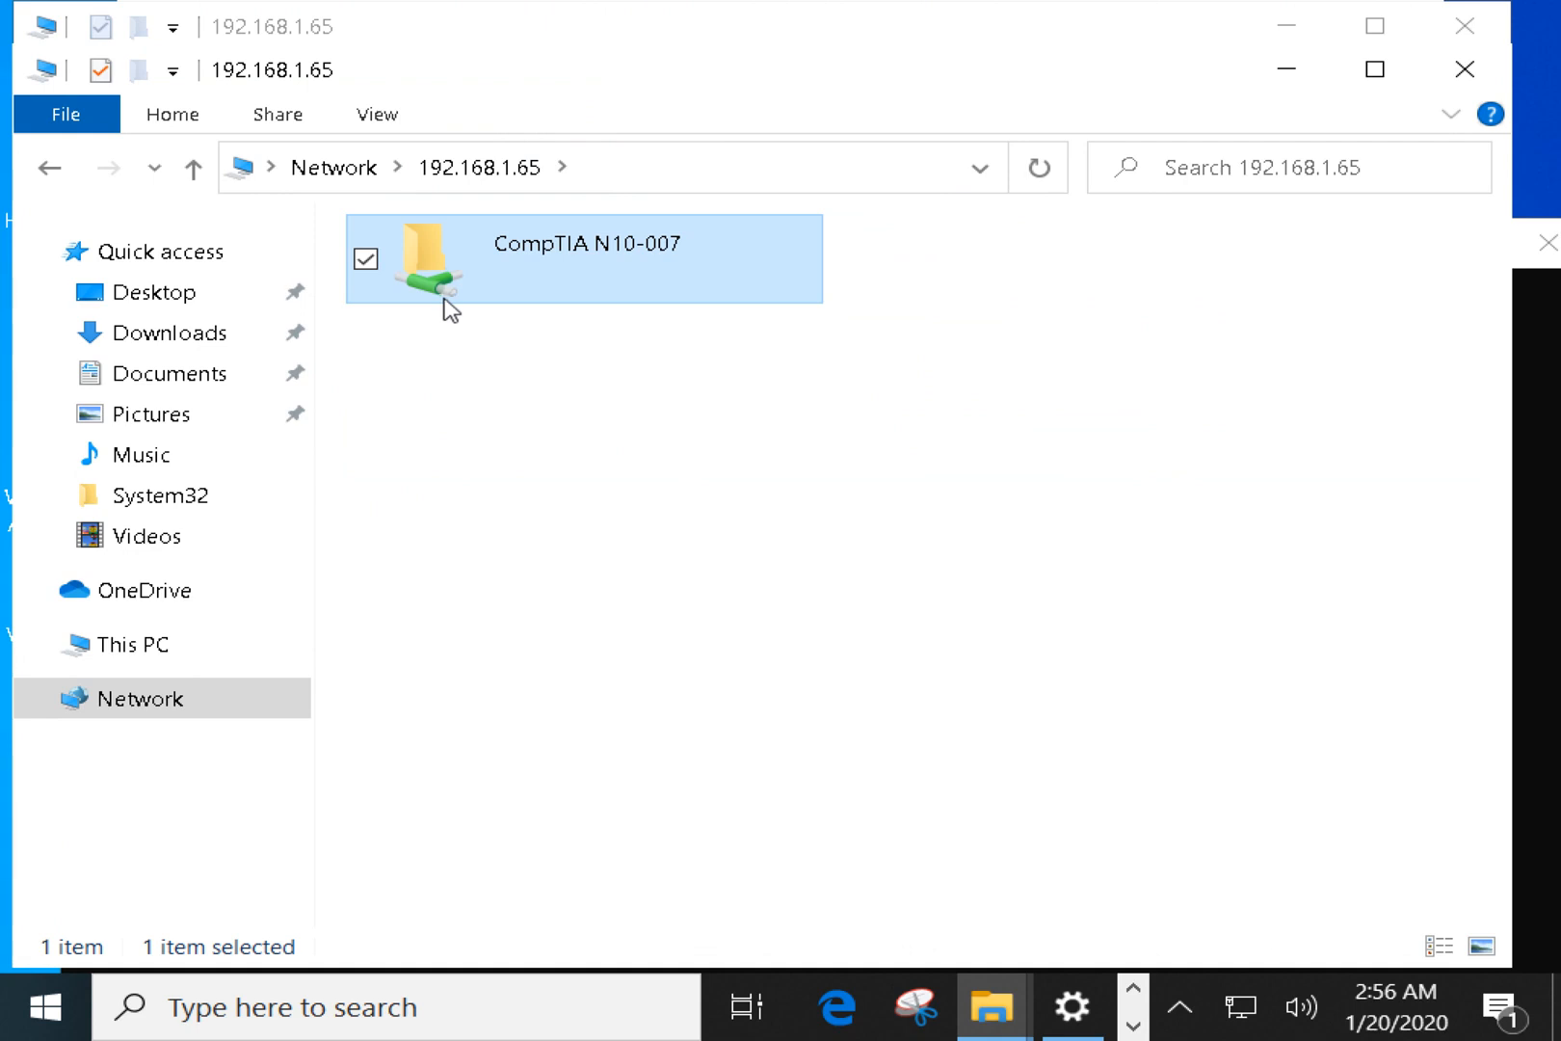
pyautogui.click(576, 338)
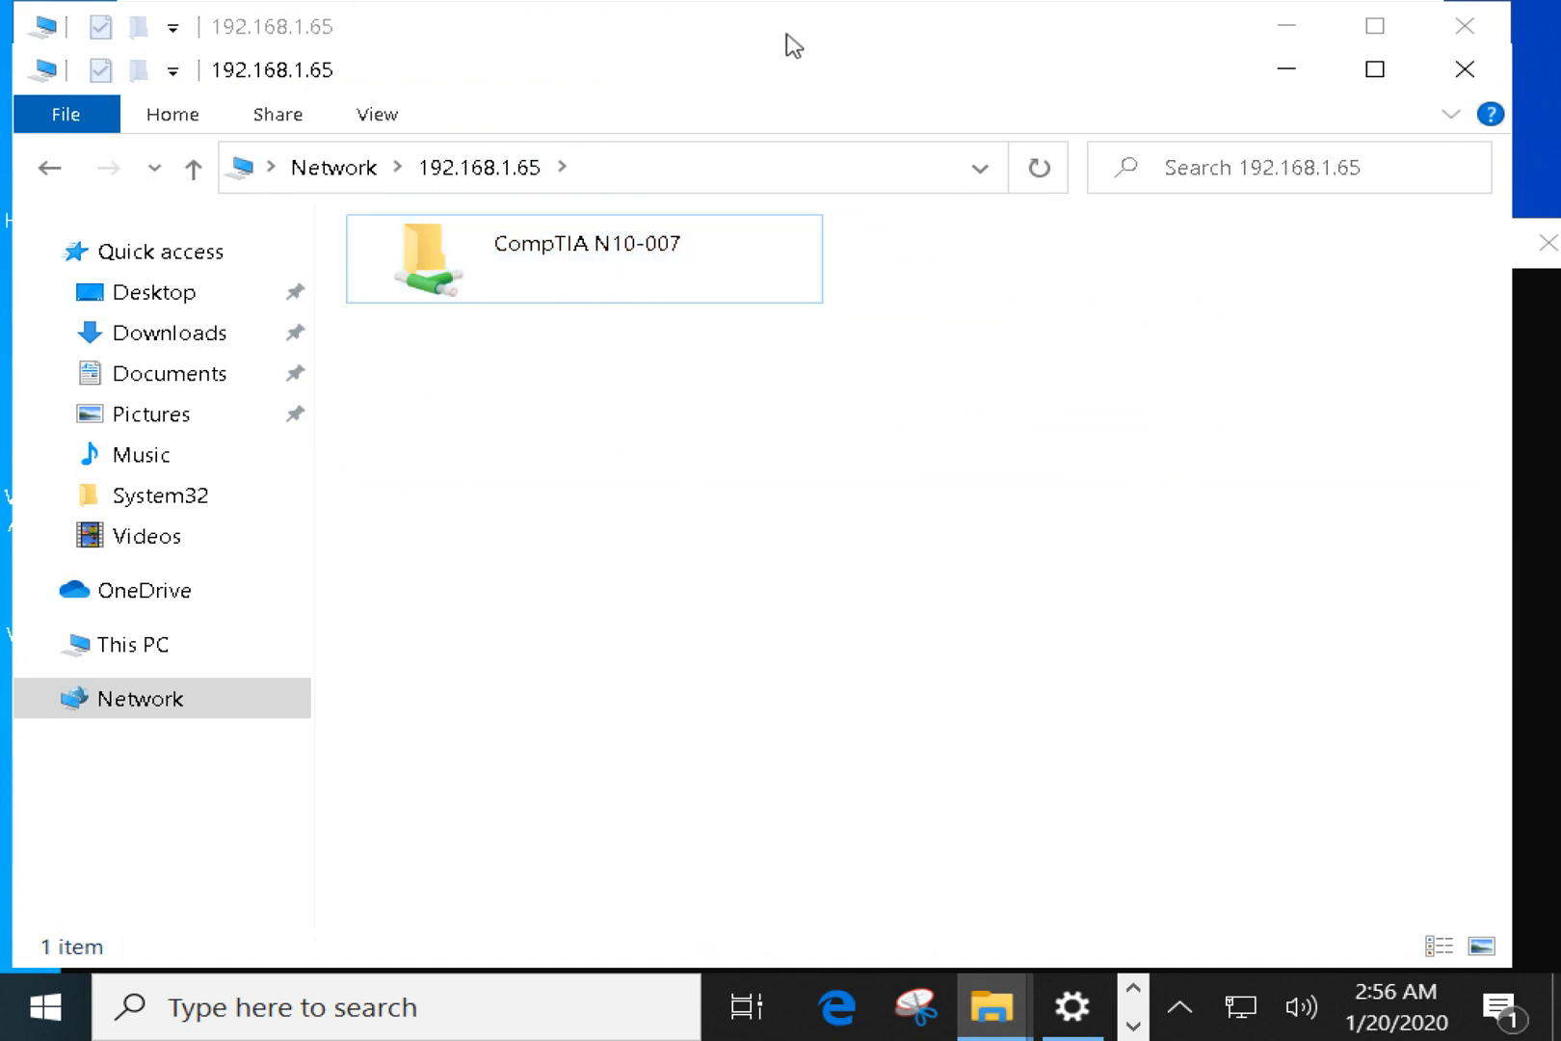
# Close the empty duplicate Explorer window and reposition the share window.
pyautogui.moveTo(777, 21); pyautogui.dragTo(1028, 112)
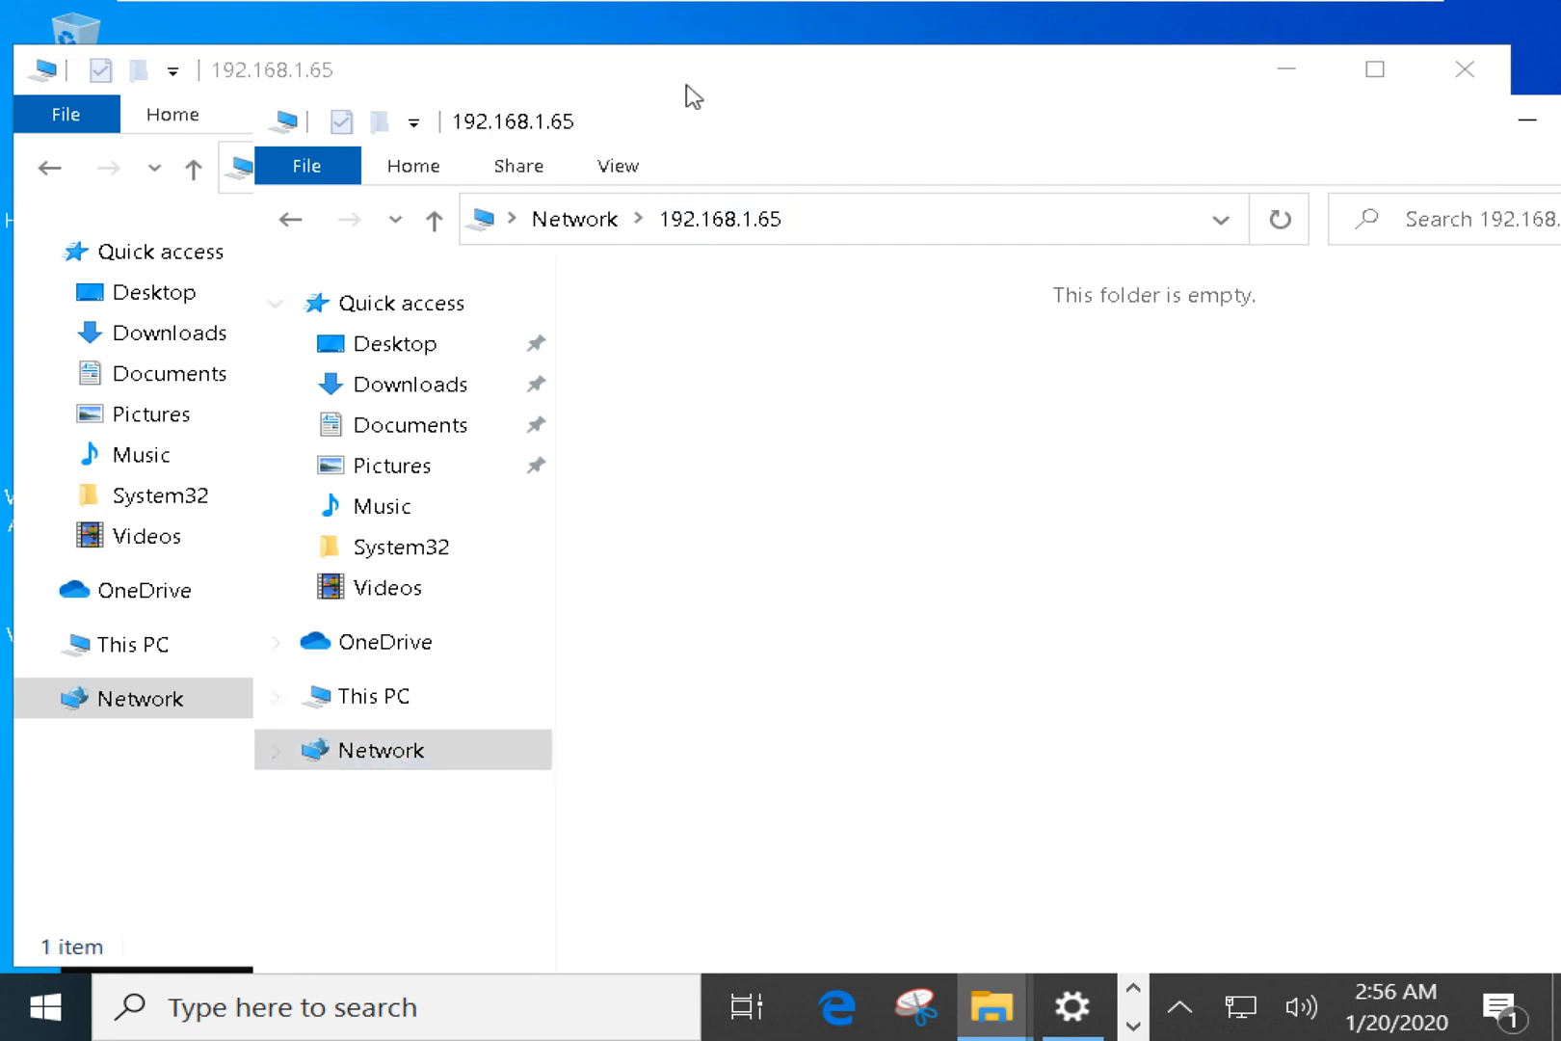
pyautogui.click(376, 73)
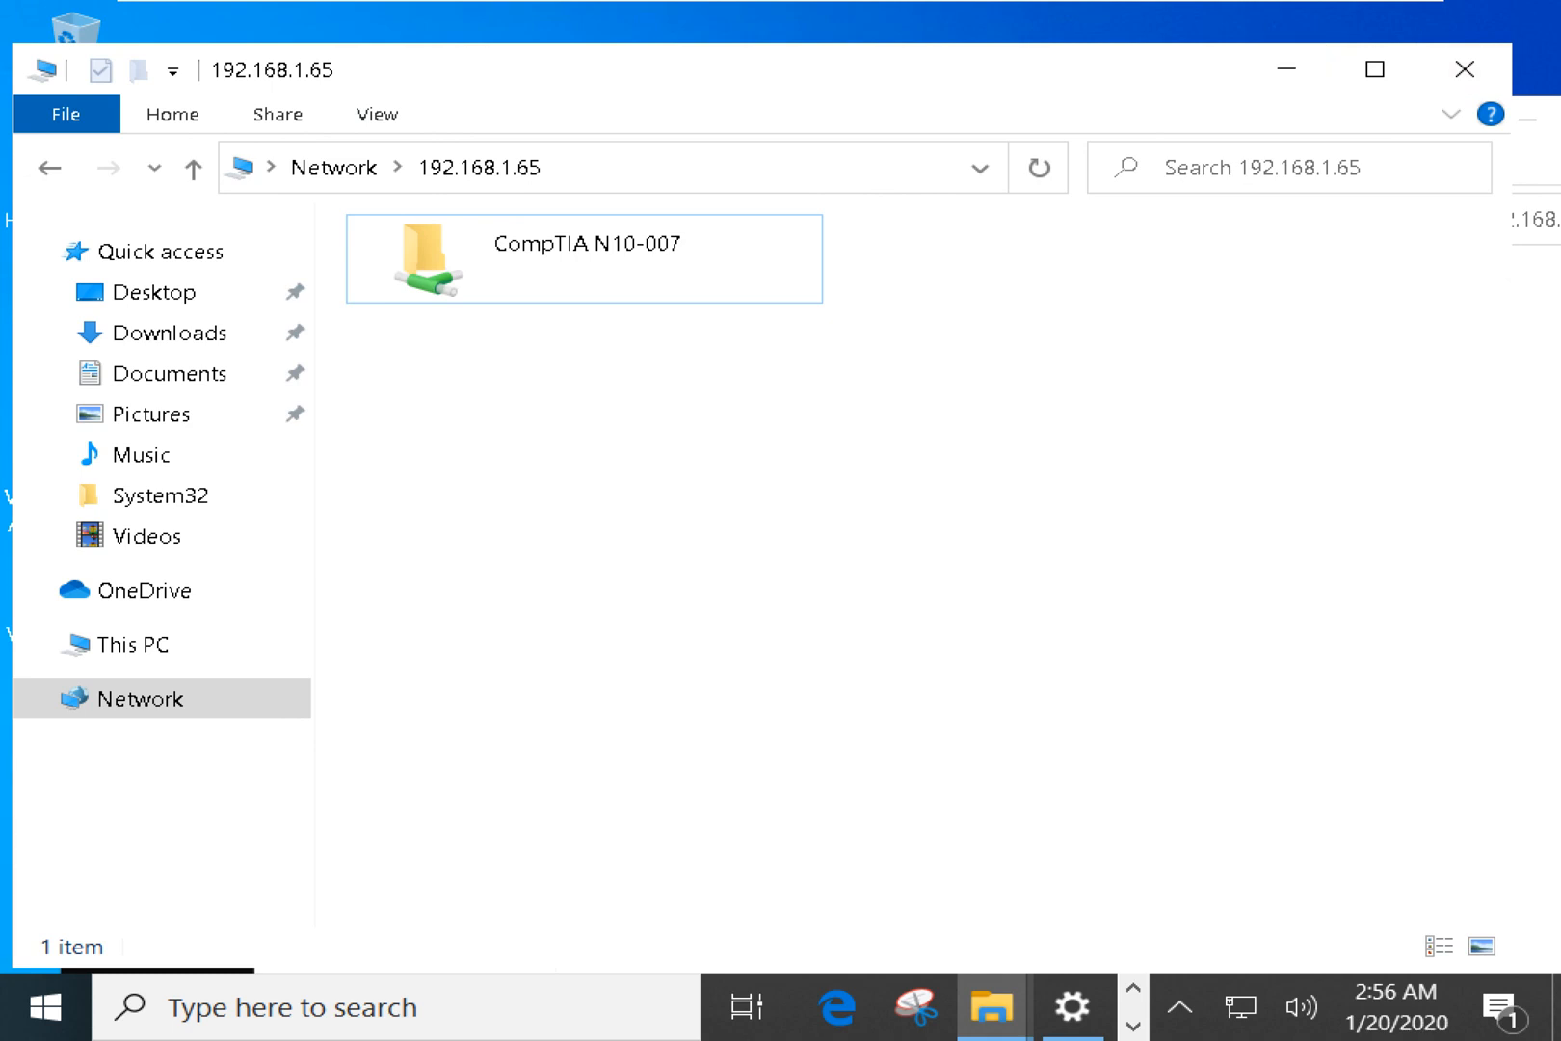
pyautogui.moveTo(1229, 76); pyautogui.dragTo(1129, 96)
pyautogui.moveTo(1405, 130); pyautogui.dragTo(1268, 131)
pyautogui.click(1553, 124)
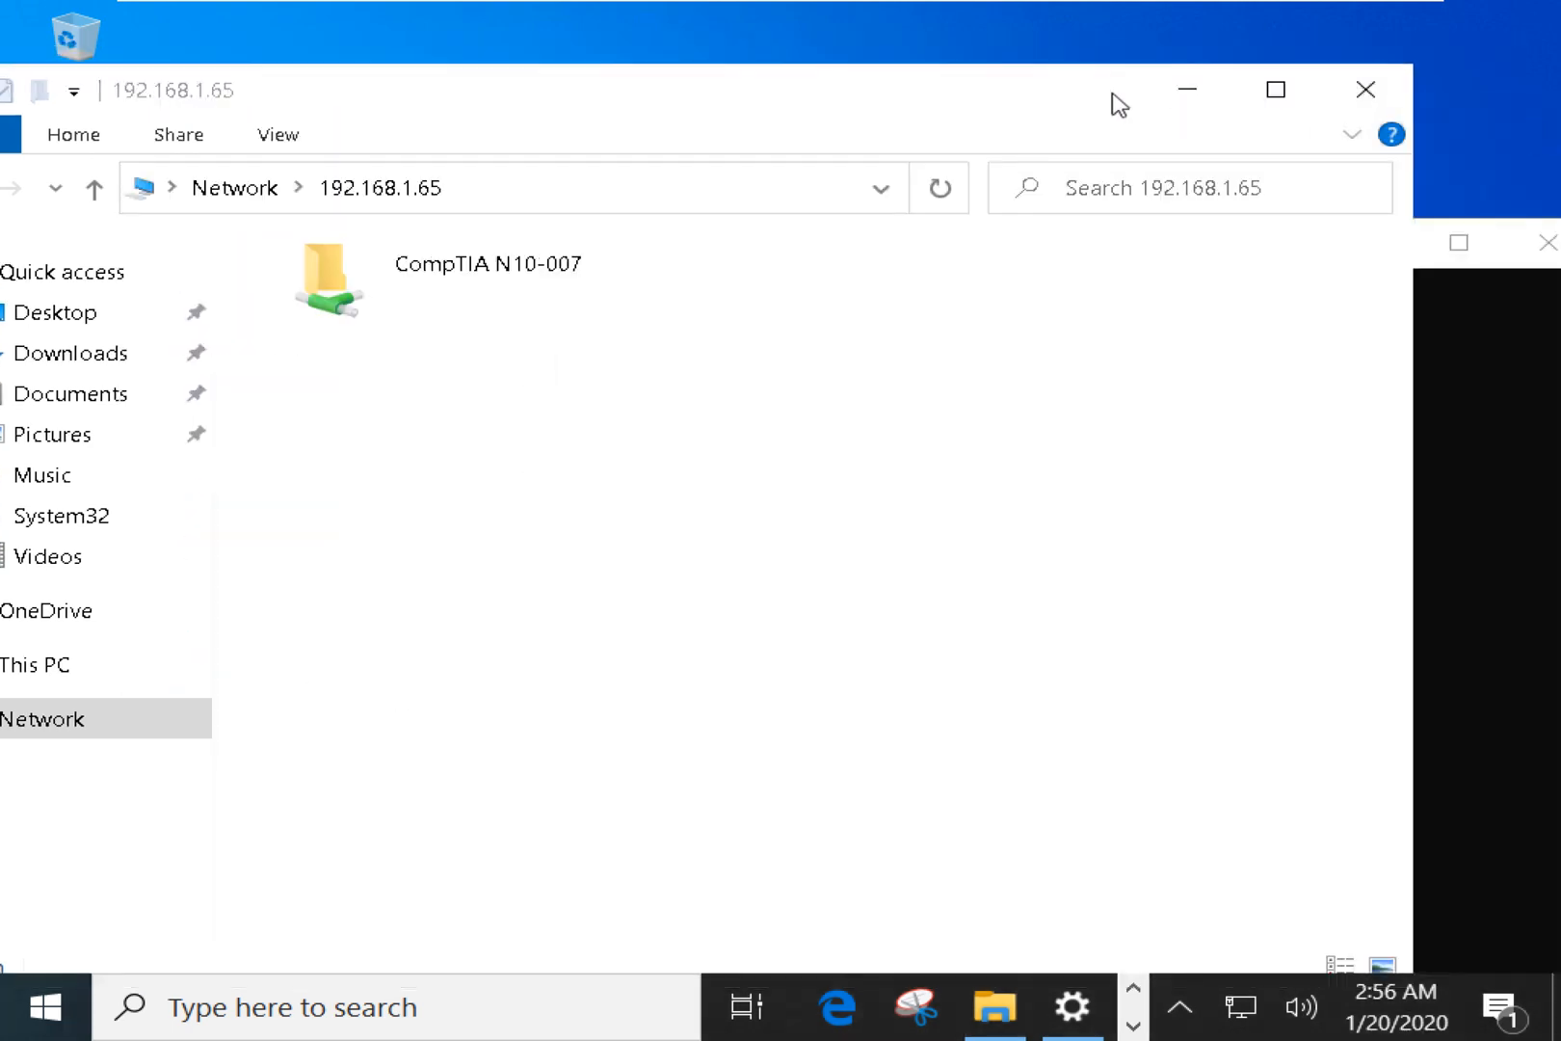
pyautogui.moveTo(1086, 85); pyautogui.dragTo(1250, 71)
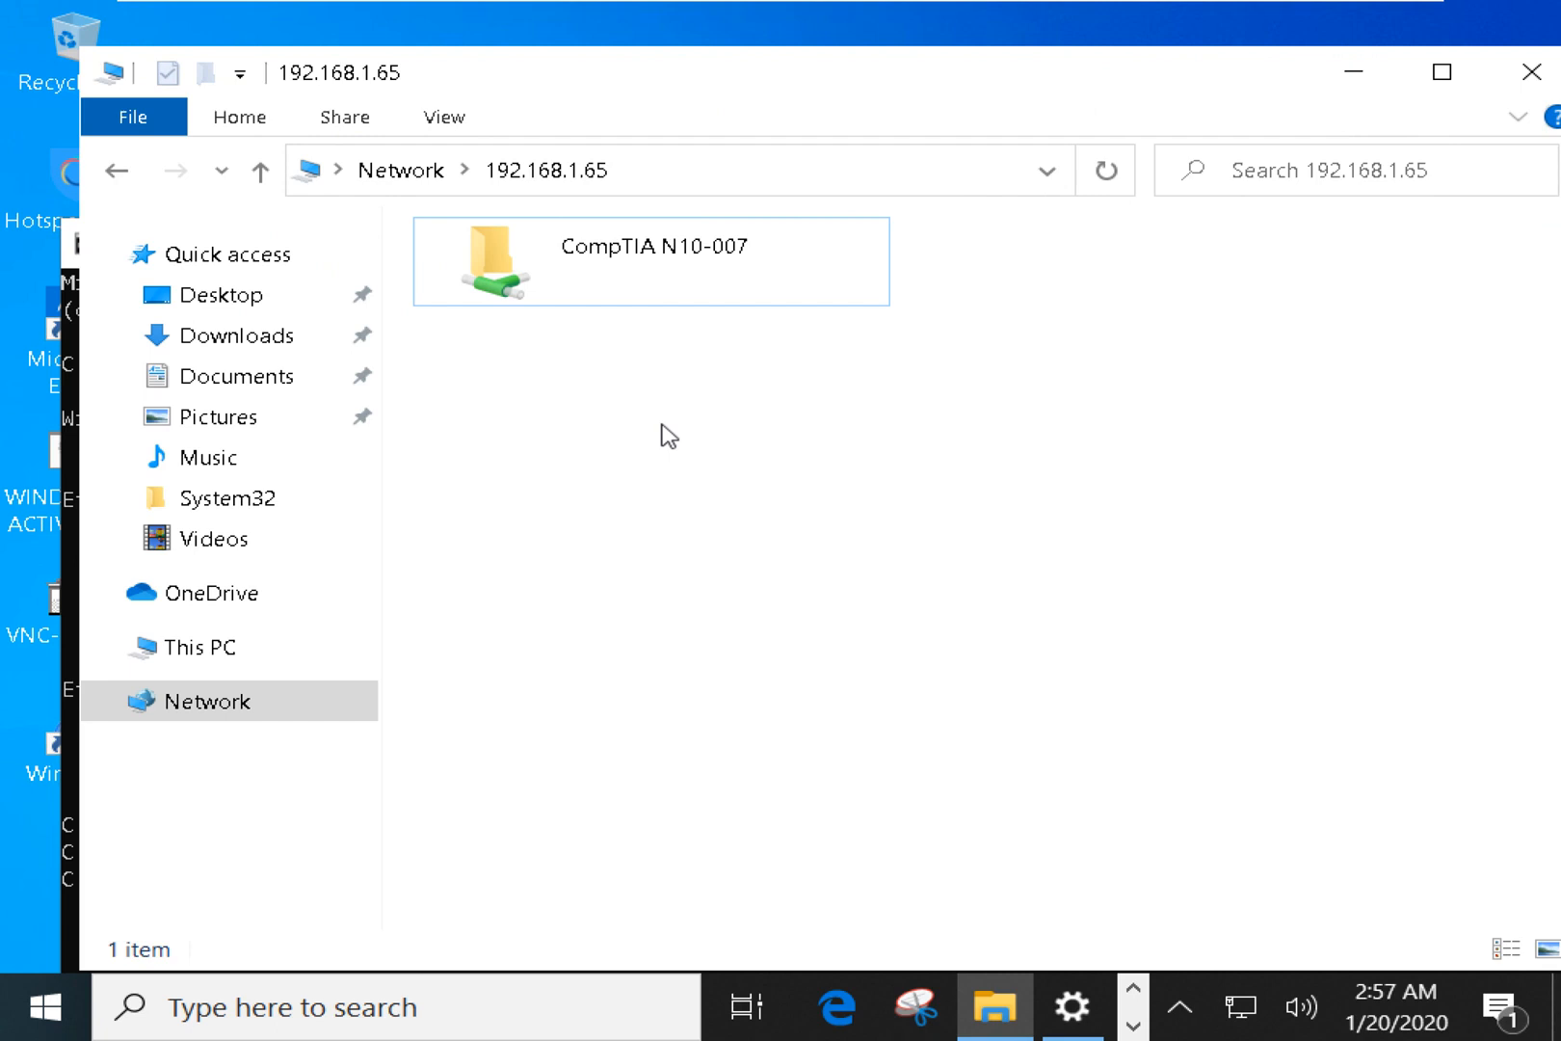
# Minimise the full-screen virtual machine and check the host's Wi-Fi connection.
pyautogui.moveTo(1022, 6)
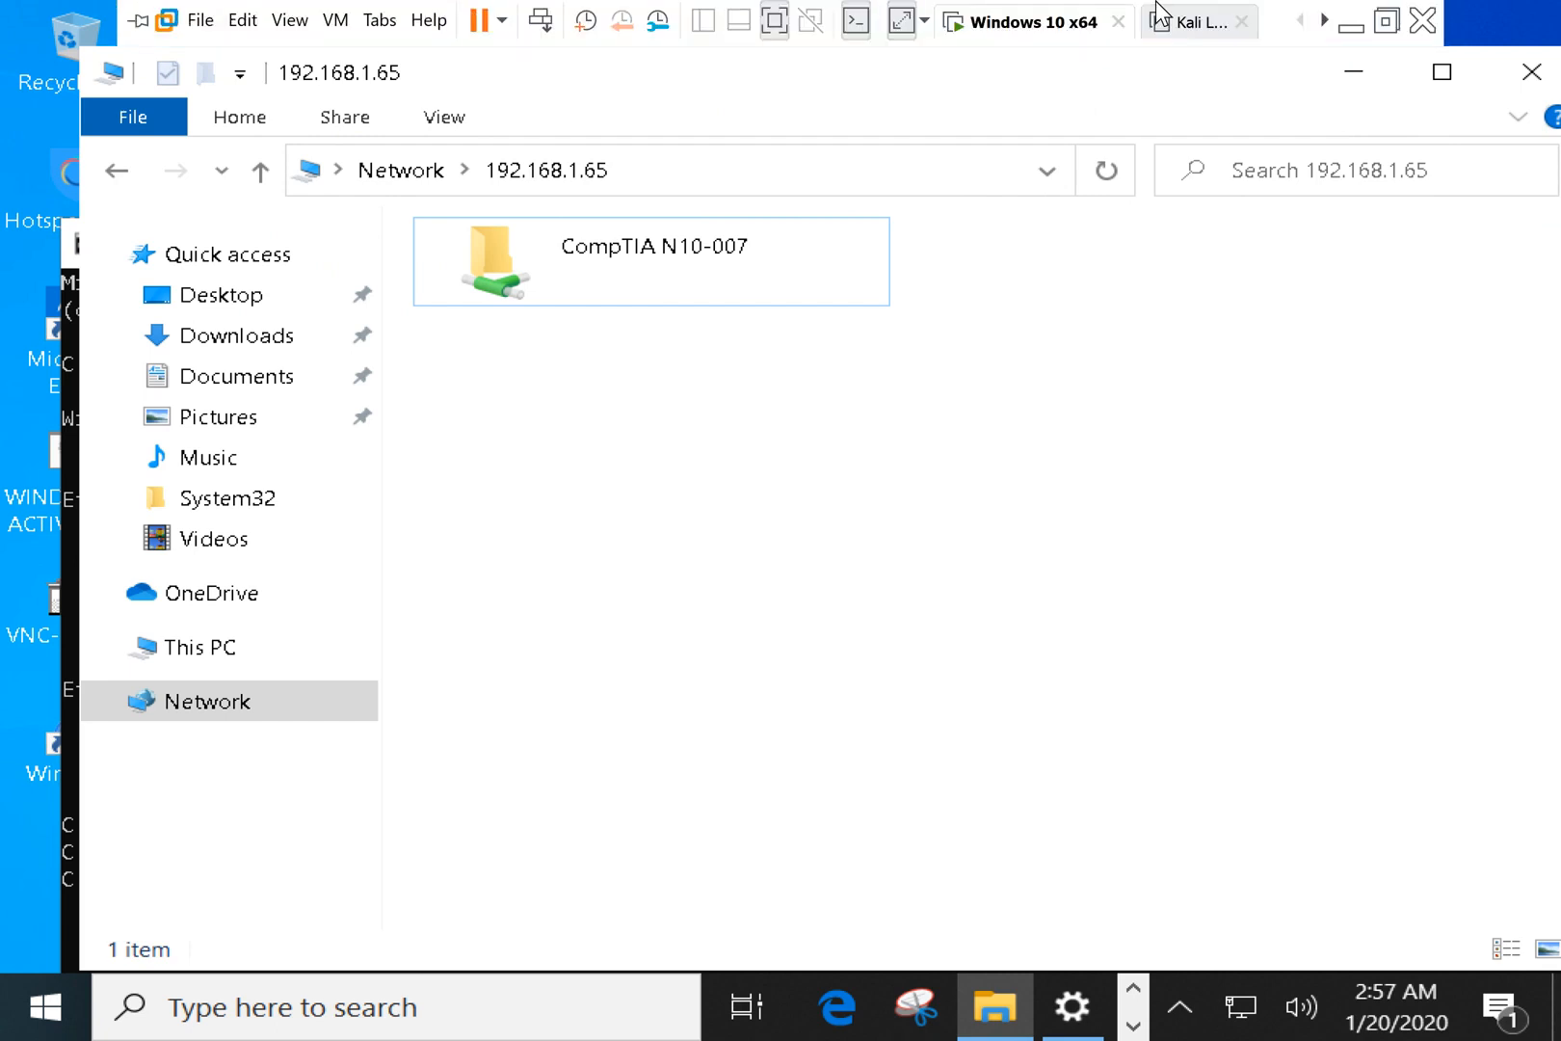
pyautogui.click(1352, 31)
pyautogui.click(1288, 1022)
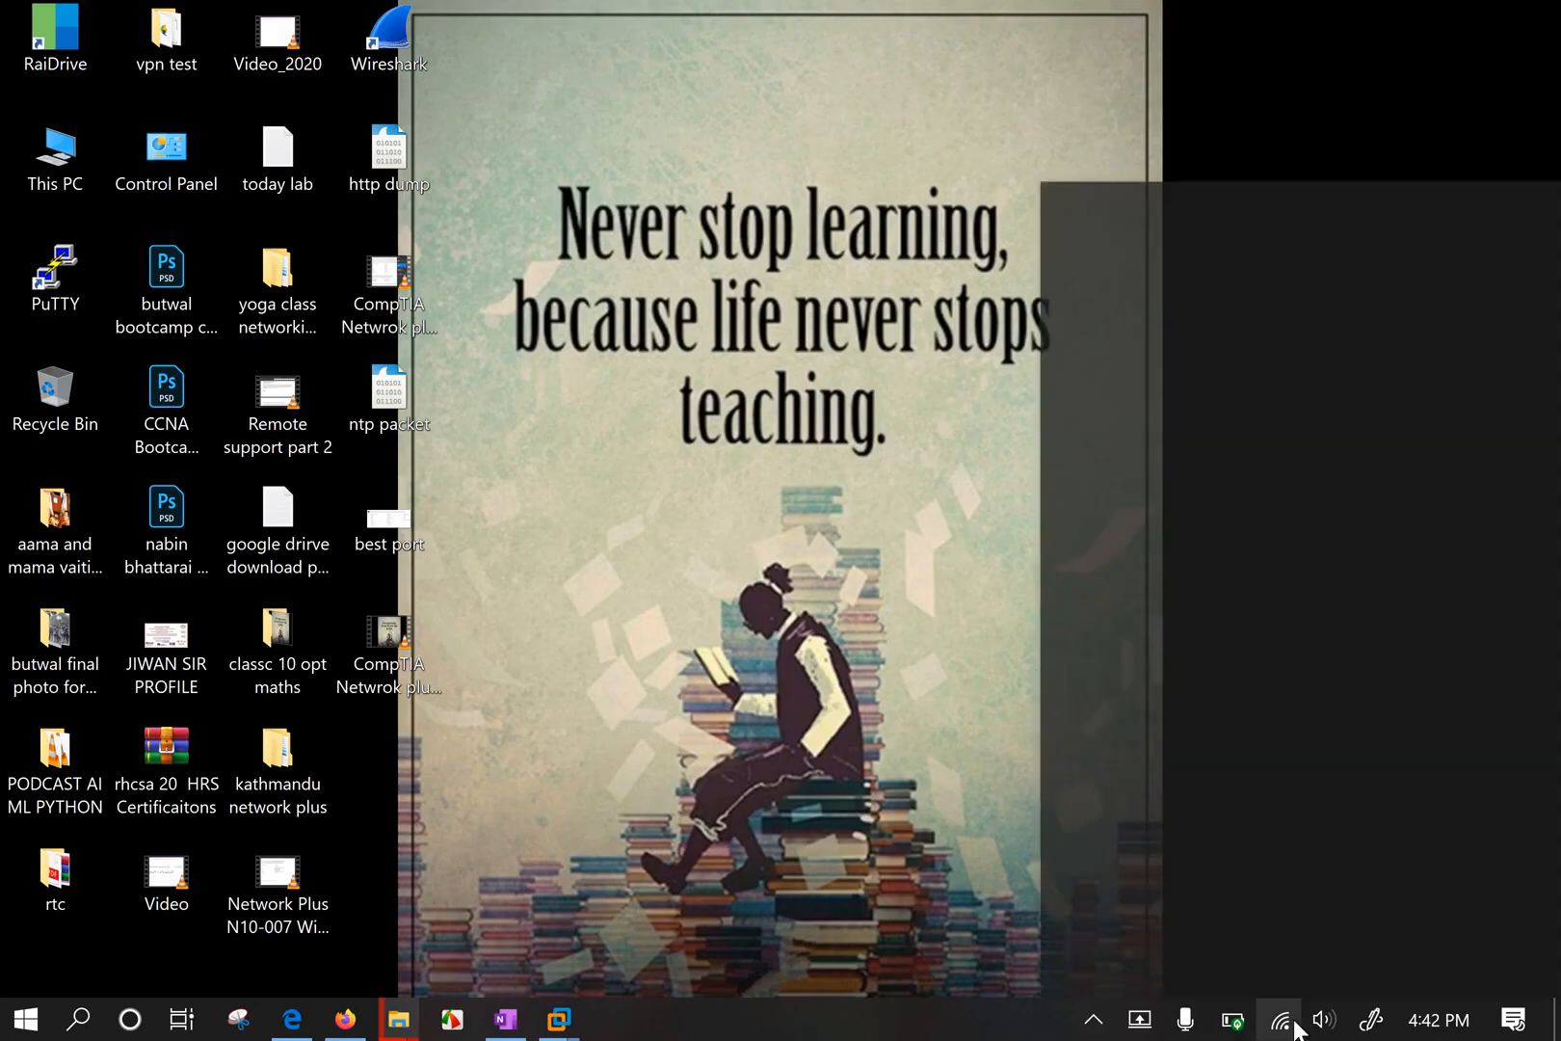
pyautogui.click(813, 515)
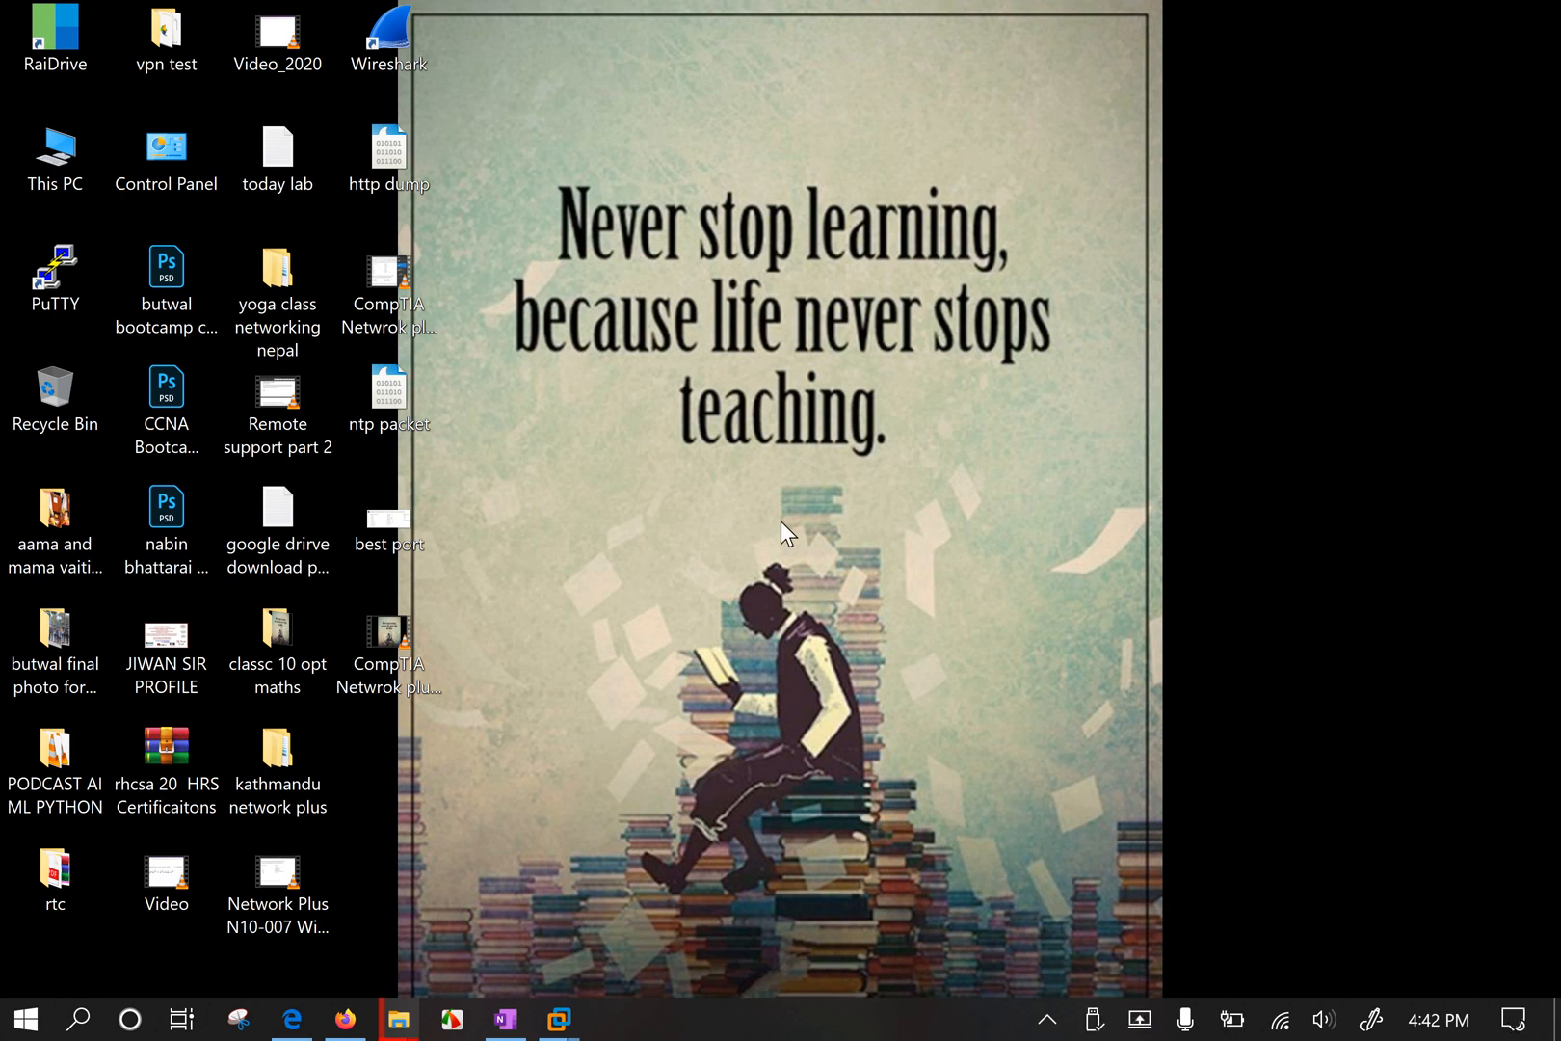
# Bring back the Windows 10 x64 virtual machine and take it out of full screen.
pyautogui.moveTo(818, 271); pyautogui.dragTo(915, 501)
pyautogui.moveTo(913, 506); pyautogui.dragTo(818, 297)
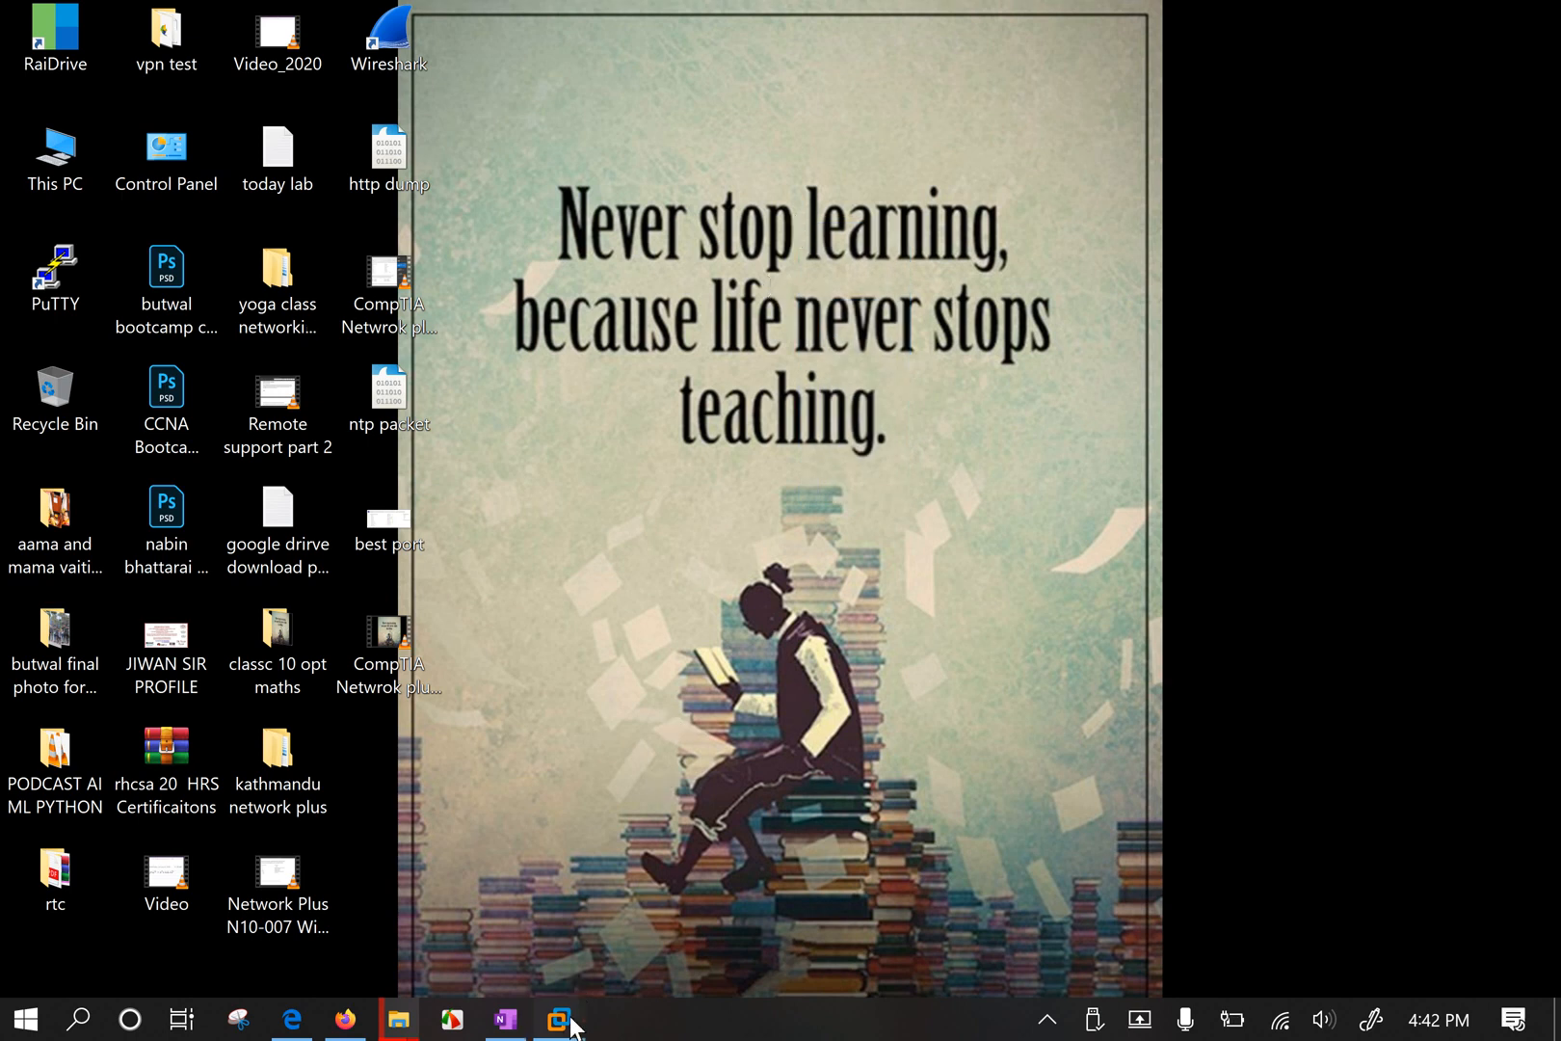
pyautogui.moveTo(564, 1019)
pyautogui.click(703, 820)
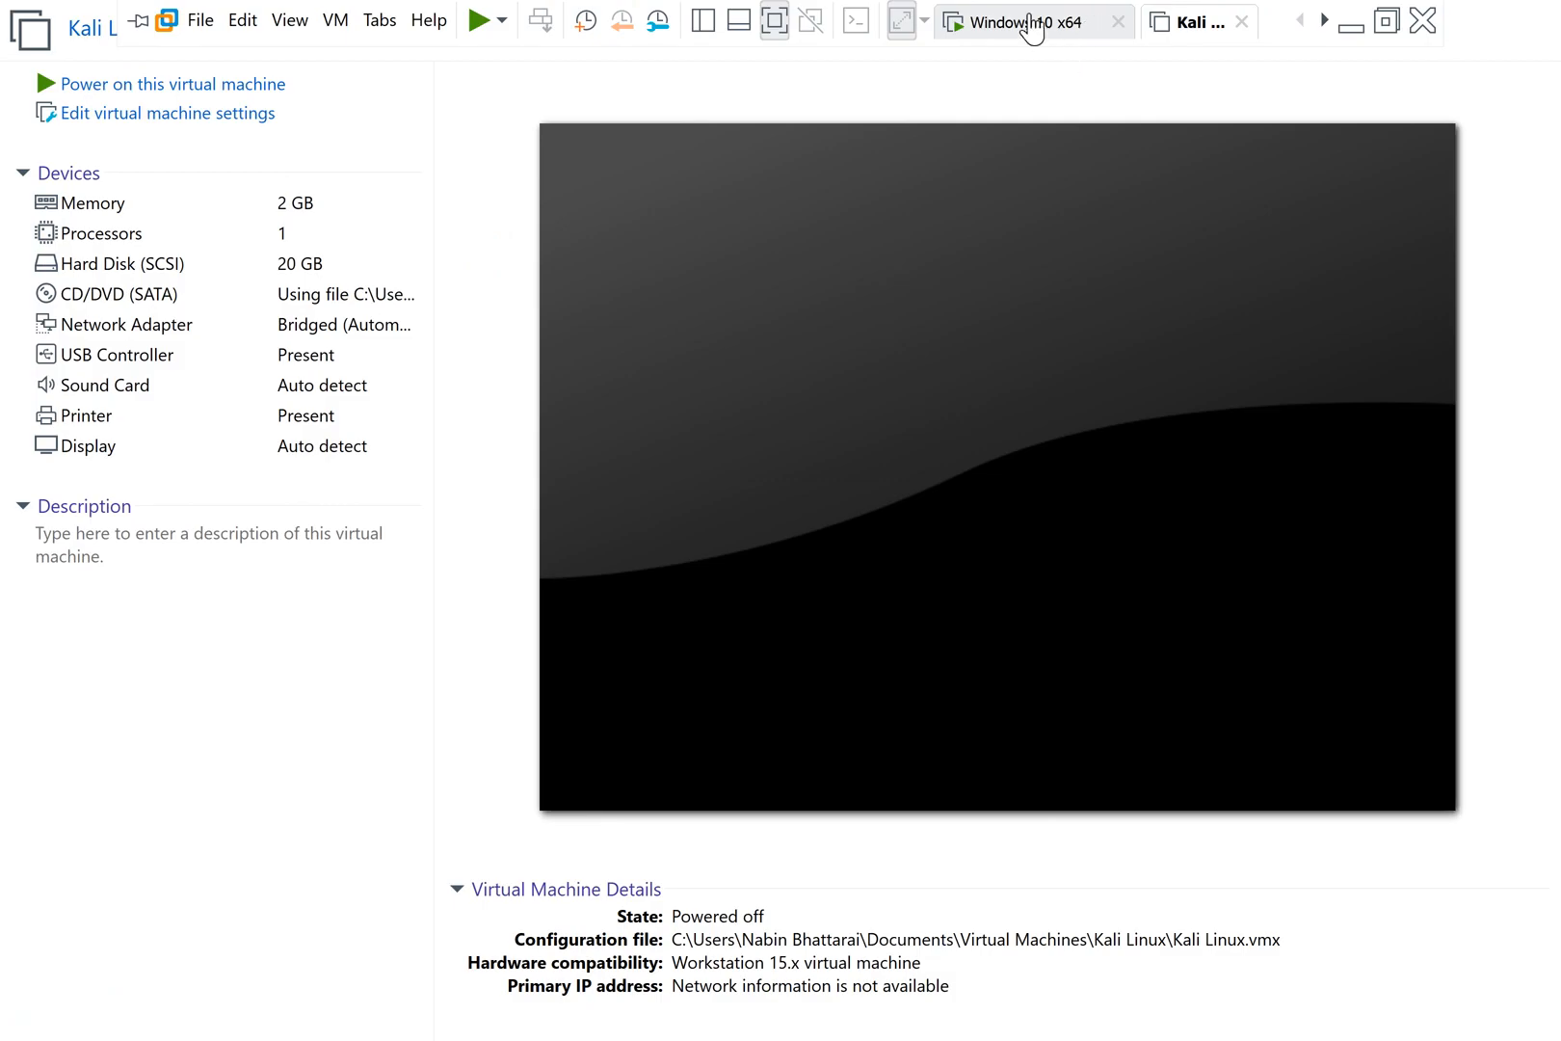
pyautogui.click(1031, 22)
pyautogui.click(1383, 23)
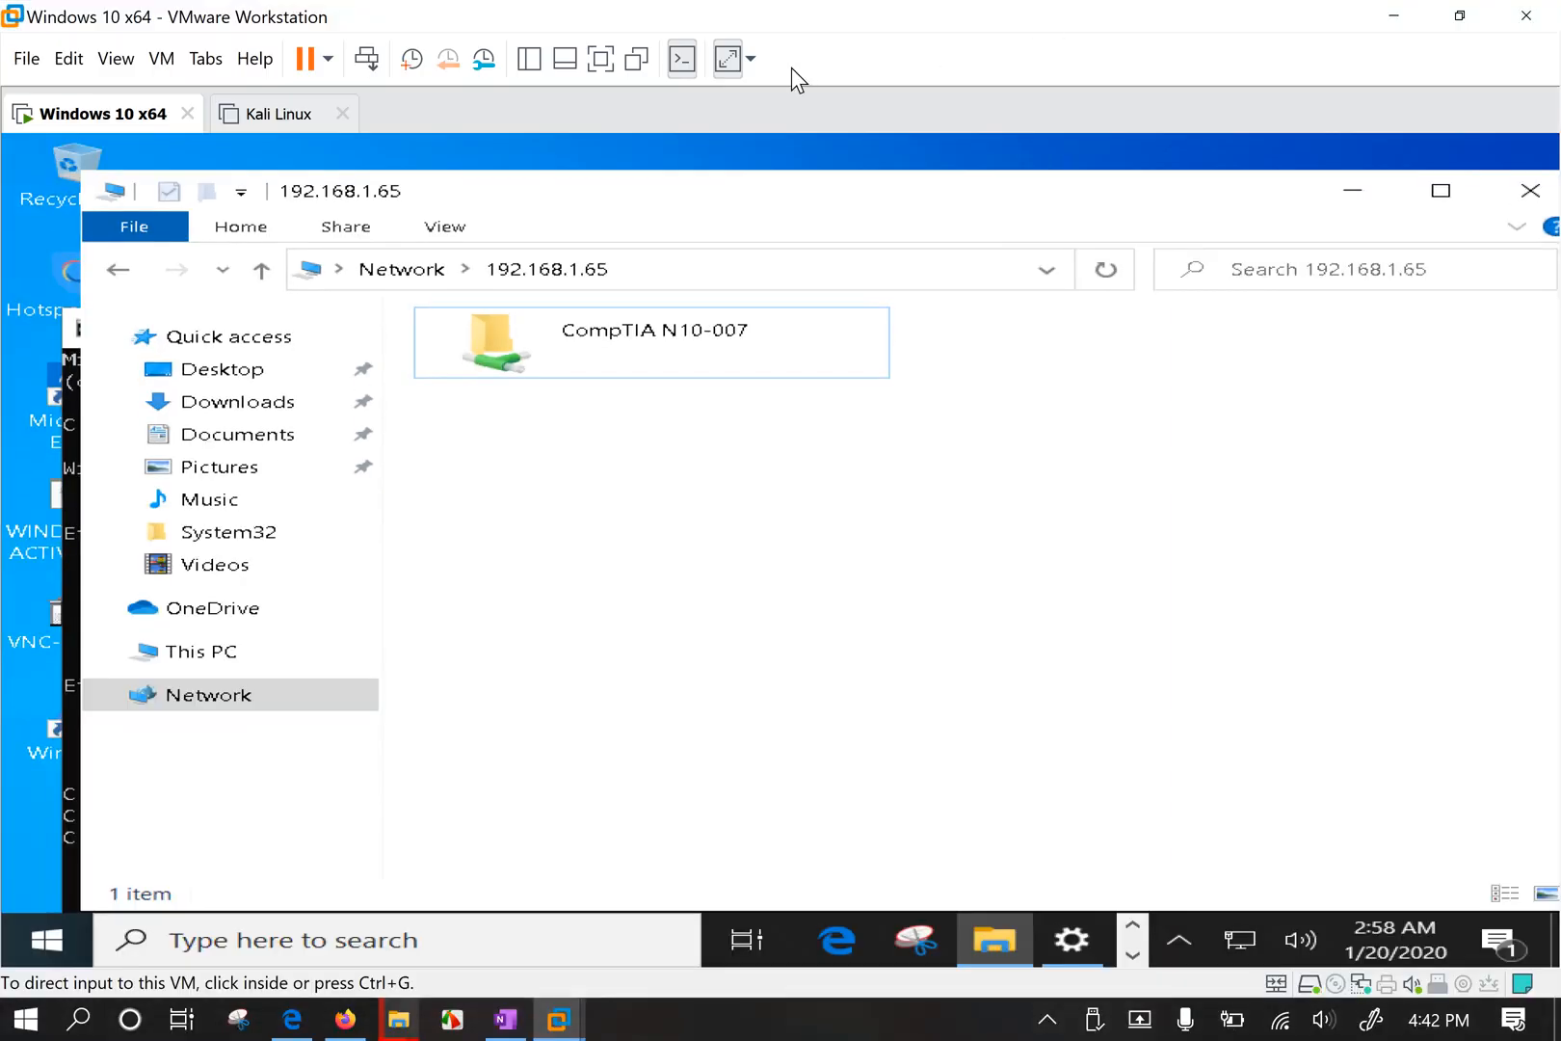
# Copy the ntp packet and best port files from the host desktop.
pyautogui.moveTo(760, 23); pyautogui.dragTo(1360, 220)
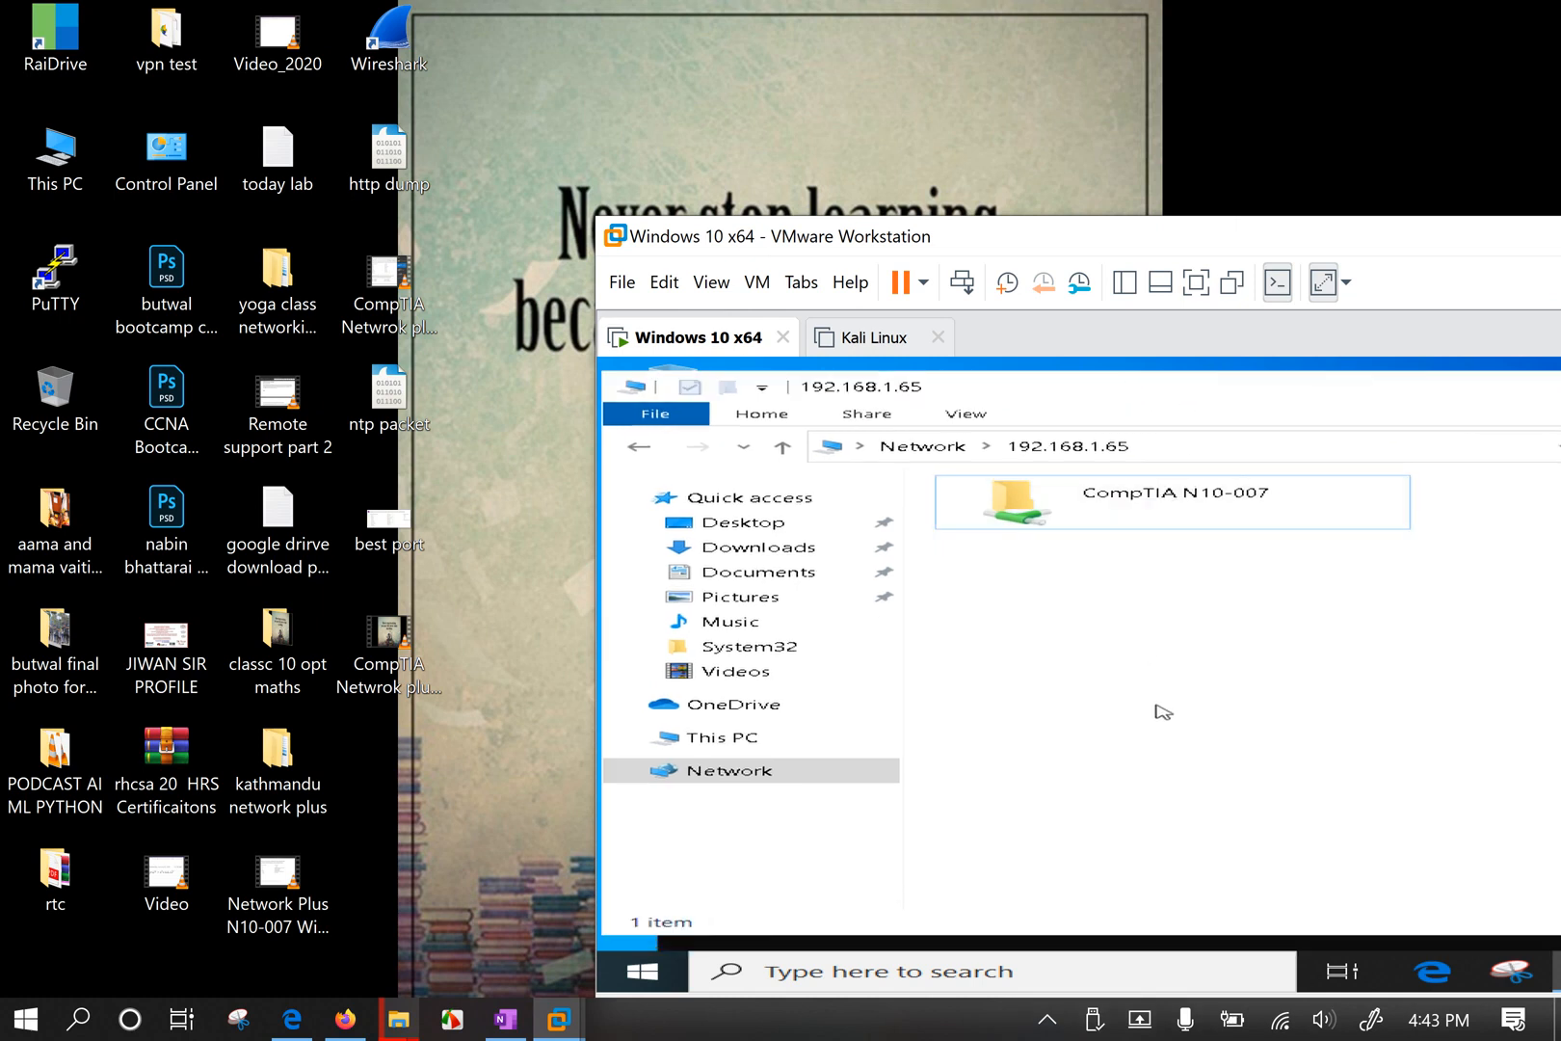
pyautogui.click(497, 532)
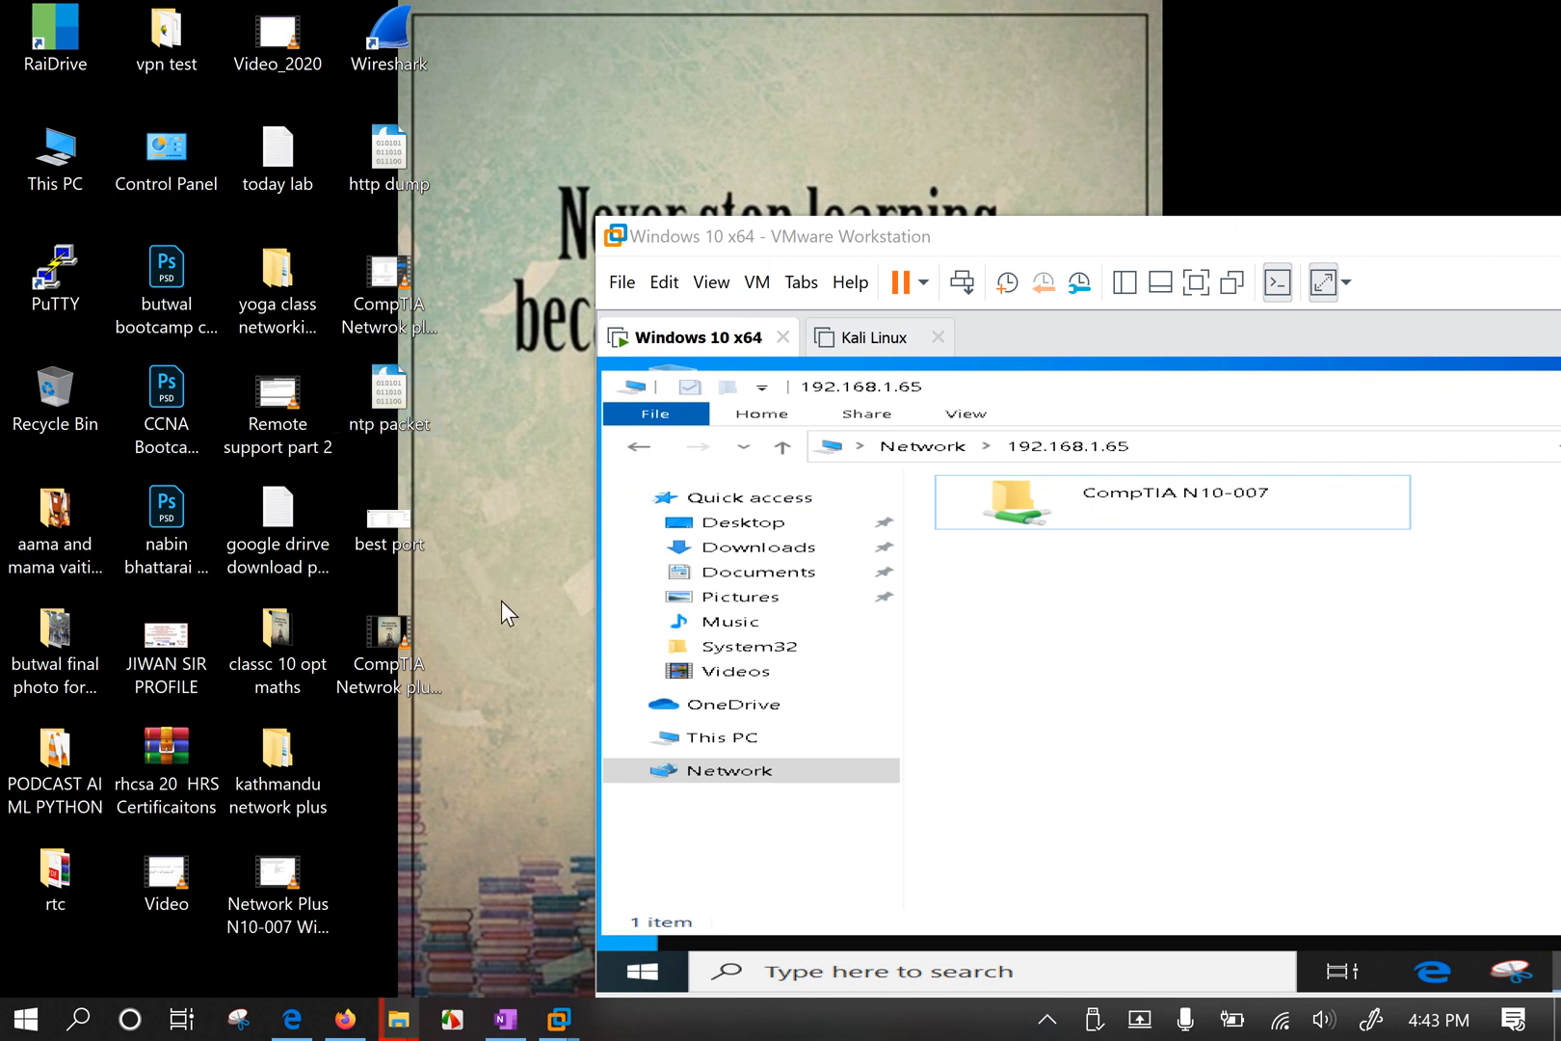
pyautogui.click(386, 417)
pyautogui.keyDown('ctrl'); pyautogui.click(407, 529); pyautogui.keyUp('ctrl')
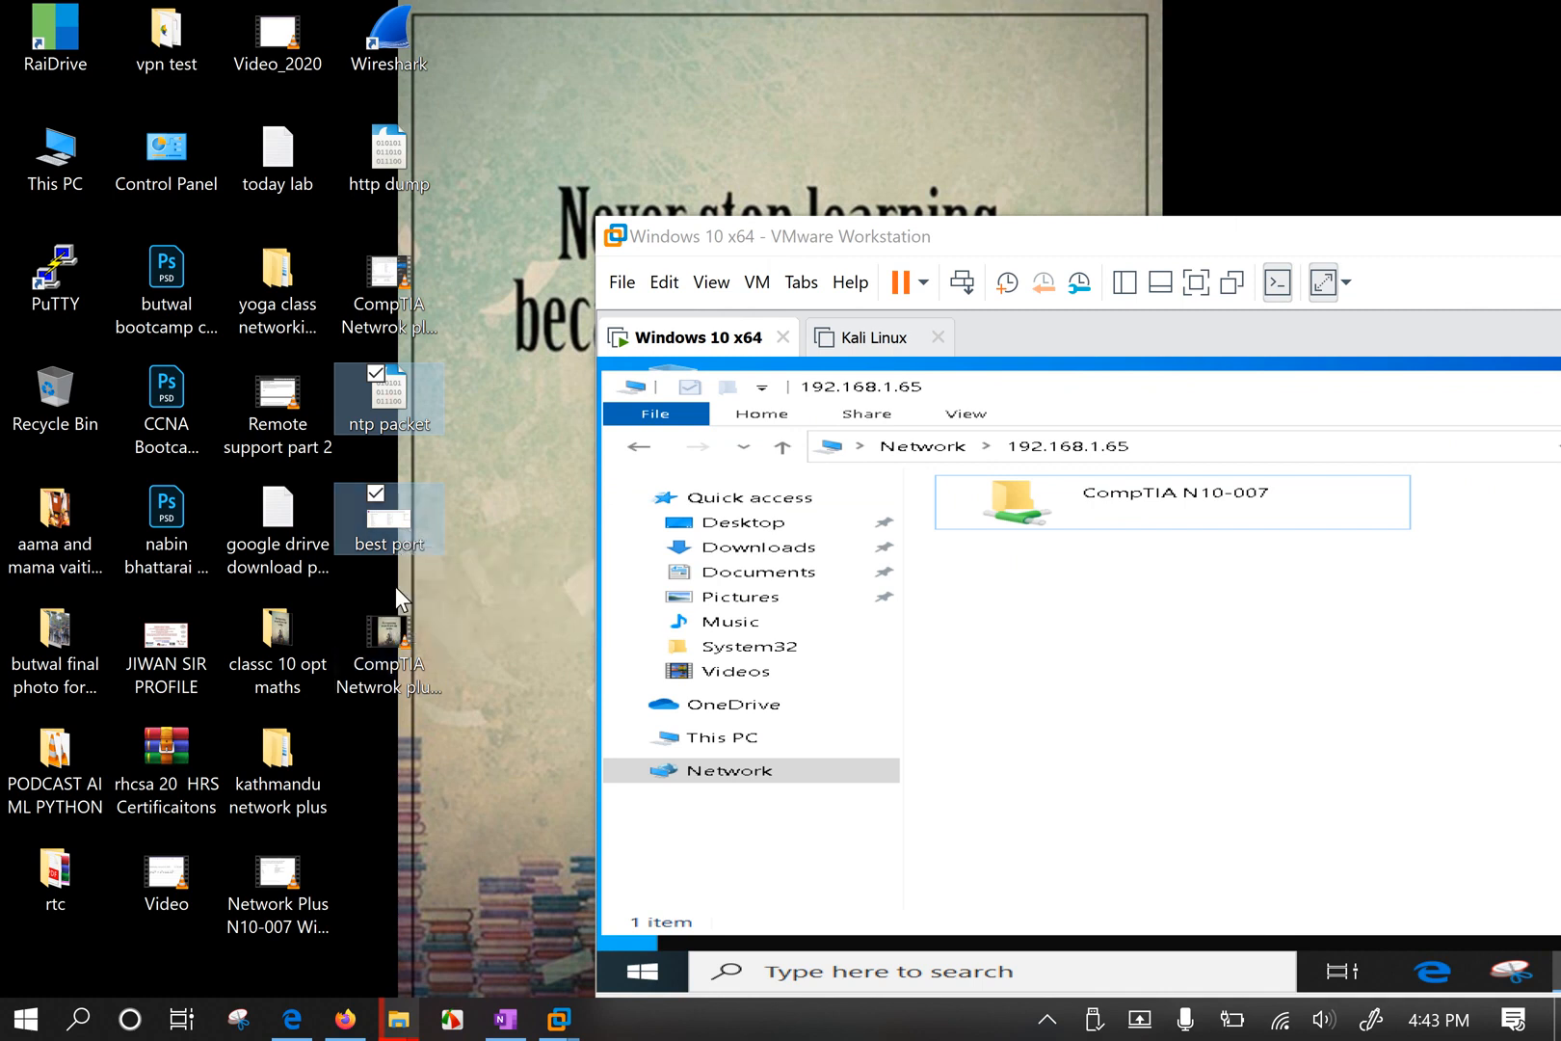
pyautogui.rightClick(386, 520)
pyautogui.click(69, 833)
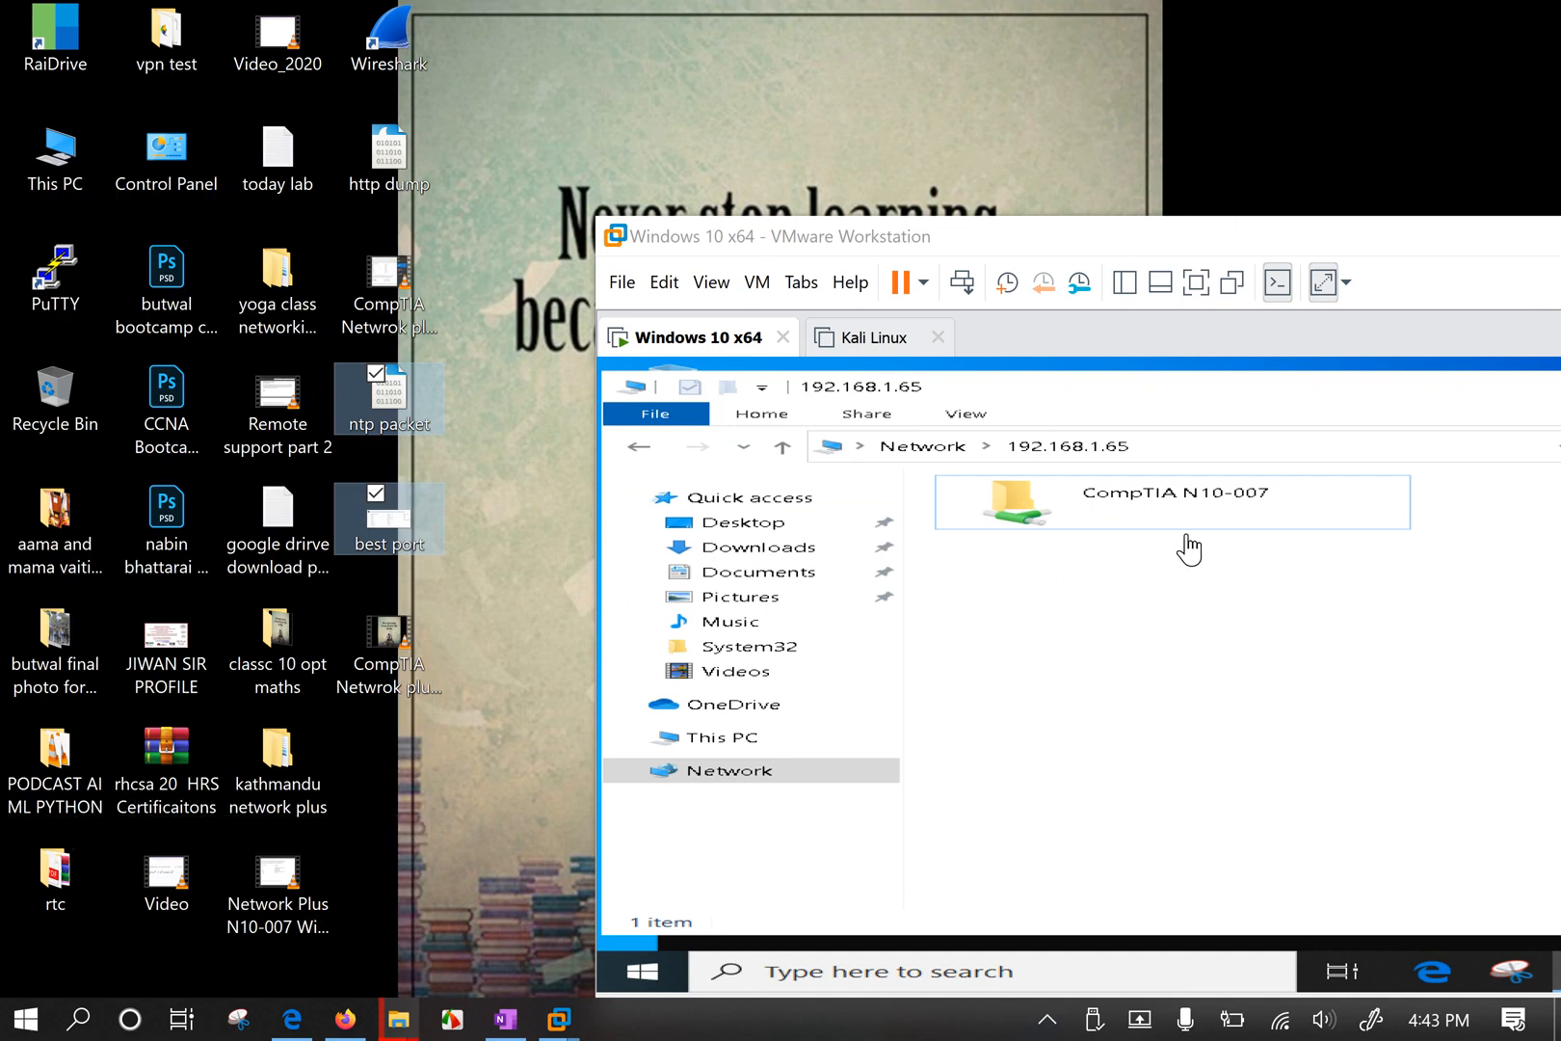
# Paste both files into the guest's CompTIA N10-007 shared folder and select best port.
pyautogui.doubleClick(1101, 521)
pyautogui.rightClick(1083, 530)
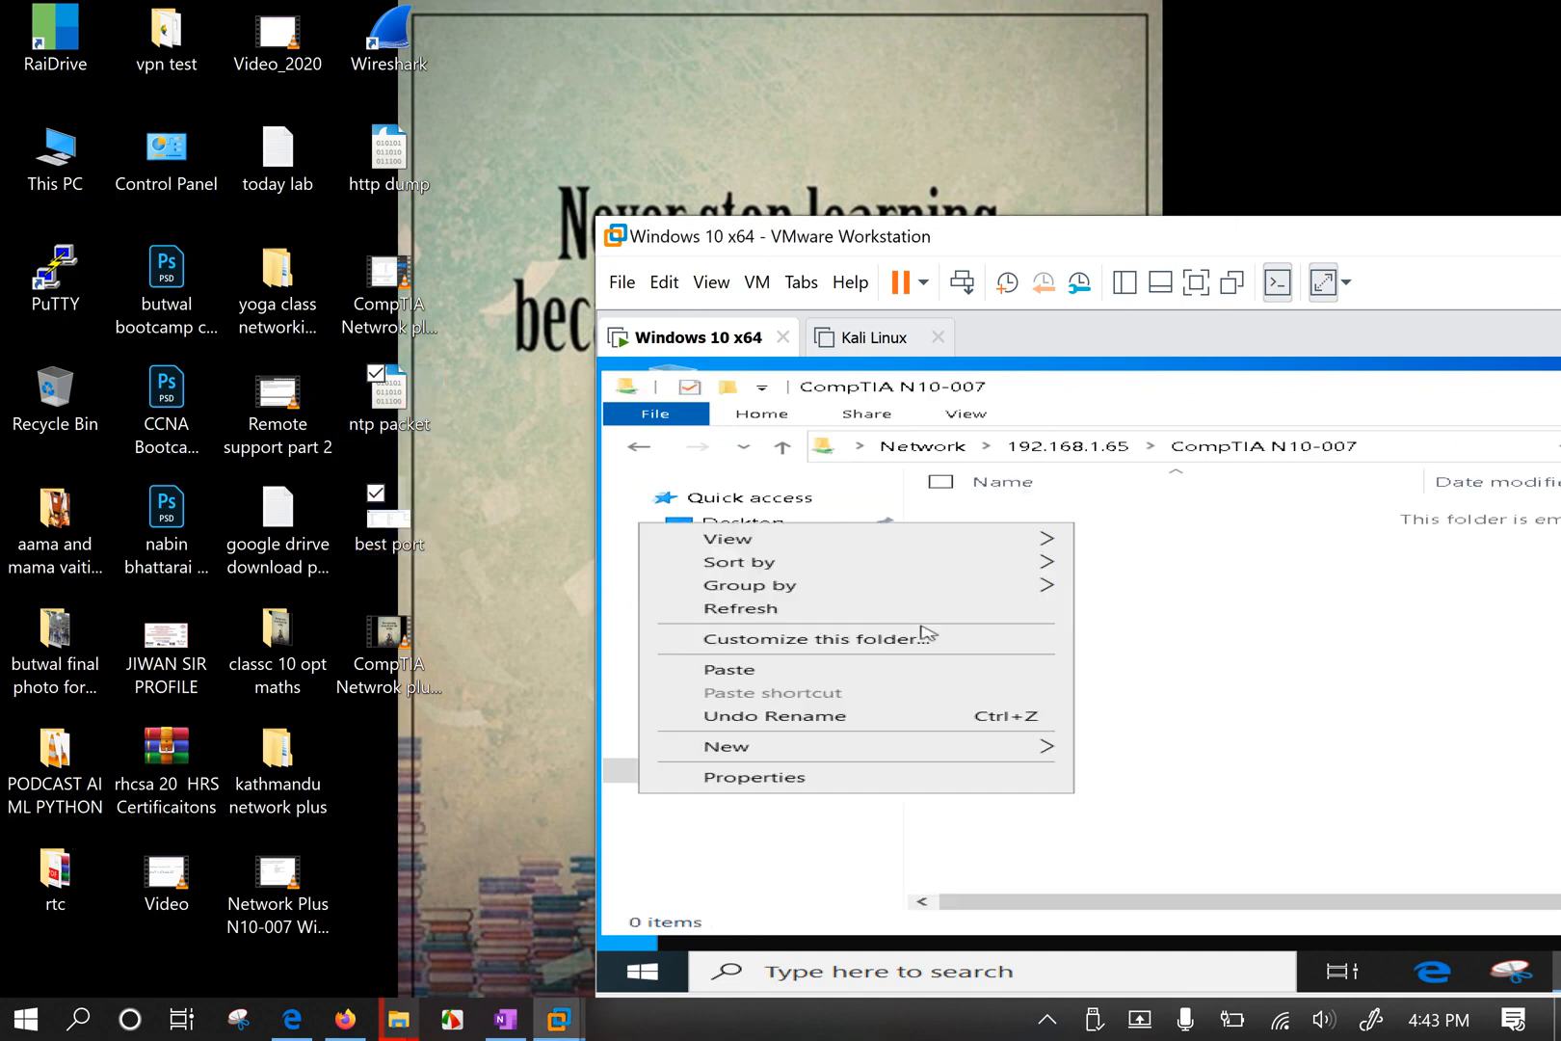
pyautogui.click(839, 663)
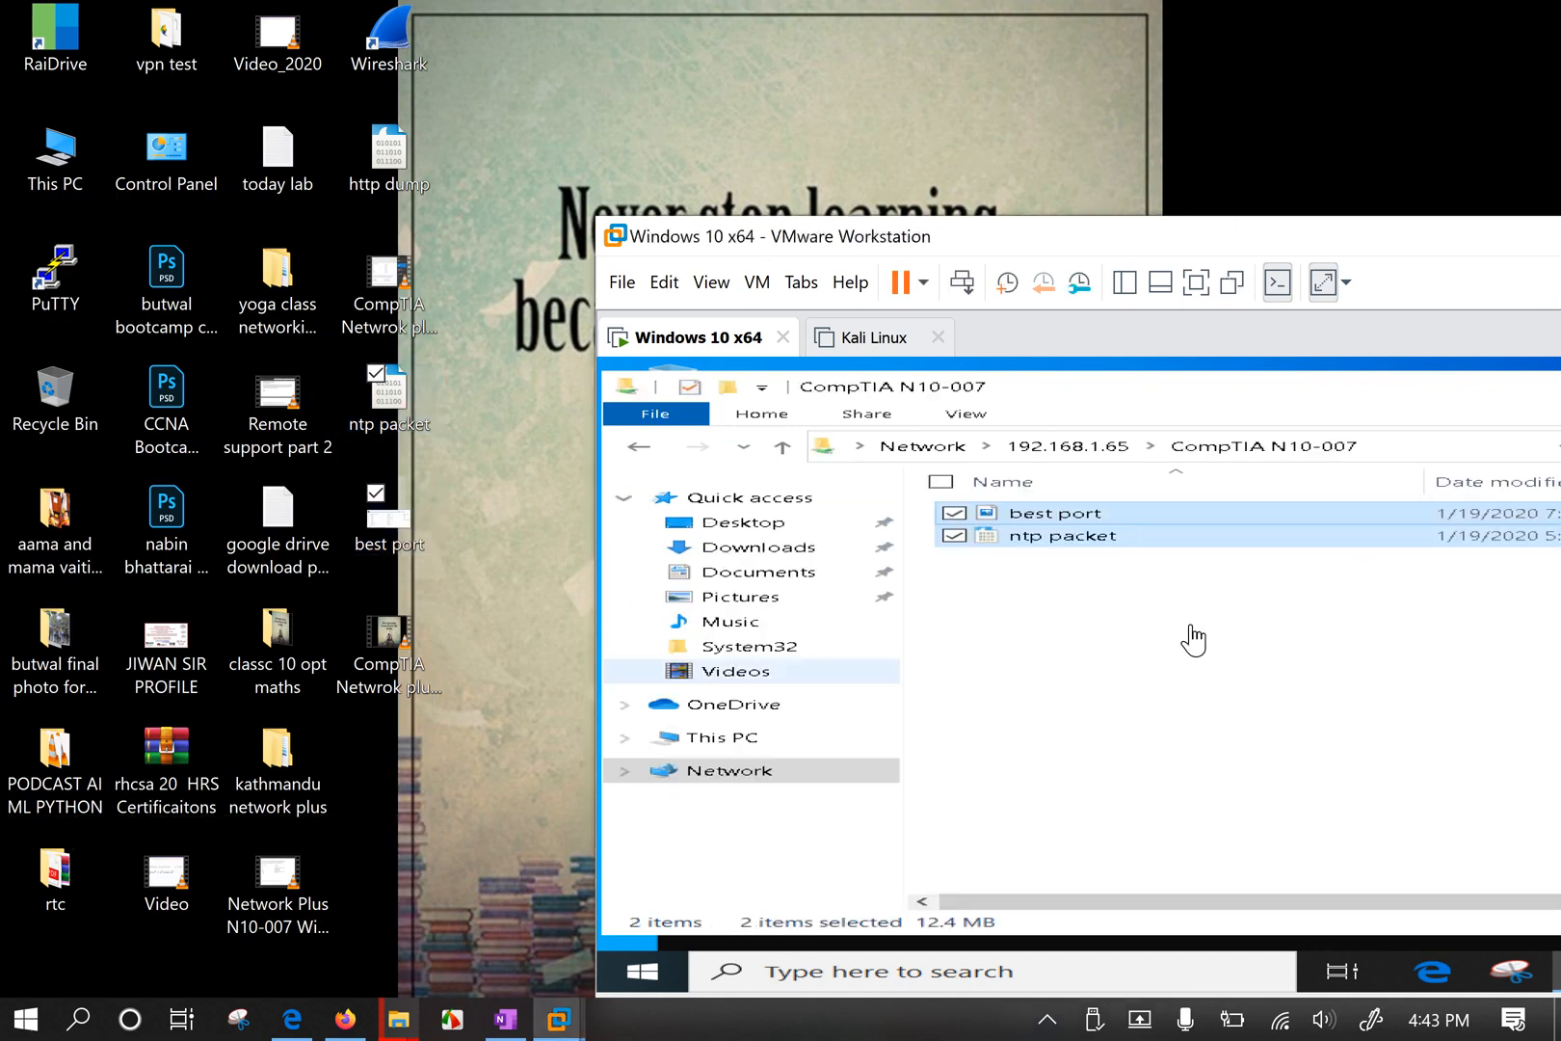
pyautogui.click(1117, 657)
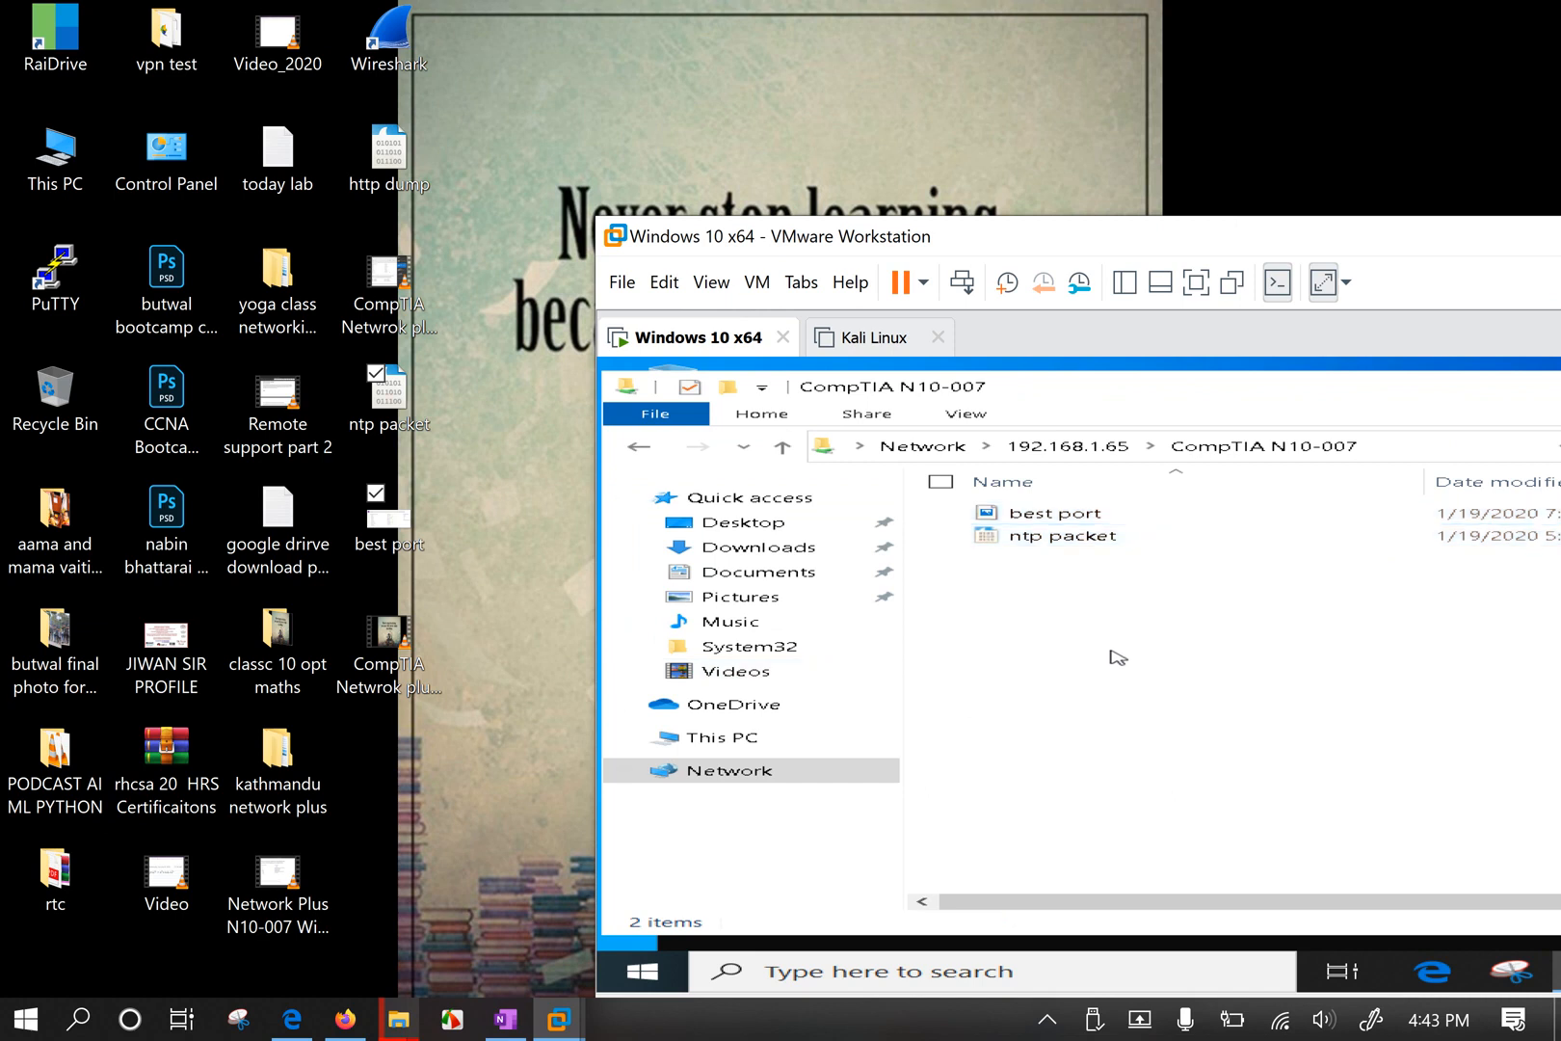
pyautogui.click(1126, 513)
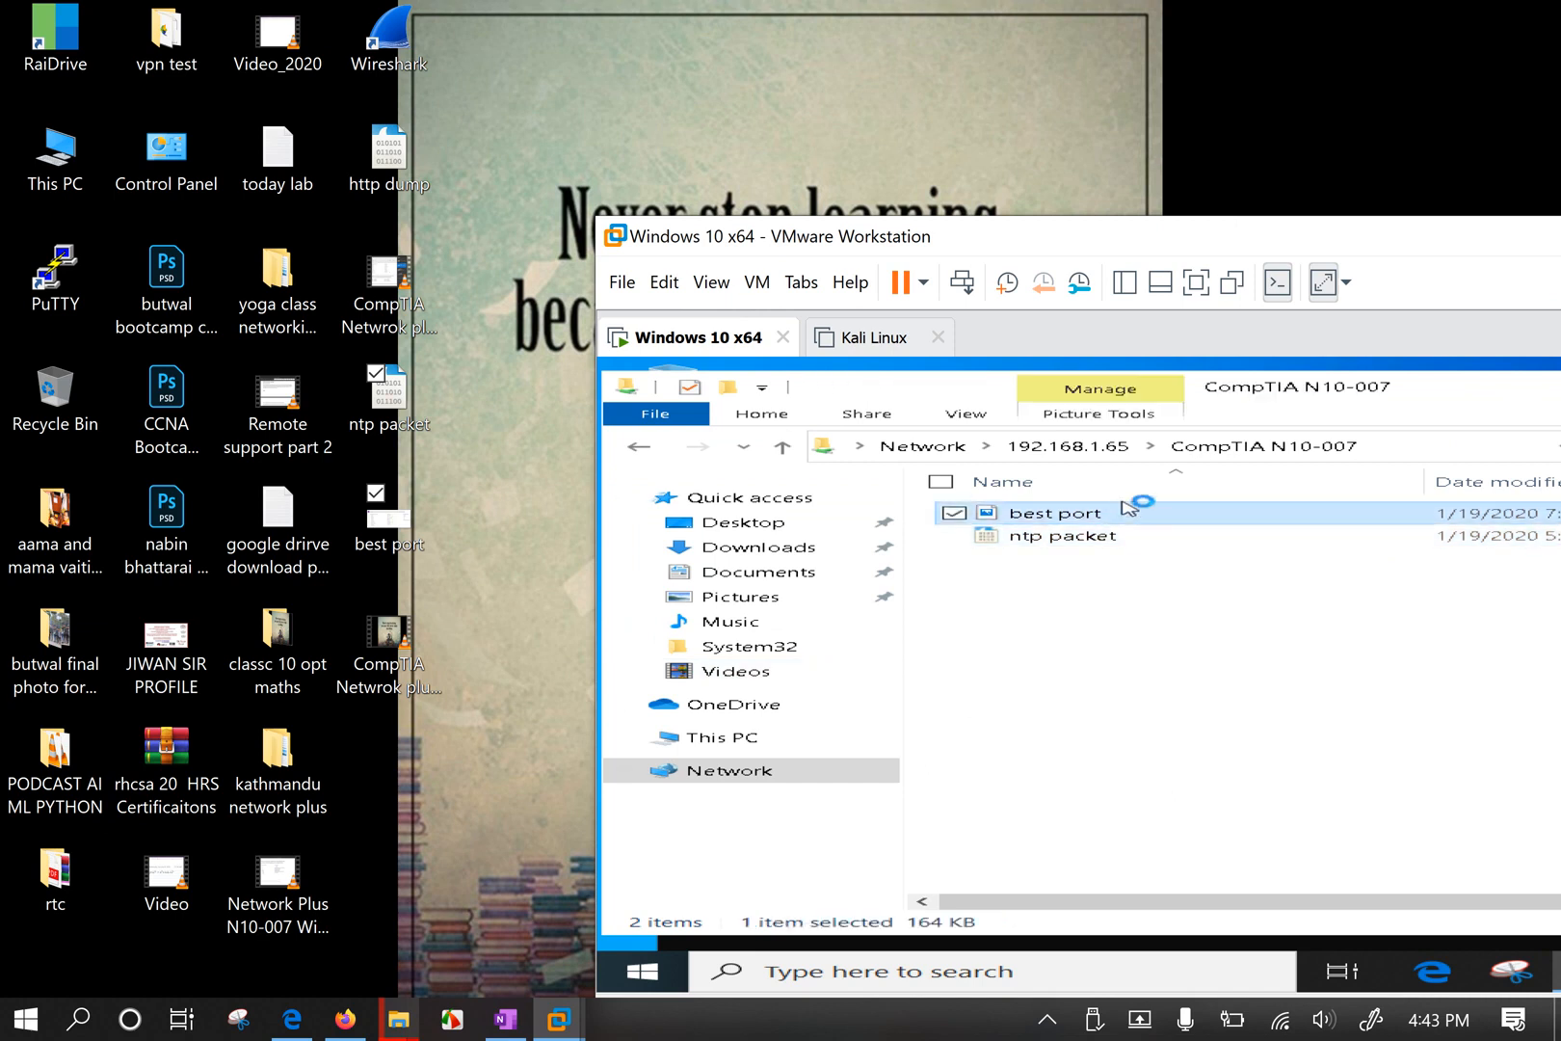
# Close the best port photo preview, maximise the VMware window and clear the selection.
pyautogui.moveTo(1220, 233); pyautogui.dragTo(835, 153)
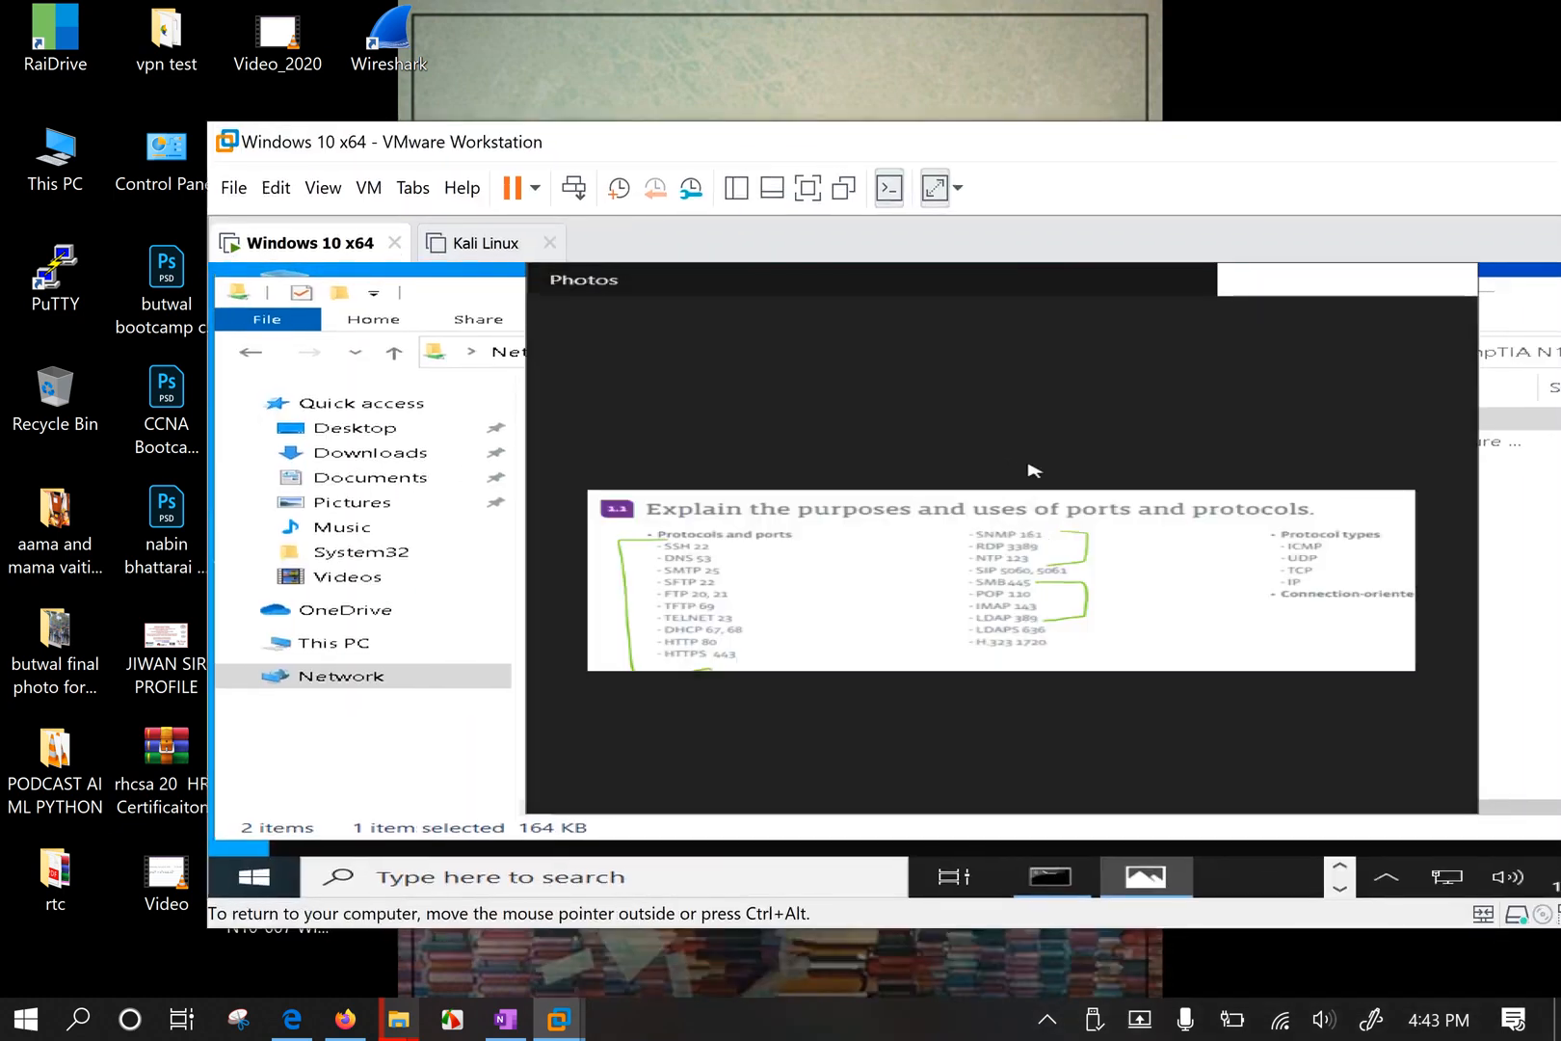
pyautogui.click(1463, 286)
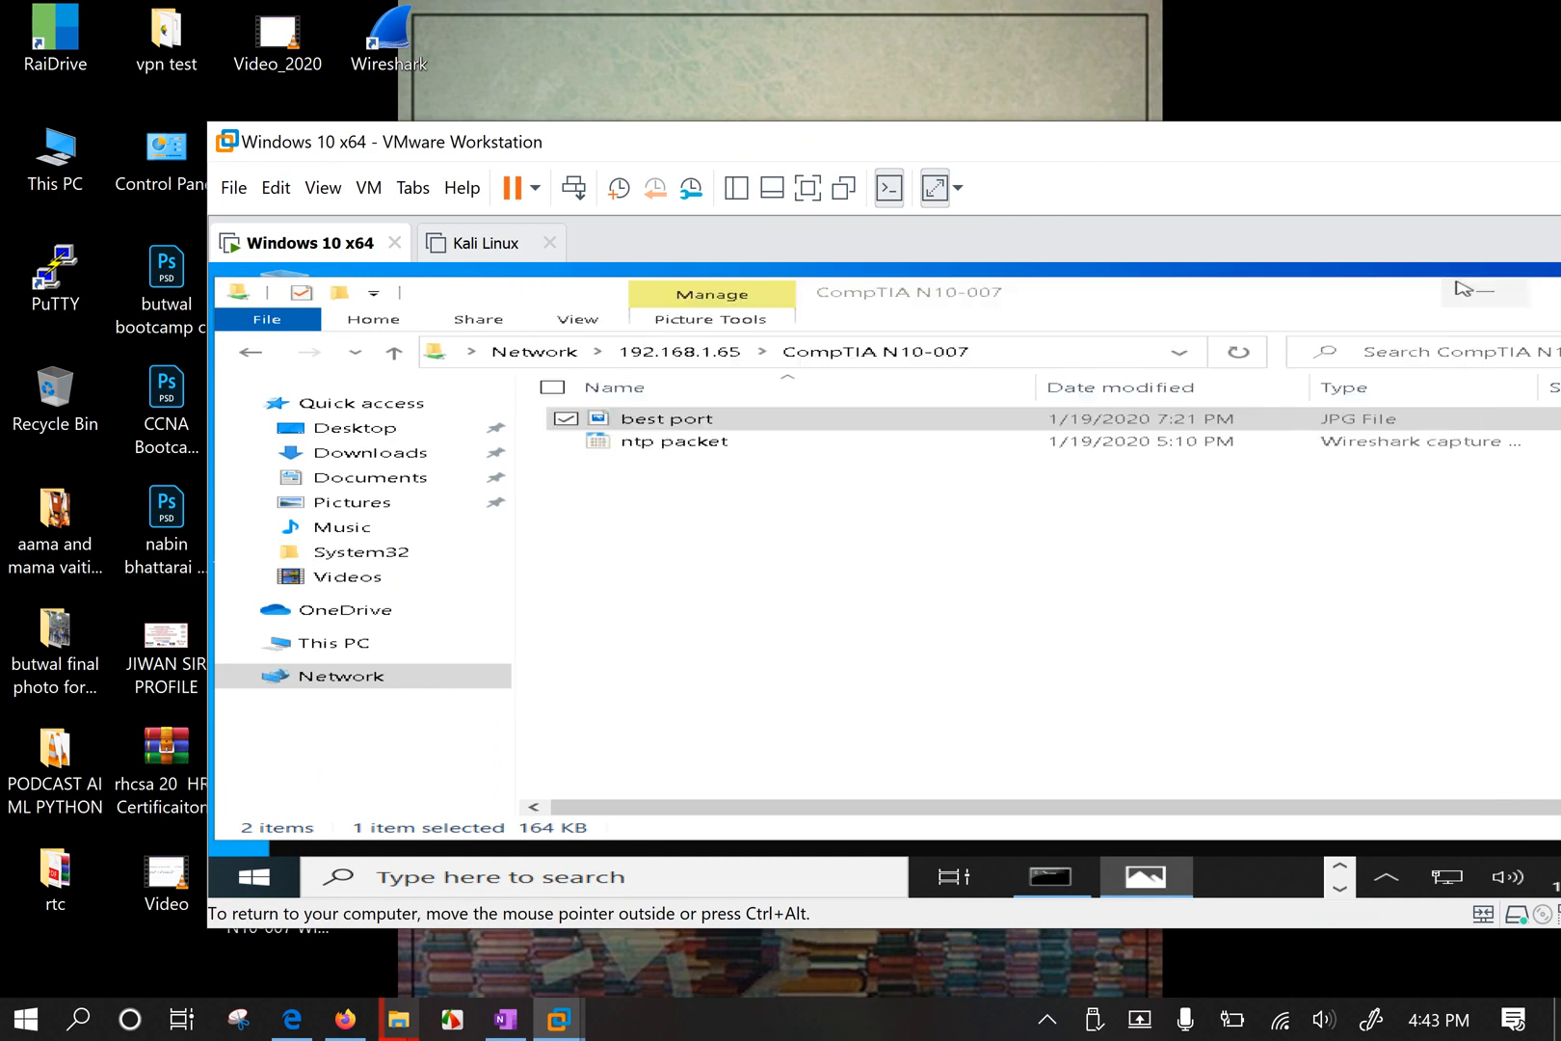
pyautogui.doubleClick(911, 143)
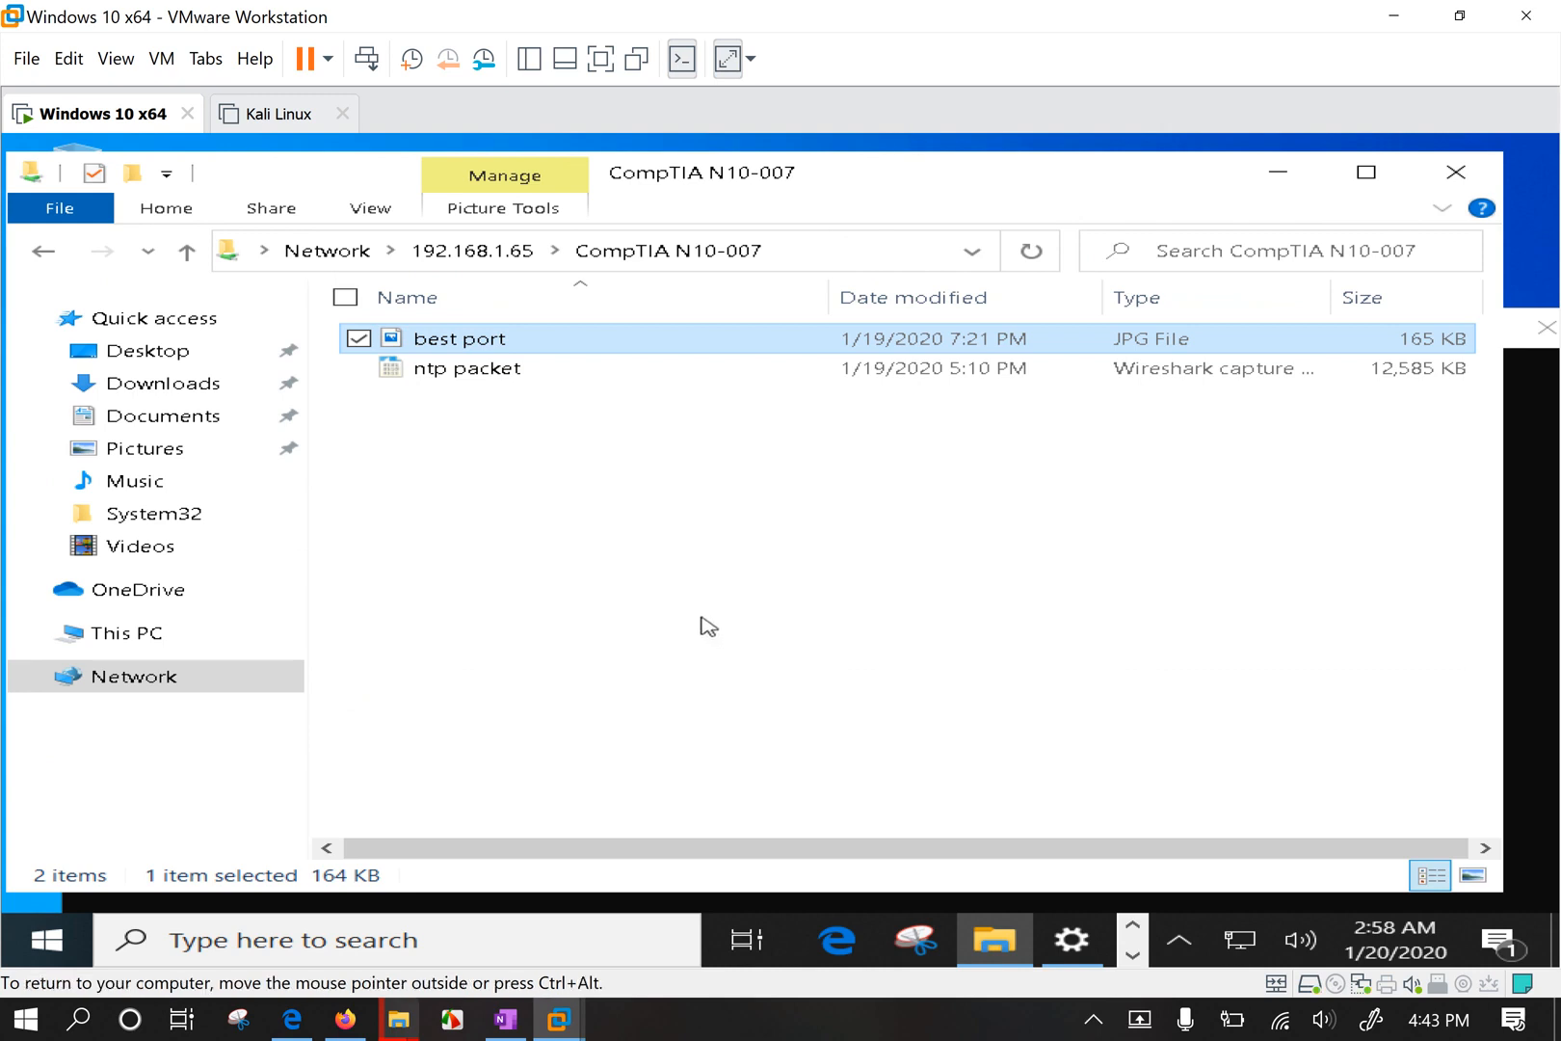
pyautogui.click(610, 552)
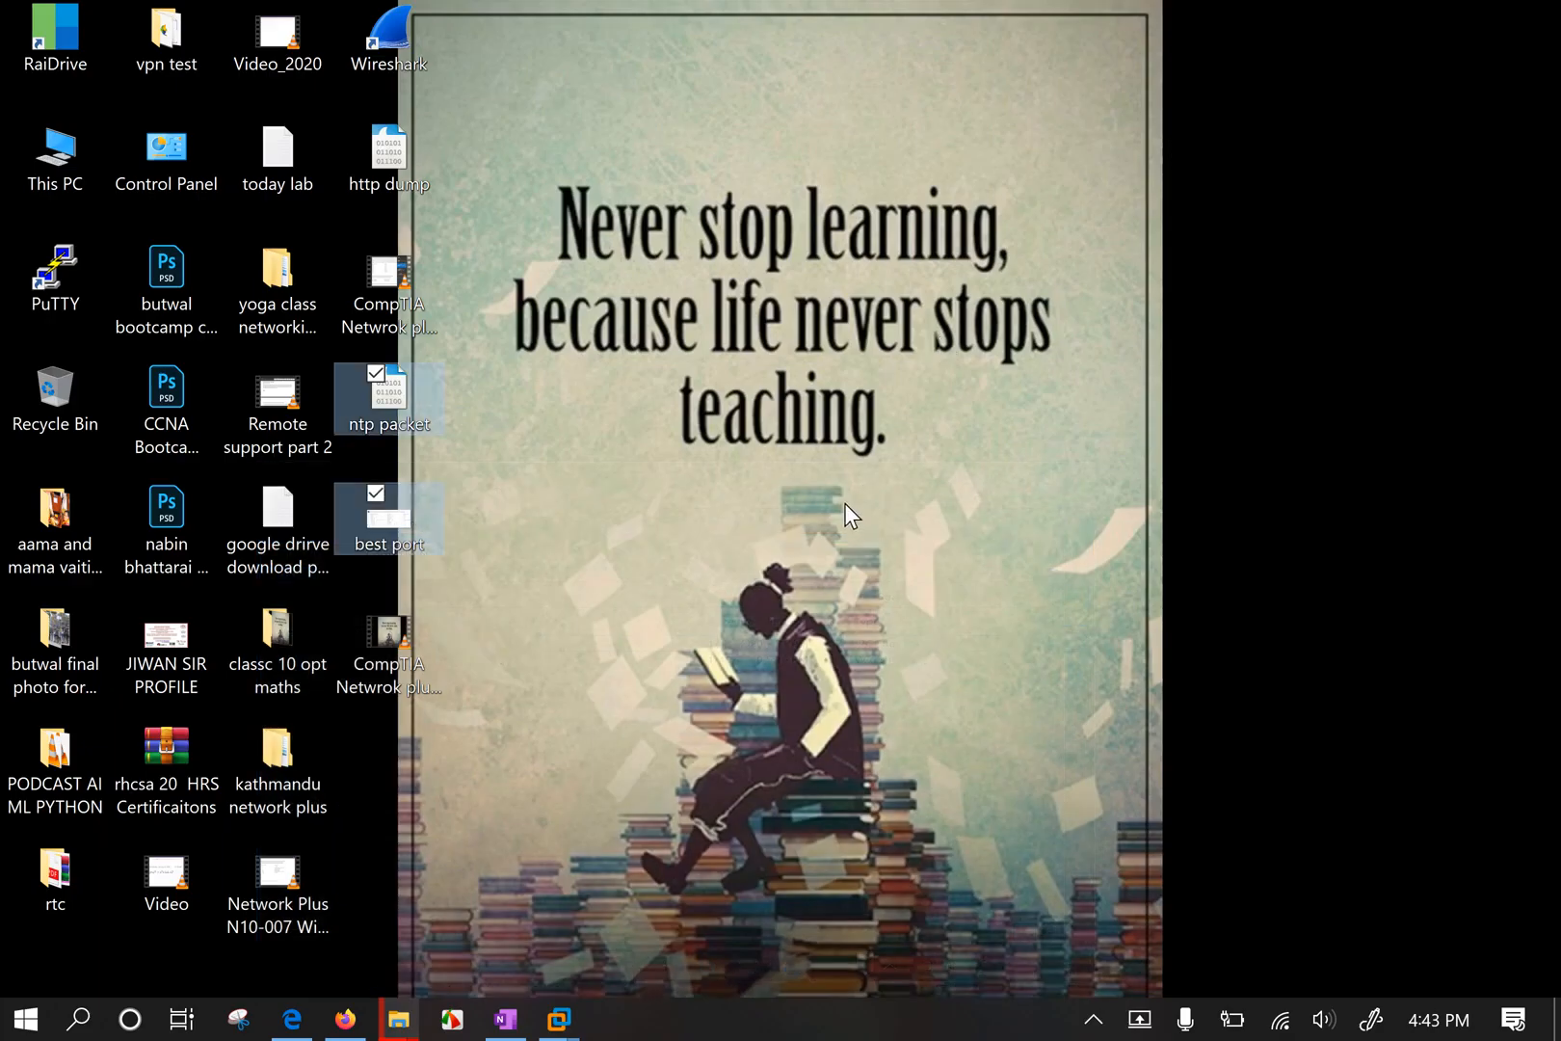
# Launch Command Prompt through the Run box with cmd.
pyautogui.press('super+r')
pyautogui.write('cmd')
pyautogui.press('Return')
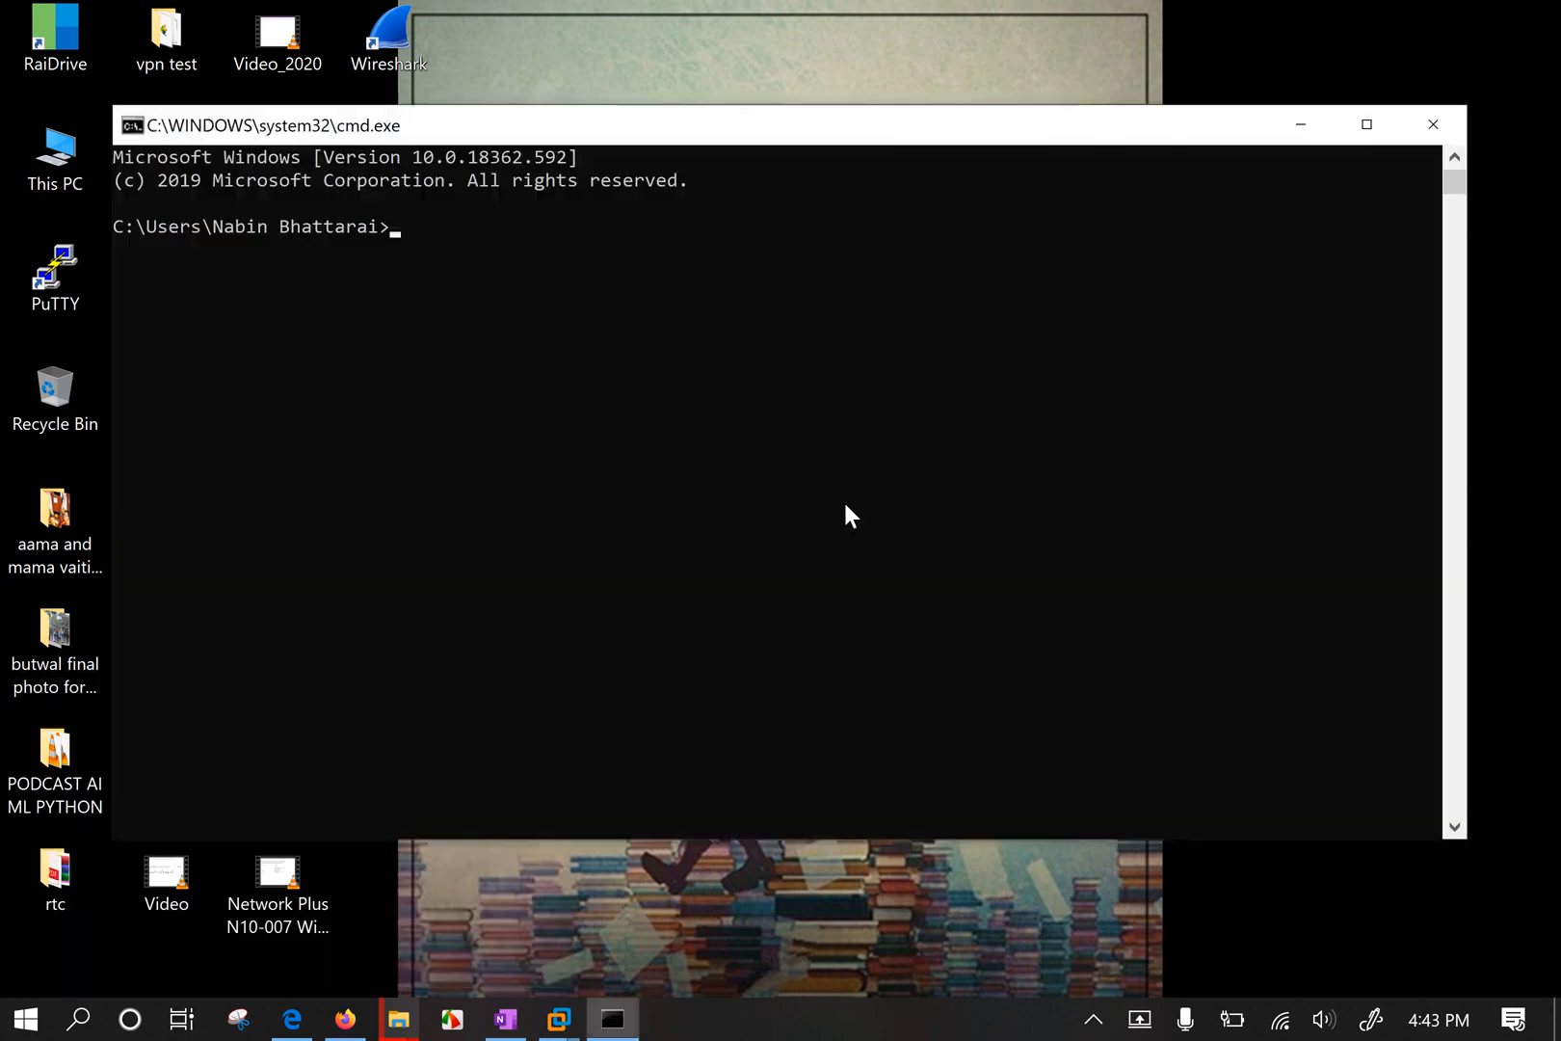
pyautogui.moveTo(745, 142); pyautogui.dragTo(754, 191)
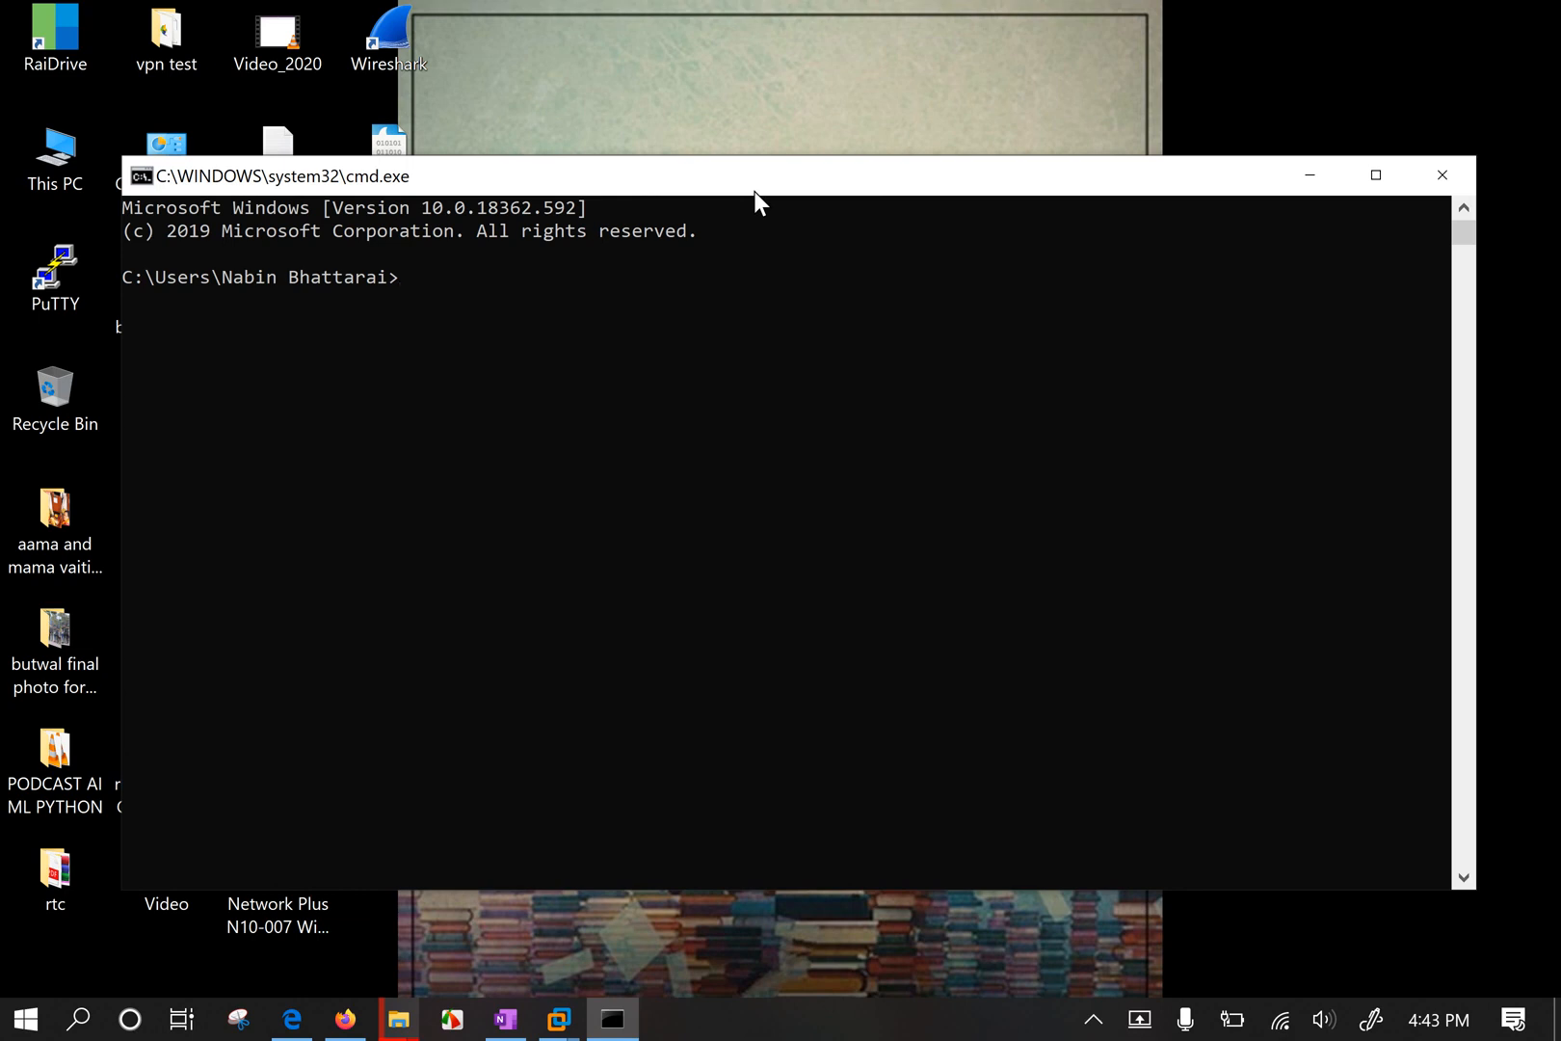
# Ping 192.168.1.65 and review the four replies with 0% loss.
pyautogui.write('ping 192.168.1.65')
pyautogui.press('Return')
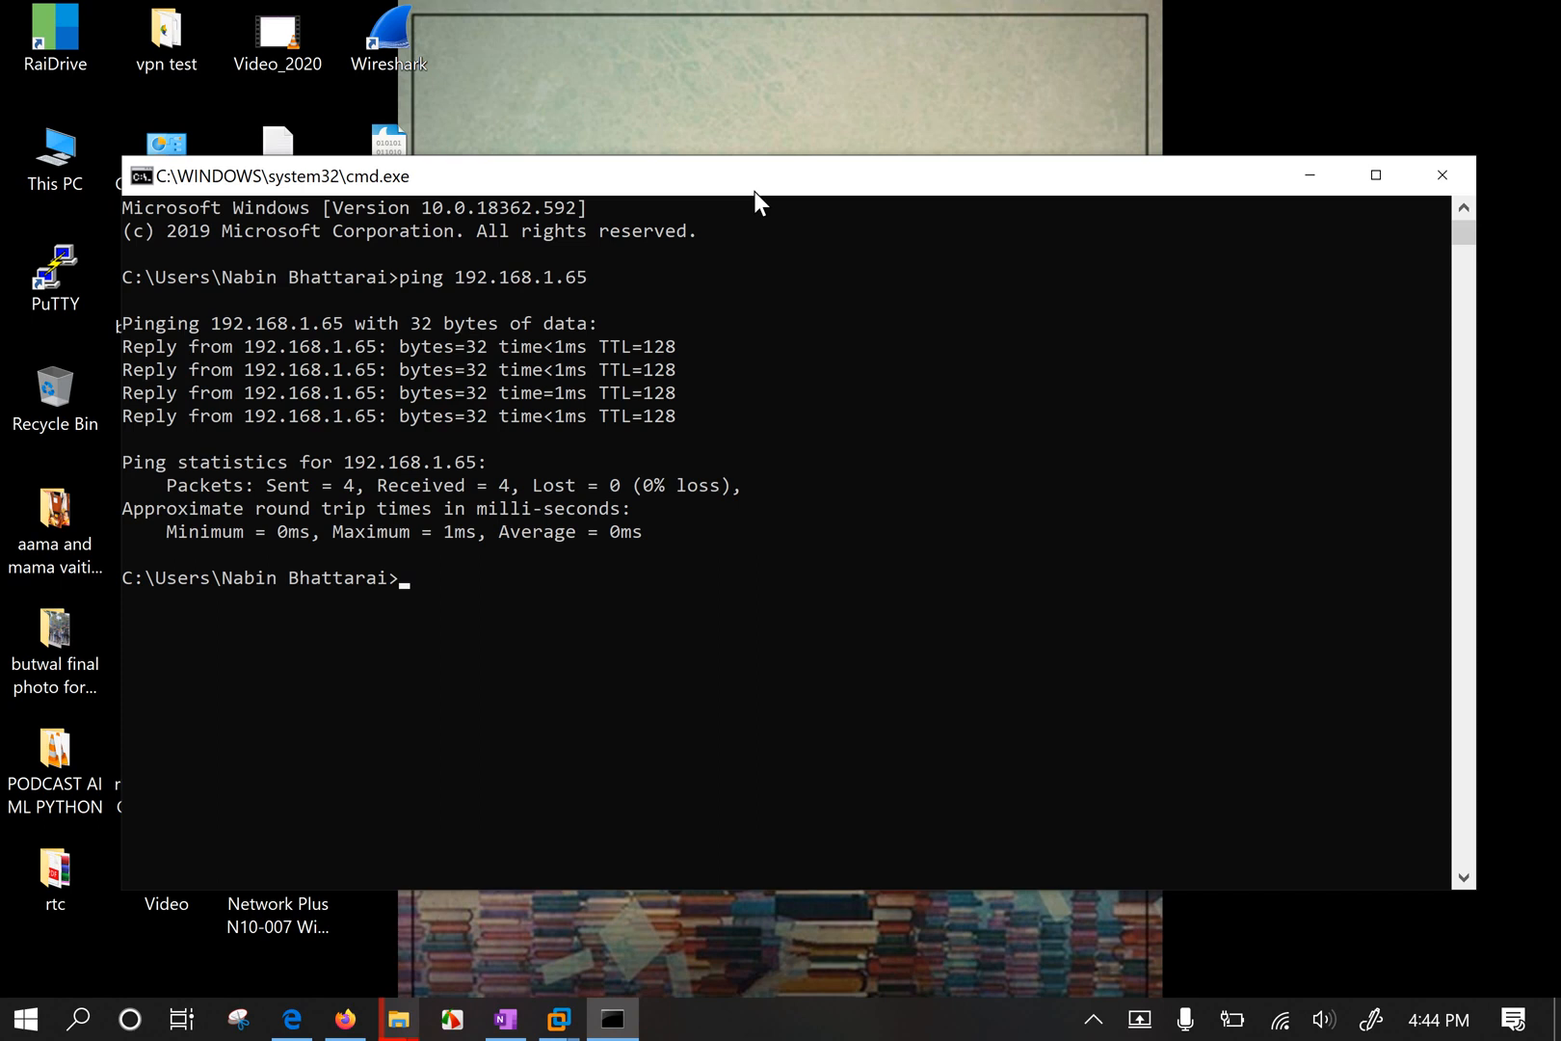
pyautogui.moveTo(754, 192); pyautogui.dragTo(742, 154)
pyautogui.click(568, 593)
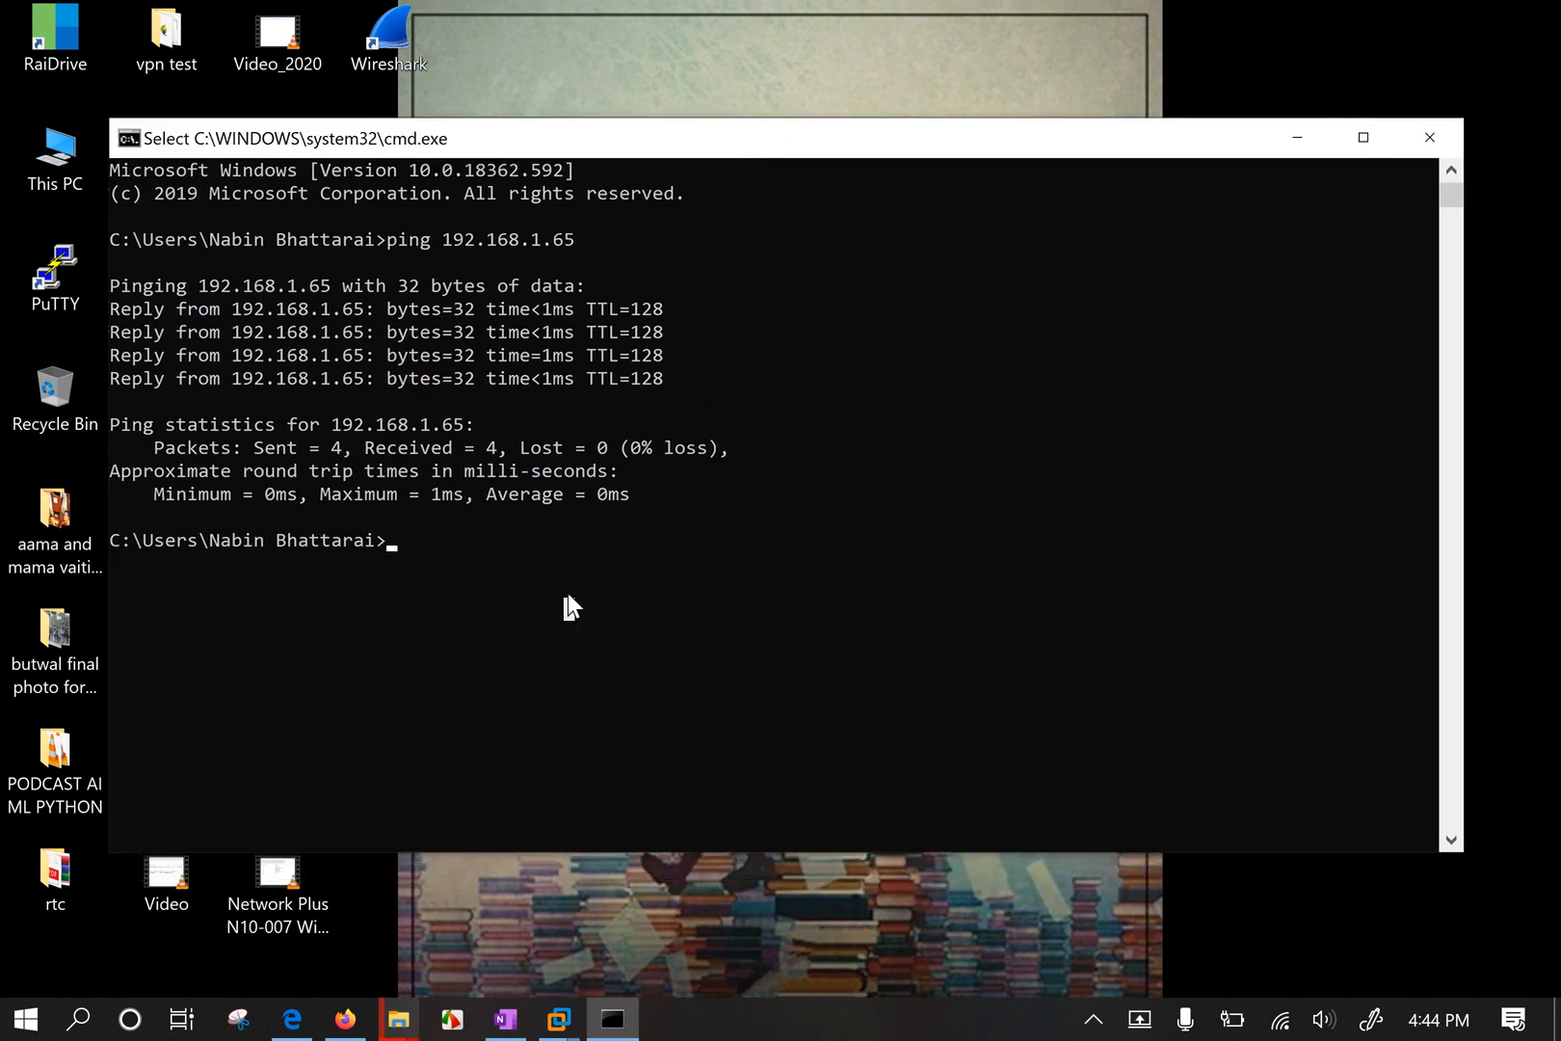
pyautogui.press('Return')
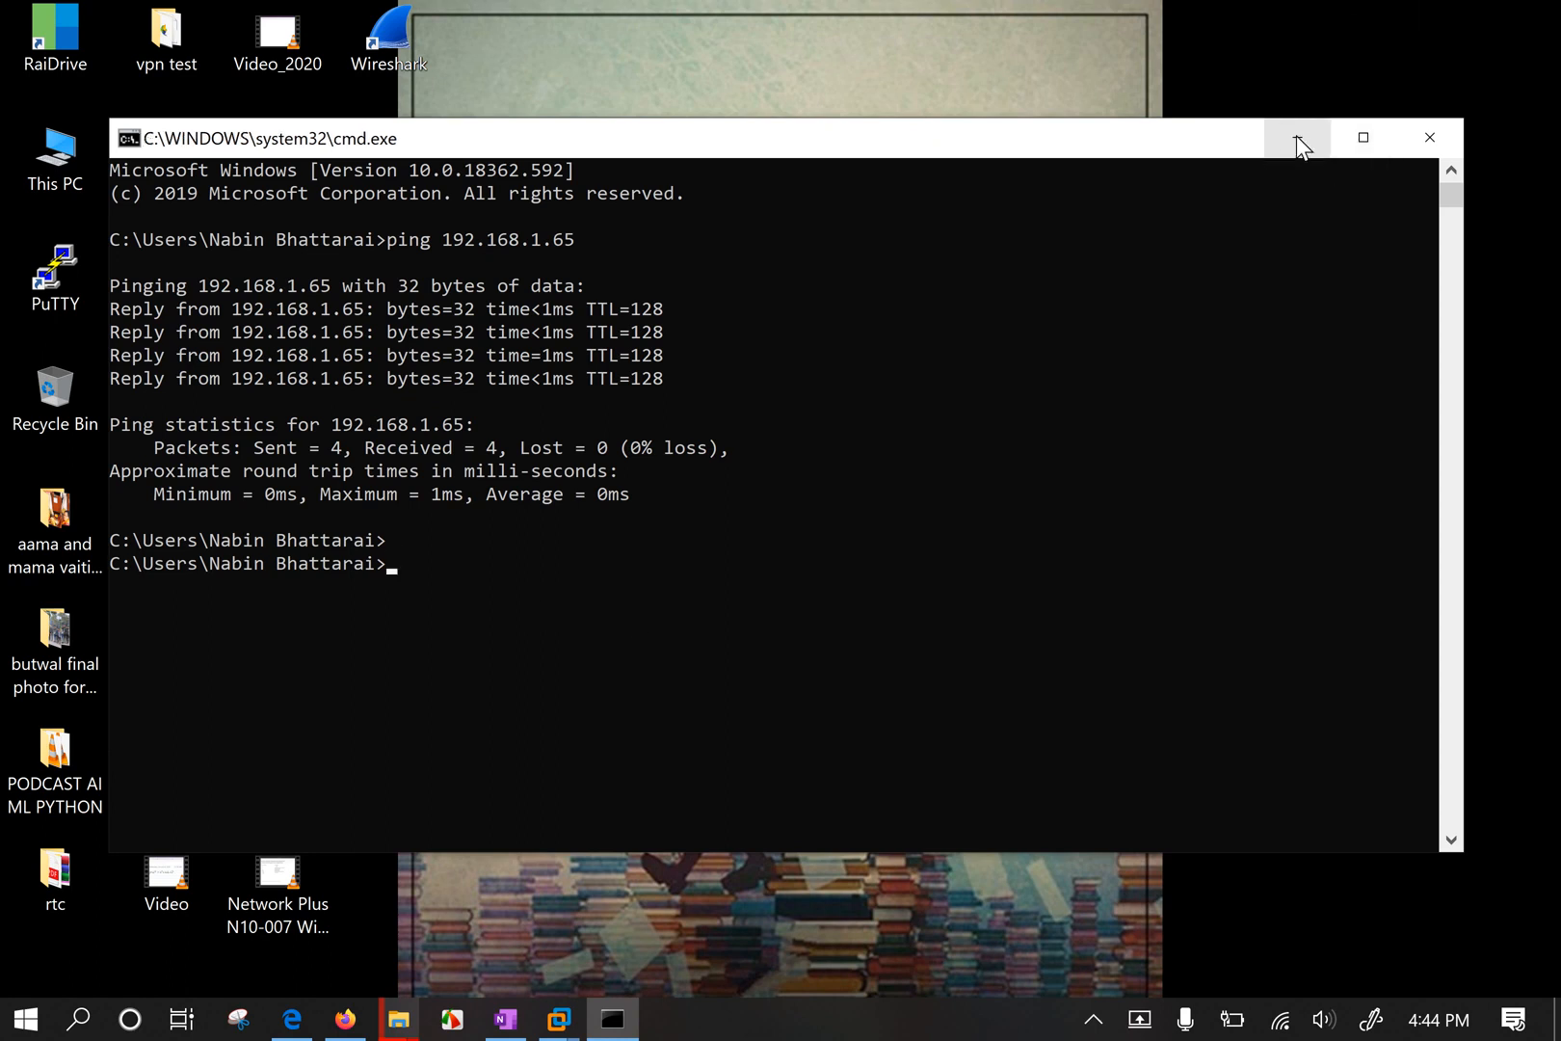
pyautogui.moveTo(221, 310); pyautogui.dragTo(295, 305)
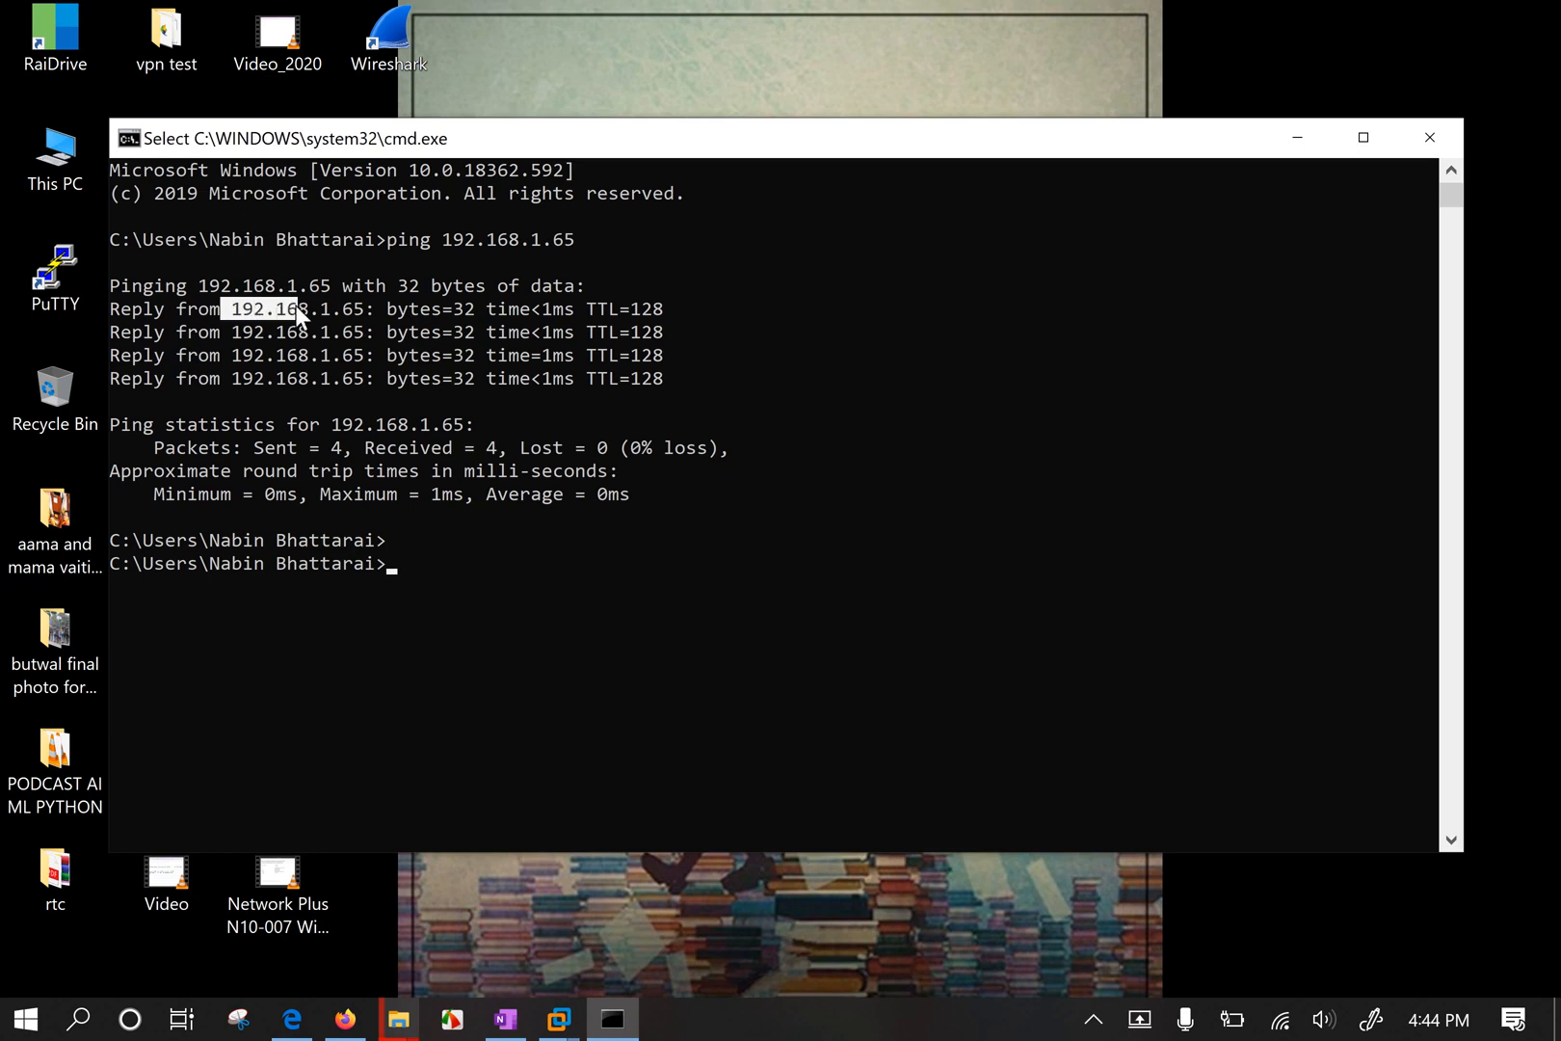
# Minimise the console and open the \\192.168.1.65 network location from the Run box.
pyautogui.click(1297, 137)
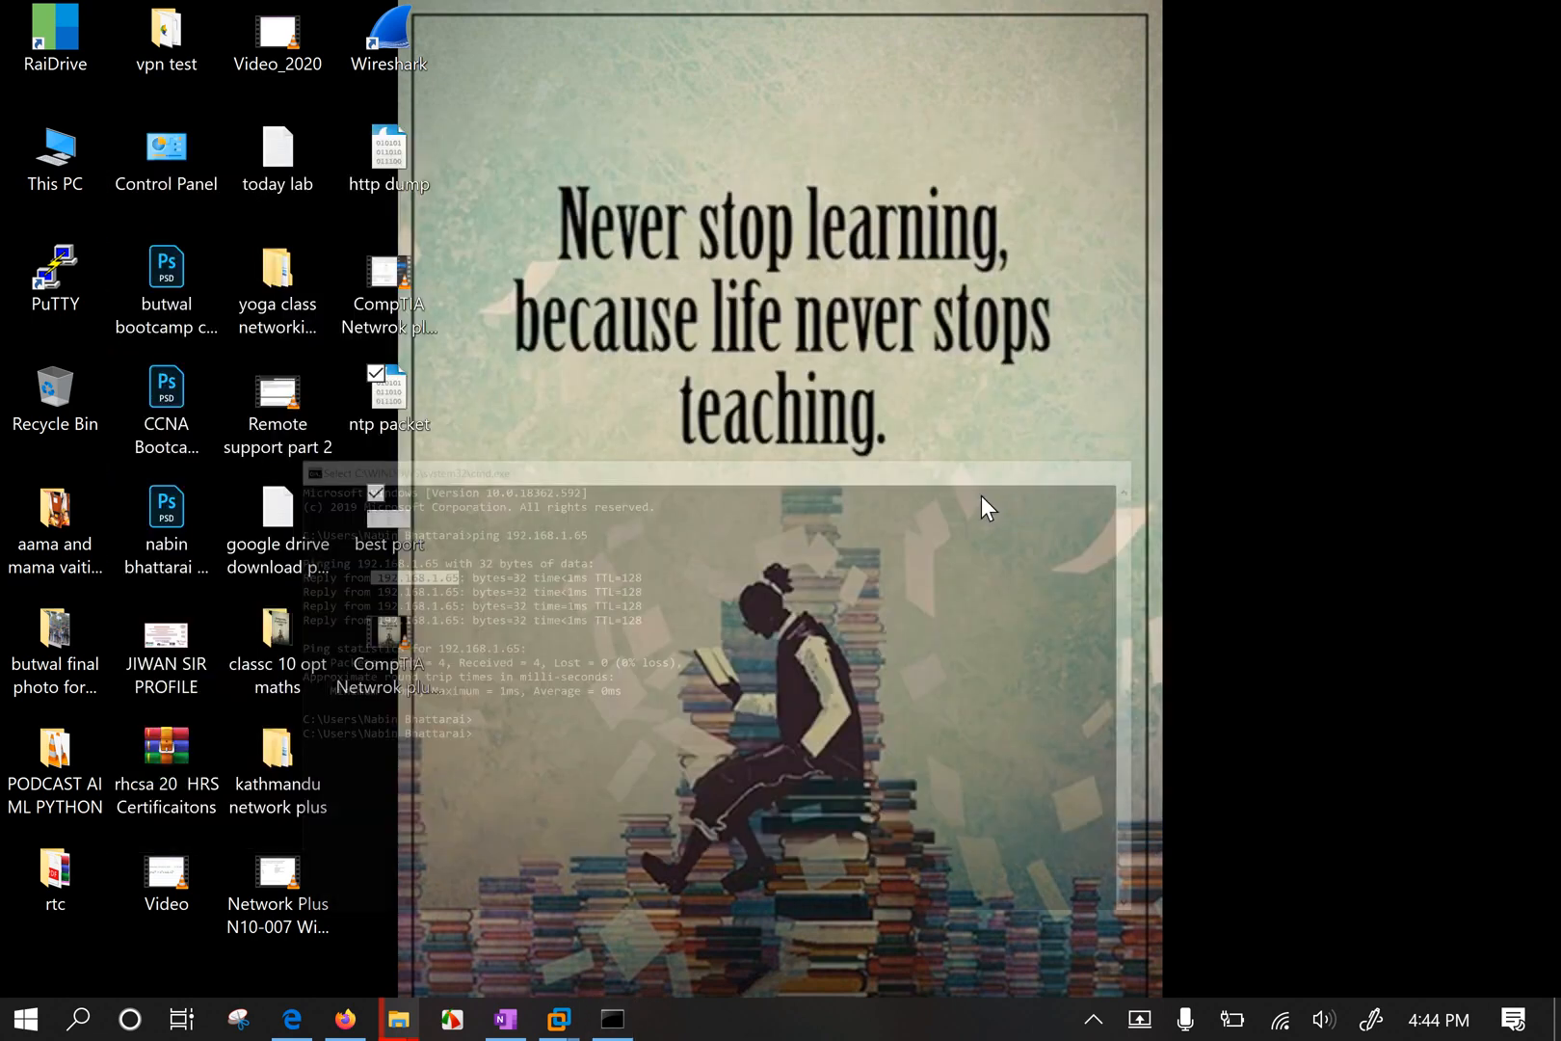
pyautogui.press('super+r')
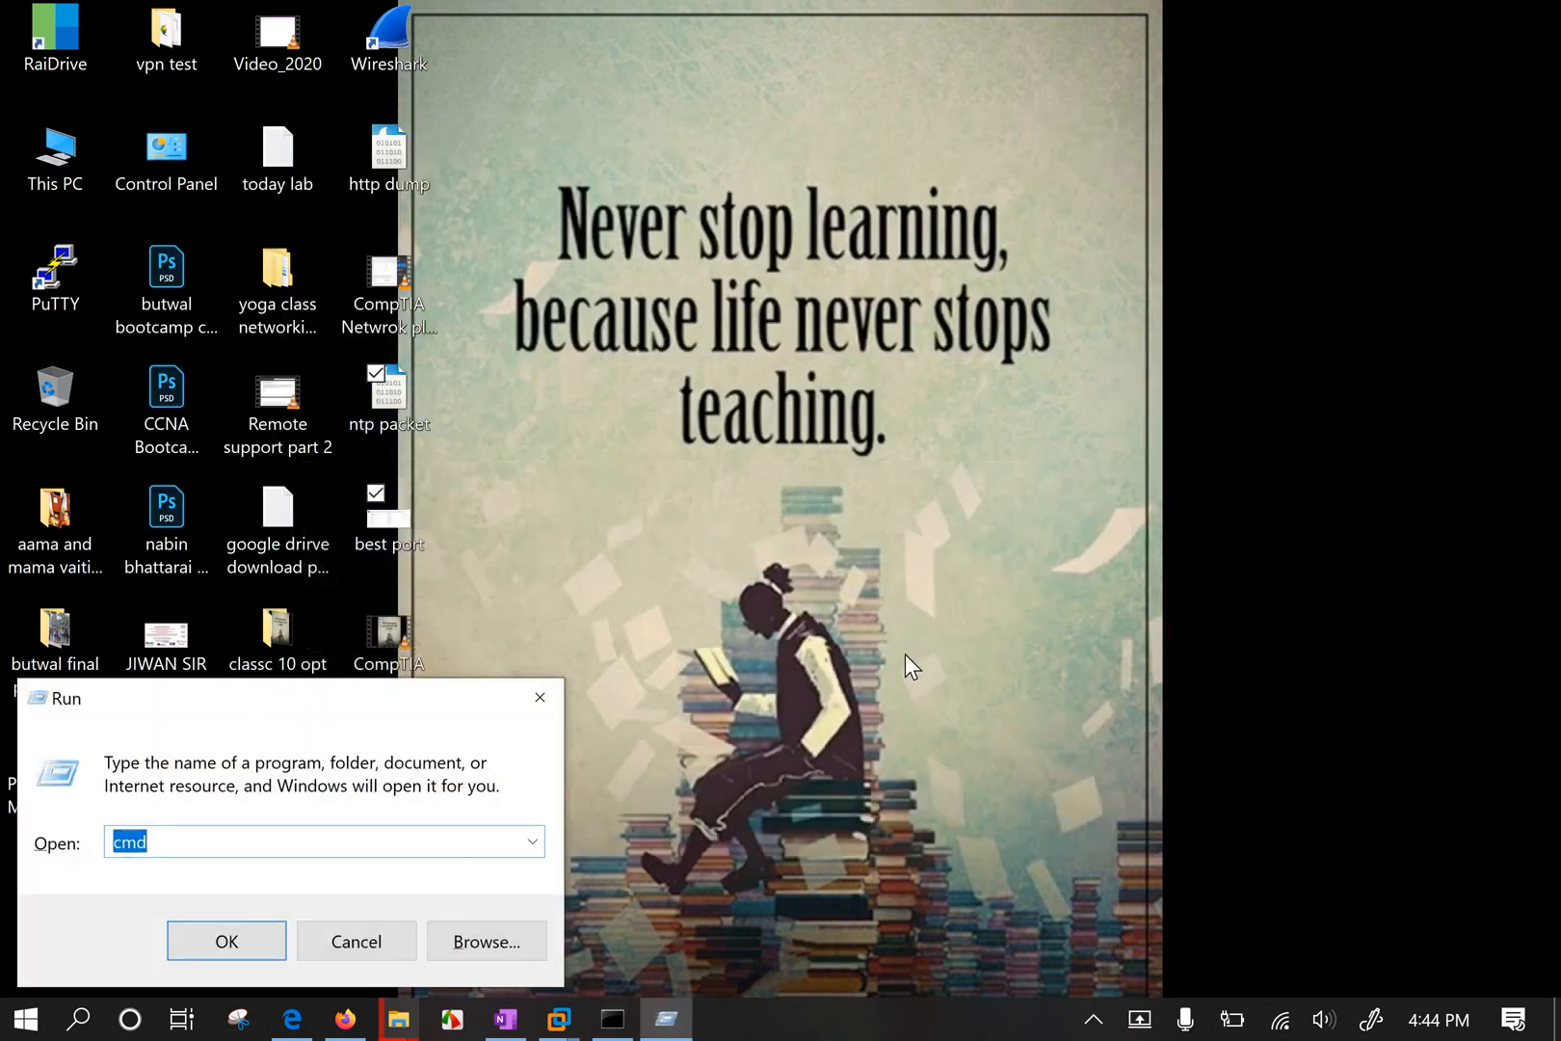
pyautogui.write('\\\\192.168.1.65')
pyautogui.press('Return')
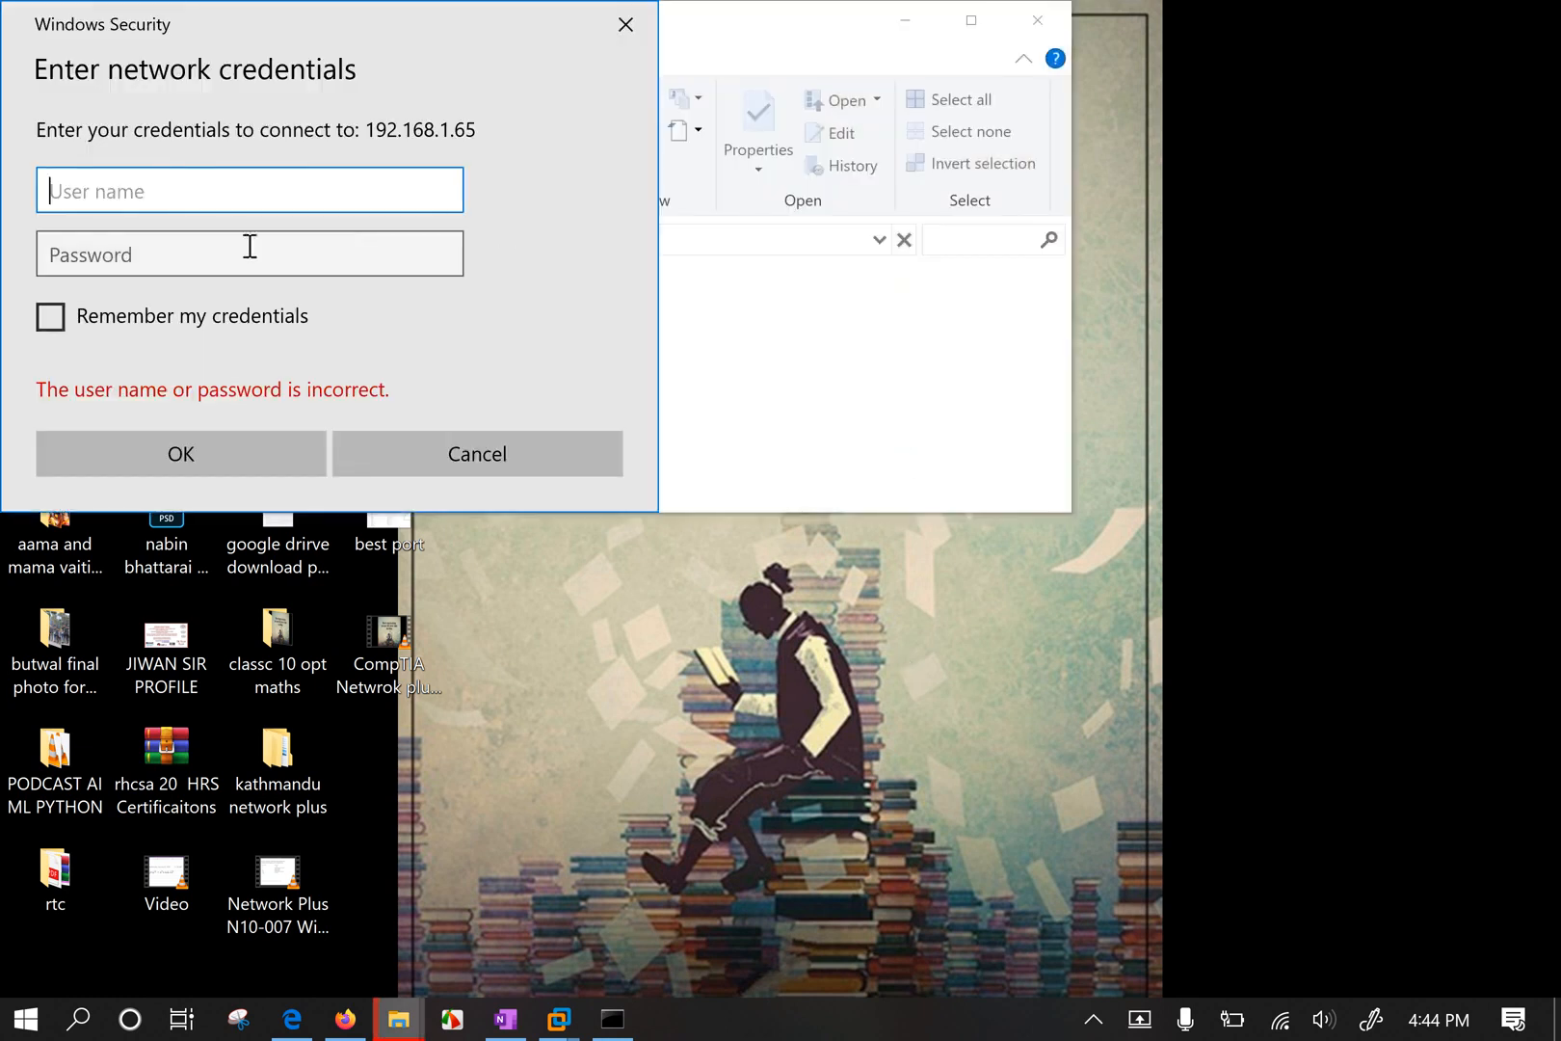
# Sign in to 192.168.1.65 with the network user name and password.
pyautogui.write('ka')
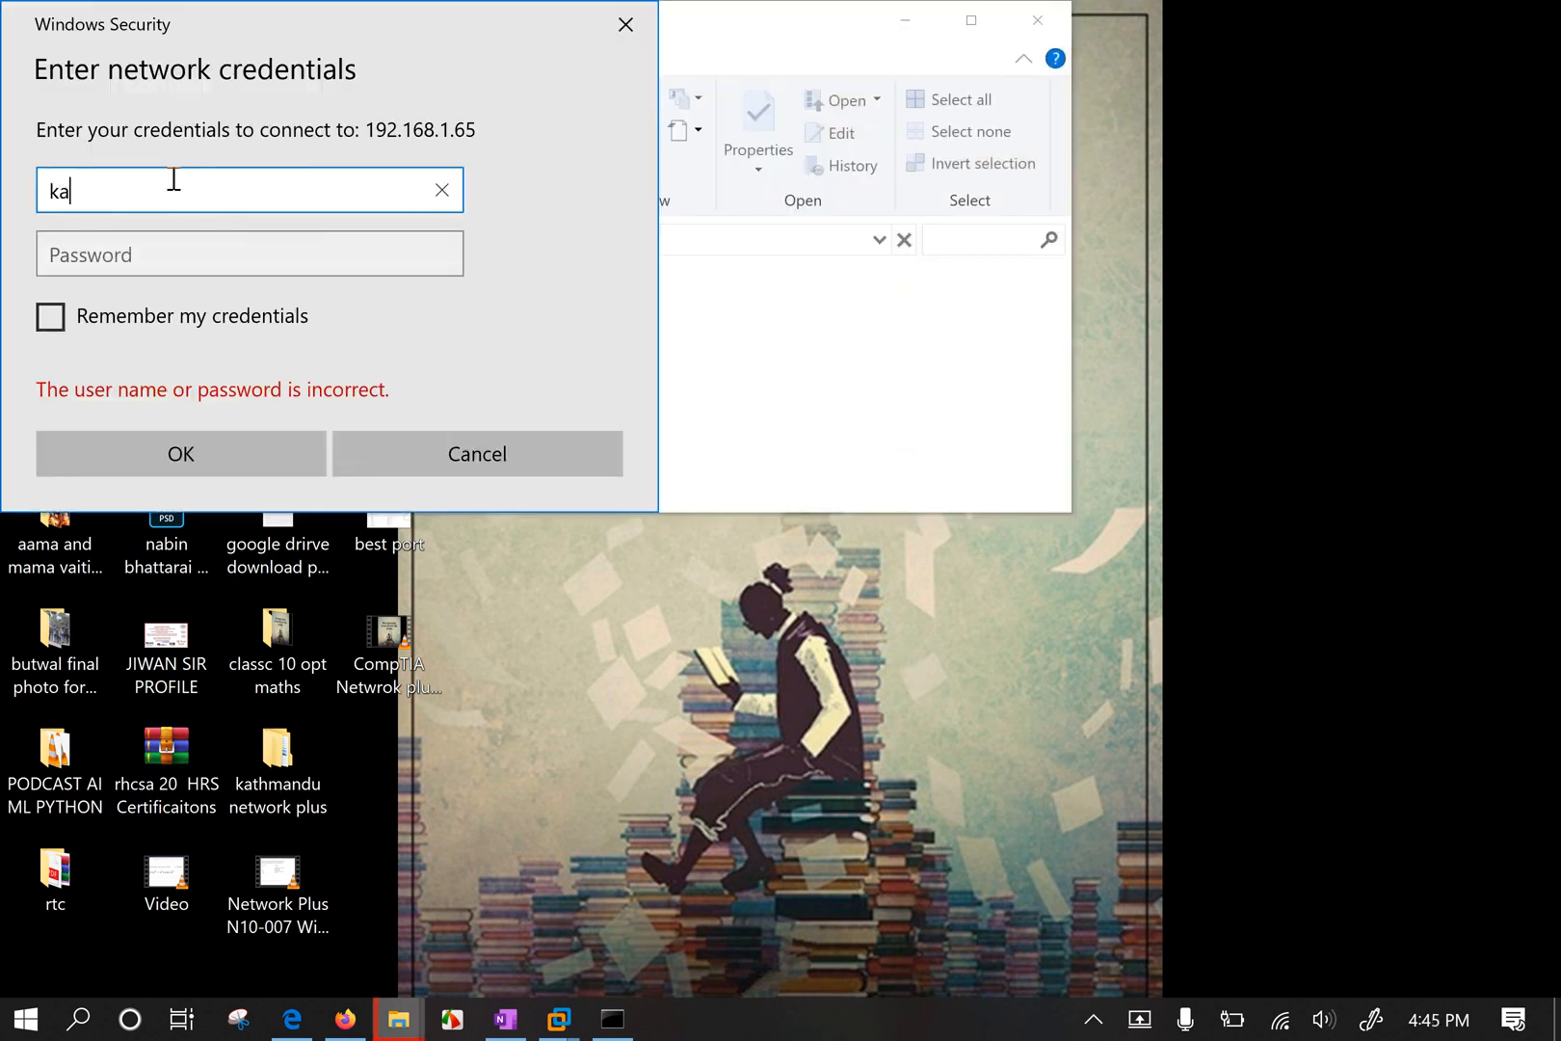
pyautogui.write('li')
pyautogui.press('Tab')
pyautogui.write('k')
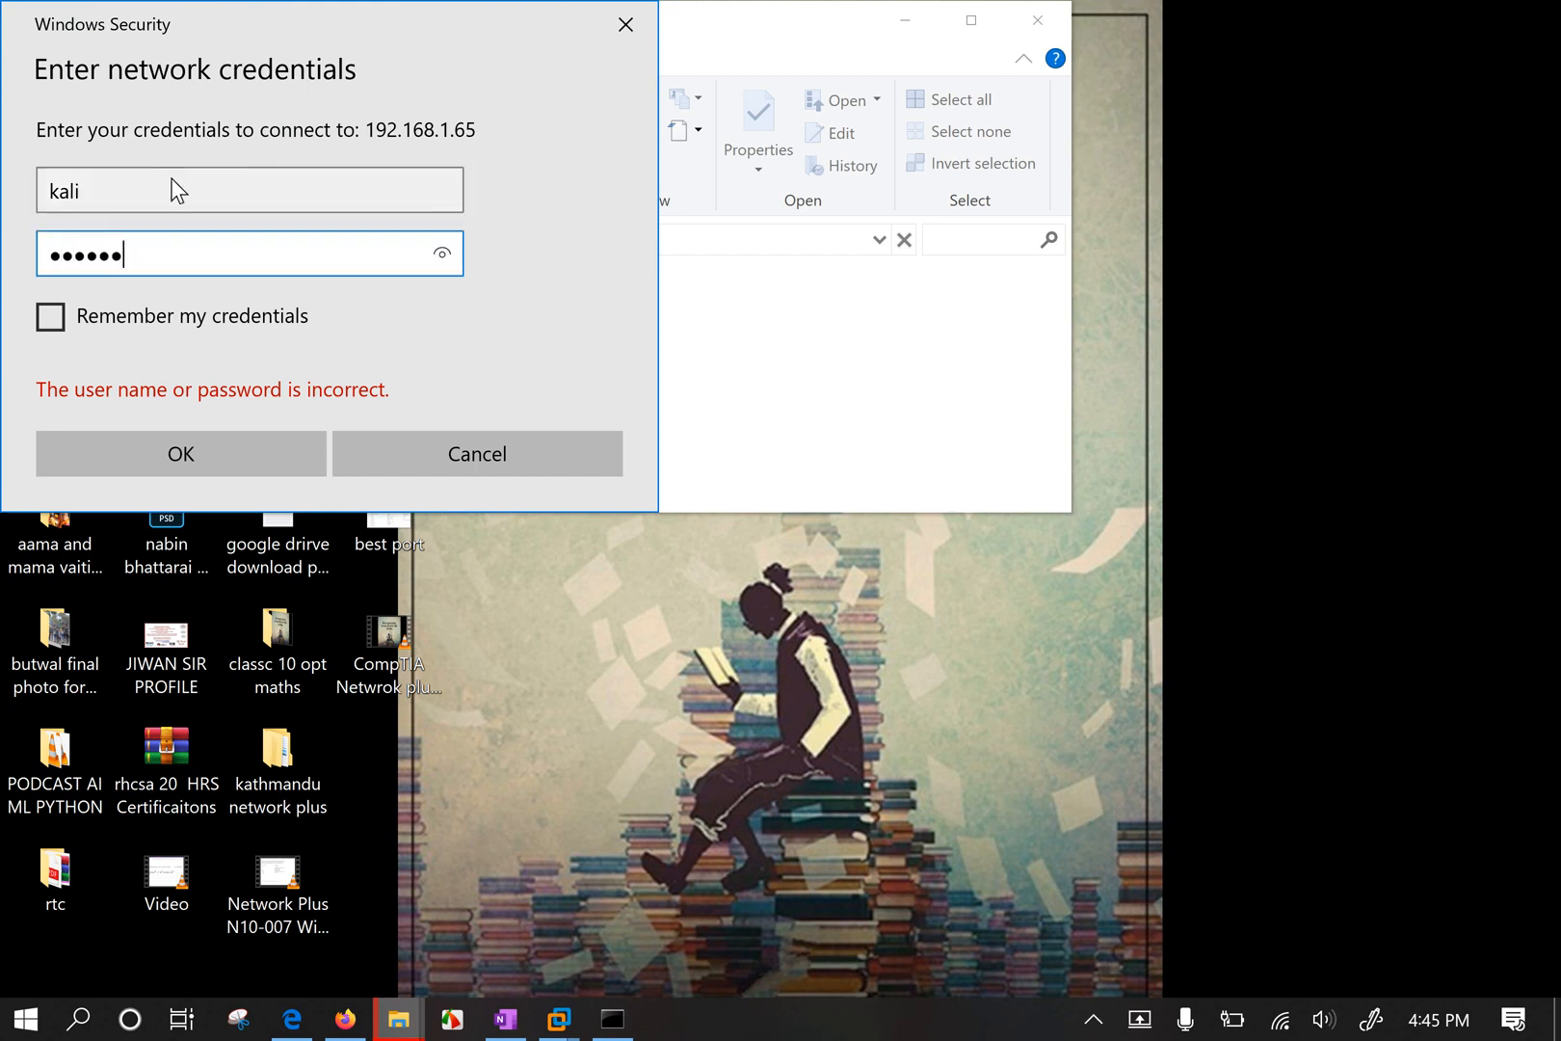
pyautogui.click(443, 255)
pyautogui.click(241, 456)
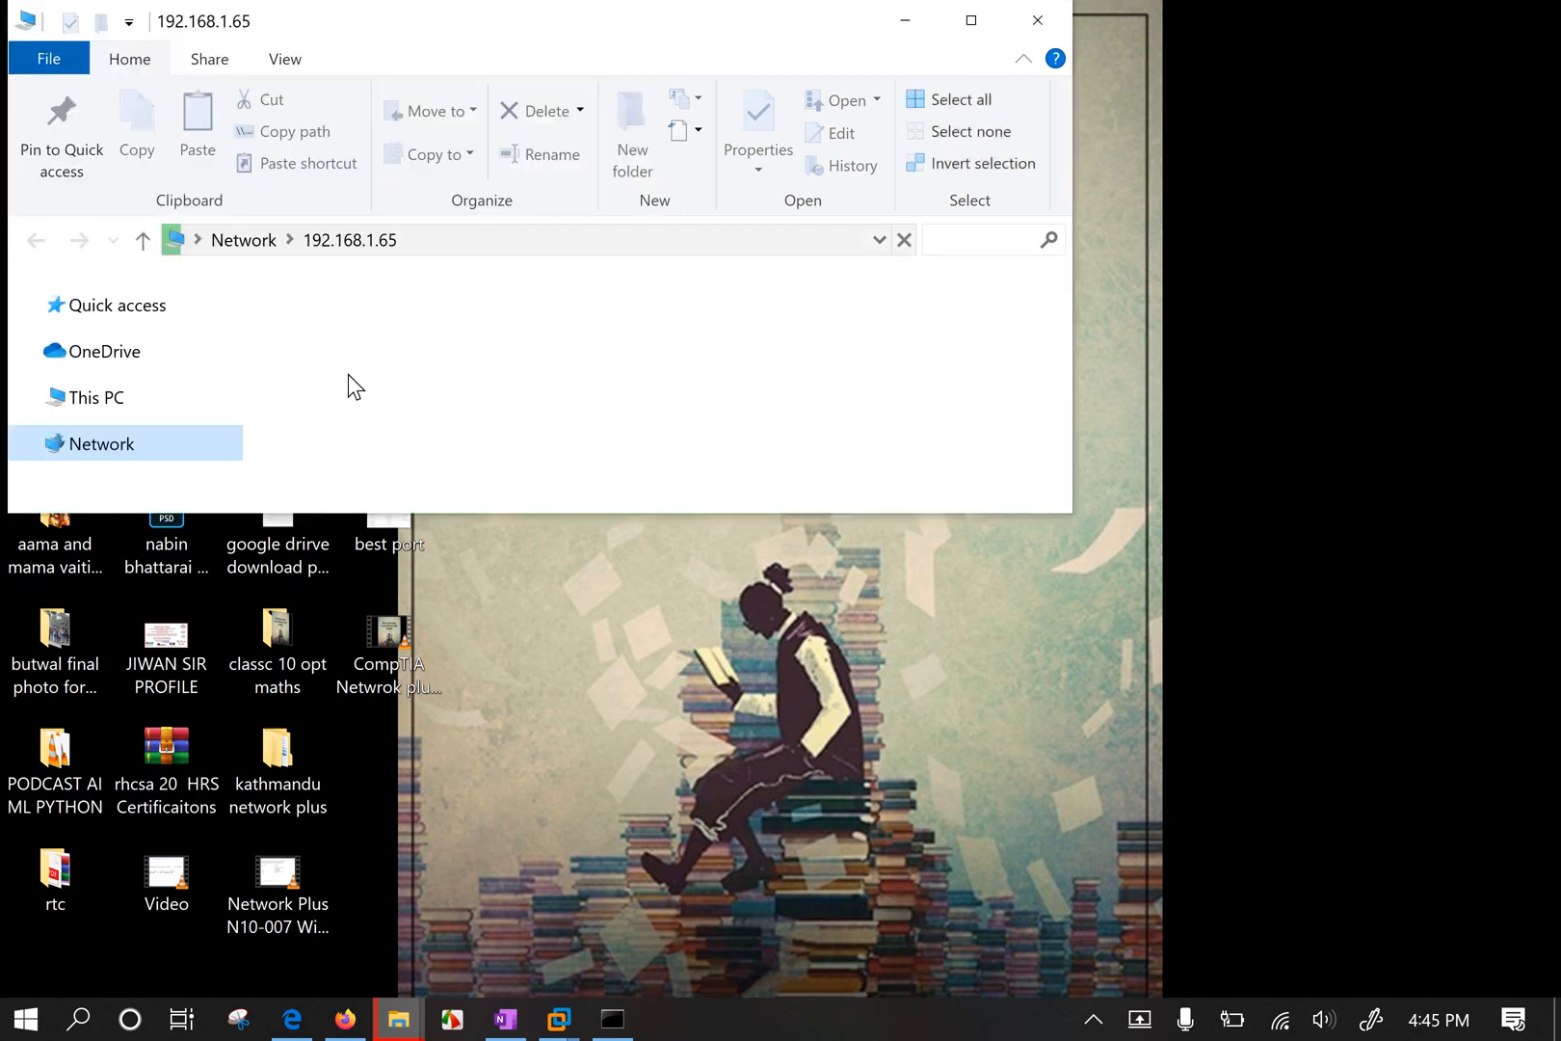
# Enlarge and reposition the Explorer window, then select http dump and ntp packet on the desktop.
pyautogui.moveTo(752, 24); pyautogui.dragTo(1047, 315)
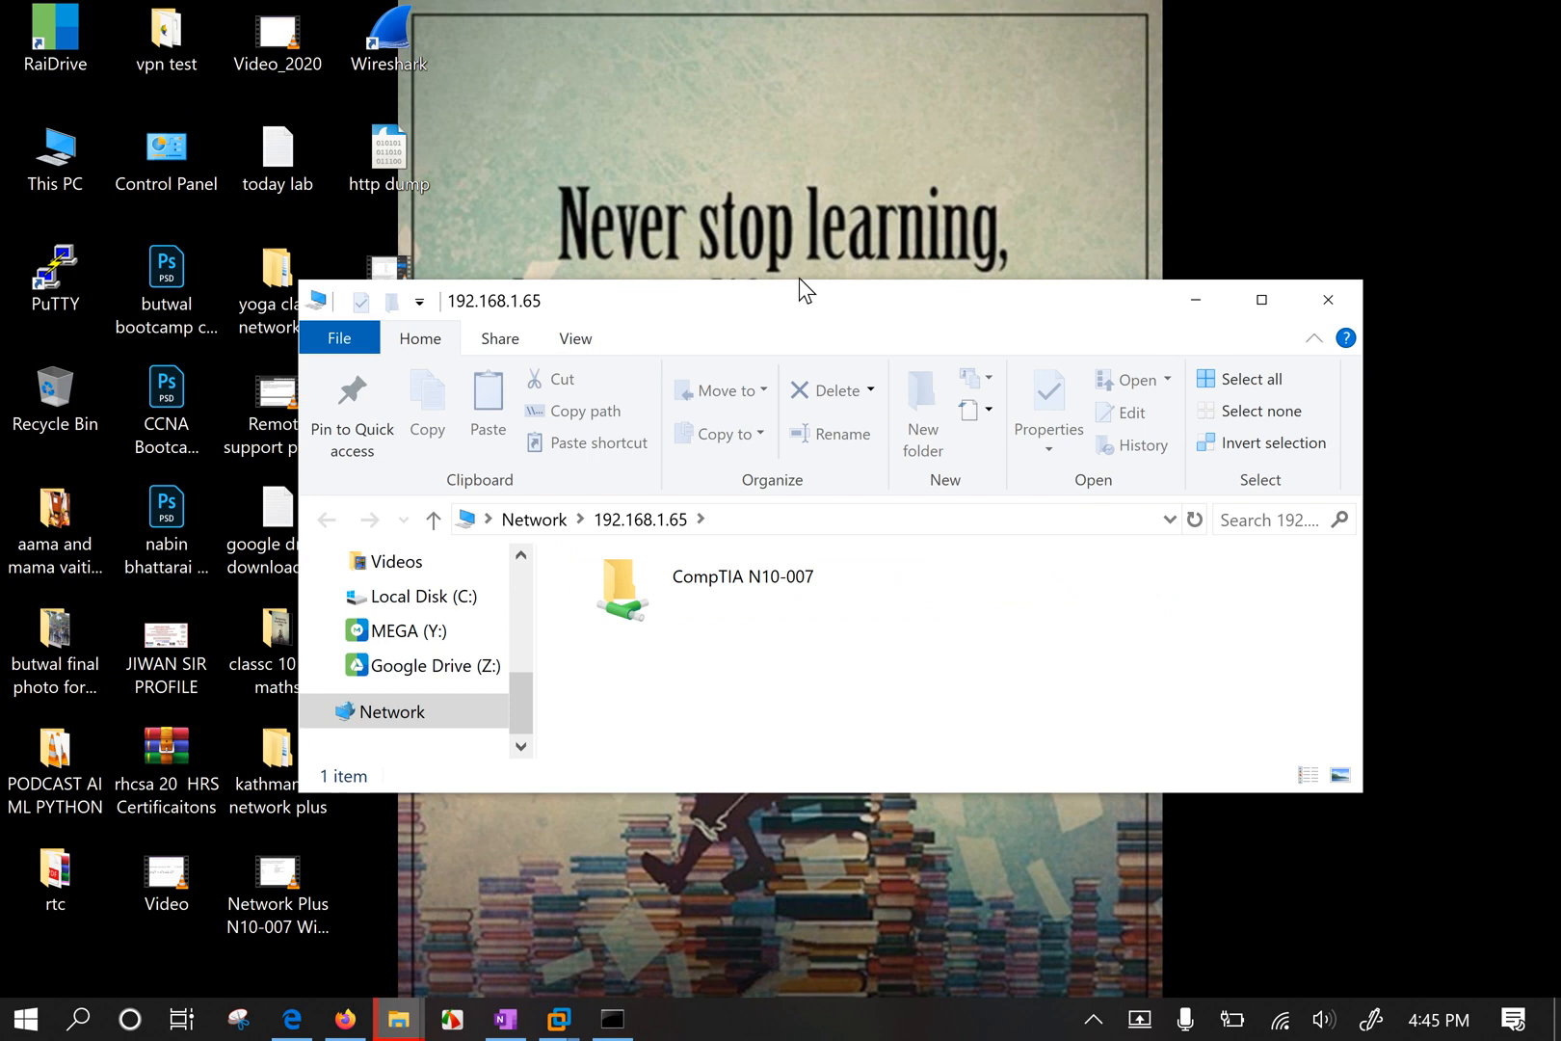
pyautogui.moveTo(799, 280); pyautogui.dragTo(956, 147)
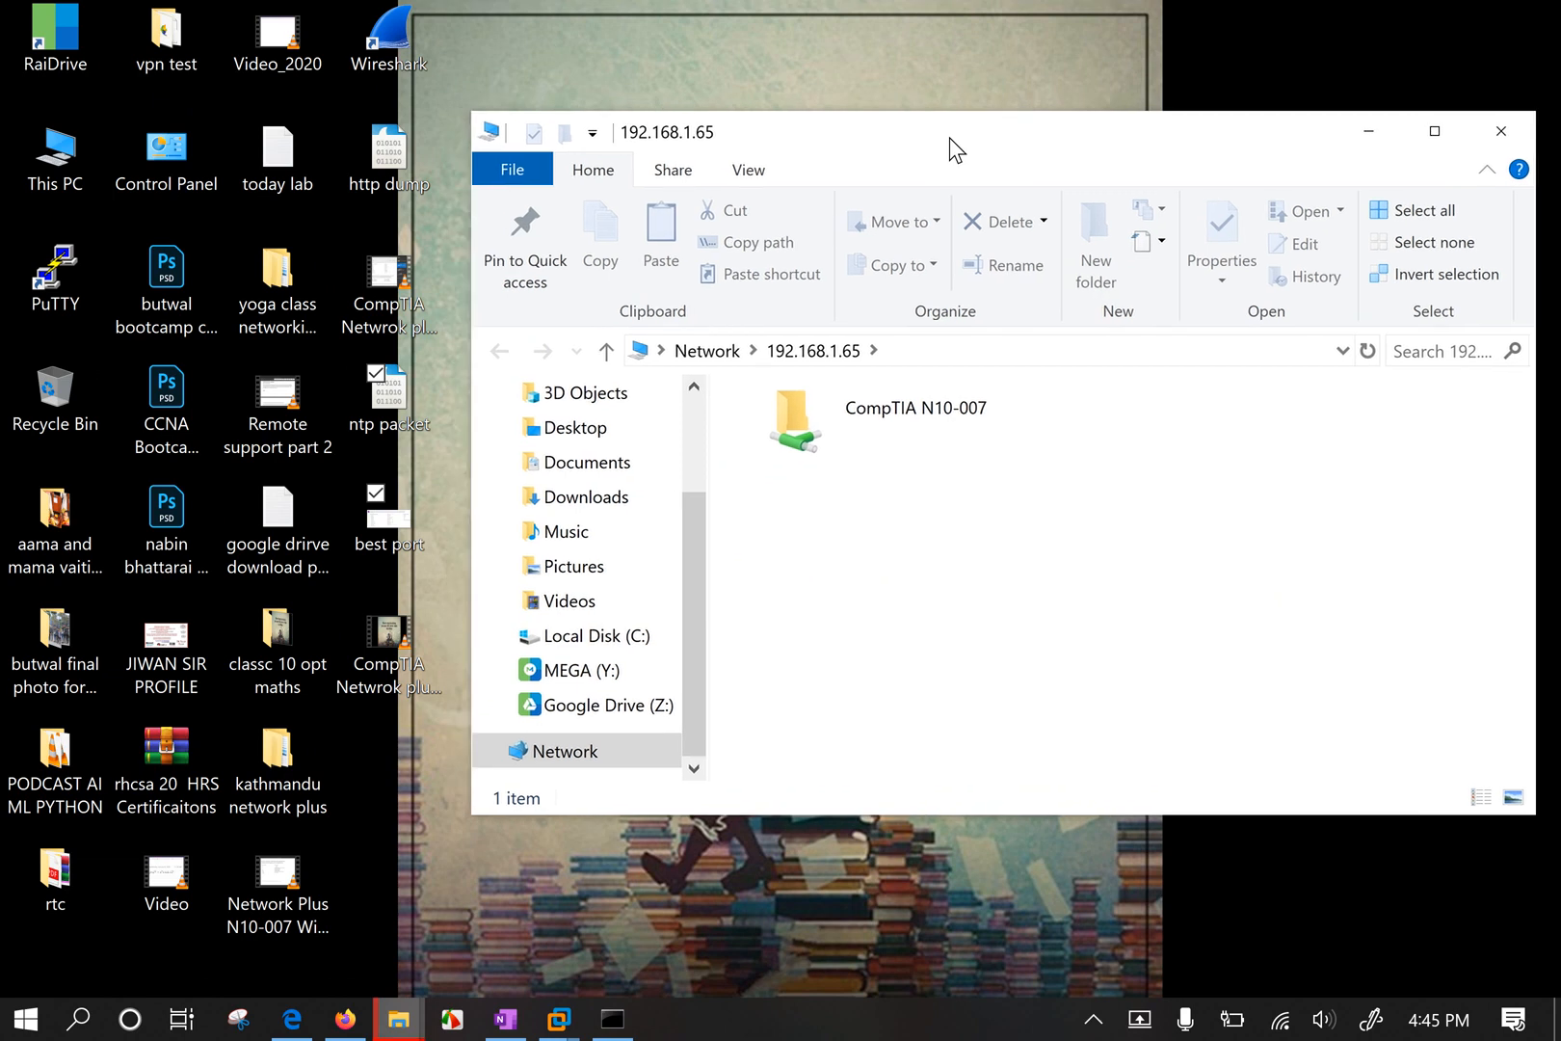
pyautogui.click(614, 58)
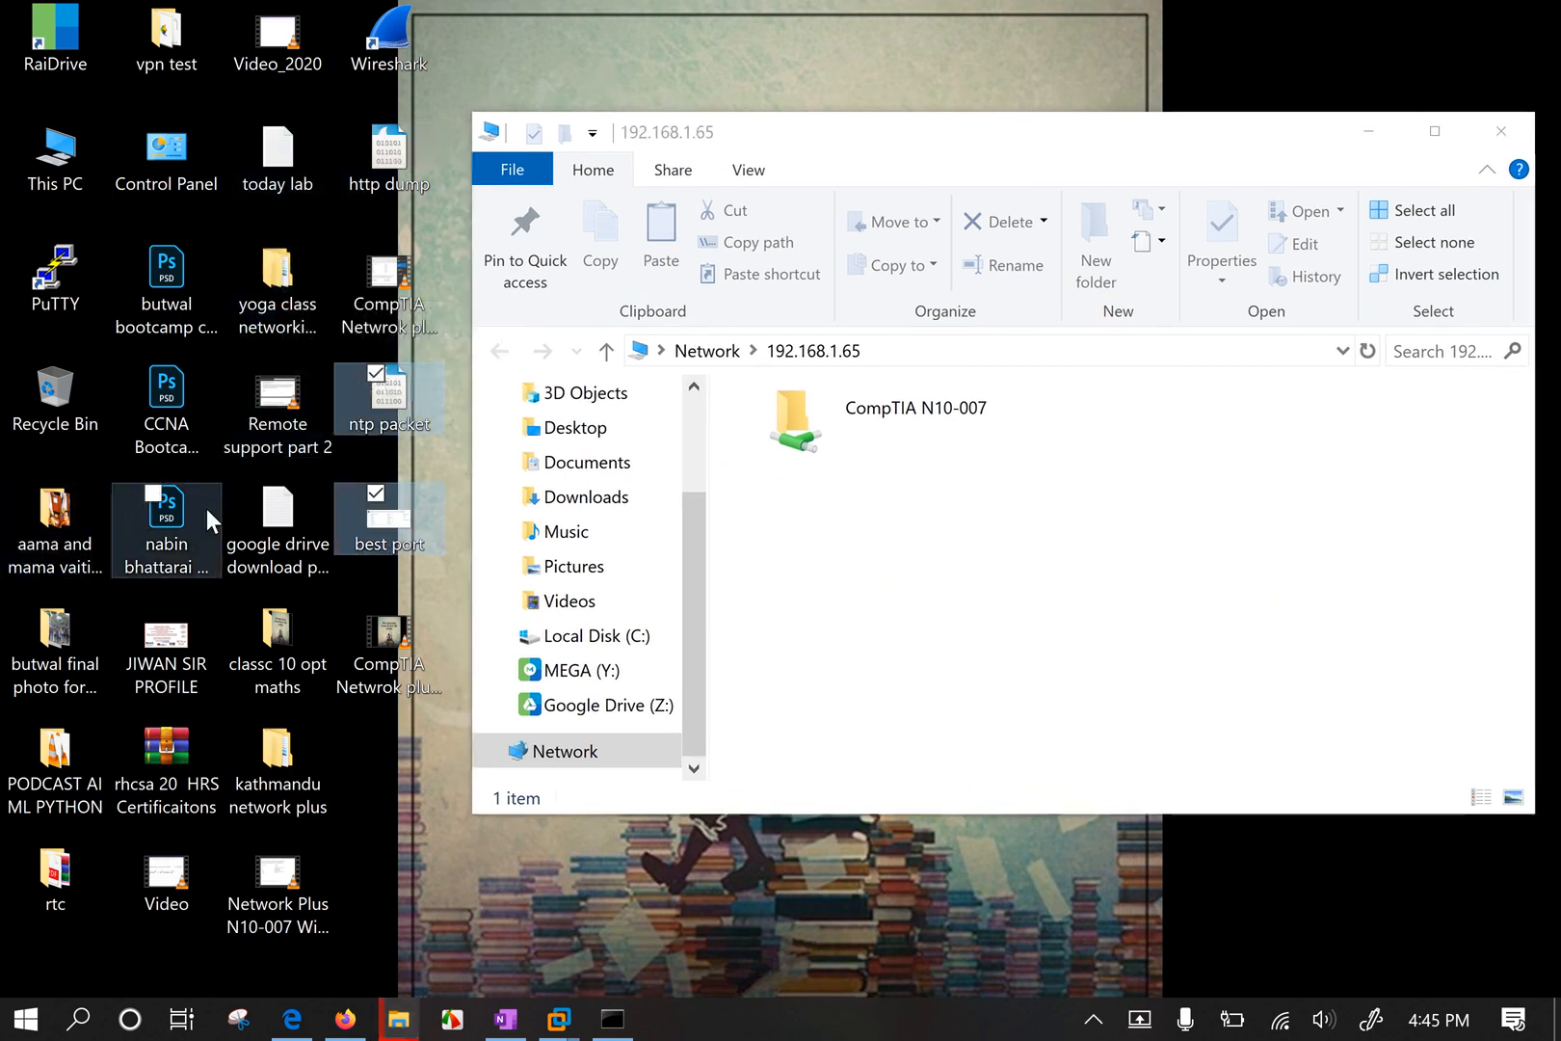
pyautogui.click(483, 892)
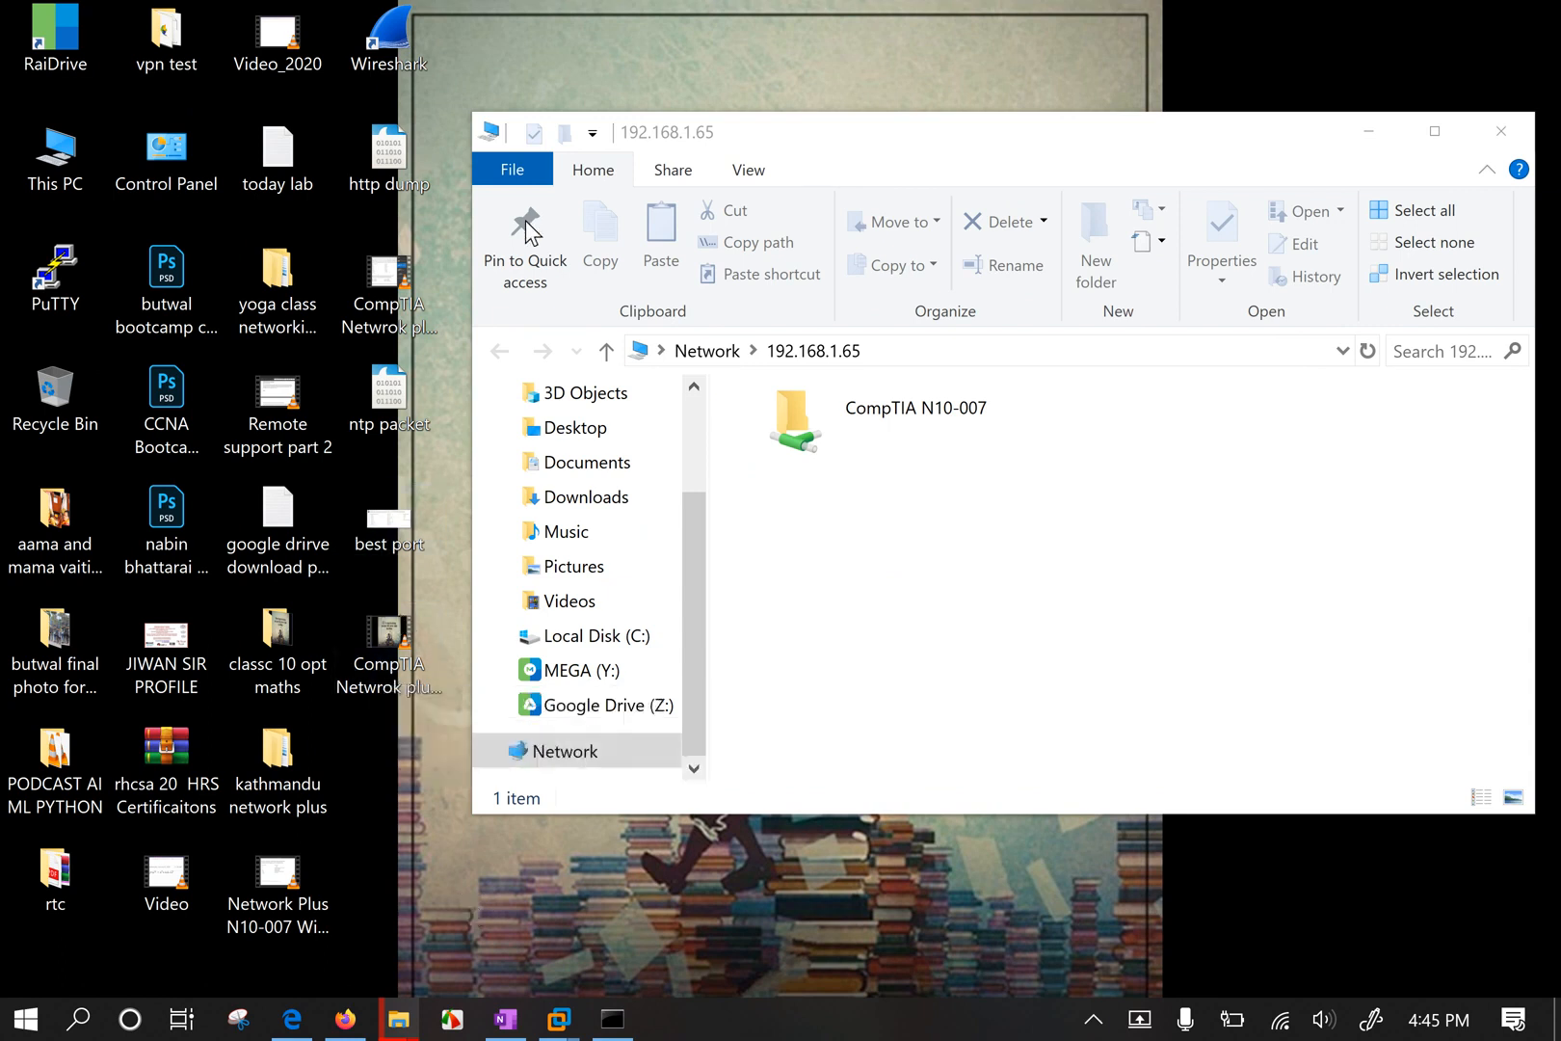
pyautogui.moveTo(753, 149)
pyautogui.mouseDown()
pyautogui.moveTo(804, 152)
pyautogui.moveTo(764, 161)
pyautogui.mouseUp()
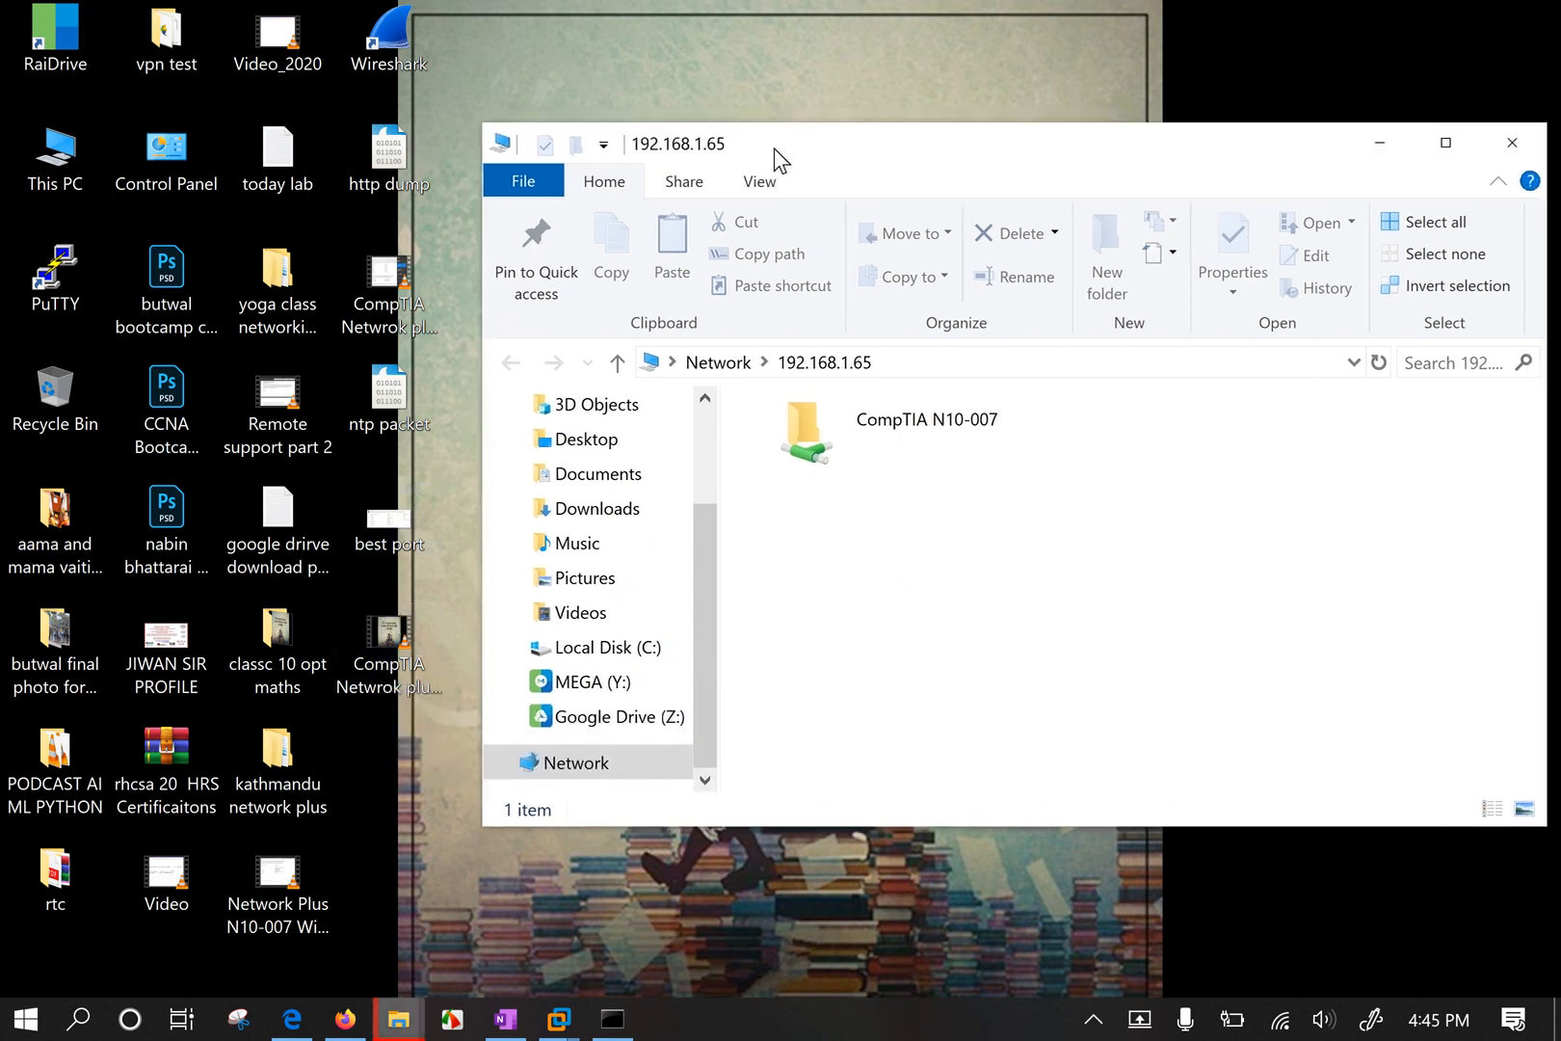
pyautogui.click(377, 159)
pyautogui.keyDown('ctrl'); pyautogui.click(392, 414); pyautogui.keyUp('ctrl')
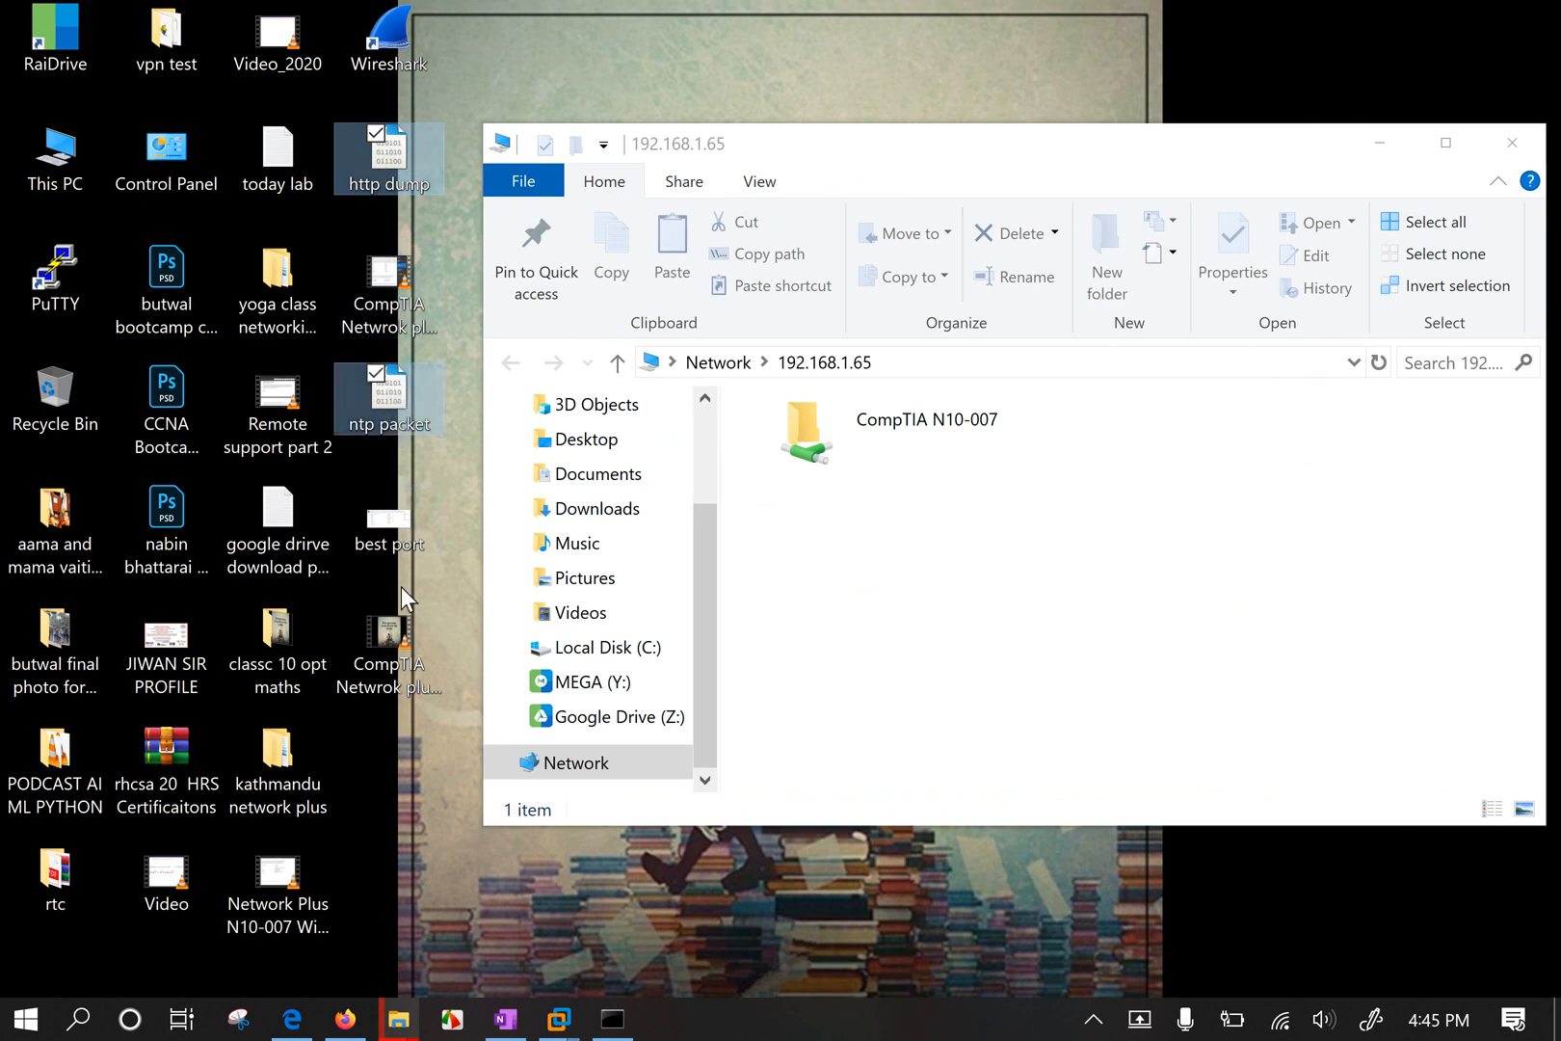
# Paste http dump, ntp packet and best port into CompTIA N10-007, replacing existing files.
pyautogui.keyDown('ctrl'); pyautogui.click(394, 531); pyautogui.keyUp('ctrl')
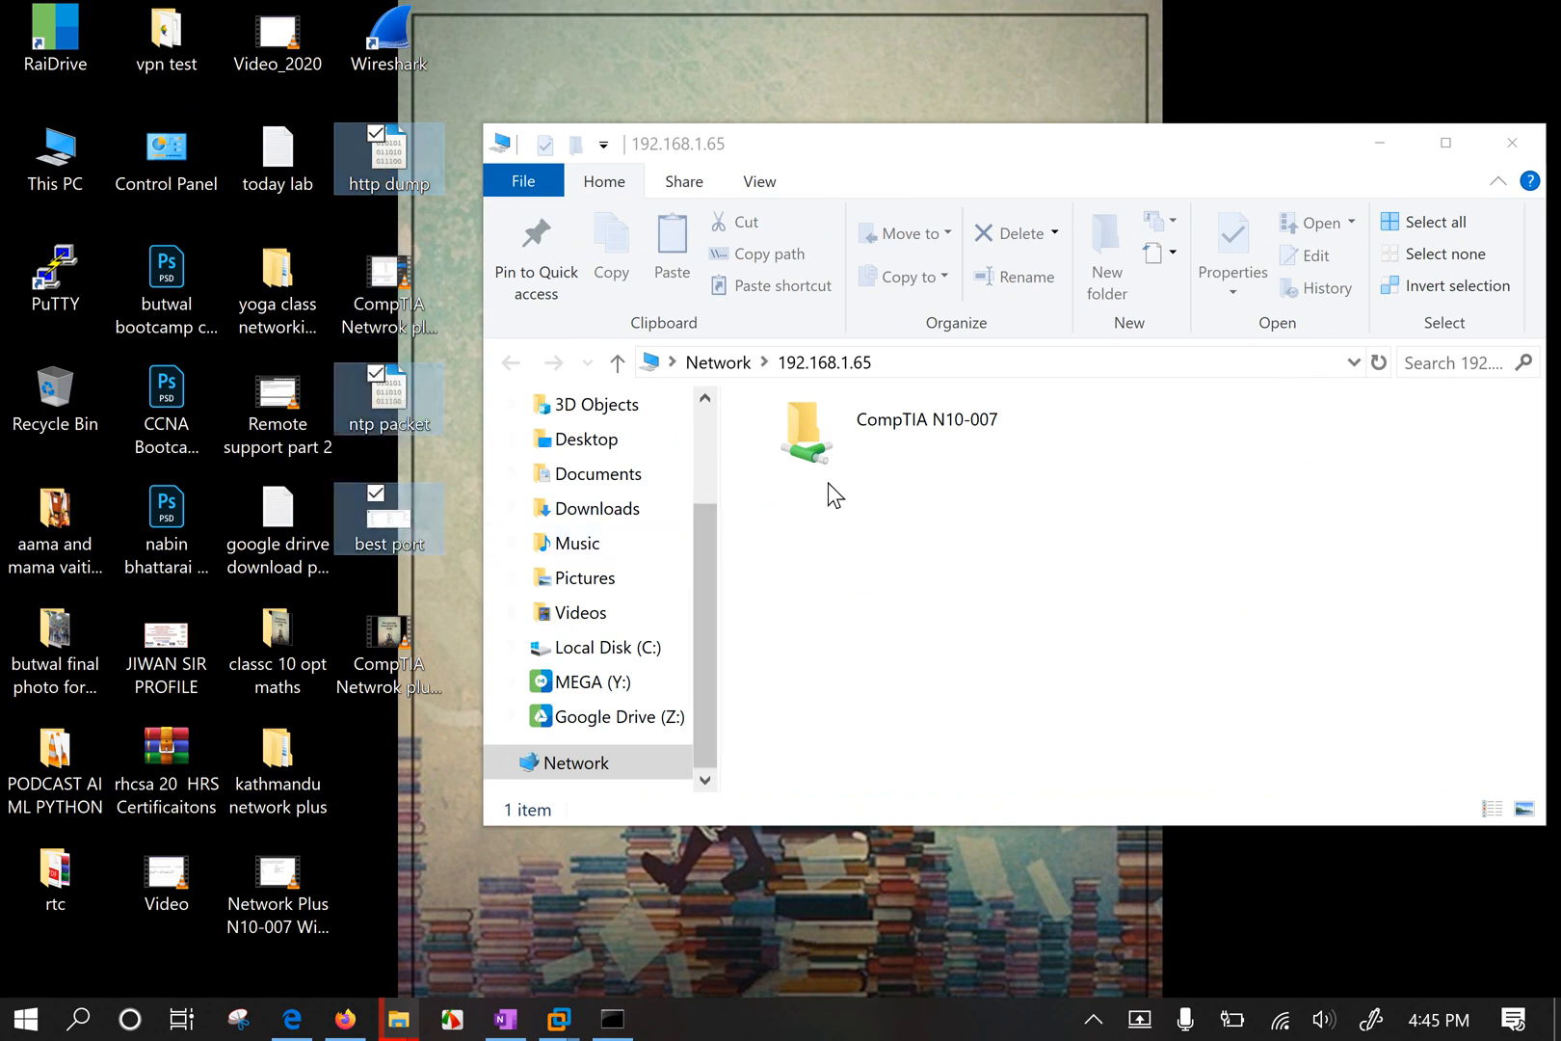
pyautogui.doubleClick(896, 431)
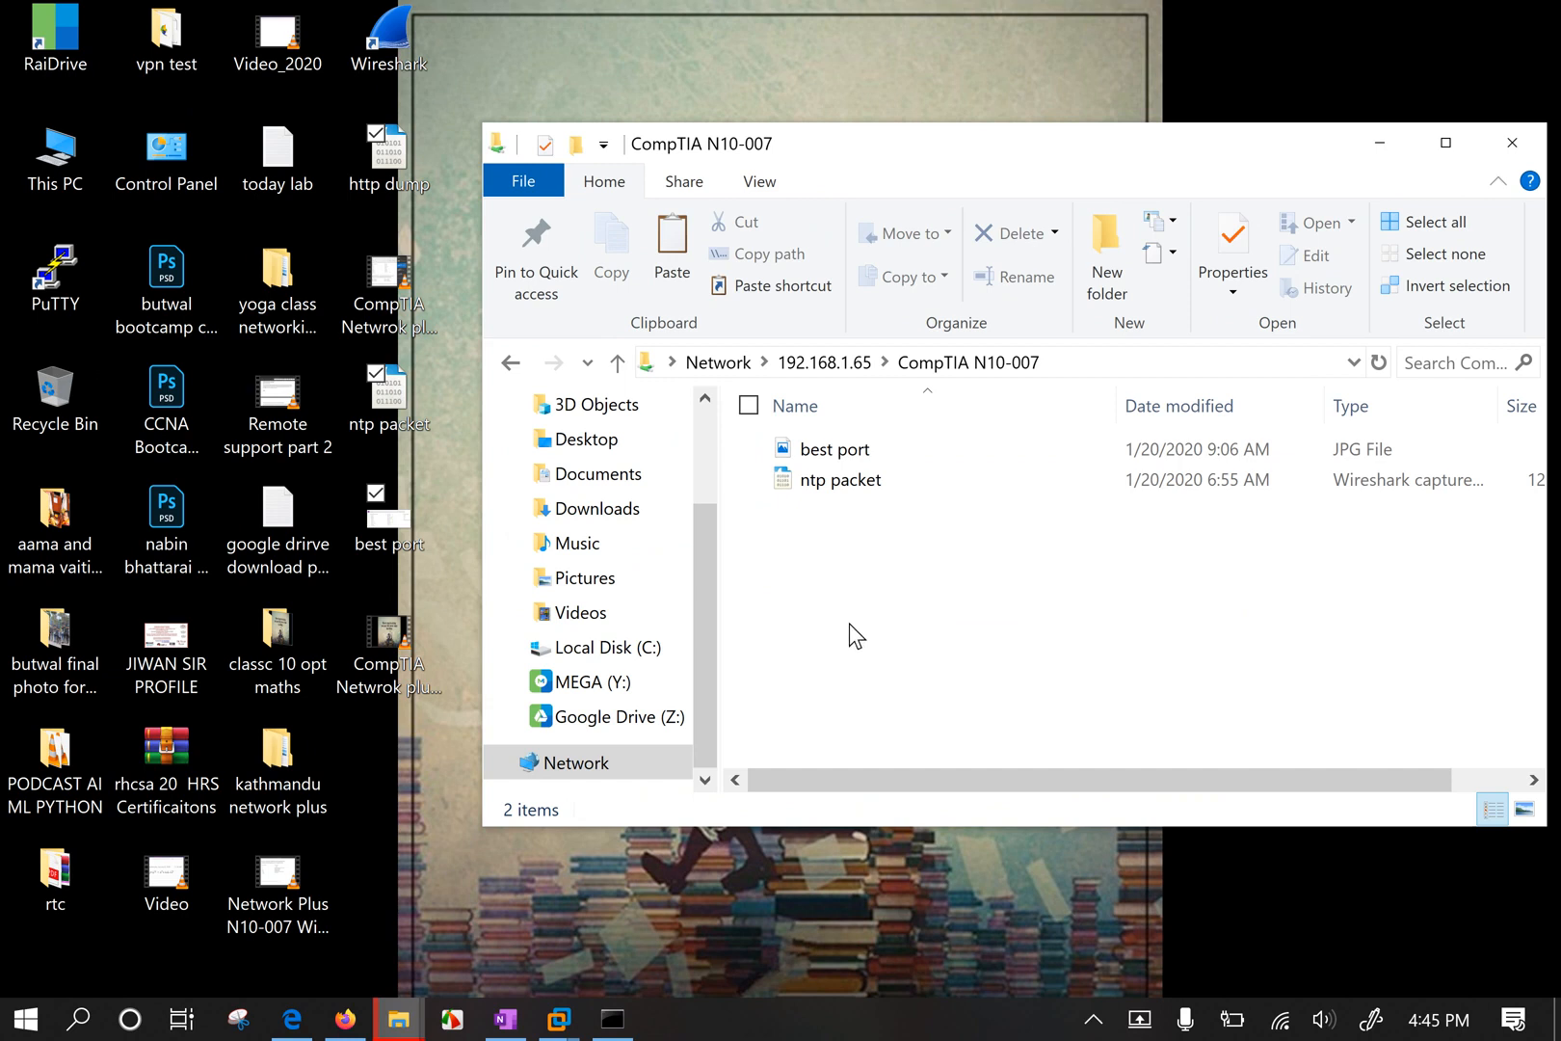
pyautogui.rightClick(840, 589)
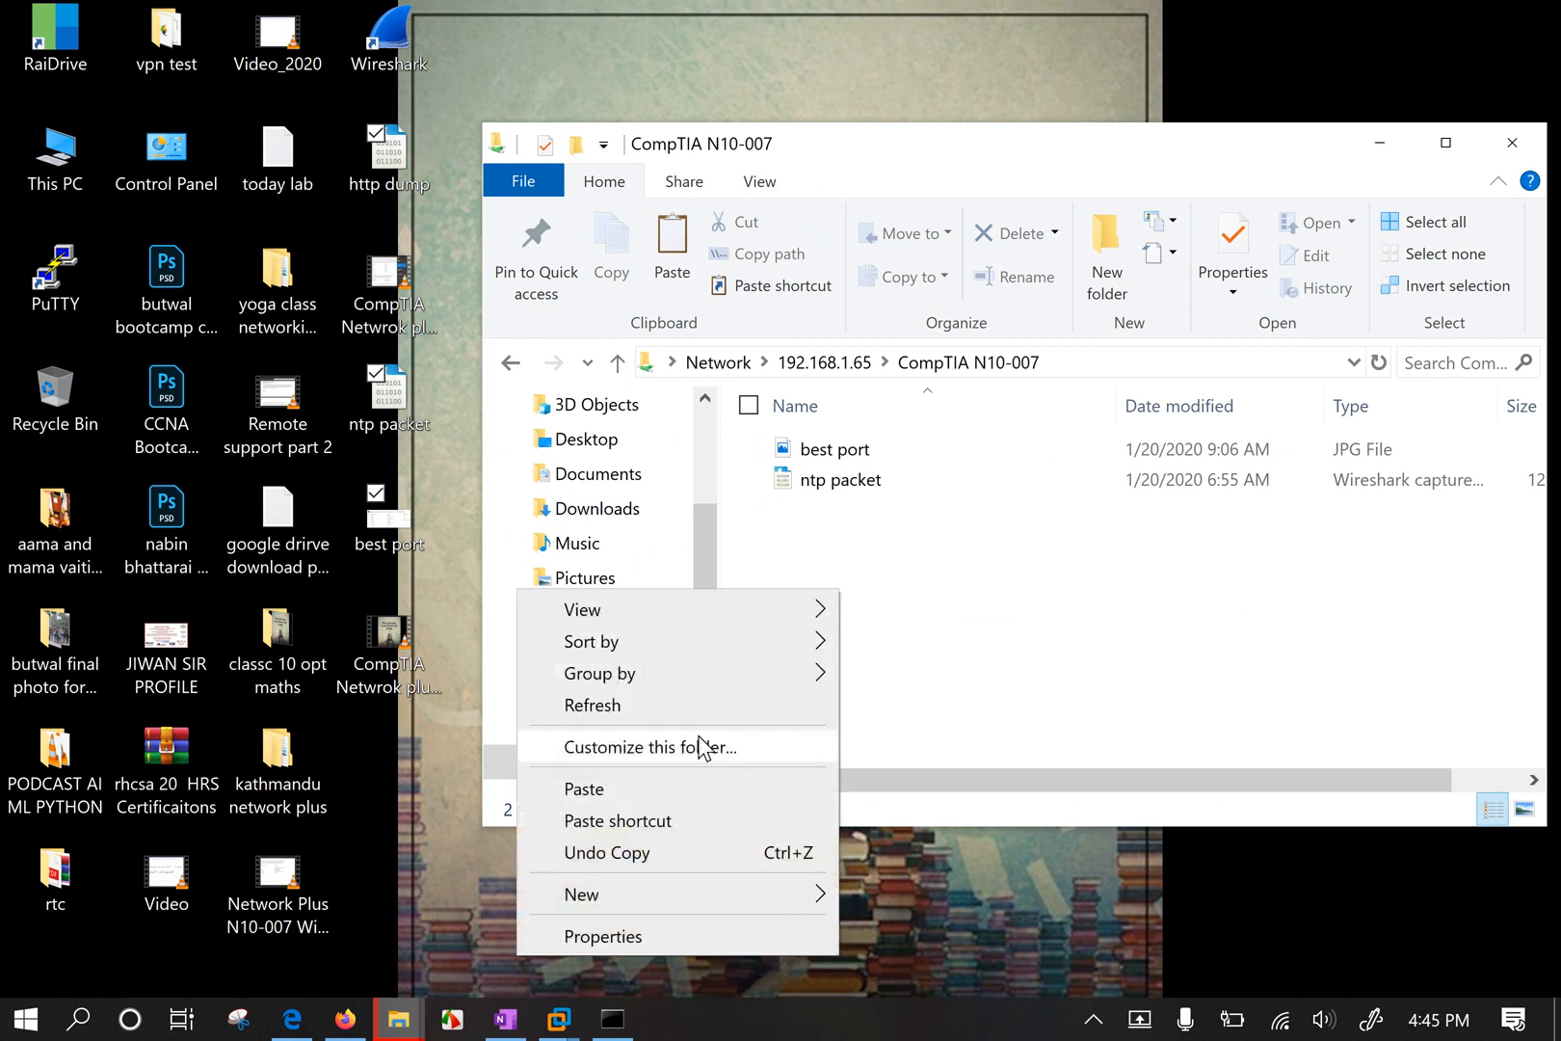
pyautogui.click(652, 791)
pyautogui.click(825, 915)
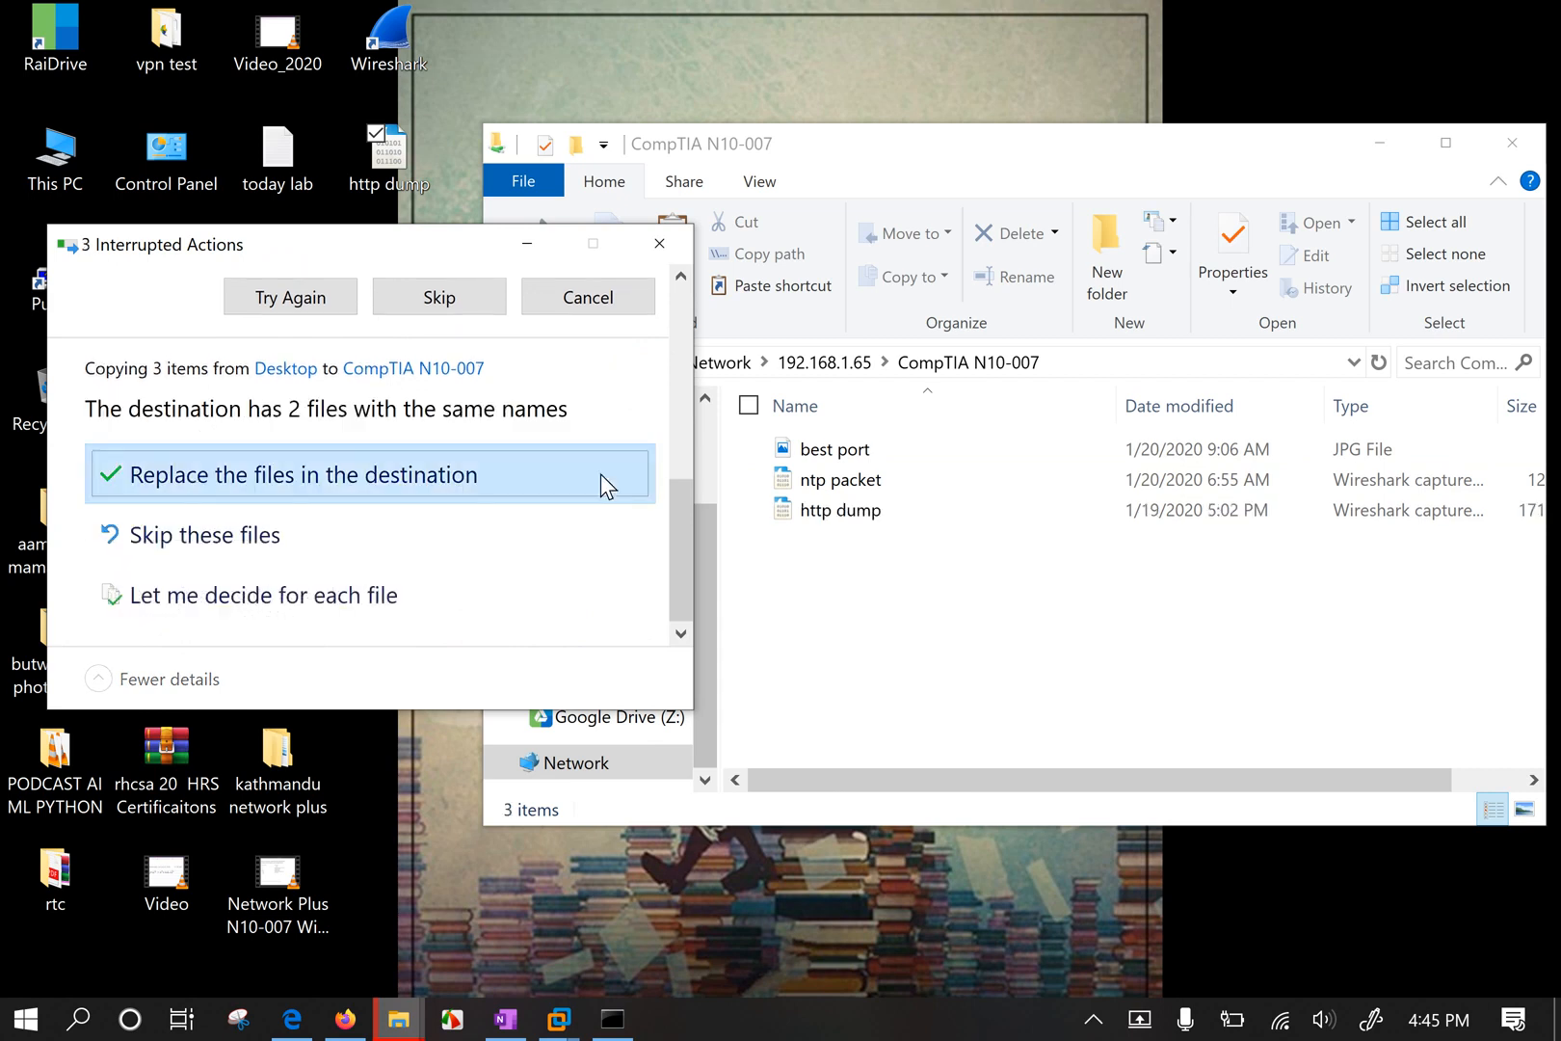
pyautogui.click(311, 472)
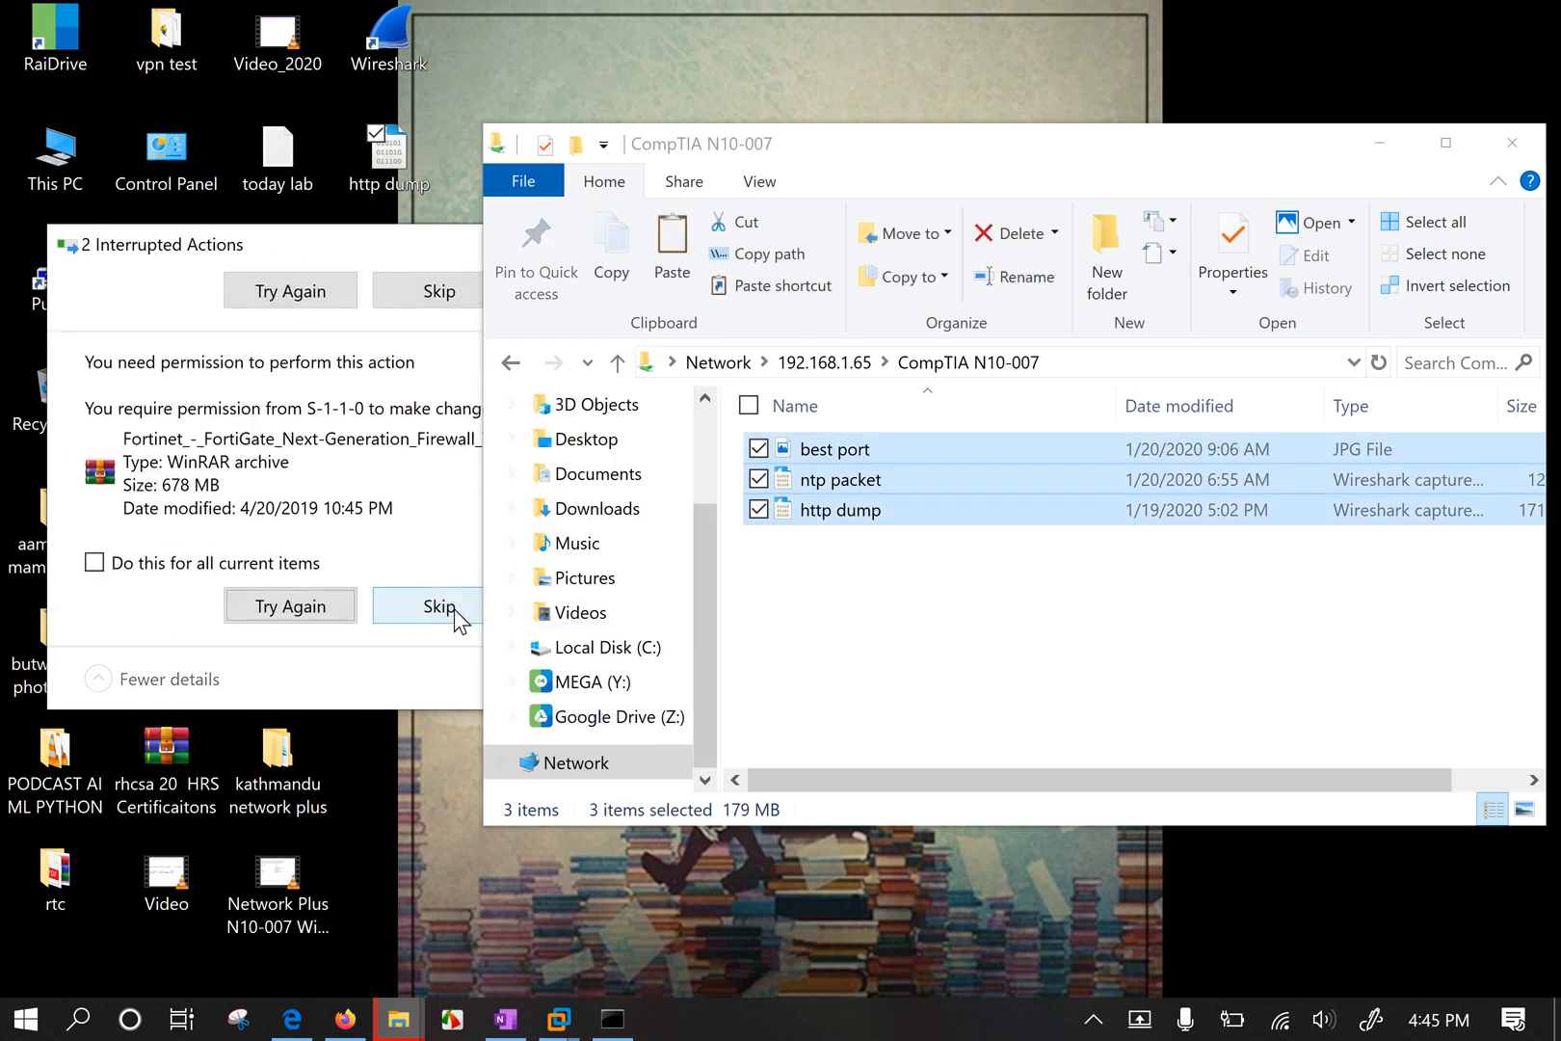
# Skip the file needing permission, minimise the interrupted-actions prompt and clear all selections.
pyautogui.click(408, 245)
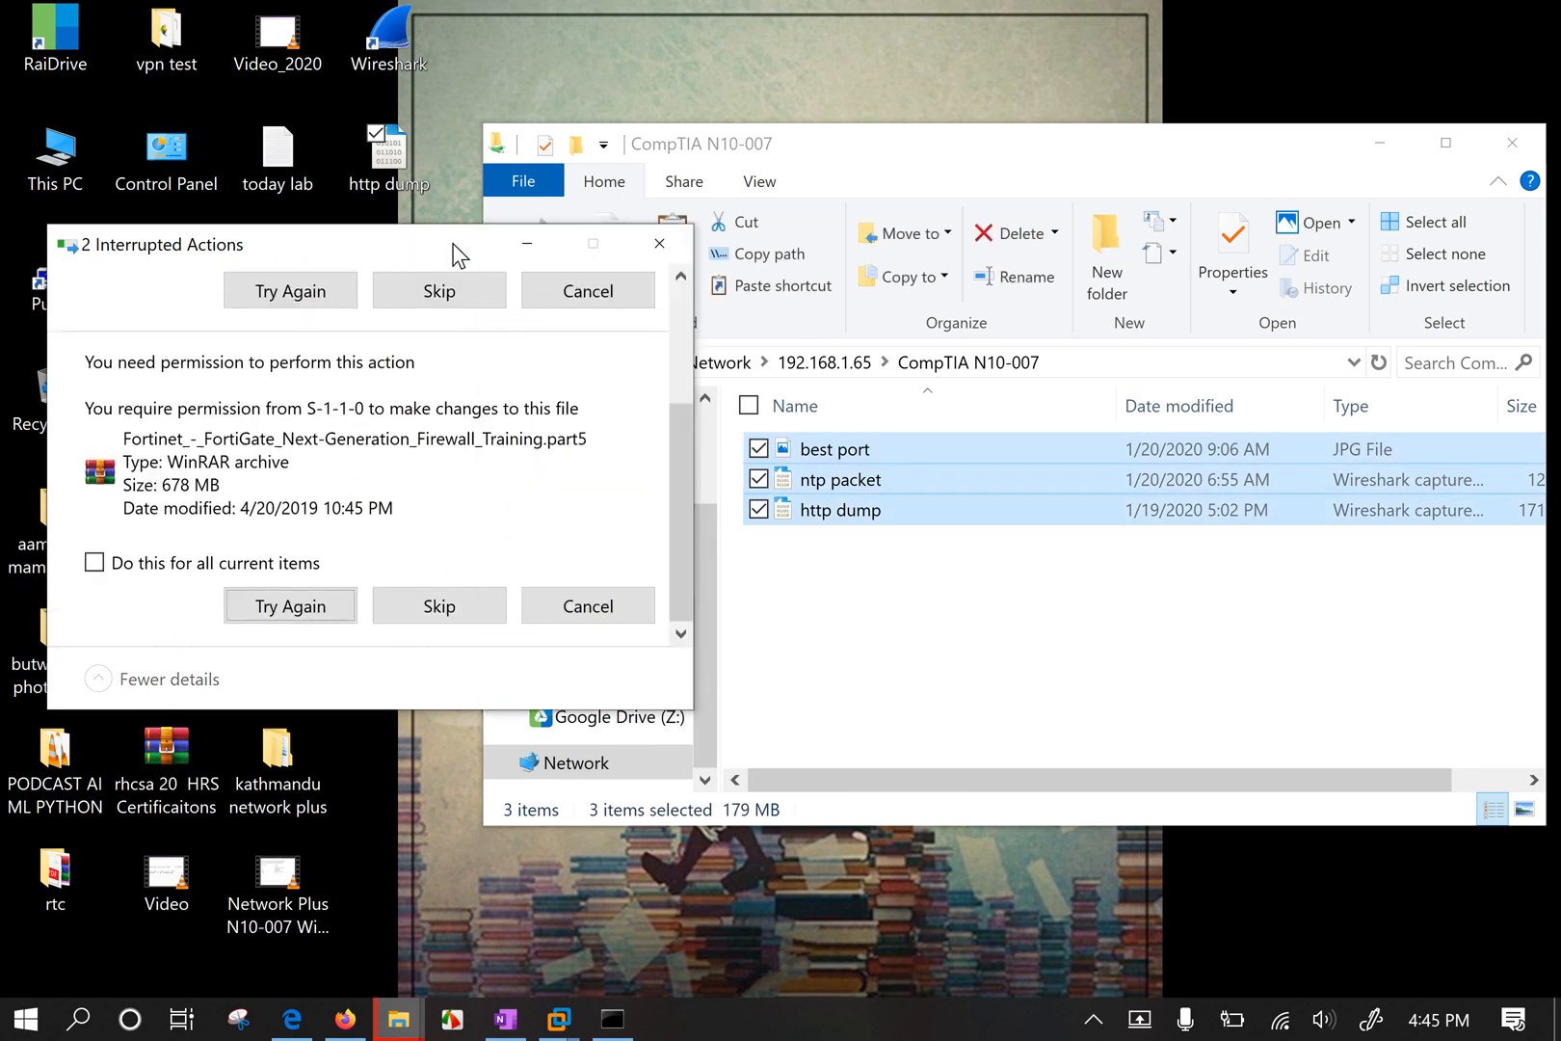
pyautogui.click(524, 241)
pyautogui.click(874, 610)
pyautogui.moveTo(903, 638); pyautogui.dragTo(934, 668)
pyautogui.click(568, 926)
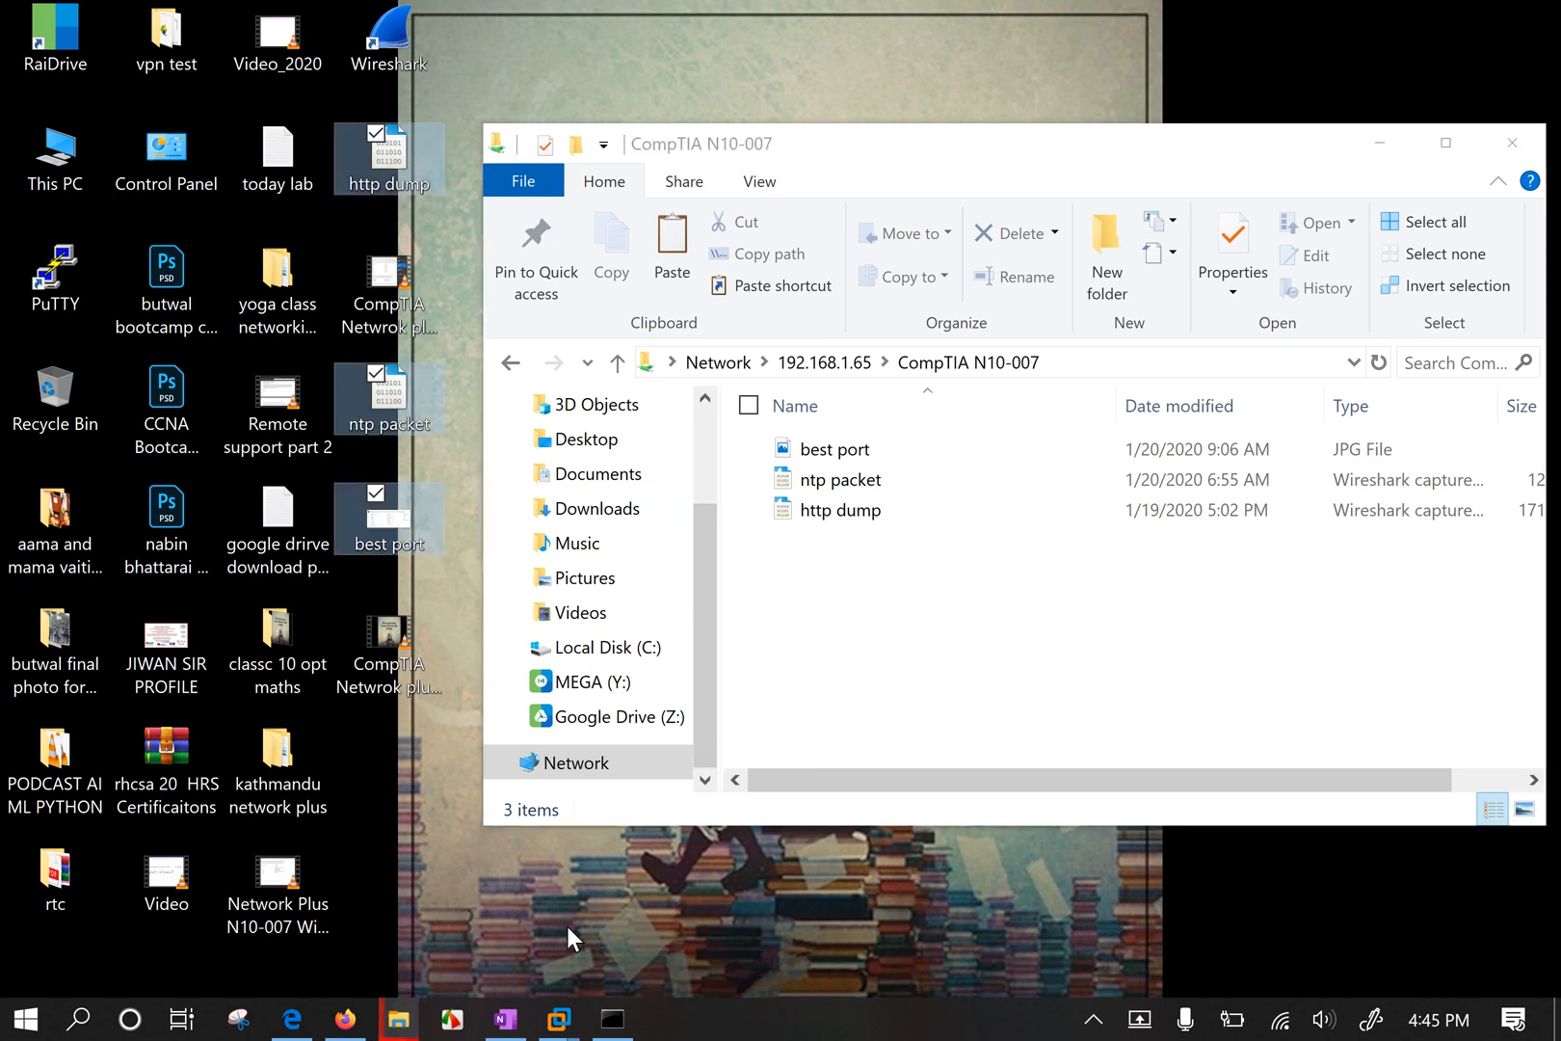
pyautogui.click(568, 926)
# Open Downloads > Telegram Desktop in a new Explorer window and select _MG_7652 (2).
pyautogui.press('super+e')
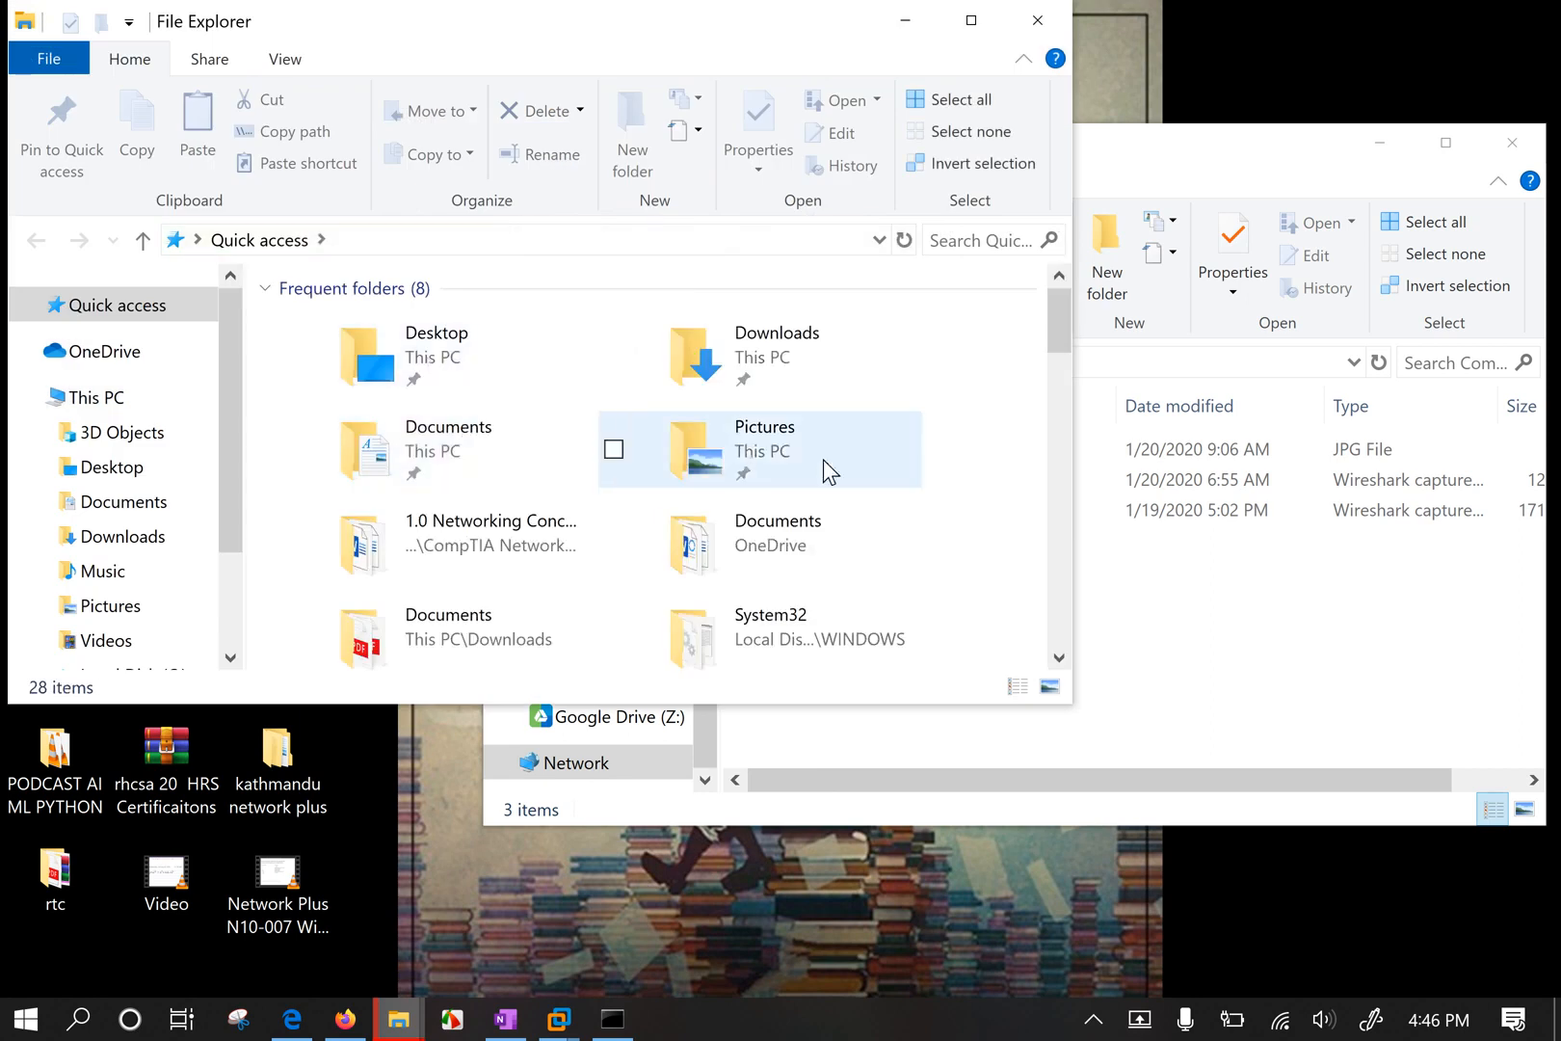
pyautogui.doubleClick(808, 367)
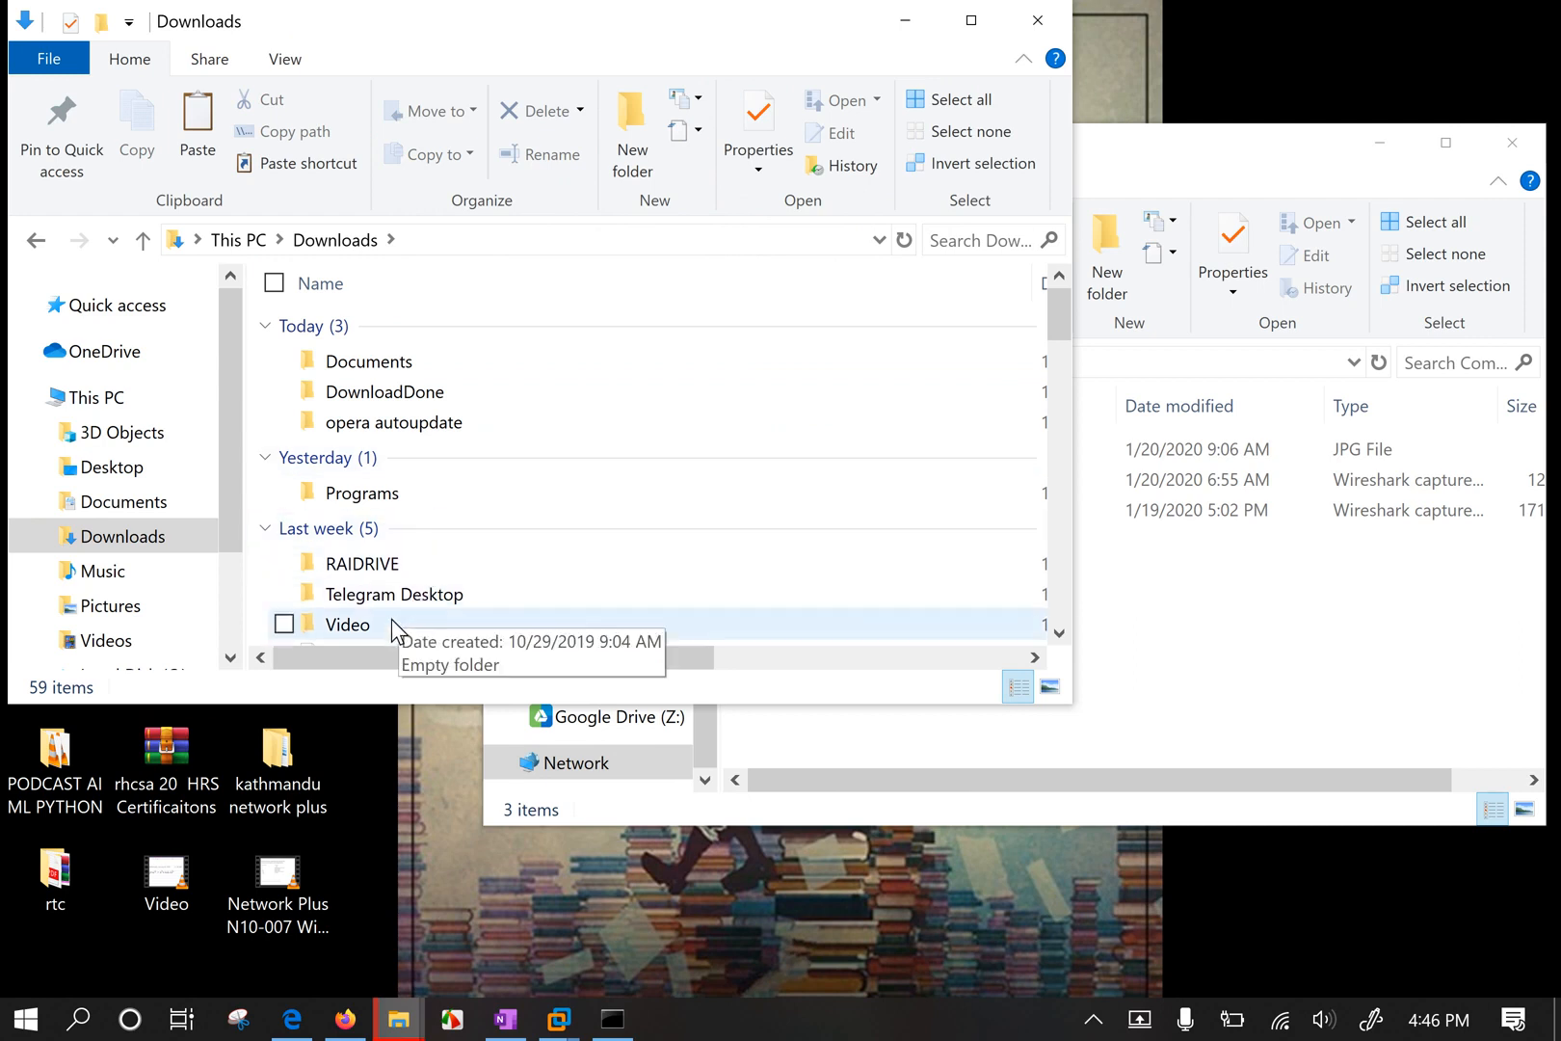
pyautogui.doubleClick(405, 595)
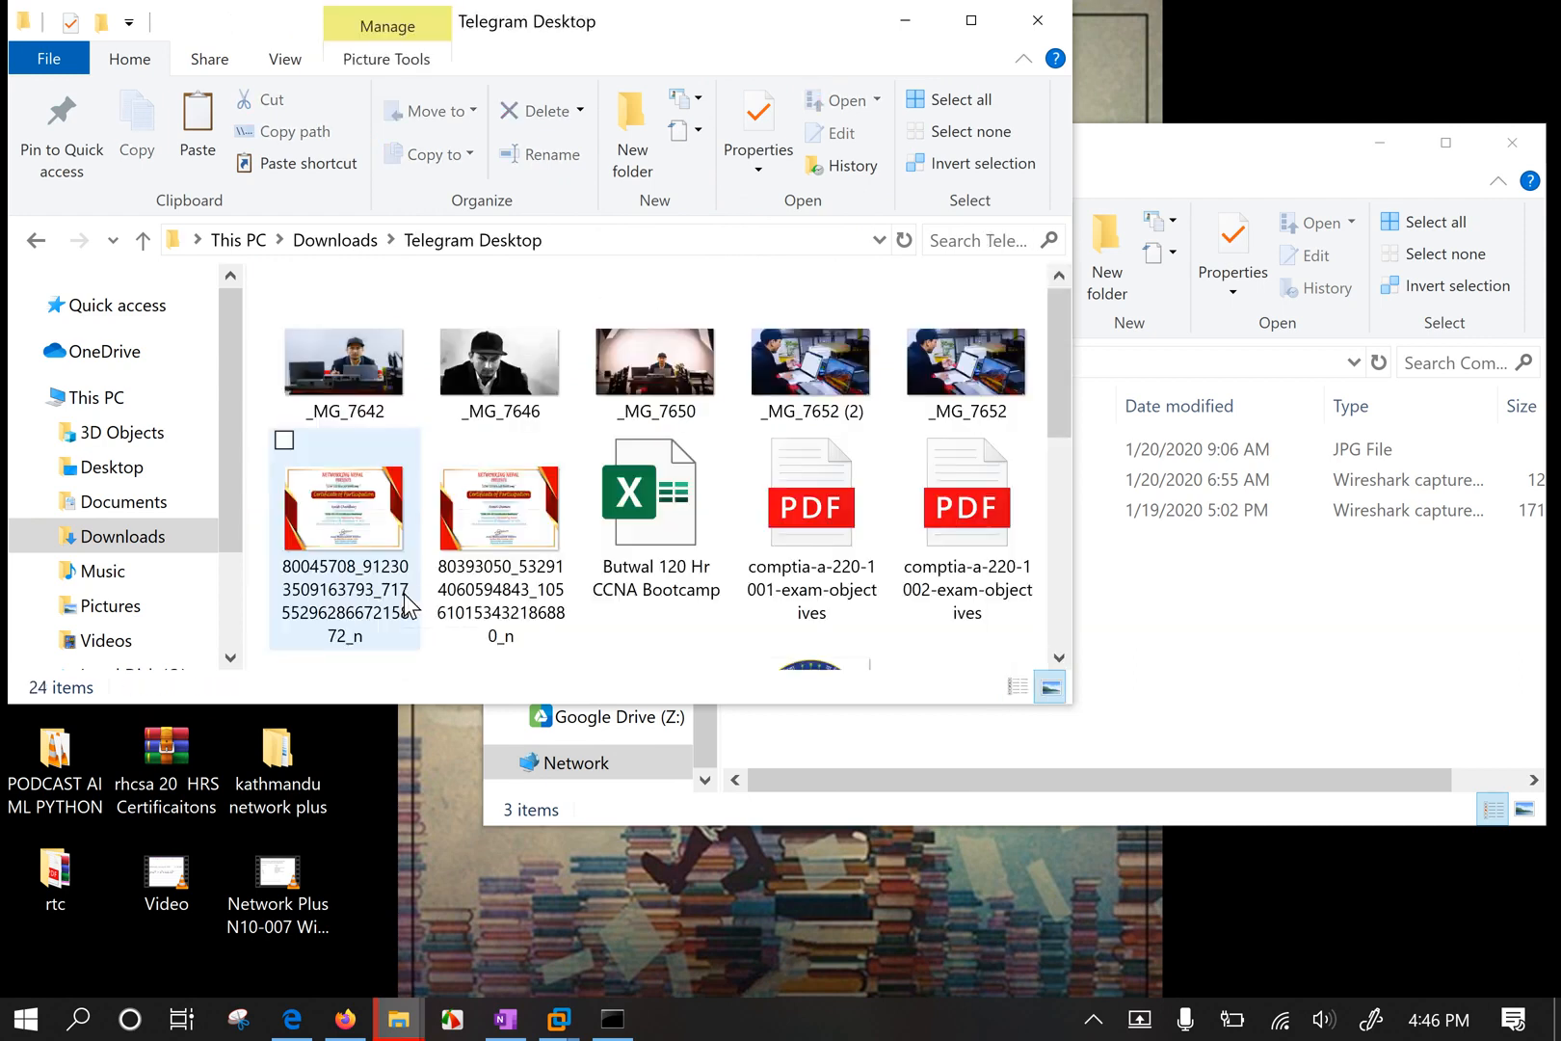
pyautogui.click(963, 362)
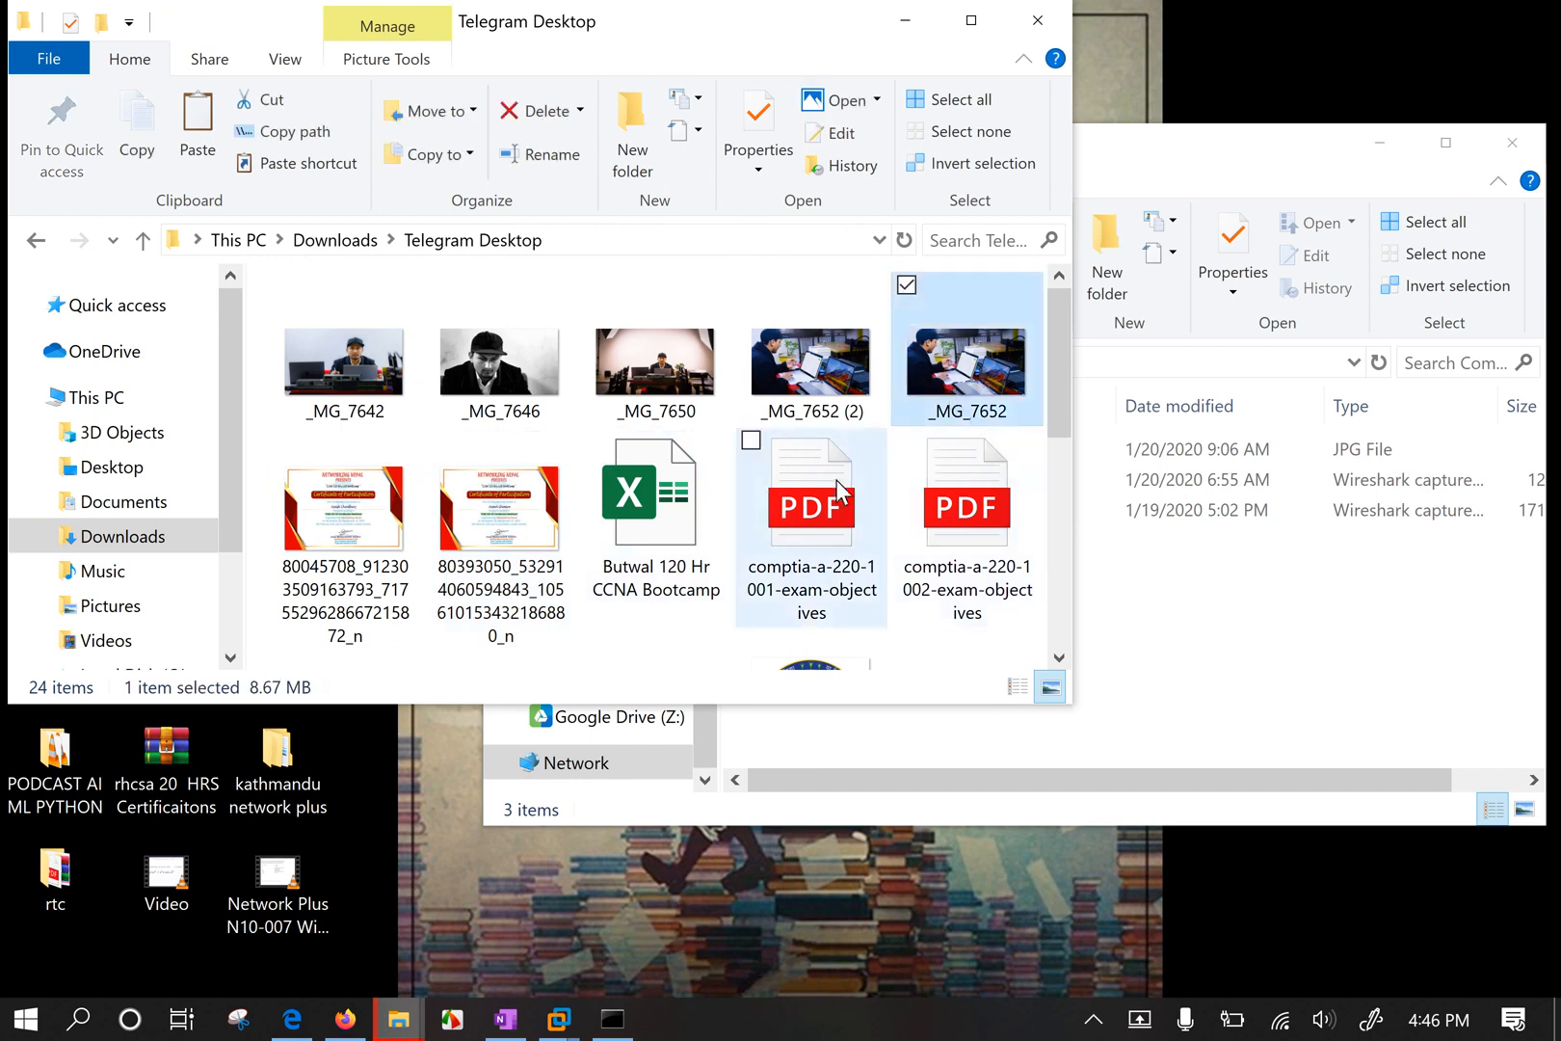
pyautogui.keyDown('ctrl'); pyautogui.click(815, 371); pyautogui.keyUp('ctrl')
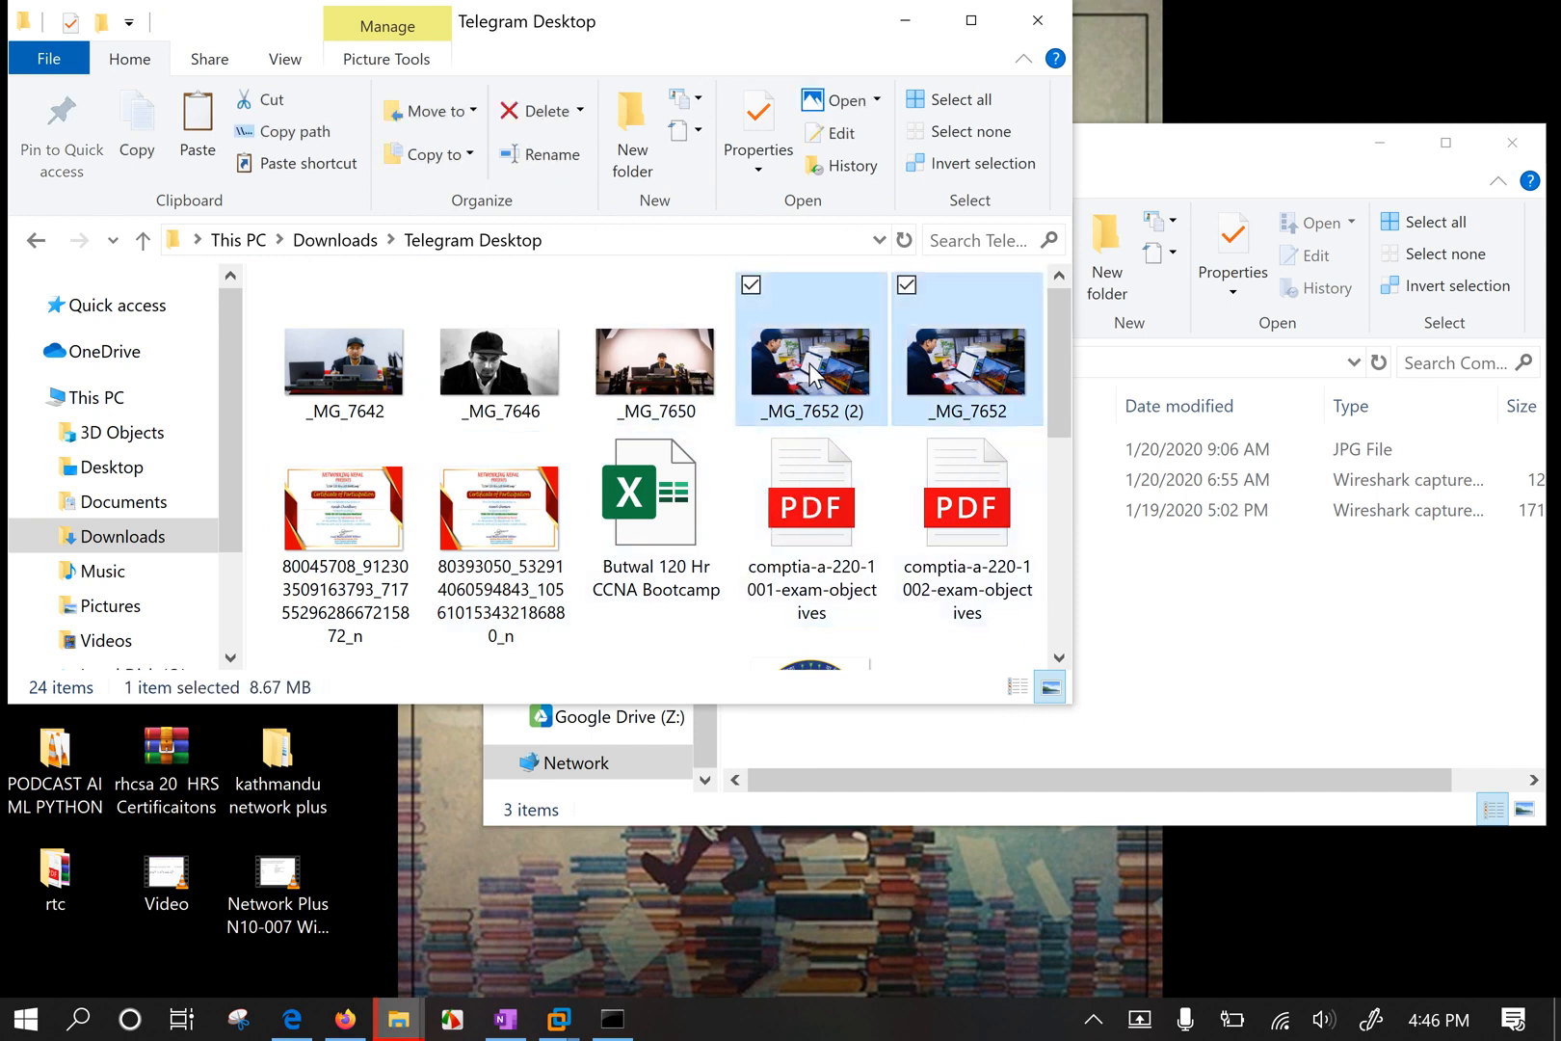
pyautogui.keyDown('ctrl'); pyautogui.click(975, 378); pyautogui.keyUp('ctrl')
# Add image_2020-01-07_10-26-17, php_tutorial and PythonNotesForProfessionals to the selection and copy all four.
pyautogui.scroll(-3, 757, 470)
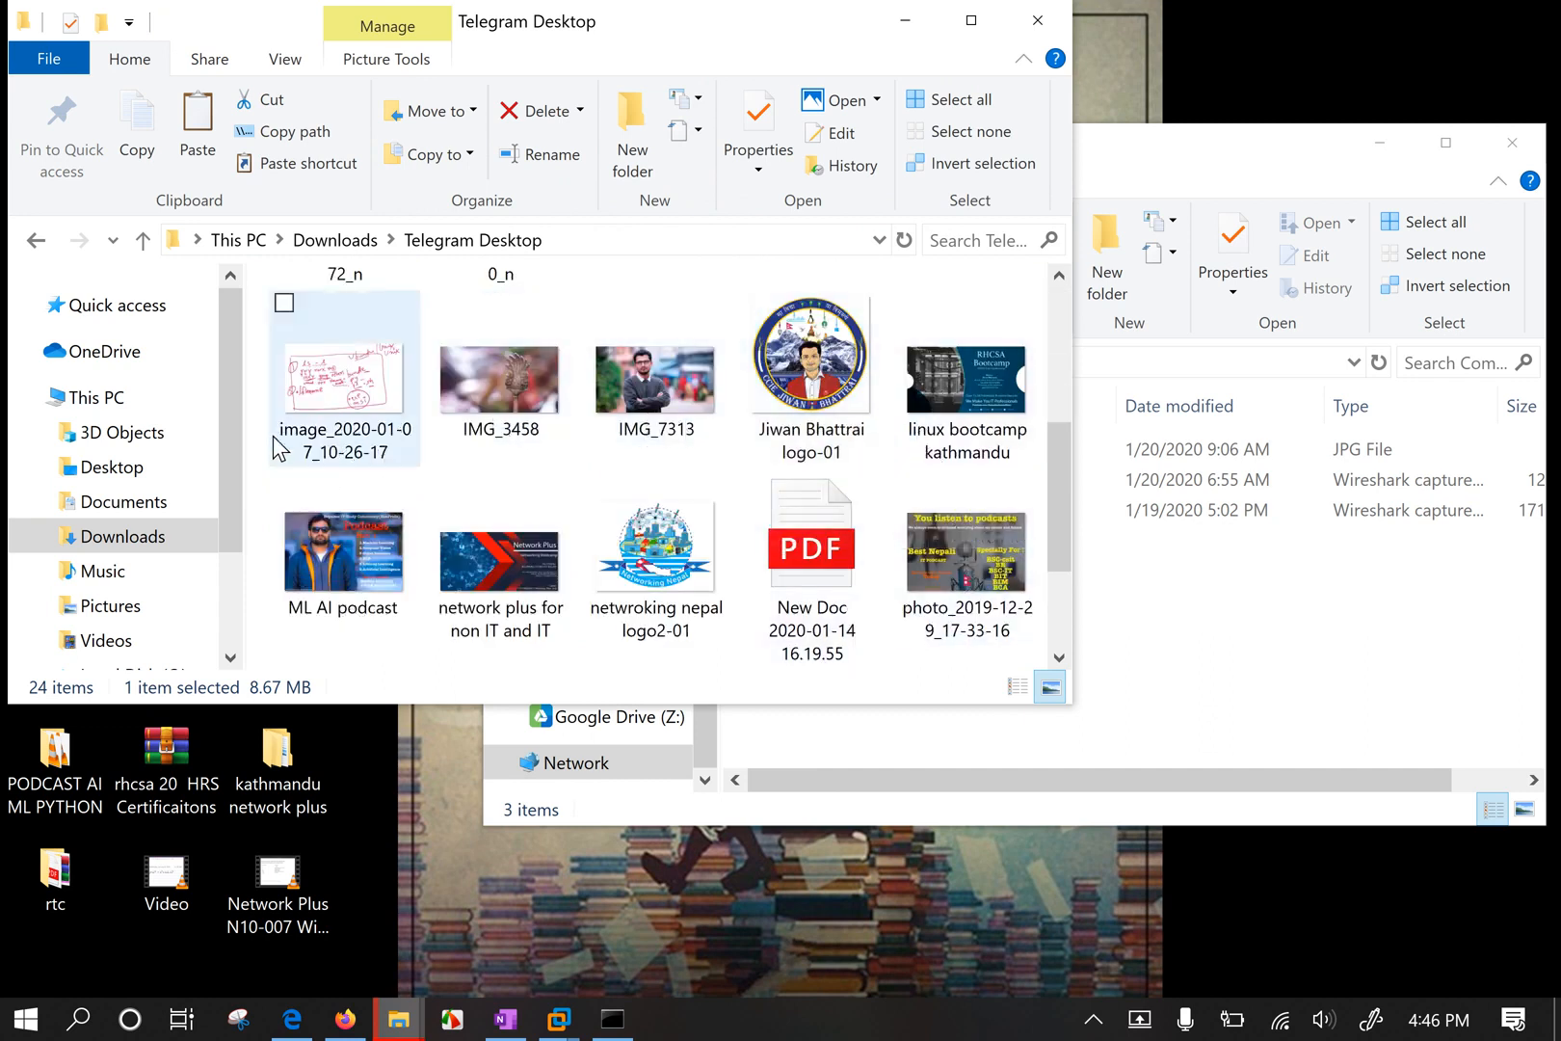
pyautogui.keyDown('ctrl'); pyautogui.click(374, 412); pyautogui.keyUp('ctrl')
pyautogui.scroll(-3, 537, 461)
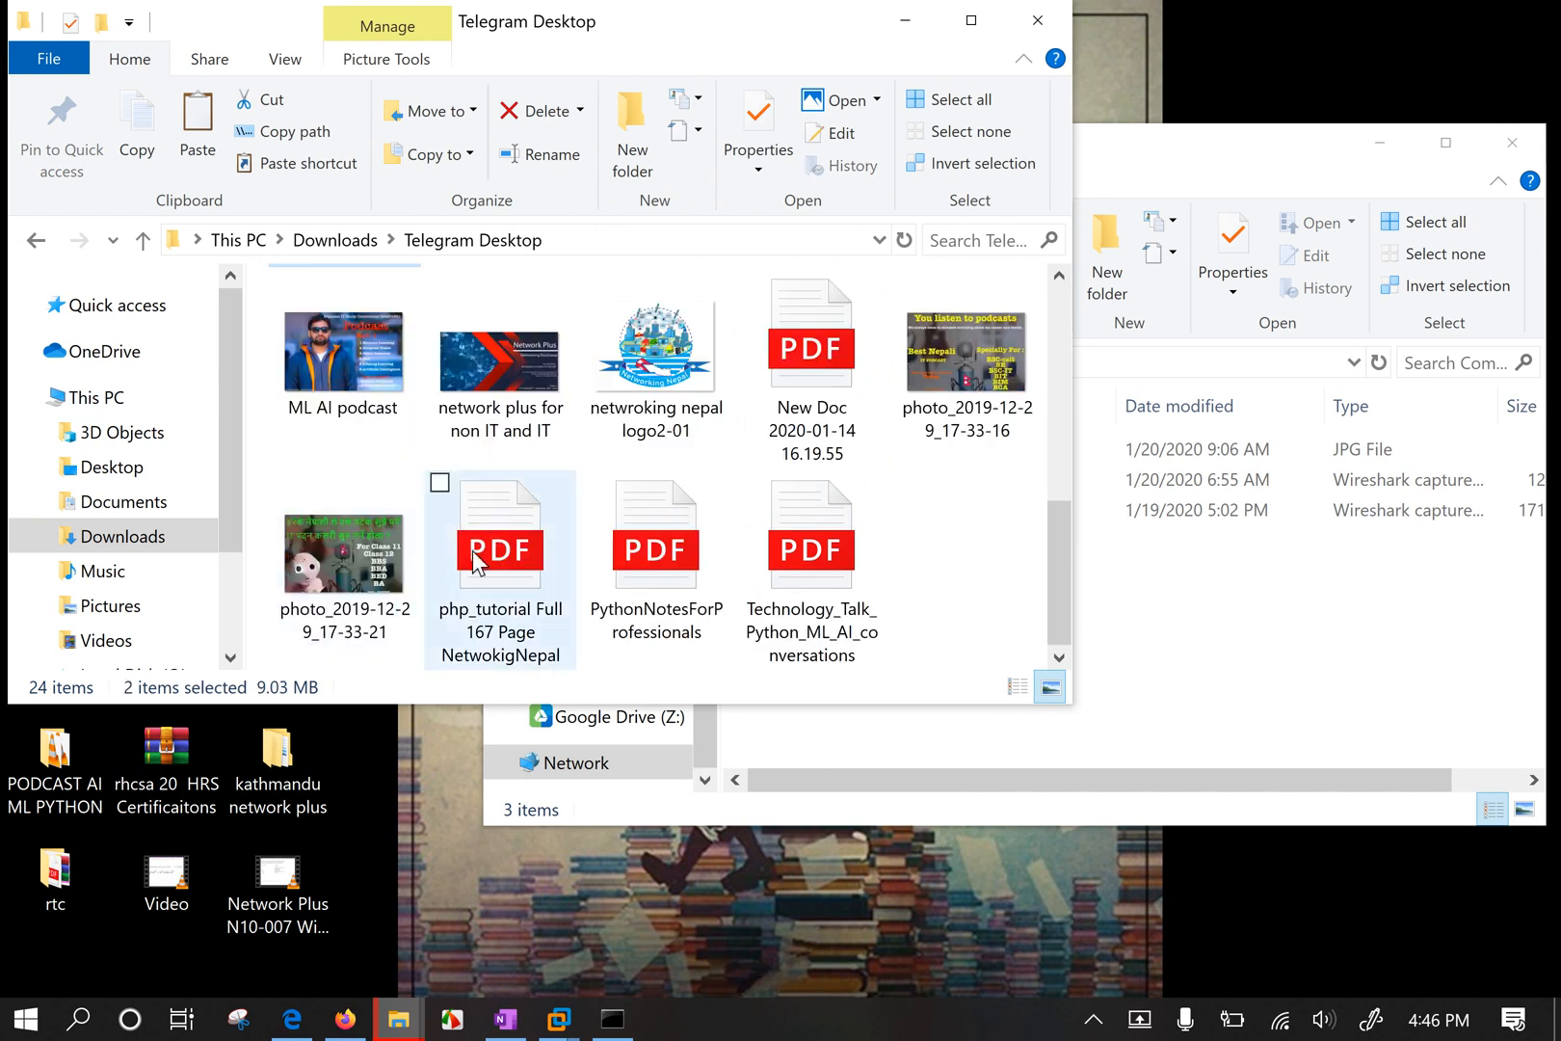
pyautogui.keyDown('ctrl'); pyautogui.click(502, 552); pyautogui.keyUp('ctrl')
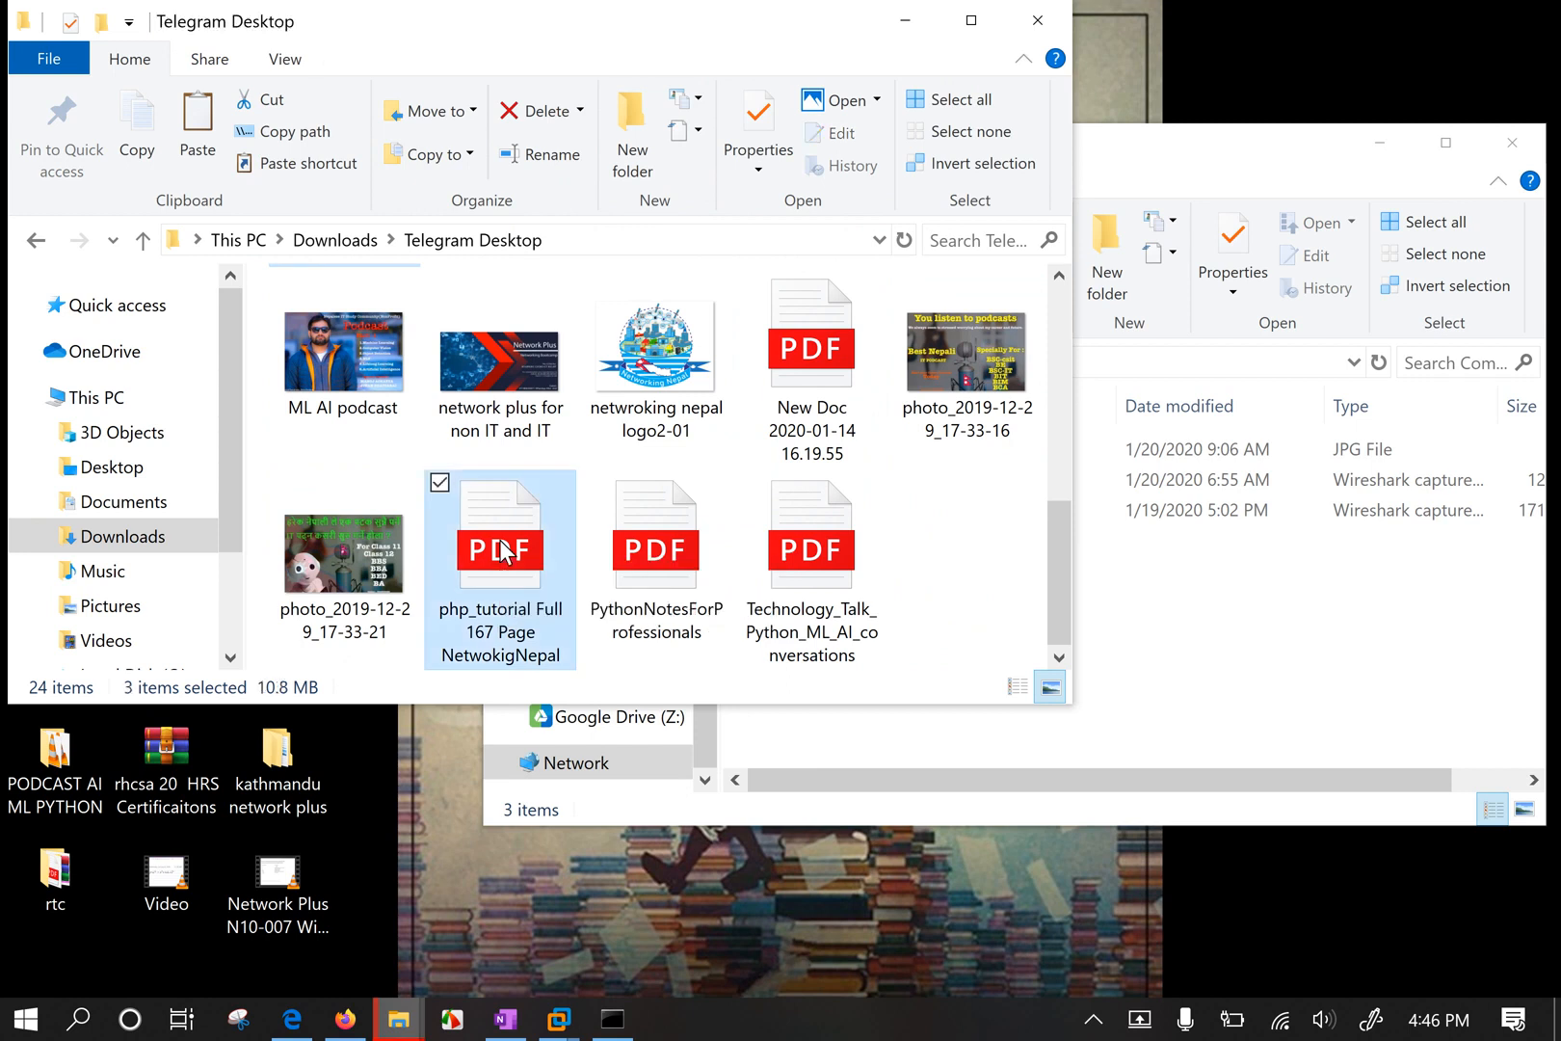
pyautogui.keyDown('ctrl'); pyautogui.click(661, 605); pyautogui.keyUp('ctrl')
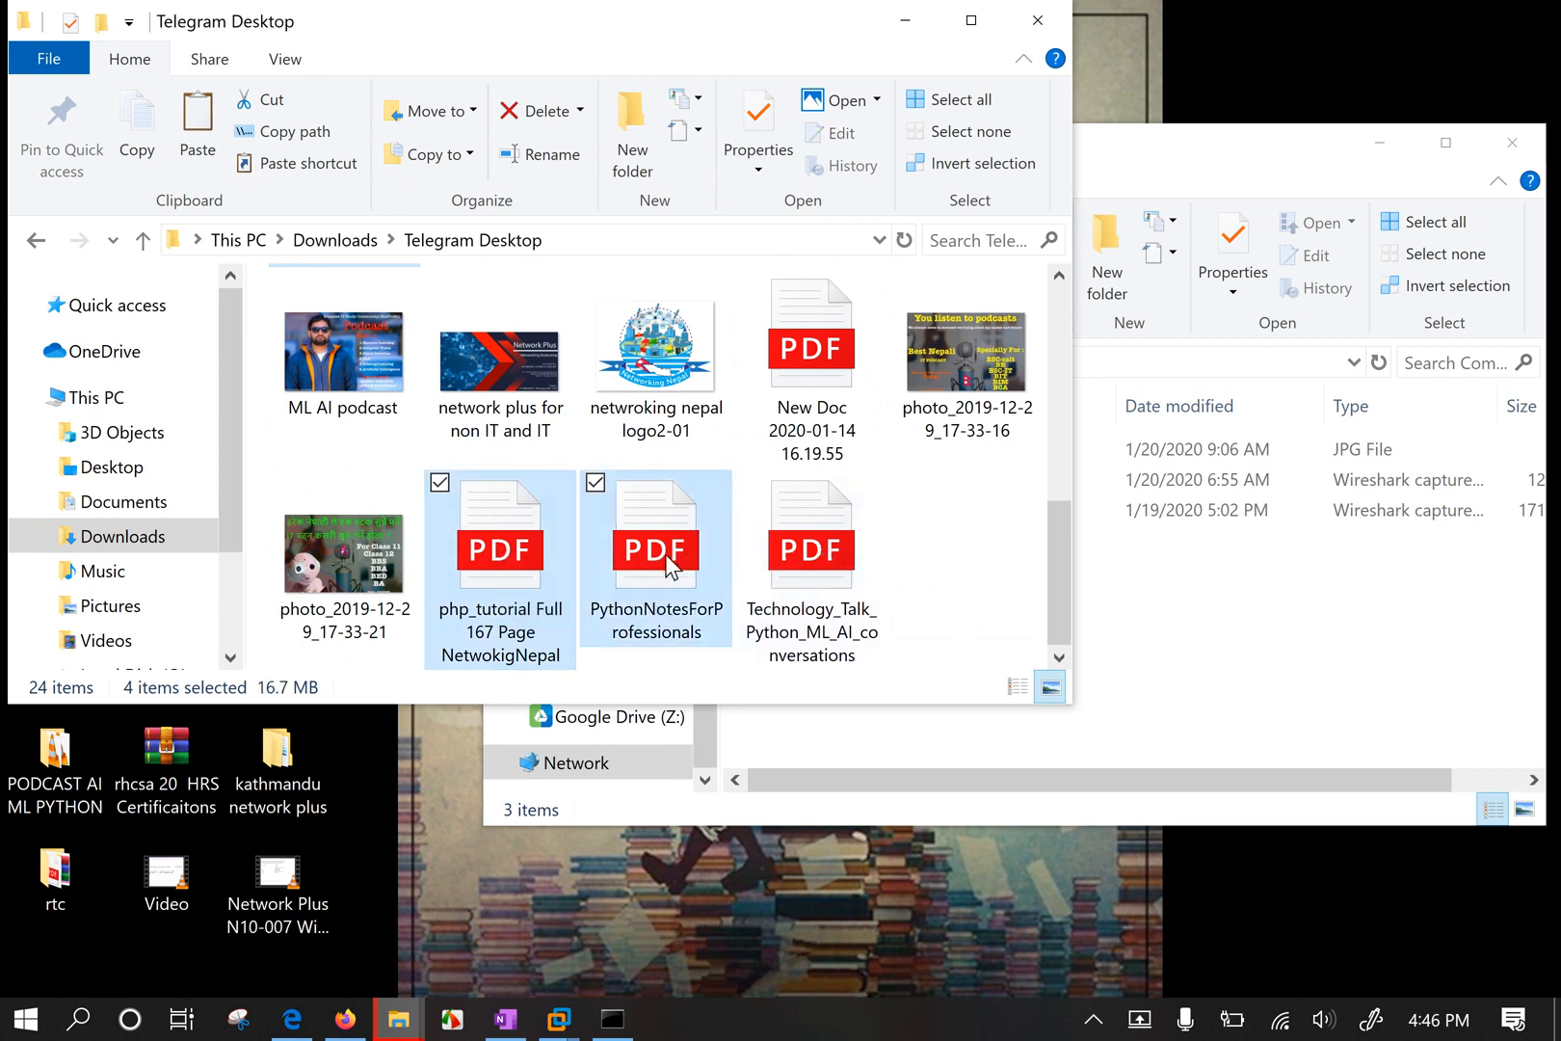
pyautogui.hotkey('ctrl', 'c')
pyautogui.click(1324, 718)
# Paste the four Telegram Desktop files into CompTIA N10-007 using Explorer's copy, then select php_tutorial.
pyautogui.rightClick(1045, 641)
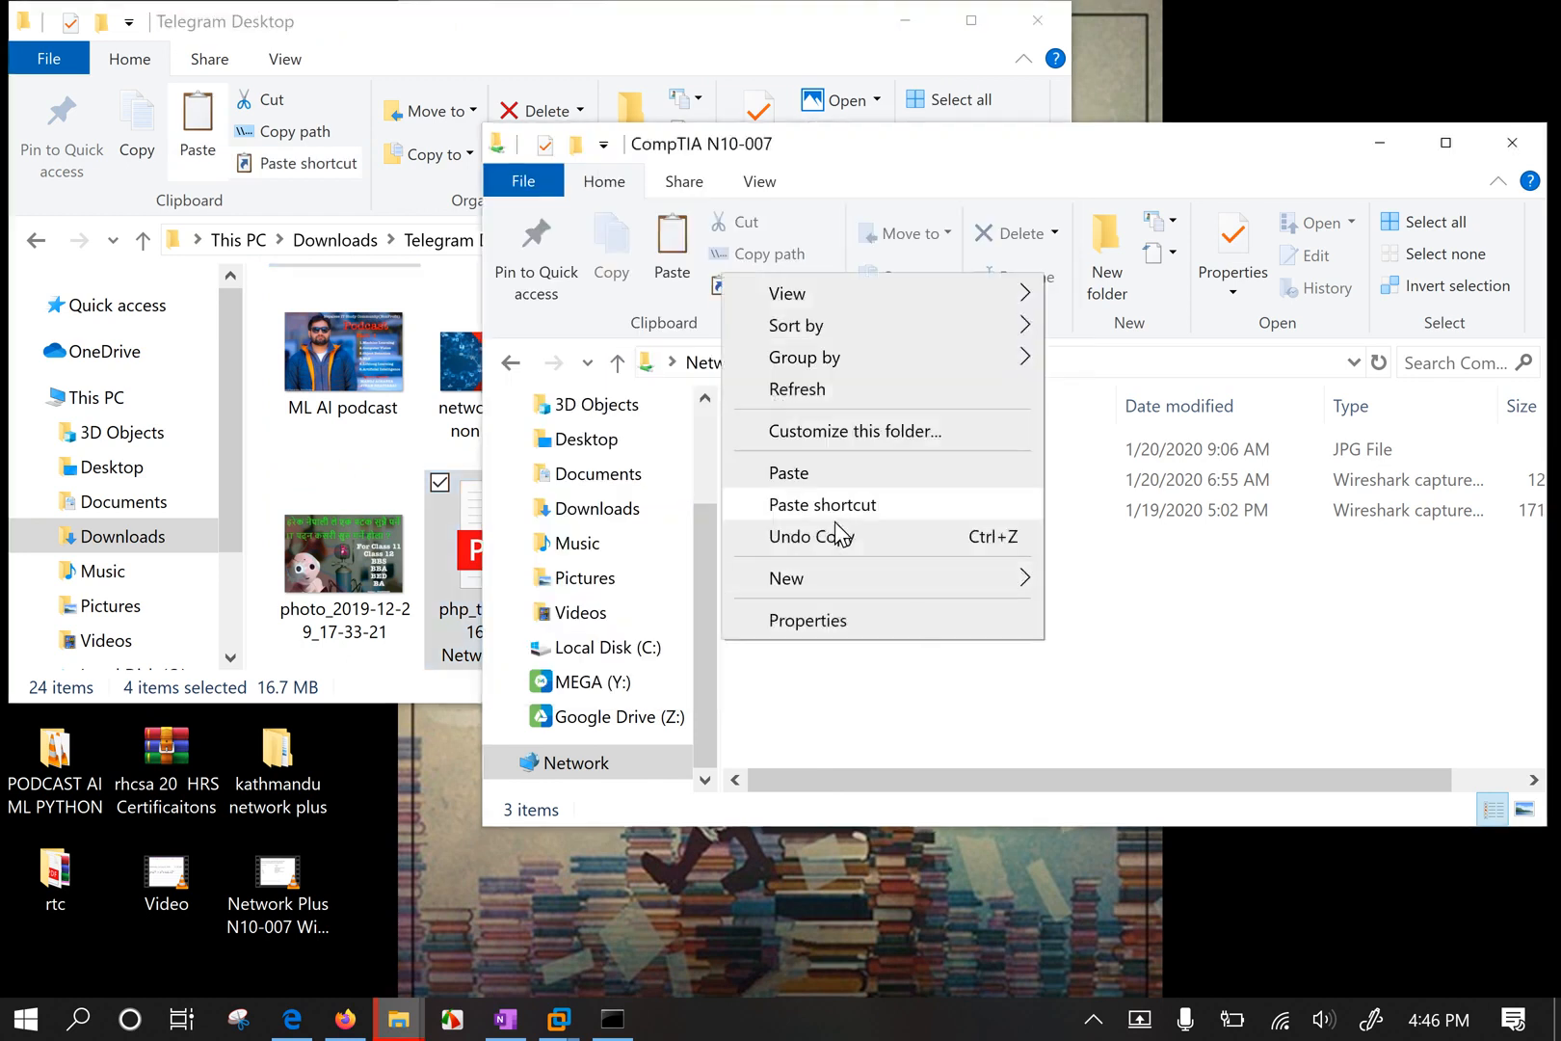
pyautogui.click(800, 472)
pyautogui.click(938, 599)
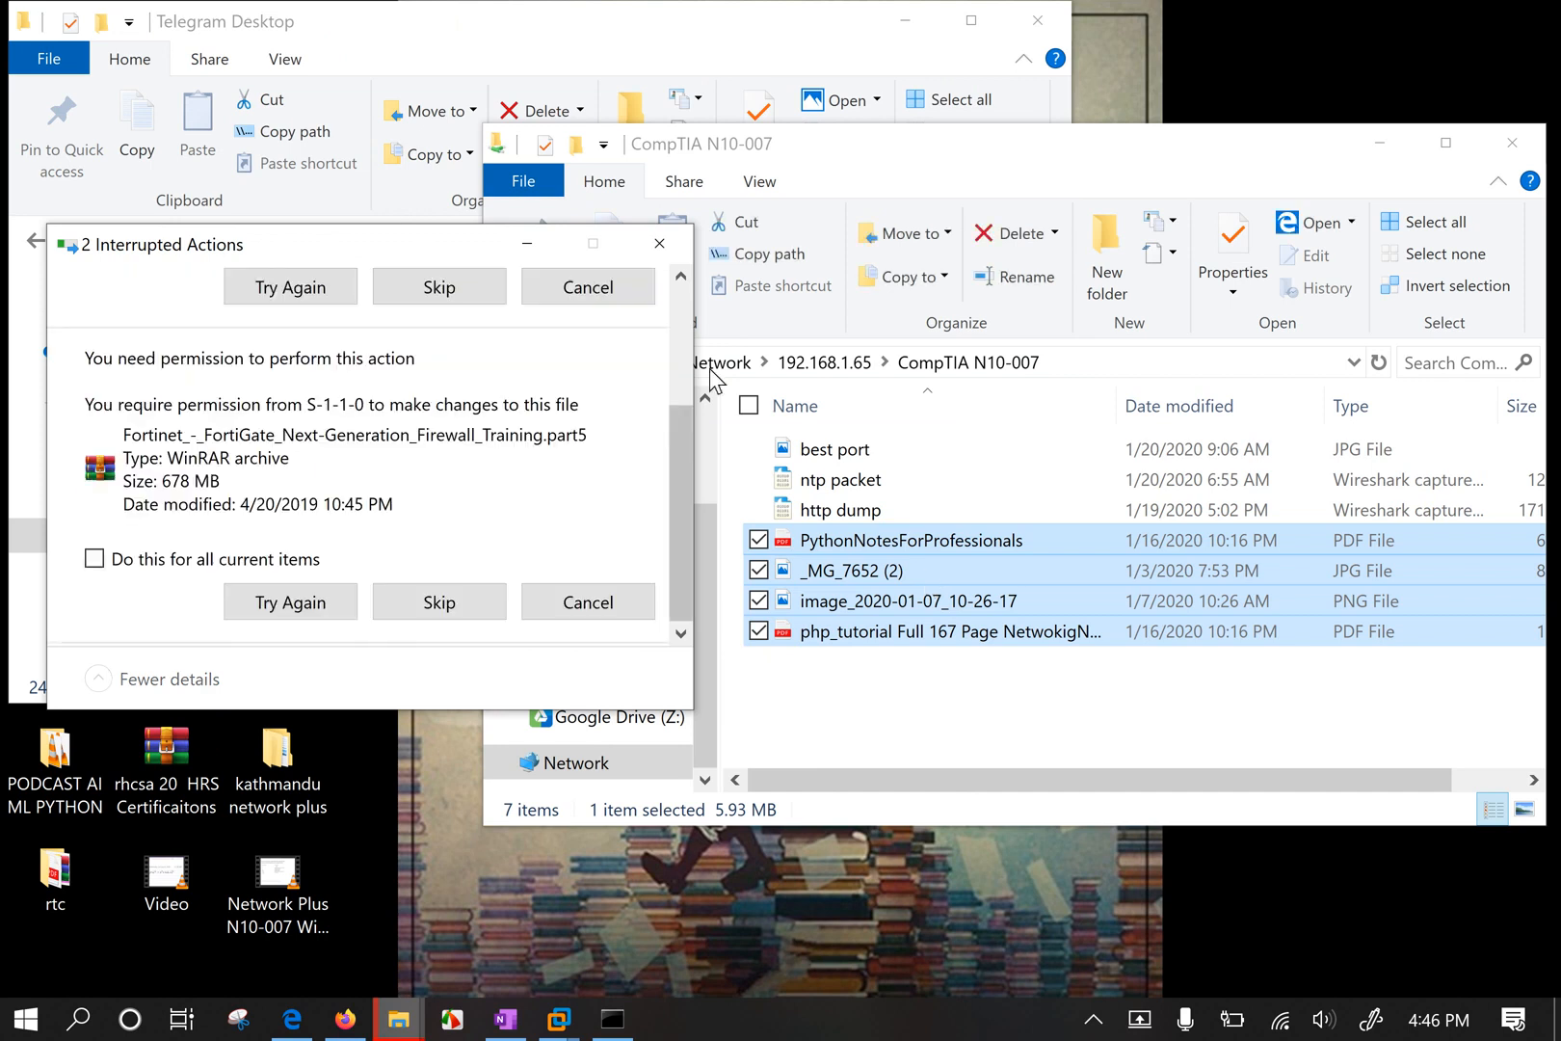
pyautogui.click(512, 256)
pyautogui.click(810, 692)
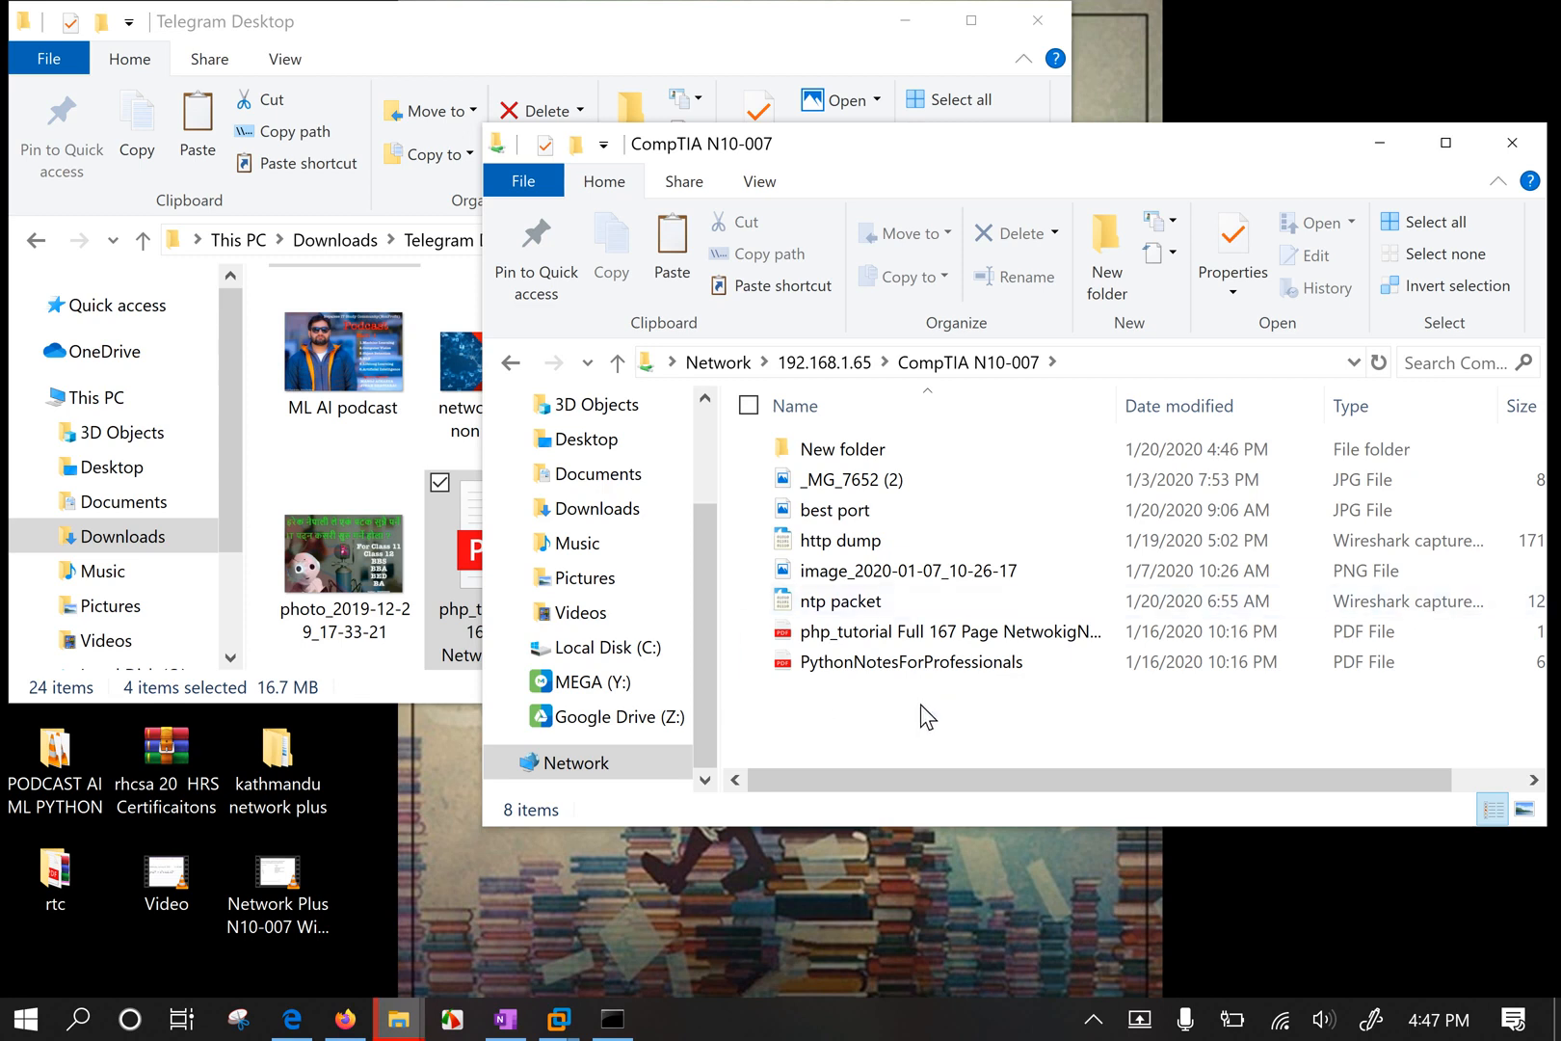
pyautogui.click(965, 636)
# Open the php_tutorial PDF in Edge, scroll through a few pages, and close it.
pyautogui.doubleClick(964, 633)
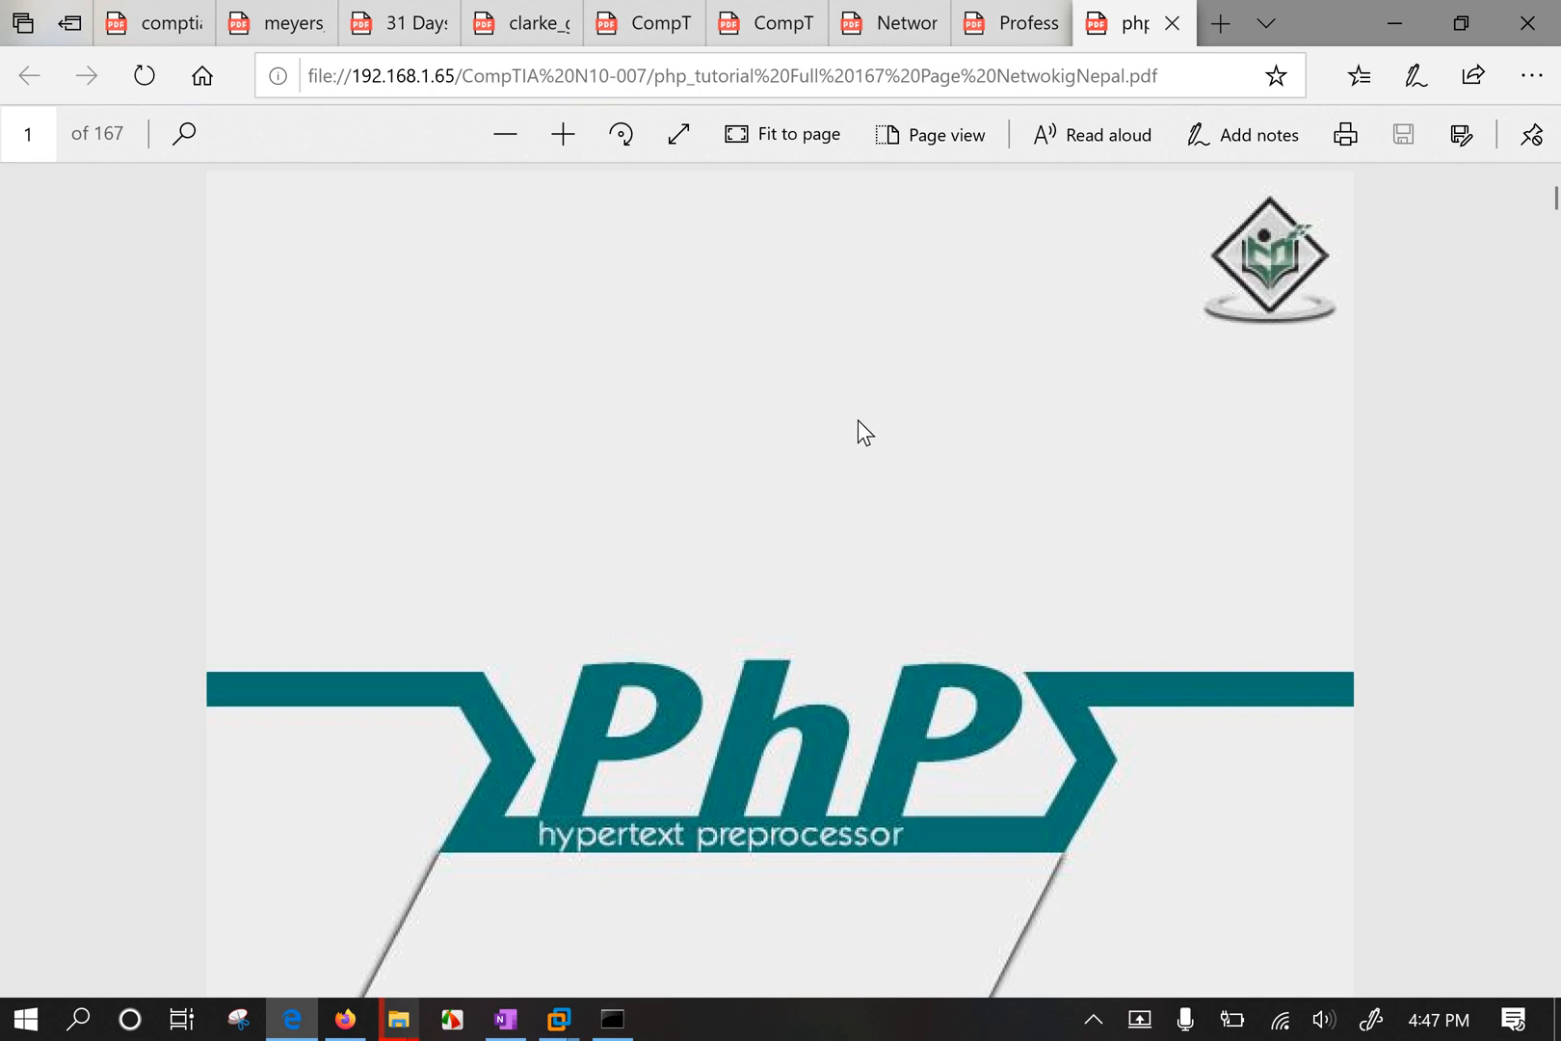
pyautogui.scroll(-9, 858, 435)
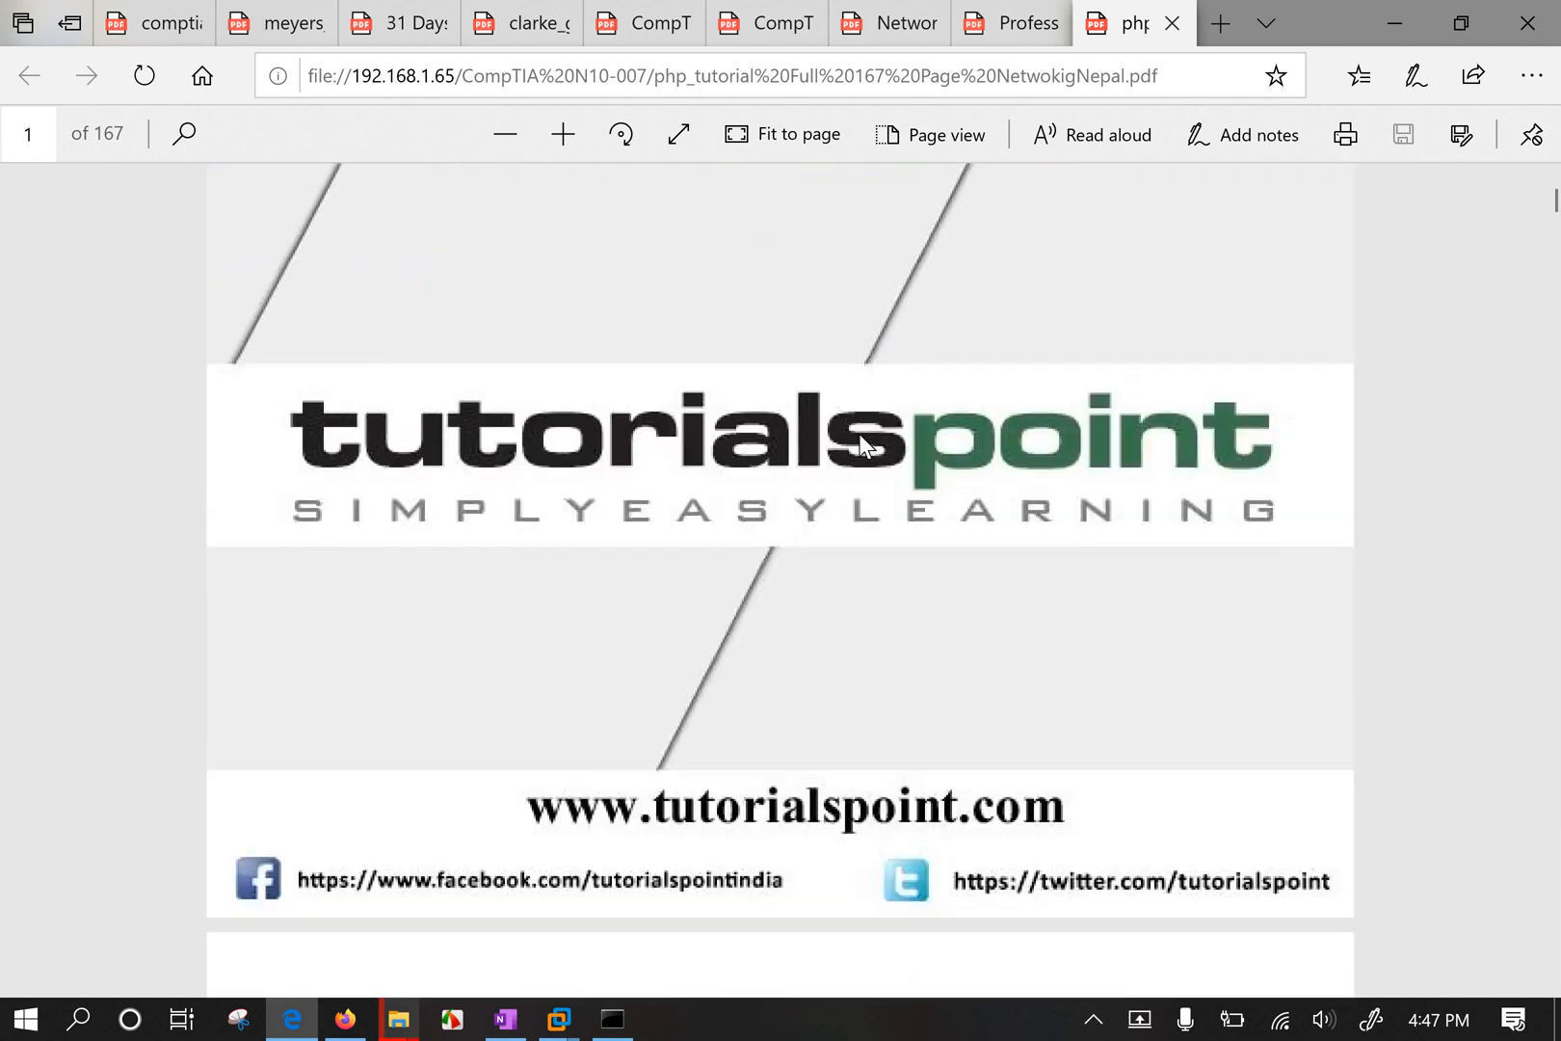
pyautogui.scroll(-15, 862, 443)
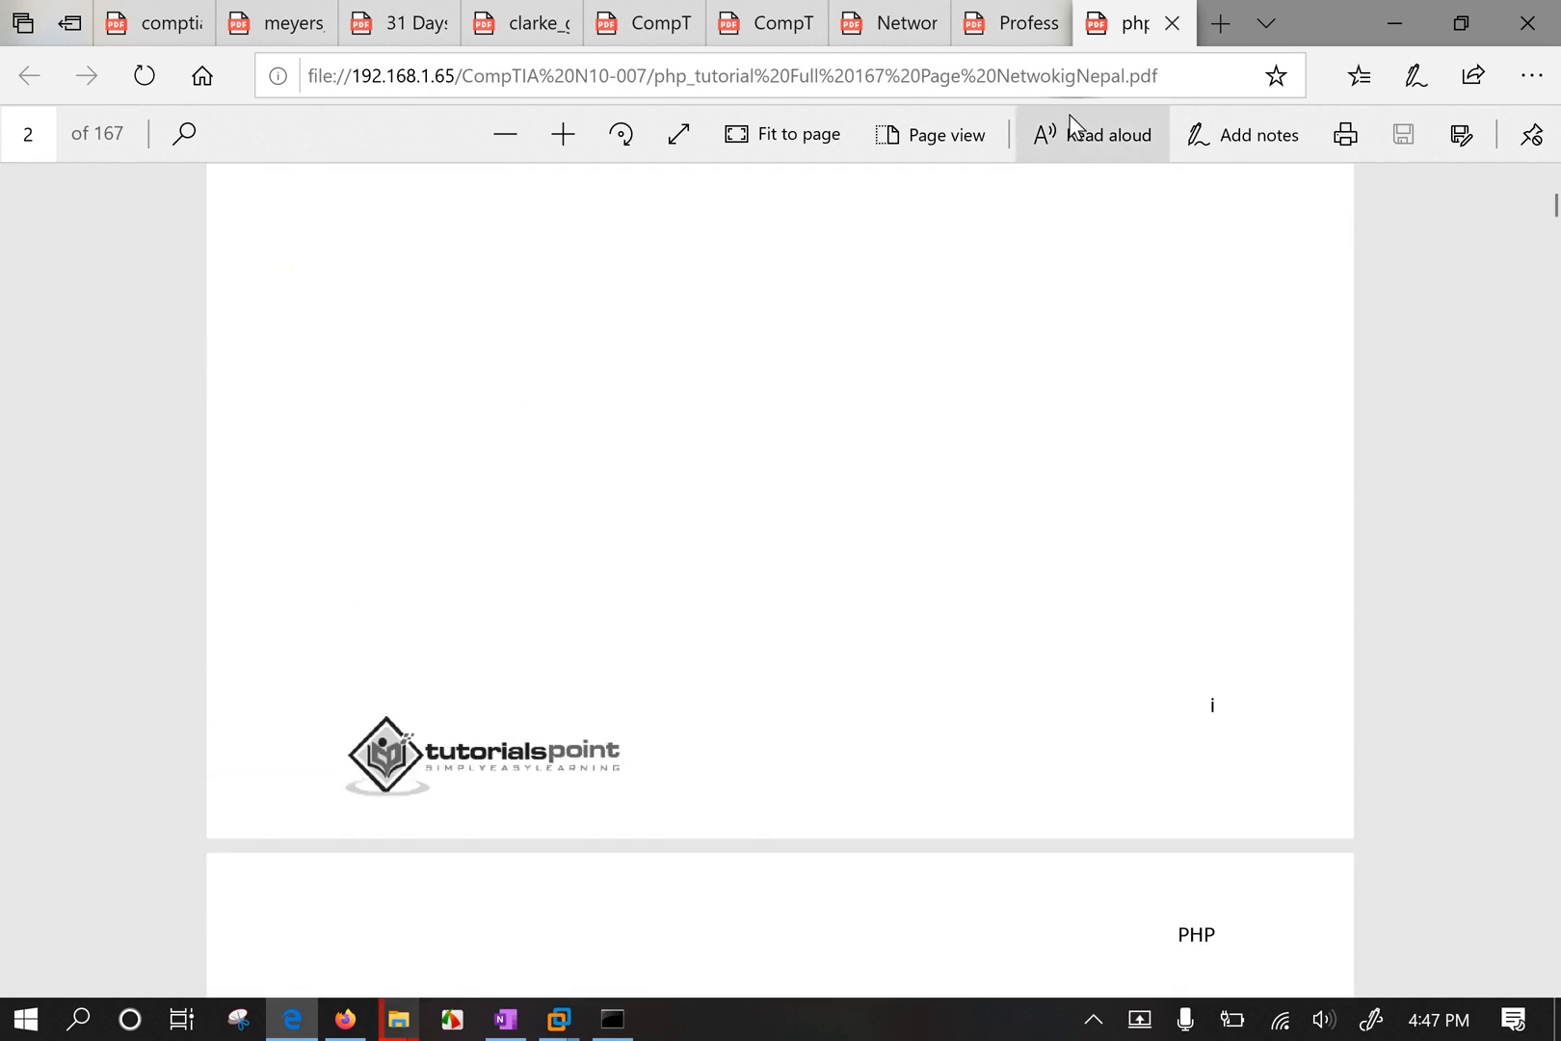
pyautogui.click(1172, 24)
# Minimise Edge, enlarge the share window, and open Downloads\Programs in the other Explorer window.
pyautogui.click(1397, 22)
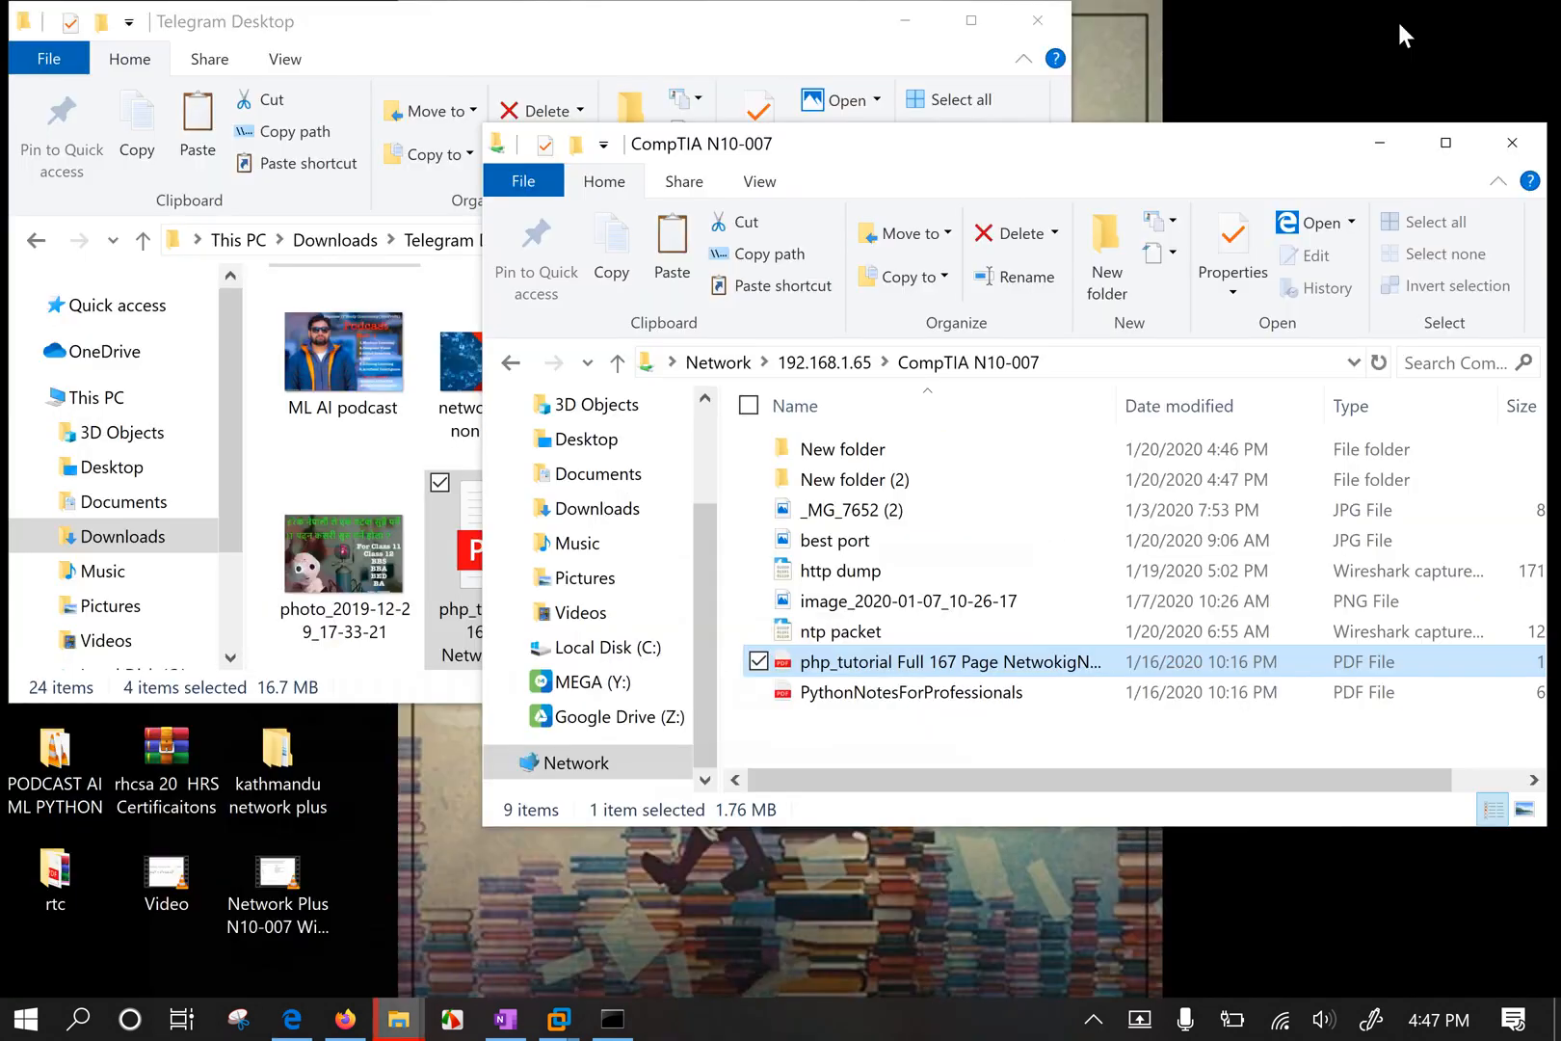
pyautogui.click(917, 746)
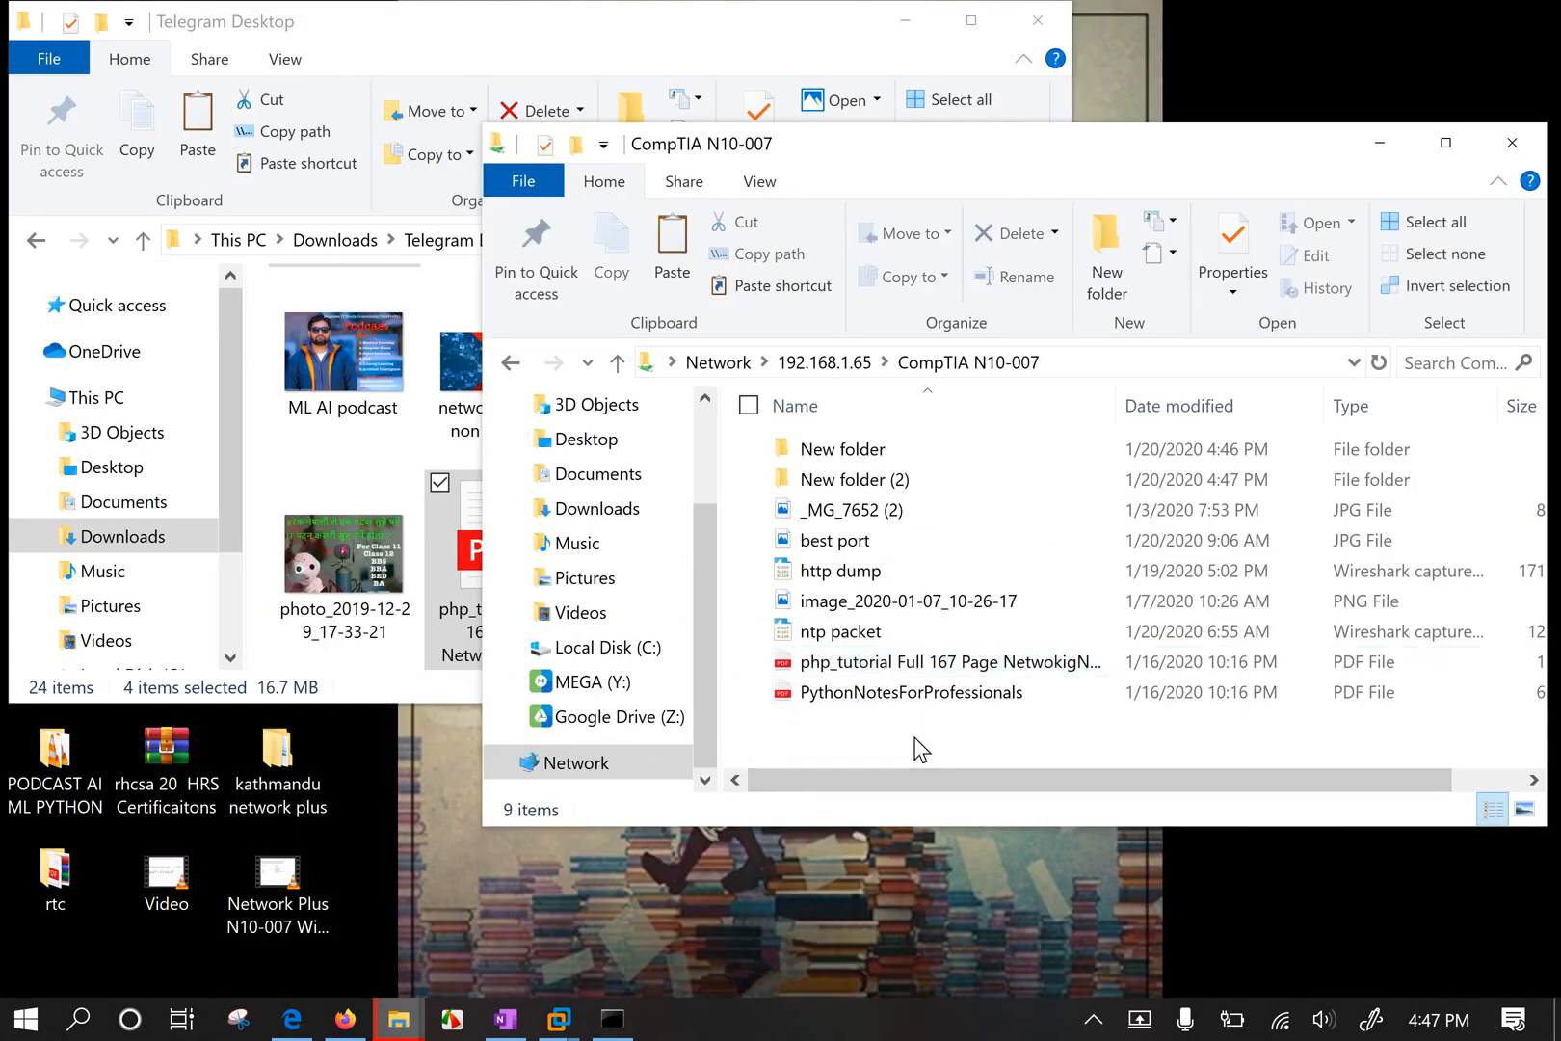
pyautogui.moveTo(935, 828); pyautogui.dragTo(949, 945)
pyautogui.click(424, 453)
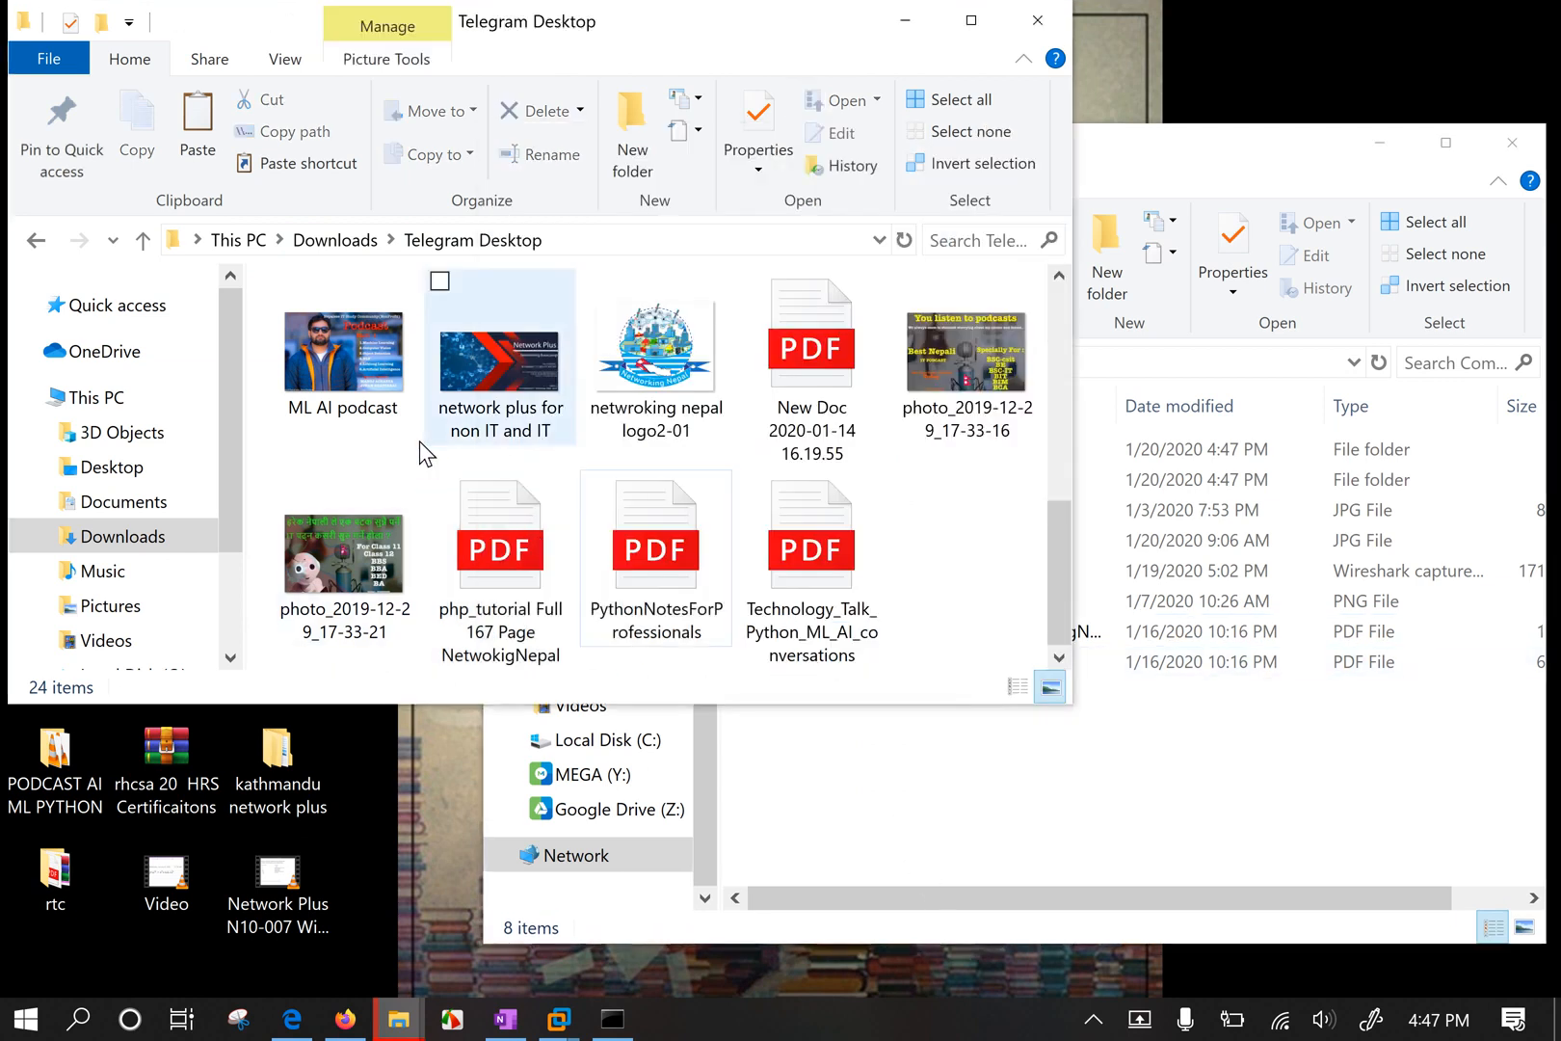
pyautogui.click(347, 241)
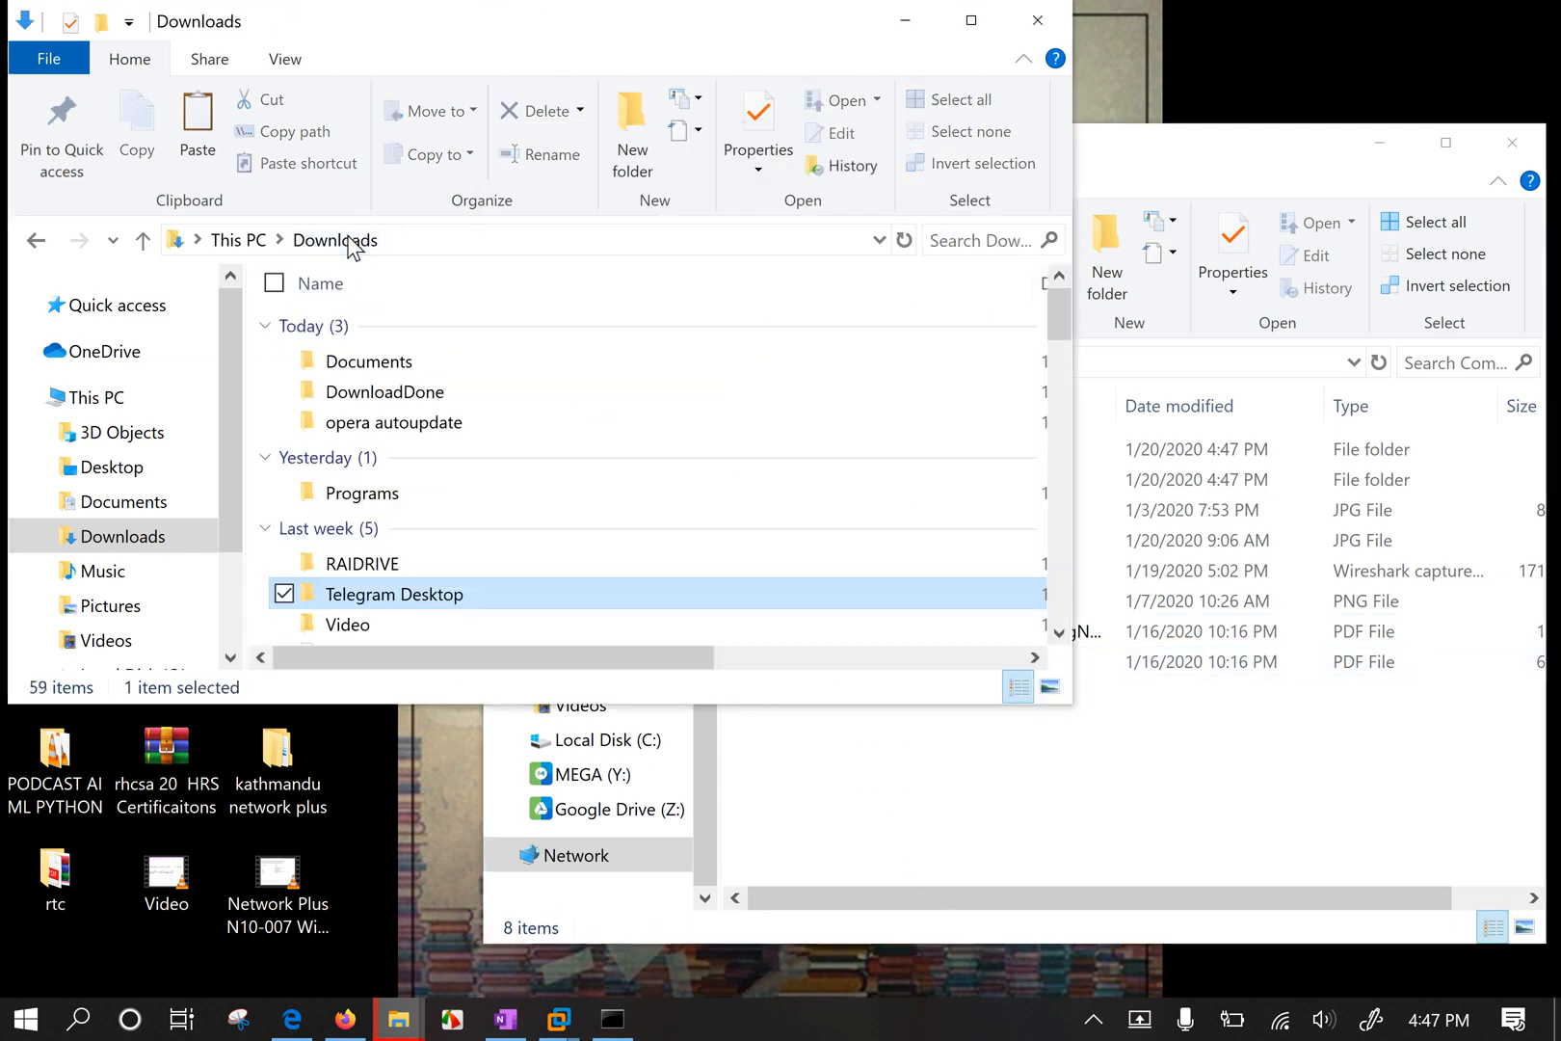
pyautogui.doubleClick(400, 492)
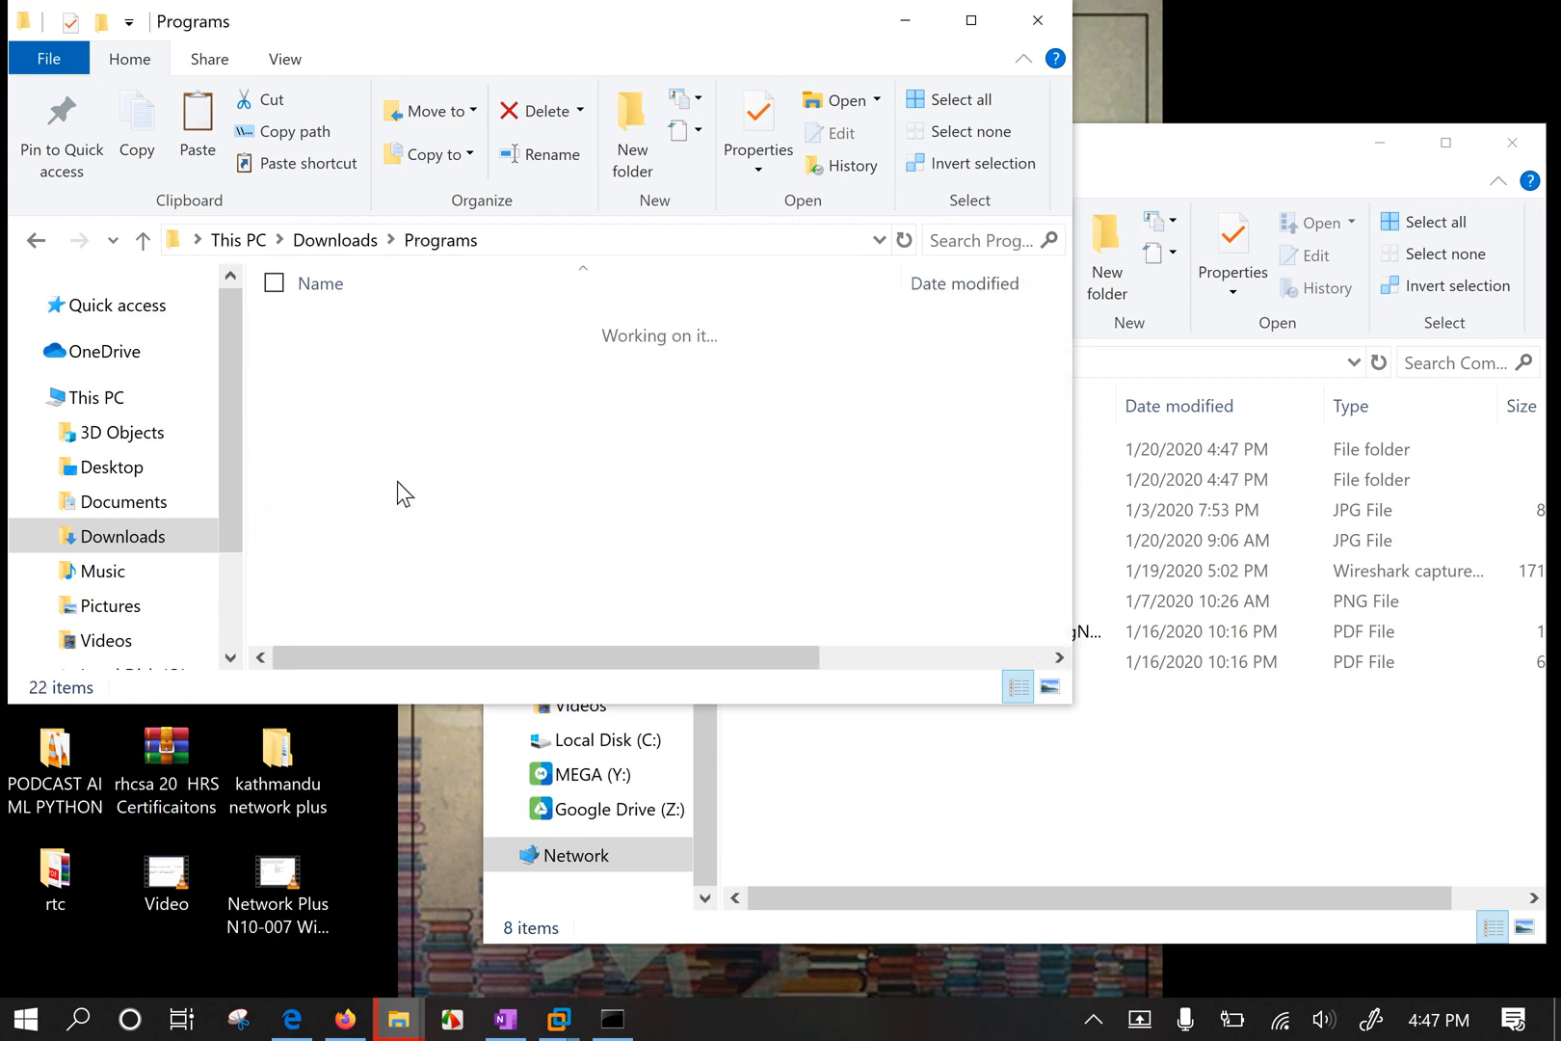
# Select the Advanced IP Scanner, ipscan, rufus, WinSCP and Wireshark installers for copying.
pyautogui.click(494, 359)
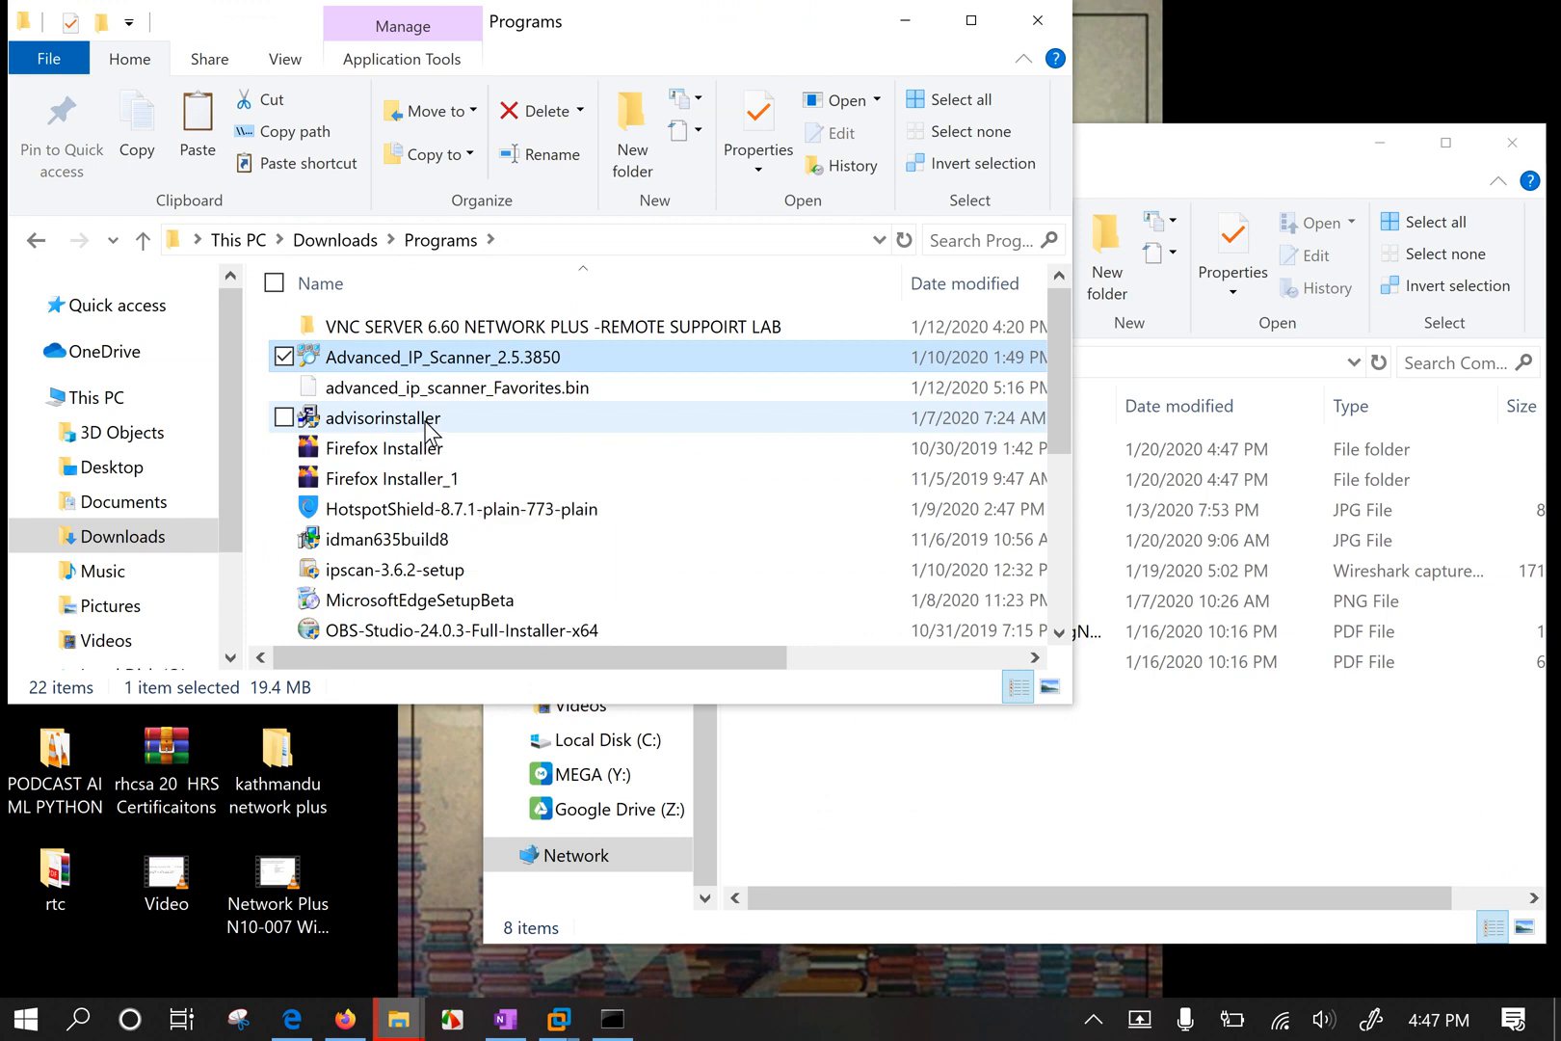
pyautogui.keyDown('ctrl'); pyautogui.click(385, 571); pyautogui.keyUp('ctrl')
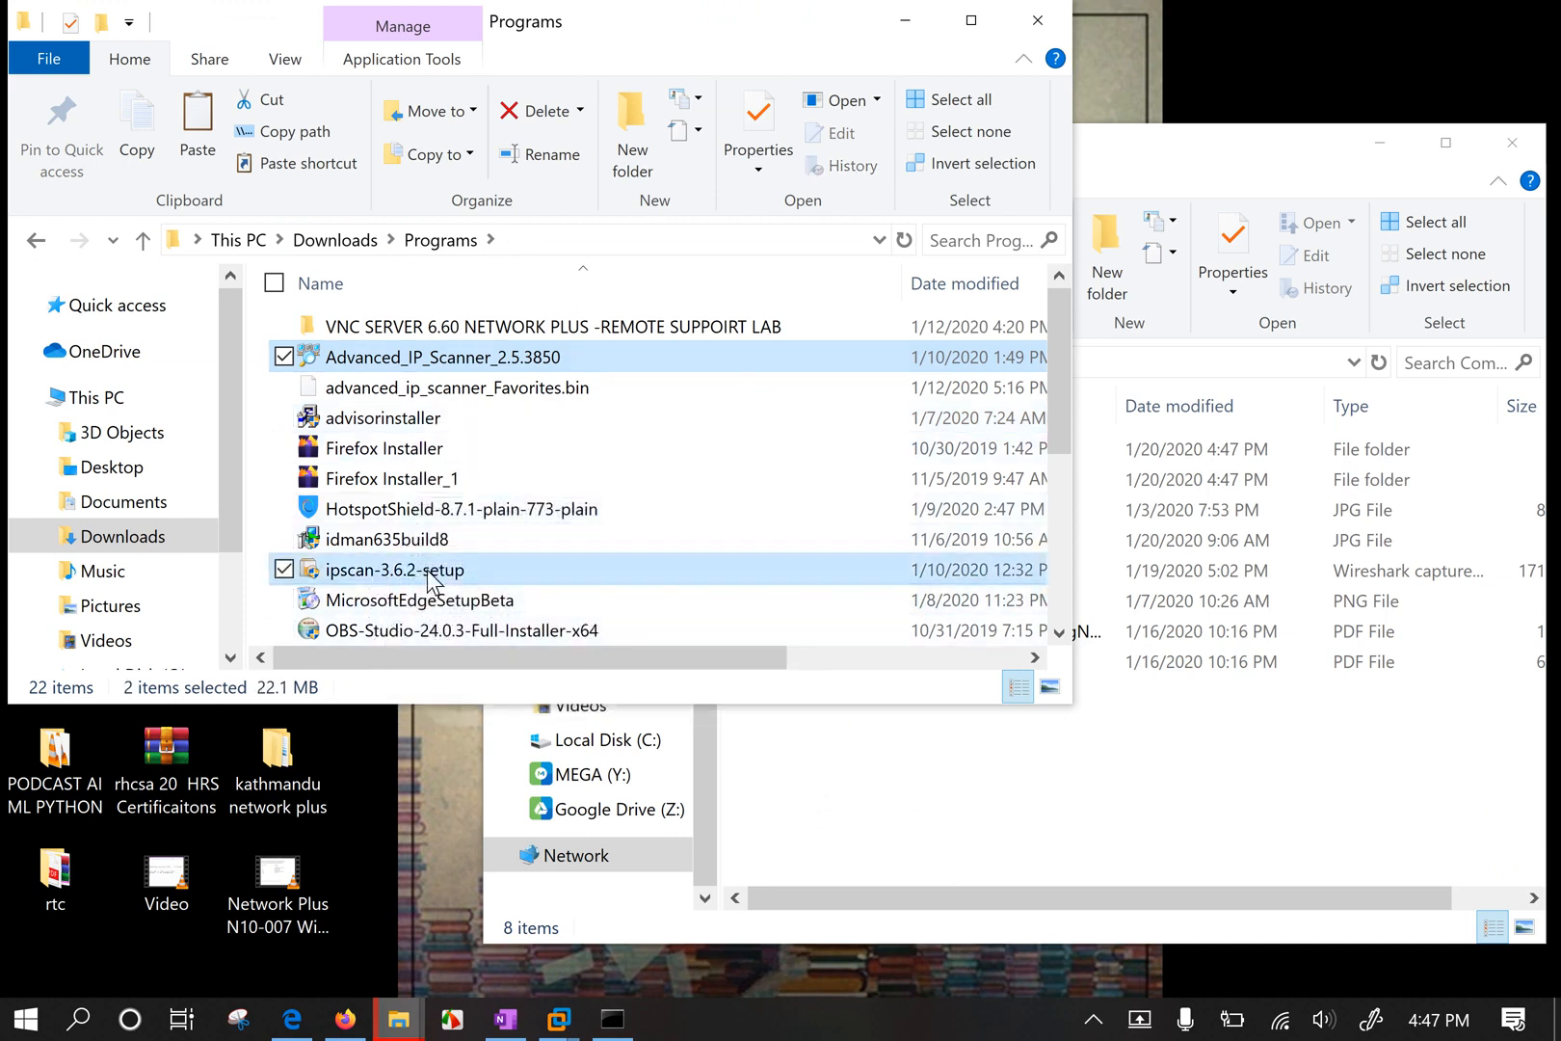
pyautogui.scroll(-2, 441, 569)
pyautogui.keyDown('ctrl'); pyautogui.click(390, 573); pyautogui.keyUp('ctrl')
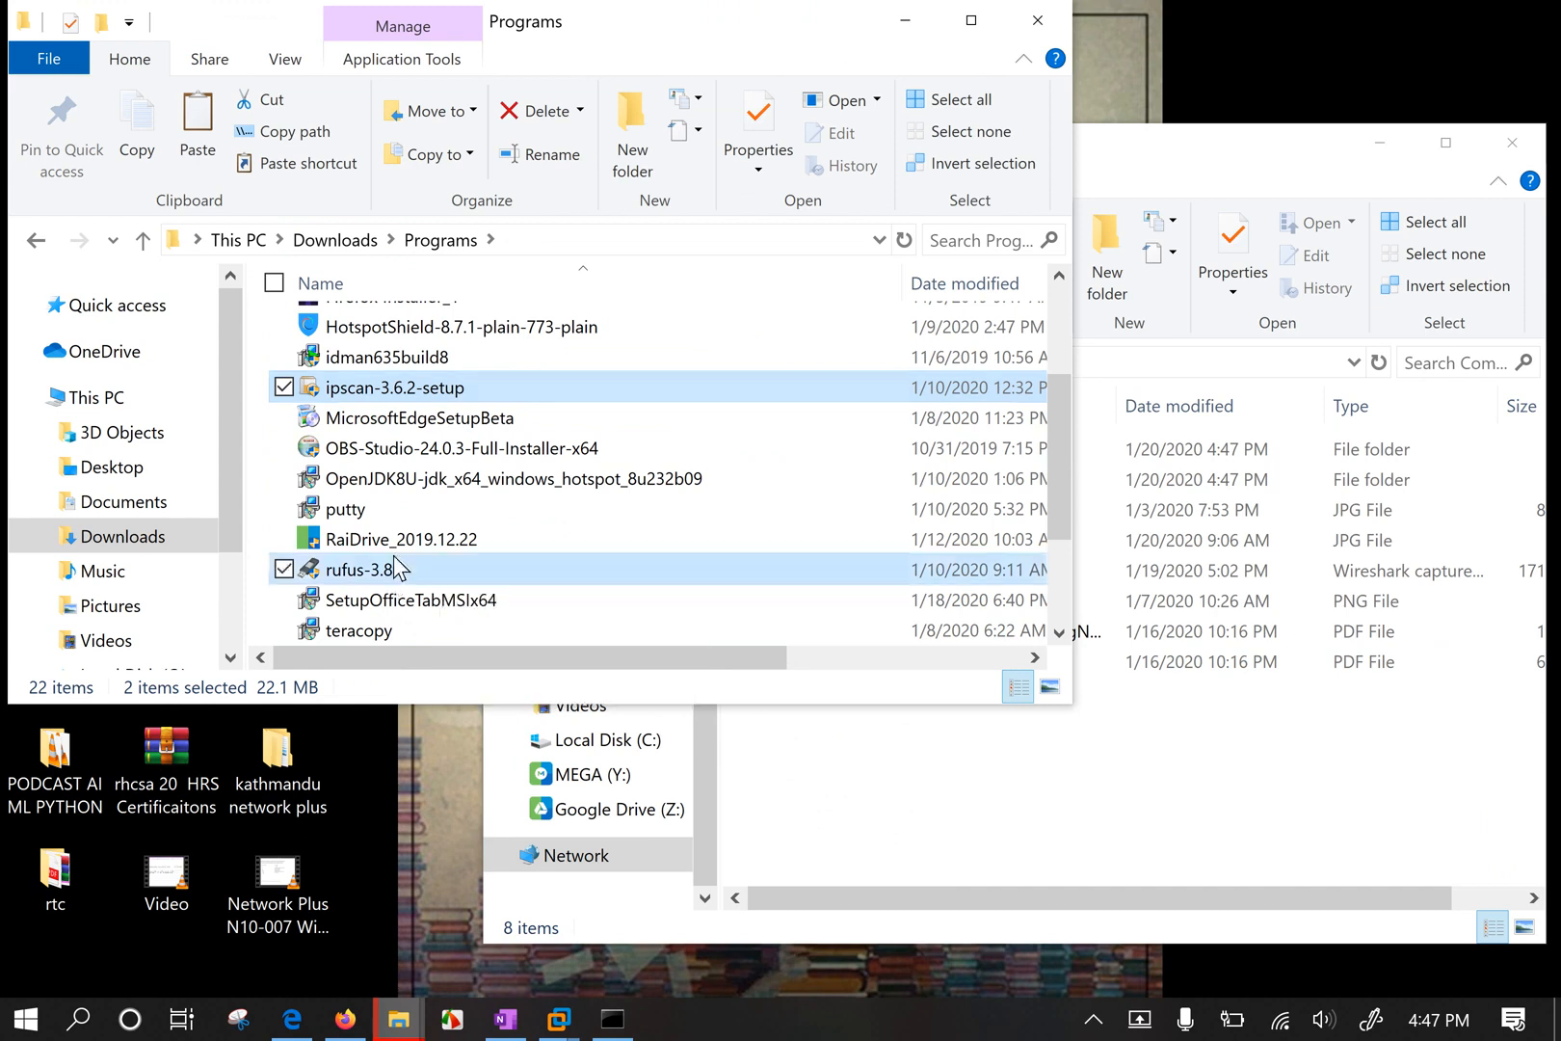
pyautogui.scroll(-1, 386, 631)
pyautogui.keyDown('ctrl'); pyautogui.click(485, 608); pyautogui.keyUp('ctrl')
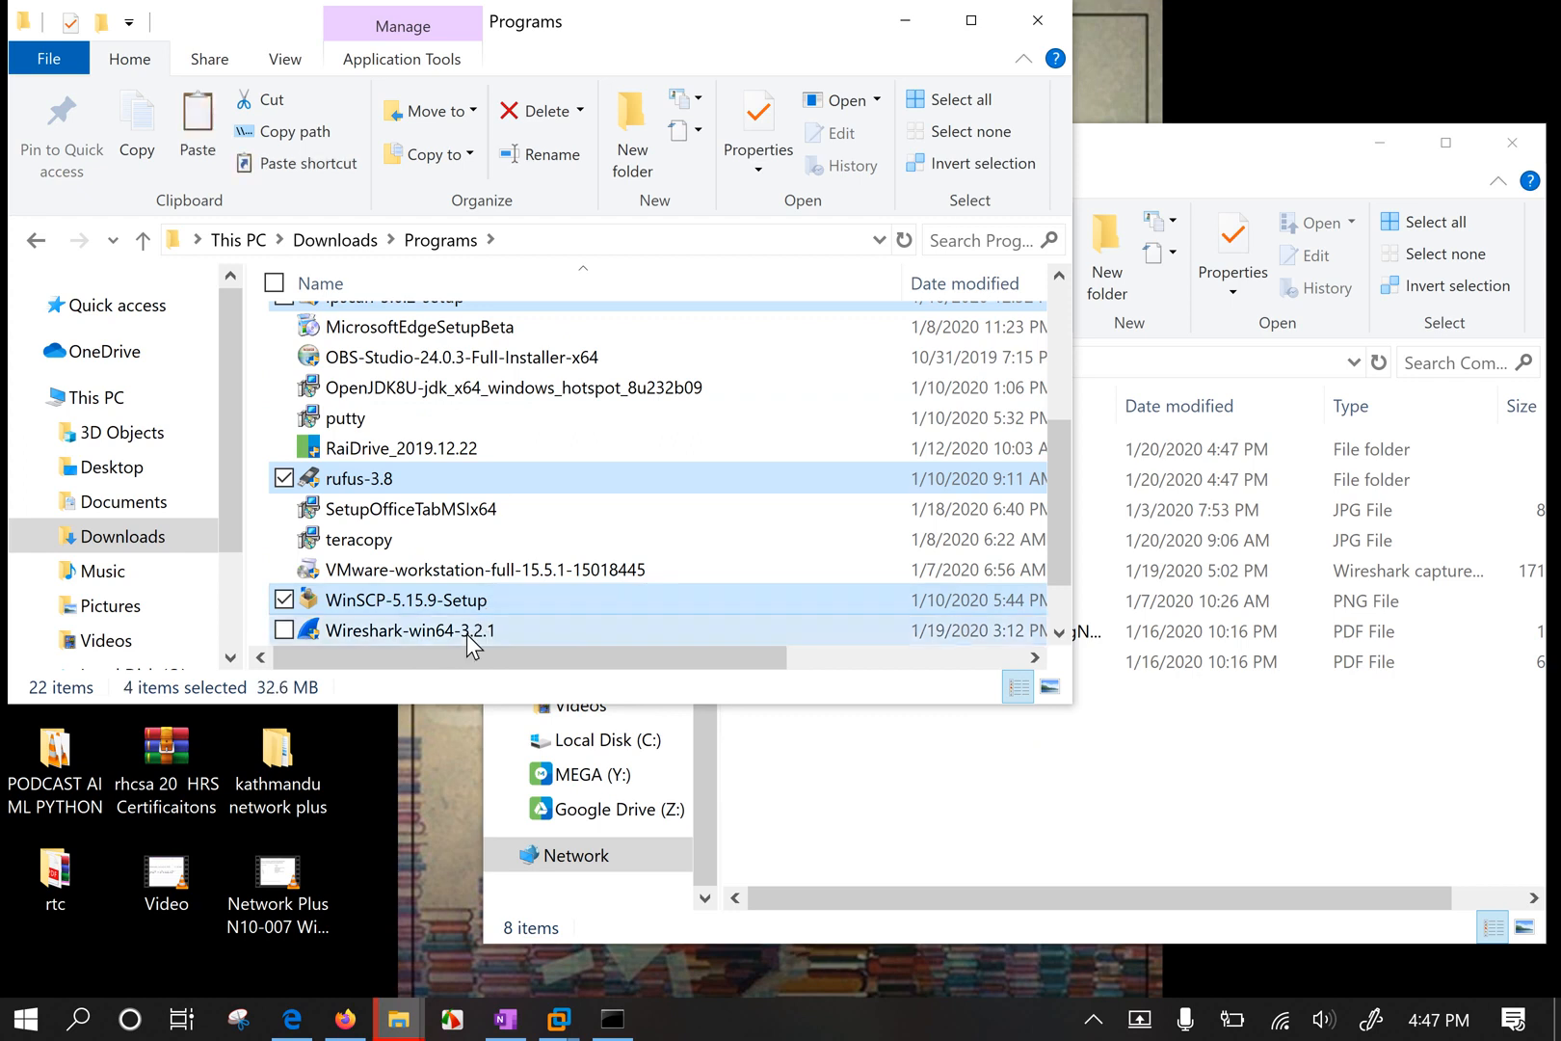
pyautogui.keyDown('ctrl'); pyautogui.click(466, 634); pyautogui.keyUp('ctrl')
pyautogui.scroll(-1, 494, 540)
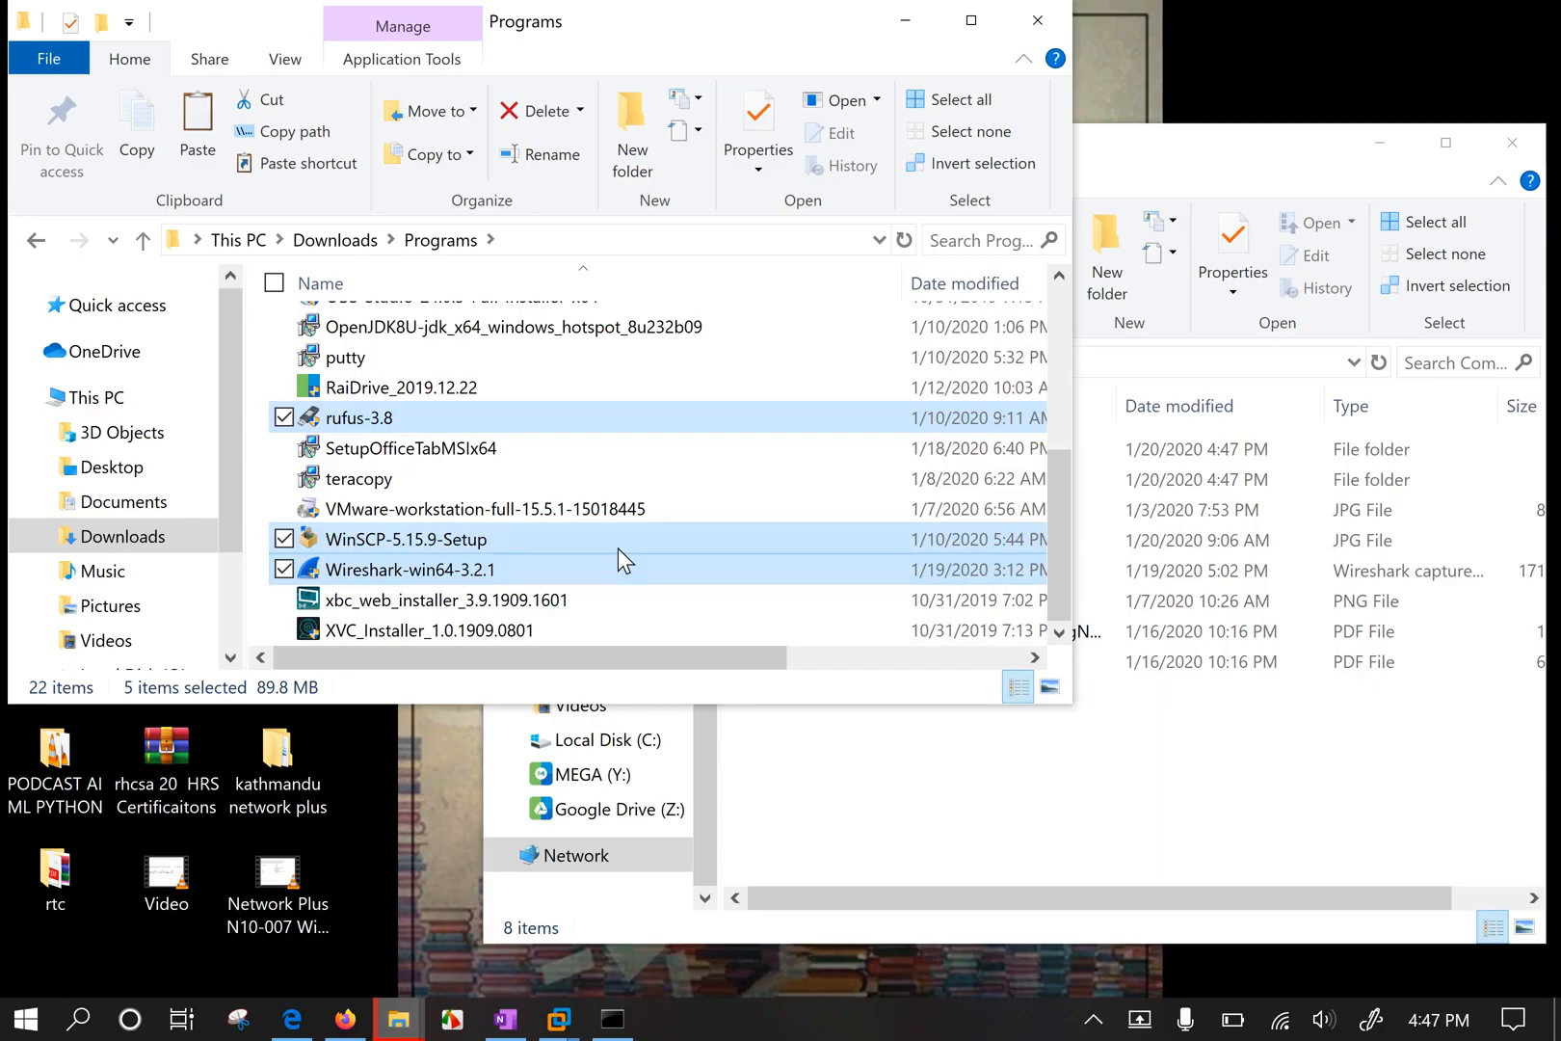
pyautogui.rightClick(617, 547)
# Copy the selected installers and paste them into the CompTIA N10-007 share using Windows' copier.
pyautogui.click(341, 805)
pyautogui.rightClick(848, 765)
pyautogui.click(631, 588)
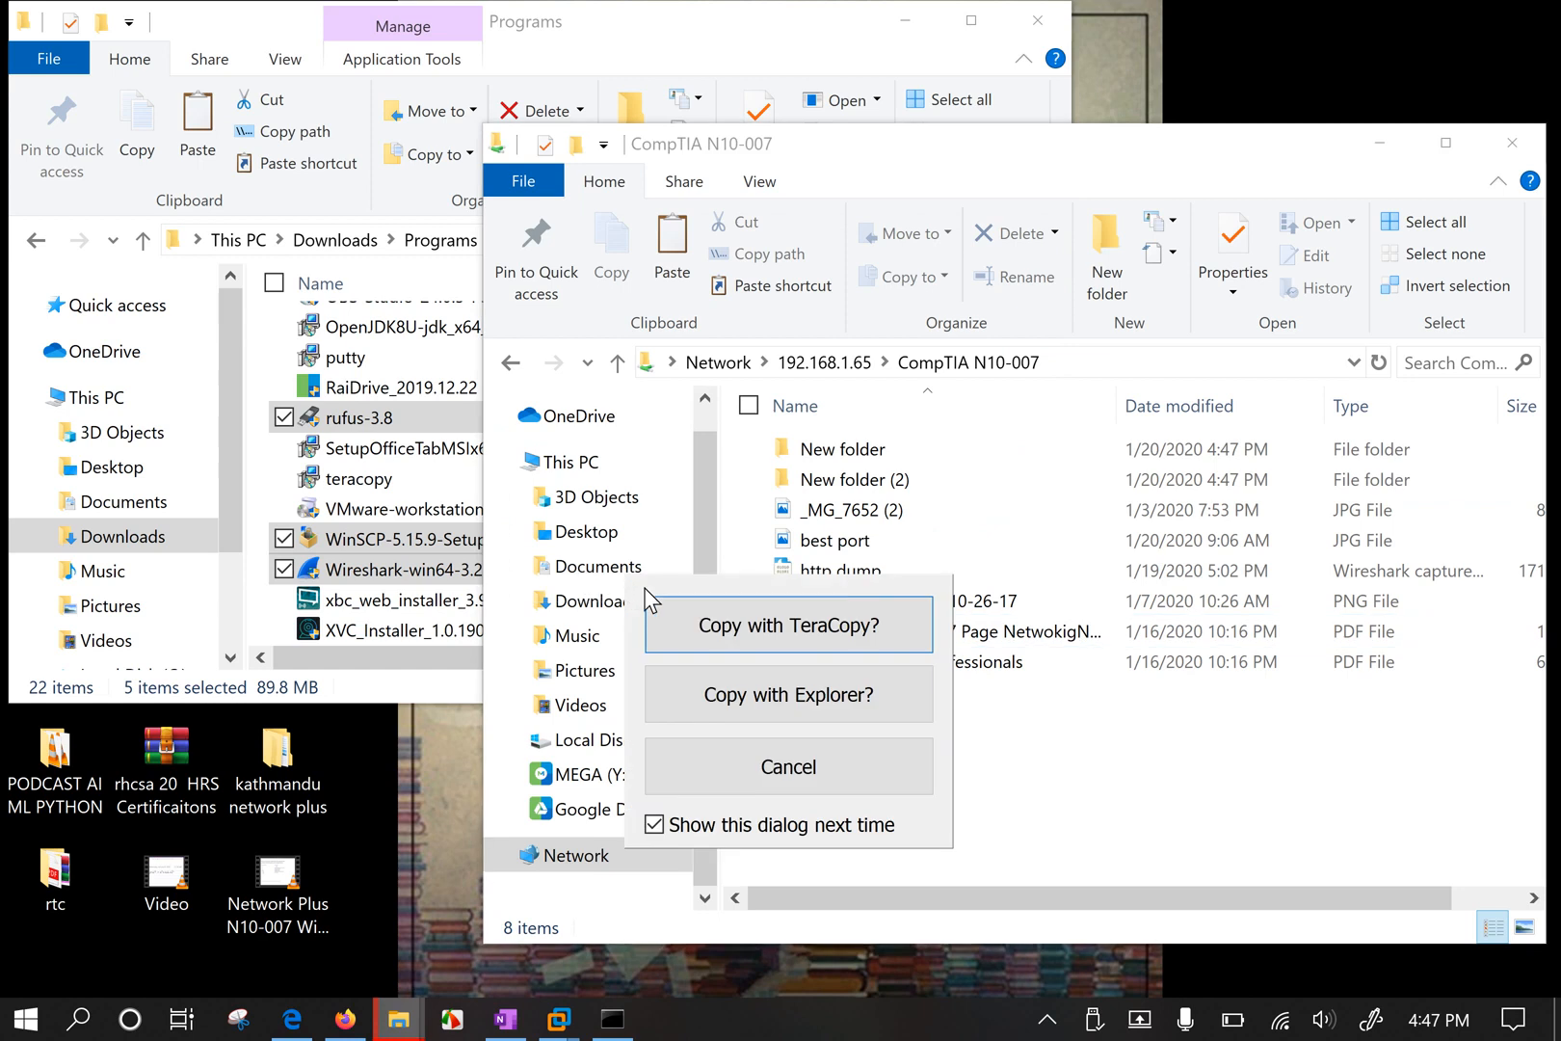
pyautogui.click(796, 690)
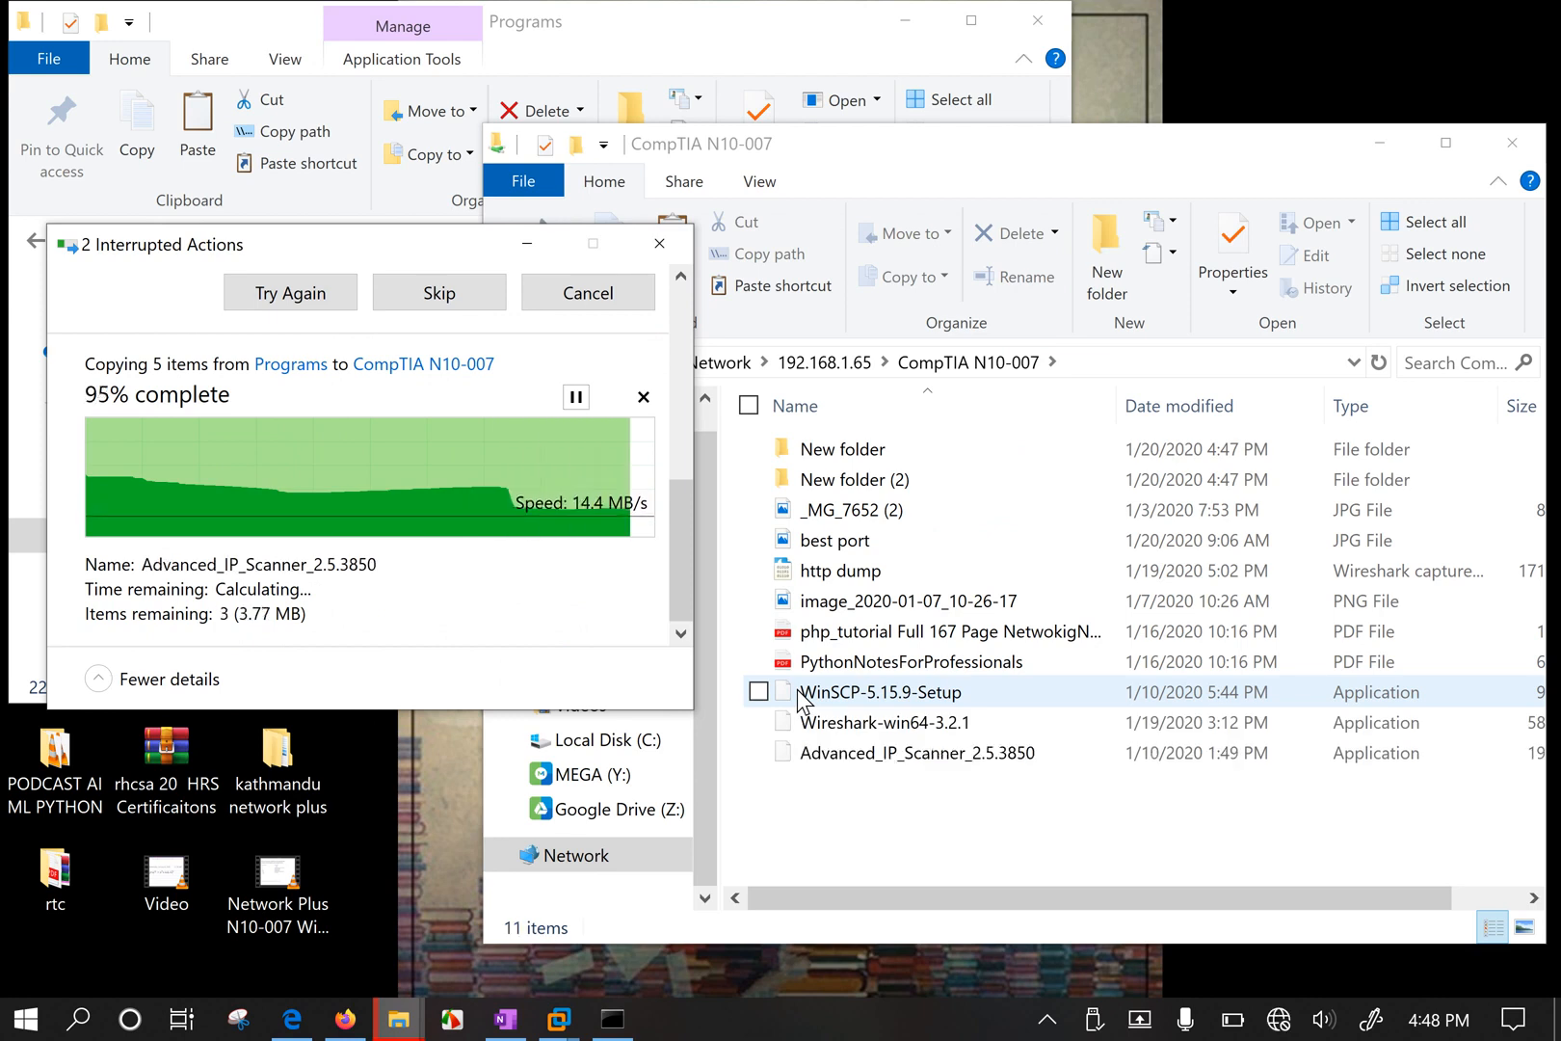
# Check the network connection status, then cancel the stalled copy.
pyautogui.click(1278, 1020)
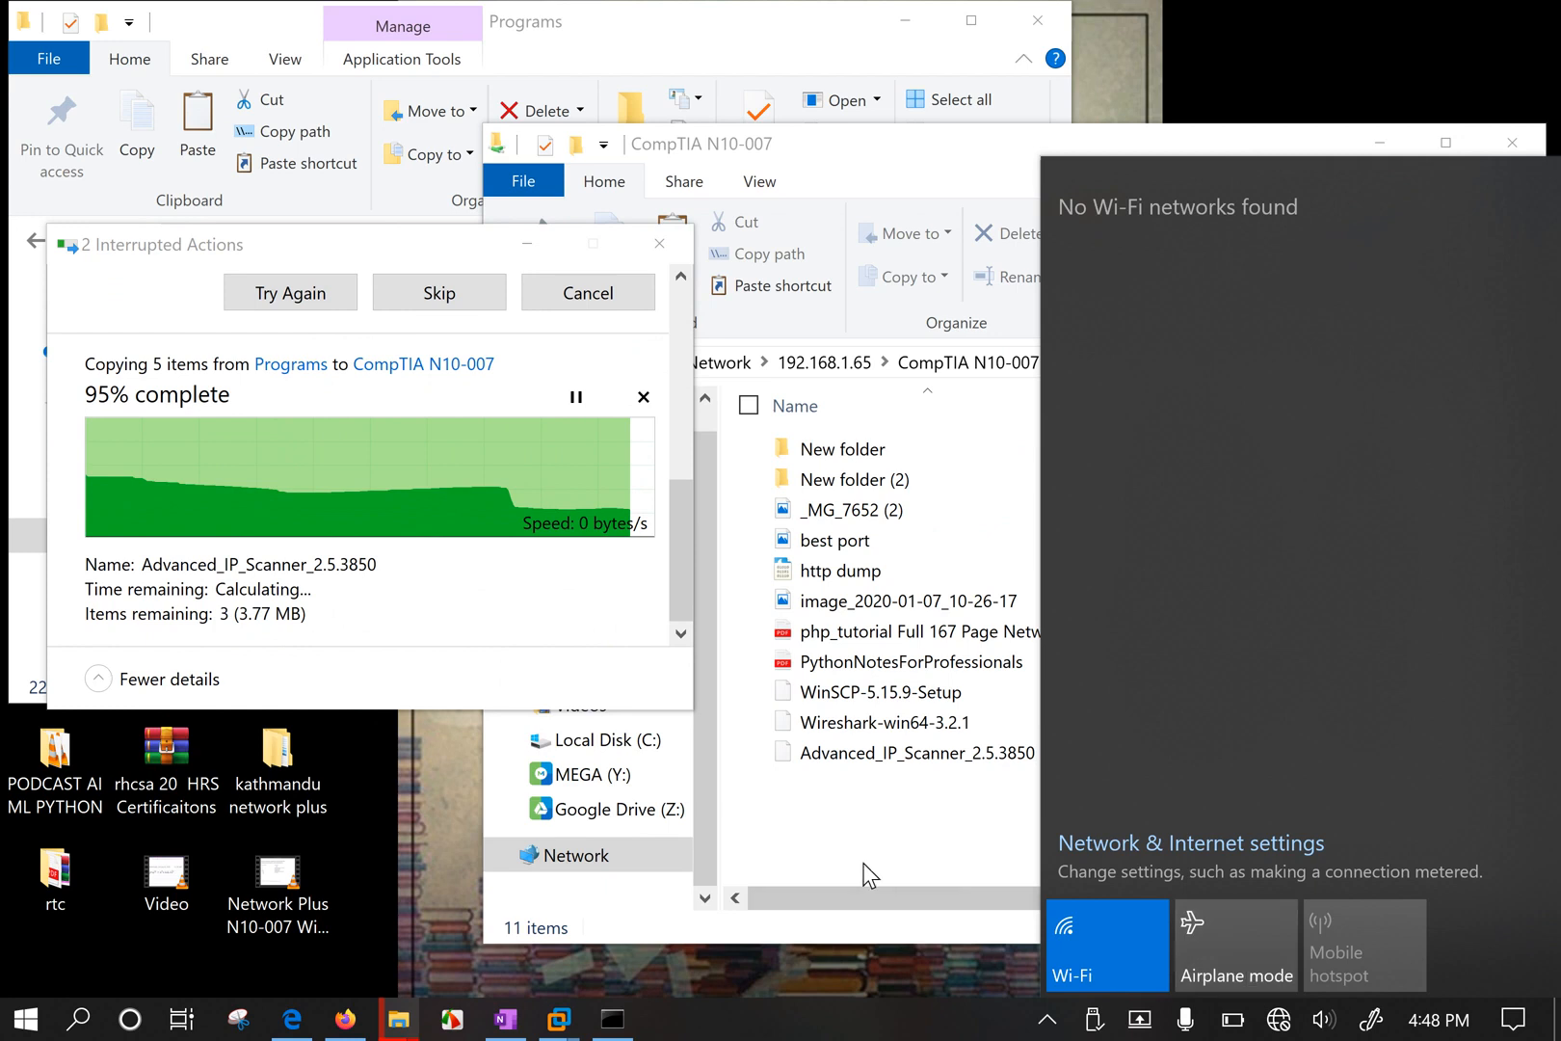
pyautogui.click(850, 838)
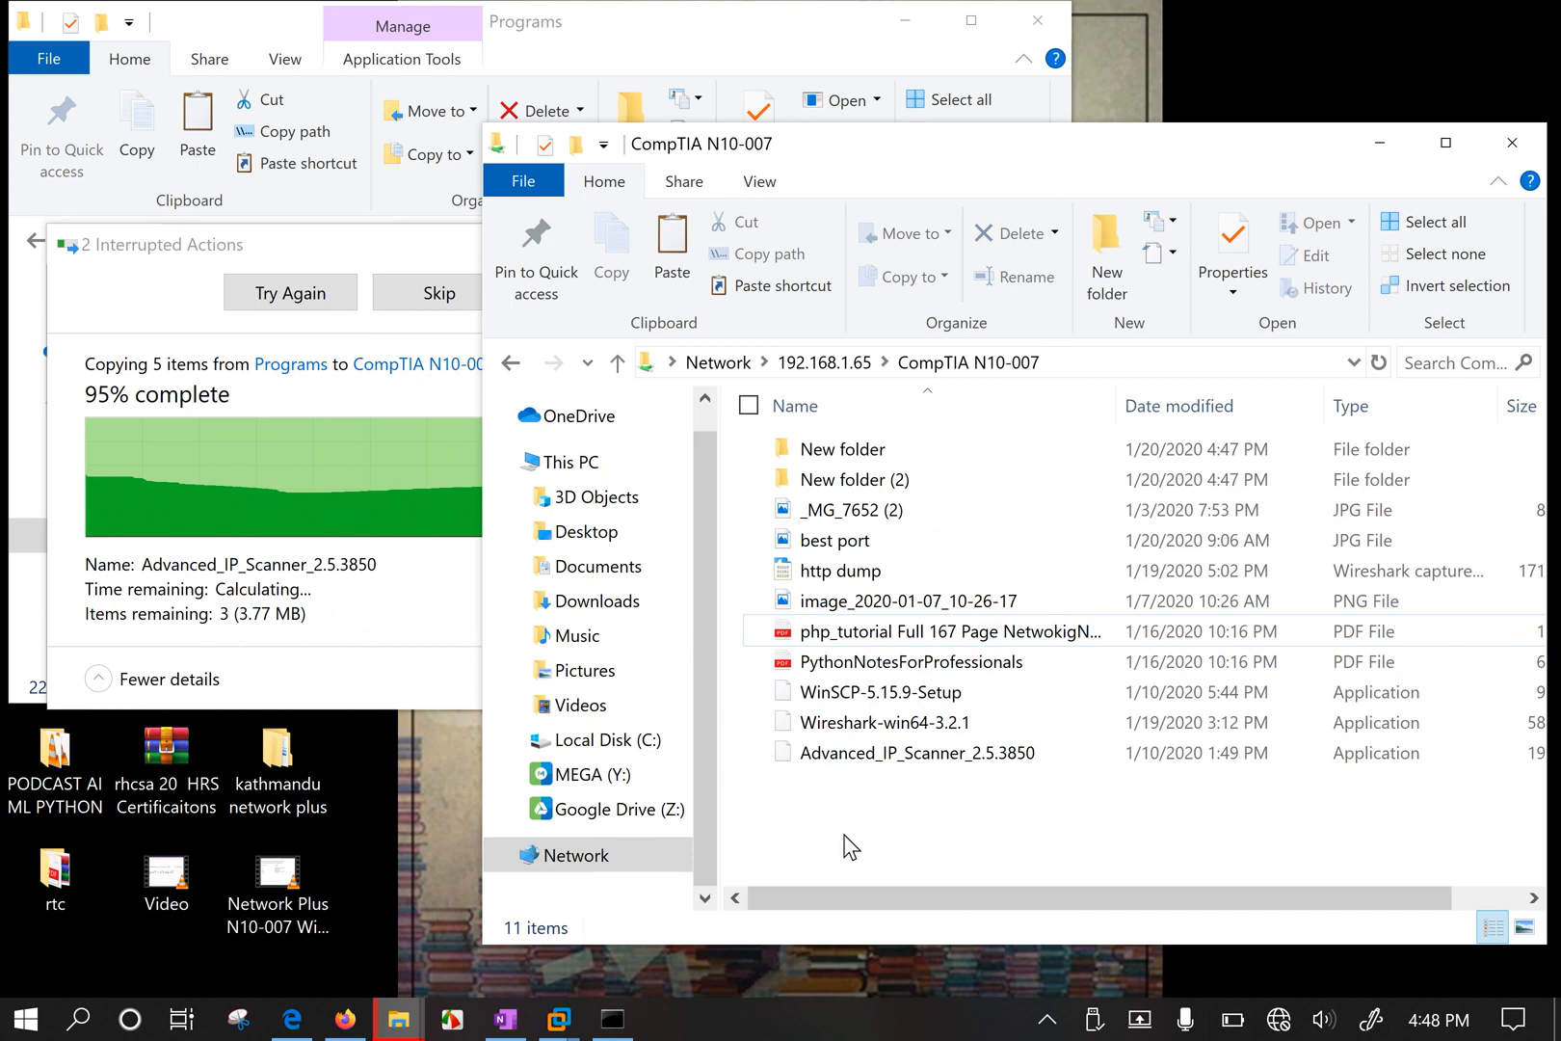
pyautogui.click(387, 486)
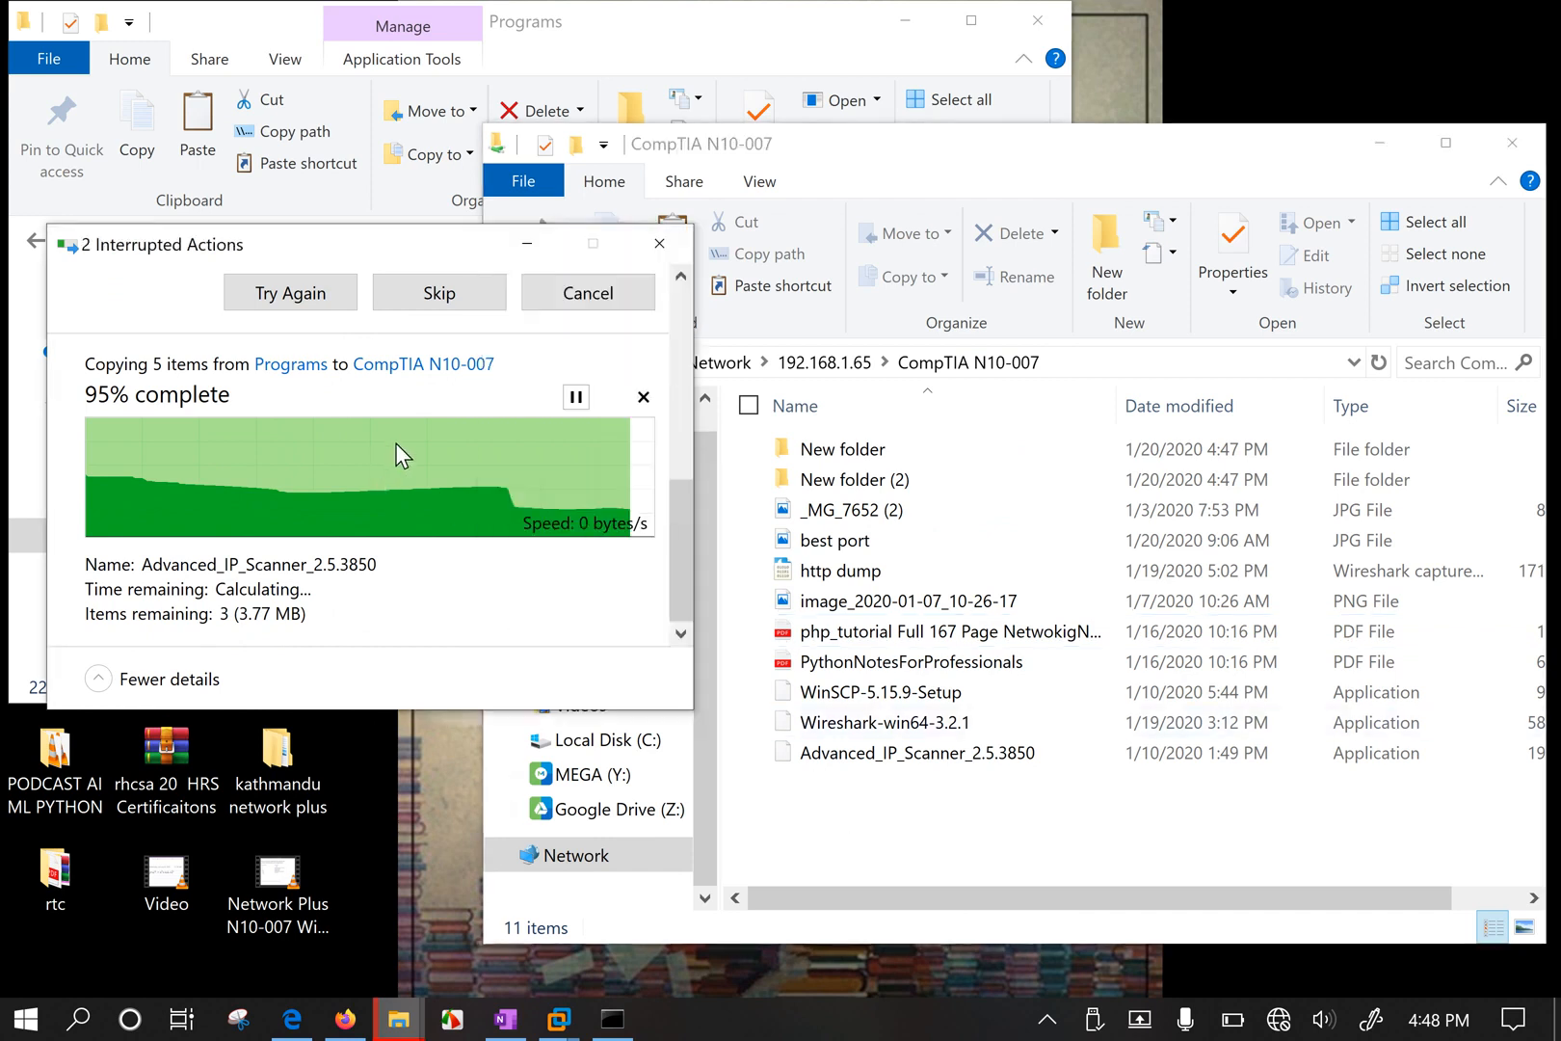
pyautogui.click(599, 298)
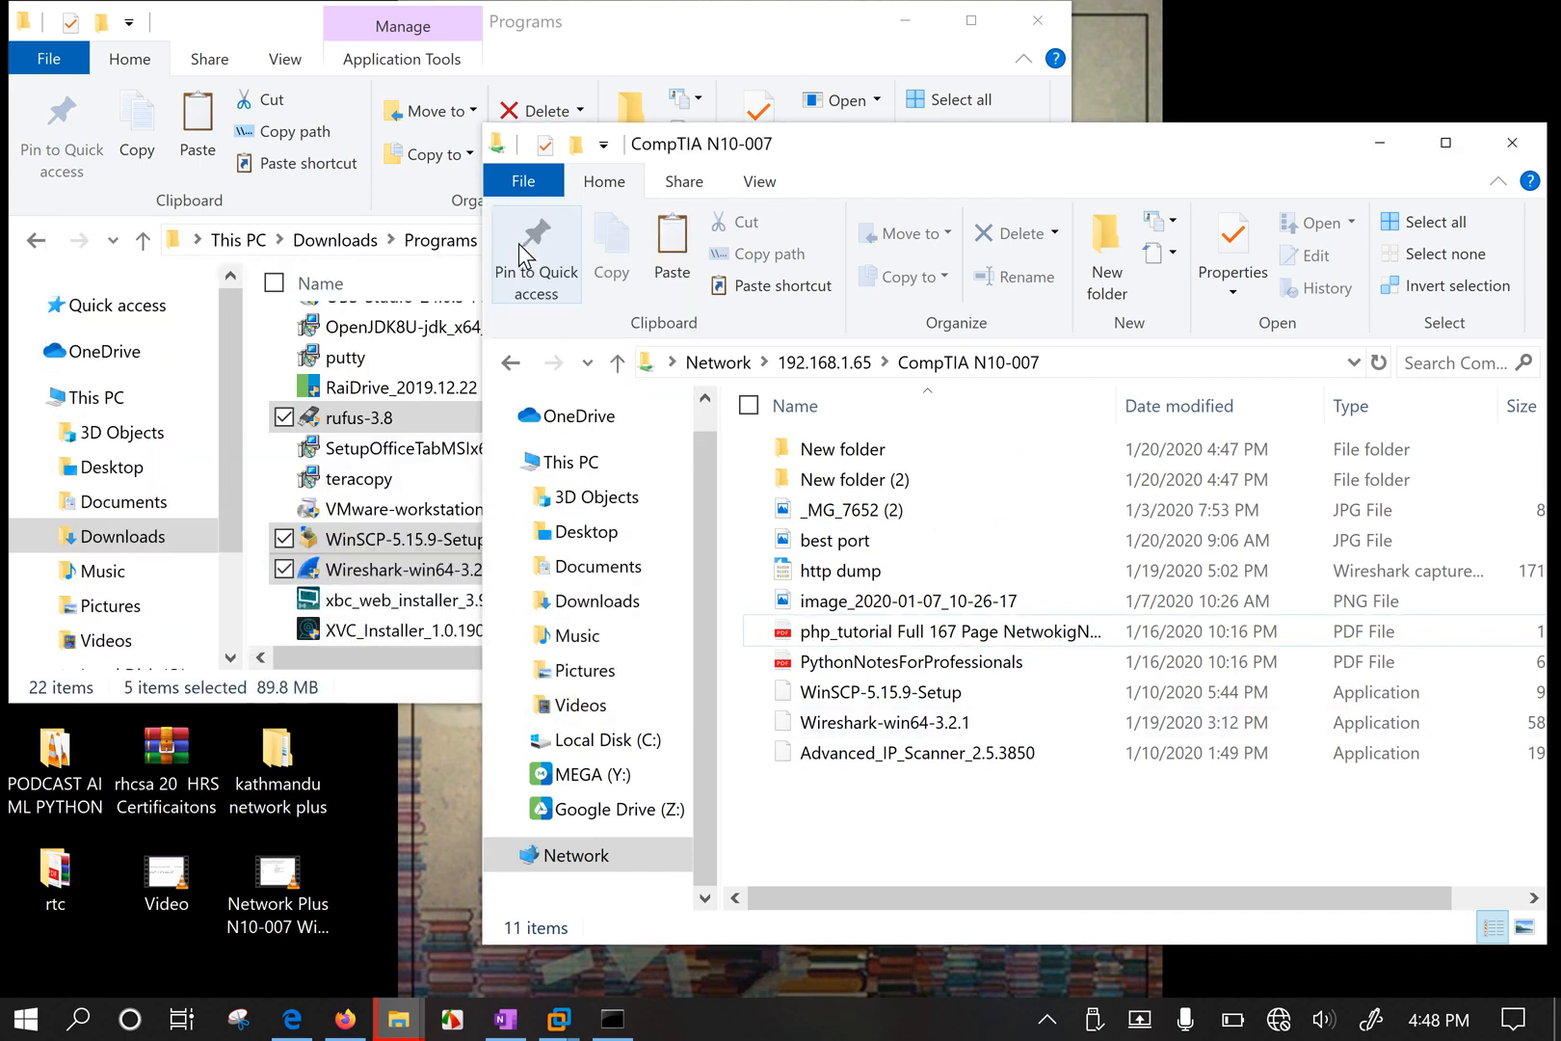
# Minimize the Programs window, reposition the share window, and cancel the blocked FortiGate file action.
pyautogui.click(909, 22)
pyautogui.moveTo(1102, 135); pyautogui.dragTo(1042, 107)
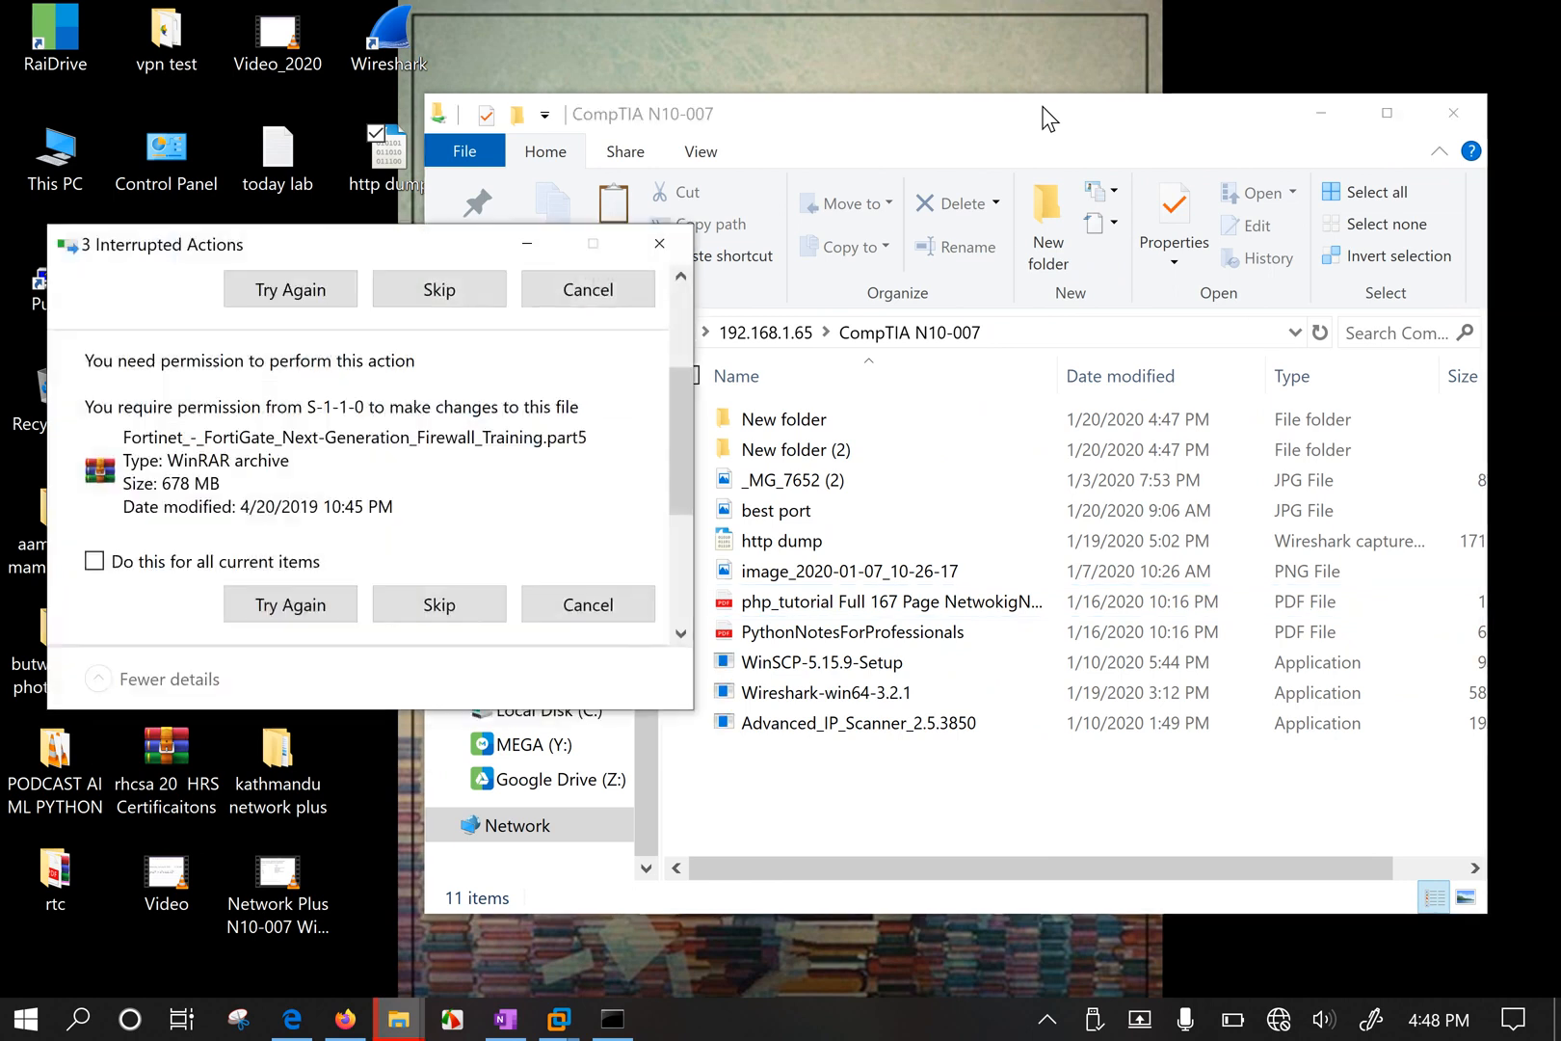
pyautogui.click(620, 291)
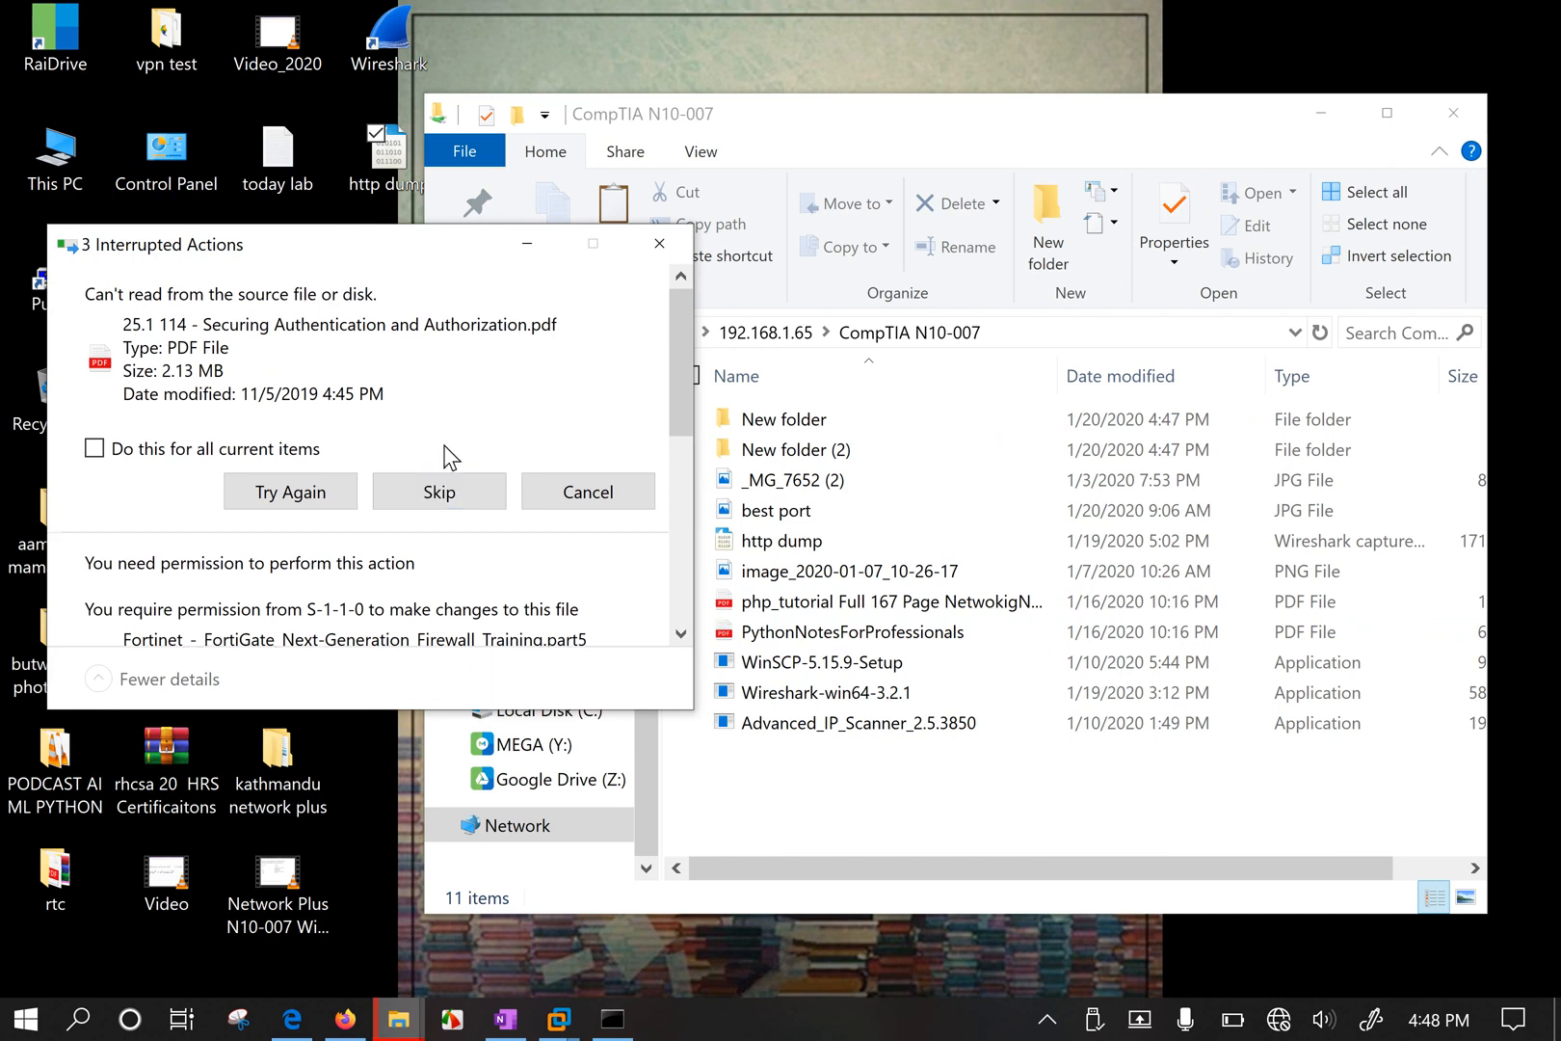
pyautogui.click(527, 244)
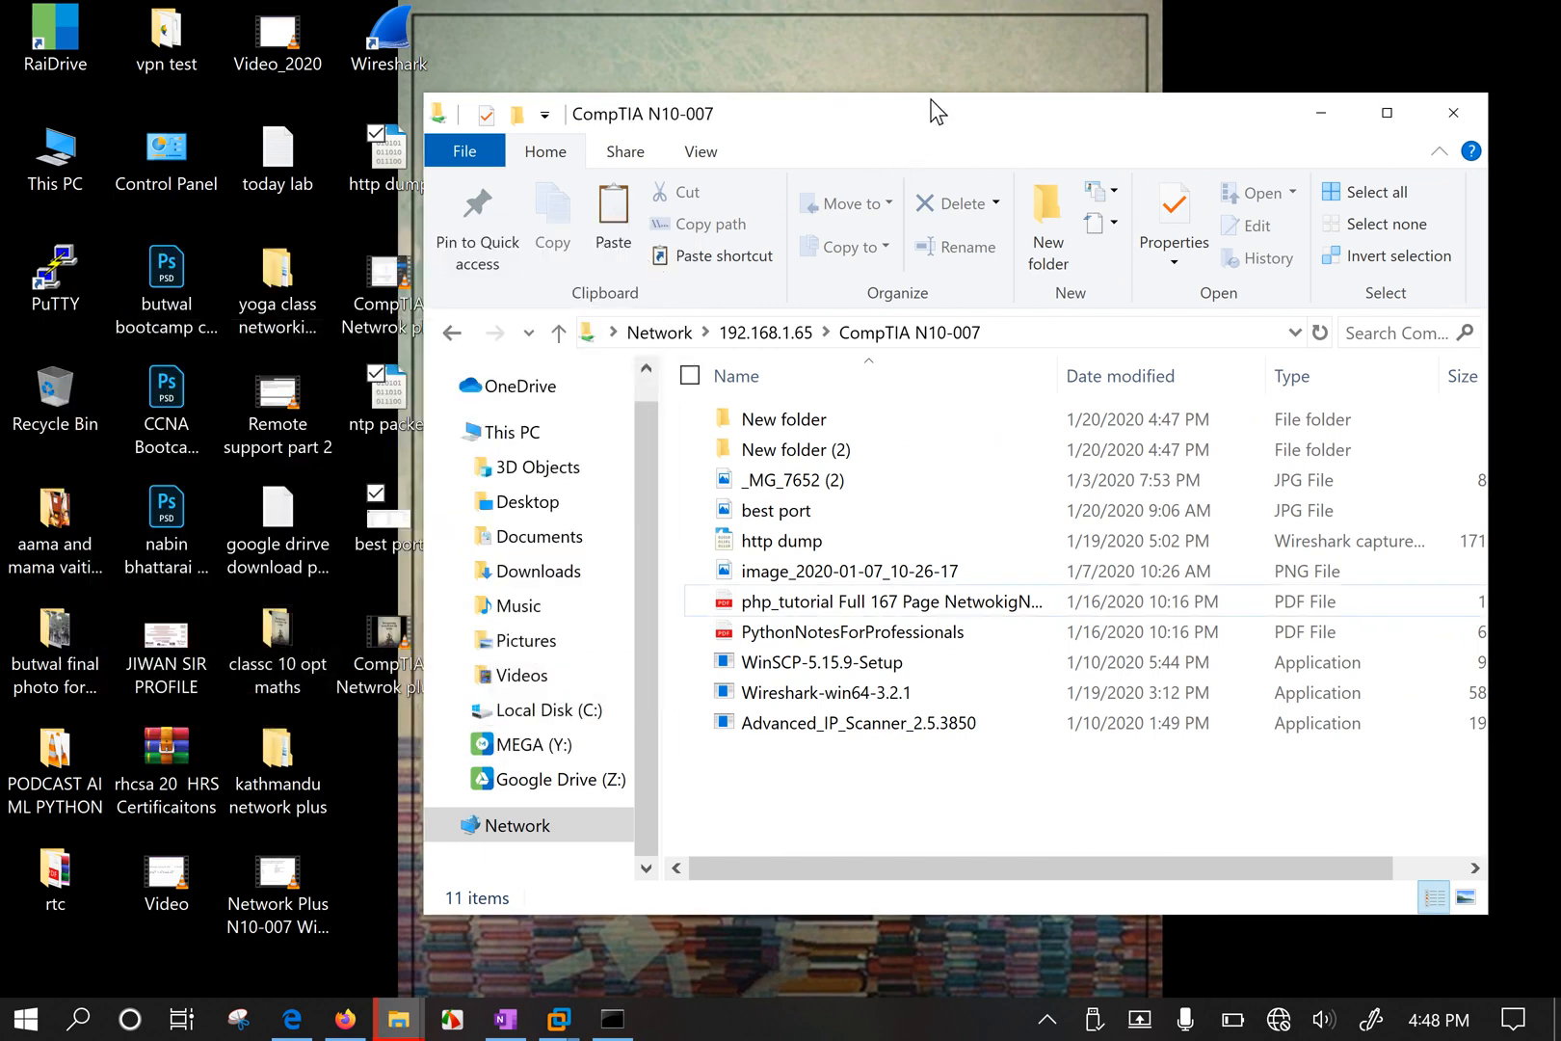
# Make the share window taller, select and deselect all 11 files, and move it left.
pyautogui.moveTo(934, 94); pyautogui.dragTo(958, 50)
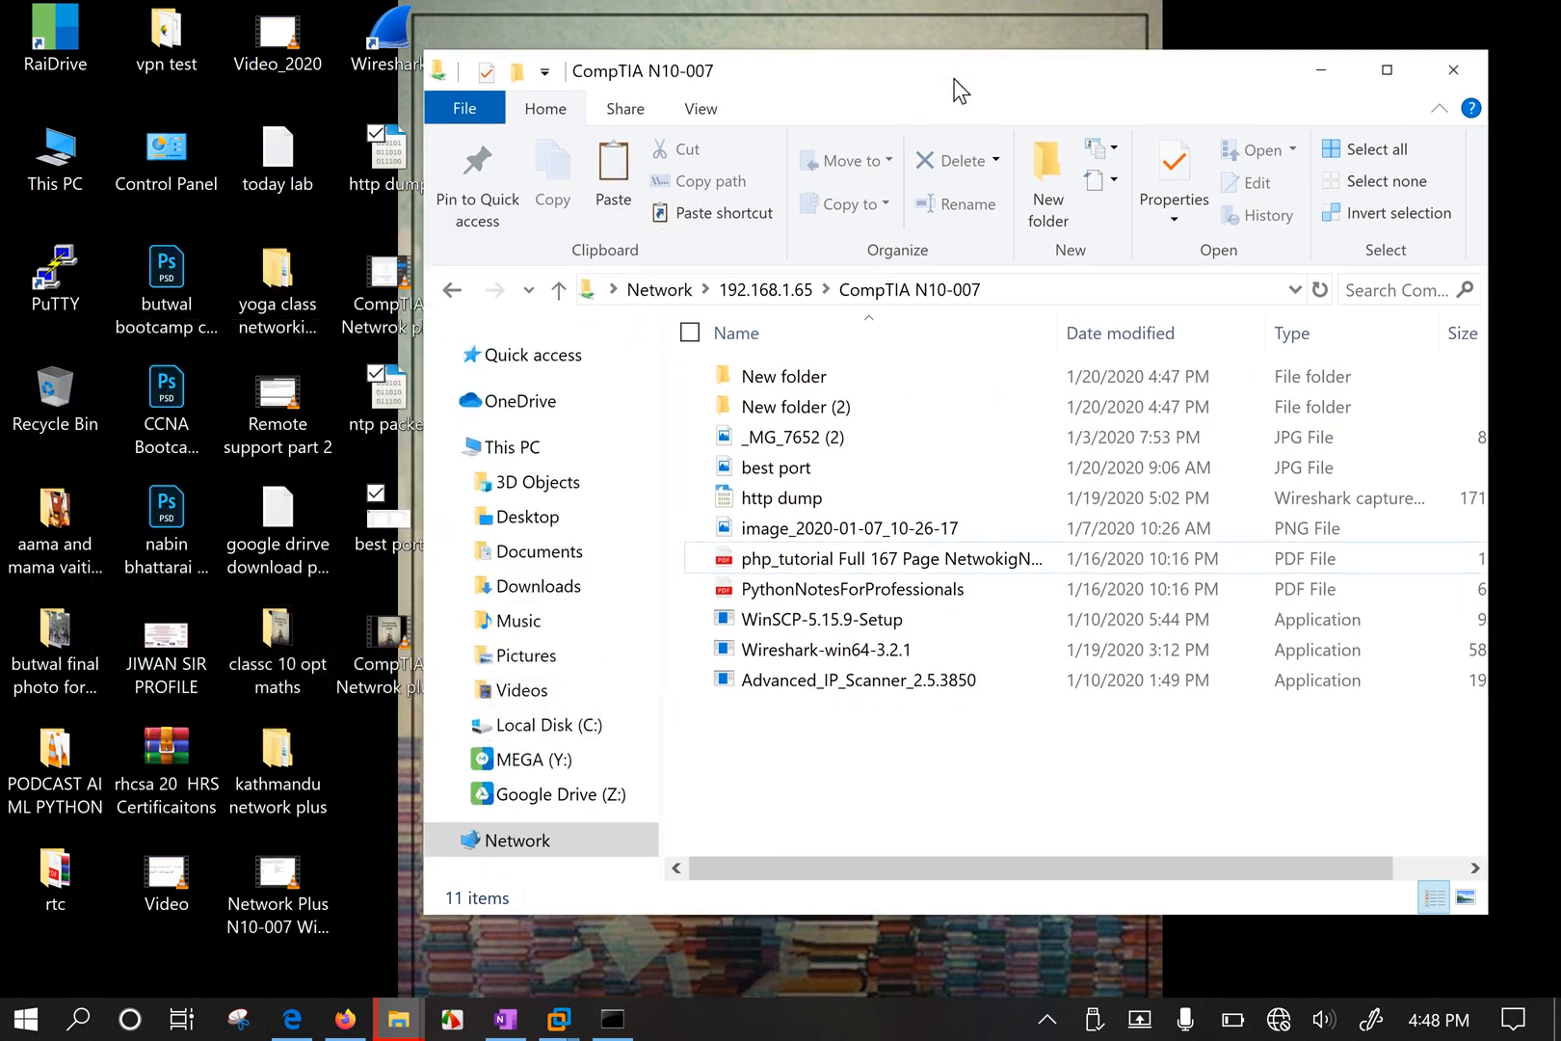
pyautogui.moveTo(1058, 761); pyautogui.dragTo(1063, 289)
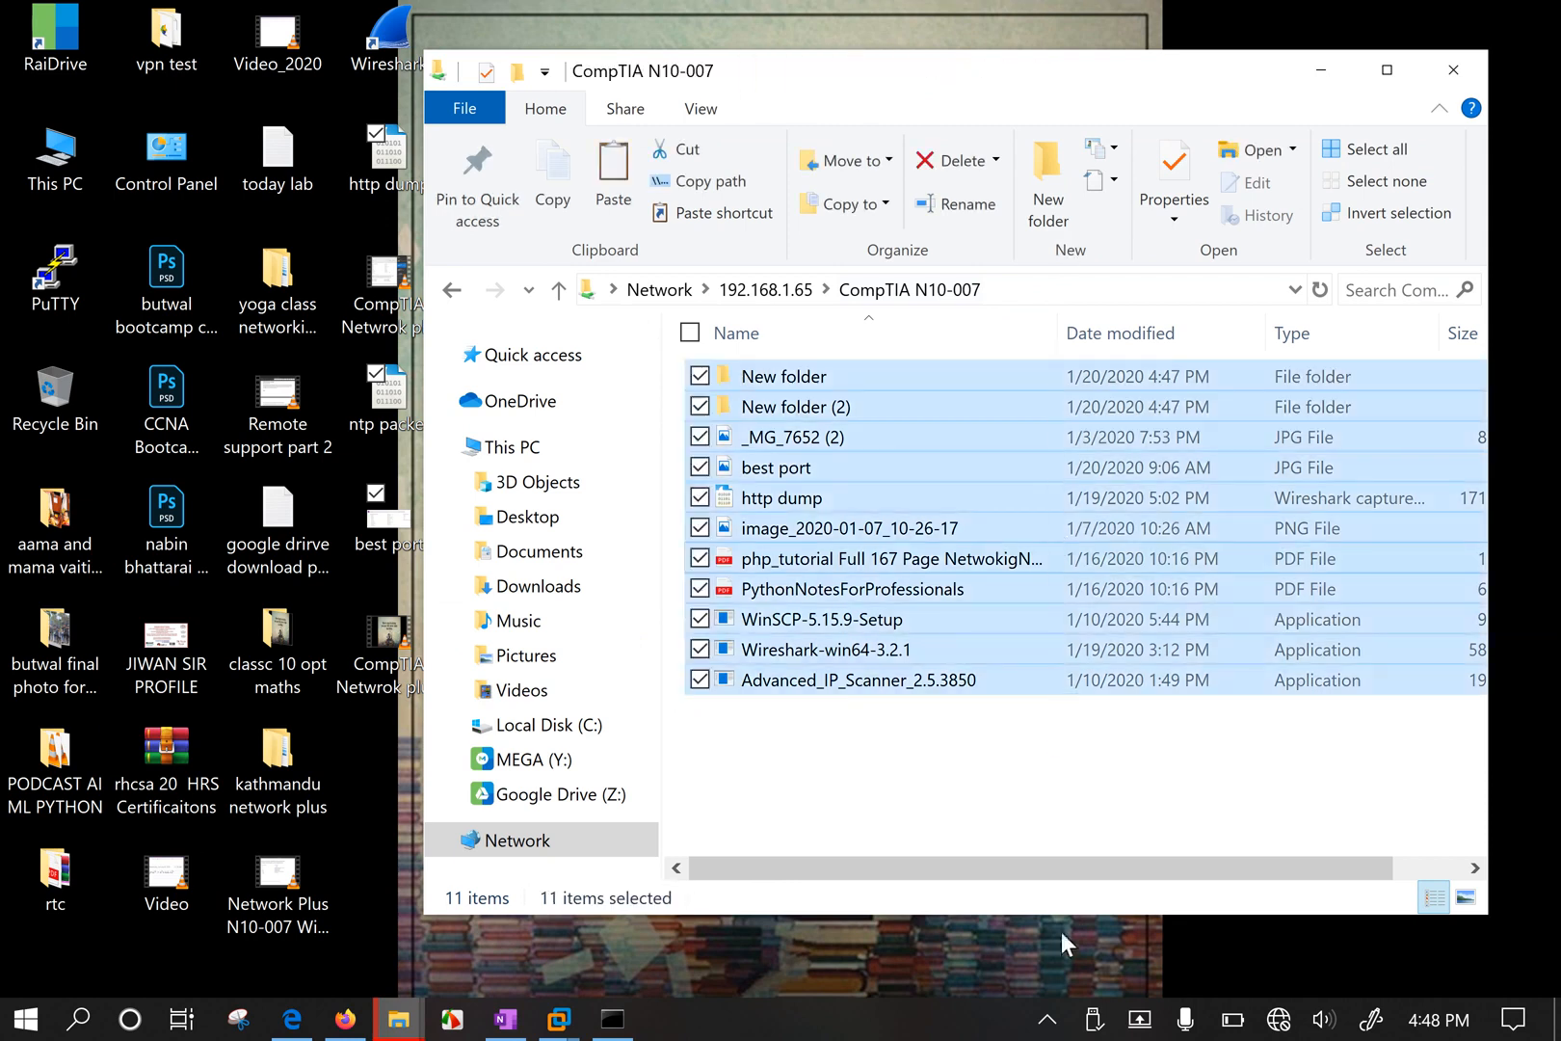
pyautogui.click(1054, 792)
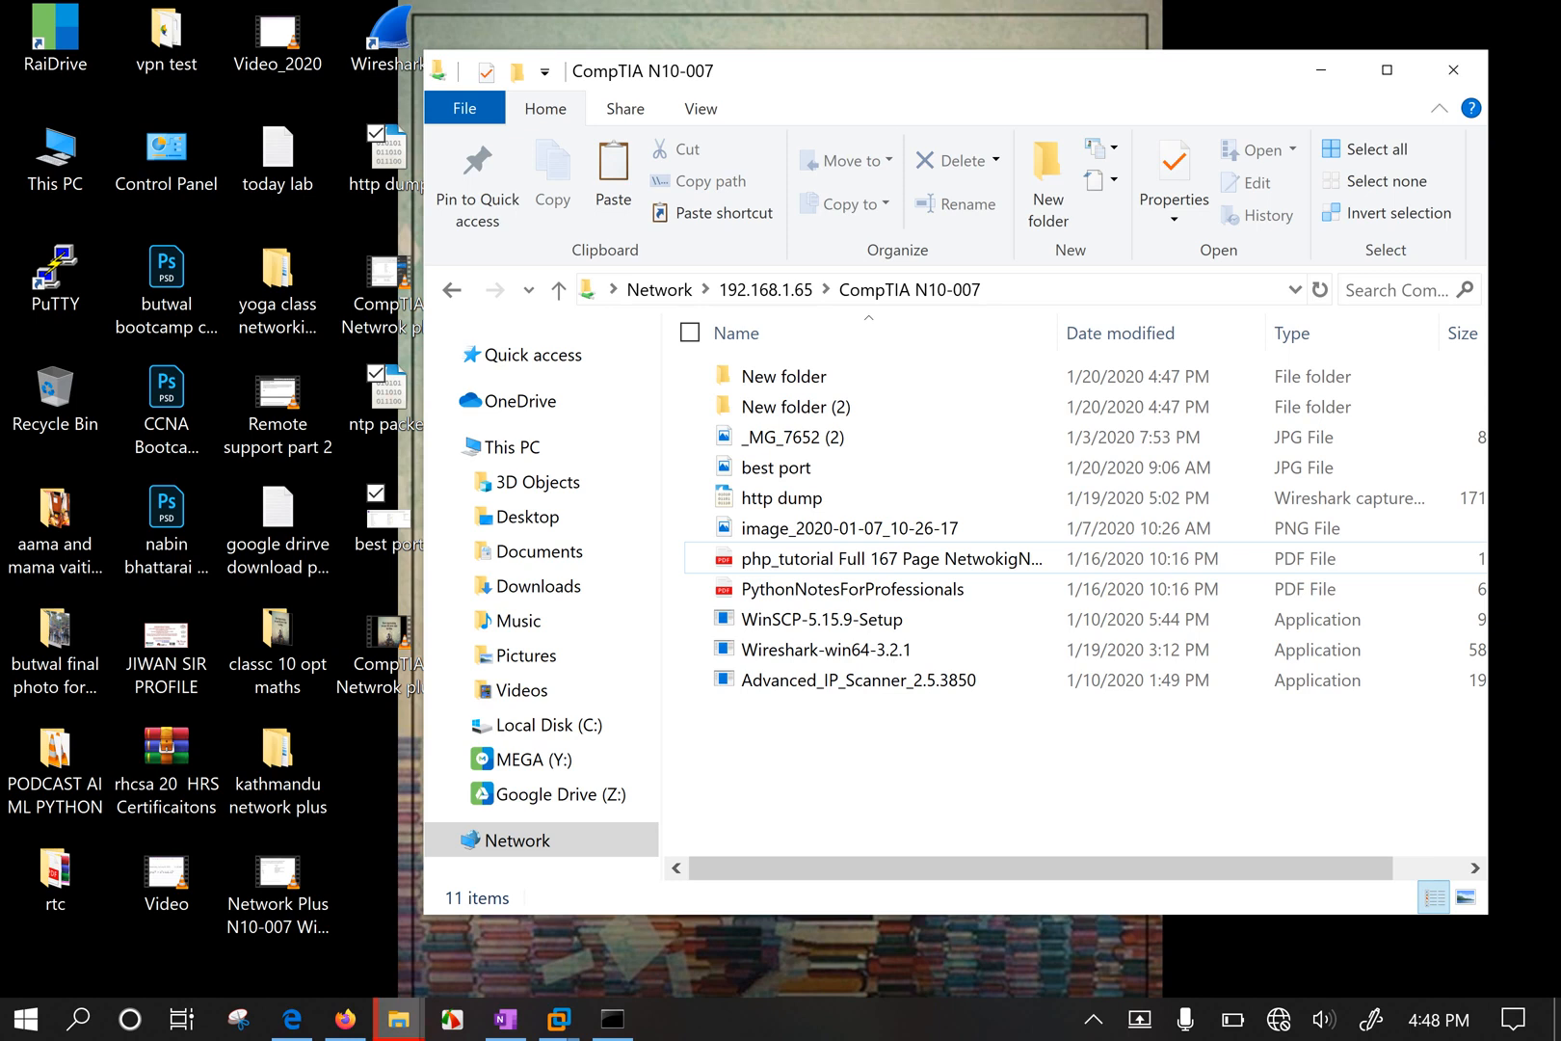
pyautogui.click(1093, 1019)
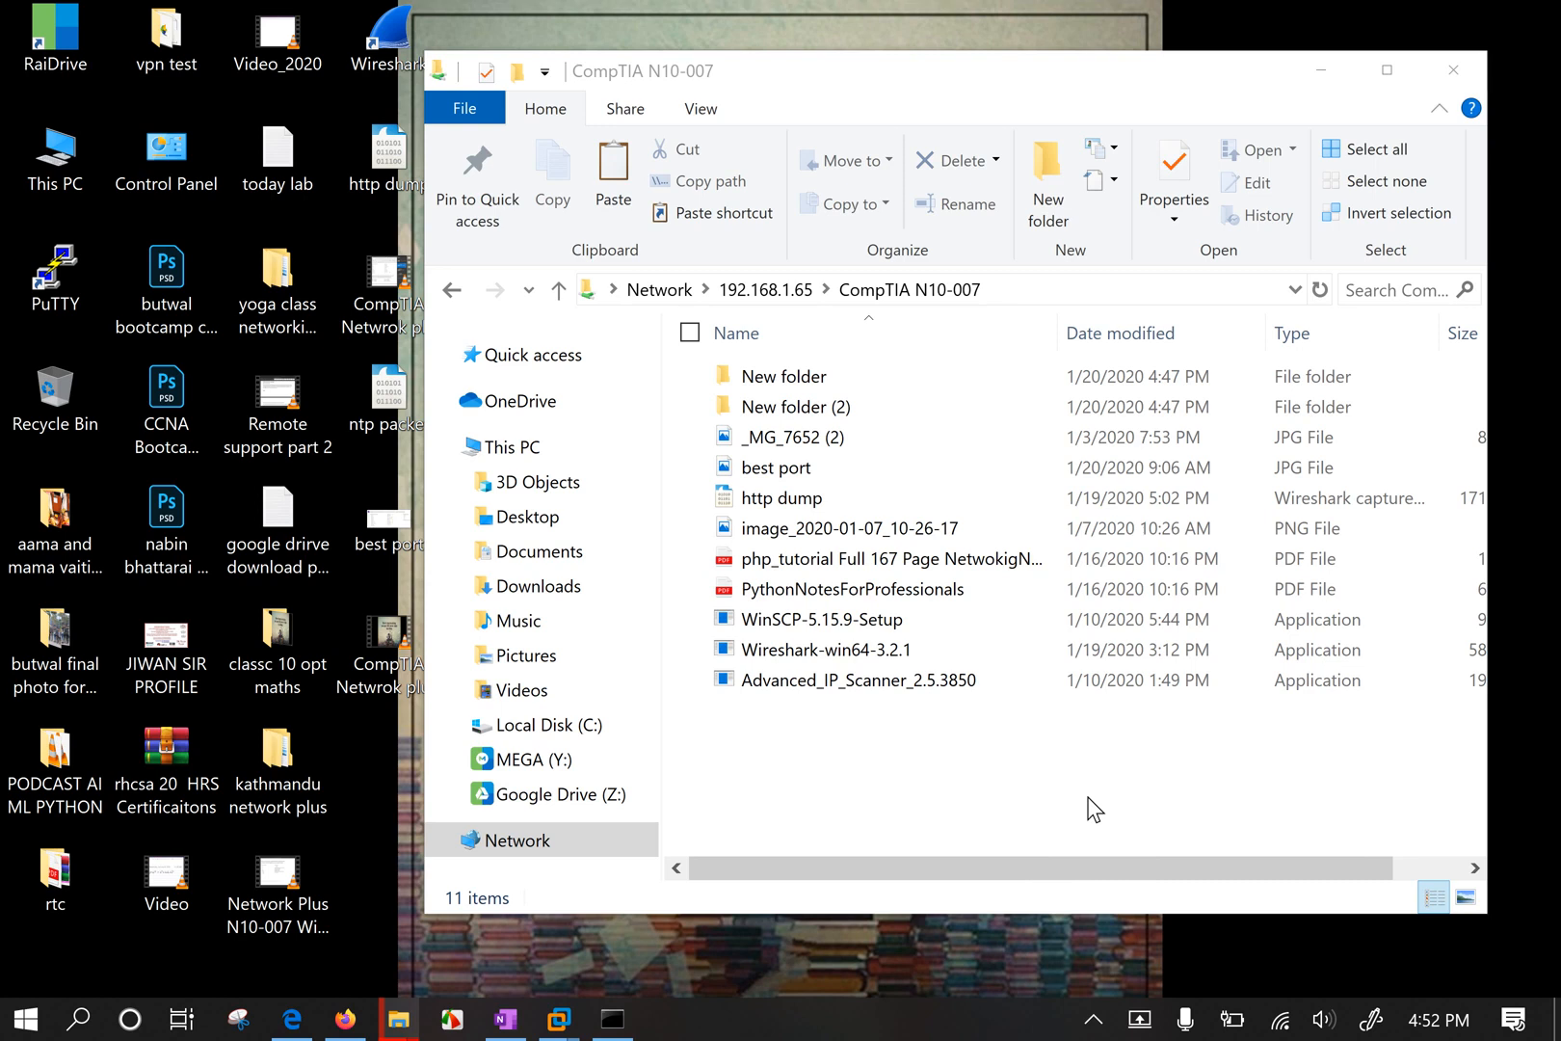
pyautogui.moveTo(1078, 87); pyautogui.dragTo(907, 84)
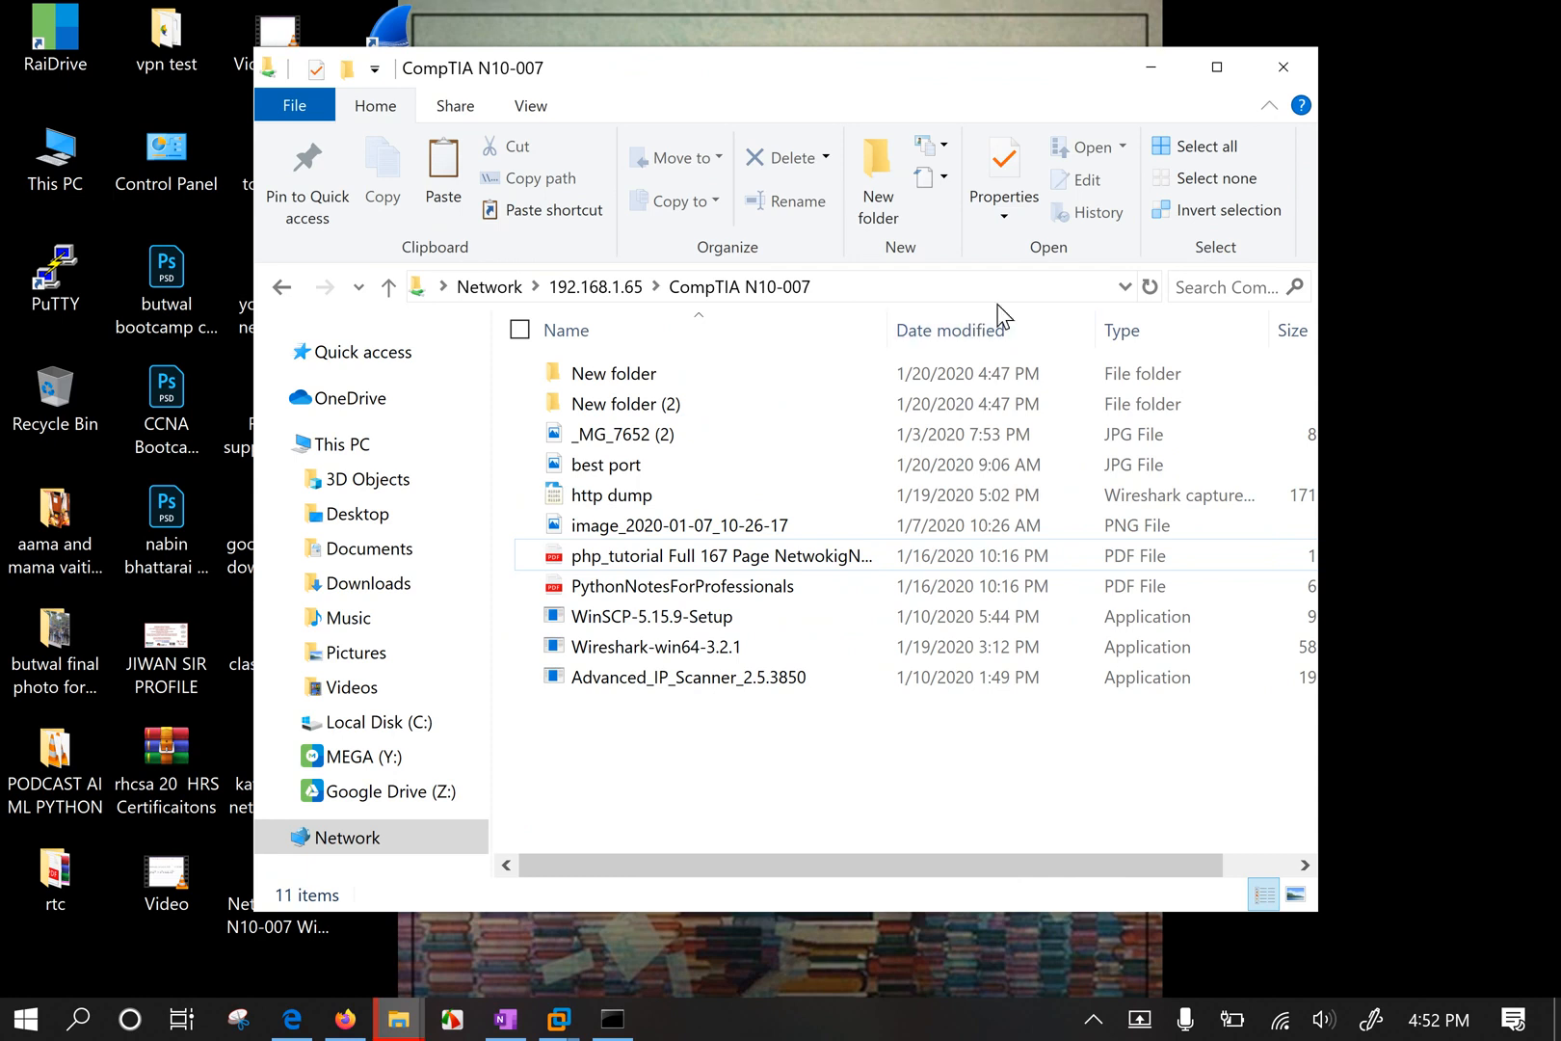
# Clear the share's path from the address bar and close the CompTIA N10-007 window.
pyautogui.click(898, 282)
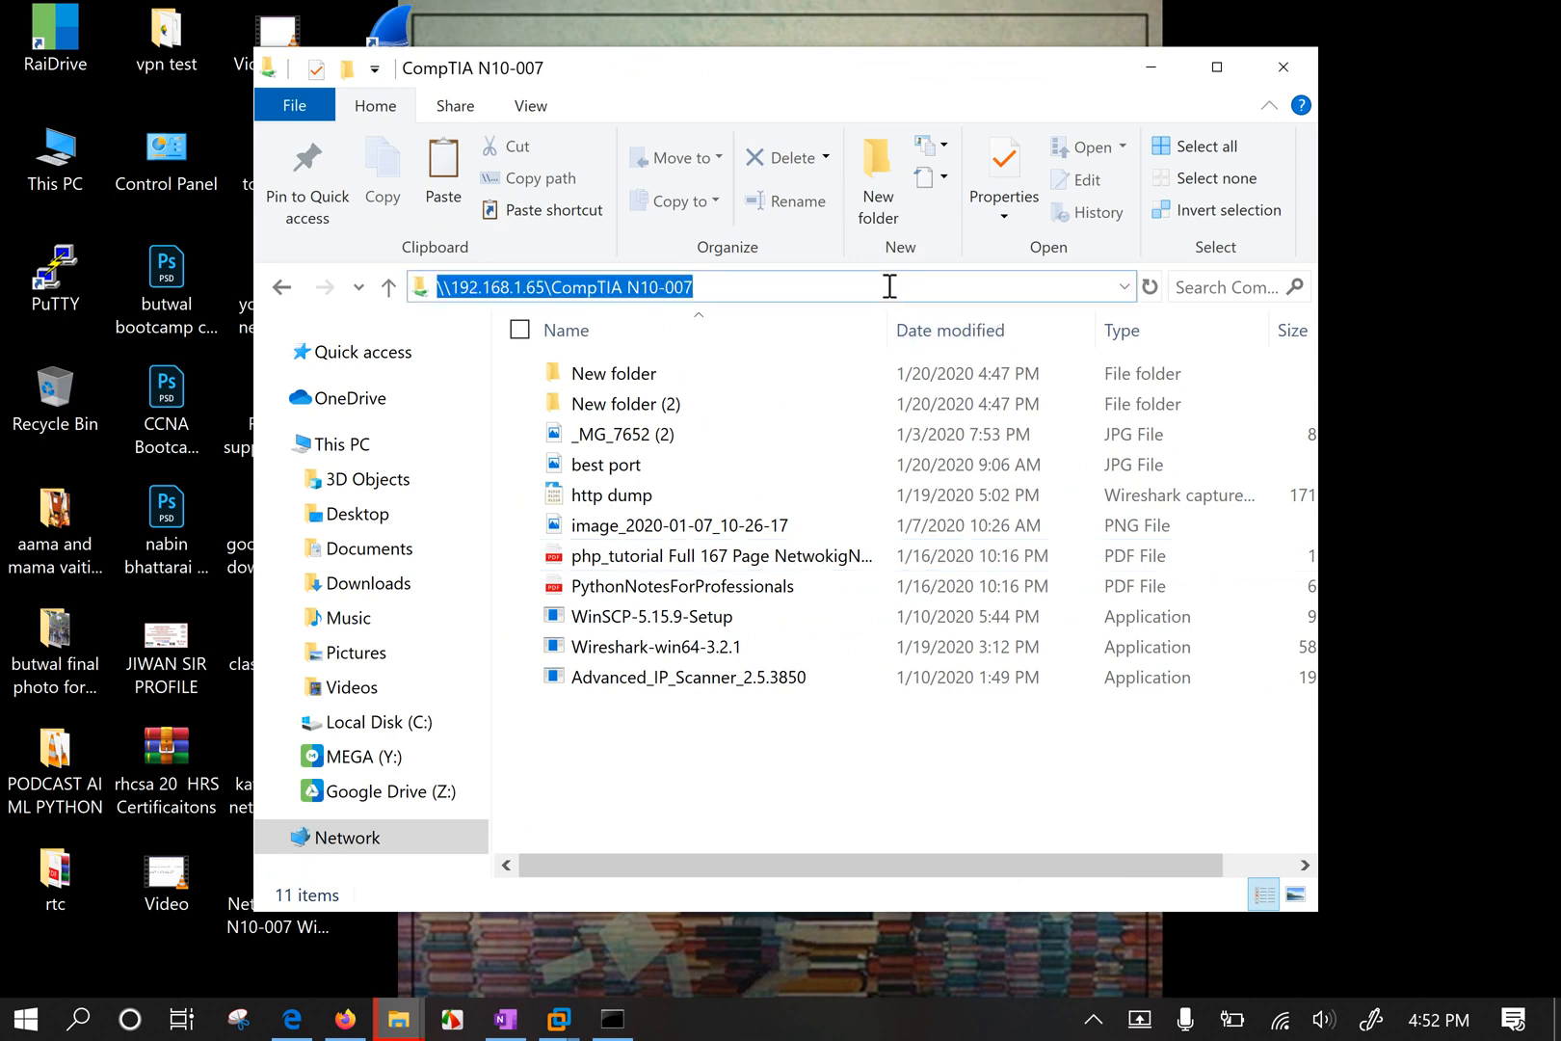
pyautogui.press('BackSpace')
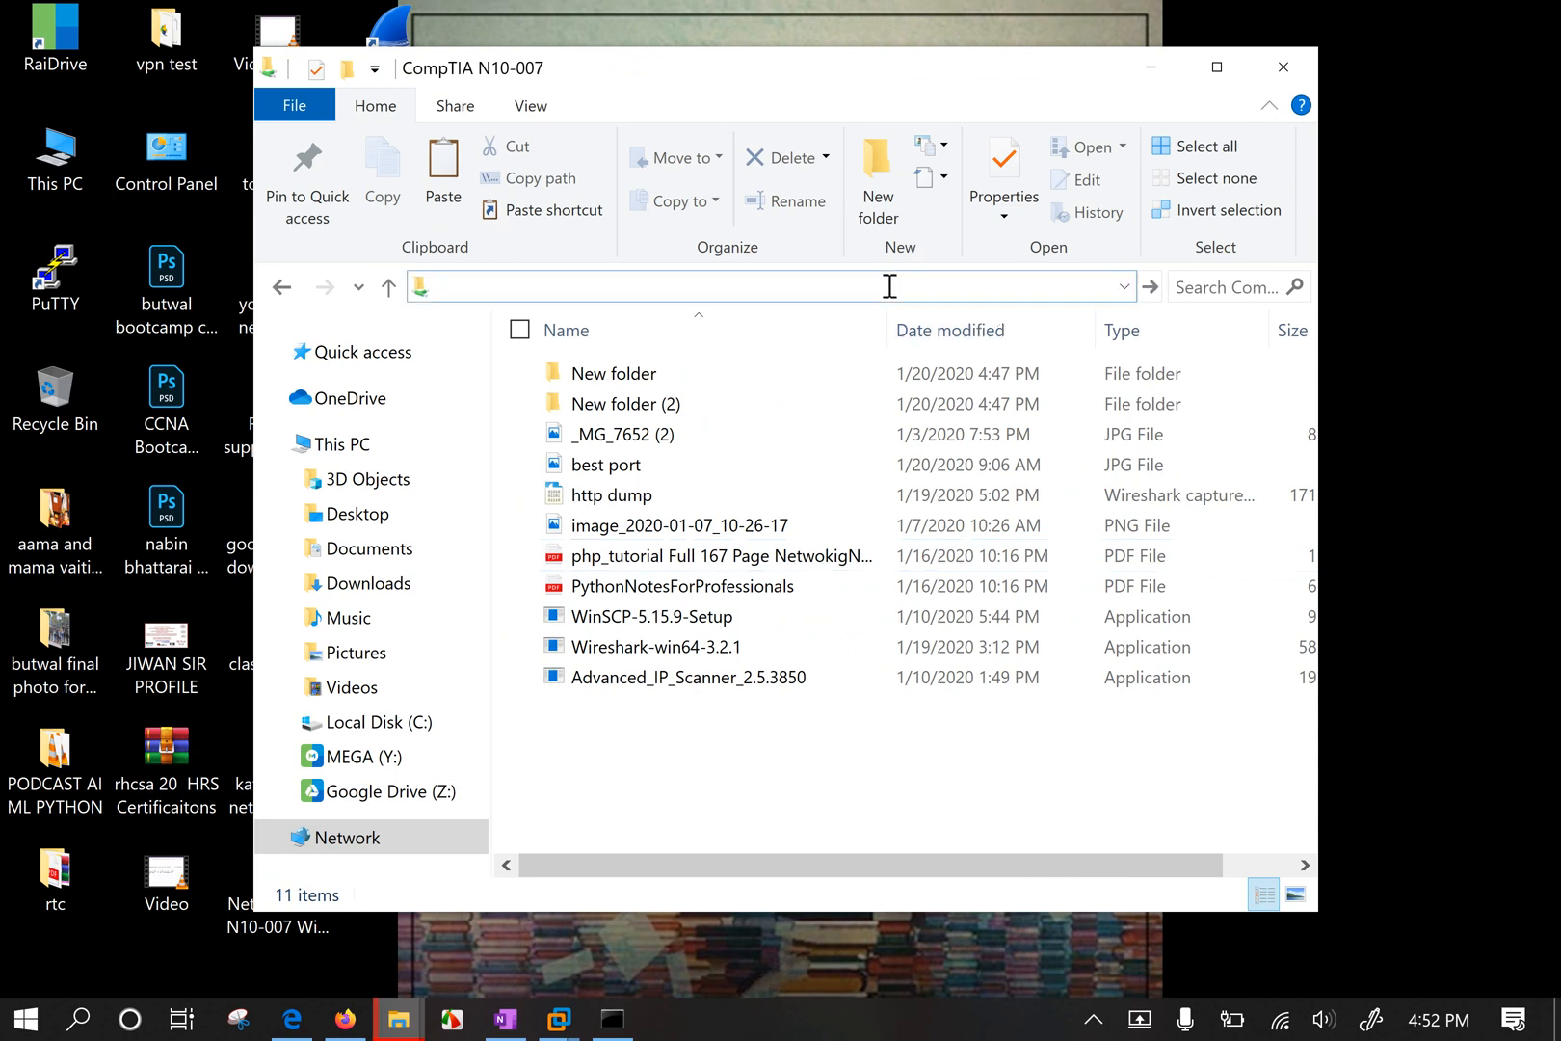
pyautogui.click(1297, 69)
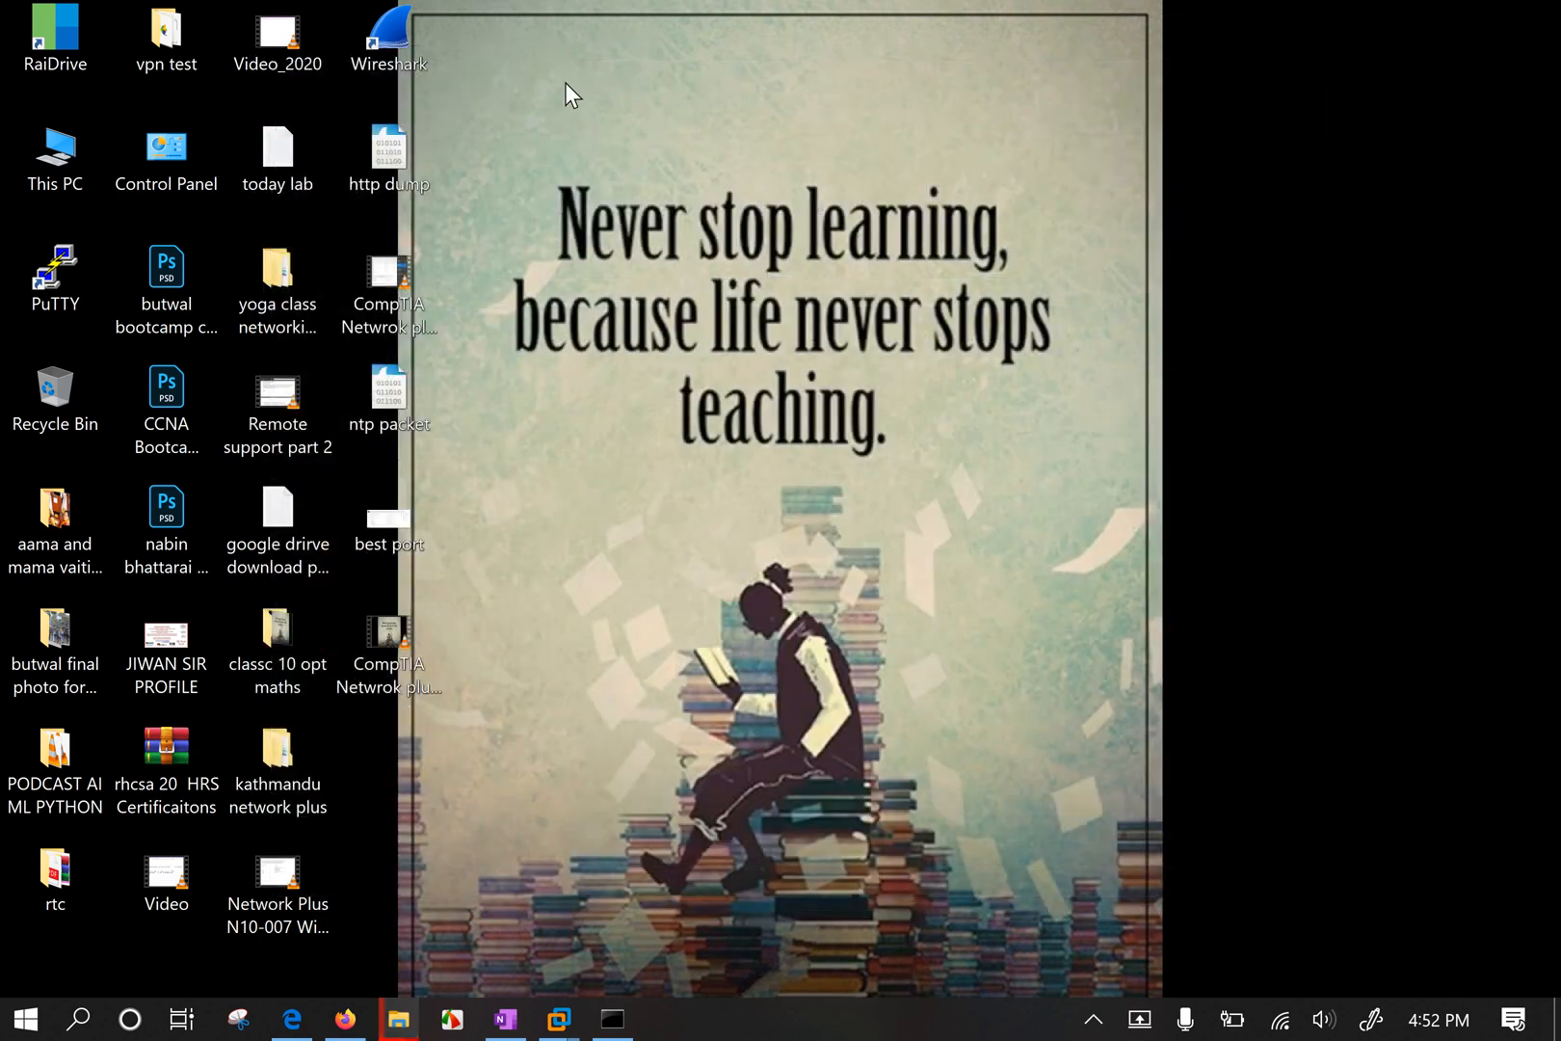
# Open a new File Explorer window and go to the \\192.168.1.65 computer.
pyautogui.press('super+e')
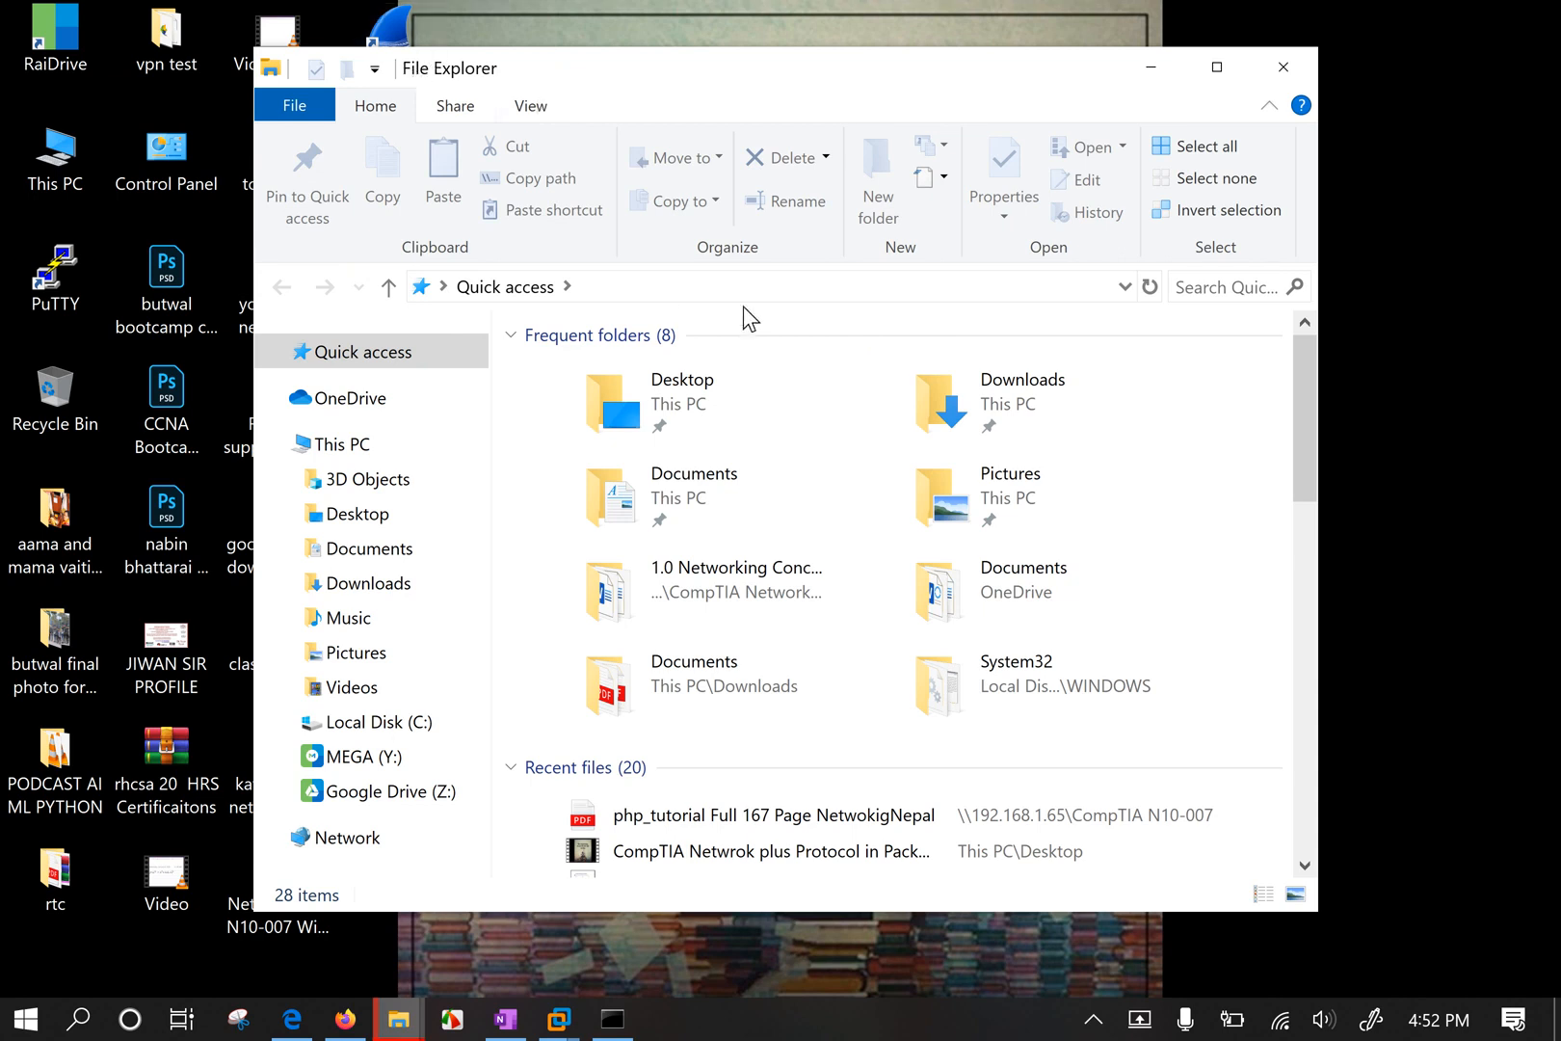
pyautogui.click(694, 285)
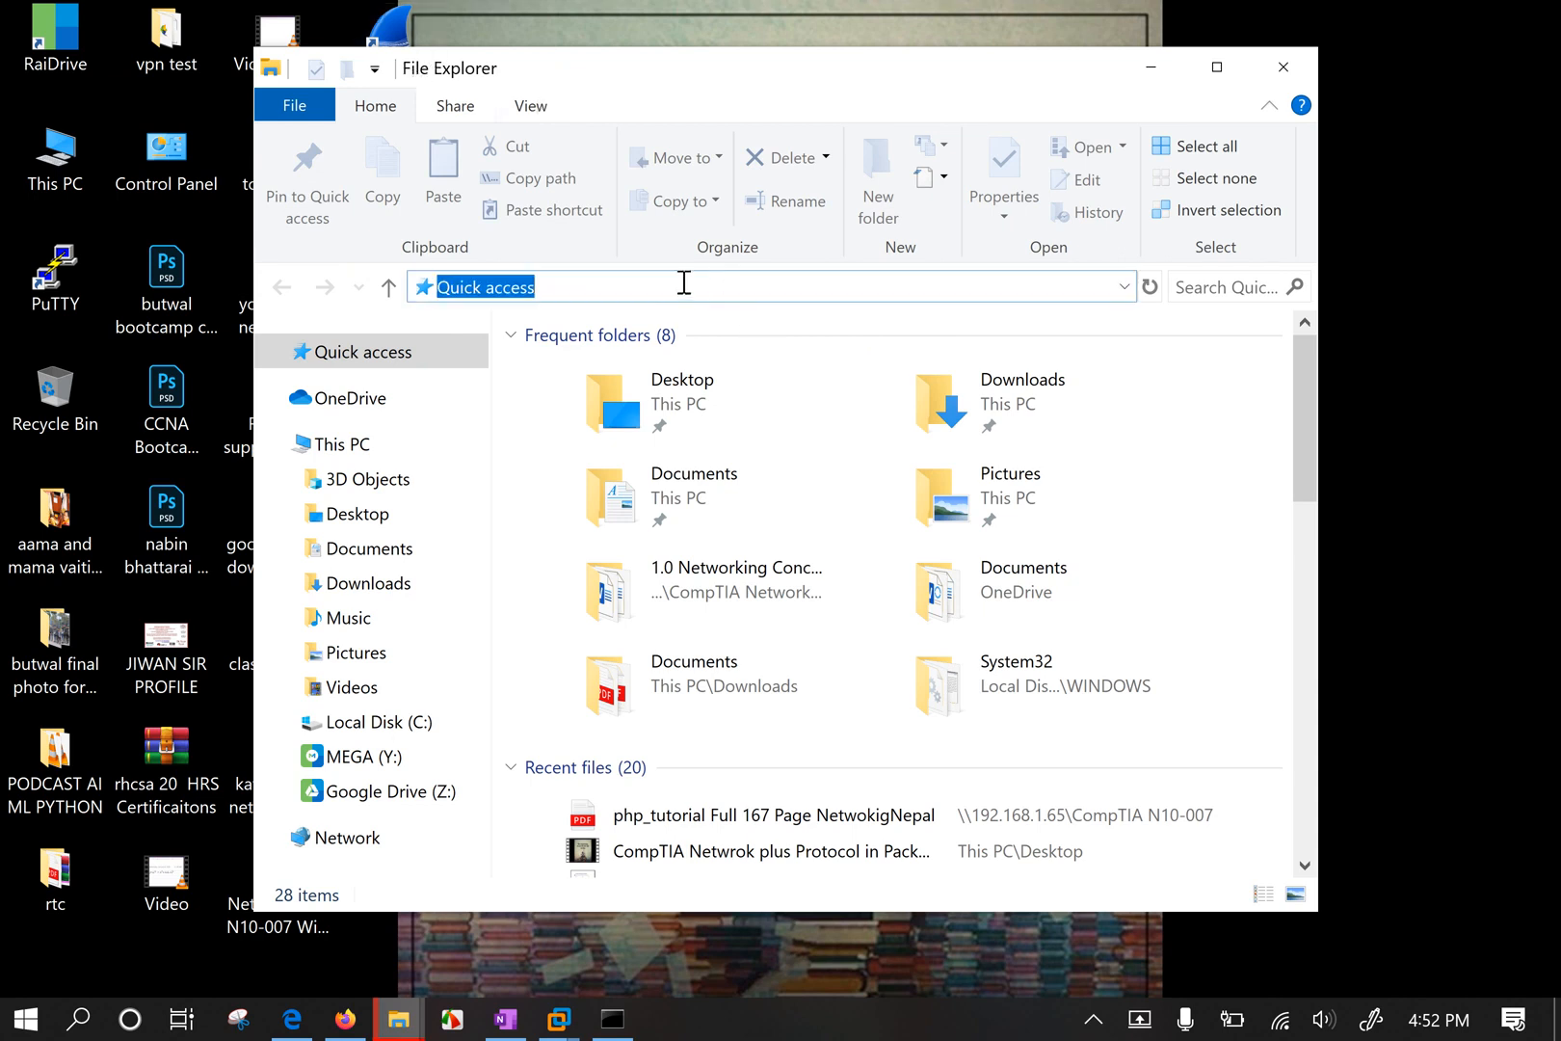
pyautogui.write('\\\\192.')
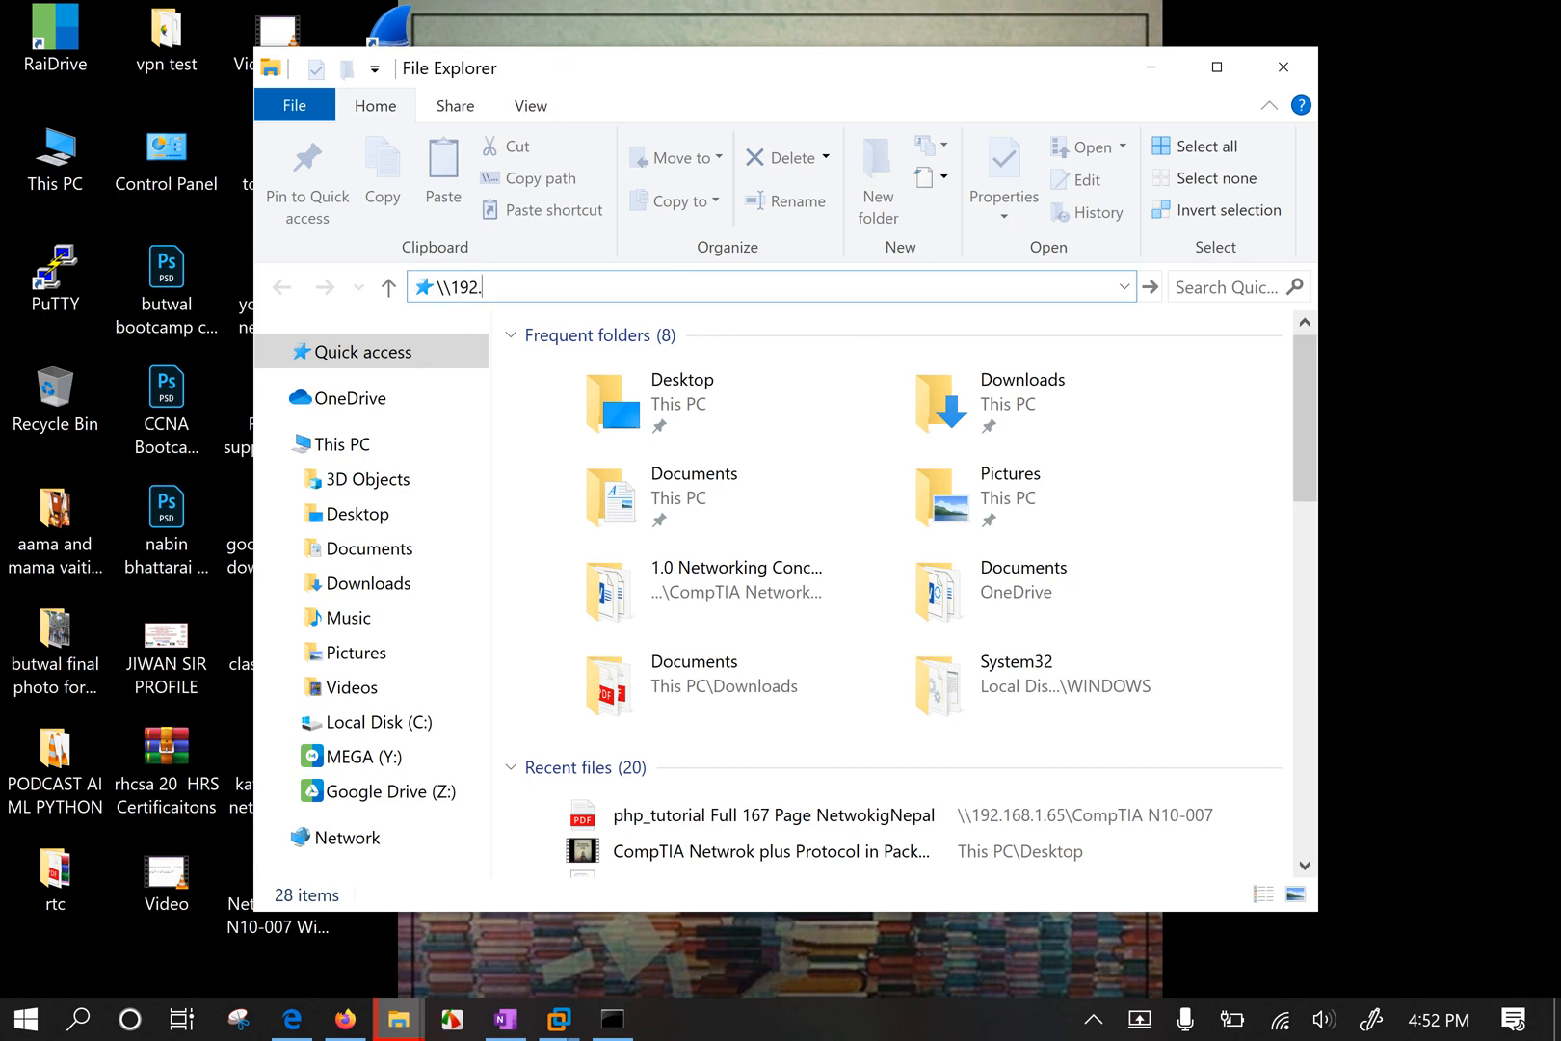
pyautogui.write('168.1.6')
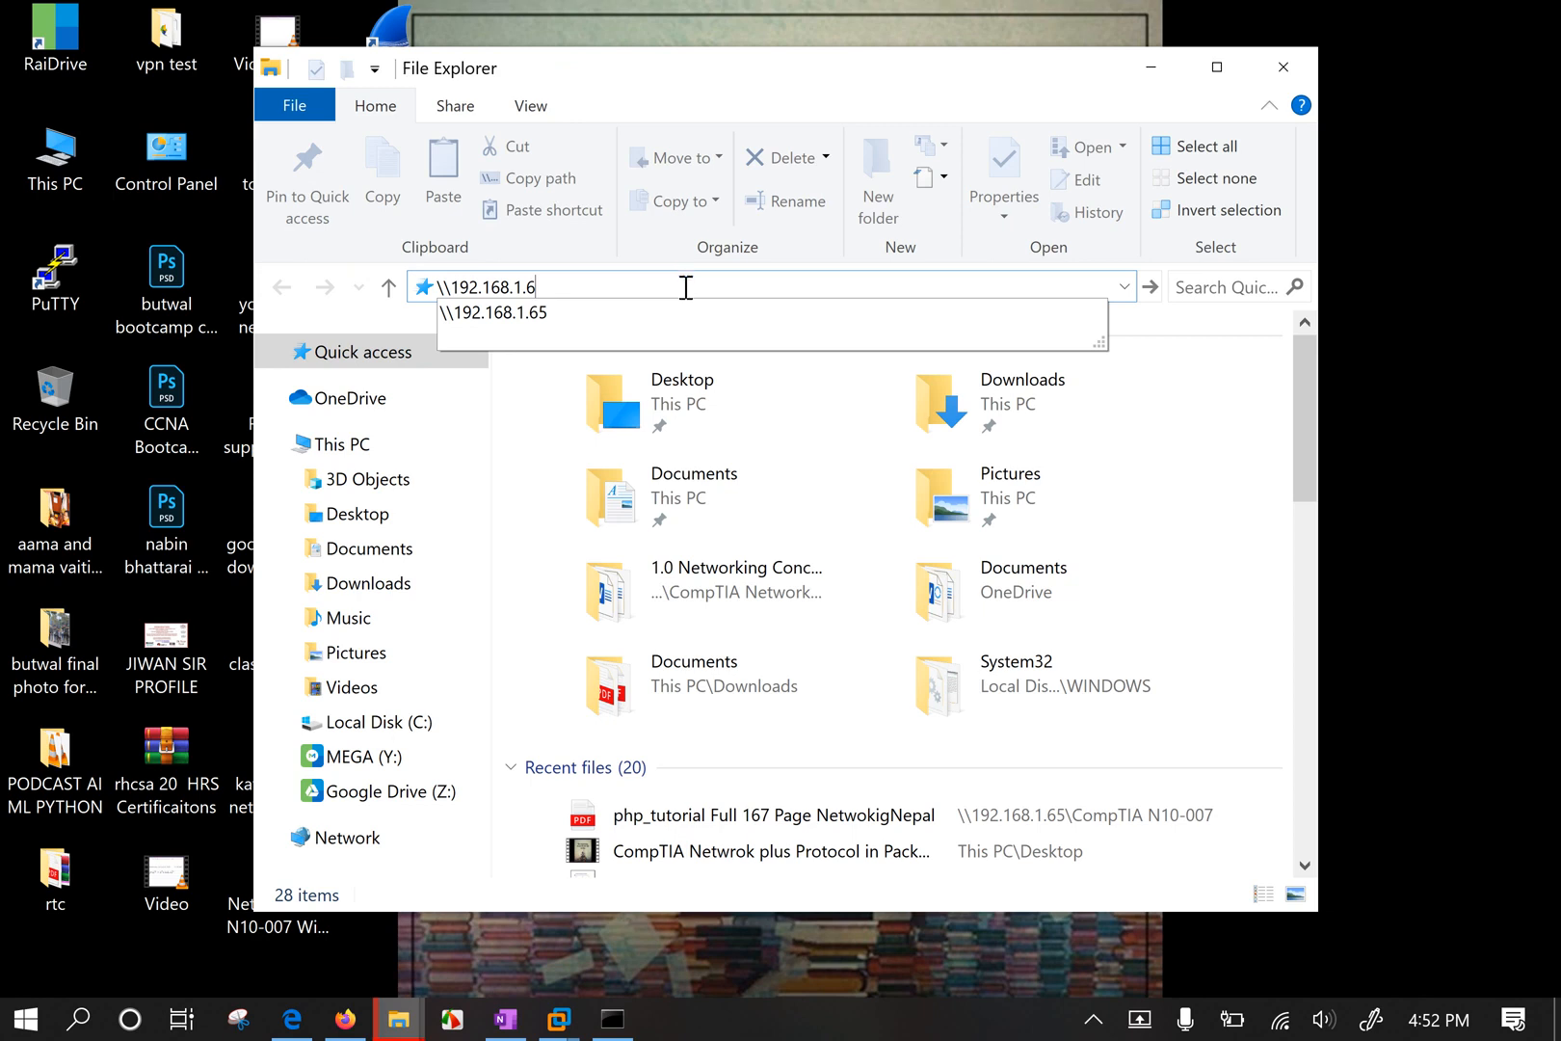
pyautogui.click(606, 315)
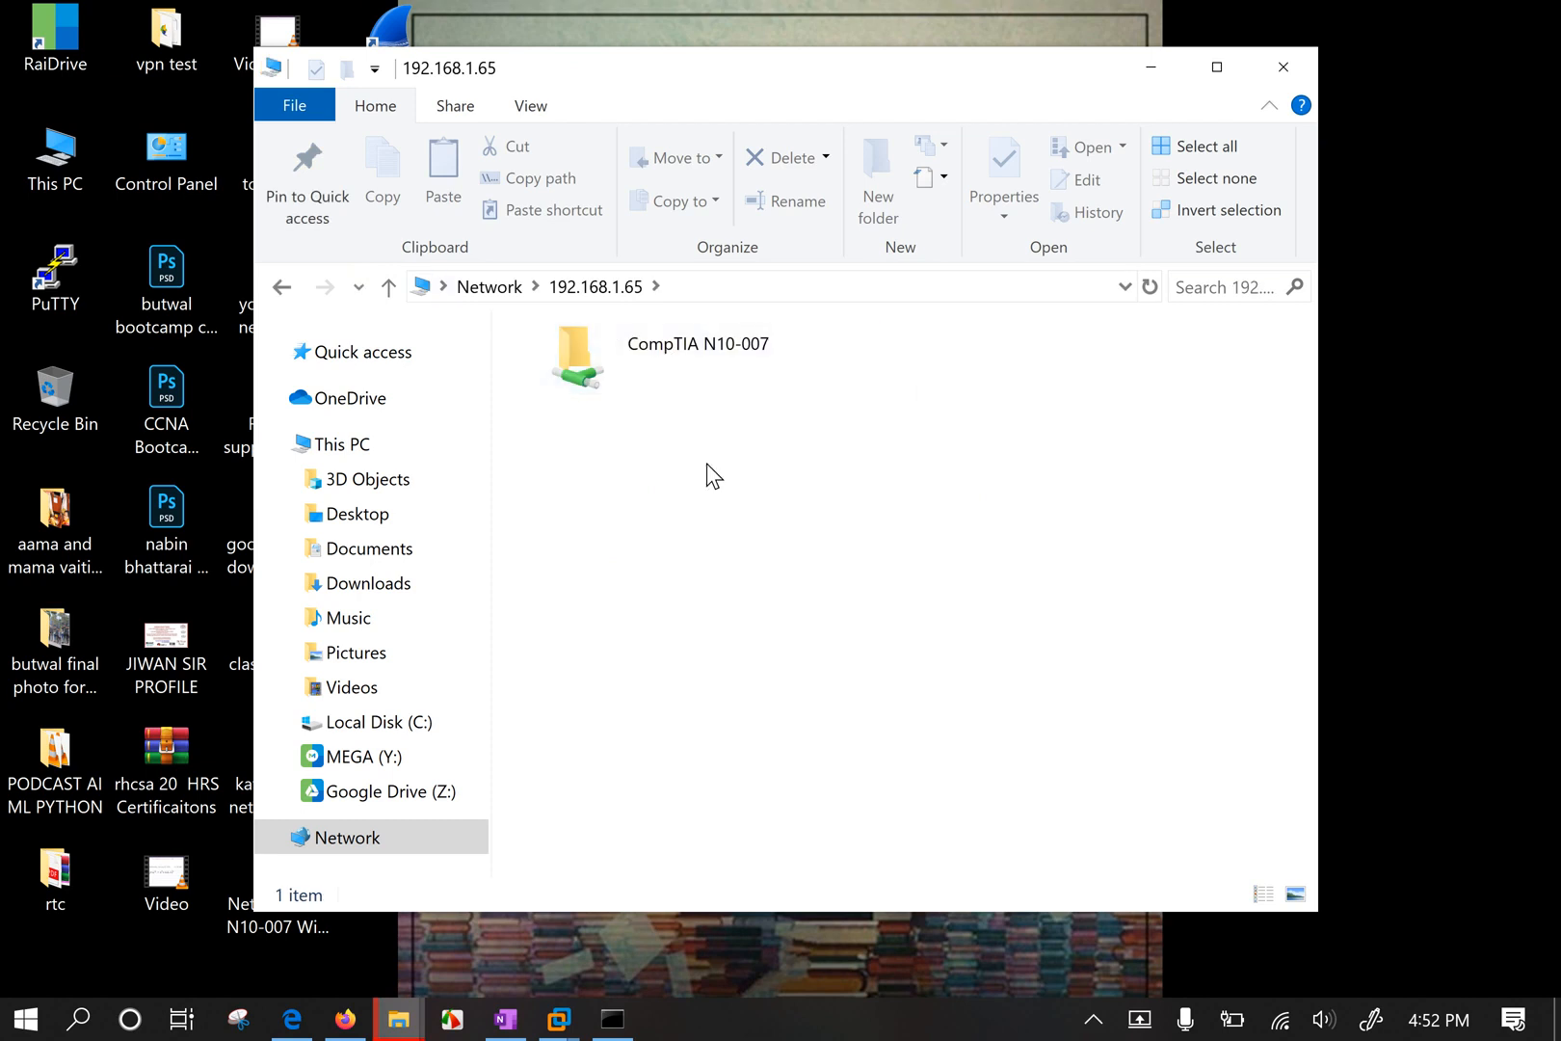
pyautogui.click(559, 1018)
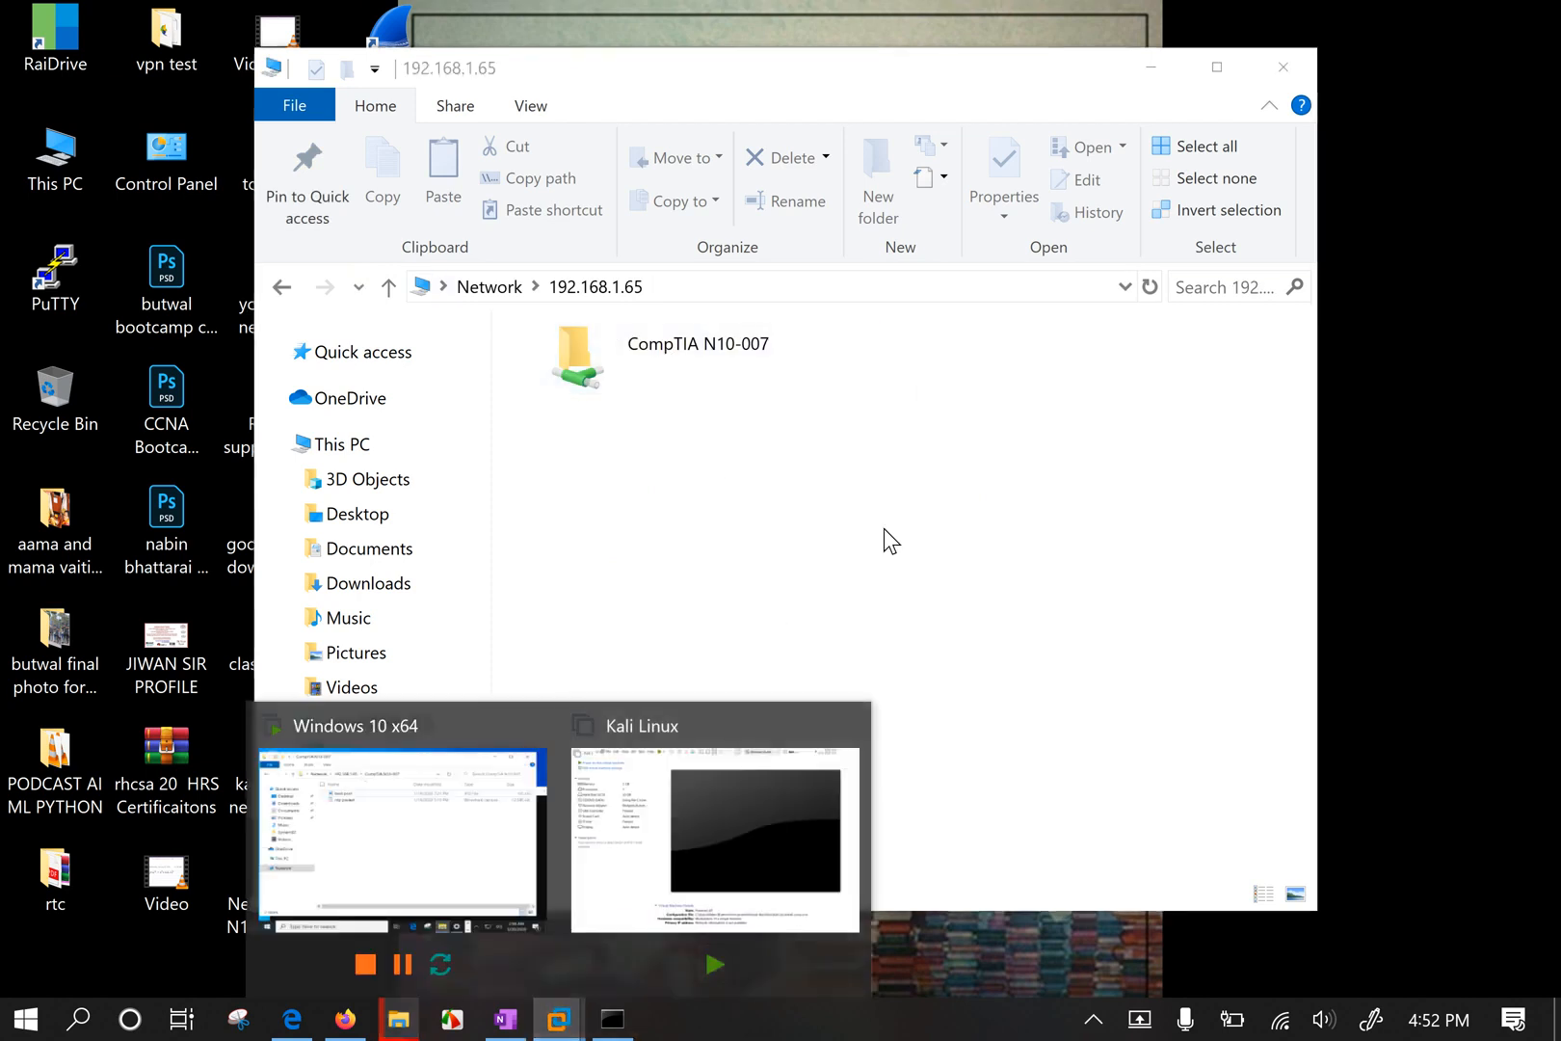
# Open the CompTIA N10-007 share, review its 11 items, and open image_2020-01-07_10-26-17.
pyautogui.doubleClick(662, 358)
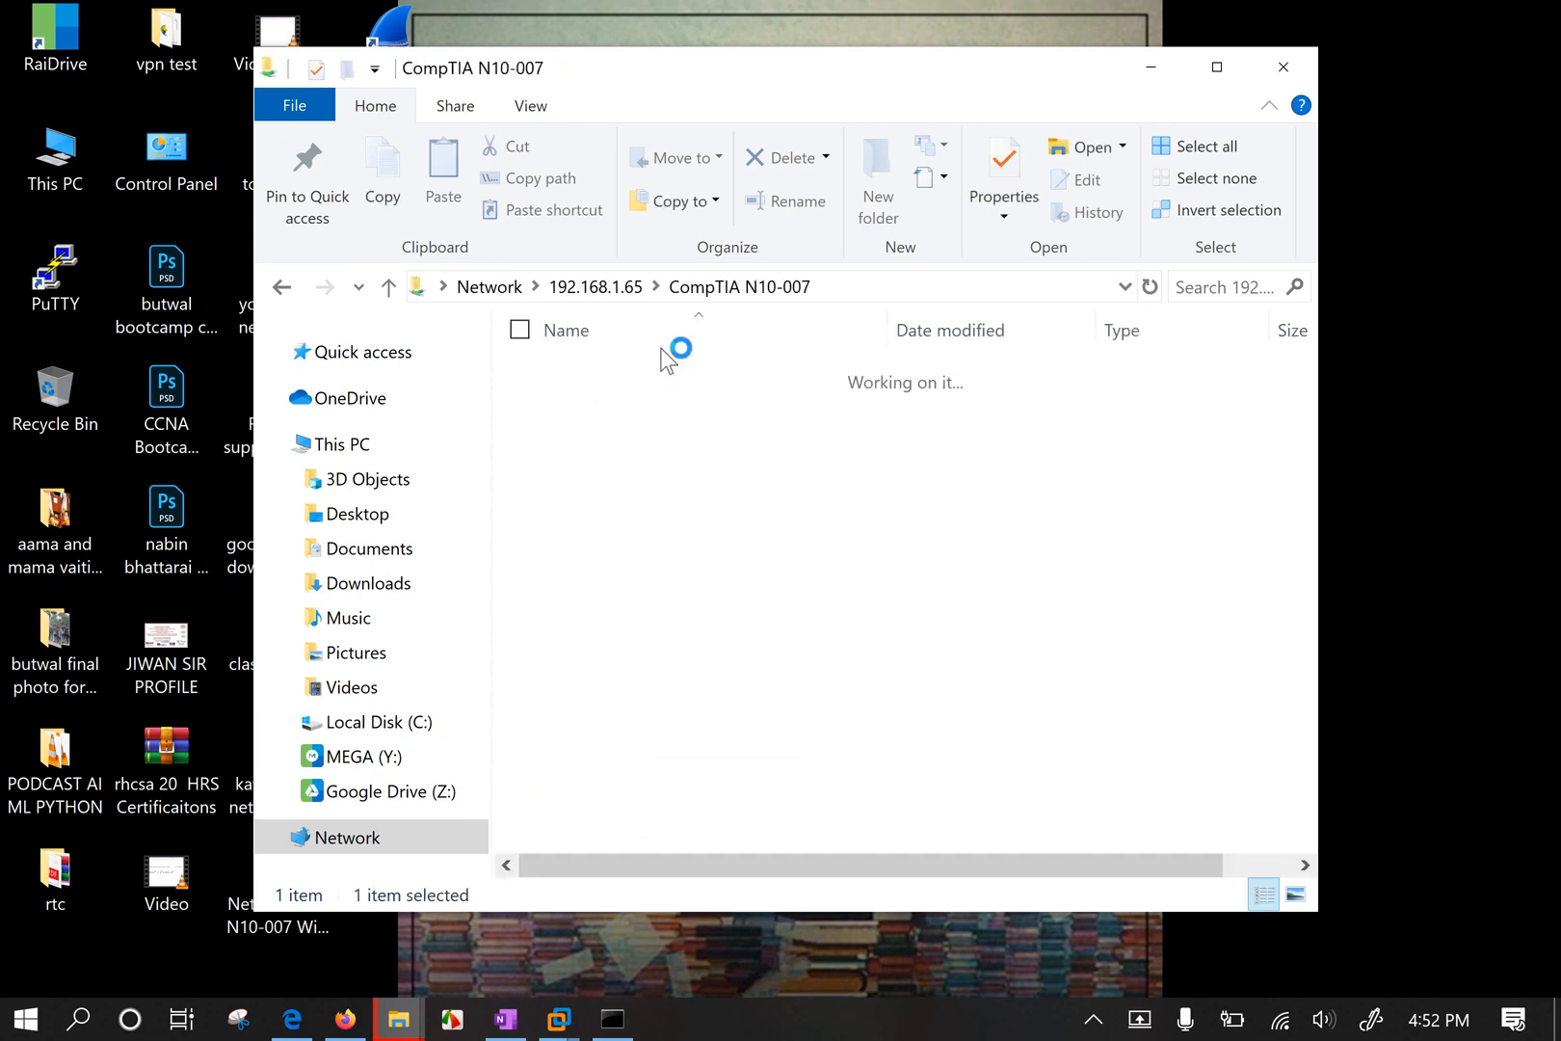
pyautogui.moveTo(741, 802); pyautogui.dragTo(747, 306)
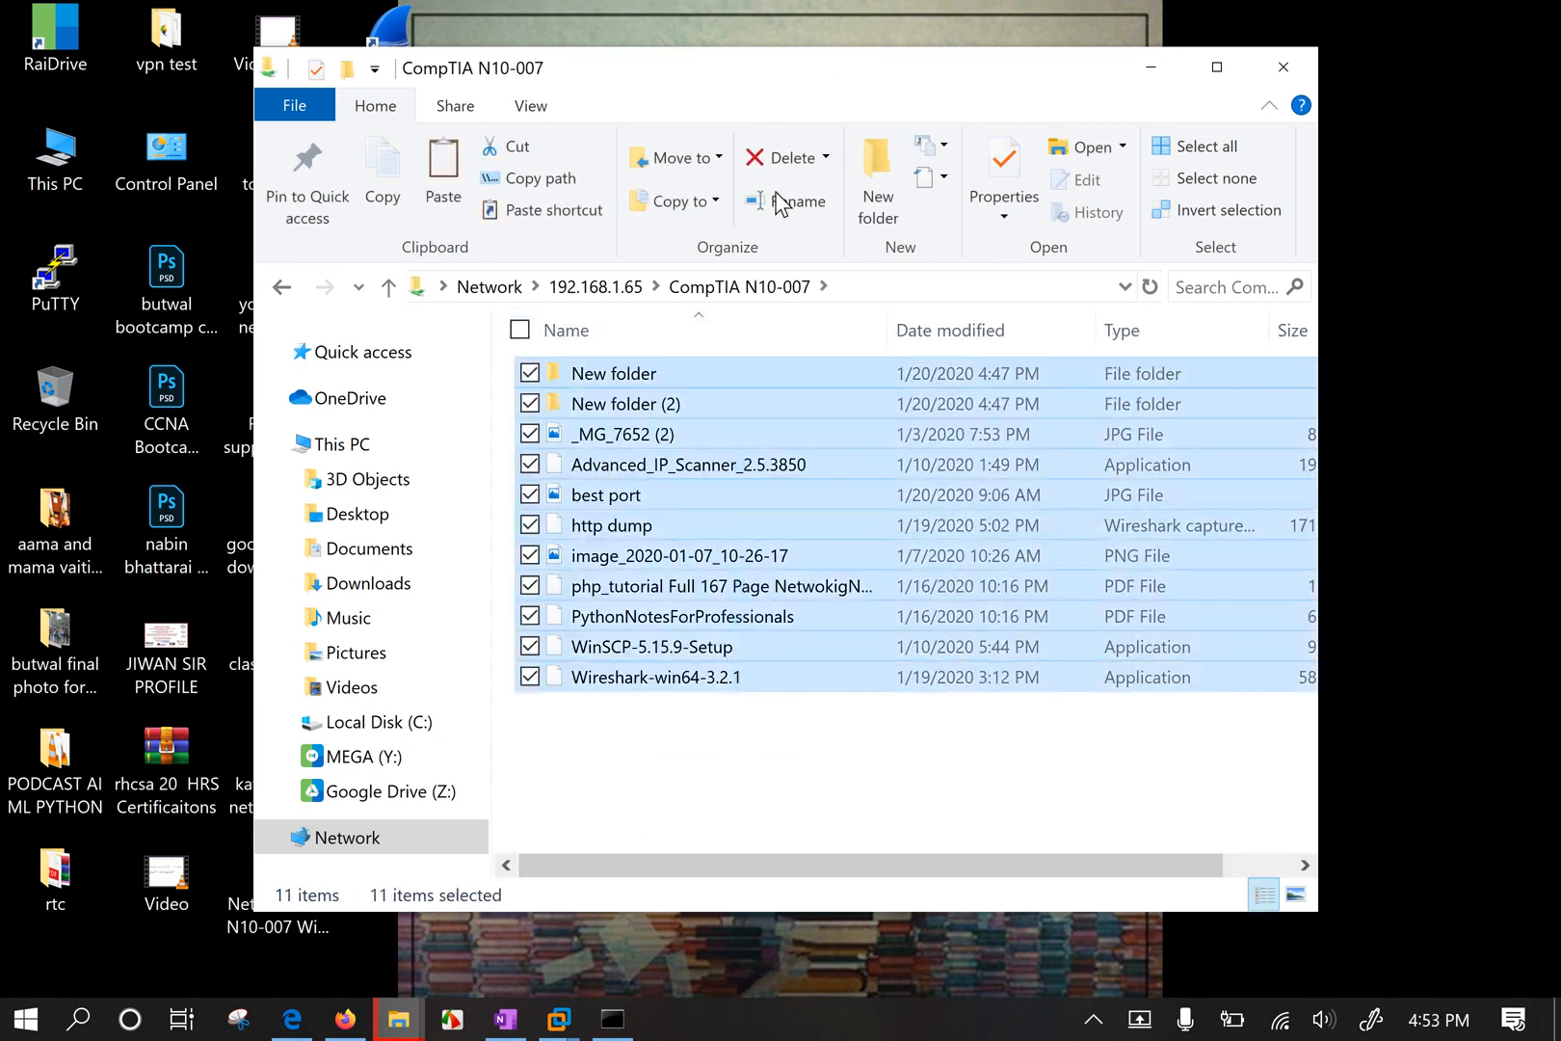
pyautogui.moveTo(803, 64); pyautogui.dragTo(1083, 66)
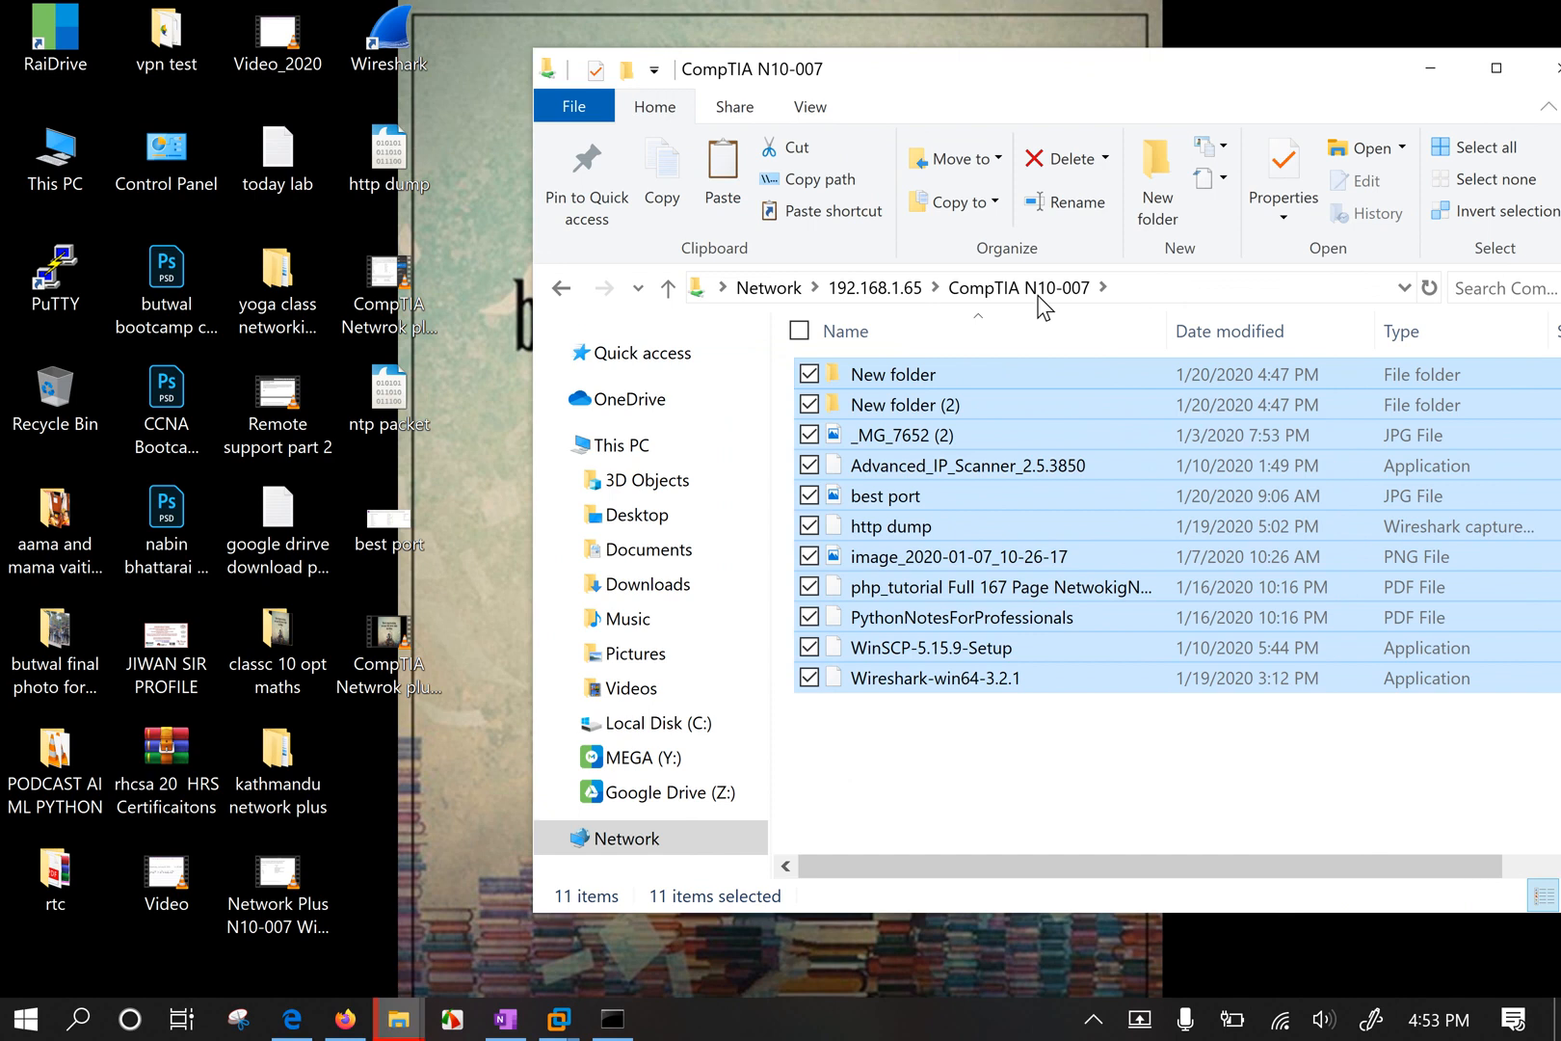
pyautogui.click(959, 780)
pyautogui.doubleClick(906, 556)
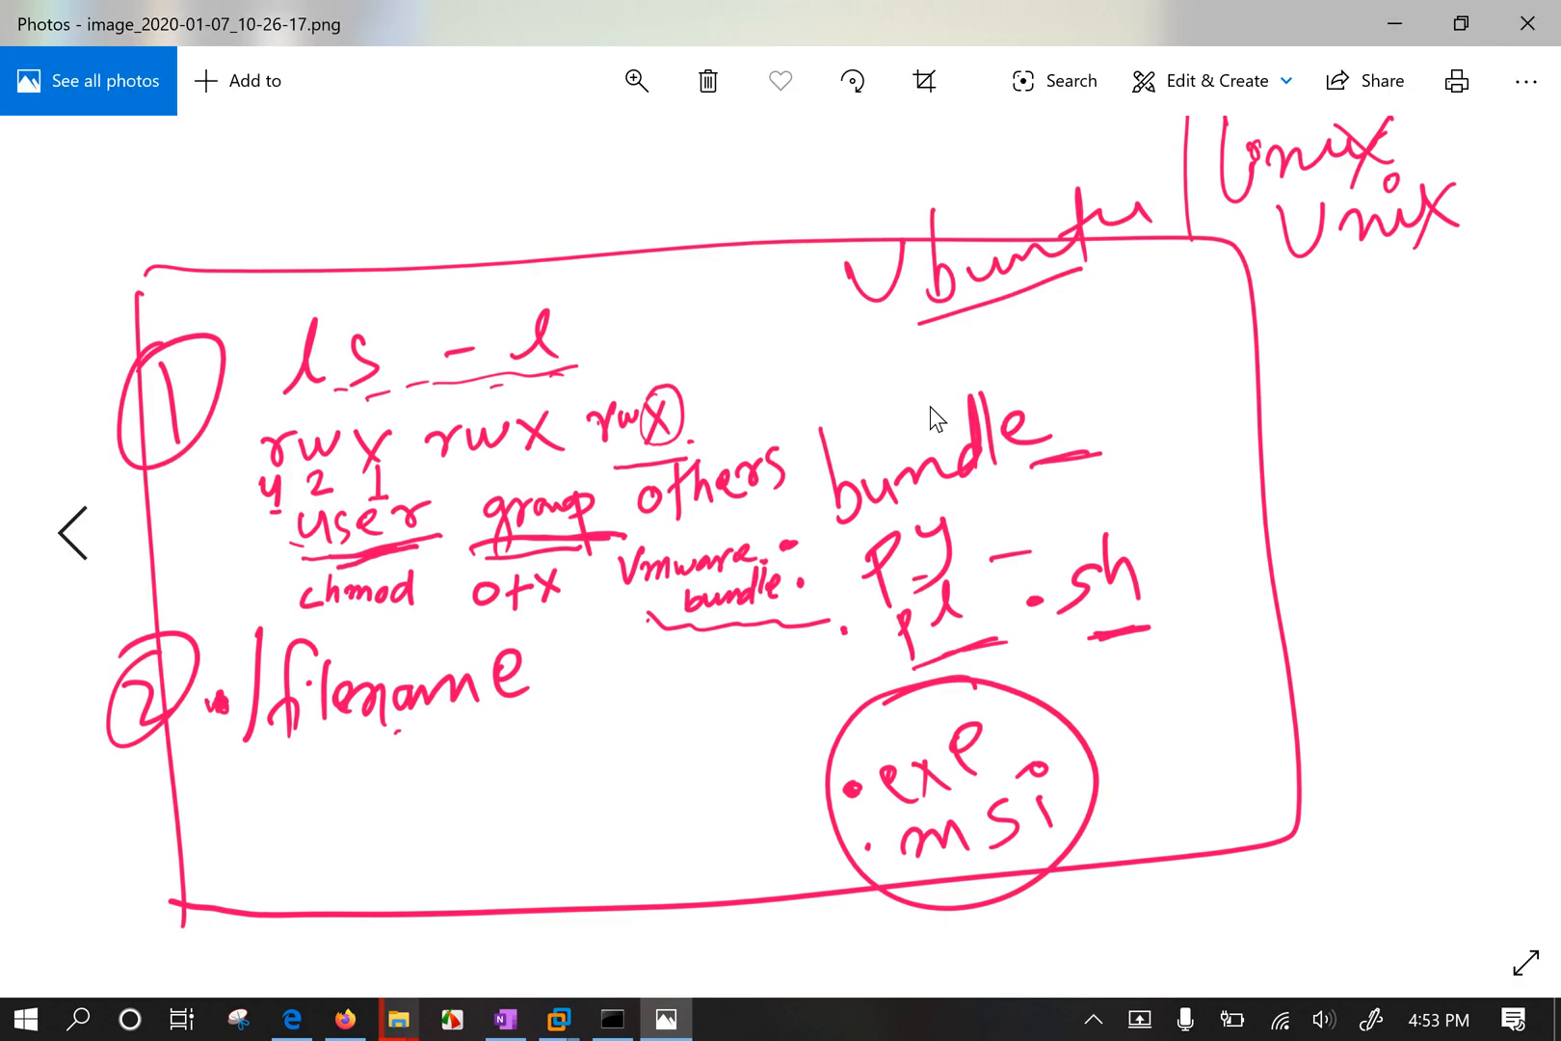
# Close the picture viewer and bring the CompTIA N10-007 share window back into focus.
pyautogui.click(1537, 19)
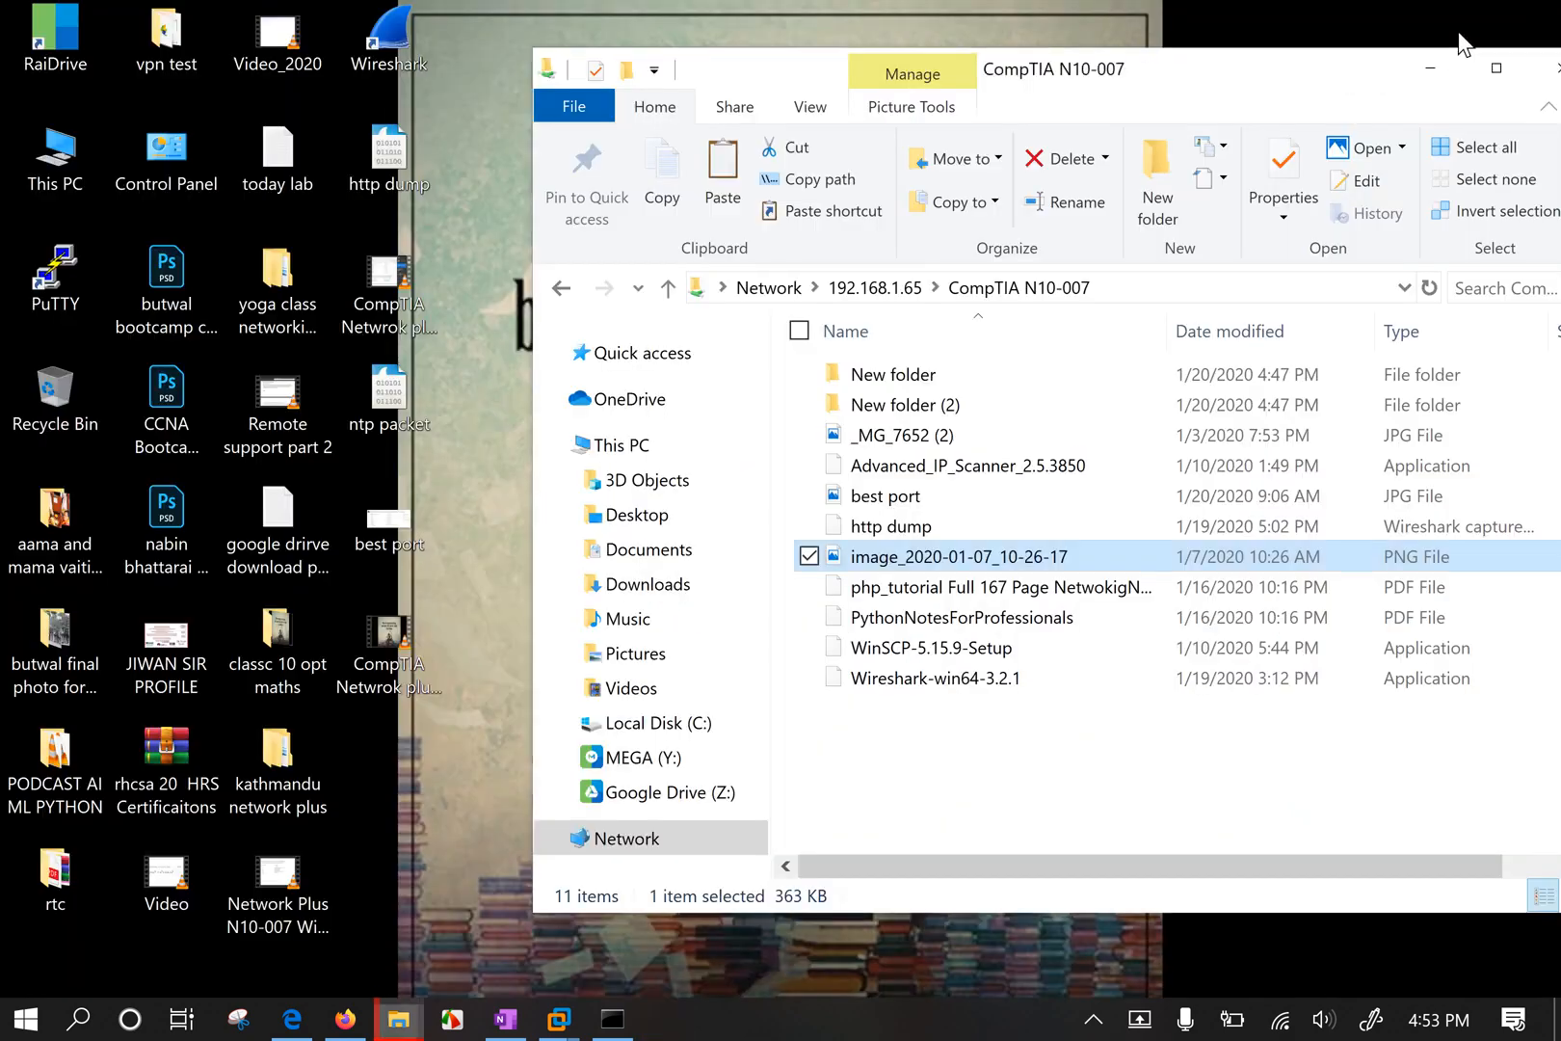
pyautogui.click(942, 771)
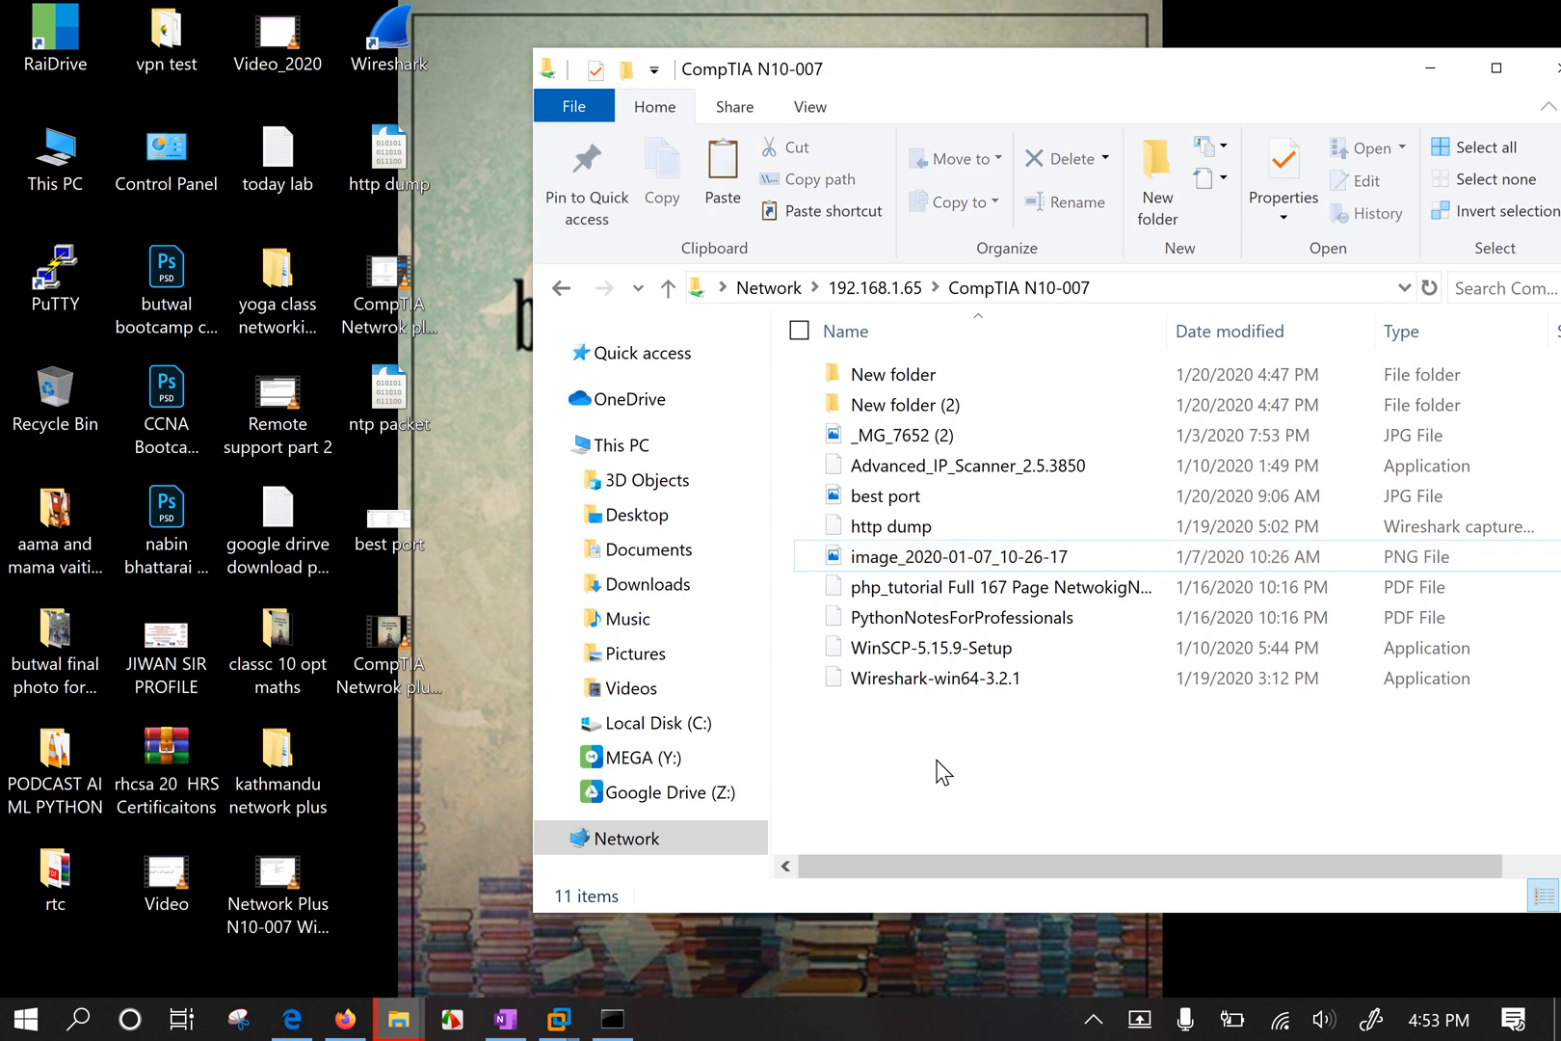
pyautogui.click(431, 836)
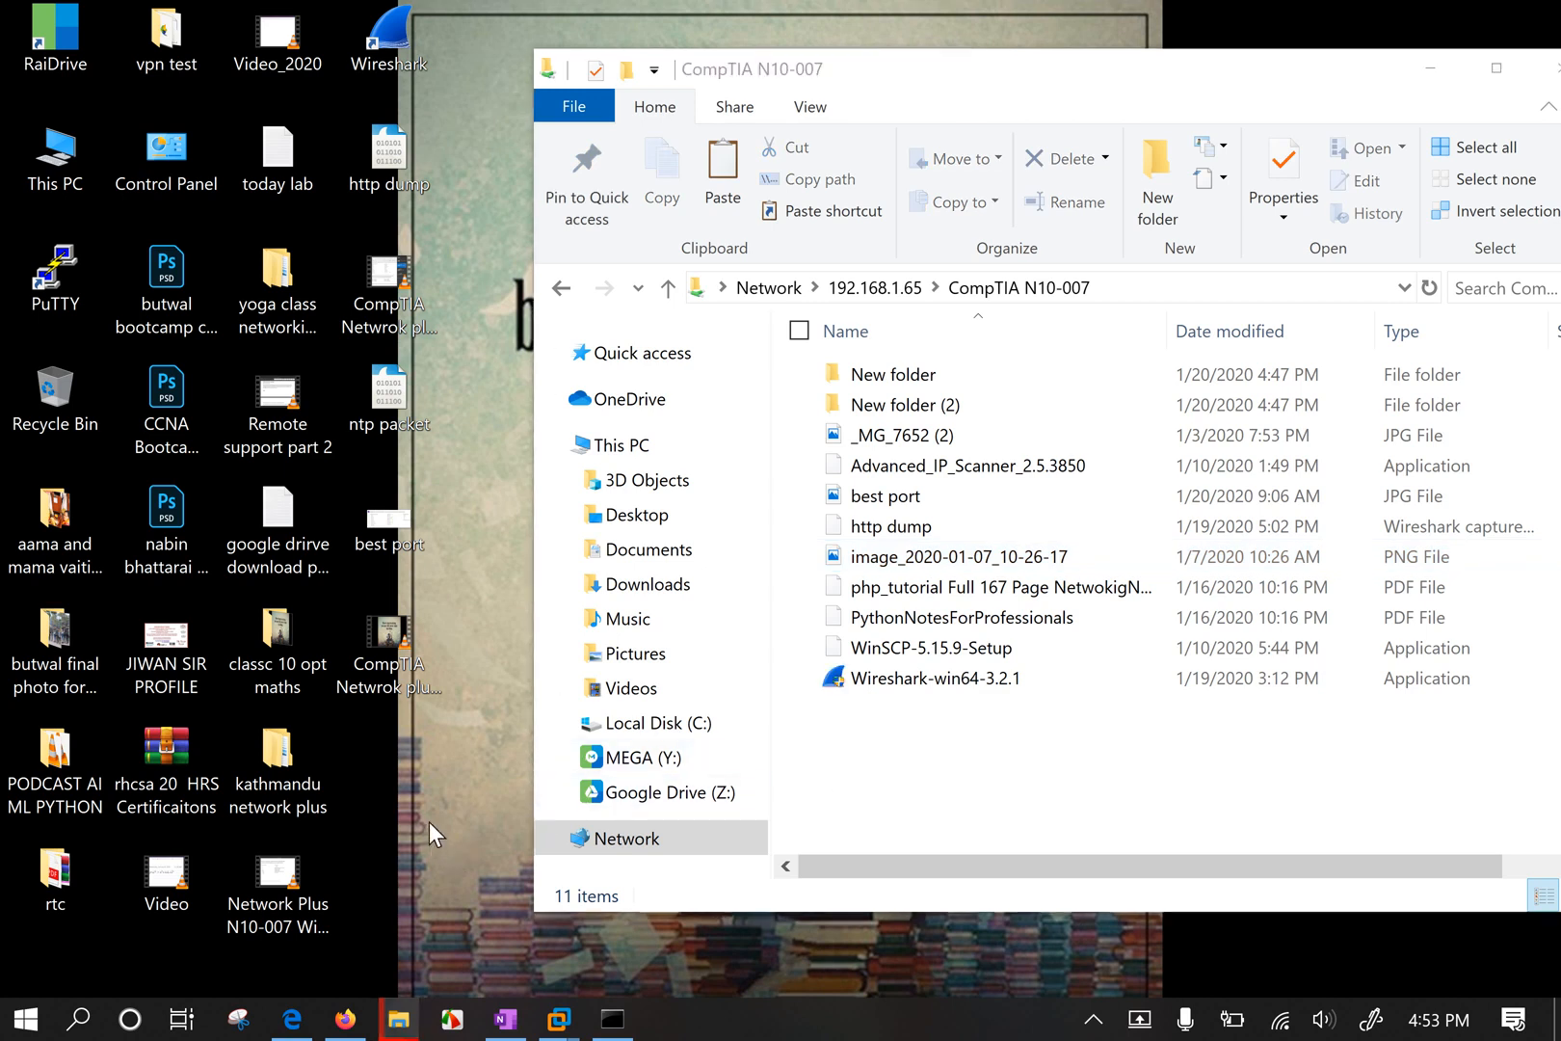
pyautogui.click(979, 771)
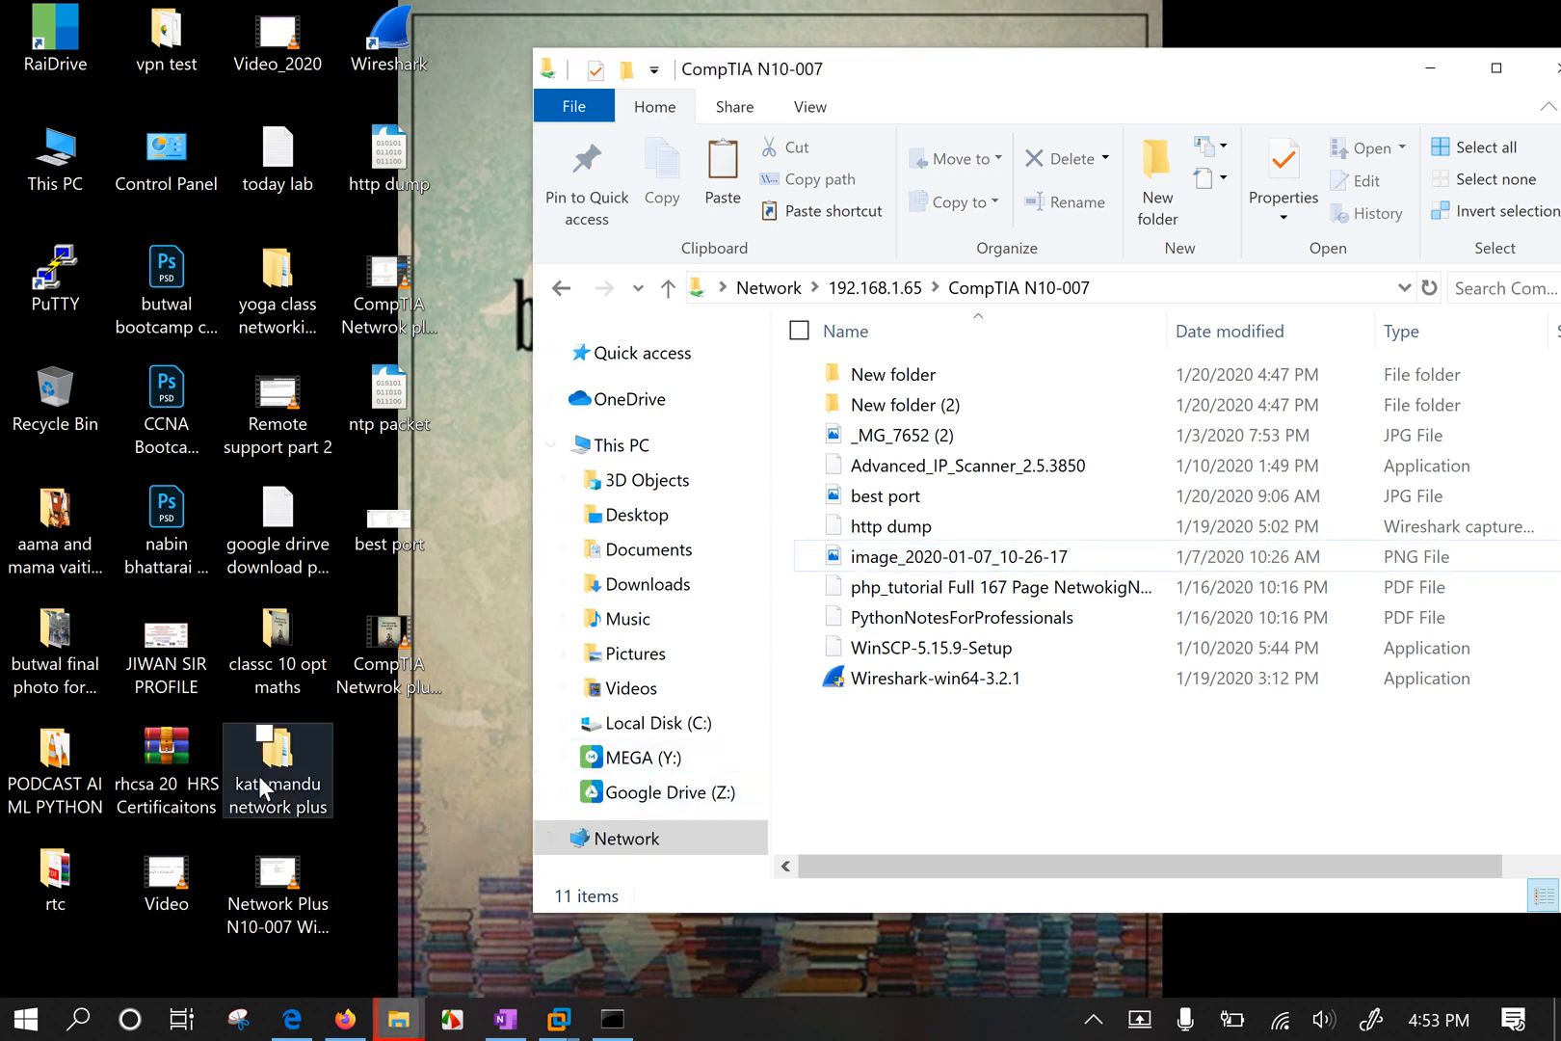
# In kathmandu network plus > 3 Rd day pic, select photos IMG_7689 through IMG_7703.
pyautogui.doubleClick(289, 776)
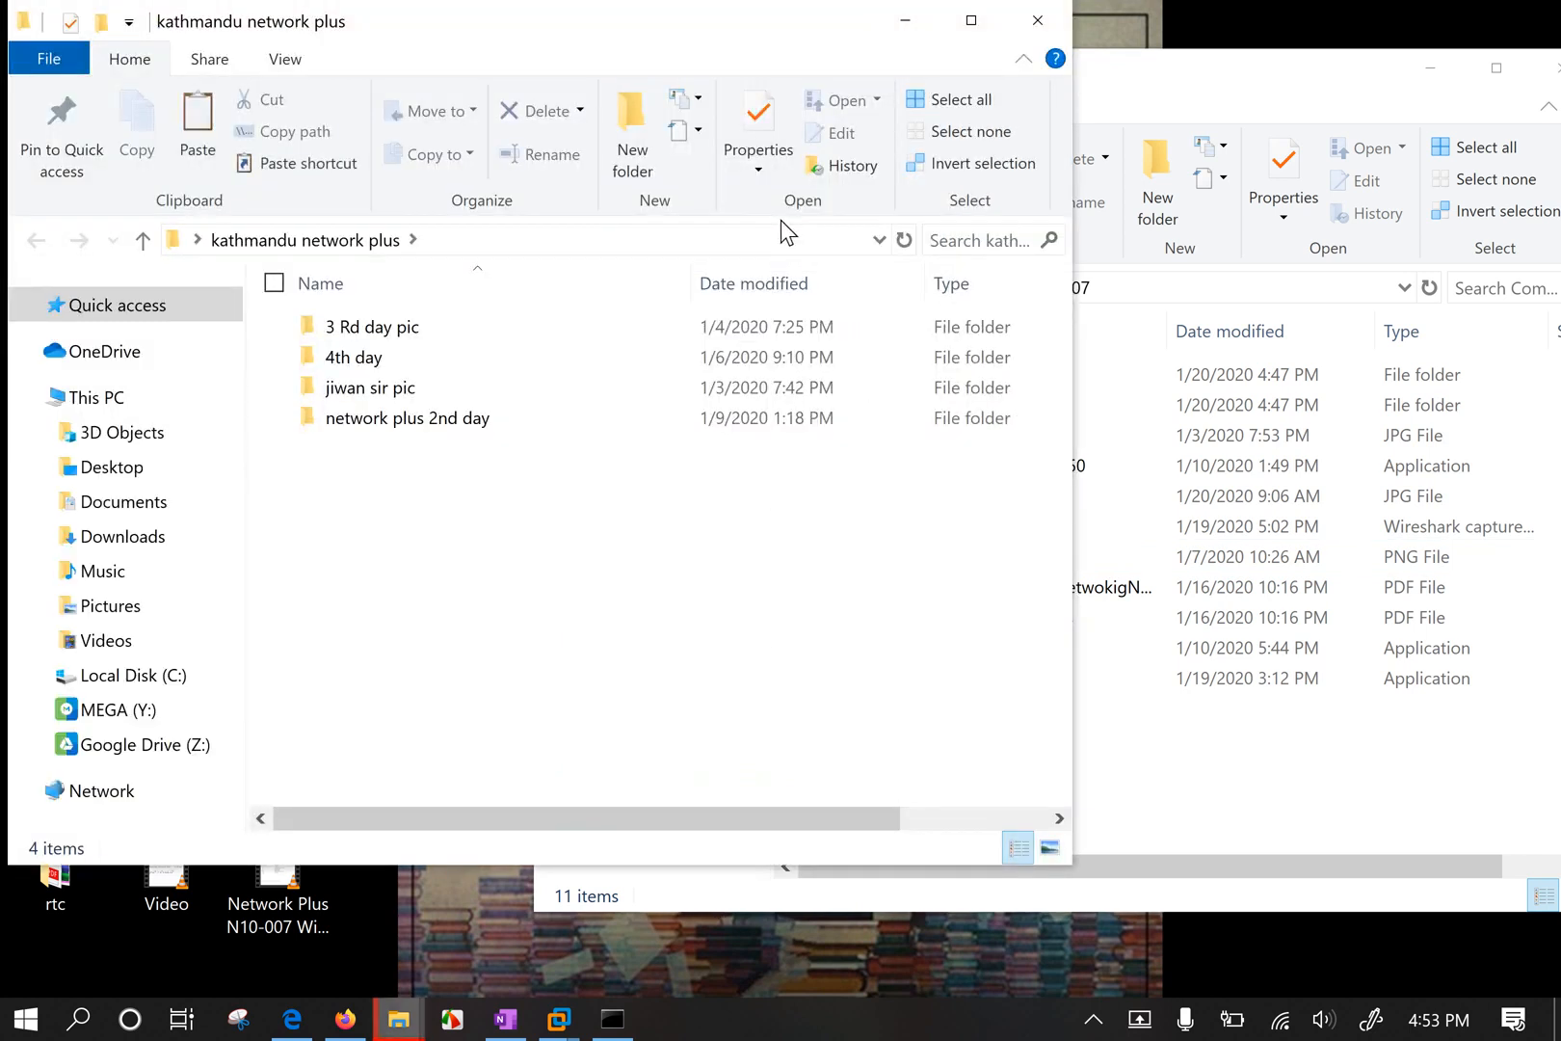
pyautogui.doubleClick(439, 326)
pyautogui.click(435, 326)
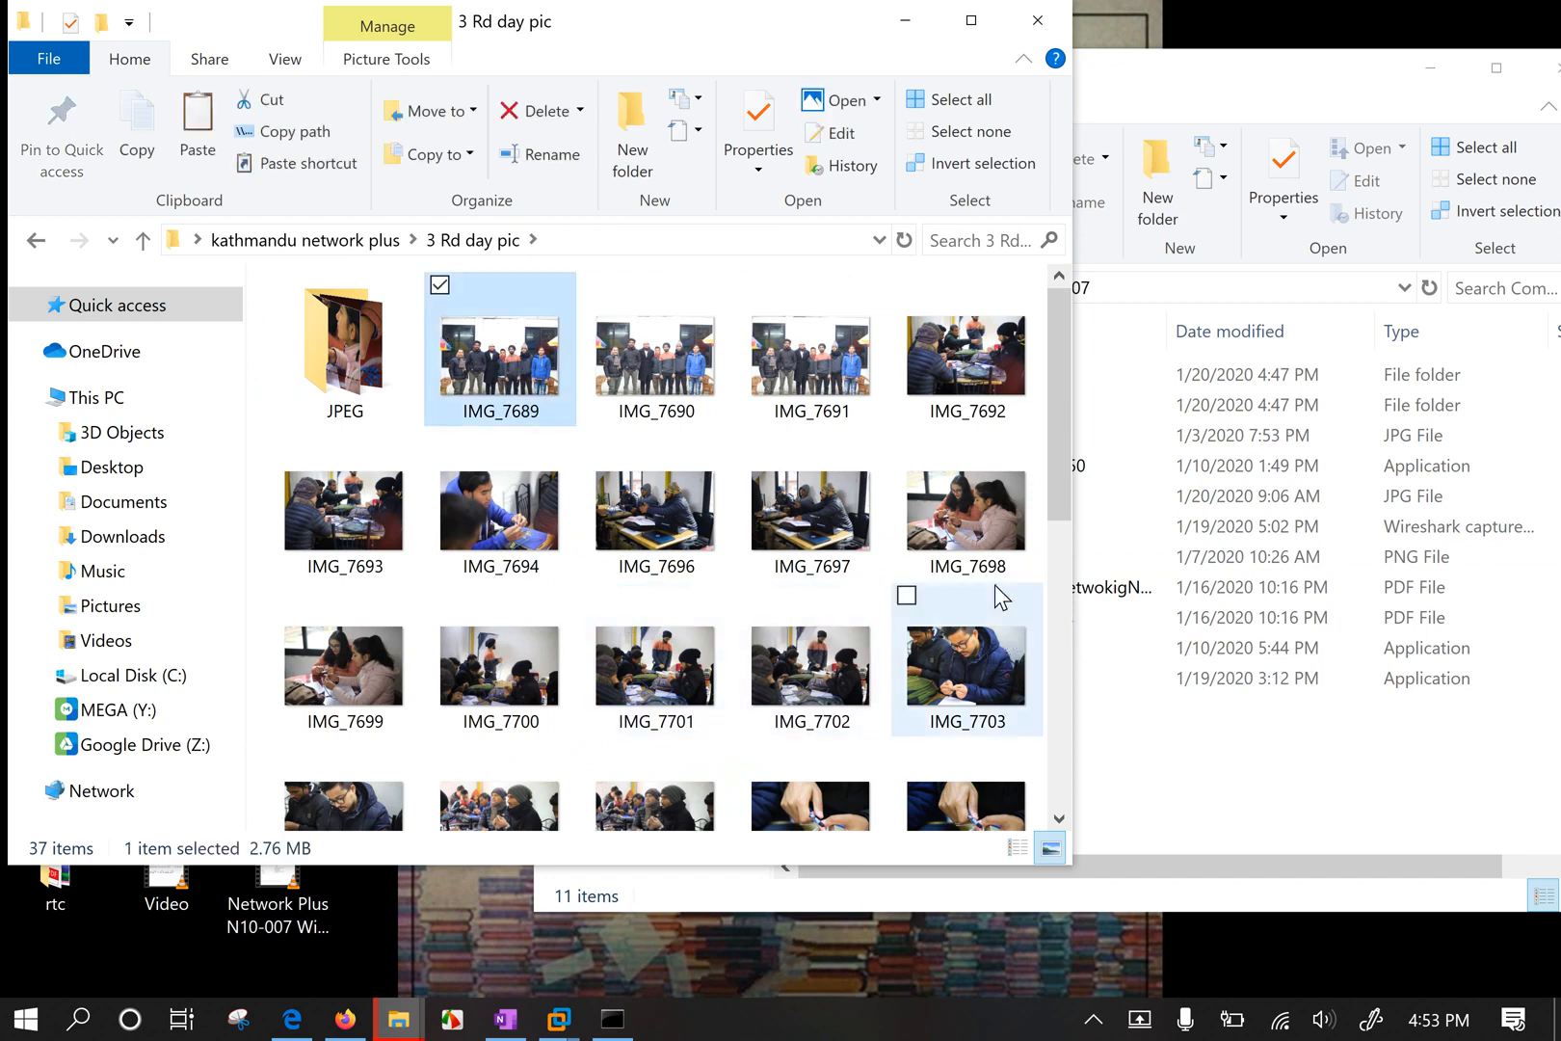
pyautogui.keyDown('shift'); pyautogui.click(985, 670); pyautogui.keyUp('shift')
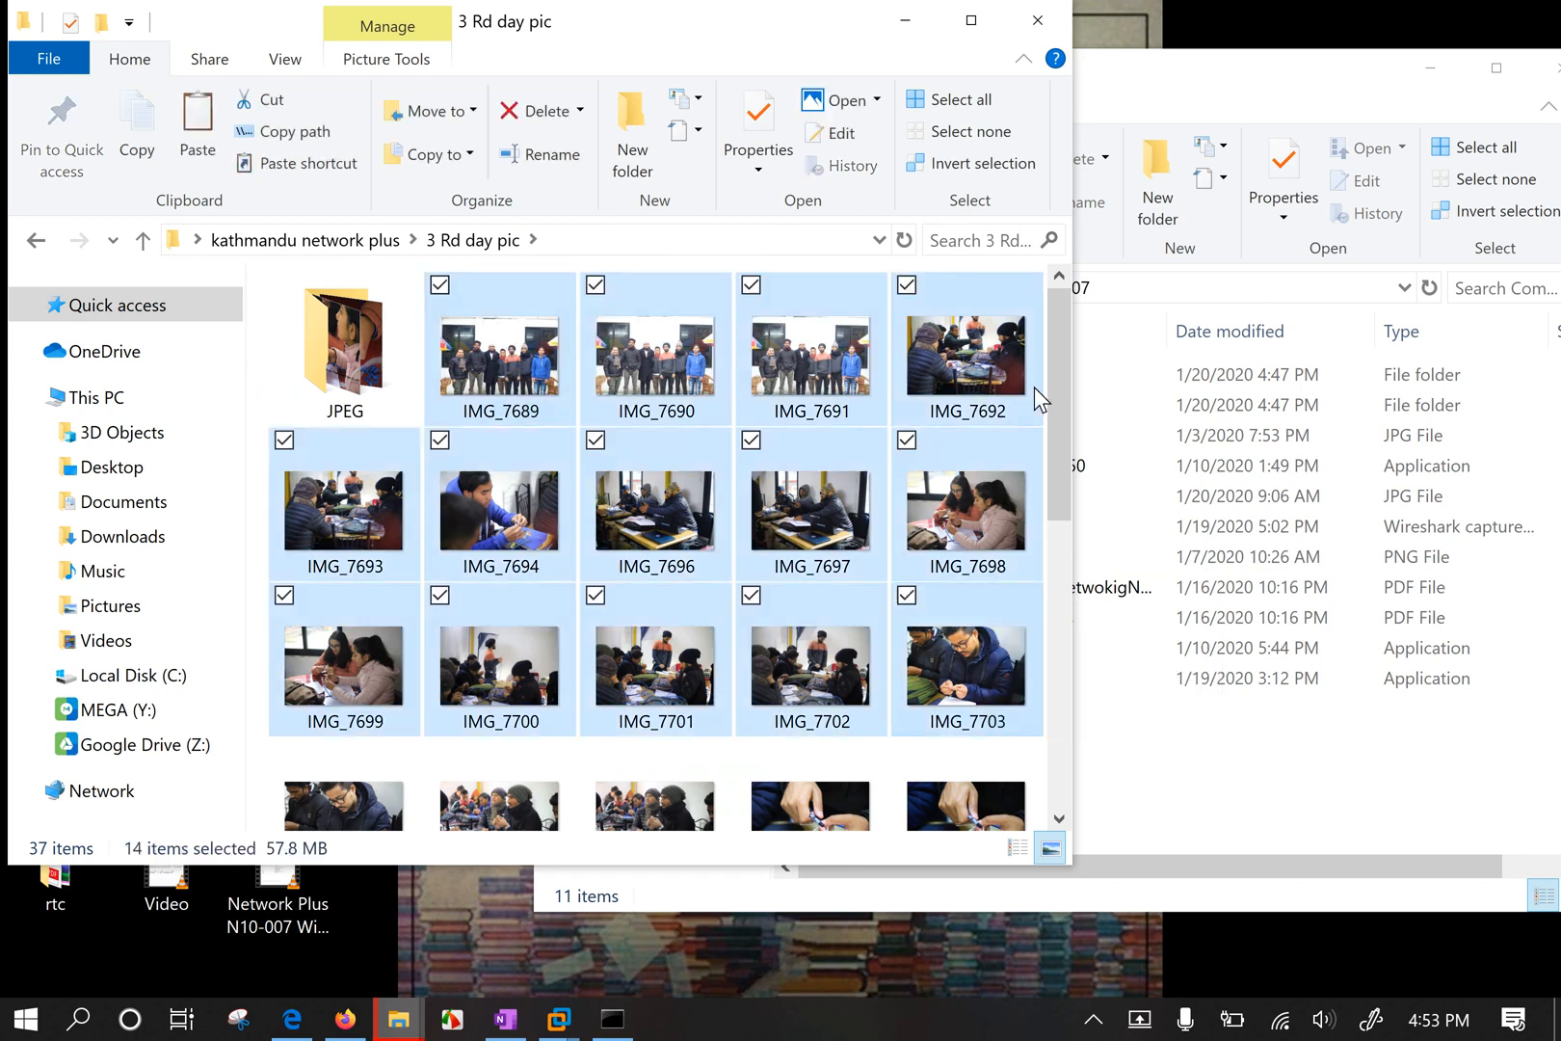
# Paste the photos into the share with Windows' copier, canceling the interrupted copies.
pyautogui.click(1037, 19)
pyautogui.click(969, 797)
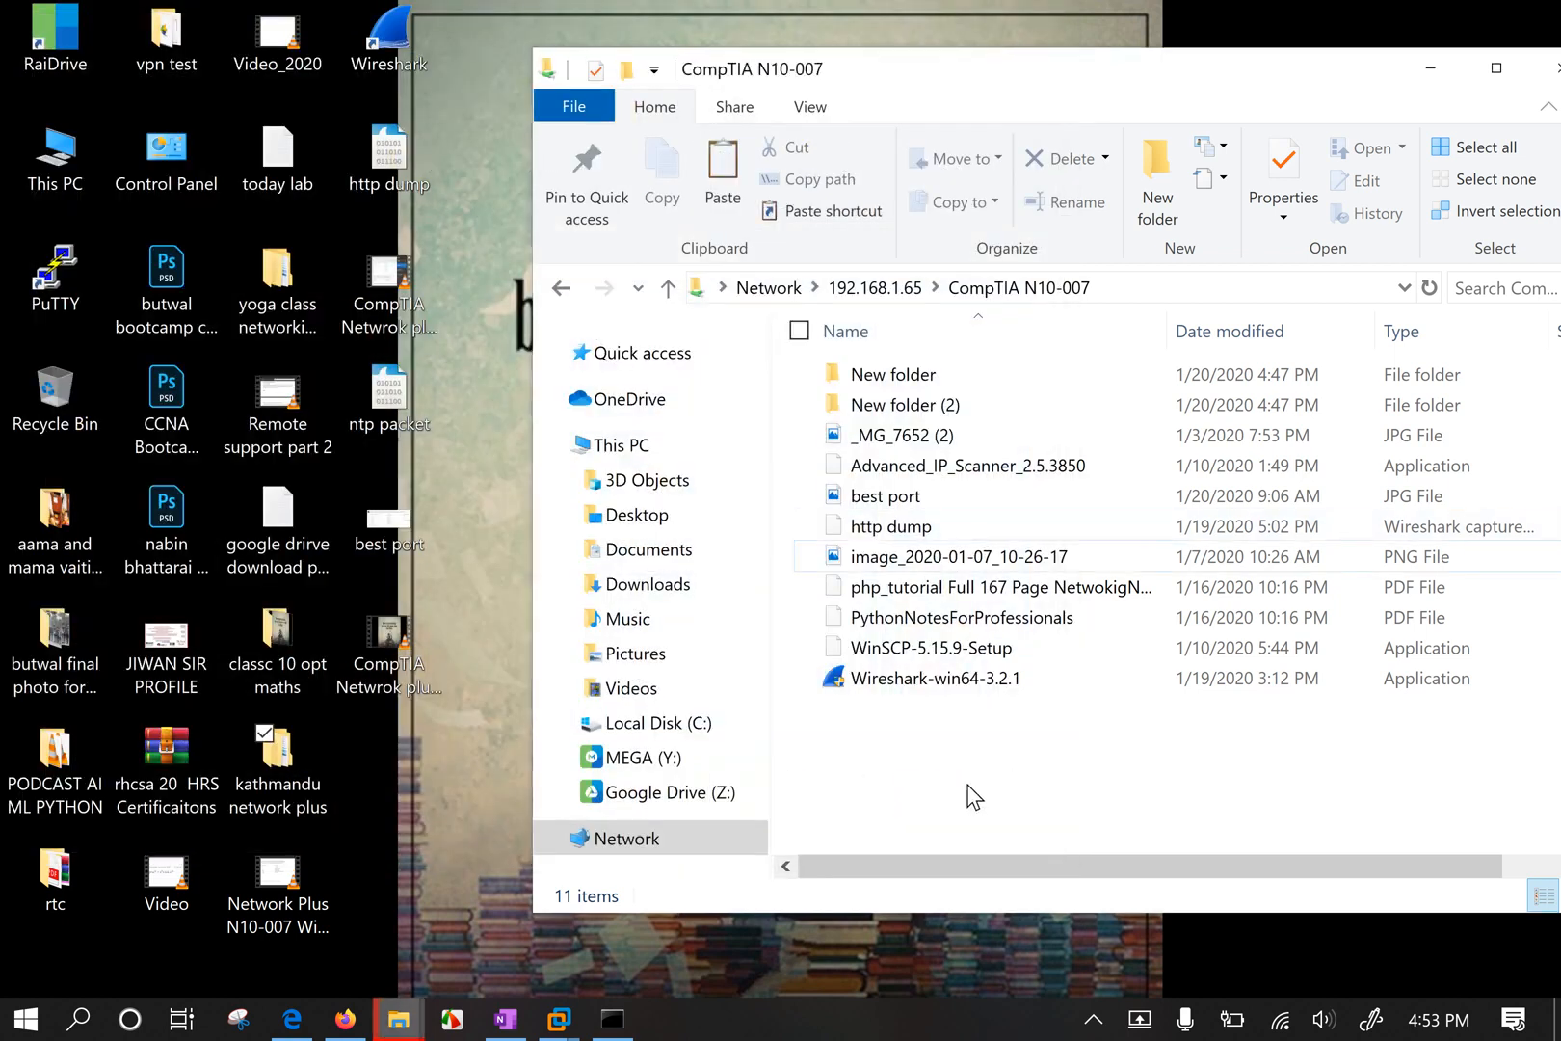
pyautogui.hotkey('ctrl', 'v')
pyautogui.click(1058, 891)
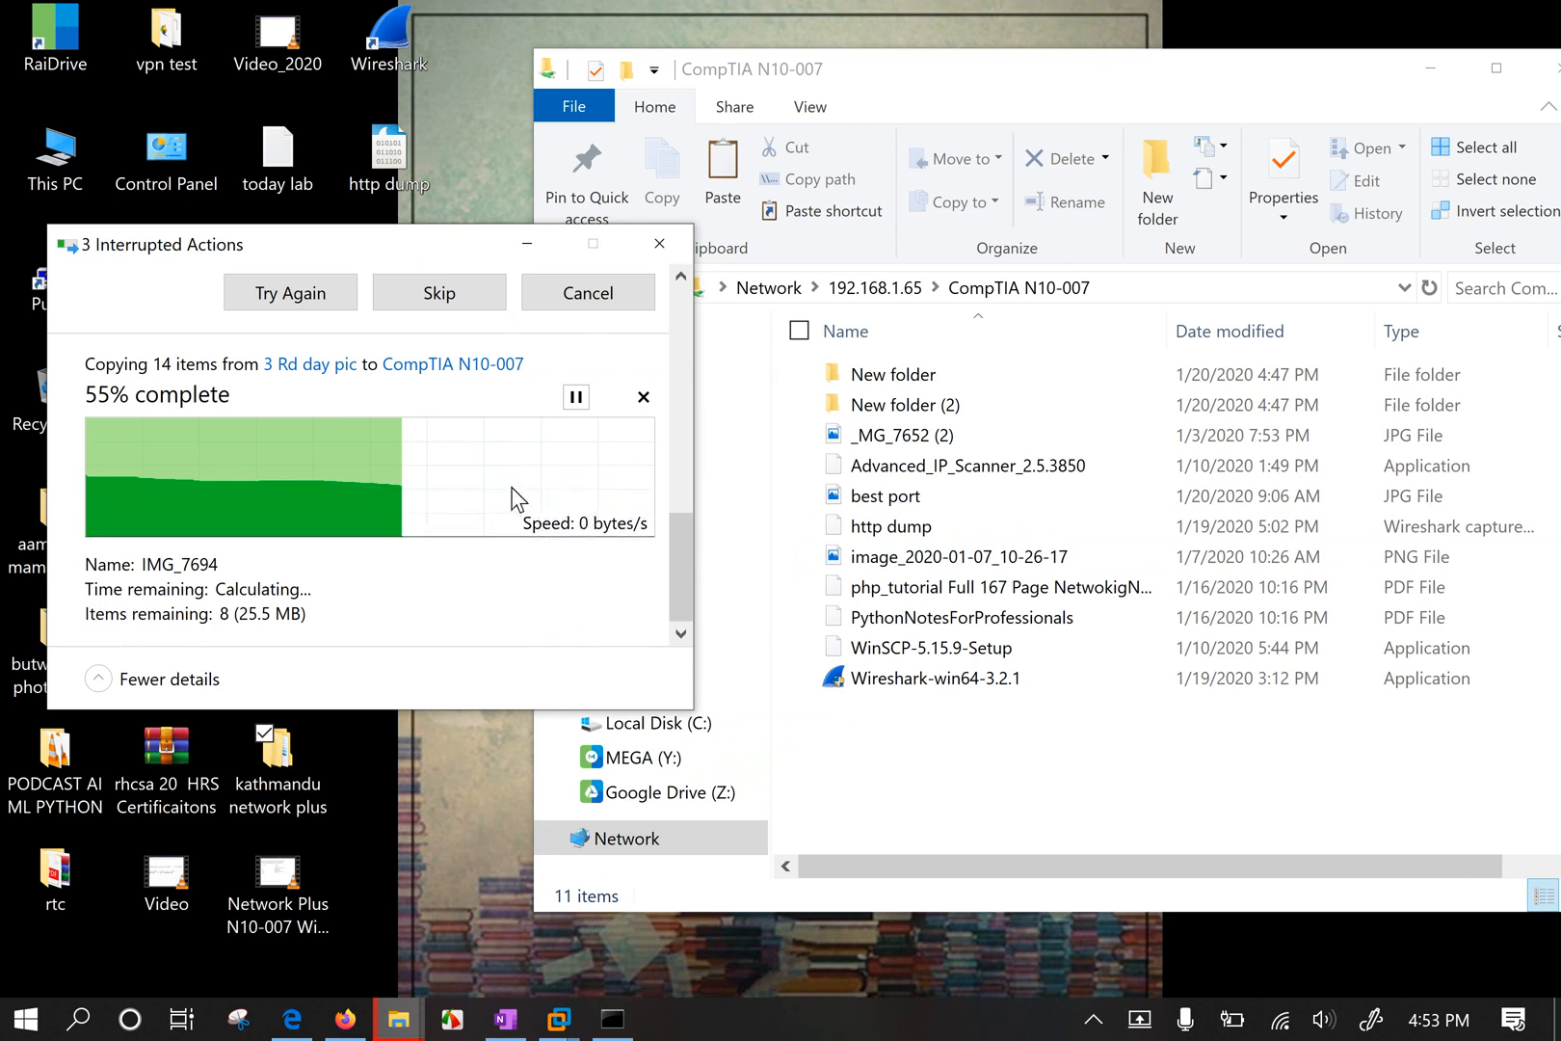
pyautogui.click(536, 287)
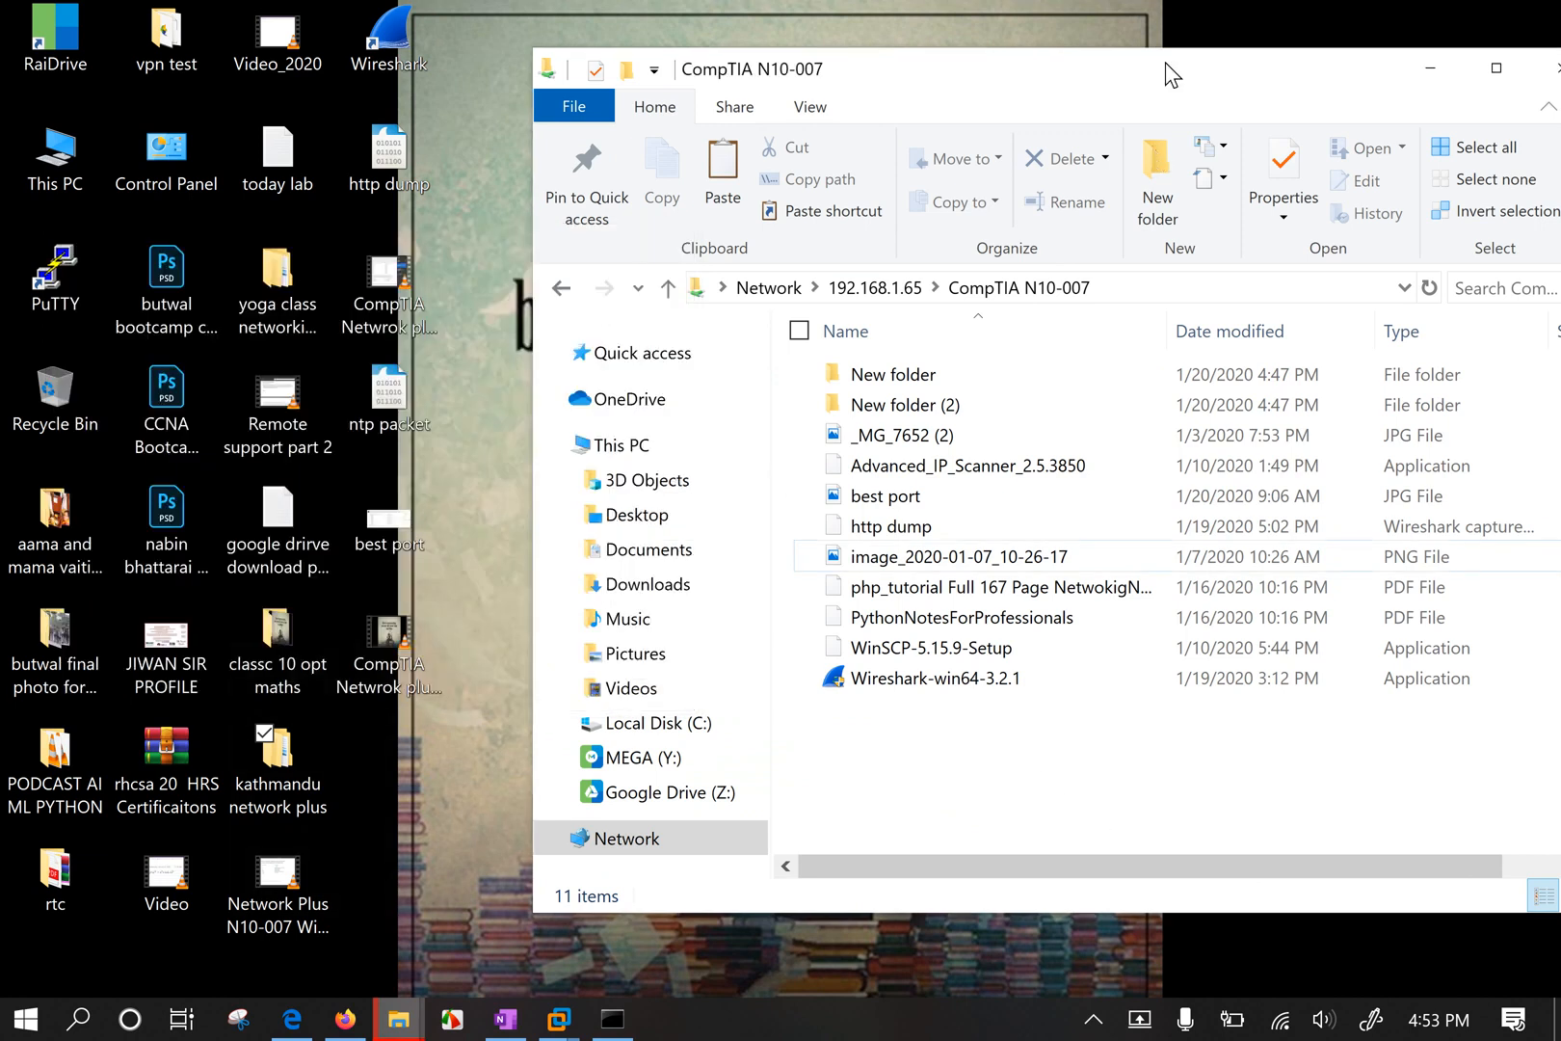
pyautogui.moveTo(1165, 75); pyautogui.dragTo(874, 76)
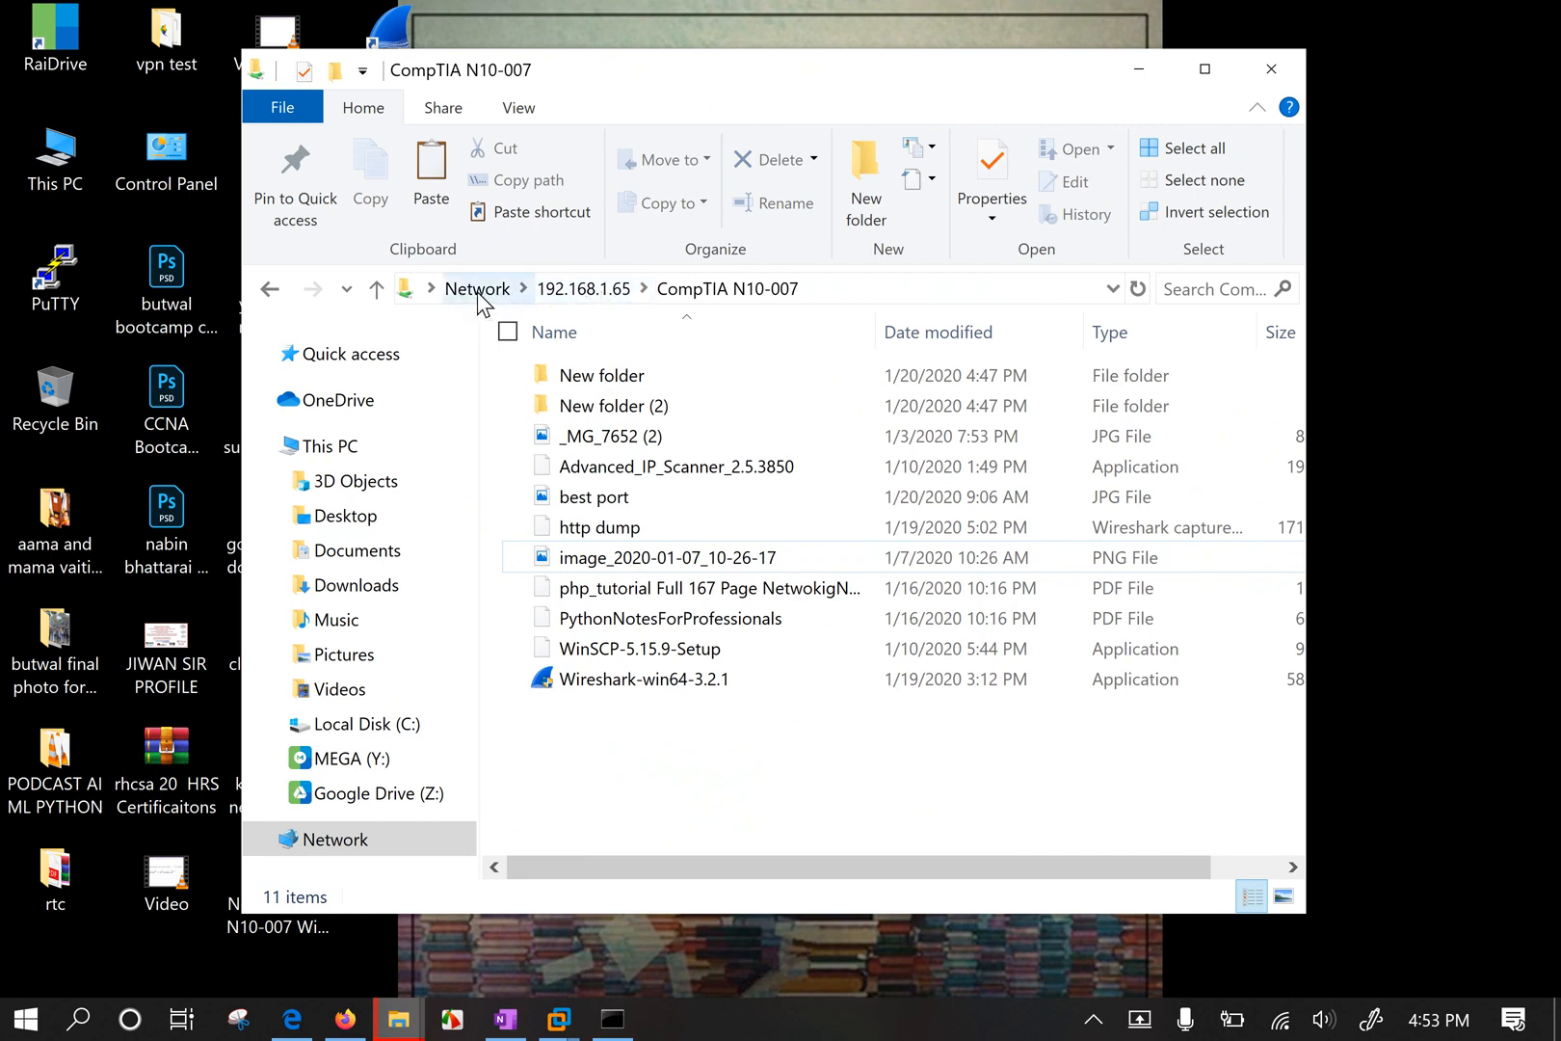
# Start mapping the CompTIA N10-007 share as drive A:, then cancel without finishing.
pyautogui.click(587, 289)
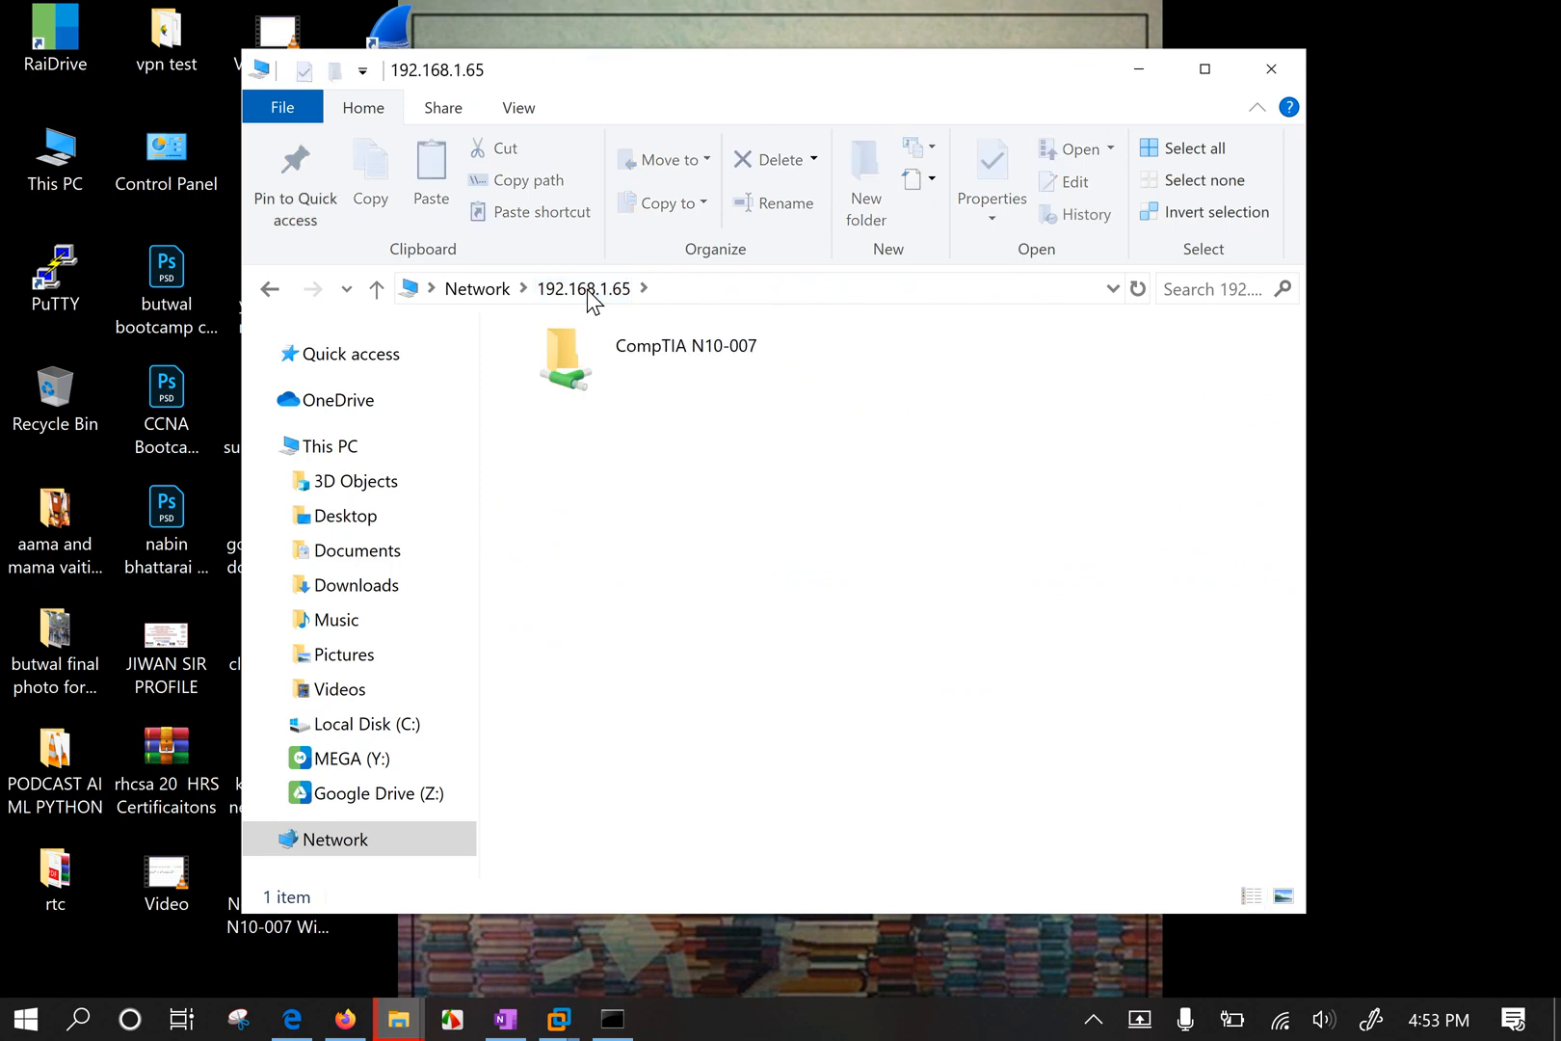
pyautogui.click(658, 370)
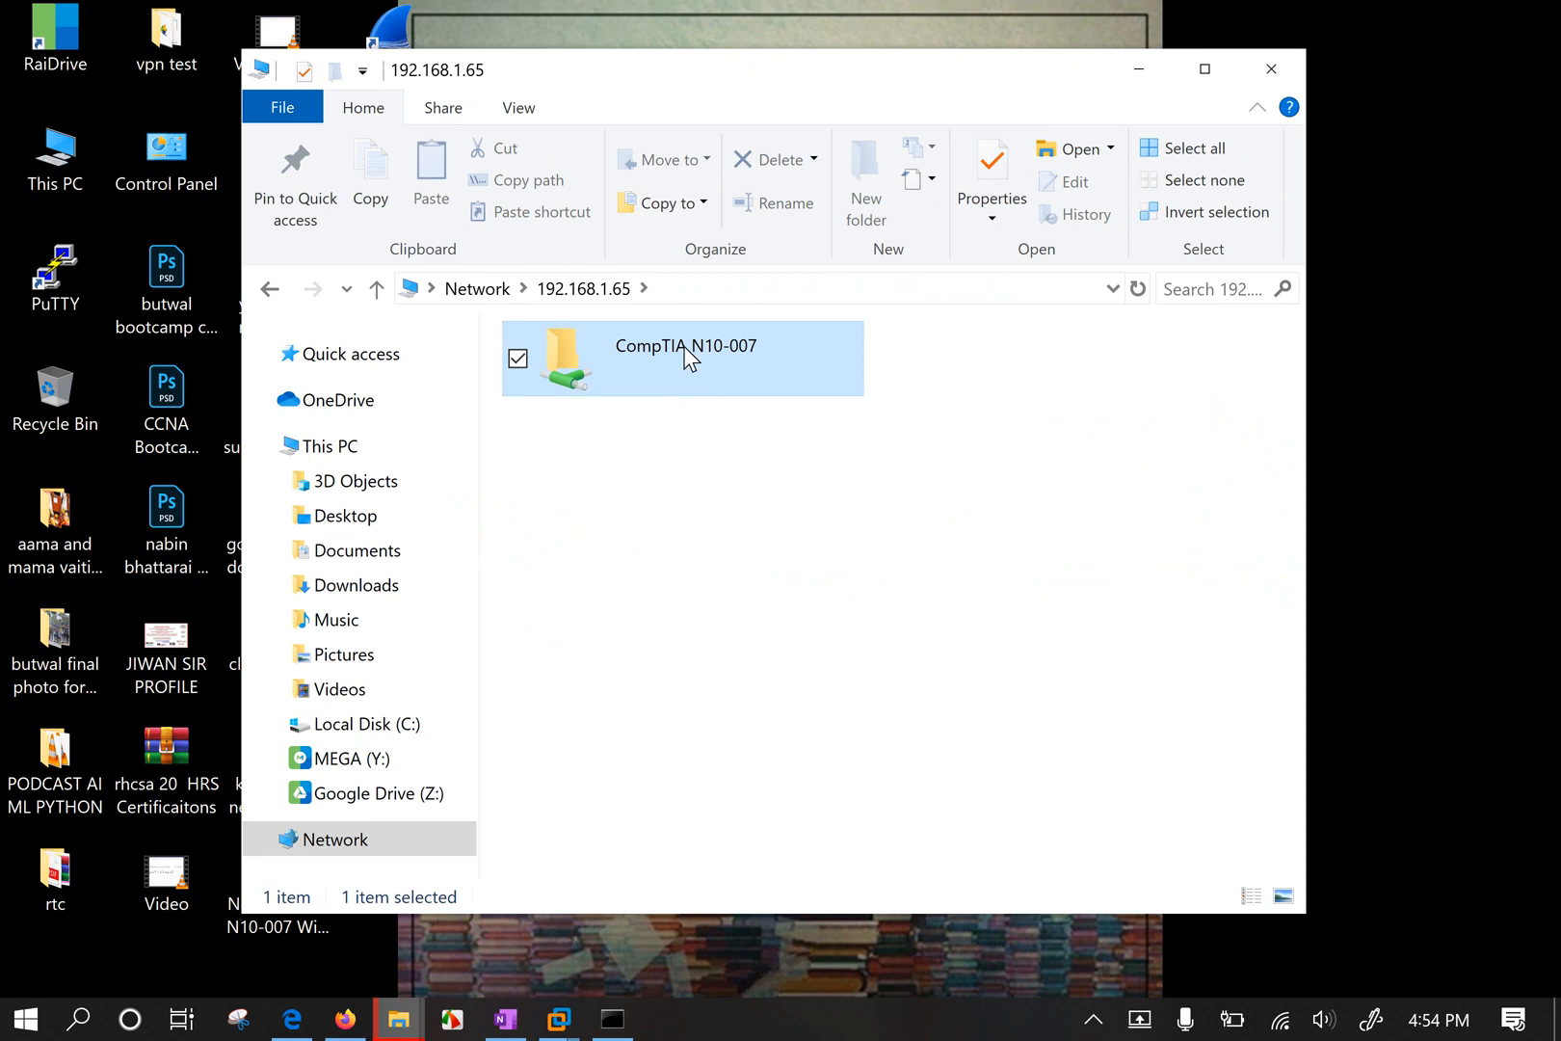
pyautogui.rightClick(687, 357)
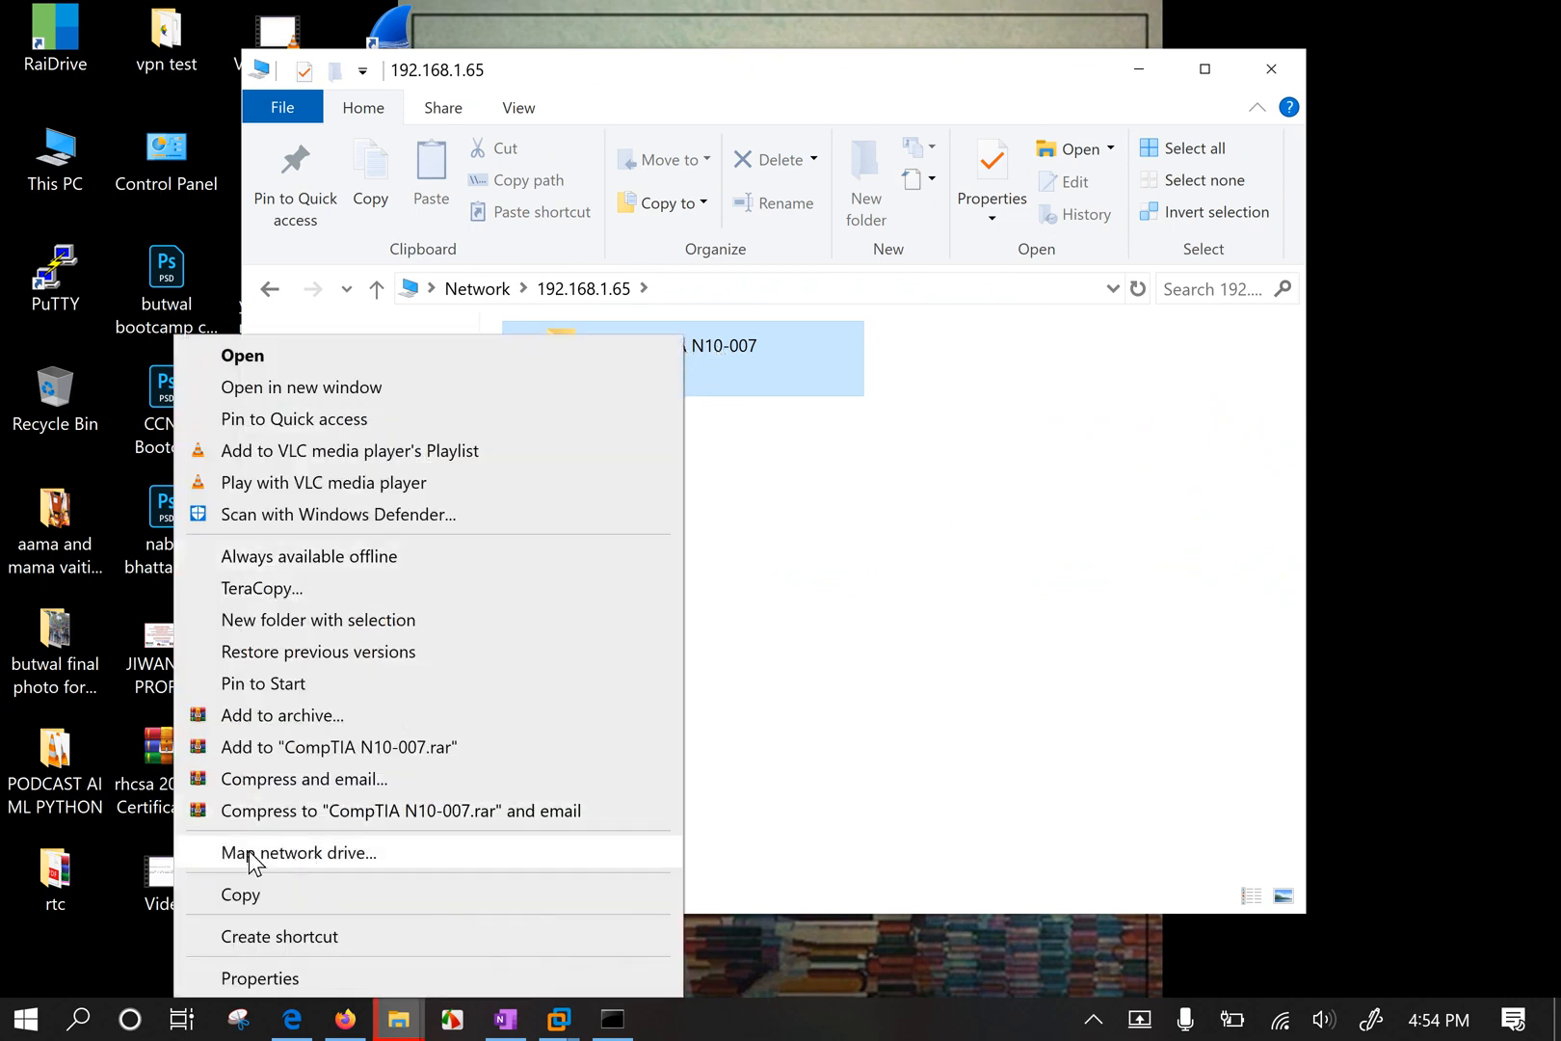
pyautogui.click(395, 852)
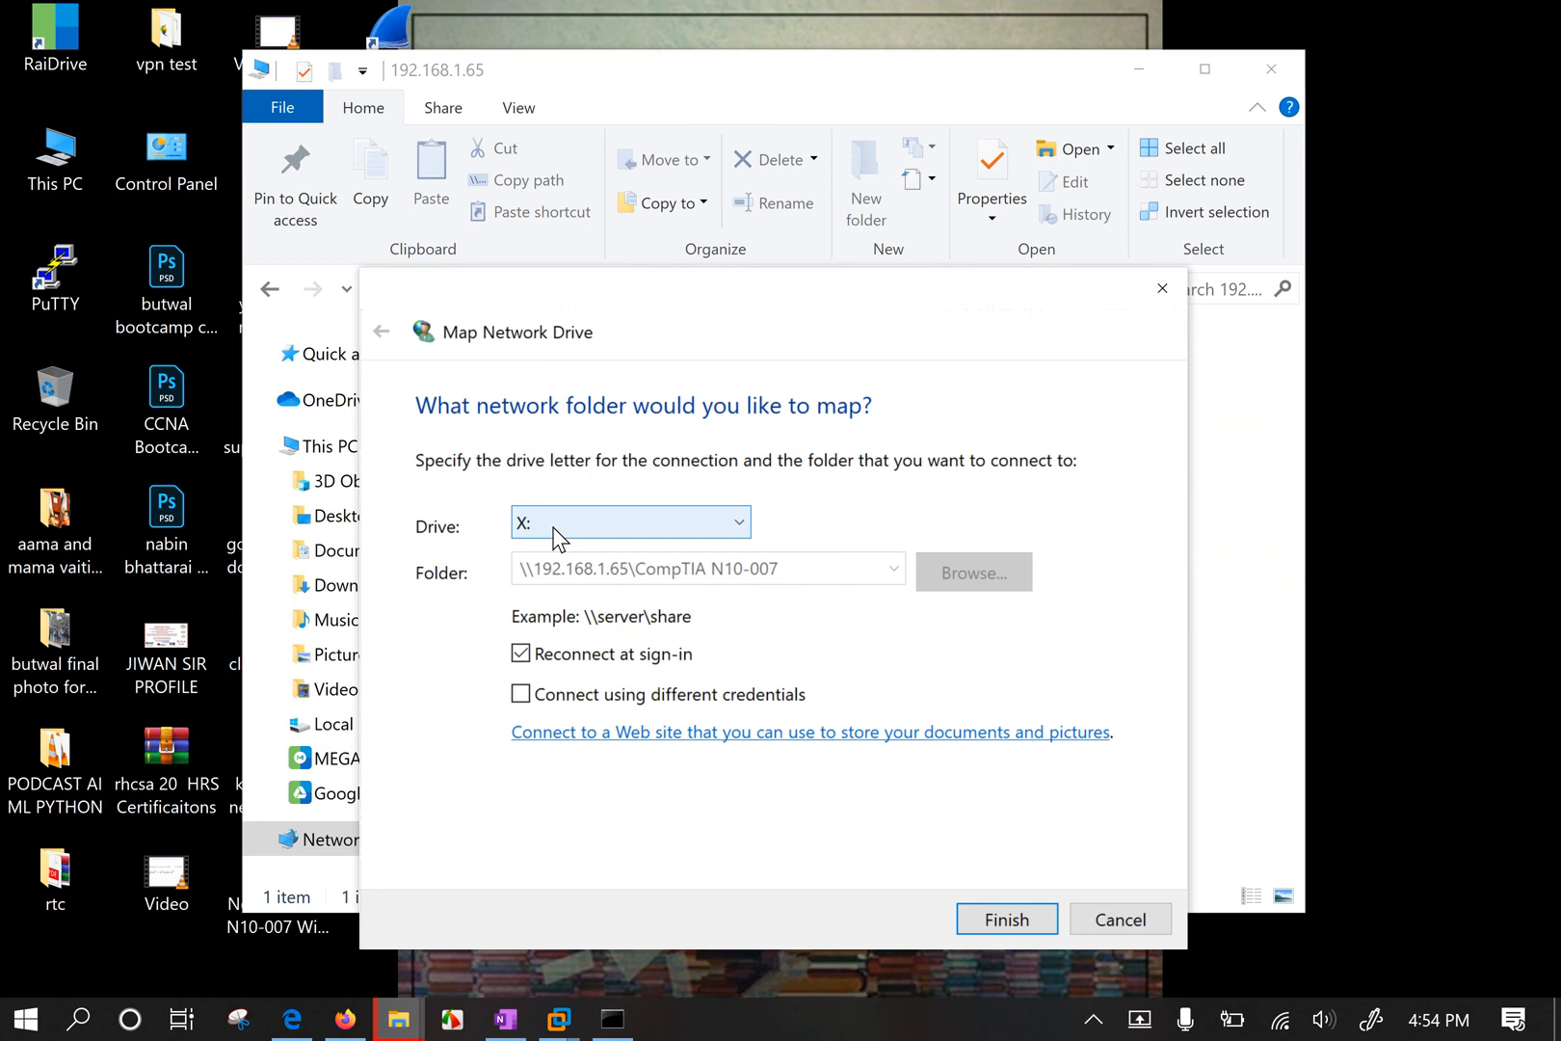
pyautogui.click(605, 537)
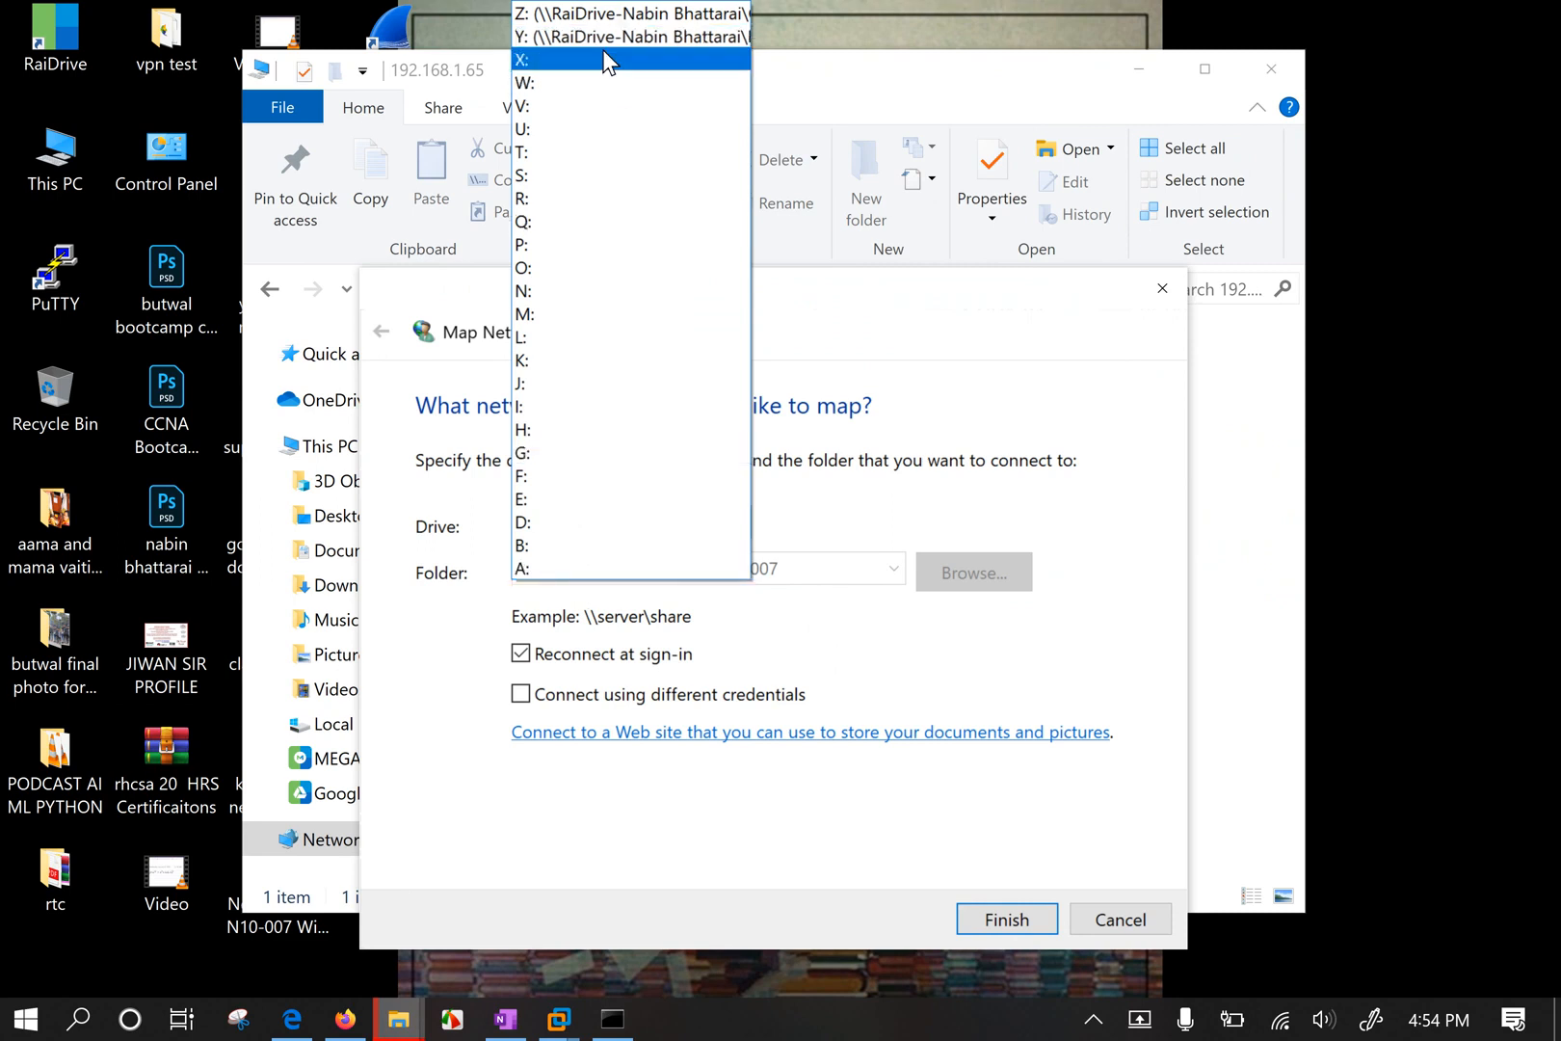
pyautogui.click(588, 568)
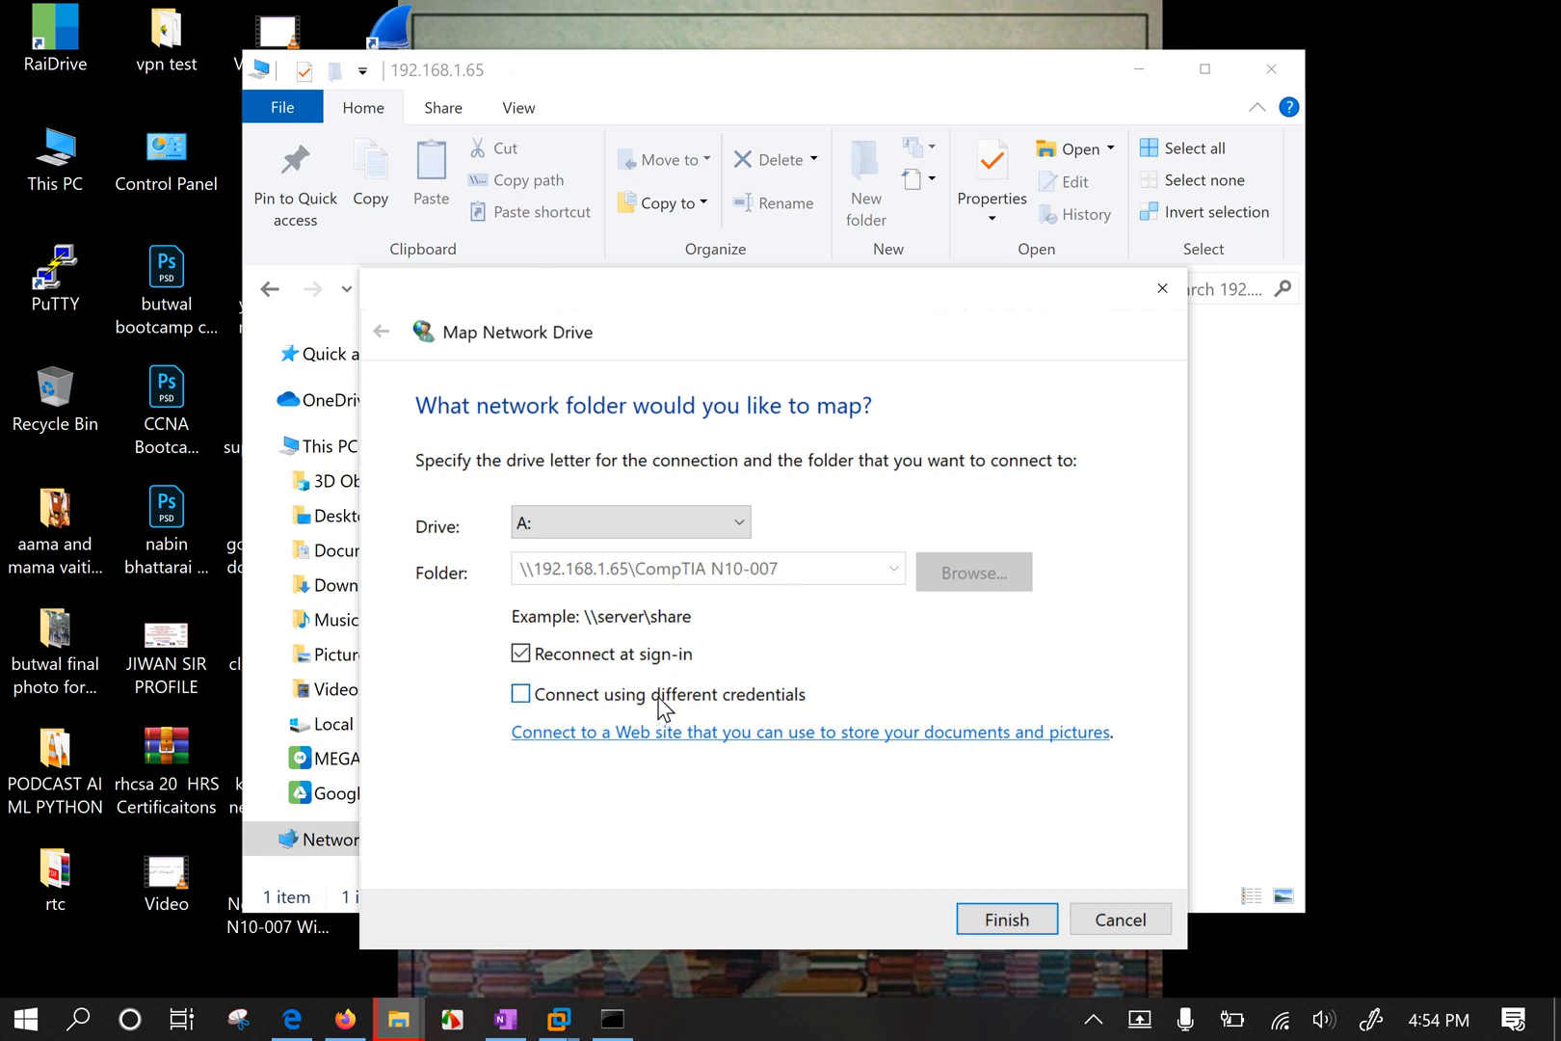
pyautogui.click(570, 701)
pyautogui.click(570, 701)
pyautogui.click(1121, 920)
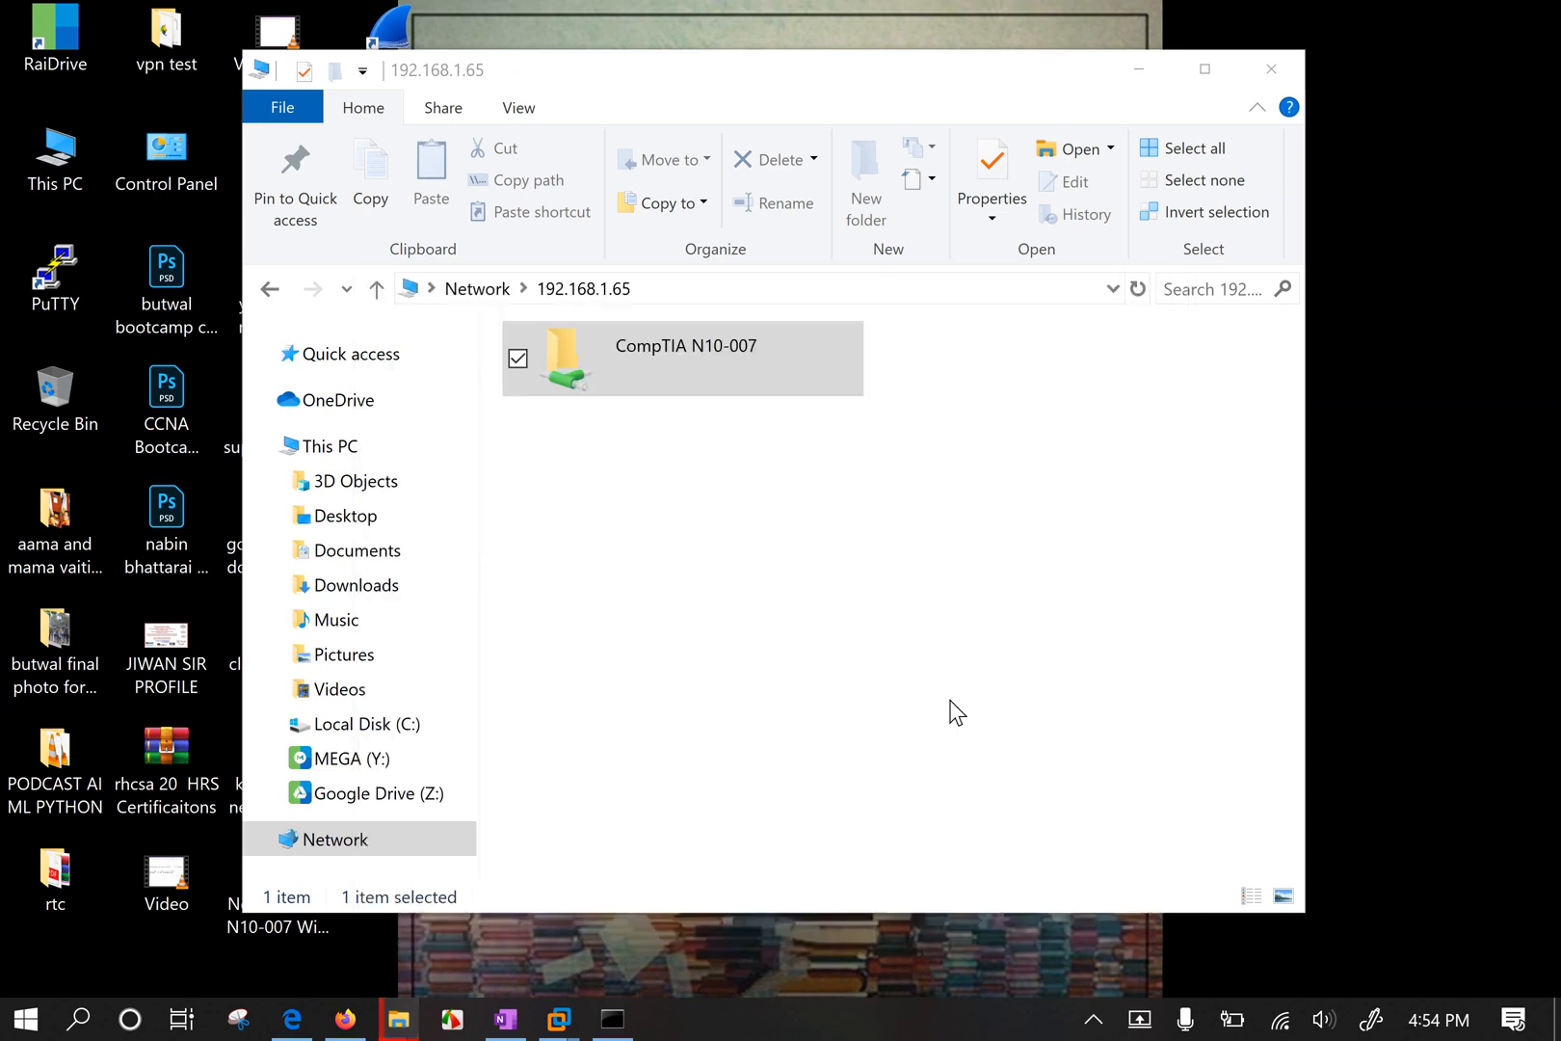
# Map the CompTIA N10-007 share as network drive O: and finish.
pyautogui.rightClick(684, 376)
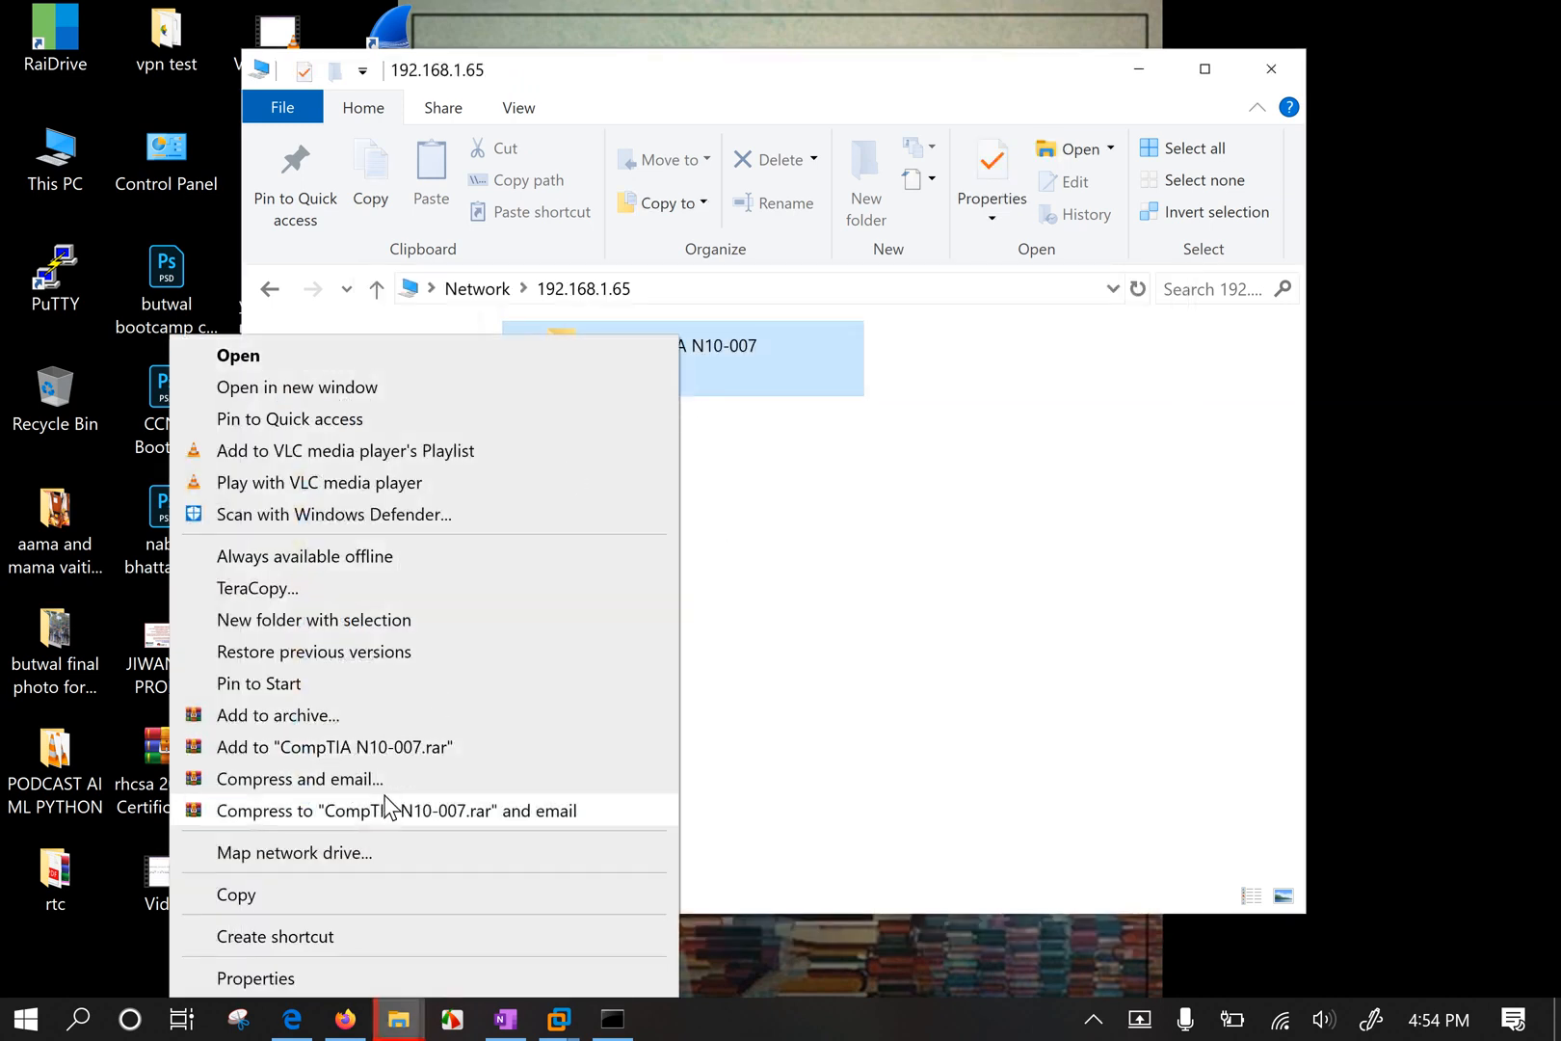
pyautogui.click(417, 853)
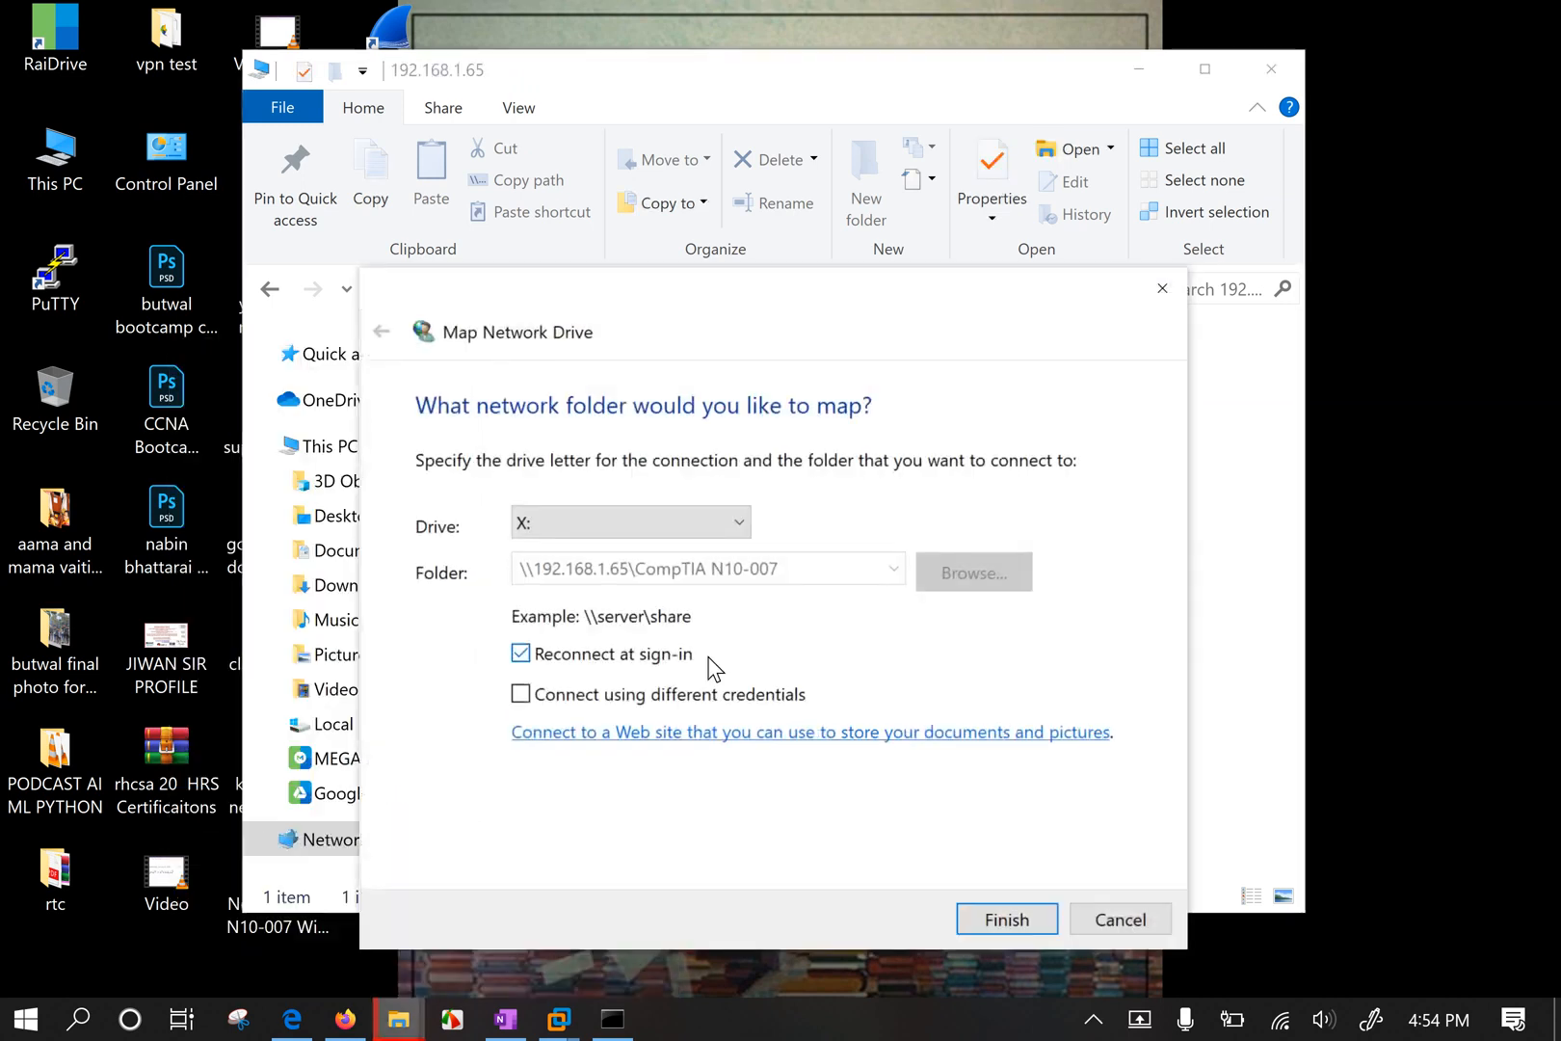
pyautogui.click(537, 530)
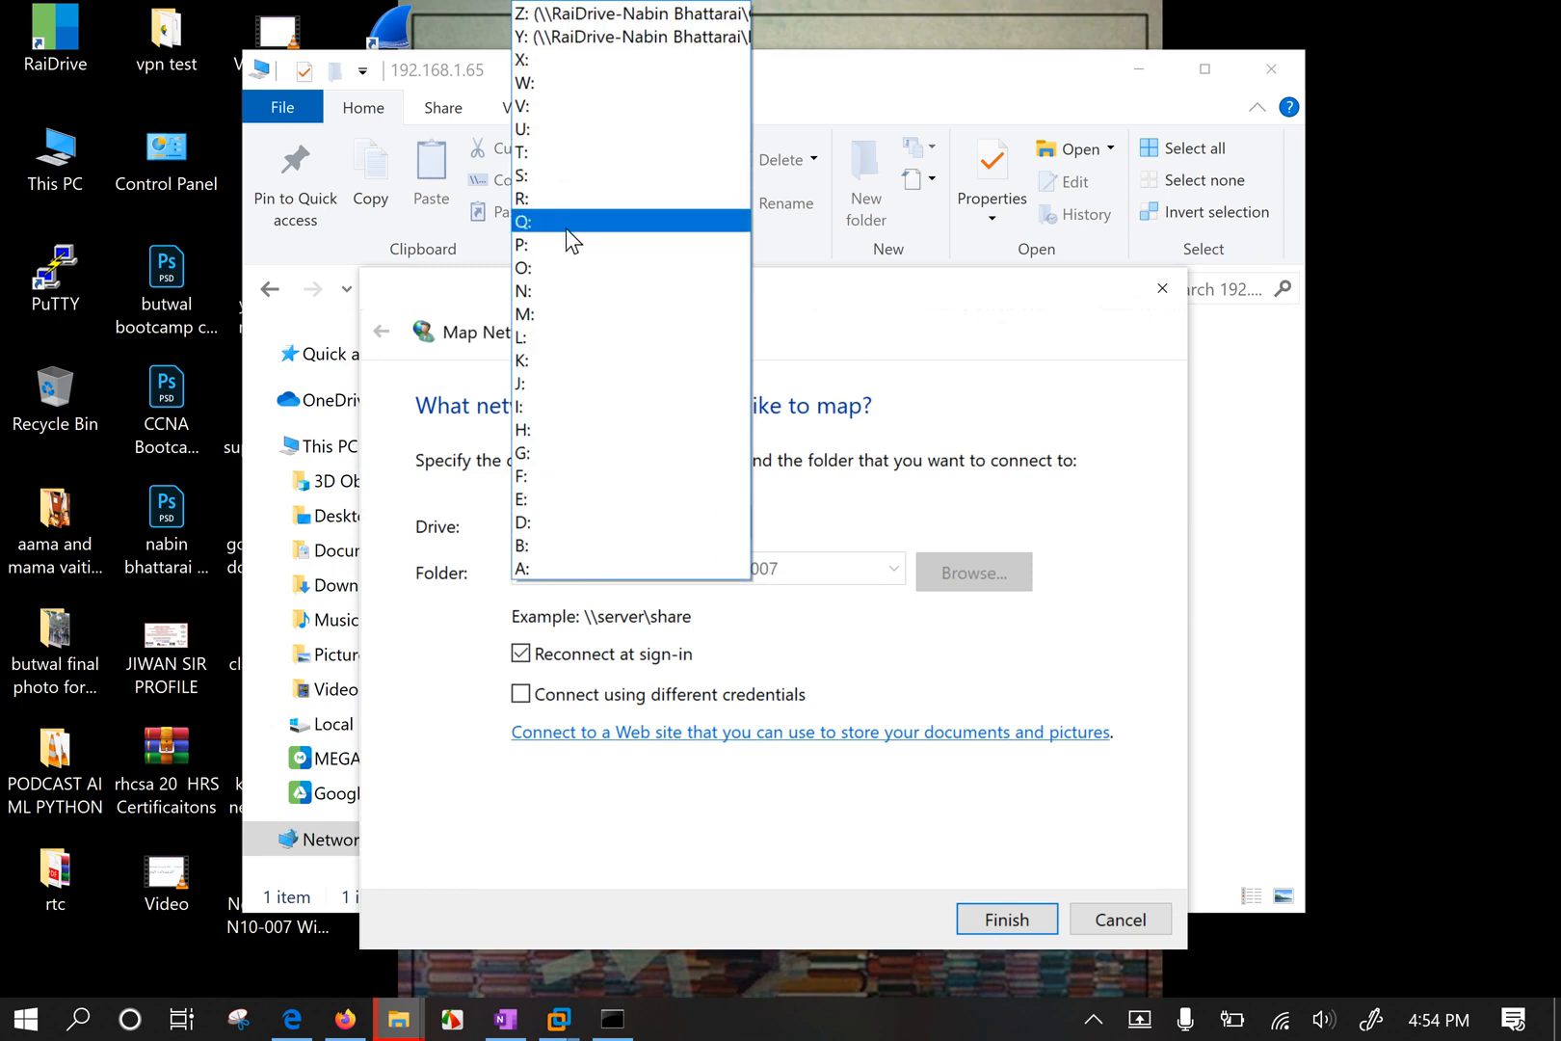
pyautogui.click(547, 266)
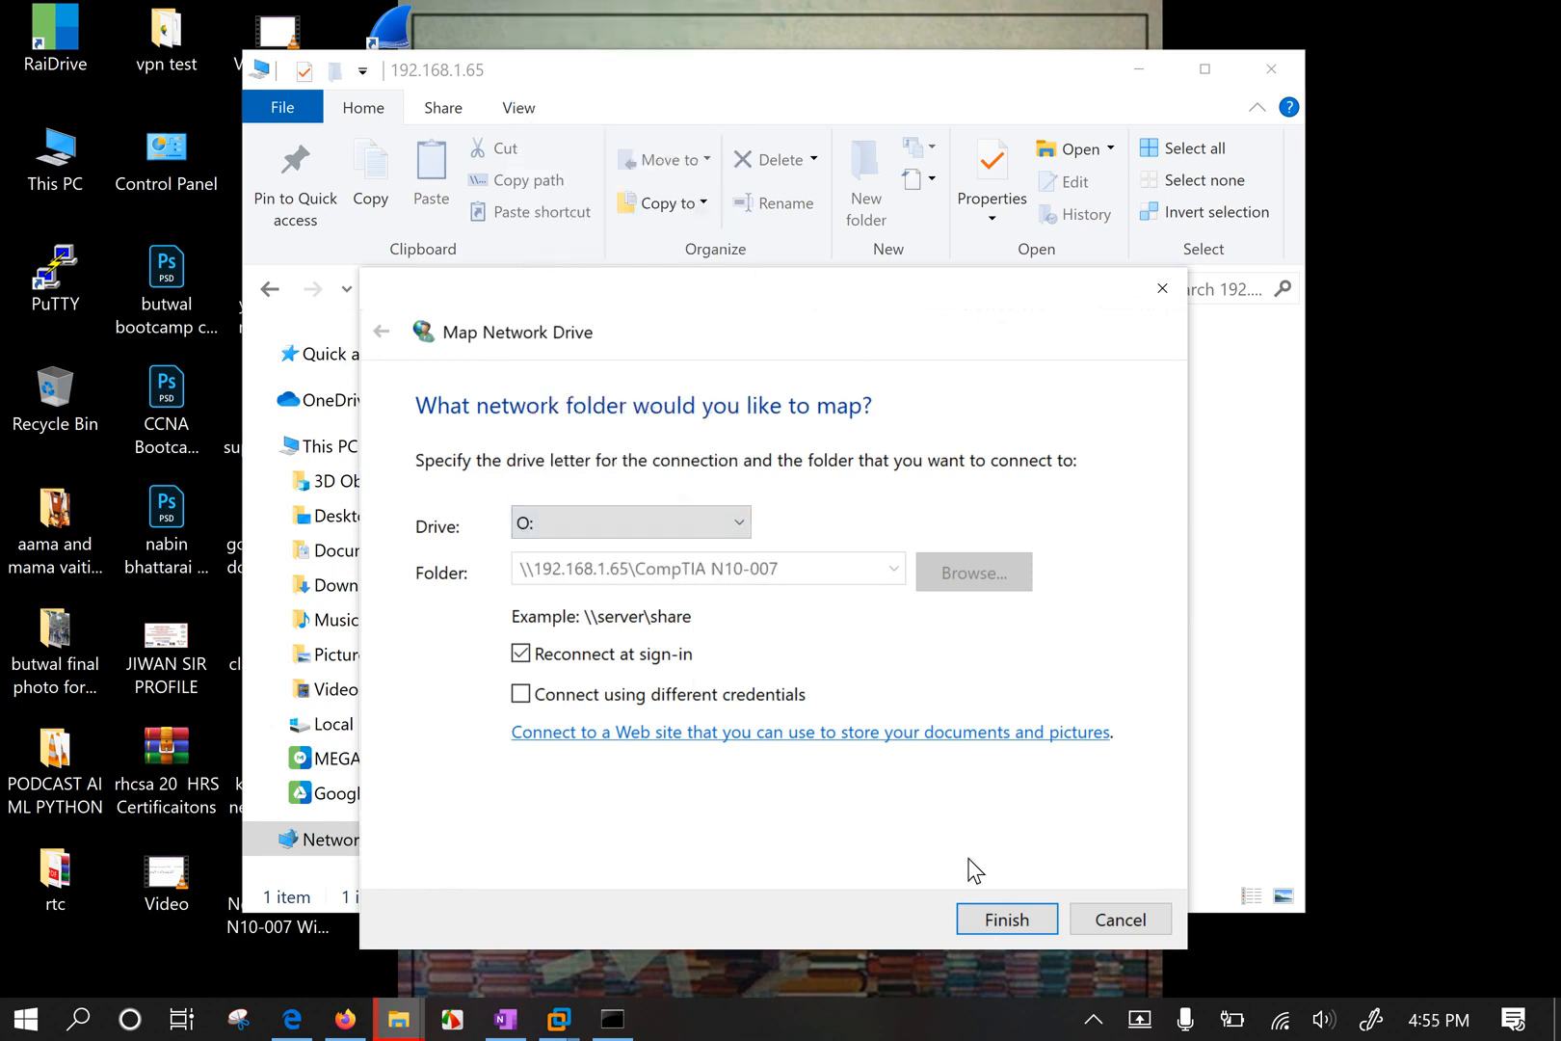
pyautogui.click(1036, 914)
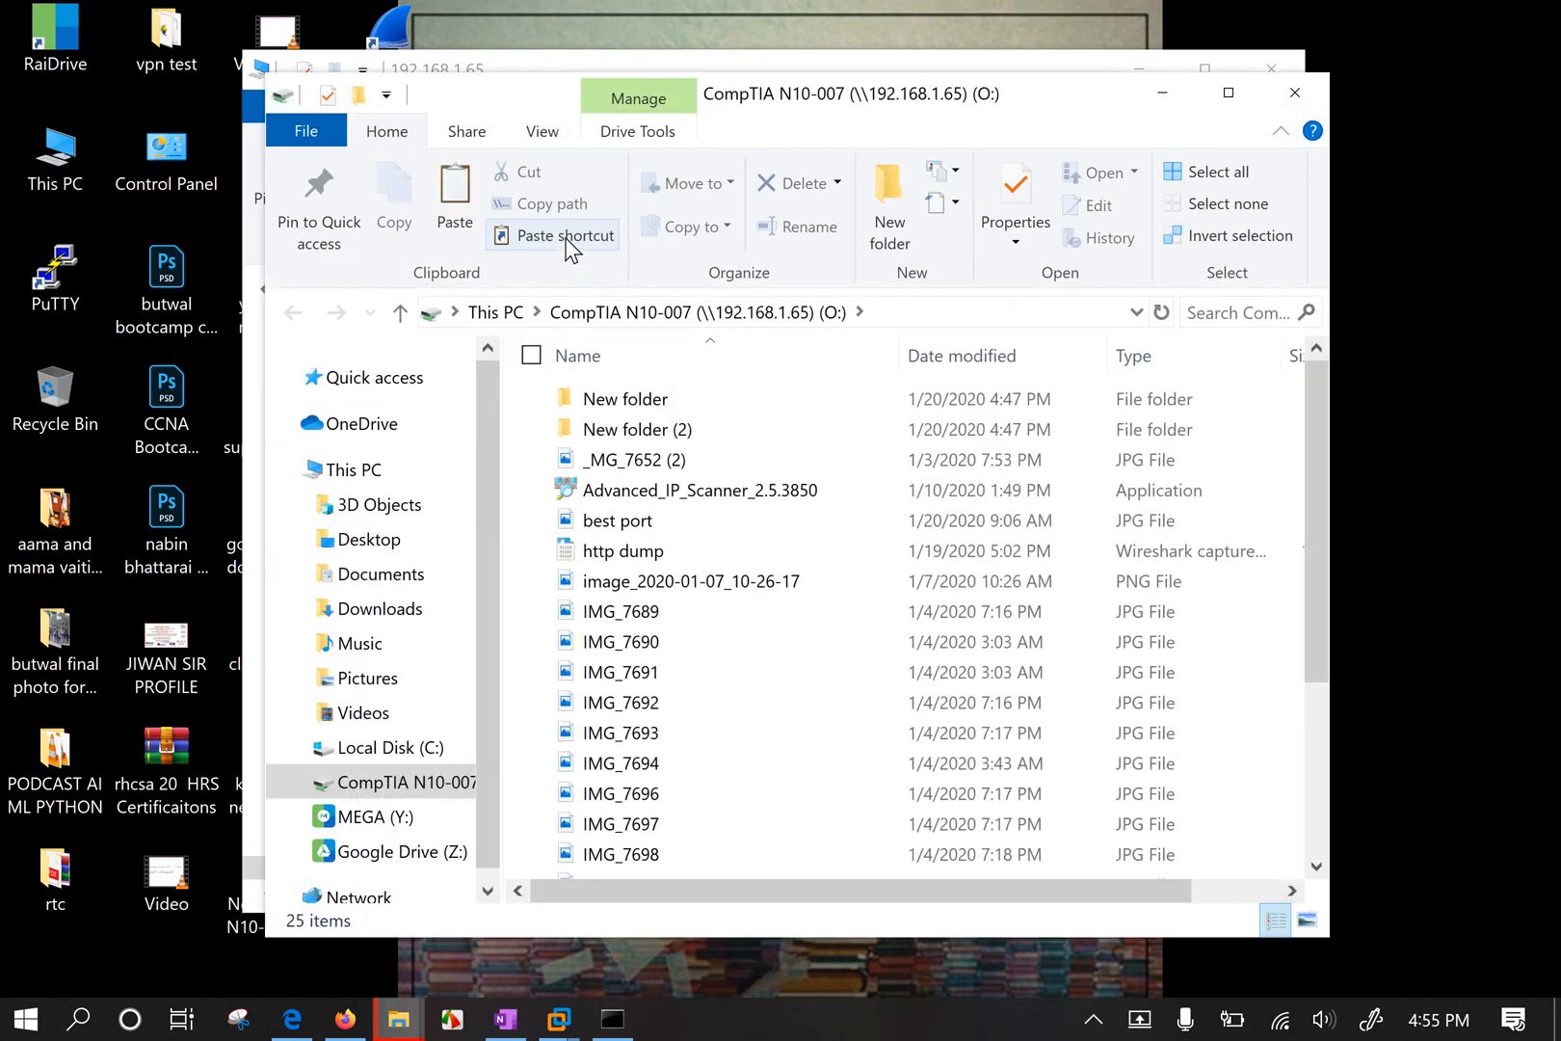
# In maximized This PC, select the CompTIA N10-007 (O:), MEGA (Y:) and Google Drive (Z:) drives.
pyautogui.click(486, 311)
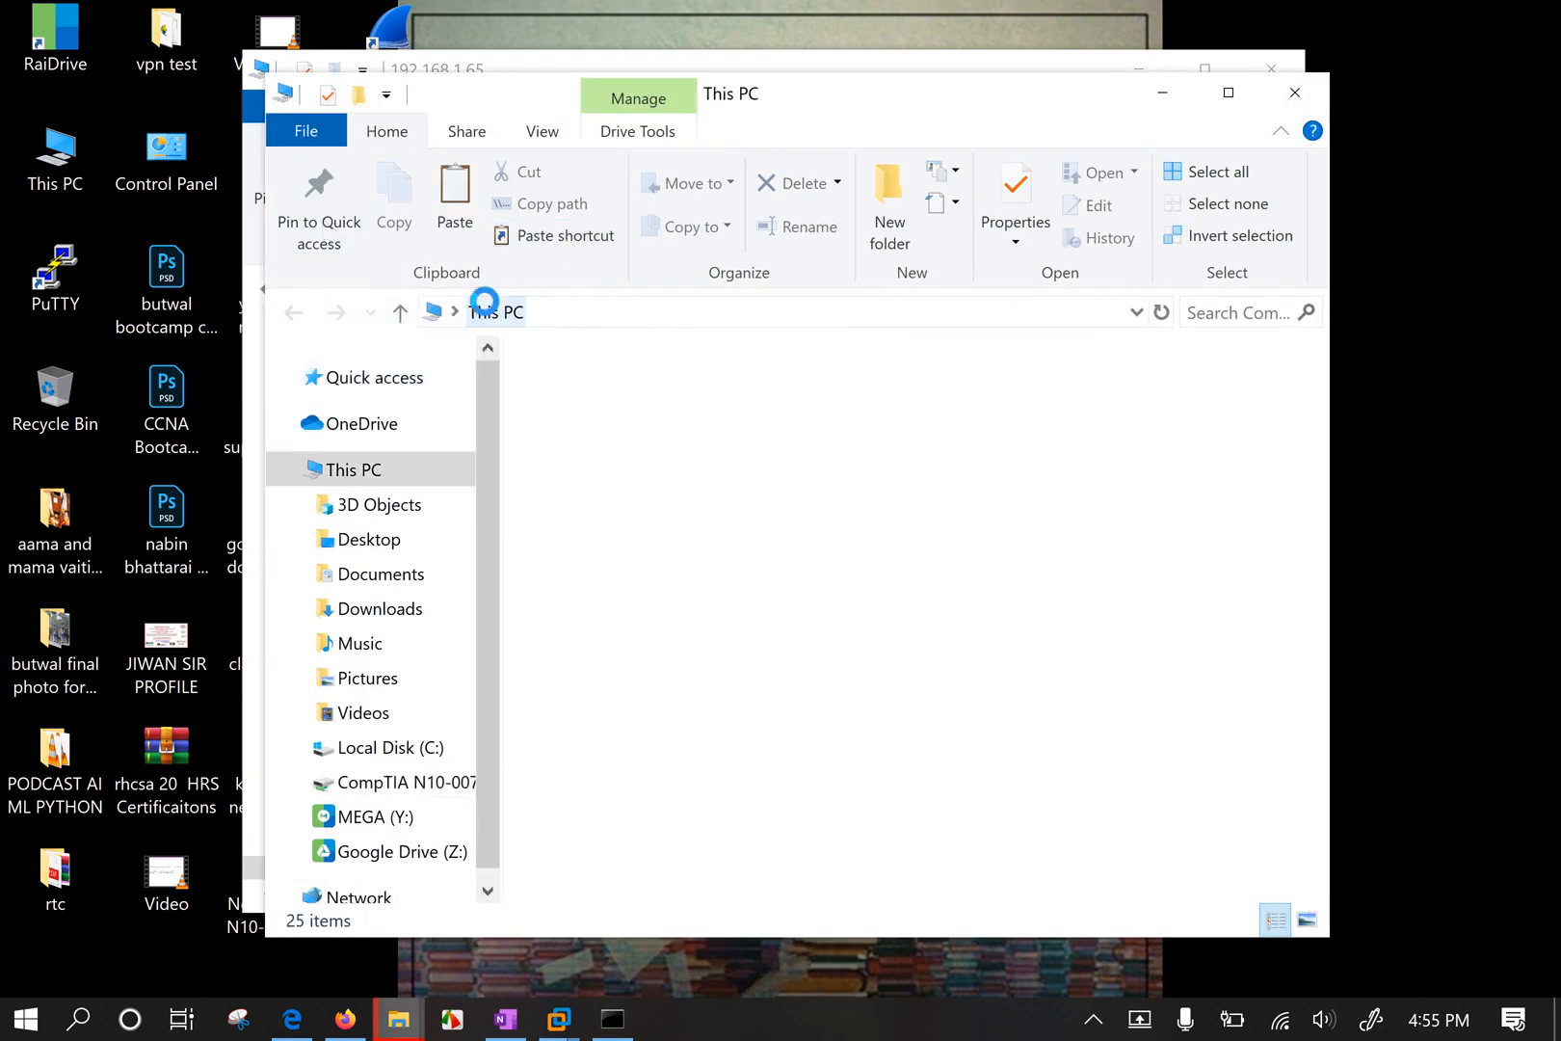
pyautogui.doubleClick(893, 94)
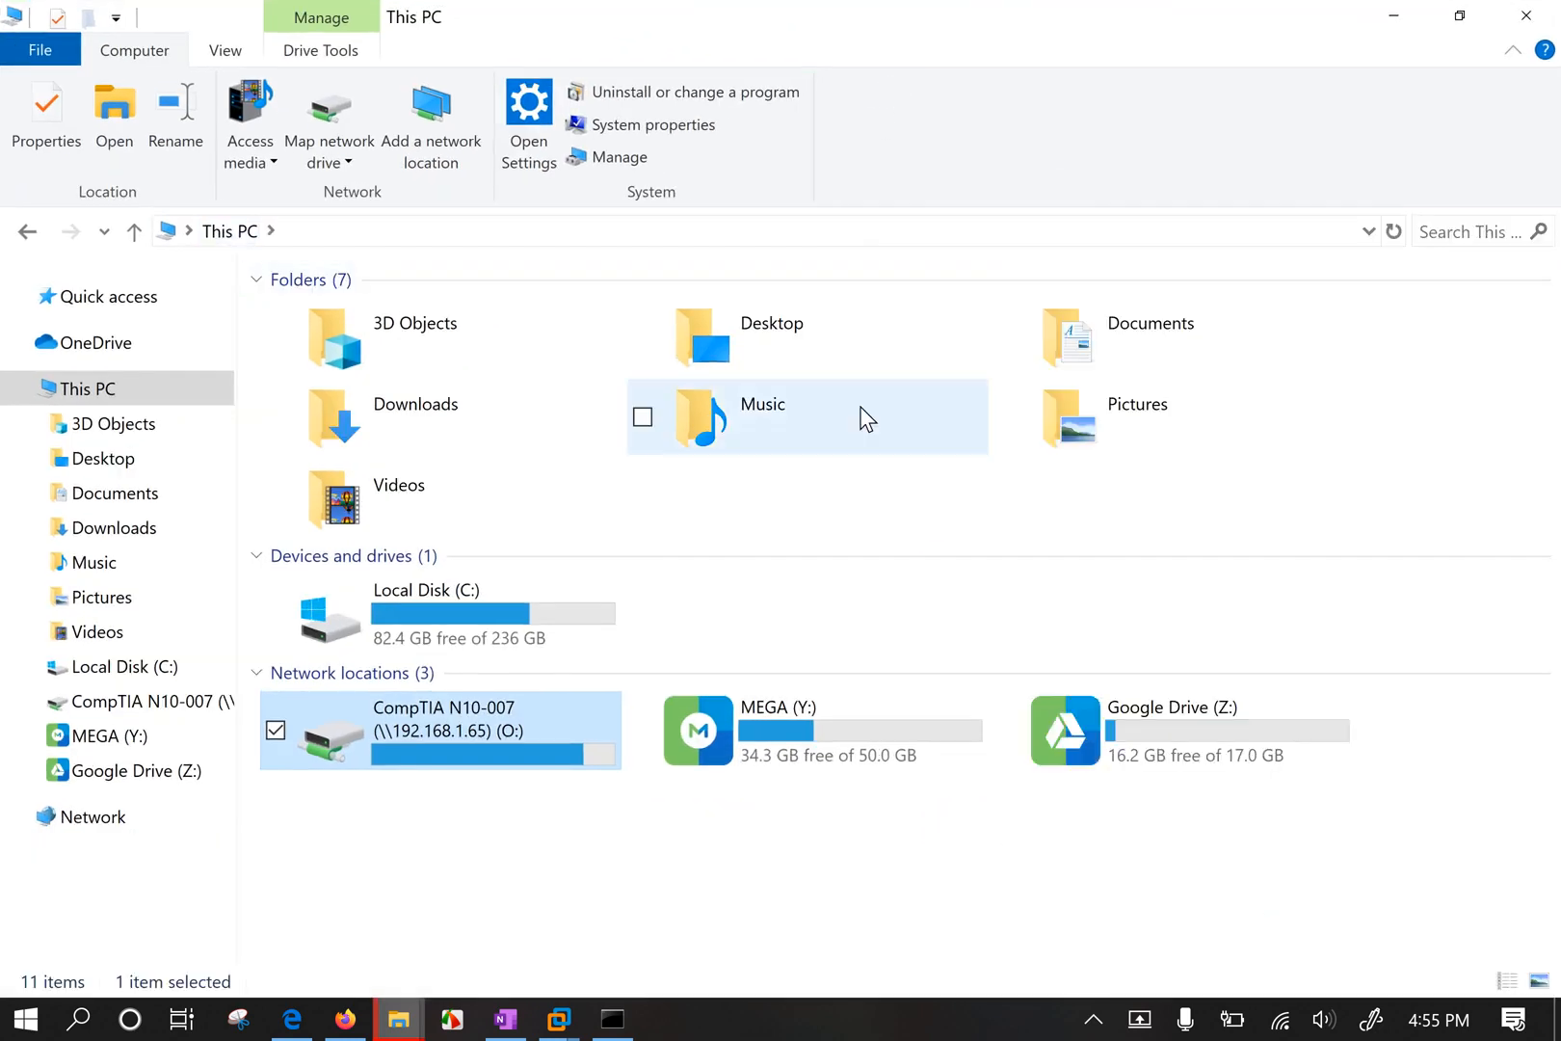
pyautogui.click(610, 905)
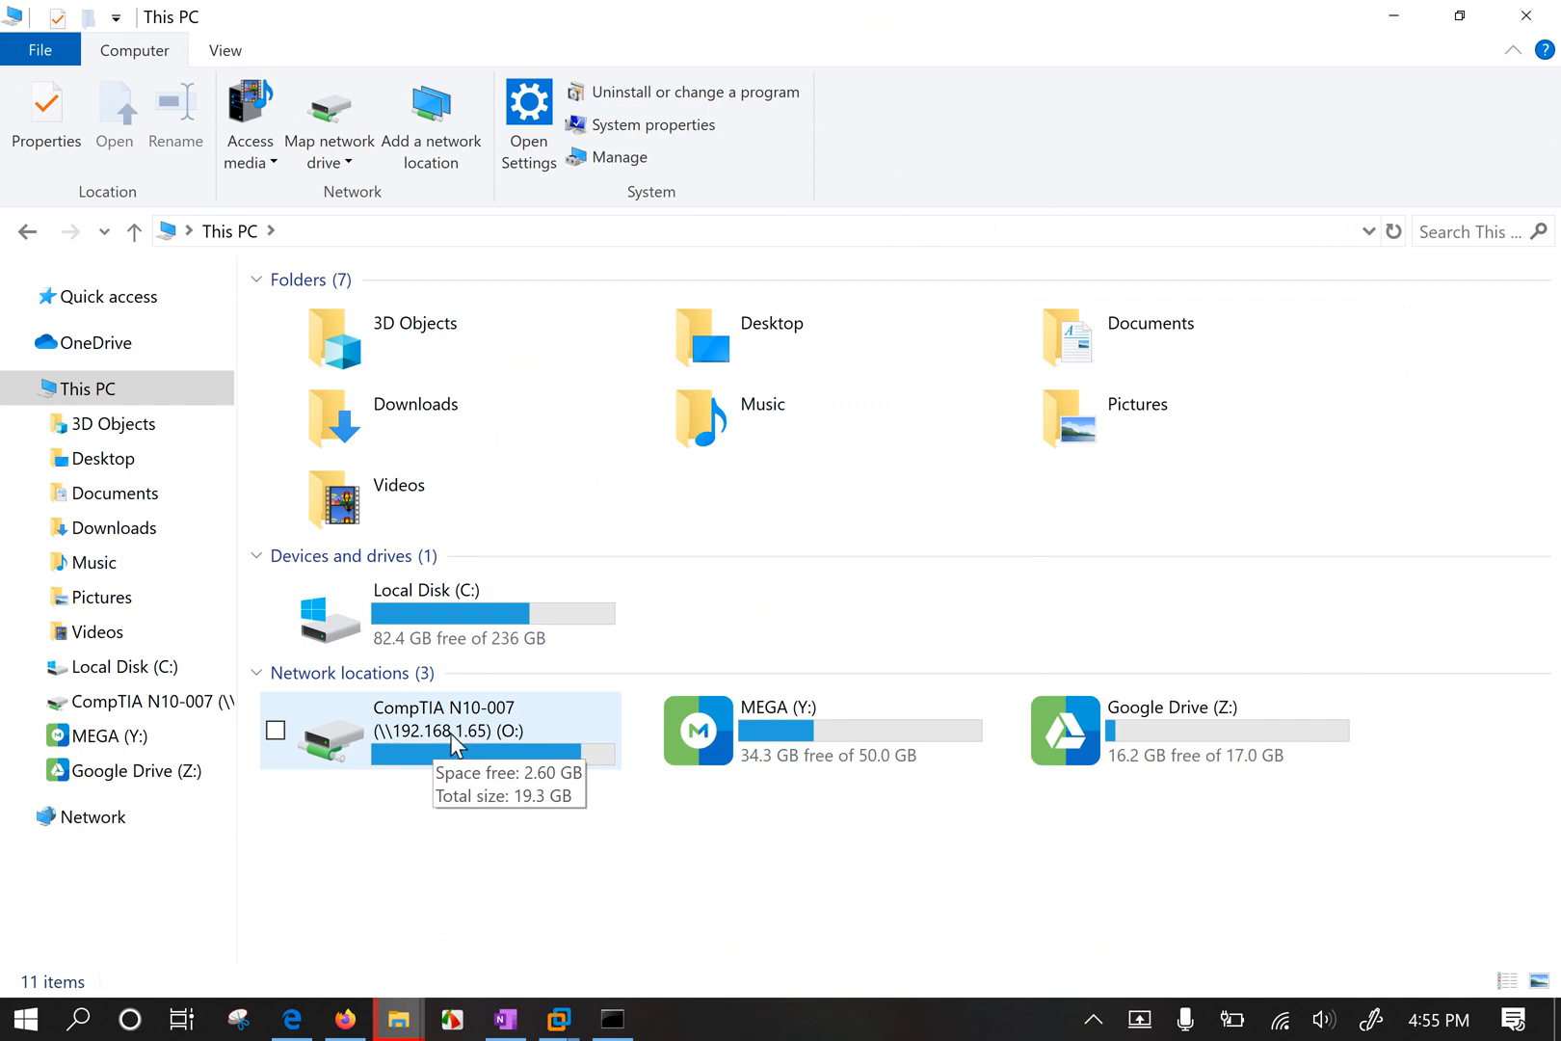
pyautogui.click(451, 737)
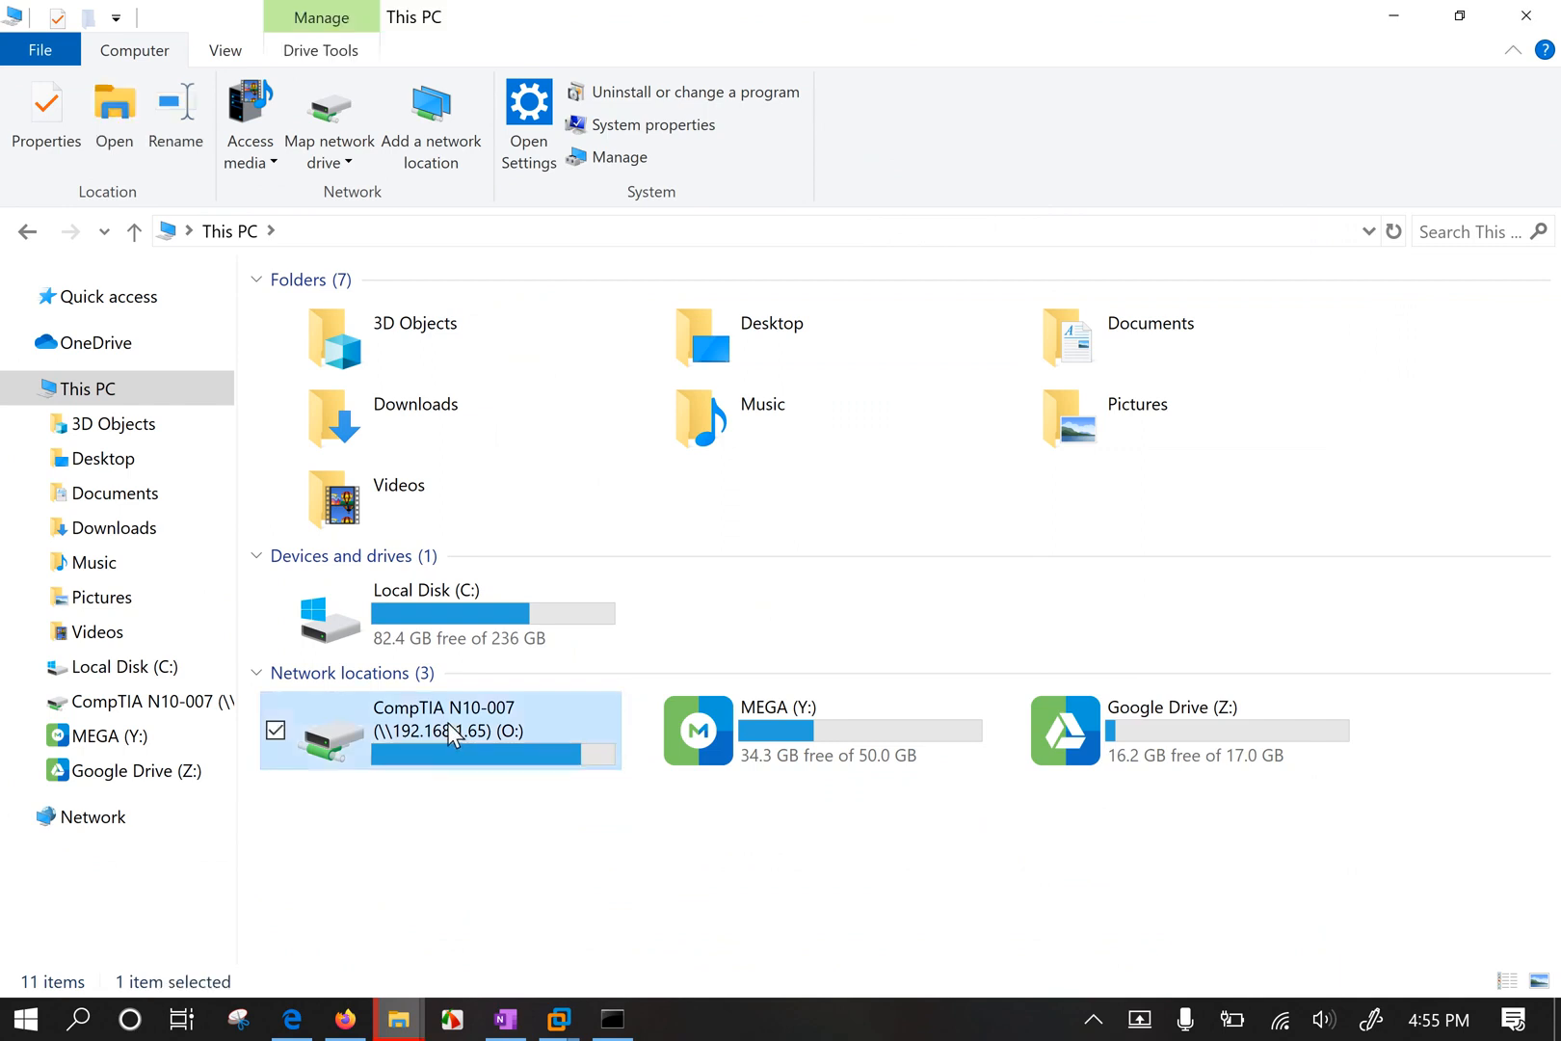
pyautogui.click(459, 841)
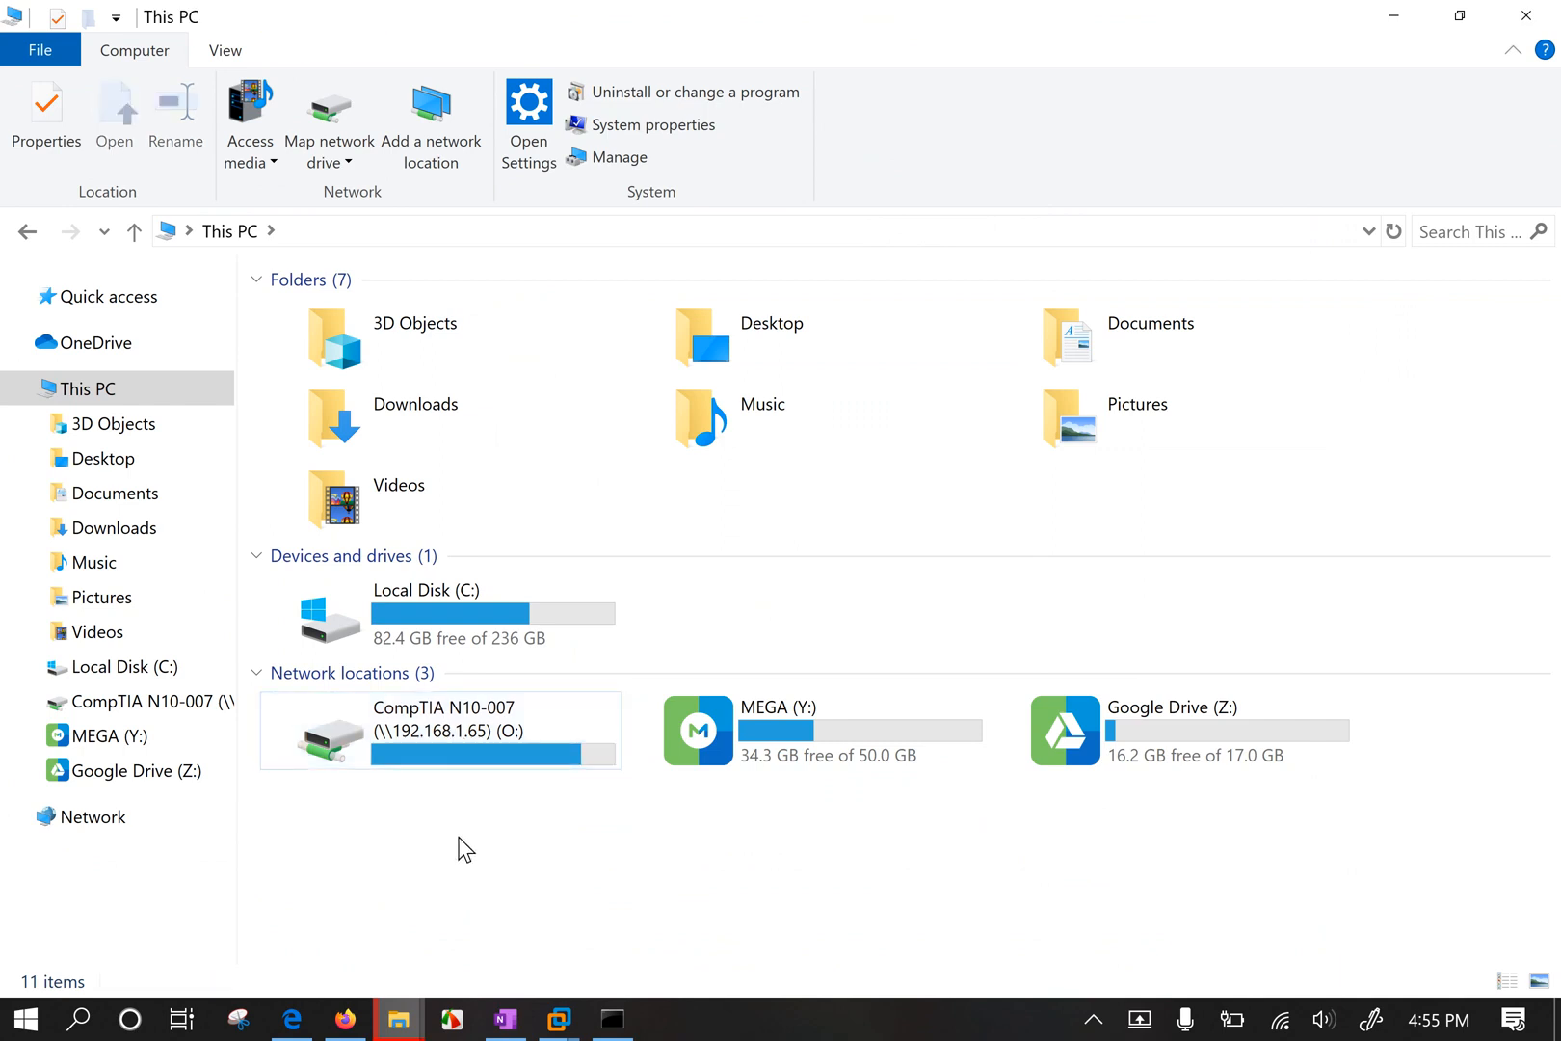
pyautogui.click(457, 740)
pyautogui.click(632, 852)
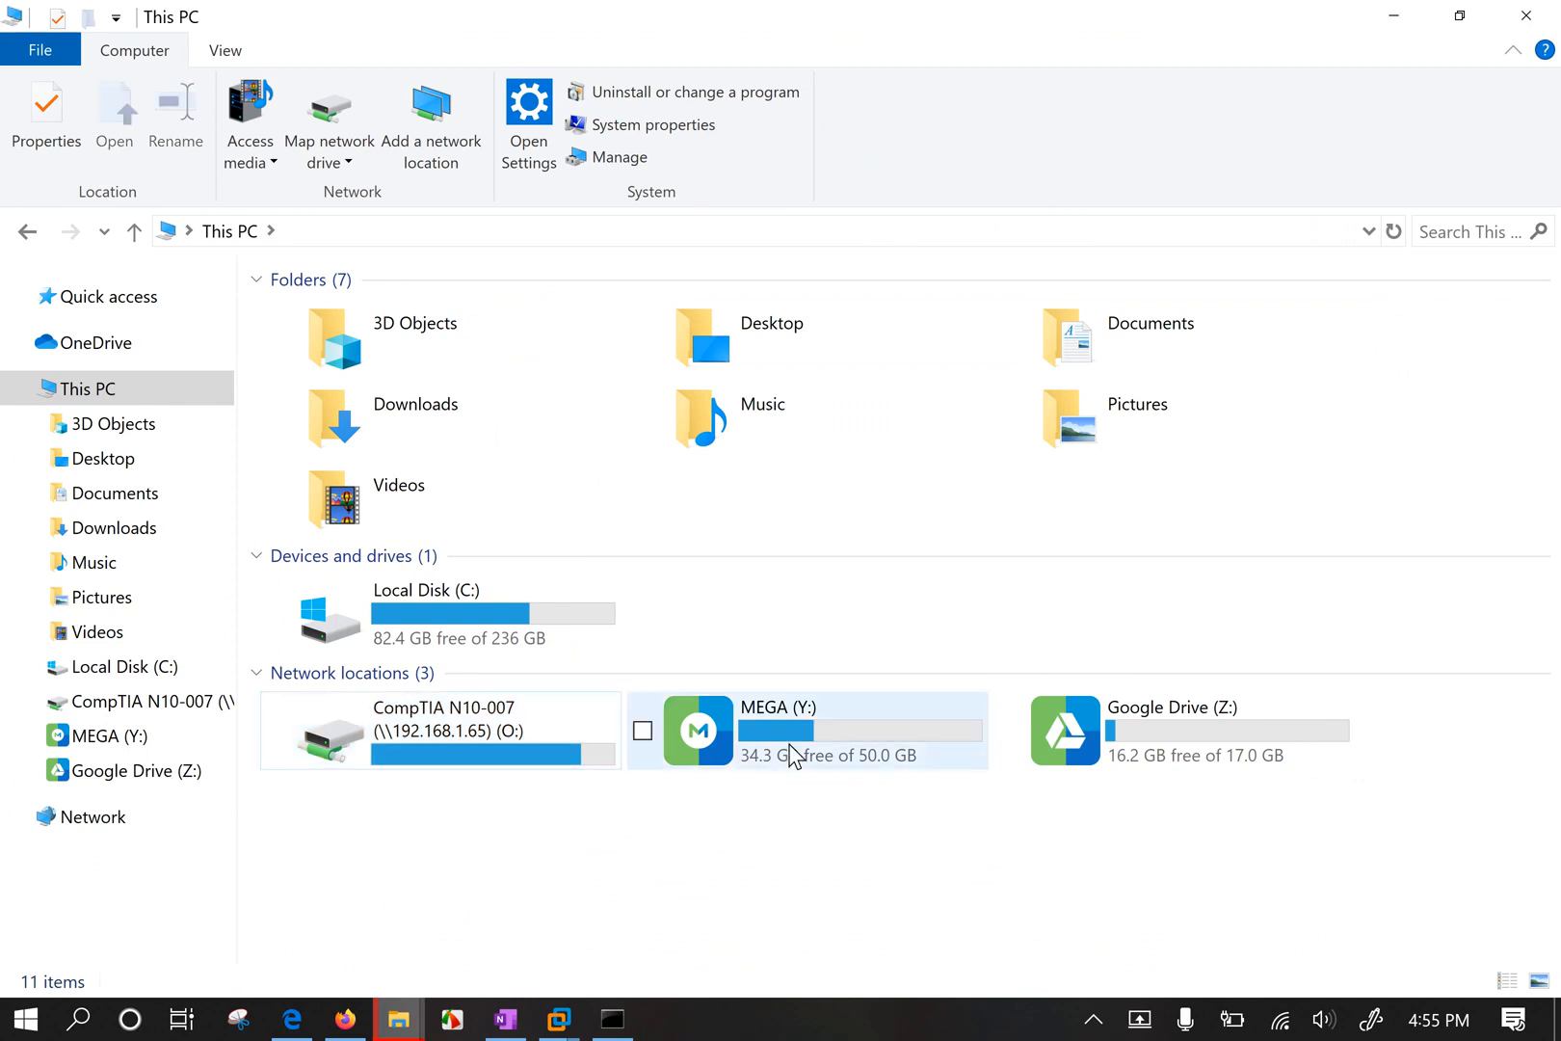
pyautogui.click(788, 750)
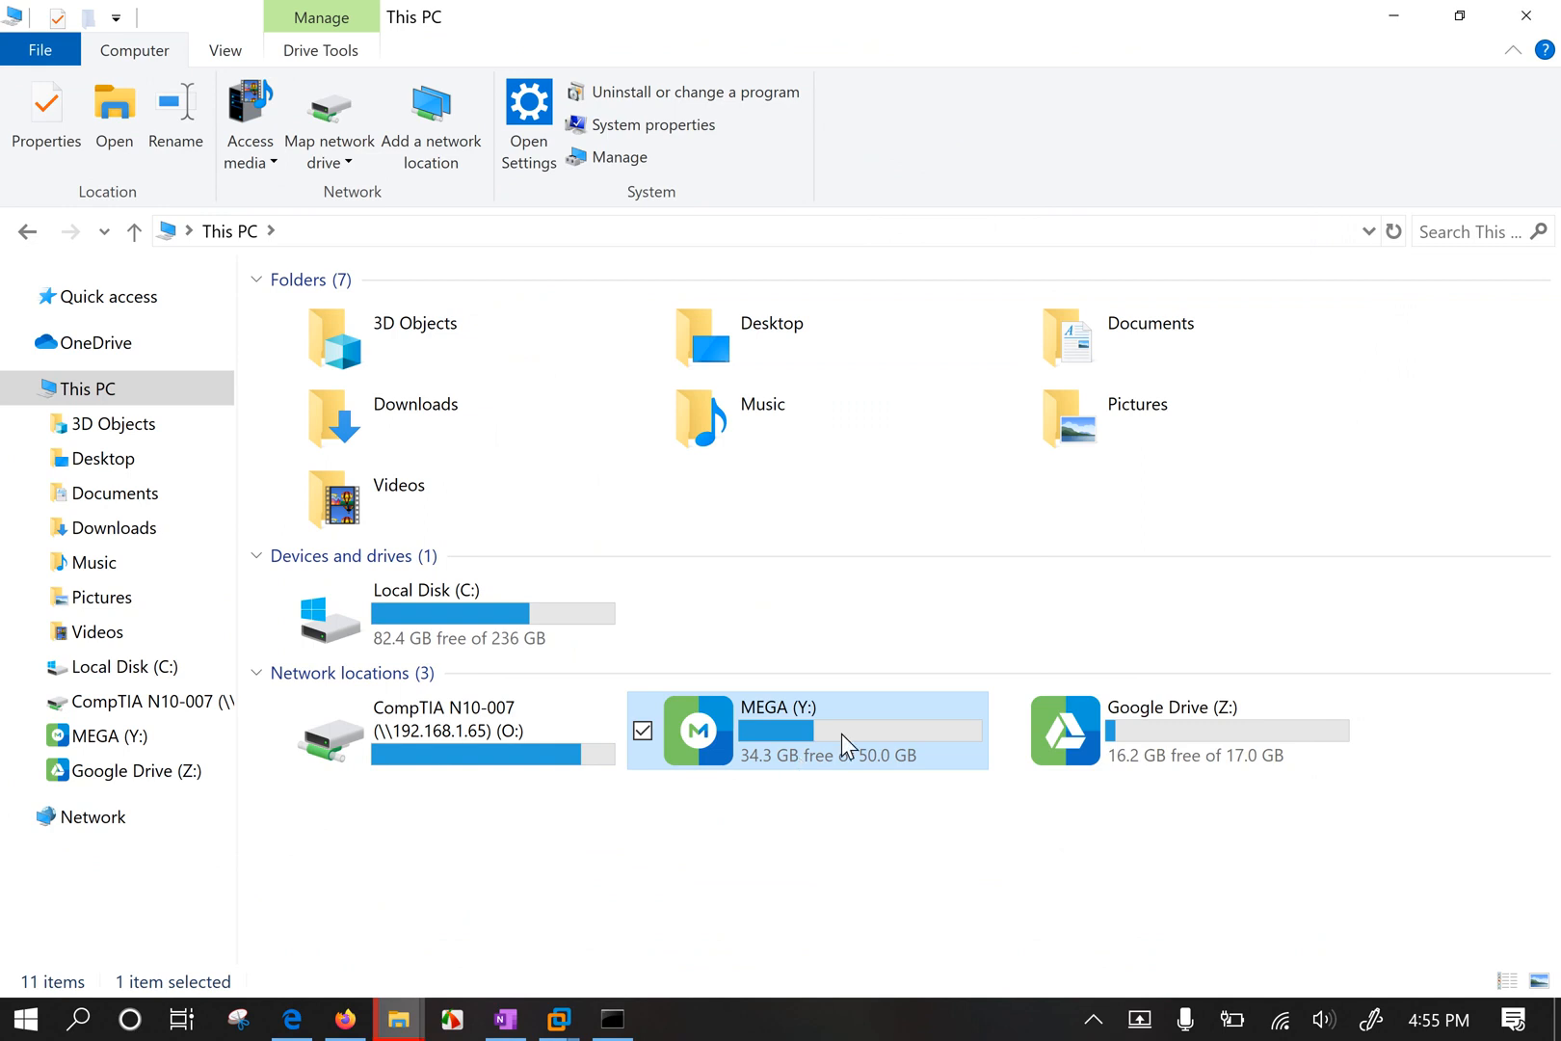
pyautogui.click(1209, 752)
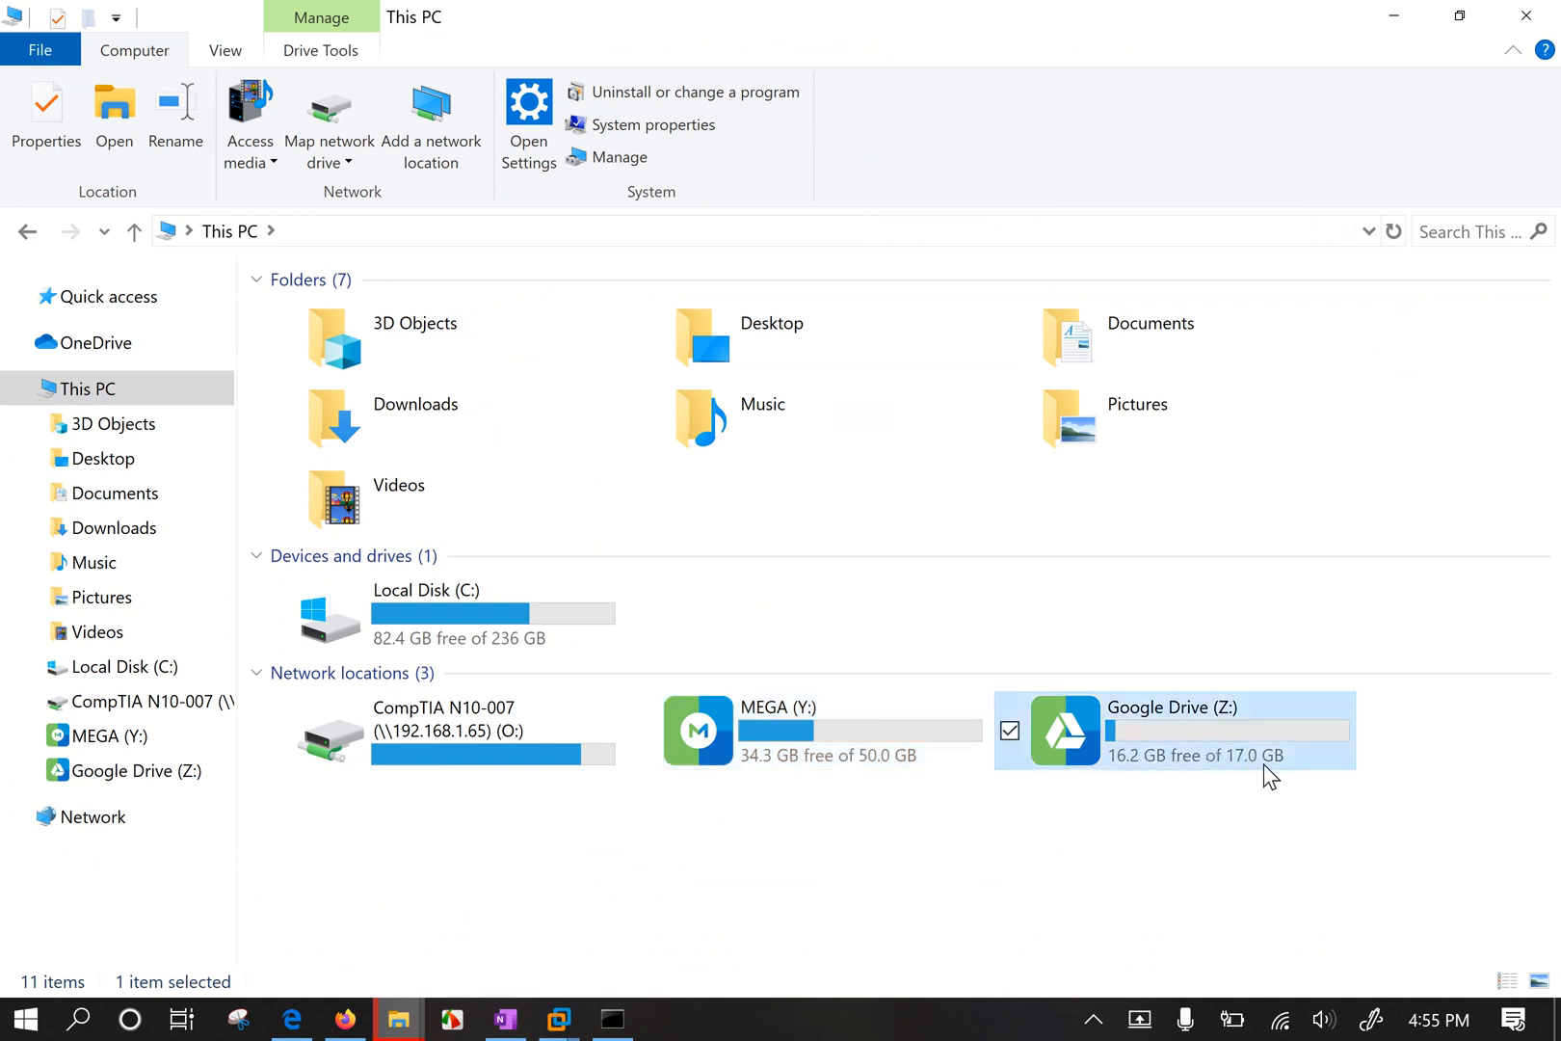
# Open the Google Drive (Z:) drive, then return to a maximized This PC view.
pyautogui.doubleClick(1230, 735)
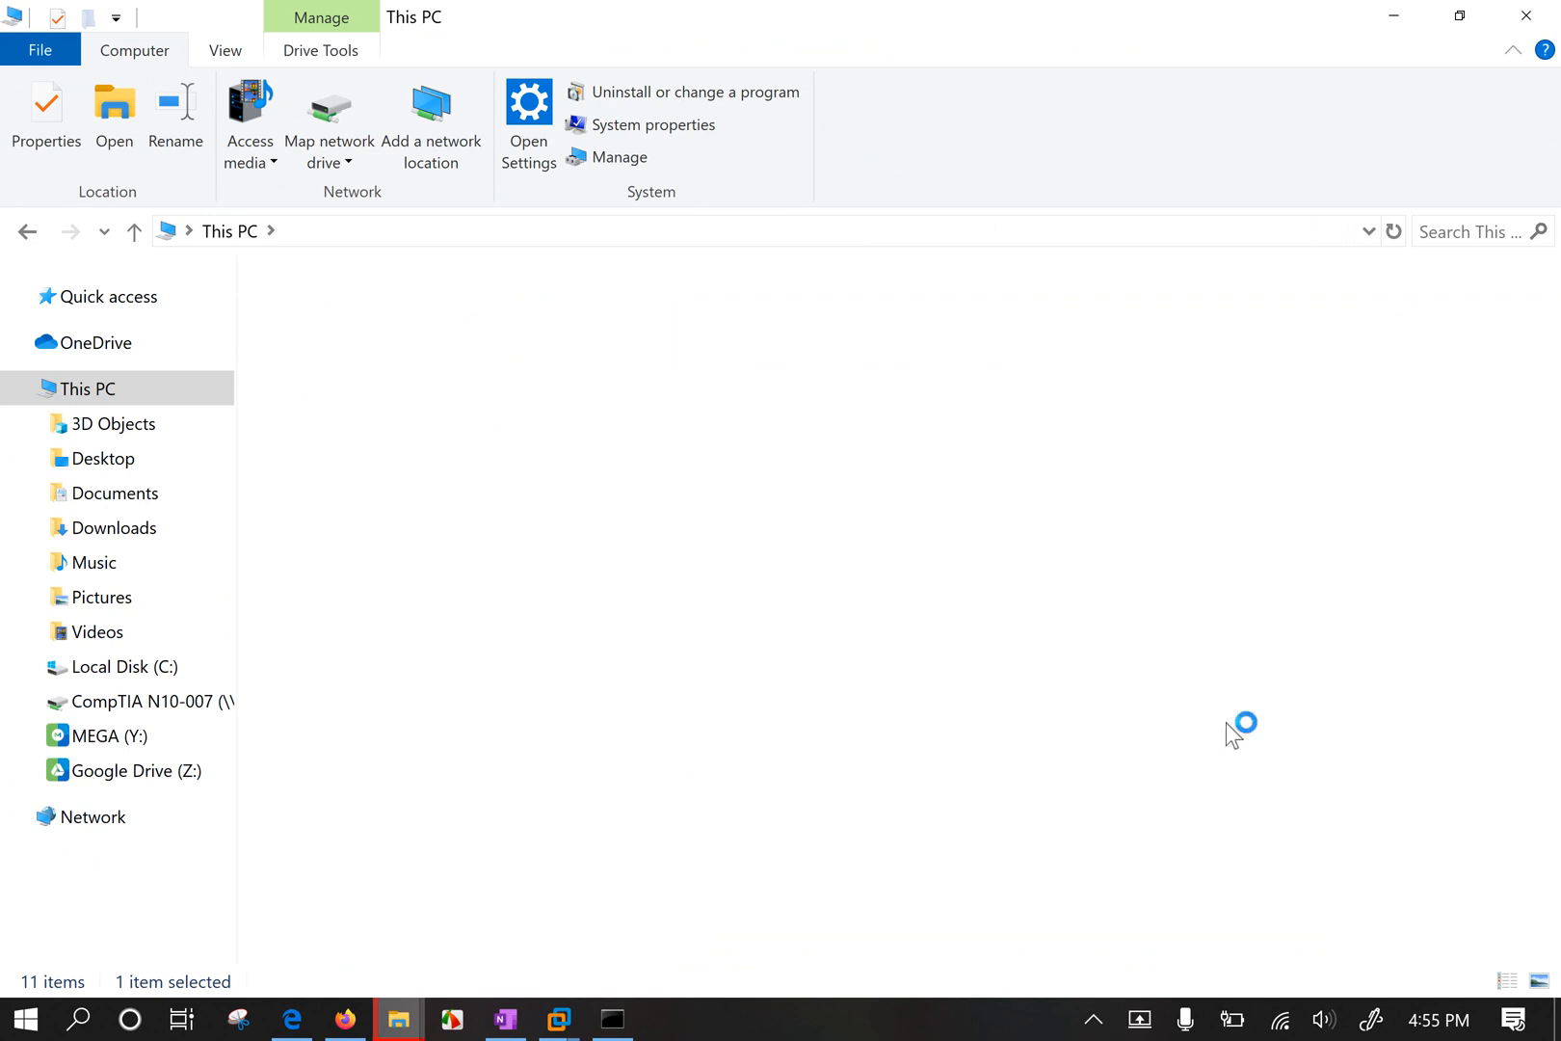
pyautogui.click(228, 234)
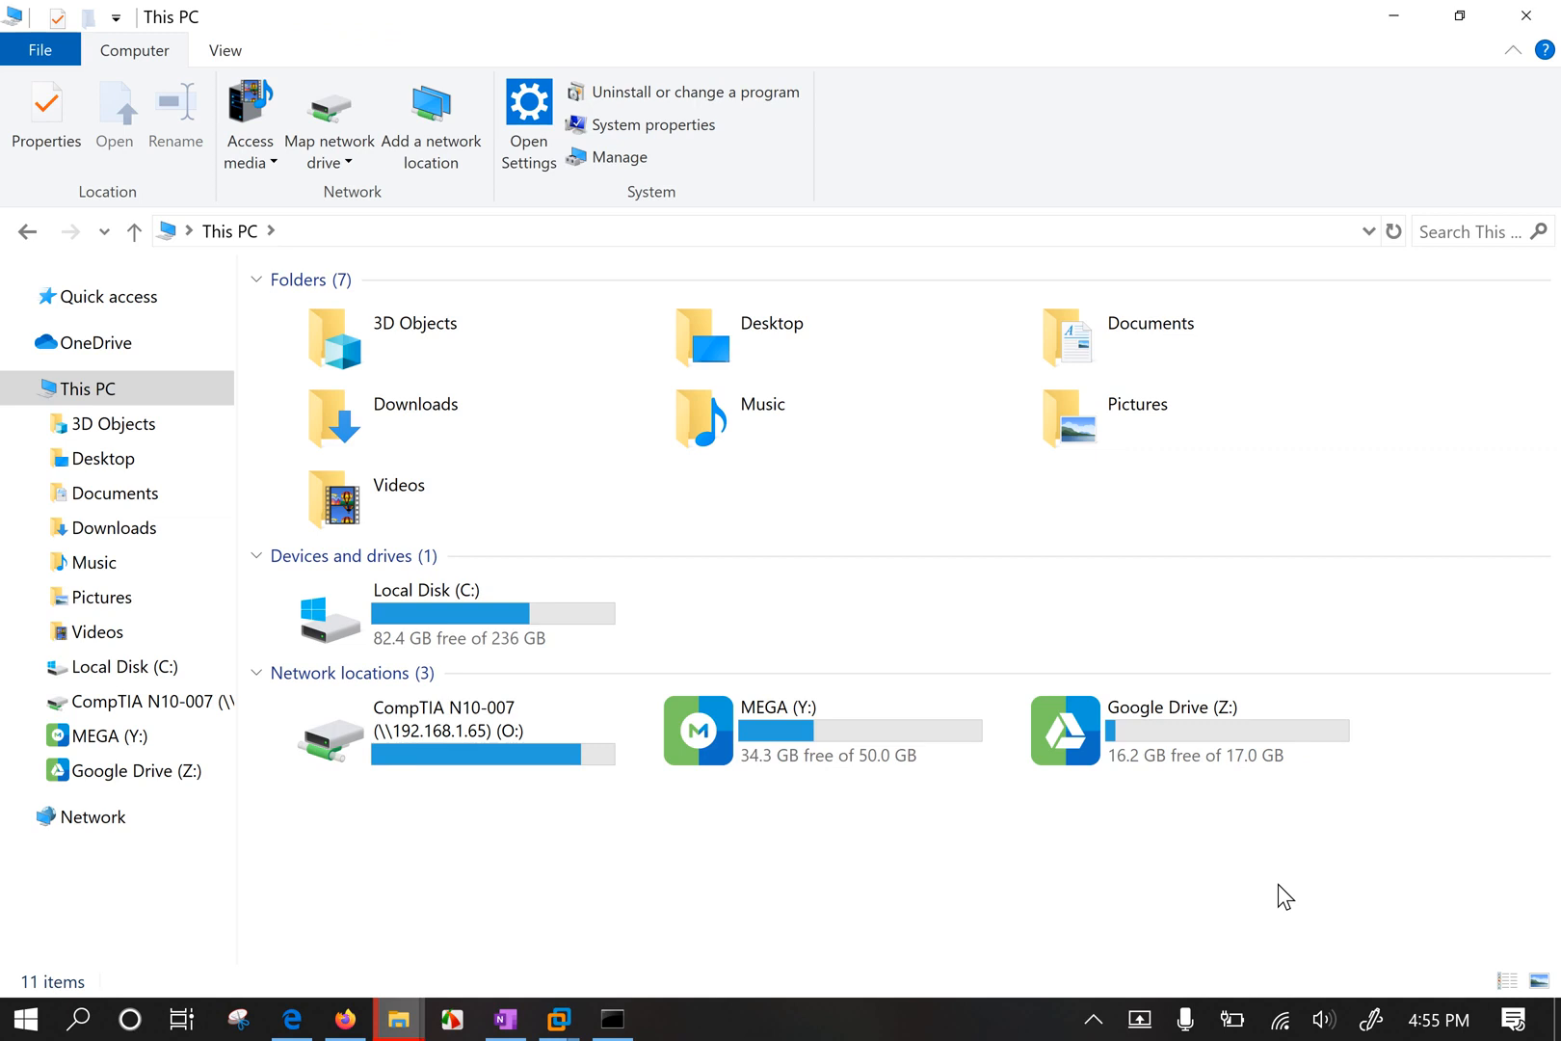
pyautogui.doubleClick(1185, 729)
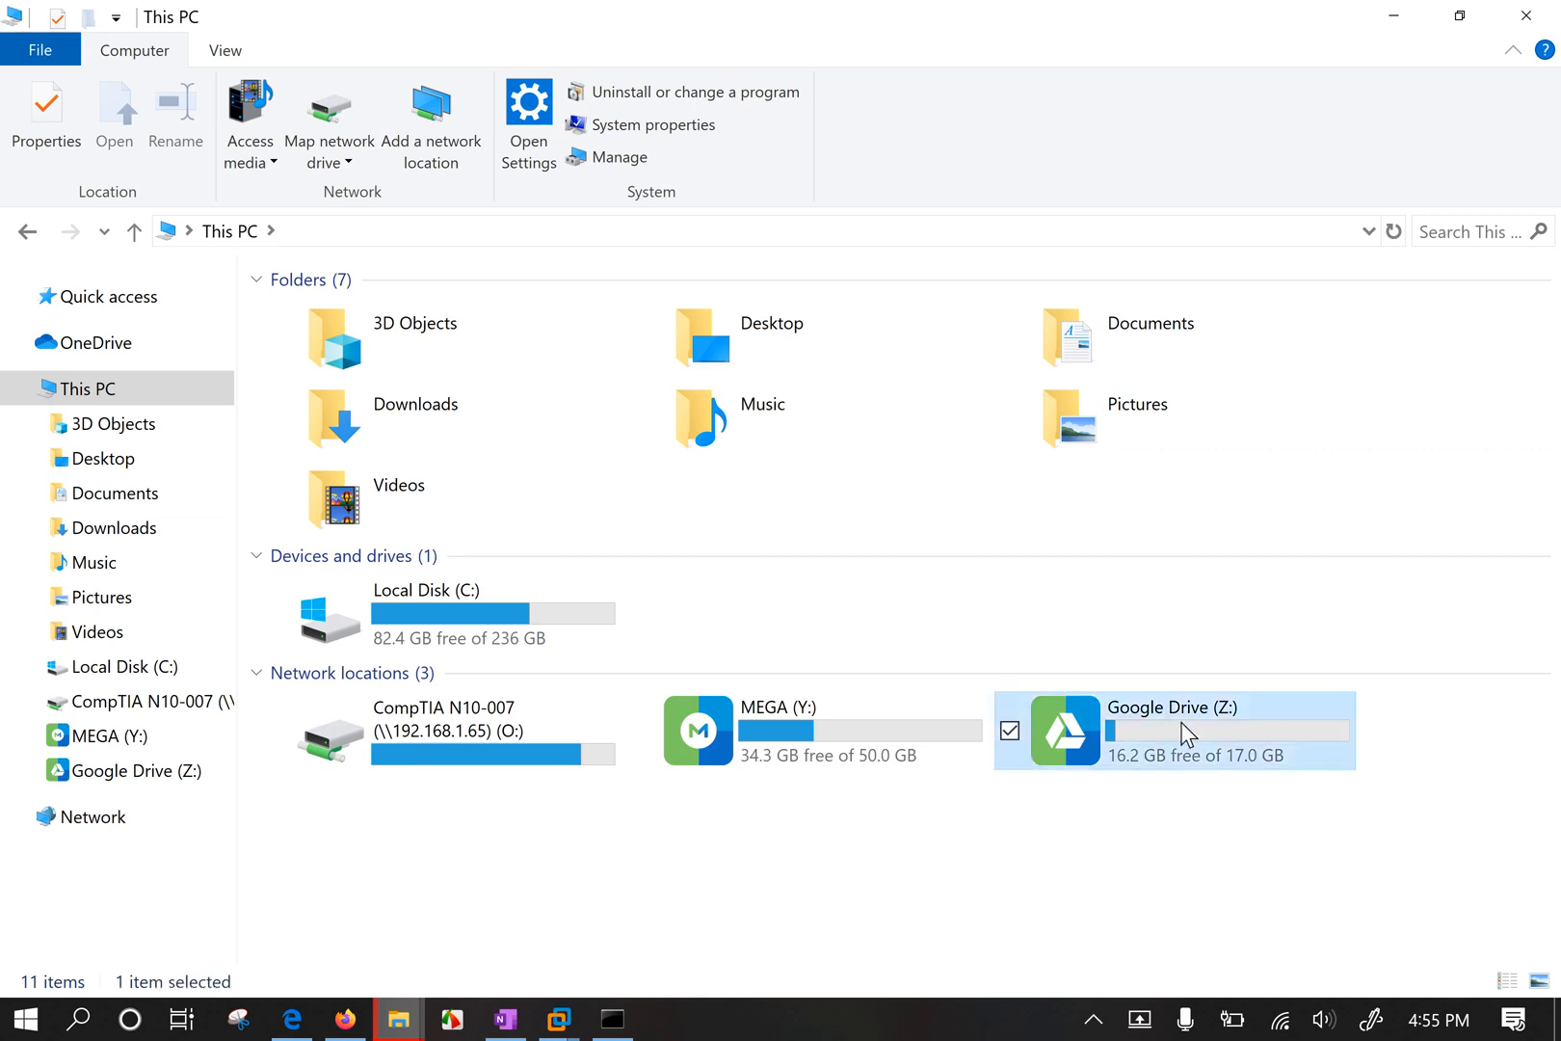
pyautogui.doubleClick(779, 30)
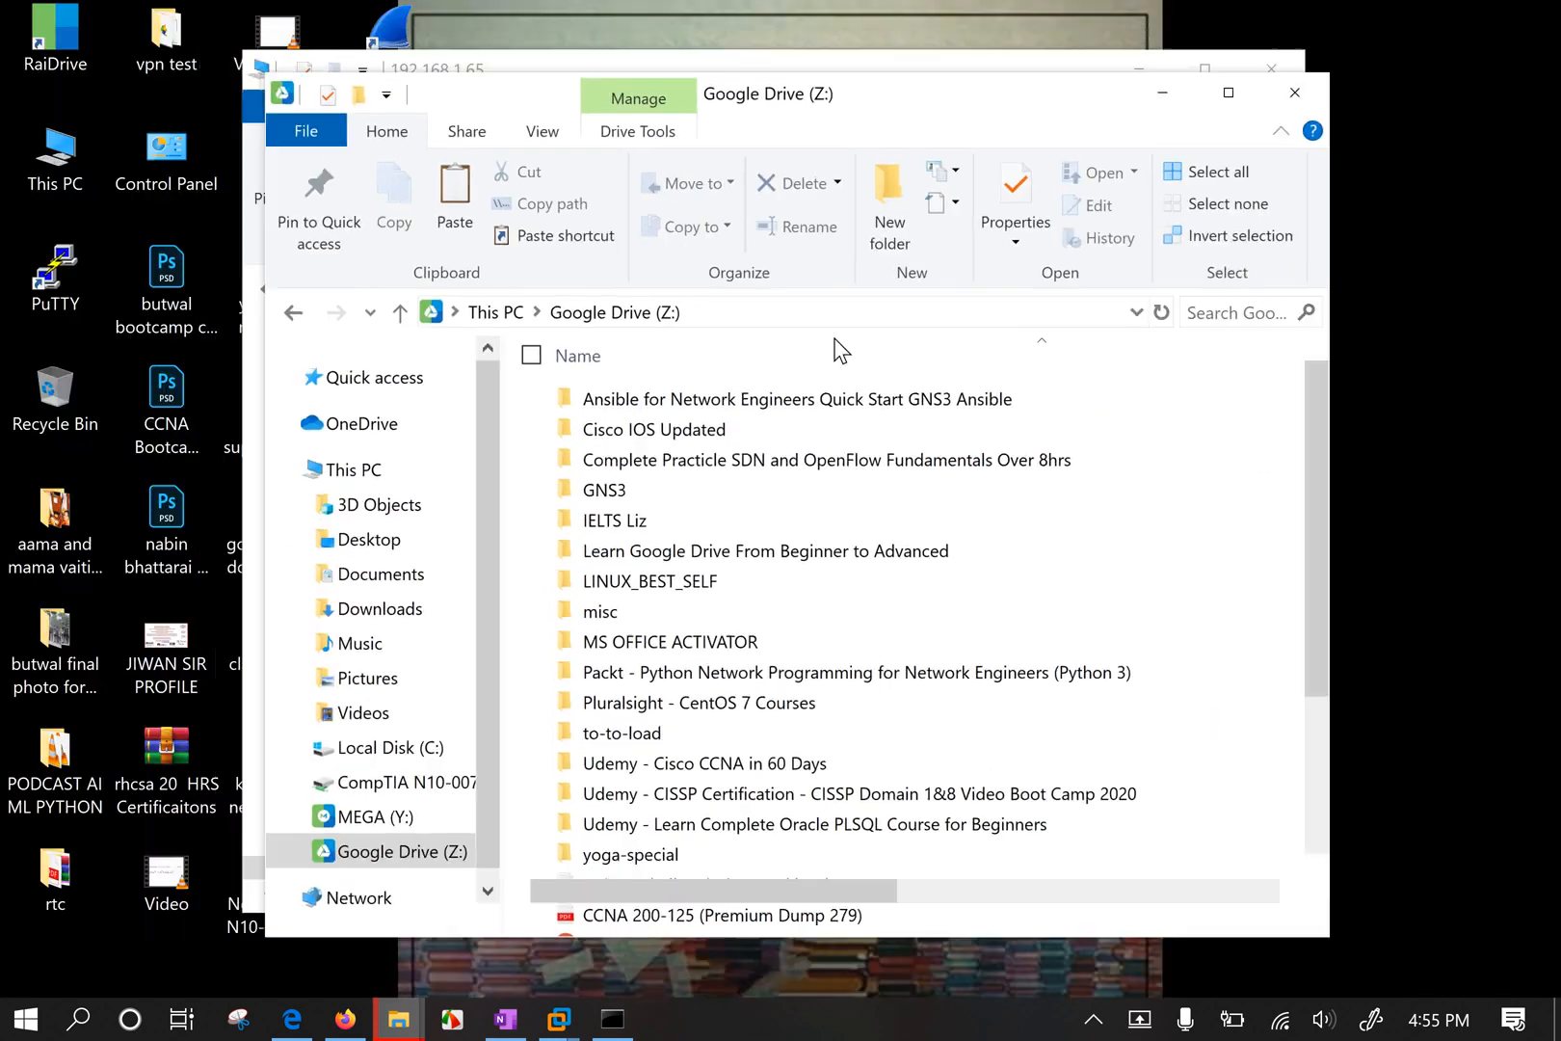
pyautogui.moveTo(1383, 369); pyautogui.dragTo(1415, 521)
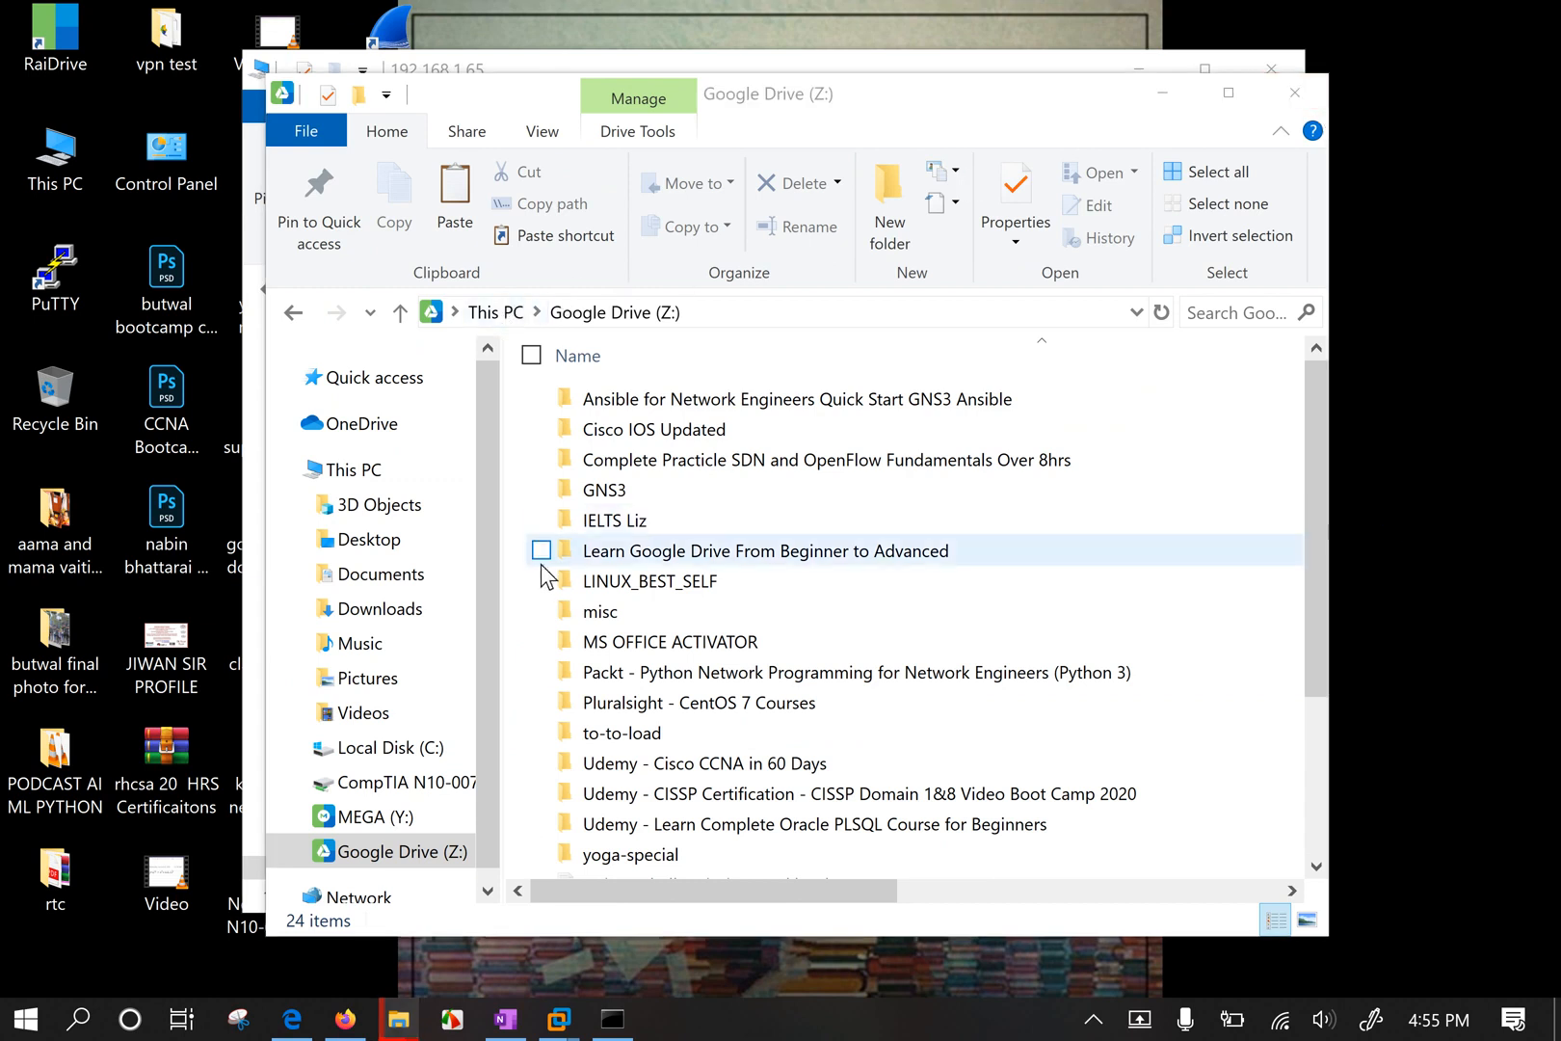
pyautogui.click(497, 312)
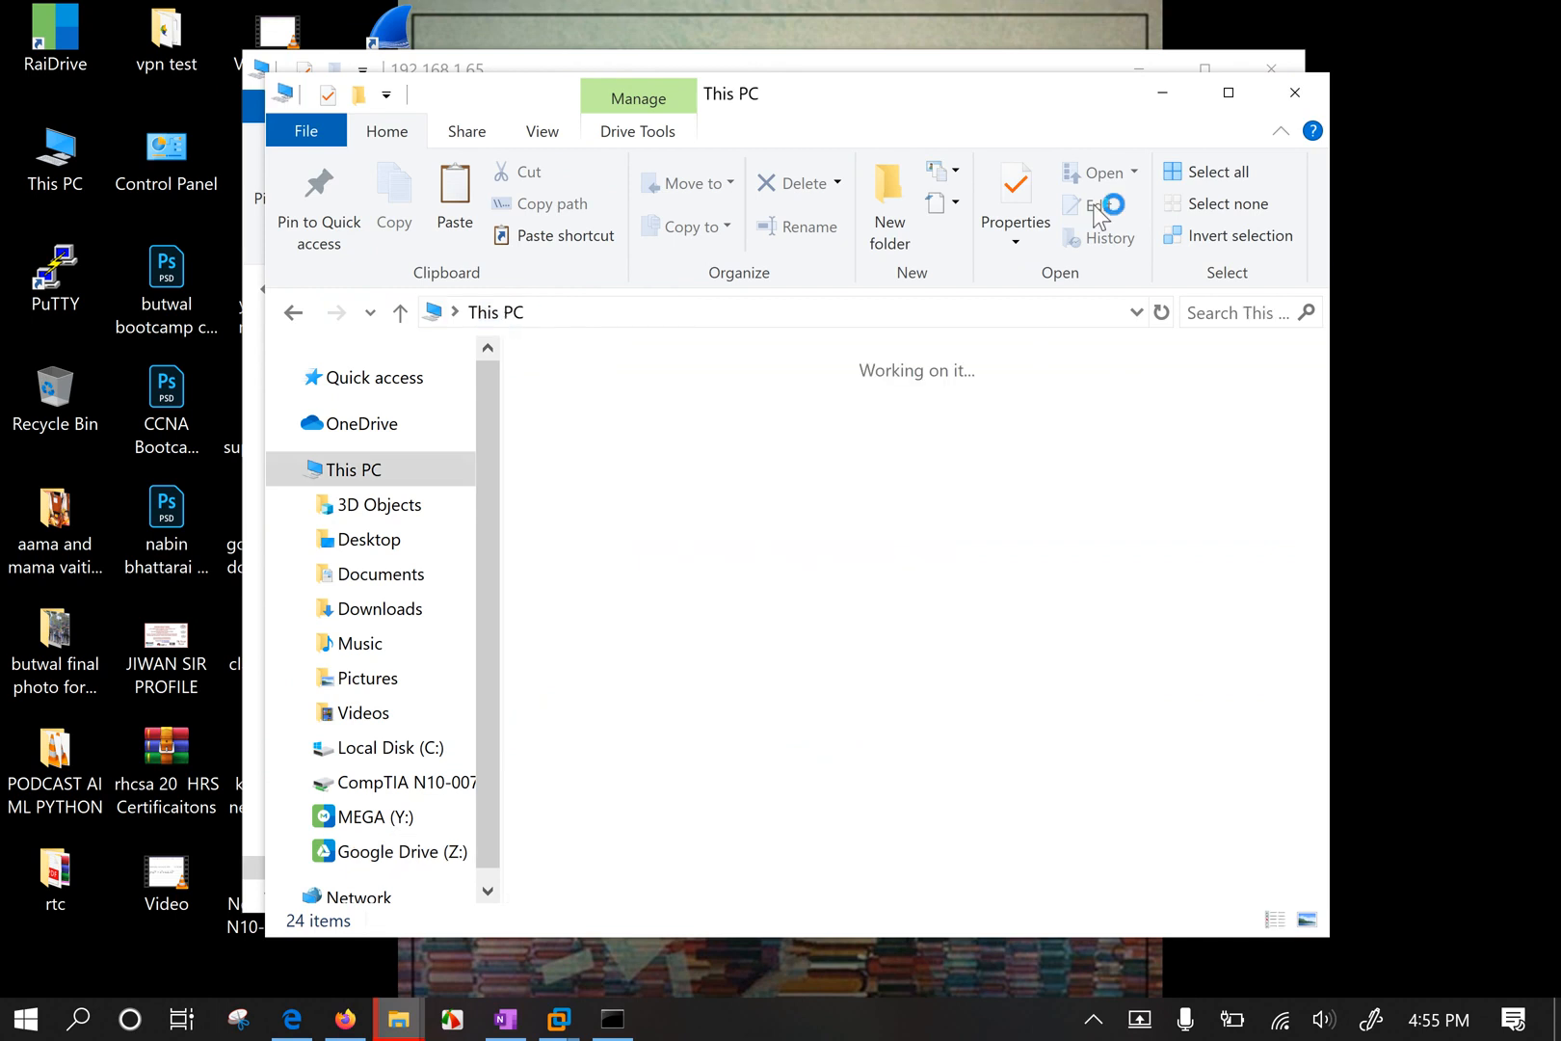
pyautogui.click(1239, 95)
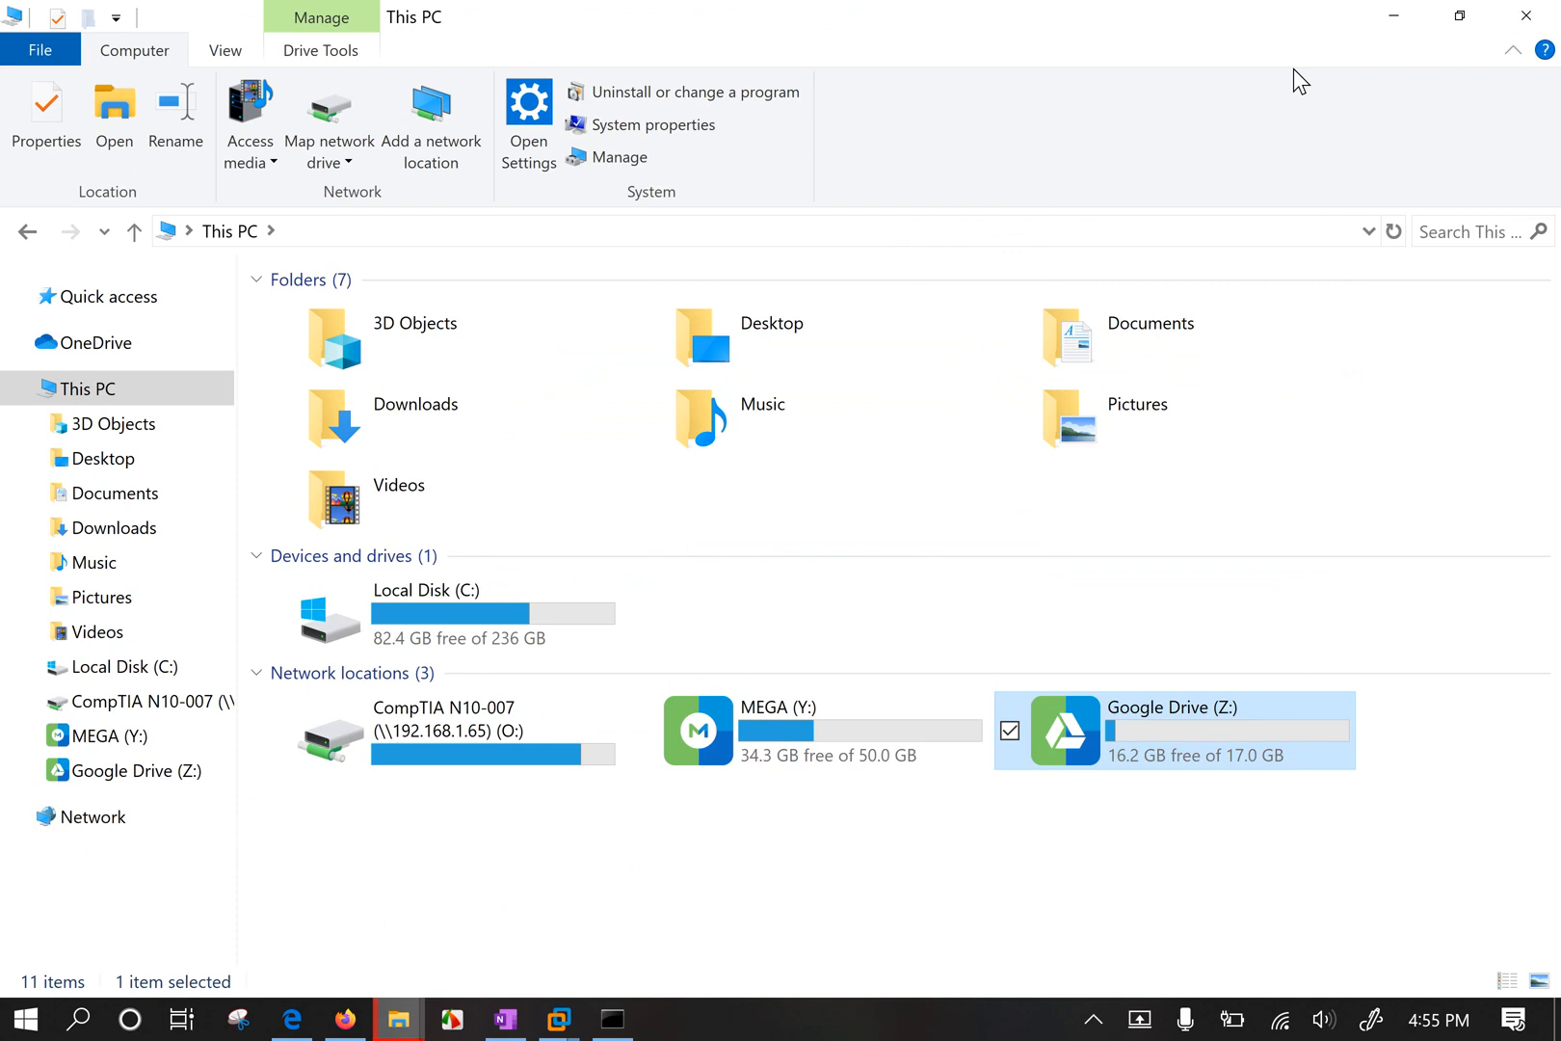
pyautogui.moveTo(1058, 880); pyautogui.dragTo(1168, 603)
pyautogui.click(856, 850)
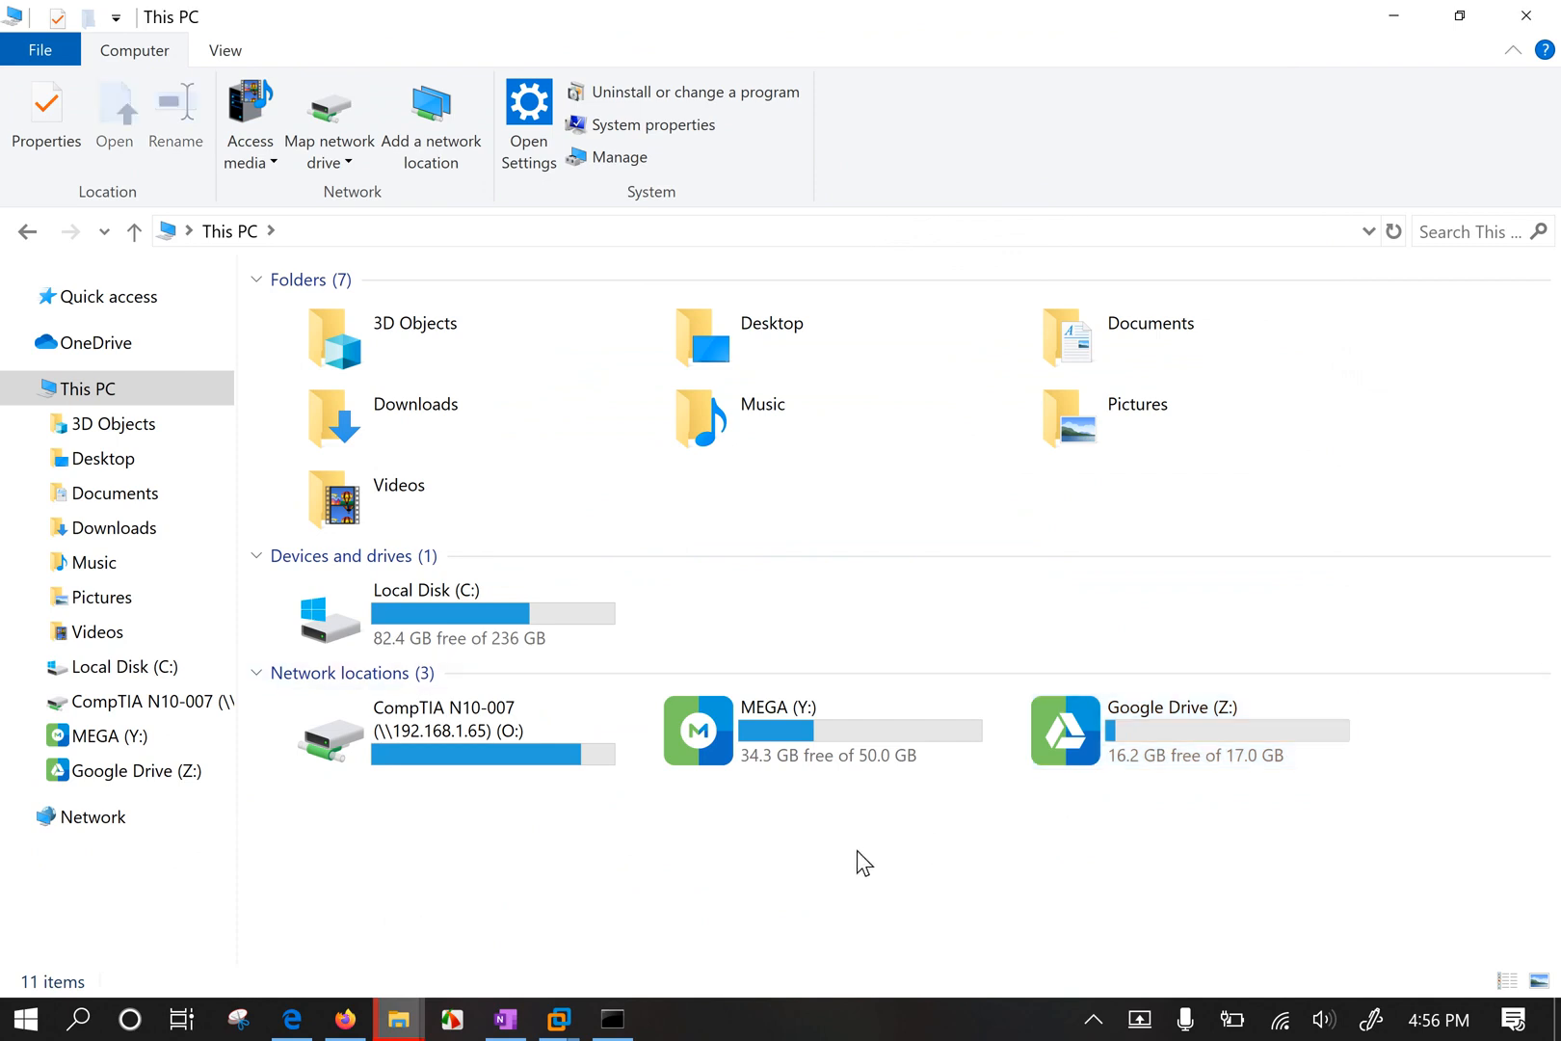
pyautogui.moveTo(739, 846); pyautogui.dragTo(1339, 597)
pyautogui.moveTo(484, 867); pyautogui.dragTo(412, 690)
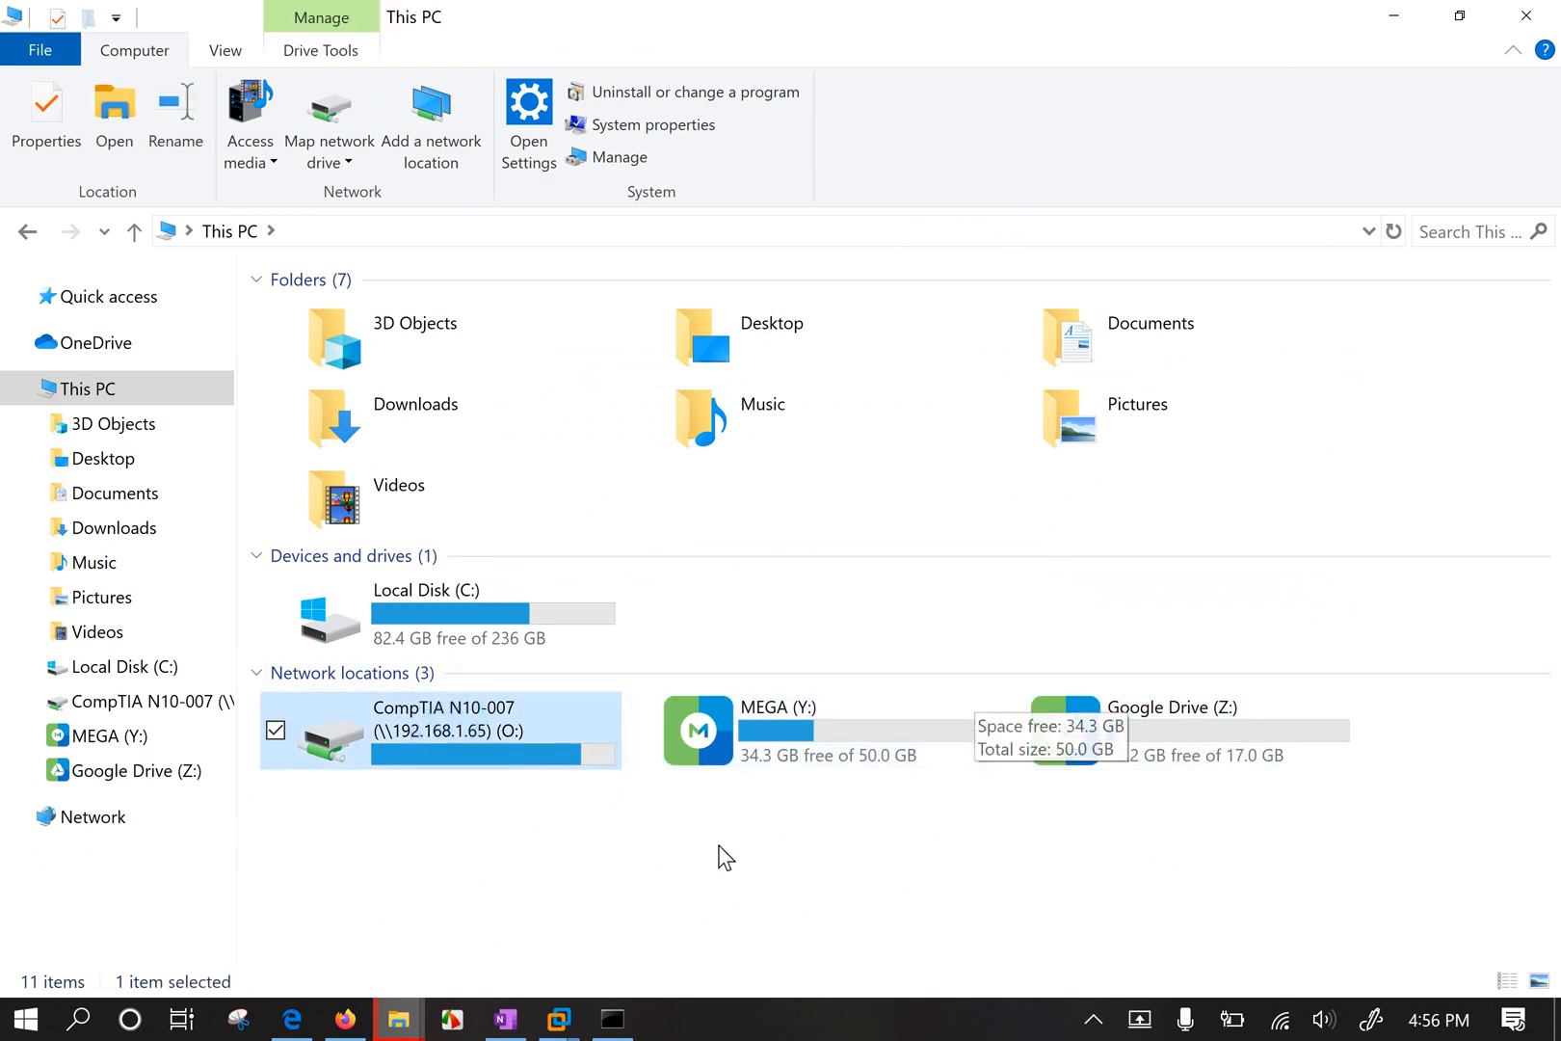
pyautogui.click(457, 777)
pyautogui.click(458, 750)
pyautogui.doubleClick(461, 752)
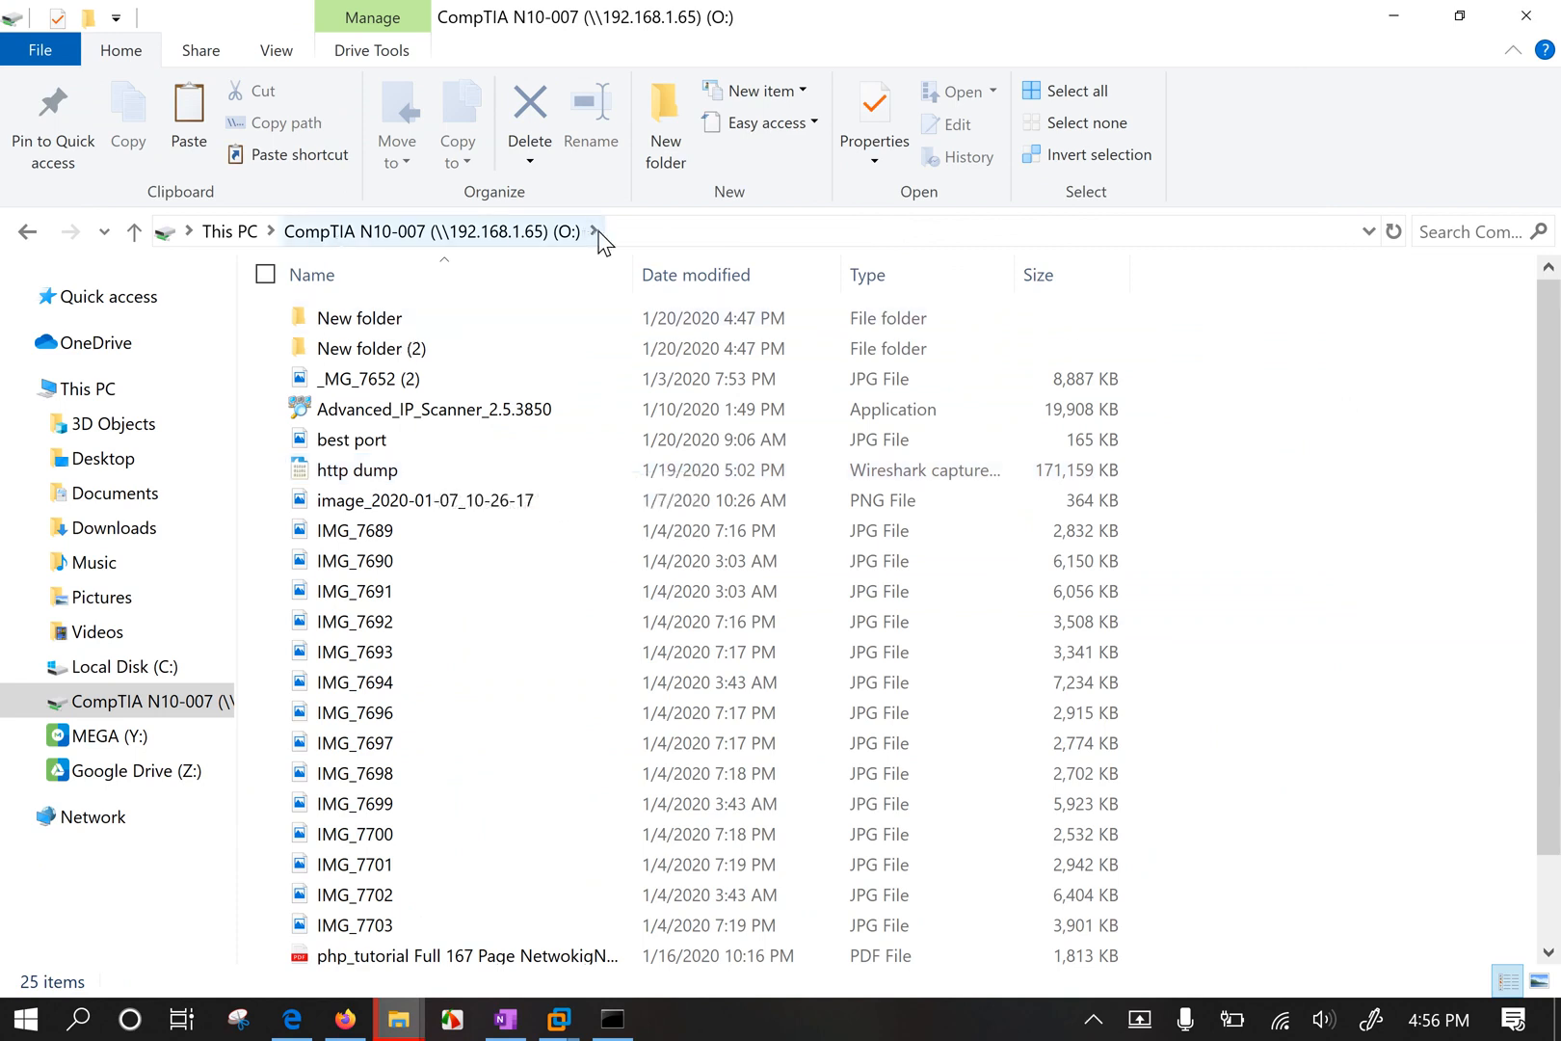
pyautogui.click(236, 233)
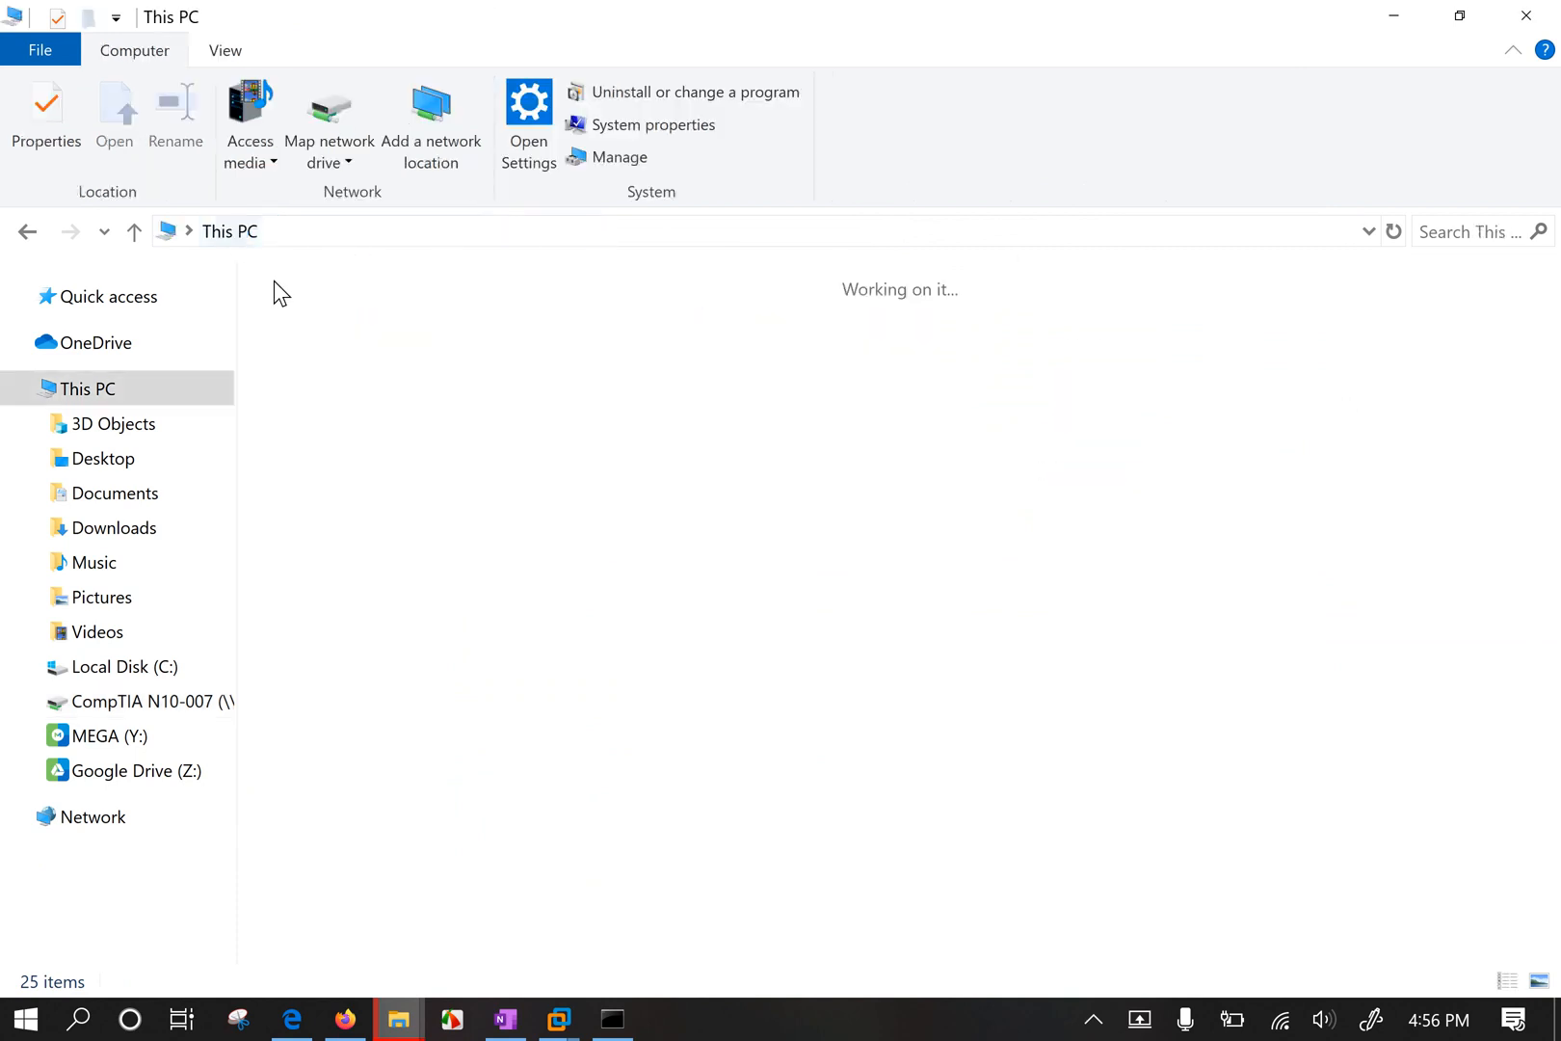
pyautogui.click(469, 880)
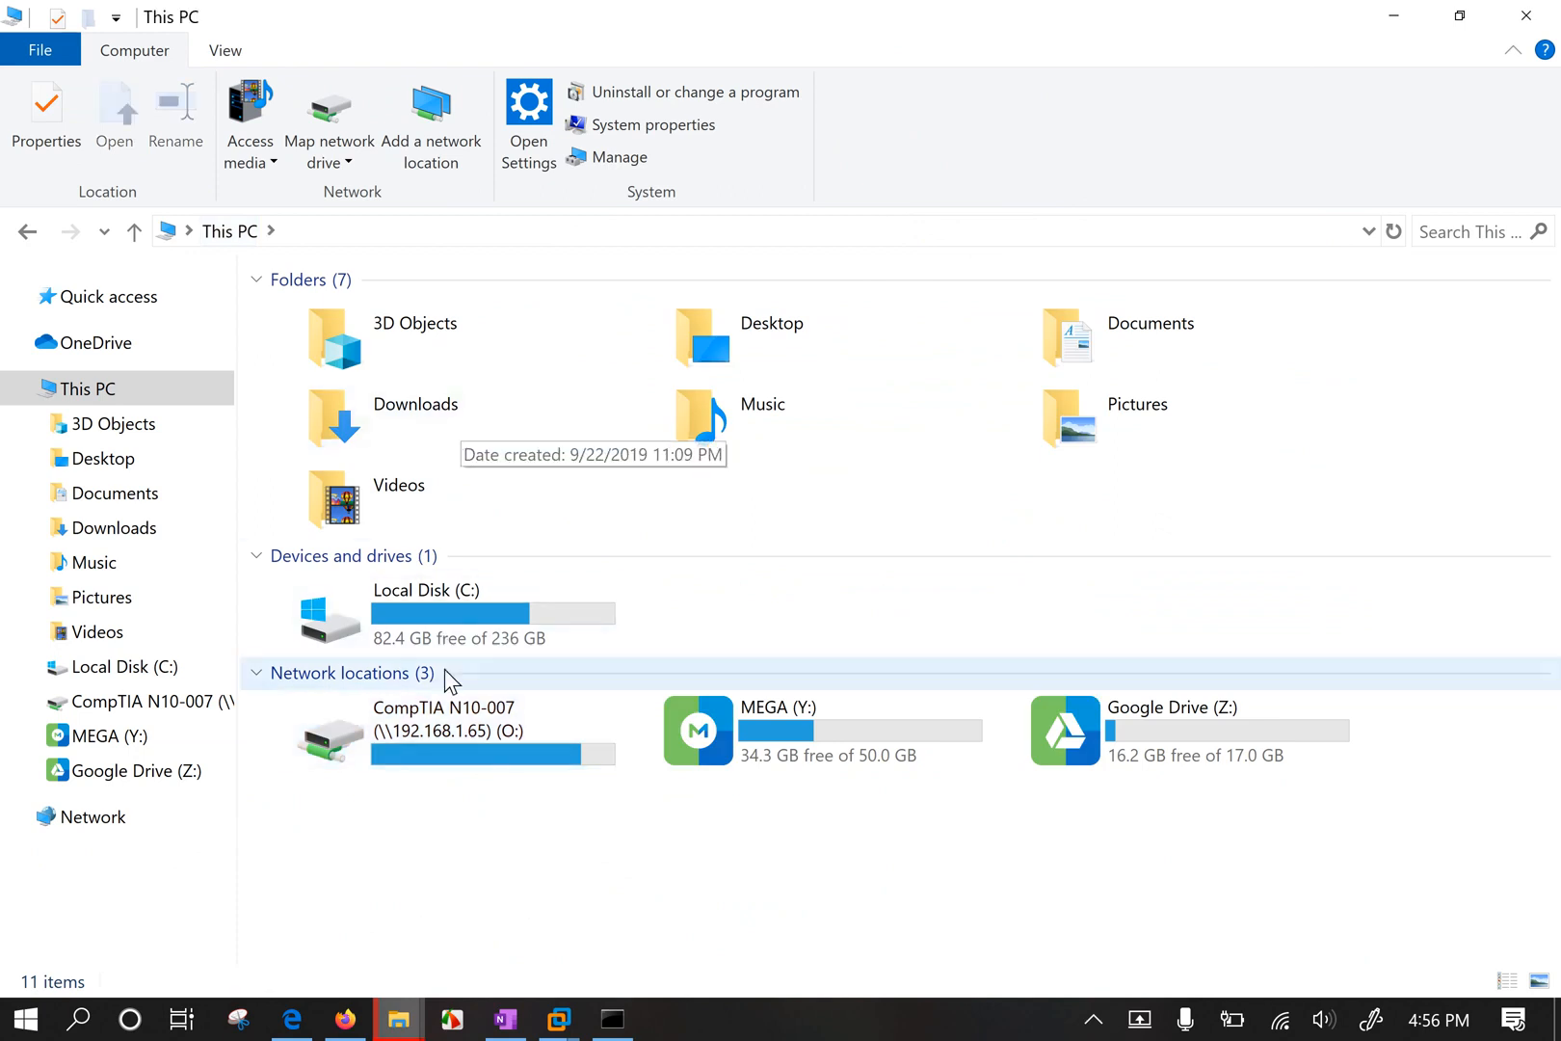
pyautogui.click(445, 739)
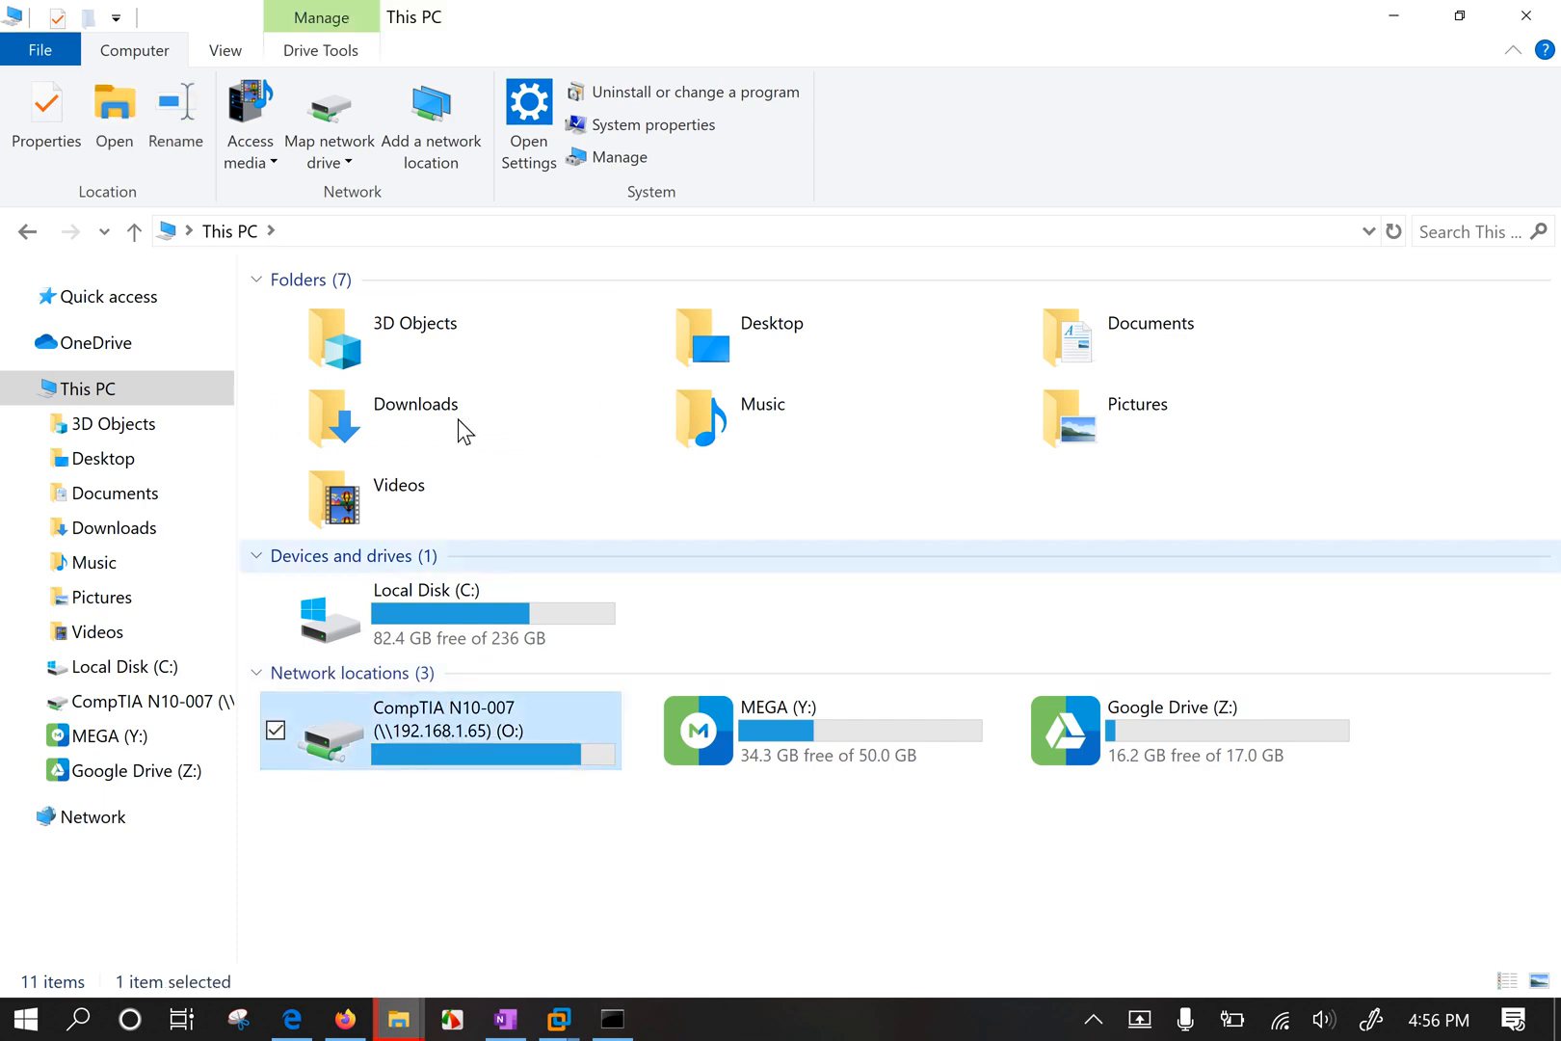
pyautogui.moveTo(453, 729)
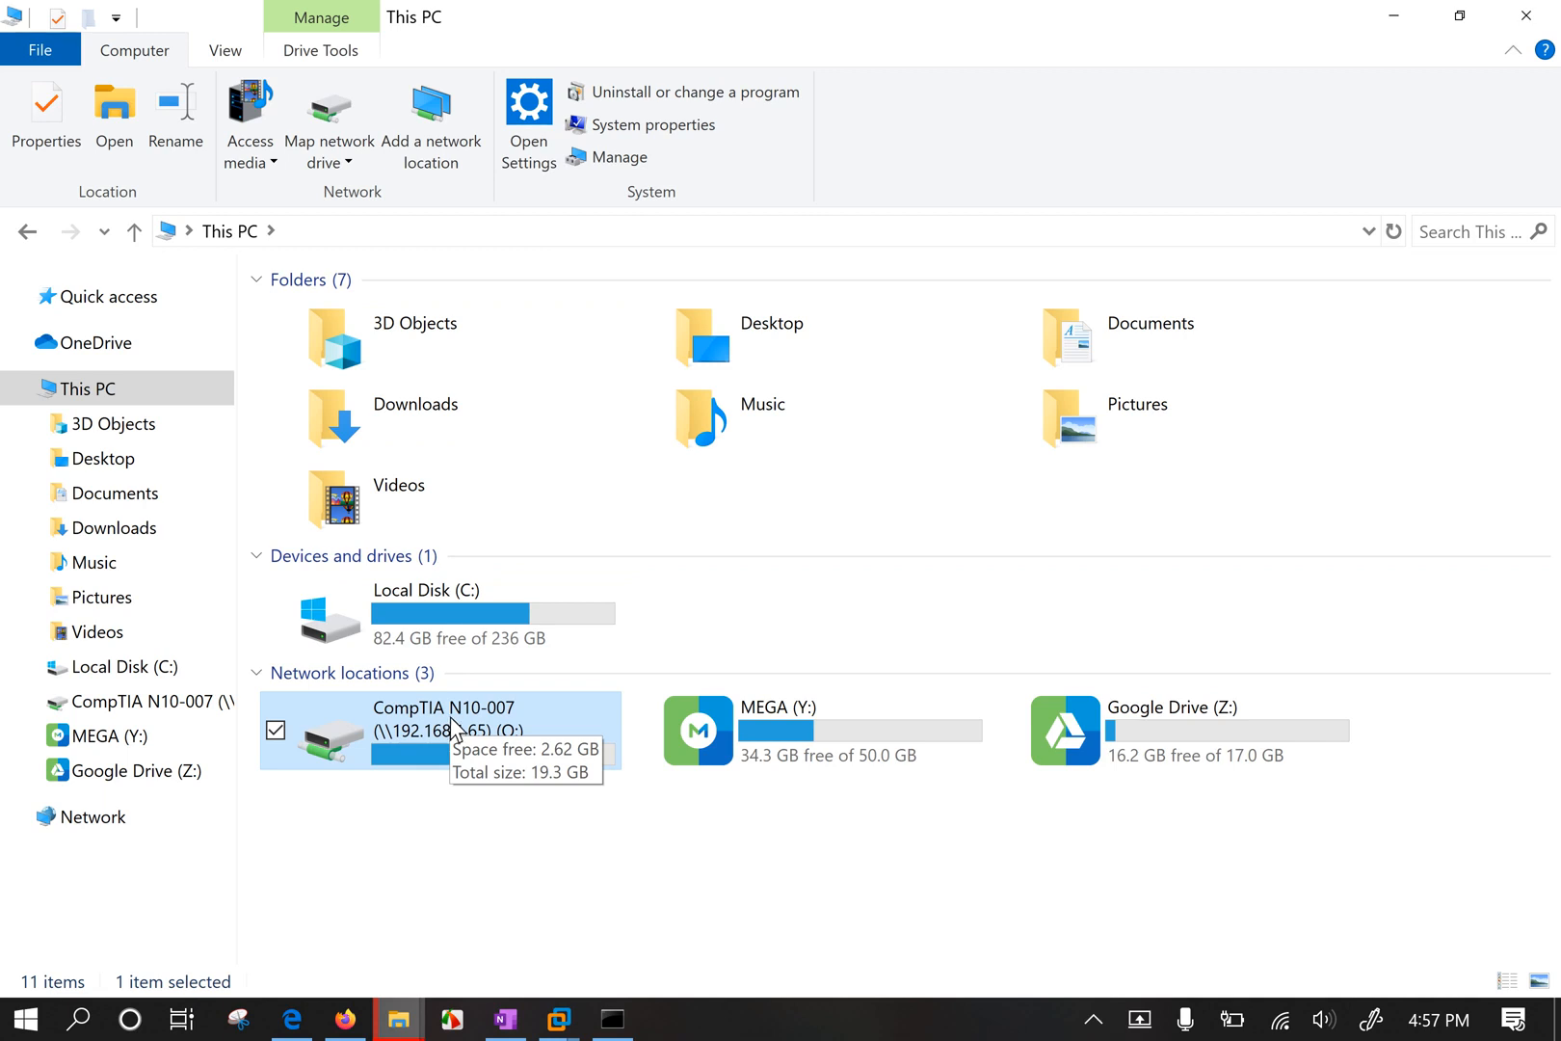
# Deselect the mapped drives in the This PC view.
pyautogui.click(435, 850)
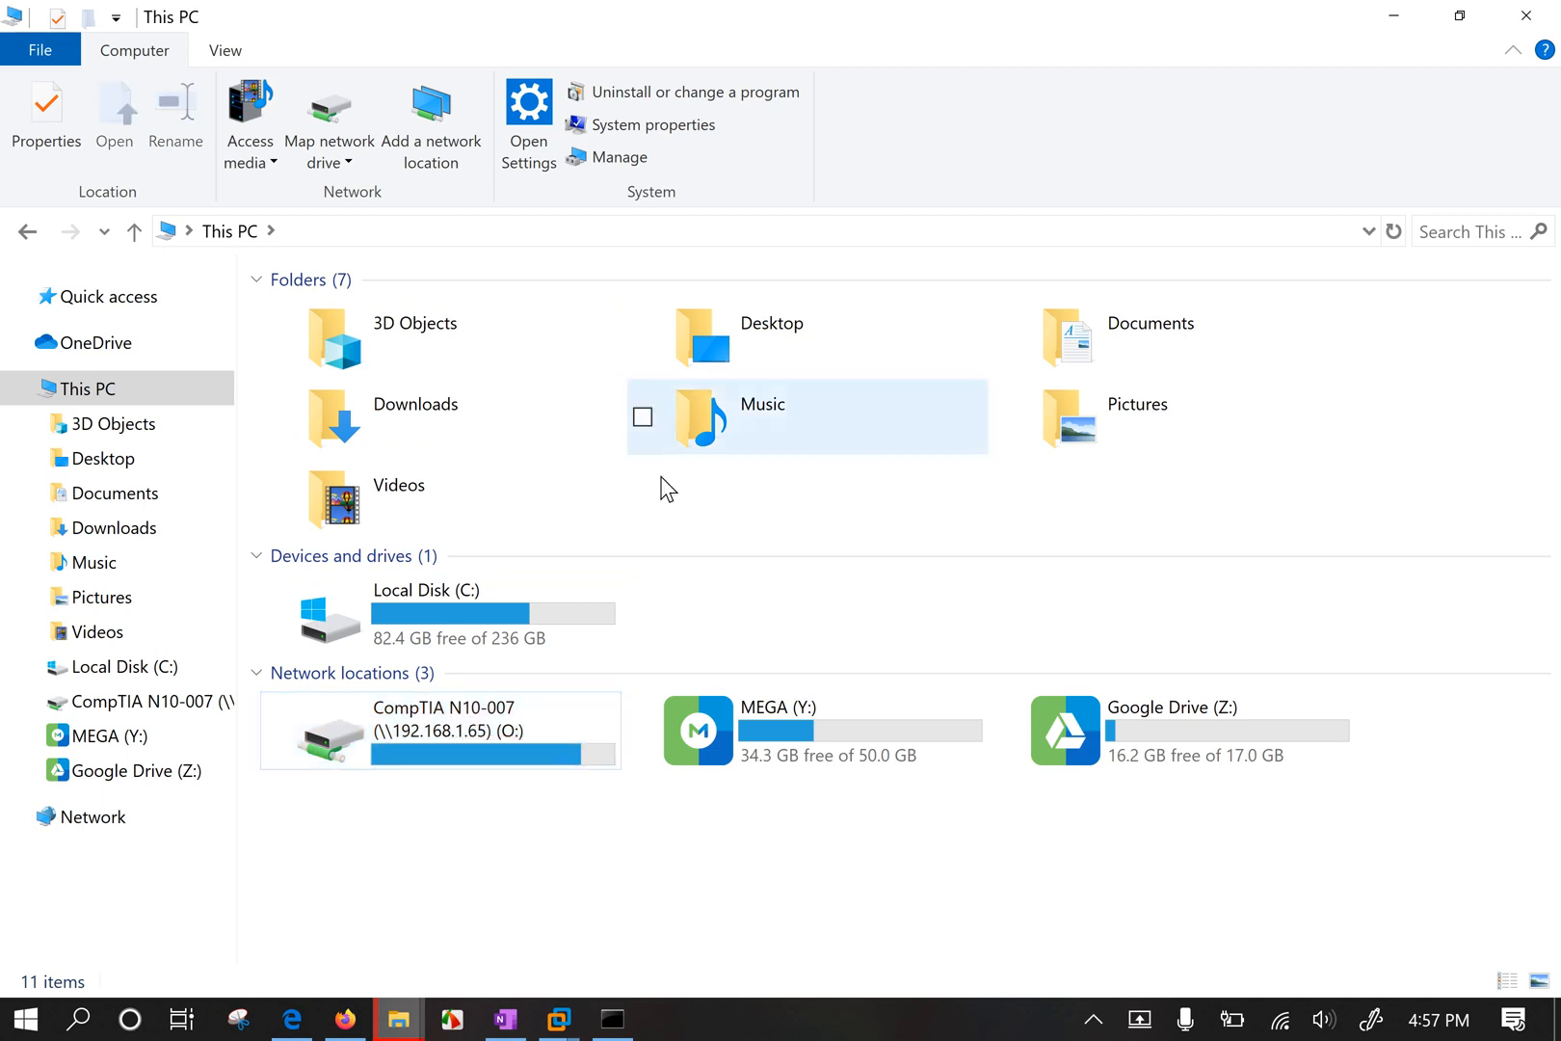
# In the Windows 10 VM, open the Sharing properties of C:\CompTIA N10-007.
pyautogui.moveTo(559, 1019)
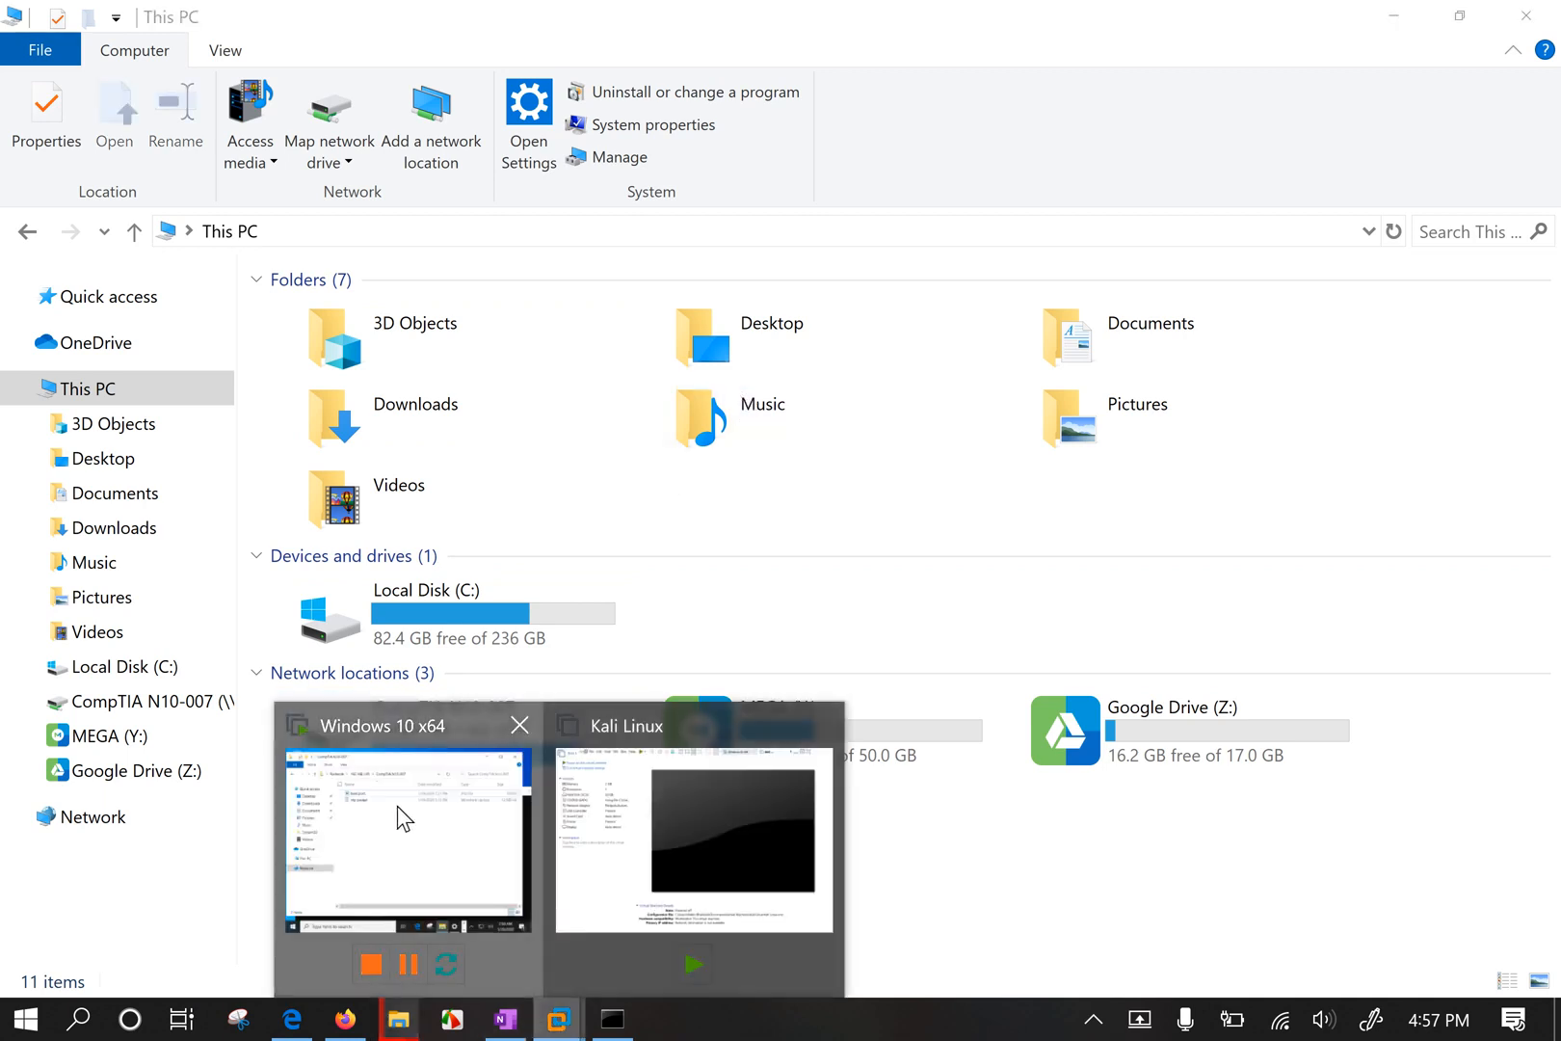
pyautogui.click(424, 790)
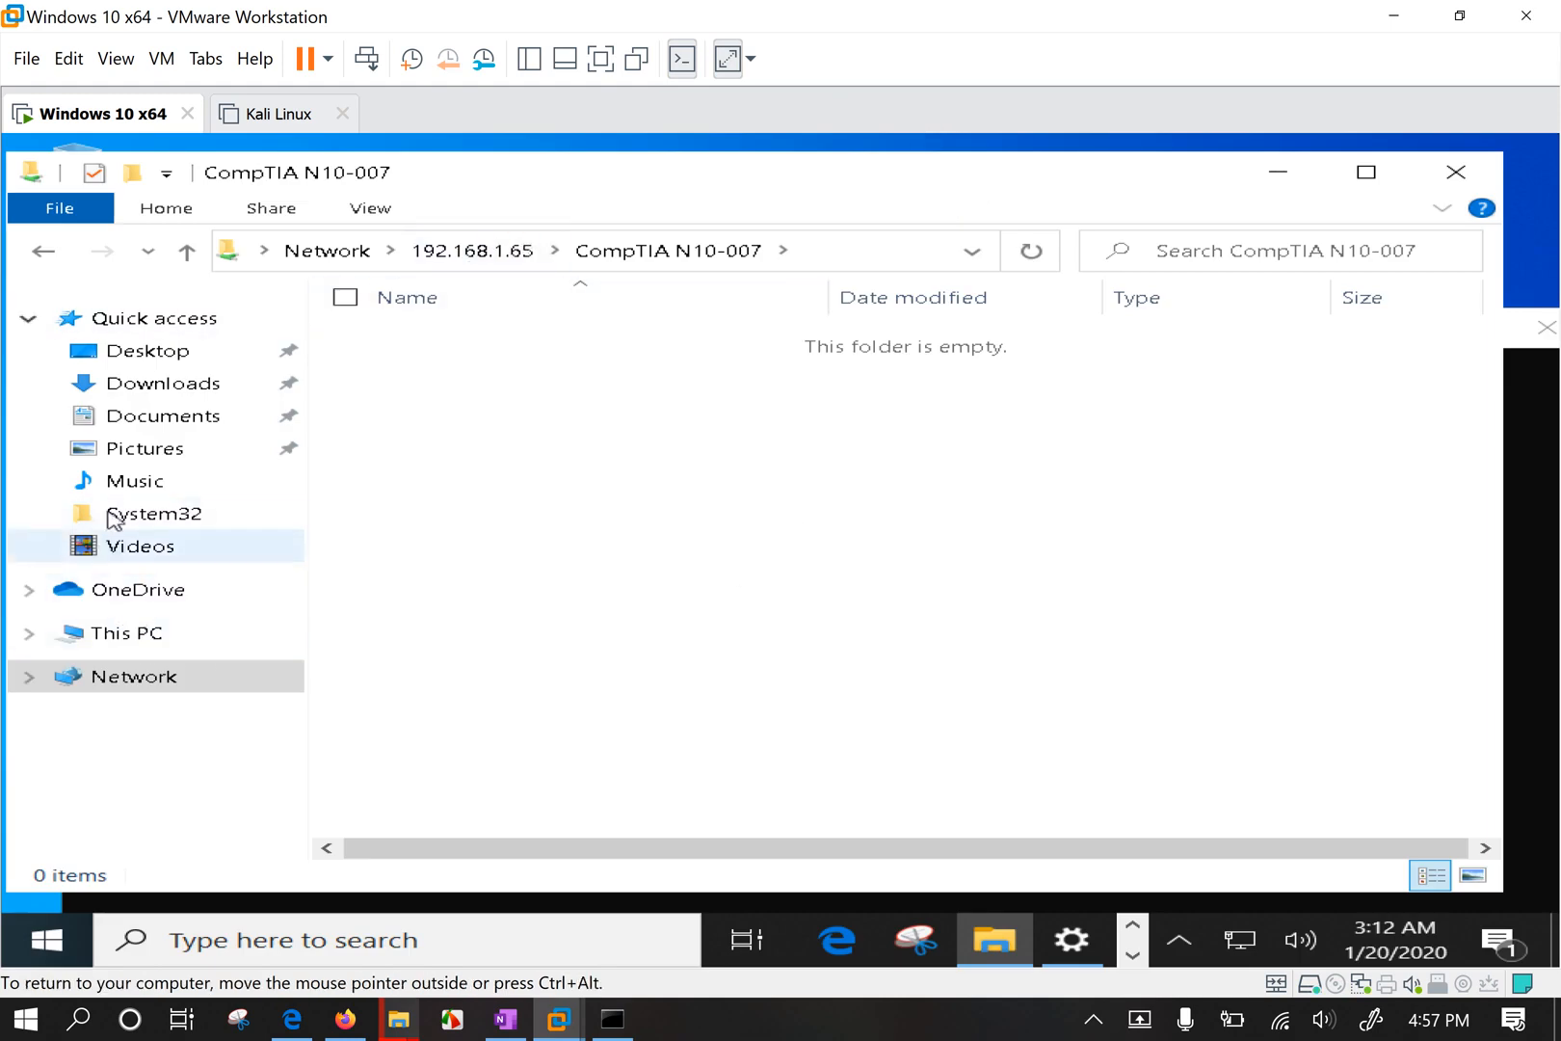
pyautogui.click(135, 641)
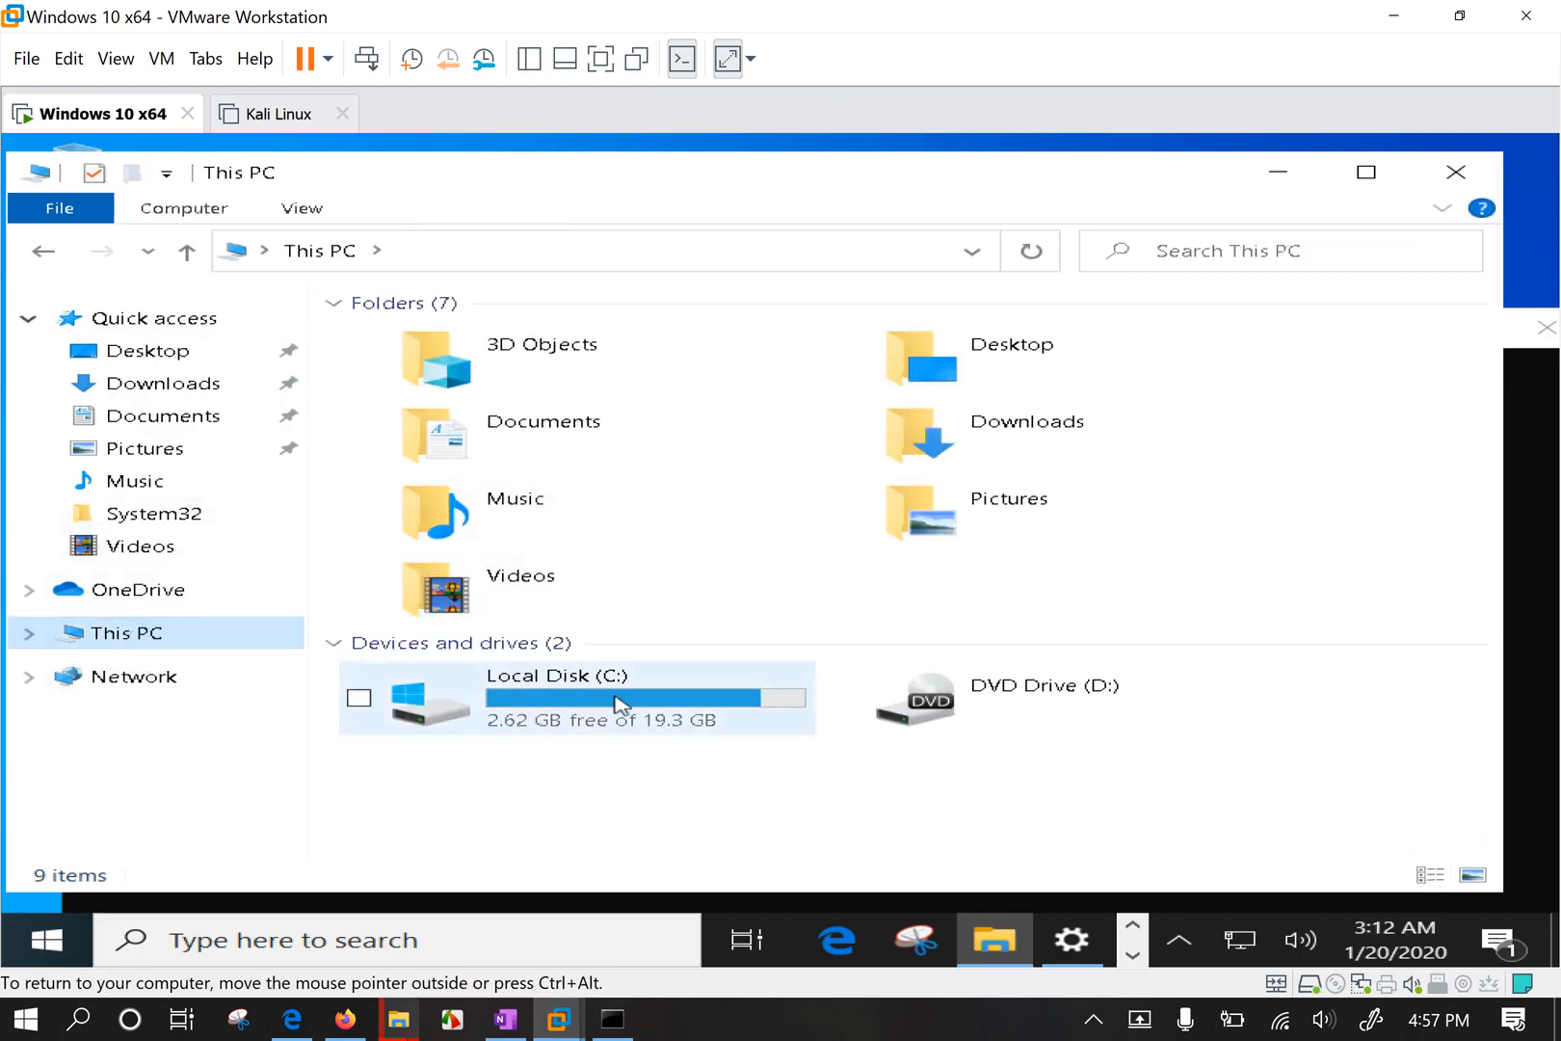
pyautogui.doubleClick(620, 707)
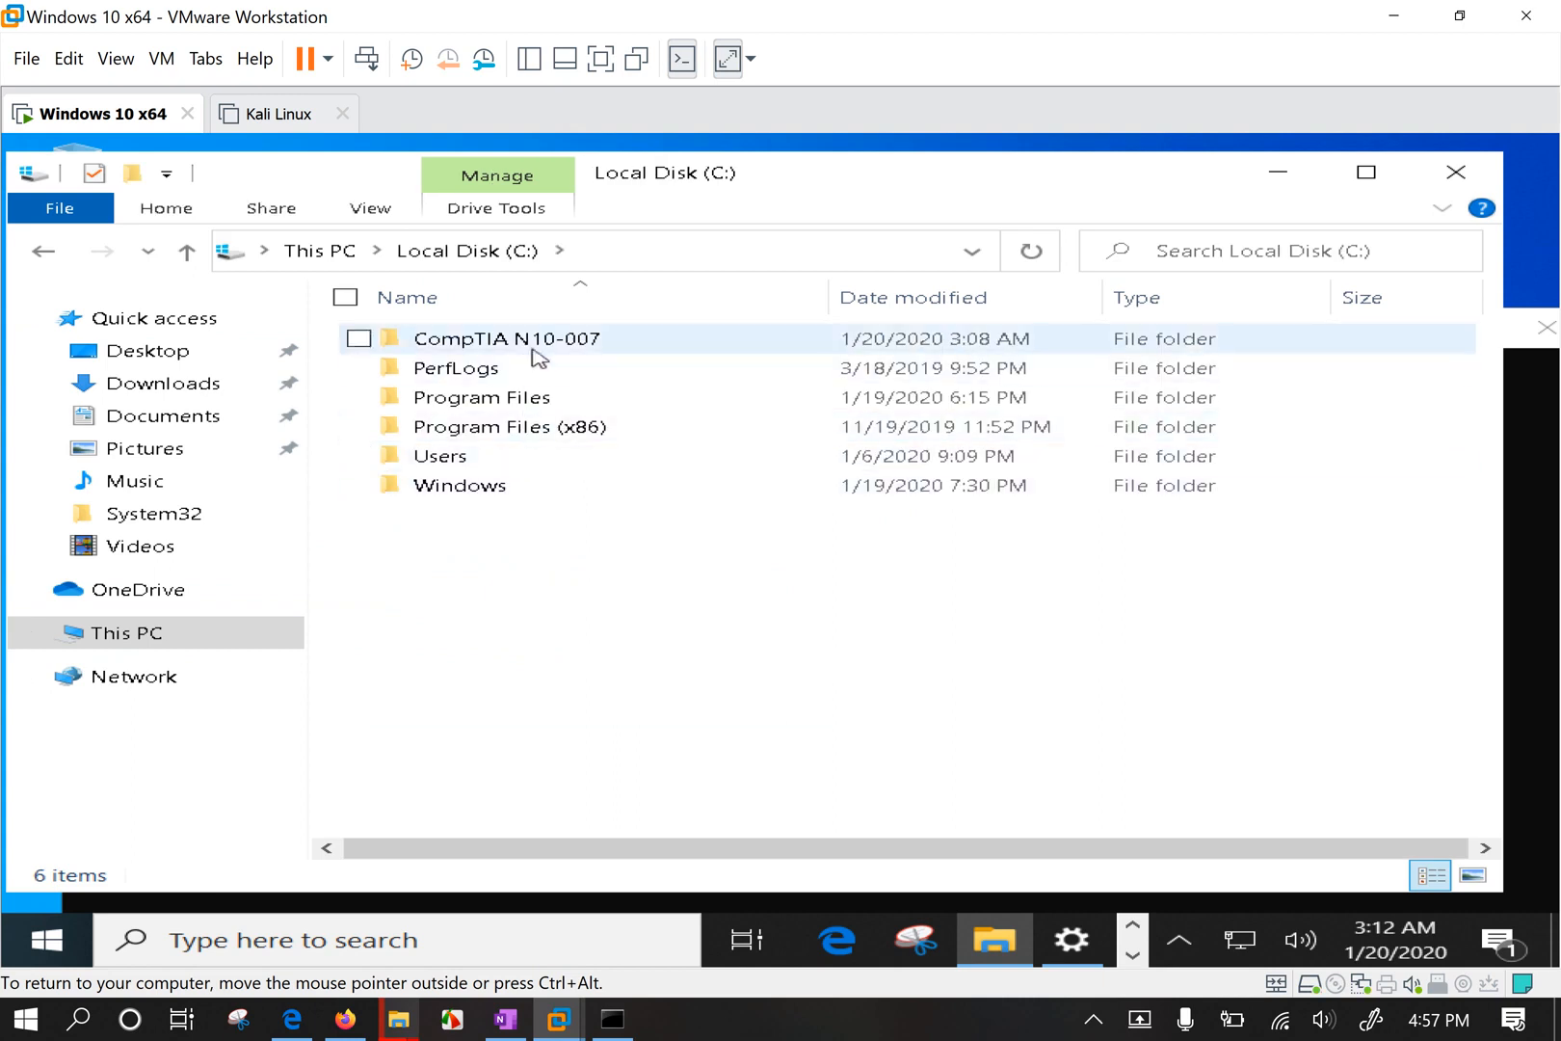
pyautogui.rightClick(534, 350)
pyautogui.click(374, 873)
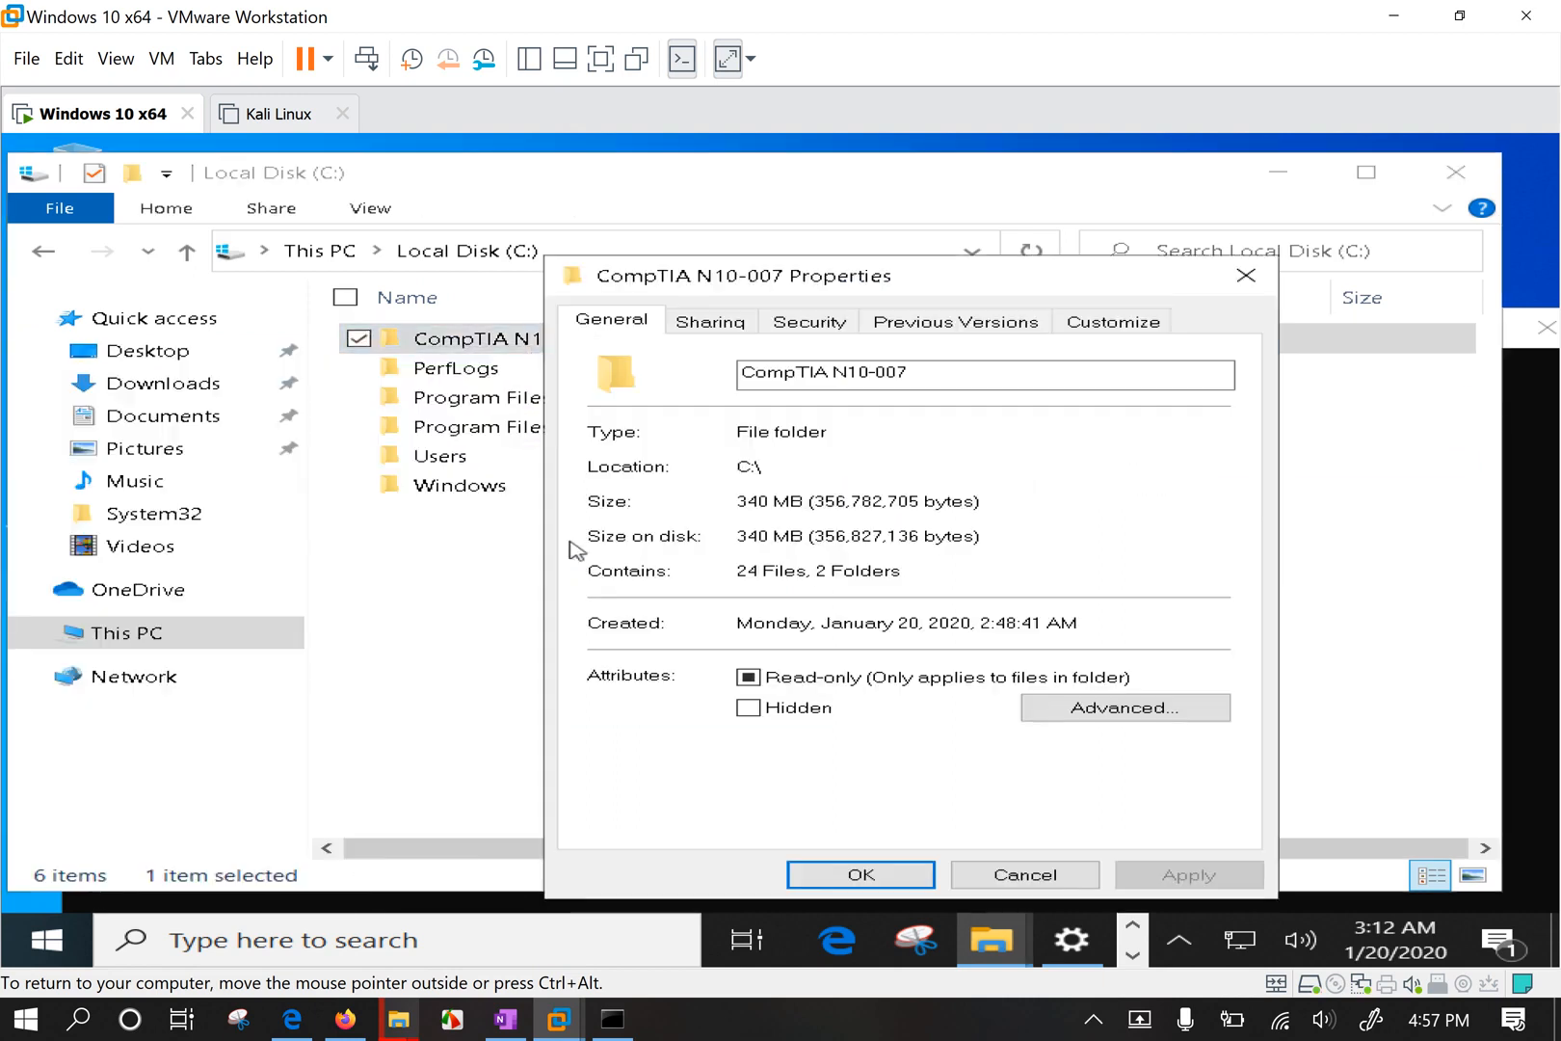
pyautogui.click(706, 321)
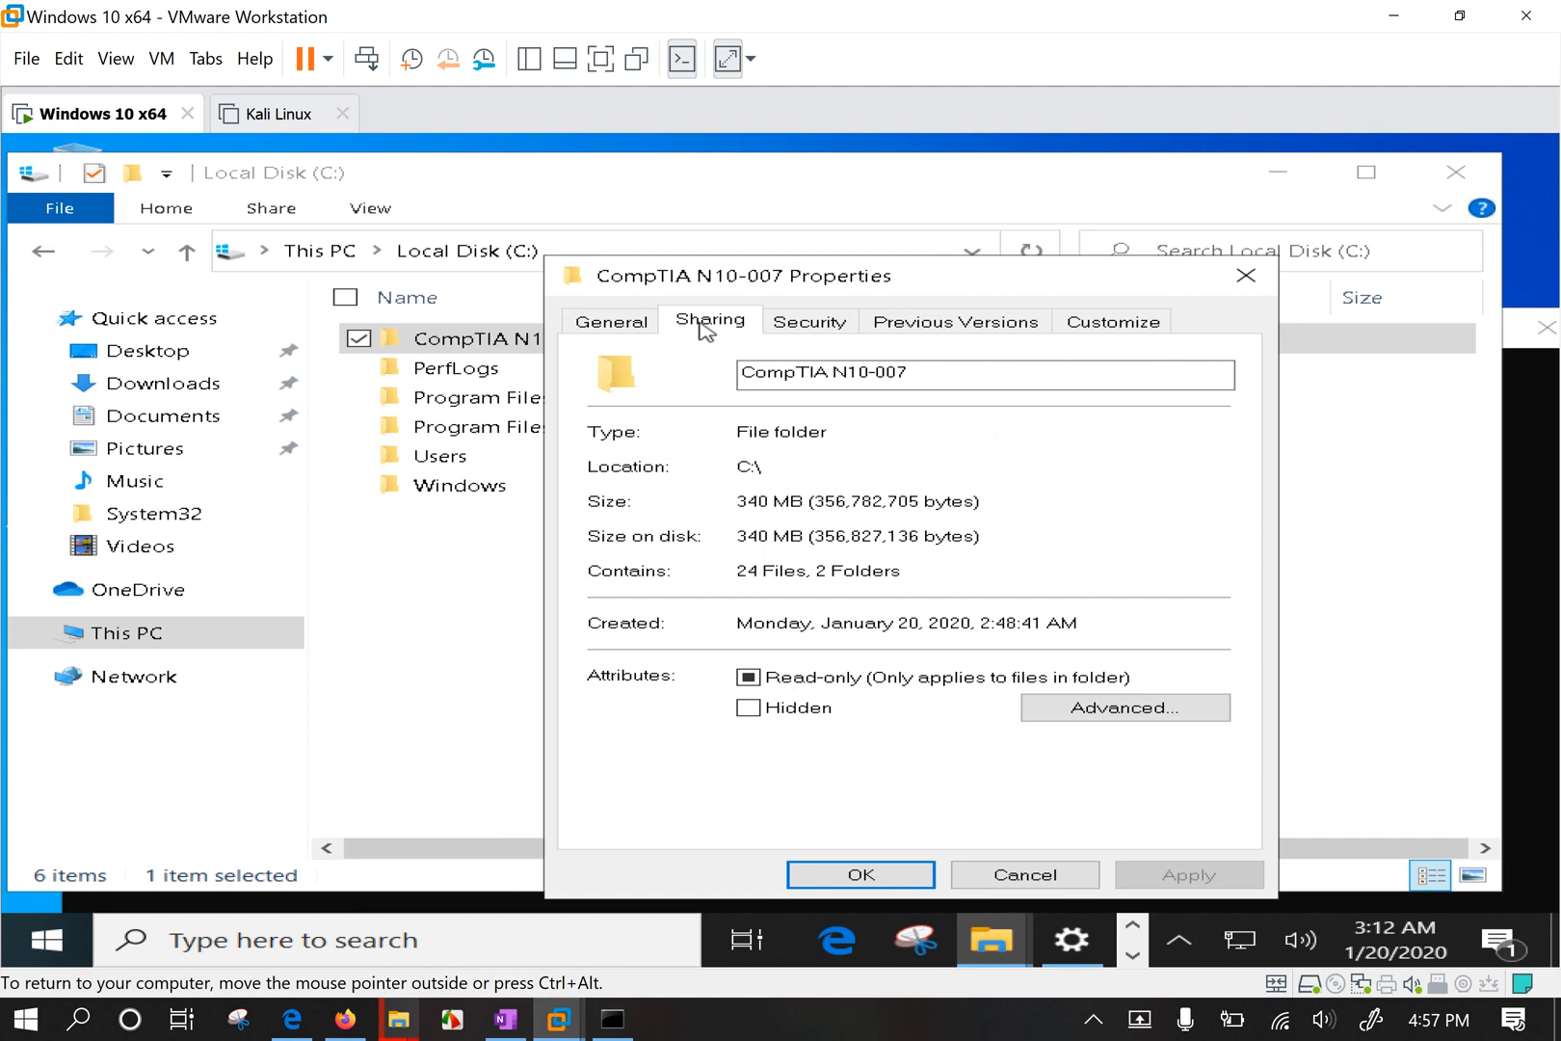
# In full screen, remove Everyone from the folder's share permissions and begin adding a user.
pyautogui.click(603, 64)
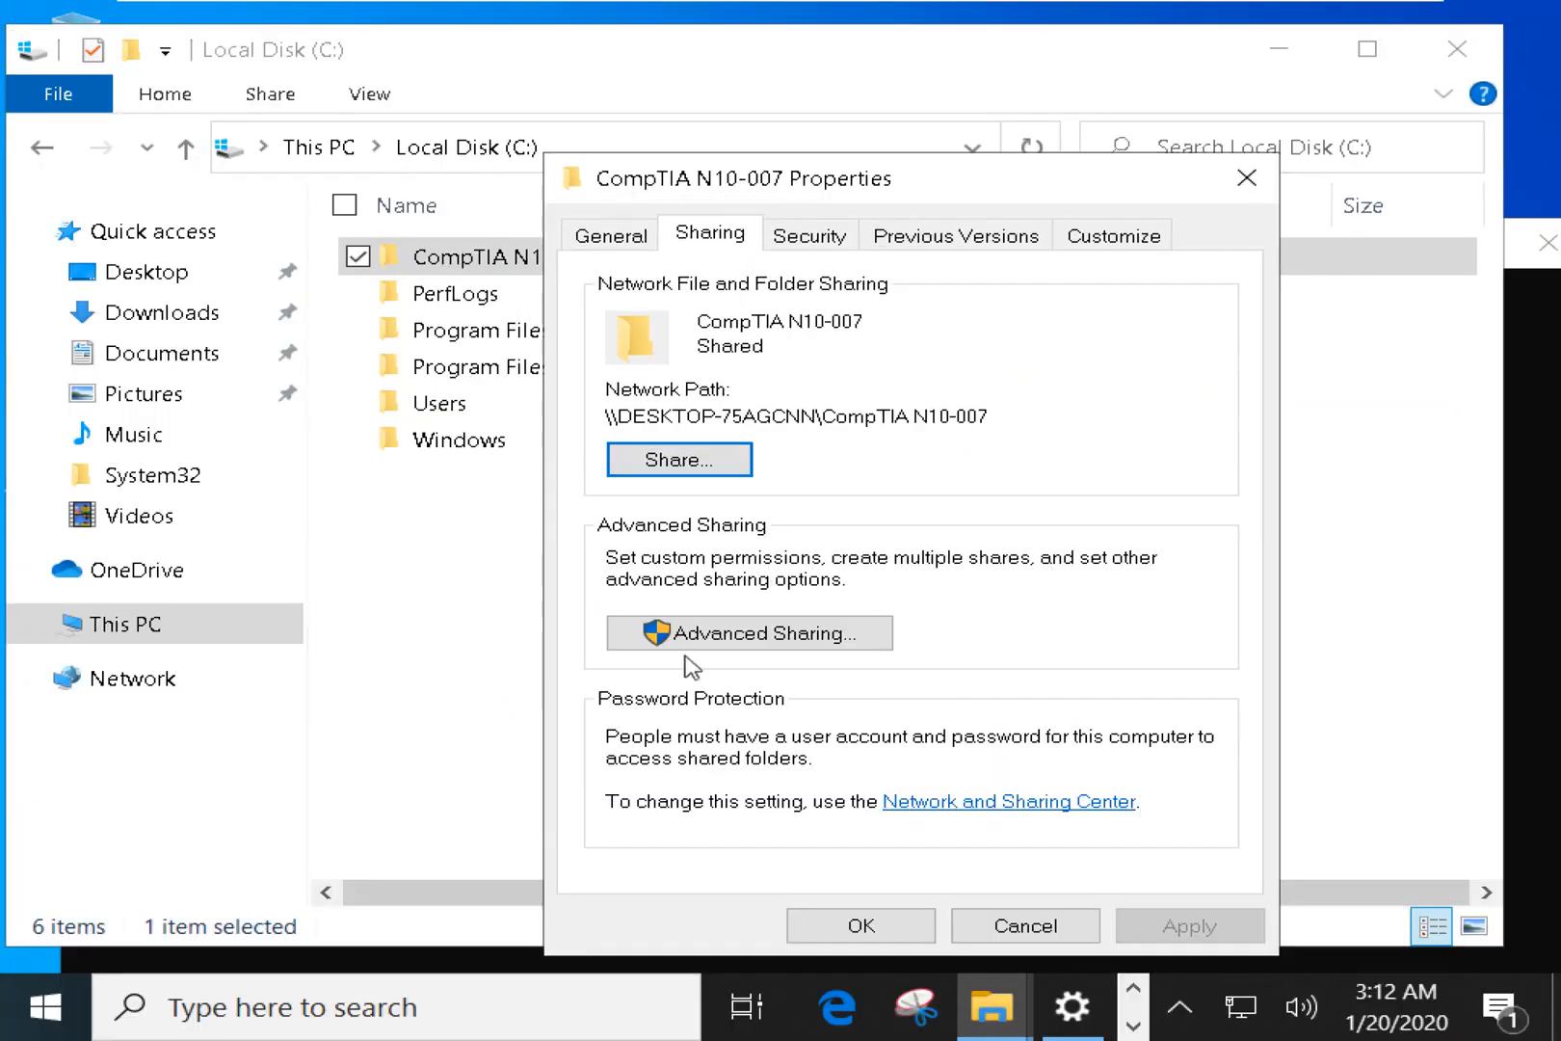
pyautogui.click(693, 634)
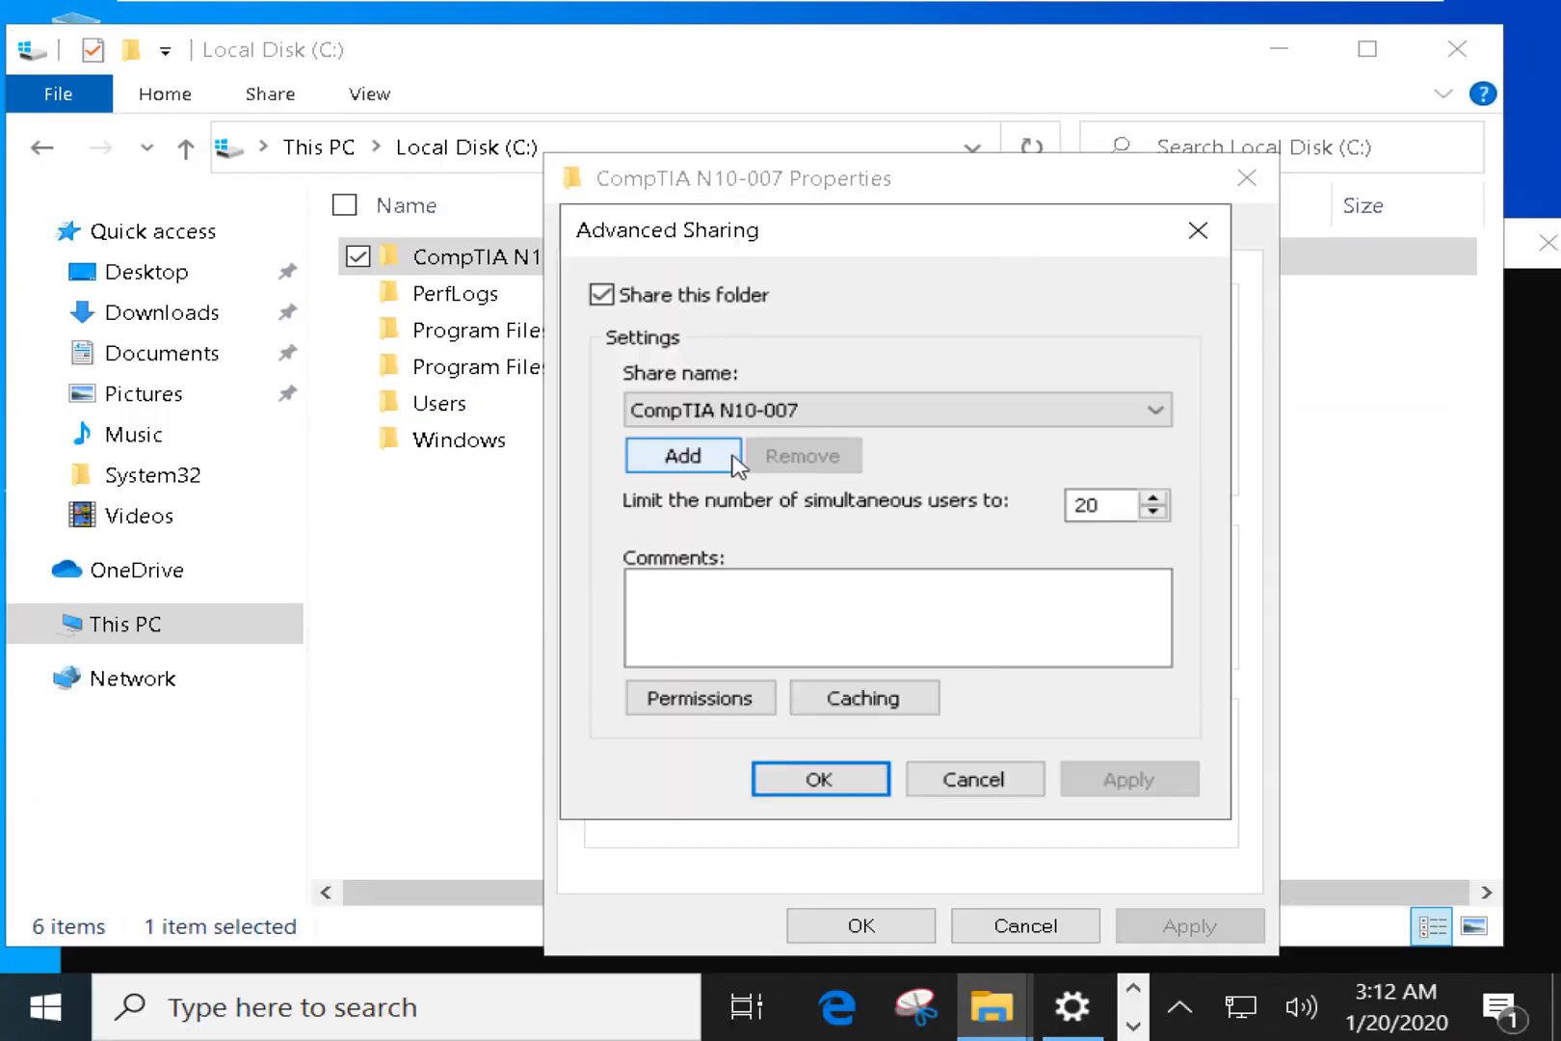
pyautogui.click(774, 633)
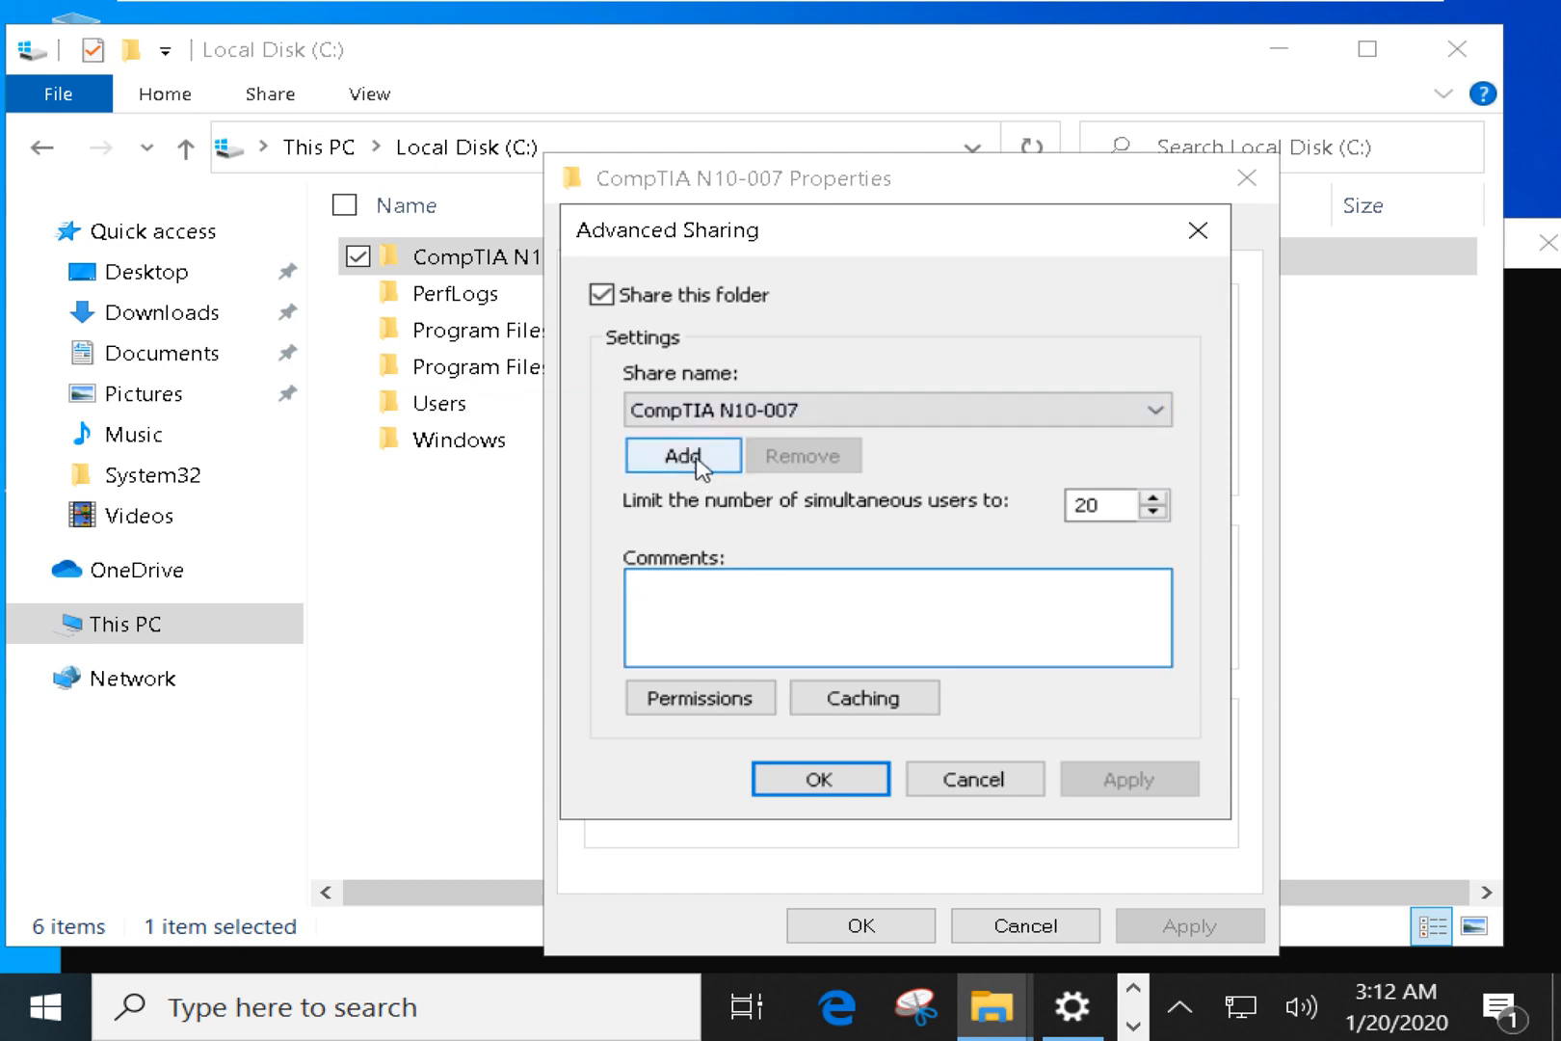
pyautogui.click(702, 700)
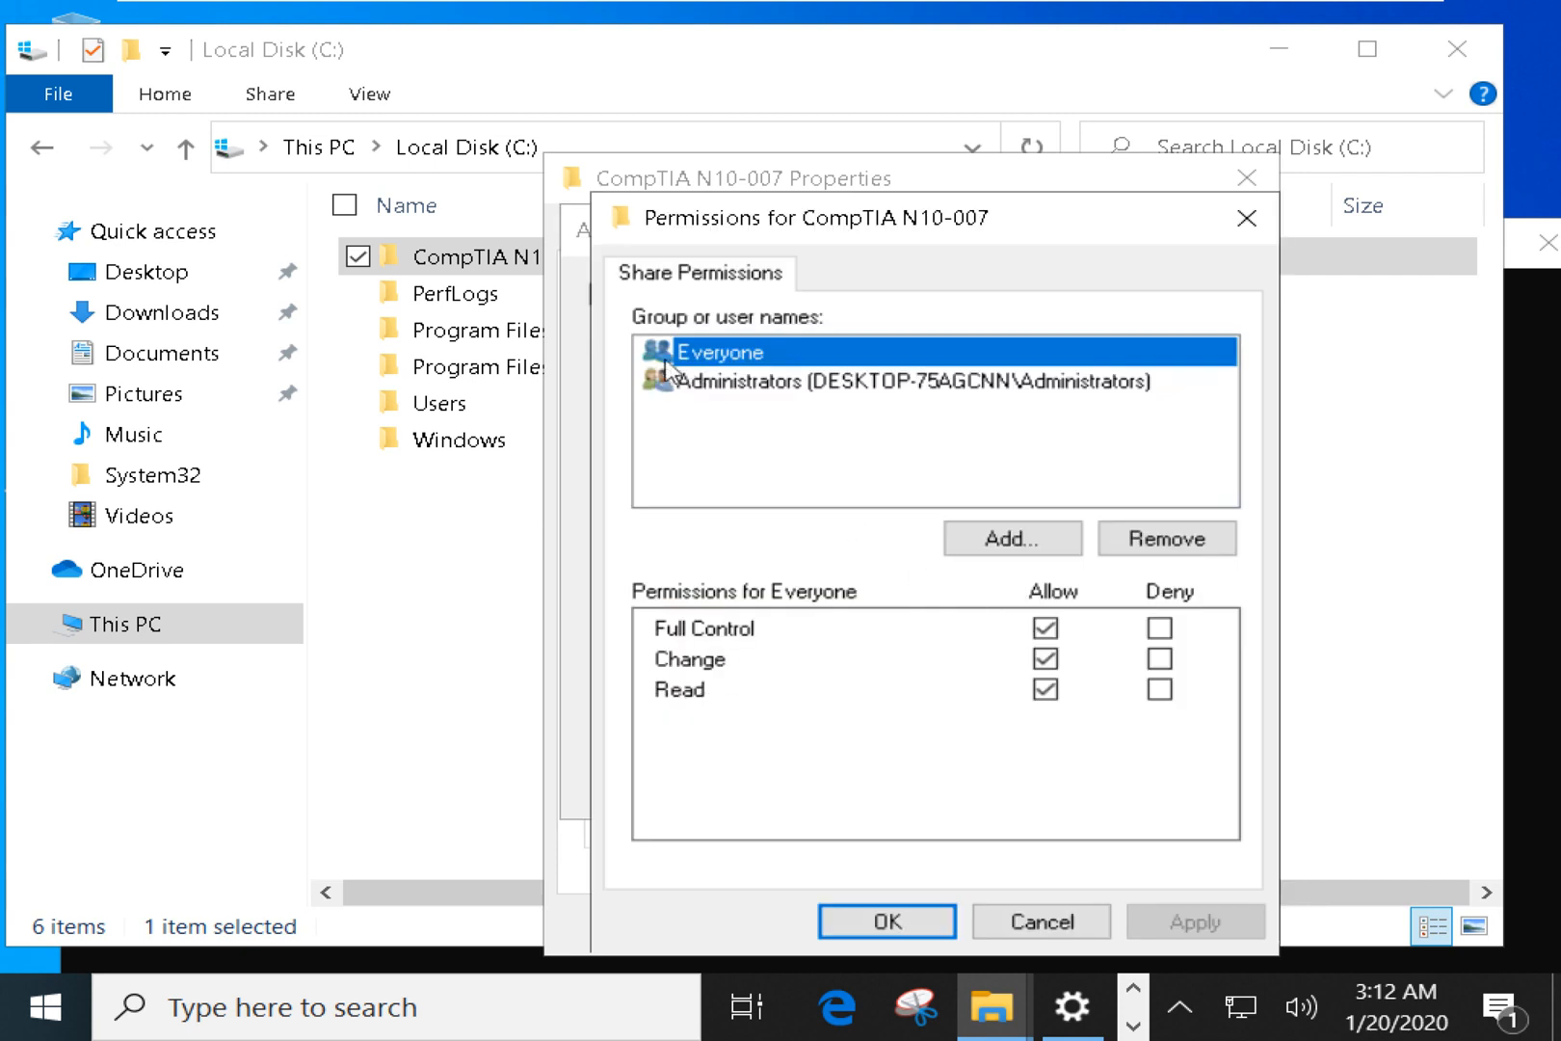
pyautogui.click(1192, 543)
pyautogui.click(770, 412)
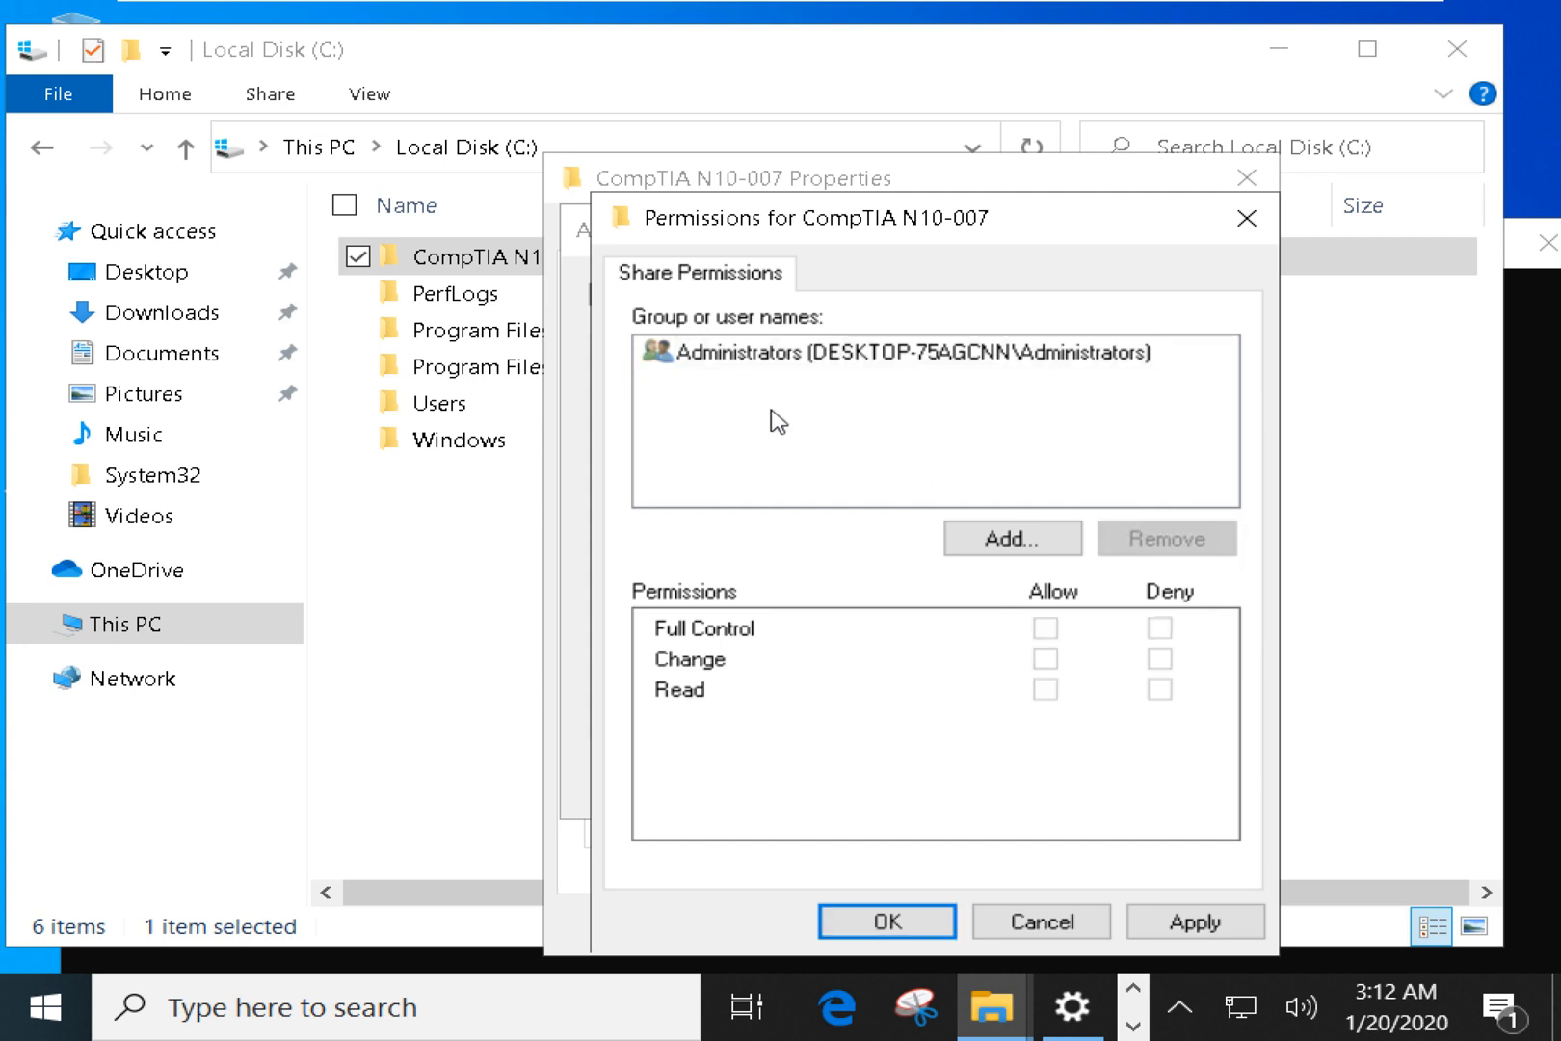
pyautogui.click(1002, 541)
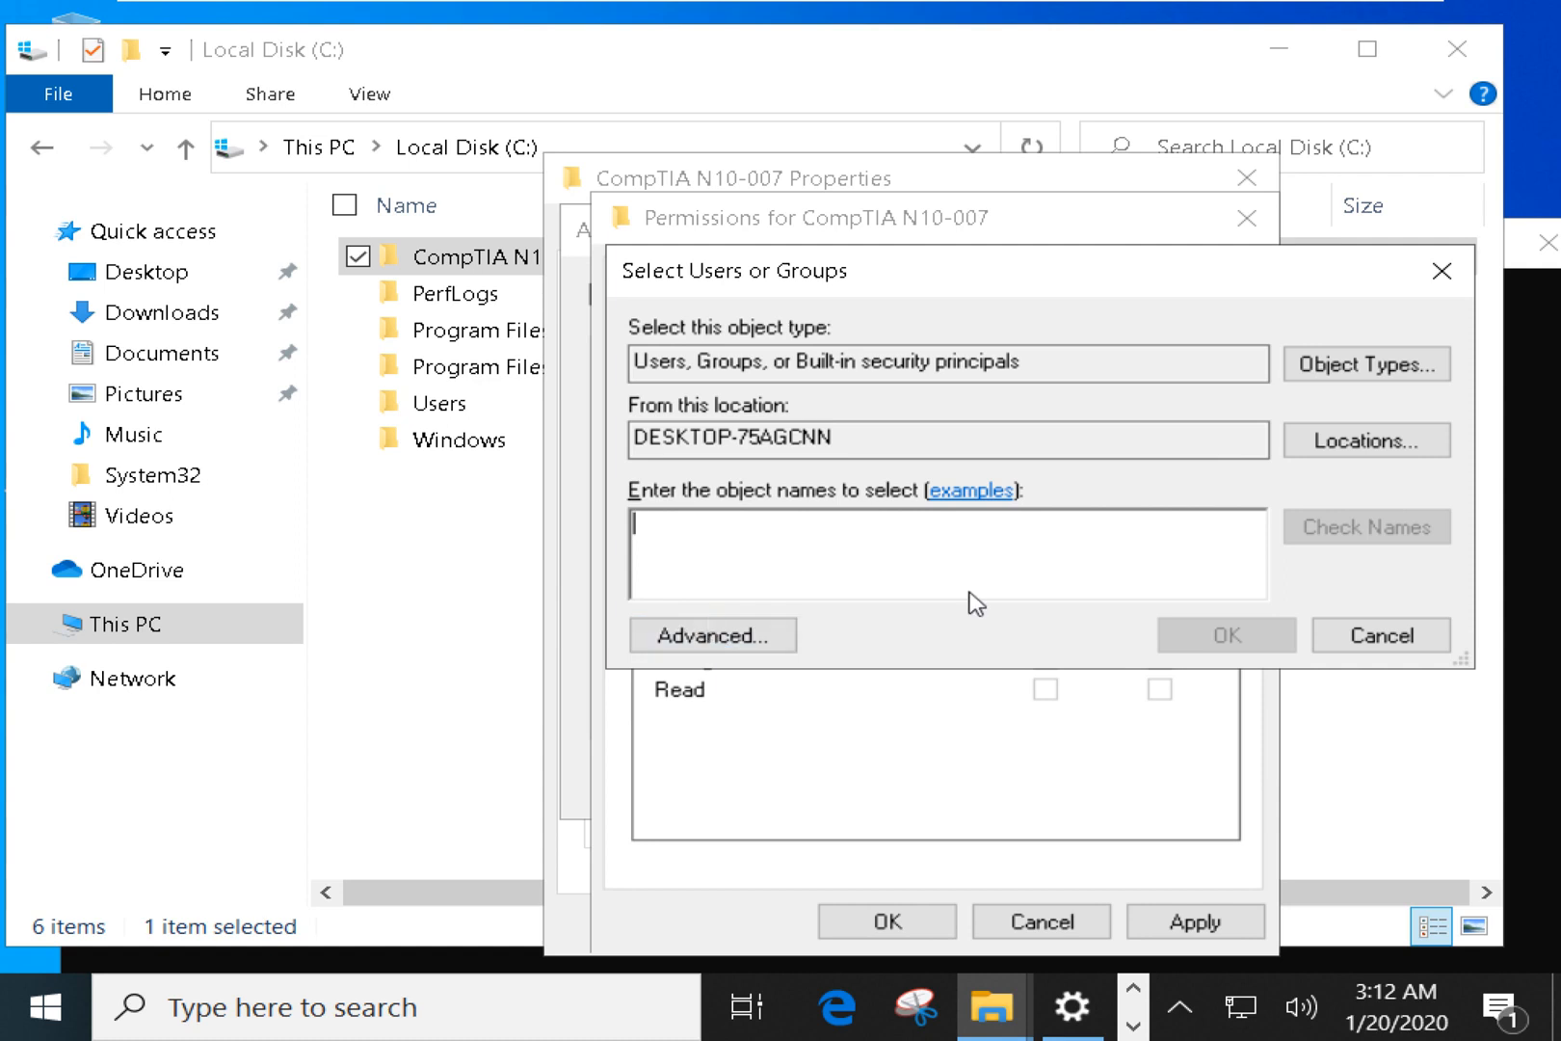
# Close the user picker and launch Control Panel through a Start search for 'control'.
pyautogui.click(1441, 271)
pyautogui.press('super')
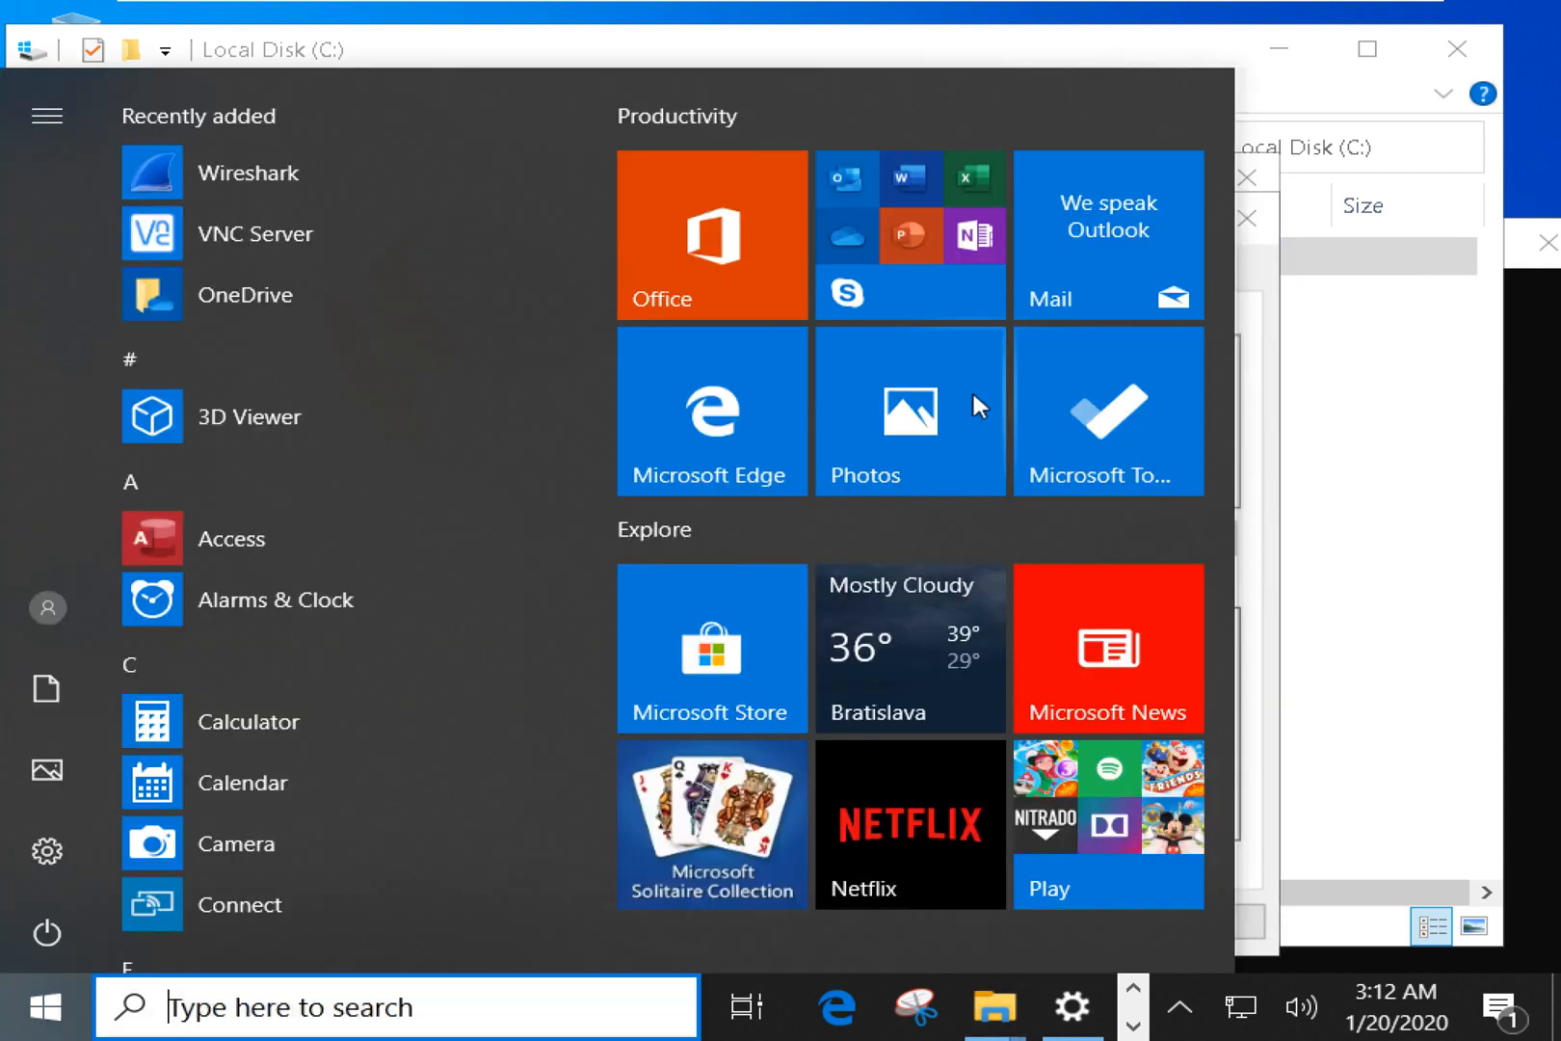
pyautogui.write('con')
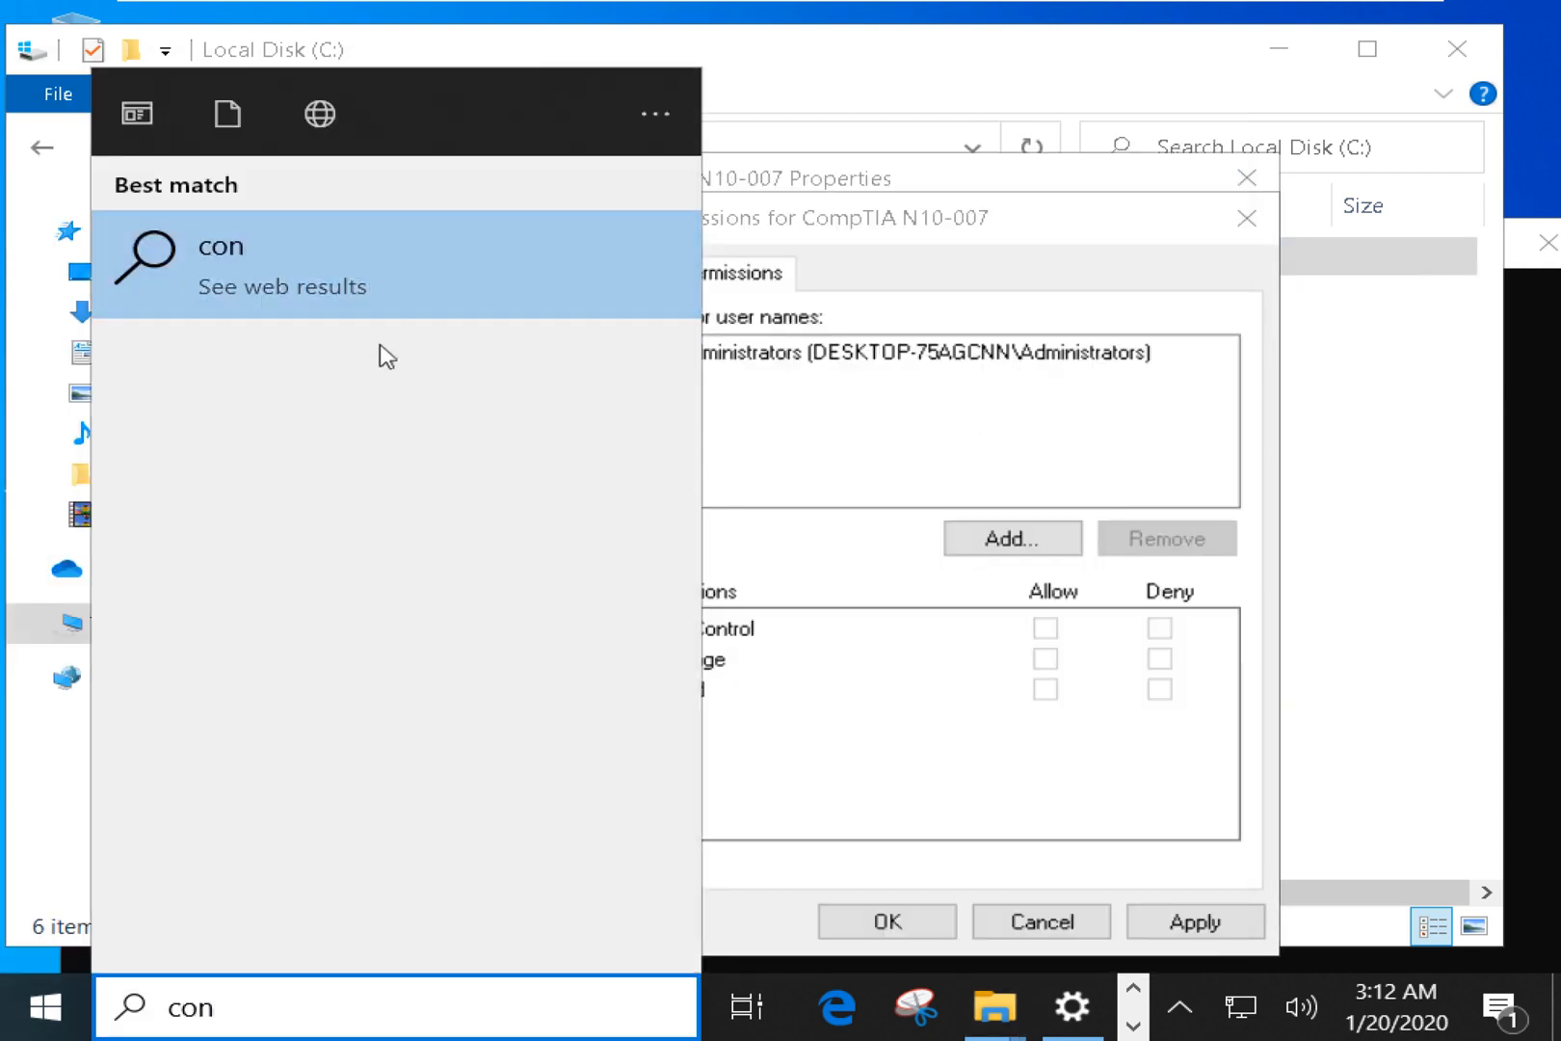
pyautogui.write('trol')
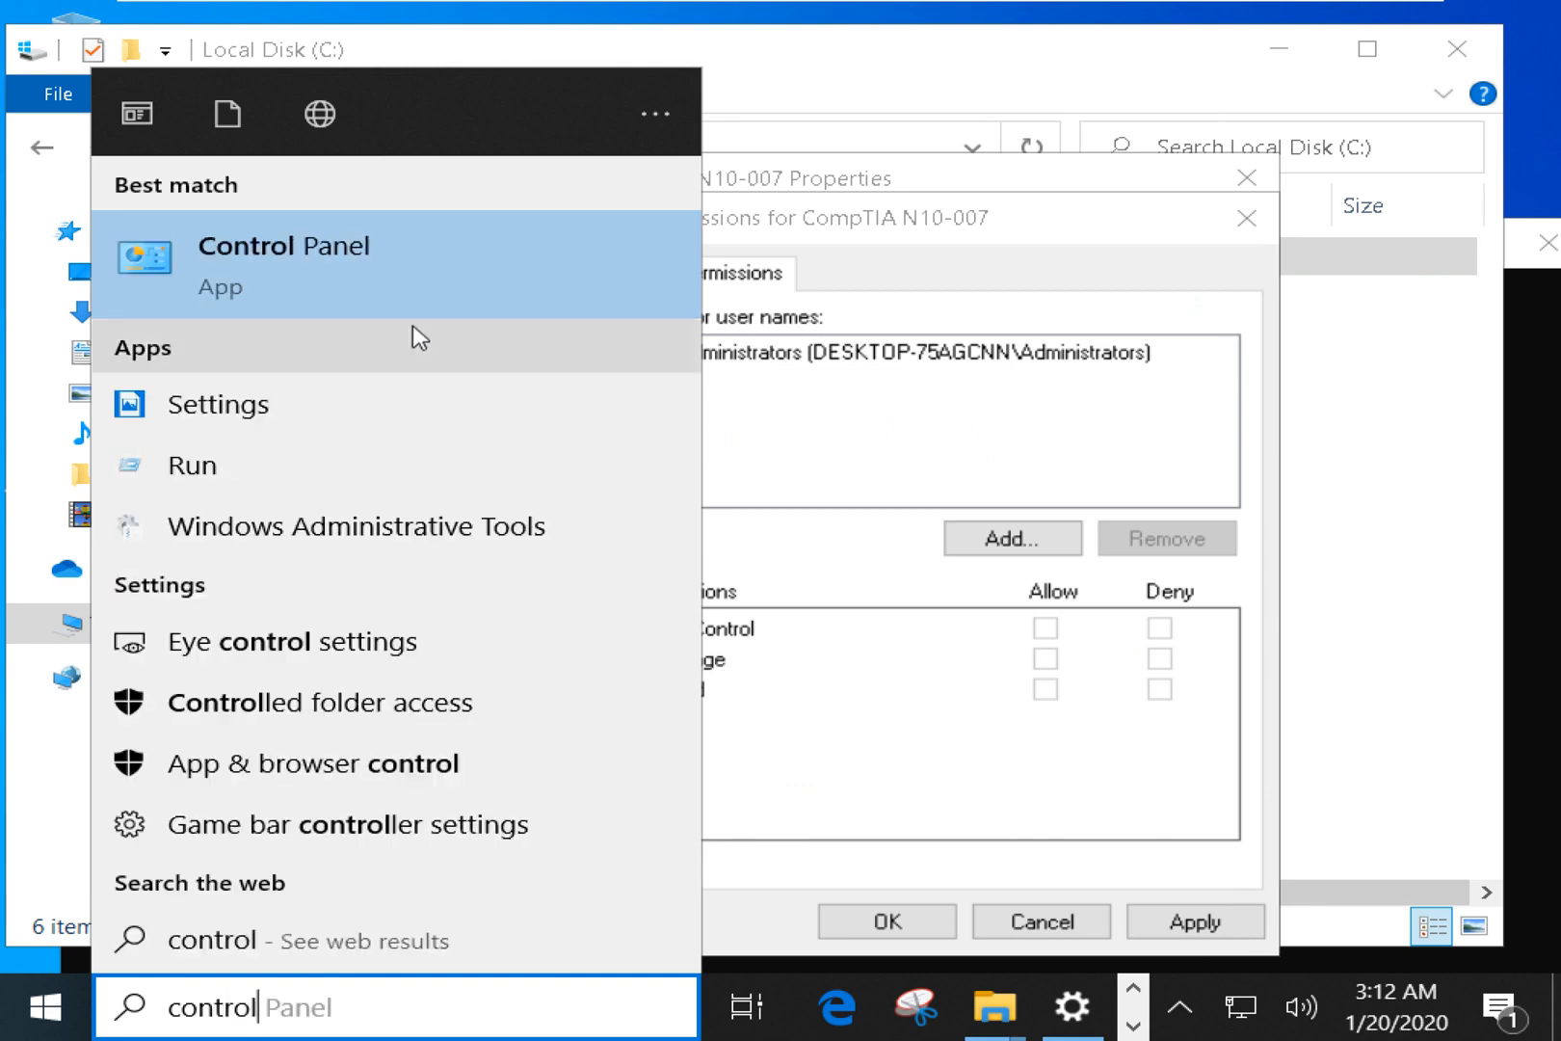
pyautogui.click(360, 268)
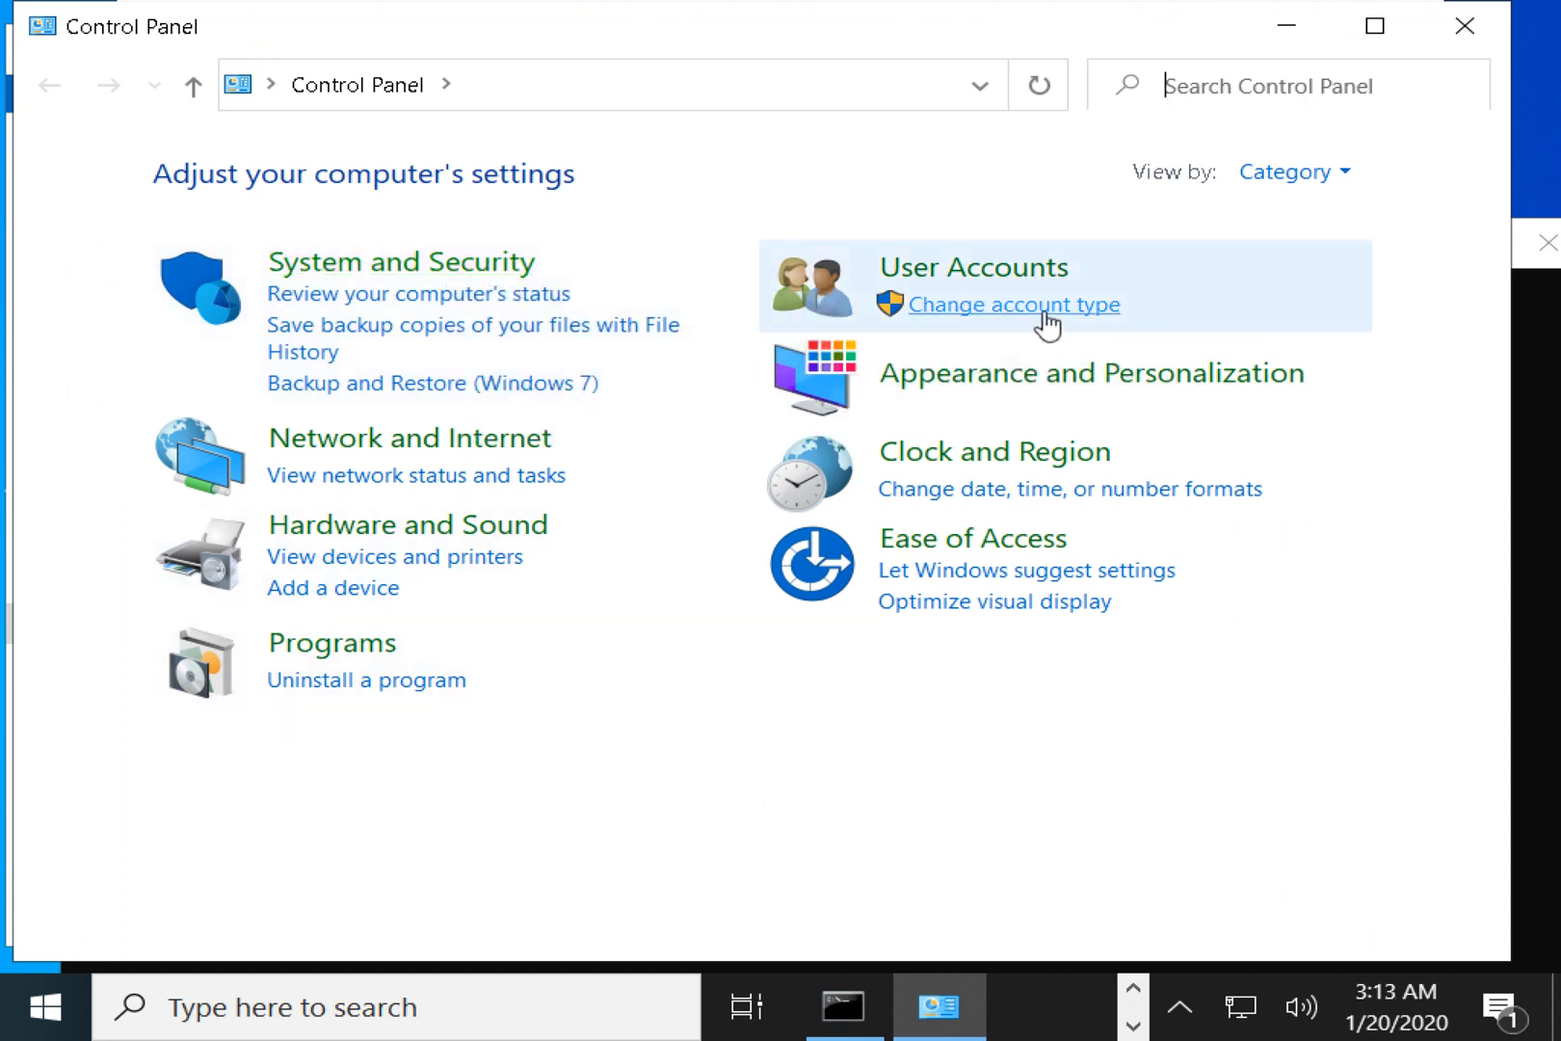
# View Control Panel by Small icons and open User Accounts.
pyautogui.click(1259, 188)
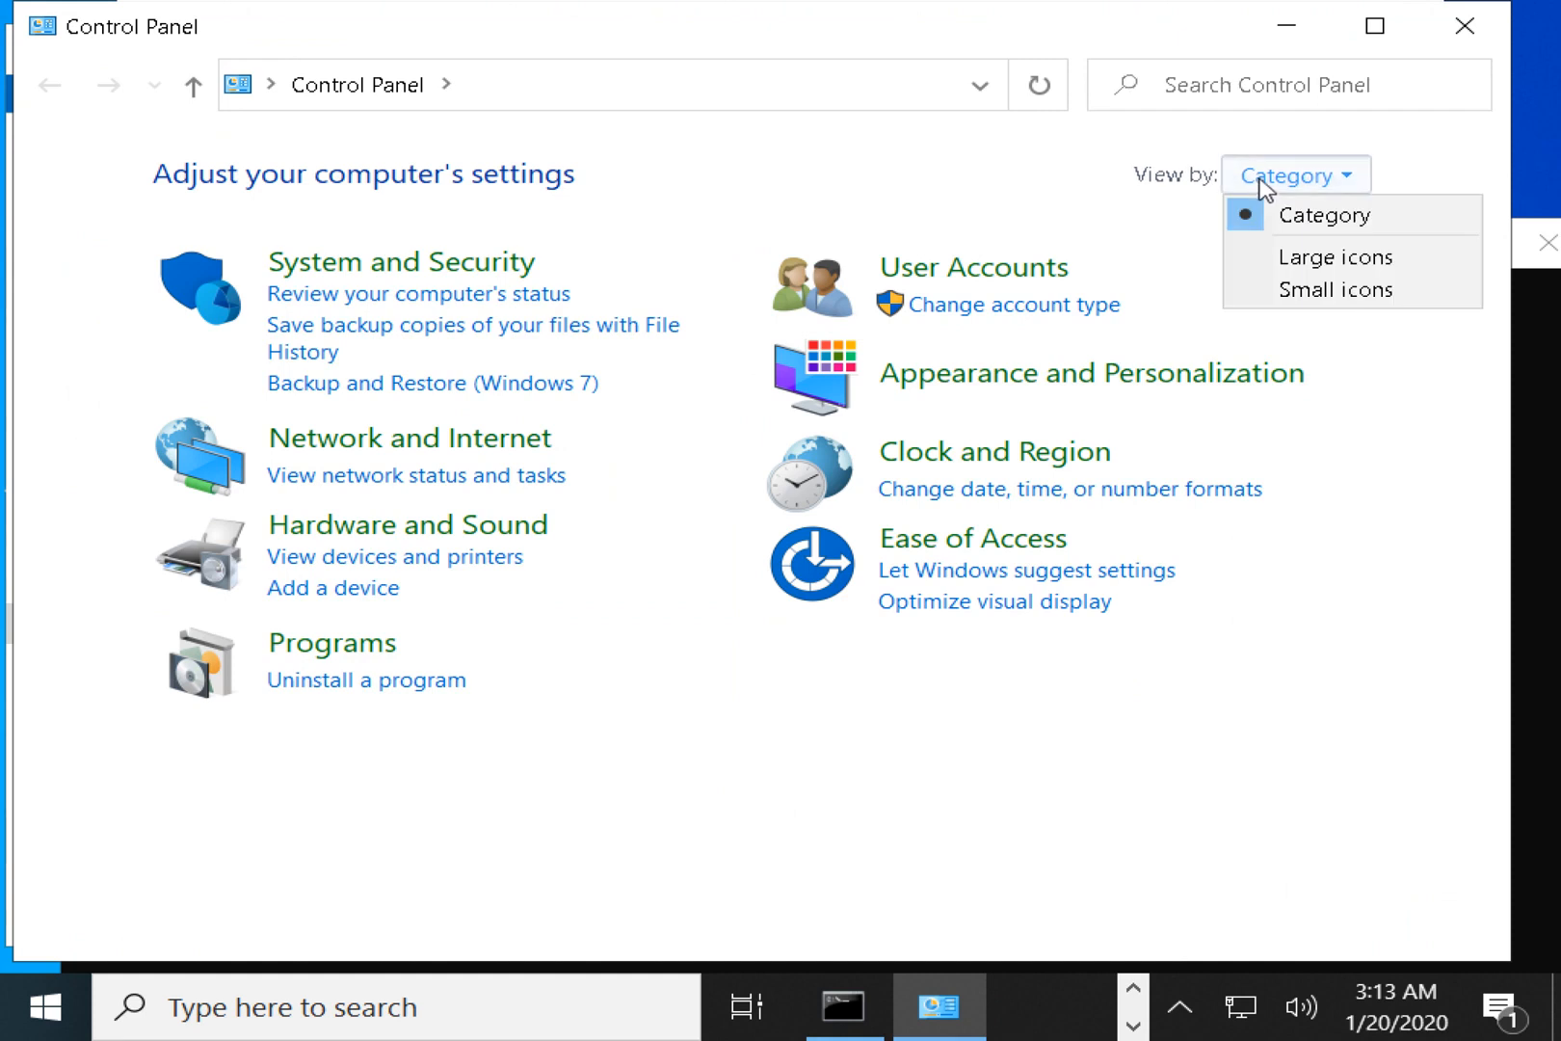
pyautogui.click(1302, 290)
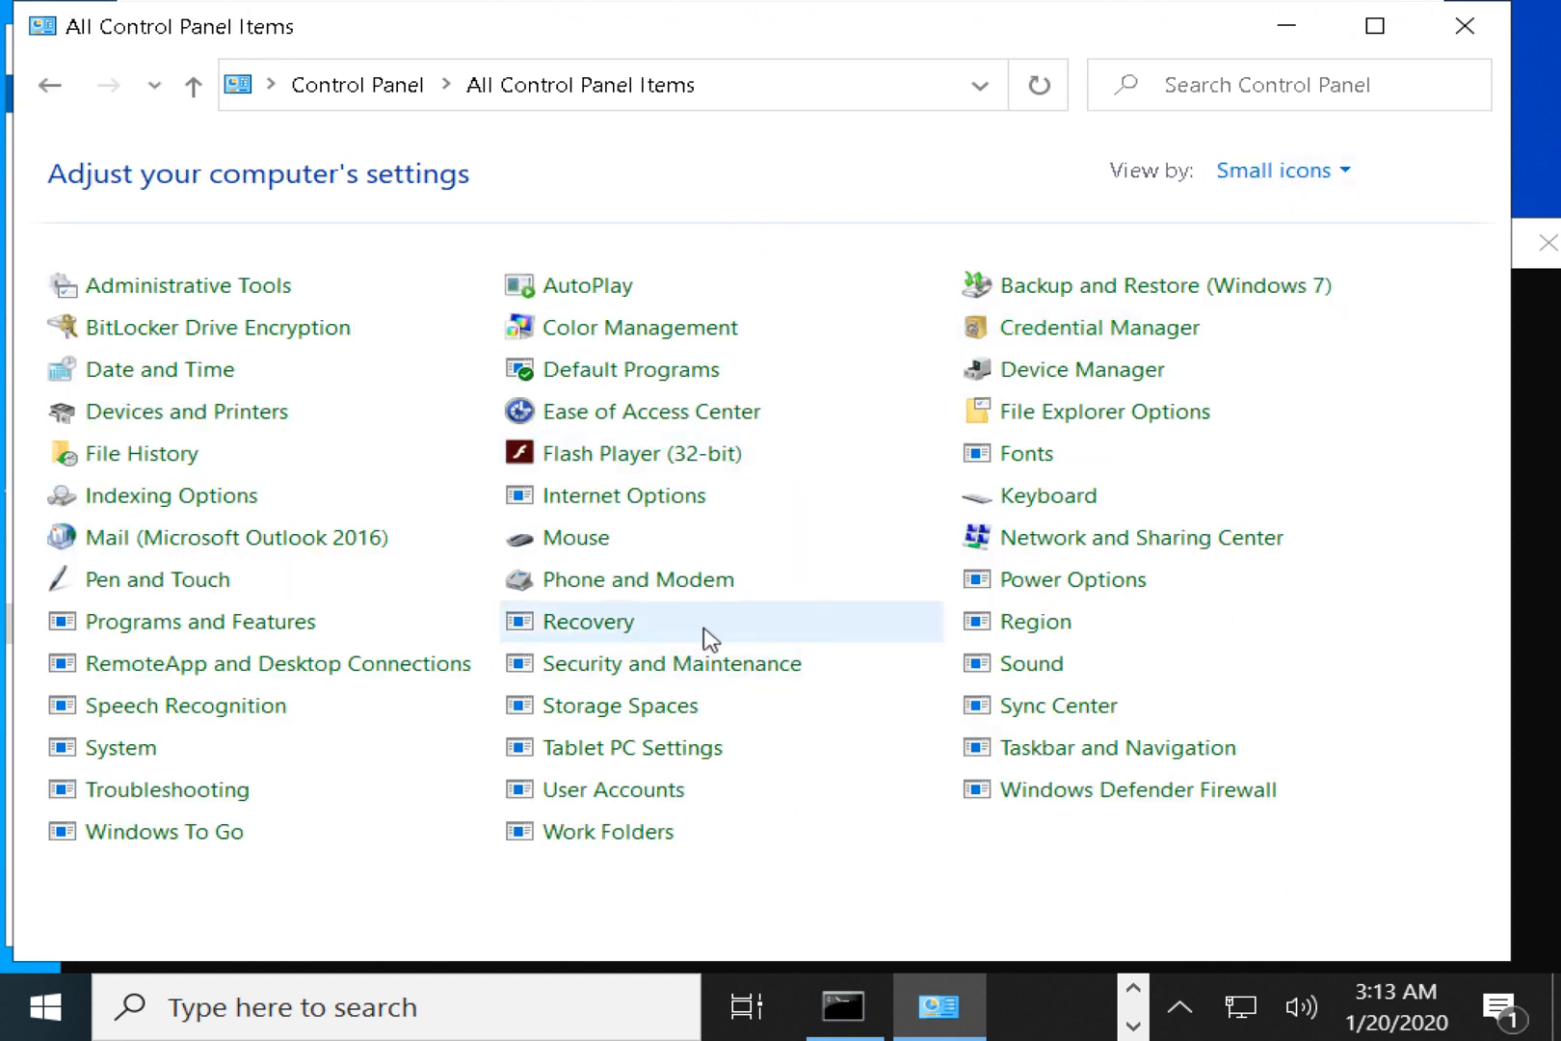
pyautogui.click(617, 796)
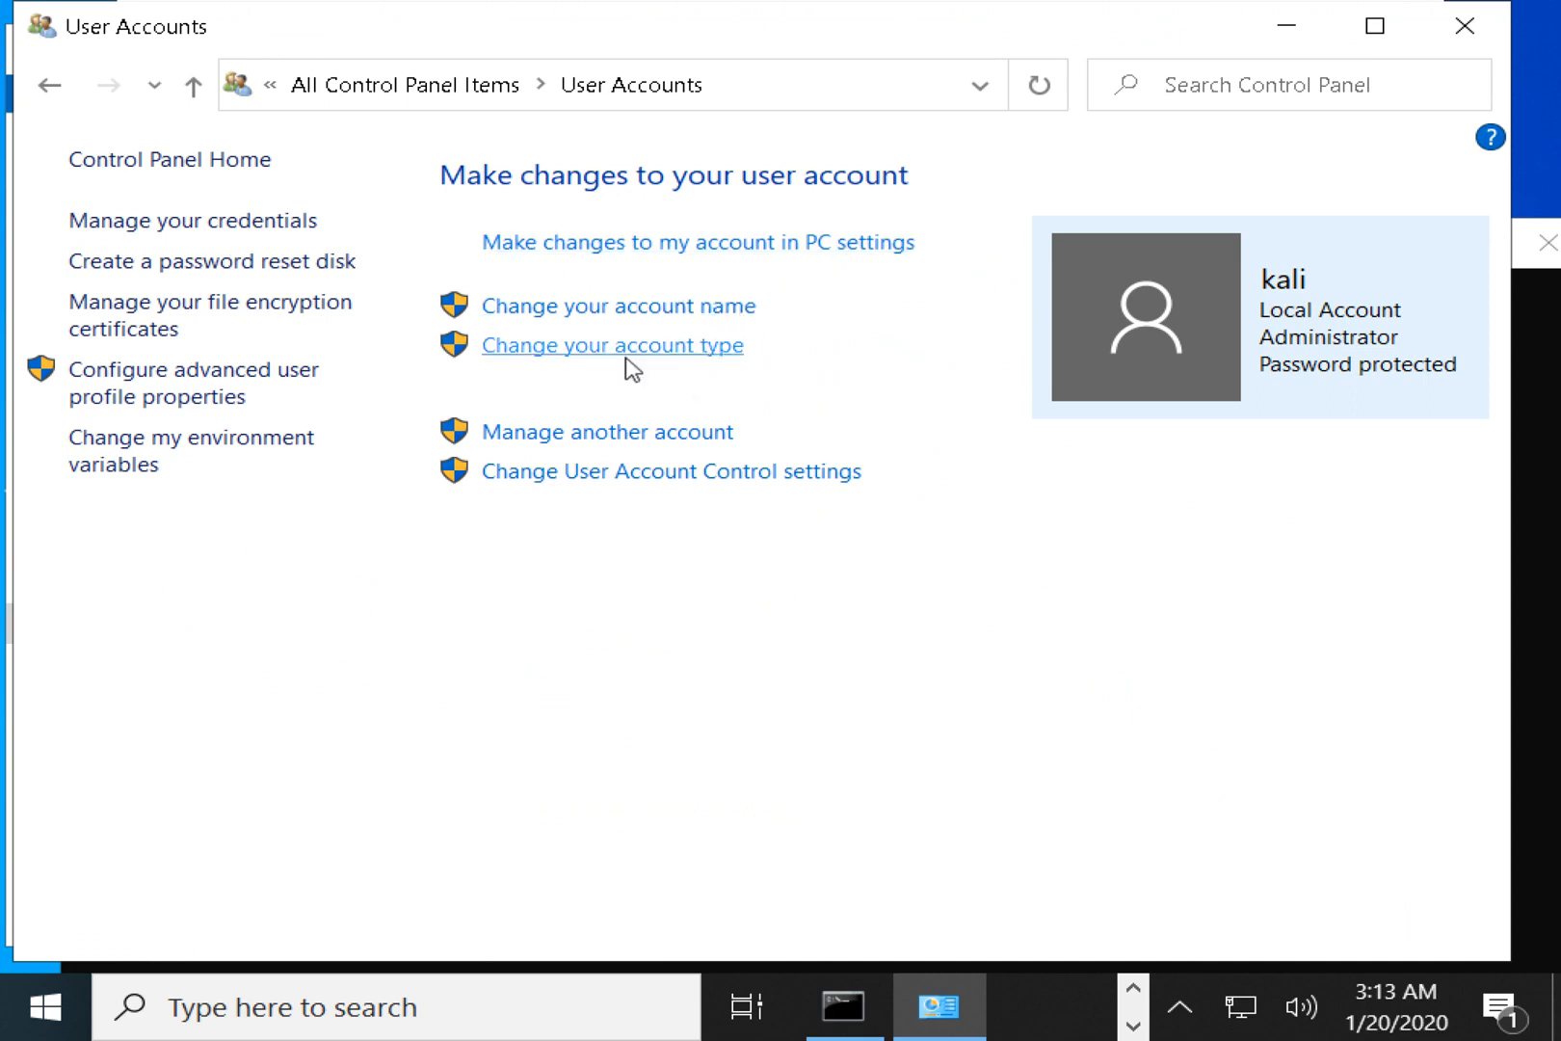
pyautogui.click(654, 434)
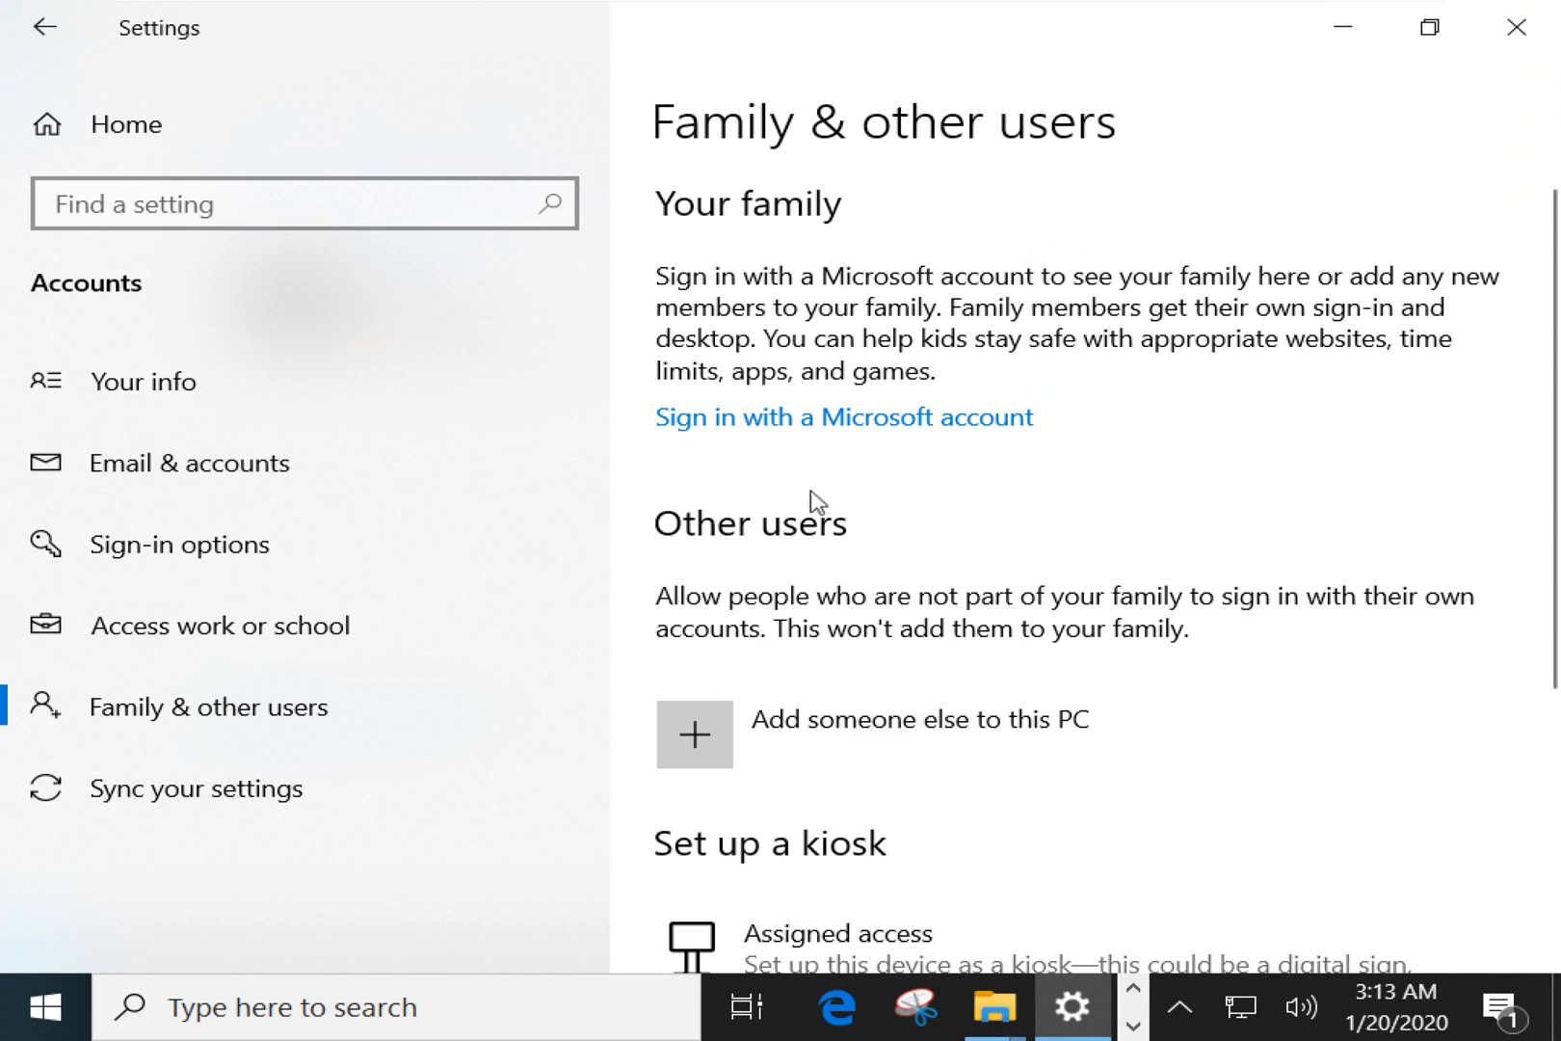
pyautogui.scroll(-5, 809, 497)
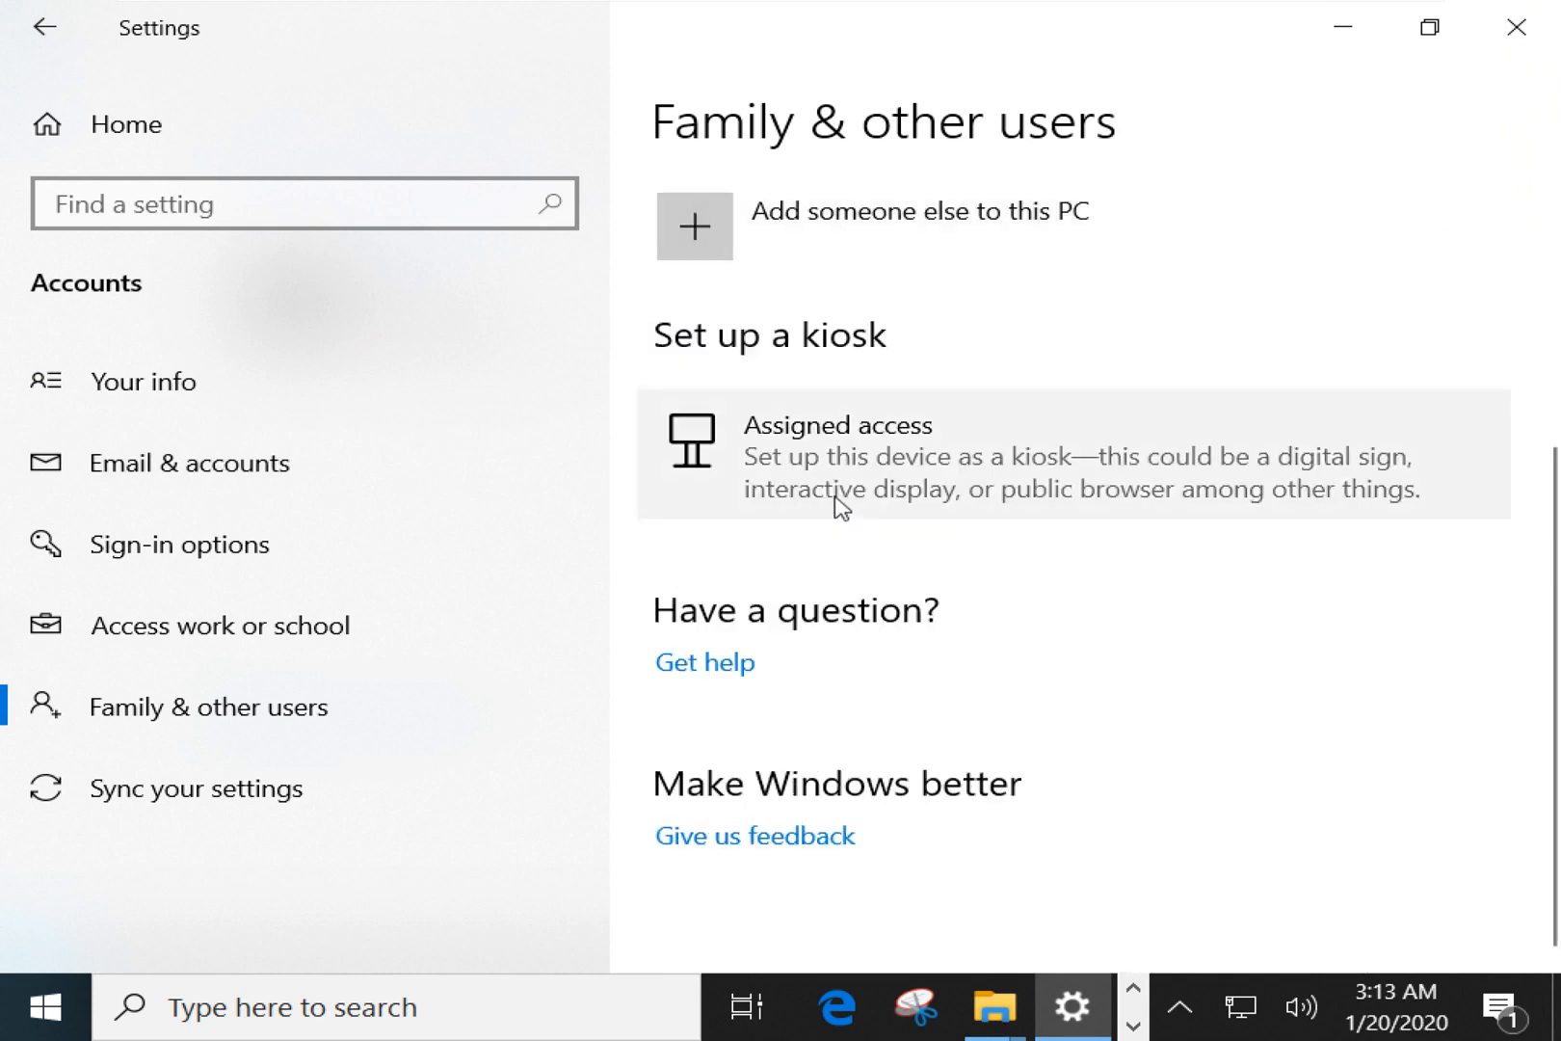
pyautogui.scroll(-2, 875, 533)
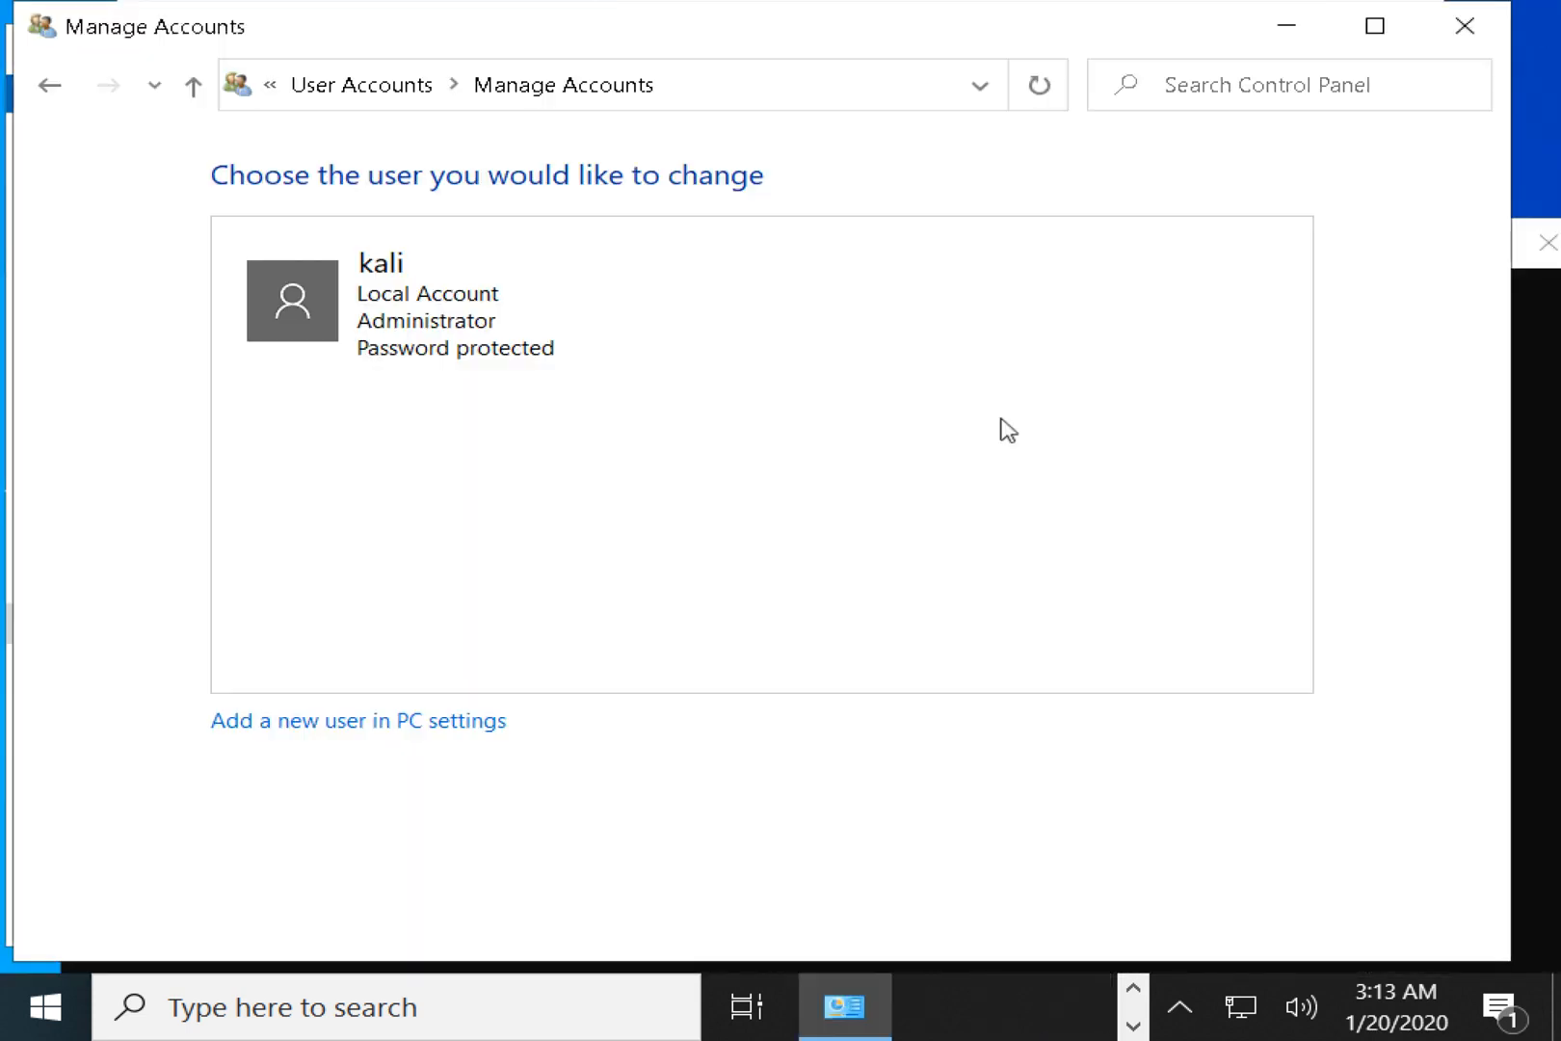
pyautogui.click(429, 731)
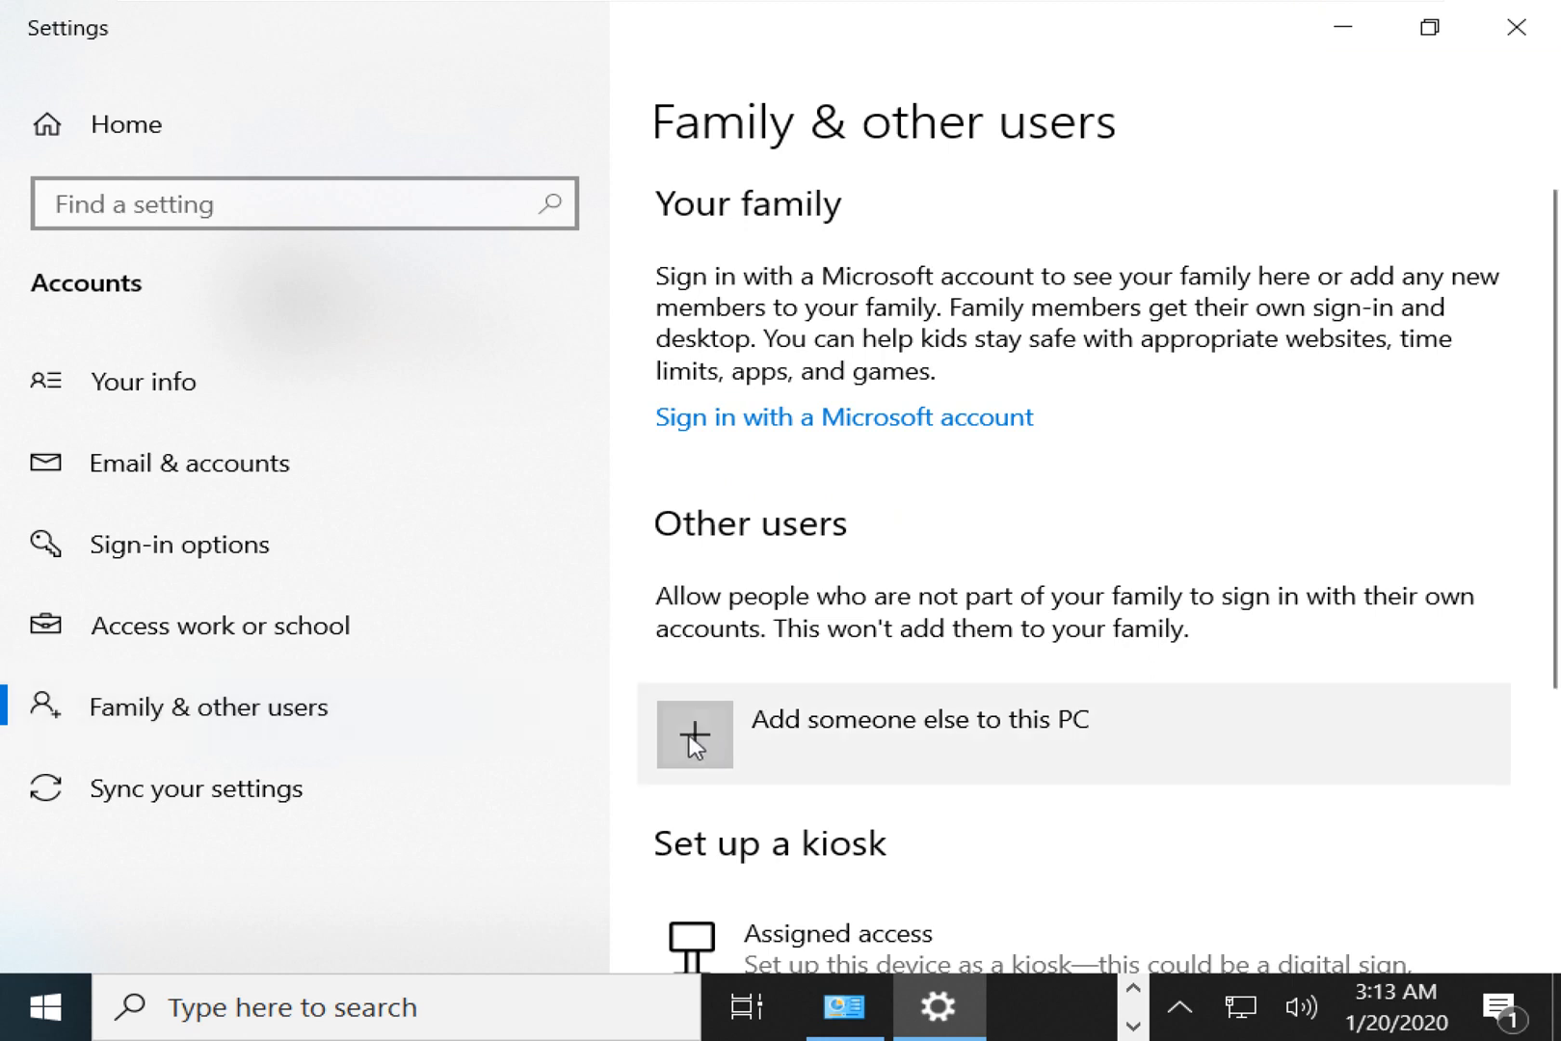
pyautogui.scroll(-3, 694, 727)
pyautogui.scroll(-2, 735, 713)
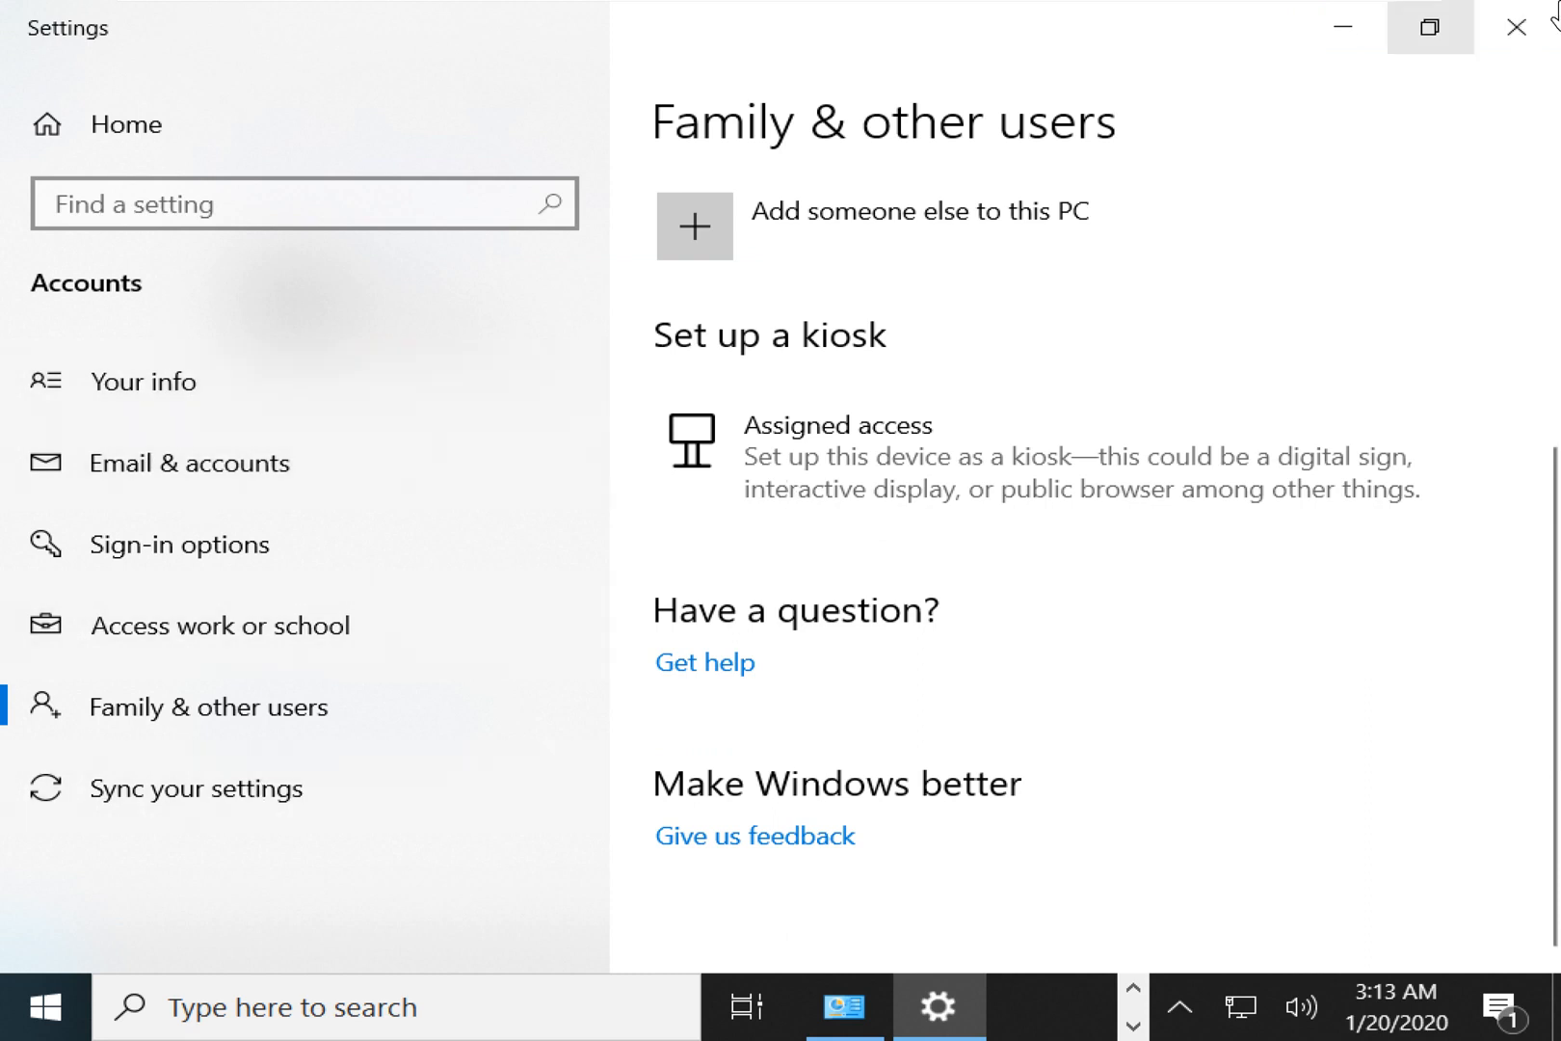
pyautogui.click(1532, 27)
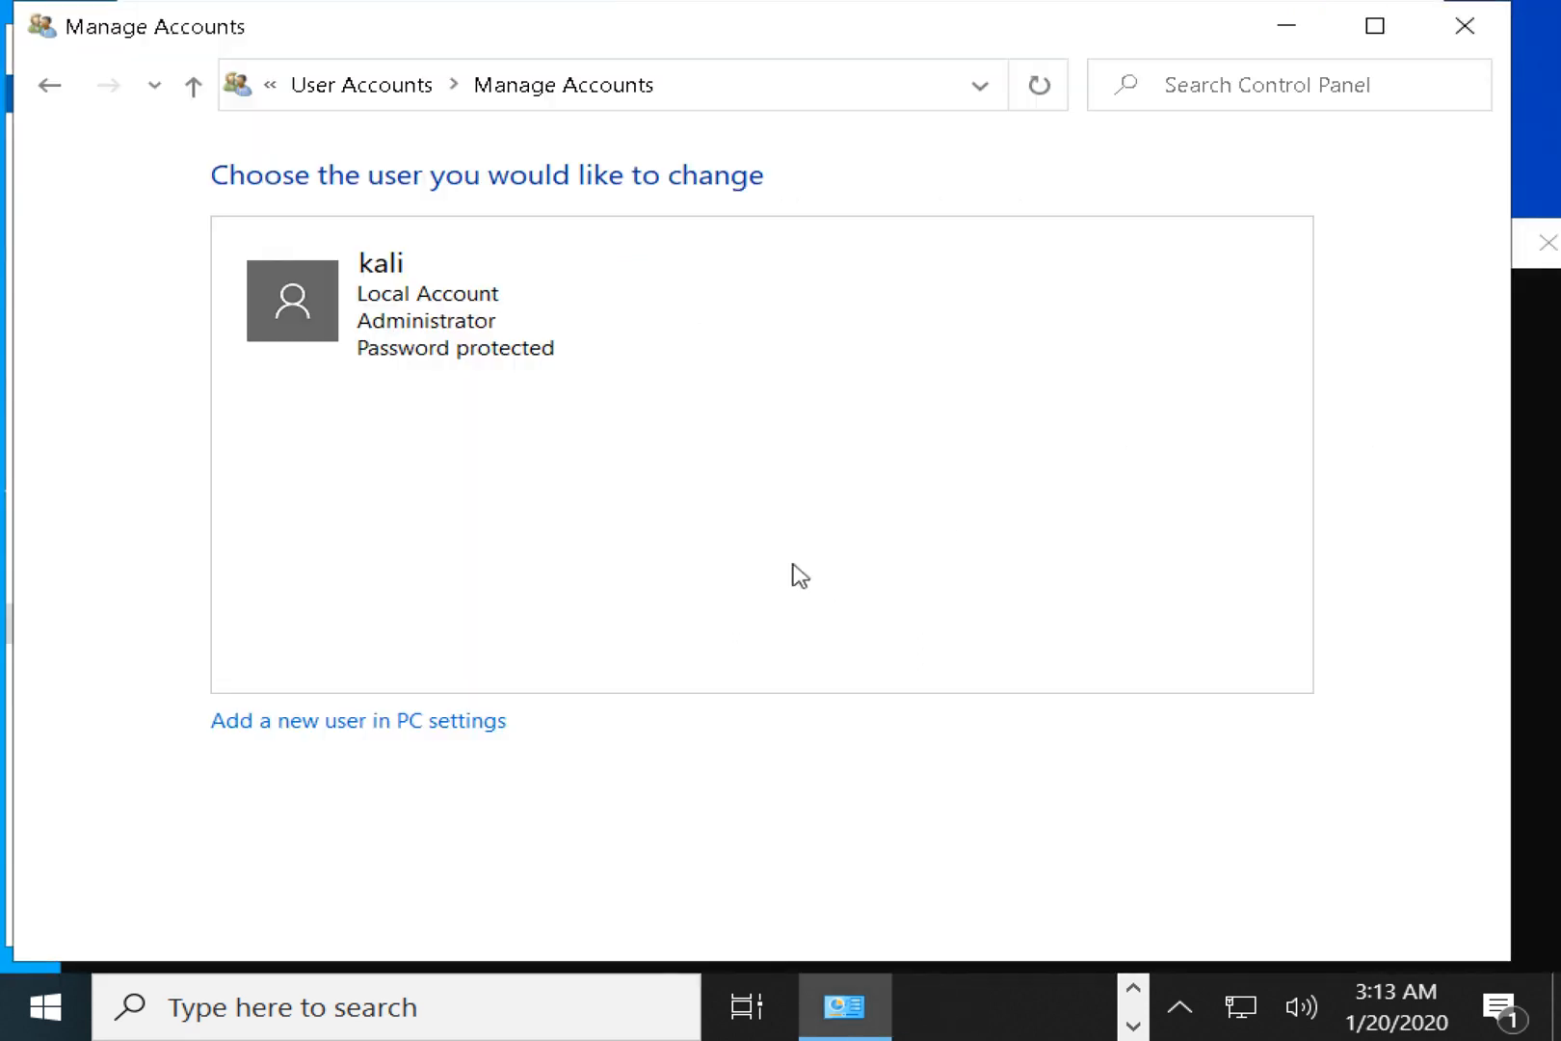
pyautogui.click(389, 88)
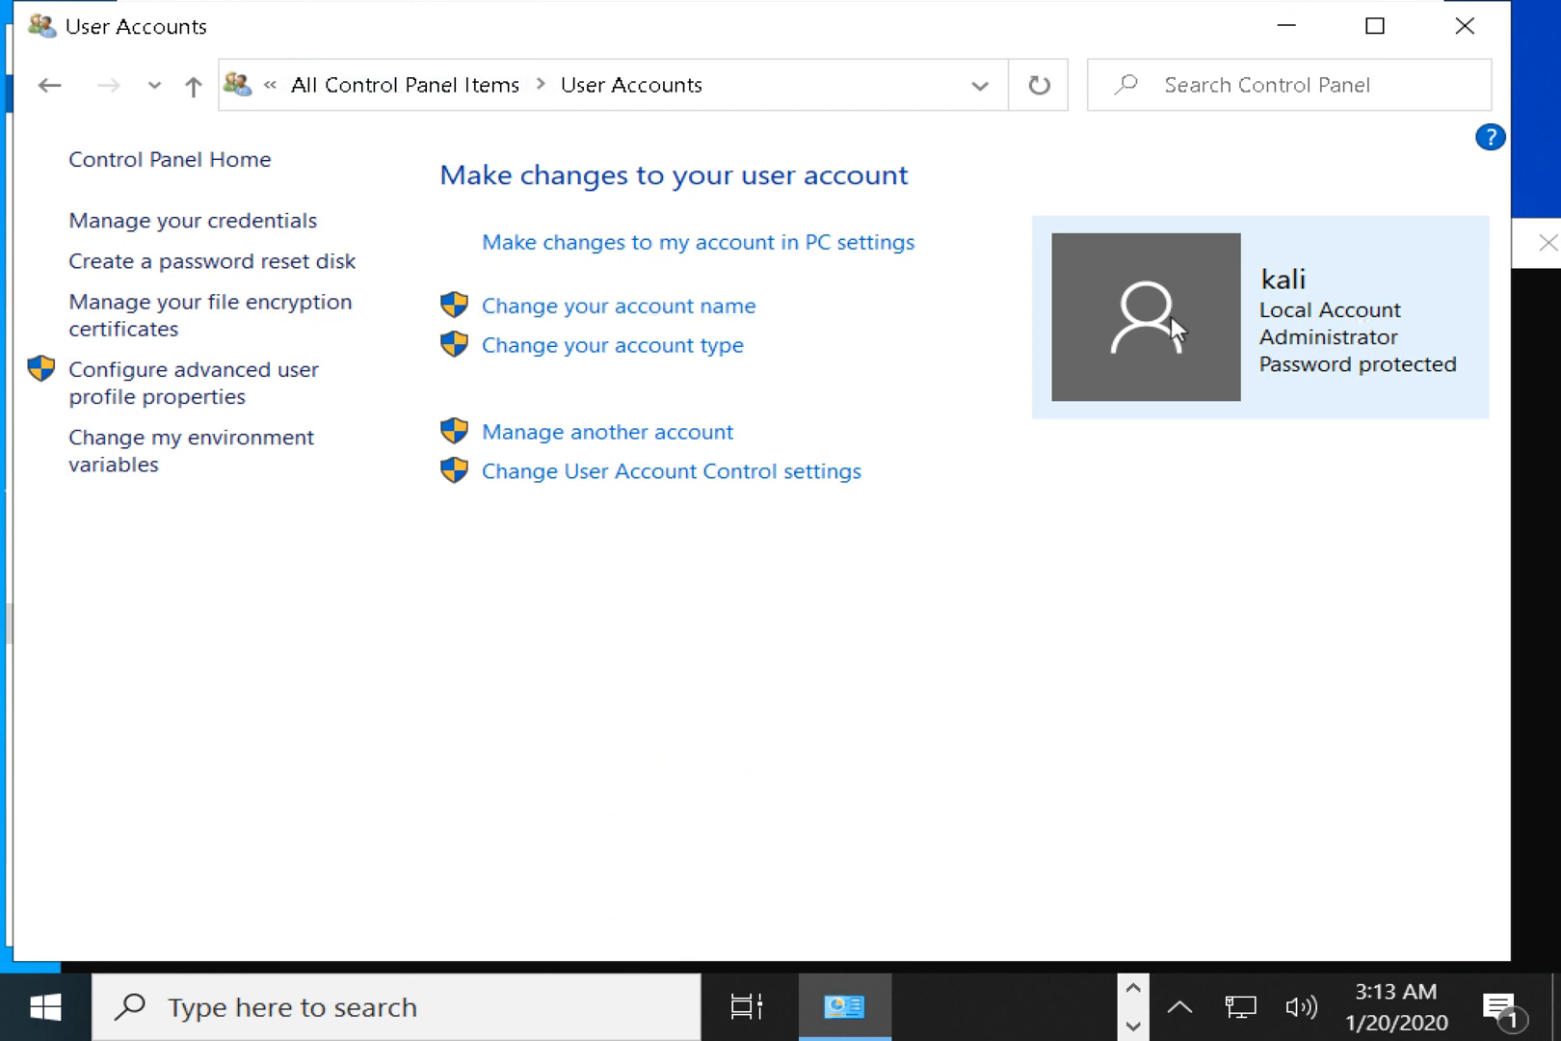
pyautogui.click(617, 249)
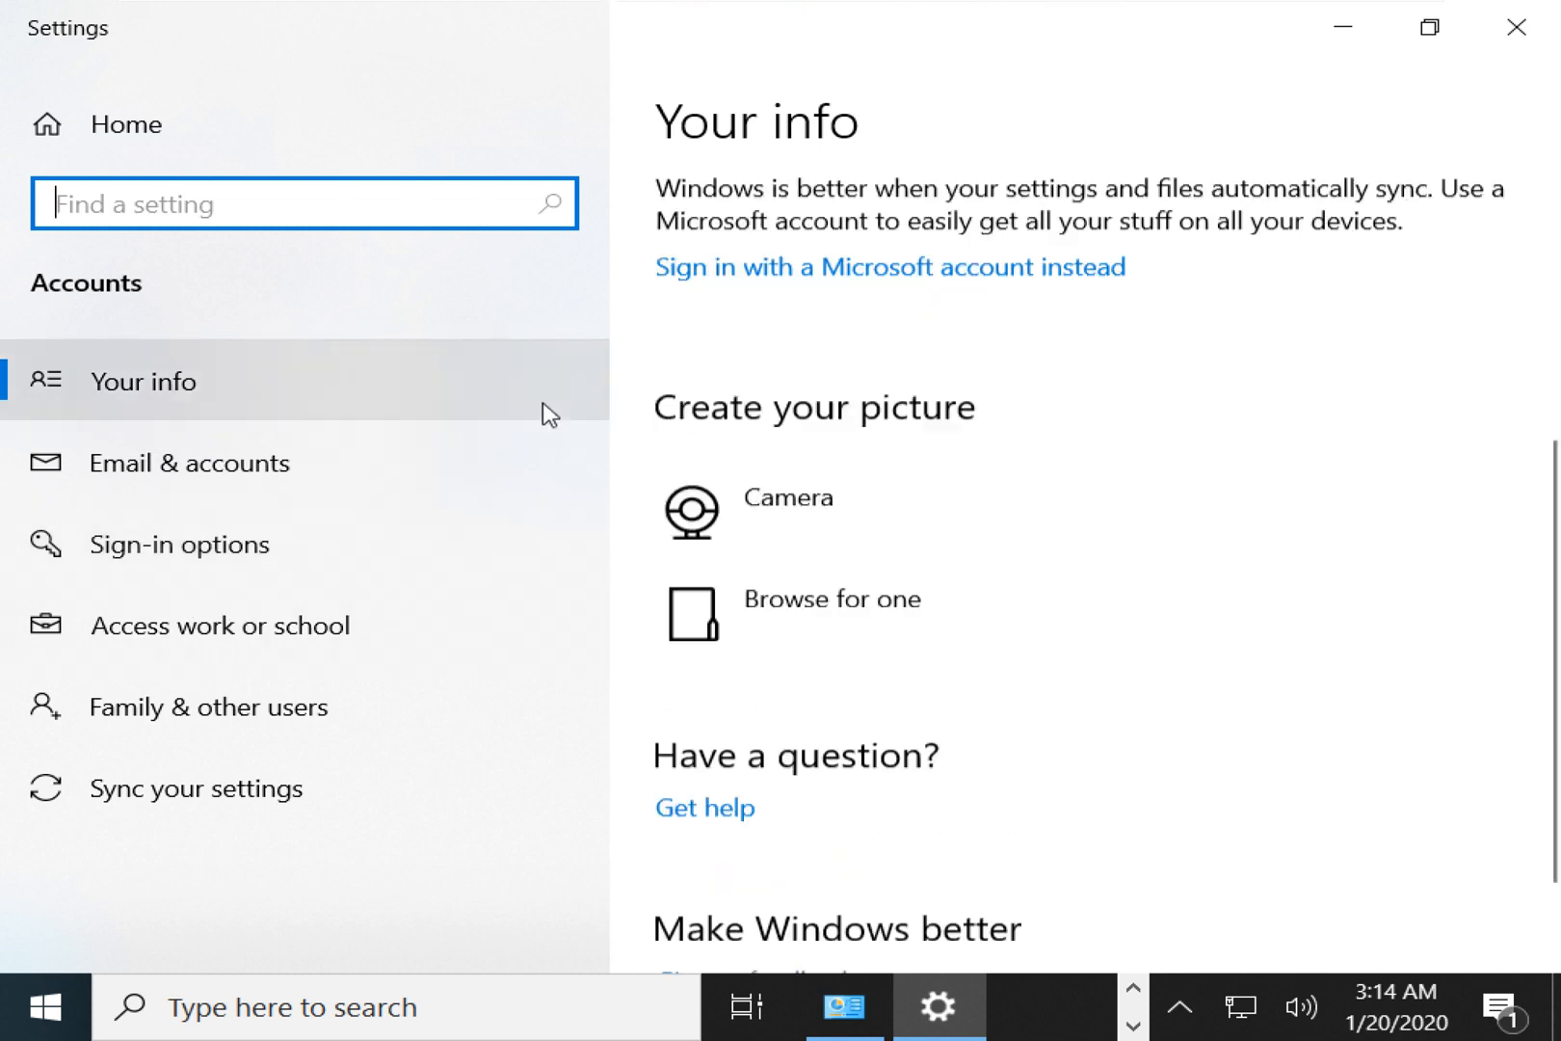
pyautogui.scroll(5, 867, 554)
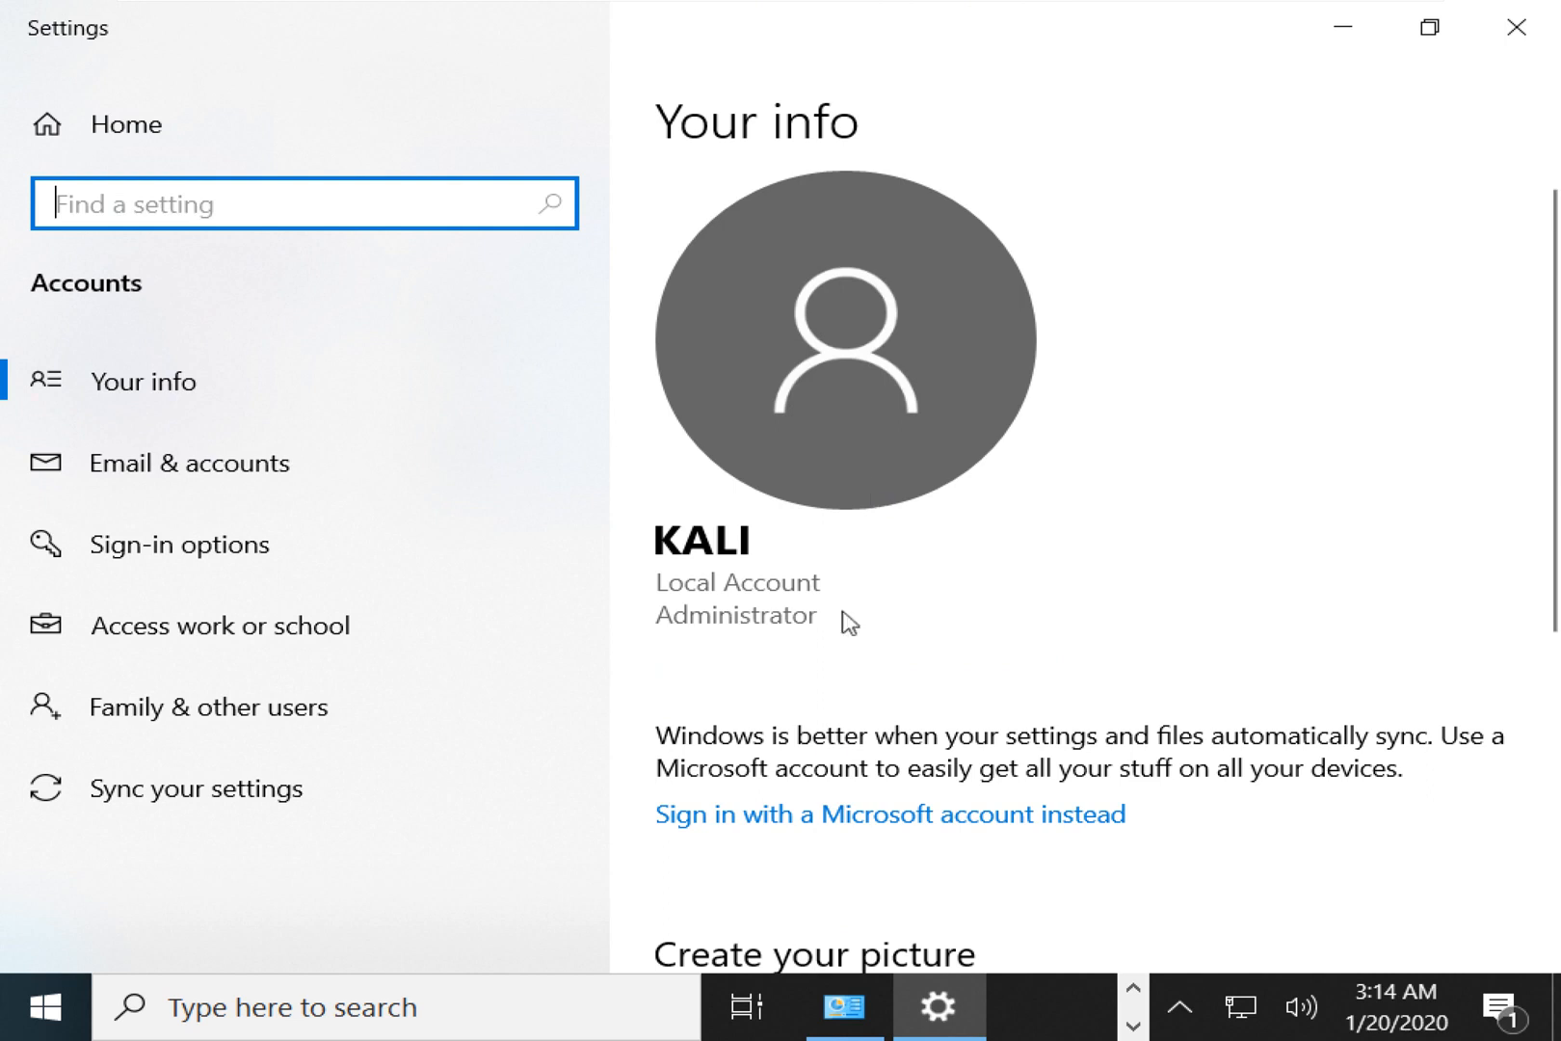
pyautogui.click(795, 819)
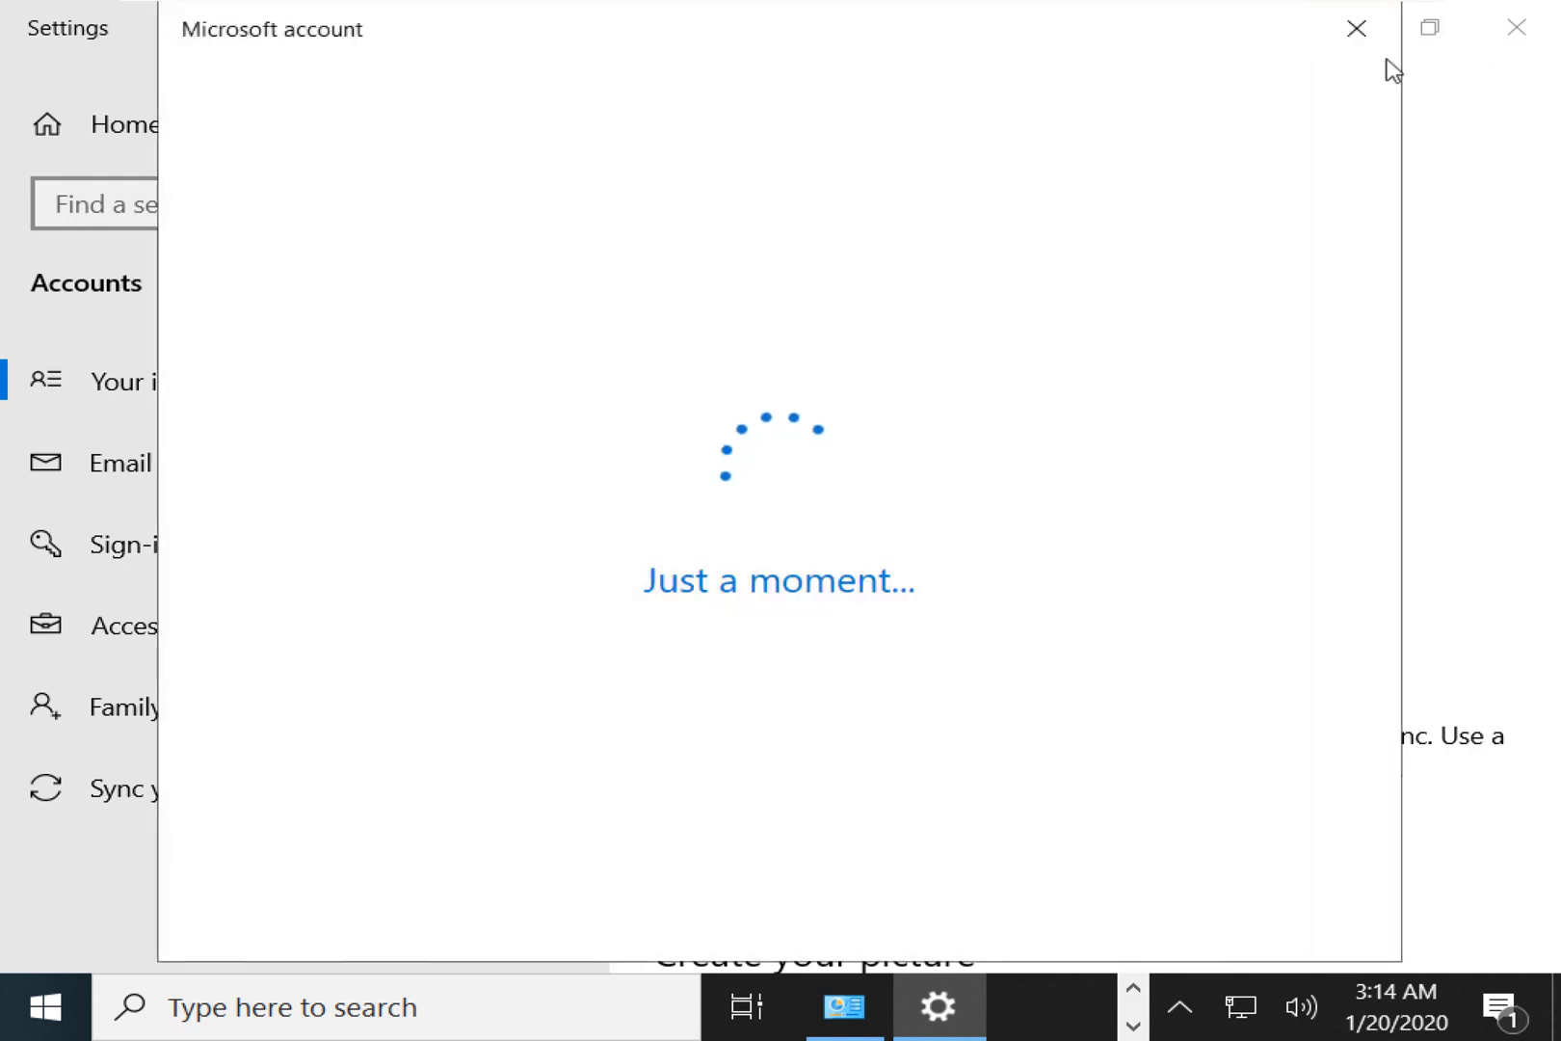
pyautogui.click(1368, 33)
pyautogui.click(1476, 44)
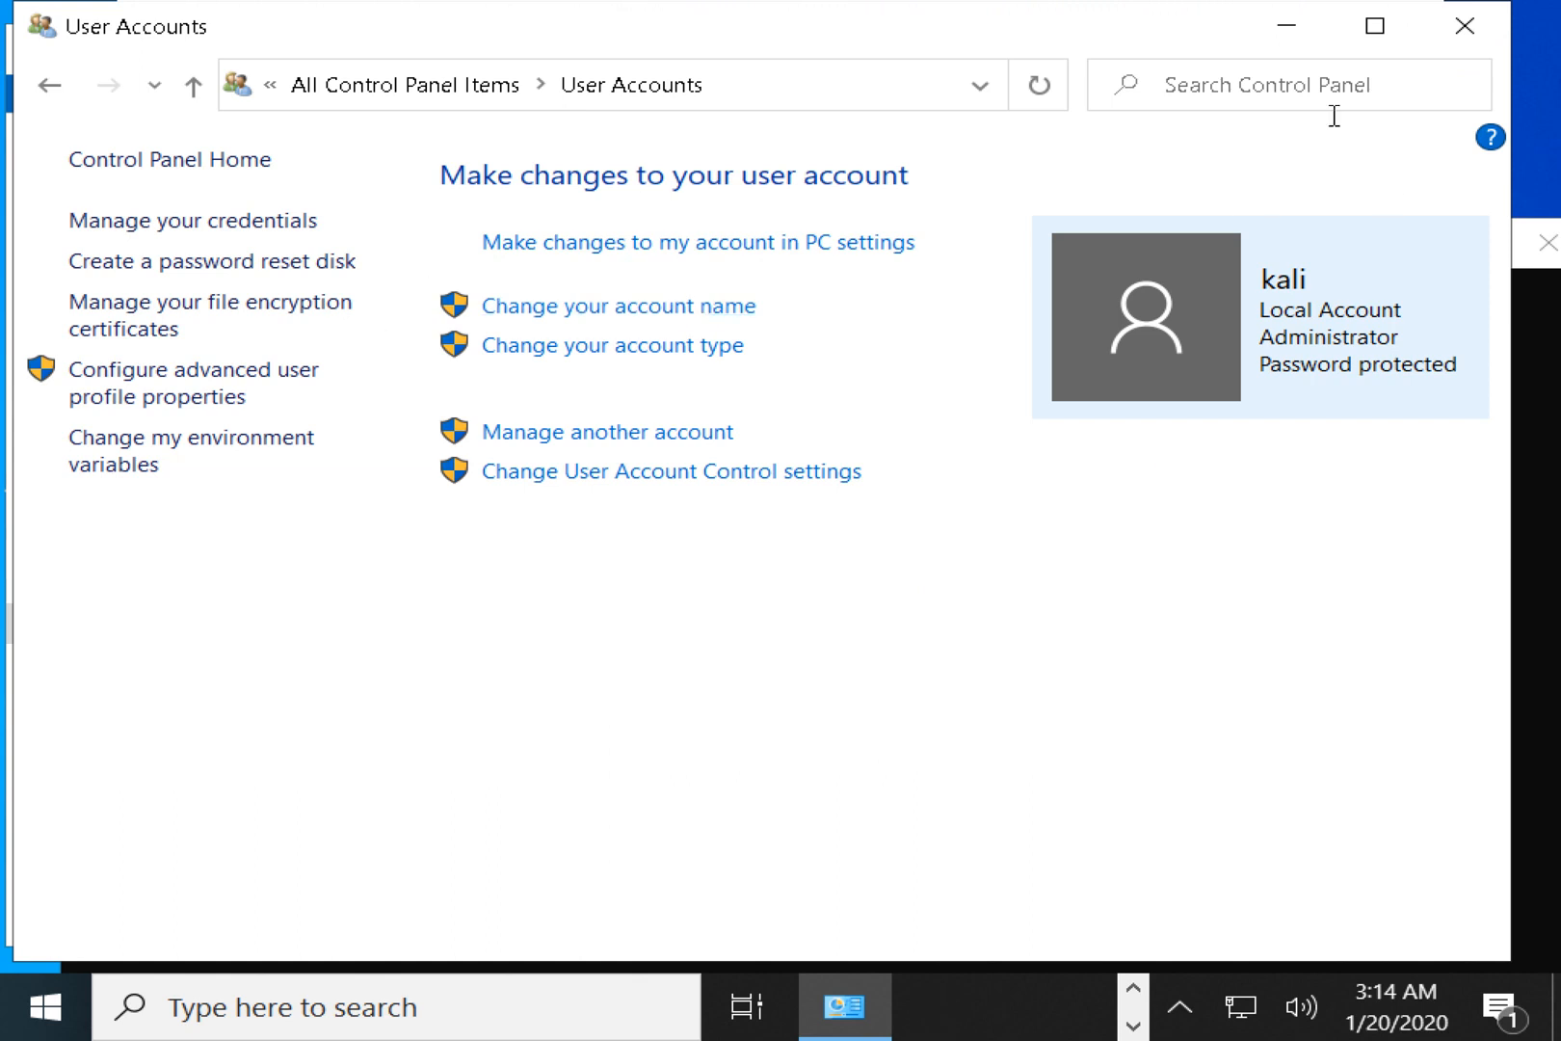
# Launch Computer Management through This PC's Manage option, reopening it once.
pyautogui.click(180, 217)
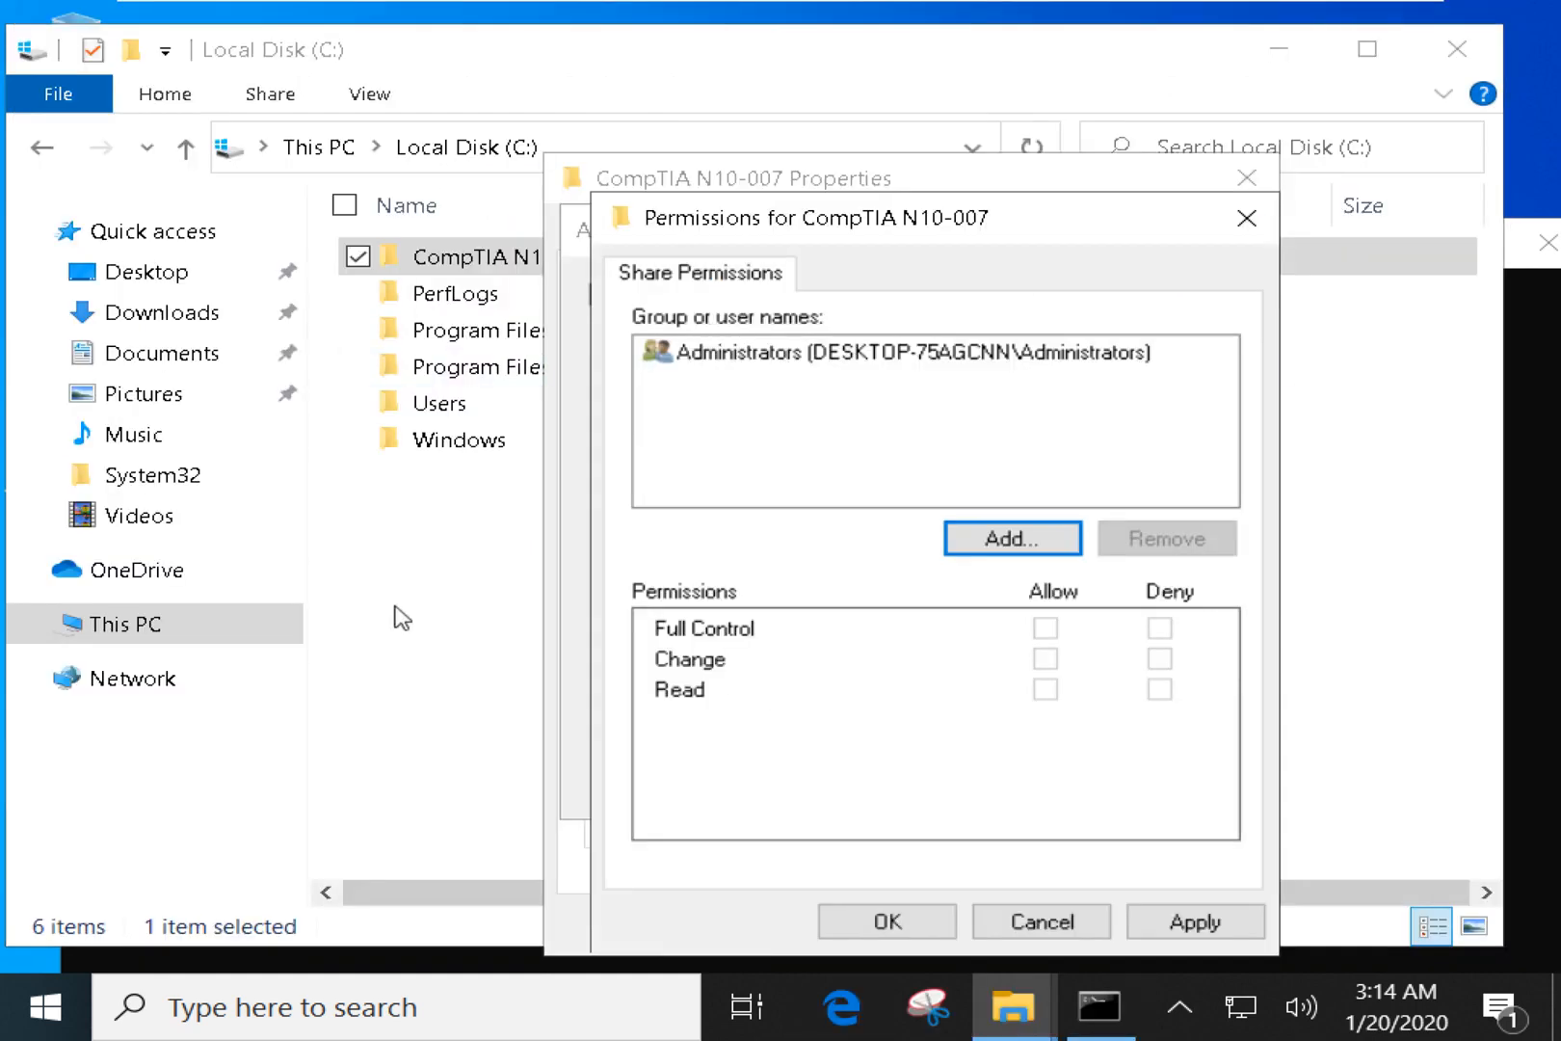
pyautogui.rightClick(140, 627)
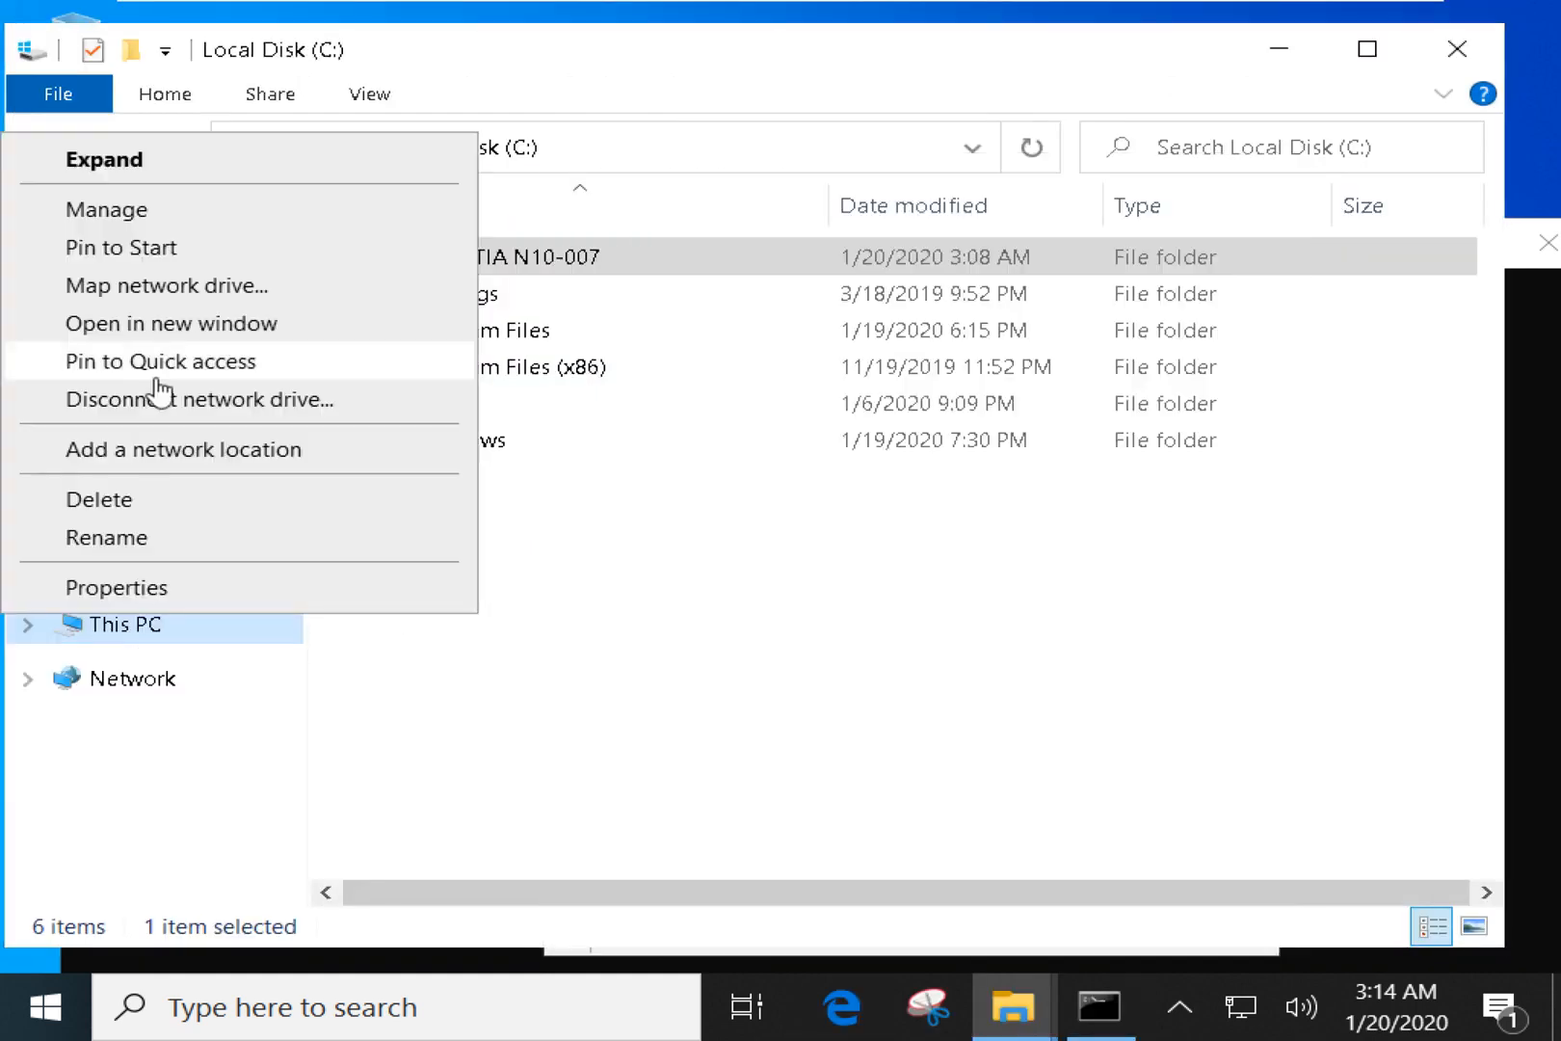
pyautogui.click(170, 218)
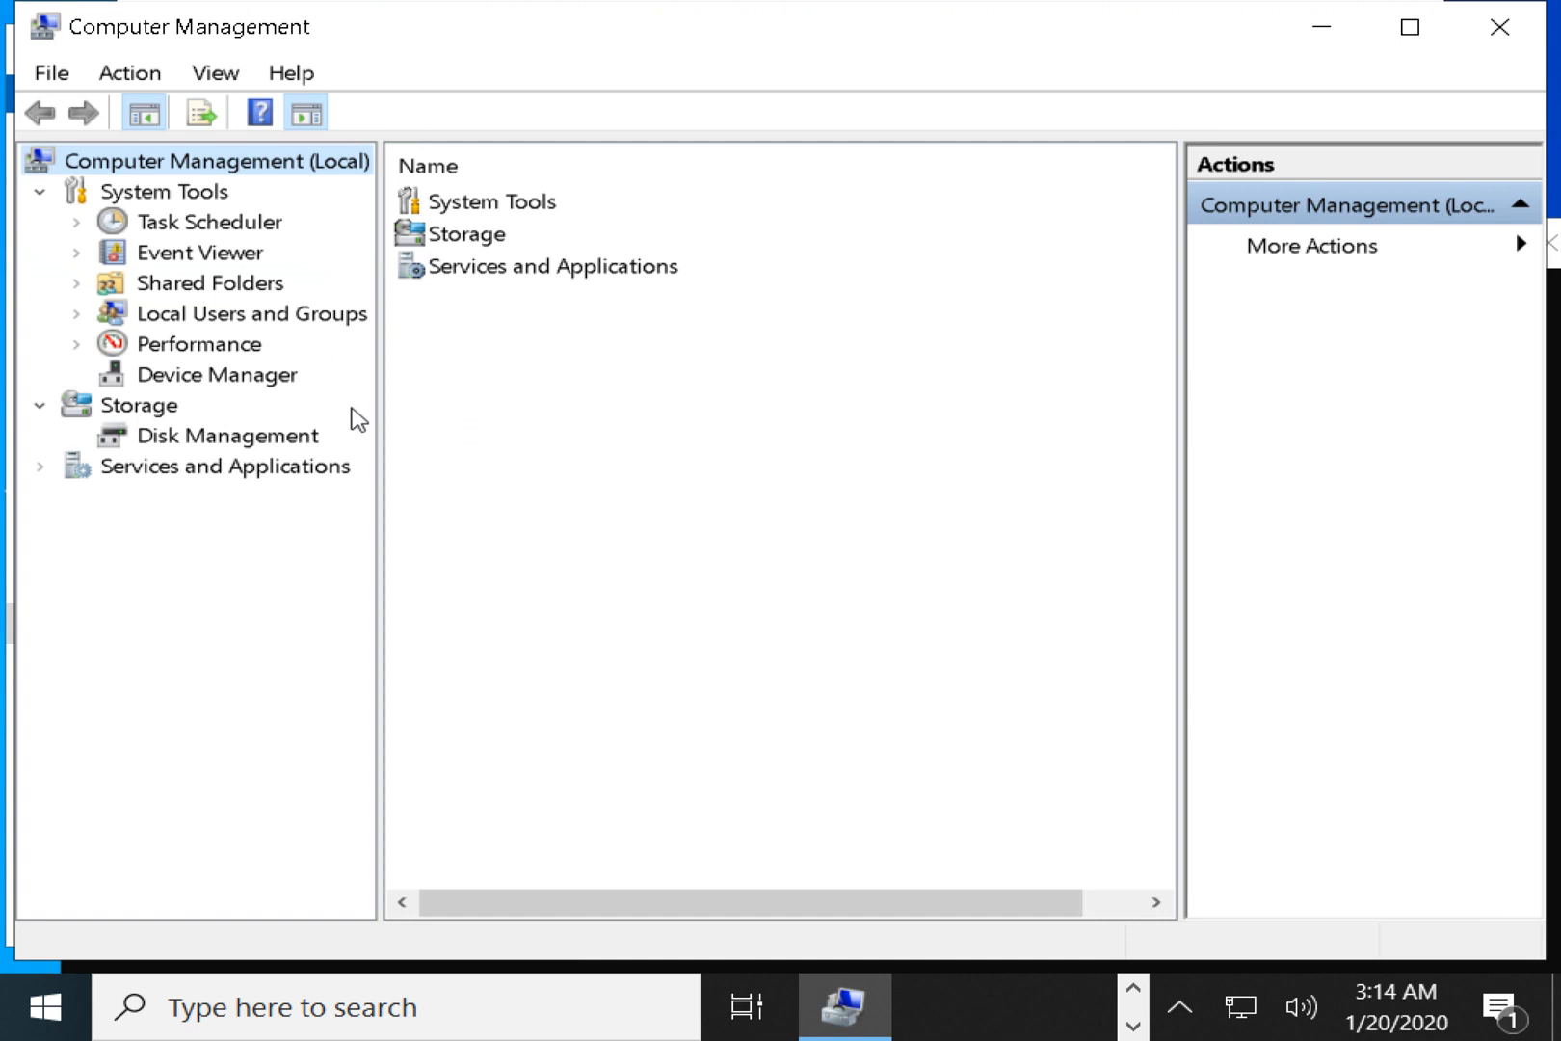
pyautogui.click(1499, 27)
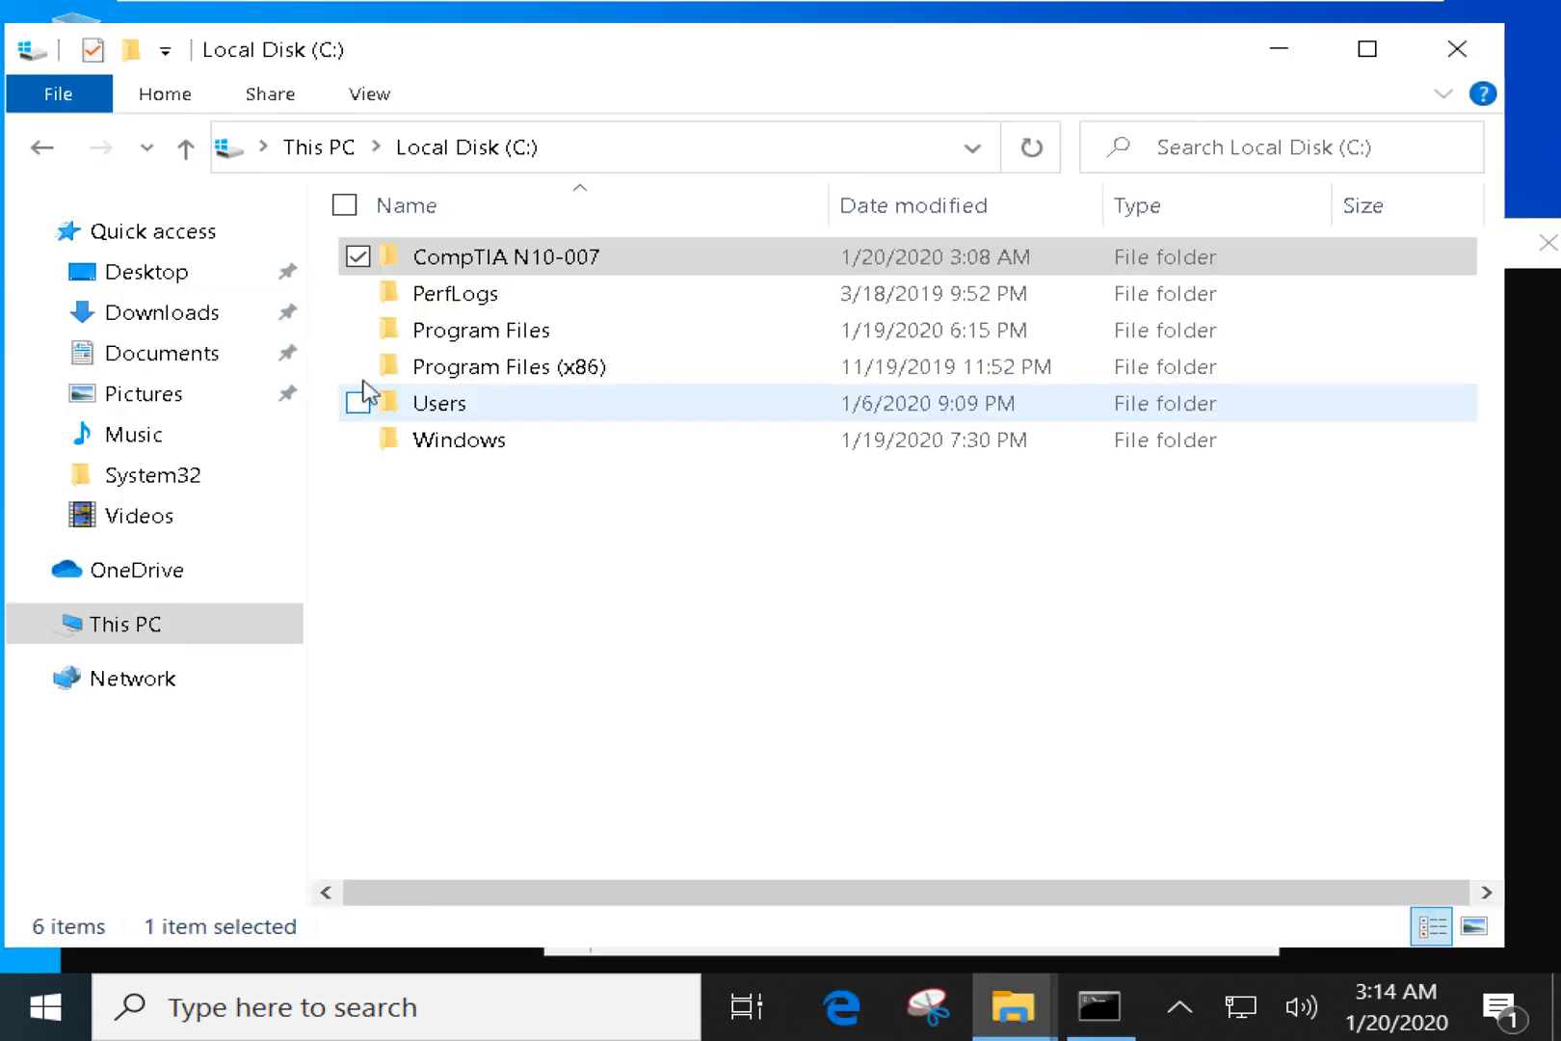
pyautogui.rightClick(132, 636)
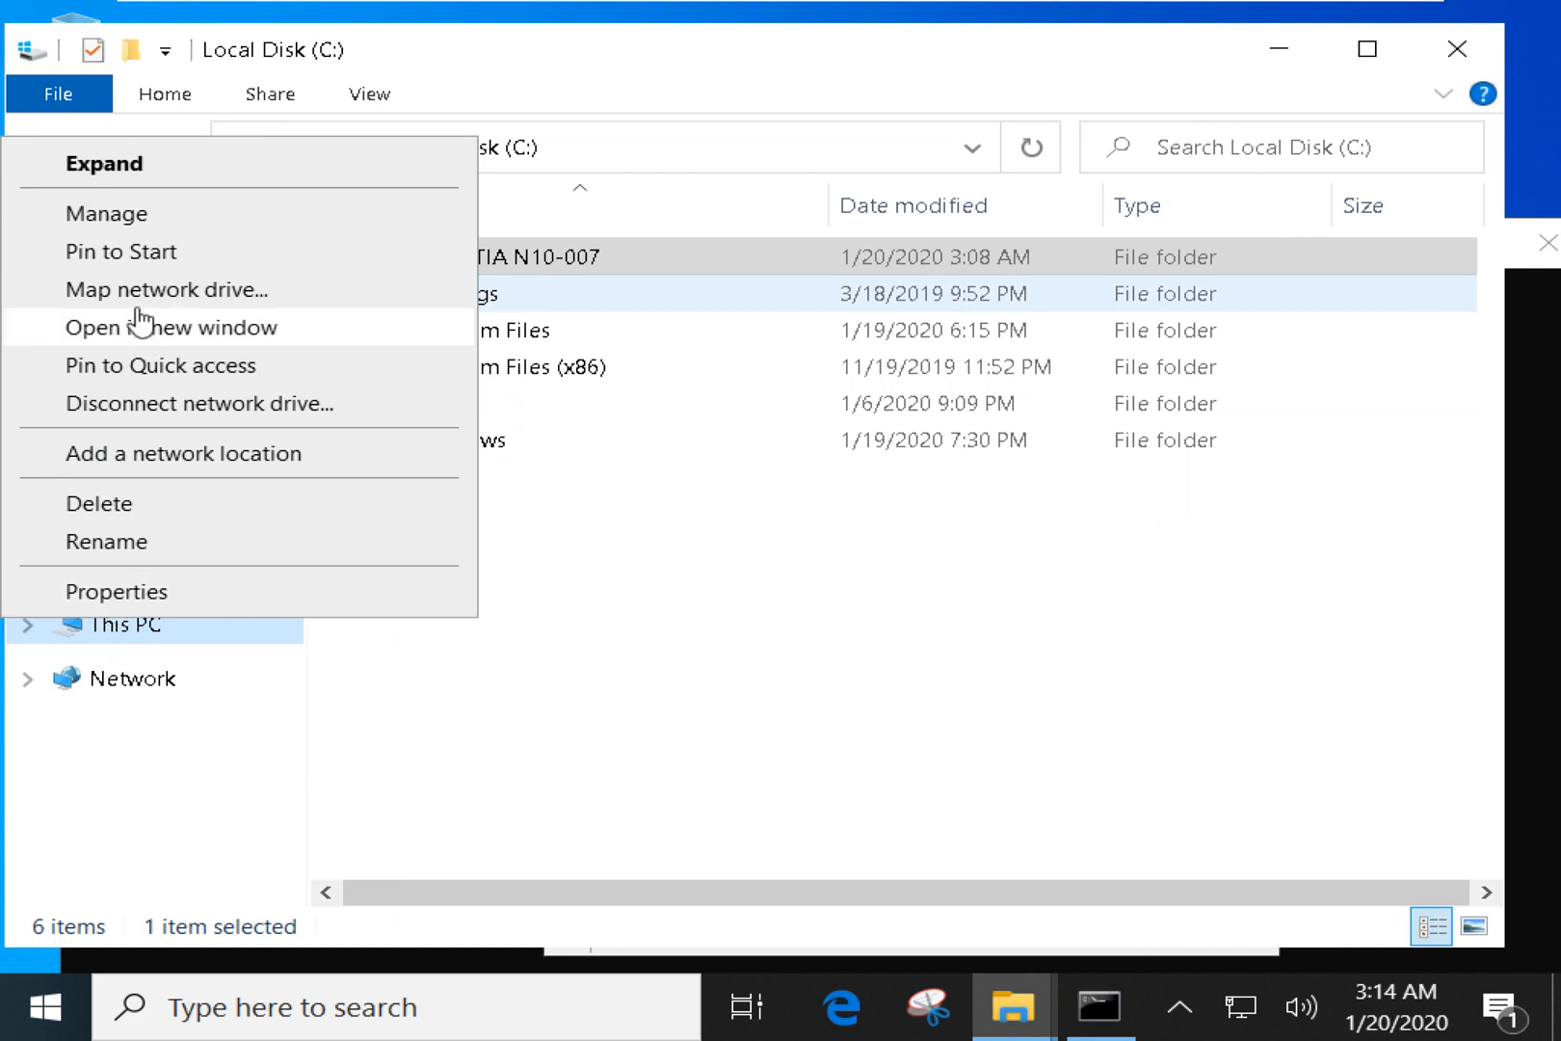
pyautogui.click(157, 216)
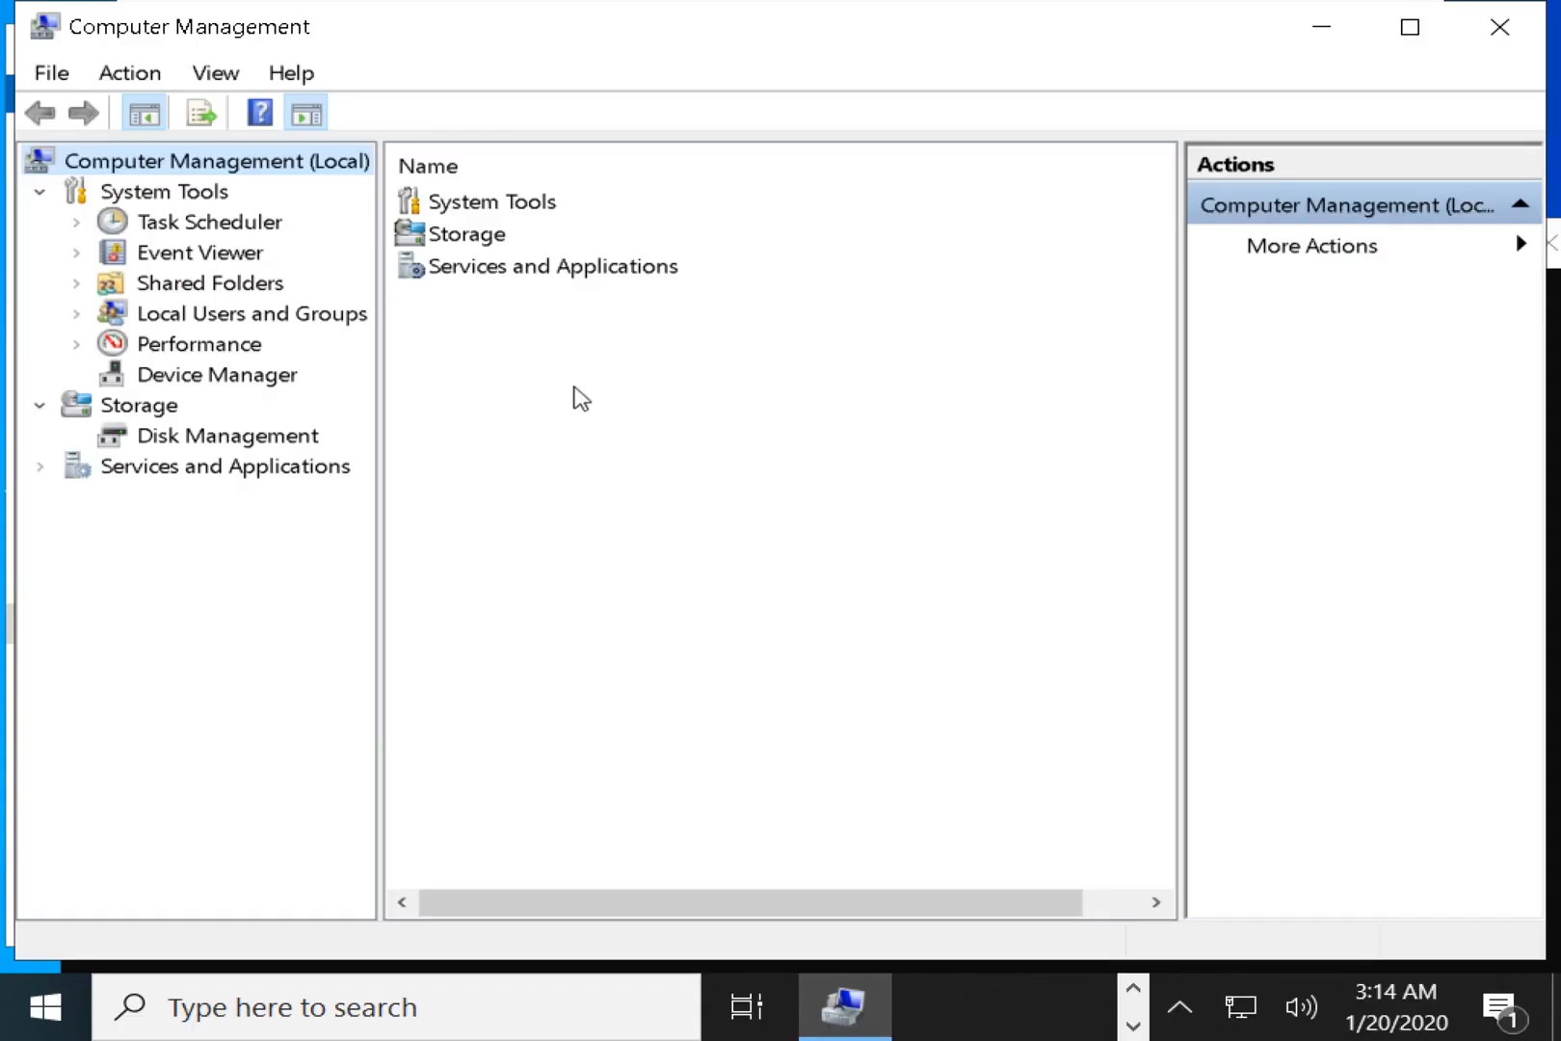
# Browse the existing accounts under Local Users and Groups > Users.
pyautogui.click(186, 321)
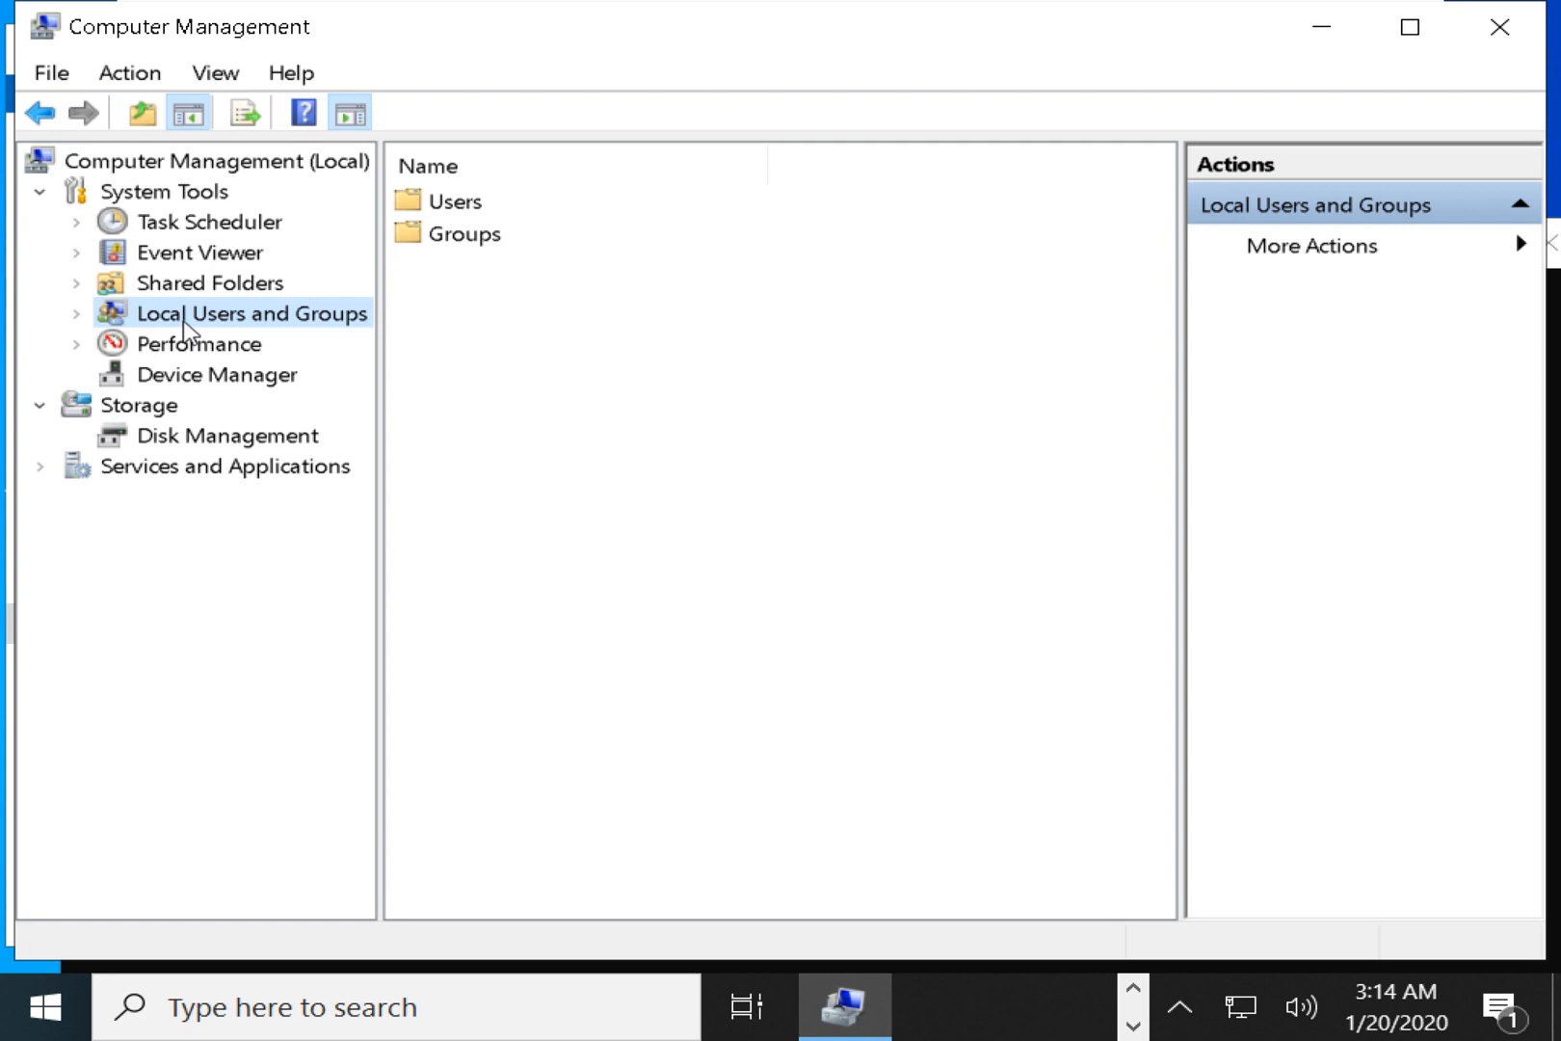
pyautogui.doubleClick(455, 203)
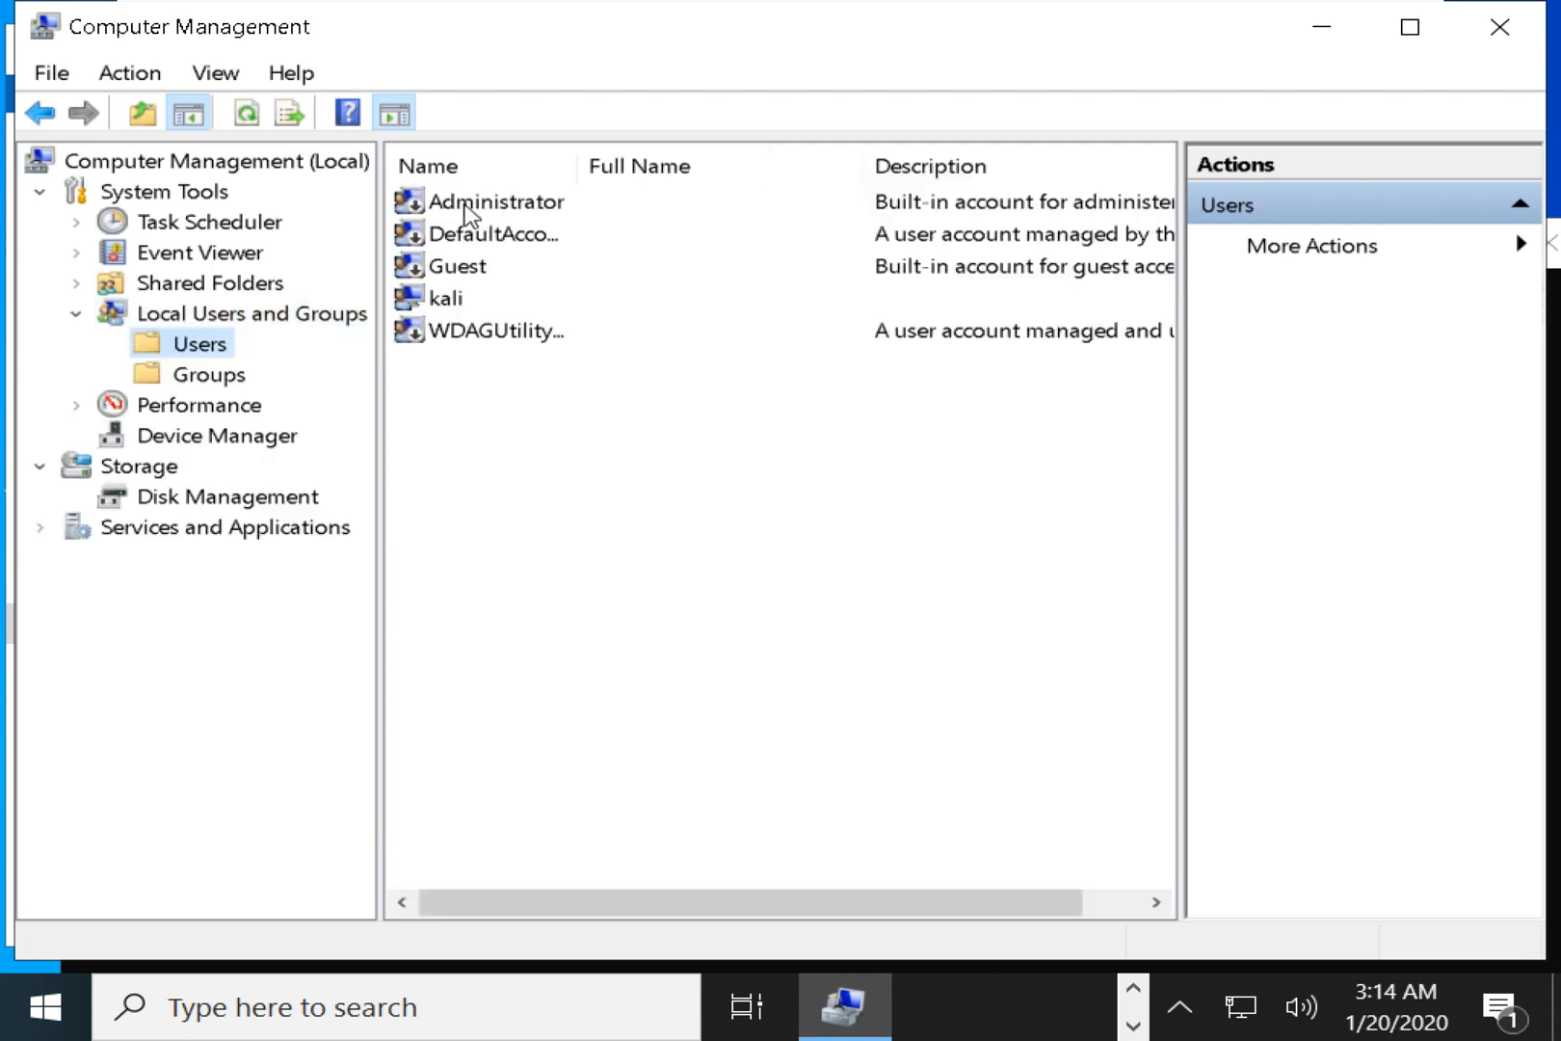
pyautogui.click(472, 337)
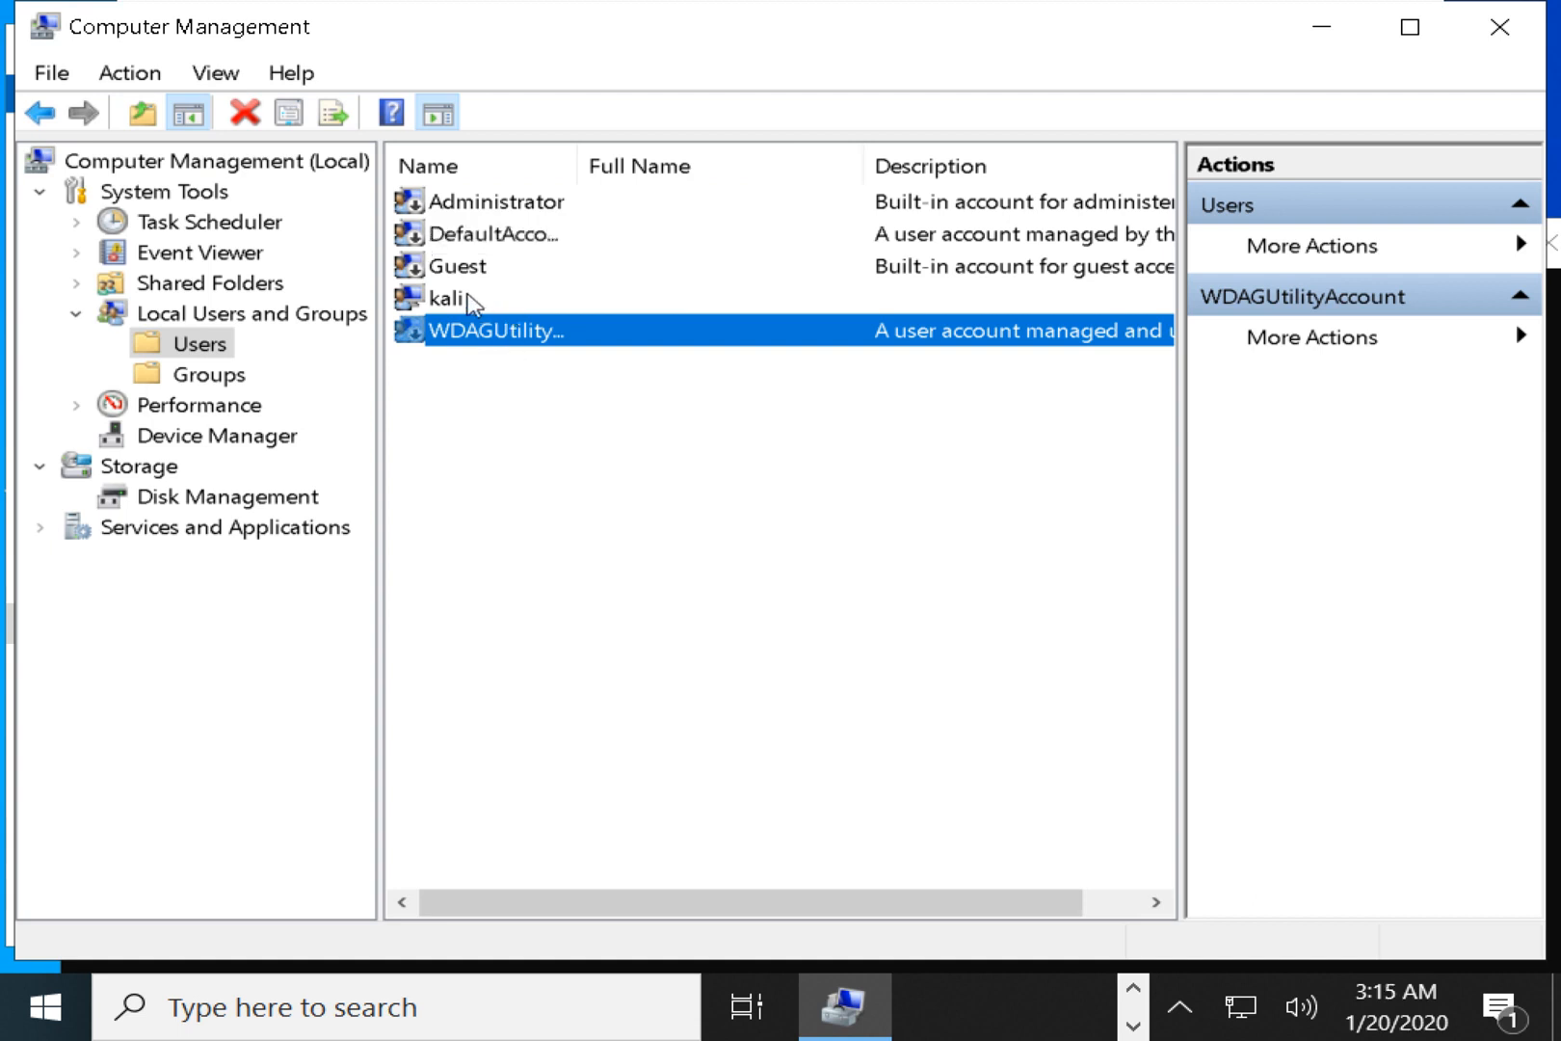
pyautogui.click(466, 305)
pyautogui.rightClick(509, 449)
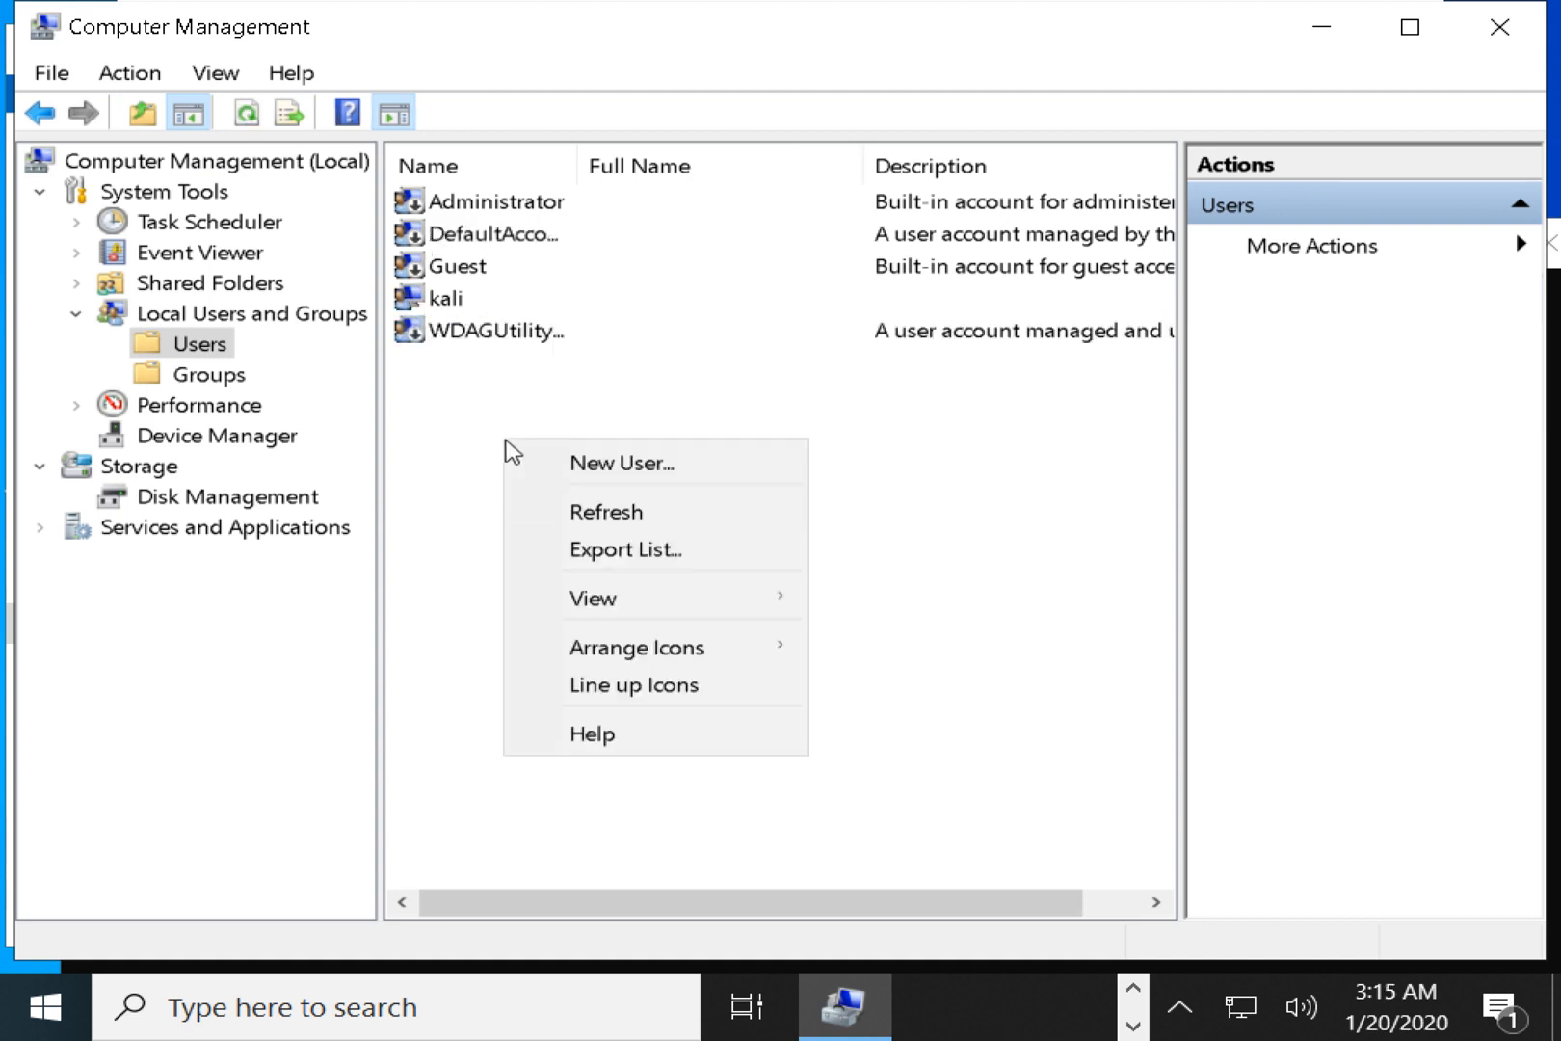
pyautogui.rightClick(475, 433)
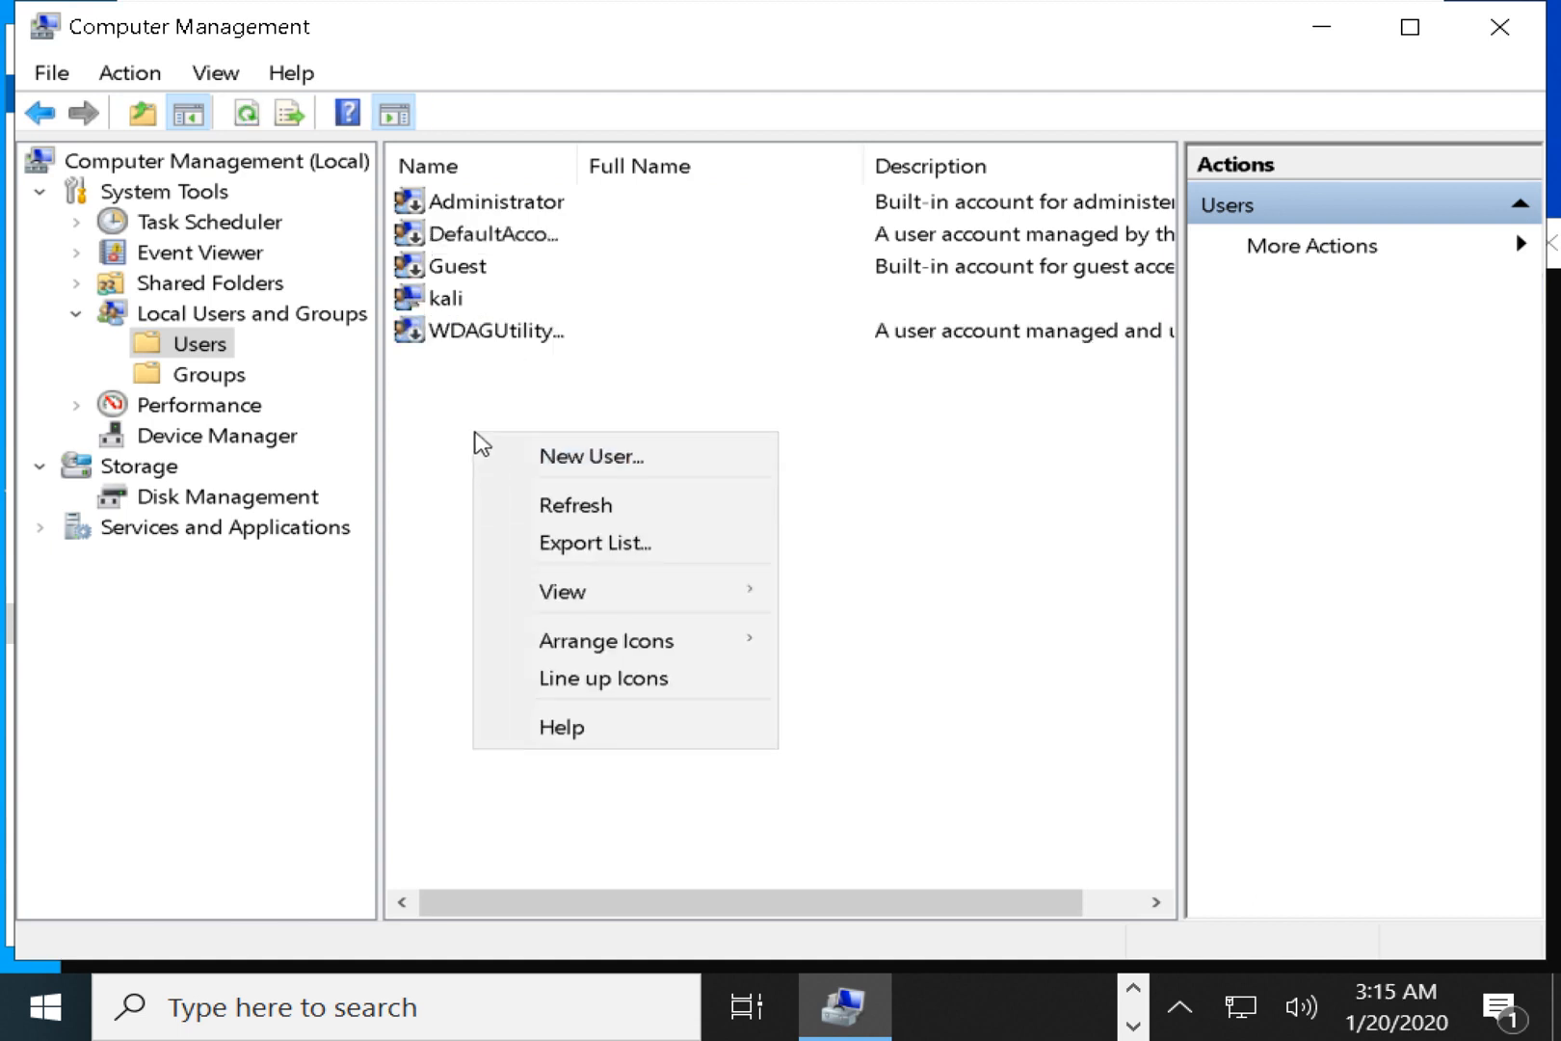
pyautogui.click(568, 466)
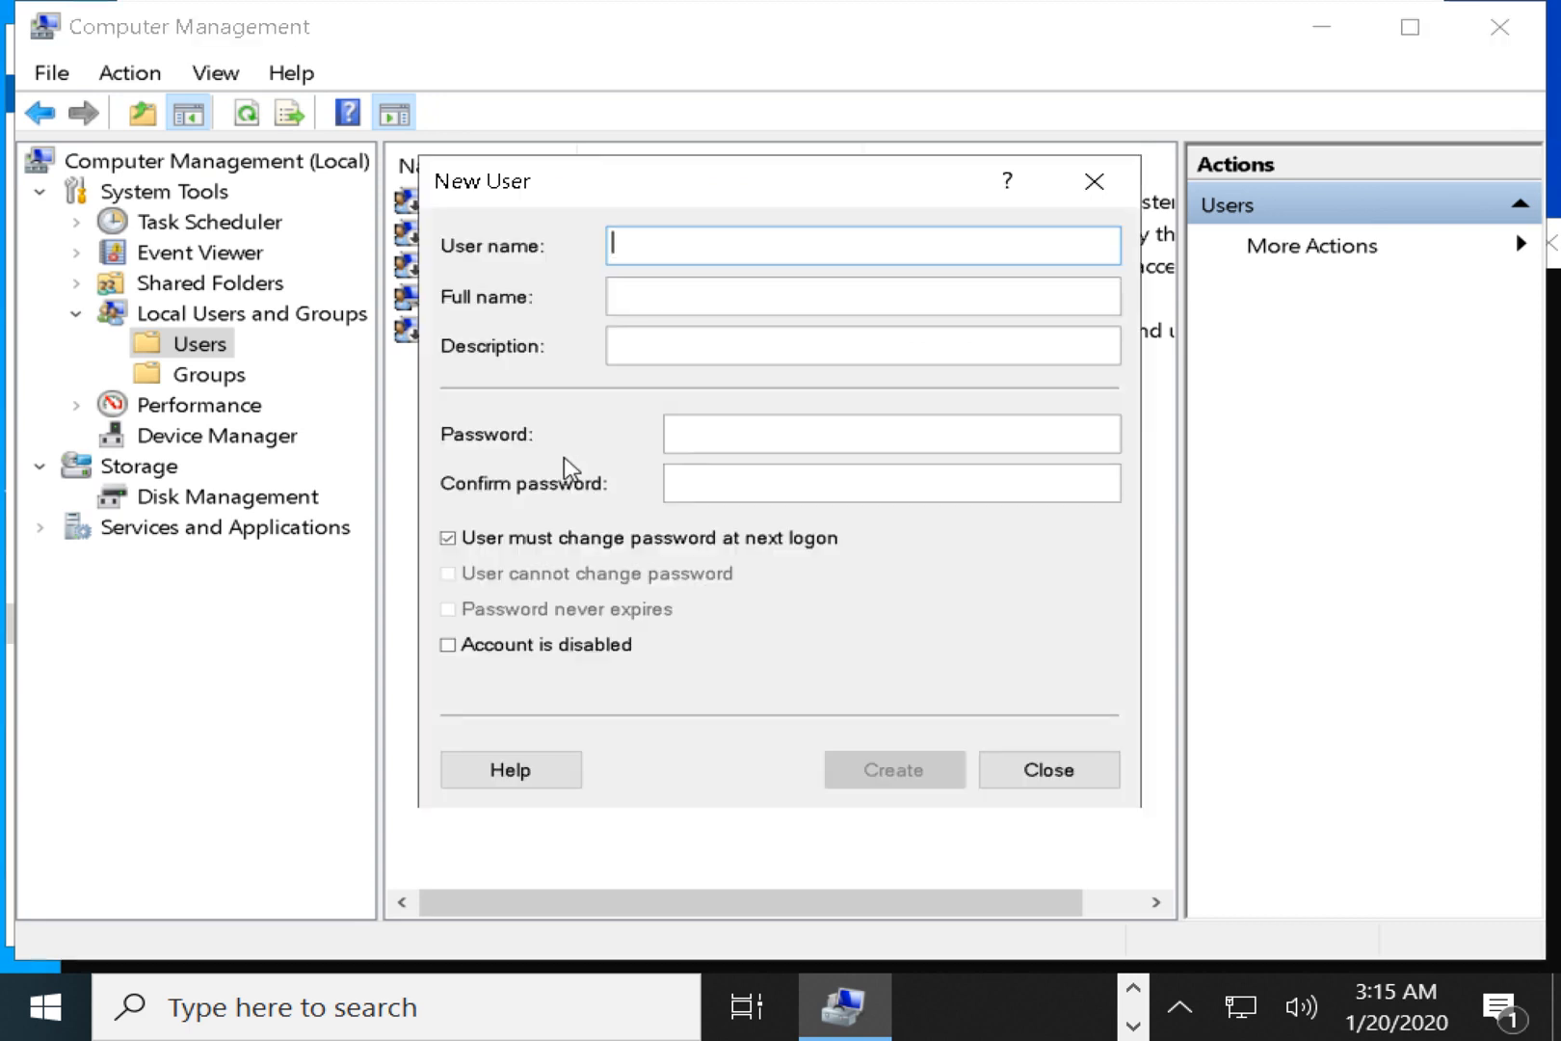
pyautogui.click(1110, 768)
pyautogui.click(54, 75)
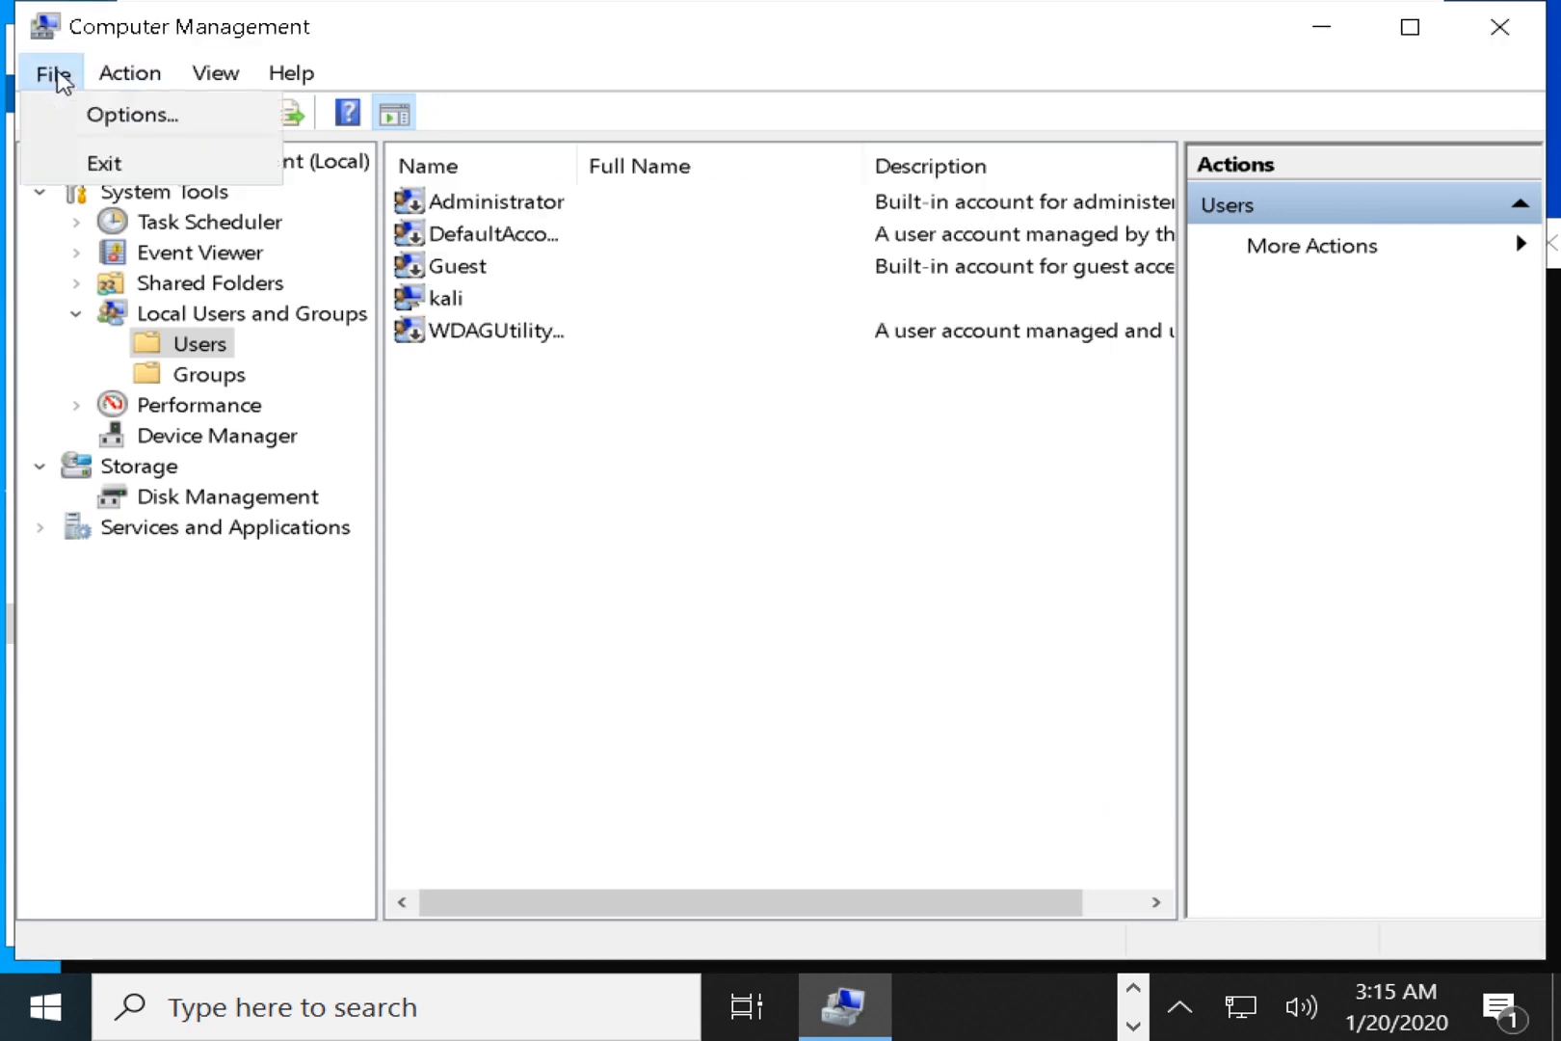
pyautogui.click(582, 690)
# Open the New User form from the Users list's context menu.
pyautogui.rightClick(188, 345)
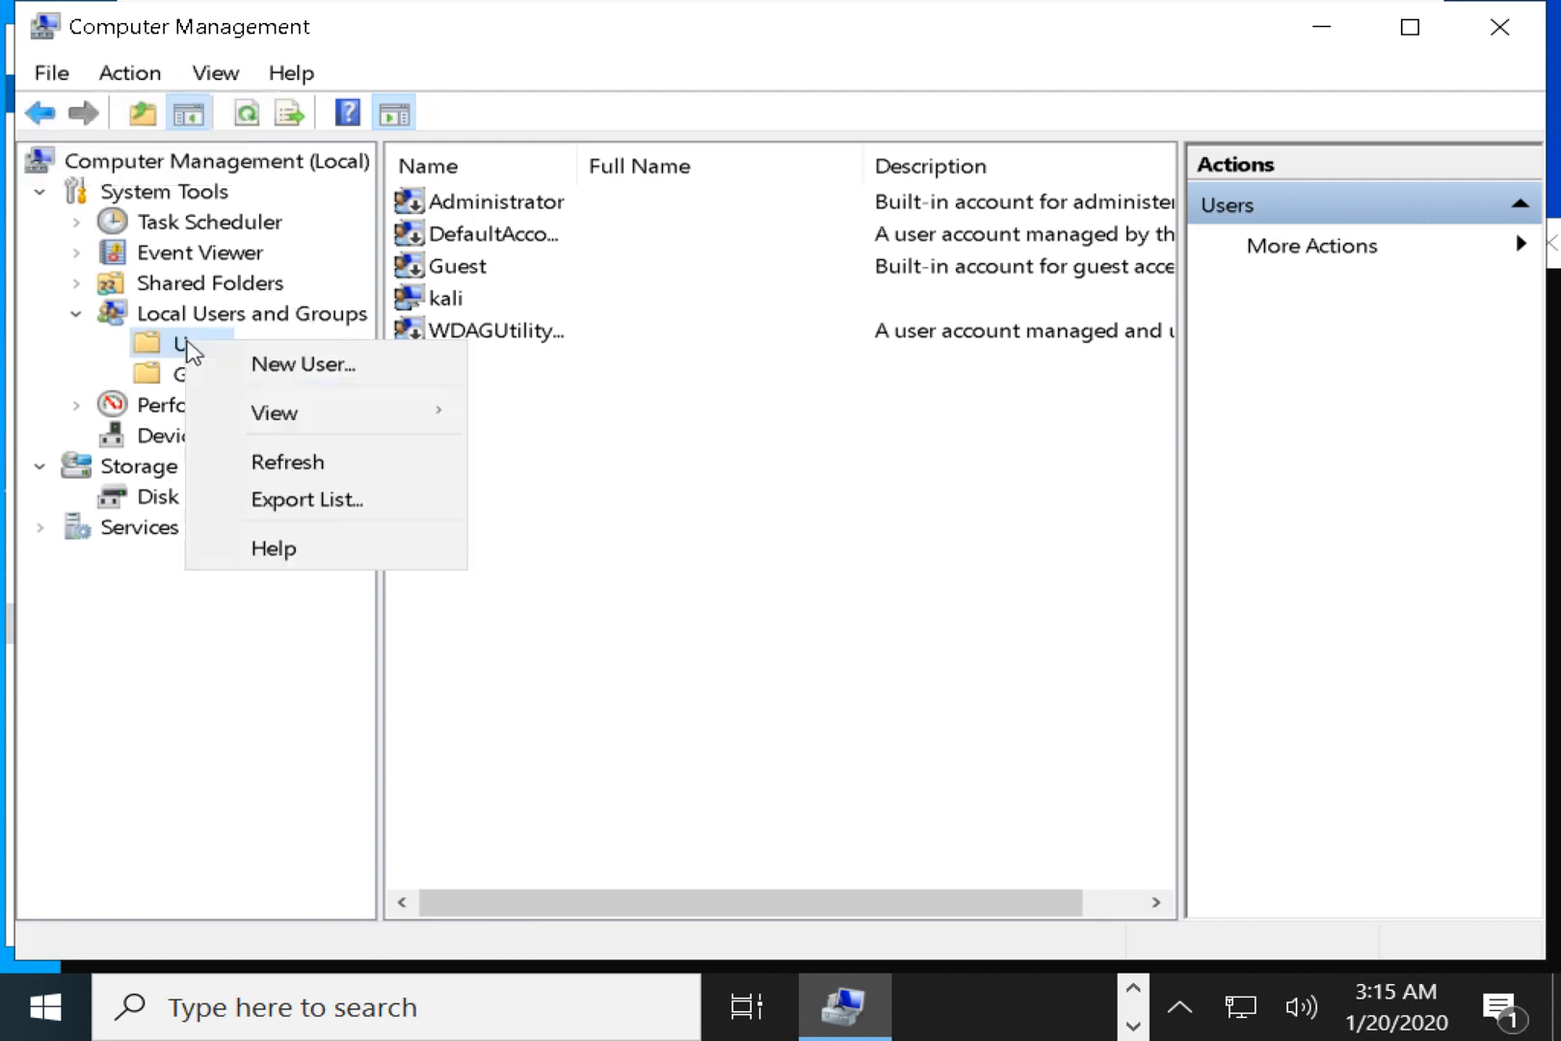
pyautogui.rightClick(150, 343)
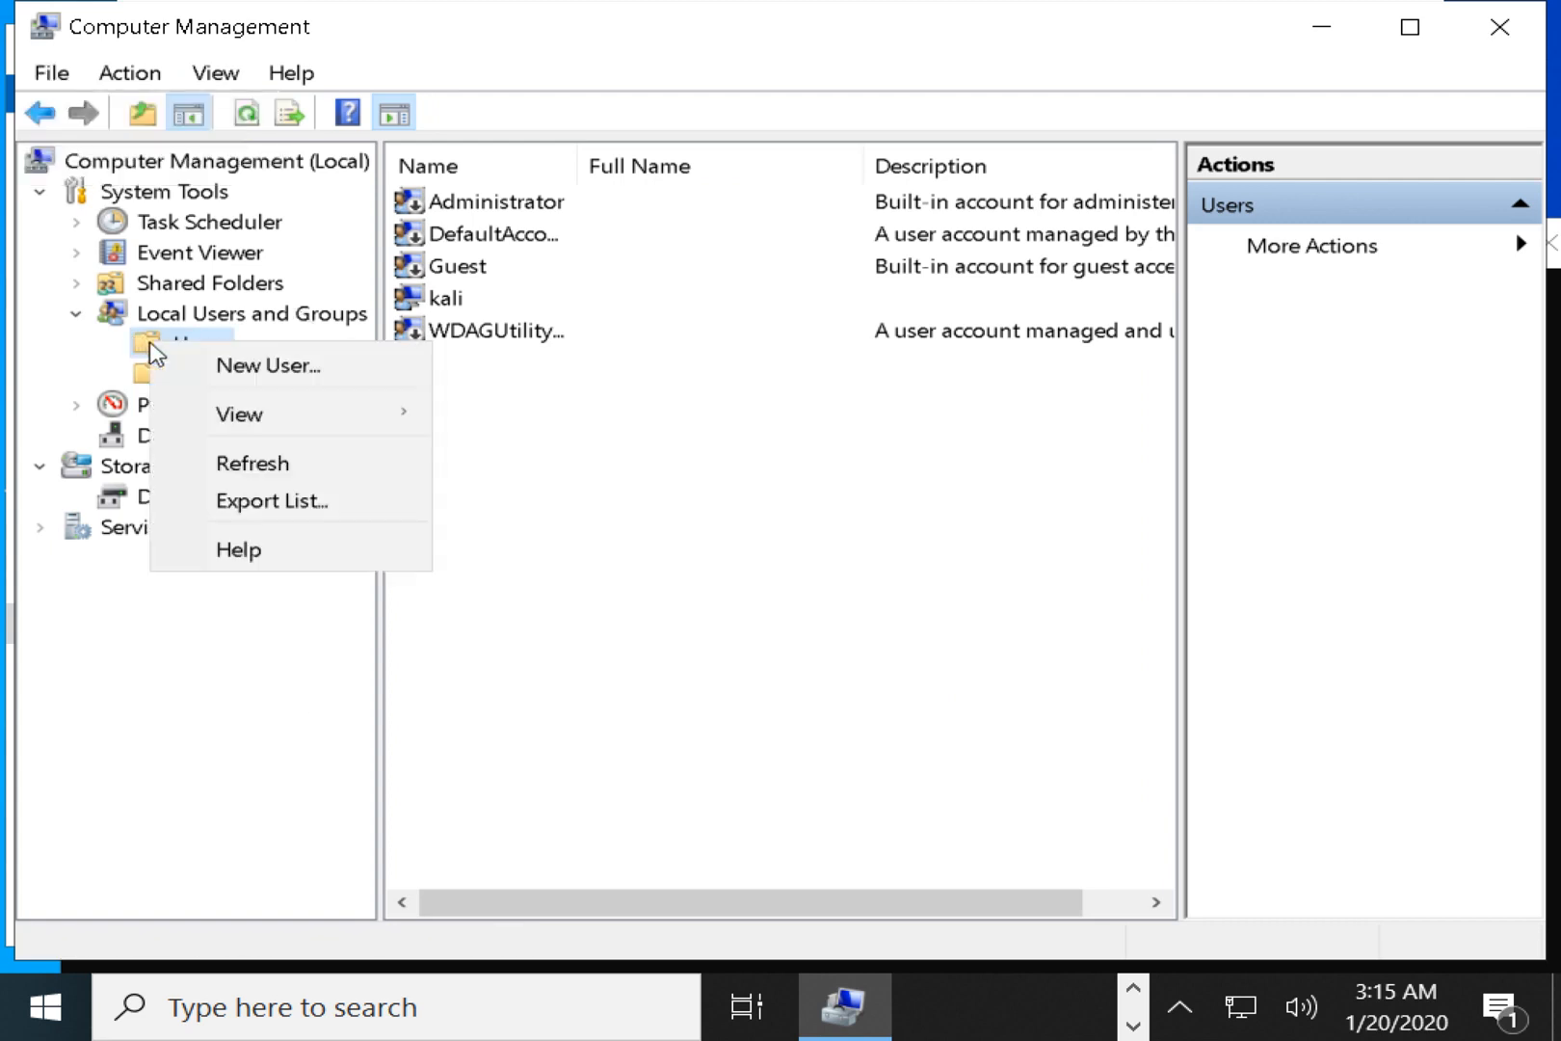
pyautogui.rightClick(523, 434)
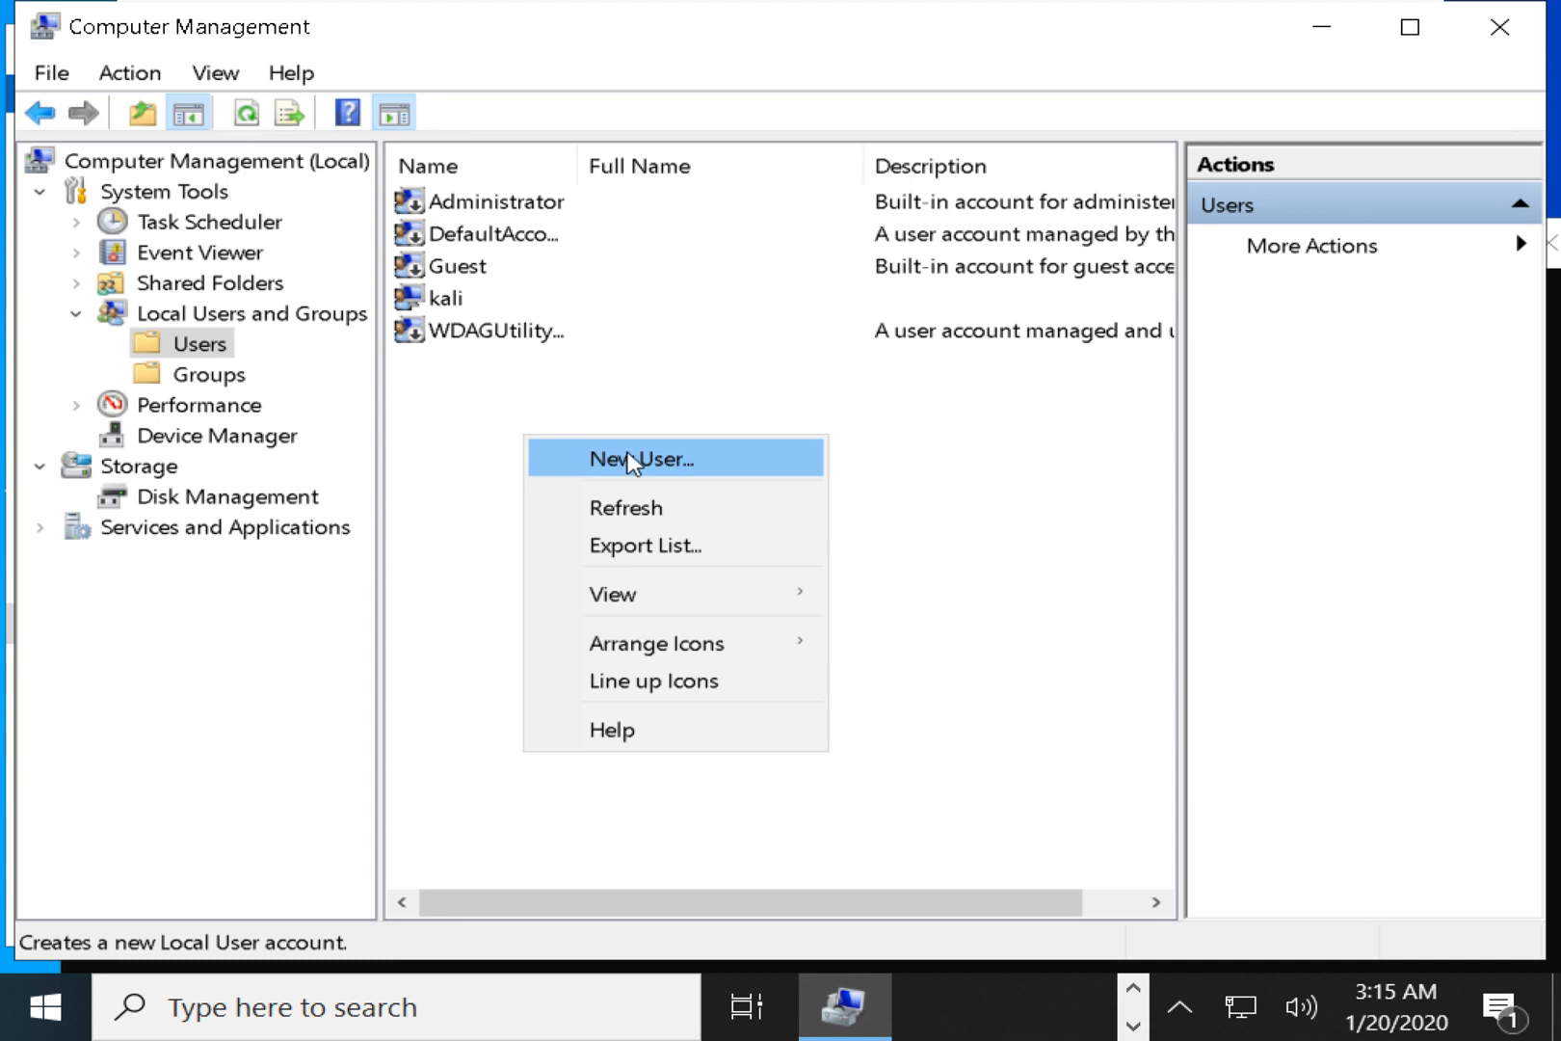
pyautogui.click(910, 575)
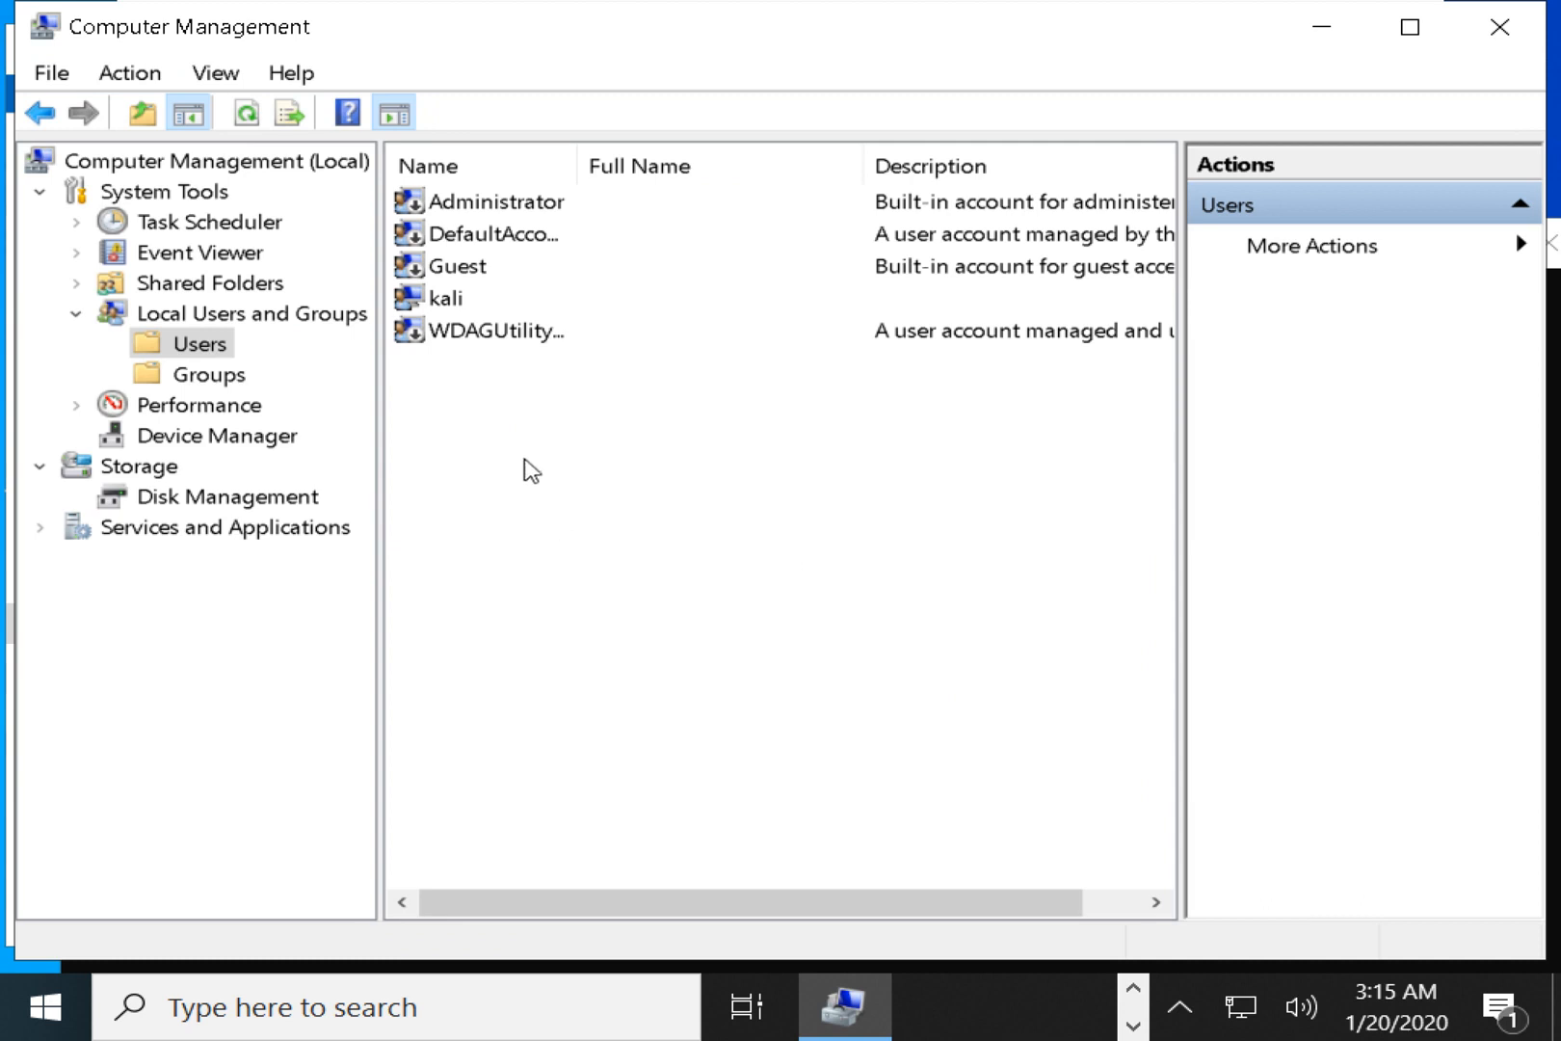
pyautogui.rightClick(478, 520)
pyautogui.click(550, 555)
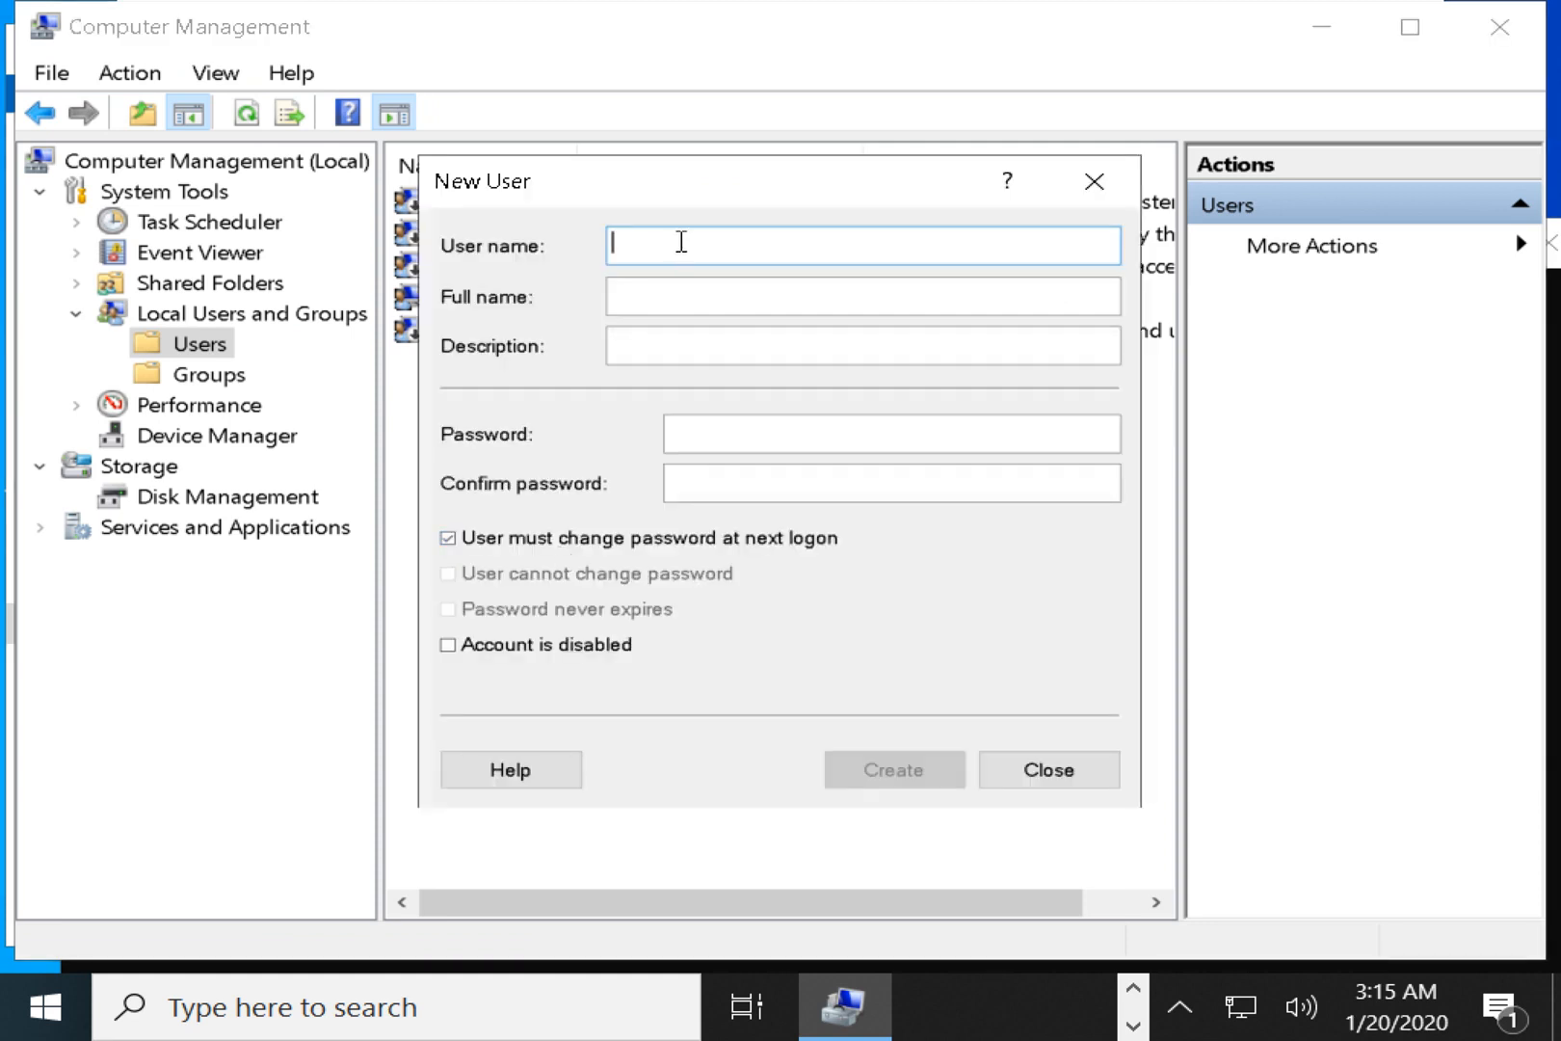
# Enter user name user1, full name FILM SHARING, description FILM HERNE USER, and a confirmed password.
pyautogui.write('user1')
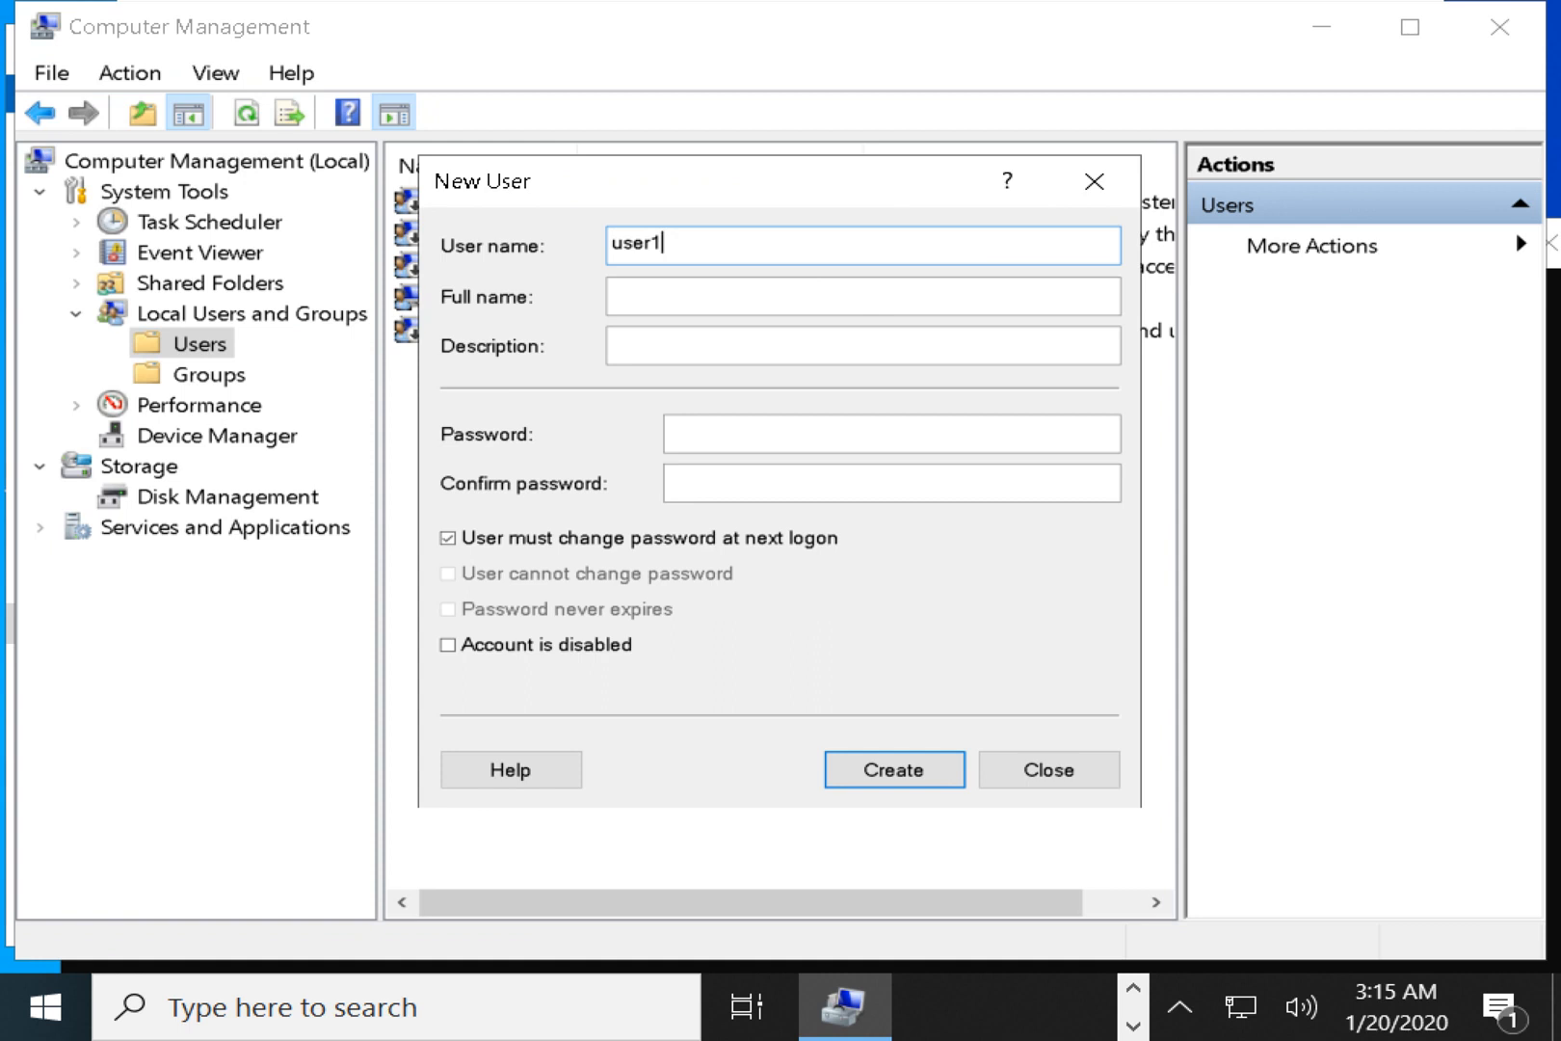
pyautogui.click(617, 296)
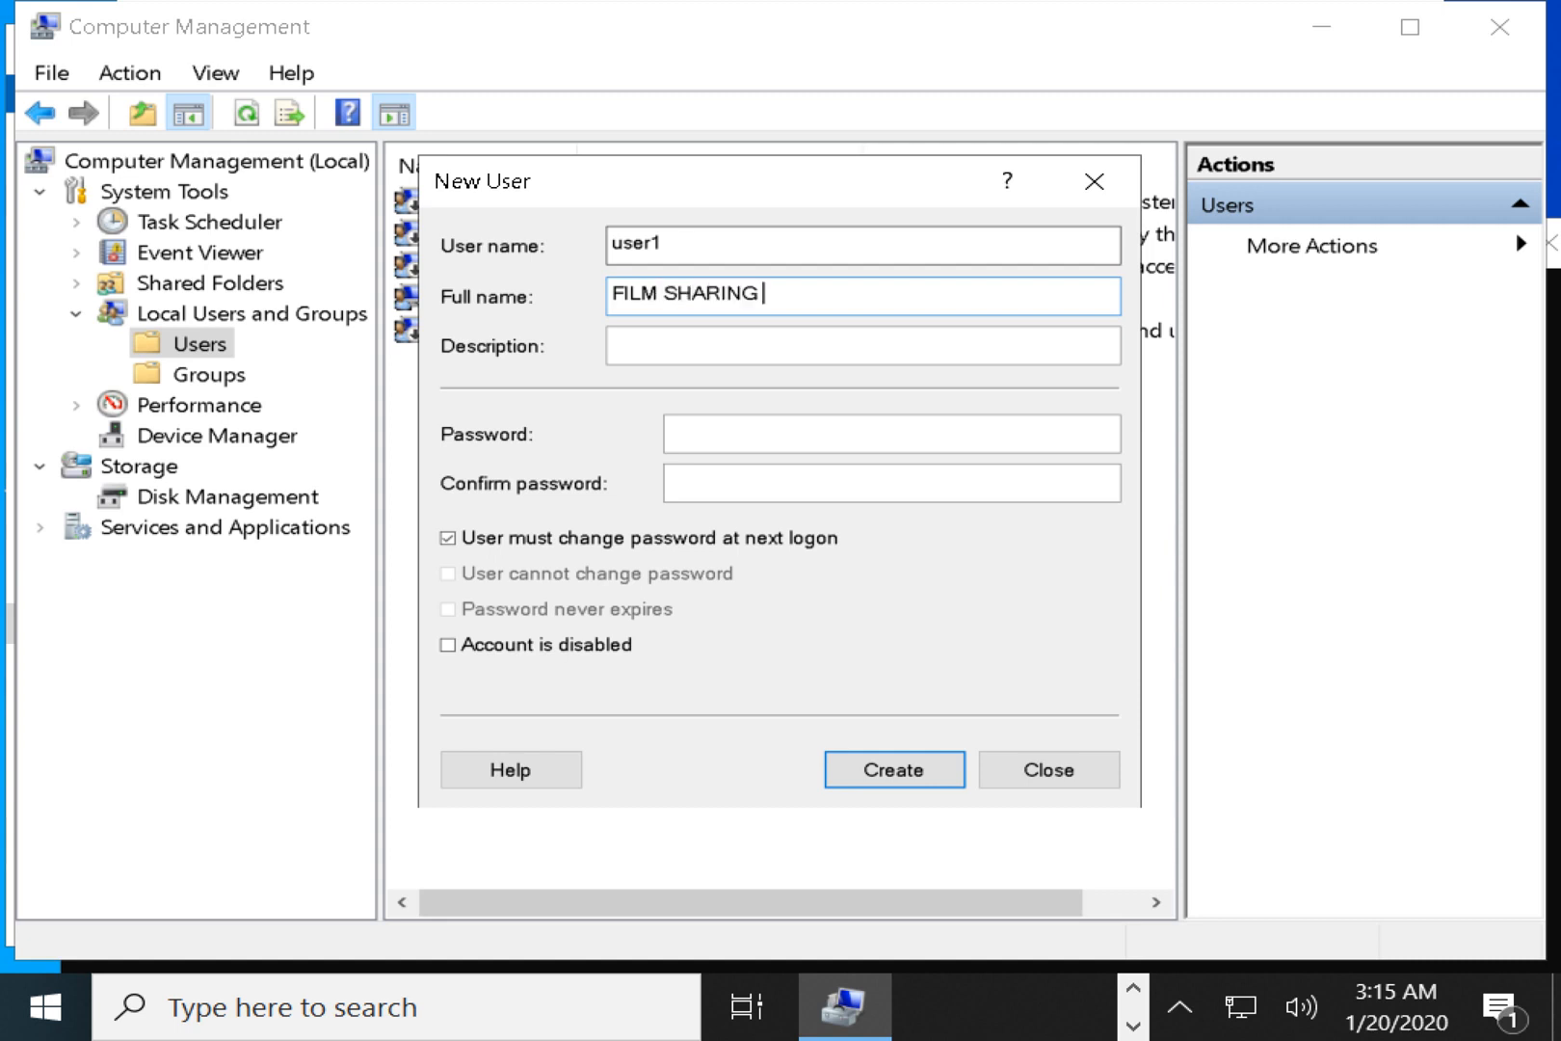
pyautogui.click(653, 342)
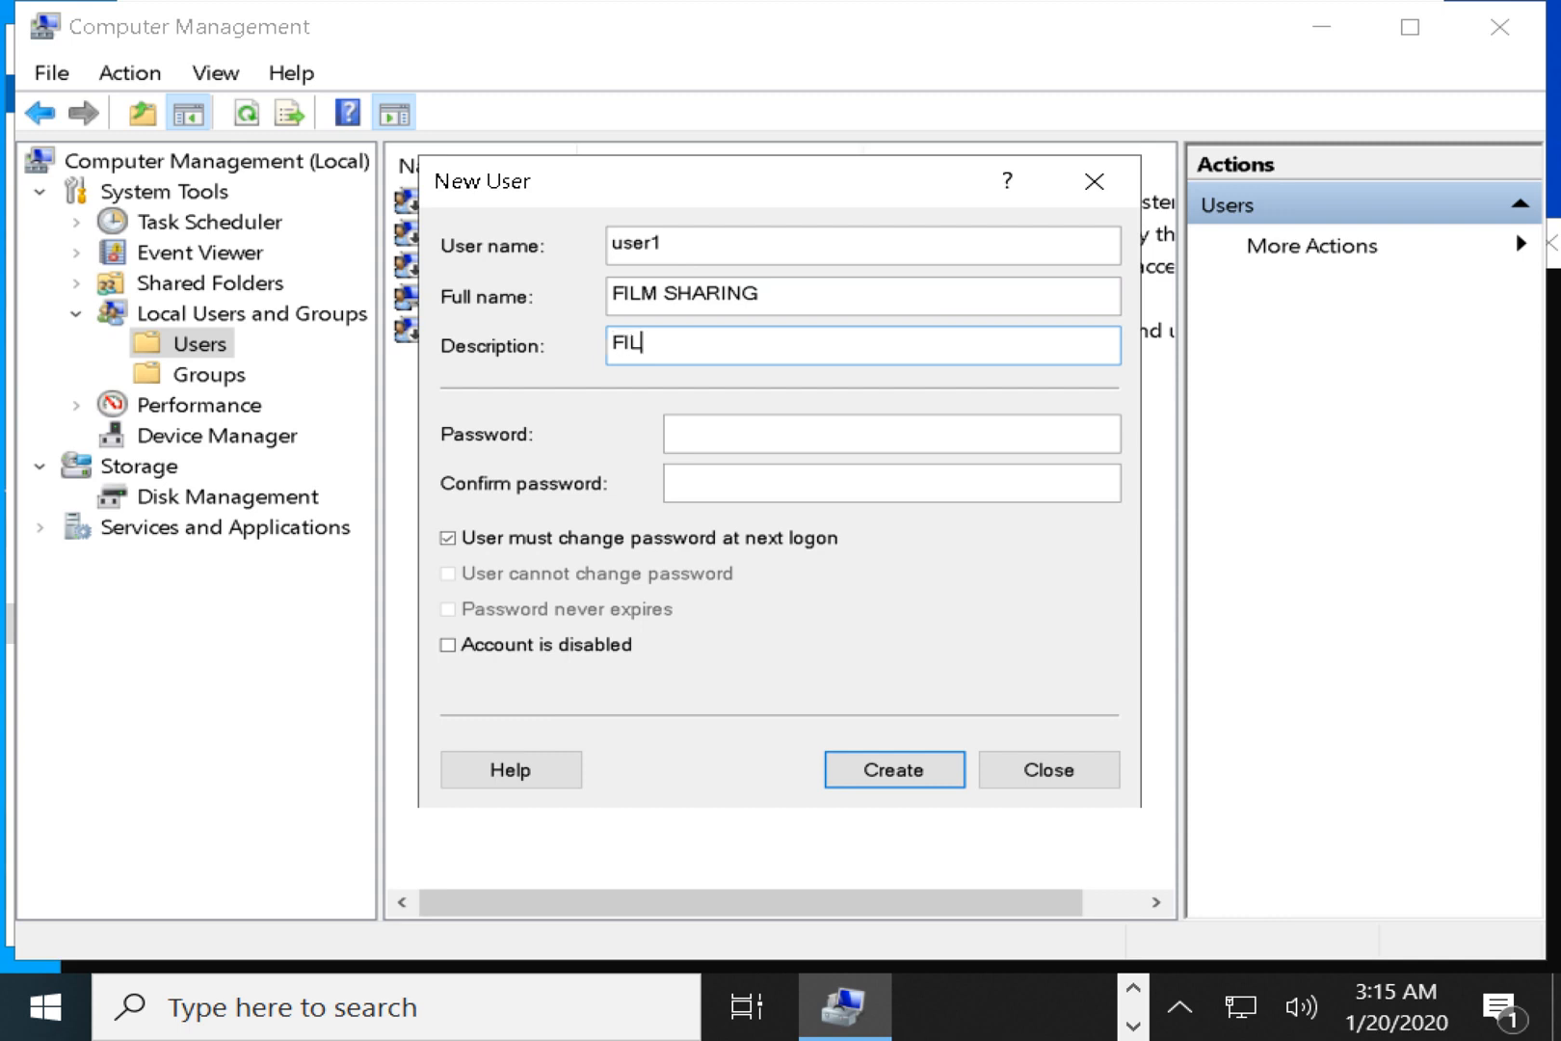
pyautogui.write('FILM HERNE USER')
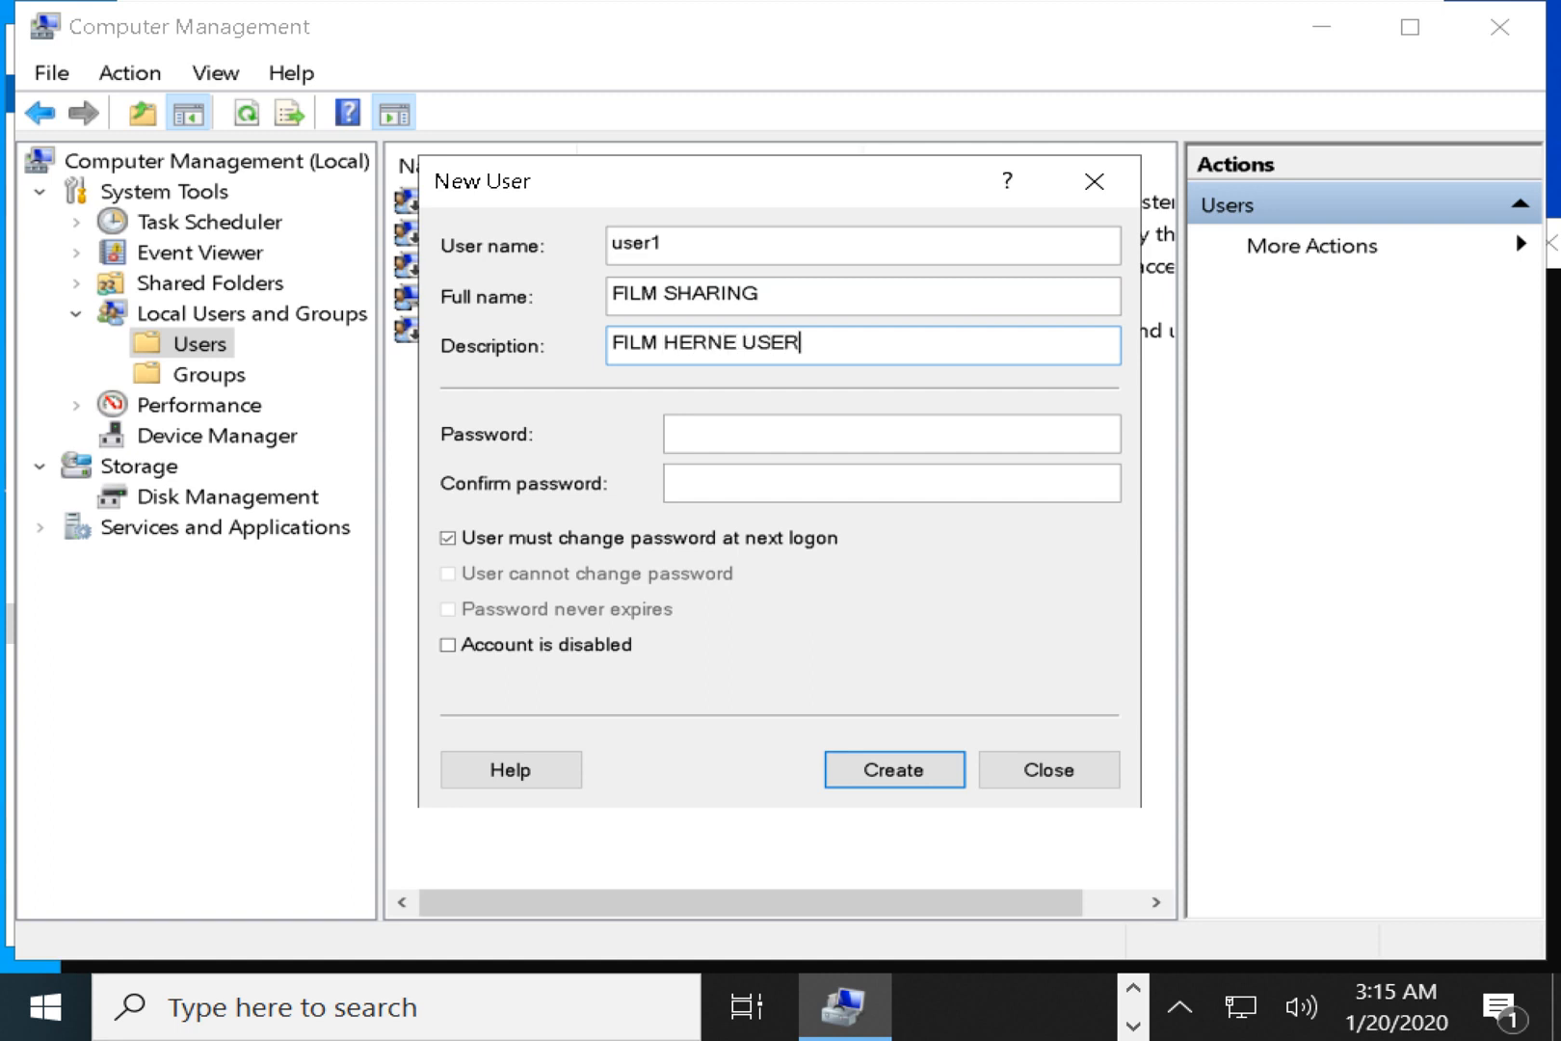
pyautogui.click(714, 430)
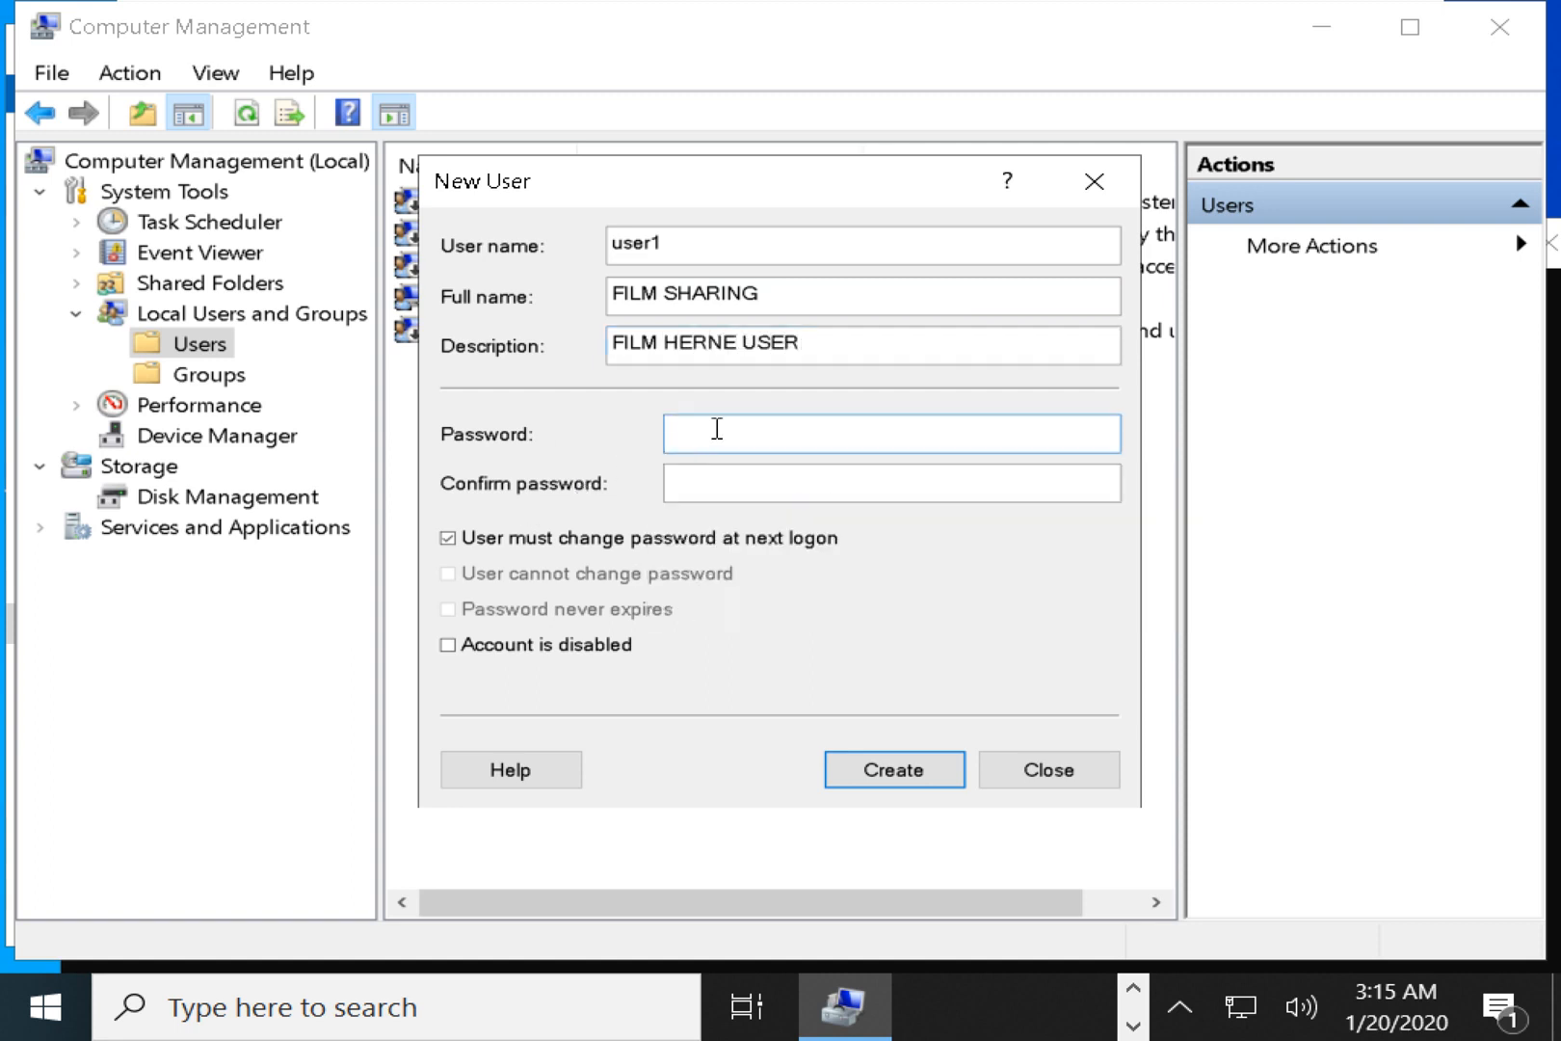
pyautogui.write('123456')
pyautogui.press('Tab')
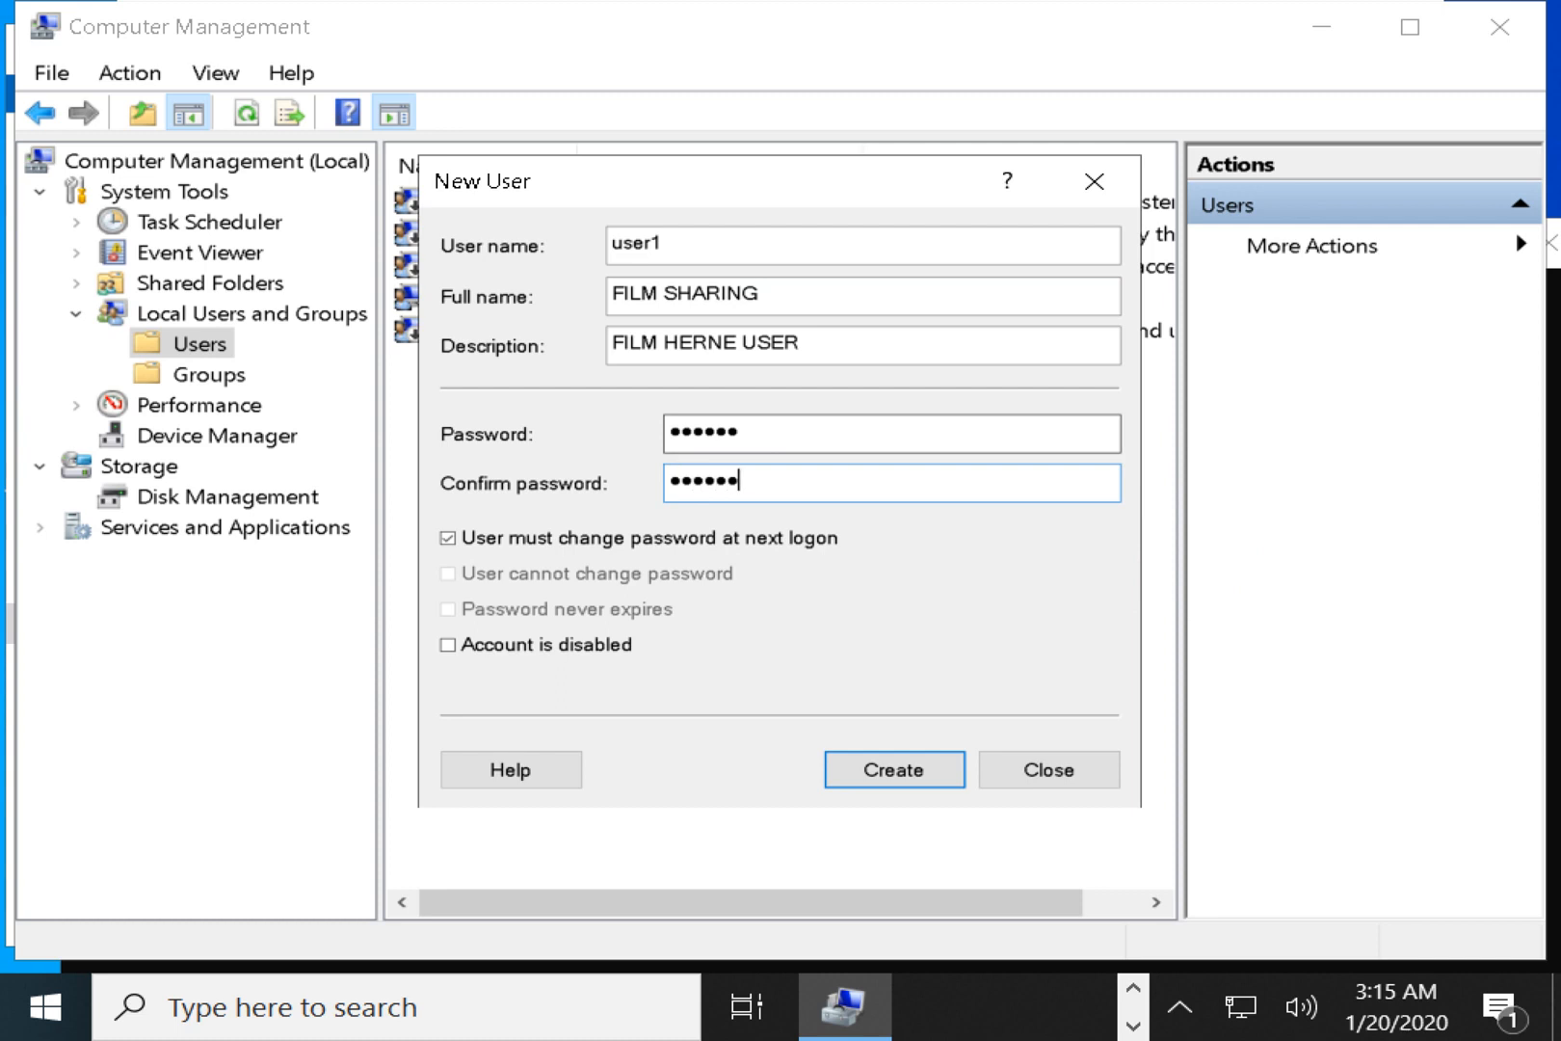
pyautogui.write('123456')
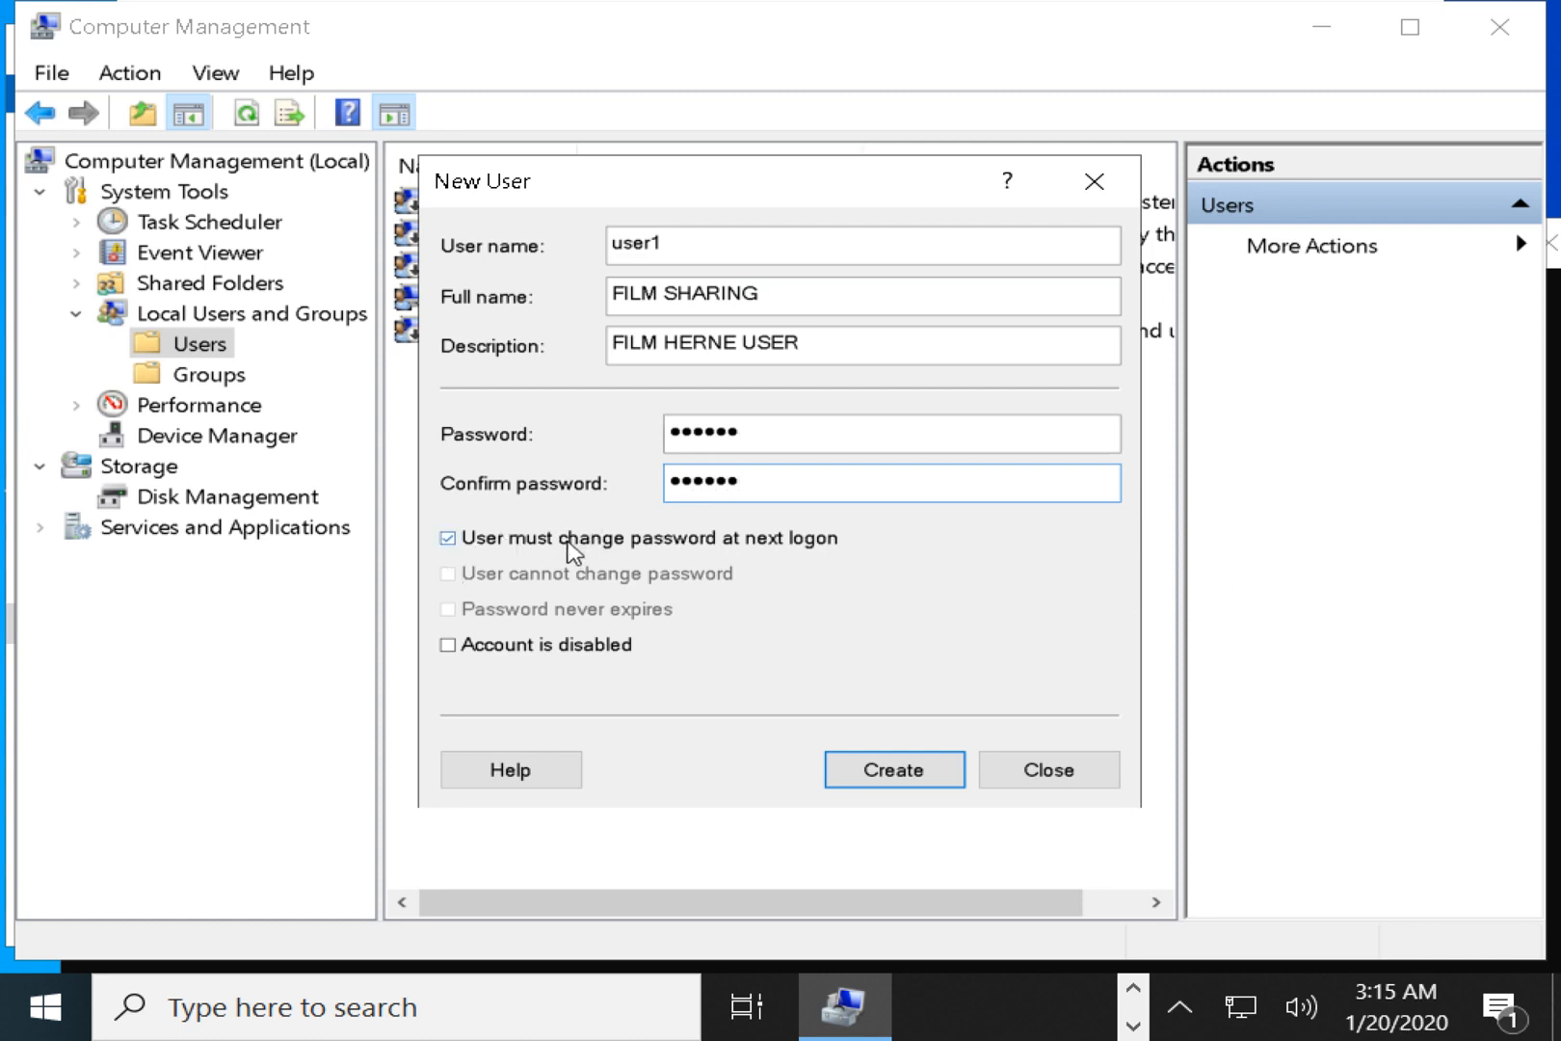
# Untick must-change, tick Password never expires, create the account and close Computer Management.
pyautogui.click(573, 539)
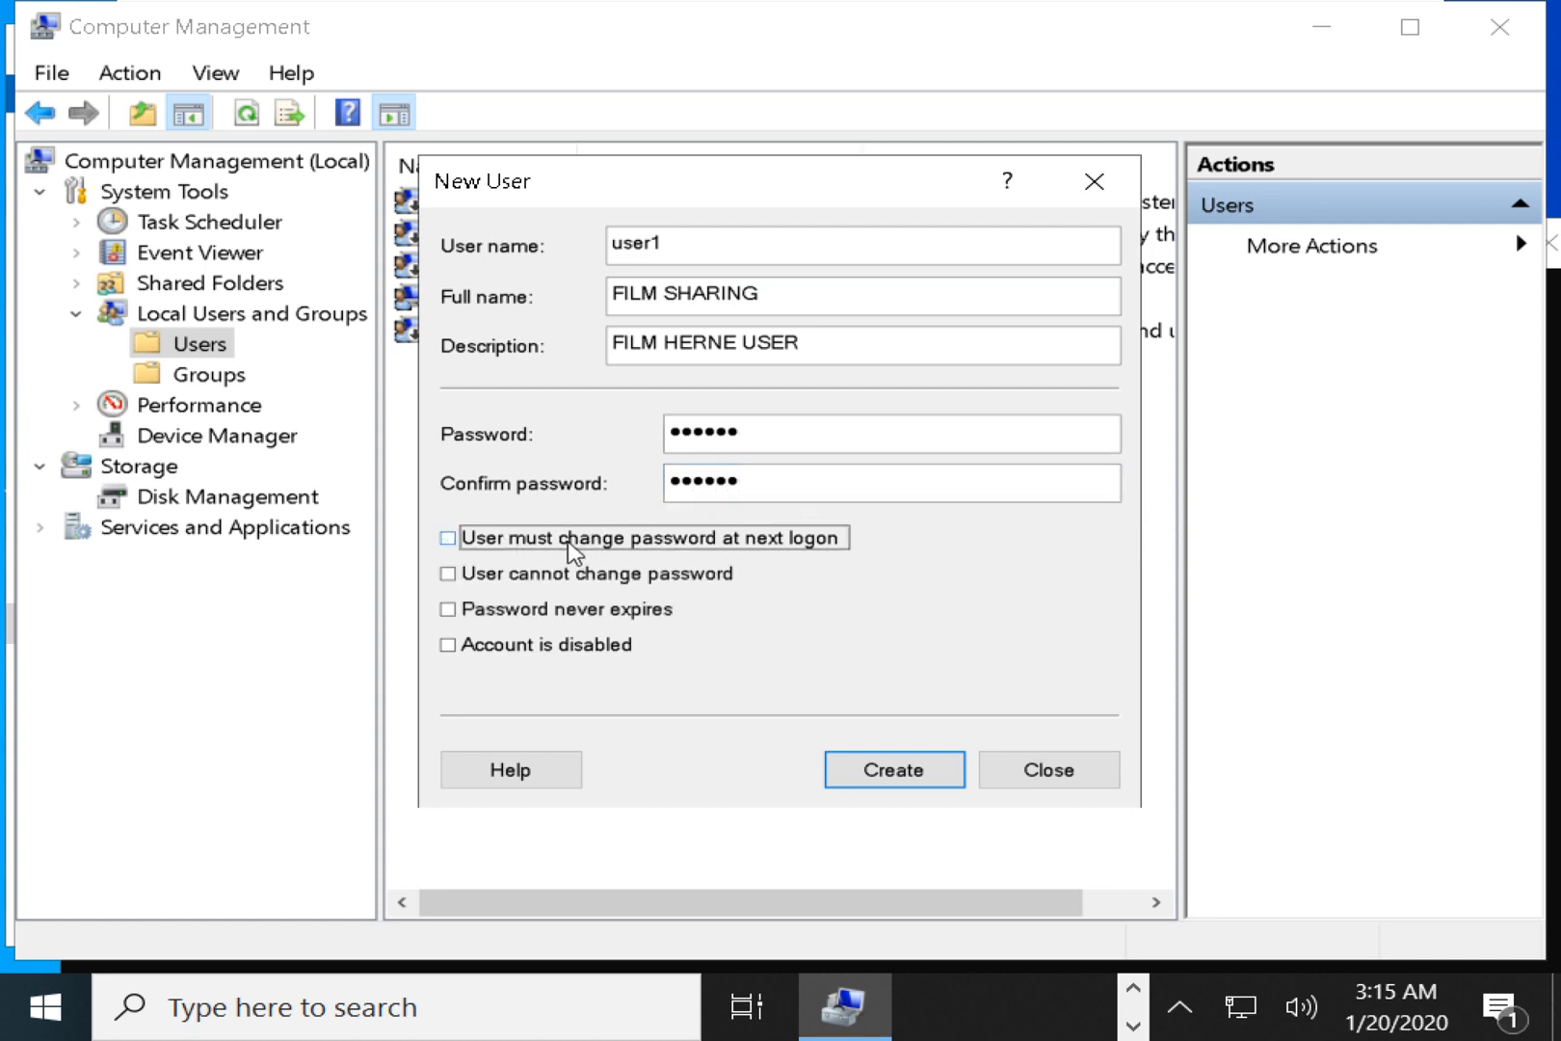
pyautogui.click(604, 613)
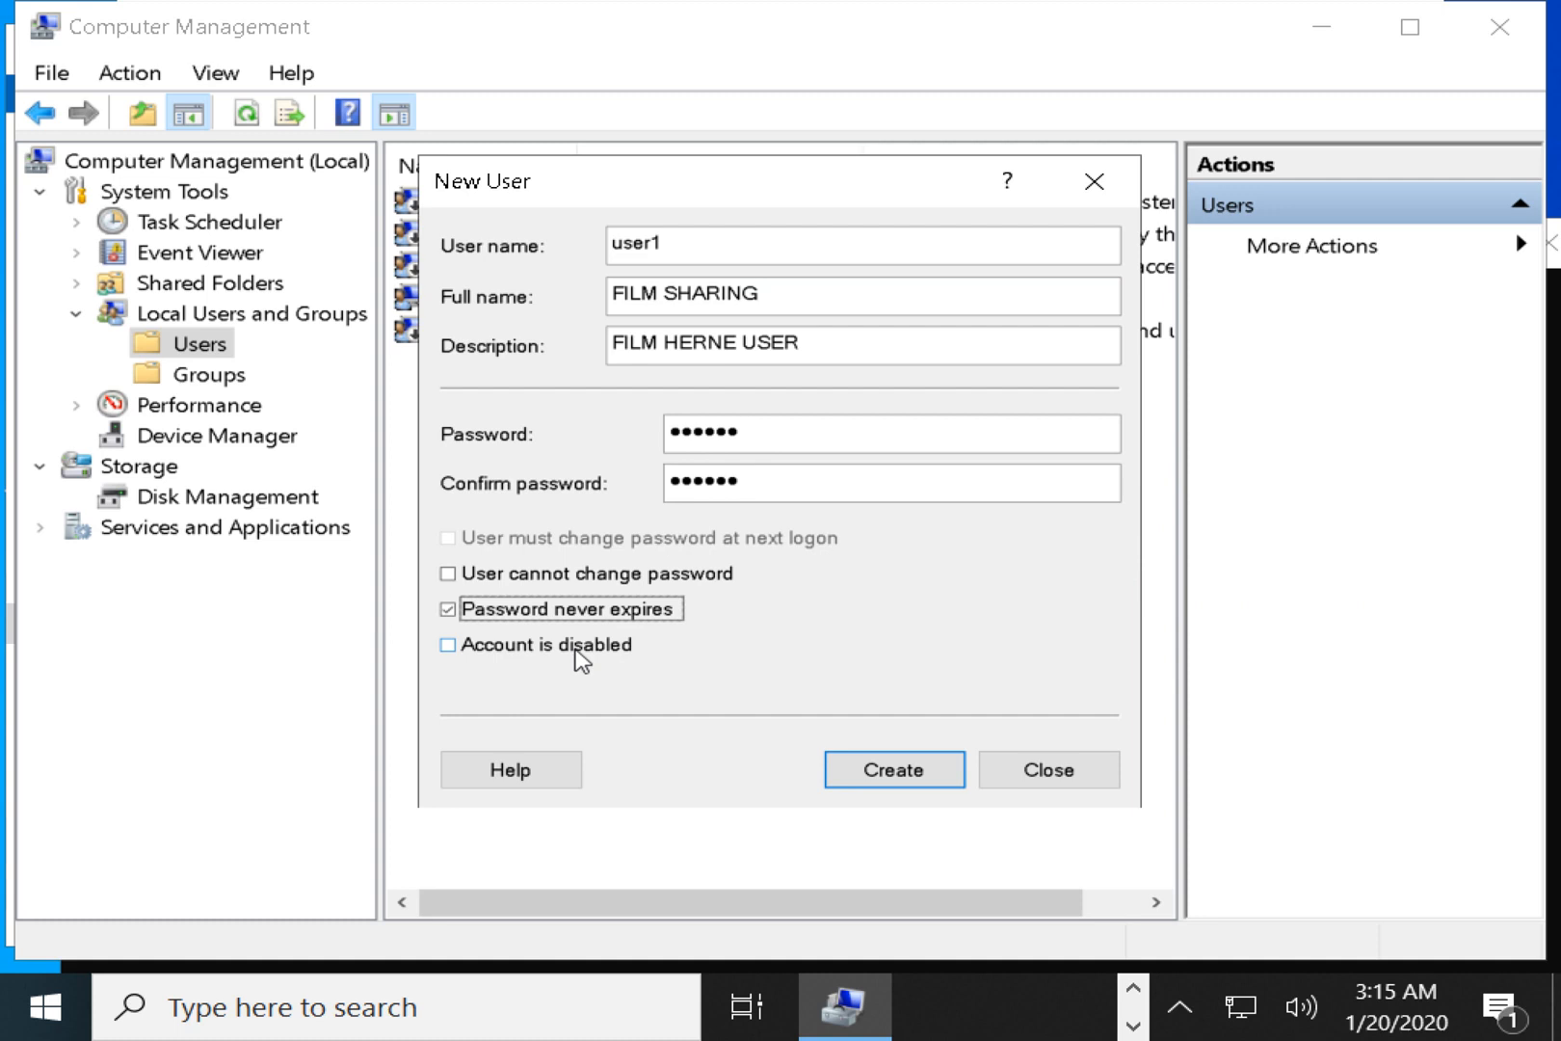
pyautogui.click(911, 775)
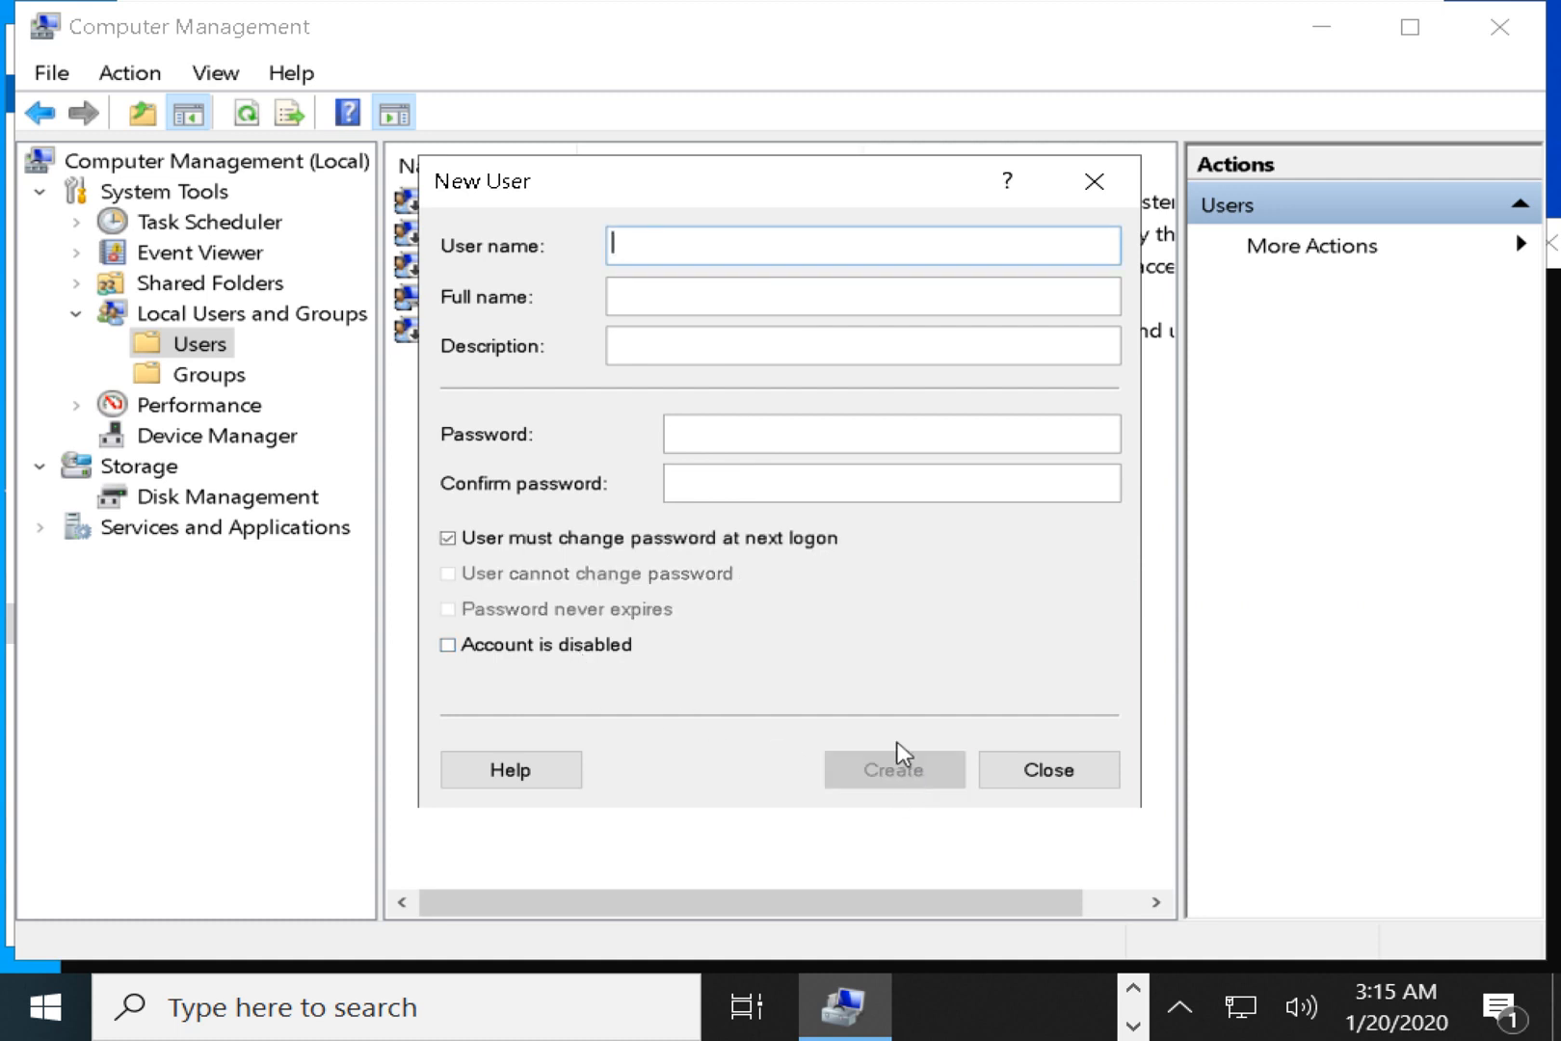
pyautogui.click(1094, 181)
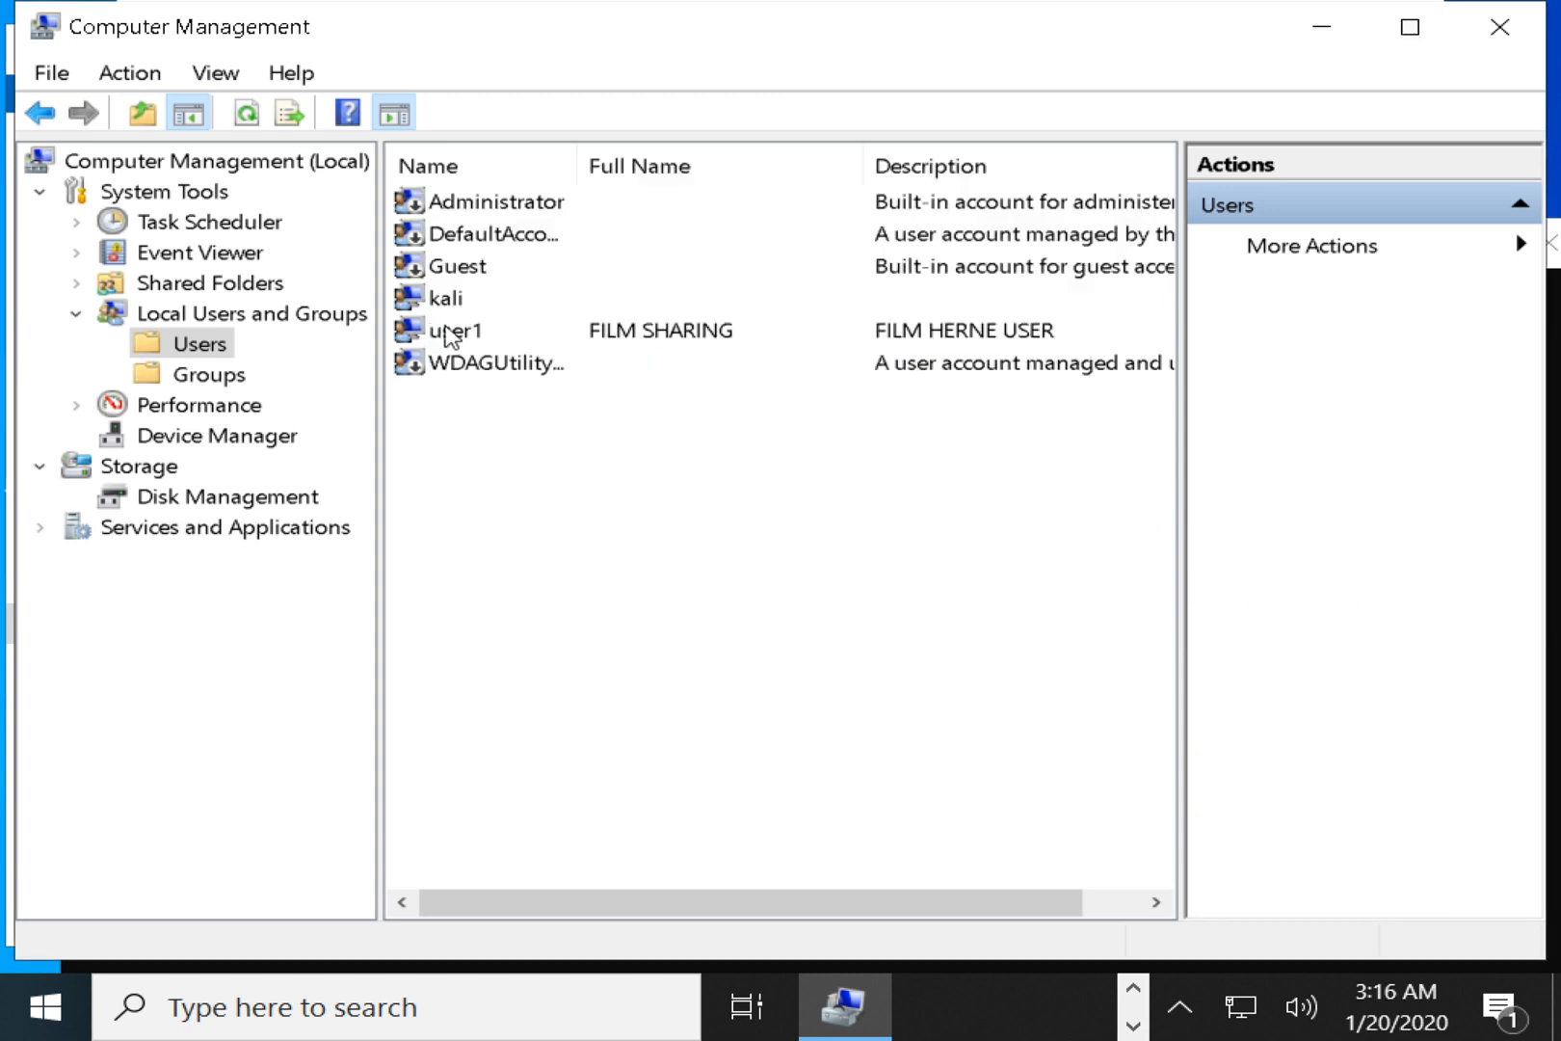
pyautogui.click(446, 335)
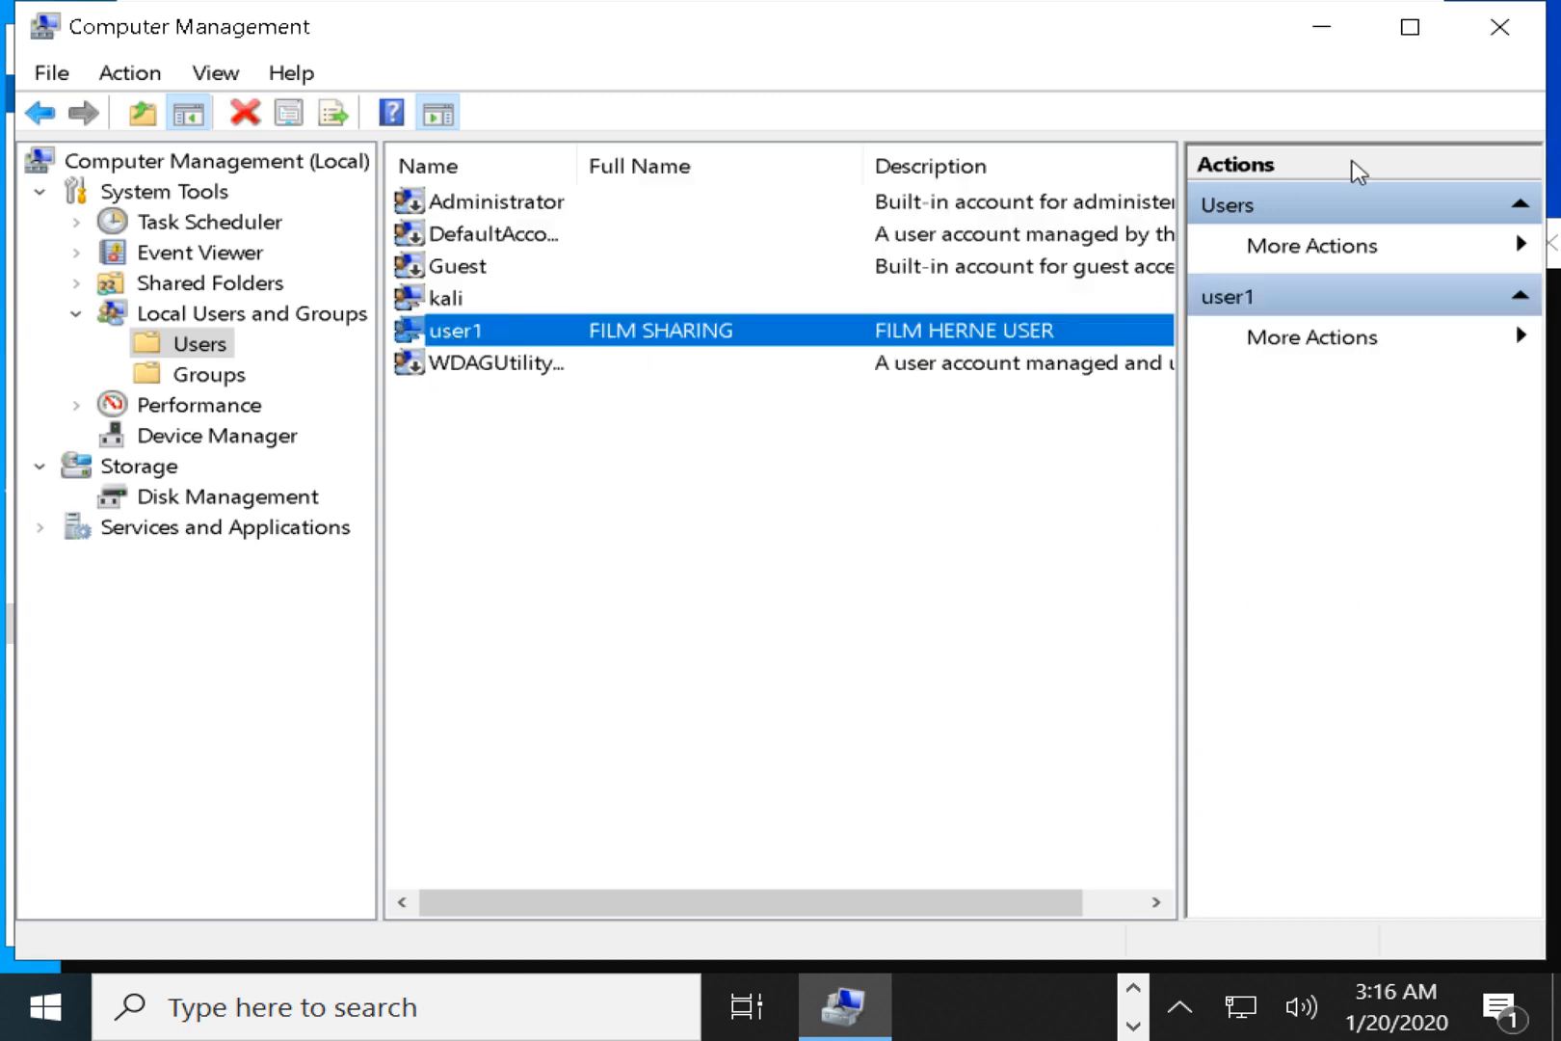
pyautogui.click(1498, 27)
# Close the share Permissions, Advanced Sharing and folder Properties dialogs.
pyautogui.click(679, 643)
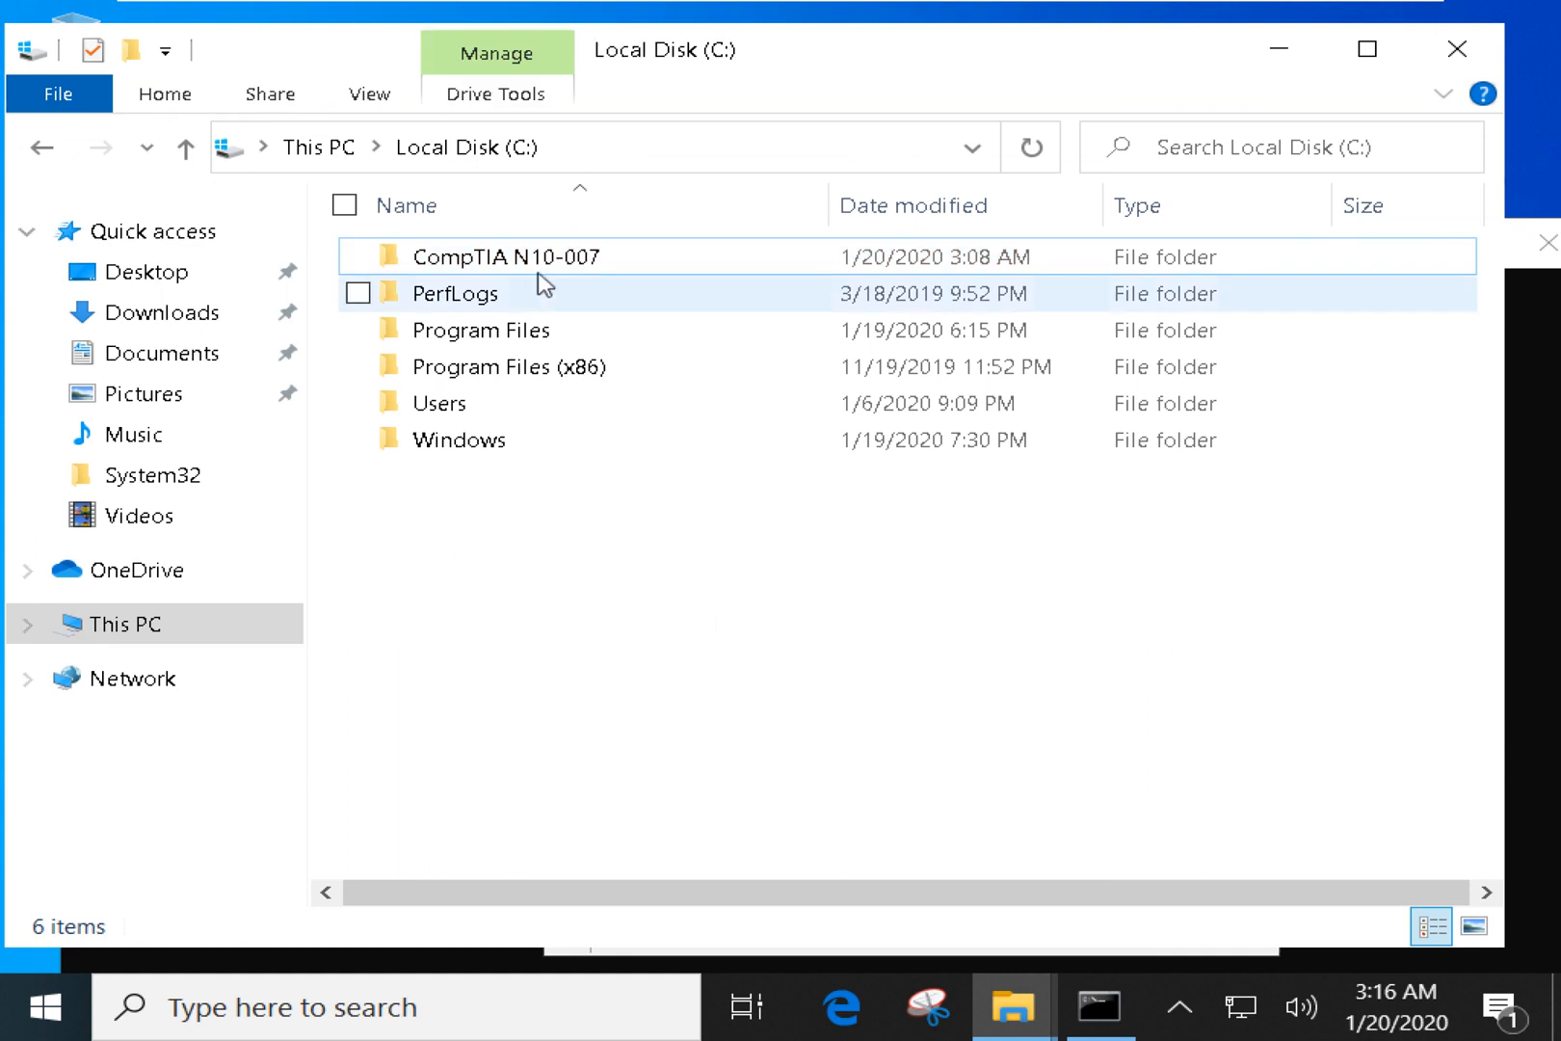
pyautogui.click(489, 268)
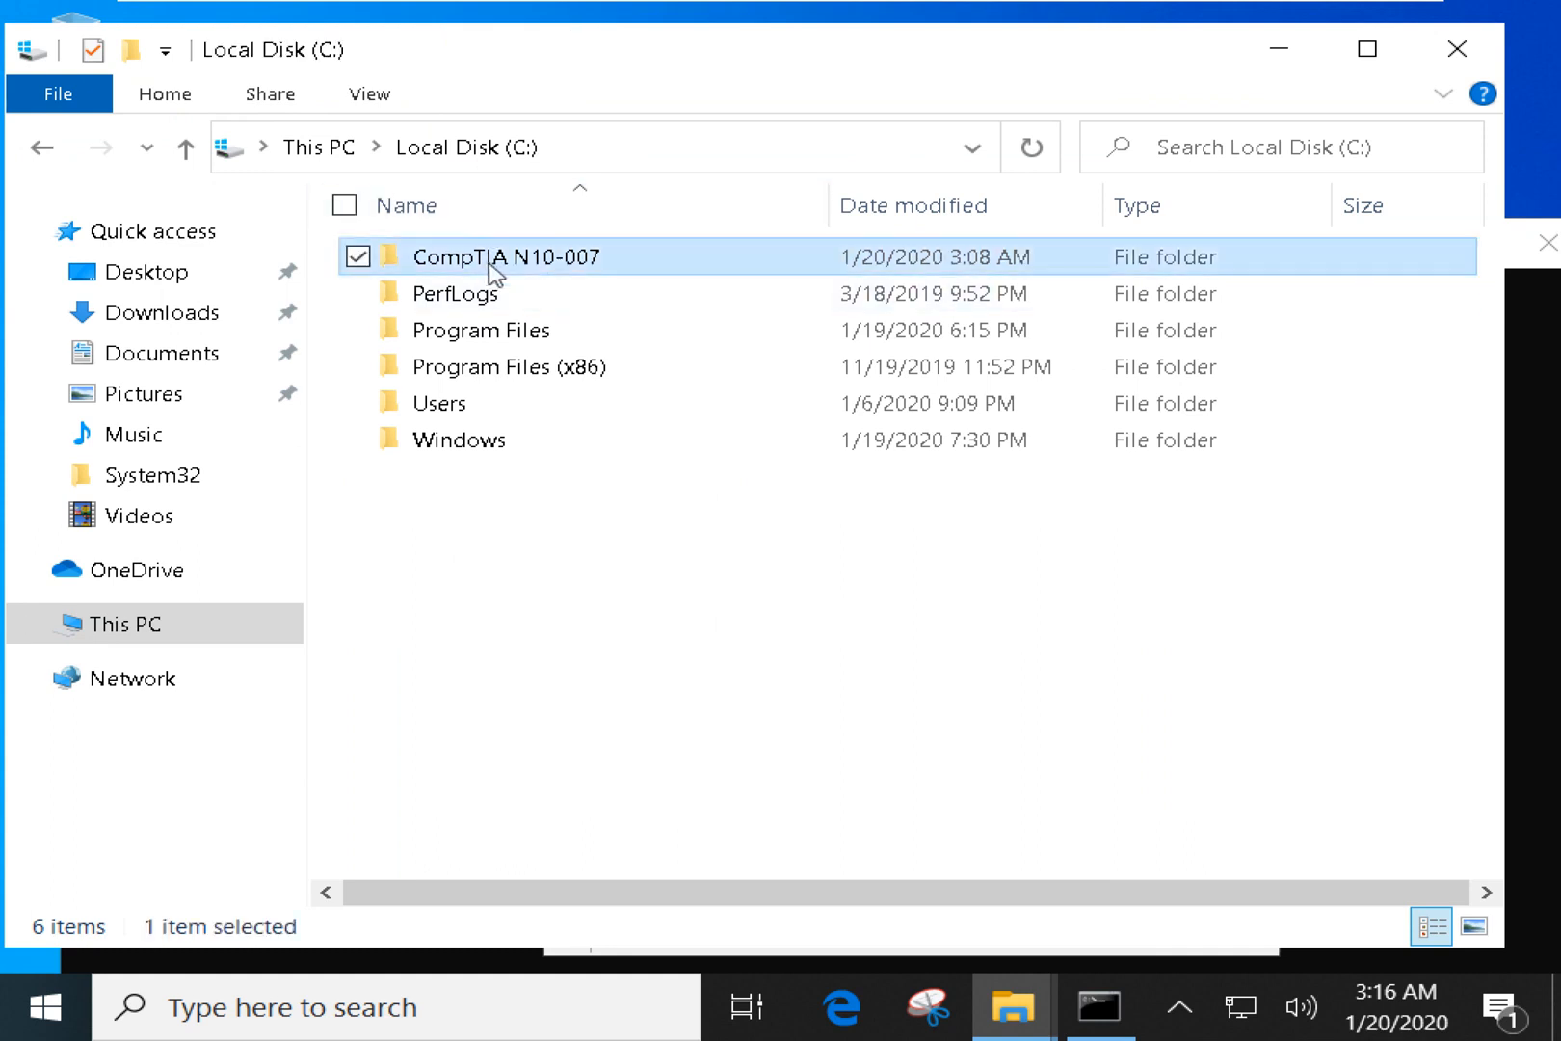
pyautogui.hotkey('alt', 'Tab')
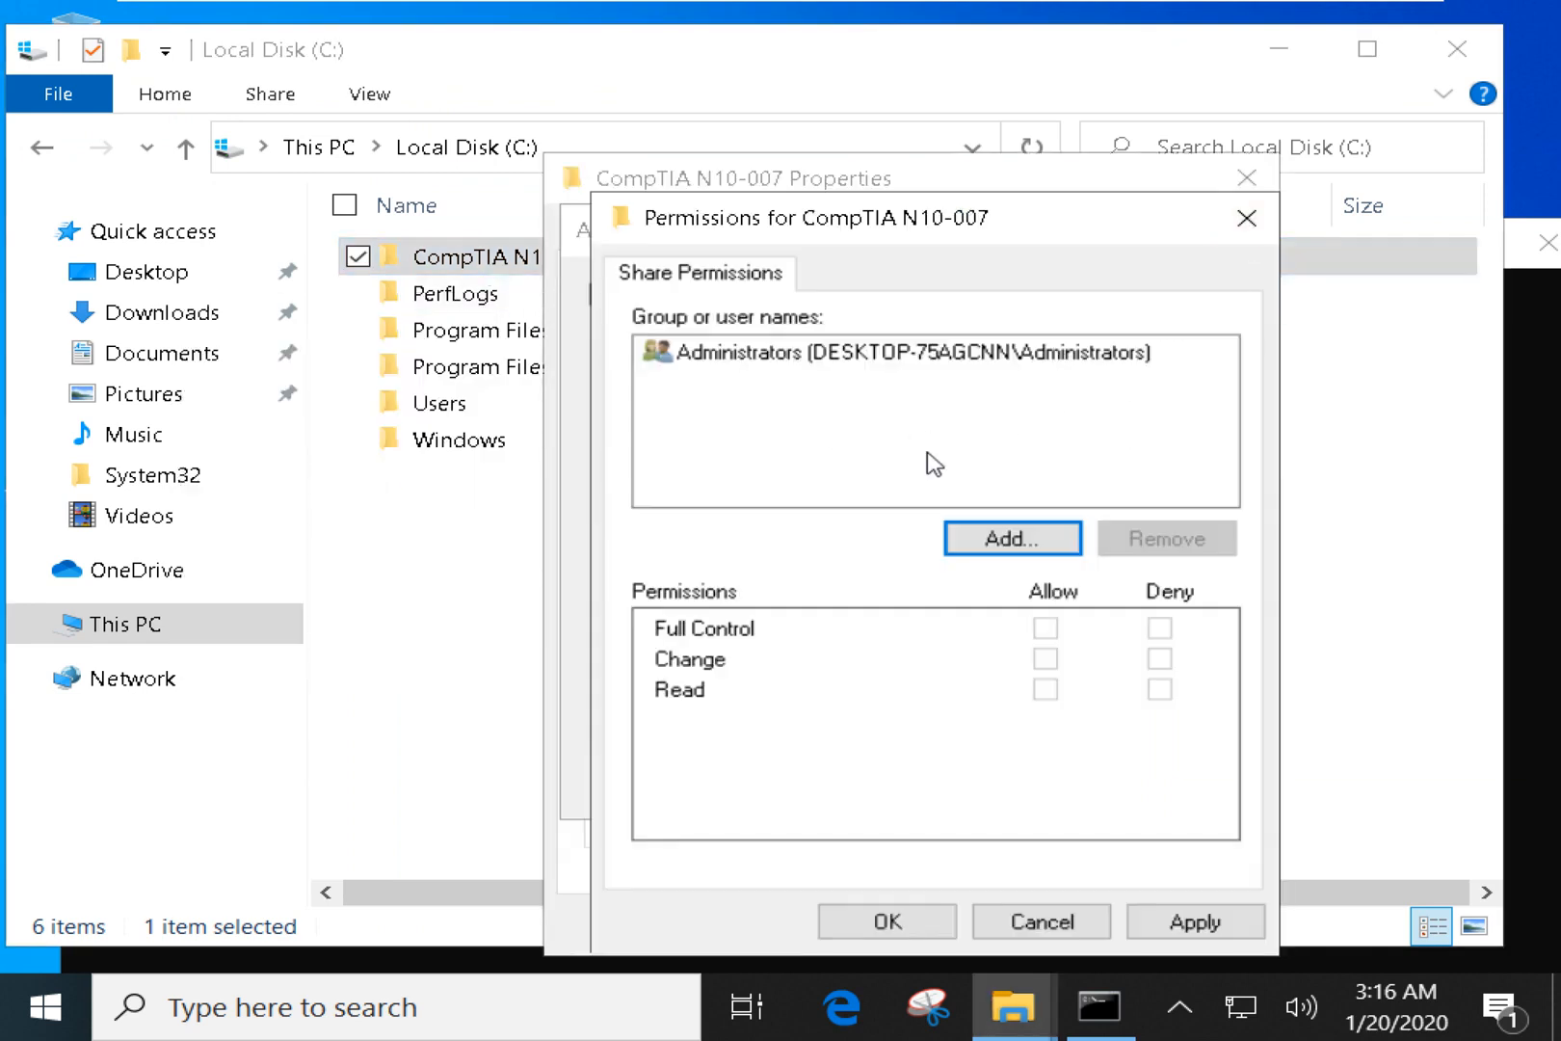
pyautogui.click(1249, 220)
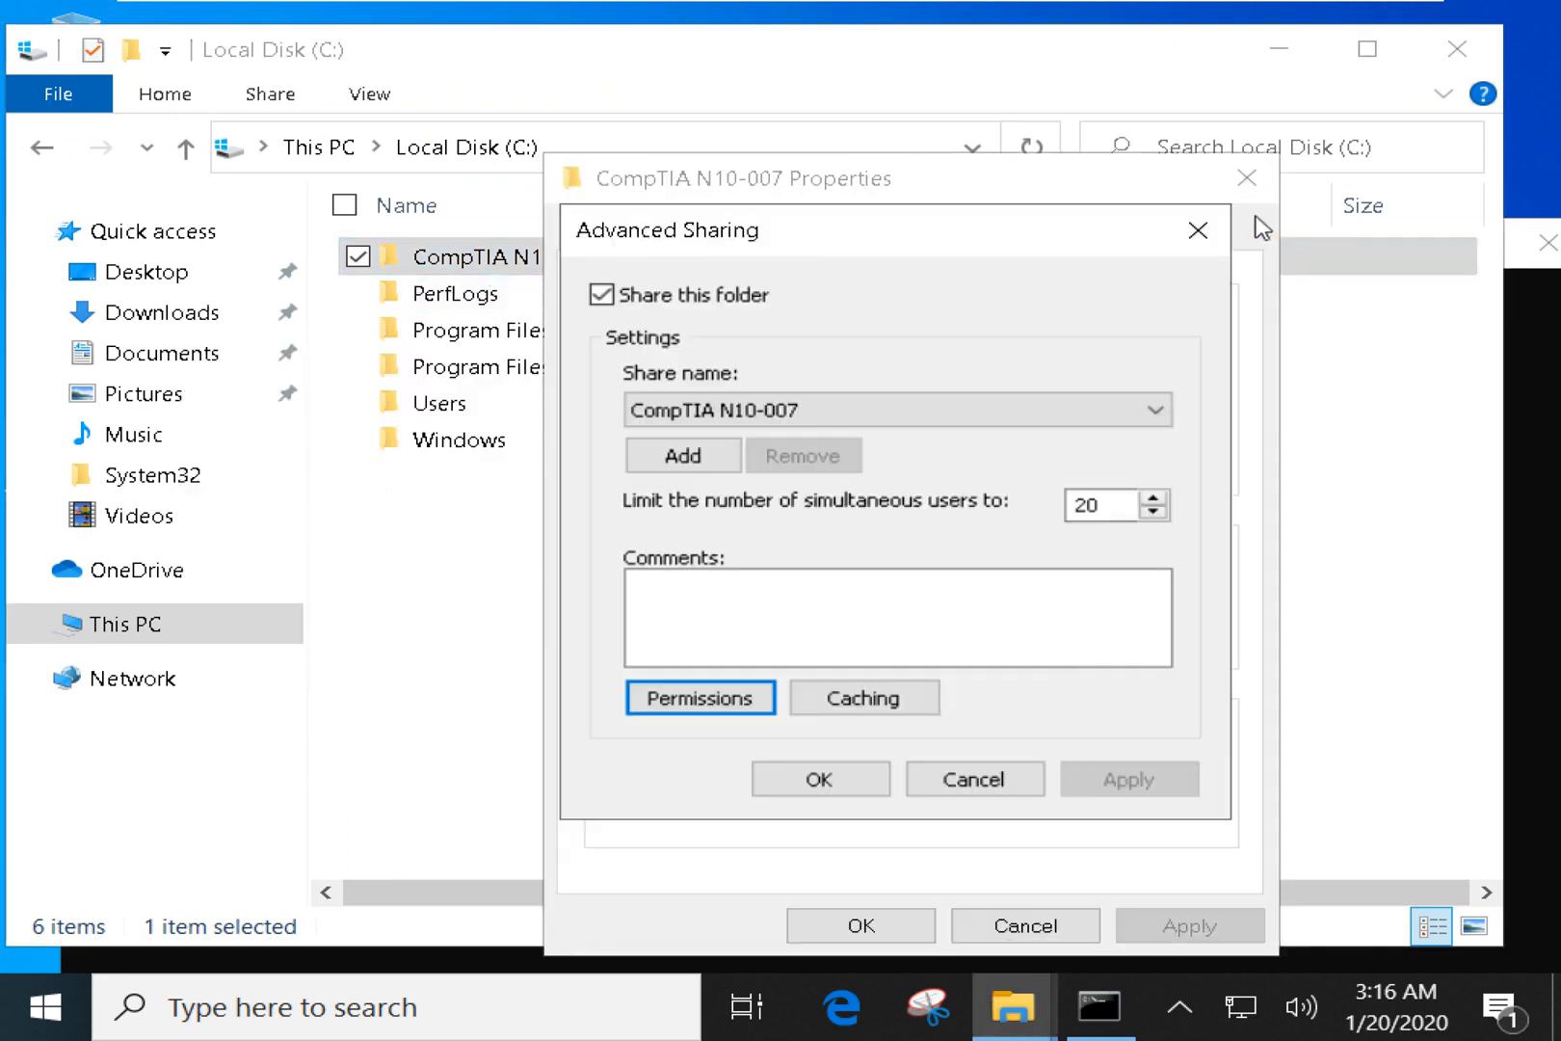
pyautogui.click(1197, 230)
pyautogui.click(1247, 177)
# Reopen the CompTIA N10-007 folder's Properties.
pyautogui.click(697, 599)
pyautogui.rightClick(527, 257)
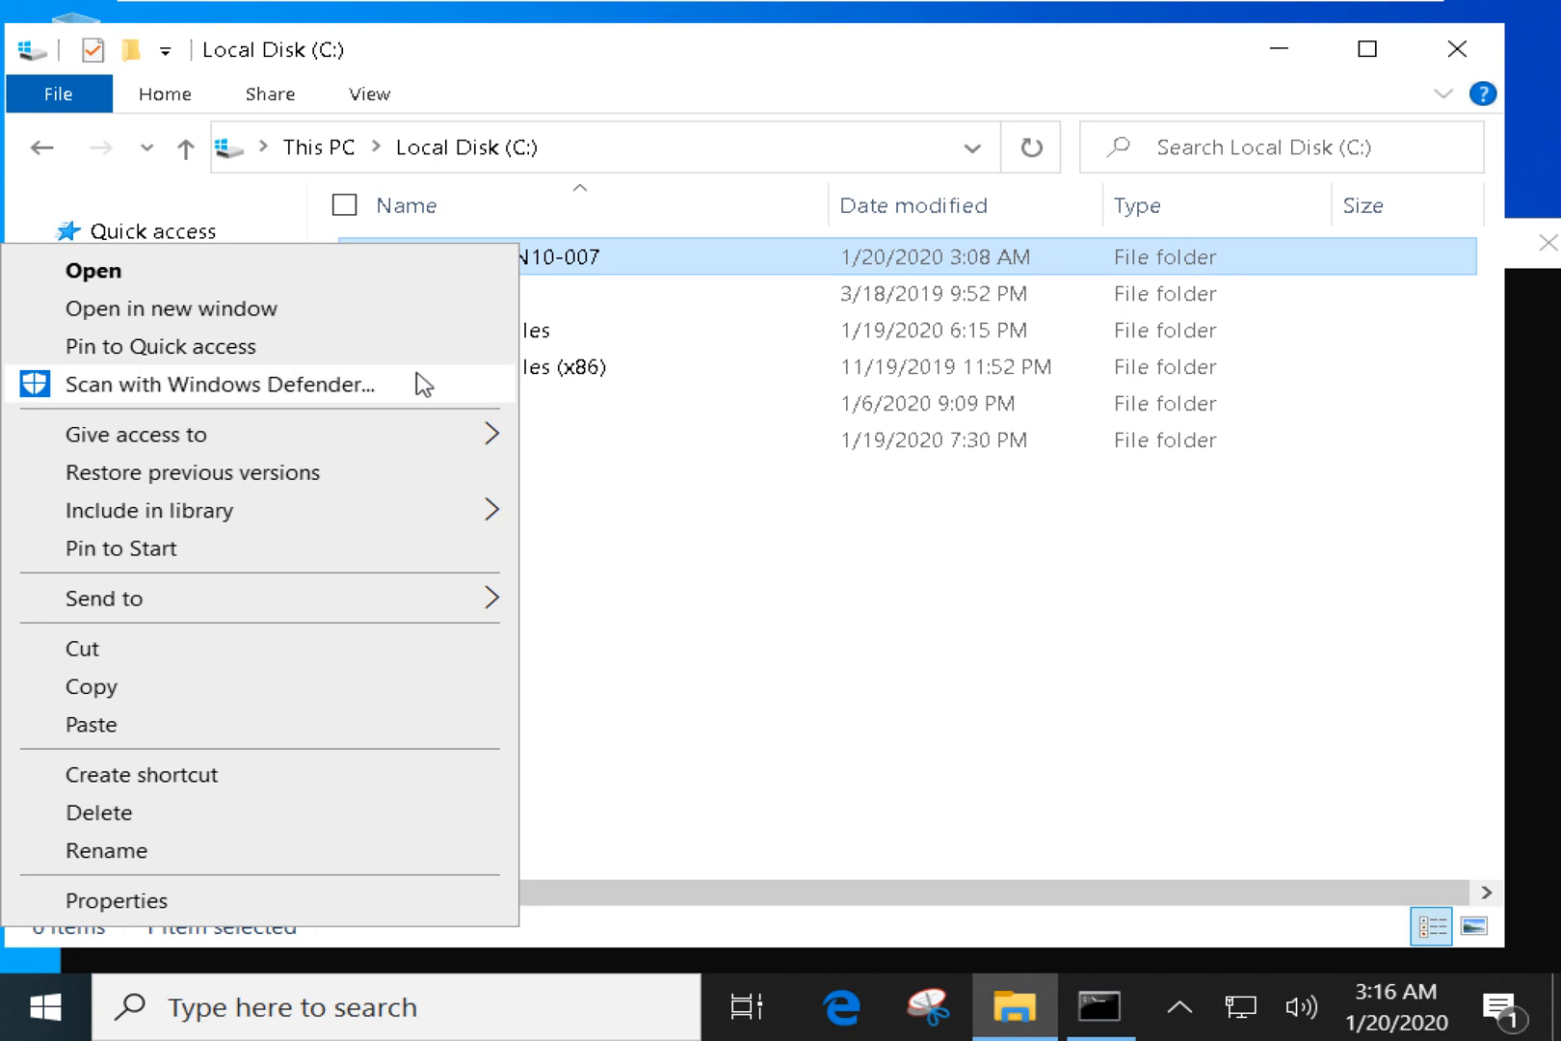
pyautogui.click(175, 899)
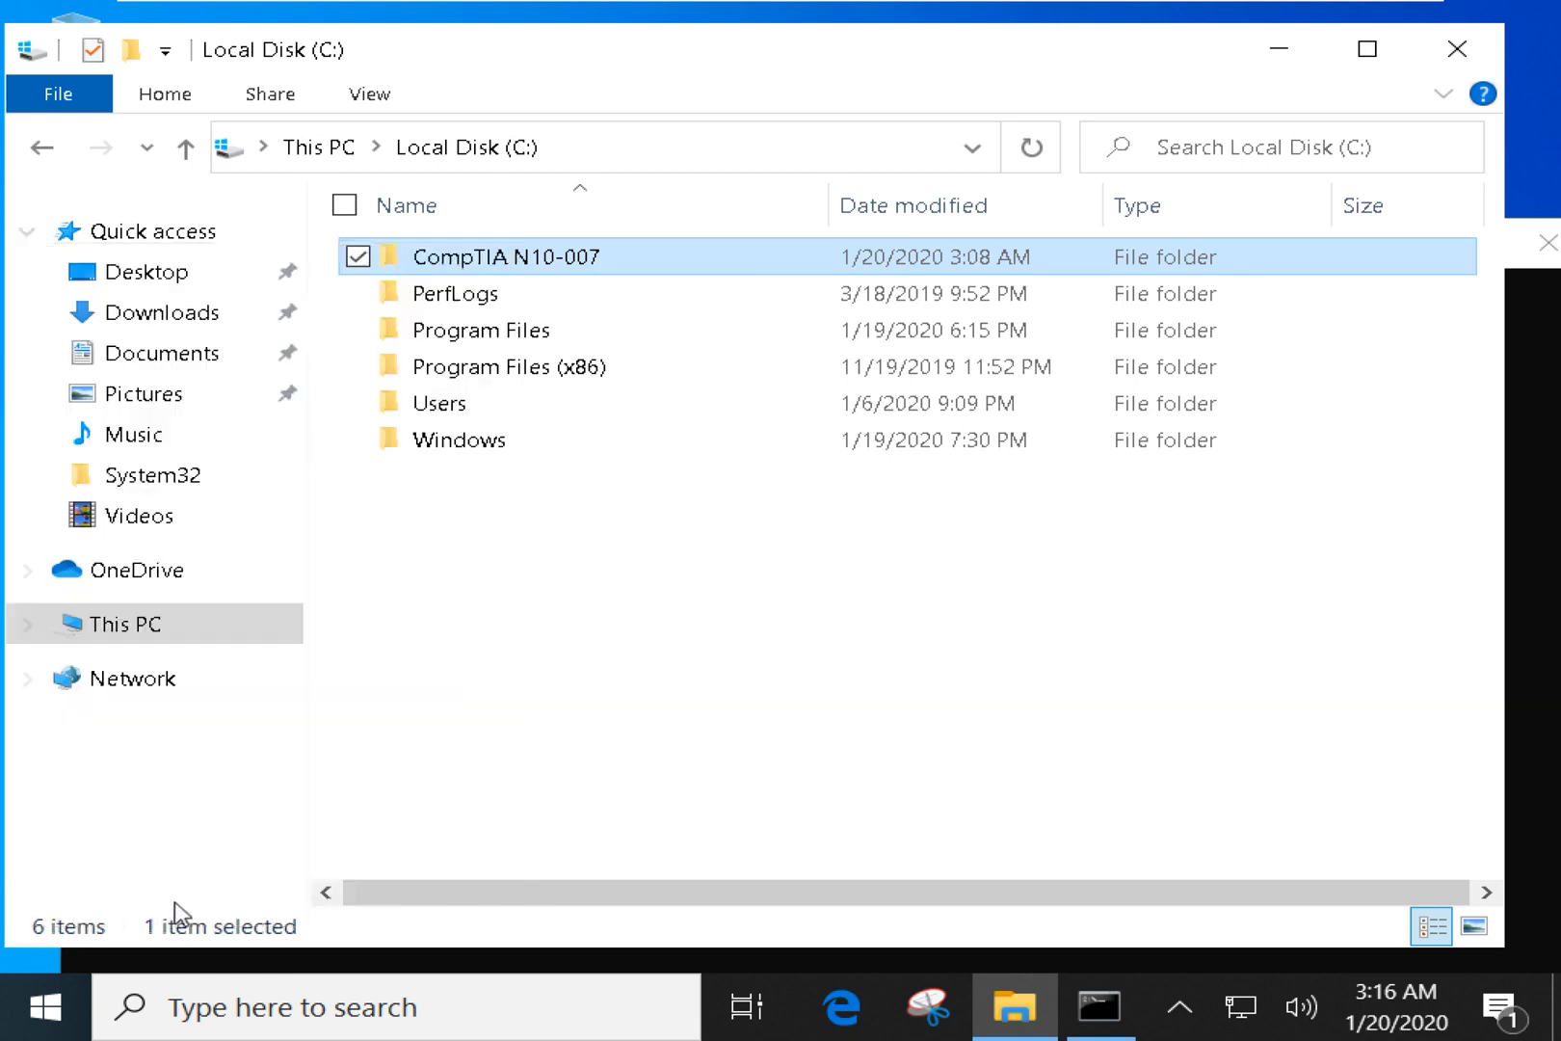
# Open Advanced Sharing from the Sharing tab and review the 20-user limit and Comments field.
pyautogui.click(918, 381)
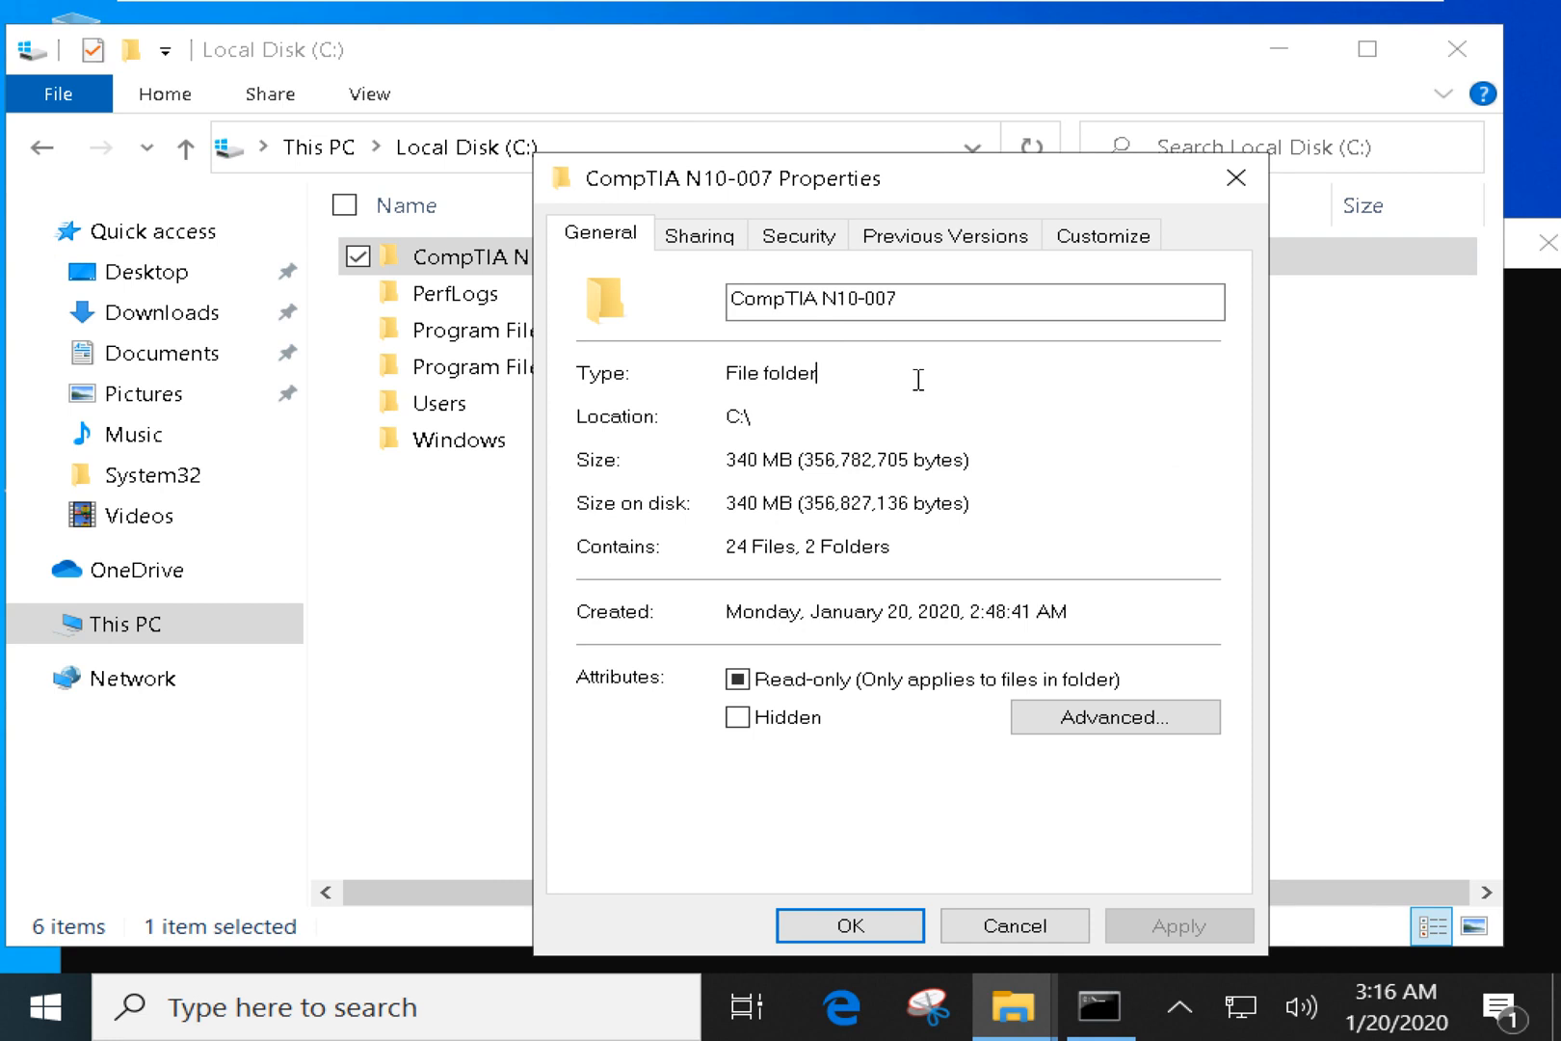
pyautogui.click(916, 424)
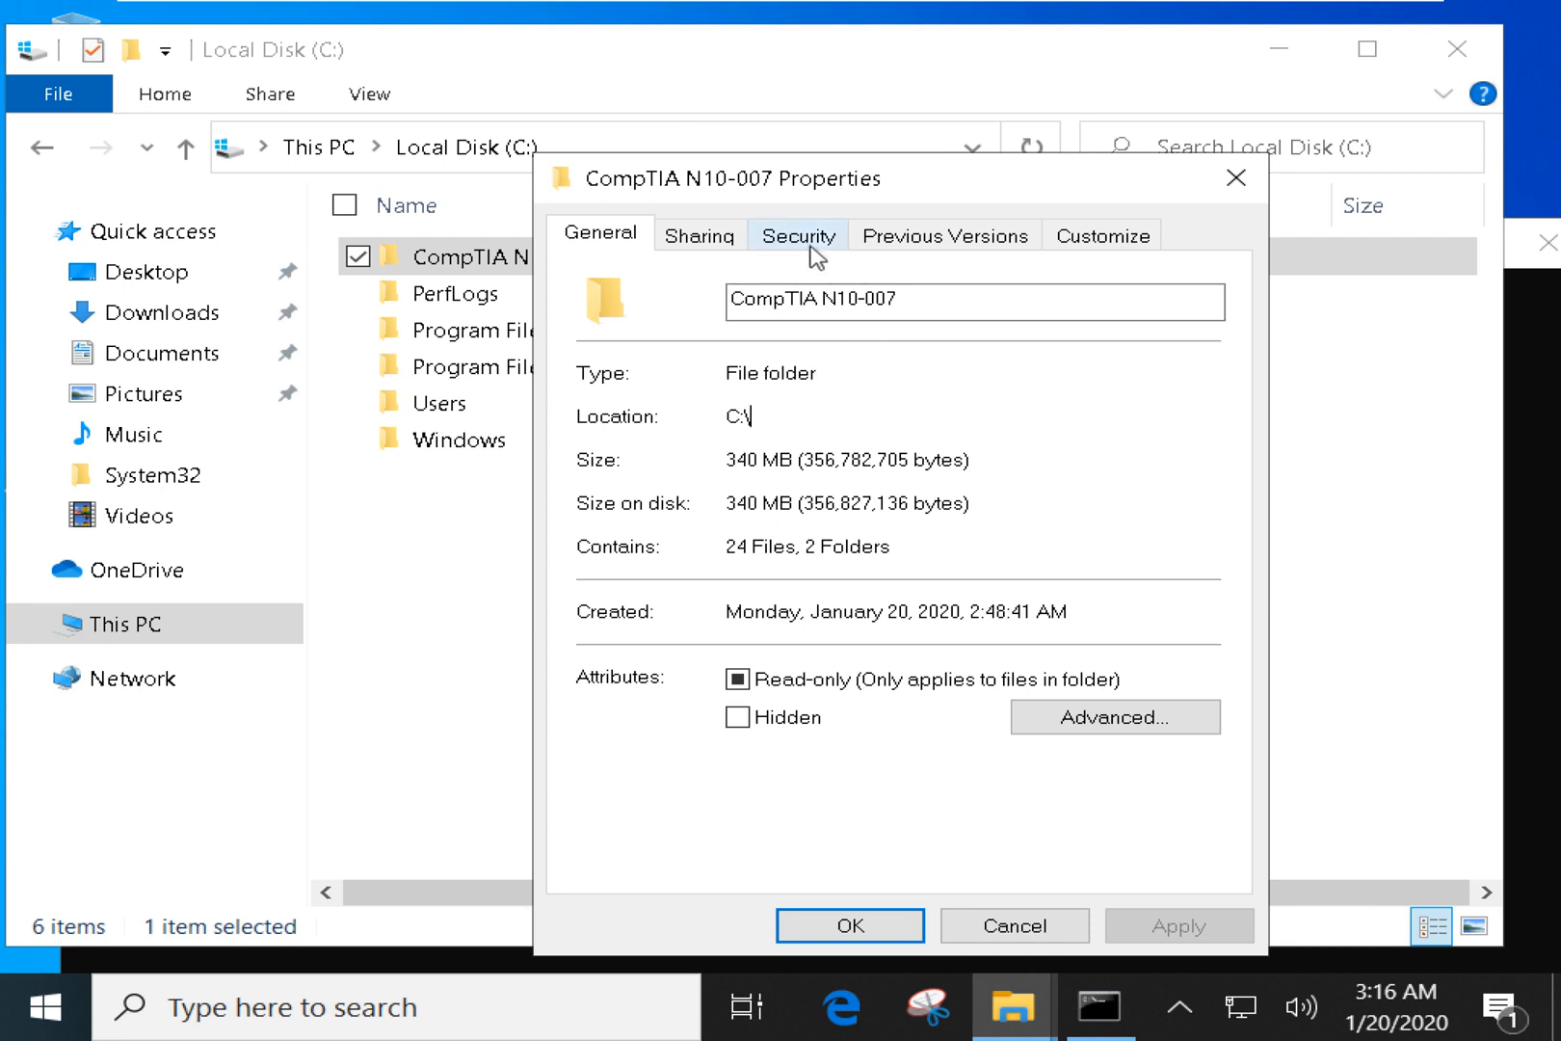
pyautogui.click(702, 235)
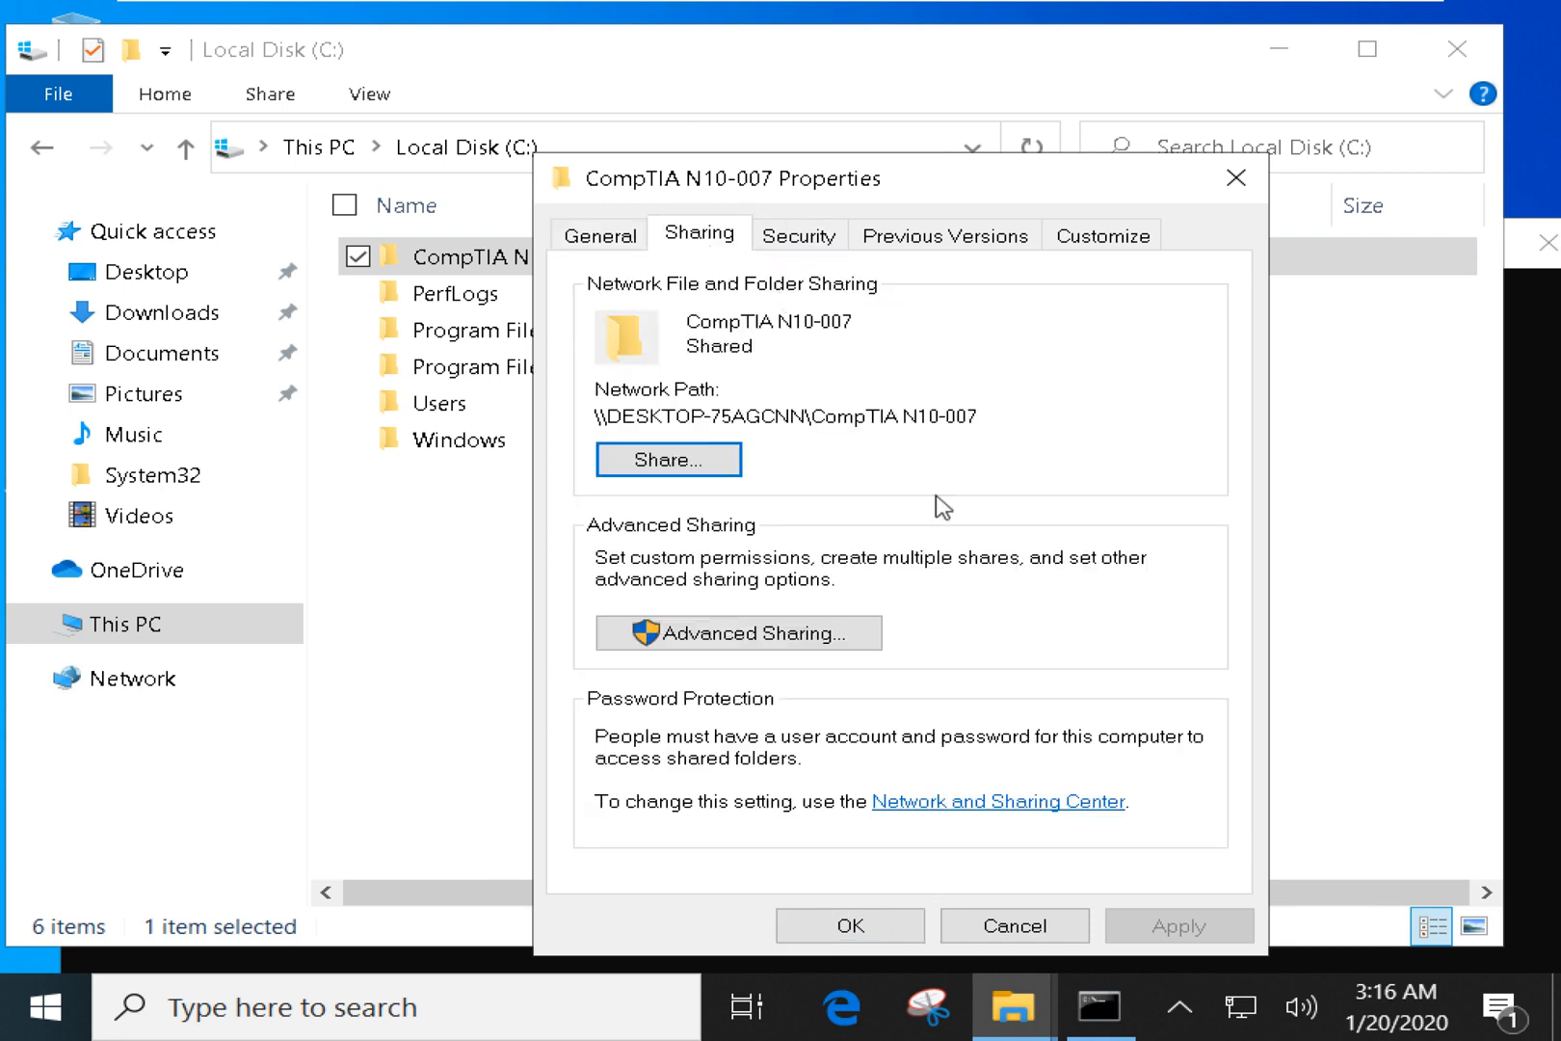
pyautogui.click(810, 632)
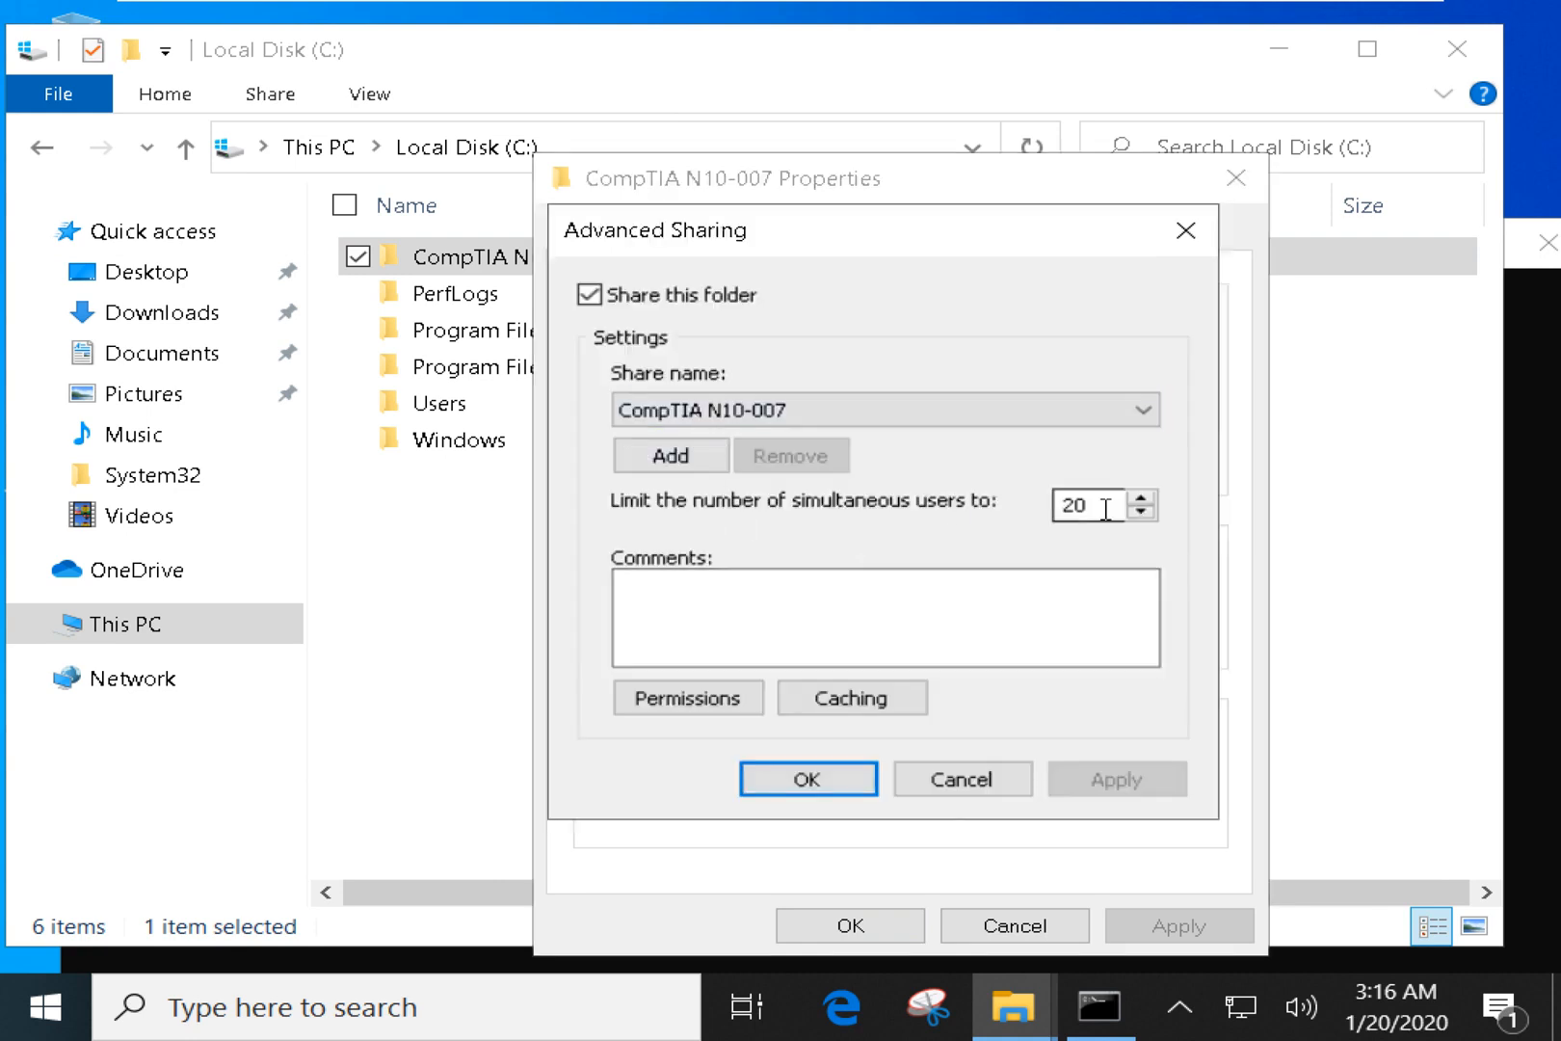
pyautogui.moveTo(1104, 505); pyautogui.dragTo(1047, 507)
pyautogui.click(872, 613)
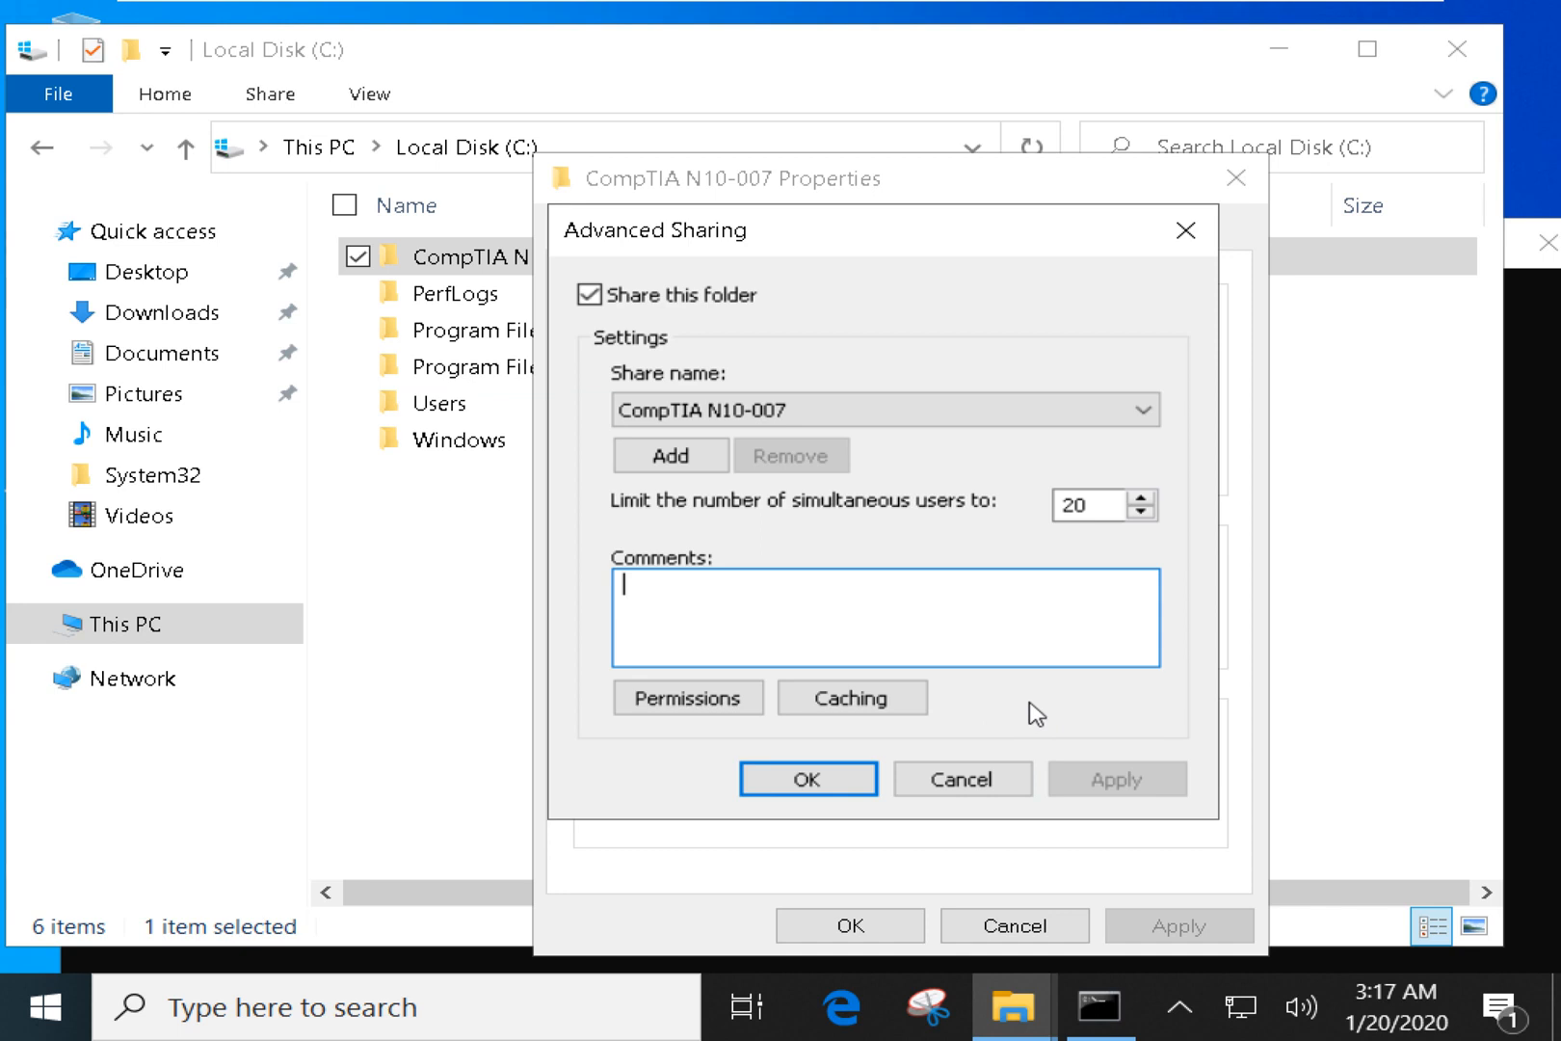
# Try the offline caching options, cancel without changes, and open share Permissions.
pyautogui.click(879, 701)
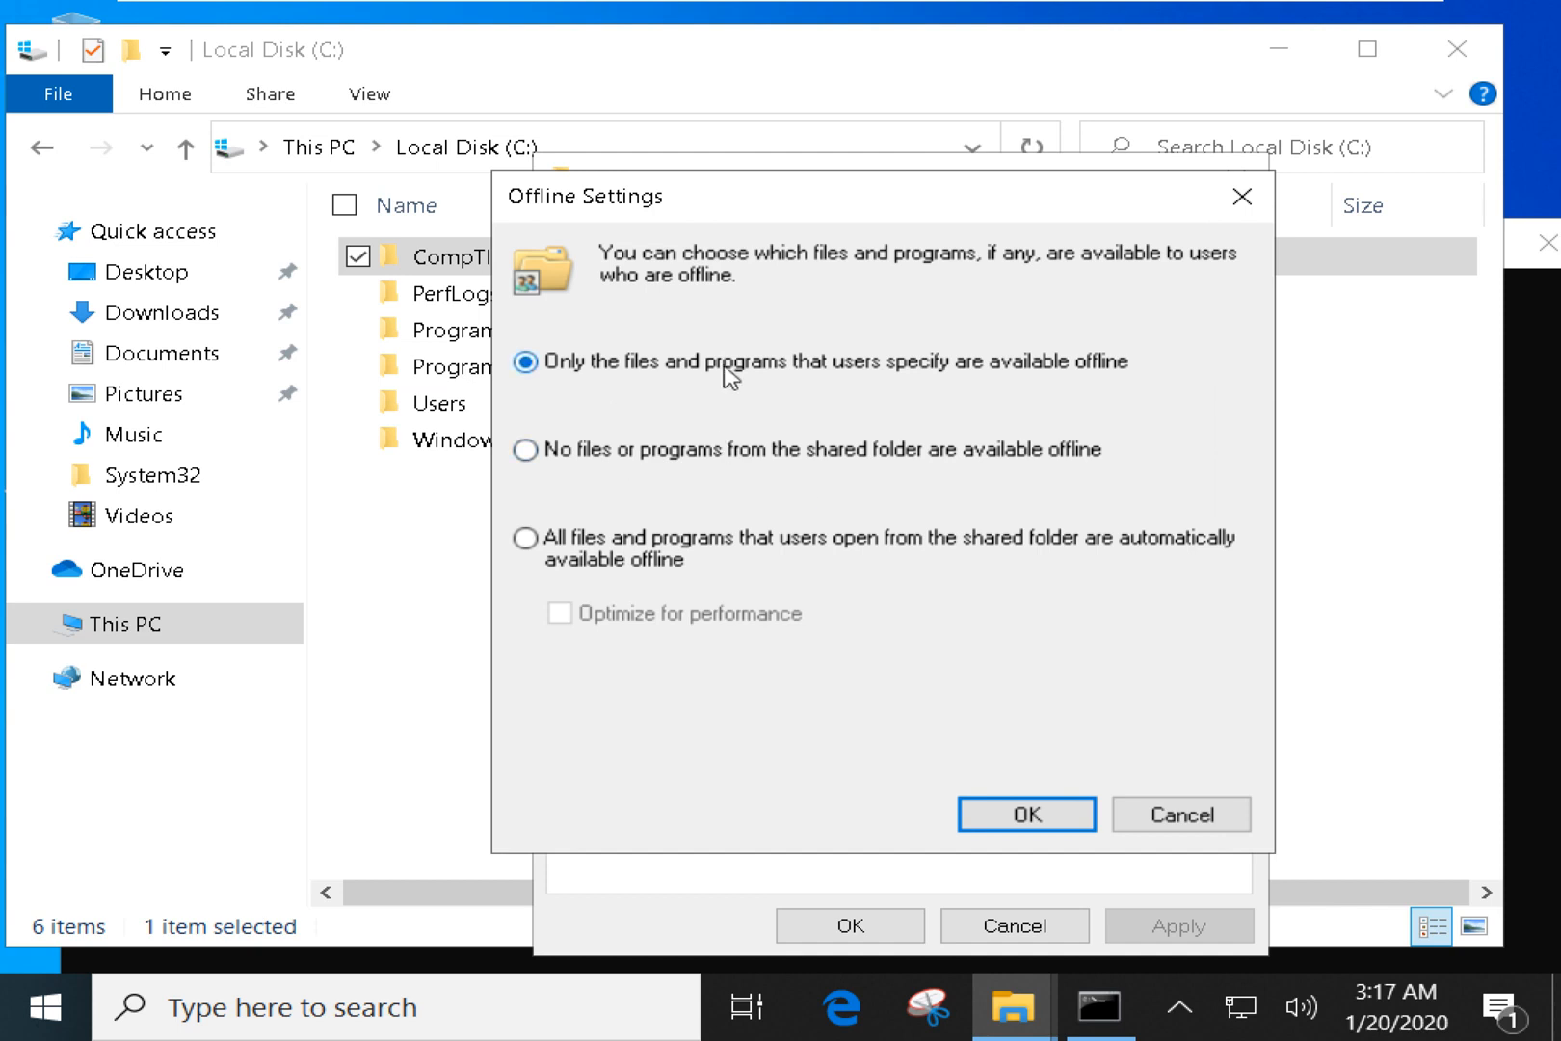
pyautogui.click(731, 460)
pyautogui.click(699, 544)
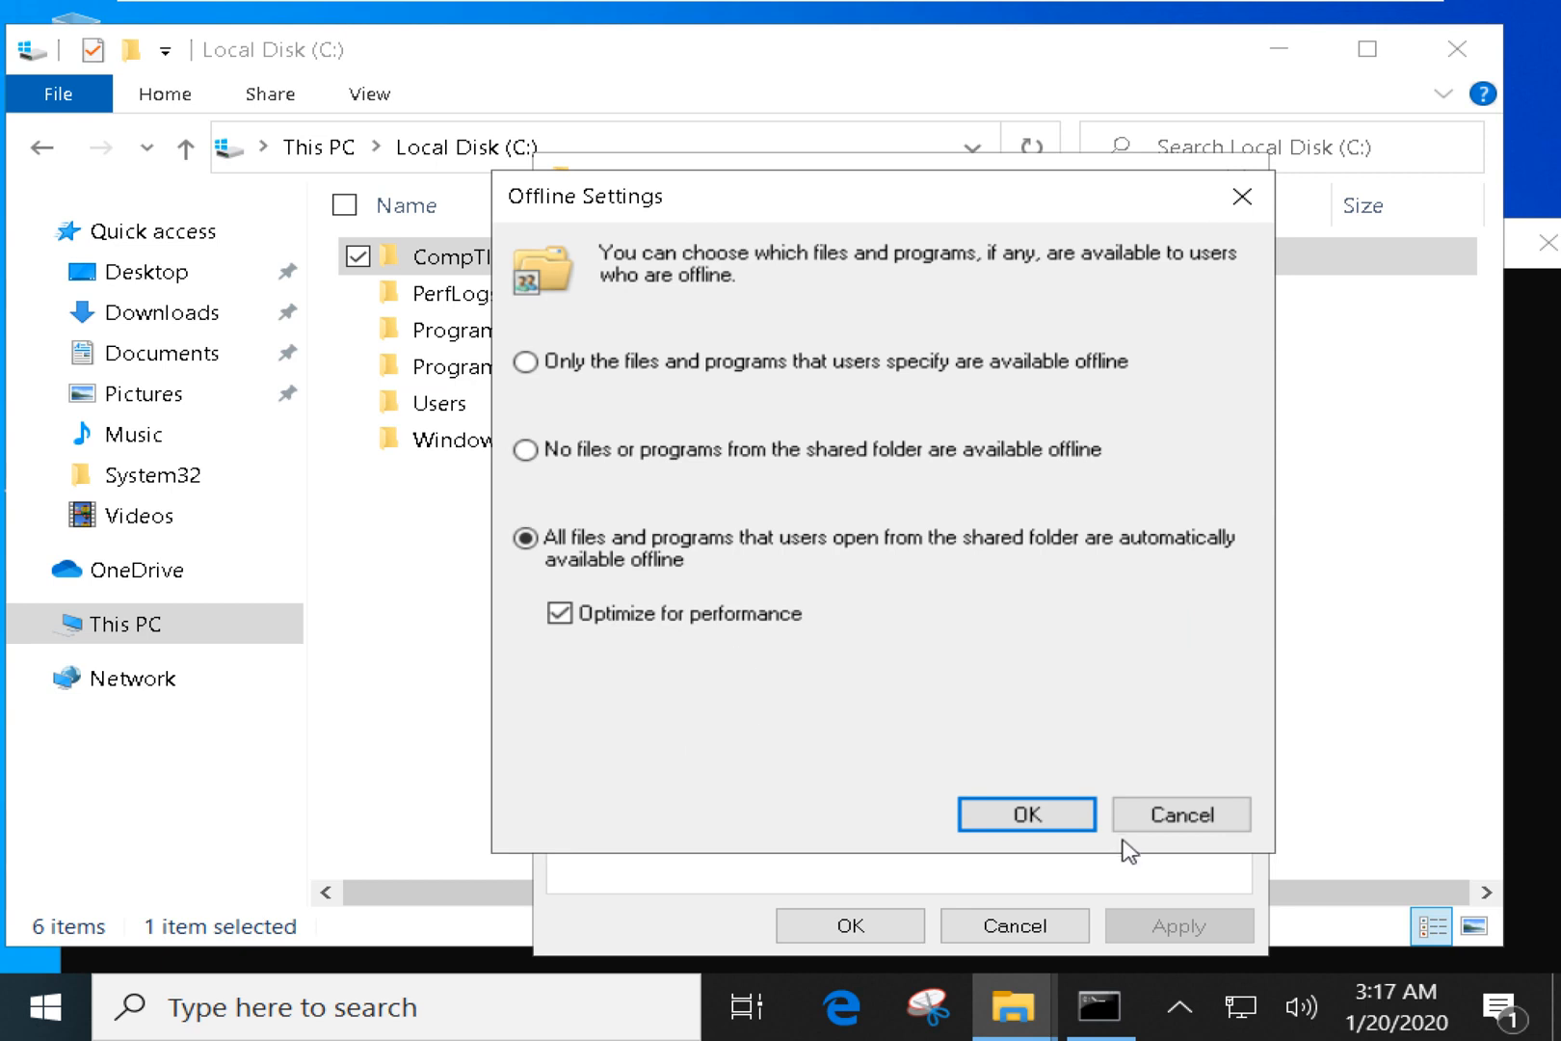
pyautogui.click(1184, 819)
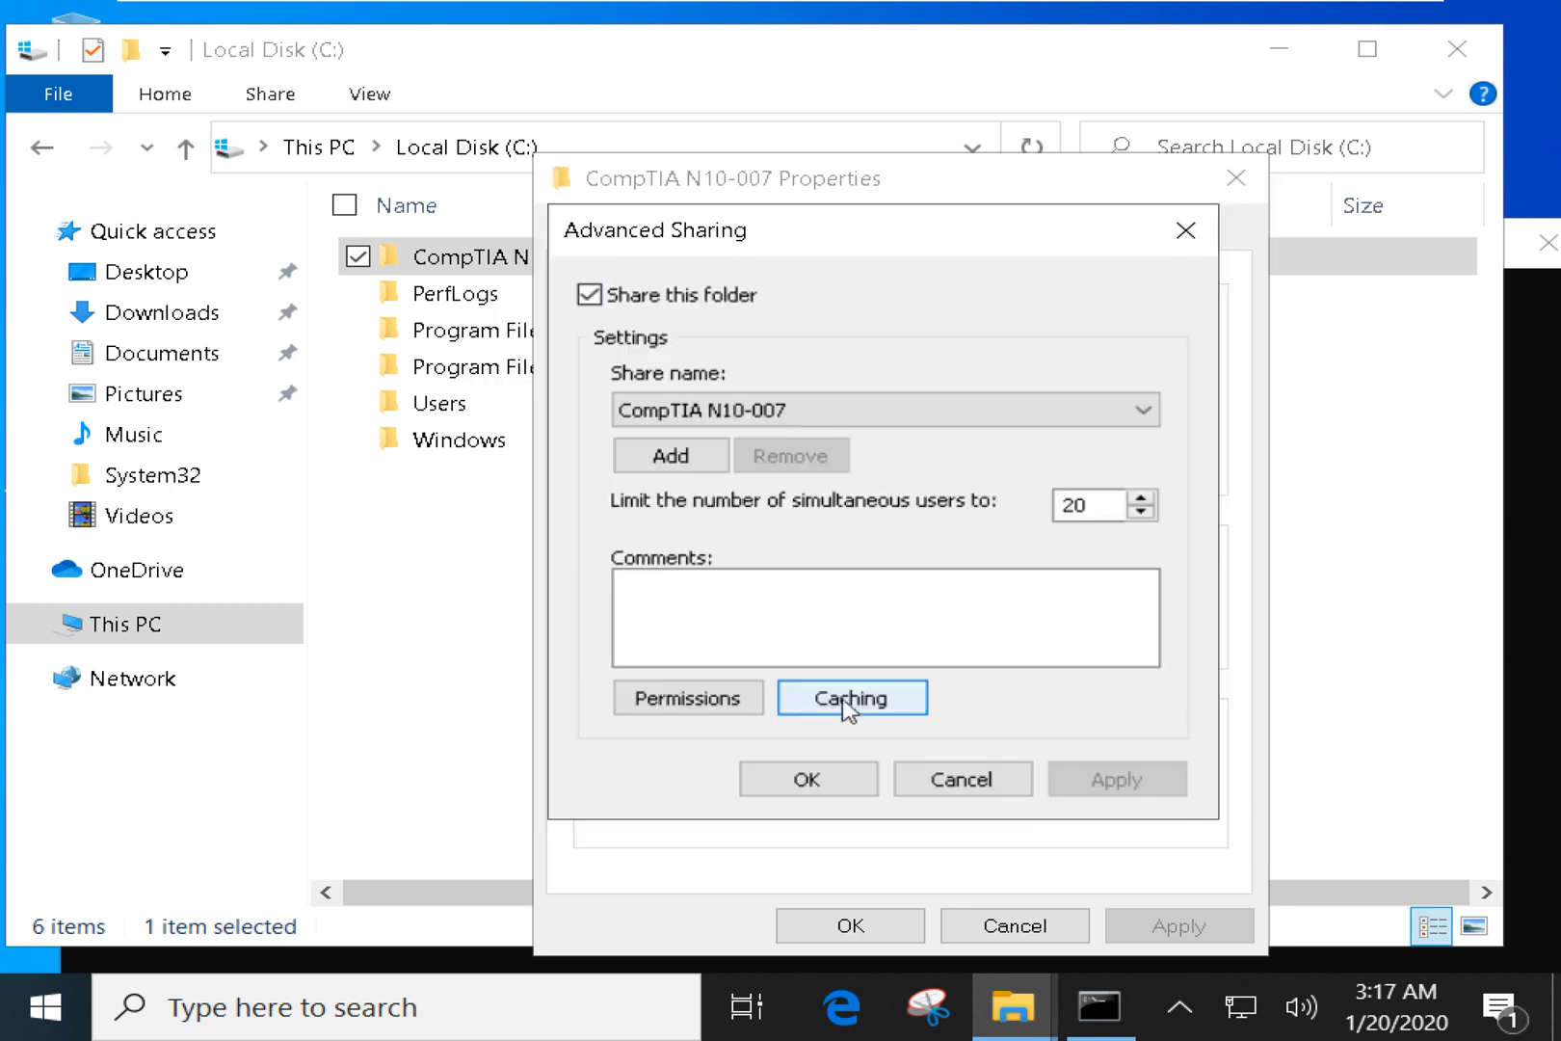
pyautogui.click(704, 702)
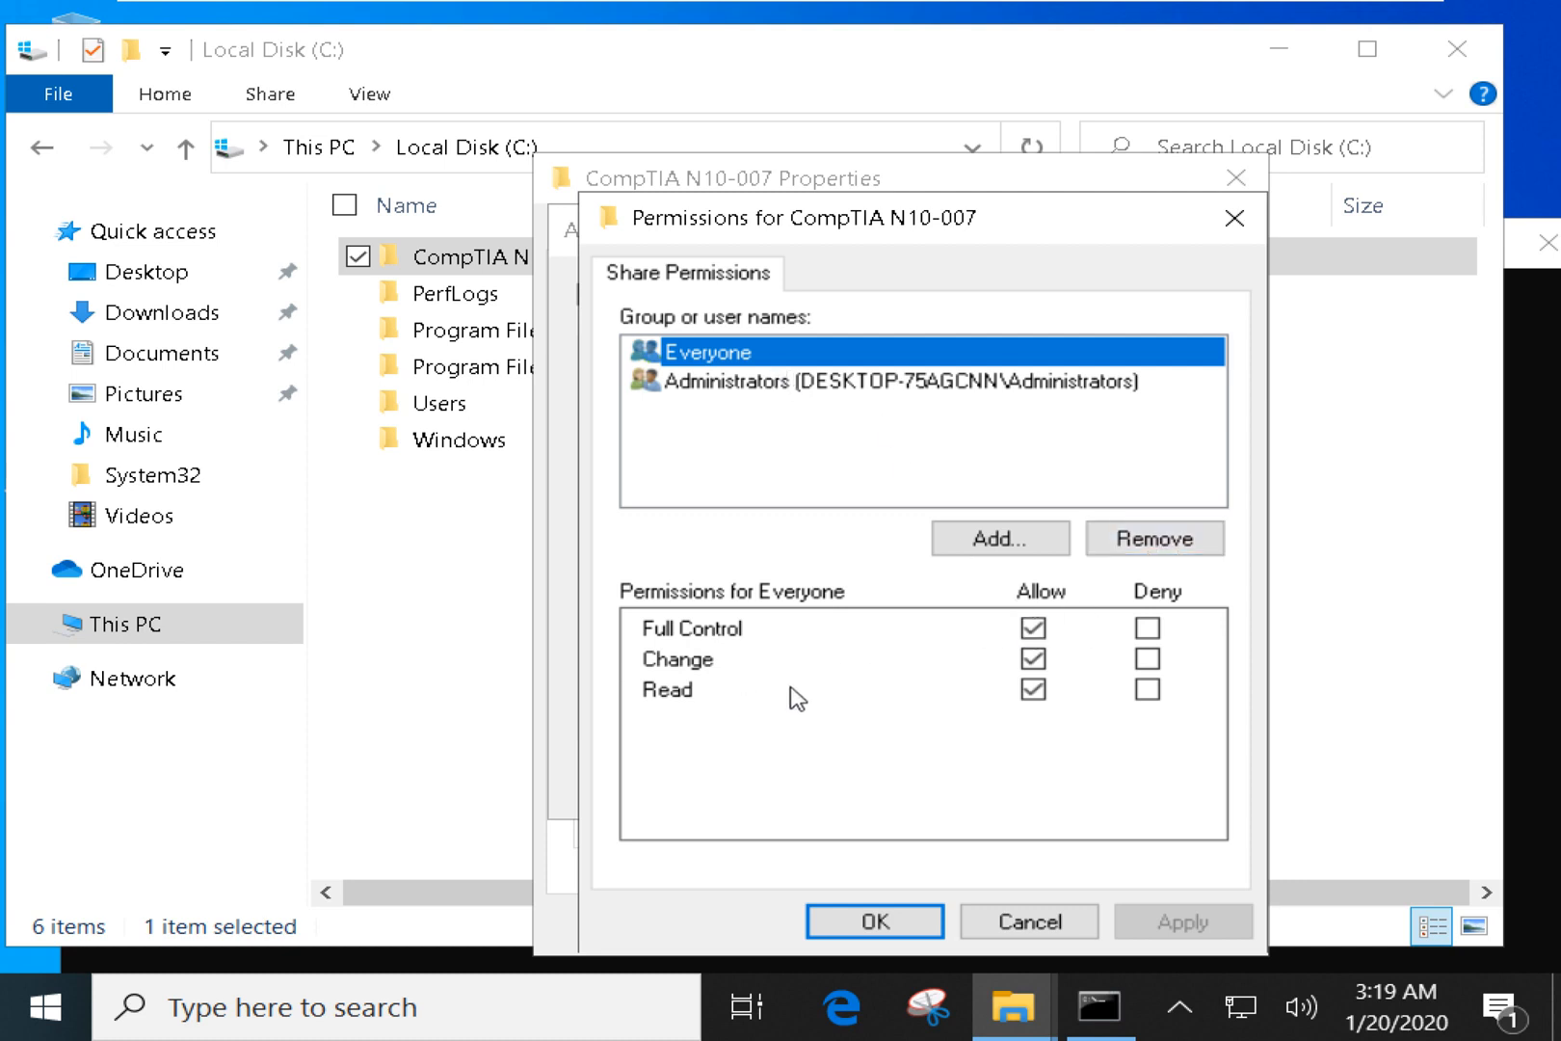
# Demonstrate toggling Everyone's Full Control, Change and Read Allow/Deny checkboxes.
pyautogui.click(1033, 658)
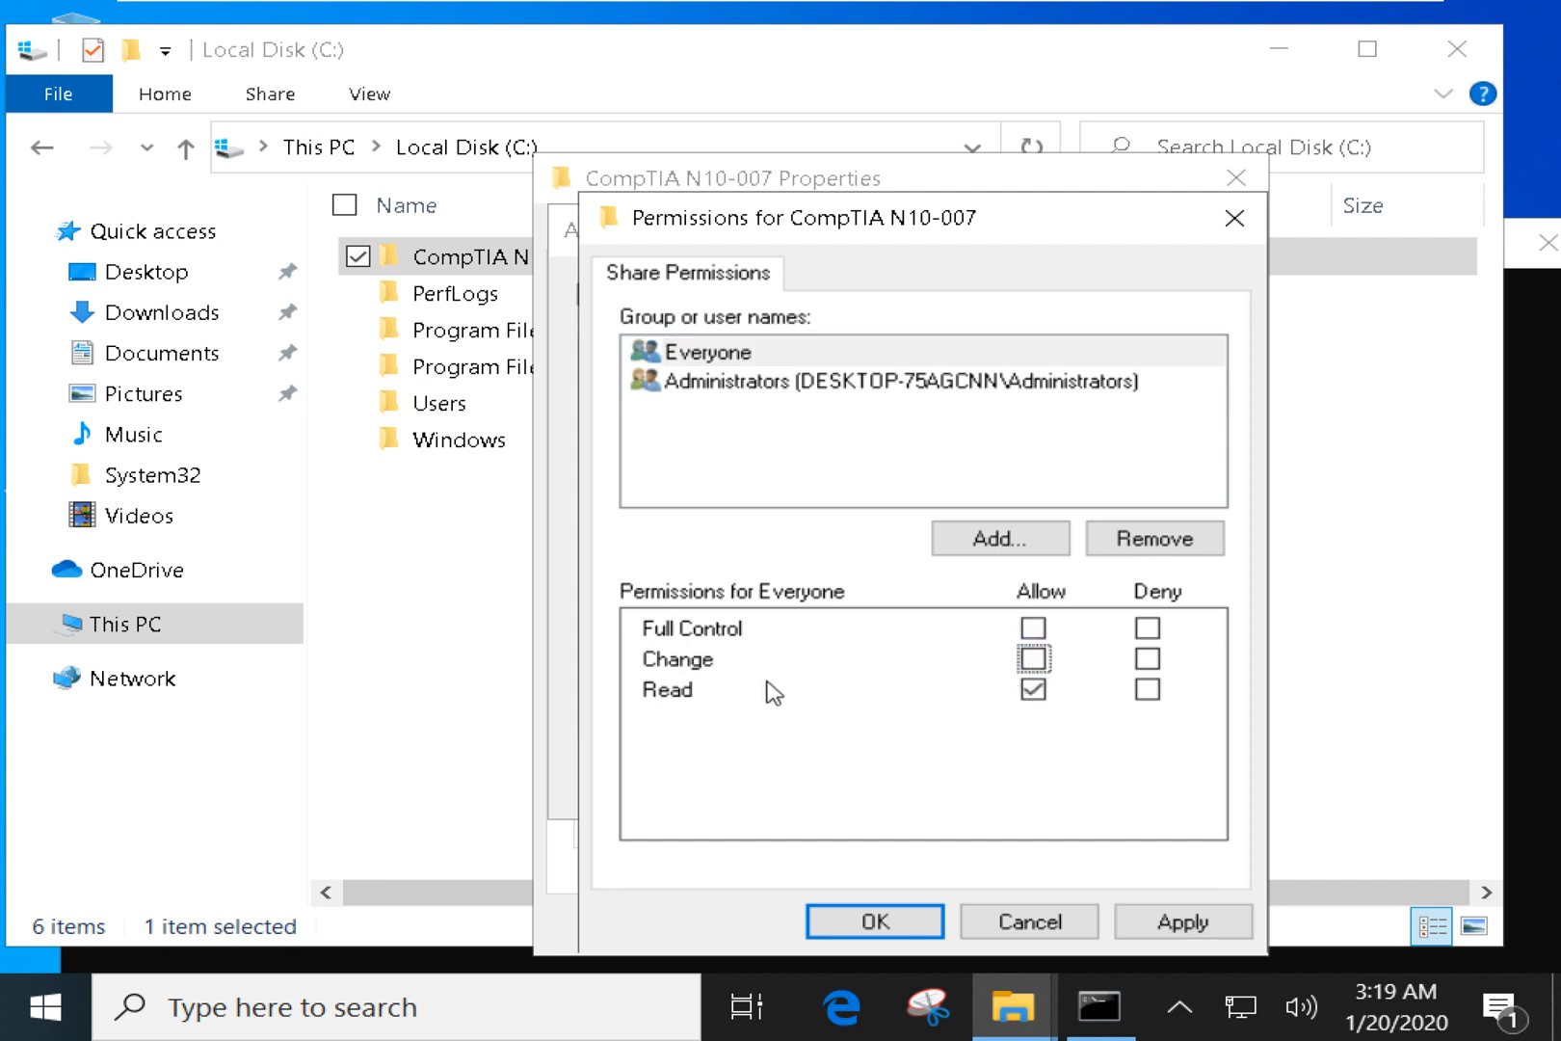
pyautogui.click(668, 696)
pyautogui.click(1032, 660)
pyautogui.click(1041, 629)
pyautogui.click(1147, 628)
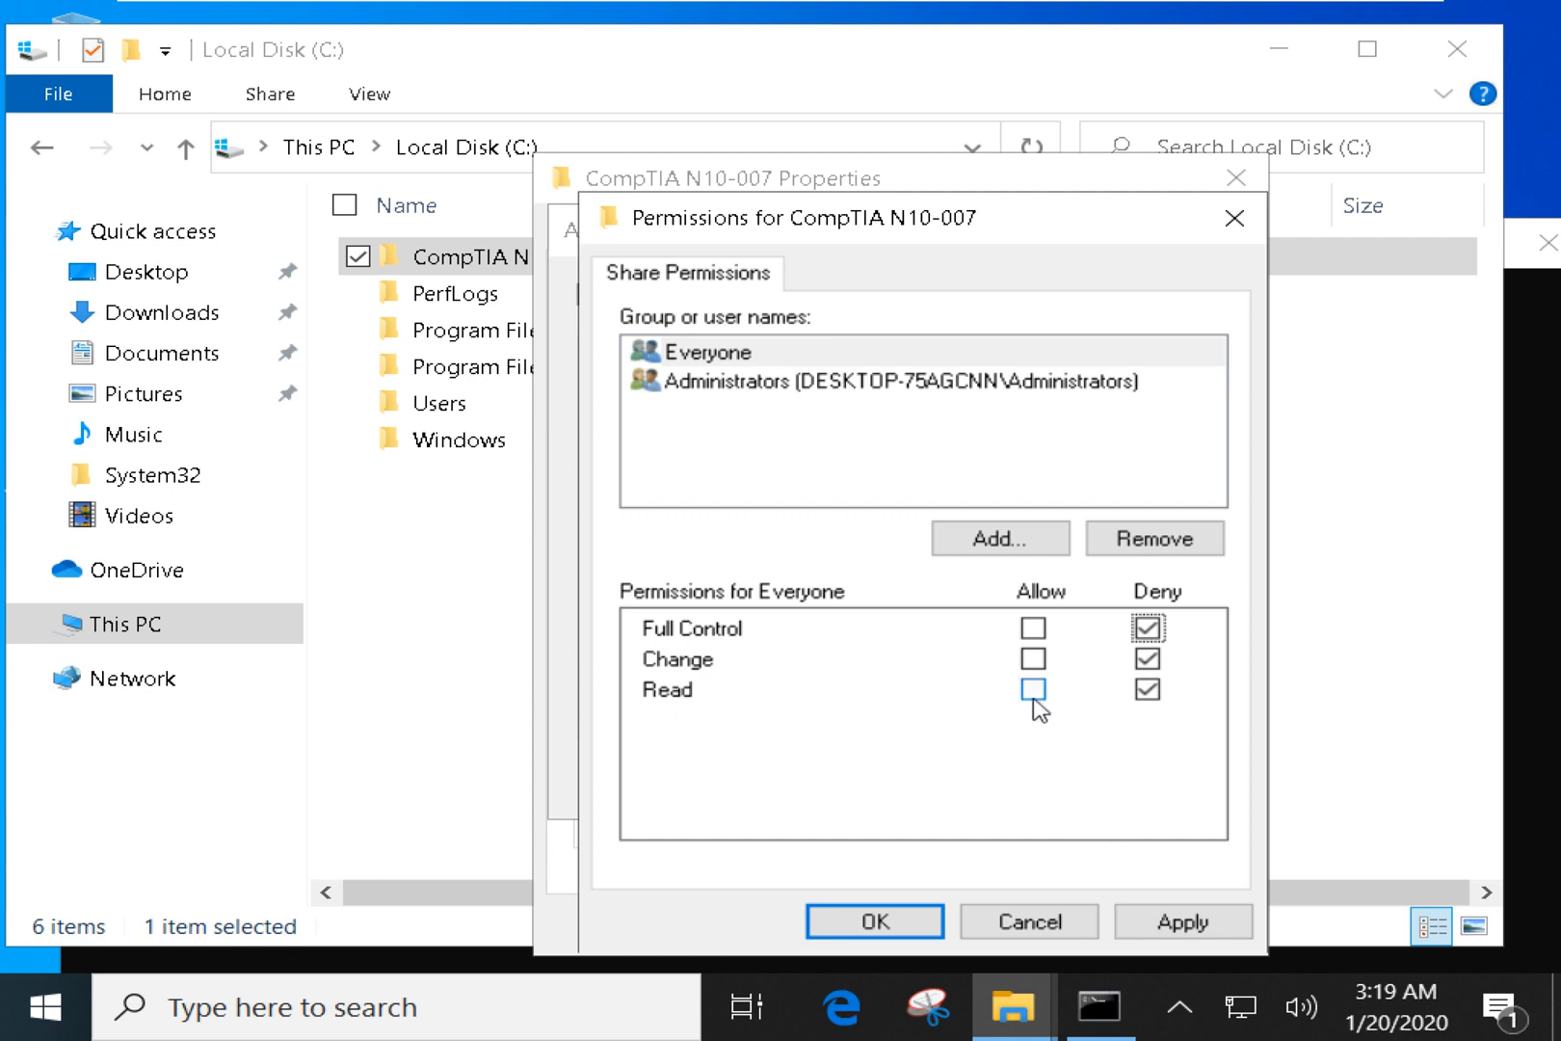
pyautogui.click(1032, 629)
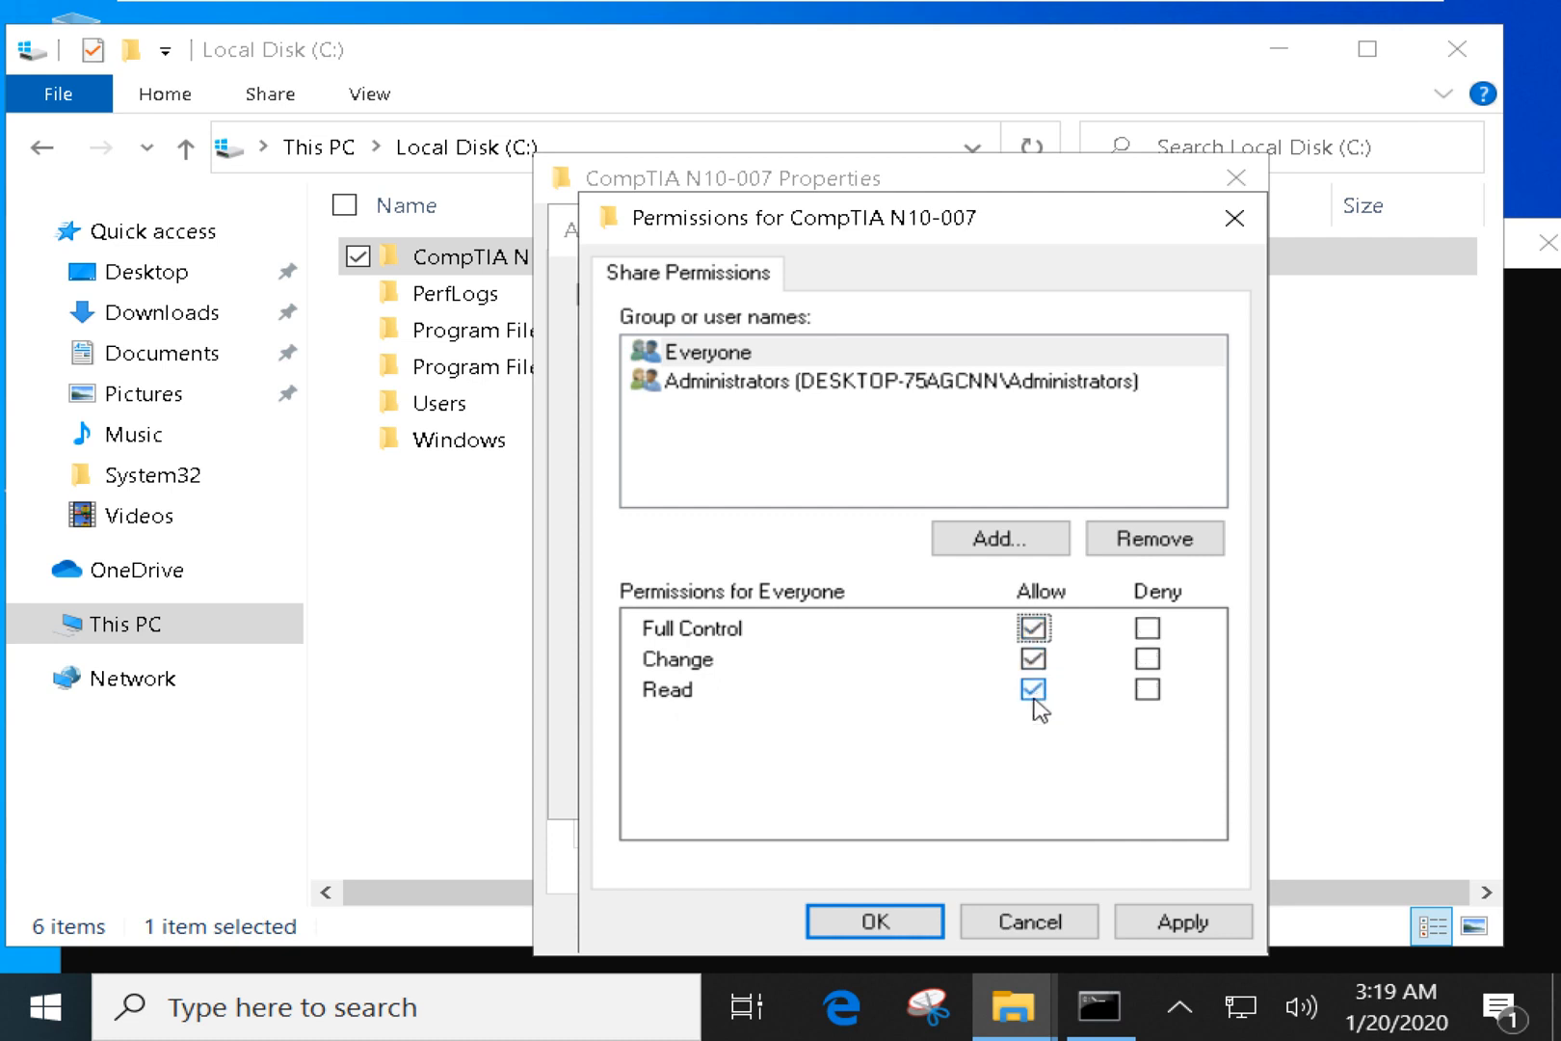
pyautogui.click(1033, 628)
pyautogui.click(1033, 689)
pyautogui.click(1031, 659)
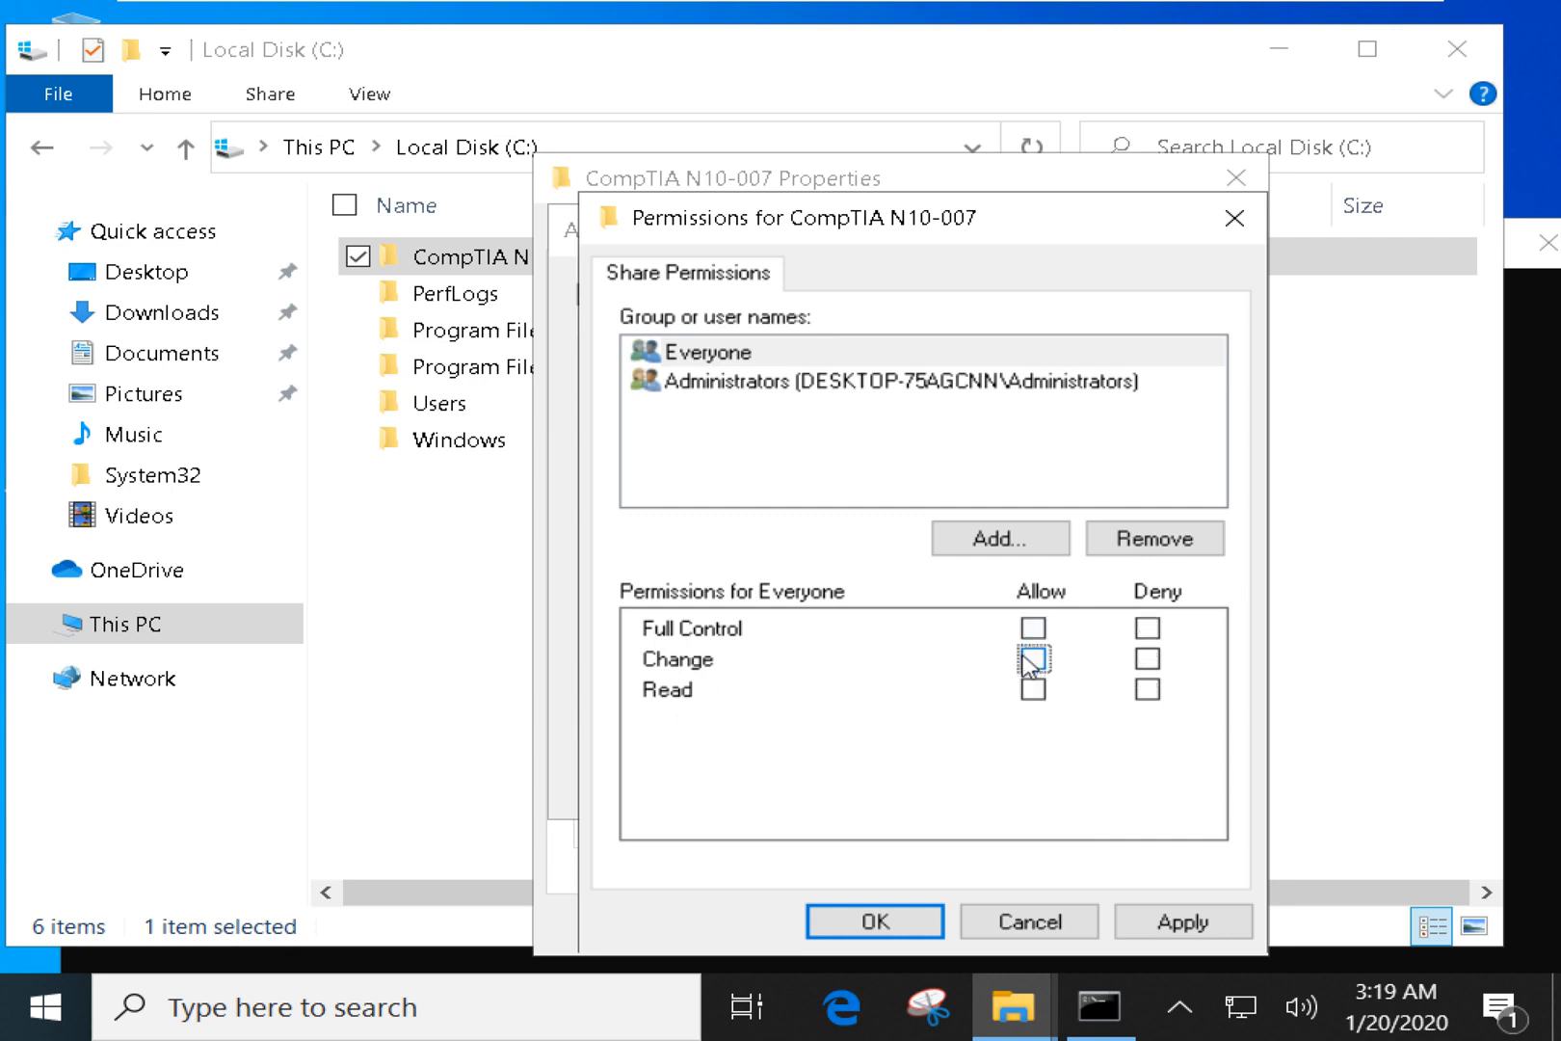
pyautogui.click(1033, 629)
pyautogui.click(1033, 629)
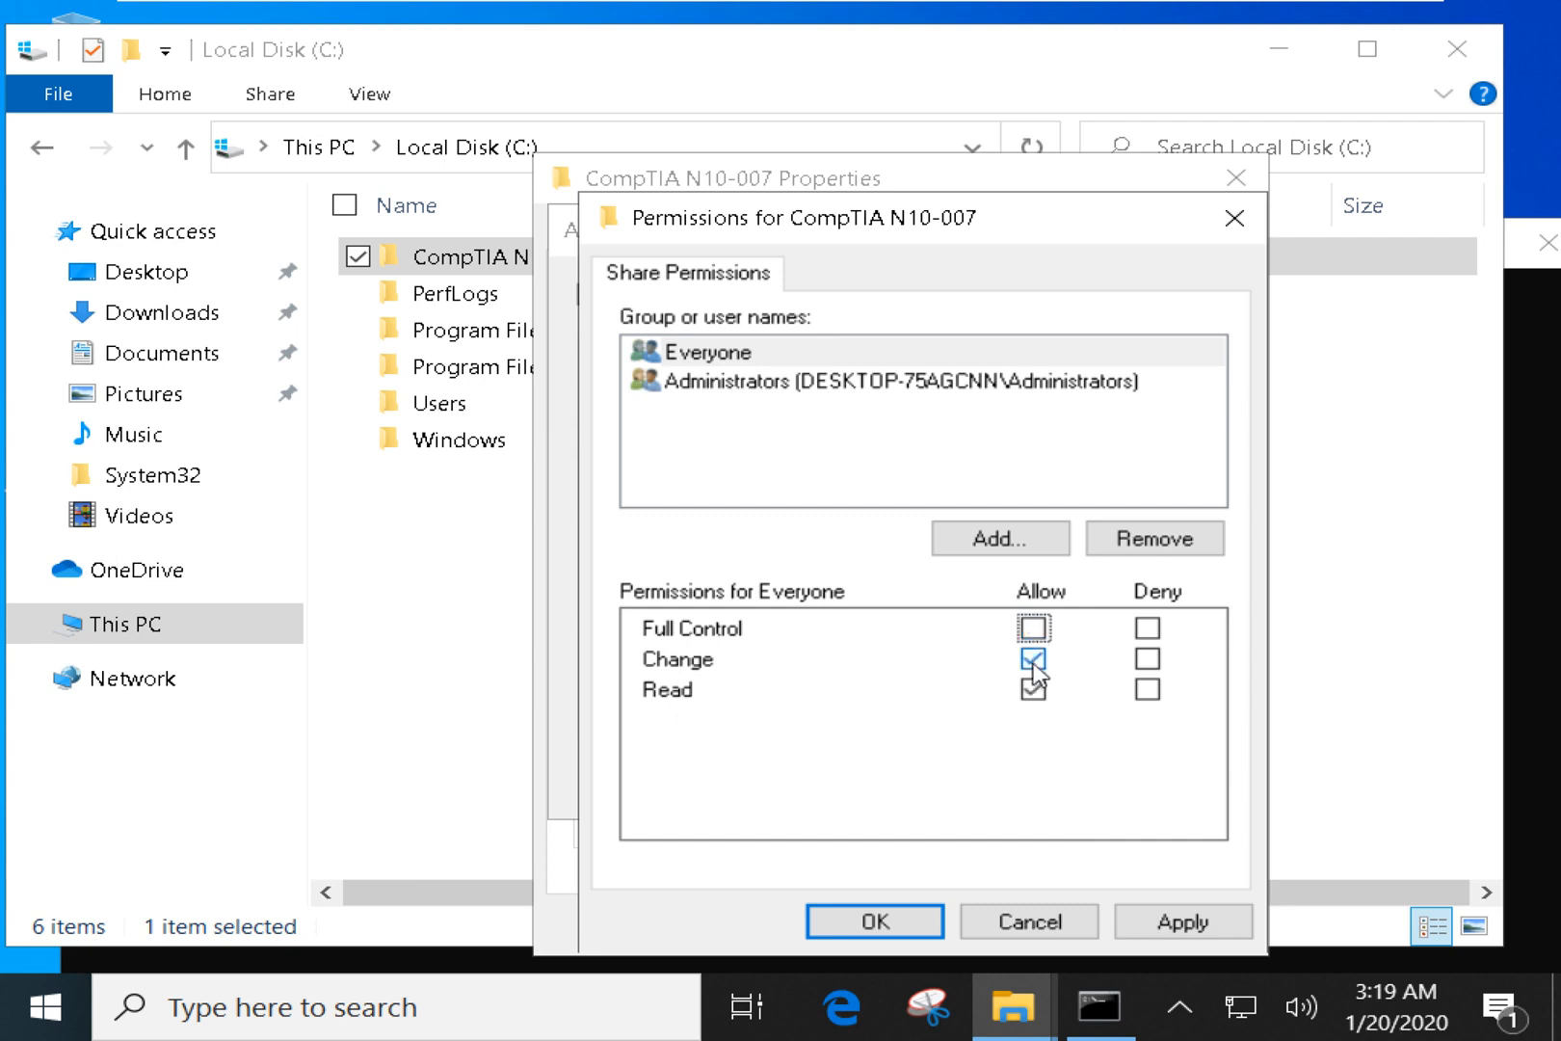
# Try denying Read and Change for Everyone, then clear all its Allow checkboxes.
pyautogui.click(1033, 659)
pyautogui.click(1034, 690)
pyautogui.click(1035, 695)
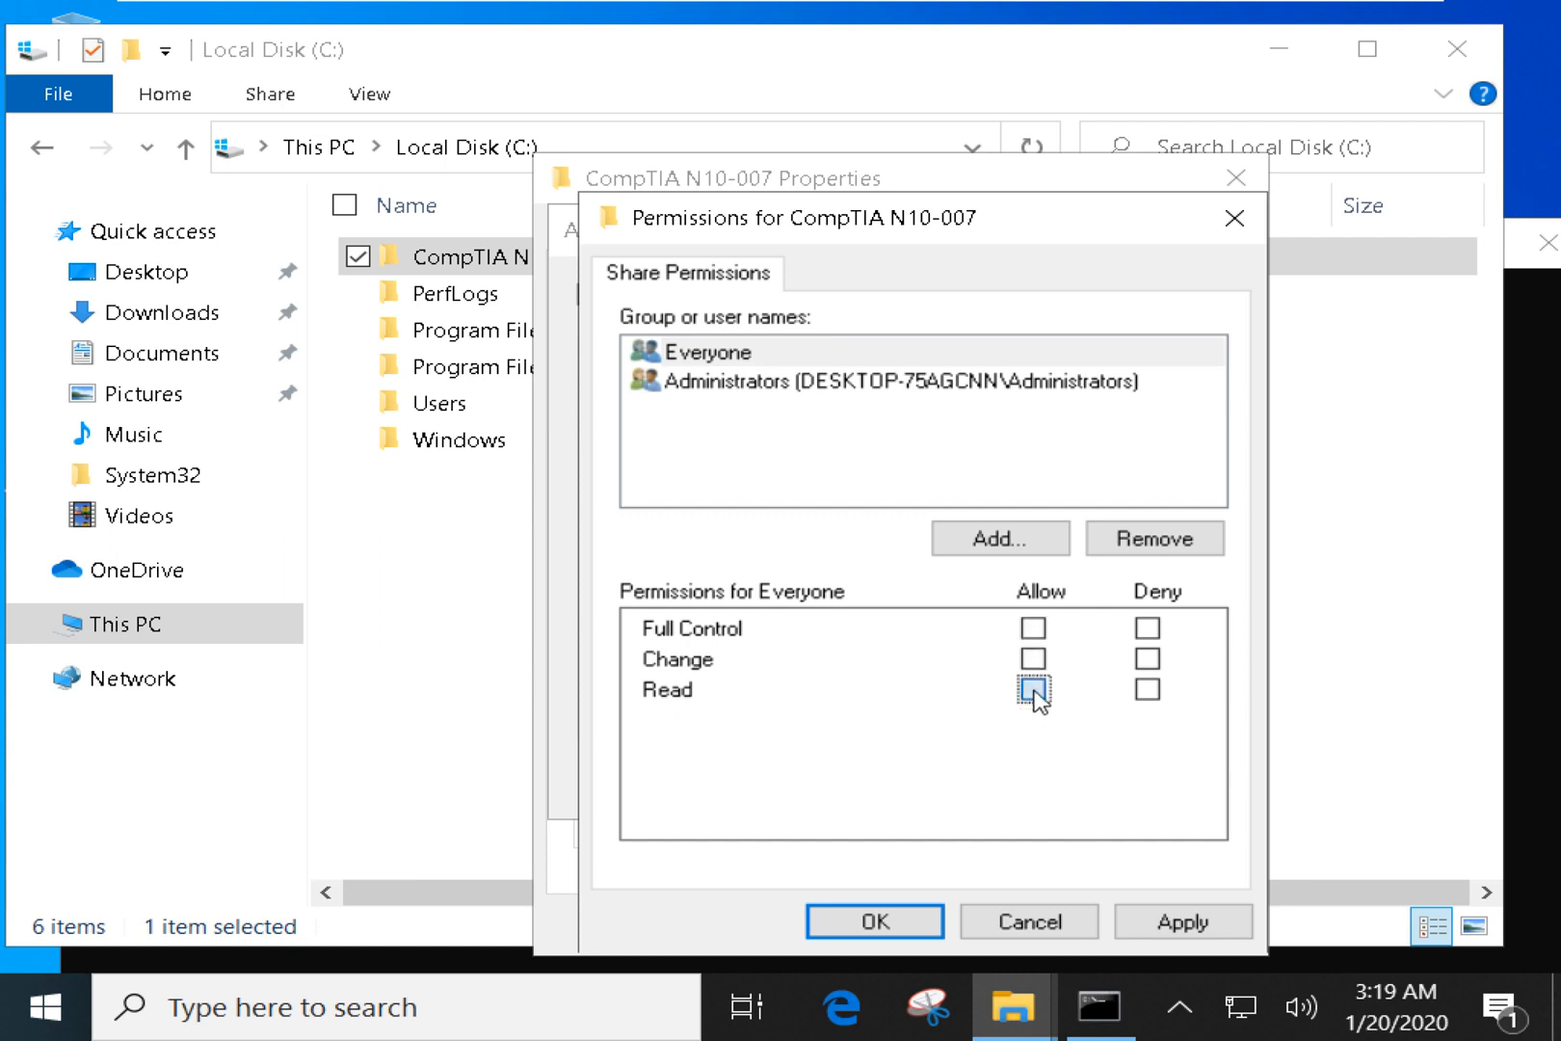
pyautogui.click(1147, 689)
pyautogui.click(1146, 659)
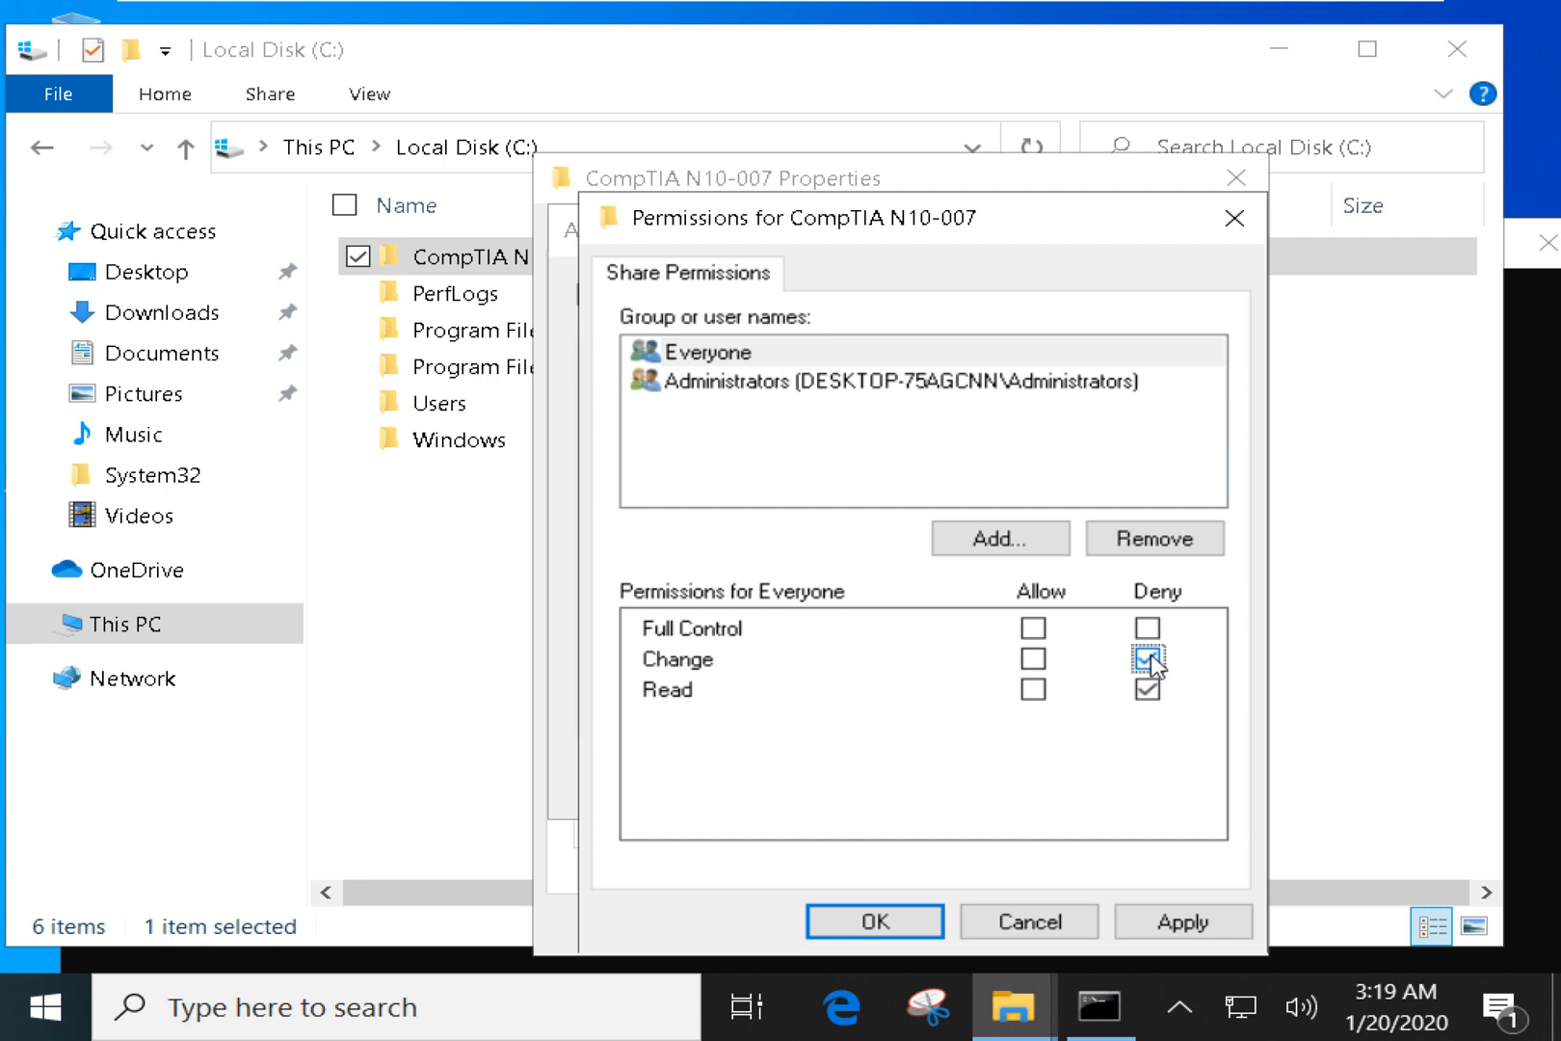
pyautogui.click(1074, 761)
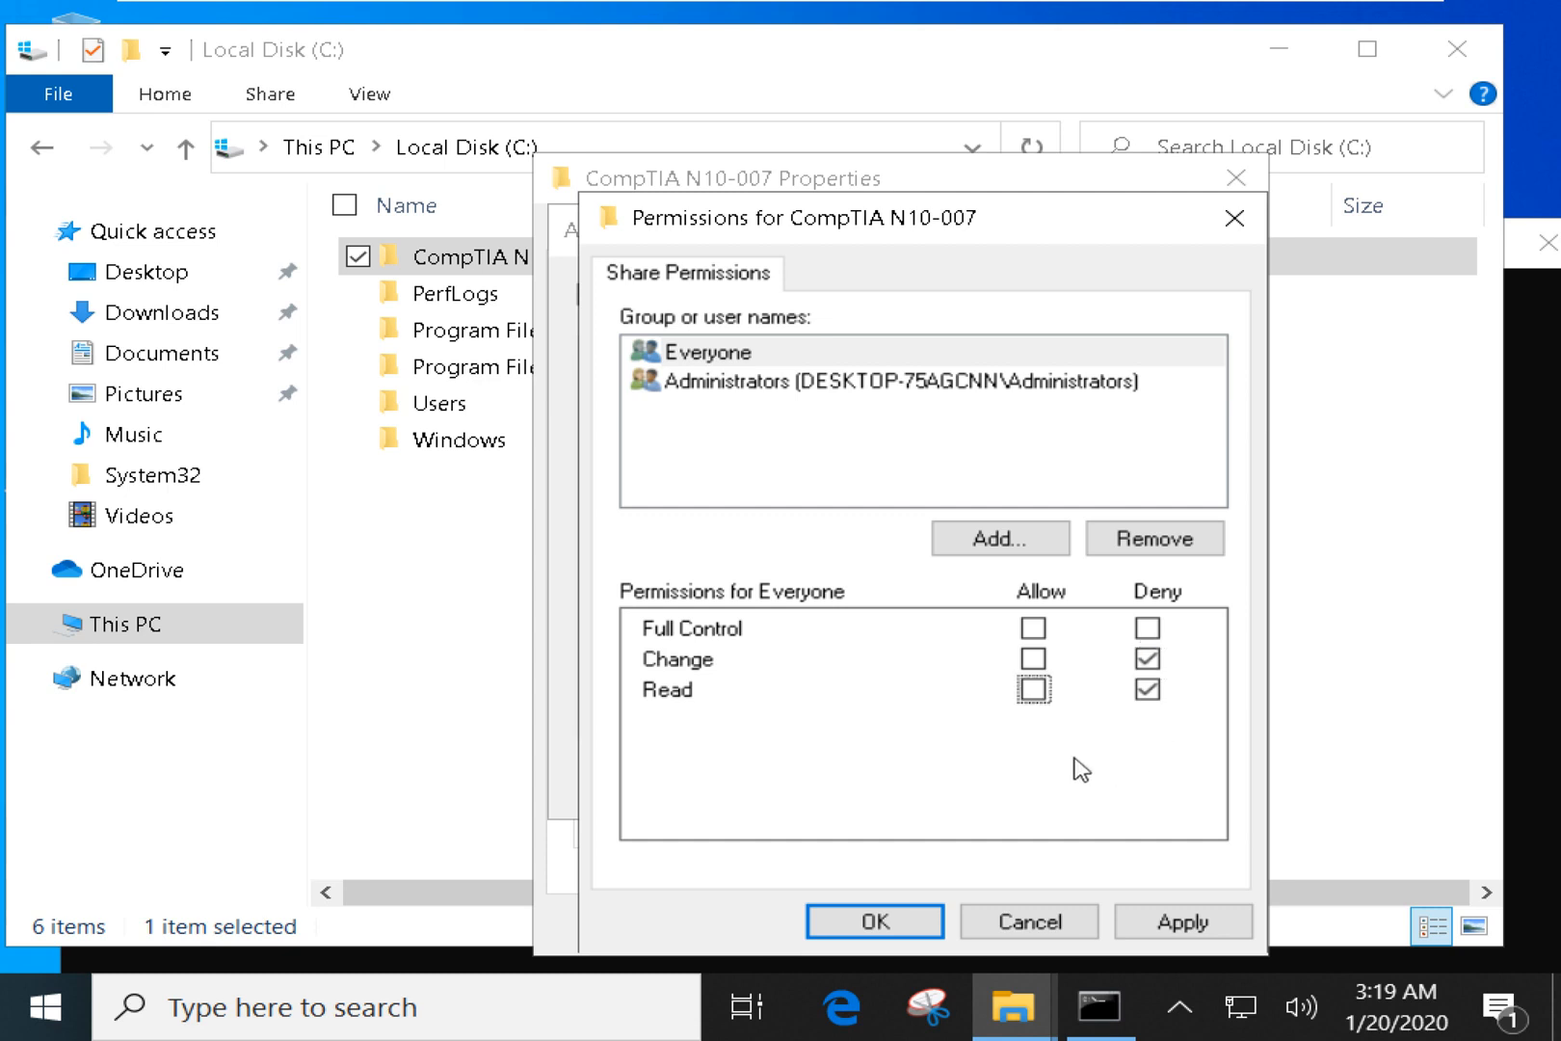
pyautogui.click(1033, 689)
pyautogui.click(1033, 659)
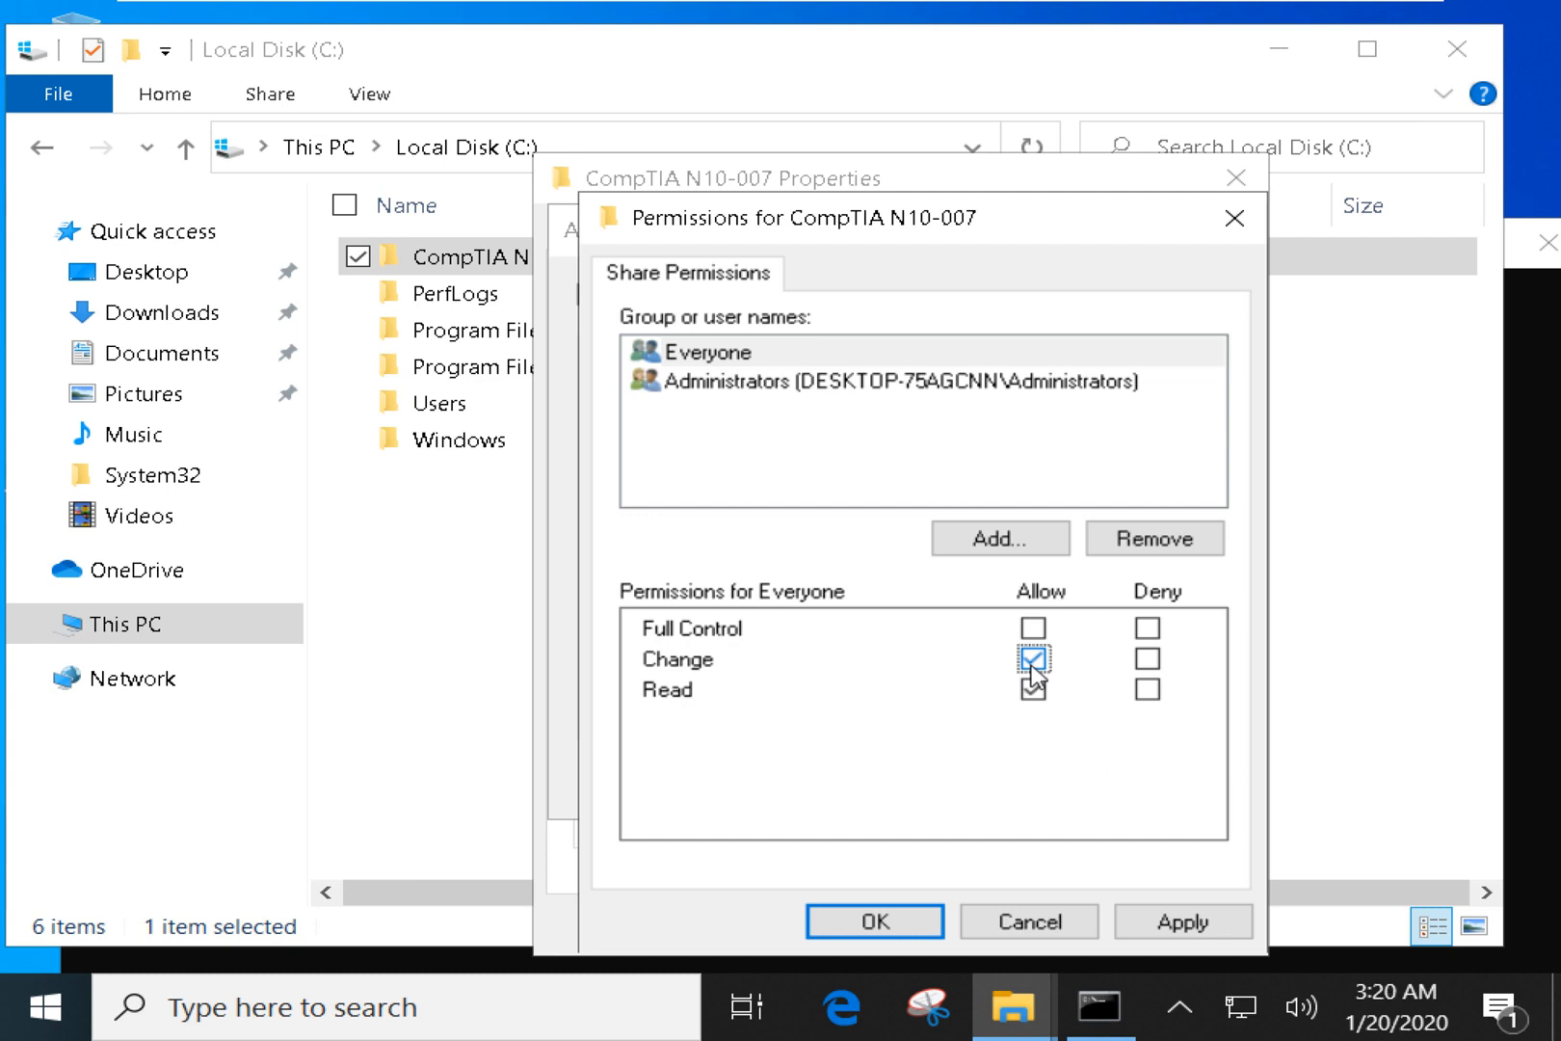
pyautogui.click(1033, 659)
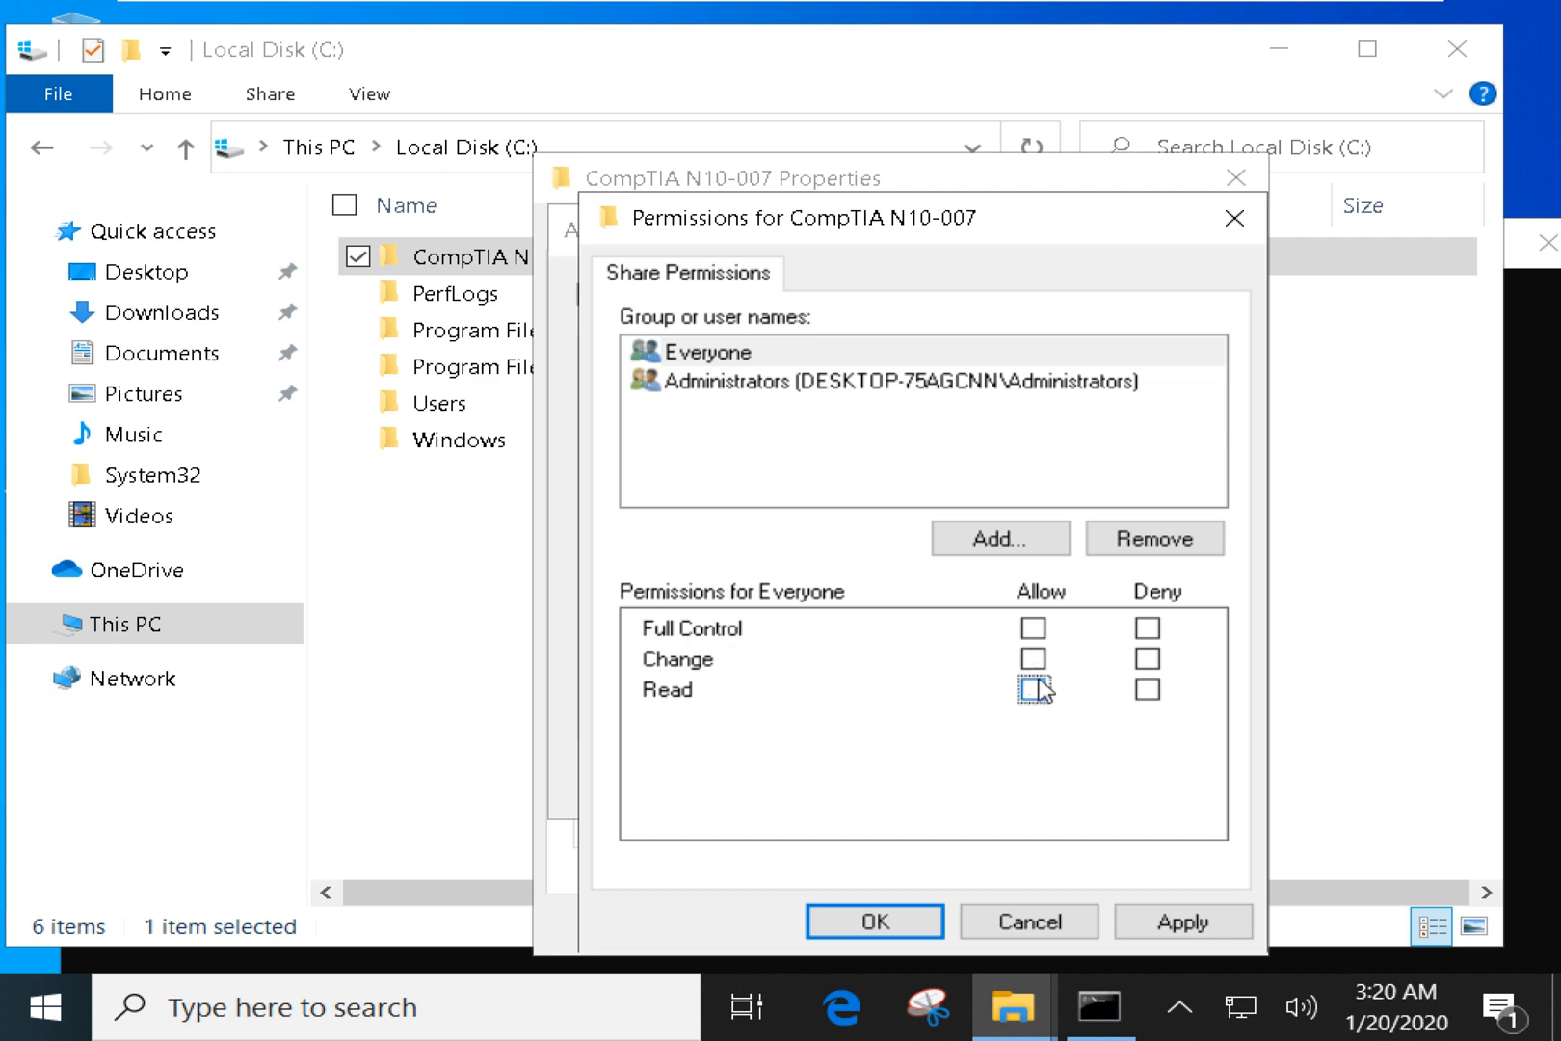
pyautogui.click(1033, 689)
# Remove Everyone from the names list, leaving only Administrators.
pyautogui.click(748, 353)
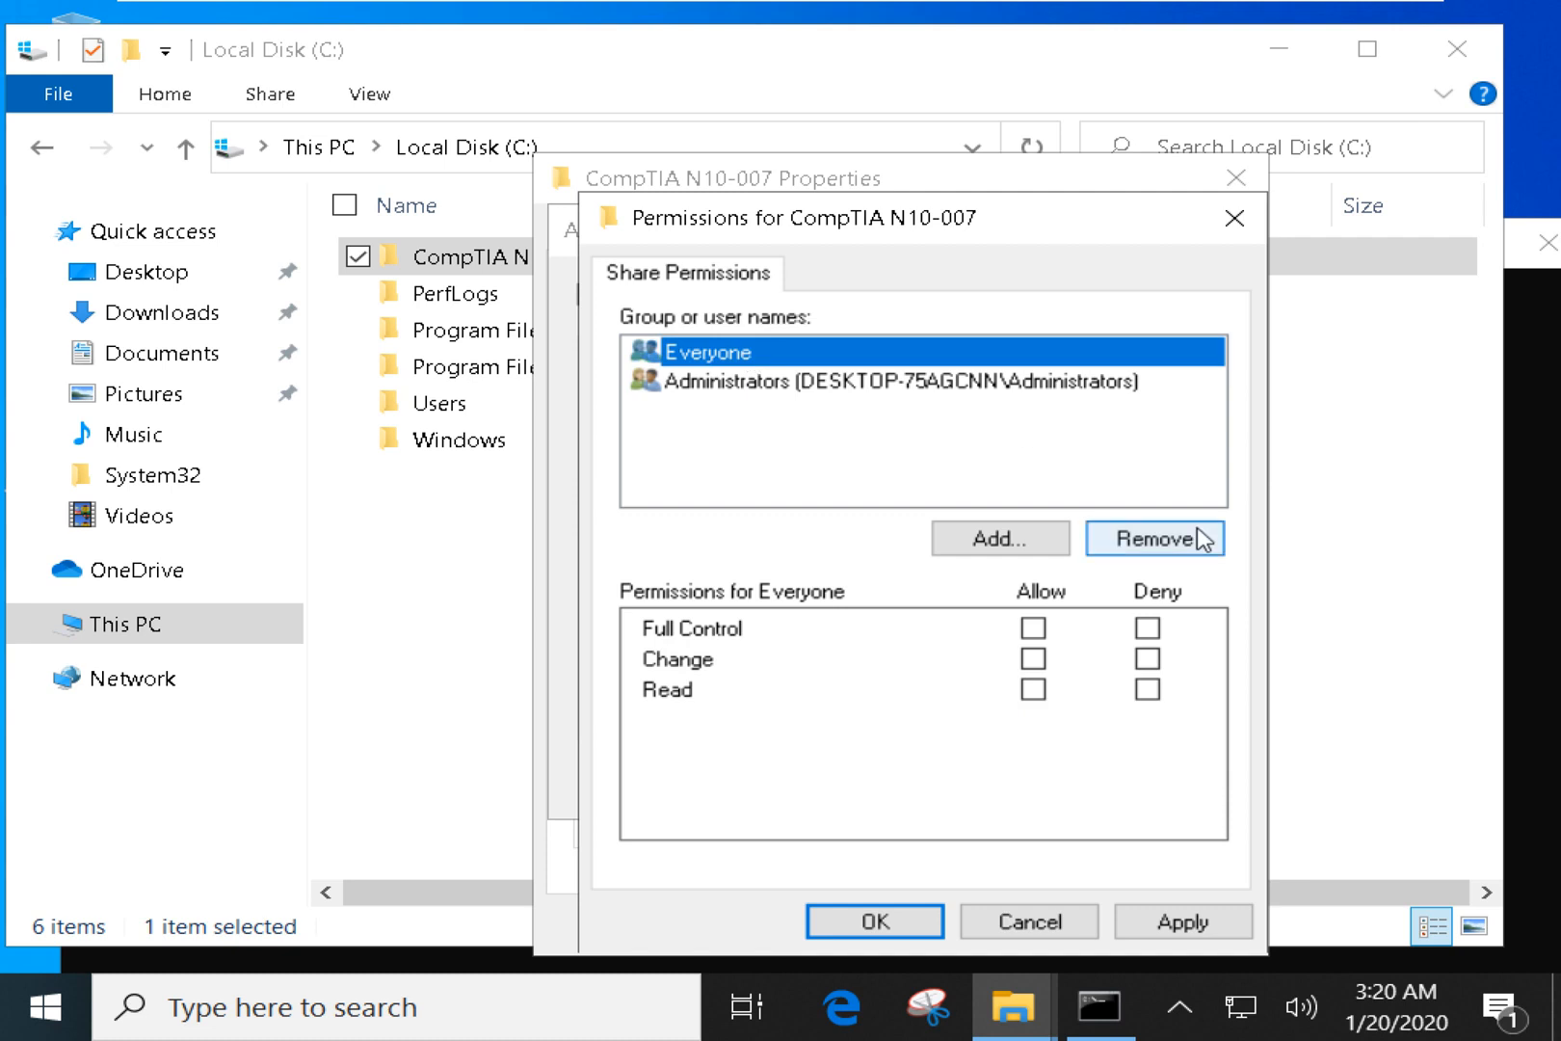
pyautogui.click(1195, 546)
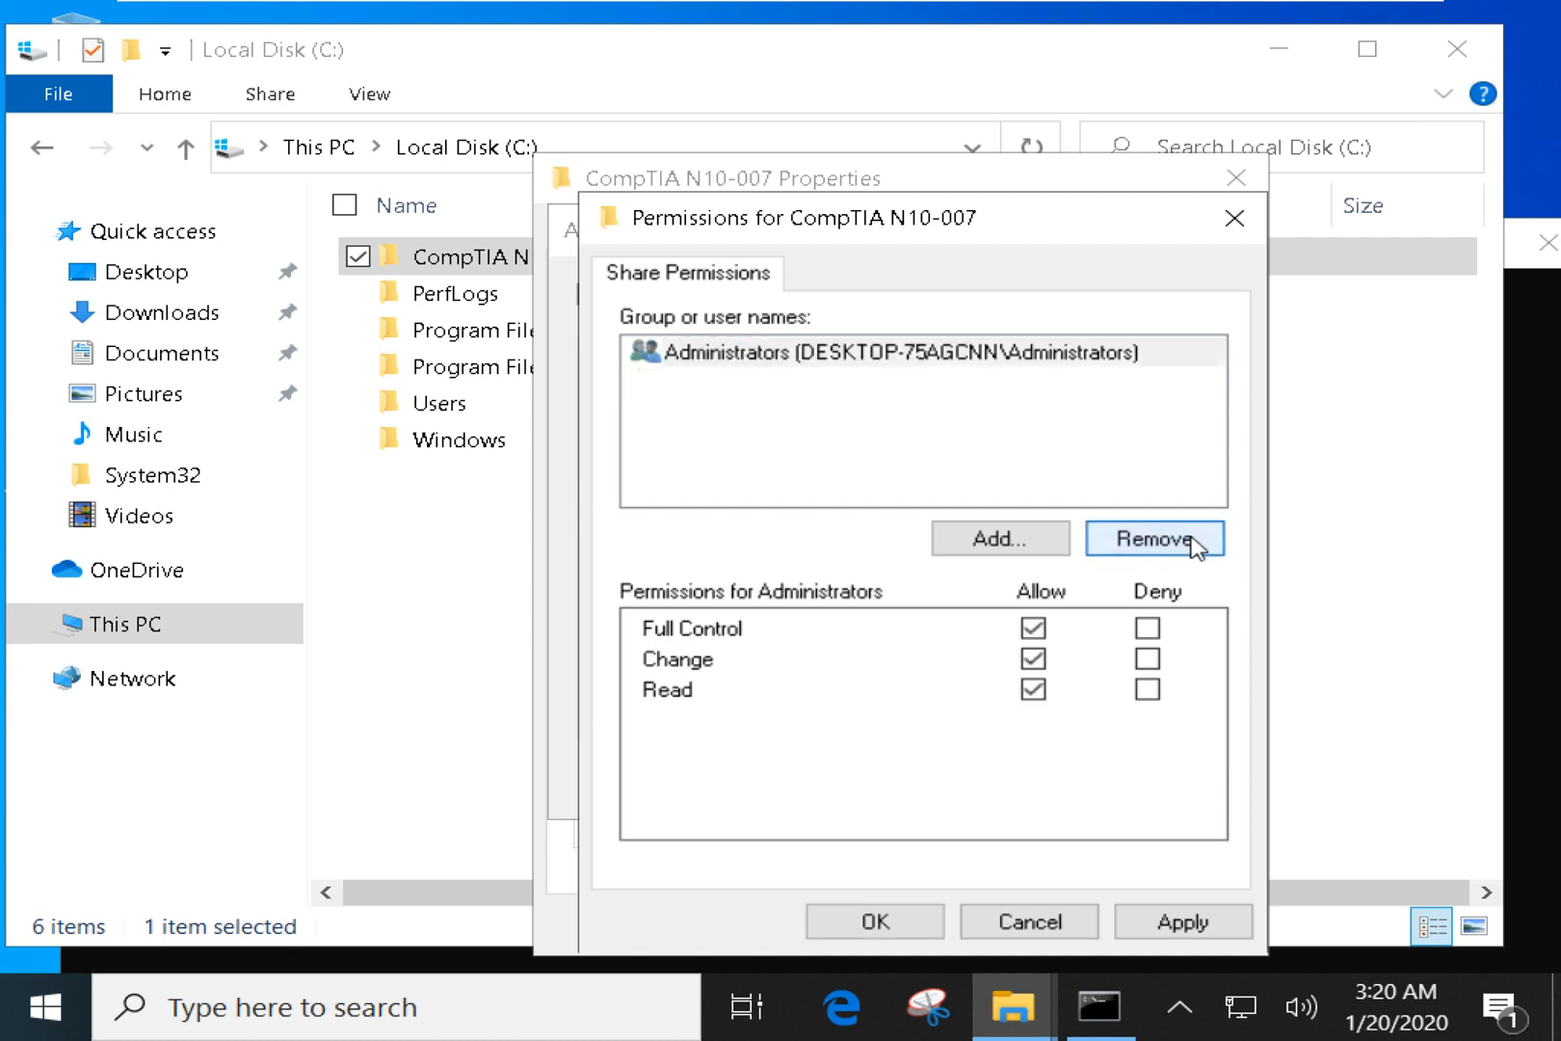
pyautogui.click(911, 441)
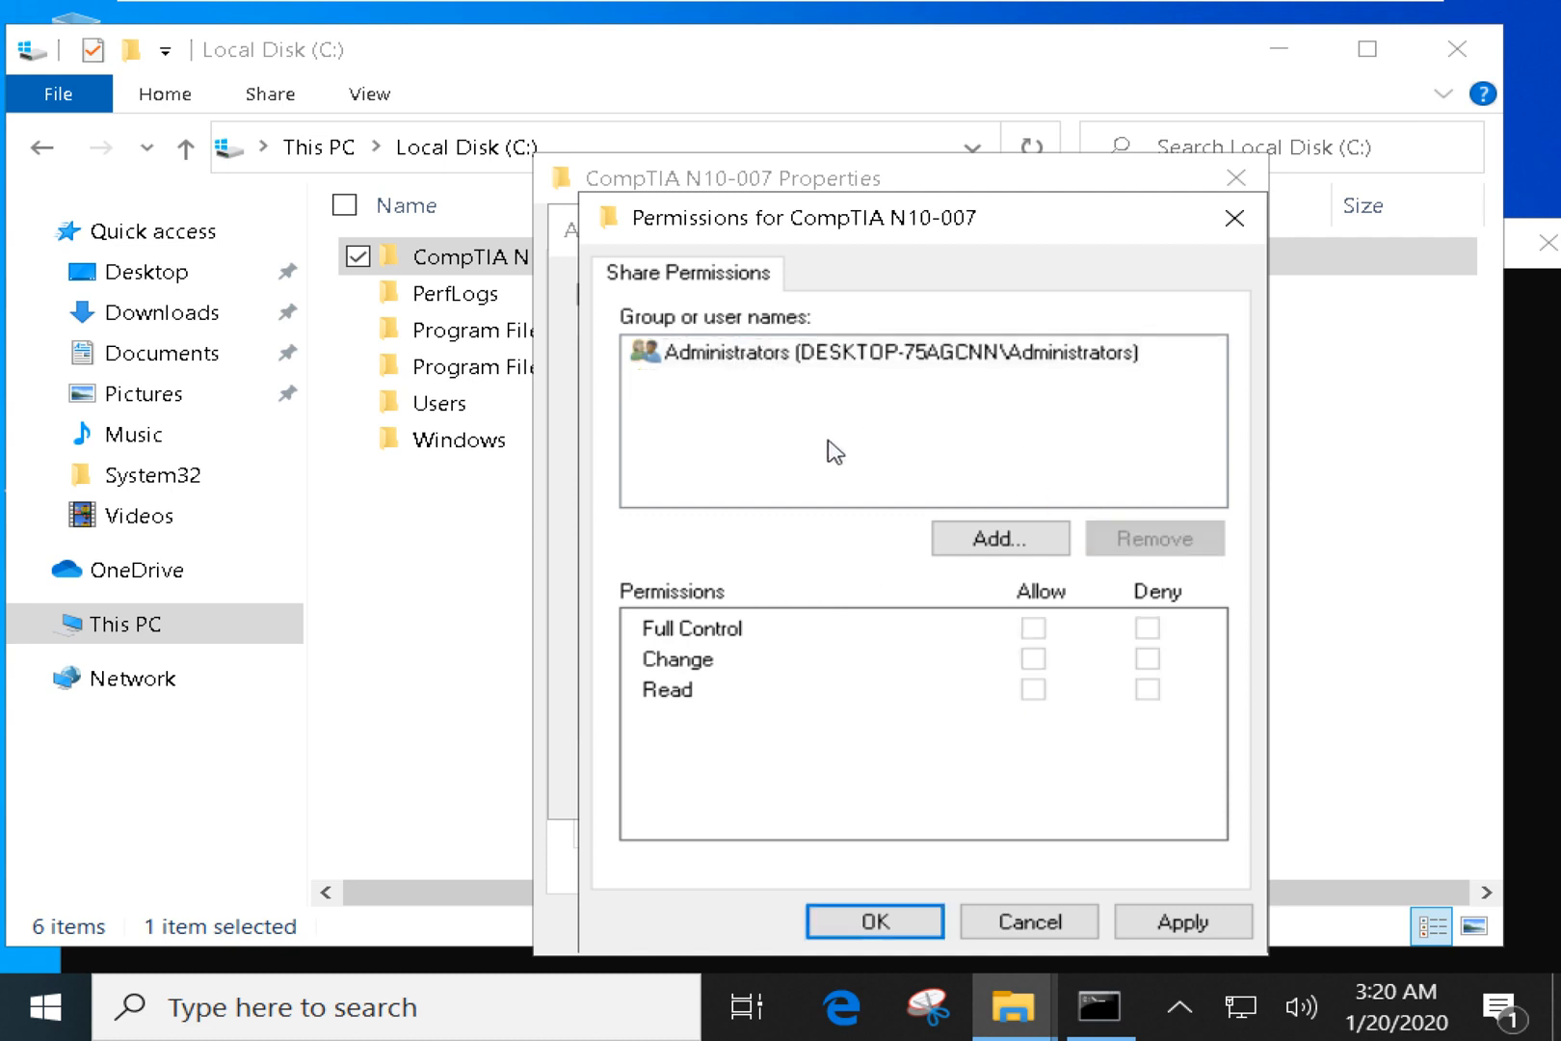
pyautogui.click(767, 362)
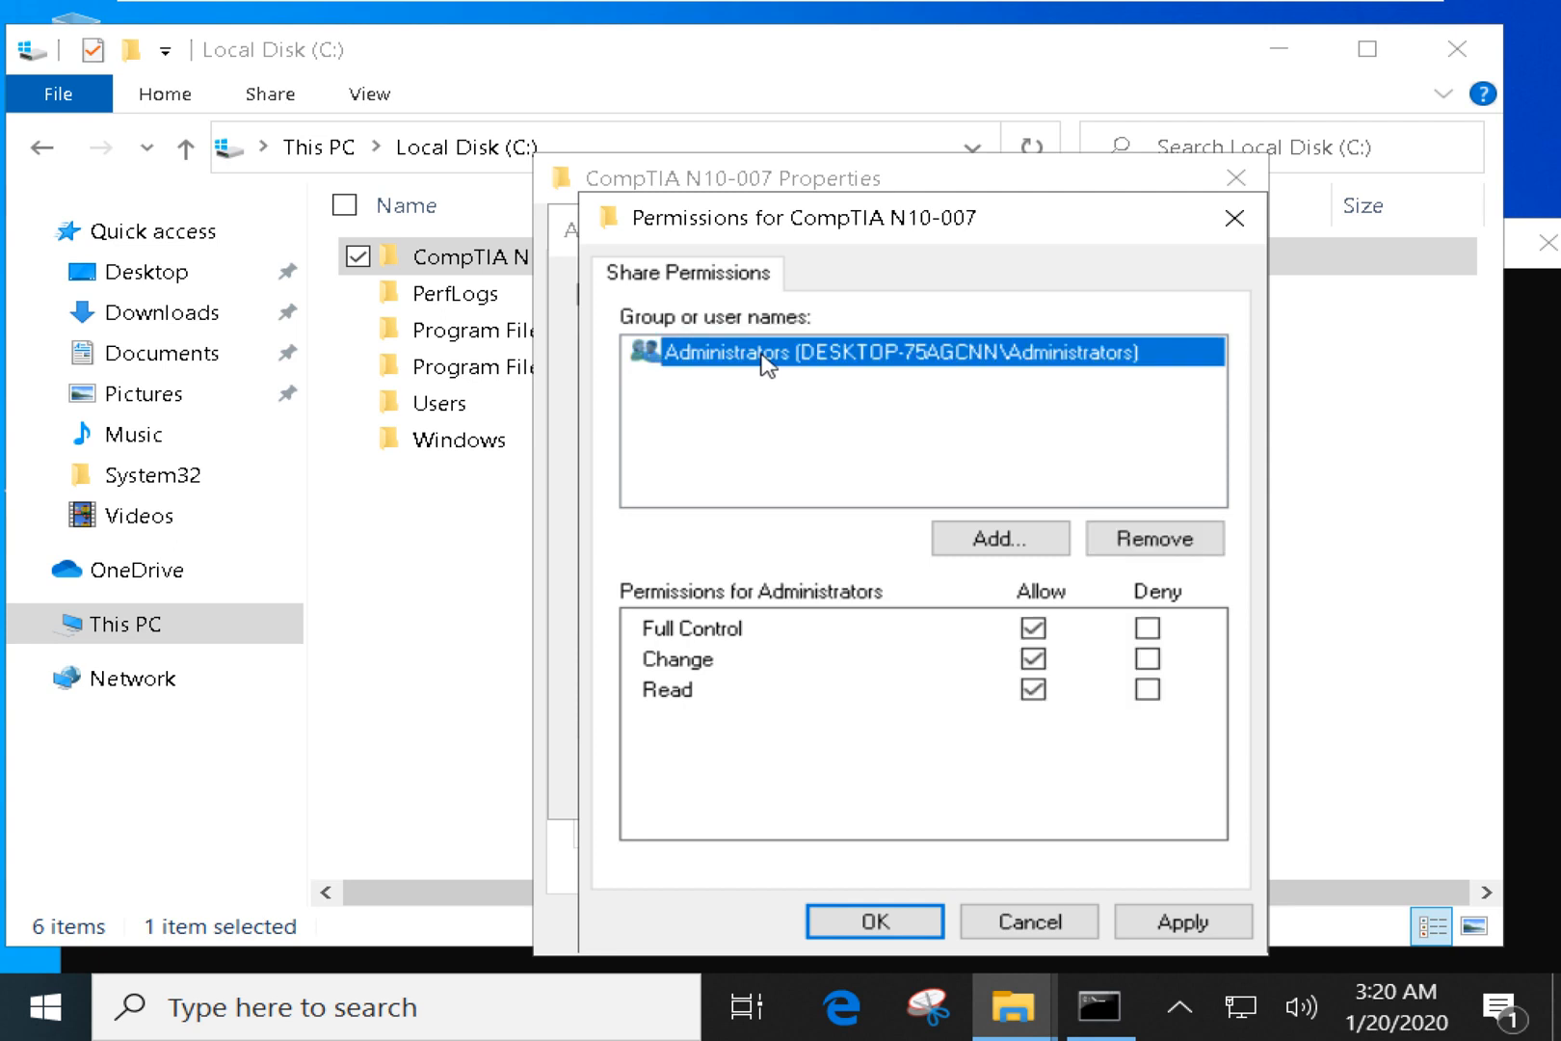
pyautogui.click(786, 487)
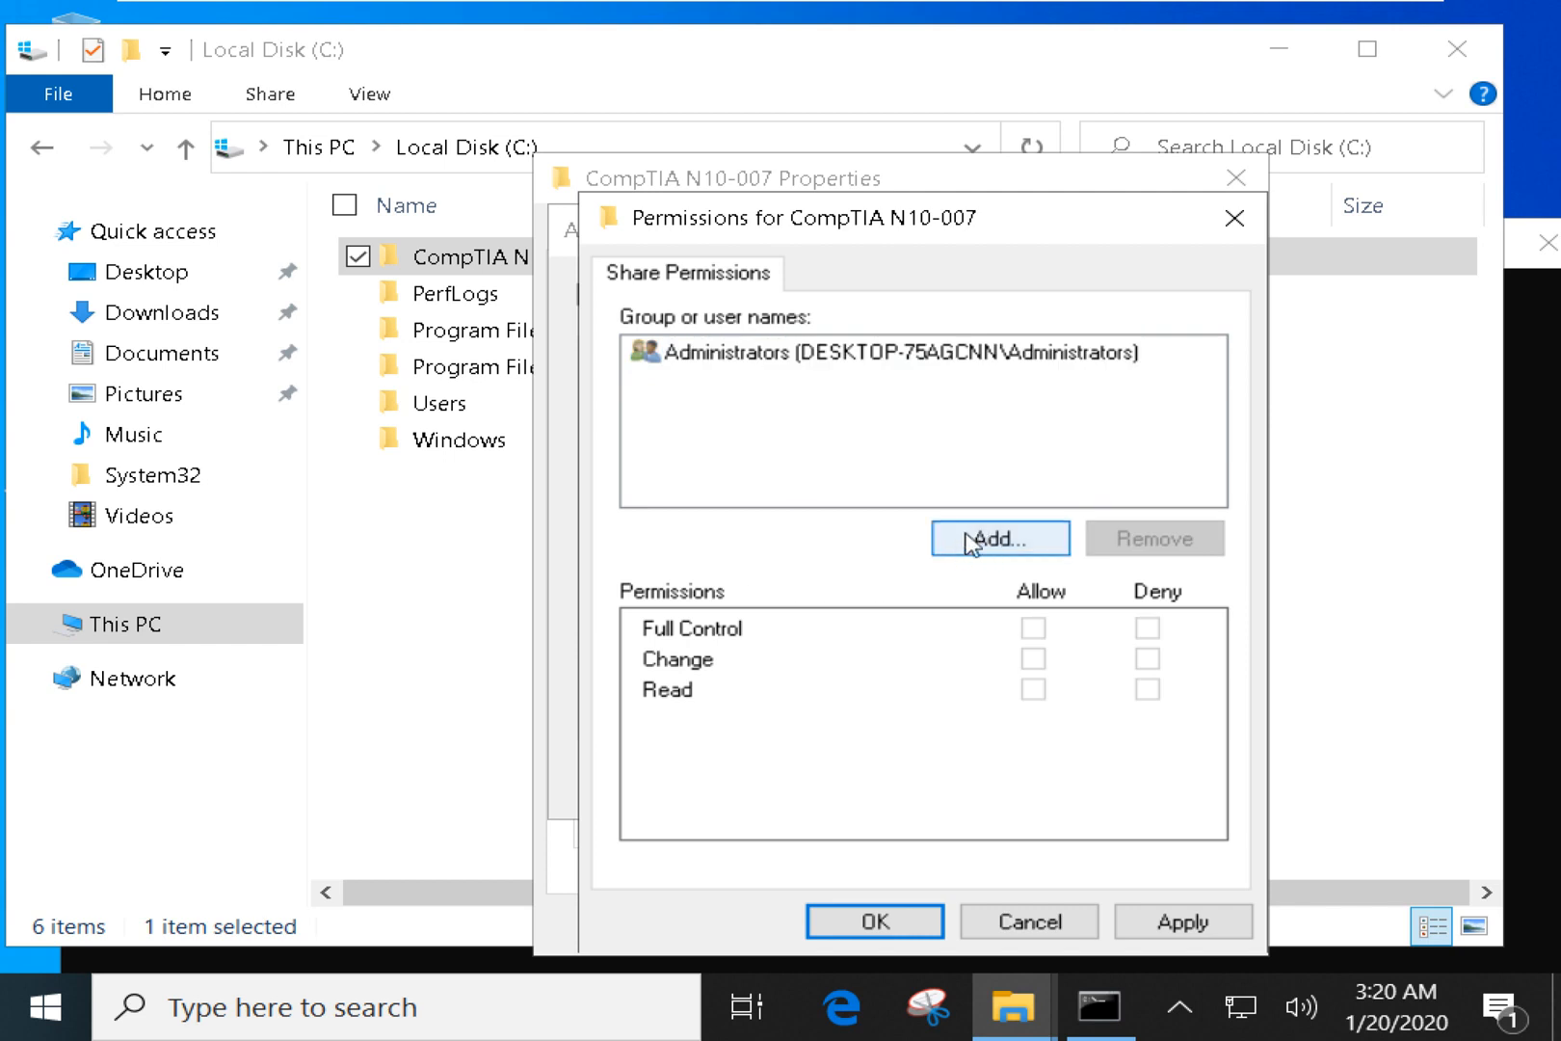
# In Select Users or Groups, review locations and object types, then expand to Advanced search.
pyautogui.click(979, 541)
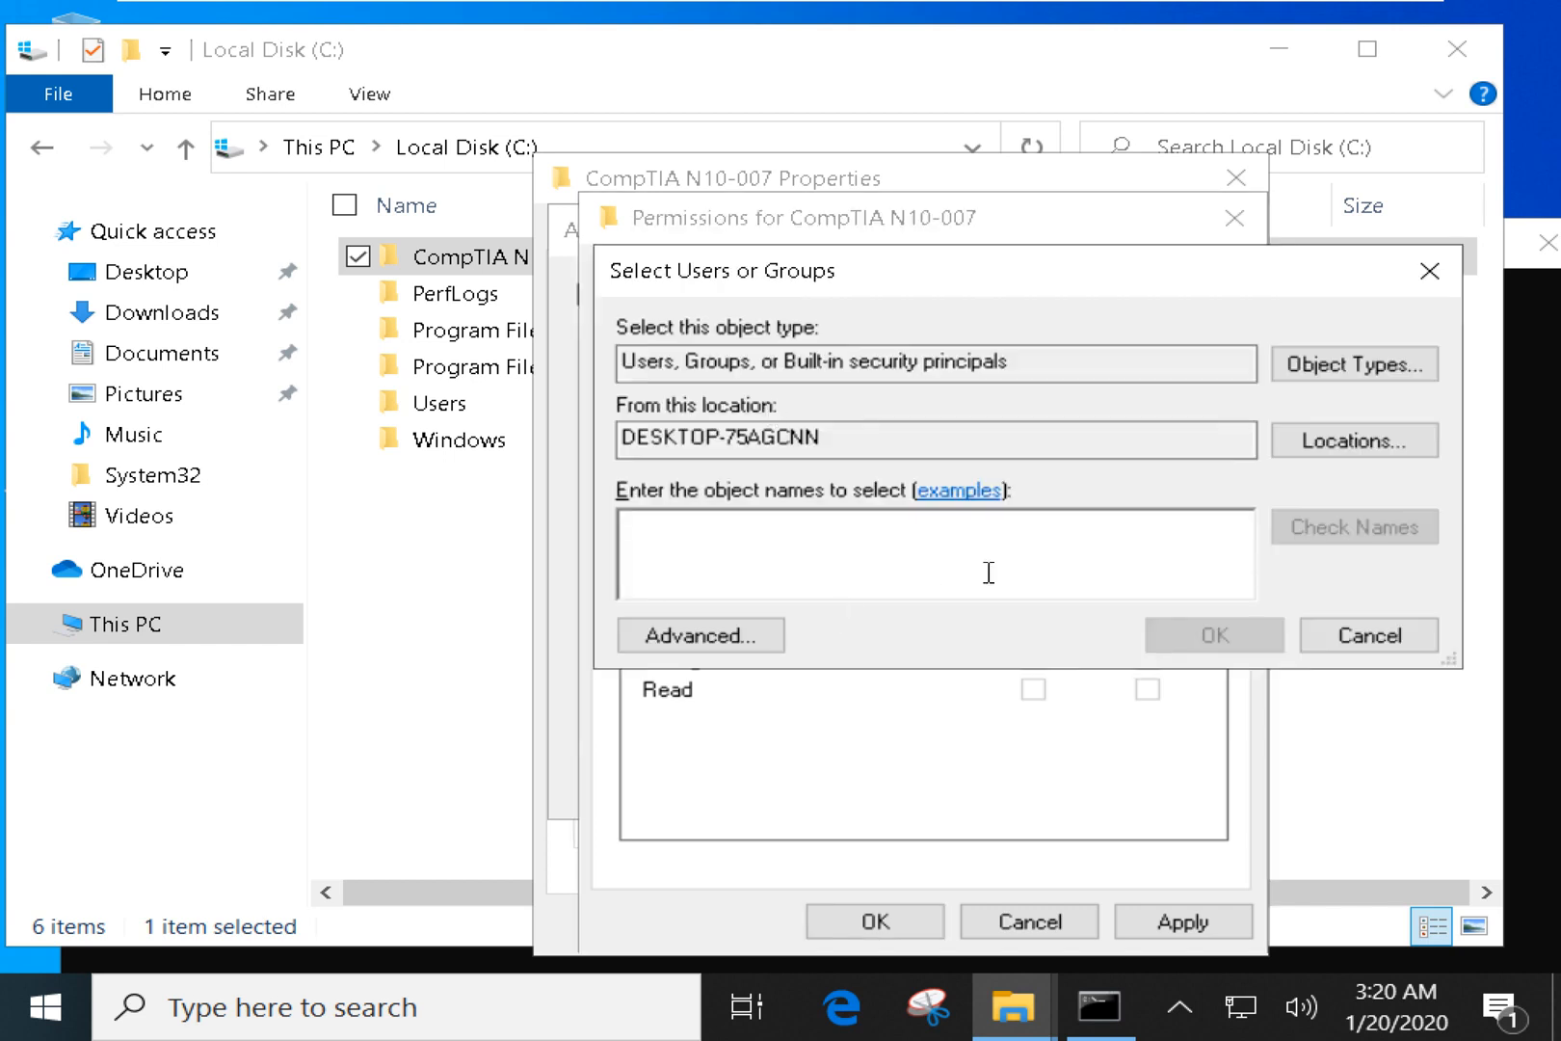
pyautogui.click(1324, 451)
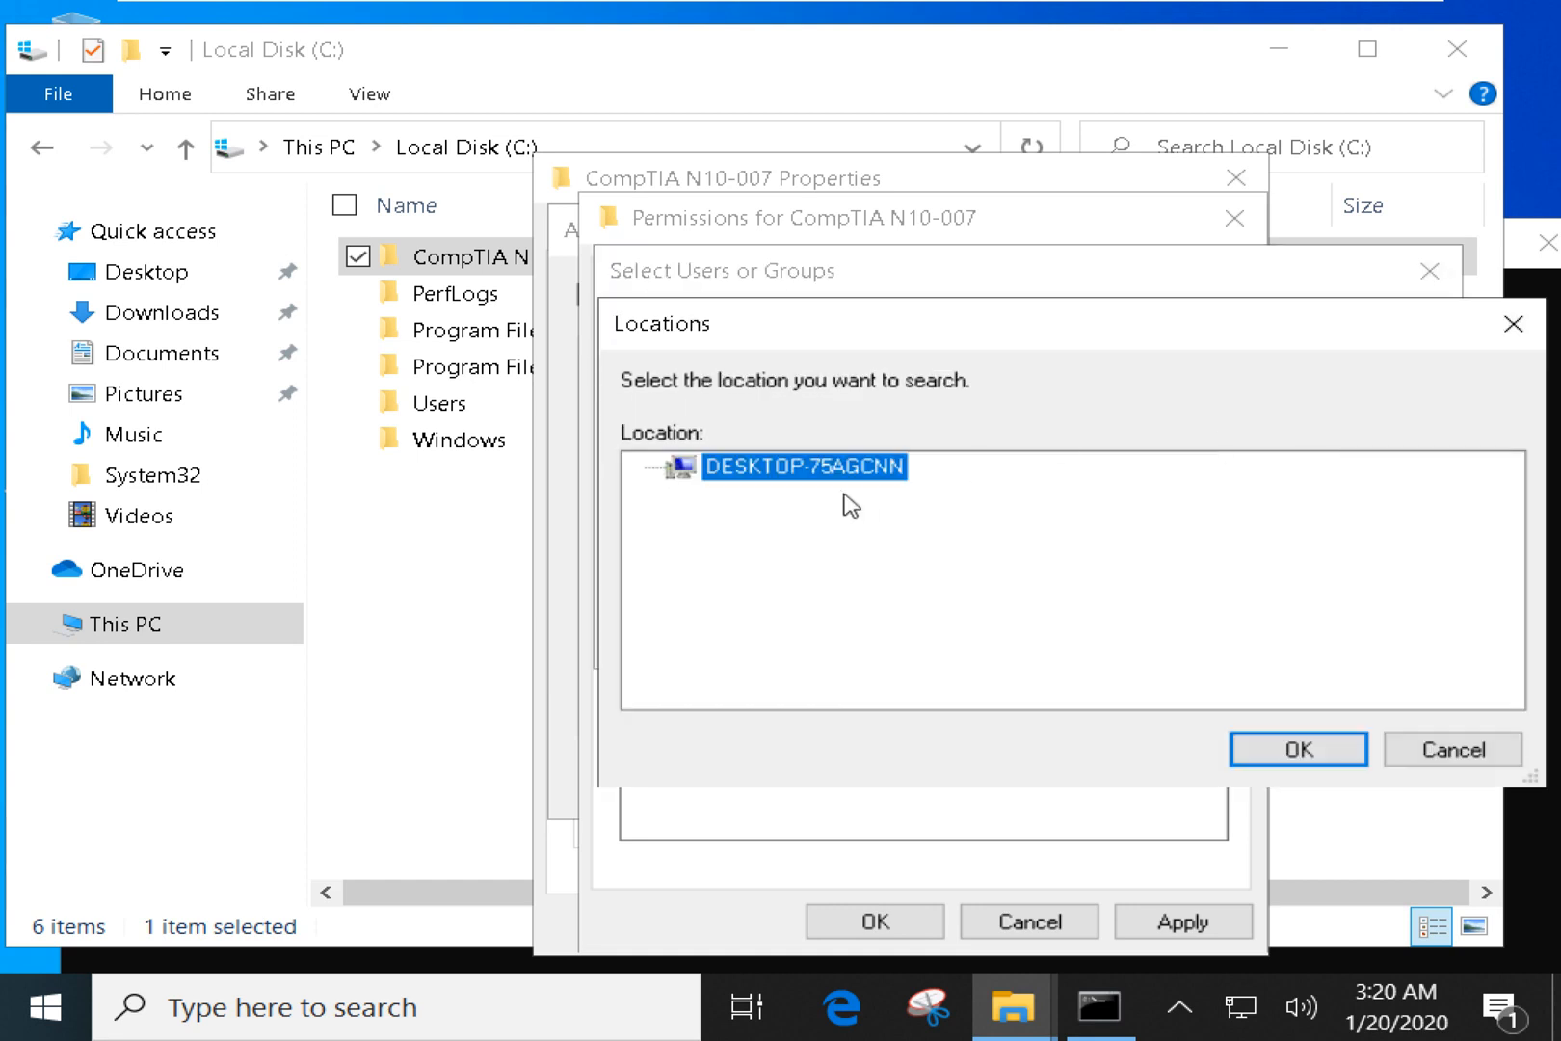
pyautogui.click(1479, 754)
pyautogui.click(1419, 371)
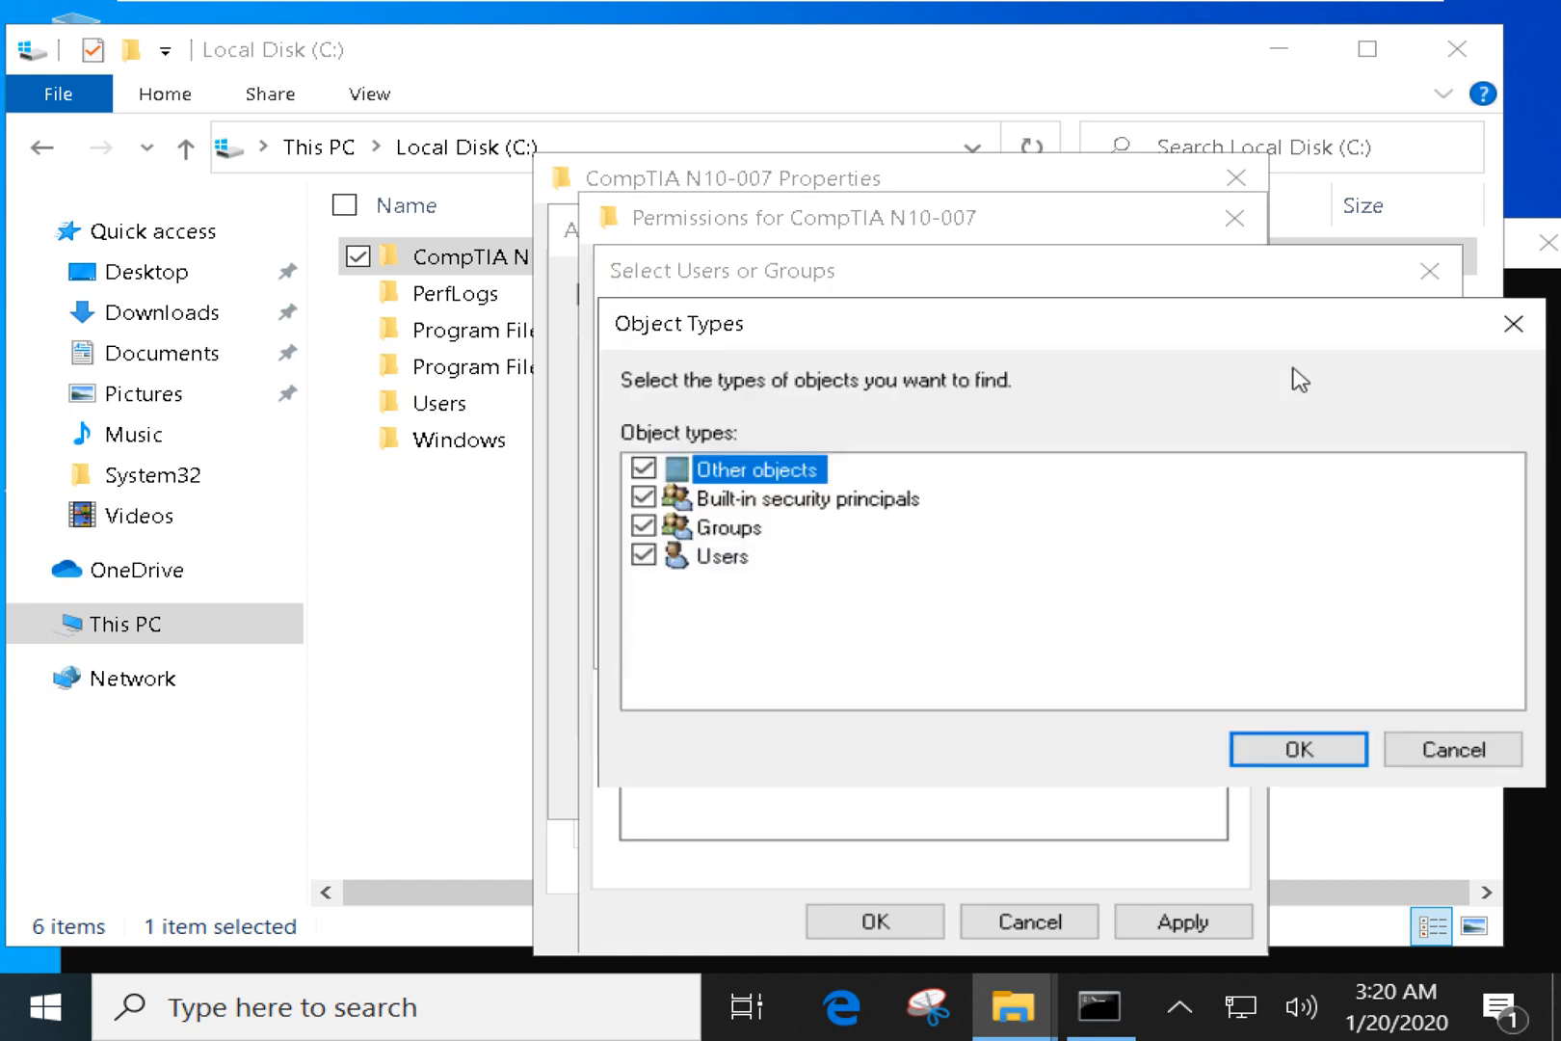
pyautogui.click(725, 559)
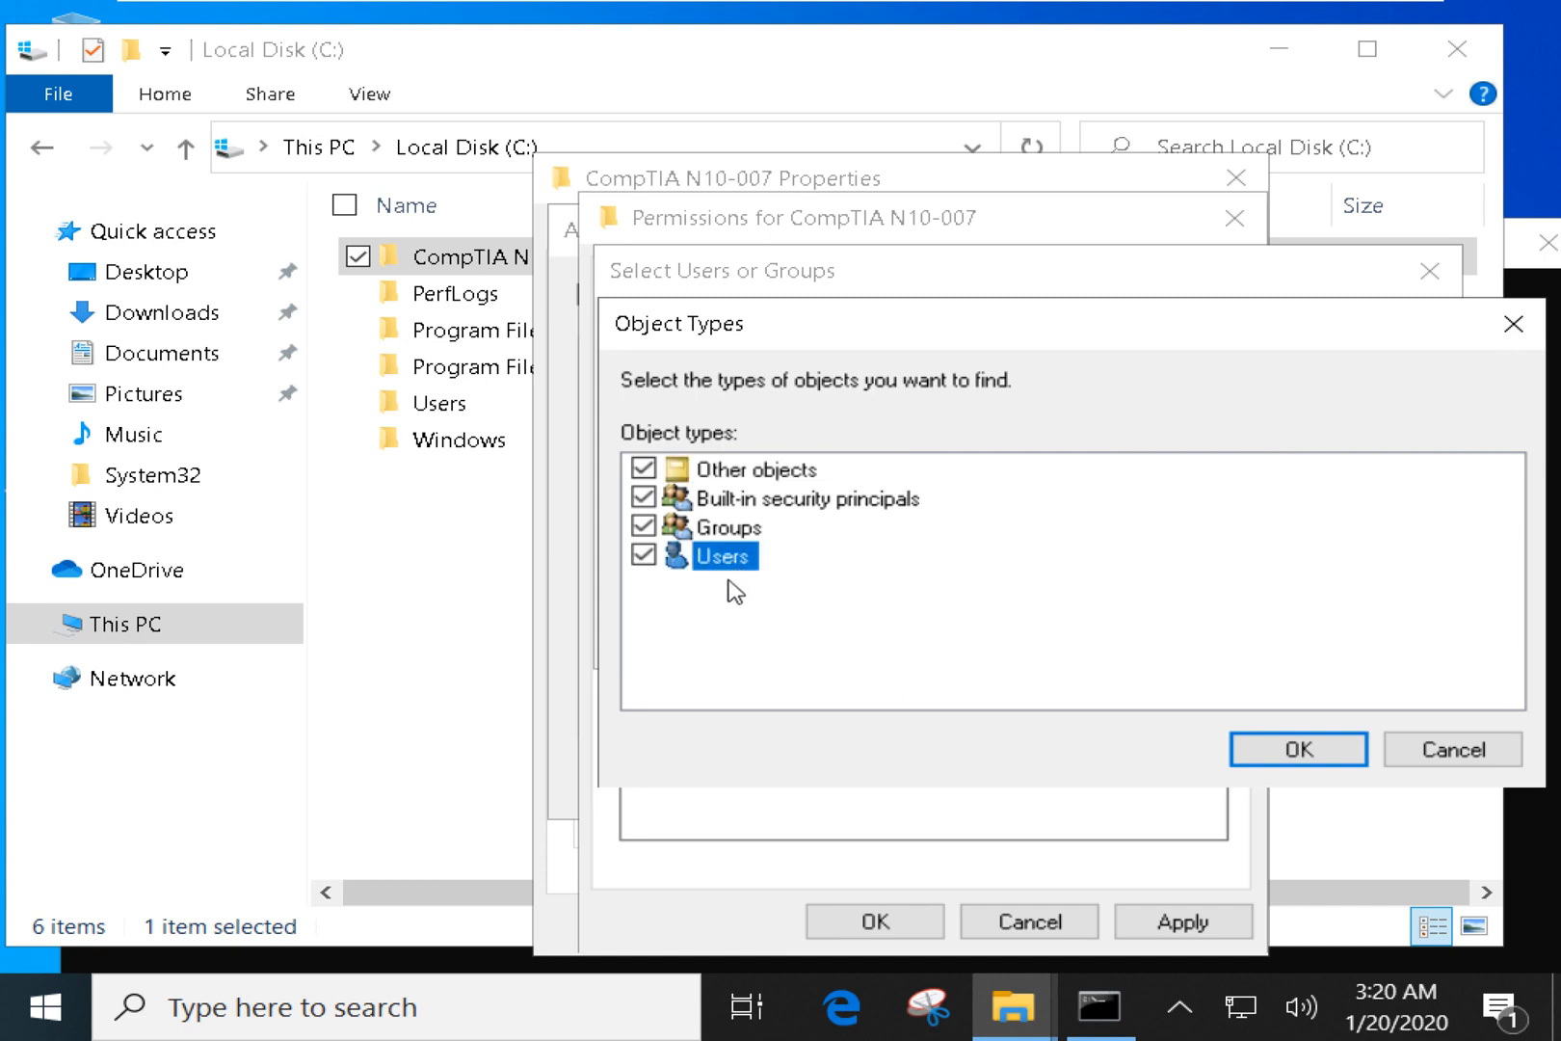
pyautogui.click(1425, 749)
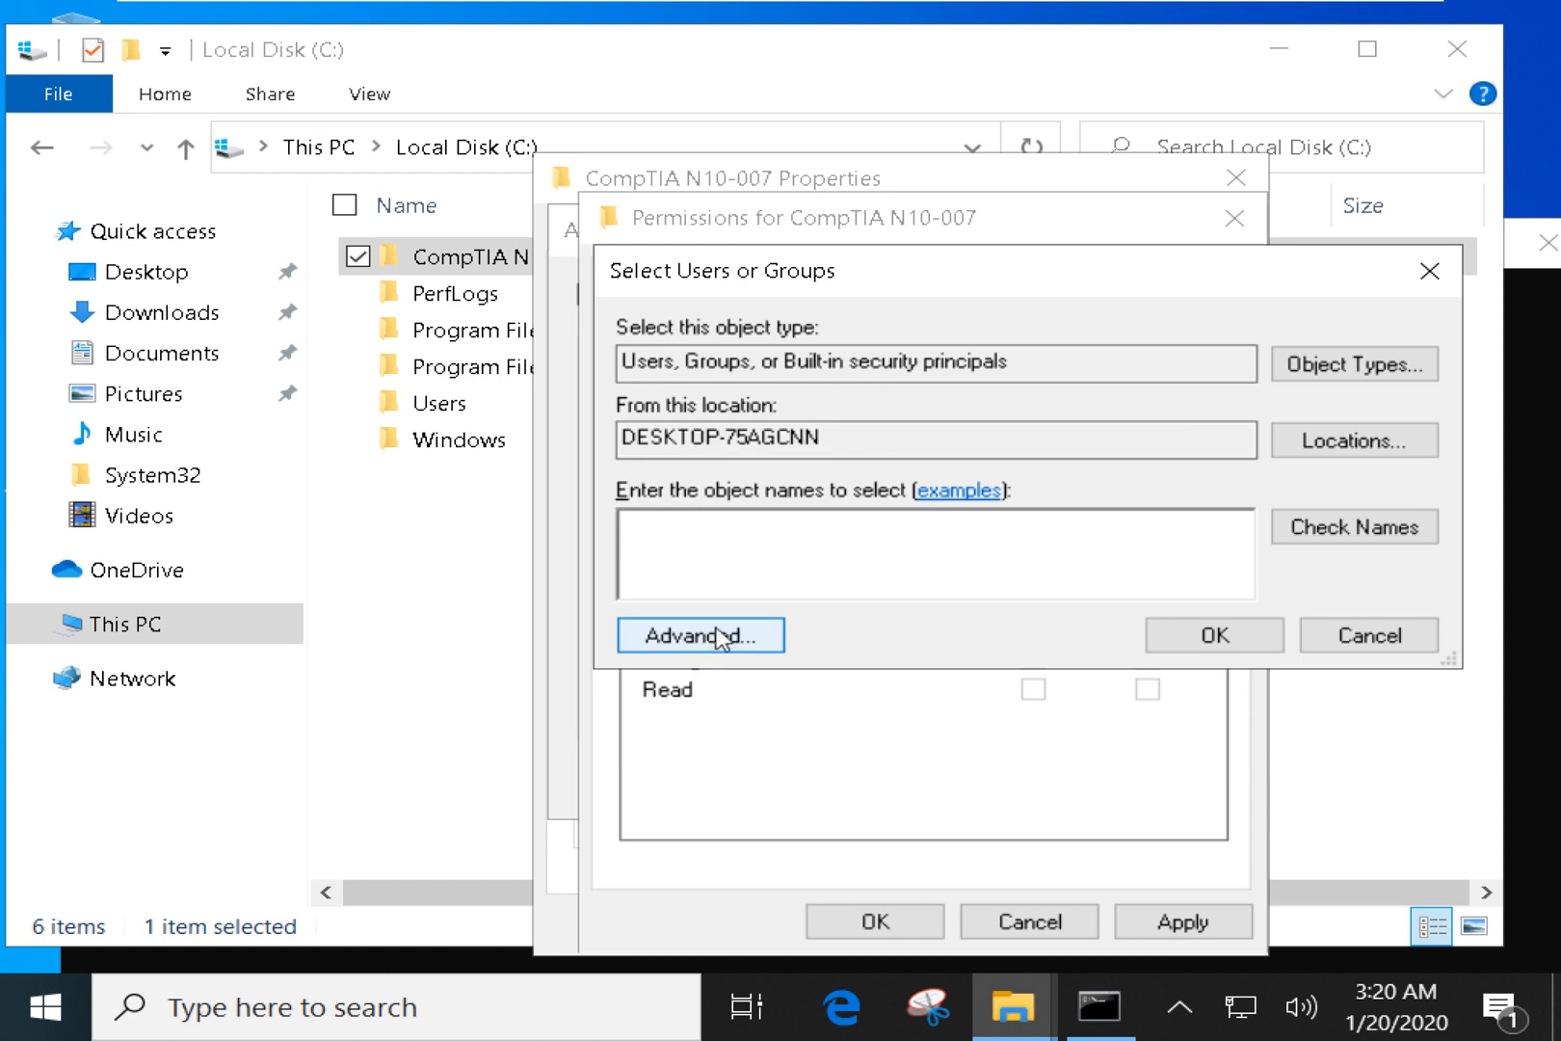
pyautogui.write('user1')
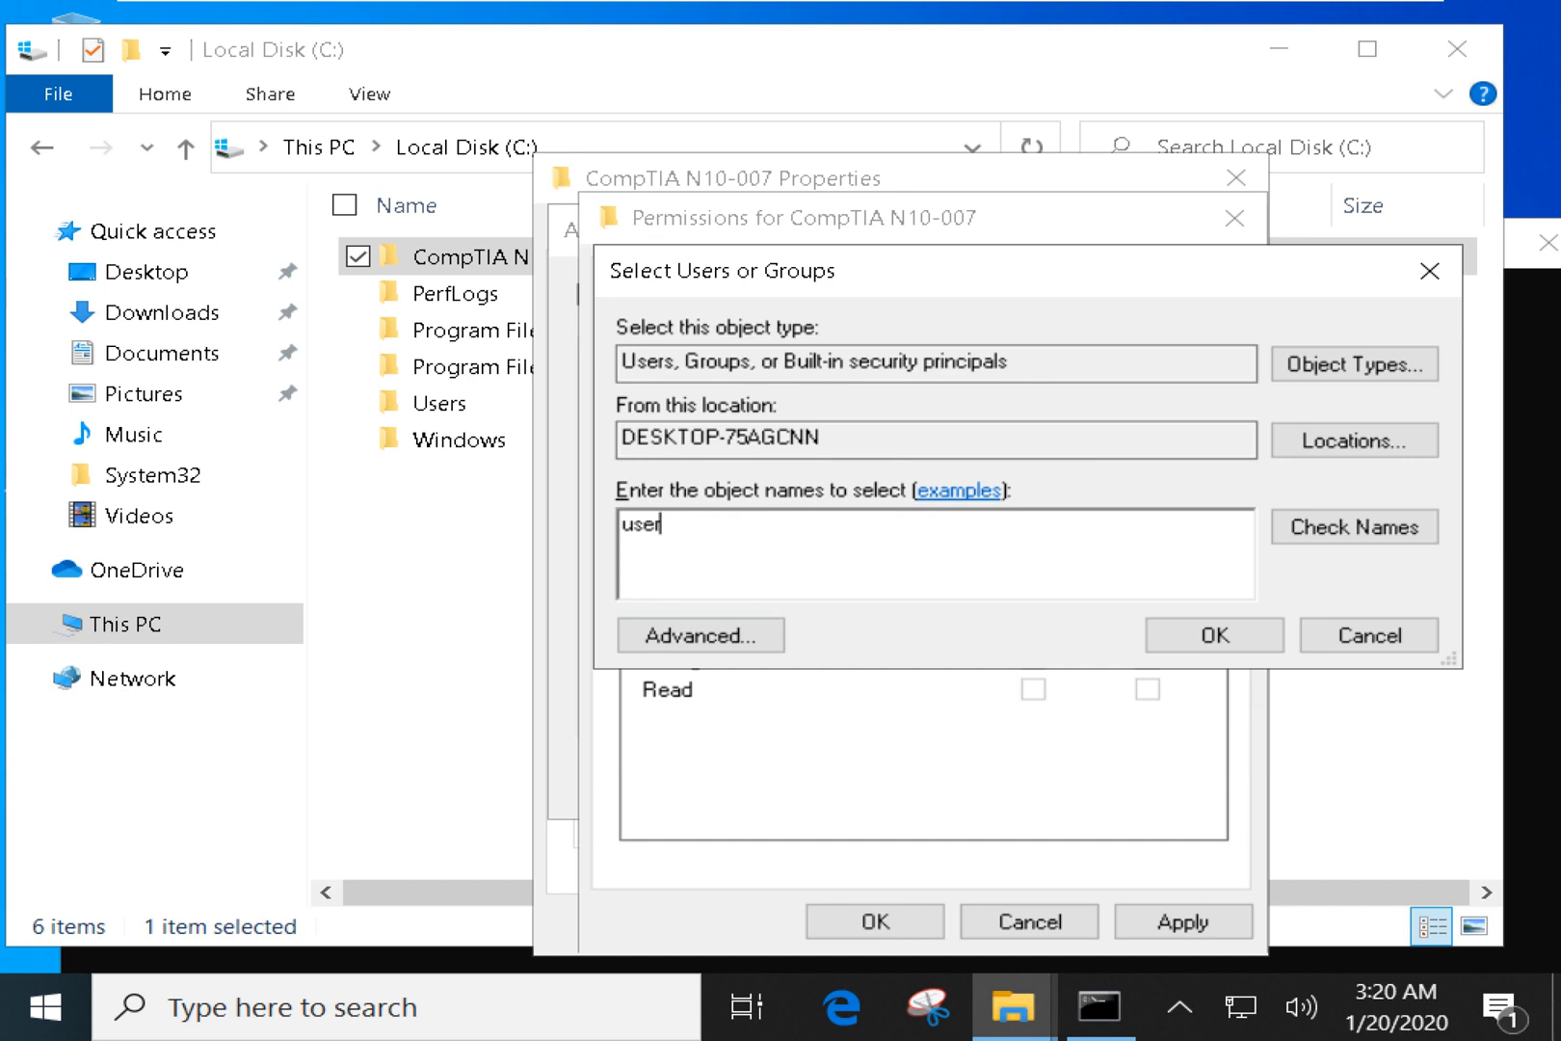
pyautogui.press('BackSpace')
pyautogui.press('BackSpace')
pyautogui.press('BackSpace')
pyautogui.press('BackSpace')
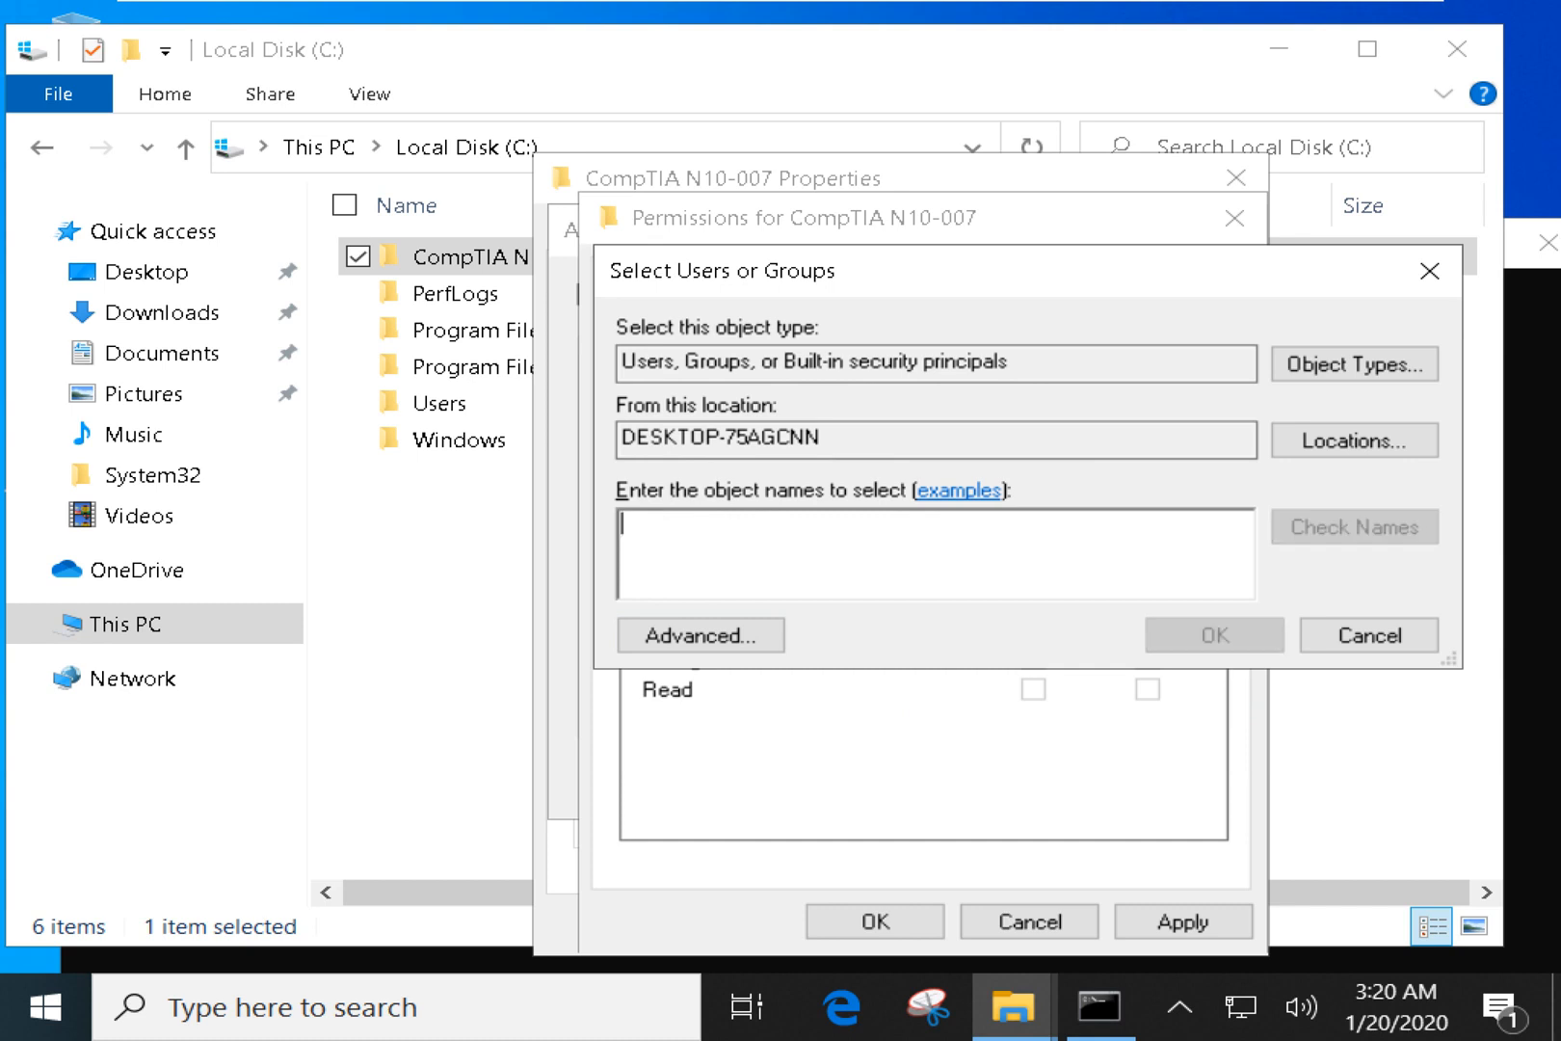
pyautogui.click(700, 636)
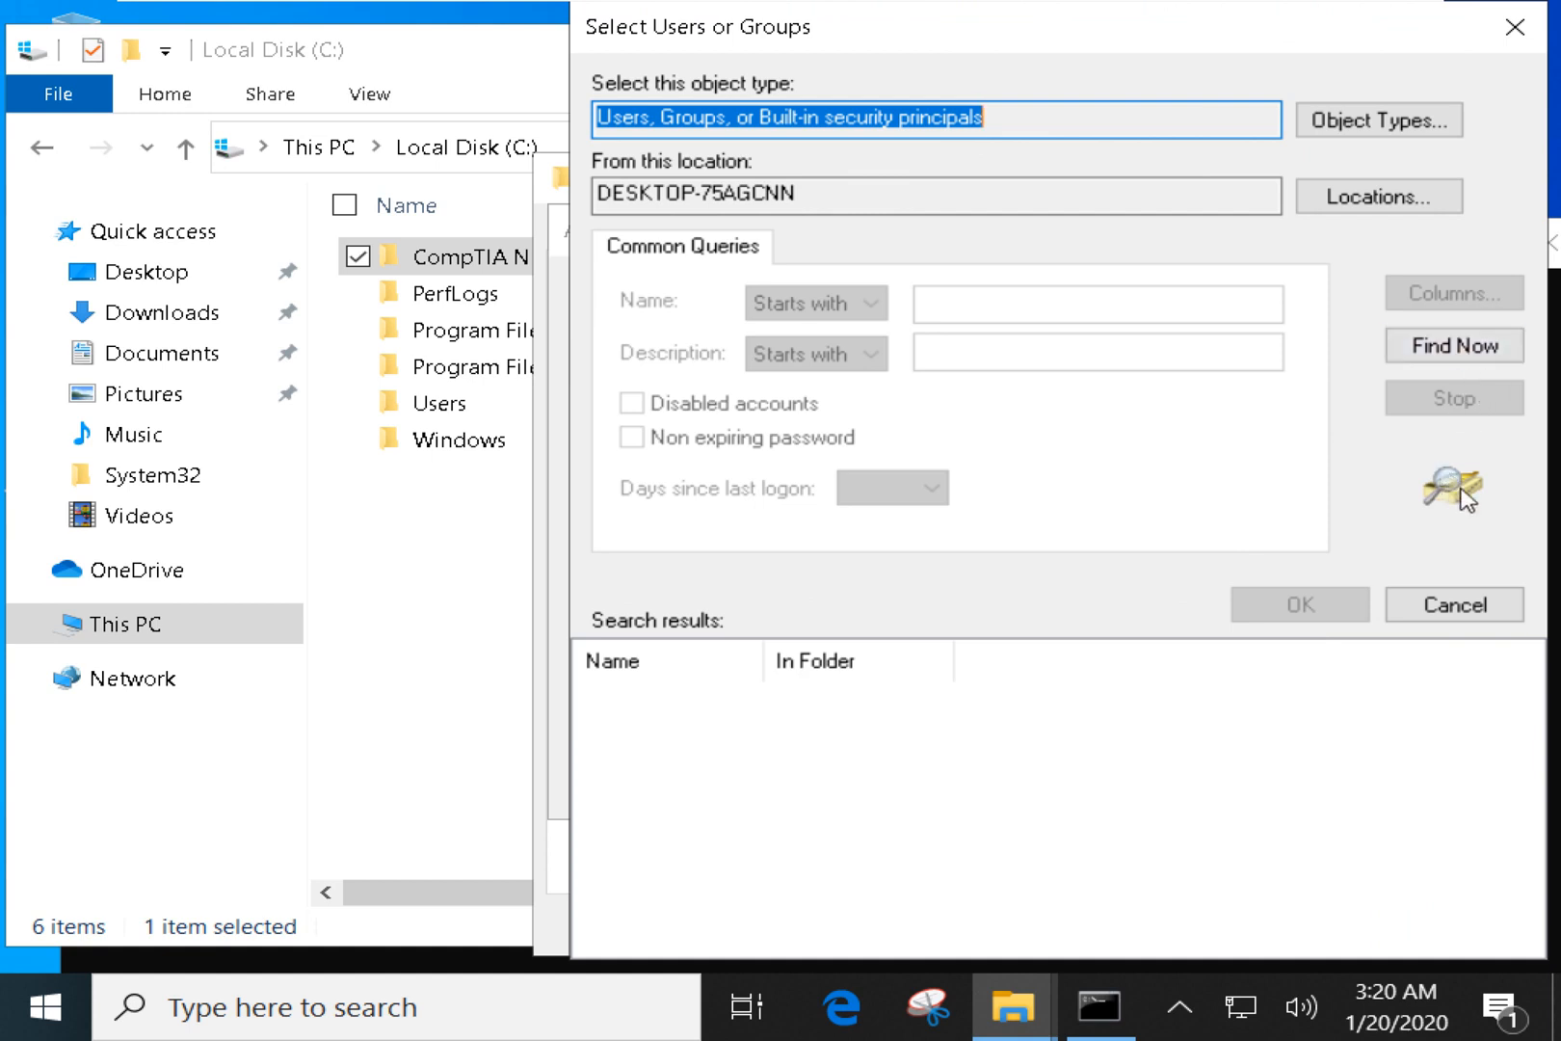
# Find Now, pick the FILM SHARING account (user1), and add it to the share permissions.
pyautogui.click(1445, 361)
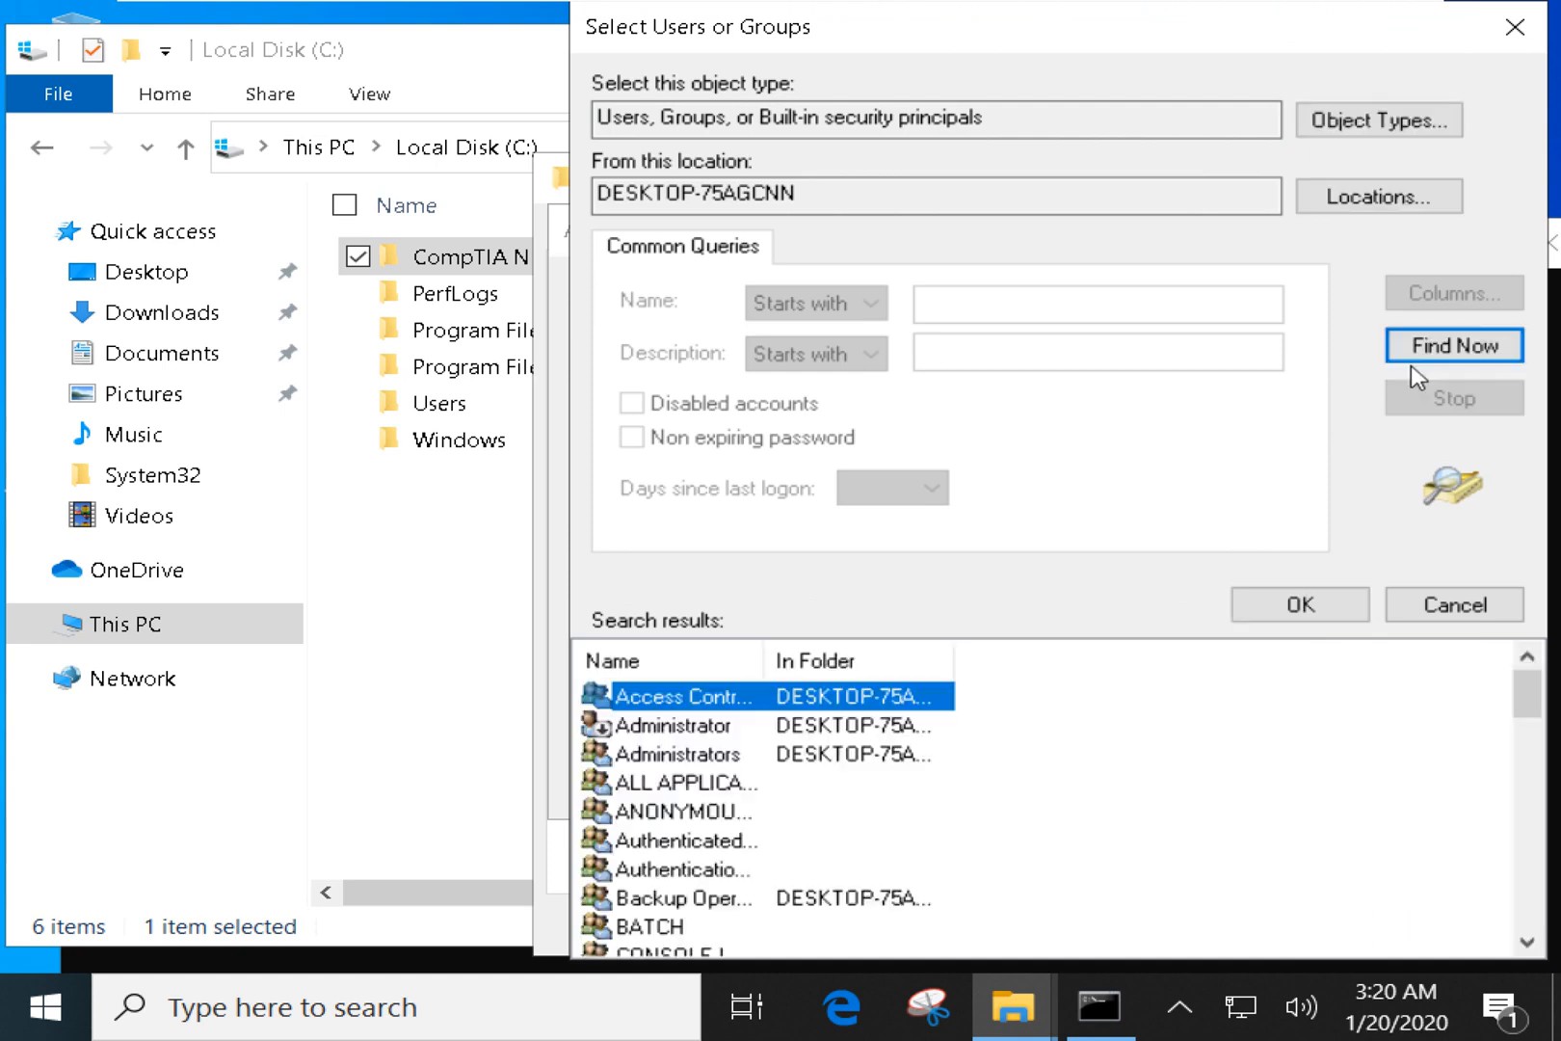
pyautogui.moveTo(763, 661); pyautogui.dragTo(1040, 661)
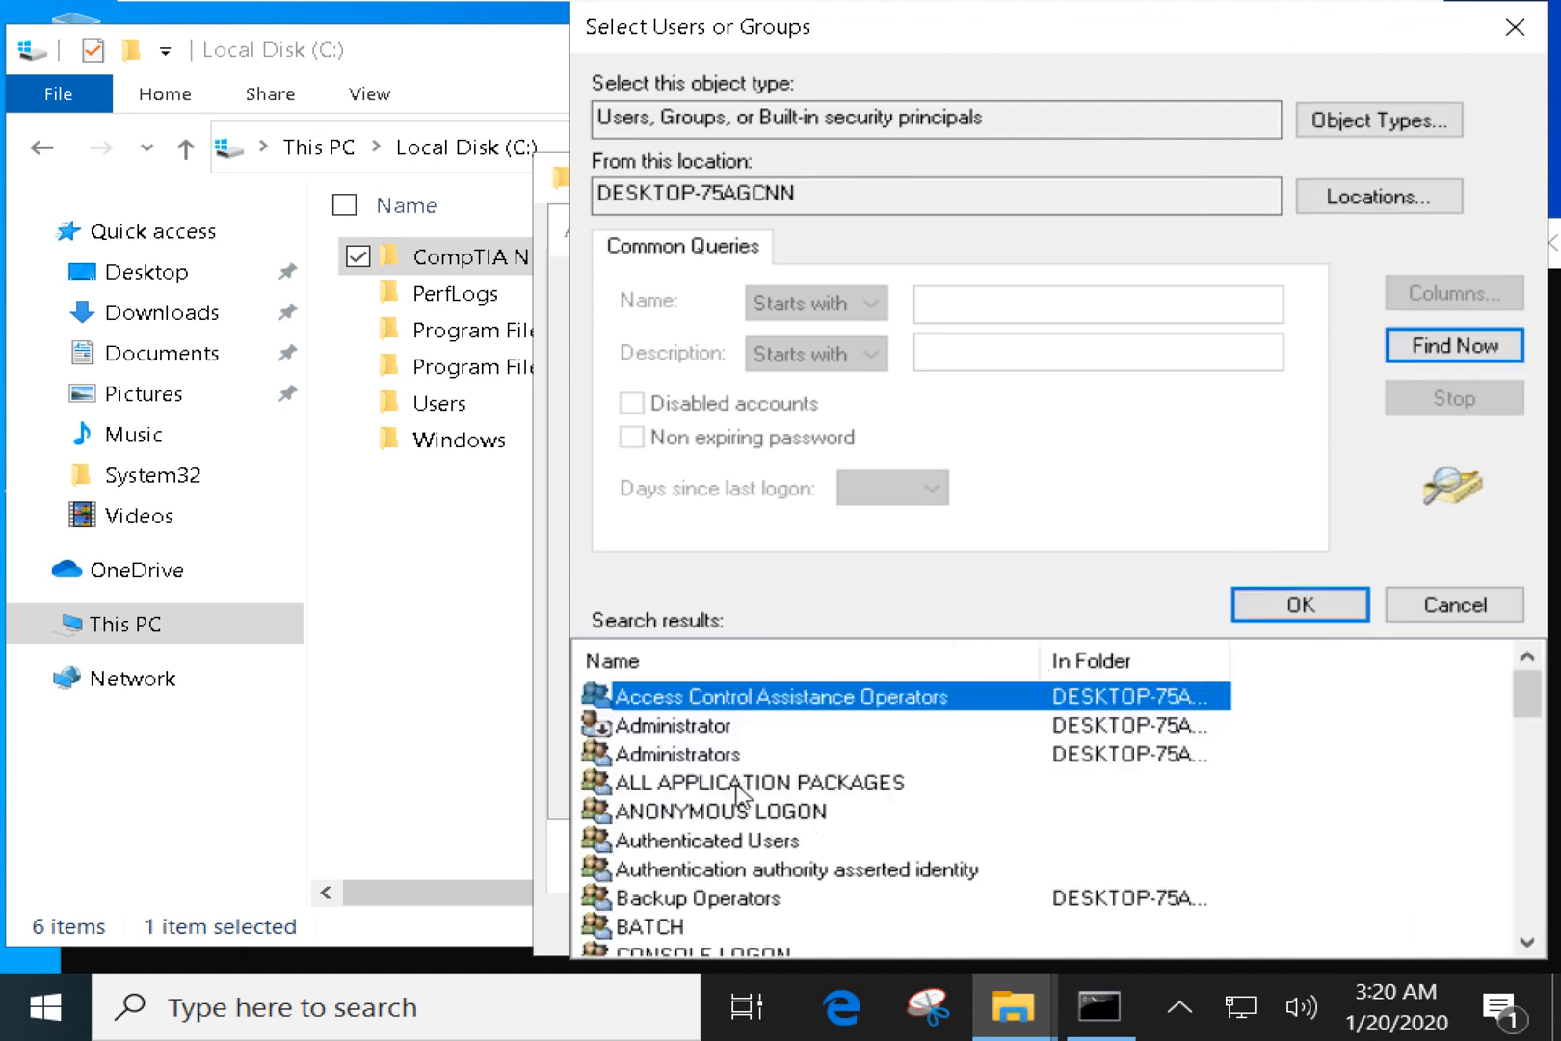
pyautogui.scroll(-6, 741, 795)
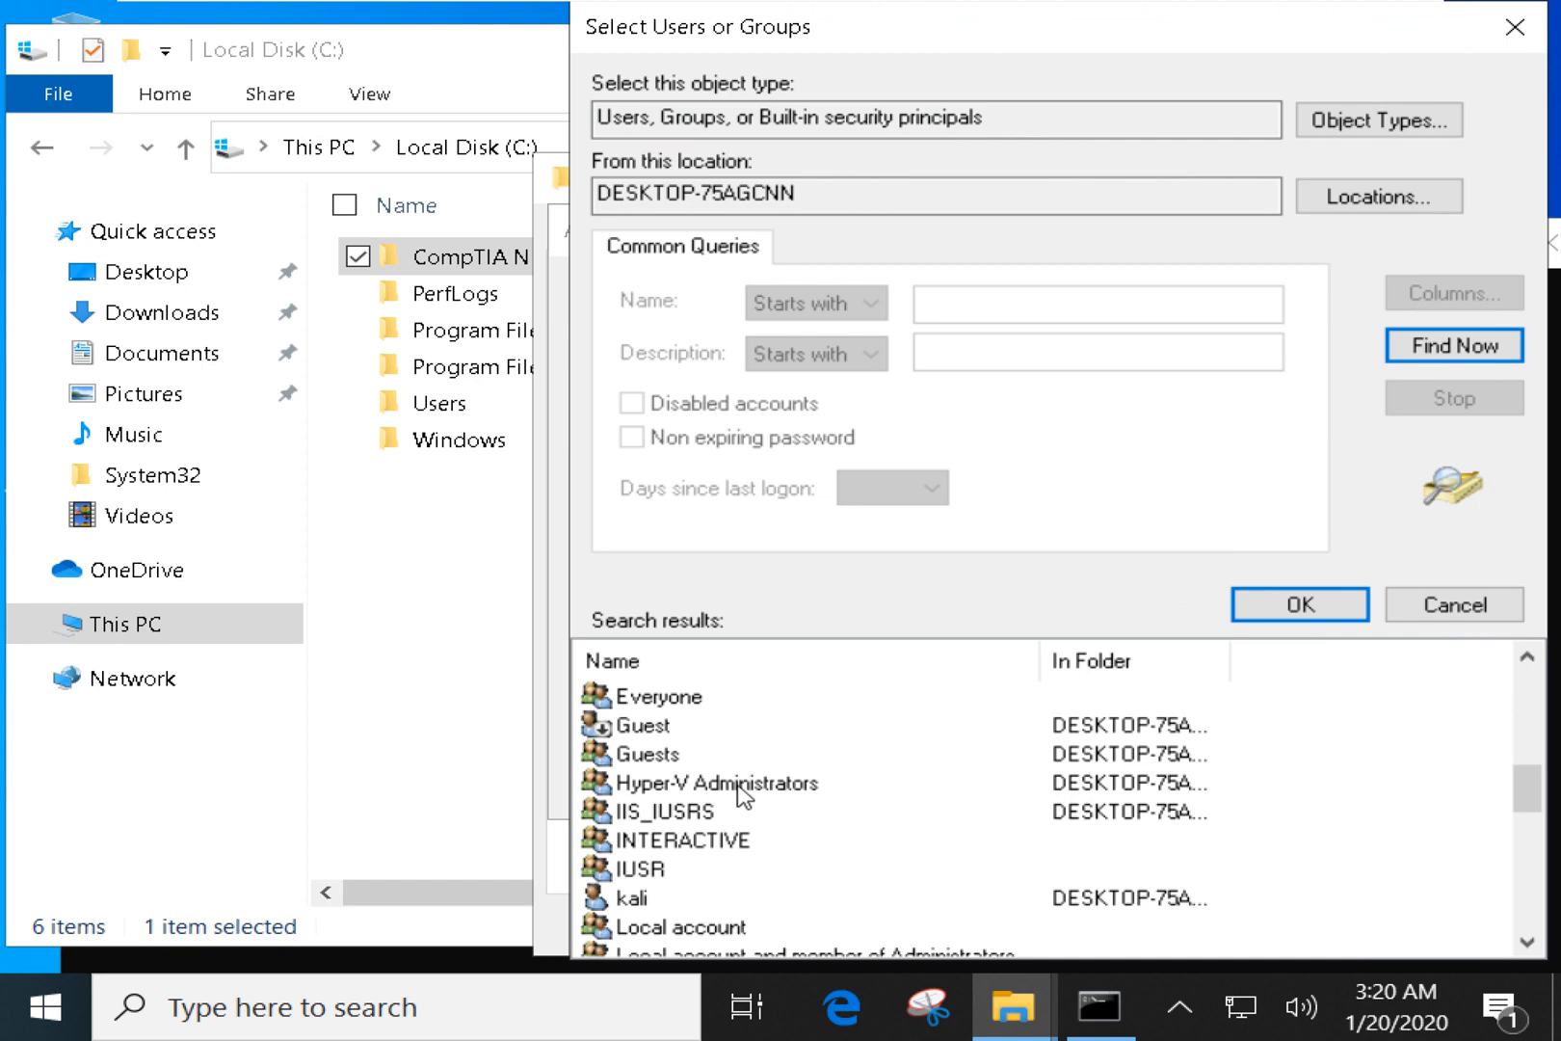
pyautogui.scroll(-2, 742, 795)
pyautogui.click(644, 729)
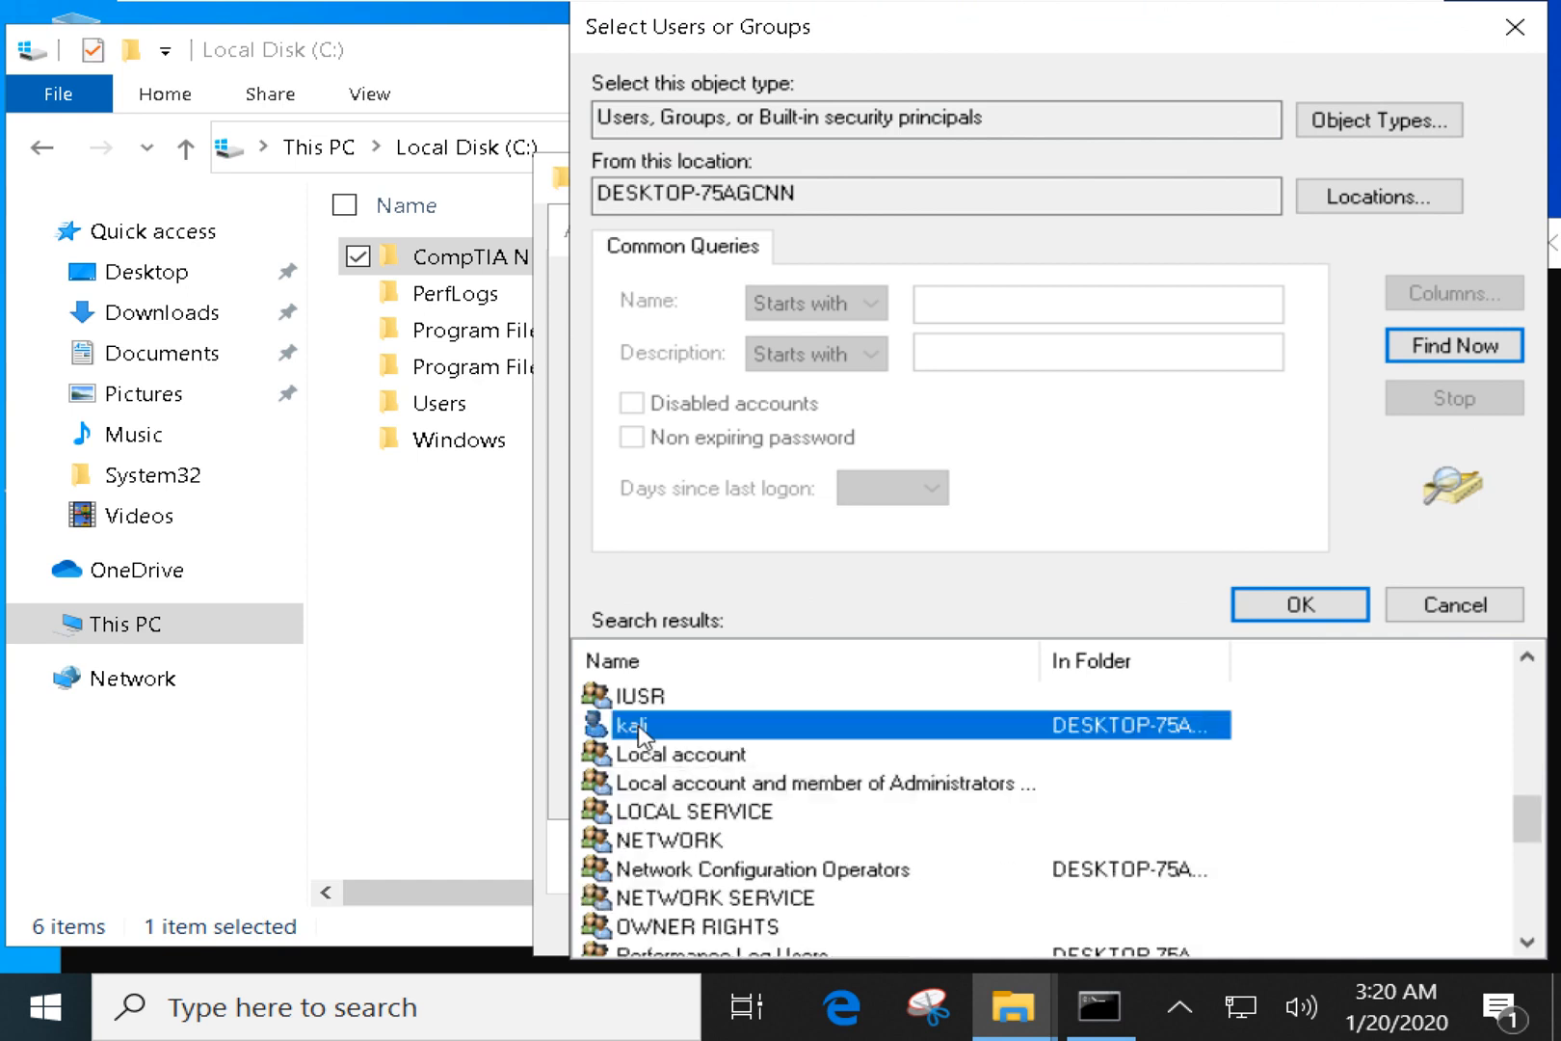
pyautogui.scroll(-6, 644, 770)
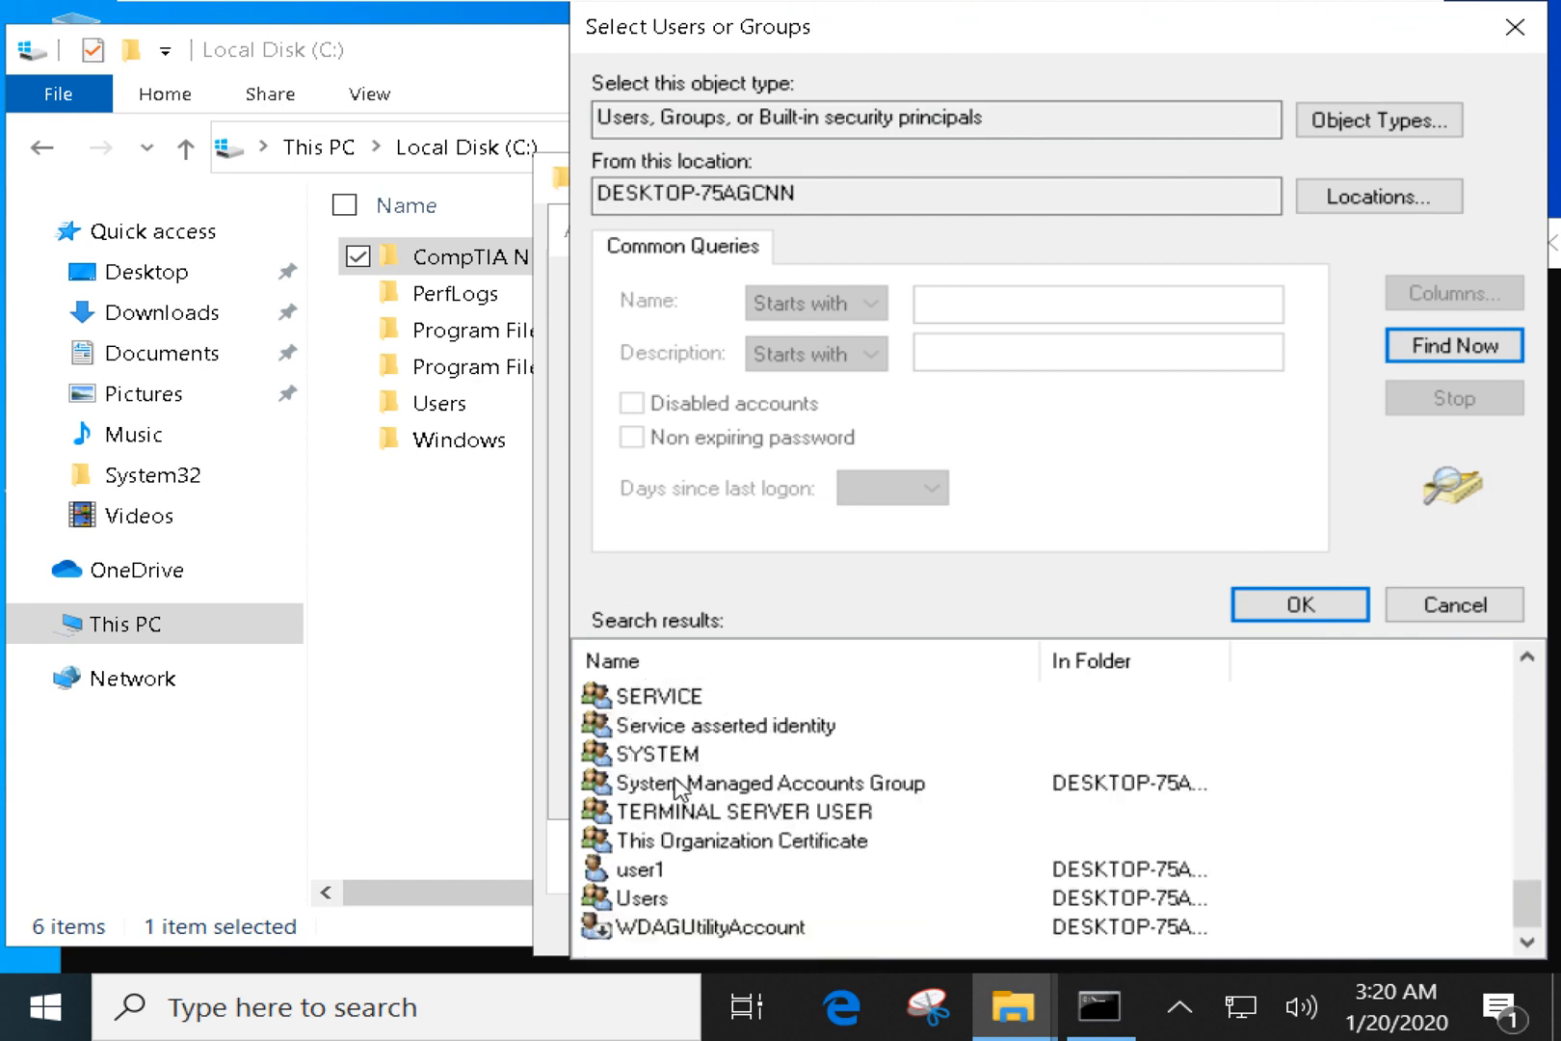
pyautogui.click(640, 868)
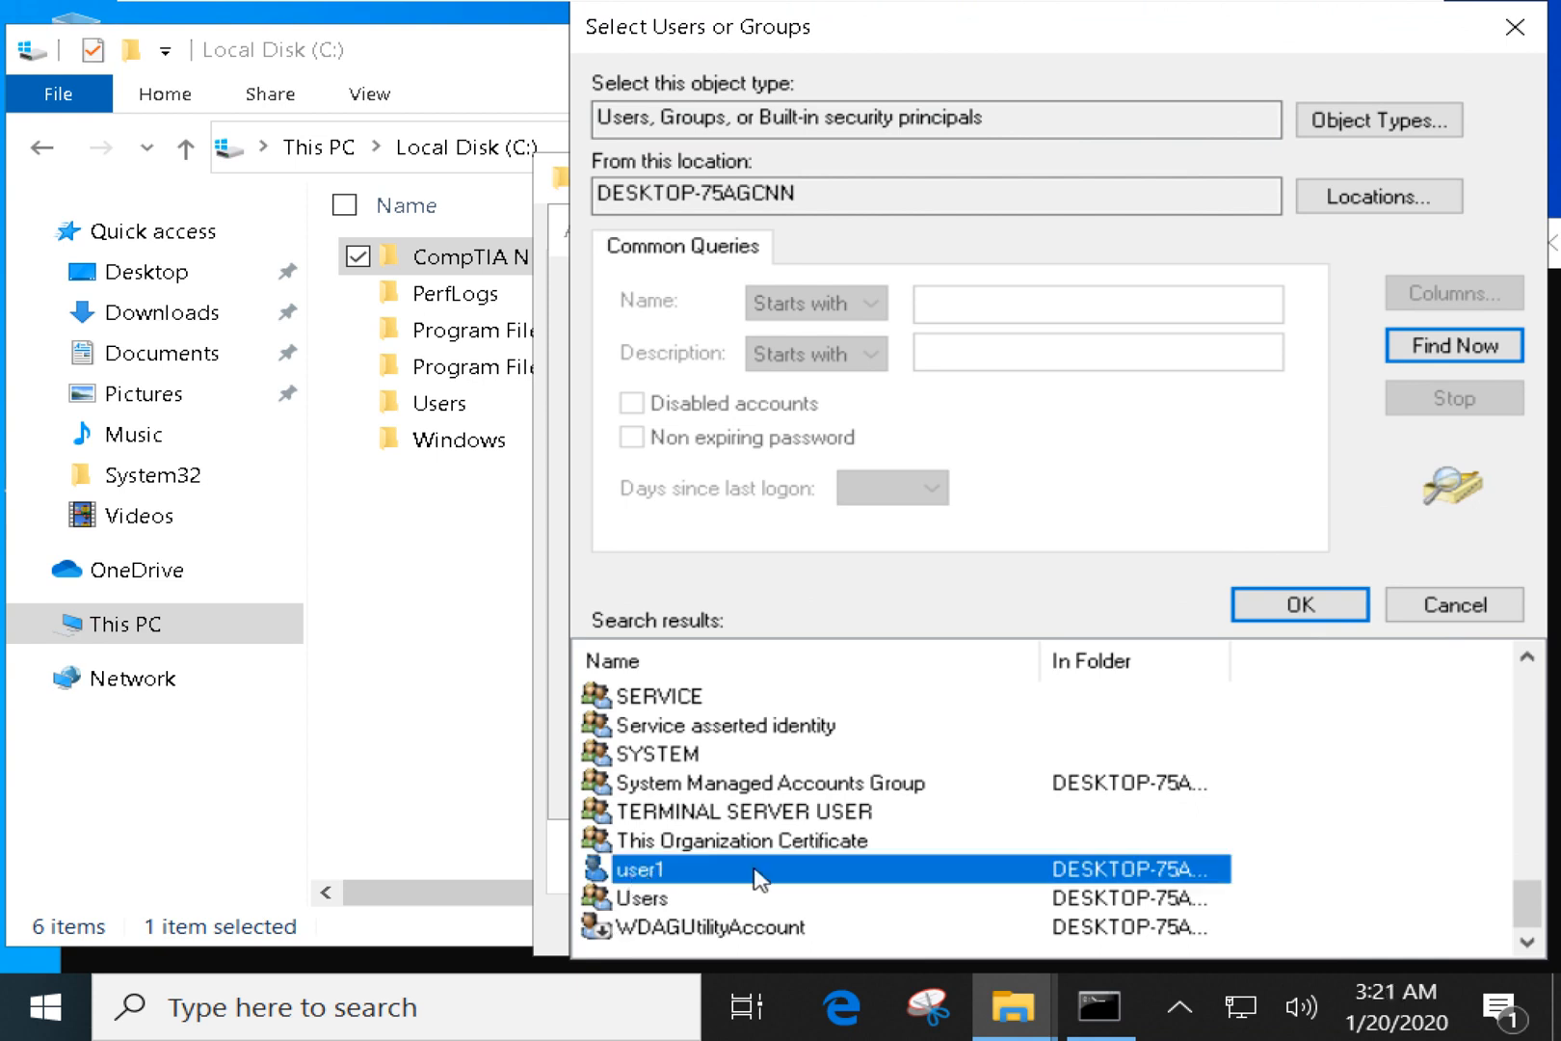
pyautogui.click(1300, 604)
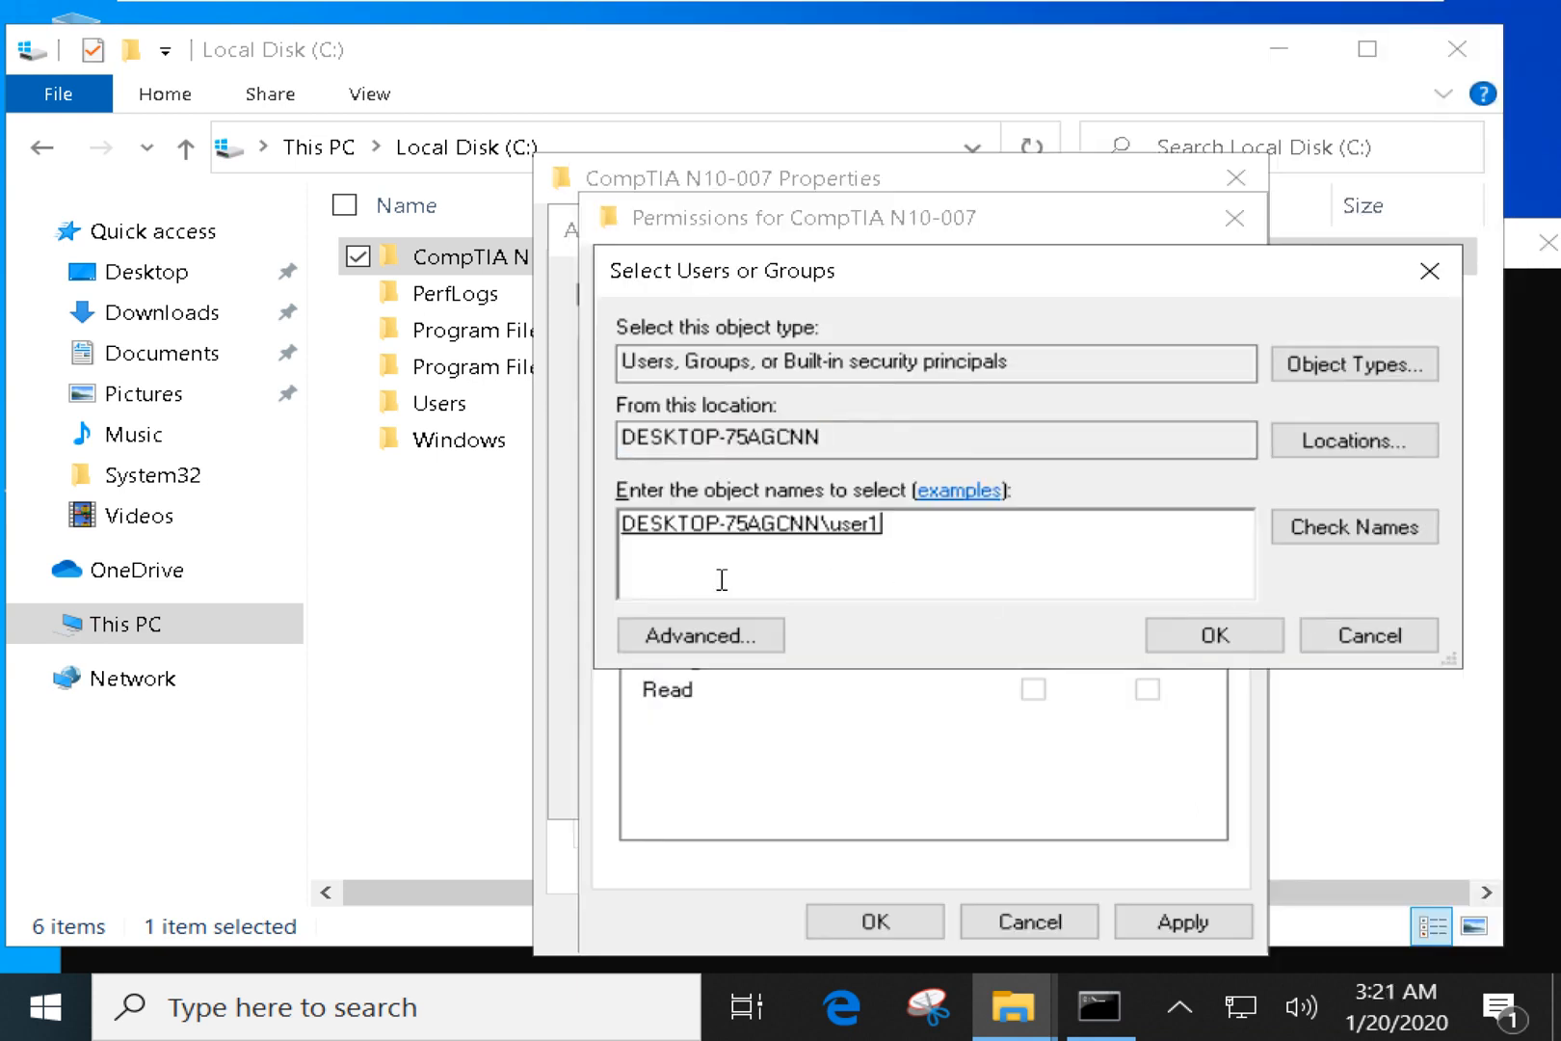
pyautogui.click(1245, 644)
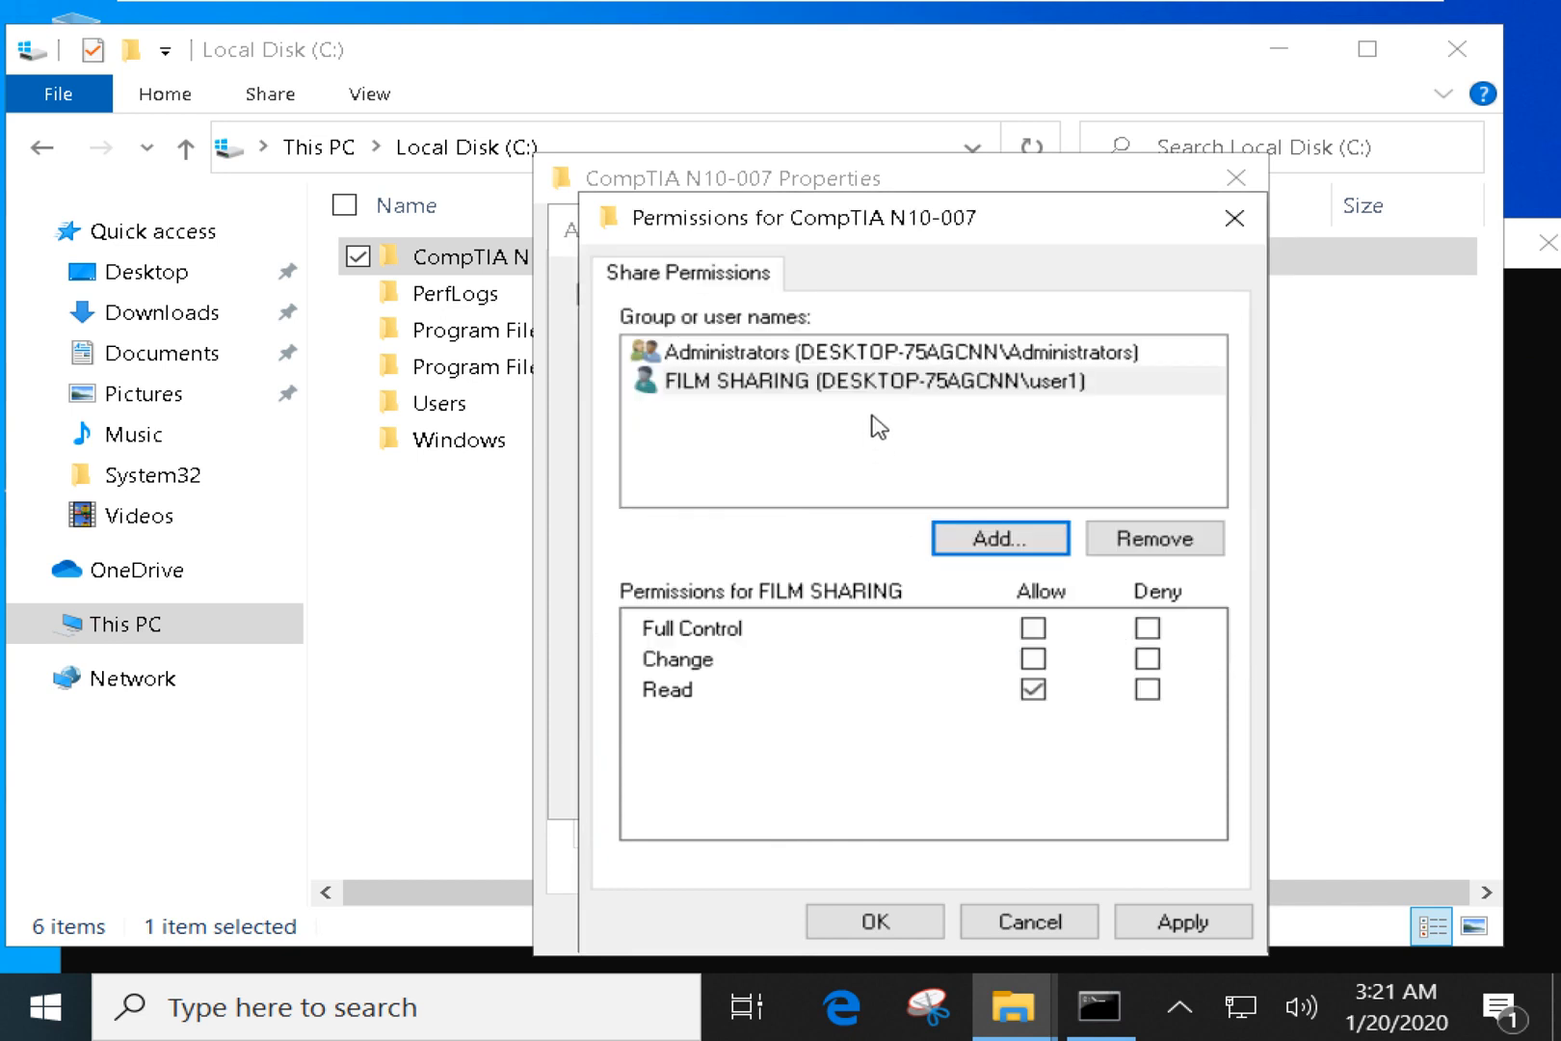
# Leave FILM SHARING with only the Read share permission, clearing Full Control and Change.
pyautogui.click(707, 396)
pyautogui.click(706, 395)
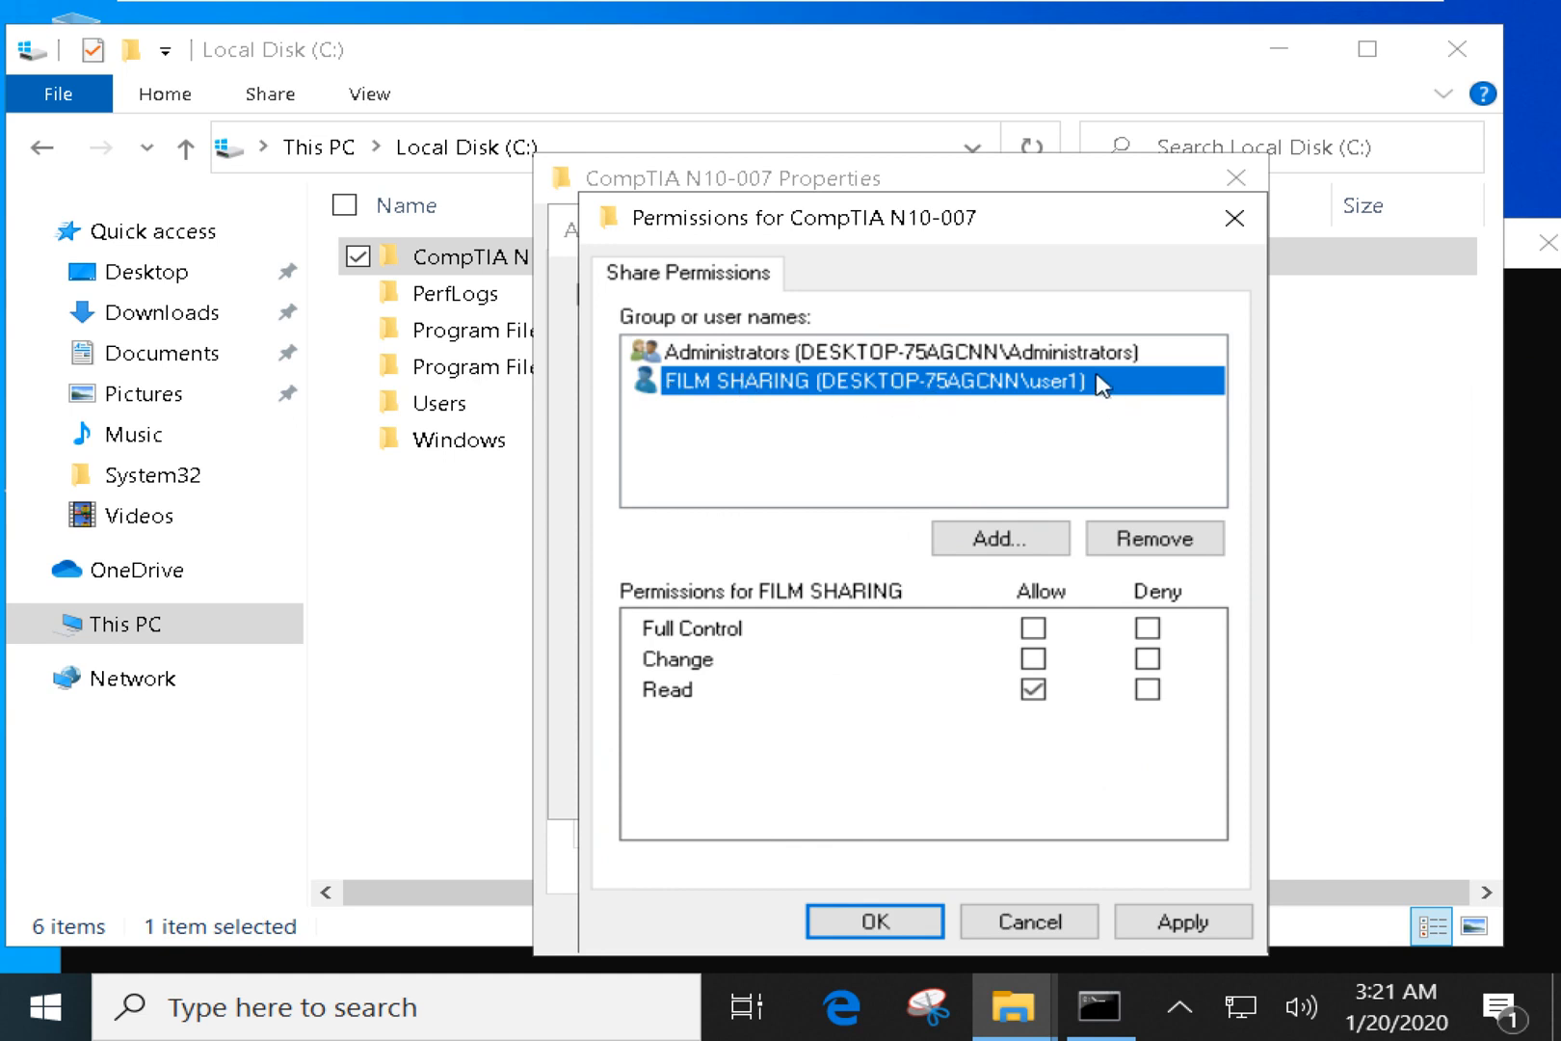
pyautogui.click(1033, 659)
pyautogui.click(1033, 659)
pyautogui.click(1033, 659)
pyautogui.click(1033, 629)
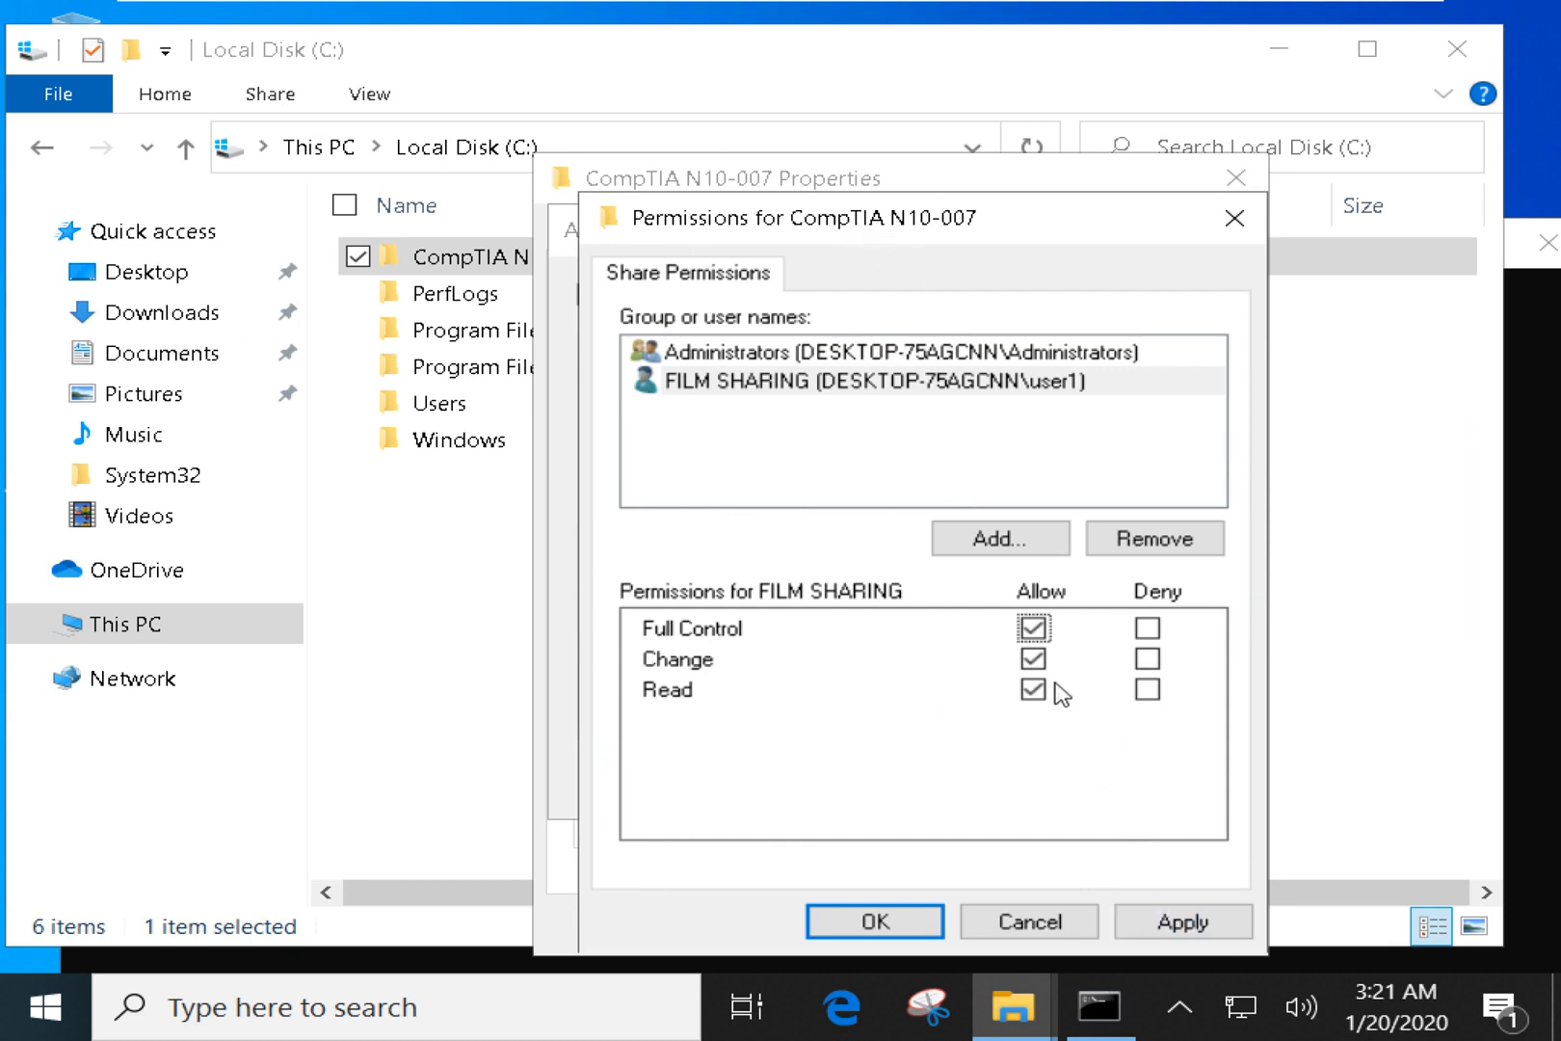
pyautogui.click(1033, 629)
pyautogui.click(1033, 659)
# Apply and confirm the share permissions and Advanced Sharing, then close the folder's properties.
pyautogui.click(1193, 922)
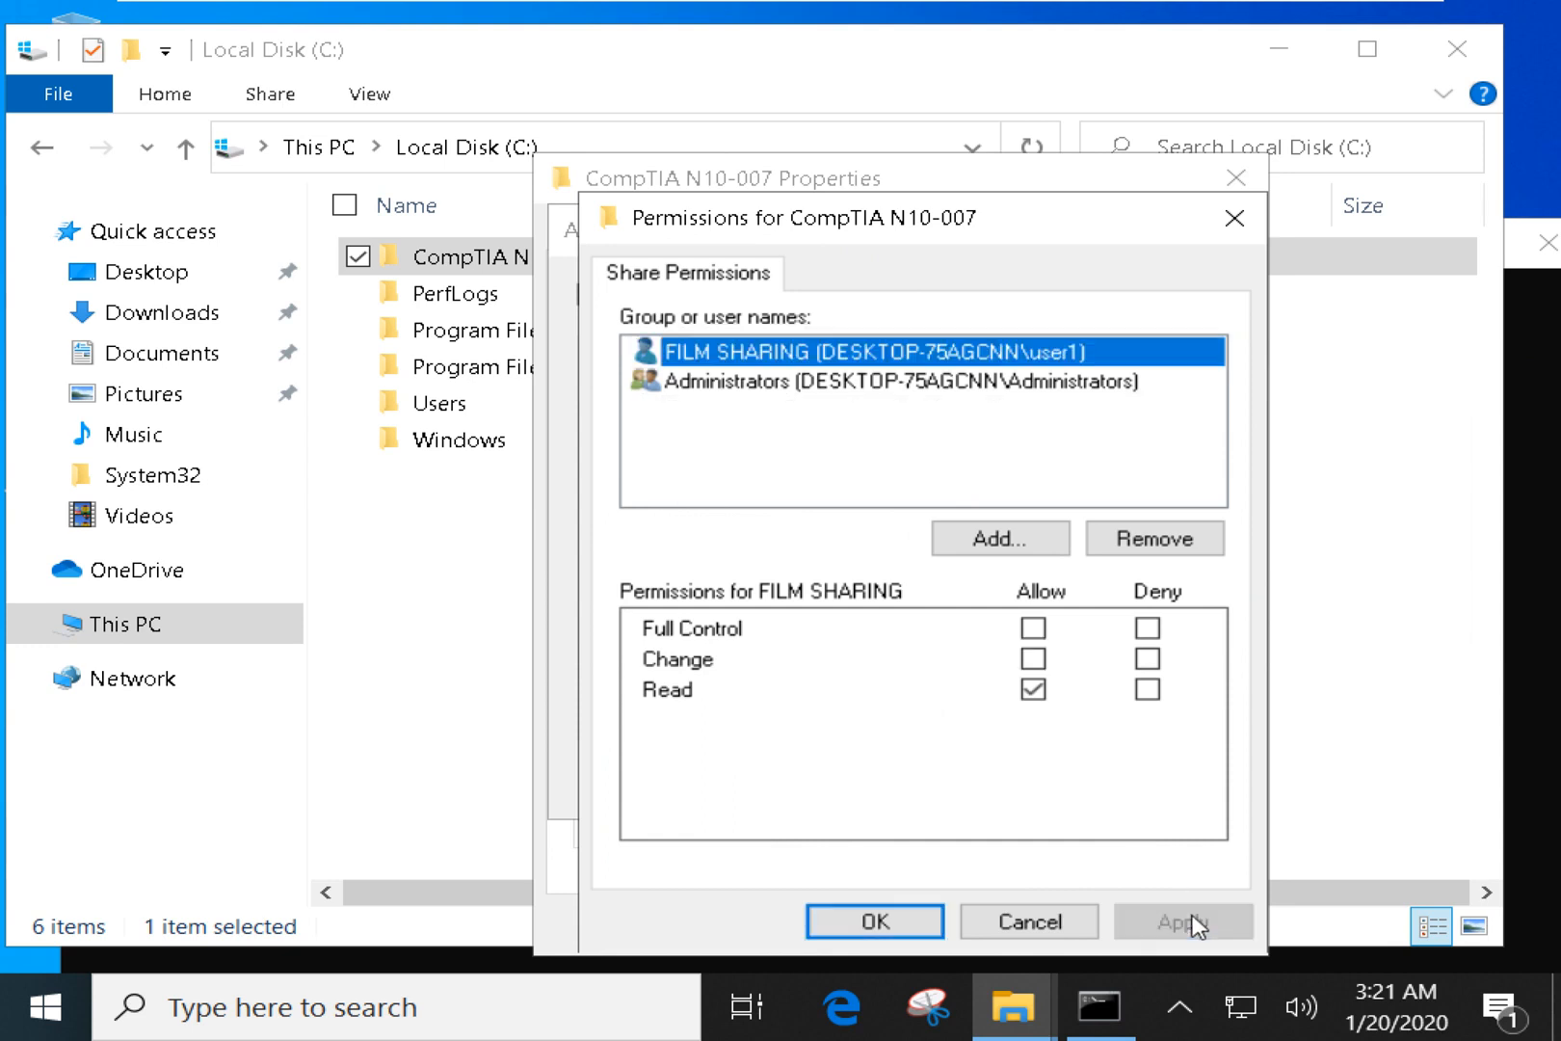
pyautogui.click(872, 923)
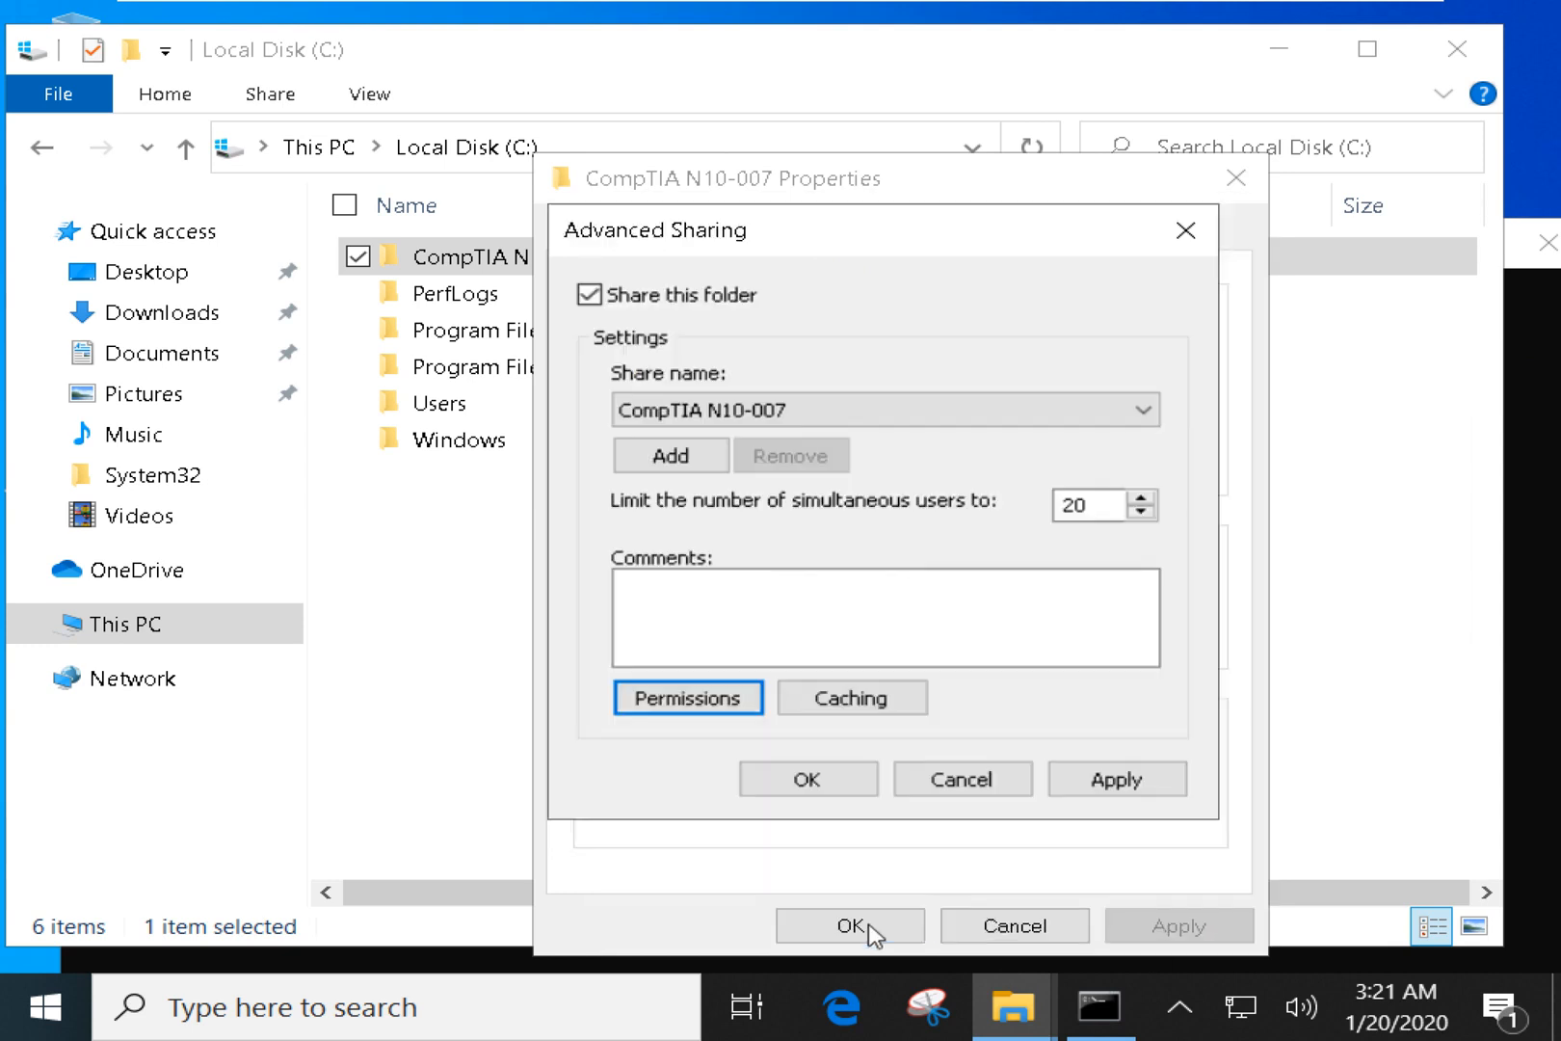
pyautogui.click(1151, 792)
pyautogui.click(839, 782)
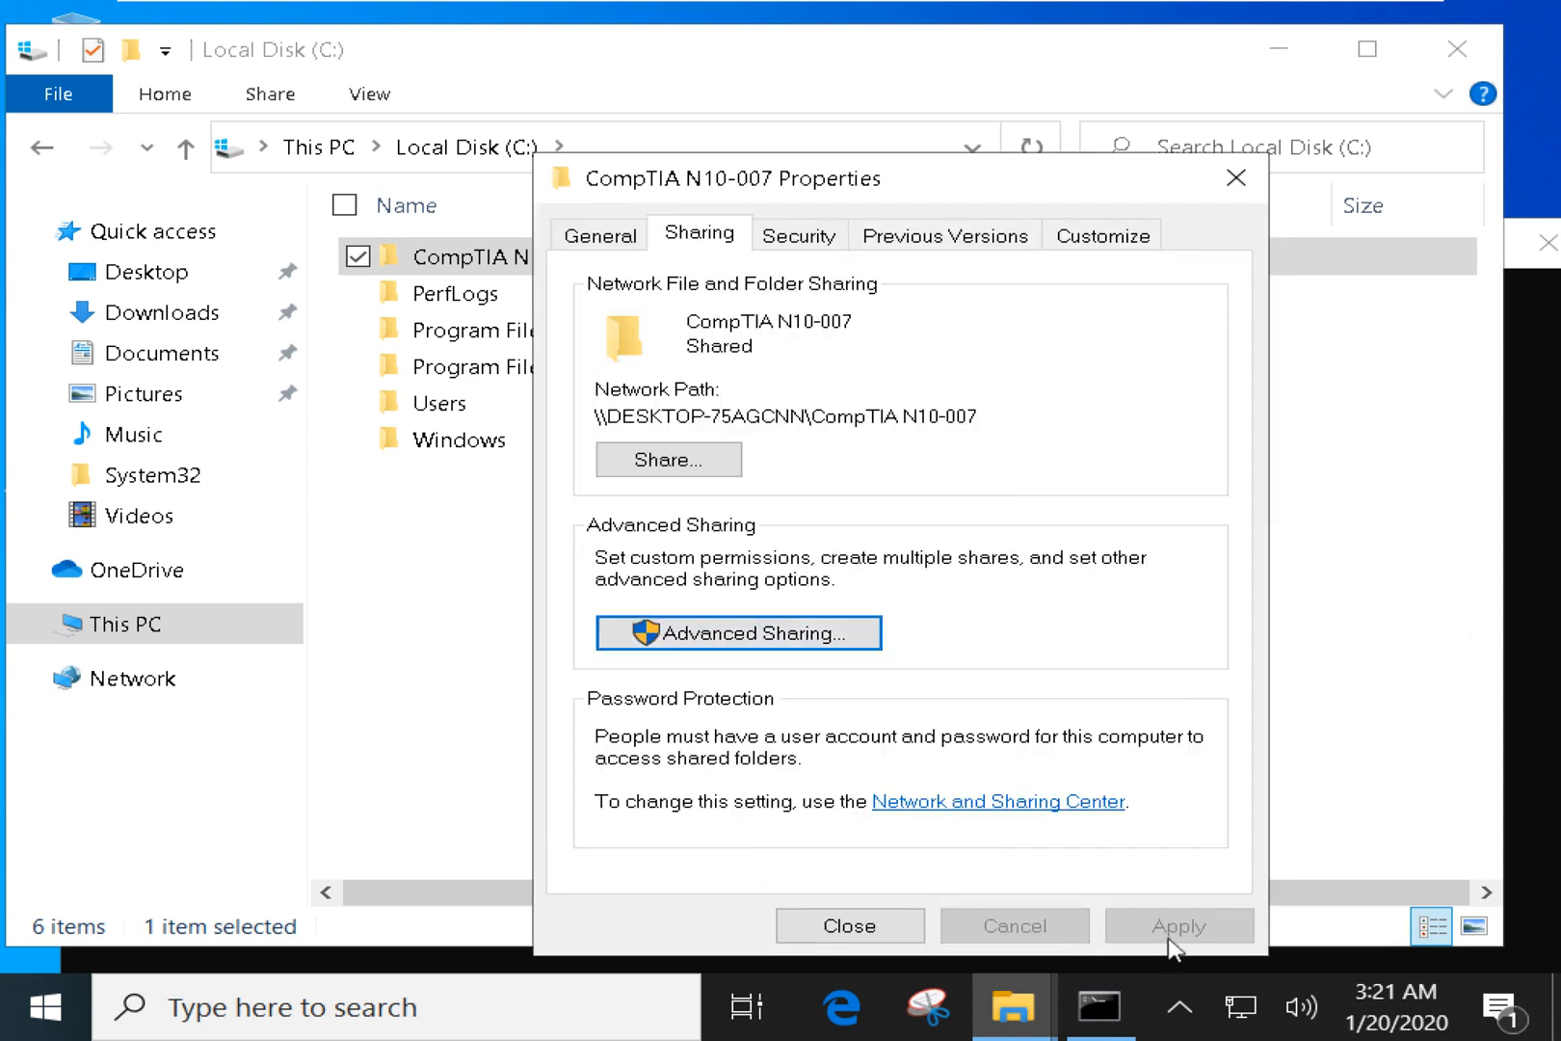
pyautogui.click(848, 925)
# Deselect the CompTIA N10-007 folder and launch Computer Management via This PC's Manage command.
pyautogui.click(744, 670)
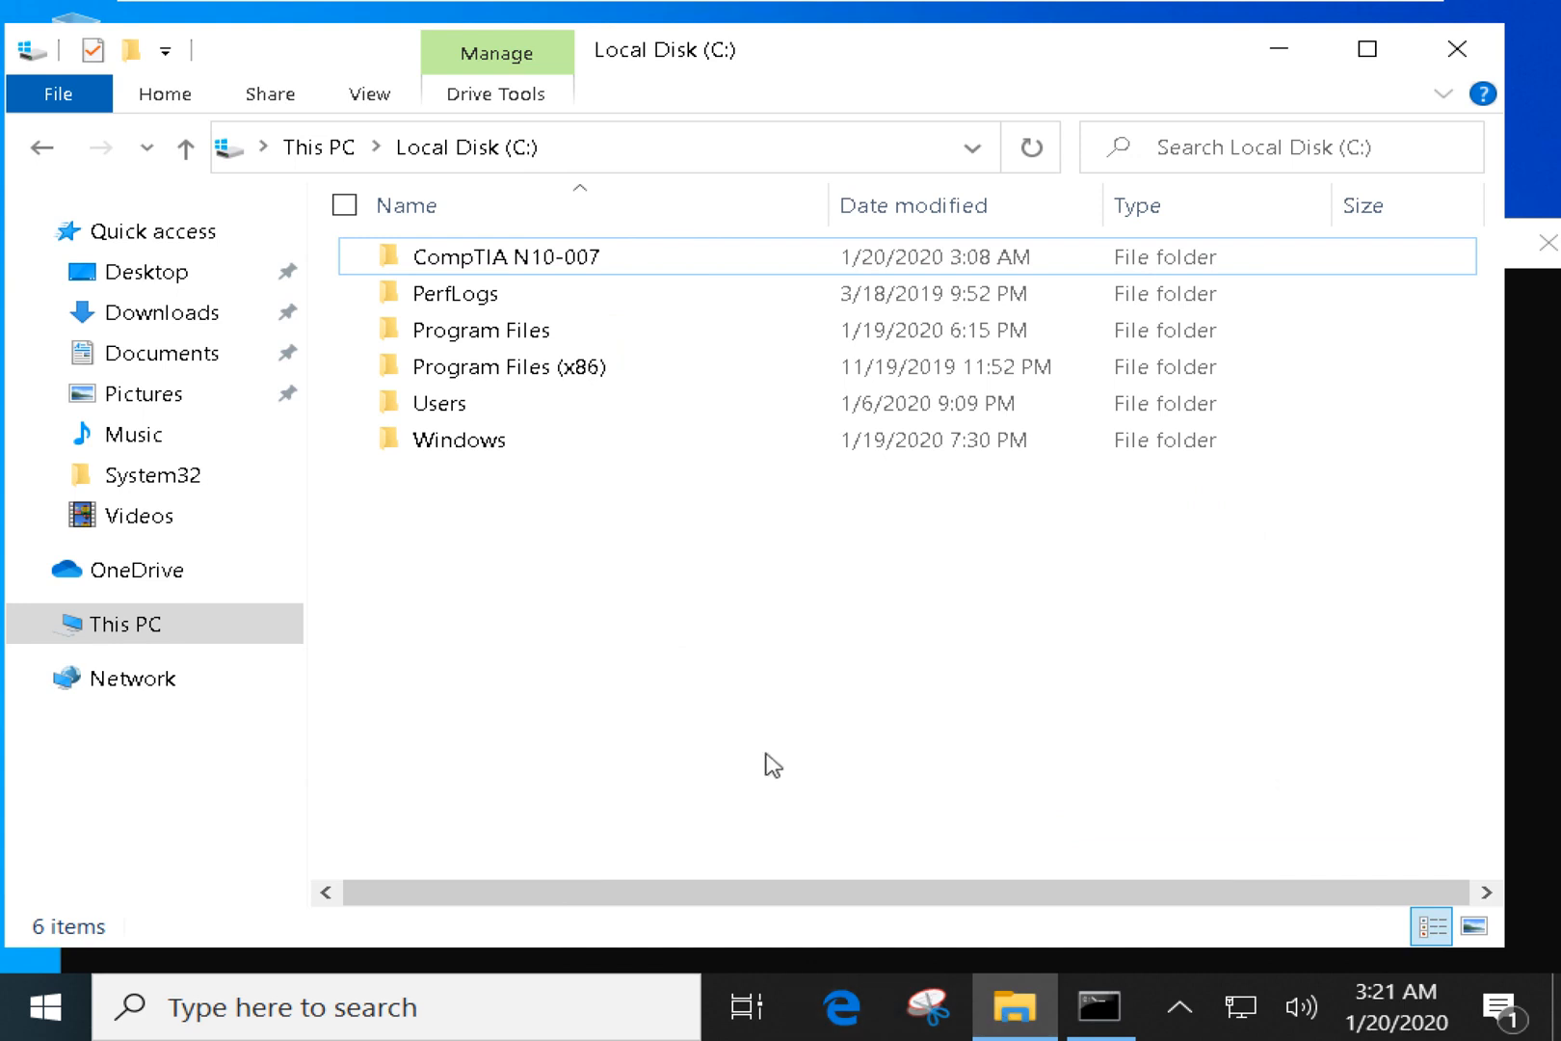
pyautogui.rightClick(135, 634)
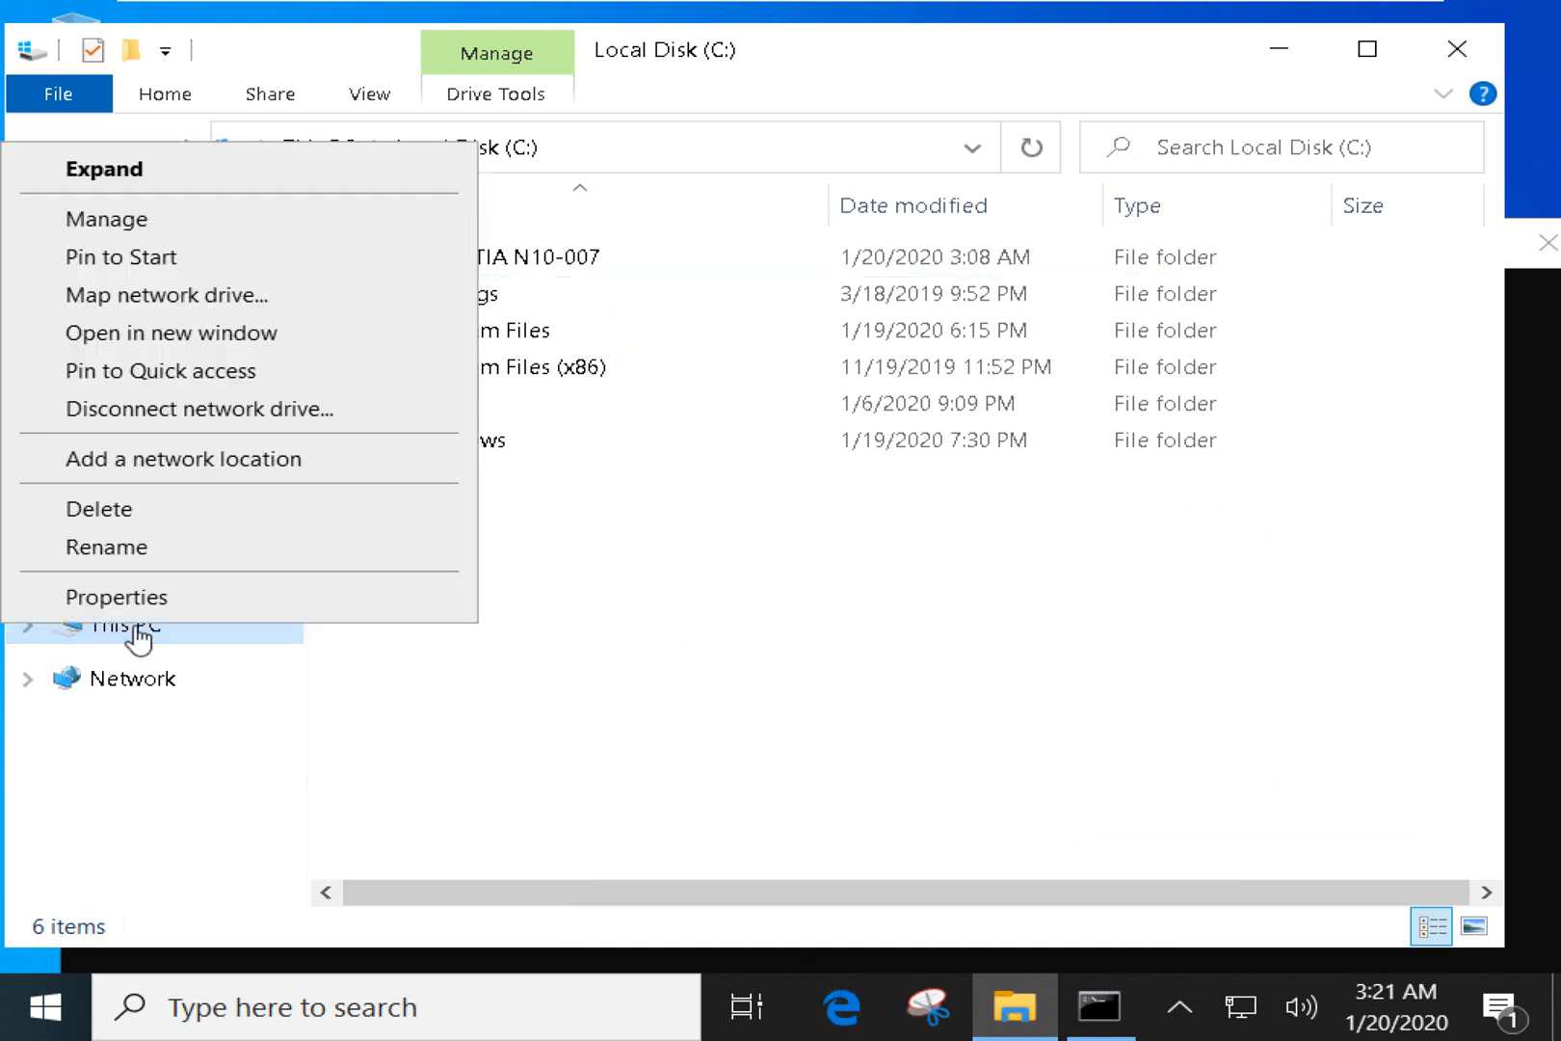
pyautogui.click(426, 737)
pyautogui.rightClick(164, 648)
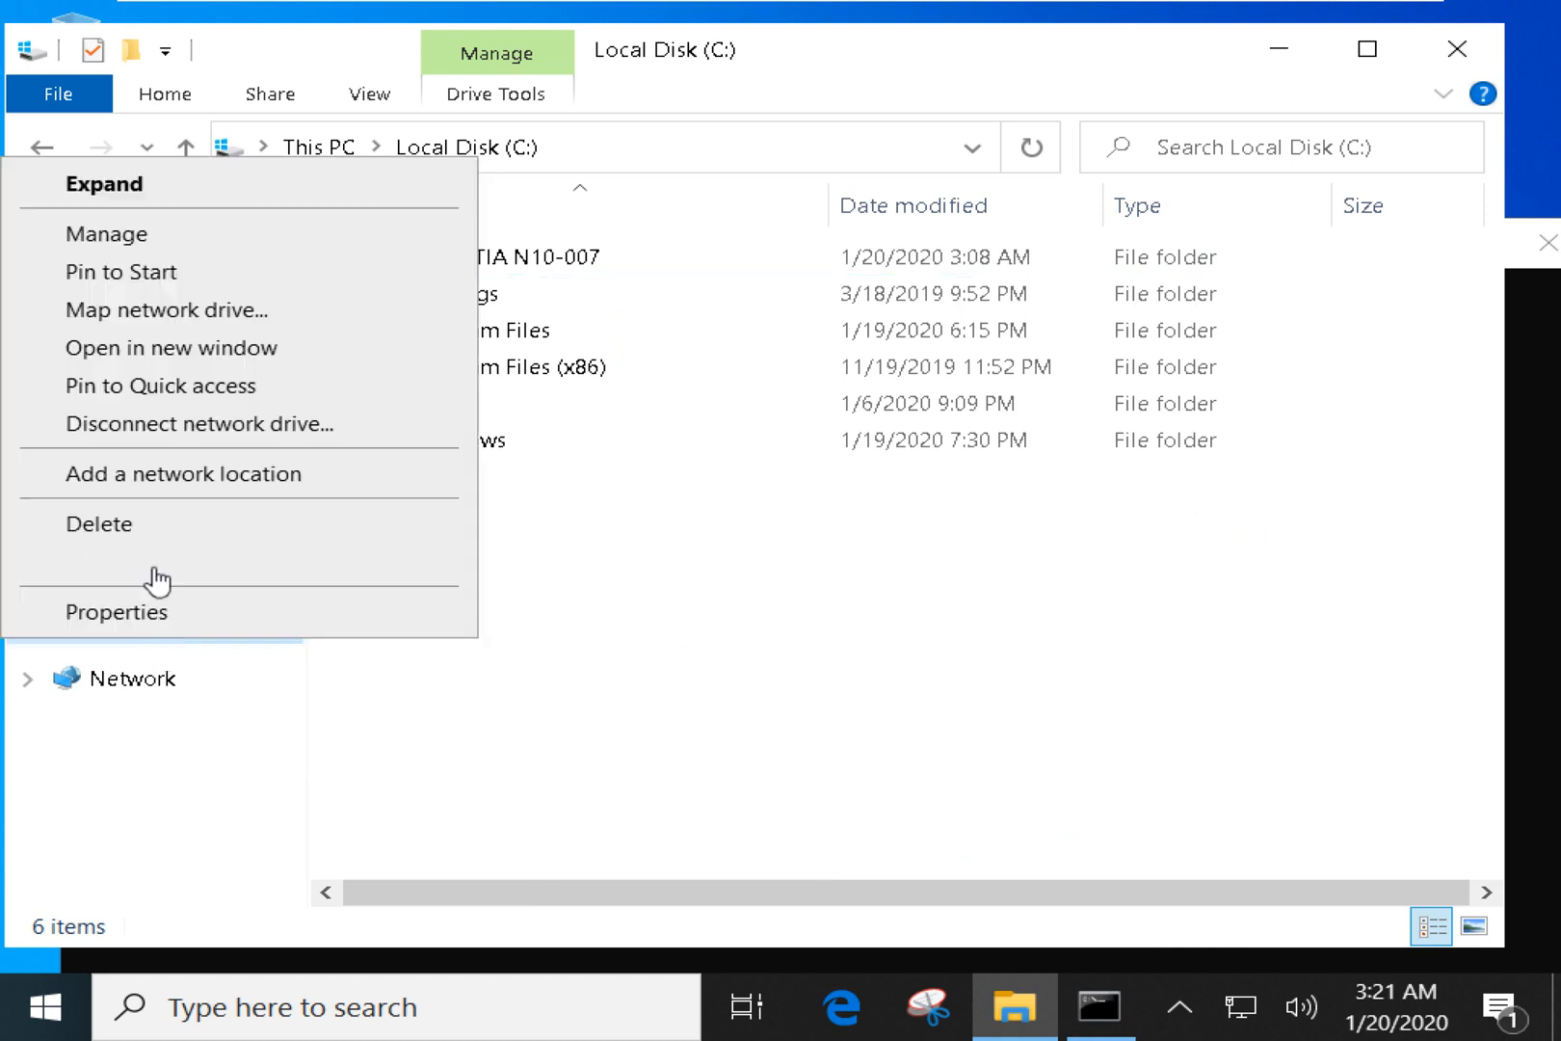
pyautogui.click(123, 272)
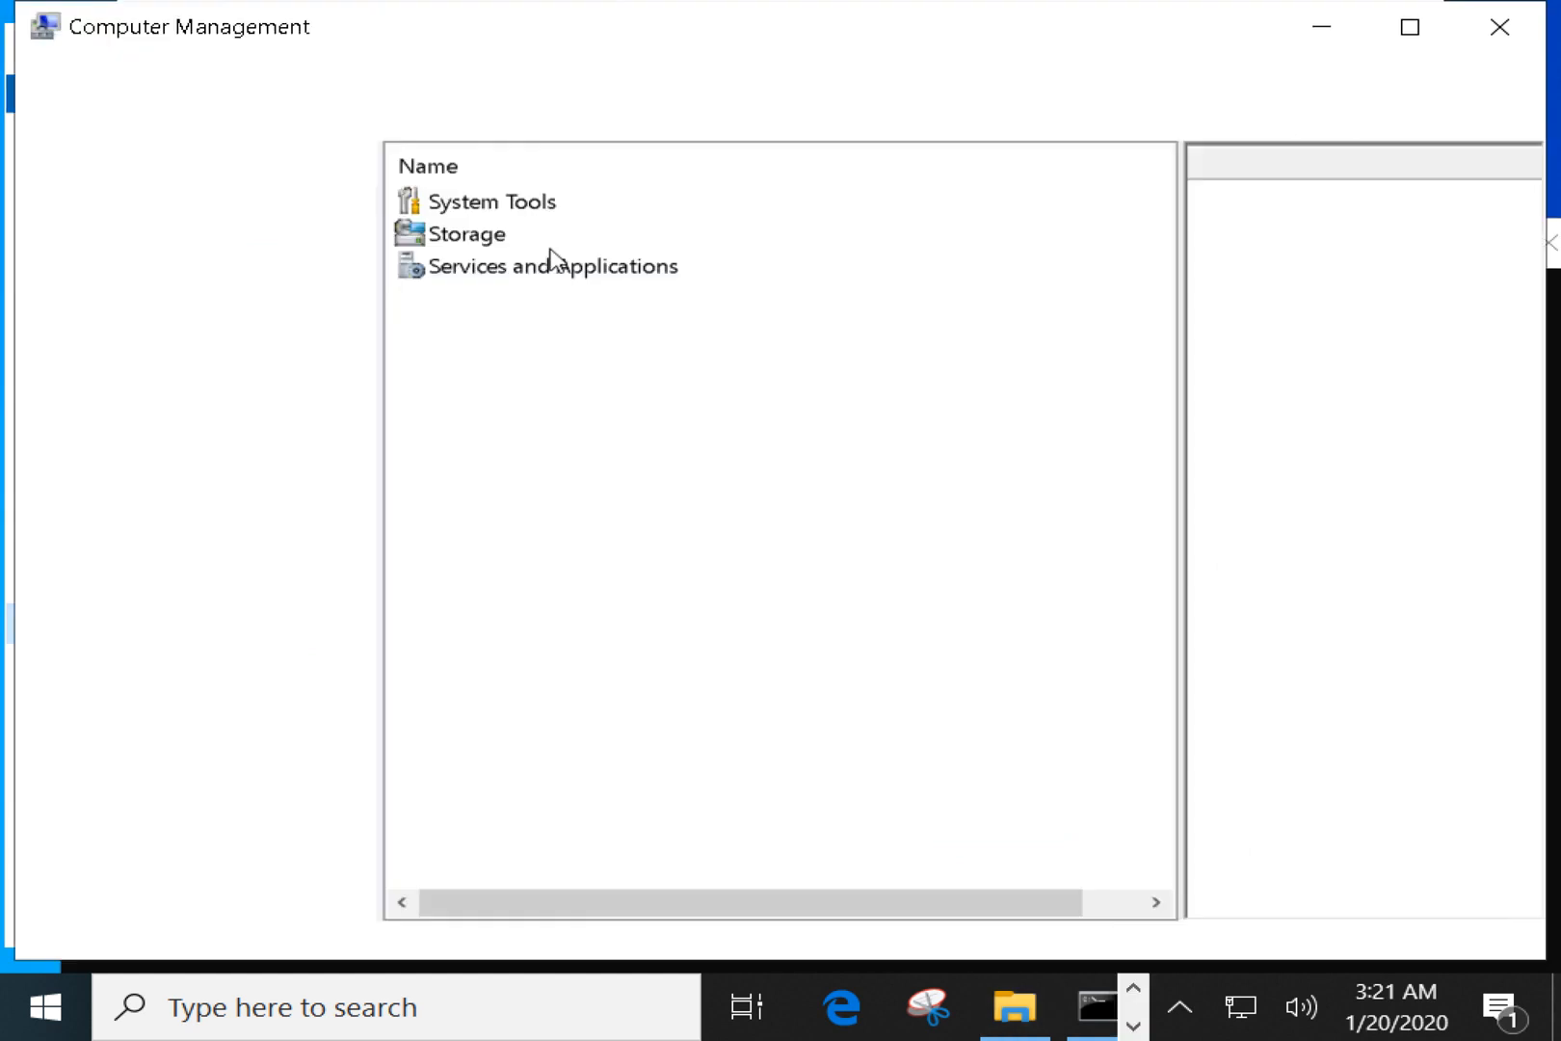
# Collapse Shared Folders and show the Users list under Local Users and Groups.
pyautogui.click(176, 284)
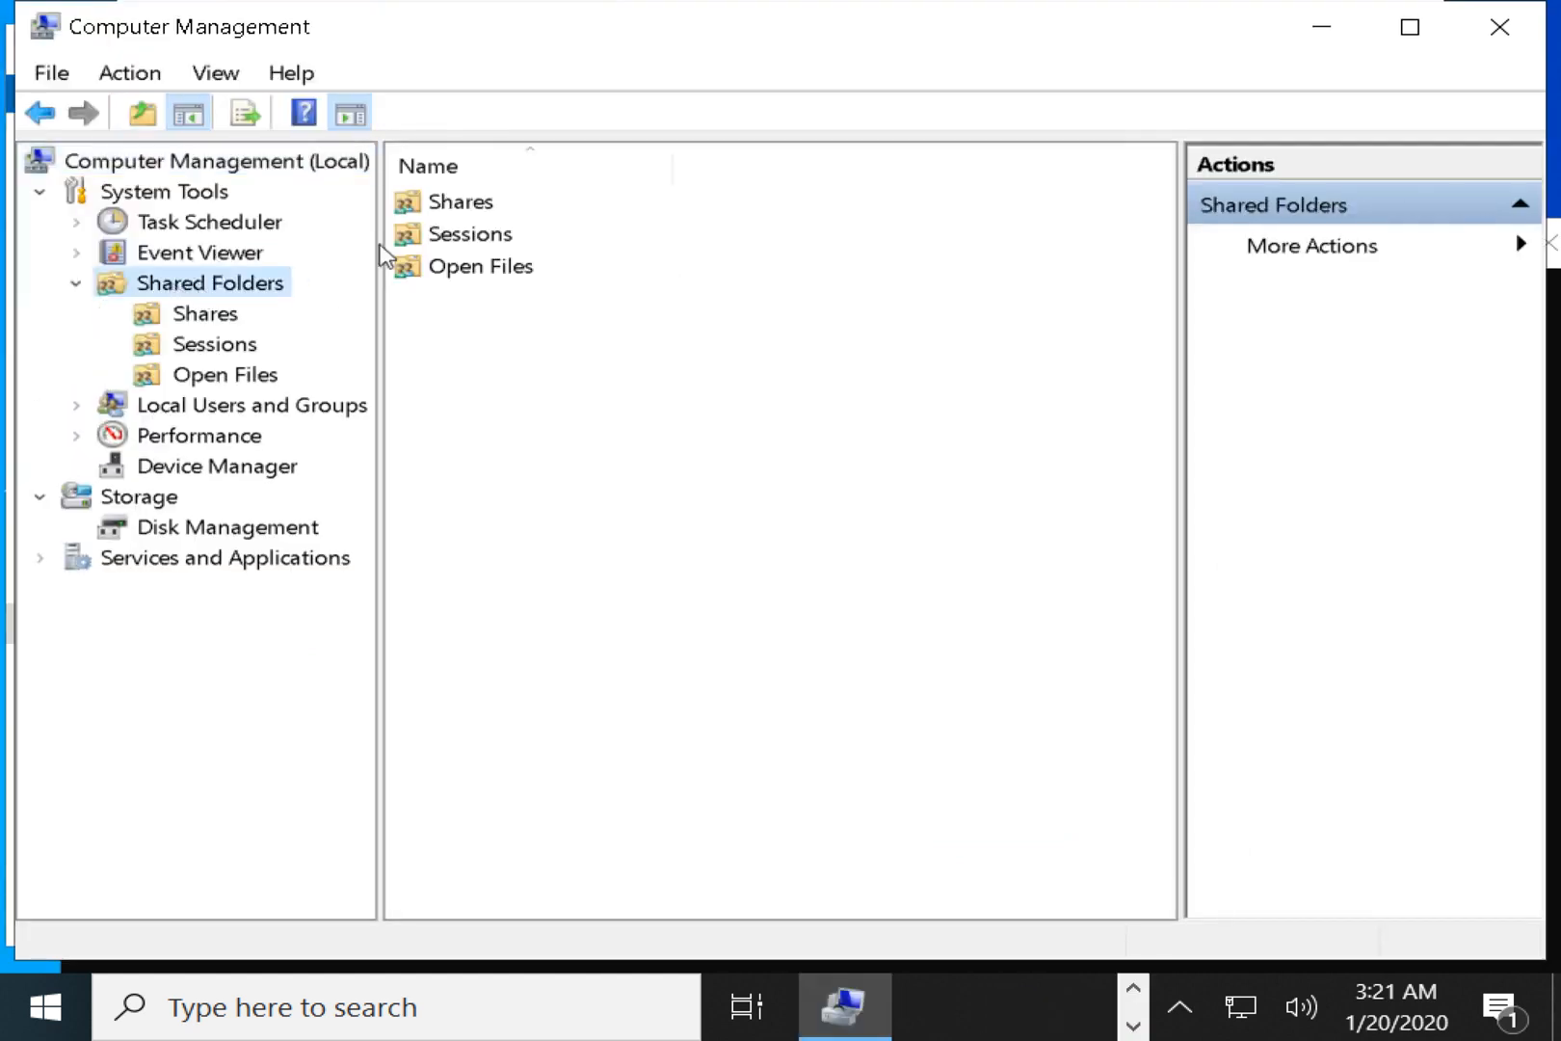
pyautogui.click(76, 283)
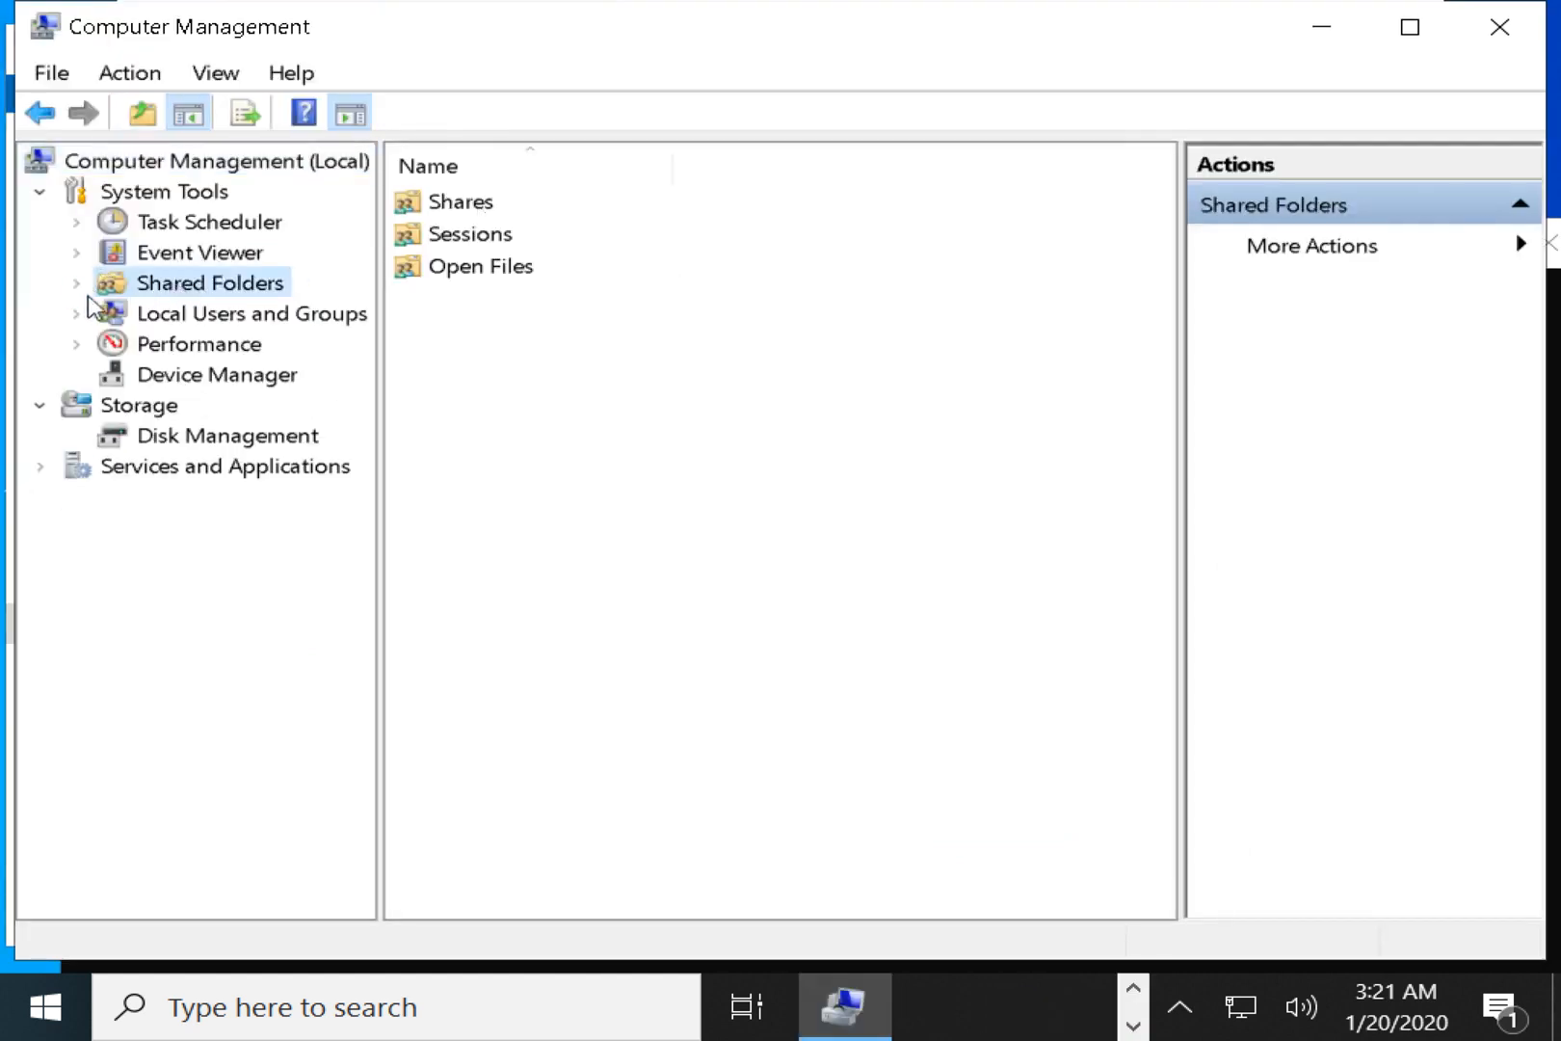
pyautogui.click(203, 320)
pyautogui.click(198, 344)
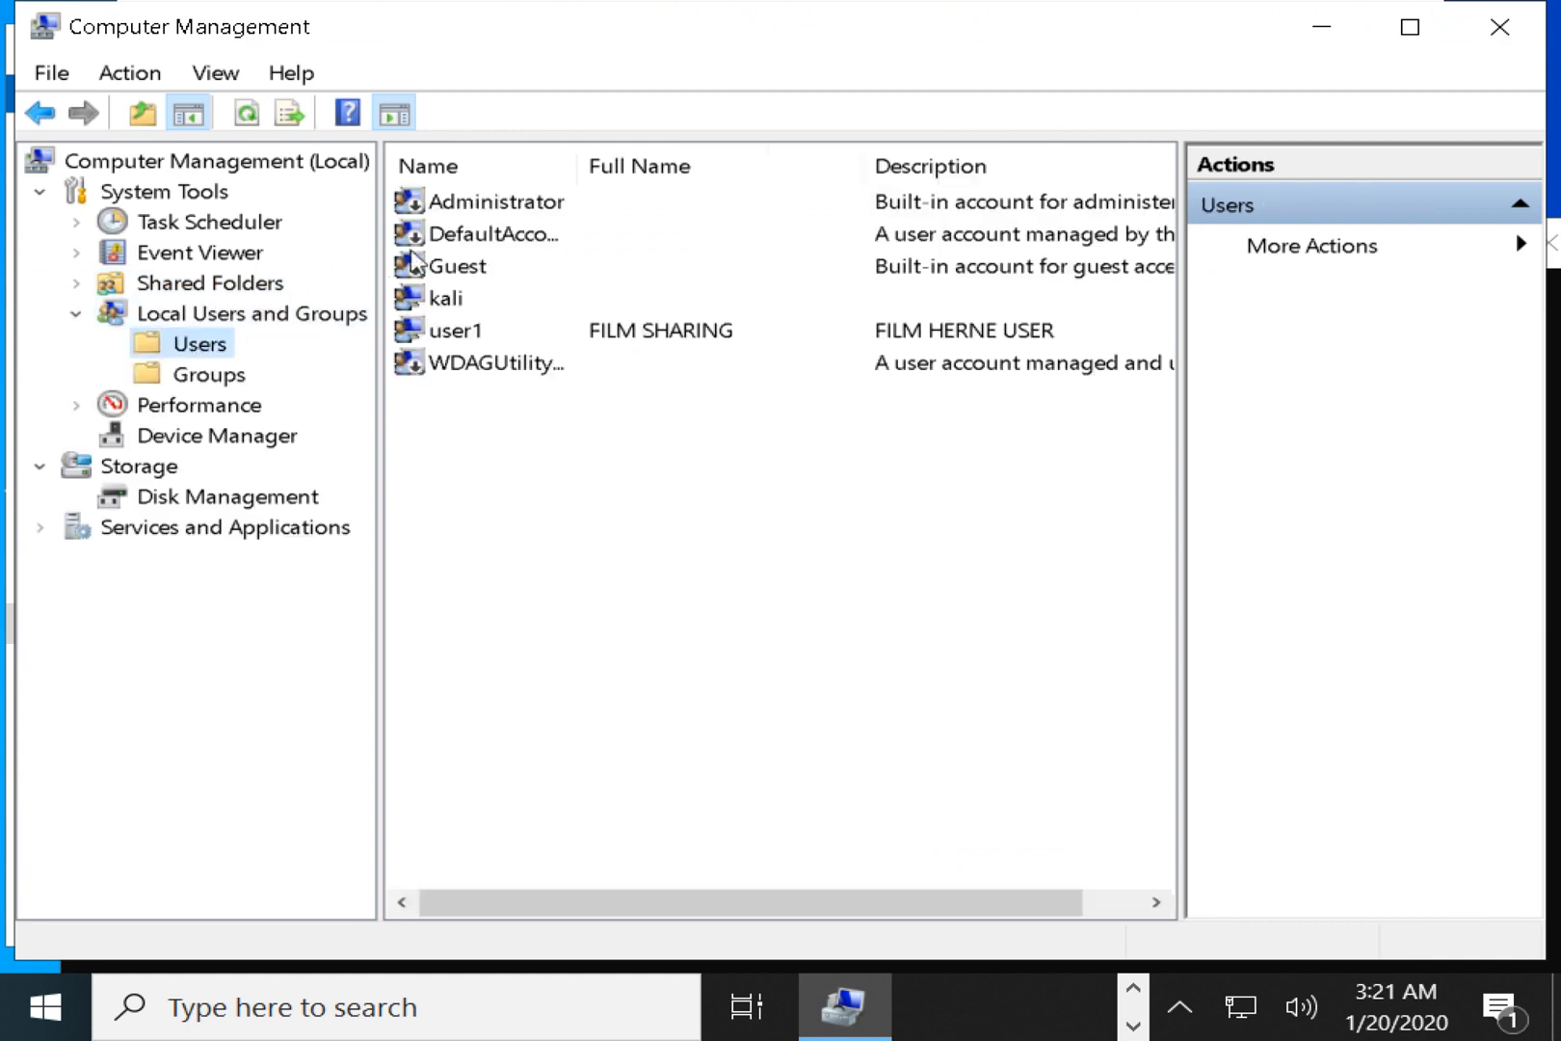
# Set and confirm a new password for the logged-in local account.
pyautogui.rightClick(457, 303)
pyautogui.click(510, 326)
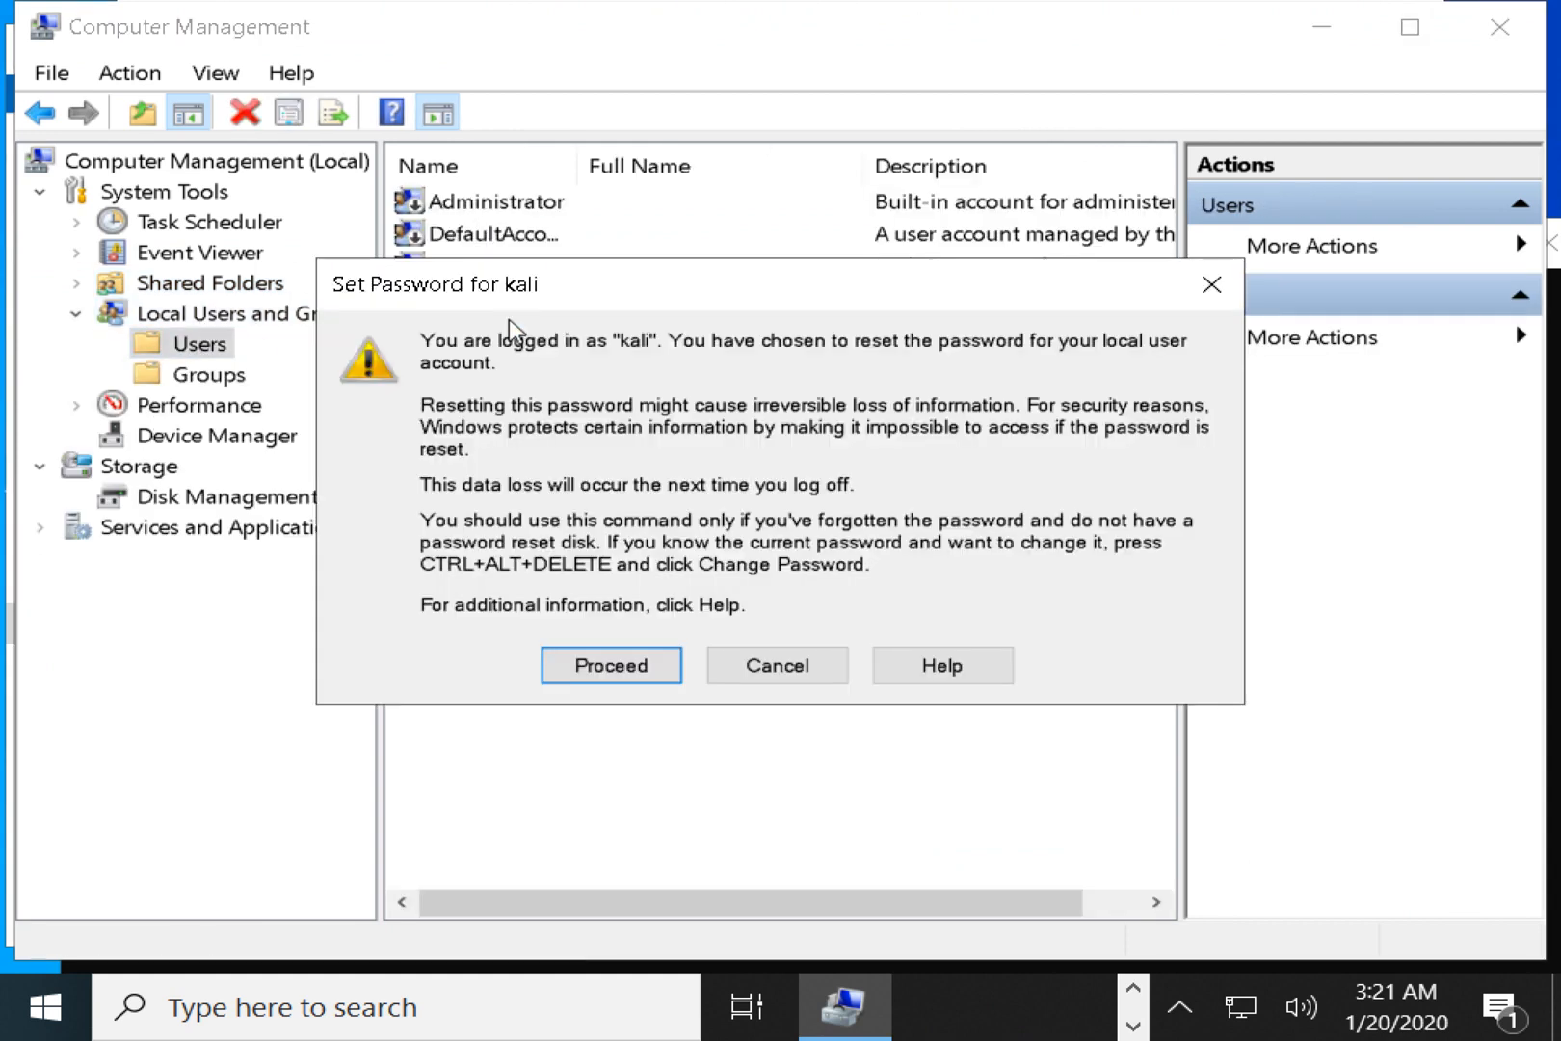
pyautogui.click(609, 663)
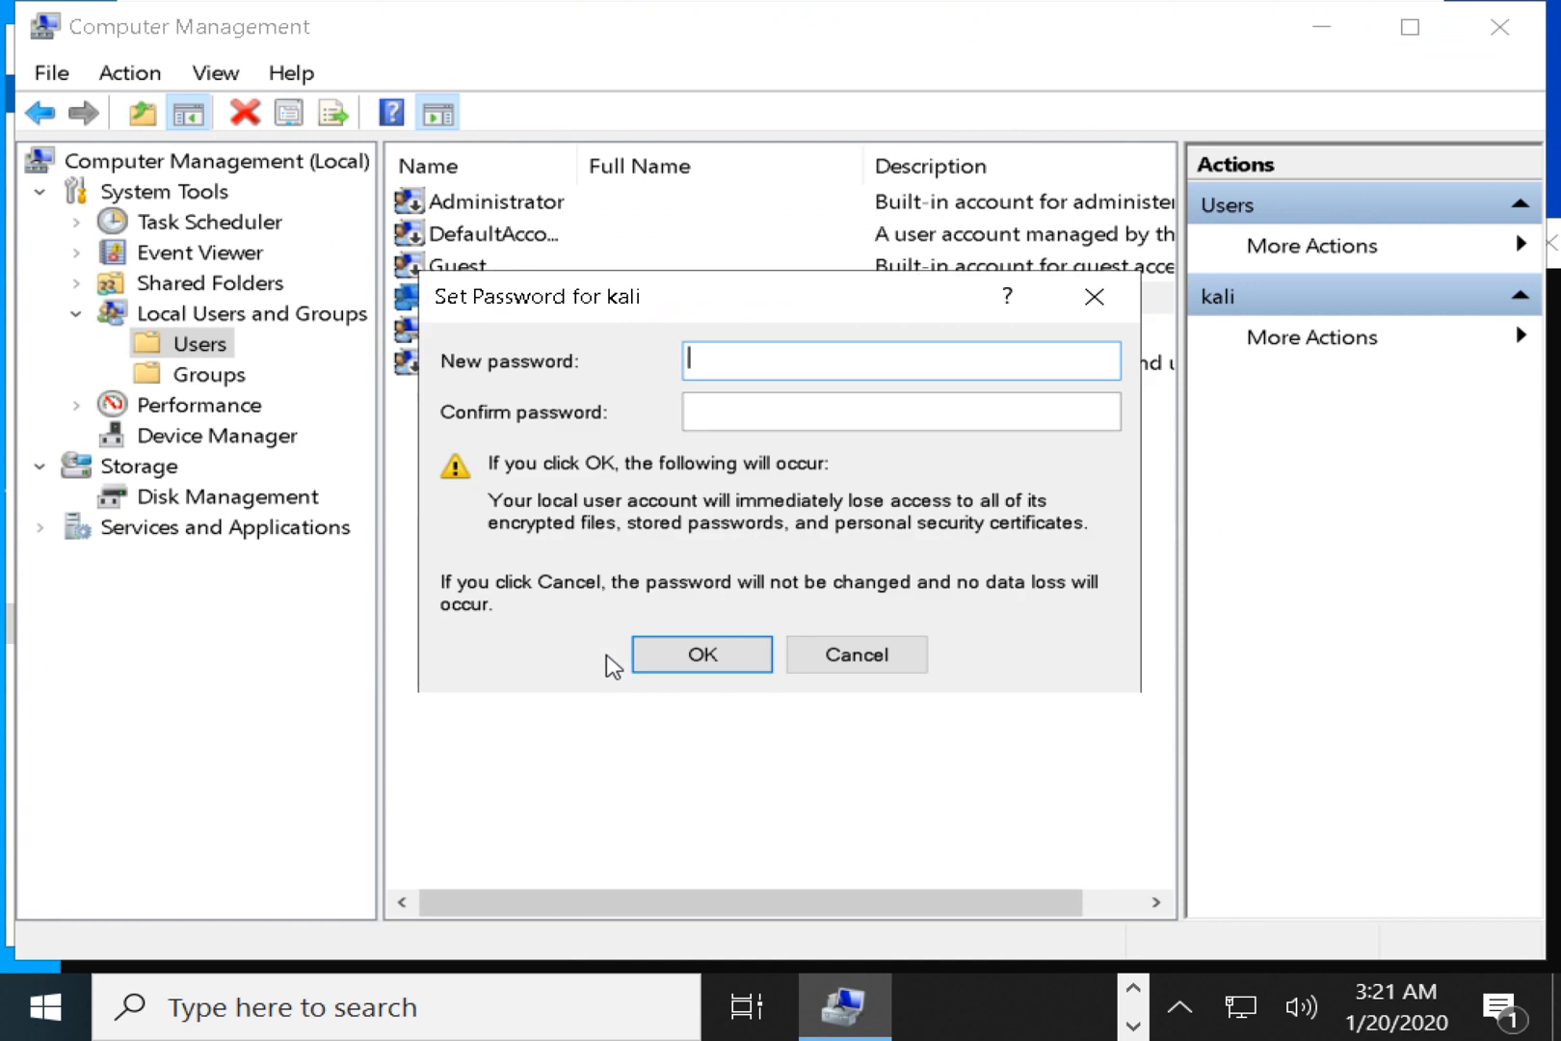
pyautogui.press('capslock')
pyautogui.write('••')
pyautogui.press('BackSpace')
pyautogui.press('BackSpace')
pyautogui.write('•••••••••')
pyautogui.press('Tab')
pyautogui.write('••••')
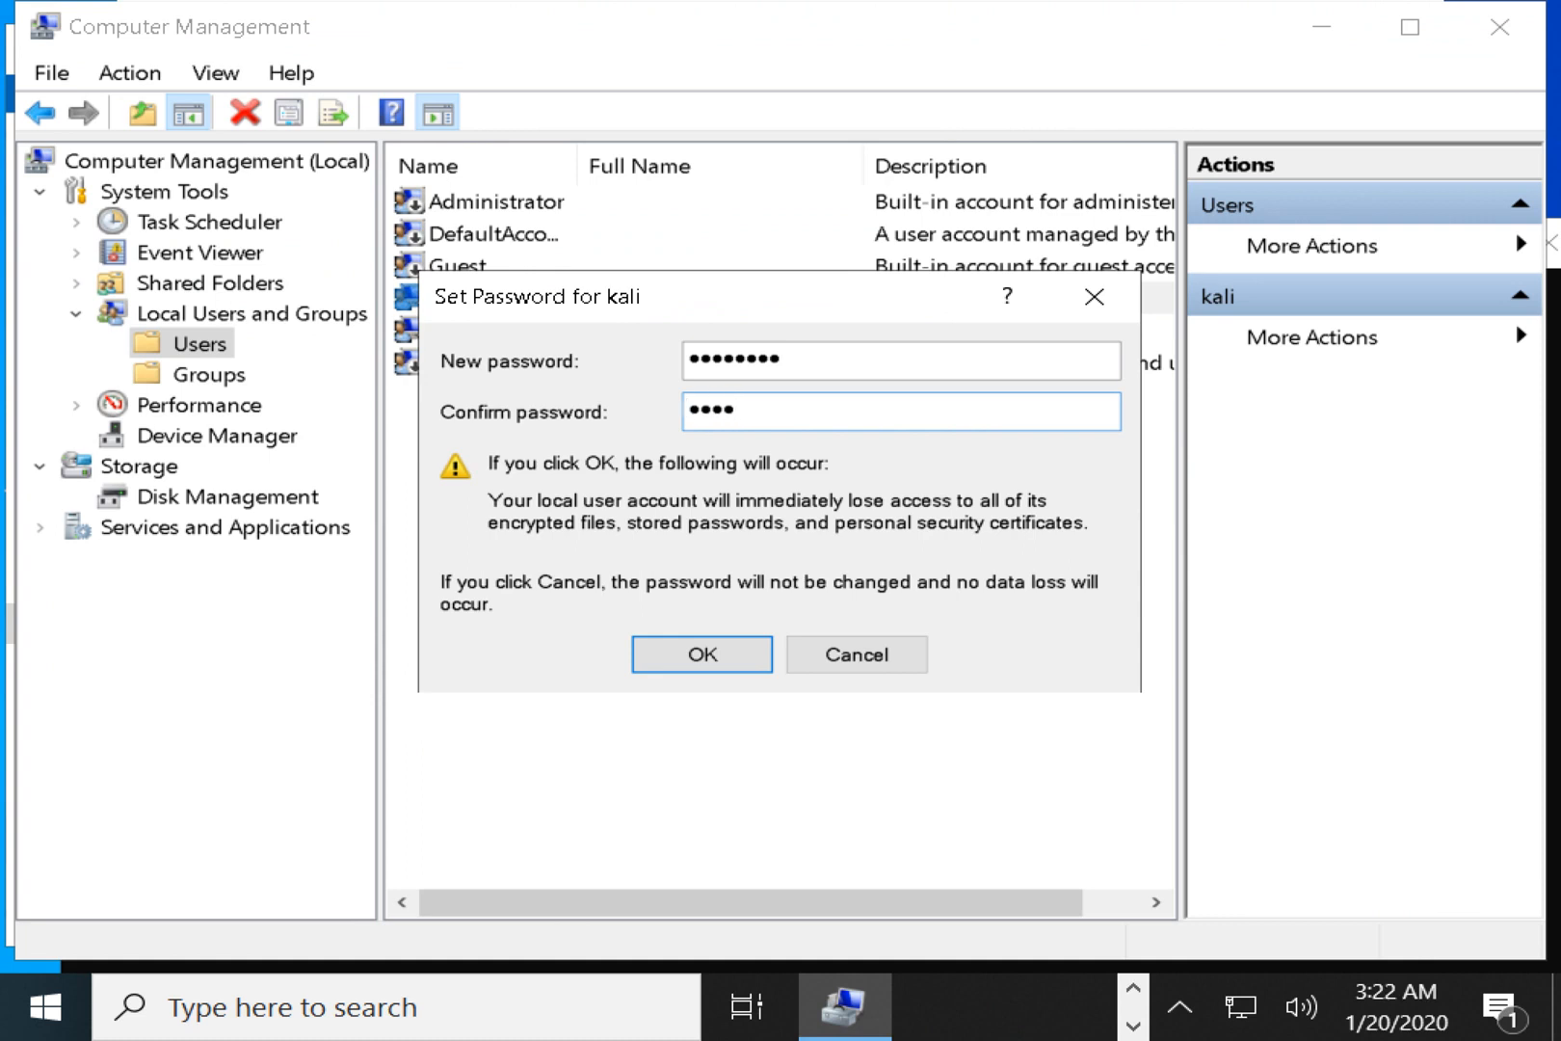
pyautogui.write('•••••')
pyautogui.click(690, 665)
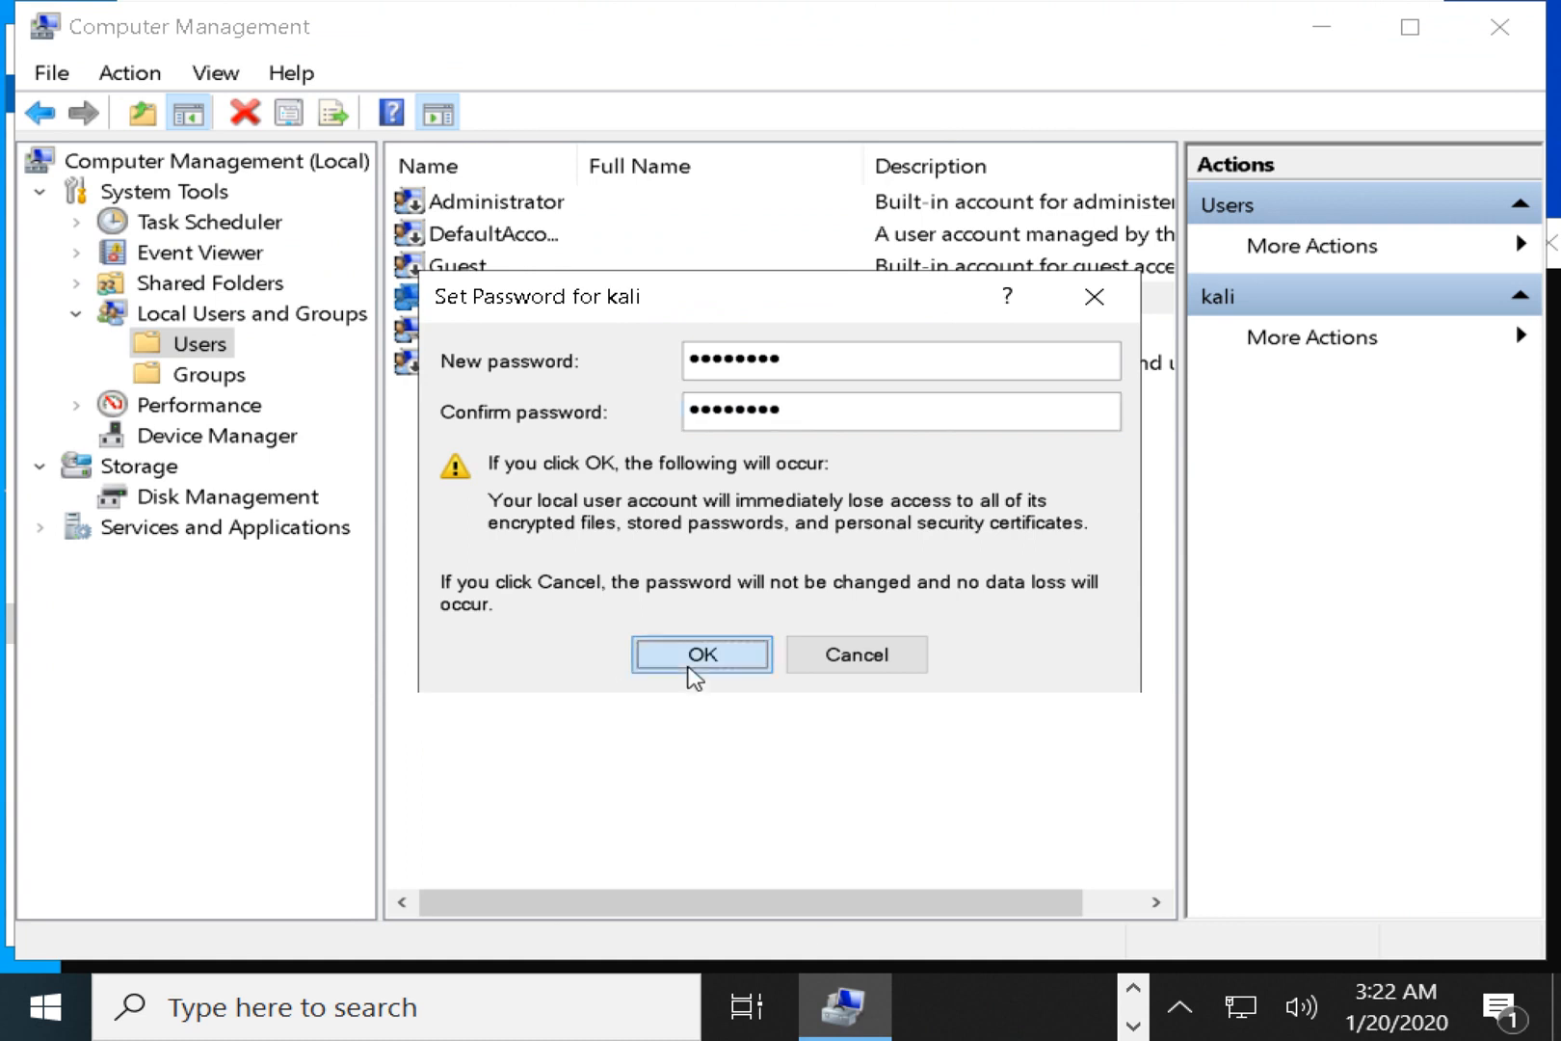
pyautogui.click(847, 597)
pyautogui.click(896, 526)
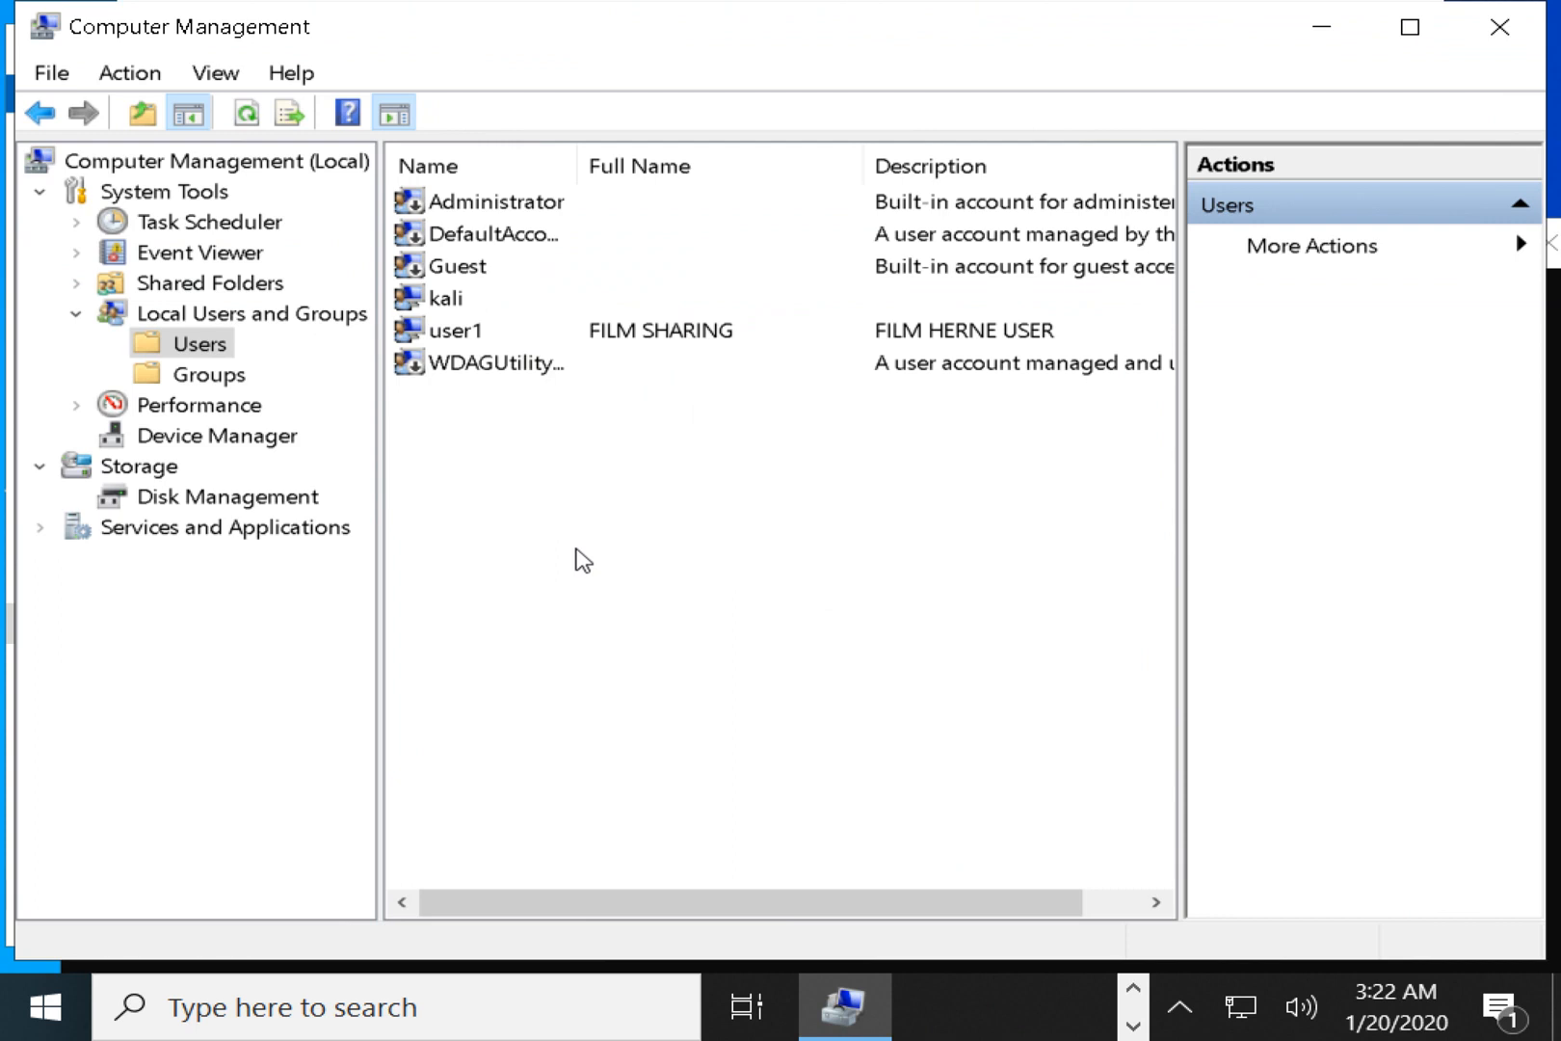
pyautogui.click(463, 334)
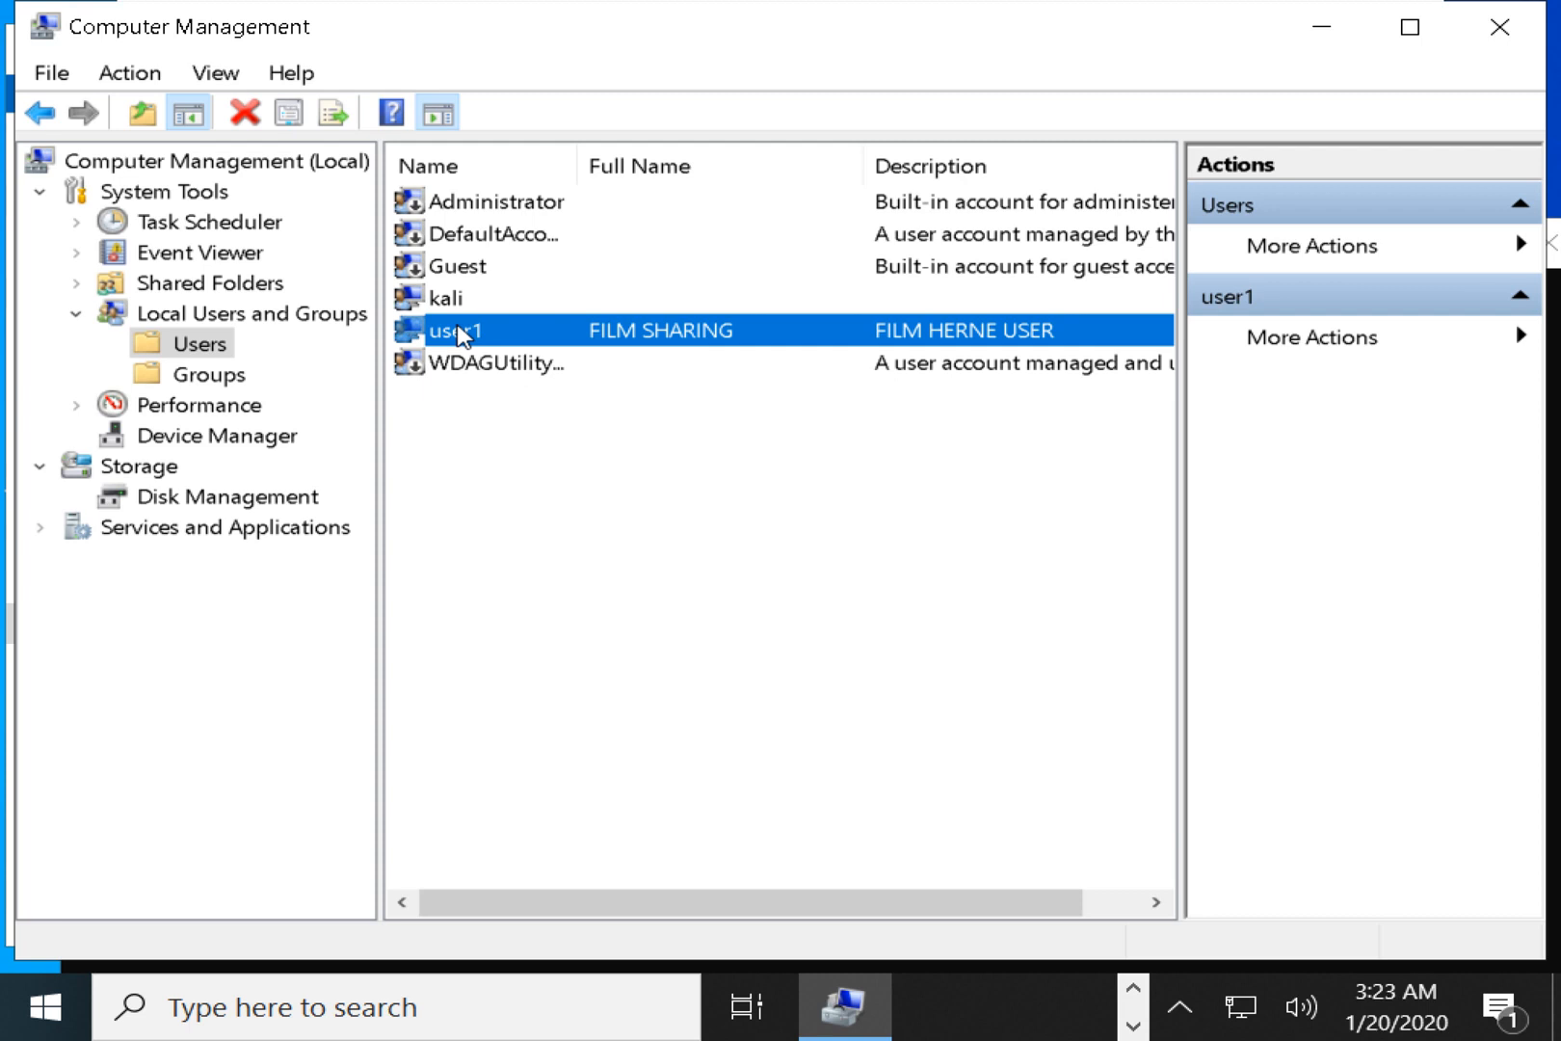
pyautogui.moveTo(752, 10)
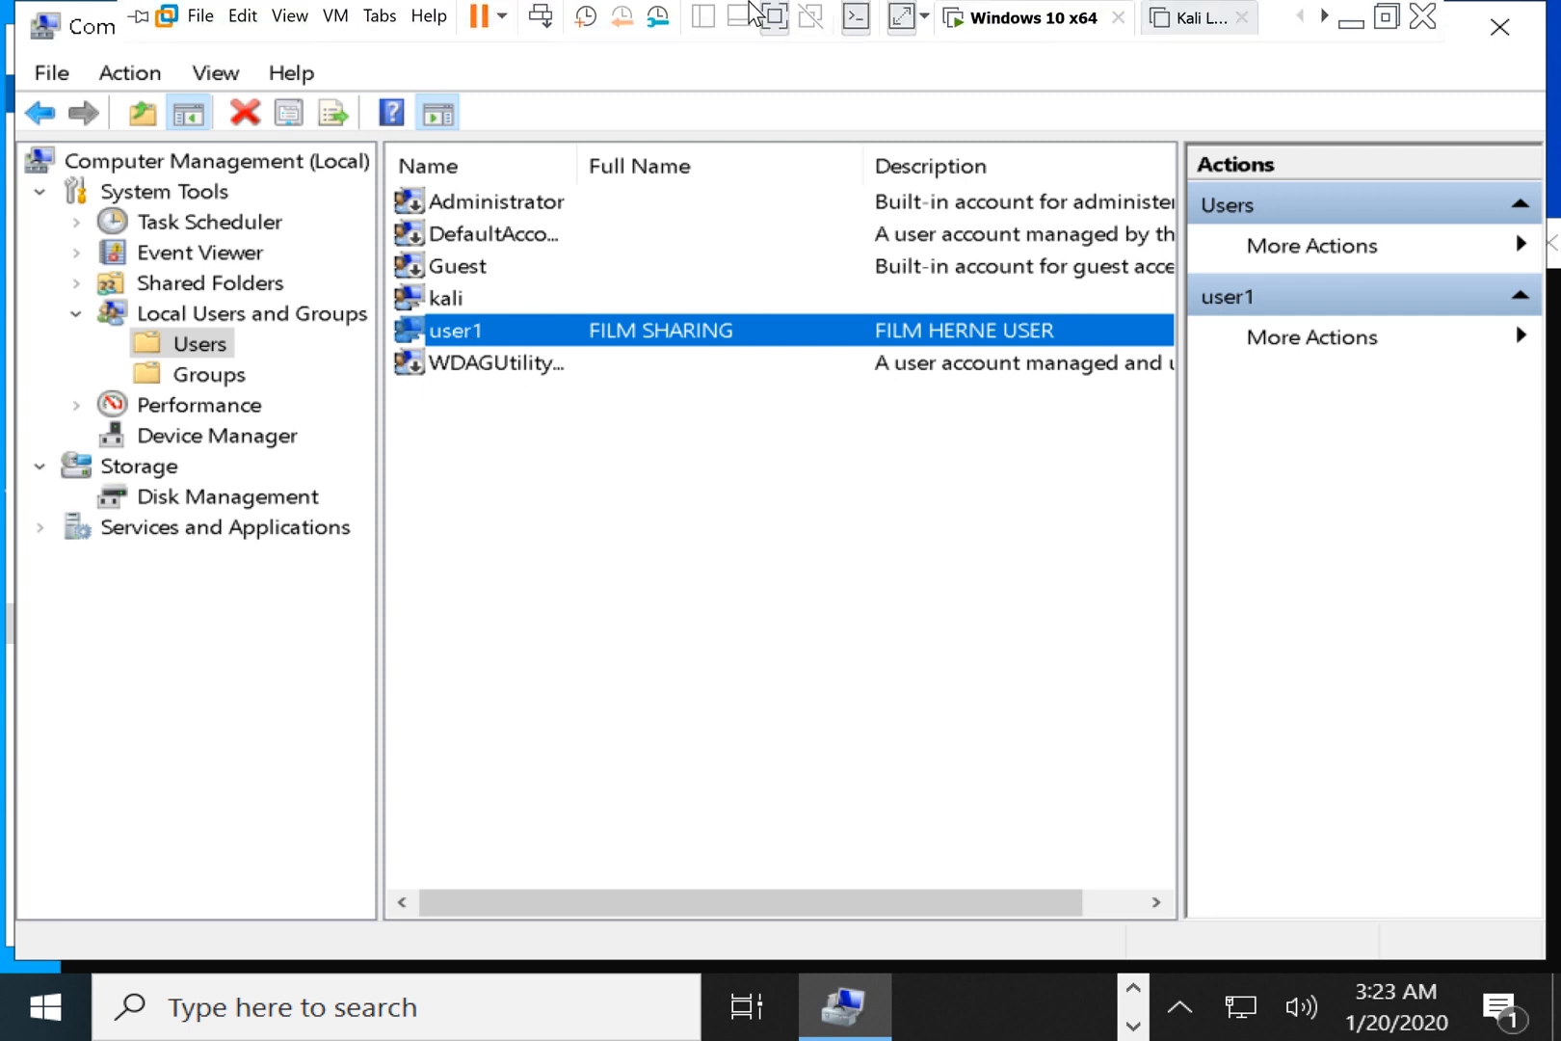
# On the host, confirm the mapped CompTIA N10-007 drive denies access, then disconnect it.
pyautogui.click(1352, 29)
pyautogui.doubleClick(434, 728)
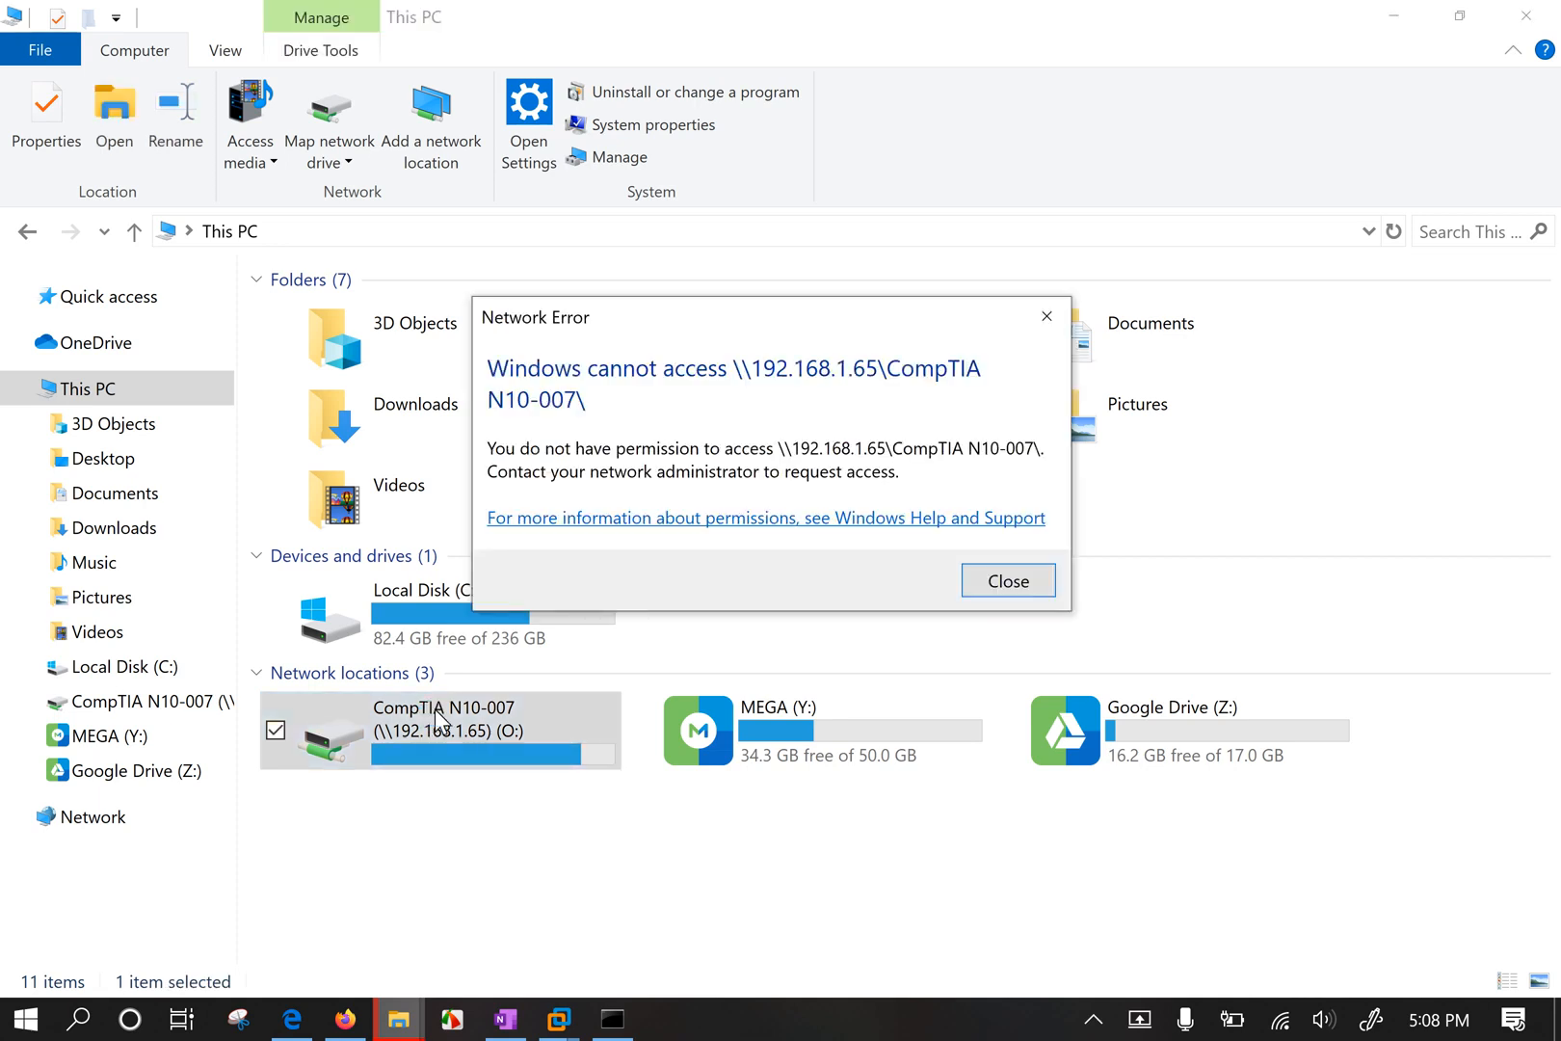
pyautogui.click(1047, 317)
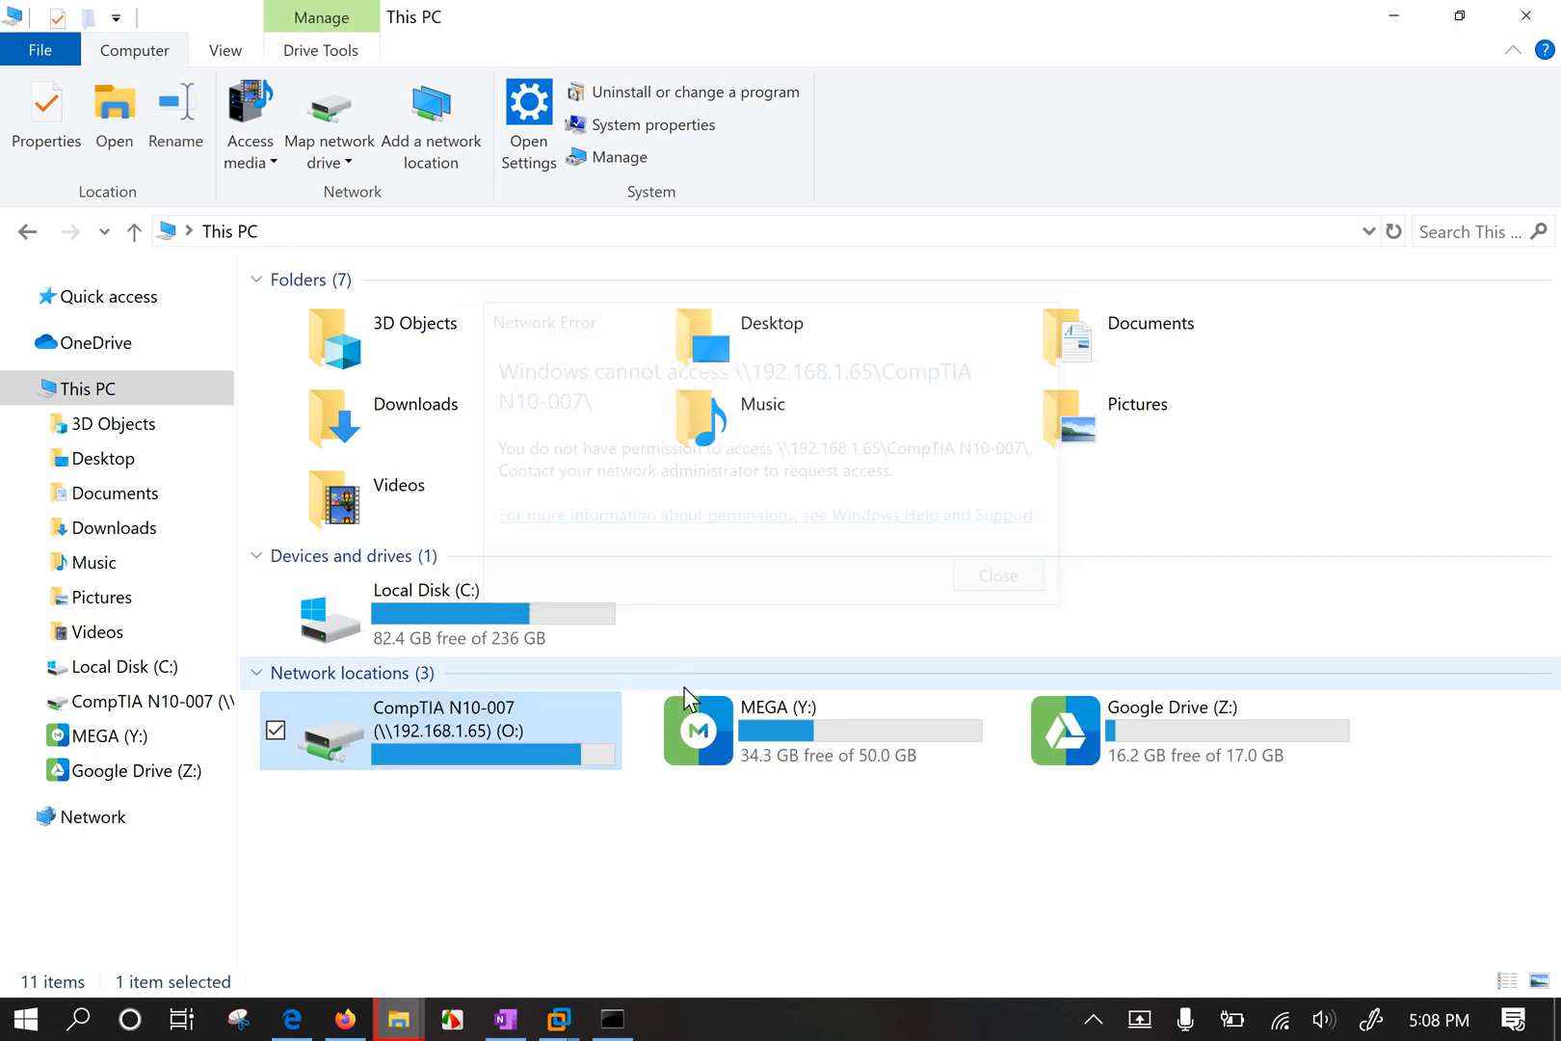
pyautogui.rightClick(492, 731)
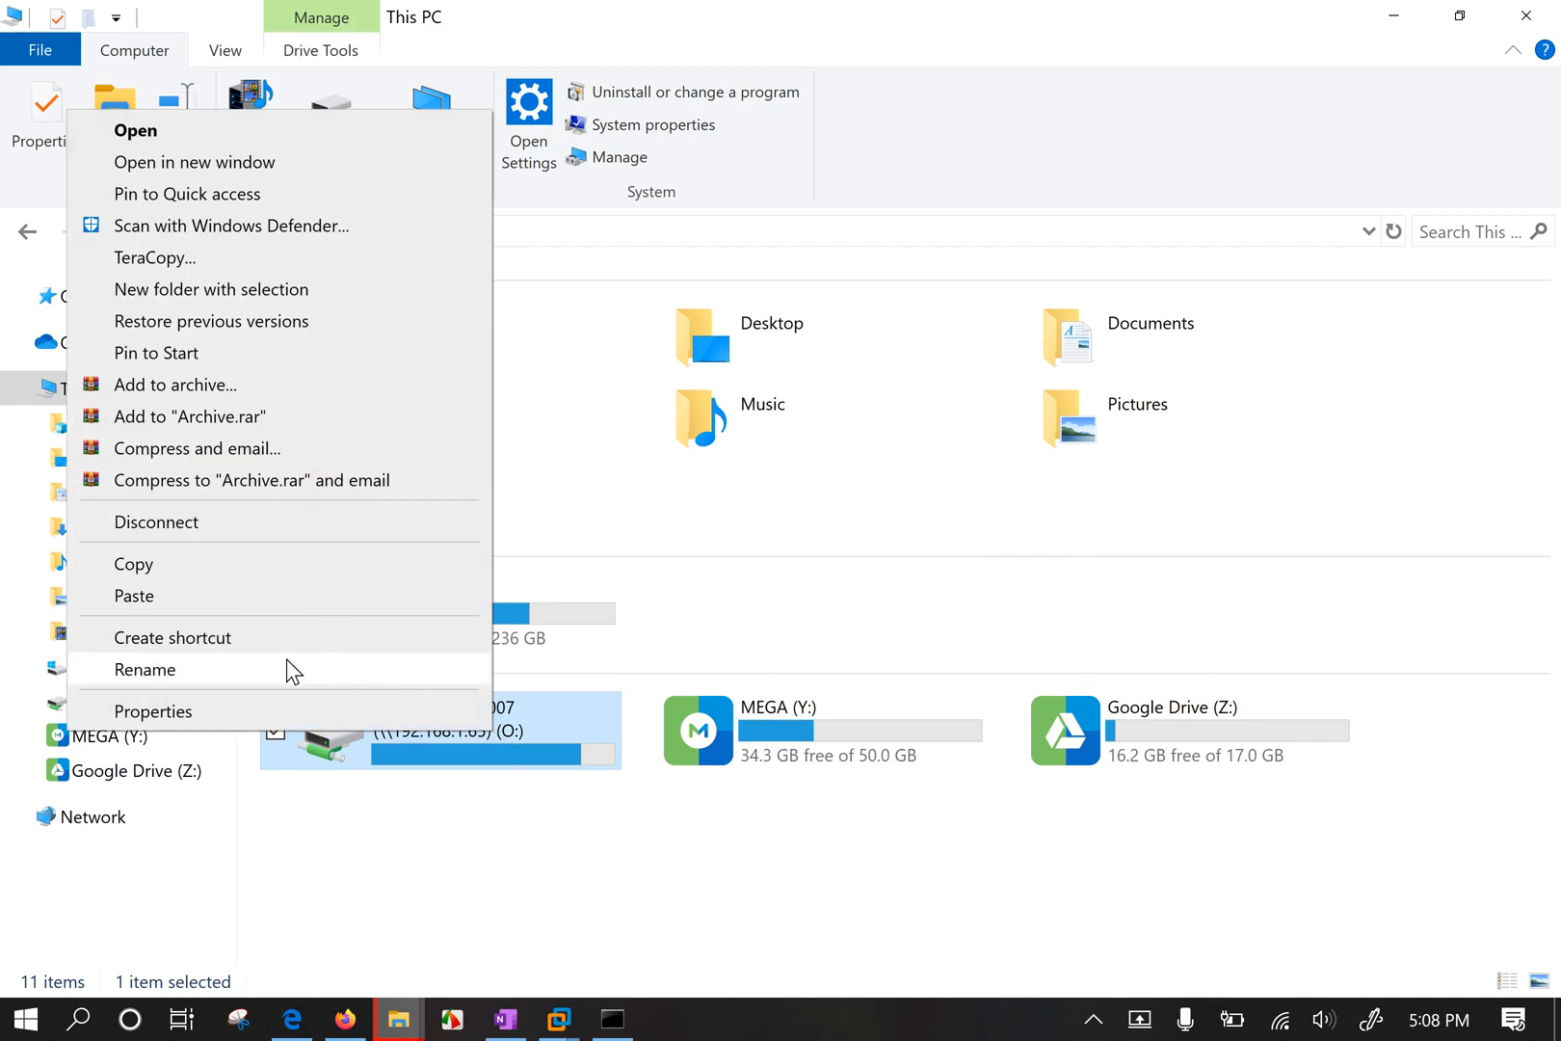
pyautogui.click(205, 521)
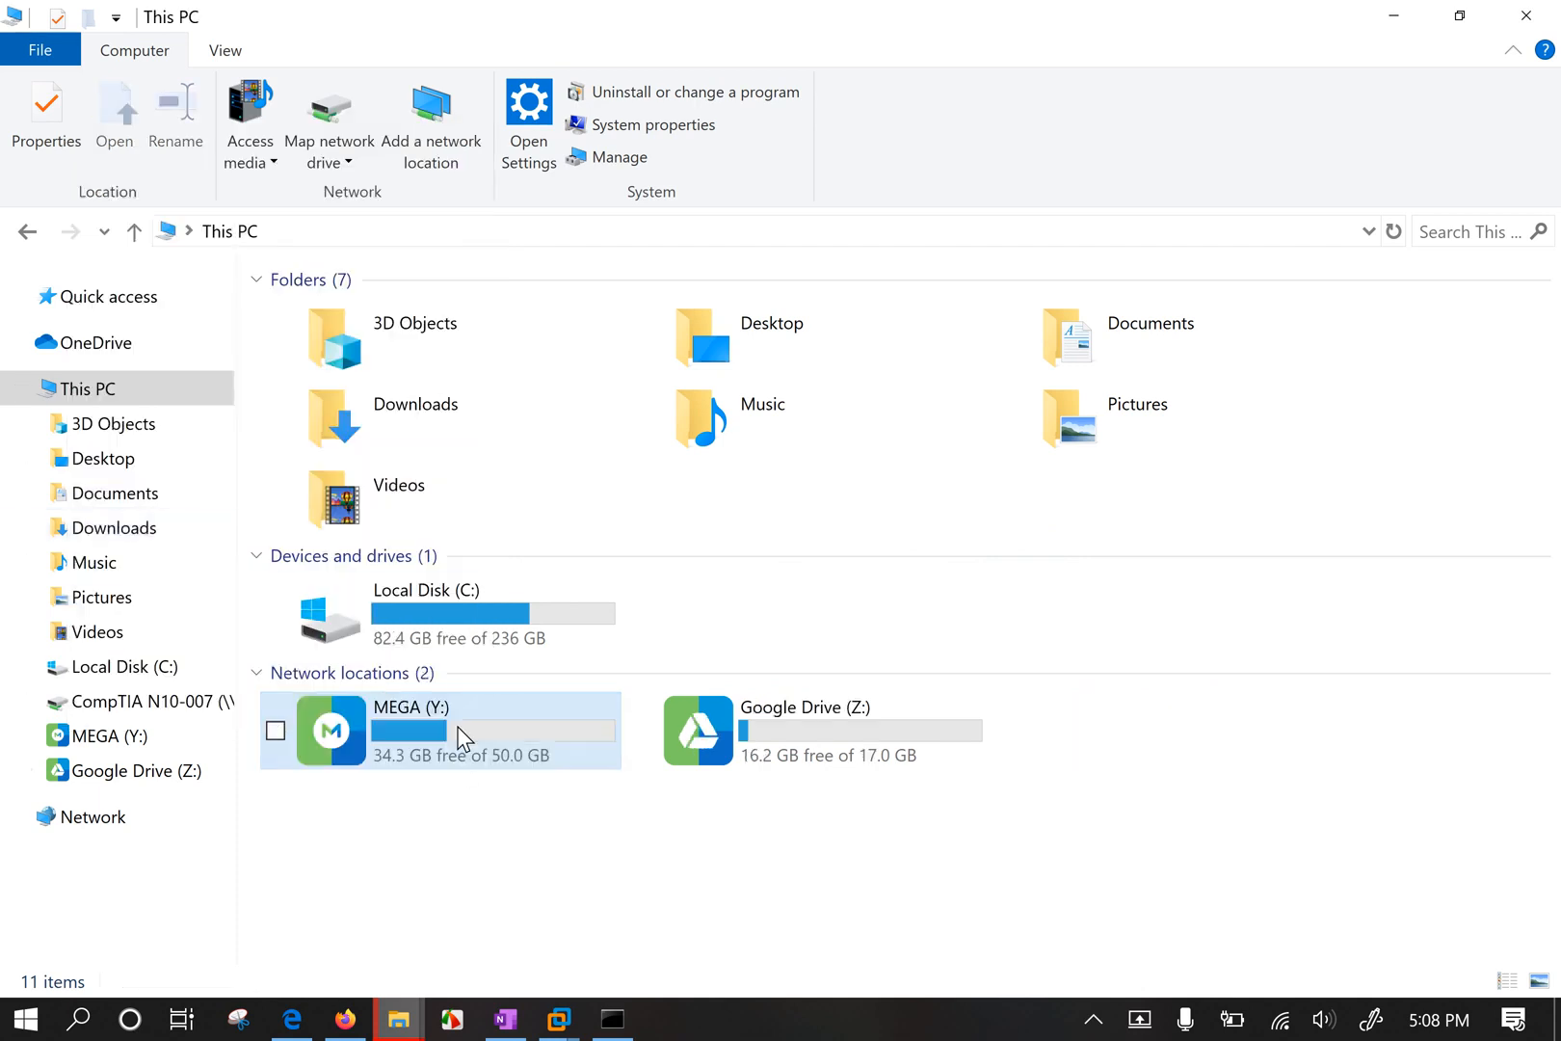
# Browse to the network computer at \\192.168.1.65.
pyautogui.click(341, 230)
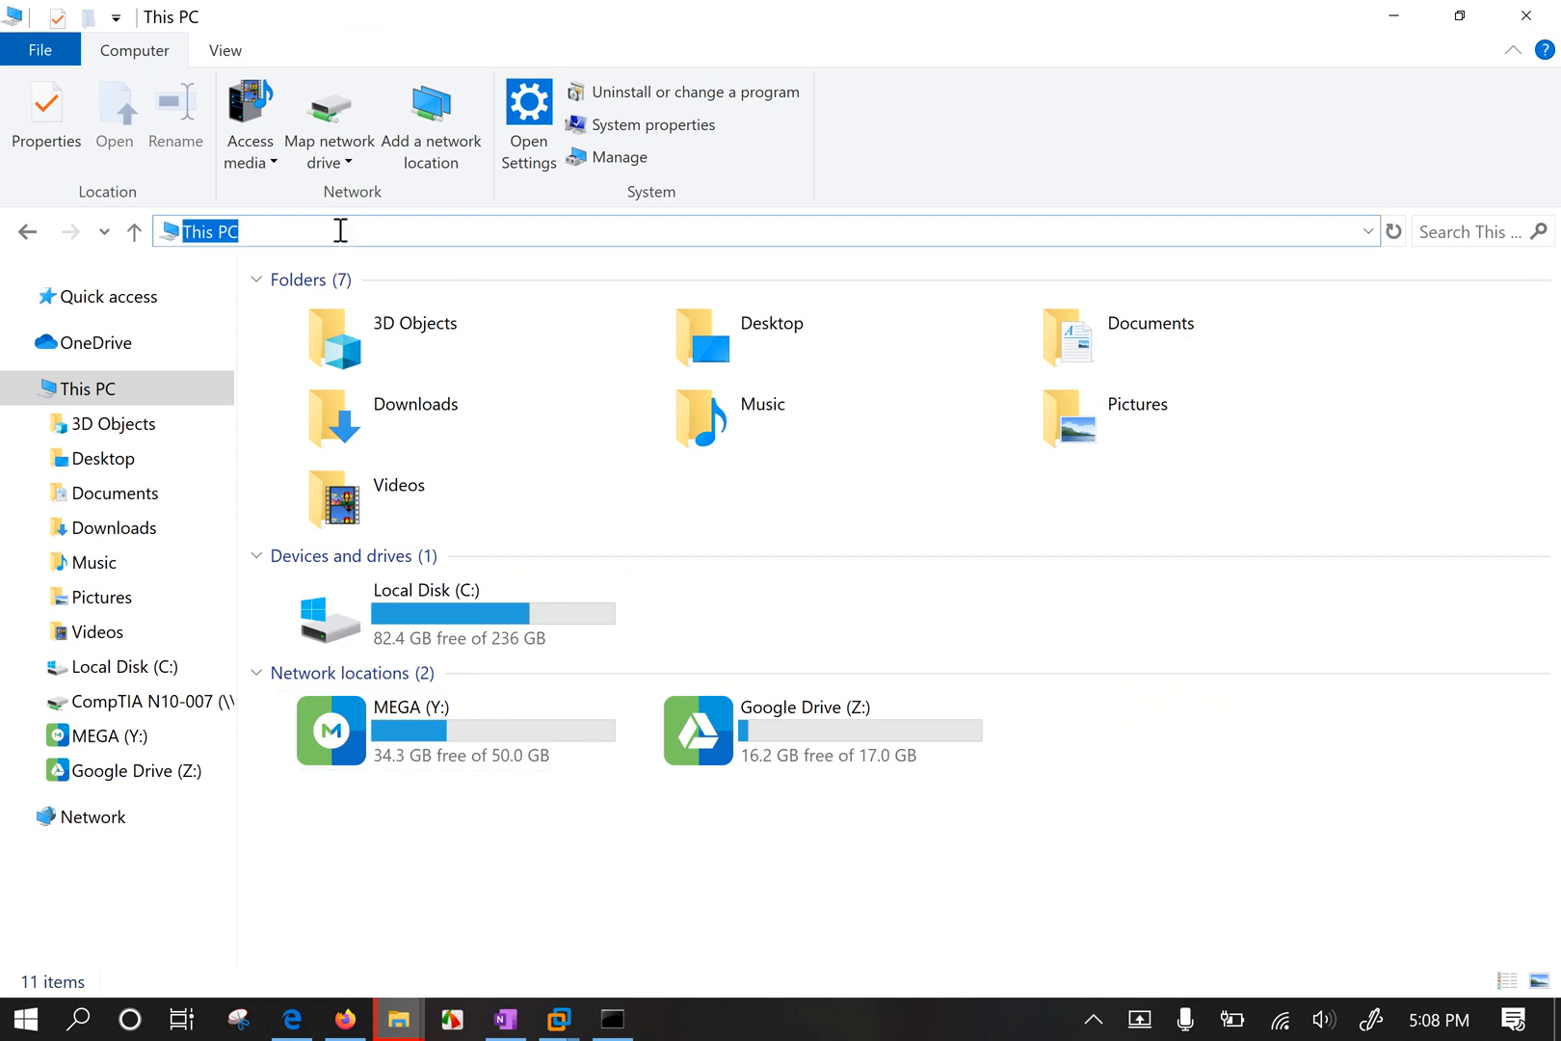
pyautogui.write('\\\\19')
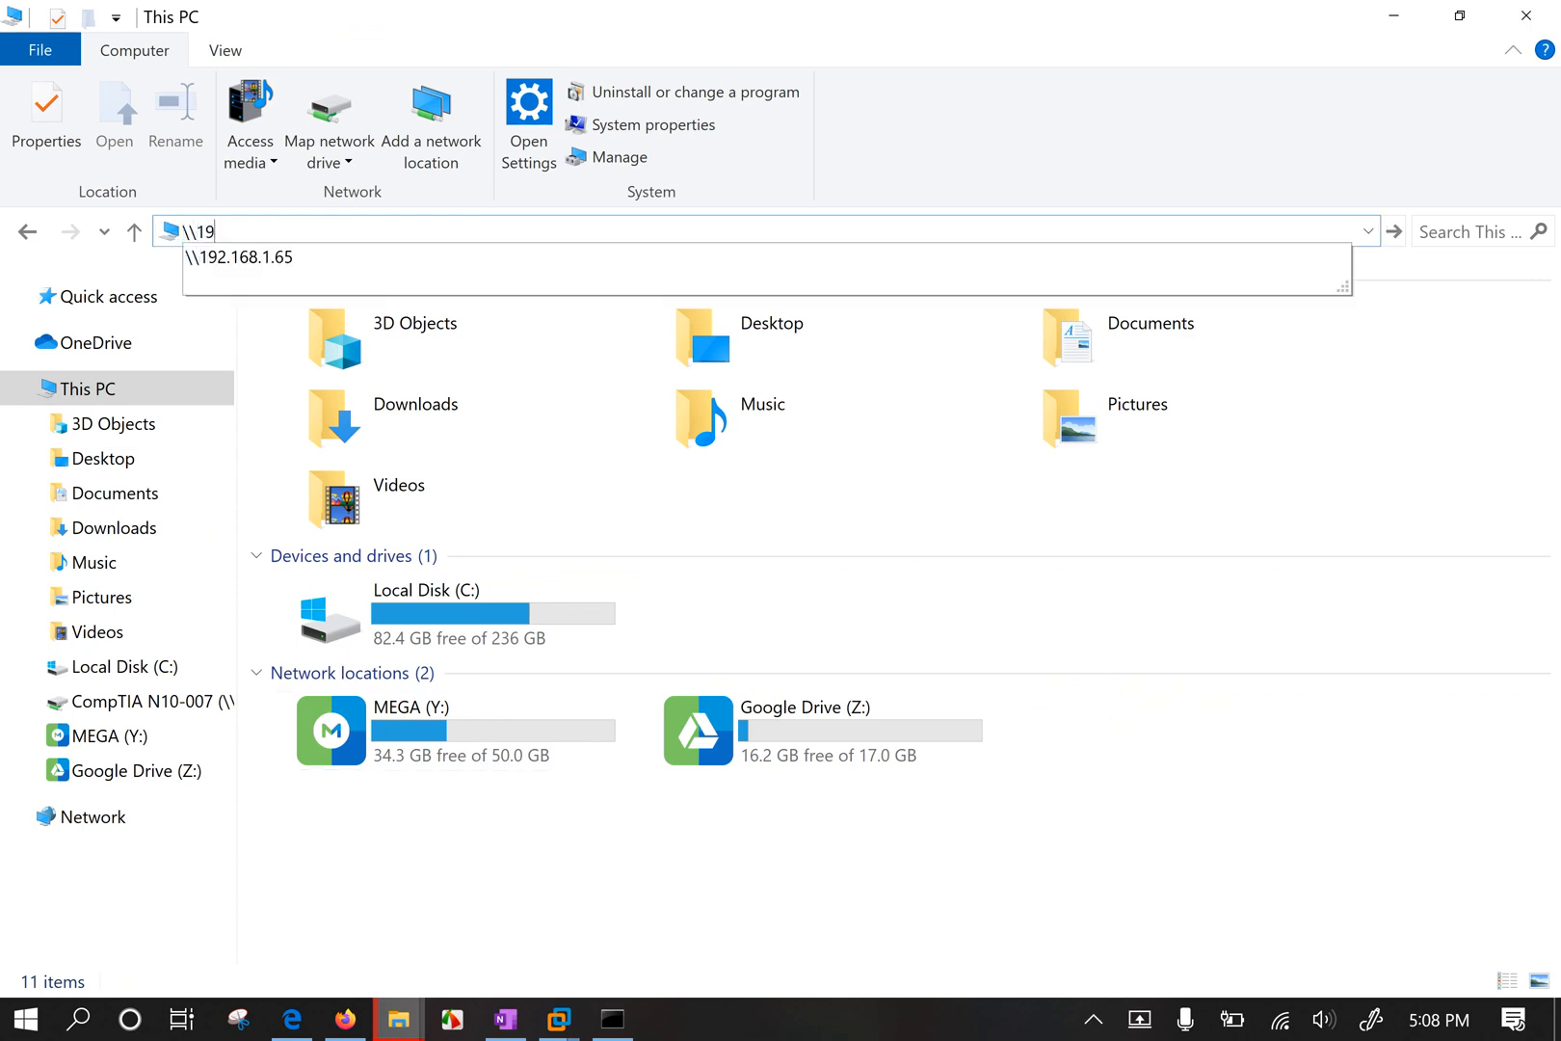
pyautogui.press('Down')
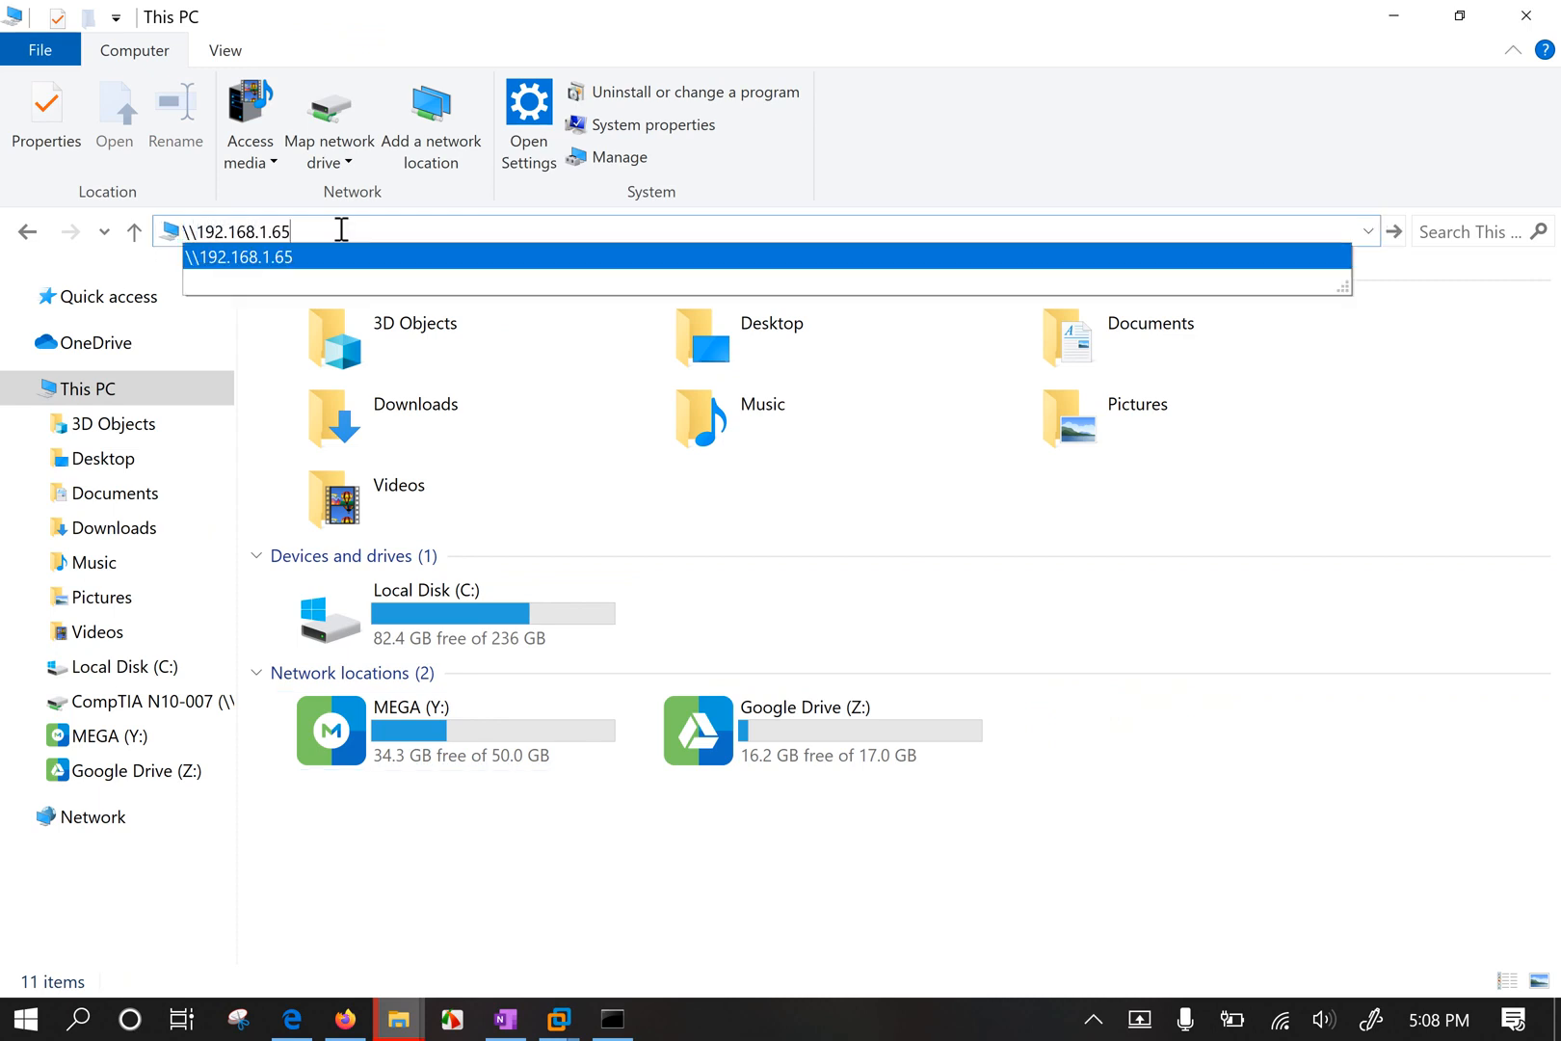
pyautogui.press('Return')
# Try opening the CompTIA N10-007 share twice, getting access denied, then bring up the VM previews.
pyautogui.click(498, 312)
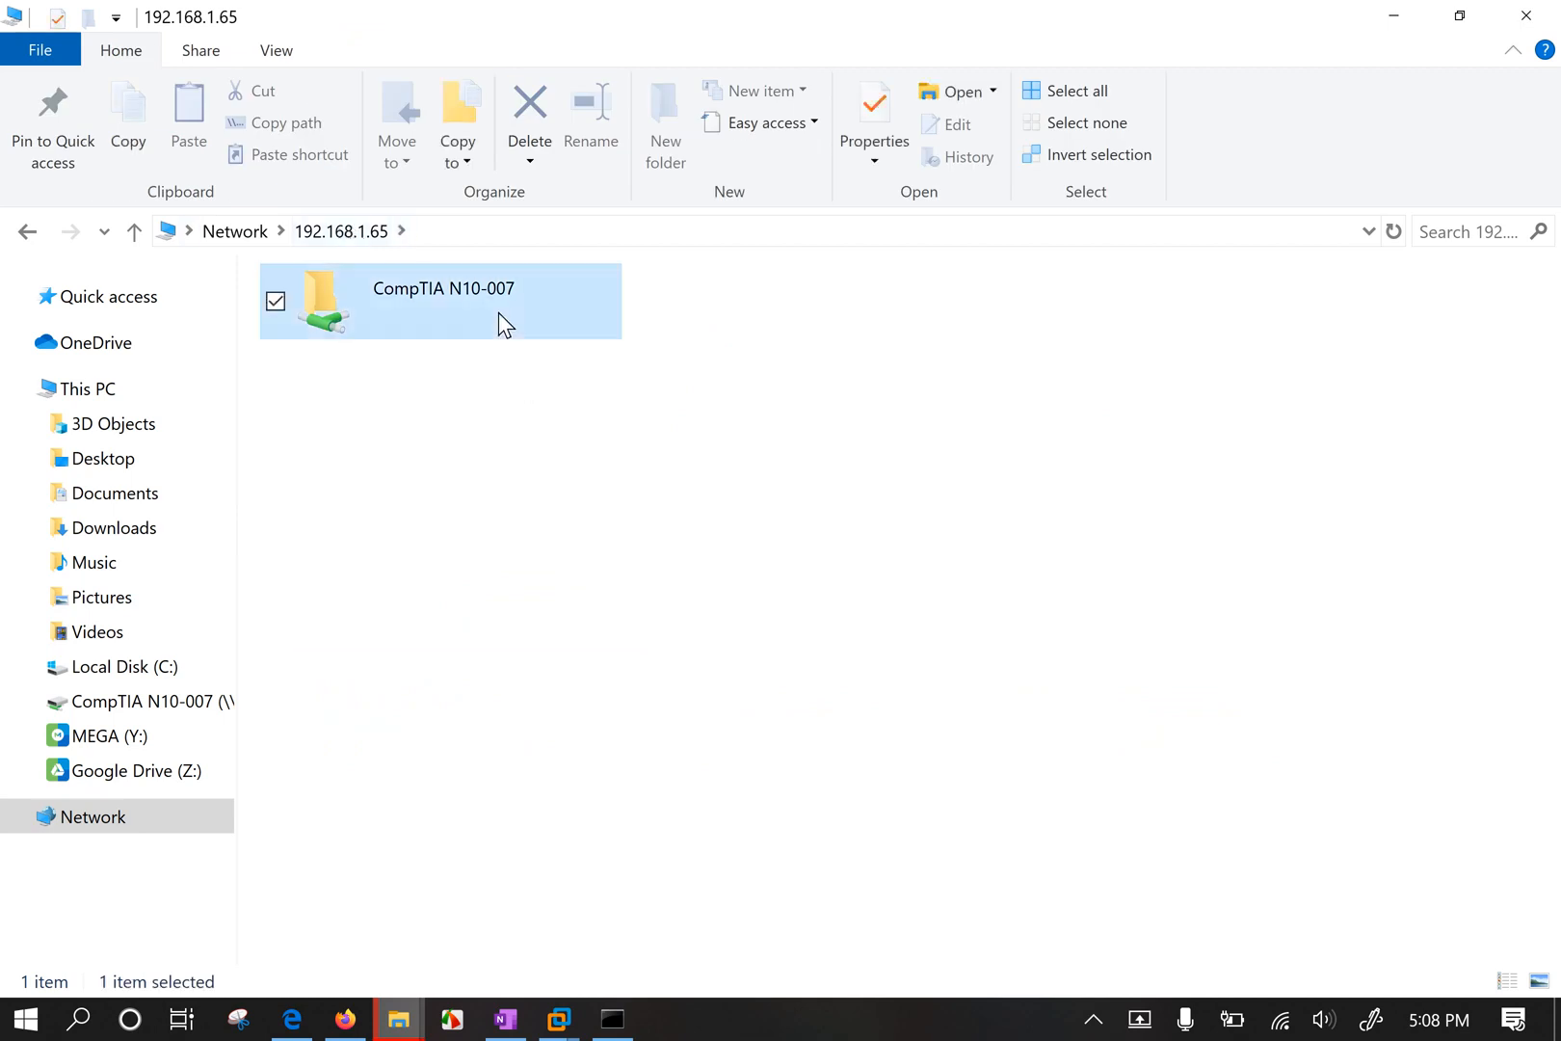
pyautogui.doubleClick(497, 312)
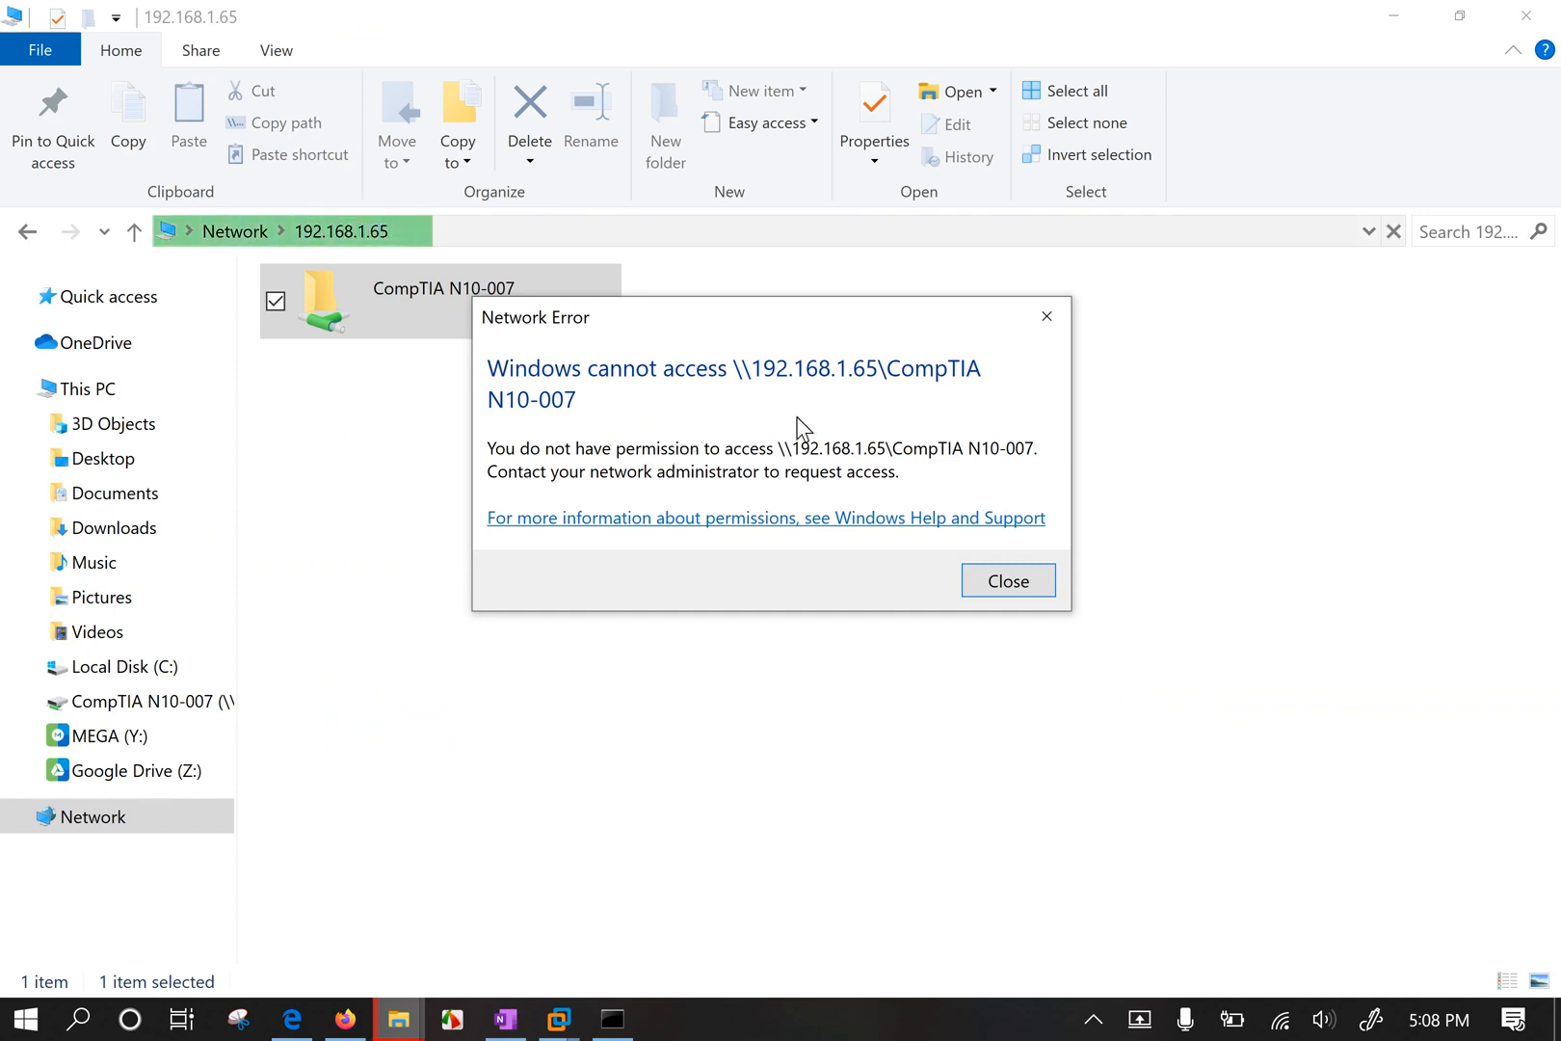
pyautogui.click(1002, 579)
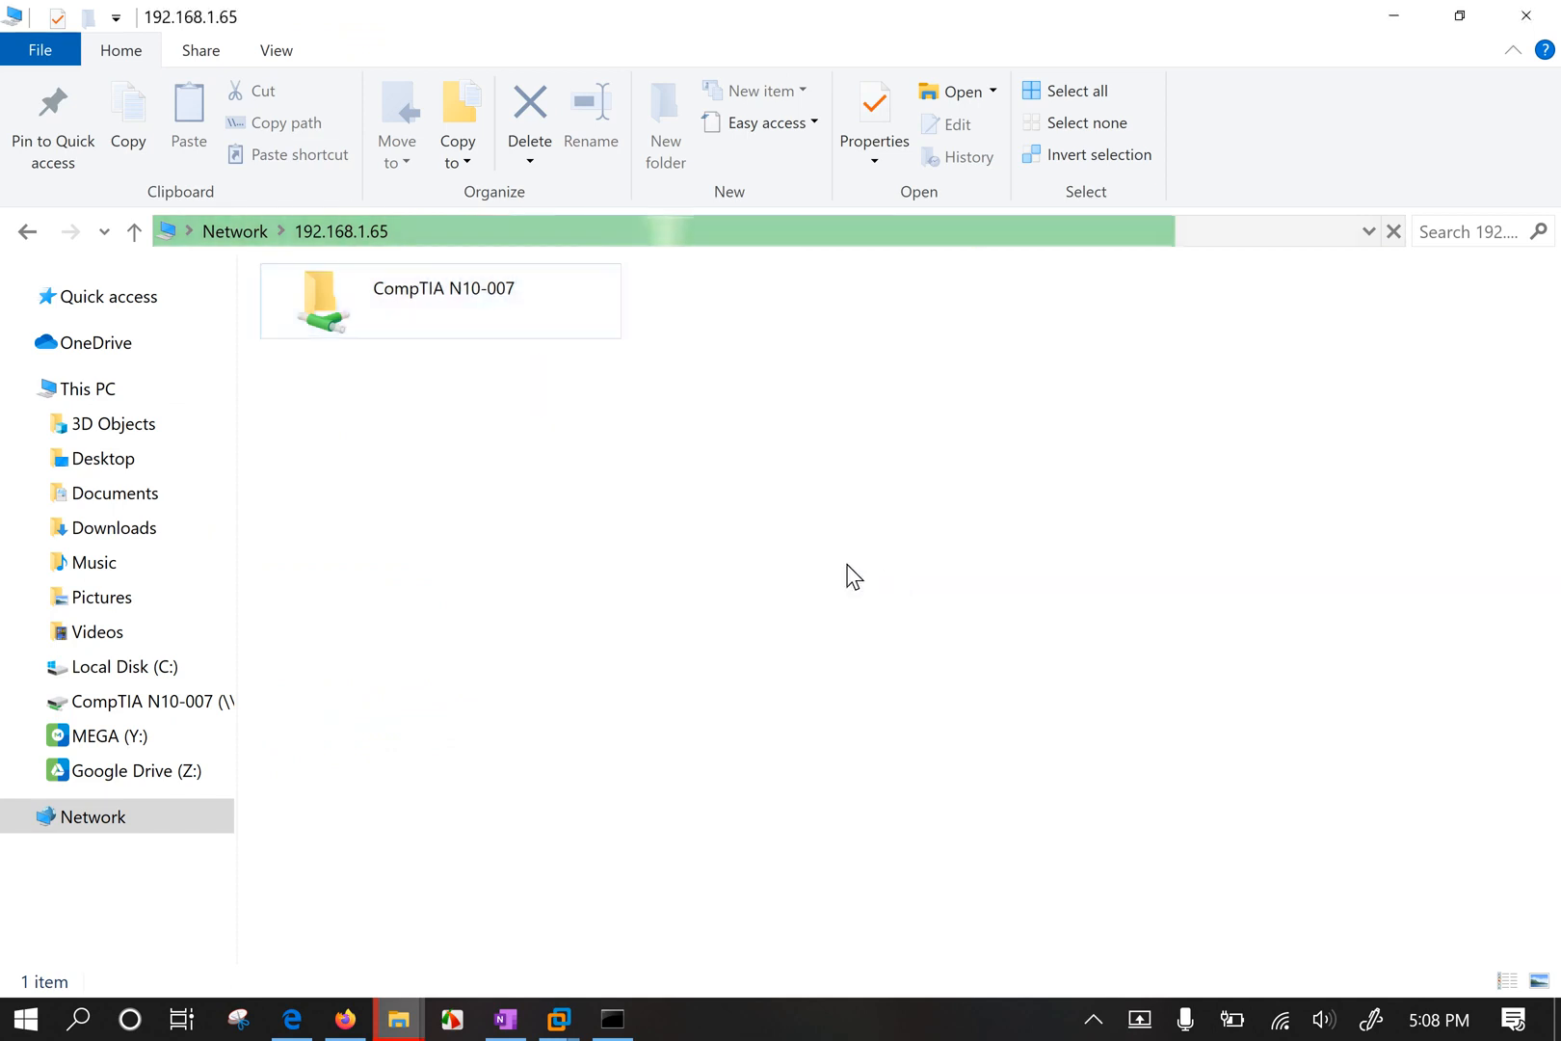
pyautogui.doubleClick(517, 305)
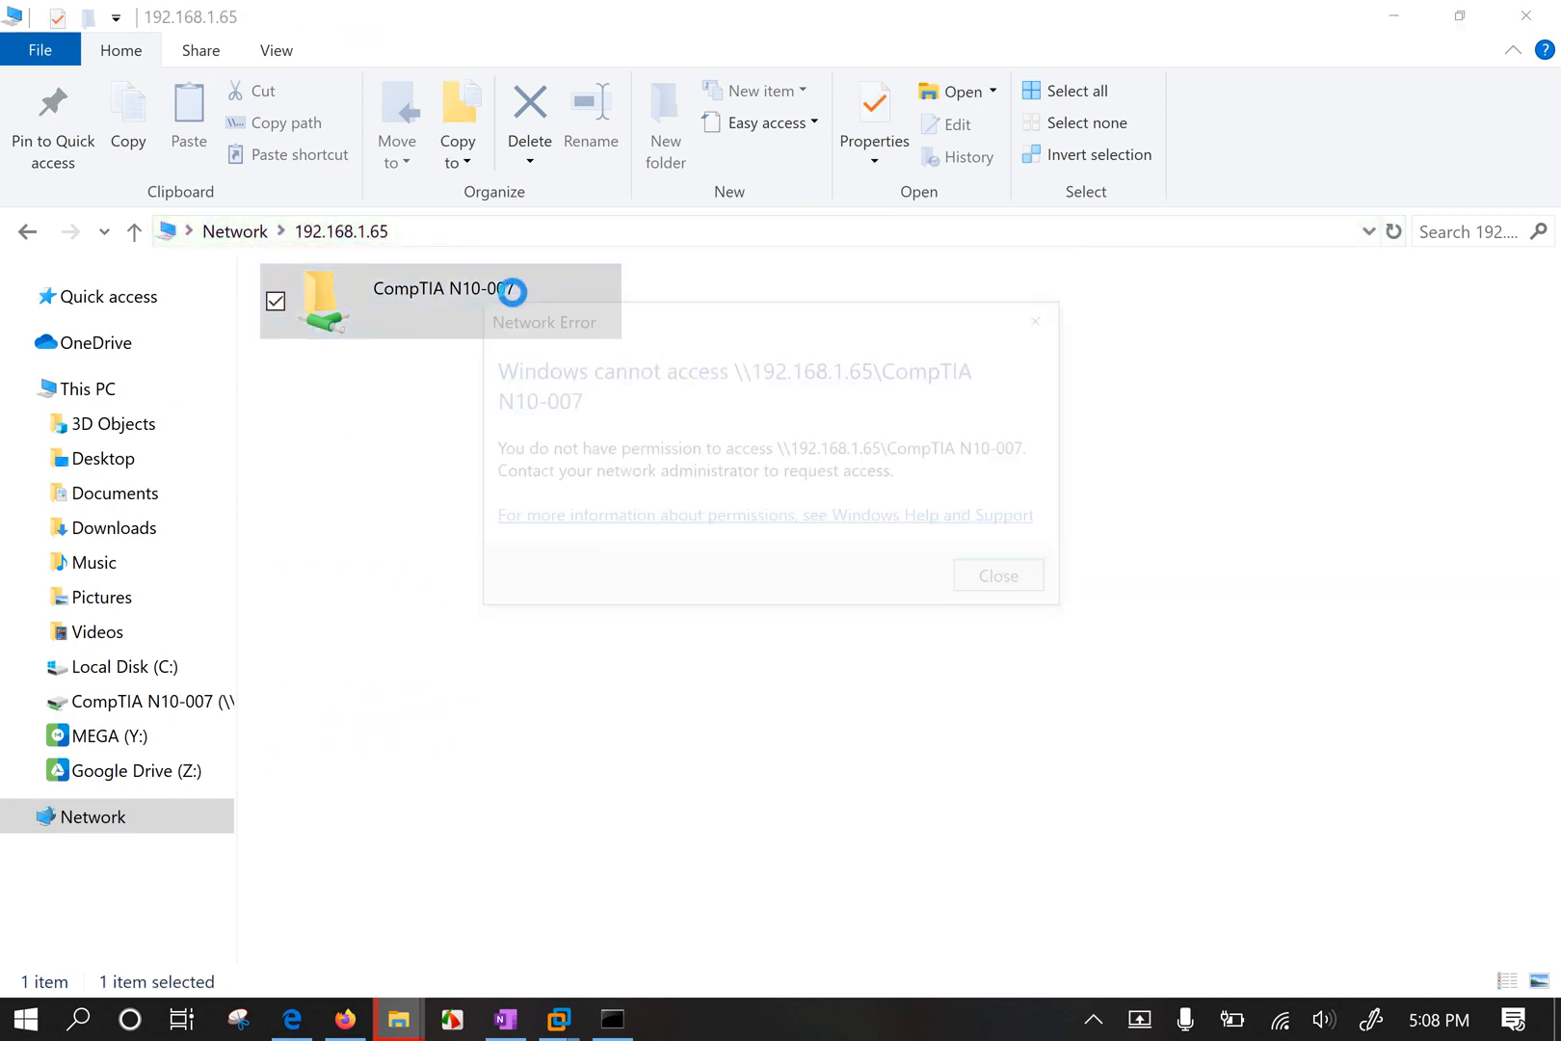
pyautogui.click(1055, 326)
pyautogui.click(951, 759)
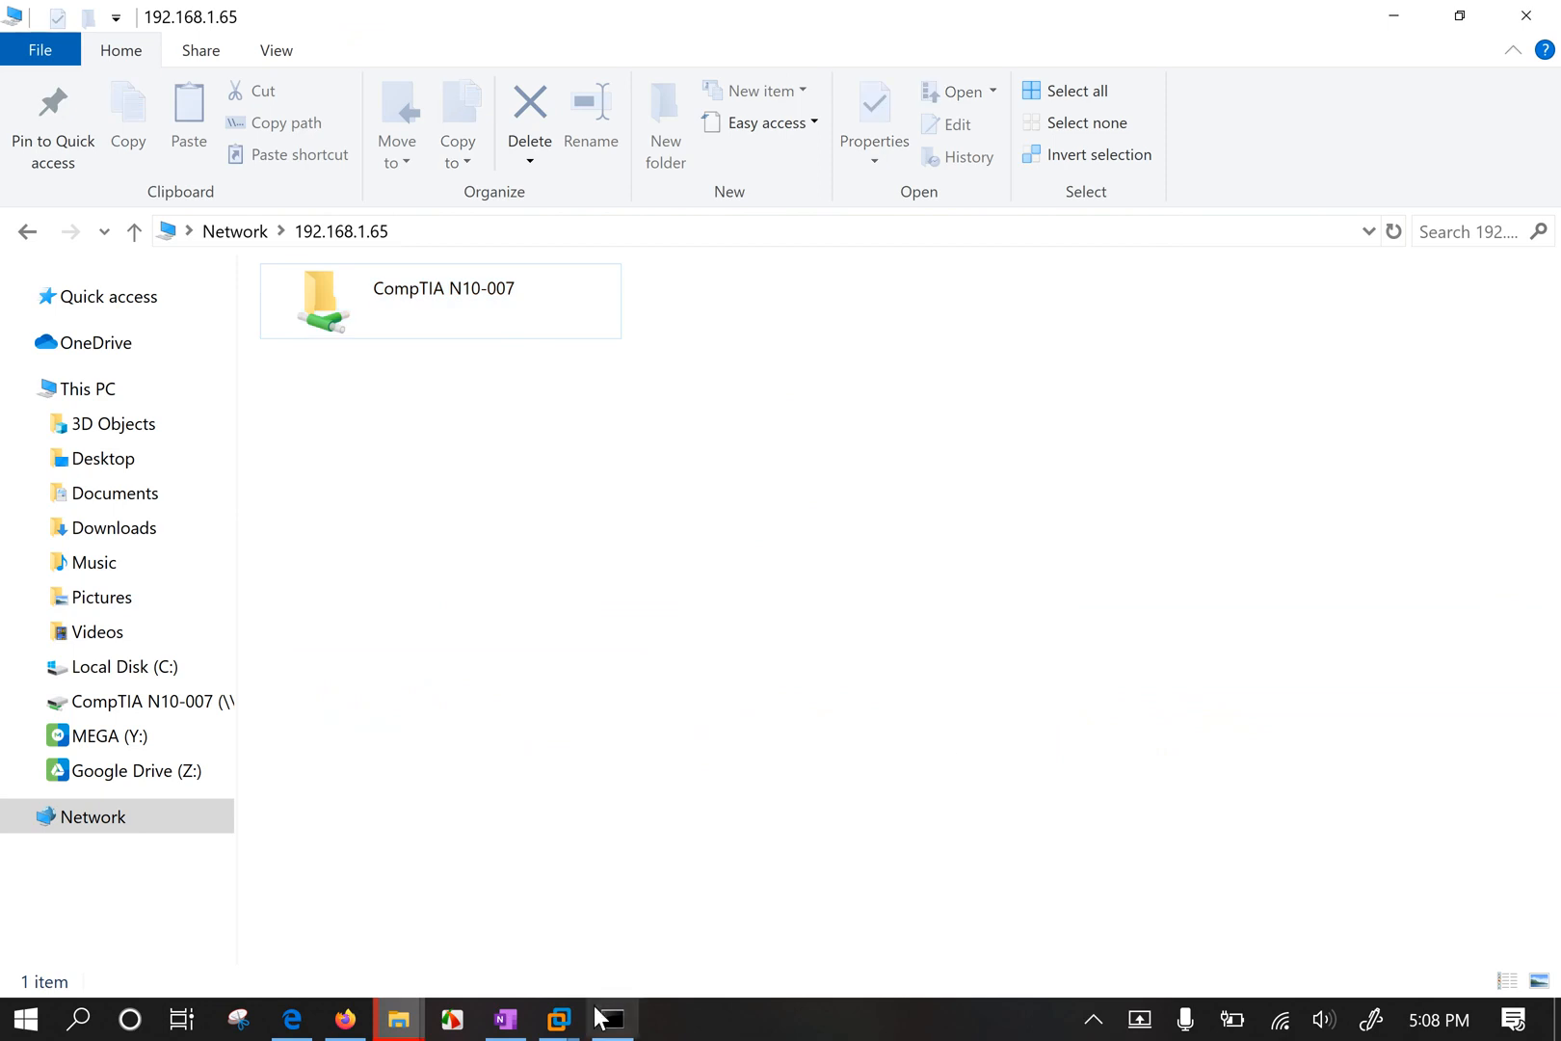
pyautogui.click(561, 1018)
# Open the share permissions of the CompTIA N10-007 folder via Sharing > Advanced Sharing.
pyautogui.click(461, 869)
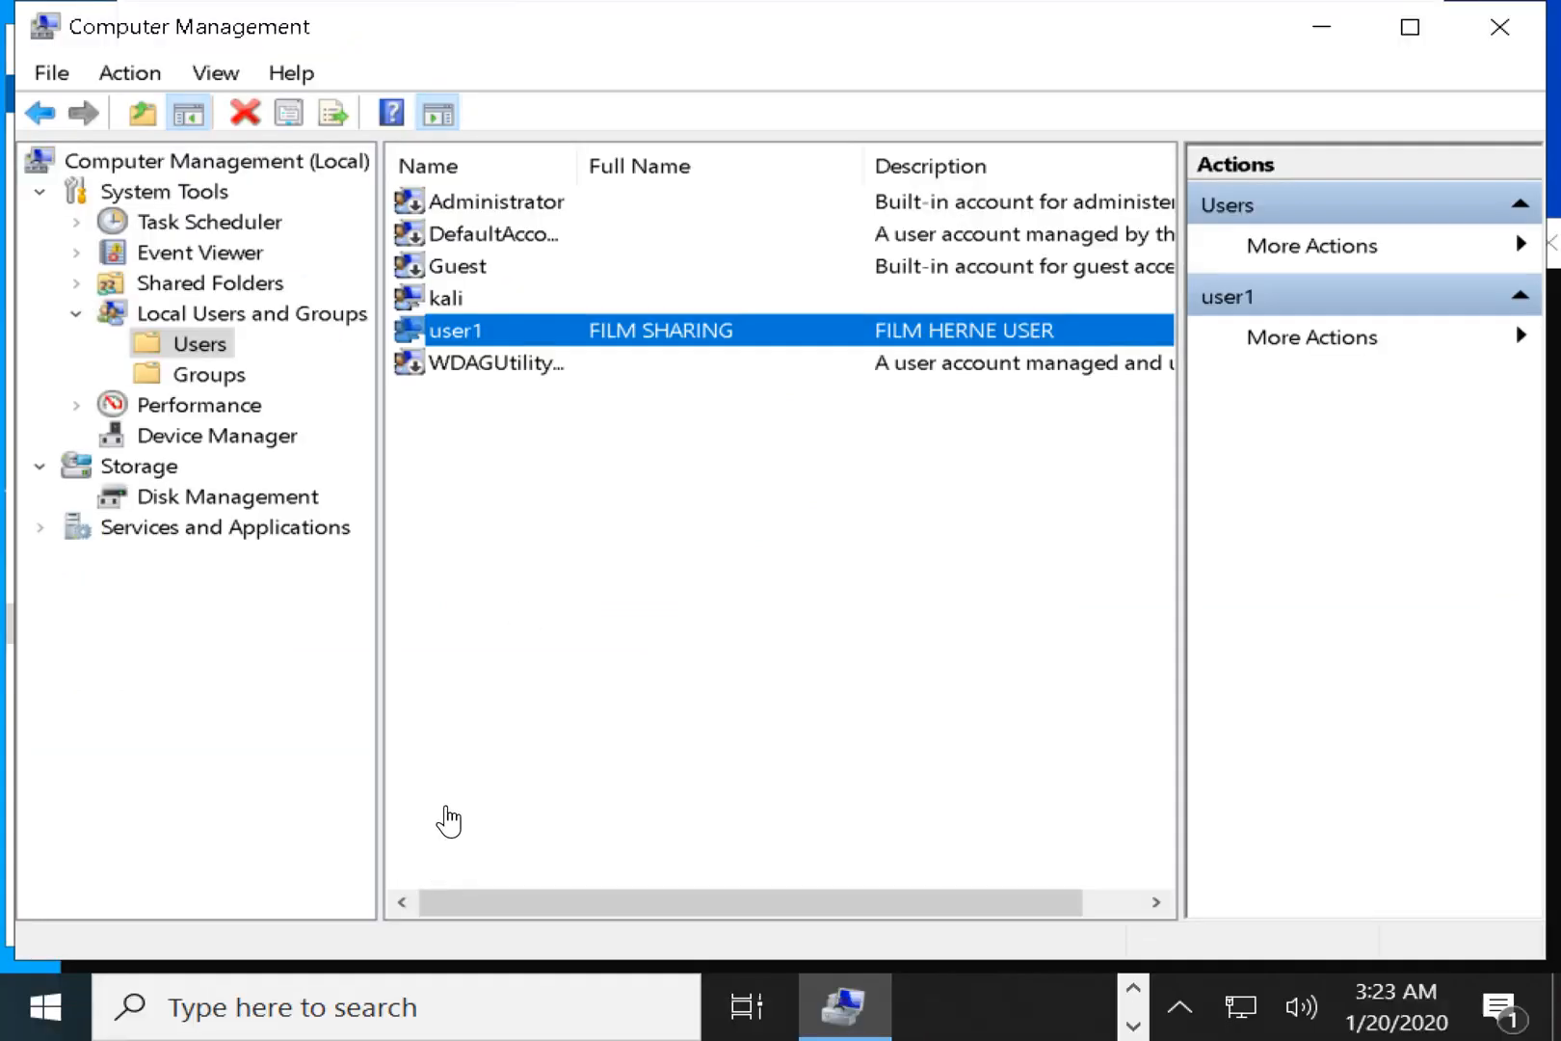
pyautogui.click(1321, 29)
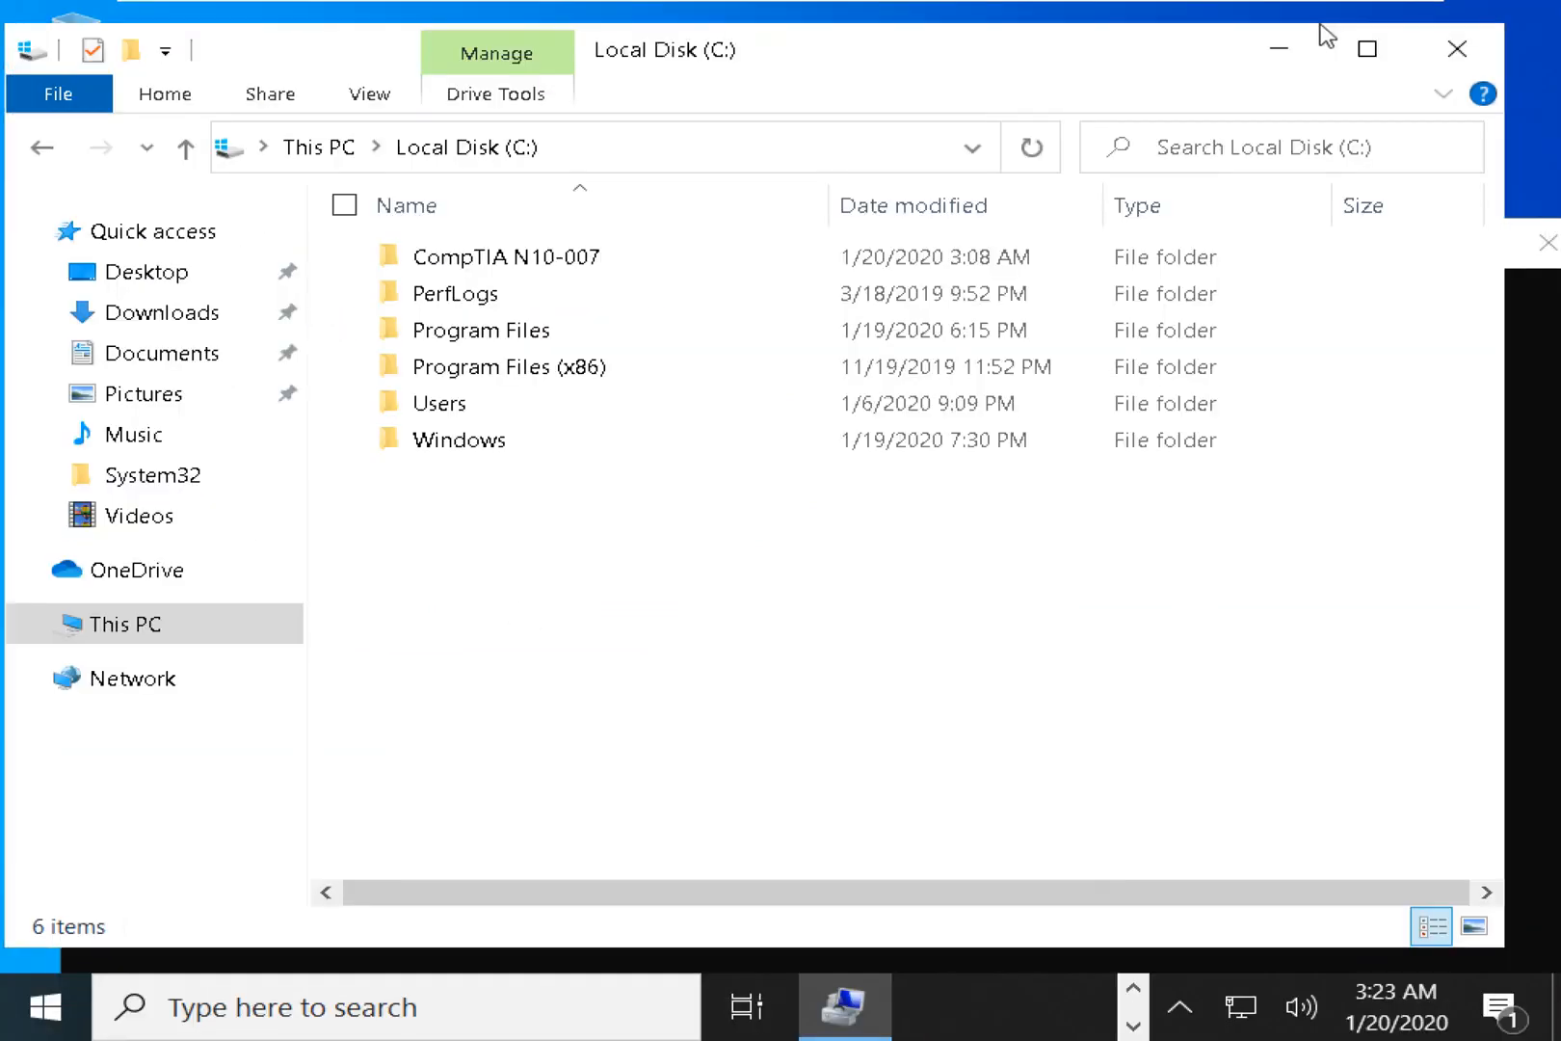
pyautogui.click(496, 263)
pyautogui.rightClick(499, 269)
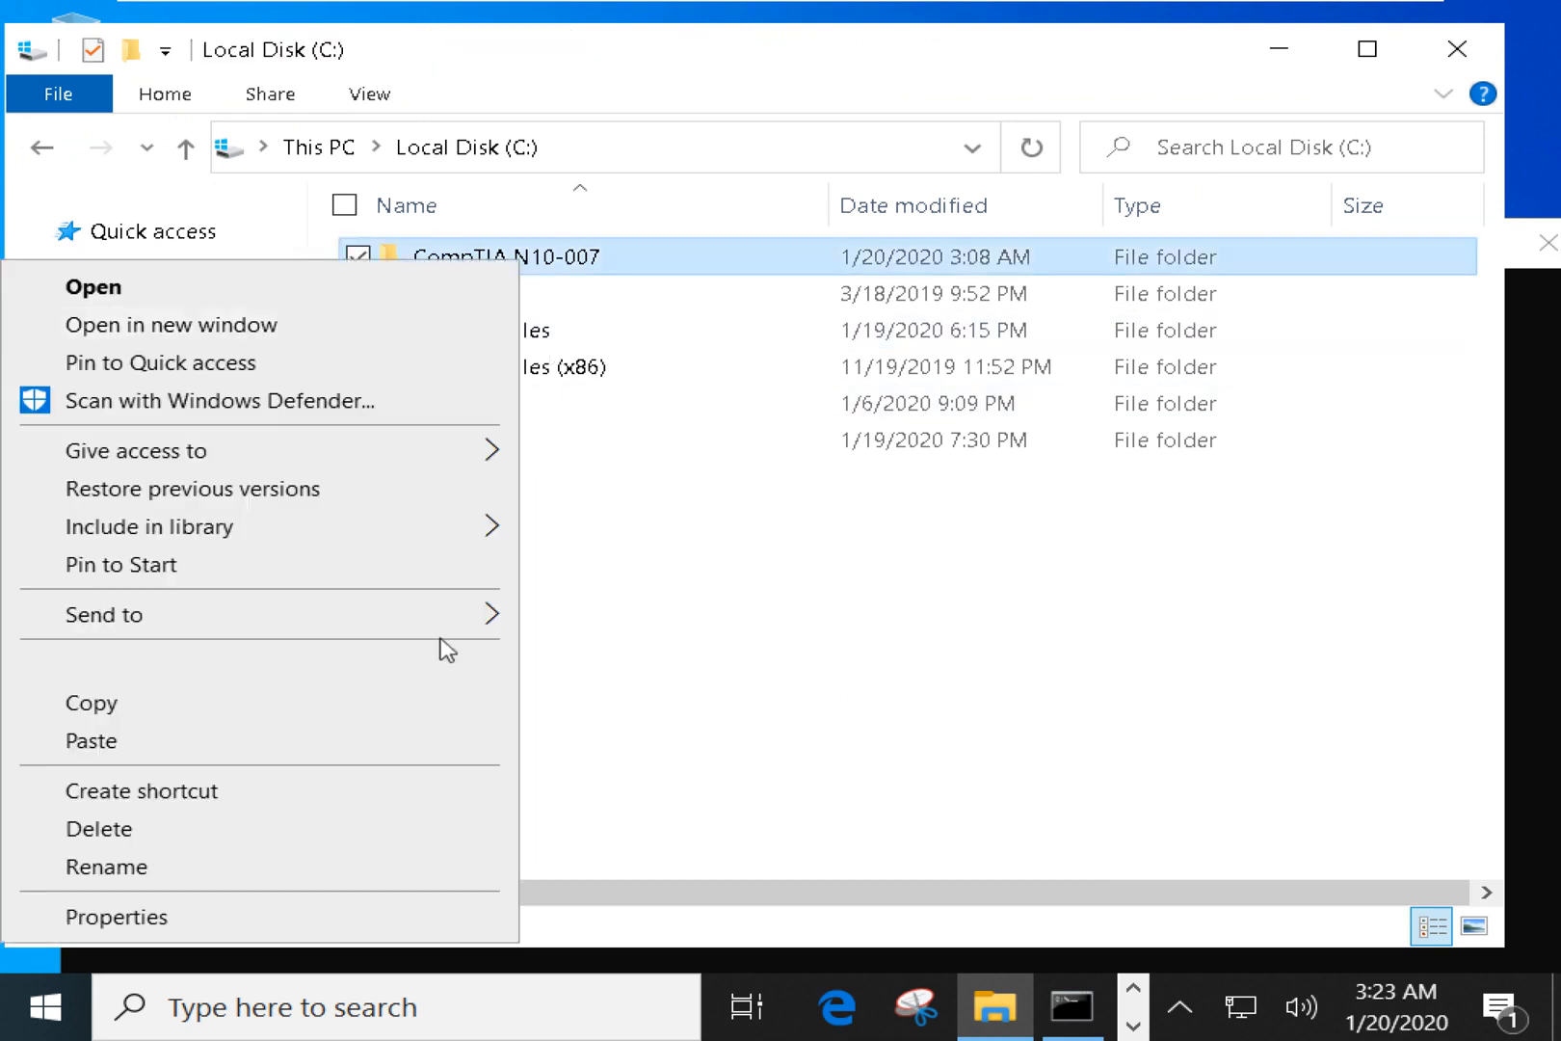
pyautogui.click(363, 920)
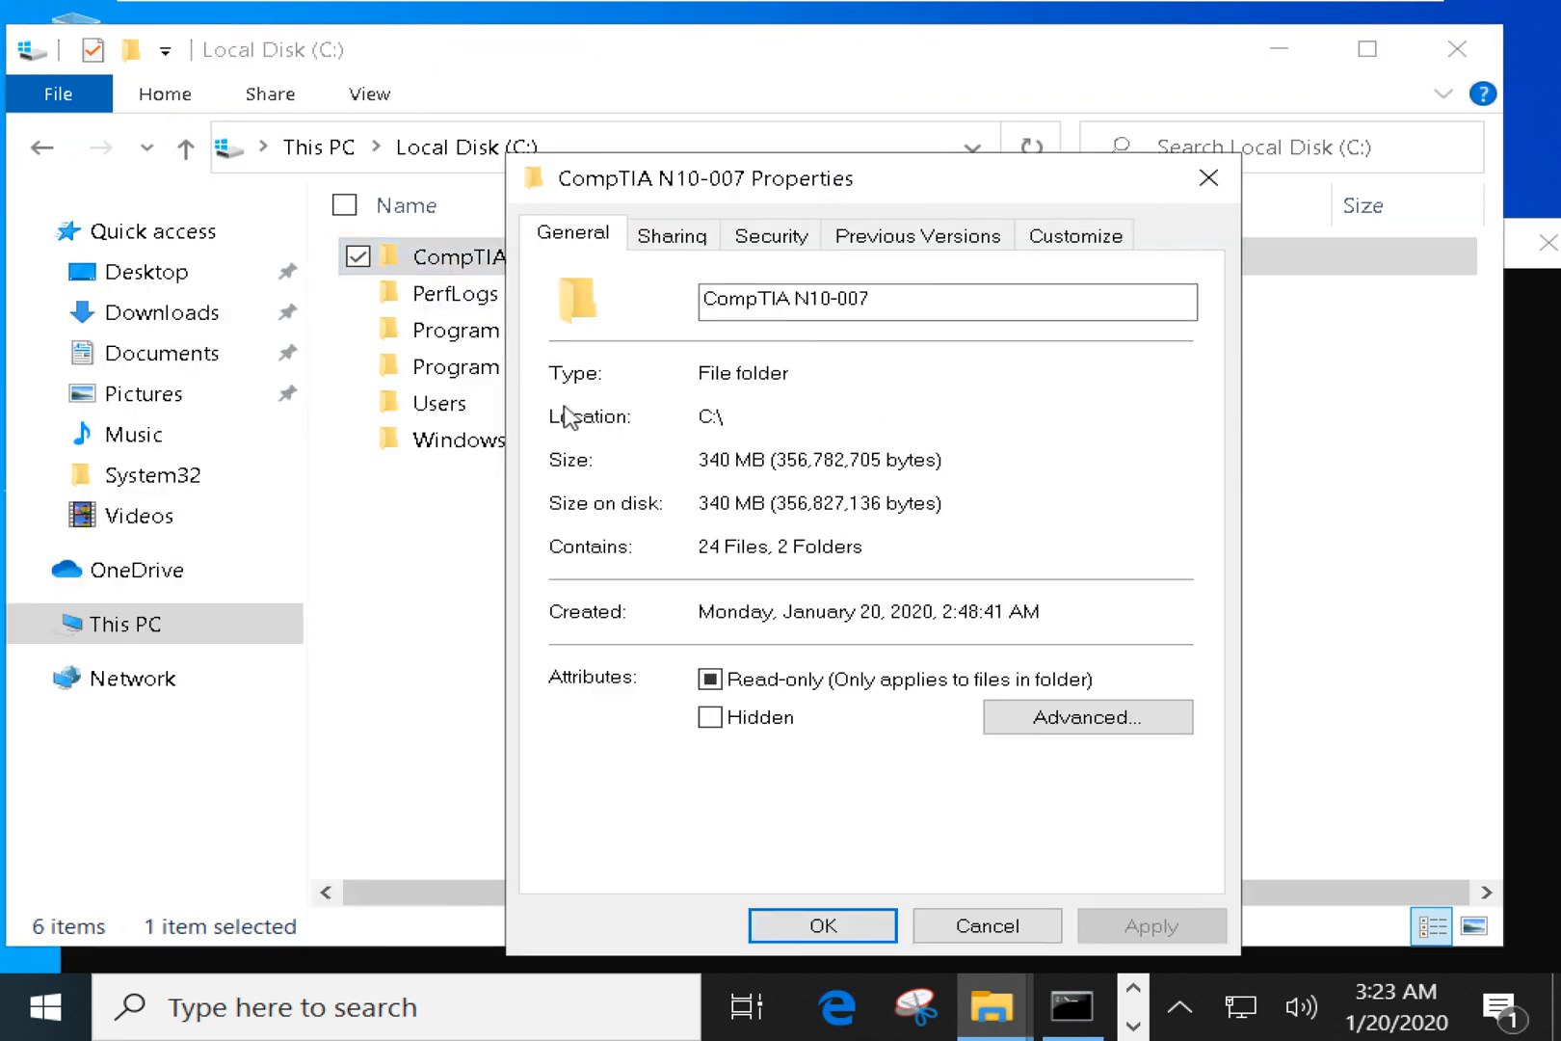
pyautogui.click(671, 235)
pyautogui.click(753, 635)
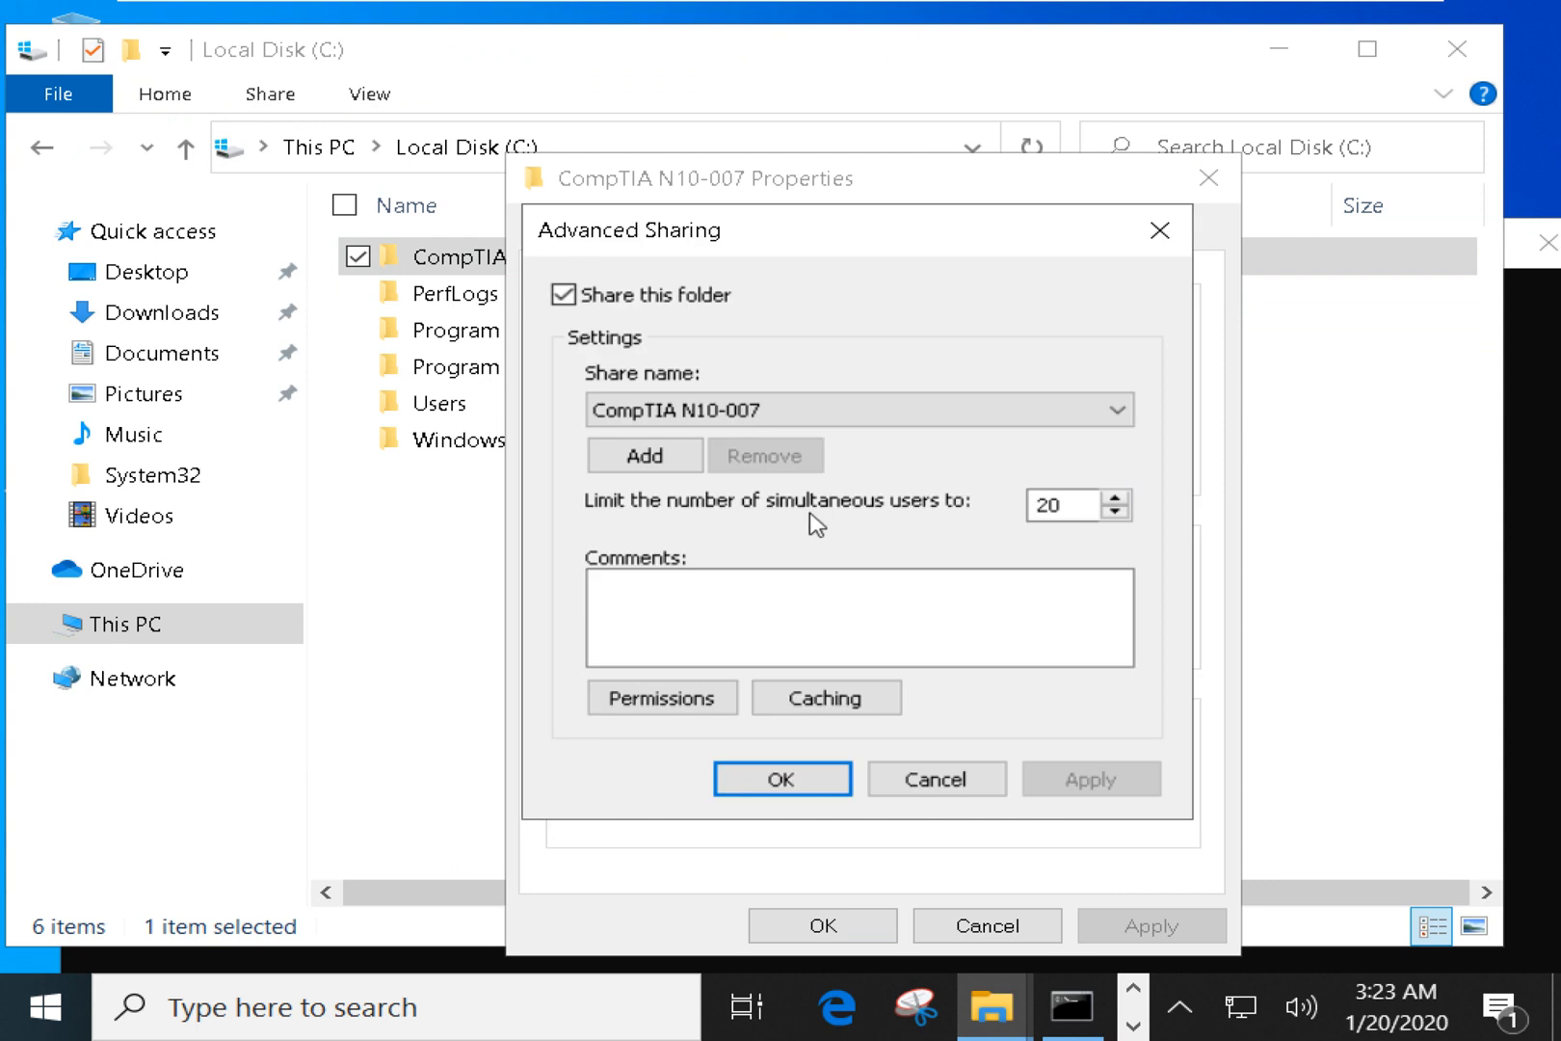
pyautogui.click(661, 702)
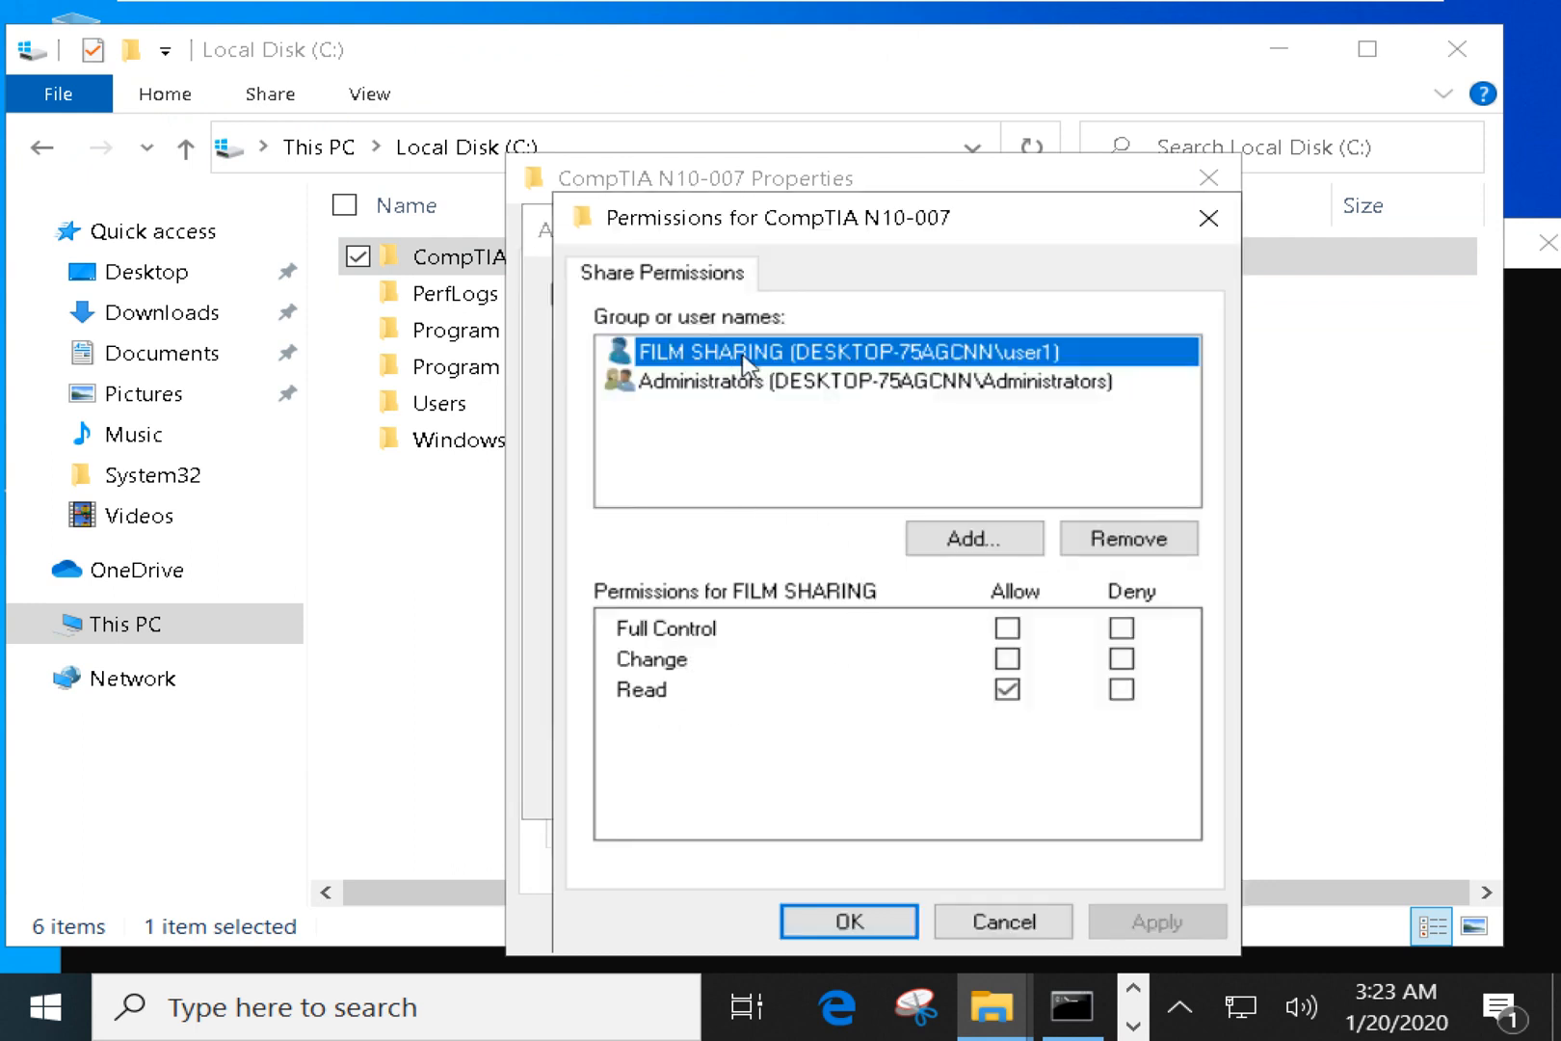
# Allow FILM SHARING Full Control, then apply and close all sharing dialogs.
pyautogui.click(1005, 632)
pyautogui.click(1007, 631)
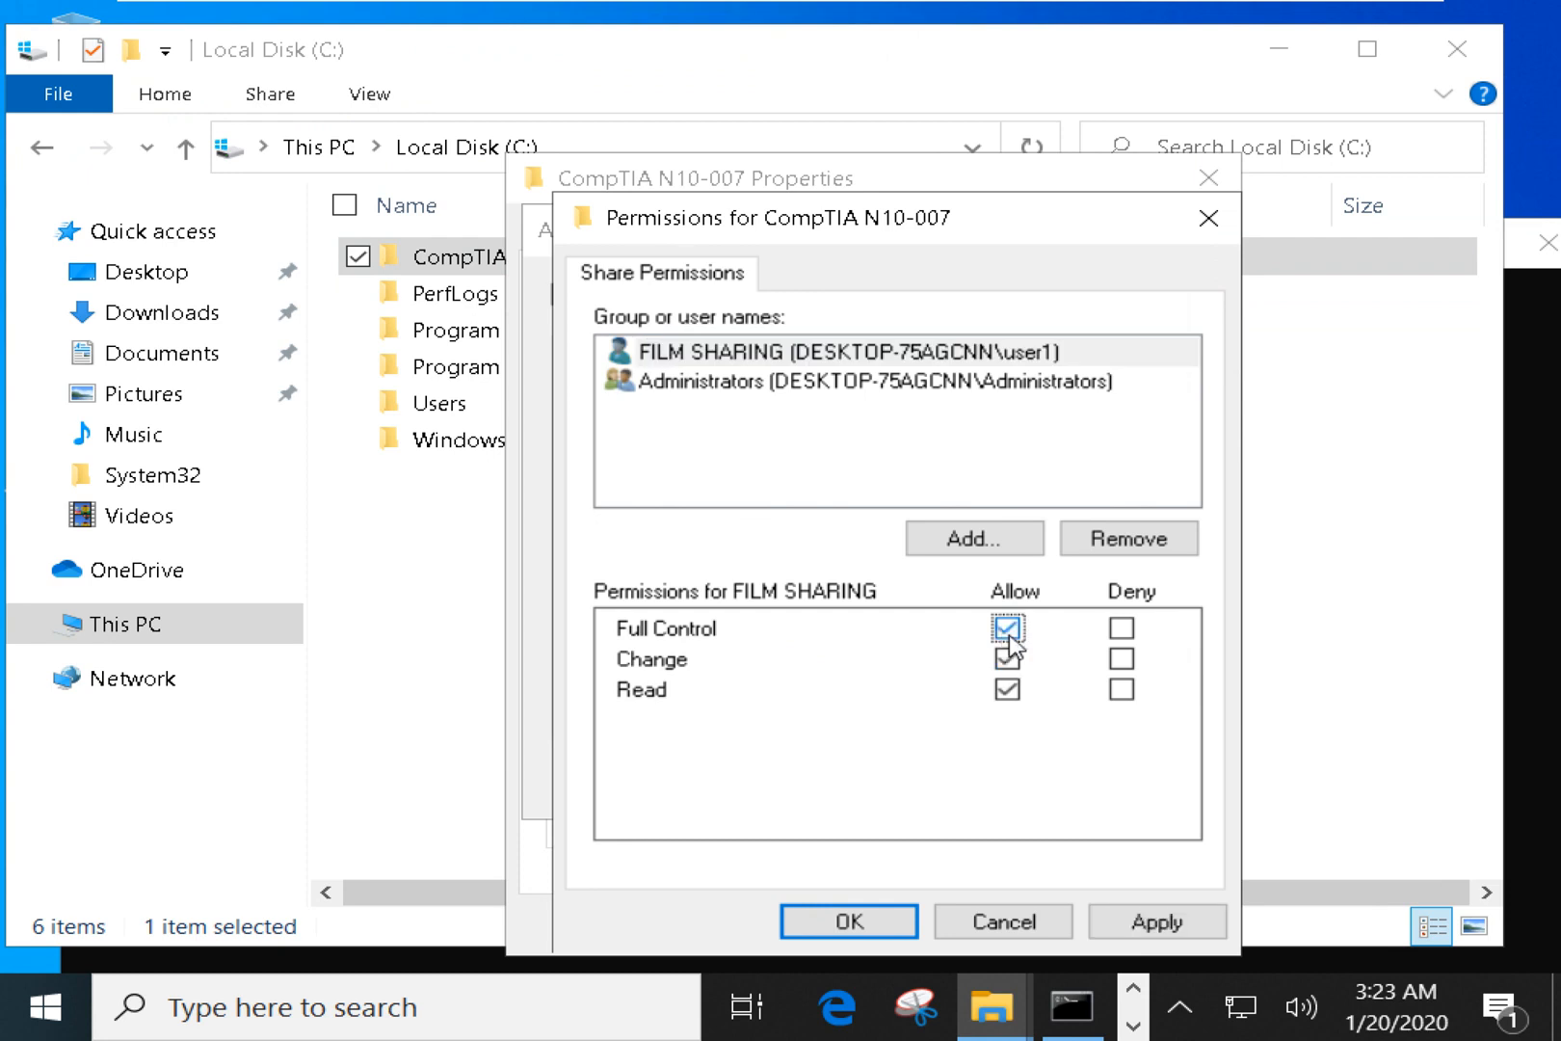
pyautogui.click(1109, 923)
pyautogui.click(817, 927)
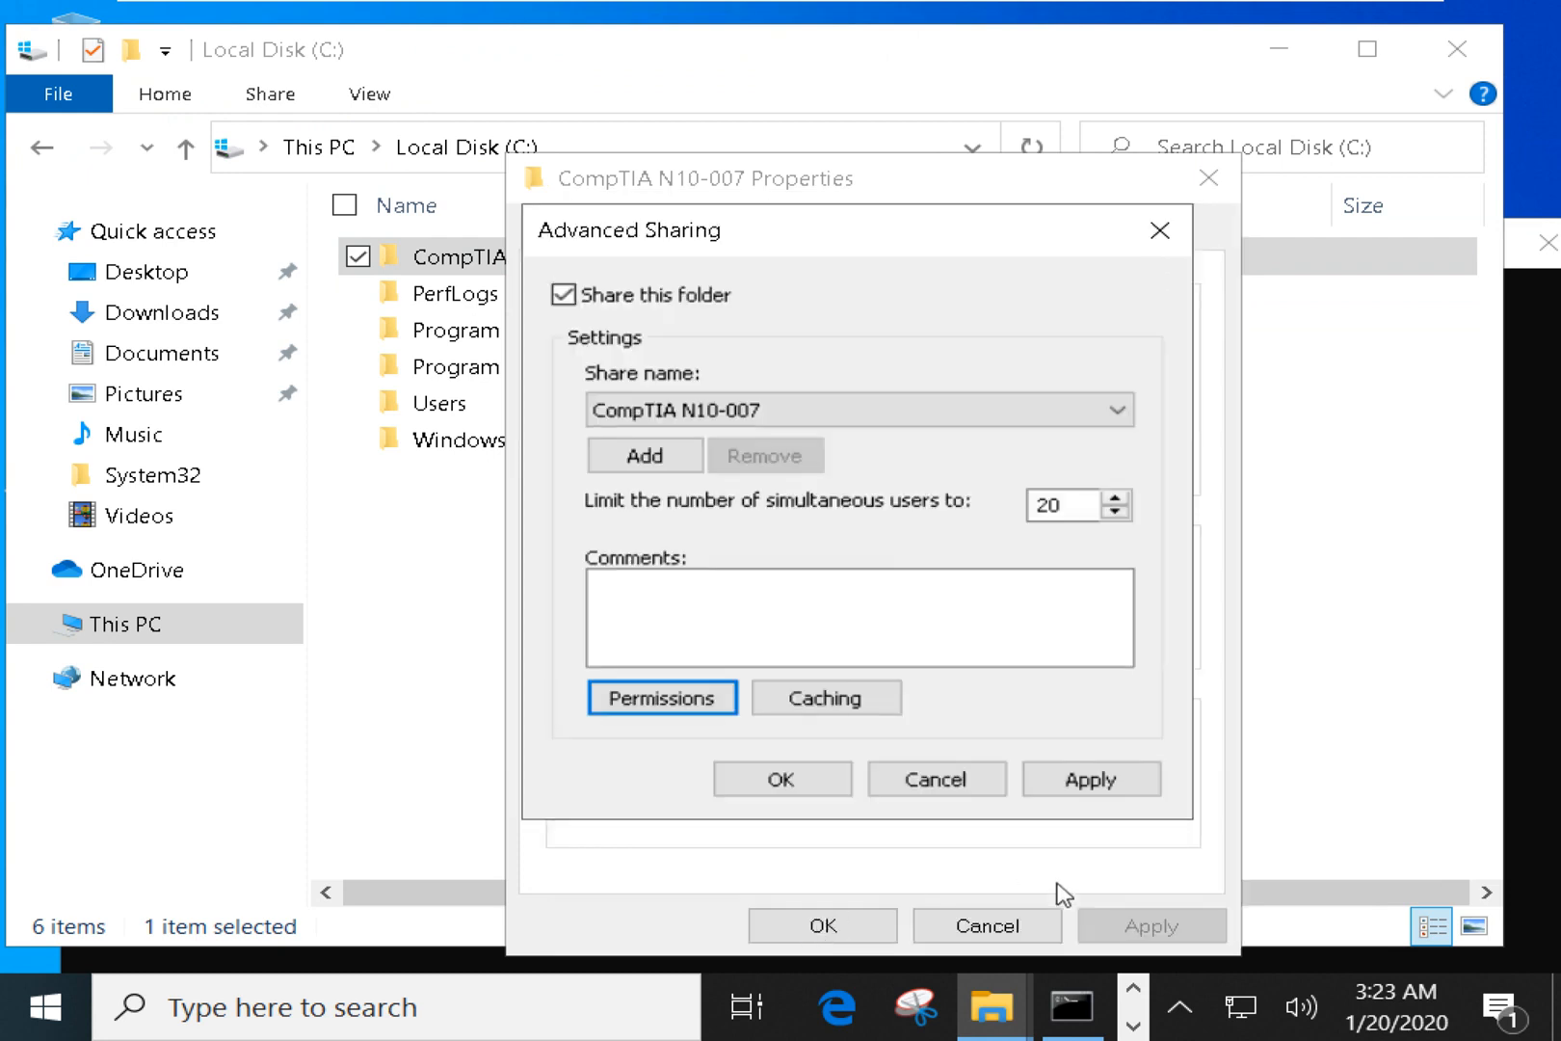
pyautogui.click(1094, 787)
pyautogui.click(833, 798)
pyautogui.click(824, 928)
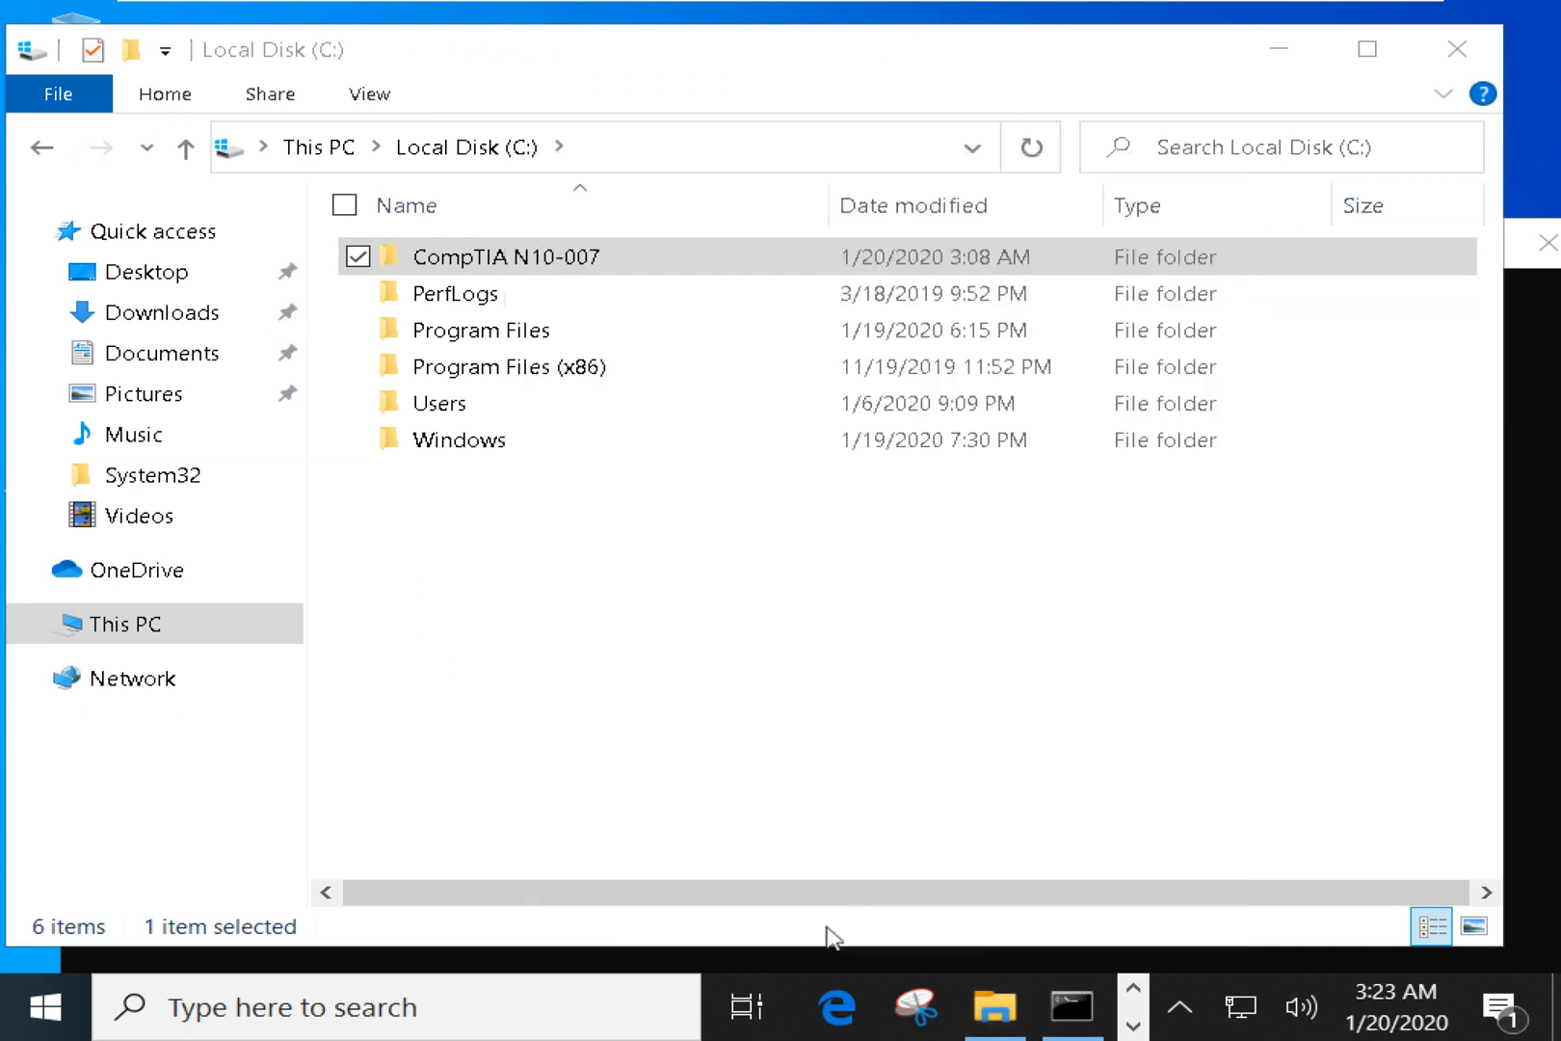
pyautogui.click(888, 790)
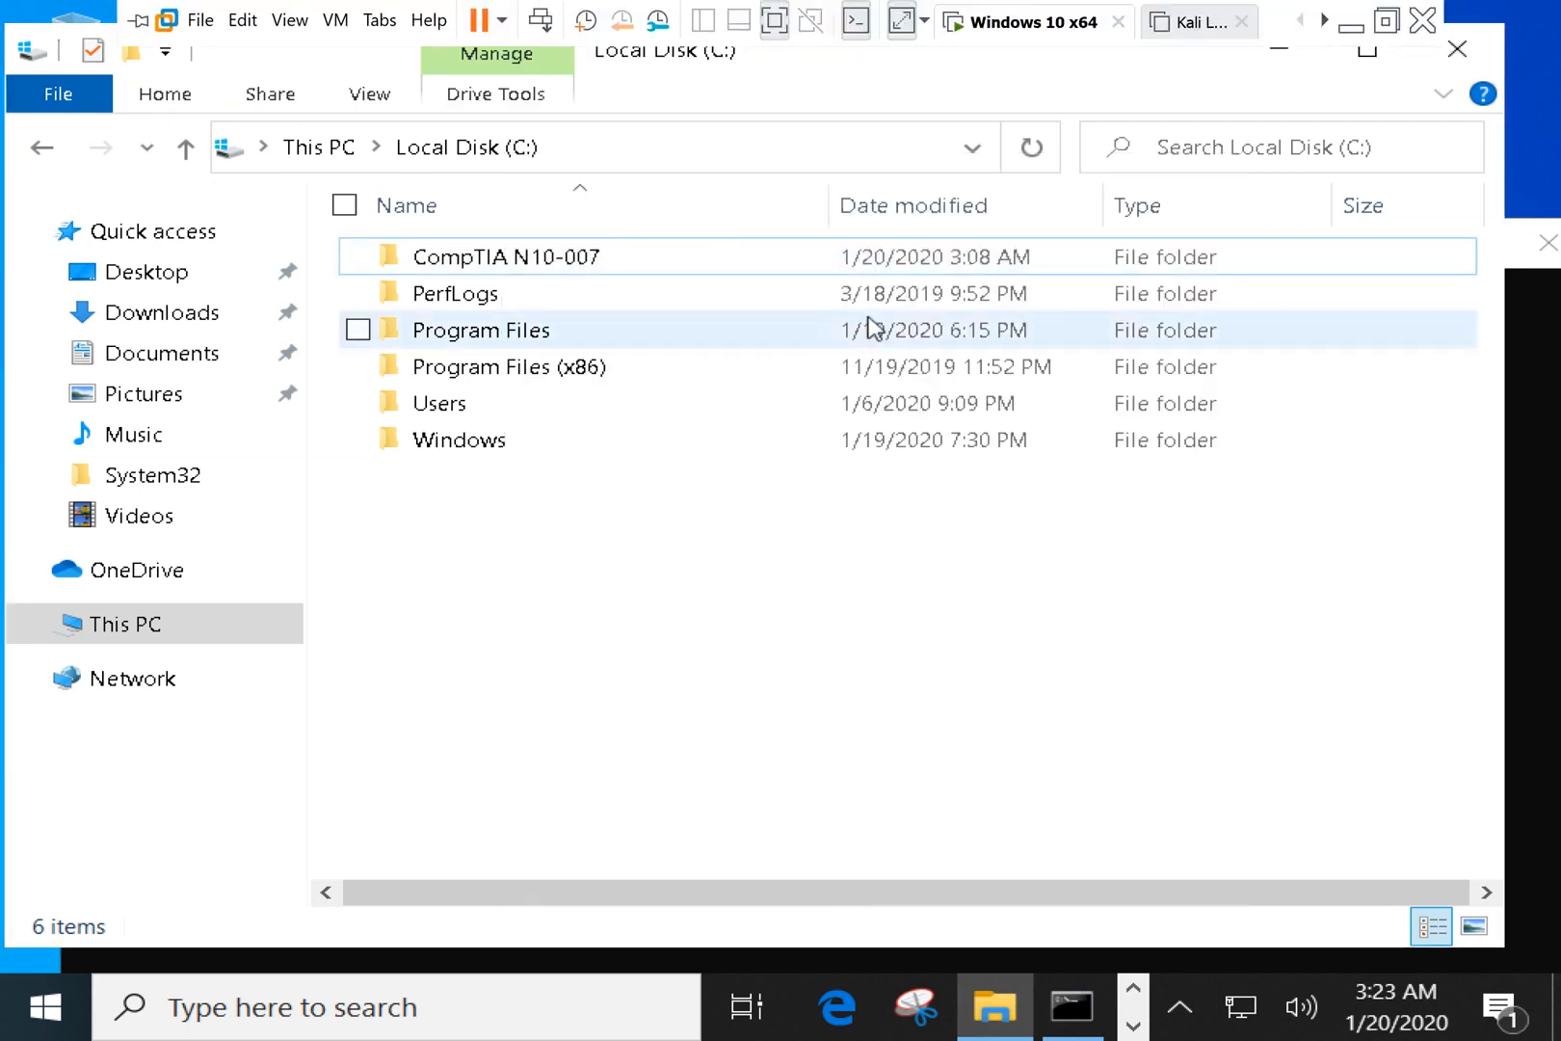
# Run gpupdate /force in a Command Prompt launched from Win+R, then minimise the console.
pyautogui.press('super+r')
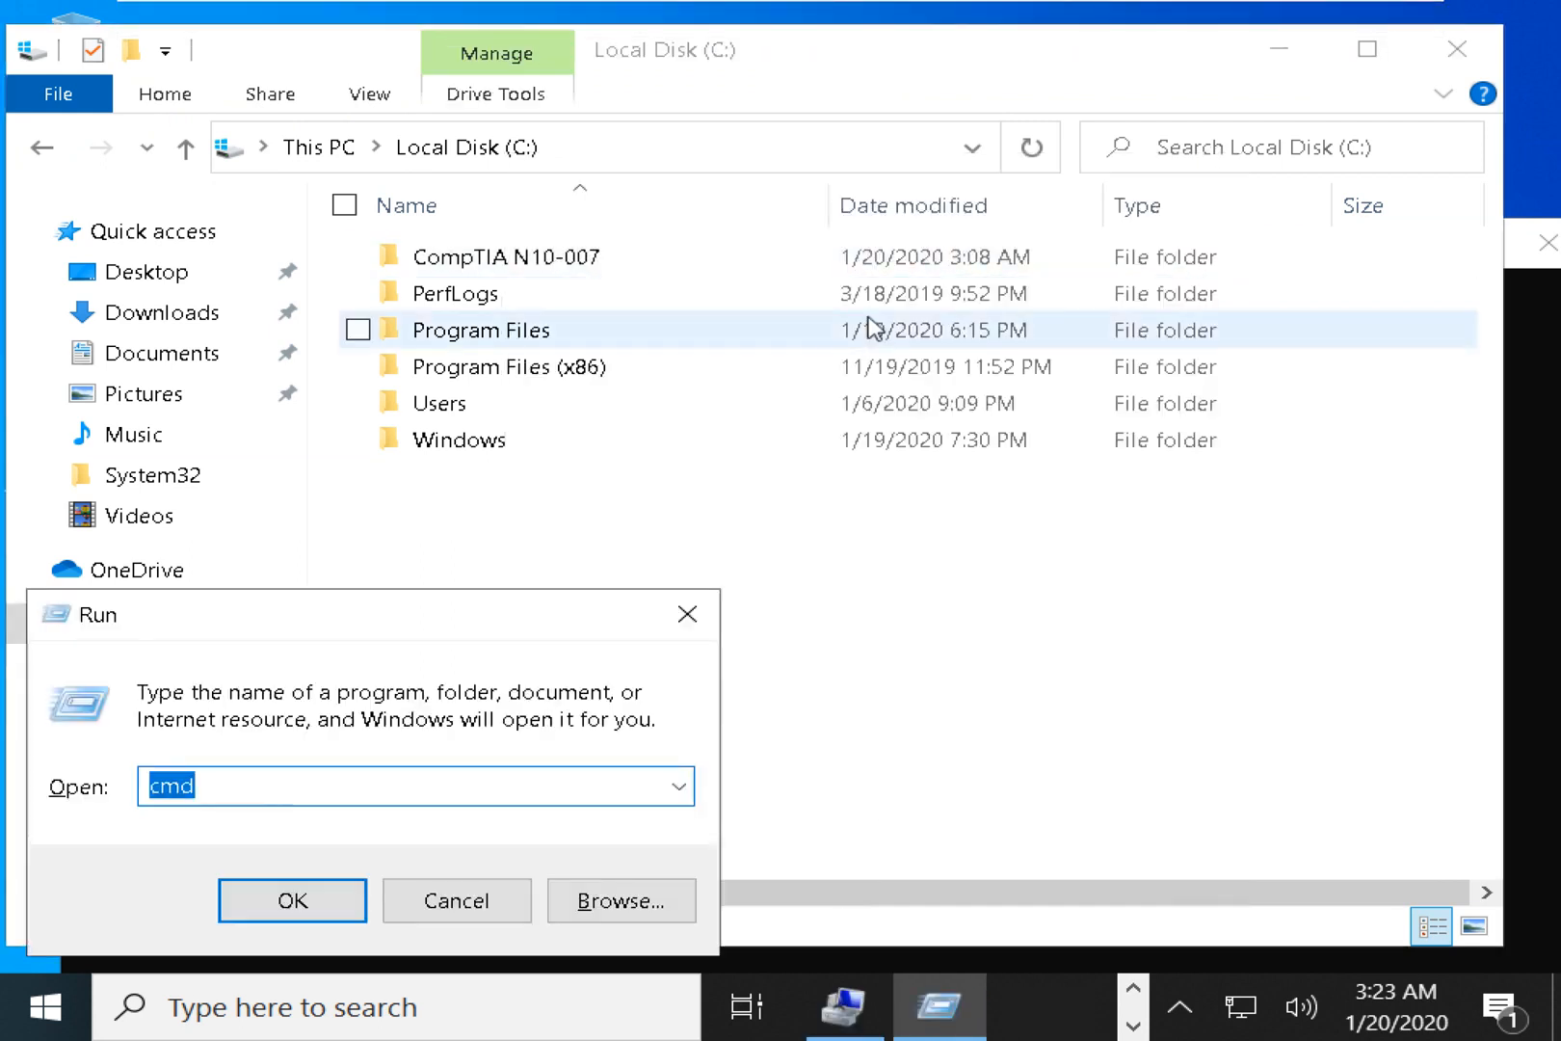
pyautogui.press('Return')
pyautogui.write('gp')
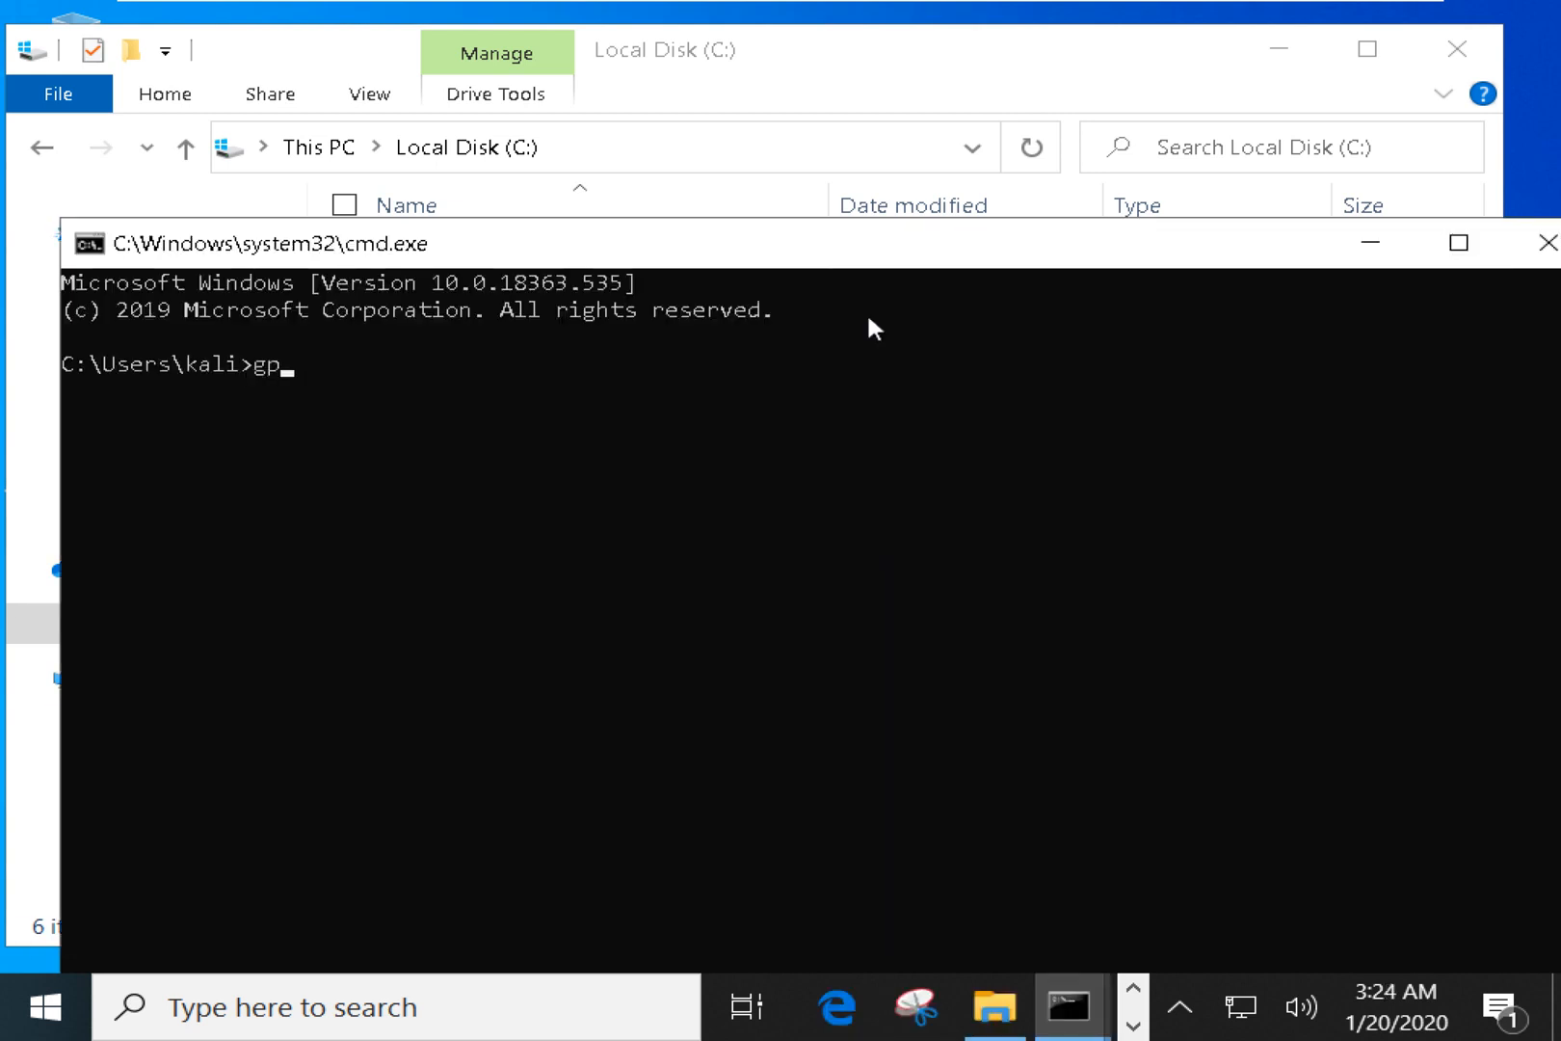
pyautogui.write('update /force')
pyautogui.press('Return')
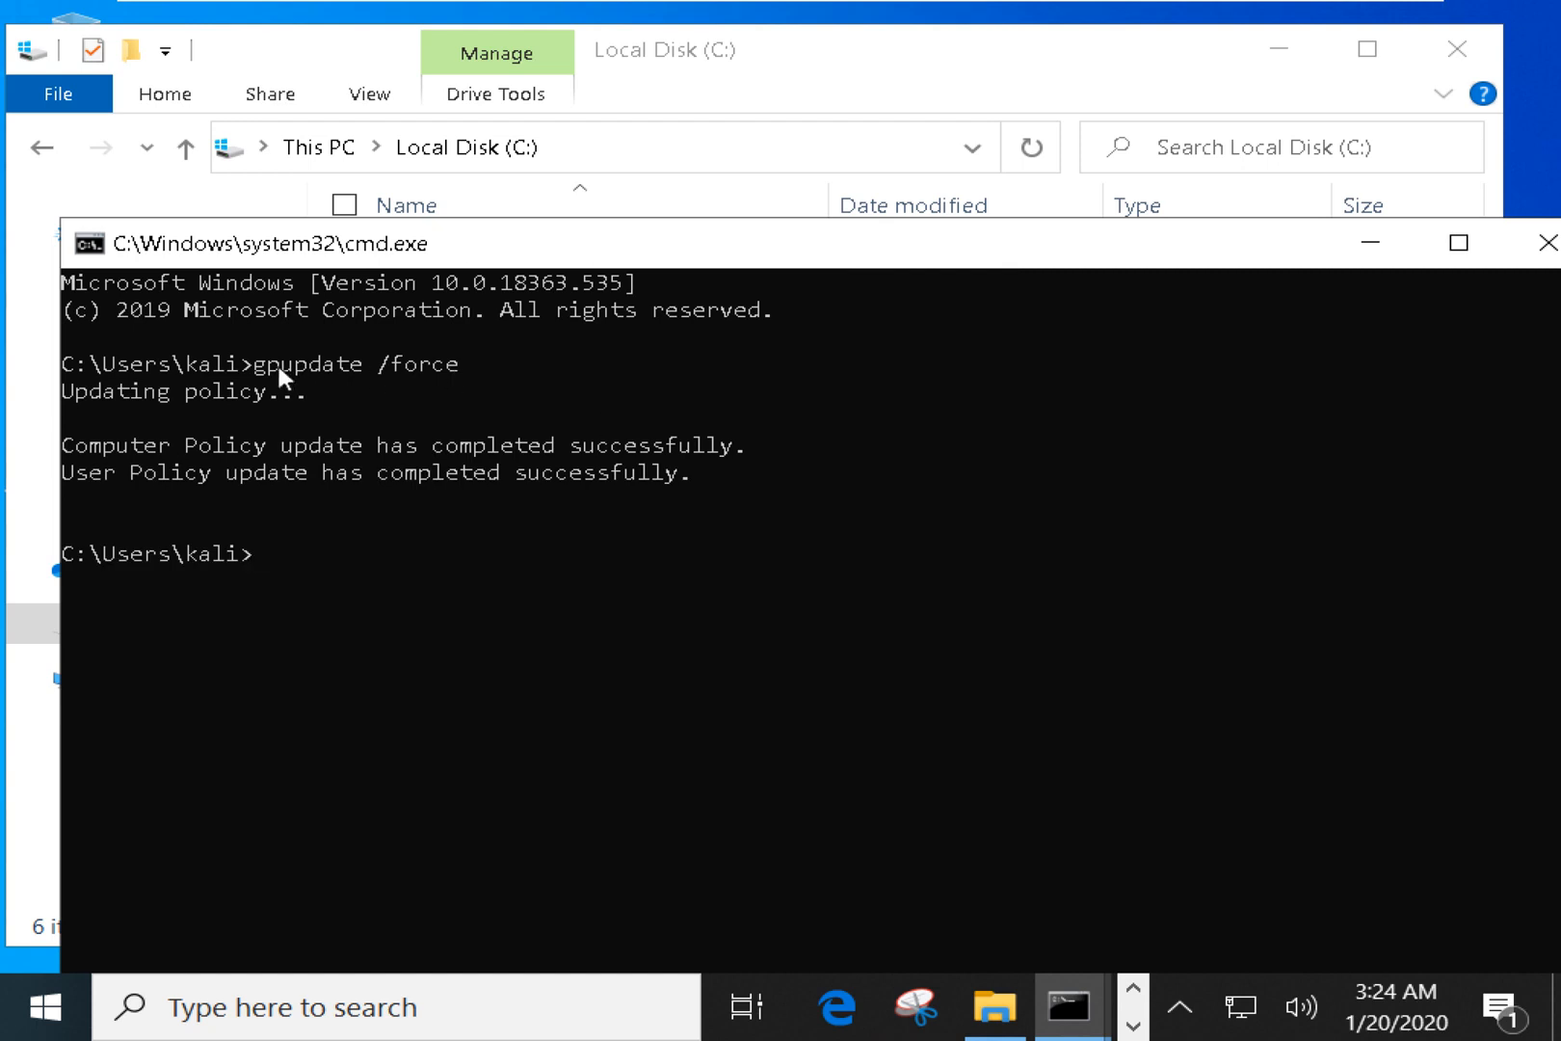
pyautogui.moveTo(249, 357); pyautogui.dragTo(447, 358)
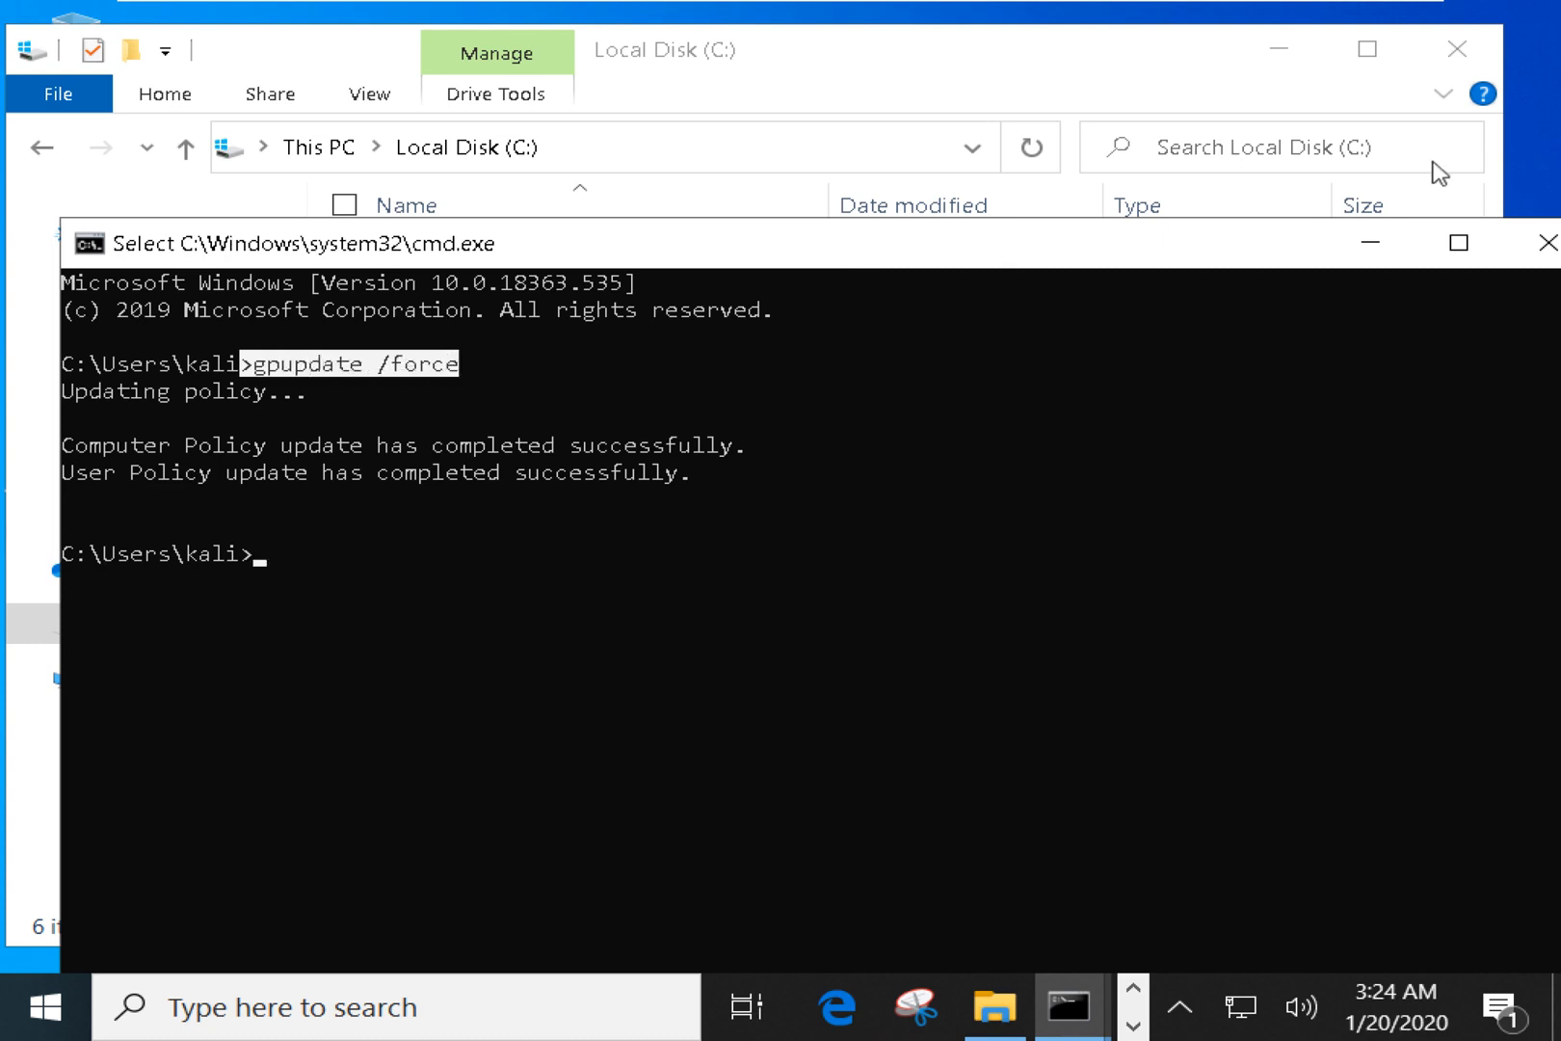
pyautogui.click(1370, 245)
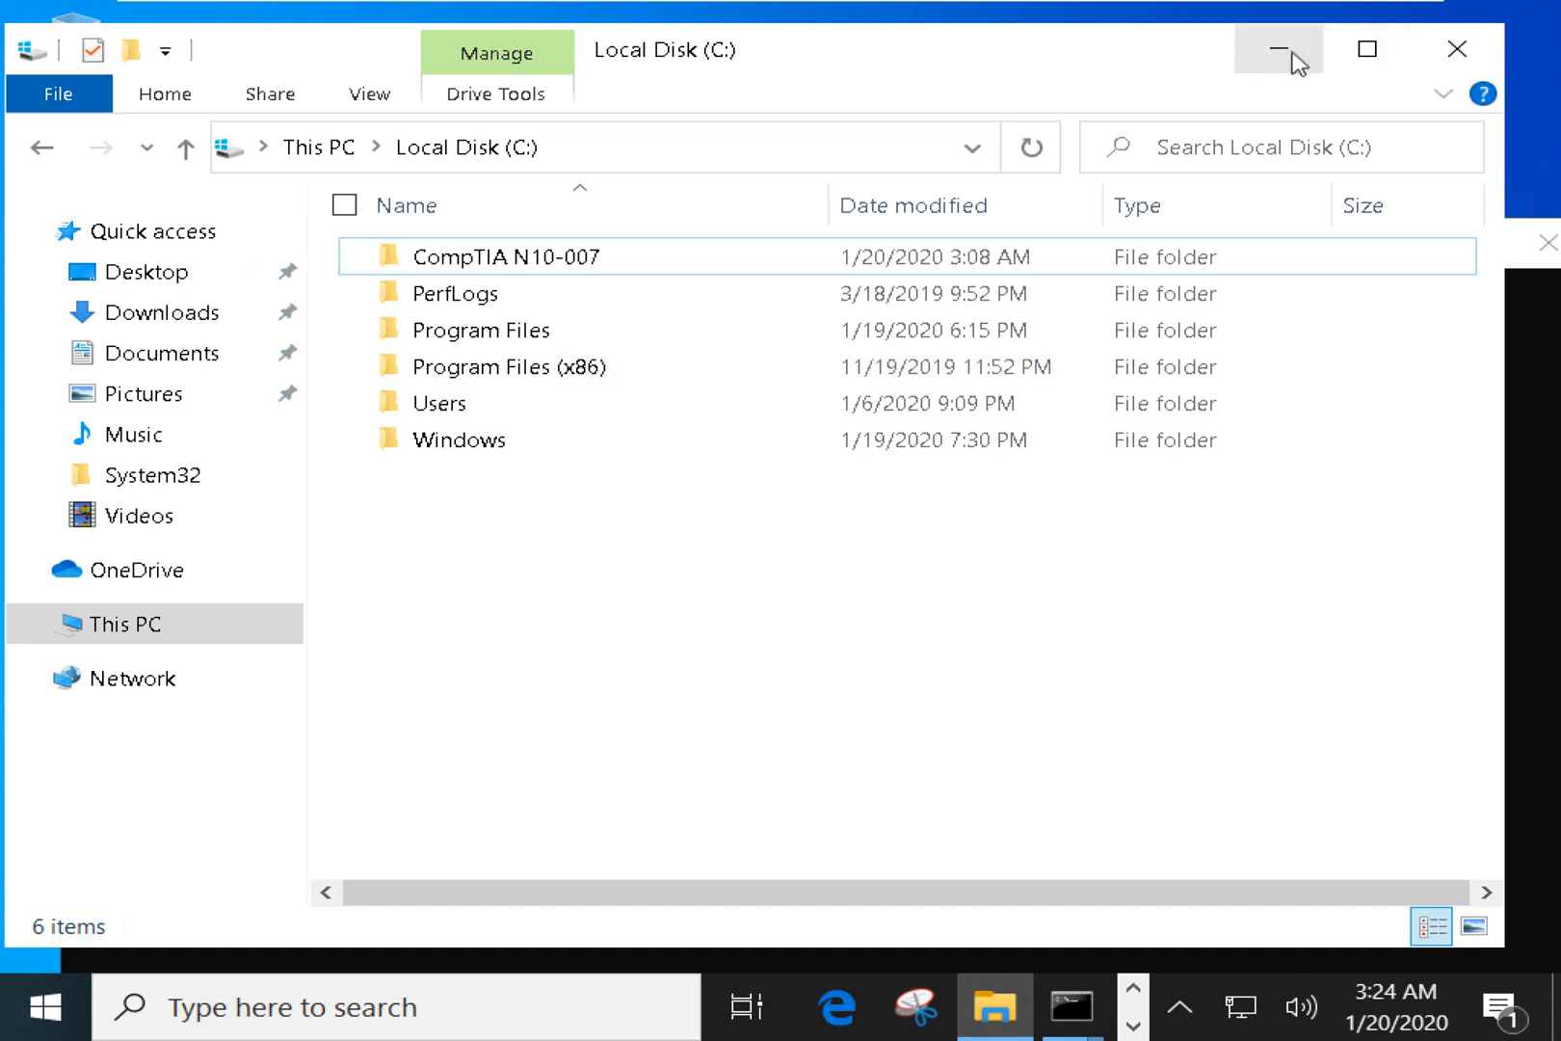
# From the host, retry the CompTIA N10-007 share before and after a refresh, still denied, then return to the VM.
pyautogui.moveTo(980, 3)
pyautogui.click(1344, 23)
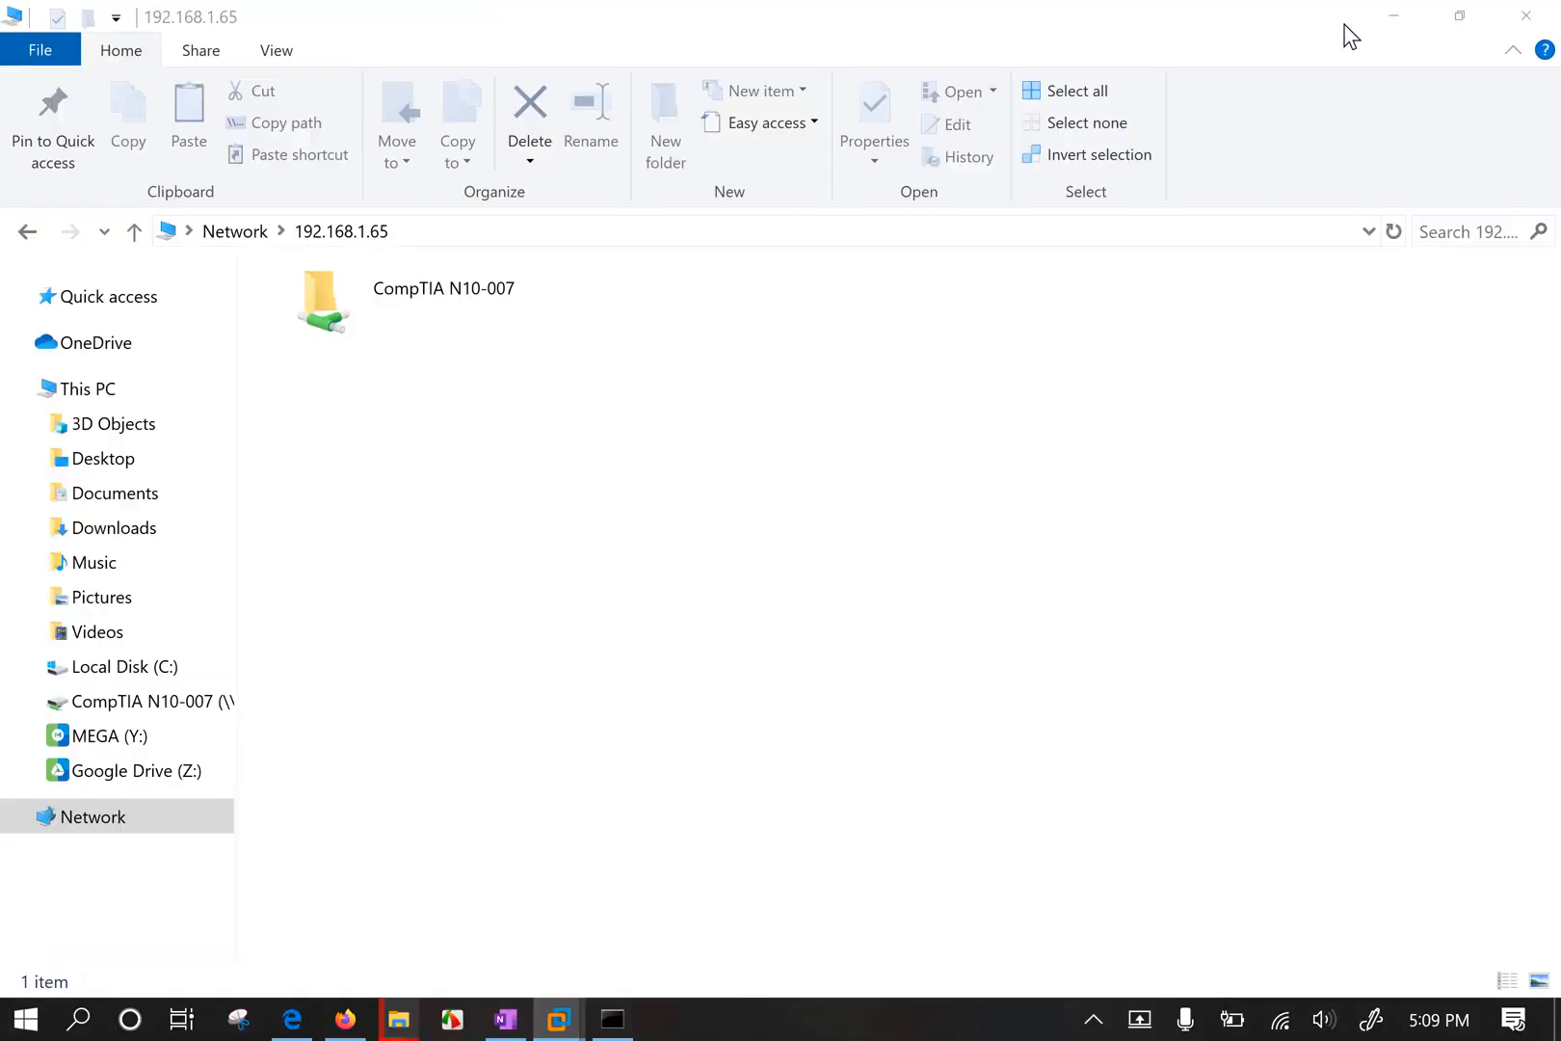
pyautogui.doubleClick(501, 317)
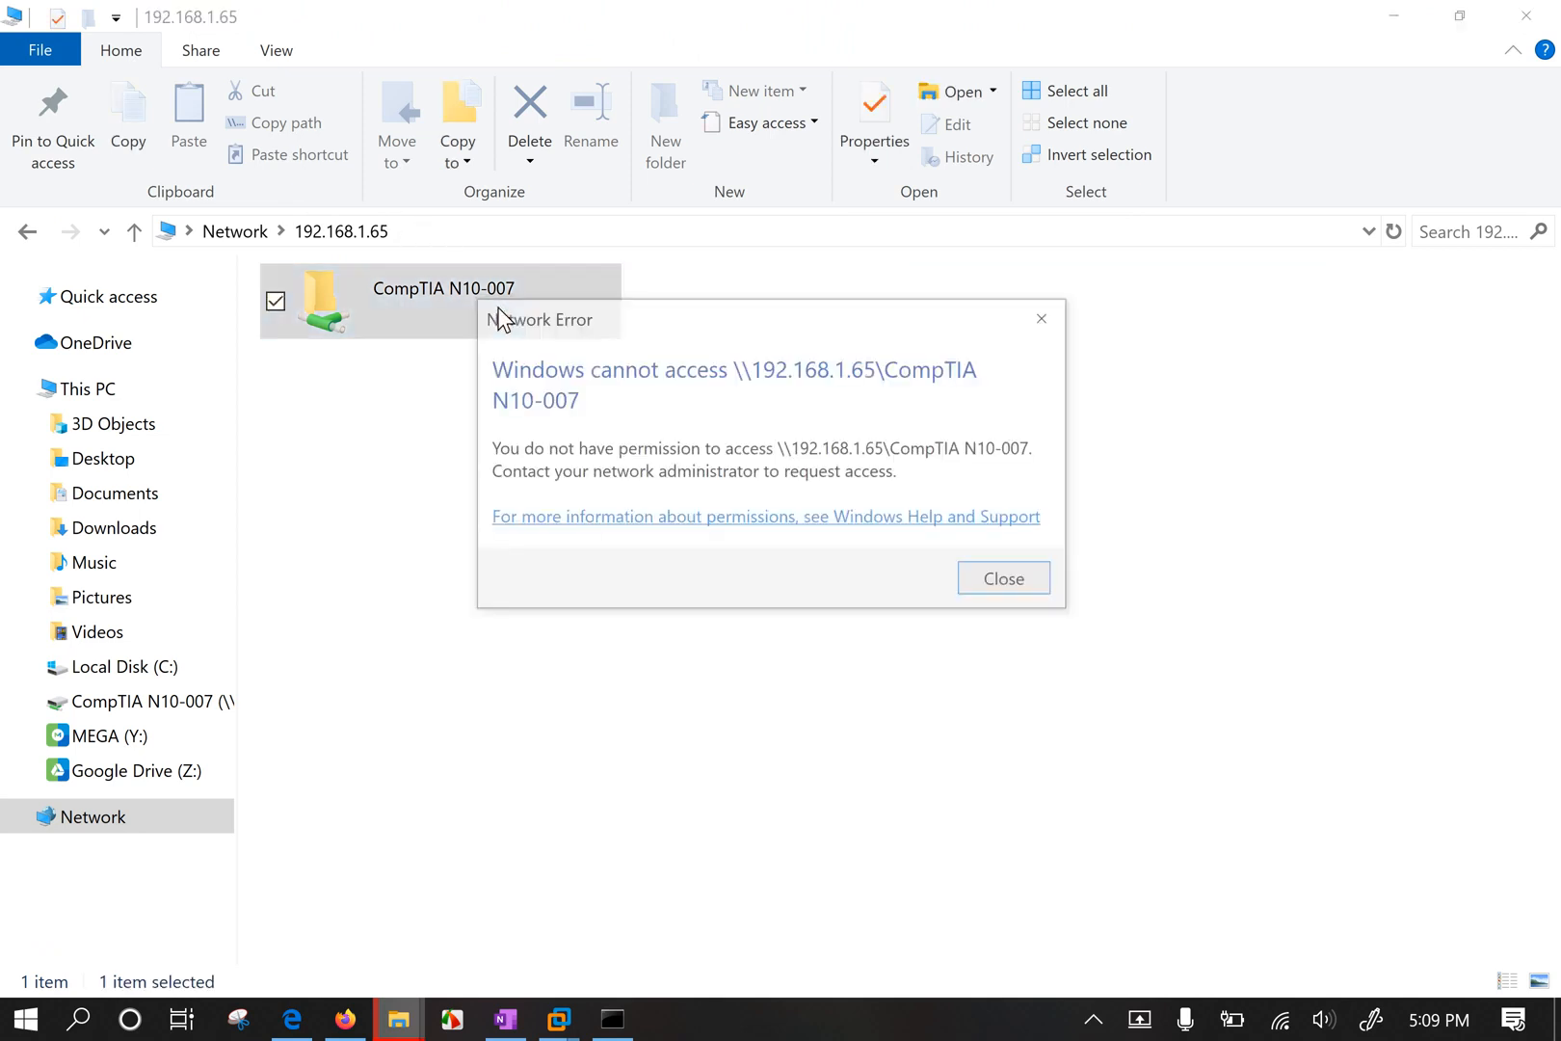
pyautogui.click(1045, 321)
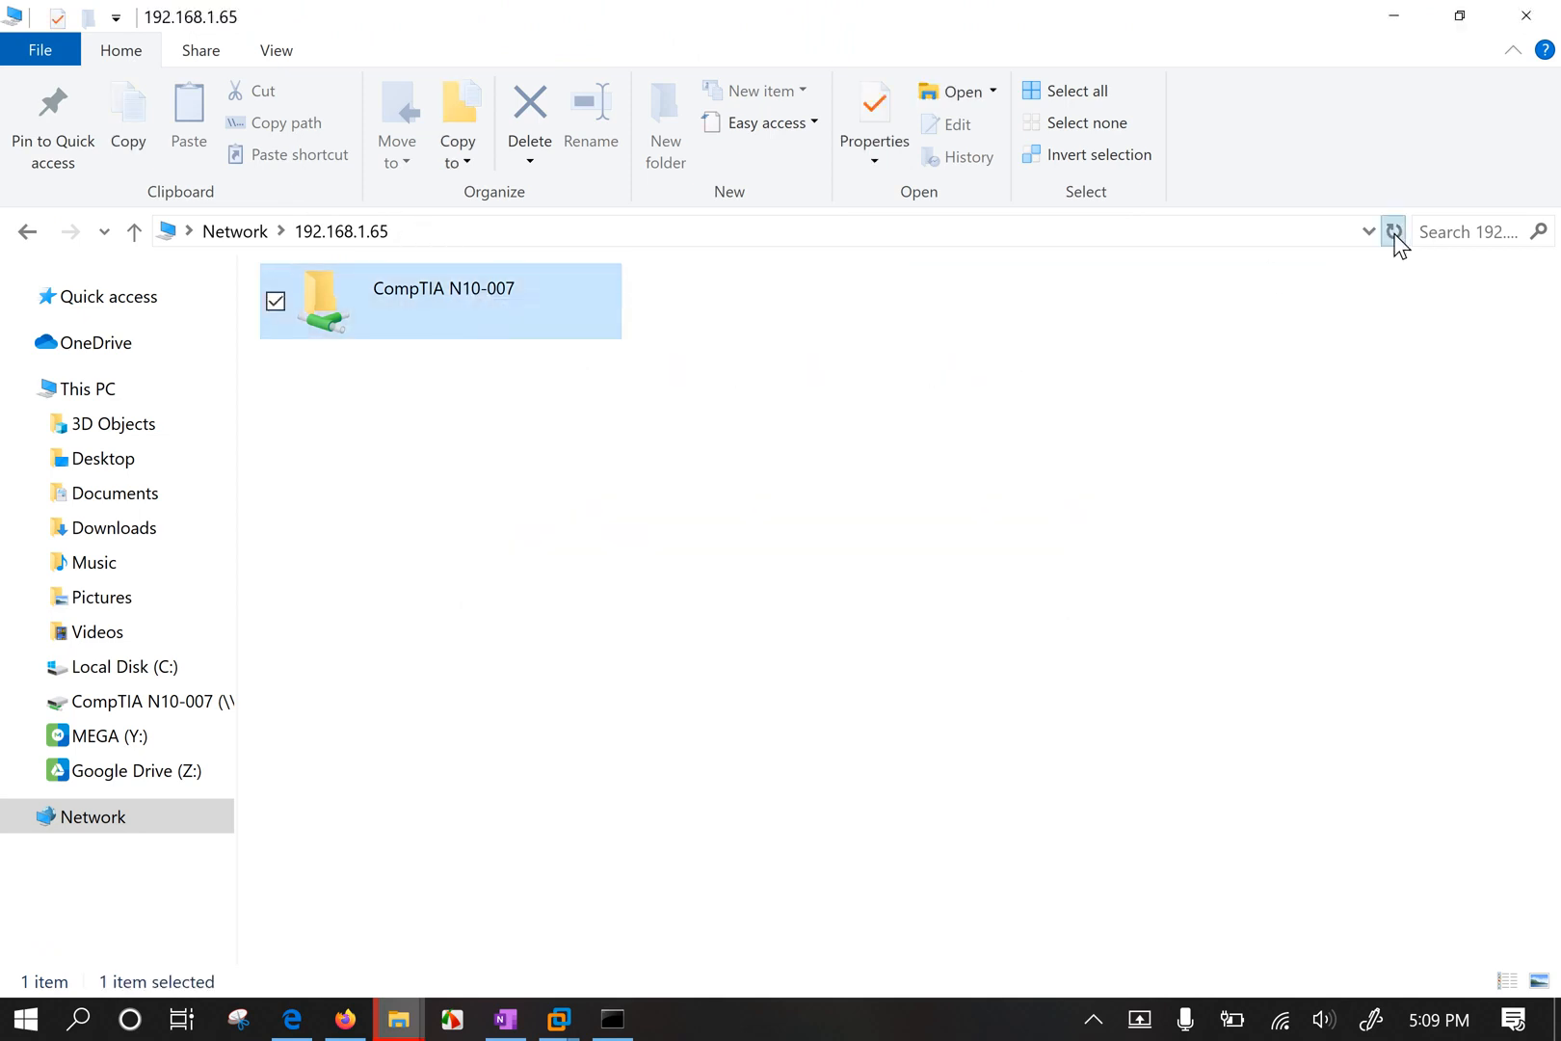
pyautogui.click(1394, 231)
pyautogui.doubleClick(425, 289)
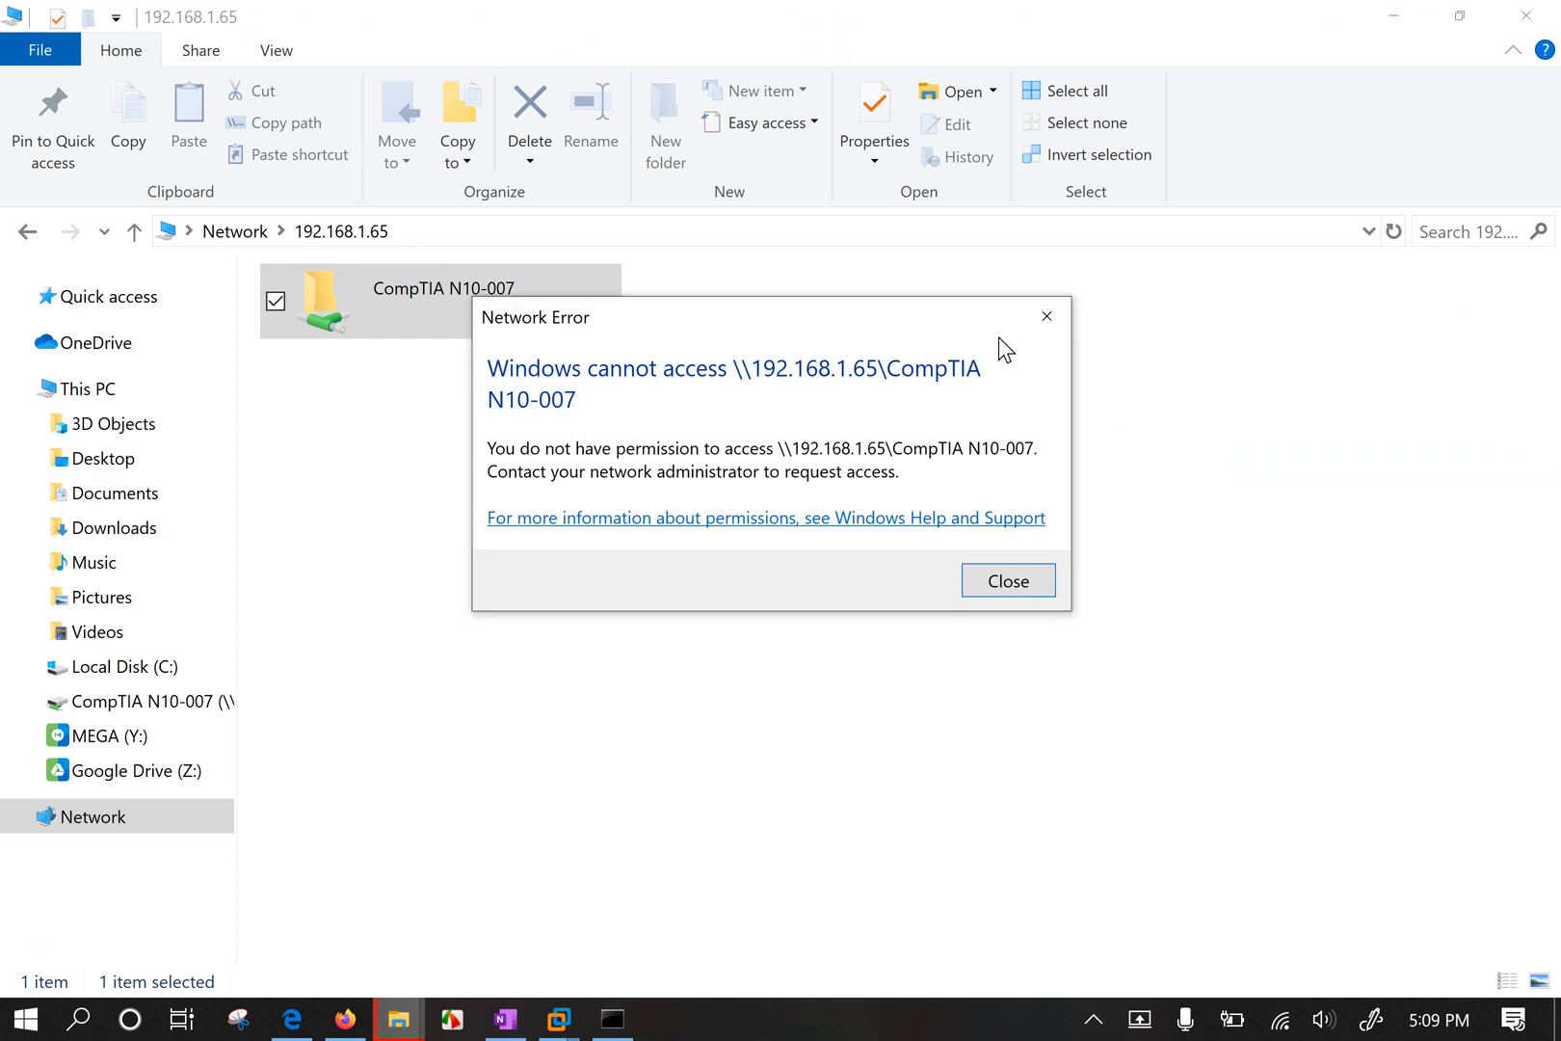
pyautogui.click(1047, 316)
pyautogui.moveTo(840, 608); pyautogui.dragTo(938, 704)
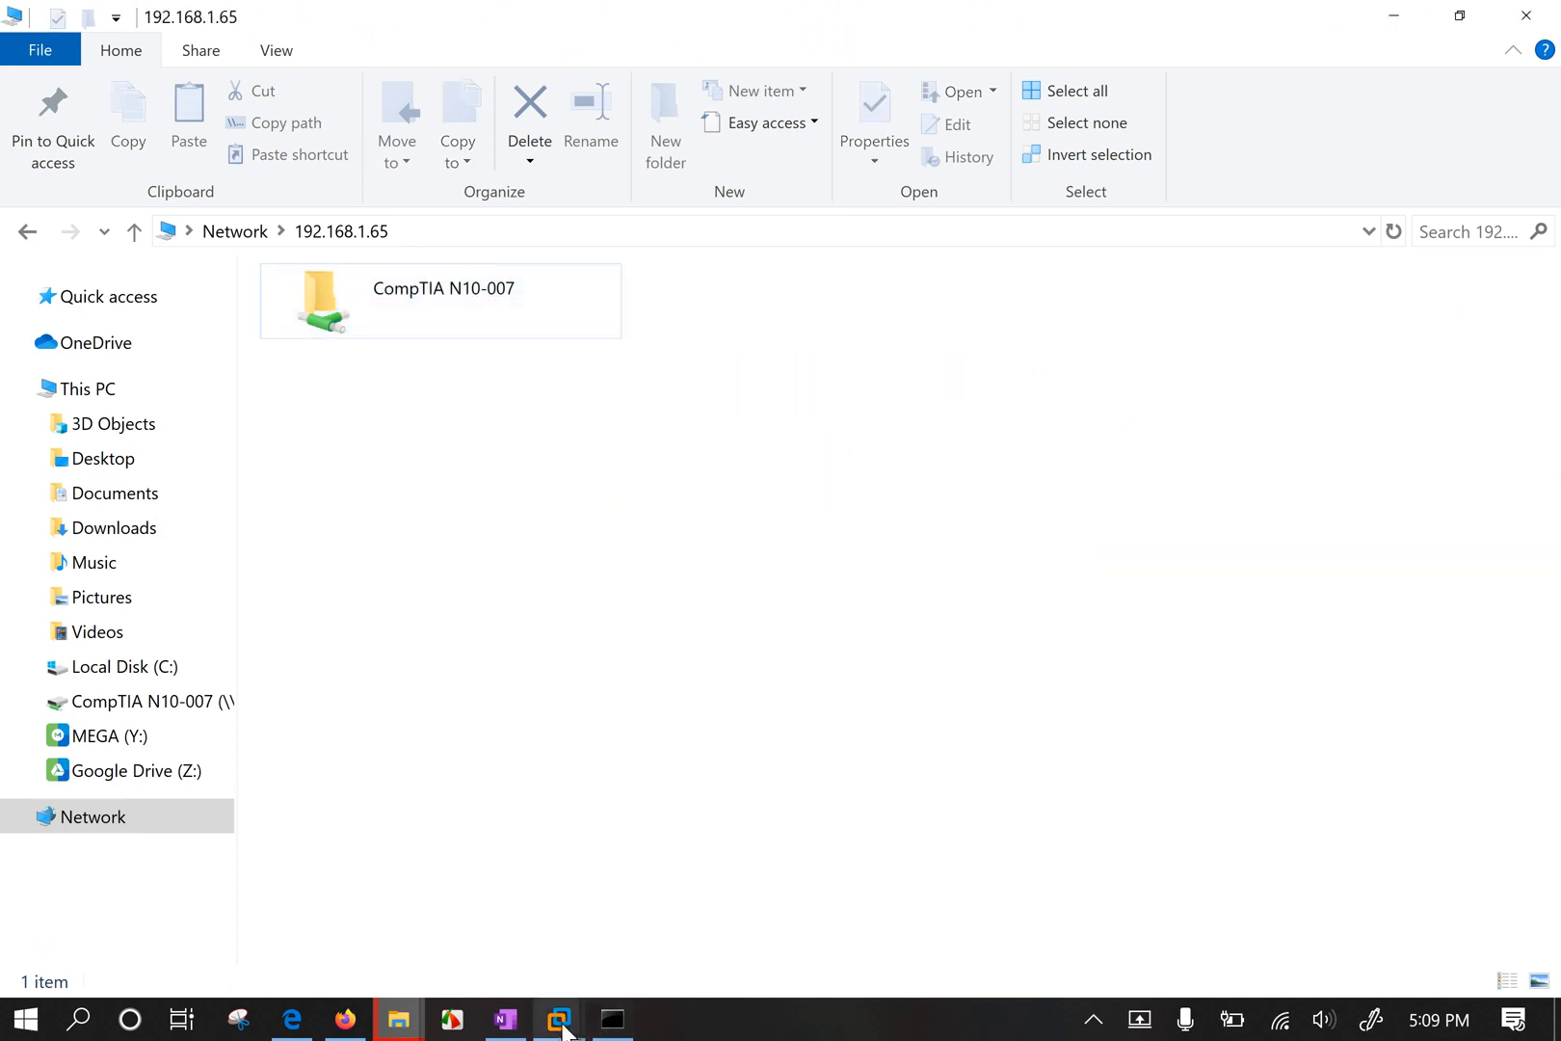
pyautogui.moveTo(563, 1029)
pyautogui.click(285, 844)
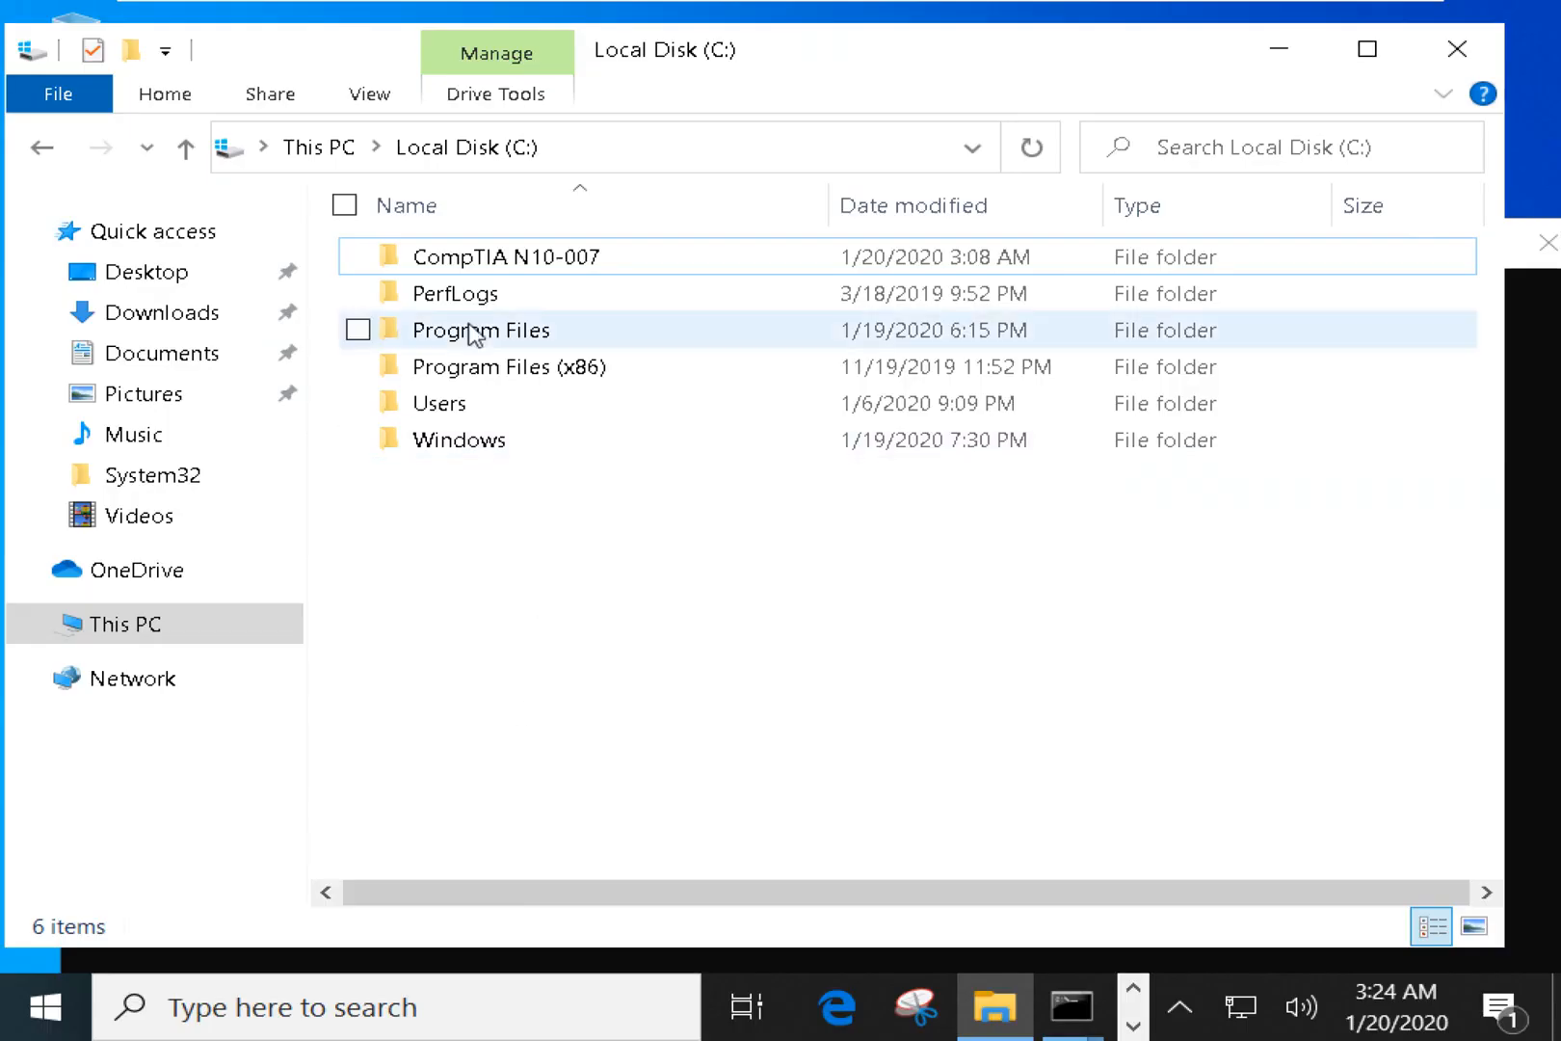
# Open the CompTIA N10-007 share permissions and review the Administrators and FILM SHARING entries.
pyautogui.click(509, 268)
pyautogui.rightClick(509, 266)
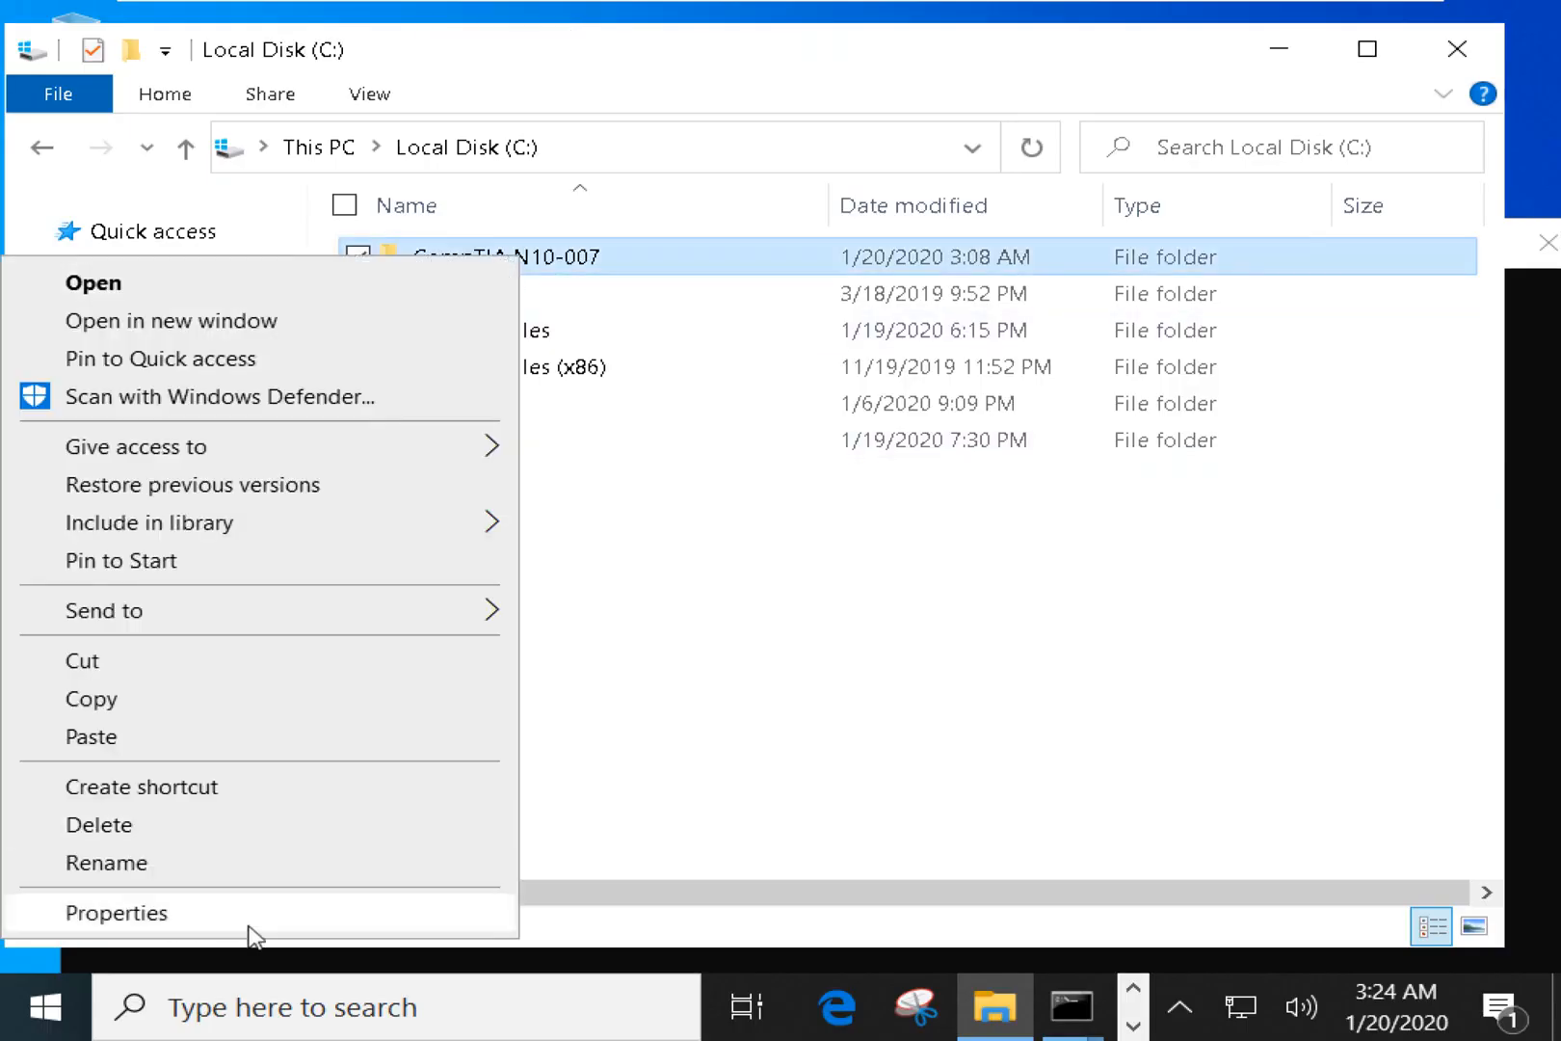
pyautogui.click(248, 925)
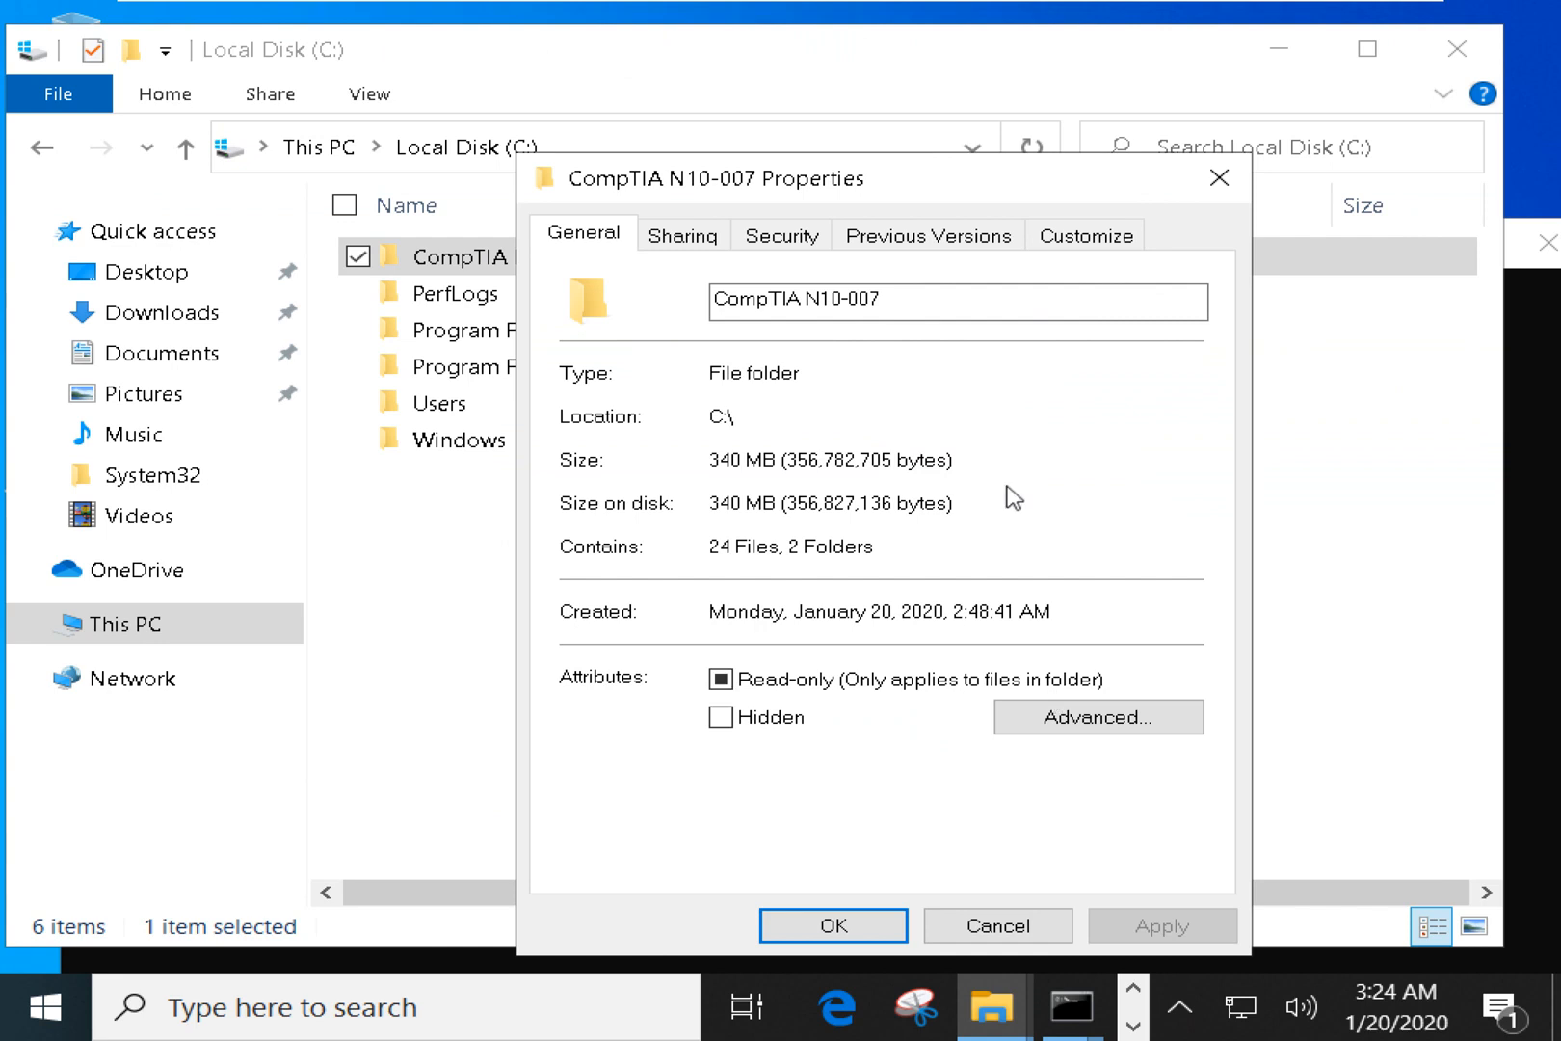
pyautogui.click(686, 236)
pyautogui.click(774, 635)
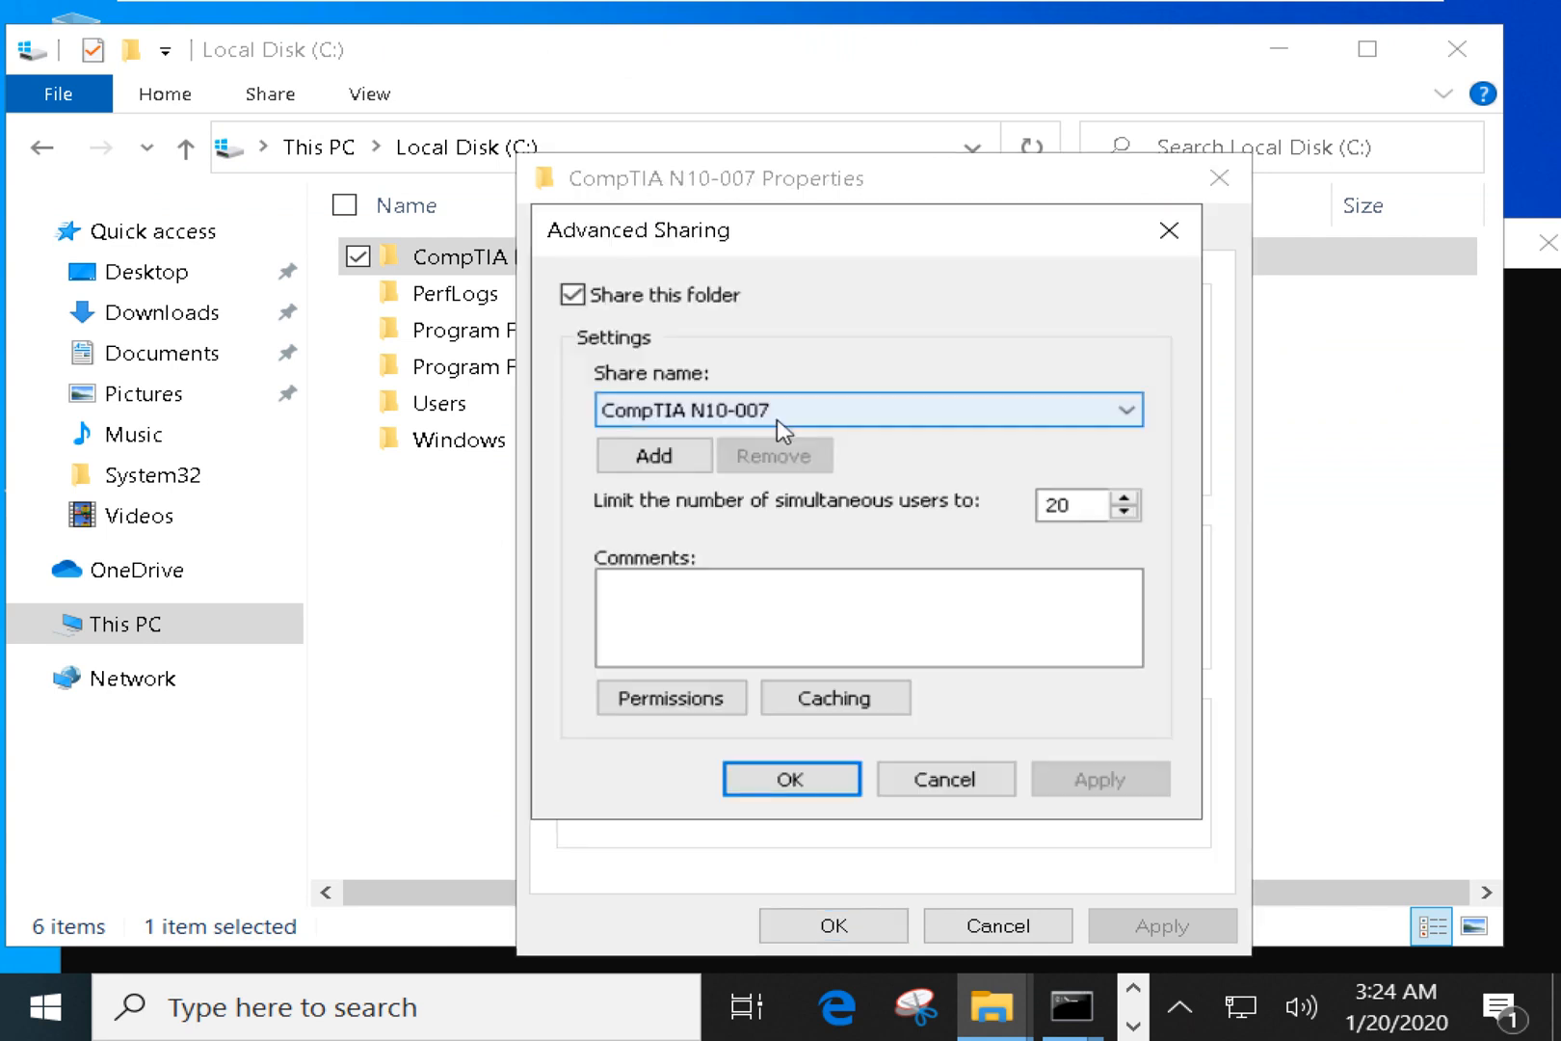
pyautogui.click(708, 708)
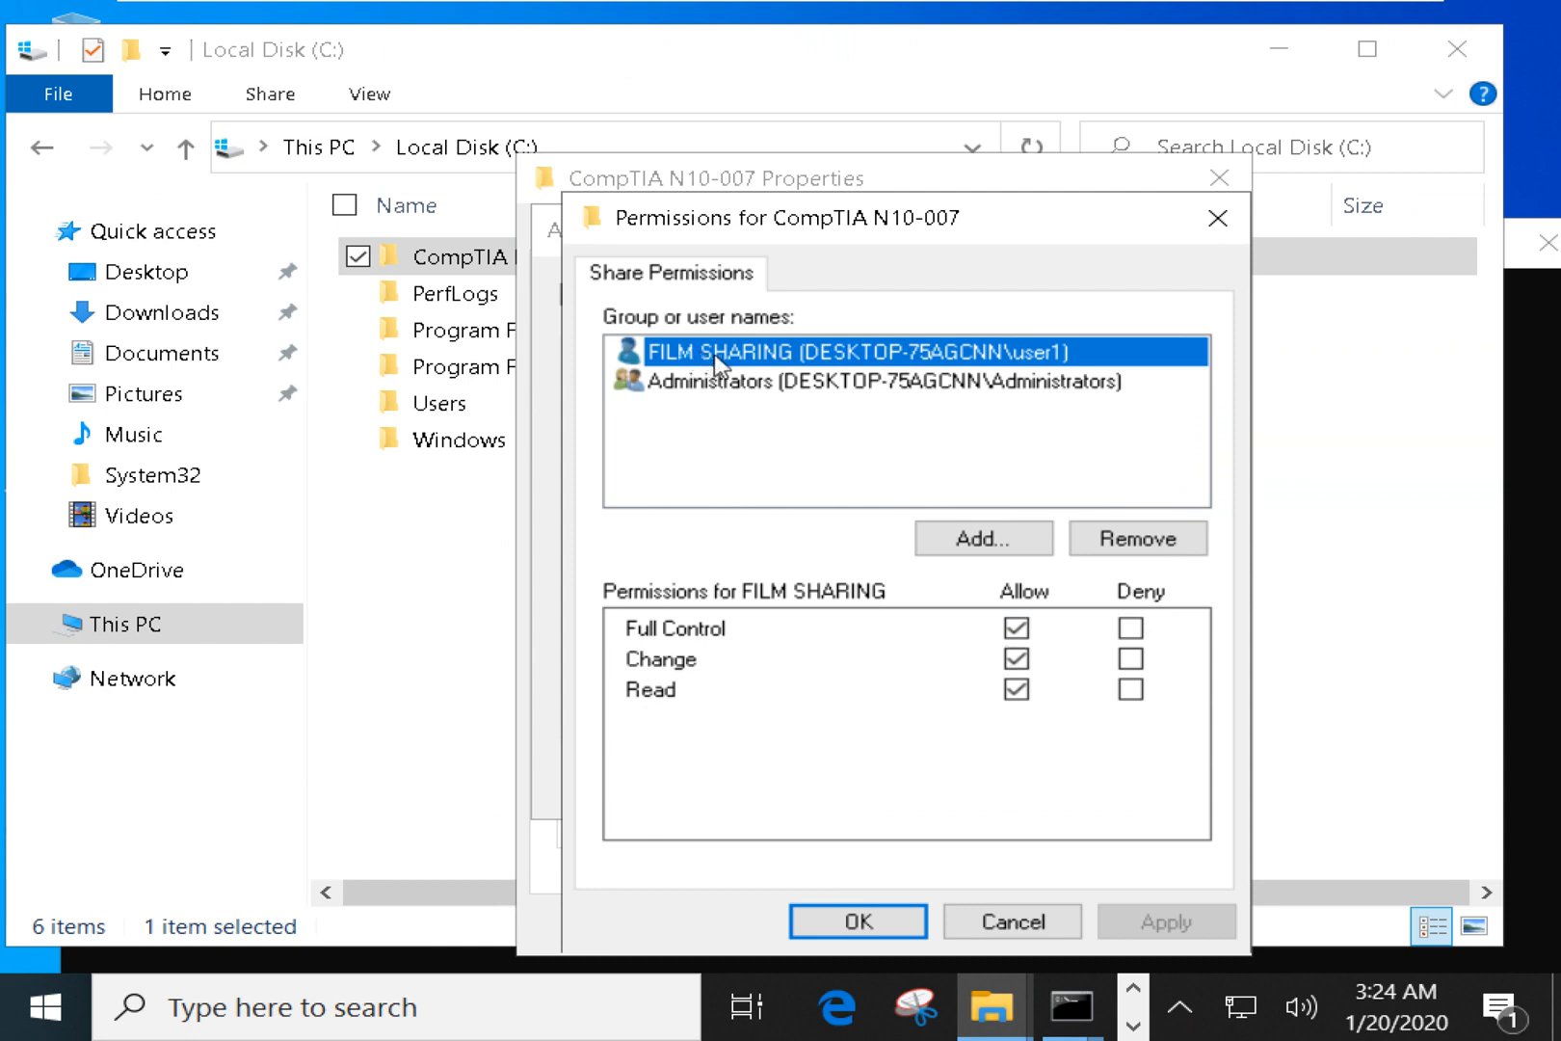
pyautogui.click(740, 389)
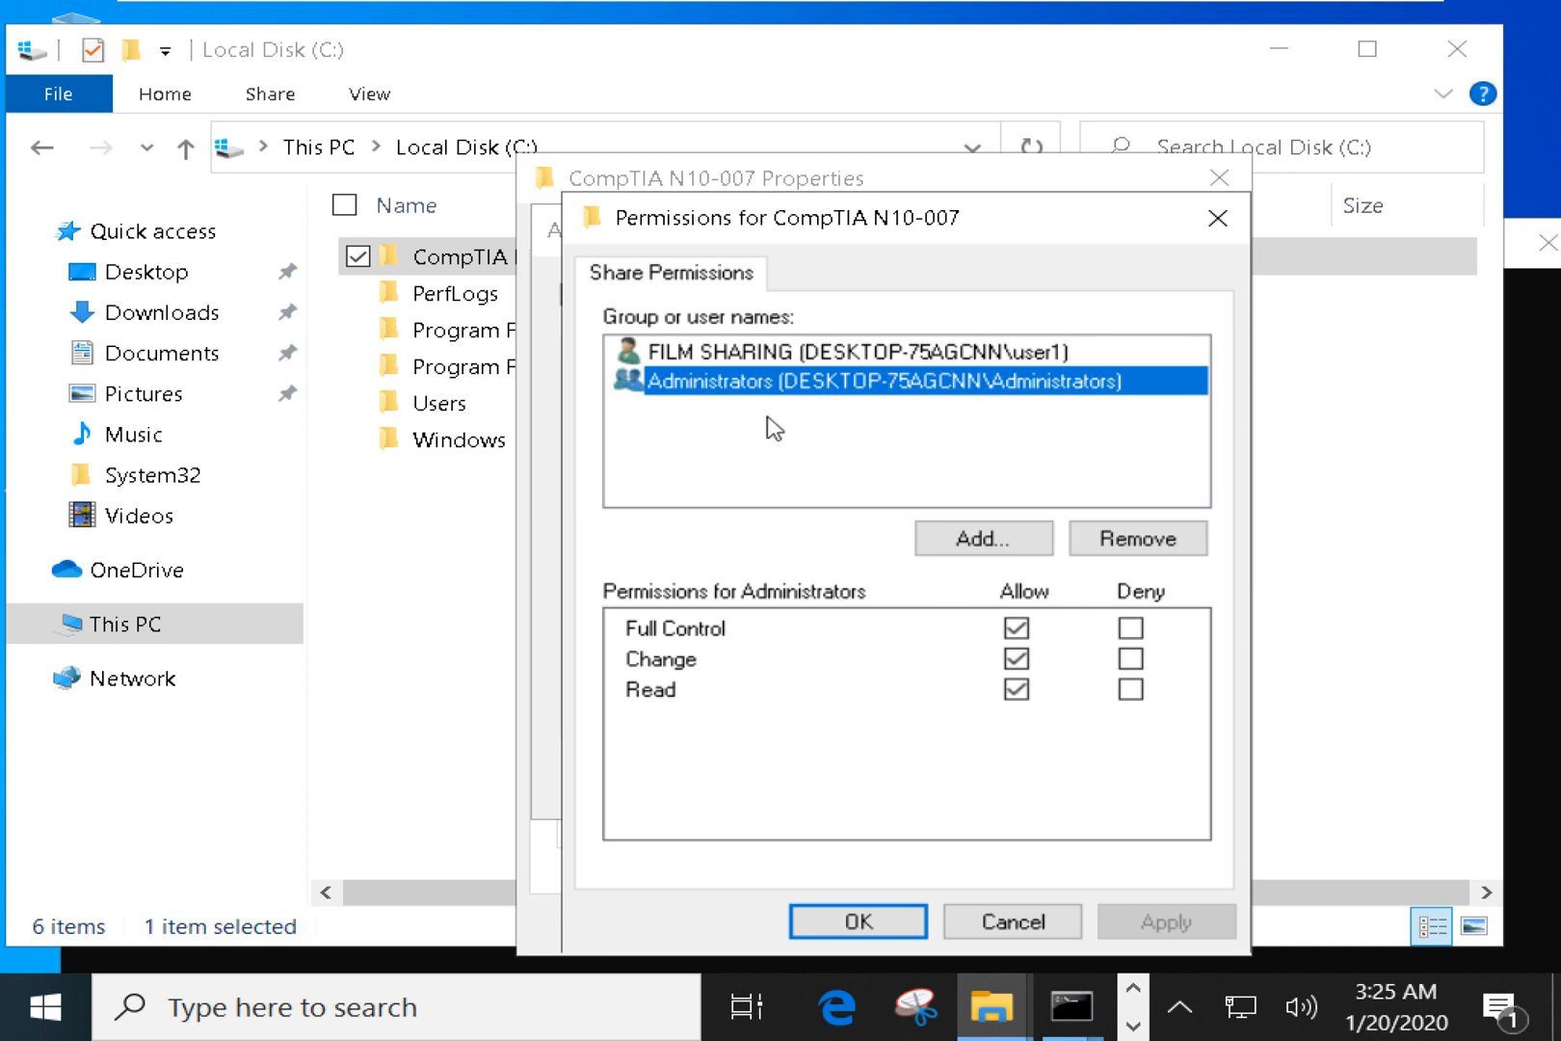
pyautogui.click(773, 362)
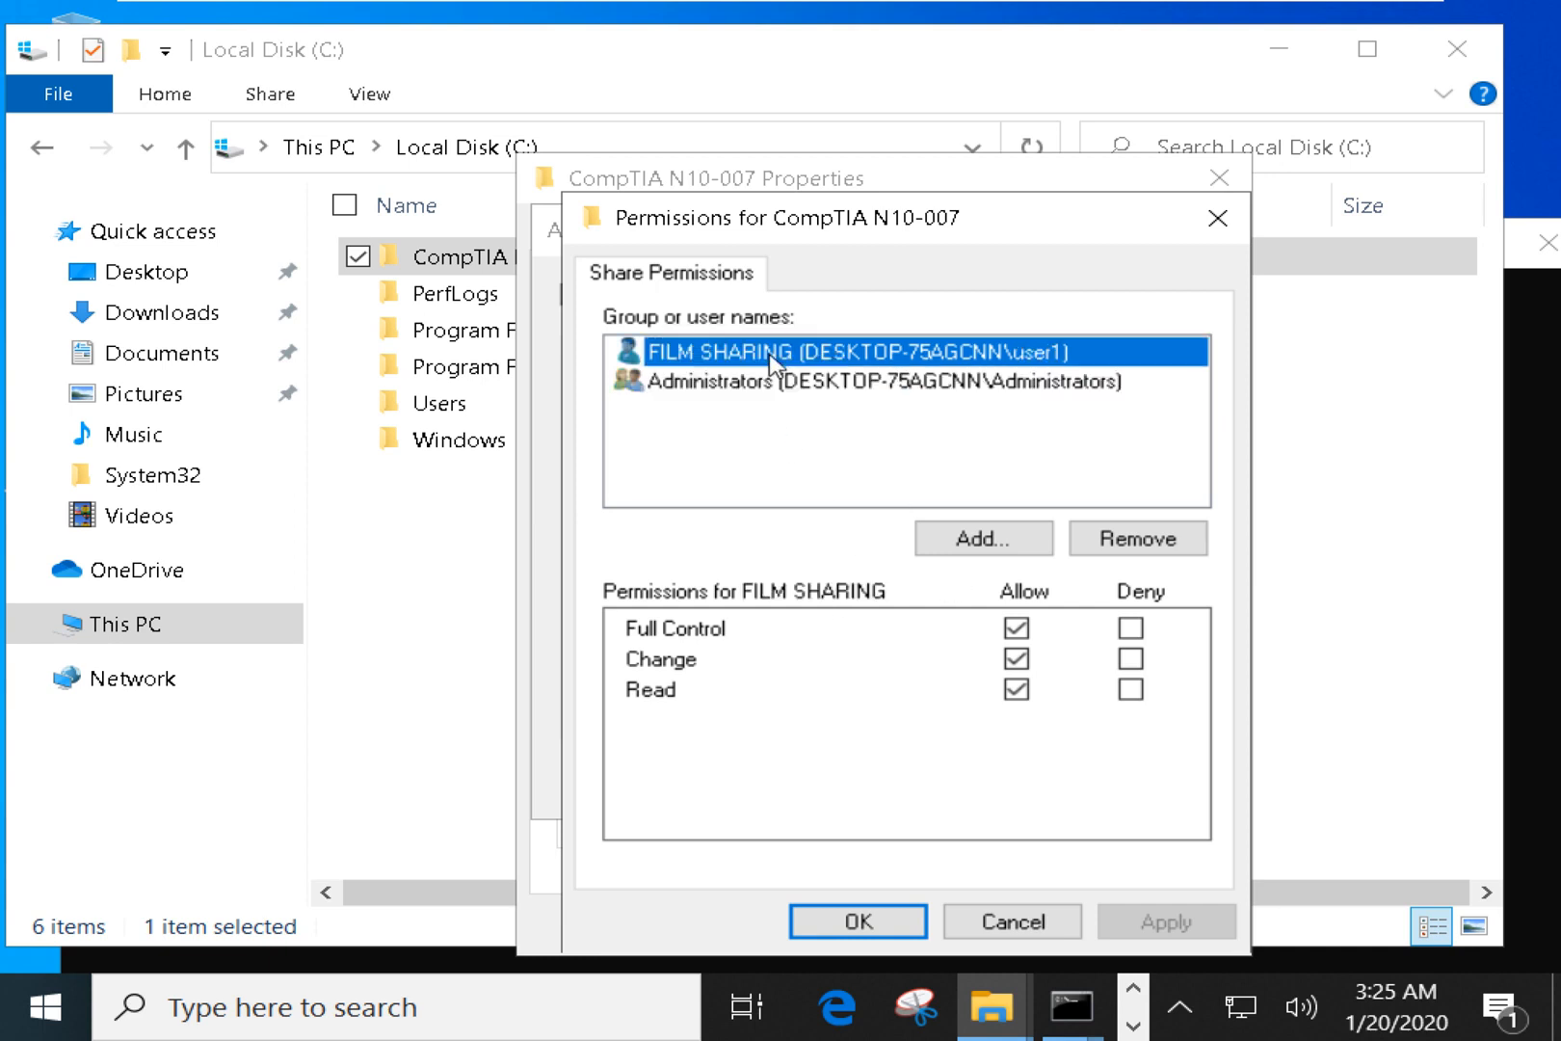
# Search all users and groups with Find Now from Add > Advanced, widening the name column.
pyautogui.click(993, 545)
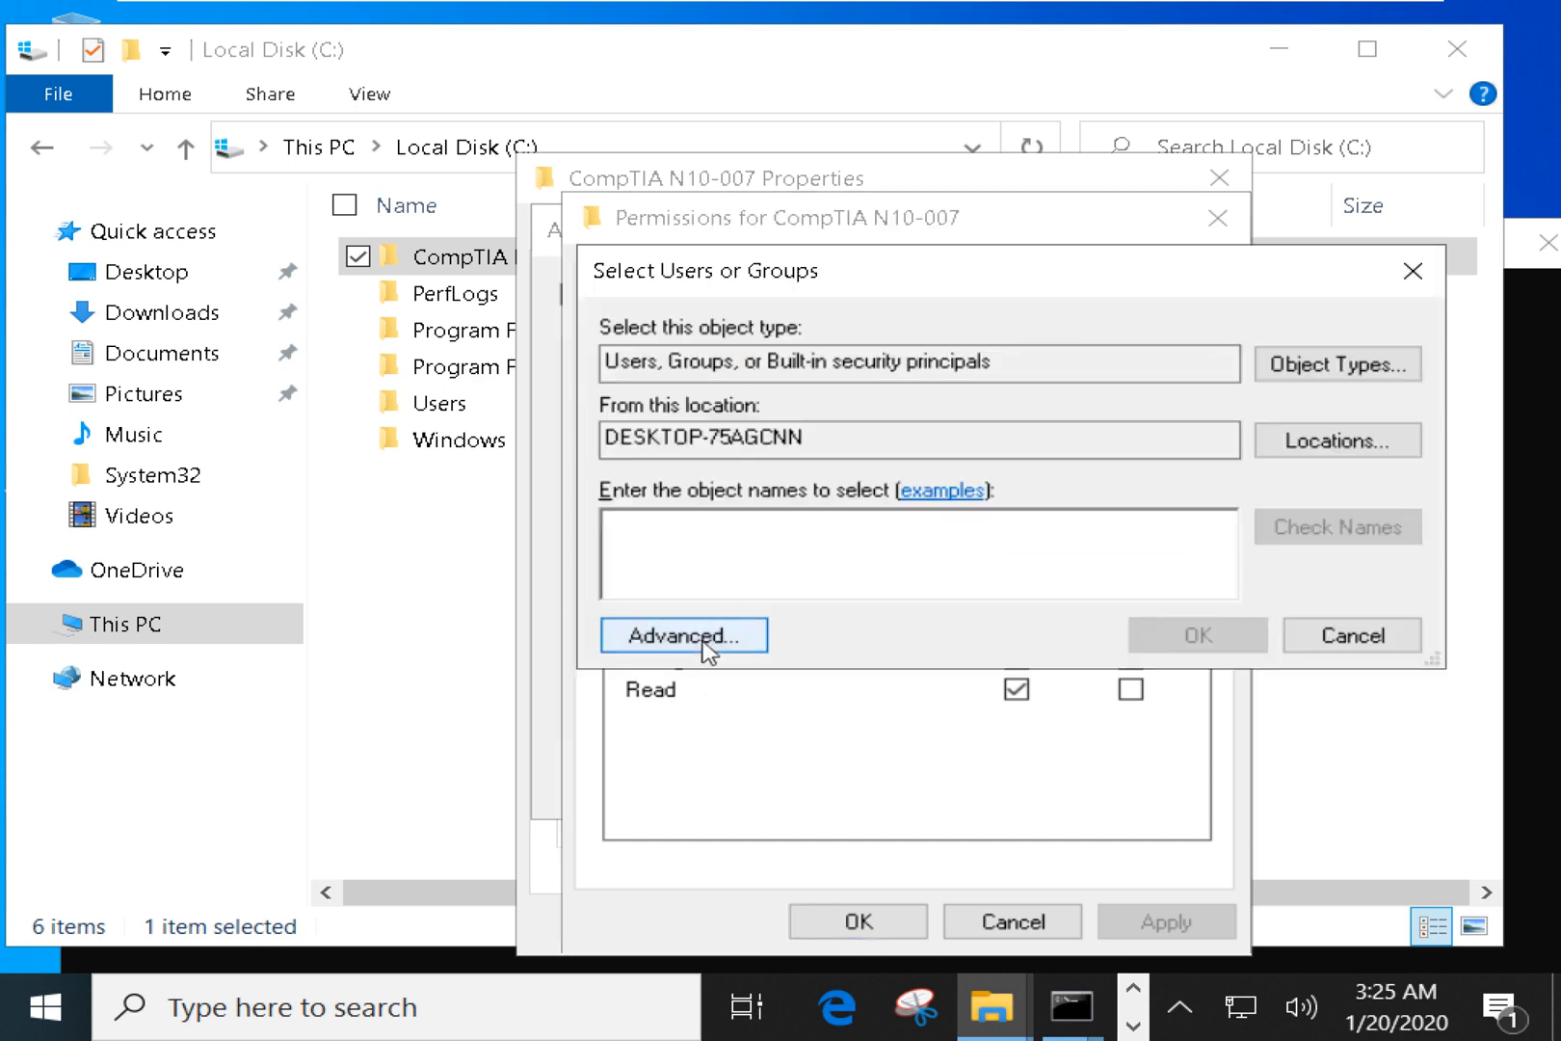
pyautogui.click(707, 647)
pyautogui.click(1447, 349)
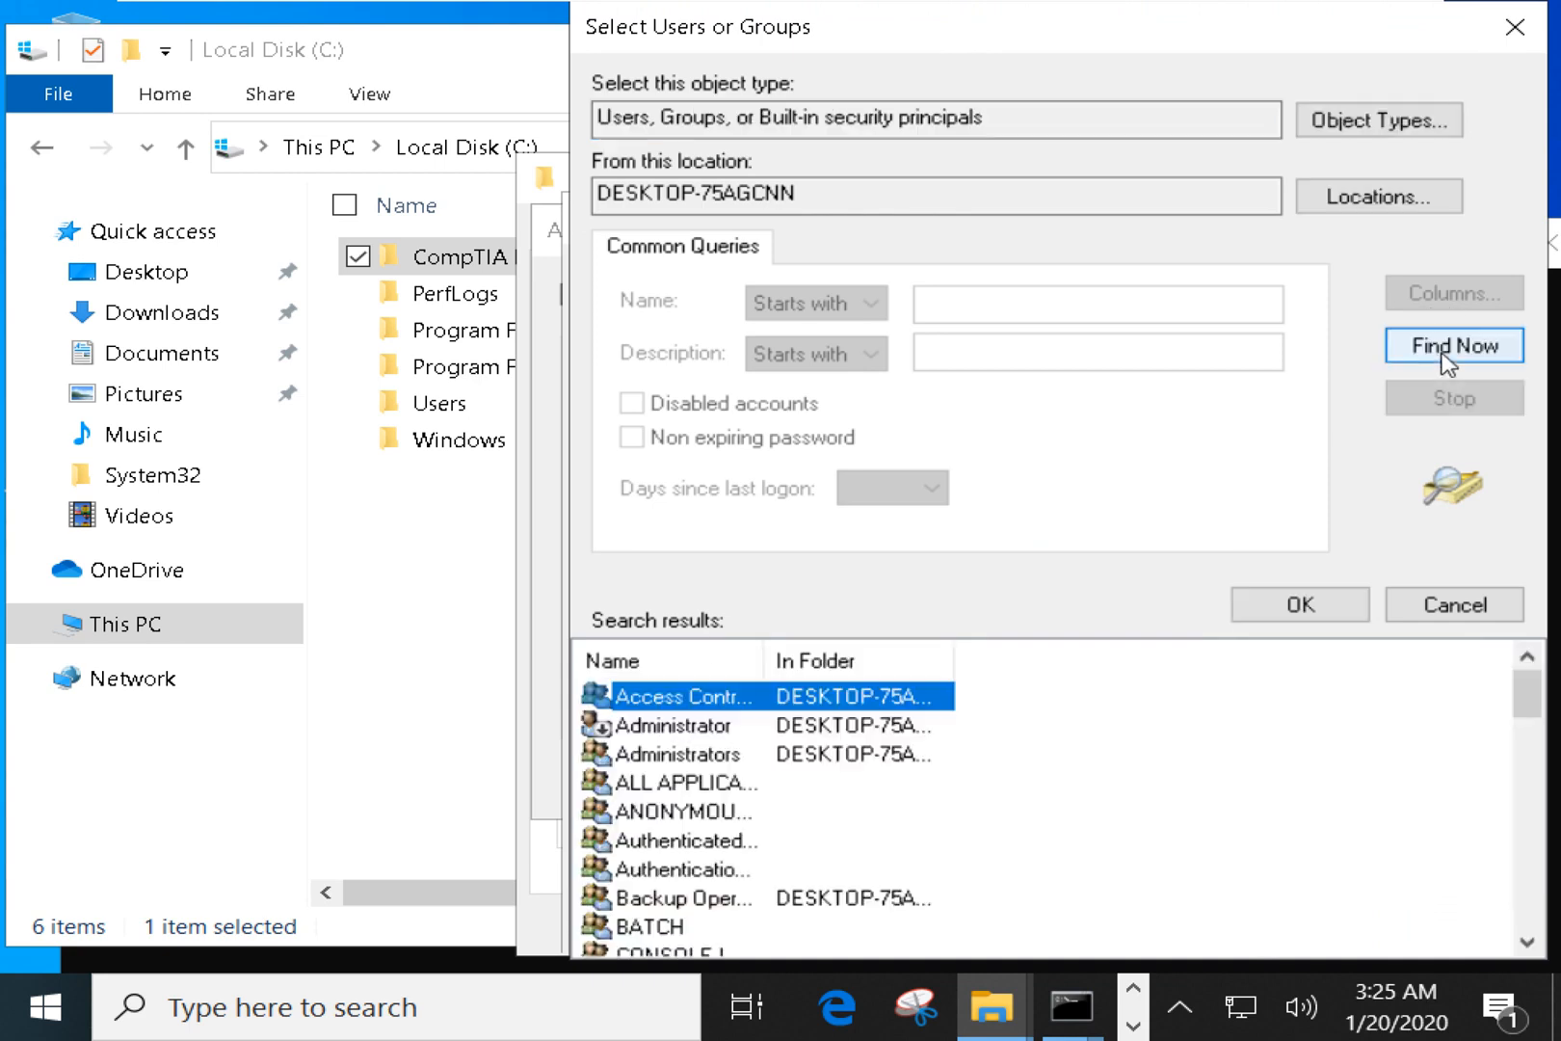
pyautogui.moveTo(954, 659); pyautogui.dragTo(1108, 640)
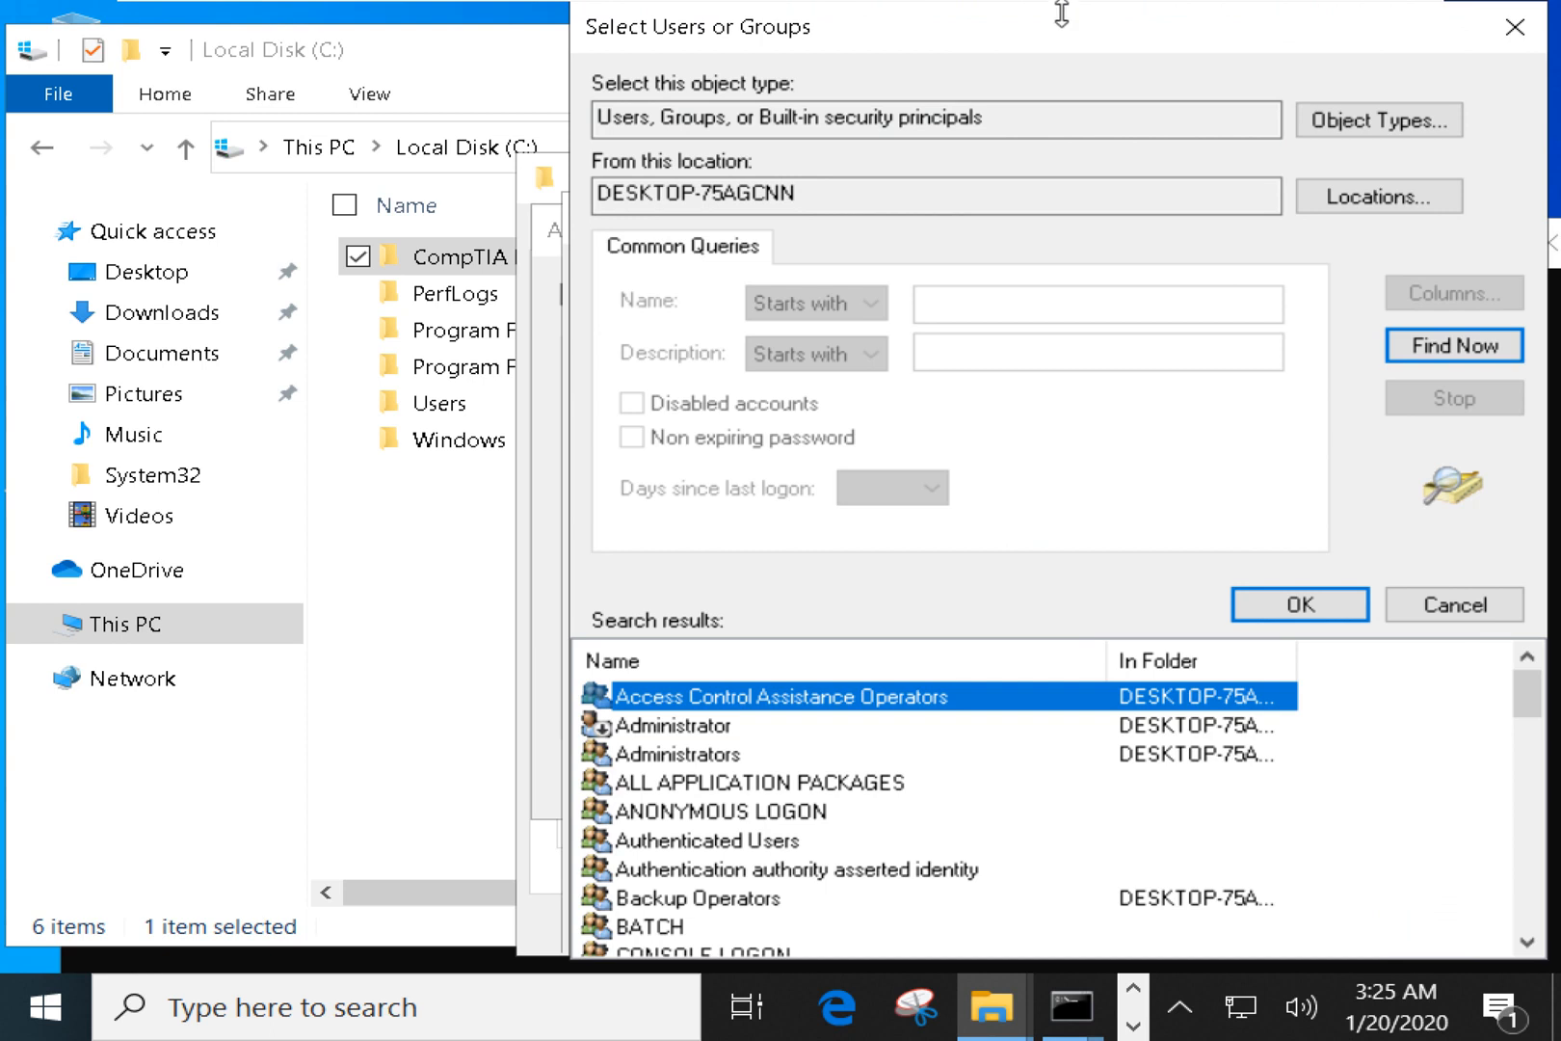
pyautogui.moveTo(1064, 12); pyautogui.dragTo(980, 61)
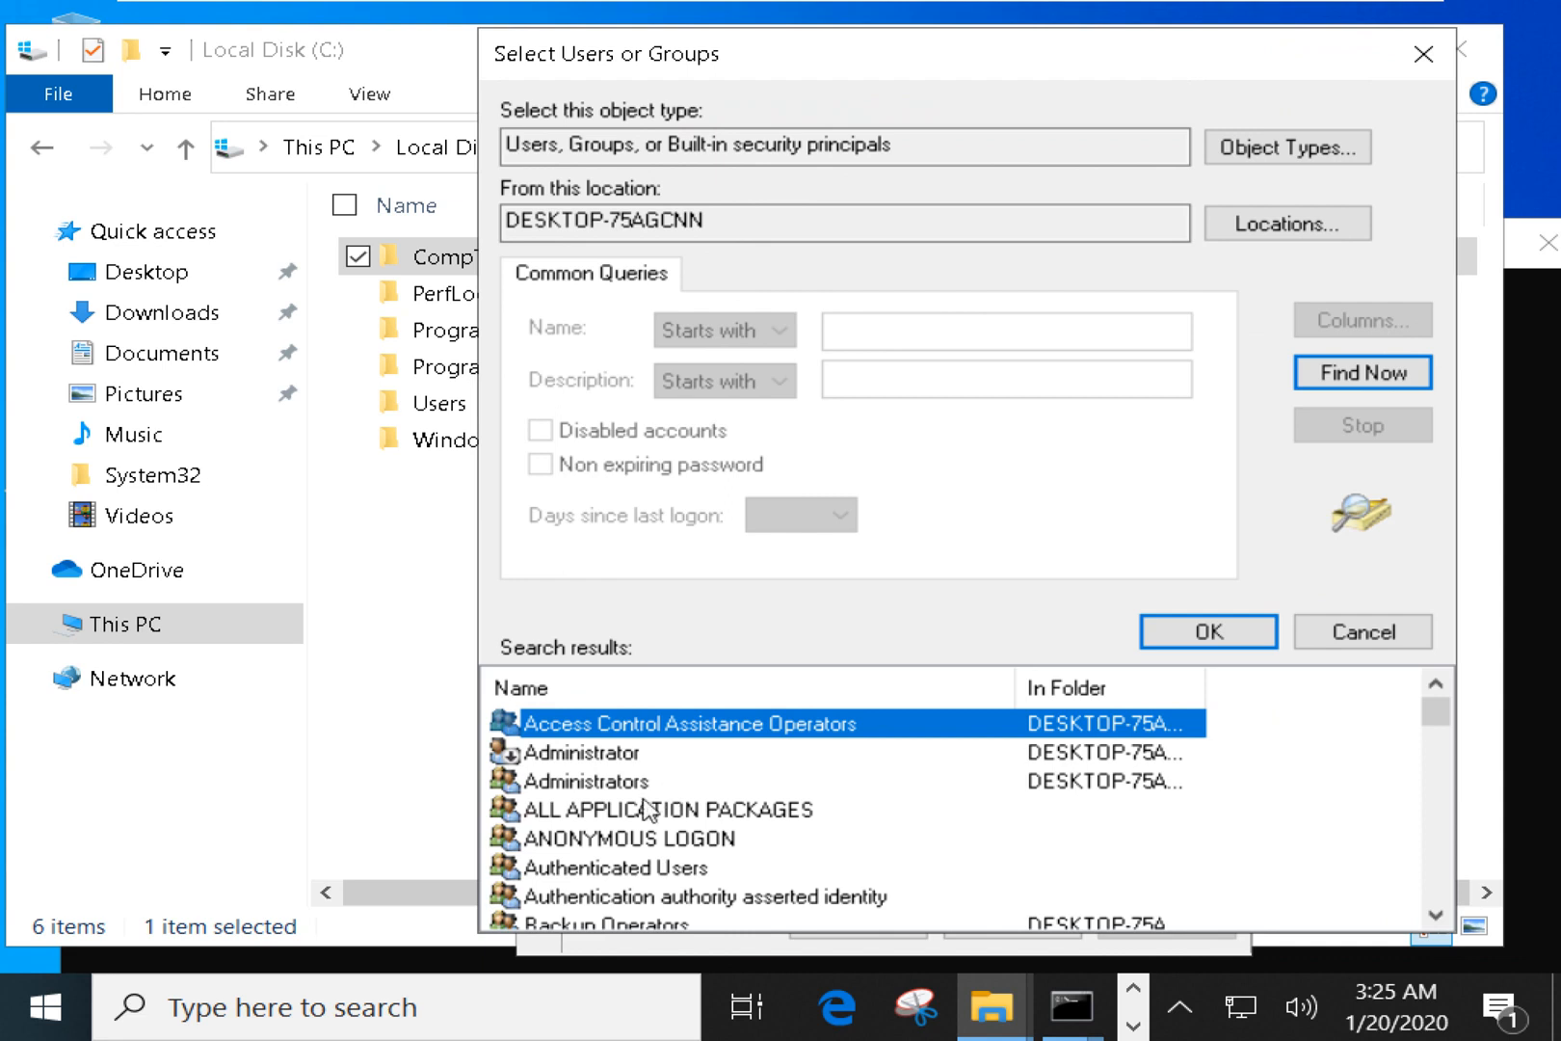
# Scroll through the results, selecting the local user account and System Managed Accounts Group.
pyautogui.scroll(-1, 640, 848)
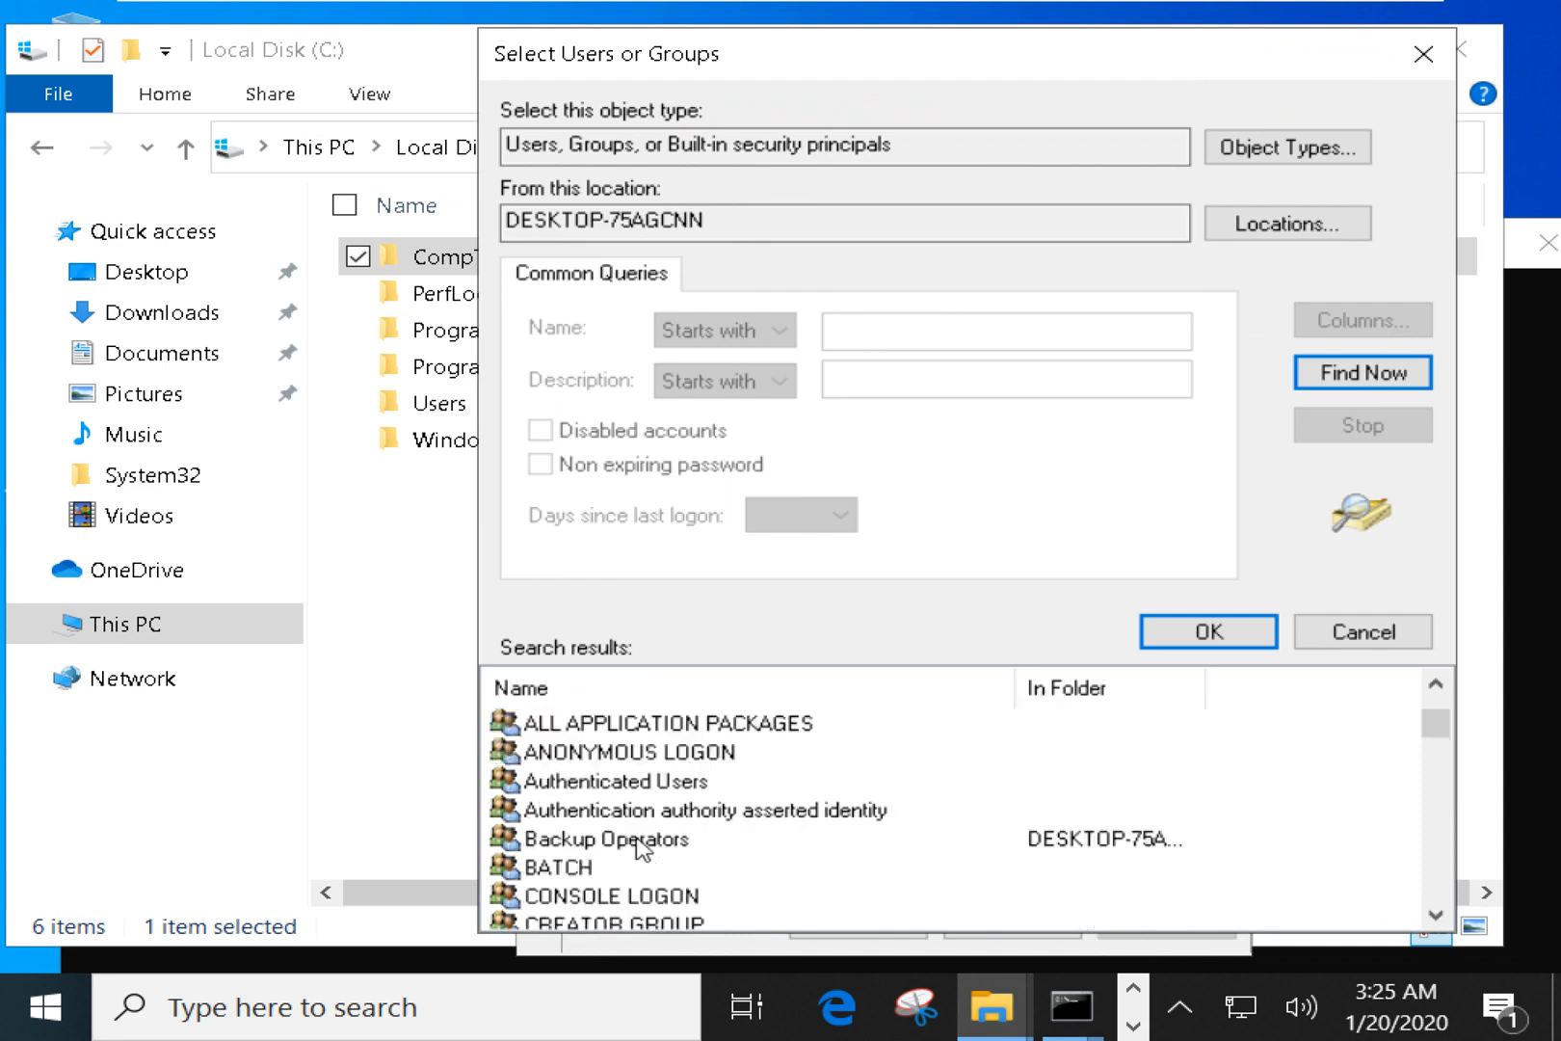
pyautogui.scroll(-1, 644, 855)
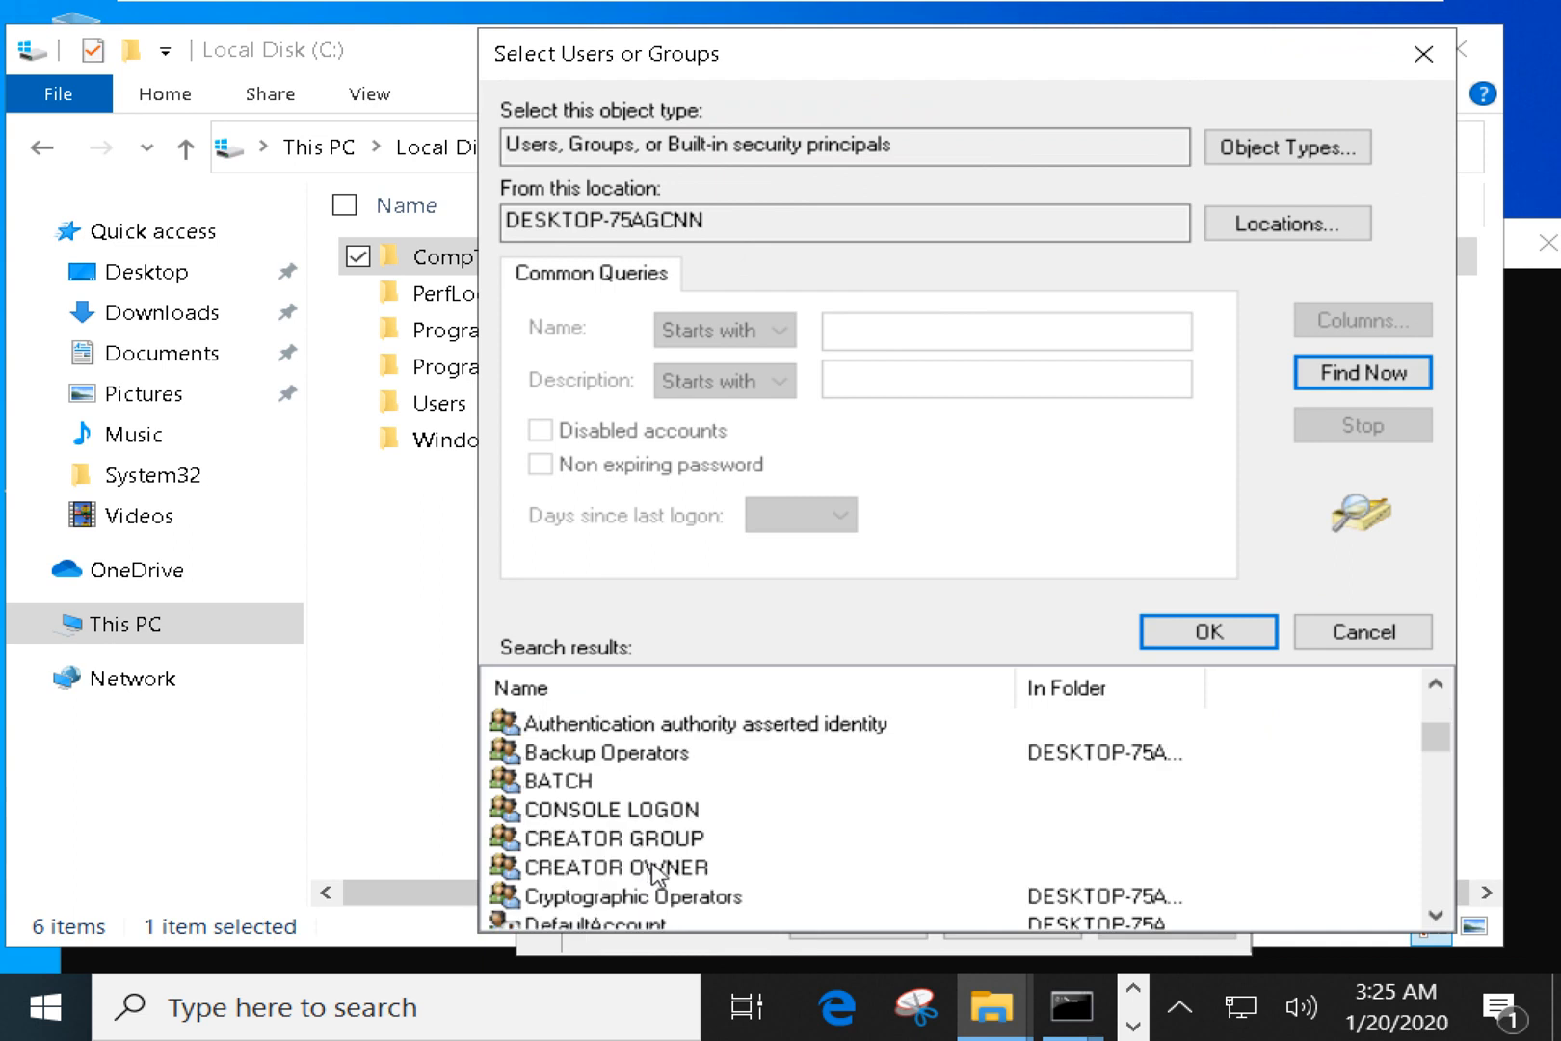
pyautogui.scroll(-2, 656, 872)
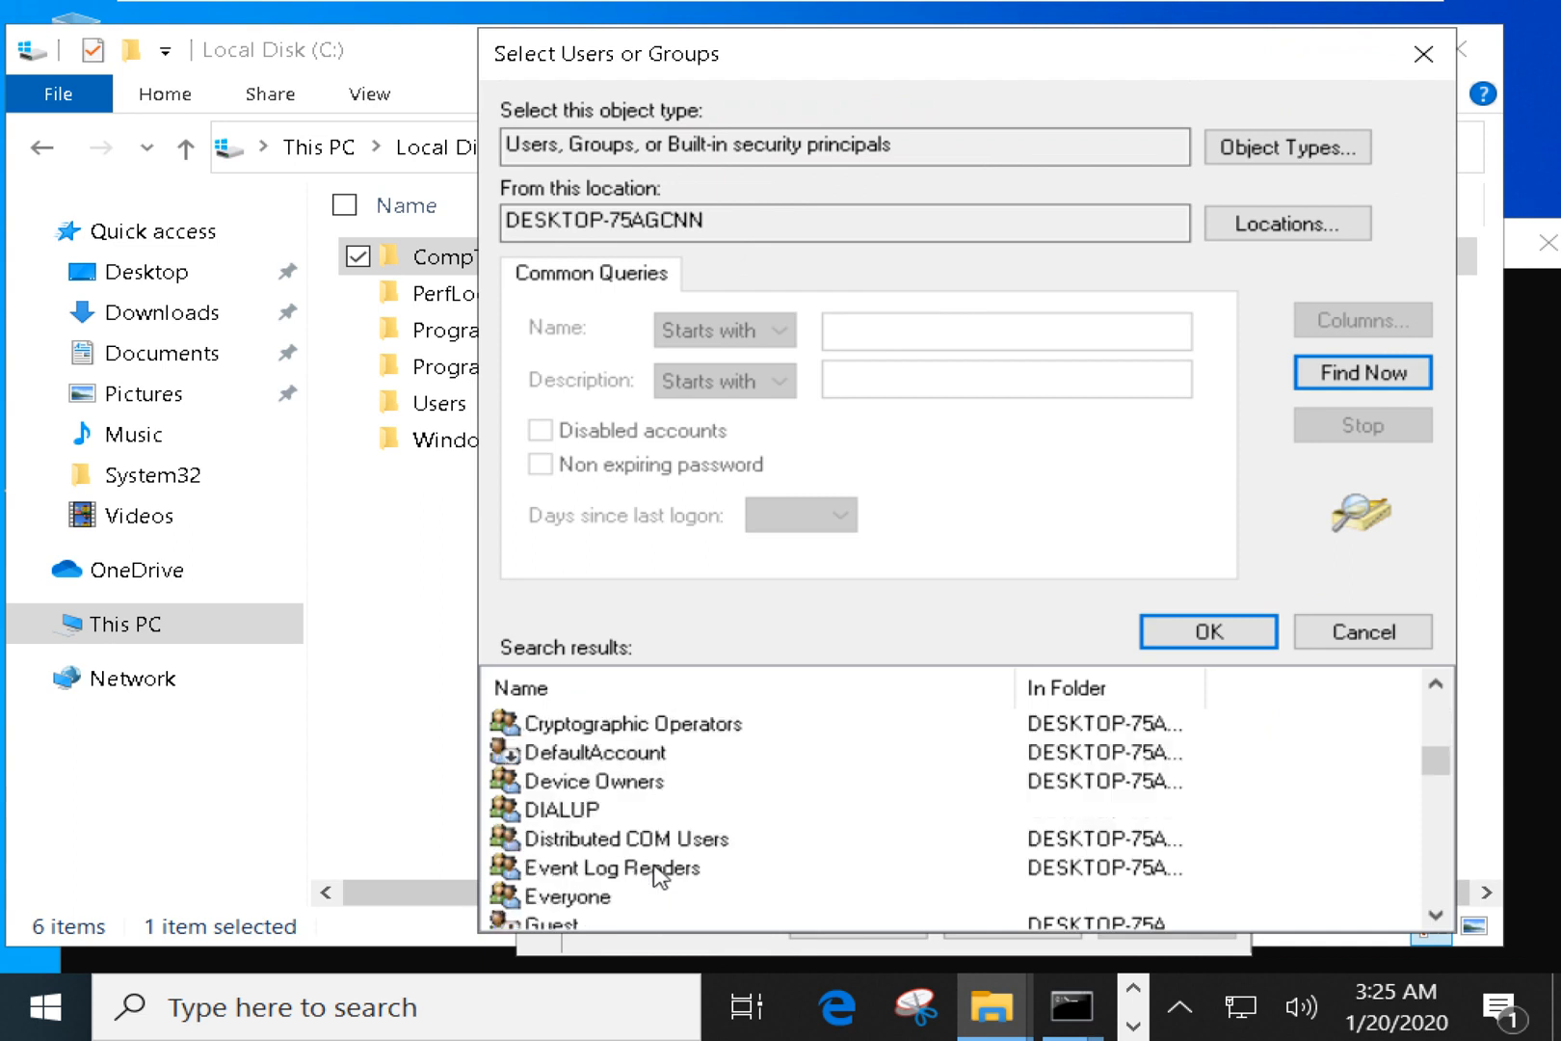
pyautogui.scroll(-3, 656, 875)
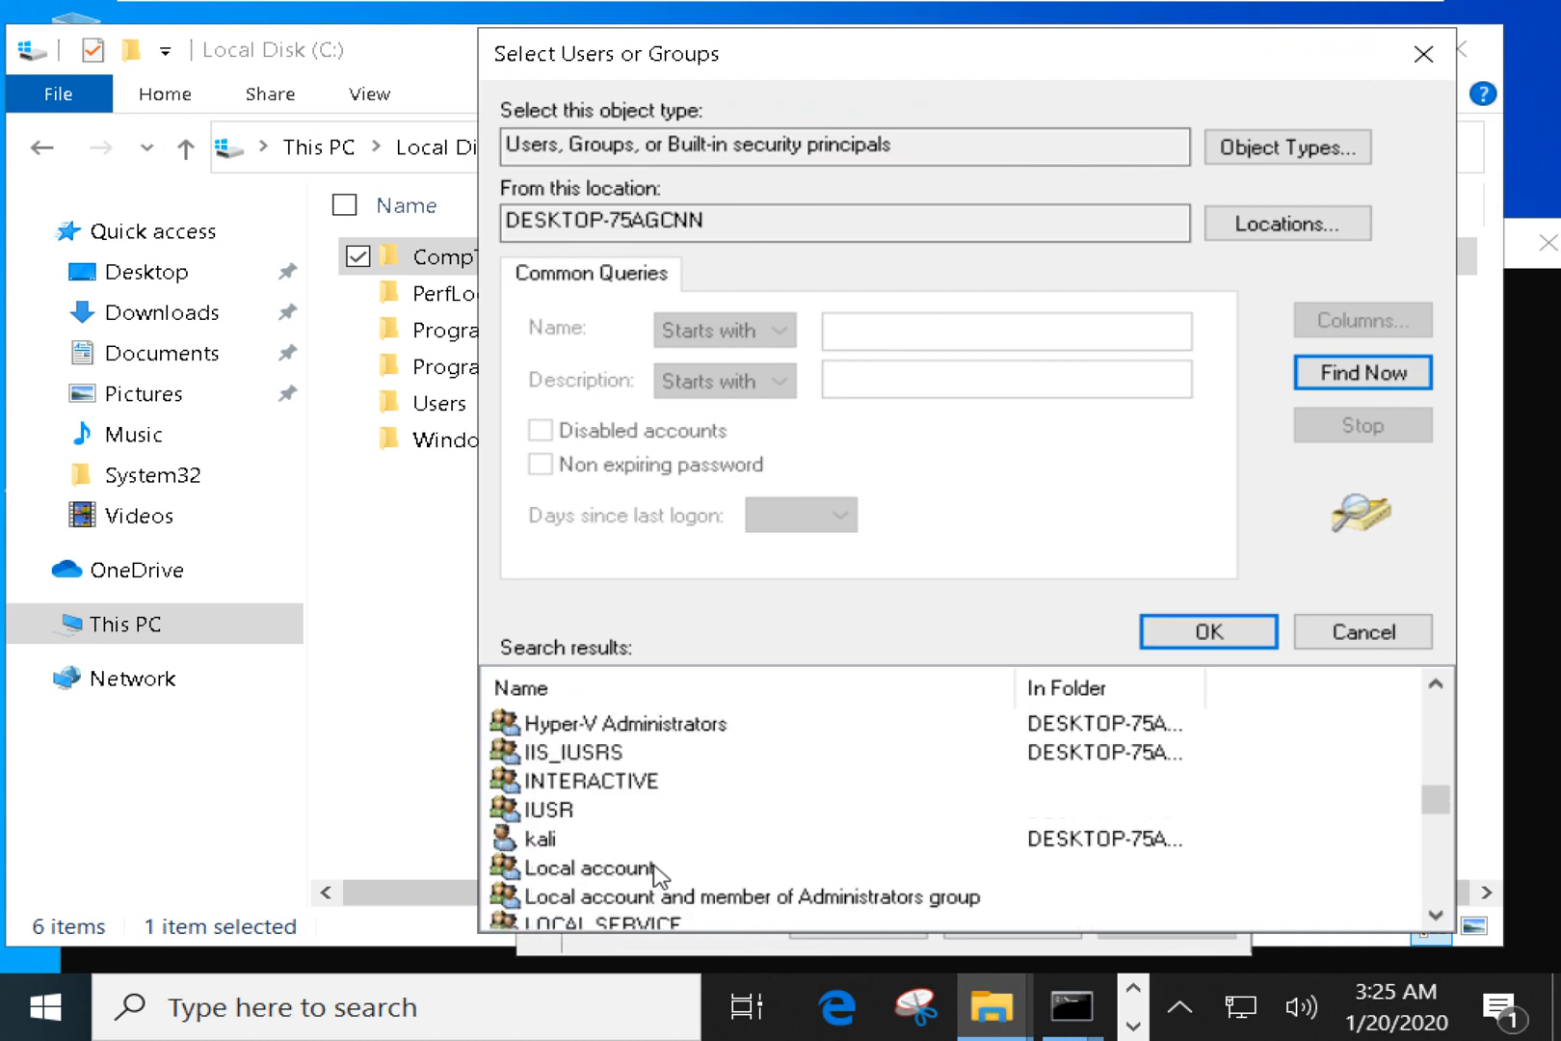
pyautogui.scroll(-2, 655, 890)
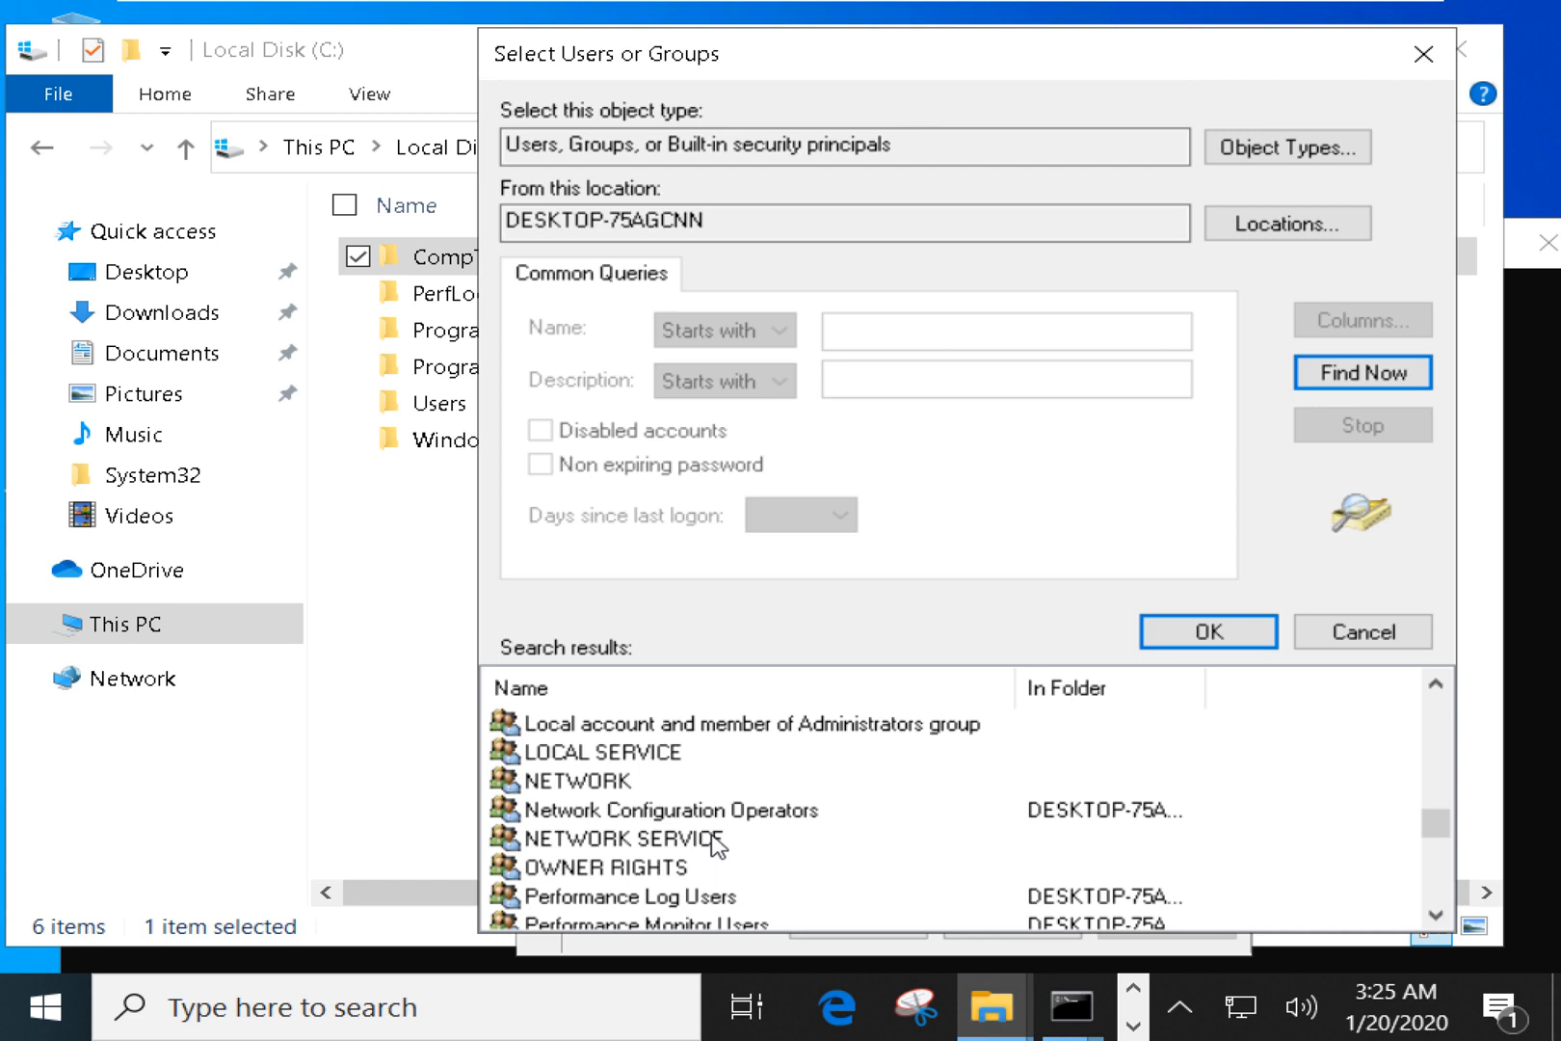
pyautogui.scroll(-1, 717, 849)
pyautogui.scroll(-1, 713, 852)
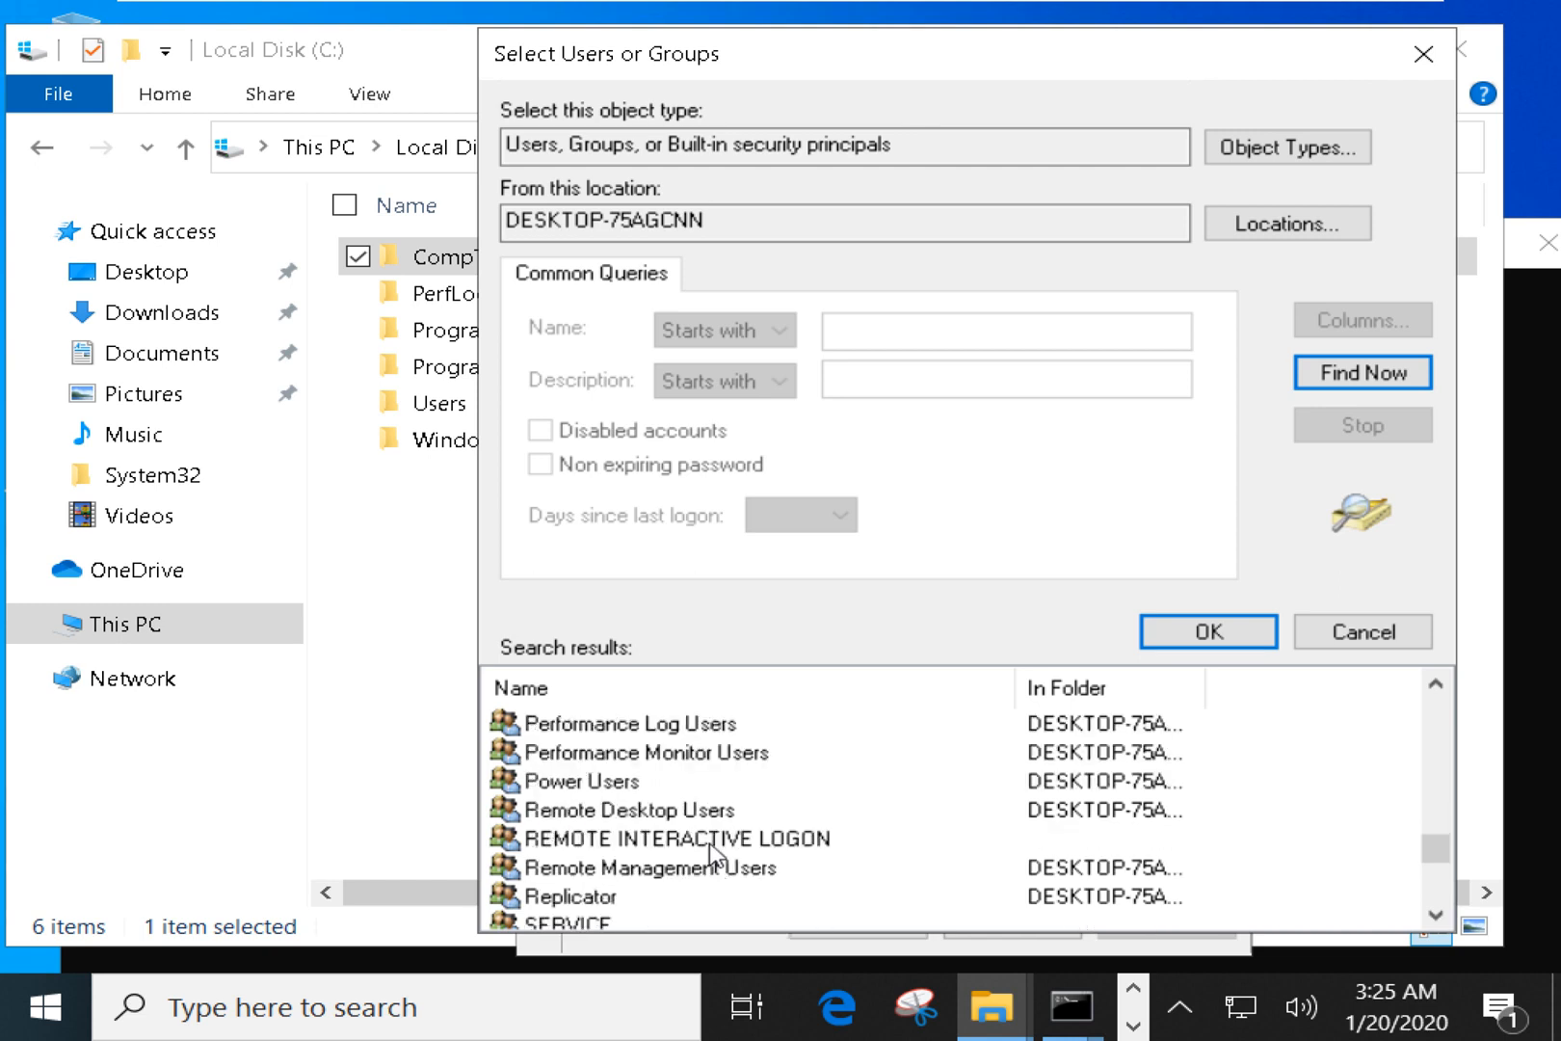
pyautogui.scroll(-1, 698, 883)
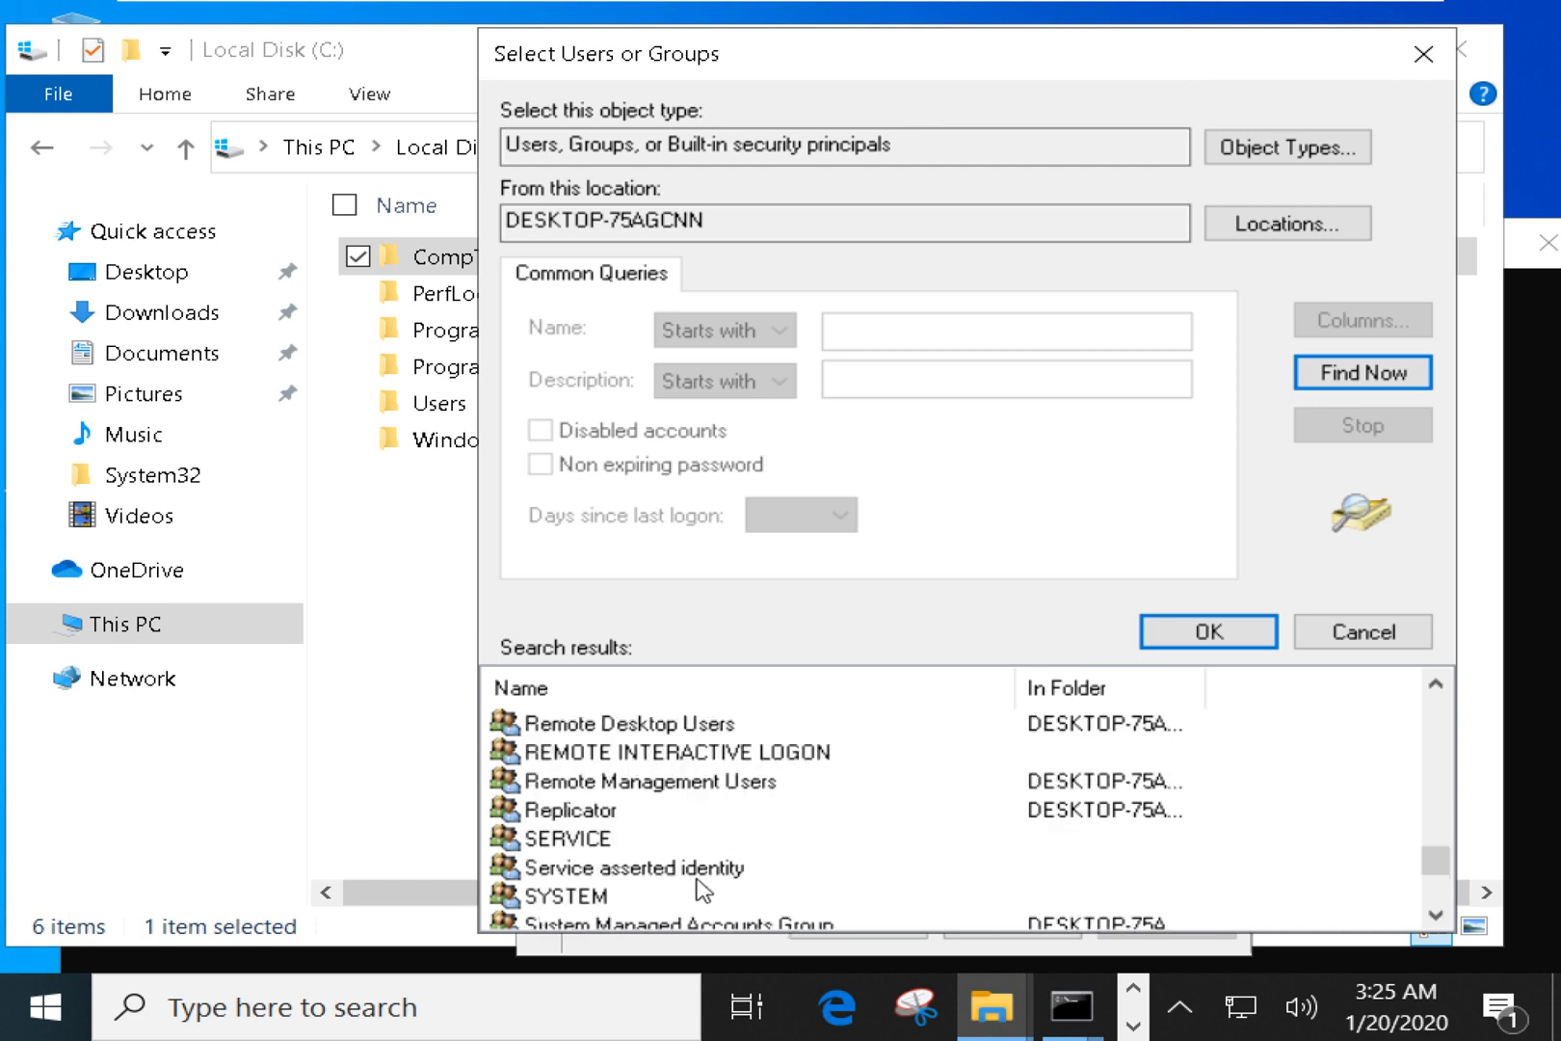
pyautogui.scroll(-1, 697, 882)
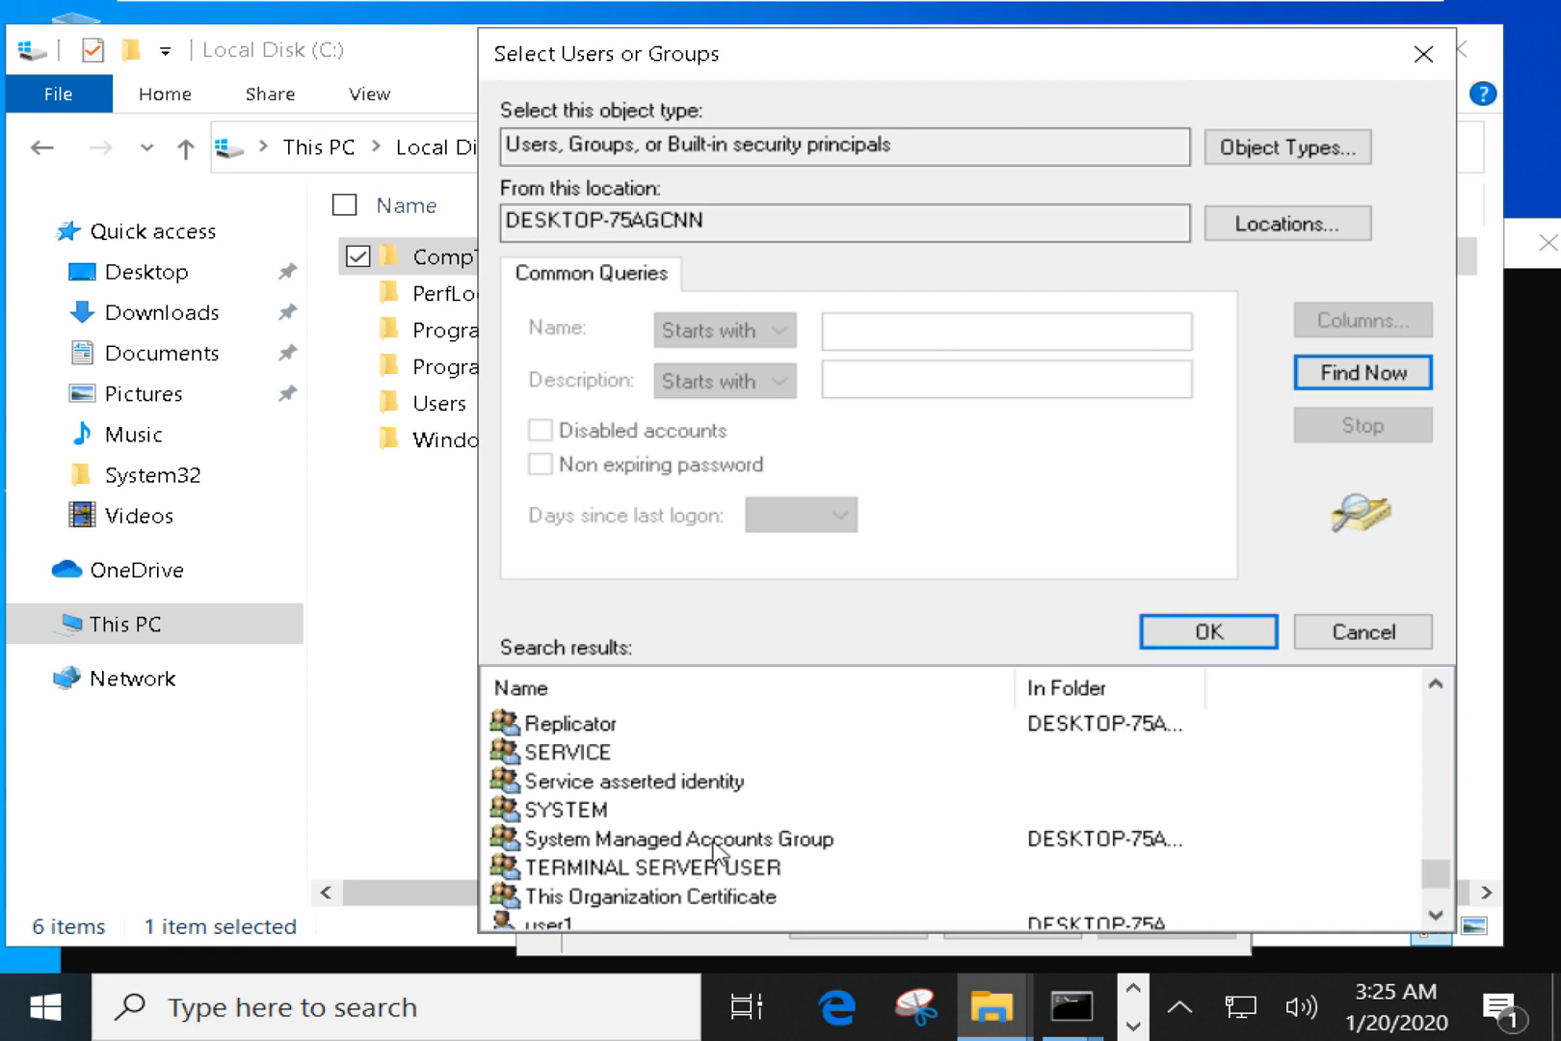
pyautogui.scroll(-1, 713, 852)
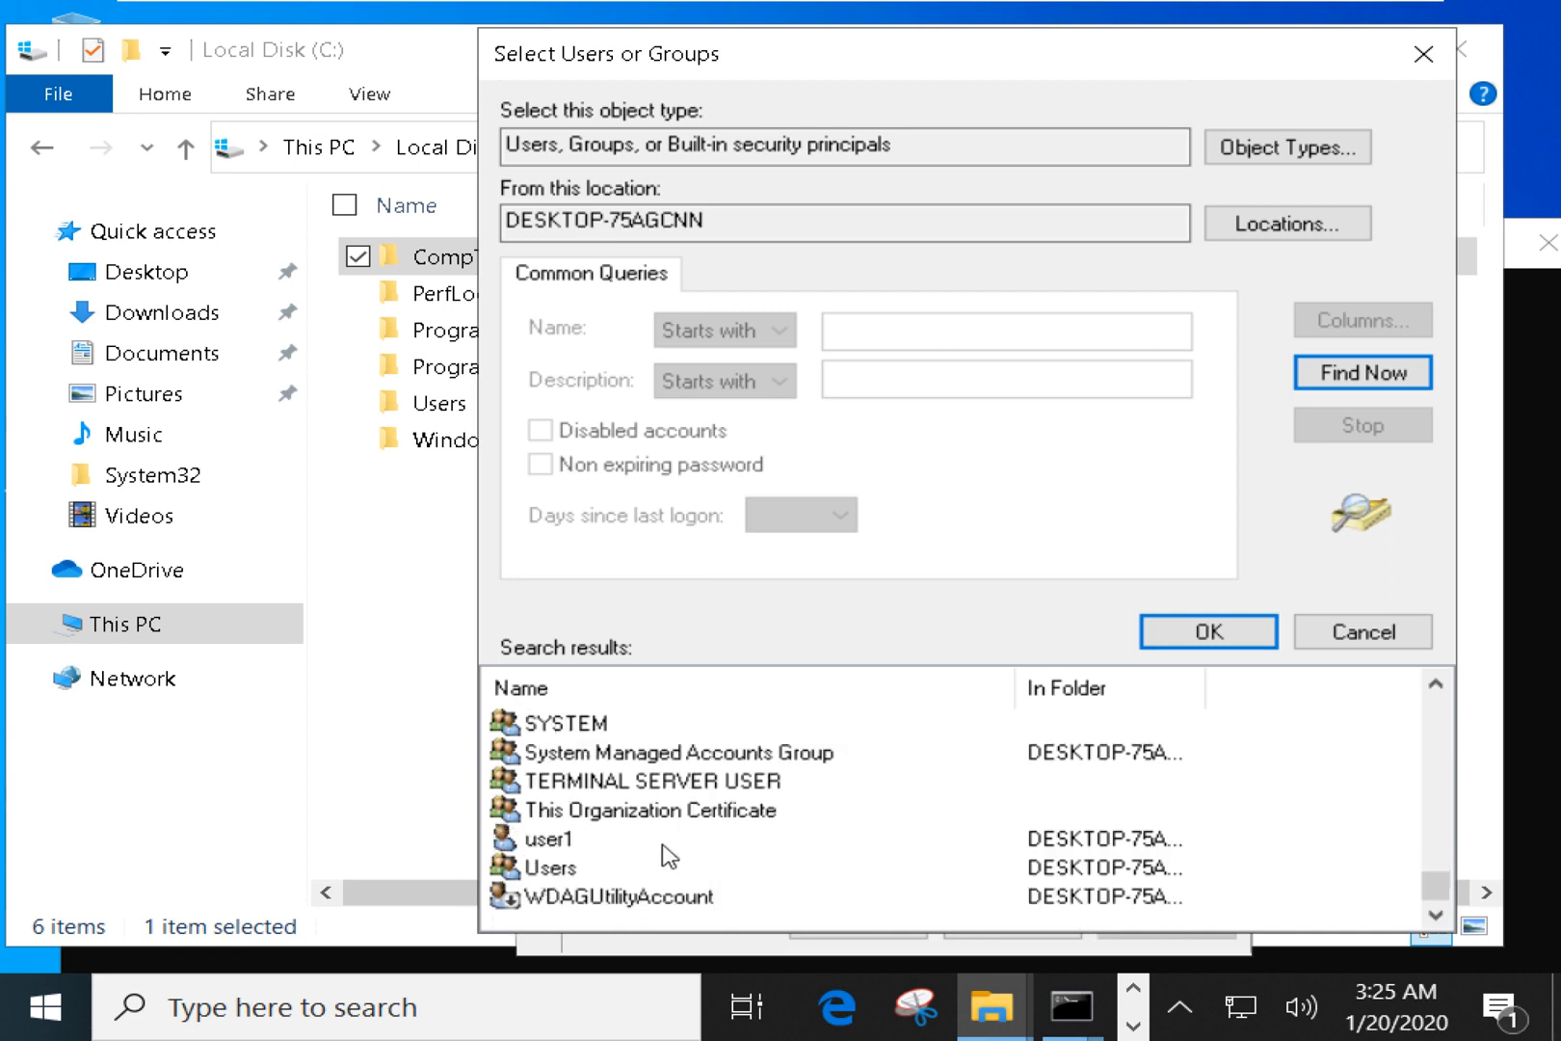
pyautogui.click(563, 844)
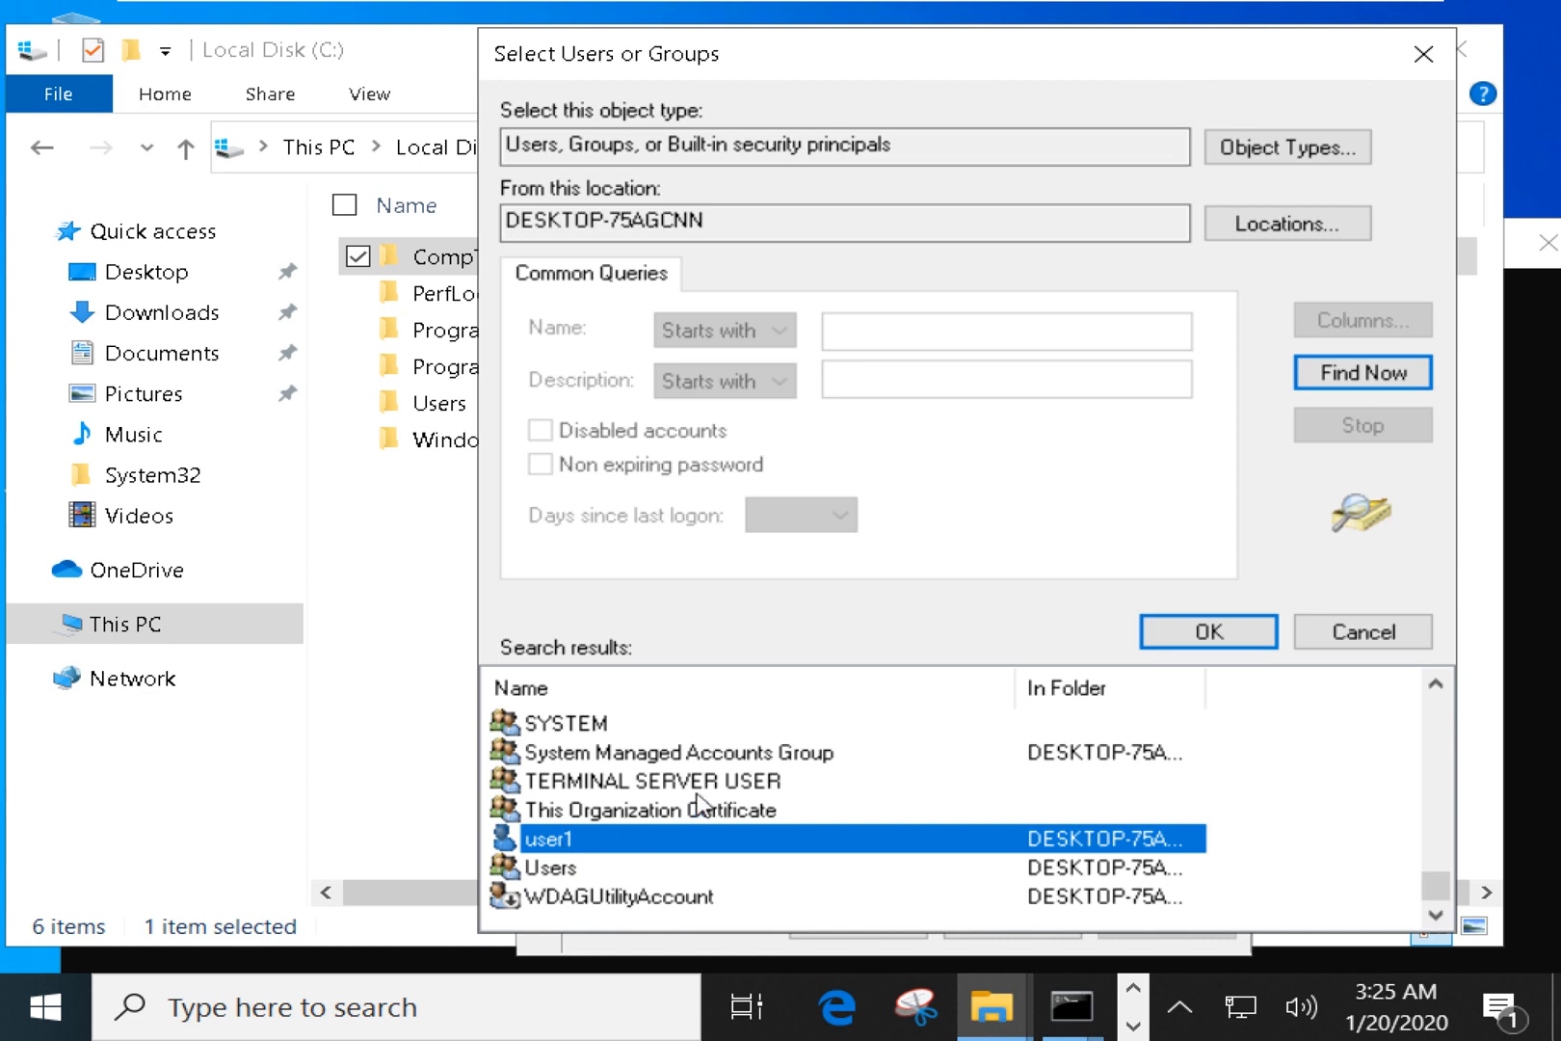
pyautogui.click(690, 753)
pyautogui.scroll(2, 686, 771)
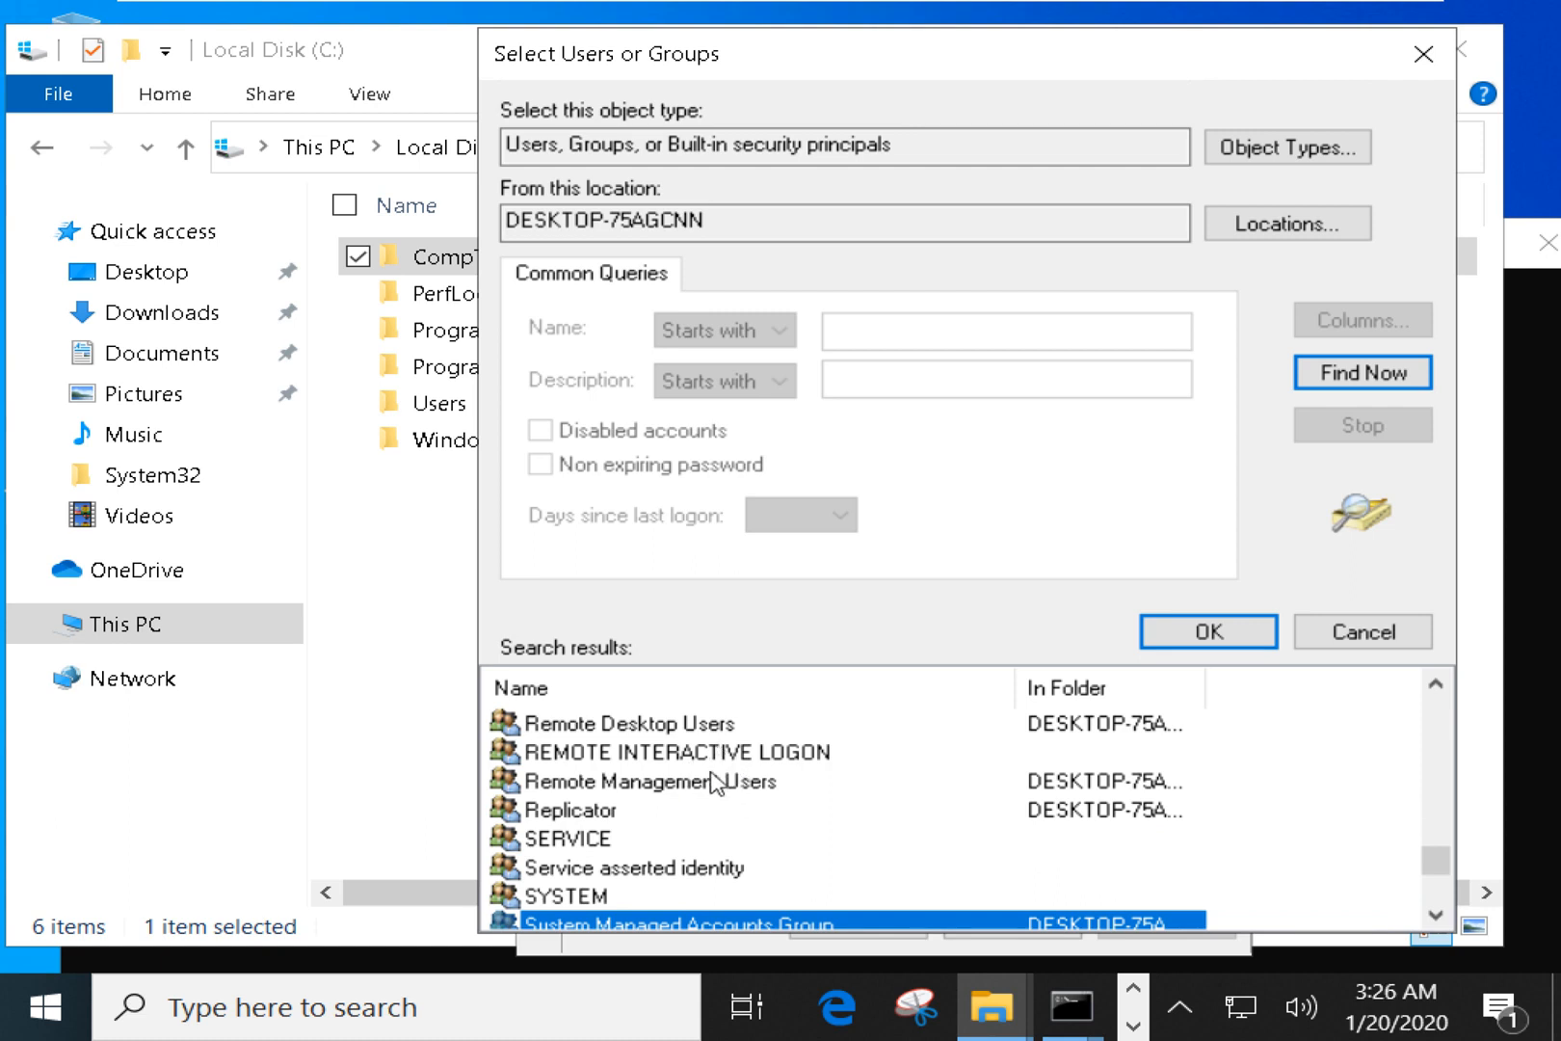
pyautogui.scroll(1, 713, 786)
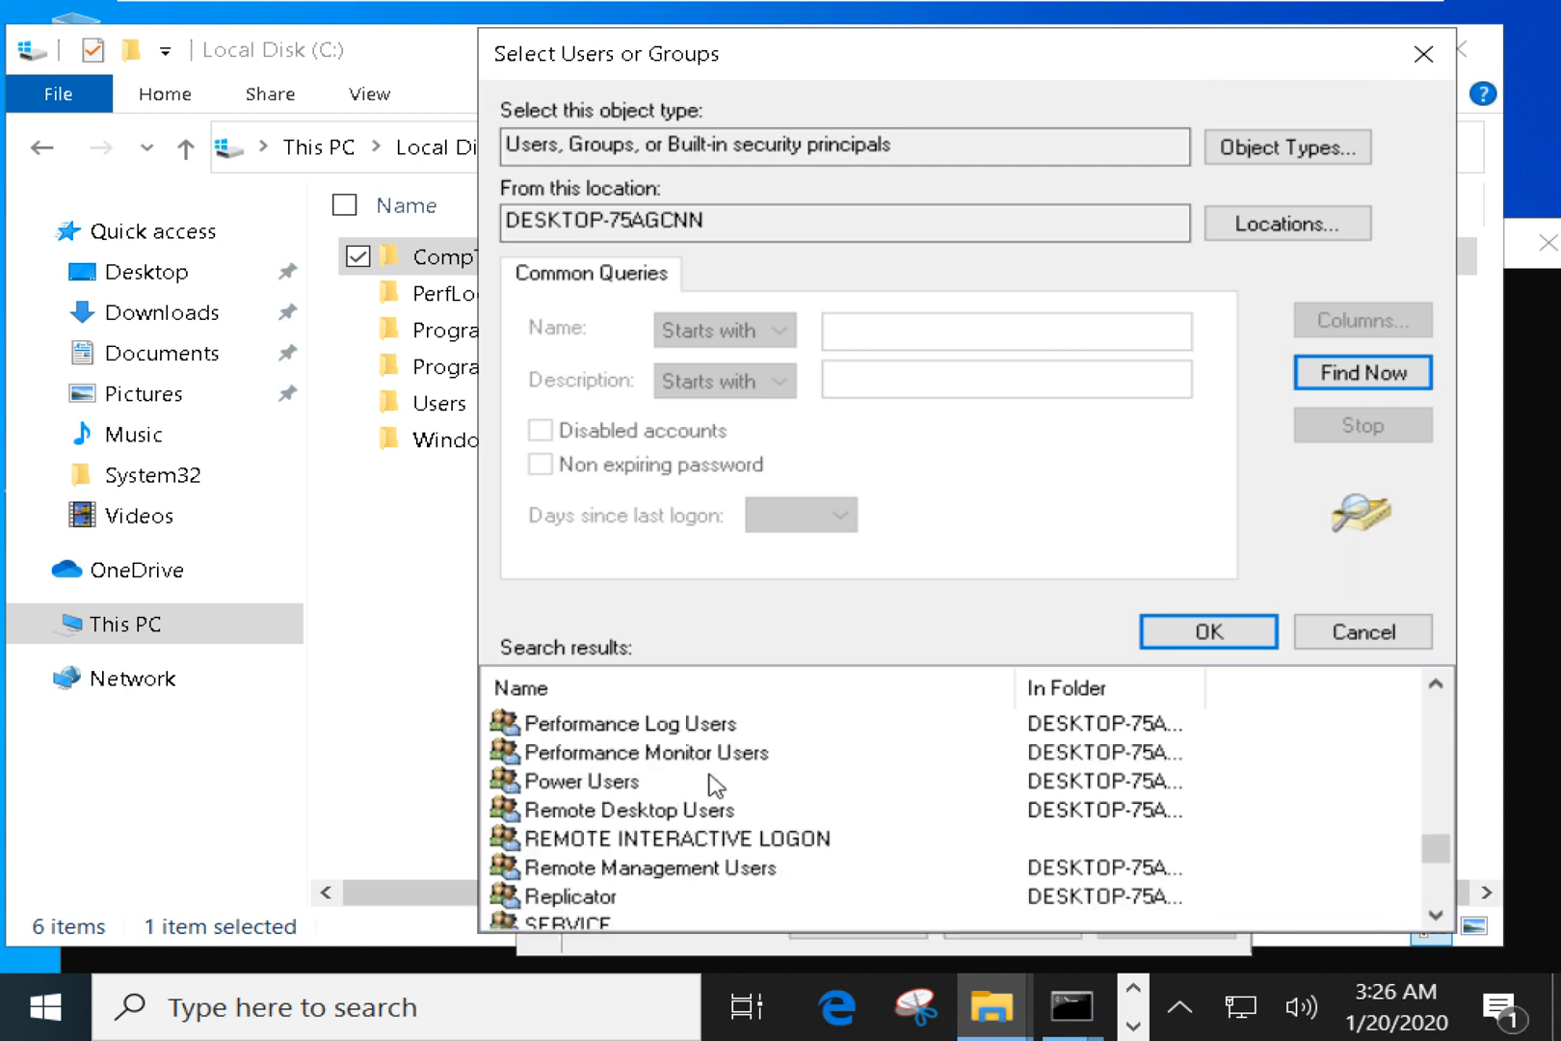
pyautogui.scroll(1, 713, 785)
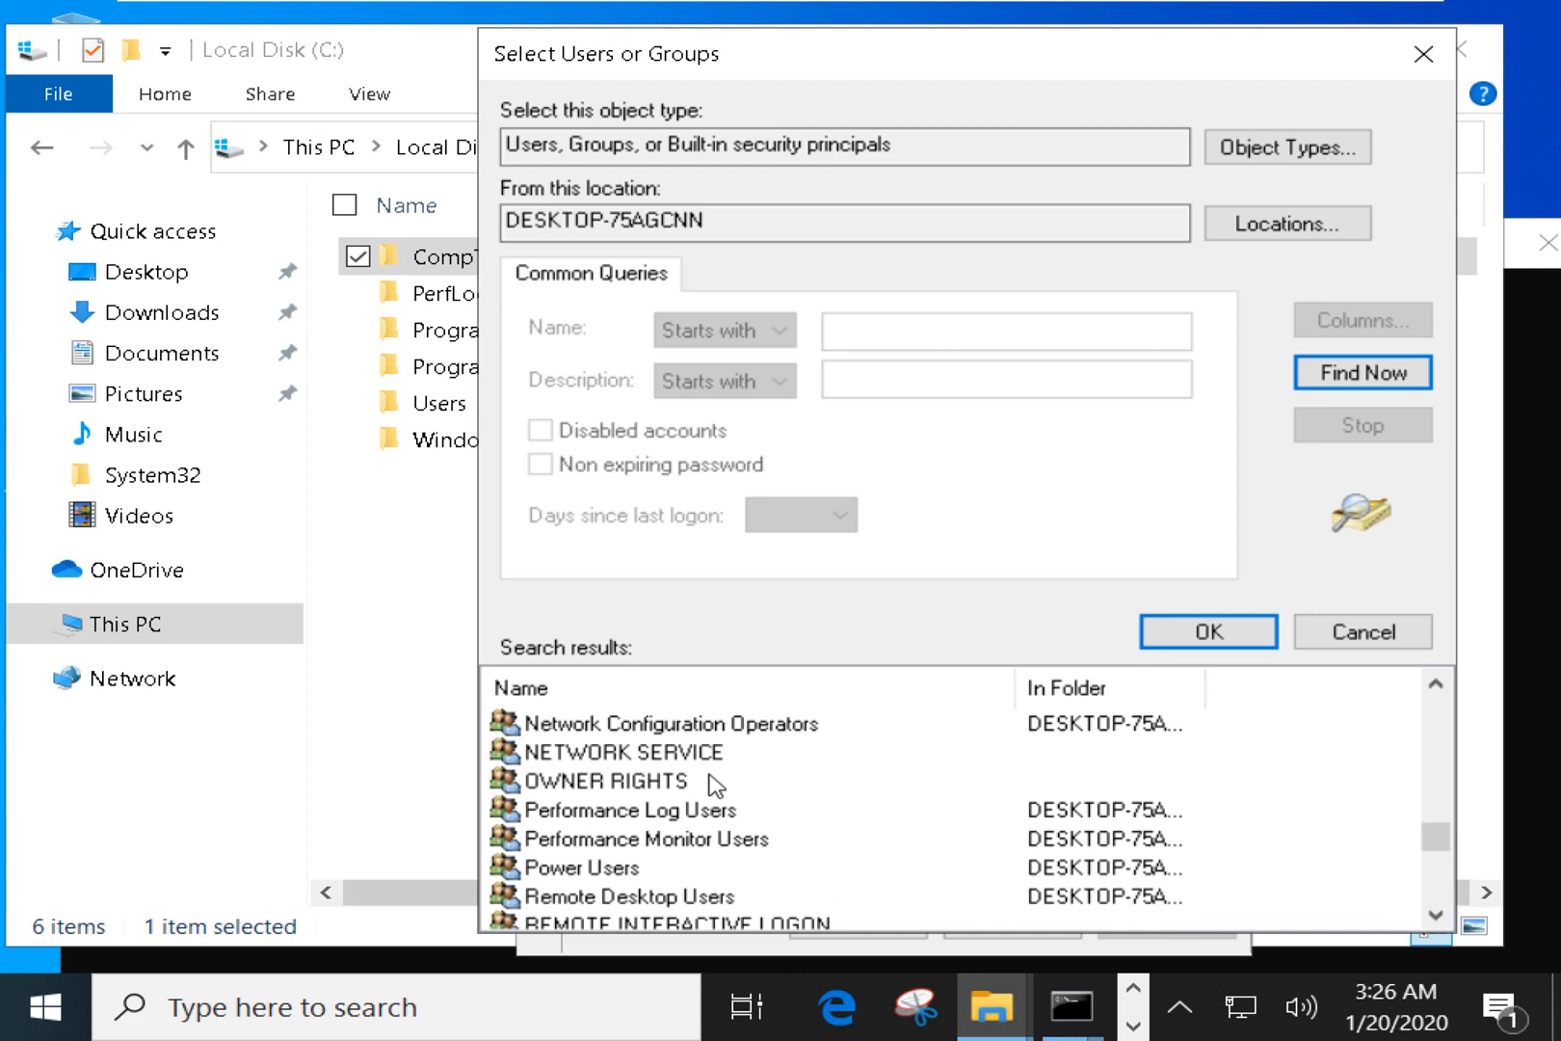
pyautogui.scroll(1, 713, 785)
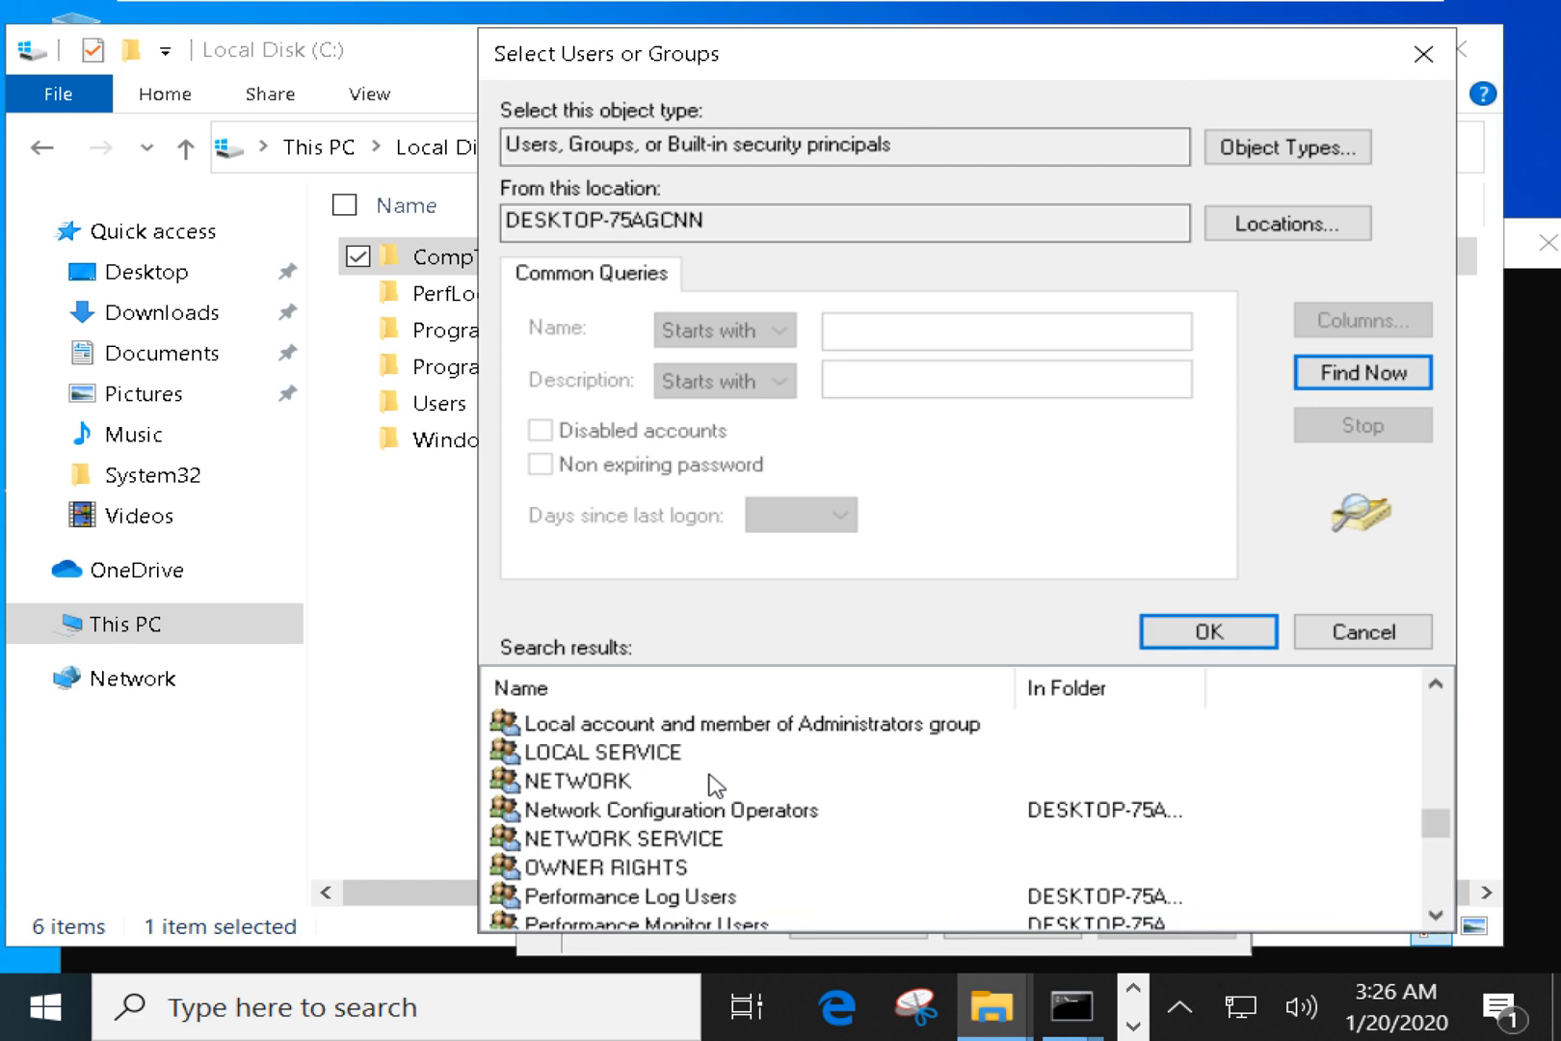
pyautogui.click(656, 870)
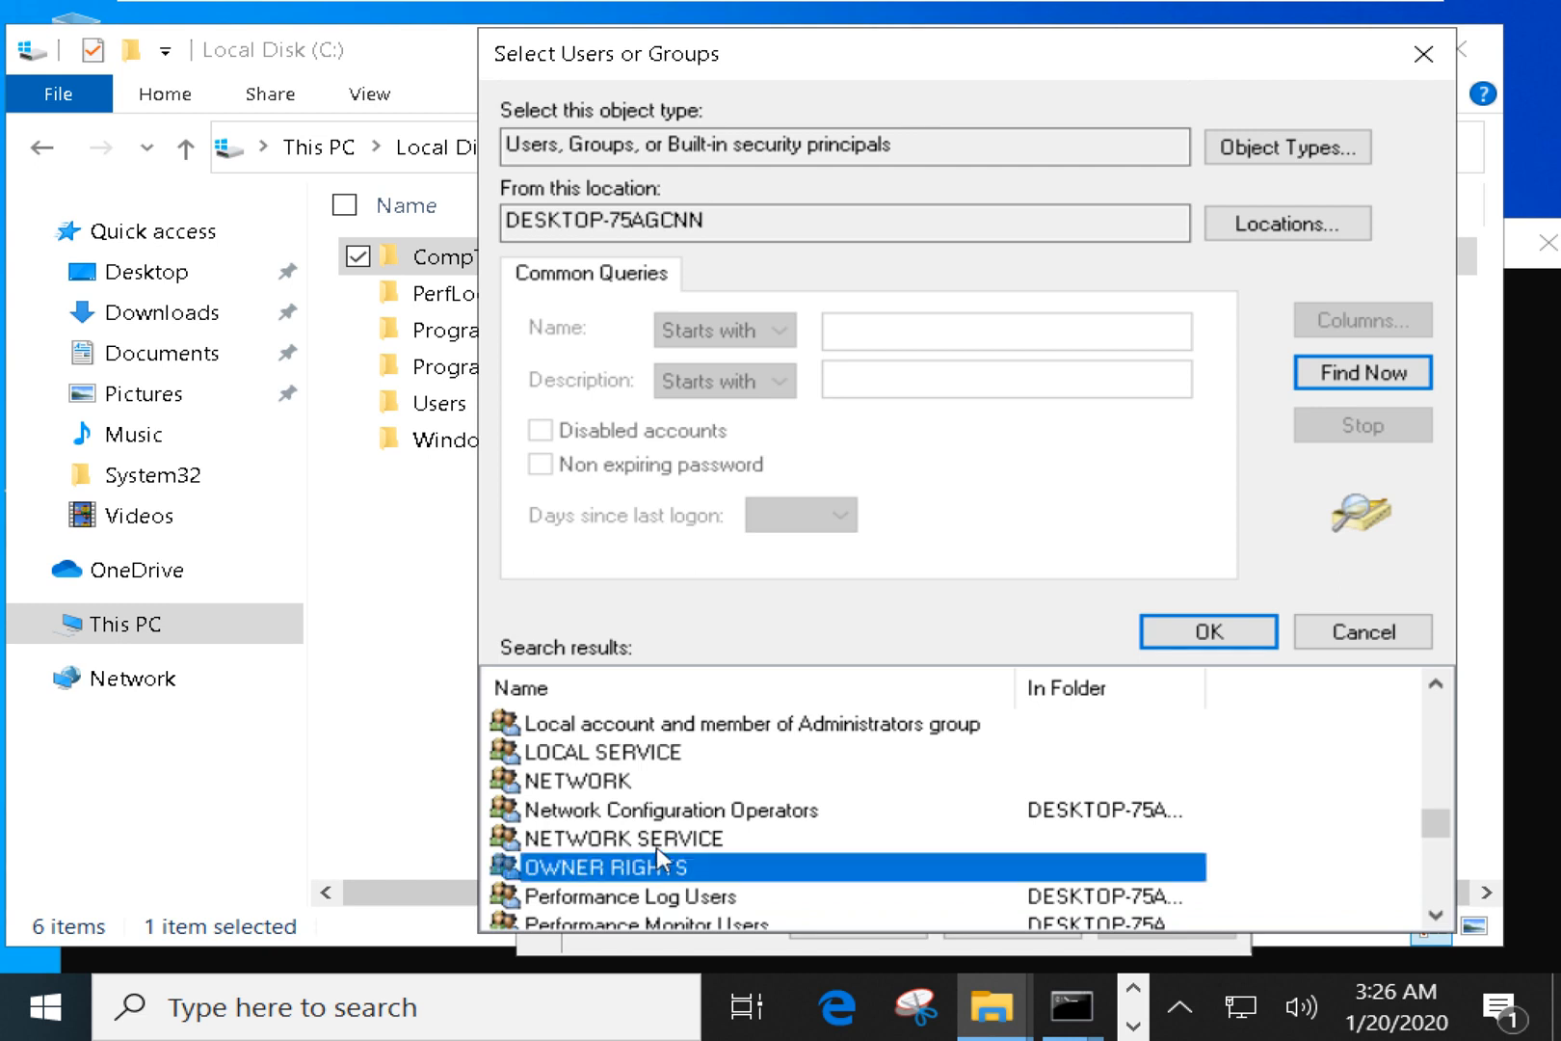
pyautogui.scroll(1, 690, 756)
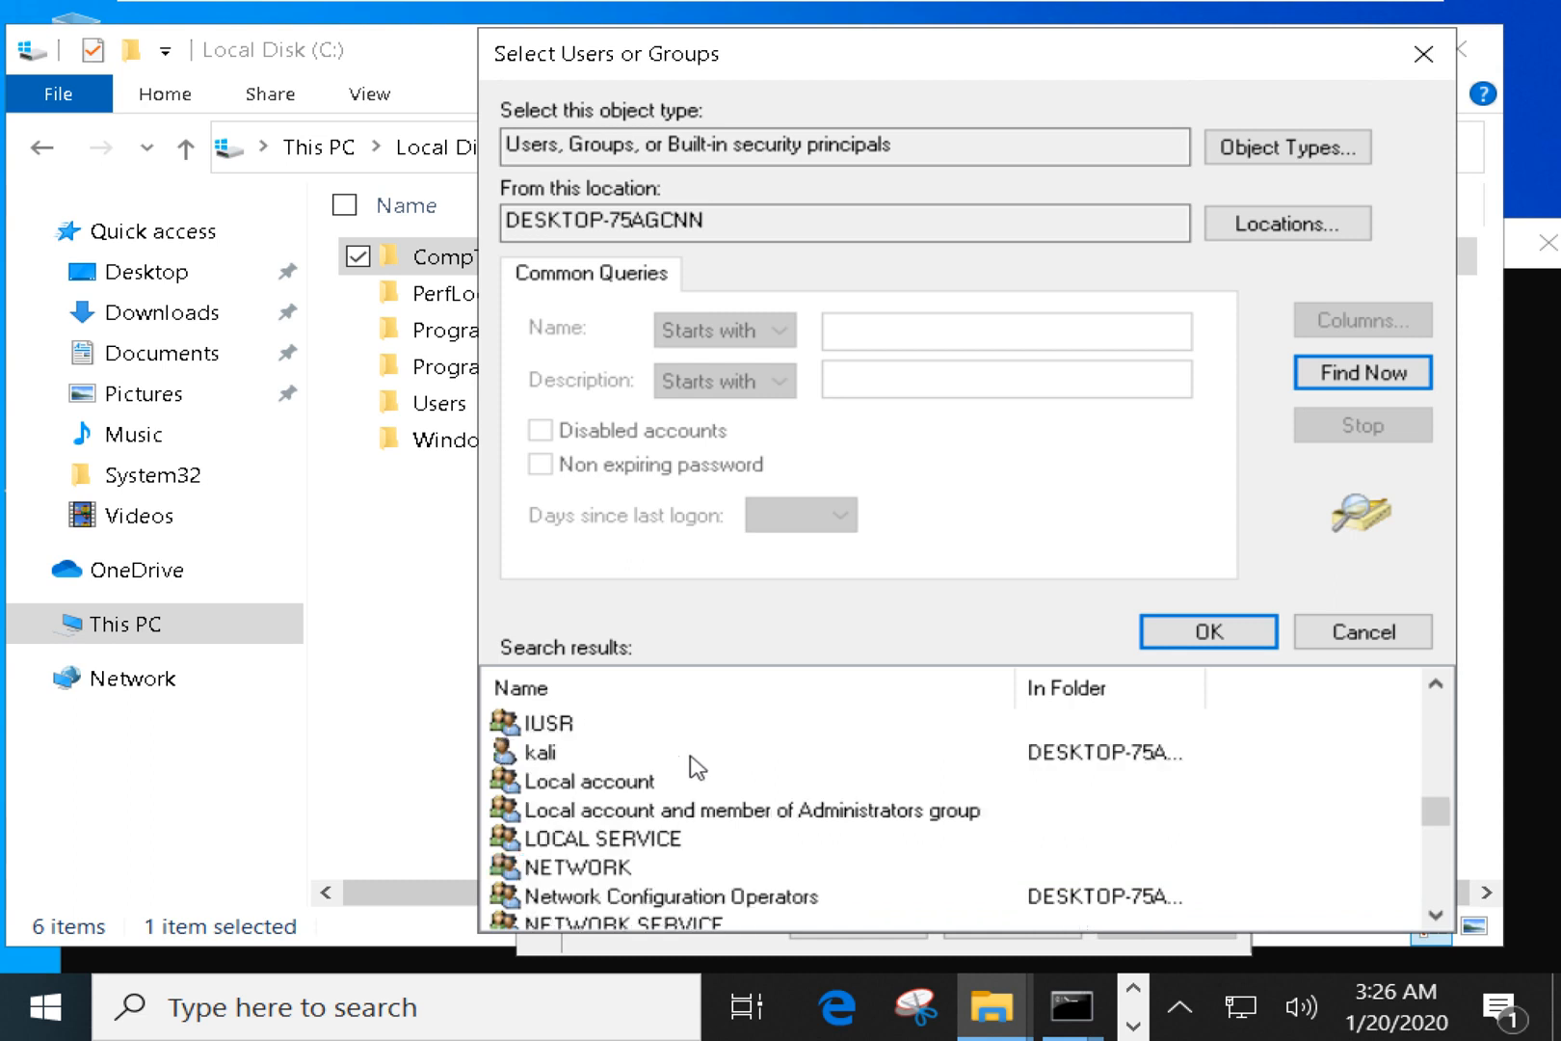
pyautogui.scroll(1, 696, 767)
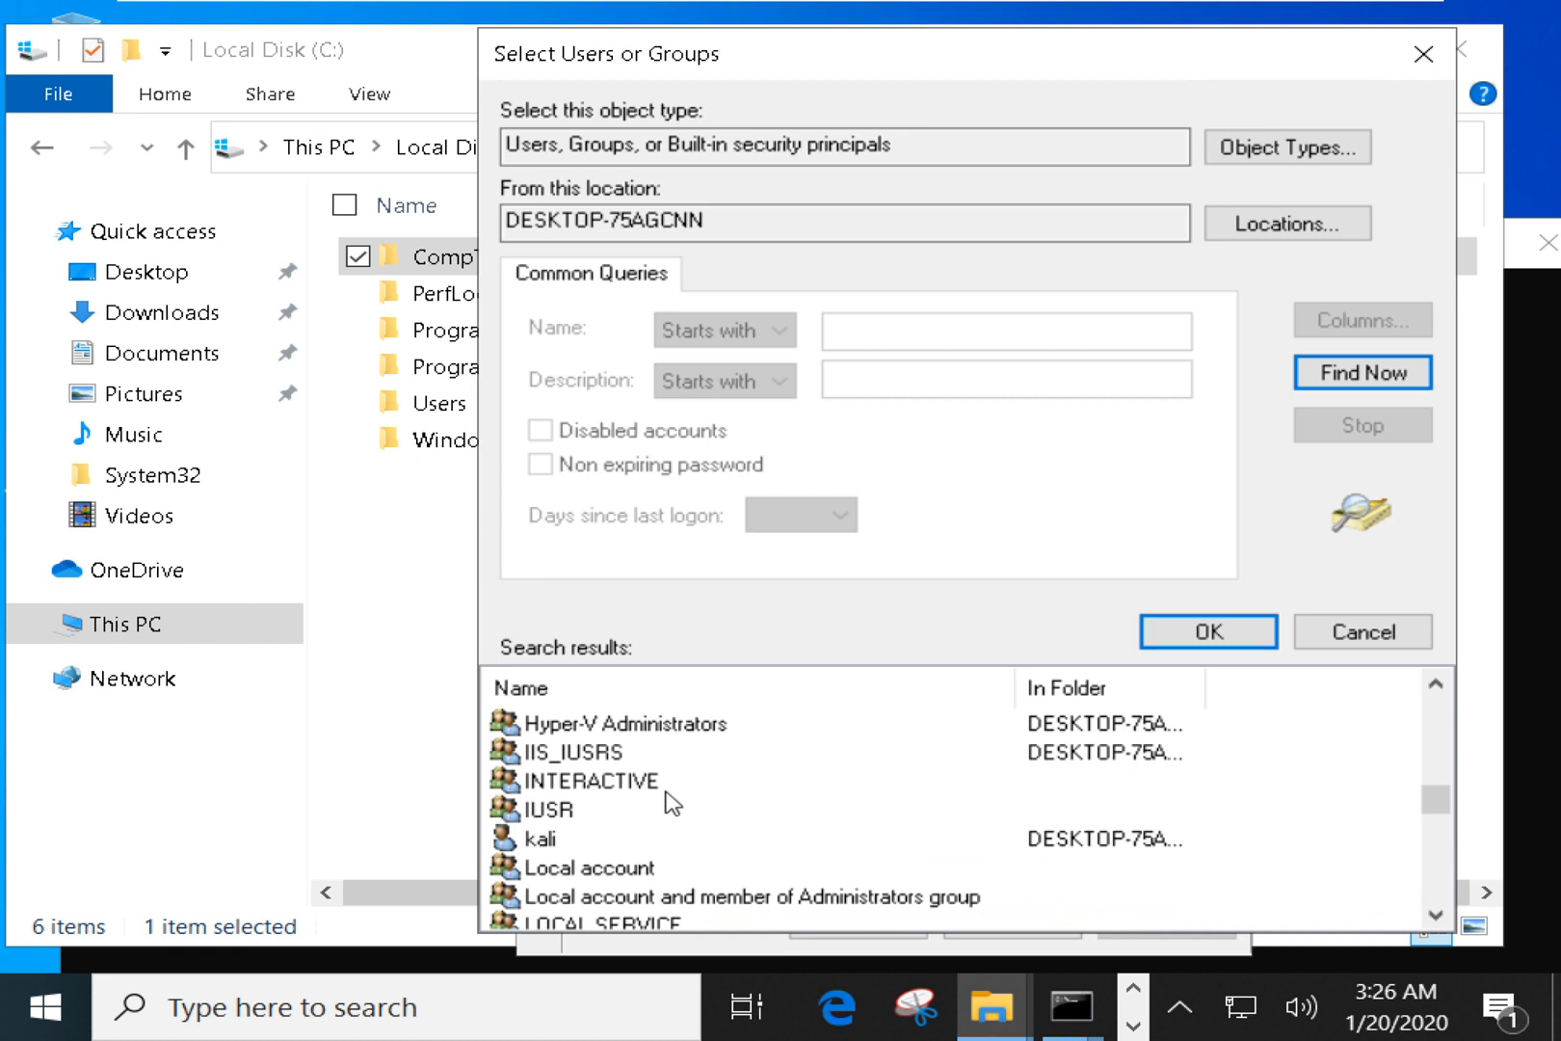
pyautogui.scroll(2, 671, 803)
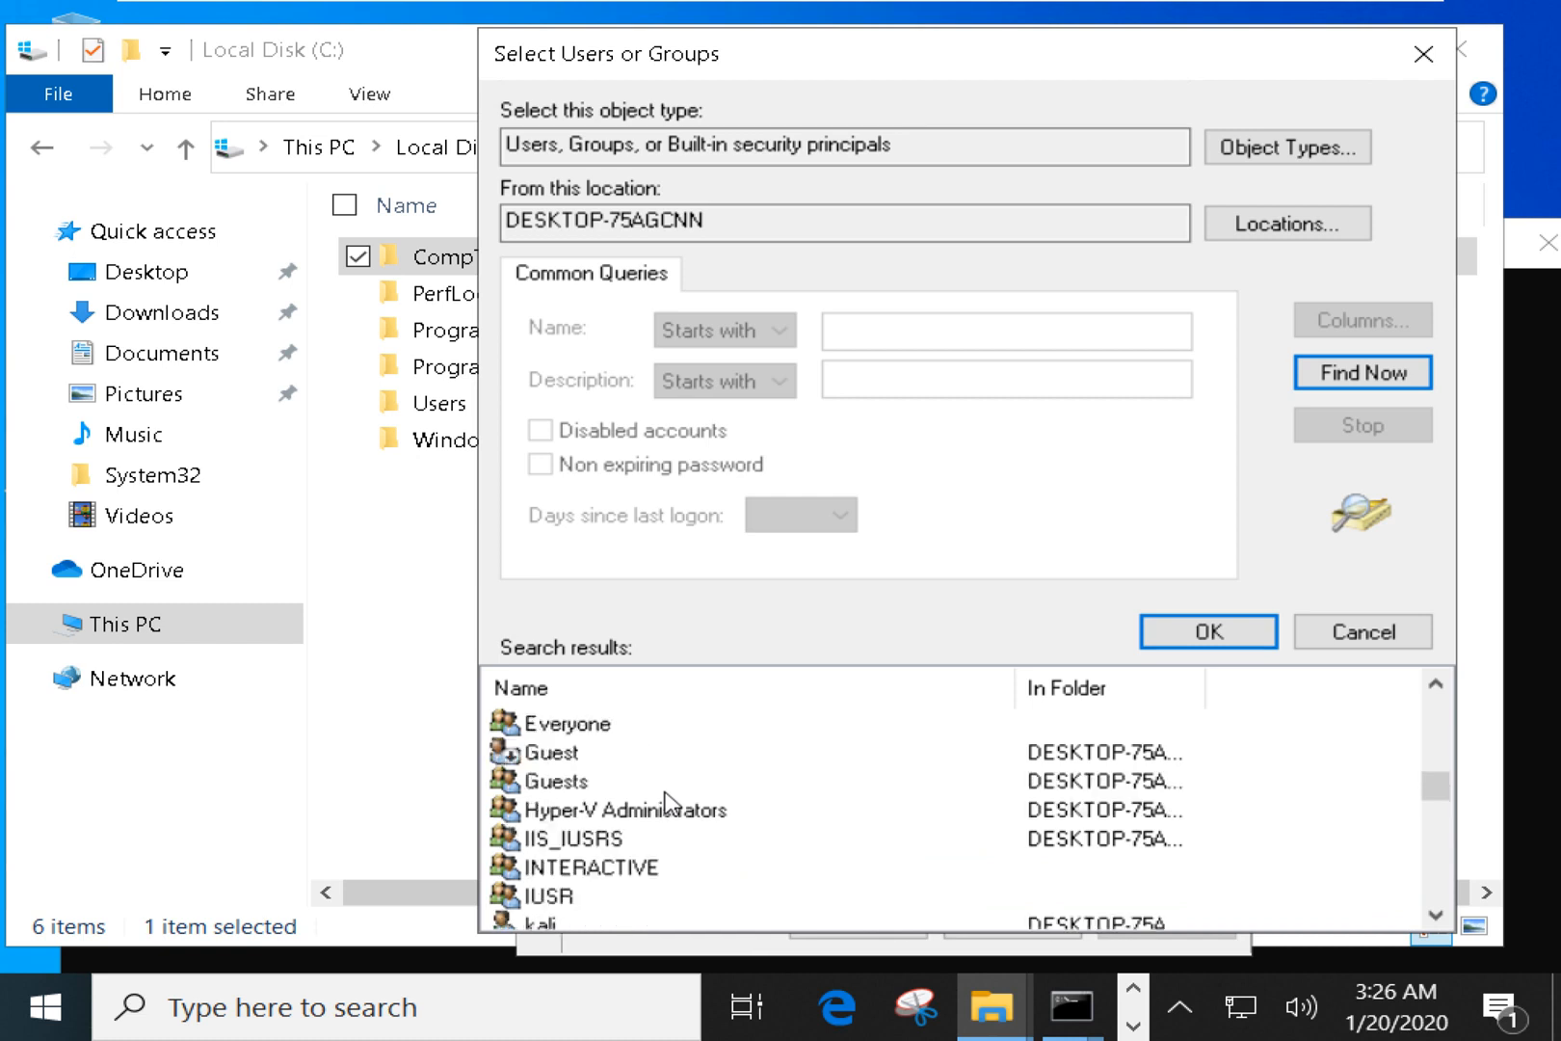
pyautogui.scroll(1, 671, 803)
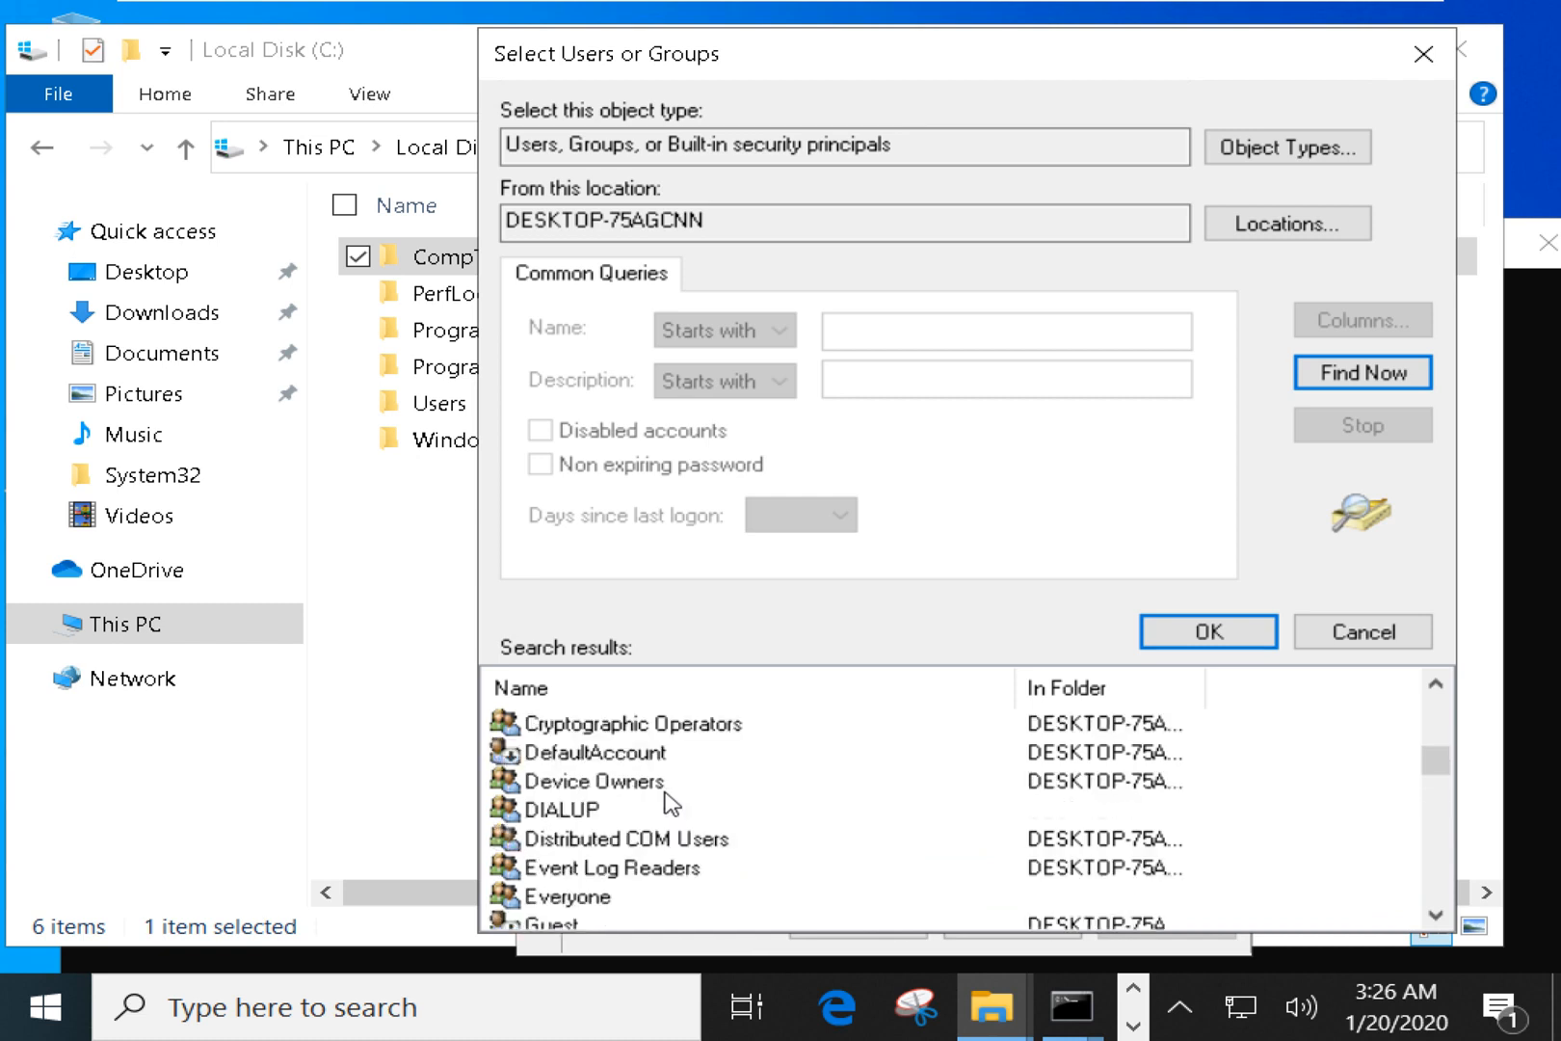
pyautogui.scroll(1, 671, 803)
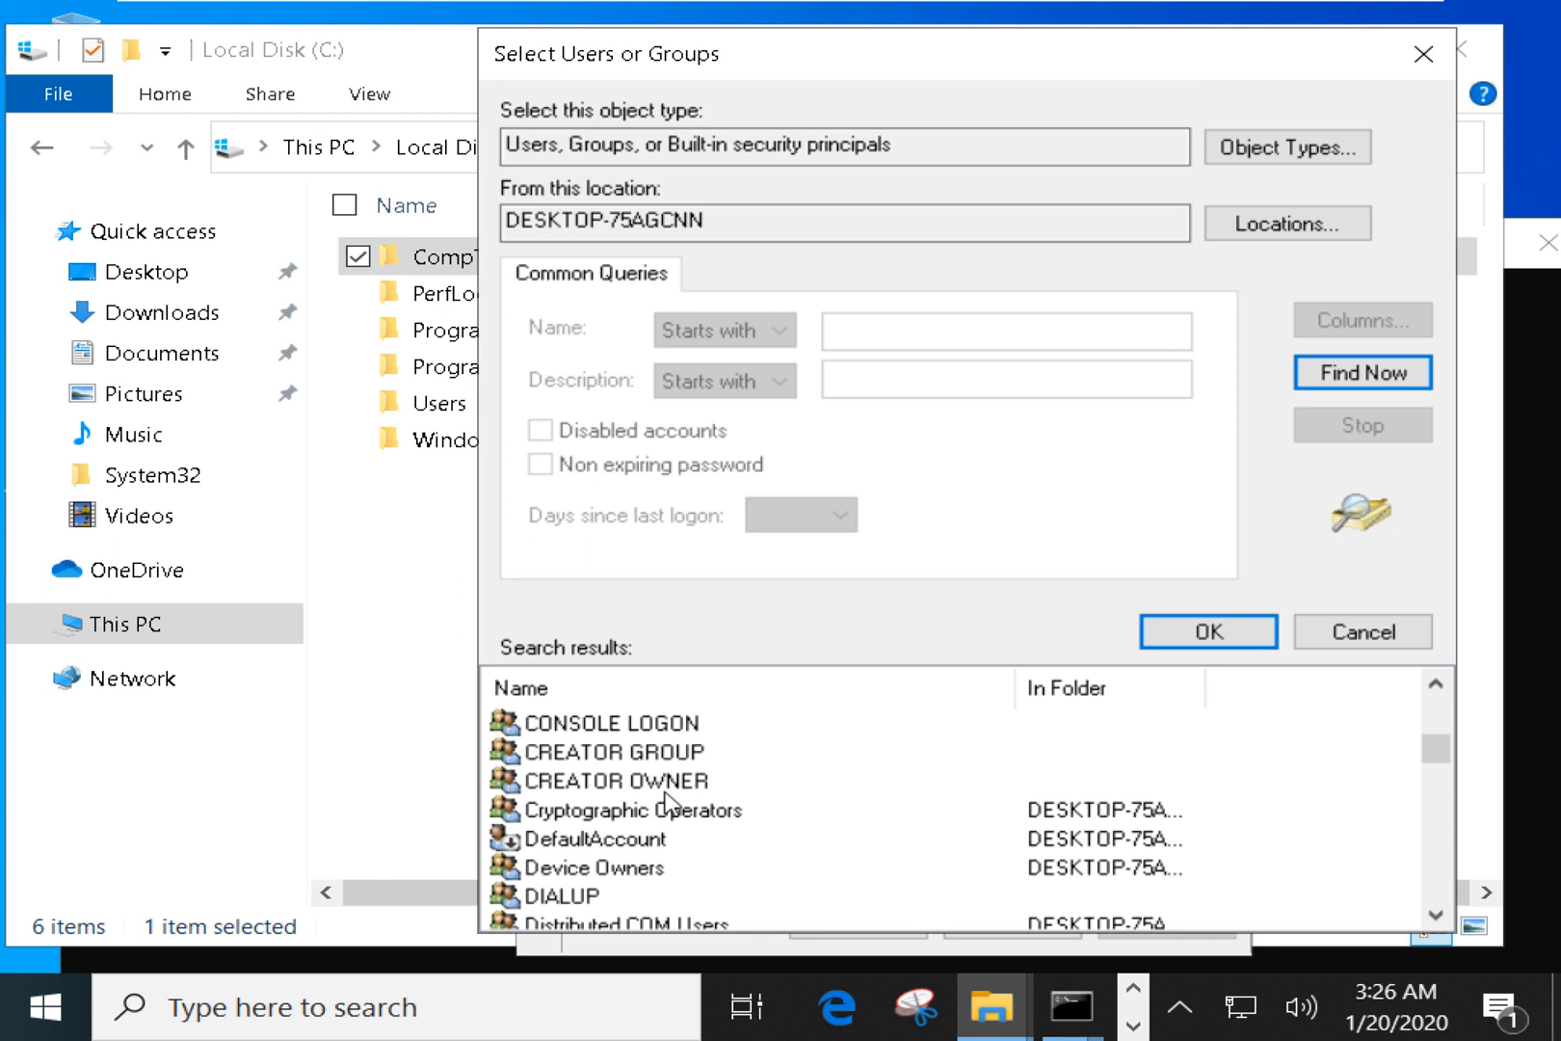
pyautogui.scroll(1, 671, 803)
pyautogui.scroll(1, 672, 803)
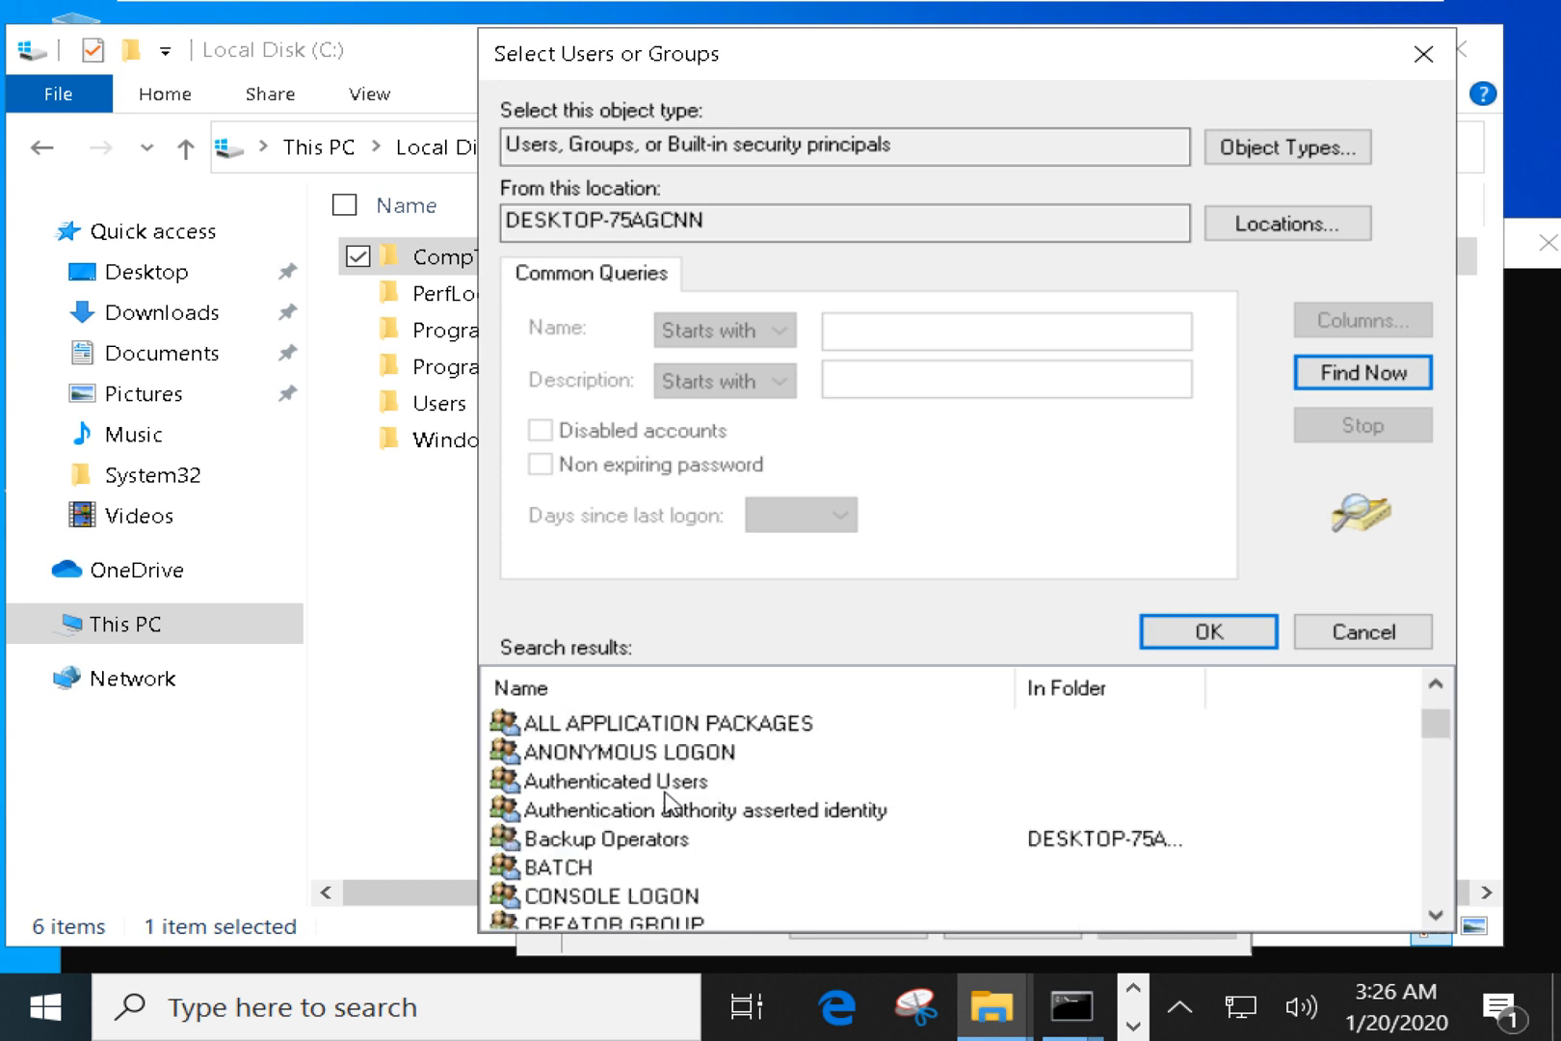
pyautogui.scroll(1, 672, 802)
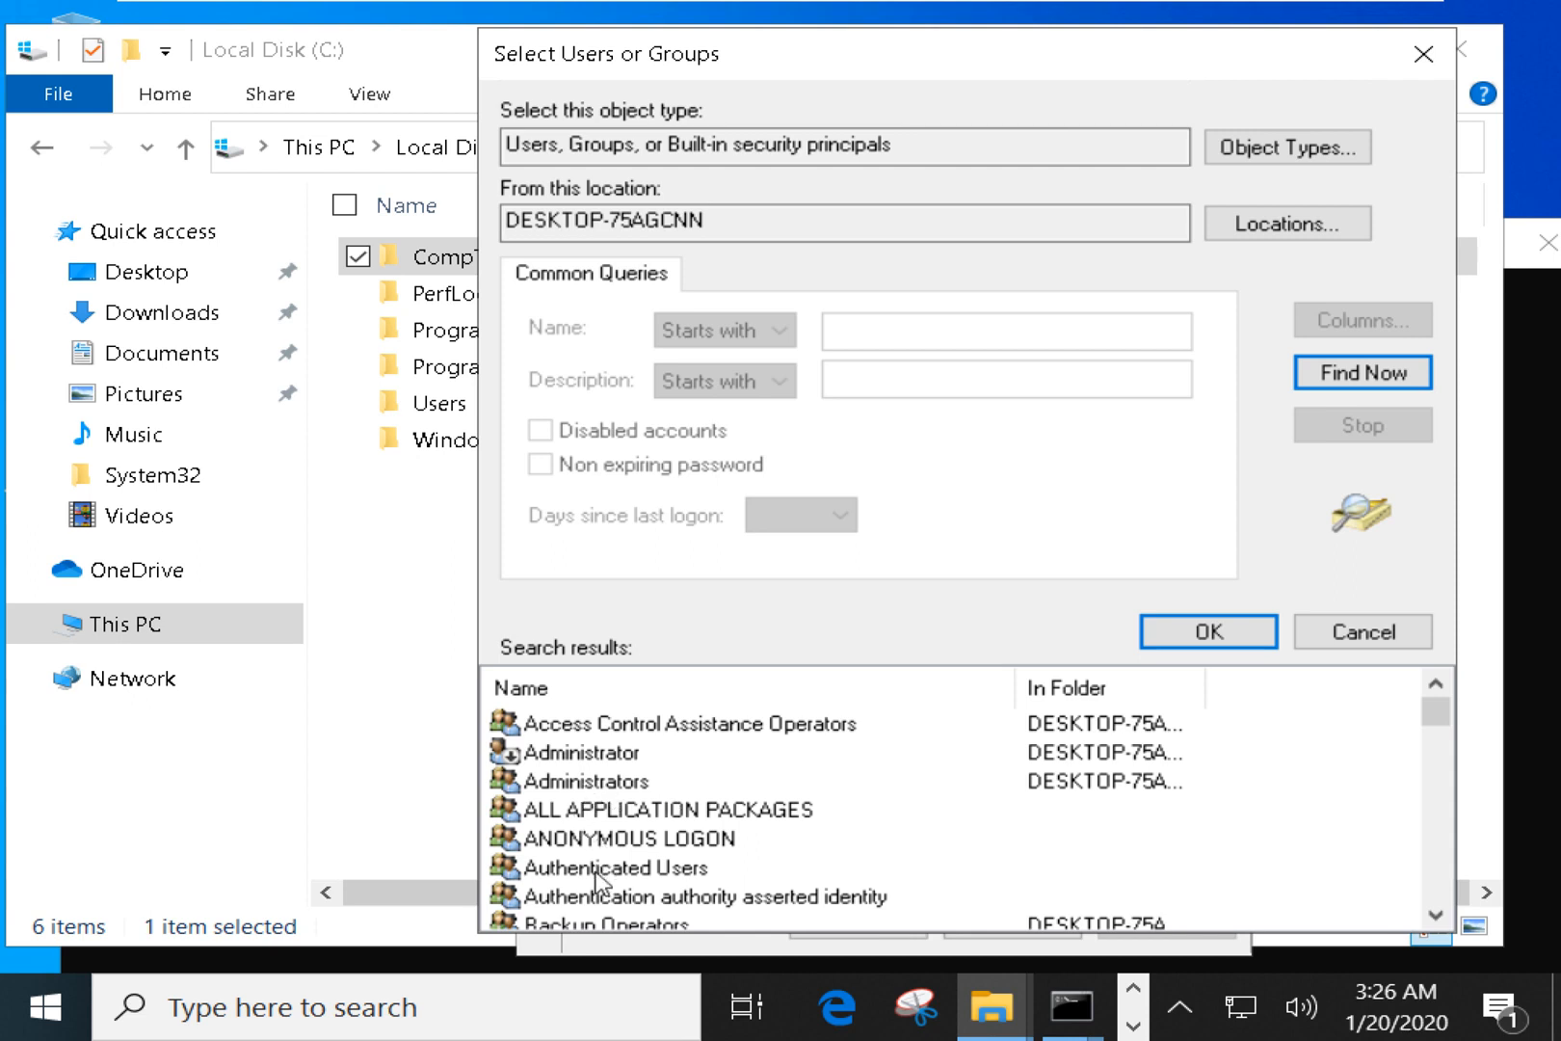
pyautogui.scroll(-2, 598, 879)
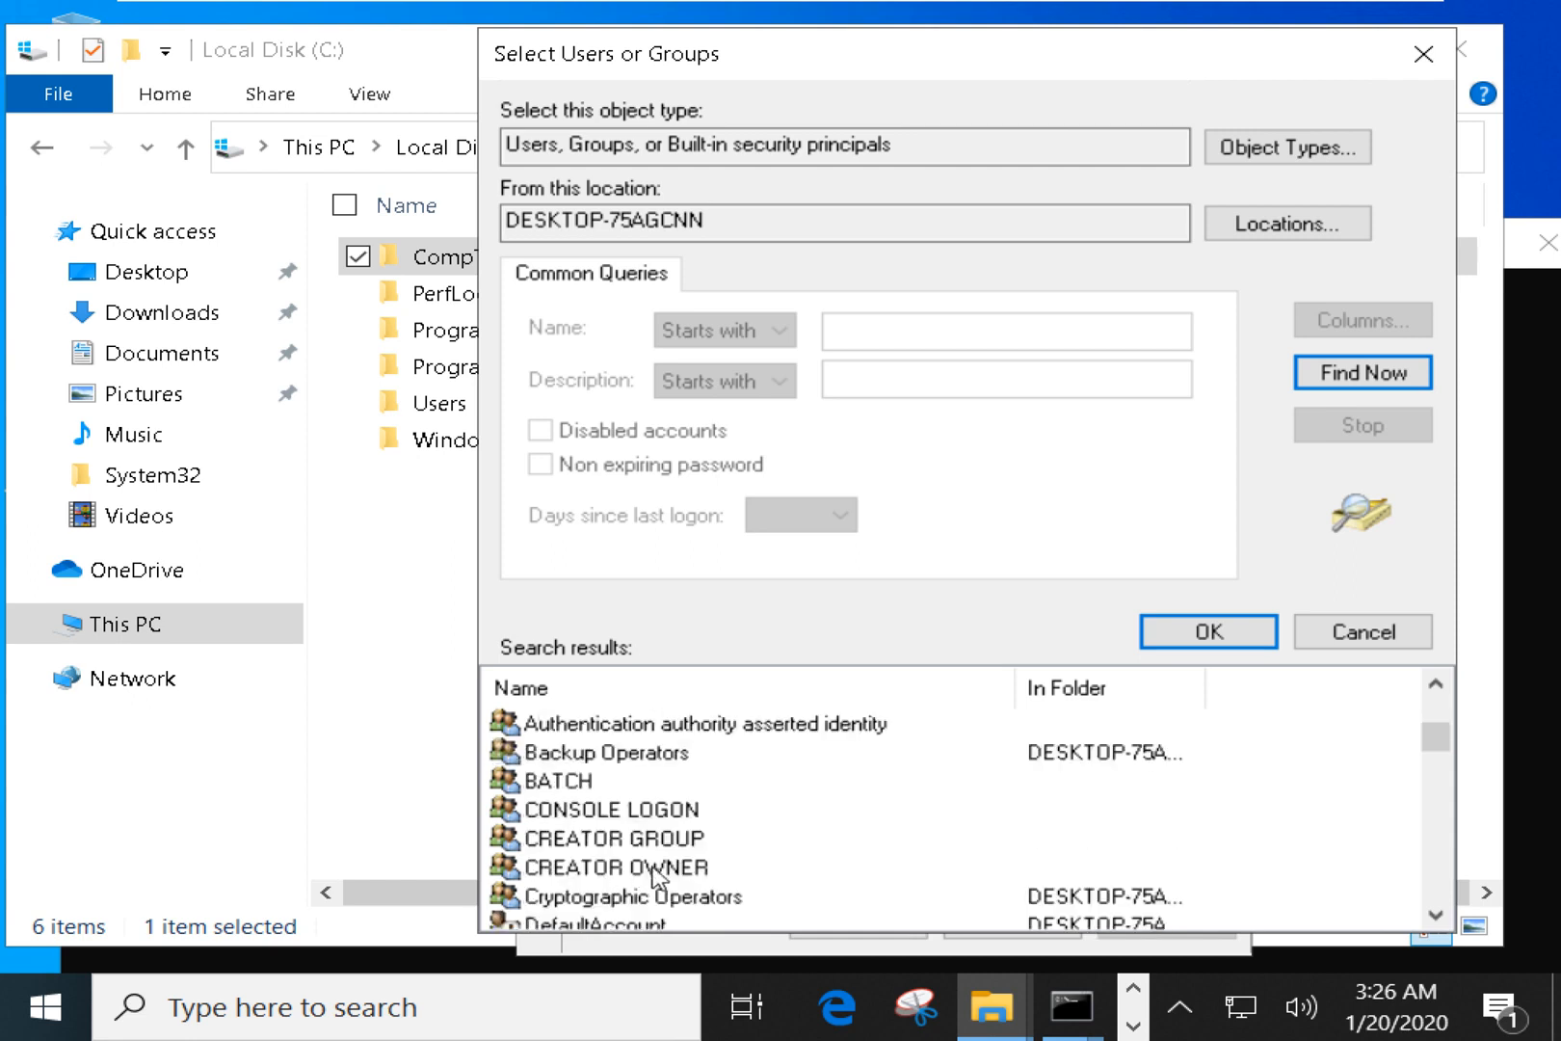
pyautogui.scroll(-1, 655, 877)
pyautogui.scroll(-1, 657, 877)
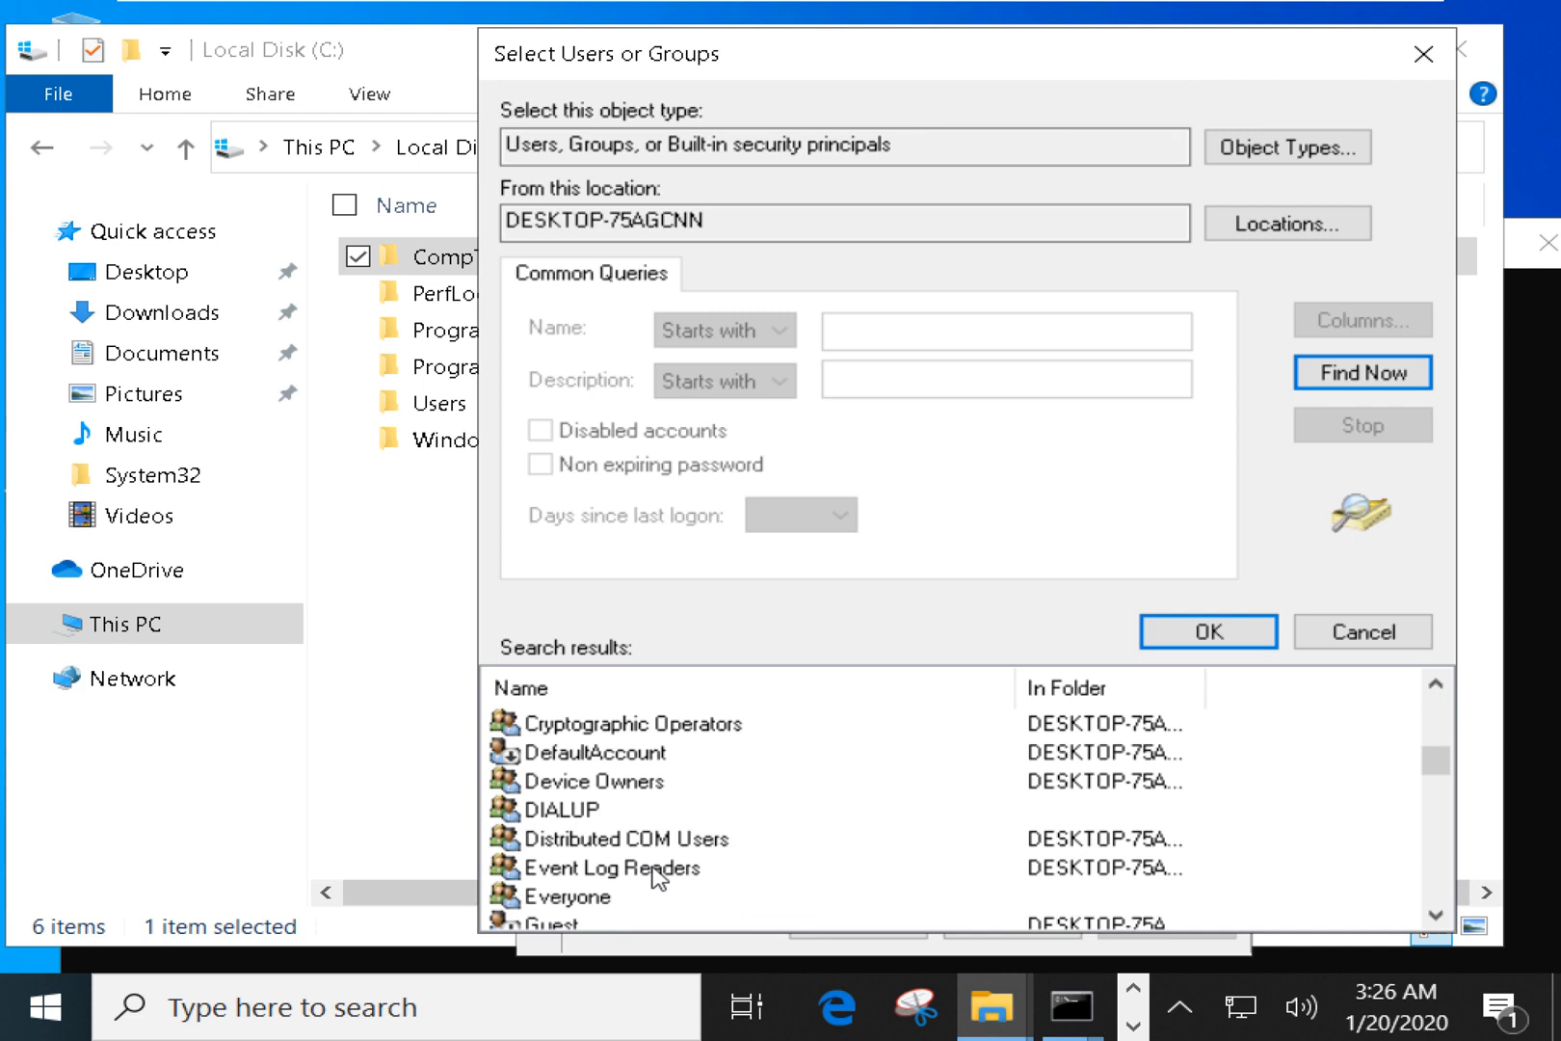
pyautogui.scroll(-2, 657, 877)
pyautogui.scroll(-1, 656, 877)
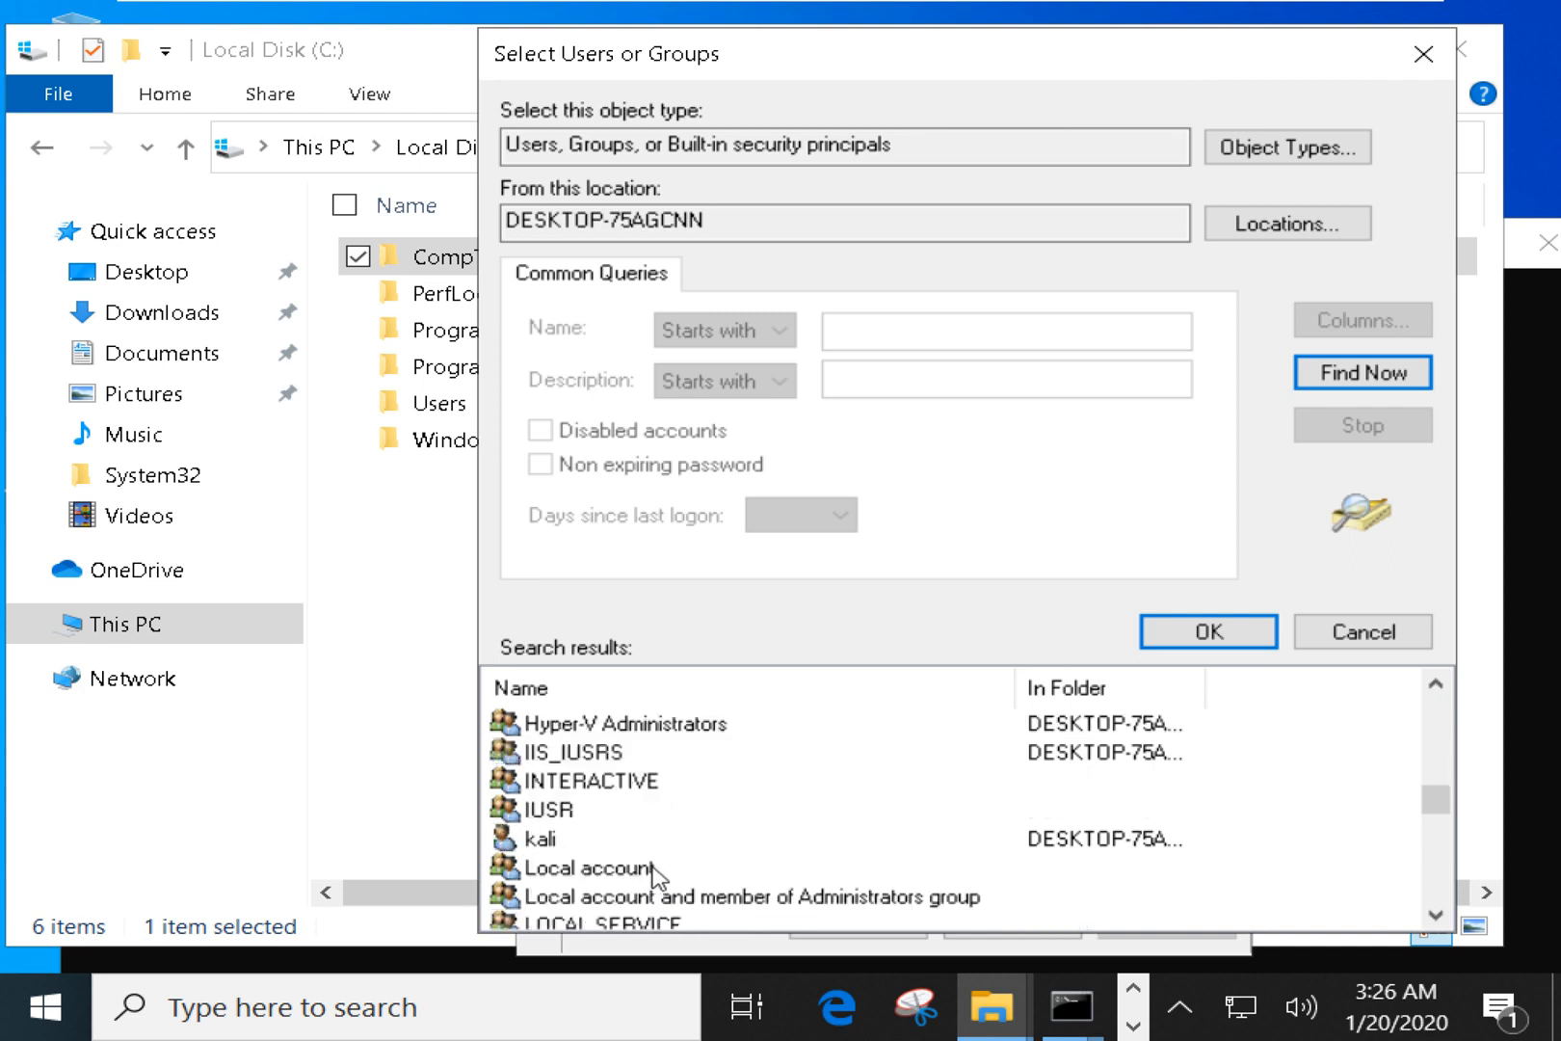
pyautogui.scroll(-1, 654, 904)
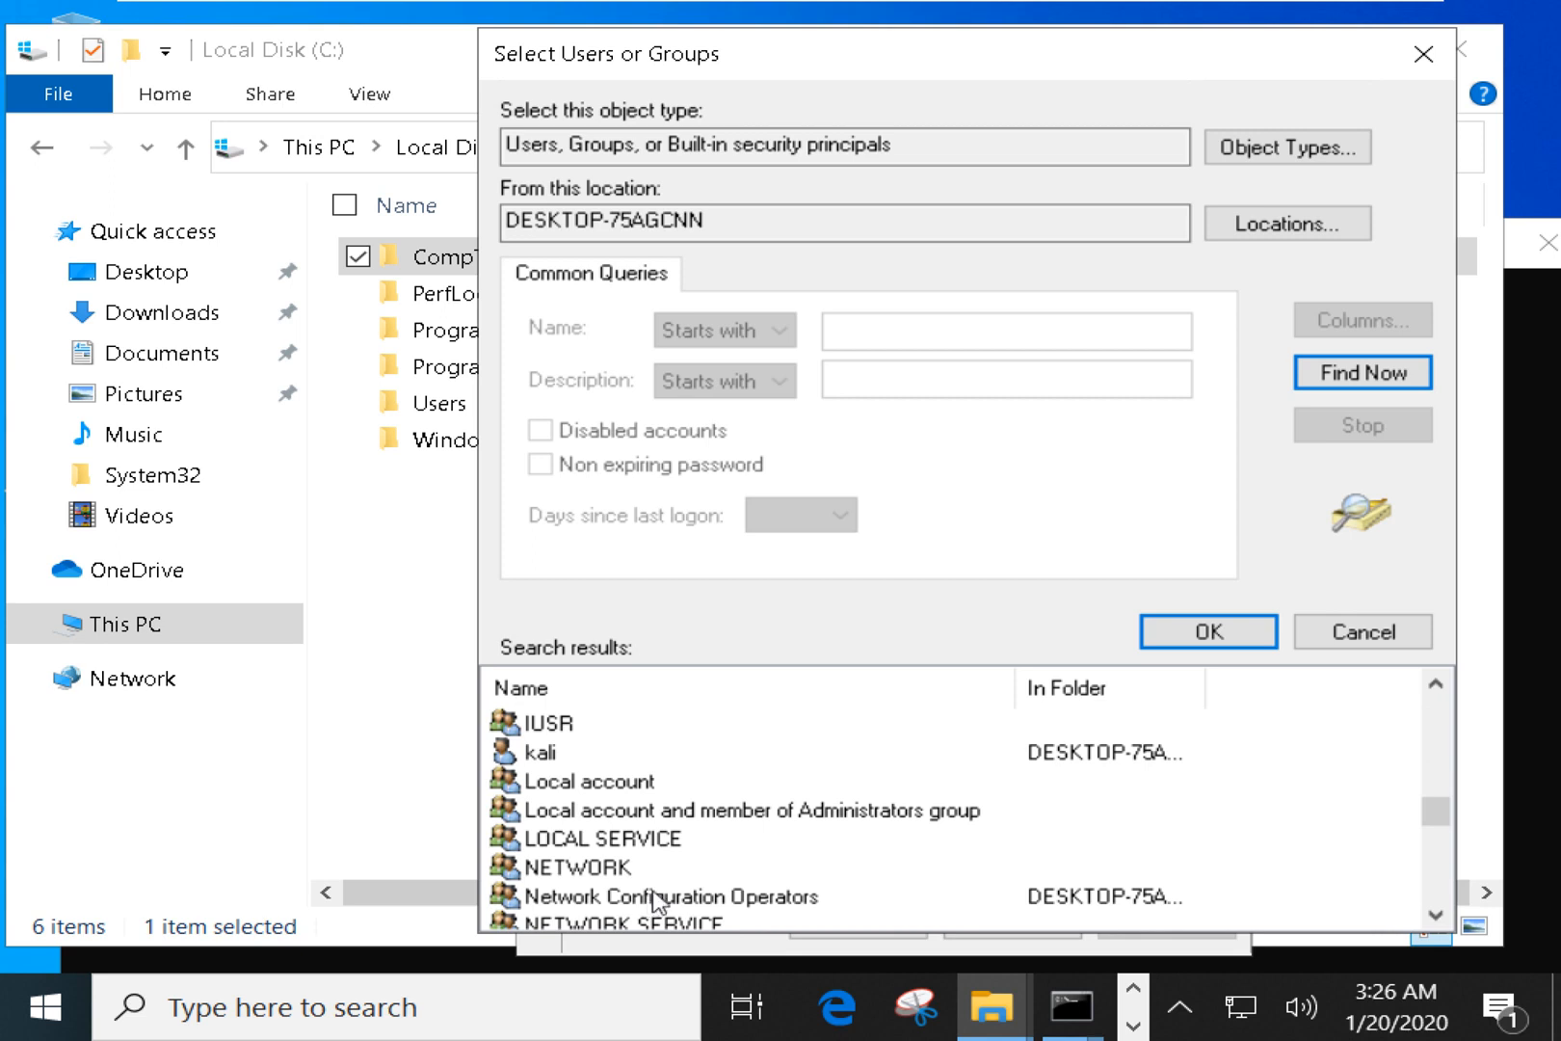
pyautogui.scroll(-1, 655, 902)
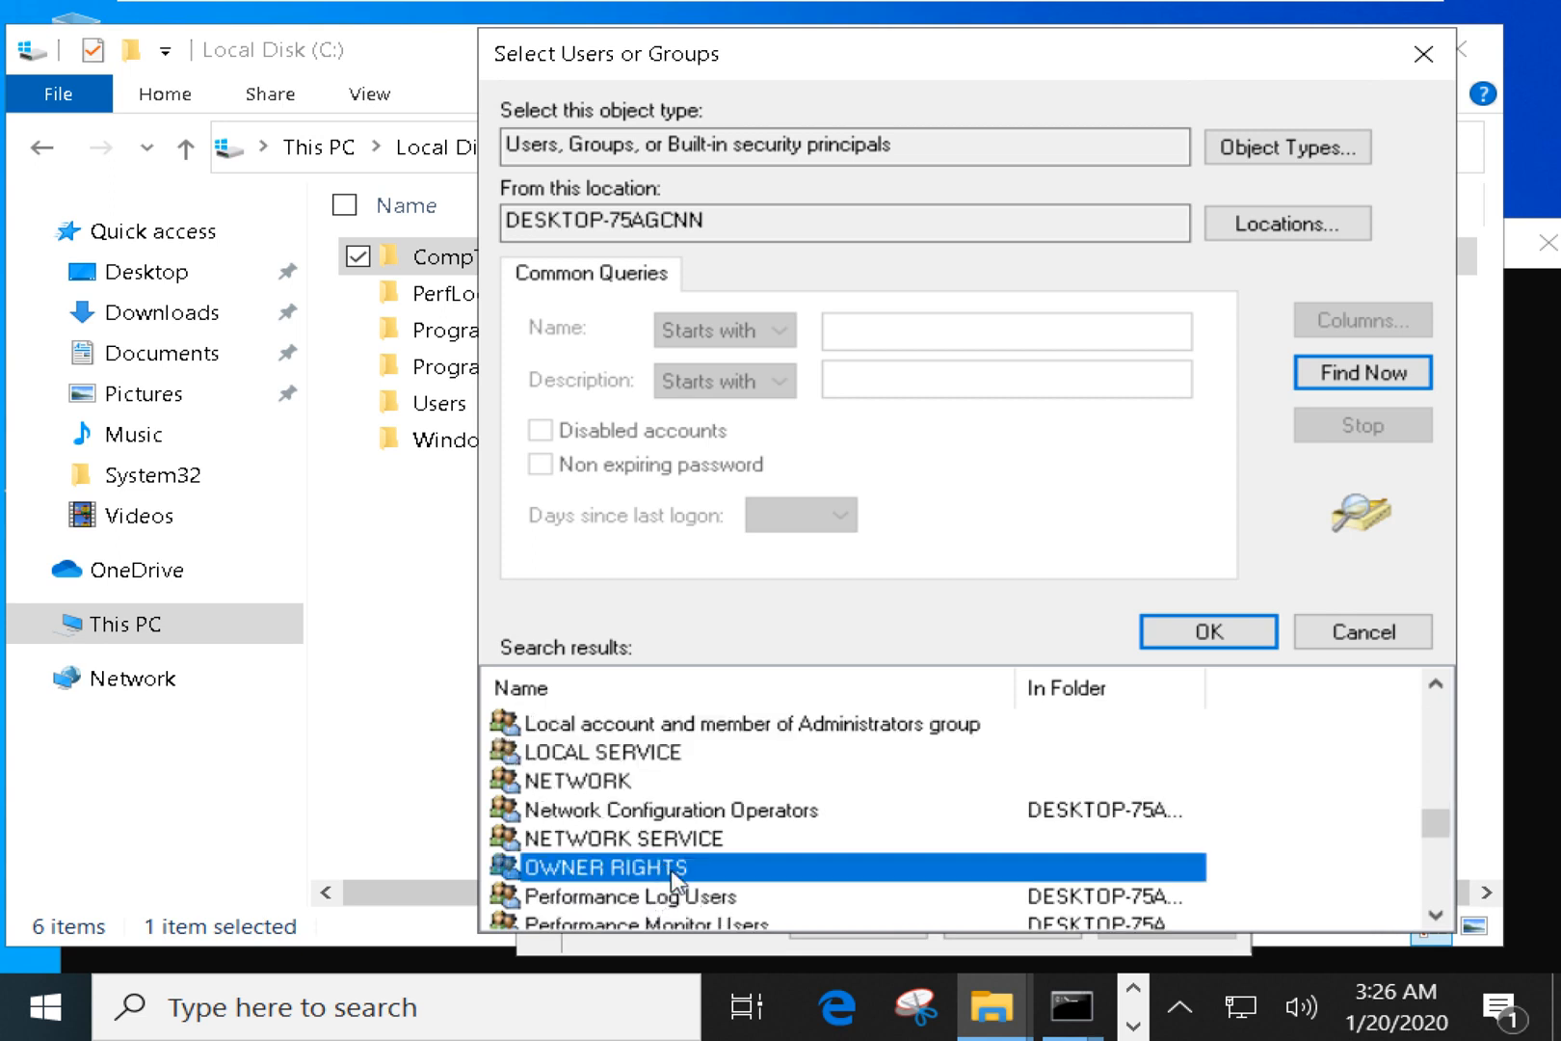
pyautogui.scroll(-1, 675, 893)
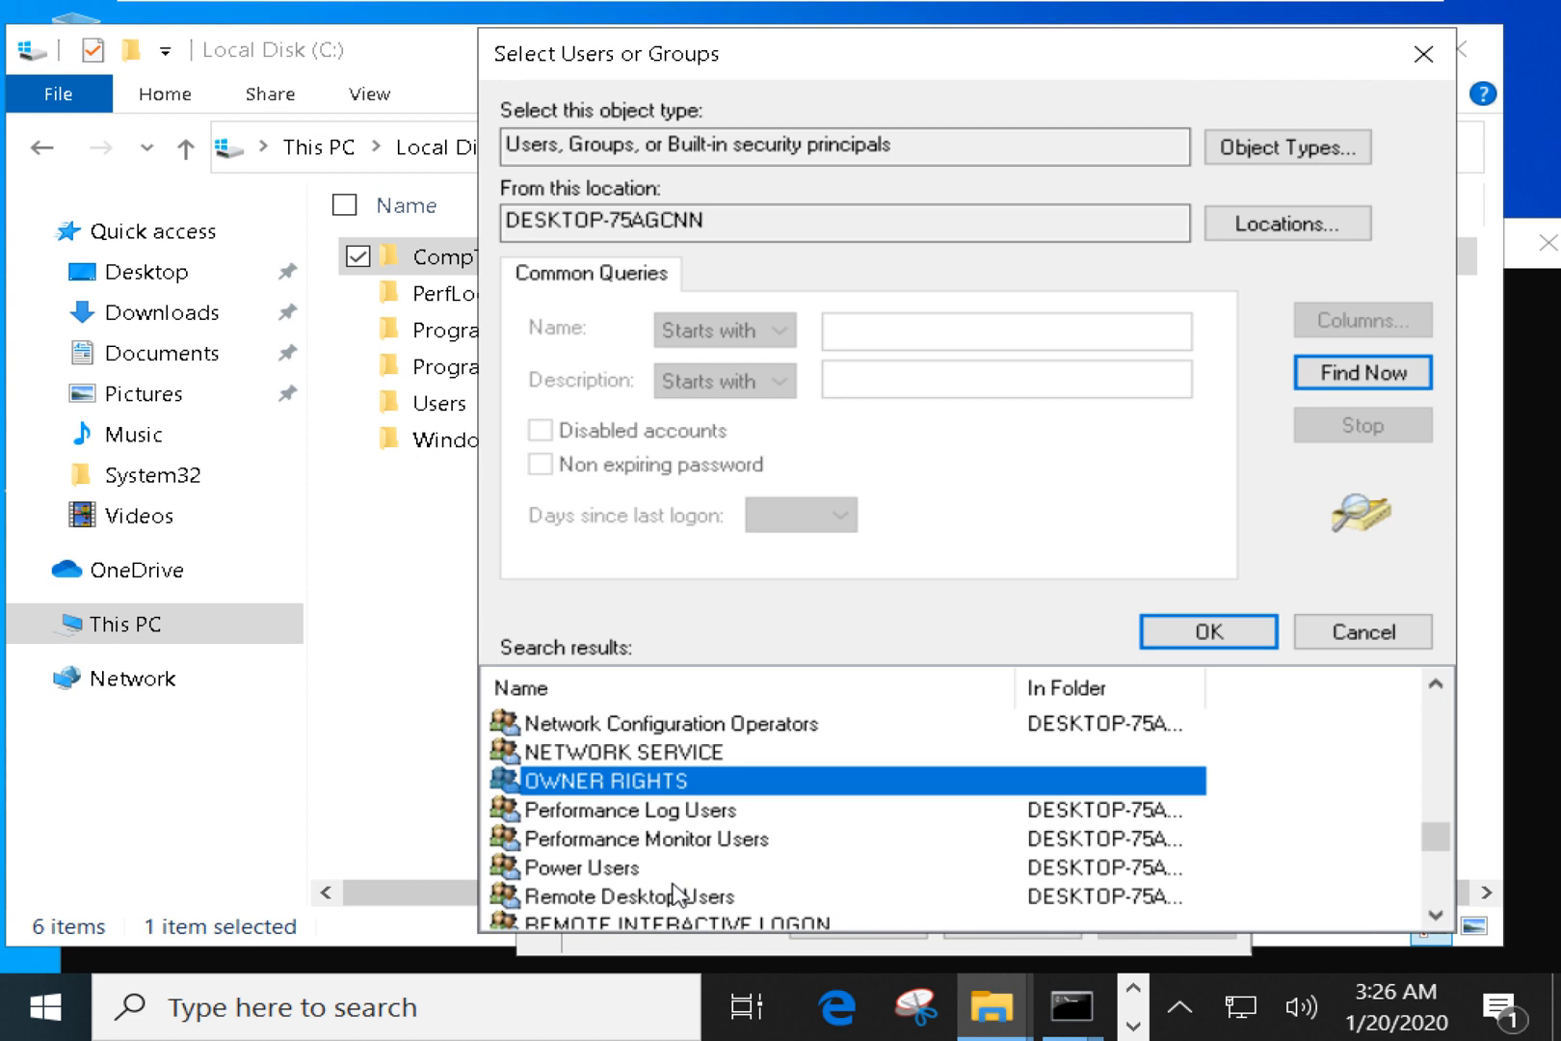
pyautogui.scroll(-1, 690, 903)
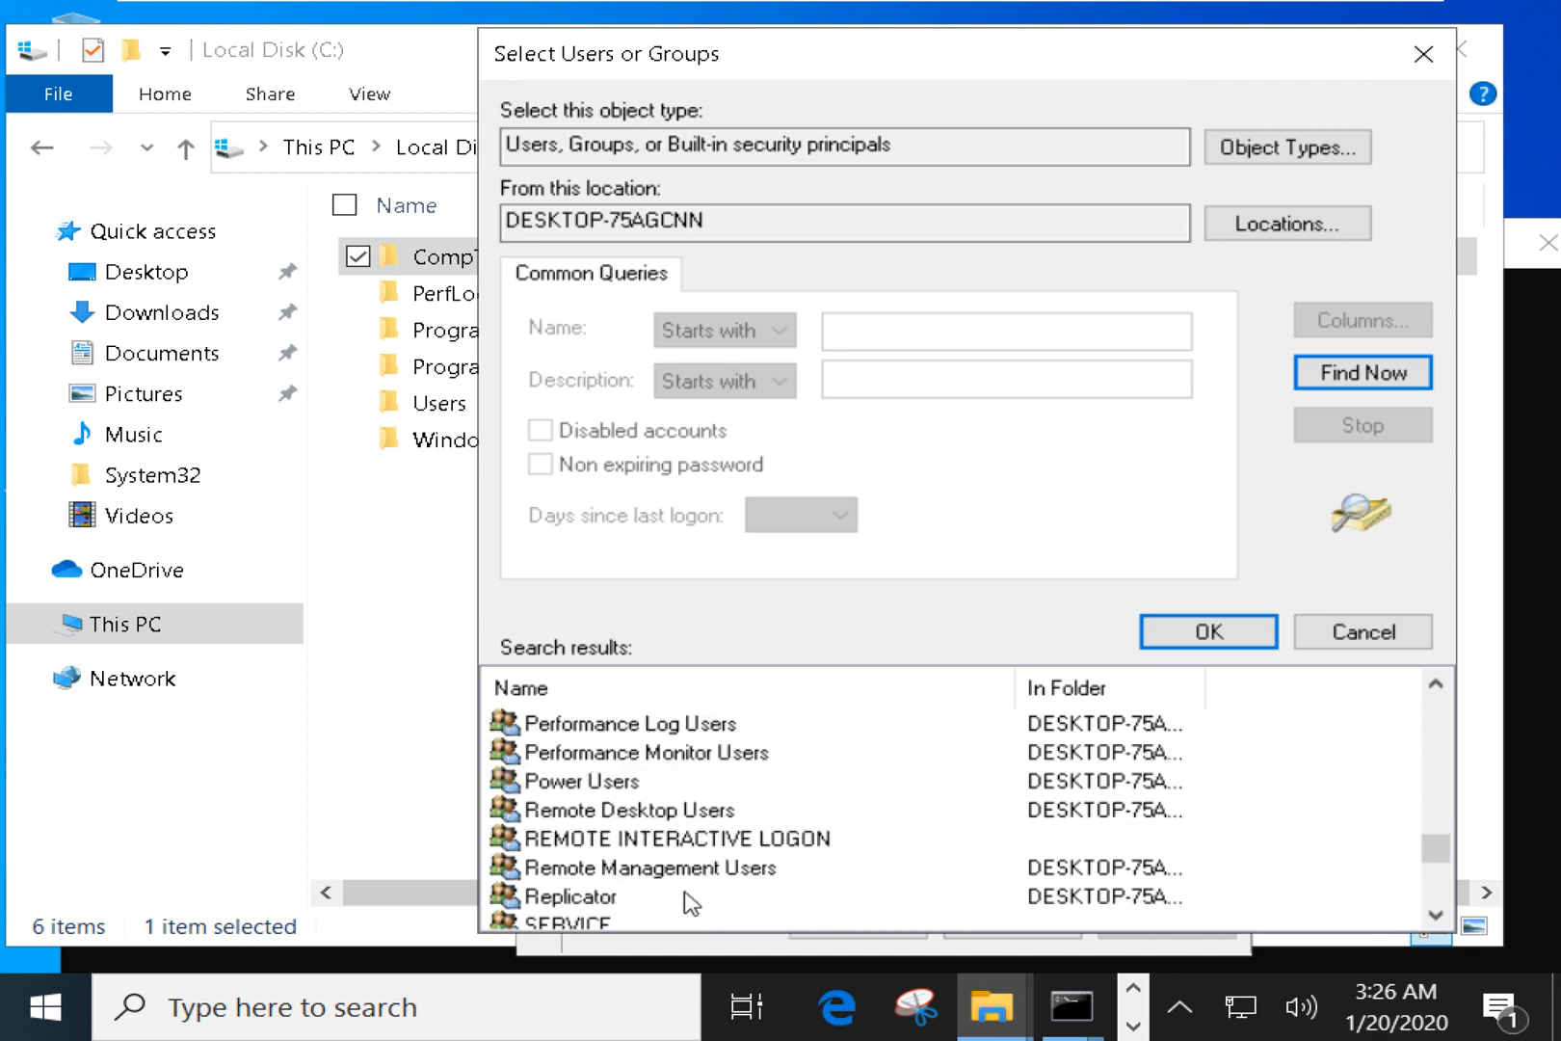
pyautogui.scroll(-1, 690, 903)
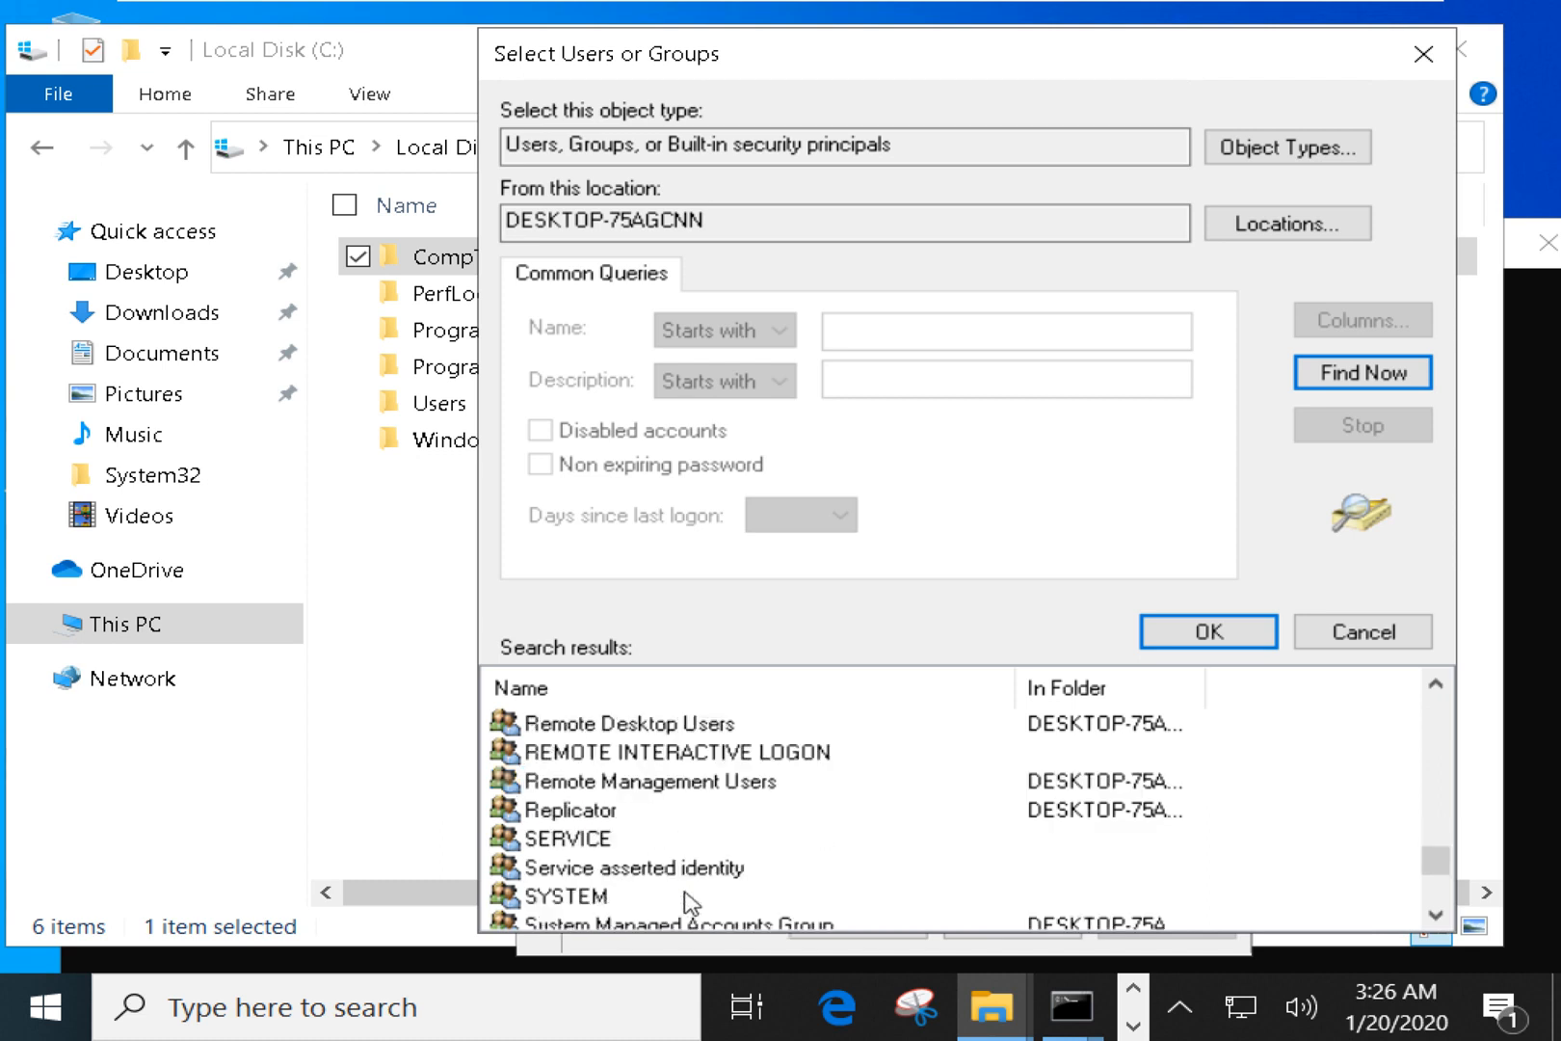
pyautogui.scroll(-1, 690, 903)
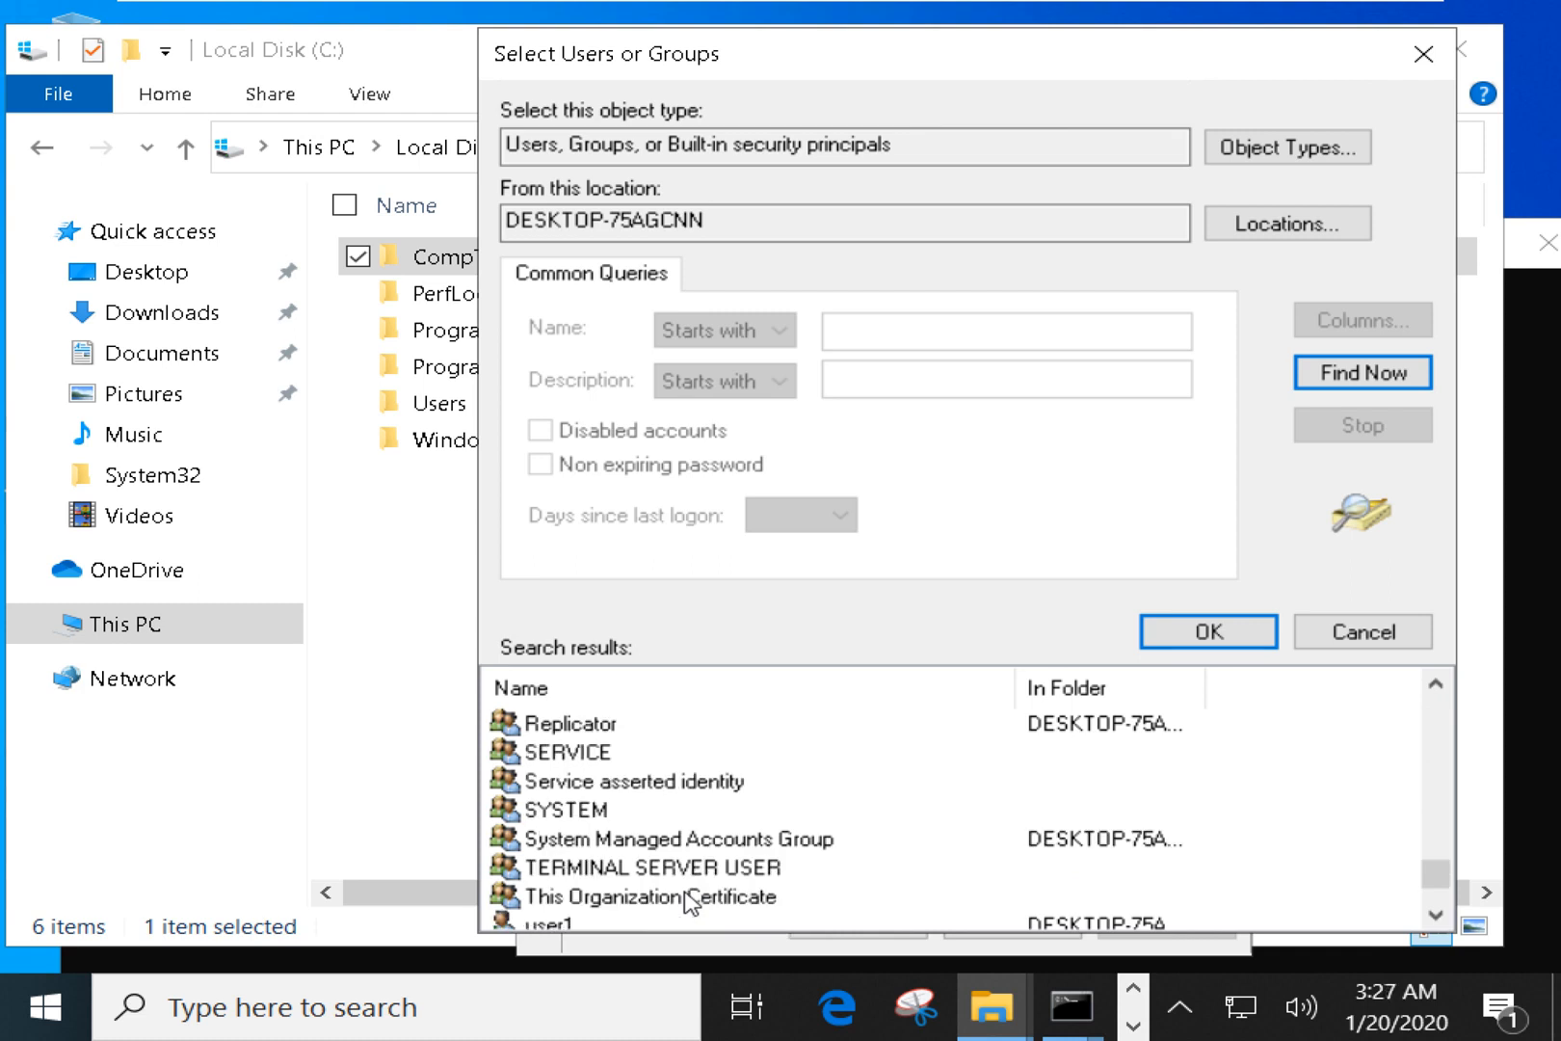
pyautogui.scroll(-1, 690, 903)
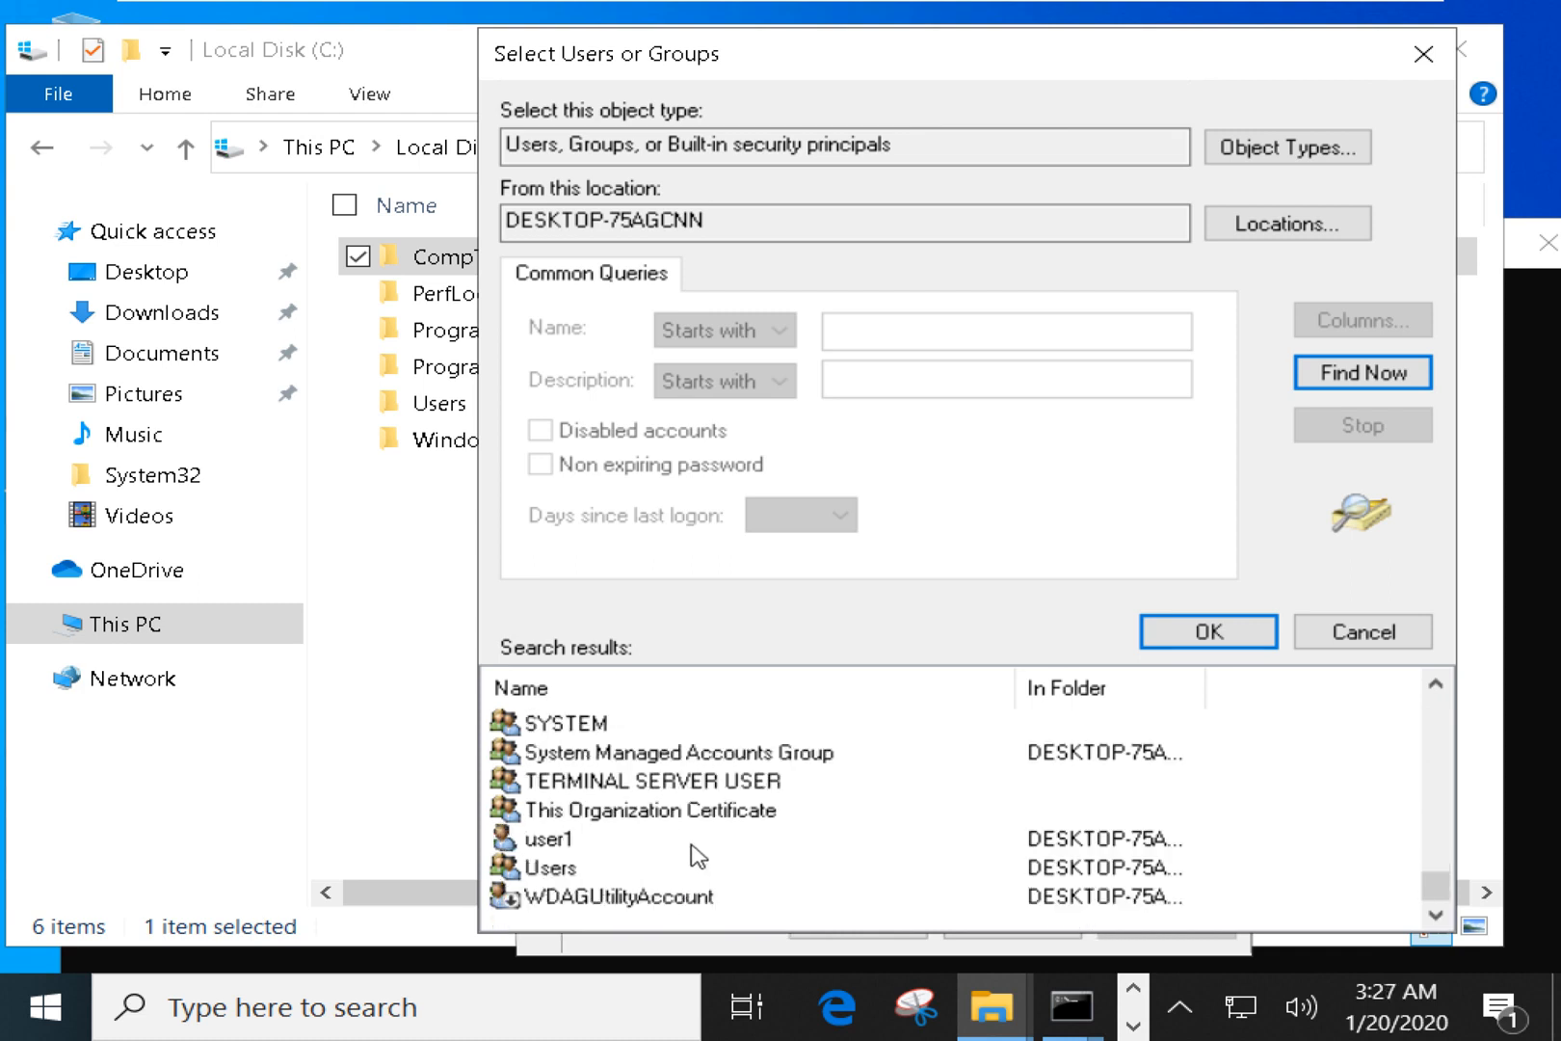
# Browse the object search results, trying several local groups while looking for the right one.
pyautogui.click(632, 844)
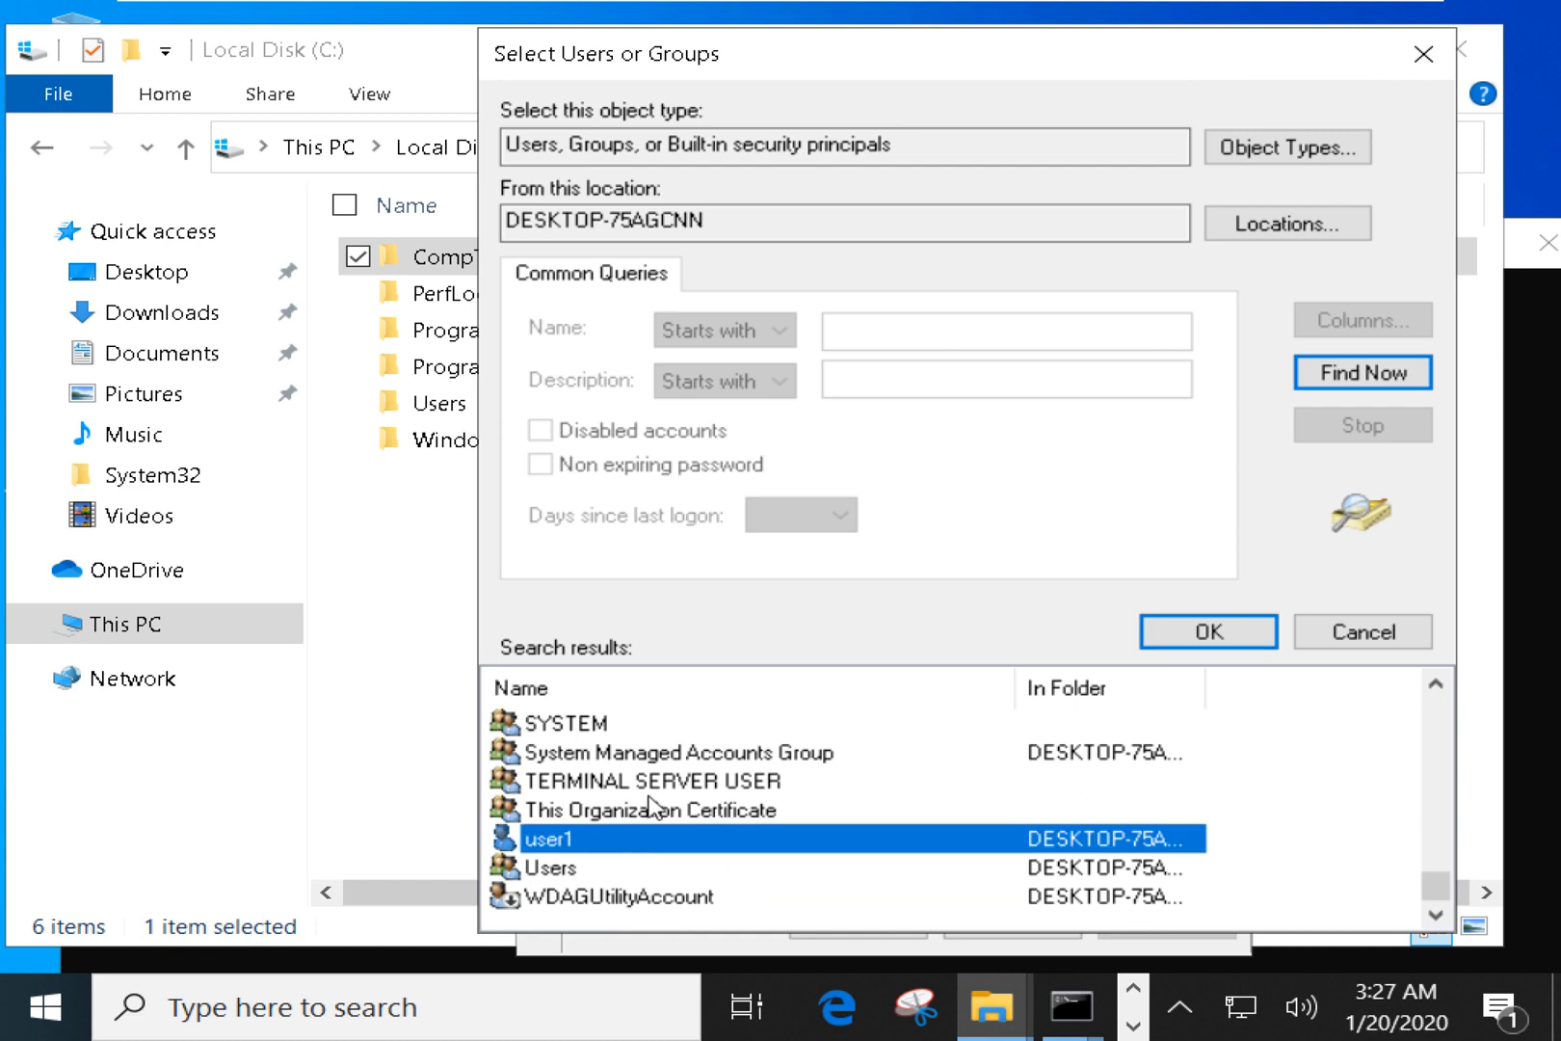
pyautogui.click(723, 752)
pyautogui.scroll(2, 723, 751)
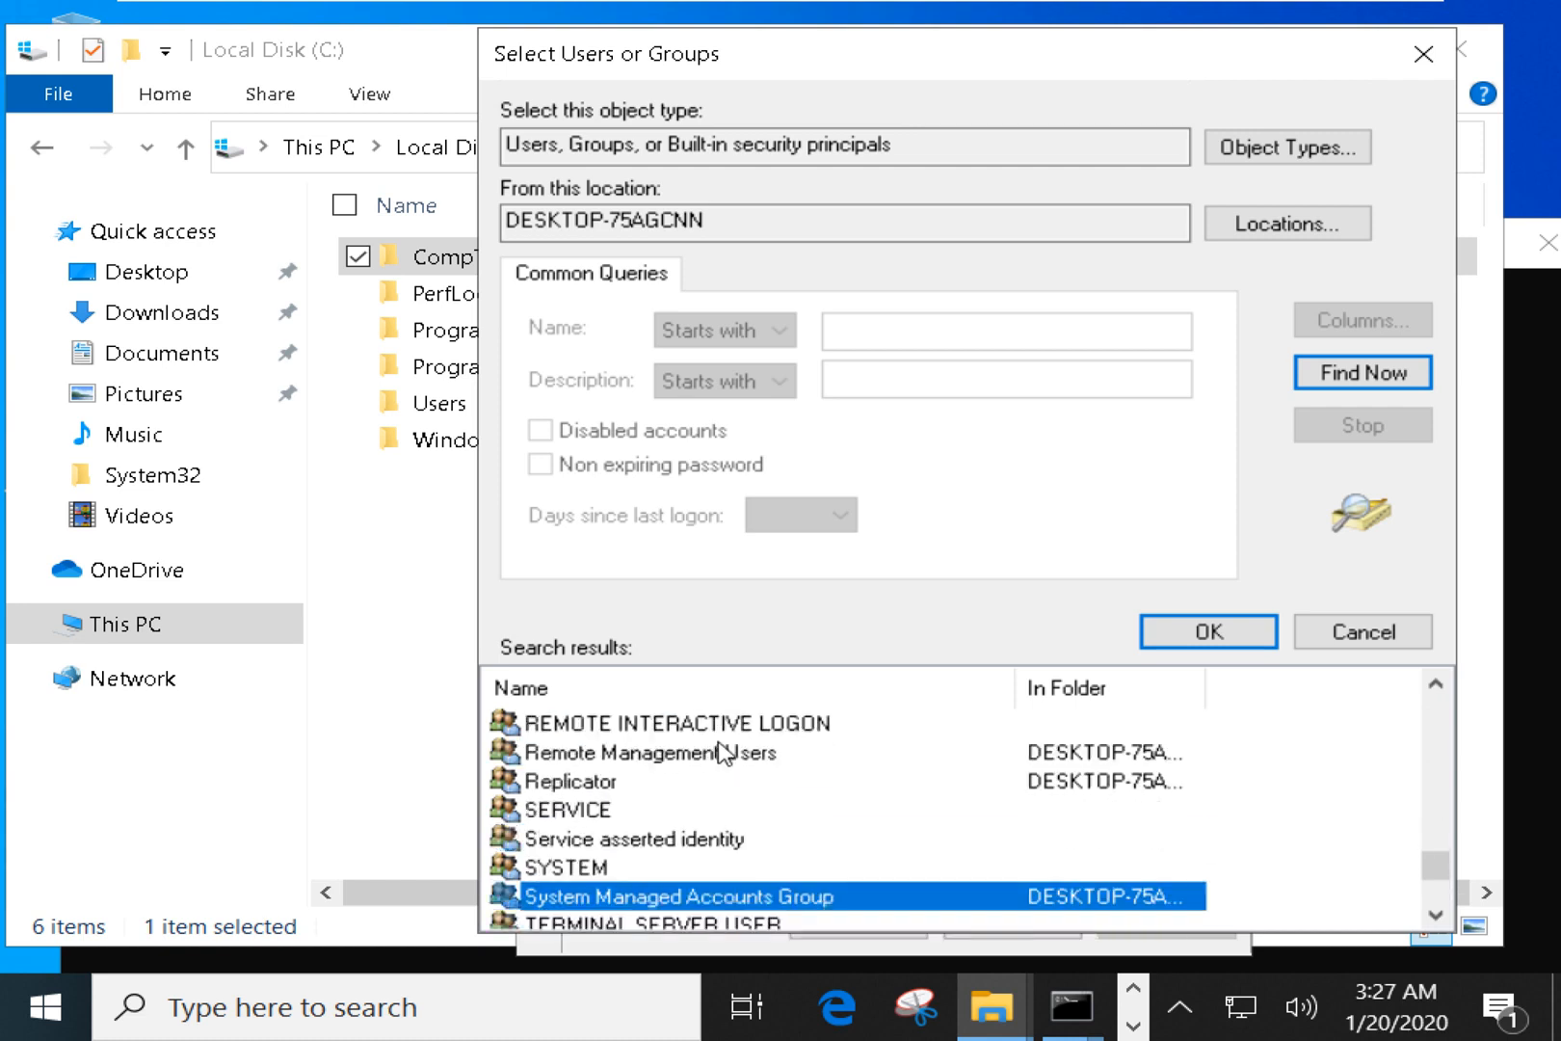
pyautogui.click(721, 757)
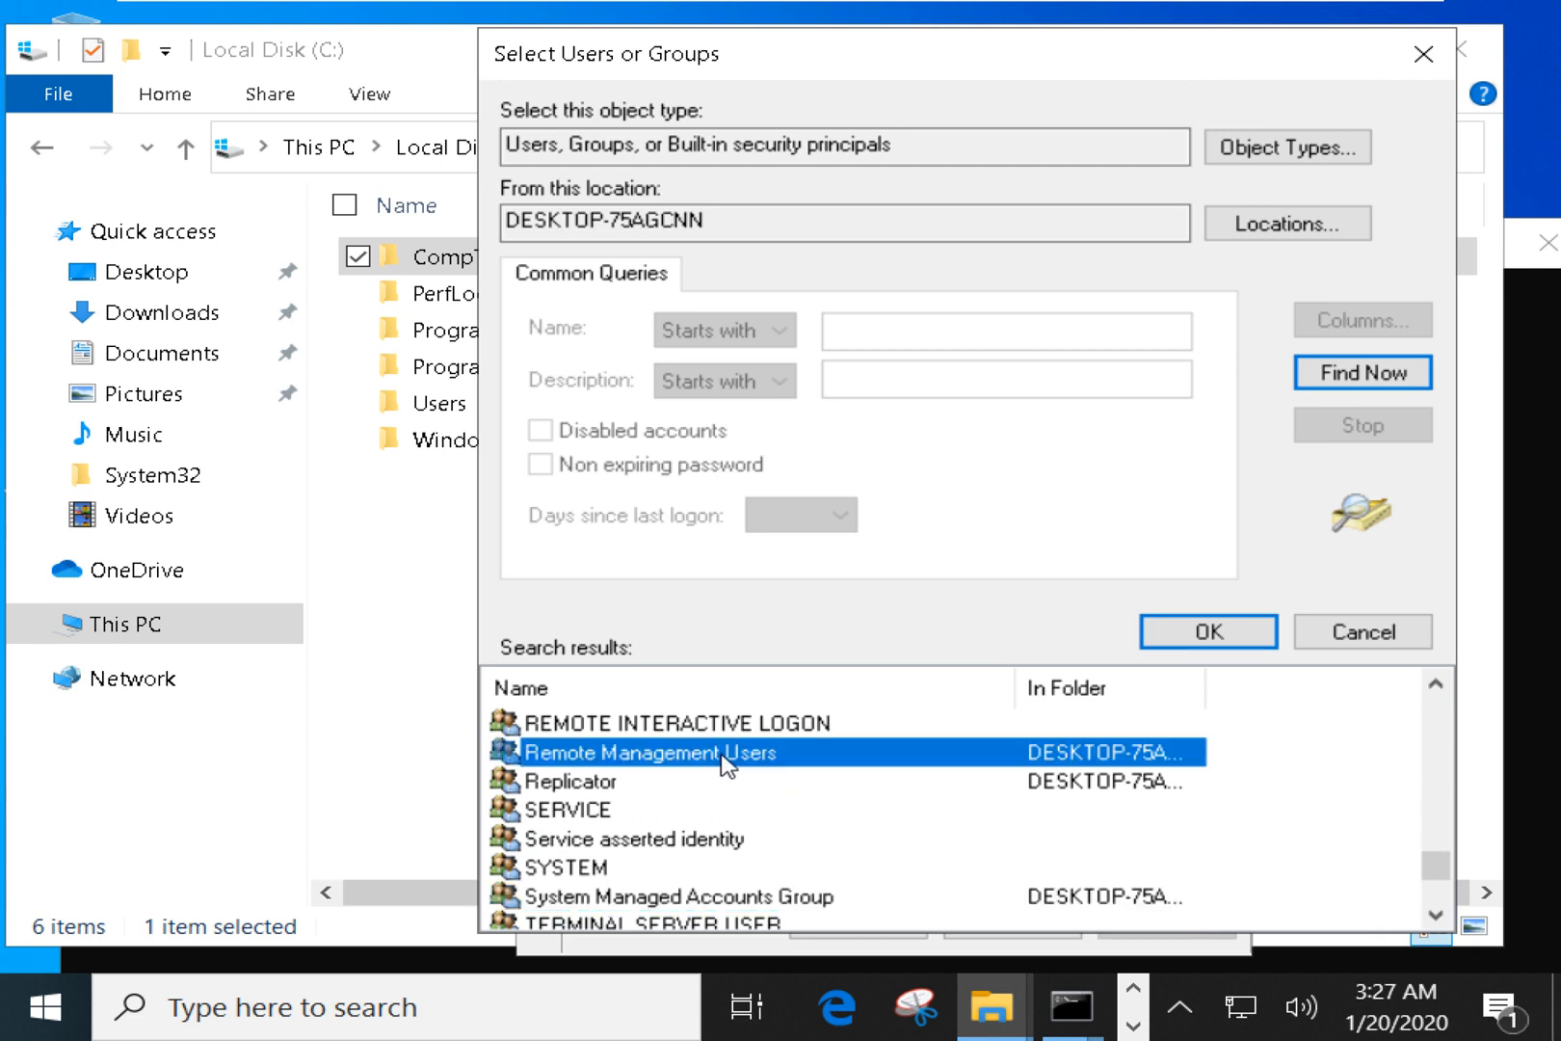
pyautogui.scroll(1, 731, 776)
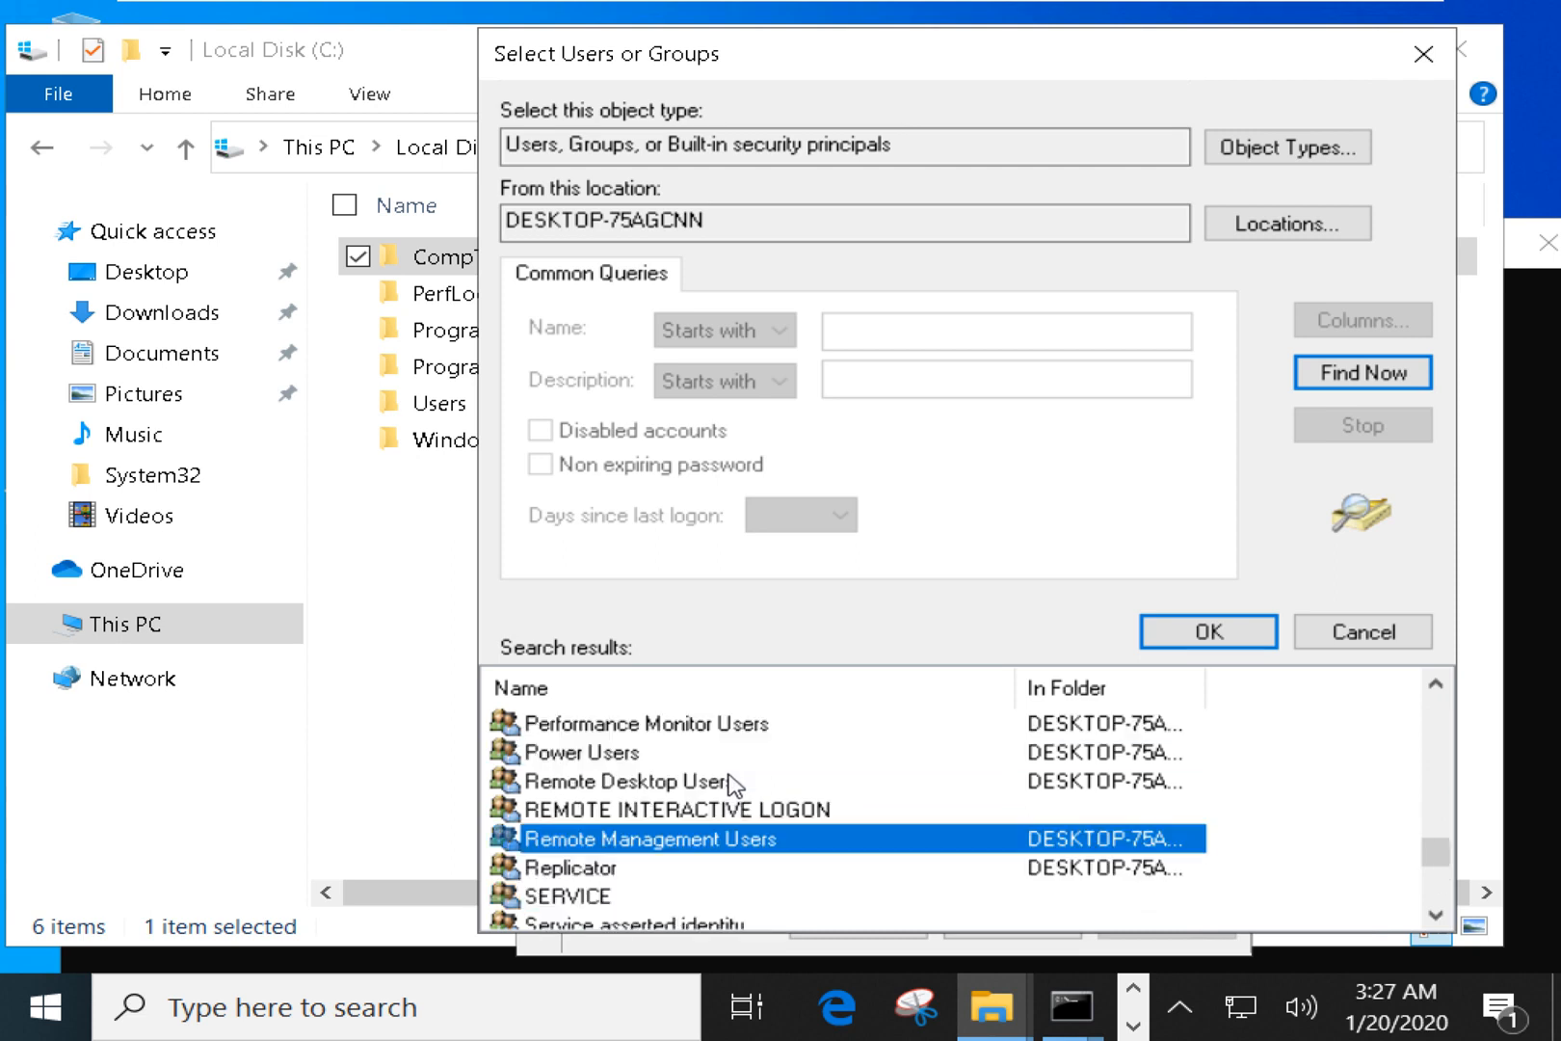
pyautogui.click(685, 812)
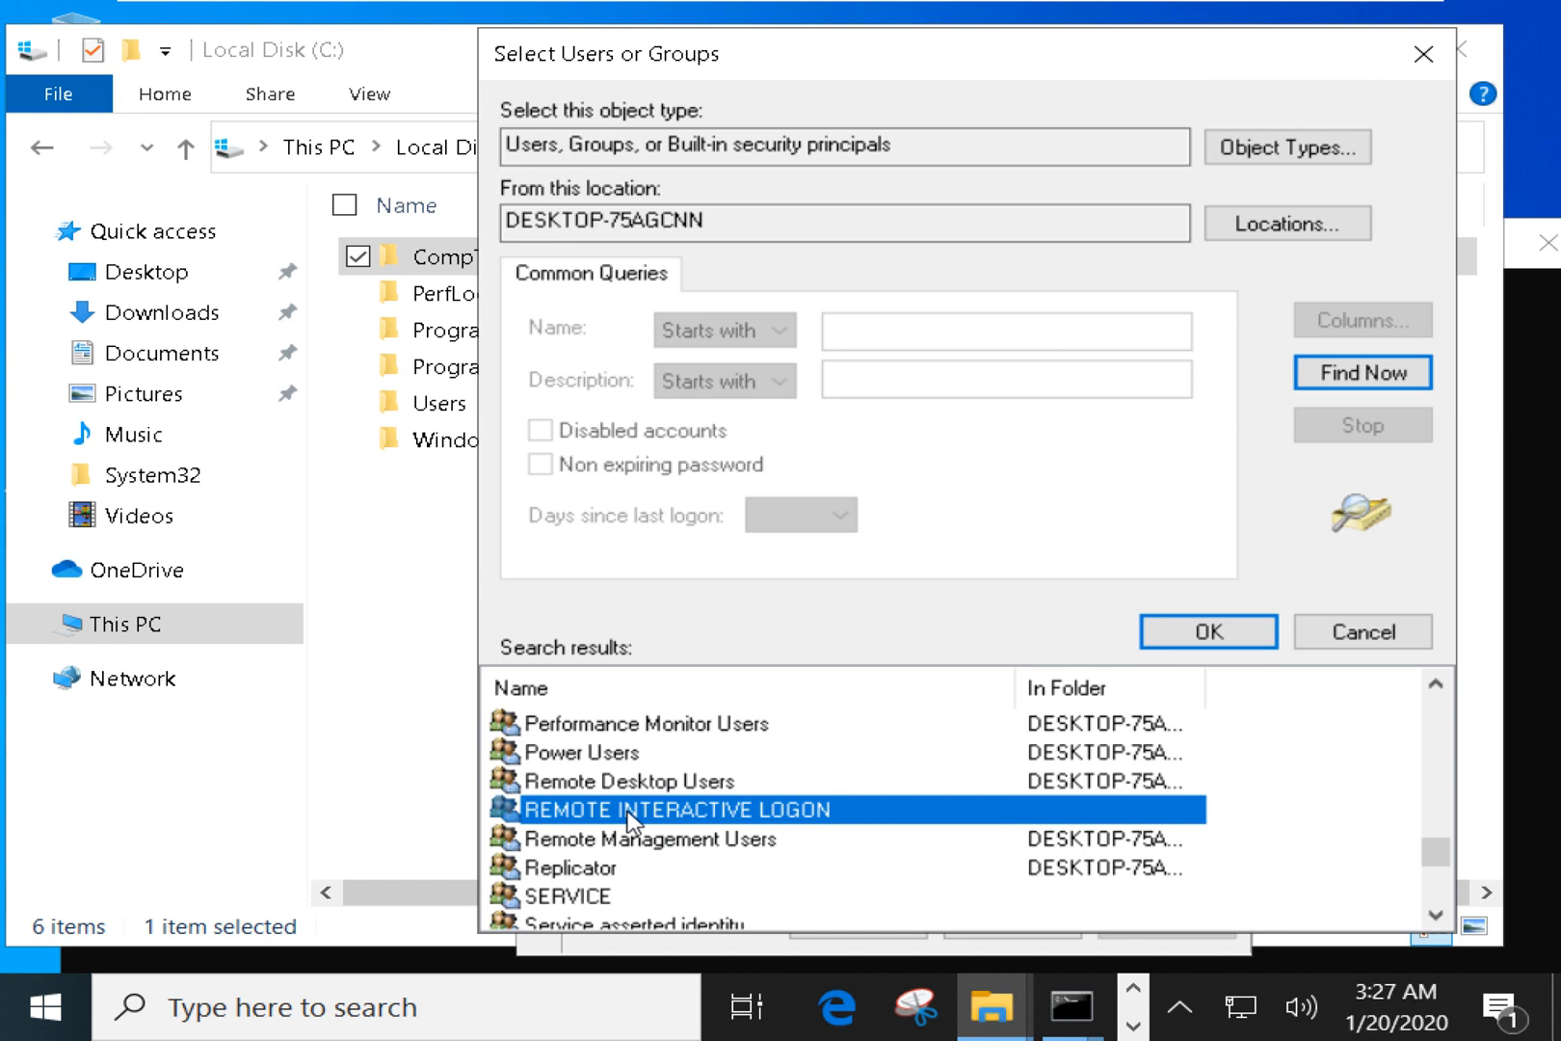
pyautogui.click(629, 751)
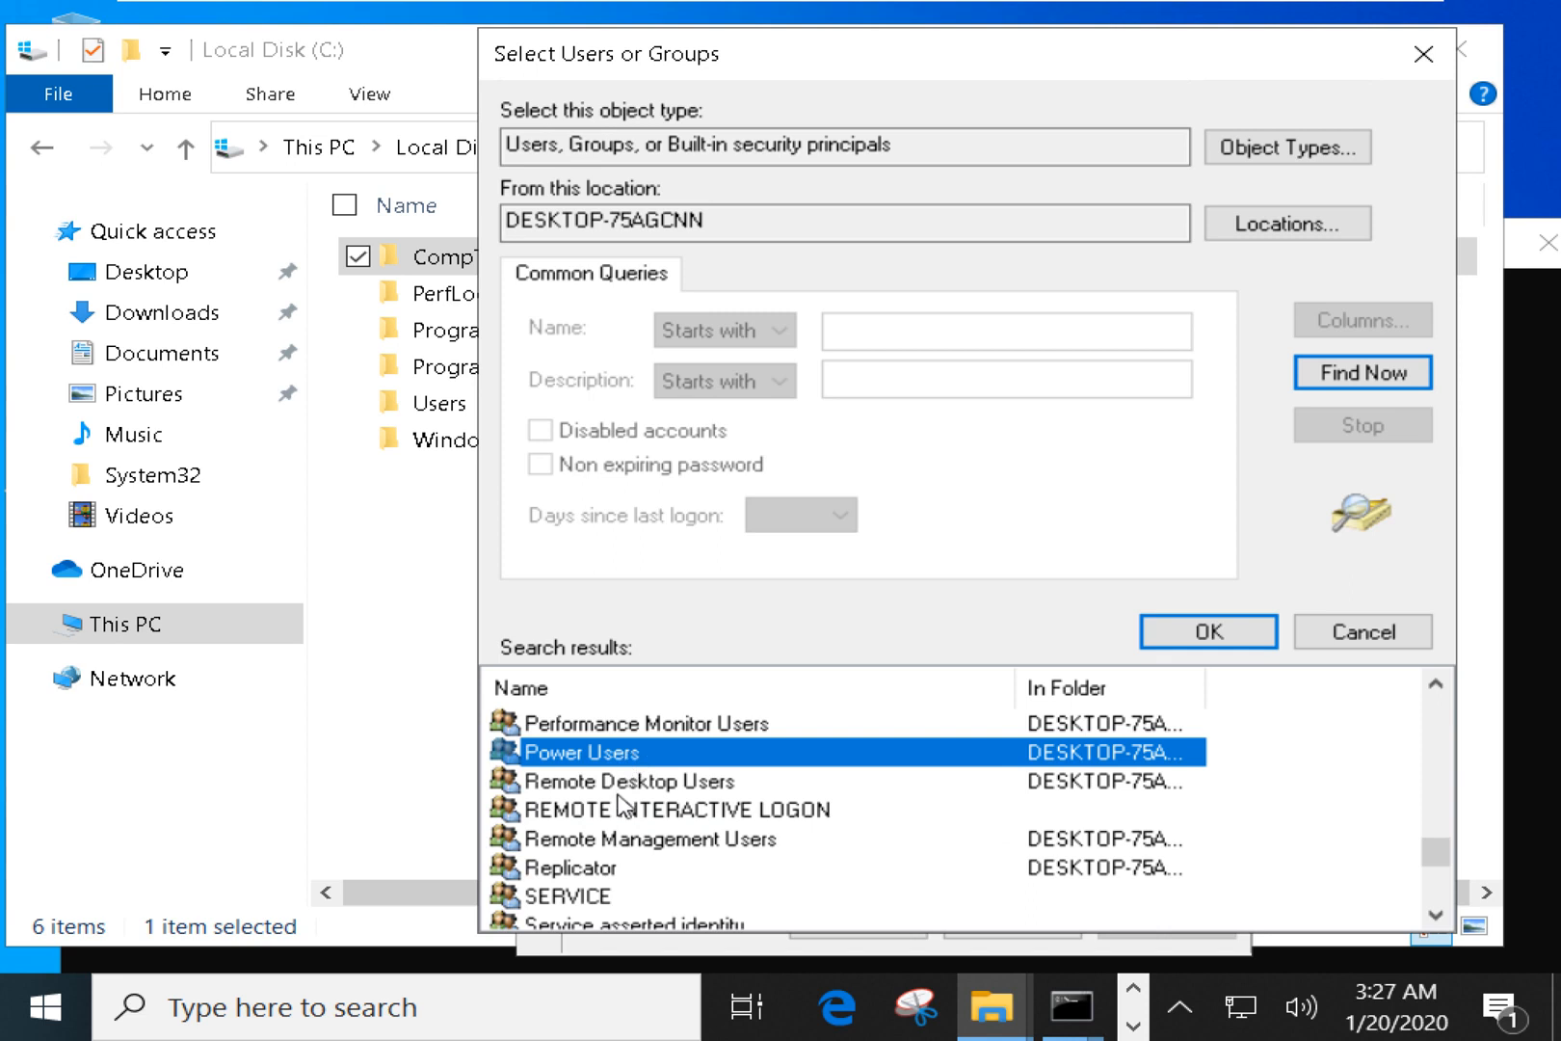
pyautogui.click(636, 785)
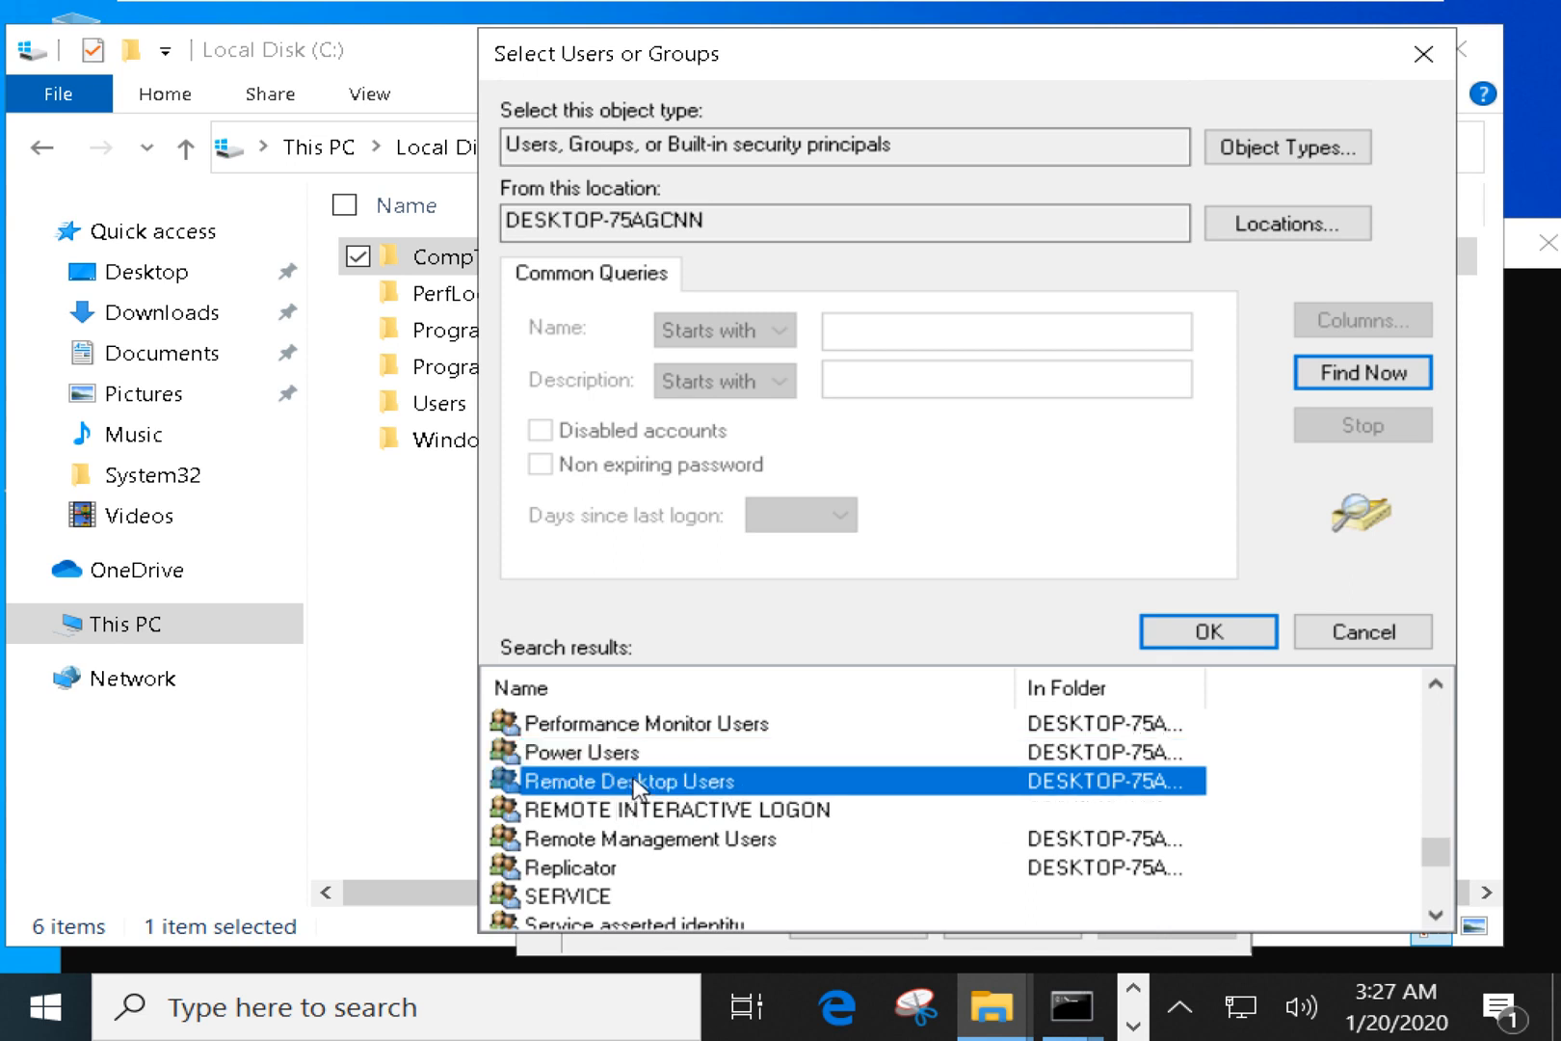
pyautogui.scroll(1, 636, 786)
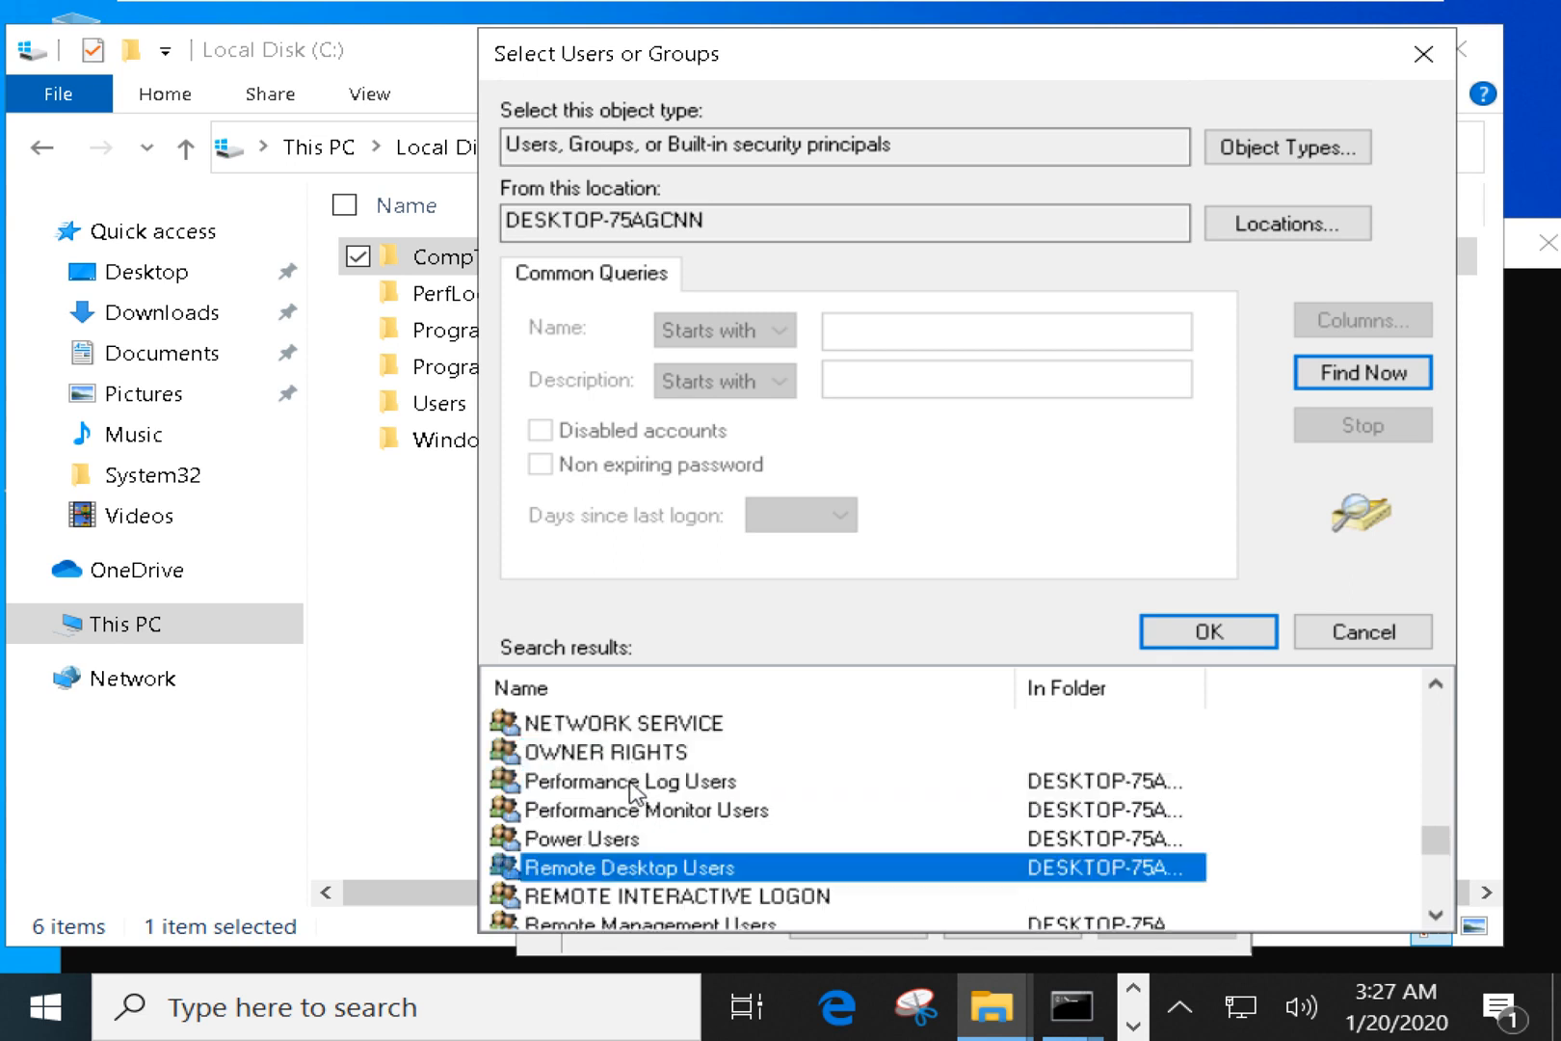
pyautogui.scroll(1, 634, 781)
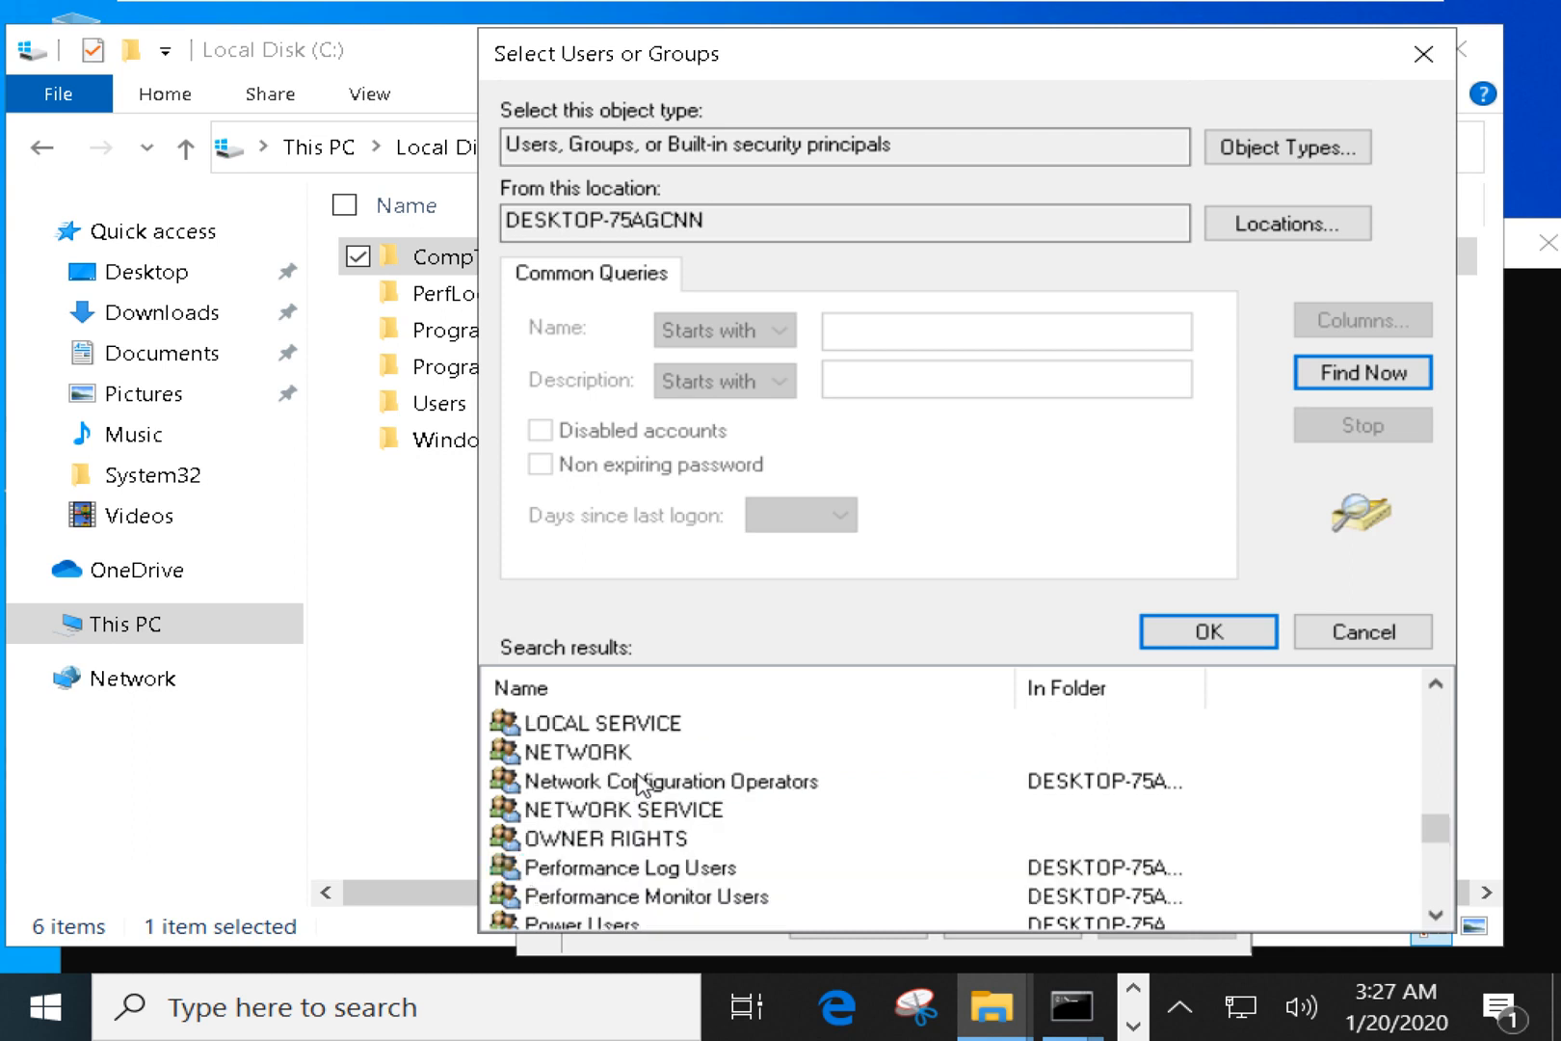
pyautogui.scroll(1, 642, 785)
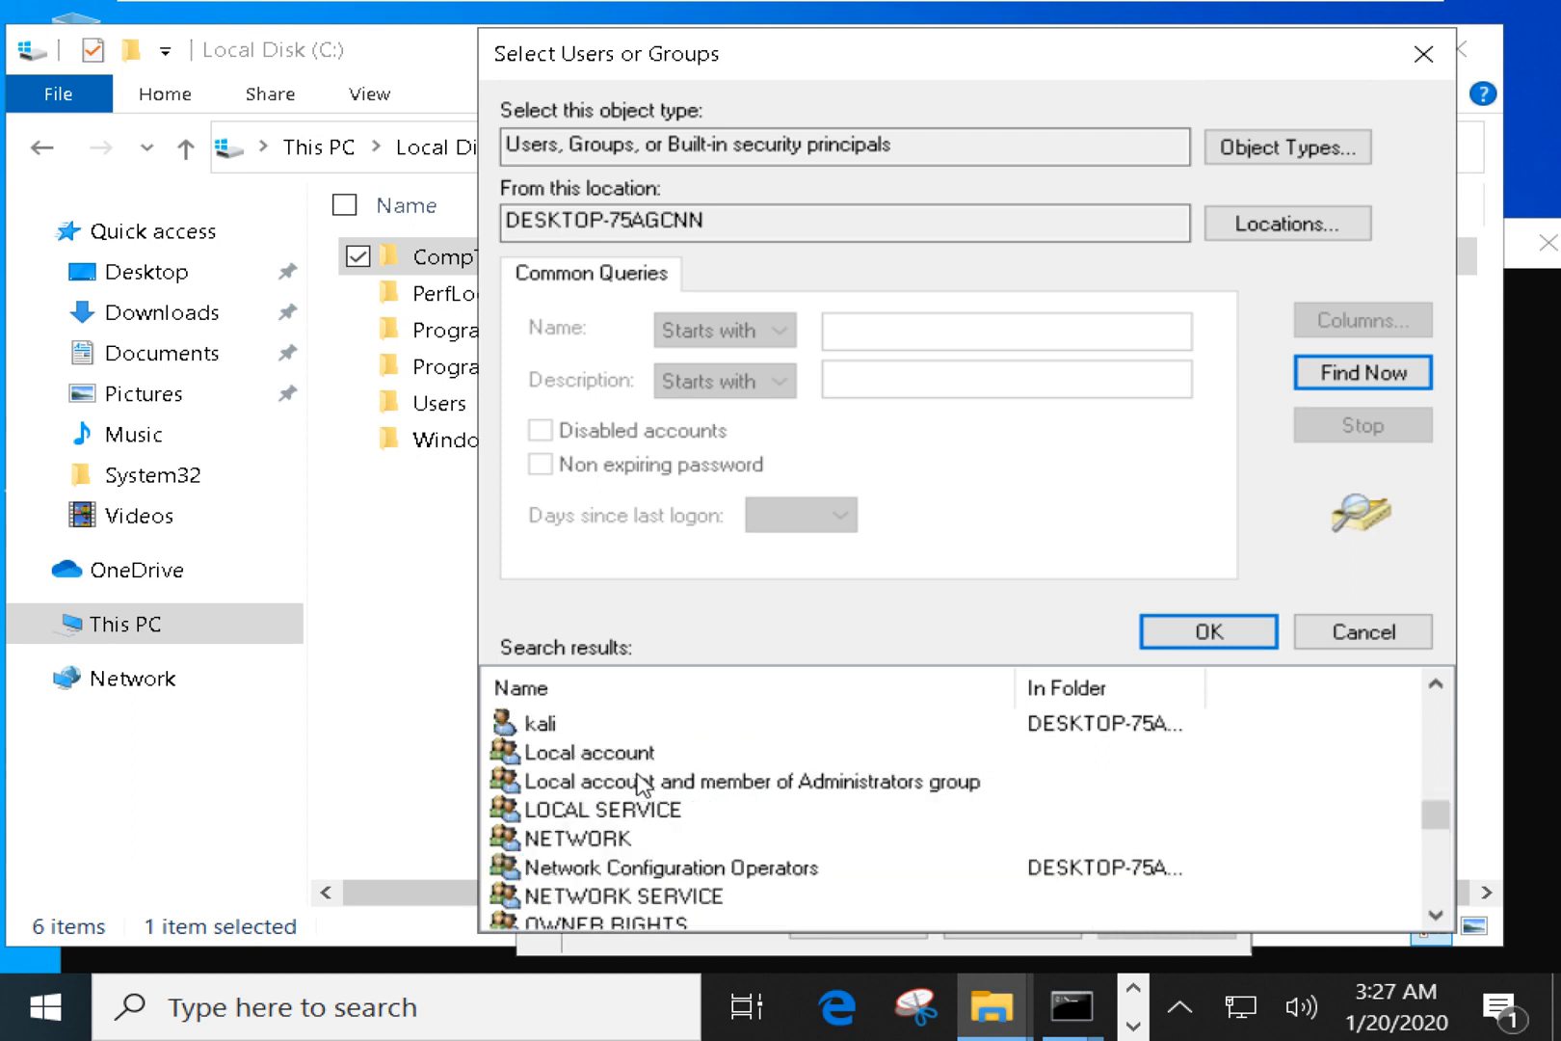
pyautogui.scroll(1, 643, 785)
pyautogui.scroll(1, 642, 786)
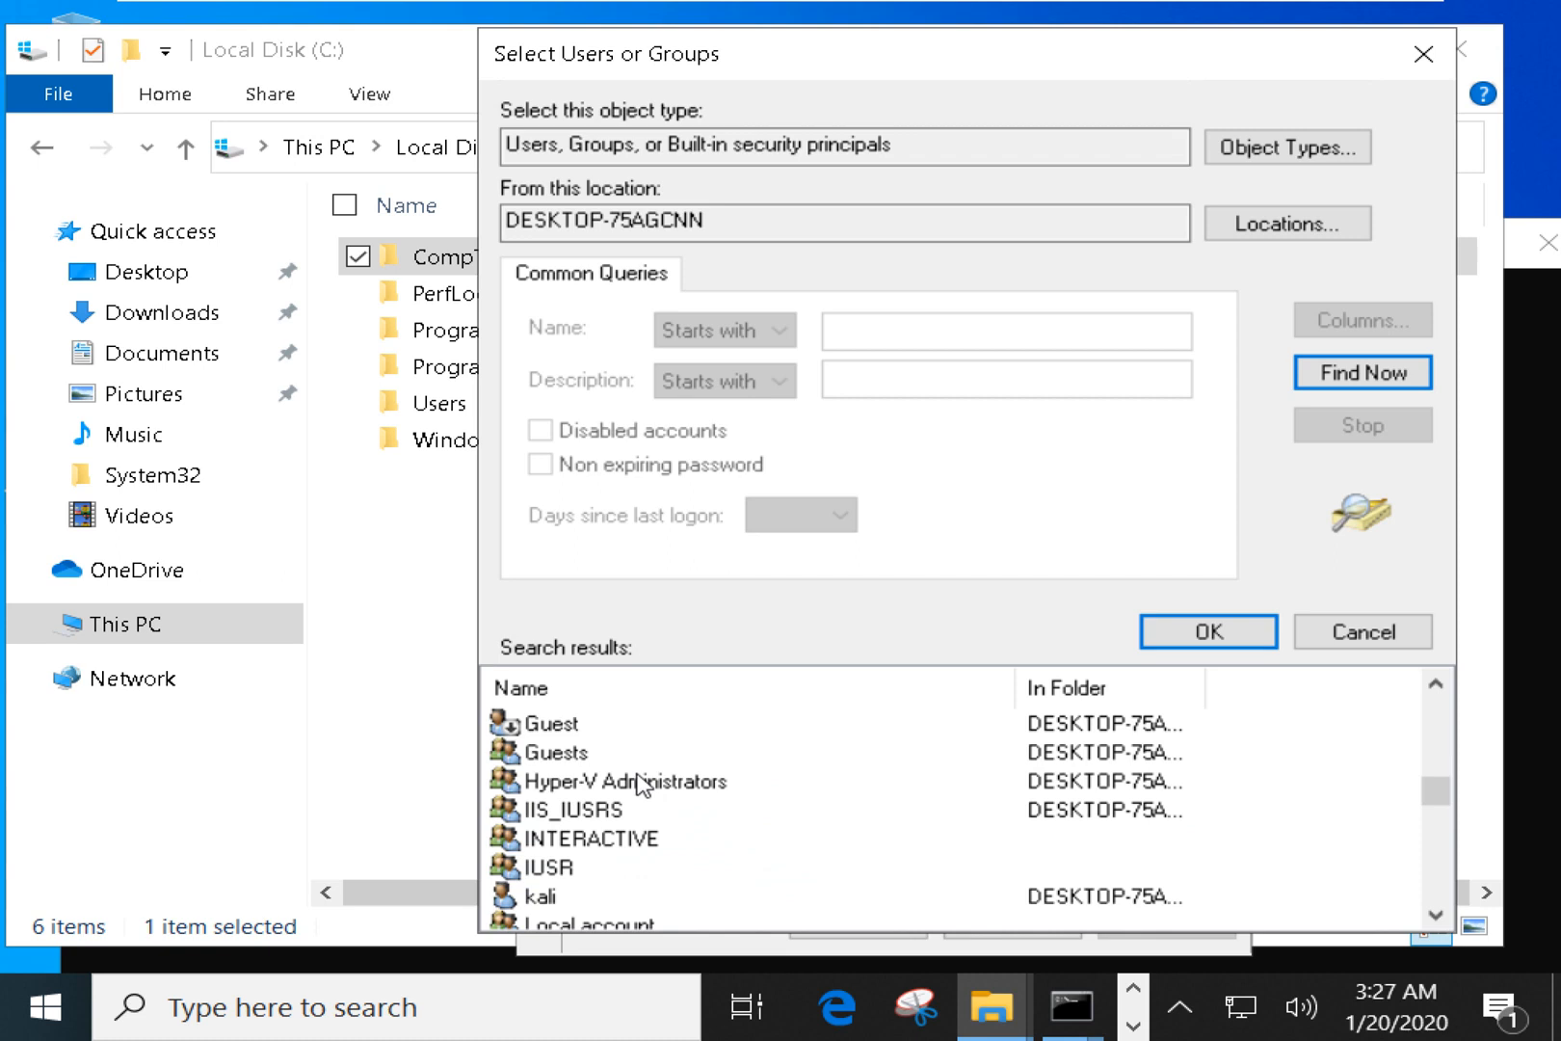
pyautogui.scroll(1, 643, 785)
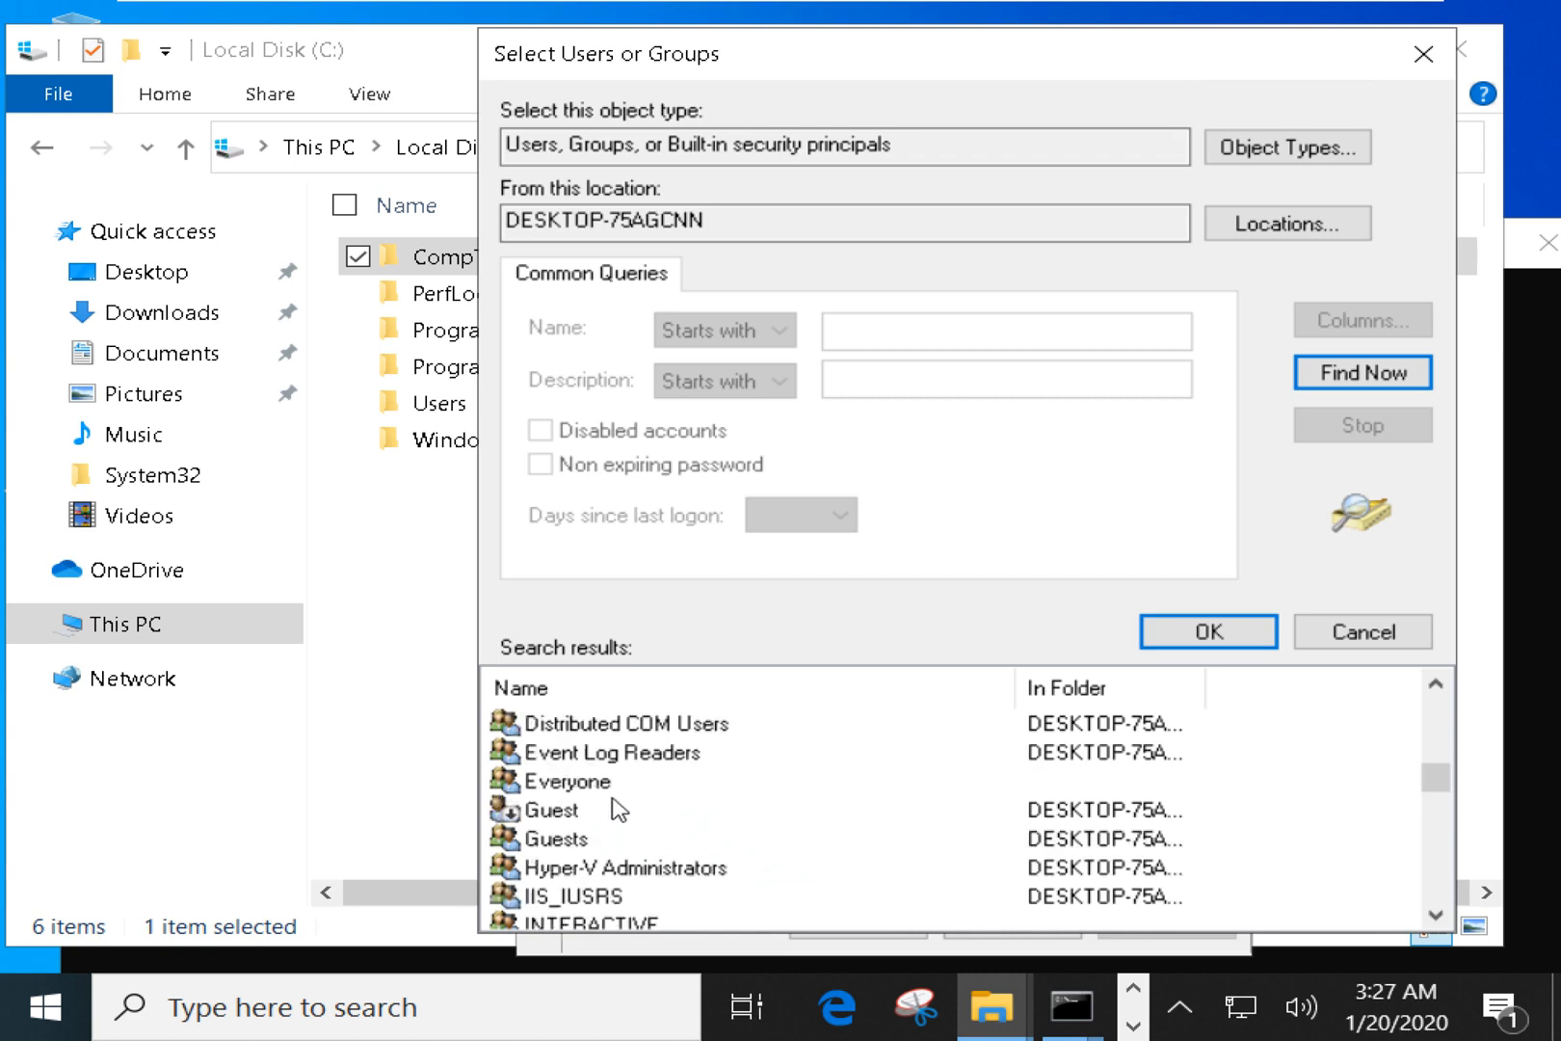
pyautogui.click(651, 756)
# Pick Authenticated Users from the search results and add it to the share permissions.
pyautogui.scroll(1, 655, 766)
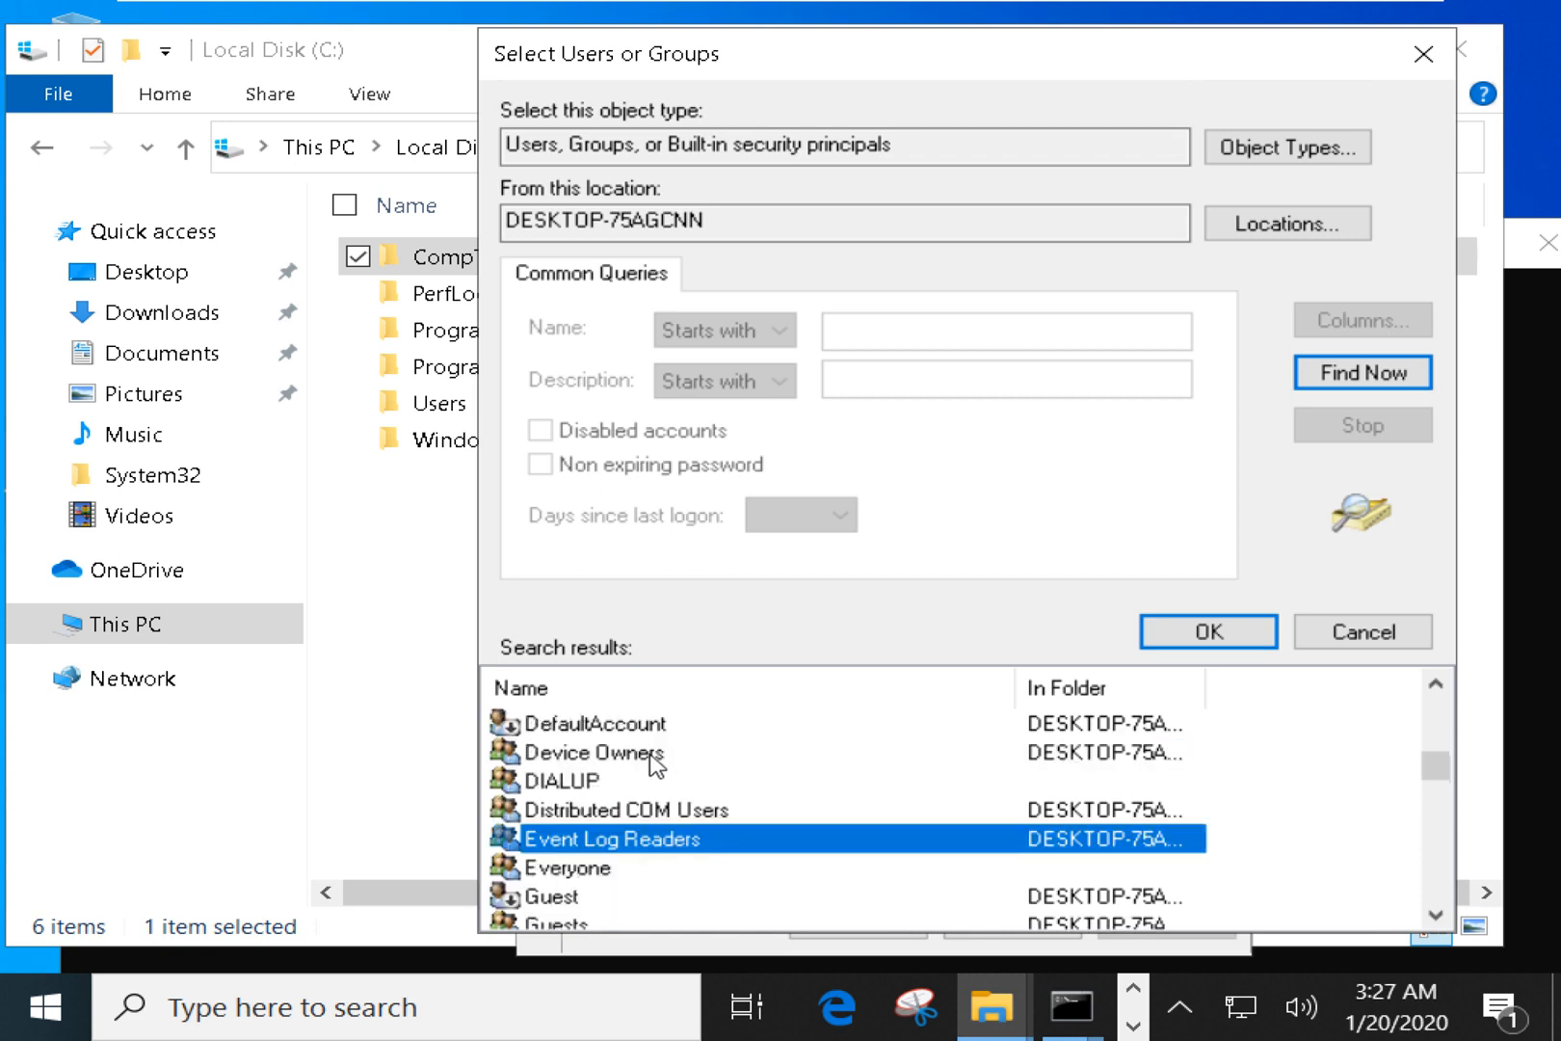
pyautogui.scroll(1, 678, 780)
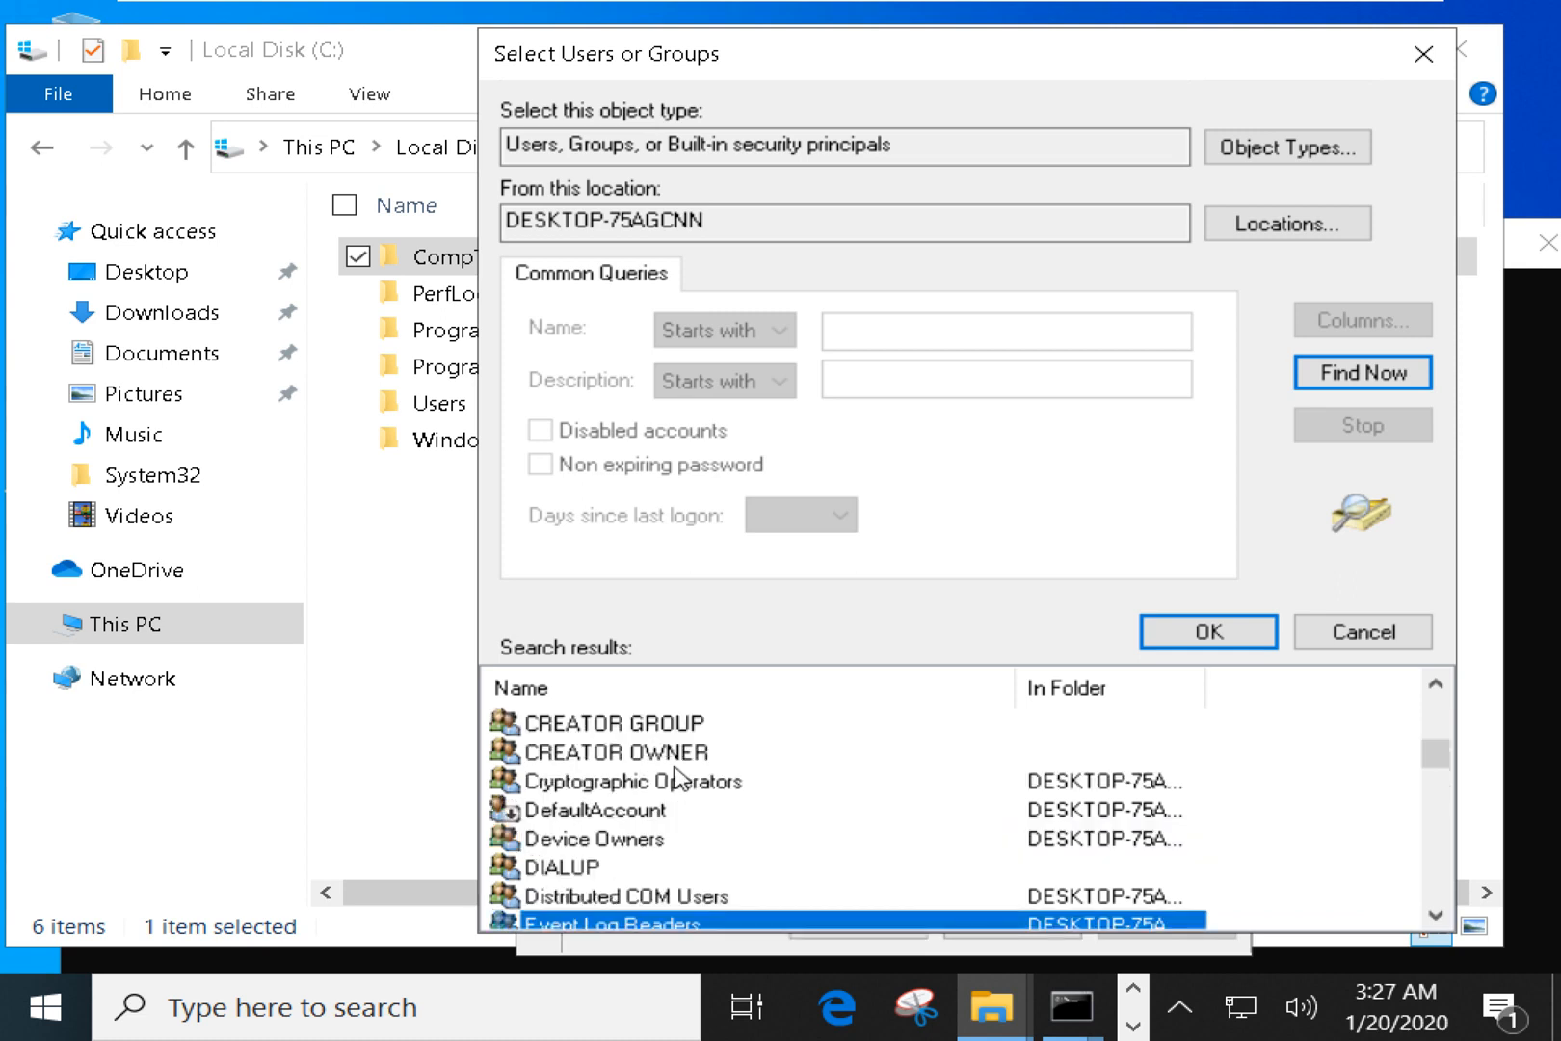
pyautogui.scroll(2, 677, 779)
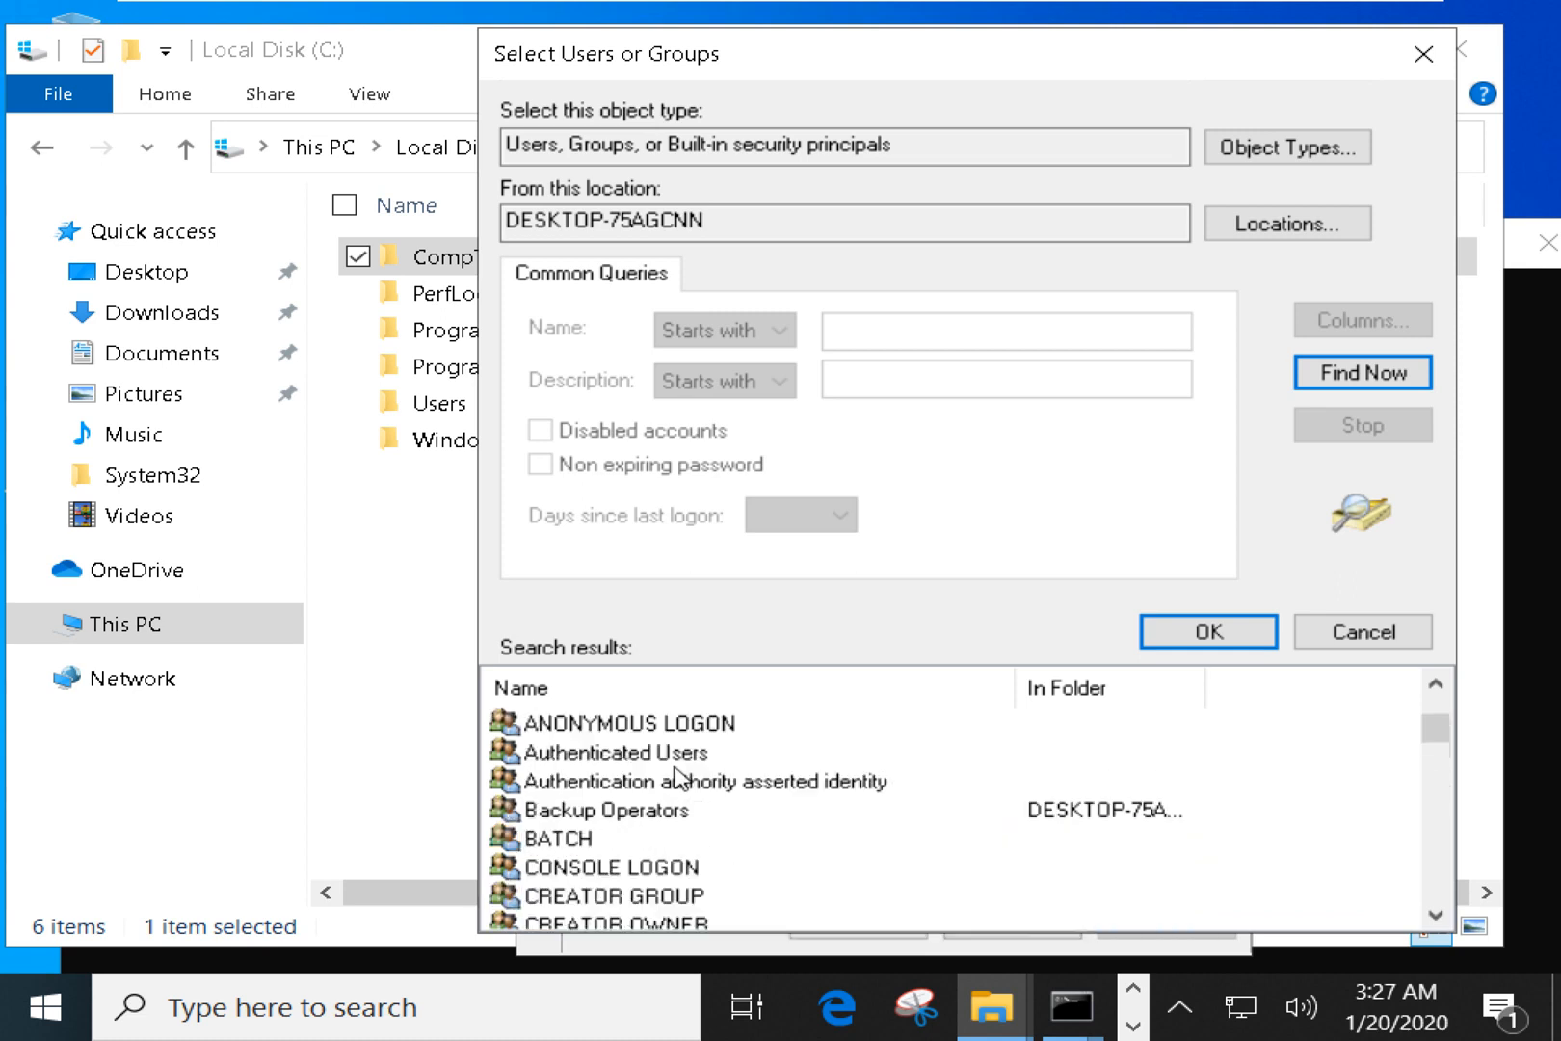
pyautogui.scroll(1, 680, 777)
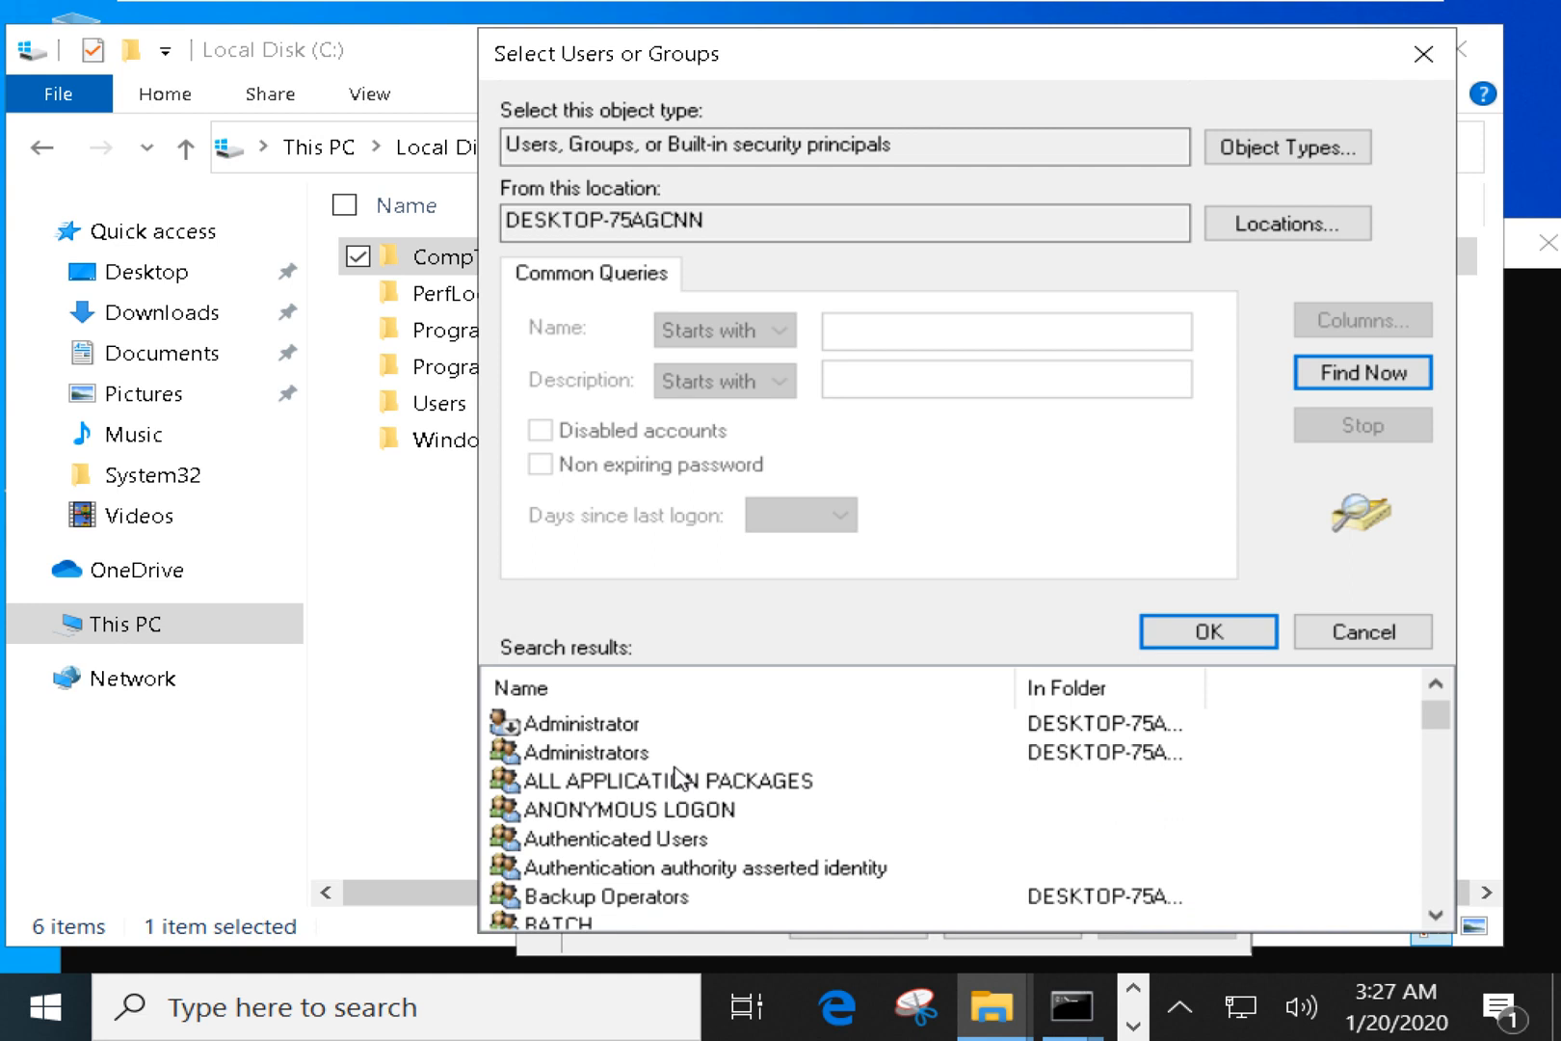
pyautogui.scroll(1, 680, 777)
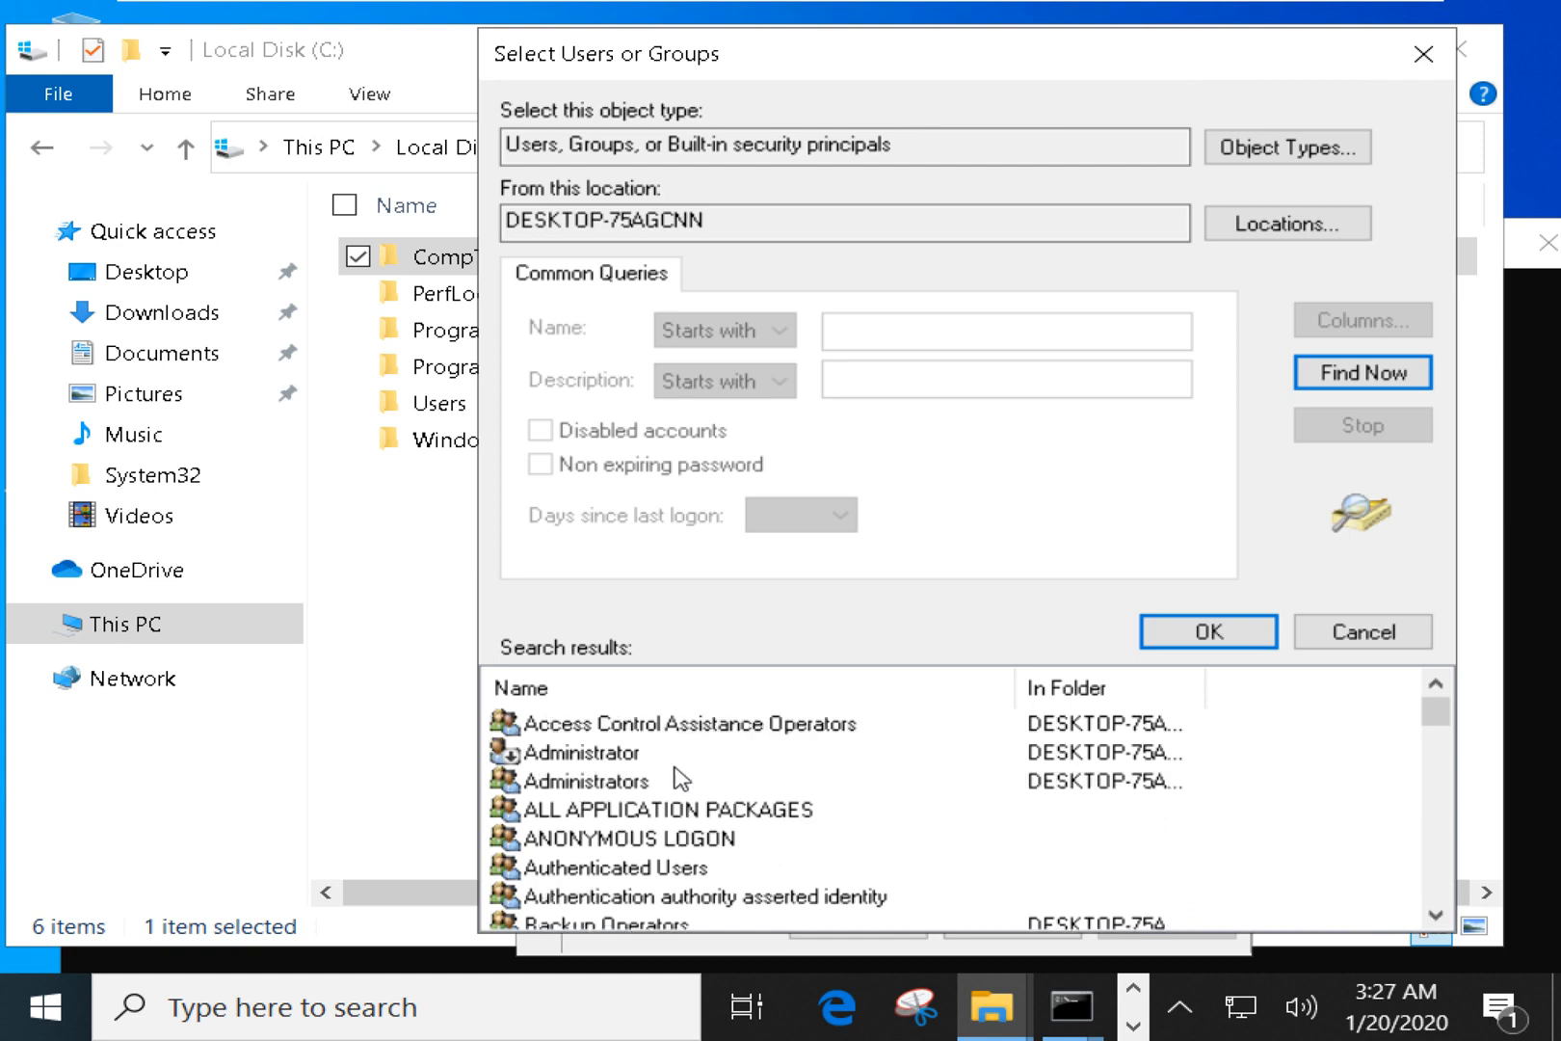
pyautogui.click(680, 867)
pyautogui.click(1265, 638)
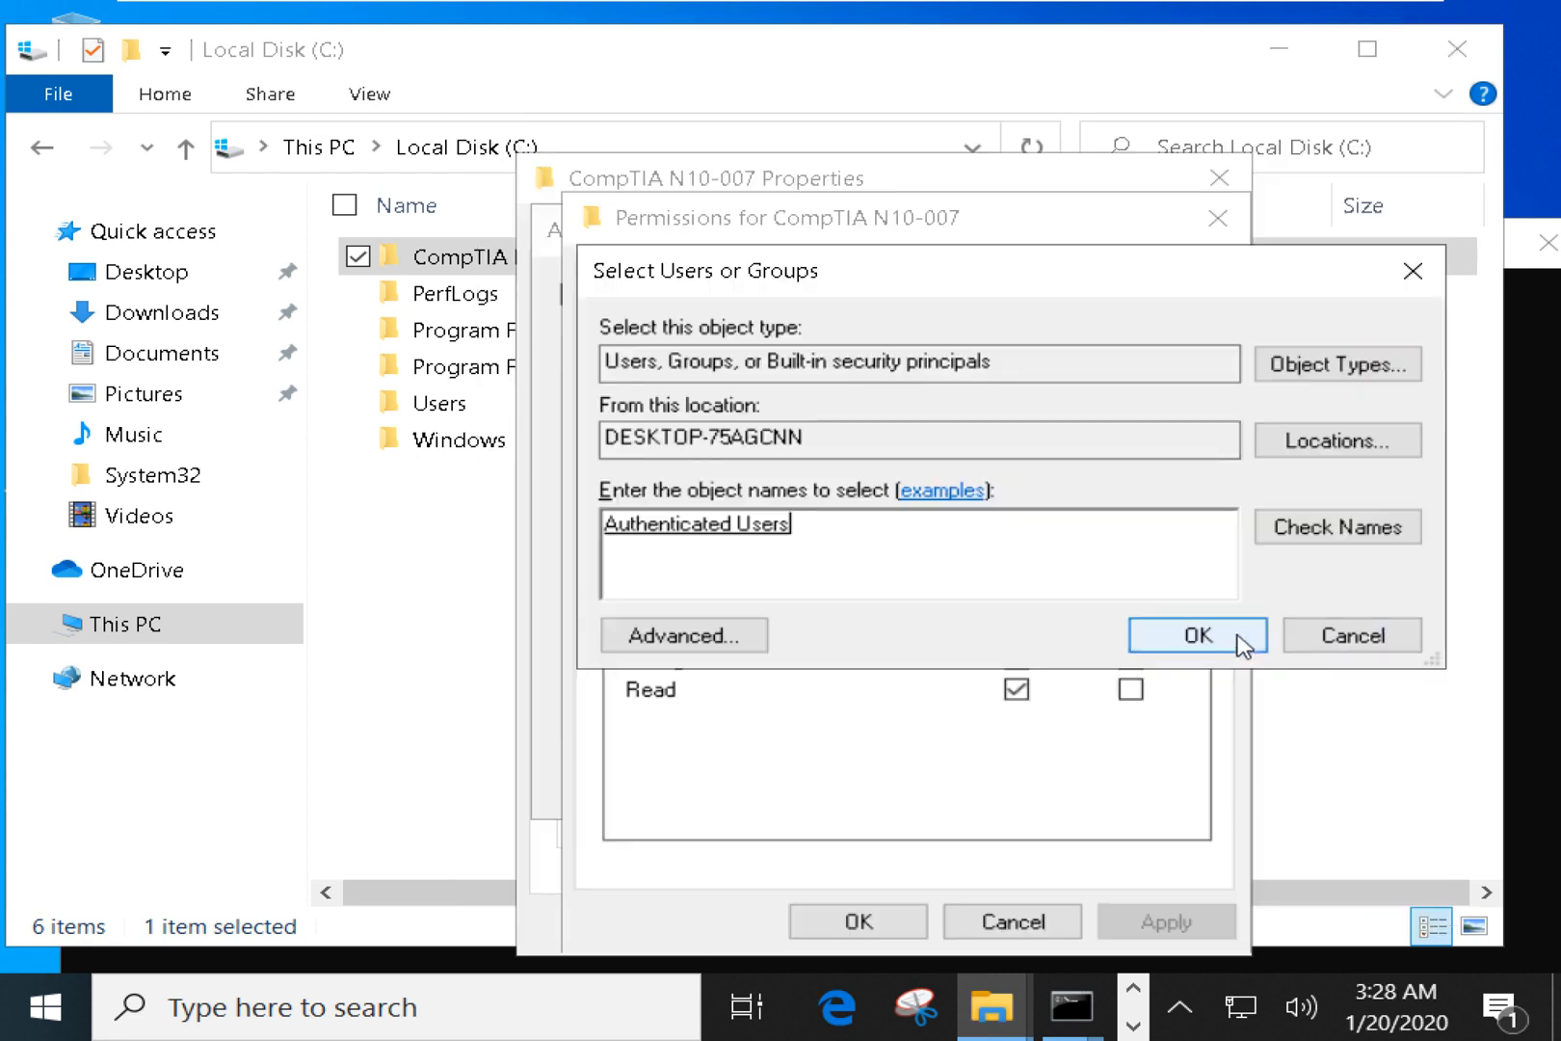
pyautogui.click(1184, 652)
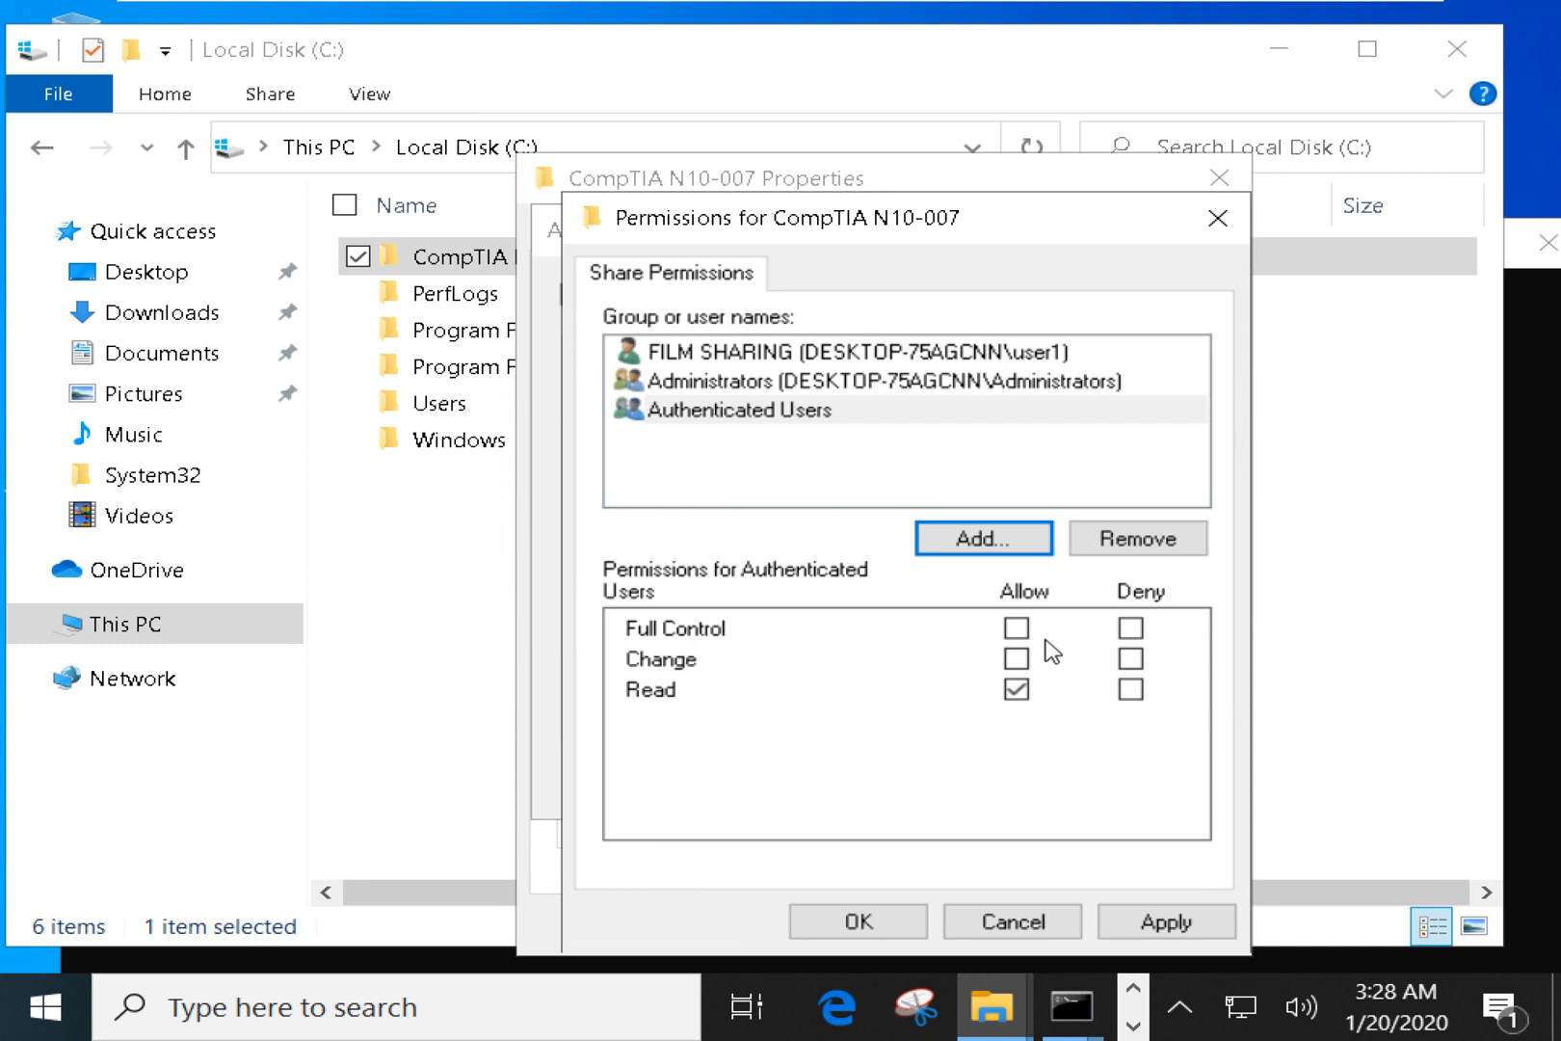
# Allow Authenticated Users Full Control, then apply and close the Permissions, Advanced Sharing and Properties dialogs.
pyautogui.click(1015, 628)
pyautogui.click(1161, 927)
pyautogui.click(908, 927)
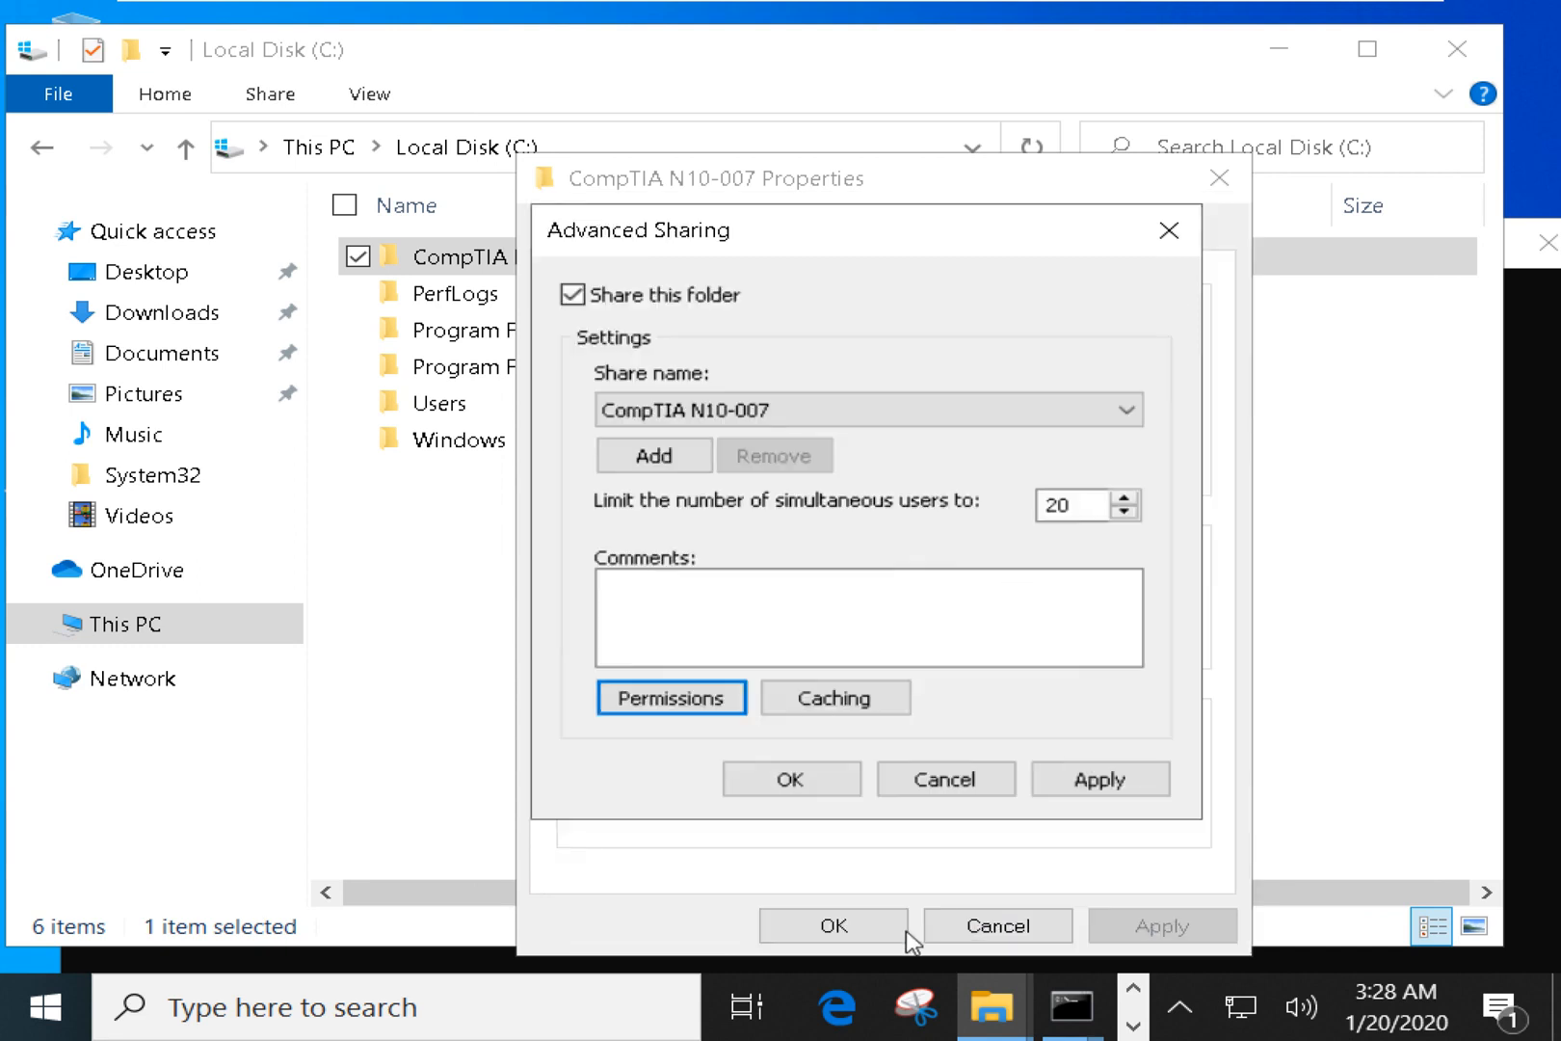
pyautogui.click(1051, 782)
pyautogui.click(950, 786)
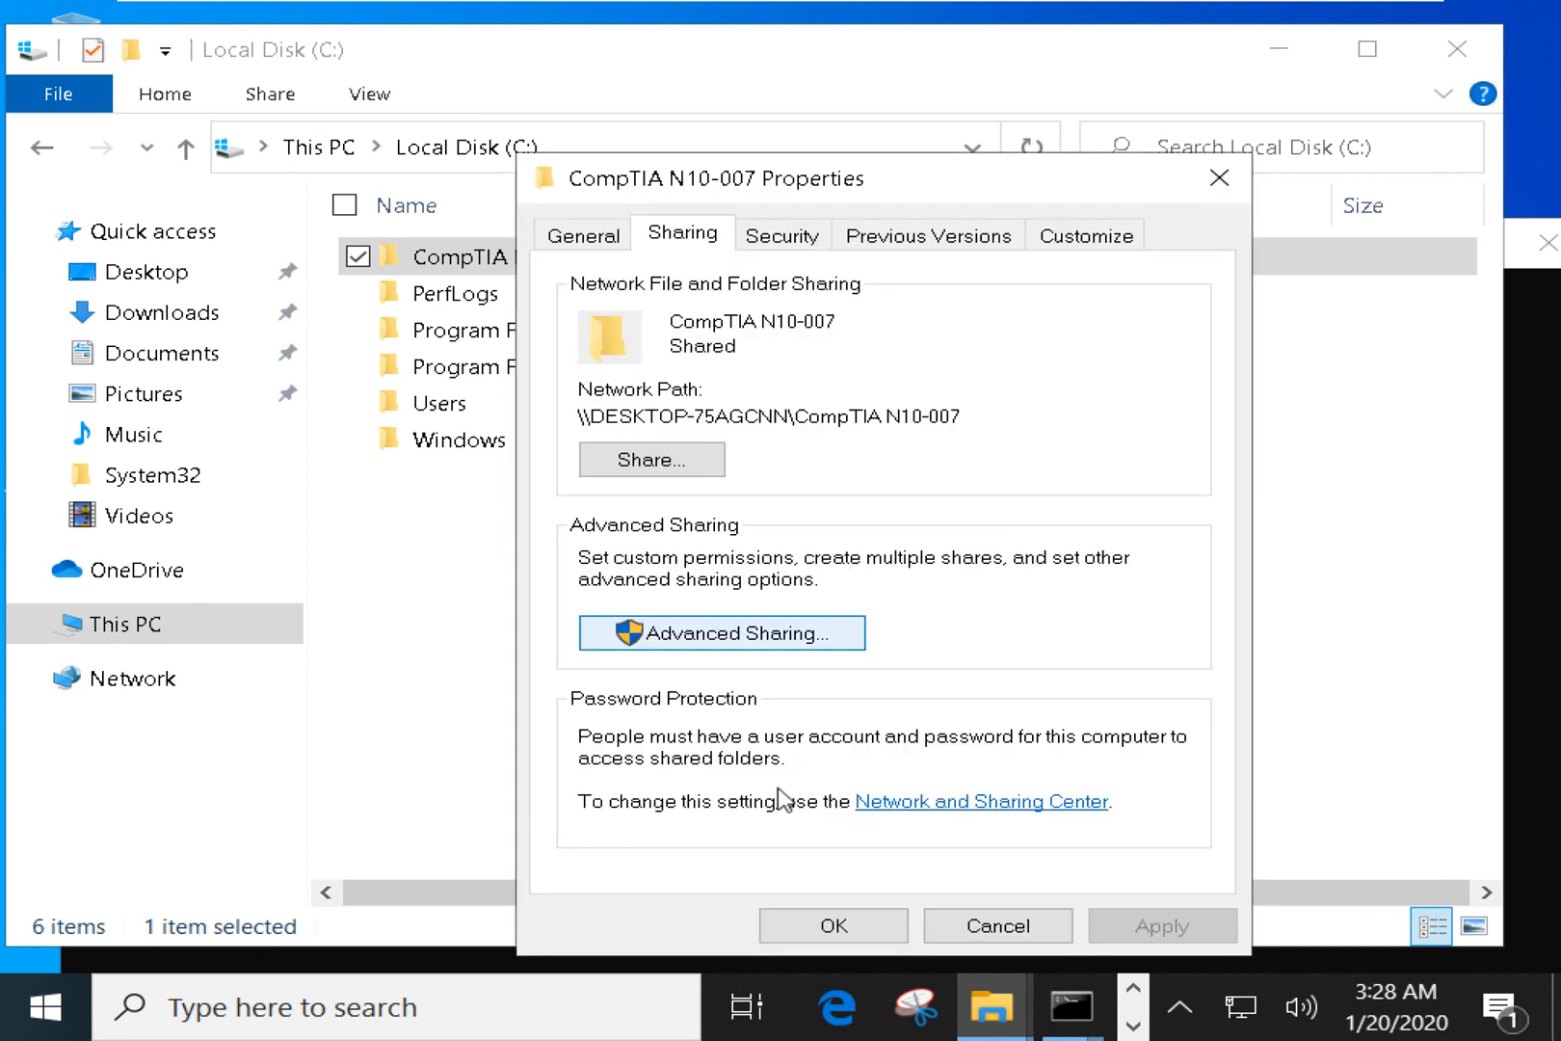
pyautogui.click(833, 925)
pyautogui.click(783, 724)
# From the host, refresh the network view and open CompTIA N10-007 on 192.168.1.65, then return to the VM.
pyautogui.moveTo(1012, 10)
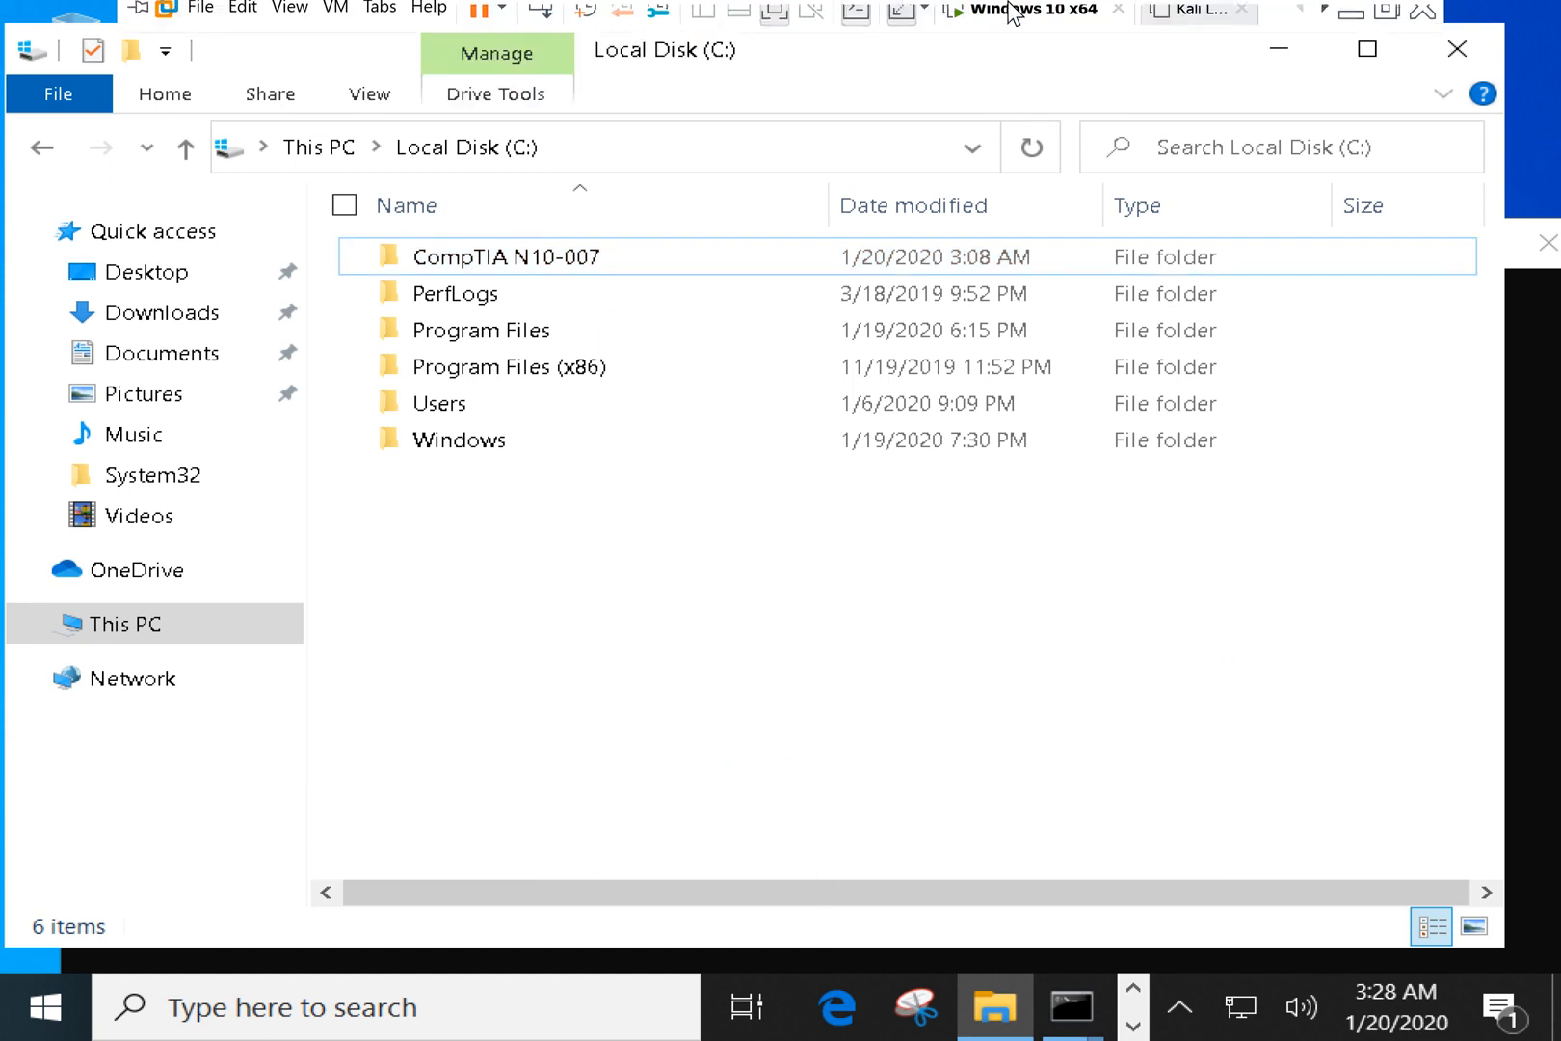
pyautogui.click(1351, 12)
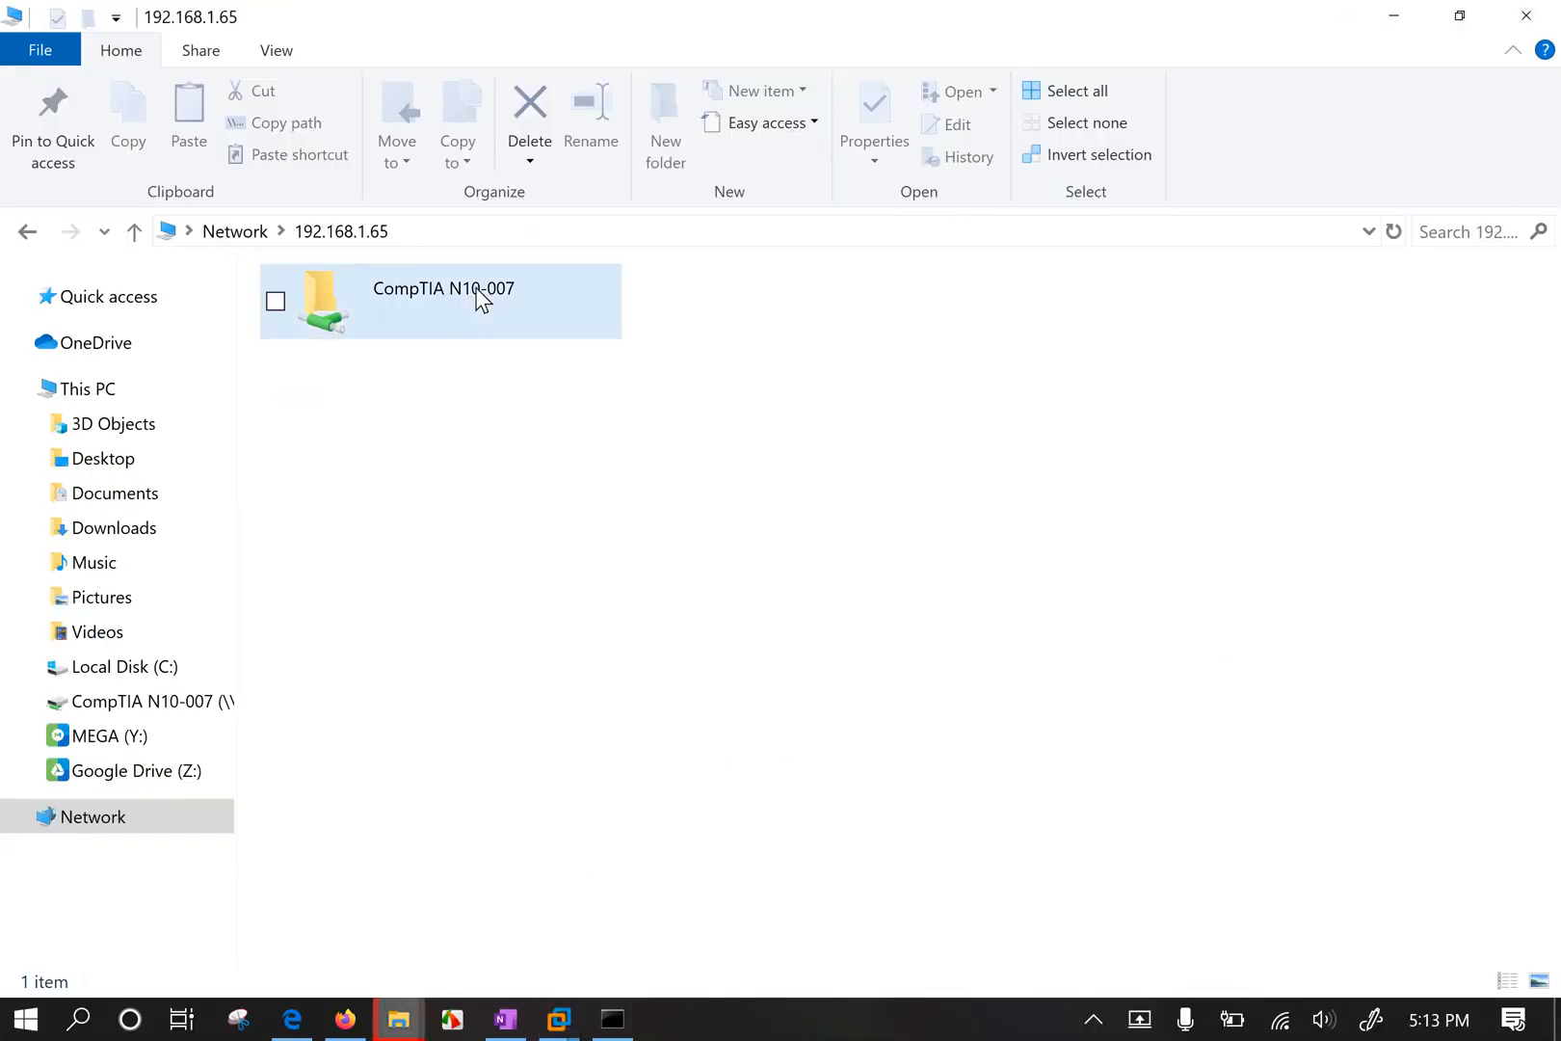
pyautogui.click(1393, 231)
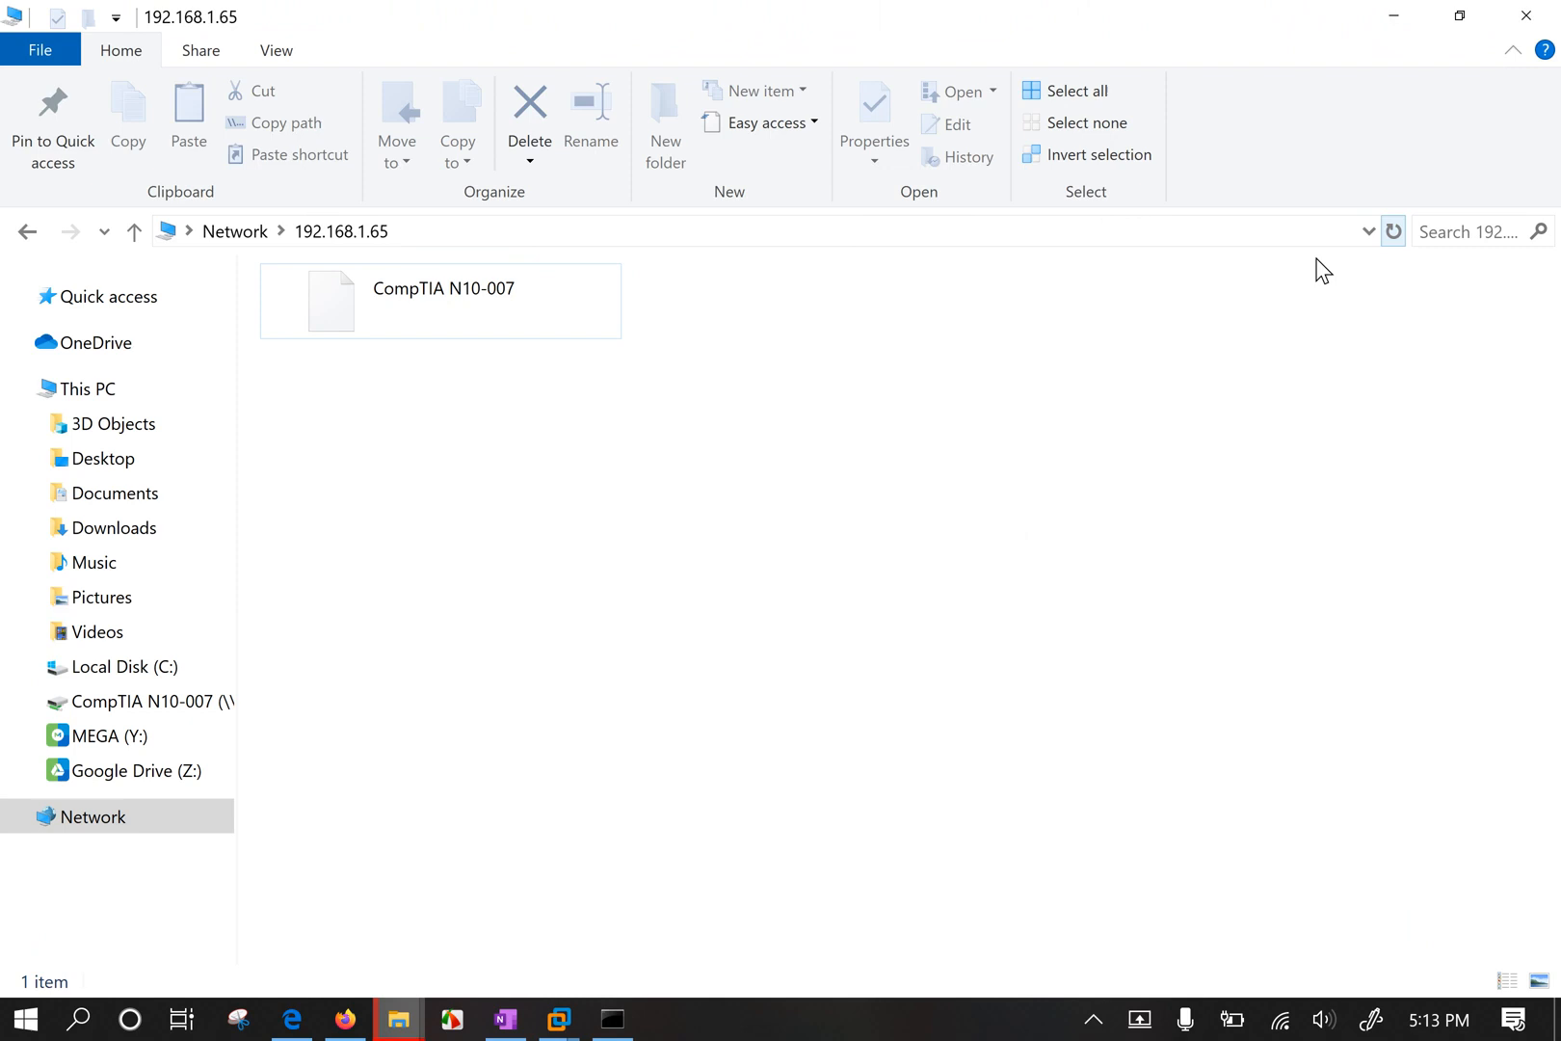
pyautogui.doubleClick(482, 321)
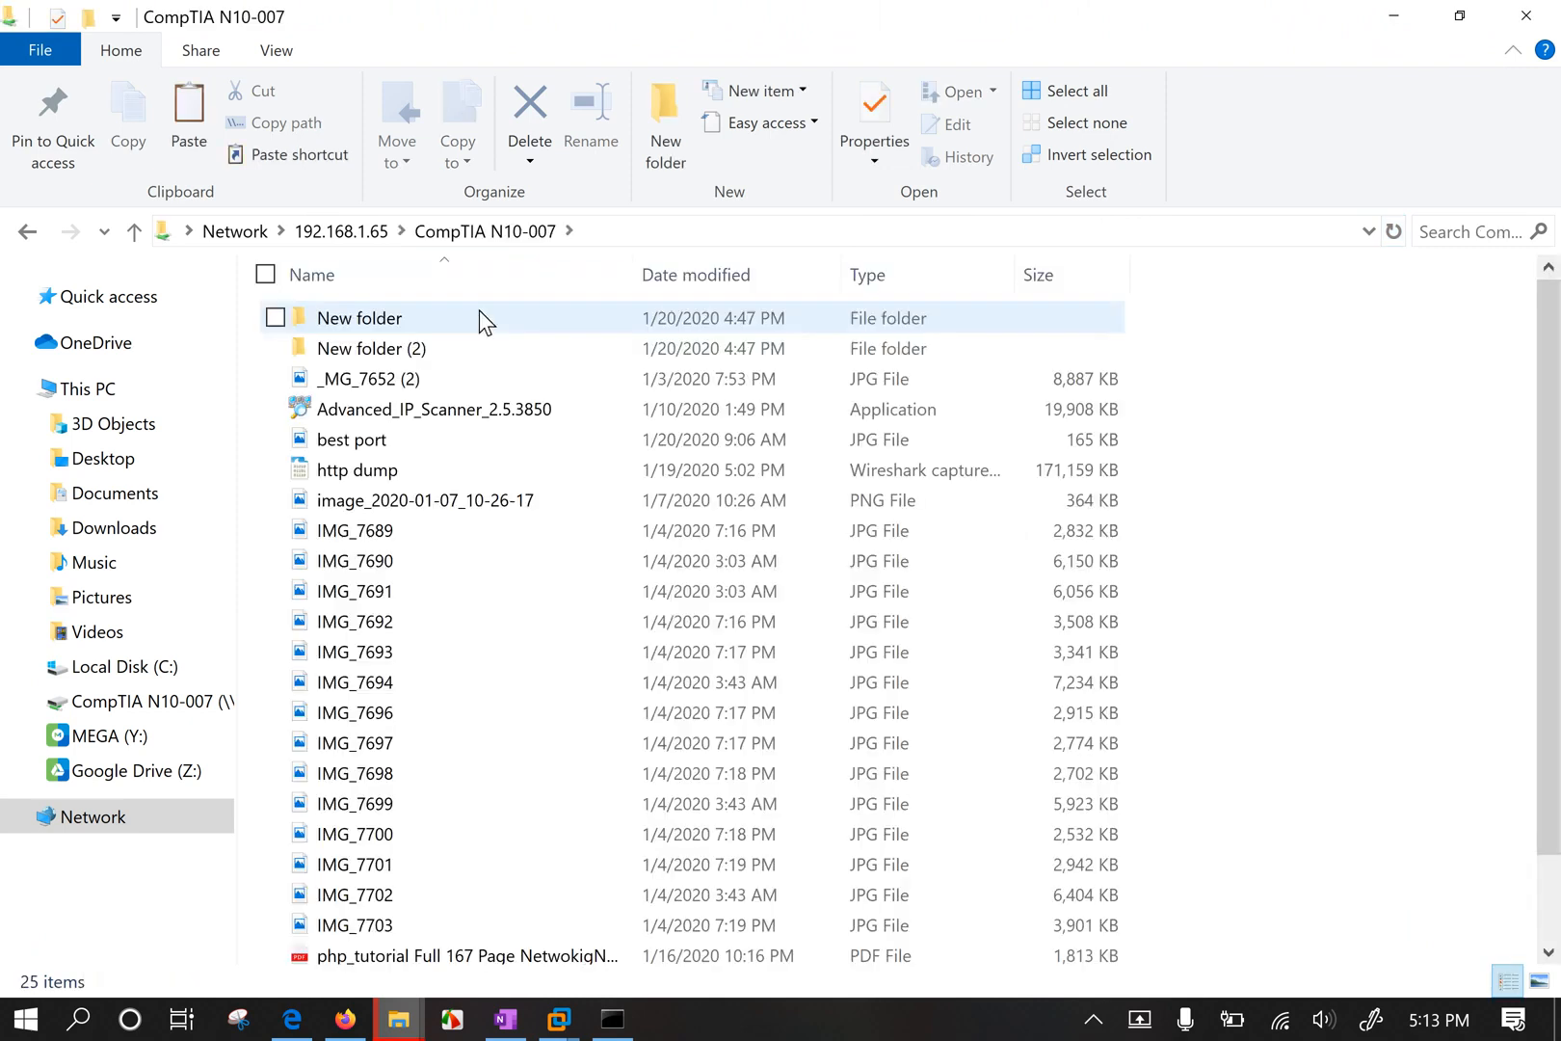
pyautogui.click(337, 233)
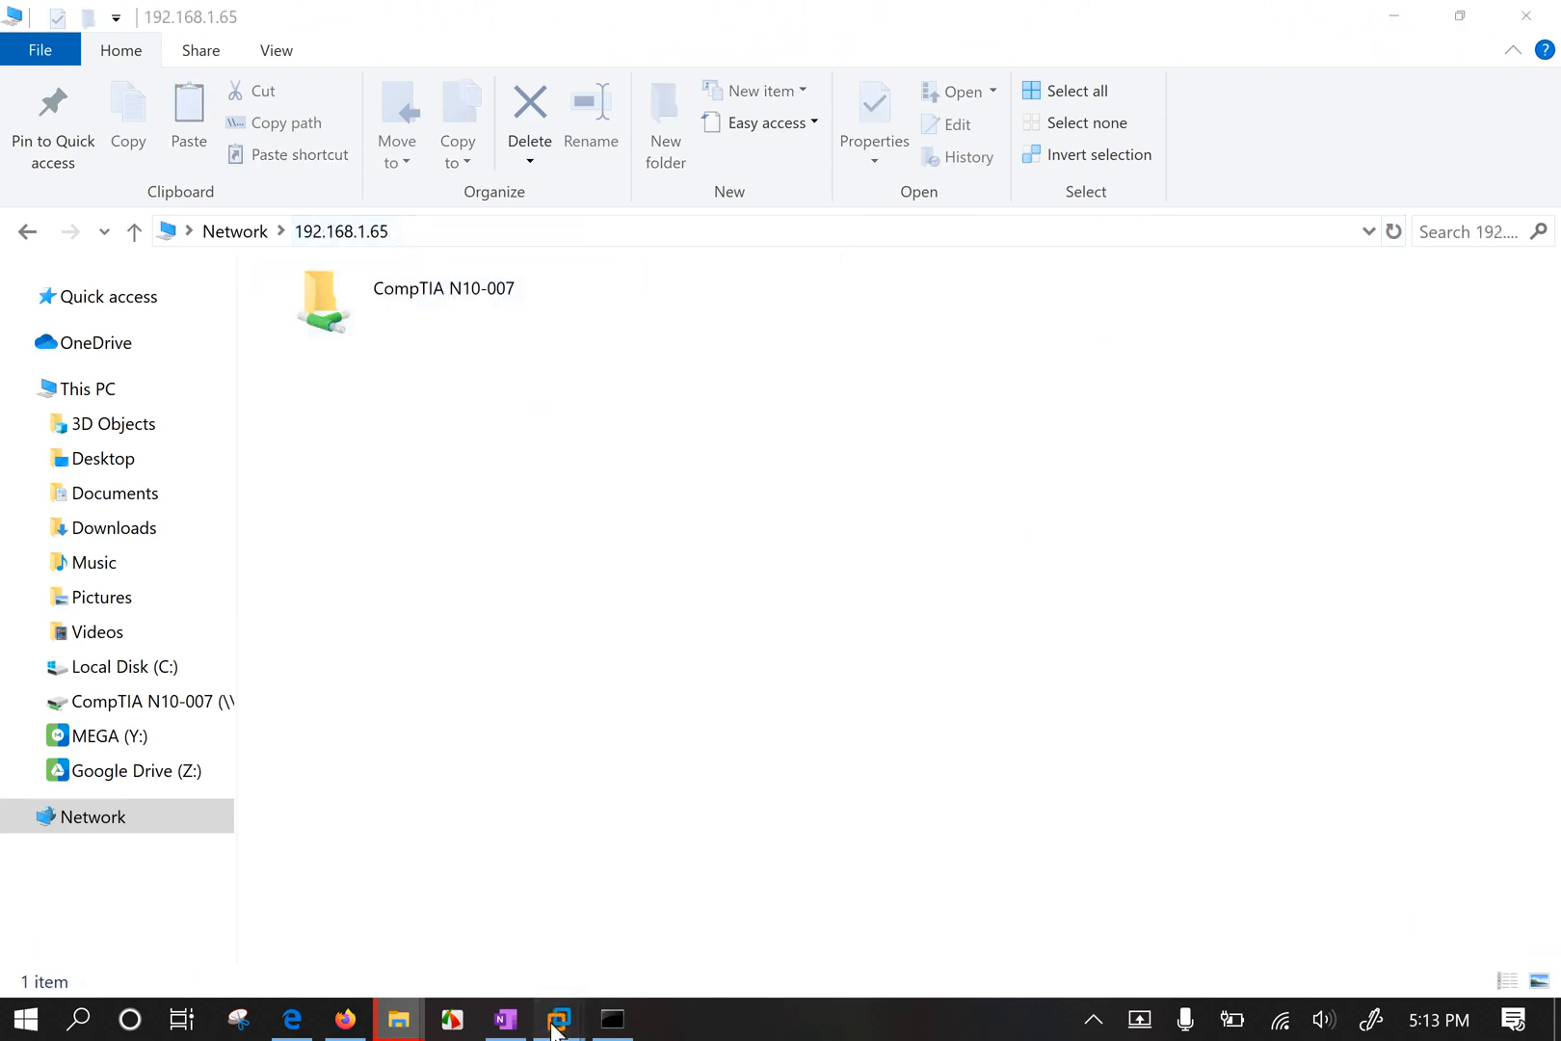
pyautogui.moveTo(559, 1018)
pyautogui.click(359, 868)
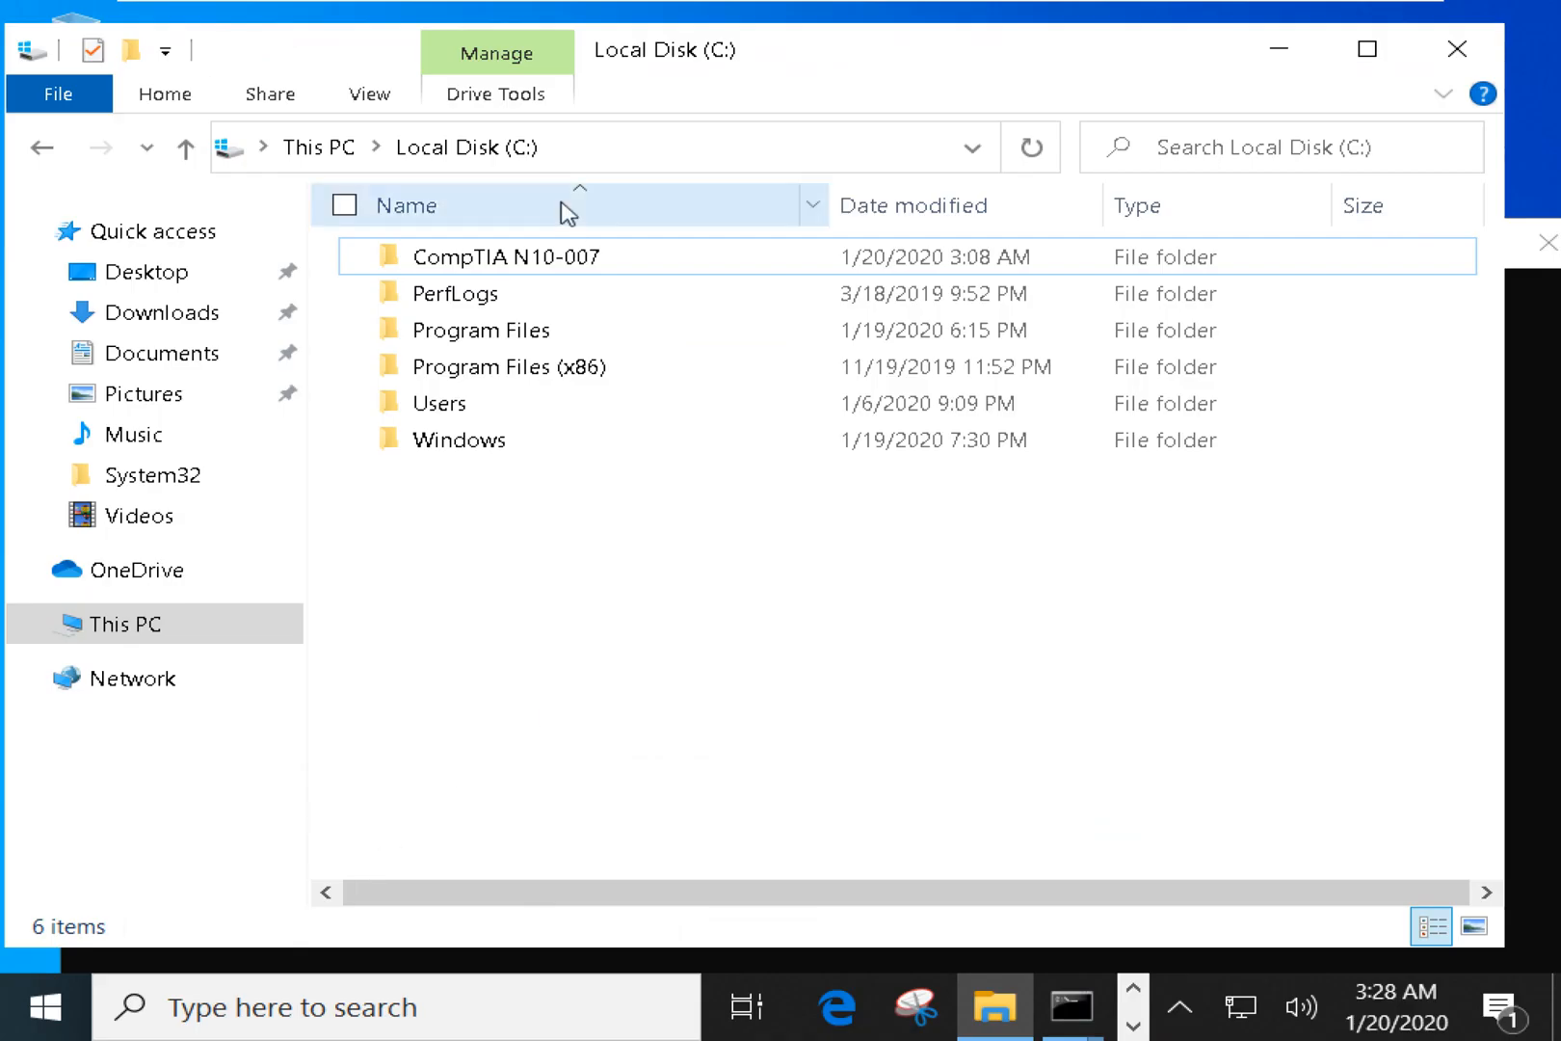
# Open the share permissions for CompTIA N10-007 via Properties, Sharing and Advanced Sharing.
pyautogui.rightClick(540, 256)
pyautogui.click(395, 903)
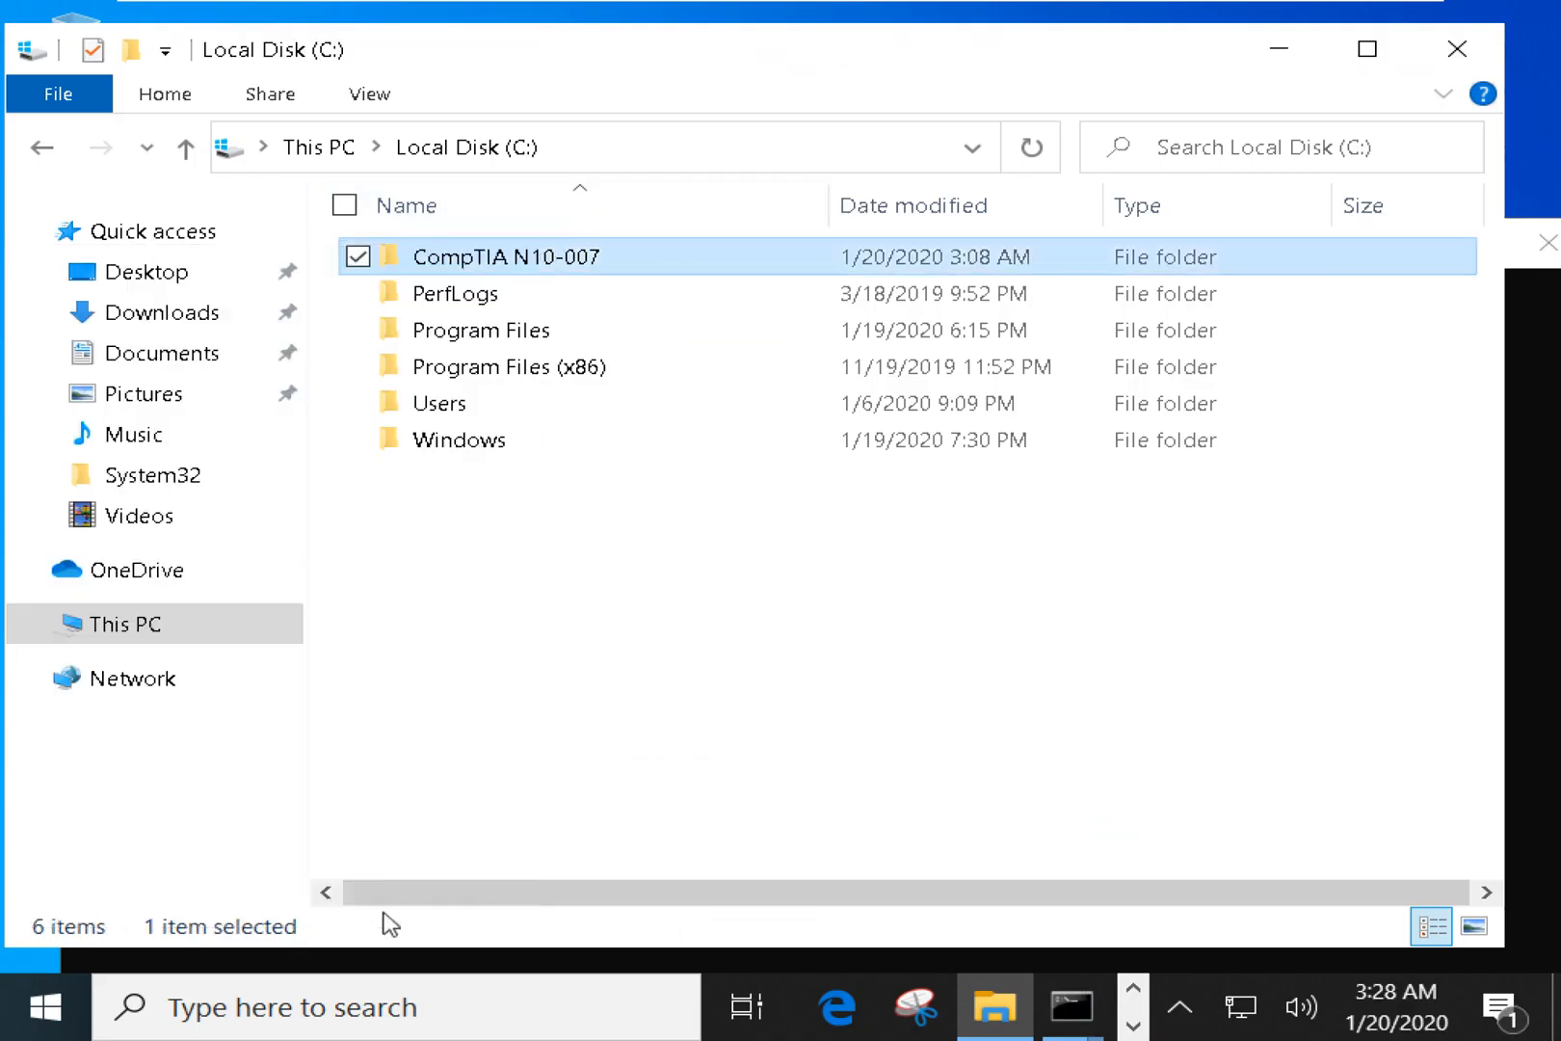
pyautogui.click(719, 237)
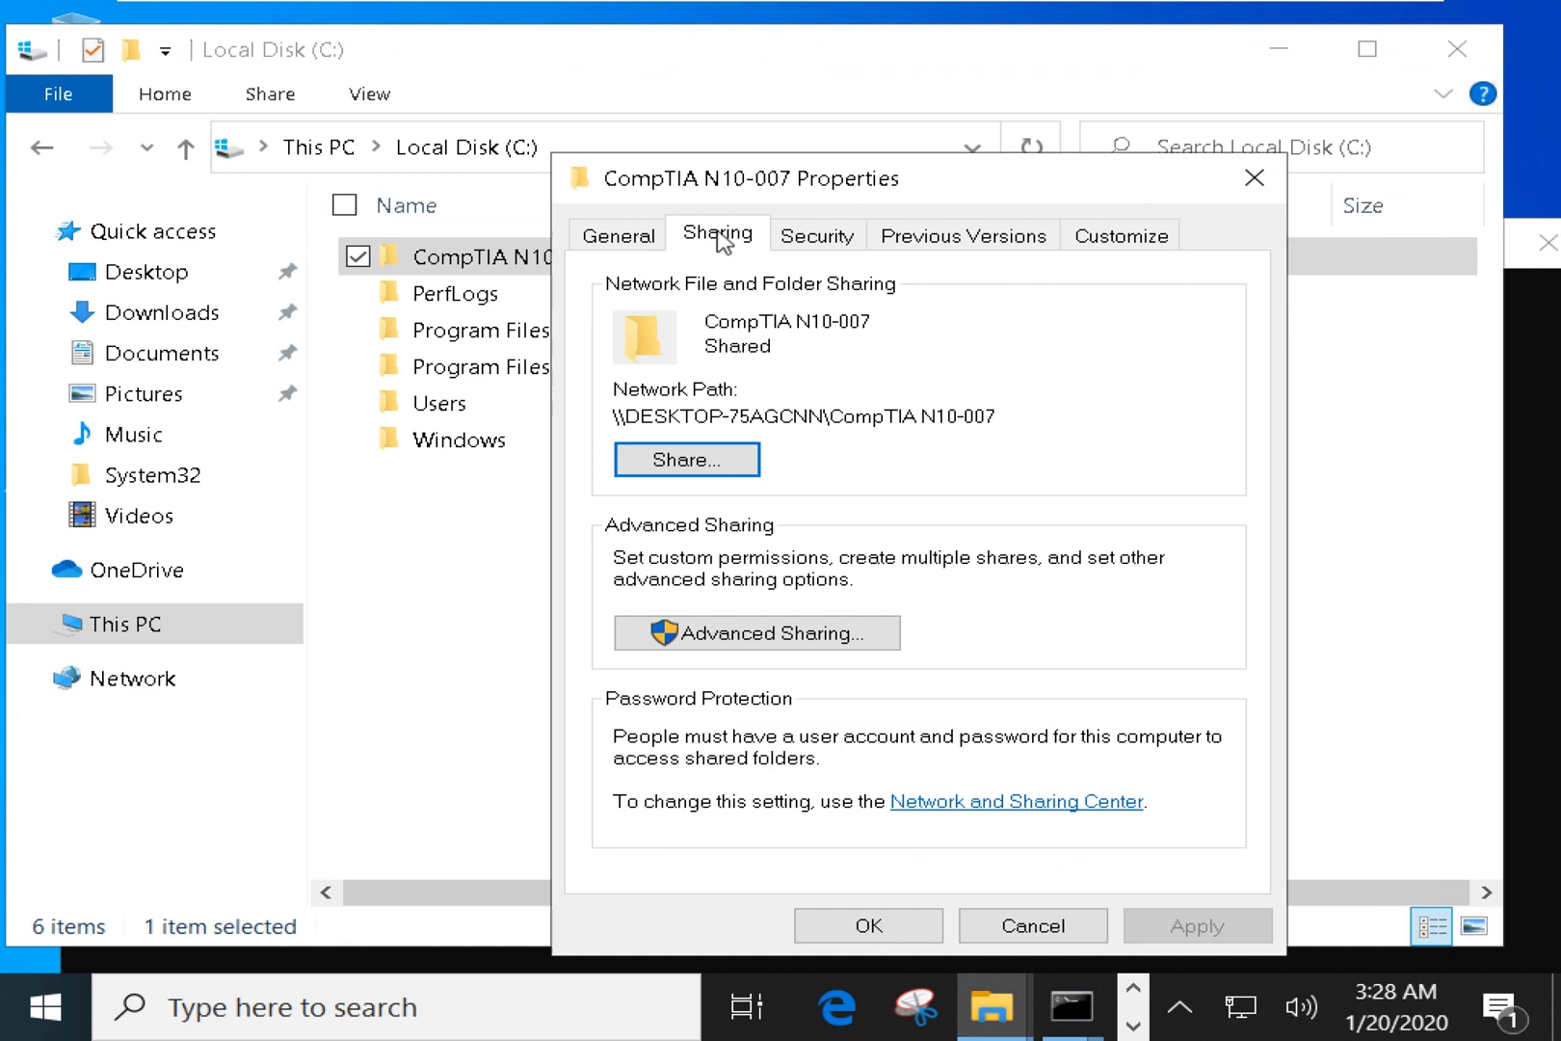
pyautogui.click(721, 640)
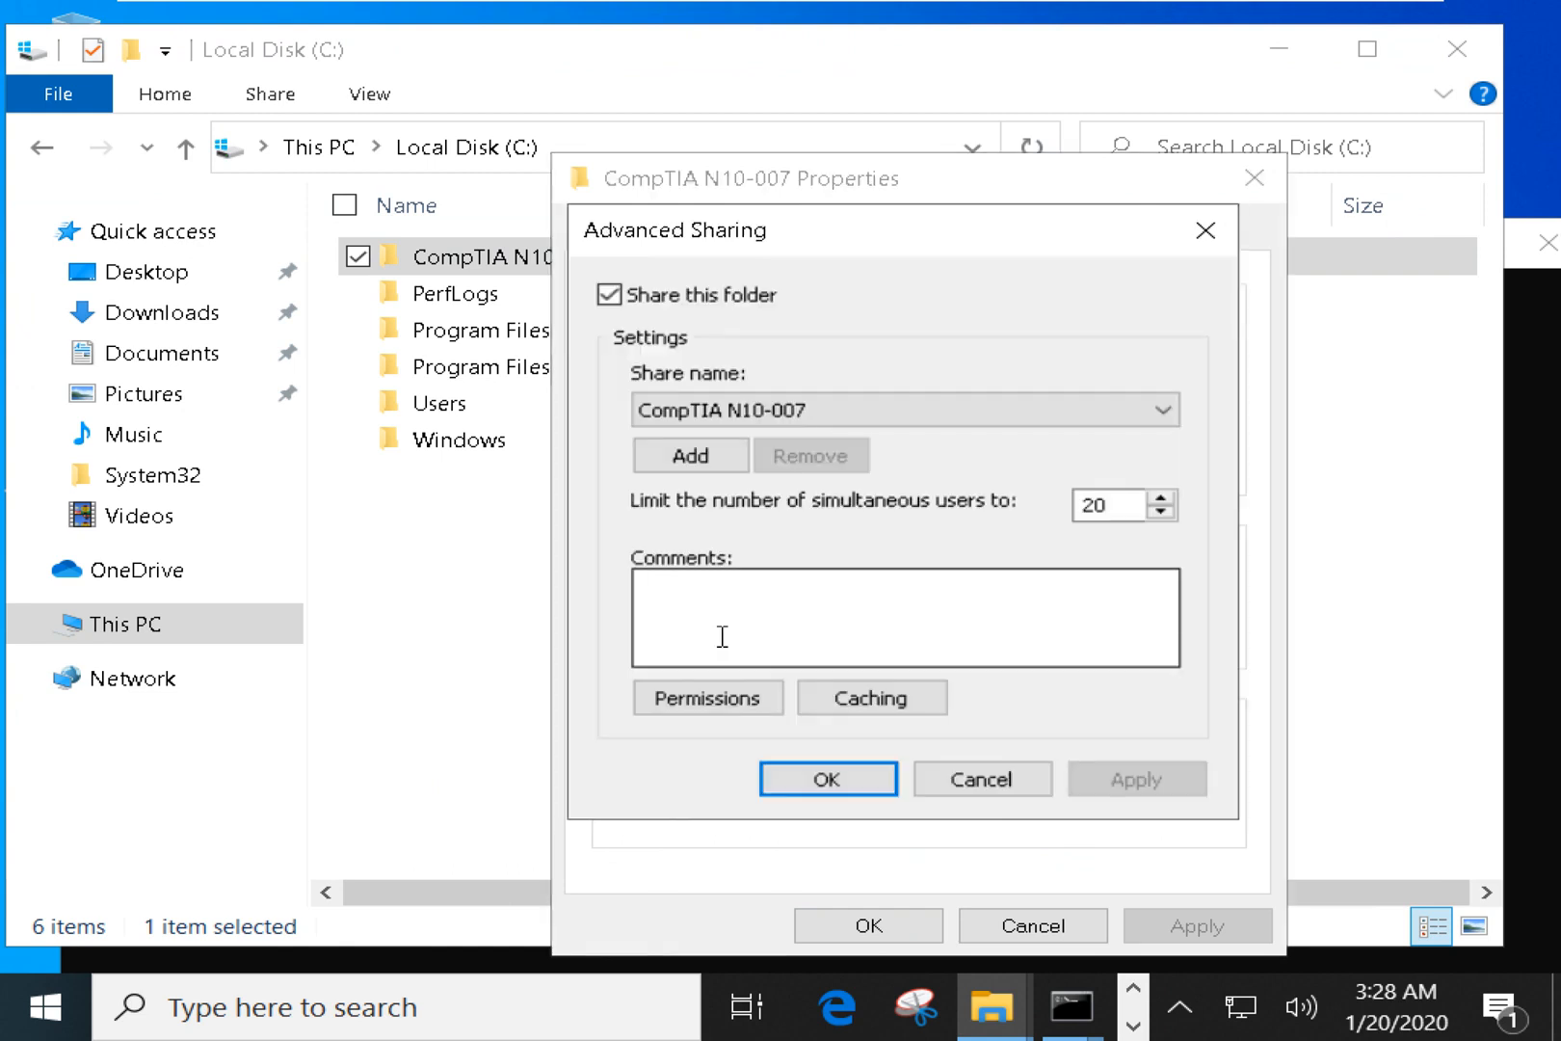
pyautogui.click(715, 696)
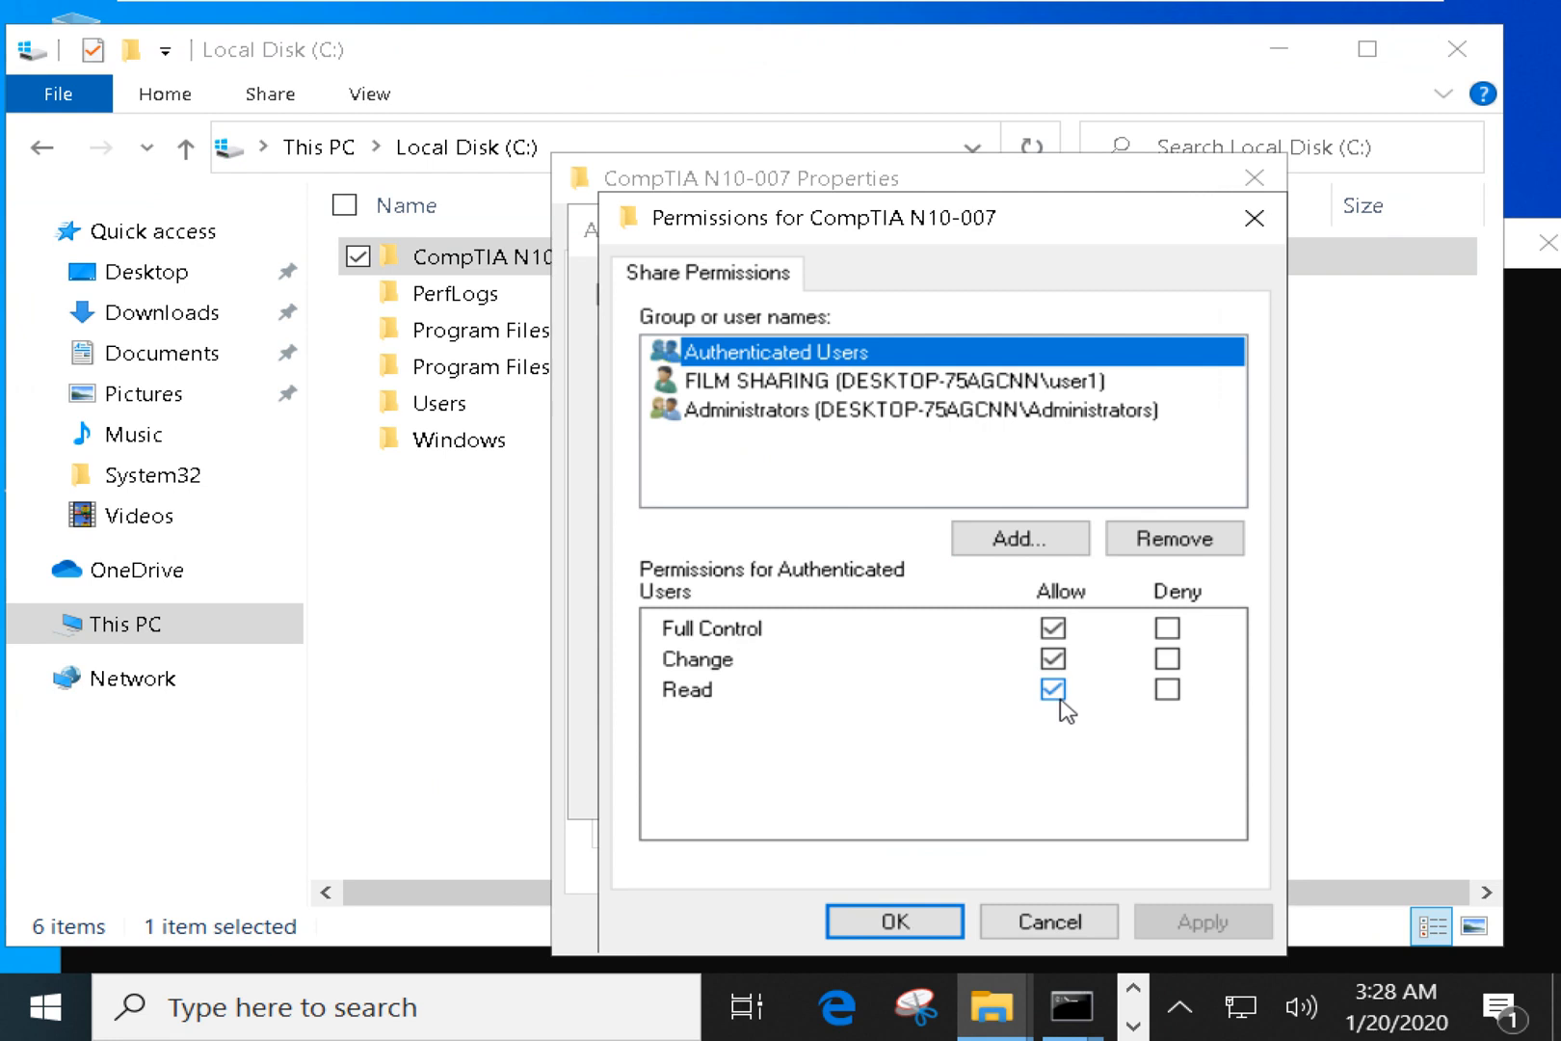
# Confirm Full Control for Authenticated Users and save the Advanced Sharing settings.
pyautogui.click(927, 923)
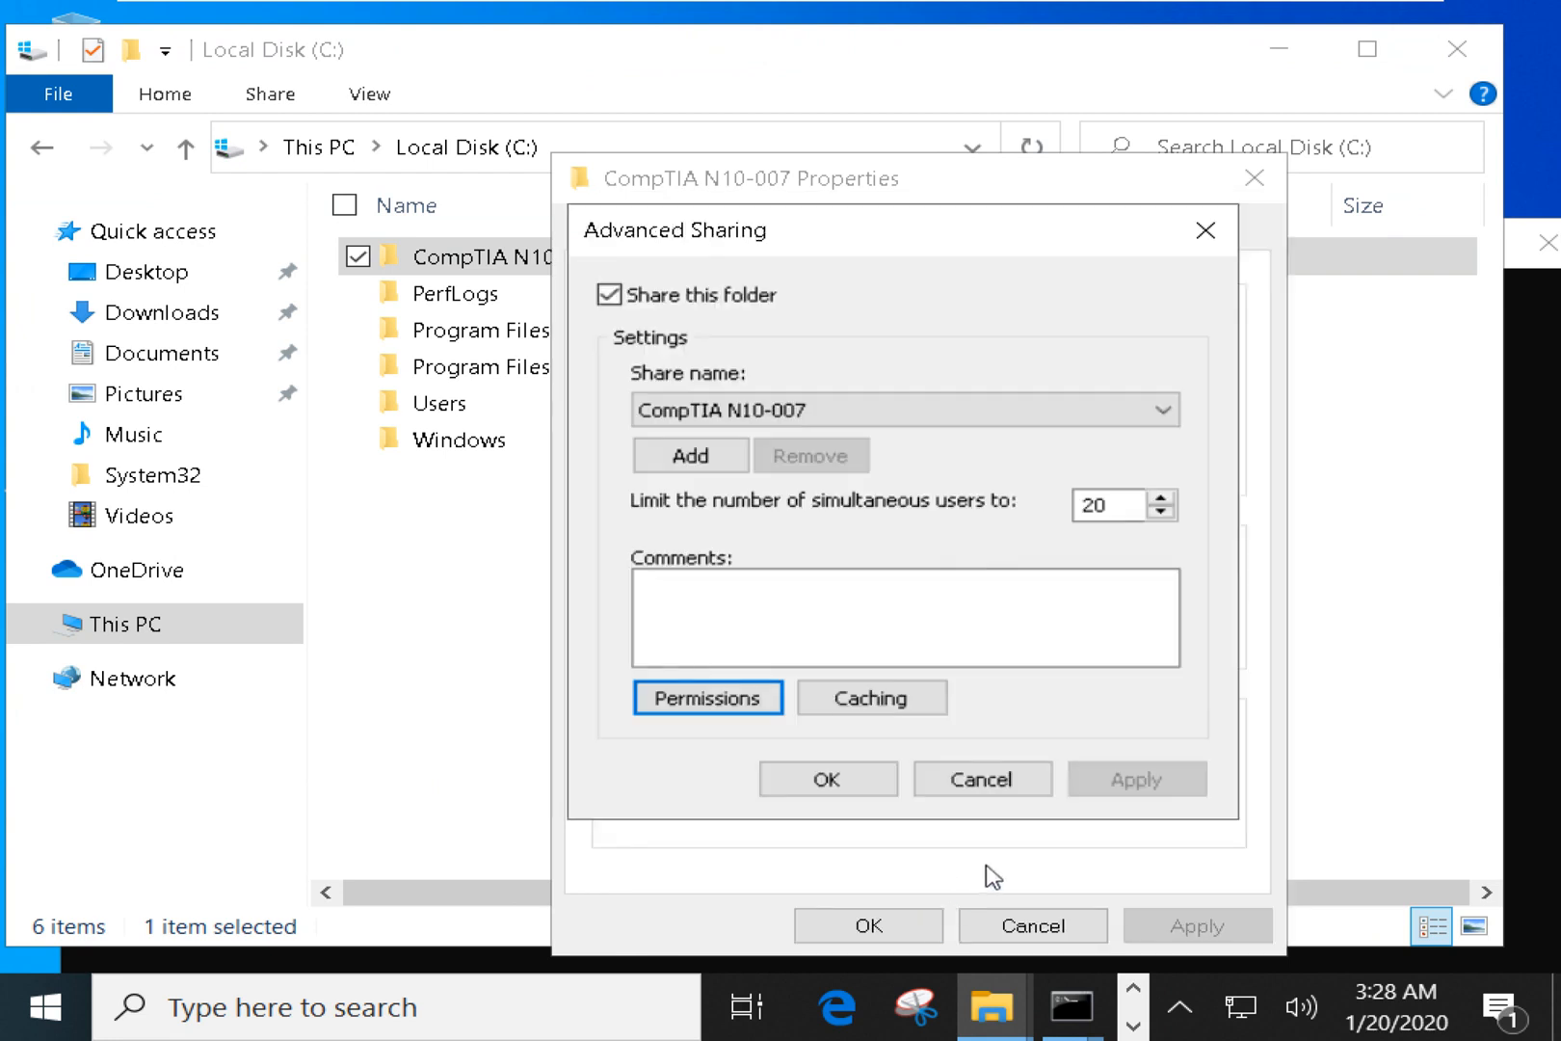
pyautogui.click(847, 780)
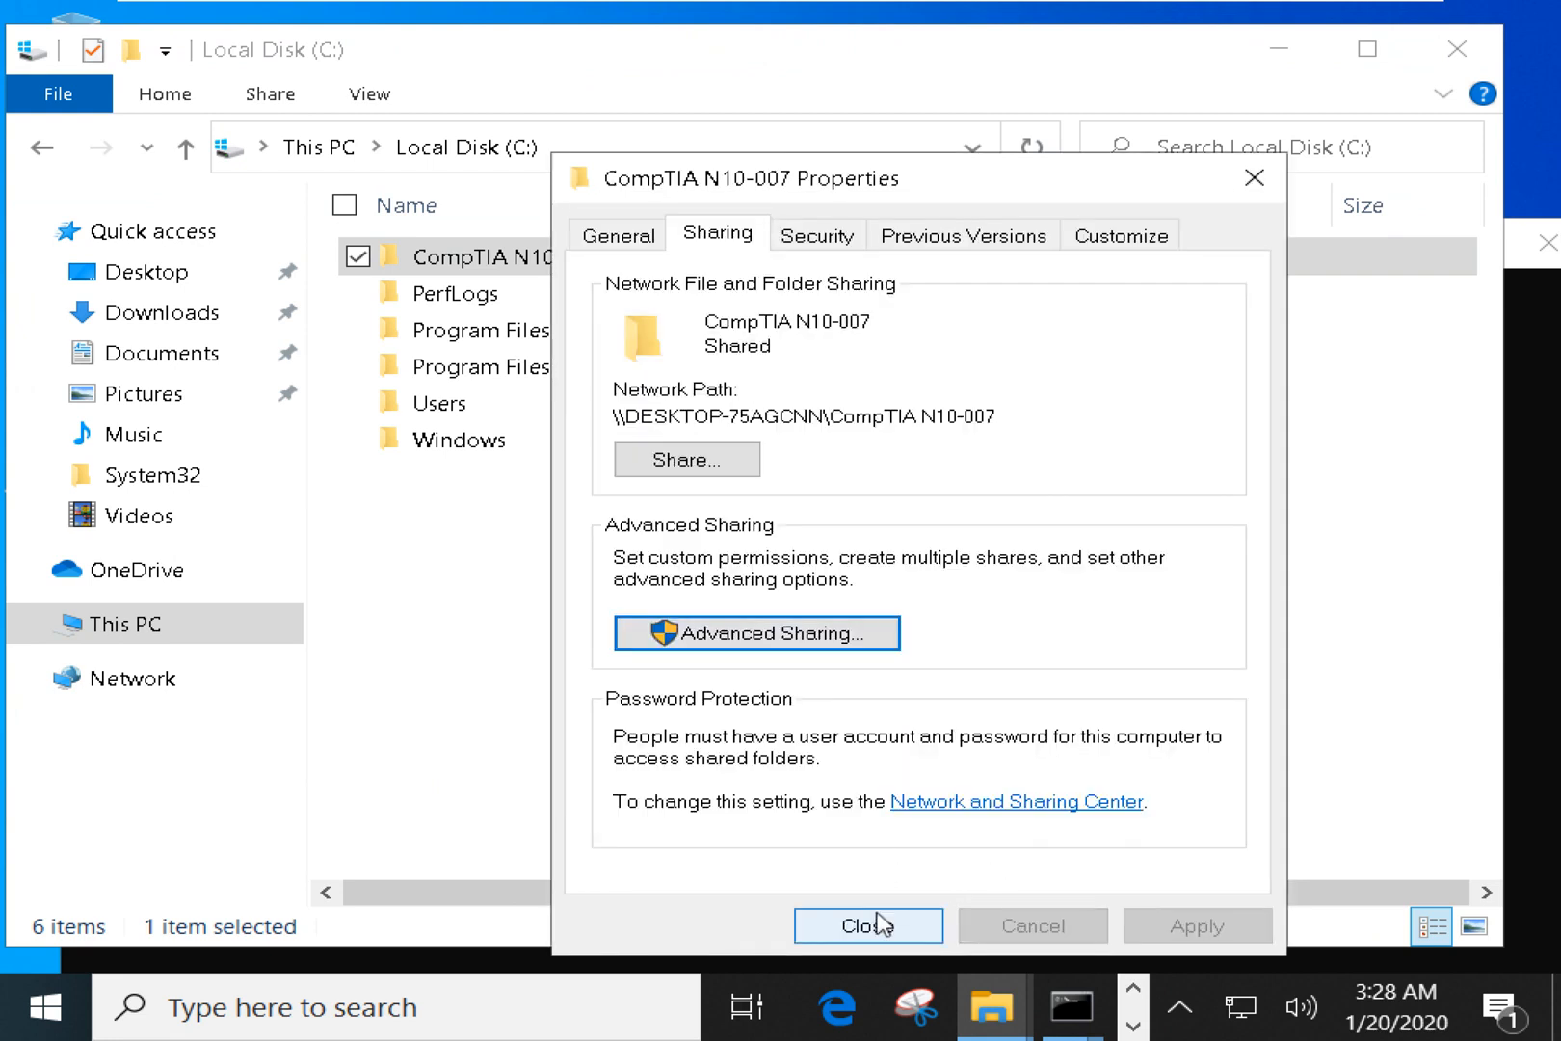
pyautogui.click(703, 459)
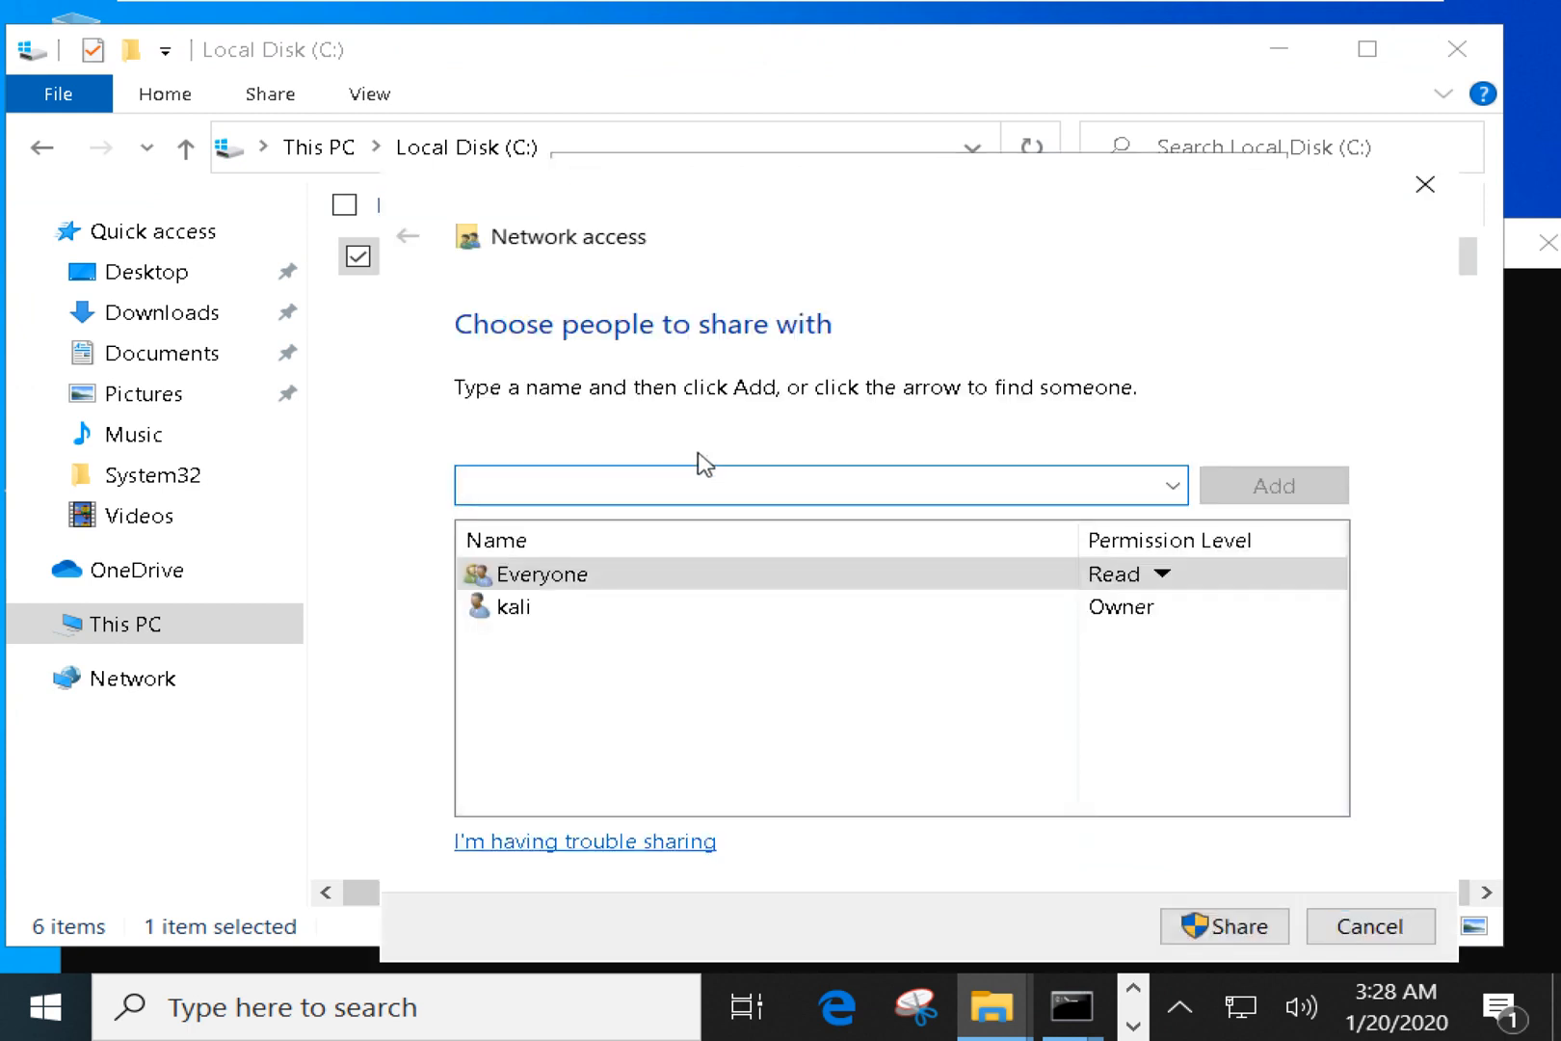
# Replace Everyone with FILM SHARING at Read/Write in the Network access list.
pyautogui.click(1041, 585)
pyautogui.click(1109, 578)
pyautogui.click(1237, 662)
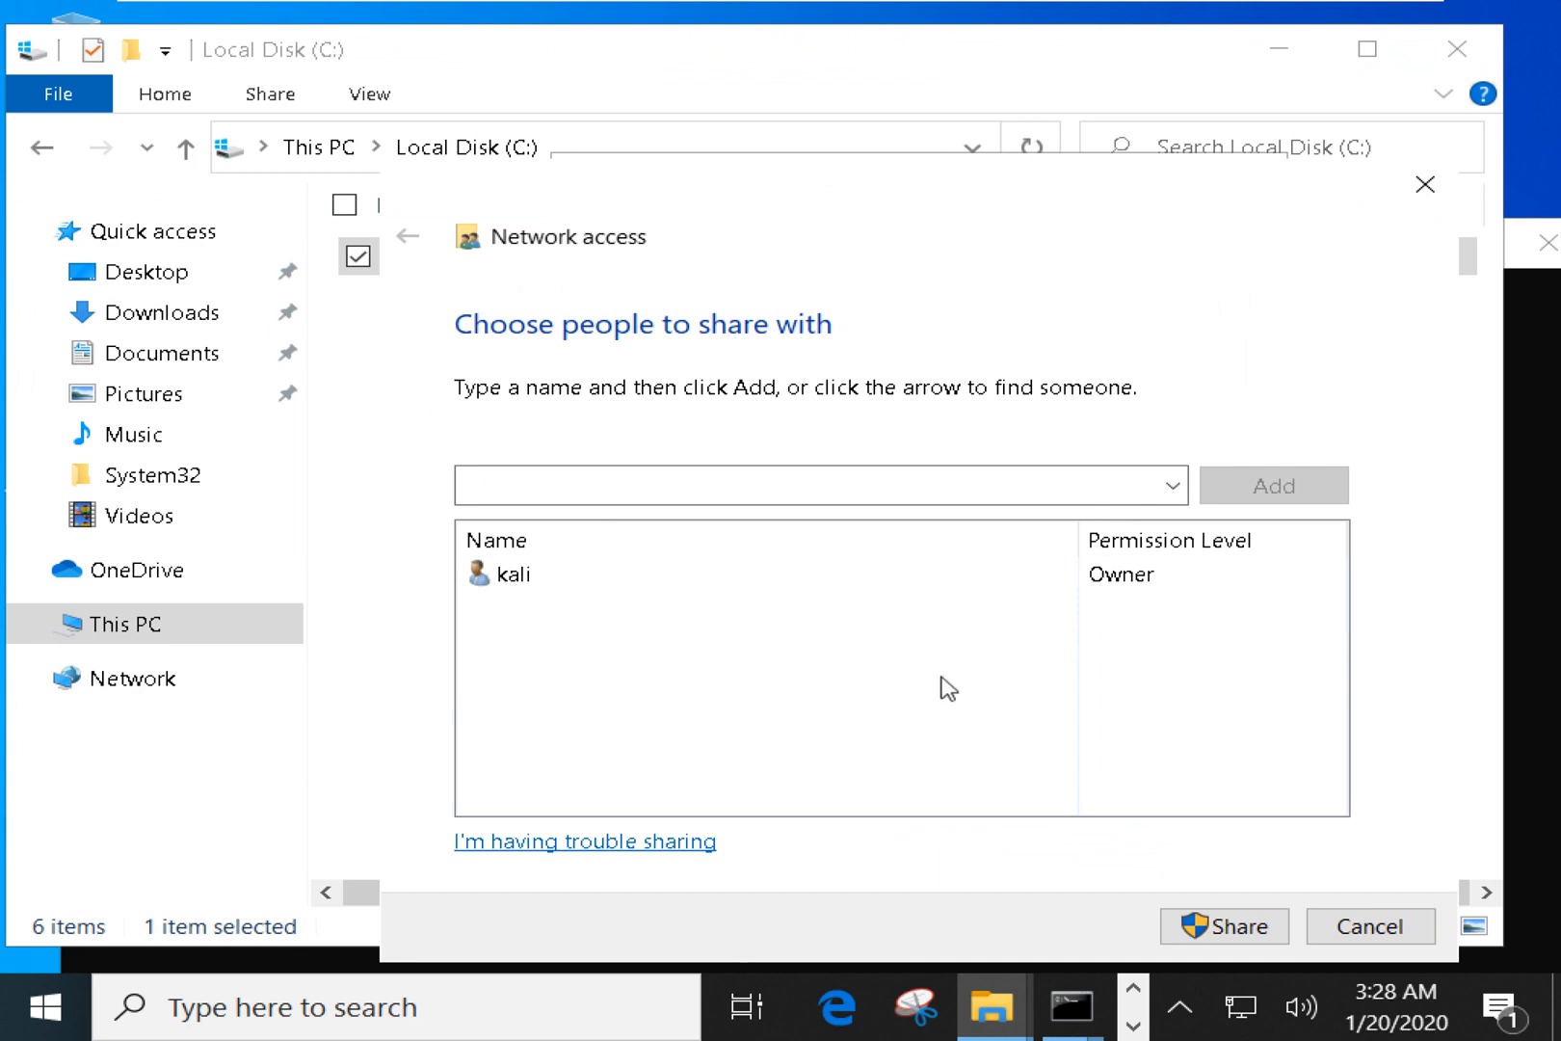
pyautogui.click(1173, 486)
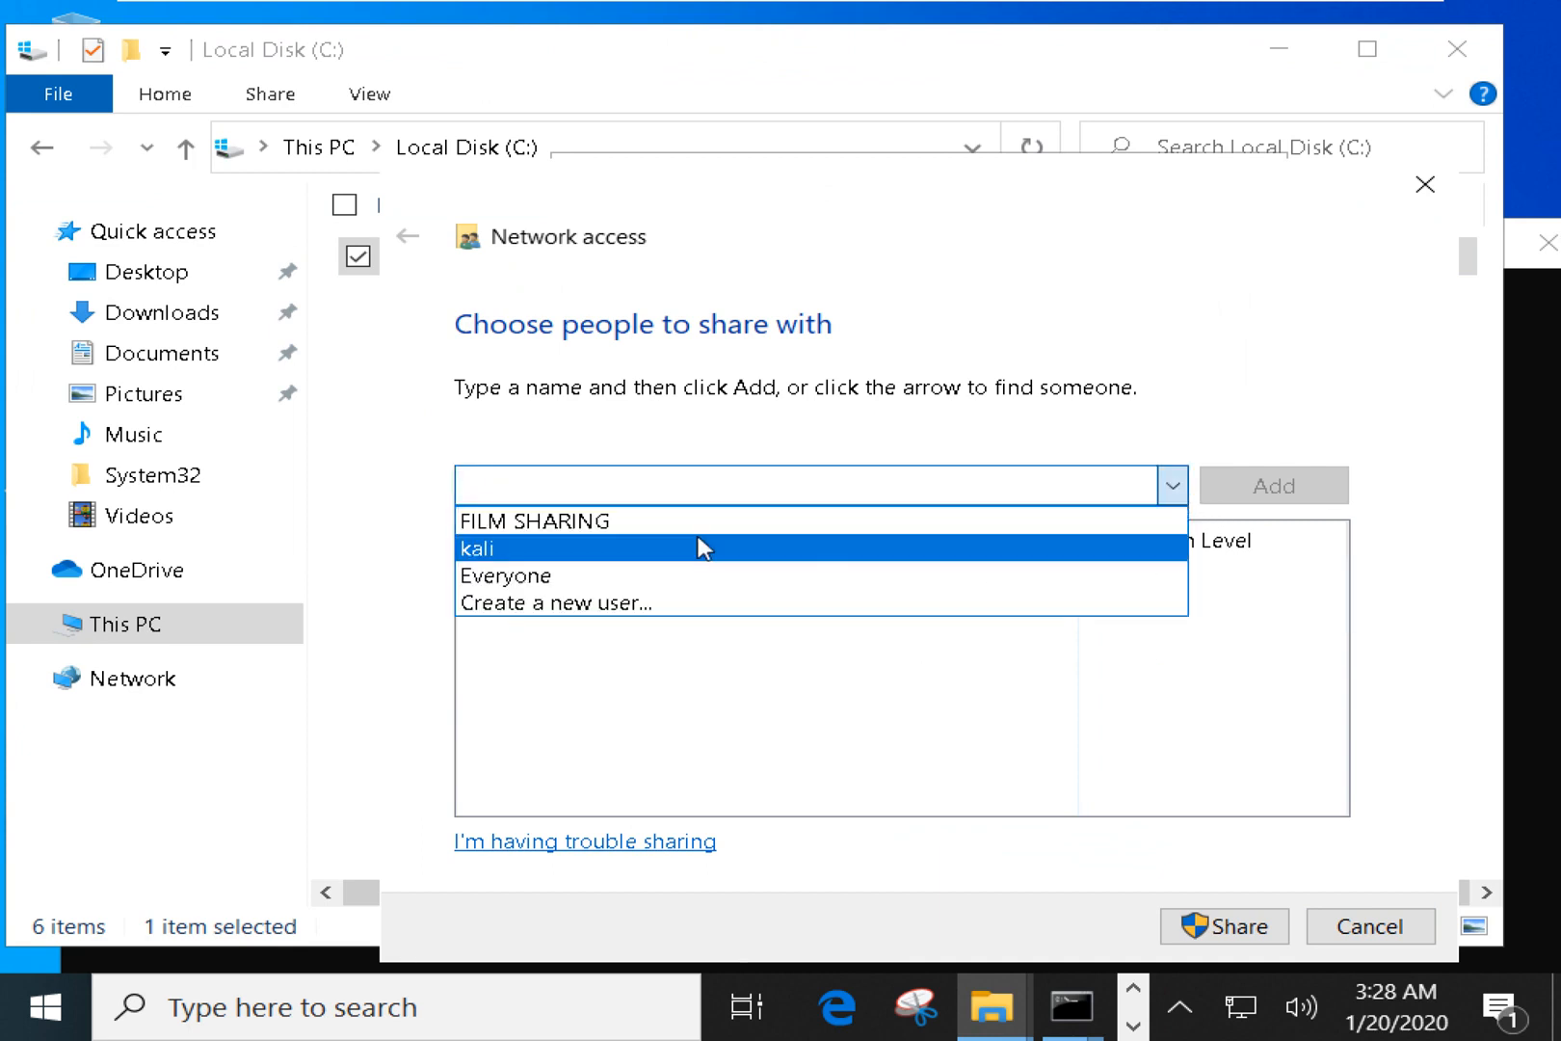
pyautogui.click(616, 525)
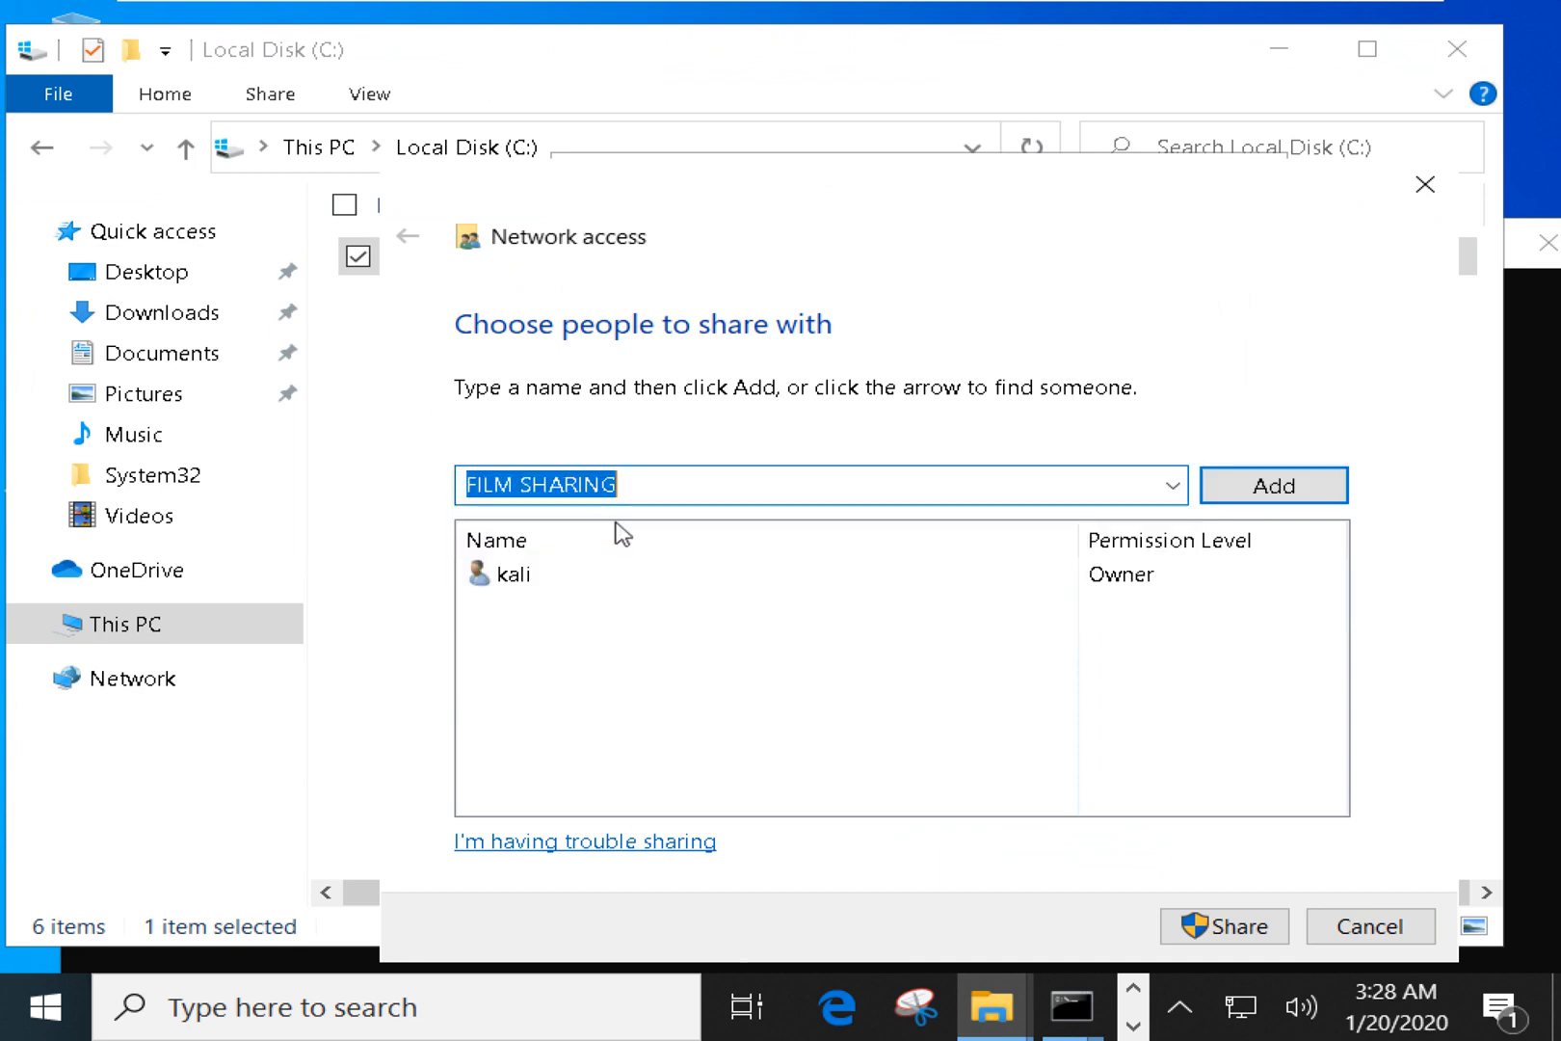
pyautogui.click(1330, 499)
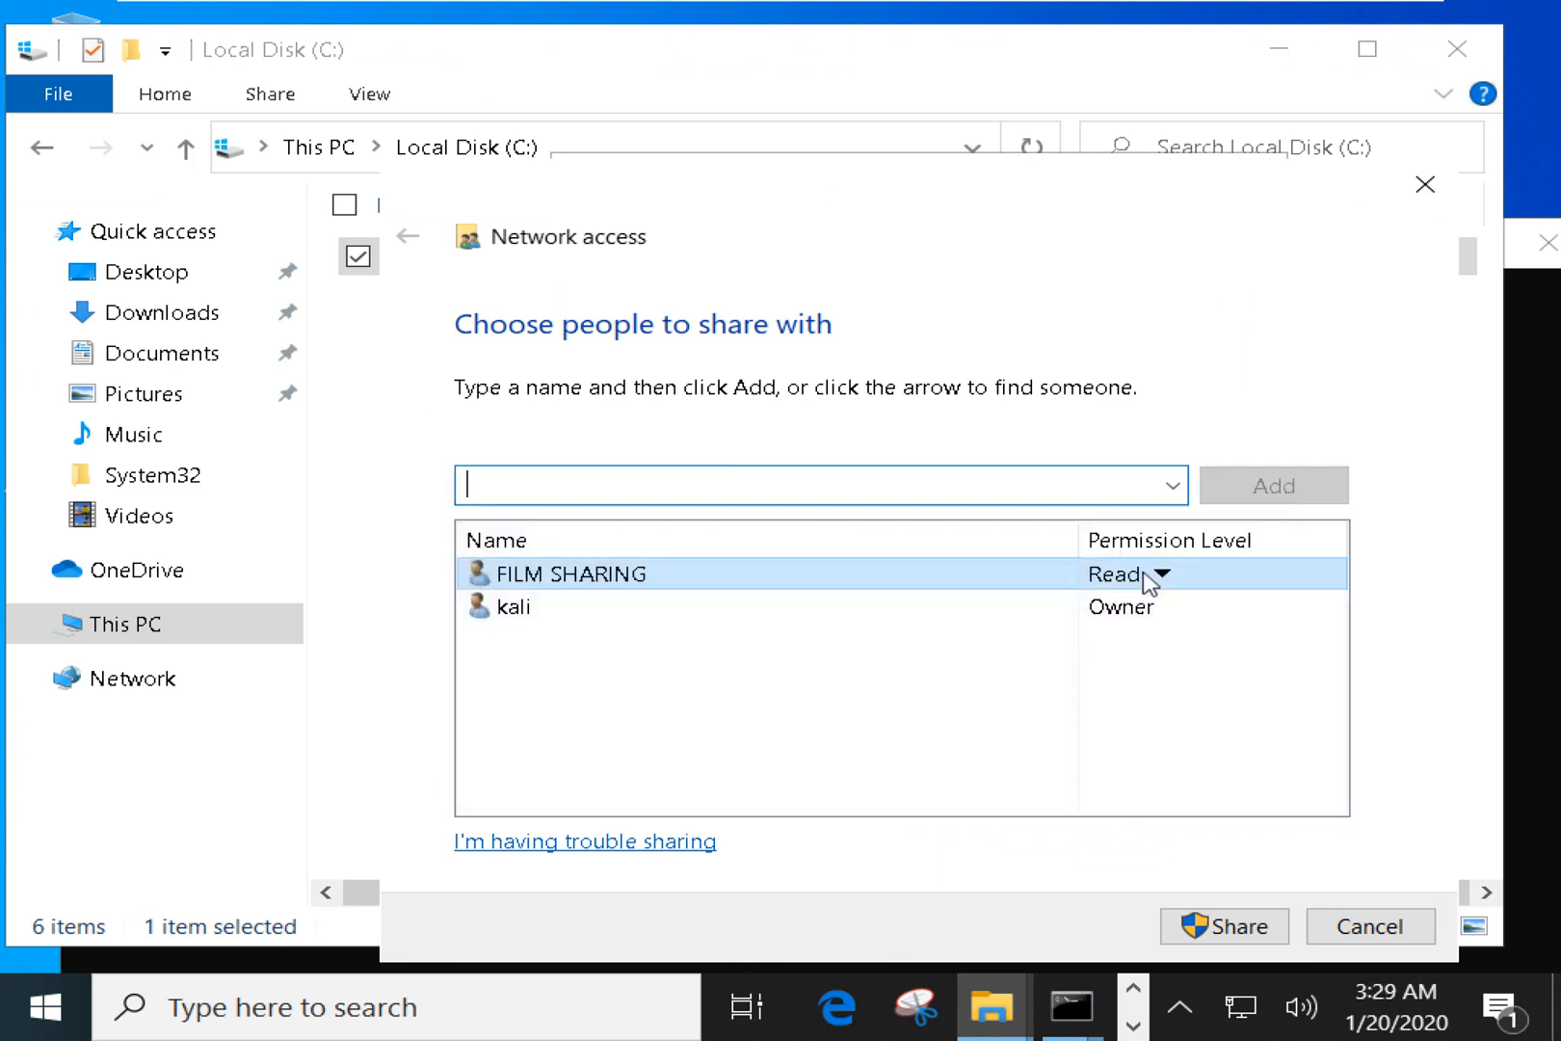
pyautogui.click(1147, 579)
pyautogui.click(1263, 622)
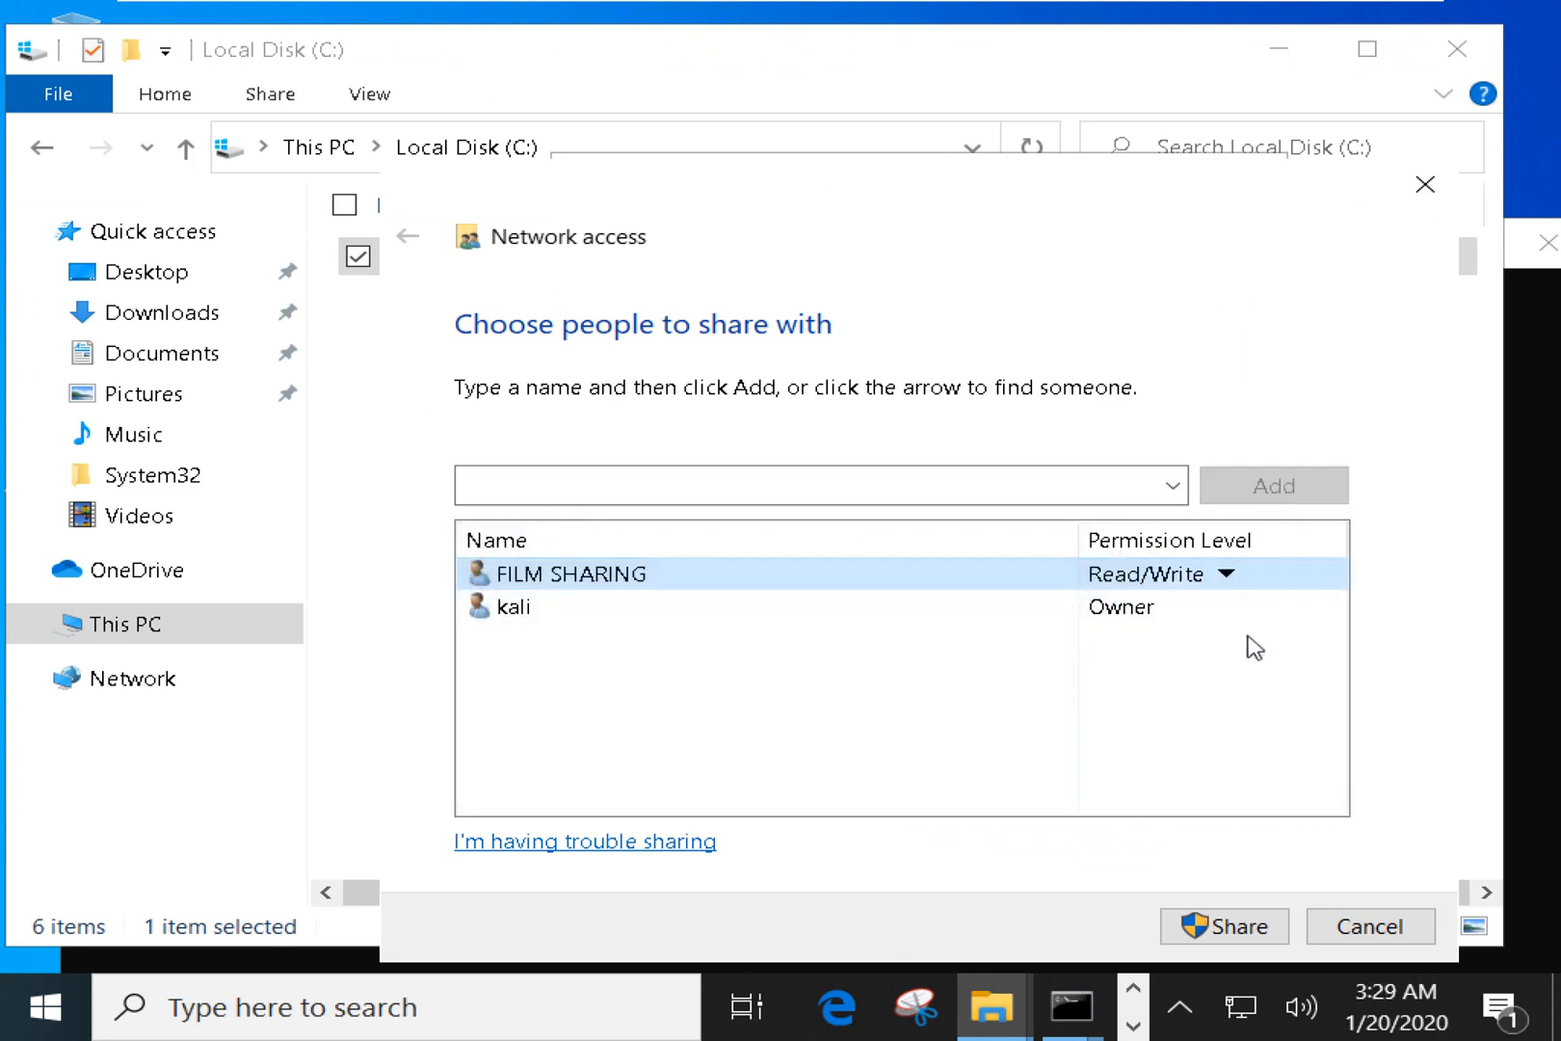
# Share the folder, finish the wizard and close the CompTIA N10-007 properties.
pyautogui.click(1222, 928)
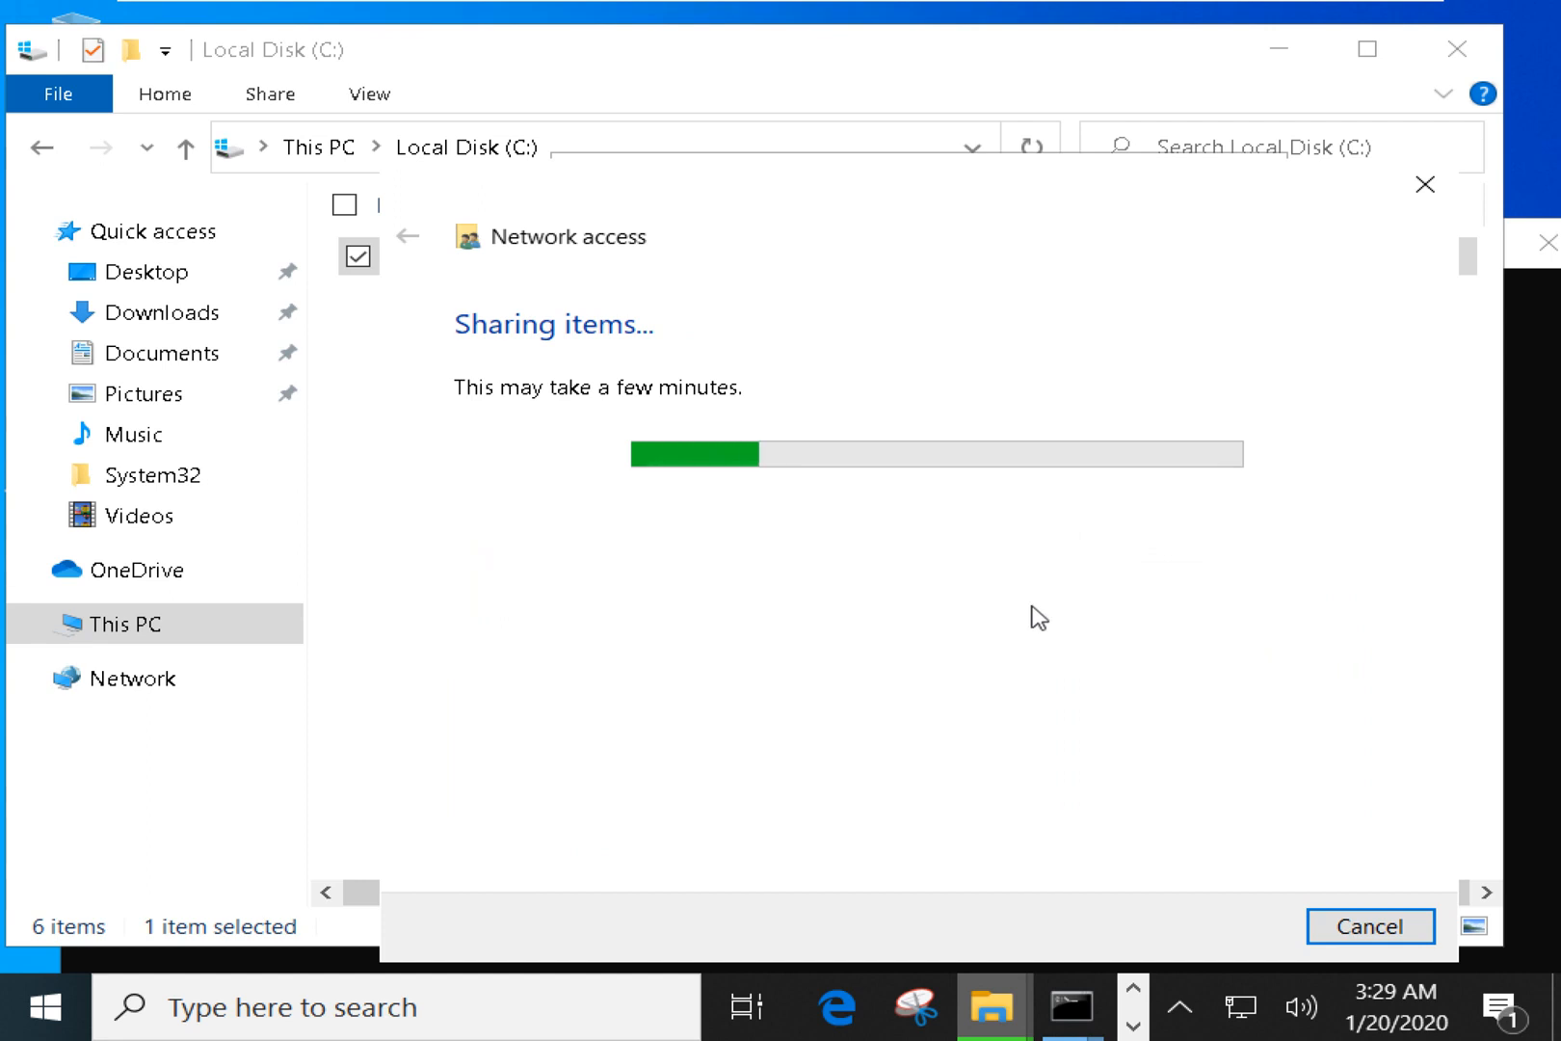
pyautogui.click(1364, 929)
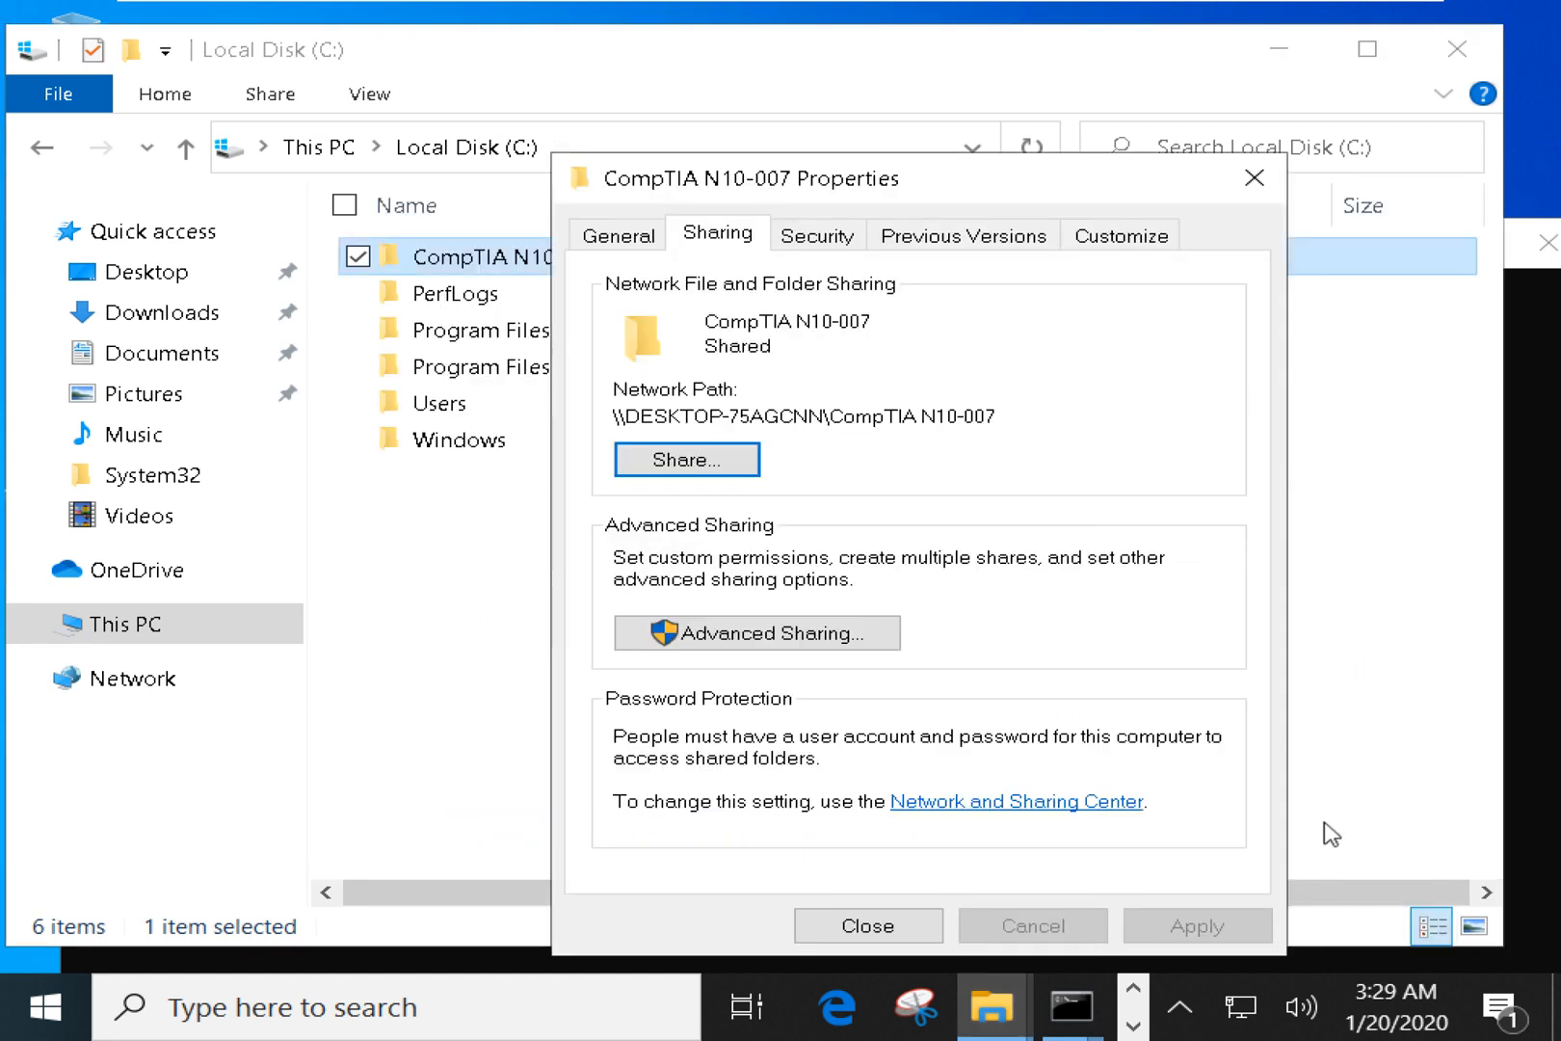
pyautogui.click(903, 932)
pyautogui.click(1003, 687)
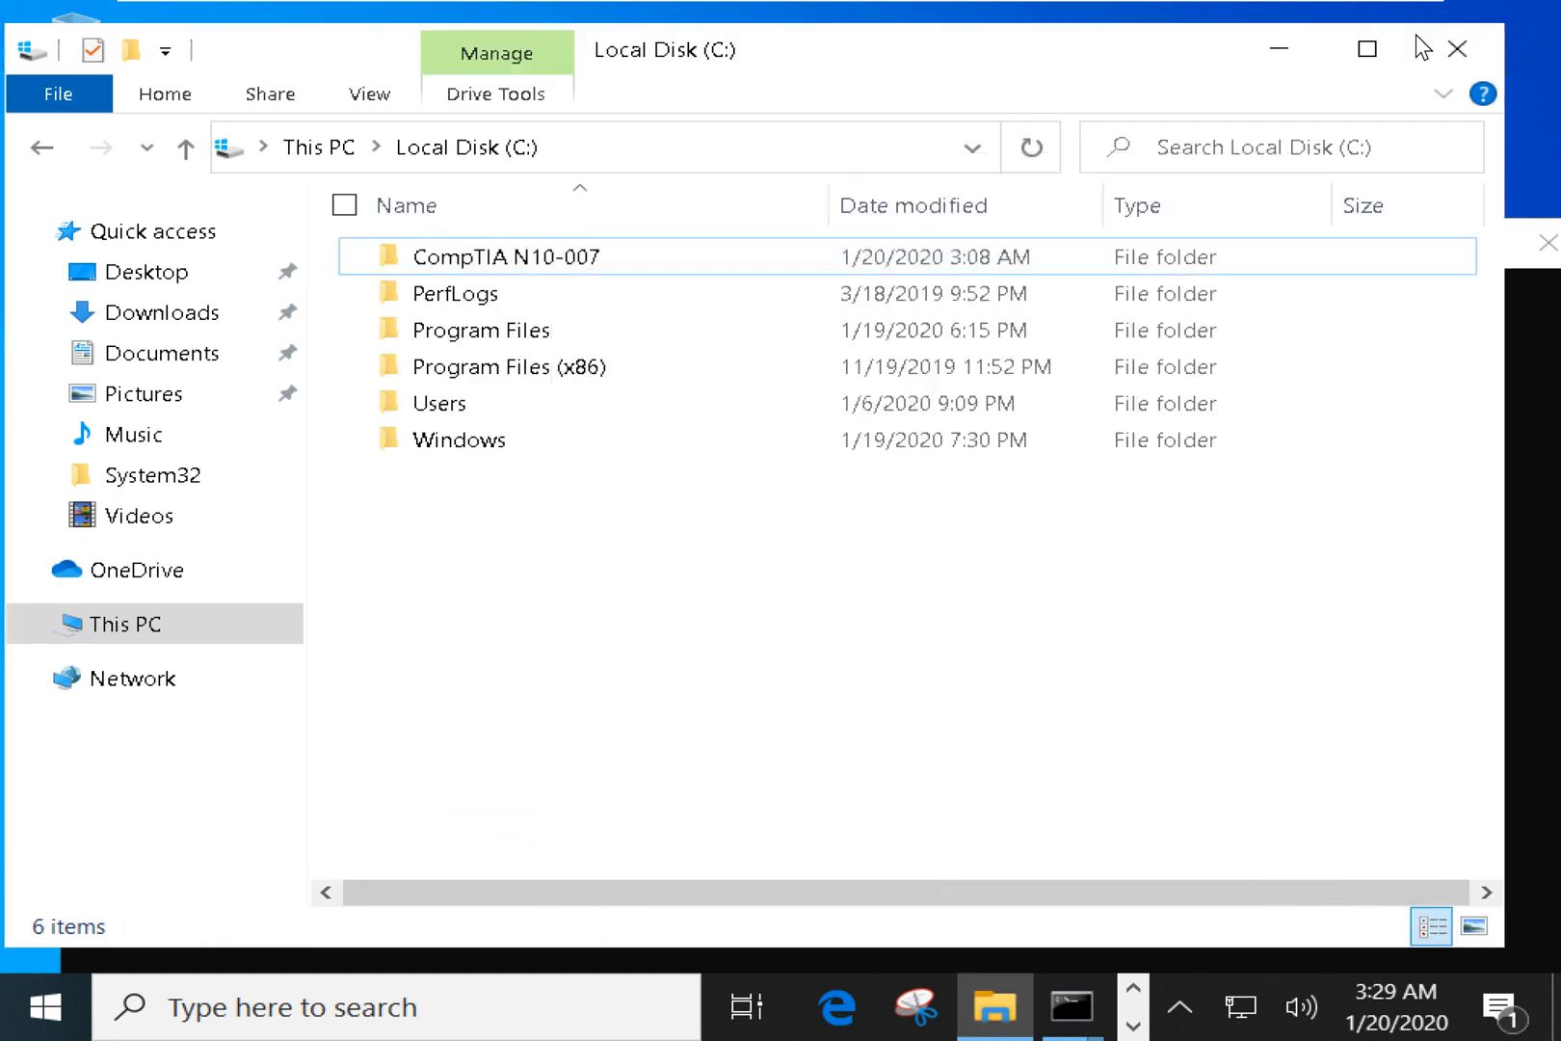
pyautogui.moveTo(1307, 28)
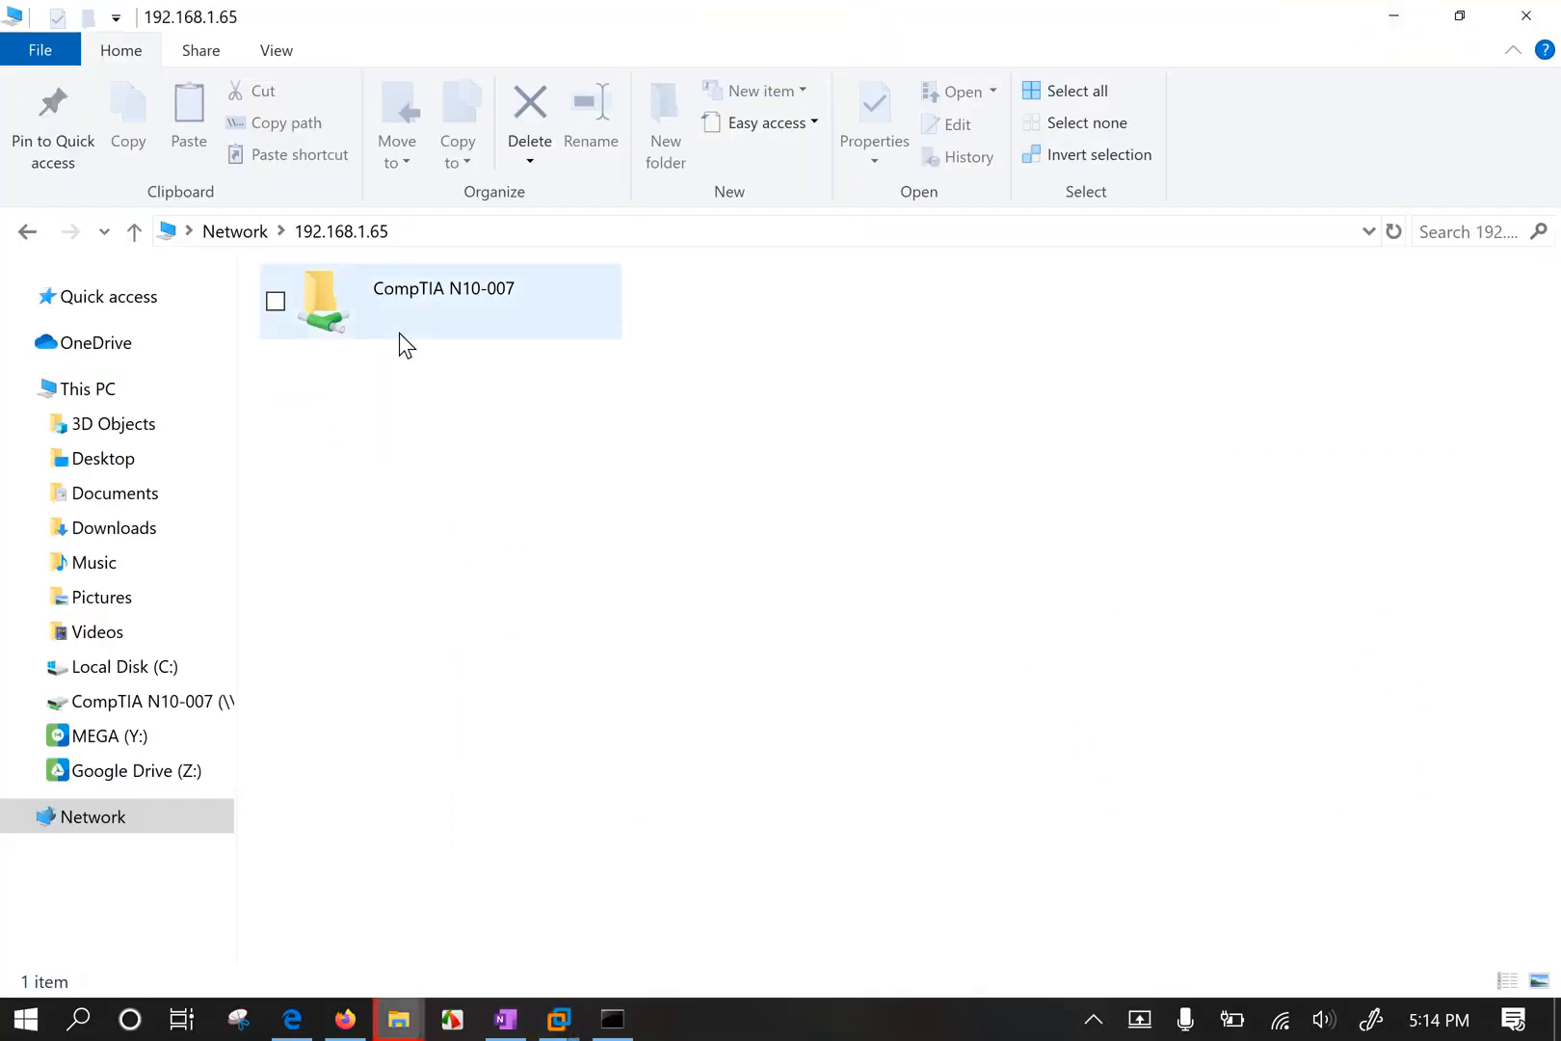
# From the host, open the CompTIA N10-007 share, scroll its 25 files, then minimize the window.
pyautogui.click(390, 309)
pyautogui.rightClick(387, 315)
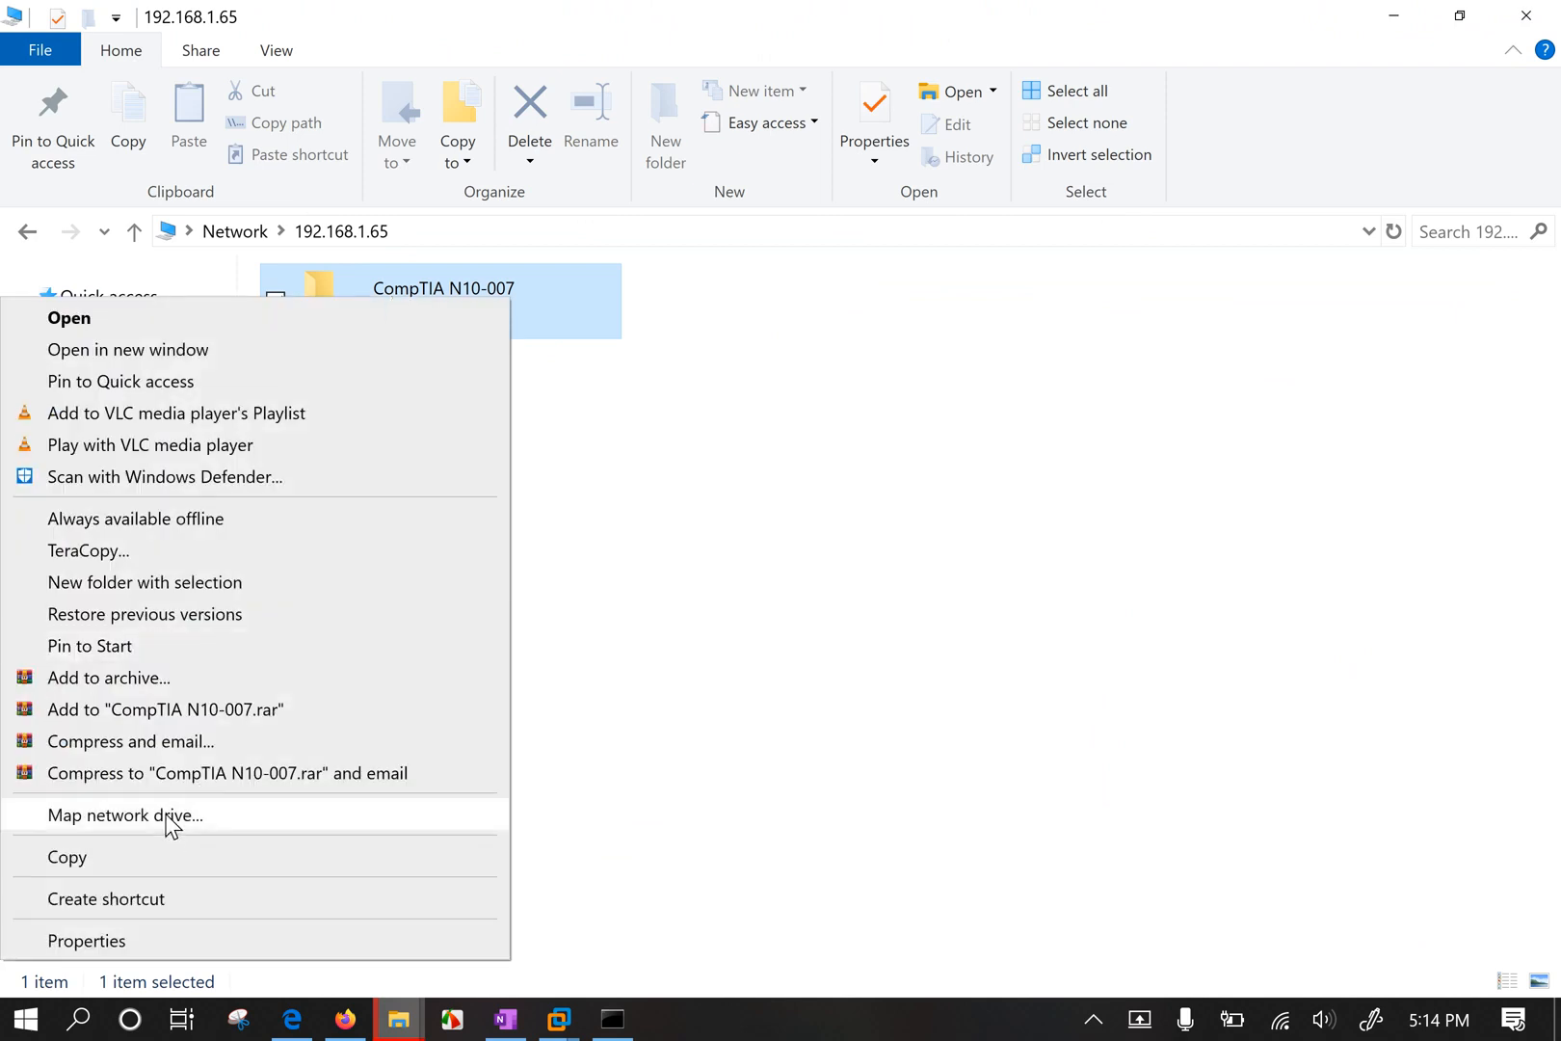
pyautogui.click(625, 768)
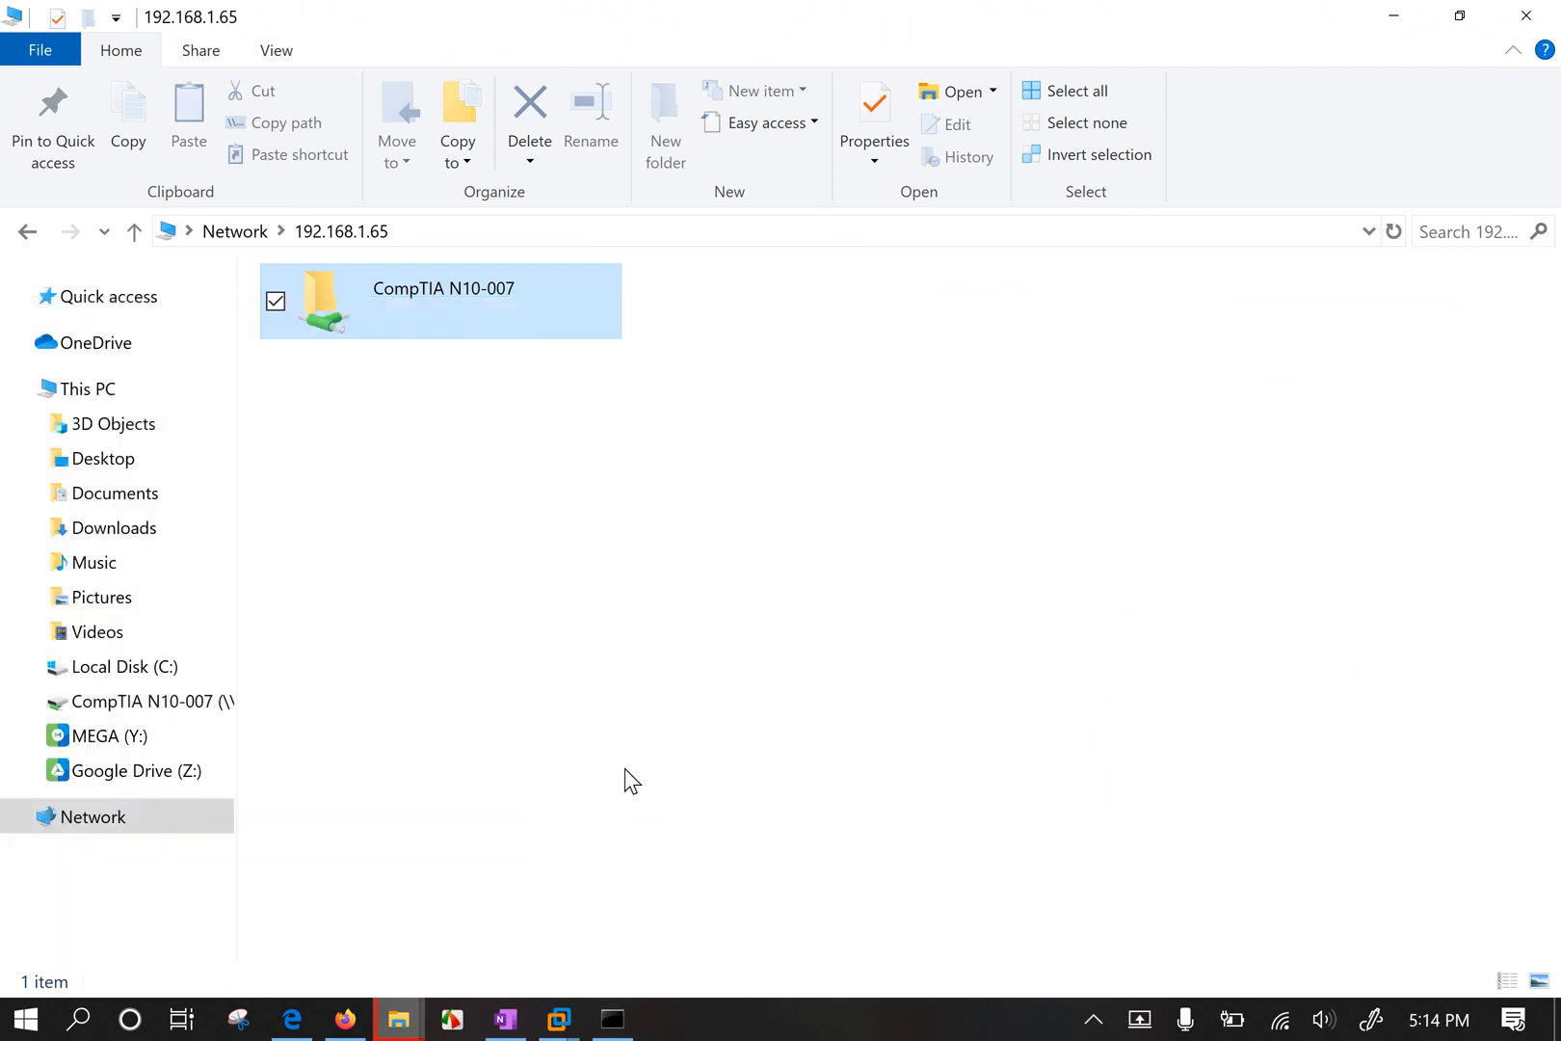
pyautogui.doubleClick(457, 300)
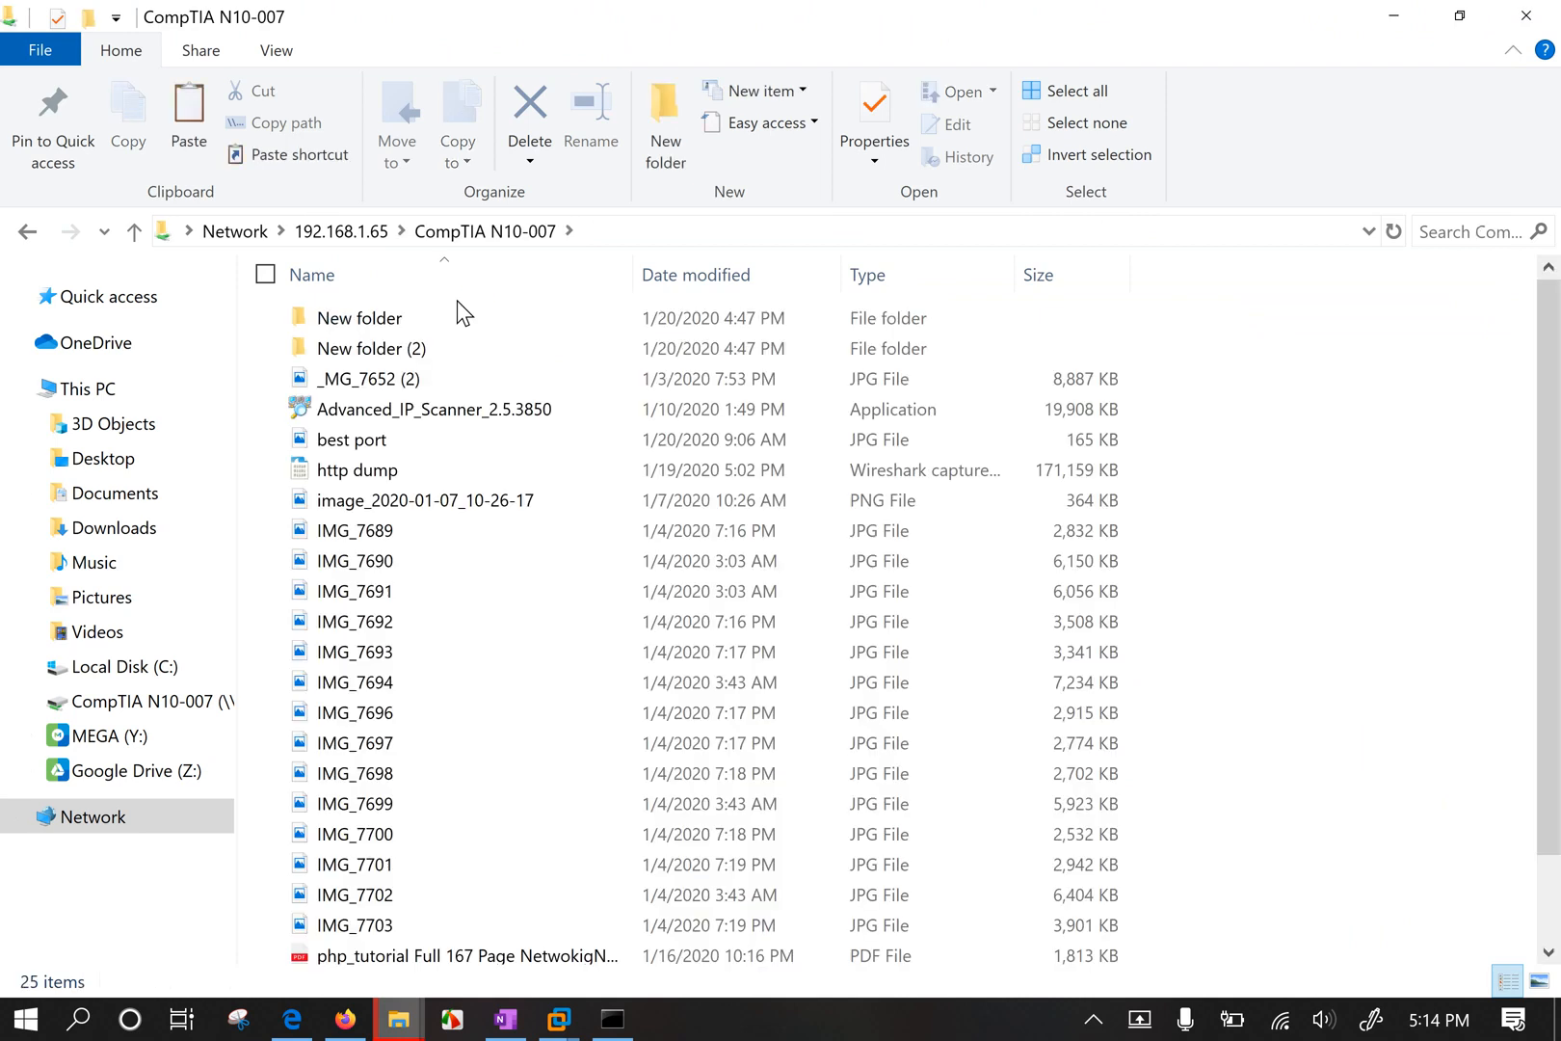
pyautogui.scroll(-1, 687, 463)
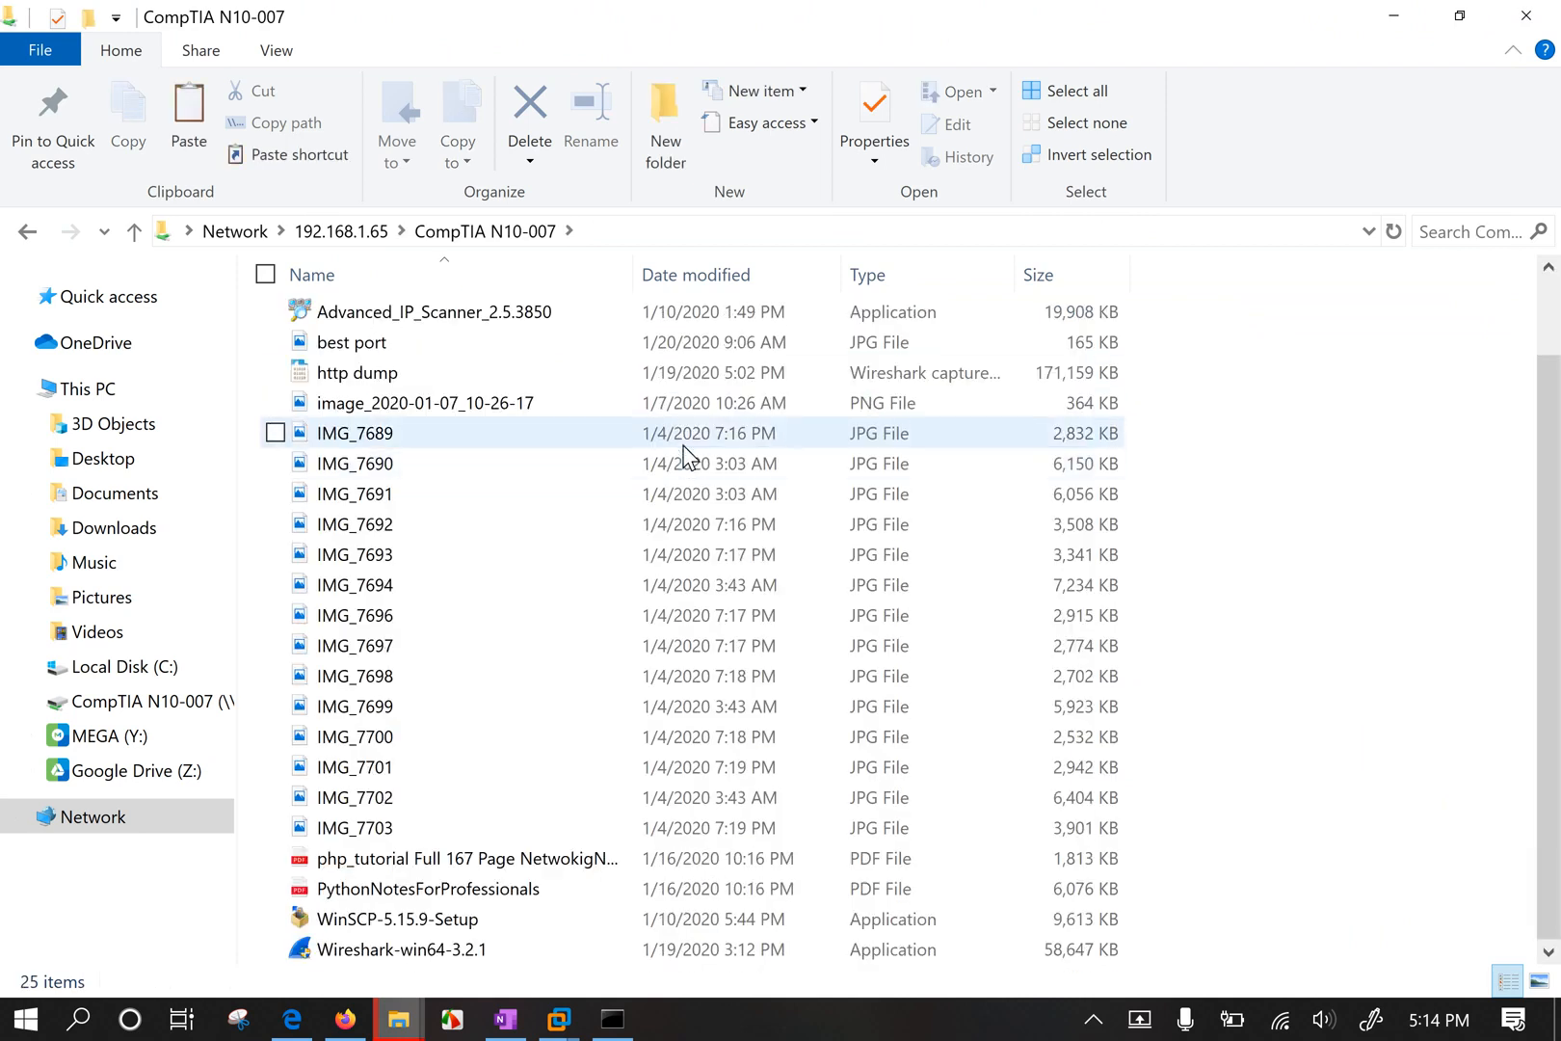
pyautogui.scroll(1, 686, 460)
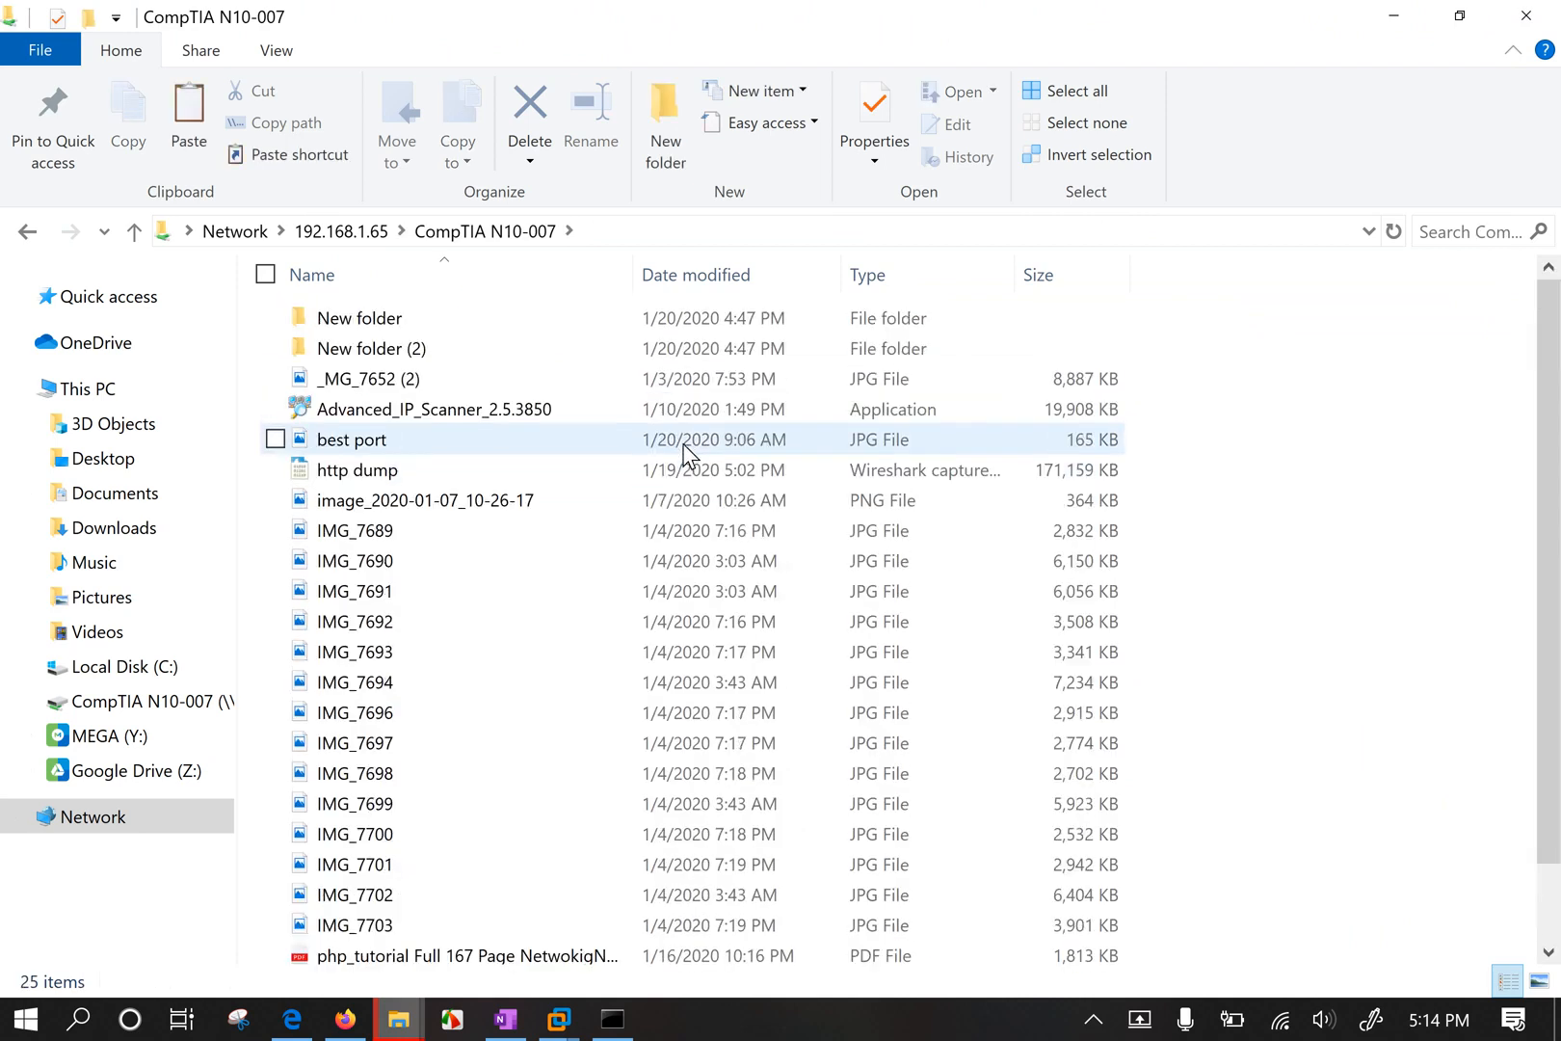
pyautogui.click(1394, 15)
# Close the leftover 192.168.1.65 File Explorer window to reveal the host desktop.
pyautogui.click(1275, 75)
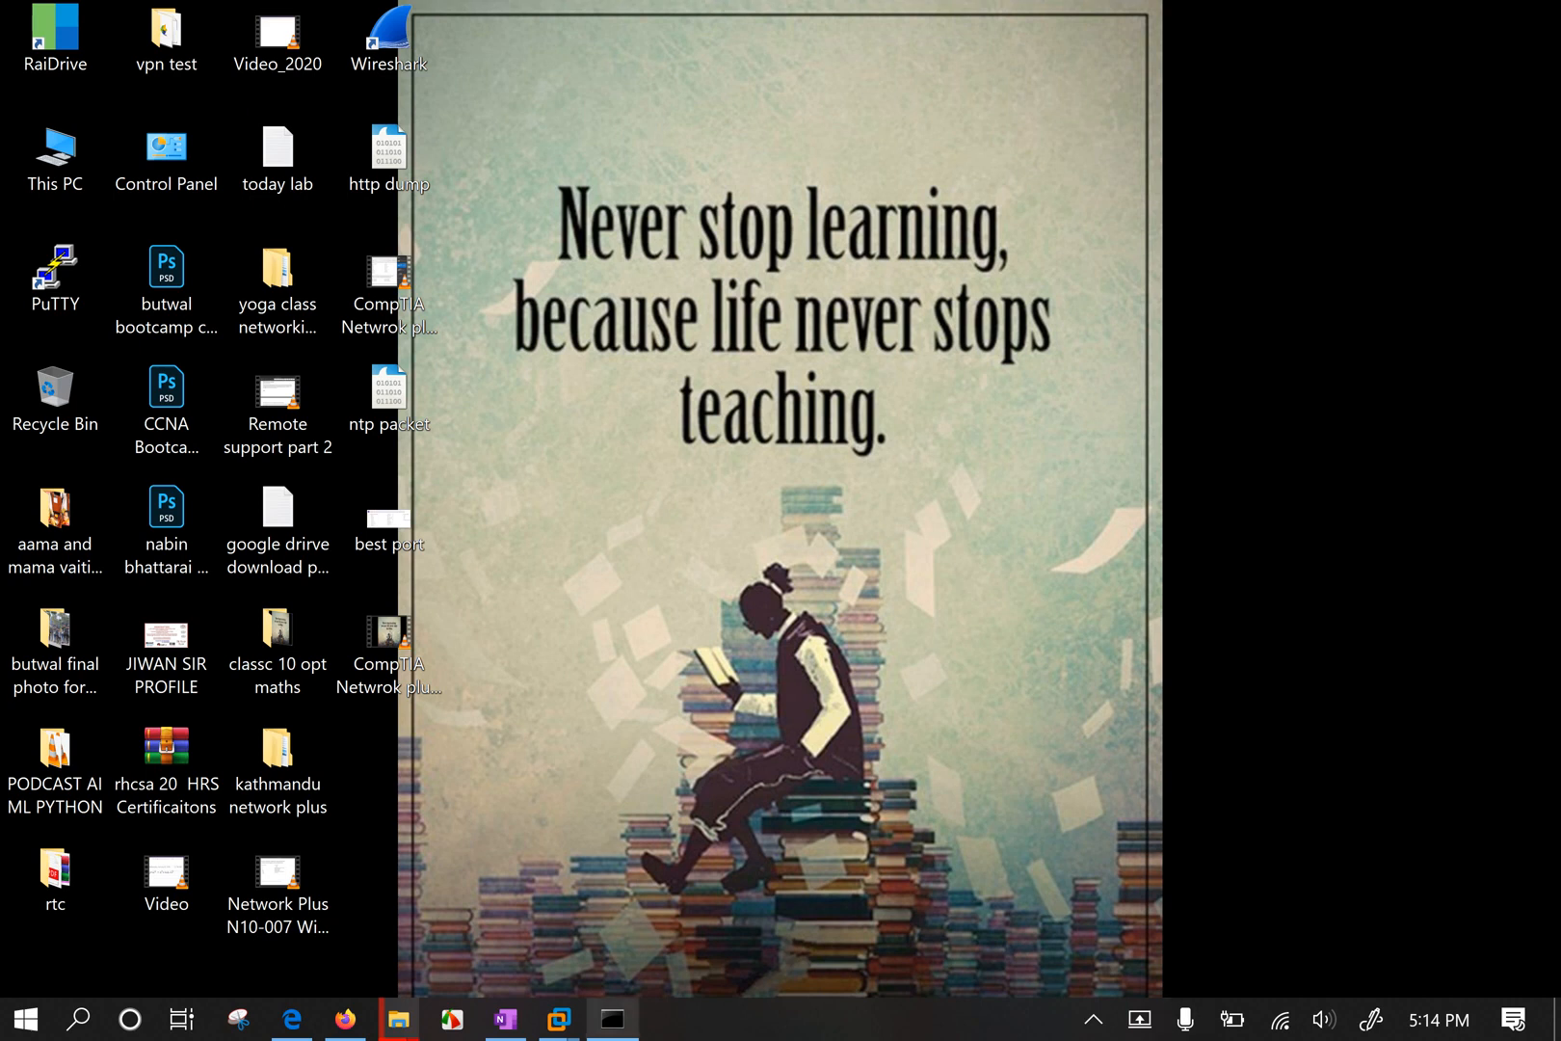
pyautogui.moveTo(612, 1019)
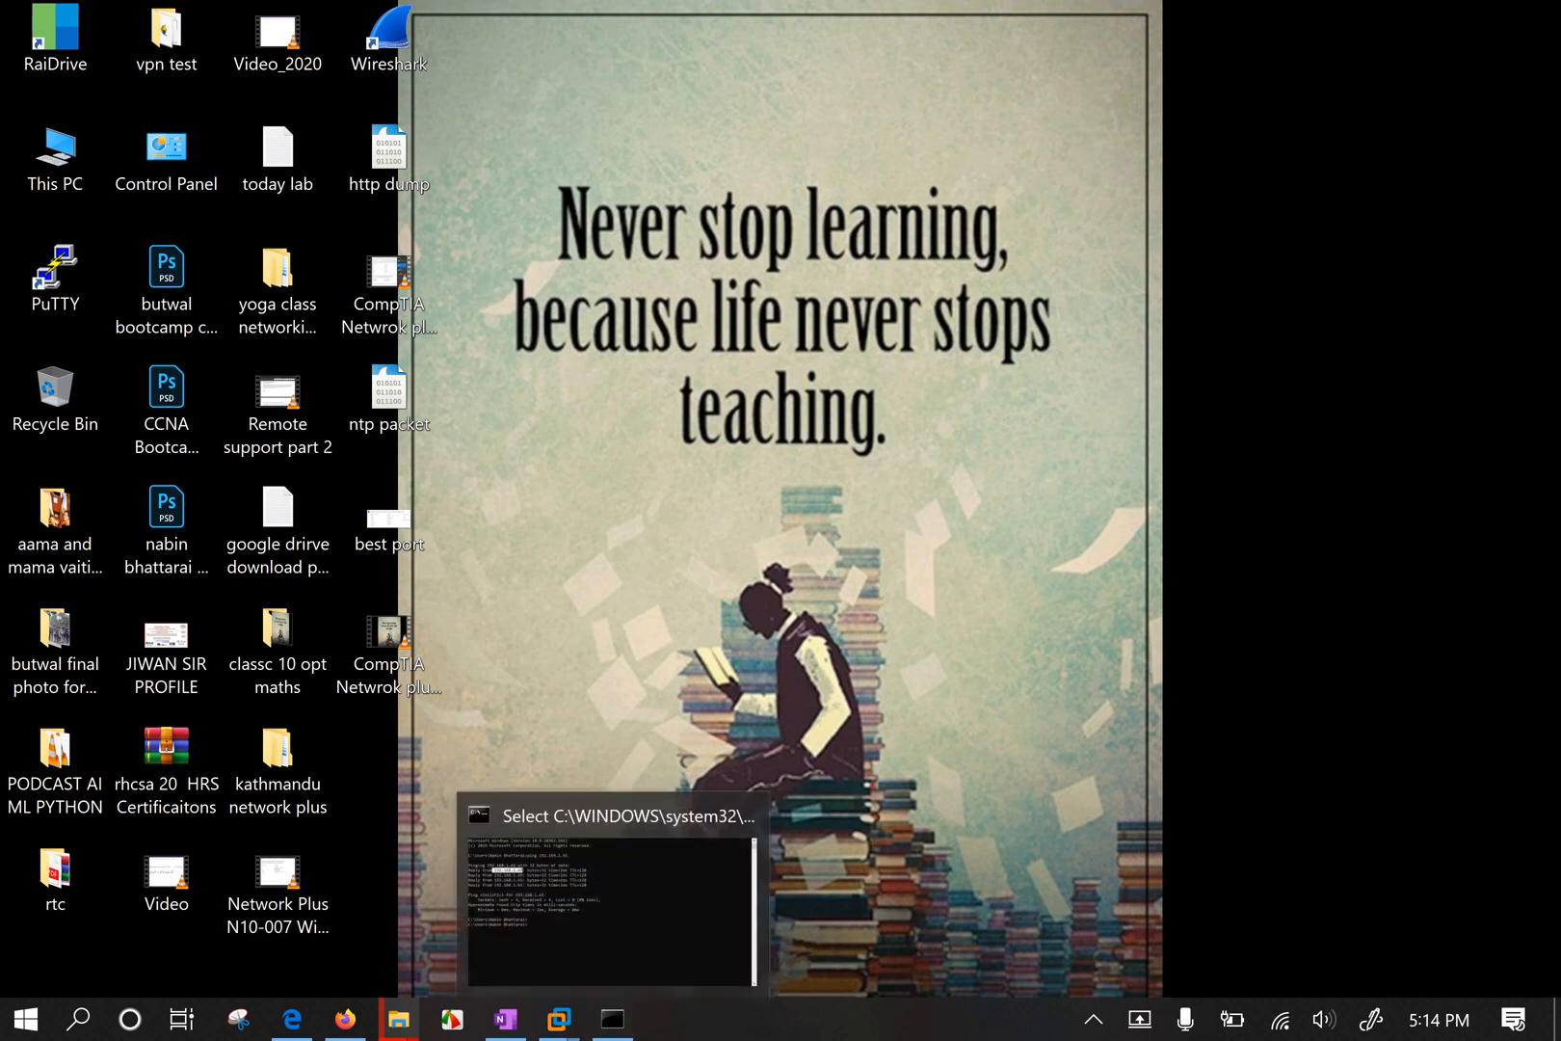
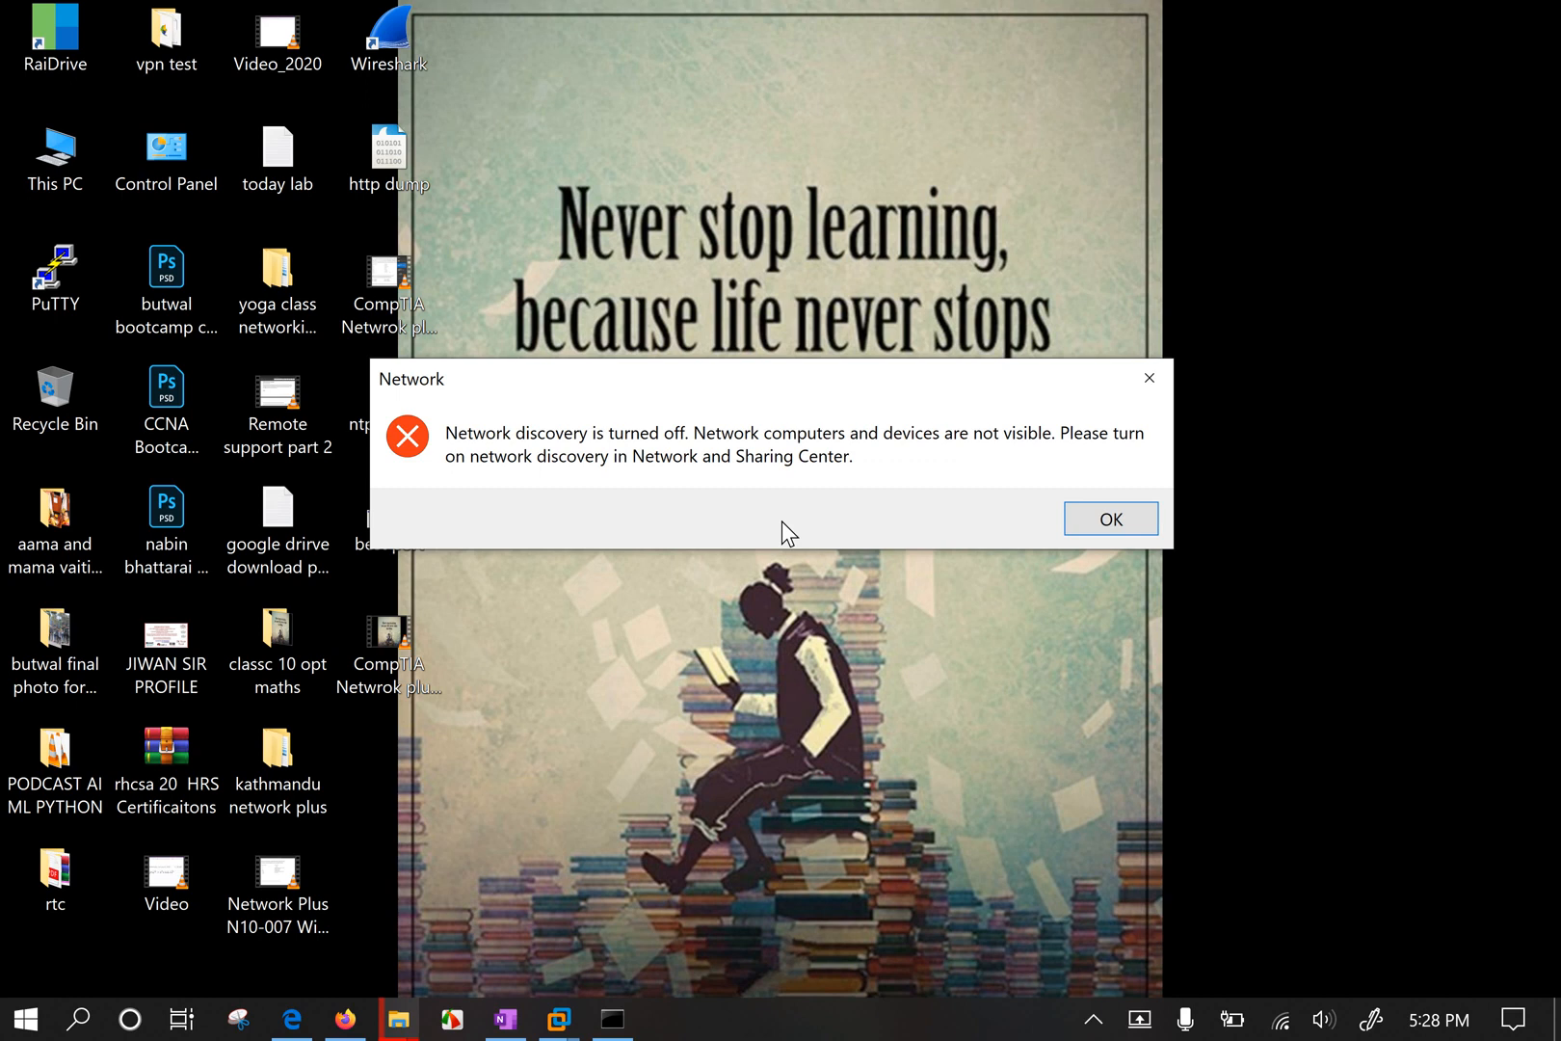
# Check the Wi-Fi network list, then close the Network discovery error dialog.
pyautogui.click(1277, 1024)
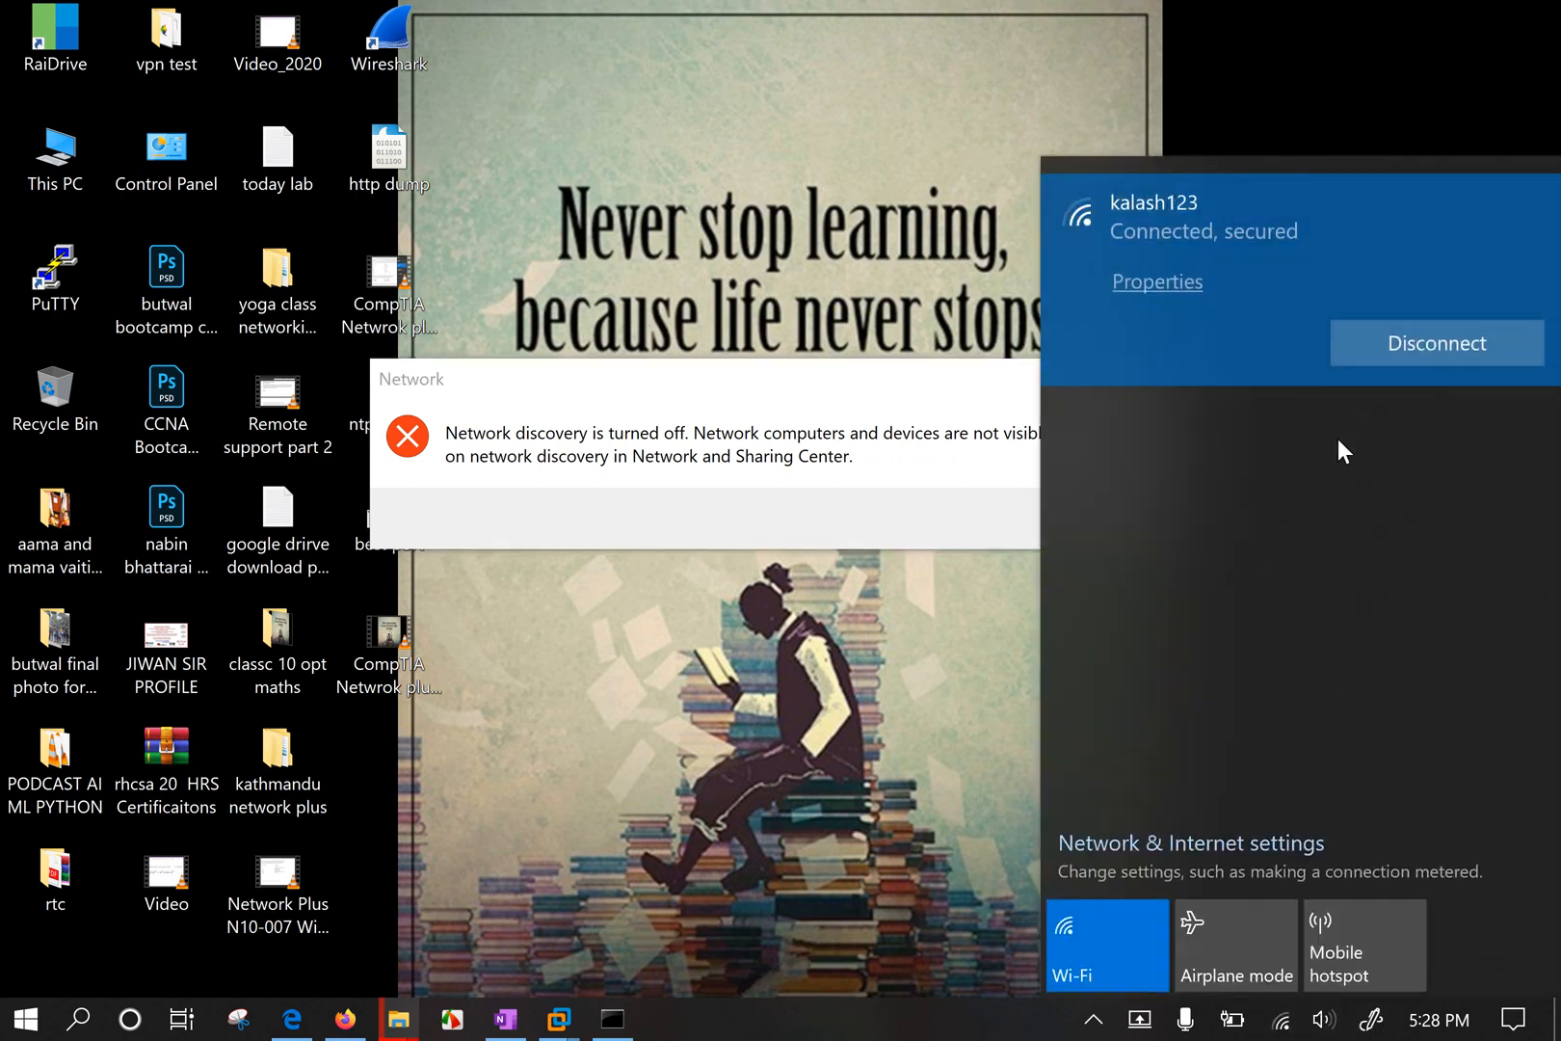
pyautogui.click(802, 407)
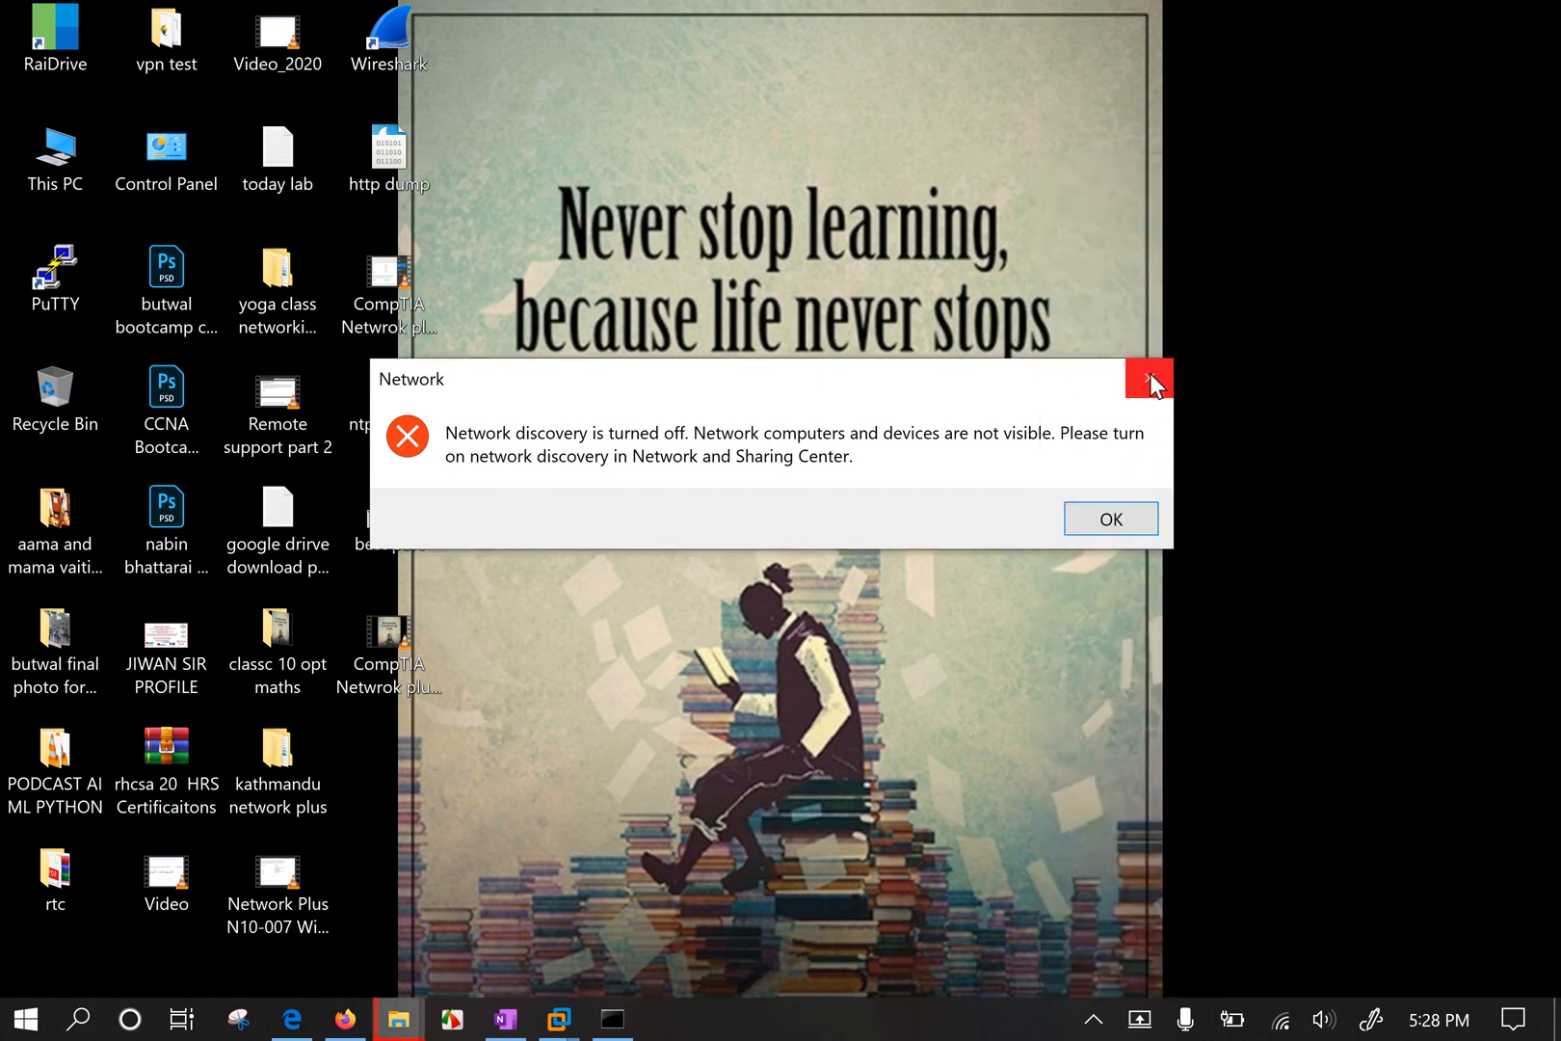
pyautogui.click(1148, 378)
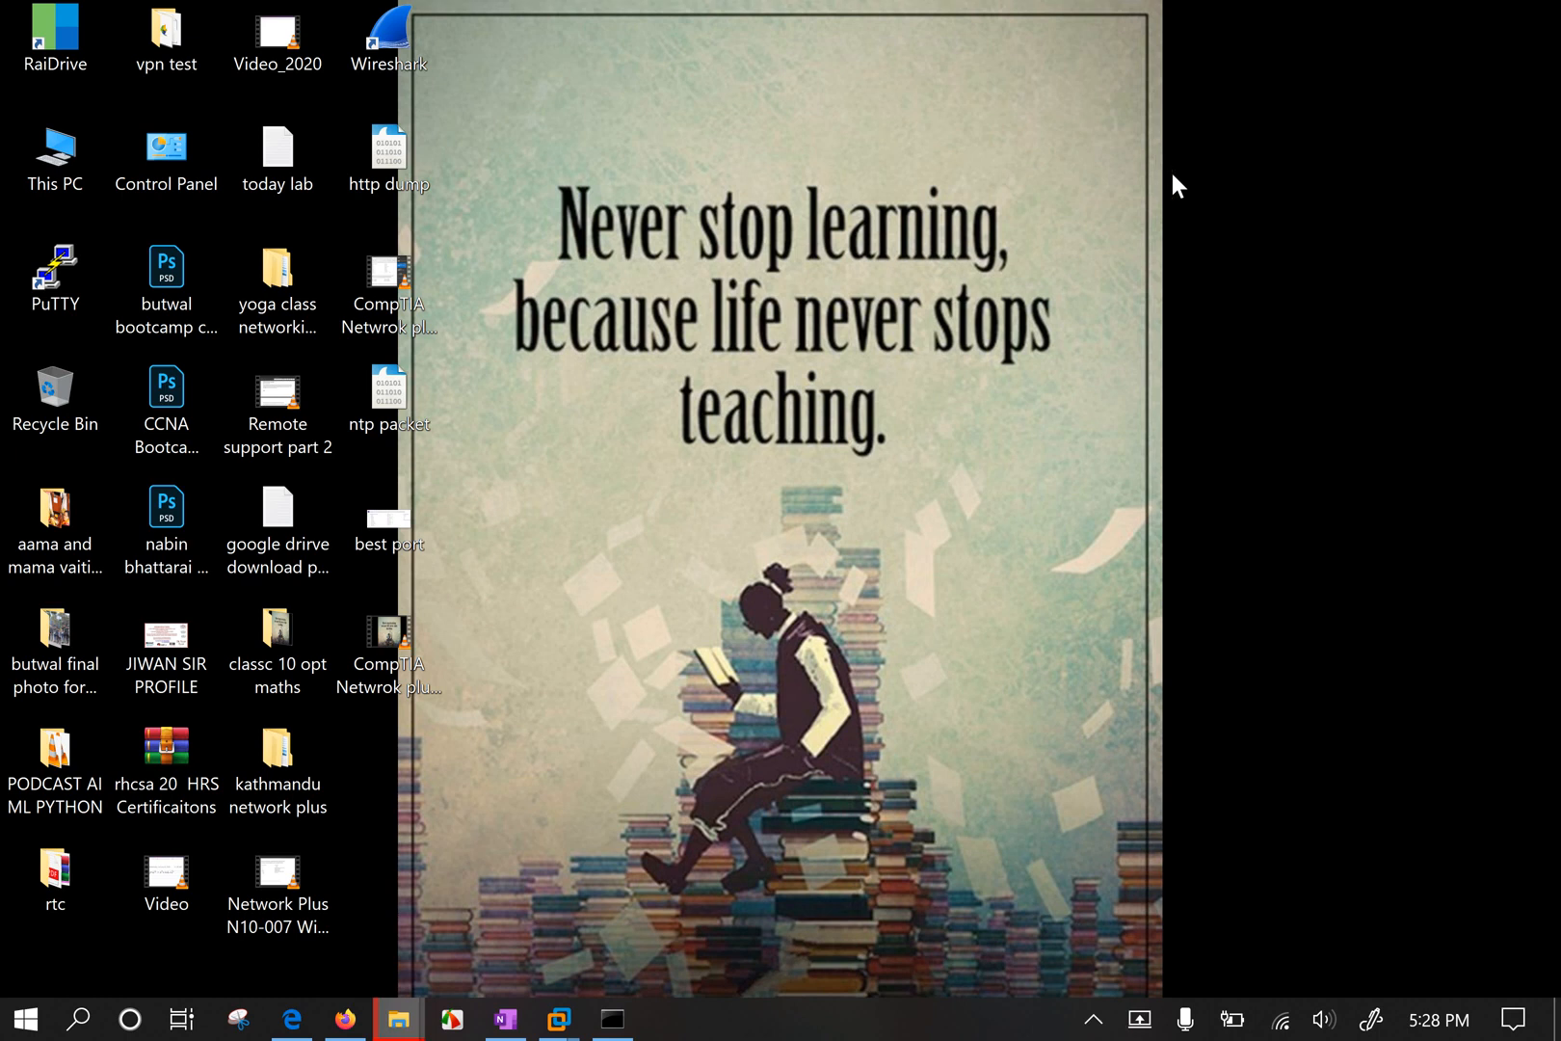
# Connect to the NEWWIFI network, leaving the kalash123 Wi-Fi connection.
pyautogui.click(1279, 1020)
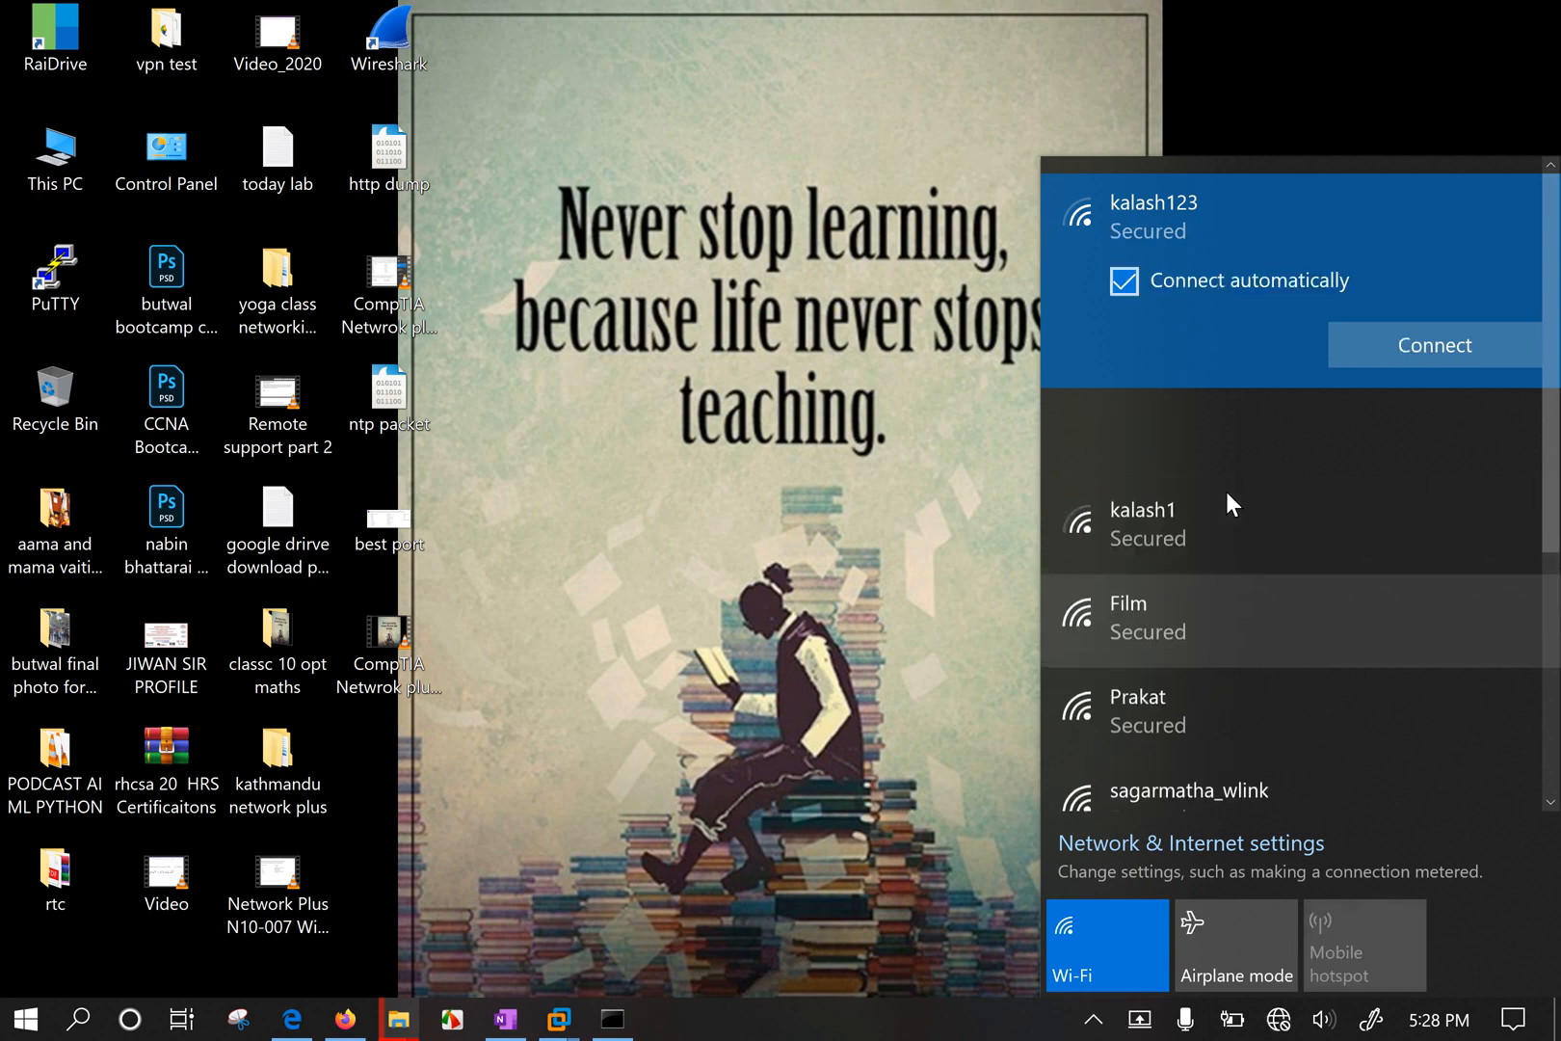
pyautogui.click(1195, 419)
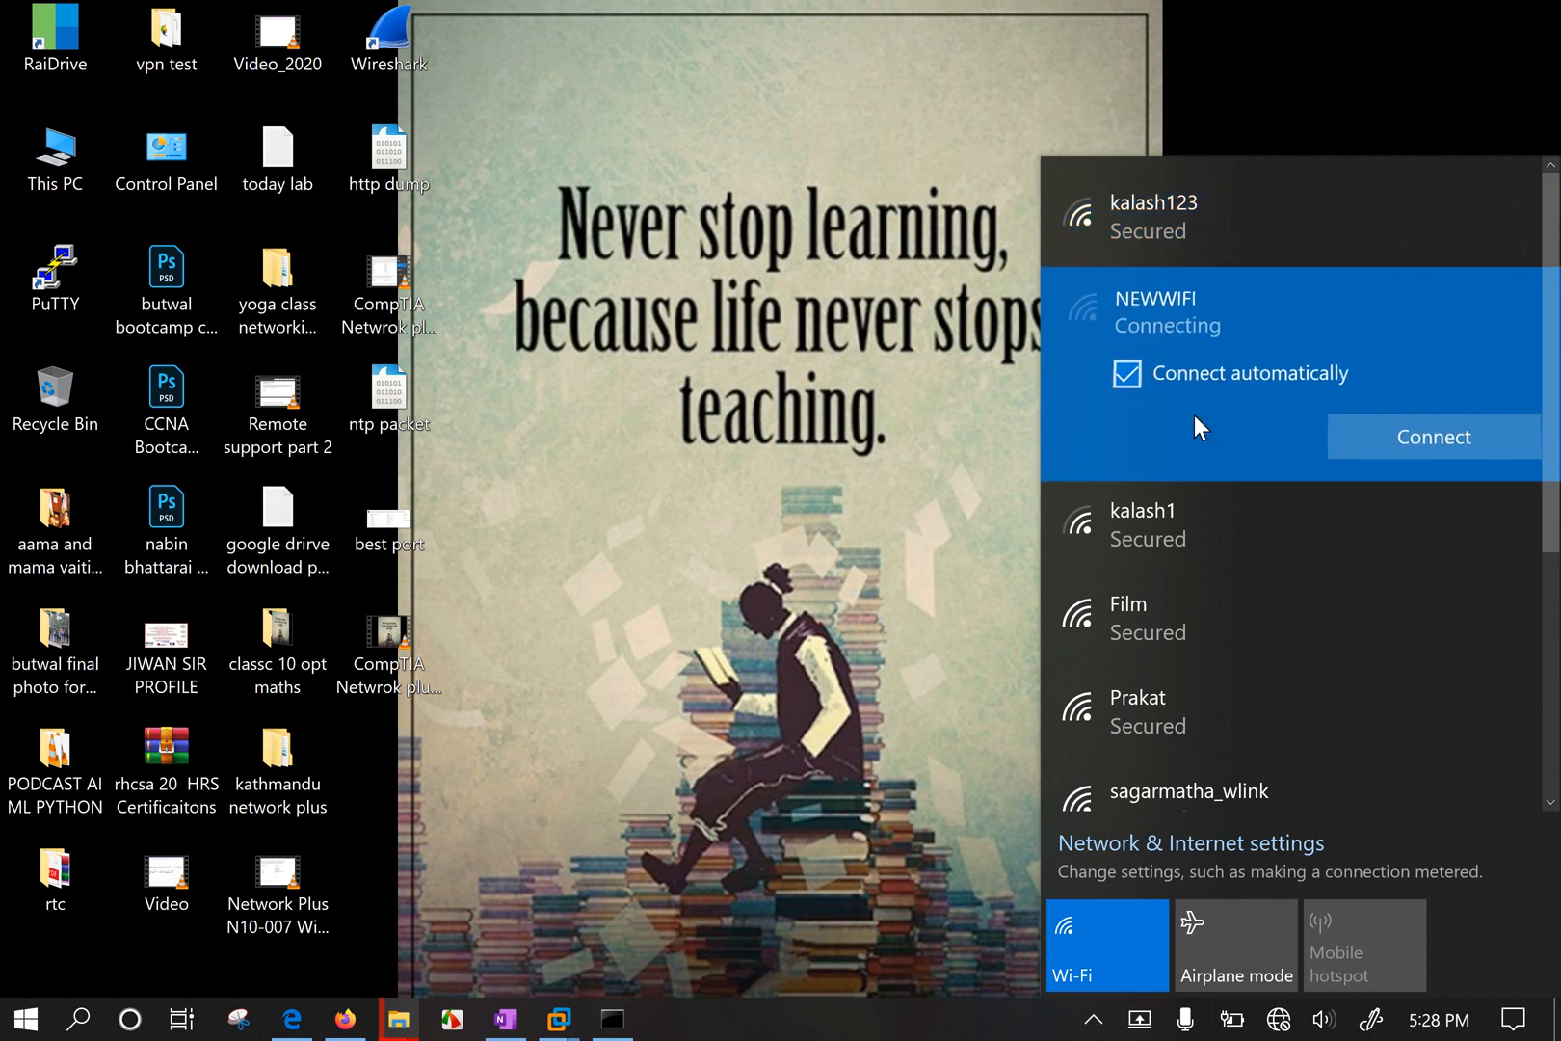
pyautogui.click(1416, 439)
pyautogui.click(871, 498)
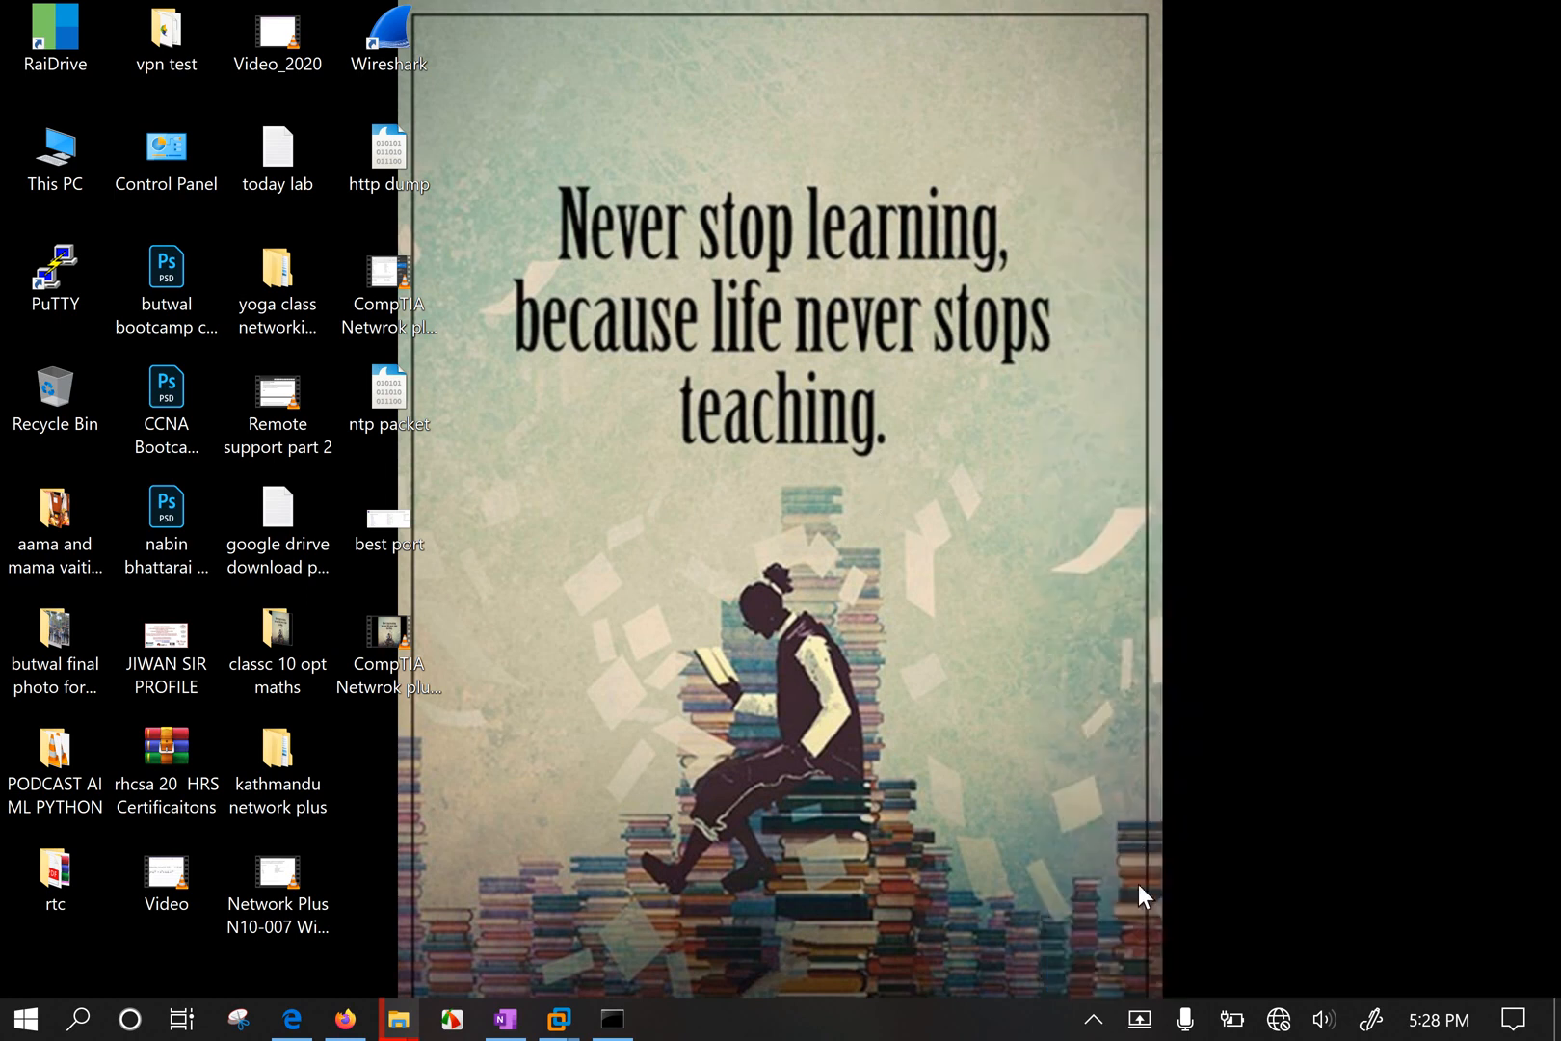
pyautogui.click(1094, 1023)
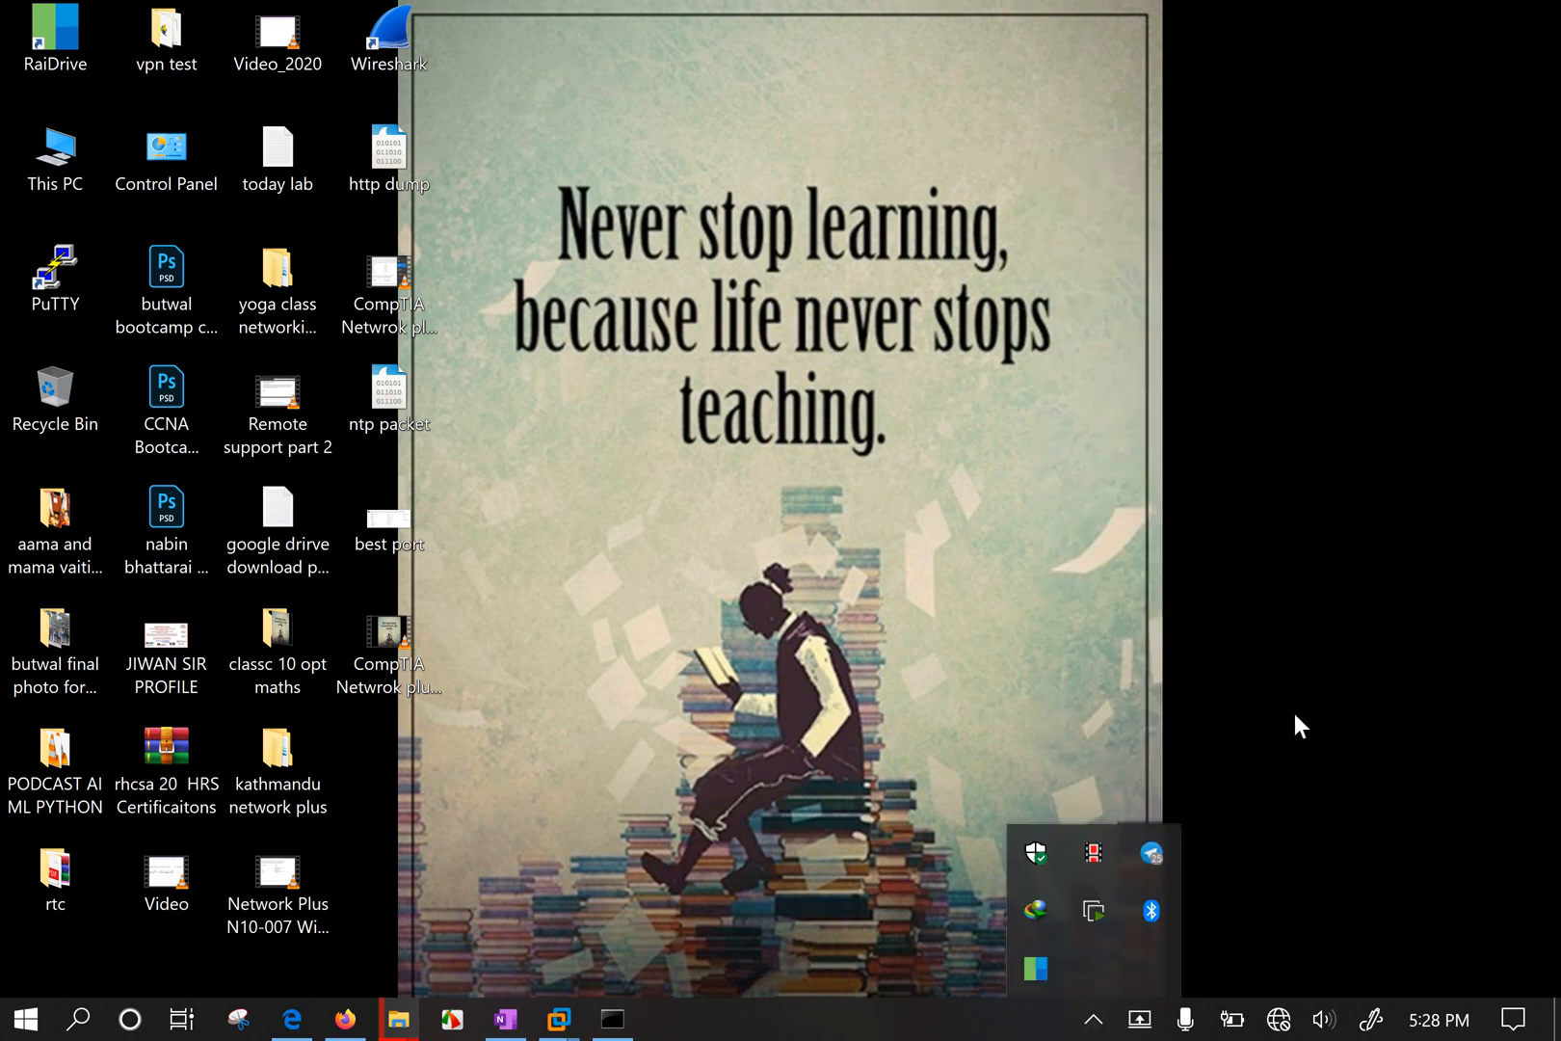